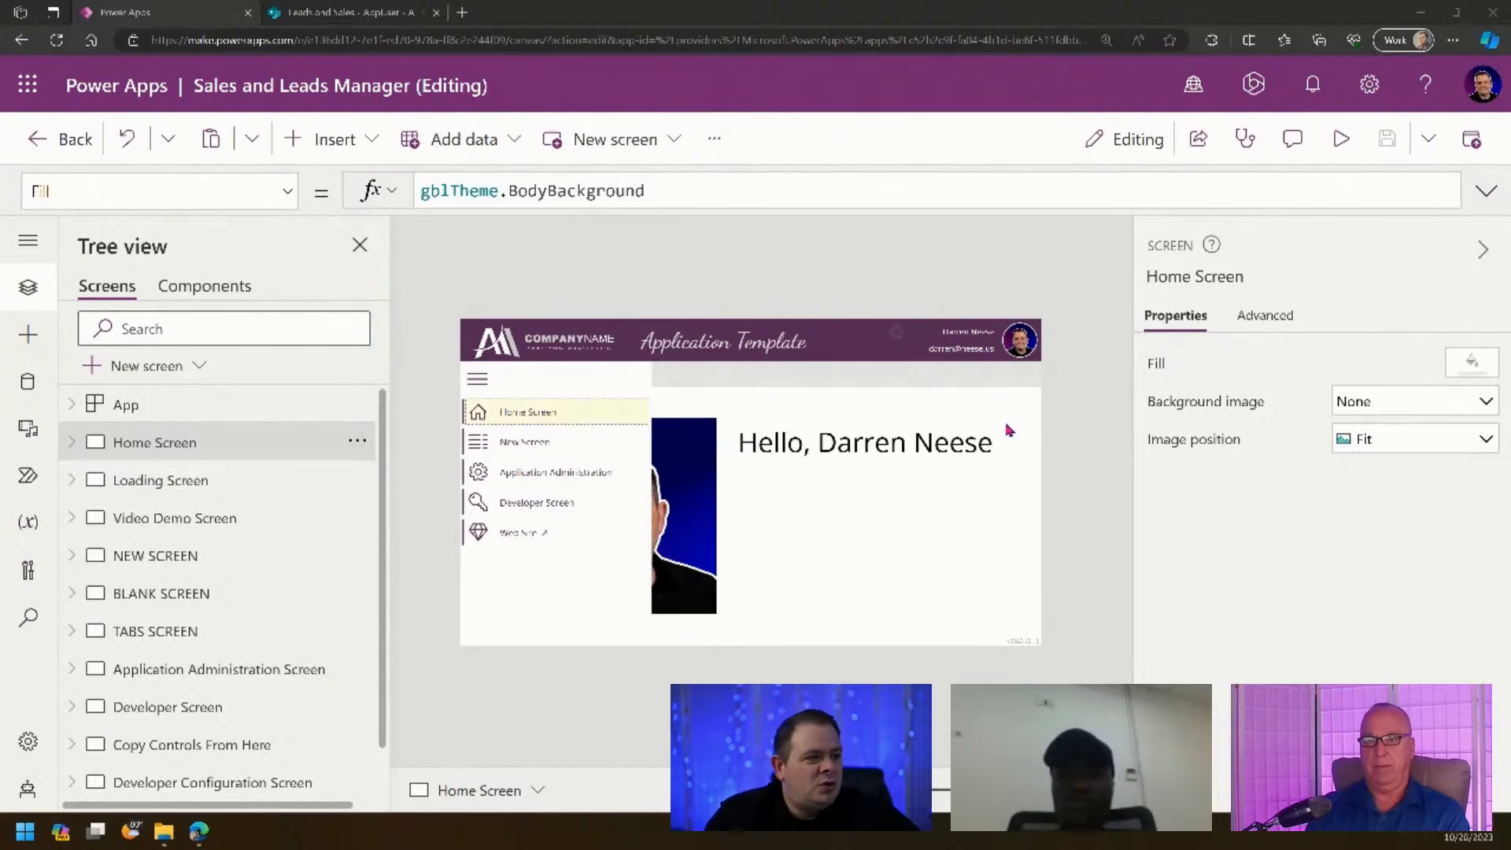
- Preview the app, visit the Application Administration Screen, then exit preview back to the editor
click(1341, 140)
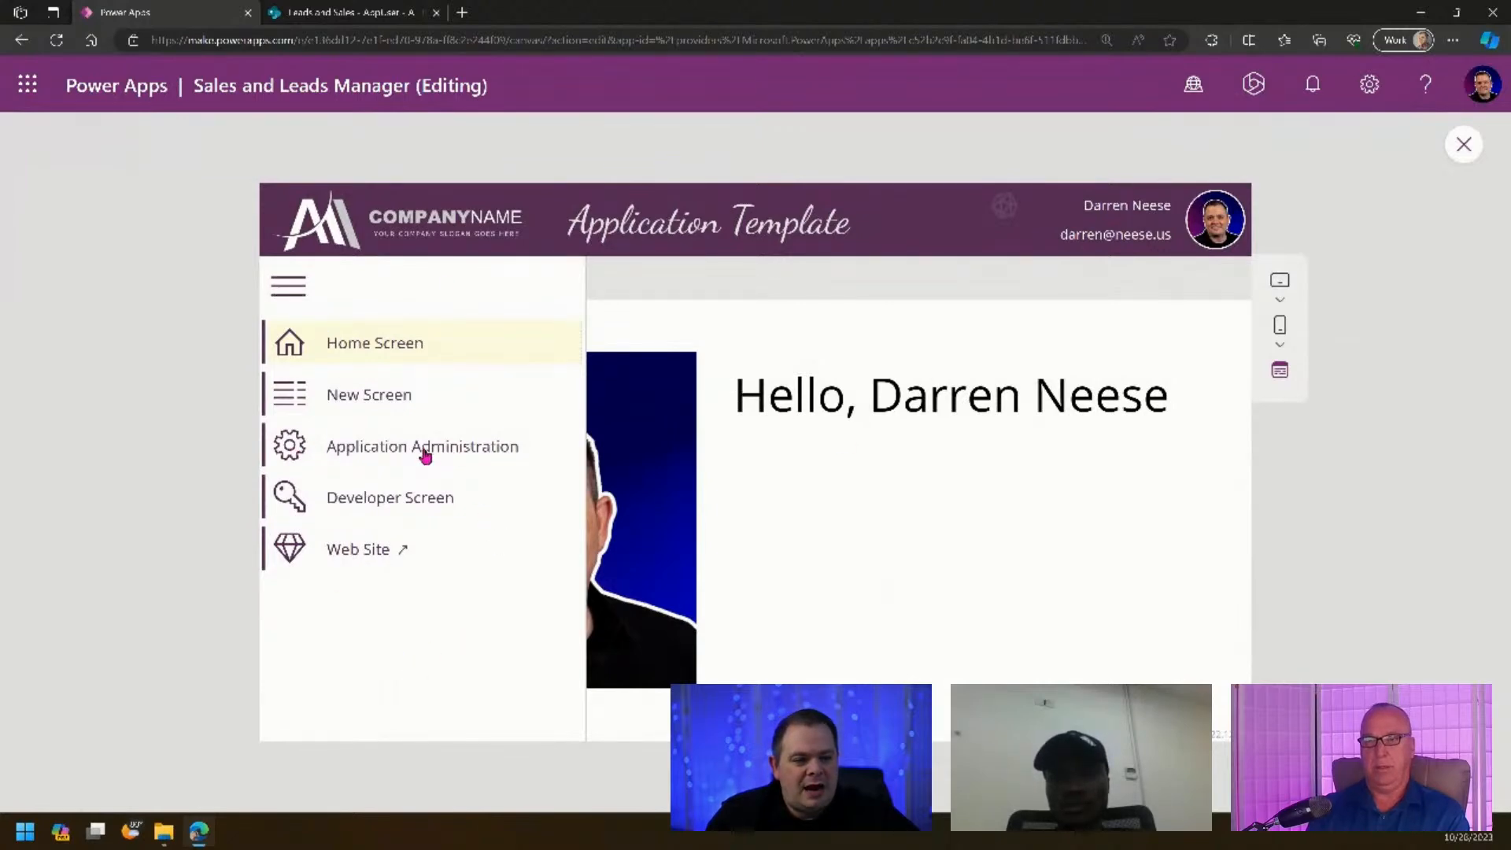
click(426, 449)
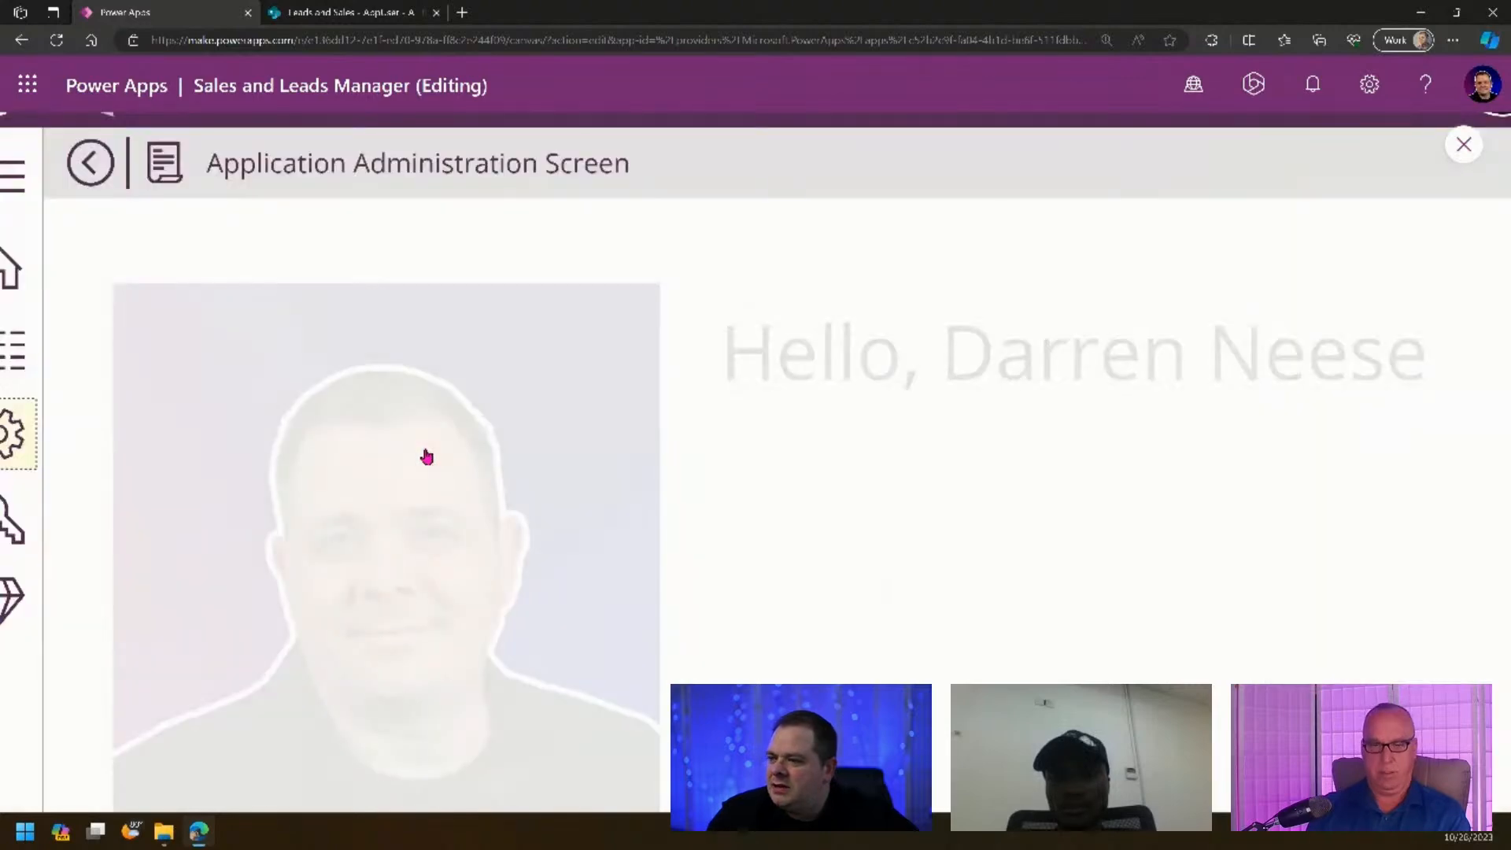
click(1465, 147)
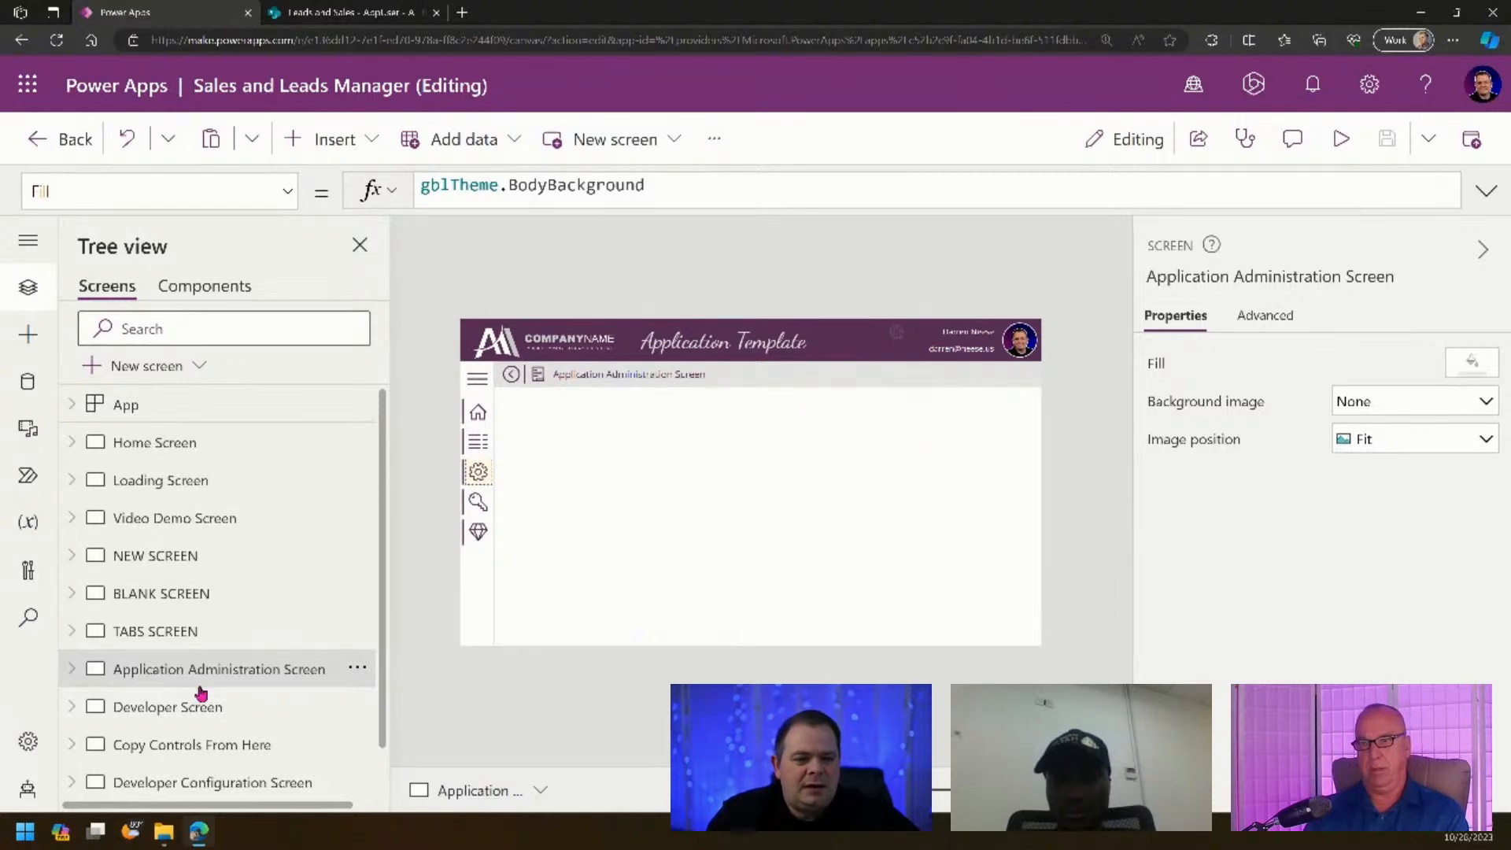
- Duplicate NEW SCREEN and rename the copy NEW SCREEN_1 to 'App Admin Manage Users'
click(229, 595)
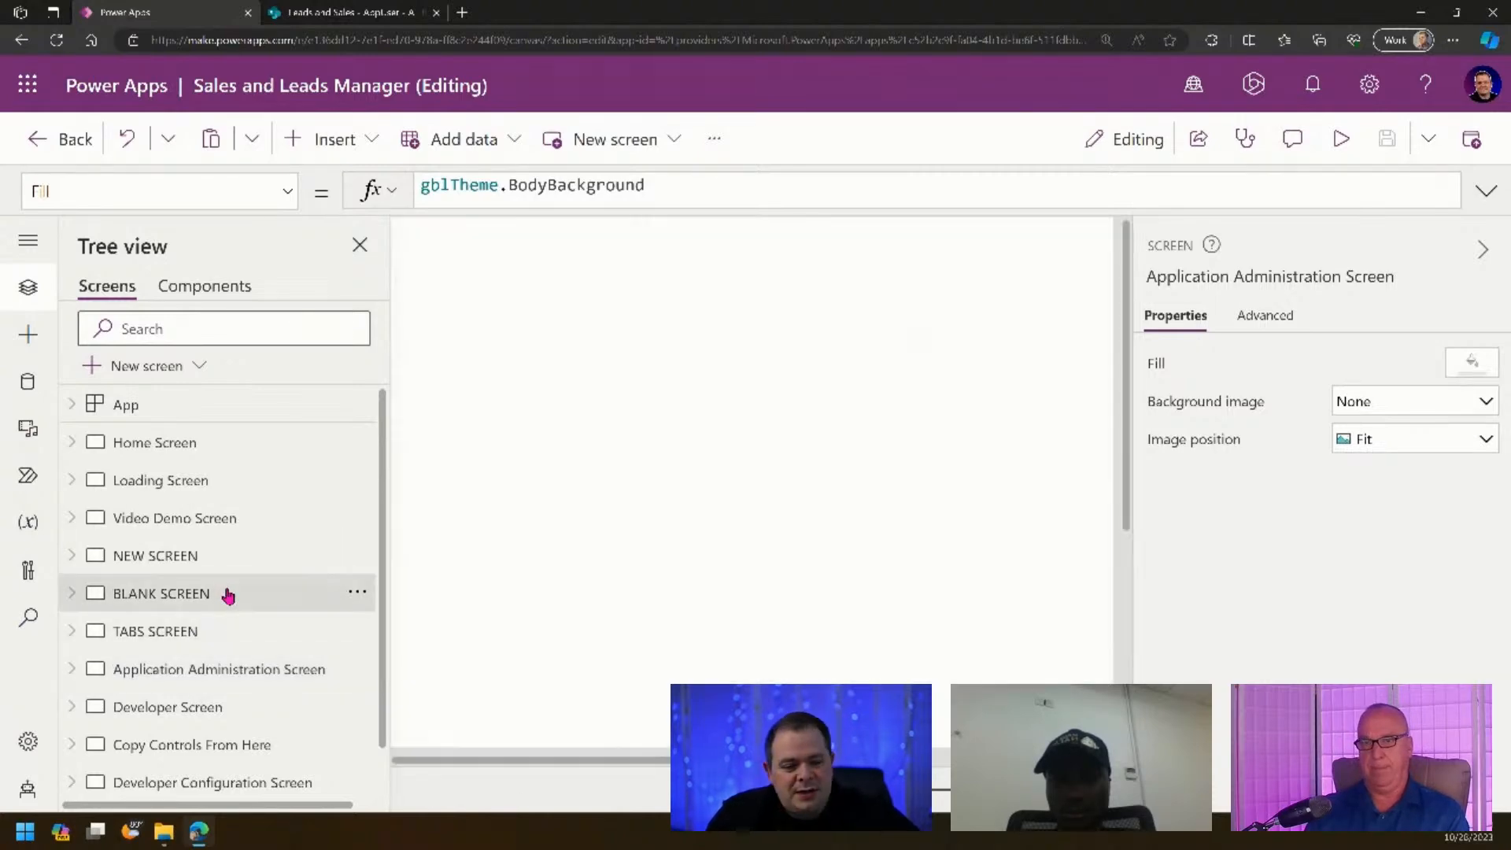
click(208, 567)
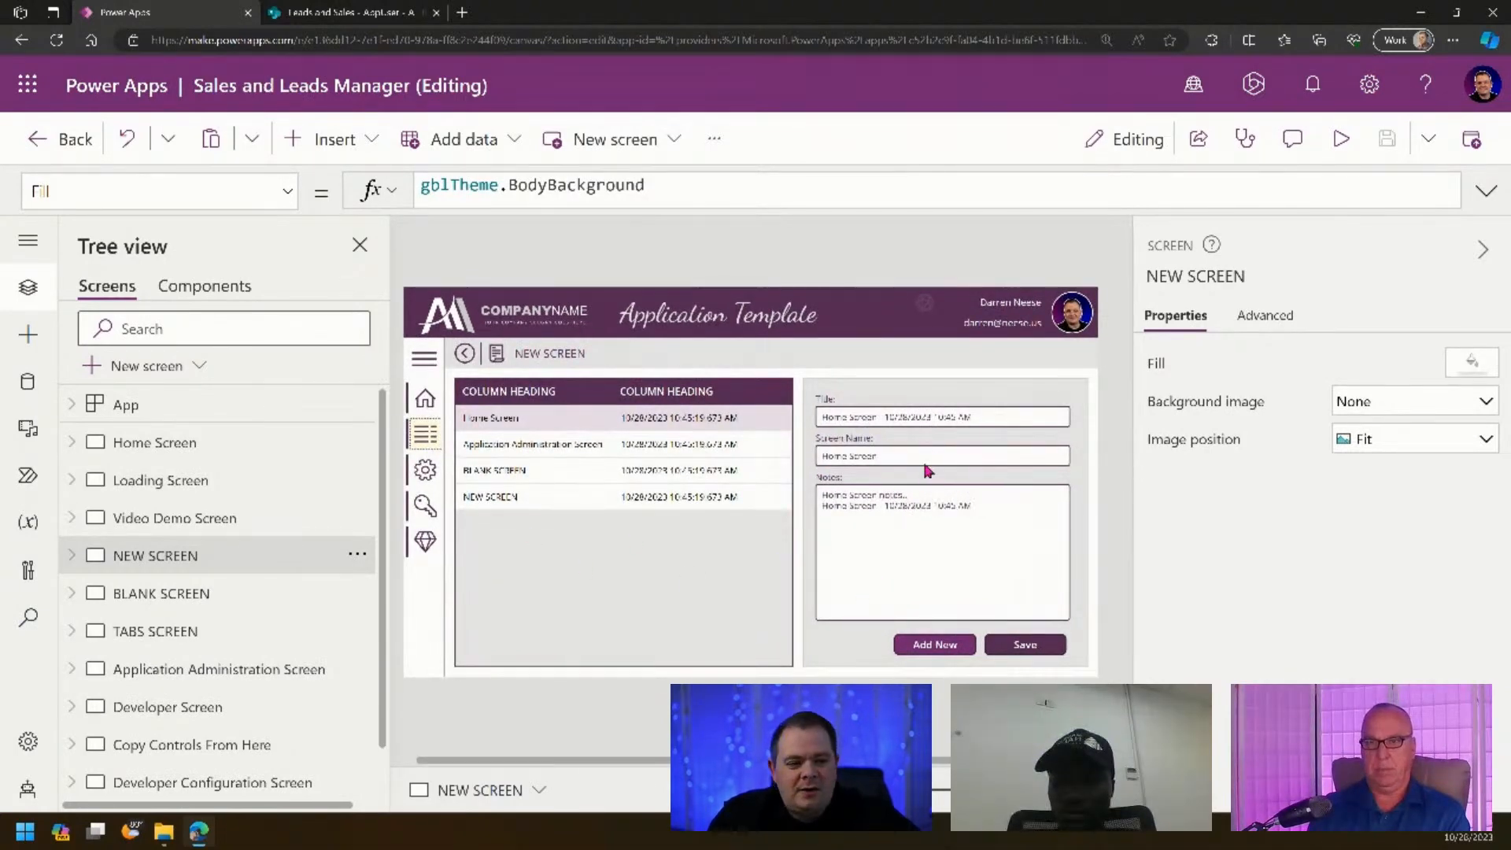
click(356, 556)
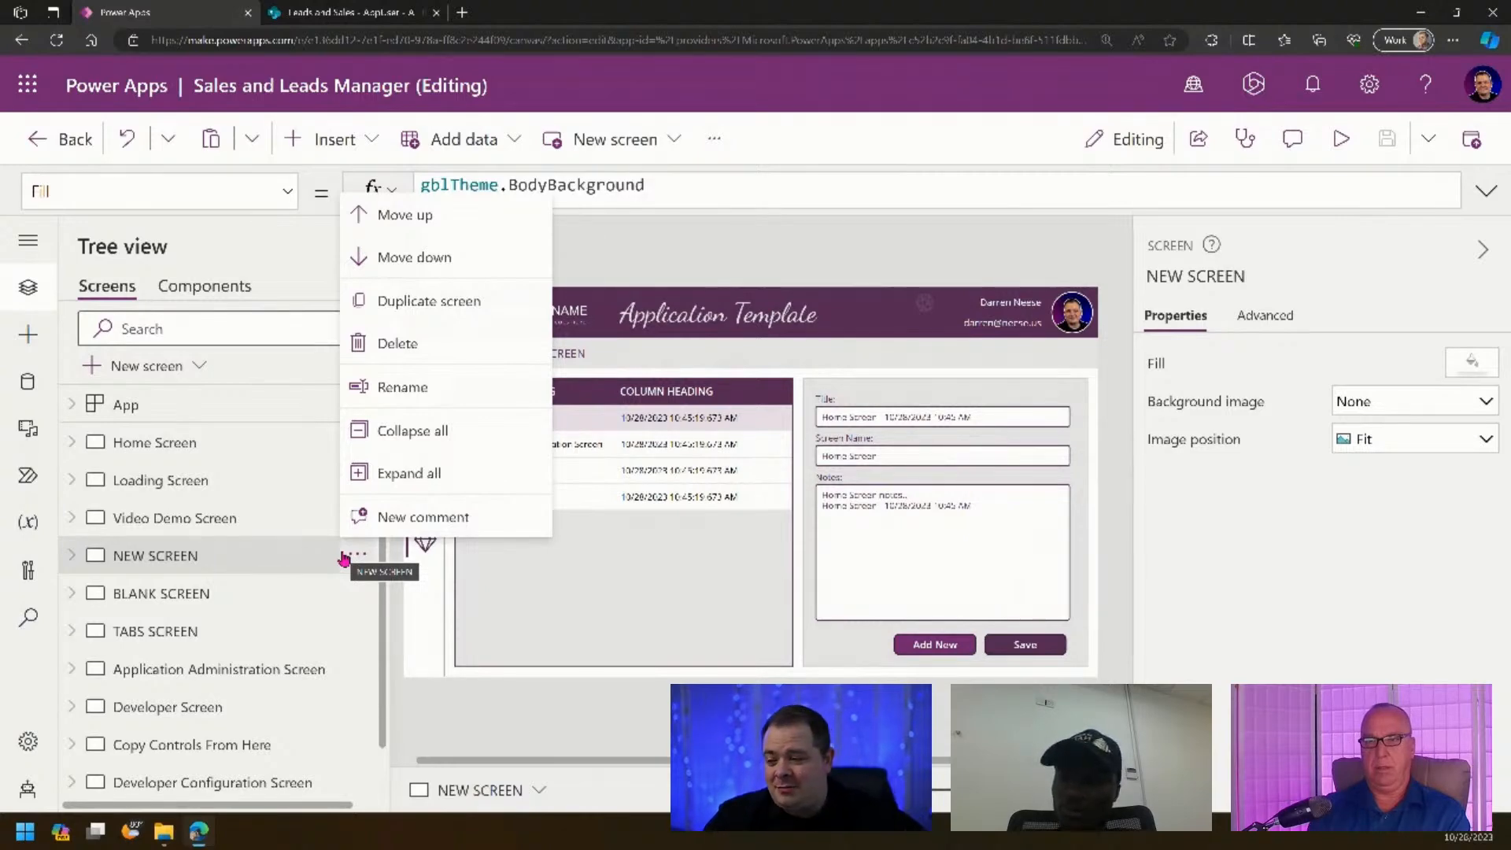
click(480, 309)
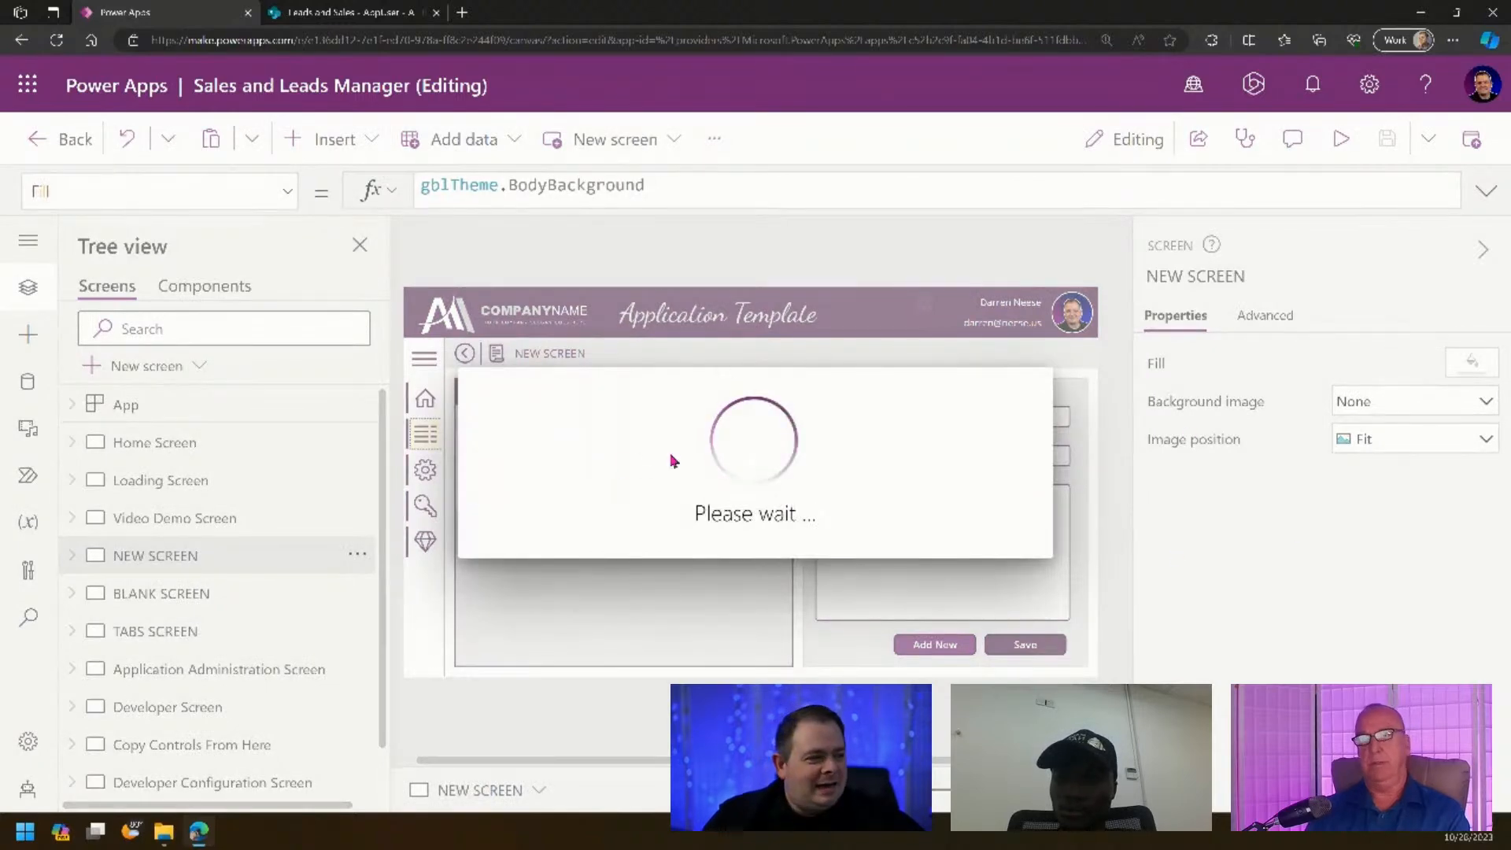
click(1207, 279)
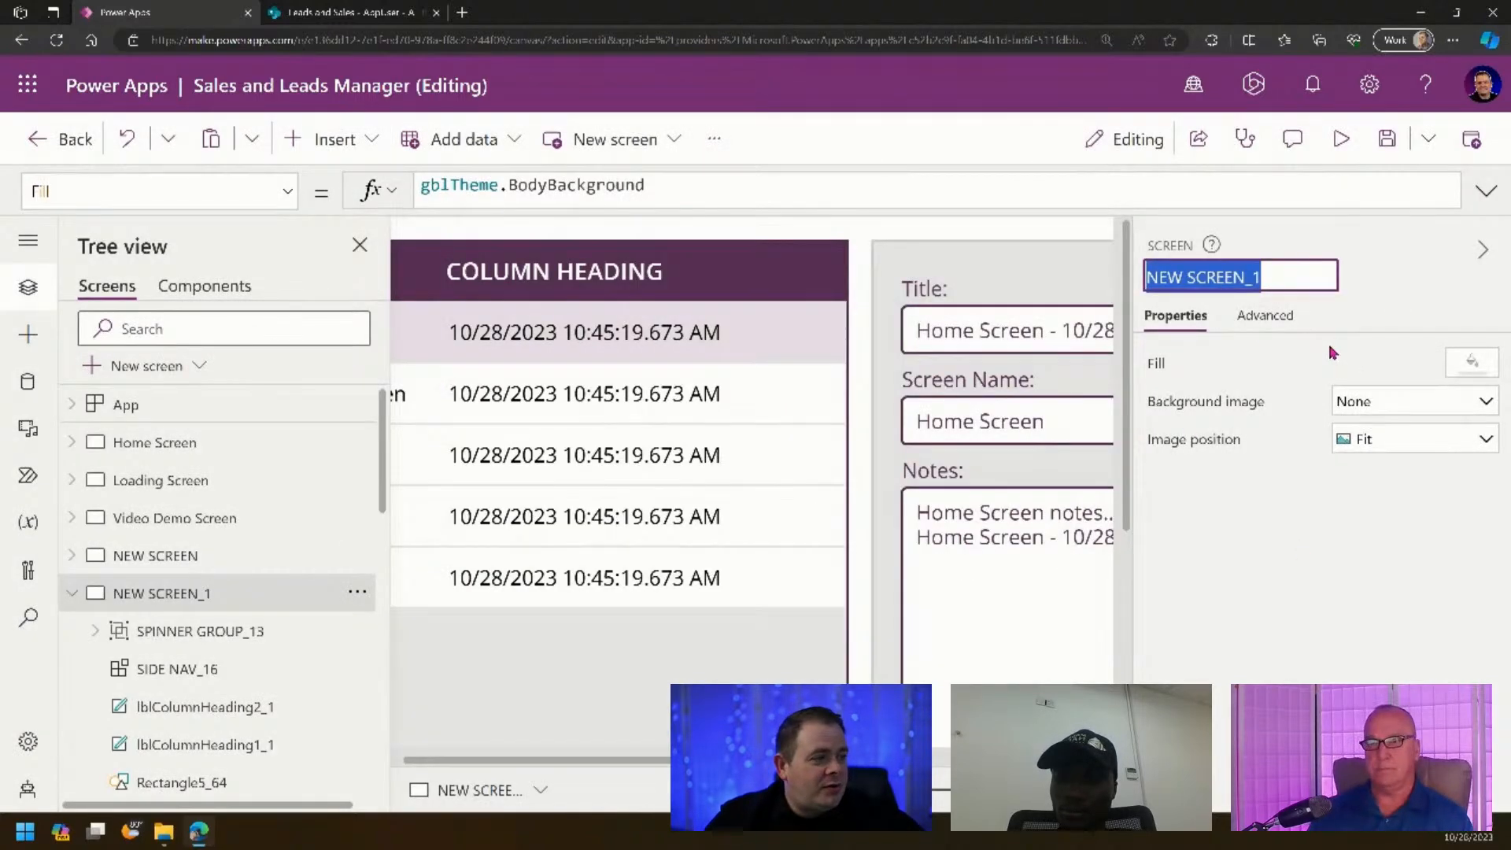
text(App Admin Manage)
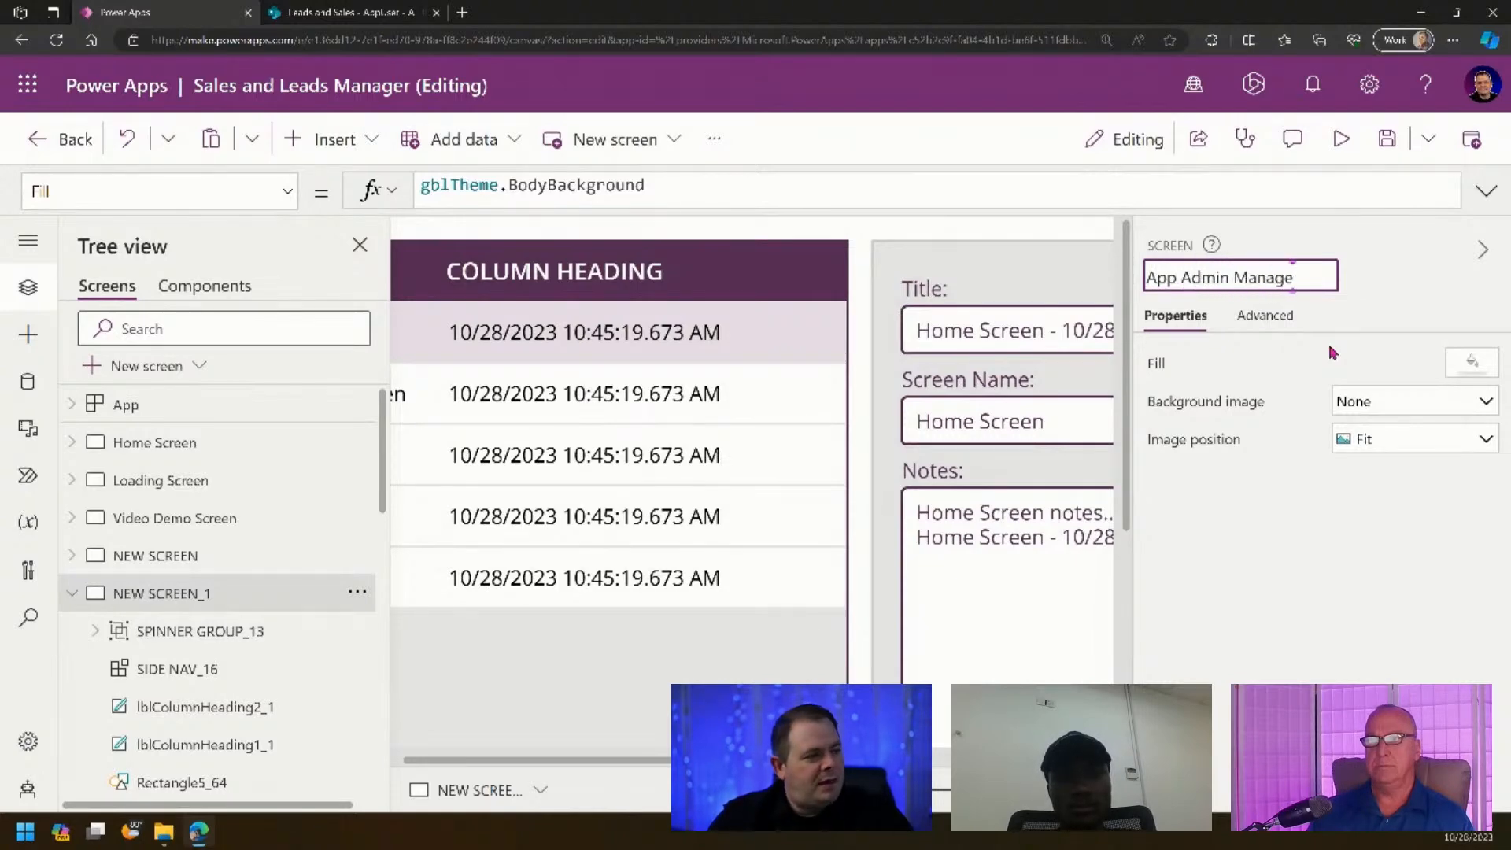
text( Users)
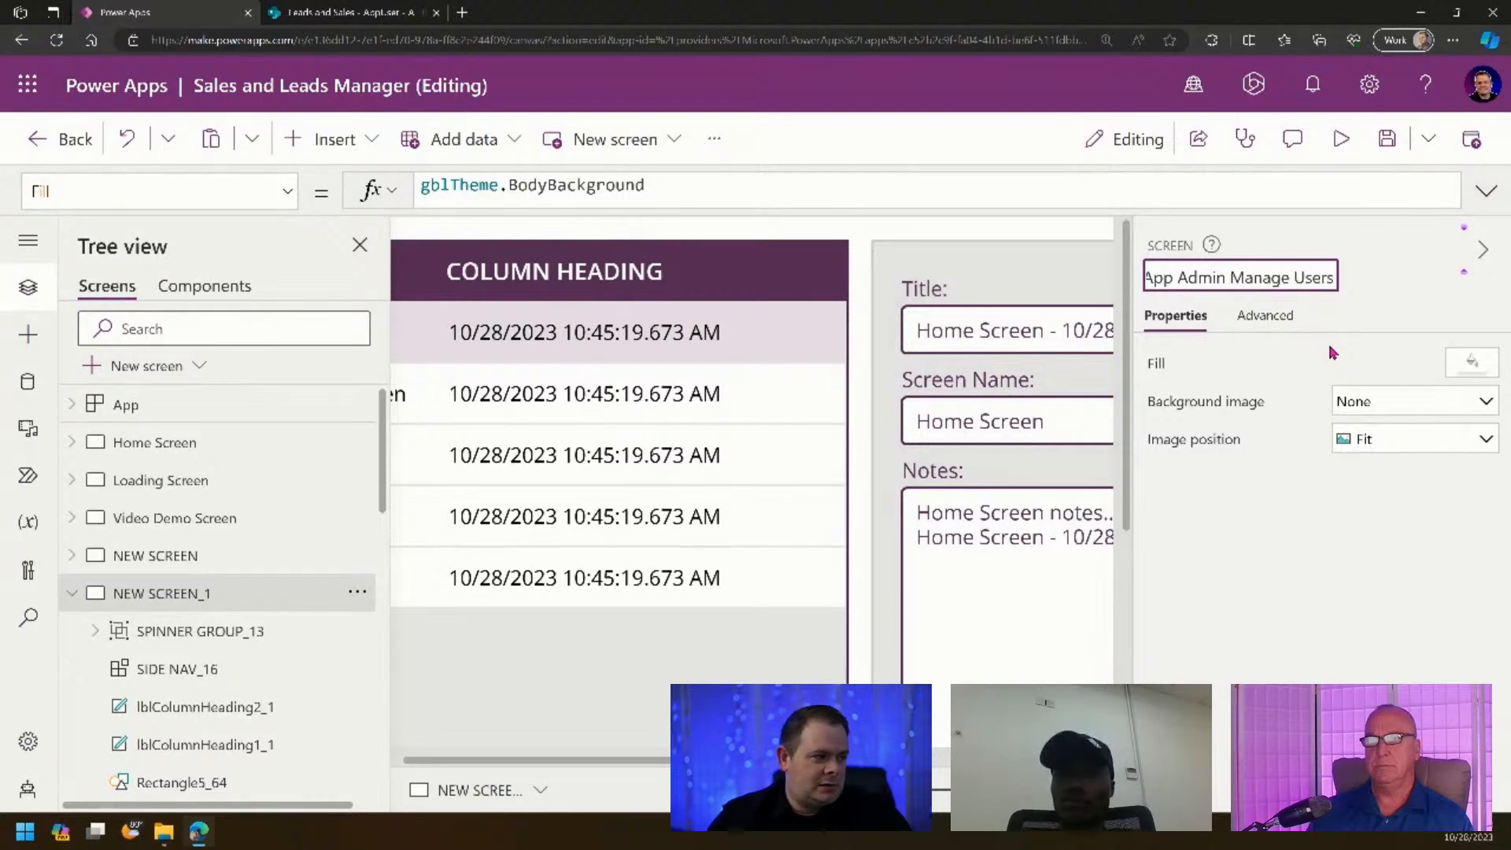
key(Return)
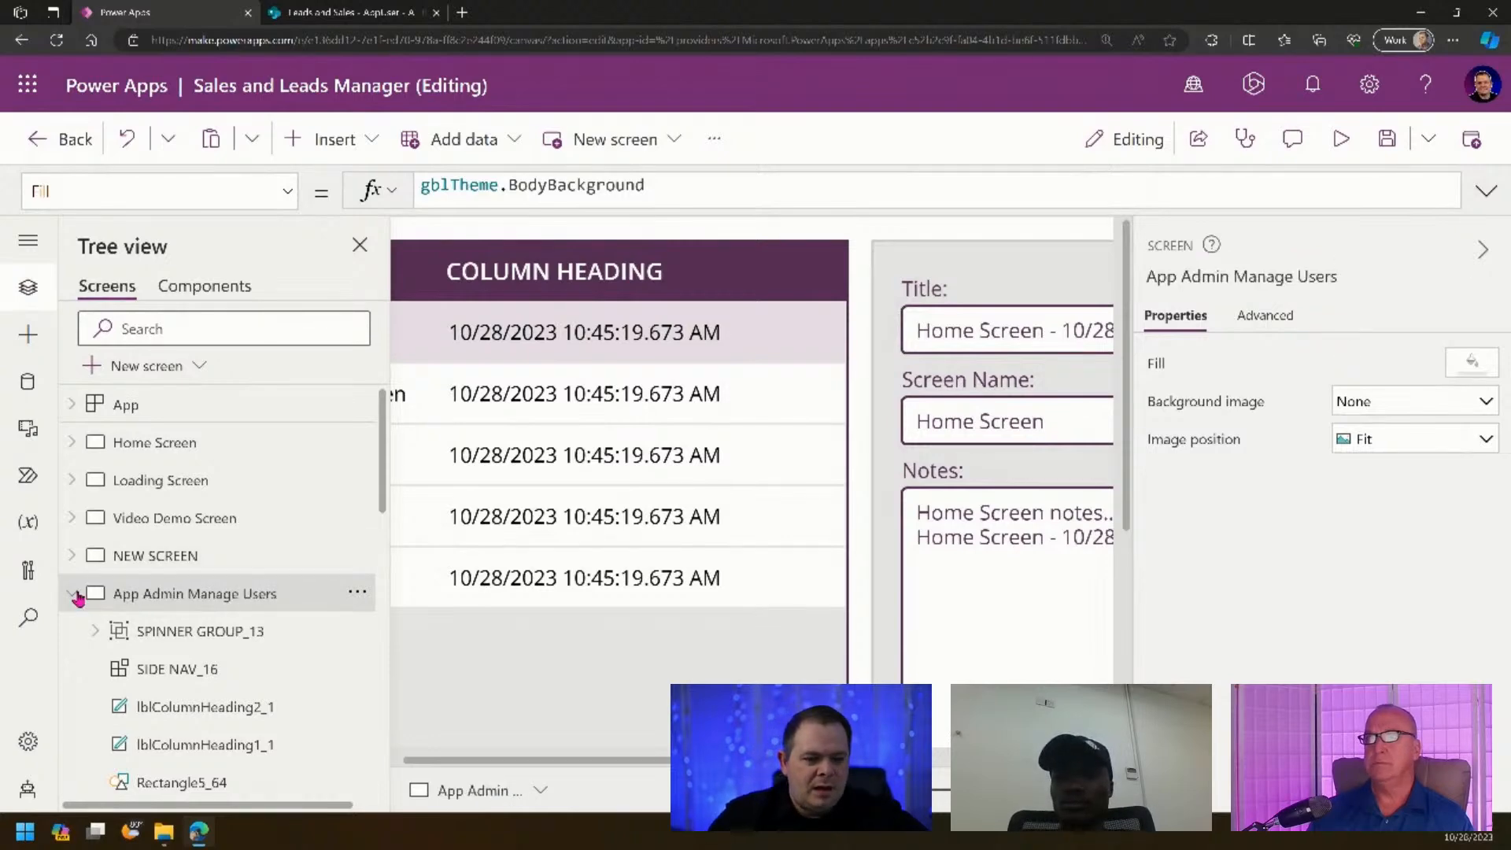
- Move App Admin Manage Users down the screen list to just below Application Administration Screen
click(72, 594)
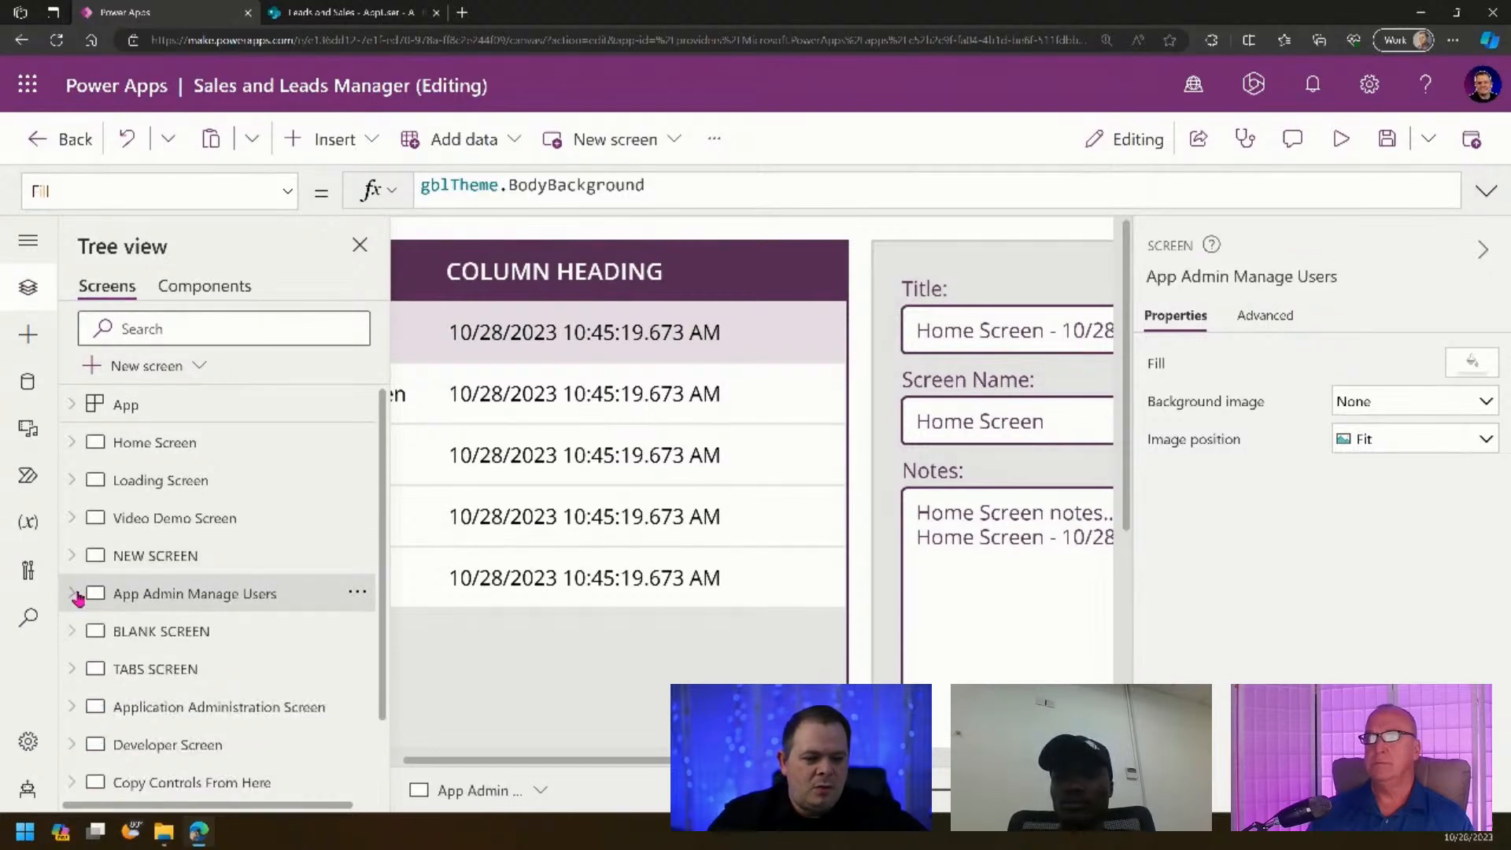
click(357, 594)
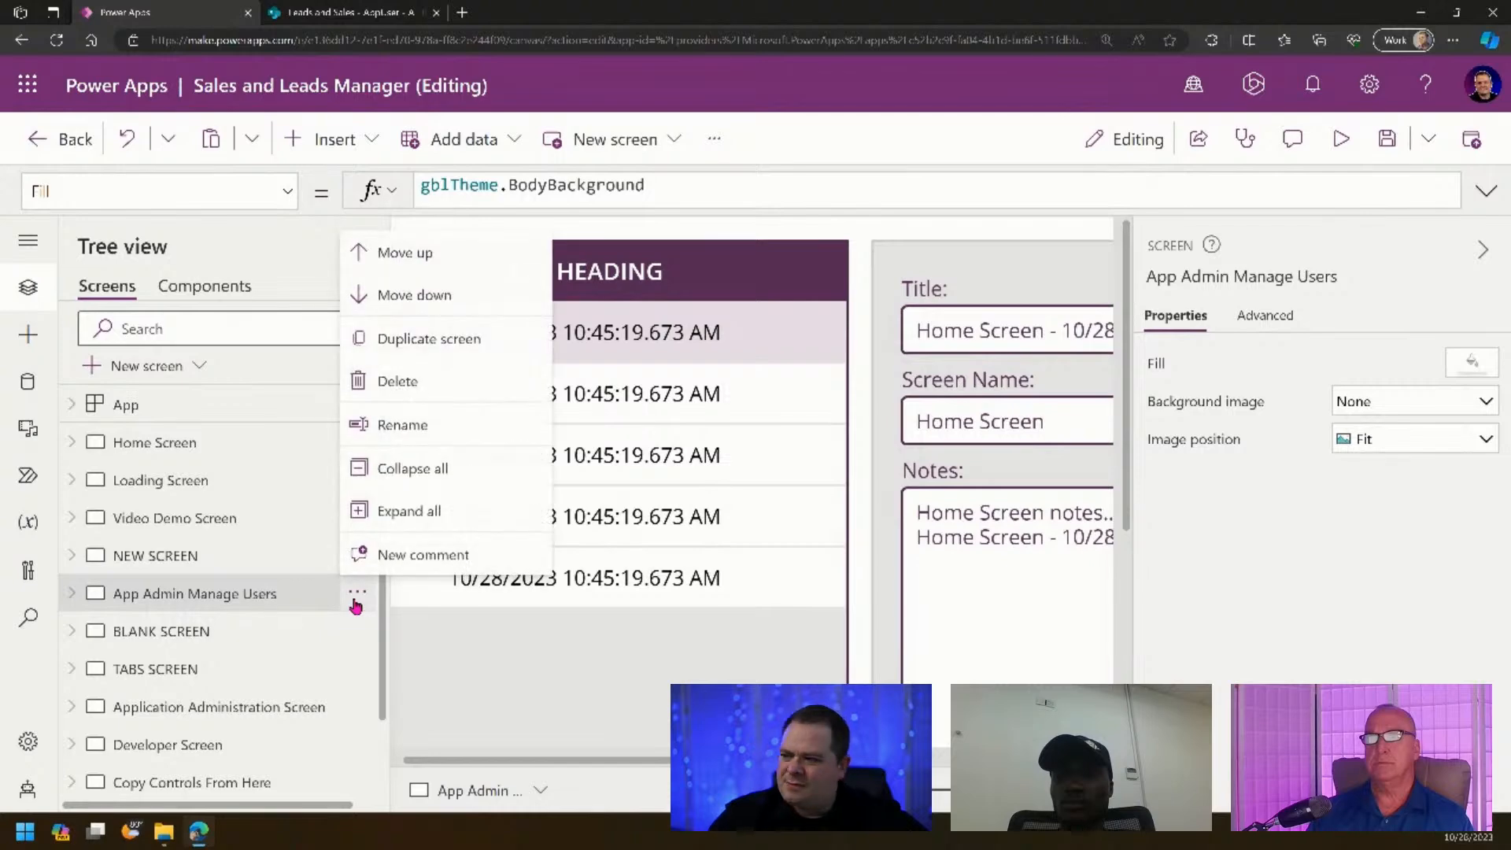
click(421, 296)
click(357, 633)
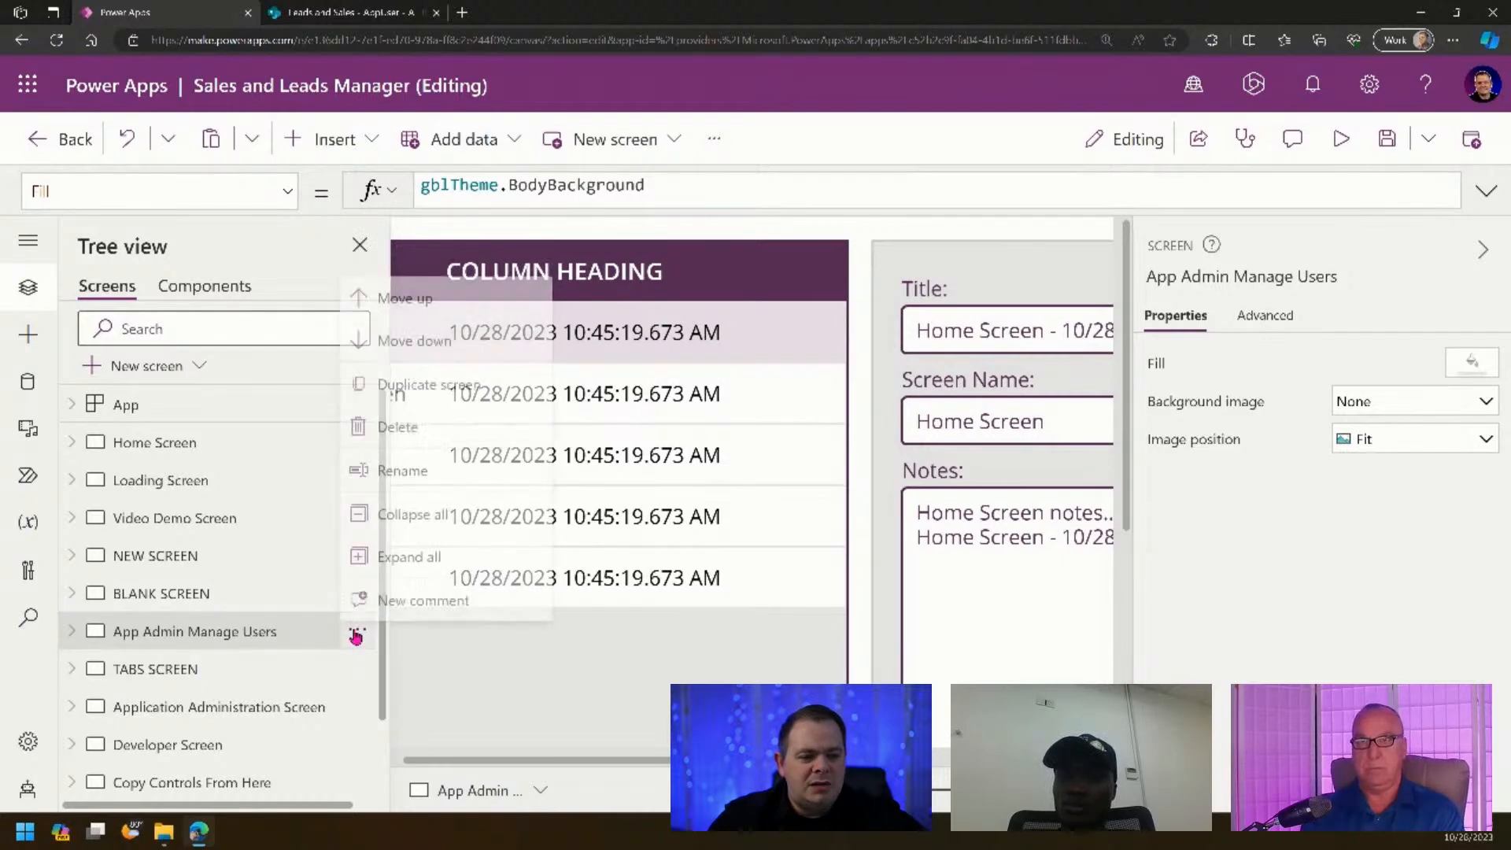
click(406, 340)
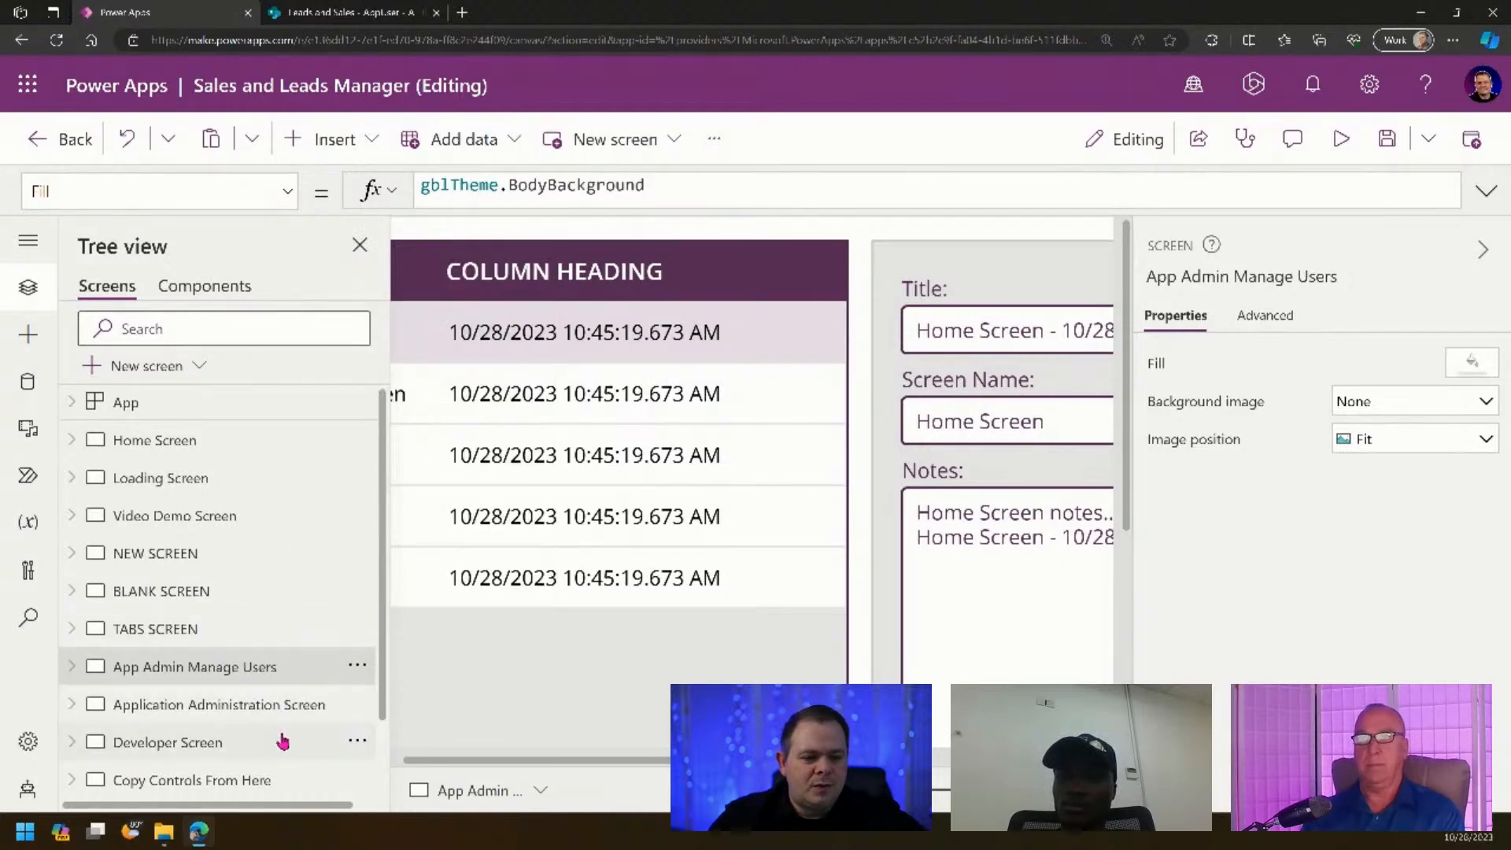
scroll(341, 596, down, 1)
click(356, 578)
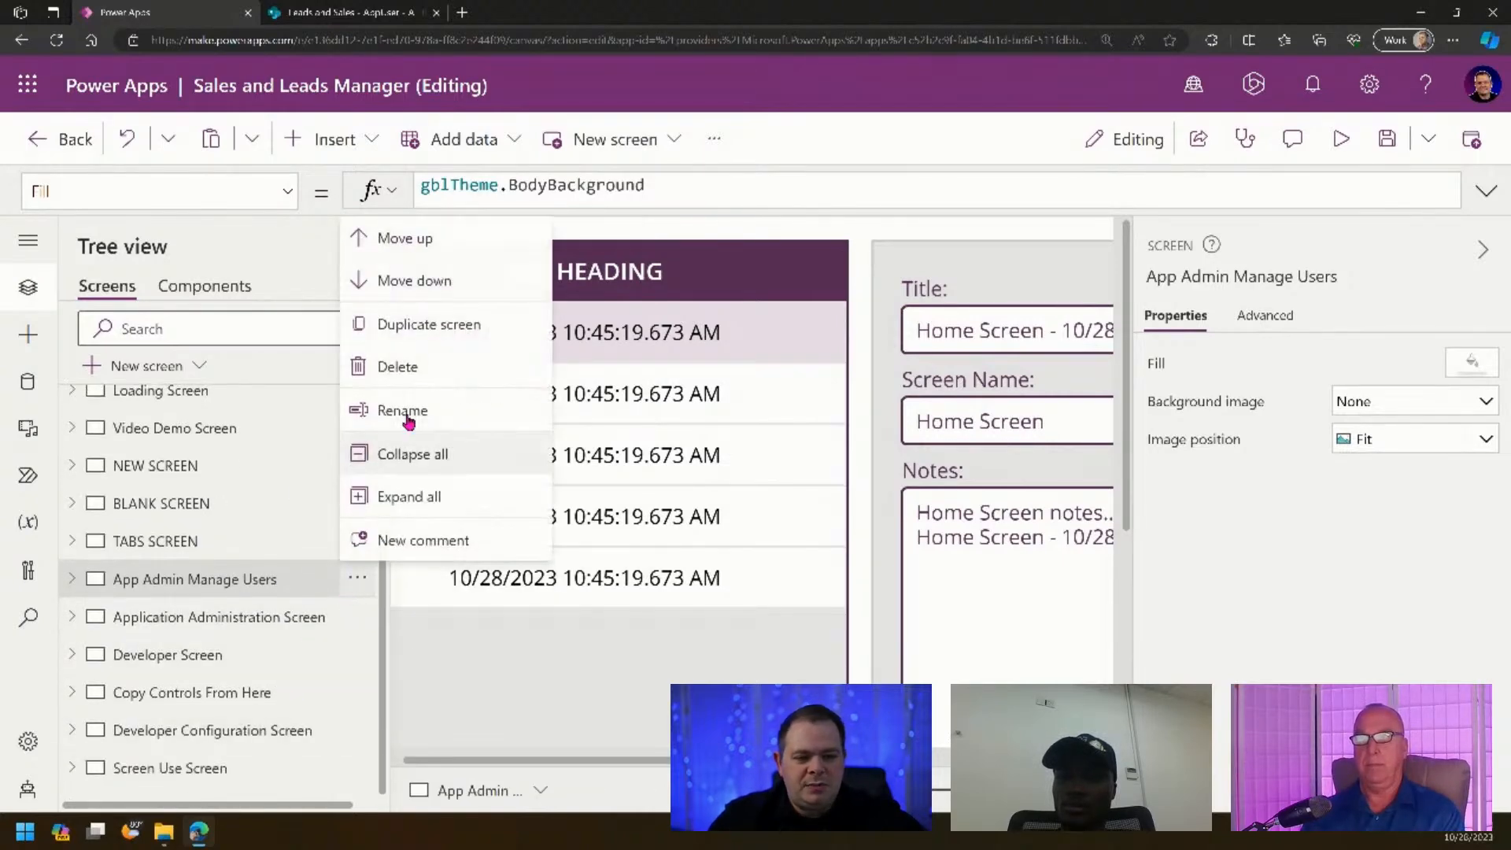
click(425, 283)
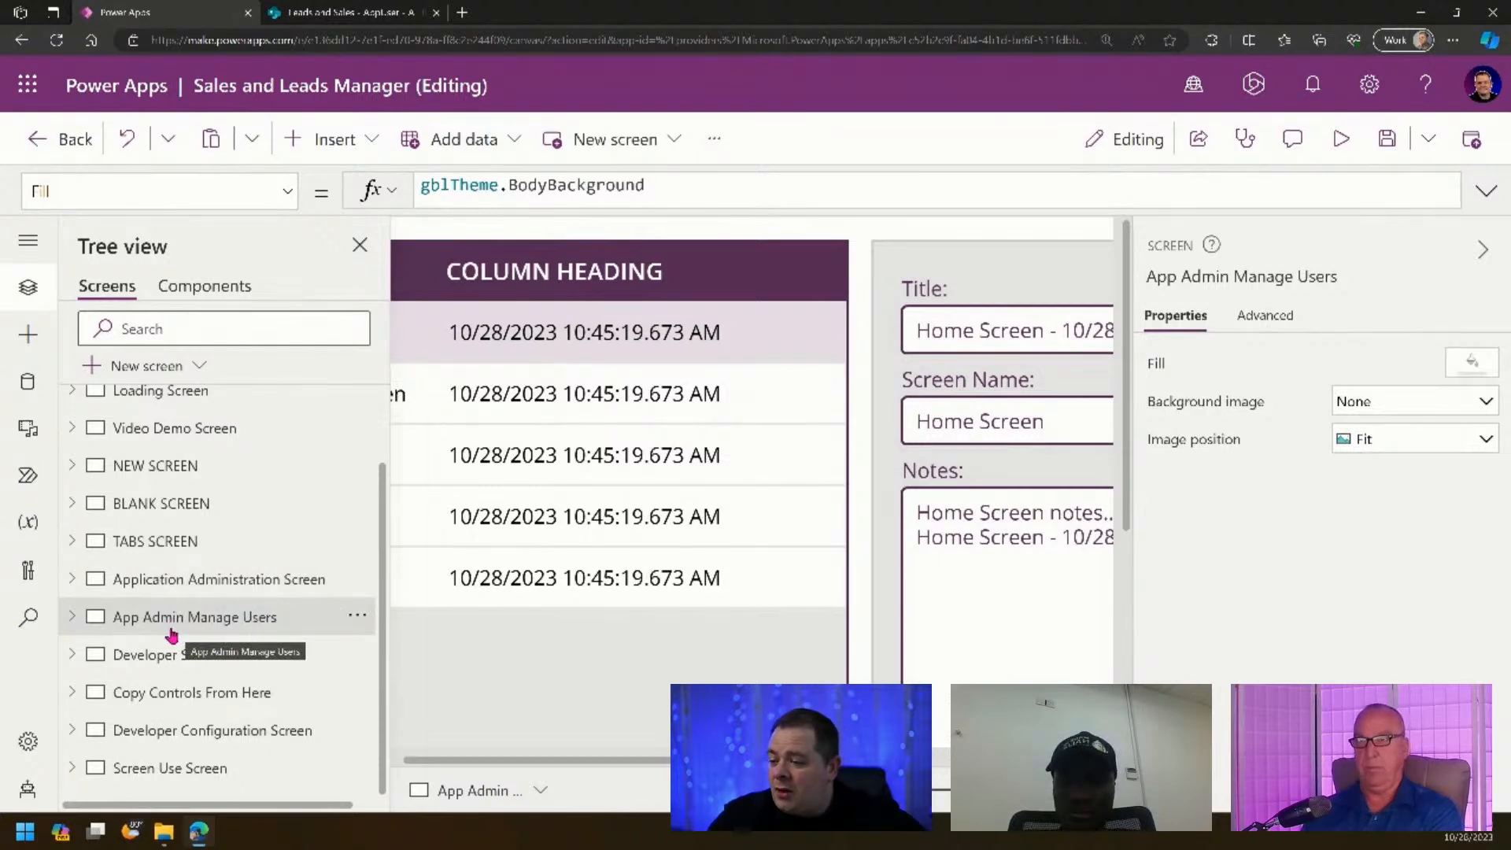
- Leave the screen name unchanged and open the Copy Controls From Here screen
click(1292, 279)
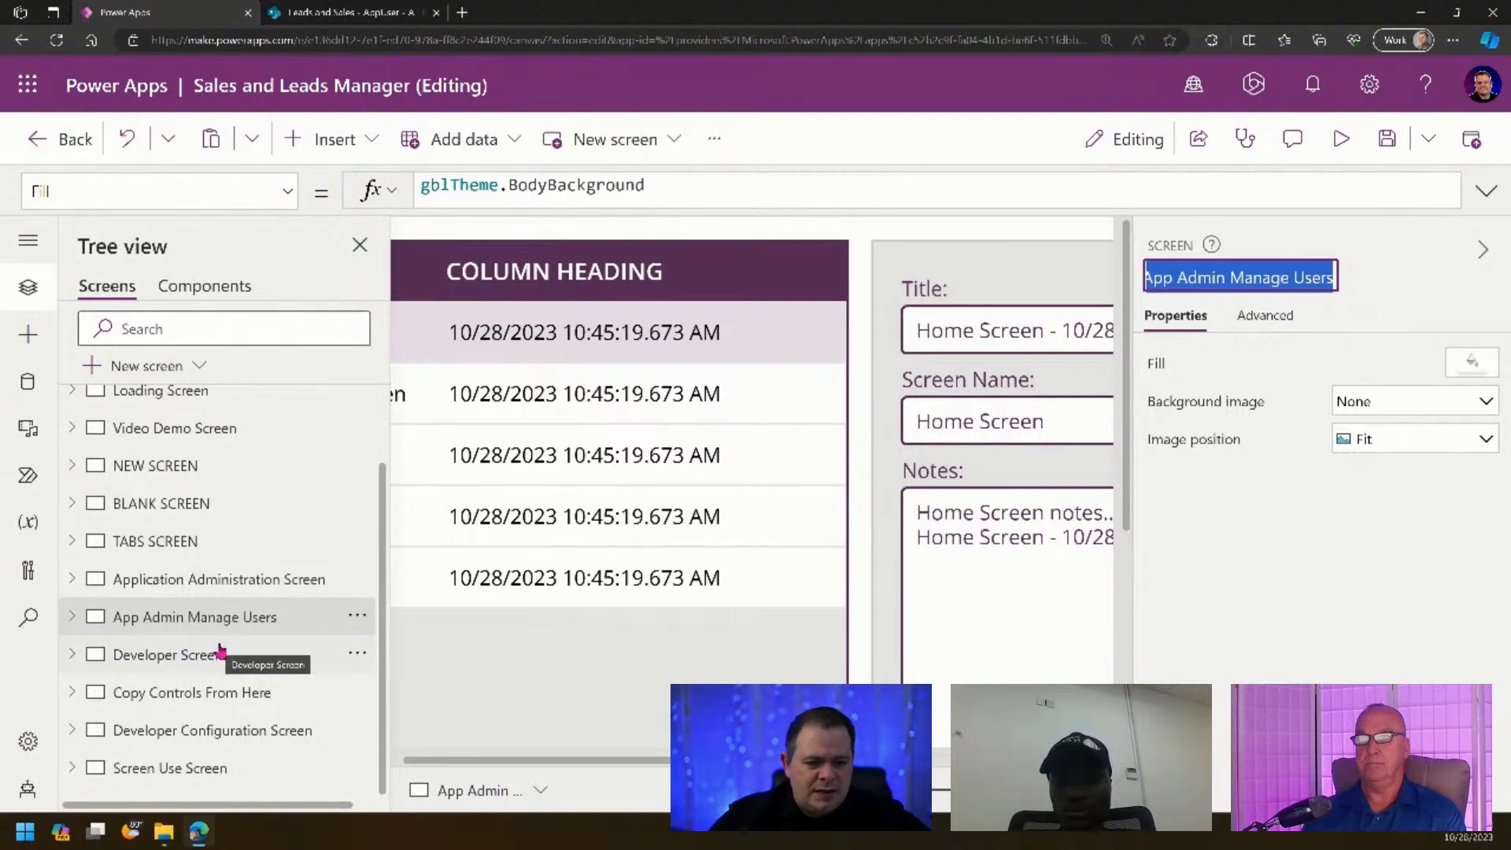
click(192, 696)
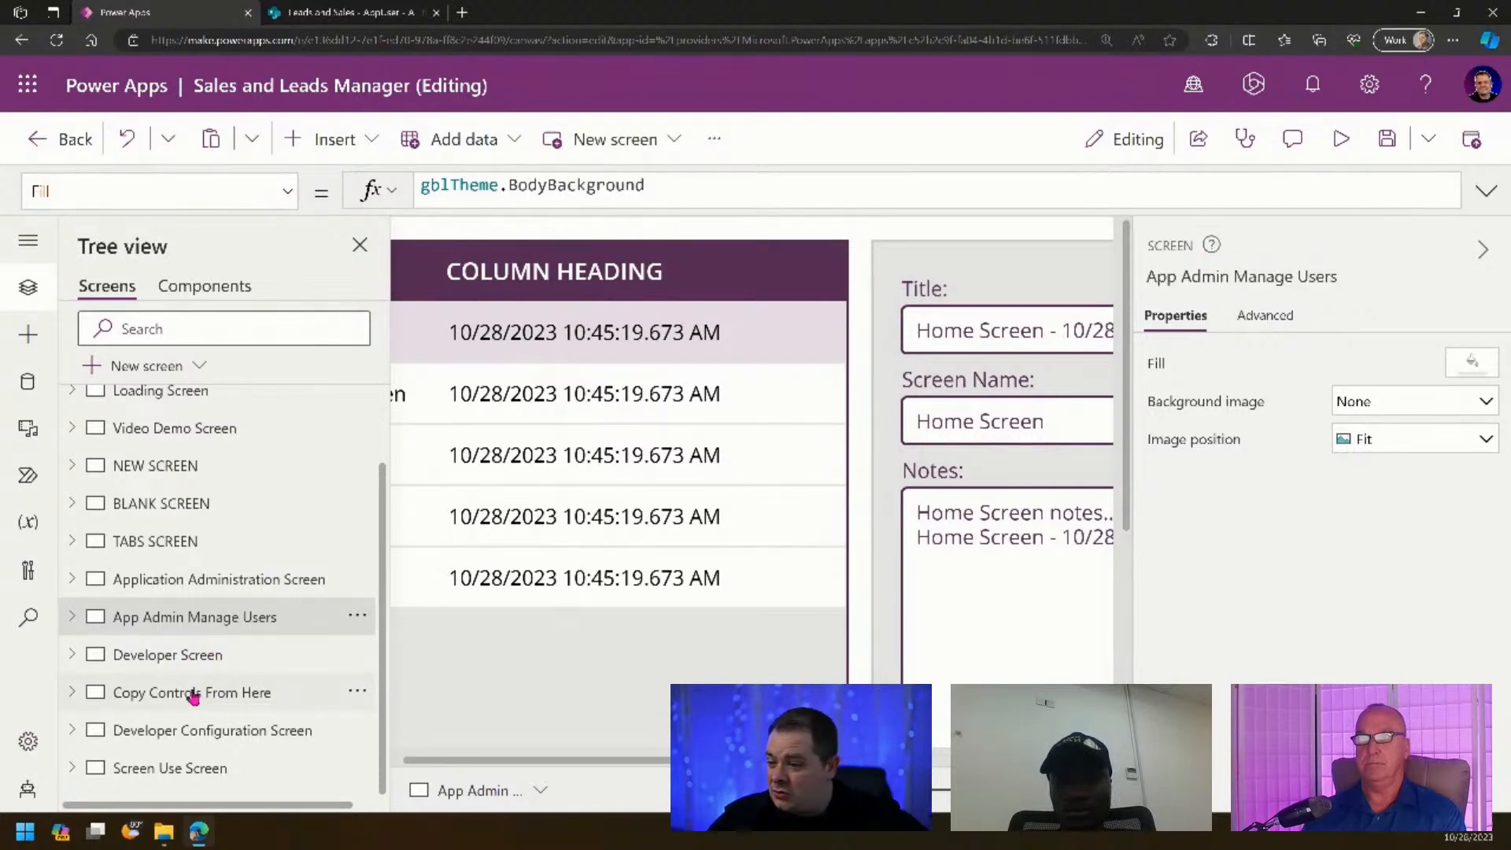
click(192, 694)
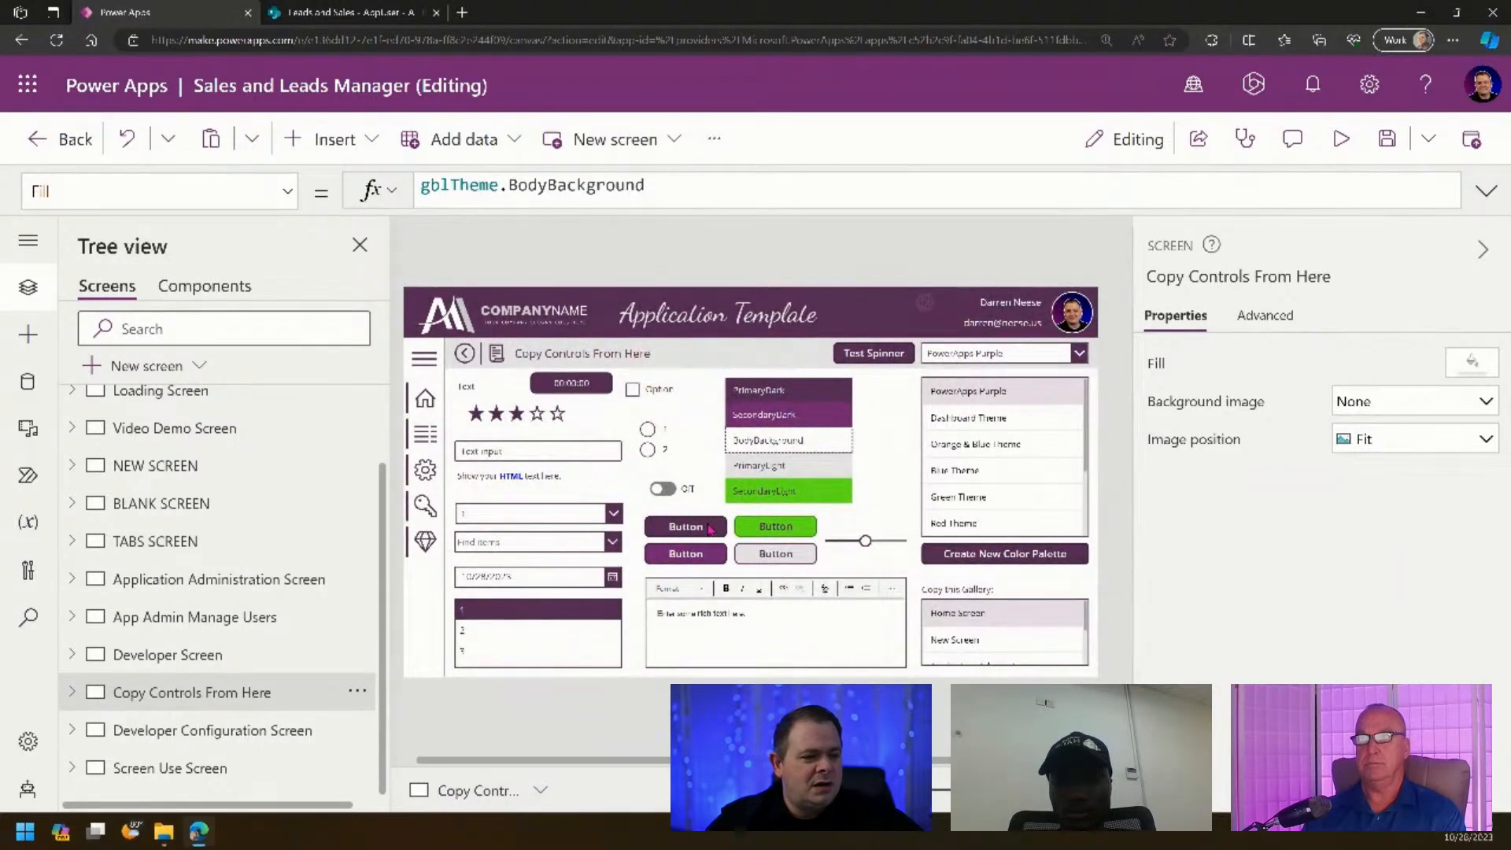
- Copy the purple Button5_4 and paste it onto the Application Administration Screen, dragged toward the centre
click(711, 529)
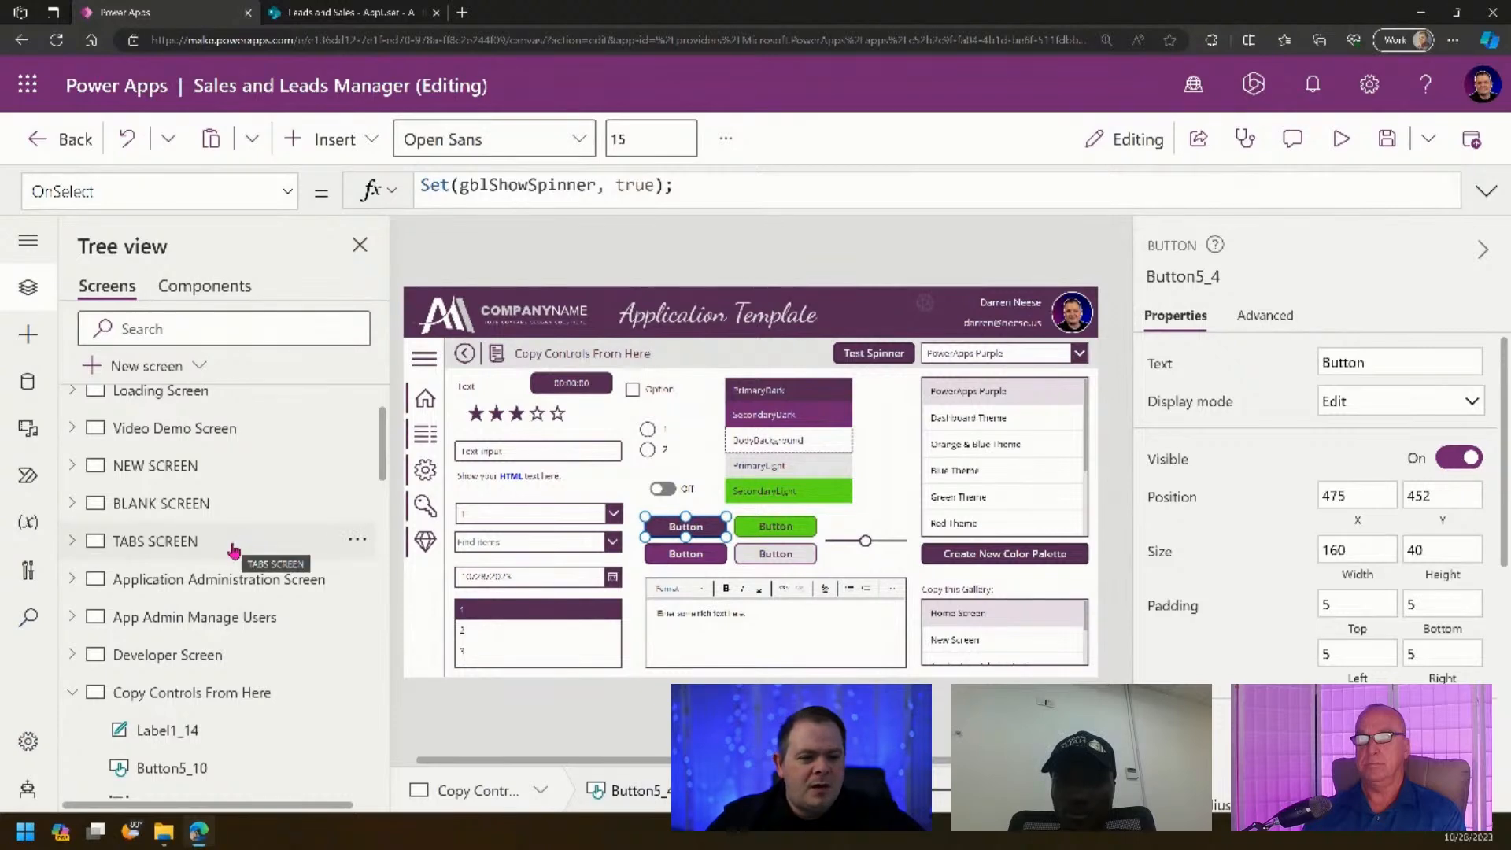
click(250, 622)
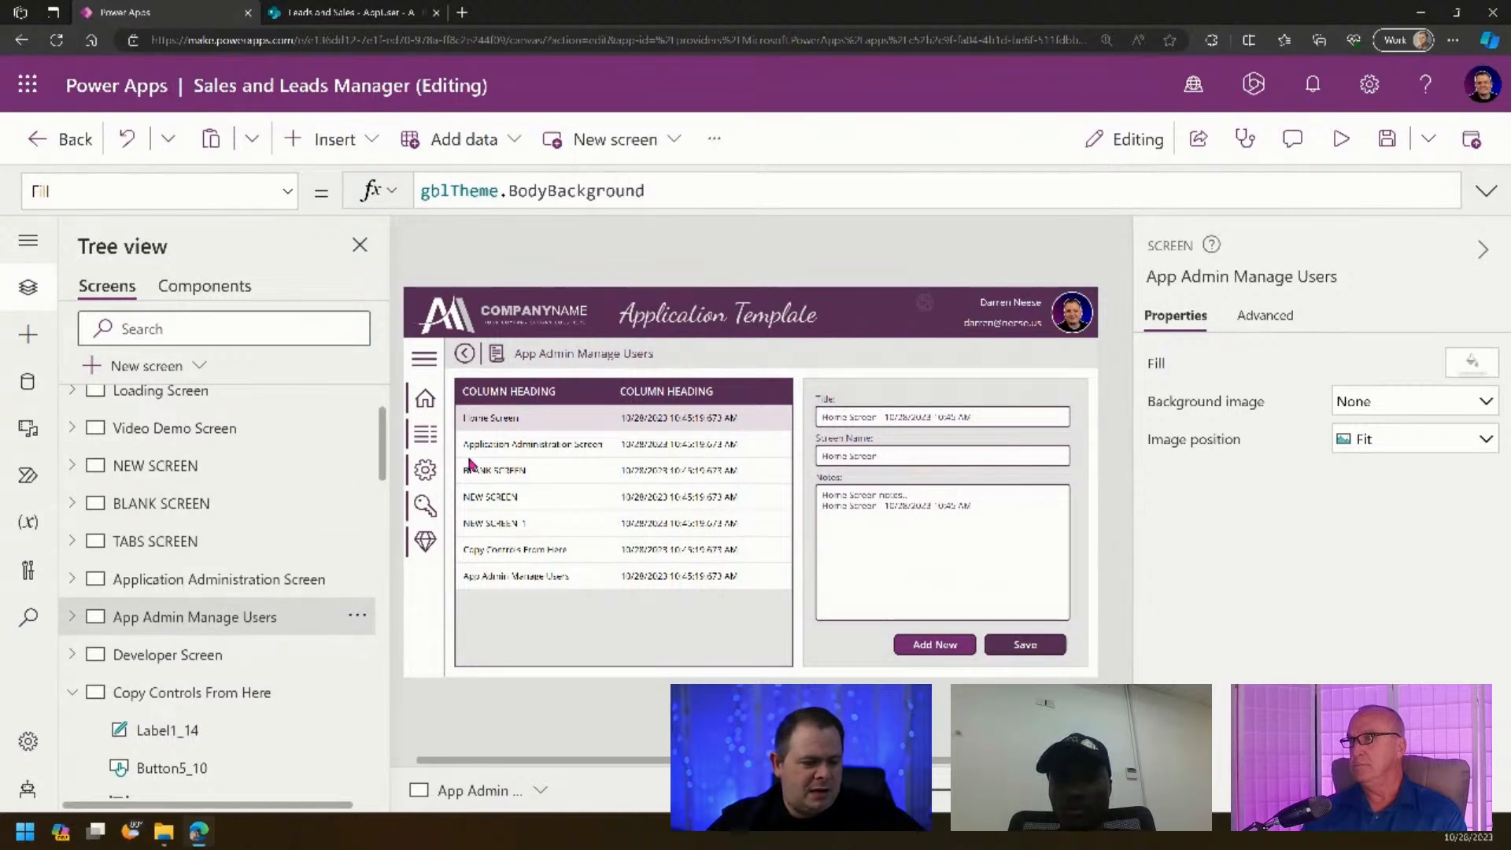
click(226, 584)
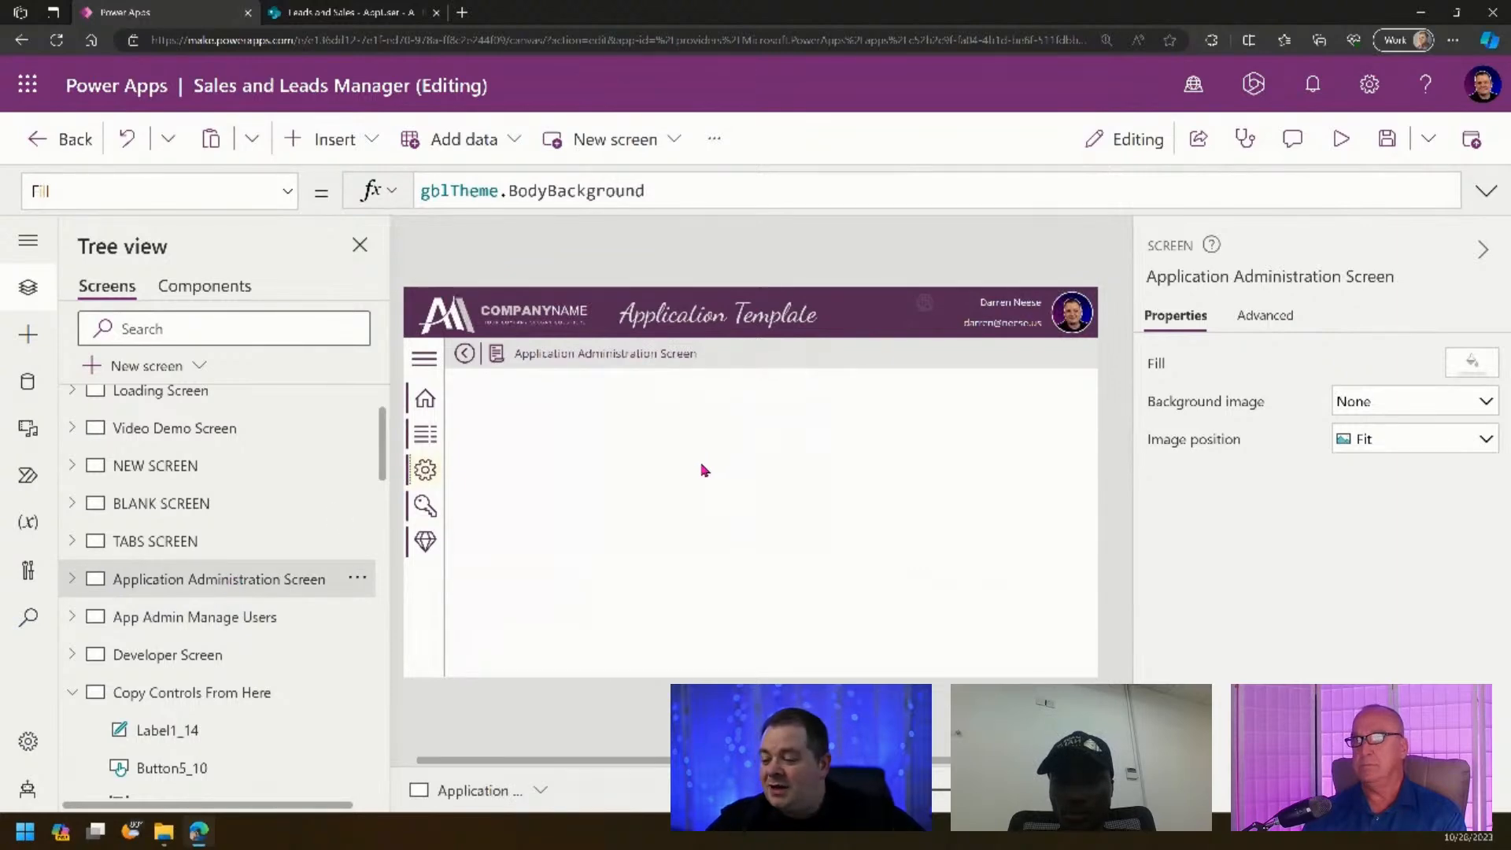
key(ctrl+v)
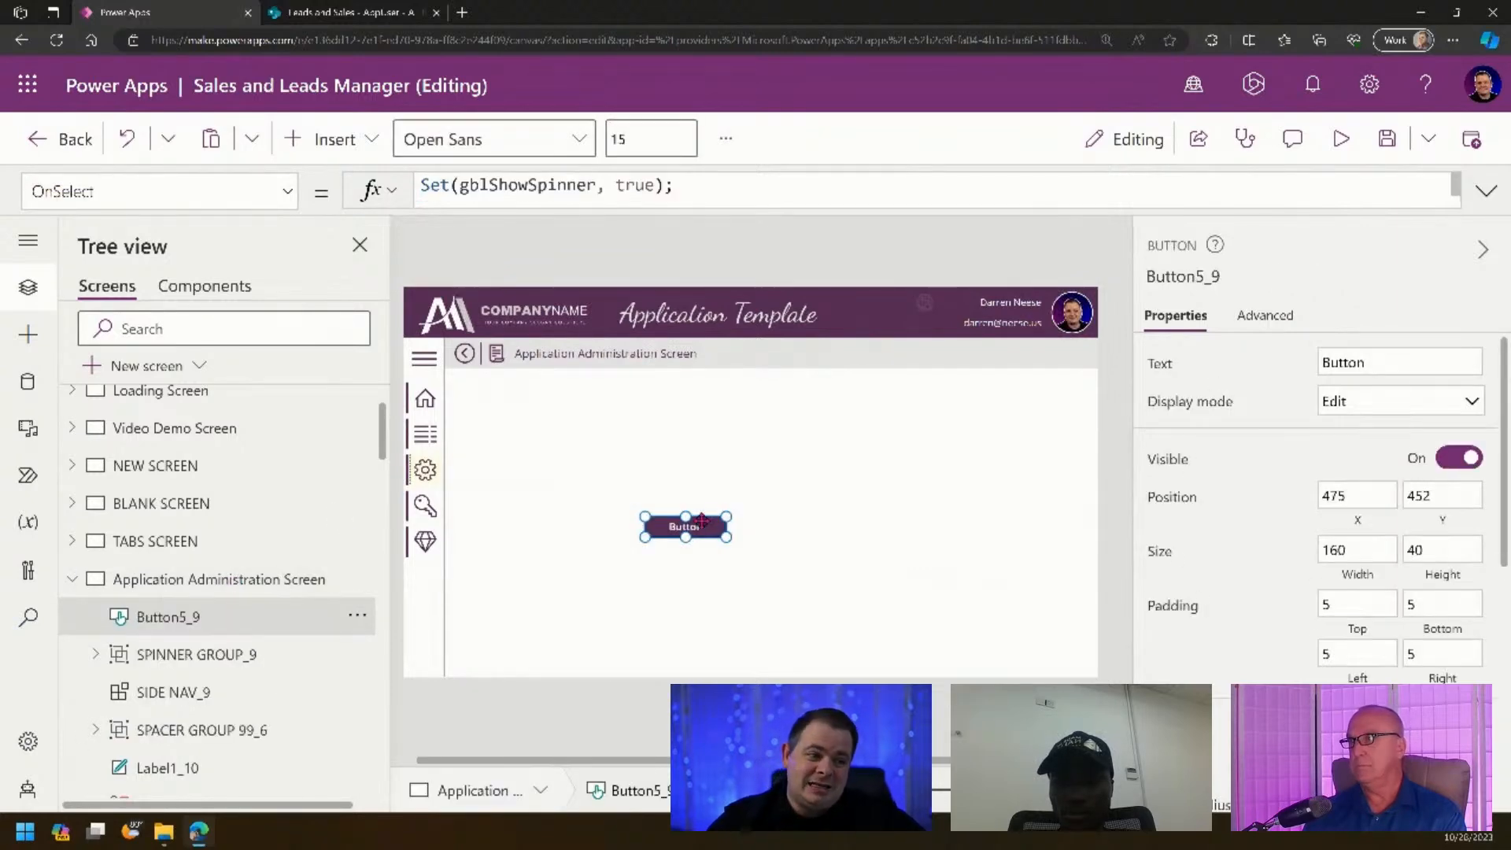
drag(707, 532, 754, 474)
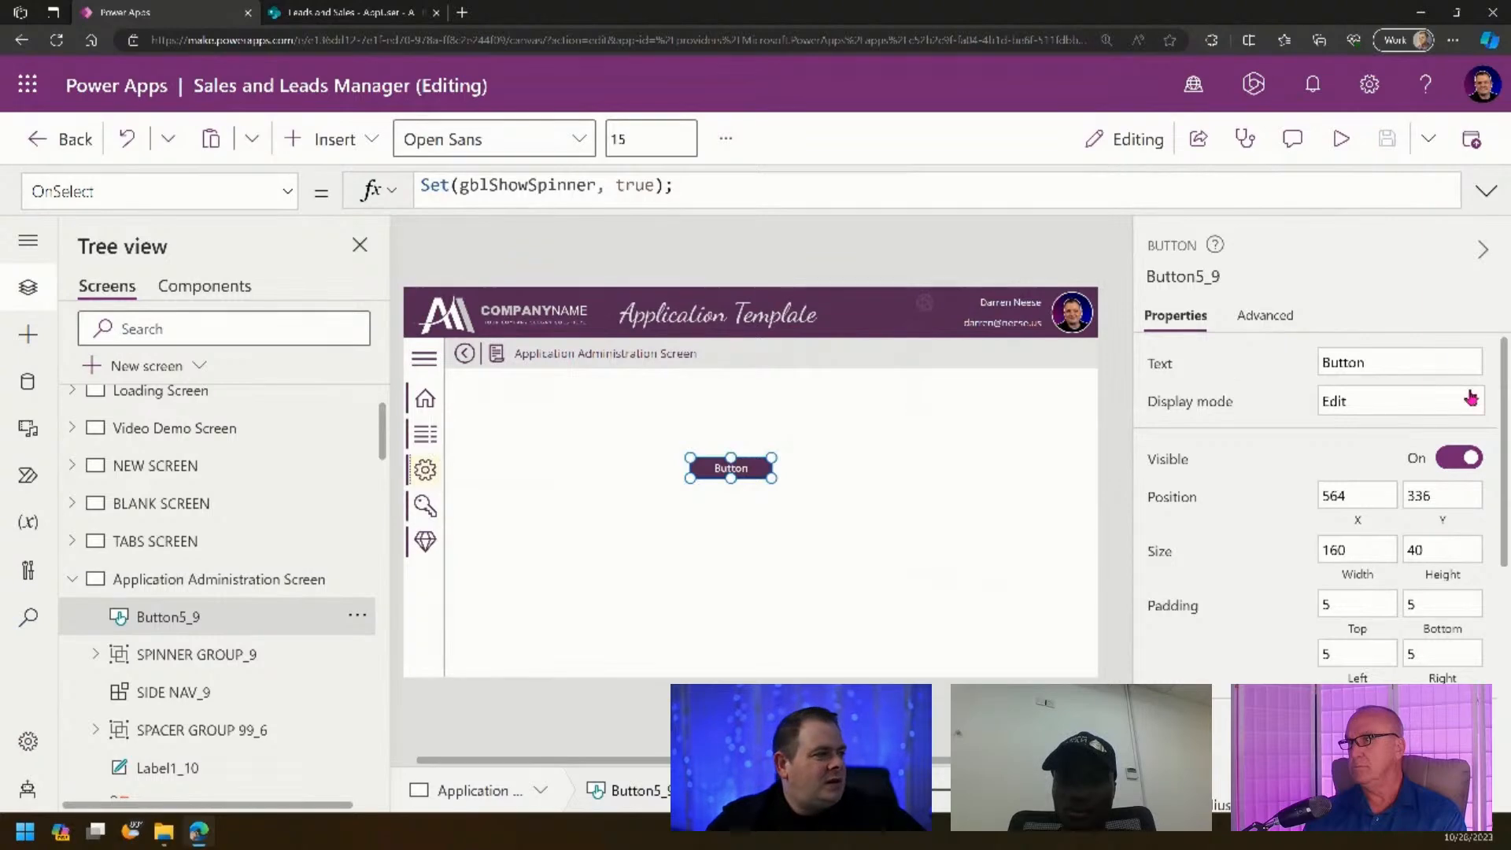
double_click(1350, 363)
text(Man)
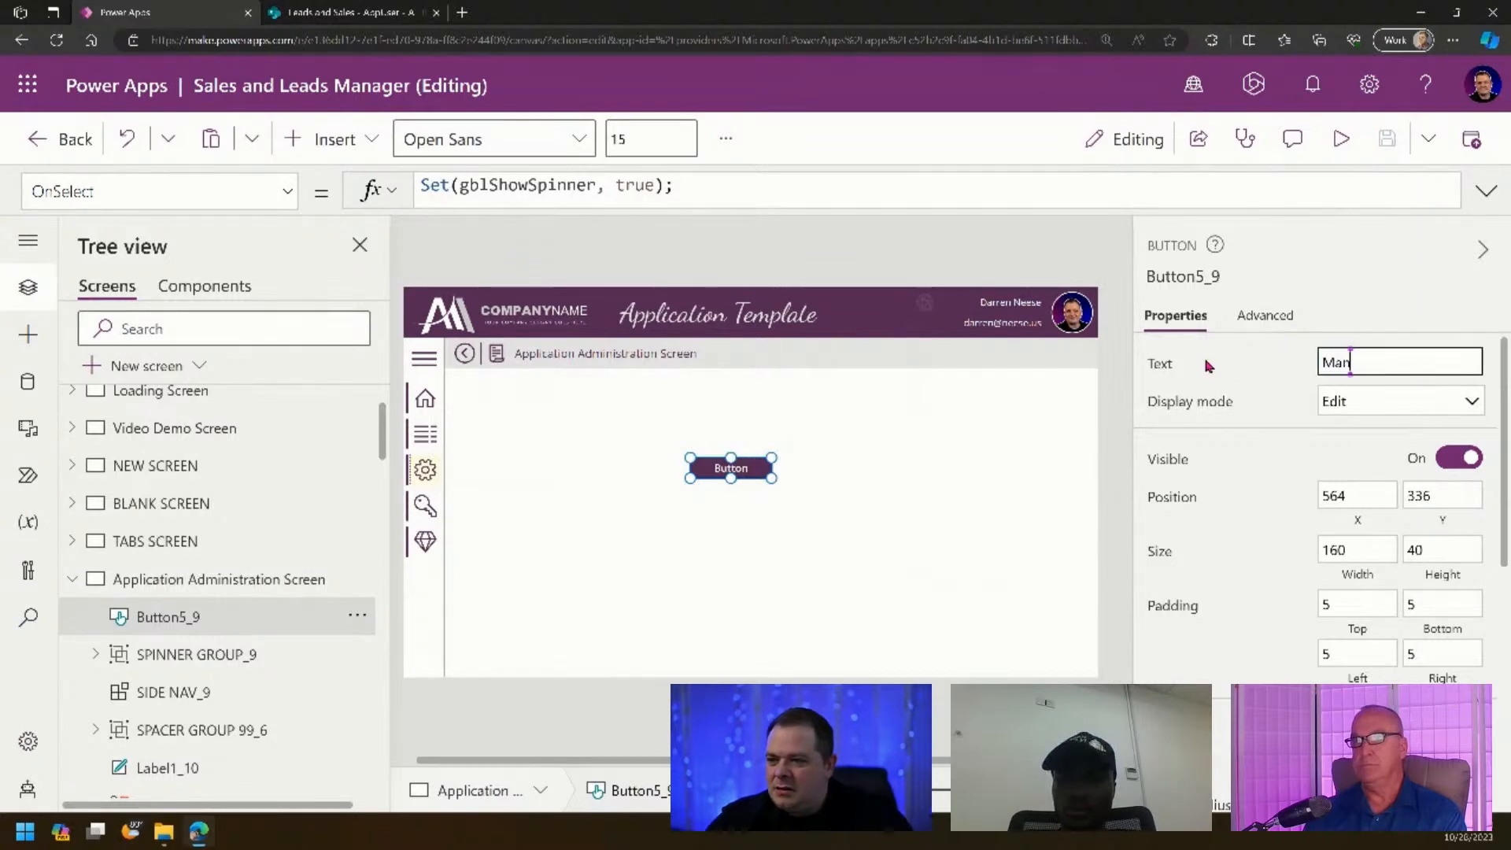
text(age users)
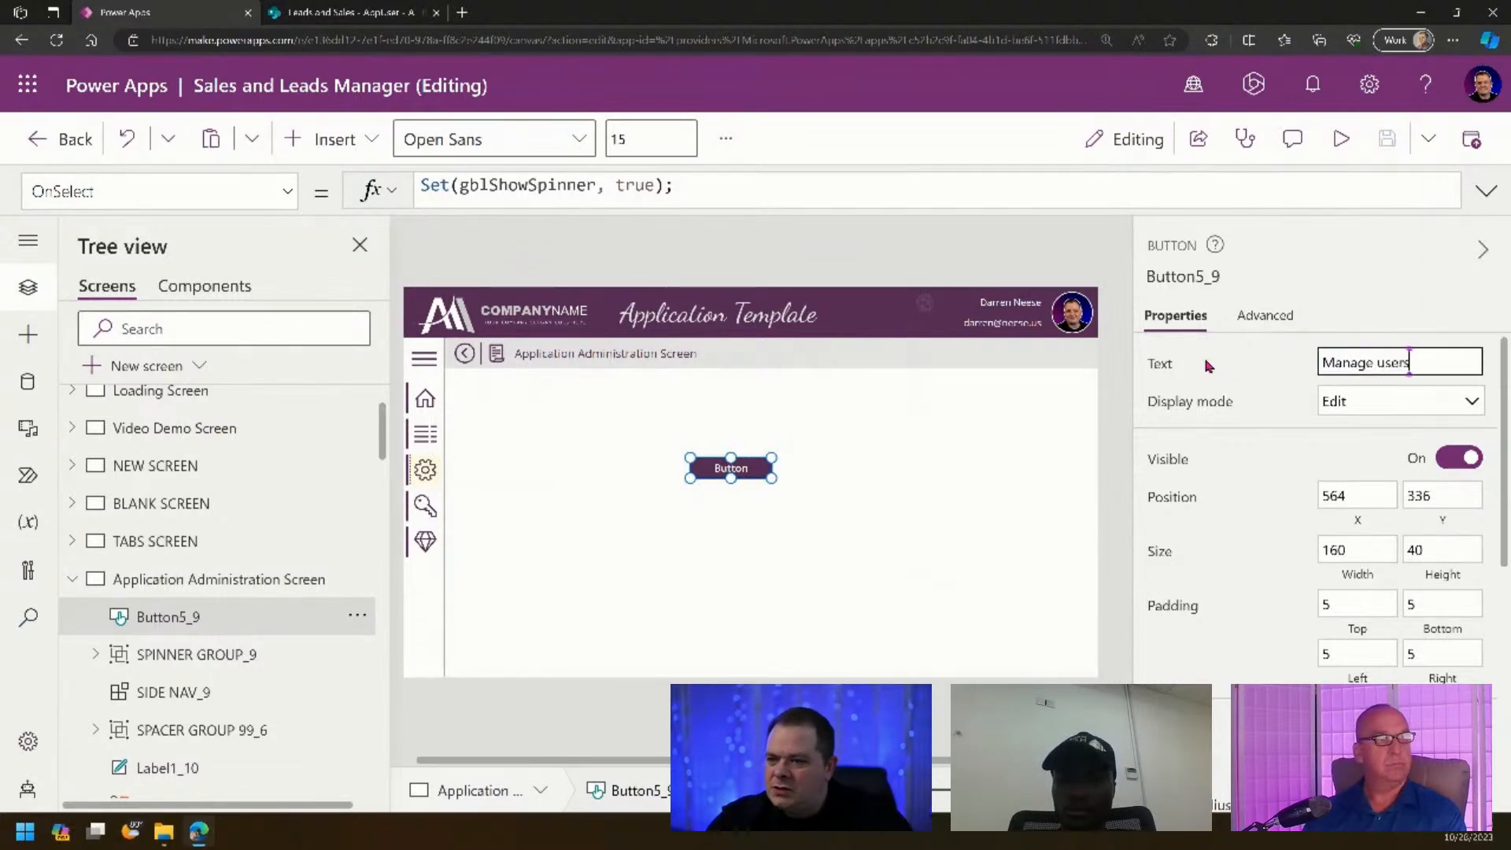
key(ctrl+shift+Left)
text(Users)
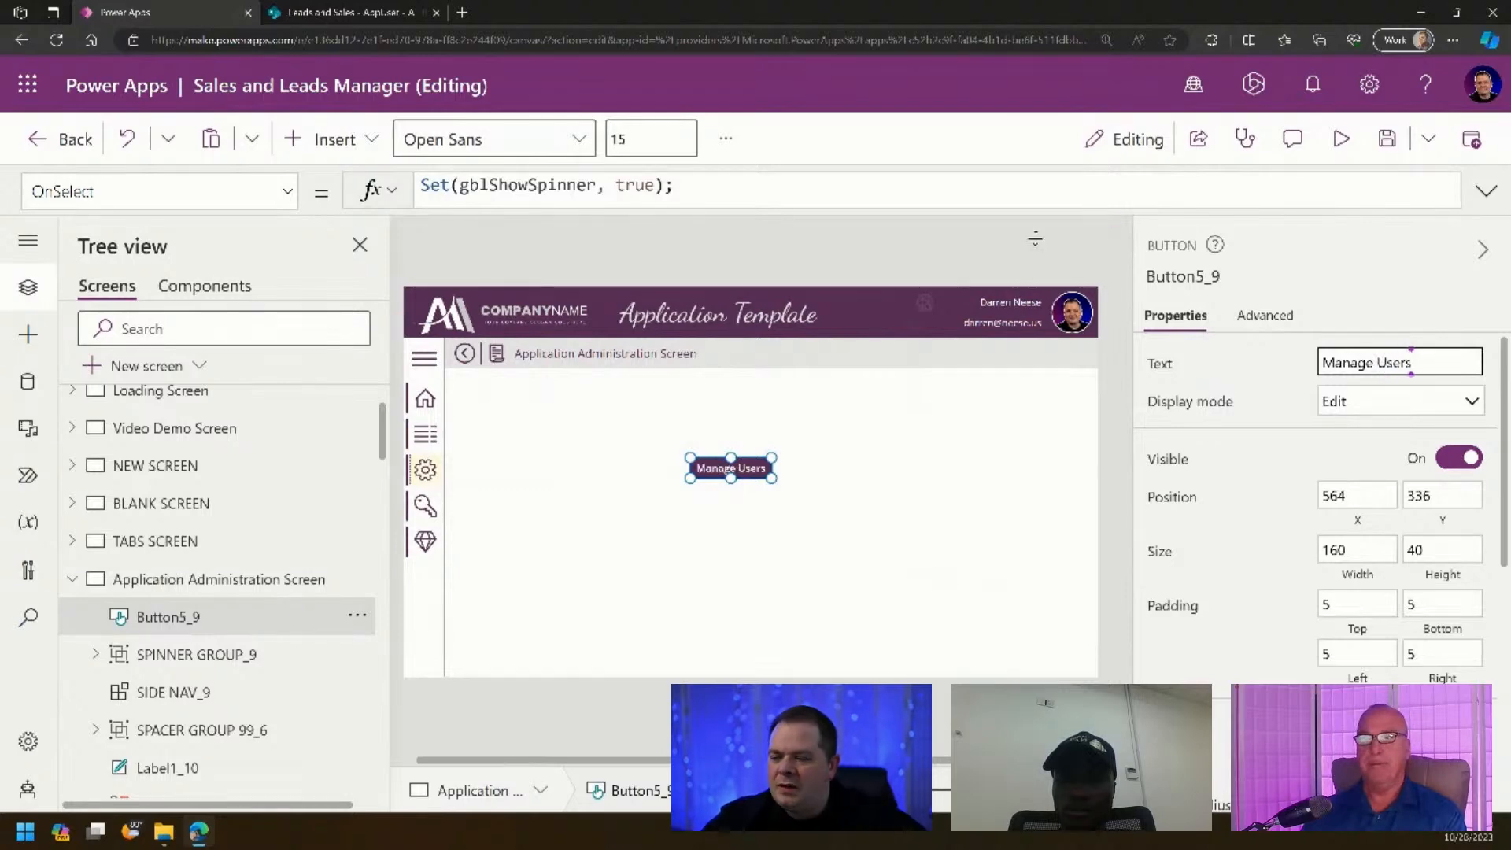
drag(771, 479, 838, 506)
drag(787, 482, 687, 460)
drag(1426, 358, 1285, 365)
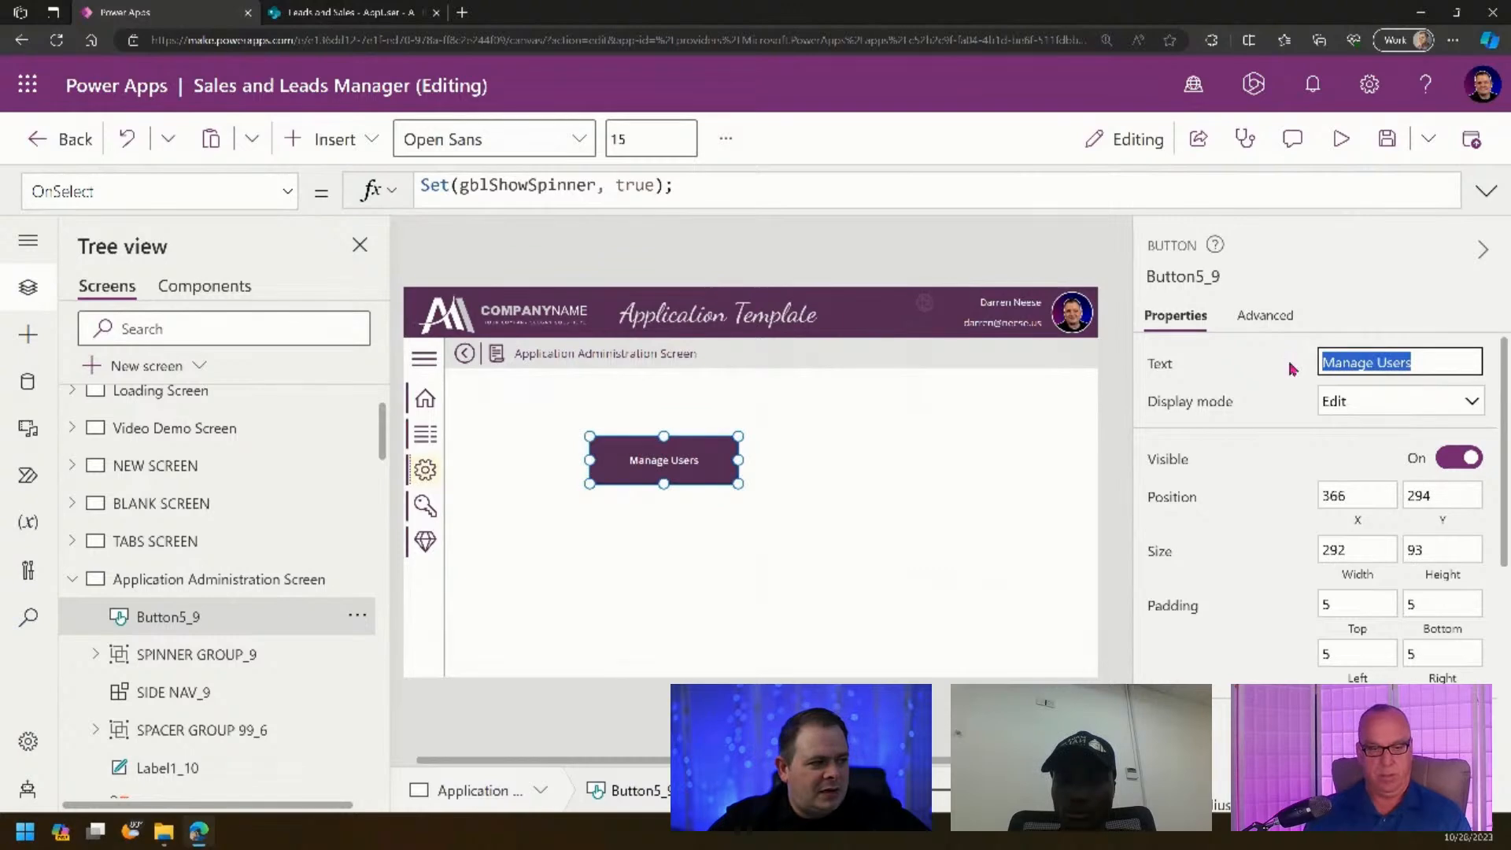
click(912, 536)
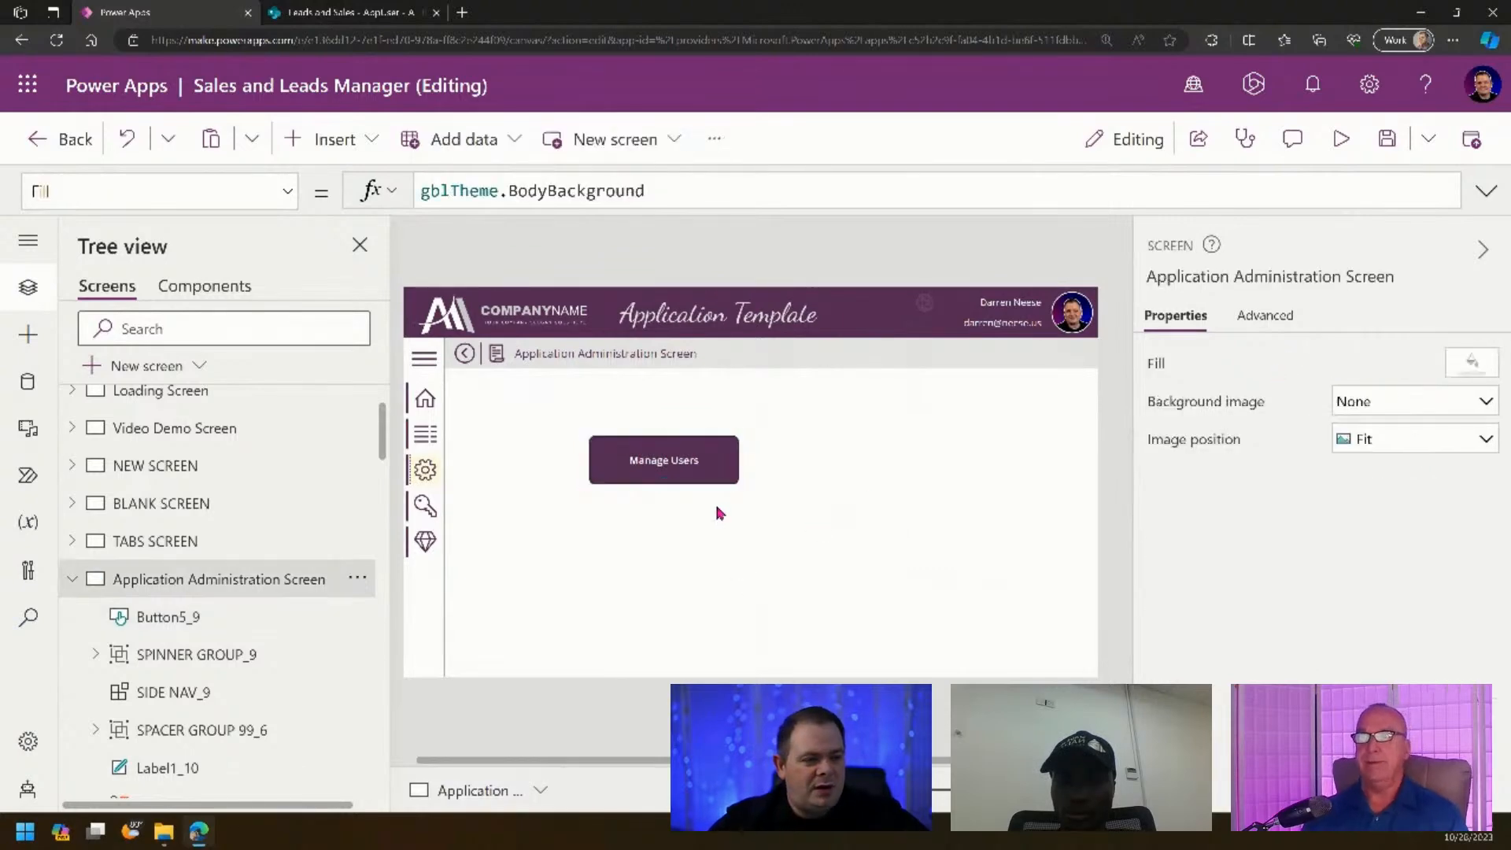
click(684, 464)
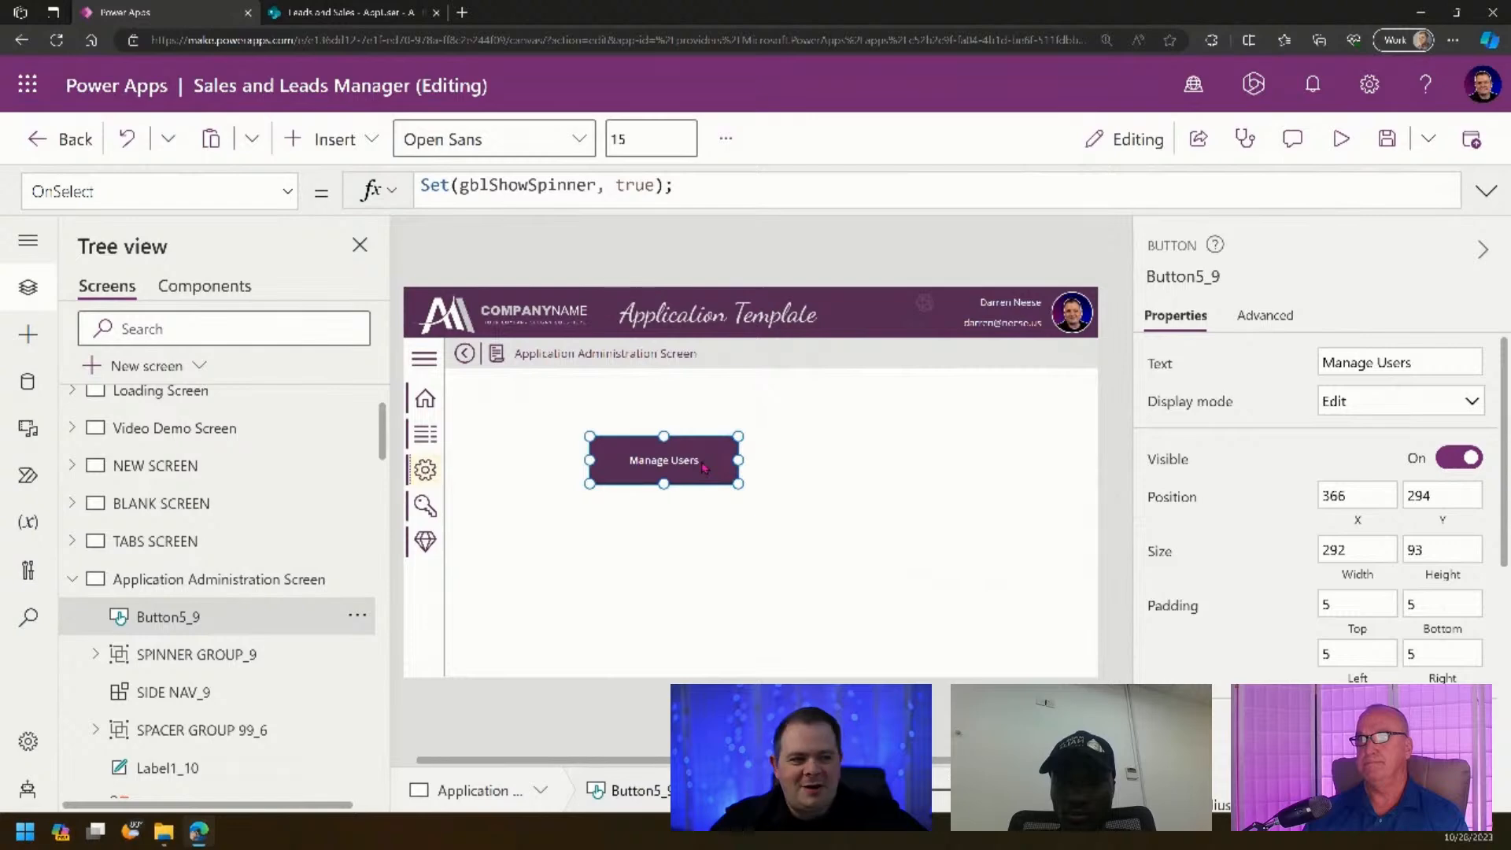
double_click(683, 468)
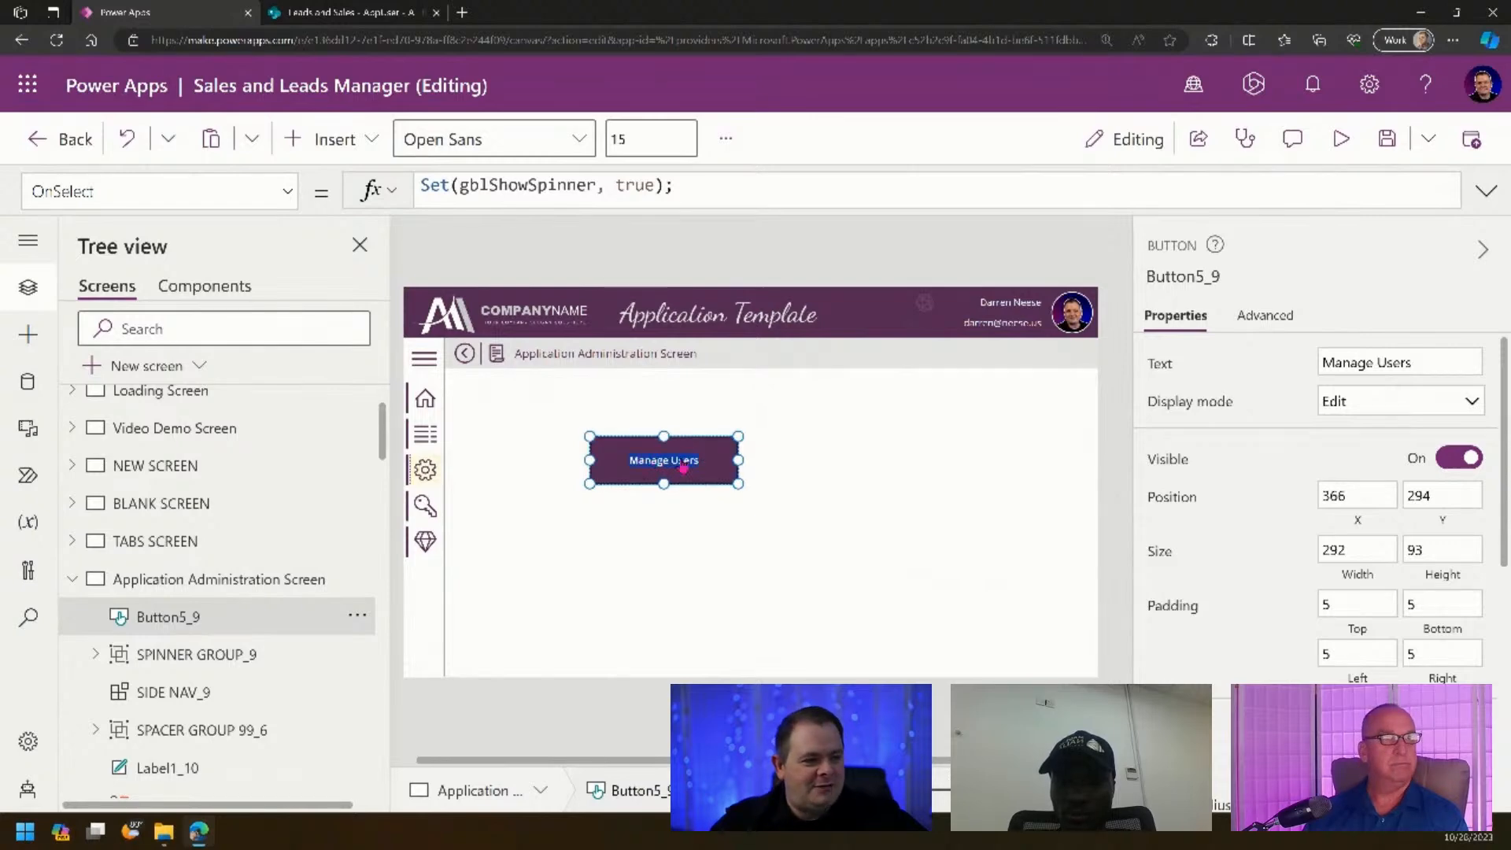
text(asdfasdf)
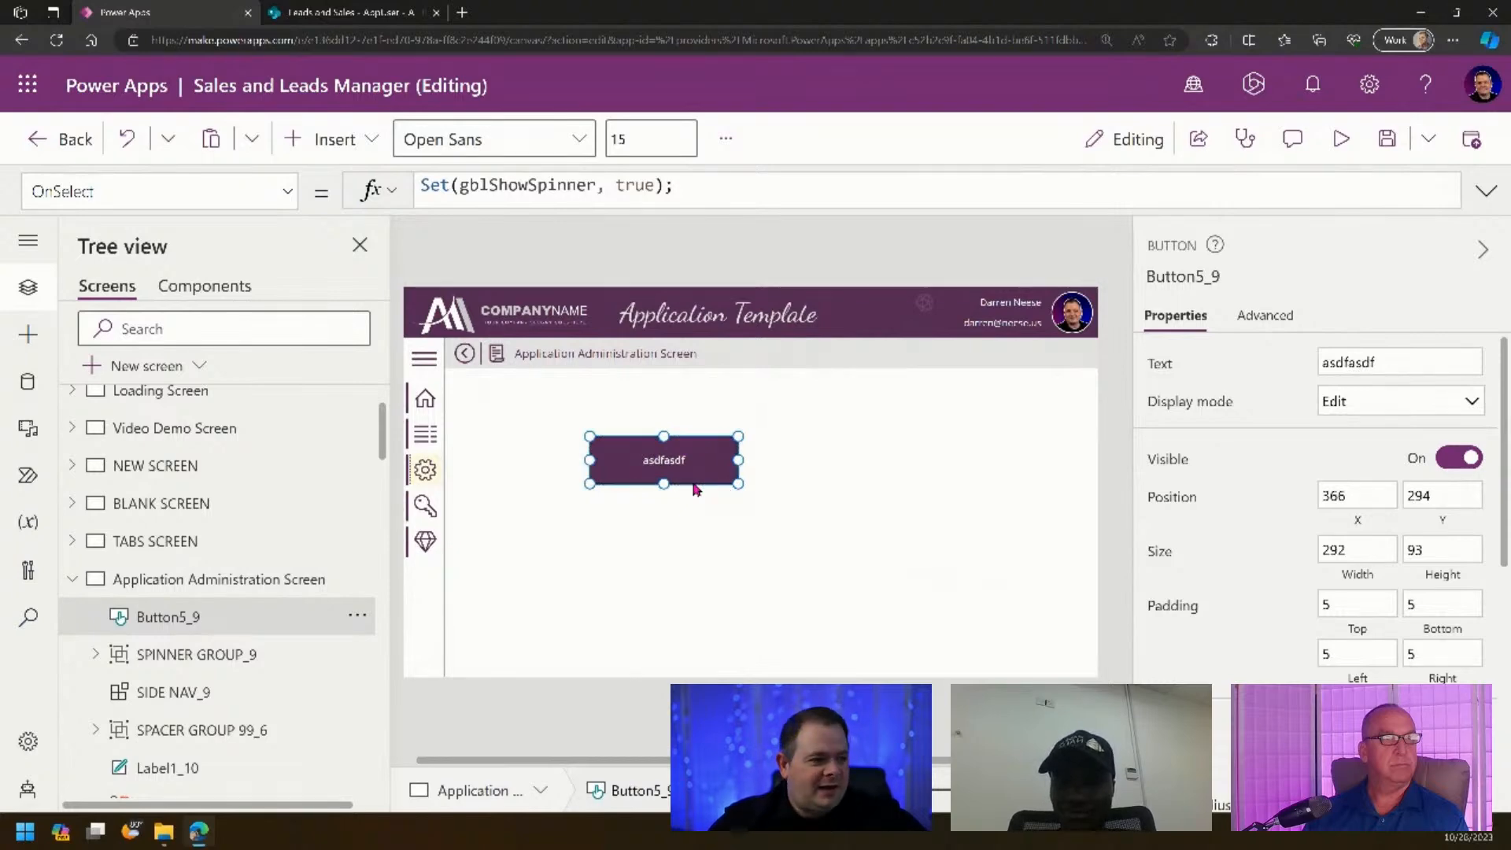
double_click(1417, 362)
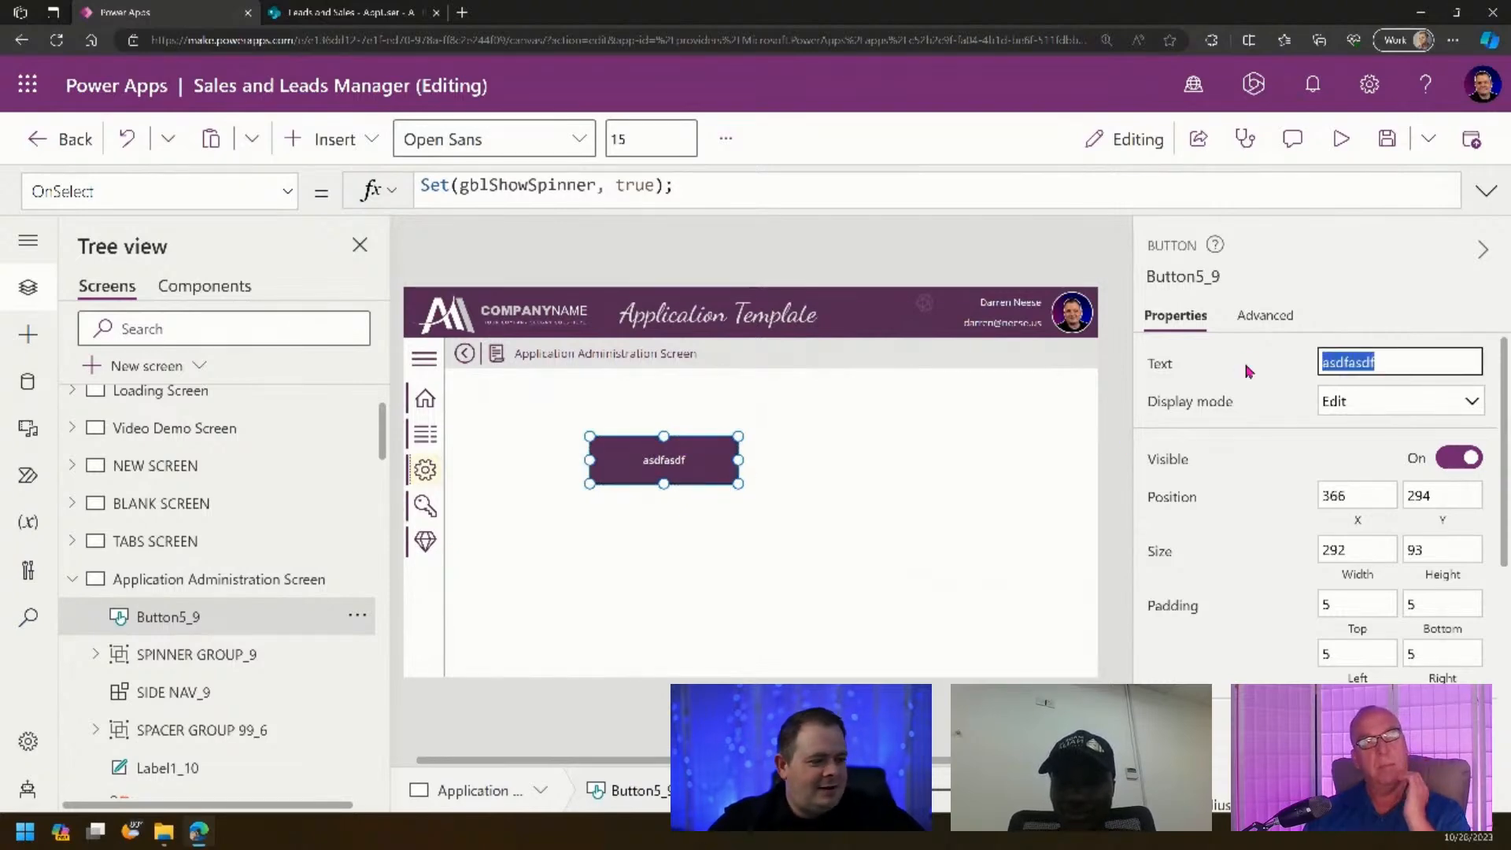
text(Manage)
key(ctrl+a)
text(M)
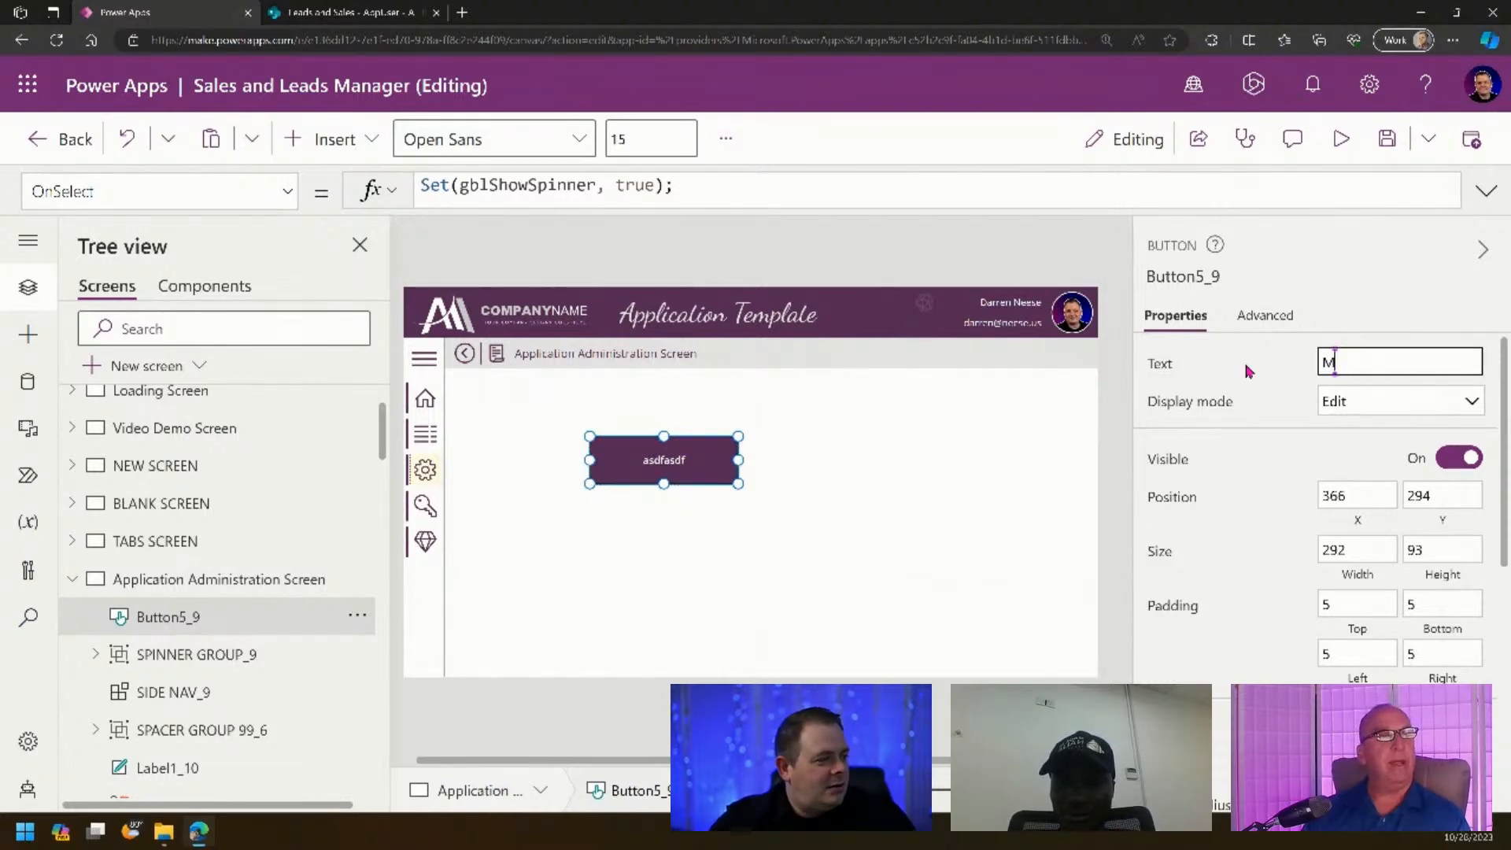
text(anage )
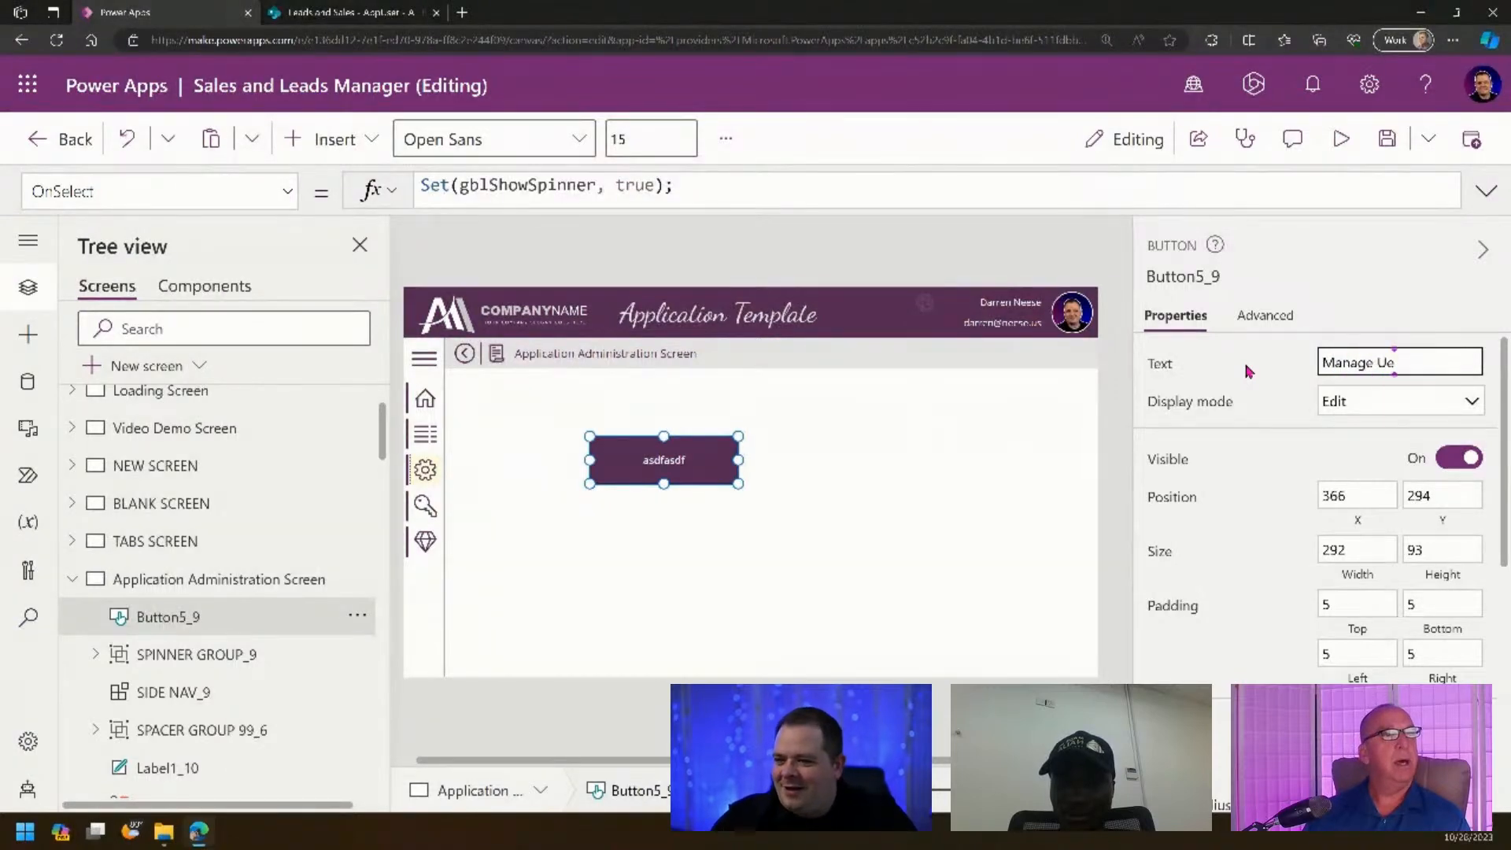
text(Users)
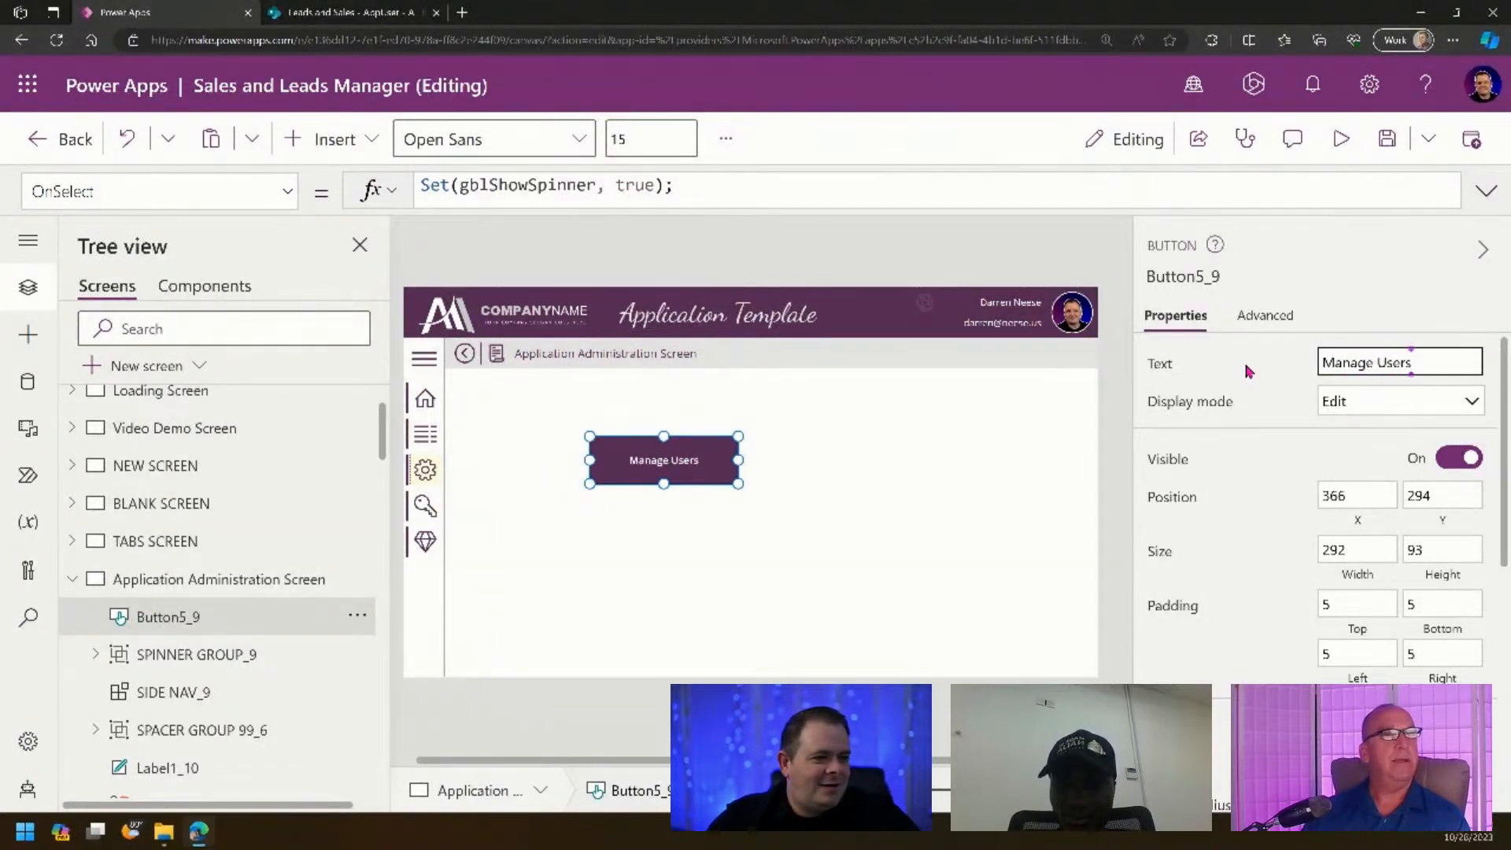
double_click(692, 459)
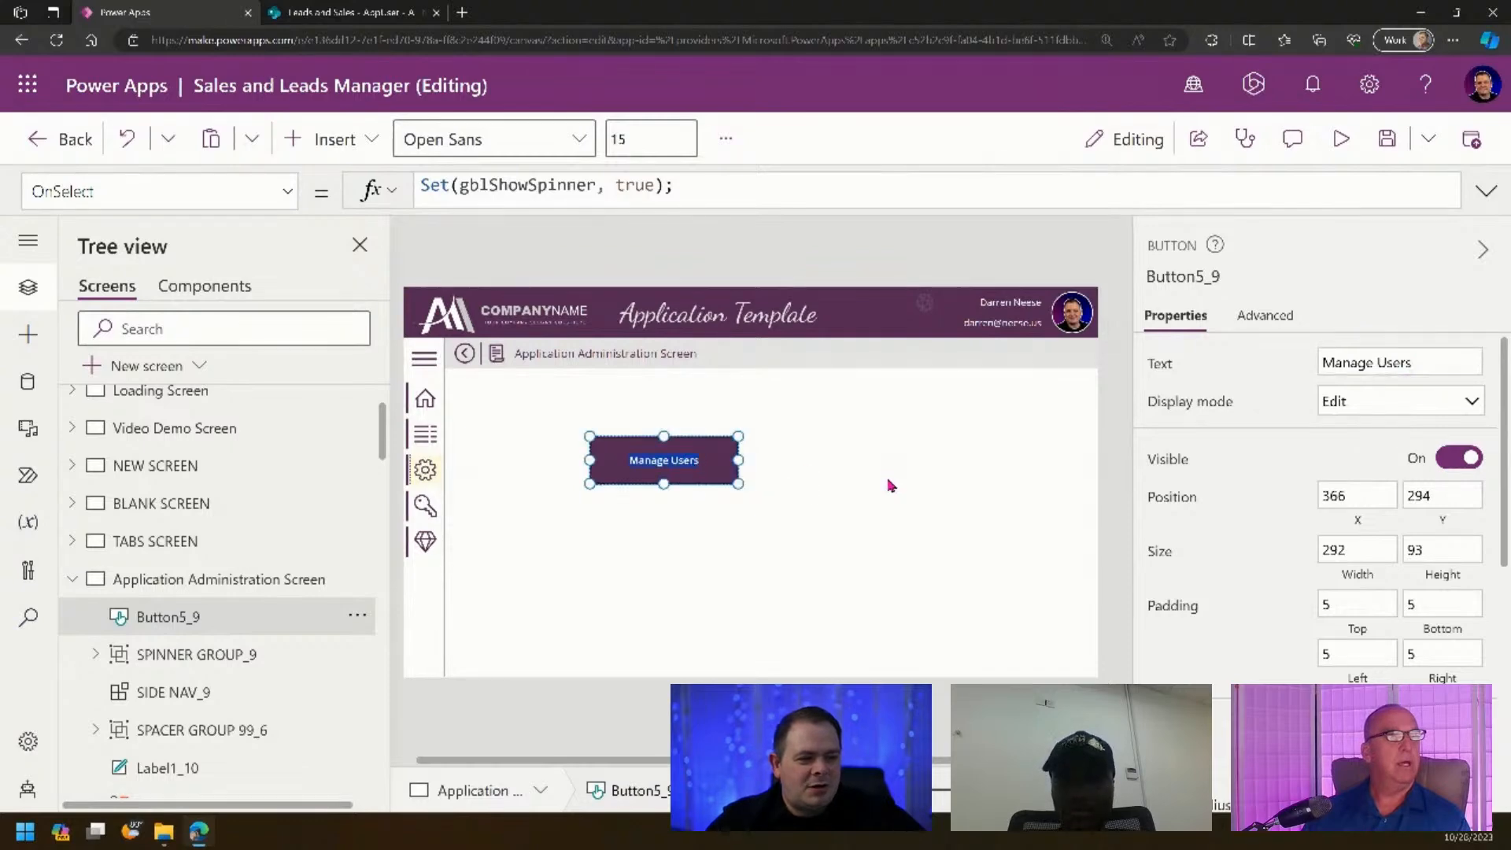
- Resize the Manage Users button to 187 x 58, positioned at 589, 263
mouse_move(889, 789)
mouse_down()
mouse_move(931, 790)
mouse_move(893, 789)
mouse_up()
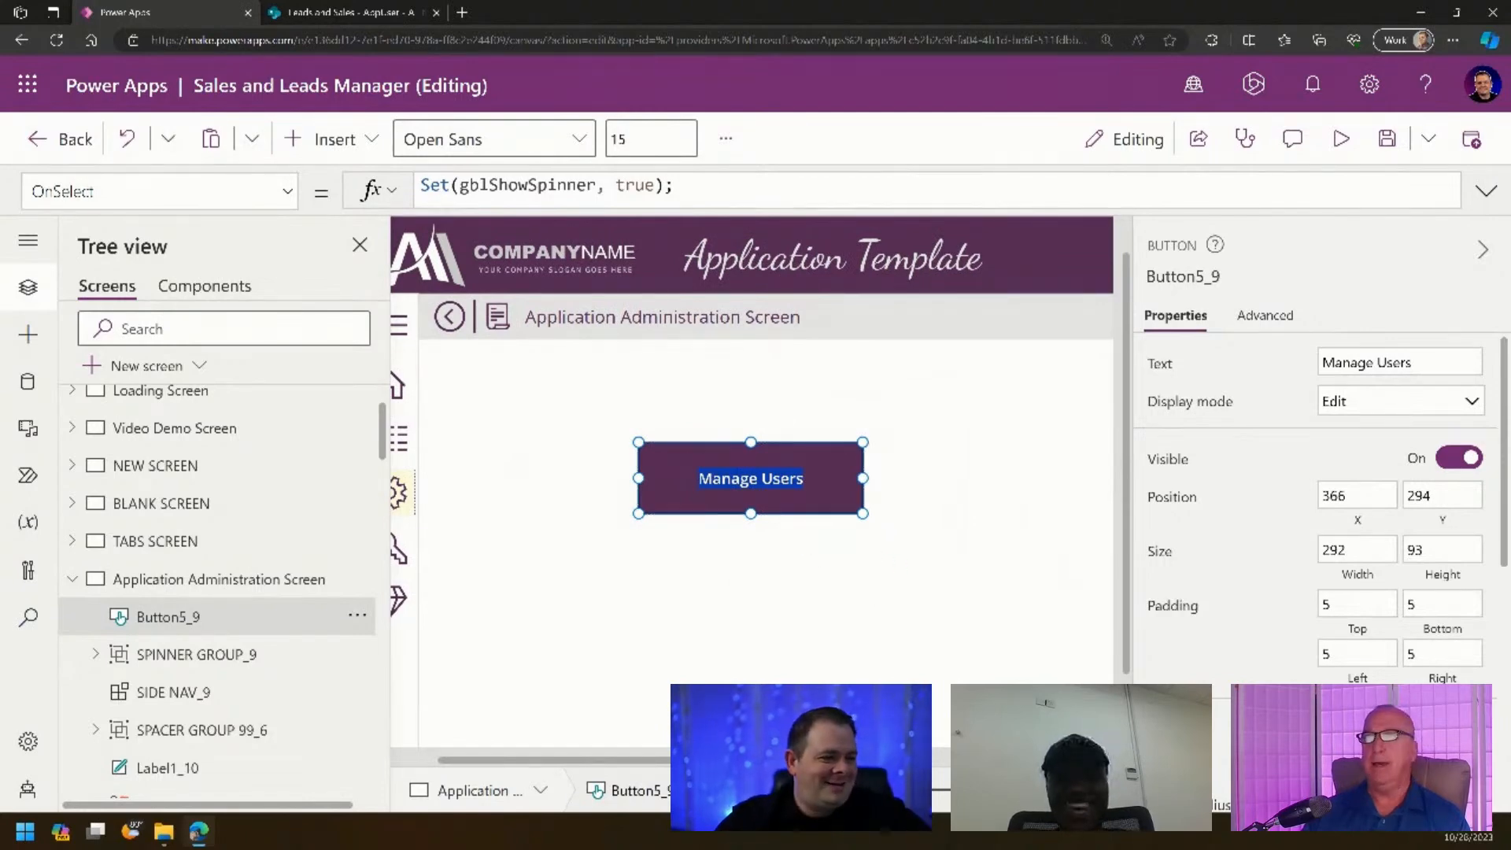
drag(915, 789, 894, 789)
click(743, 492)
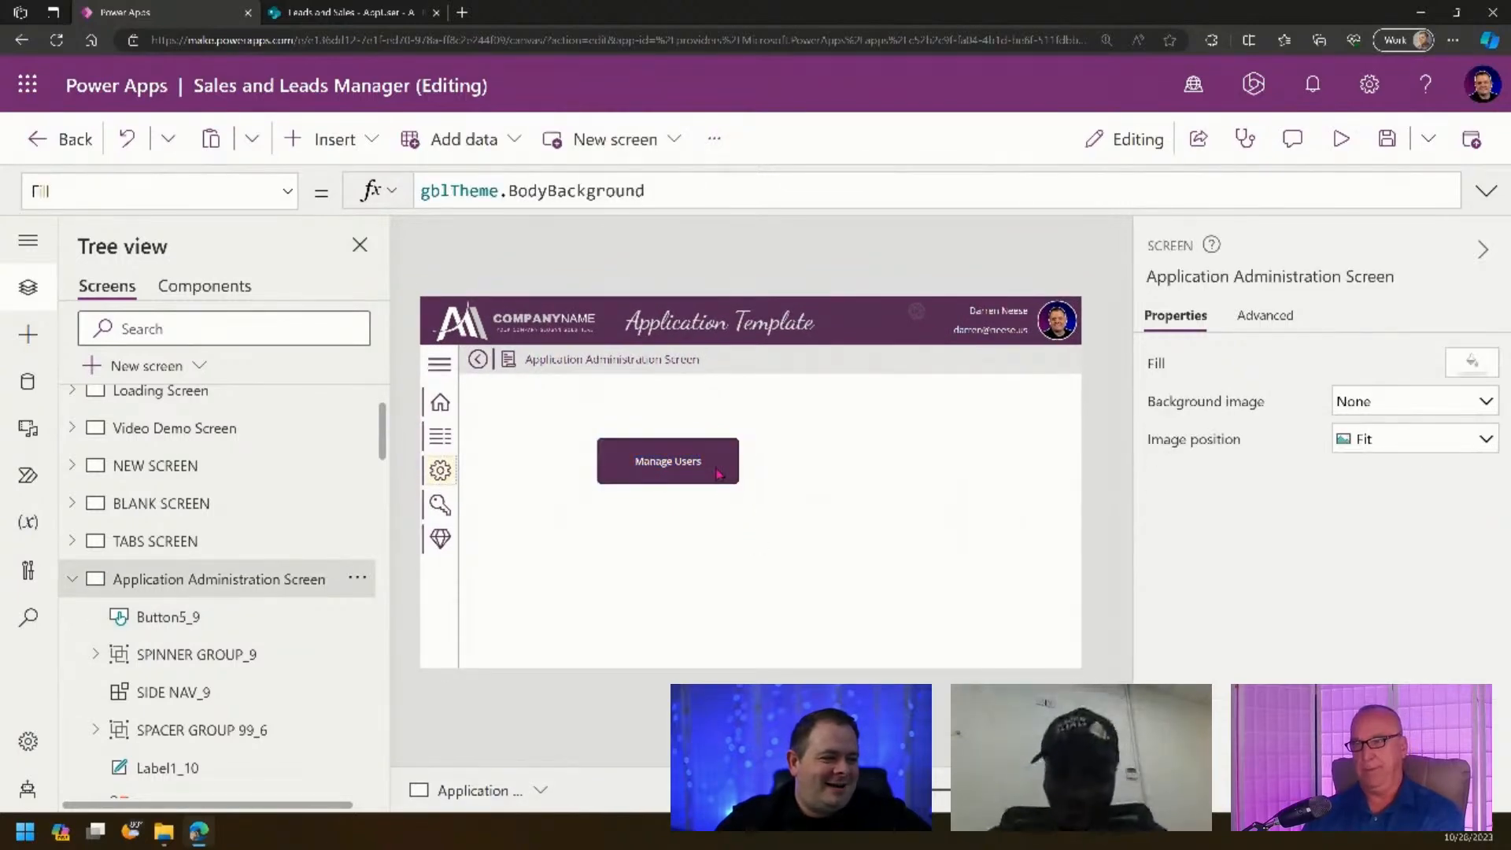
click(736, 486)
drag(736, 486, 775, 439)
click(763, 454)
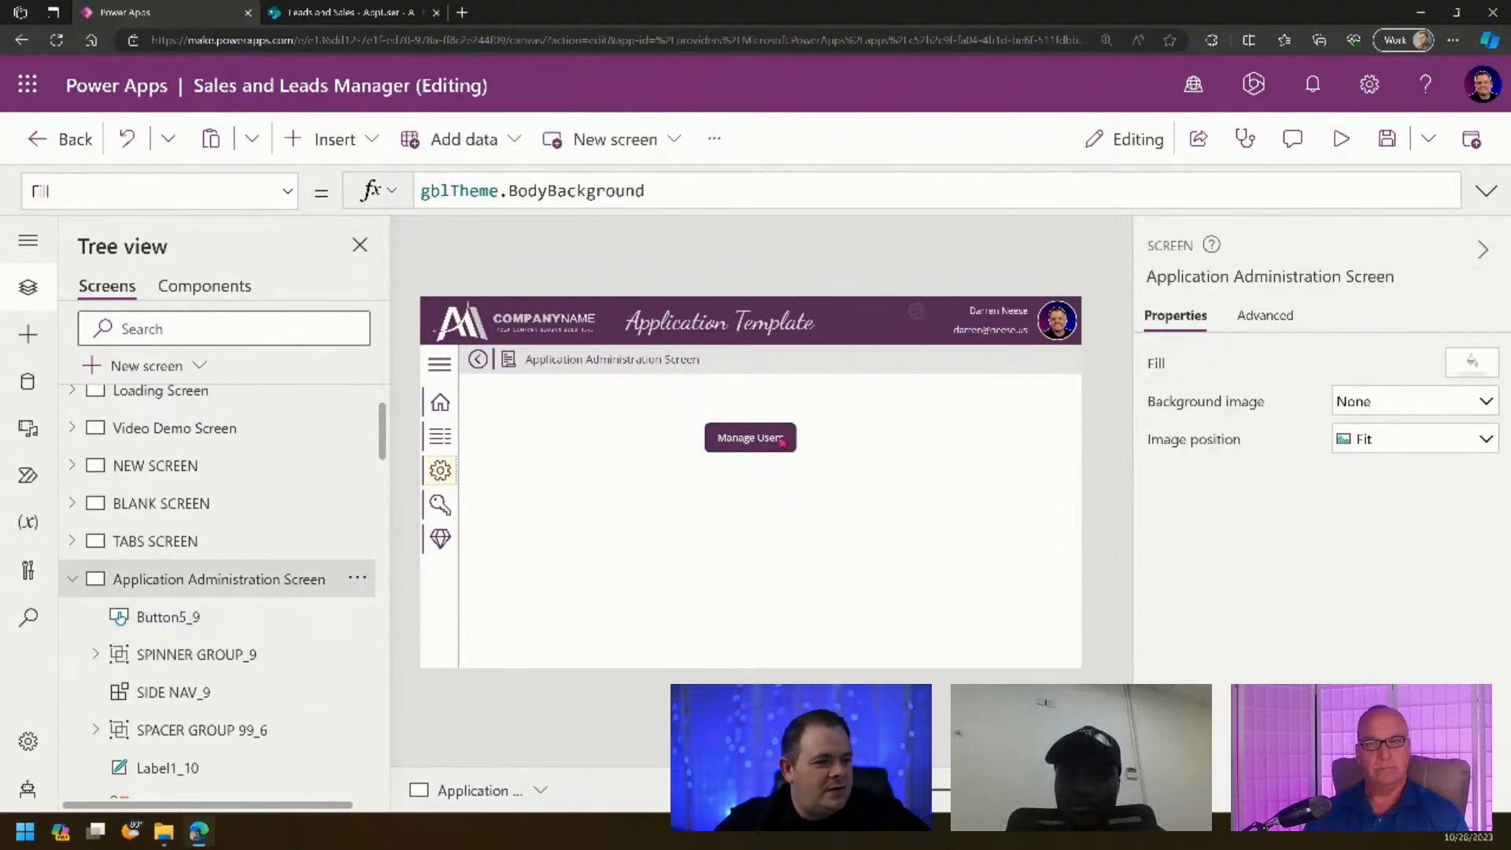
click(779, 436)
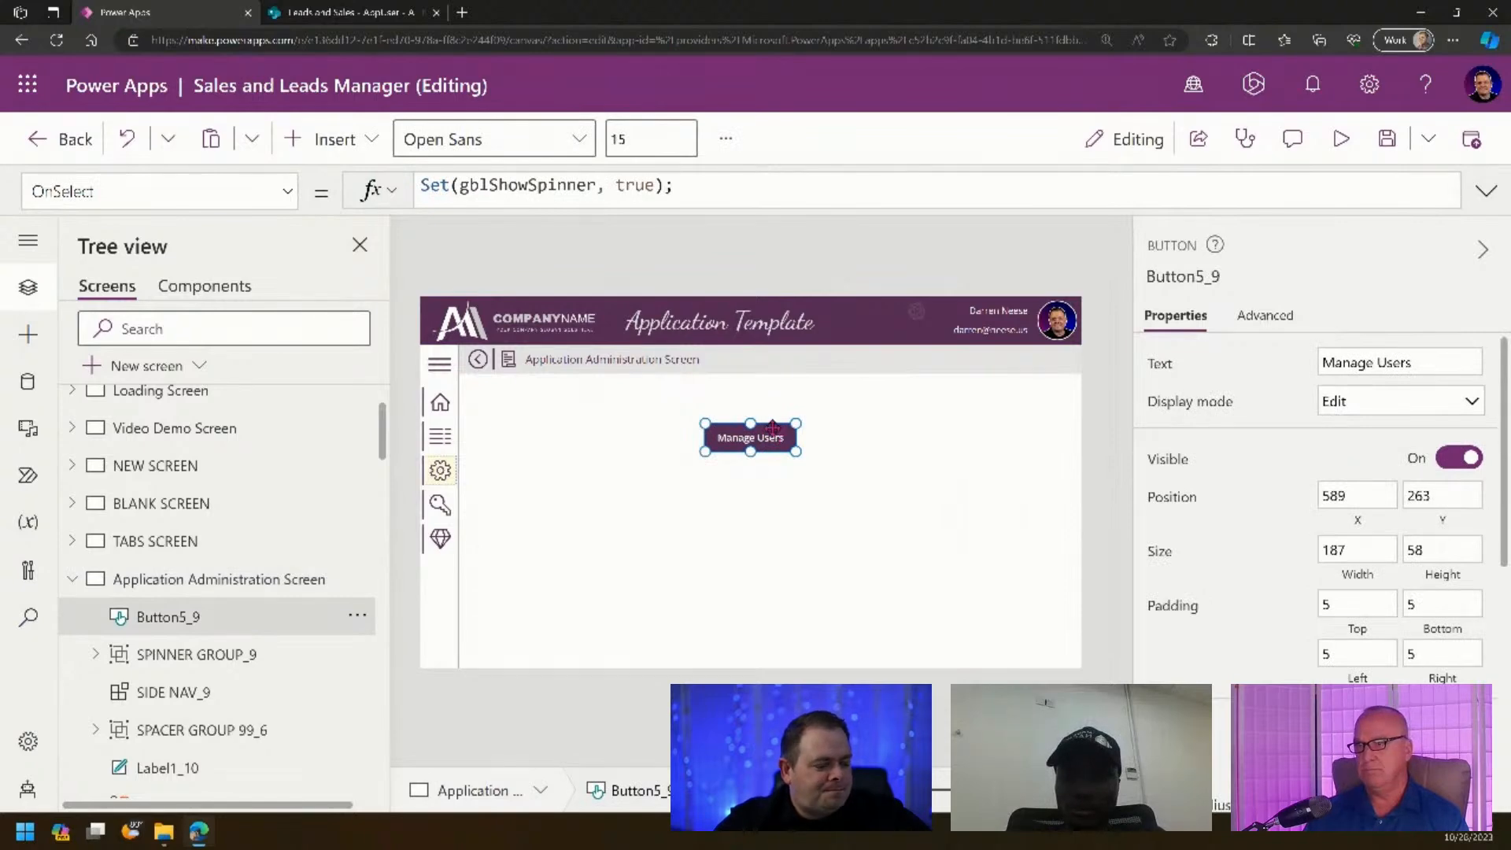
- Rename the button control Button5_9 to btnManageUsers
click(1197, 278)
text(btn)
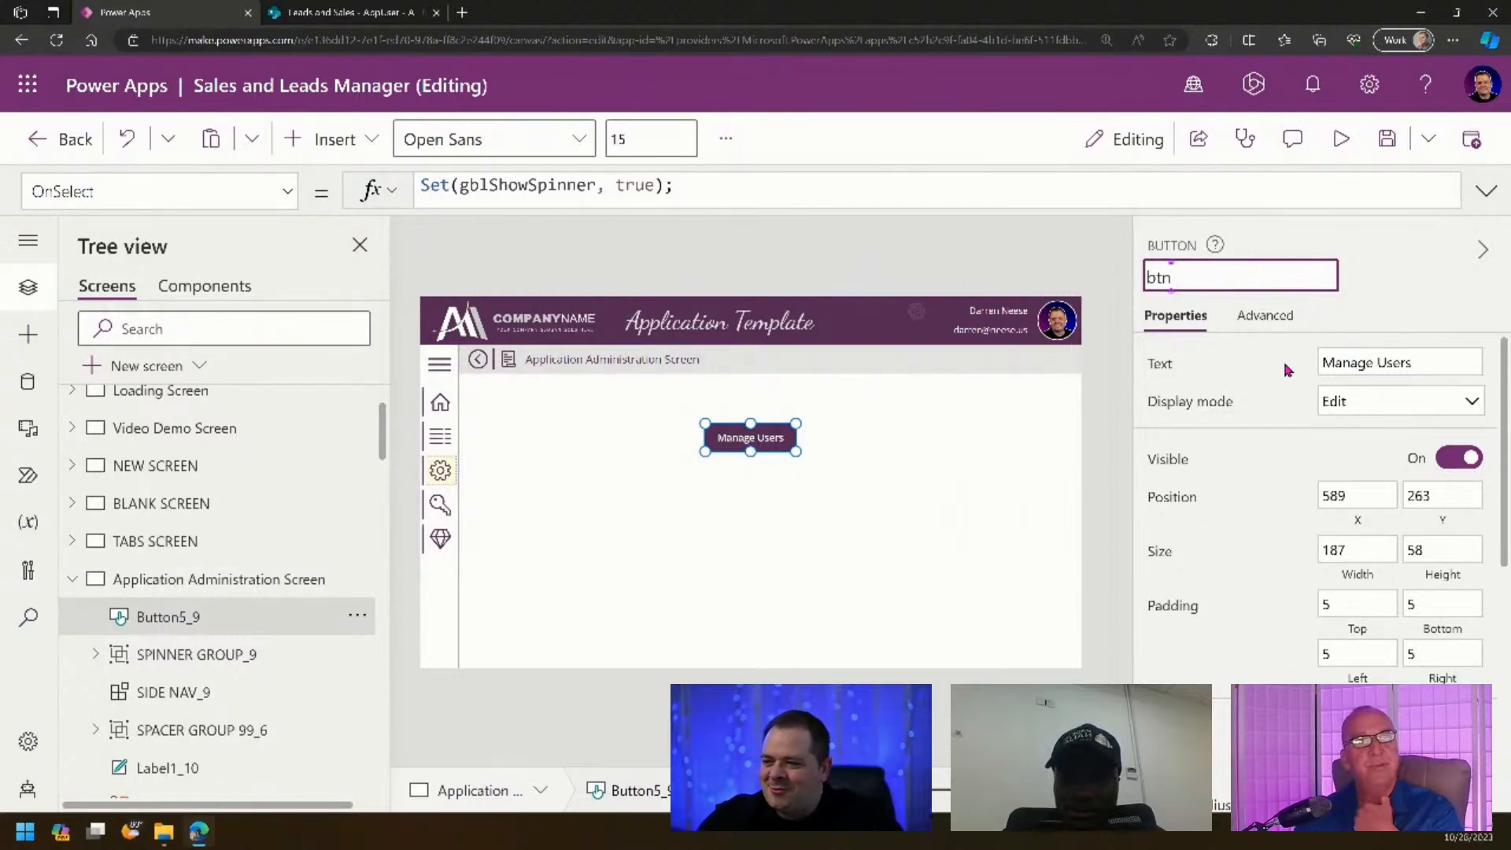
text(Manag)
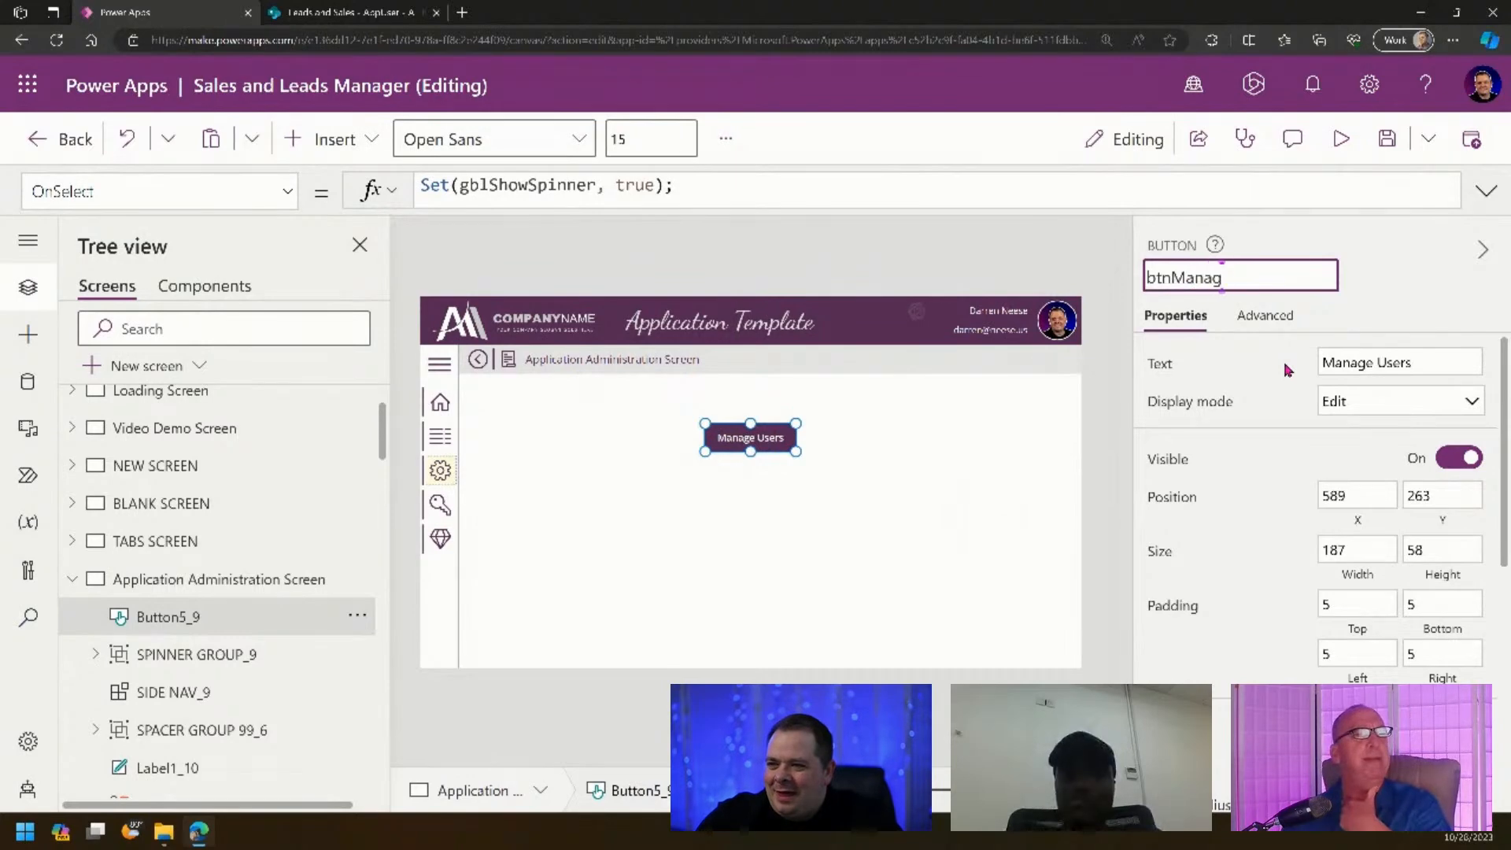
text(eUs)
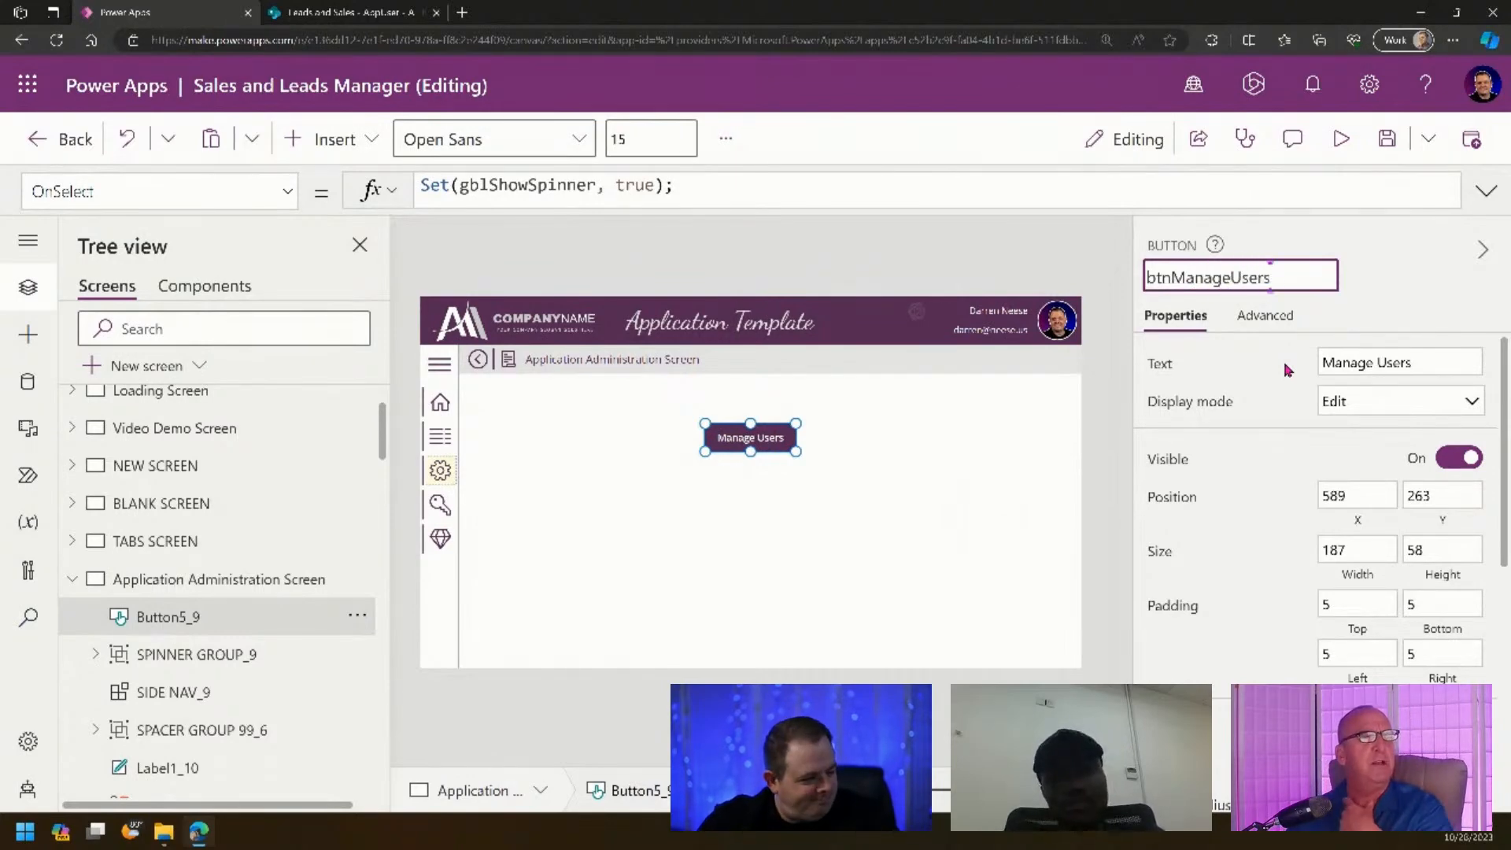
text(ers)
key(Return)
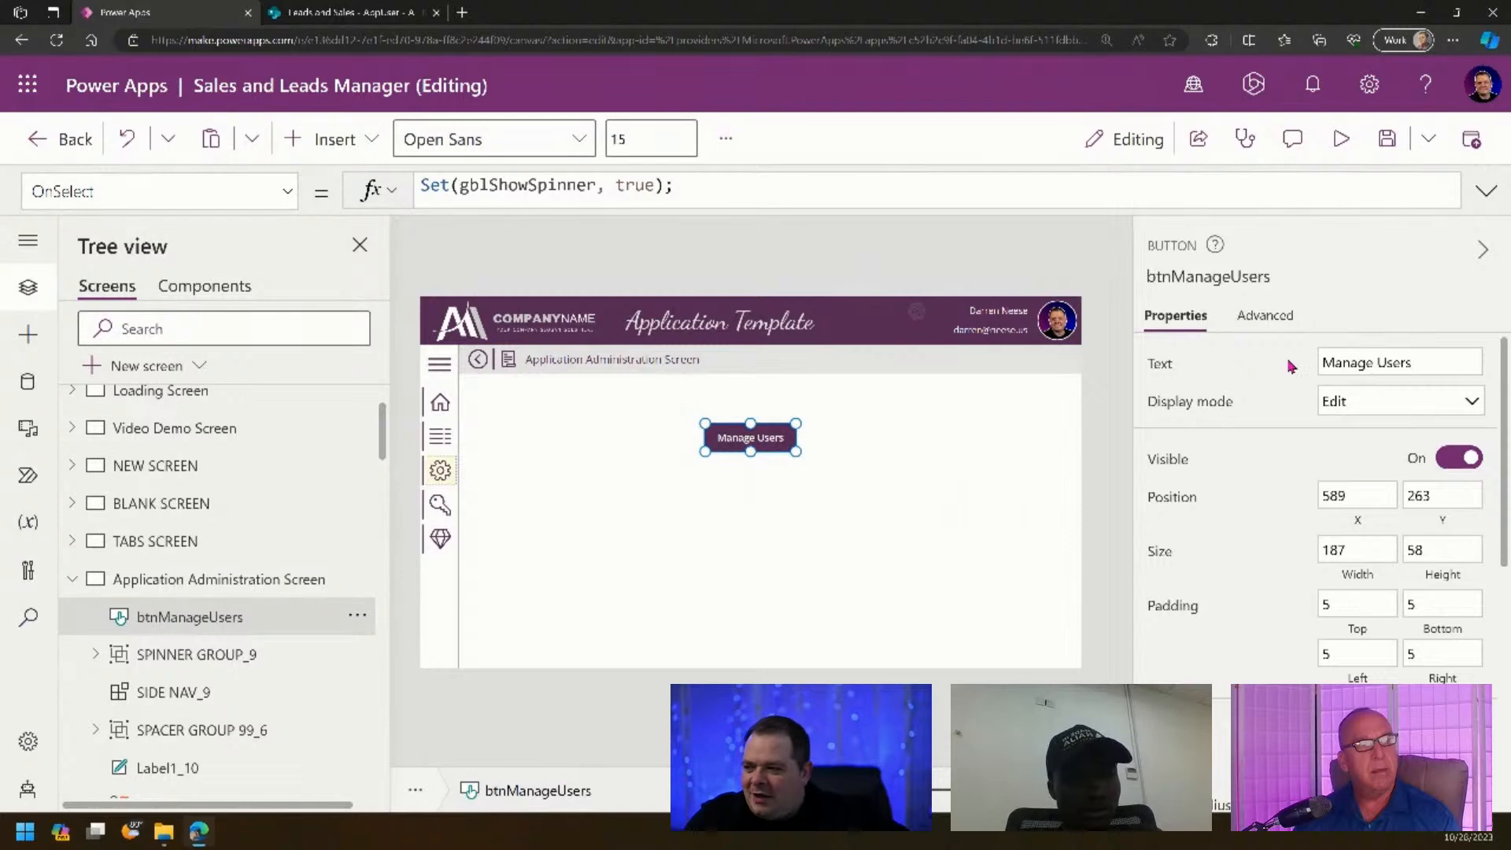
scroll(221, 598, down, 2)
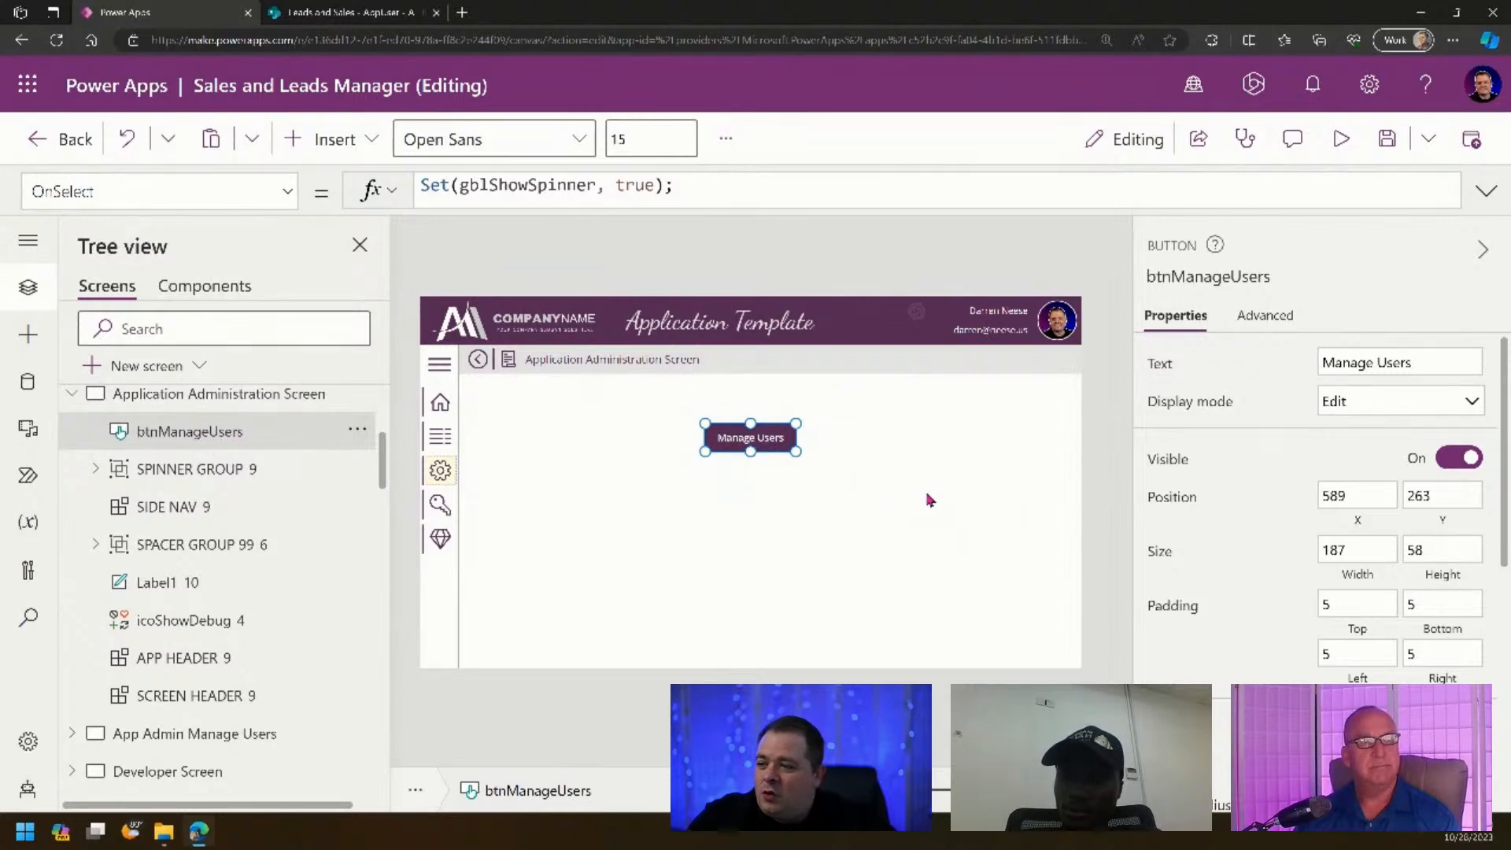
- Move btnManageUsers down three layer places, below SPACER GROUP 99 6
click(356, 433)
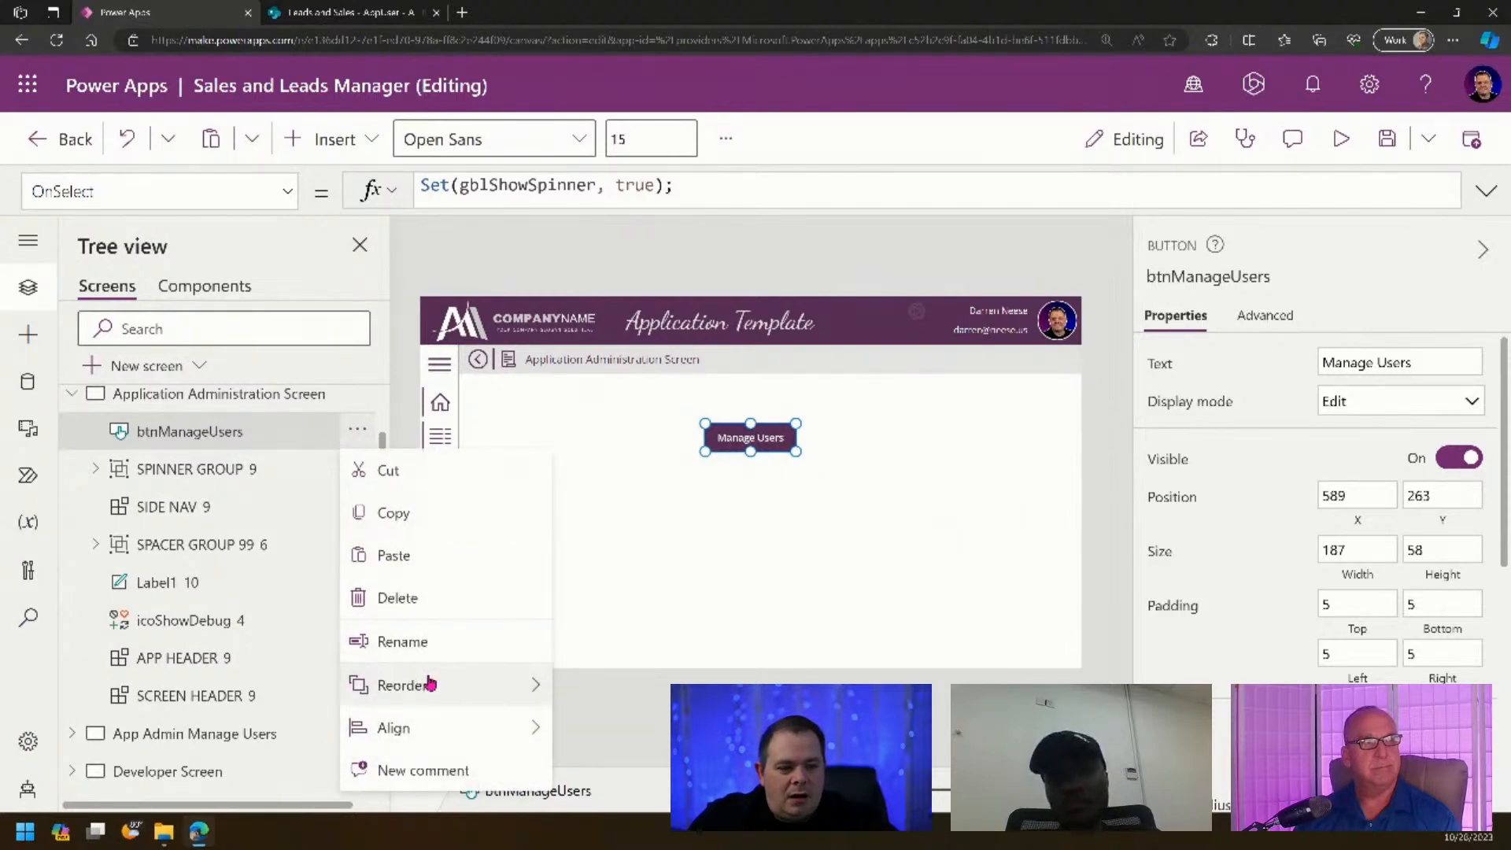
mouse_move(430, 685)
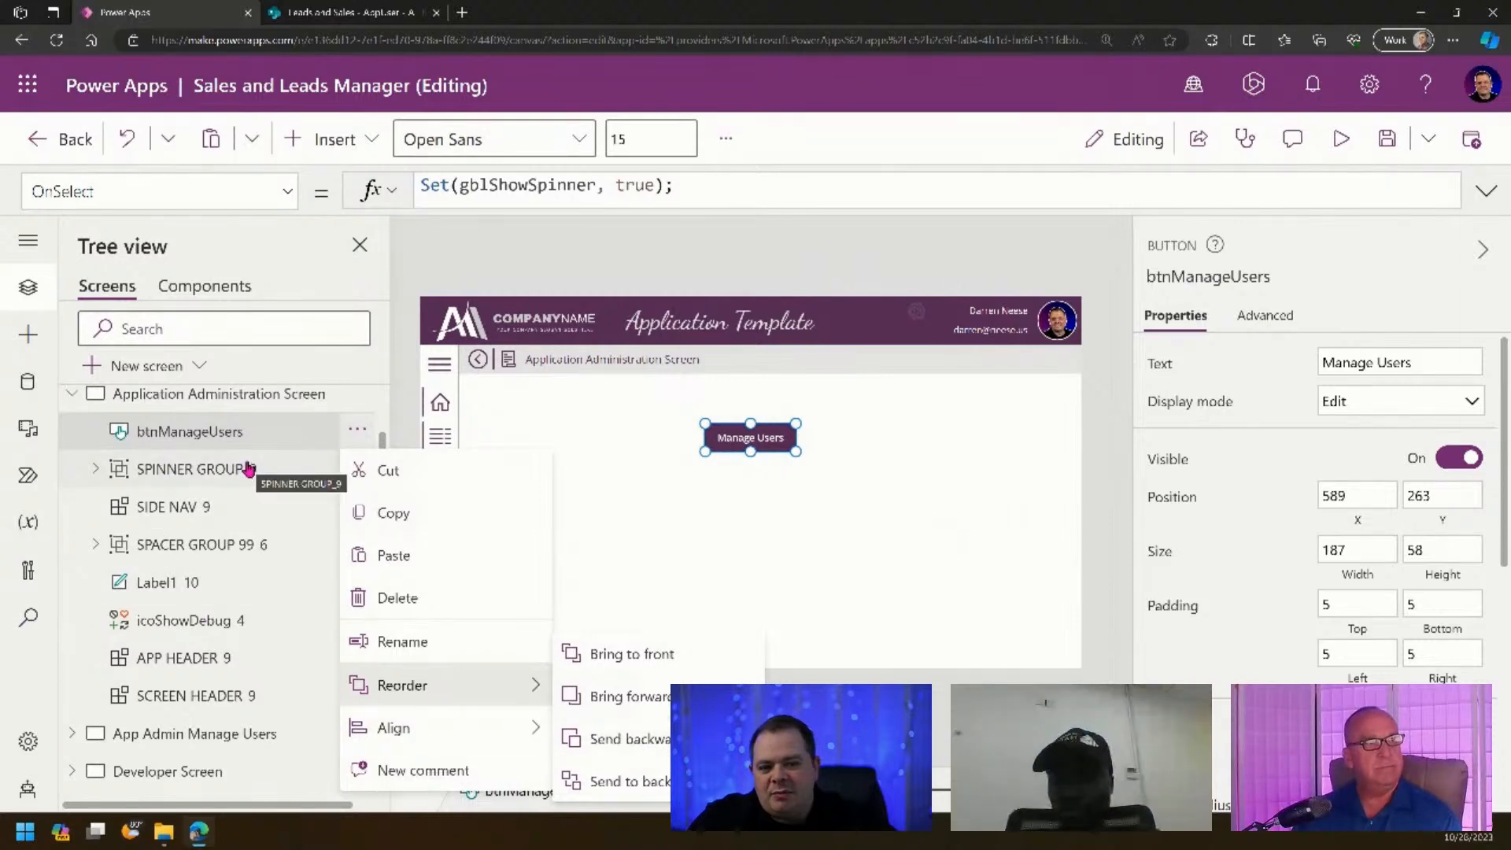
click(282, 438)
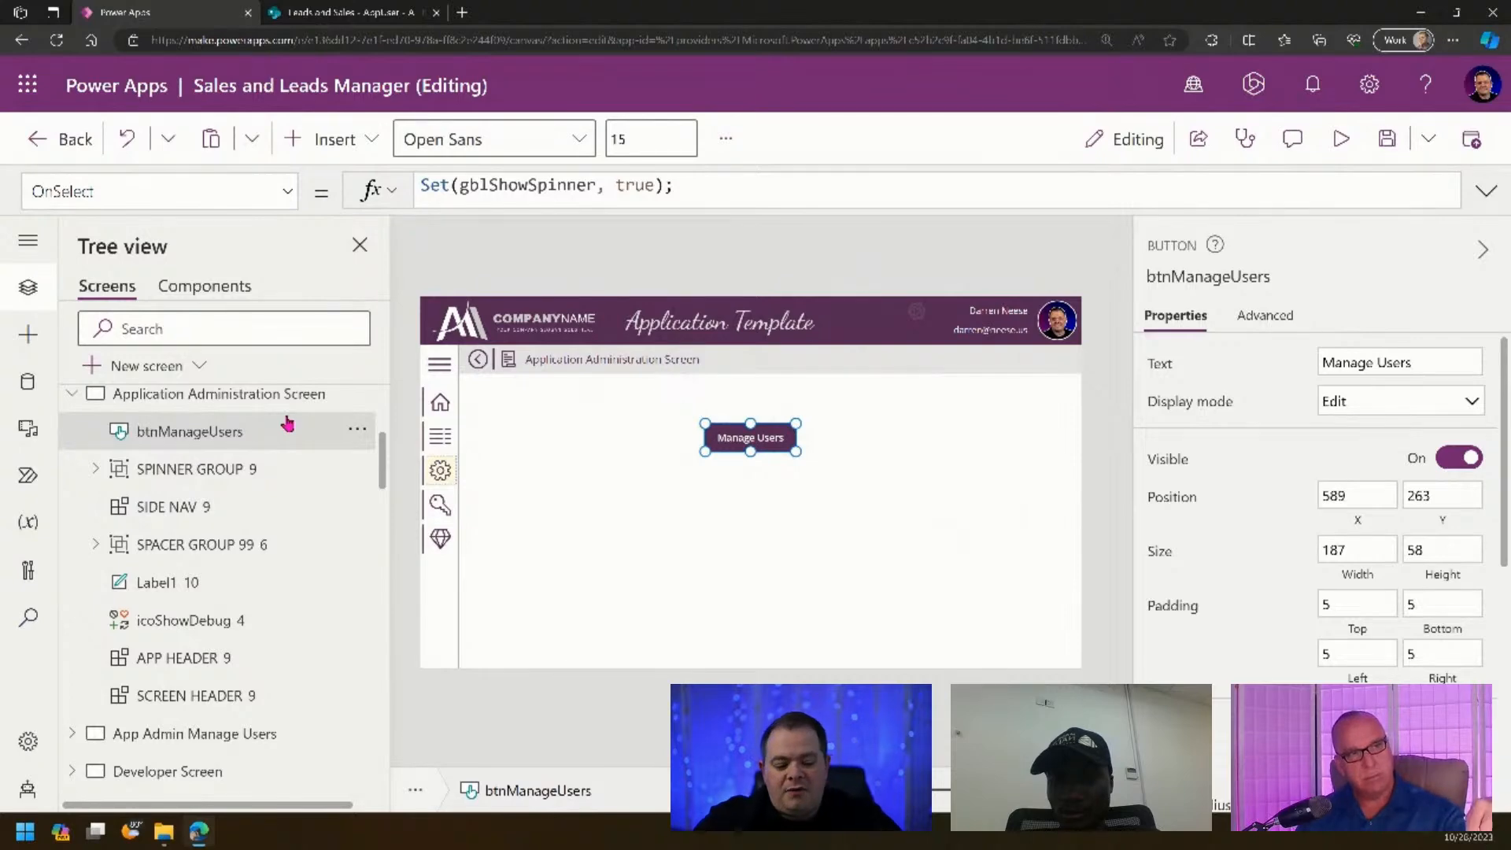
key(ctrl+bracketleft)
key(ctrl+bracketleft)
key(ctrl+bracketleft)
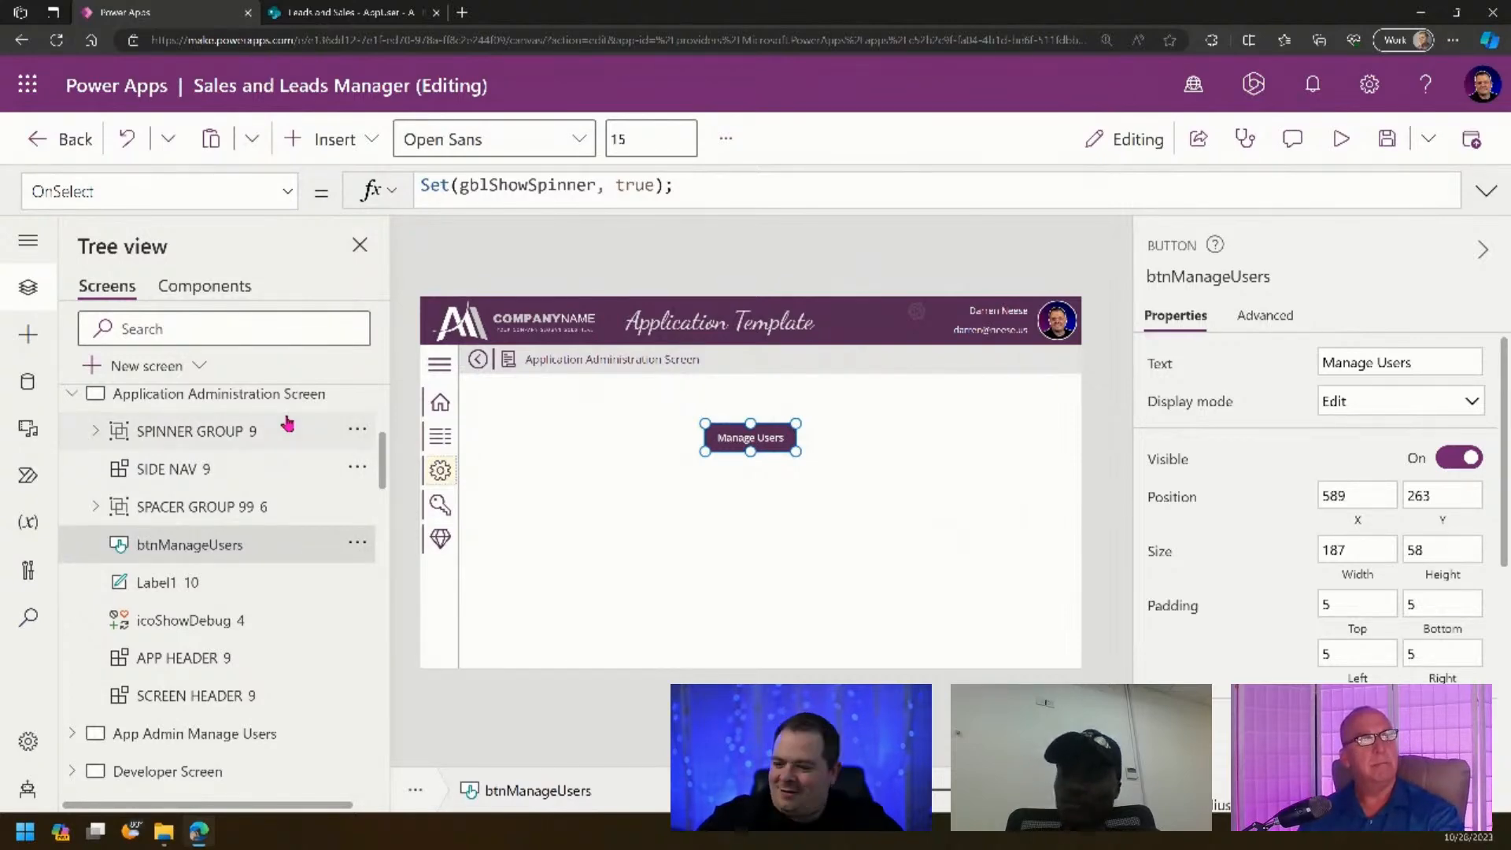
click(760, 494)
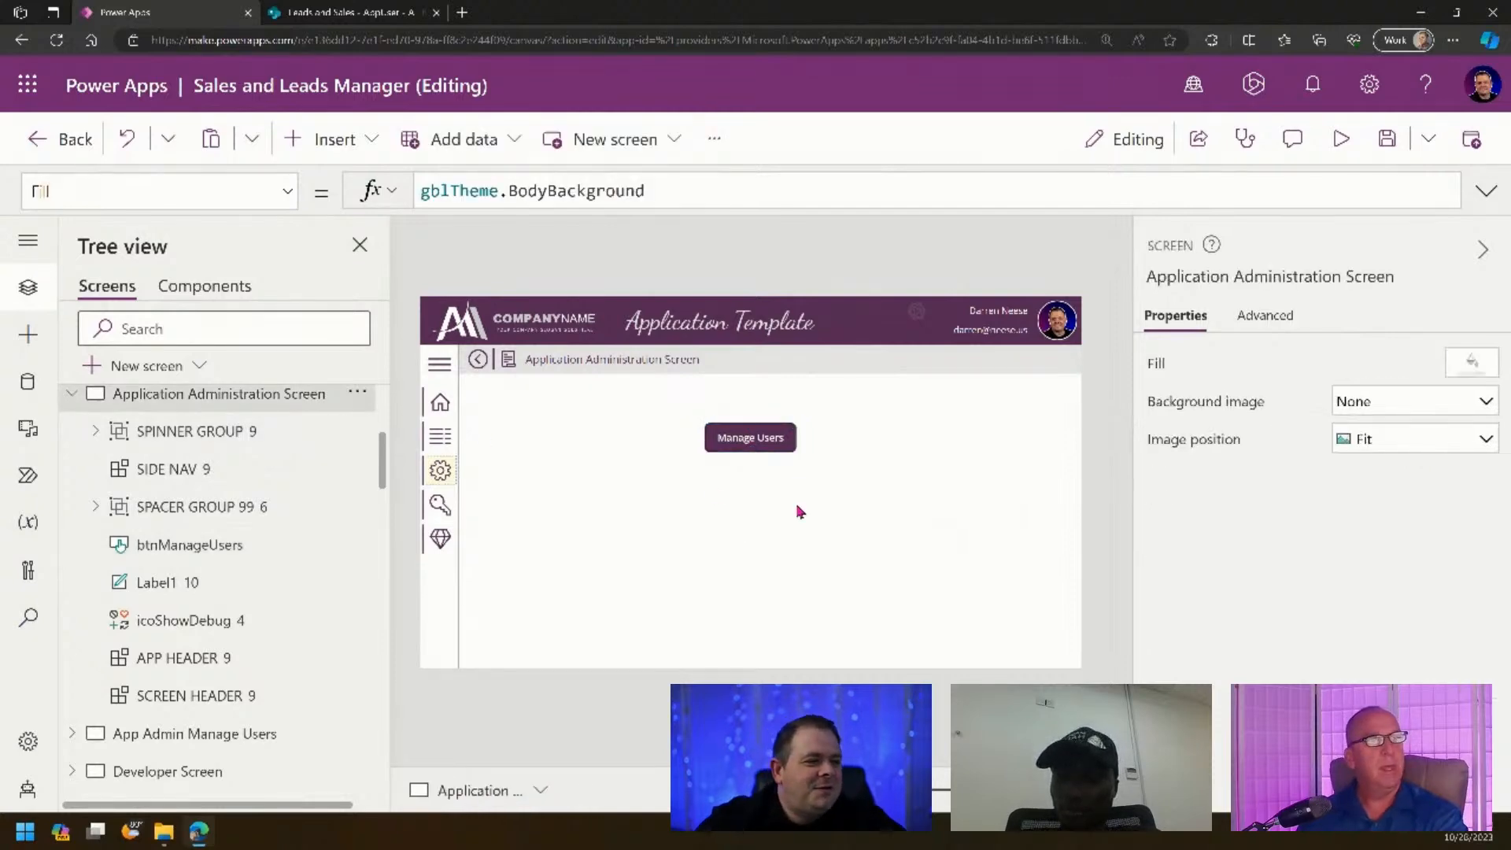
click(780, 450)
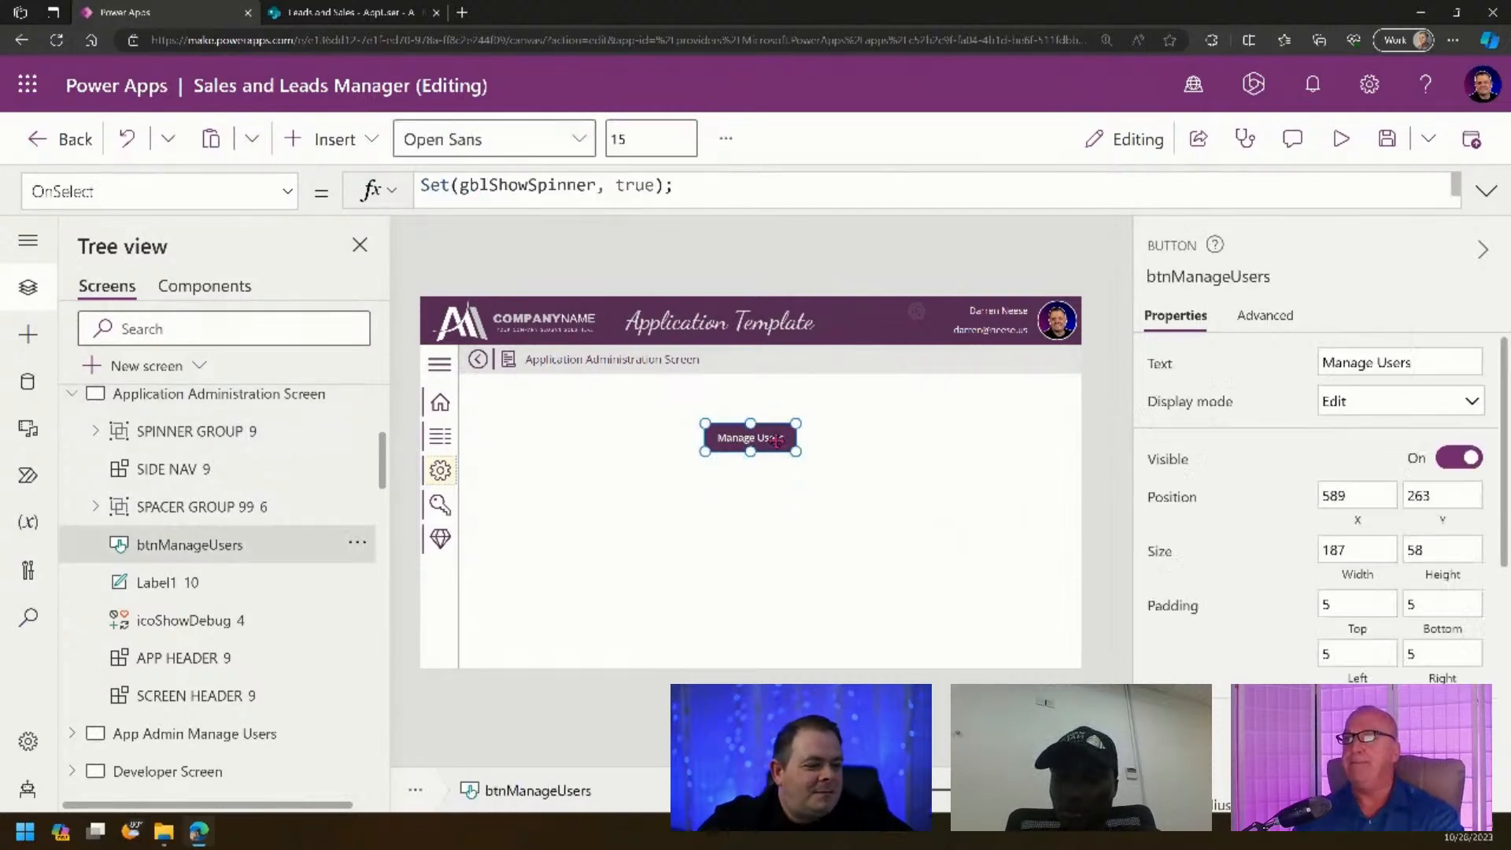
- Replace btnManageUsers' OnSelect with Navigate('App Admin Manage Users')
click(1259, 318)
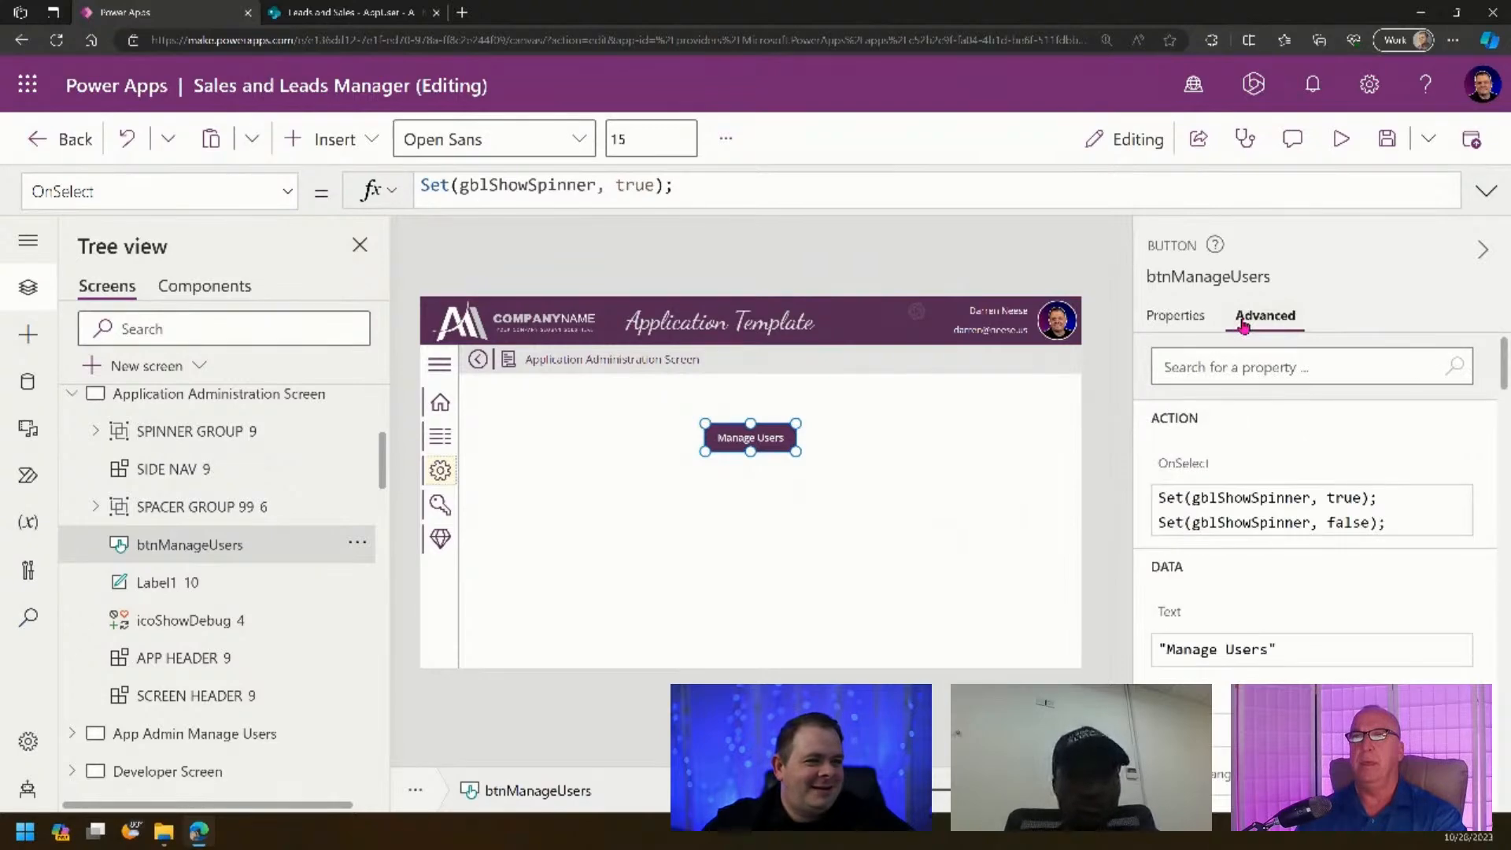
click(1486, 191)
drag(816, 287, 388, 177)
text(Nav)
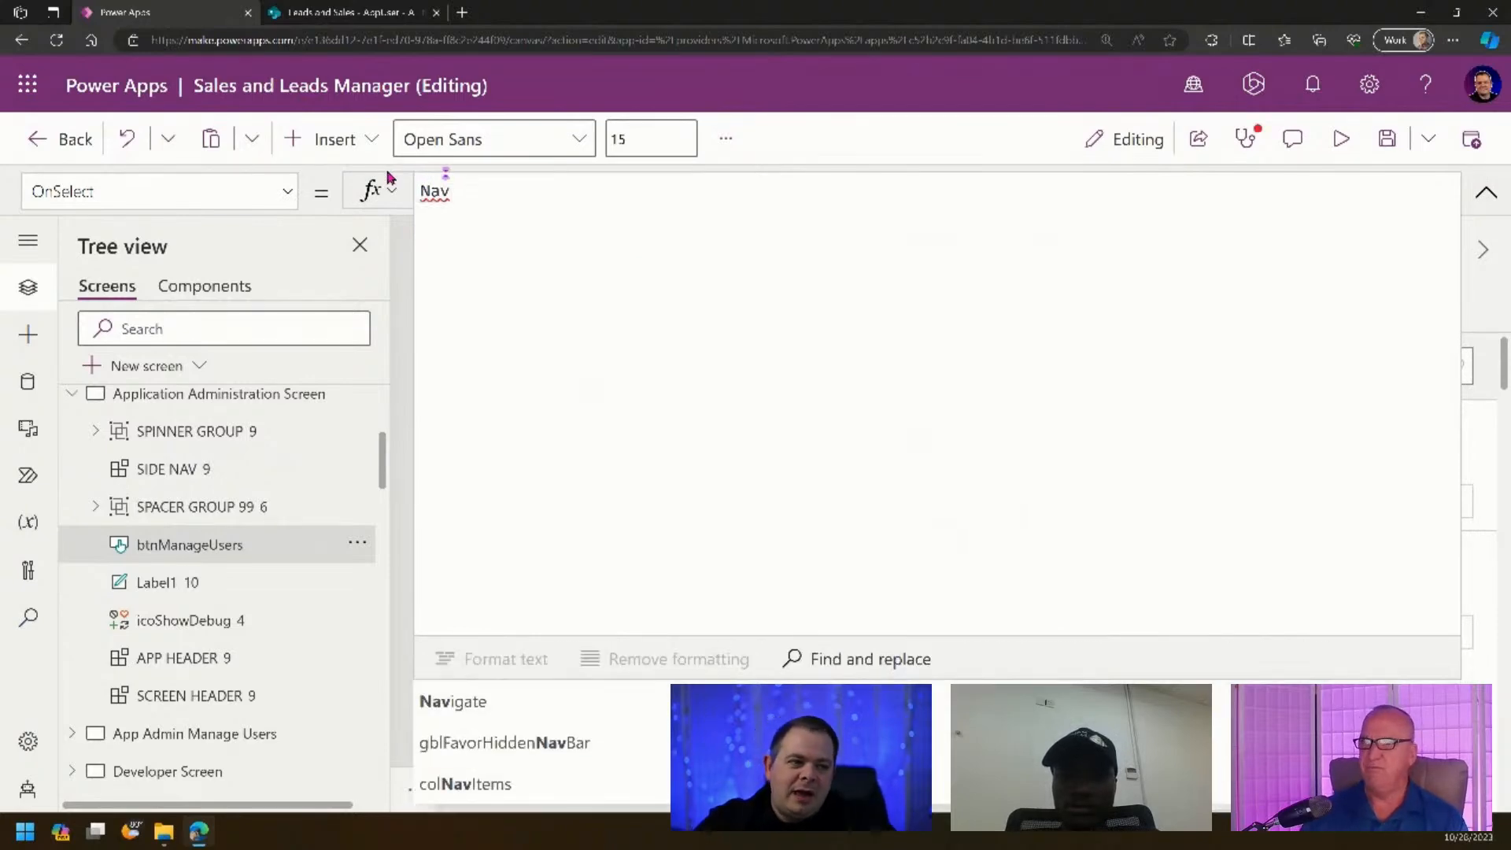
key(Tab)
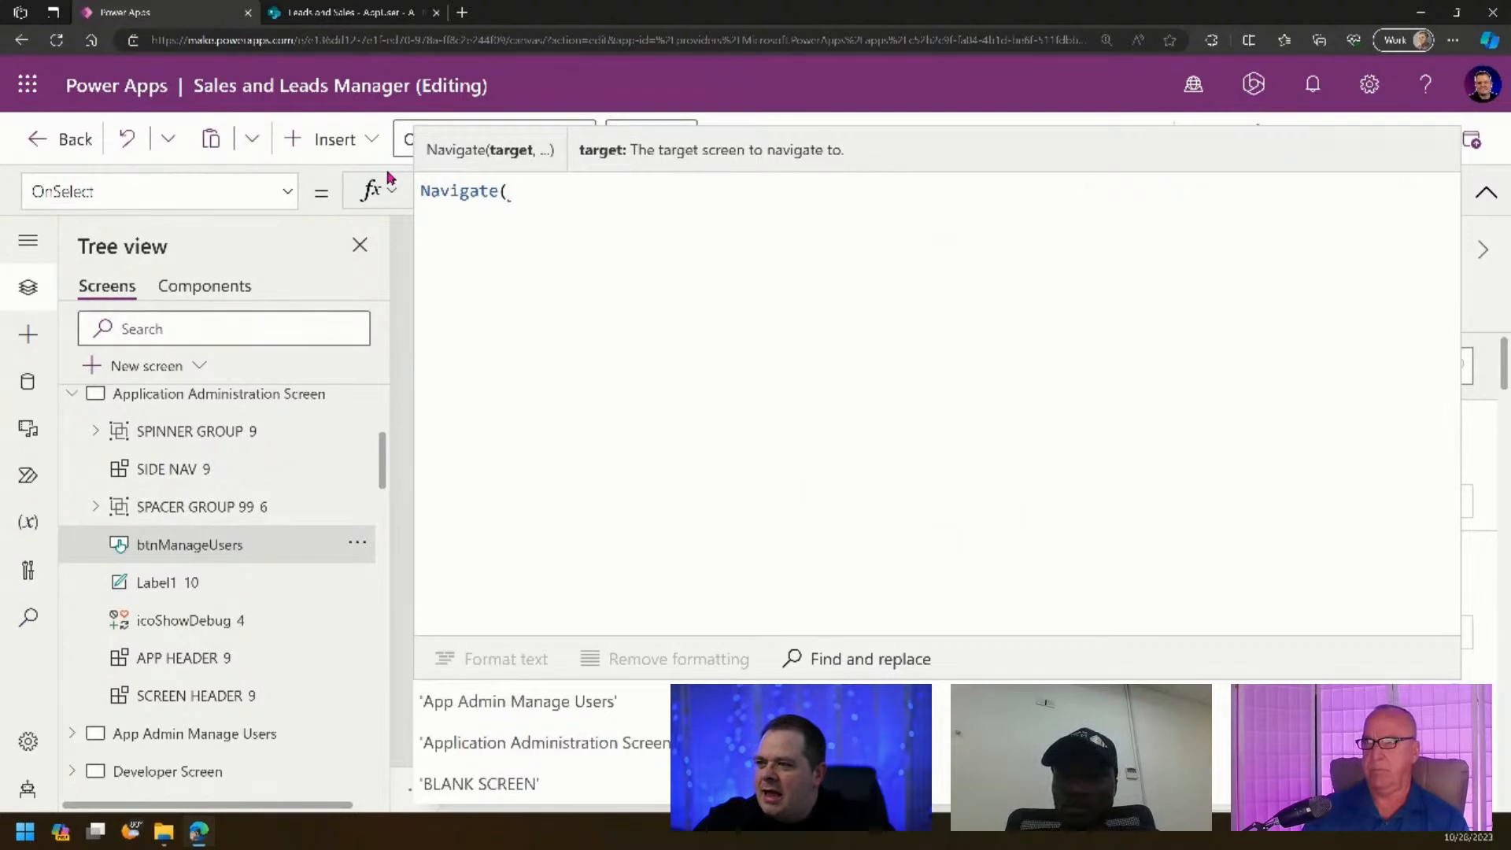
text(')
text();)
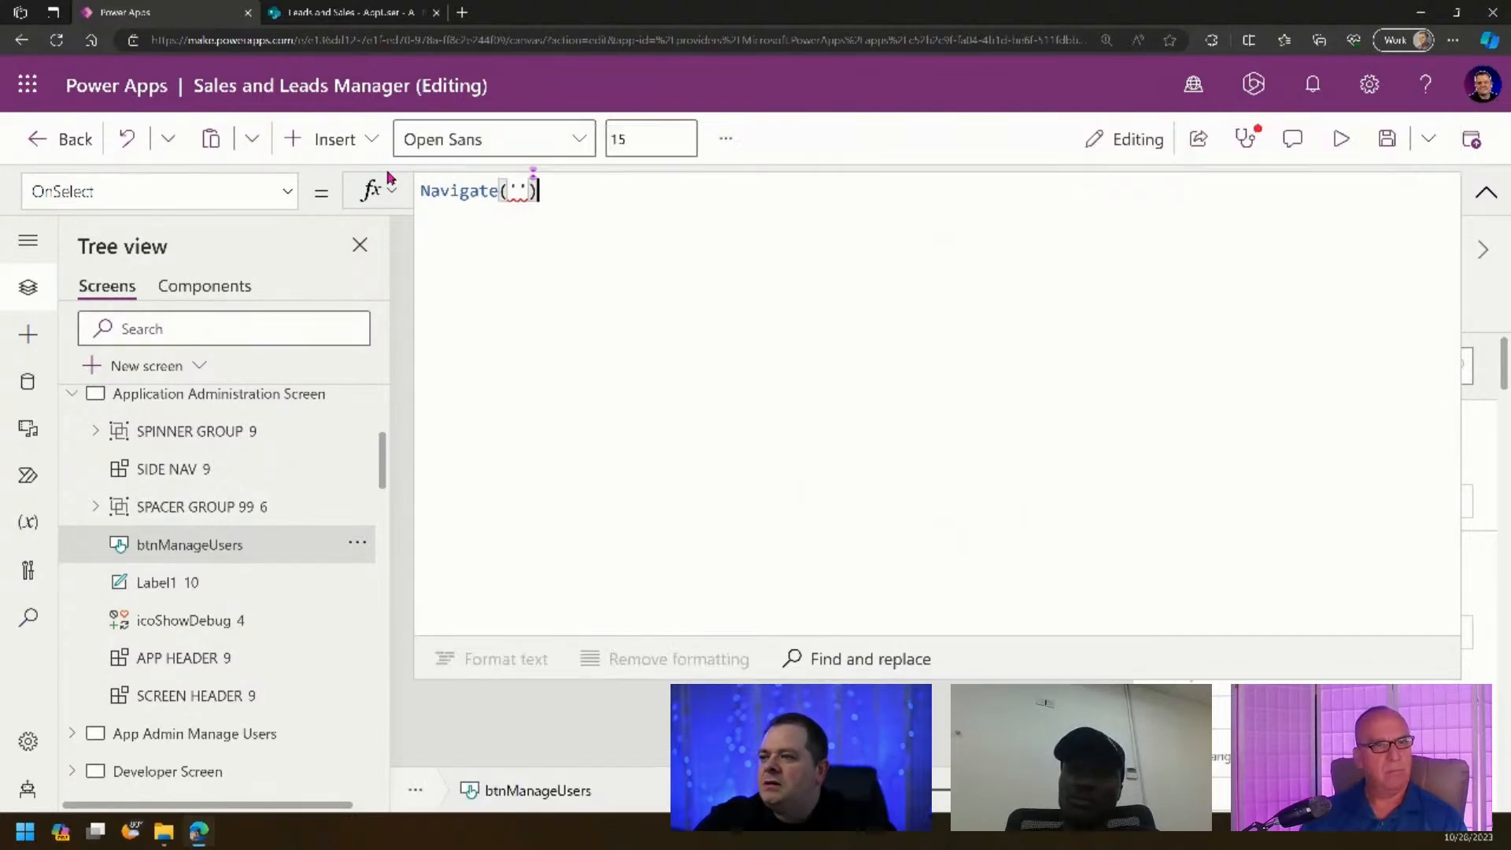
key(Left)
key(Left)
key(Left)
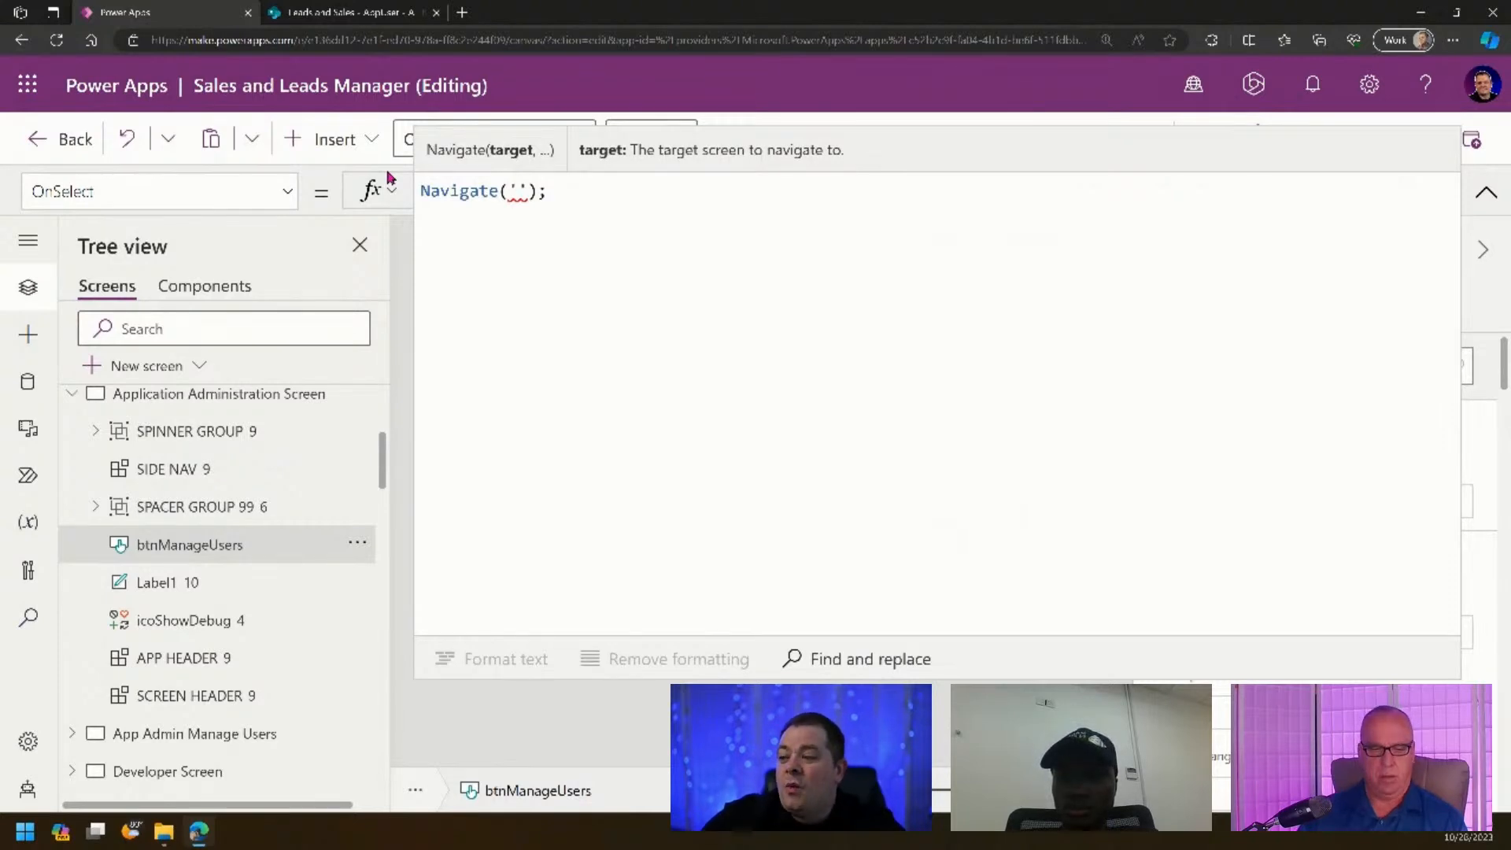
key(super+v)
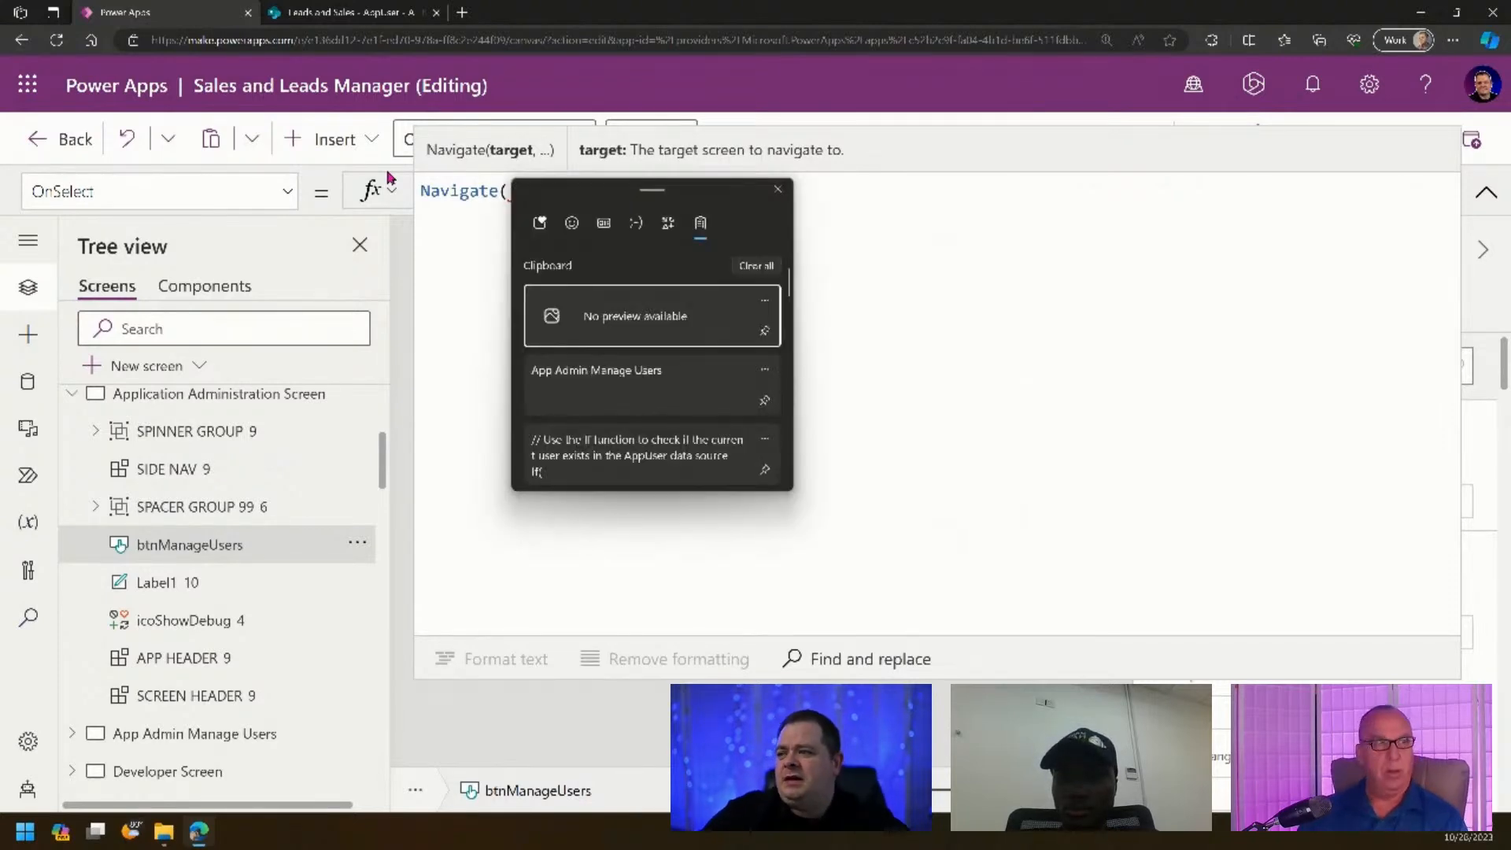
click(575, 385)
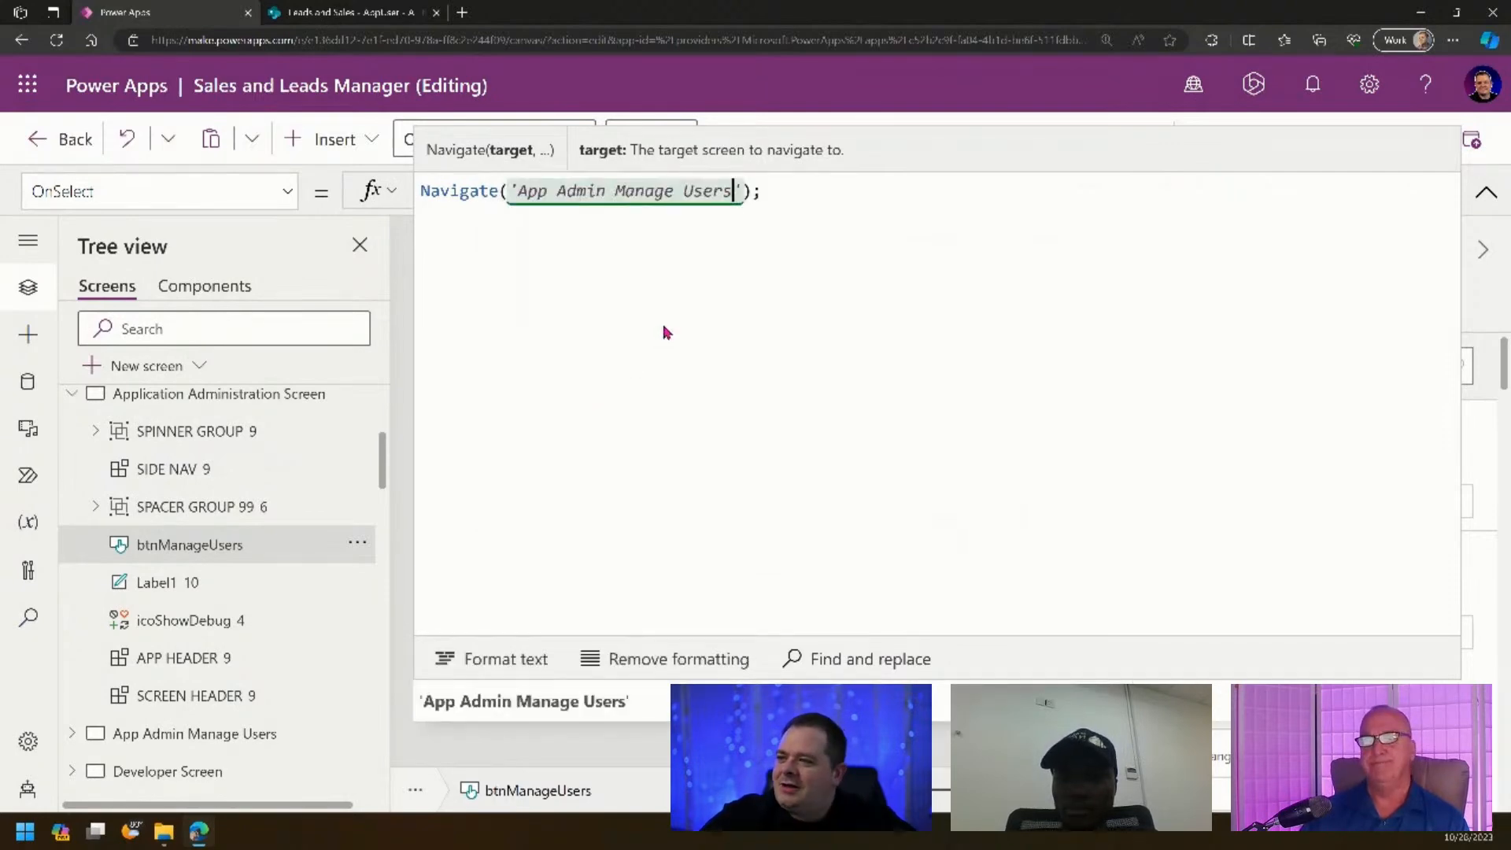
key(Right)
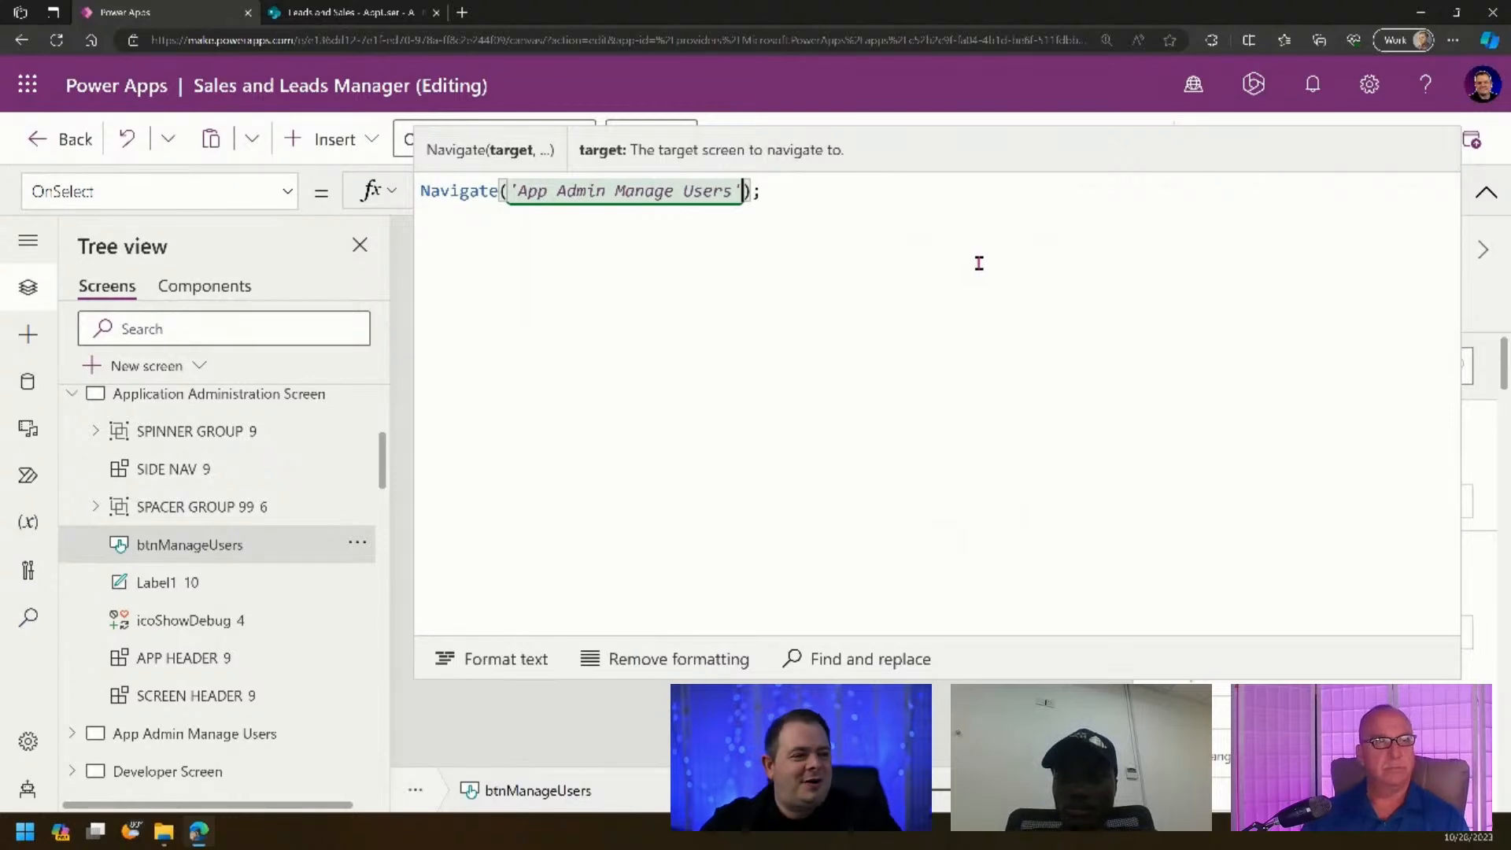
- Add ScreenTransition.Cover as the Navigate transition and save the app
text(, )
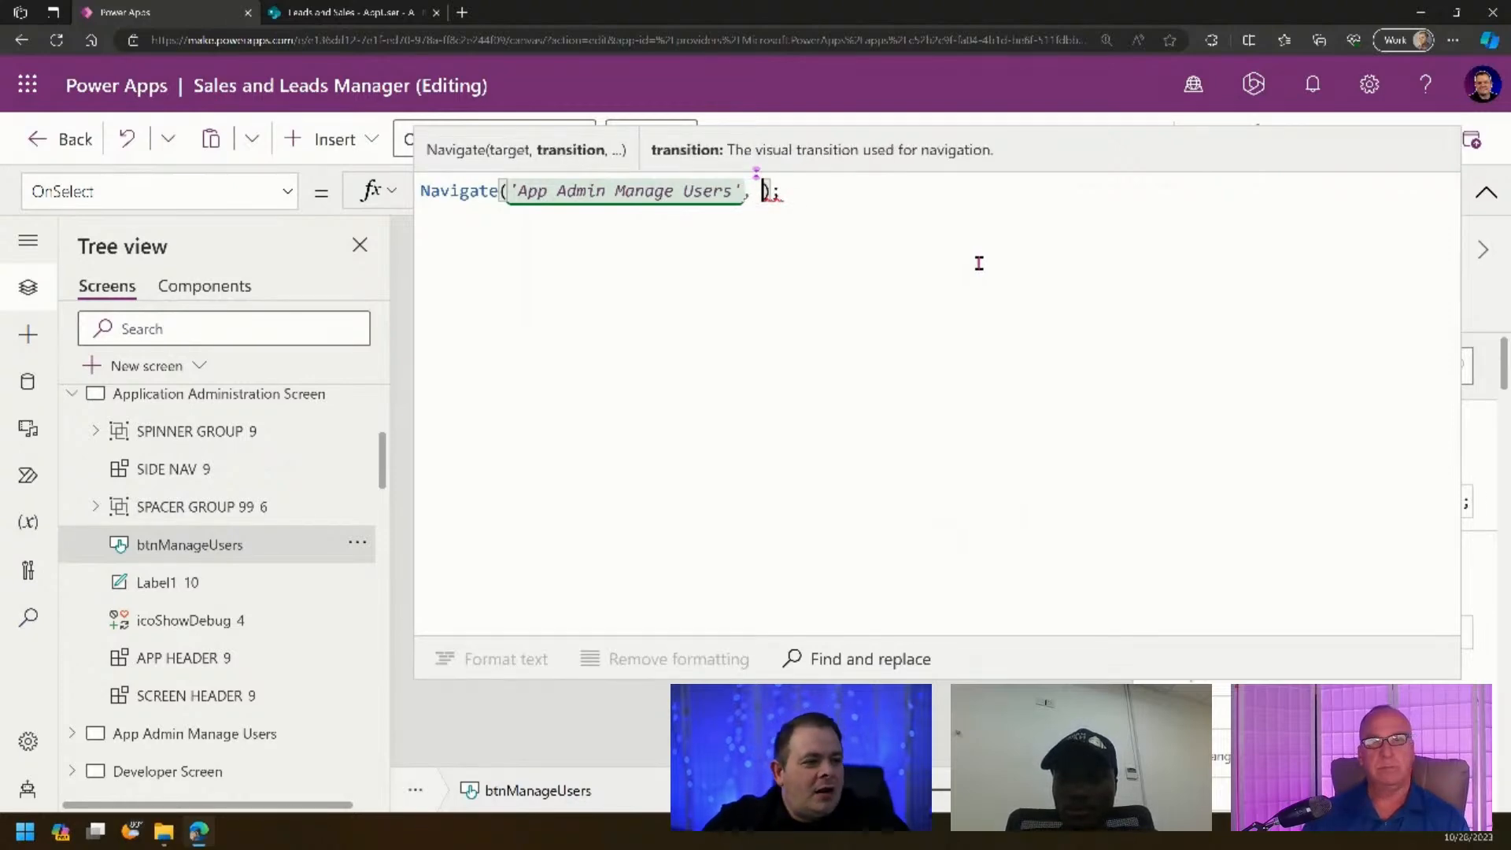
text(ScreenTr)
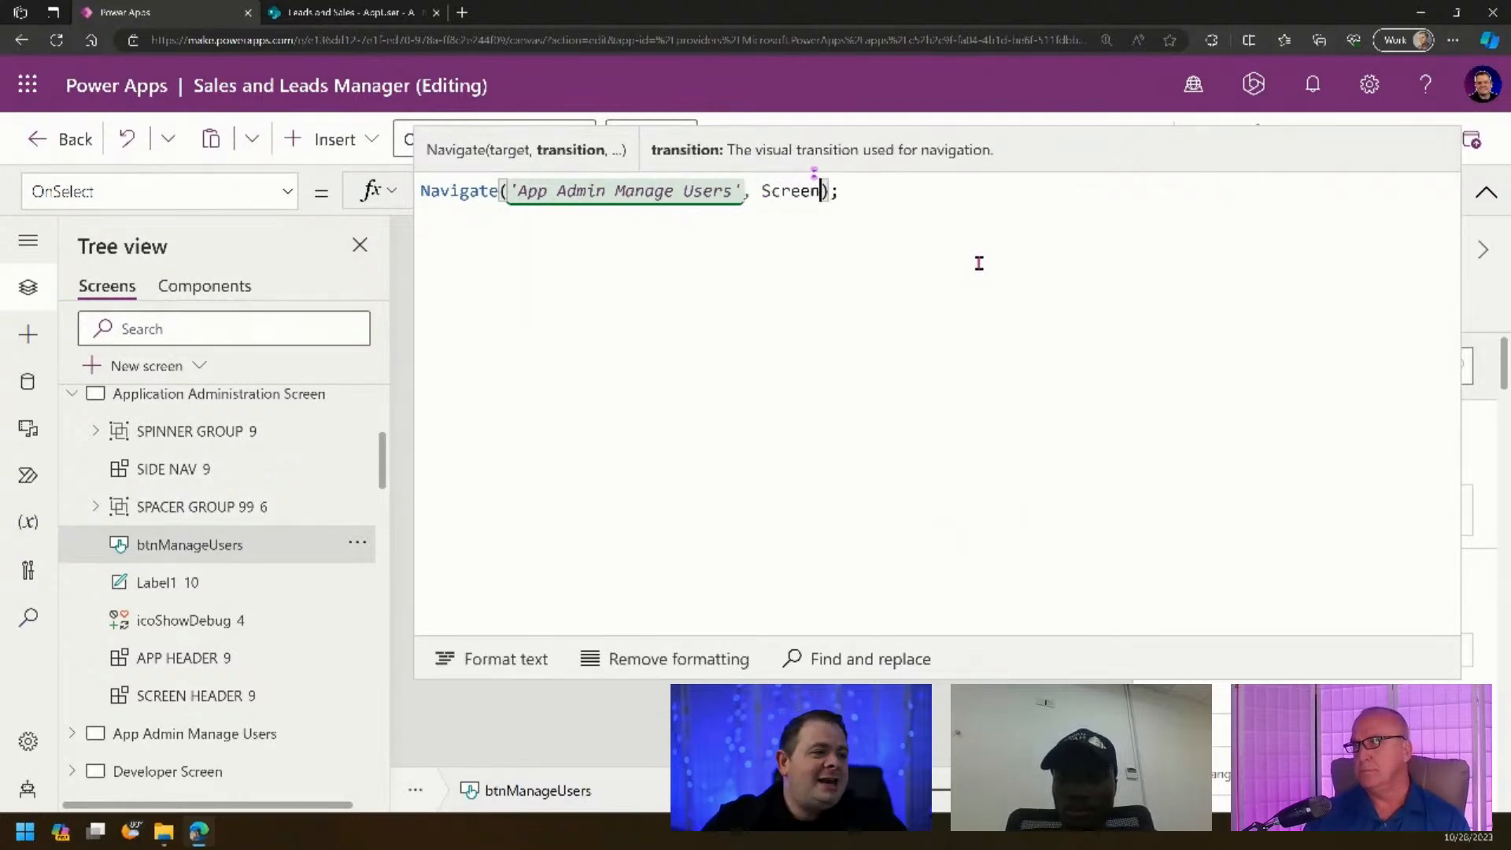
key(Tab)
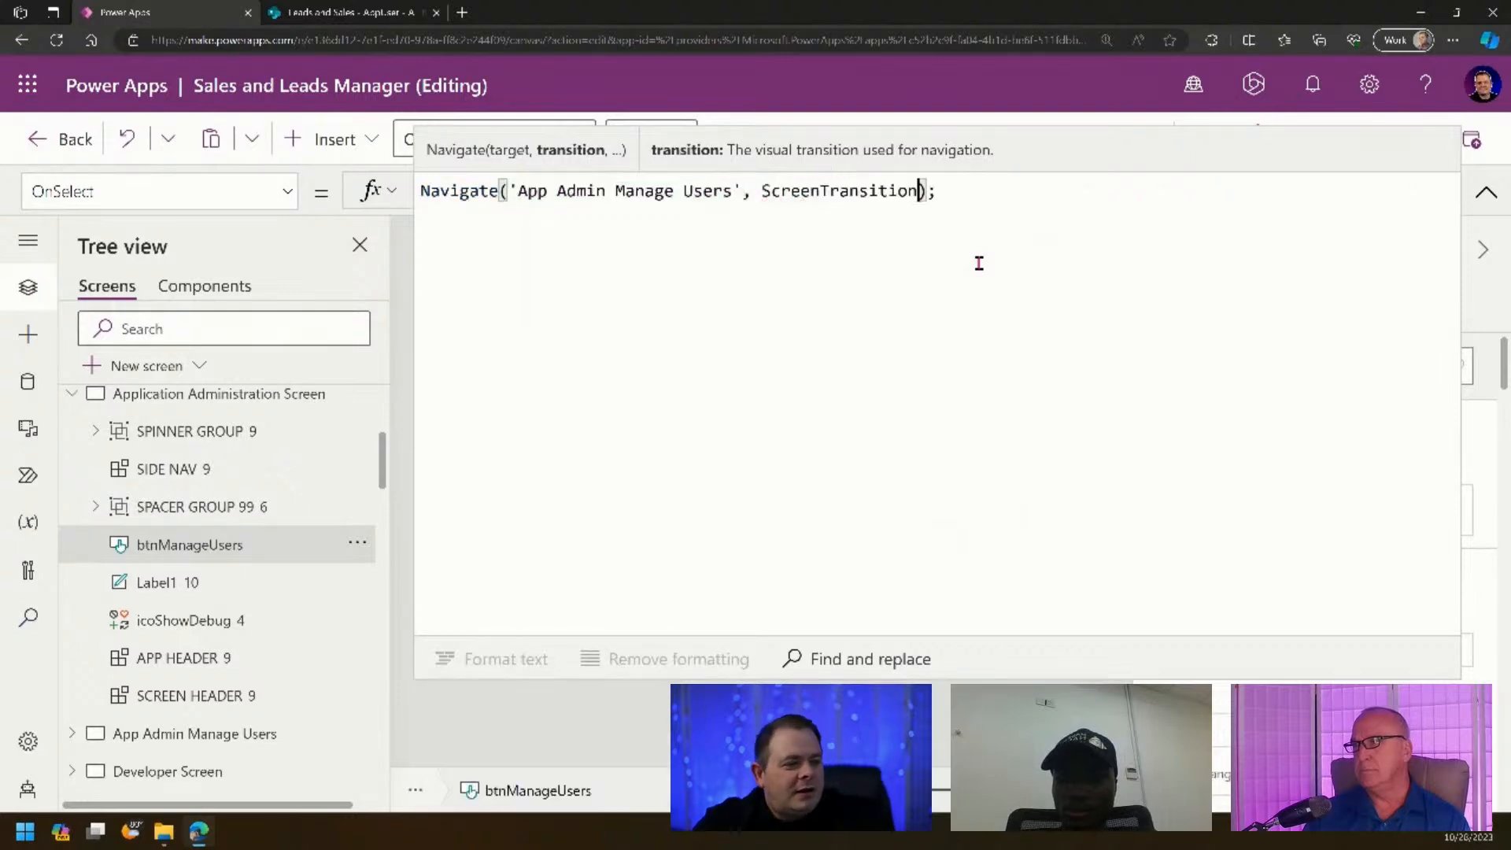
text(.C)
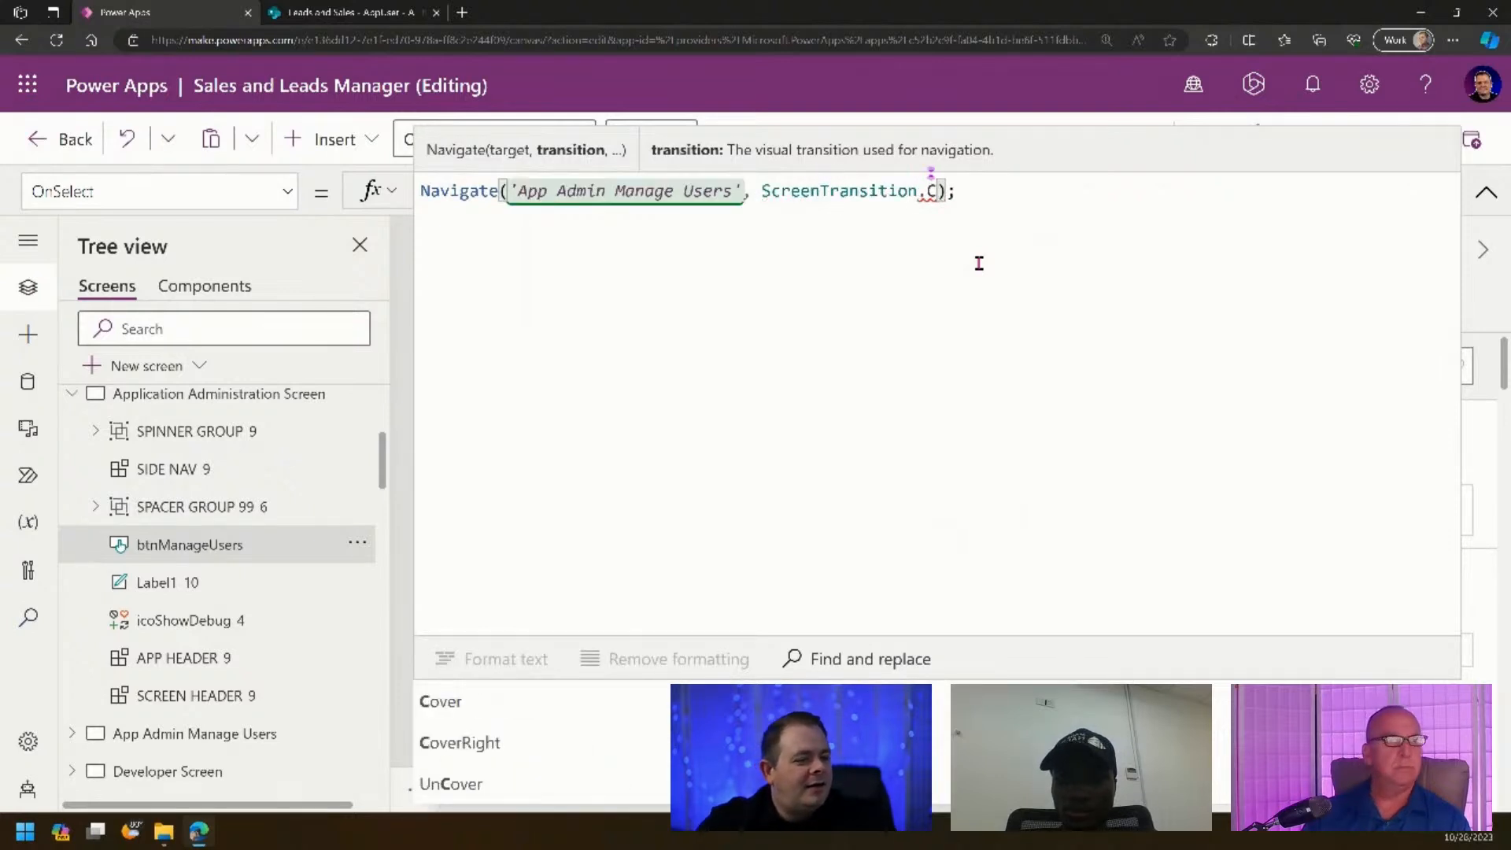
key(BackSpace)
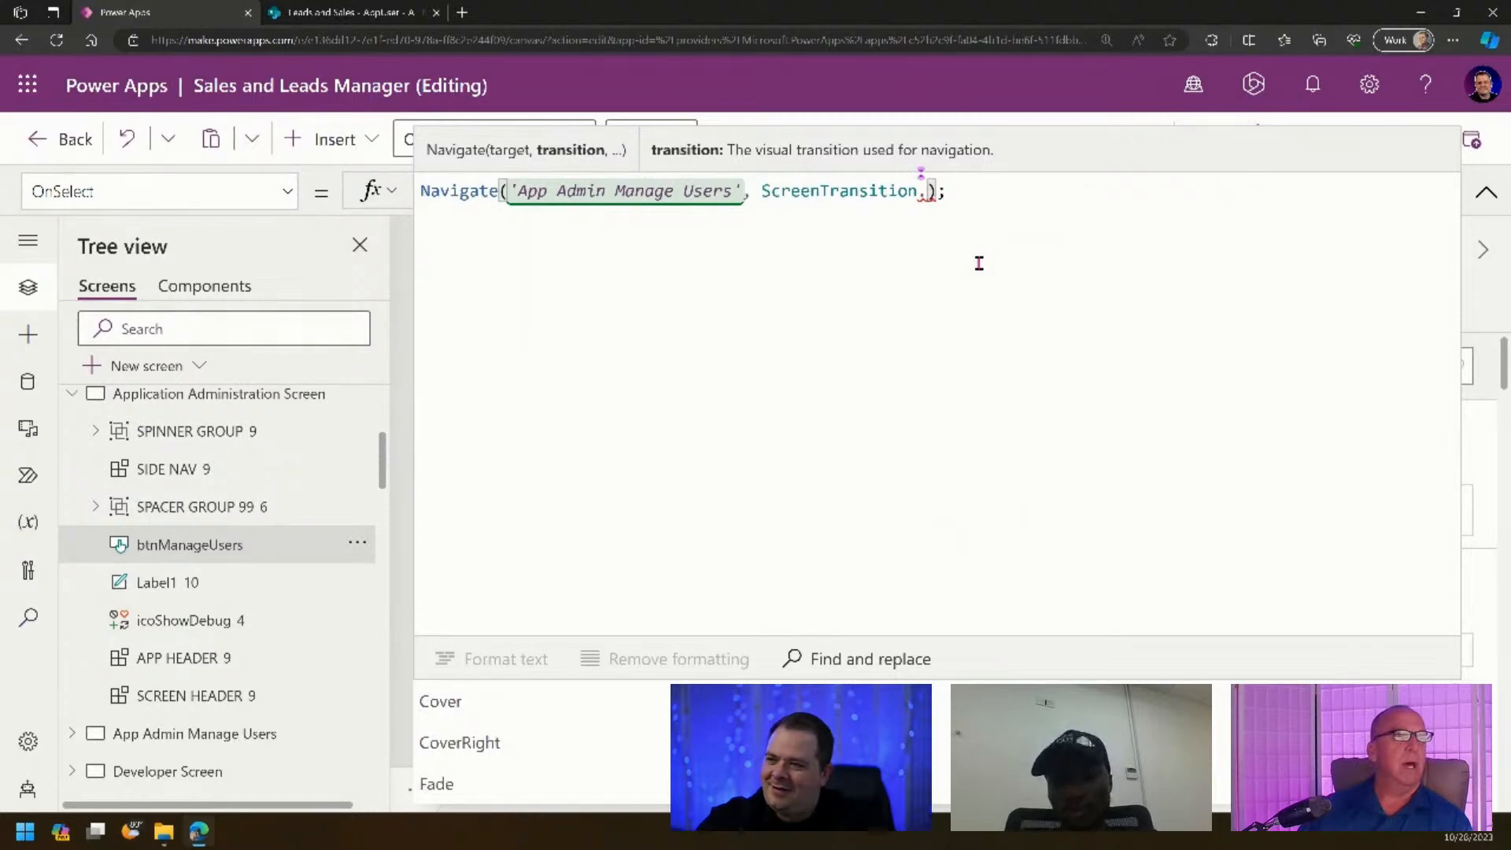
text(Co)
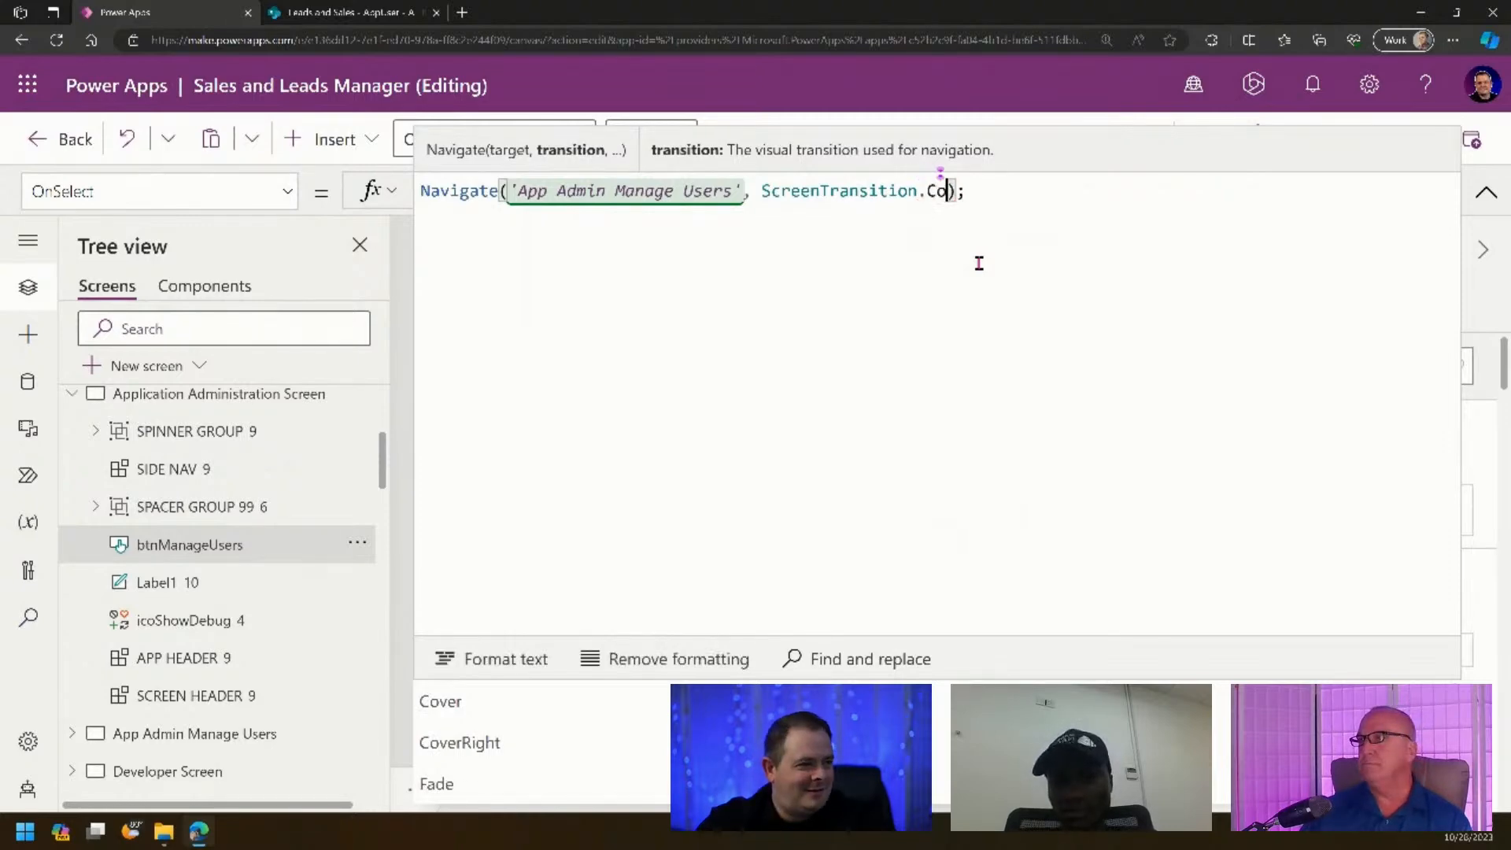
key(Tab)
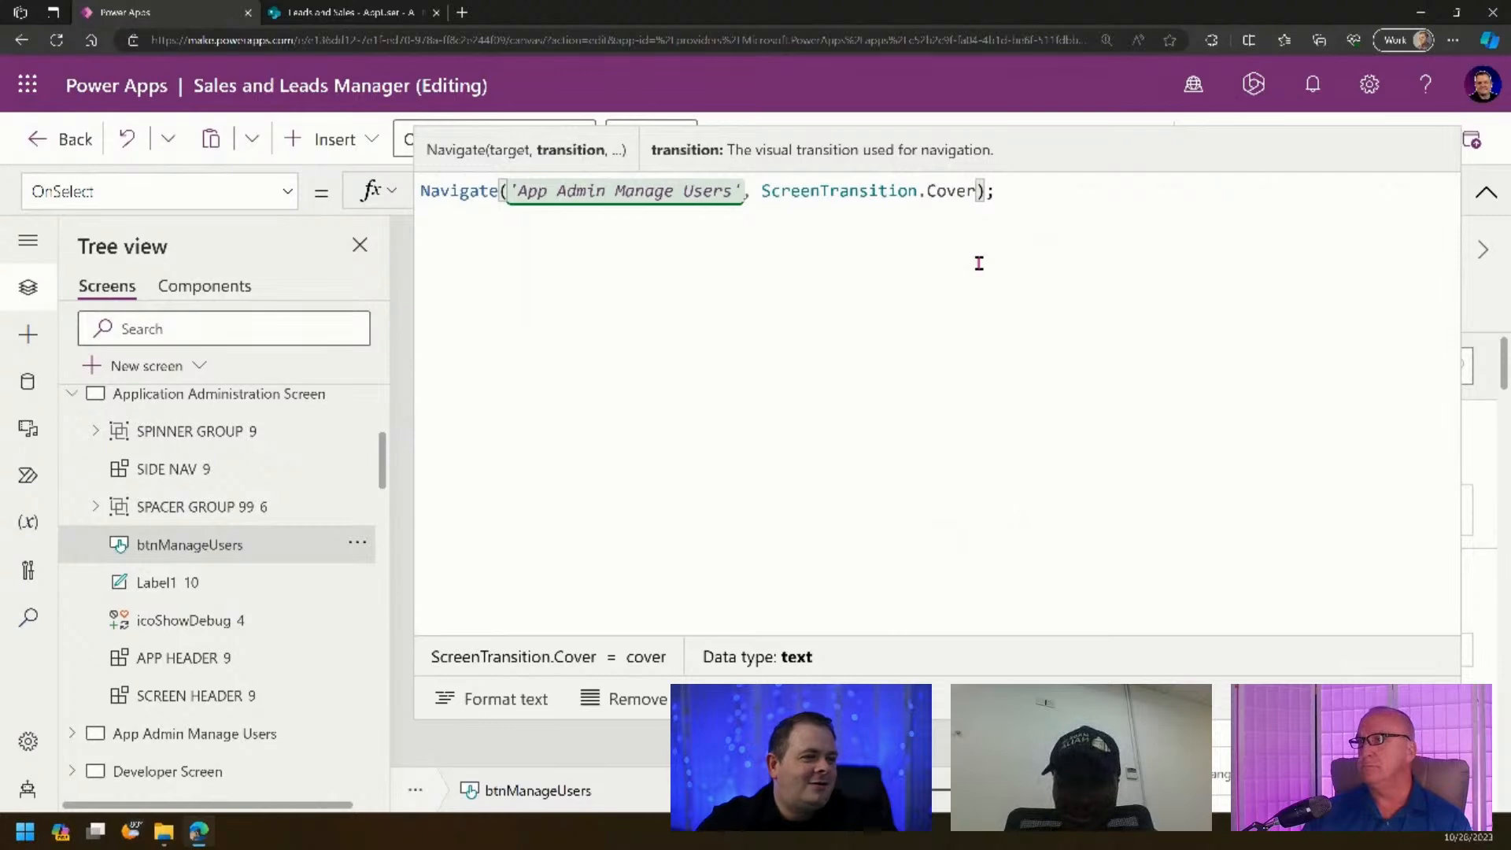
click(1487, 191)
click(1389, 142)
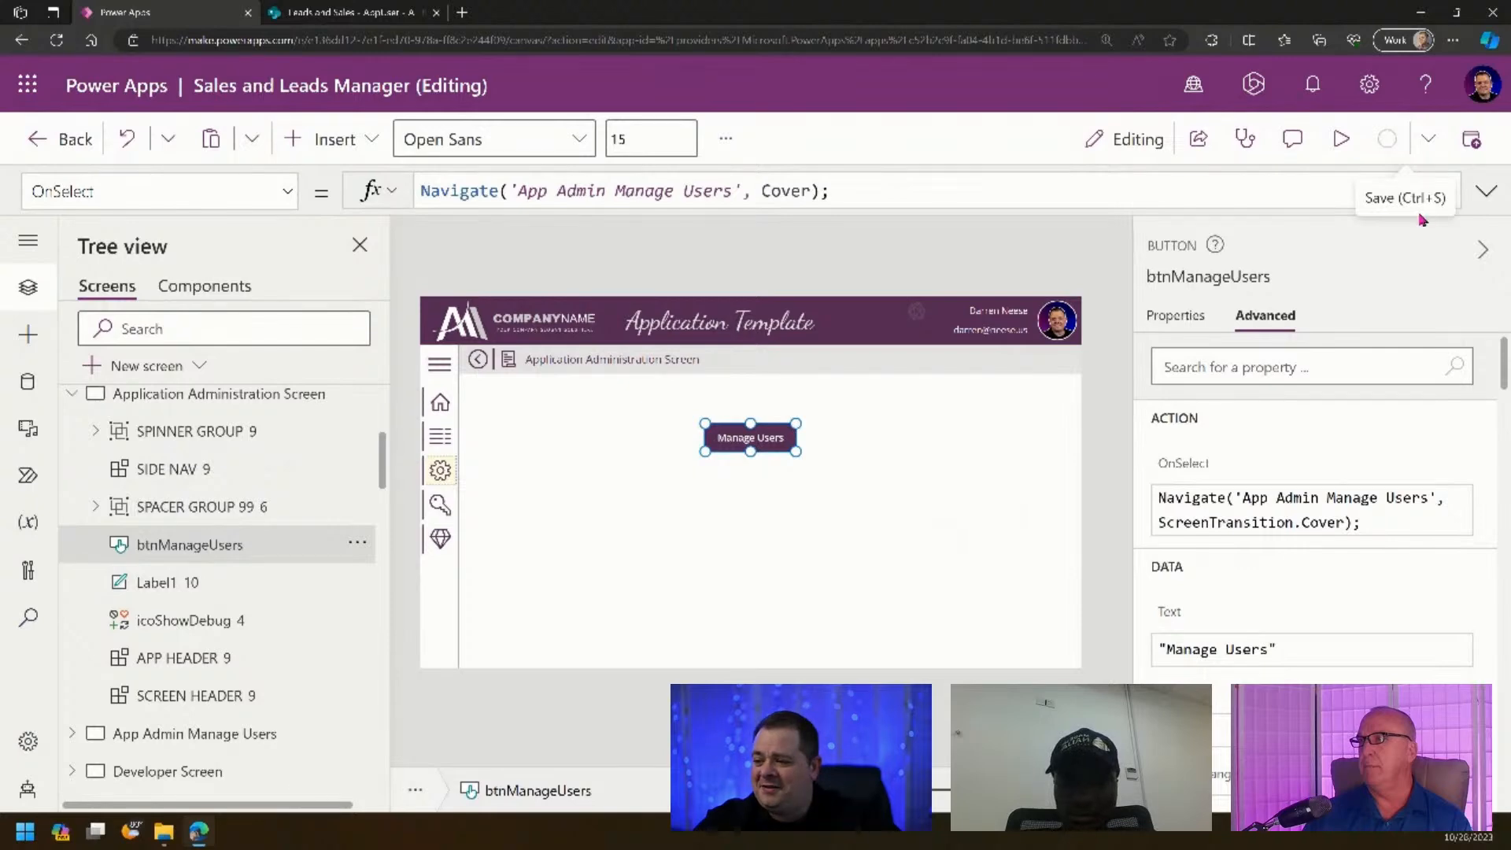
- Verify in preview that Manage Users opens App Admin Manage Users, then select its gallery
click(1340, 140)
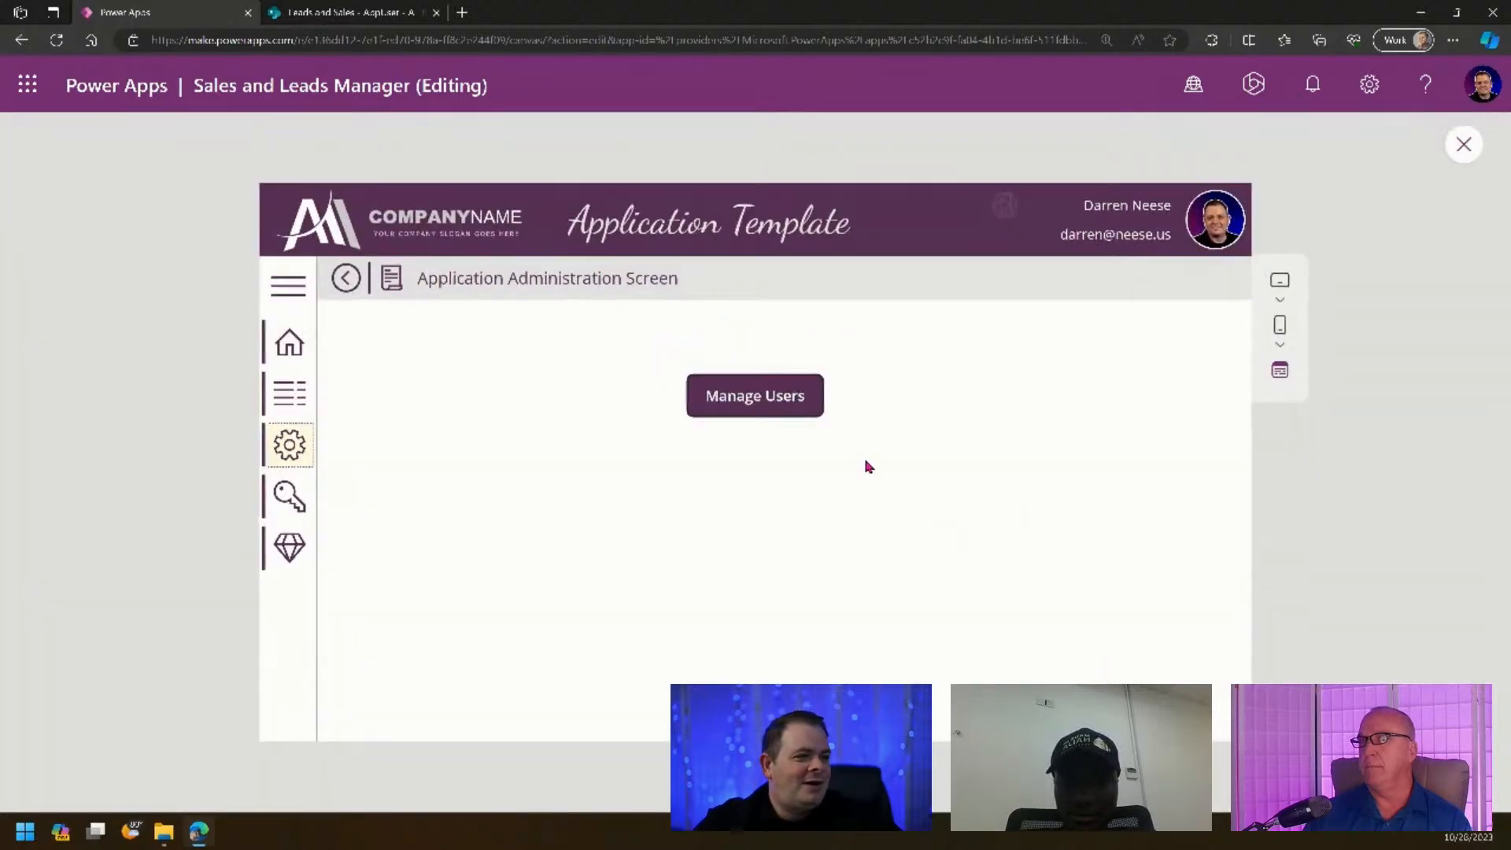
click(784, 401)
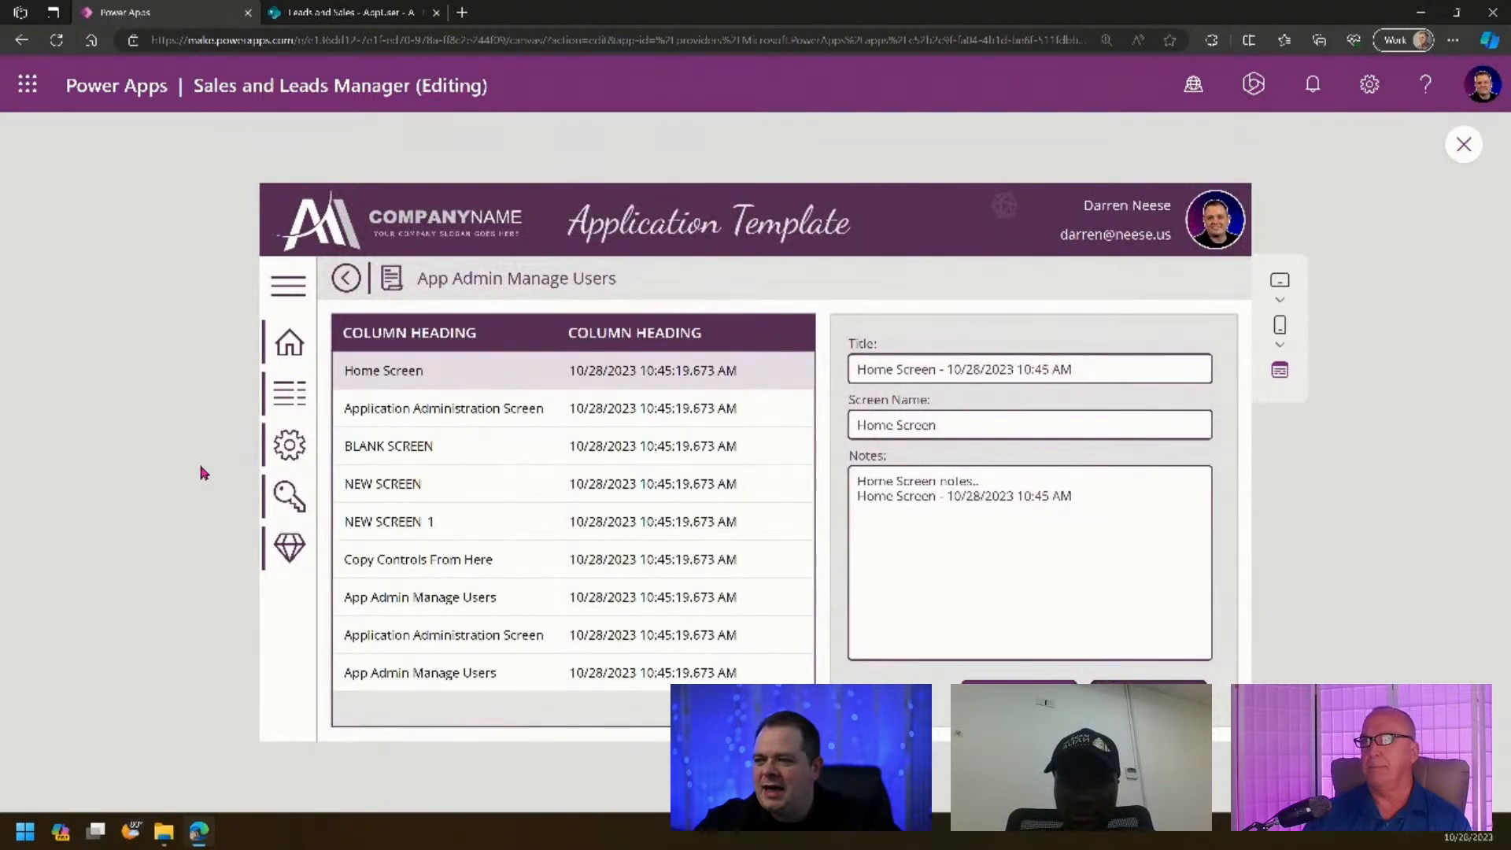
click(1464, 147)
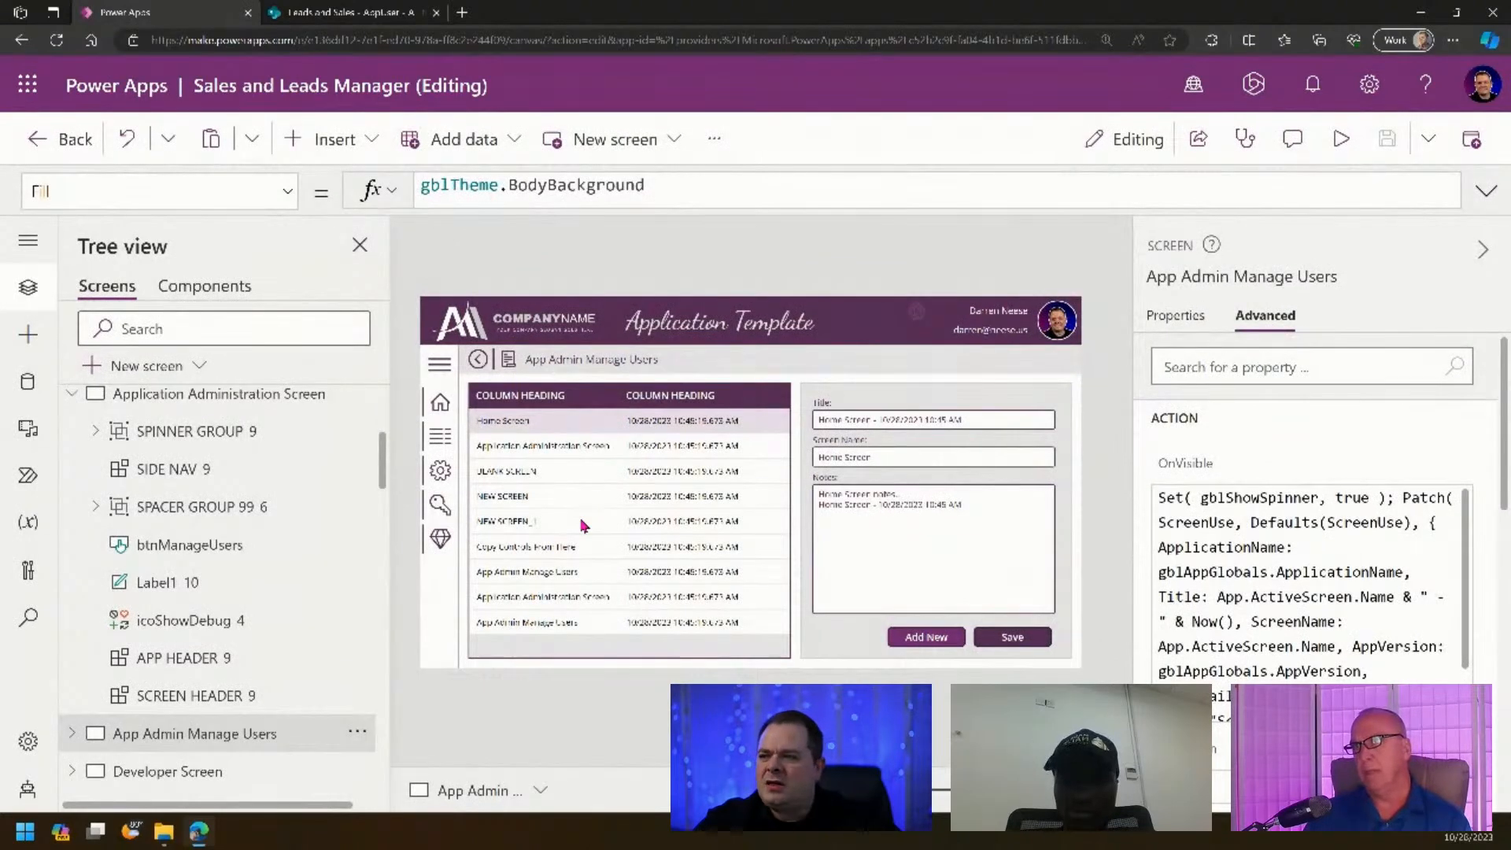
click(584, 526)
drag(512, 191, 365, 190)
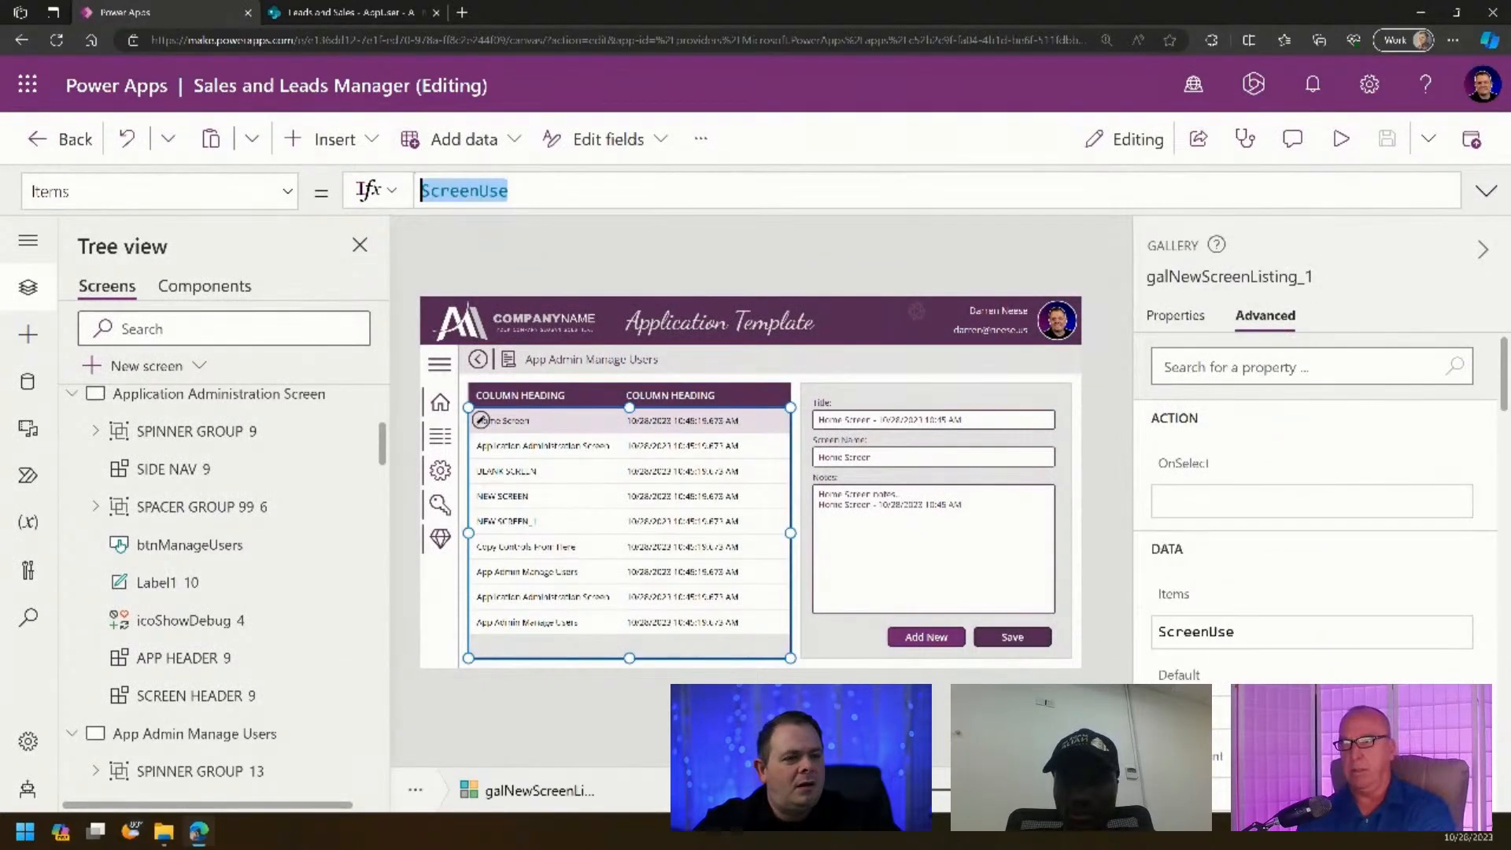
text(A)
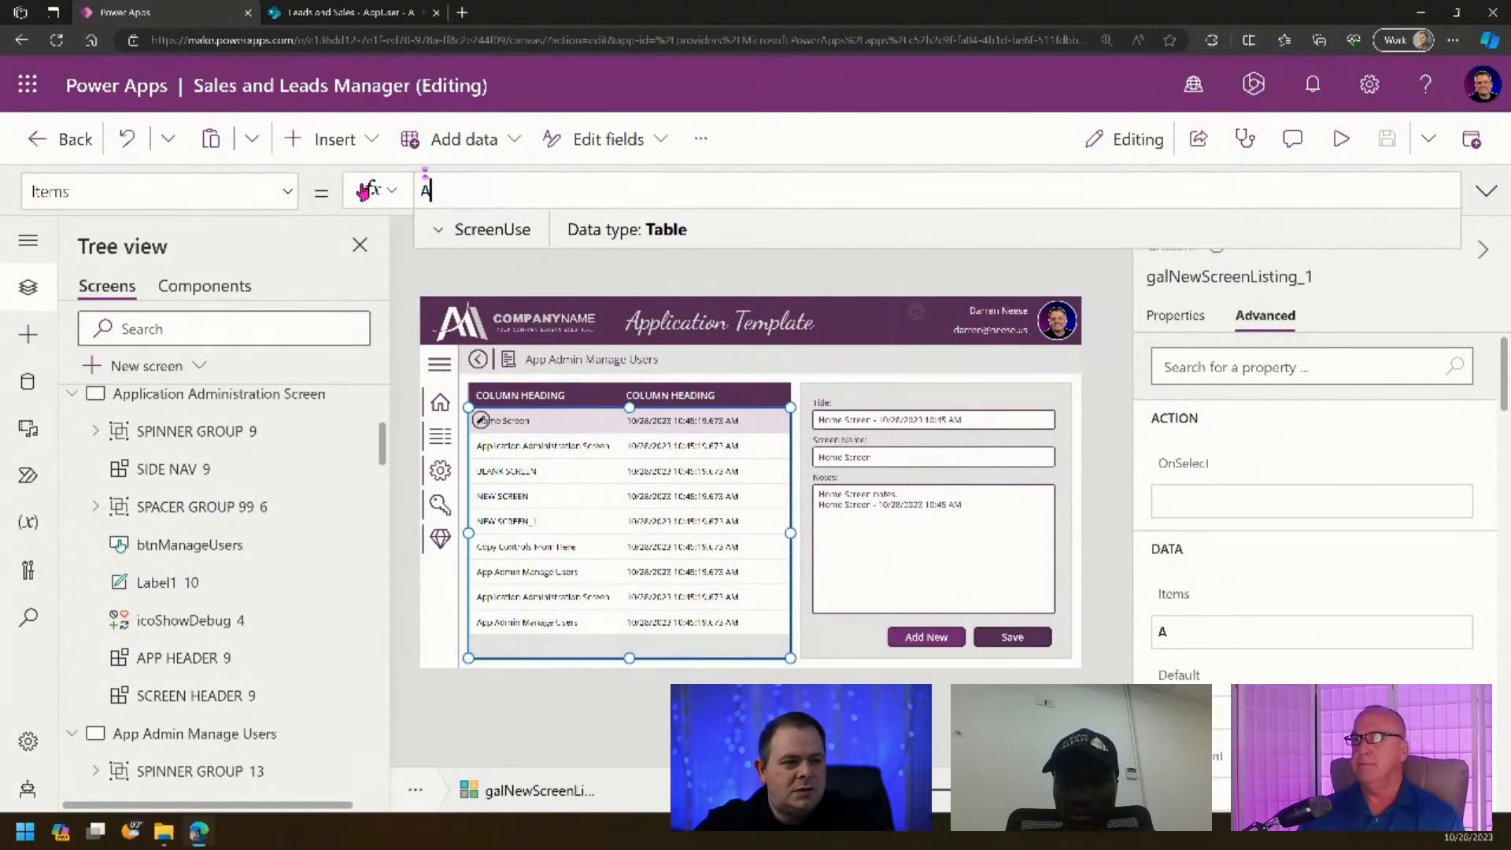
text(pp)
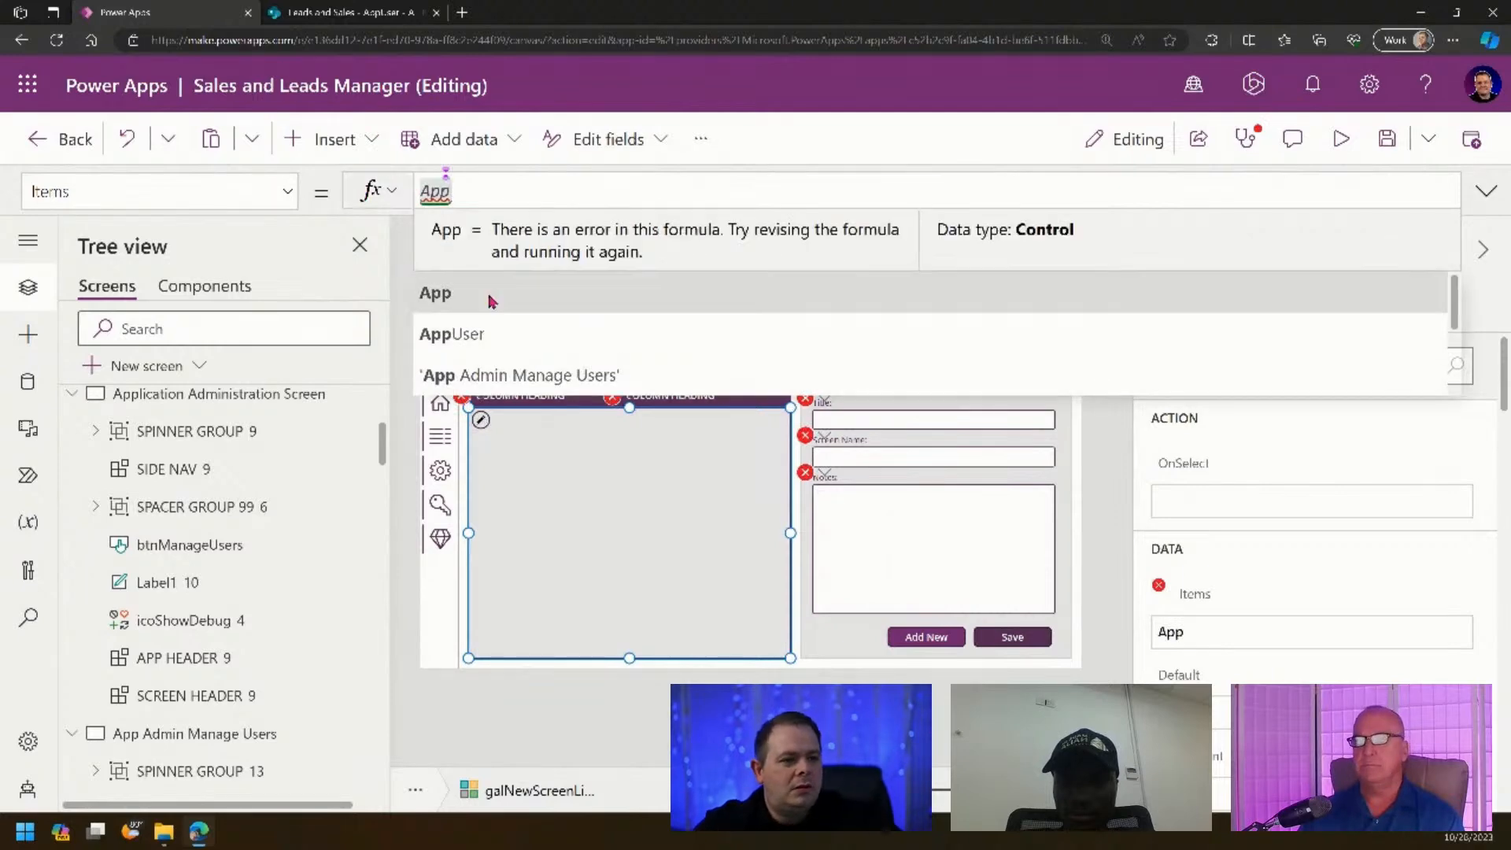
click(498, 334)
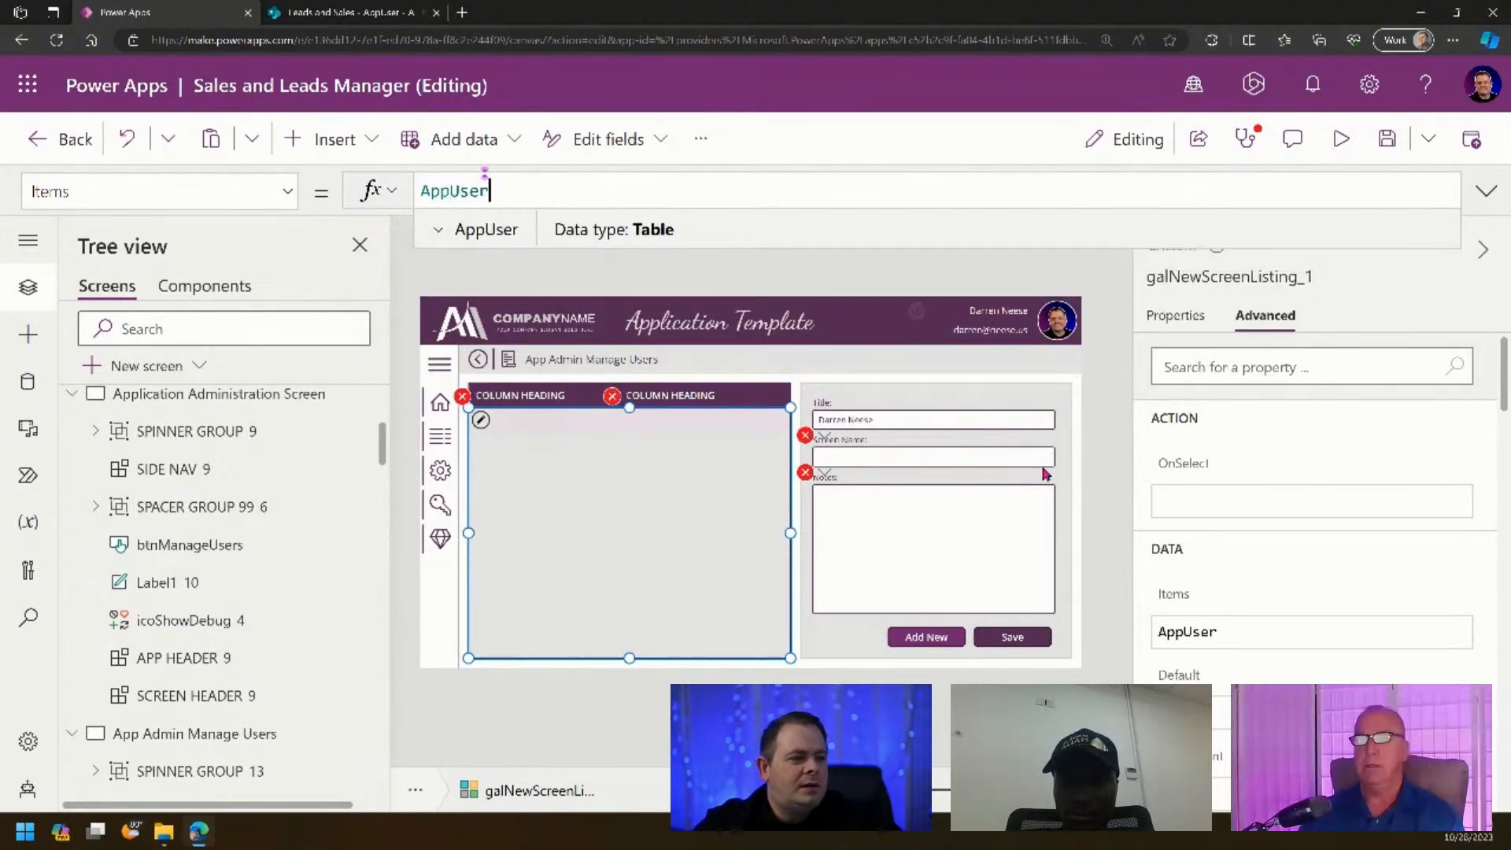
click(477, 405)
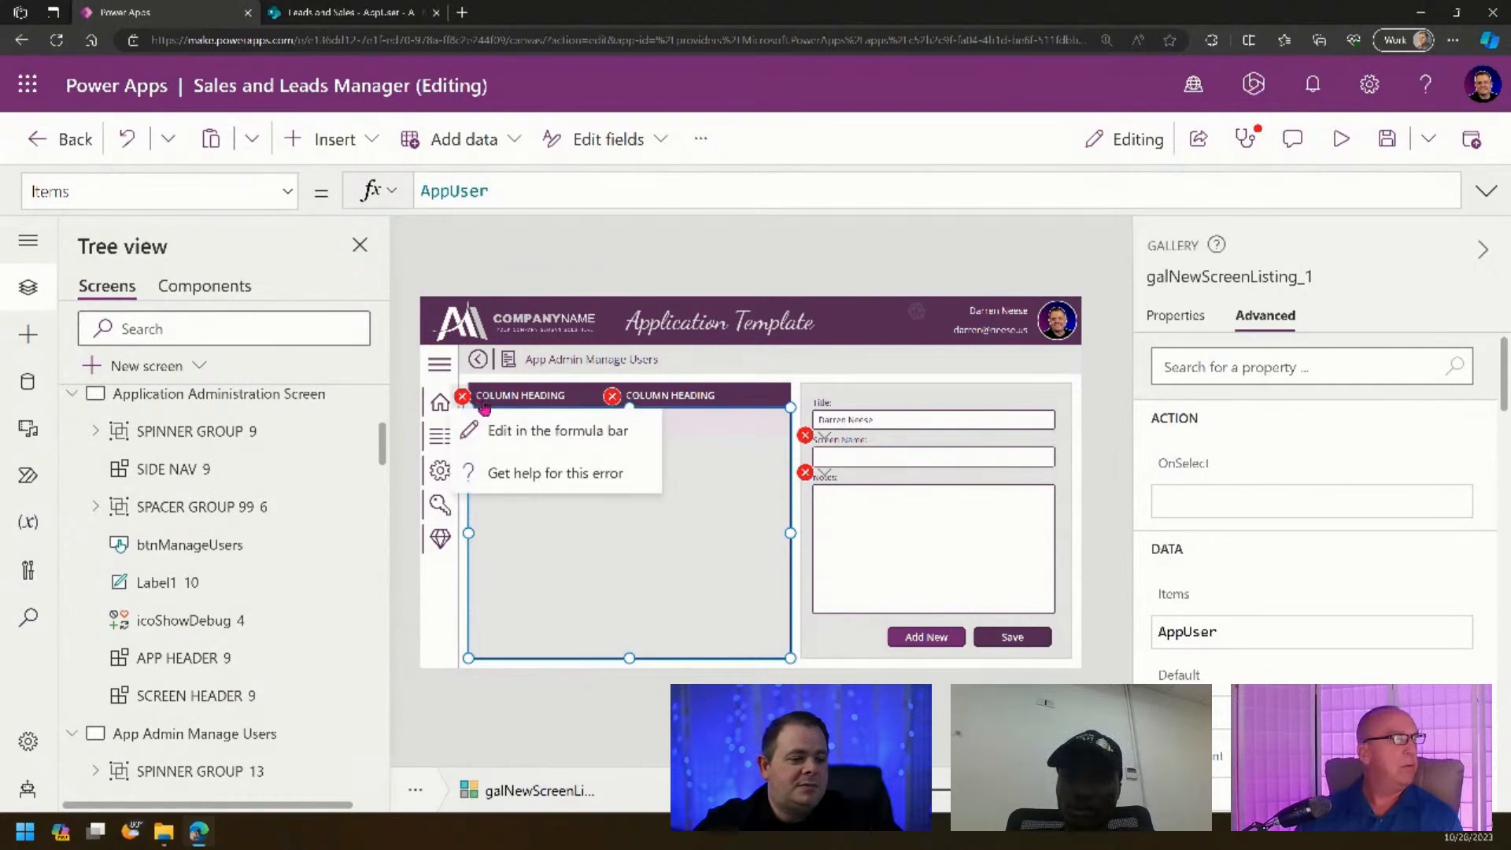
click(578, 434)
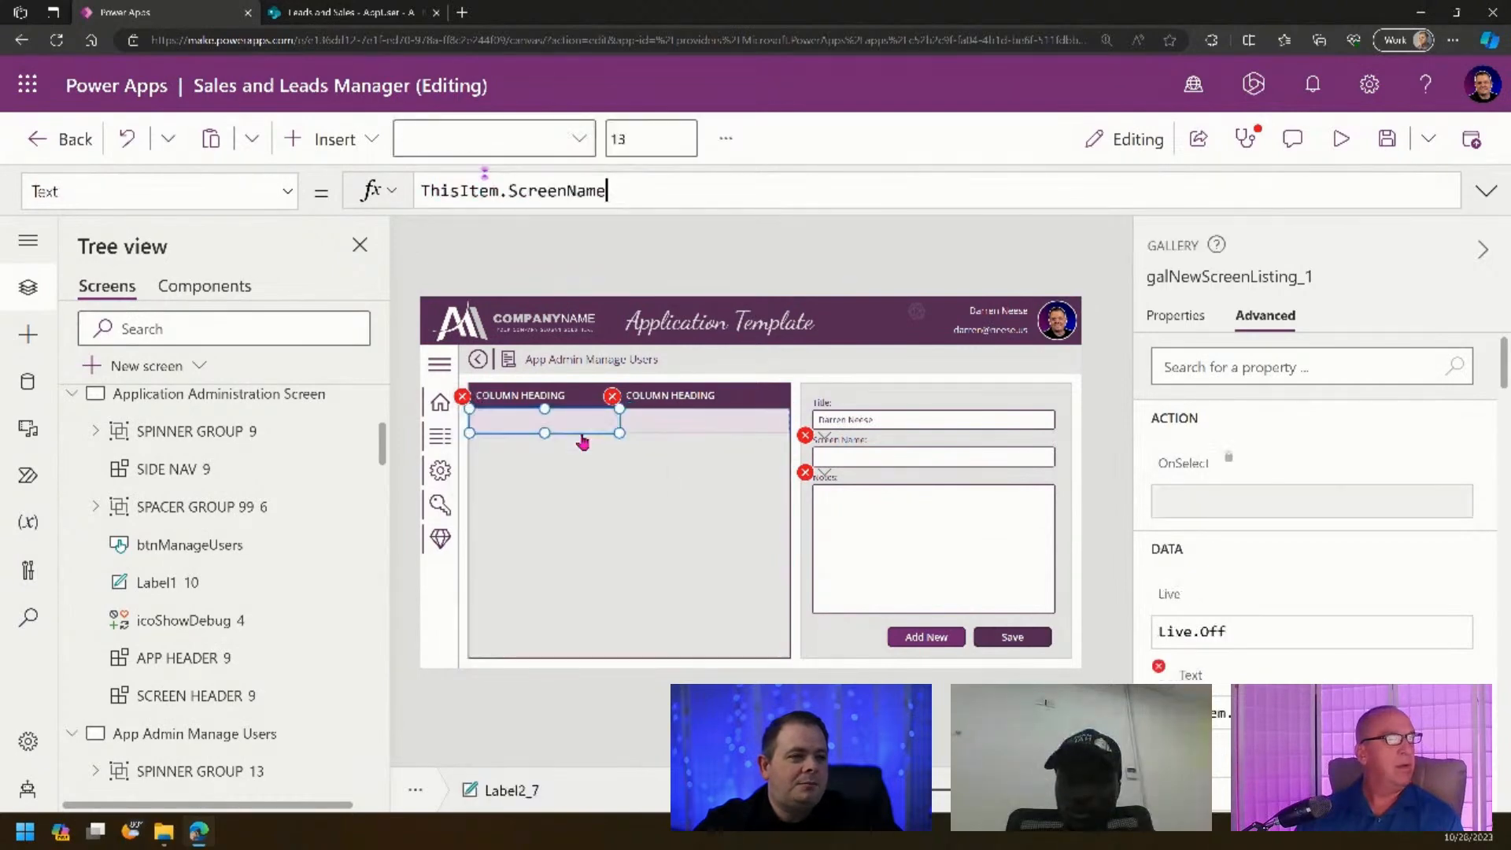
double_click(565, 192)
text(Title)
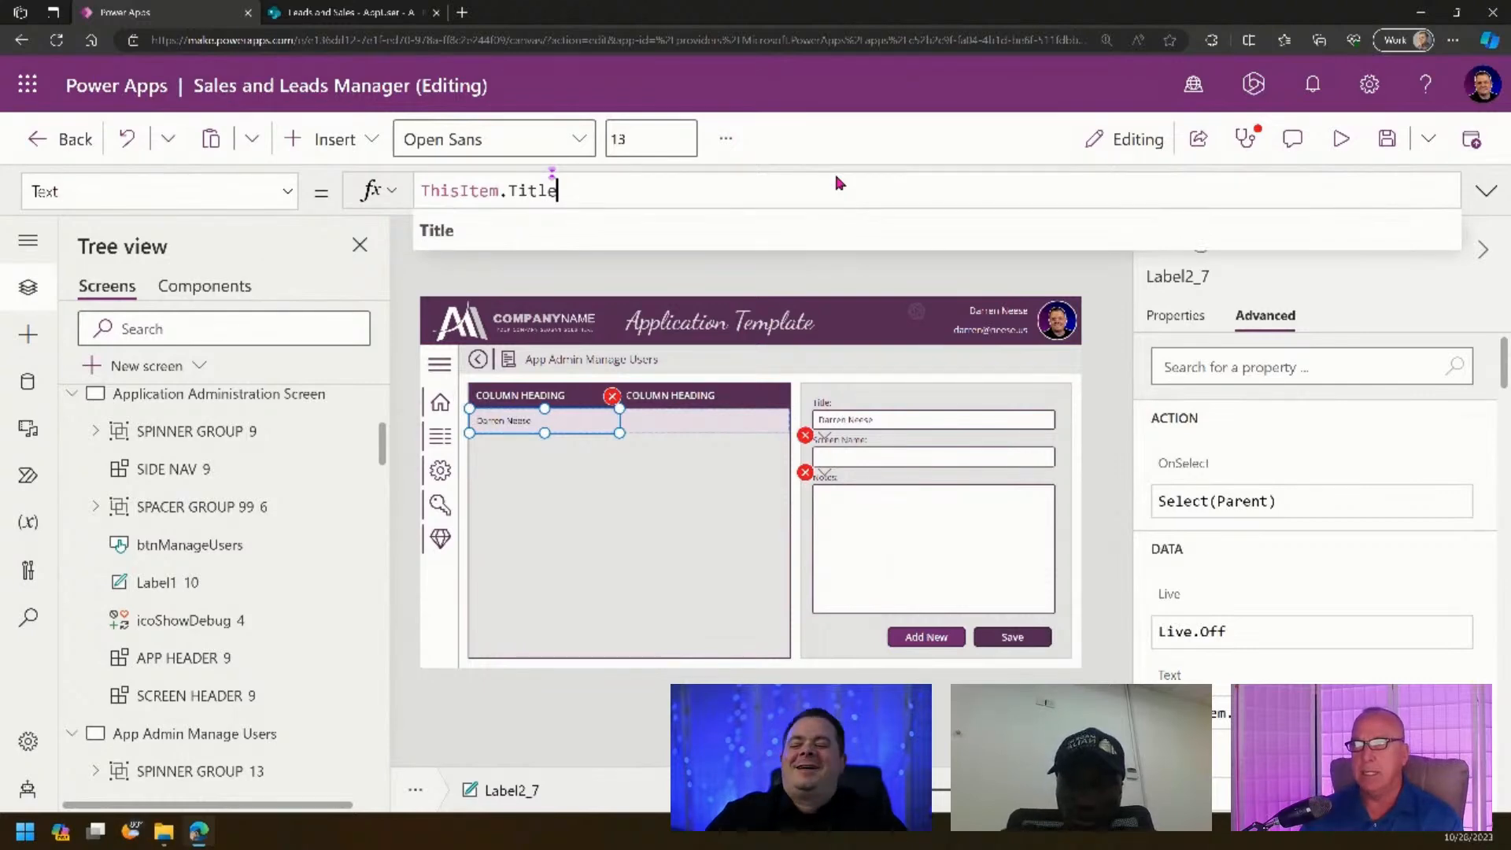
click(613, 395)
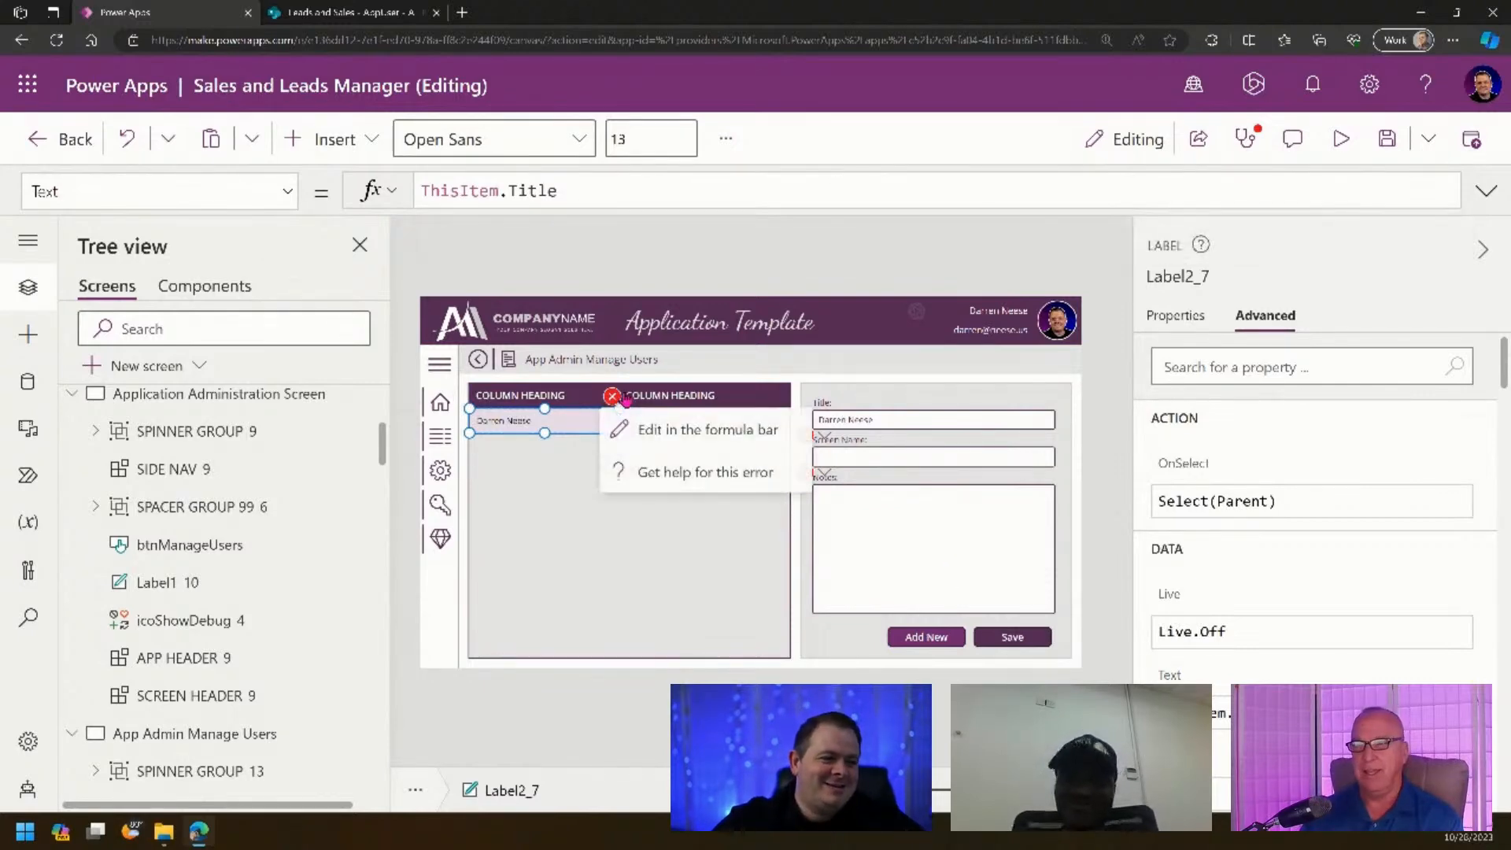
click(718, 439)
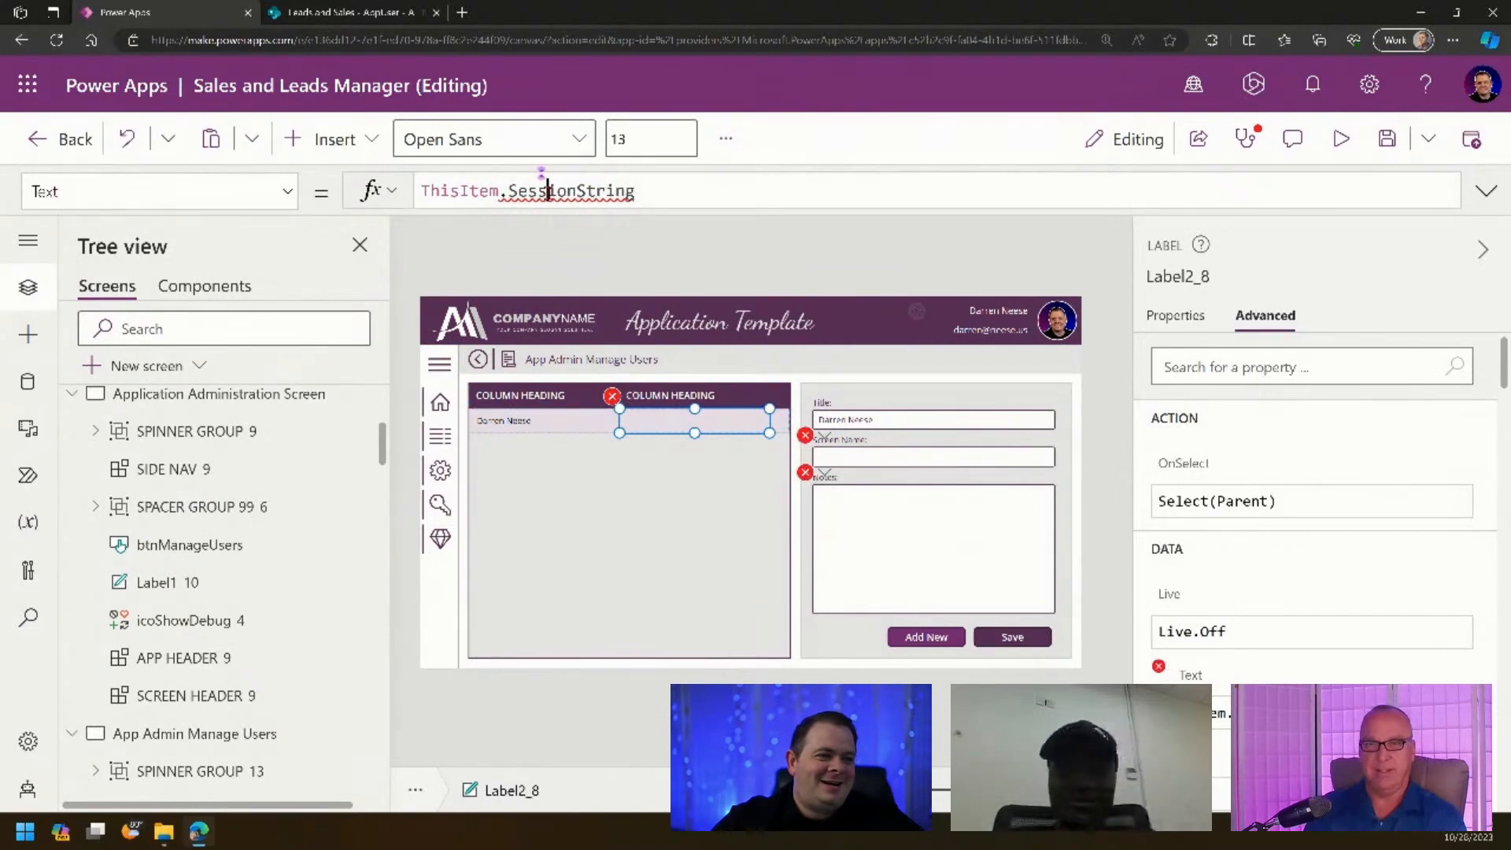
double_click(551, 190)
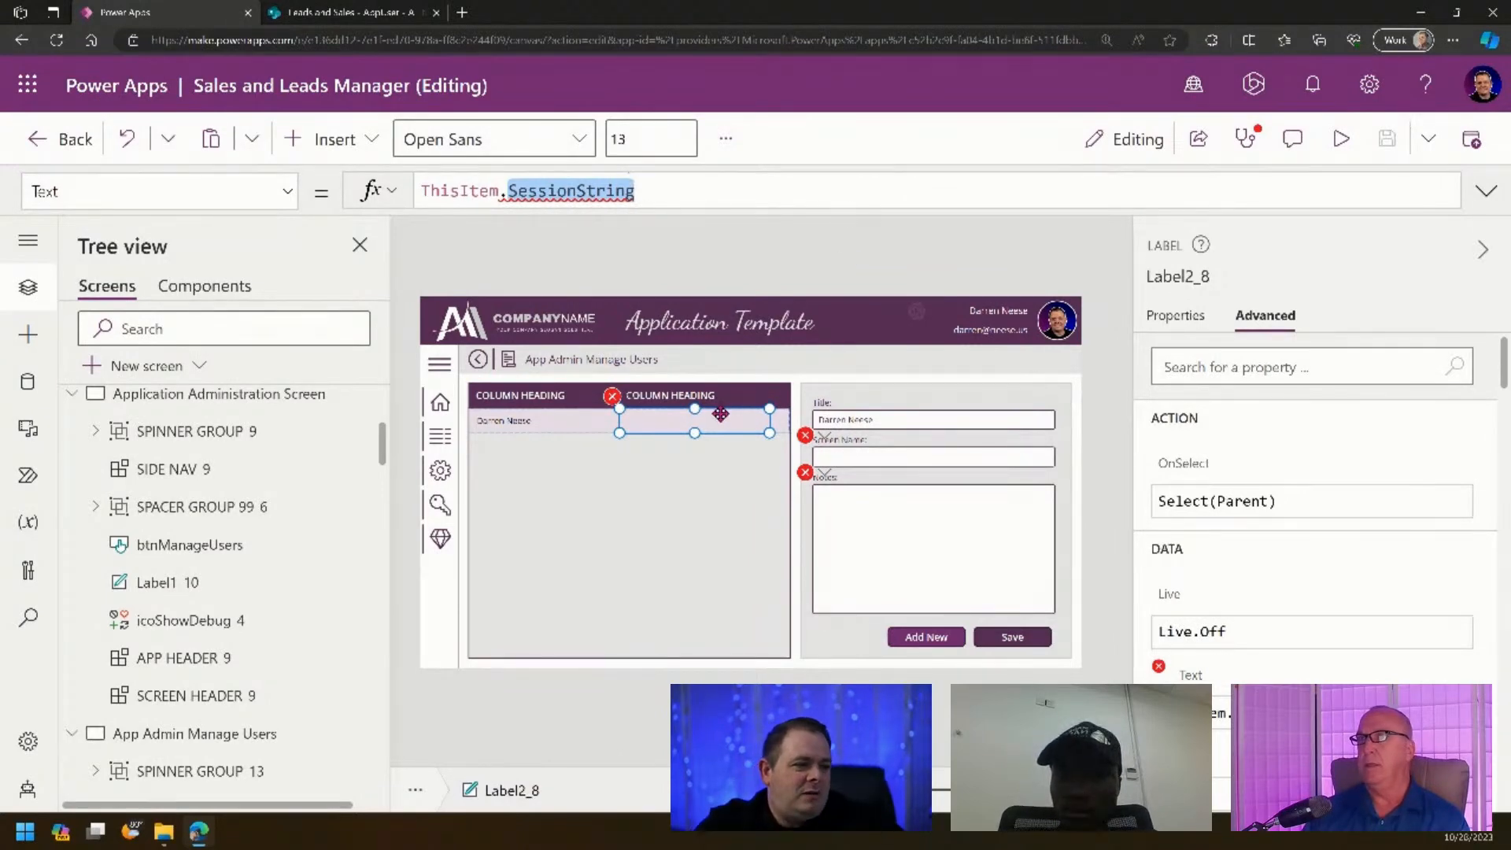
click(769, 414)
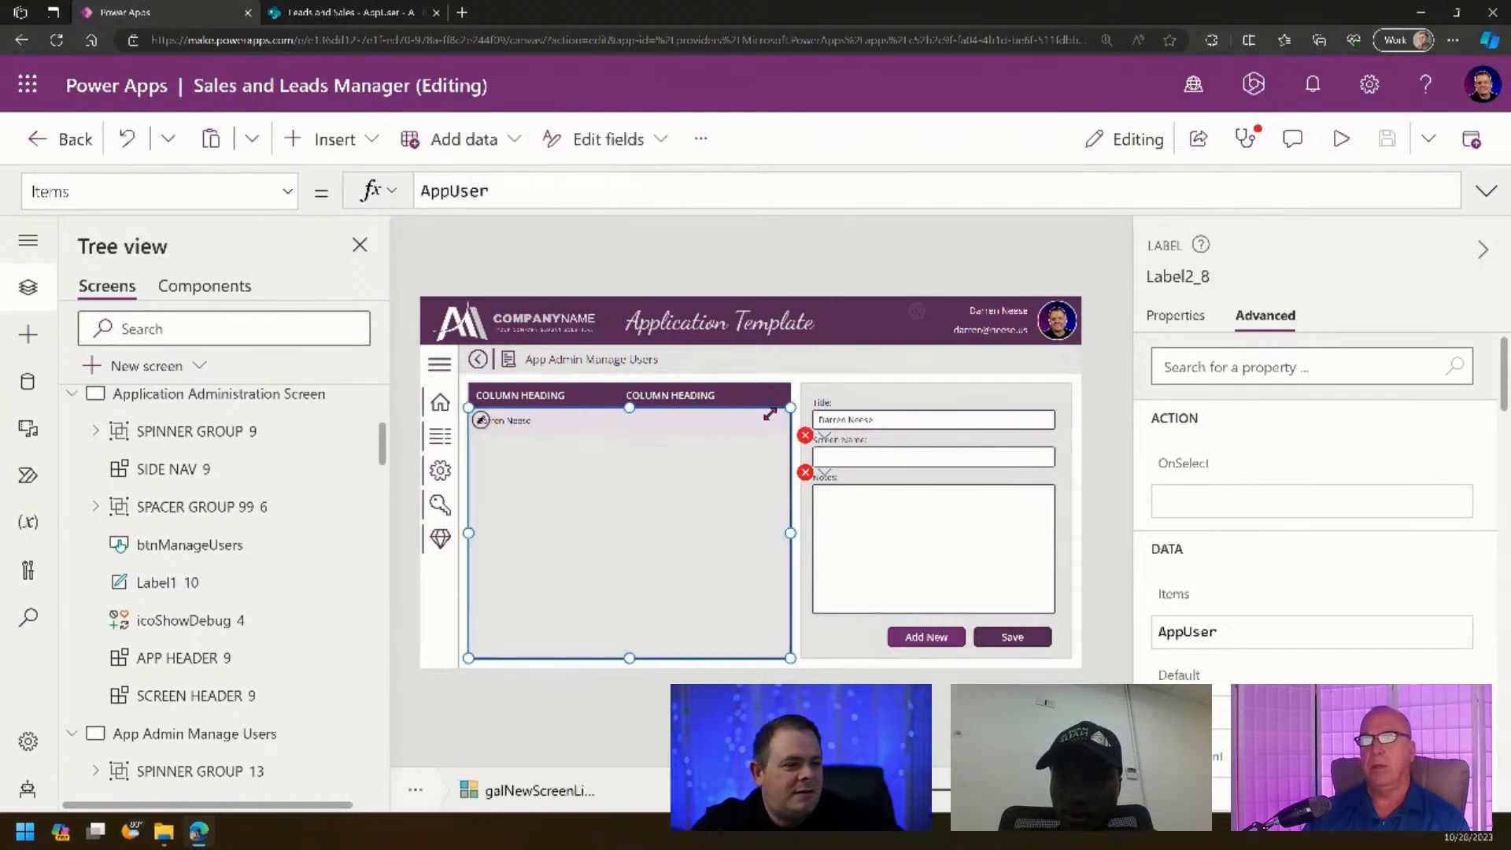
click(699, 395)
key(Delete)
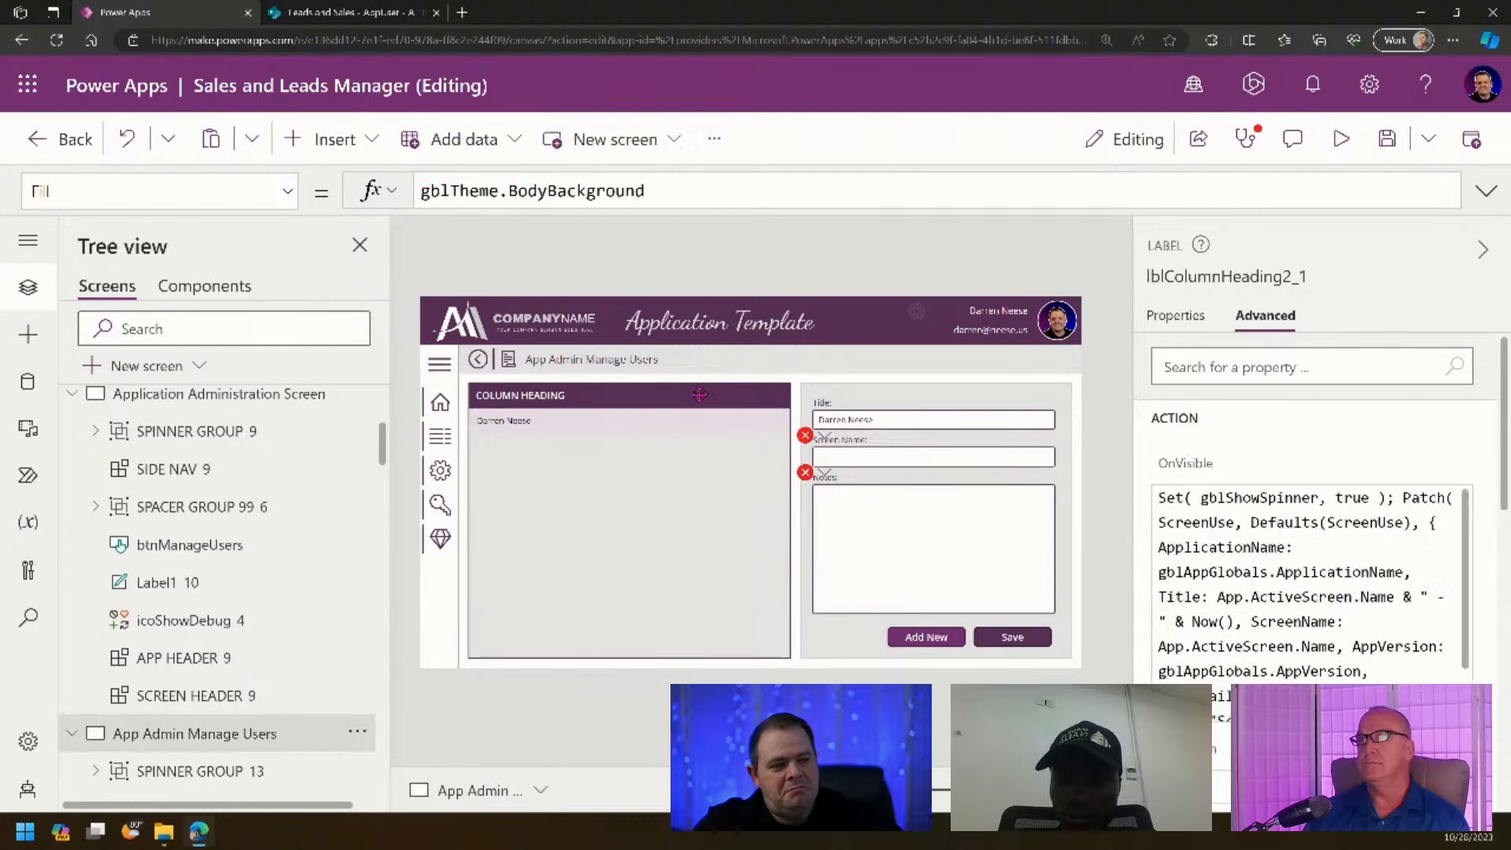
click(700, 516)
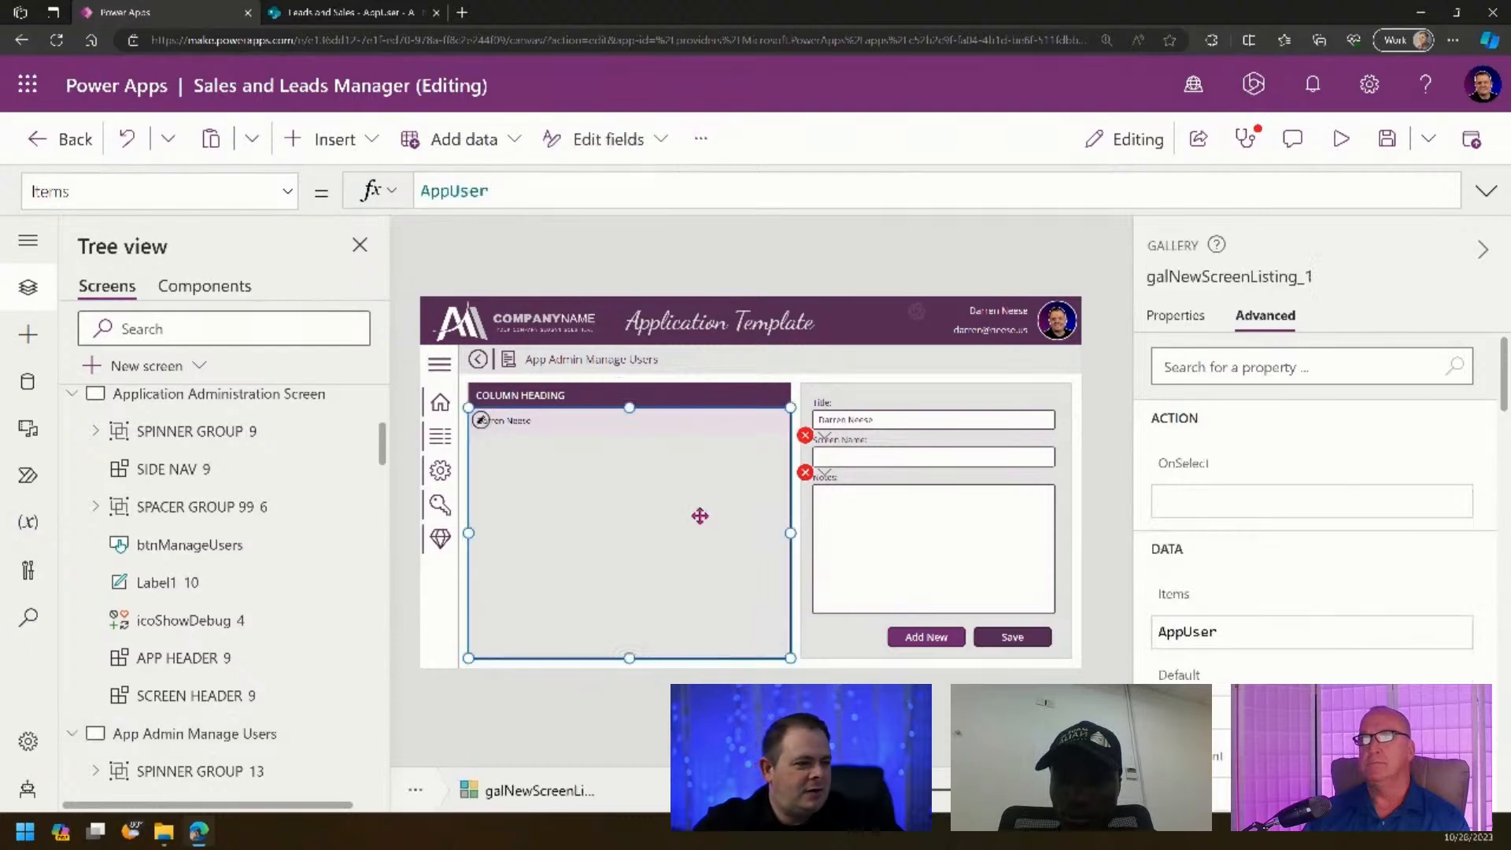
click(1164, 320)
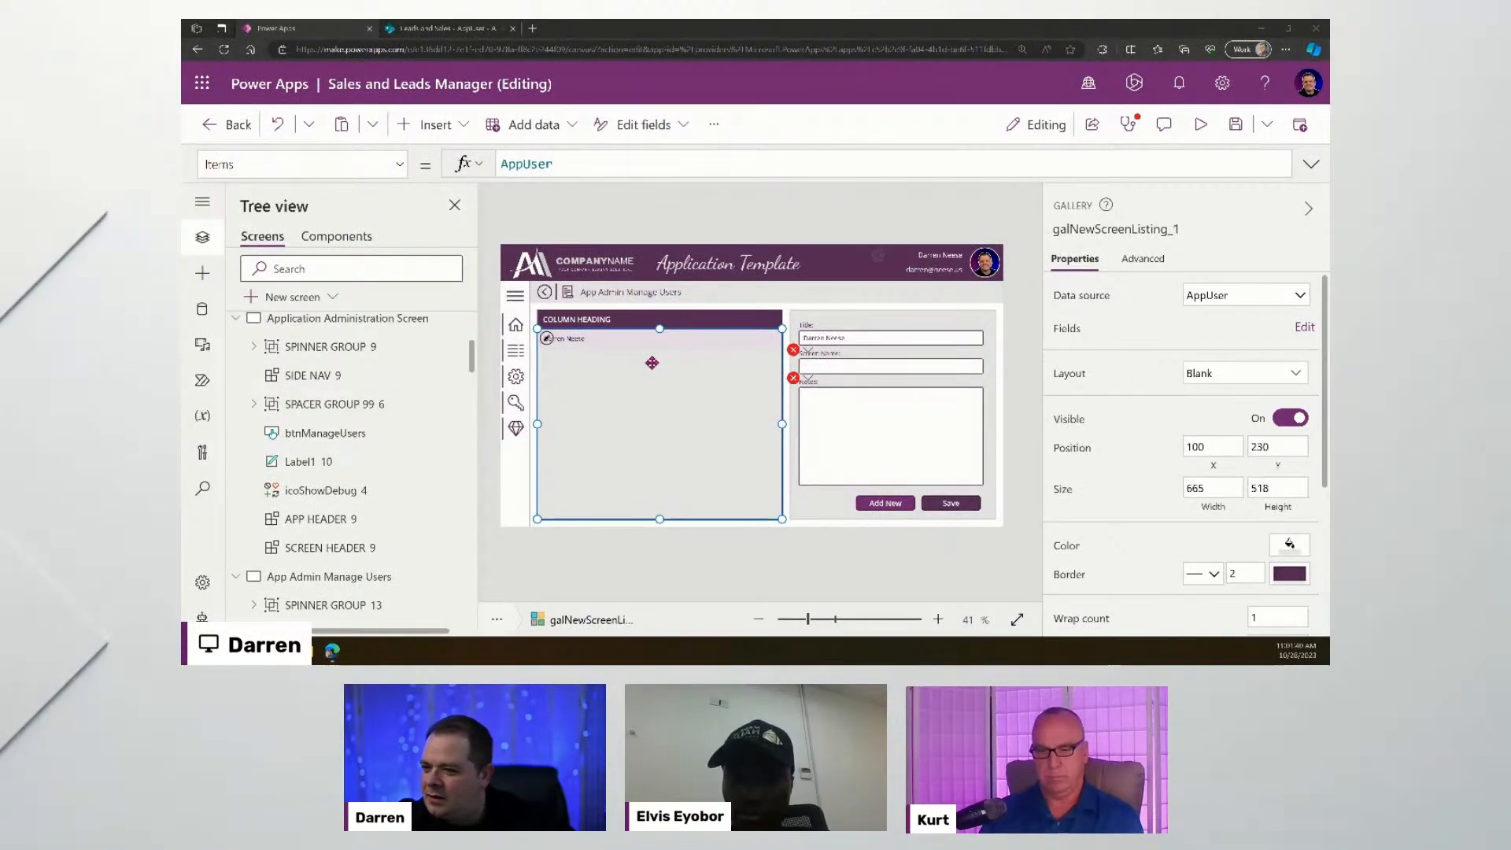
scroll(1146, 410, down, 1)
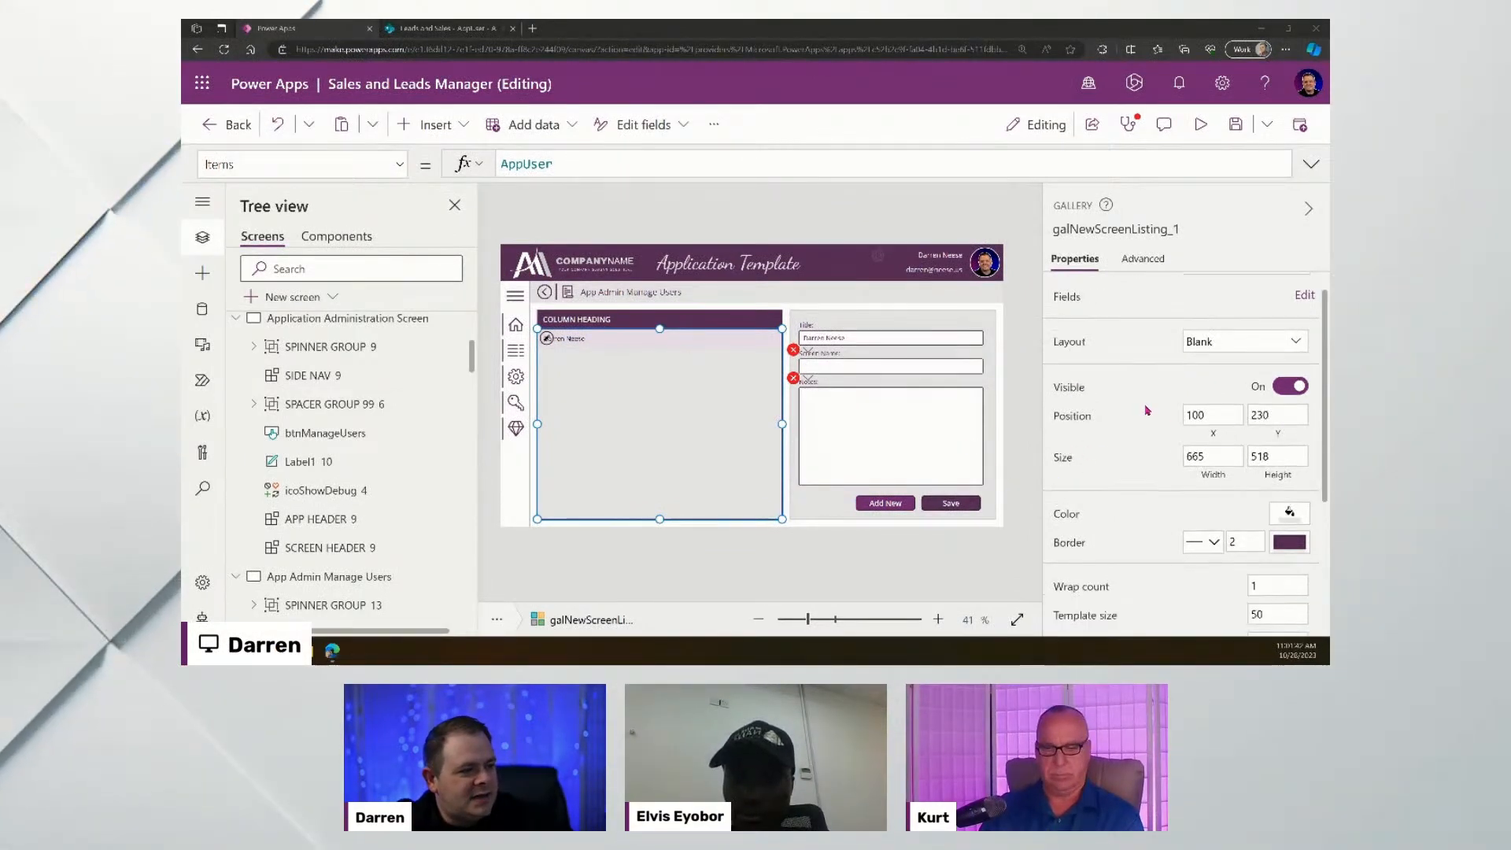
scroll(1149, 417, down, 3)
click(1259, 428)
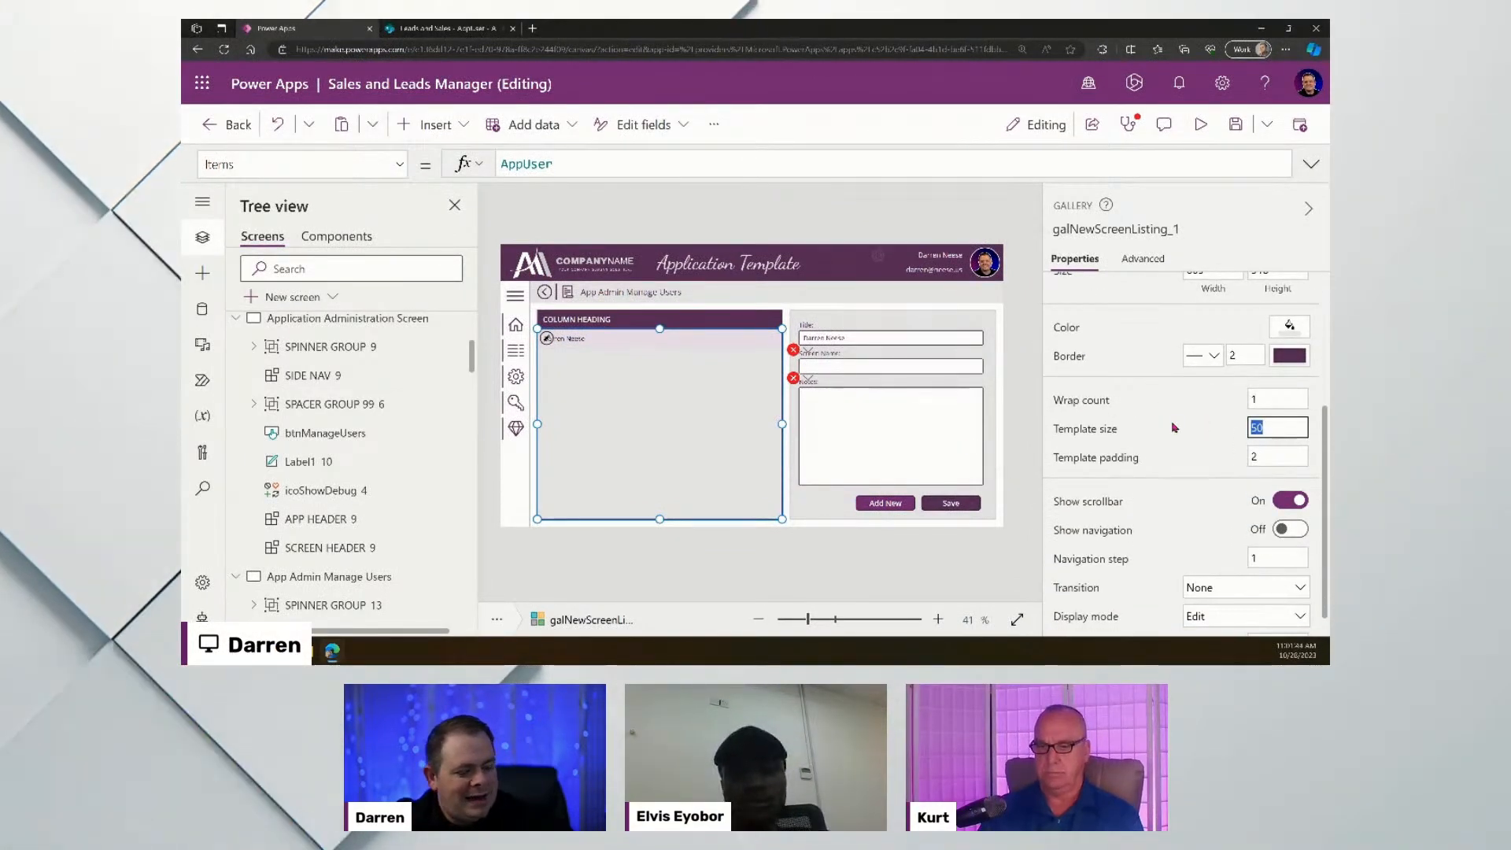
text(120)
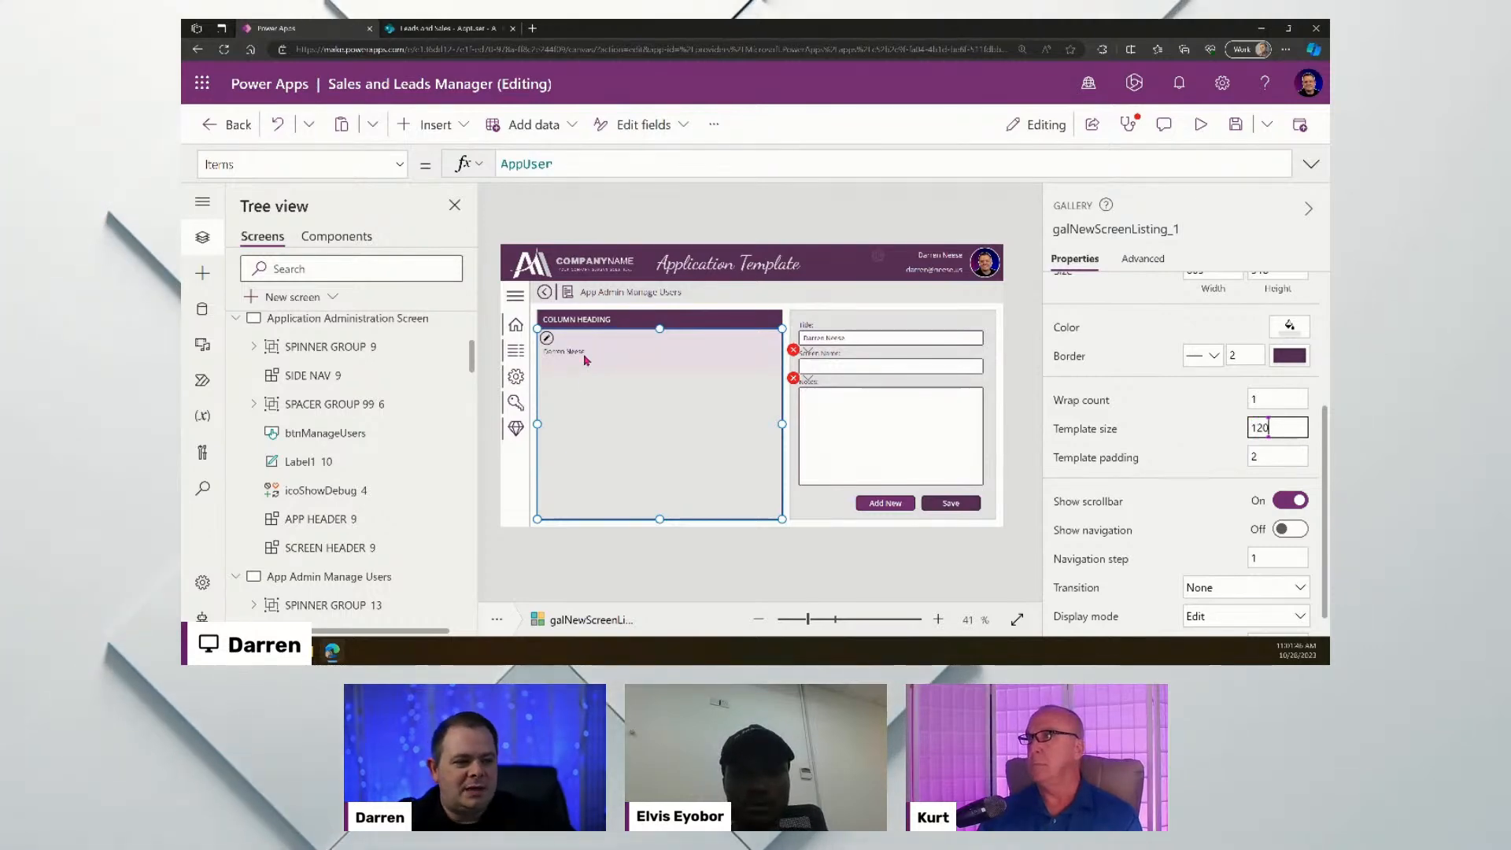
drag(586, 359, 638, 353)
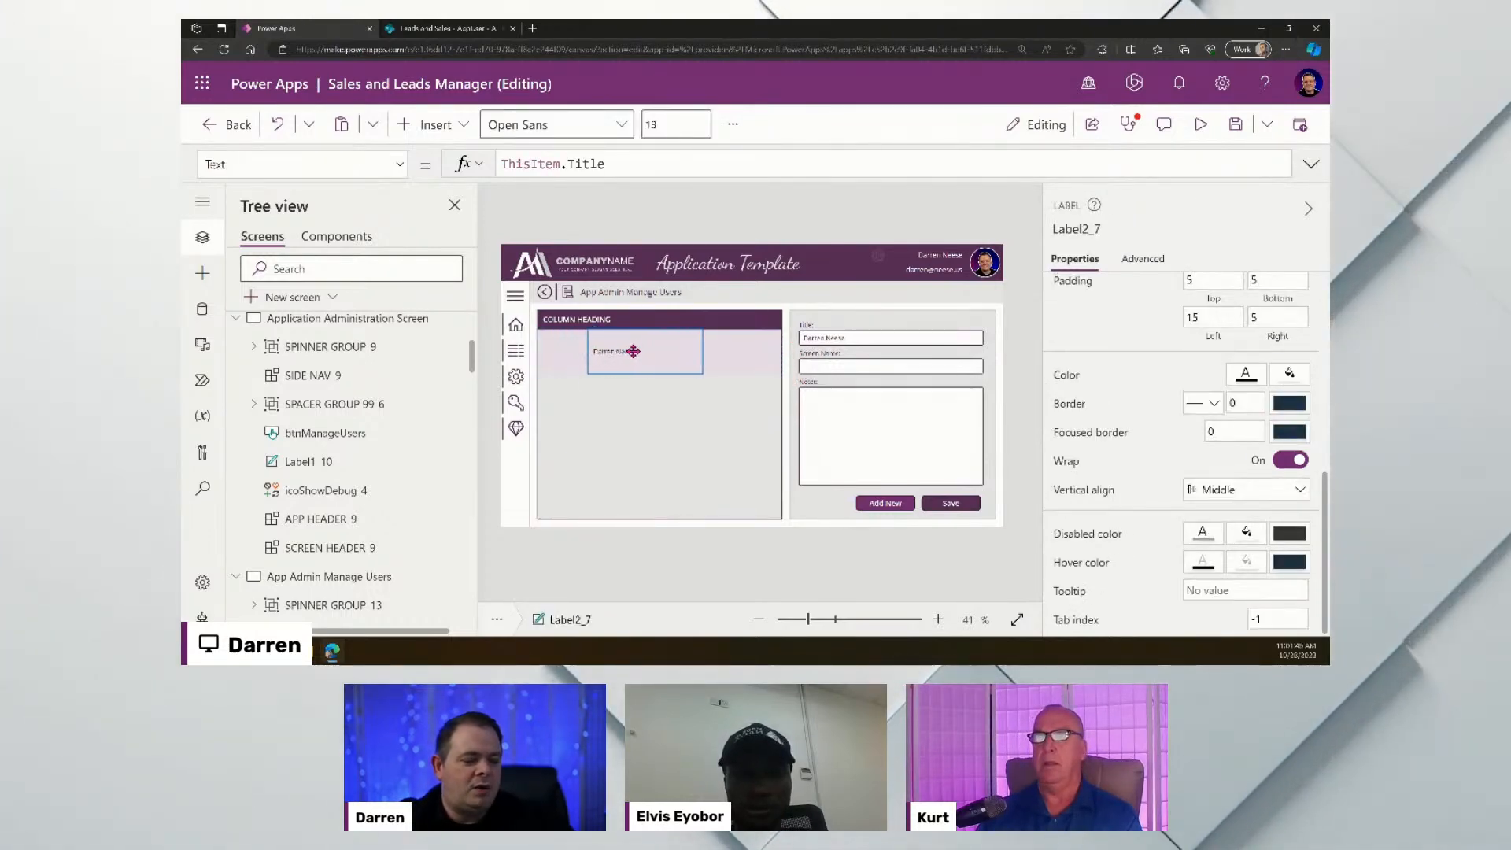
- Add an image to the gallery item with its Image set to ThisItem.Image
click(425, 124)
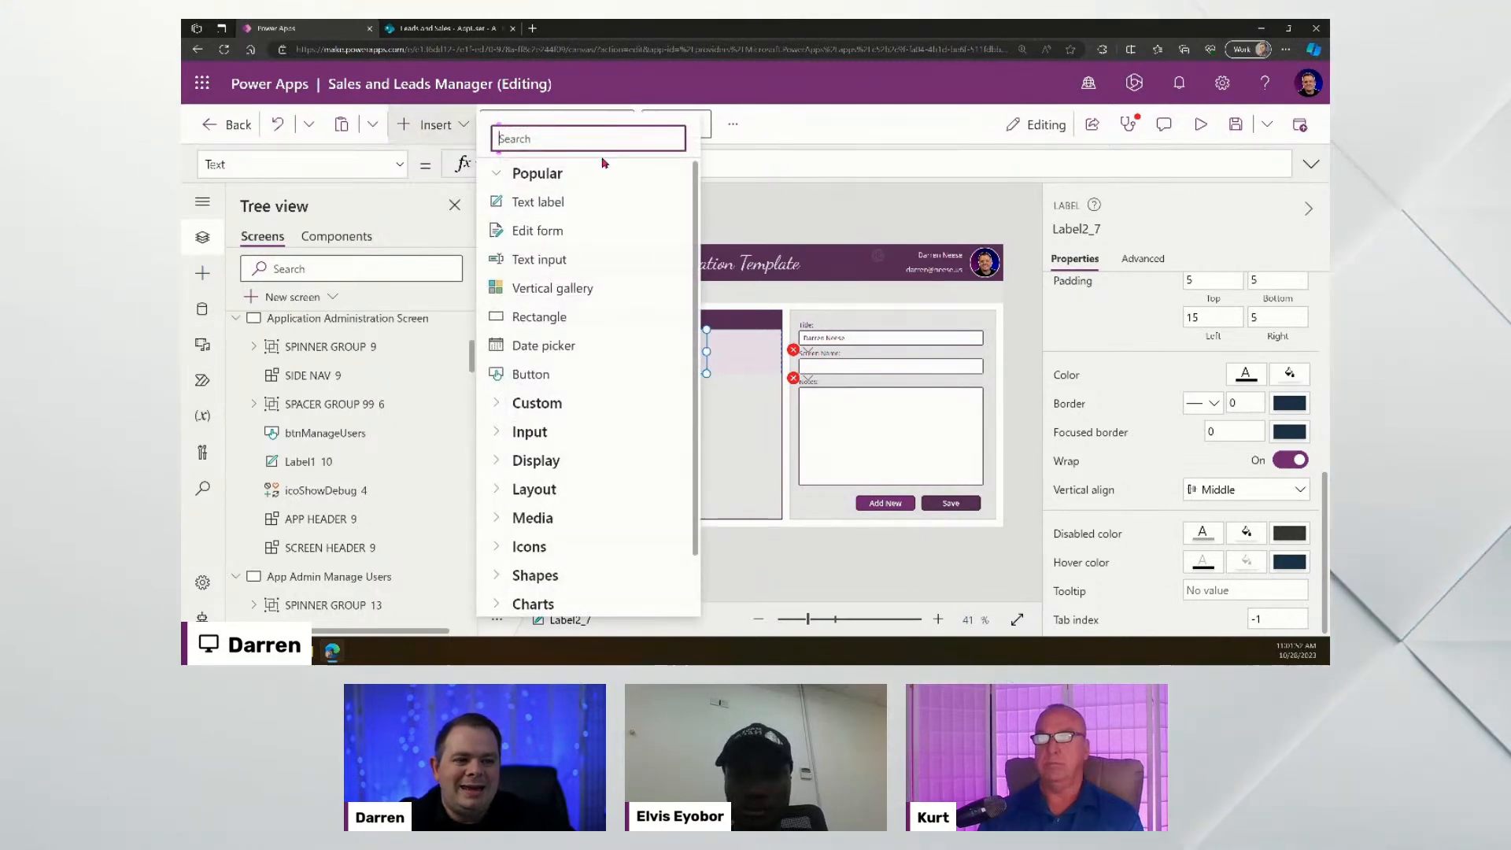
text(Image)
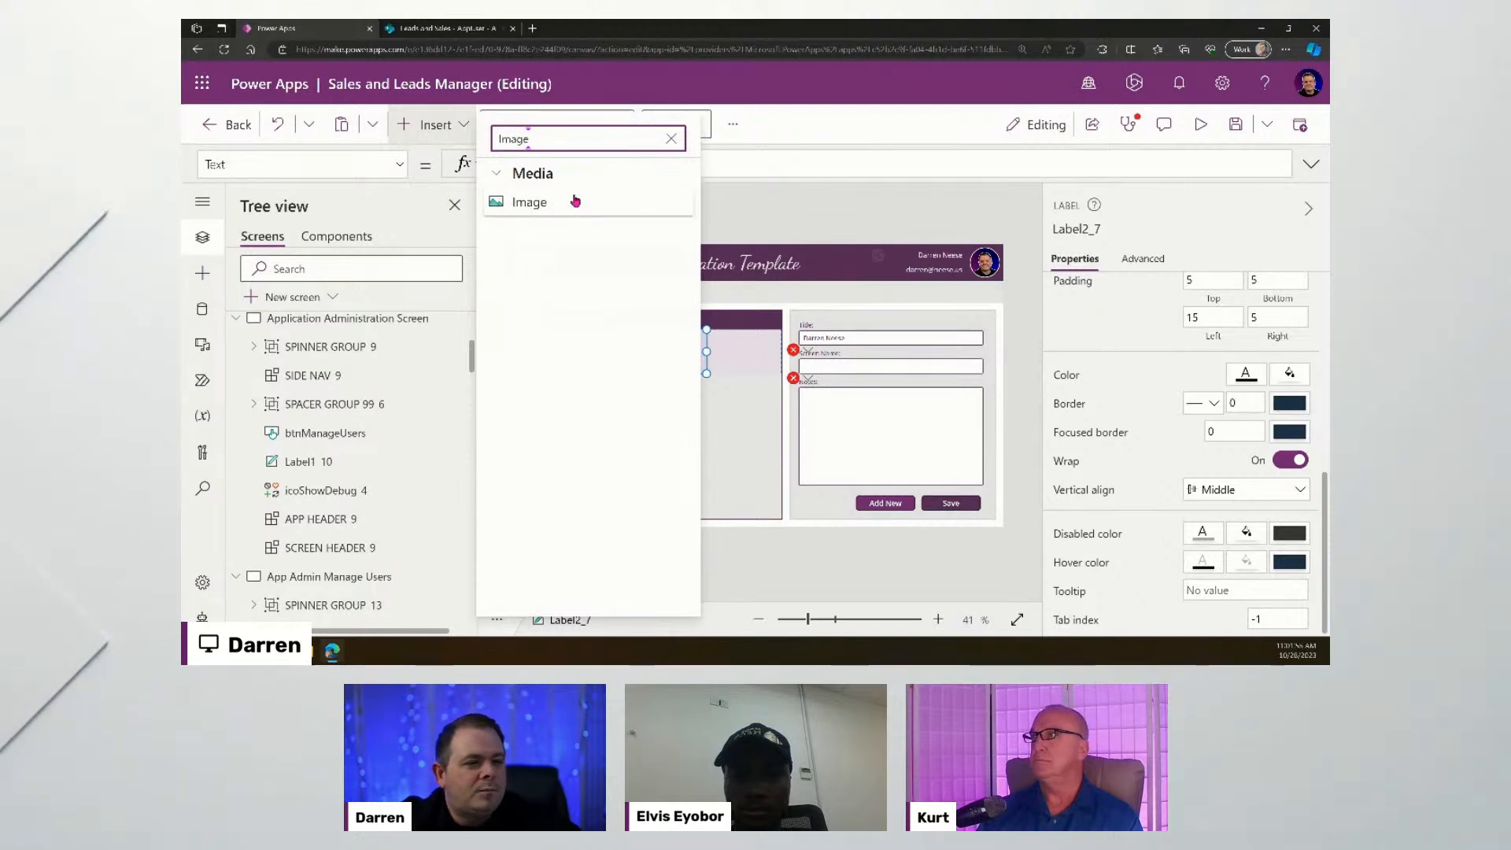
click(575, 202)
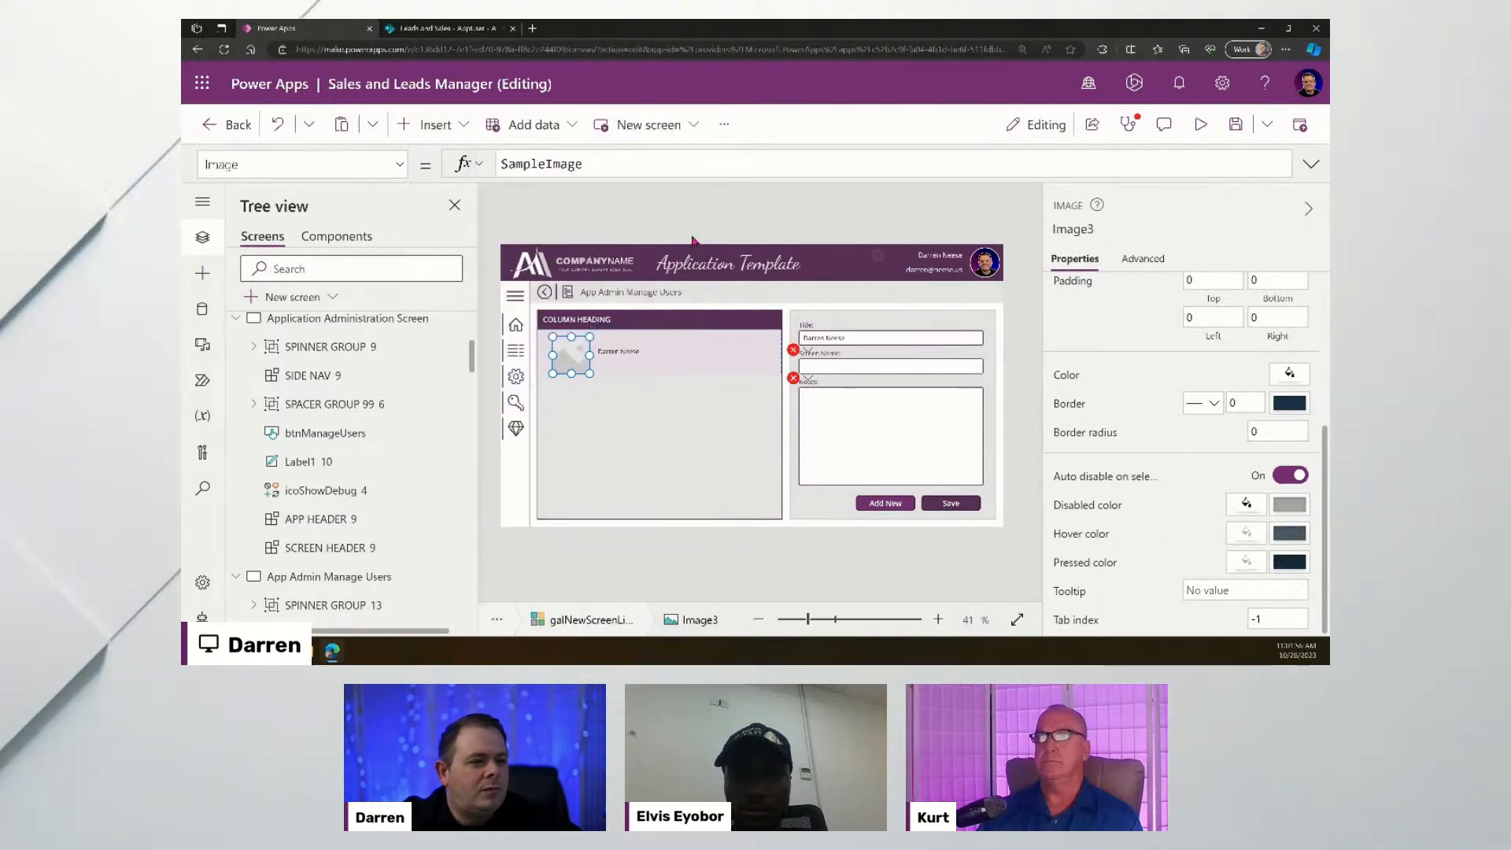
drag(572, 354, 566, 350)
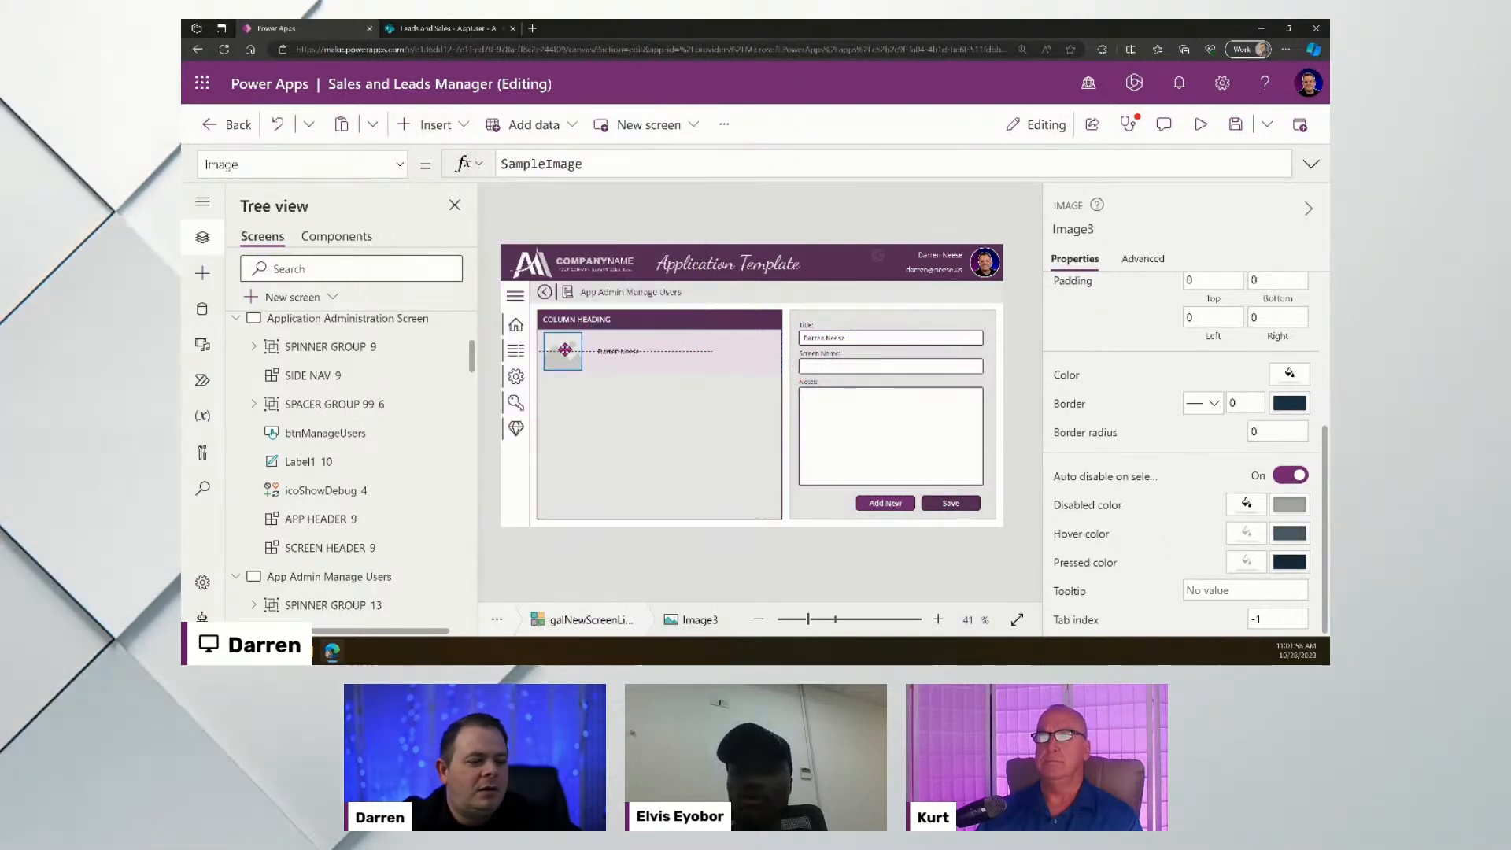
double_click(543, 164)
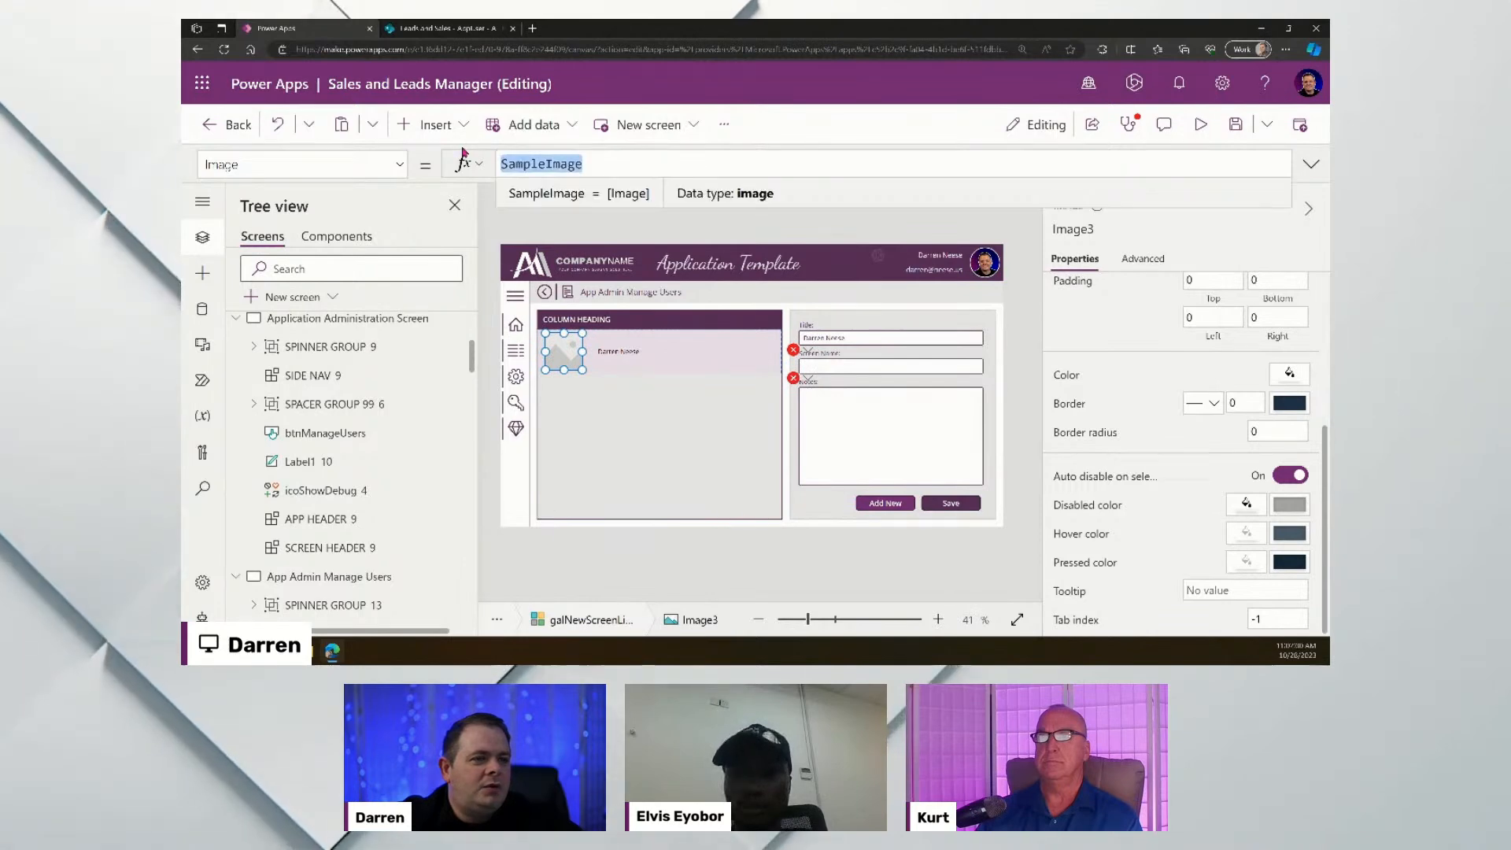
text(ThisItem)
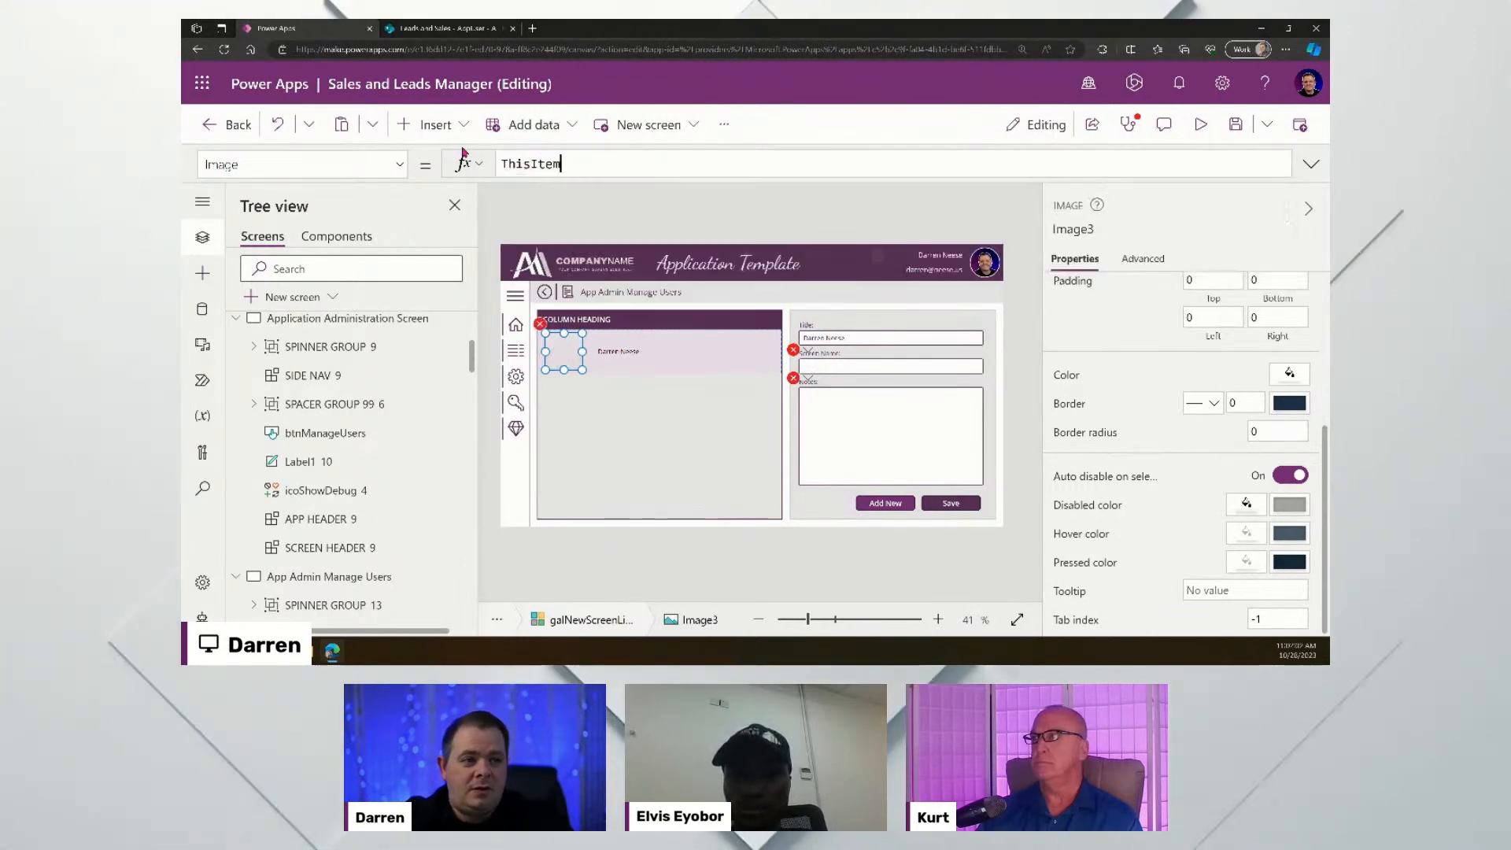
text(.Image)
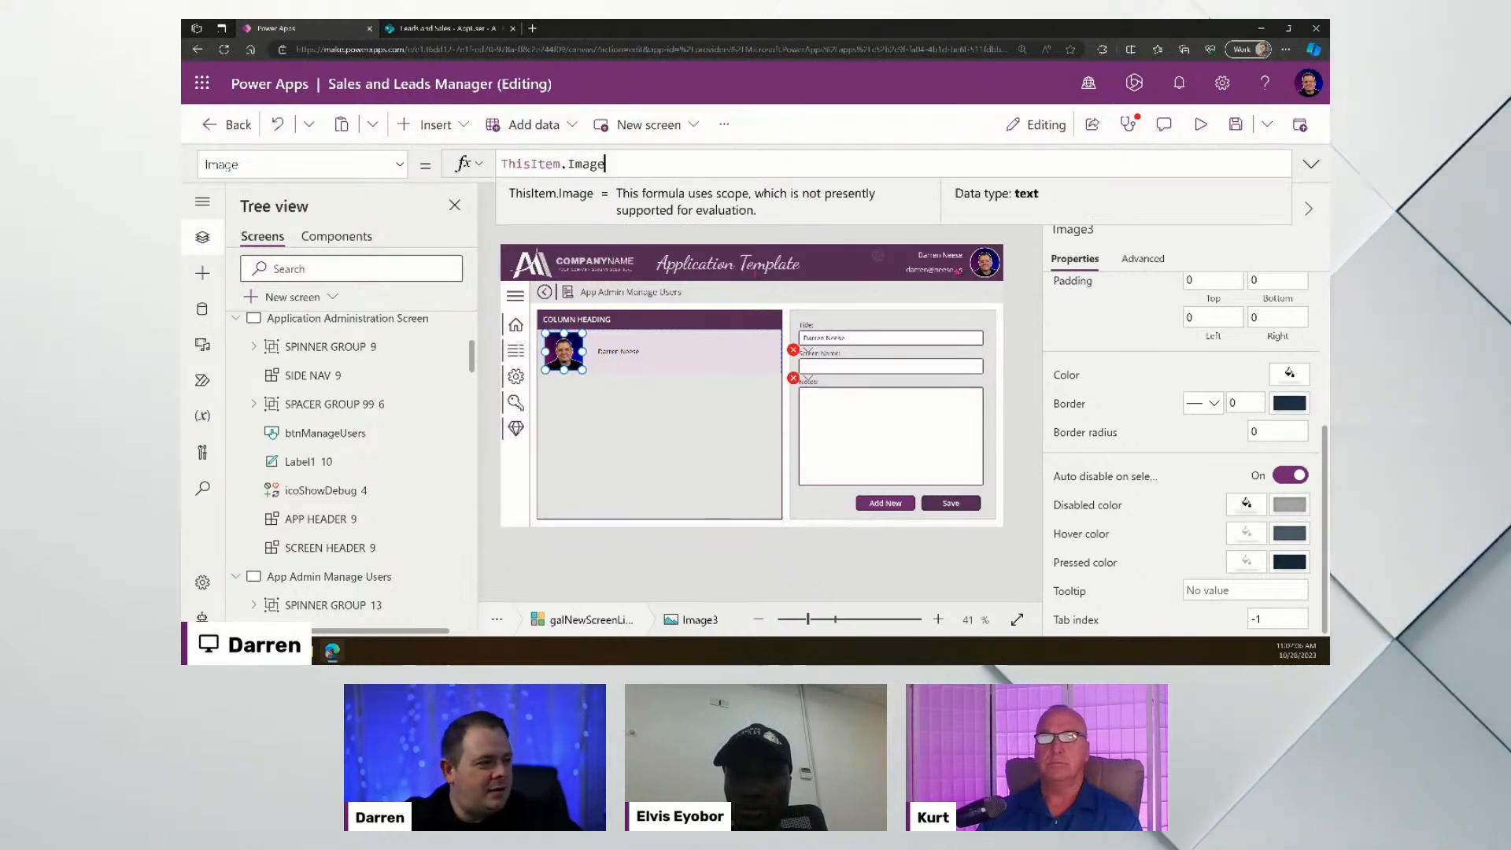
- Widen the user name label Label2_7 beside the photo and review the gallery's properties
click(1026, 287)
click(653, 404)
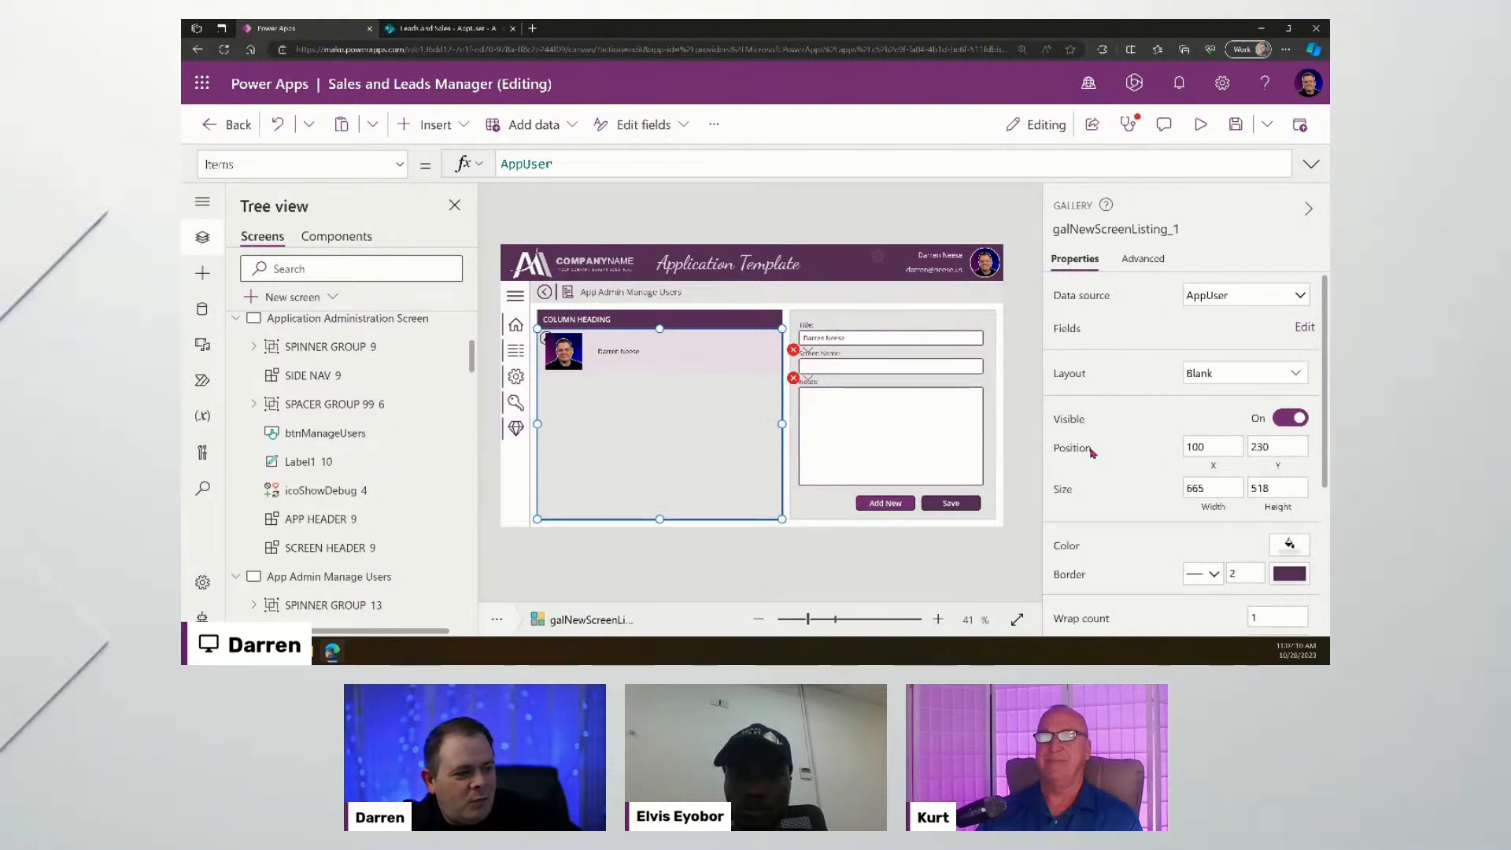
click(610, 353)
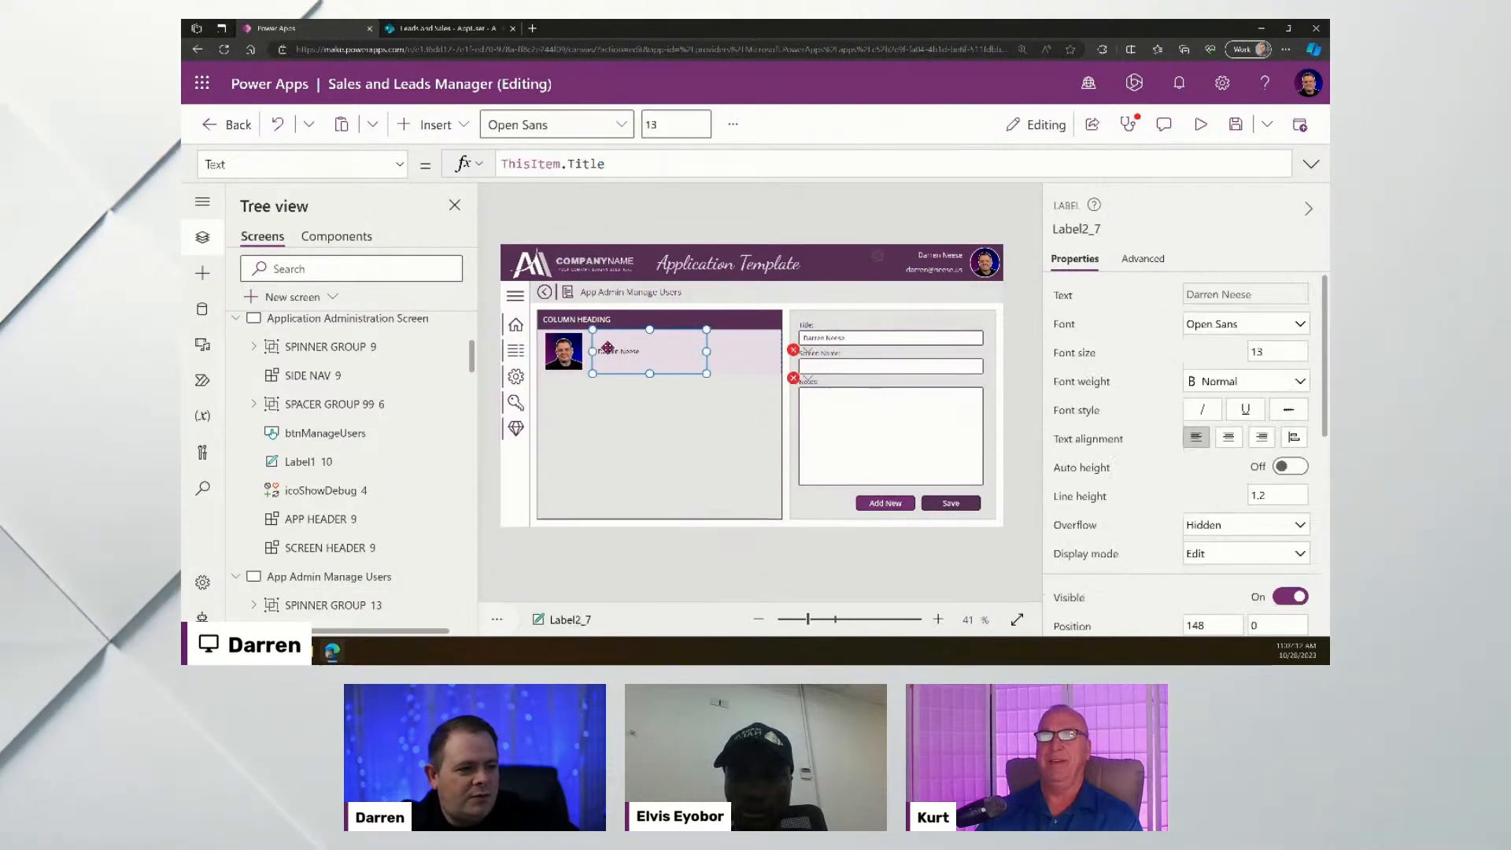
mouse_move(644, 351)
mouse_down()
mouse_move(703, 351)
mouse_move(651, 355)
mouse_up()
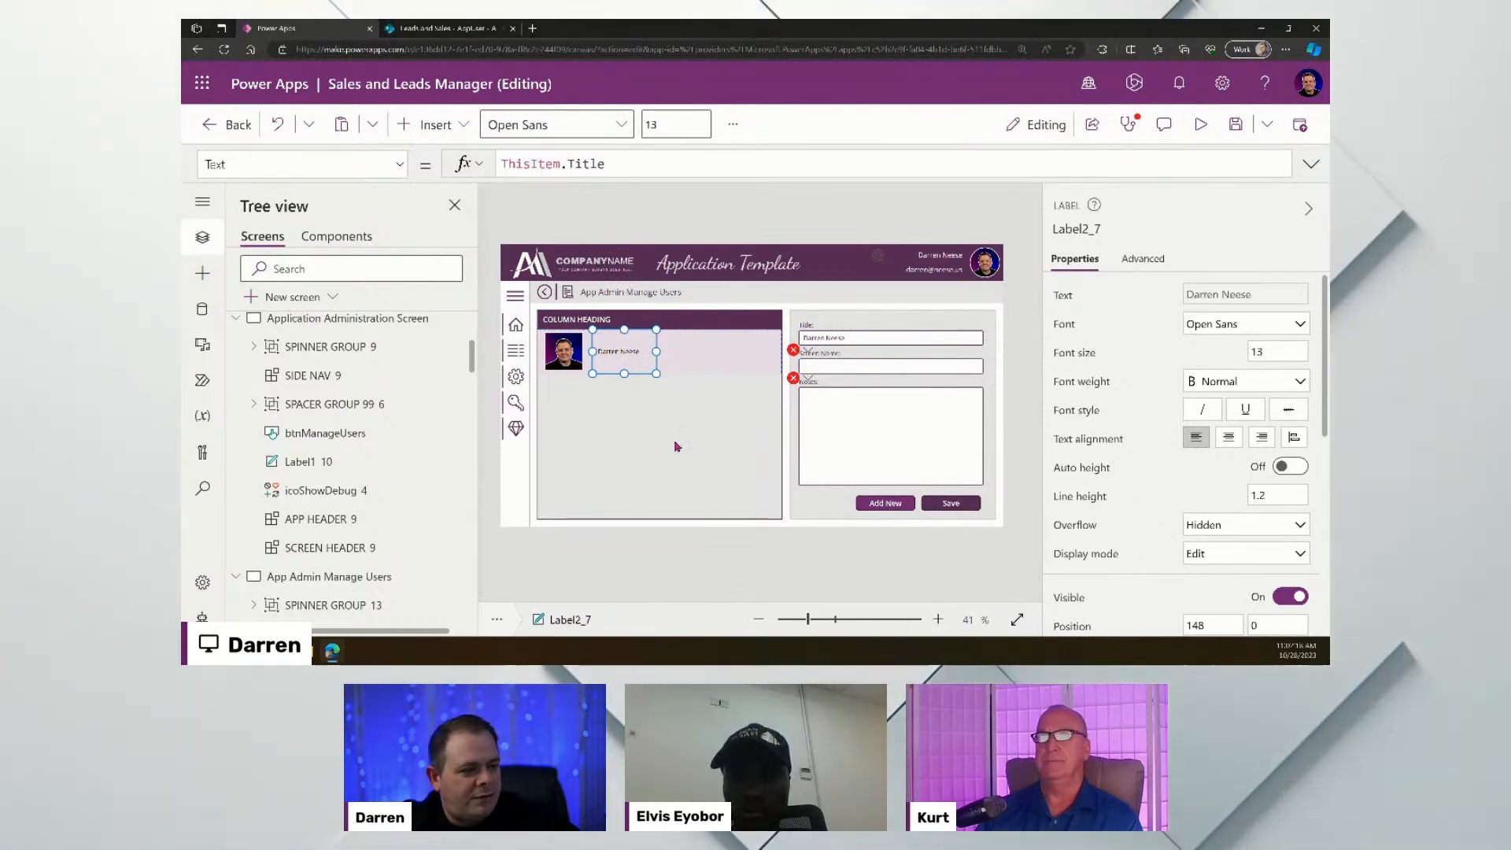
click(668, 359)
scroll(1178, 499, down, 3)
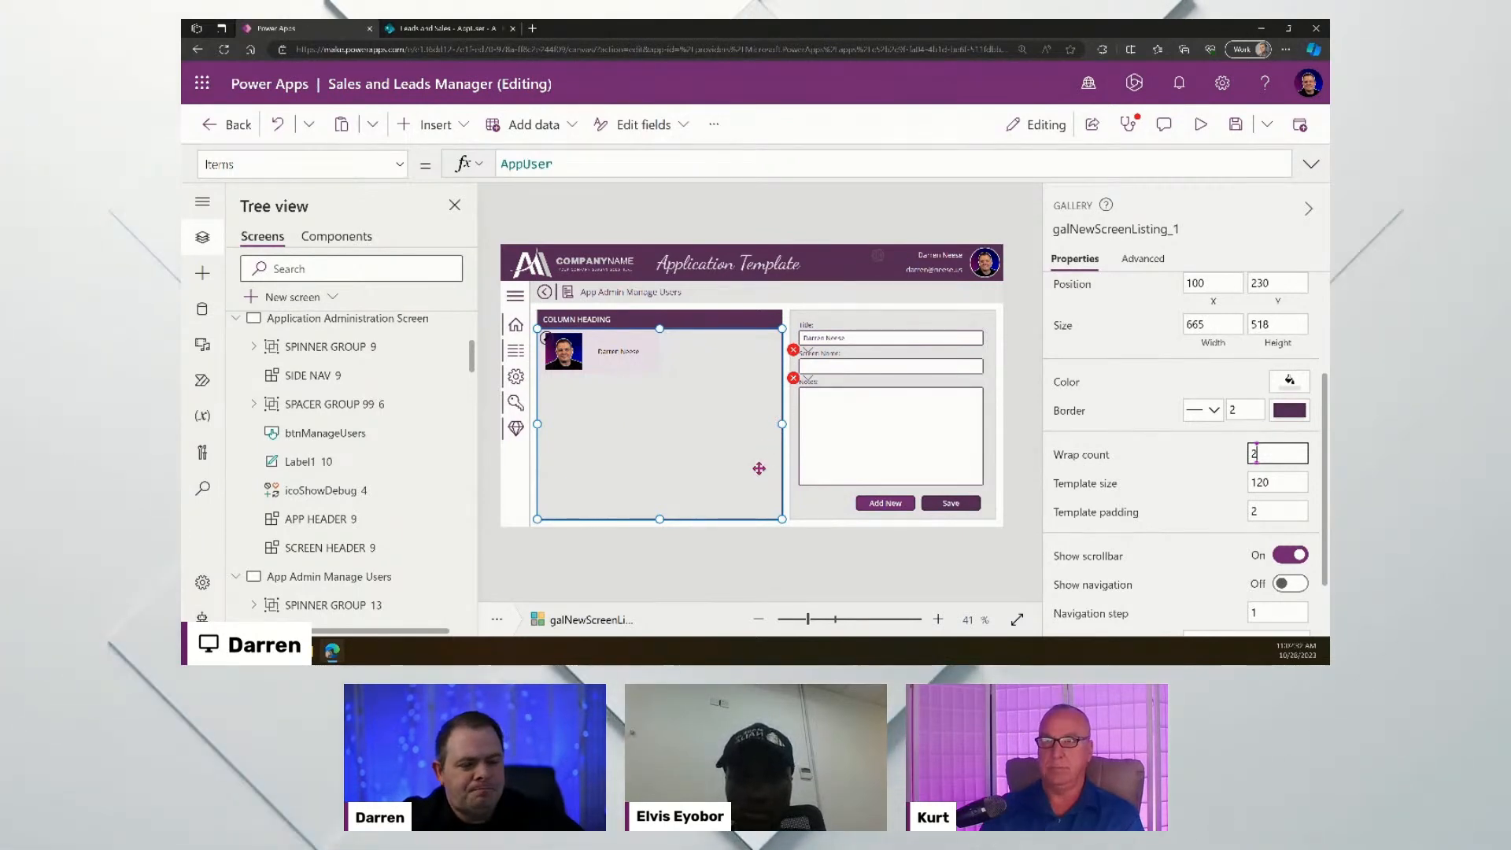
click(851, 341)
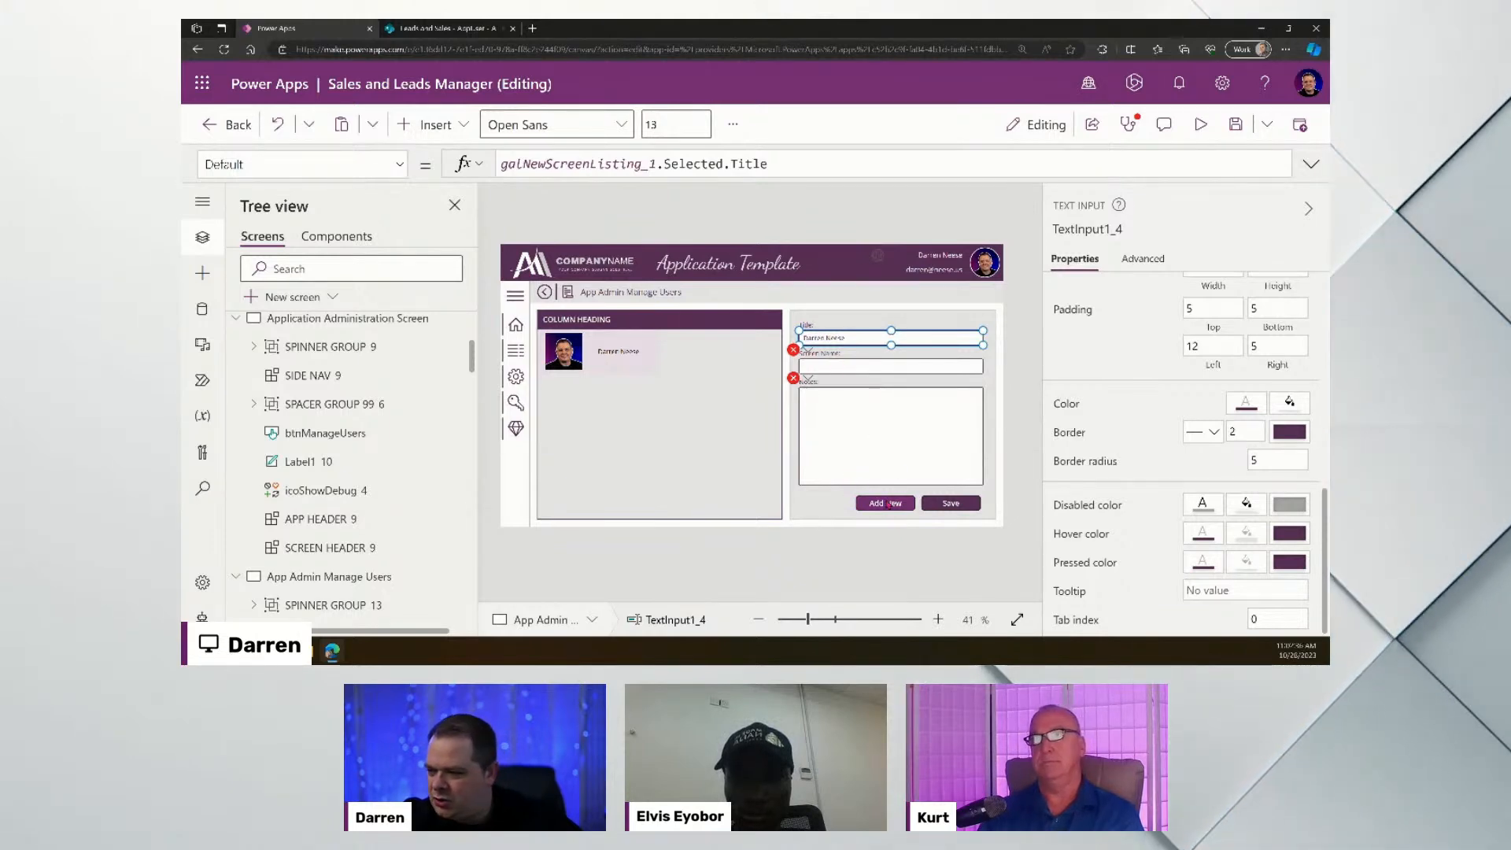
- Change the second field's Default from ScreenName to galNewScreenListing_1.Selected.Email
scroll(1255, 354, up, 10)
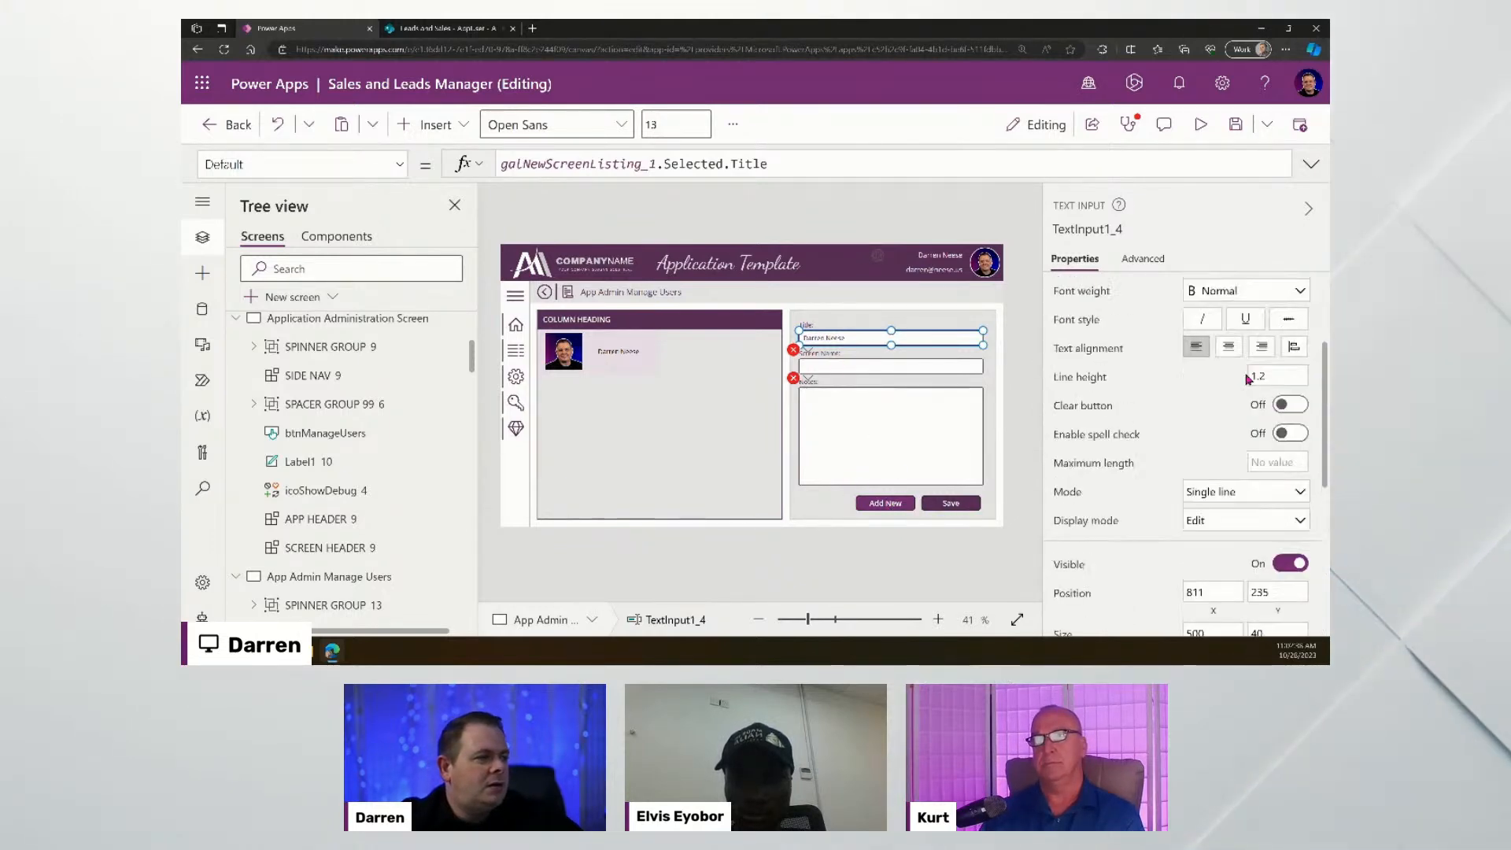
click(1246, 296)
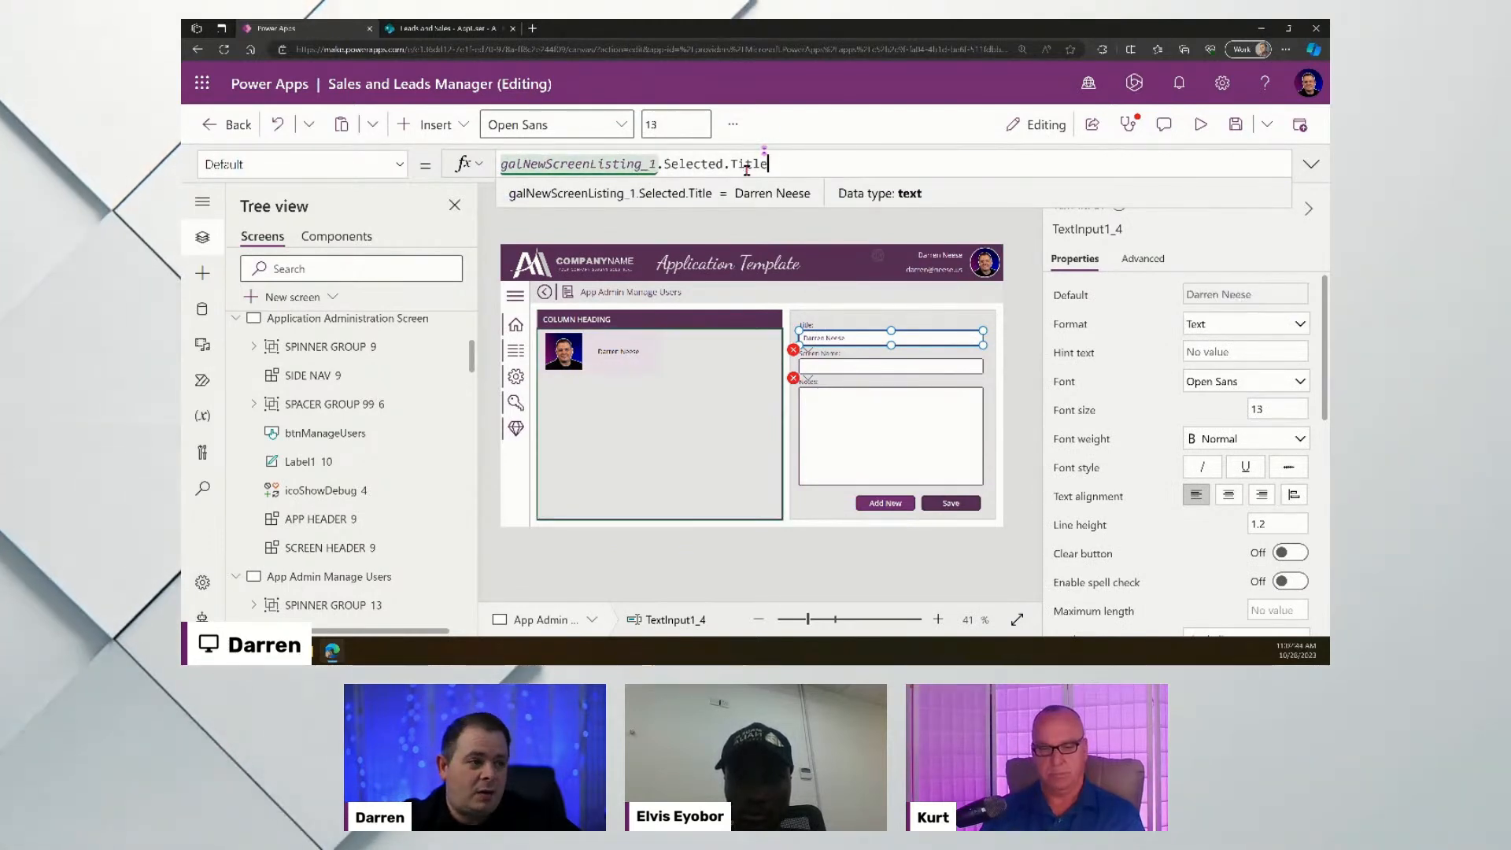
click(811, 351)
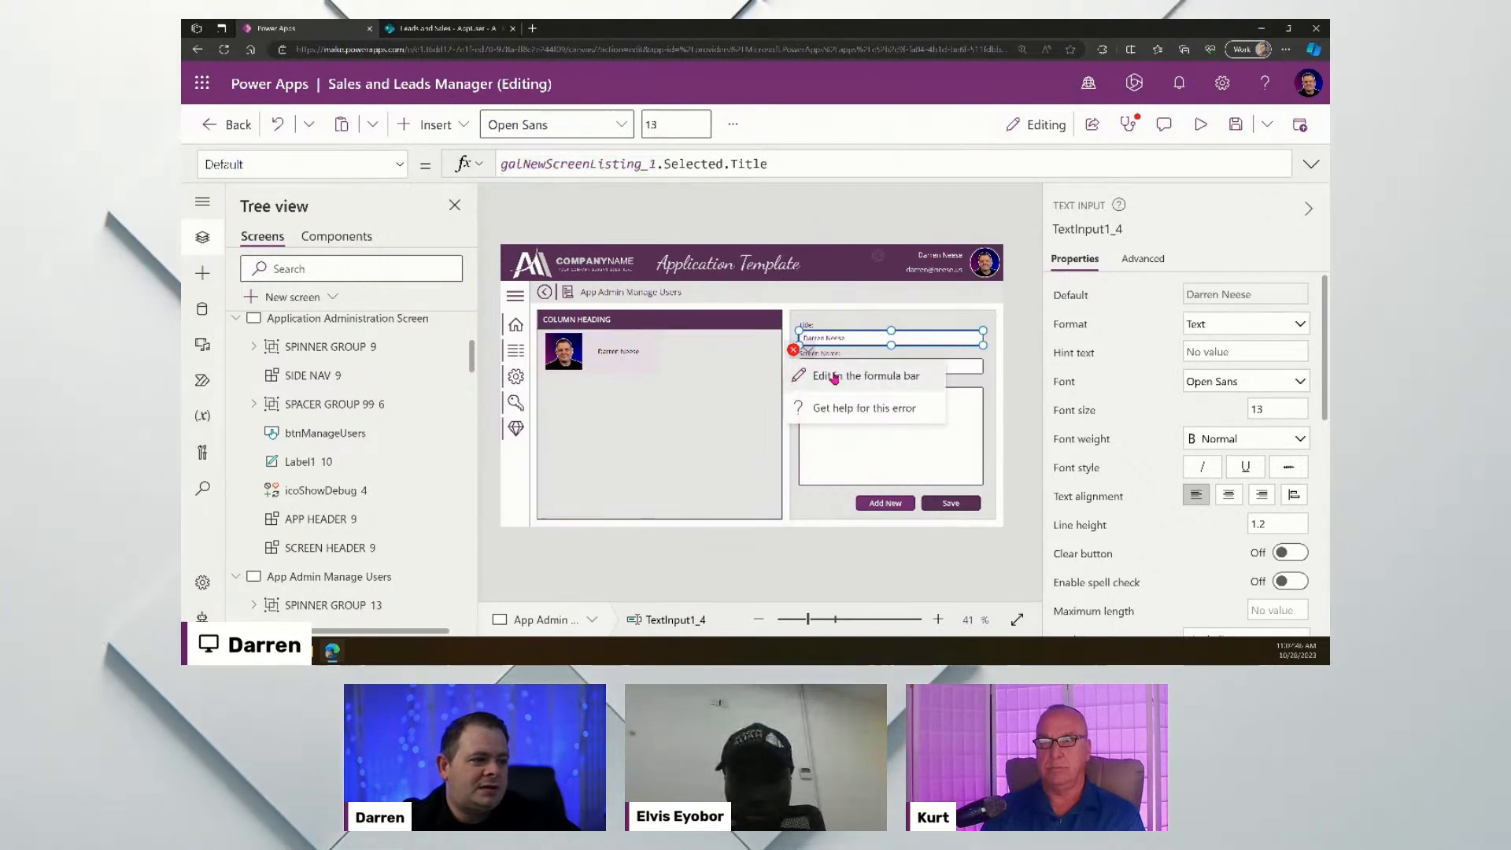
click(866, 367)
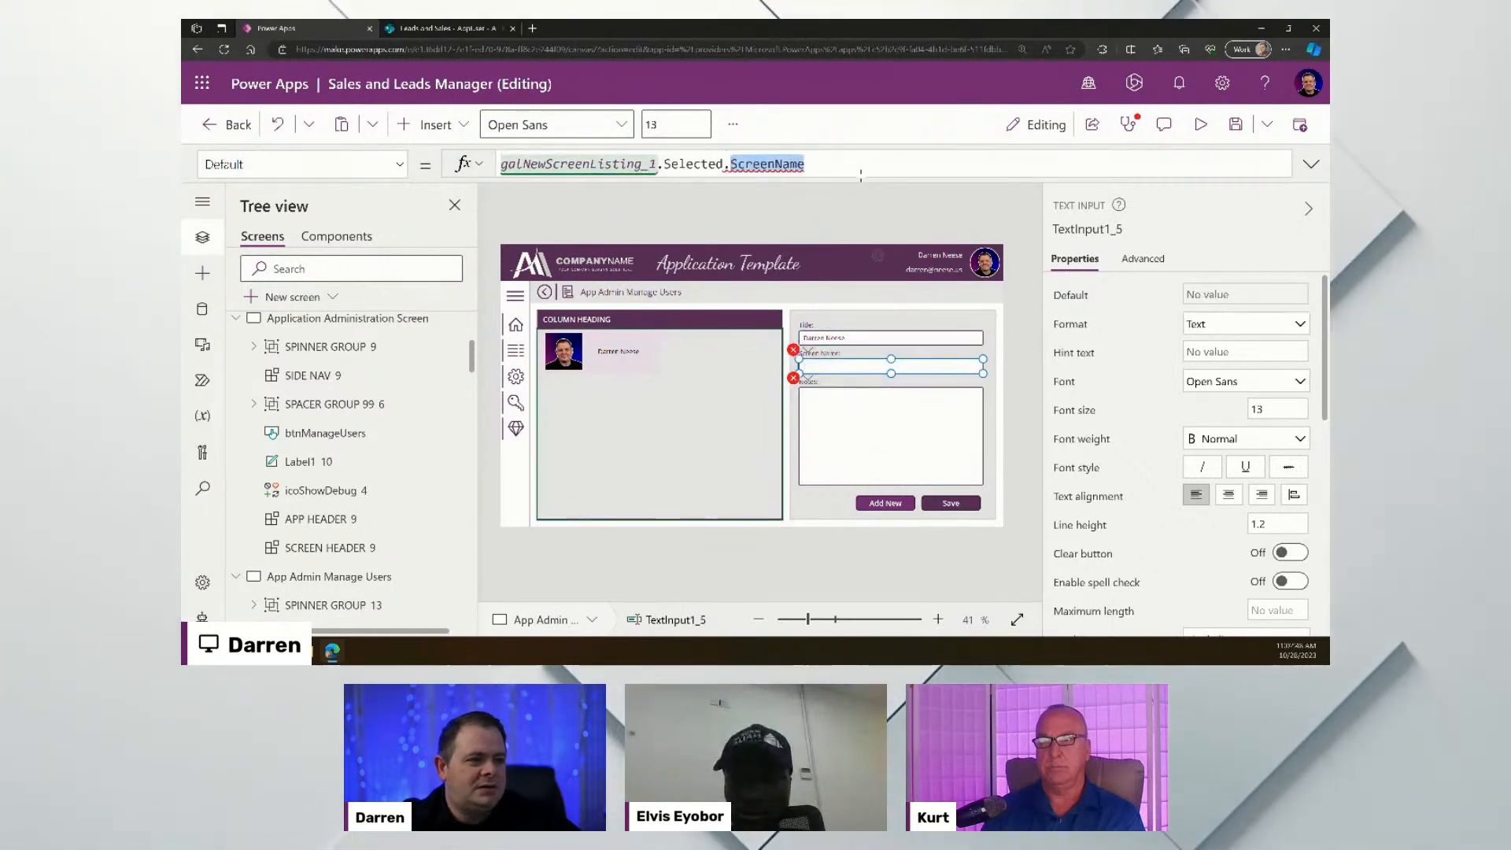
text(Email)
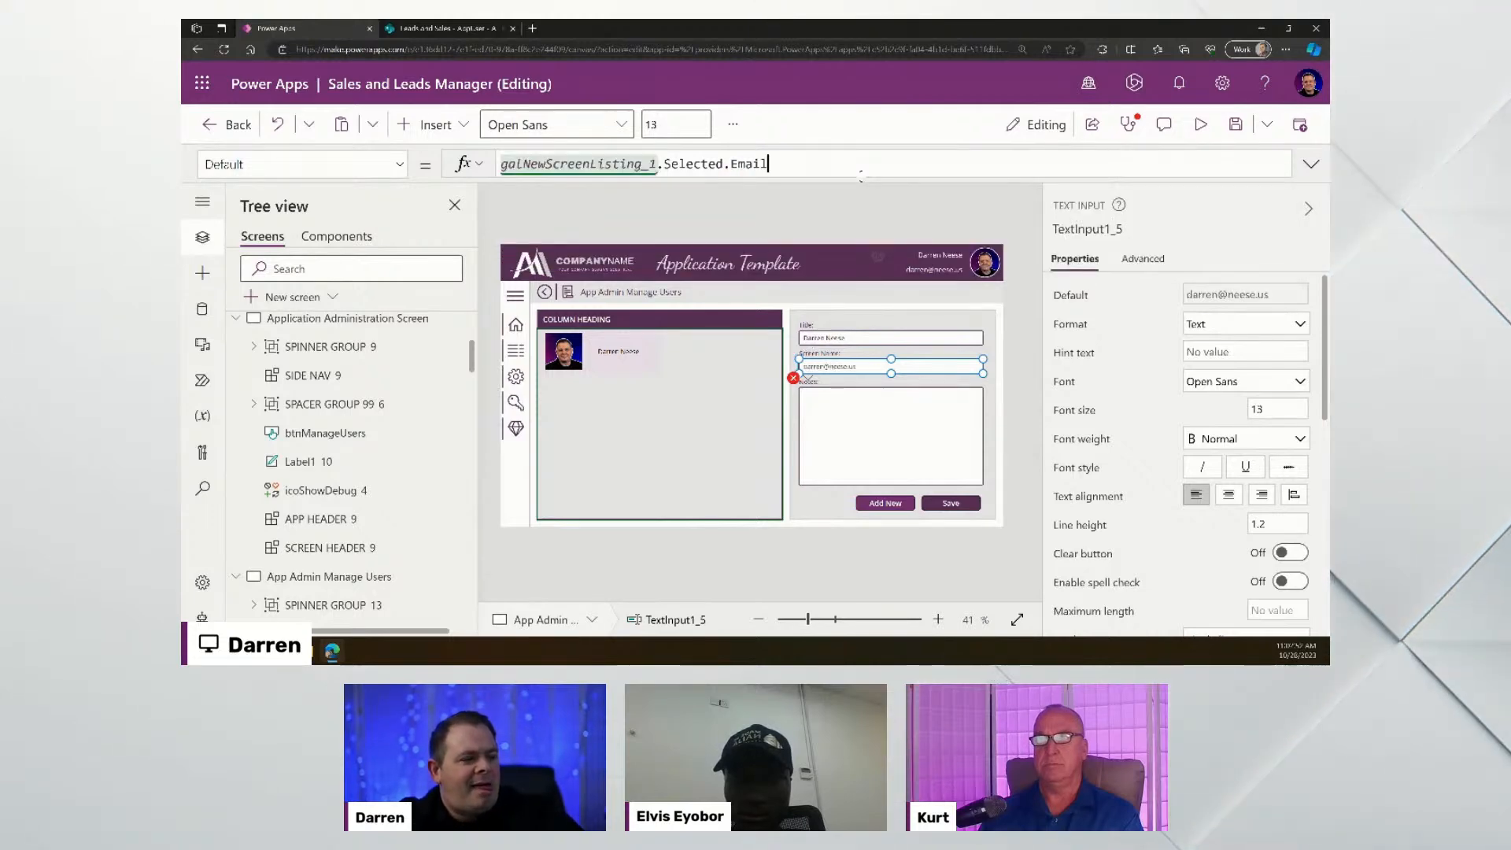
click(901, 448)
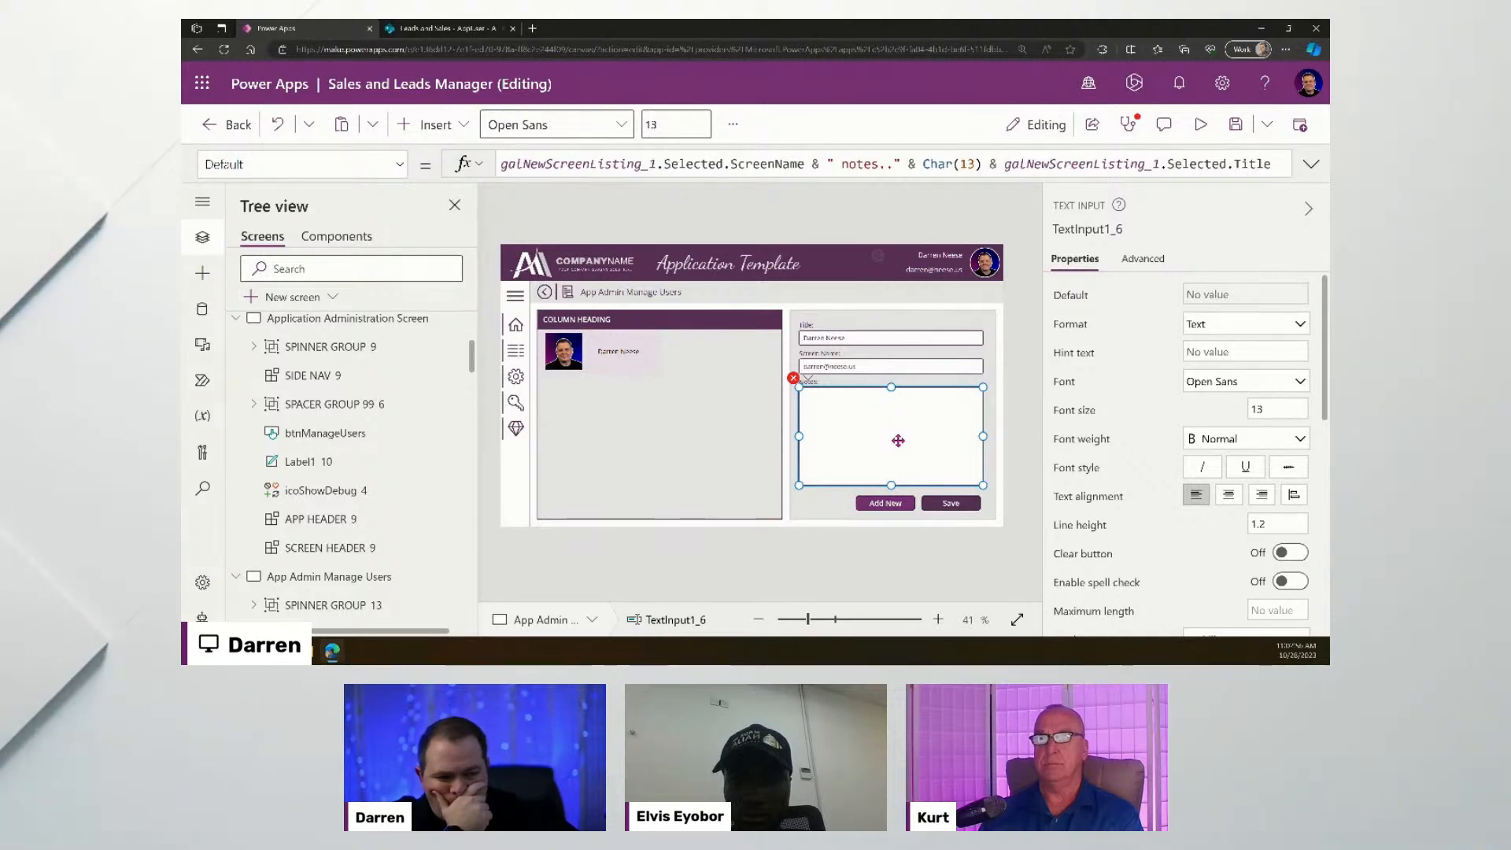
- Insert an image control and fit it across the Notes box below the Notes label
click(430, 126)
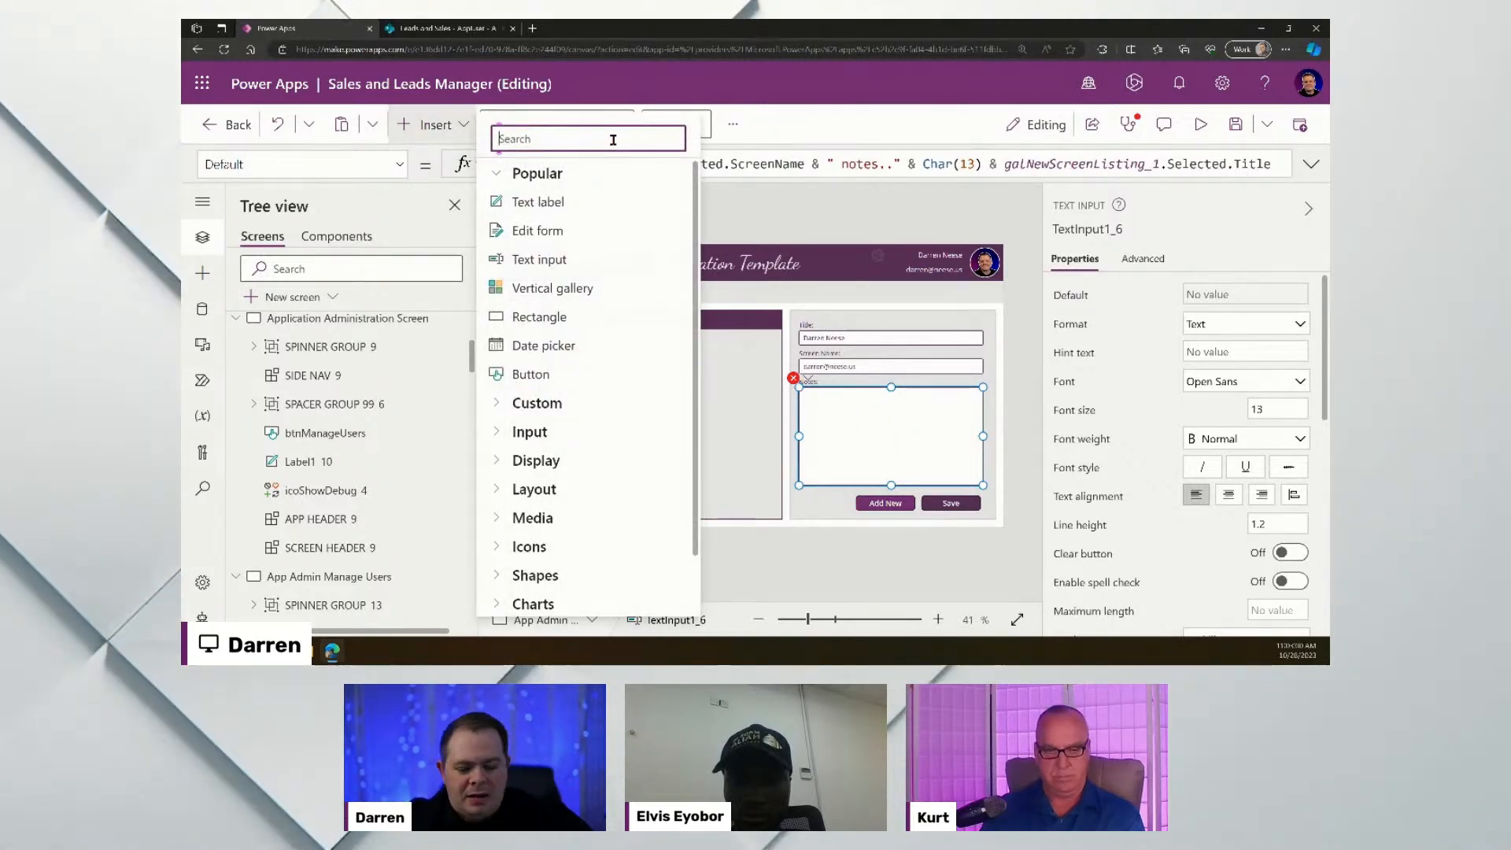
text(image)
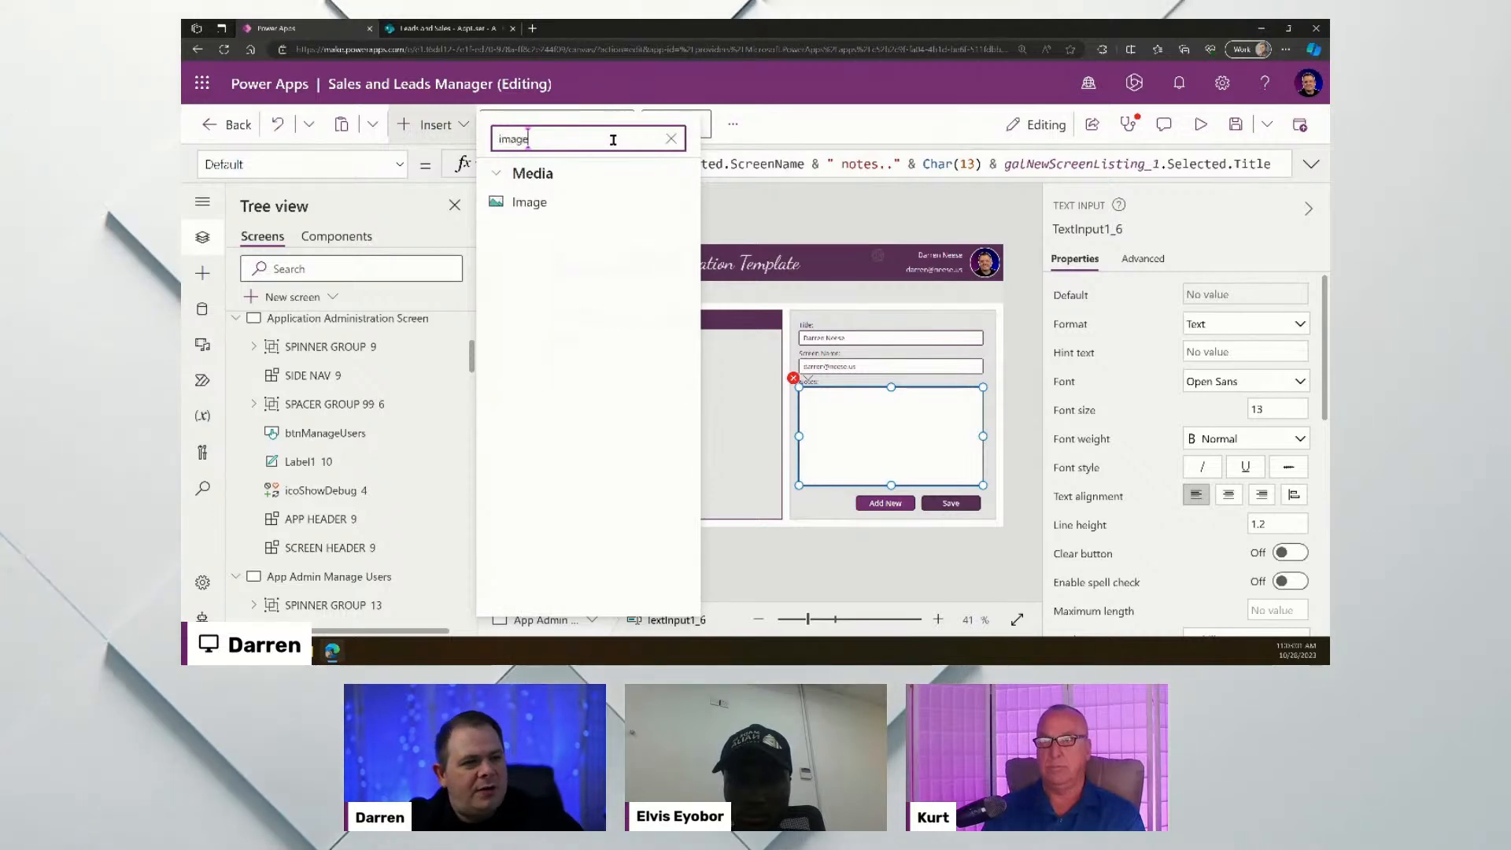
click(554, 209)
drag(532, 275, 814, 395)
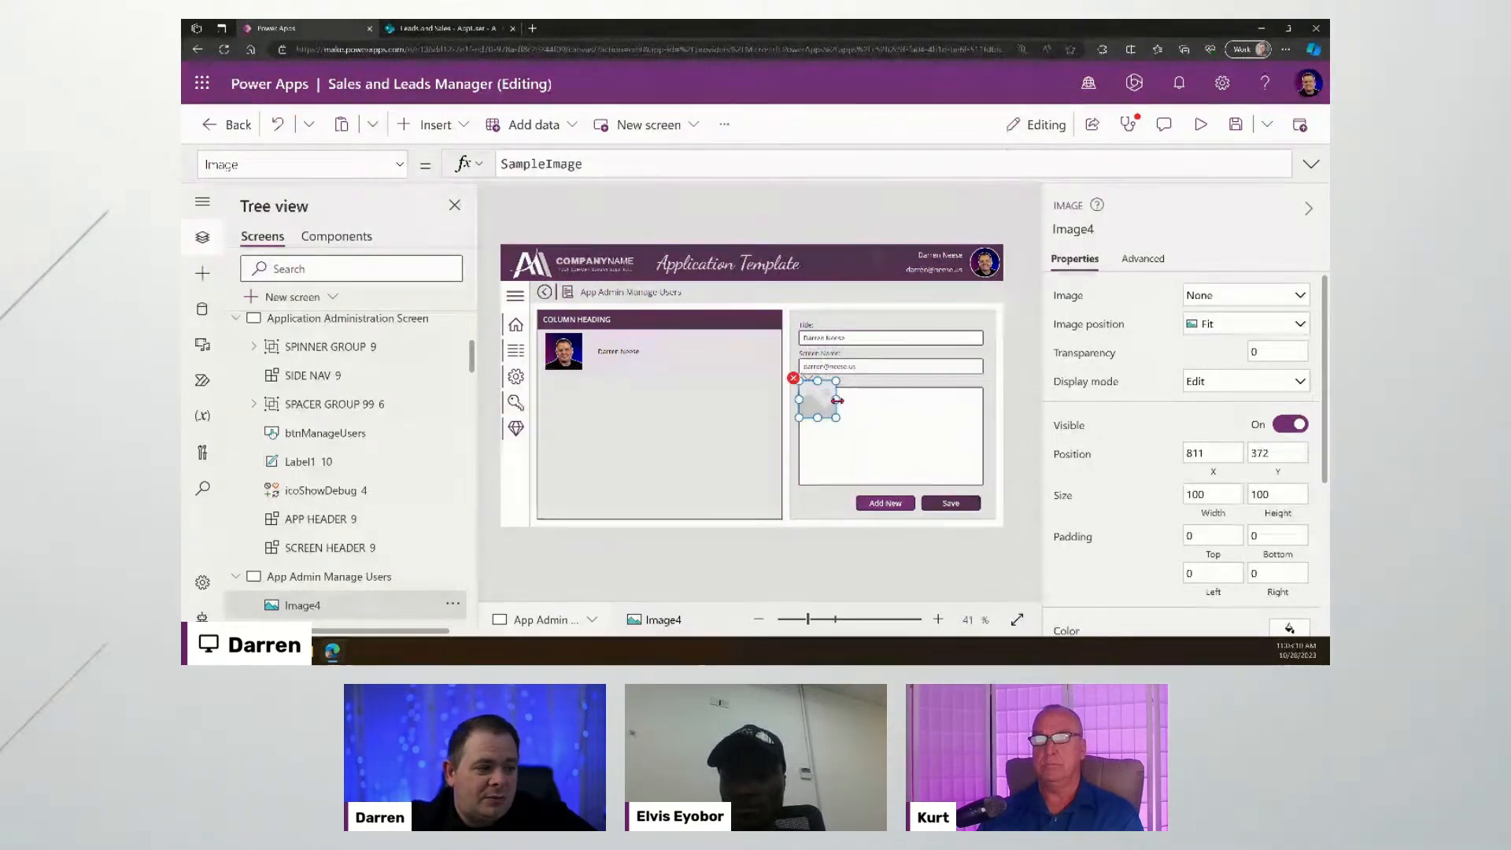
drag(837, 400, 894, 485)
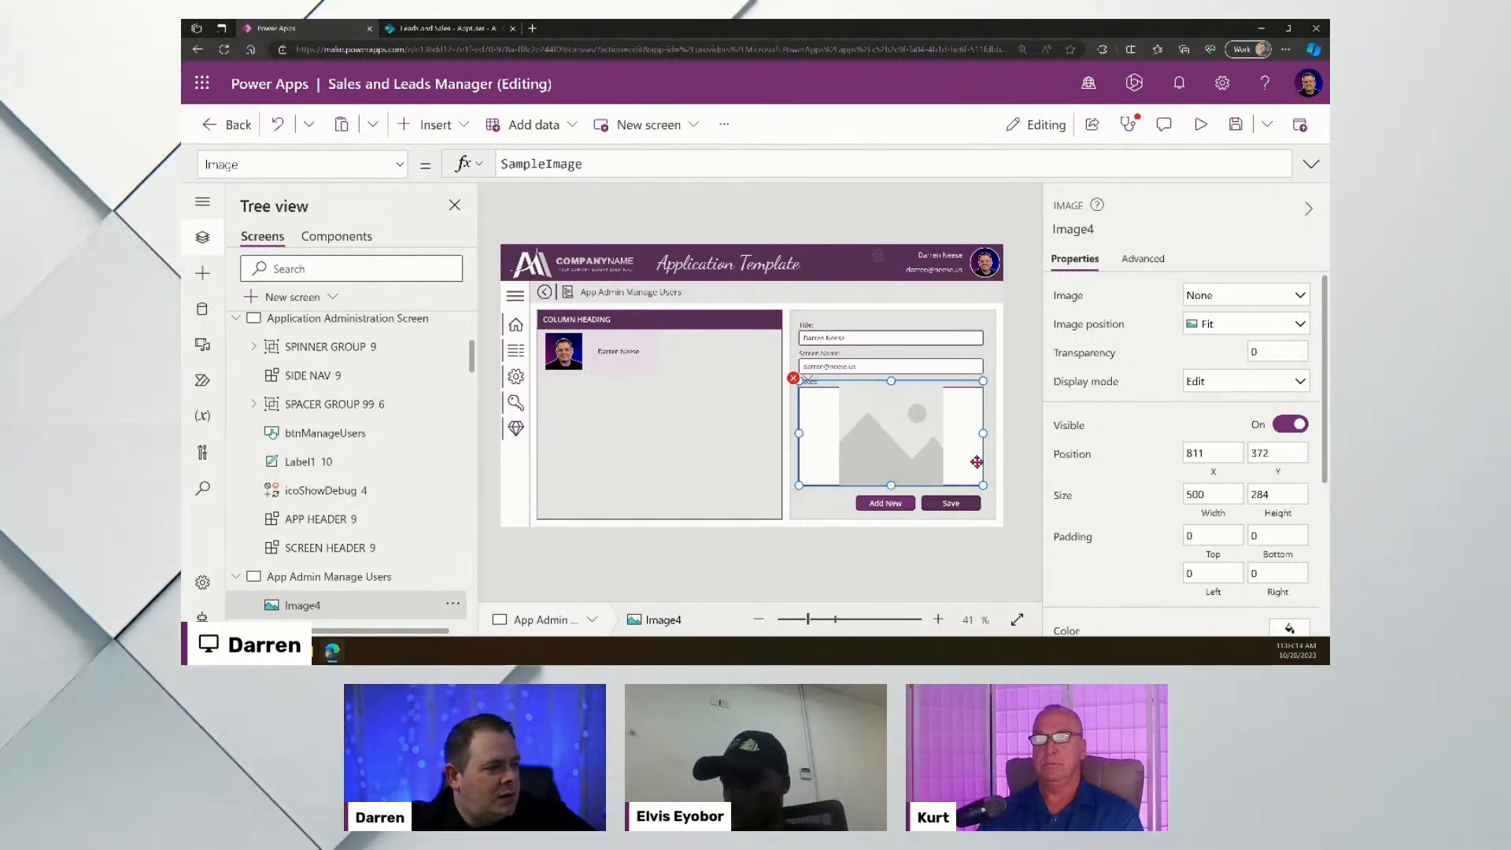
scroll(1257, 433, down, 2)
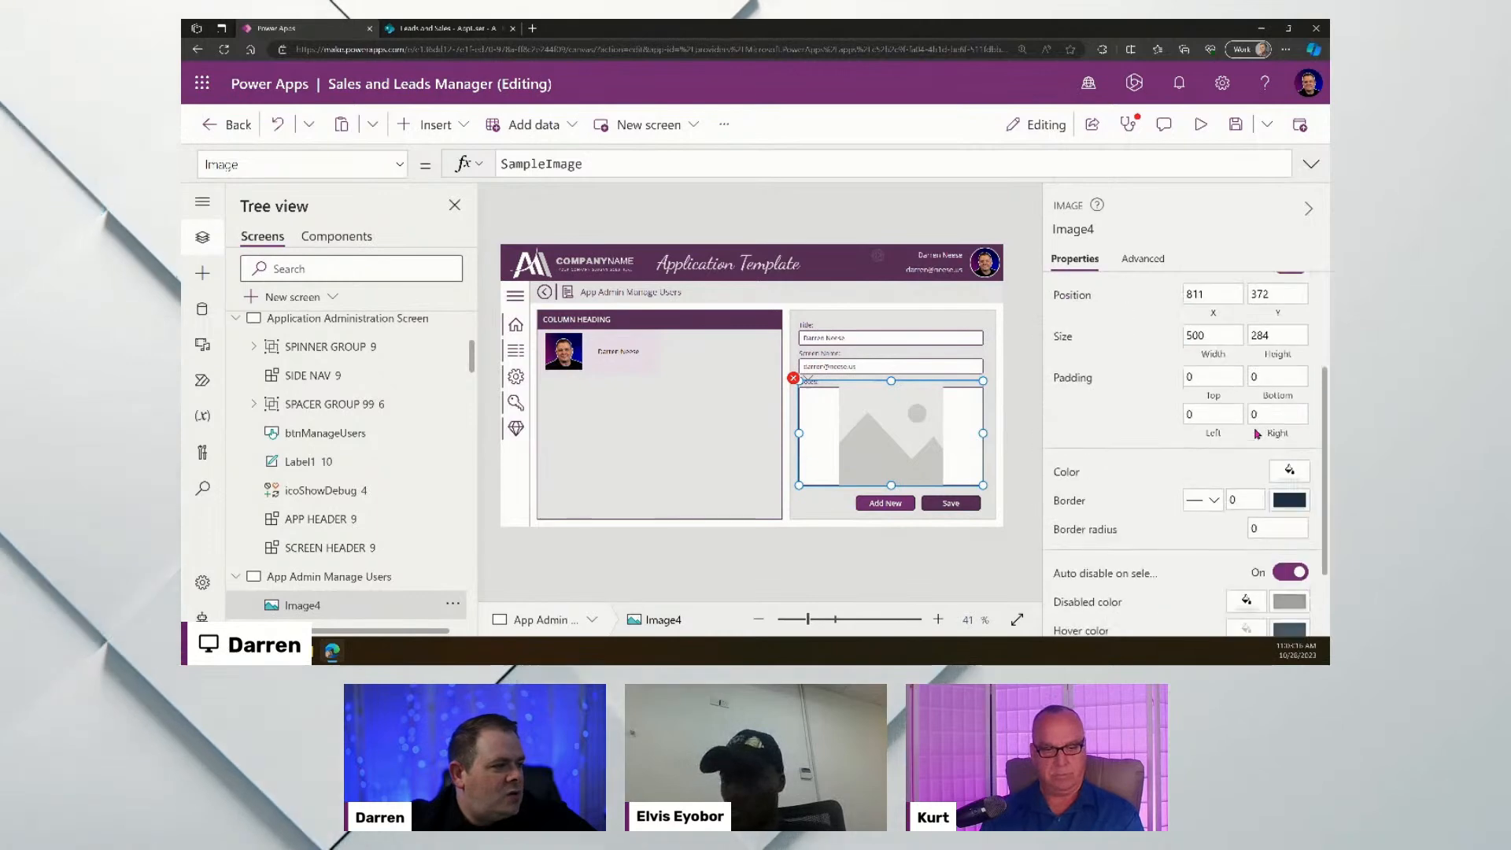
click(1290, 470)
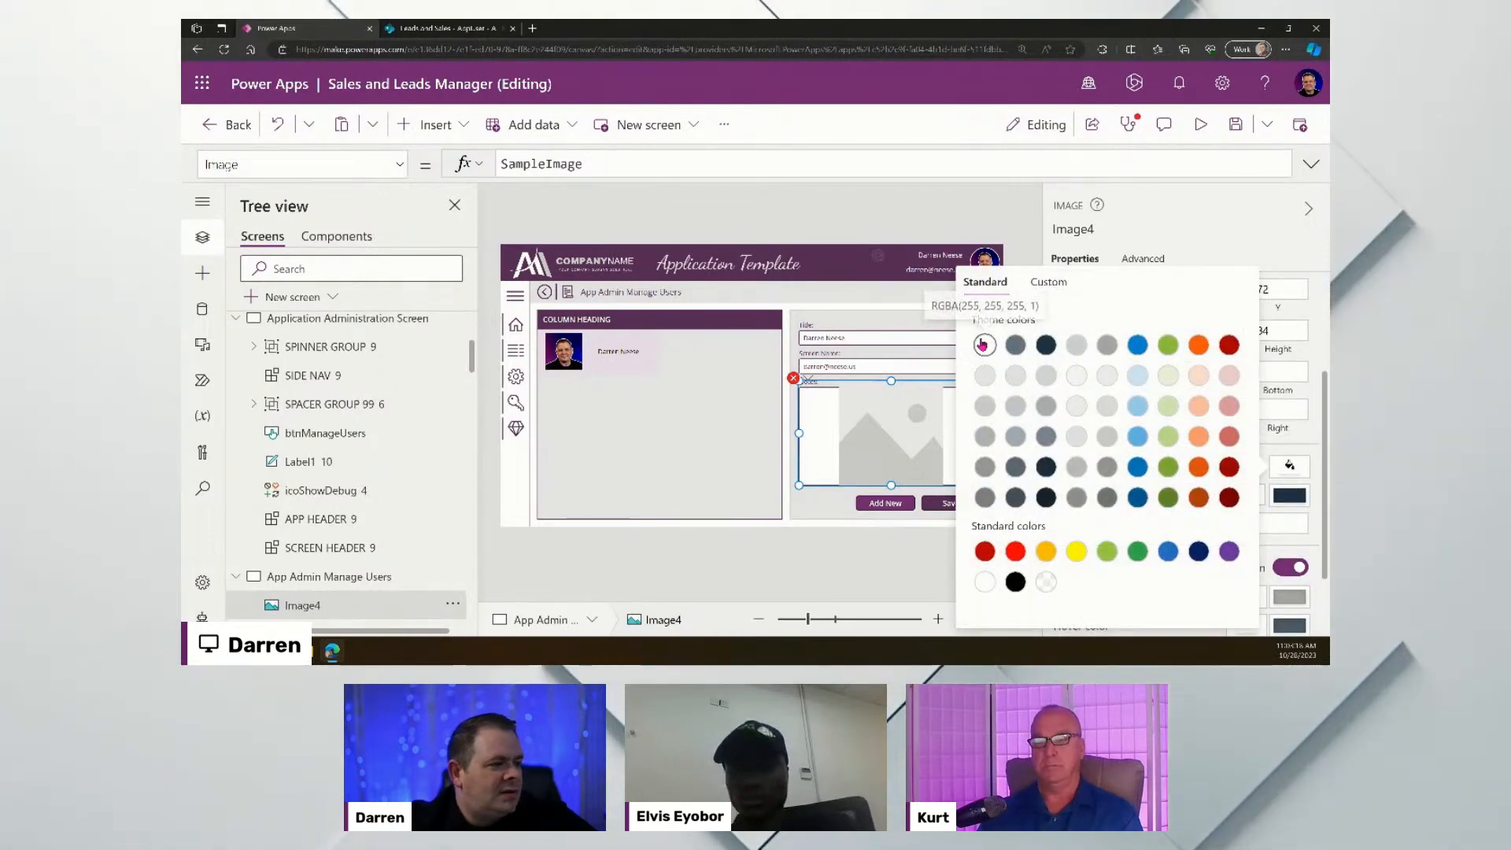
click(871, 215)
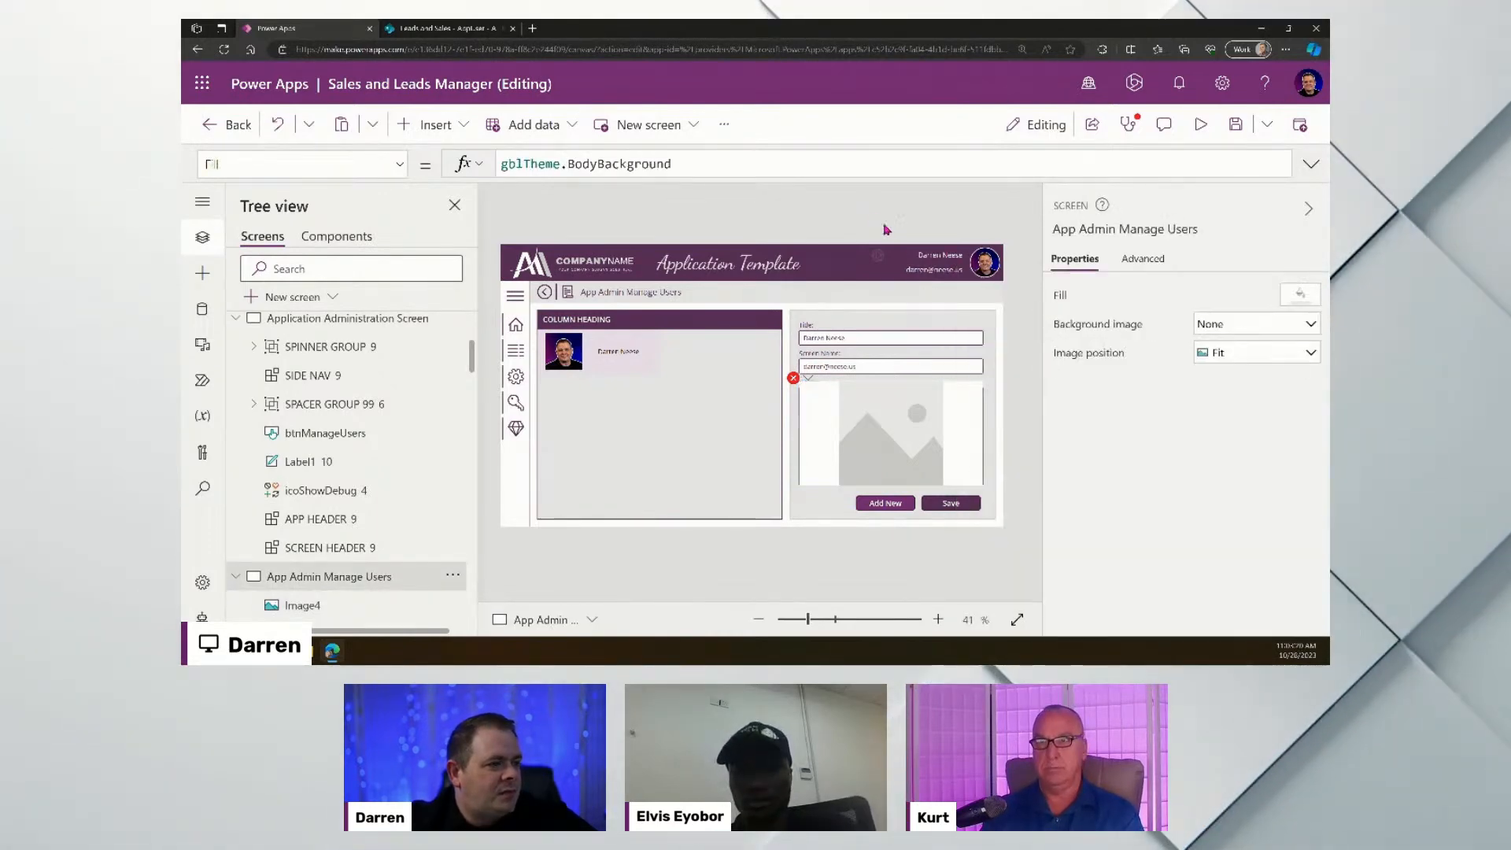
click(890, 390)
drag(890, 382, 890, 389)
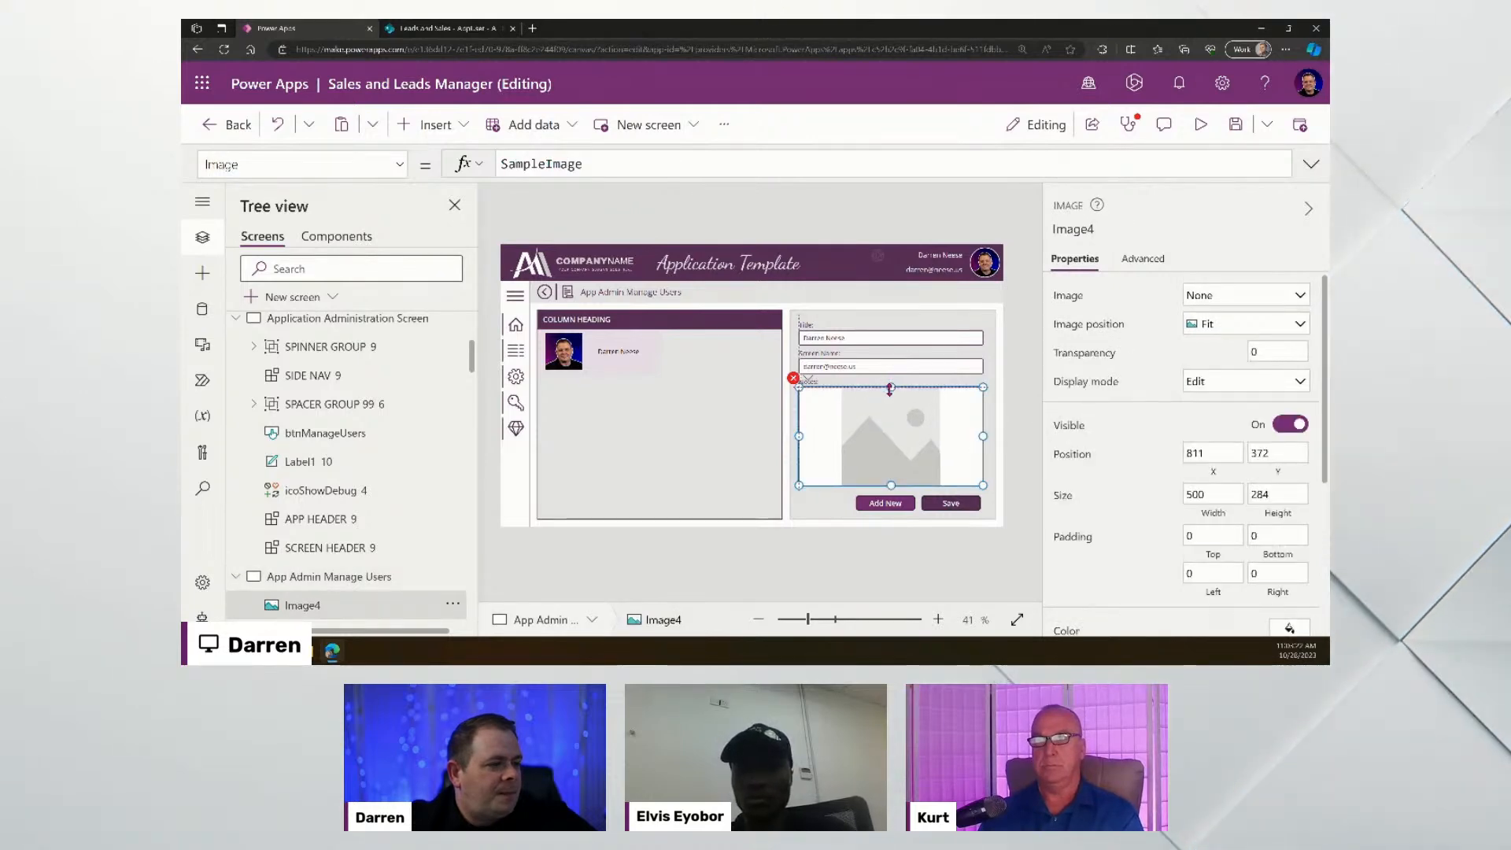
click(1017, 346)
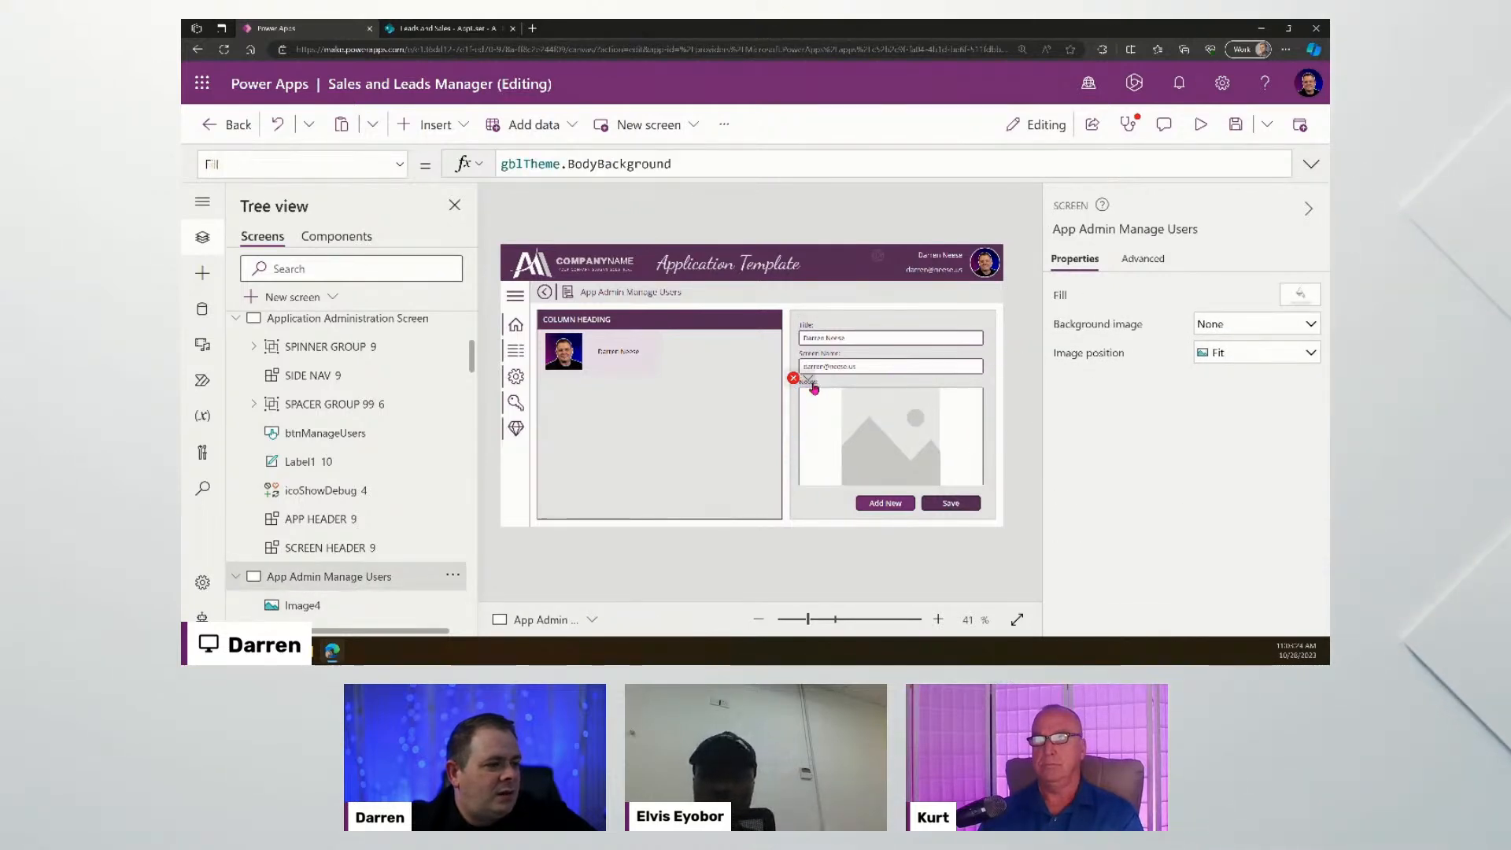
- Delete the faulty notes text input TextInput1_6 from the form
click(814, 388)
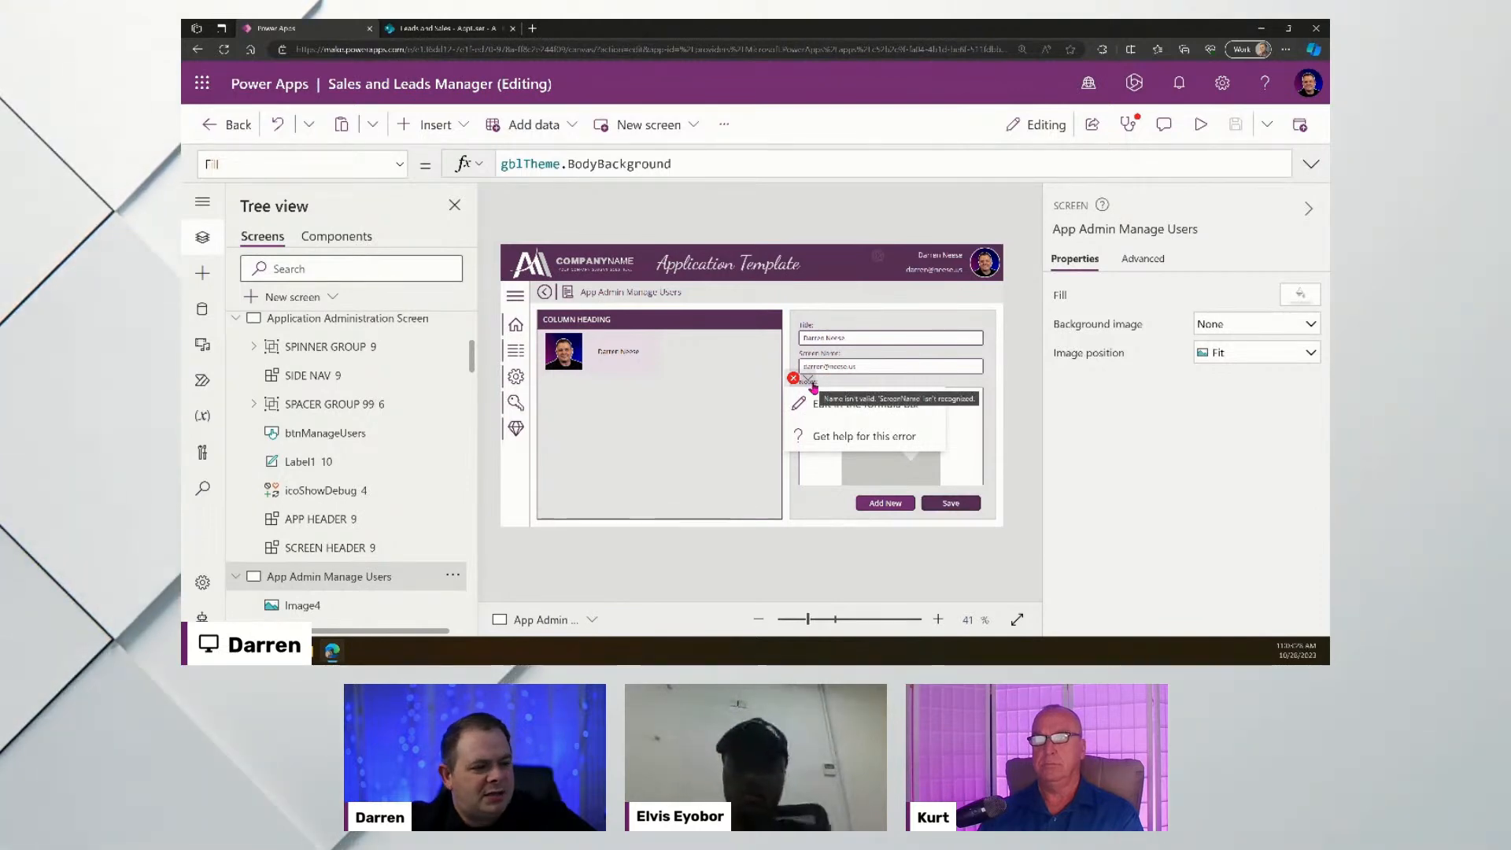
click(820, 404)
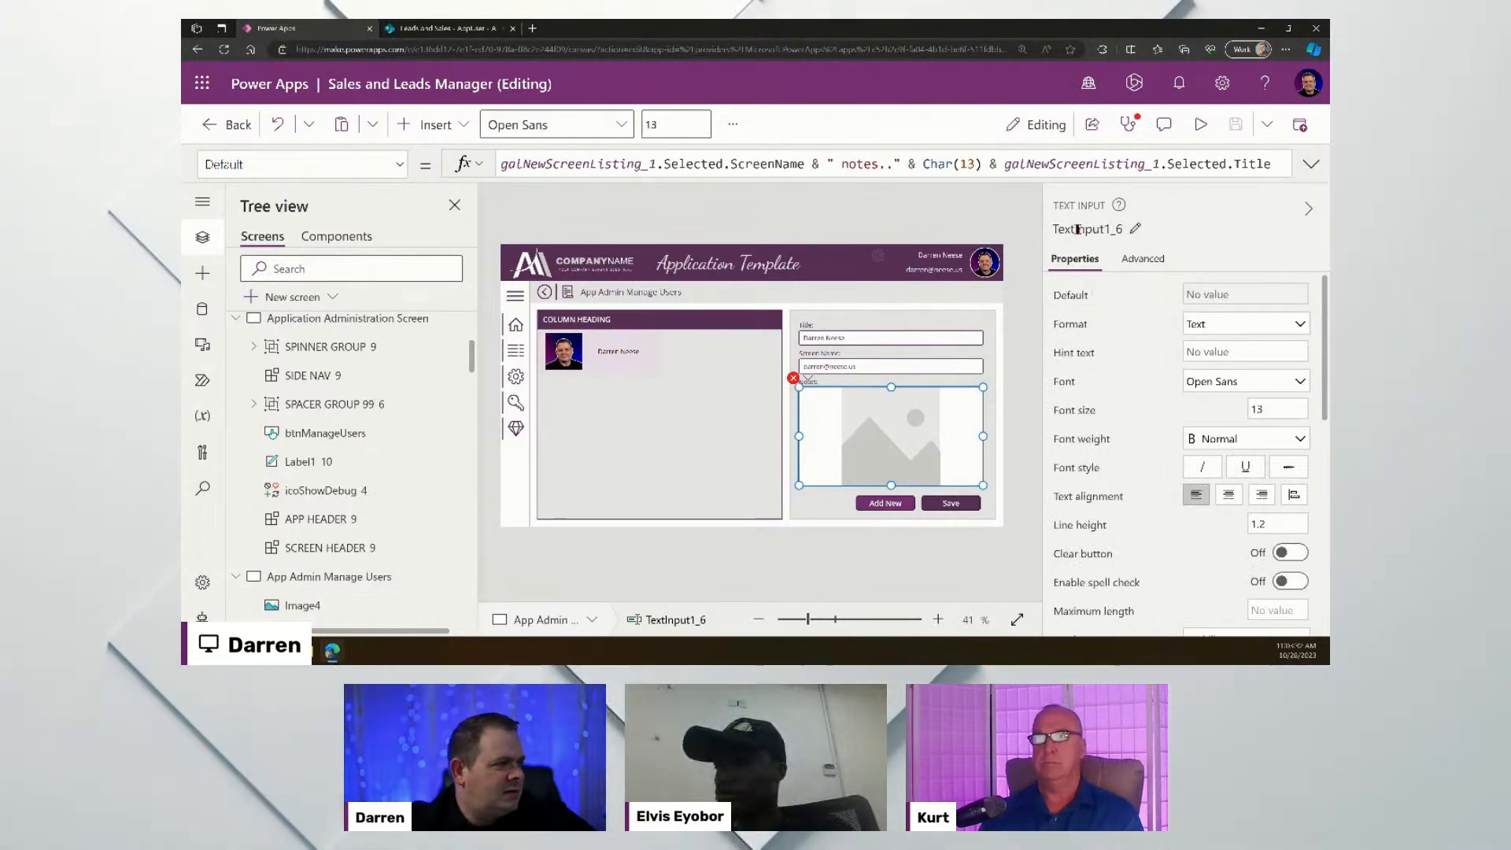
scroll(419, 464, down, 4)
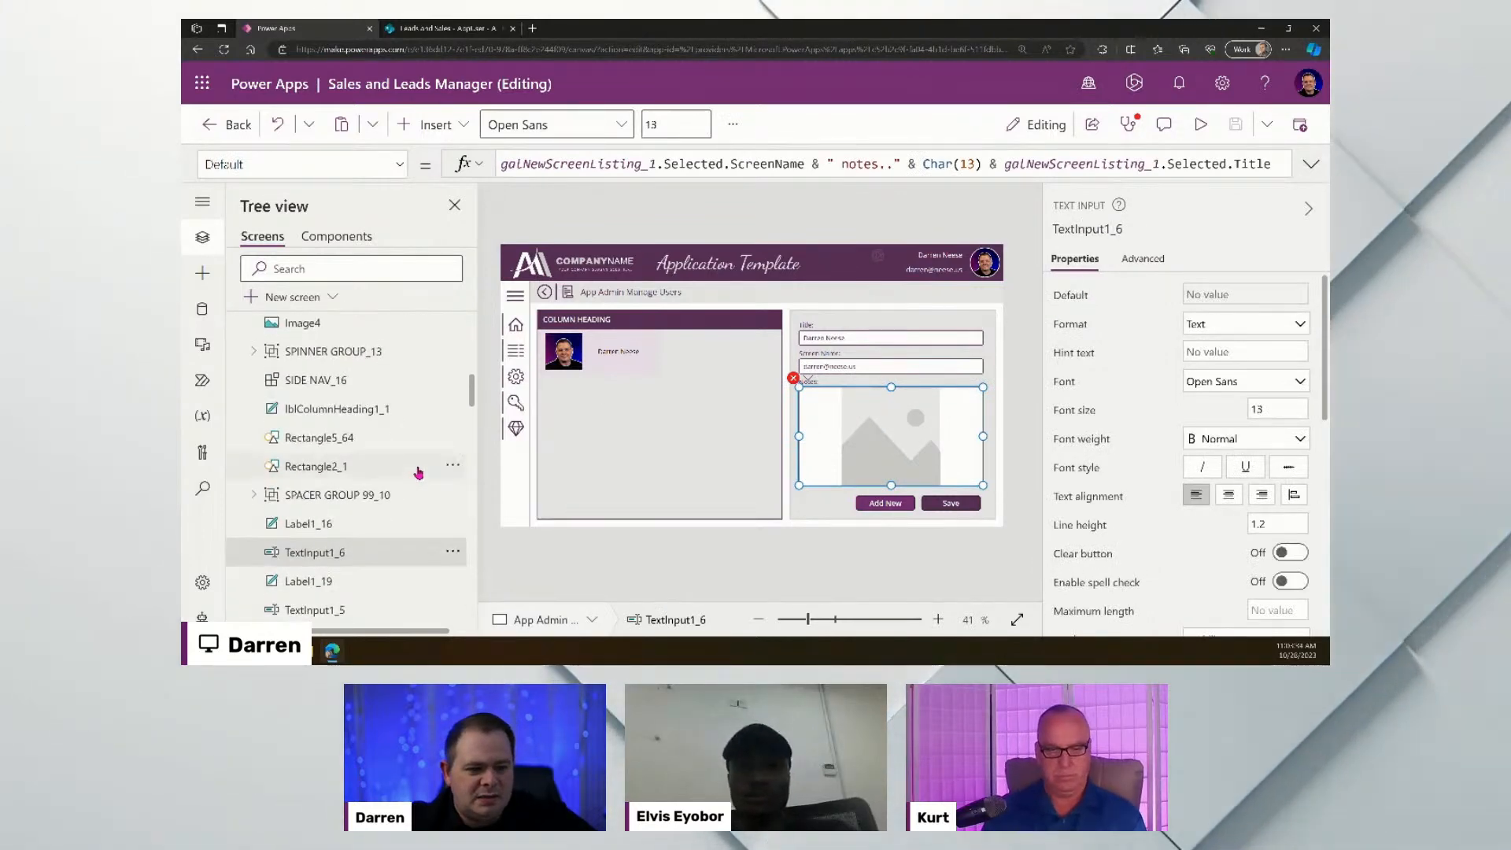
click(453, 553)
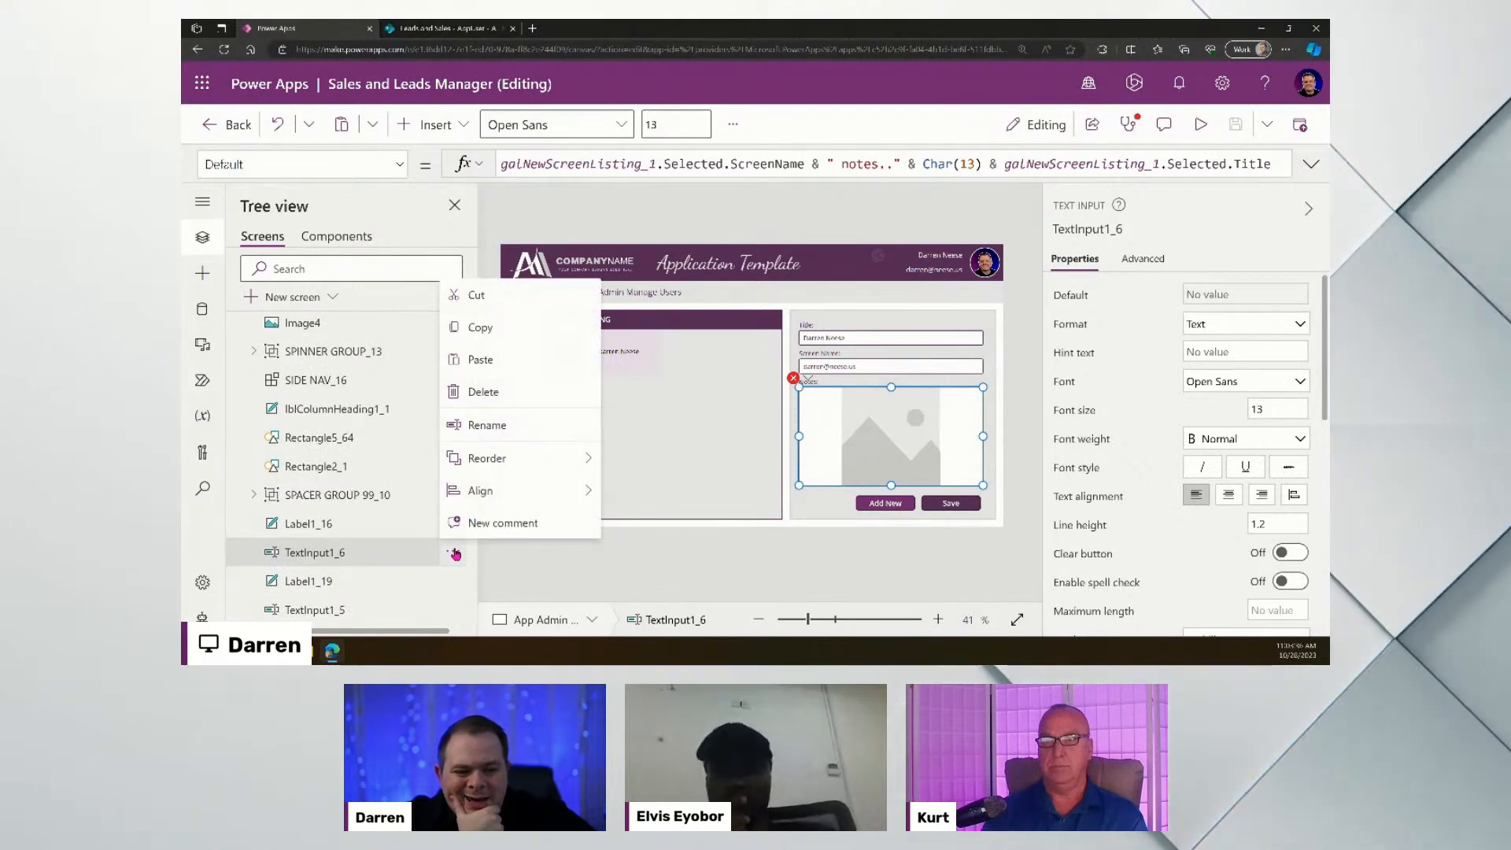
click(484, 391)
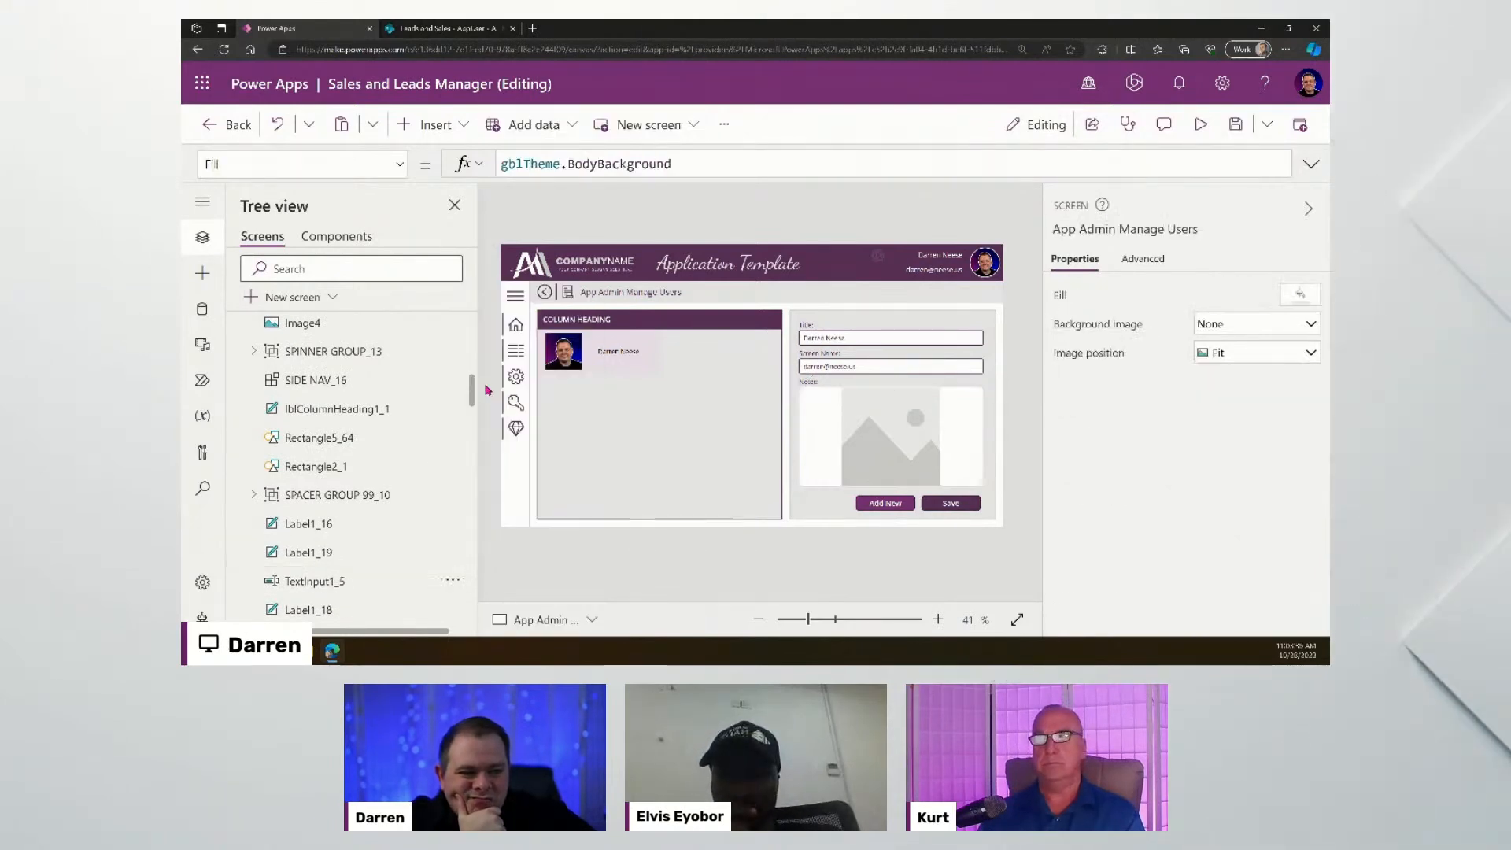
click(814, 387)
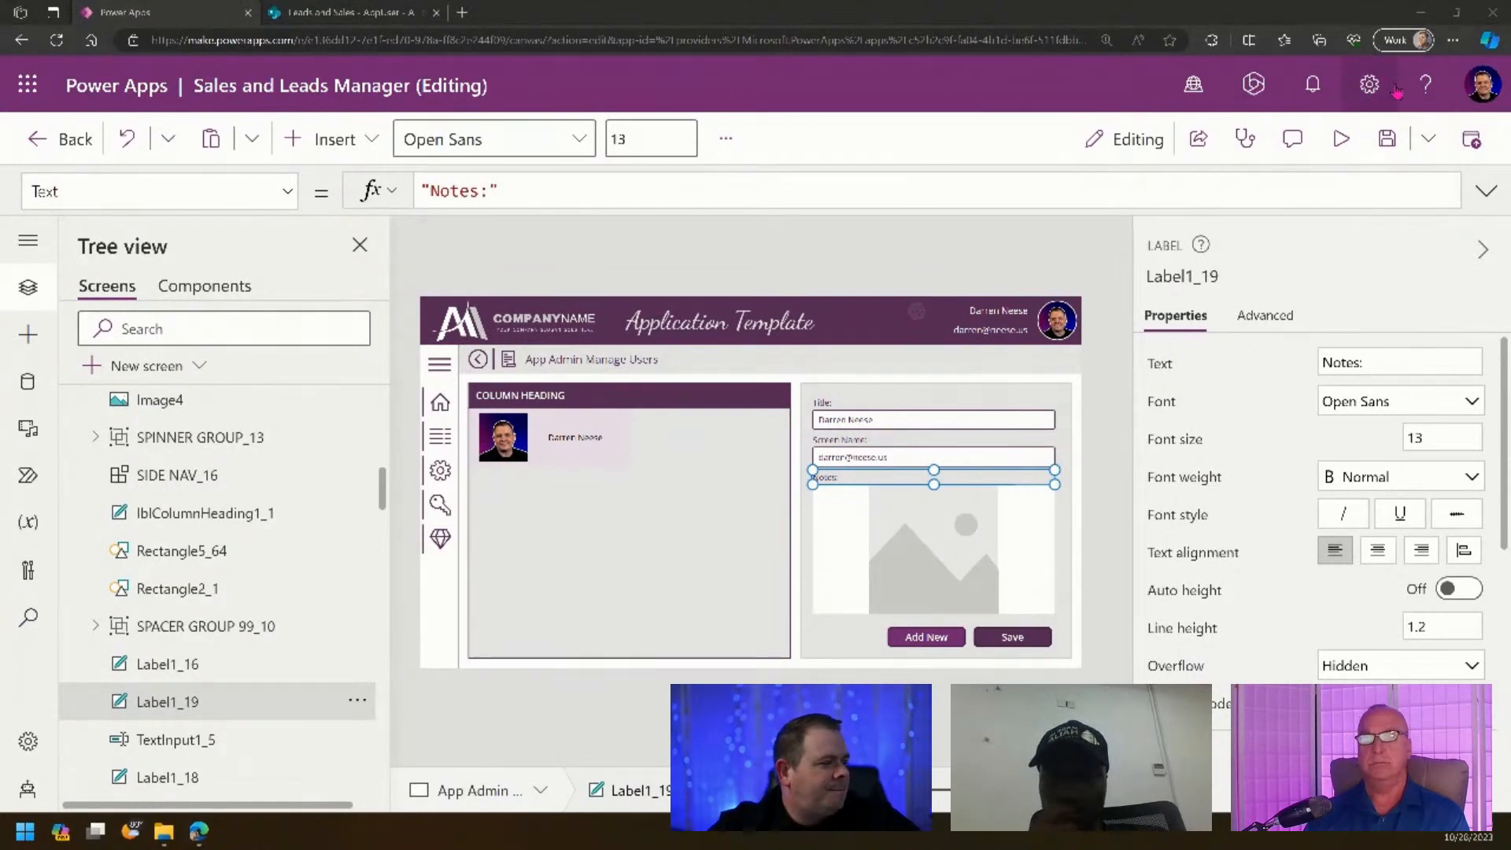
- Zoom the browser in to enlarge the editor page
click(1454, 40)
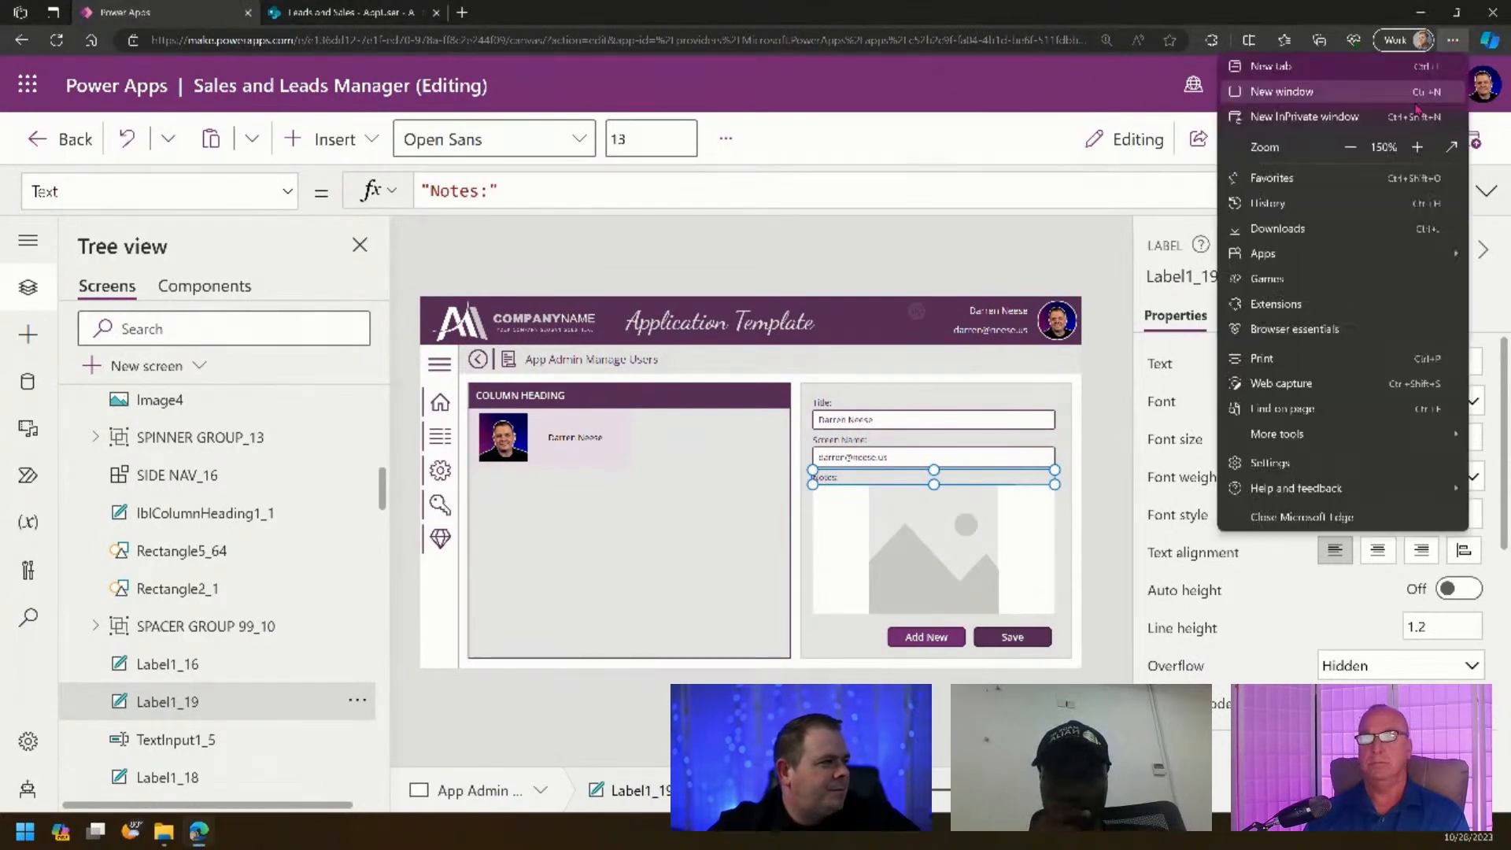
click(1418, 148)
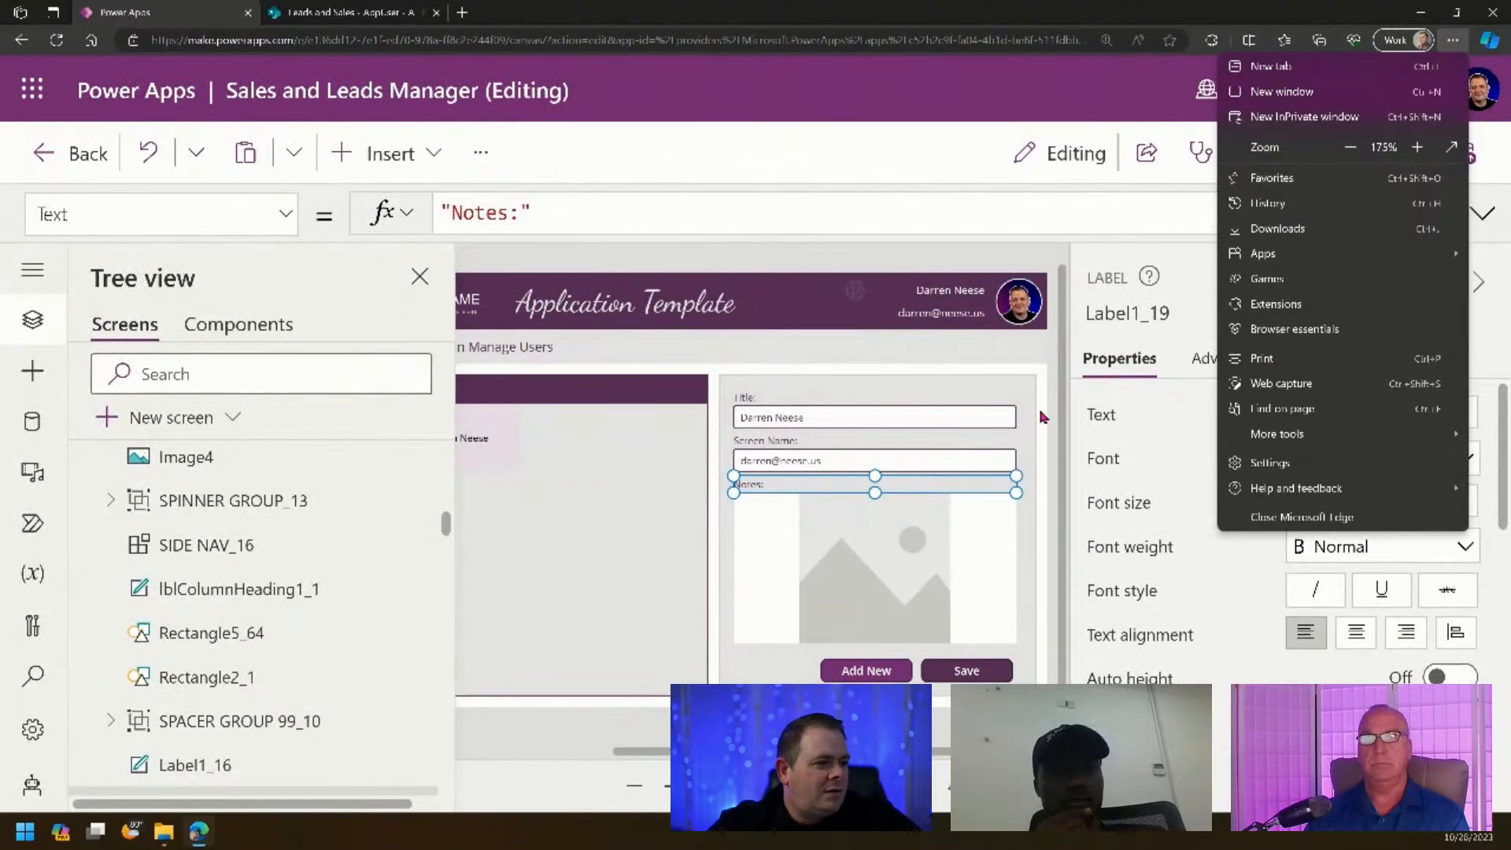
click(983, 257)
click(983, 257)
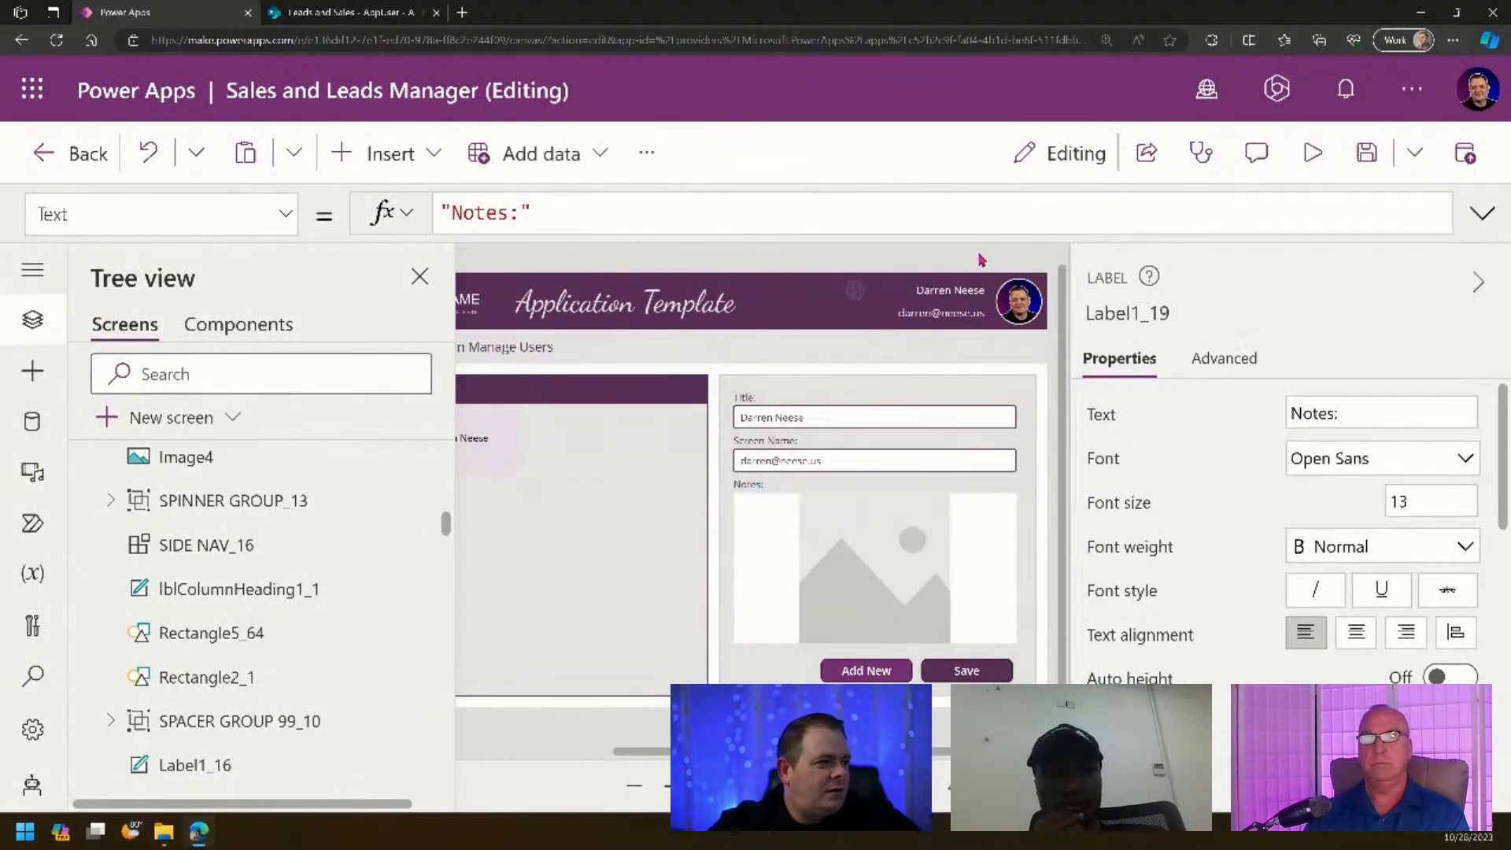
- Rename the users gallery to galUsersListing
click(757, 482)
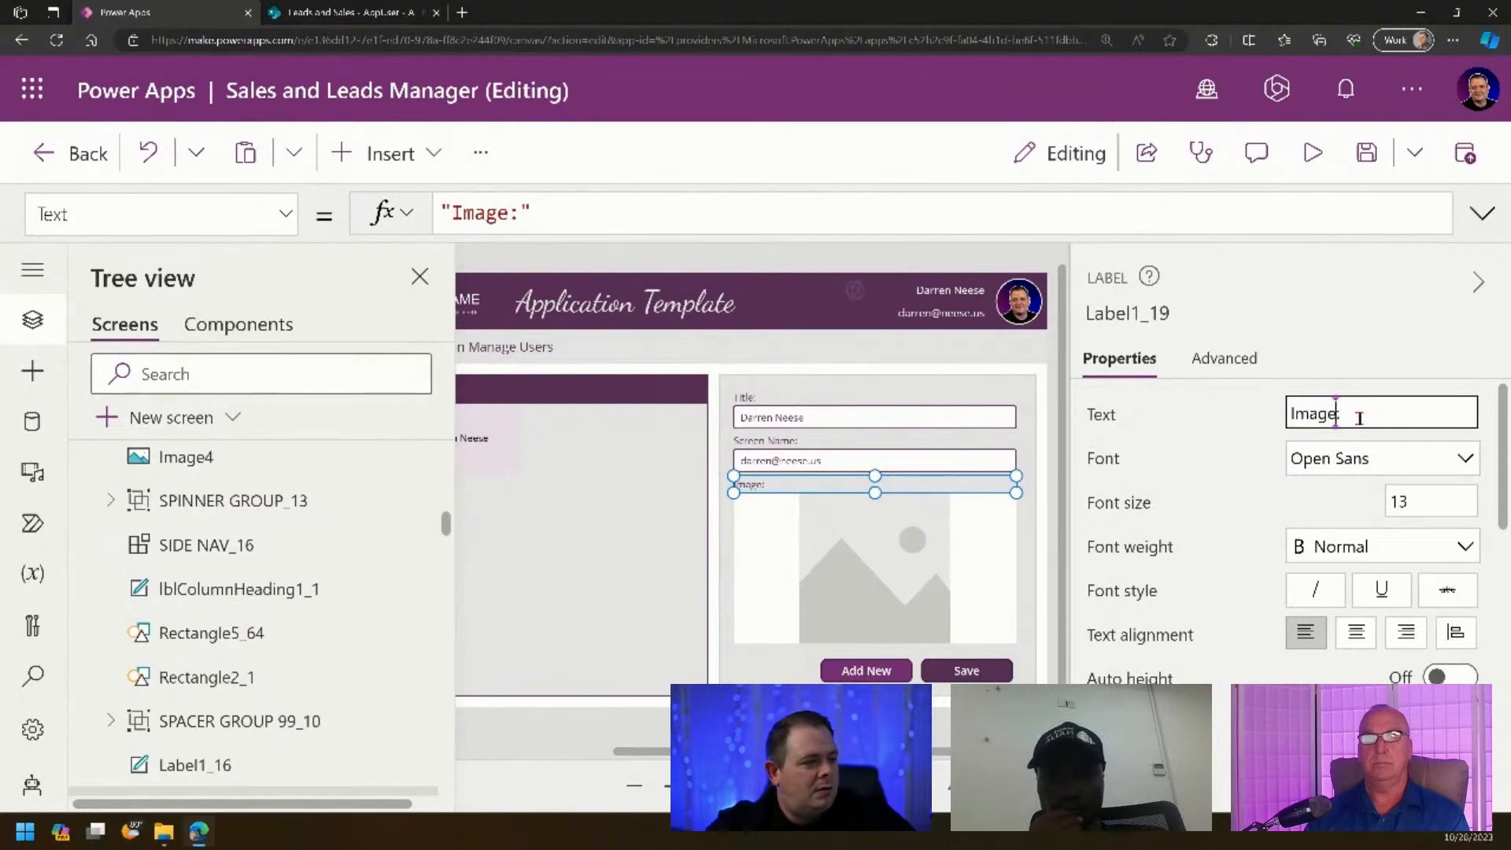
click(941, 559)
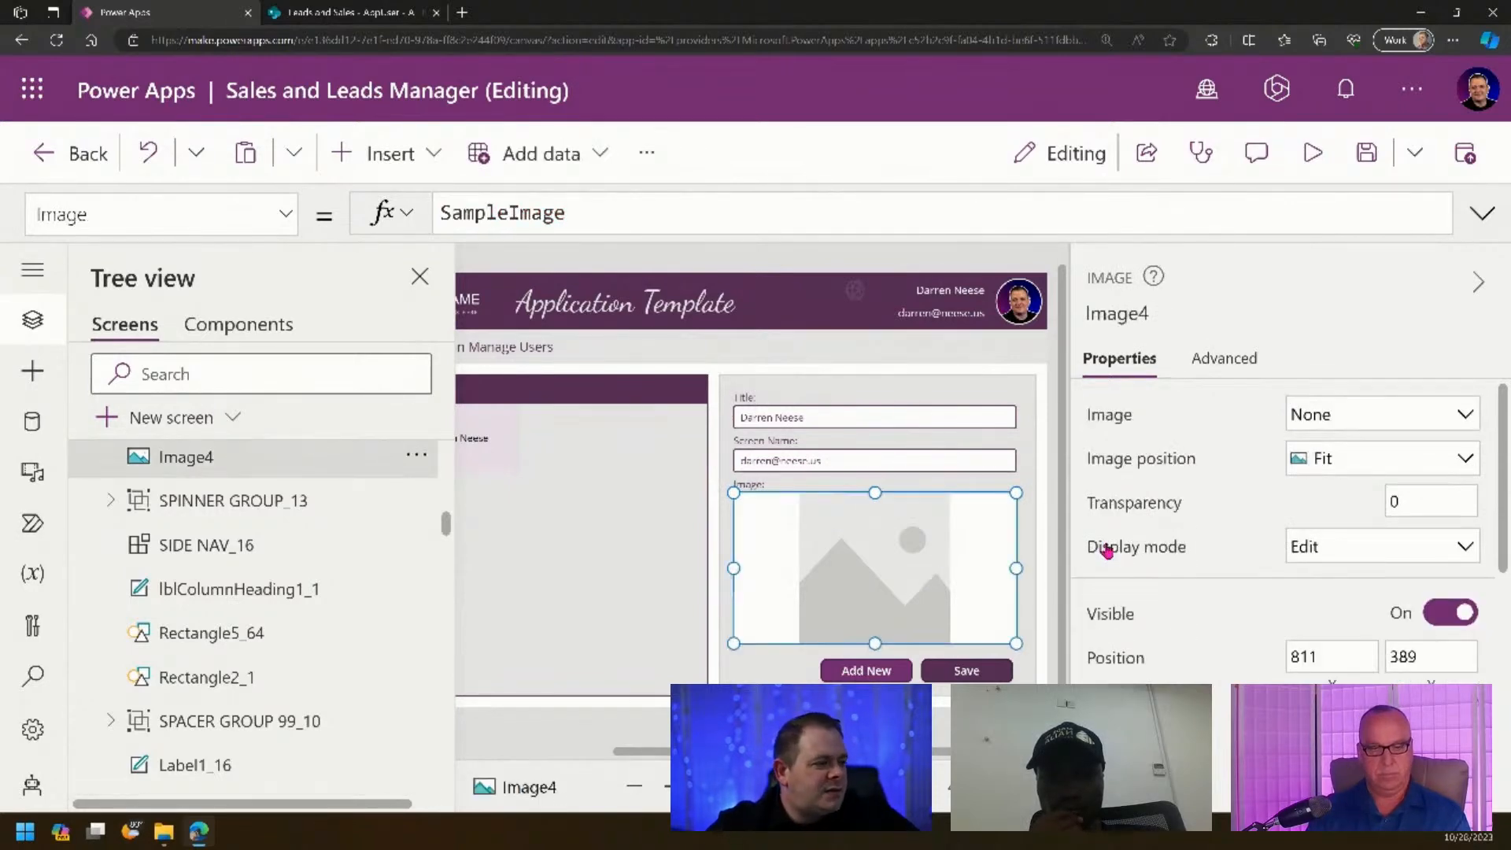
click(598, 201)
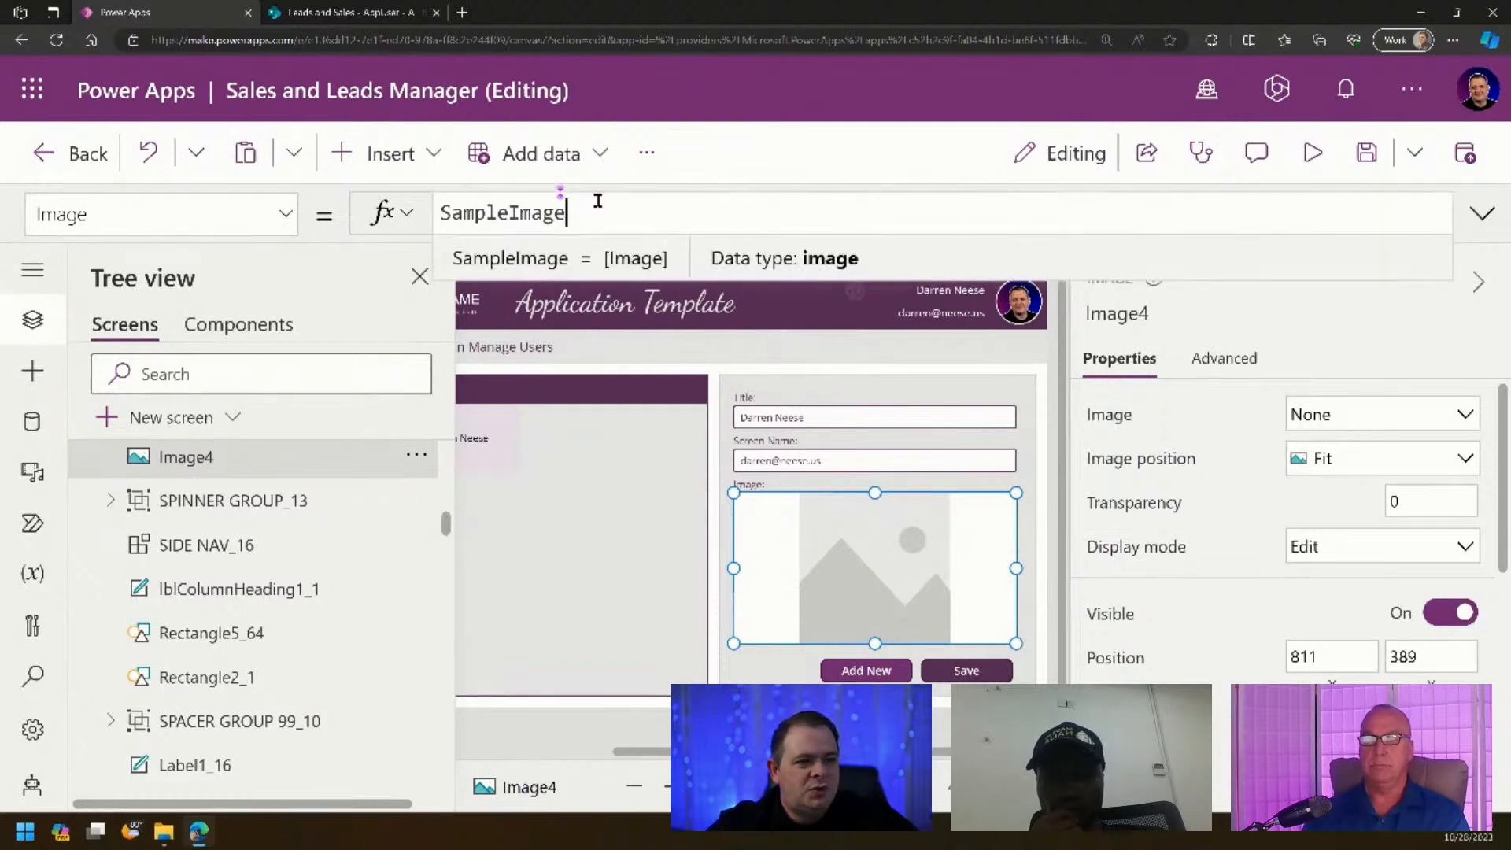
click(617, 520)
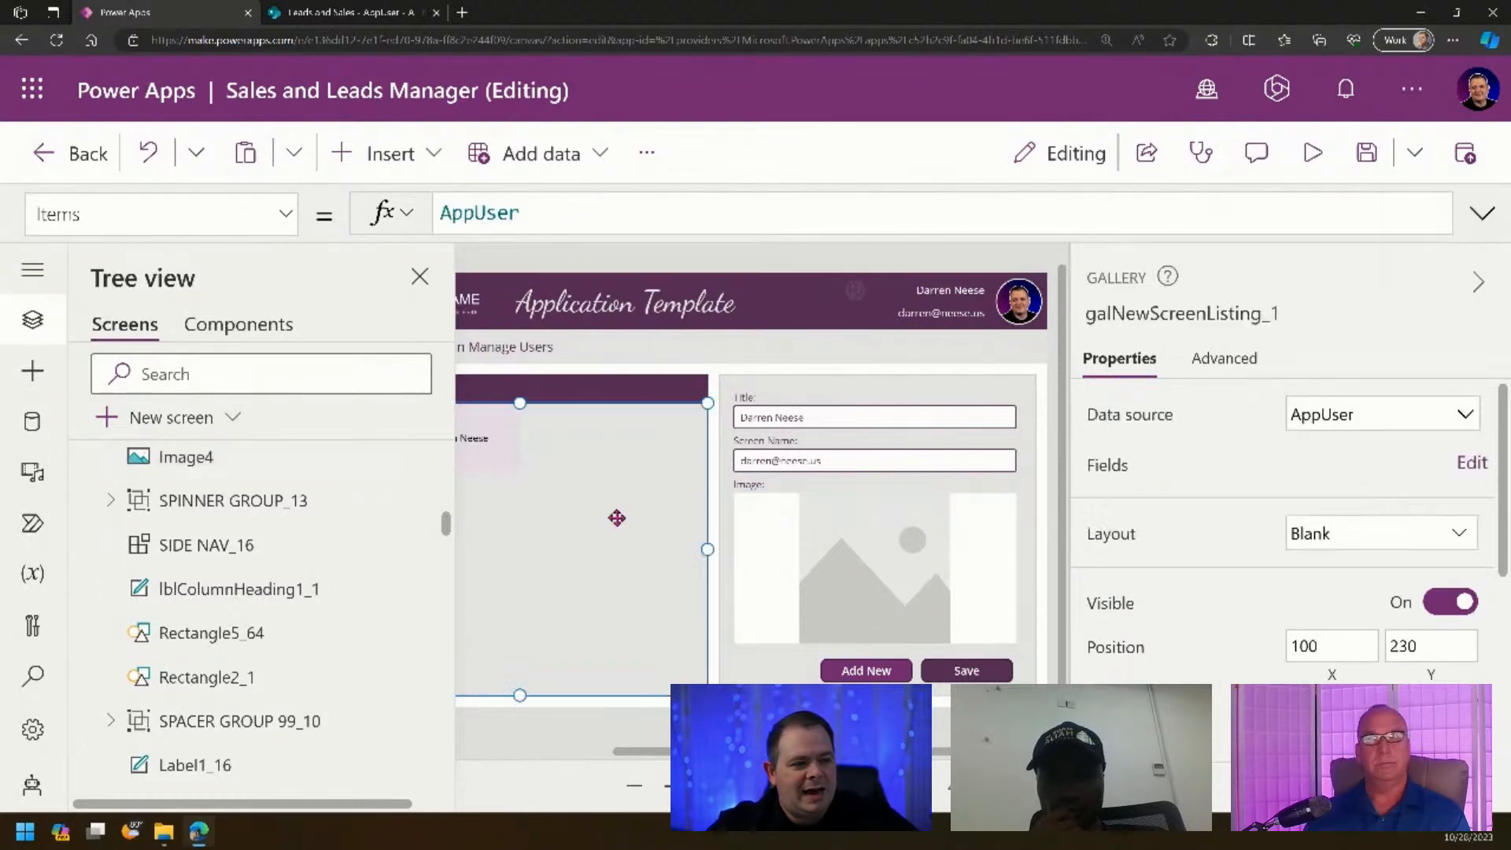
click(1132, 314)
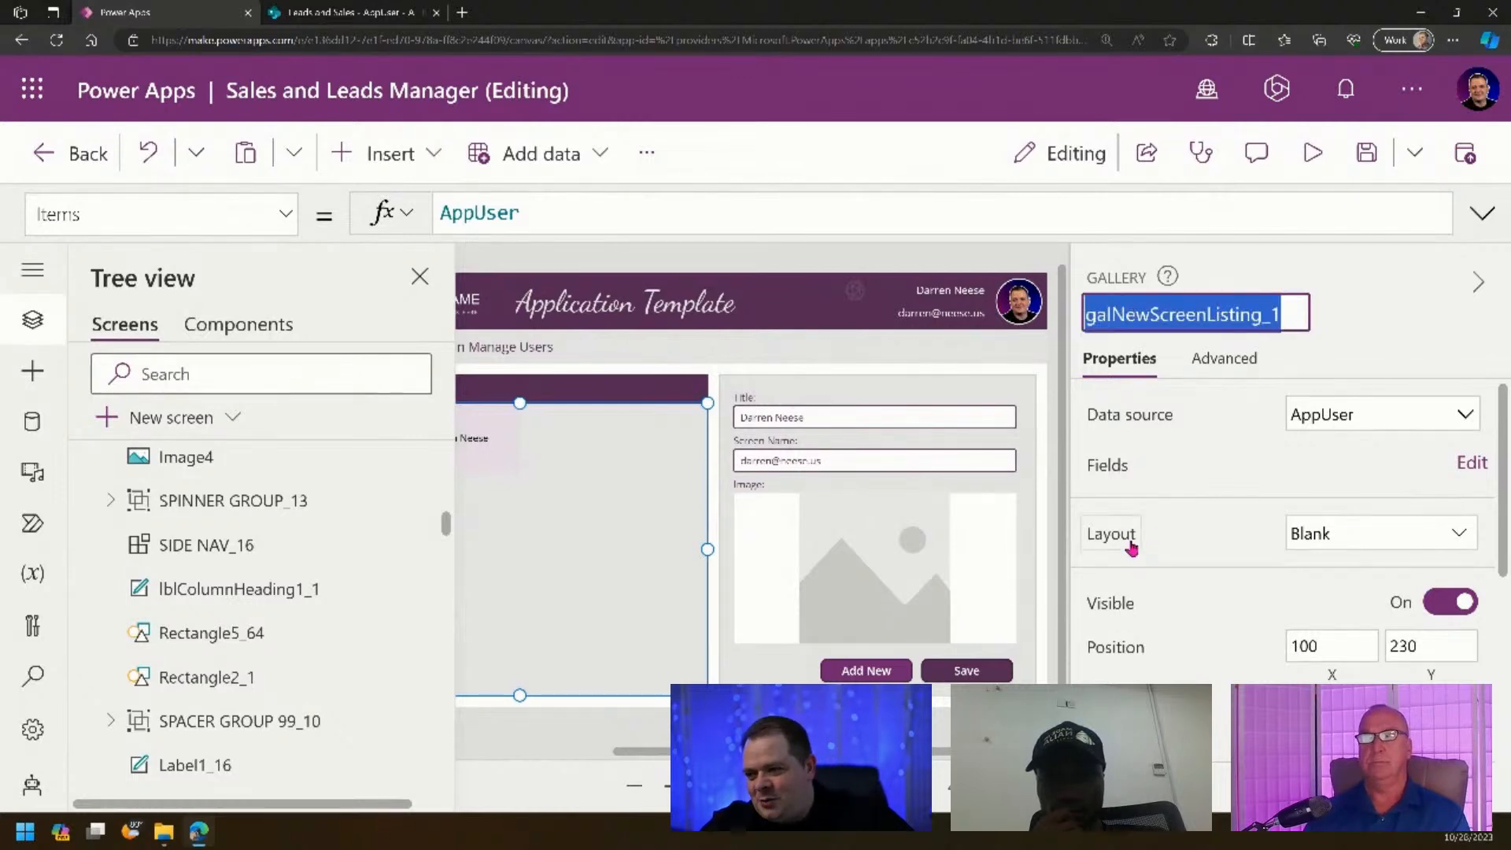
text(galUsersL)
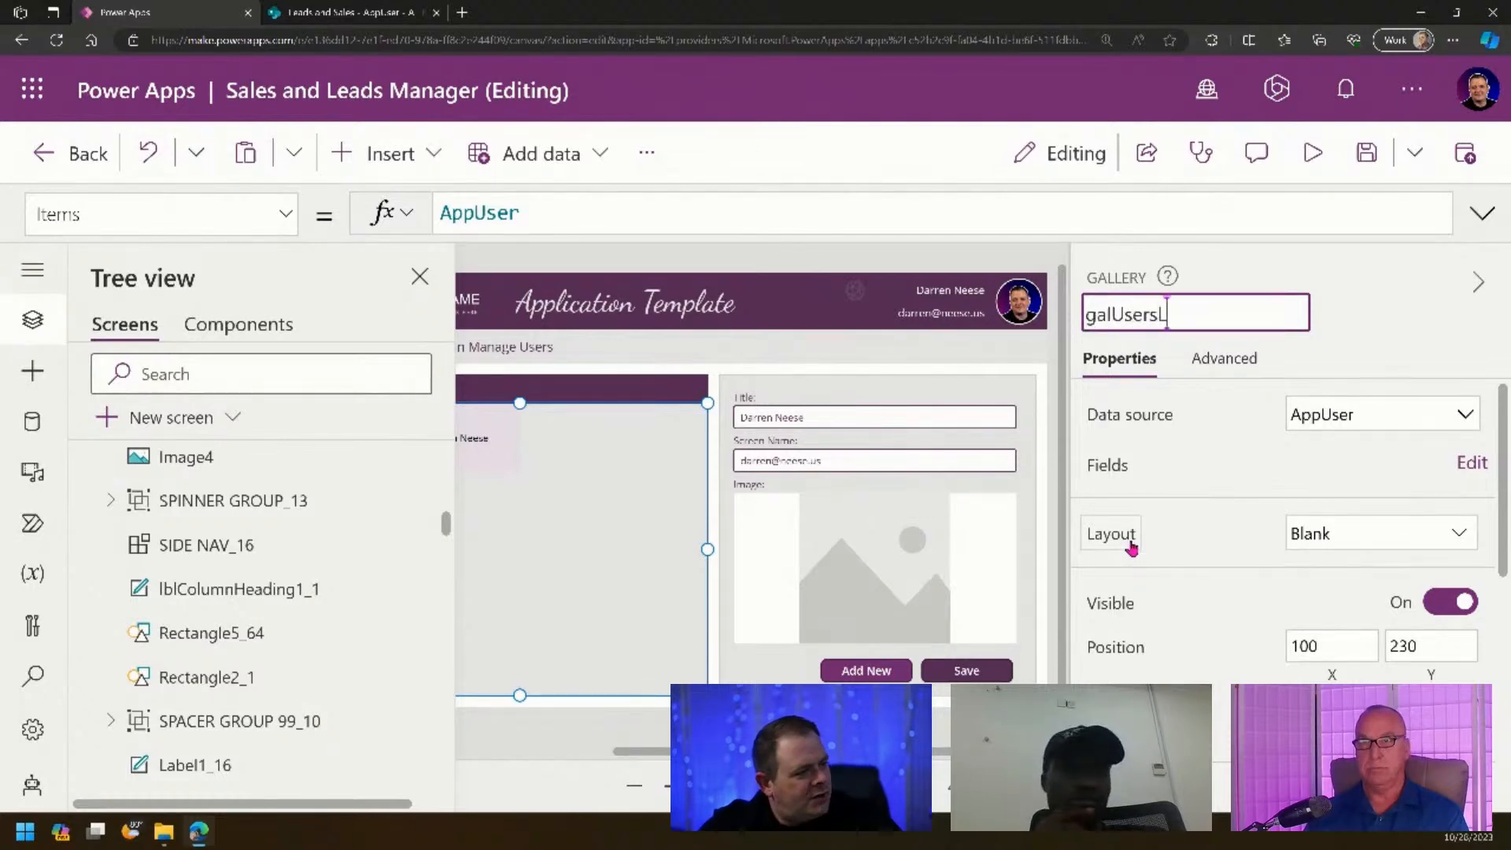
key(Escape)
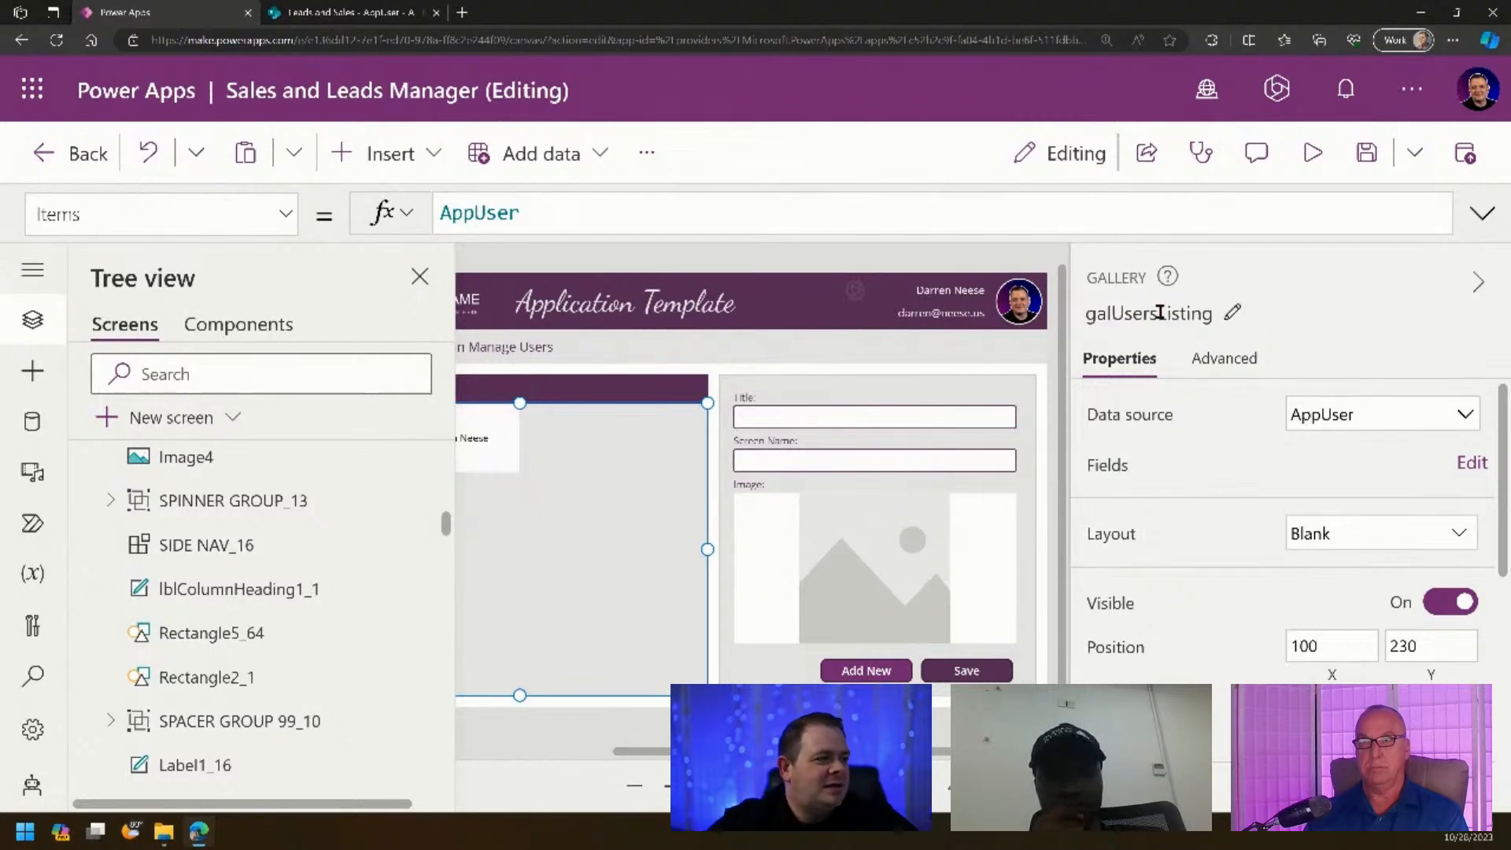
click(1156, 313)
key(ctrl+c)
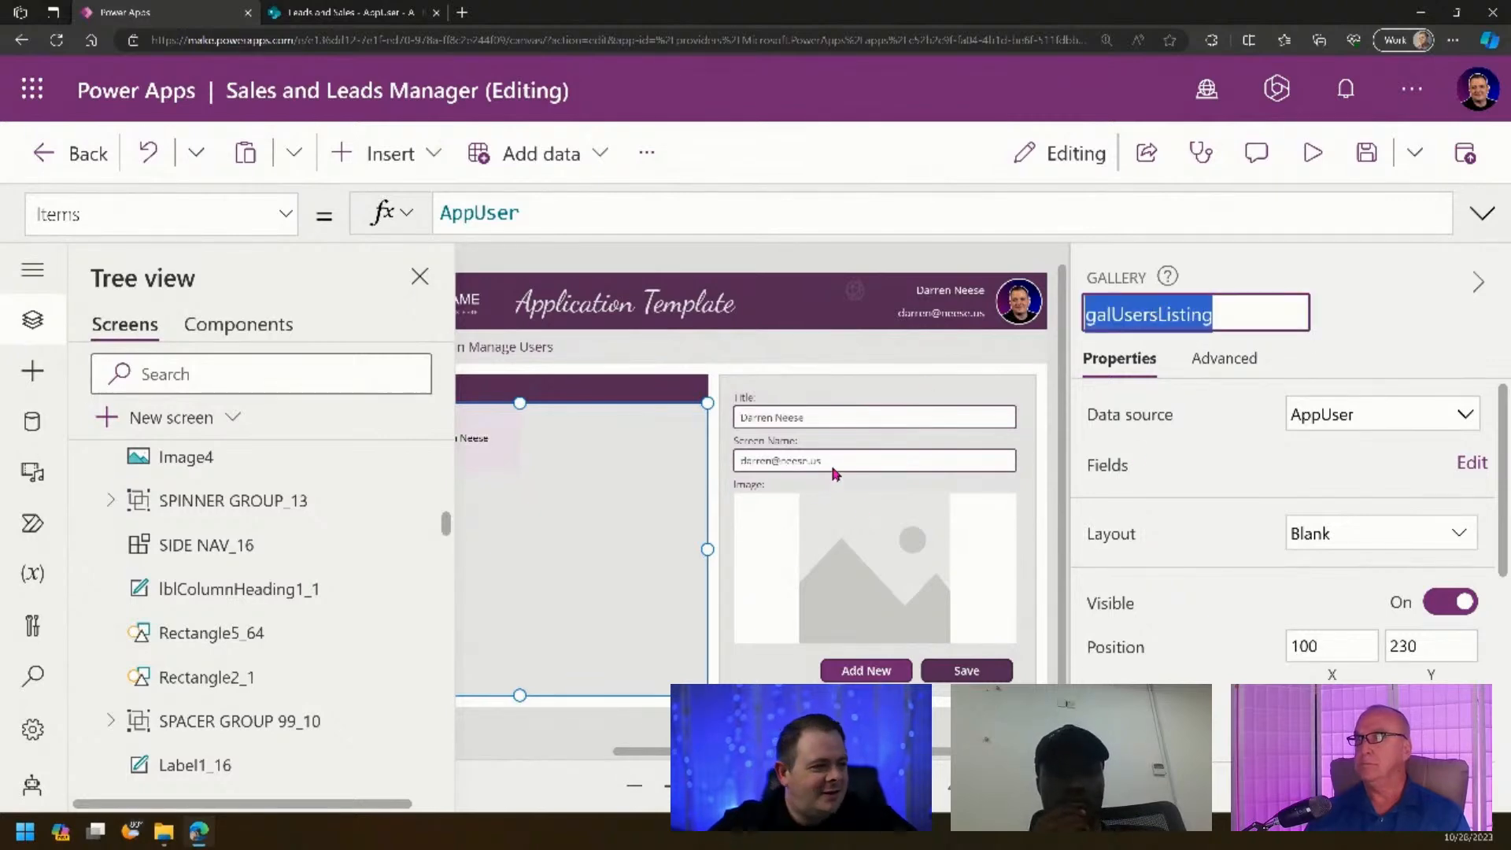
- Set Image4's Image to galUsersListing.Selected.Image to show the selected user's photo
click(848, 542)
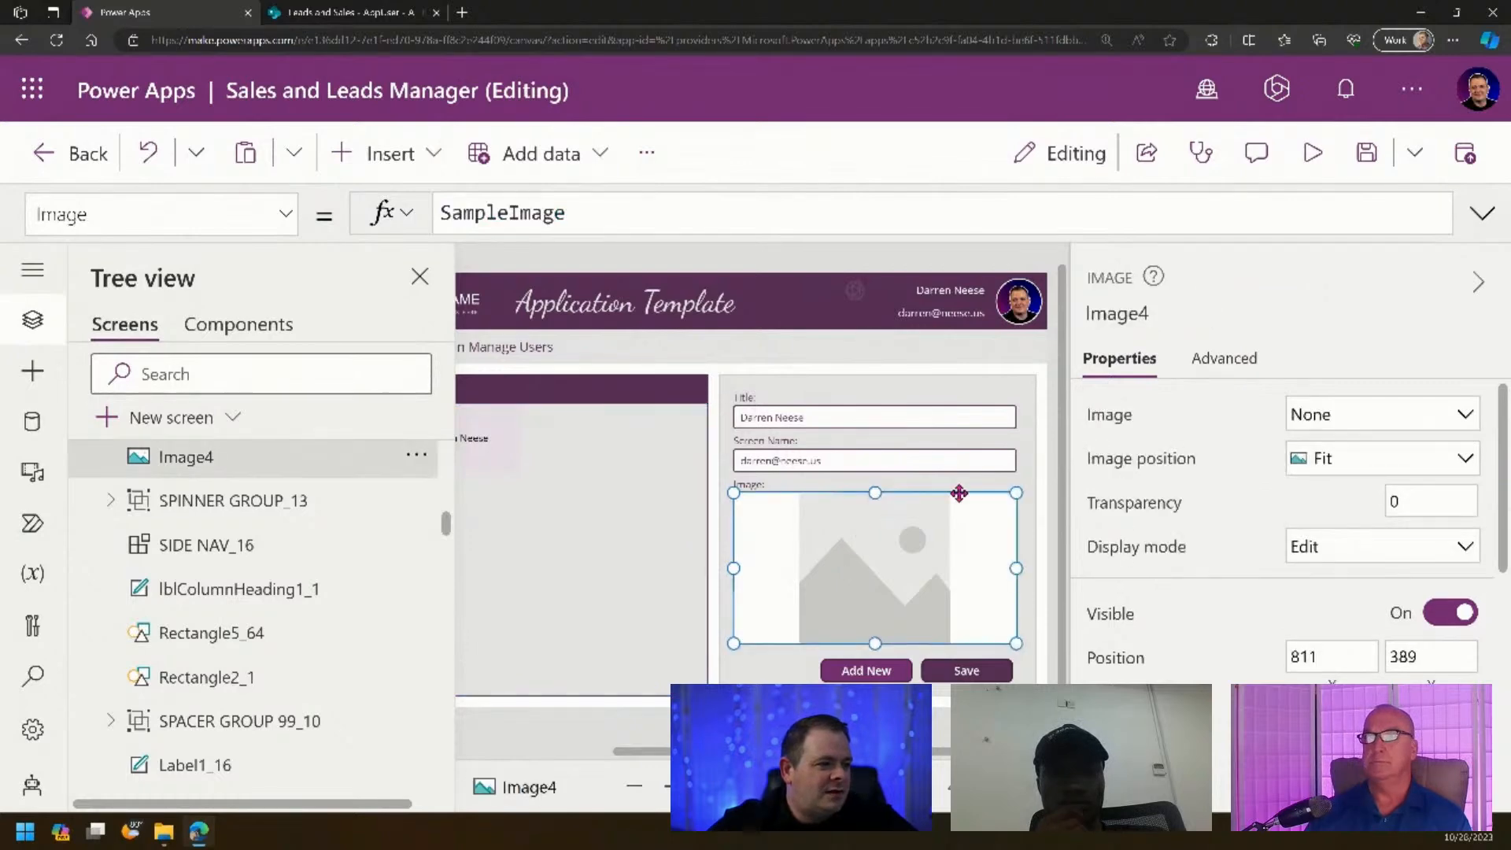
key(ctrl+a)
key(ctrl+v)
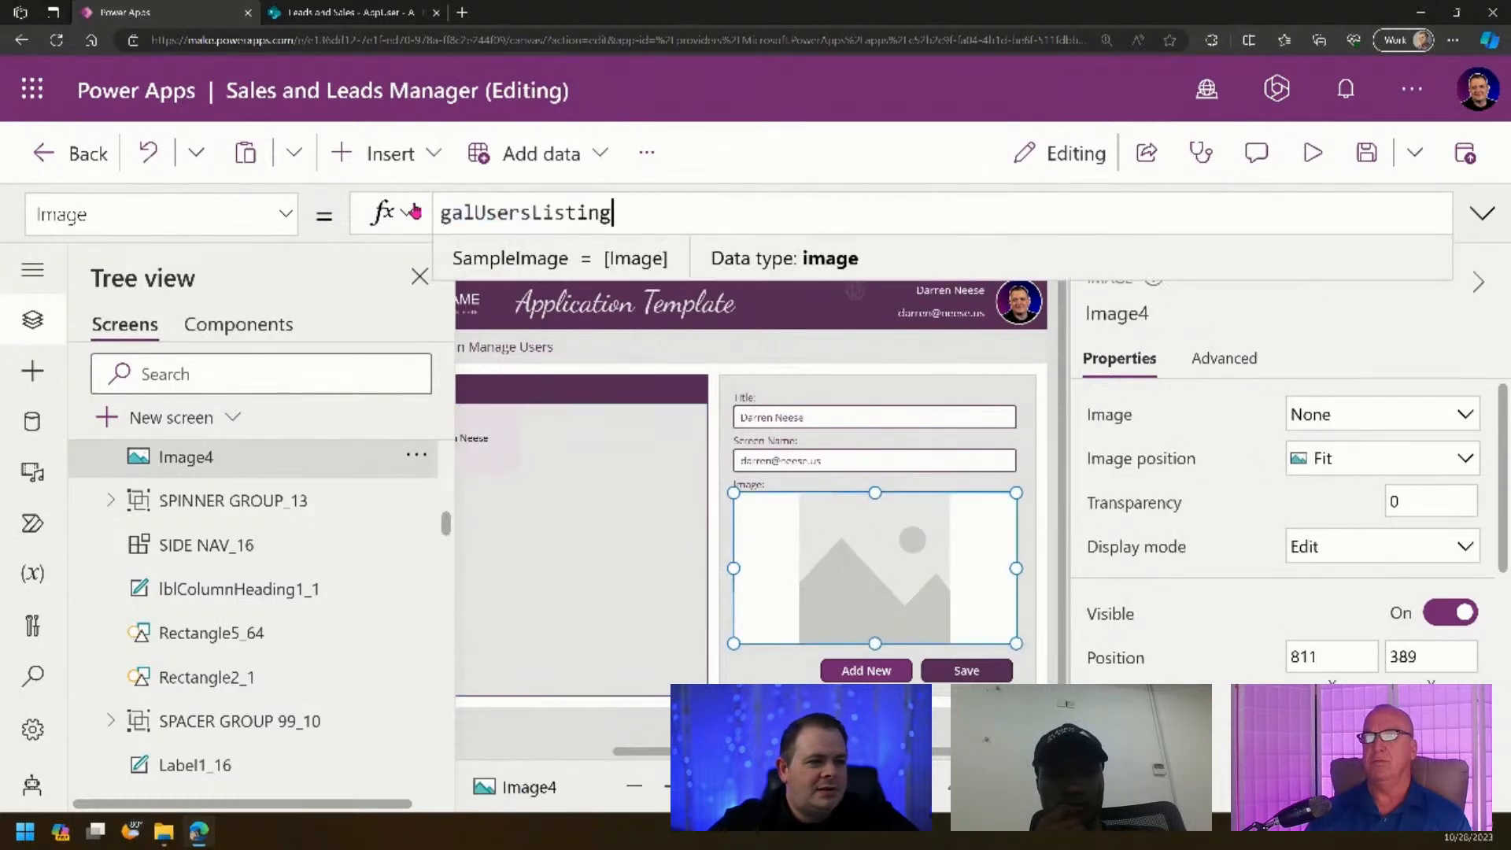
text(.Selected)
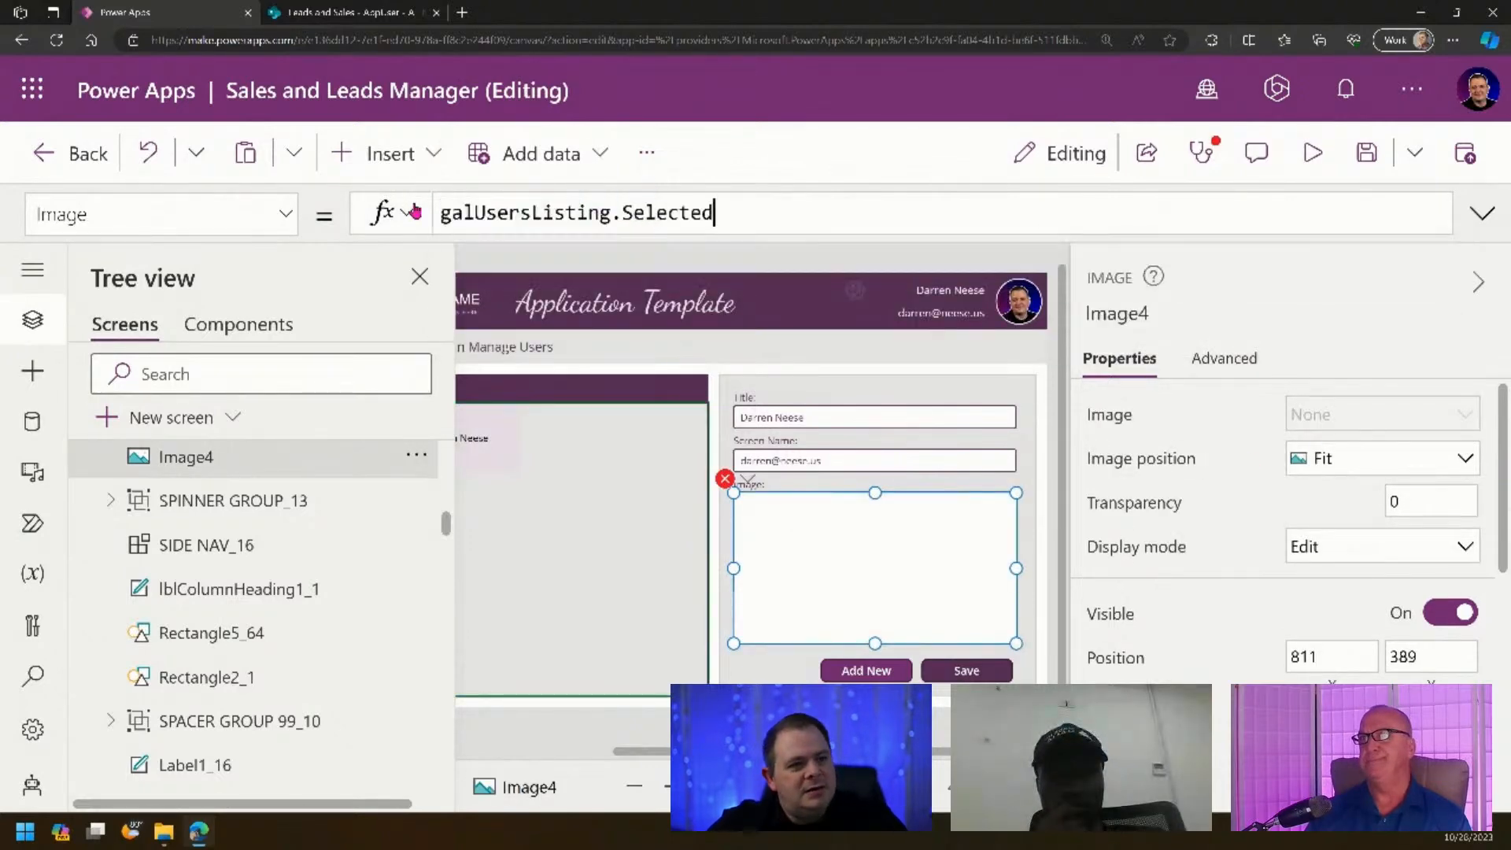
text(.Image)
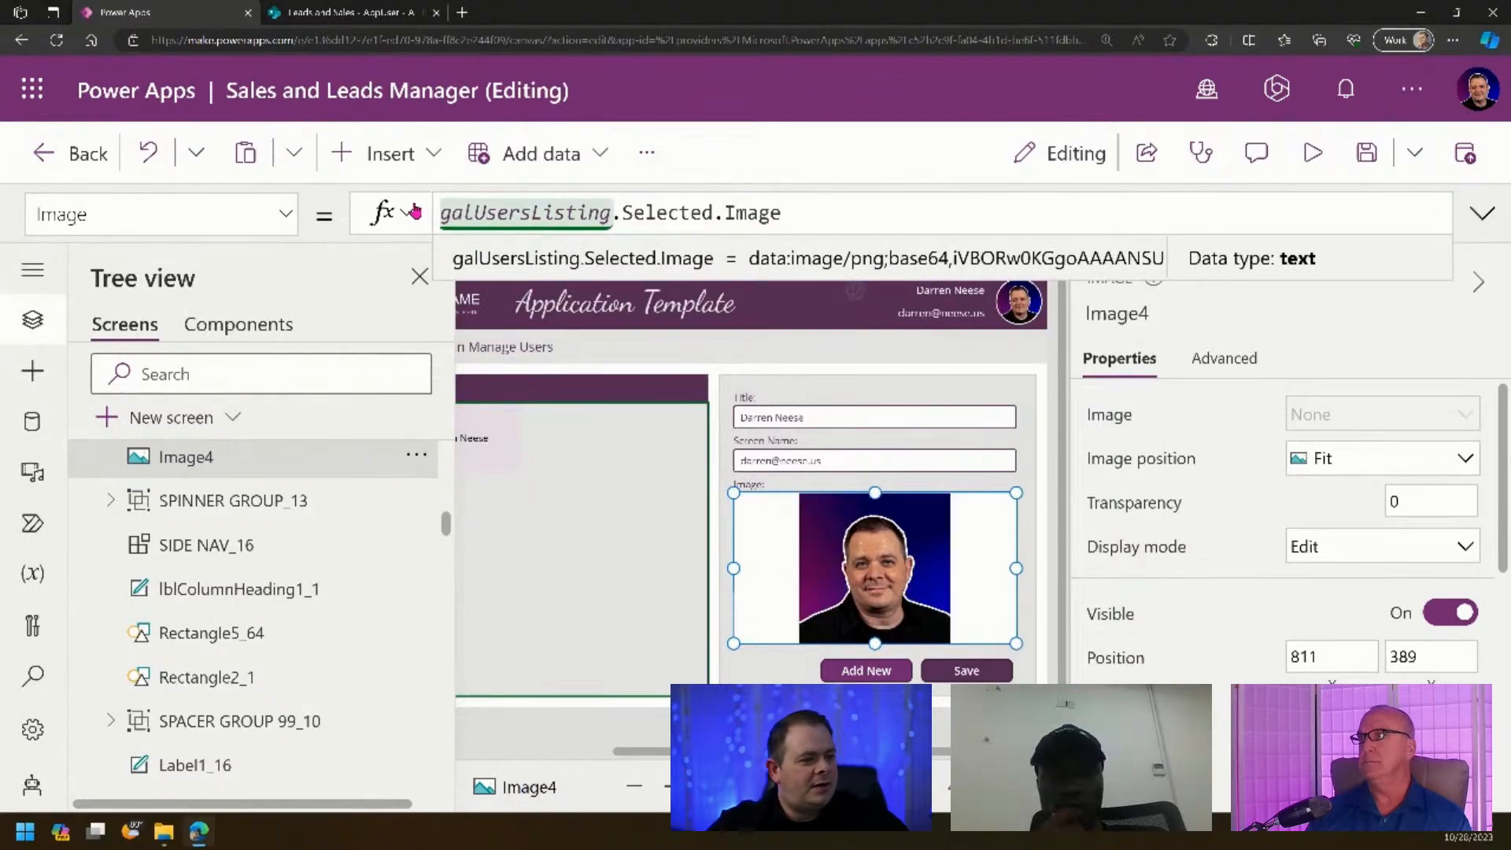
click(787, 726)
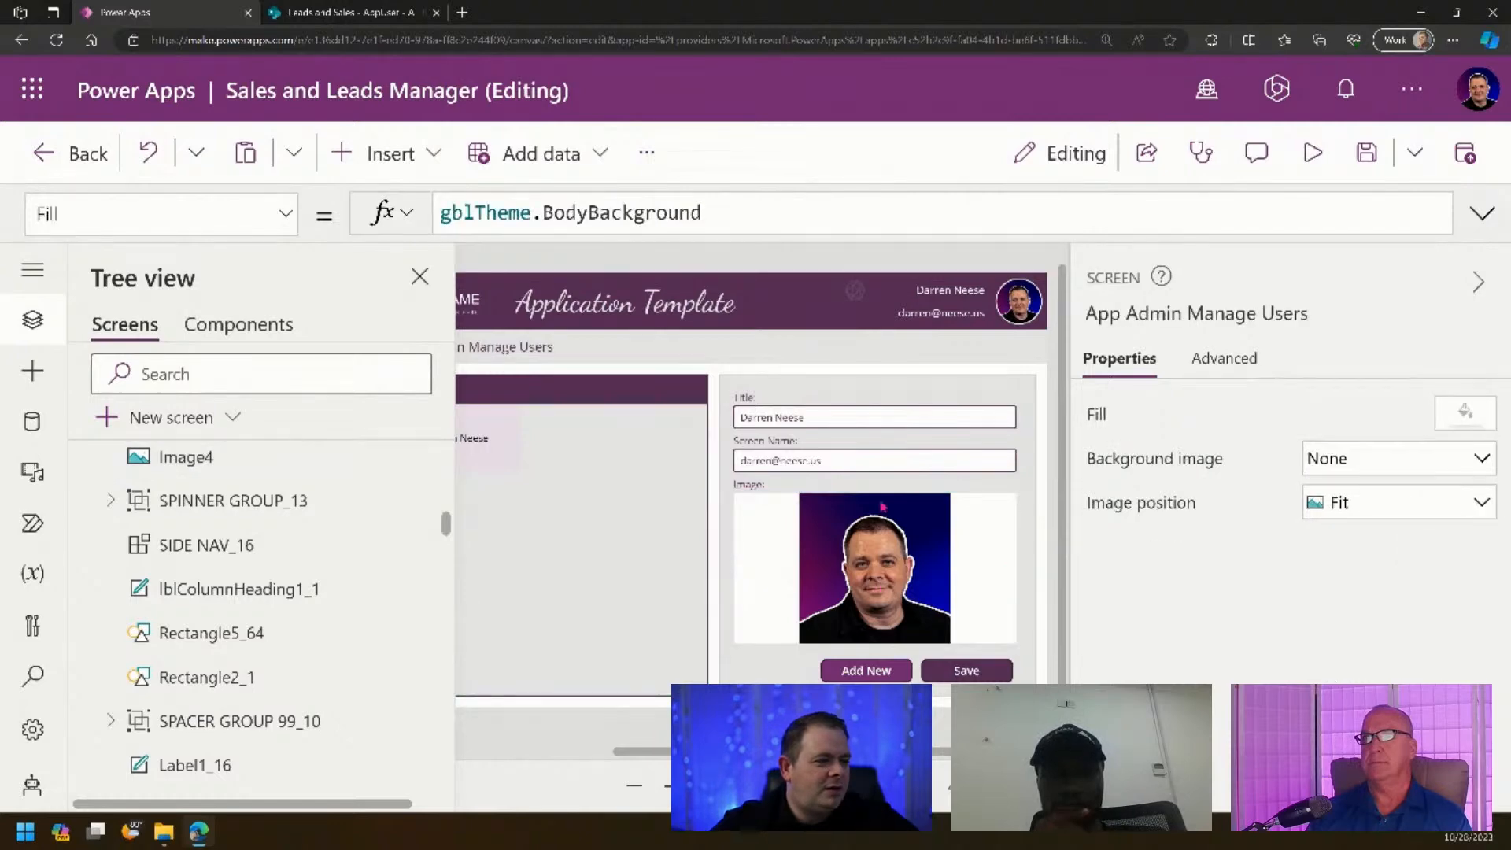
- Review the form's field labels and zoom out to show the whole screen
click(788, 443)
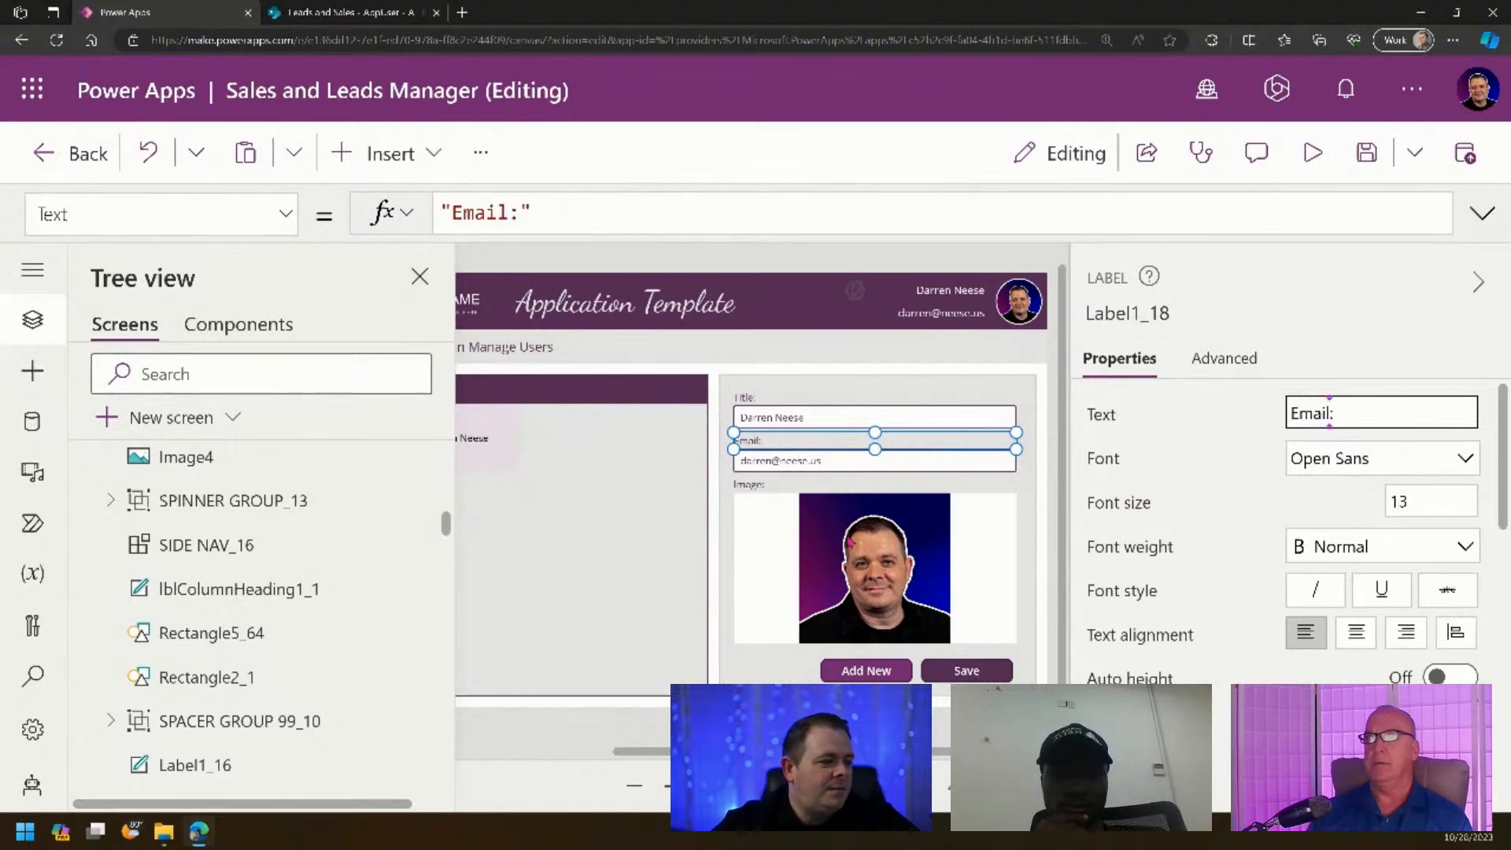
click(756, 392)
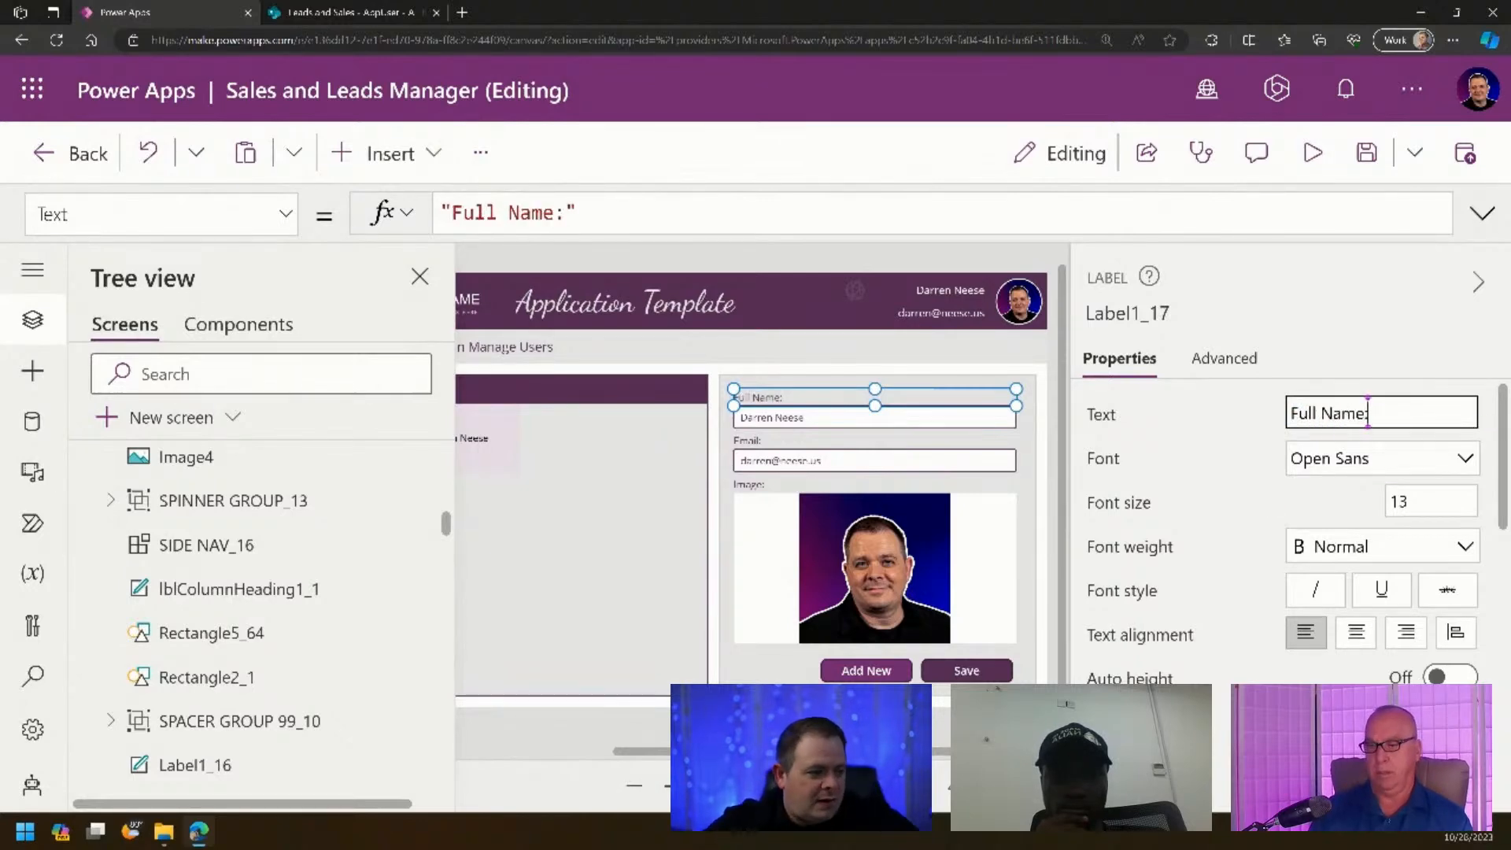
drag(681, 786, 674, 785)
click(834, 672)
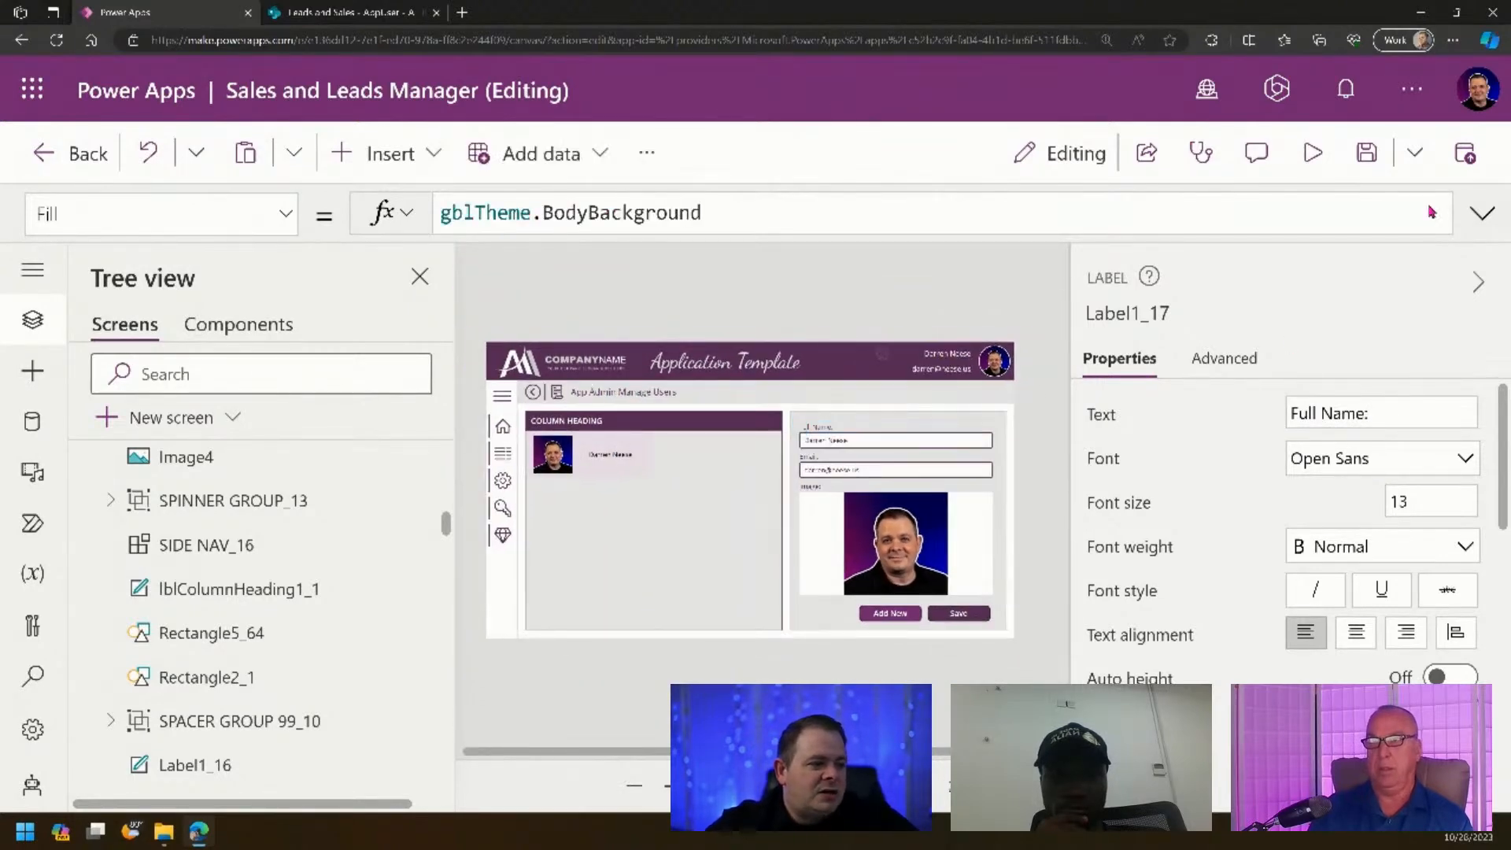
- Save the app and inspect the Save button's OnSelect formula
click(1369, 155)
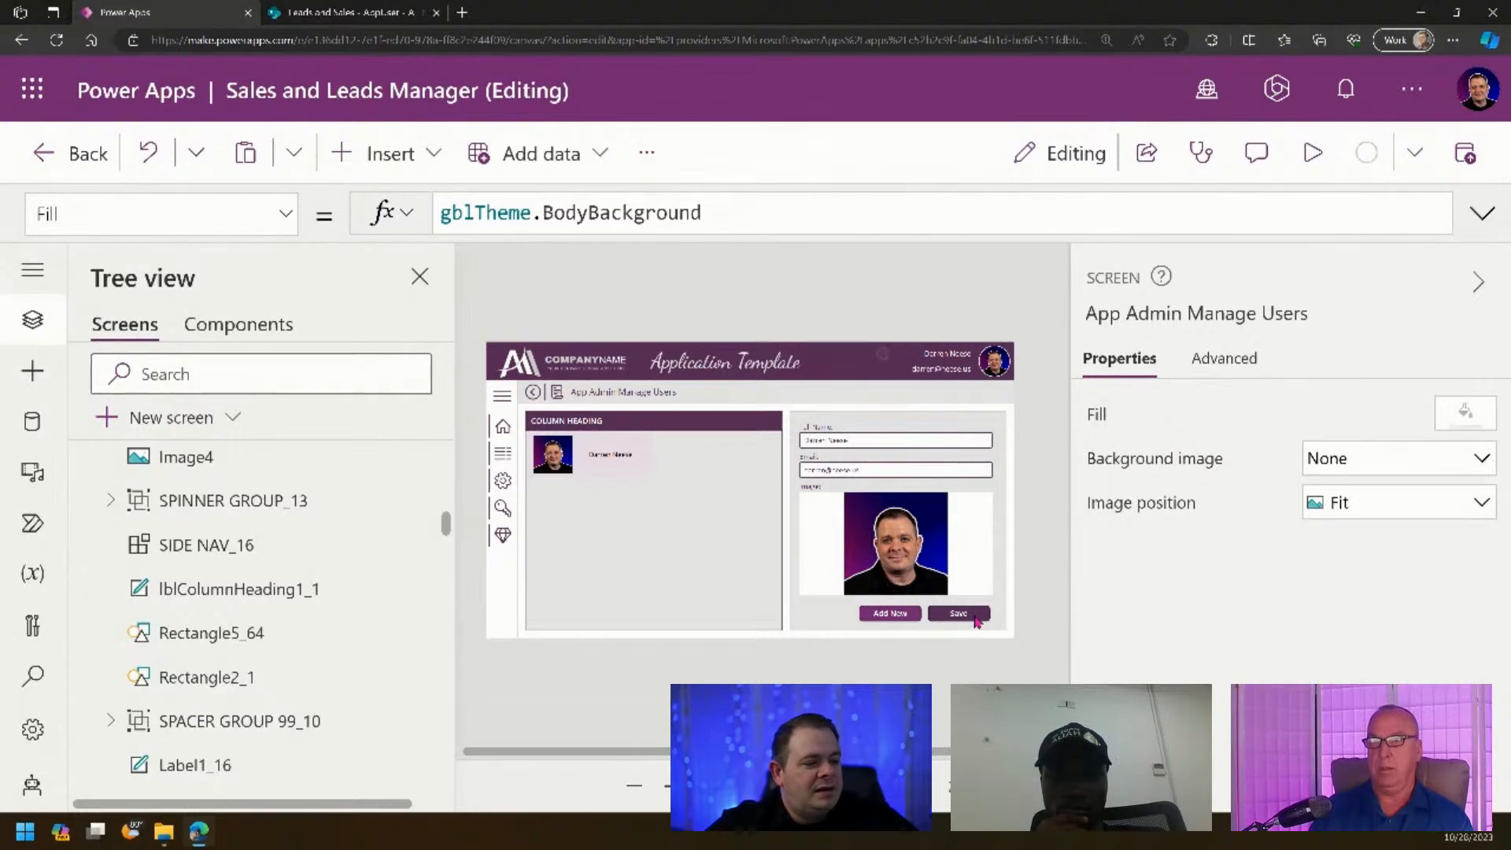
click(974, 616)
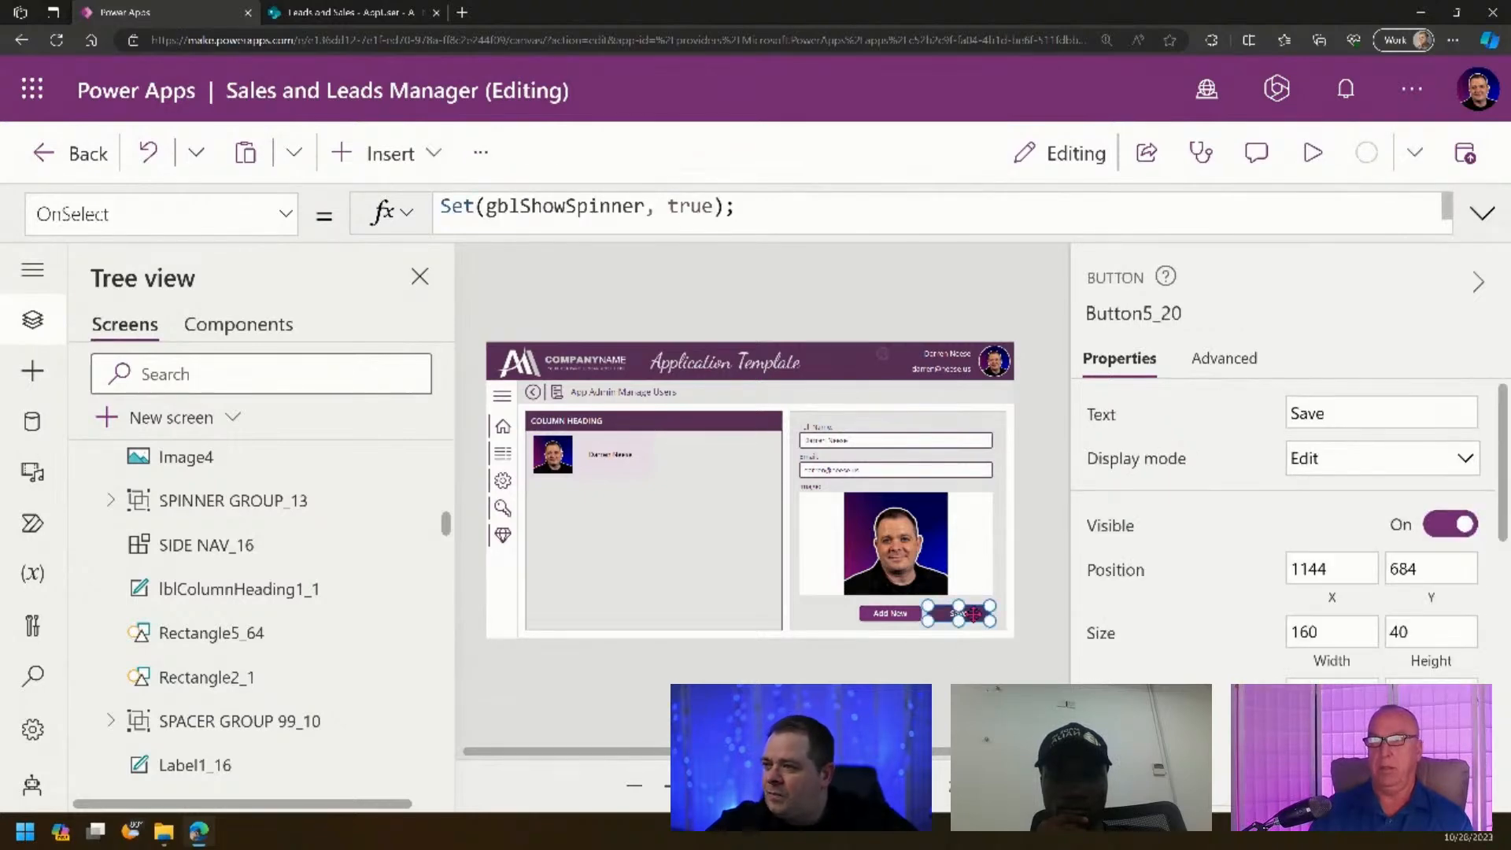
click(1483, 213)
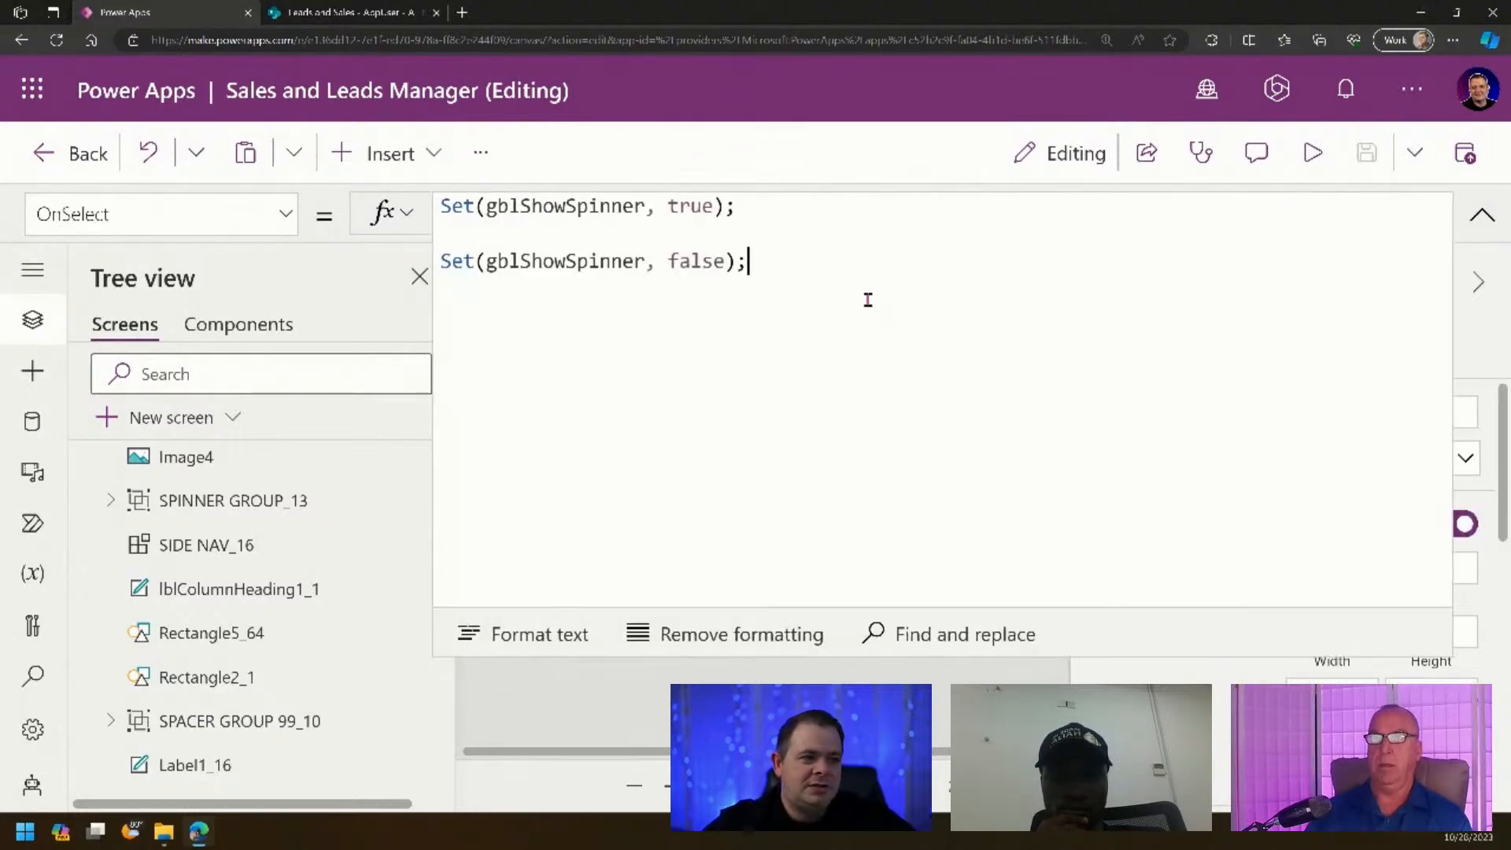
click(848, 239)
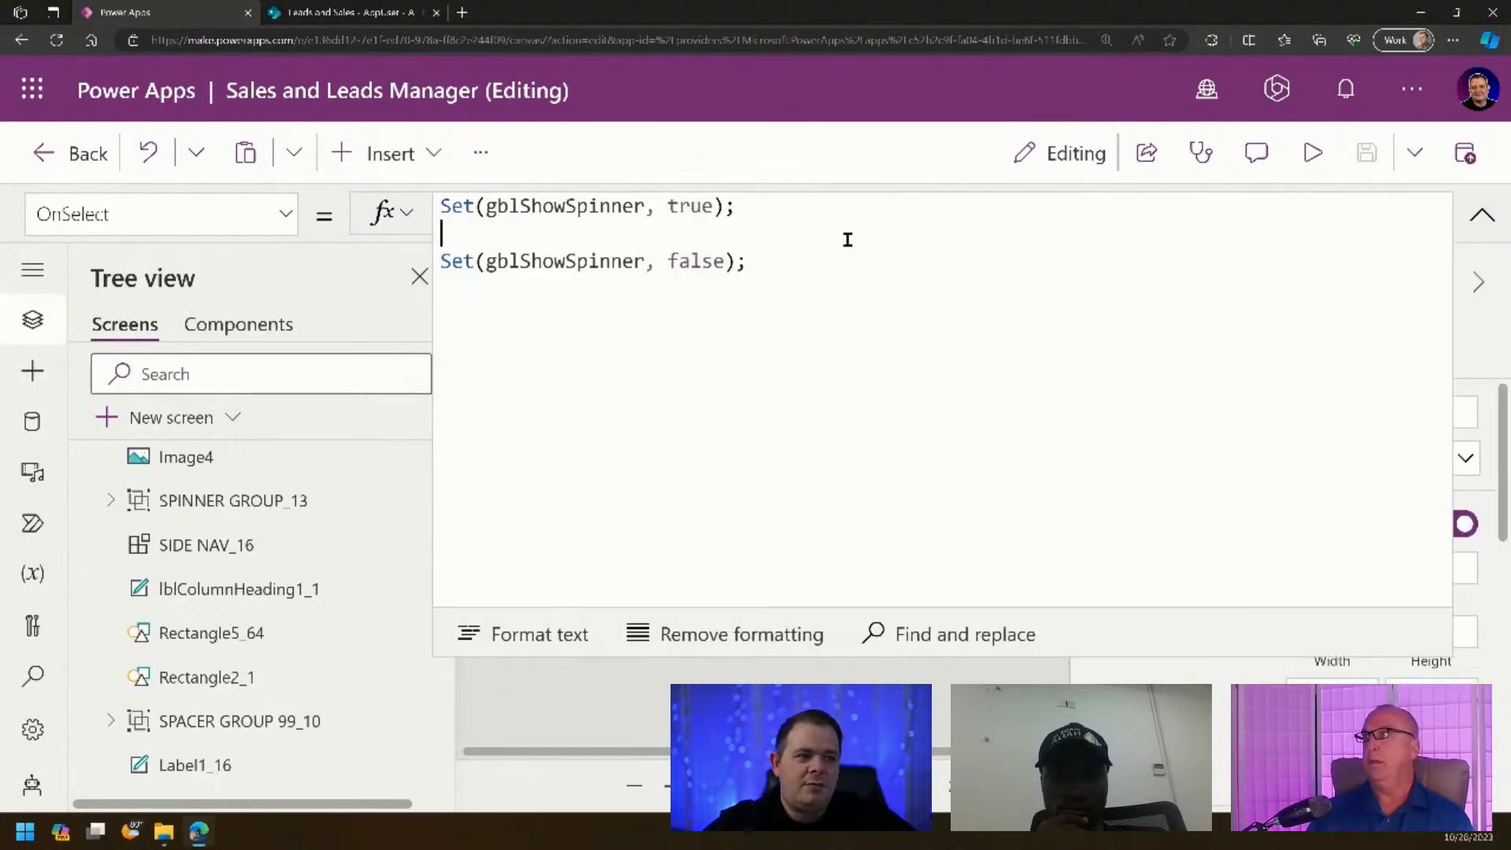
click(1465, 211)
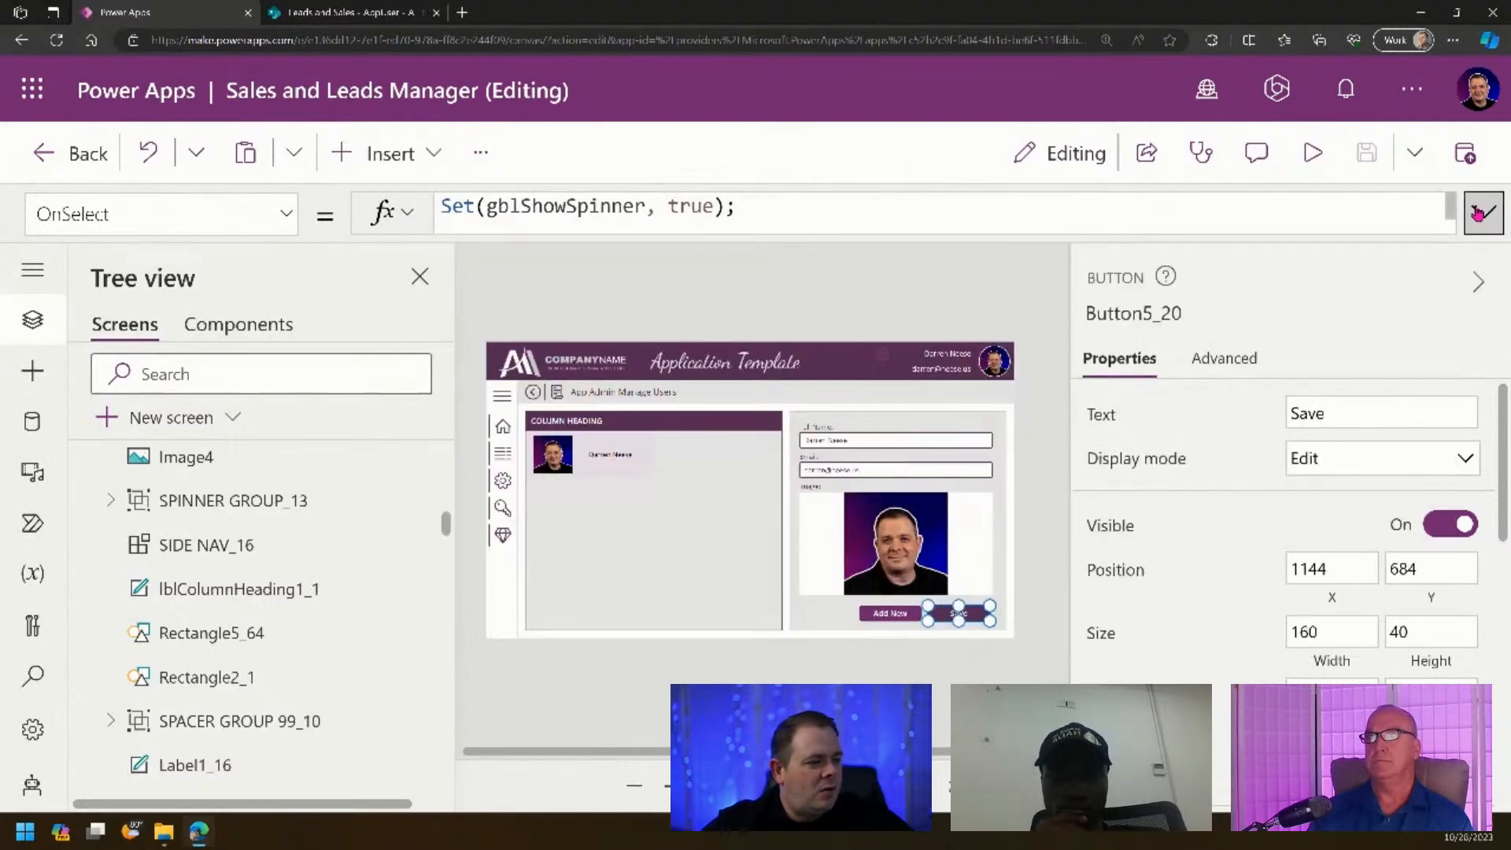
- Set the Add New button's OnSelect to UpdateContext({locNewRecord: true}) and copy it
click(900, 615)
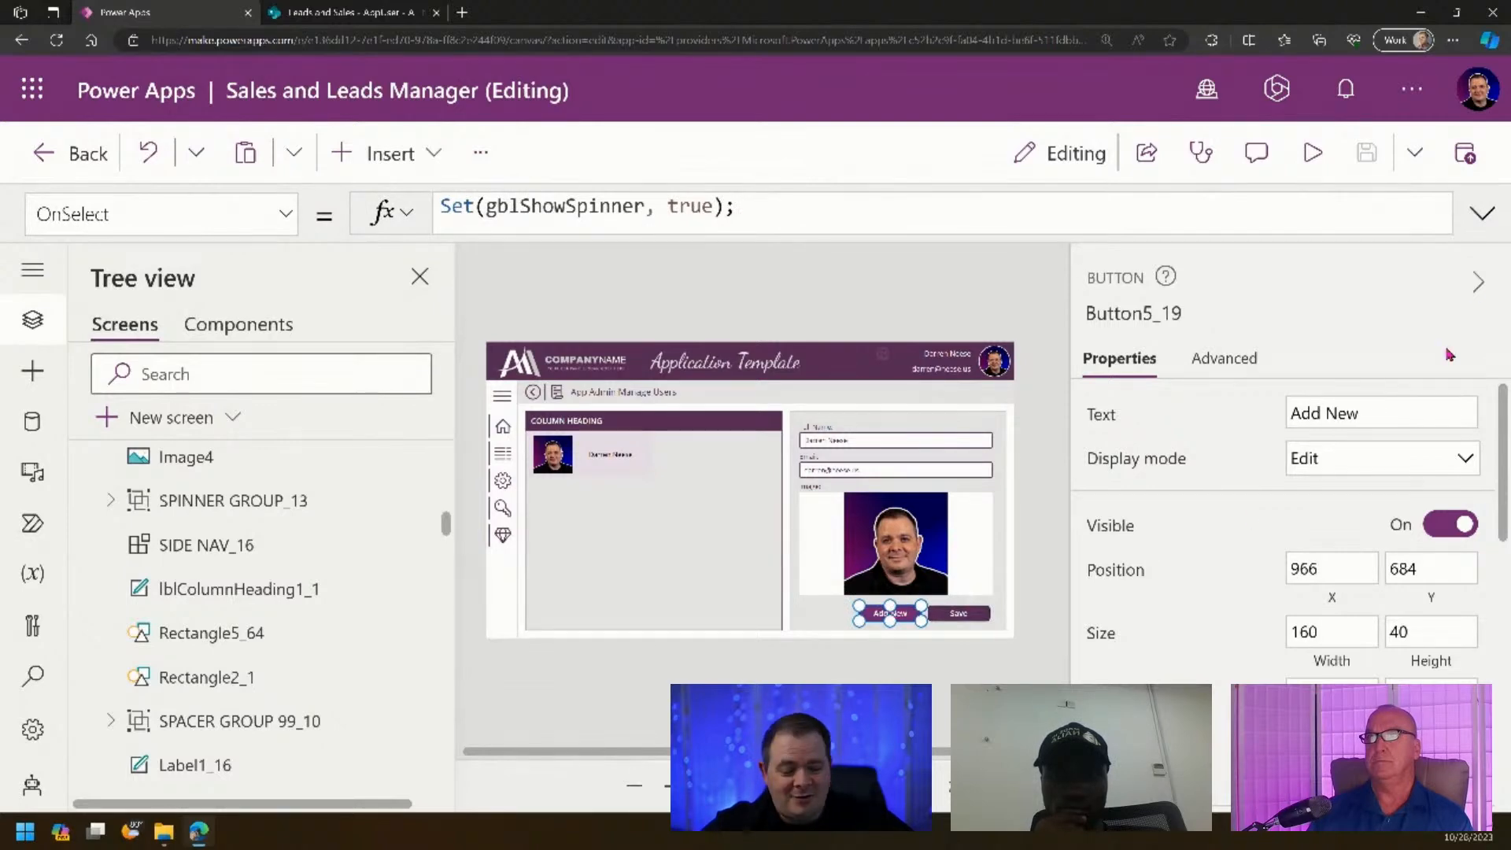
click(1482, 213)
drag(904, 310, 384, 175)
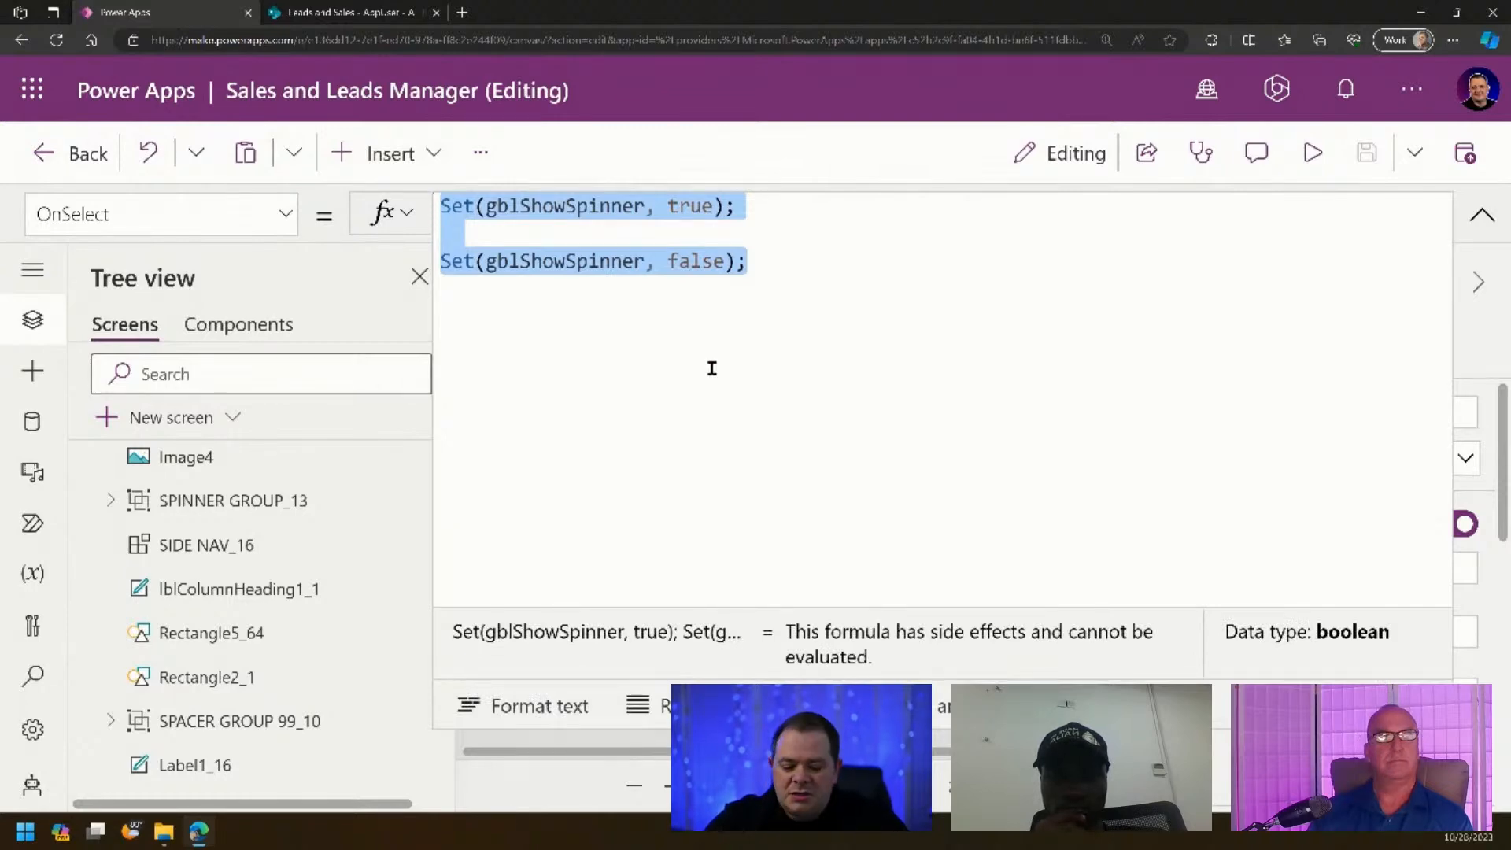
text(UpdateCont)
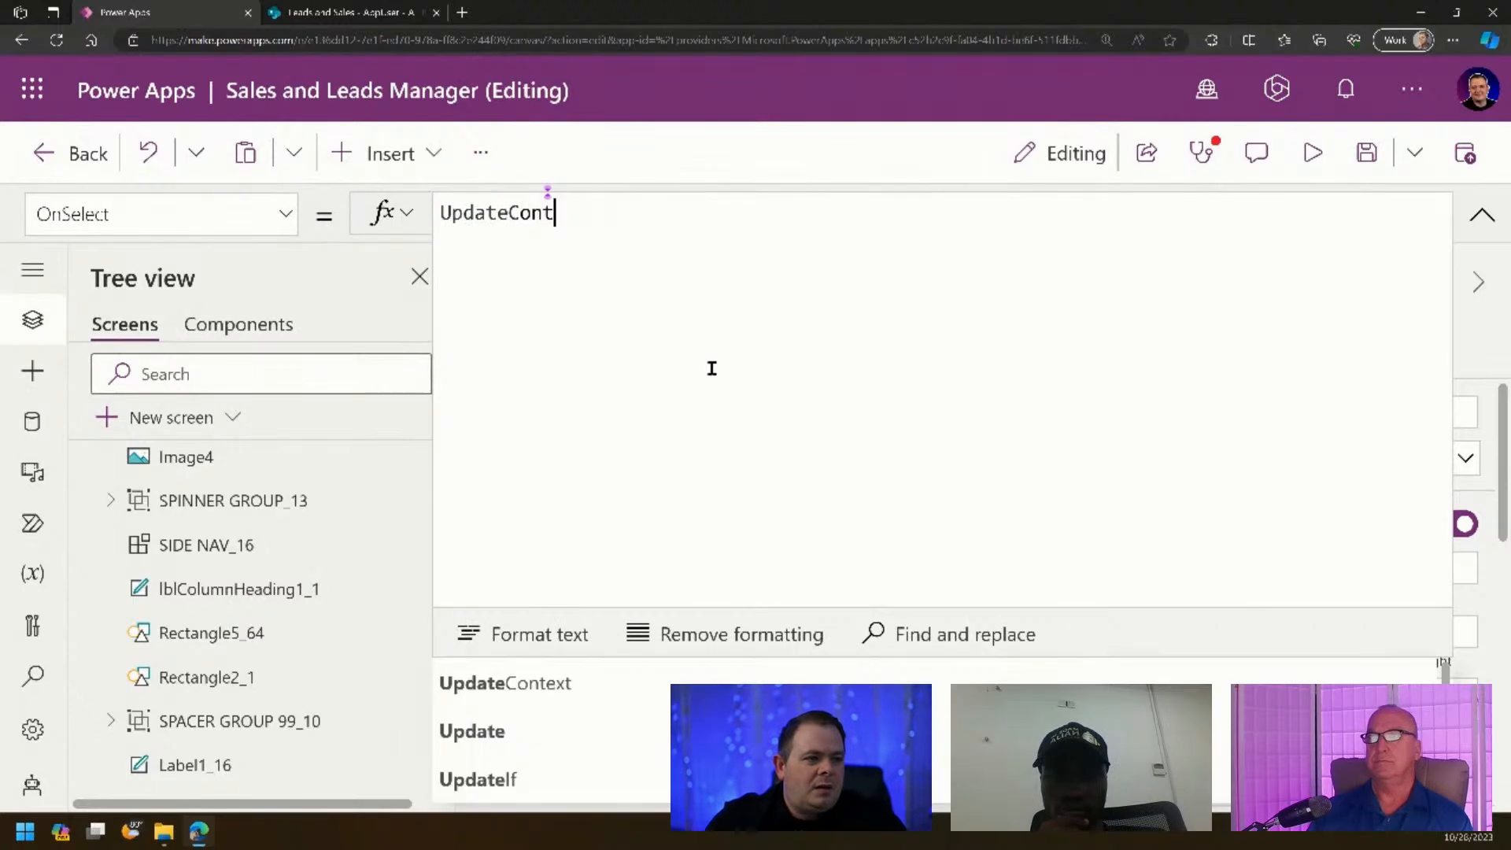
text(ext({});)
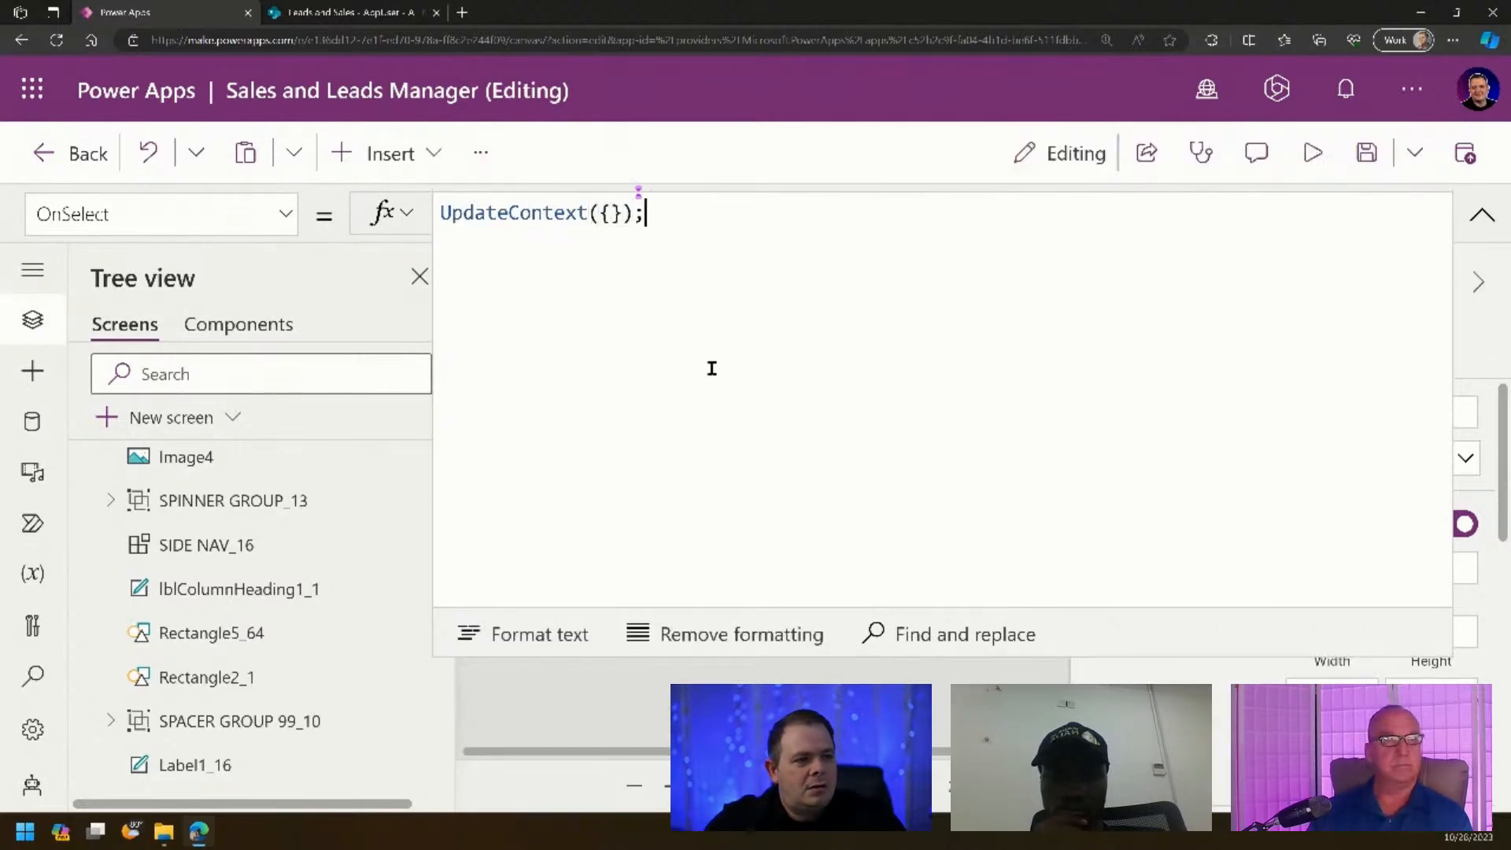
key(Left)
key(Left)
key(Left)
text(loc)
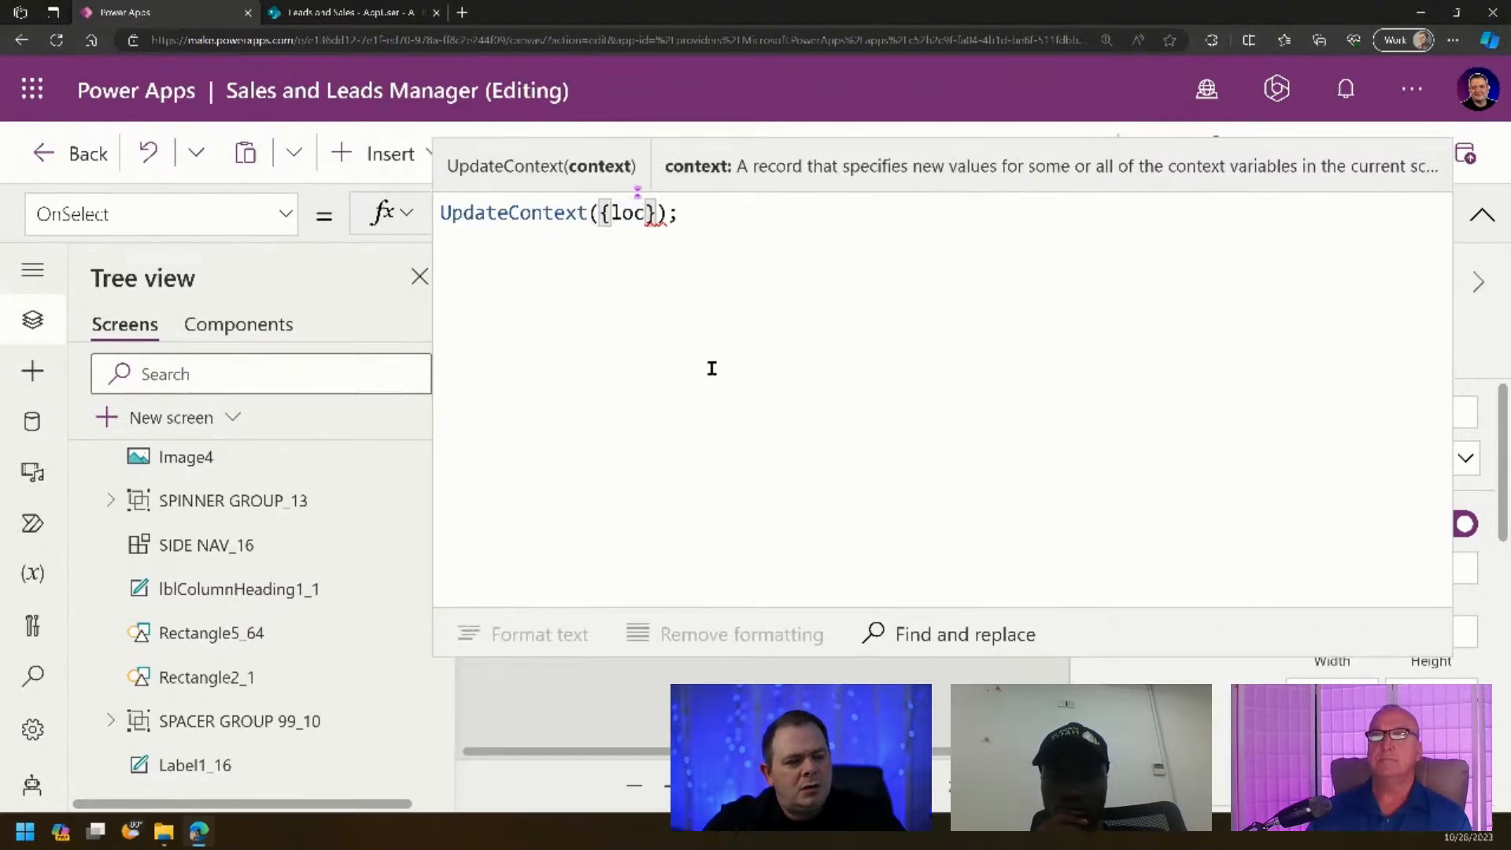
text(NewRecord: )
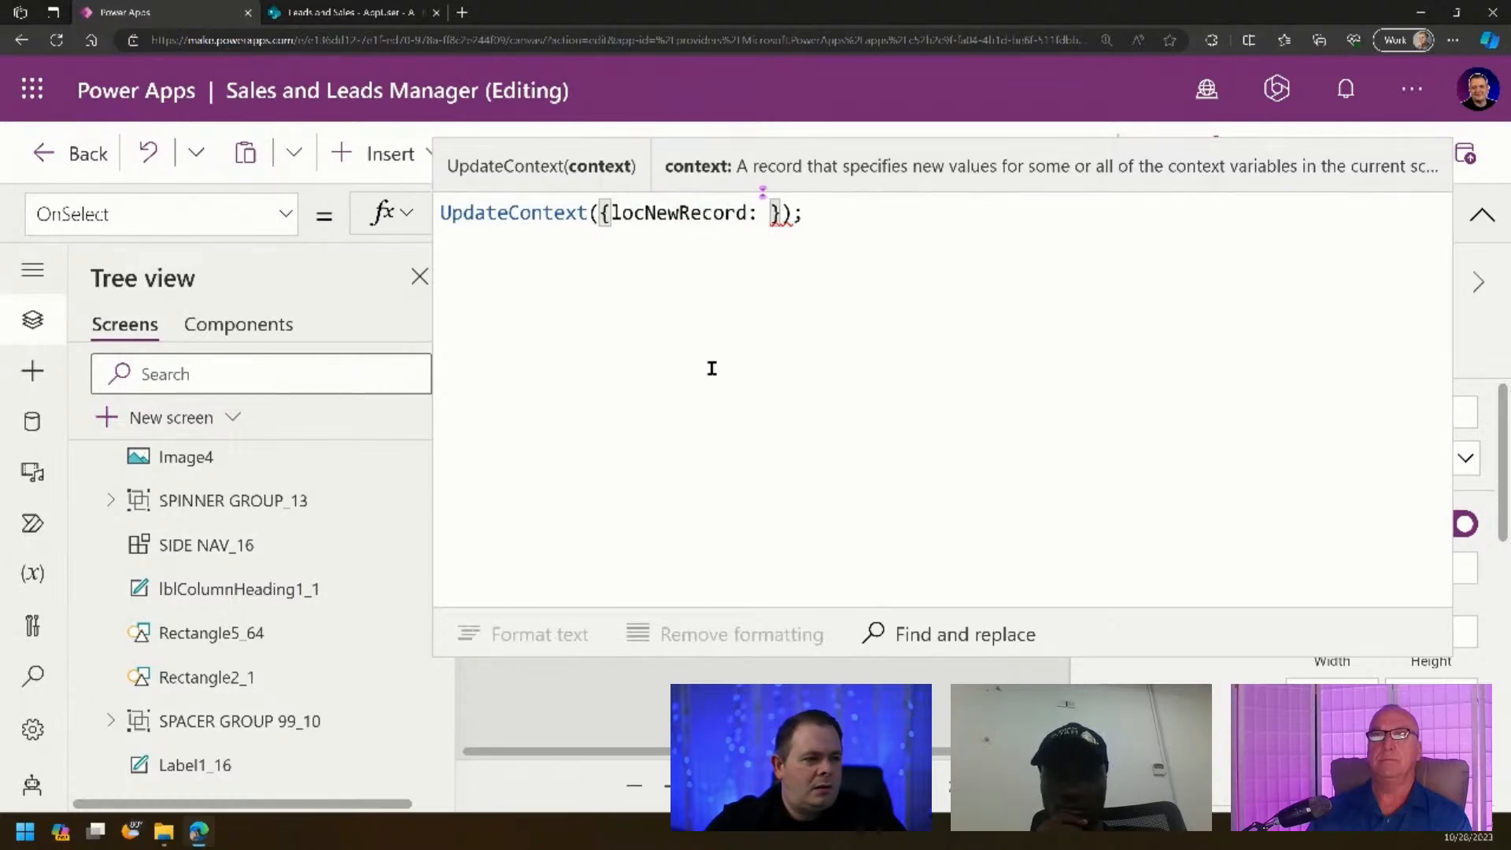
text(true)
key(ctrl+a)
key(ctrl+c)
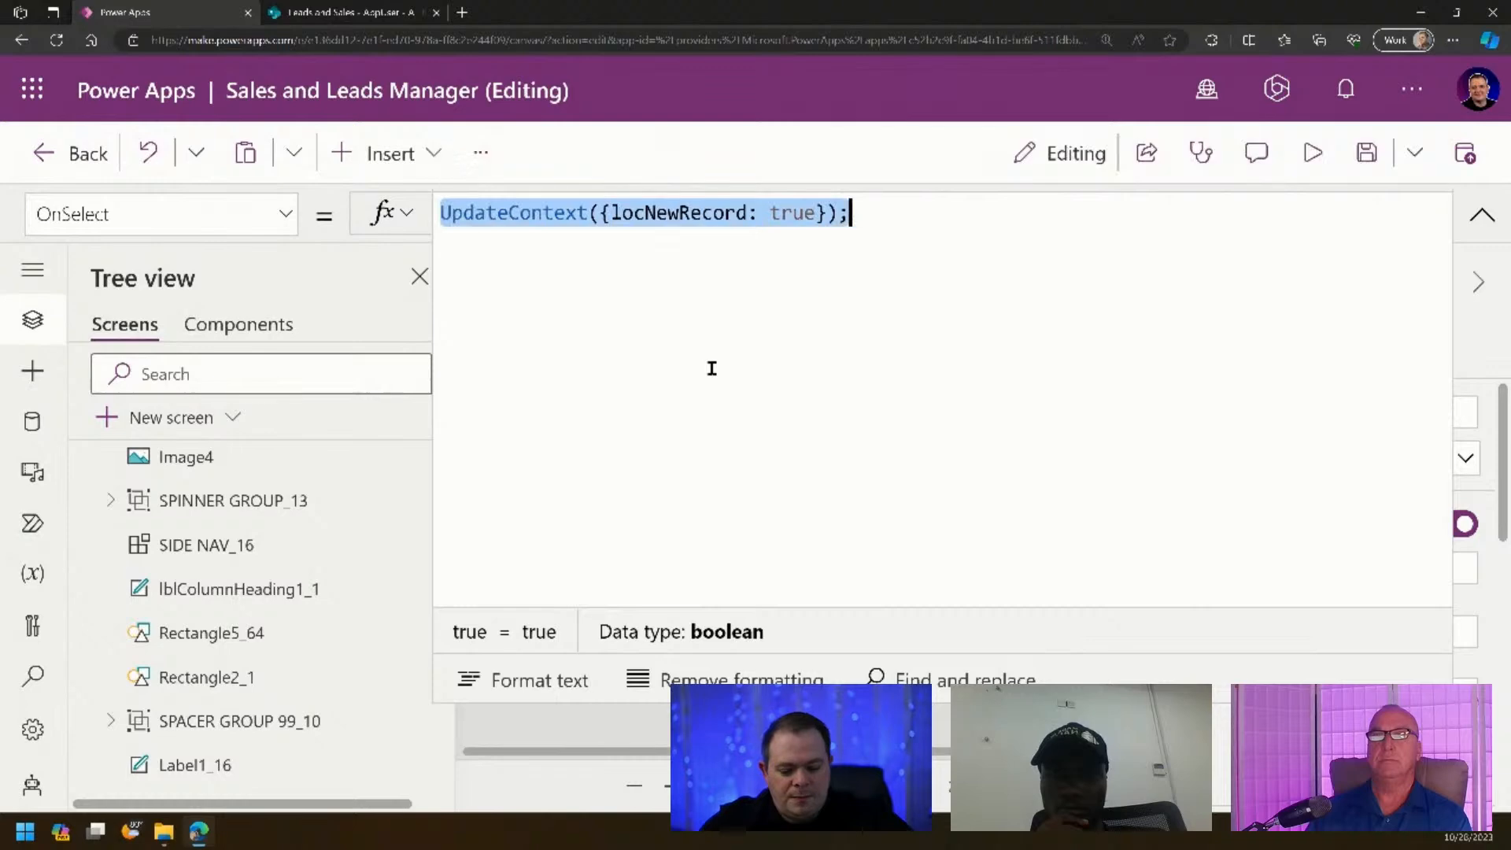
click(1484, 215)
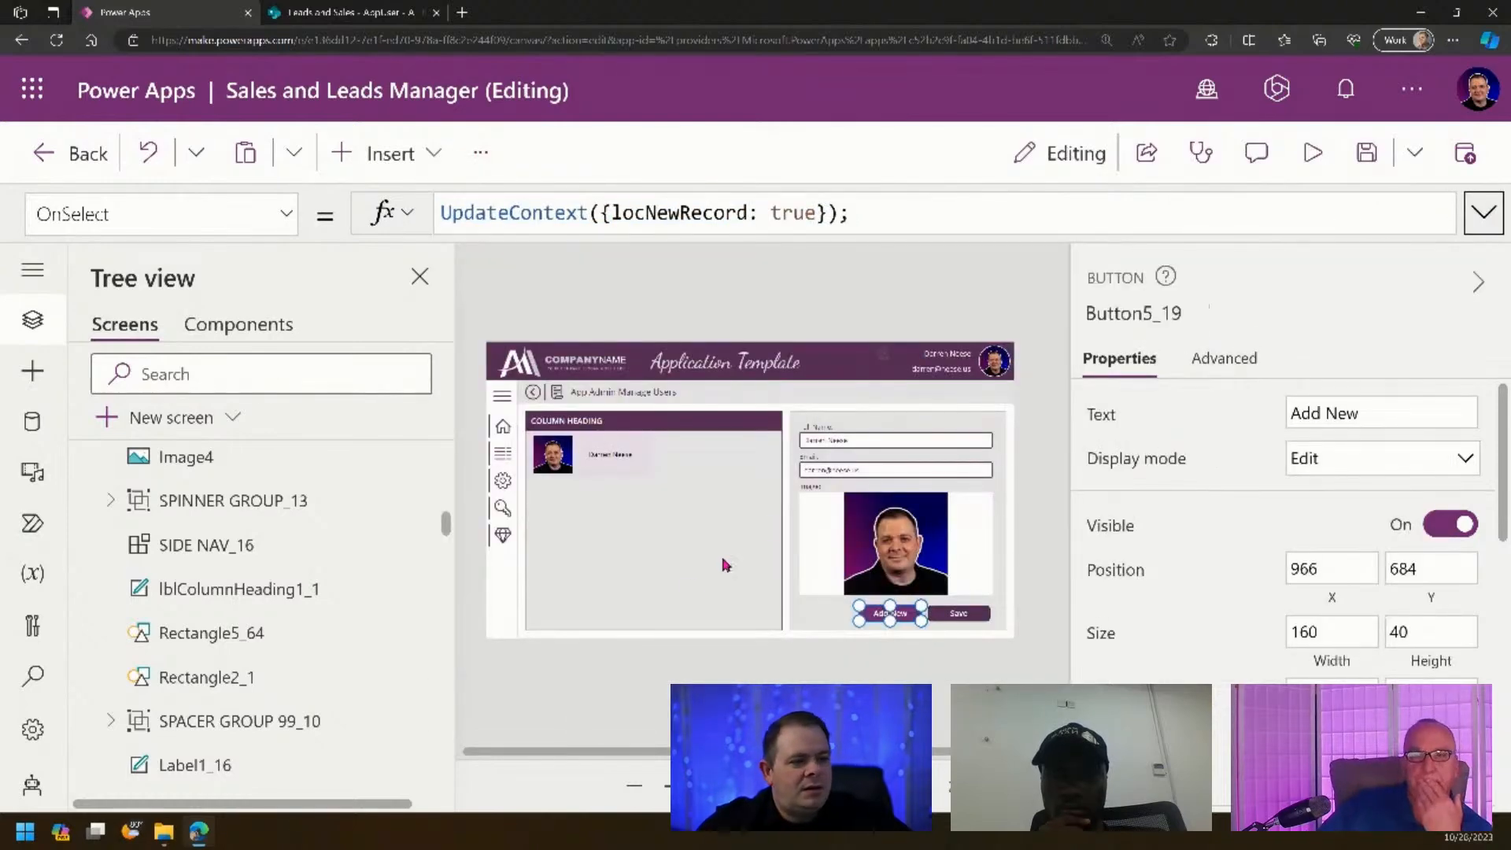
click(683, 565)
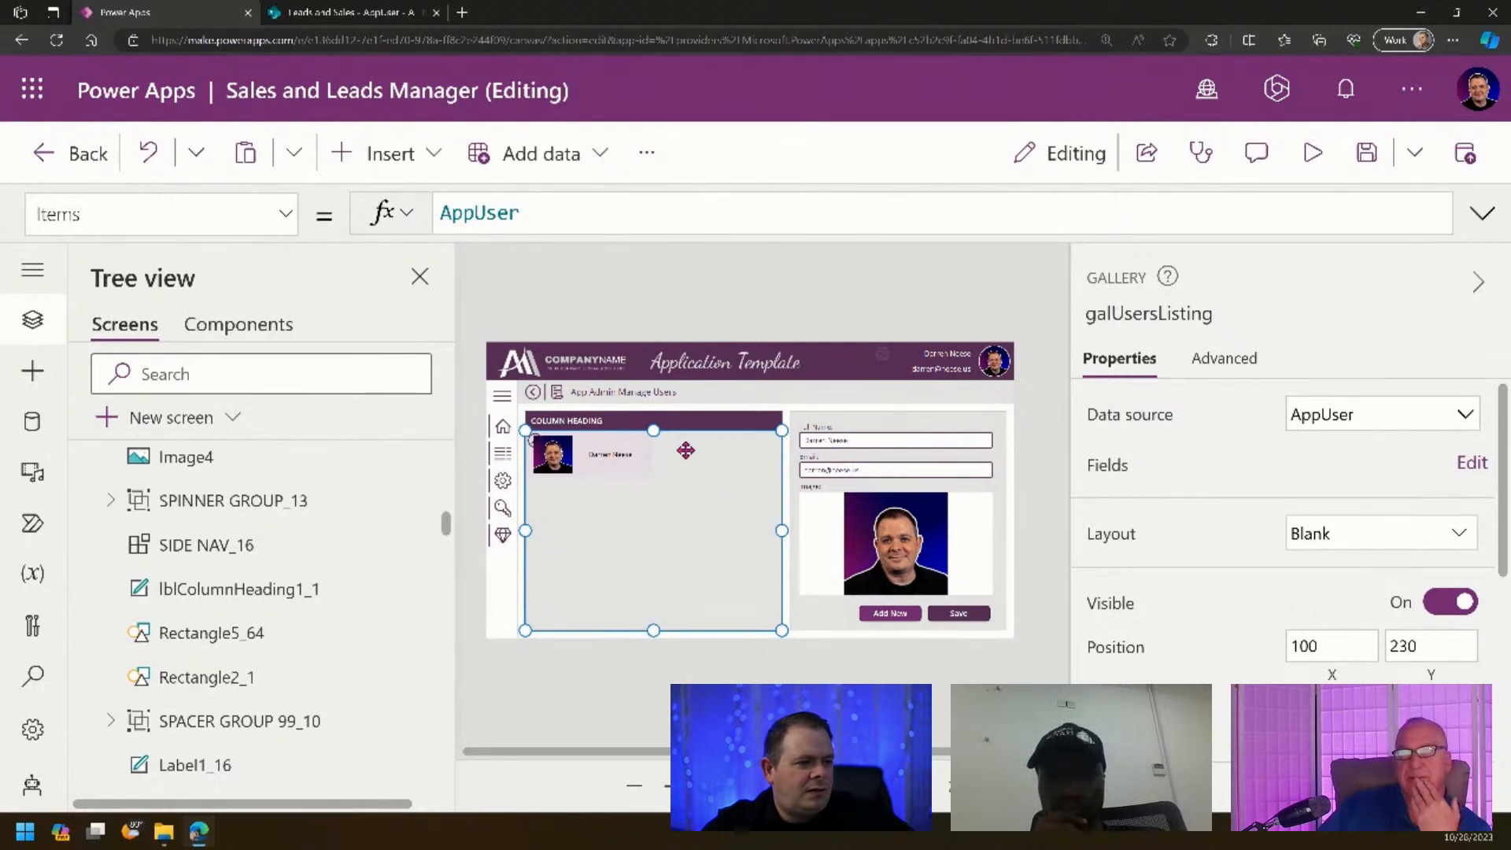
- Set galUsersListing's OnSelect to UpdateContext({locNewRecord: false})
click(1220, 371)
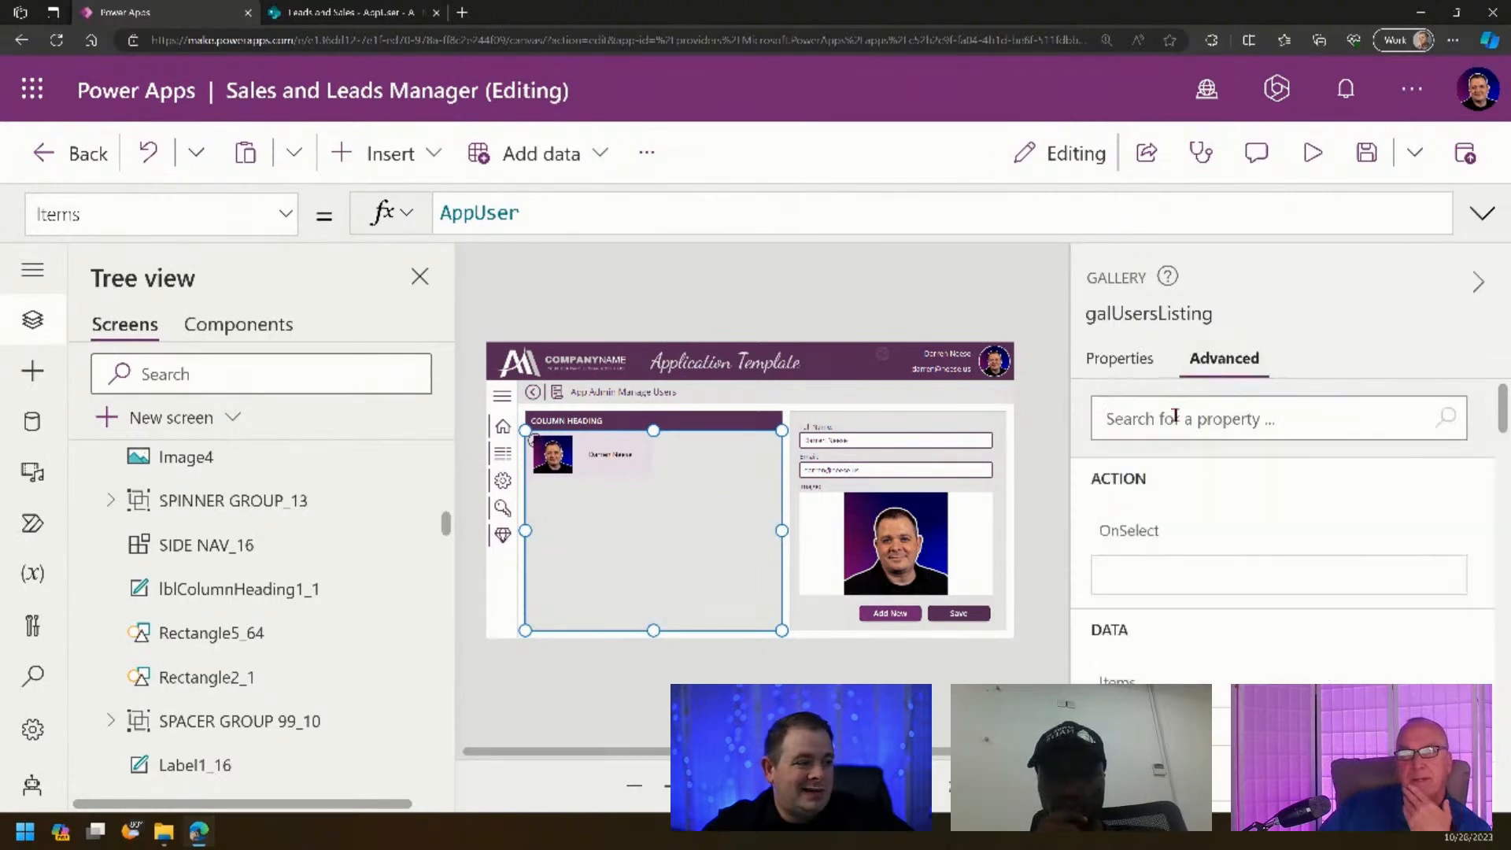
click(1134, 532)
click(504, 213)
key(ctrl+v)
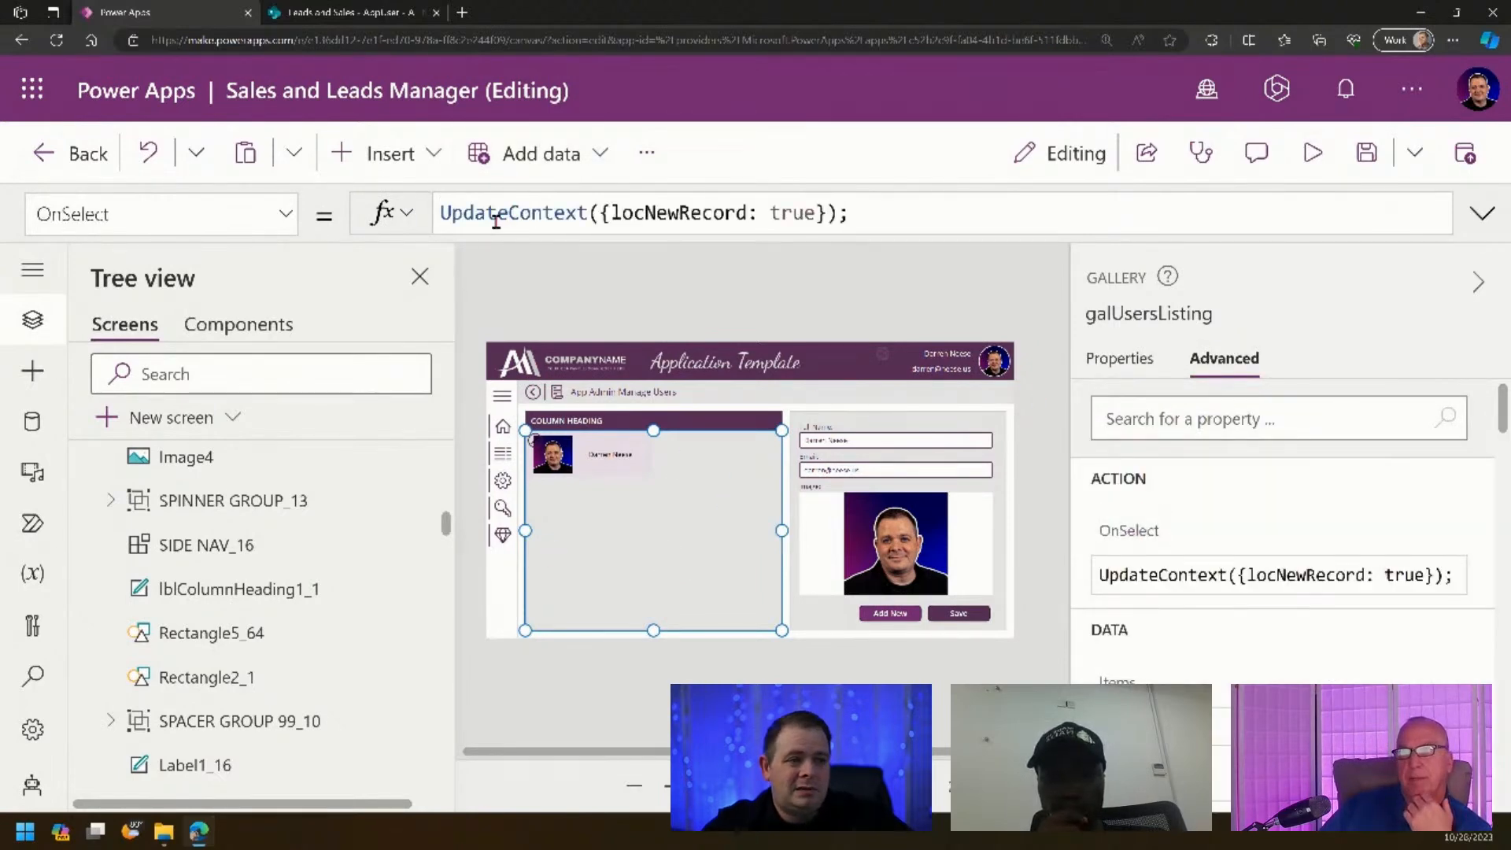
double_click(786, 211)
text(false)
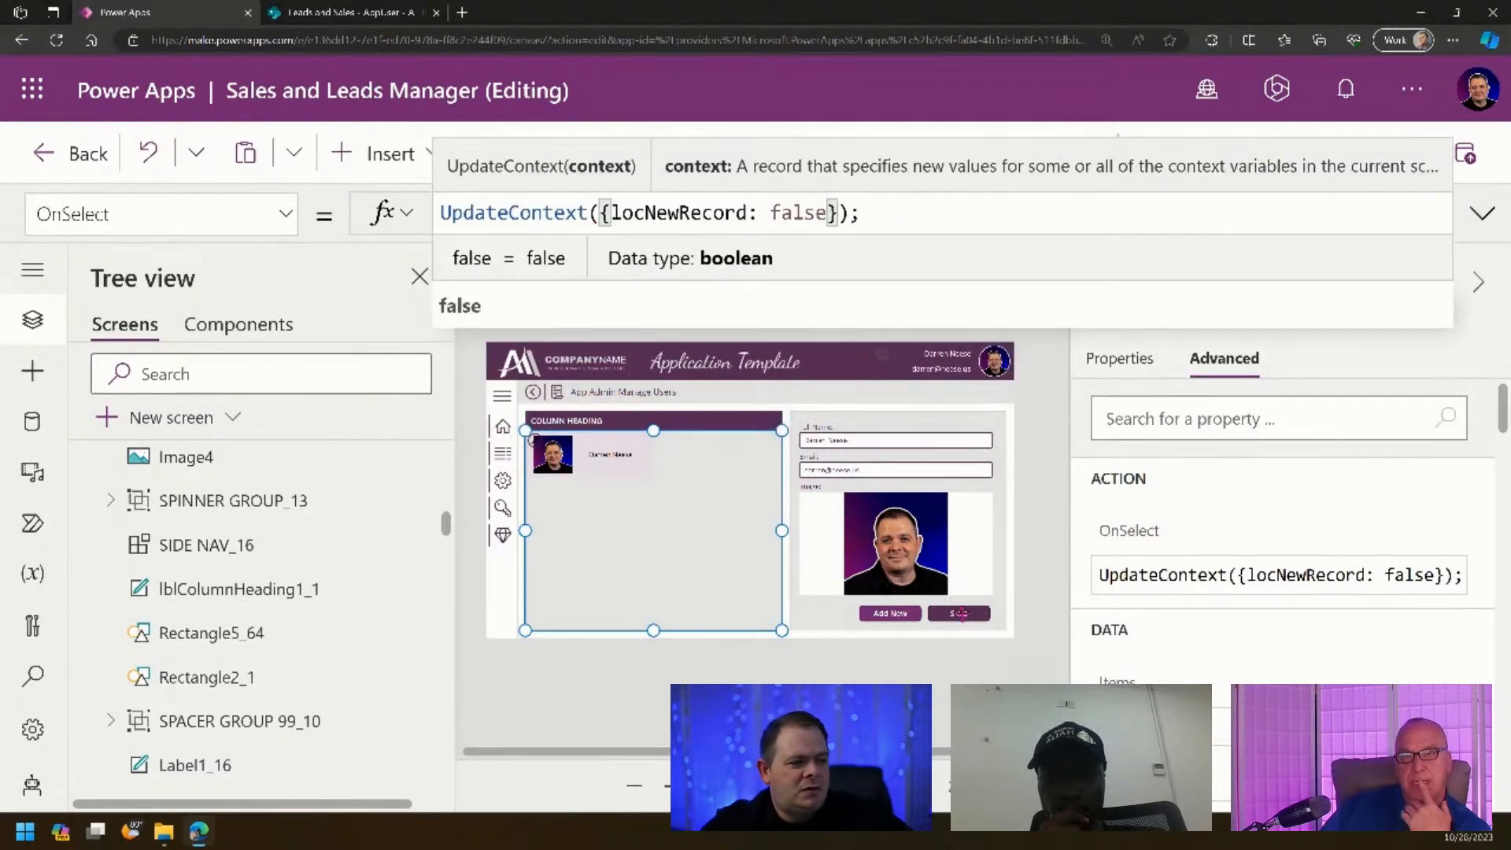
- Add UpdateContext({locNewRecord: false}) to the Save button's OnSelect formula
click(960, 613)
click(1482, 214)
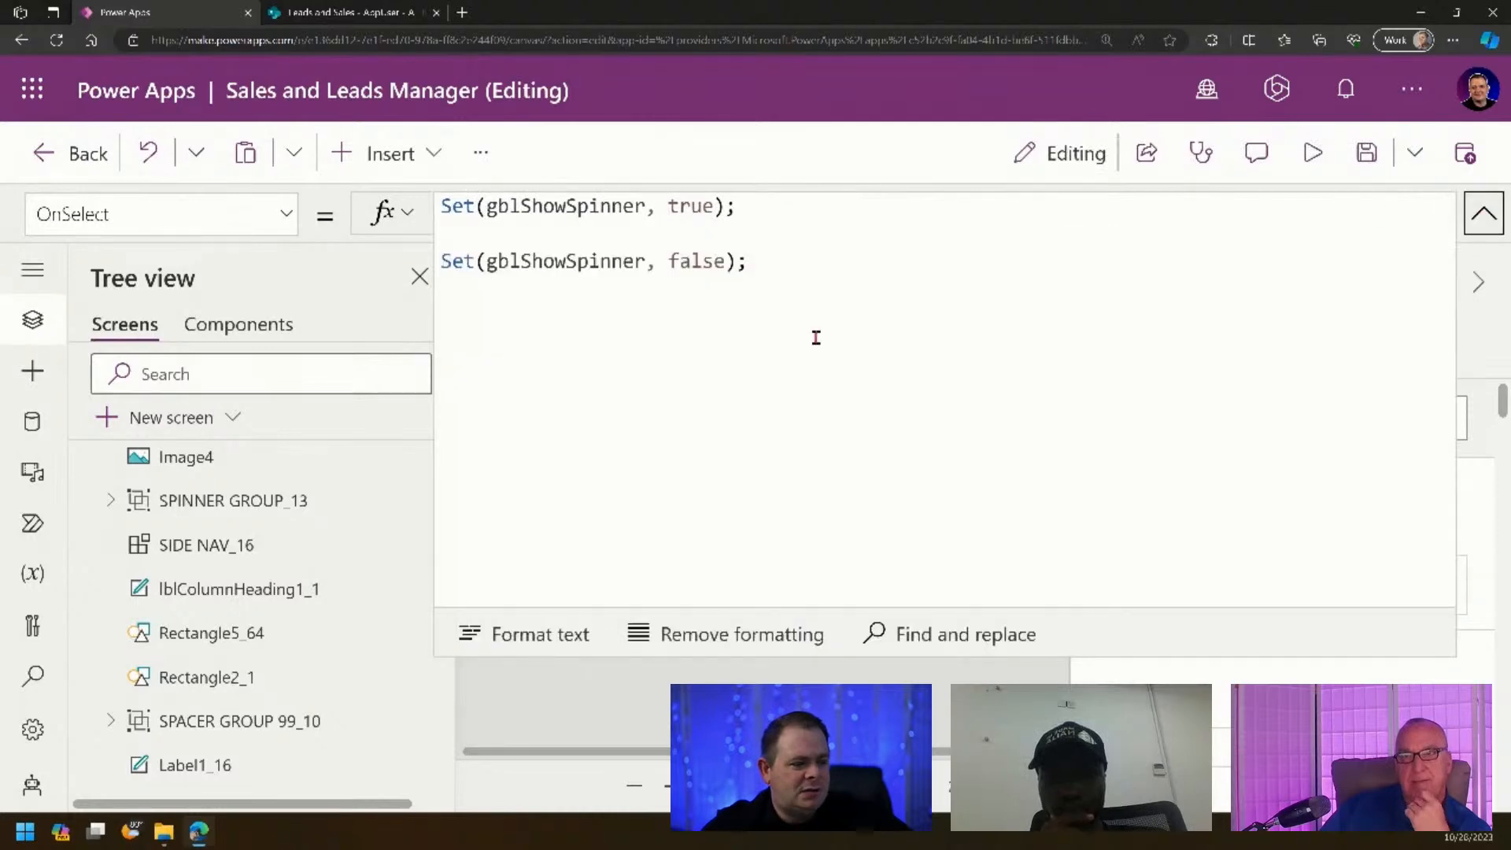
key(ctrl+v)
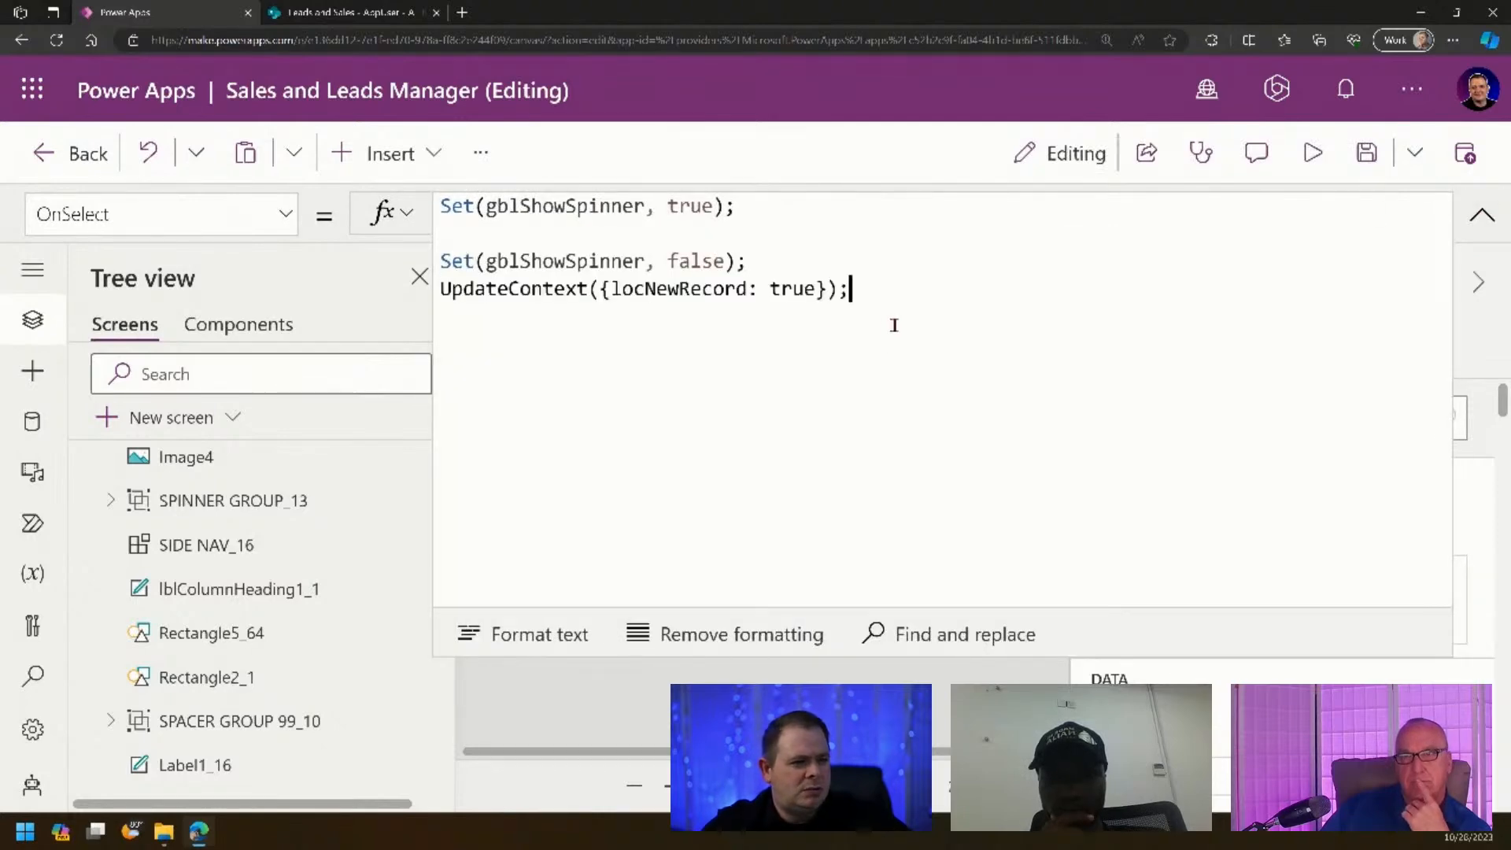
double_click(788, 291)
text(false)
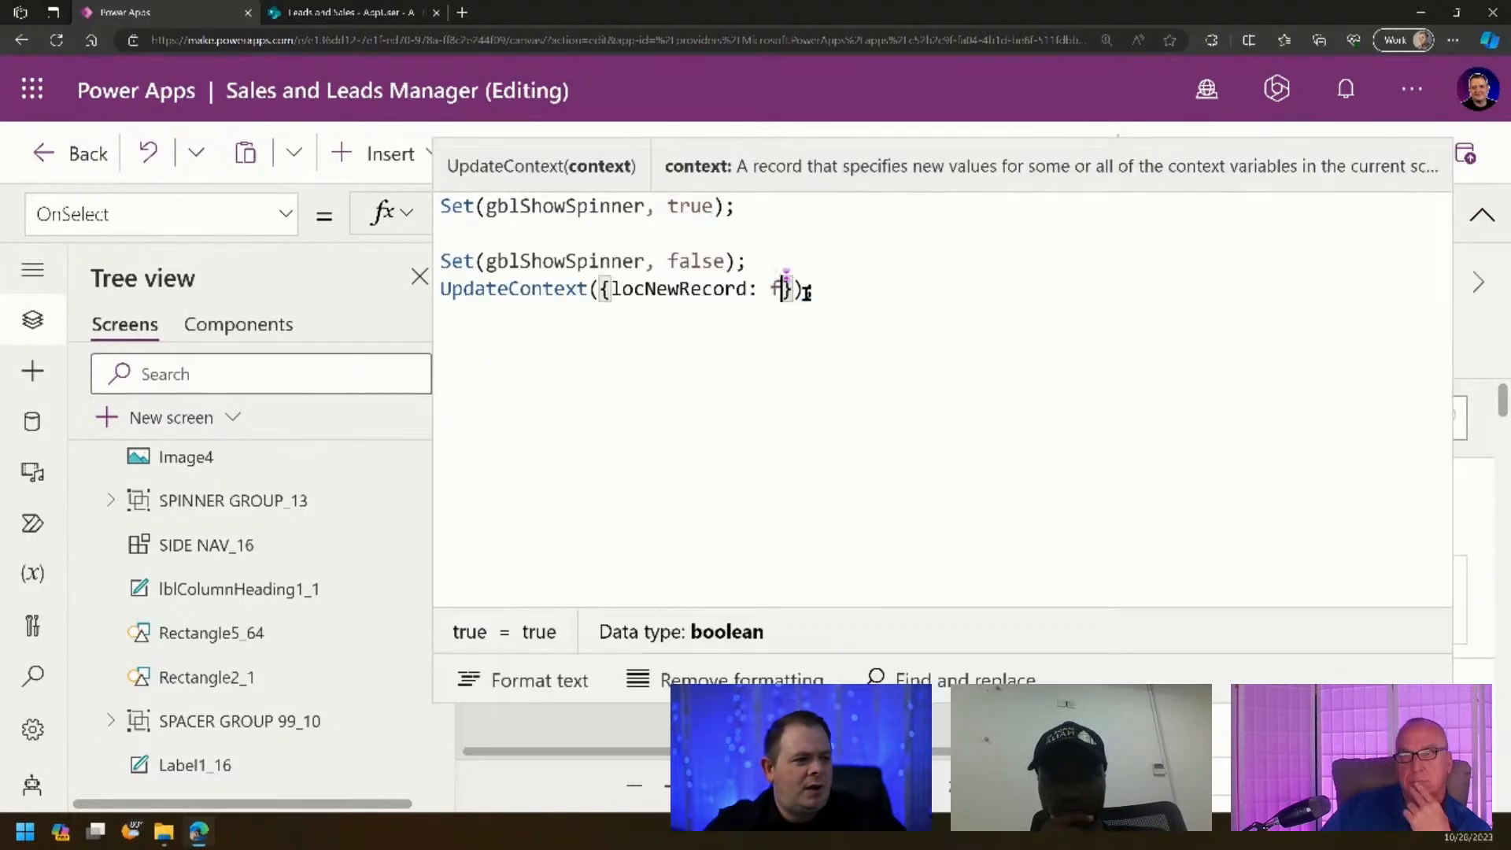
click(1131, 319)
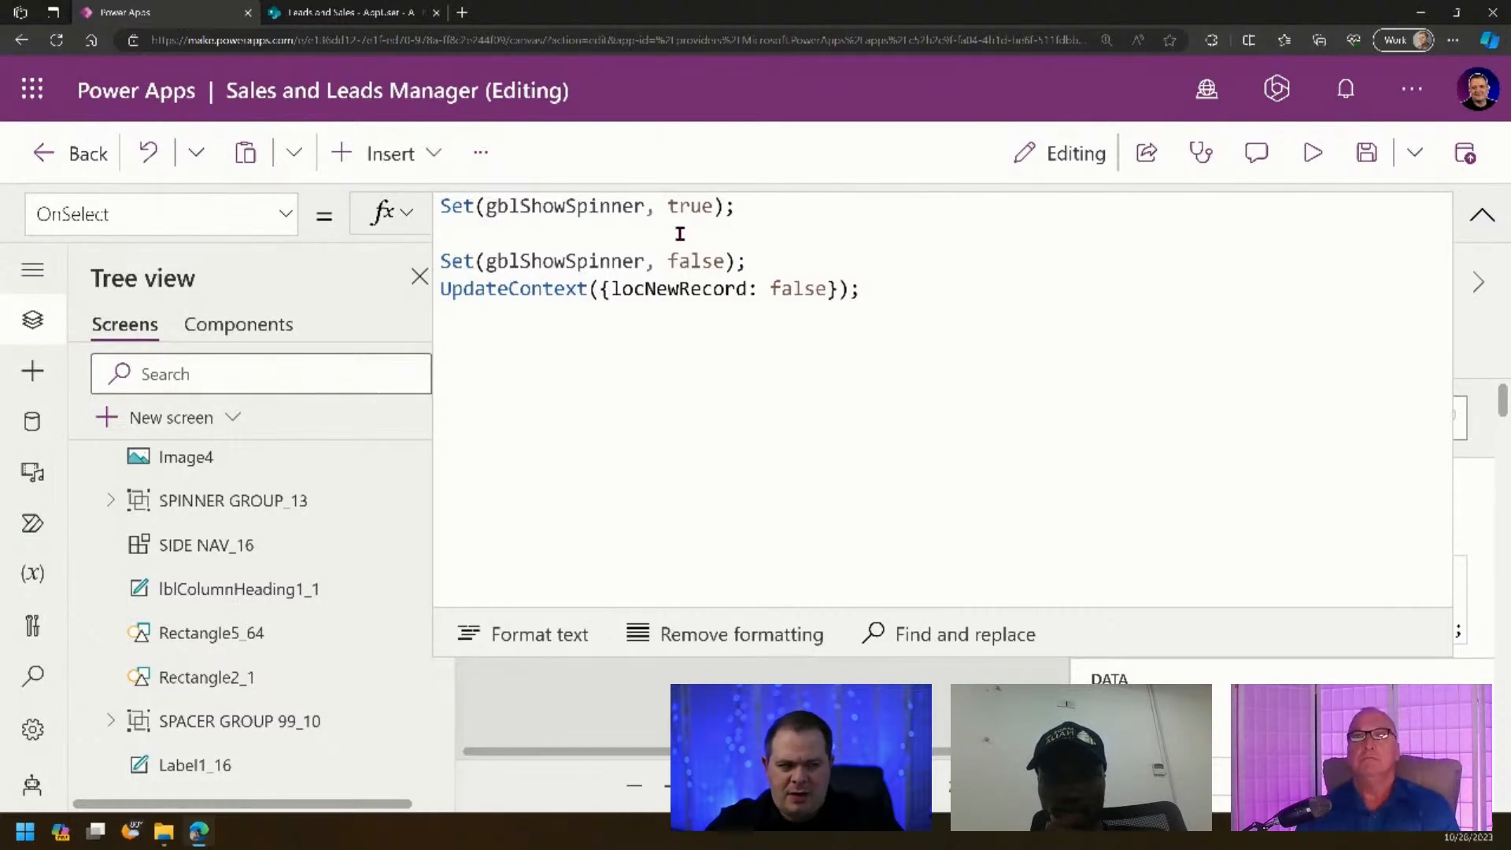
- Begin Patch(AppUser, Defaults(AppUser), {}) on separate lines in the Save formula
text(Se)
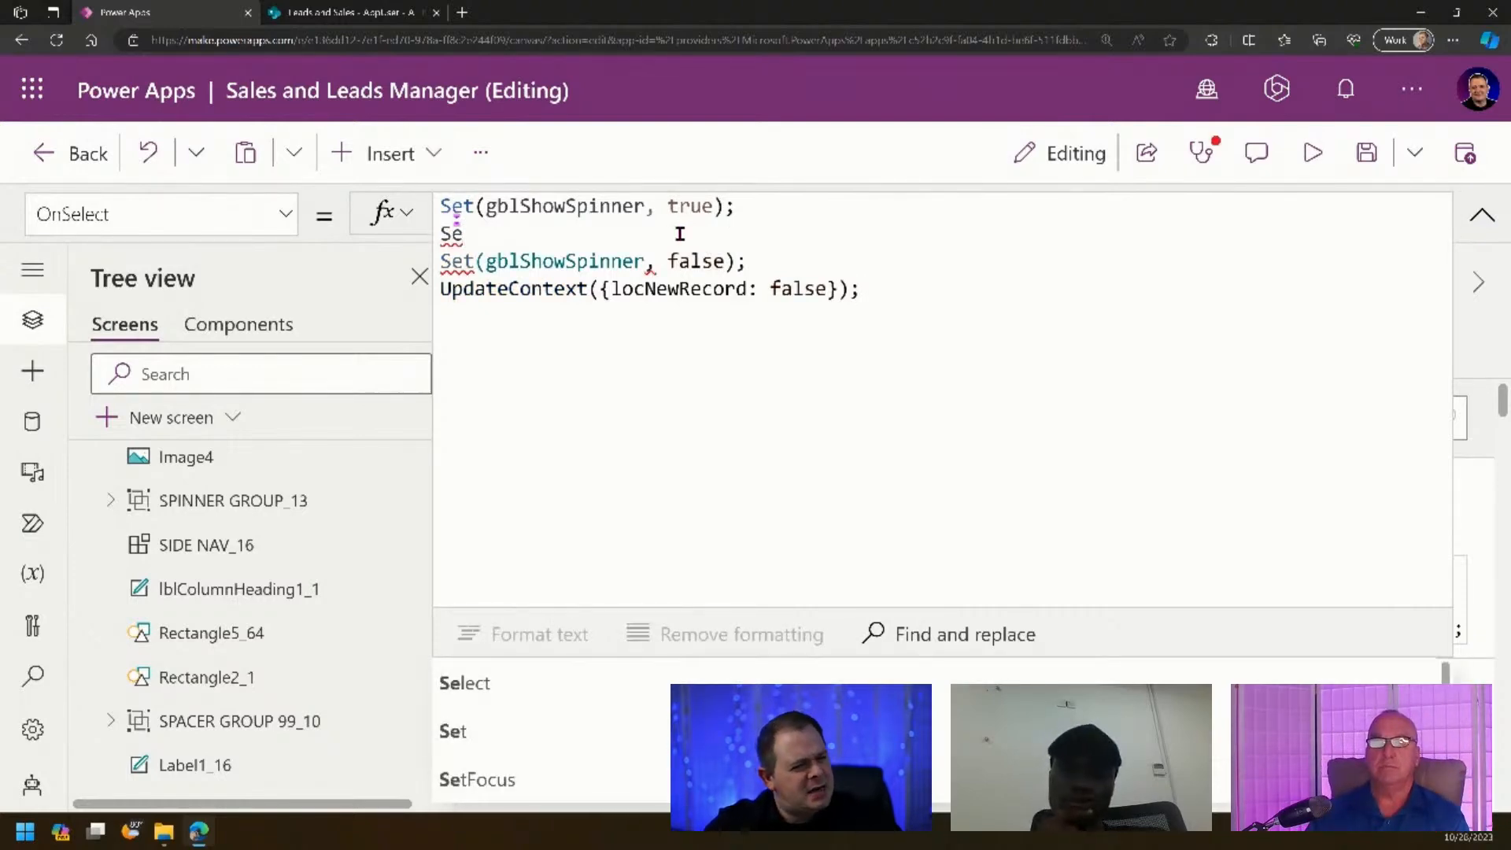
key(BackSpace)
key(BackSpace)
text(Pa)
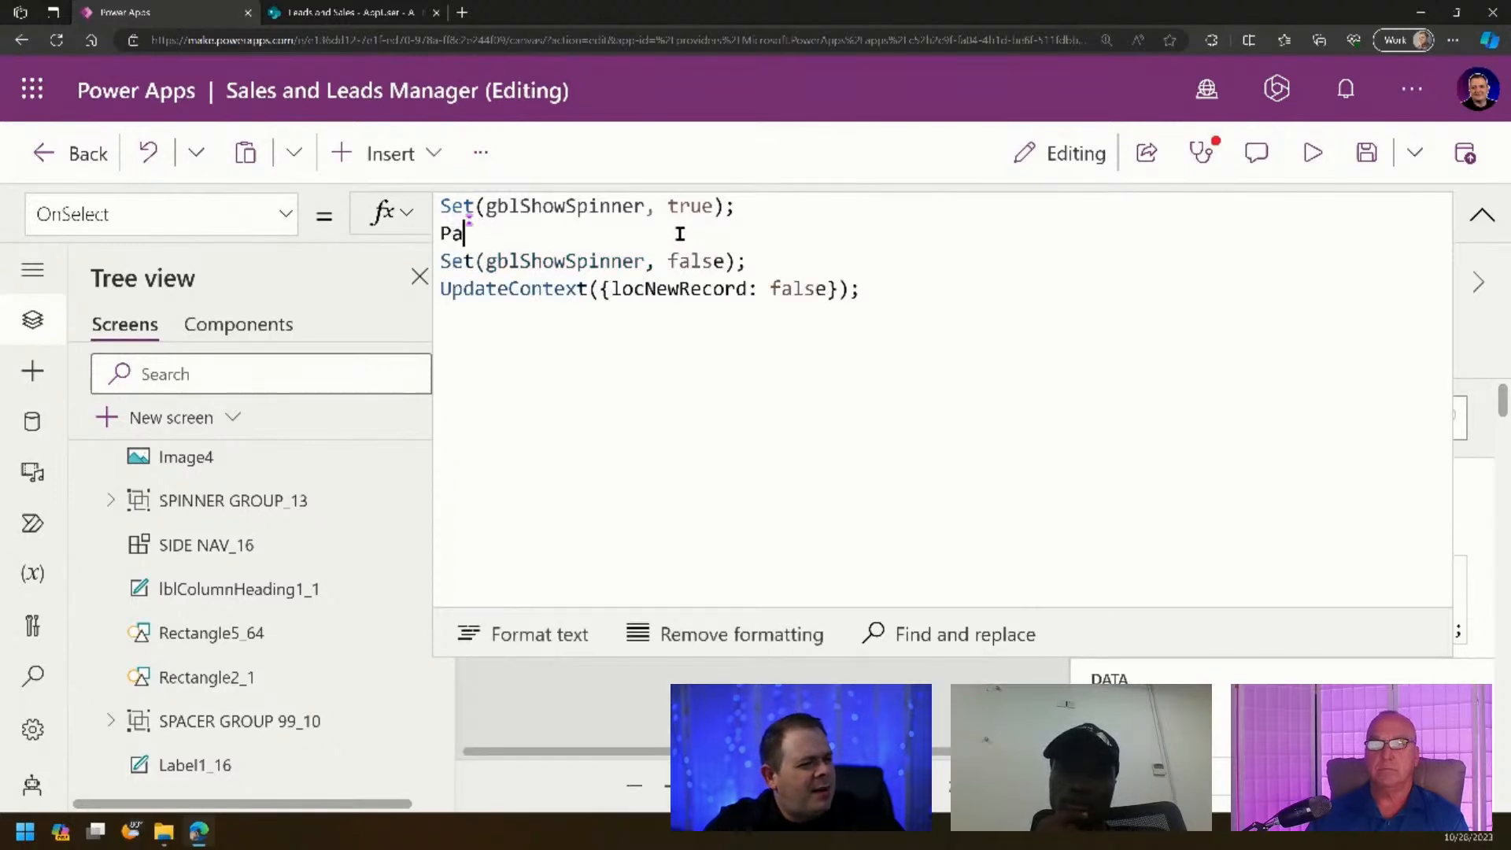
text(tch();)
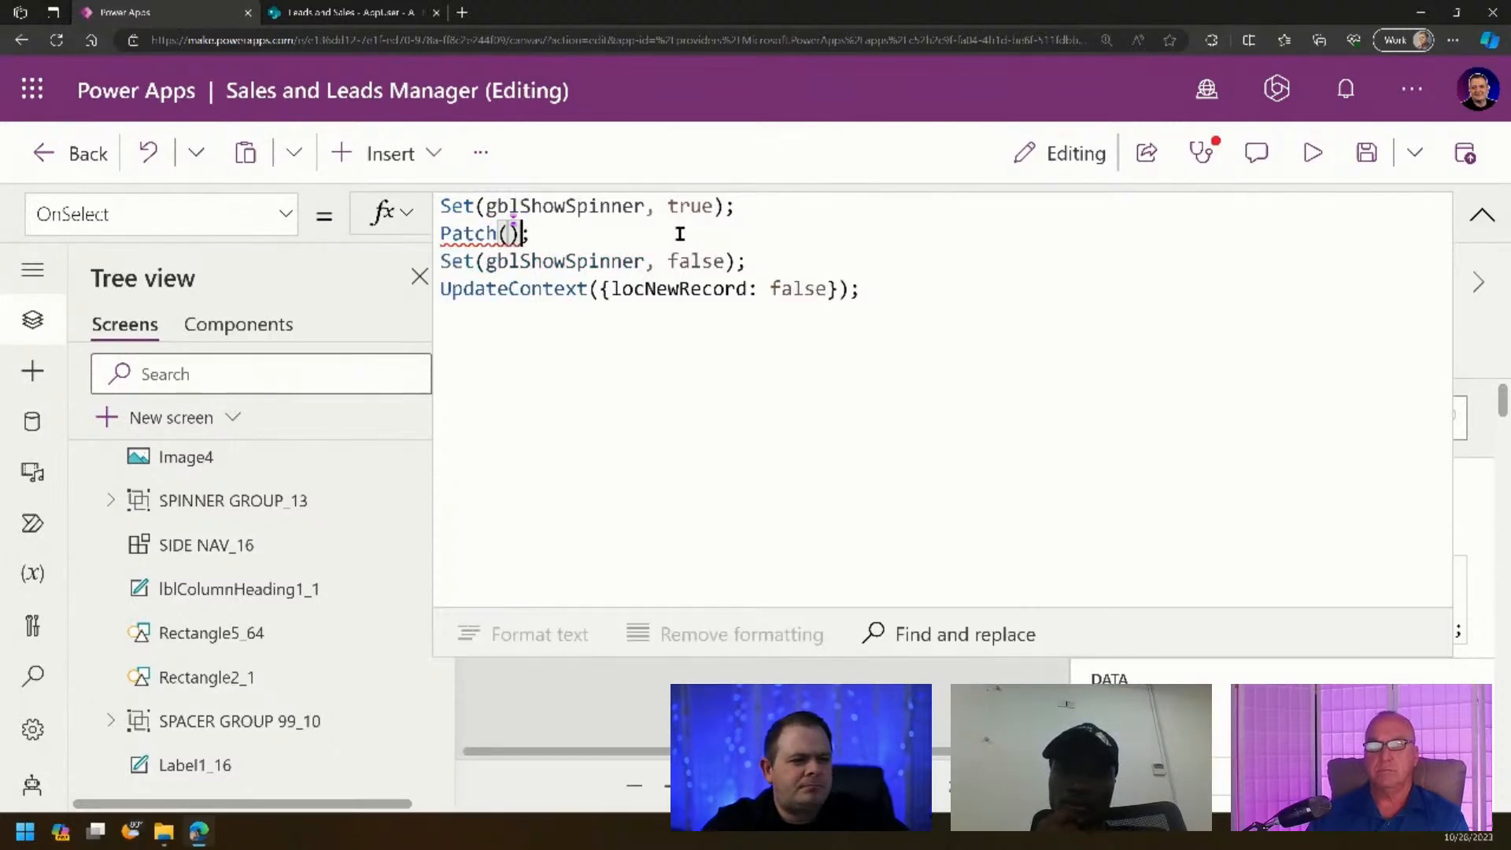
key(Left)
key(shift+Return)
key(shift+Return)
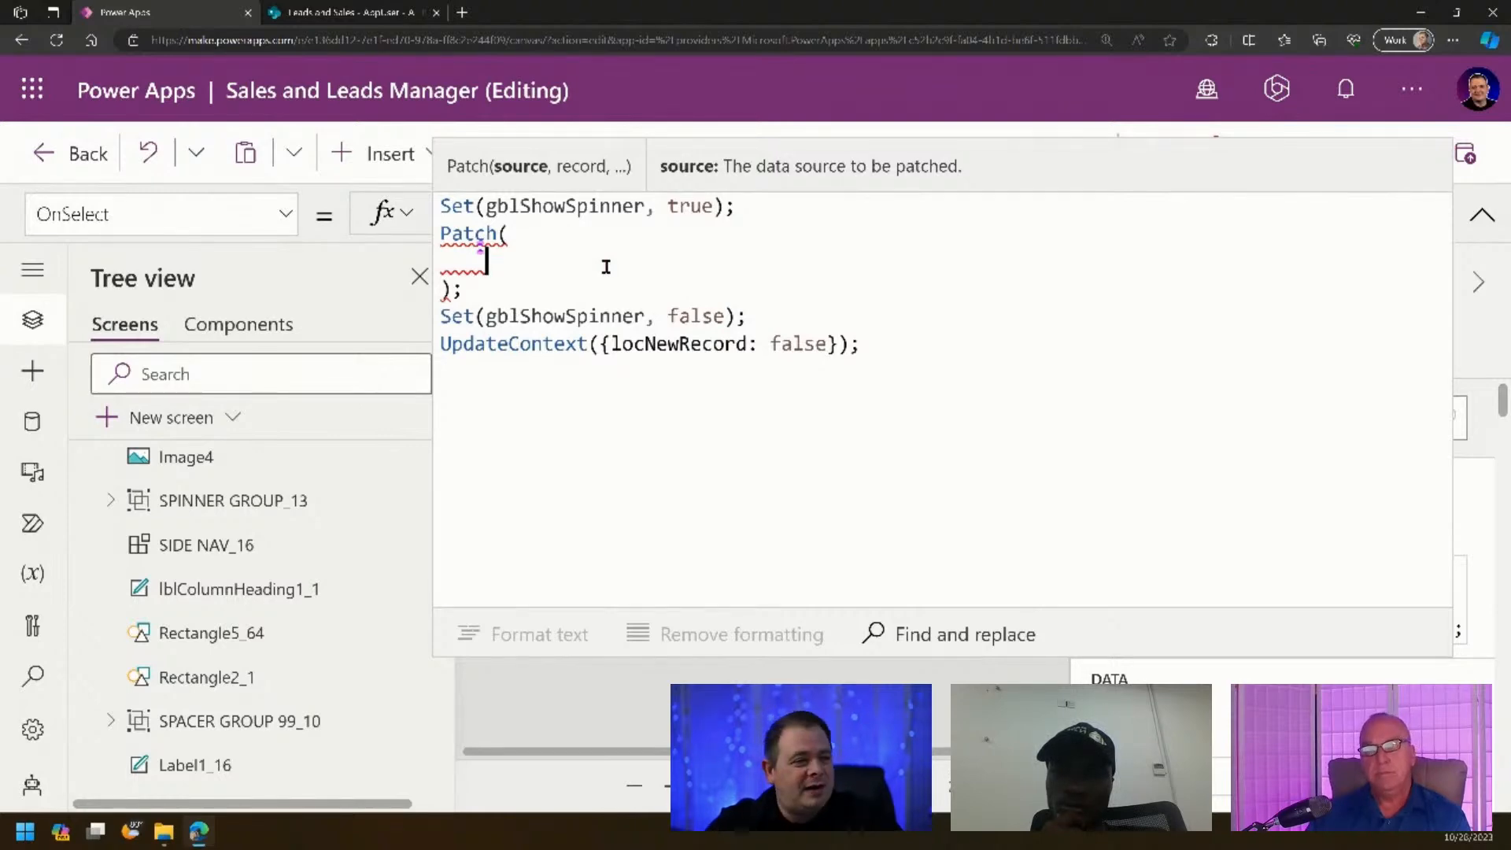
text(App)
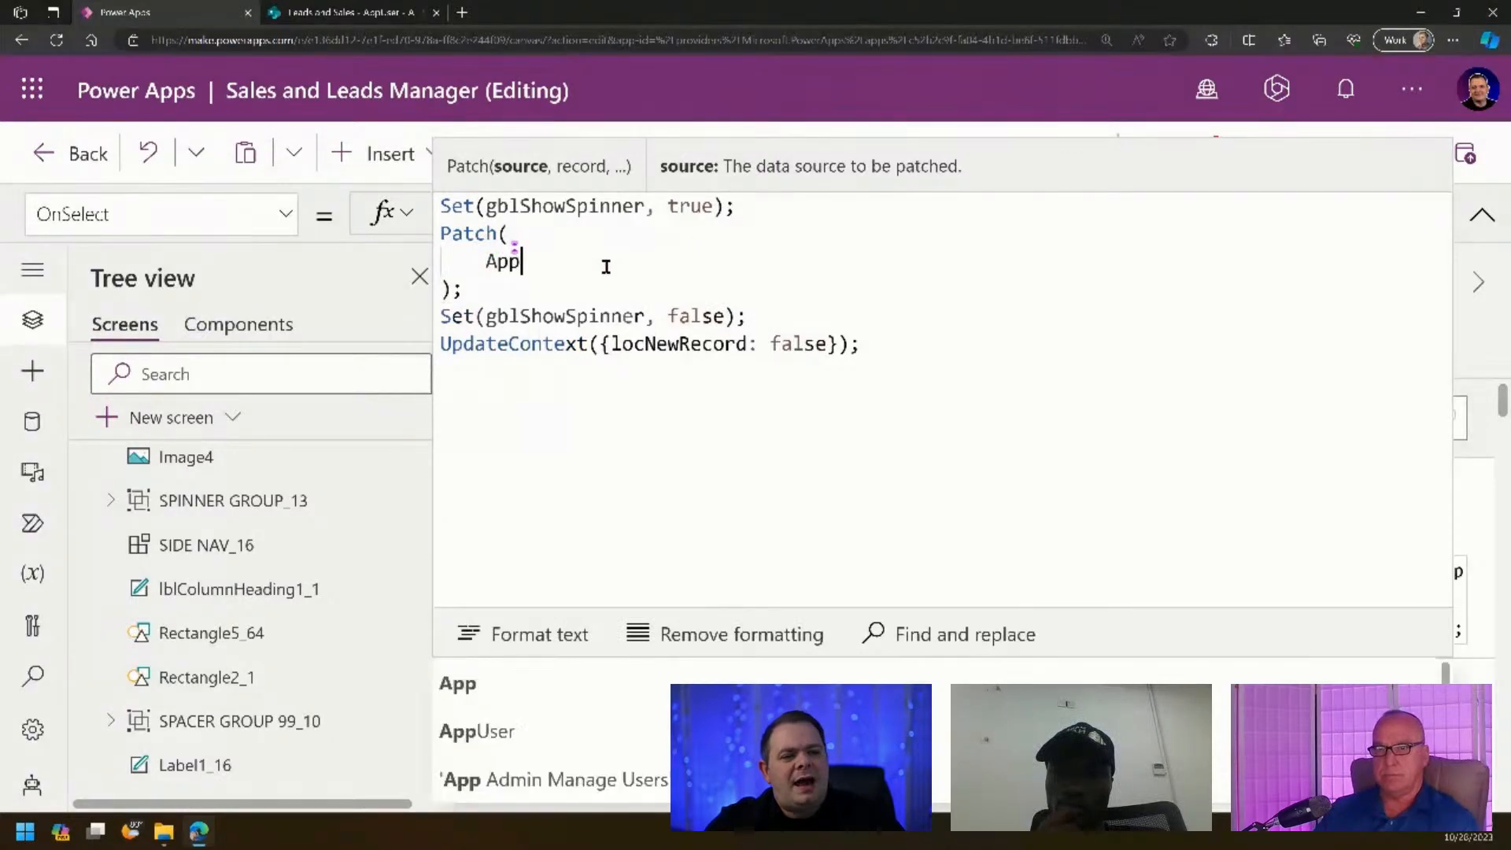
click(520, 739)
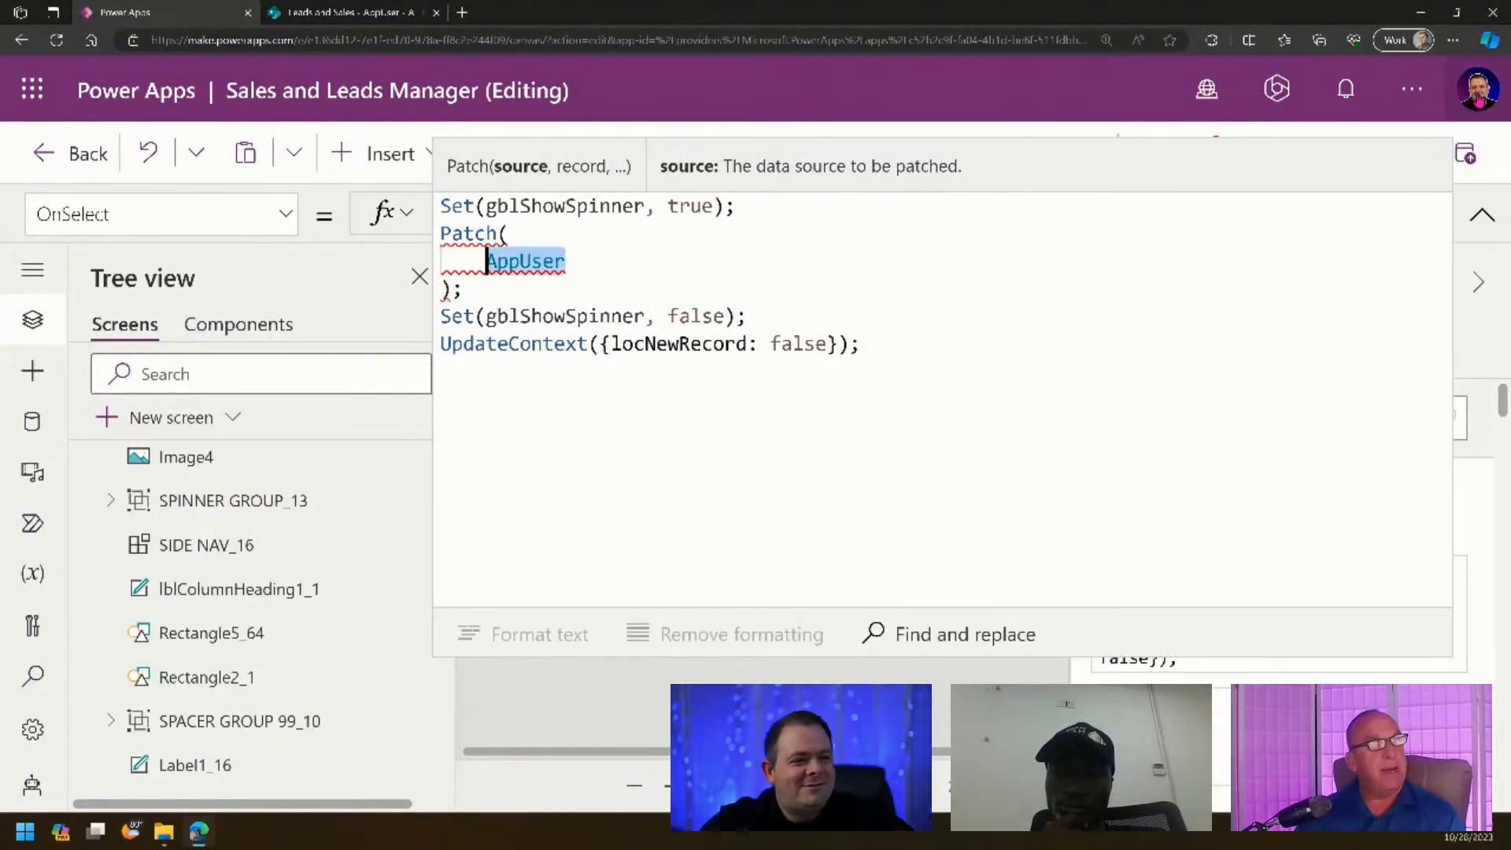
text(,)
key(Return)
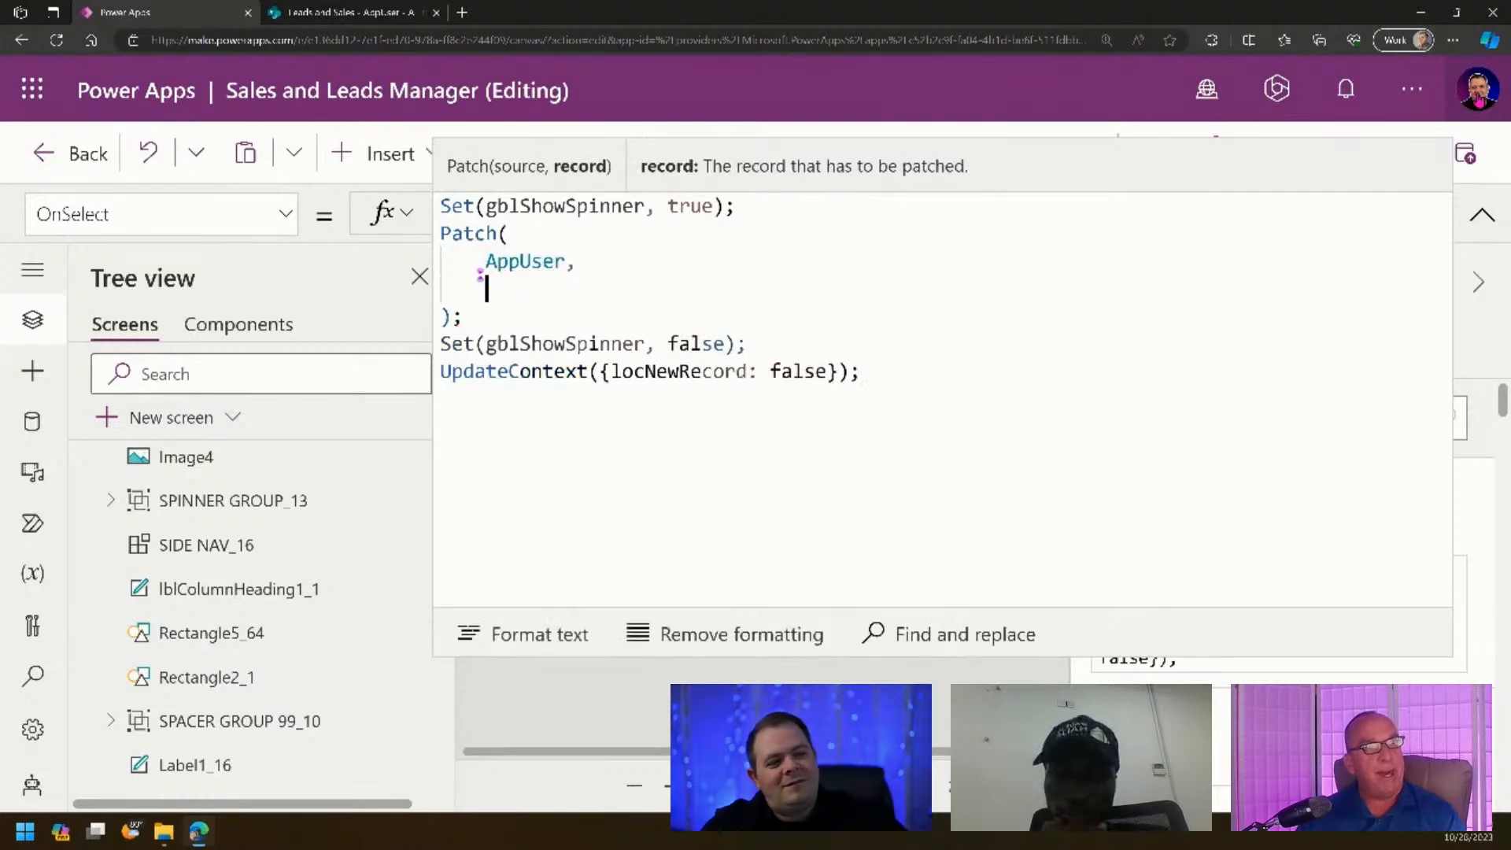
text(Defaults(AppUser))
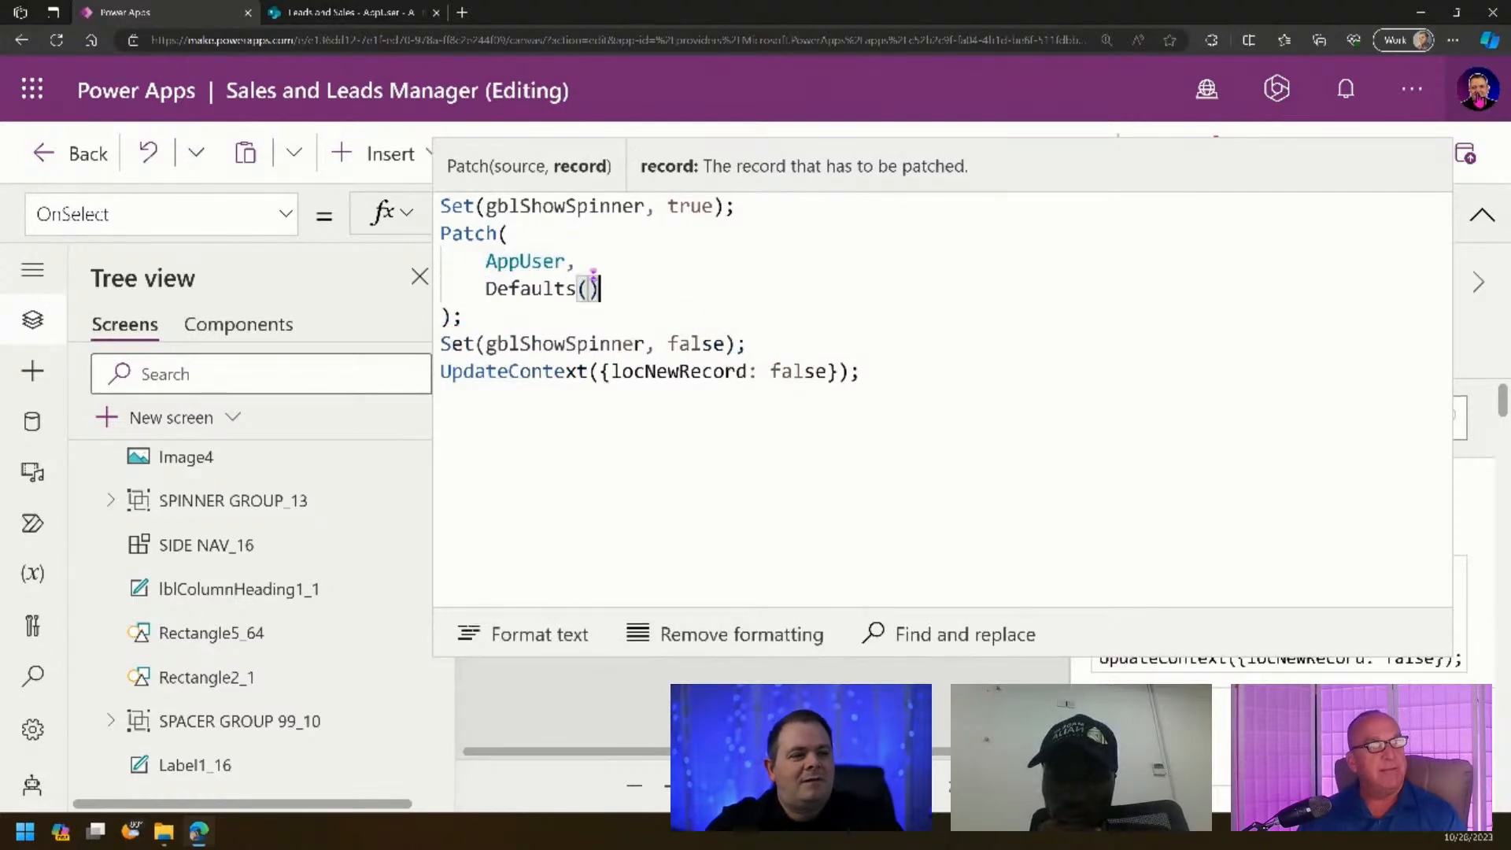
text(,)
key(Return)
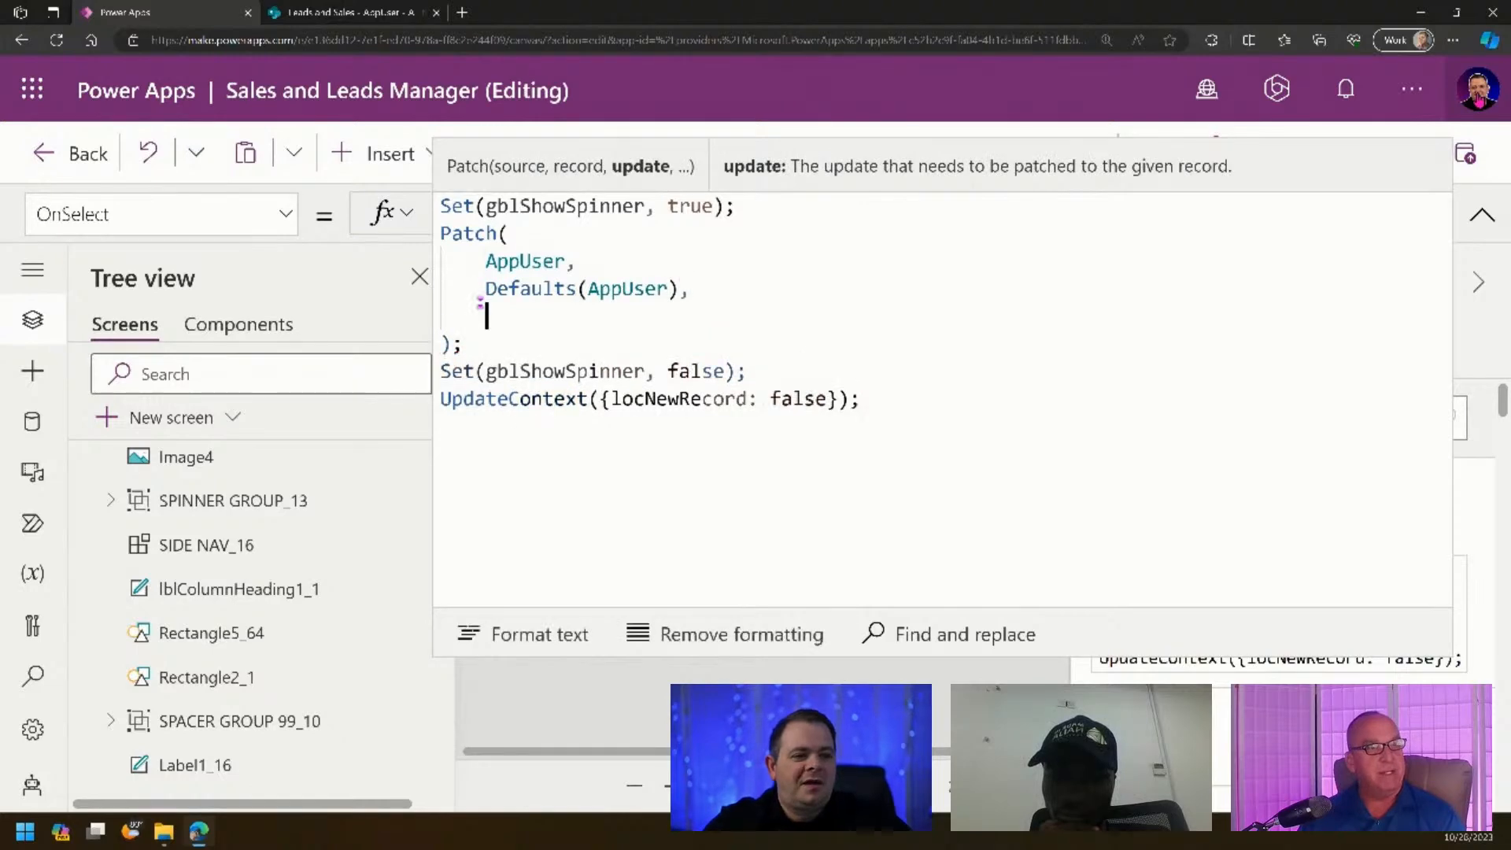
text({})
key(Return)
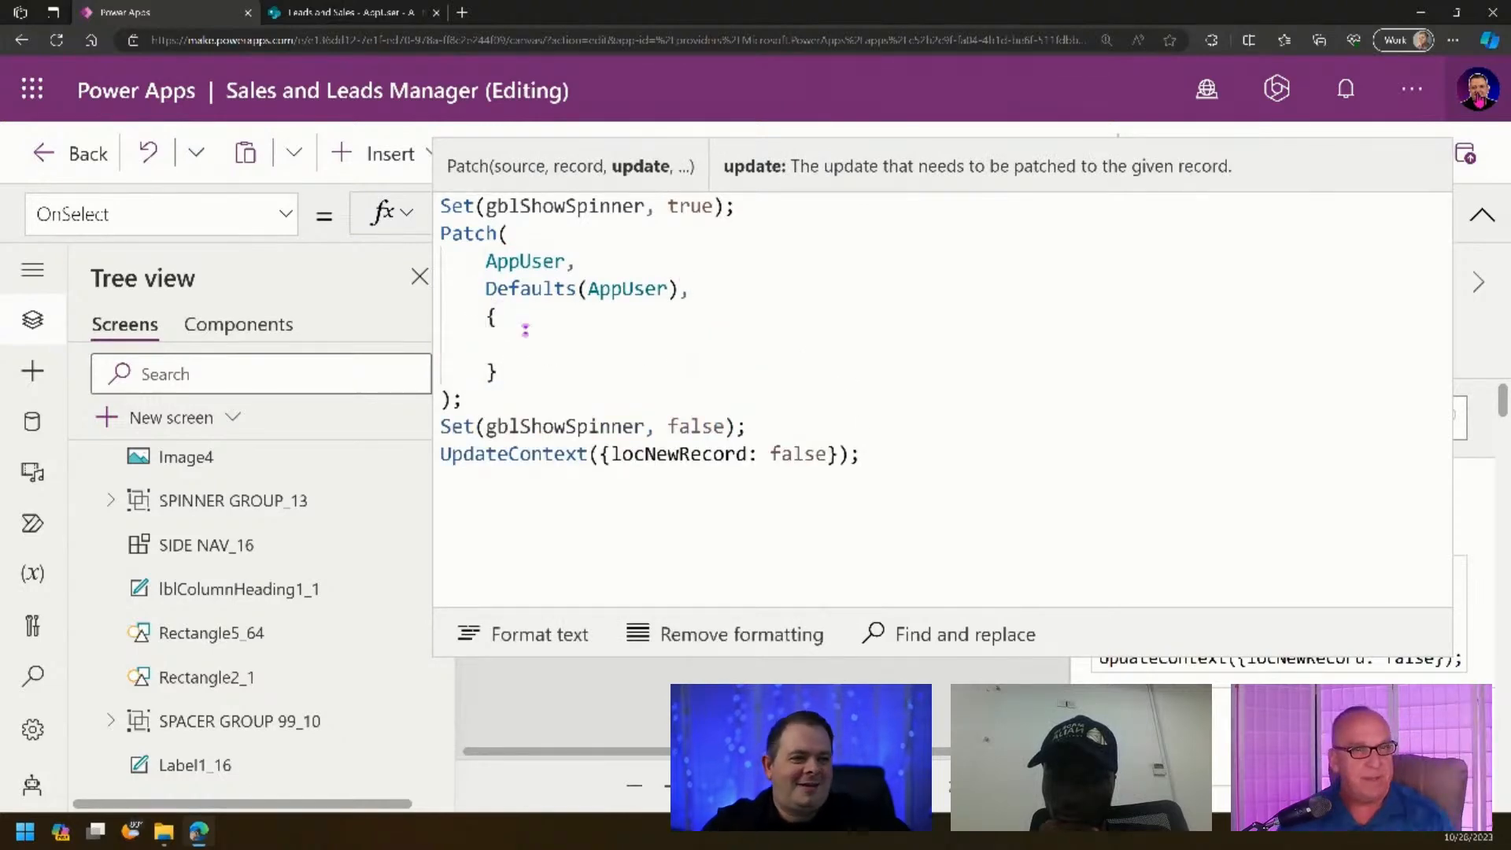
- Insert If(locNewRecord on a new line after the AppUser argument
click(796, 256)
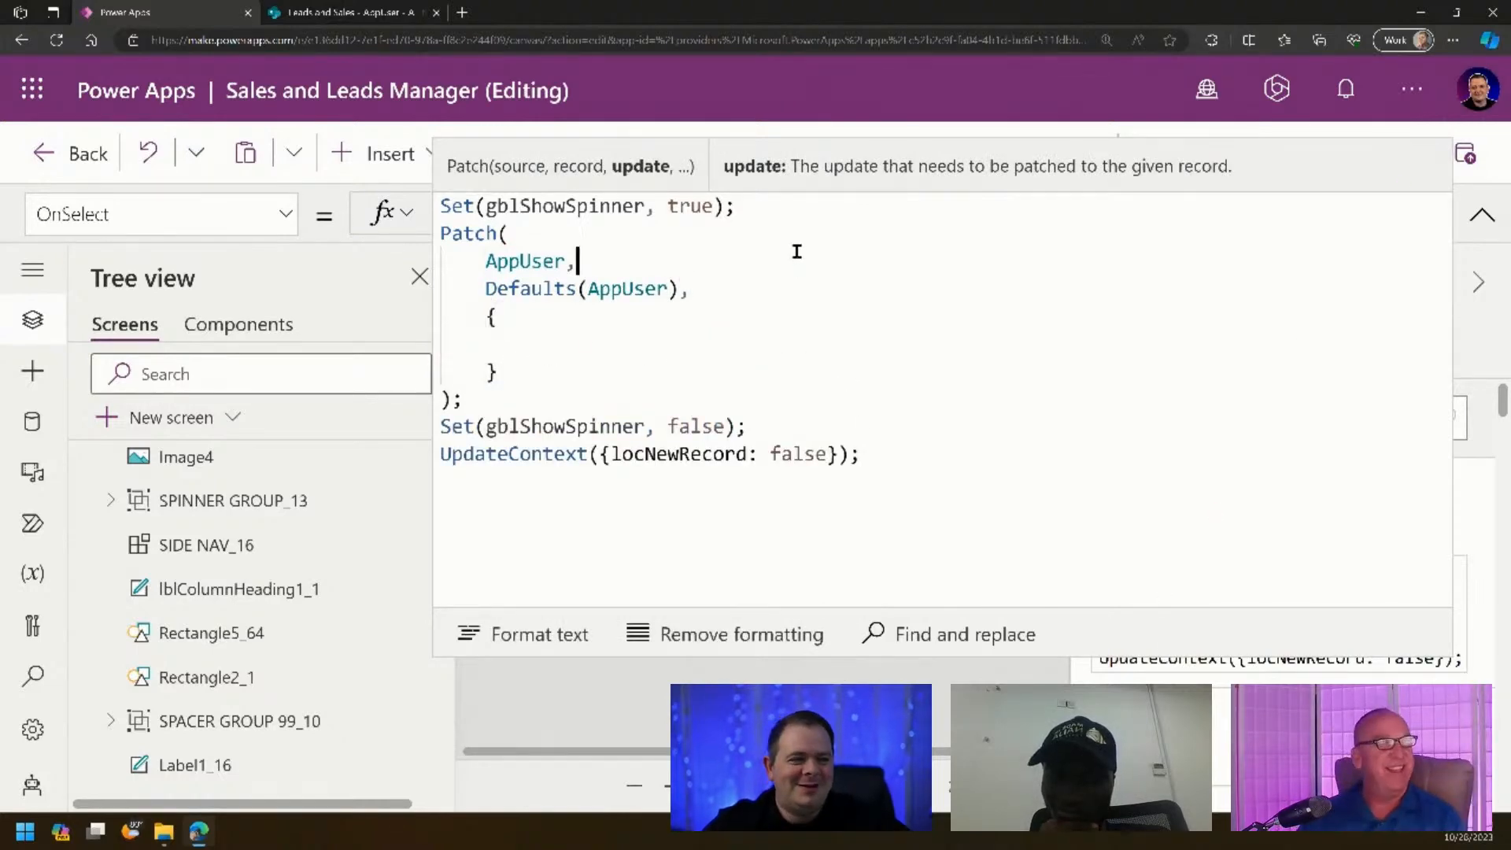
key(Return)
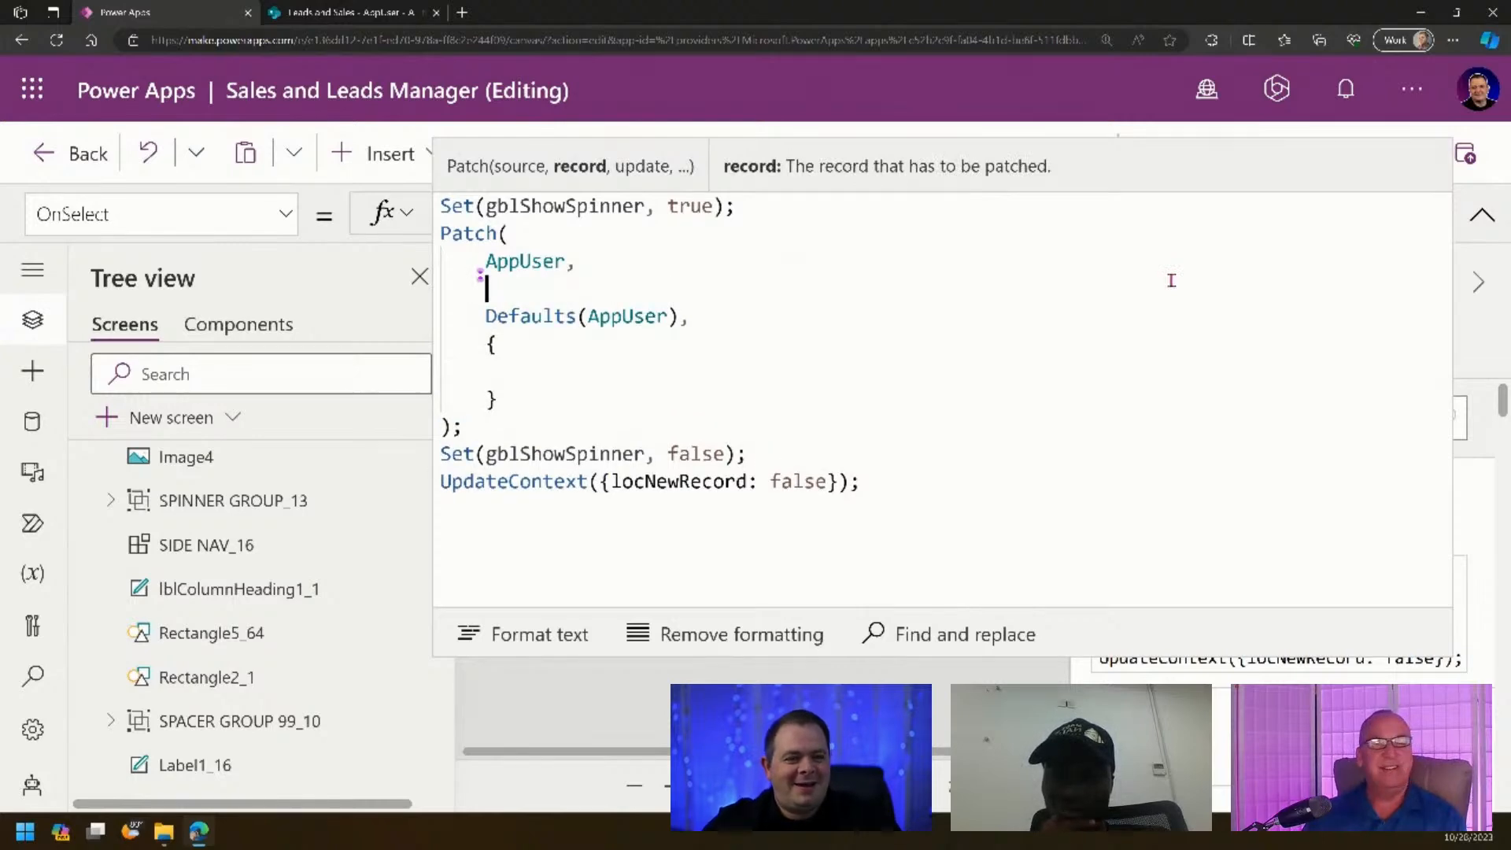
text(If(loc)
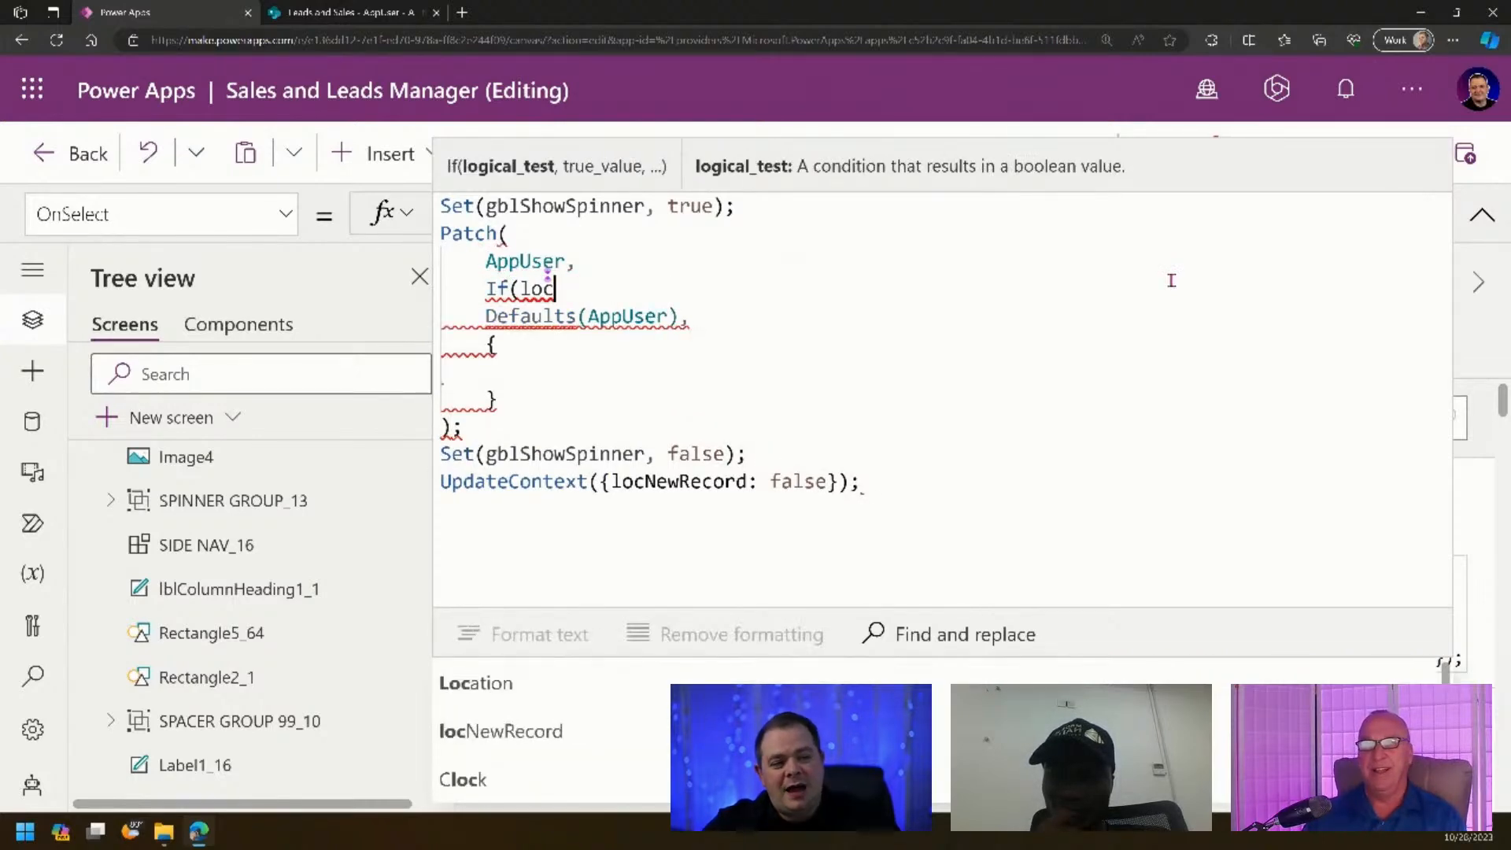
click(600, 731)
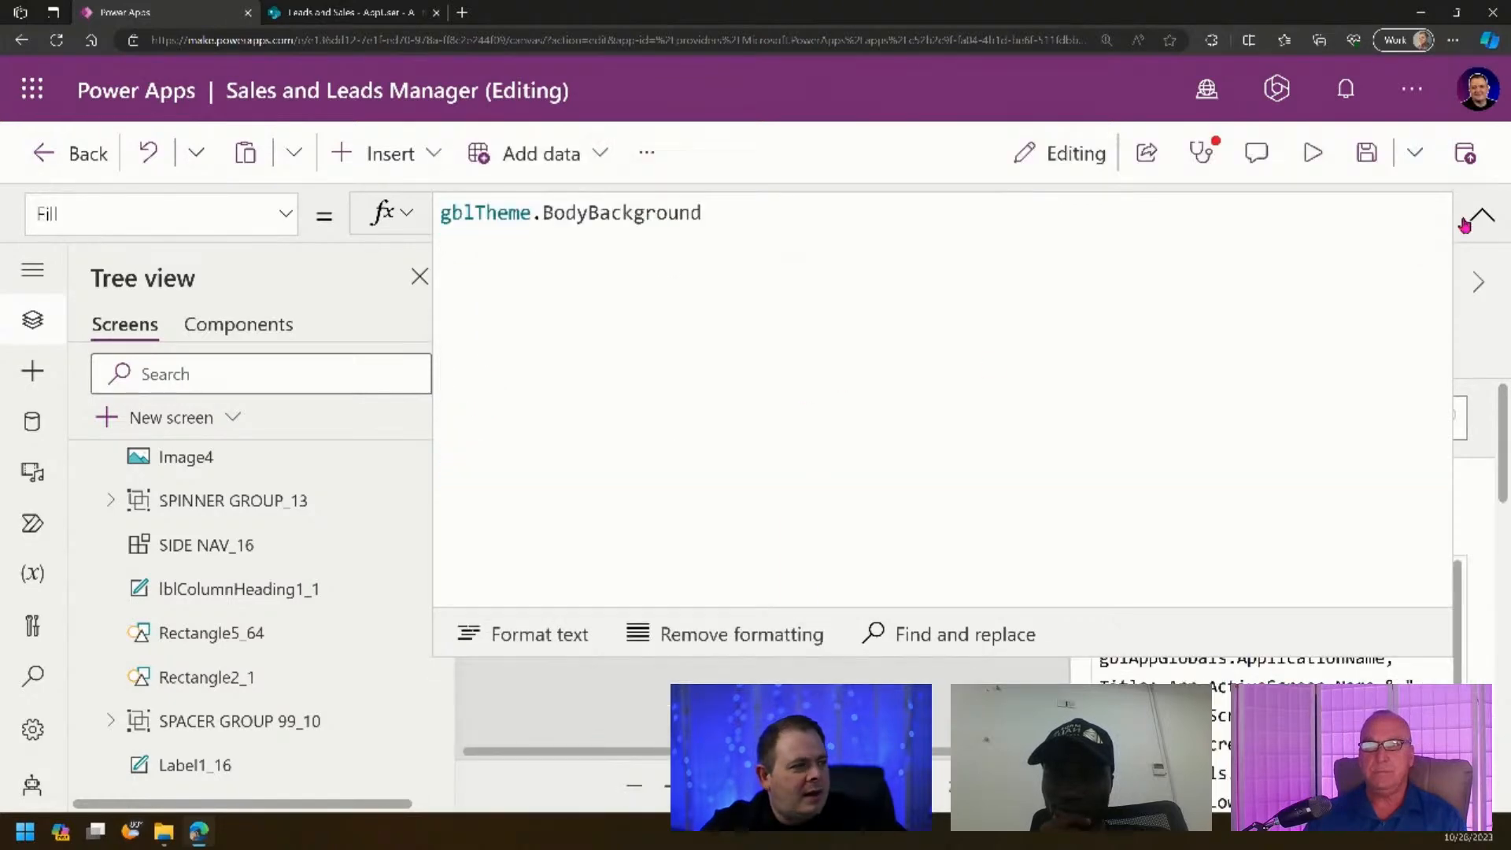
- Reformat the Save formula's If, indenting Defaults(AppUser) and adding the closing bracket
click(1465, 224)
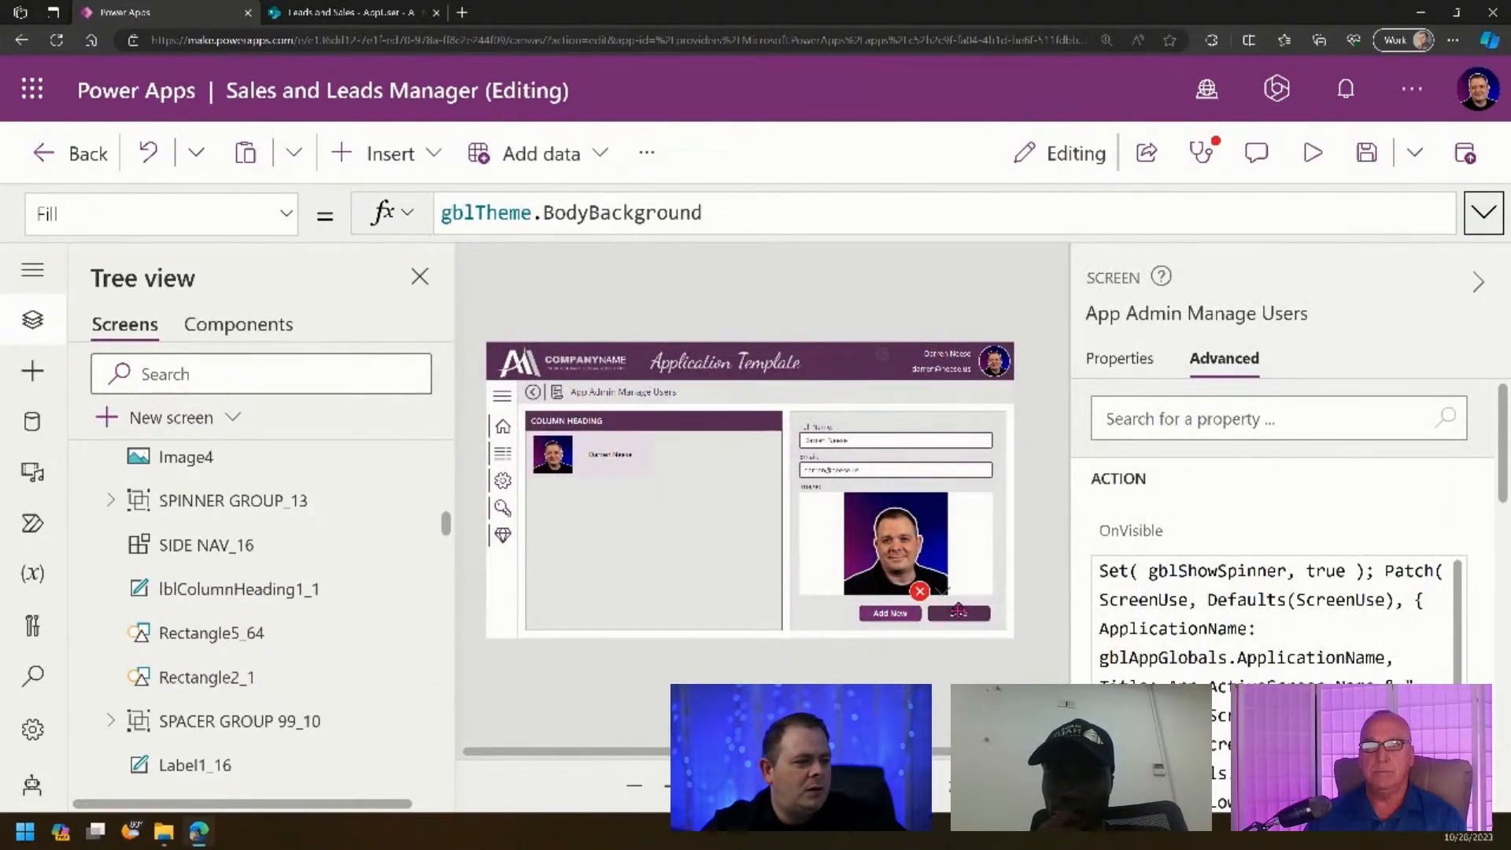
click(959, 611)
click(1484, 212)
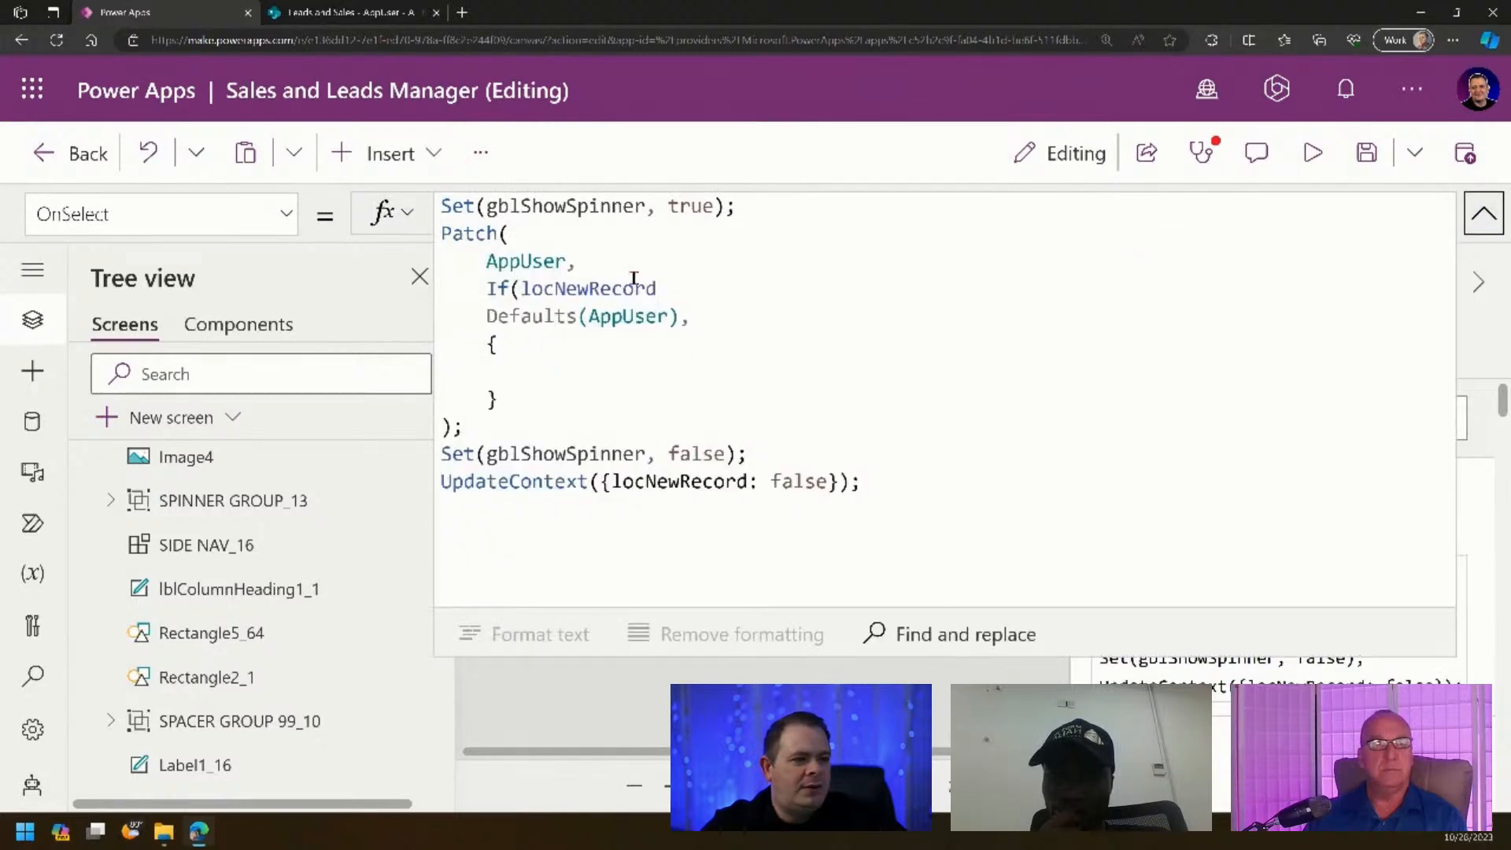
click(689, 287)
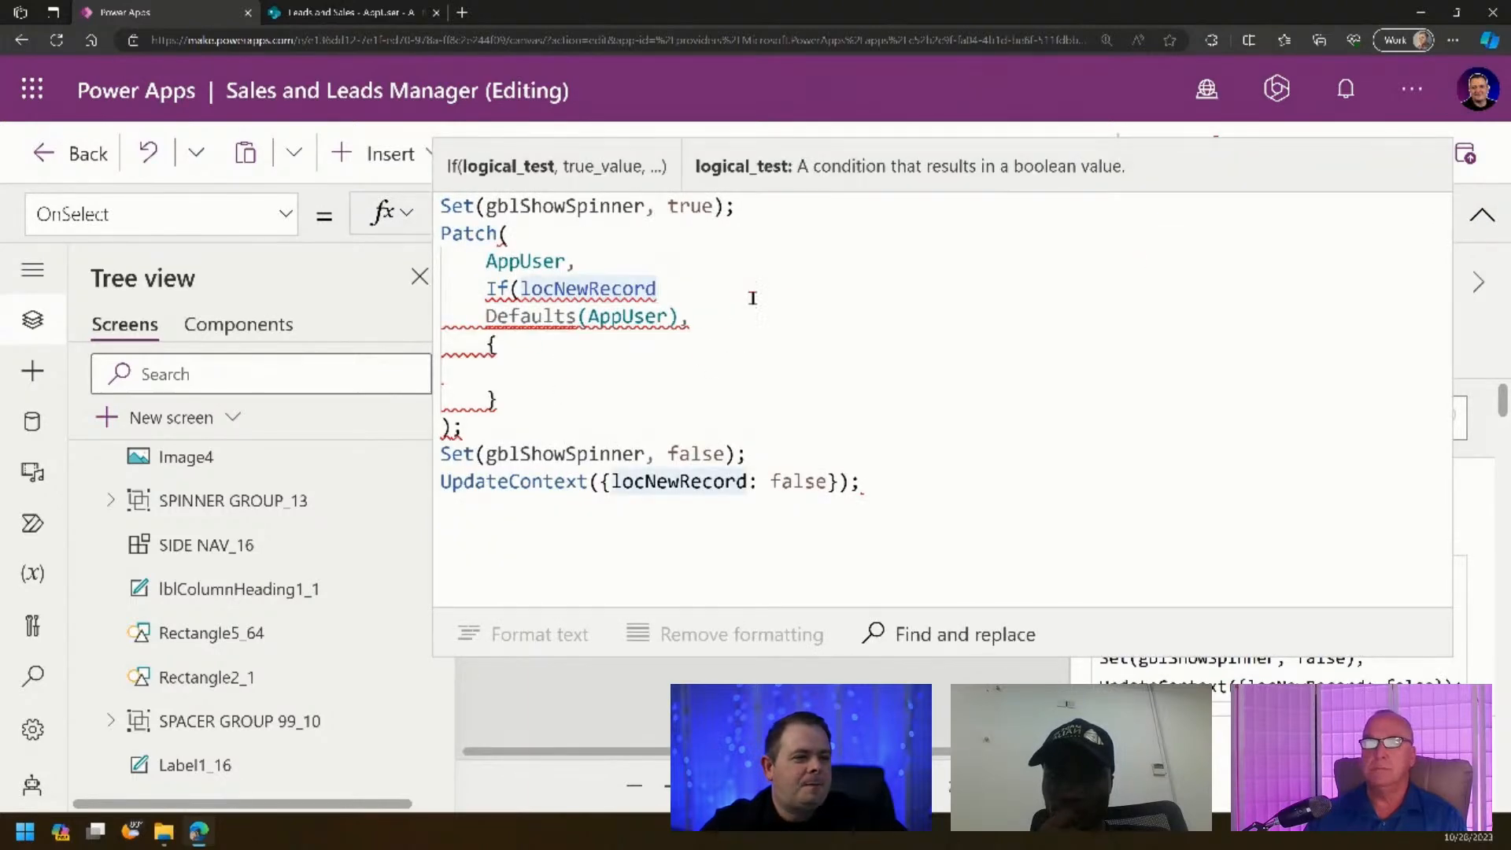
click(676, 318)
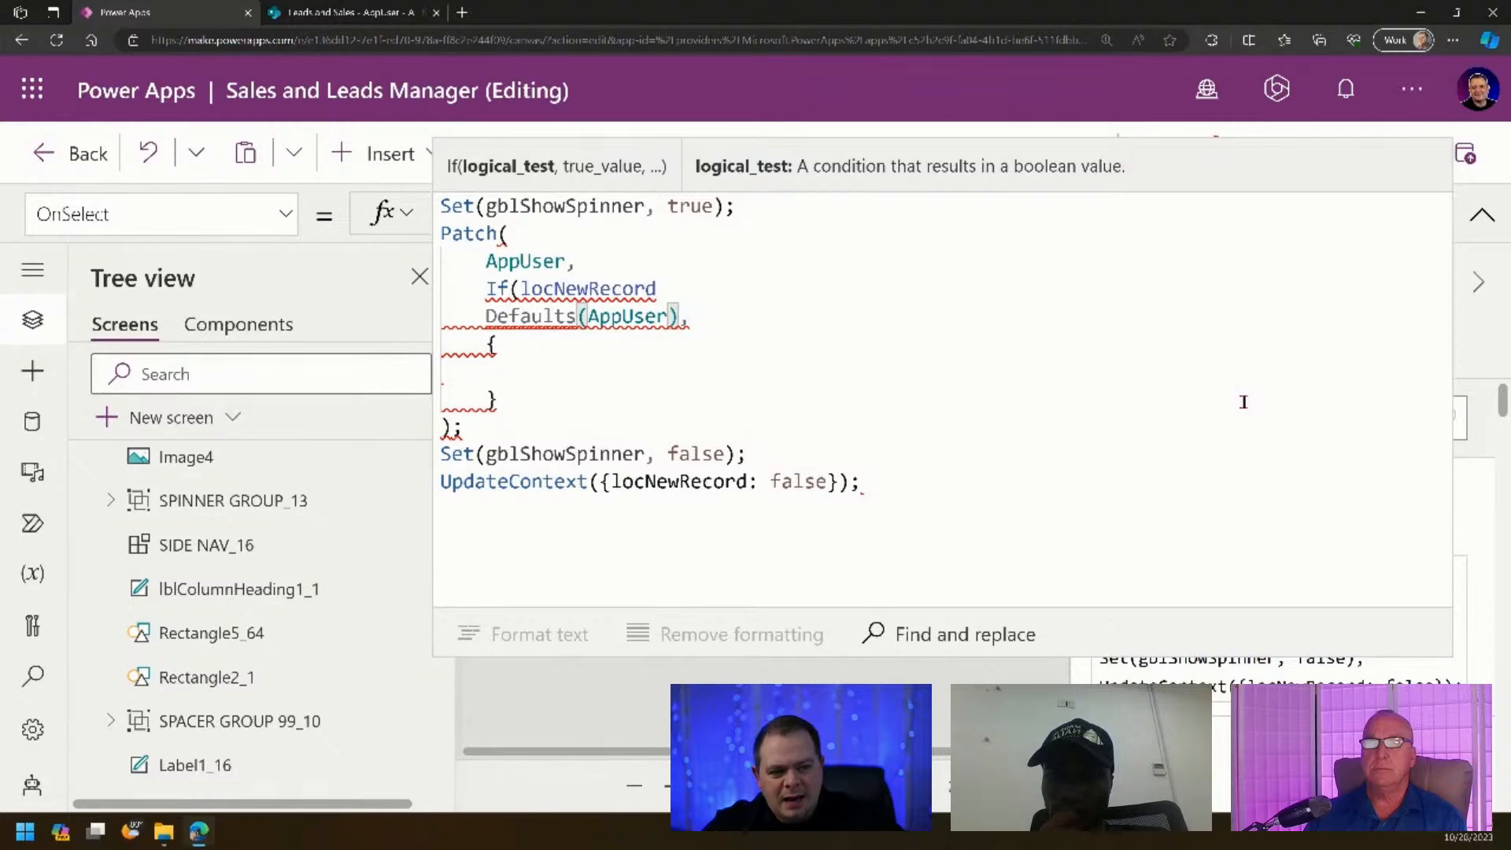
key(Return)
key(Return)
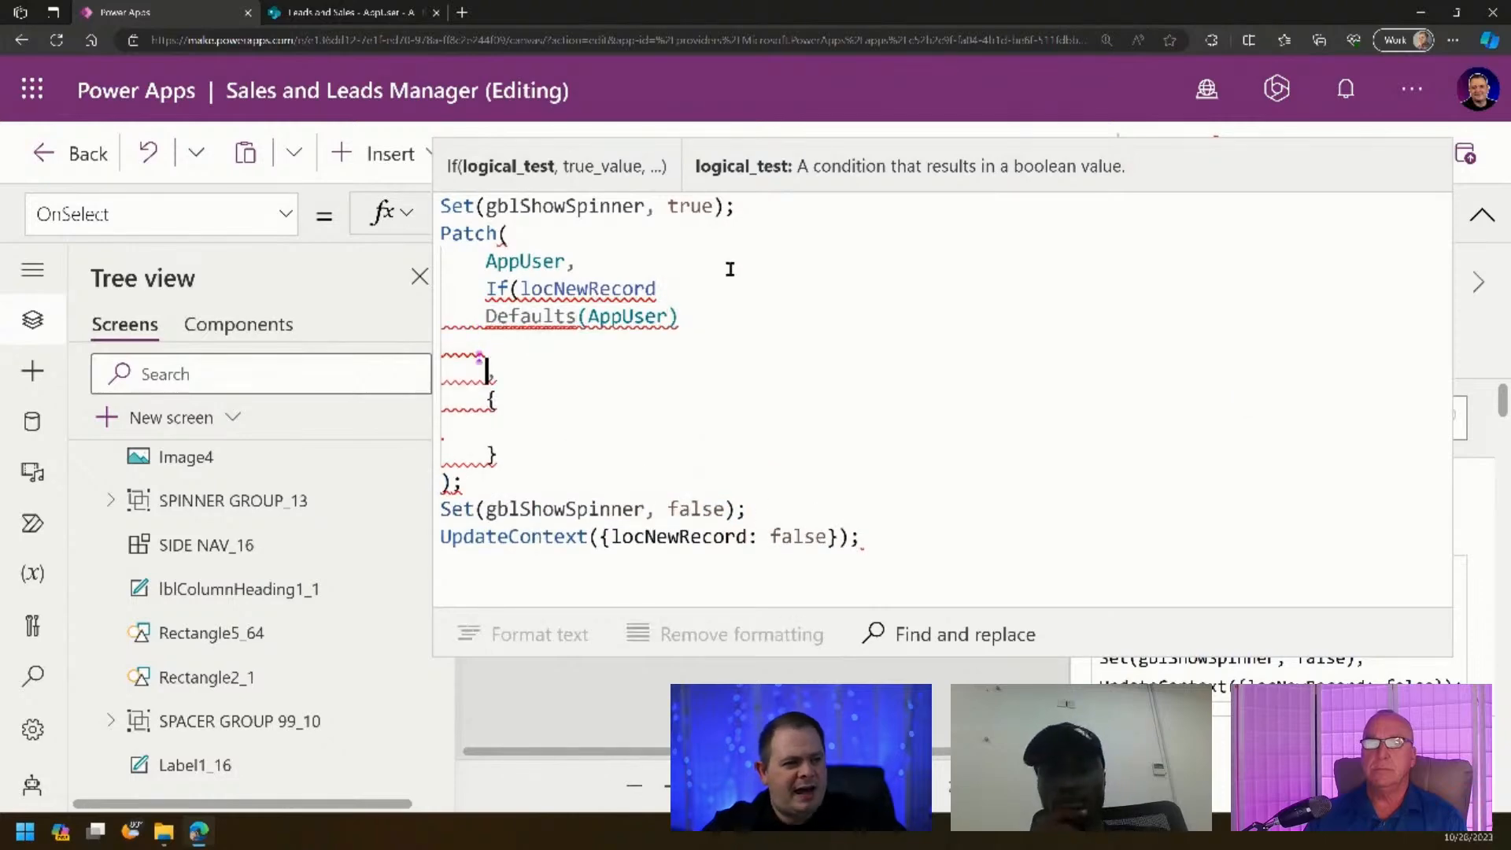
click(730, 269)
key(Return)
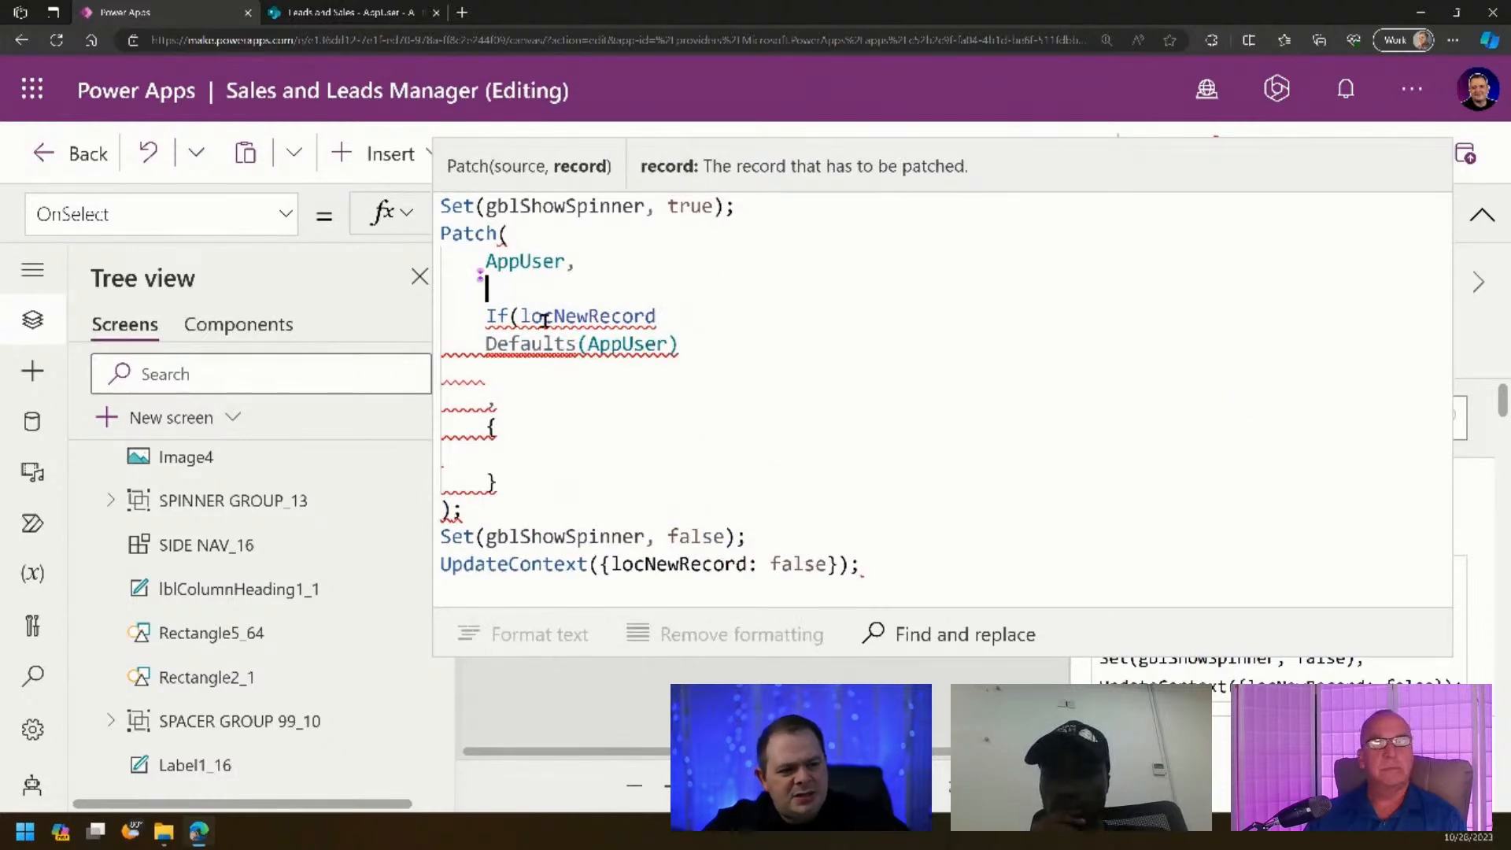
key(Down)
key(Down)
key(Tab)
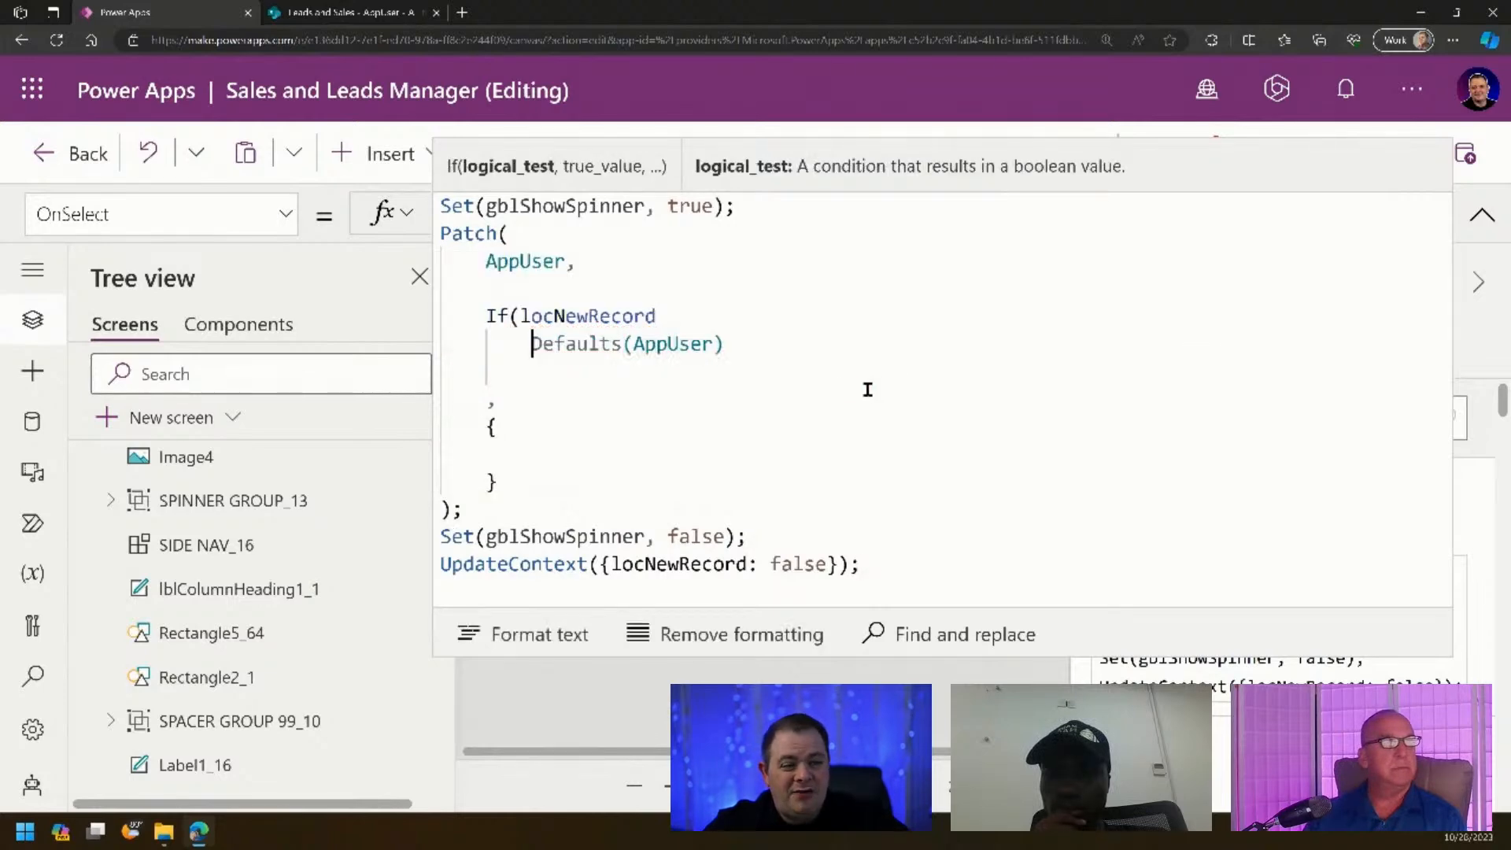
click(776, 344)
click(582, 370)
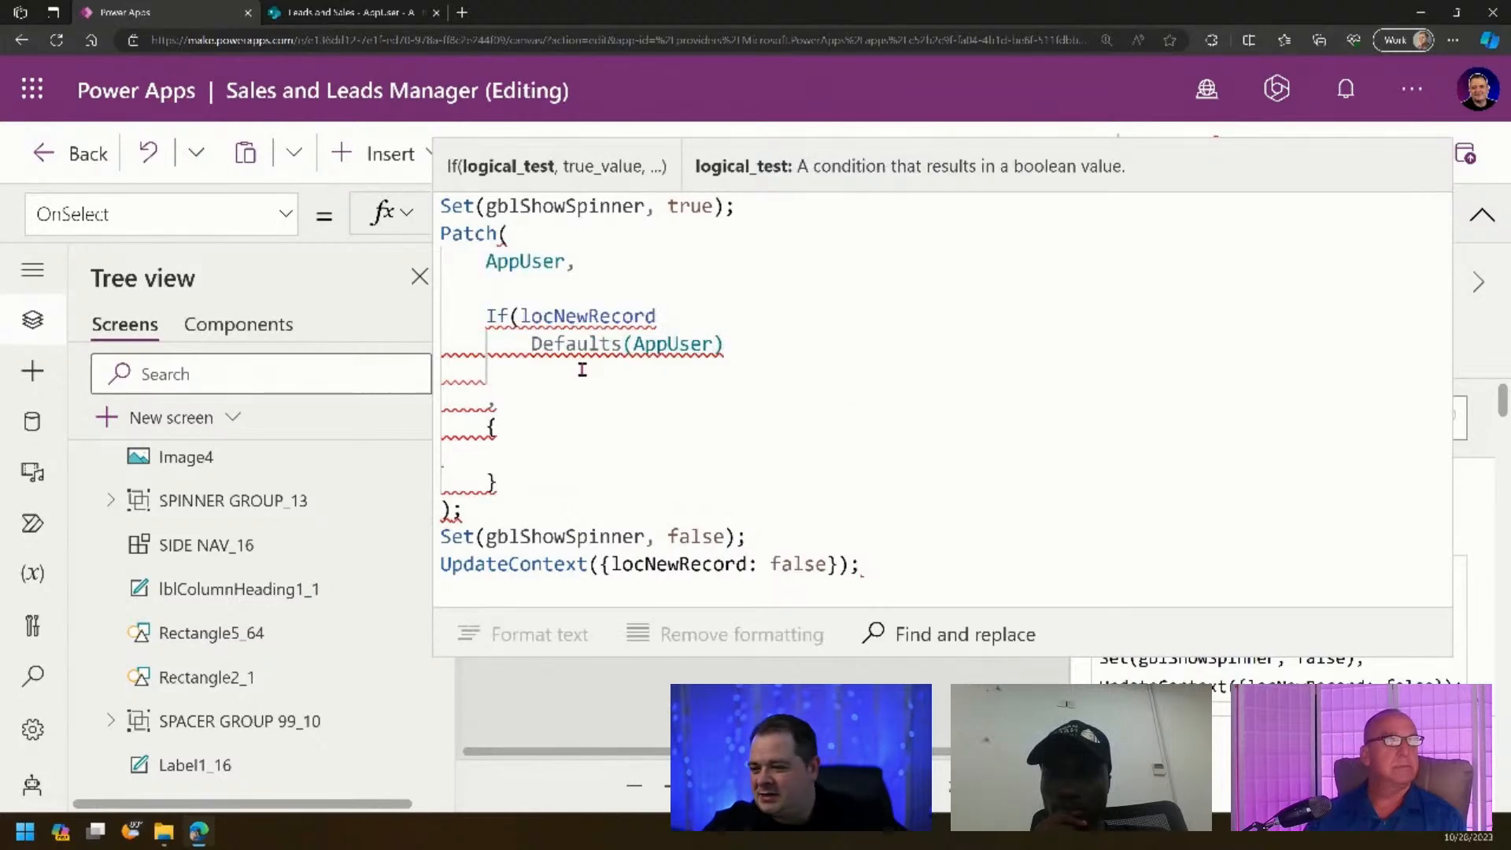
text())
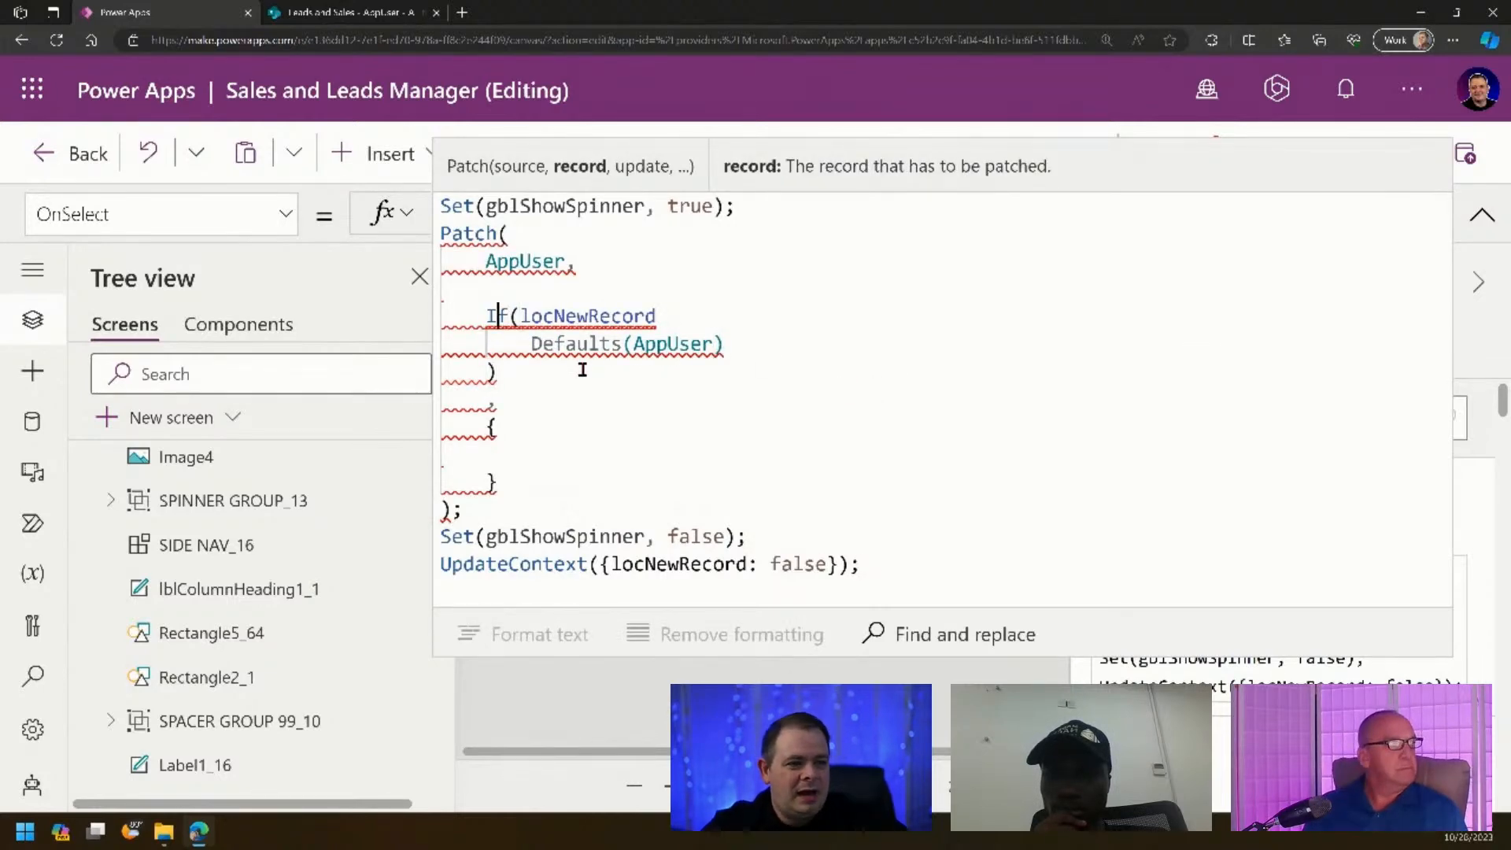
- Complete the If as If(locNewRecord, Defaults(AppUser), galUsersListing.Selected)
key(ctrl+Left)
key(Return)
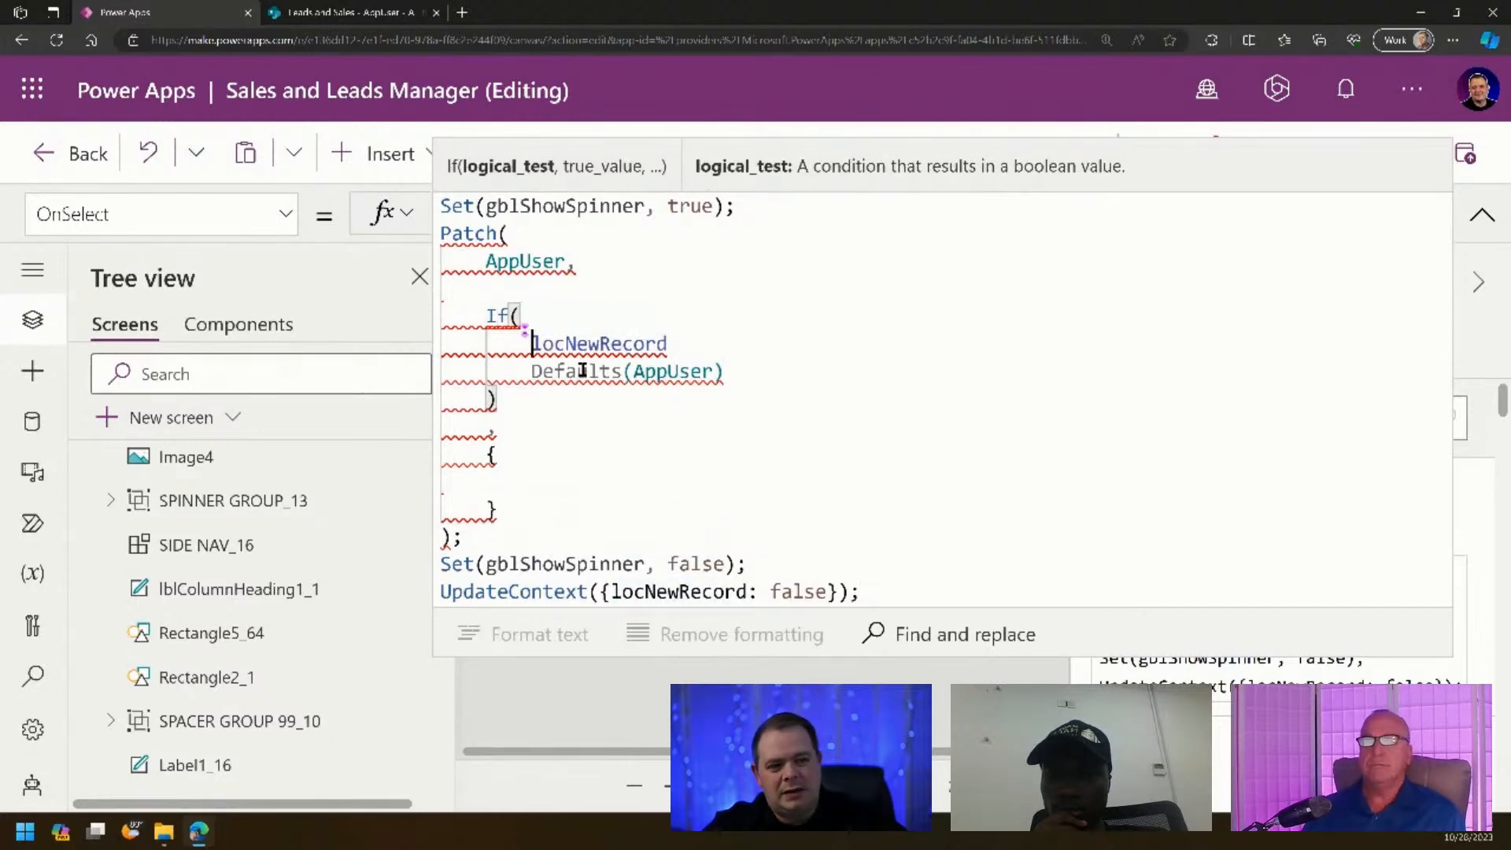
key(shift+End)
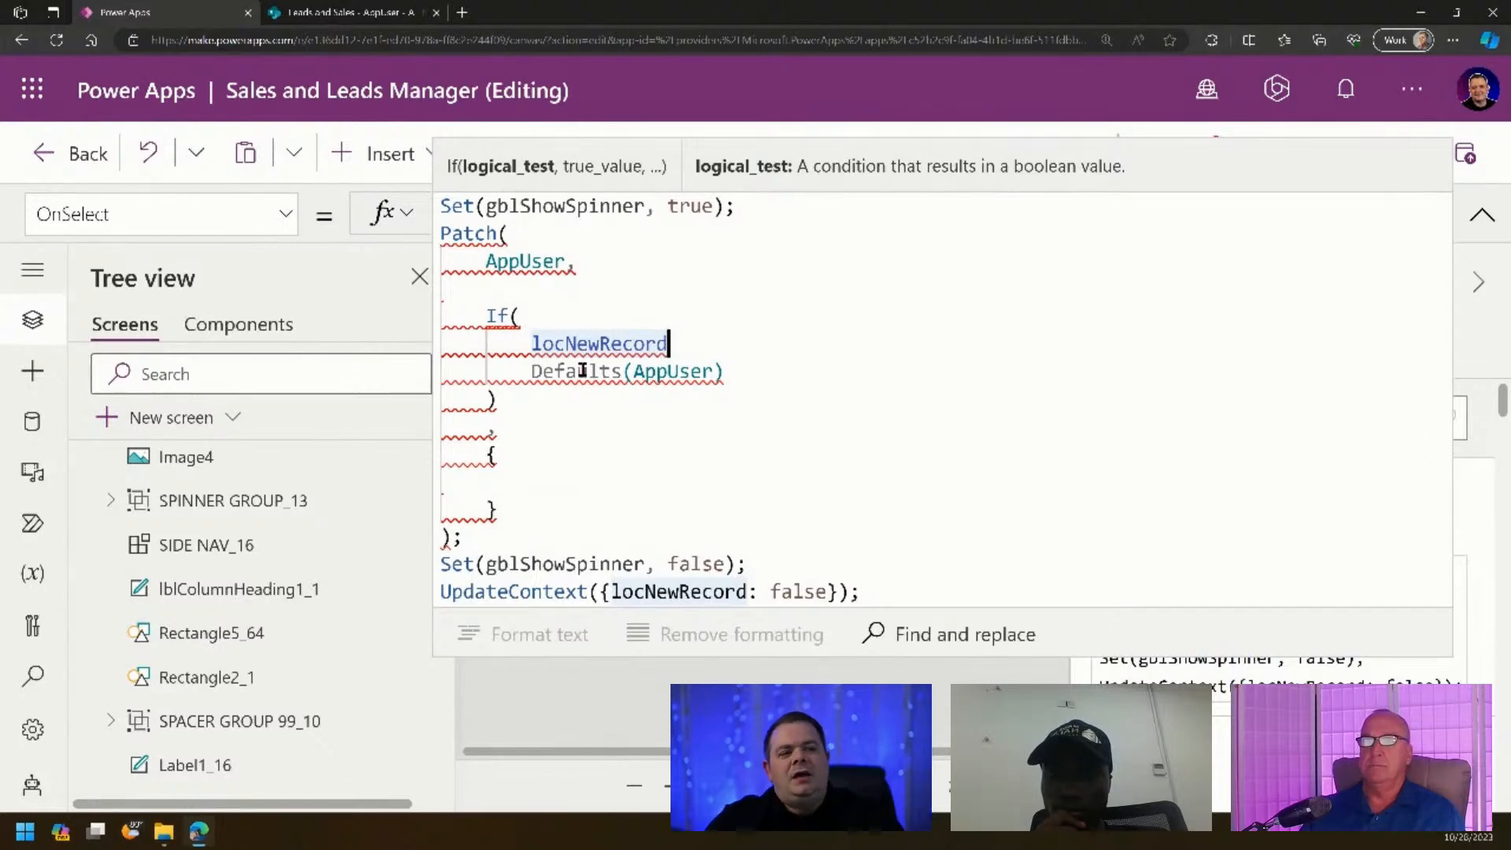
text(,)
click(779, 373)
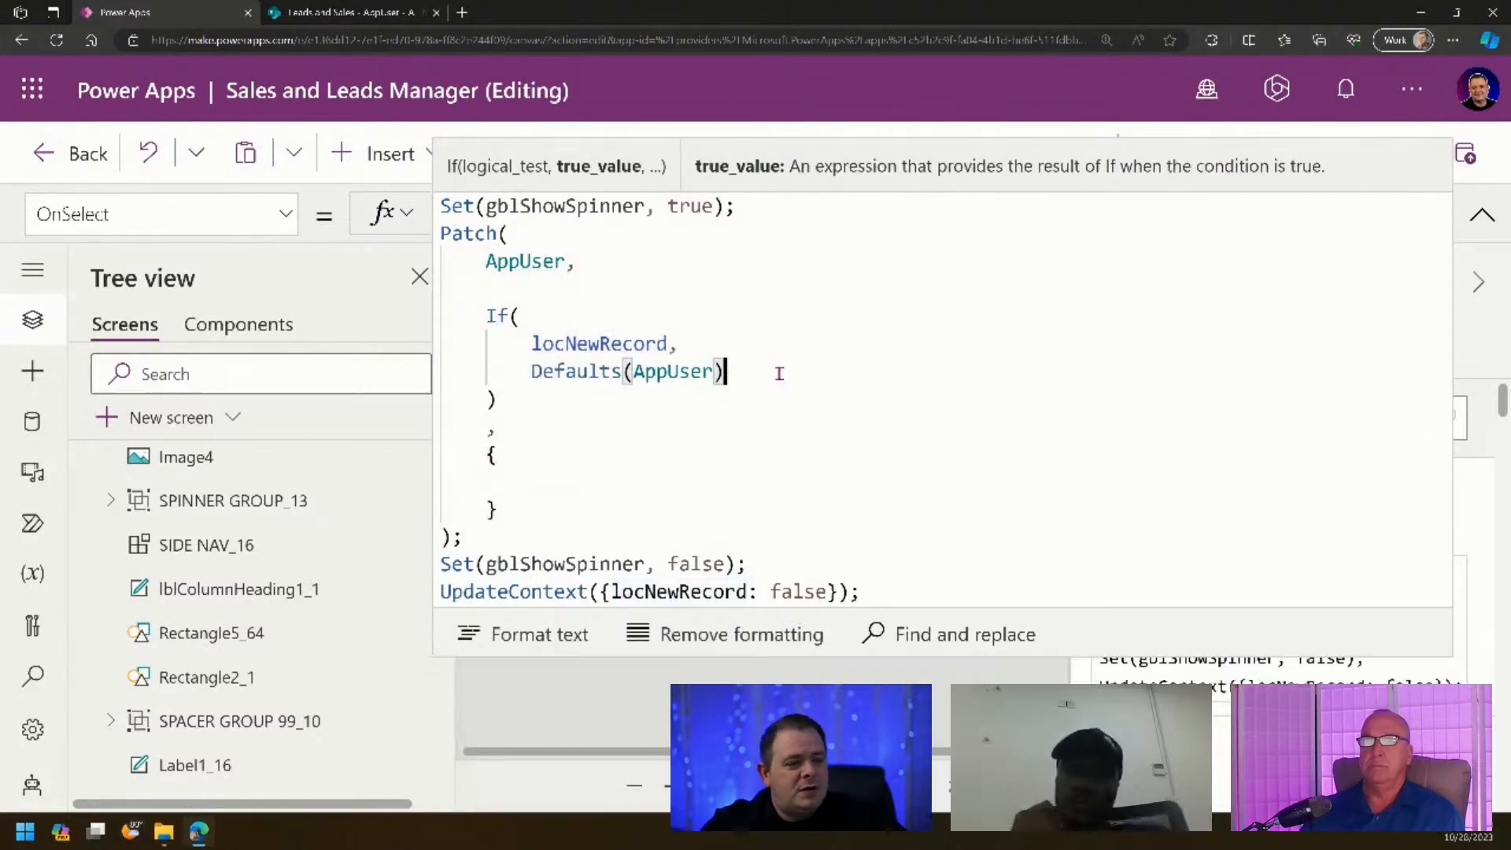
text(,)
key(Return)
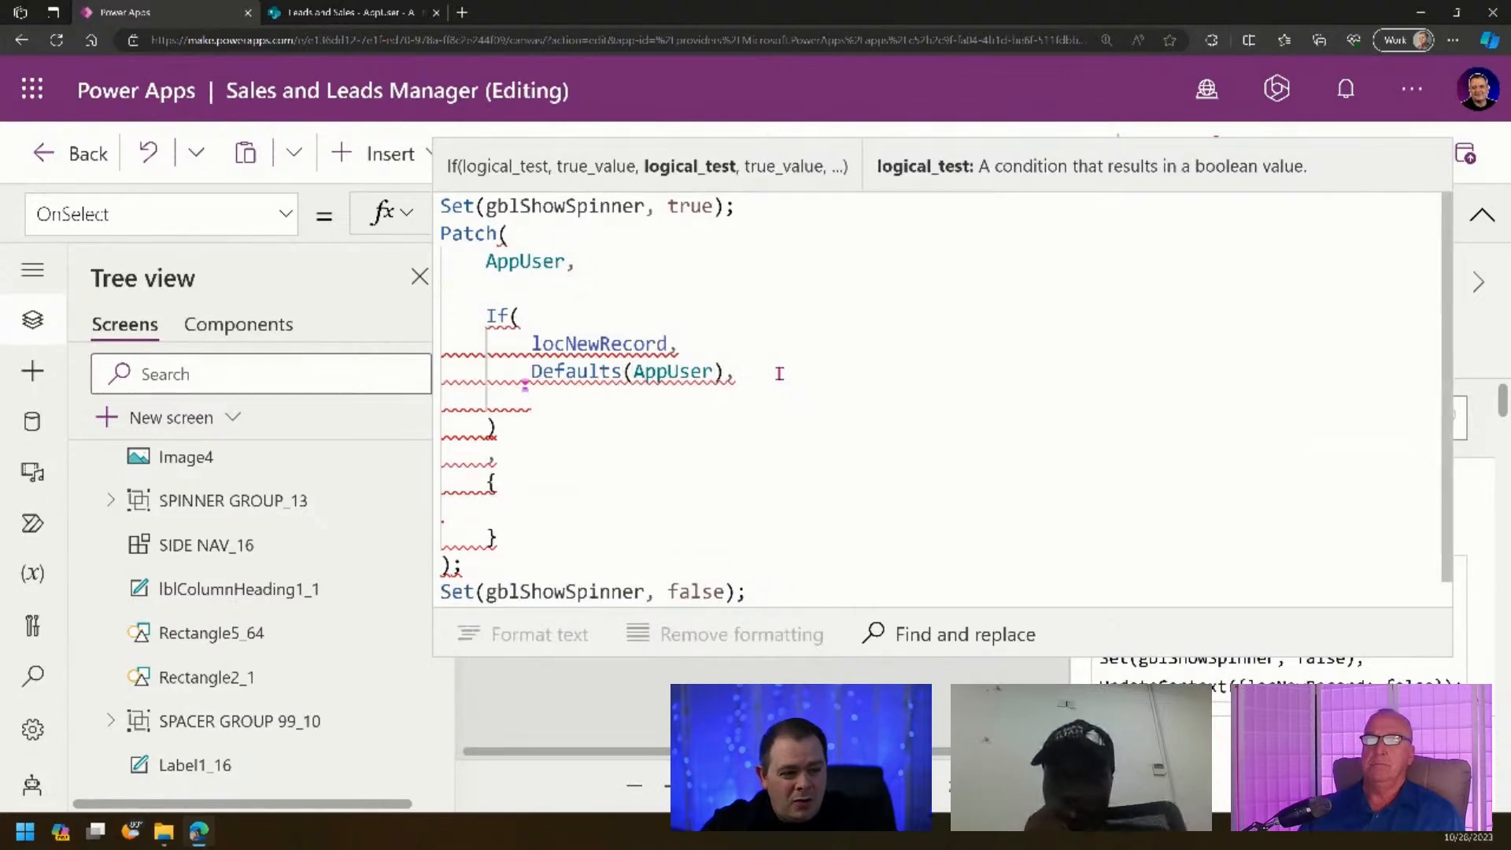
text(gal)
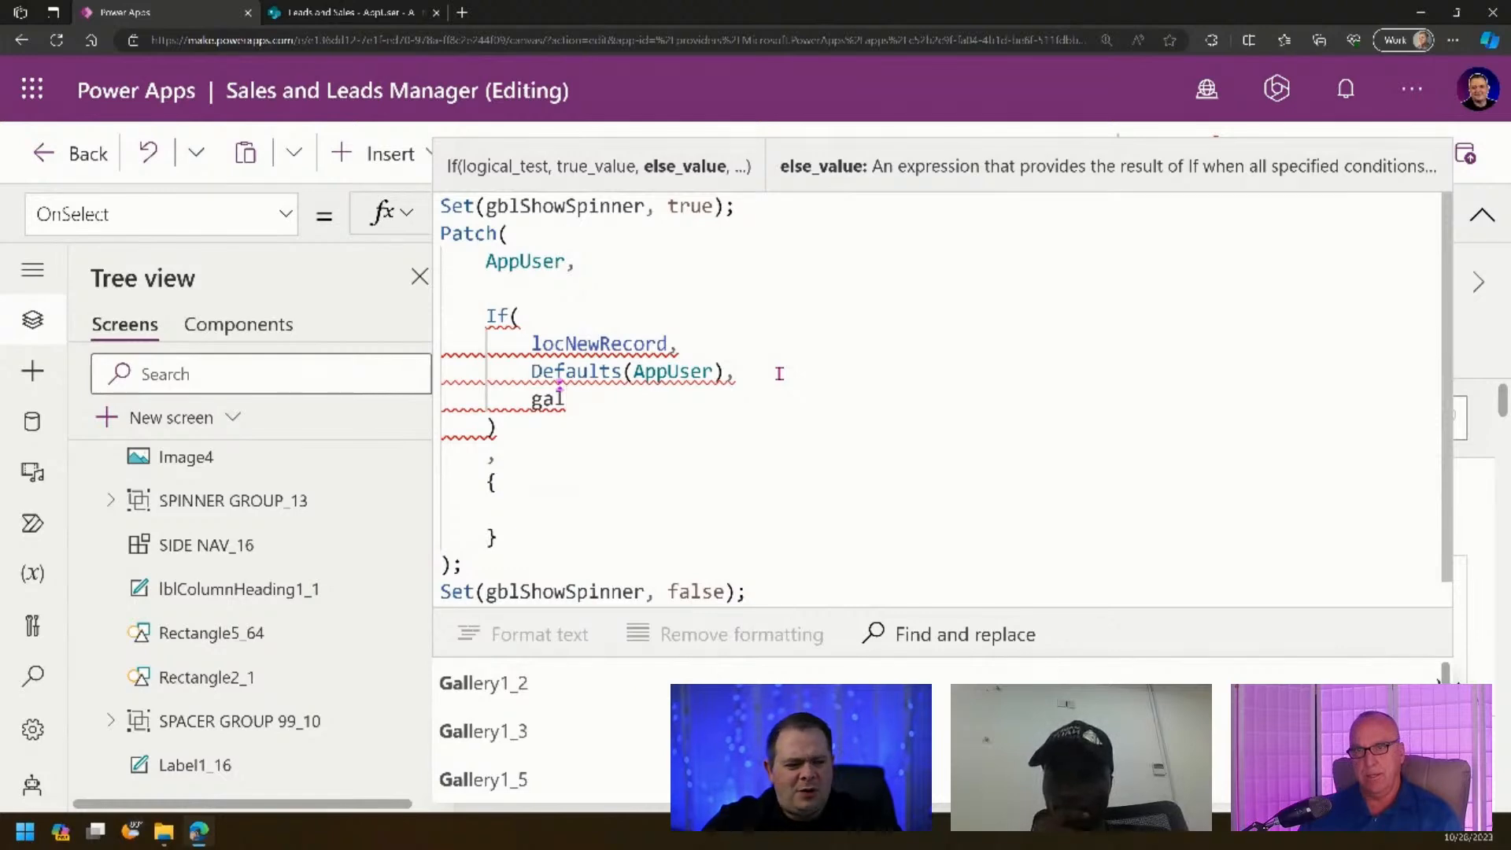
text(U)
key(Tab)
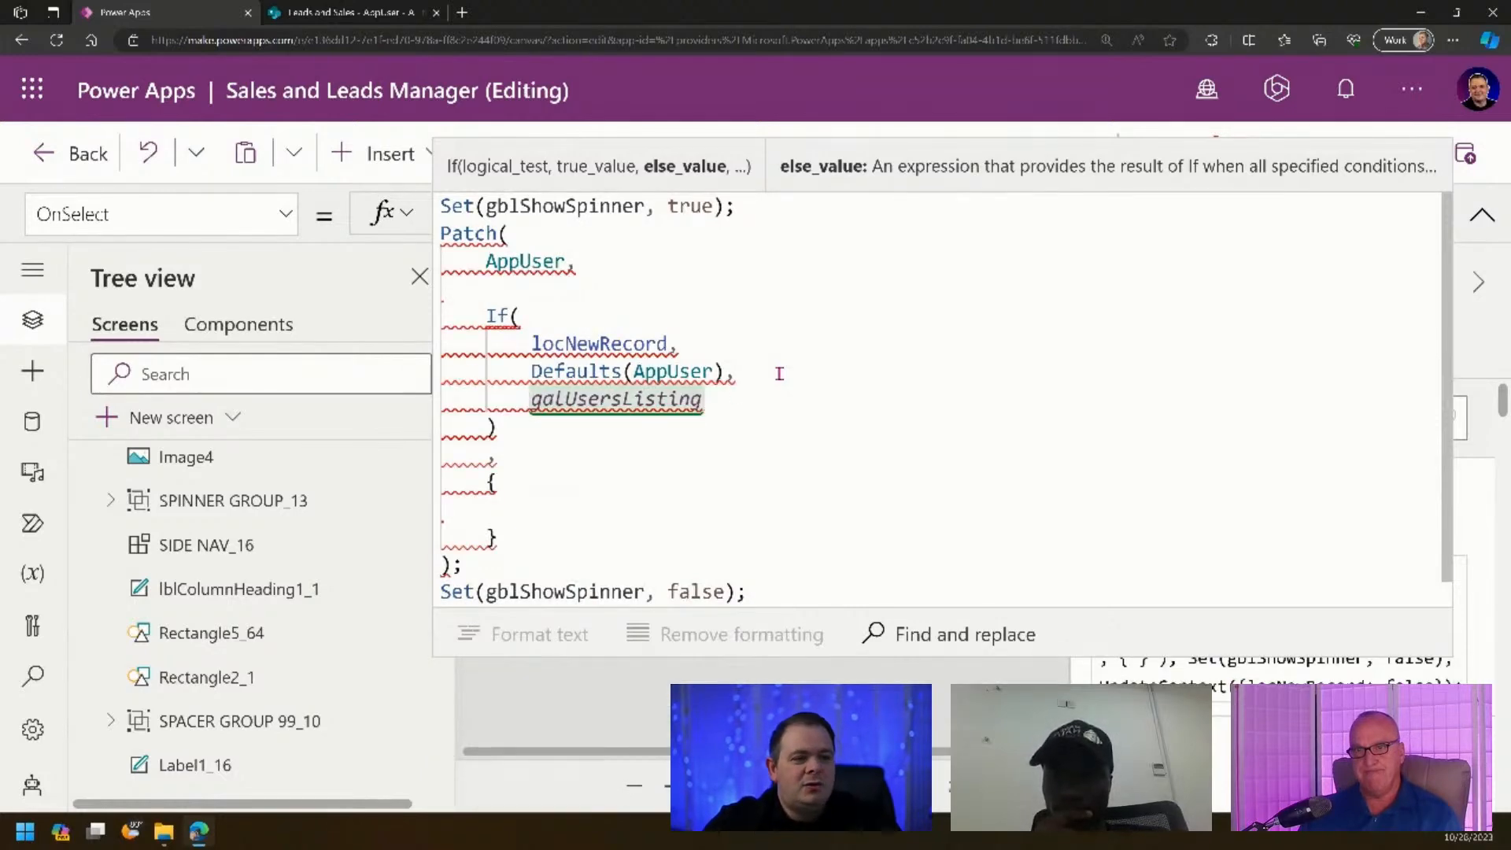
text(.Selected)
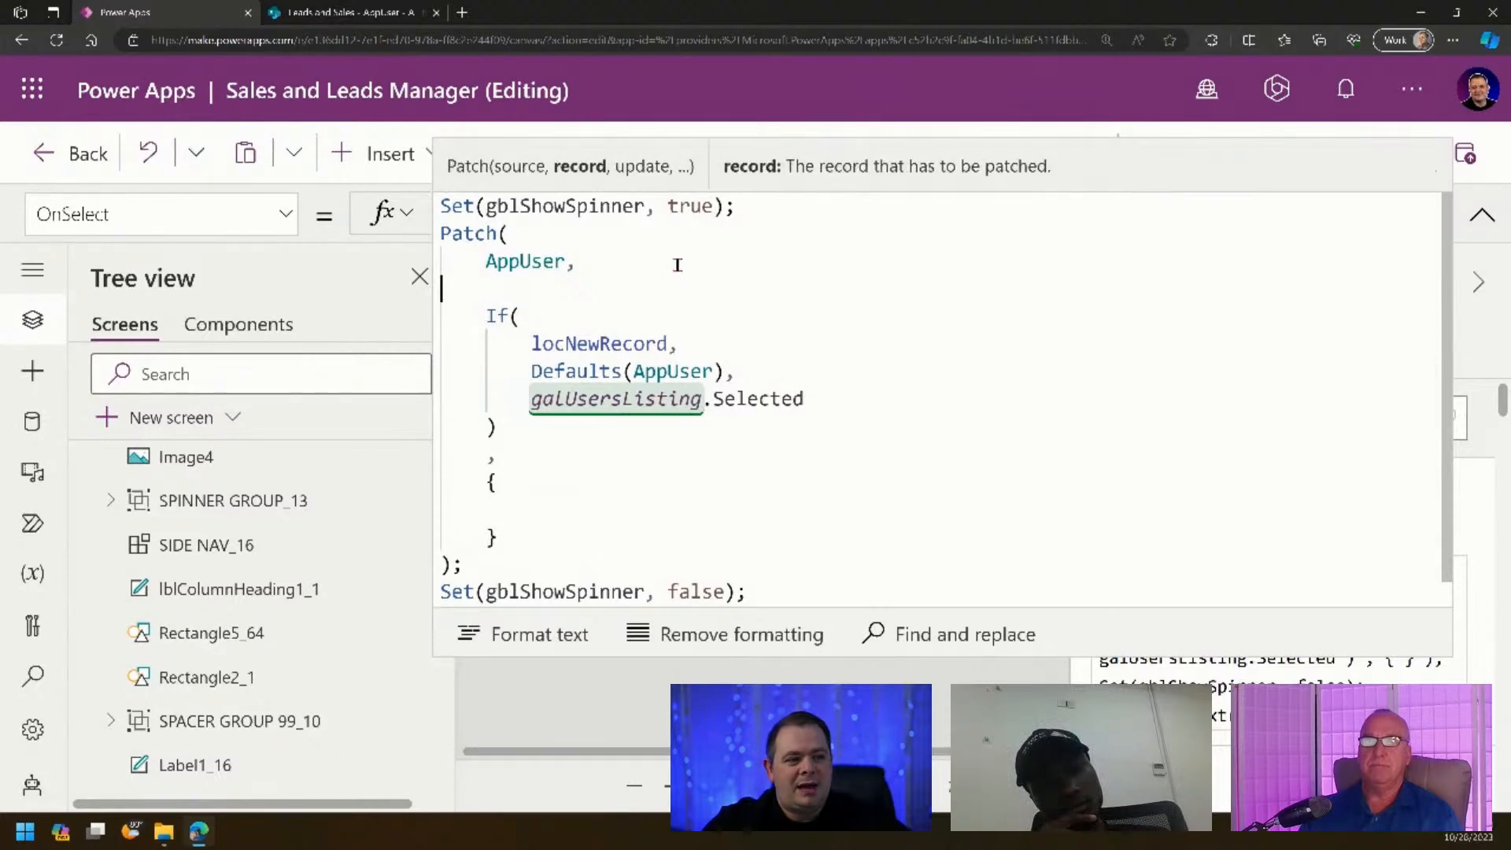
key(Delete)
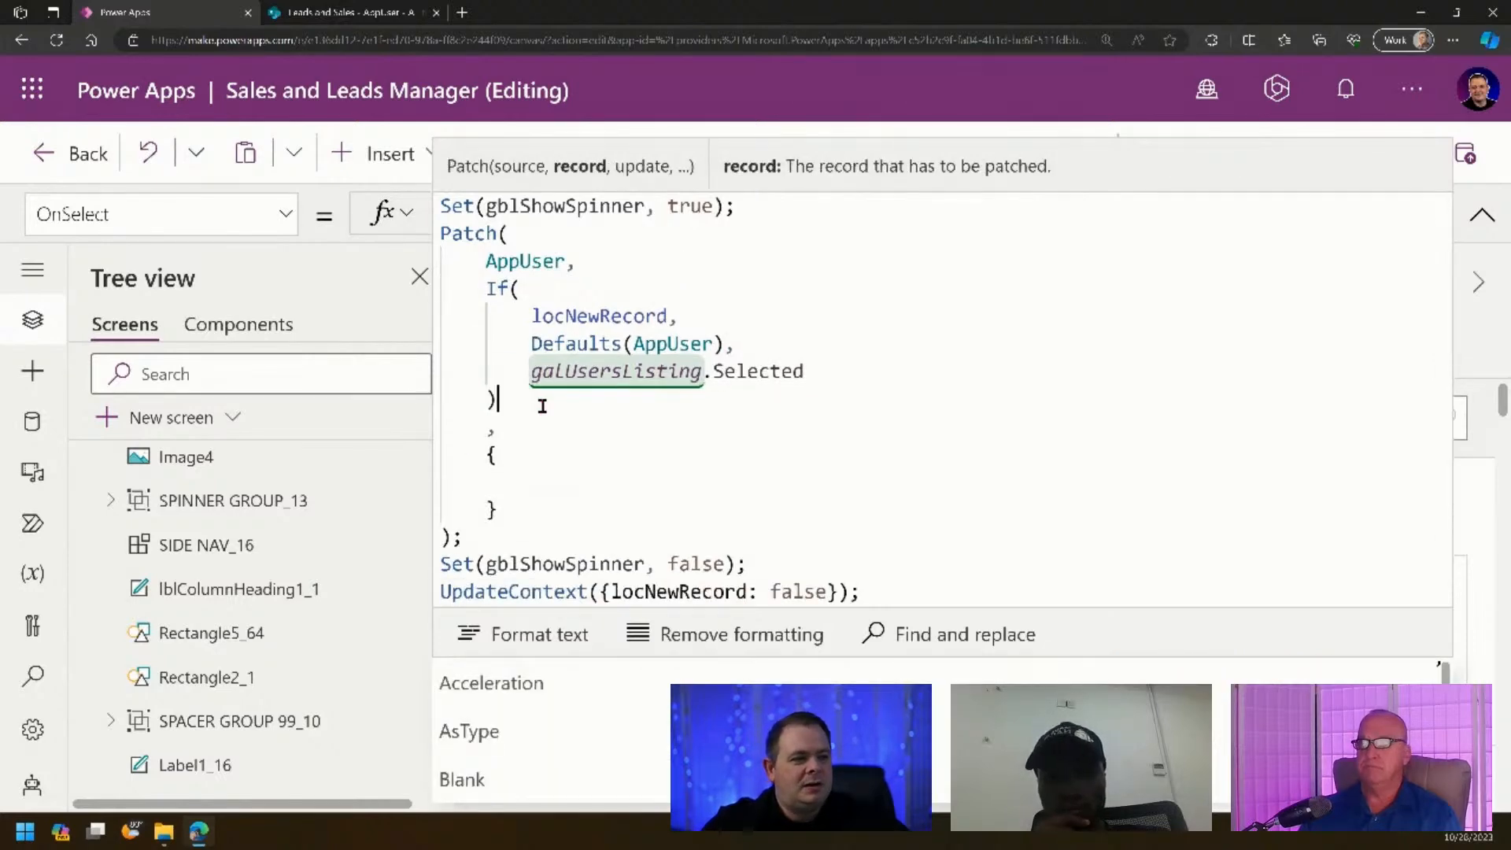
key(Delete)
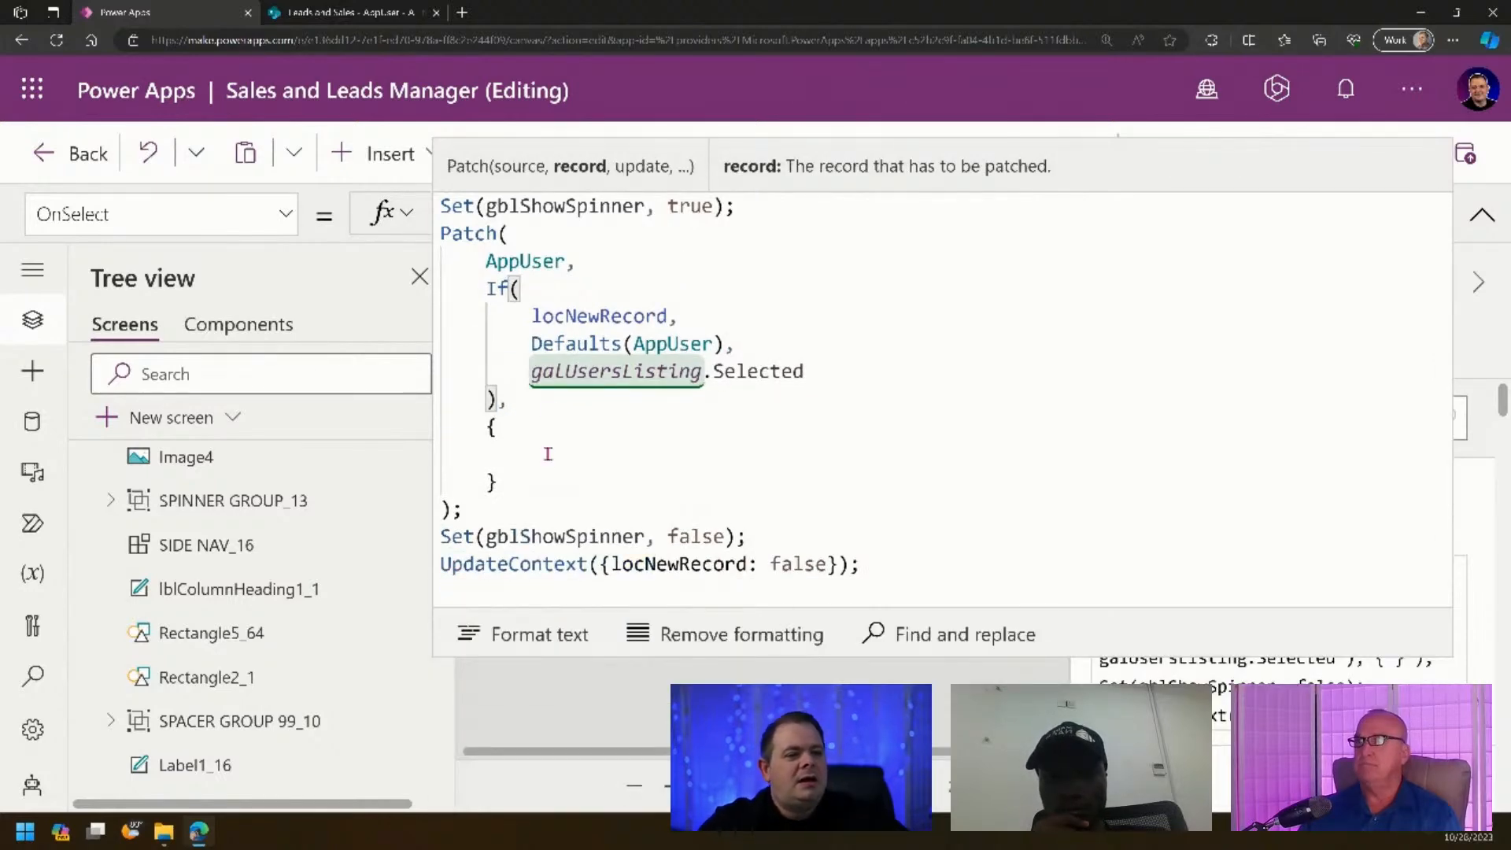
- Begin the Patch update record with a Title: field
drag(550, 399, 427, 295)
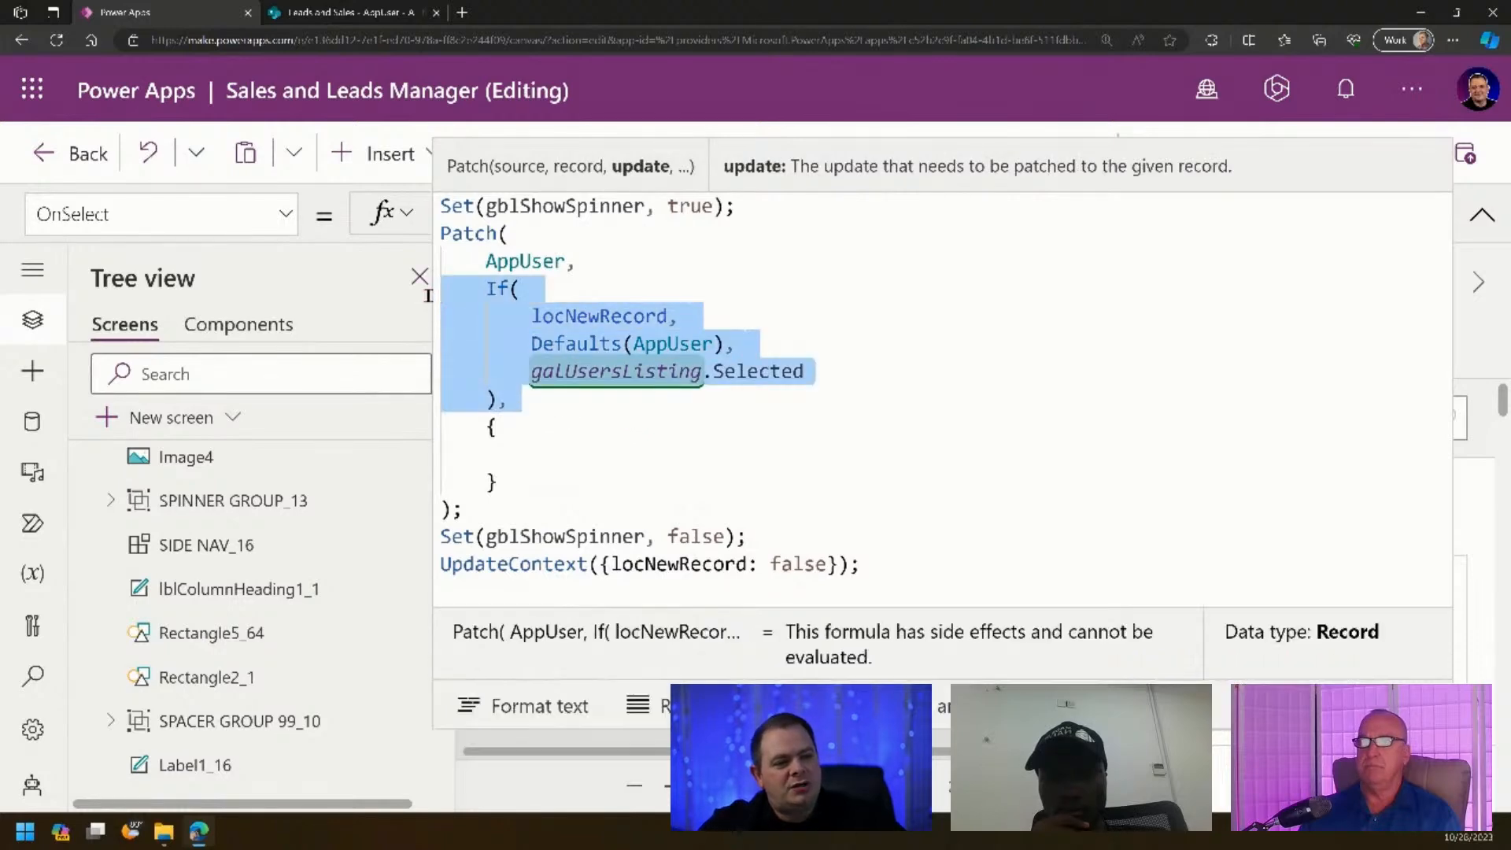
click(605, 450)
key(Tab)
key(Tab)
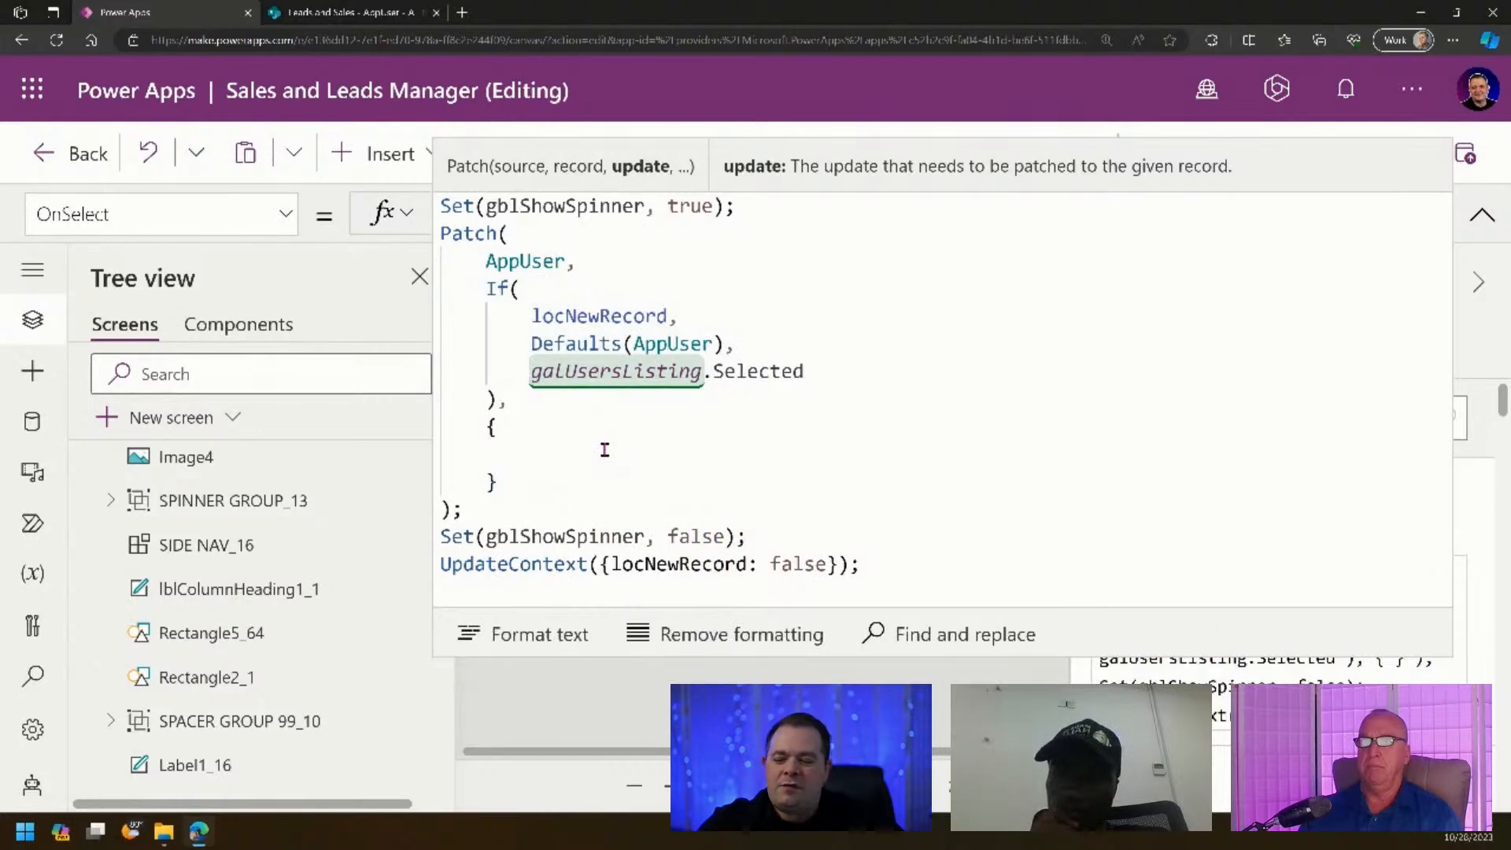
text(Title:)
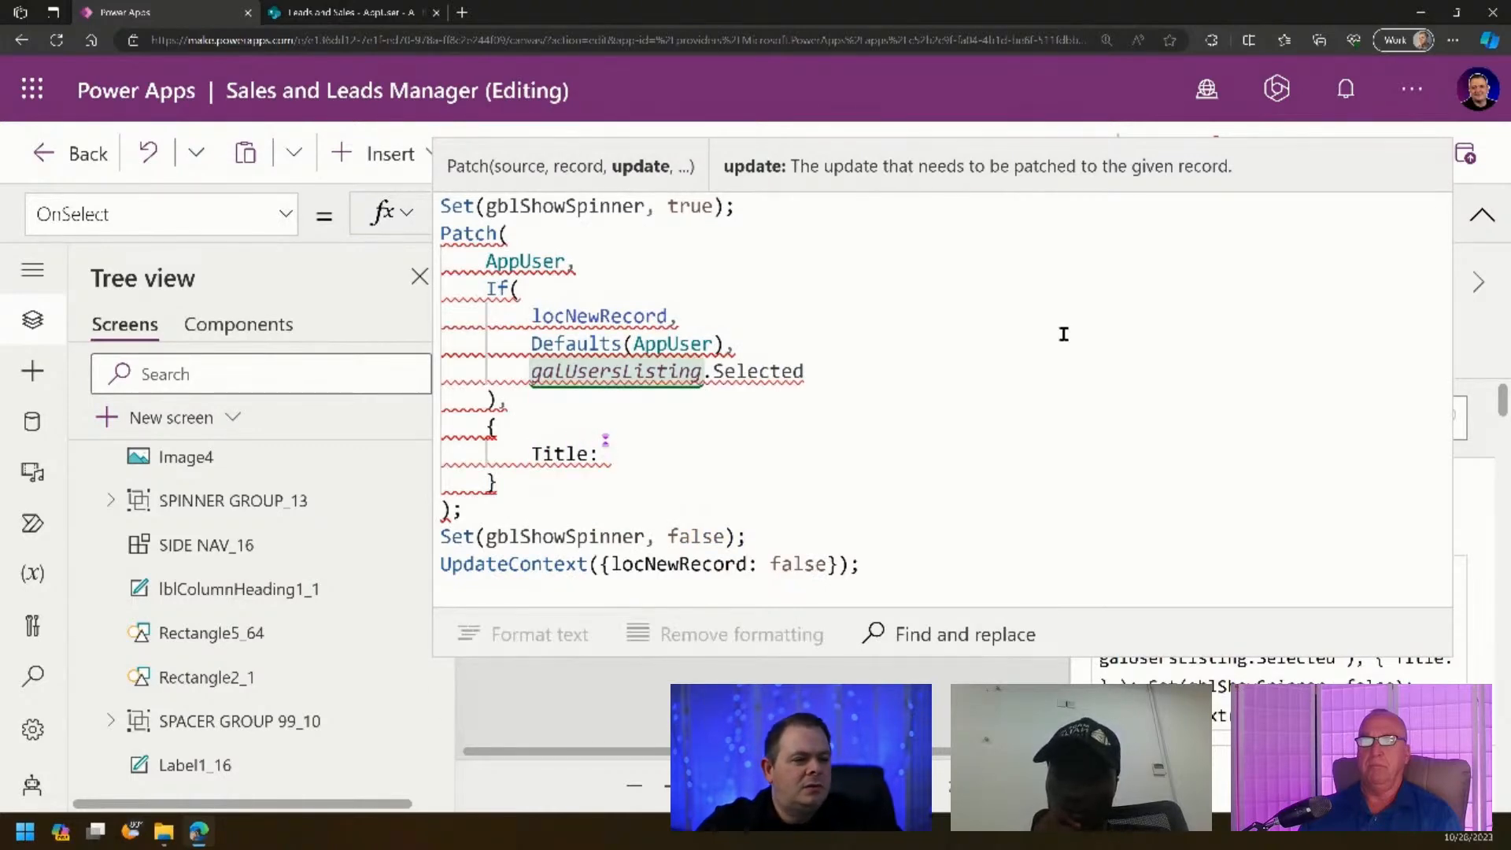
click(1483, 214)
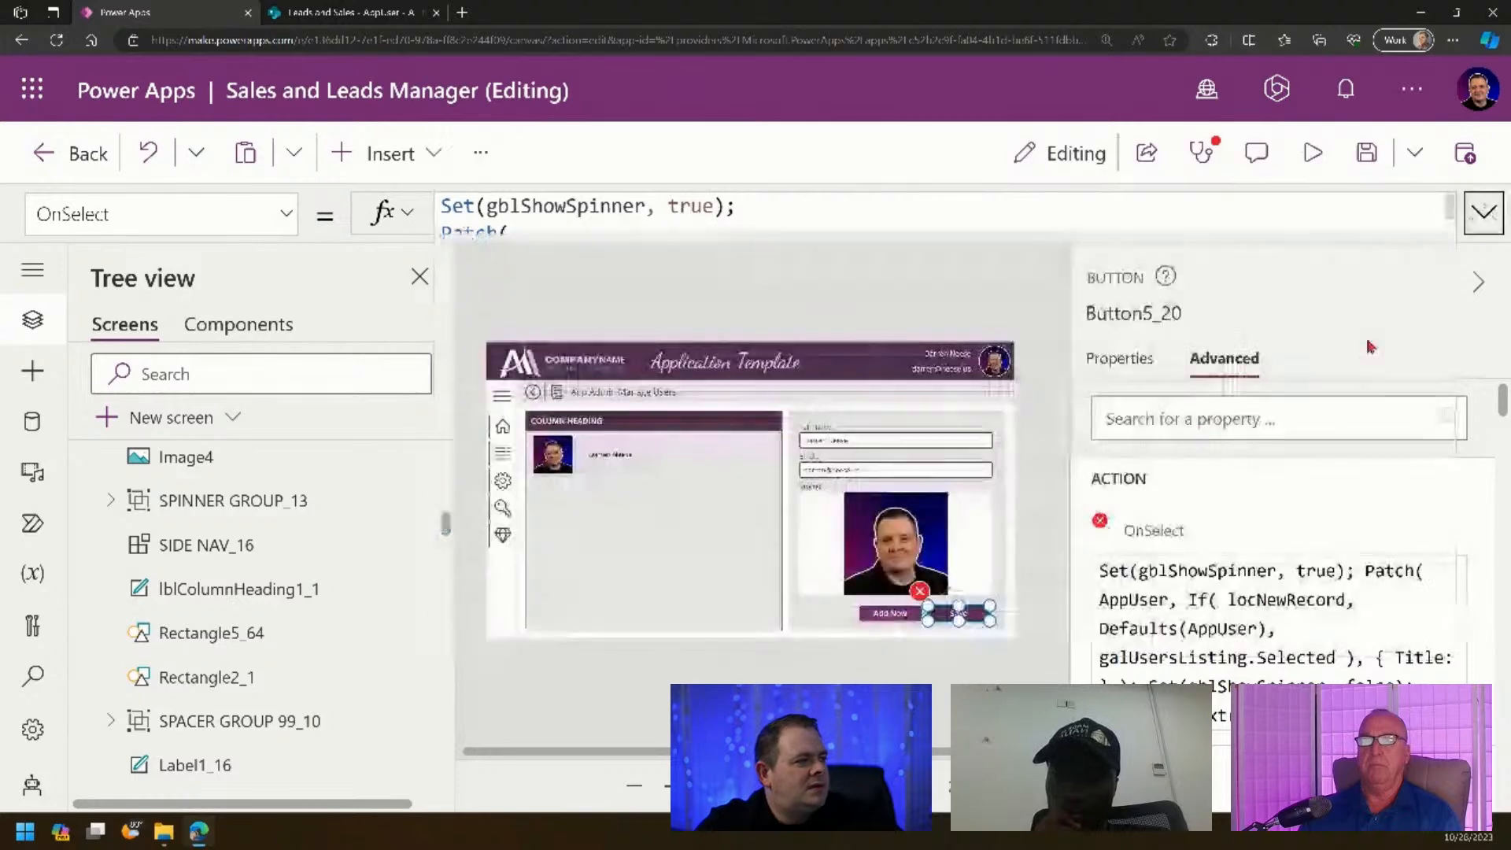
- Rename the name and email text inputs to txtFullName and txtEmail
click(908, 445)
click(1114, 313)
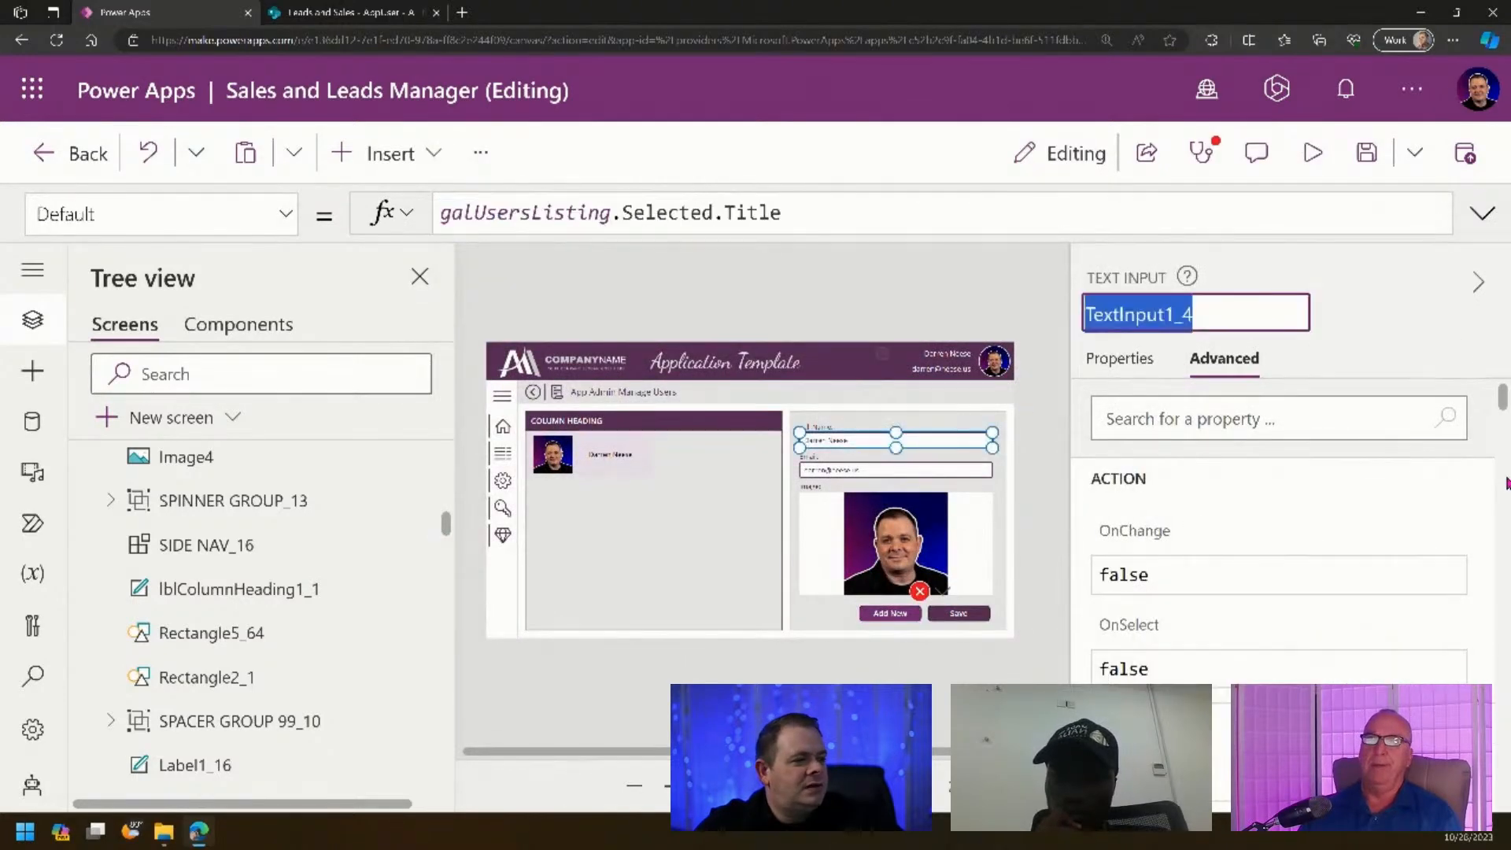
text(txtFullName)
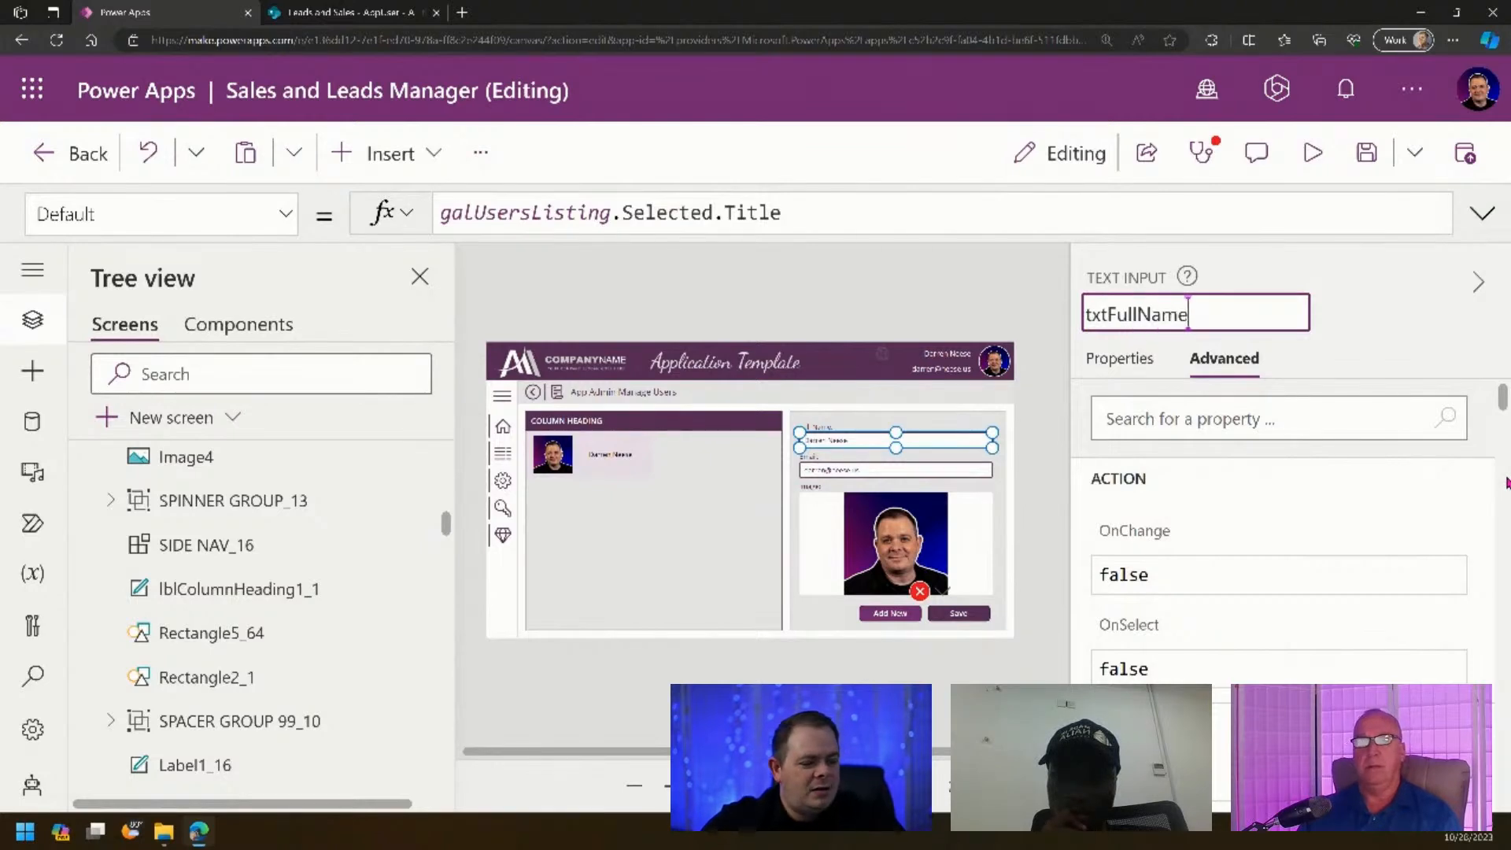
key(ctrl+a)
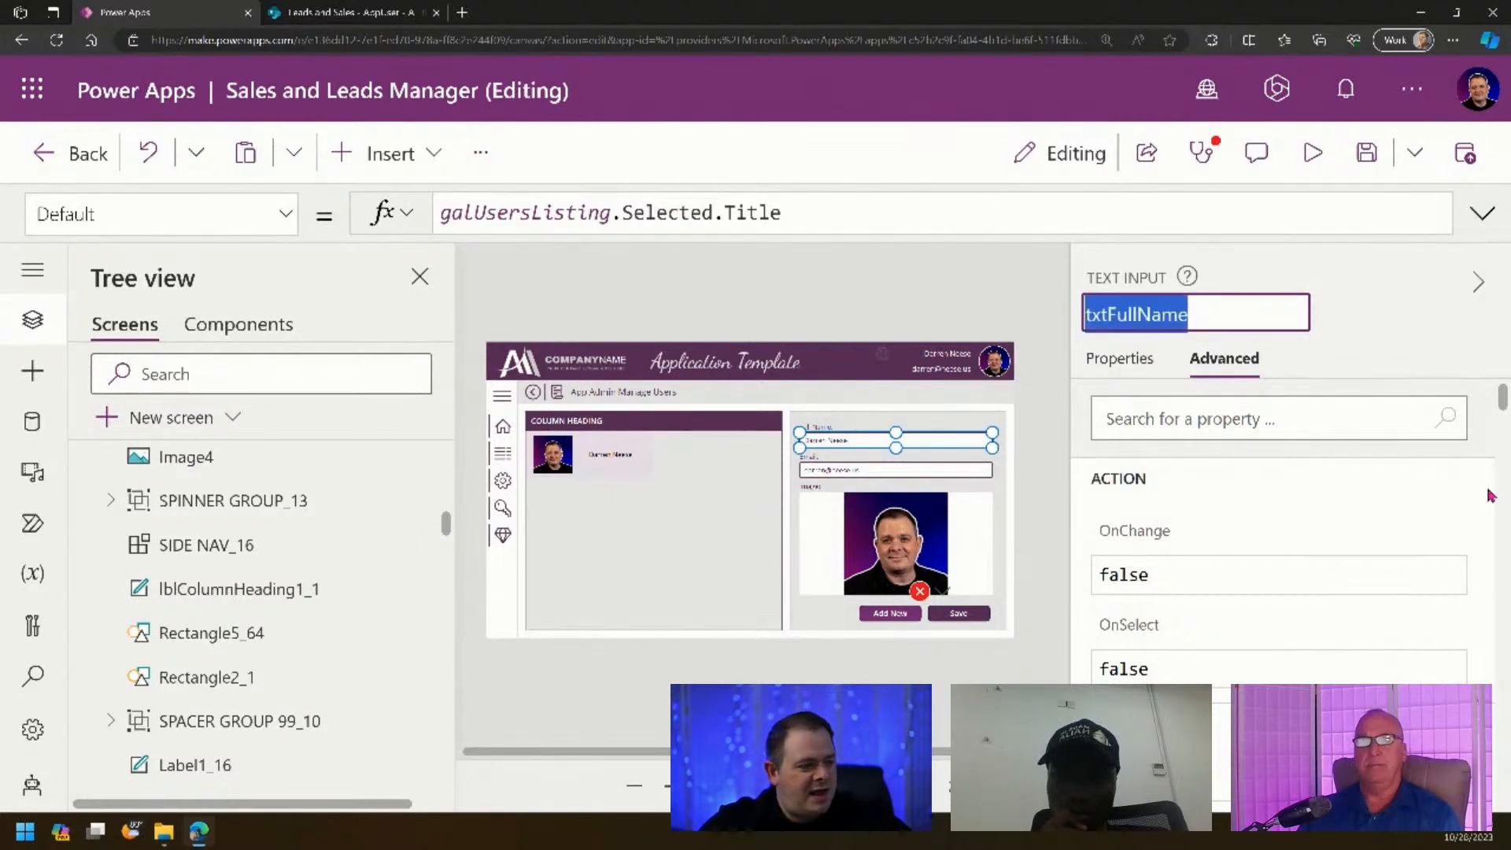
click(920, 472)
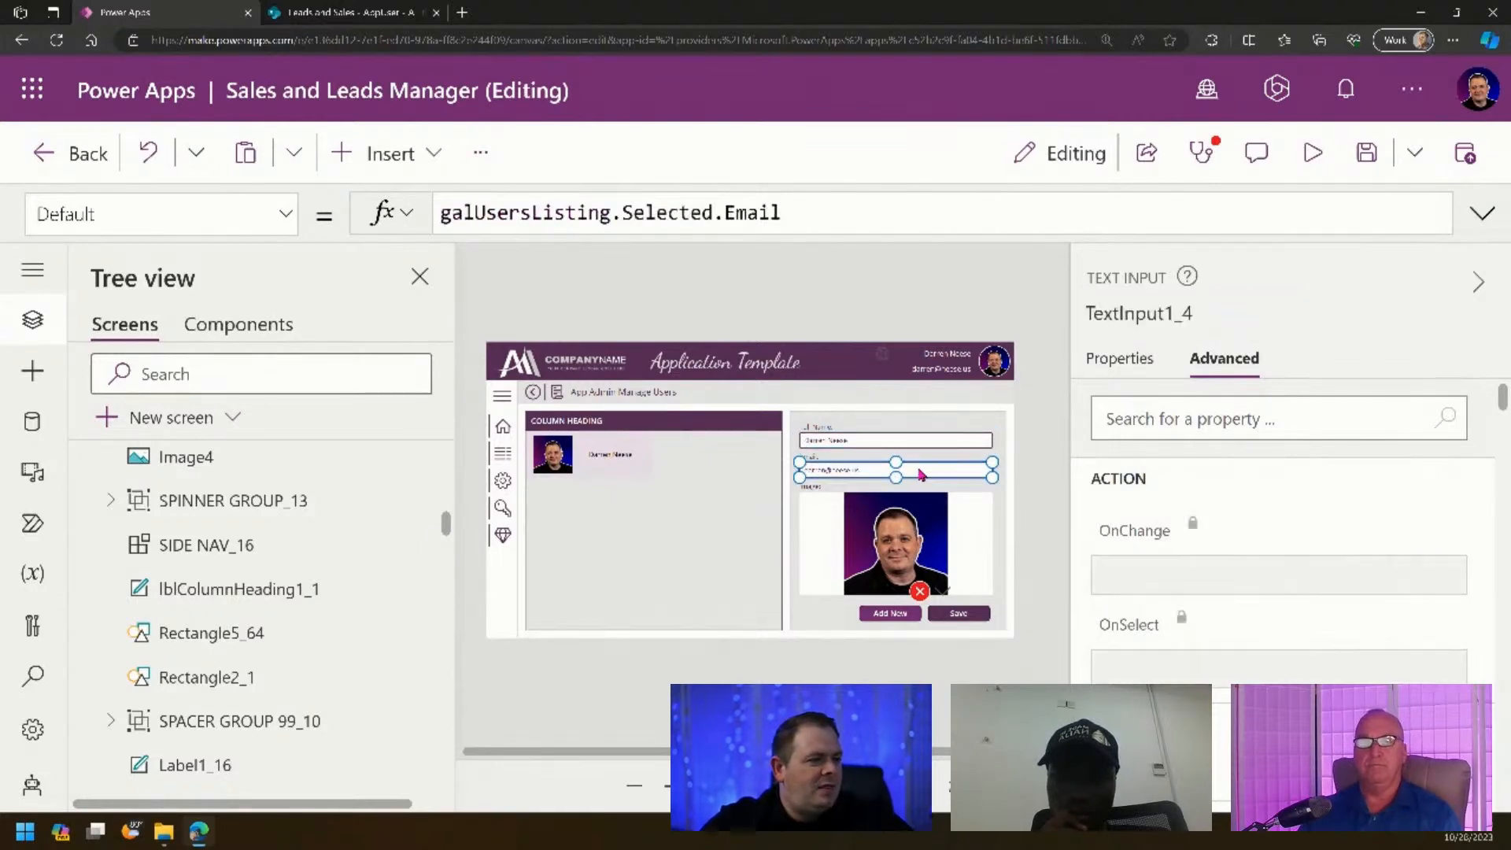
click(1120, 313)
text(t)
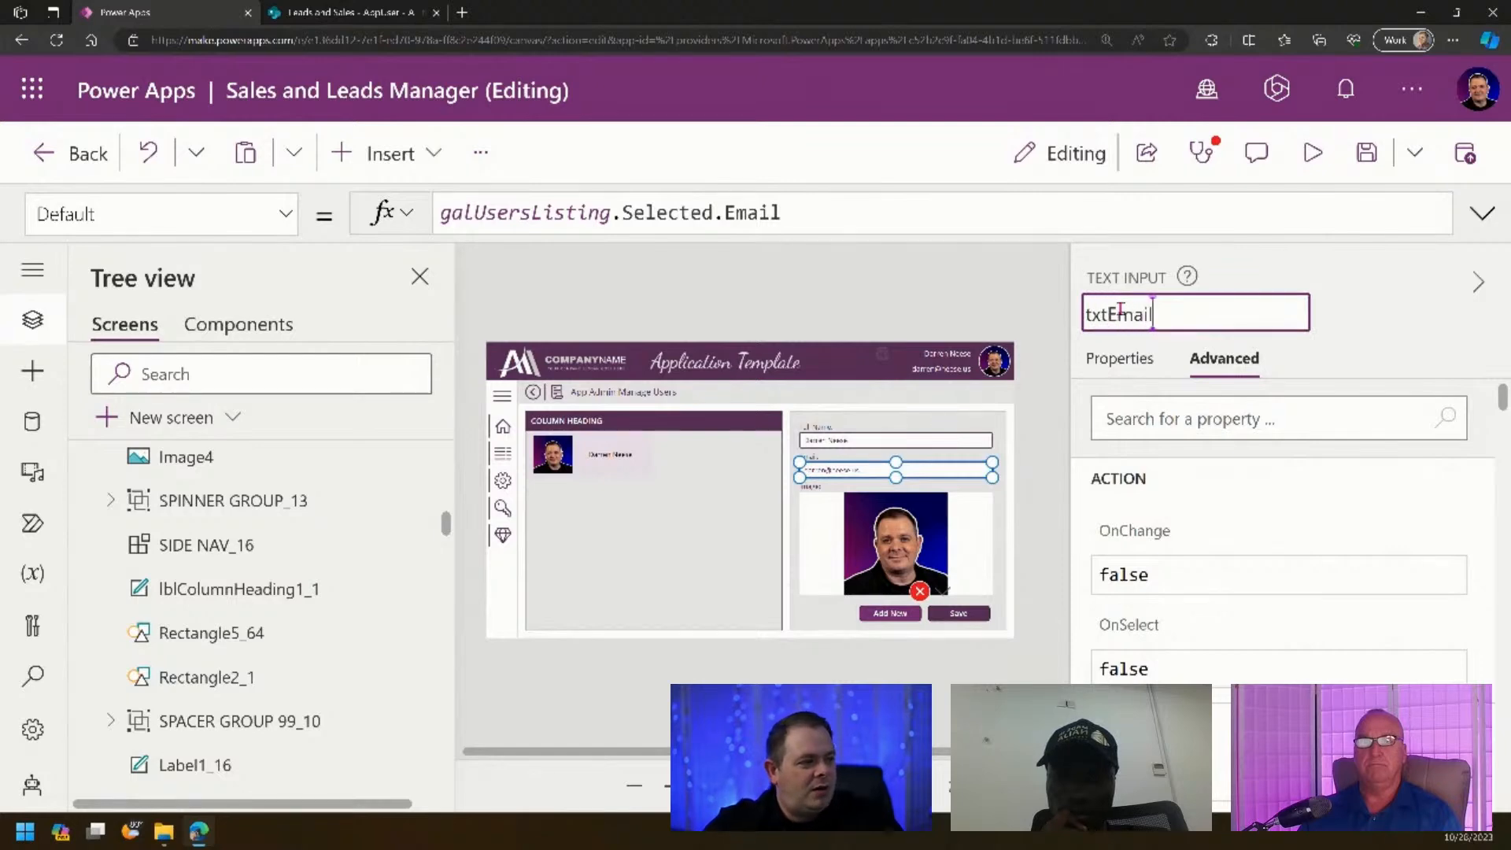
text(xtEmail)
key(Return)
- Bring up the Save button's full multi-line OnSelect formula for editing
click(921, 592)
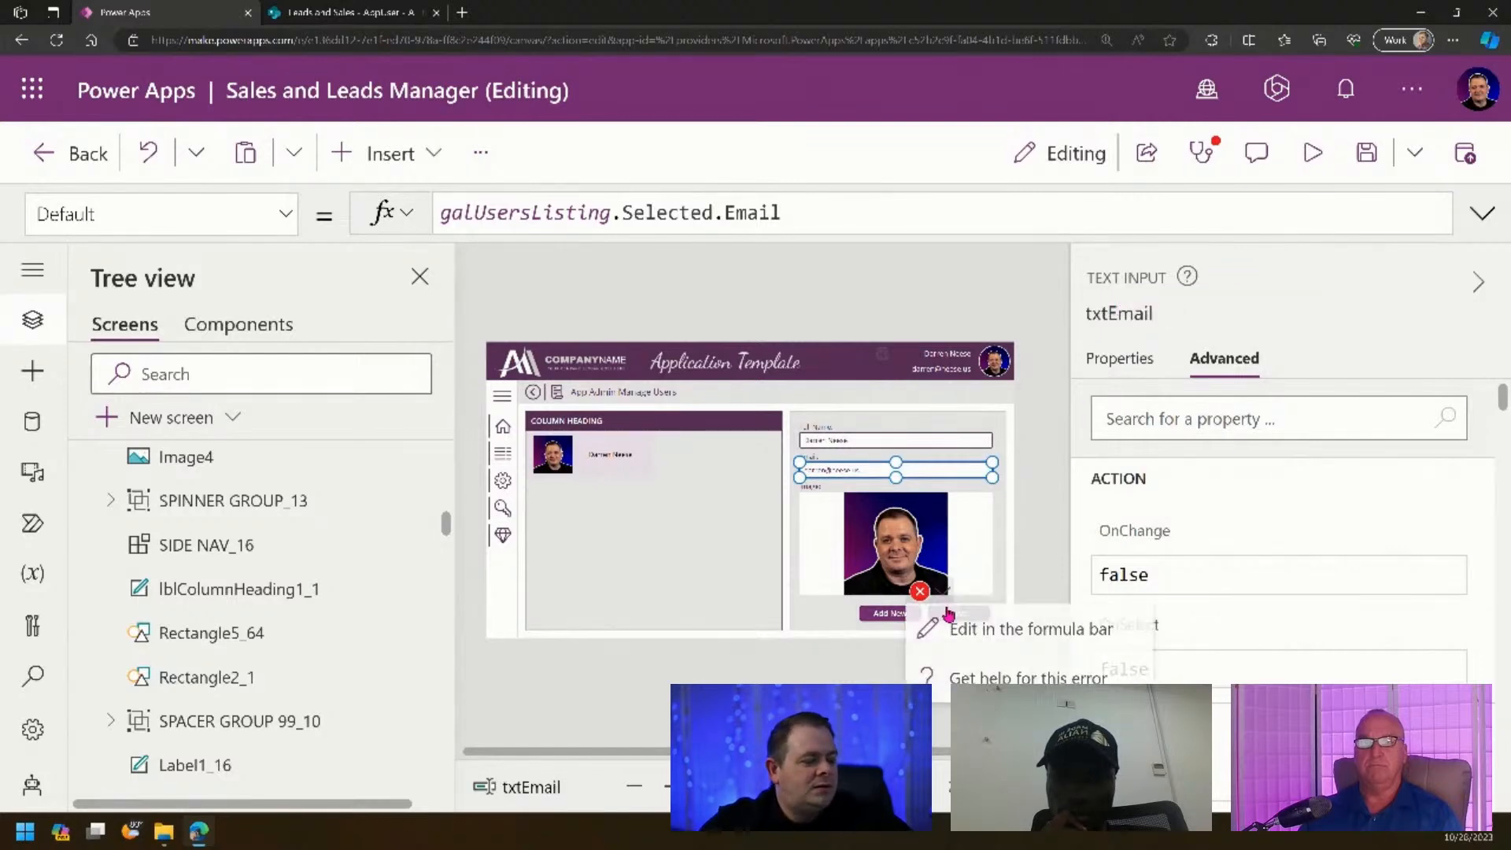
click(937, 627)
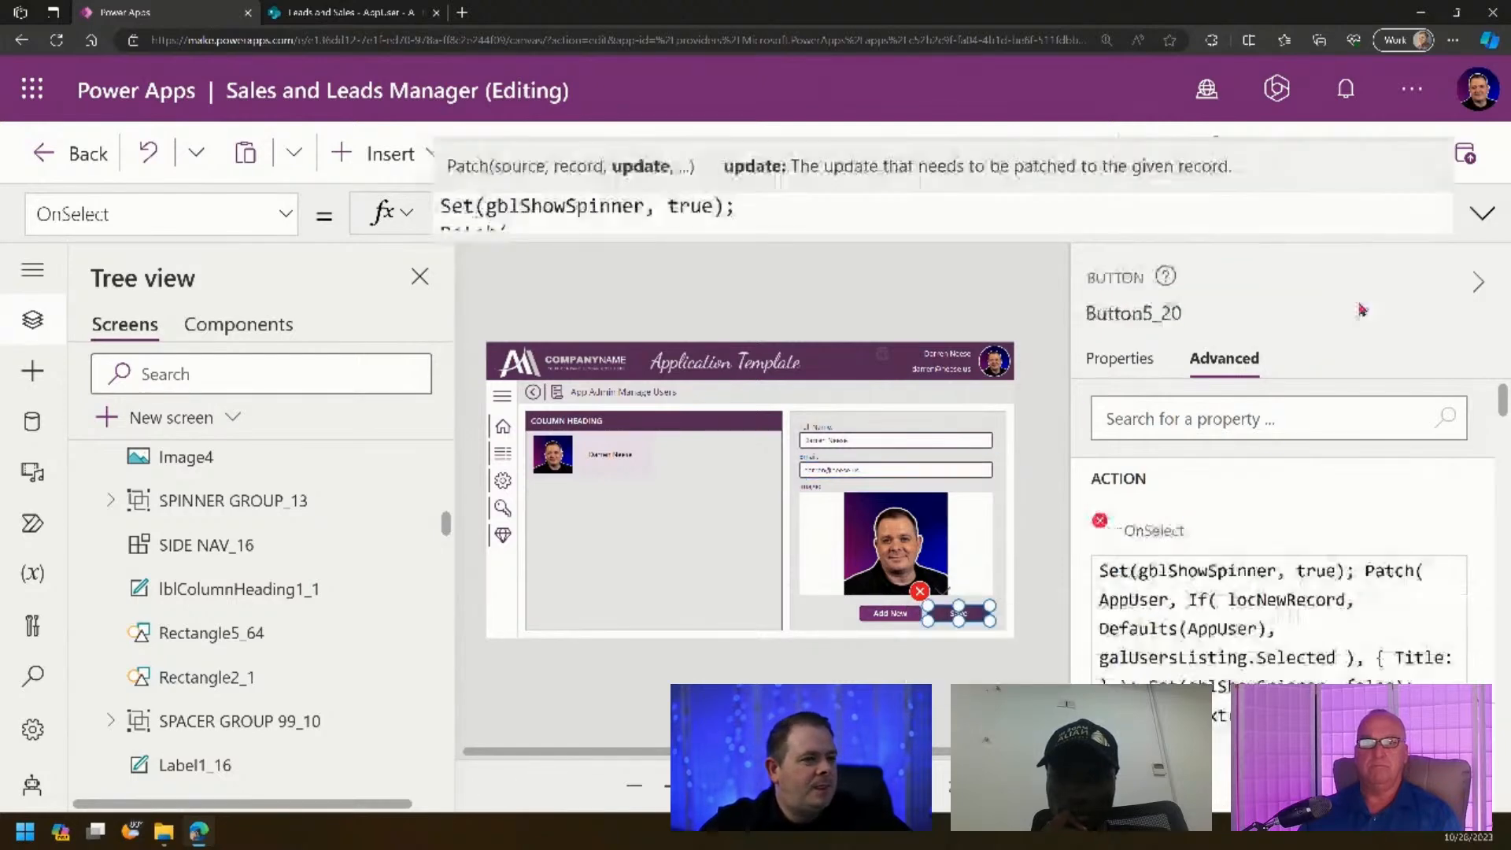
click(1481, 214)
- Complete the Patch record with Title: txtFullName.Text and Email: txtEmail.Text
click(638, 451)
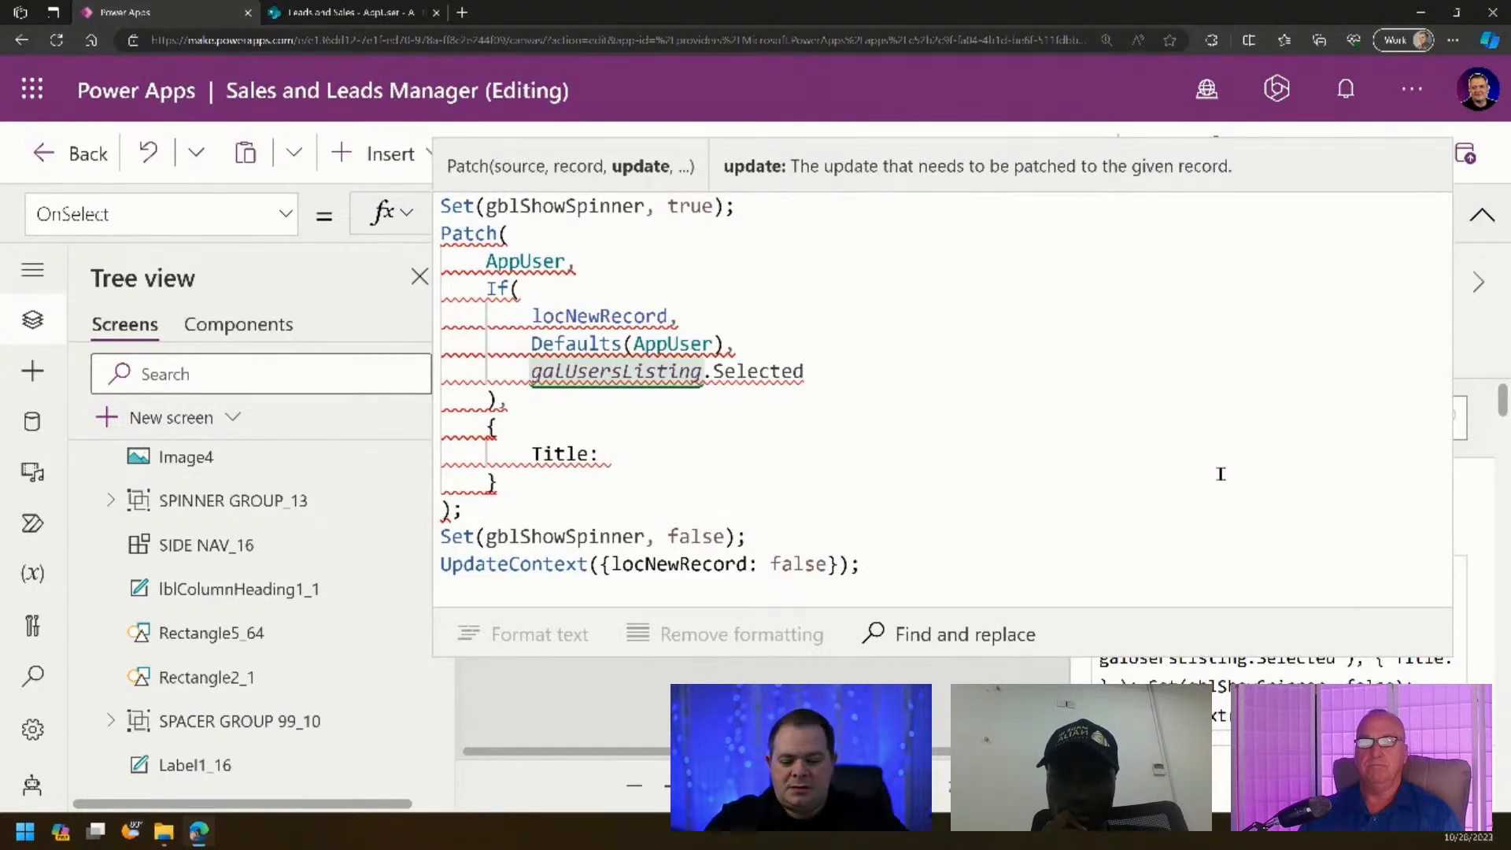
text(txtF)
key(Tab)
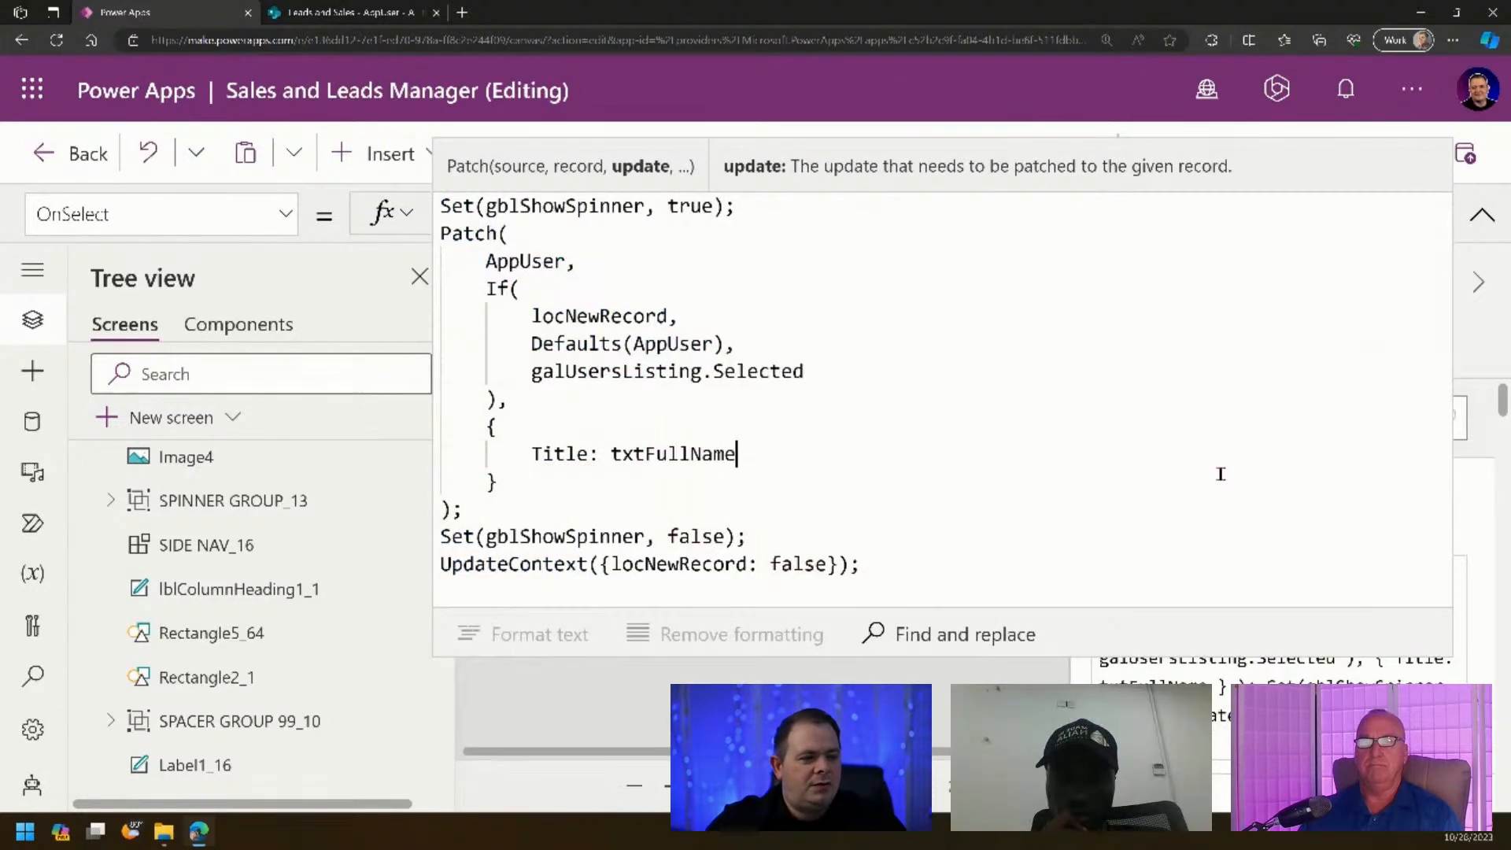
text(.Text,)
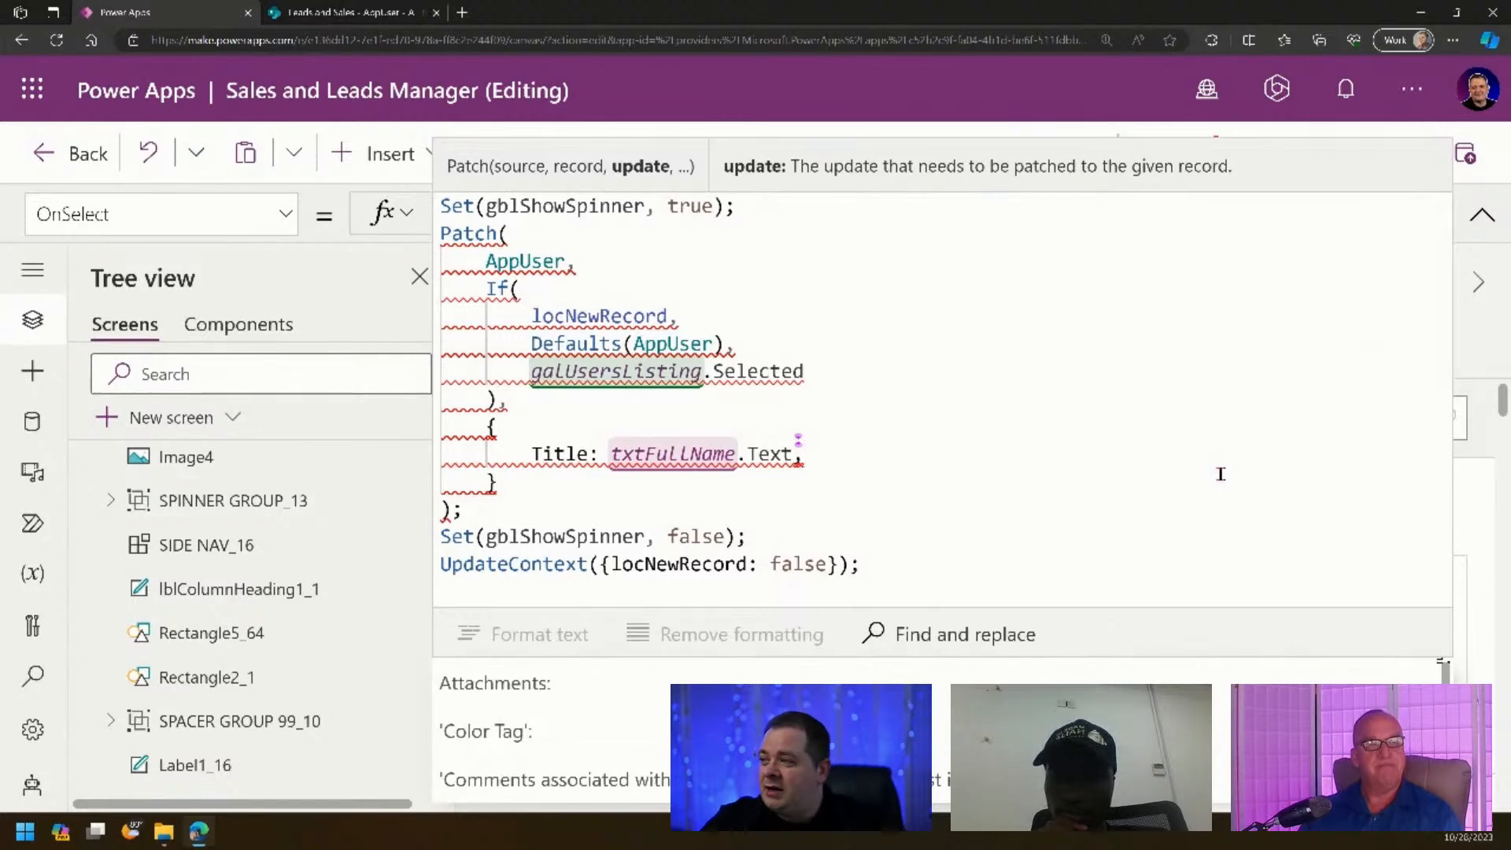
key(Return)
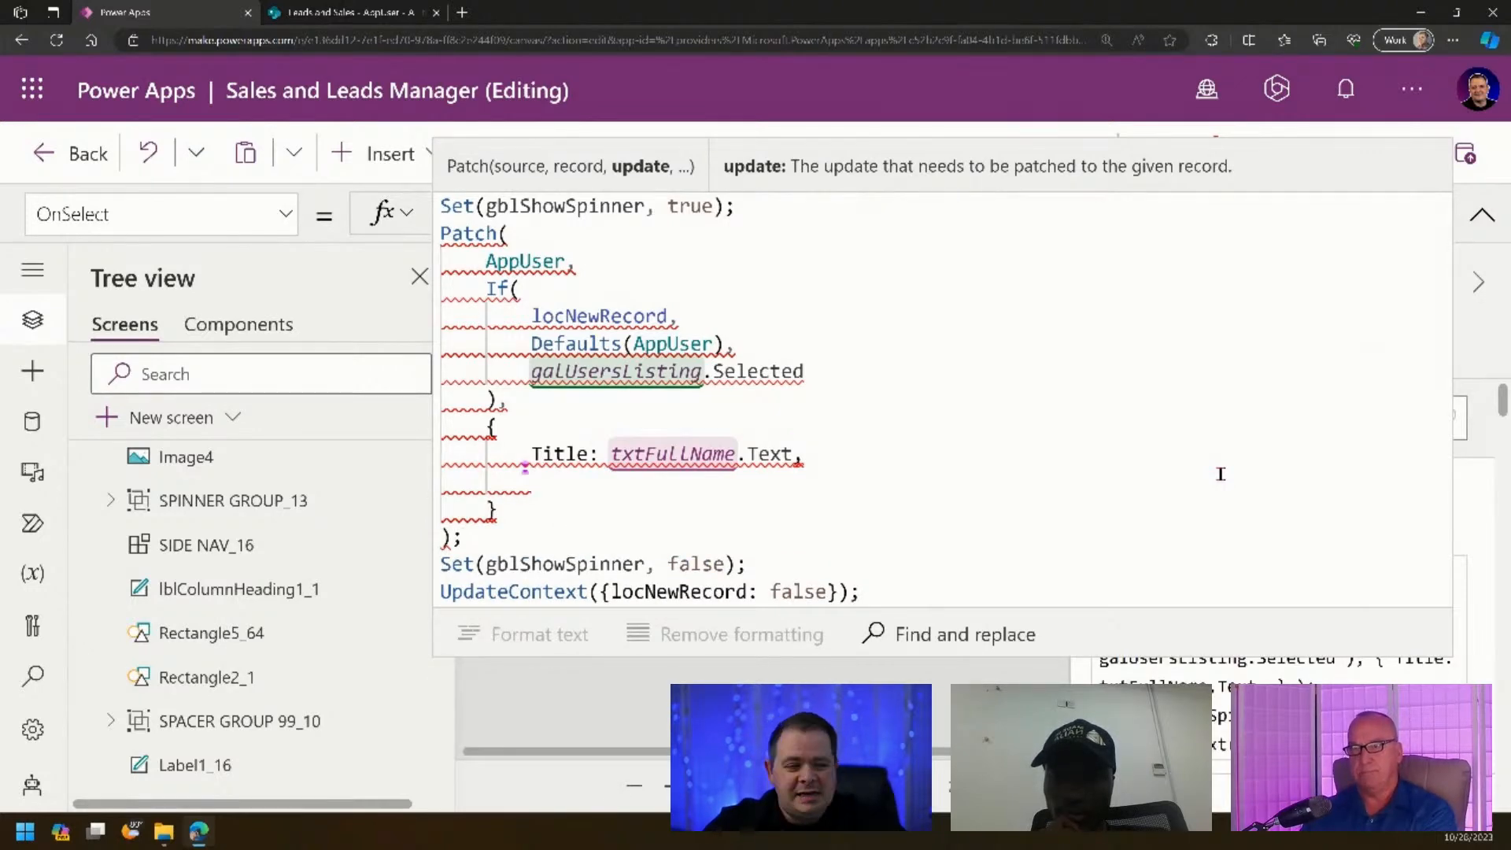
text(mail:)
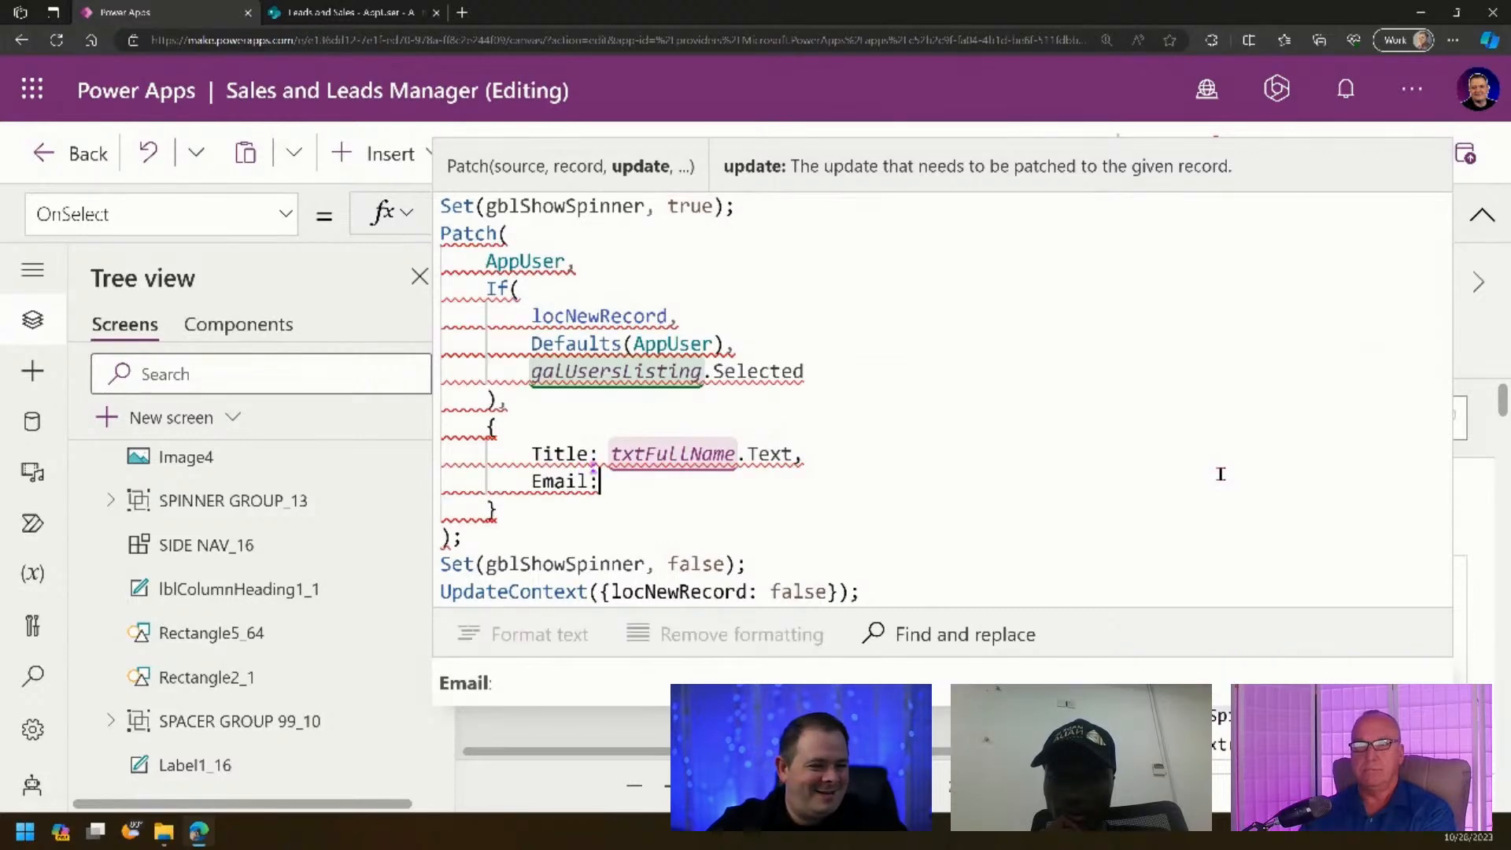
text( txtEmail.Text)
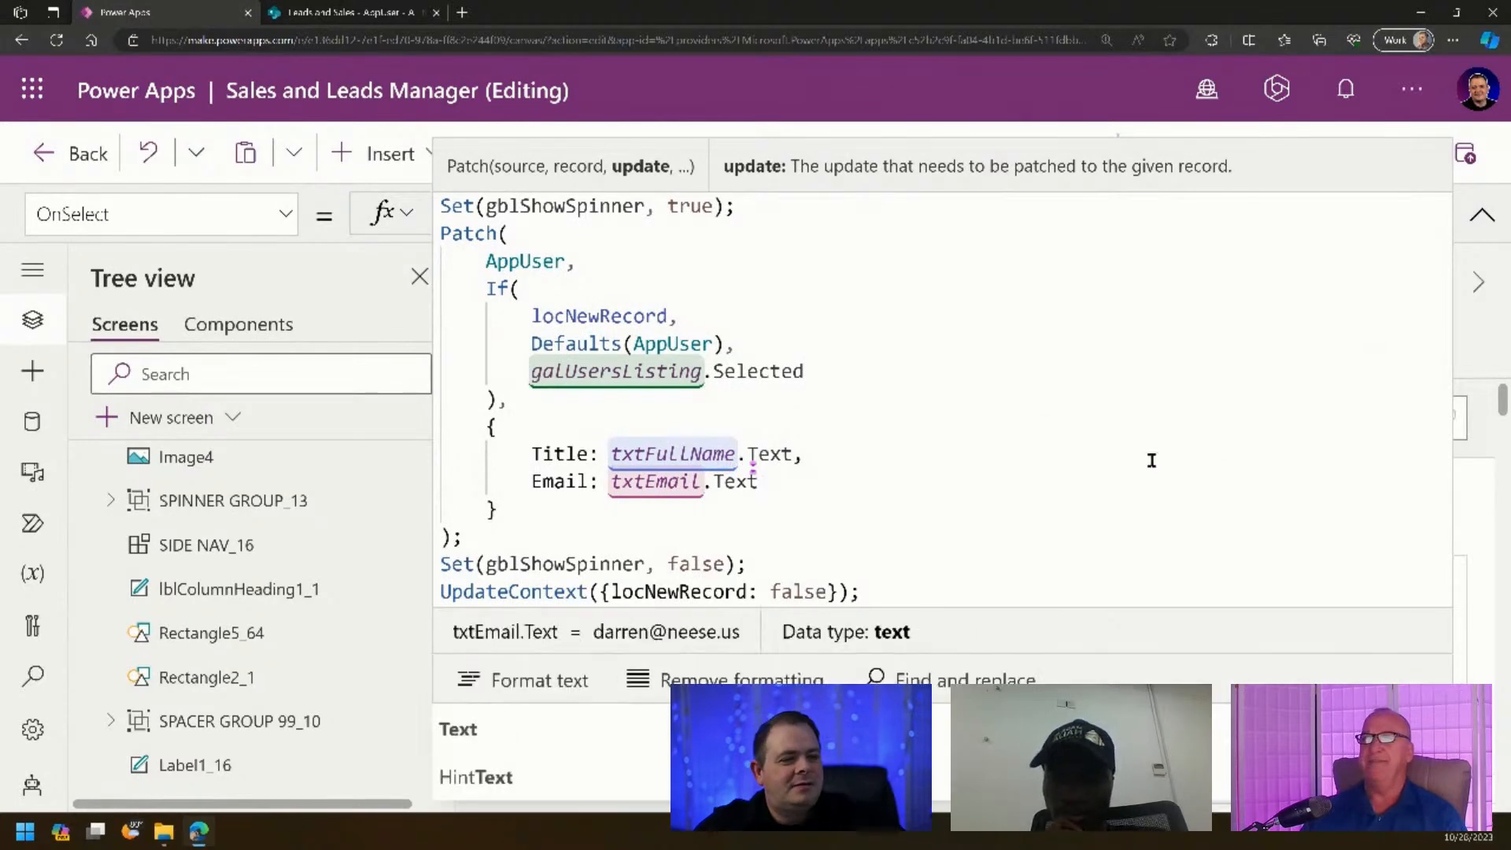
- Highlight the Title and Email fields to review them, then collapse the formula bar
click(811, 496)
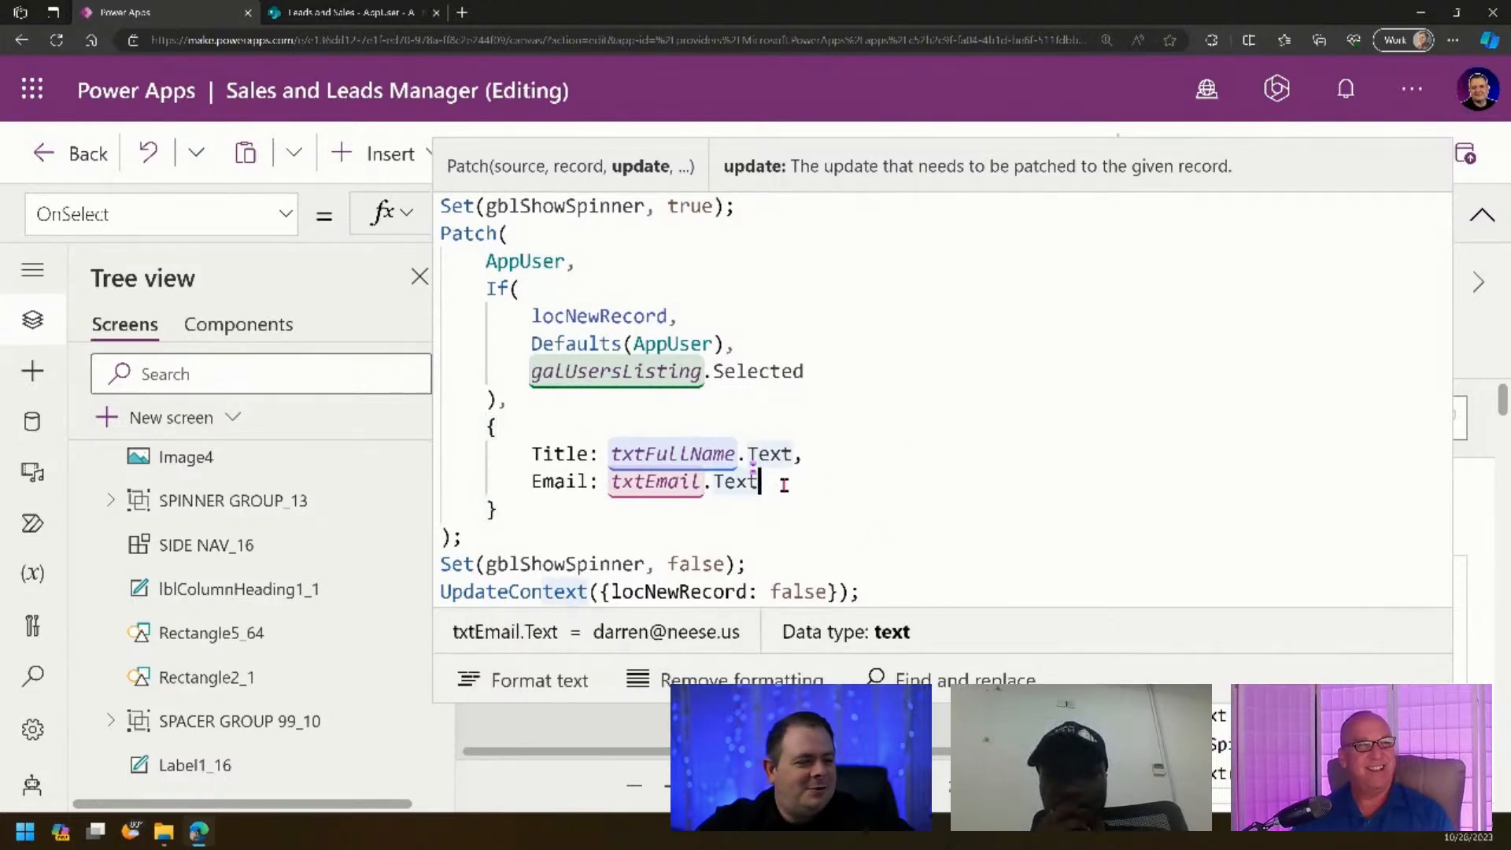
drag(652, 480, 432, 462)
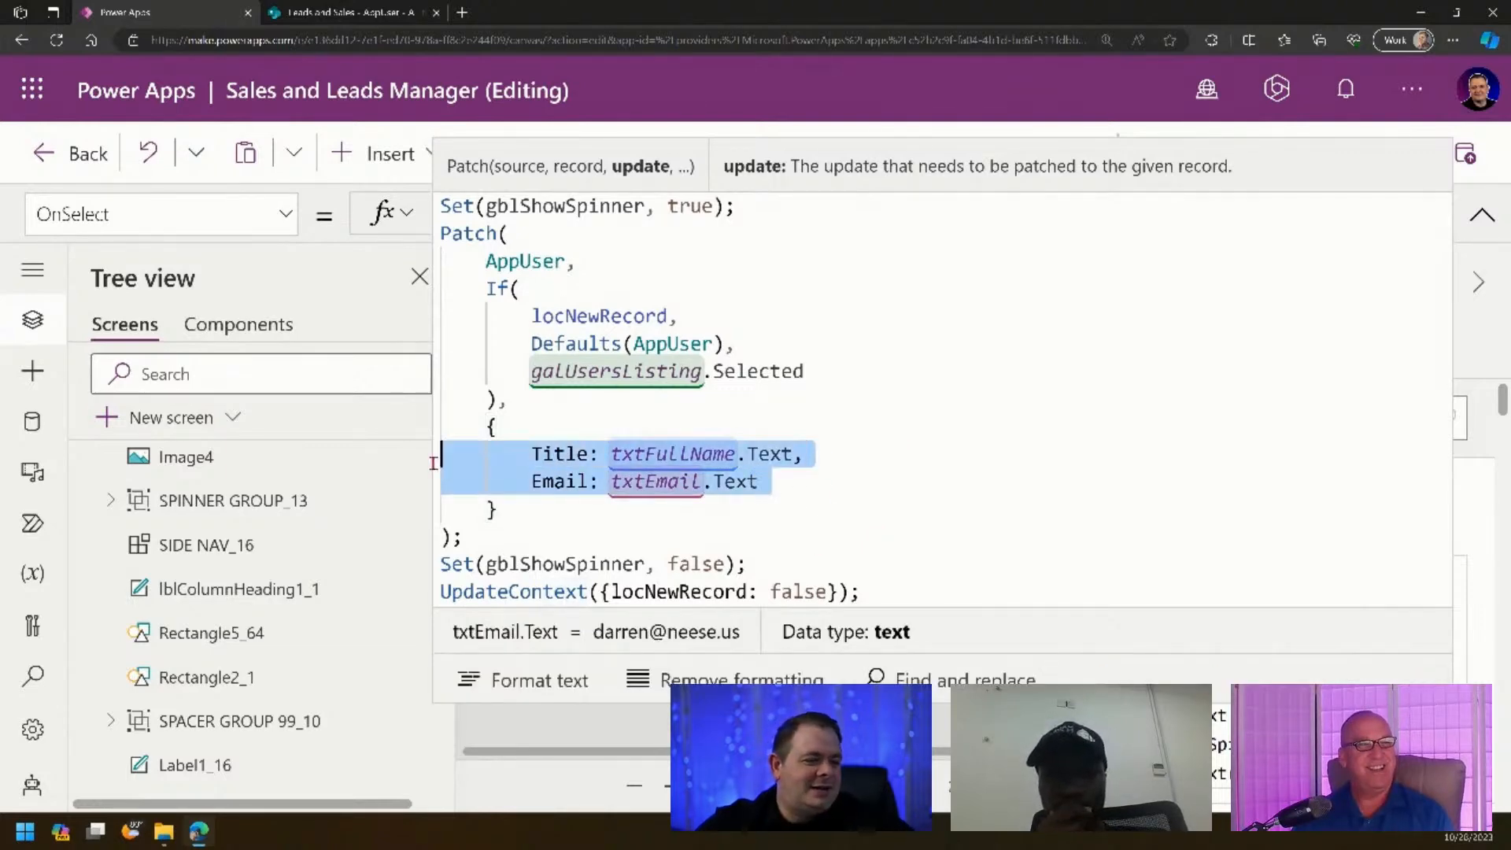
click(808, 481)
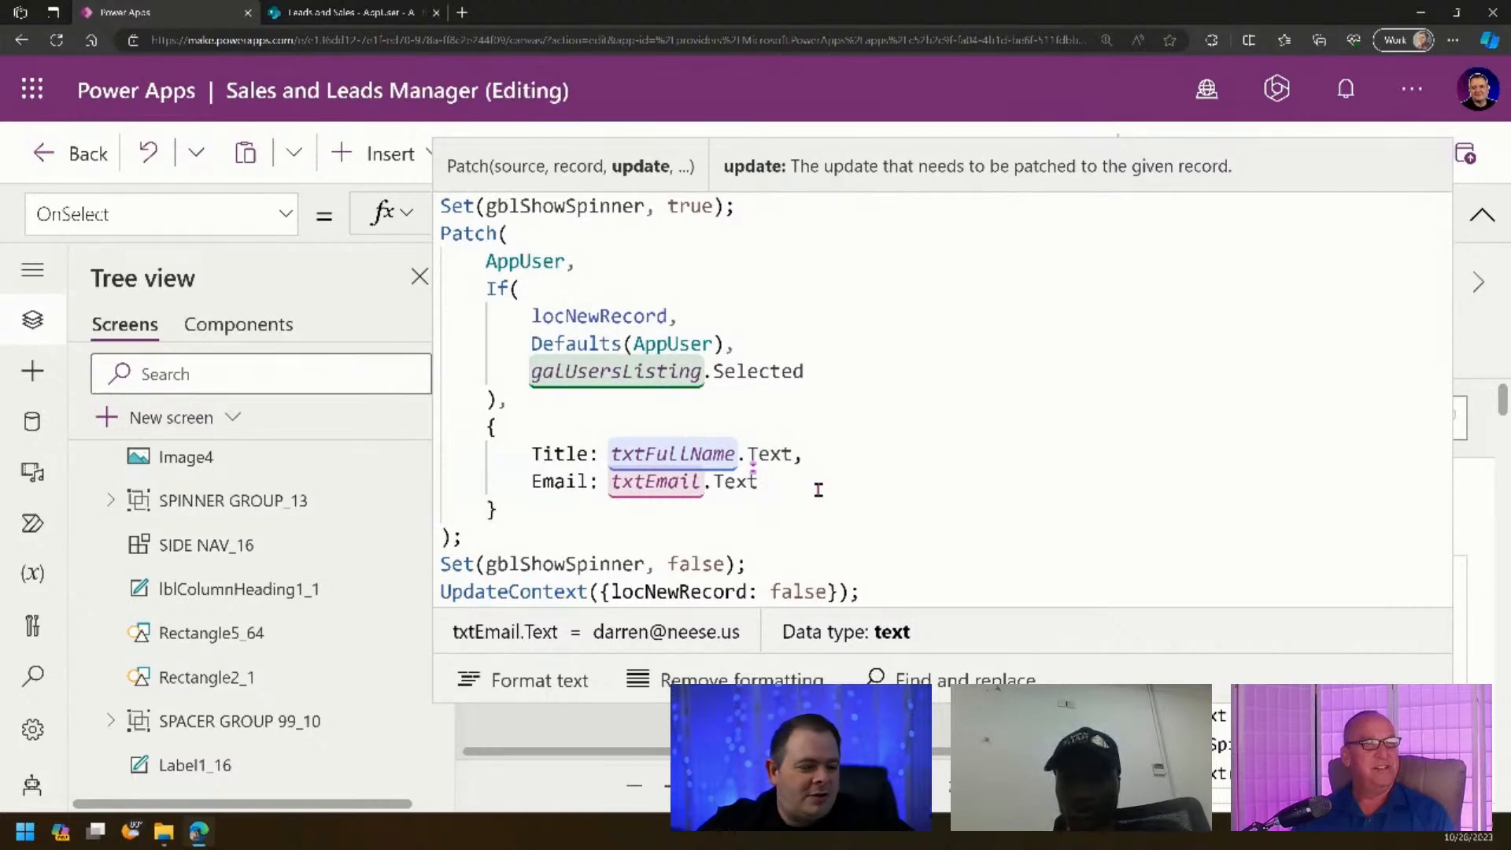
drag(823, 479, 470, 457)
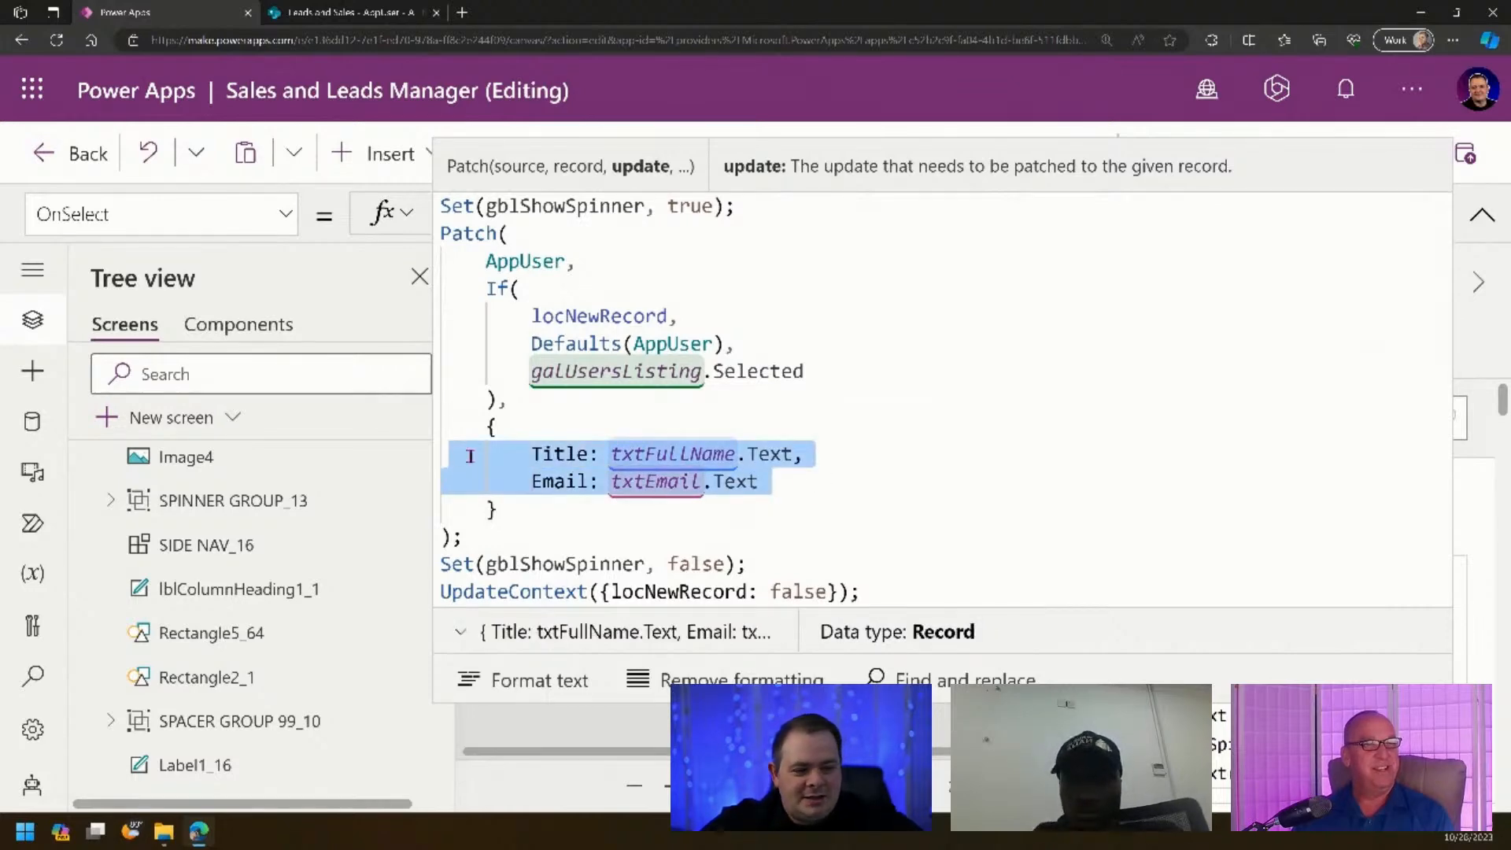
click(813, 477)
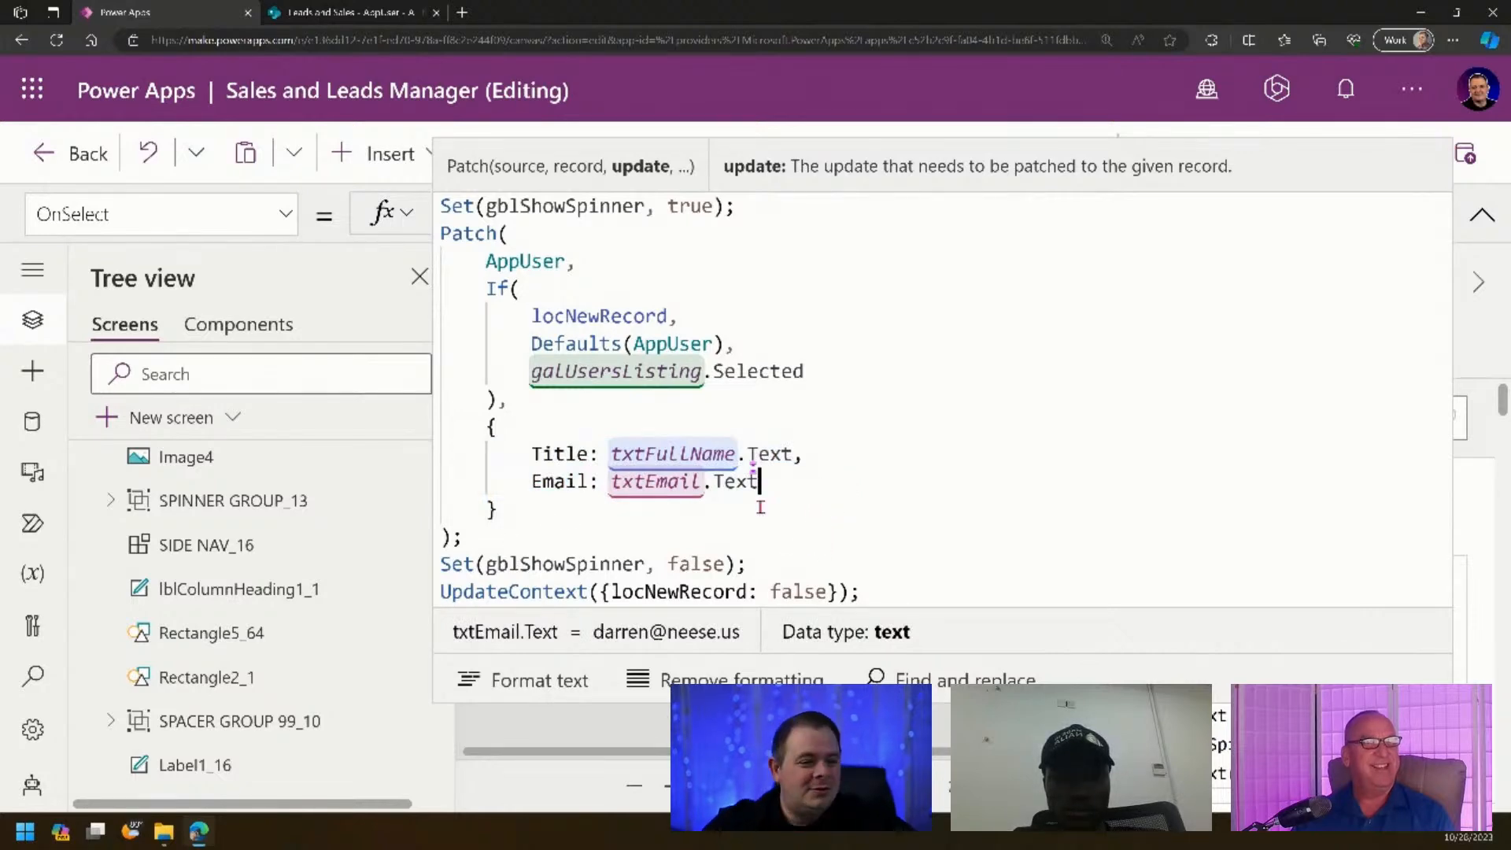
drag(811, 477, 496, 453)
click(874, 493)
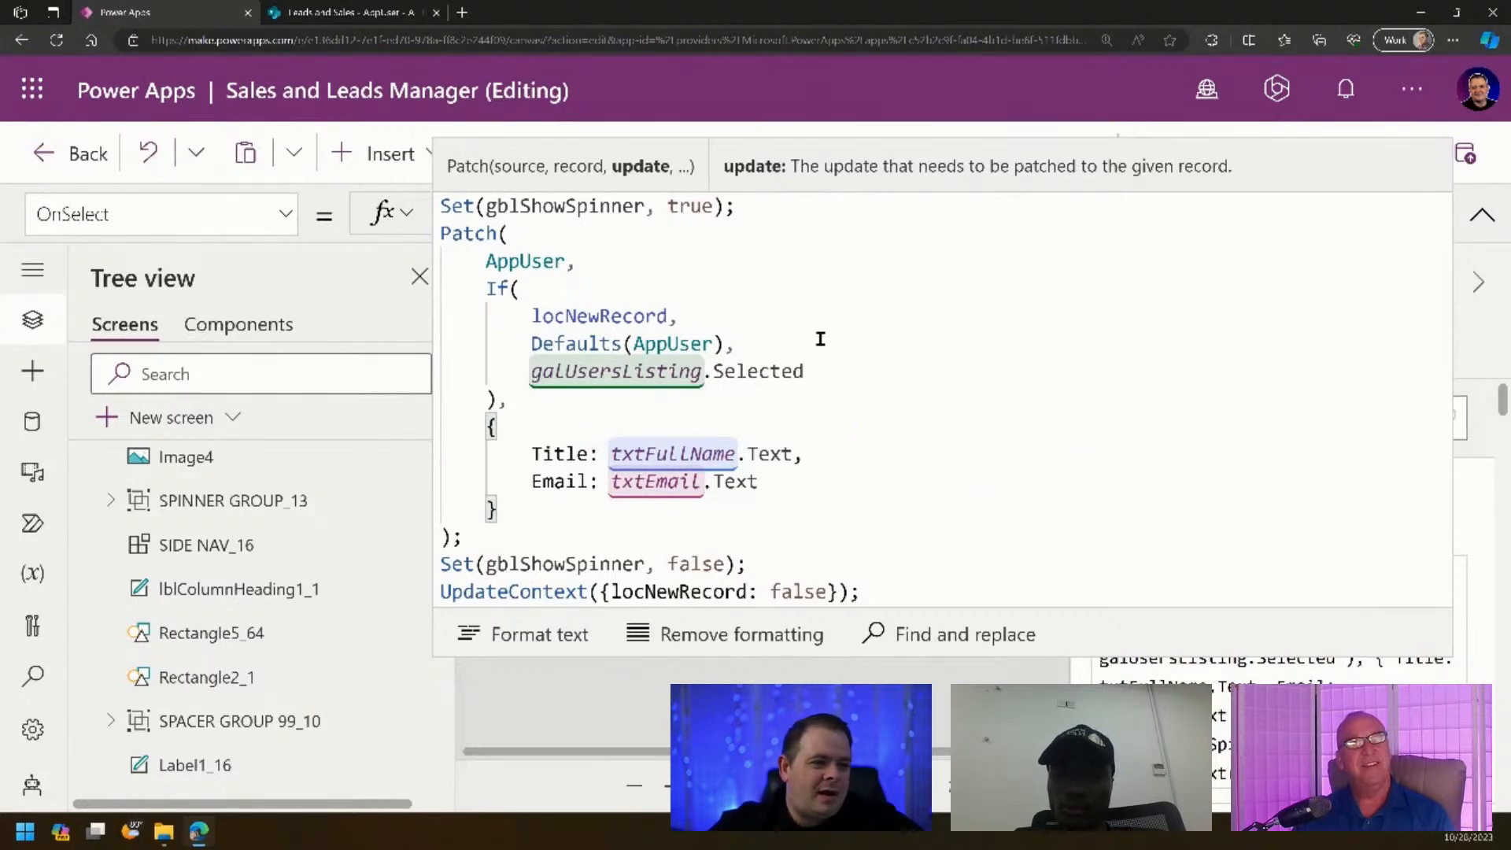
click(1480, 214)
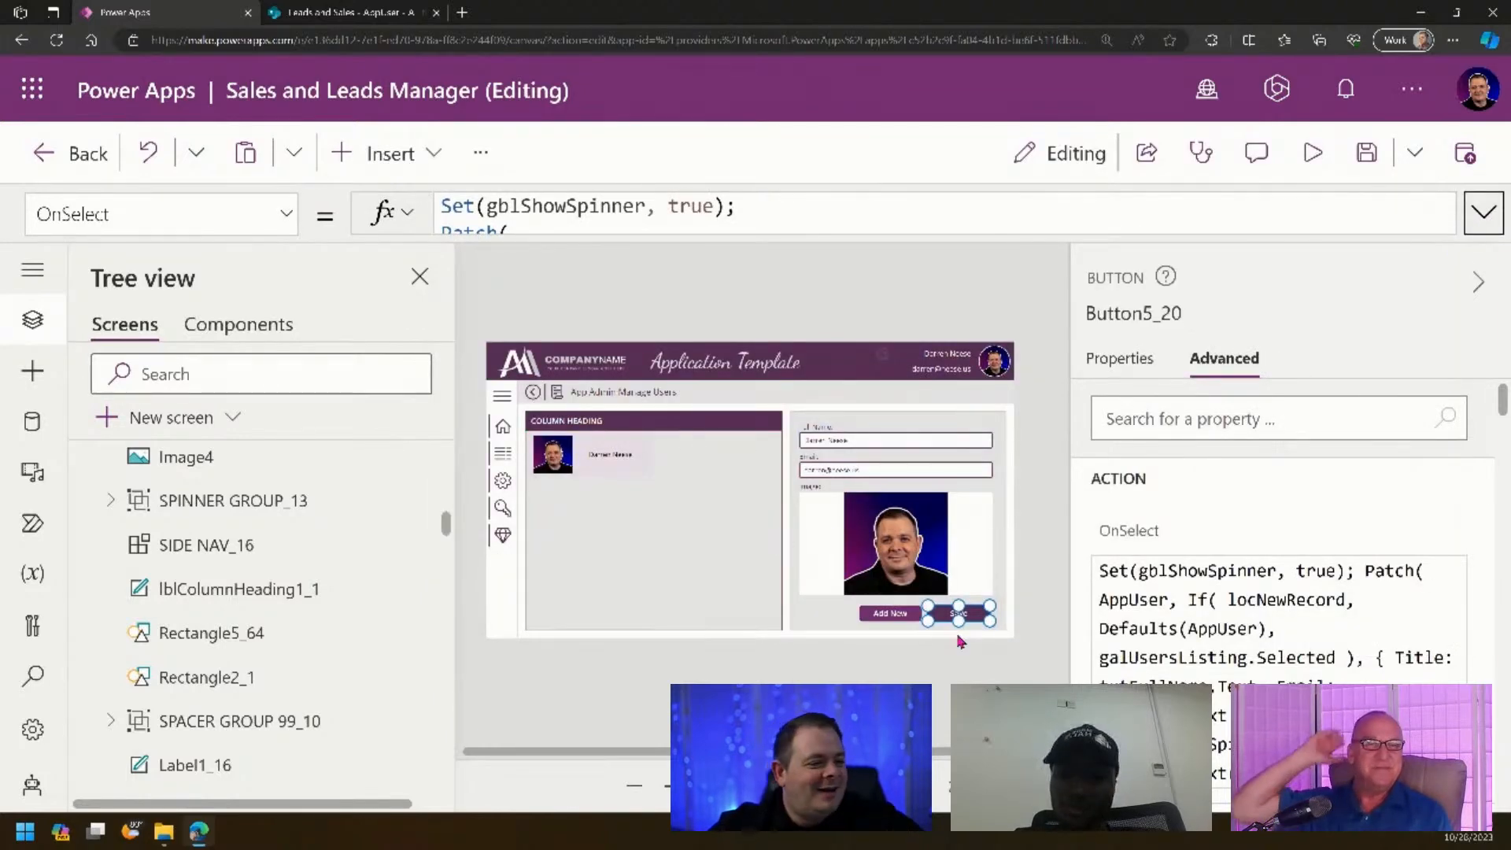
click(957, 678)
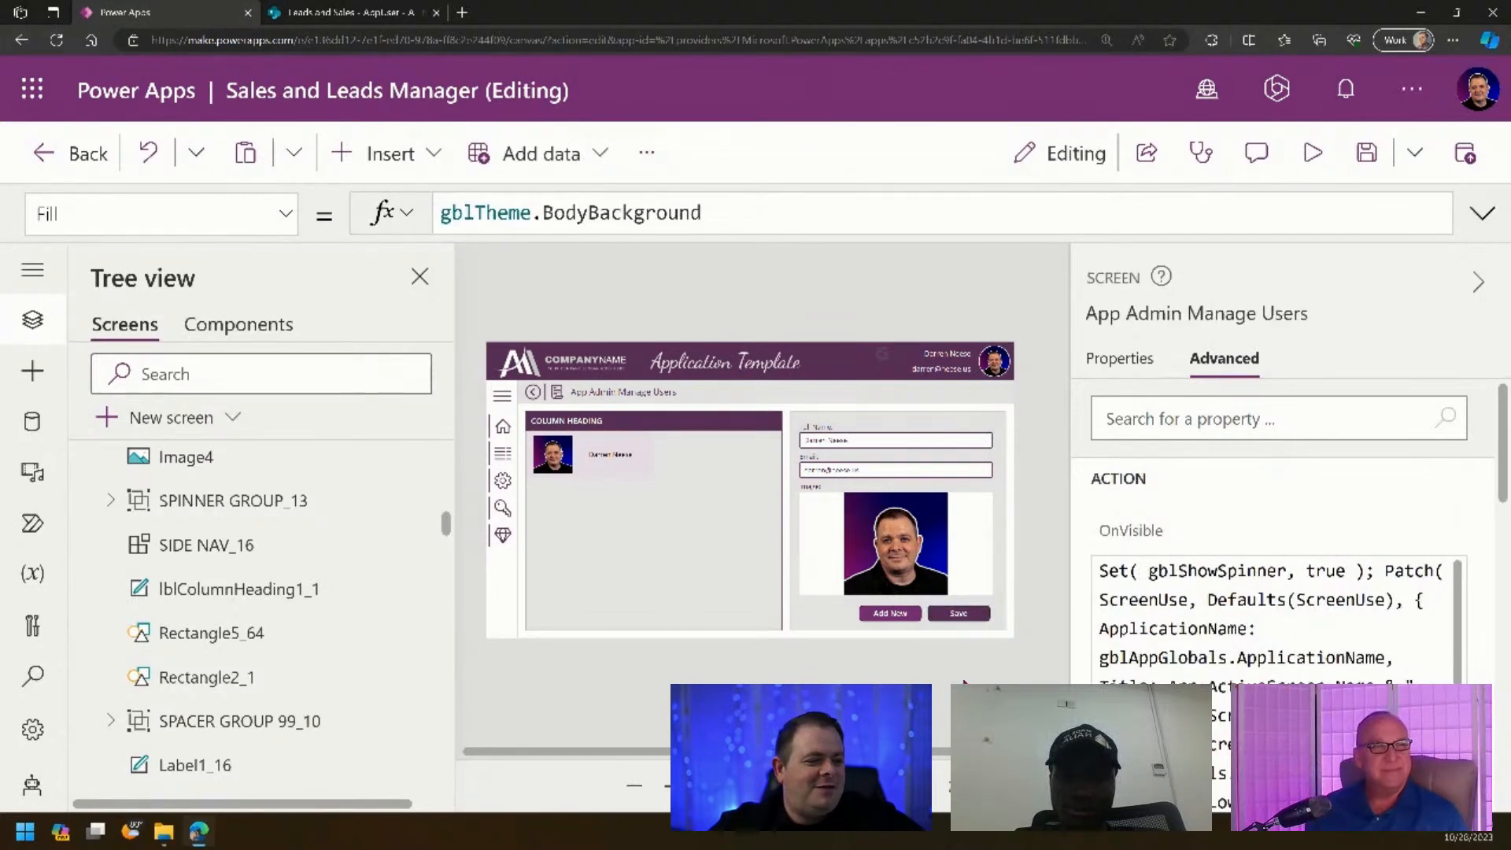
click(1313, 154)
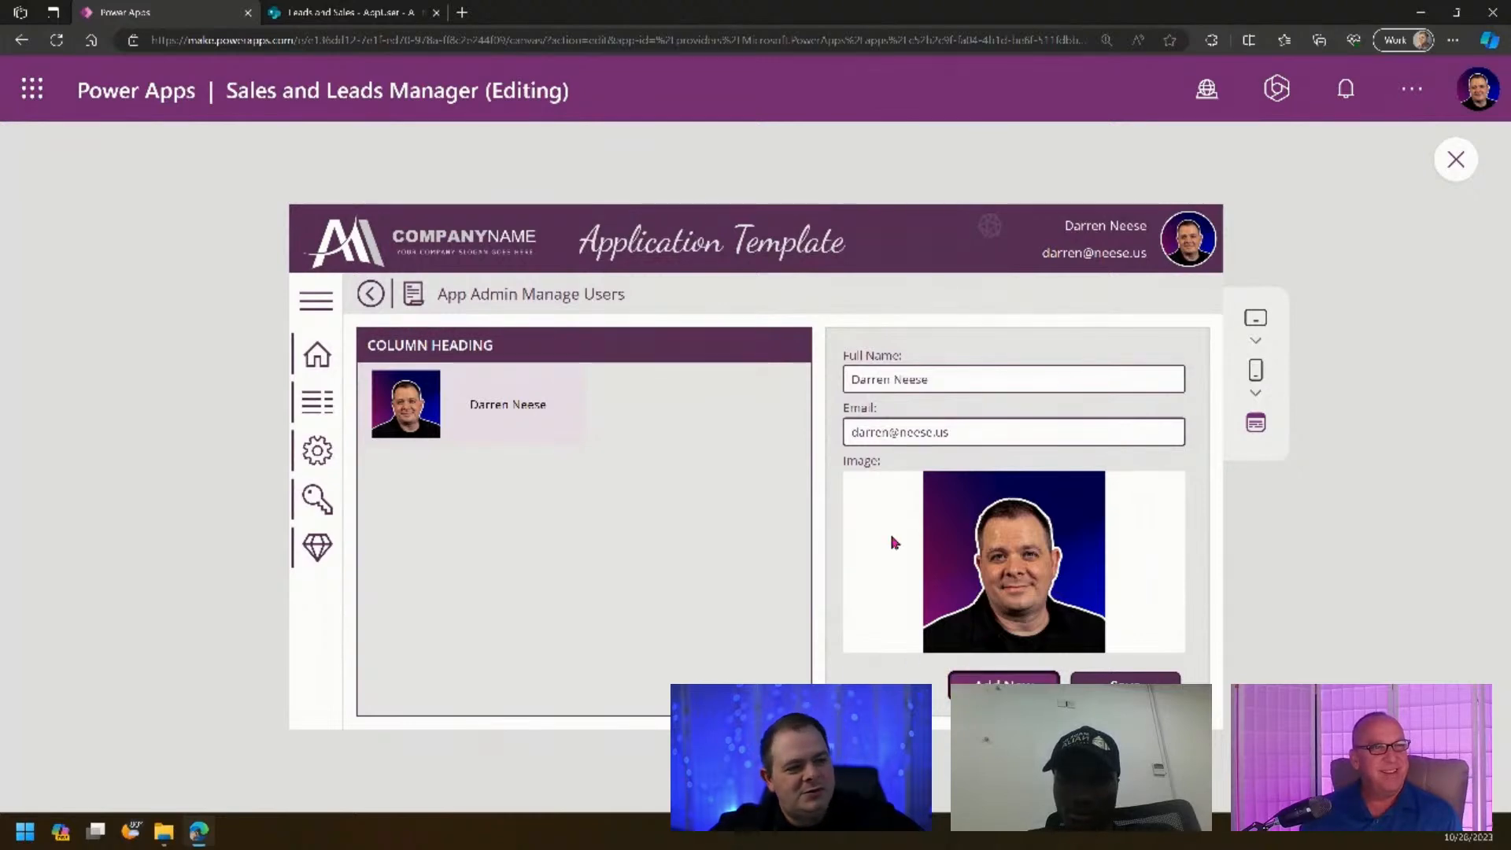
click(1456, 156)
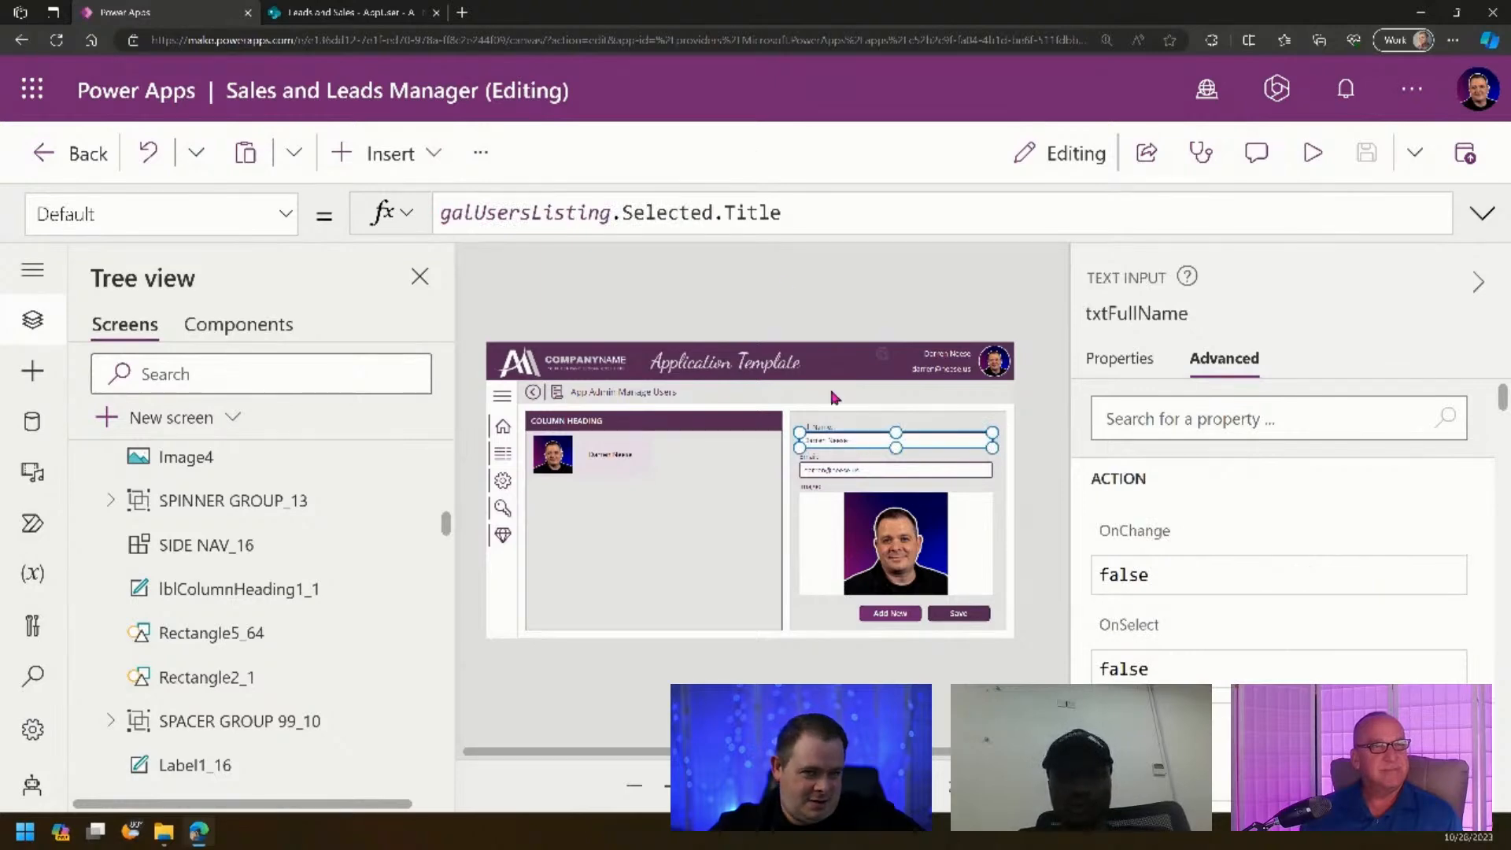
- Wrap txtFullName's Default in If(locNewRecord, "", …) and copy that If prefix
click(833, 200)
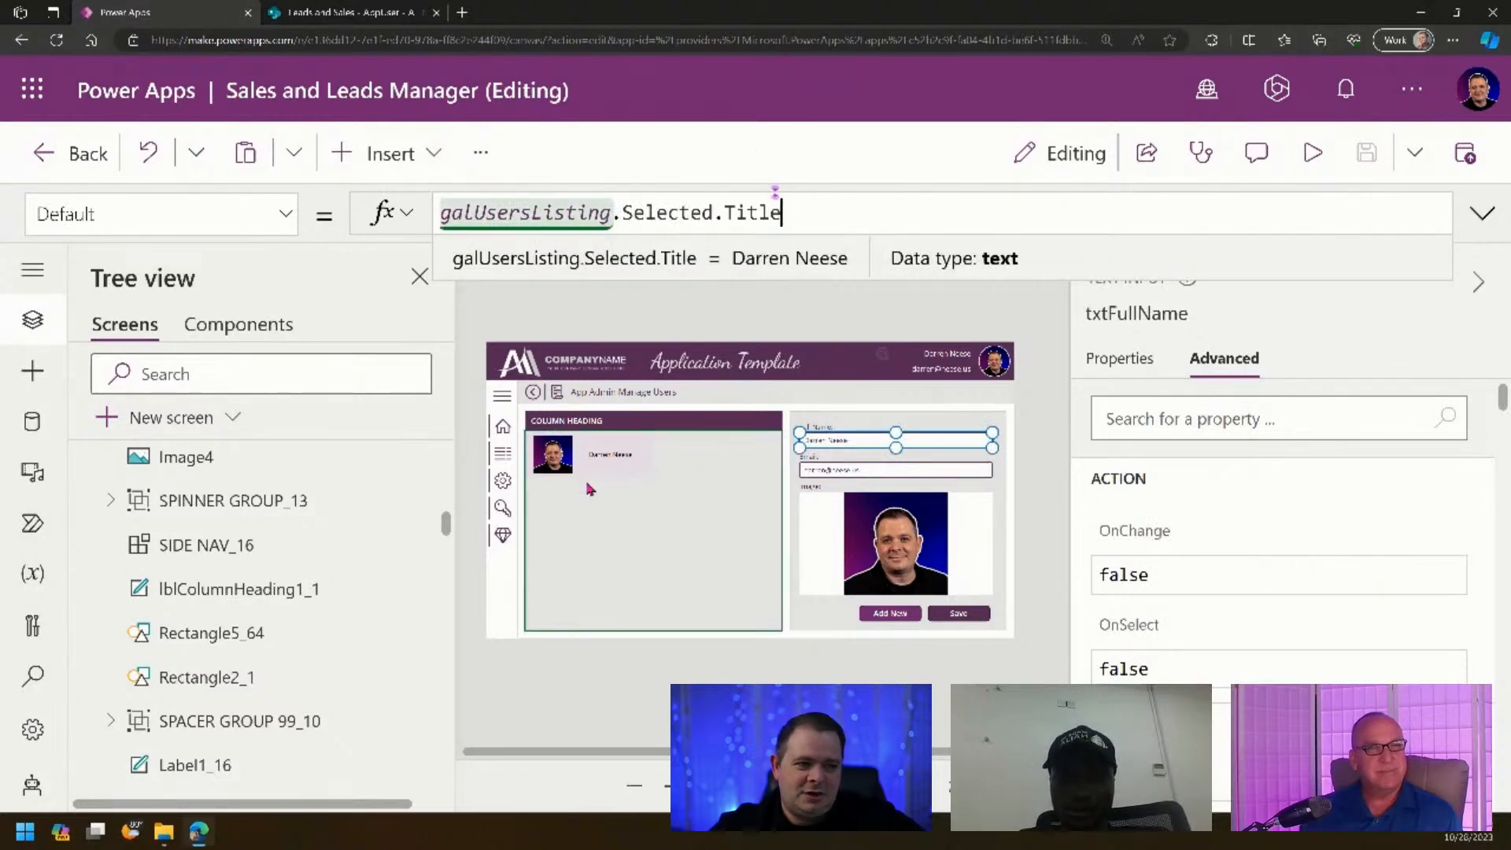
key(Home)
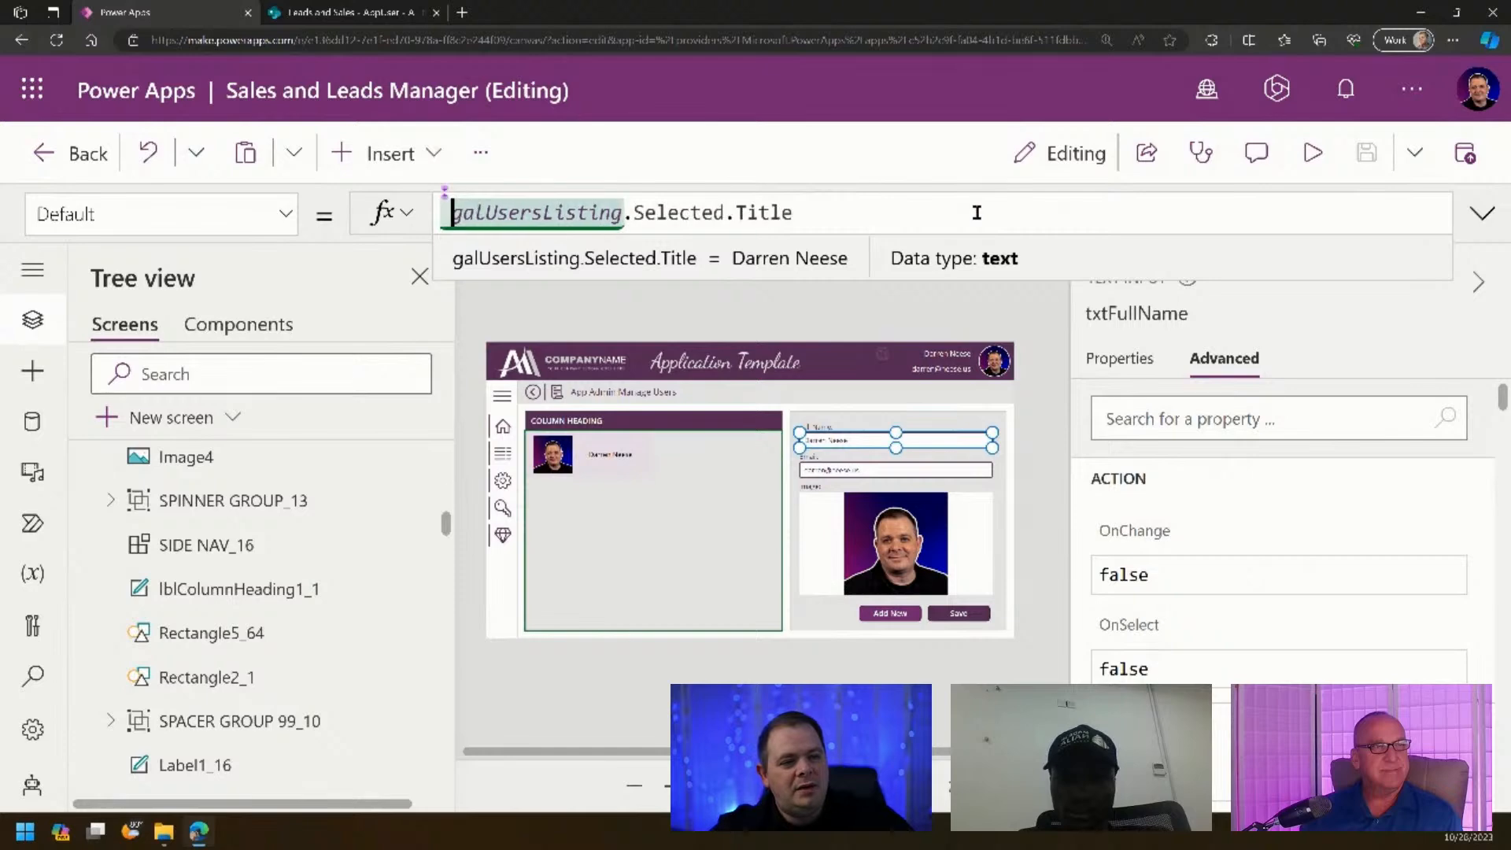
text(If(loc)
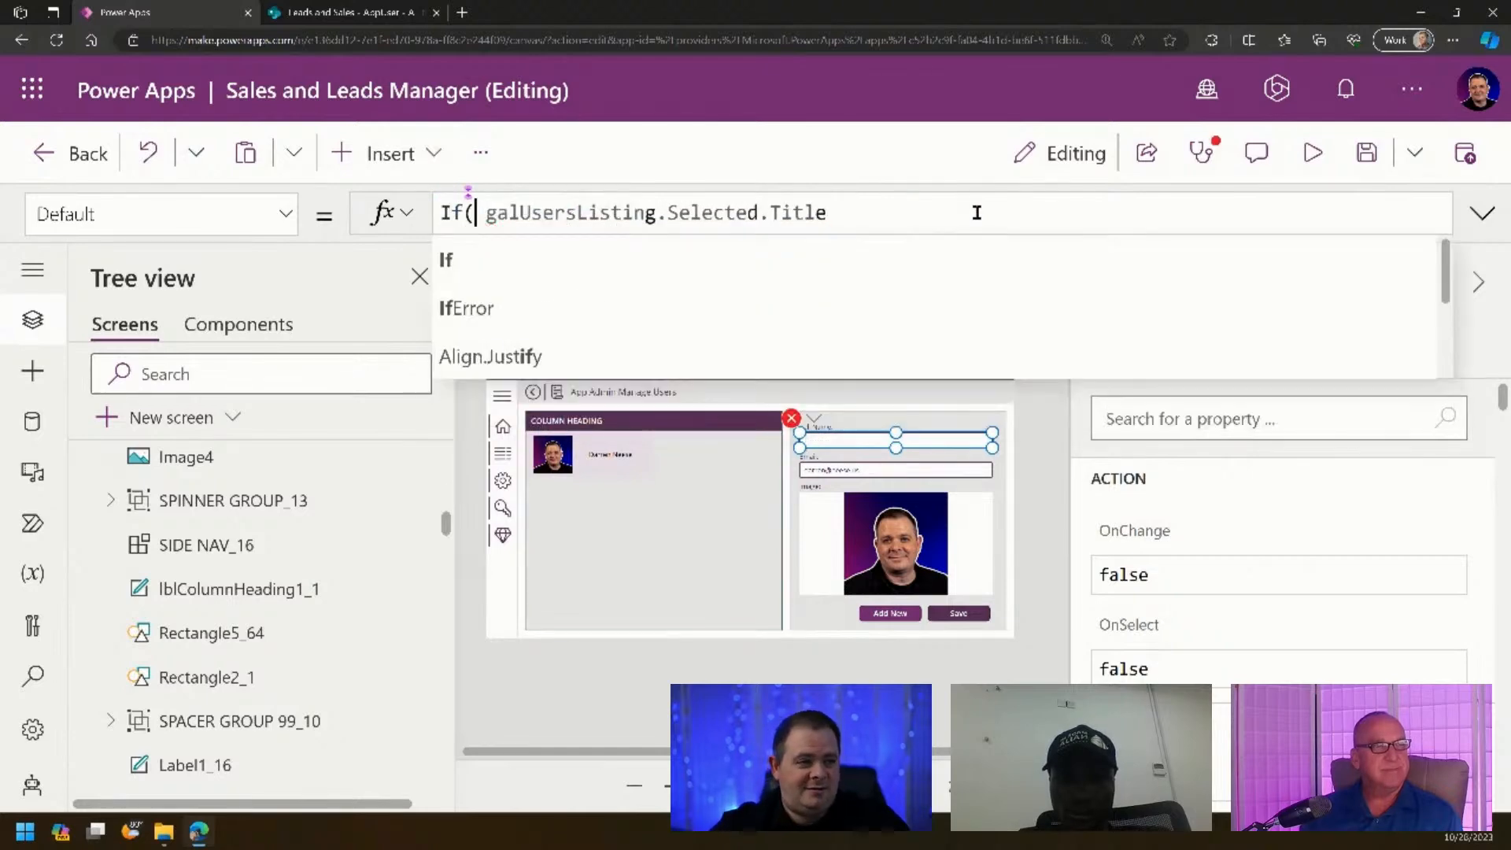
text(n)
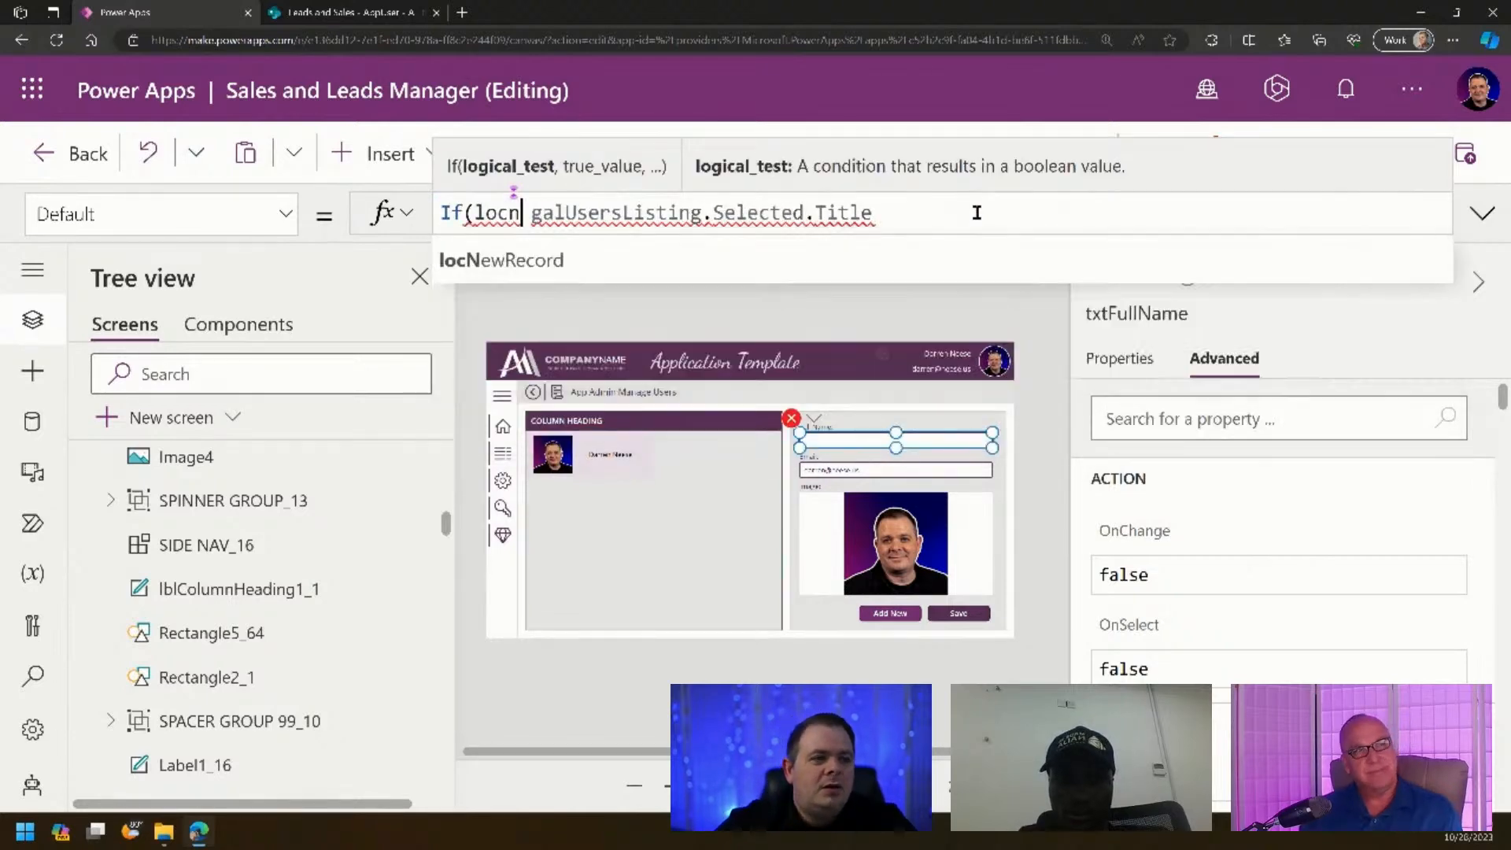
key(Tab)
text(, "")
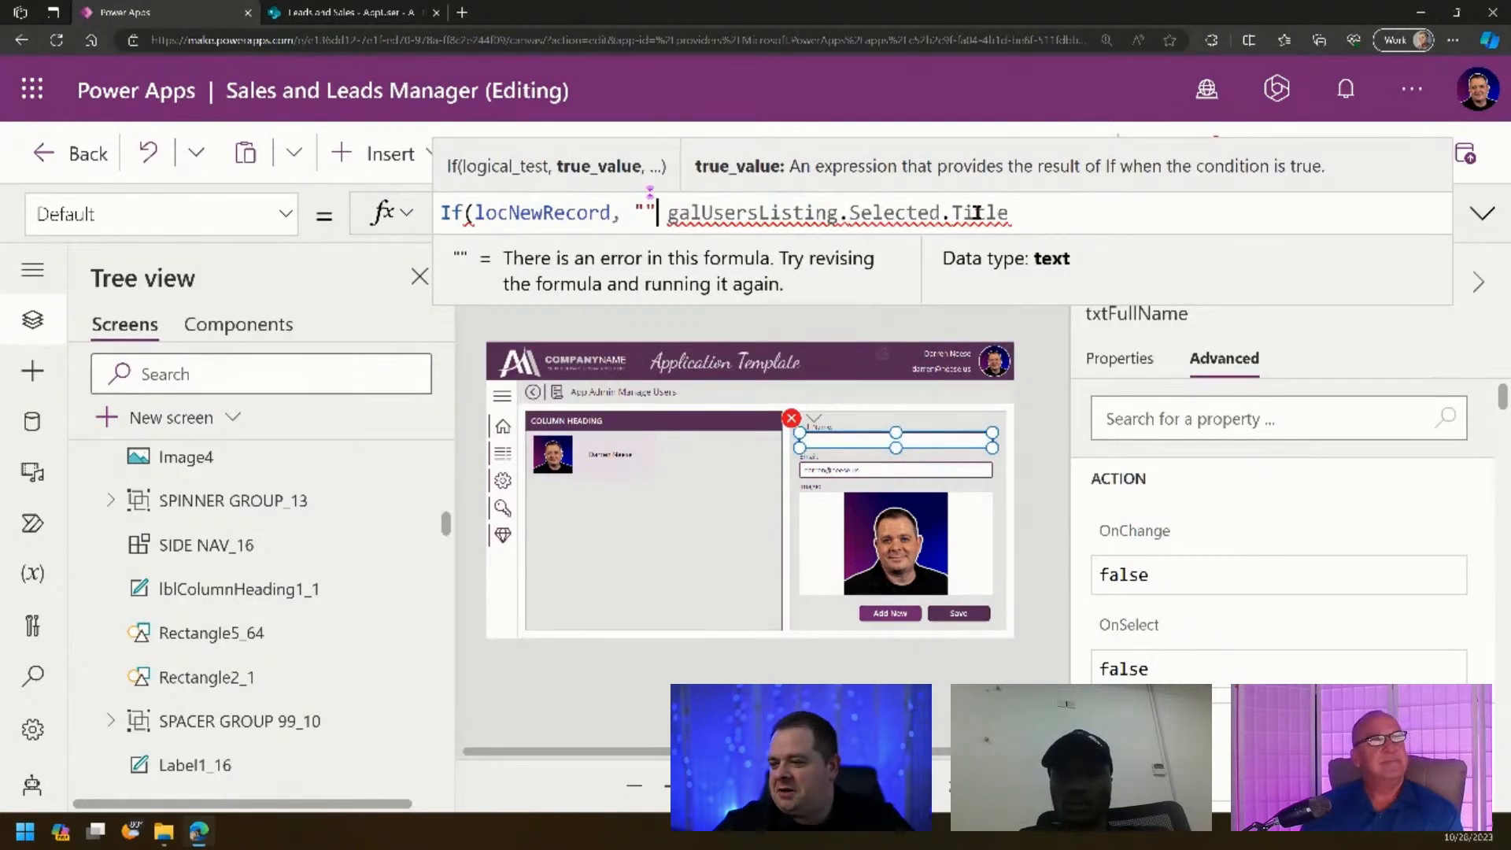
text(,)
key(End)
text())
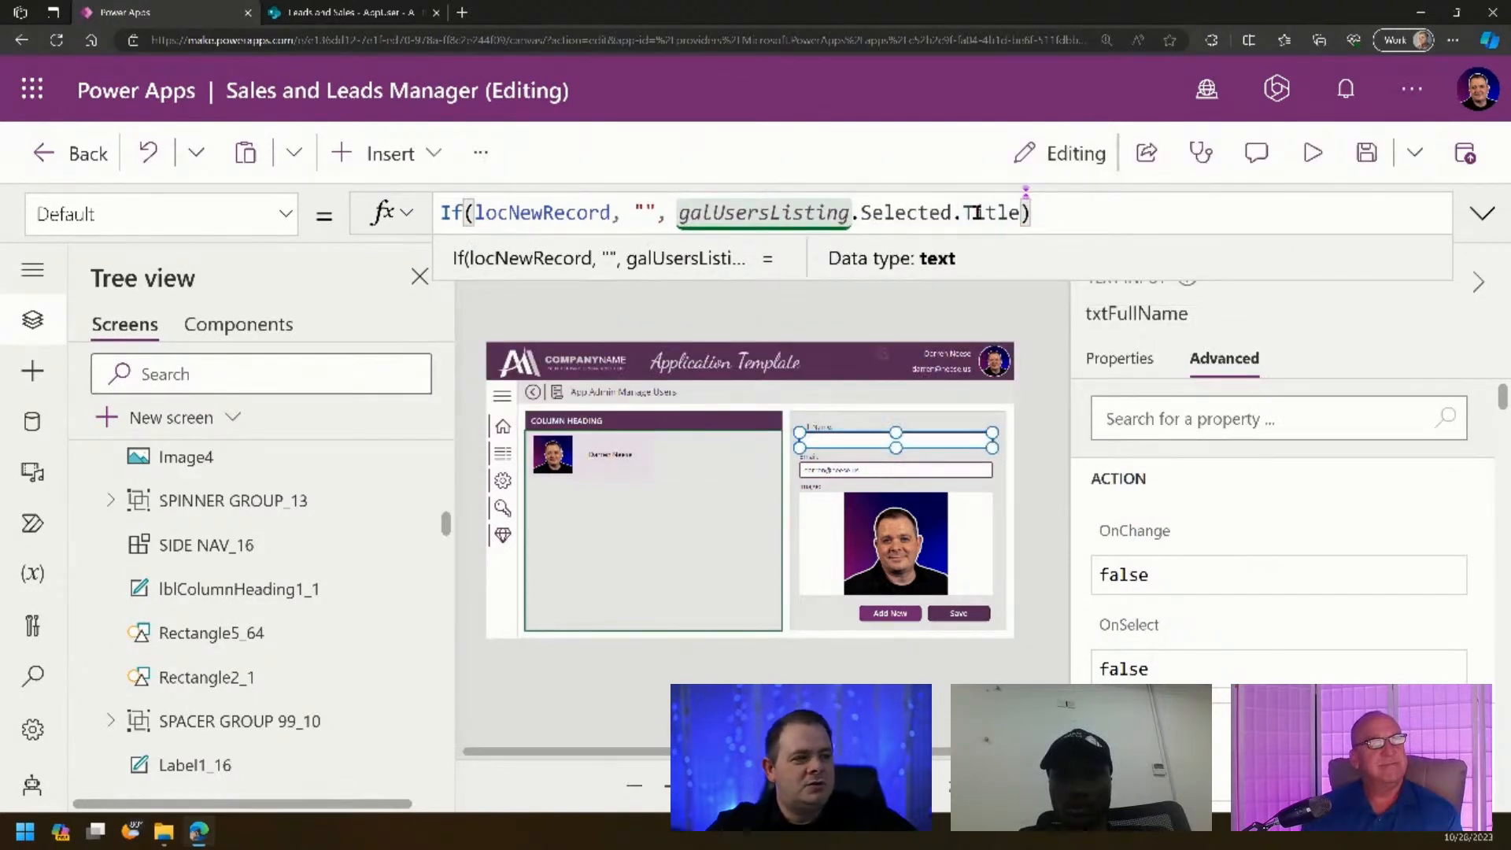
click(670, 210)
key(shift+Home)
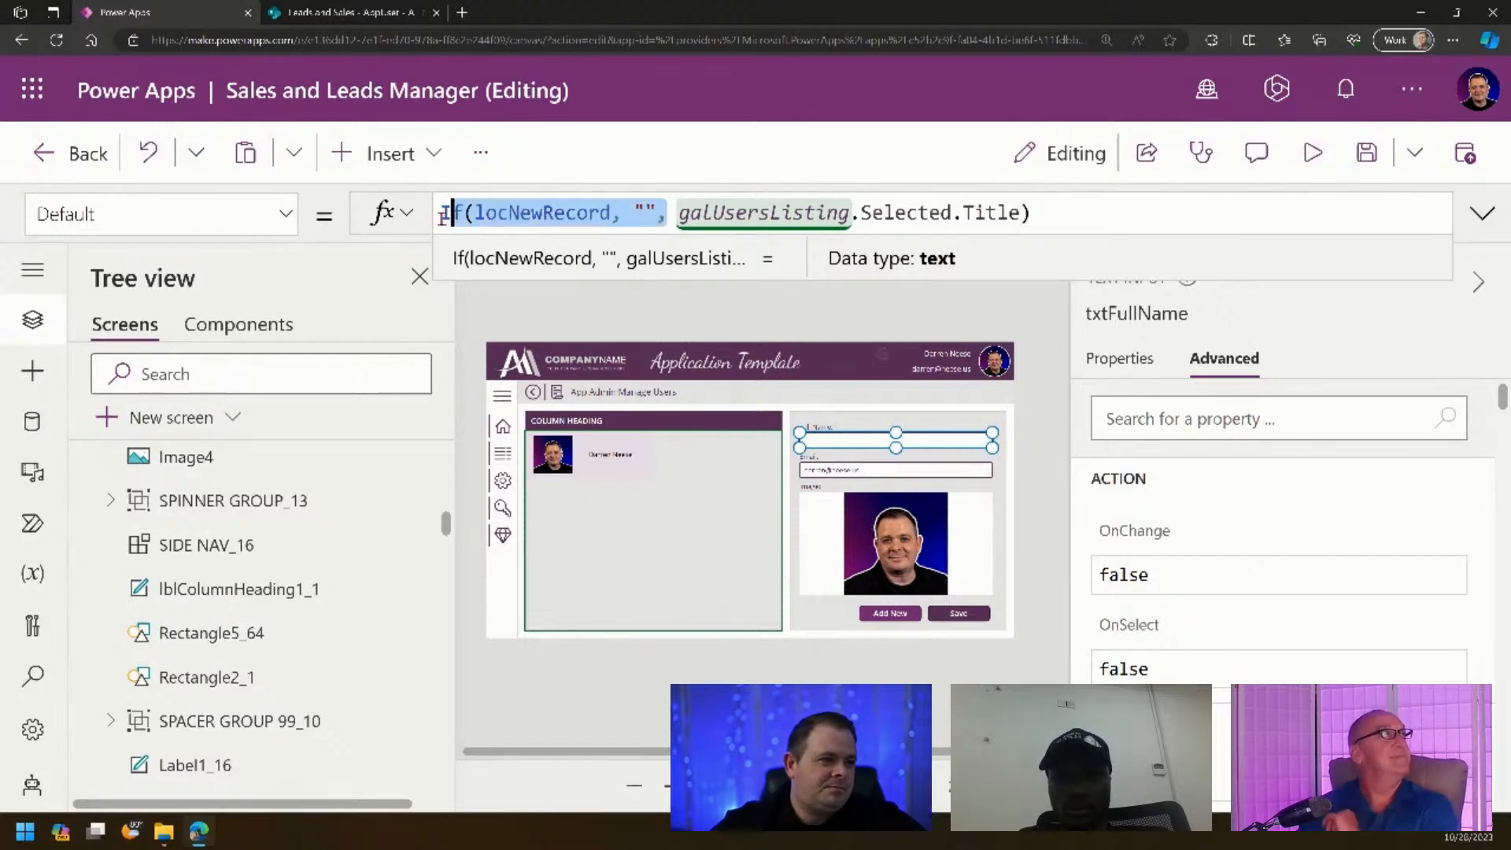
key(shift+End)
click(642, 213)
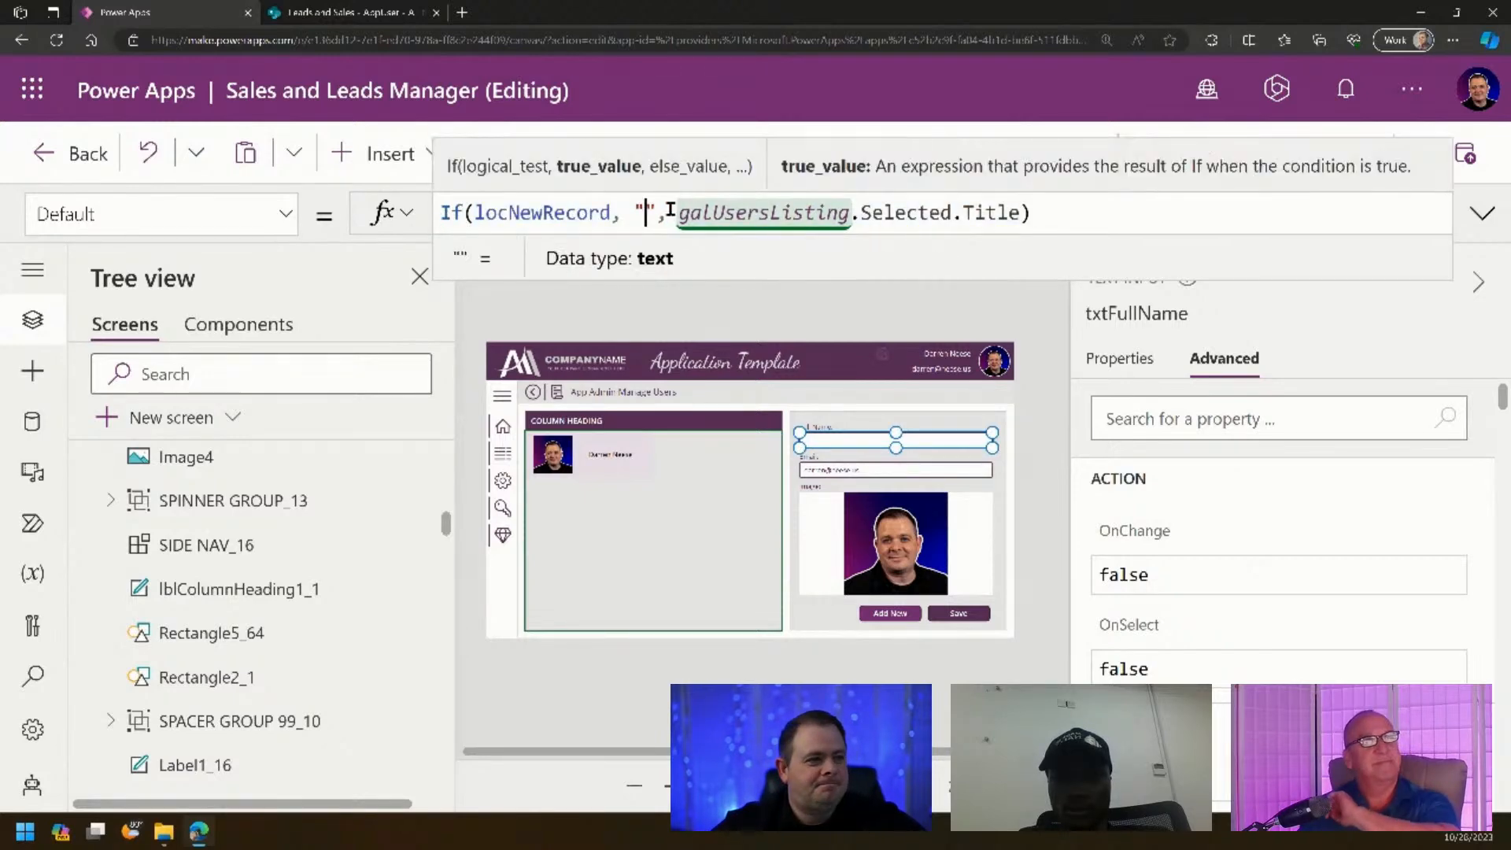
click(666, 212)
key(shift+Home)
key(ctrl+c)
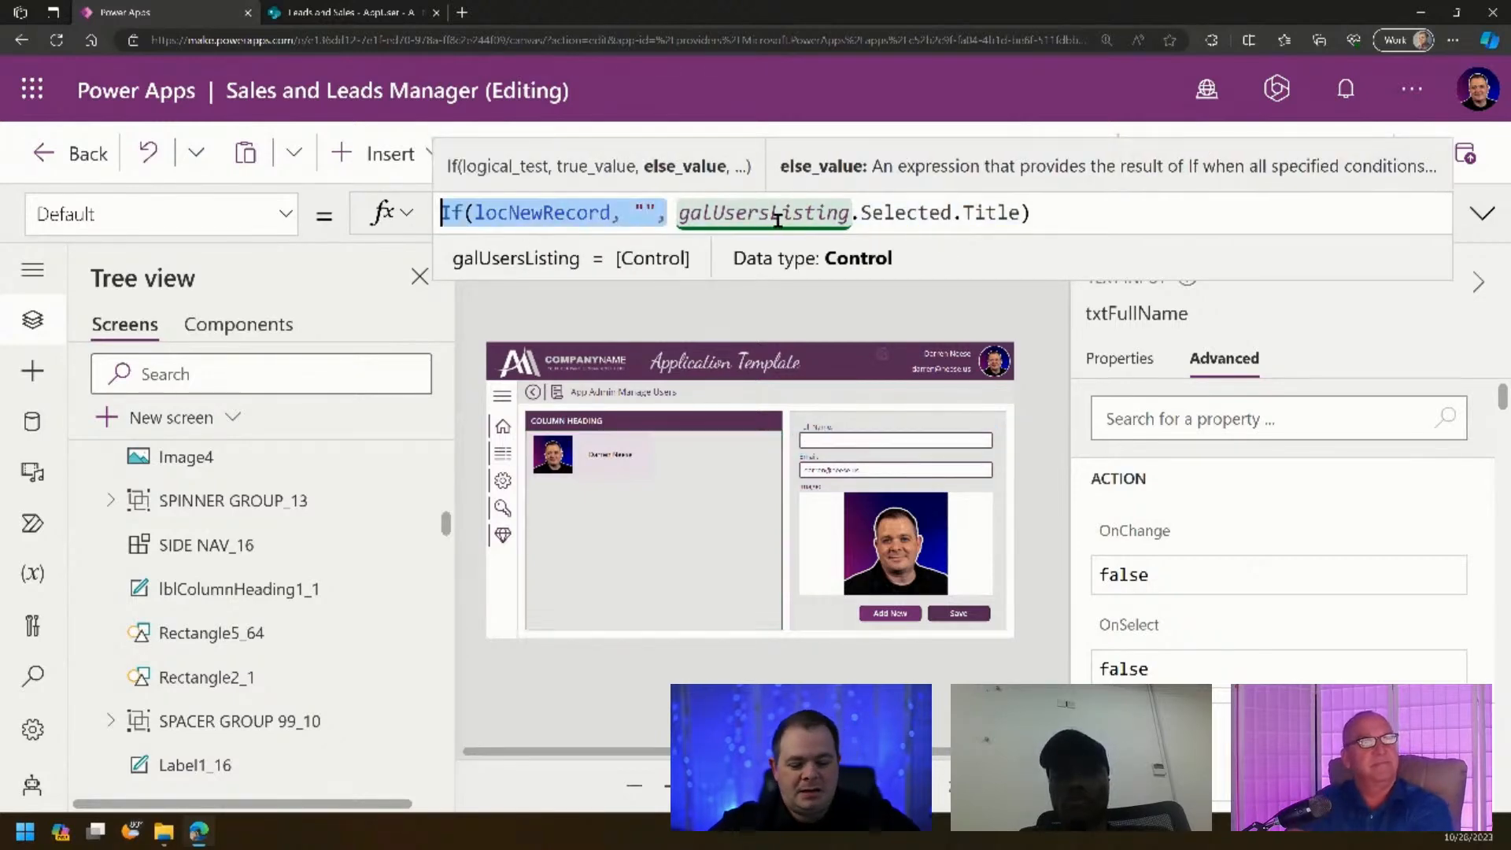
- Apply the same If(locNewRecord, "", …) prefix to txtEmail's Default
click(875, 475)
key(Home)
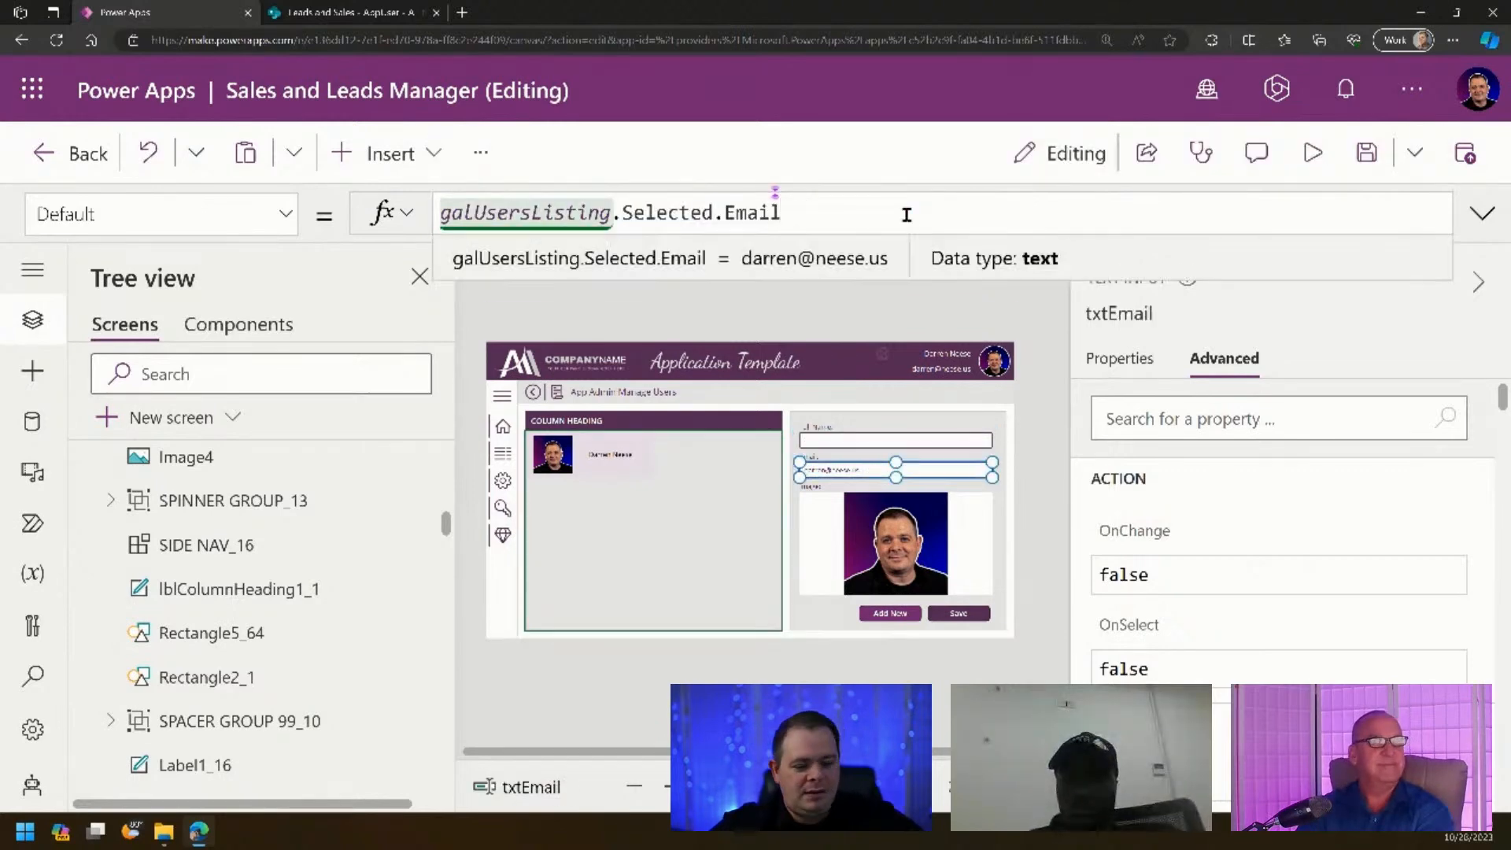
key(ctrl+v)
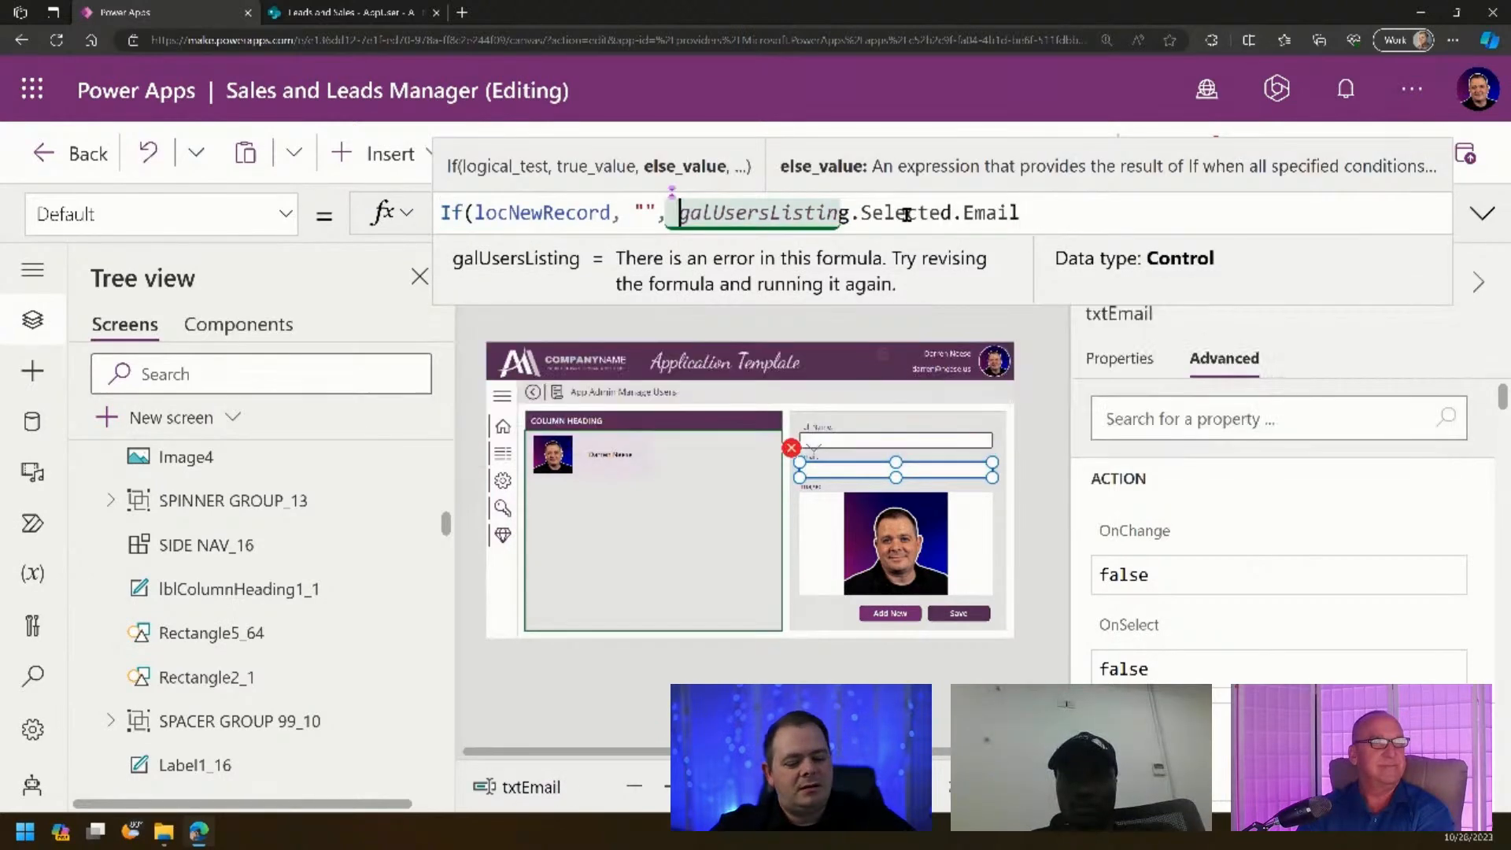
key(End)
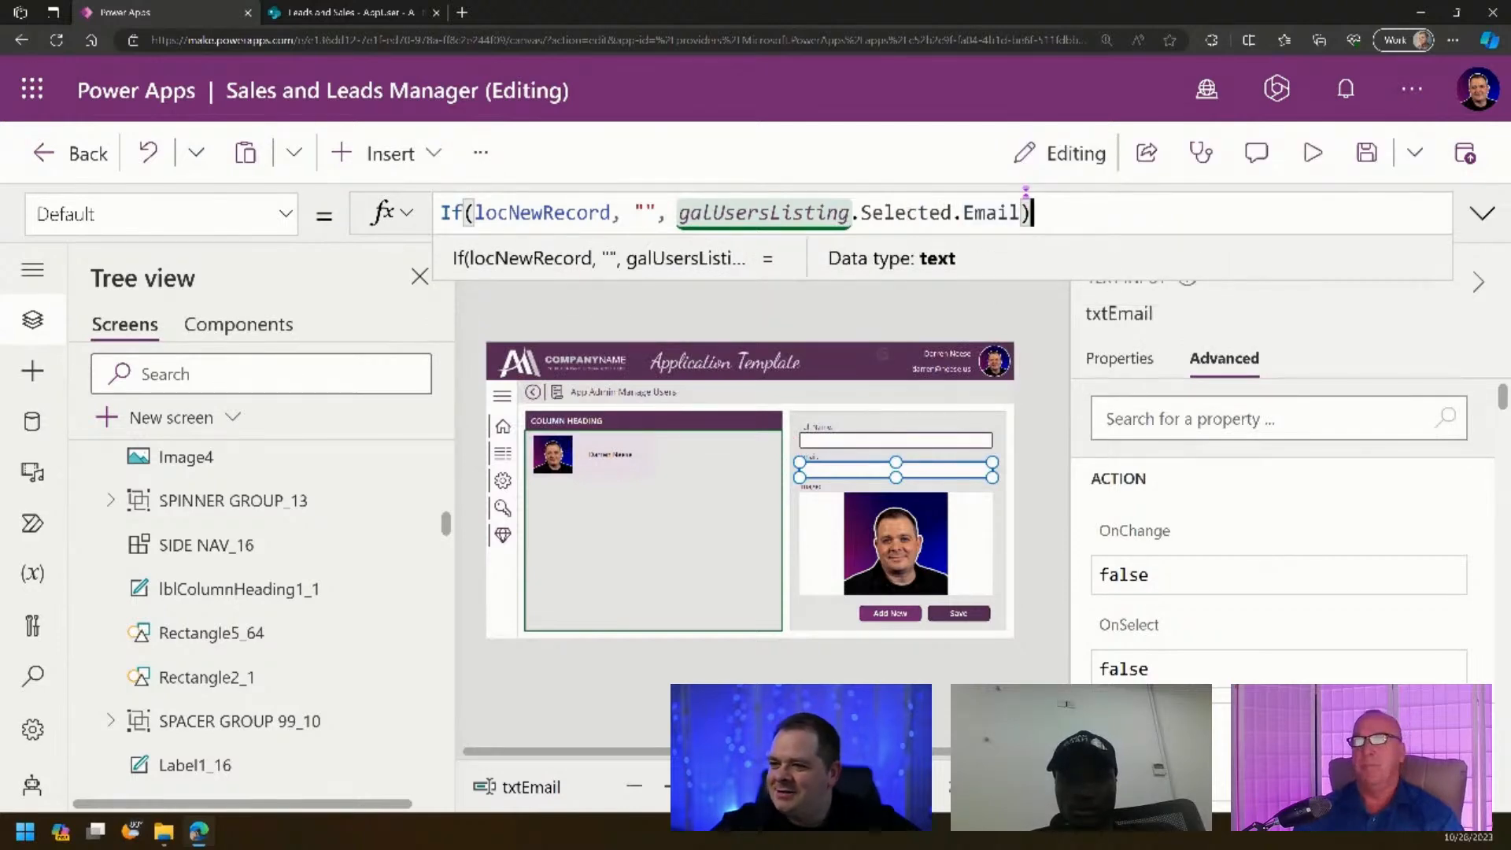
- Set Image4 to If(locNewRecord, SampleImage, galUsersListing.Selected.Image) and preview the app
click(887, 532)
click(919, 214)
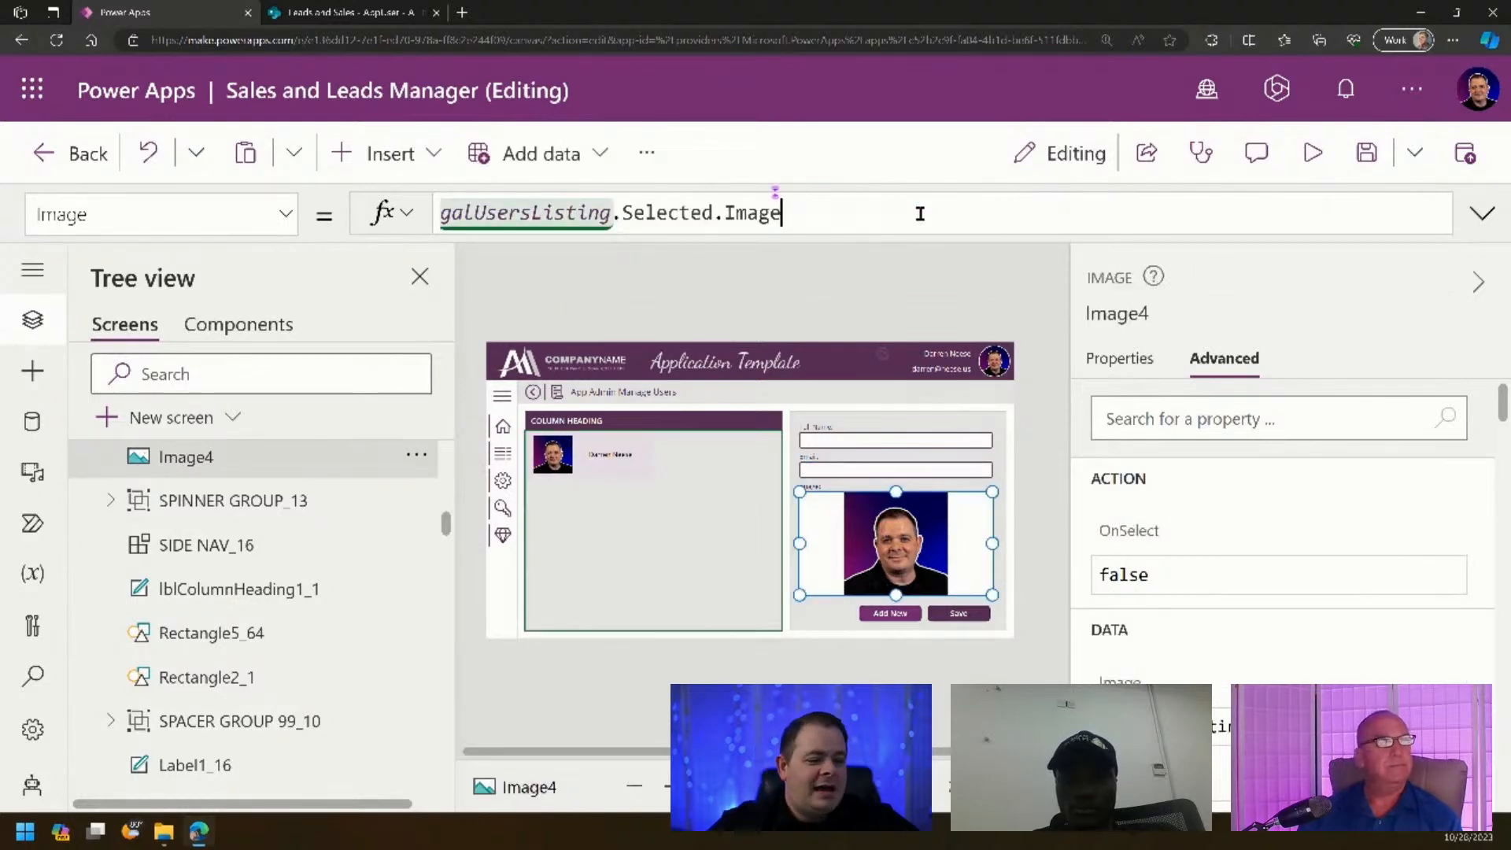
key(Home)
key(ctrl+v)
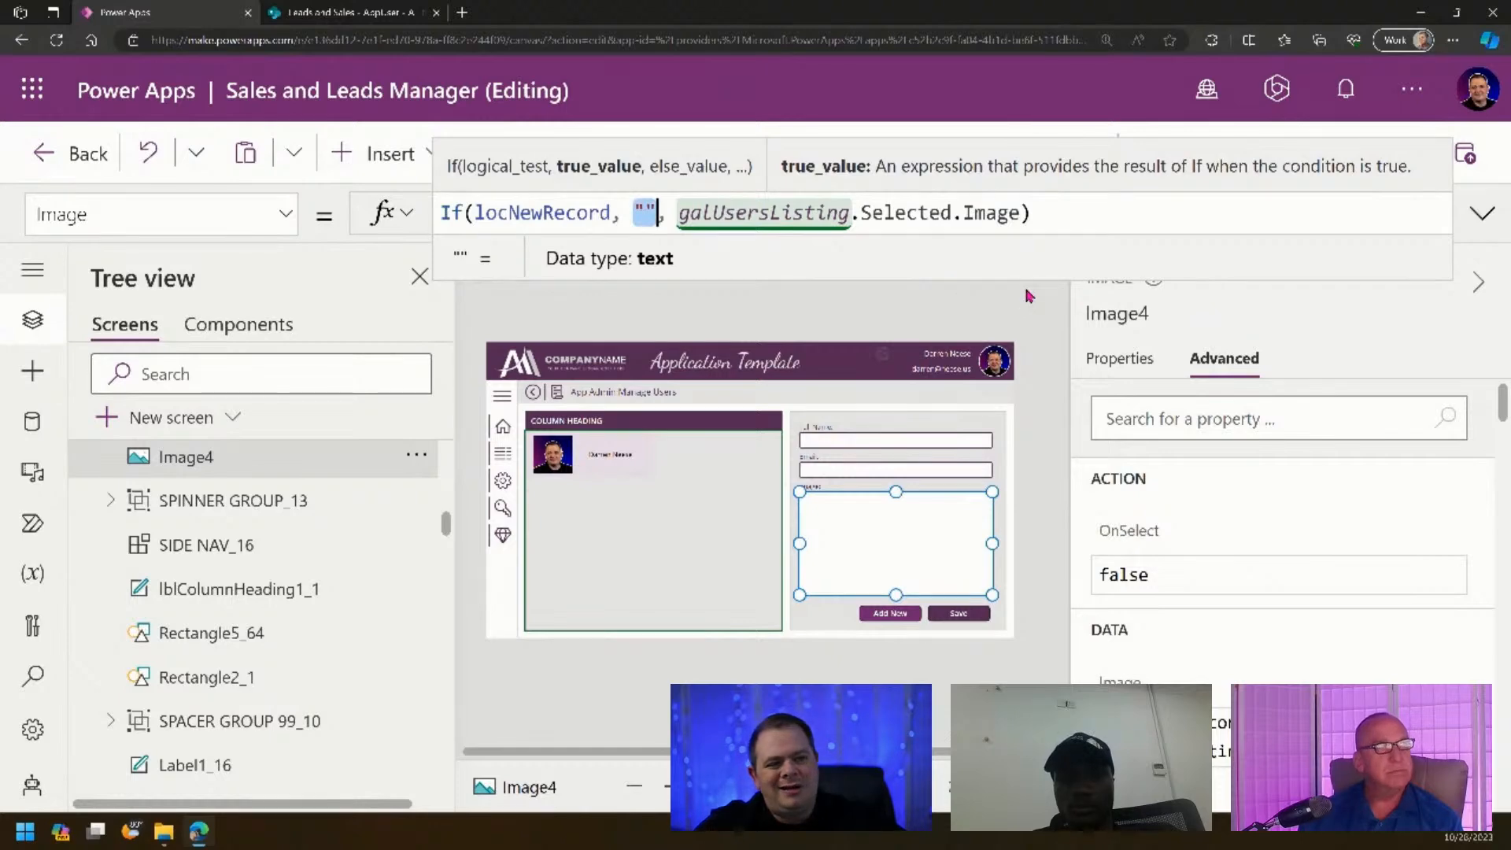
text(Sample)
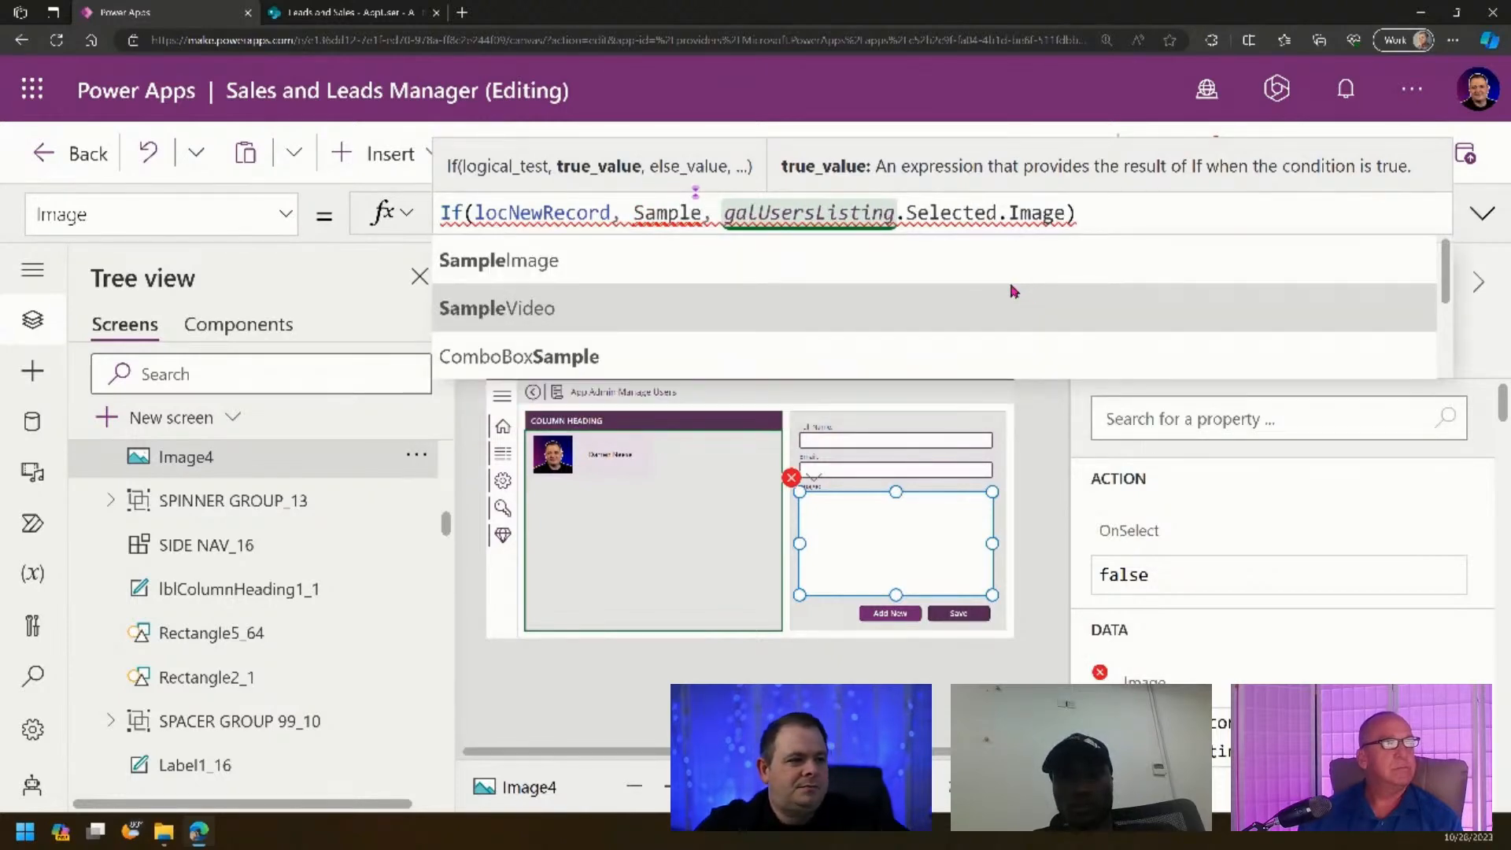
click(1012, 264)
click(1038, 491)
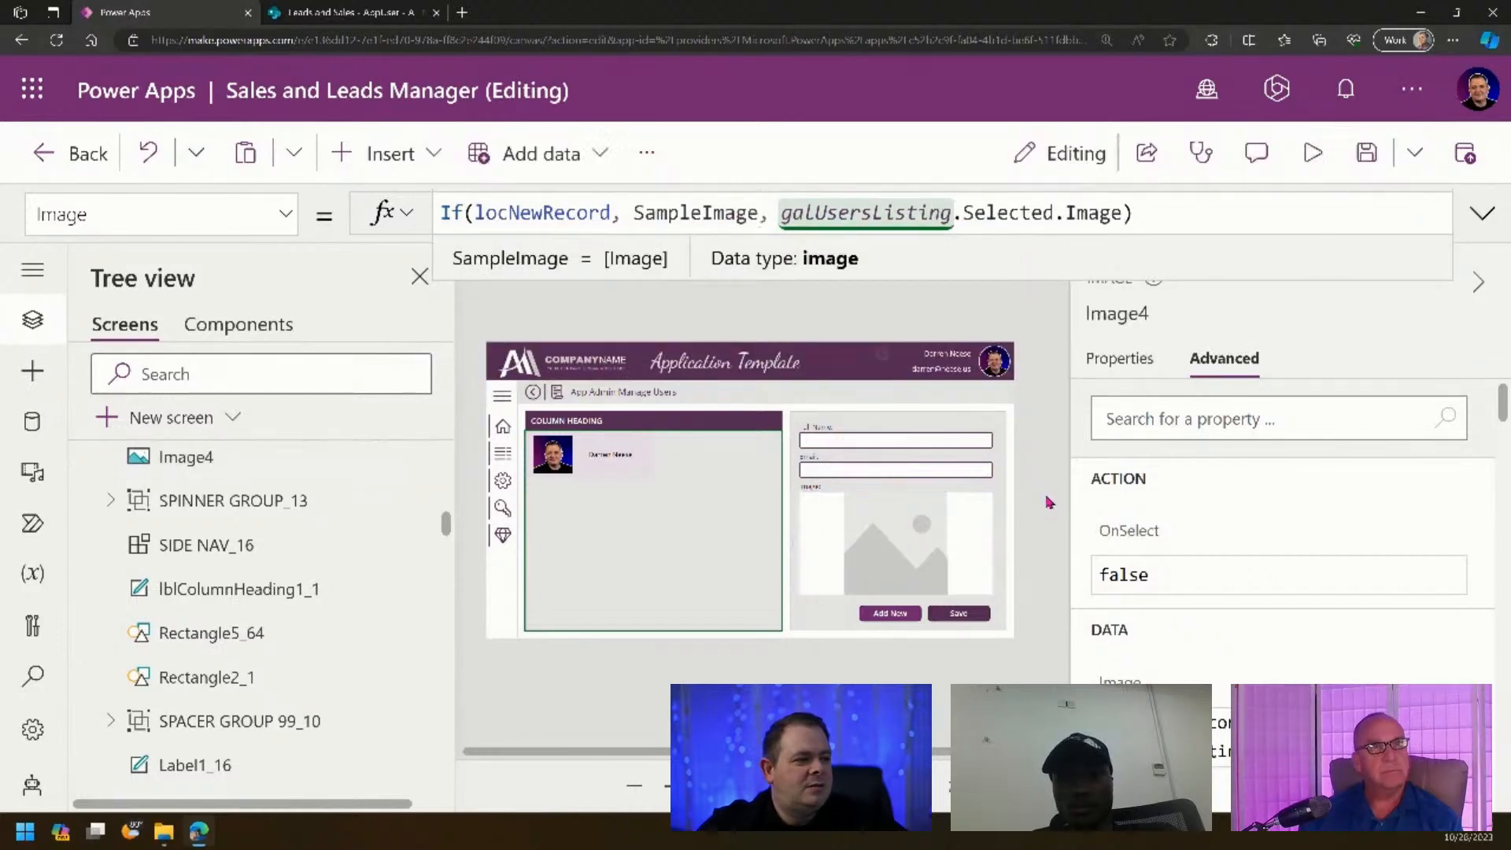
click(1311, 153)
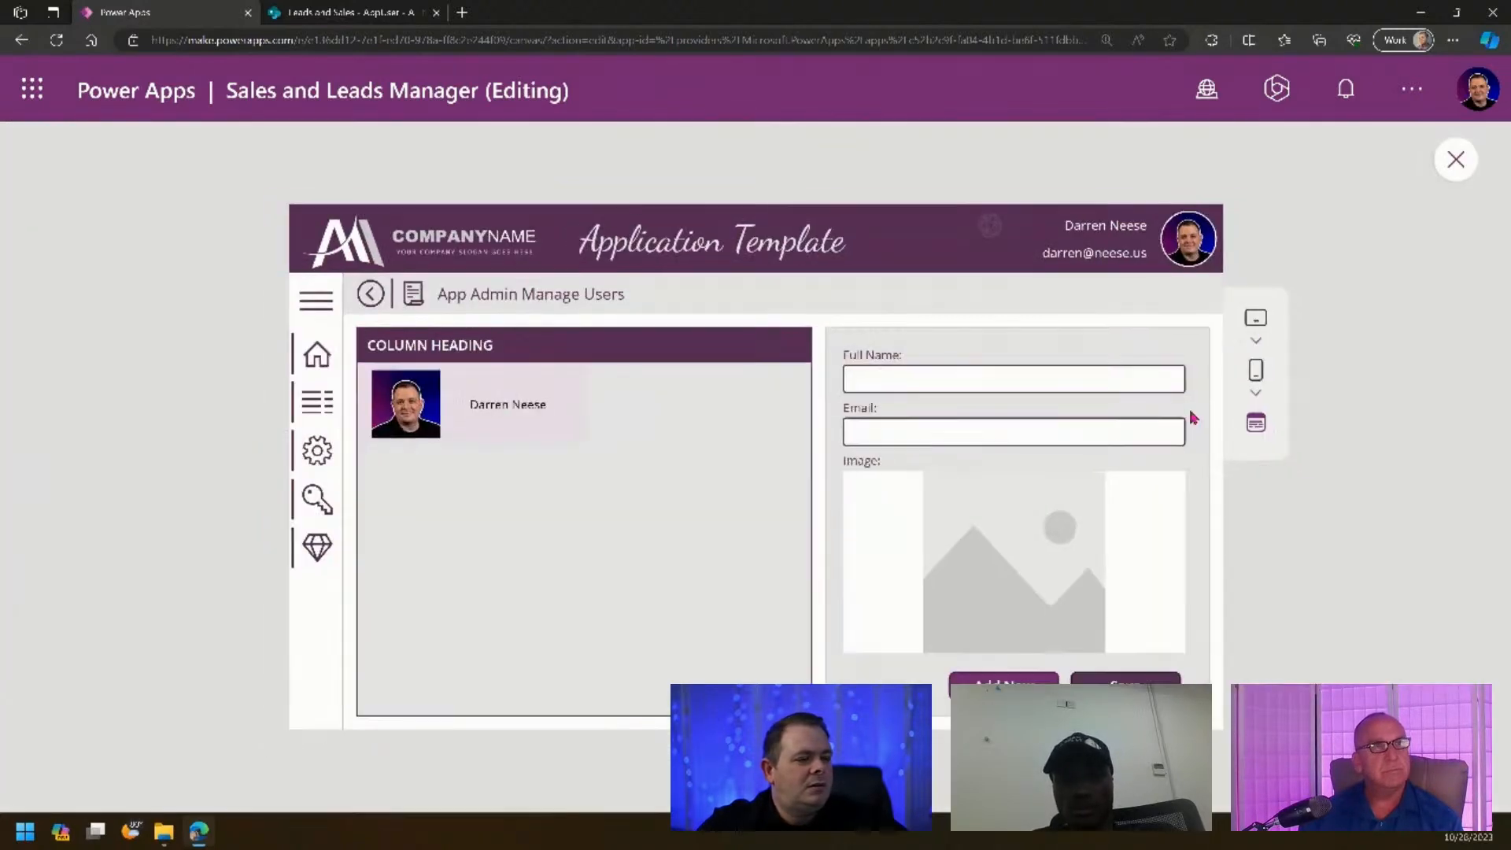
- In preview, add and save a new user with a sample full name and email, then exit preview
click(484, 400)
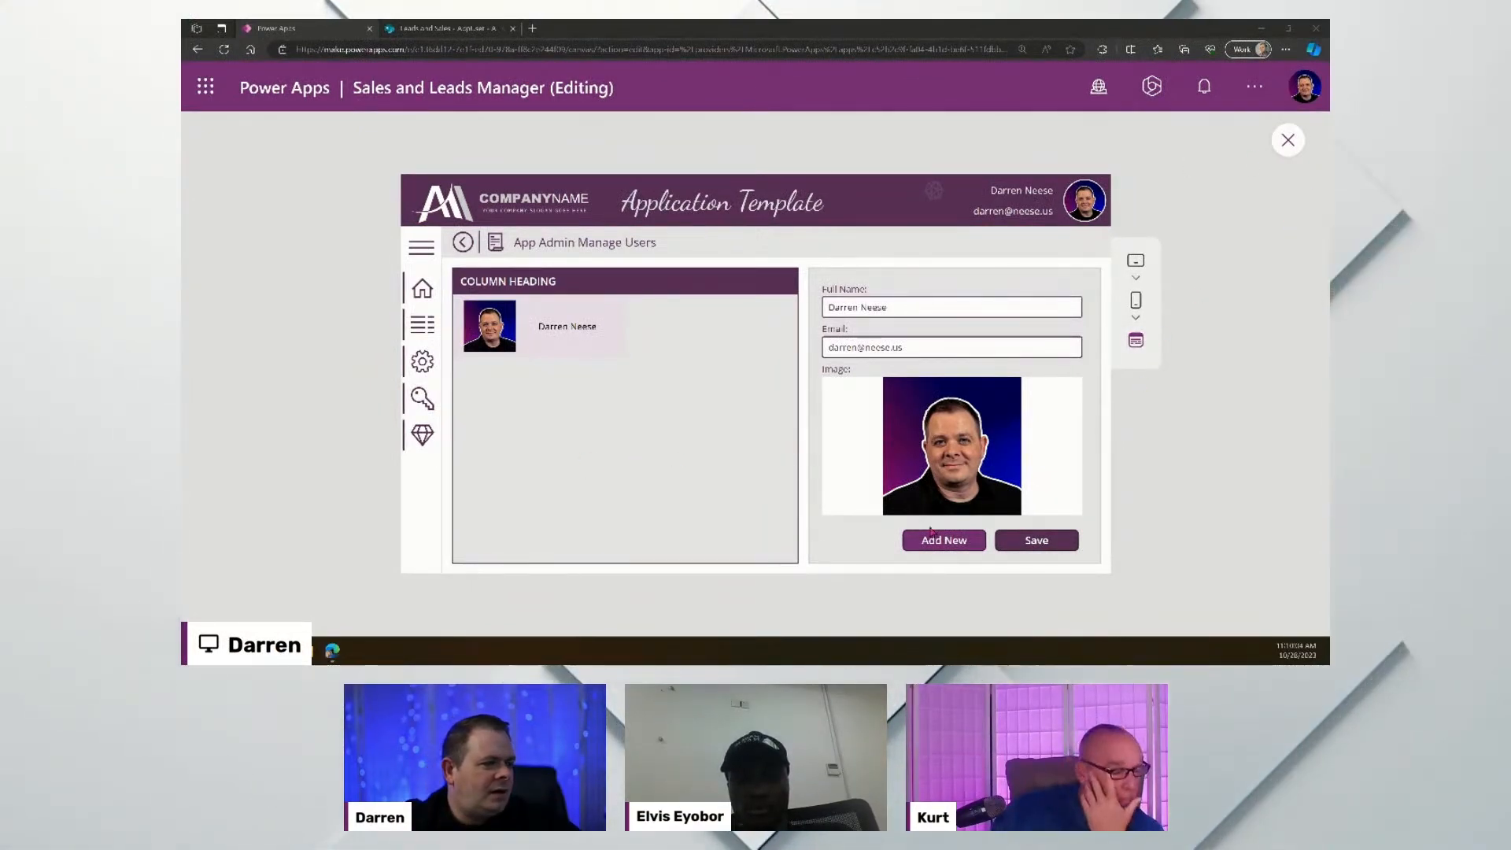
click(959, 543)
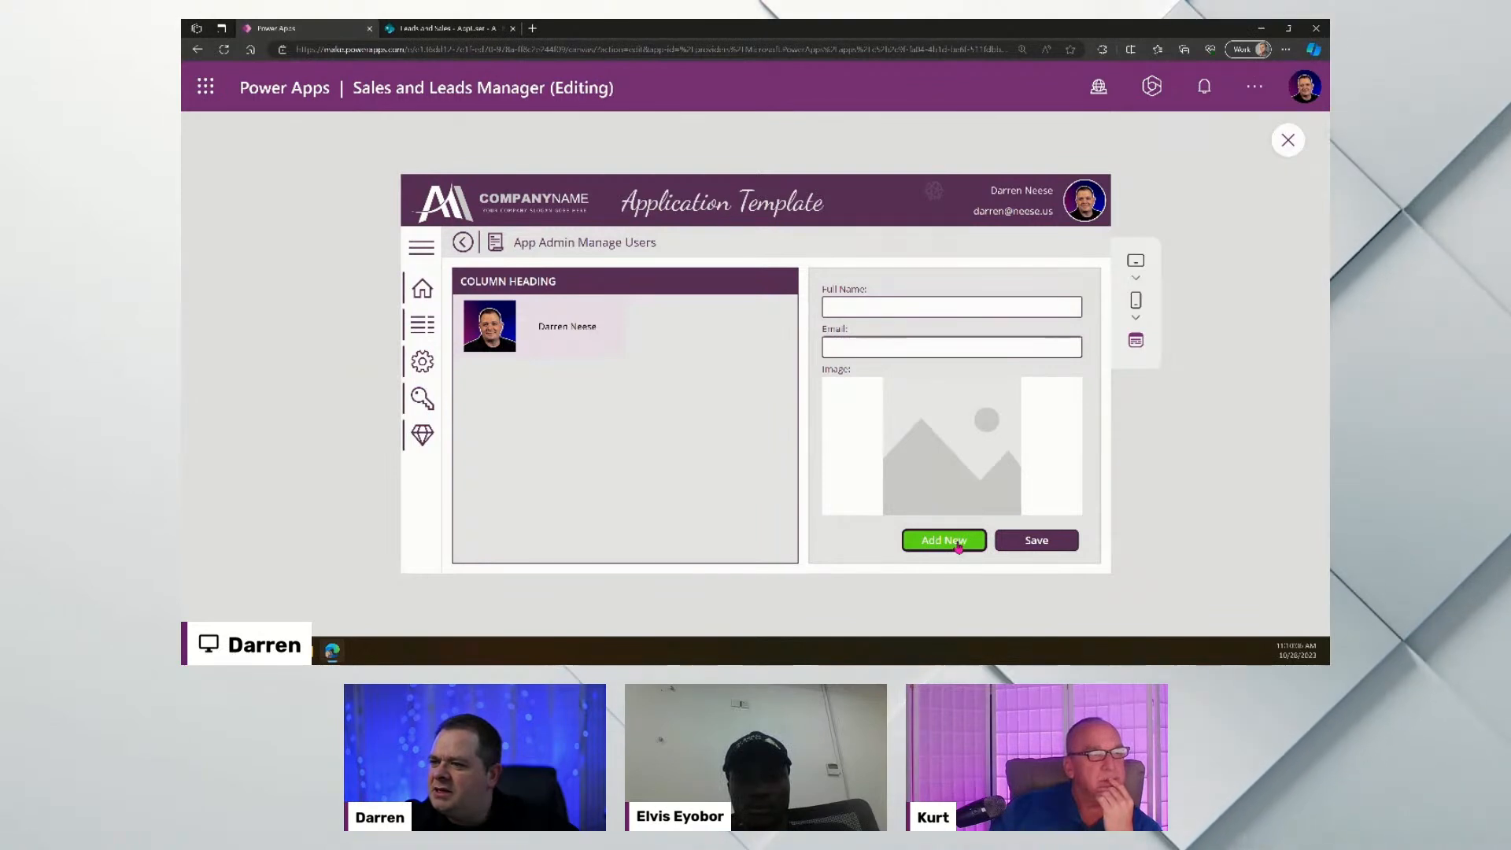
click(953, 306)
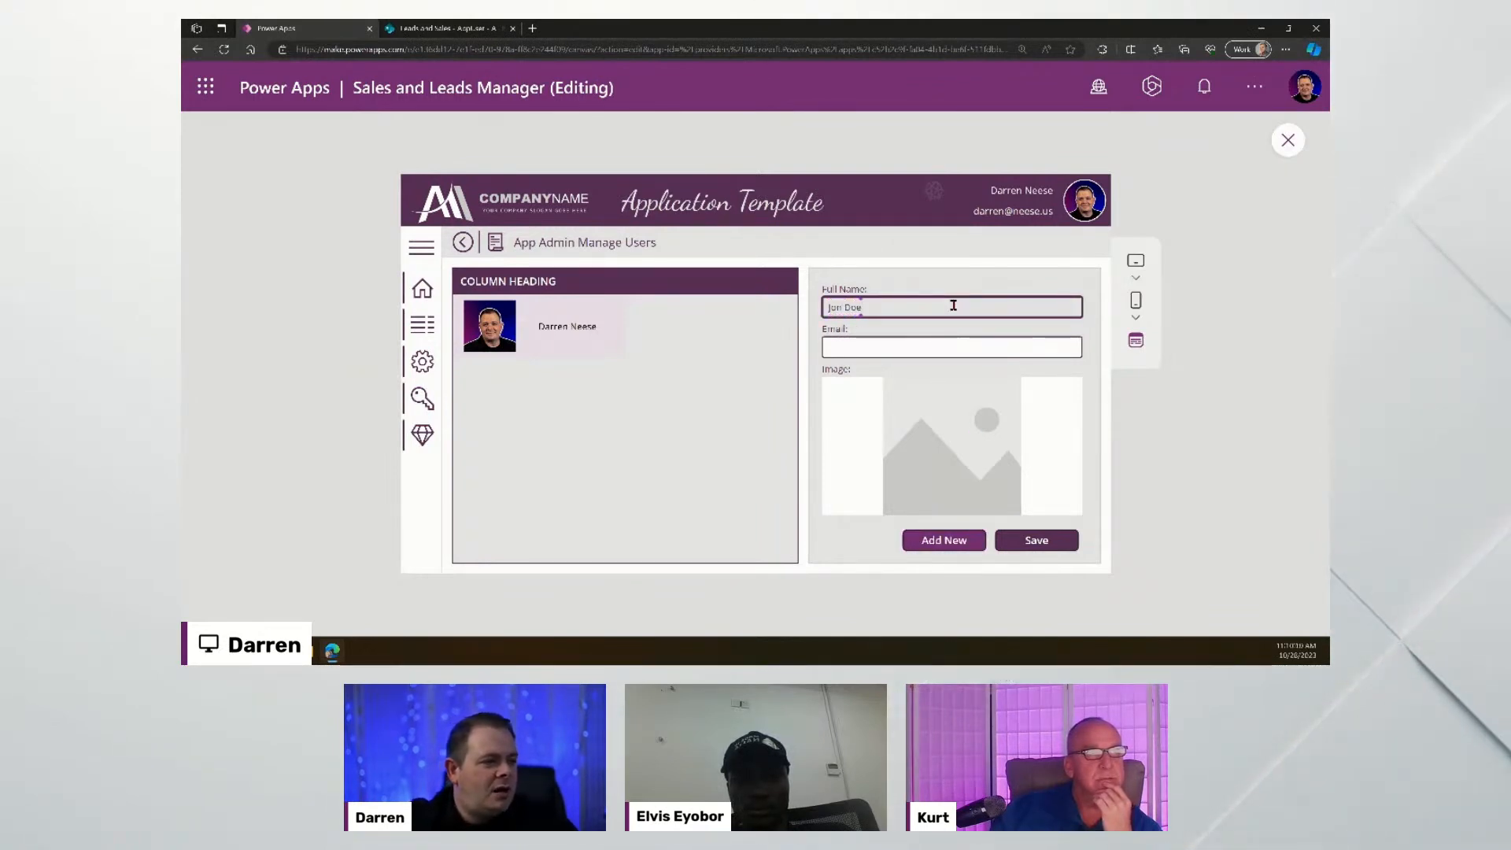
key(Tab)
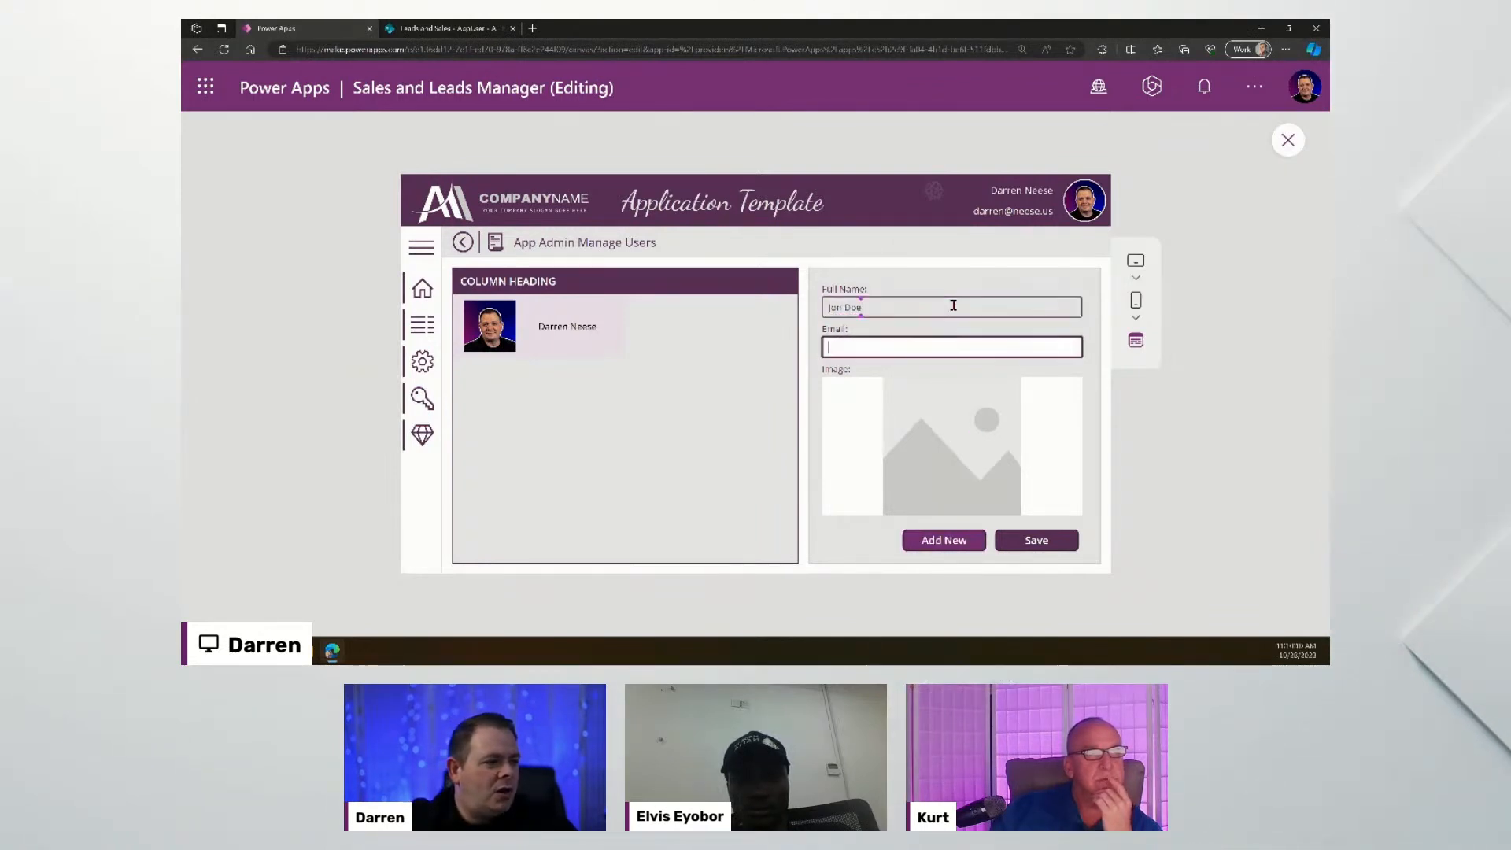
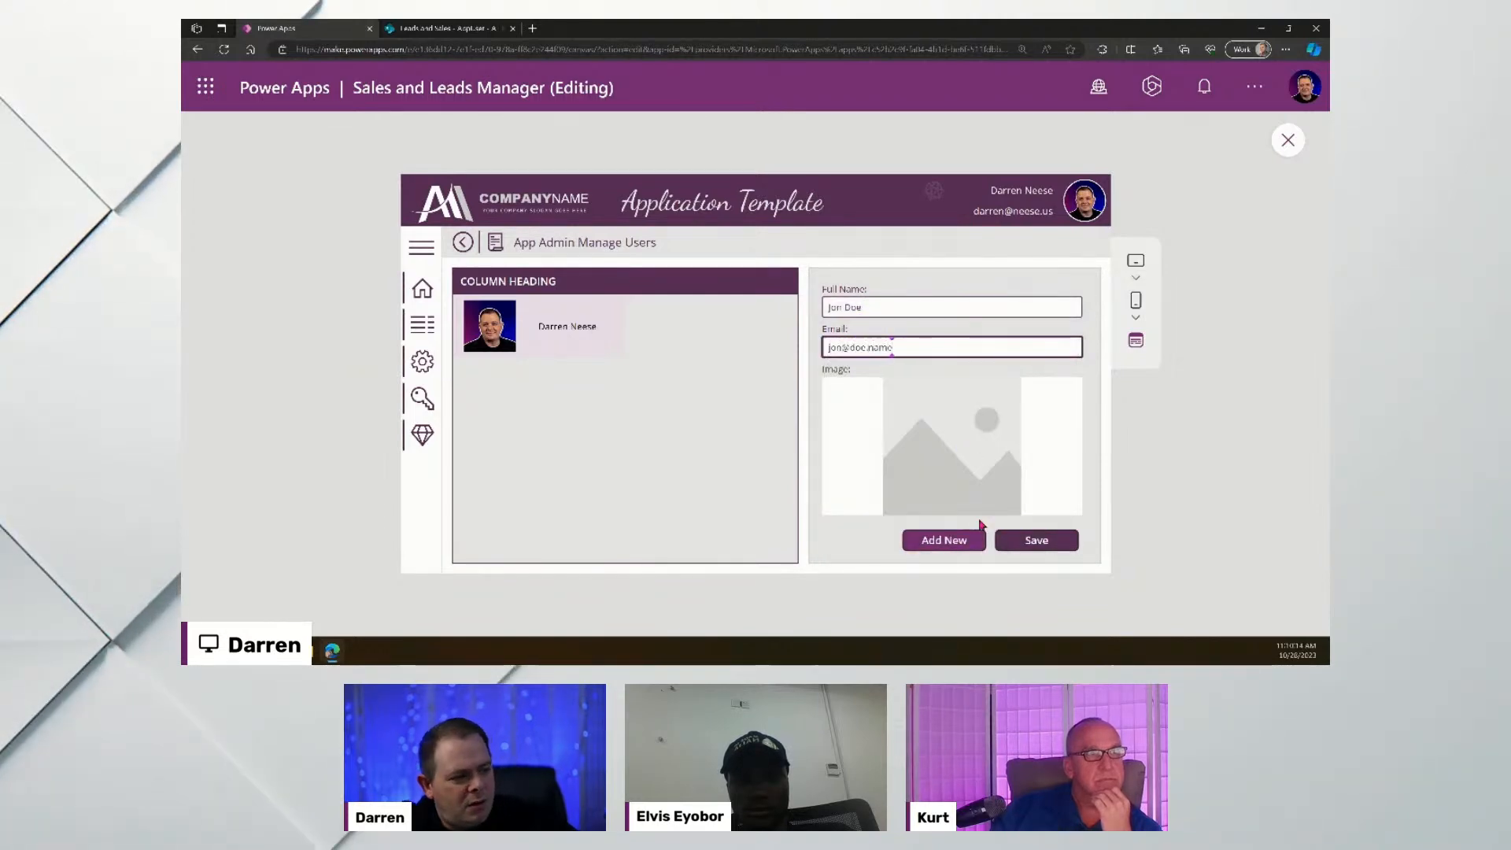
click(1061, 543)
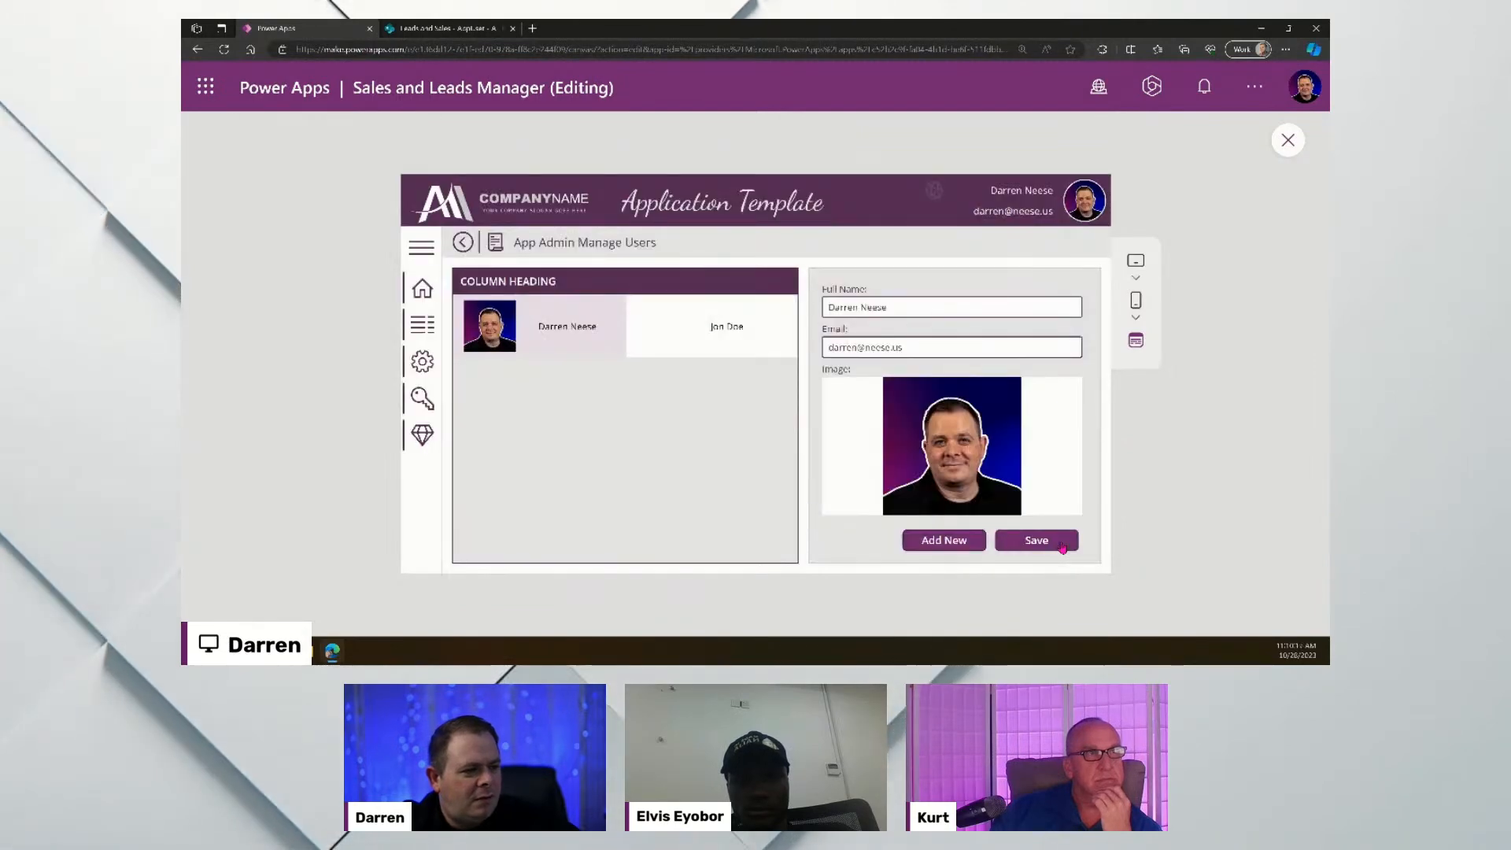
click(745, 321)
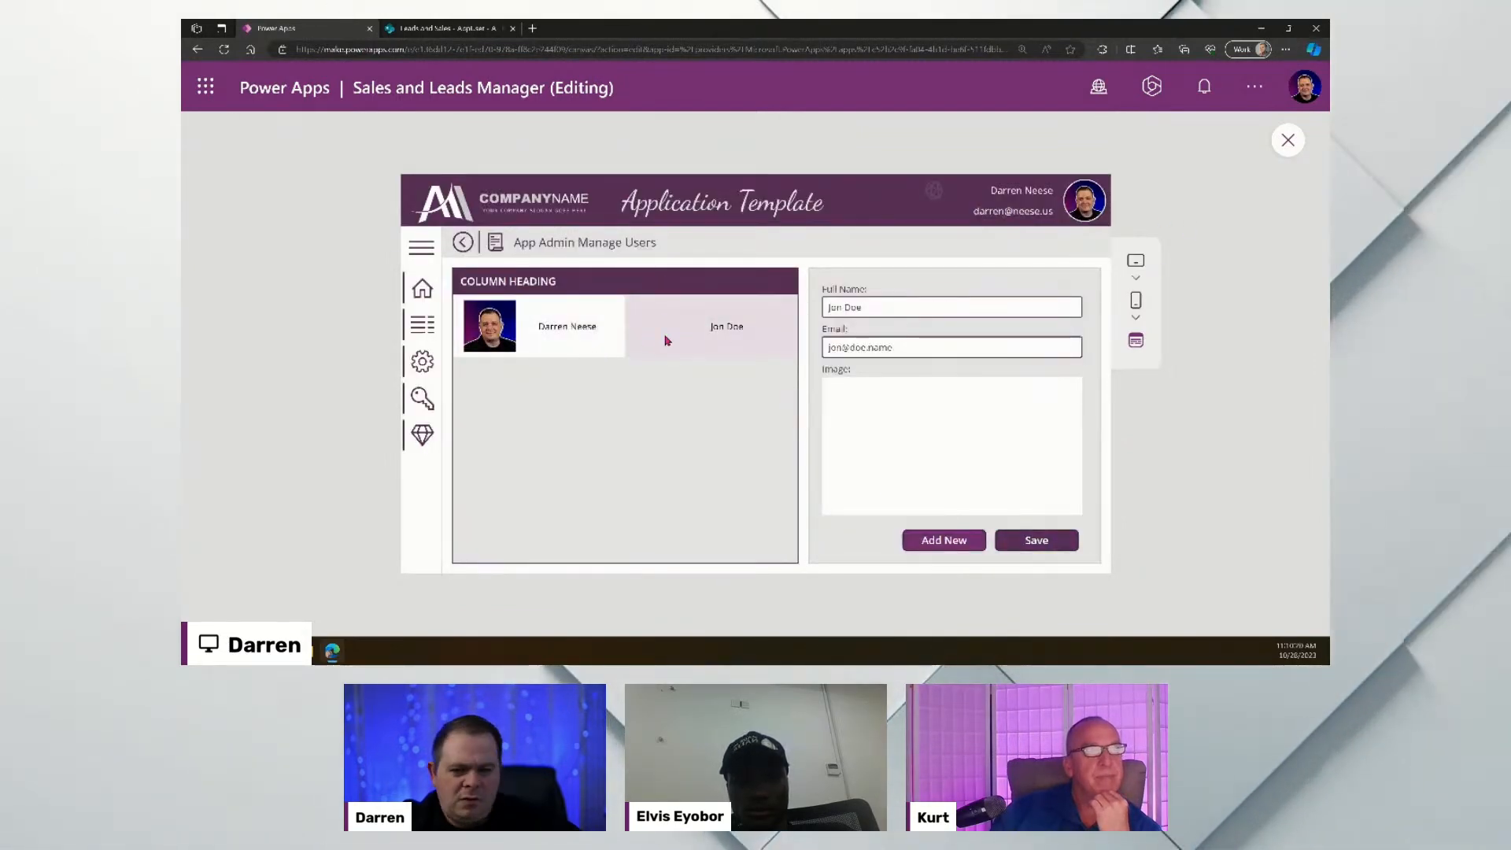
click(1291, 142)
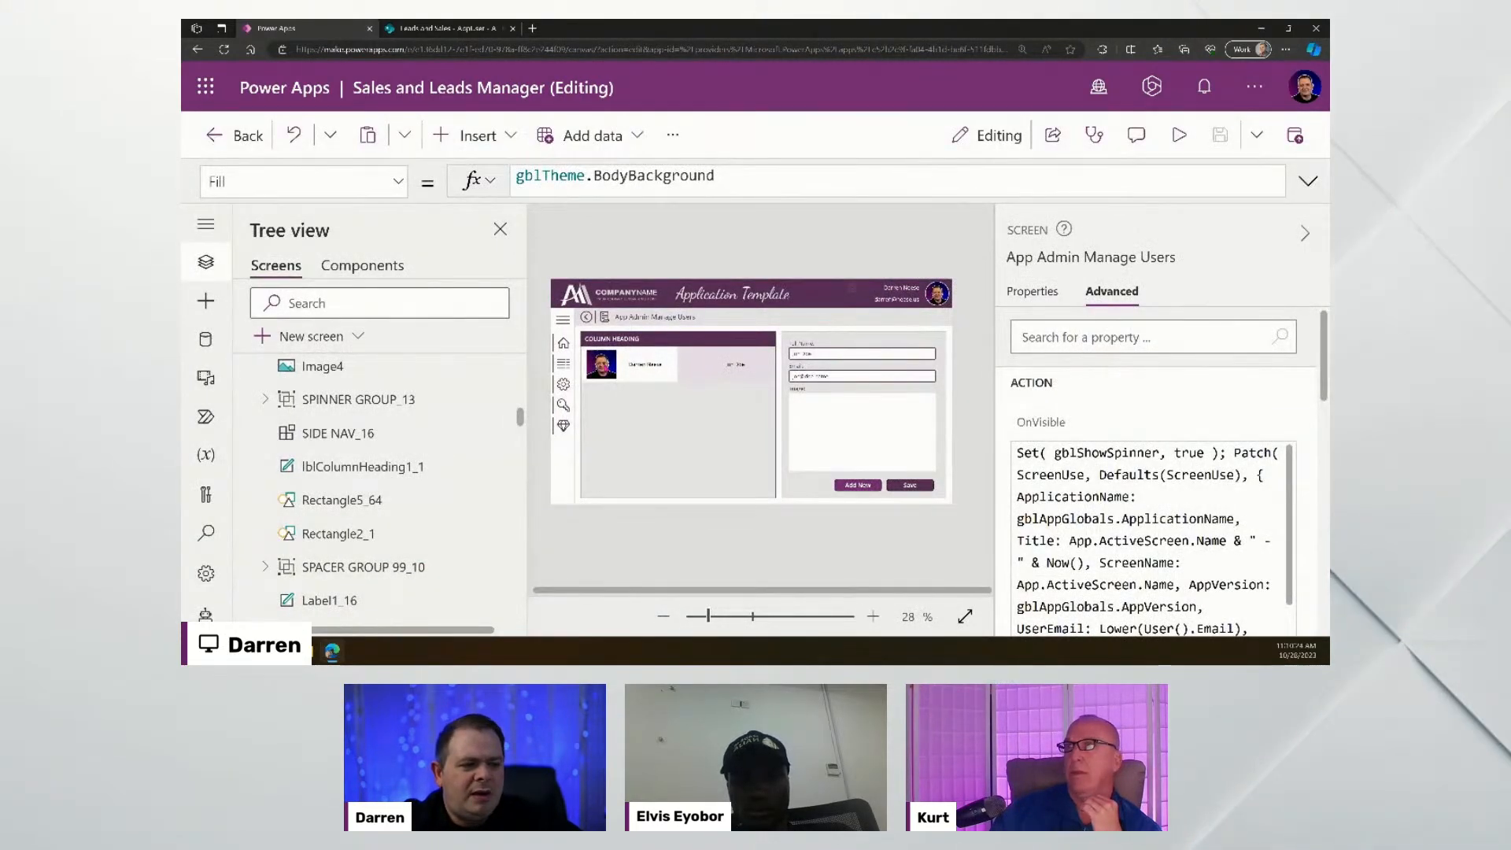
- Set gallery Image3's Image to If(ThisItem.PhotoLength > 0, ThisItem.Image, SampleImage)
click(601, 364)
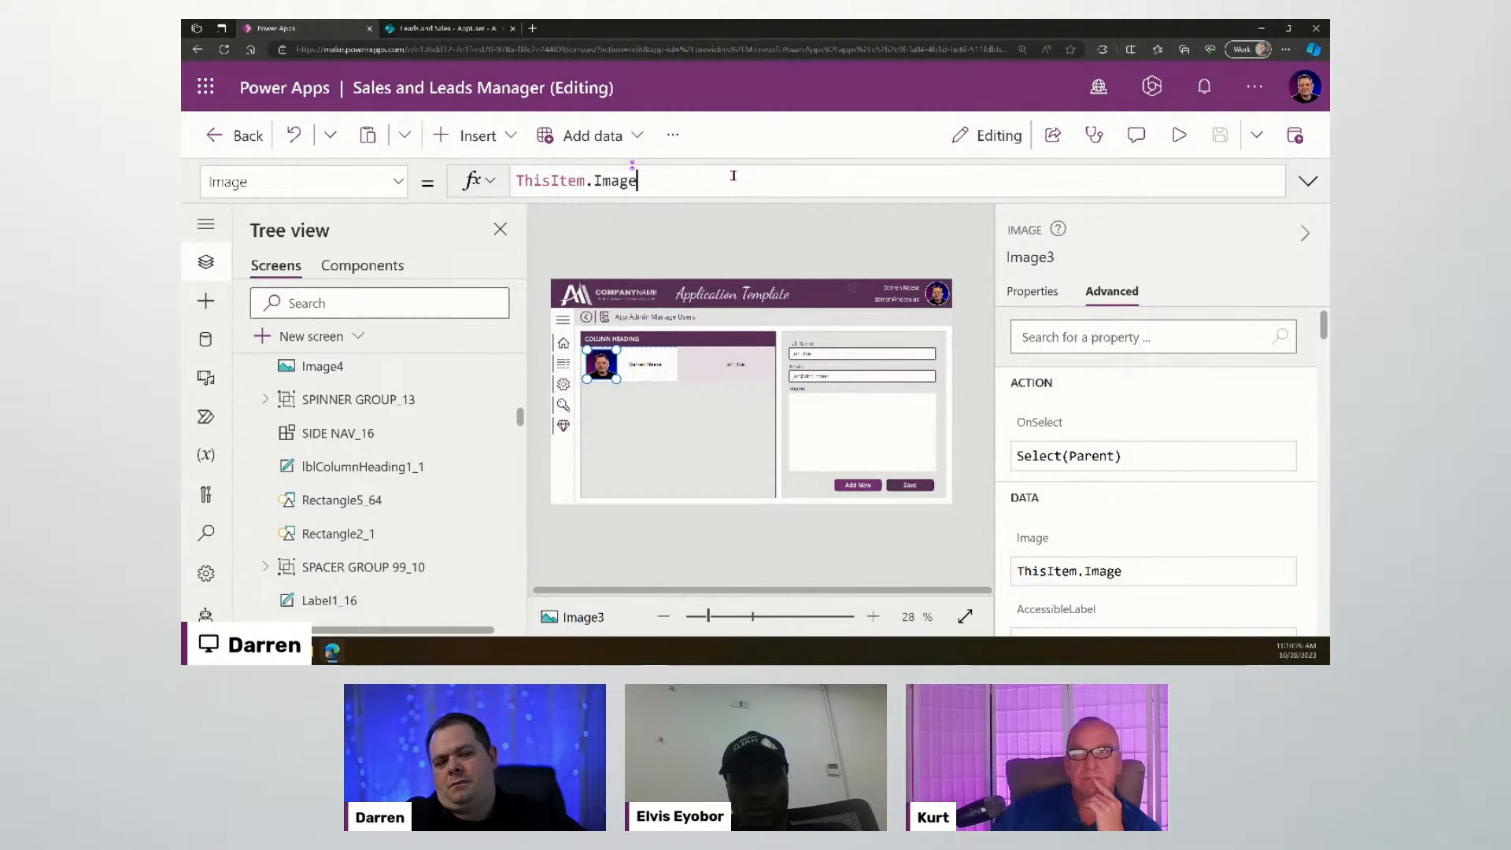
key(Home)
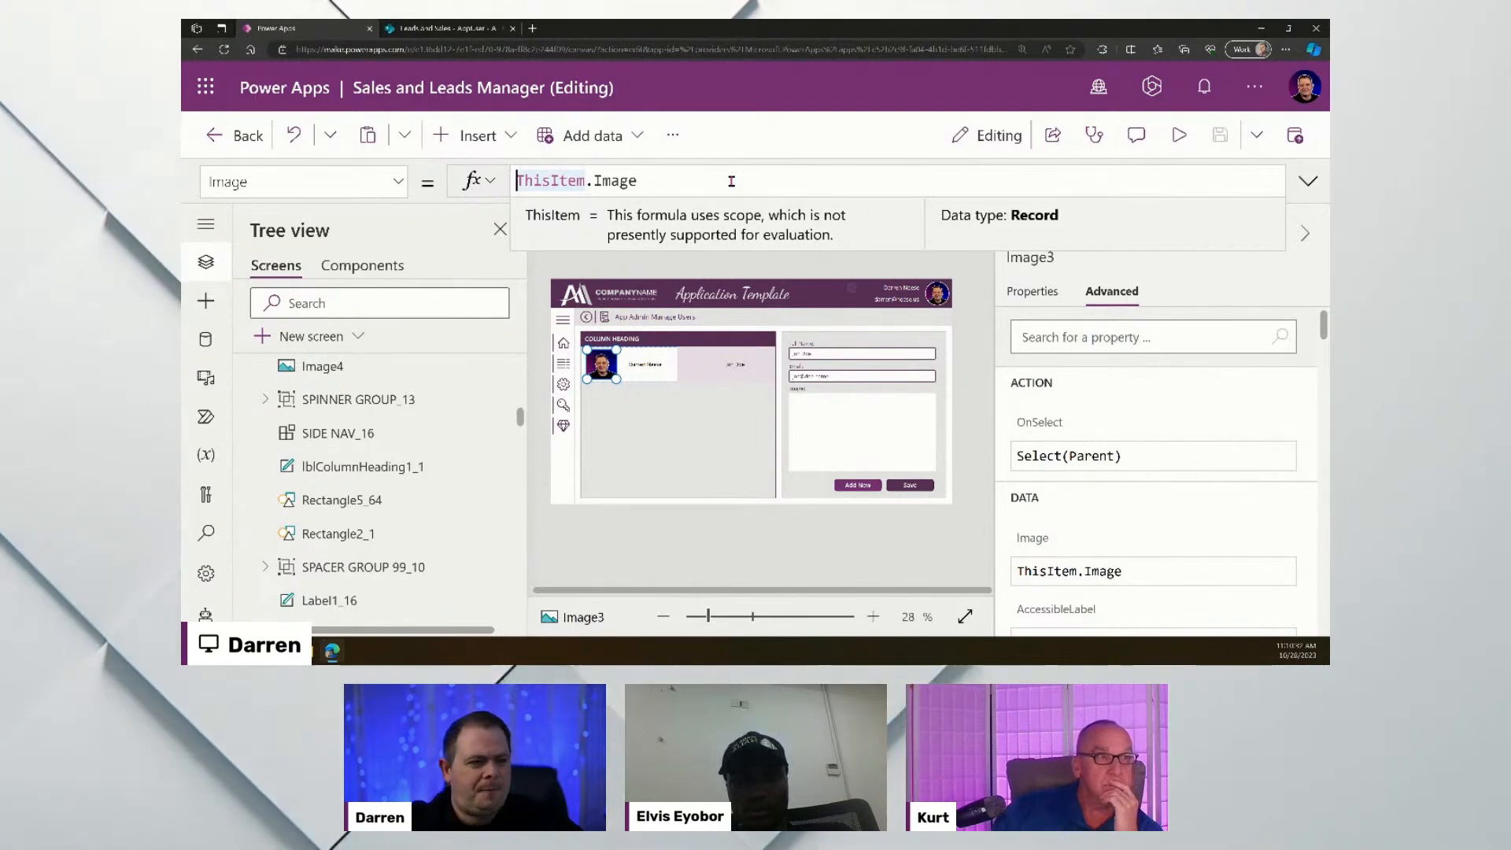
text(If()
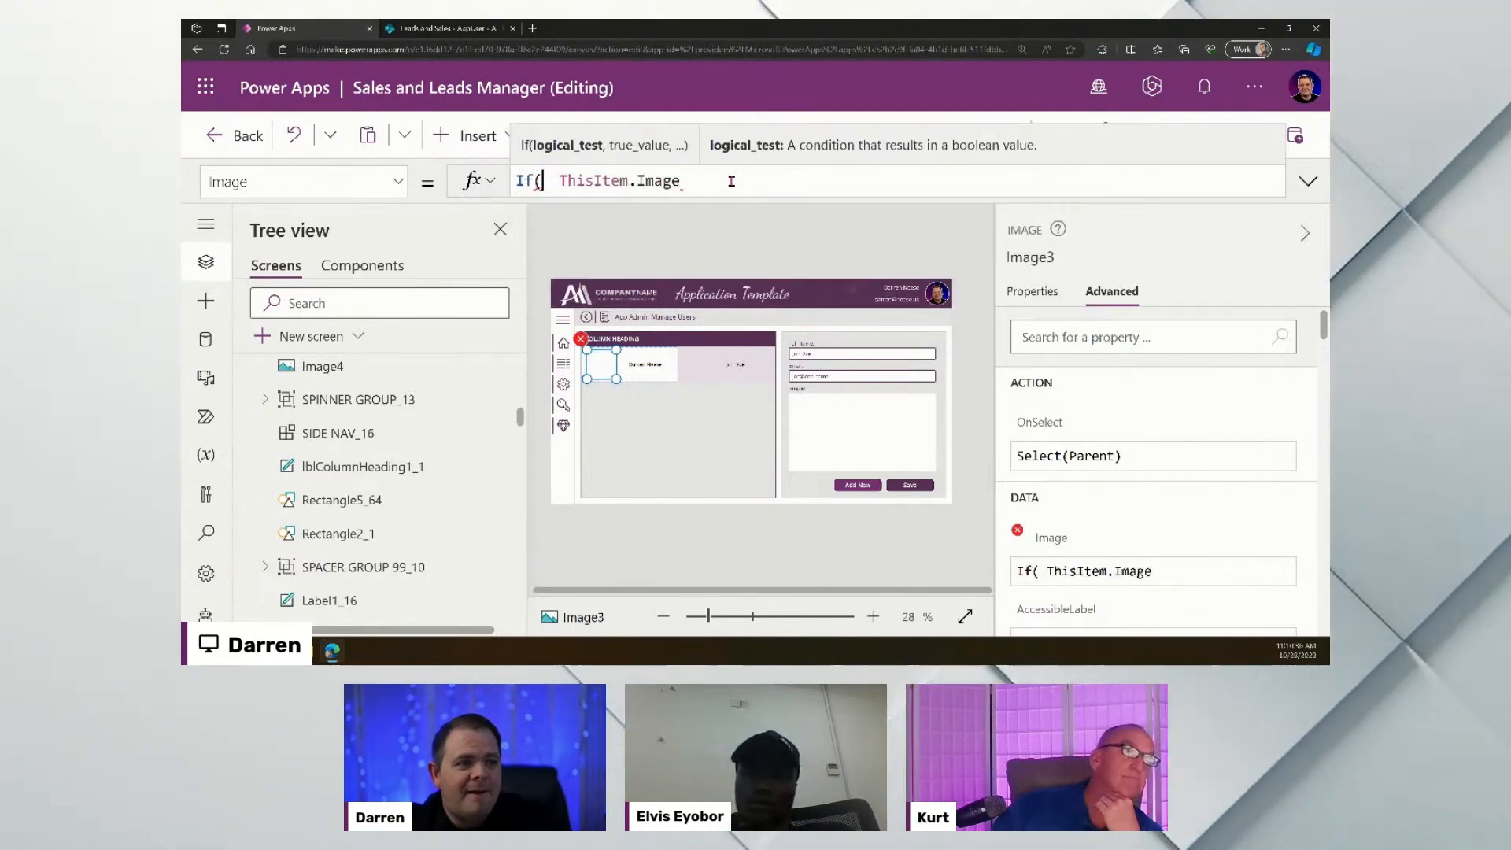
key(BackSpace)
text(ThisItem.Im)
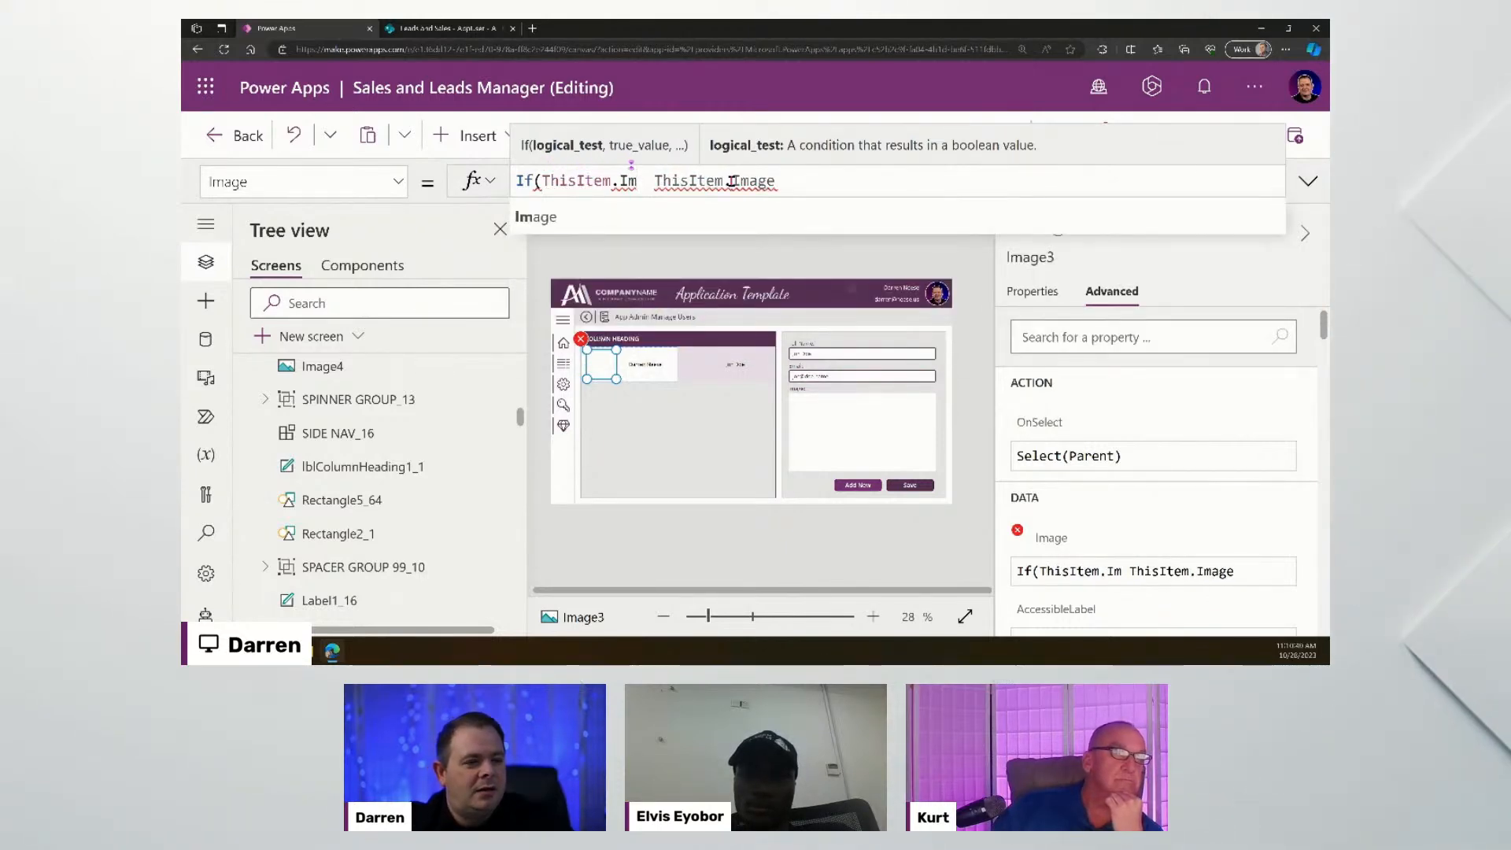
key(BackSpace)
key(BackSpace)
text(len)
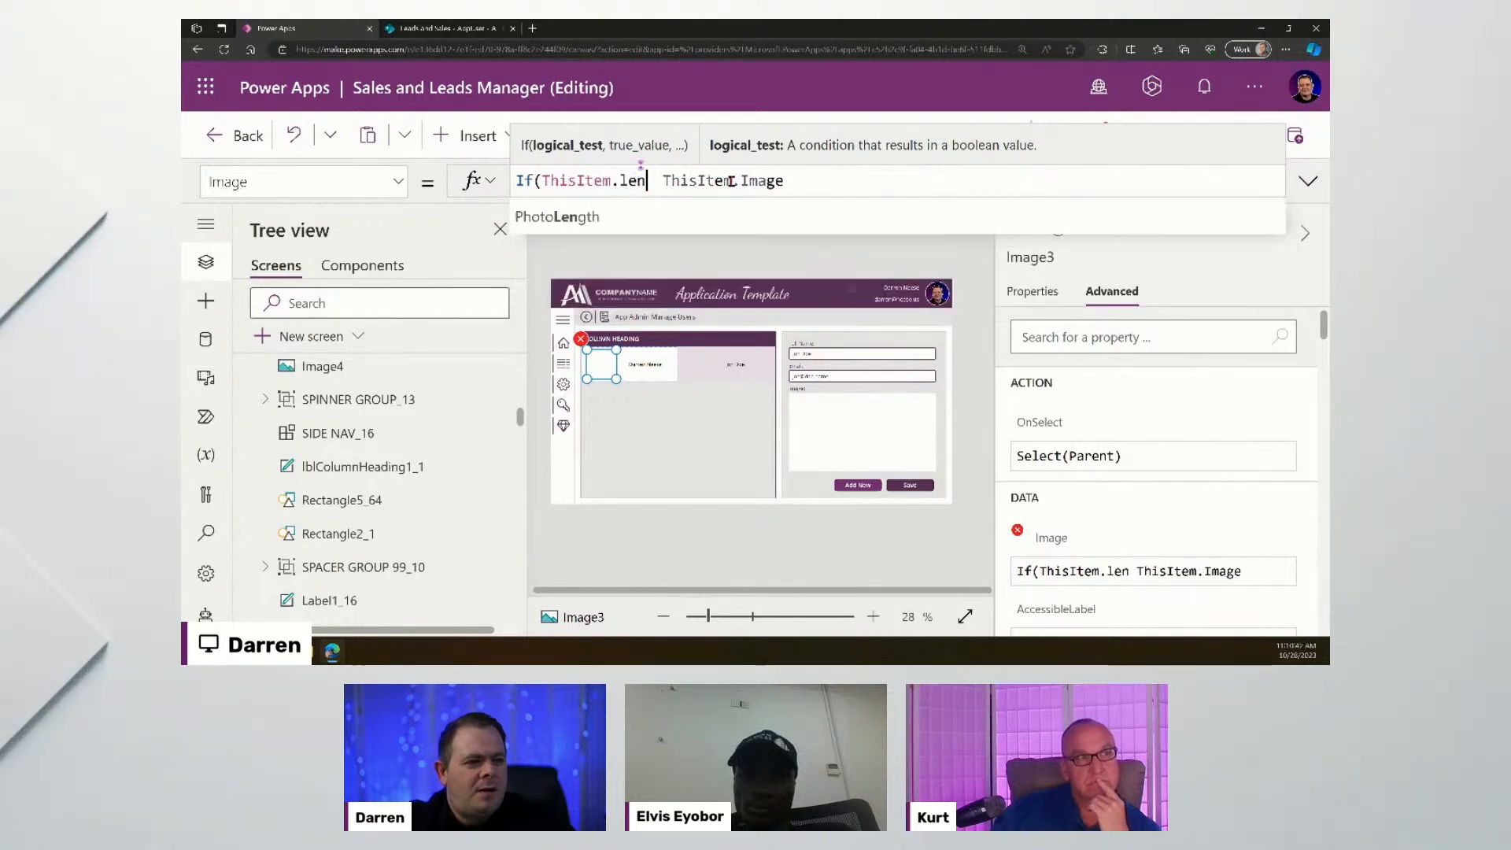
key(Tab)
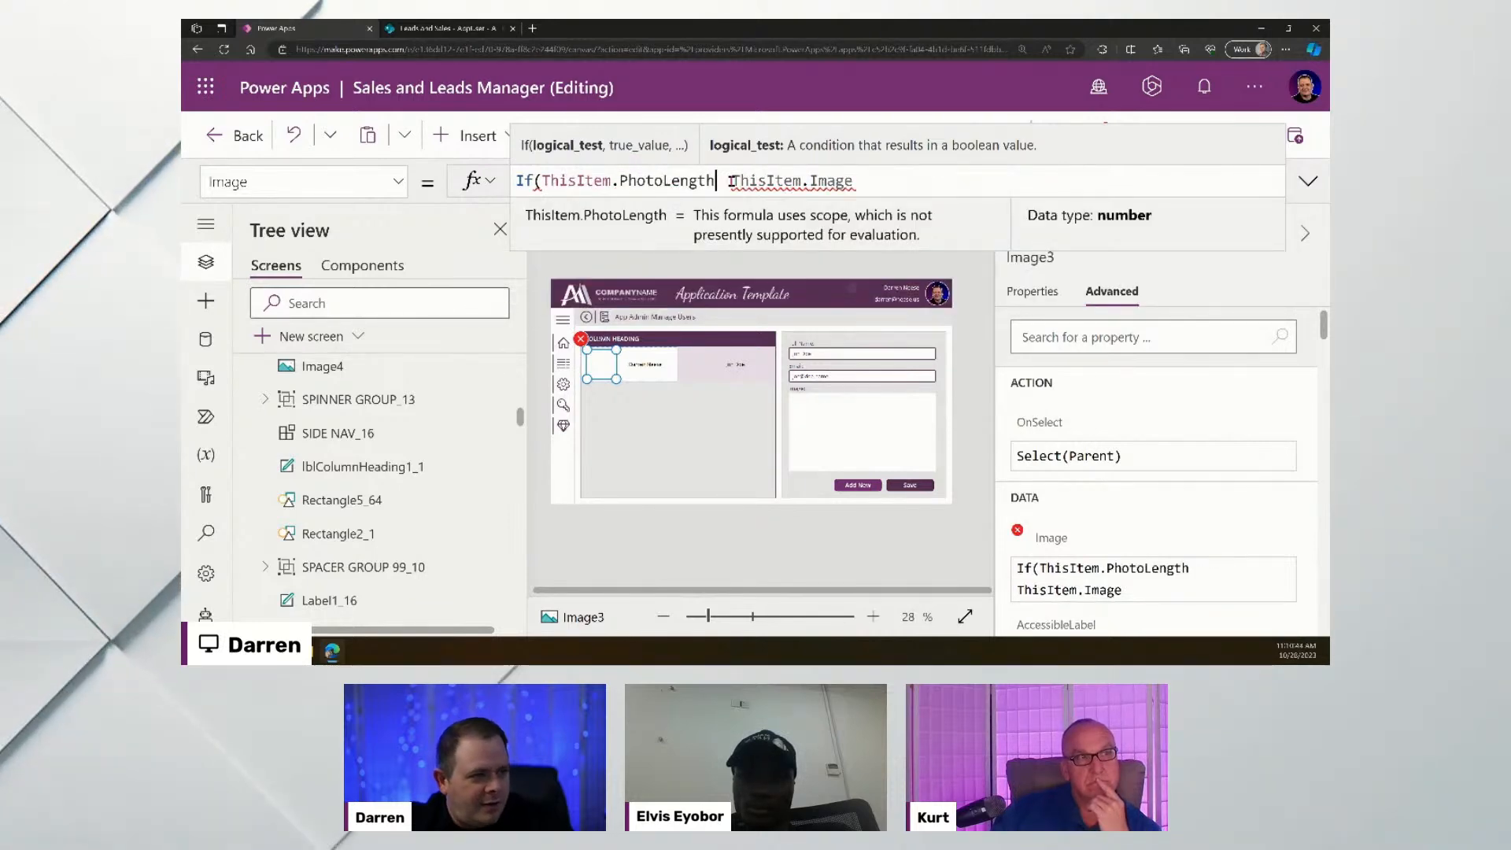
text(> 0 )
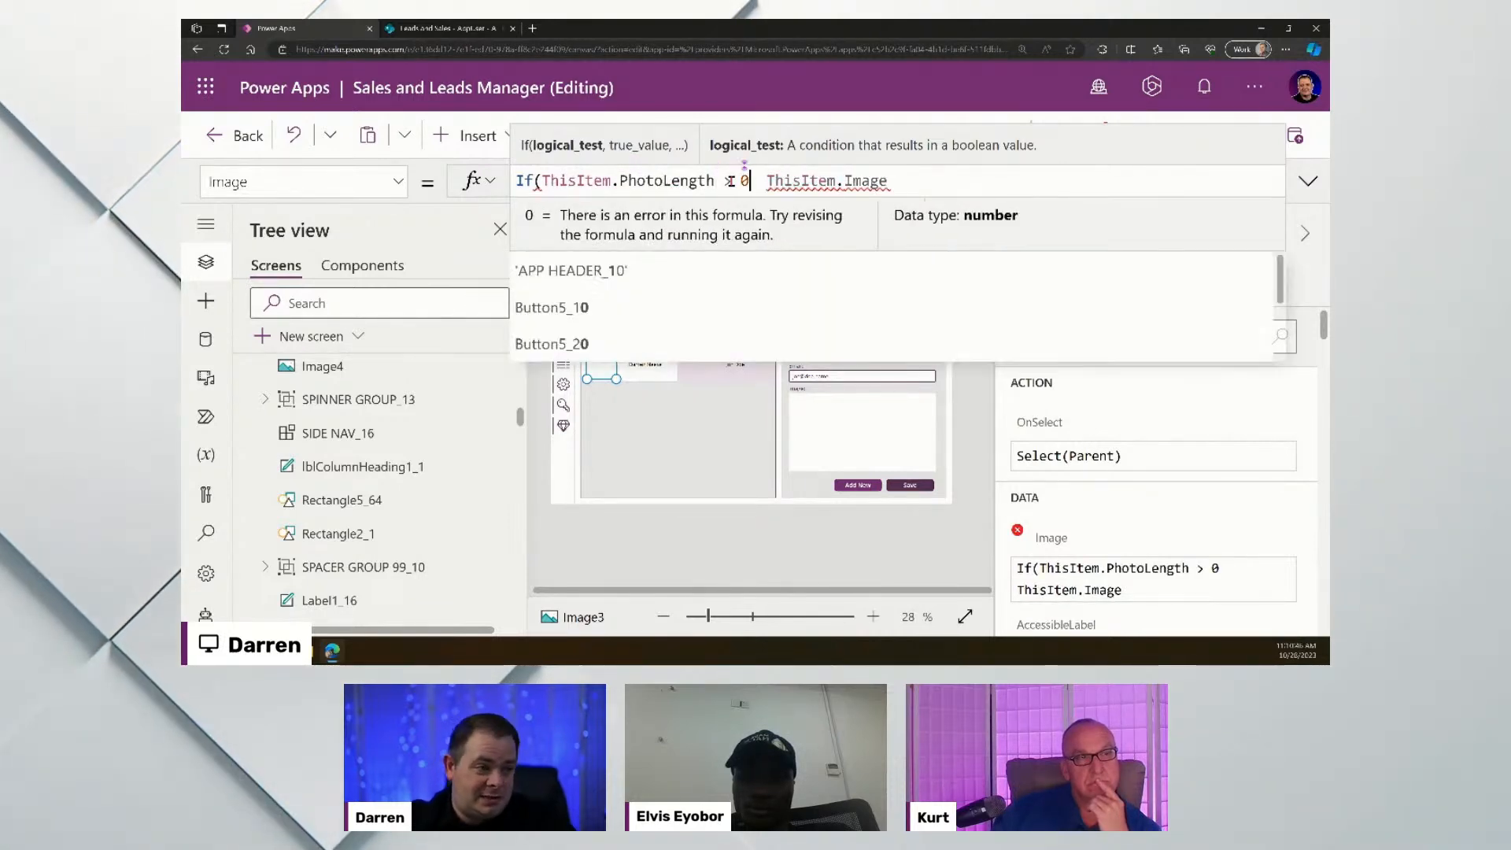
text(,)
key(BackSpace)
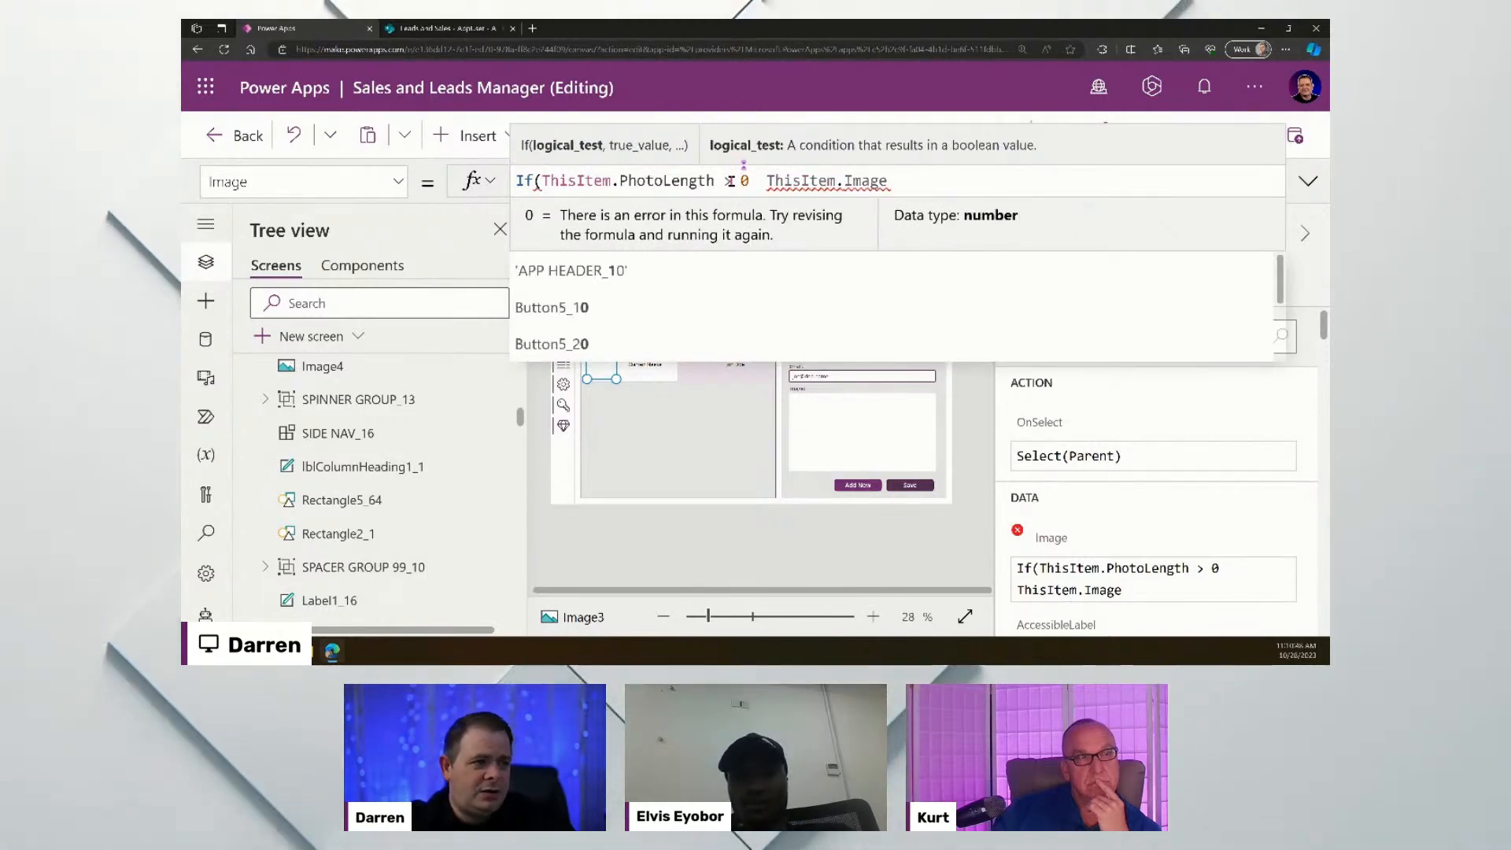
text(,)
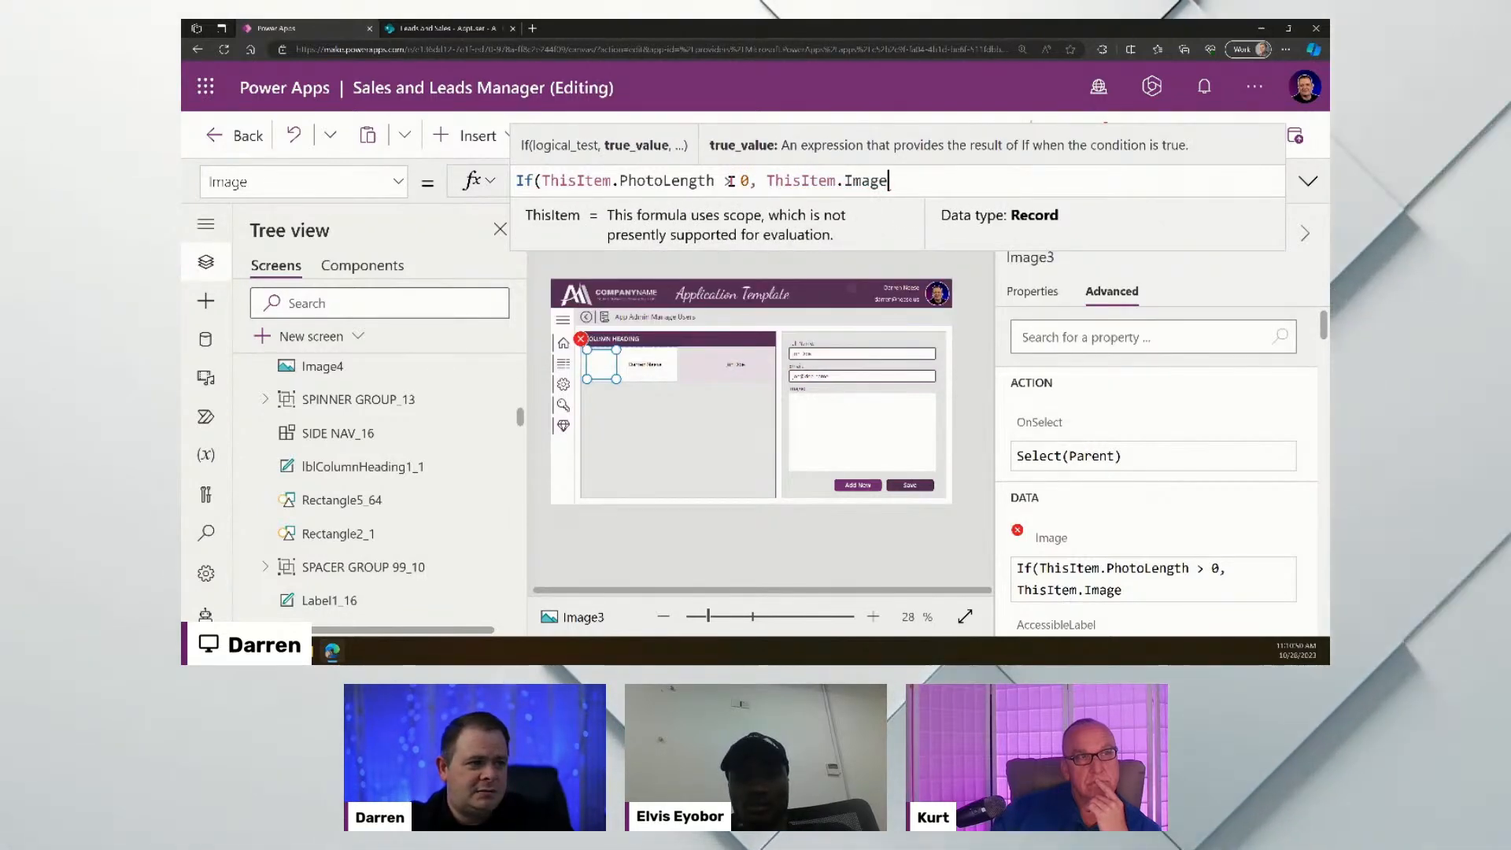
text(, Sample)
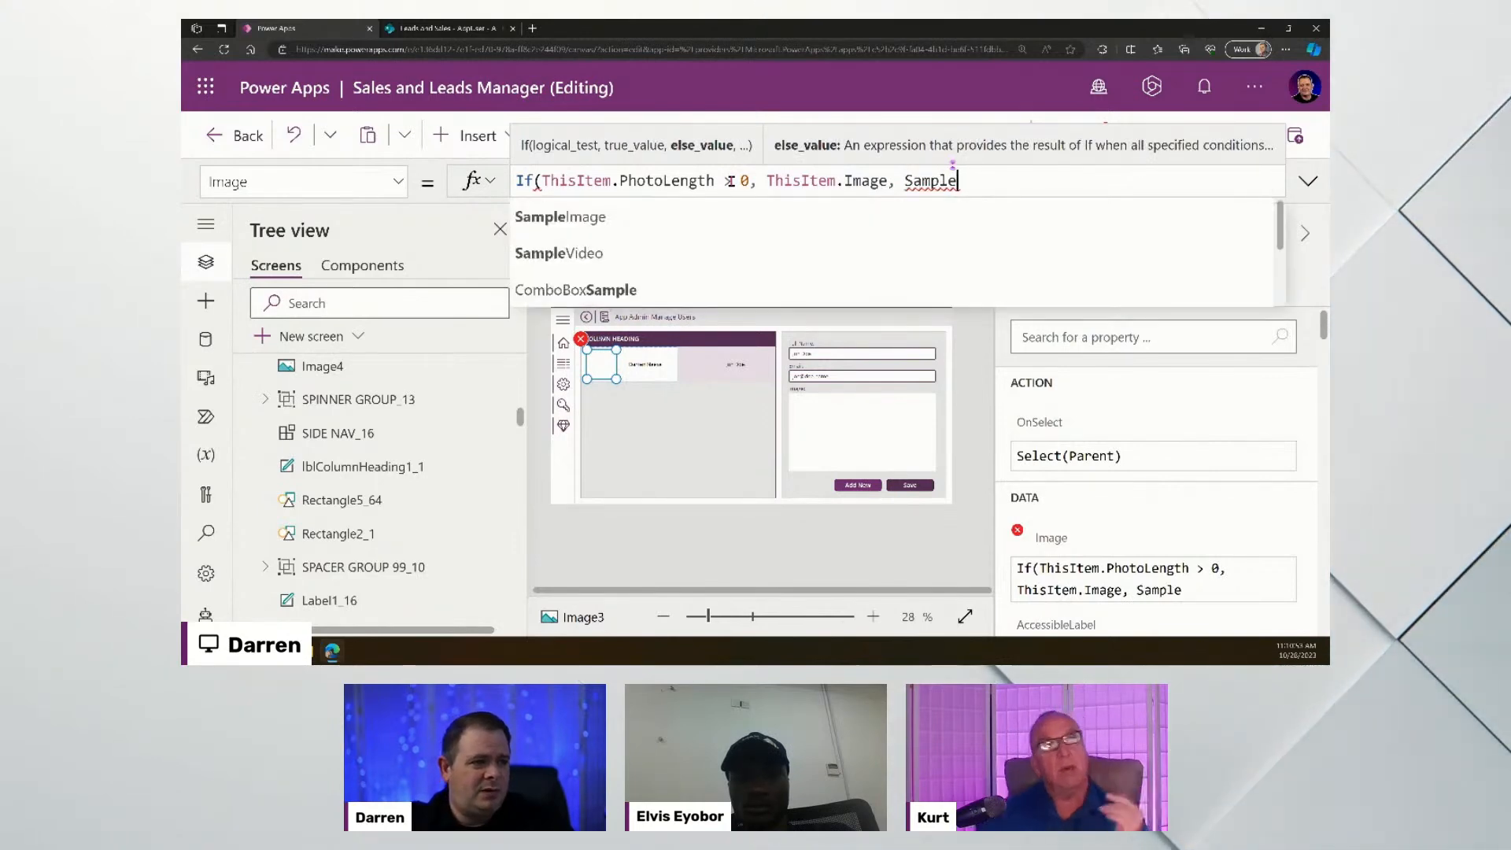
key(Tab)
text())
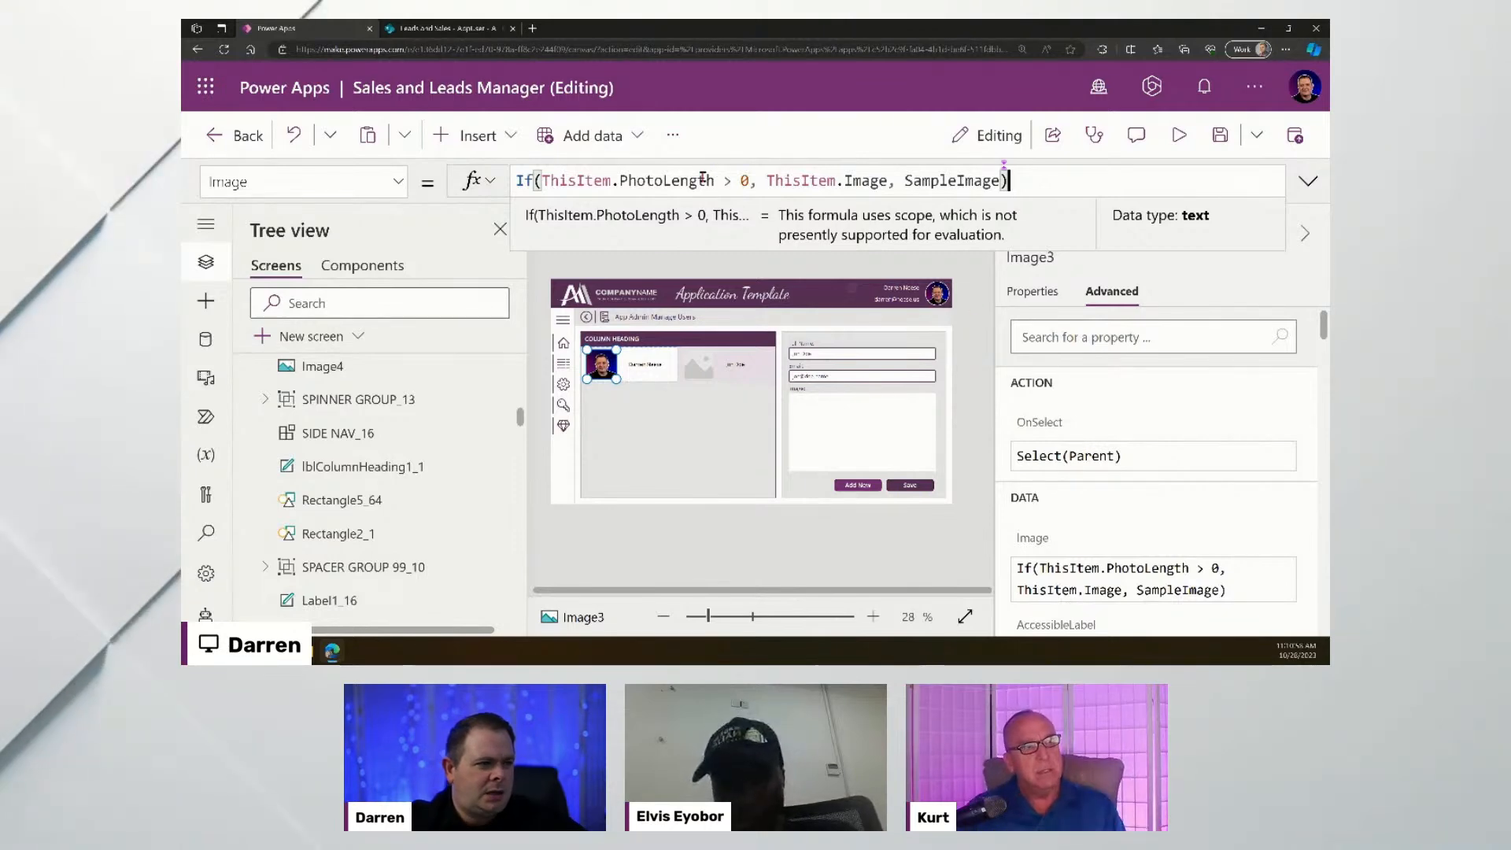
drag(715, 182, 541, 182)
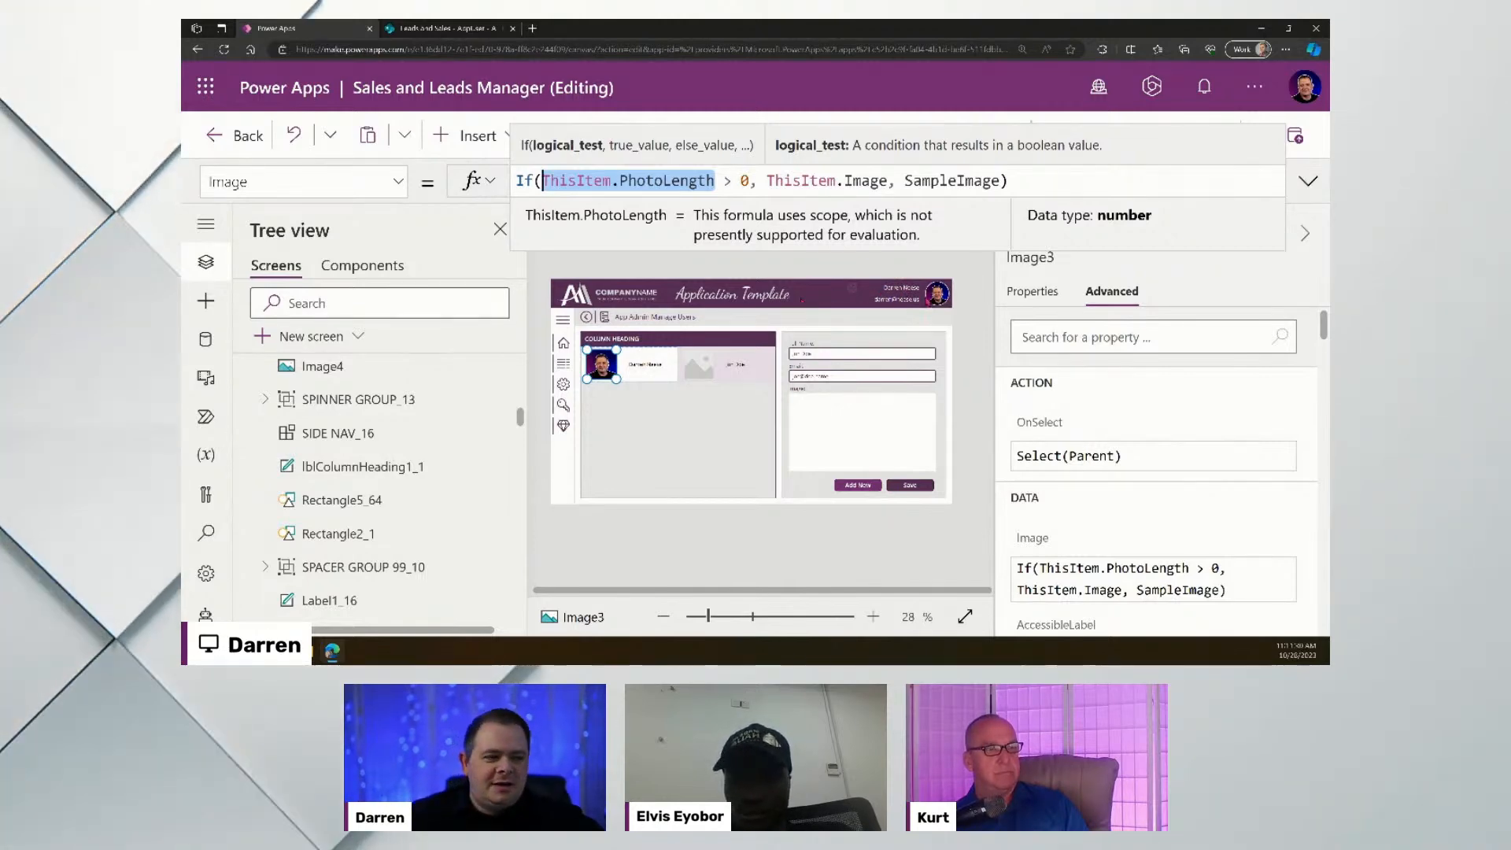
click(742, 180)
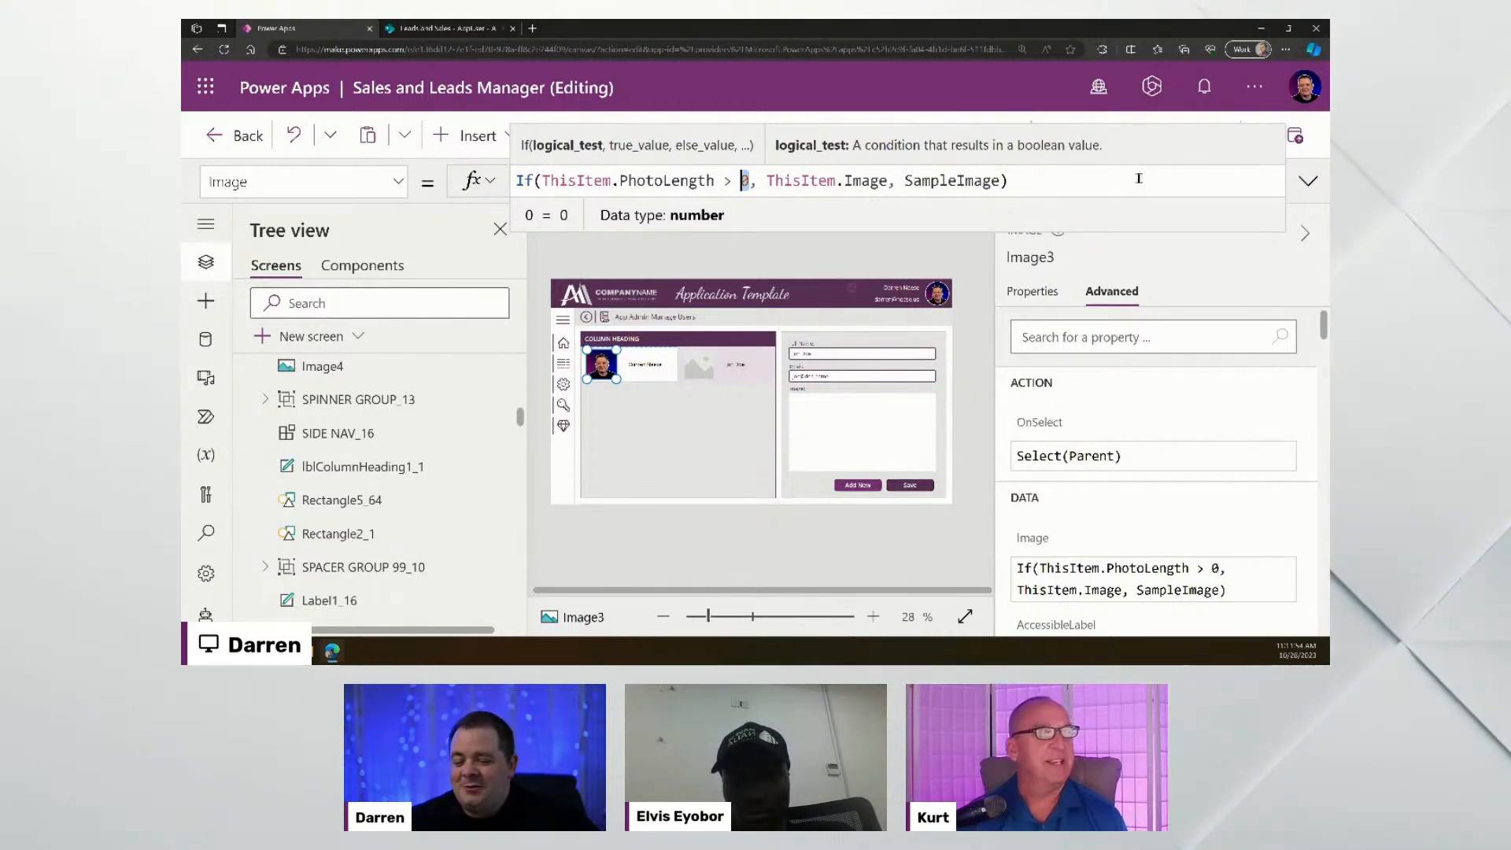
click(1307, 183)
click(1308, 183)
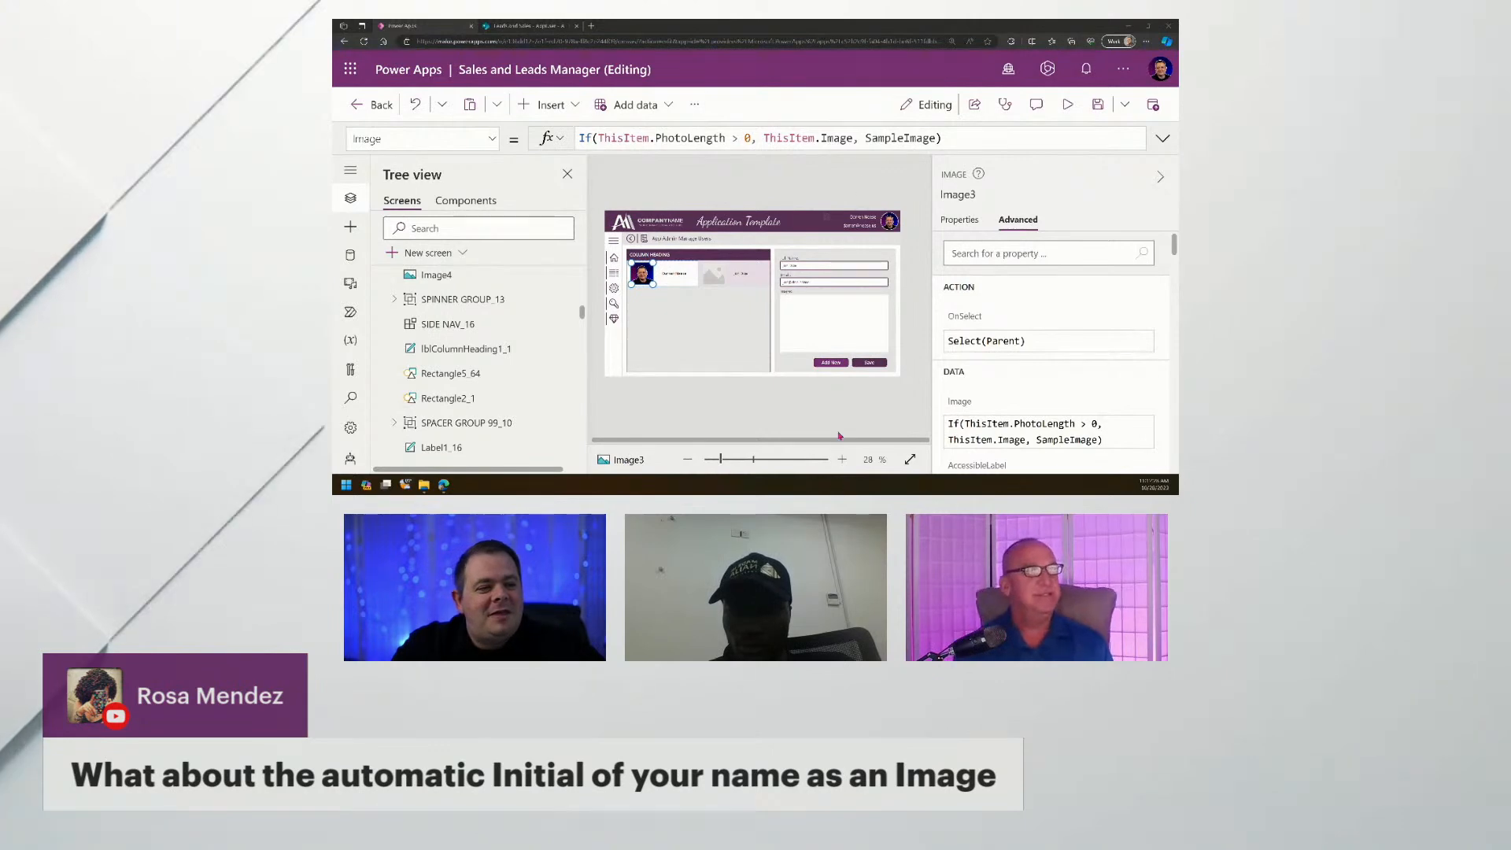
- Shrink the canvas, reduce browser zoom to 100%, and bring up the Insert controls list
drag(720, 458, 721, 460)
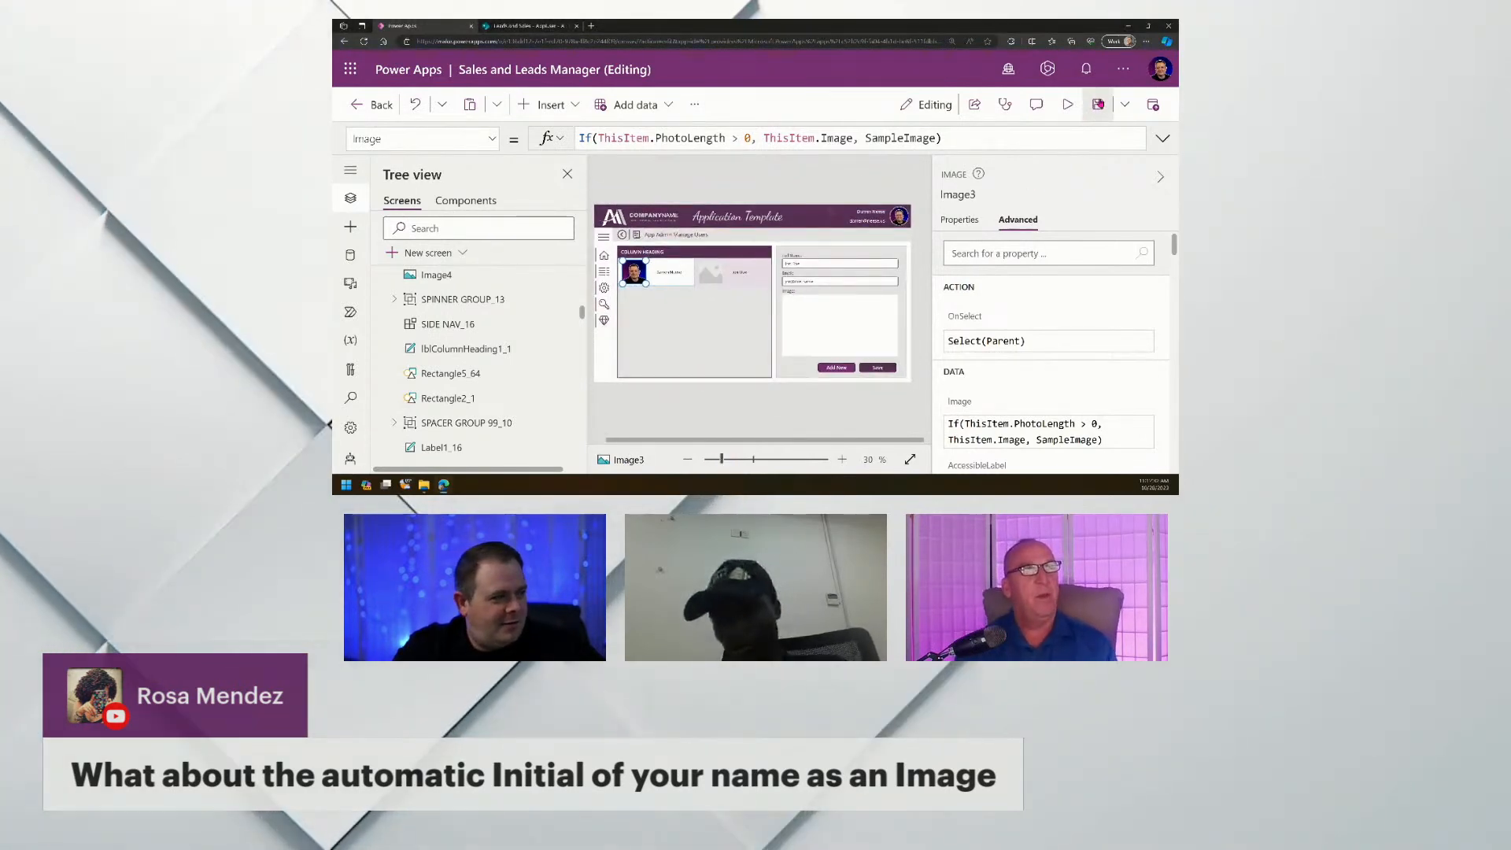
click(1146, 41)
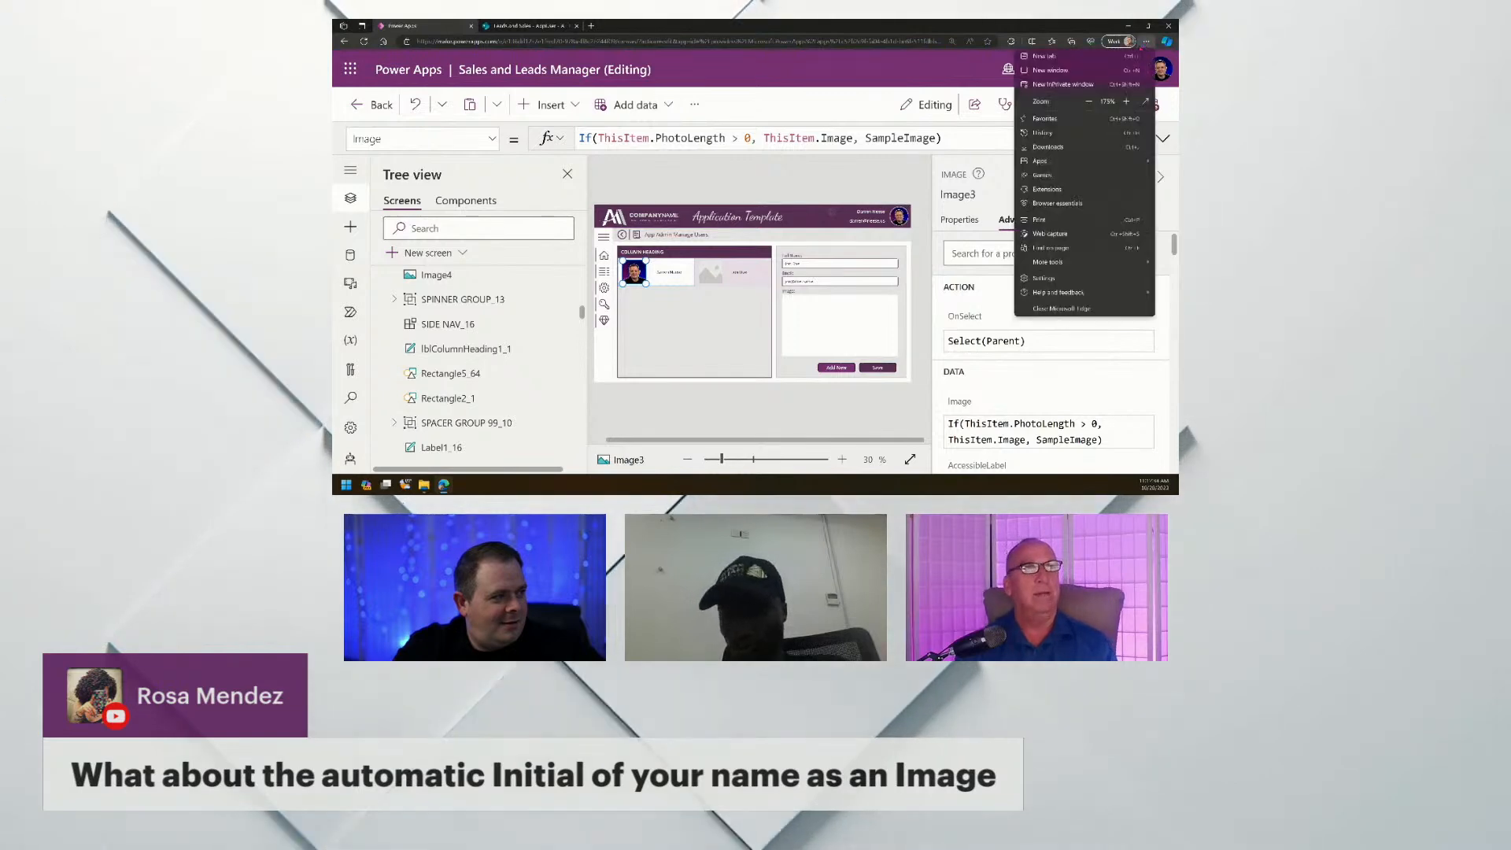
click(1089, 100)
click(1090, 101)
click(1089, 100)
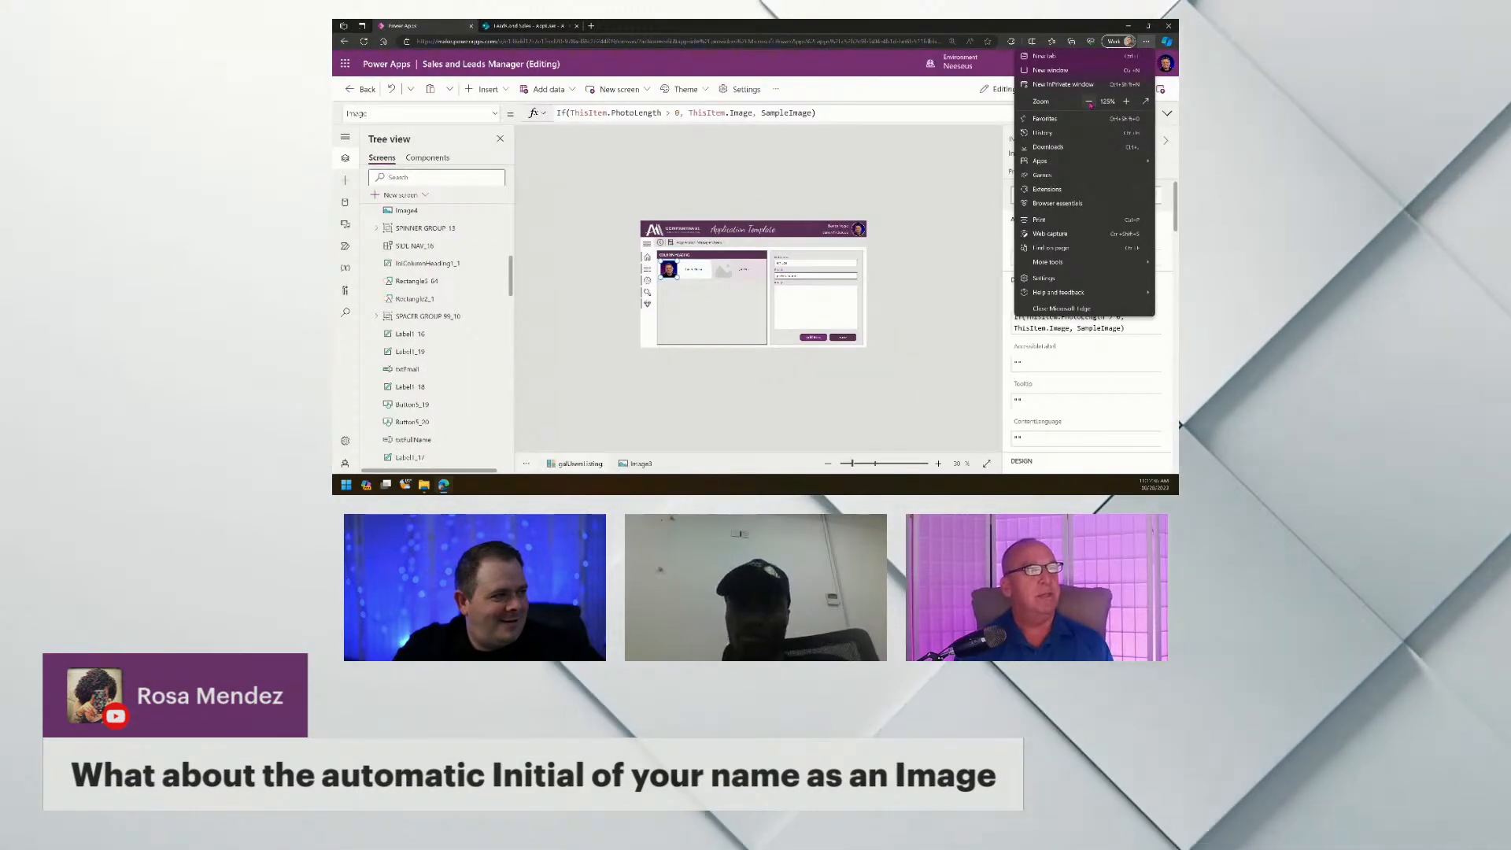
click(1090, 100)
click(878, 344)
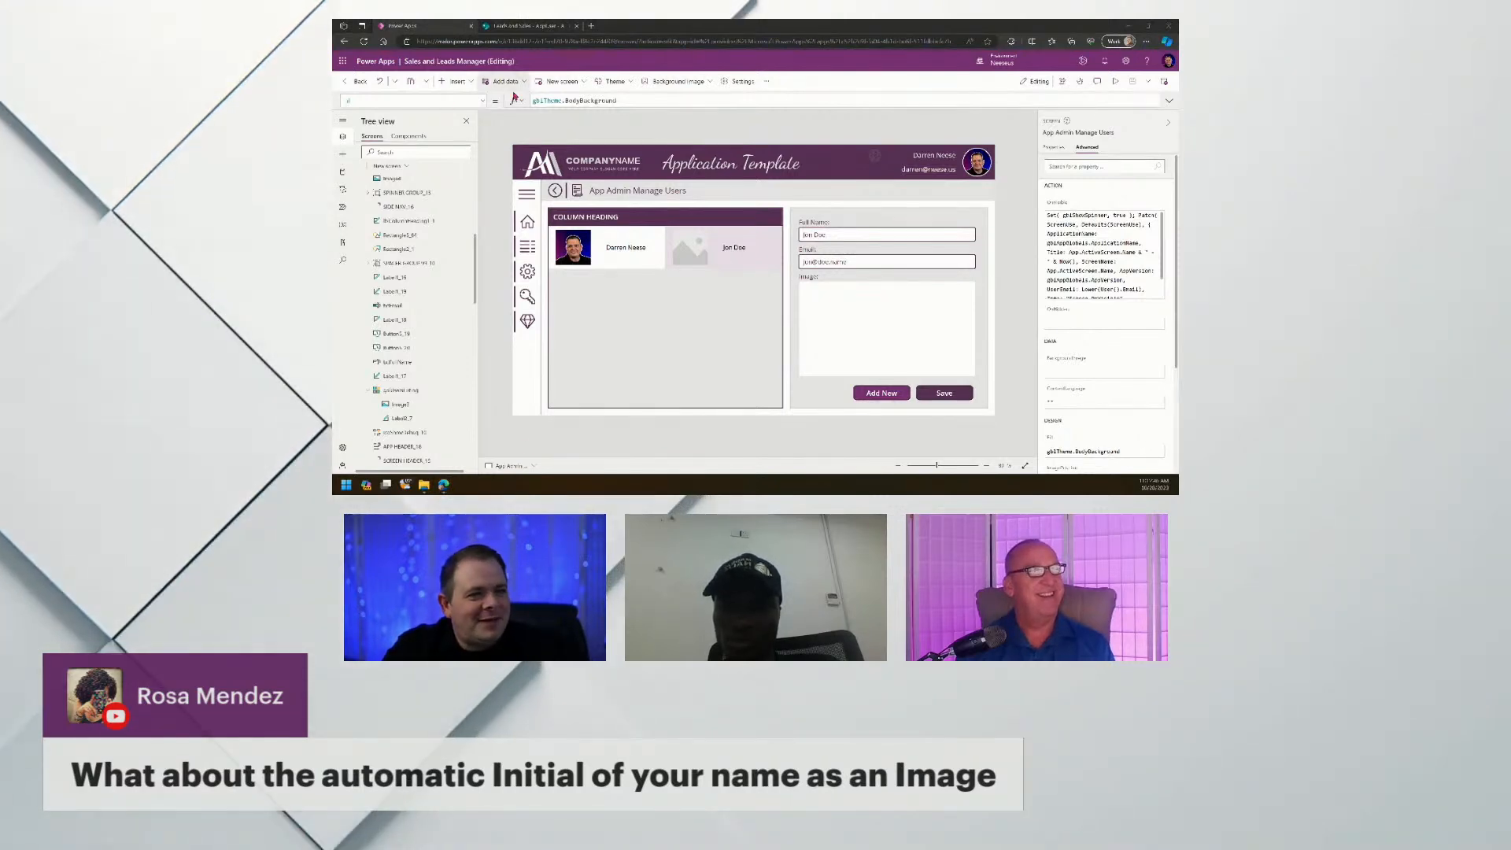
click(457, 81)
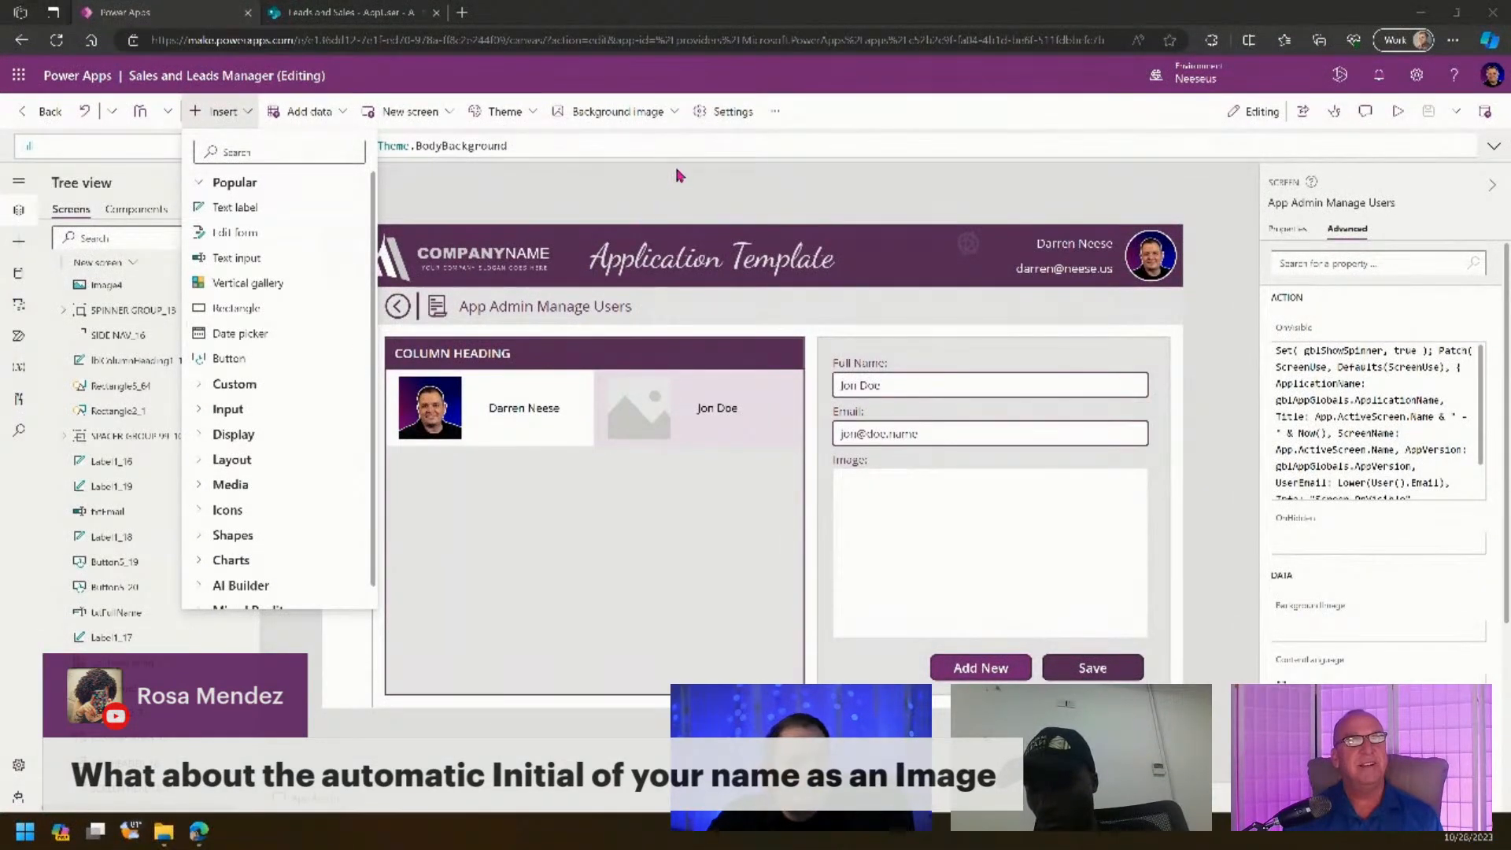
- Filter Settings' Upcoming features by 'mod', then browse app themes without applying one
click(725, 115)
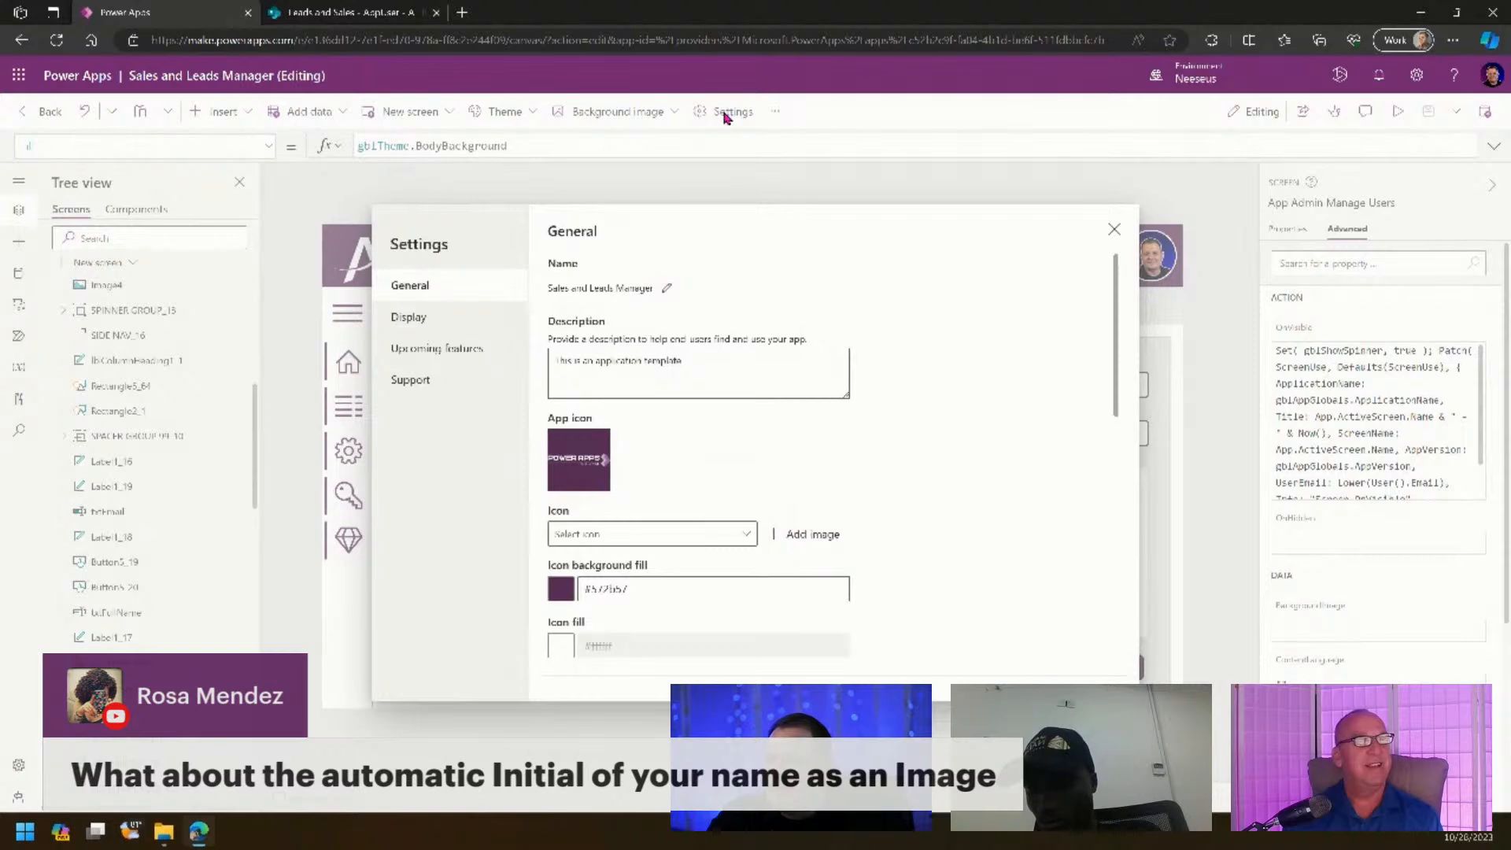
click(435, 349)
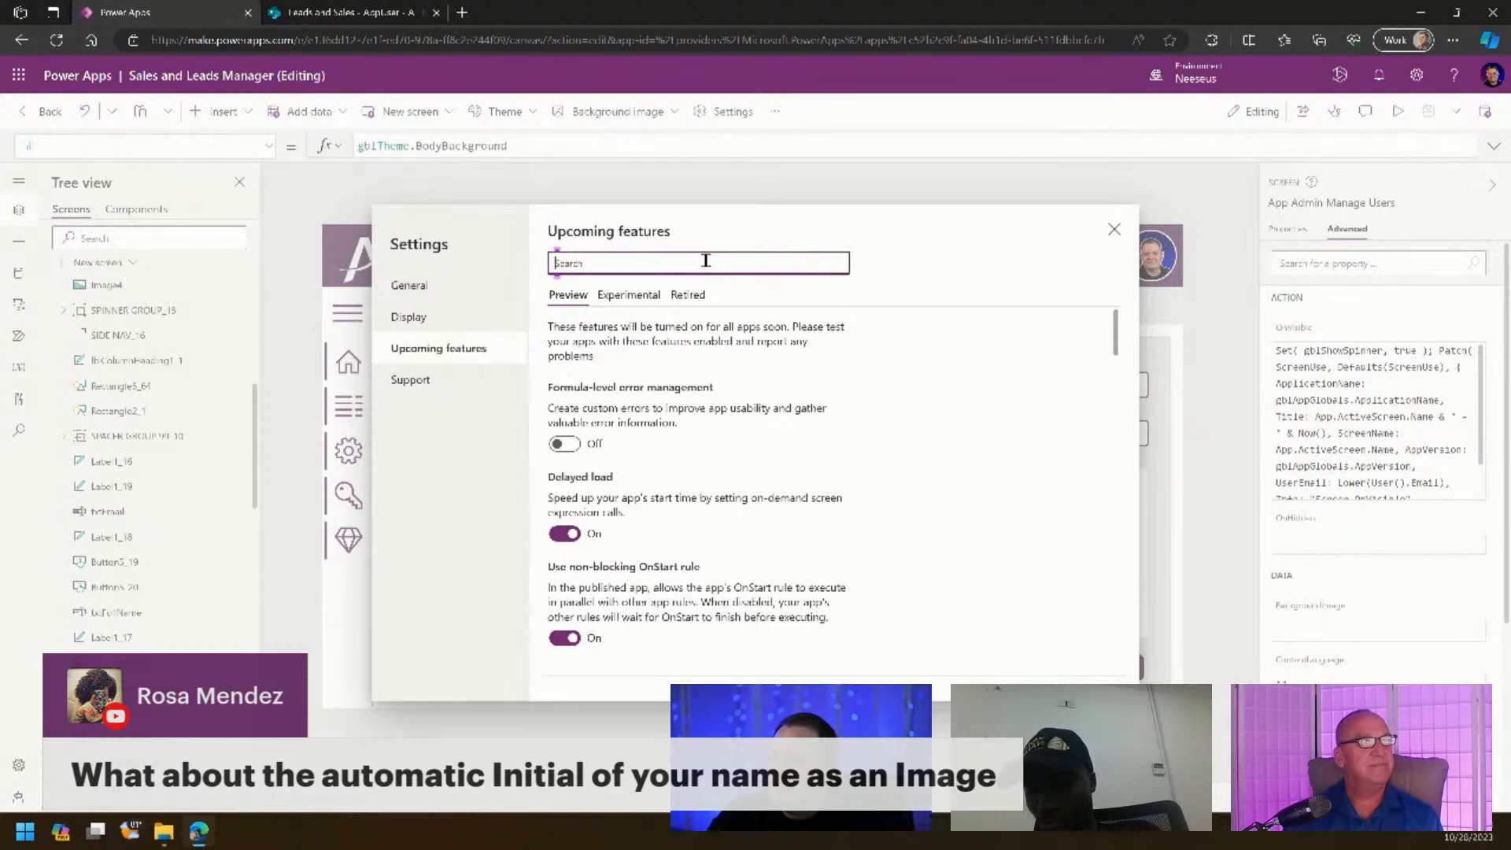
text(modern)
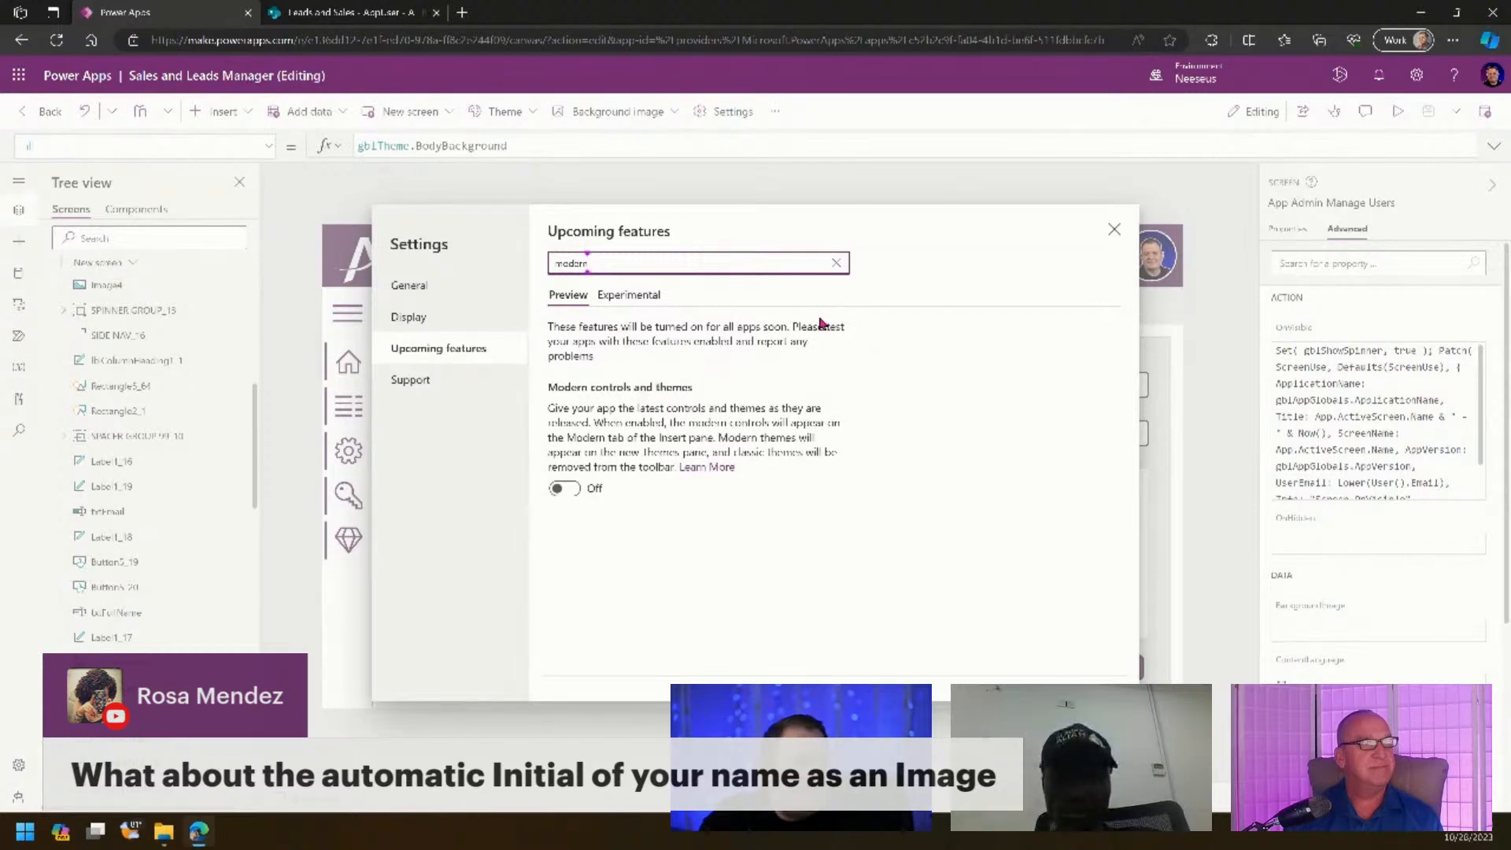
click(1113, 229)
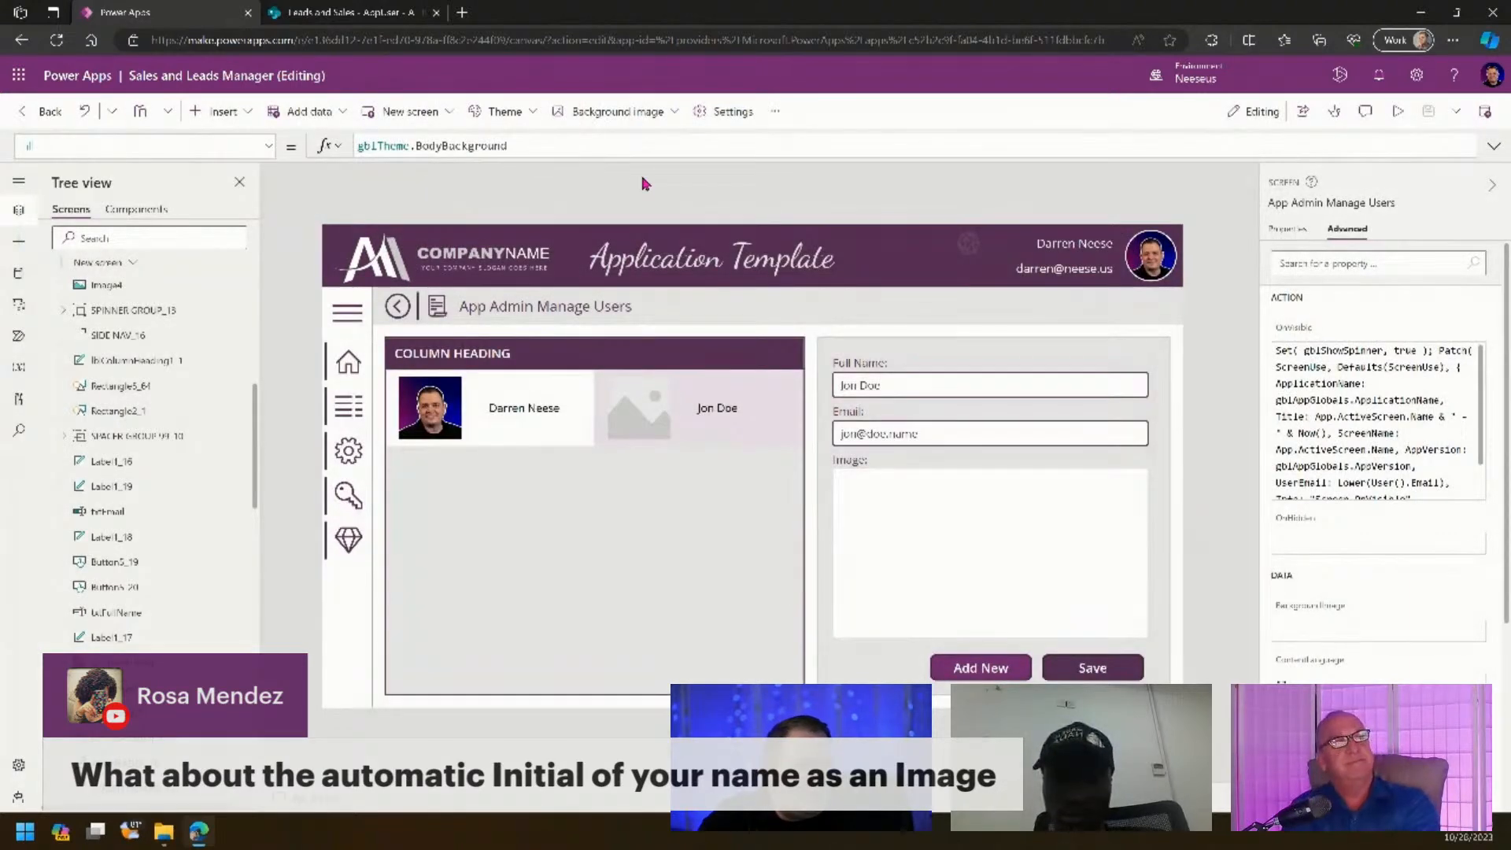
click(516, 111)
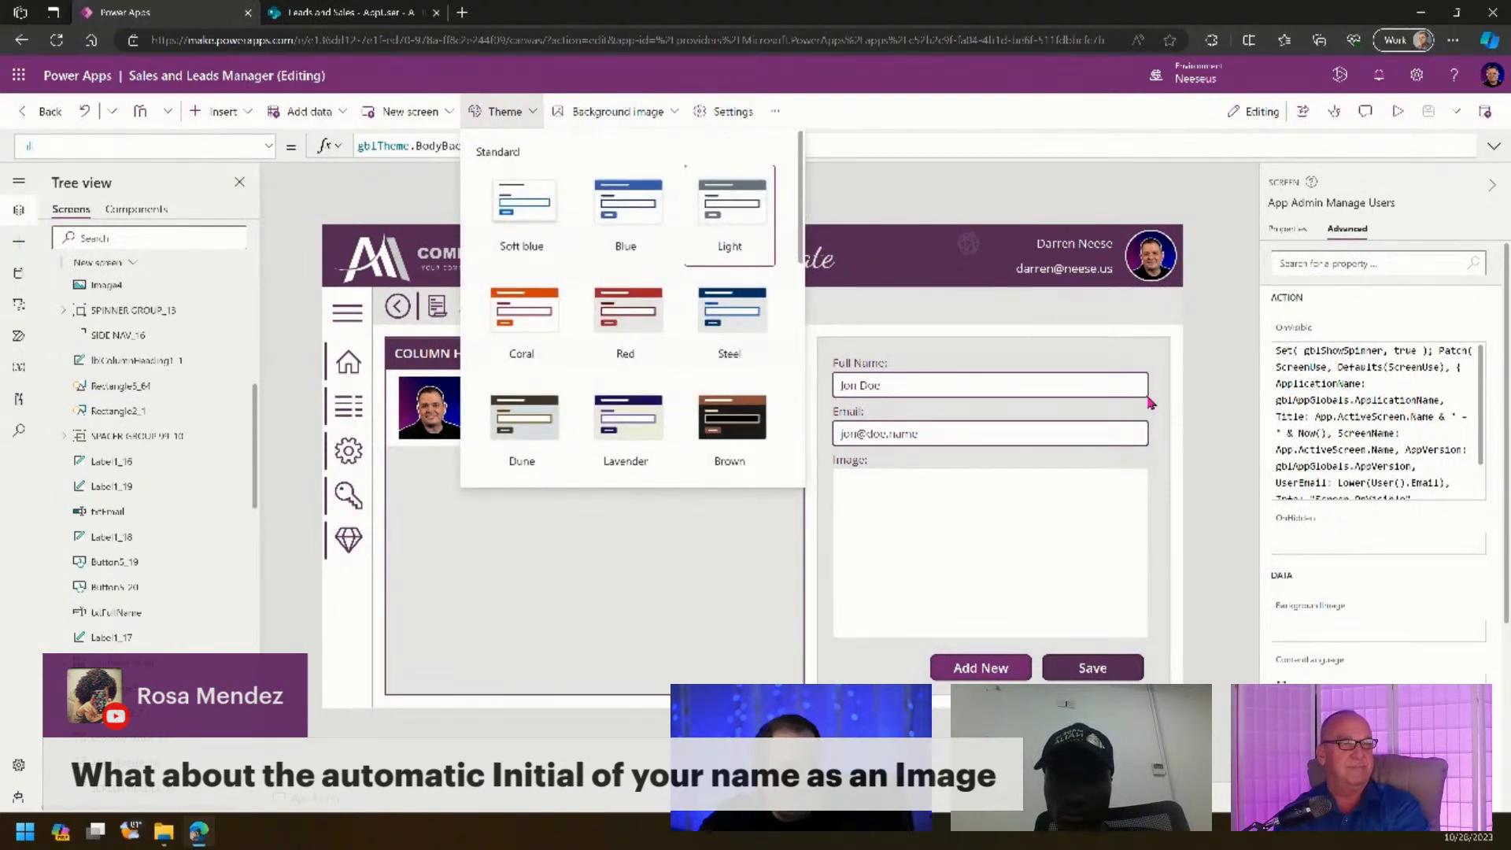
click(1201, 228)
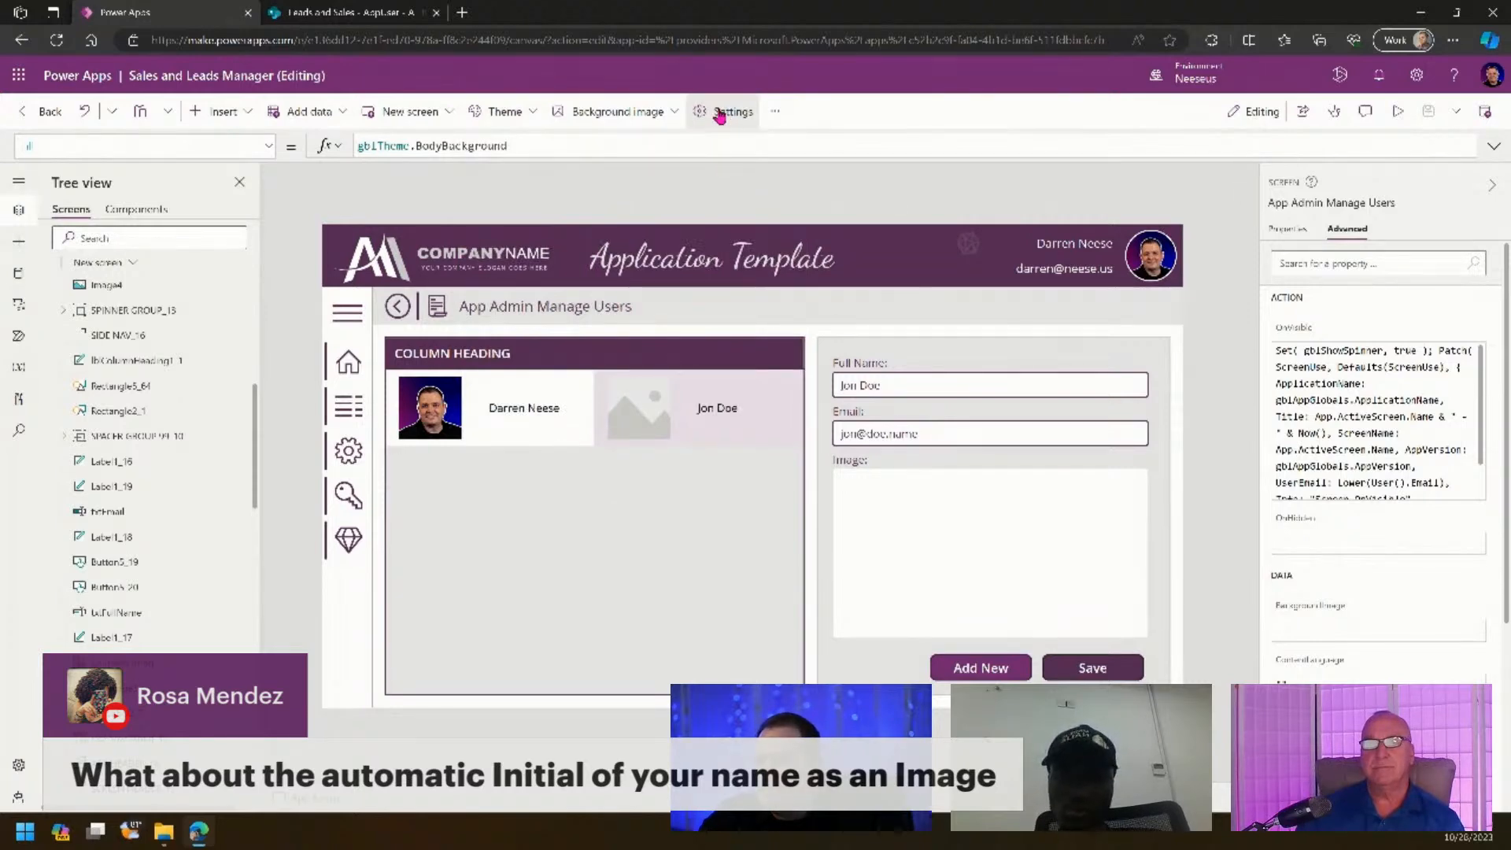
- Reopen Upcoming features filtered to 'mod' to turn on Modern controls and themes
click(719, 114)
click(466, 350)
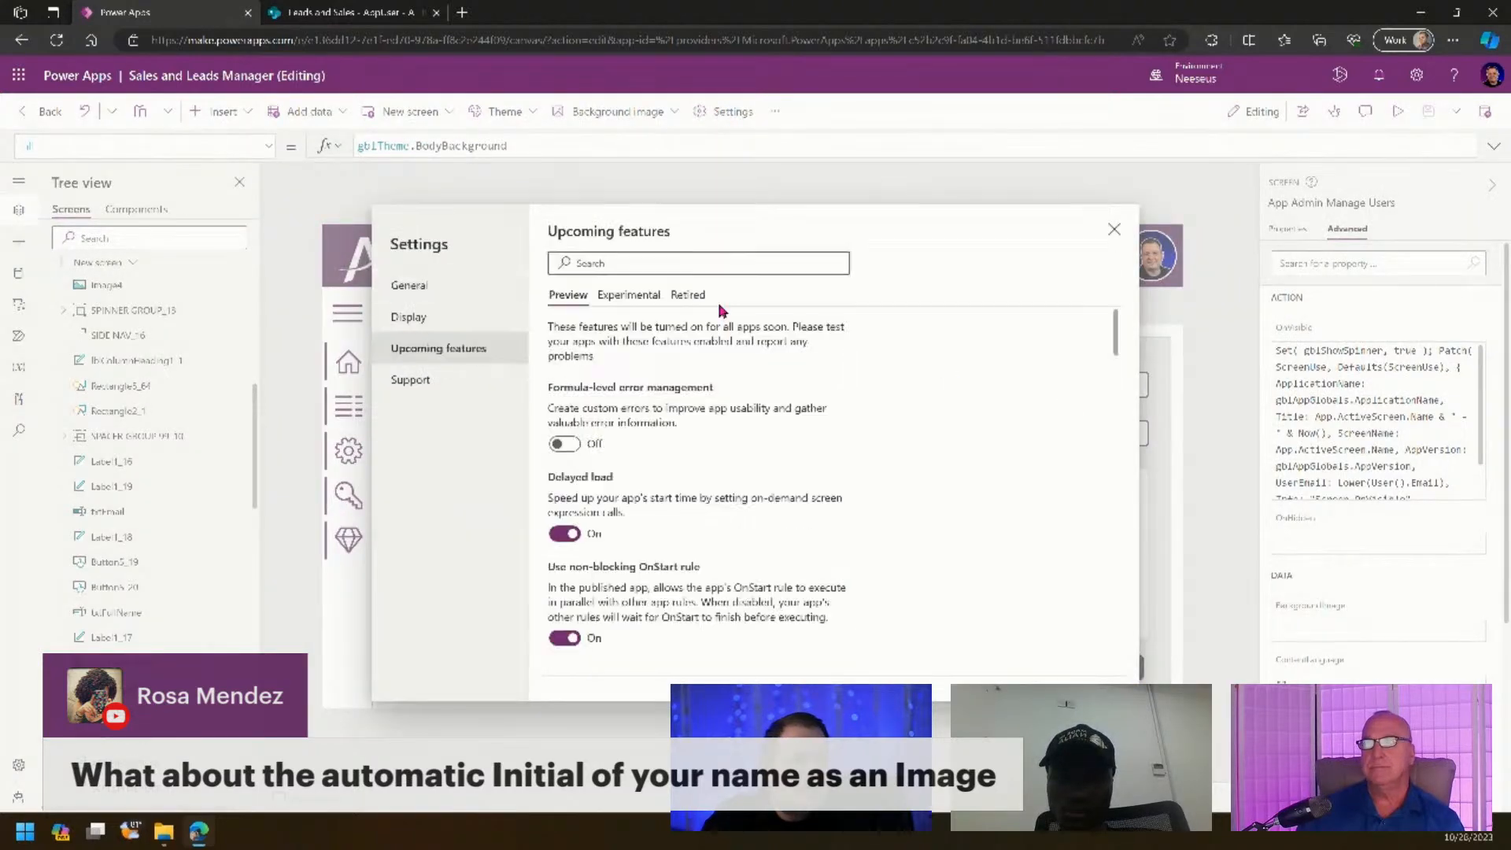
text(modern)
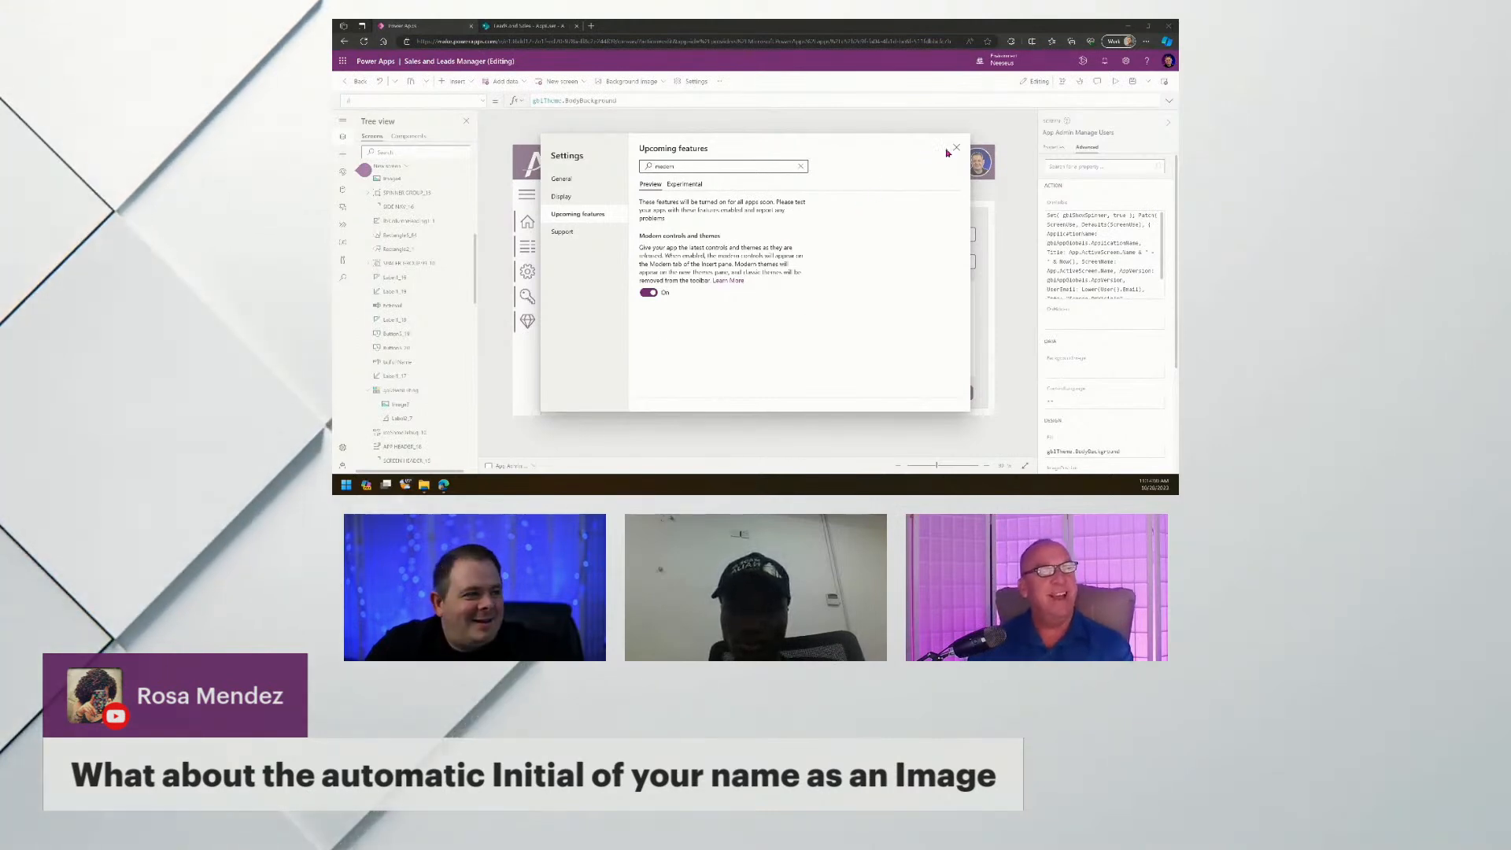
- Close Settings, browse the Insert list, and enlarge the browser page zoom
click(954, 148)
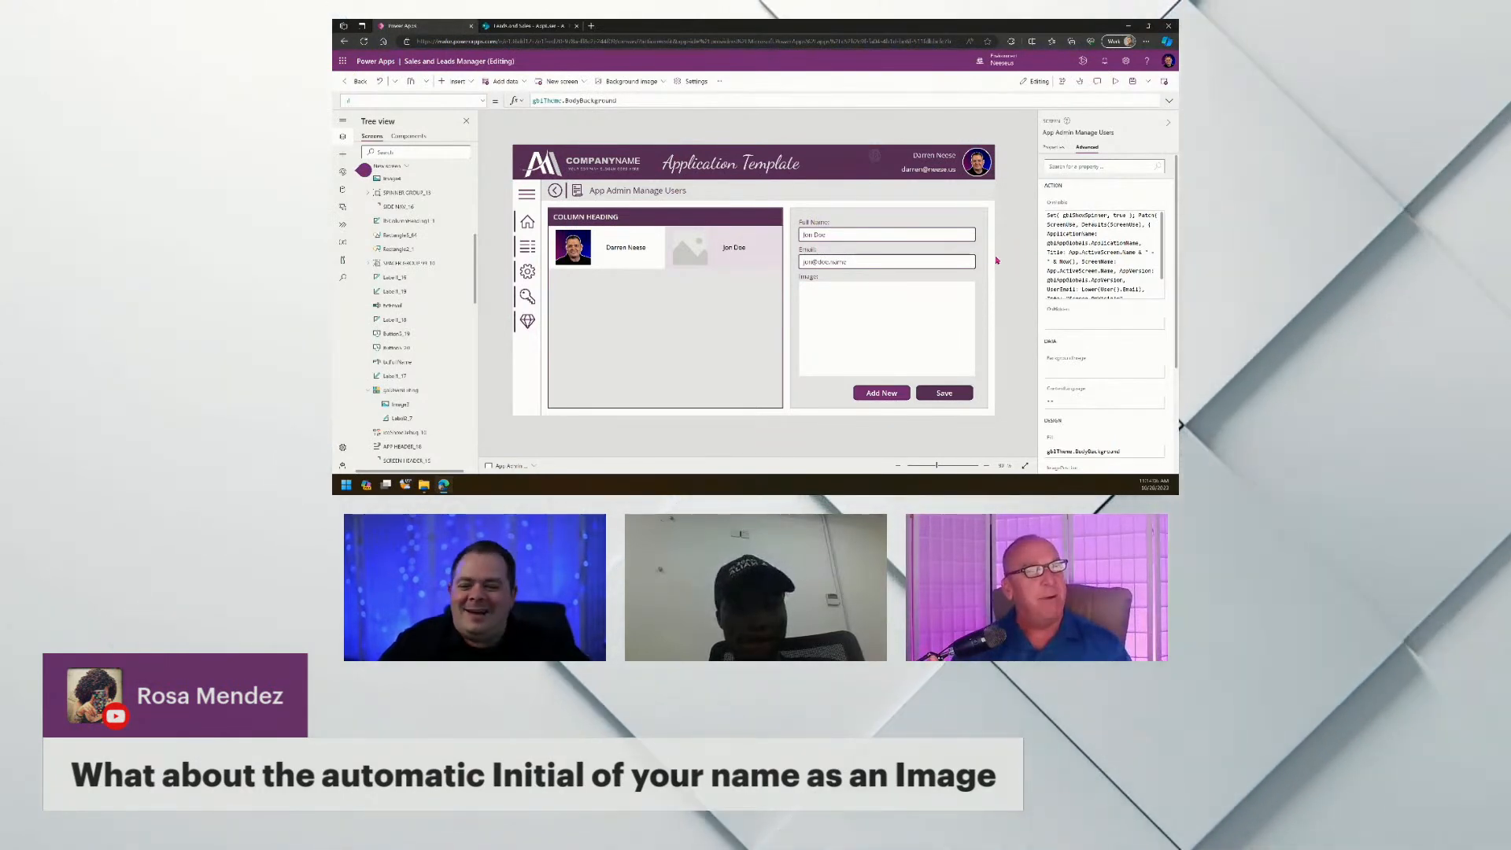
click(457, 81)
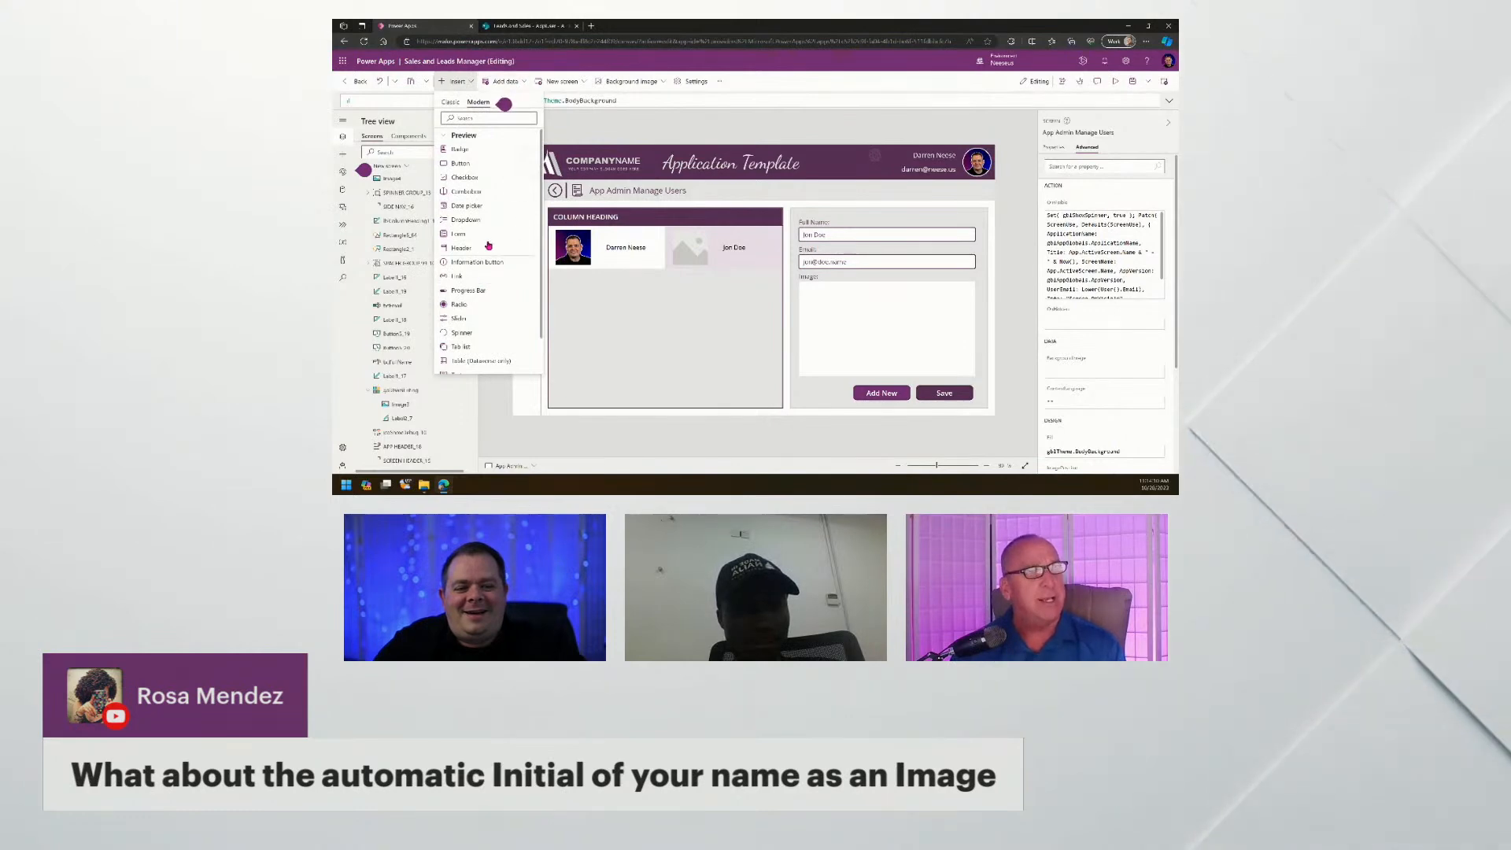
scroll(489, 171, down, 1)
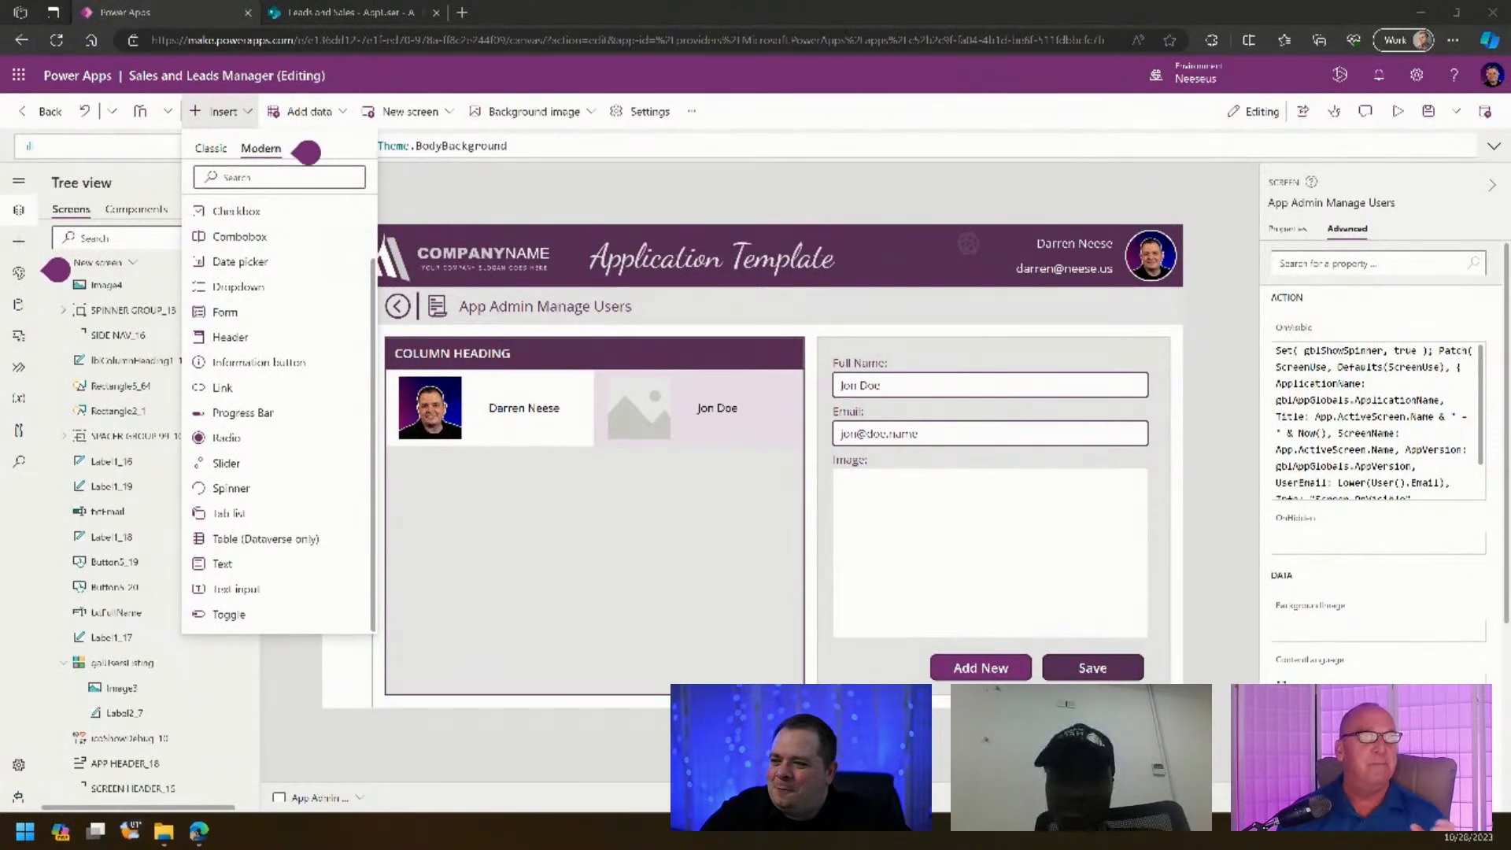
click(1452, 43)
click(1417, 147)
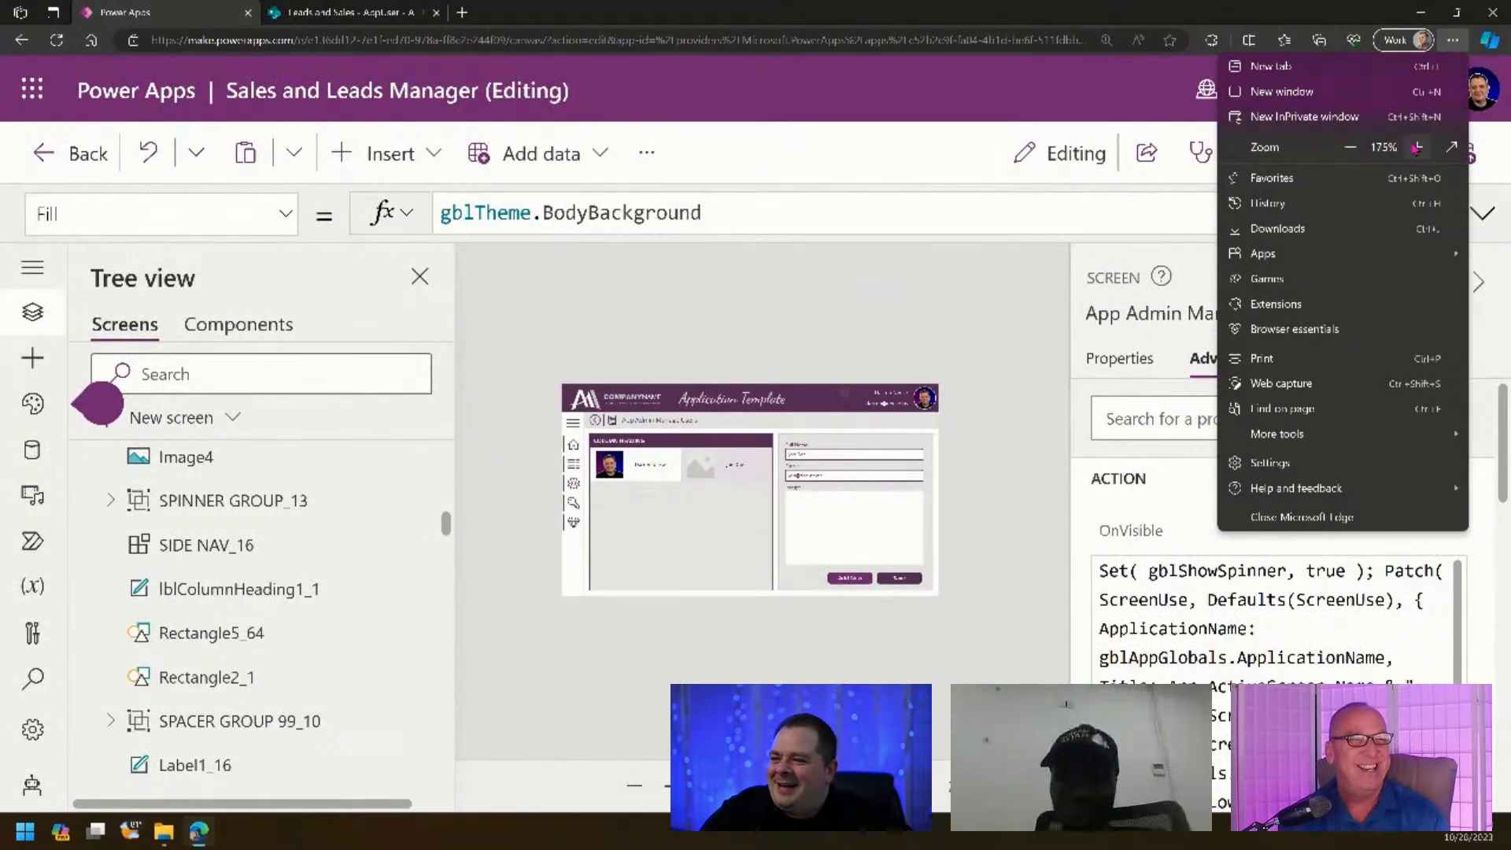
click(993, 565)
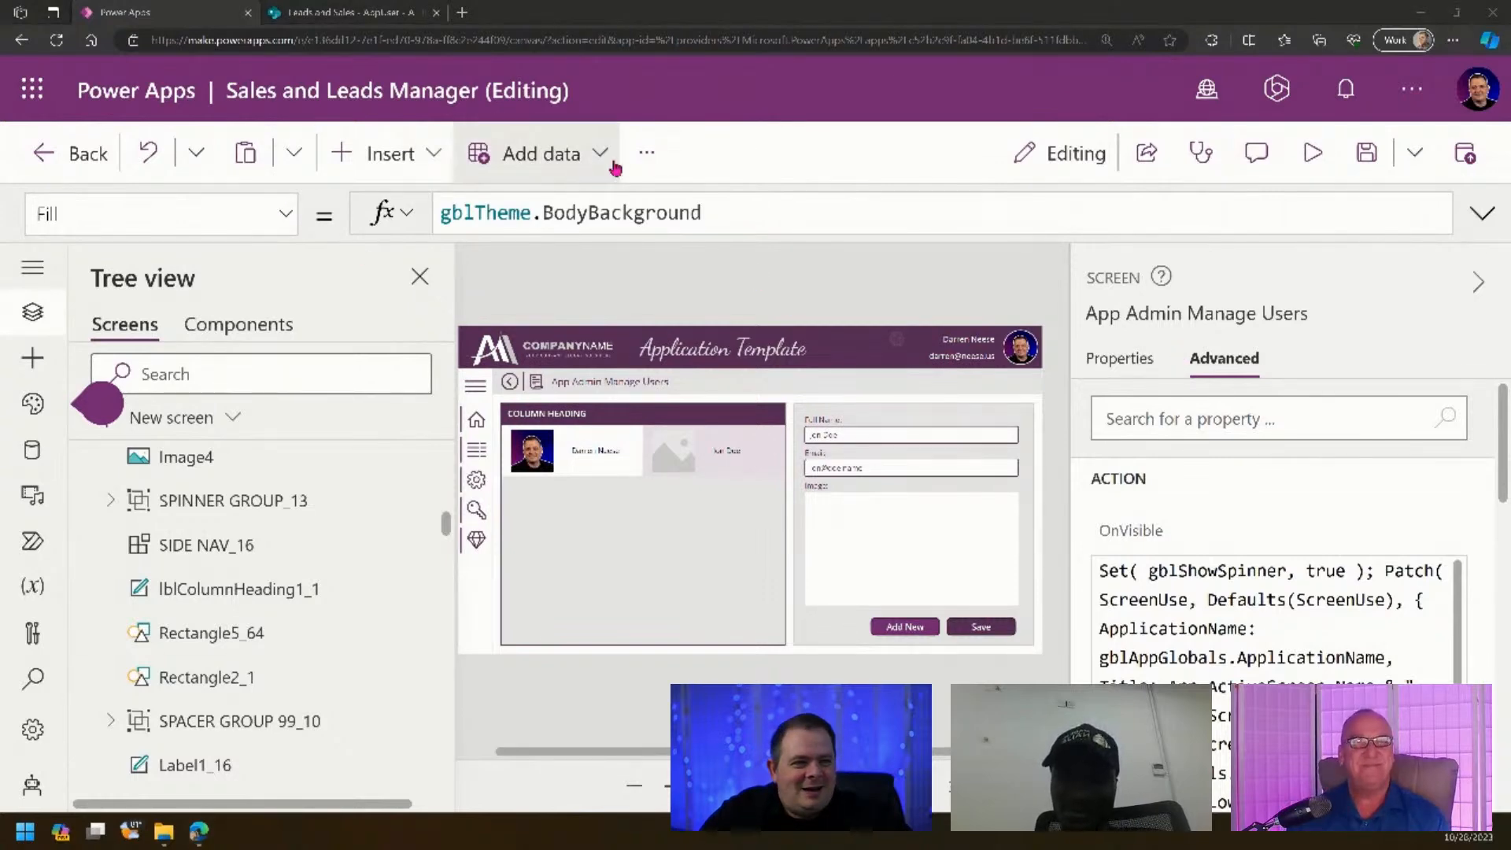
- Select the first gallery item's photo and insert a modern Badge showing AB
click(528, 454)
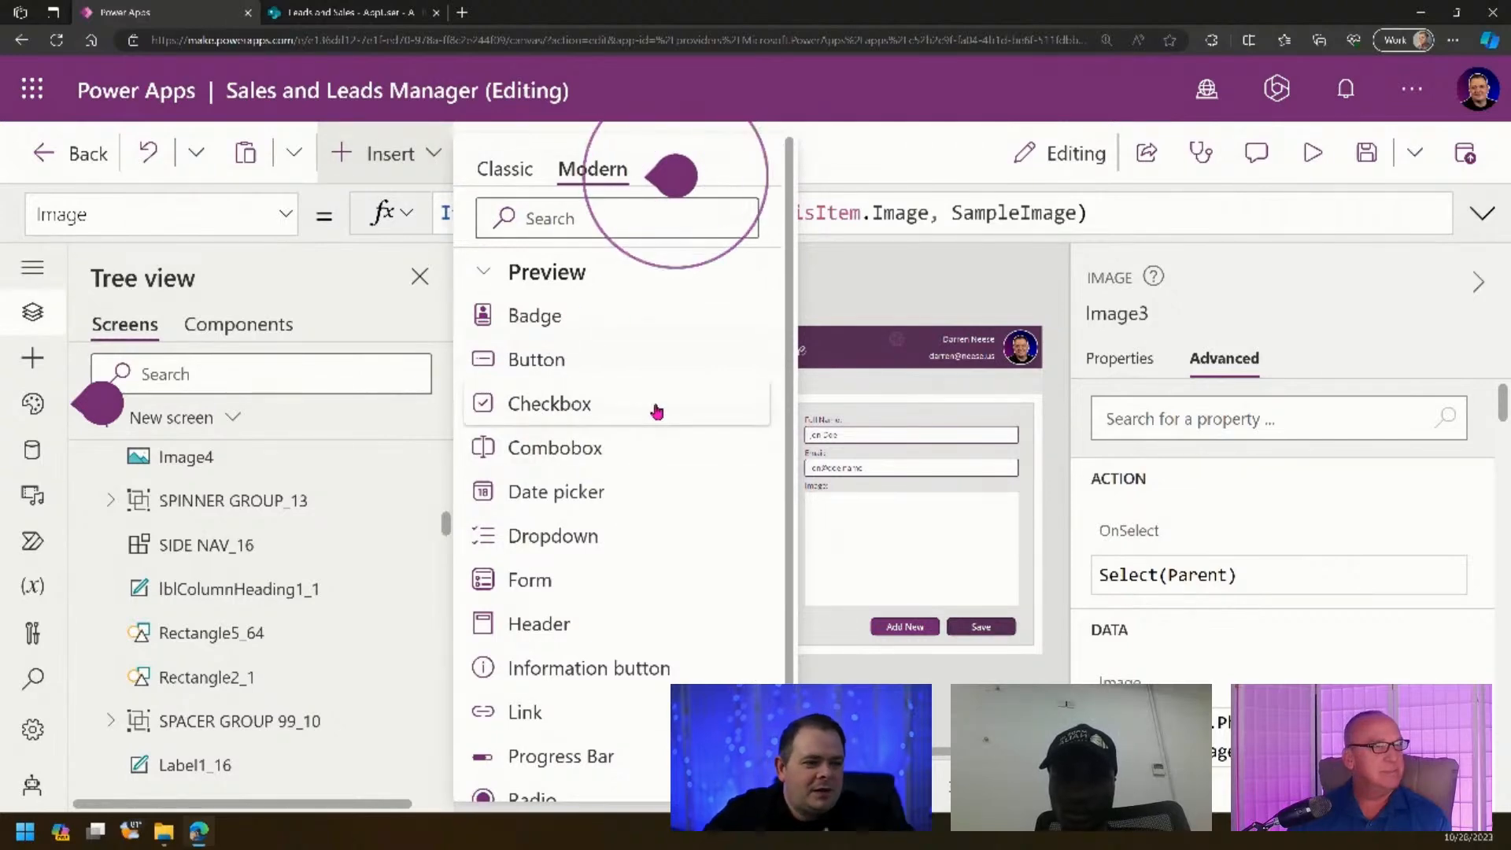
scroll(658, 408, down, 2)
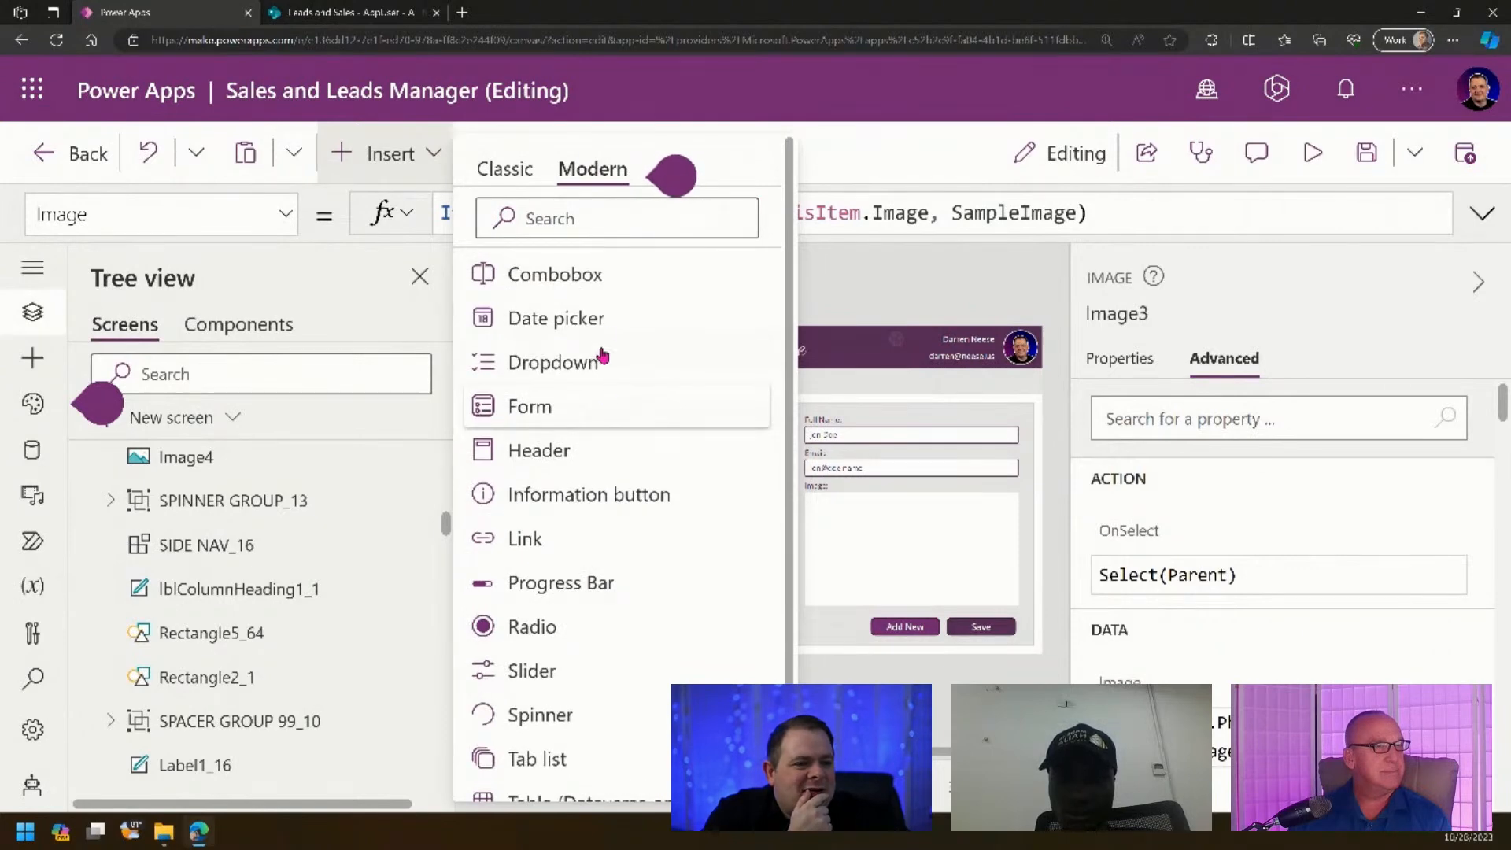
scroll(661, 594, down, 2)
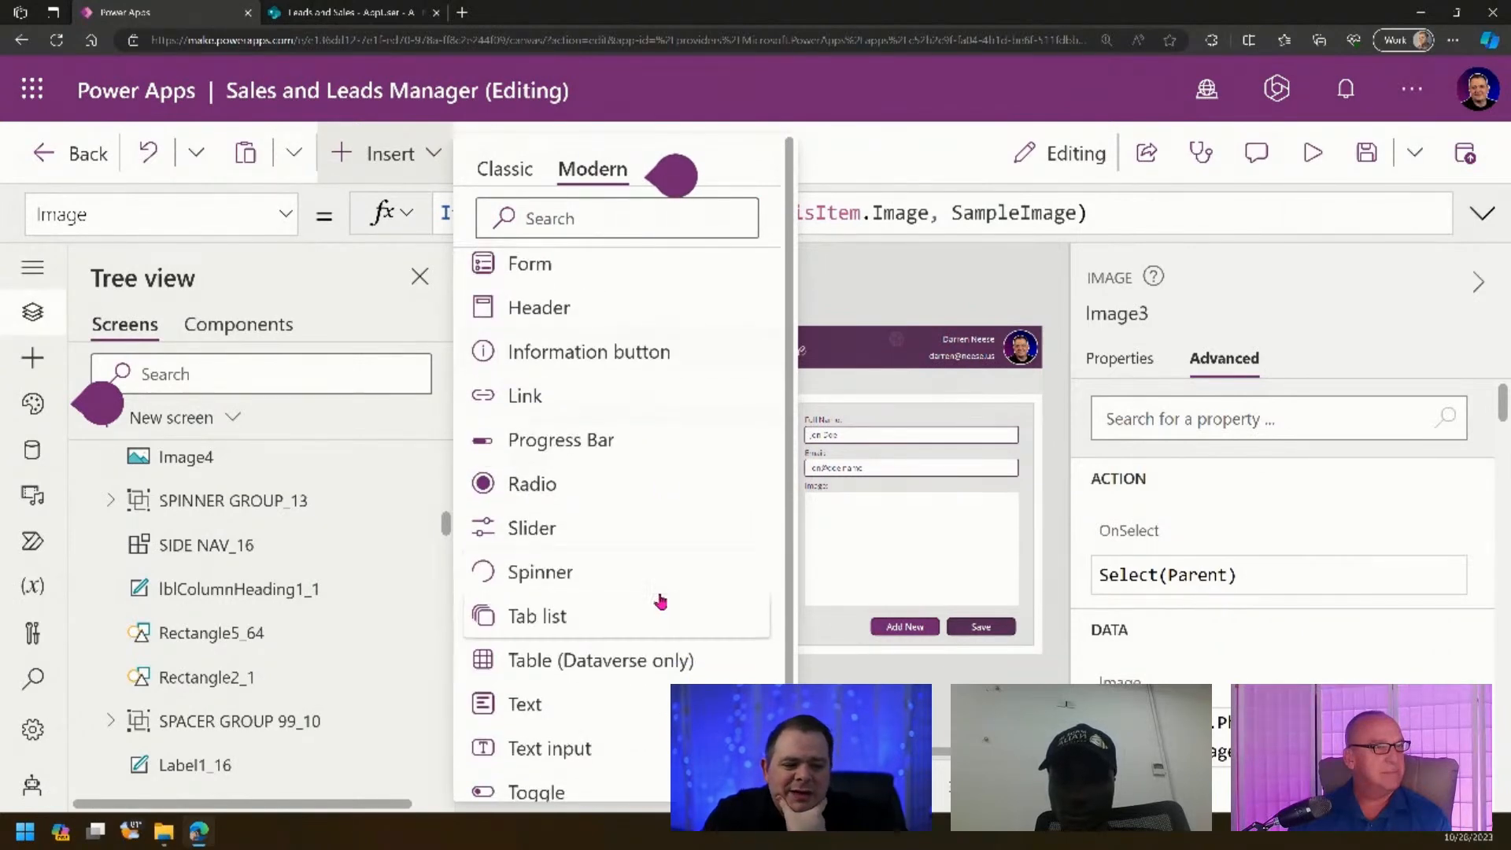
scroll(626, 567, down, 1)
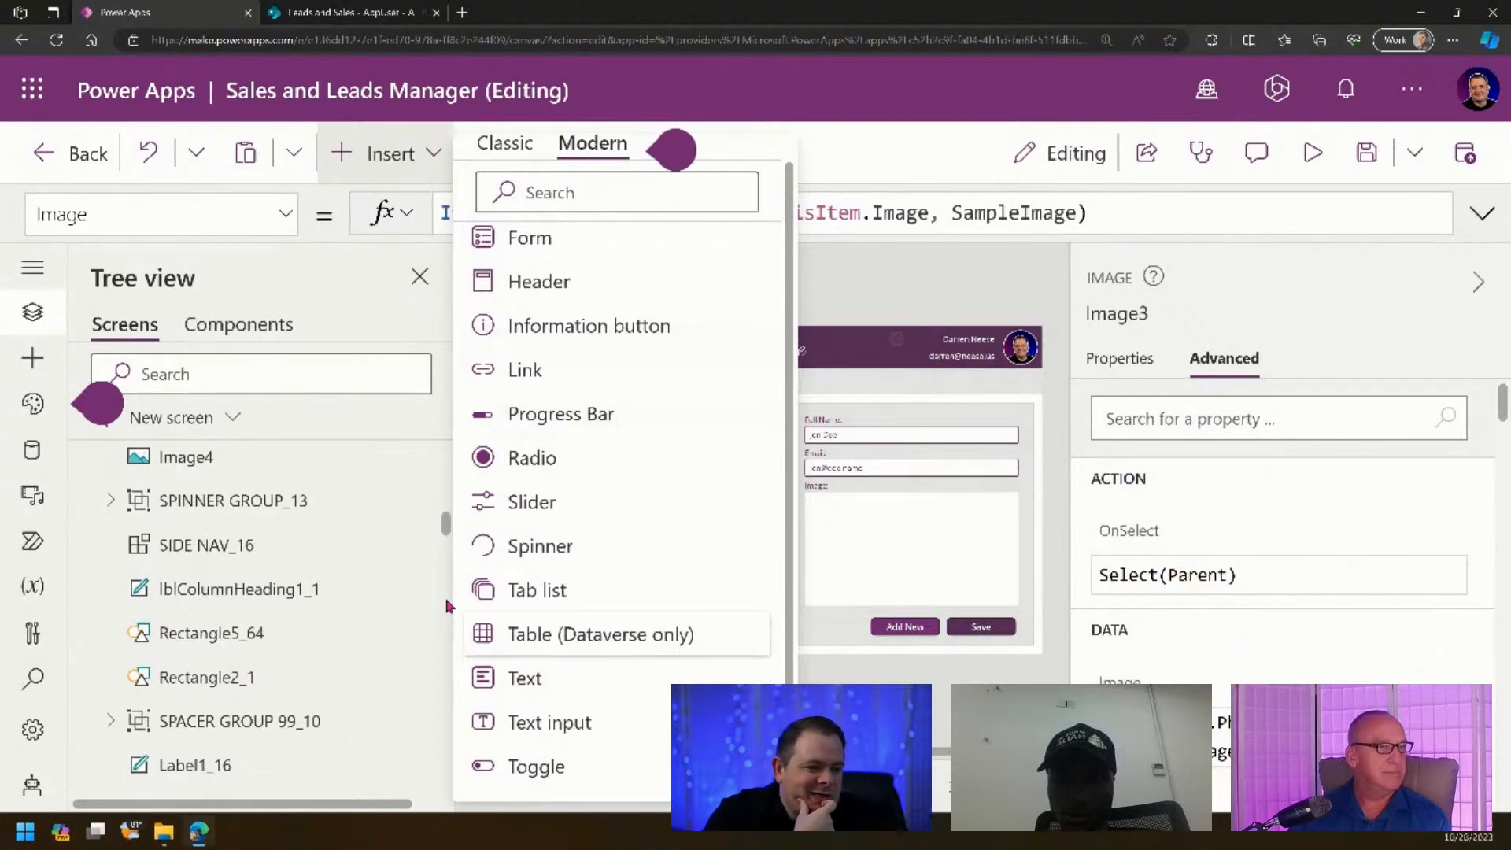
scroll(602, 558, up, 4)
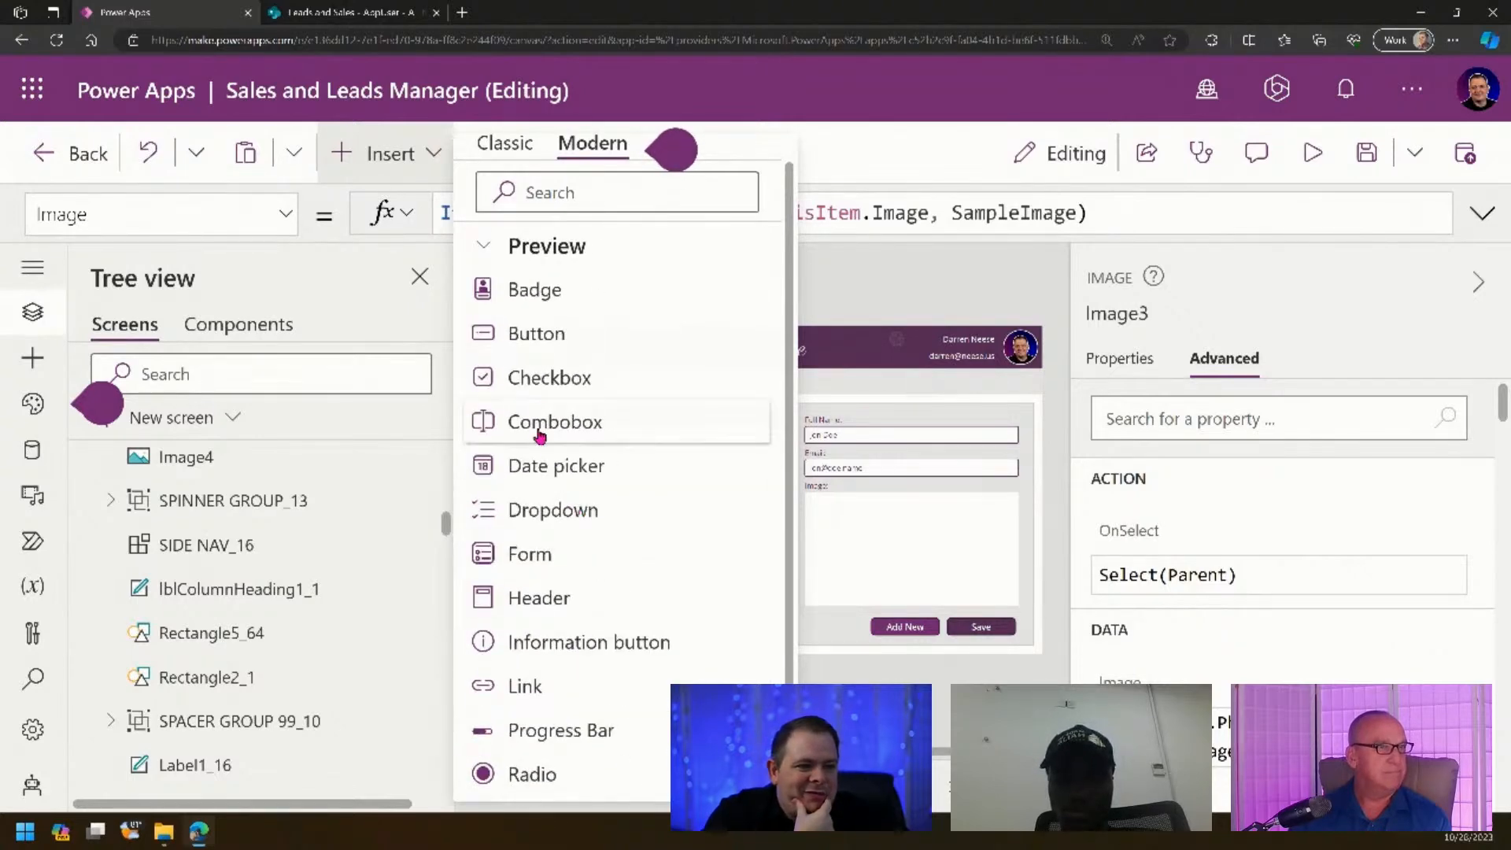
click(567, 291)
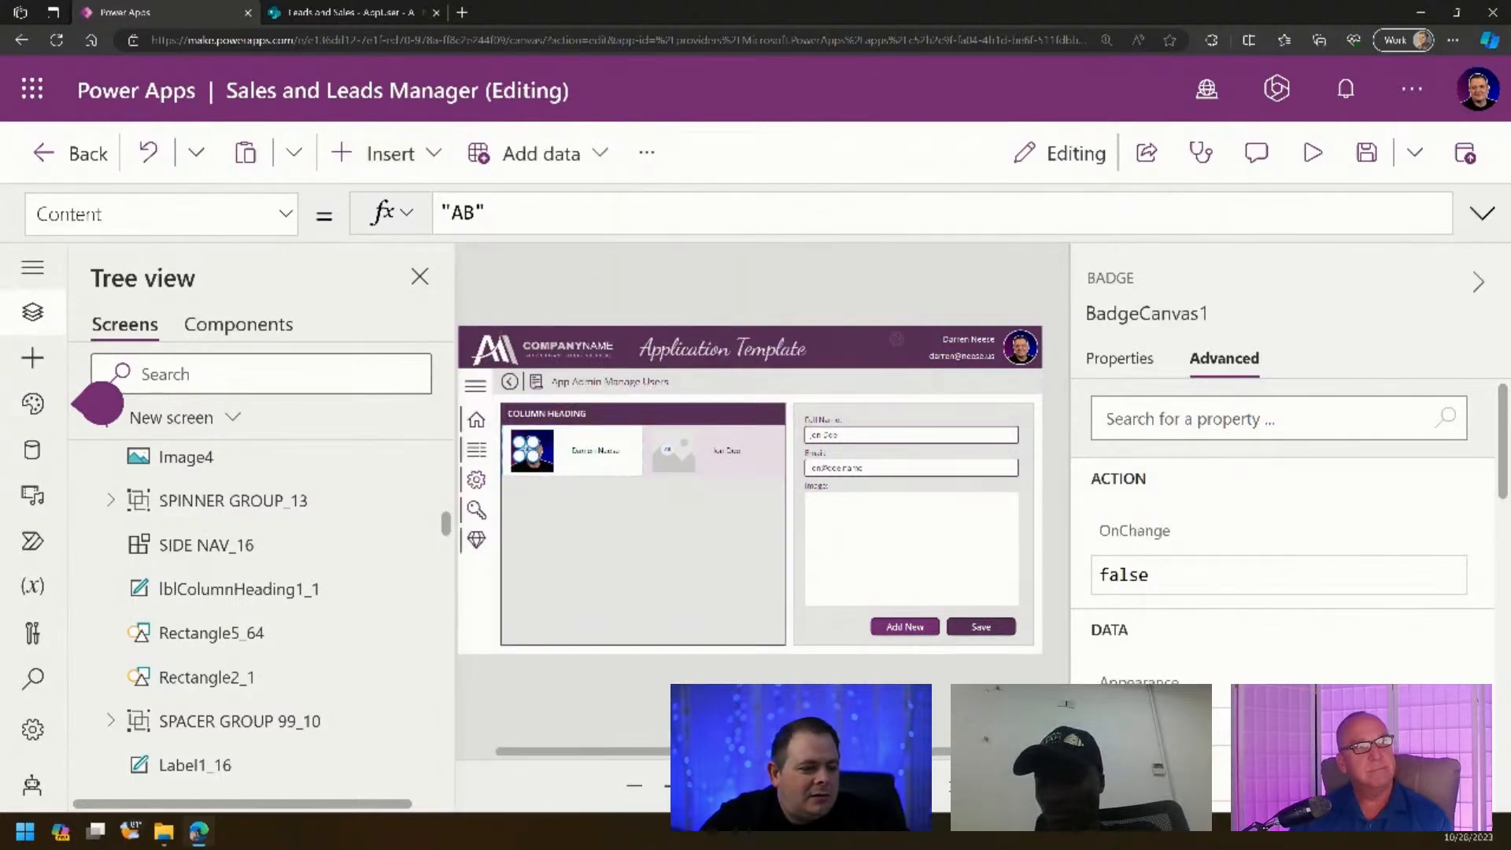
- Drag the AB badge above the user name and inspect its Content formula in Properties
scroll(643, 503, up, 6)
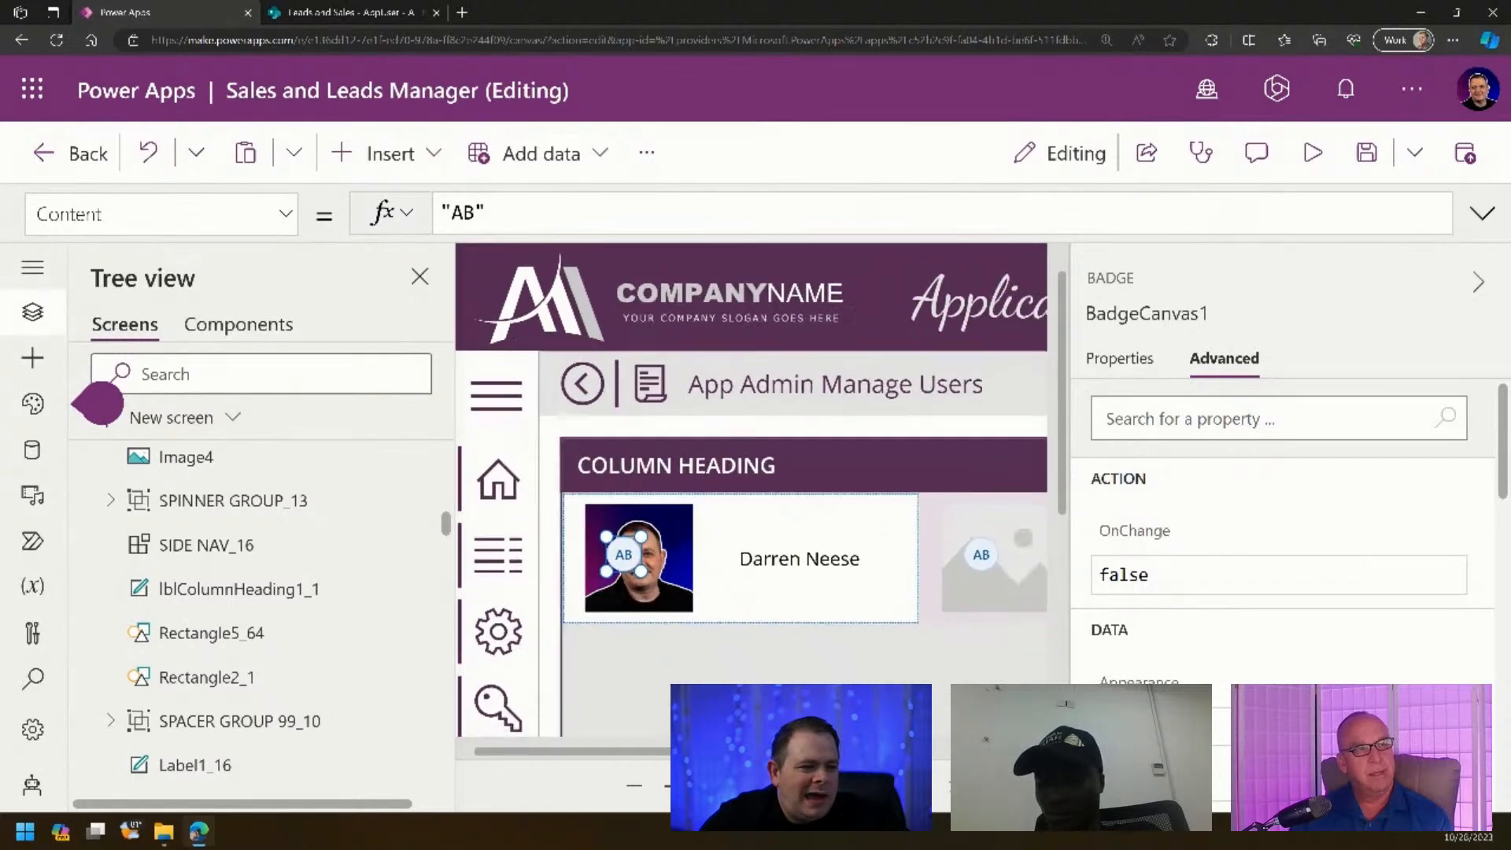
scroll(751, 504, down, 1)
mouse_move(663, 753)
mouse_down()
mouse_move(743, 754)
mouse_move(644, 753)
mouse_up()
drag(654, 532, 778, 501)
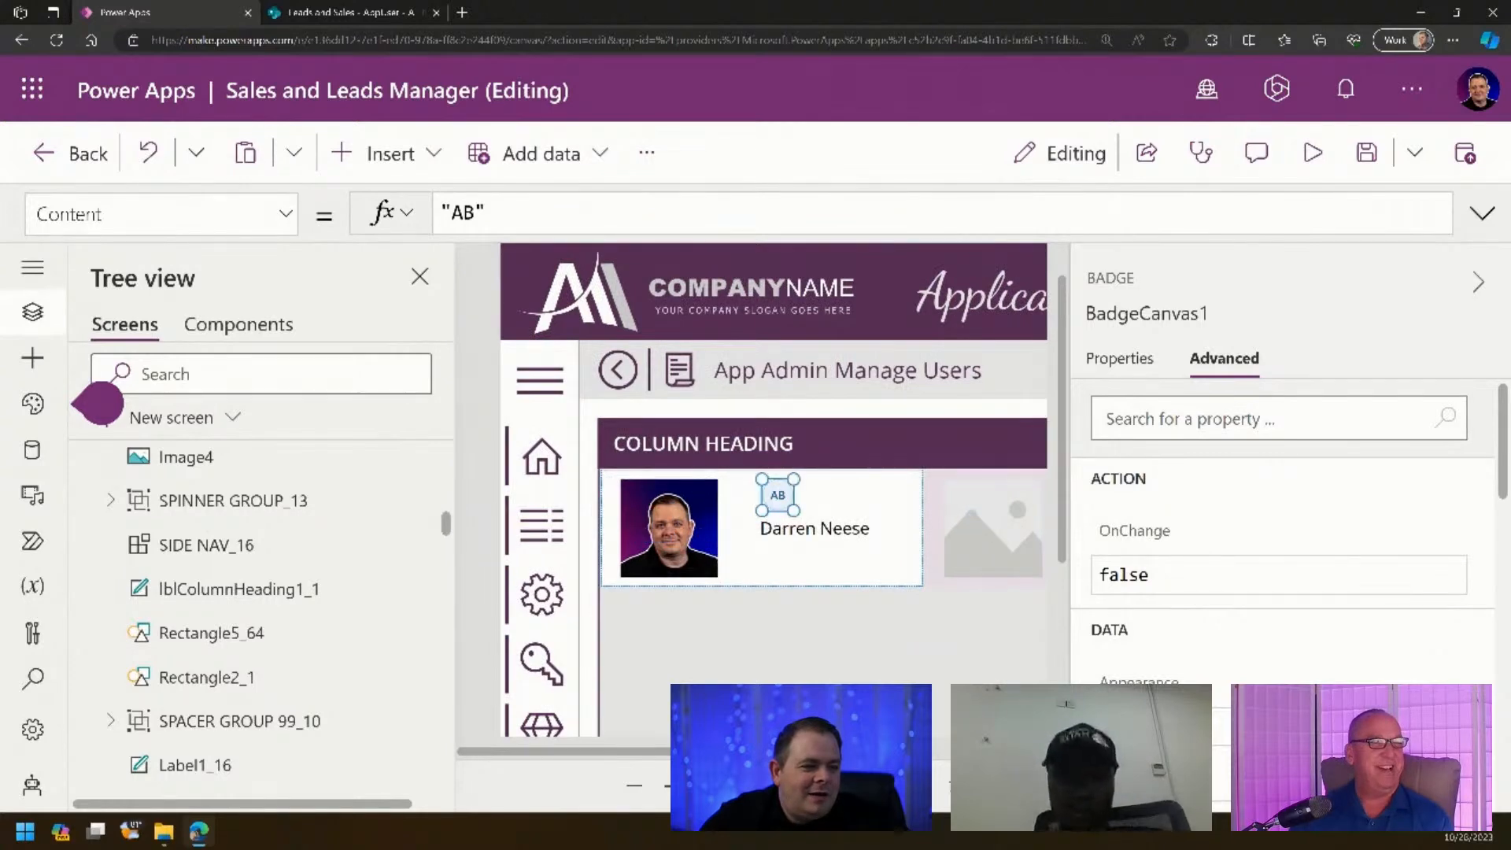
click(1118, 361)
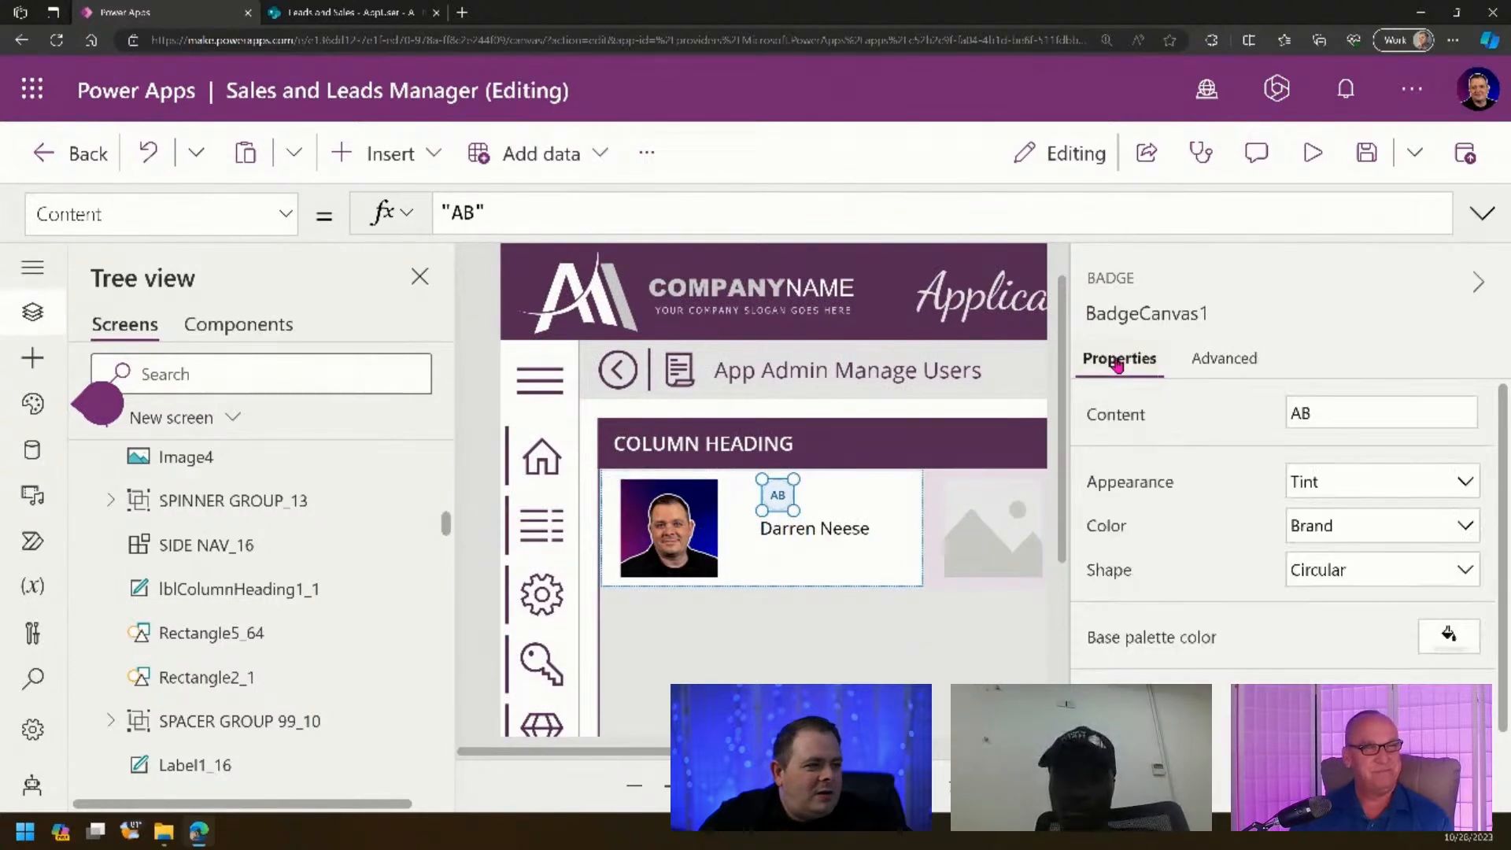
click(441, 212)
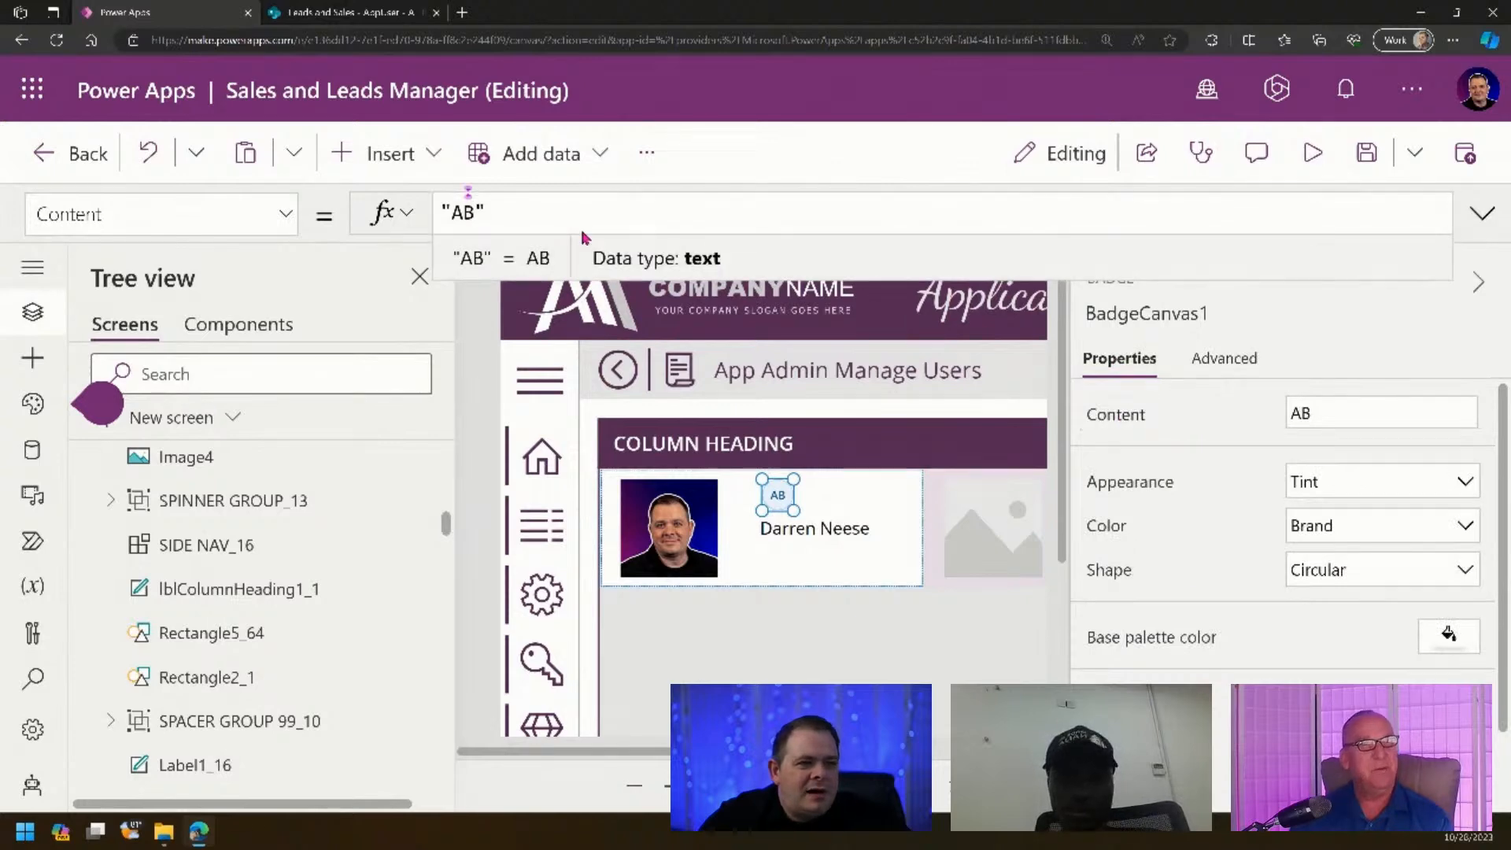
drag(494, 211, 433, 227)
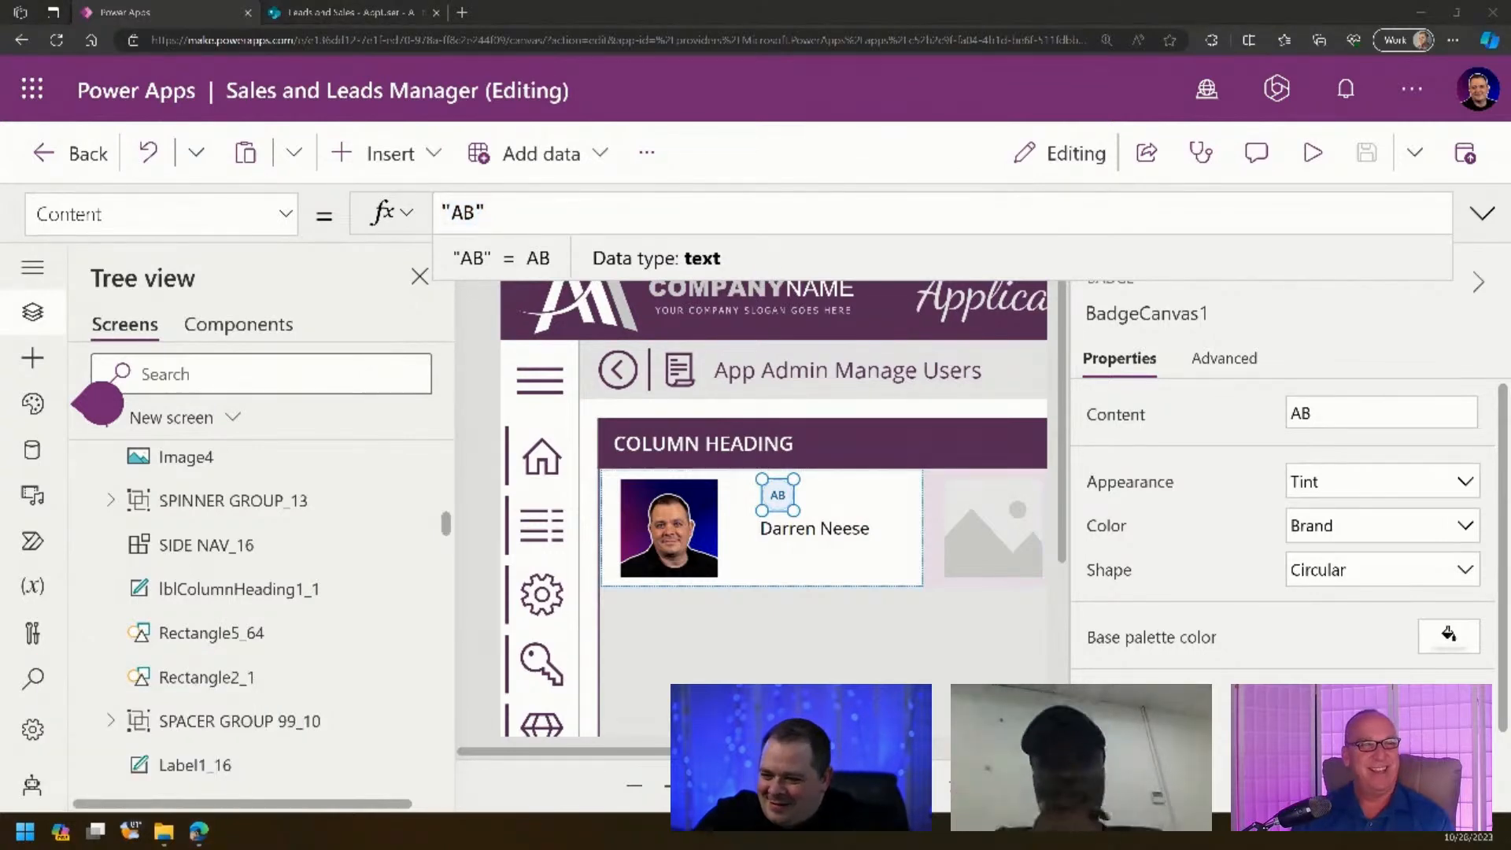
click(619, 211)
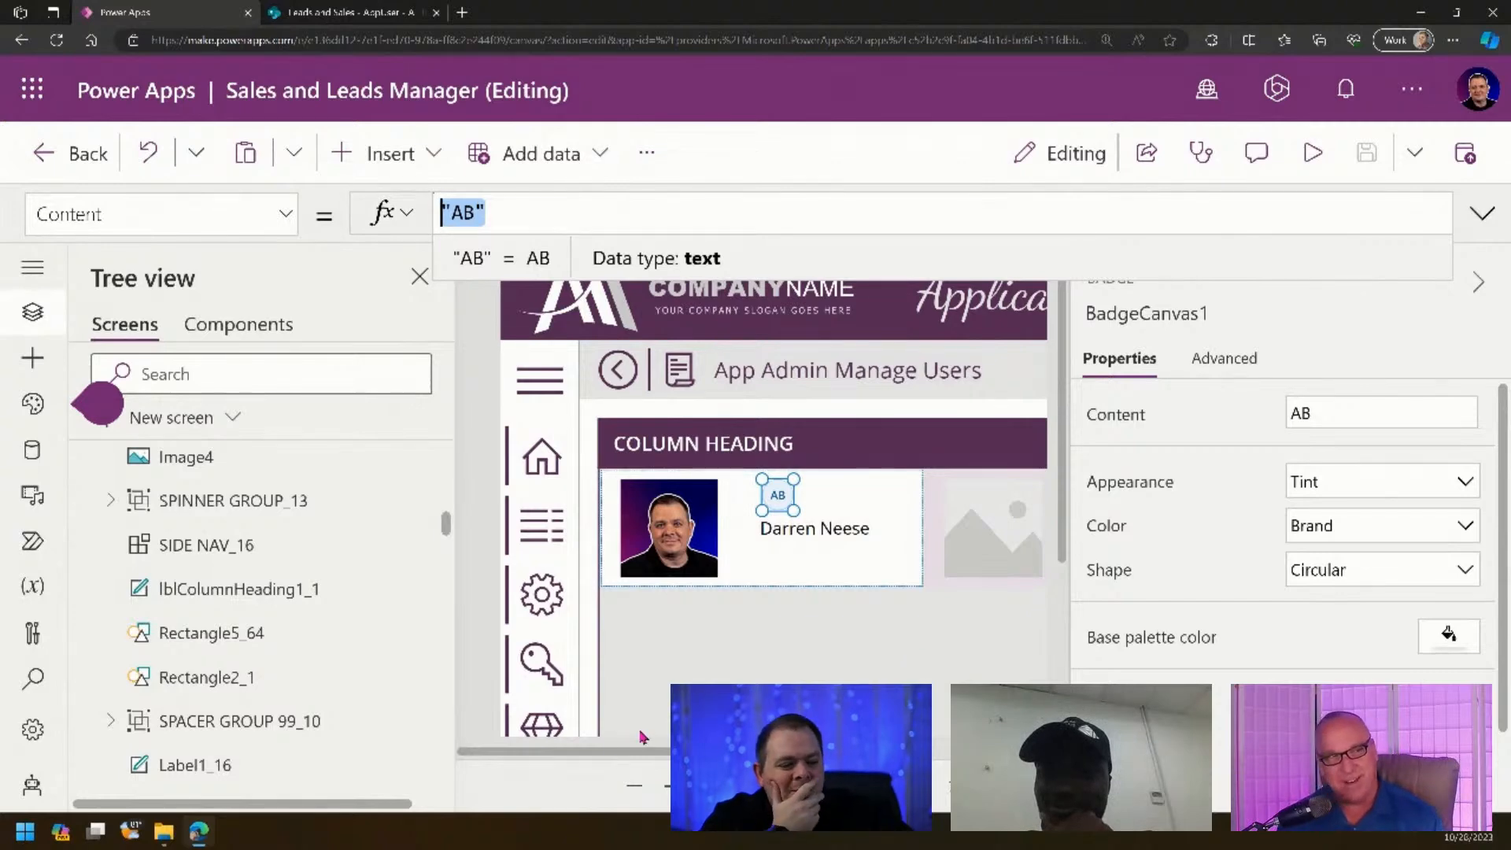
drag(637, 756, 726, 755)
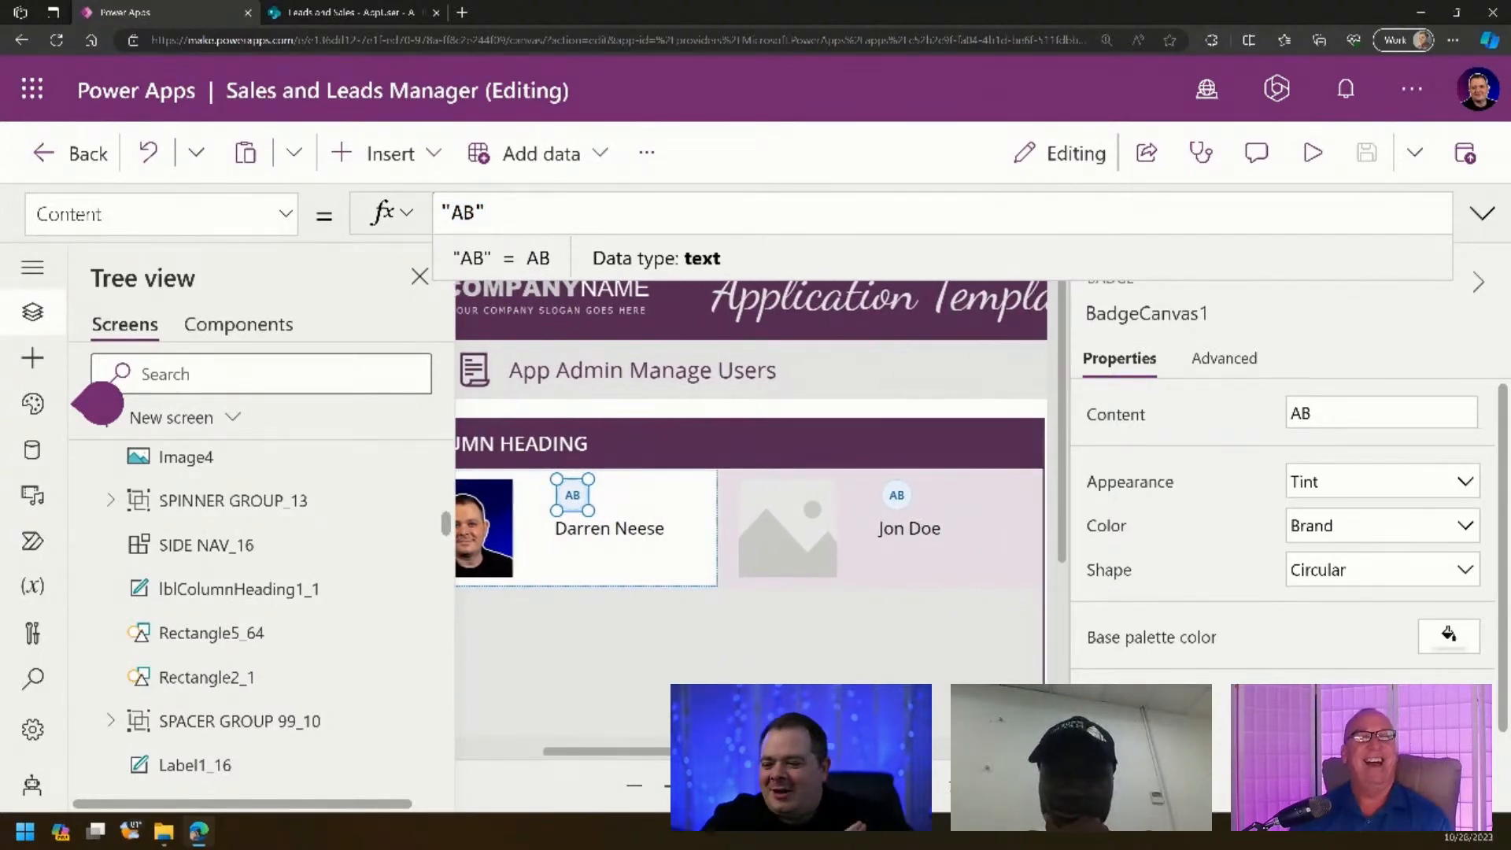
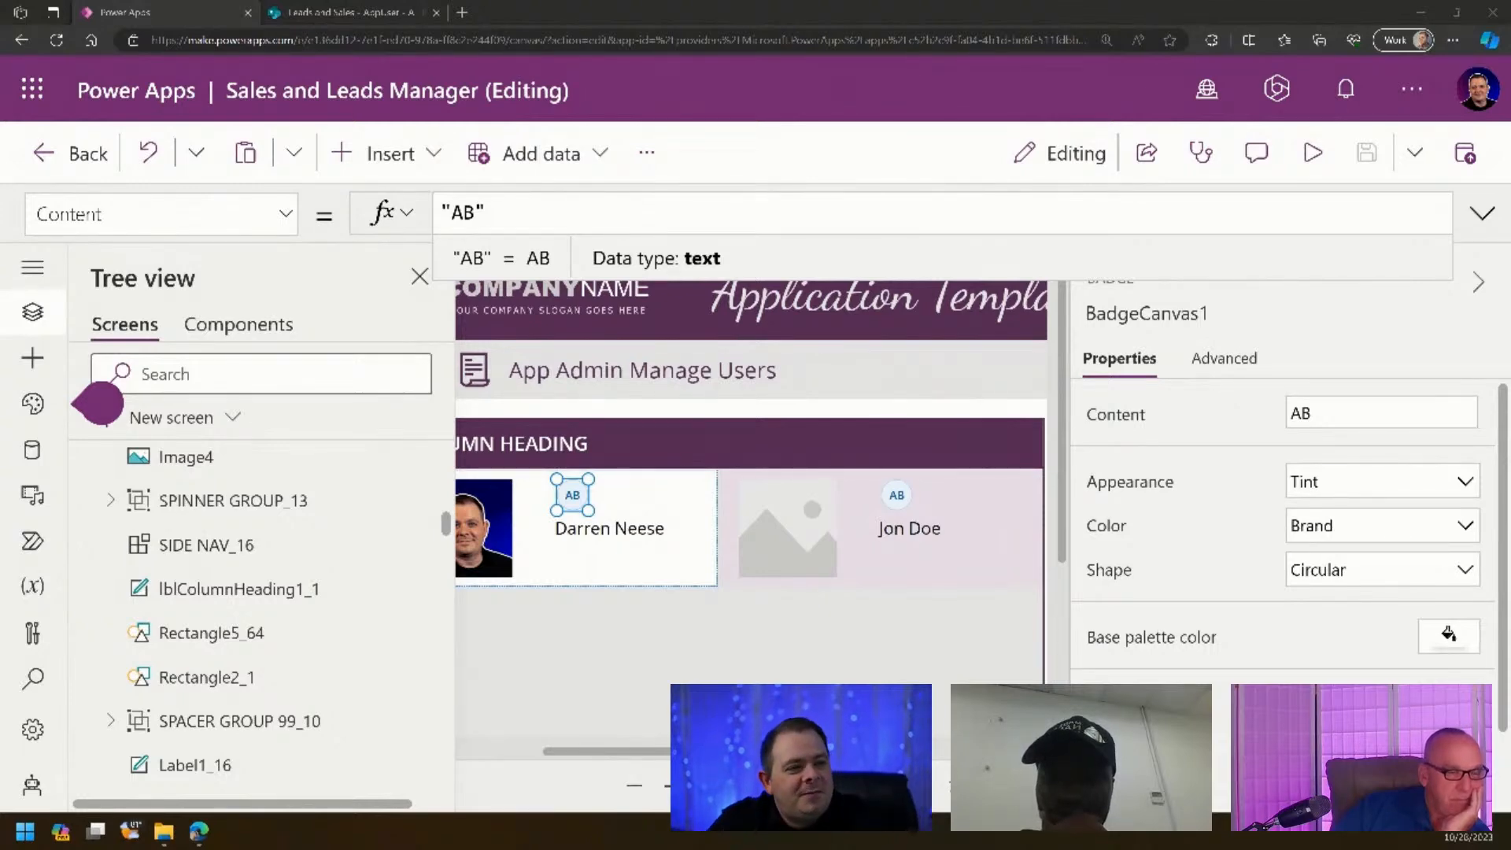
- Replace the badge's fixed AB Content with ThisItem.Title and expand the formula
click(566, 208)
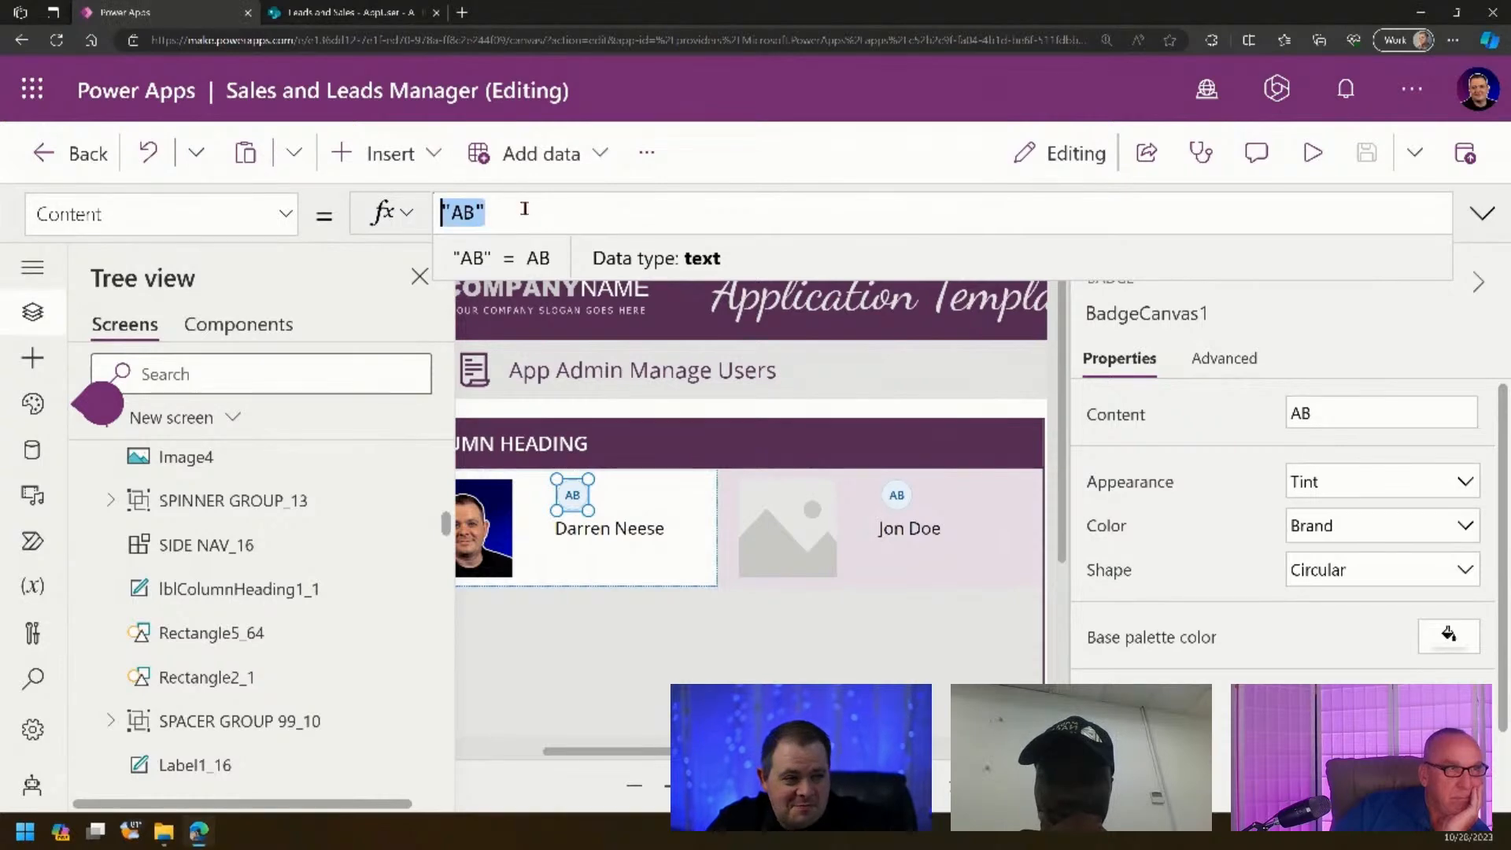
drag(553, 209, 416, 212)
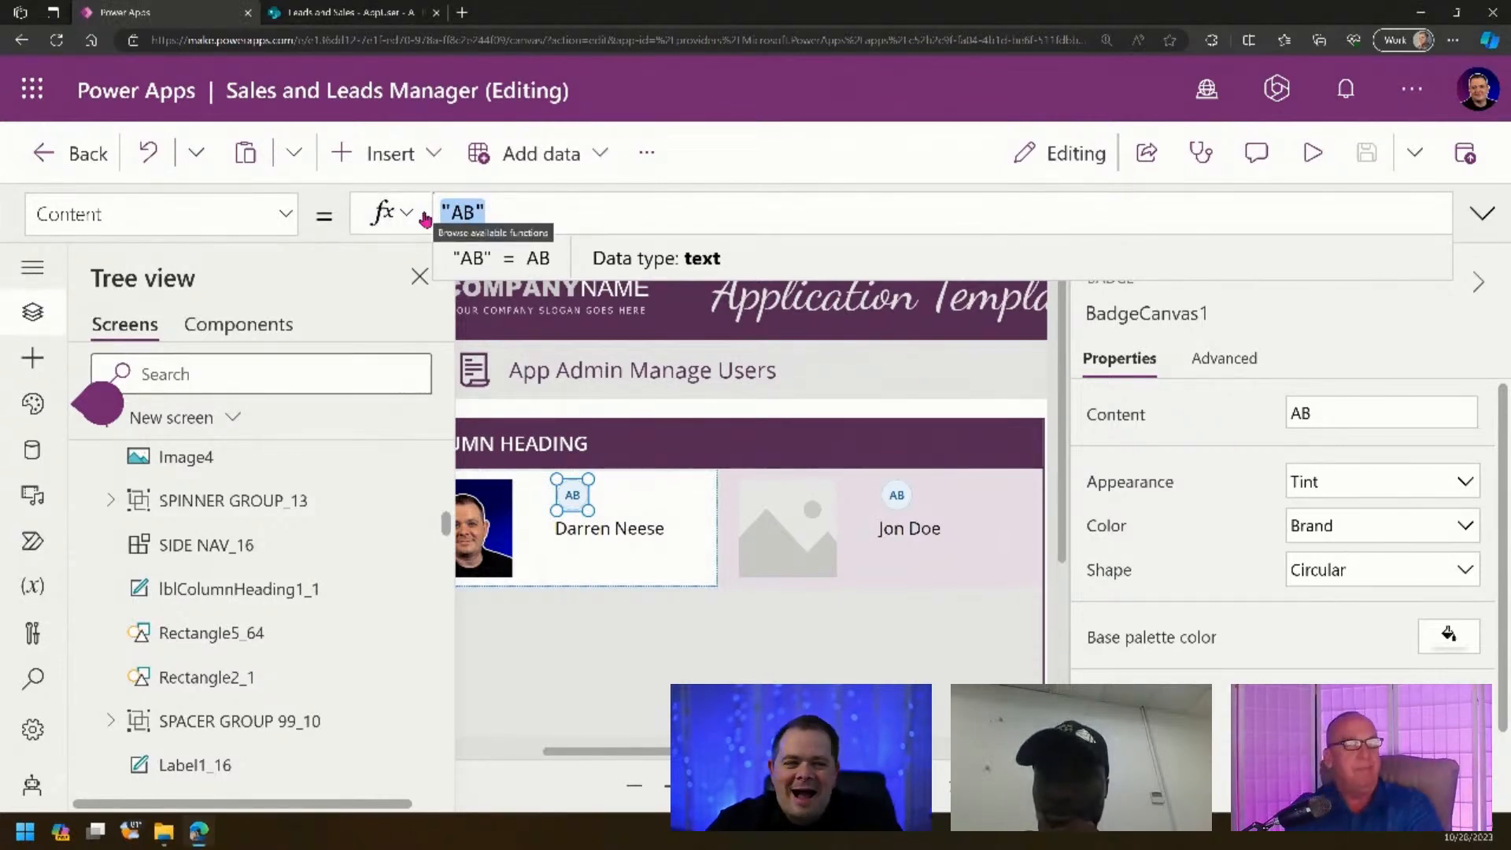
text(ThisItem.)
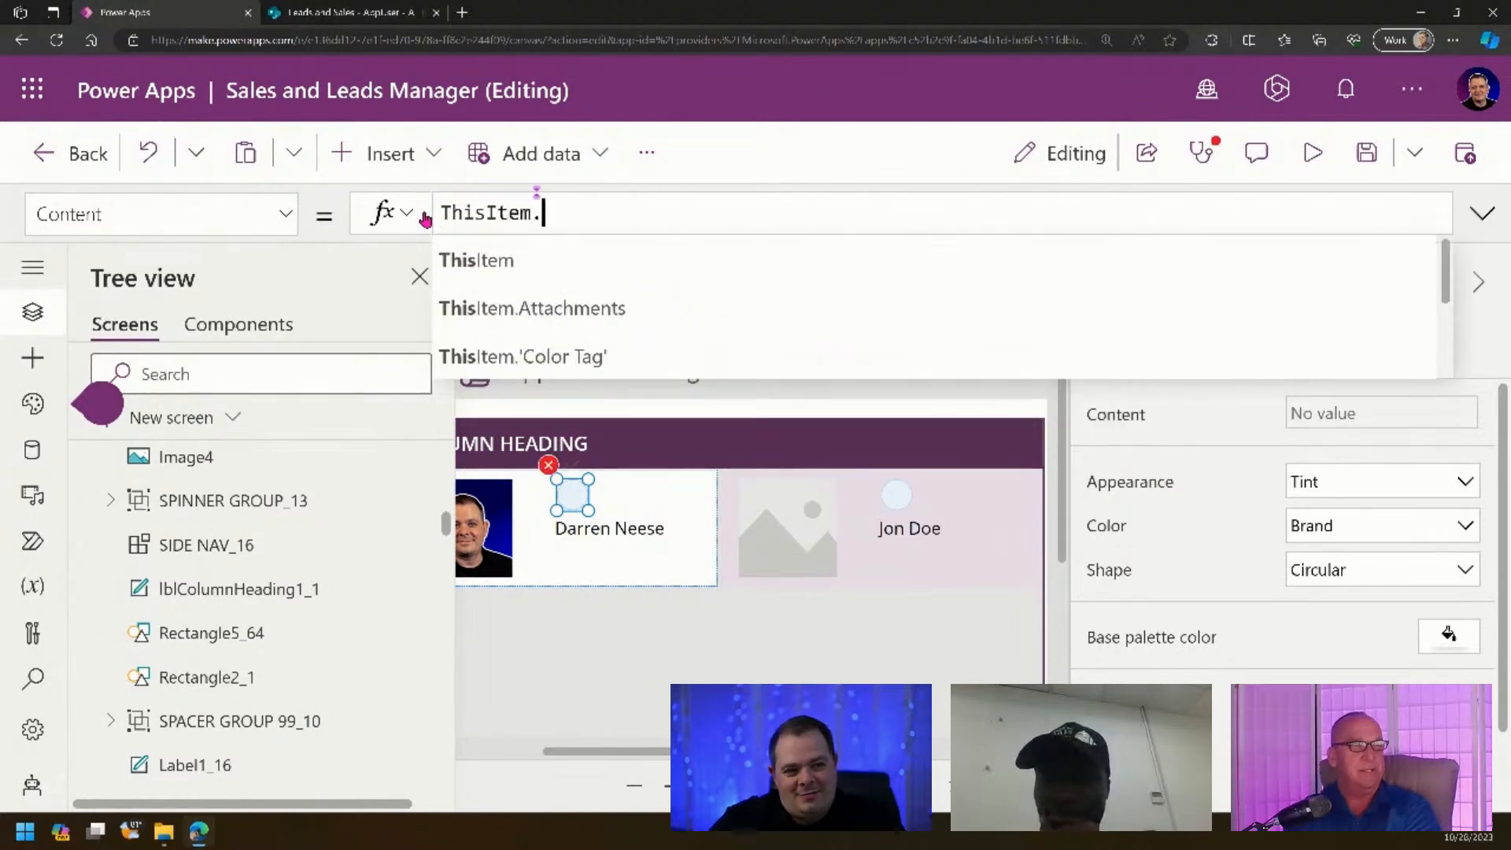
text('Full Path')
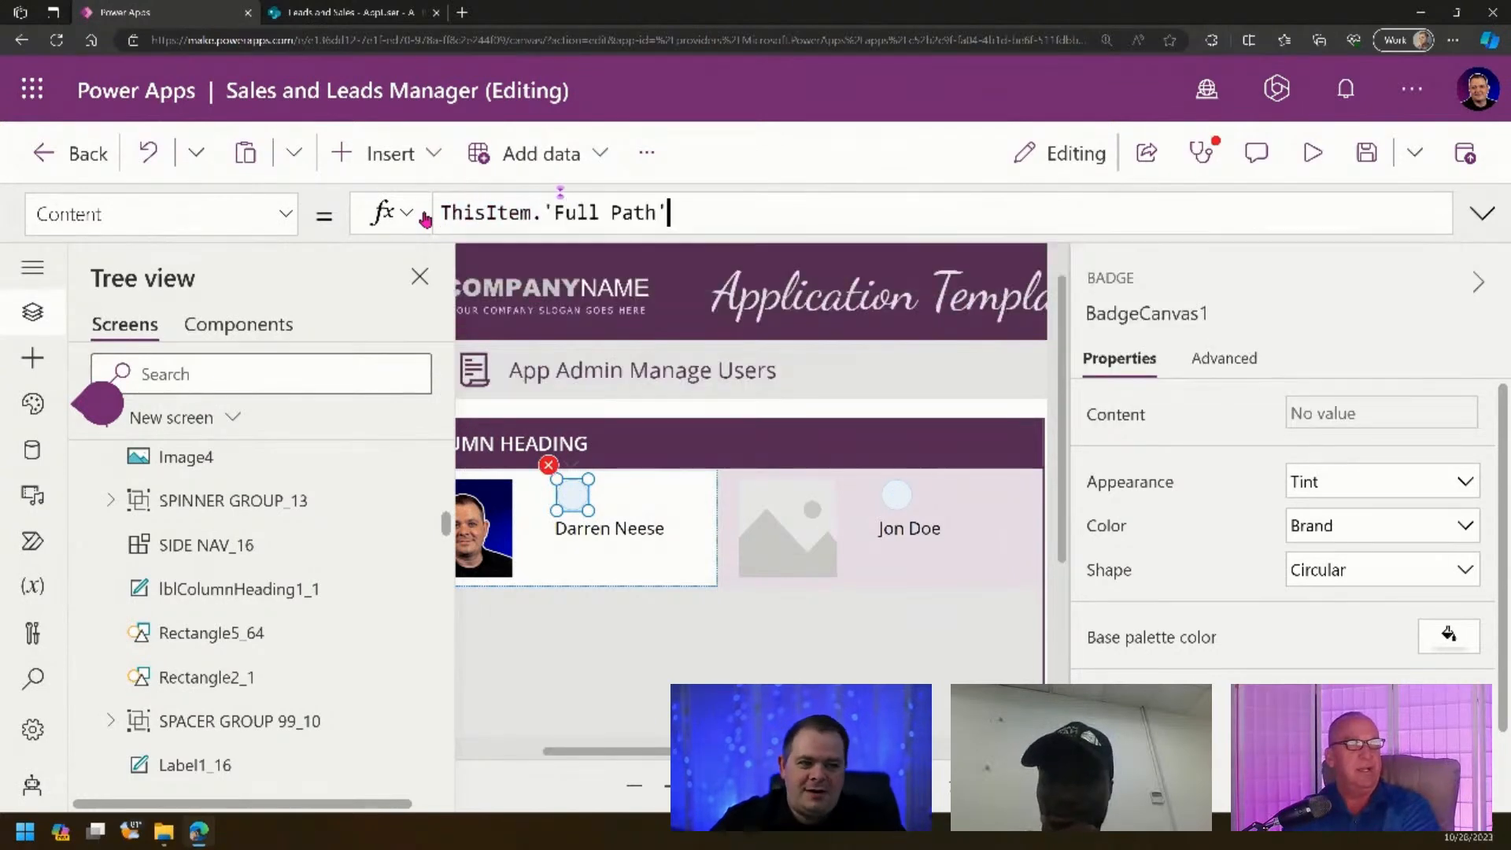
key(ctrl+shift+Left)
key(ctrl+shift+Left)
key(ctrl+shift+Left)
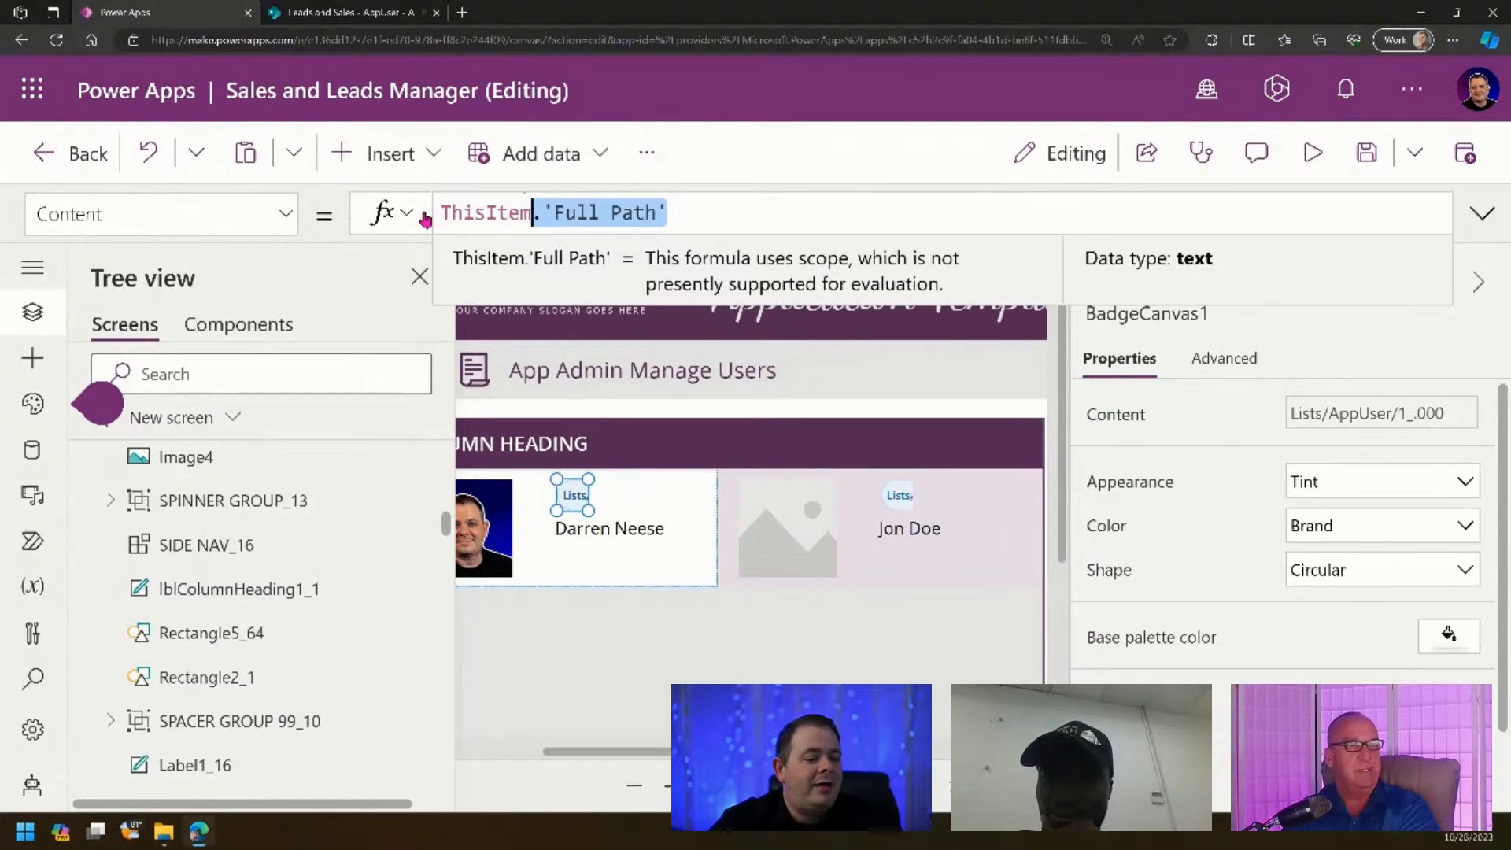
key(BackSpace)
text(Title)
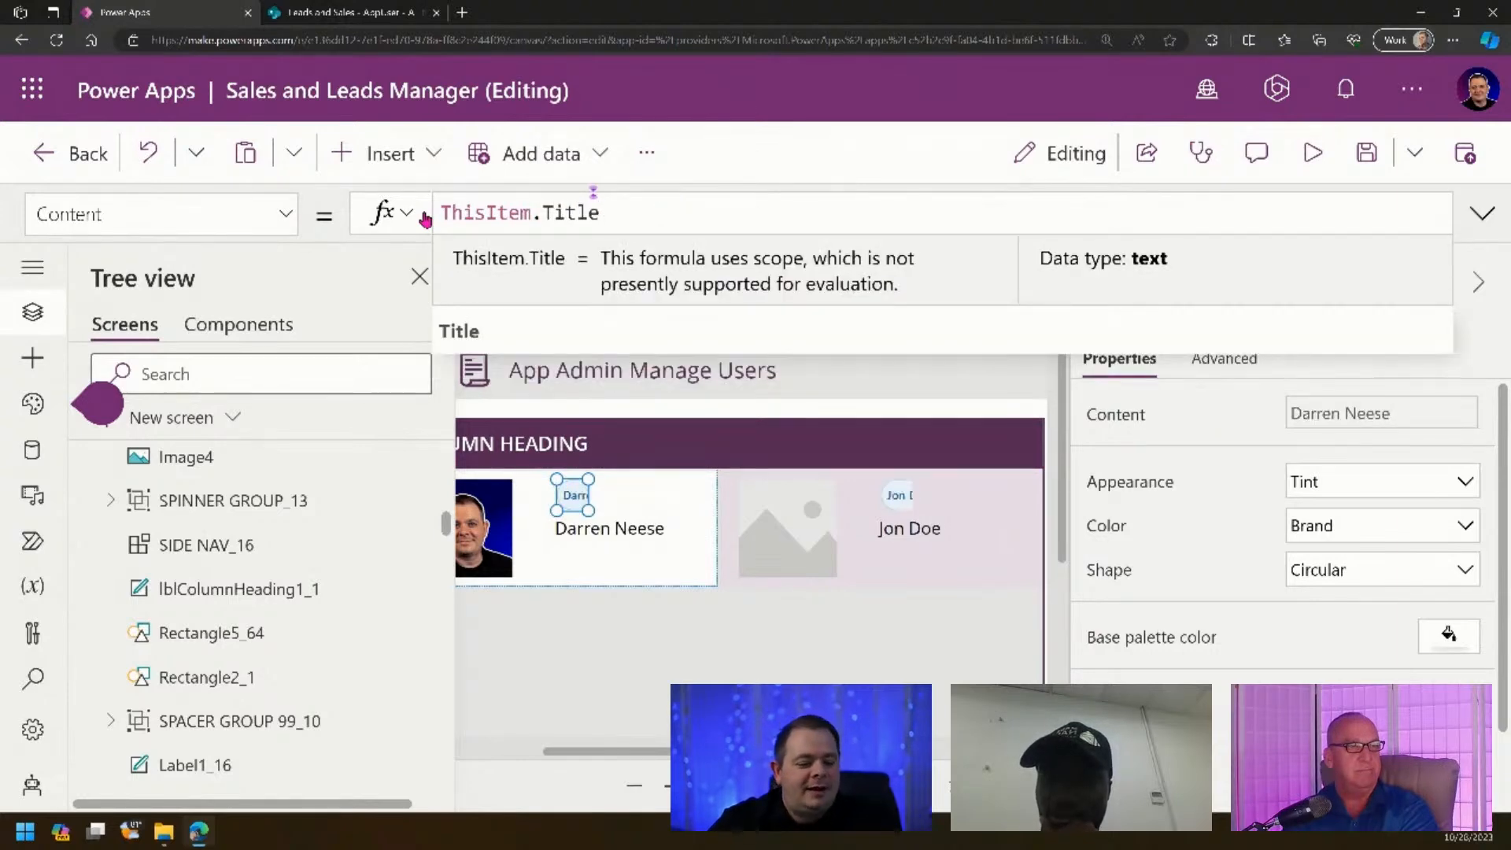
key(Home)
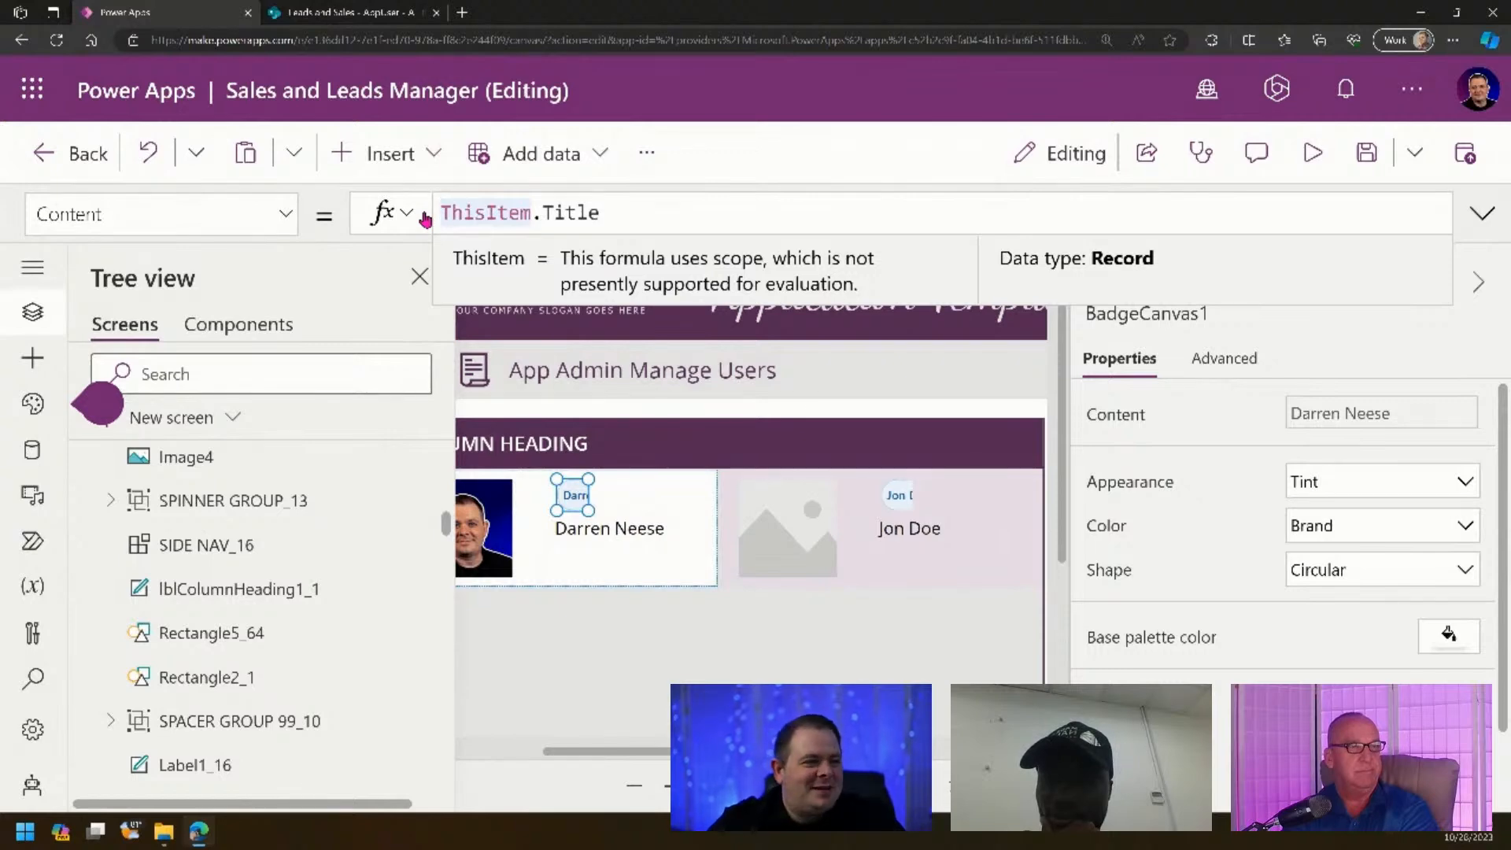
click(1482, 214)
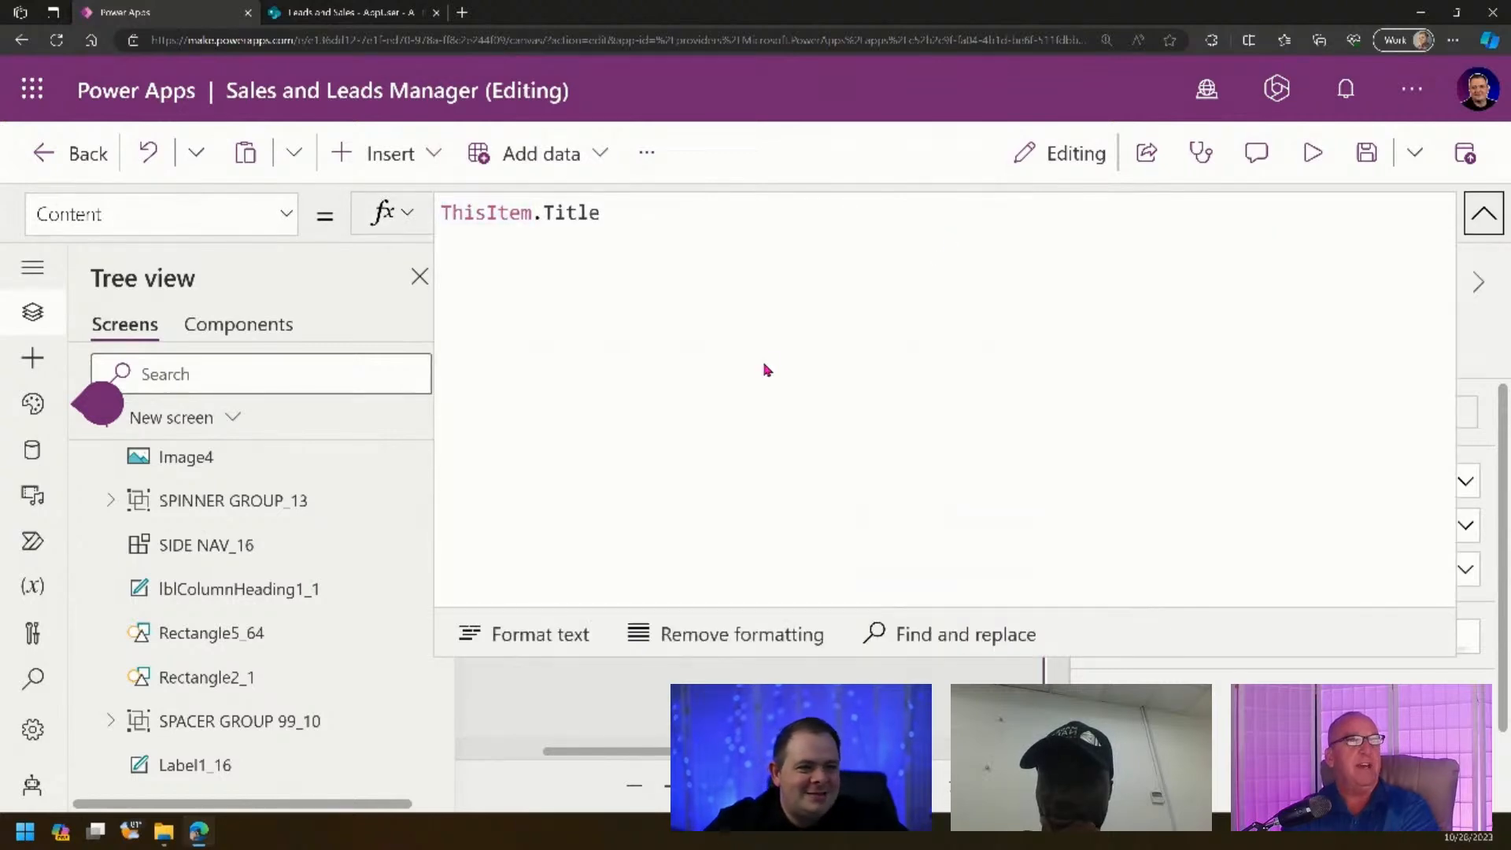
- Insert a blank line above ThisItem.Title in the expanded badge formula
click(749, 374)
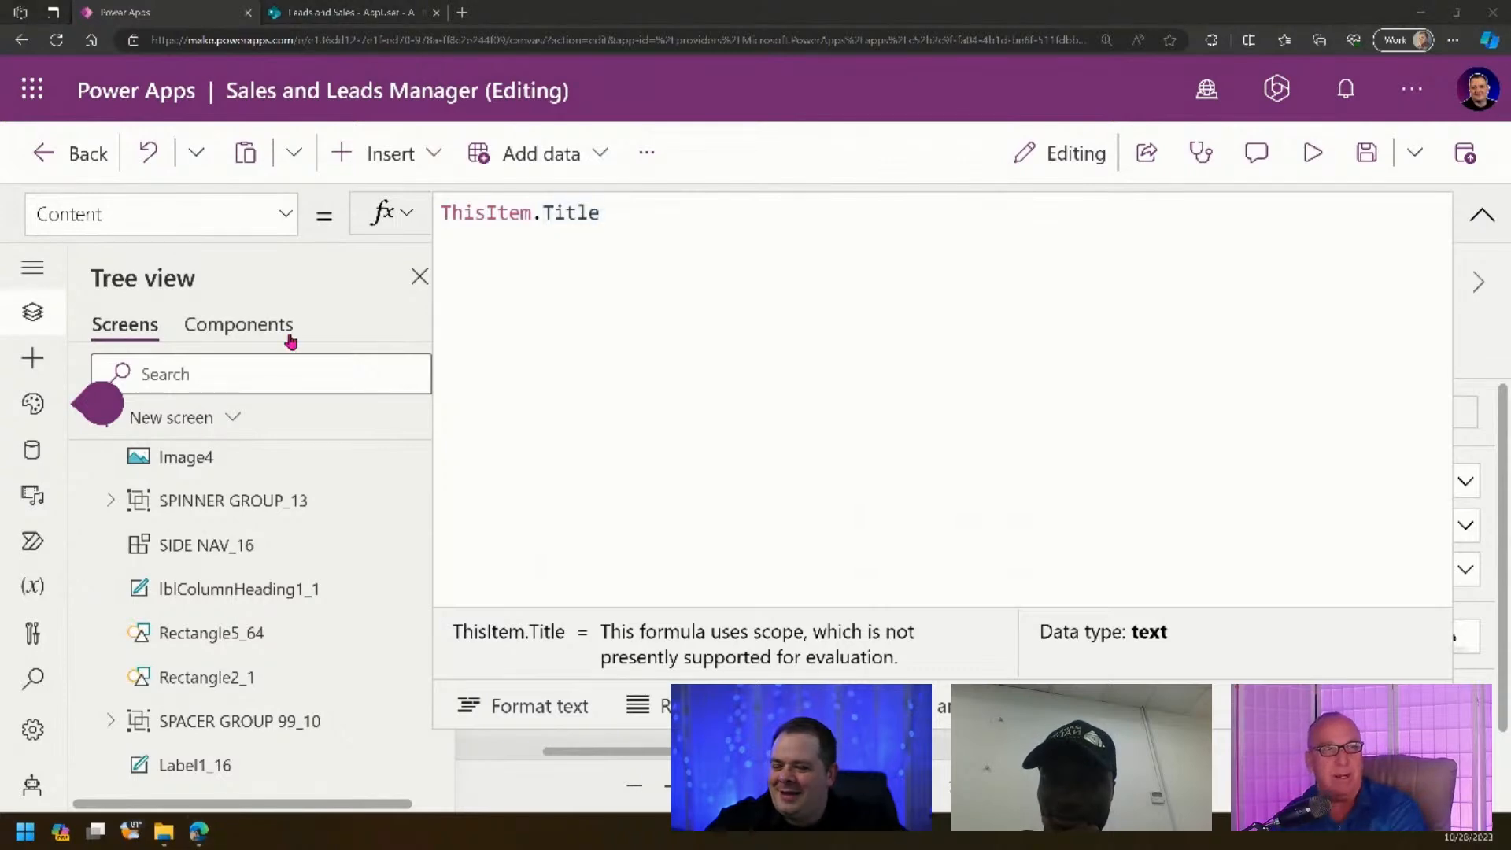
click(776, 284)
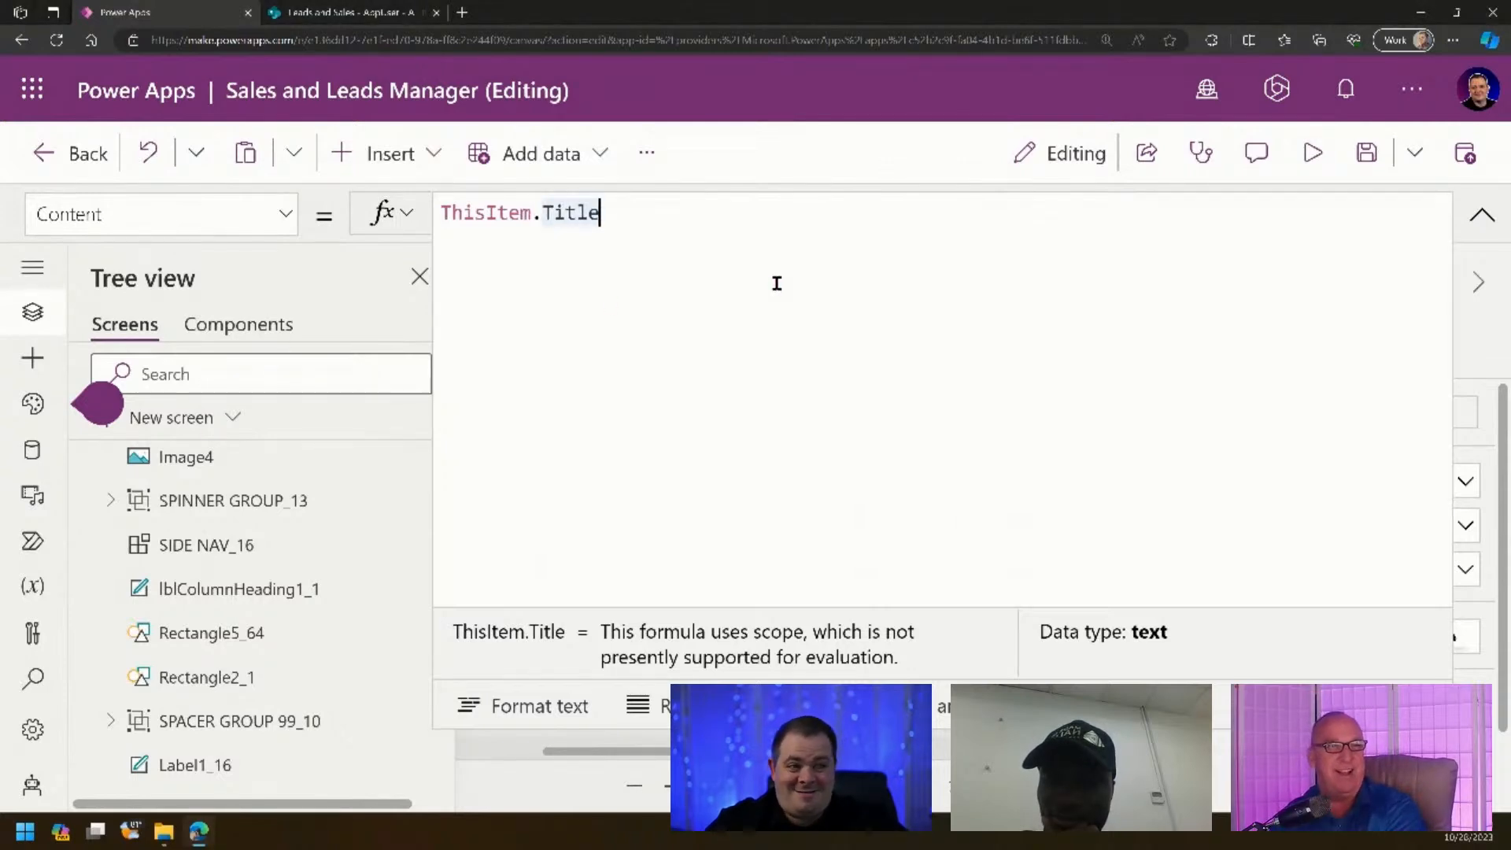
key(Home)
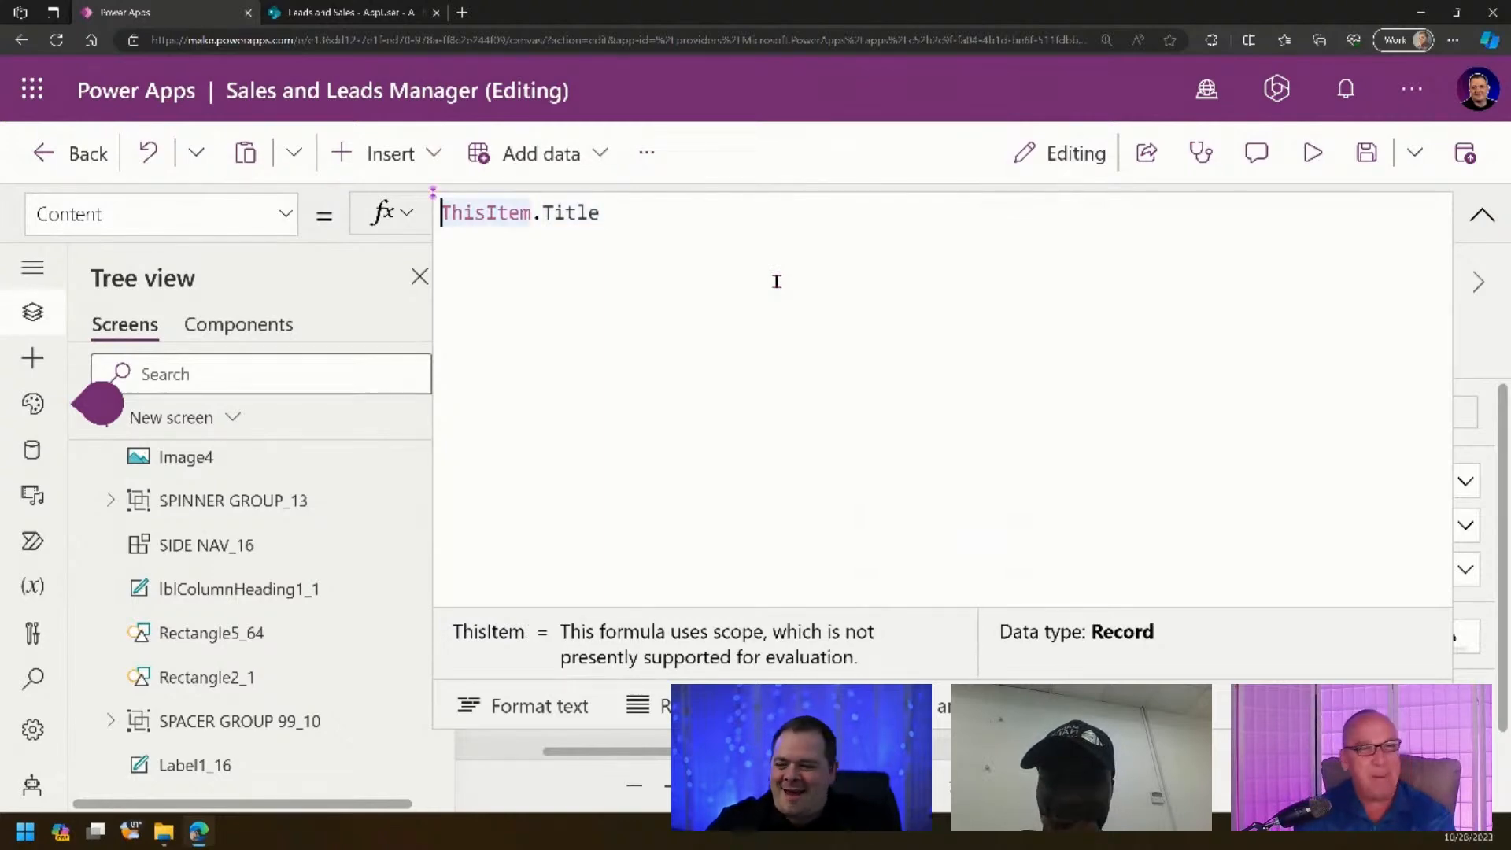
key(Return)
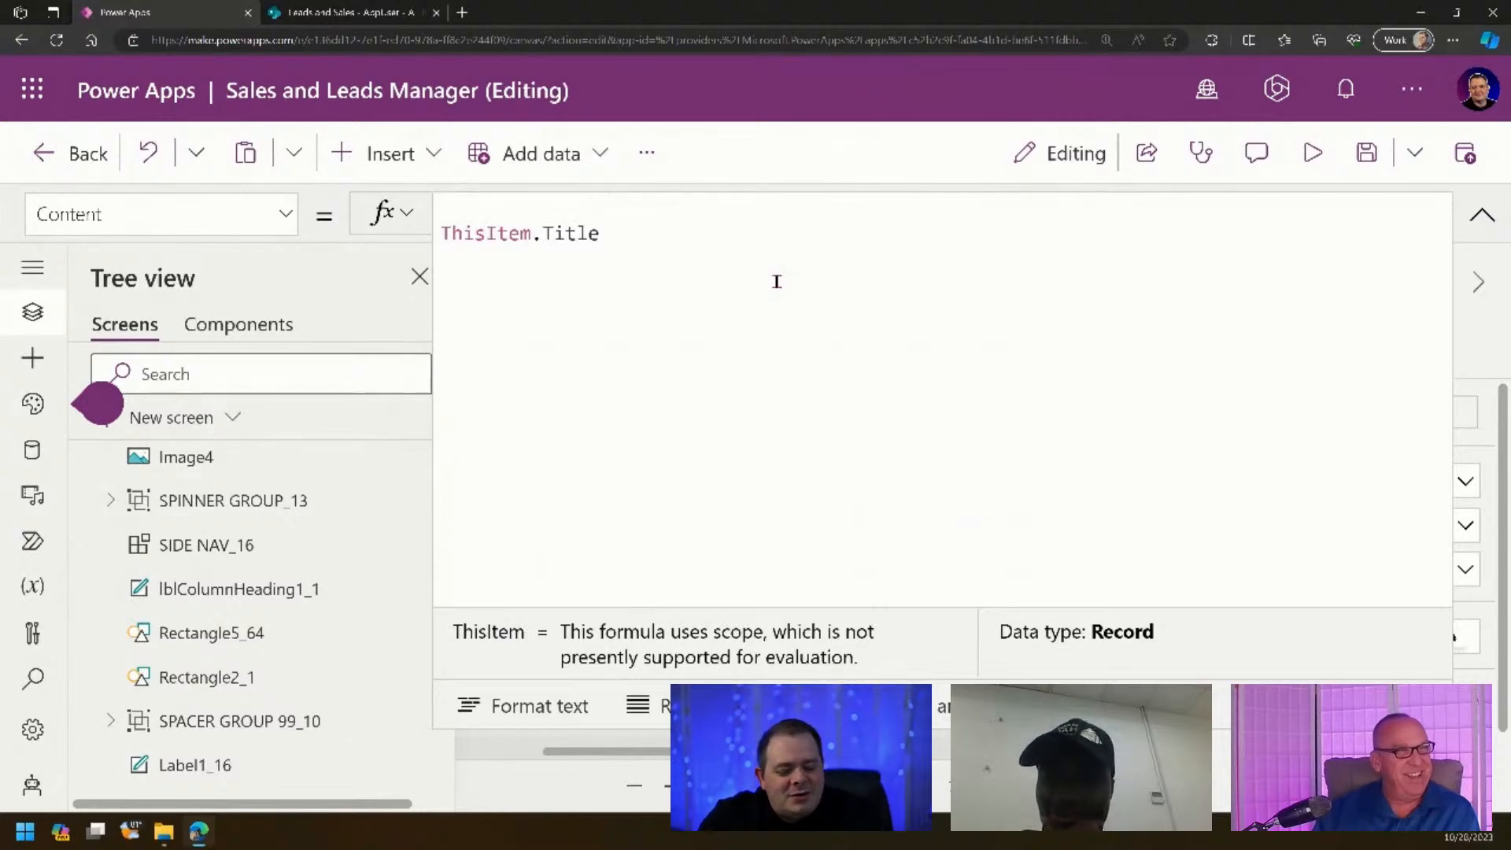
- Wrap the title on one line as Split(ThisItem.Title, " ")
text(Split)
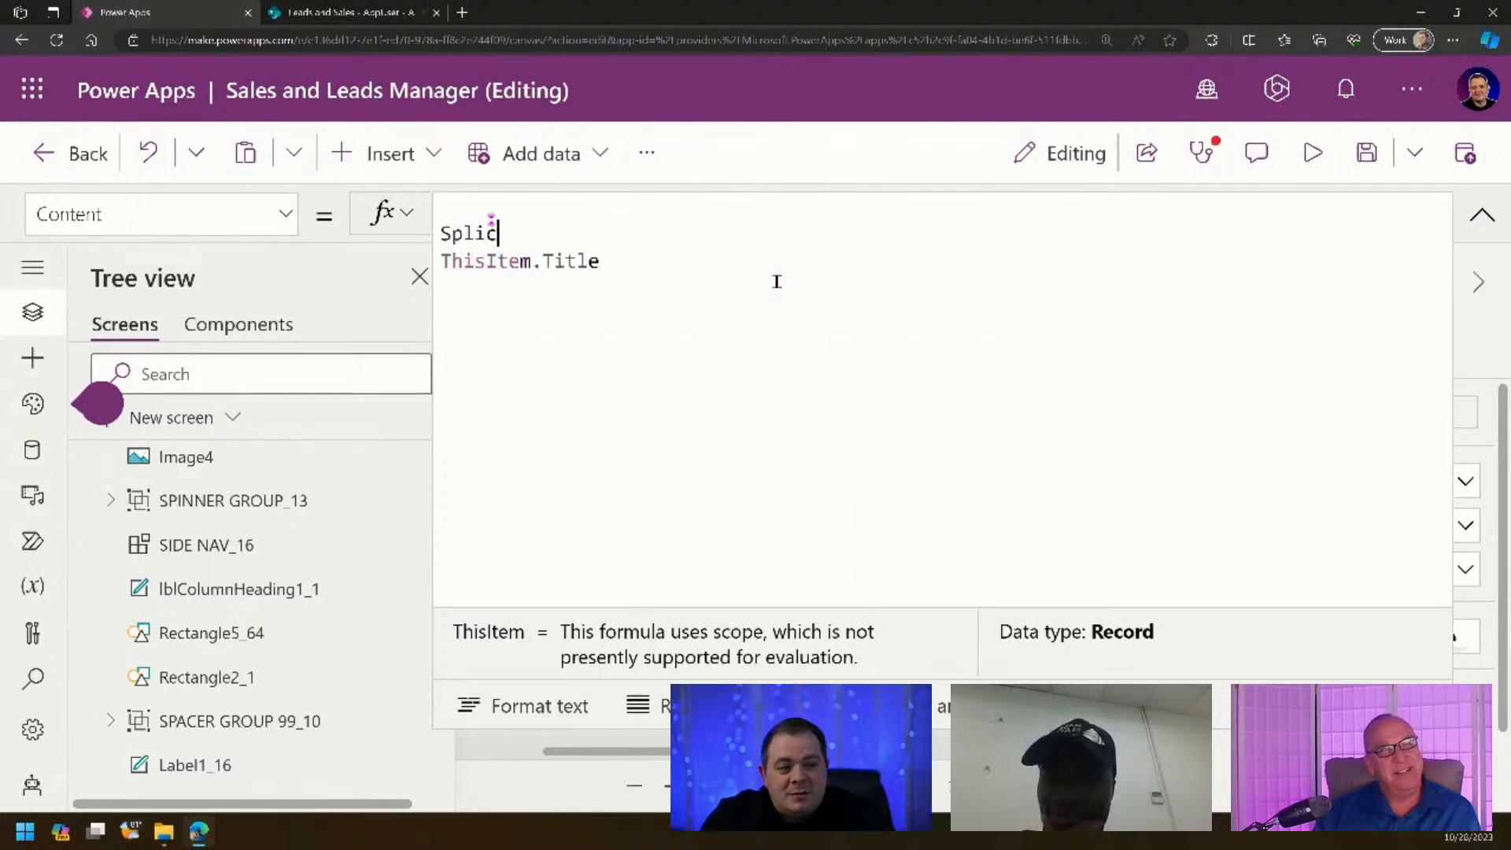
text(()
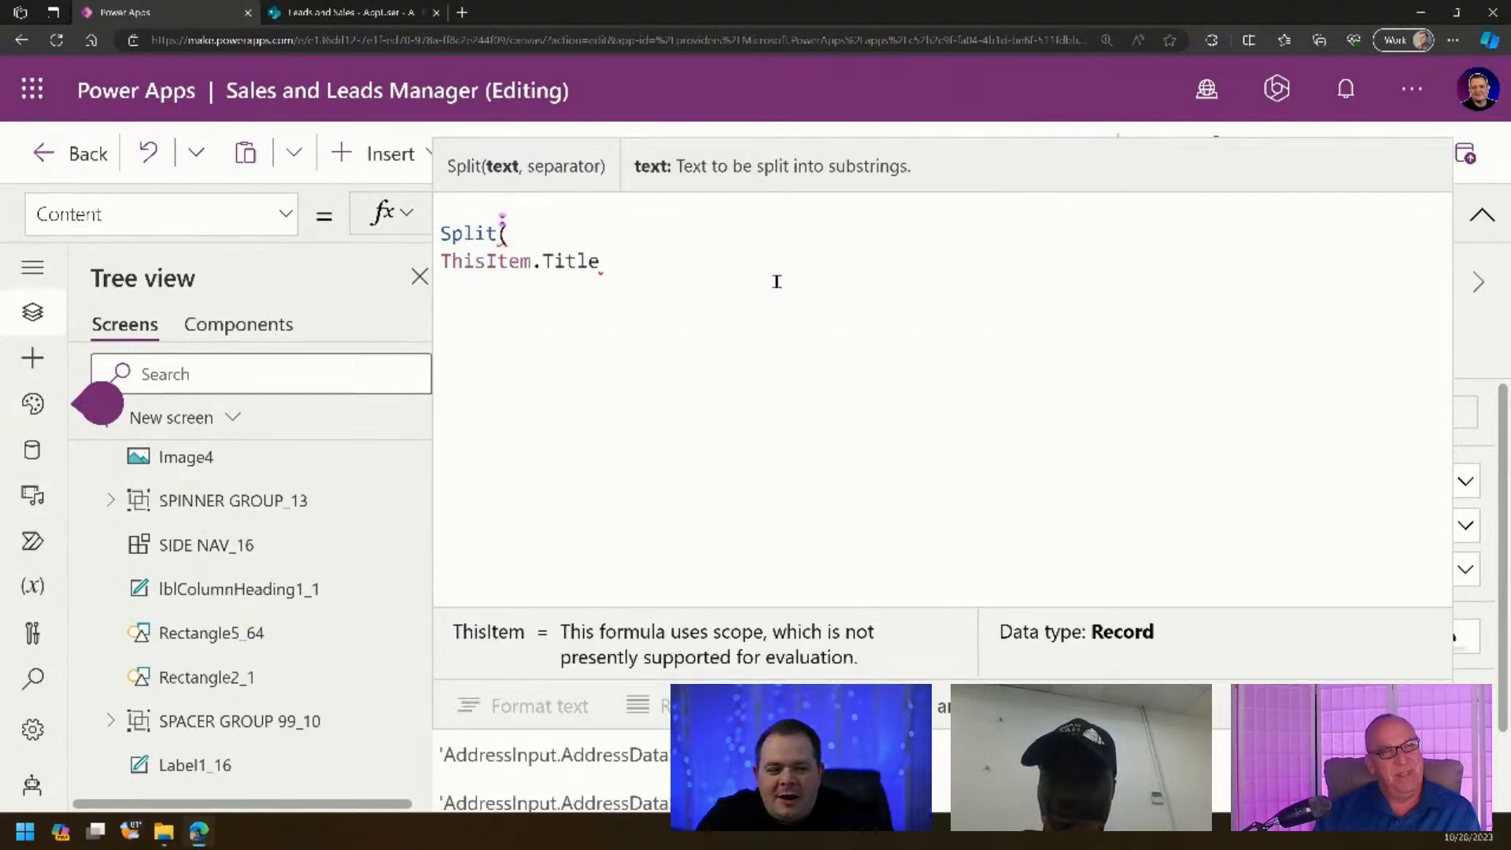
key(Delete)
key(End)
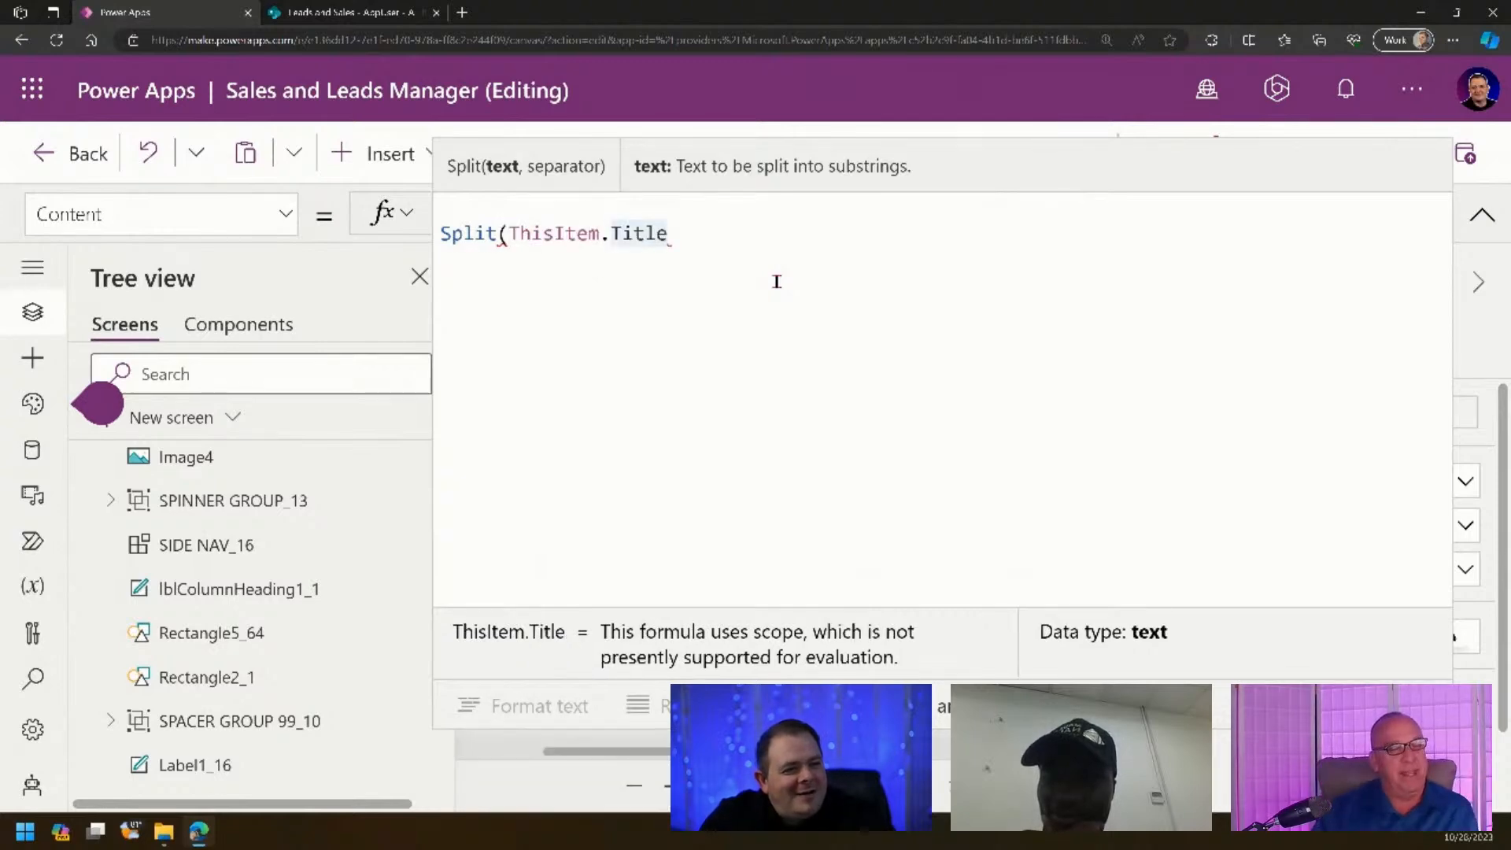
text(, )
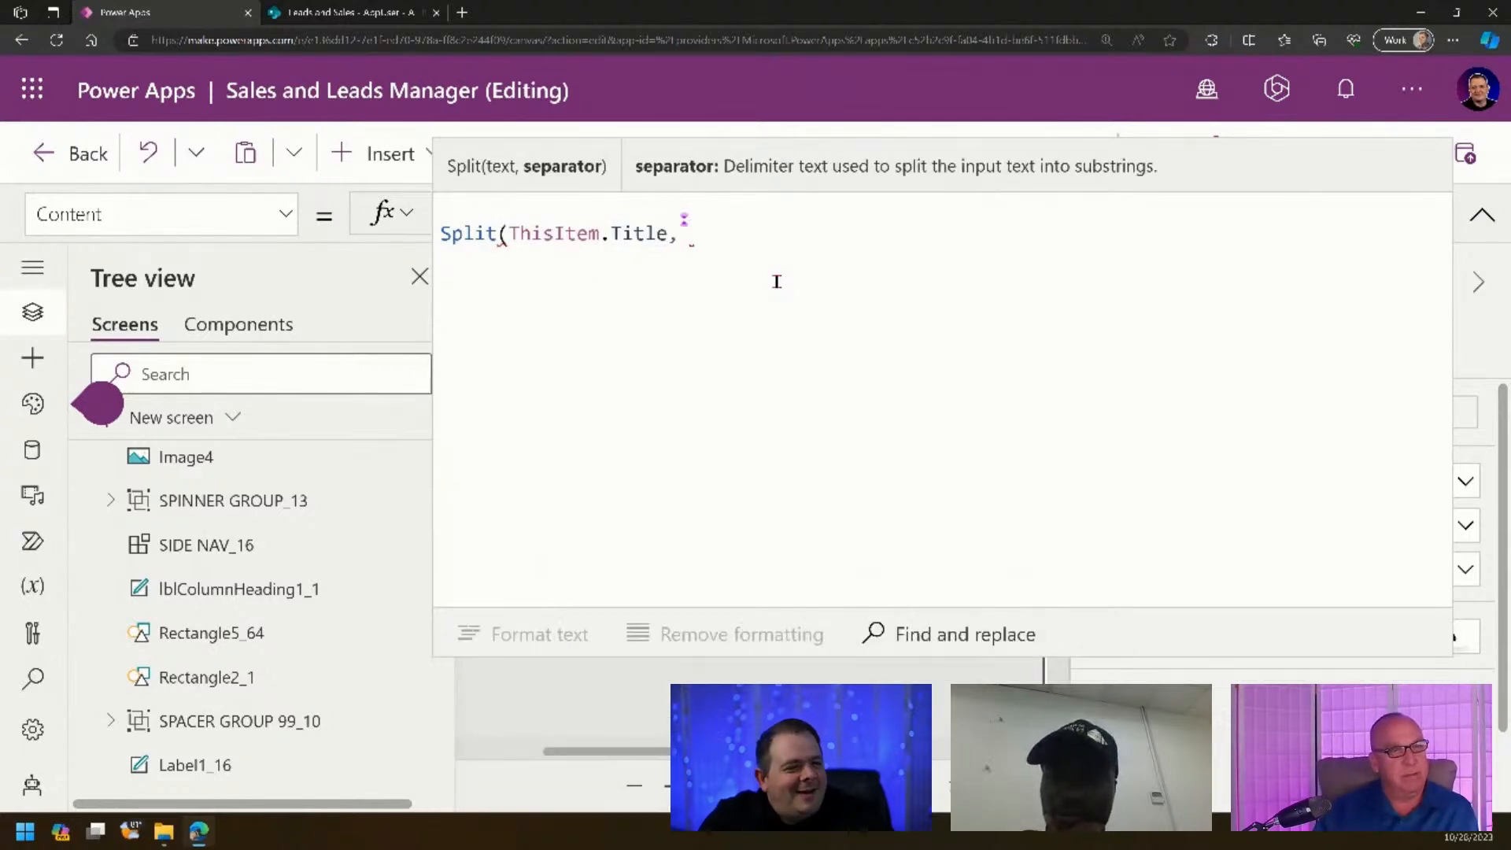
text(" ")
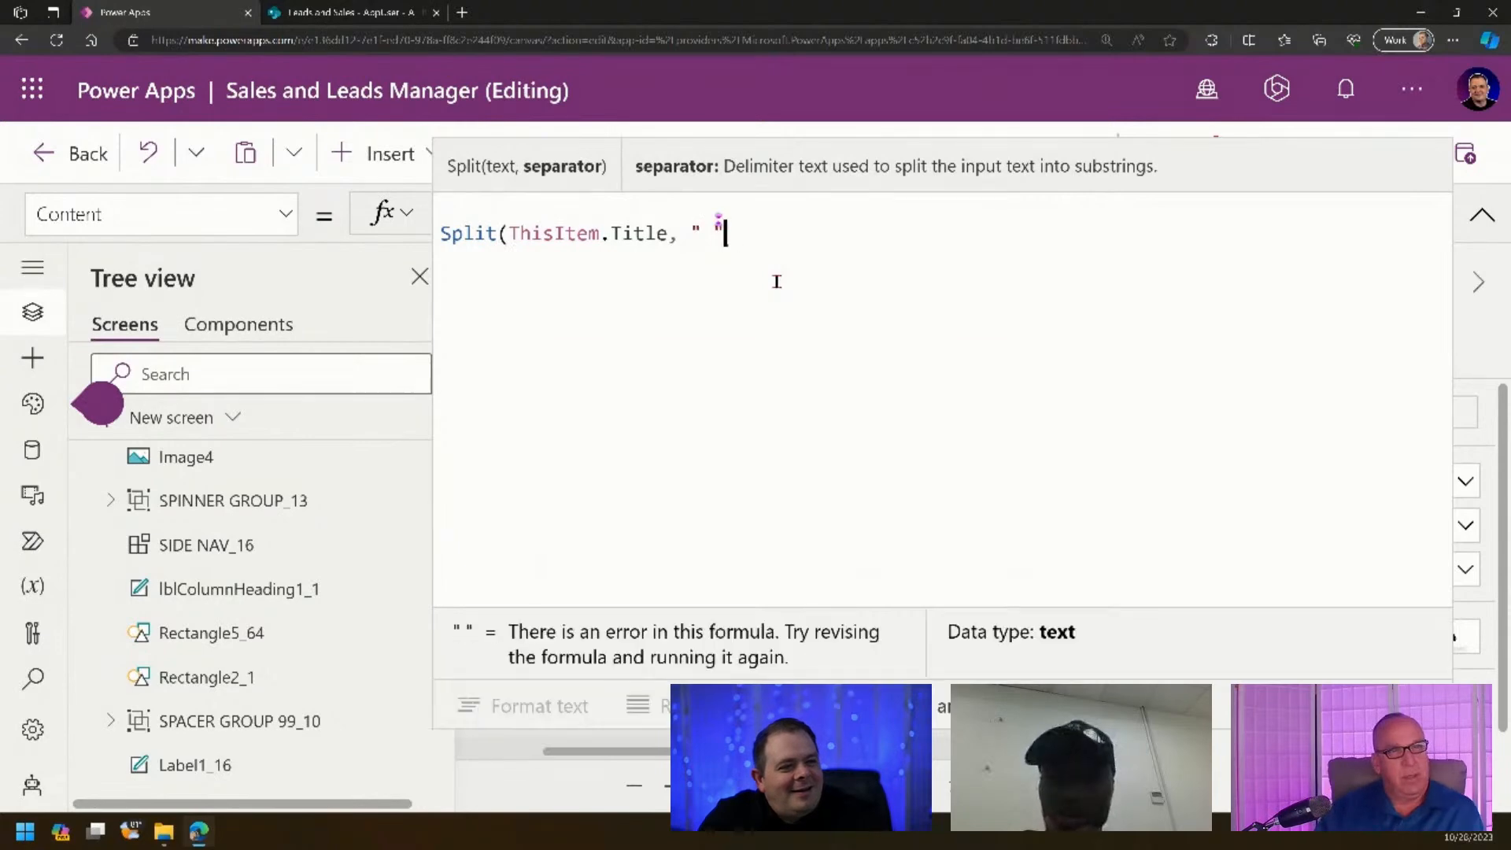
text())
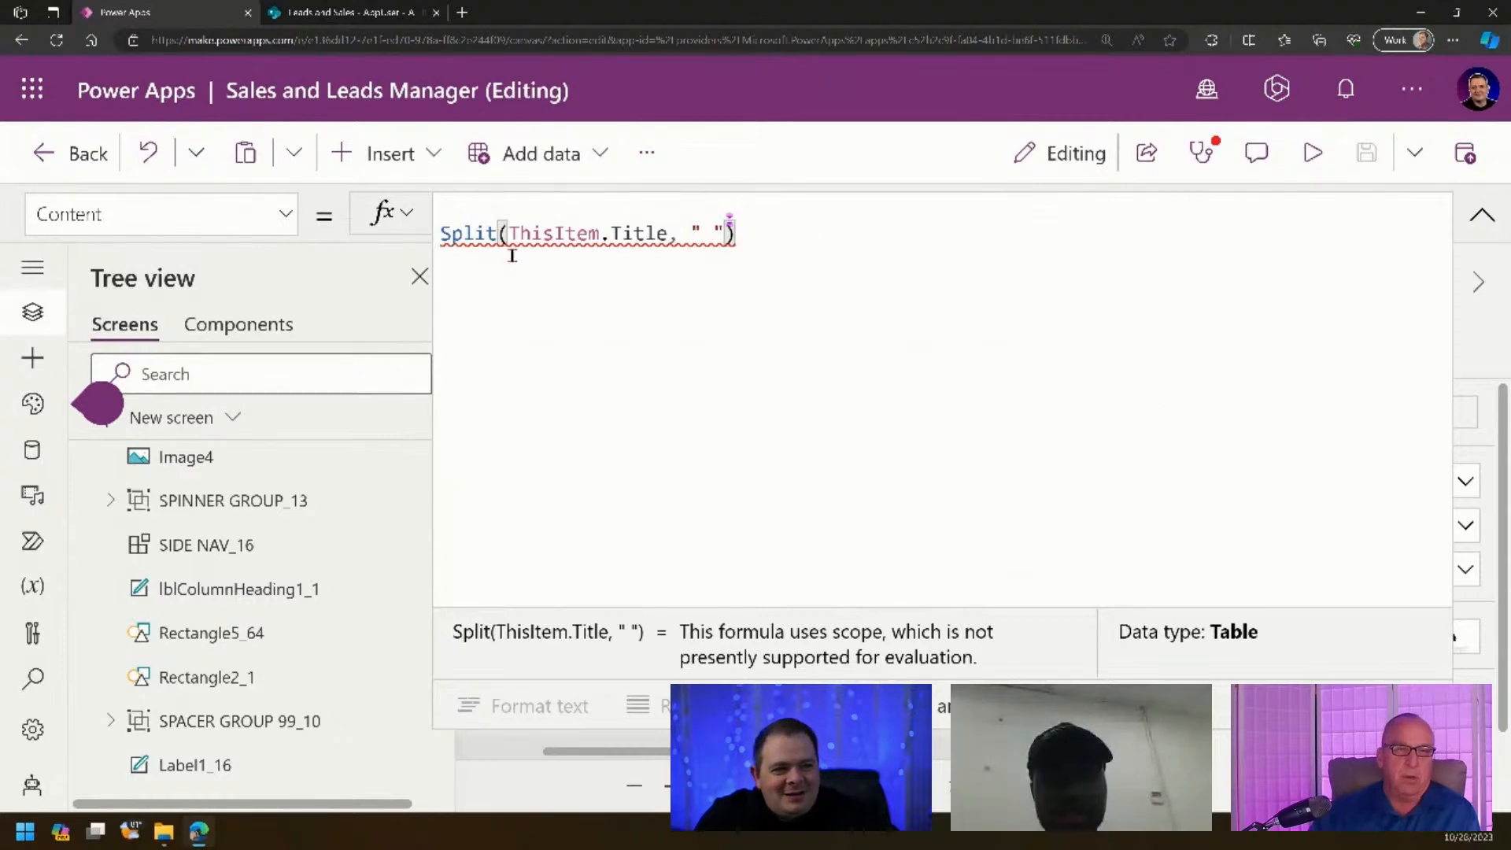
- Inspect the Split formula's text and space-separator arguments and its Table result
drag(666, 233, 511, 235)
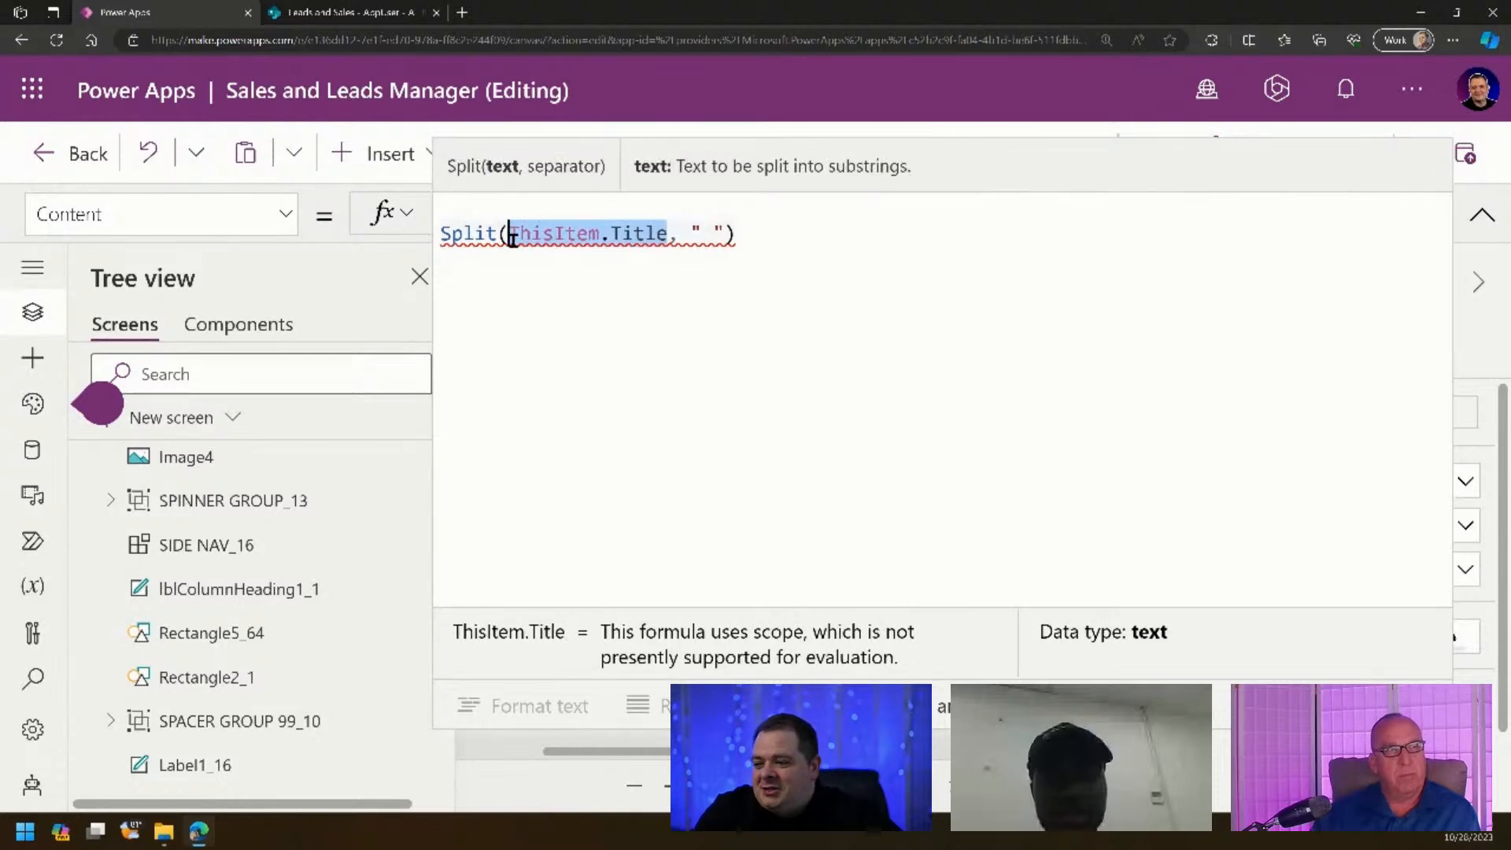
click(716, 233)
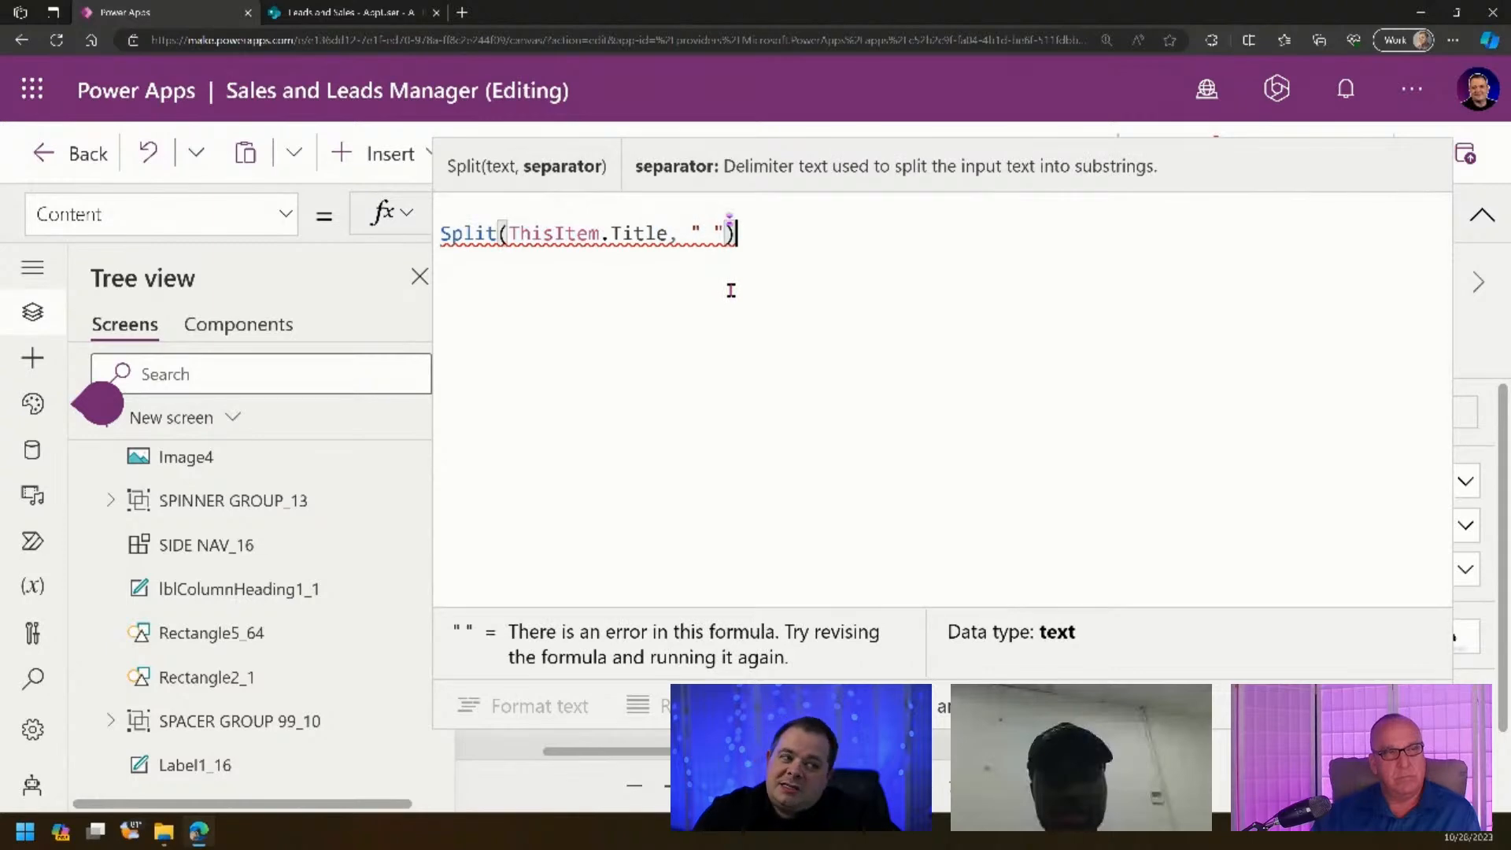
click(704, 233)
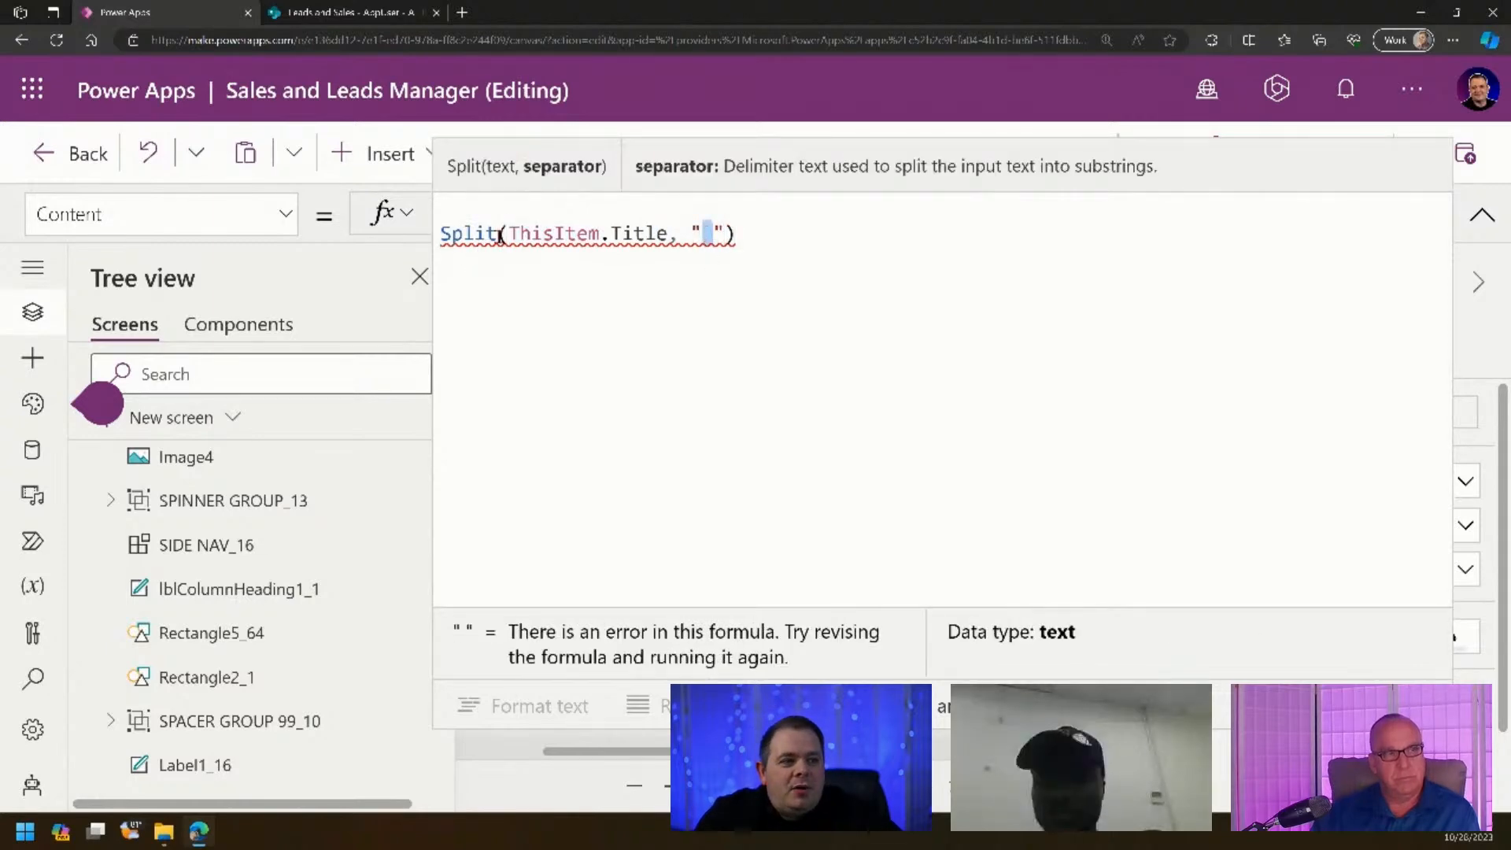
click(787, 228)
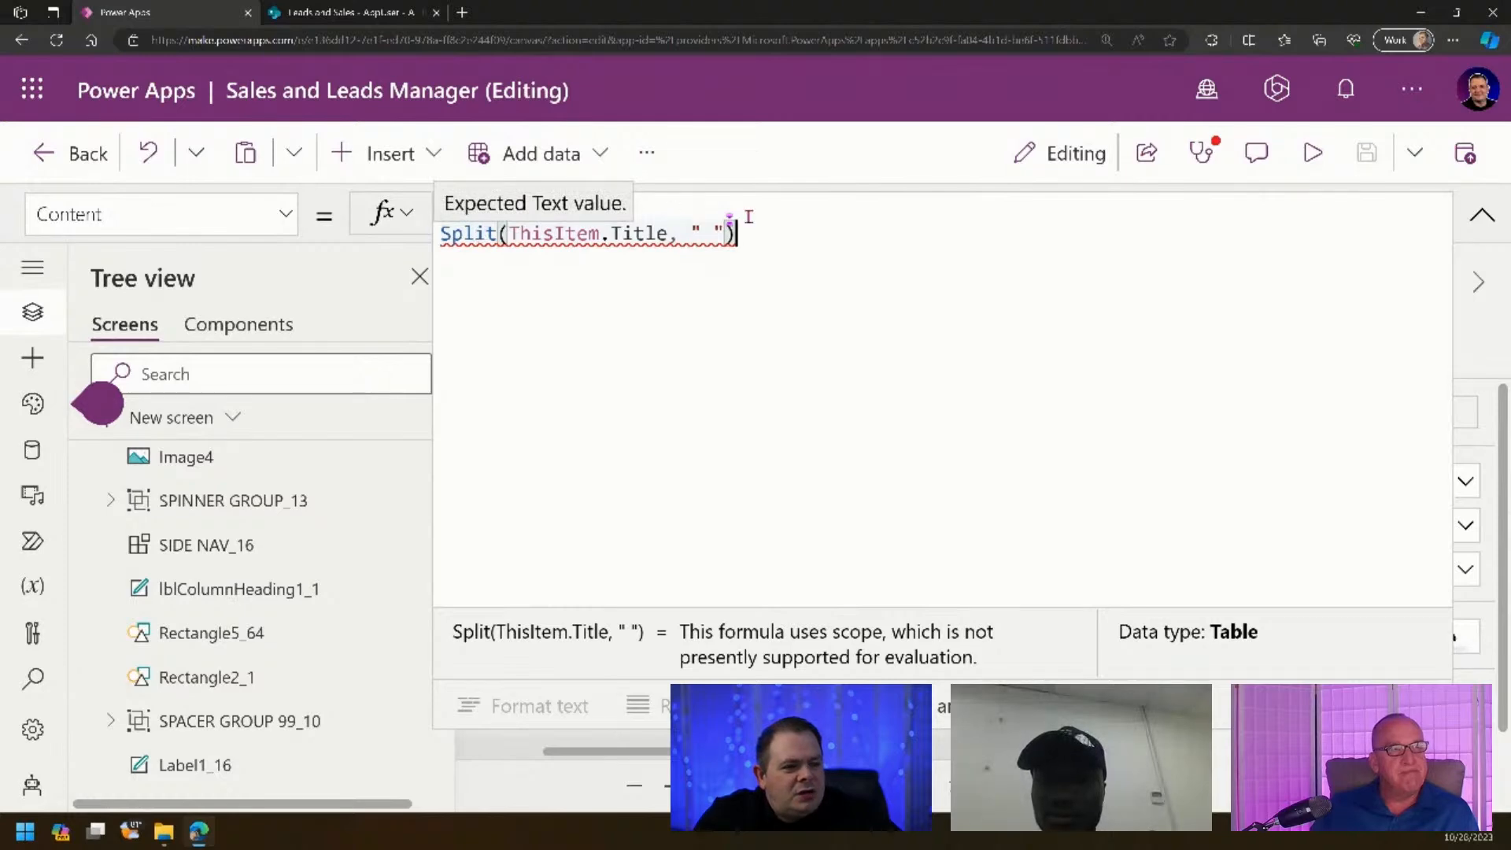
click(679, 234)
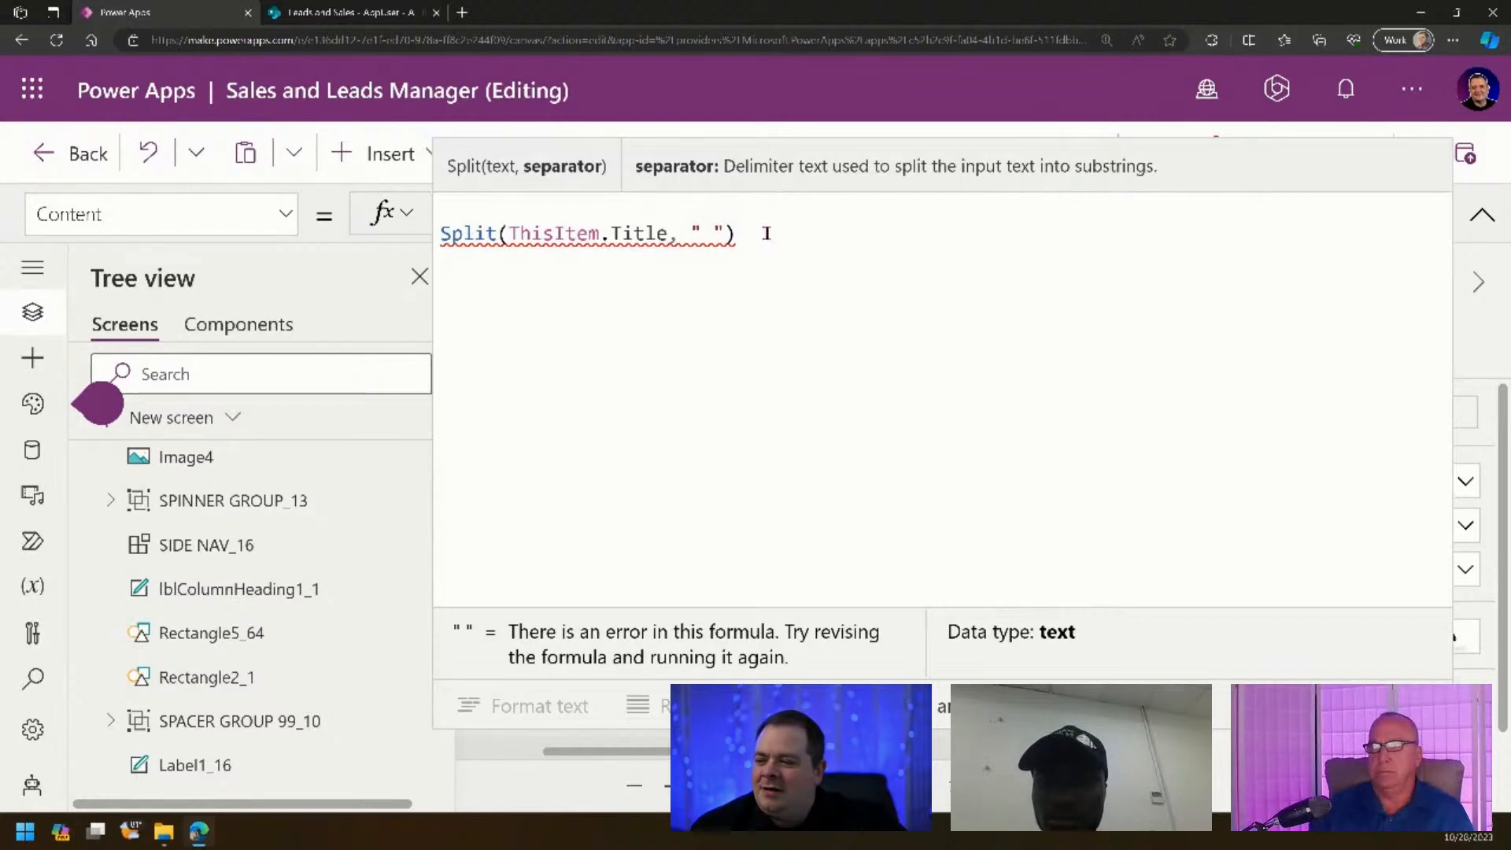
click(767, 233)
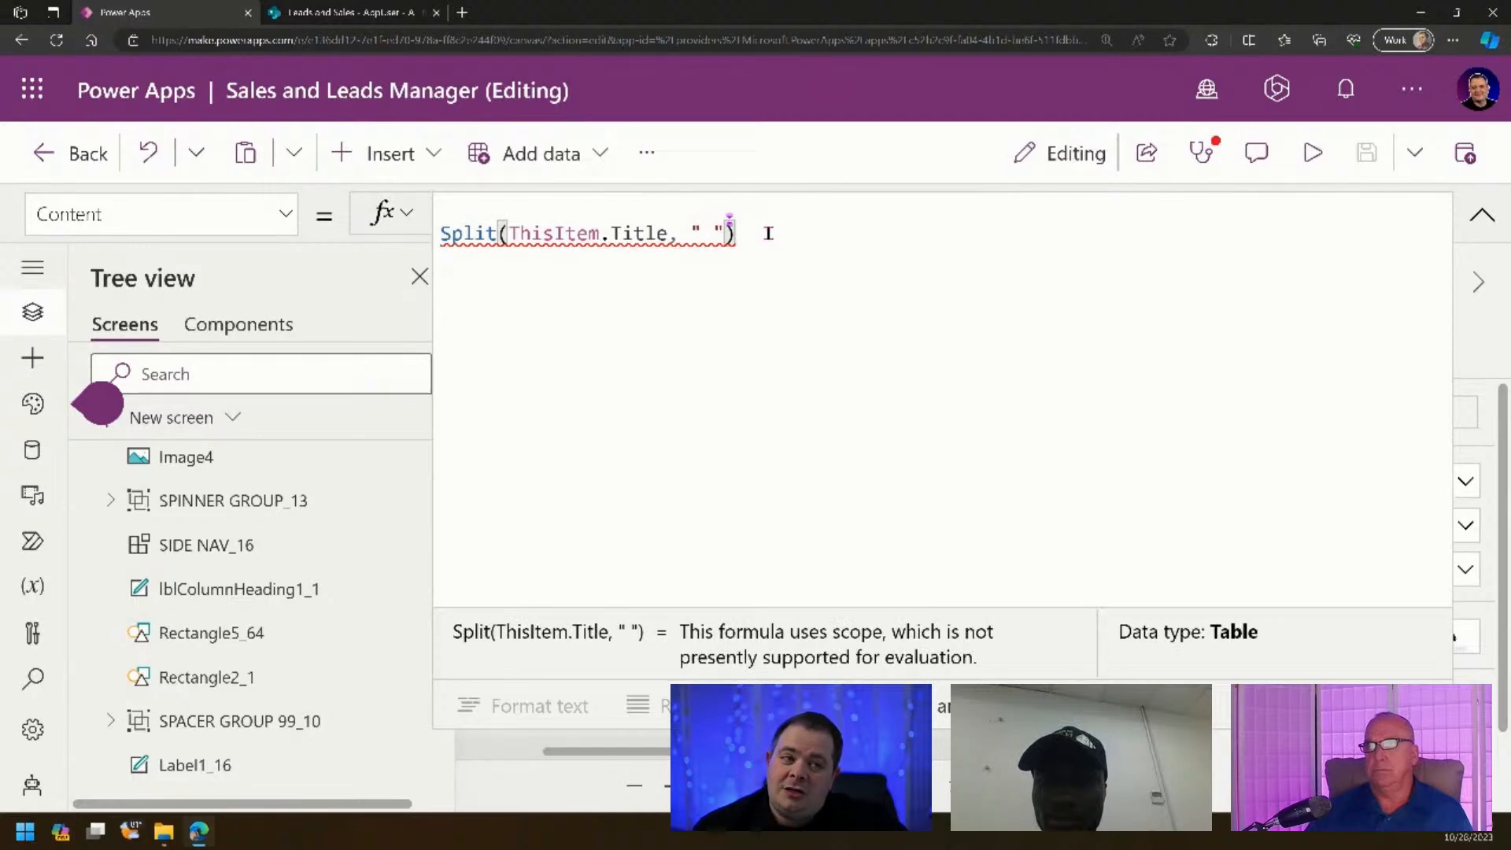
click(782, 209)
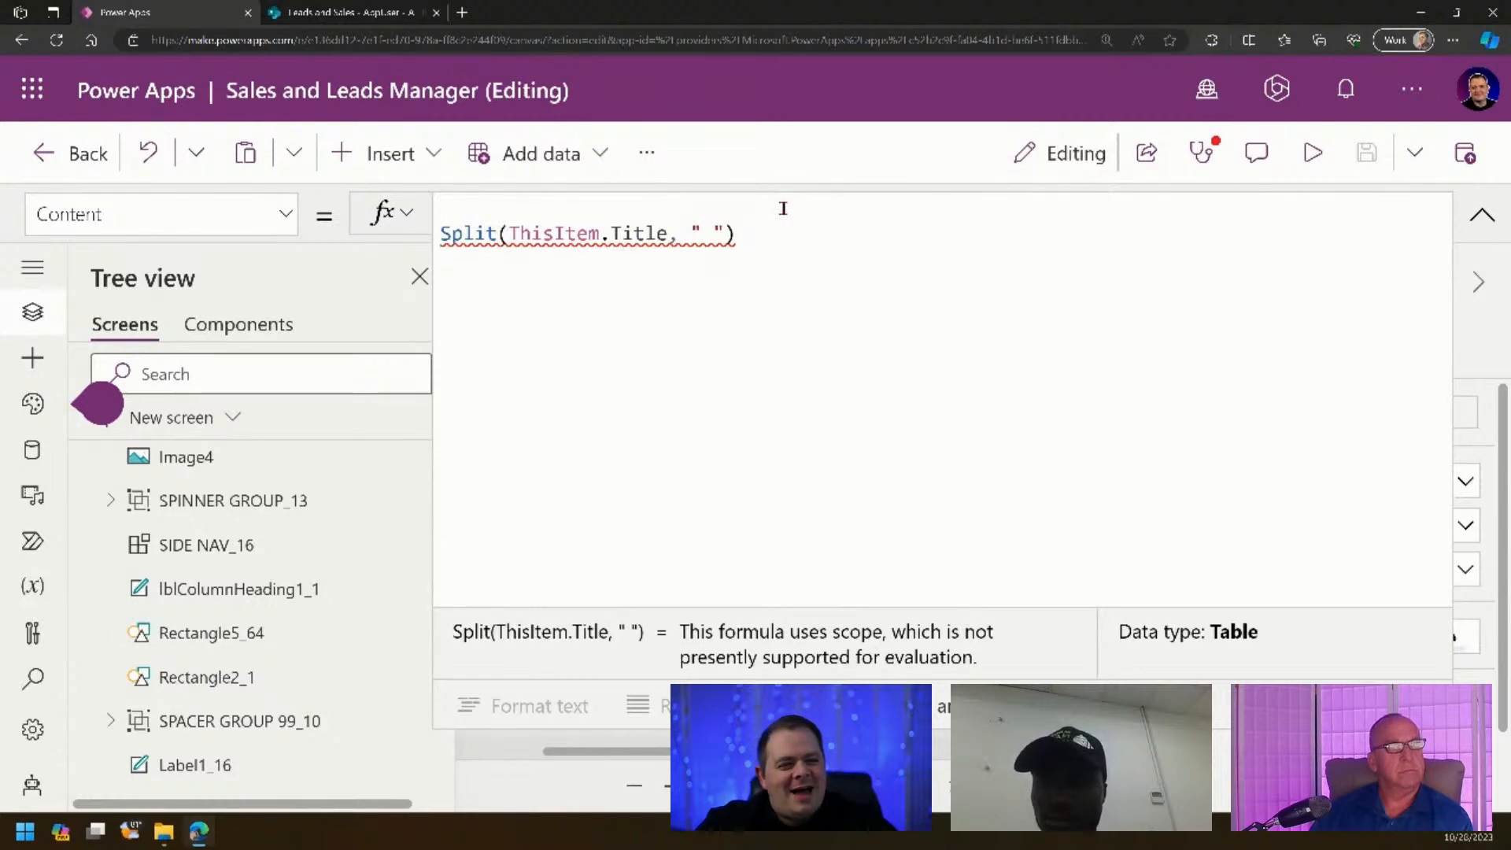
- Add First( on the line above and indent the Split line beneath it
text(First()
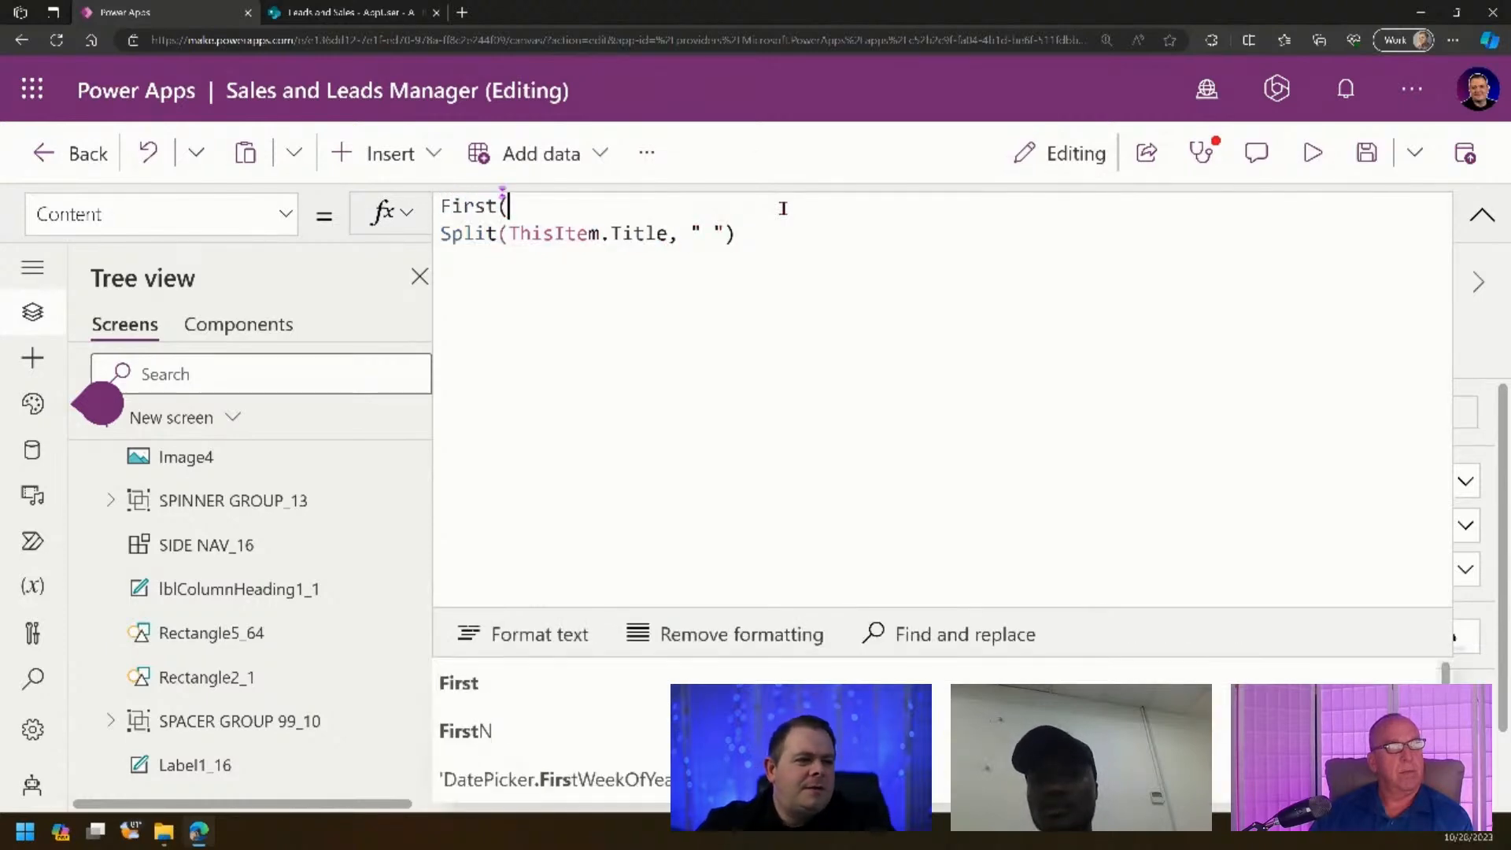
key(Down)
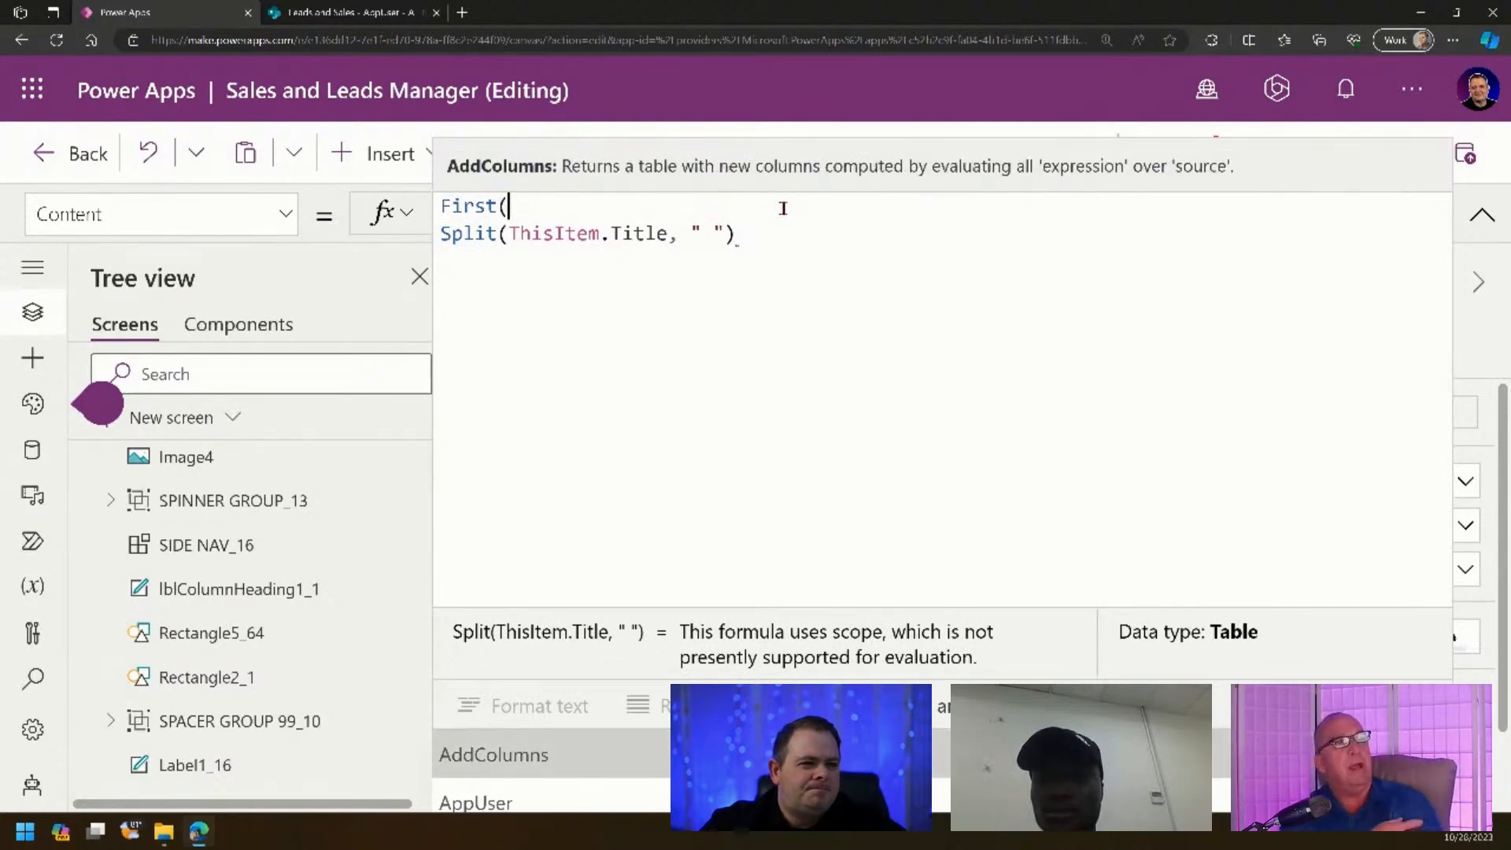
click(855, 234)
key(Home)
key(Tab)
key(End)
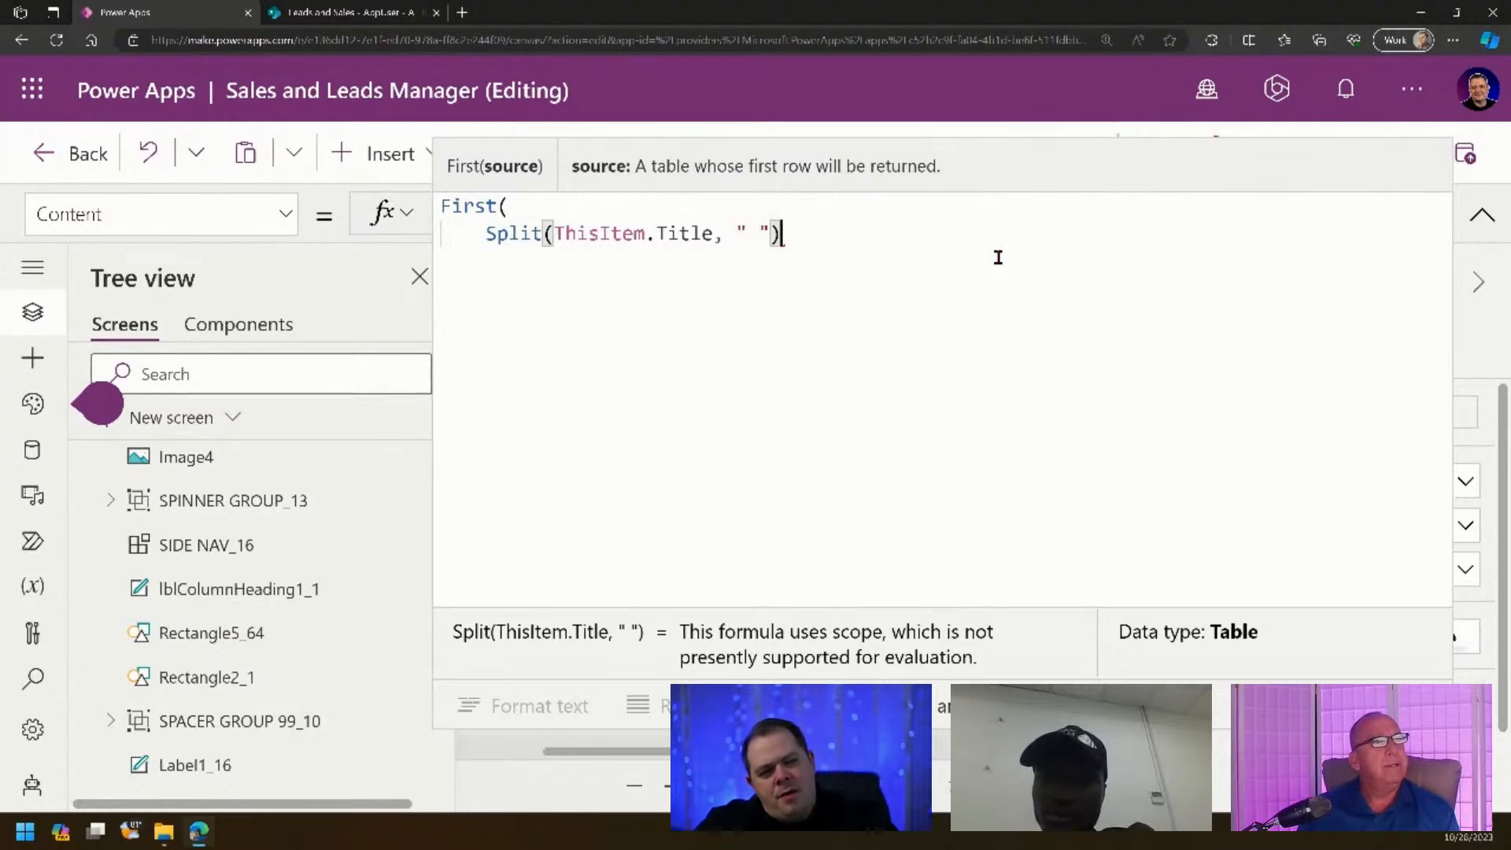
- Close the parenthesis and join the lines into First(Split(ThisItem.Title, " "))
text(.)
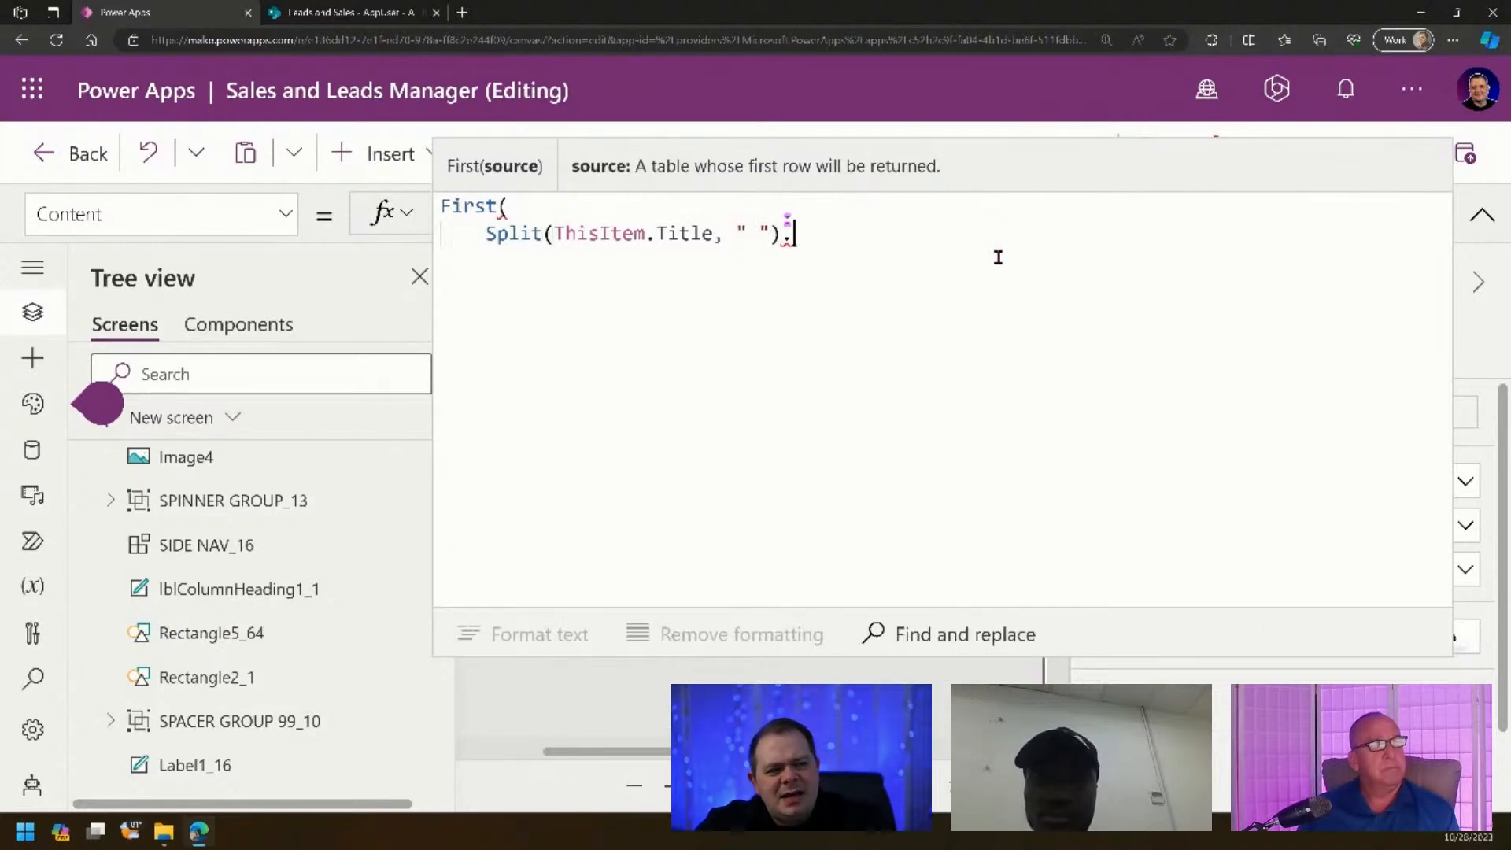
key(BackSpace)
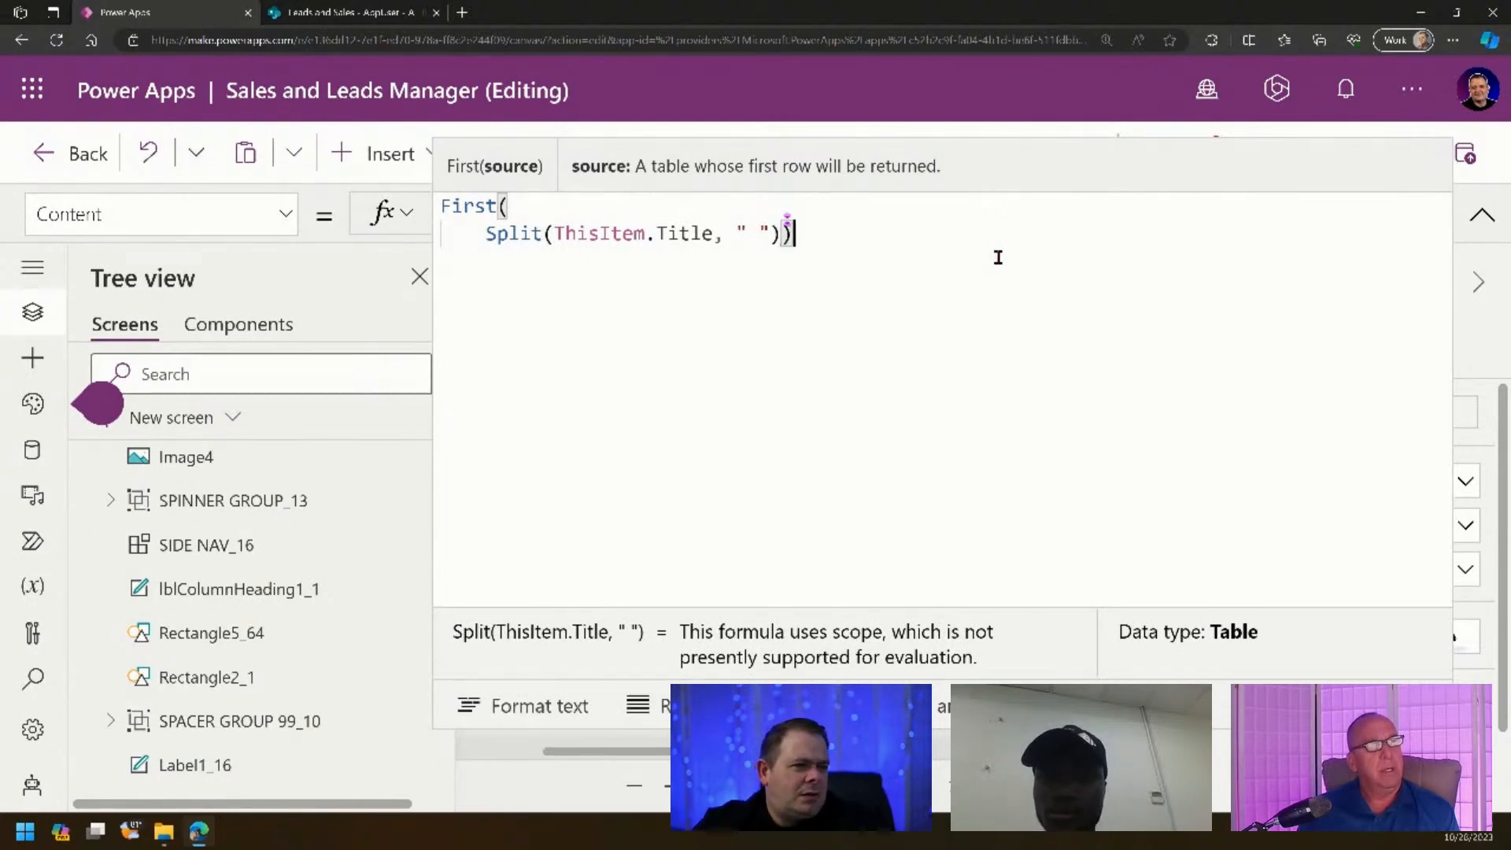
text())
key(Up)
key(Delete)
key(shift+Right)
key(shift+Right)
key(shift+Right)
key(shift+Right)
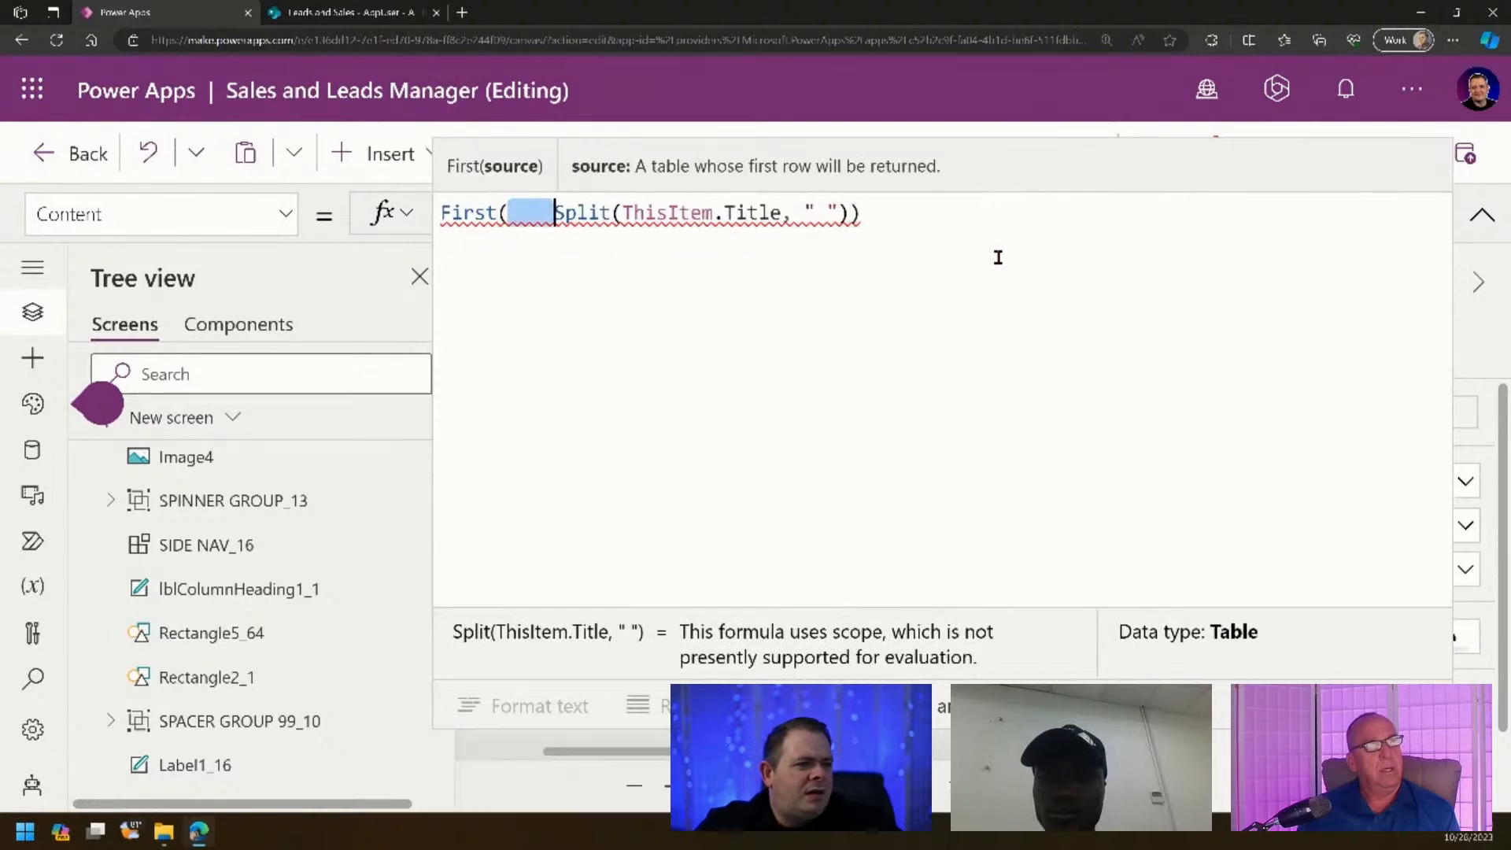
key(Delete)
key(ctrl+a)
key(ctrl+c)
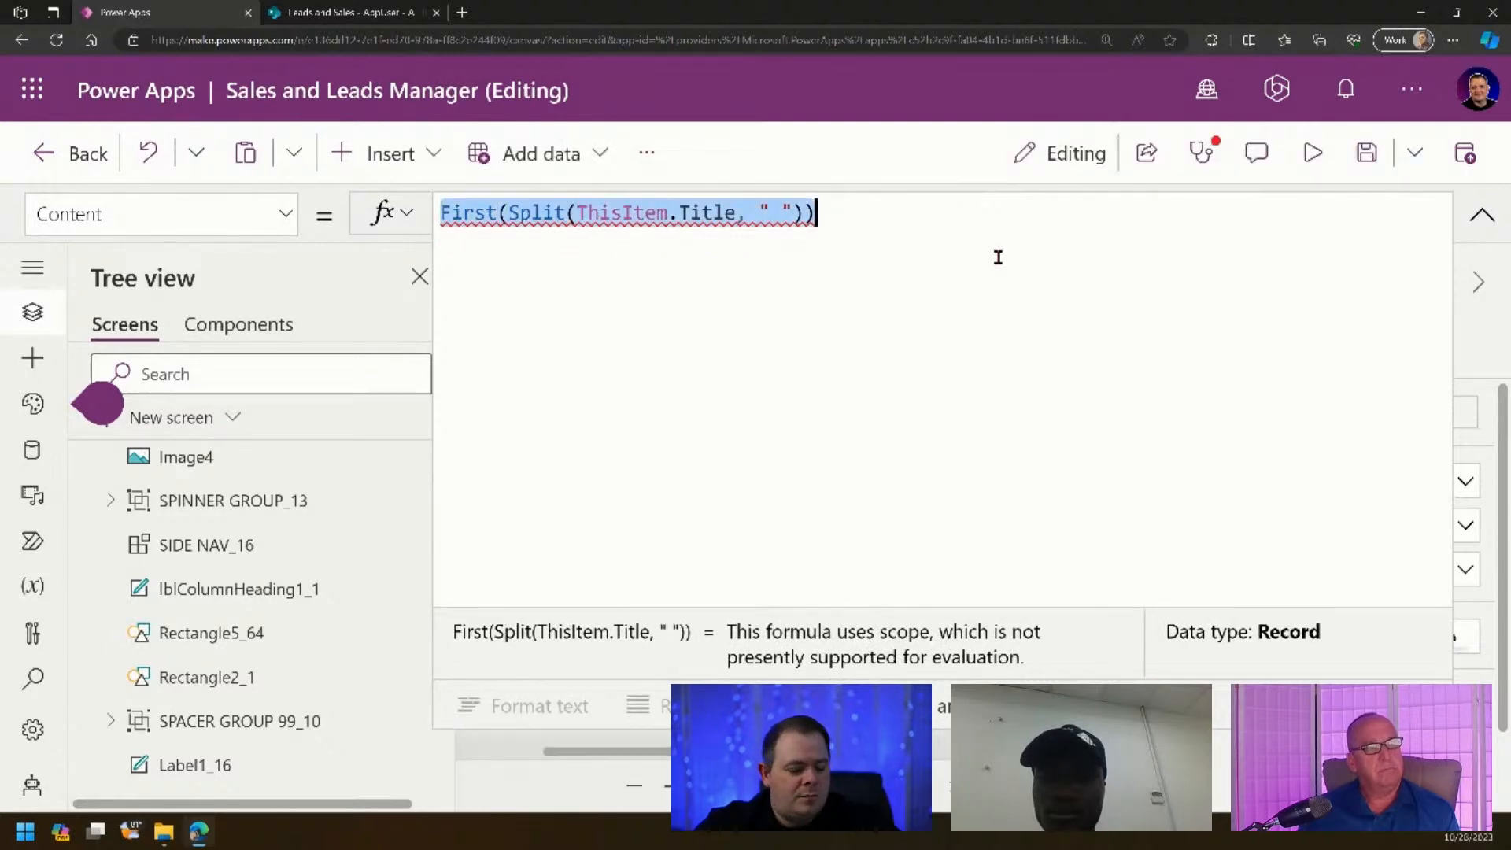
key(Right)
key(Return)
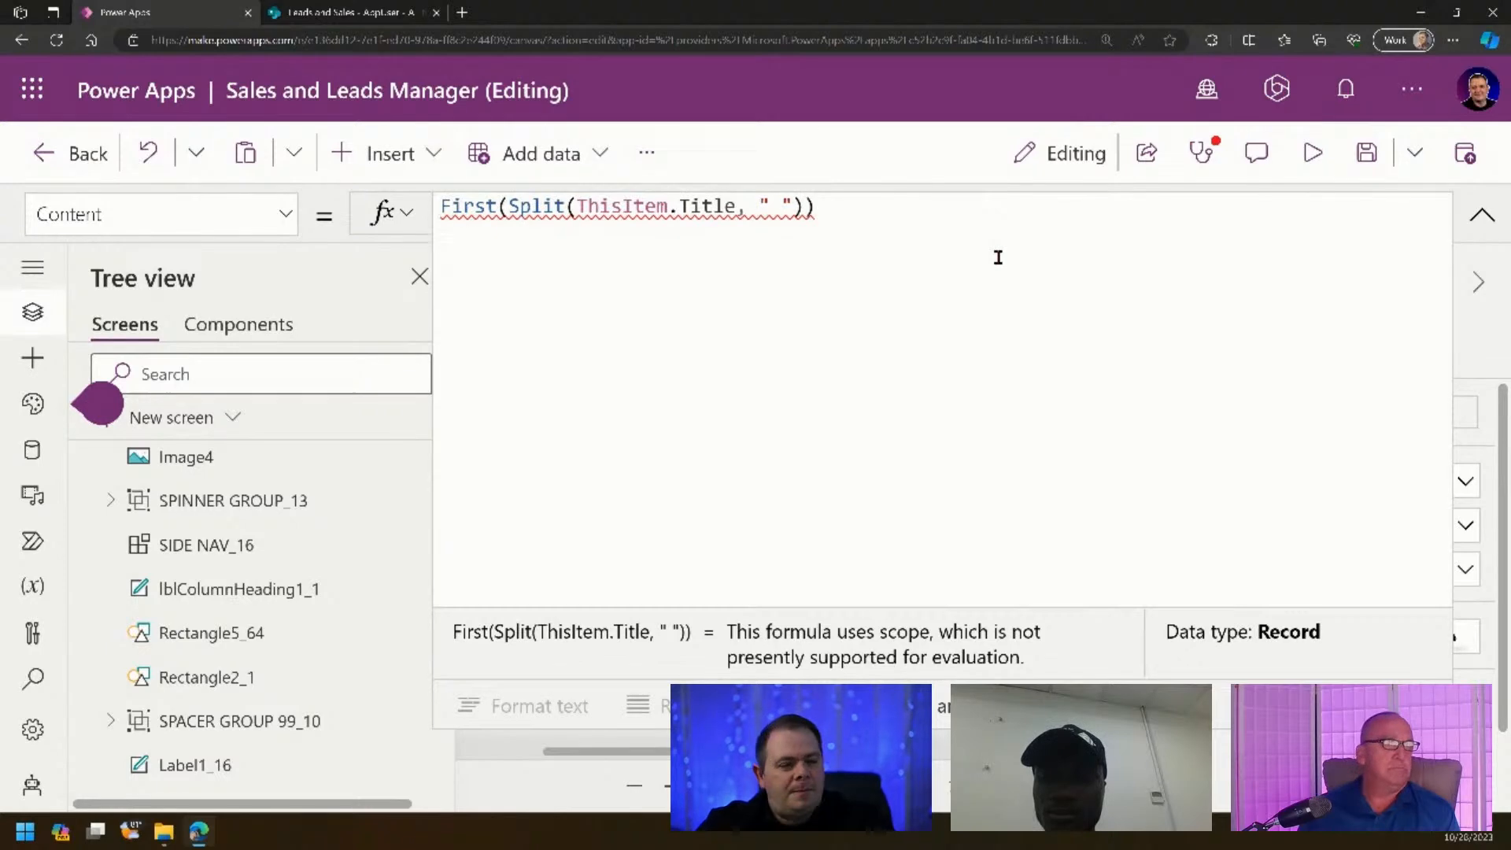
- Add a second line & Last(Split(ThisItem.Title, " ")) by pasting and swapping First for Last
text(&)
key(ctrl+v)
key(Home)
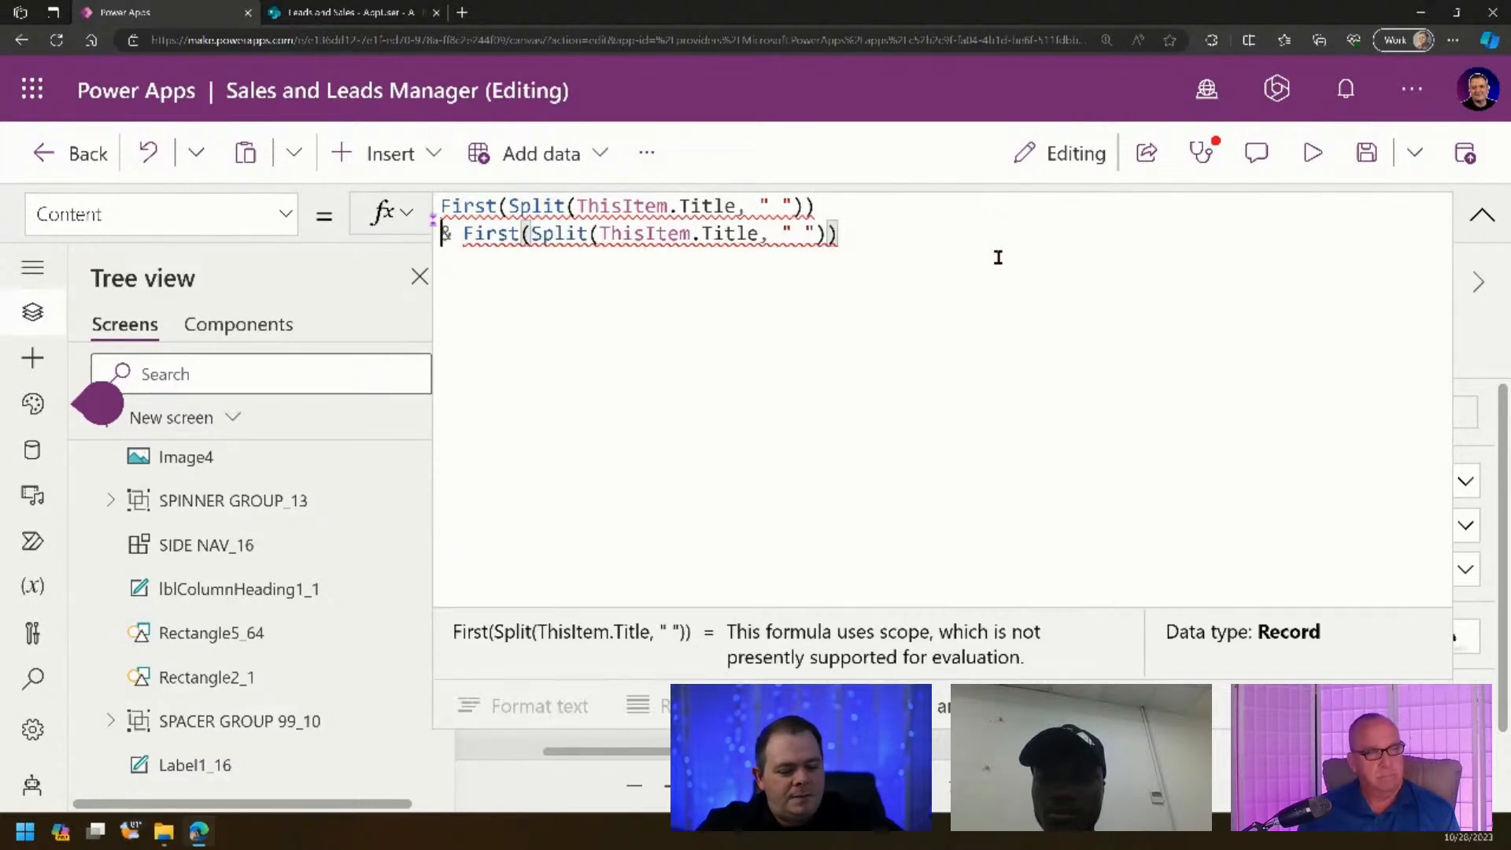
key(ctrl+Right)
key(ctrl+shift+Right)
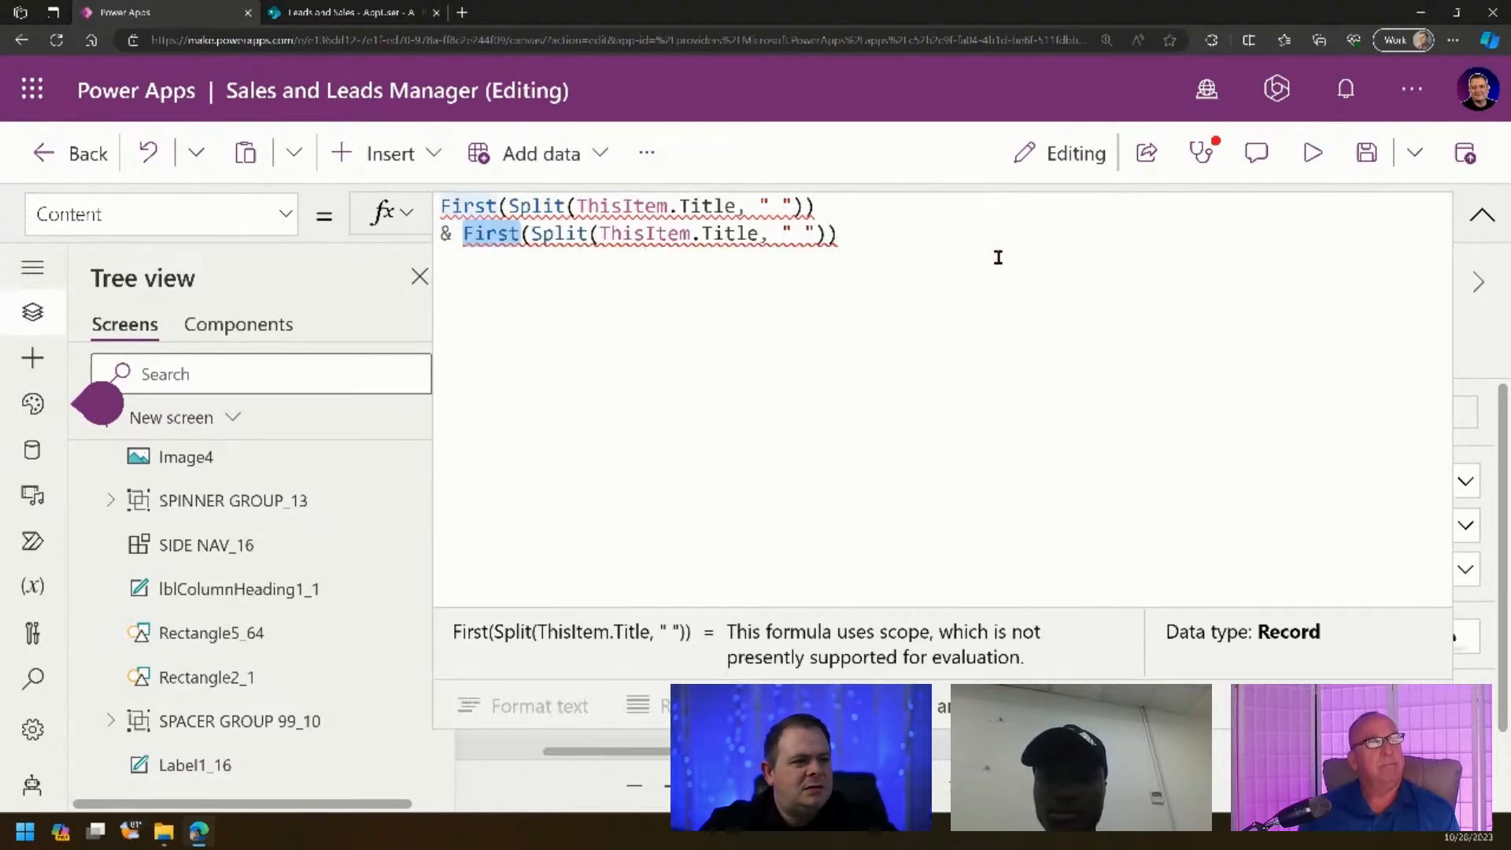
text(Last)
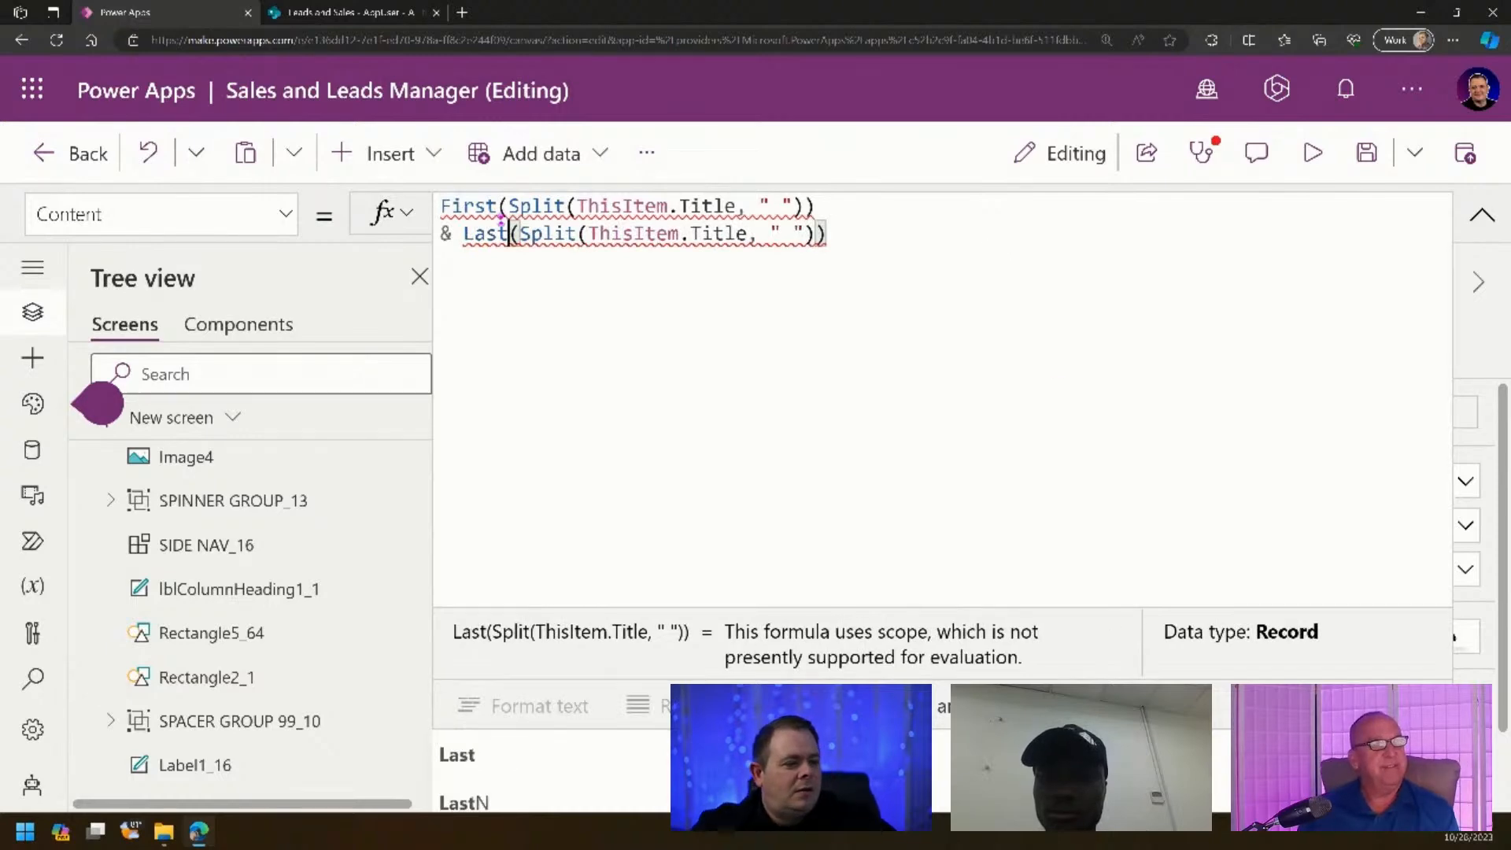
drag(1094, 607, 1066, 437)
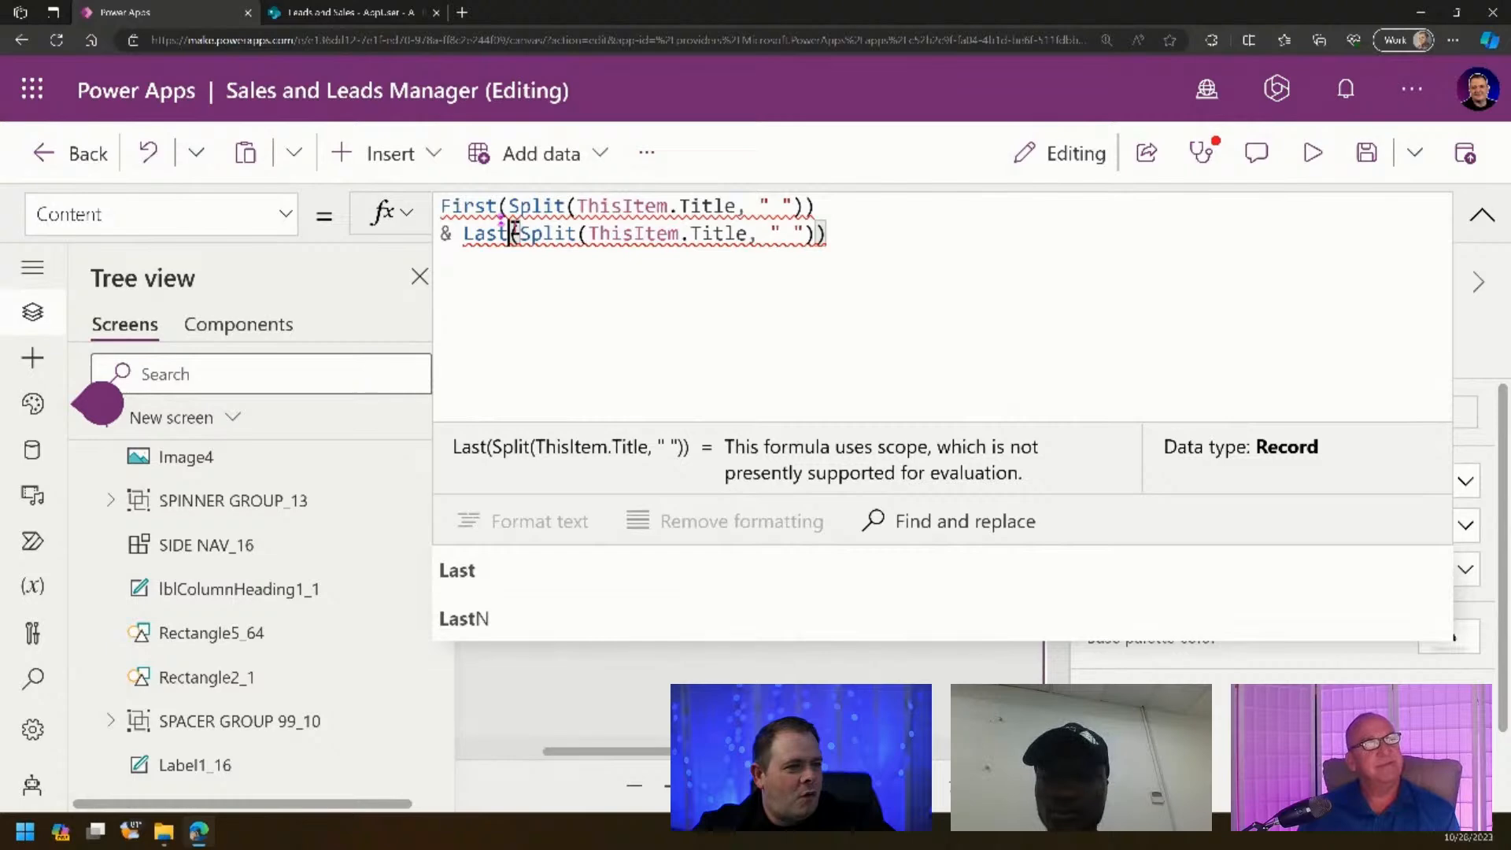
drag(524, 235, 814, 235)
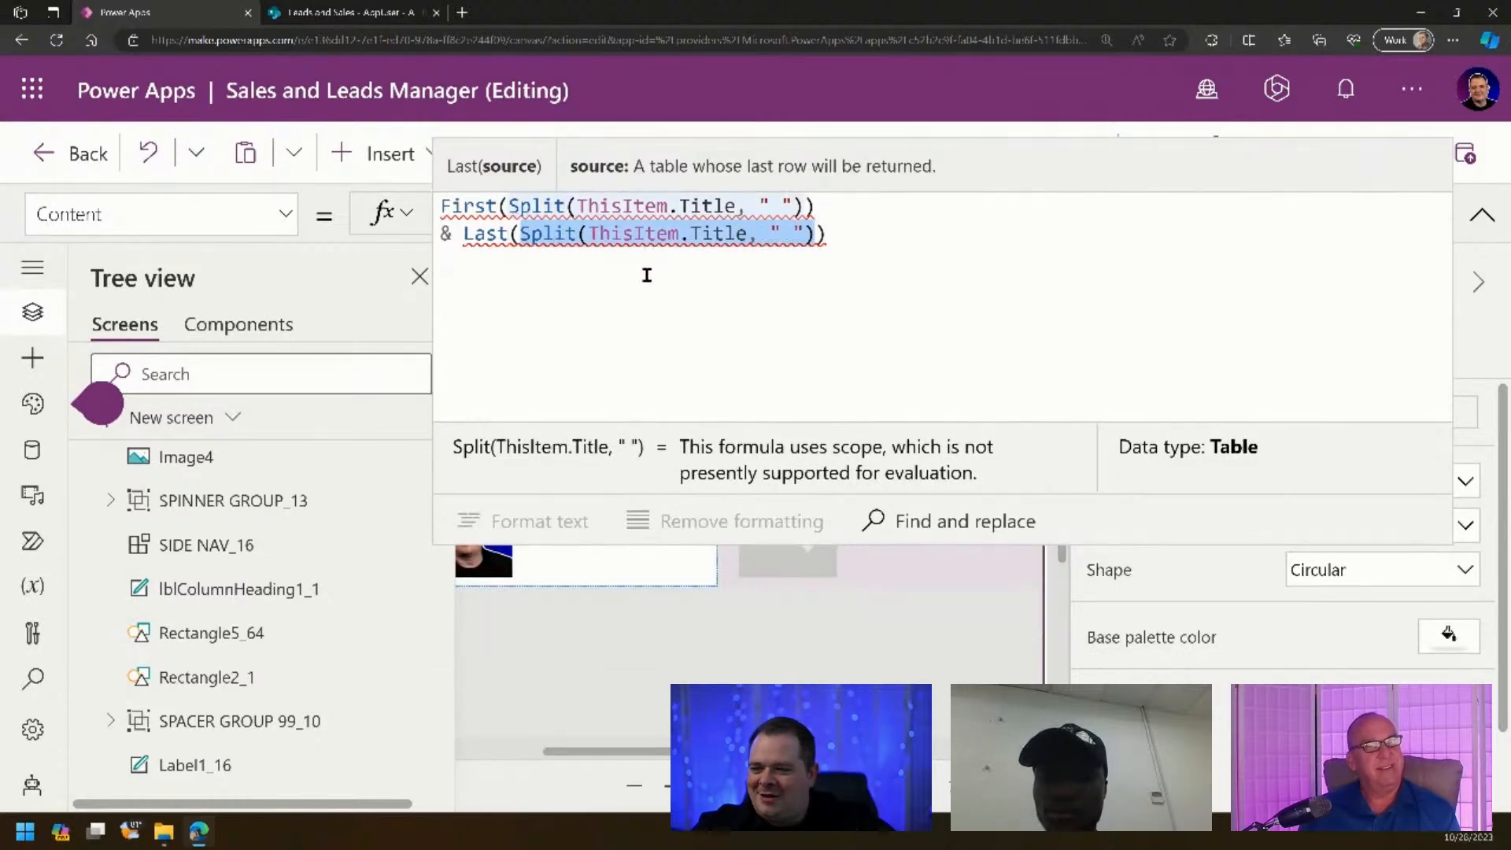
click(918, 236)
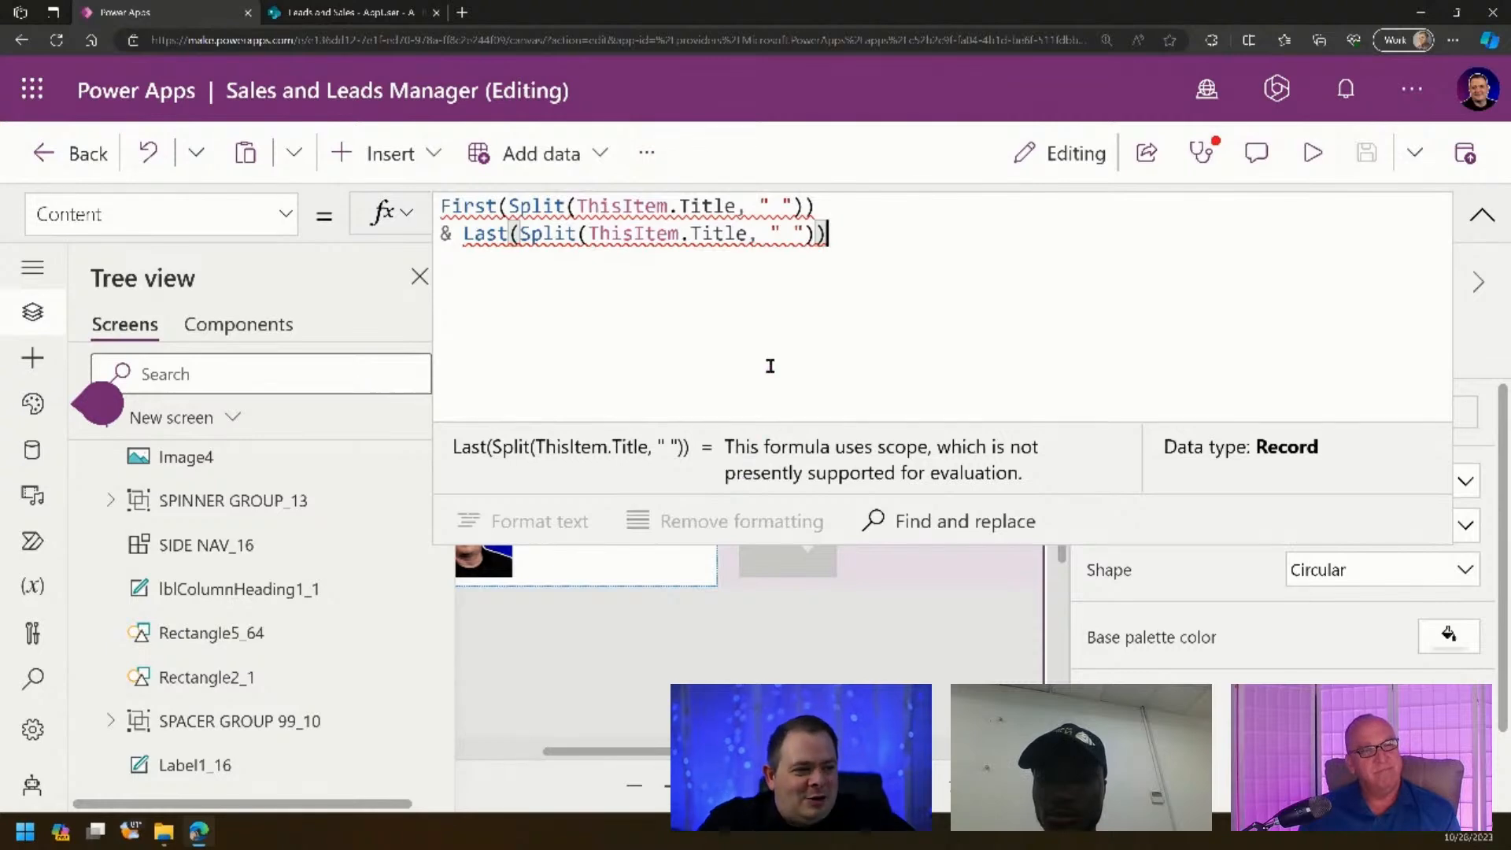
mouse_move(524, 238)
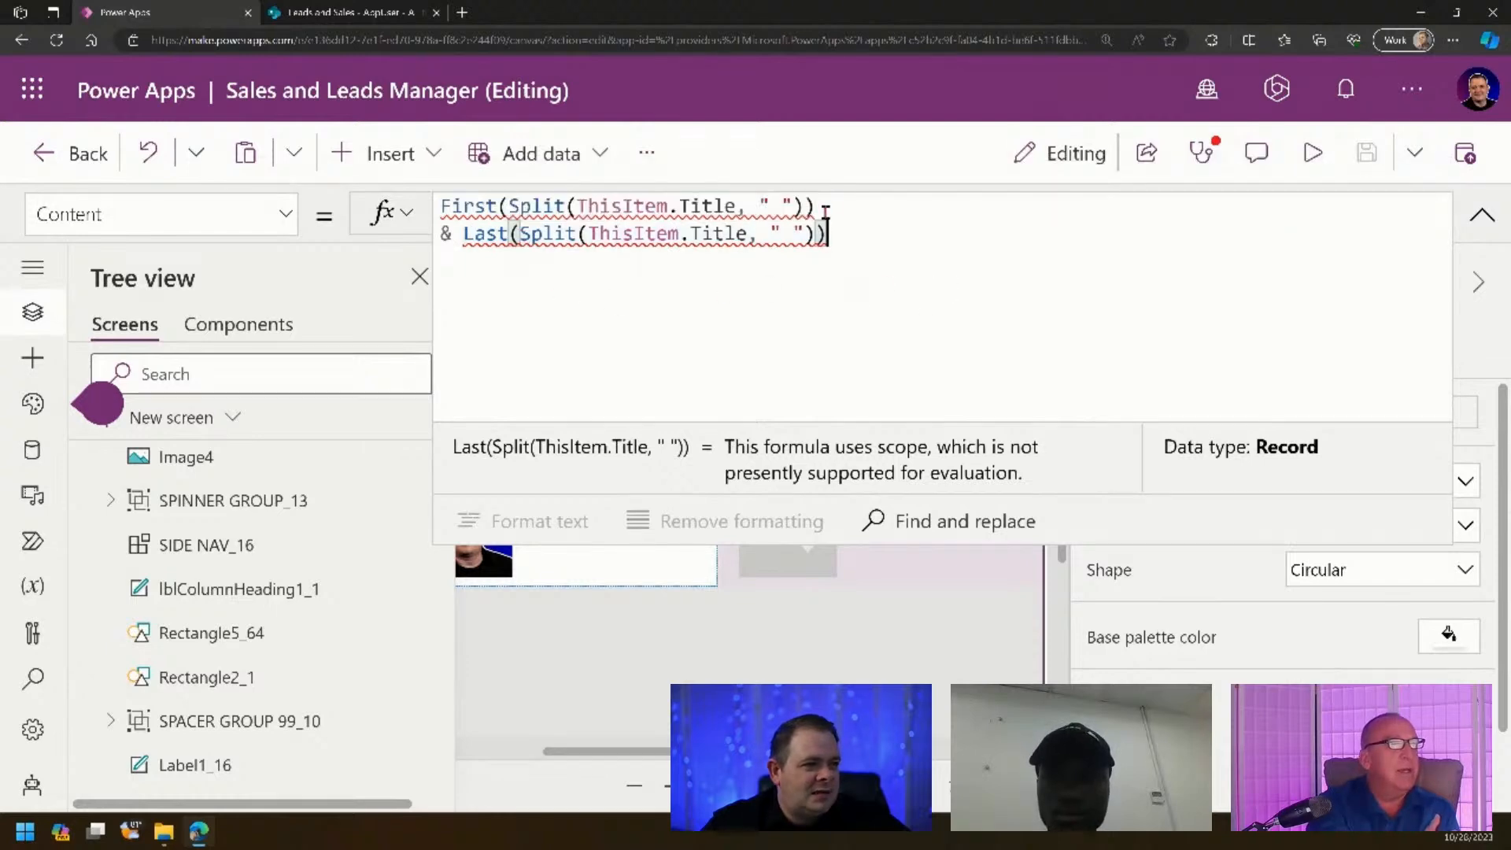
click(823, 207)
text(.Value)
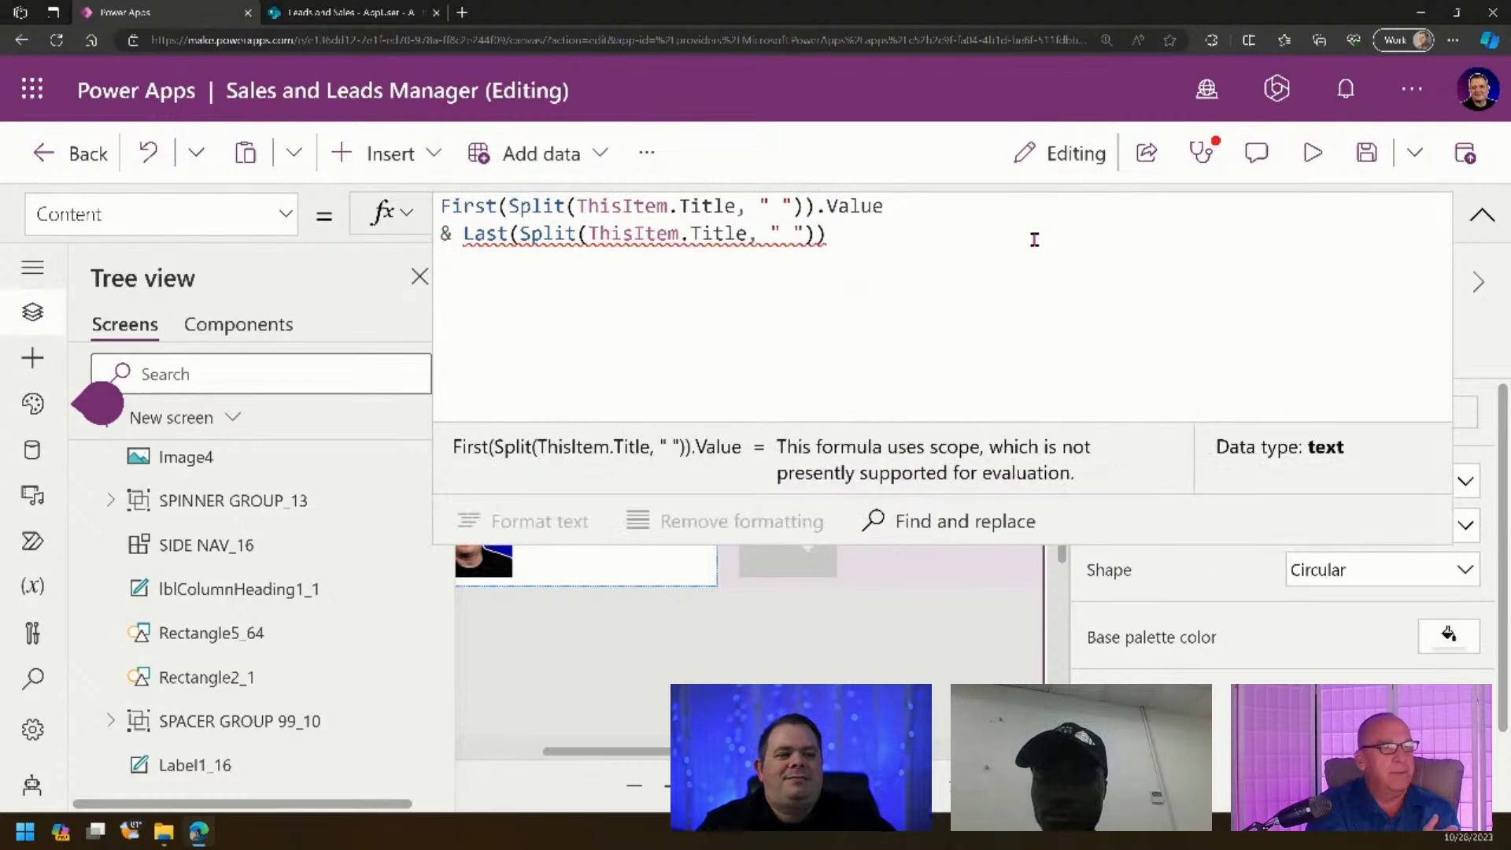
click(1034, 240)
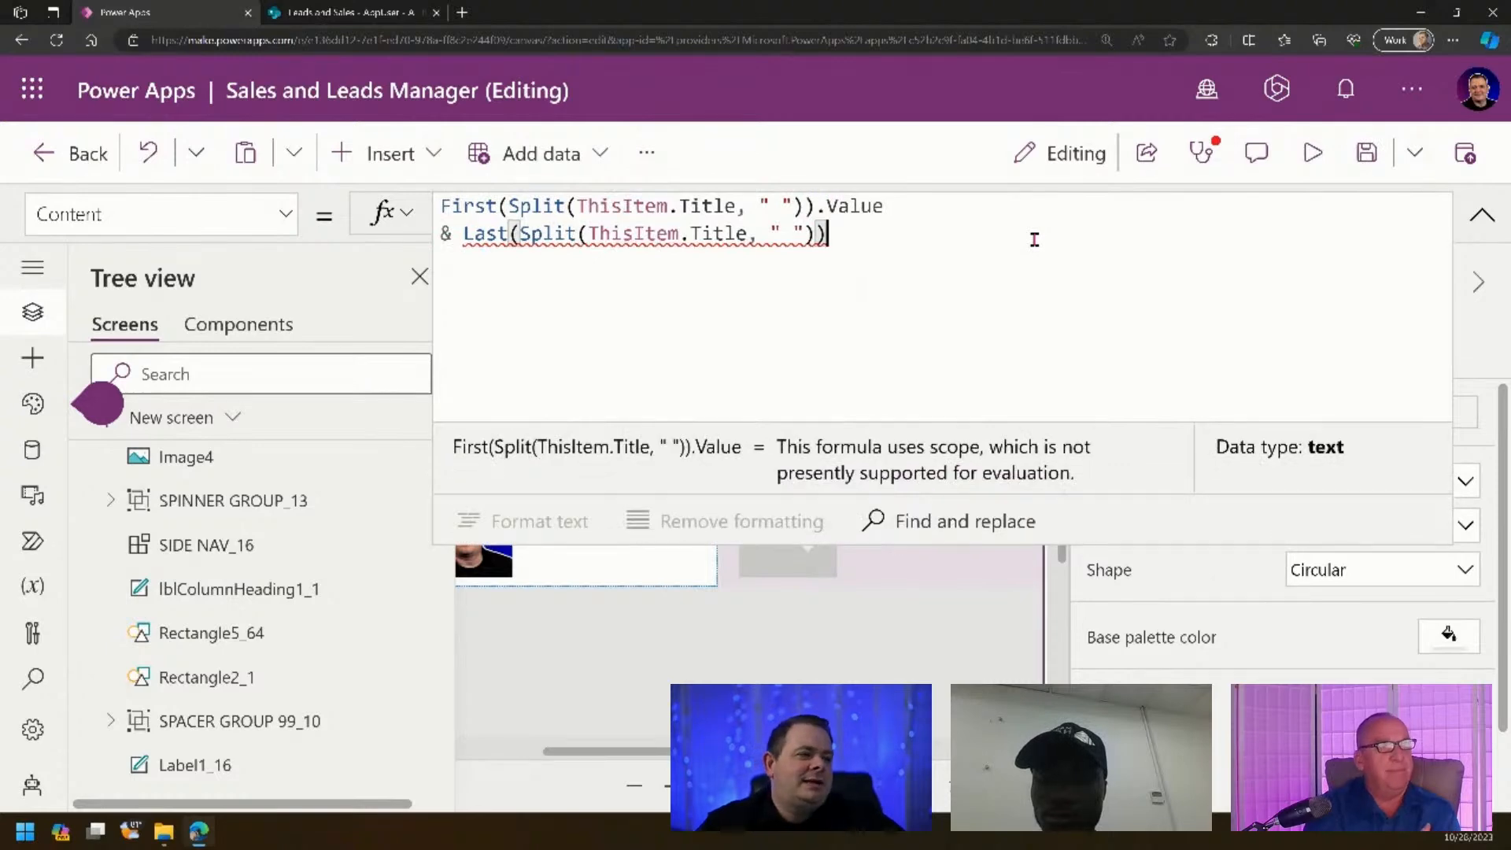
text(.Value)
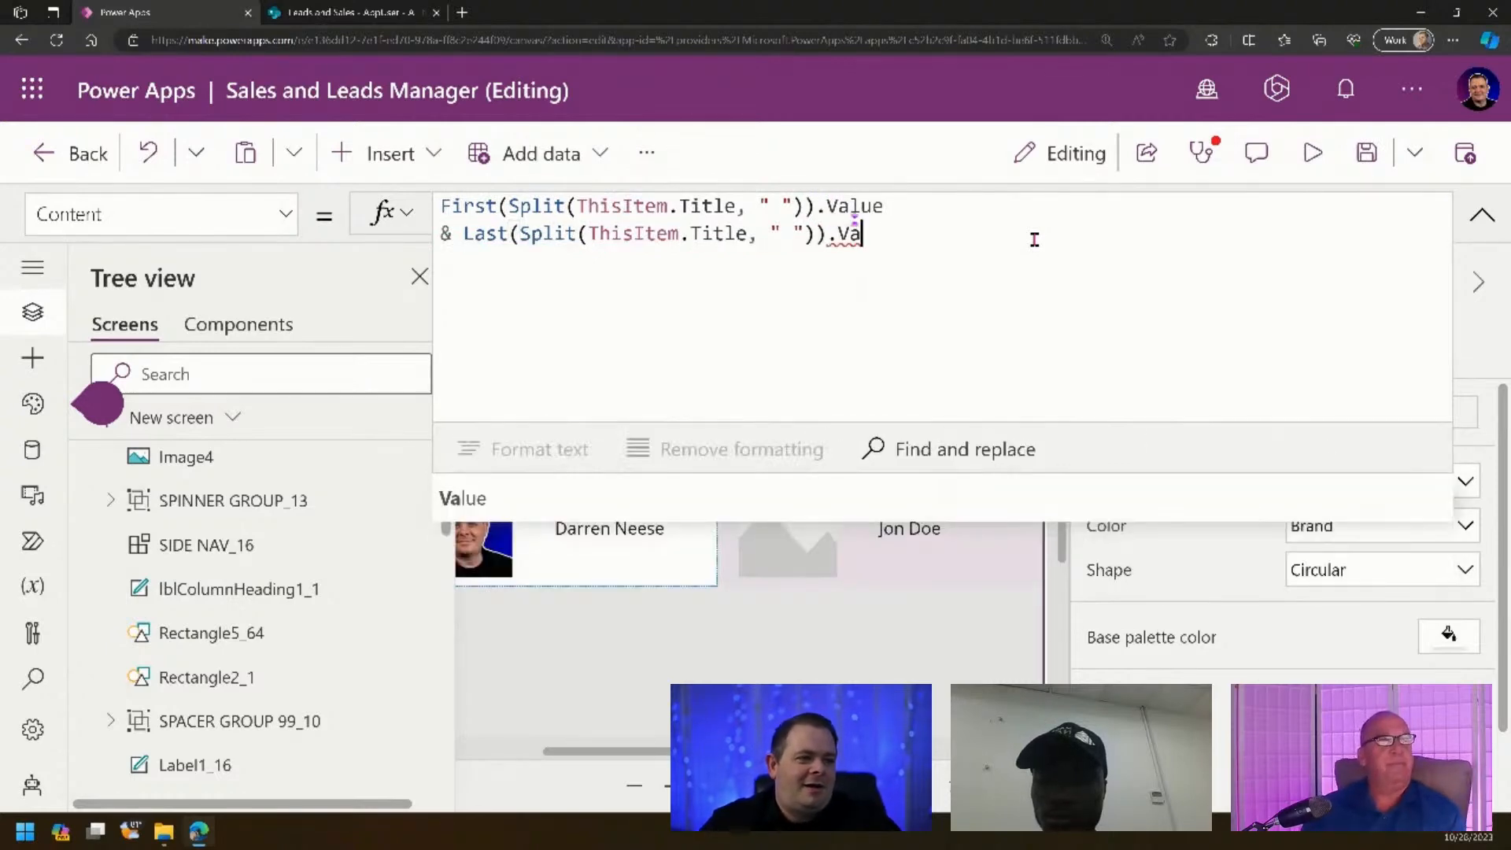
click(1477, 217)
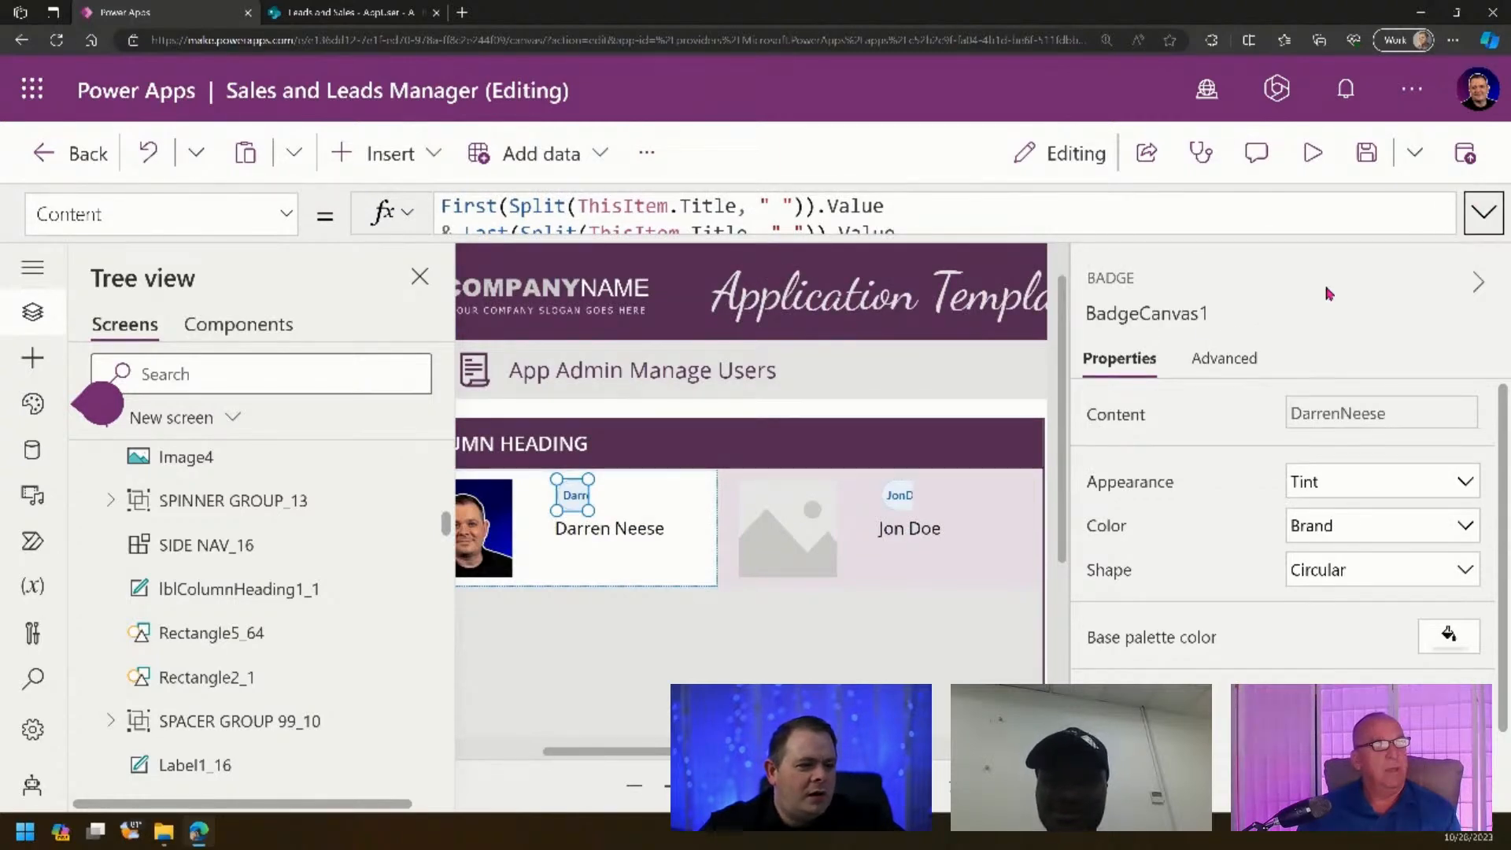
drag(589, 511, 691, 515)
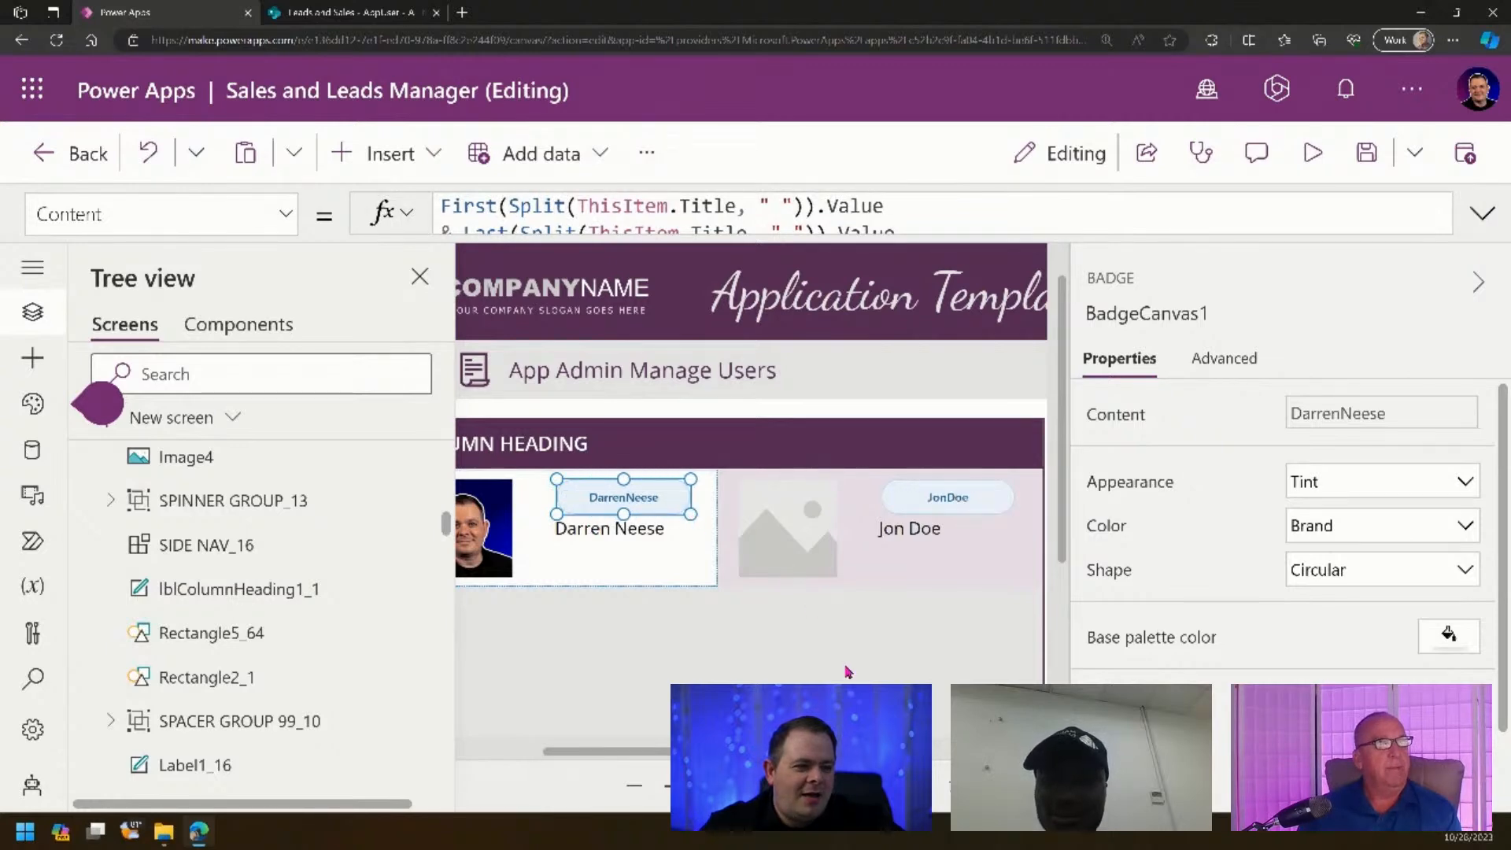
click(599, 642)
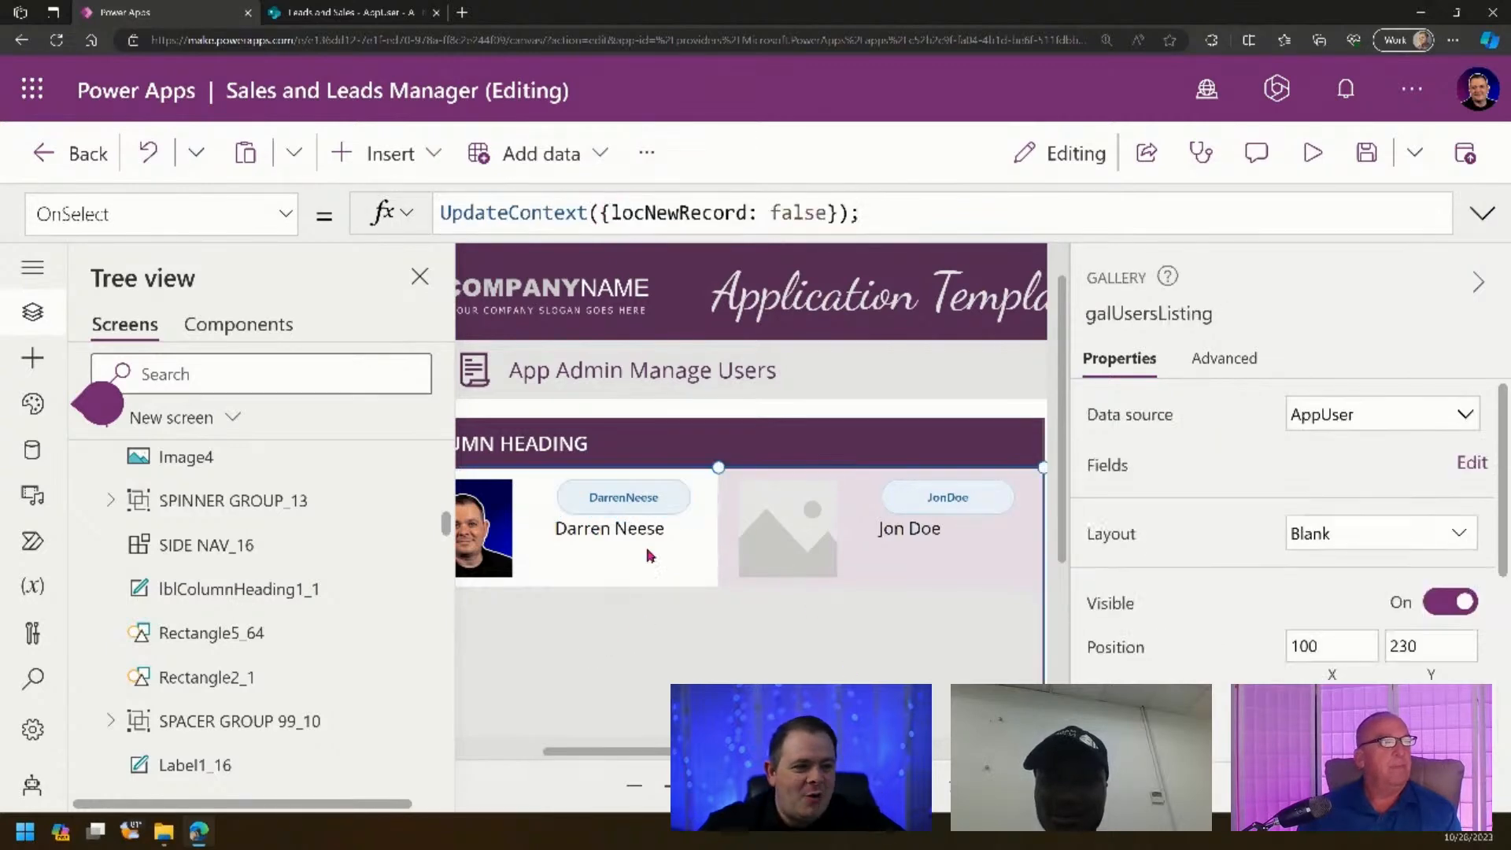
click(664, 504)
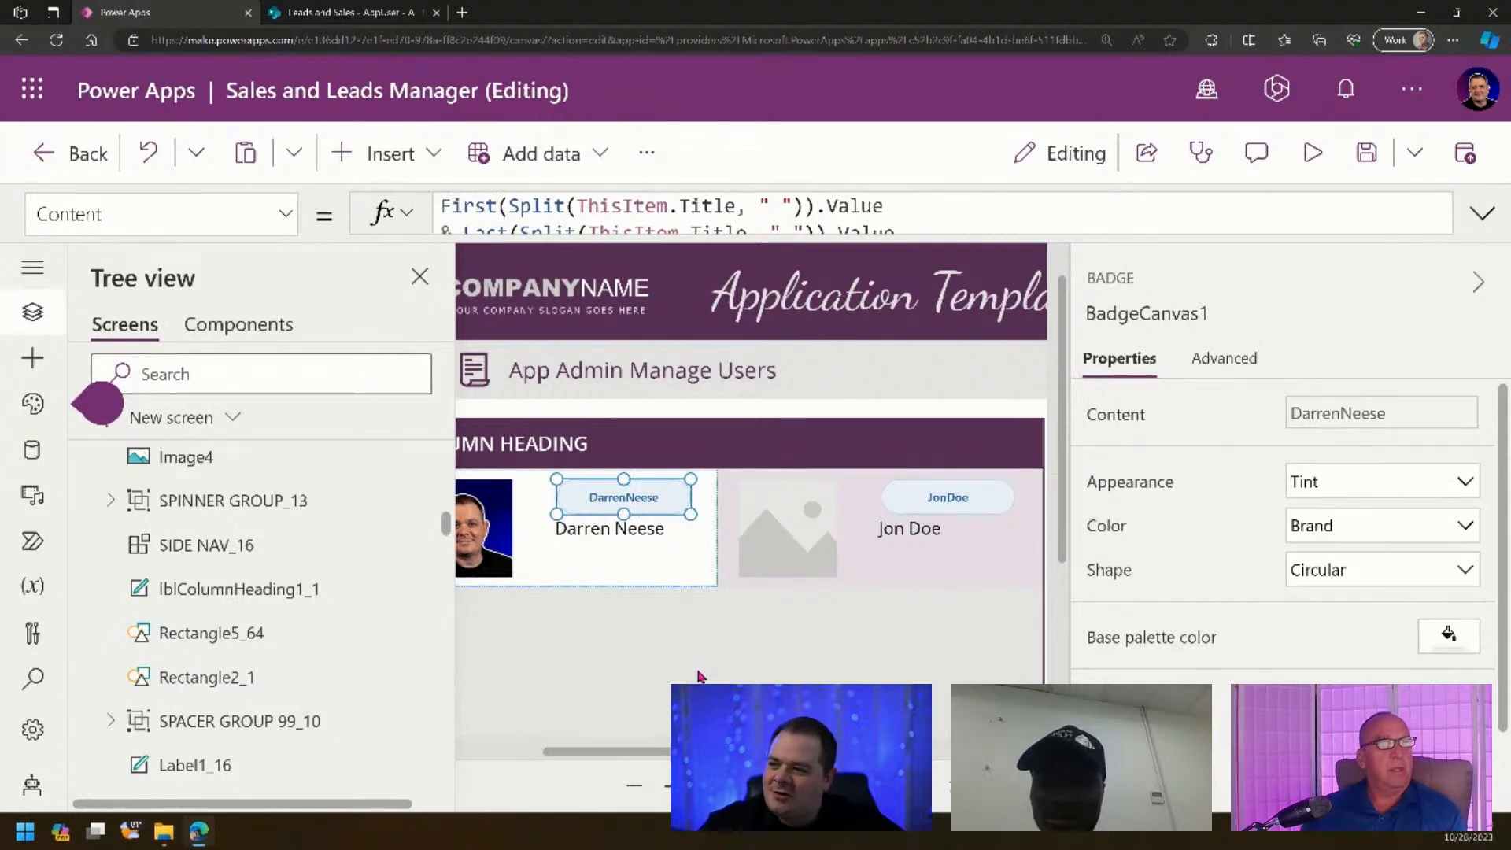
click(1482, 213)
click(673, 333)
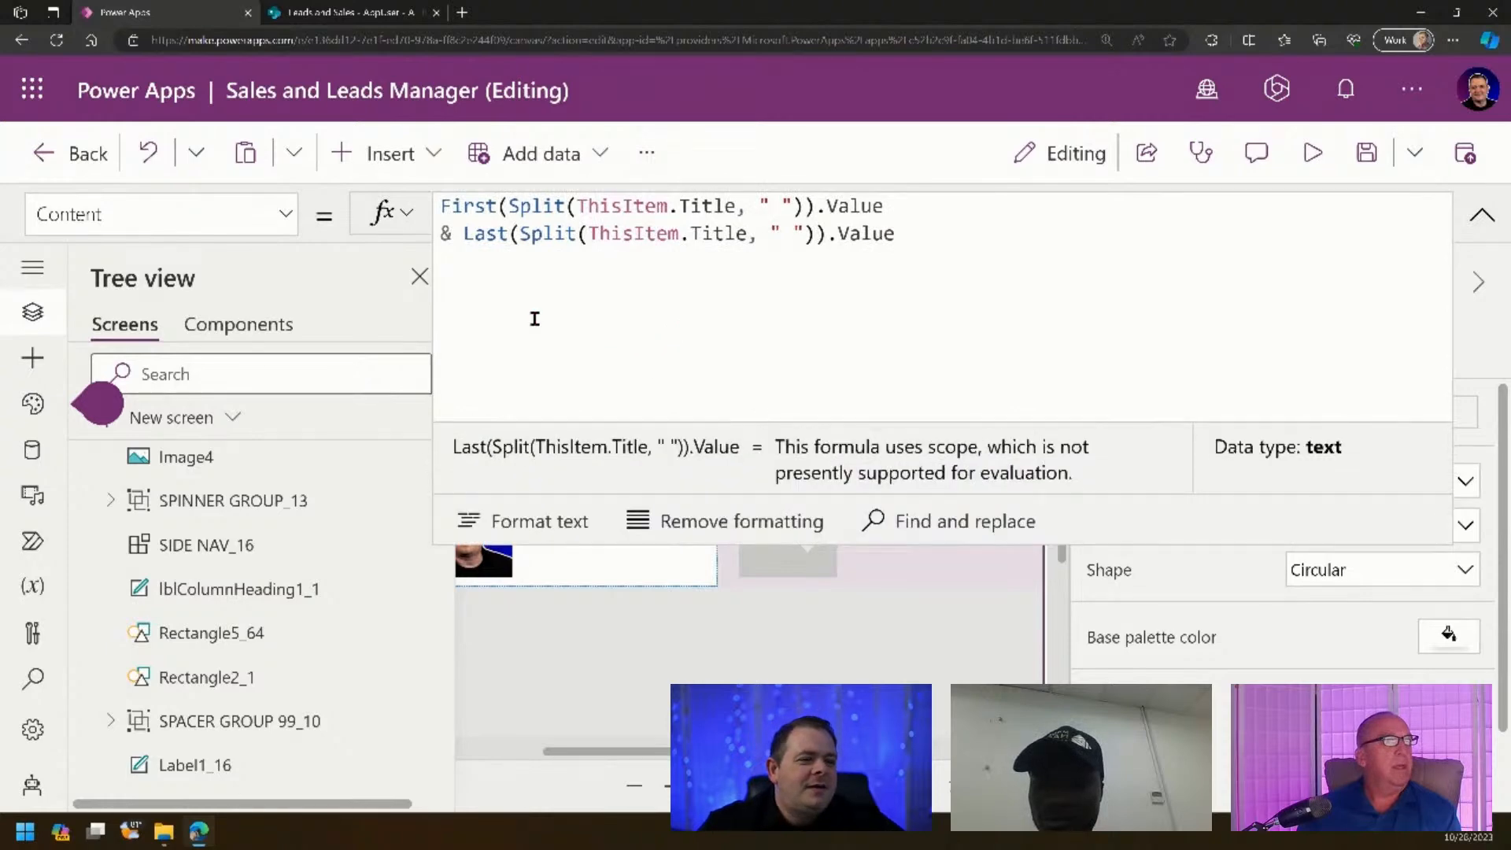
- Wrap the first-word part in Left(..., 1) to take the first initial
drag(1099, 542, 1109, 308)
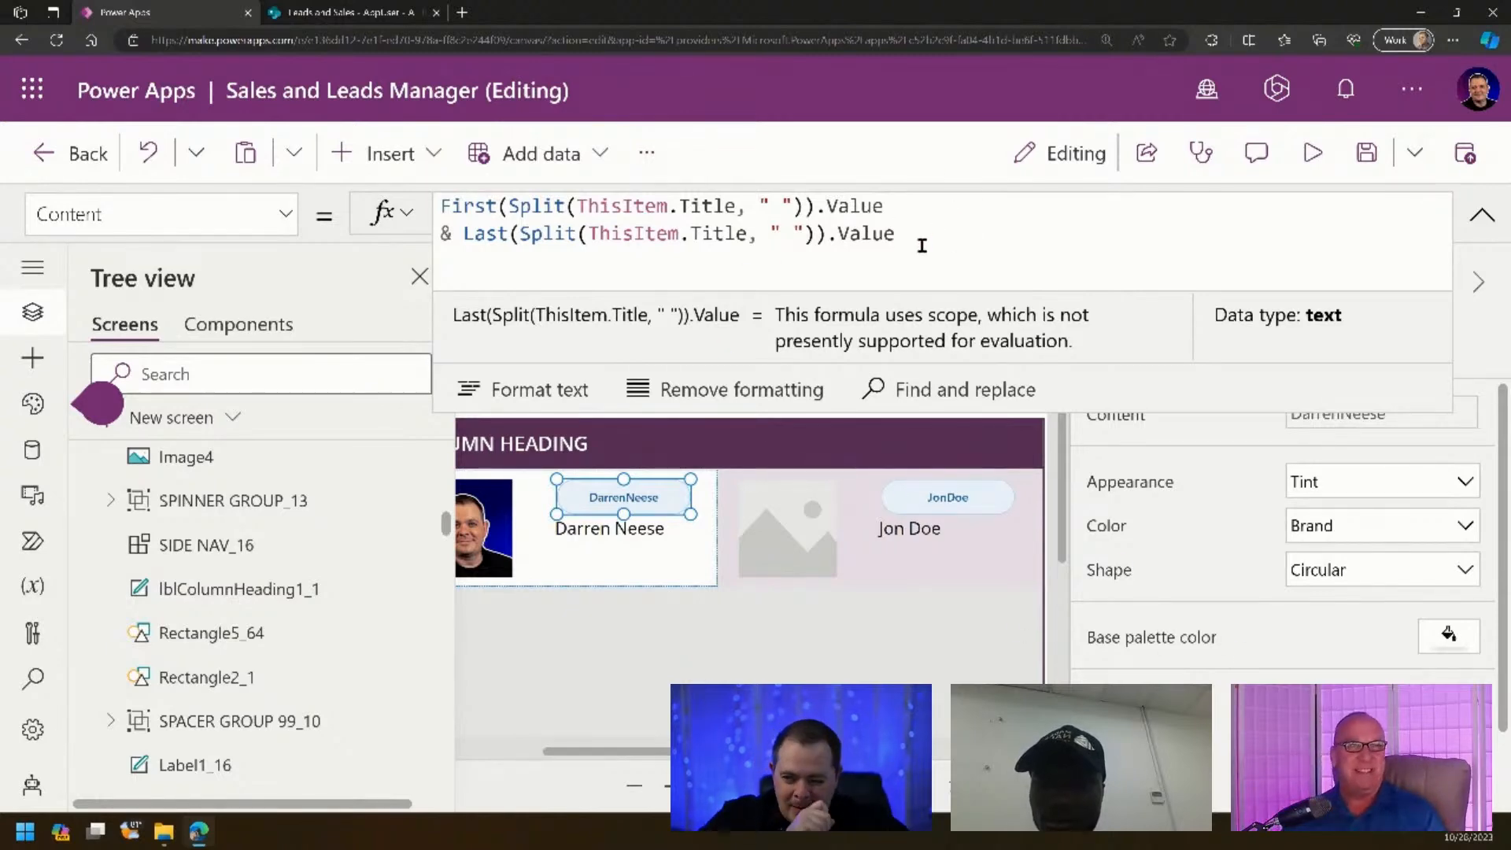
click(1012, 211)
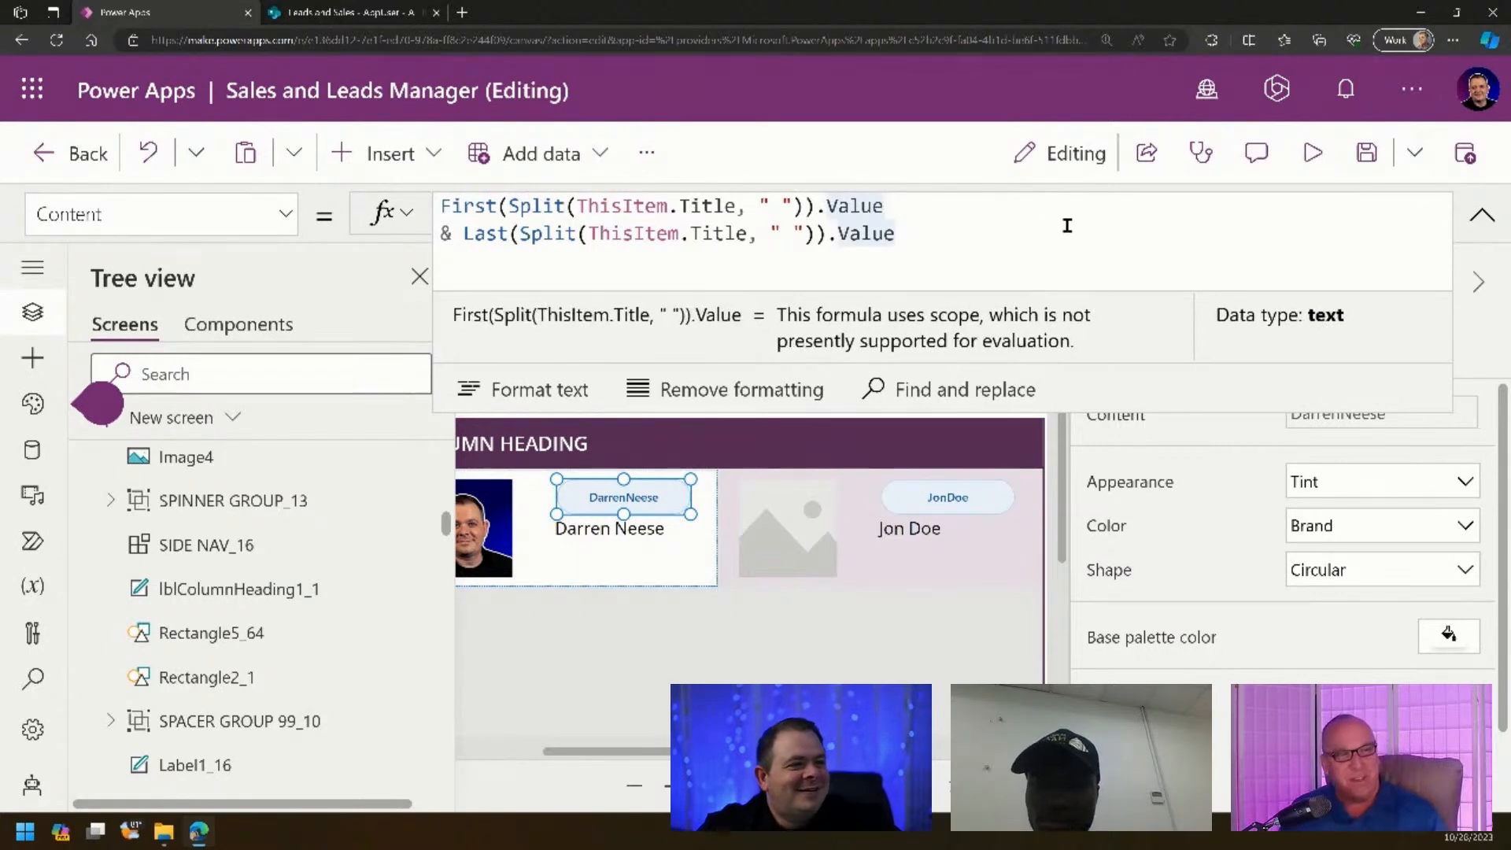
key(Home)
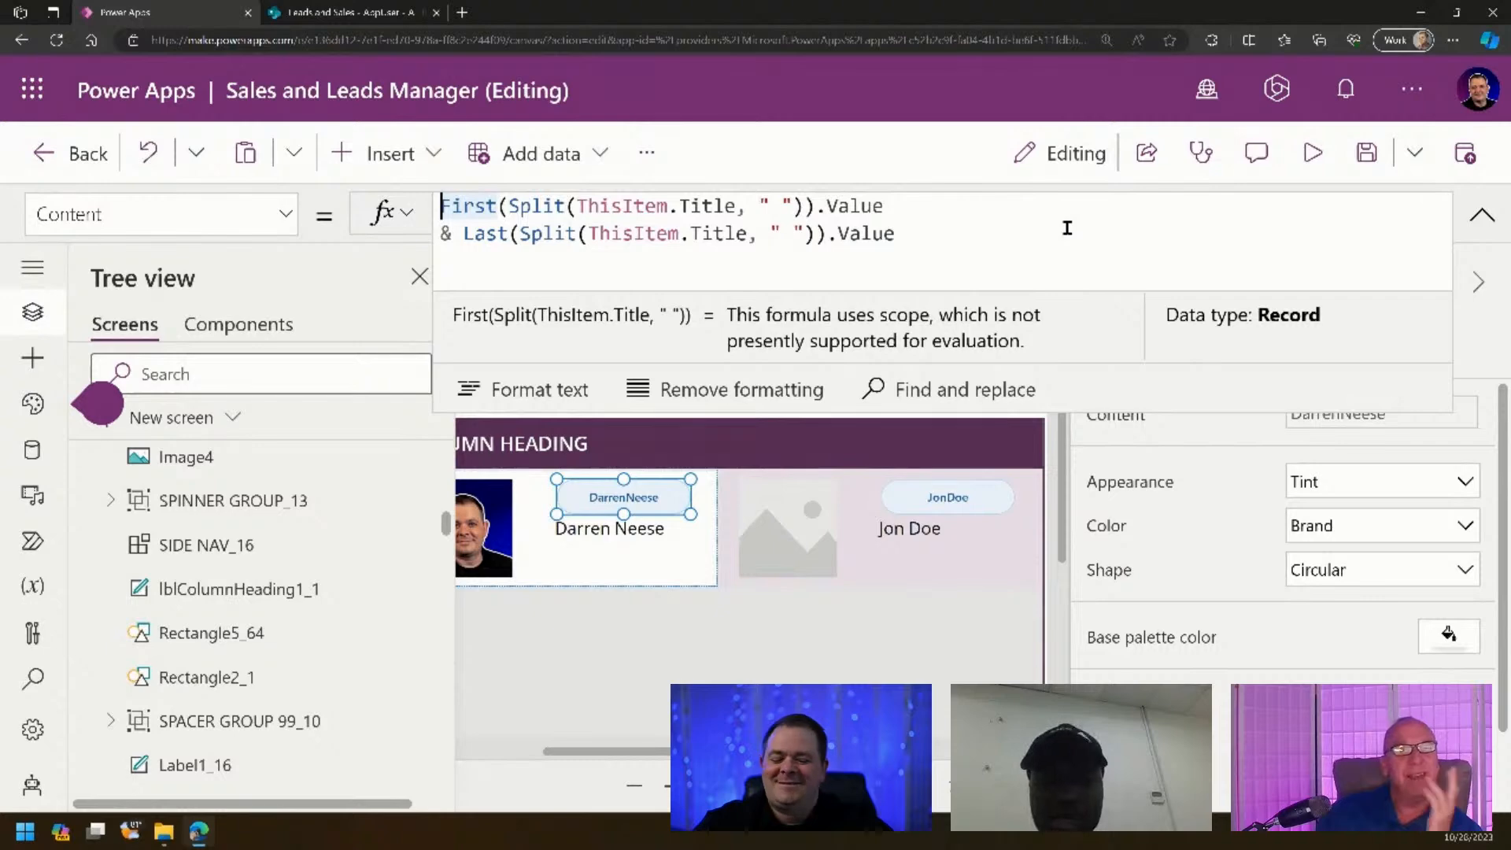
text(Left()
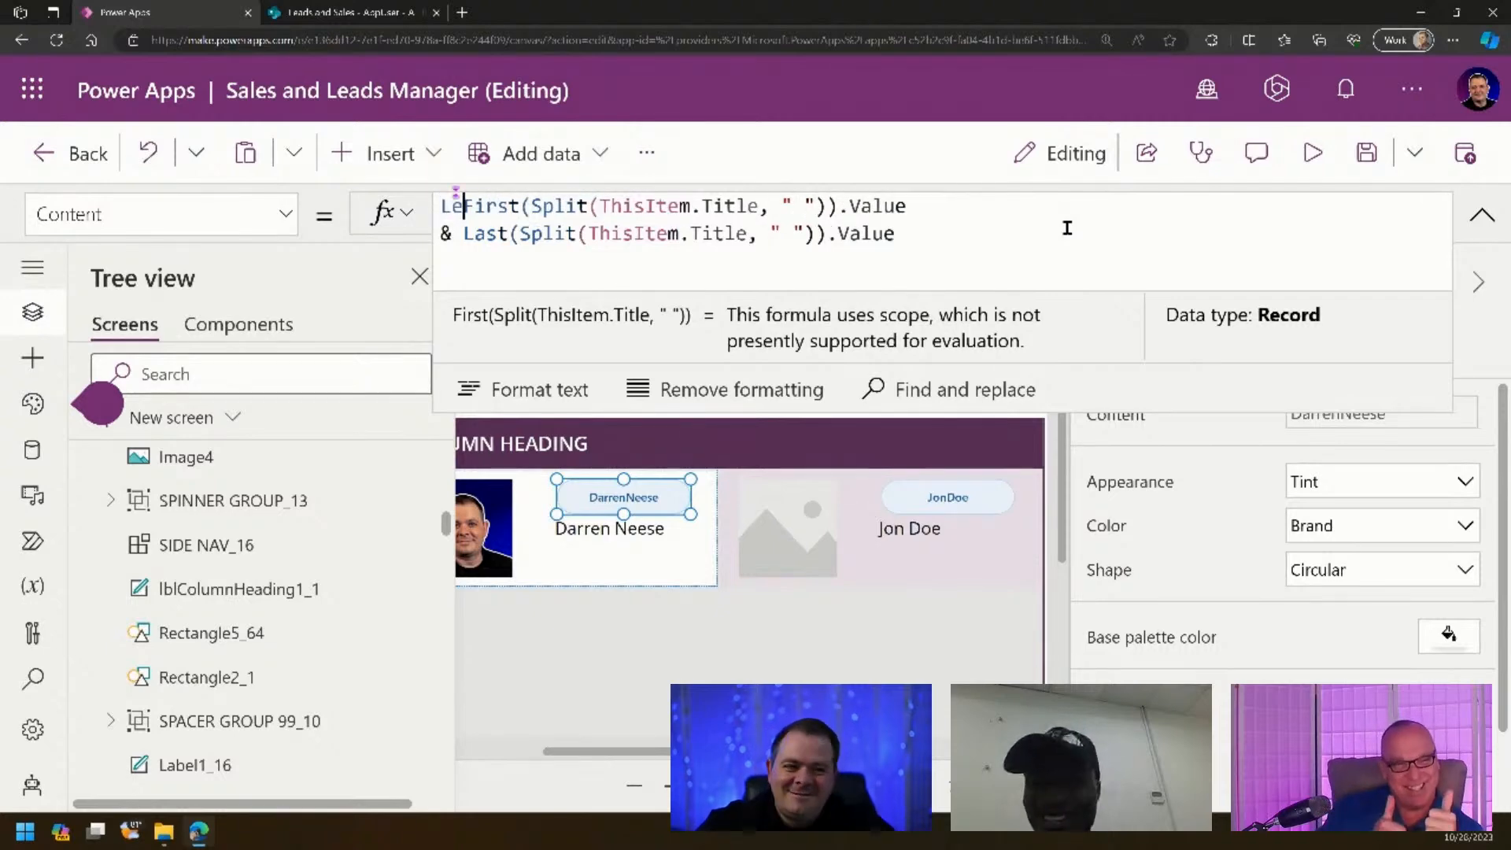
key(End)
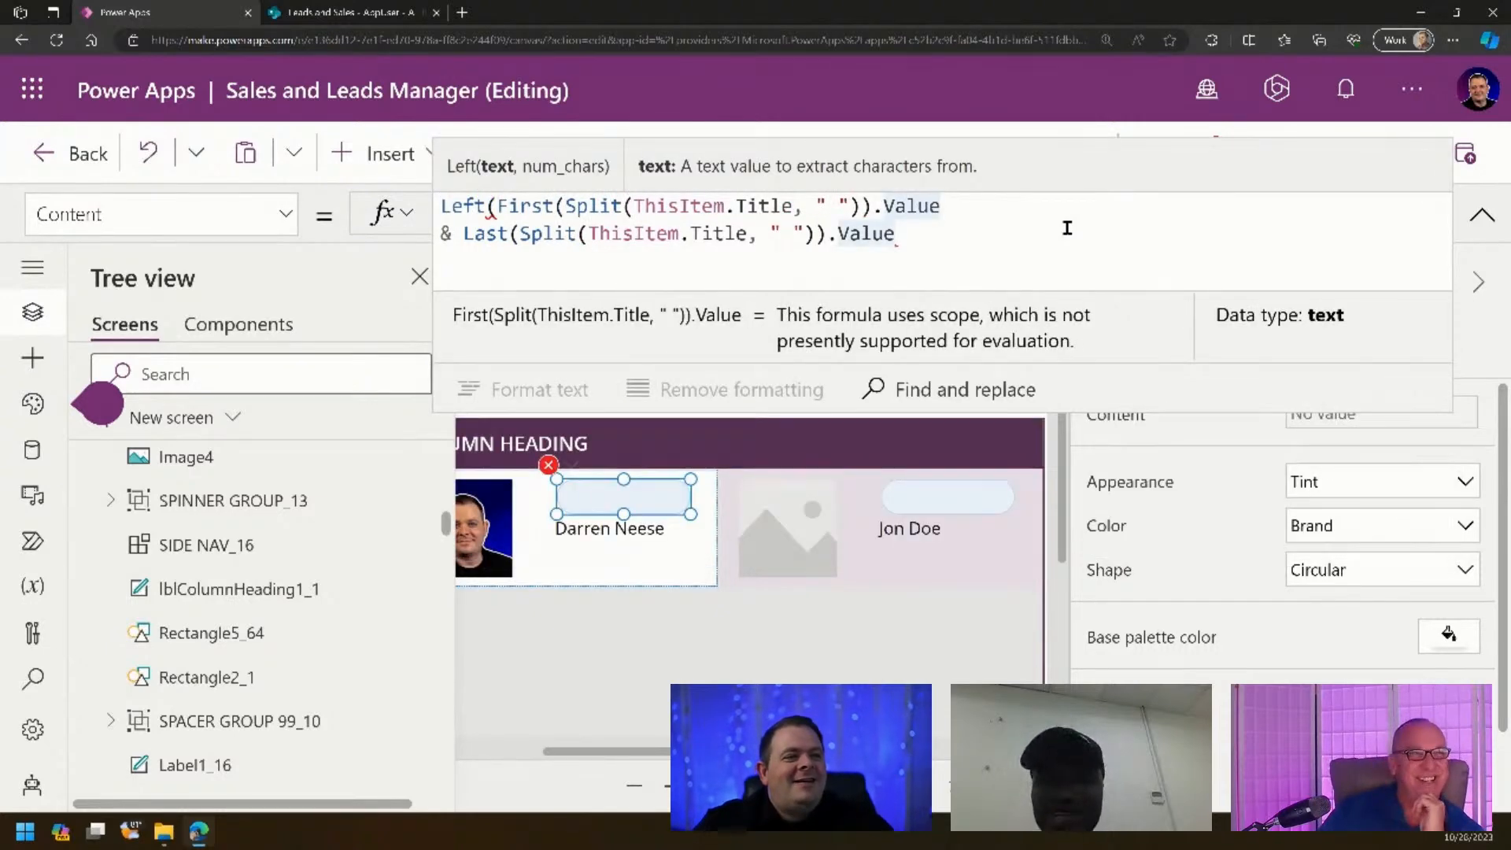
text(, 1))
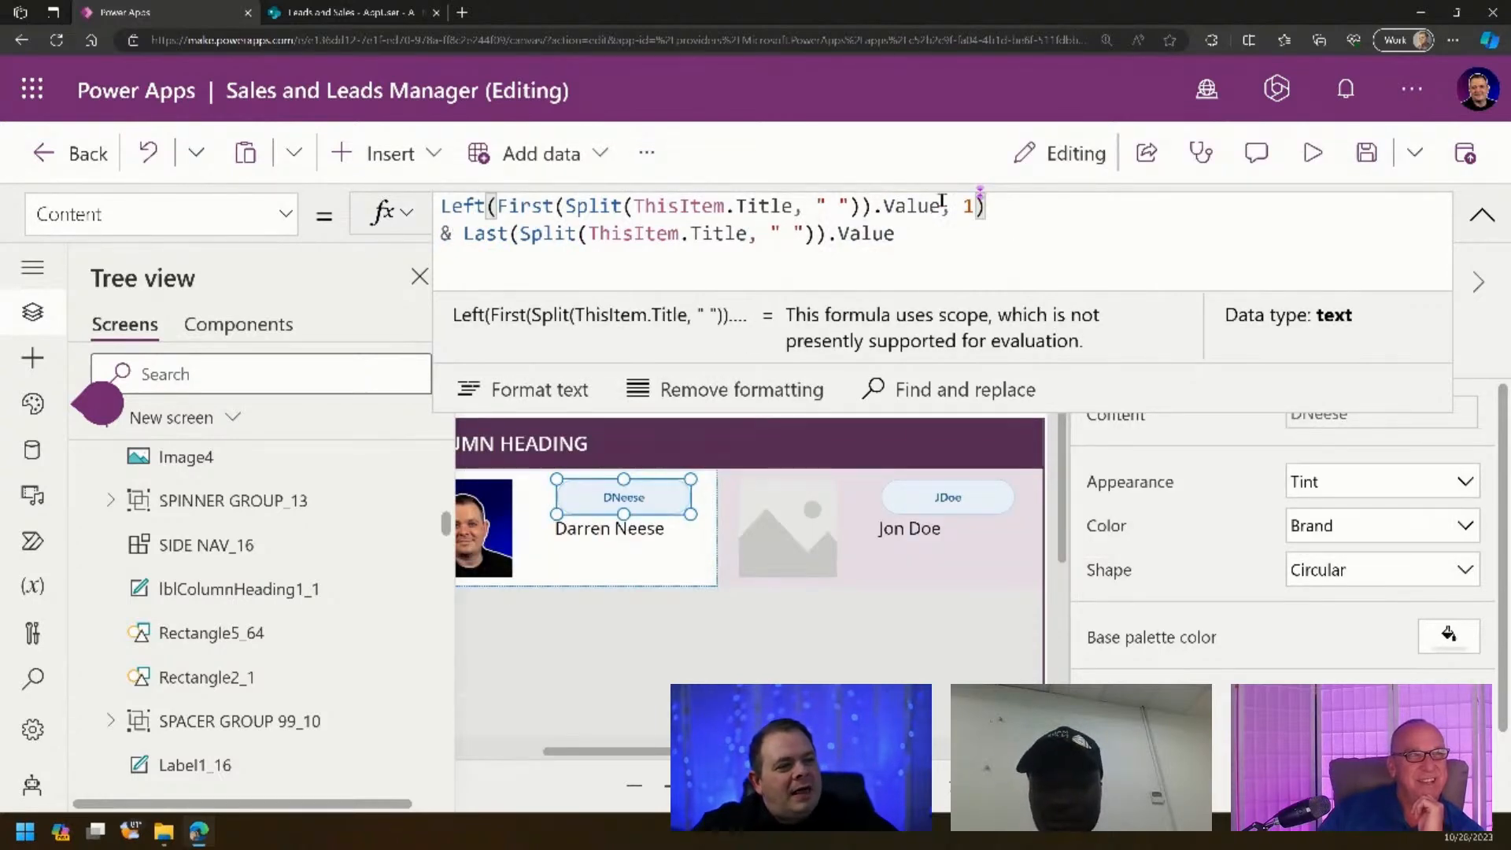
- Wrap the last-word part in Left(..., 1) so badges show DN and JD
click(468, 233)
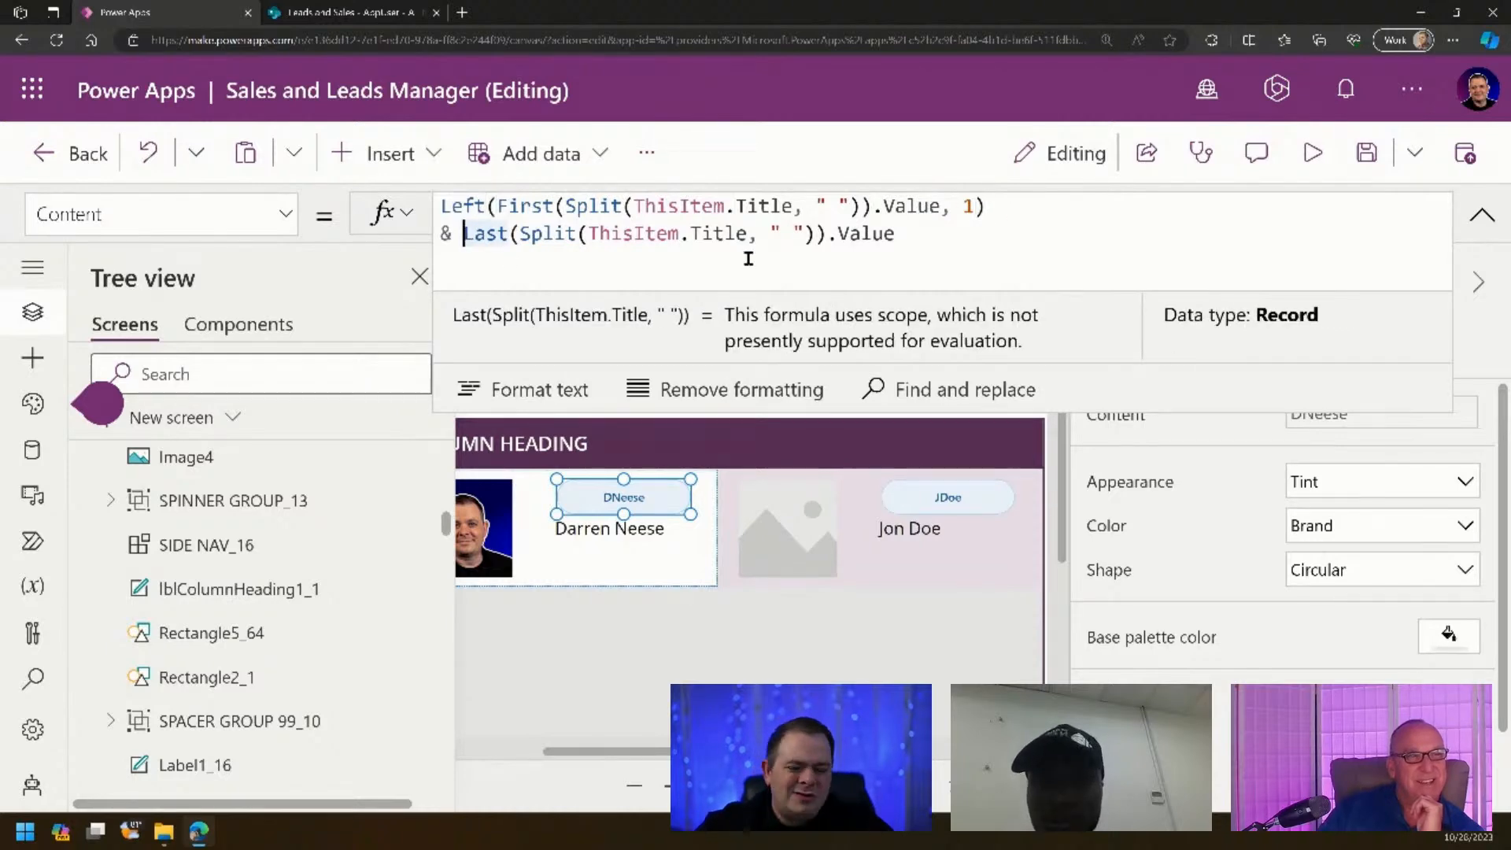
text(Left()
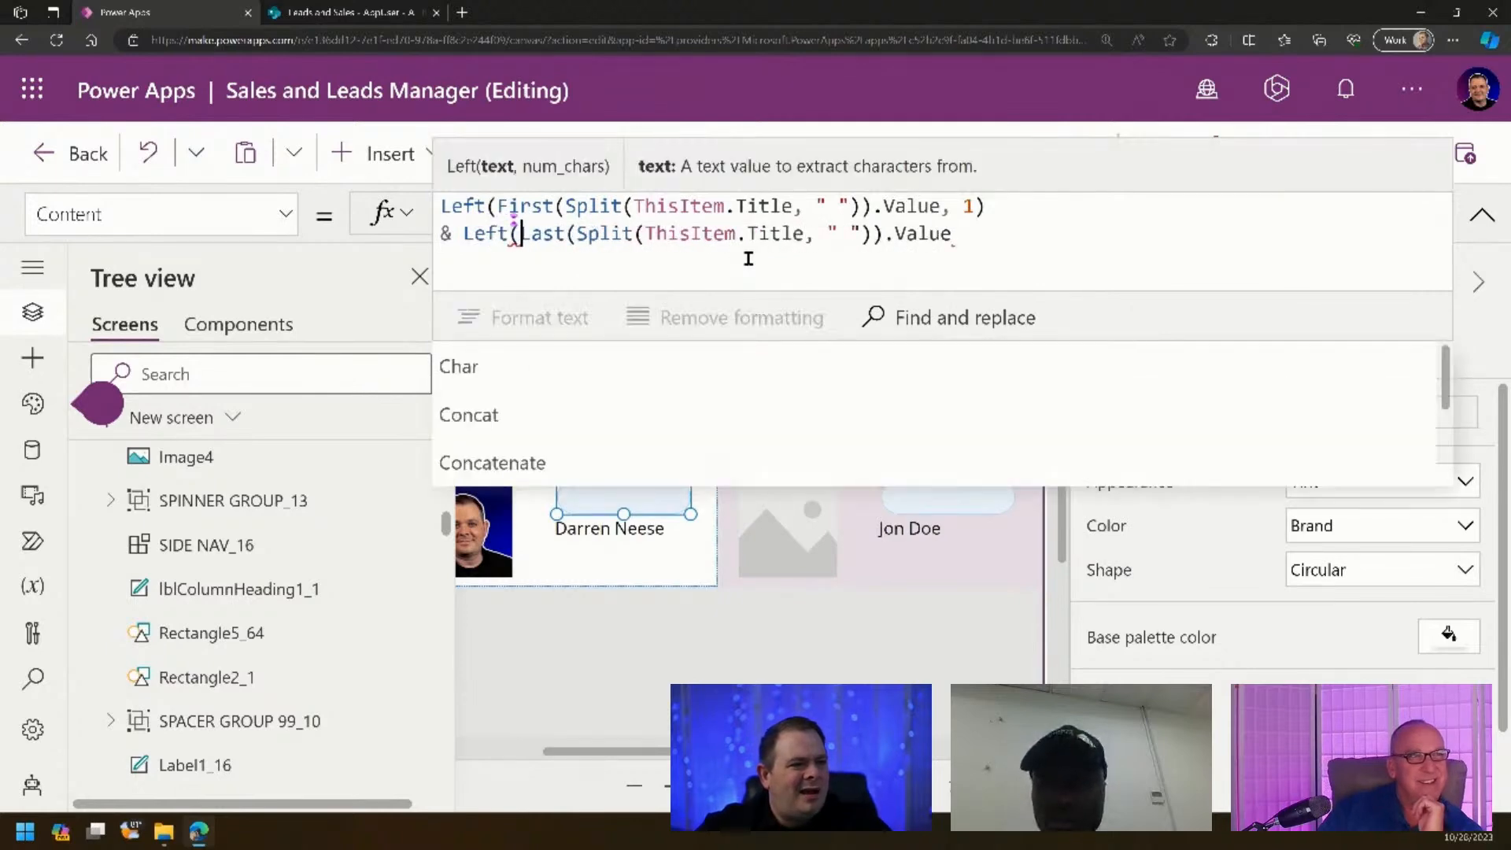
key(End)
text(, 1))
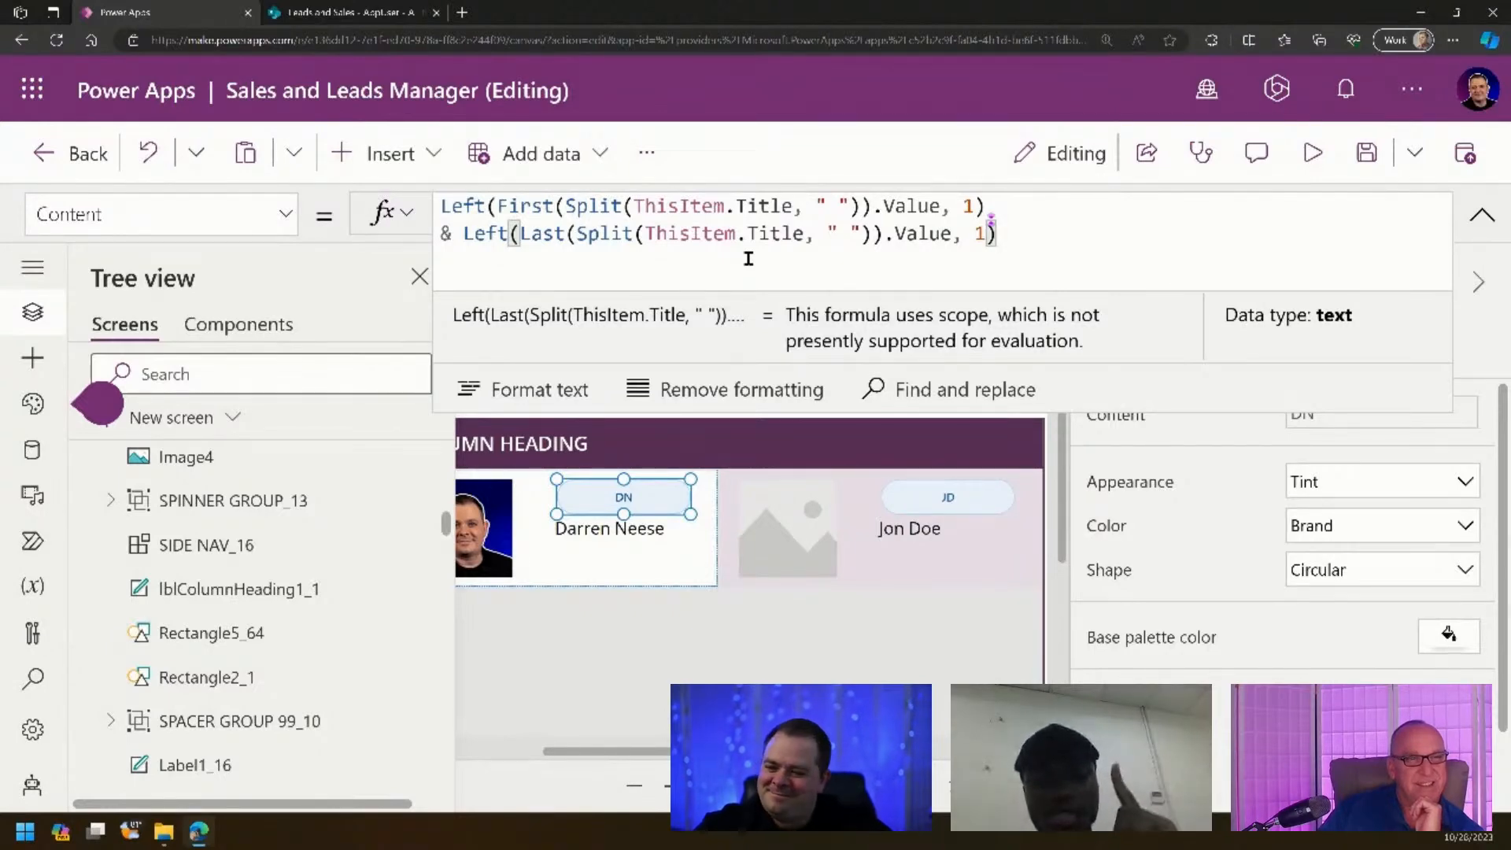
scroll(1291, 600, down, 1)
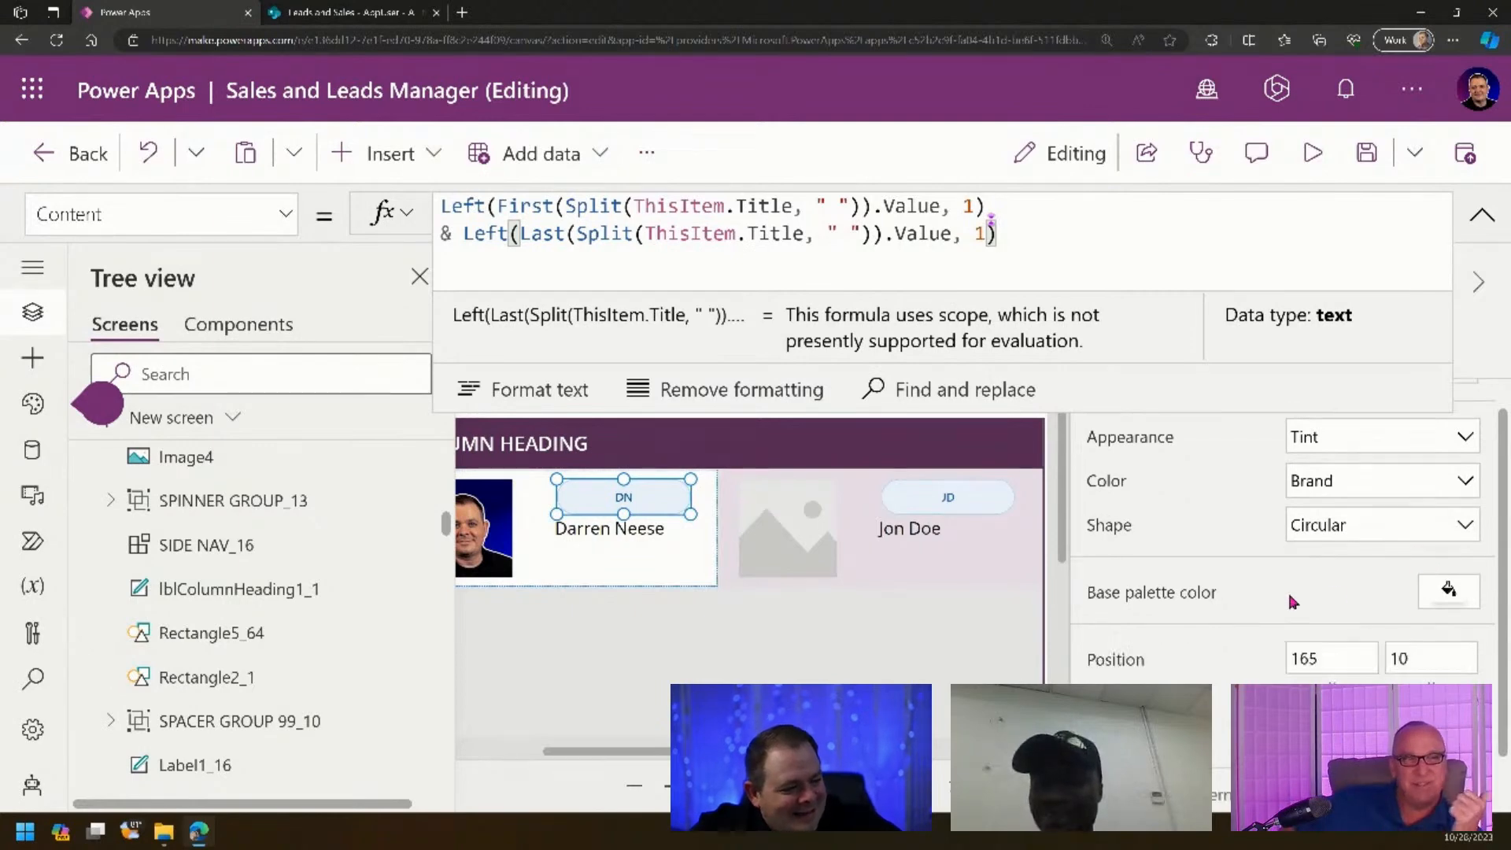
scroll(1292, 602, down, 1)
click(1332, 673)
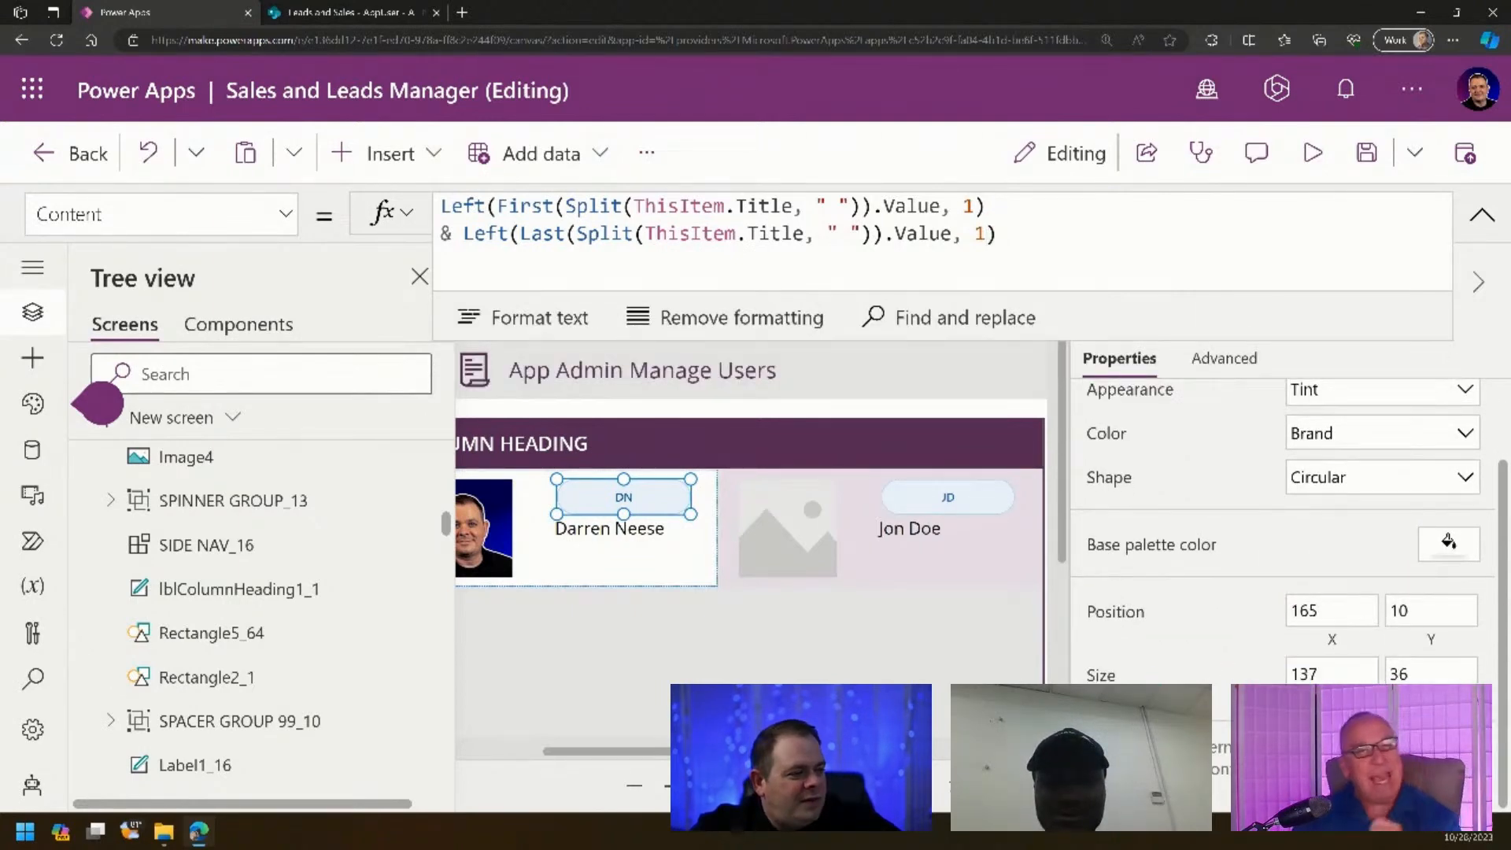
click(776, 202)
- Set the badge Width to Self.Height, making a 36 by 36 circle
drag(489, 209, 421, 216)
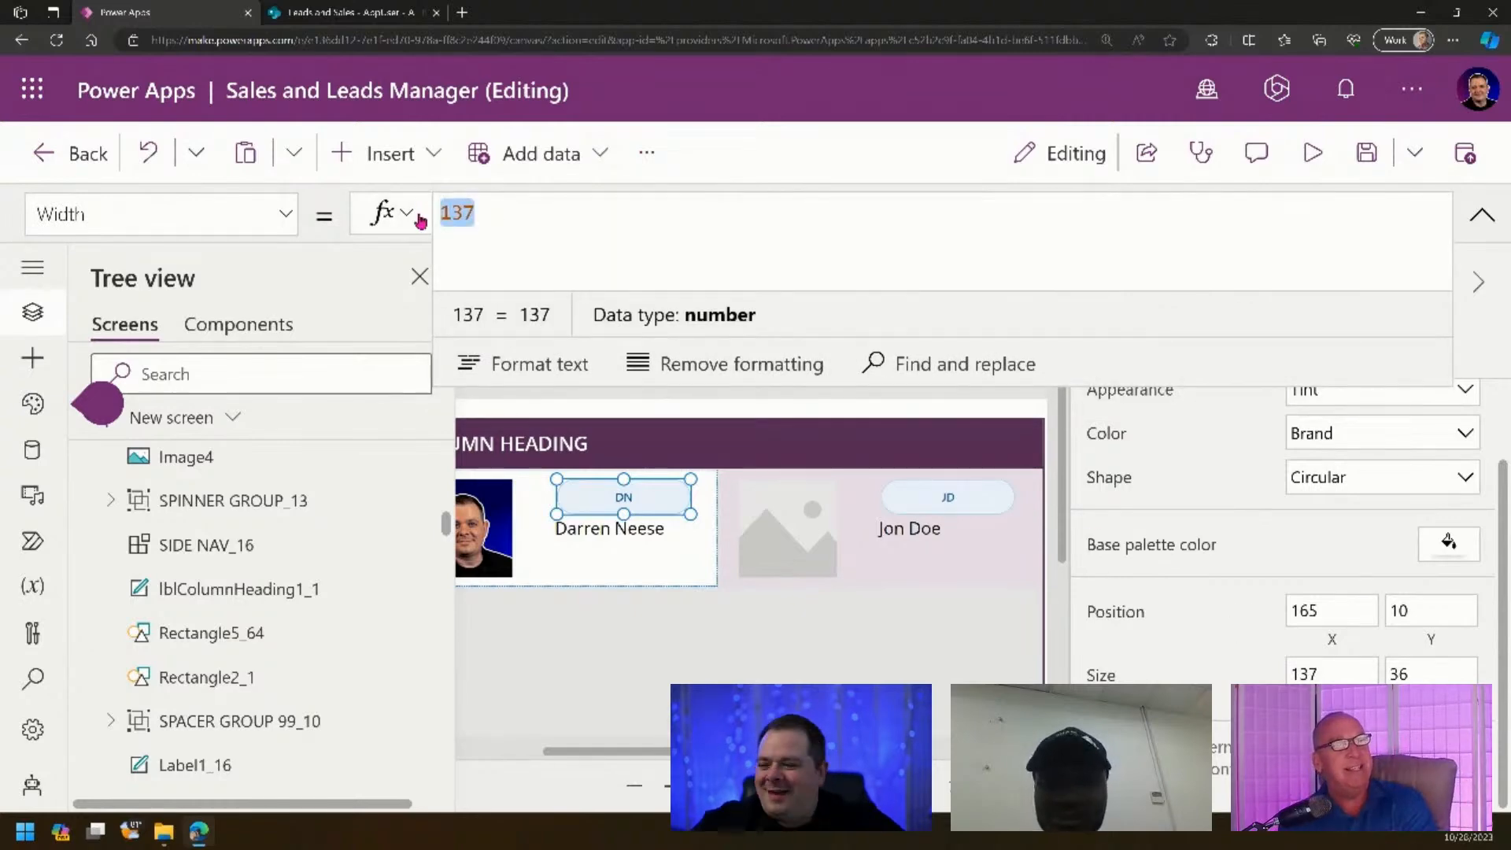
text(Self.)
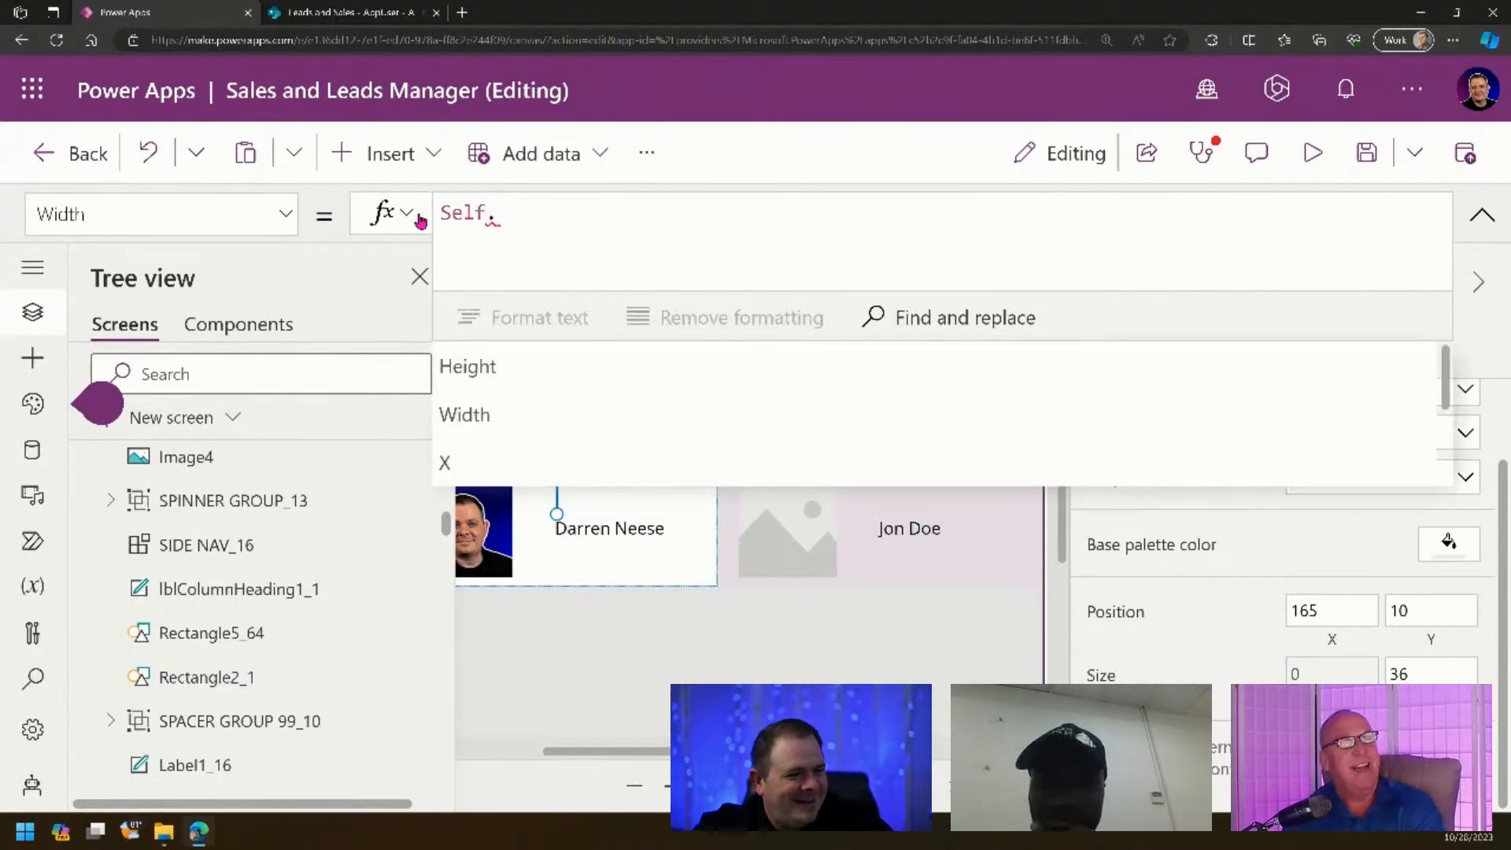
text(Height)
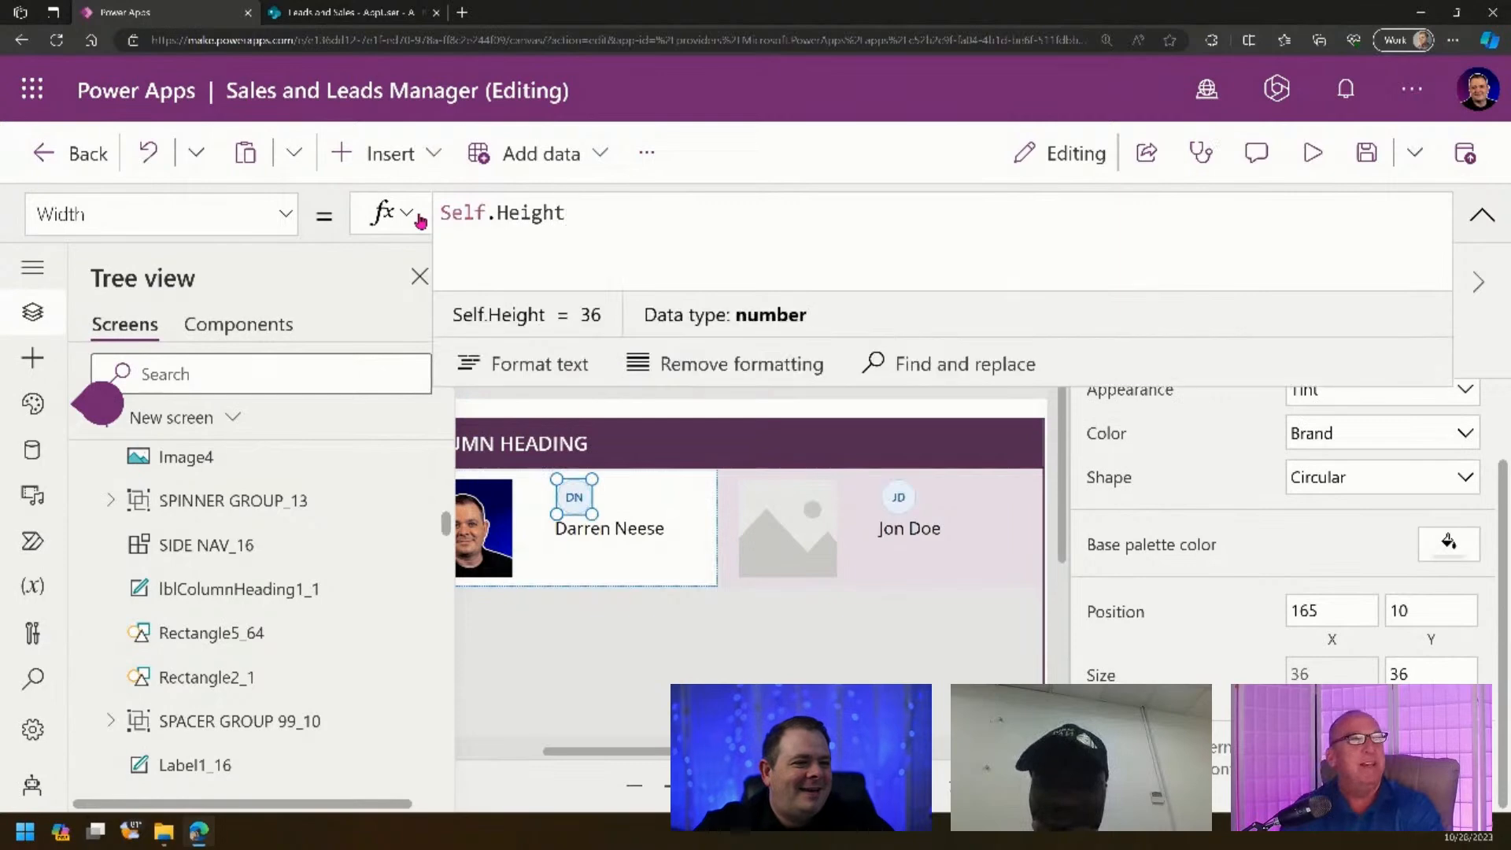
click(629, 667)
key(ctrl+minus)
key(ctrl+minus)
key(ctrl+minus)
key(ctrl+minus)
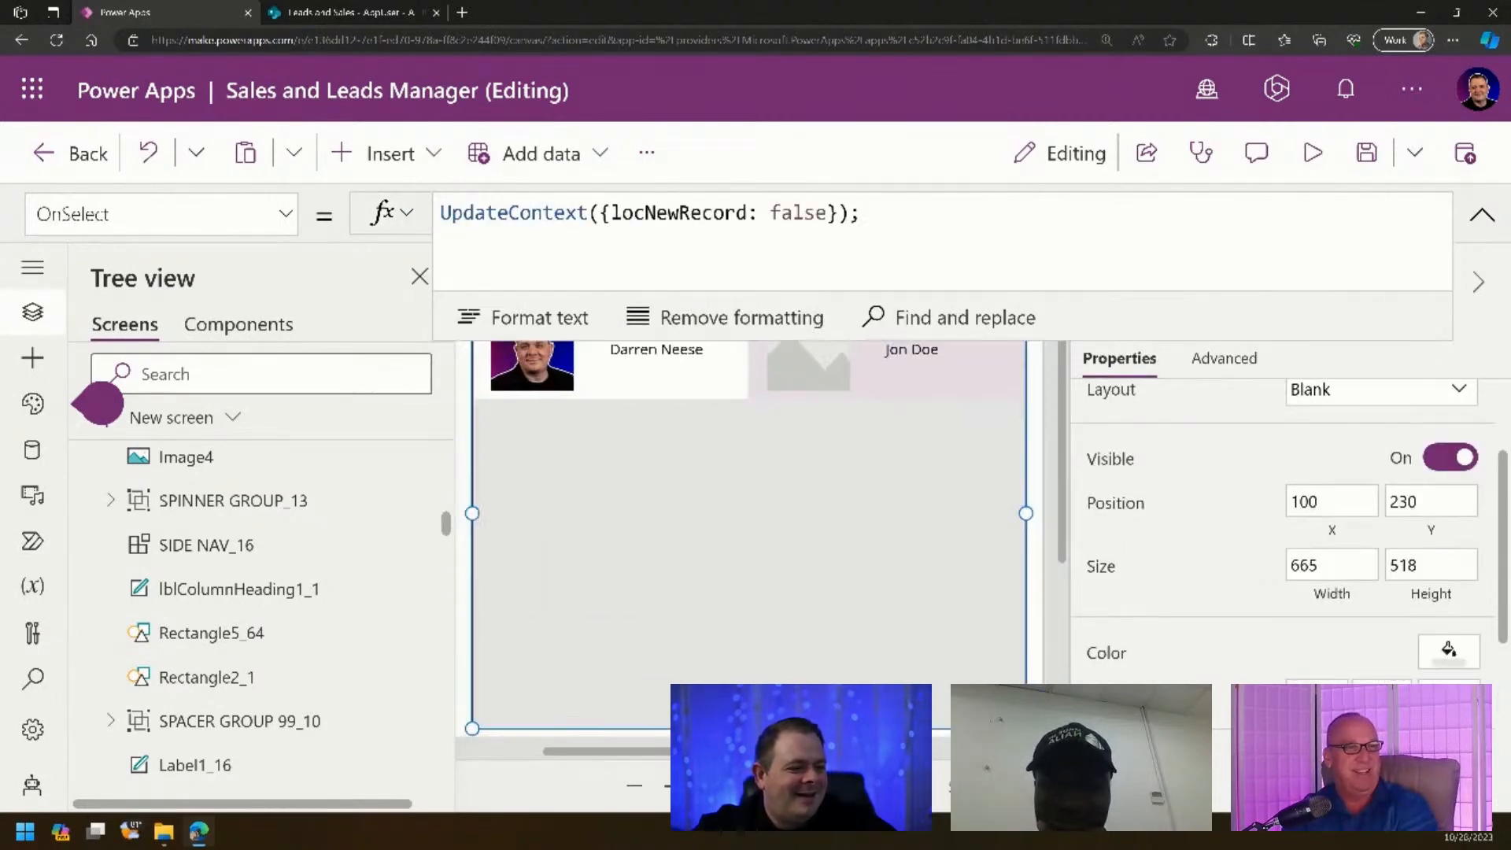
key(ctrl+plus)
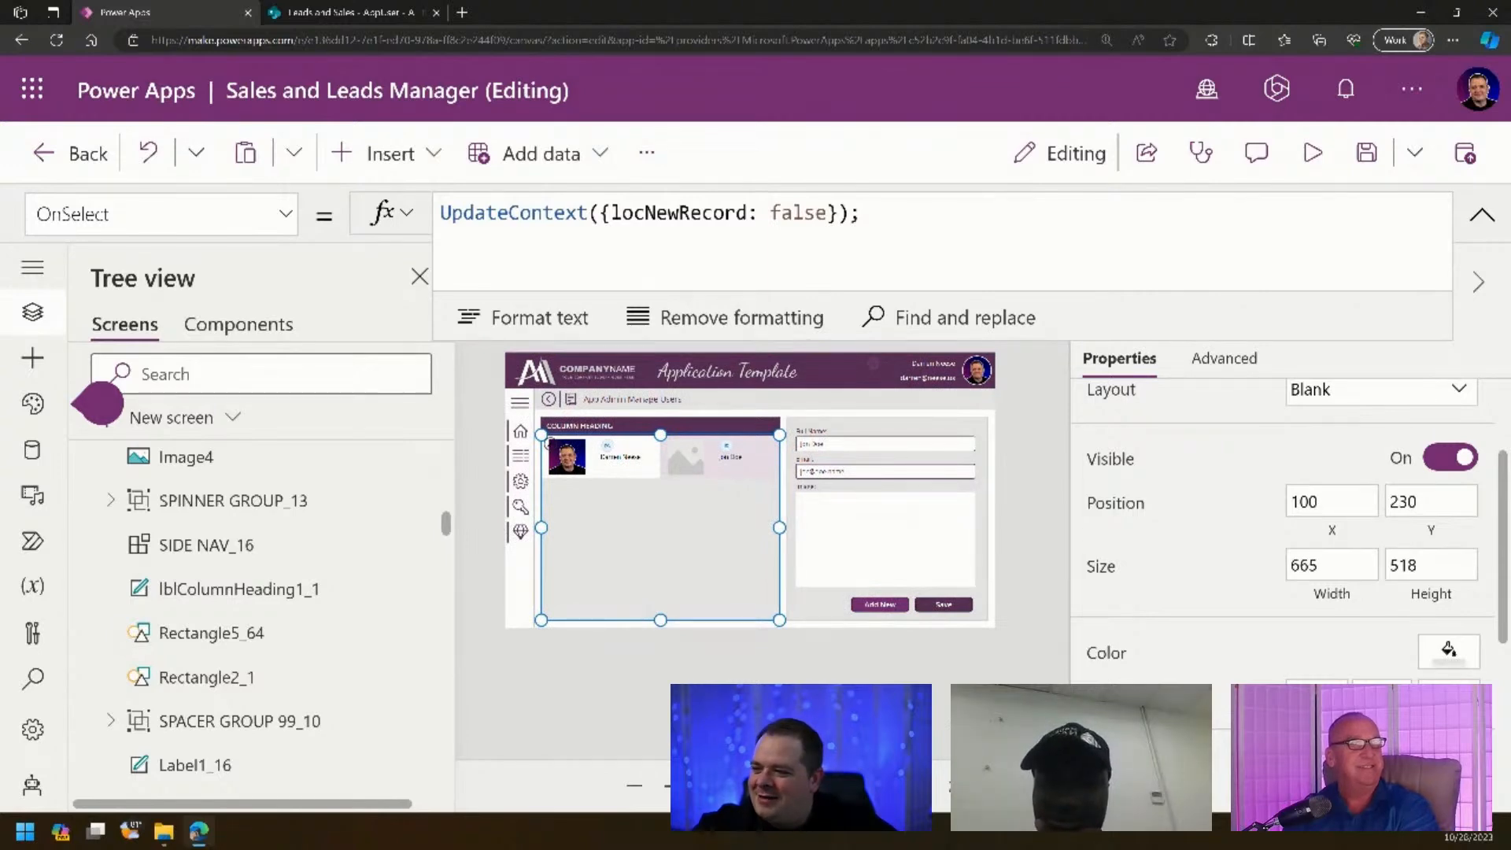
- Preview the app to check the round initials badges, then close the preview
click(1033, 431)
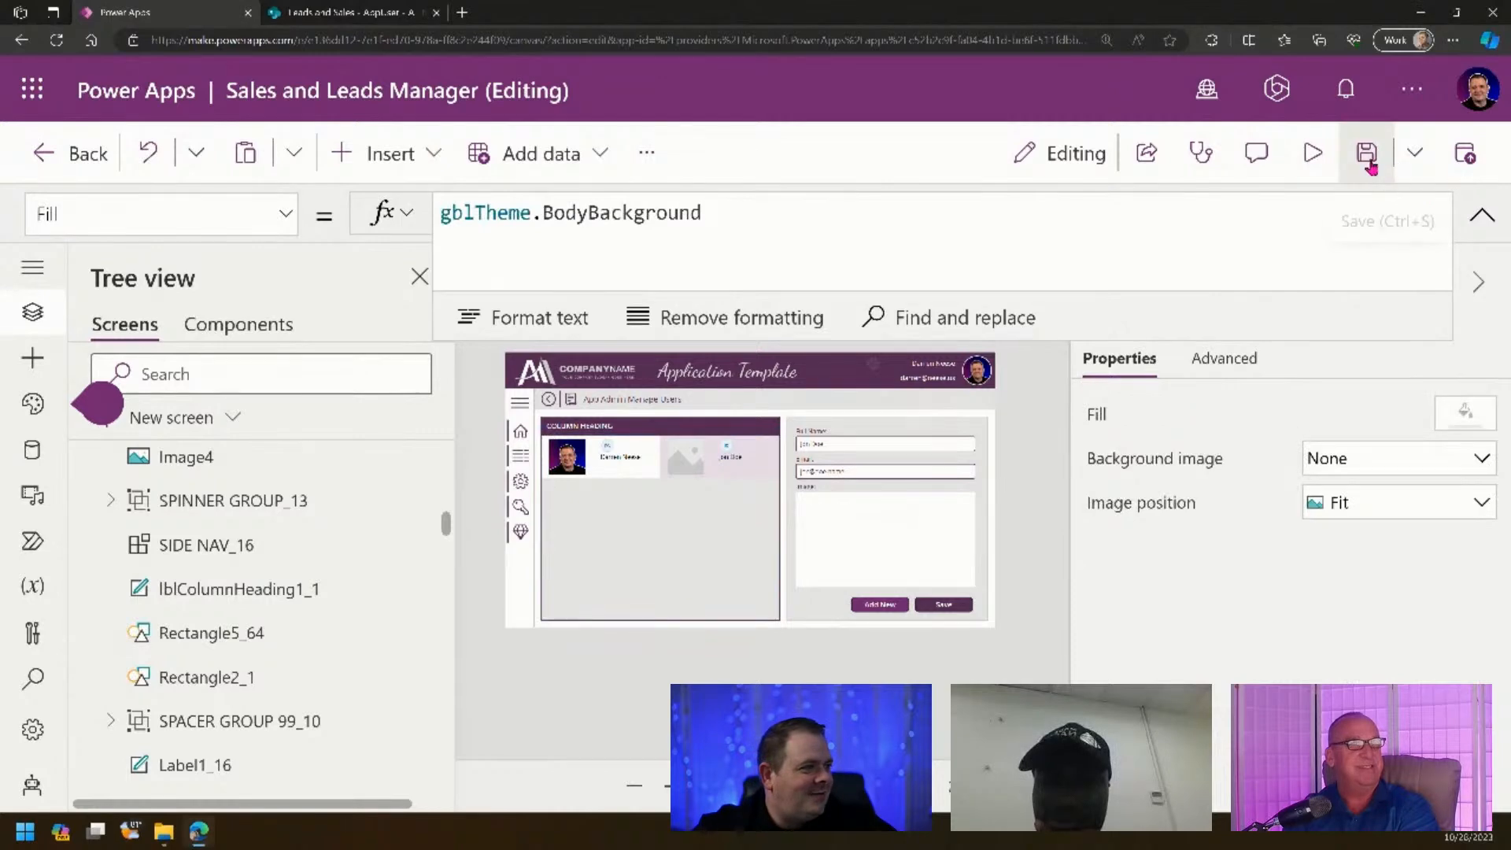
click(1312, 153)
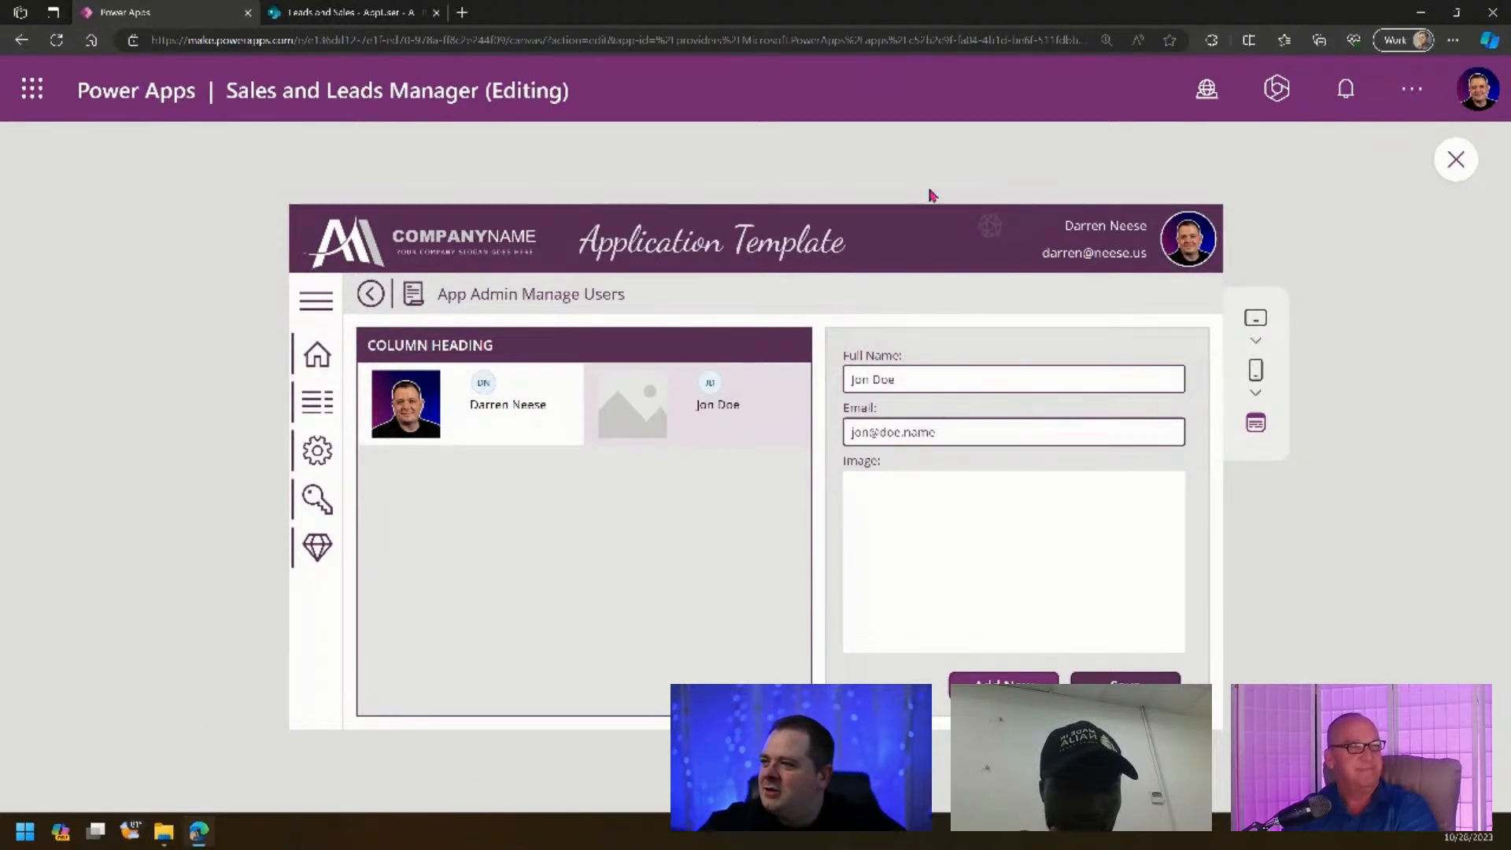
click(1456, 160)
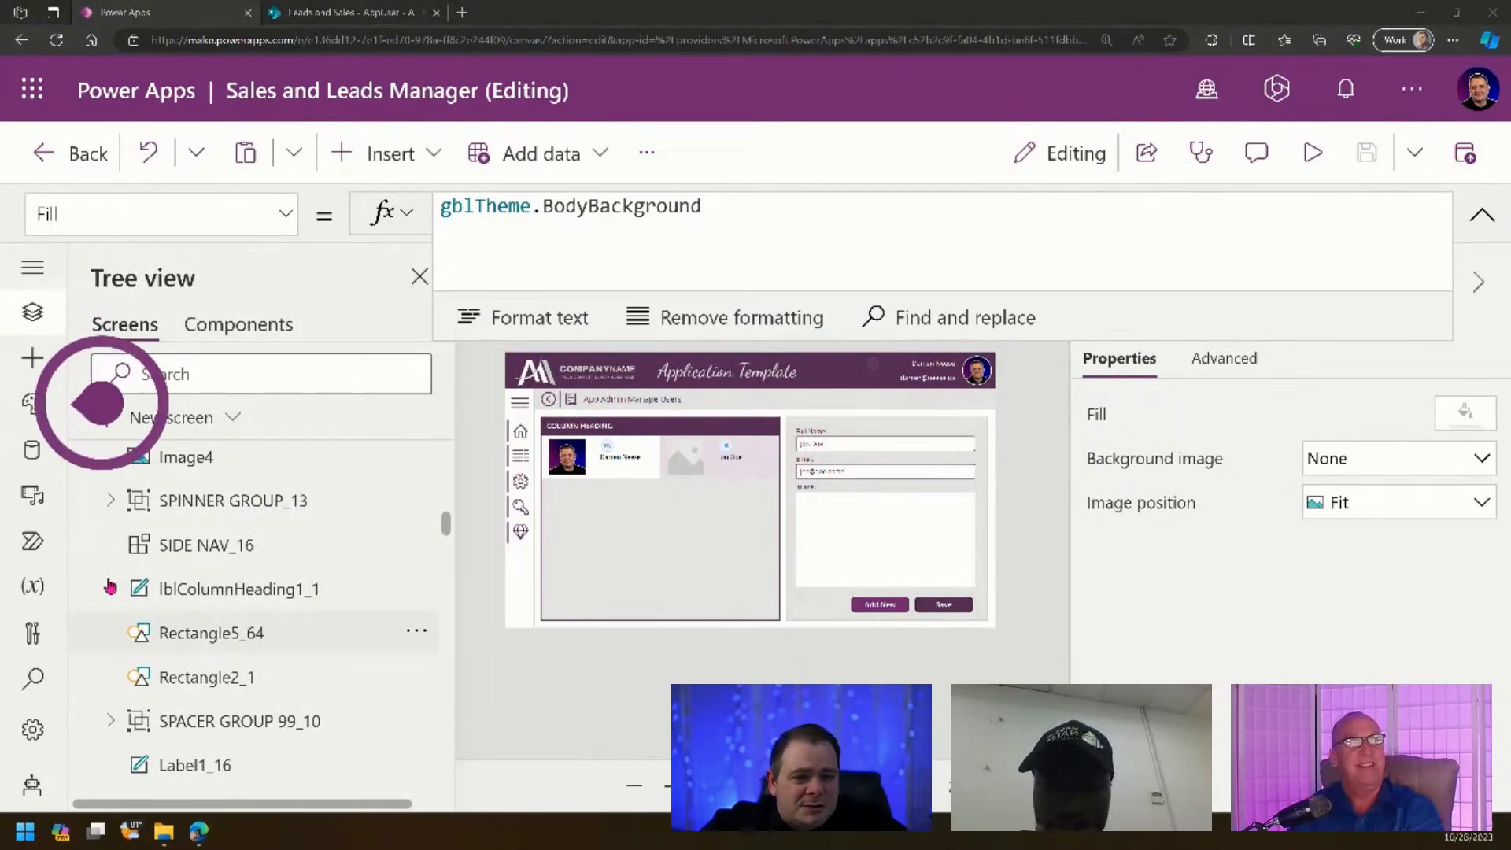
- Collapse the App Admin Manage Users screen in Tree view and glance at its options
scroll(197, 558, up, 4)
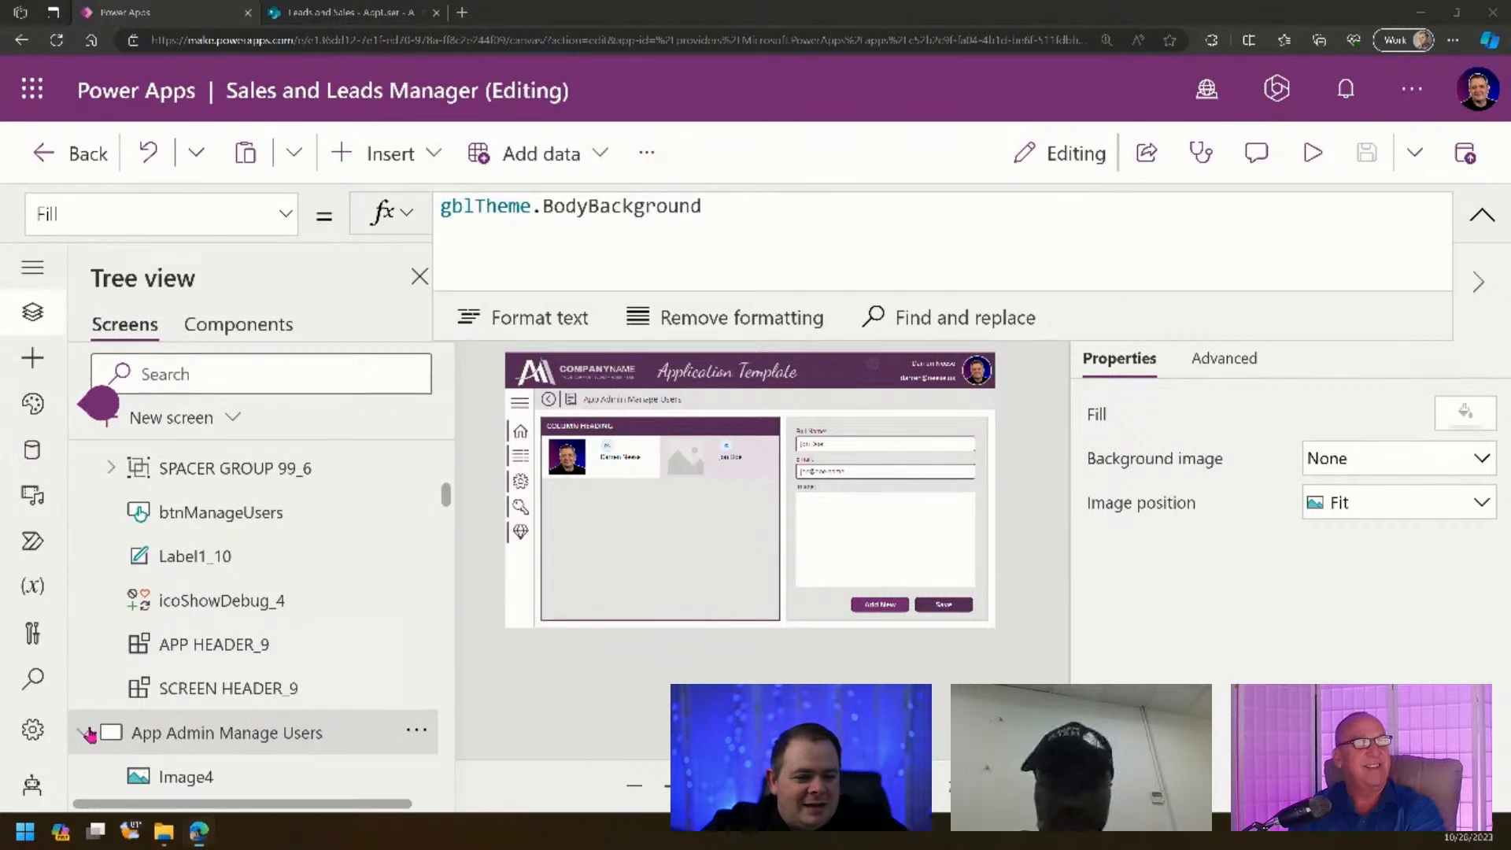
scroll(83, 722, up, 5)
click(83, 713)
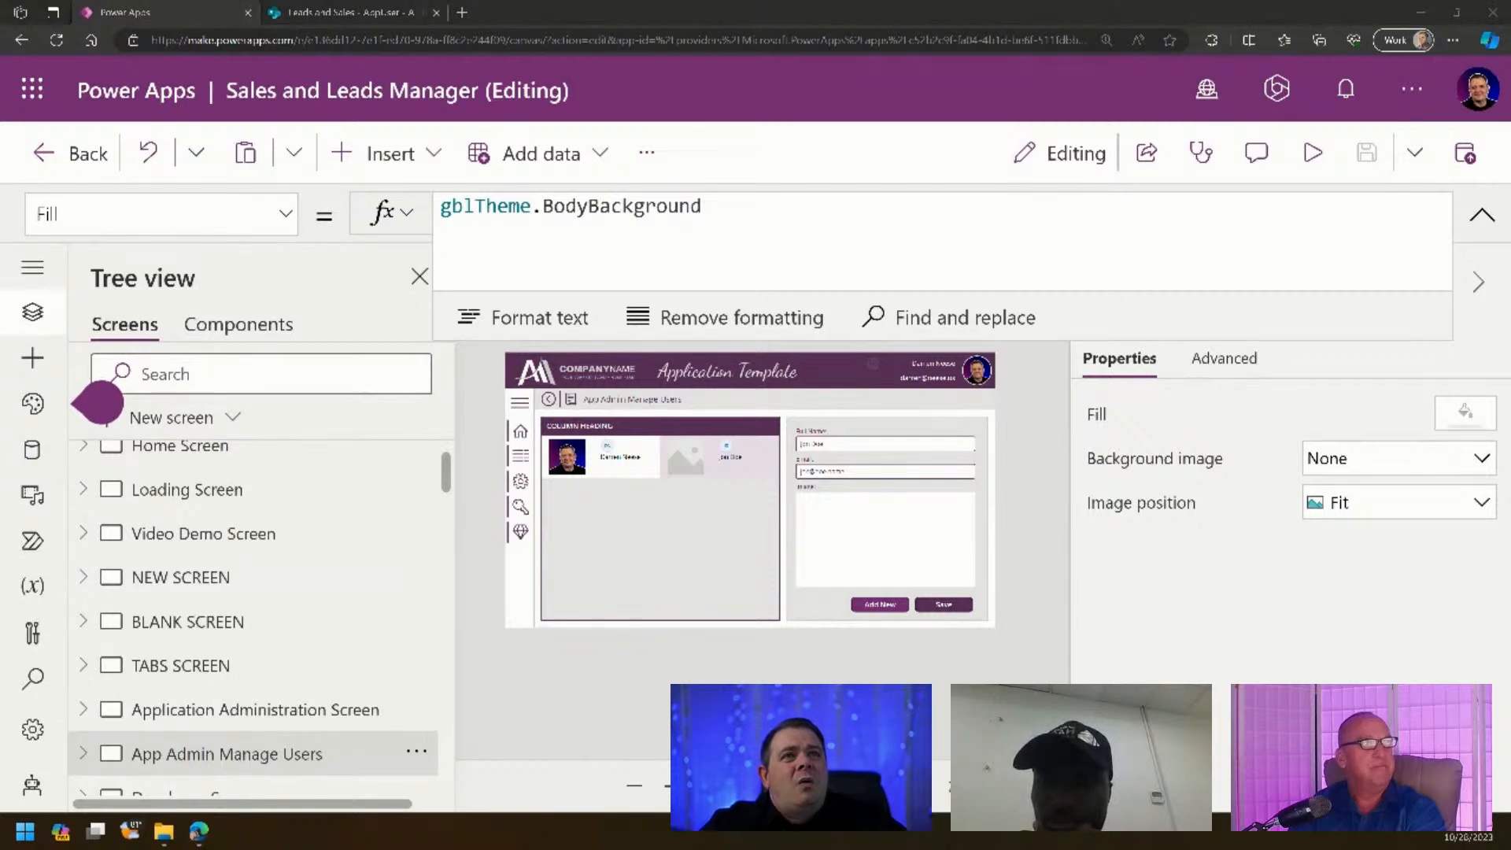
scroll(300, 627, up, 1)
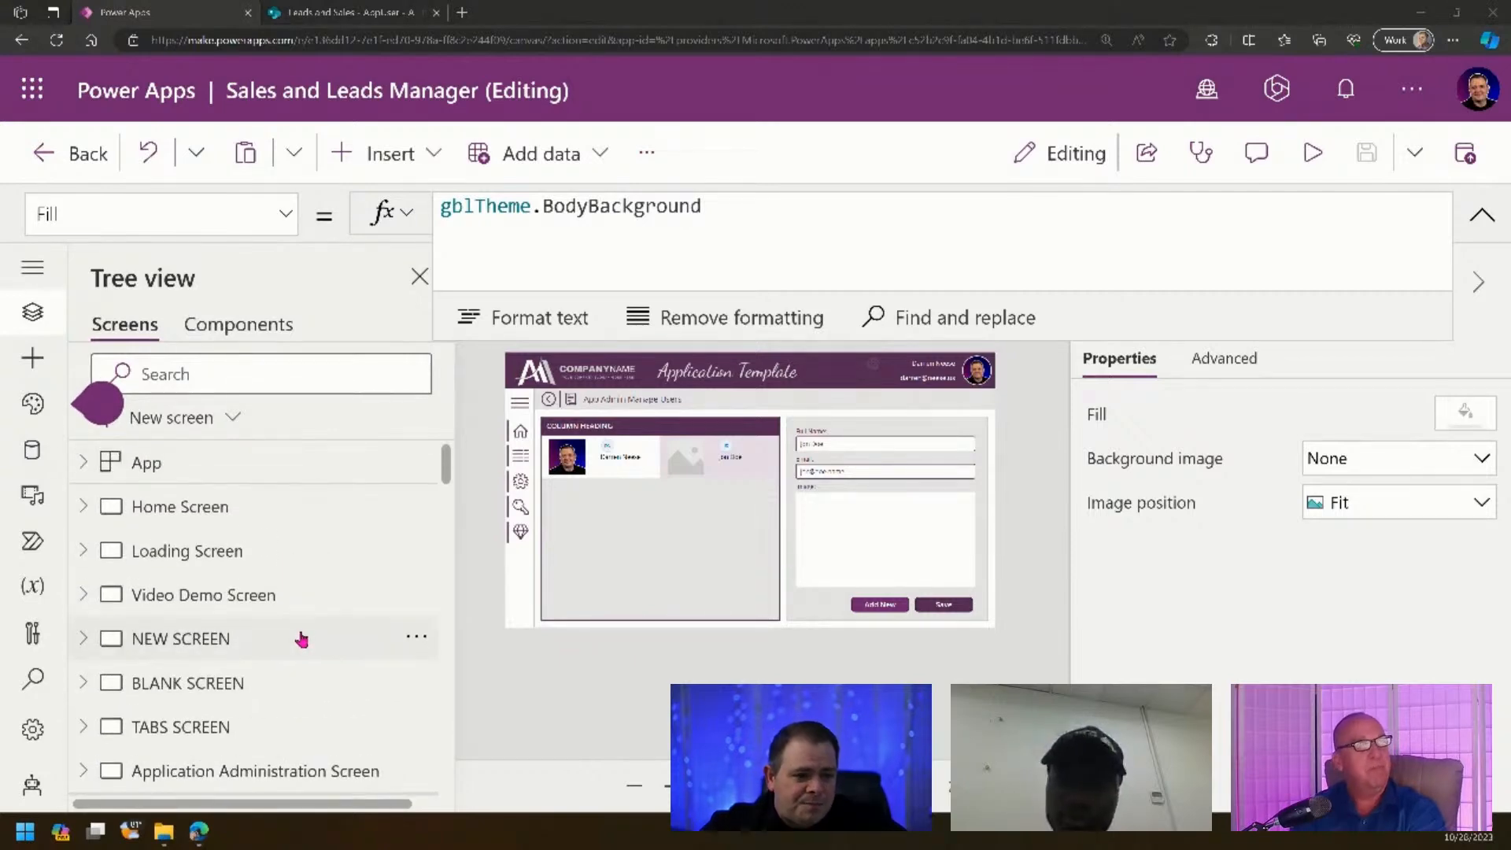
scroll(301, 638, down, 3)
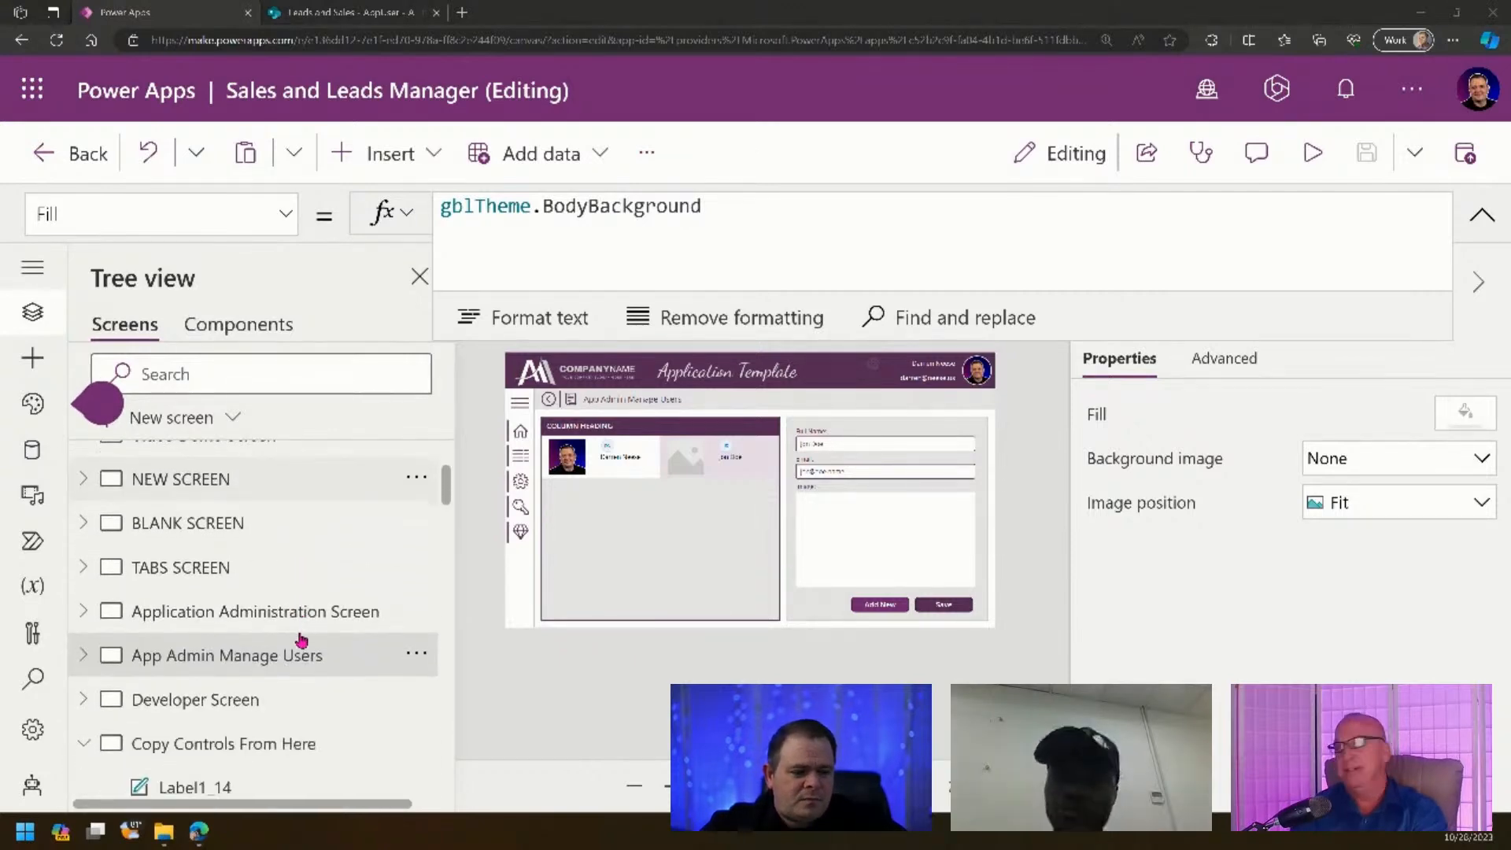
click(417, 656)
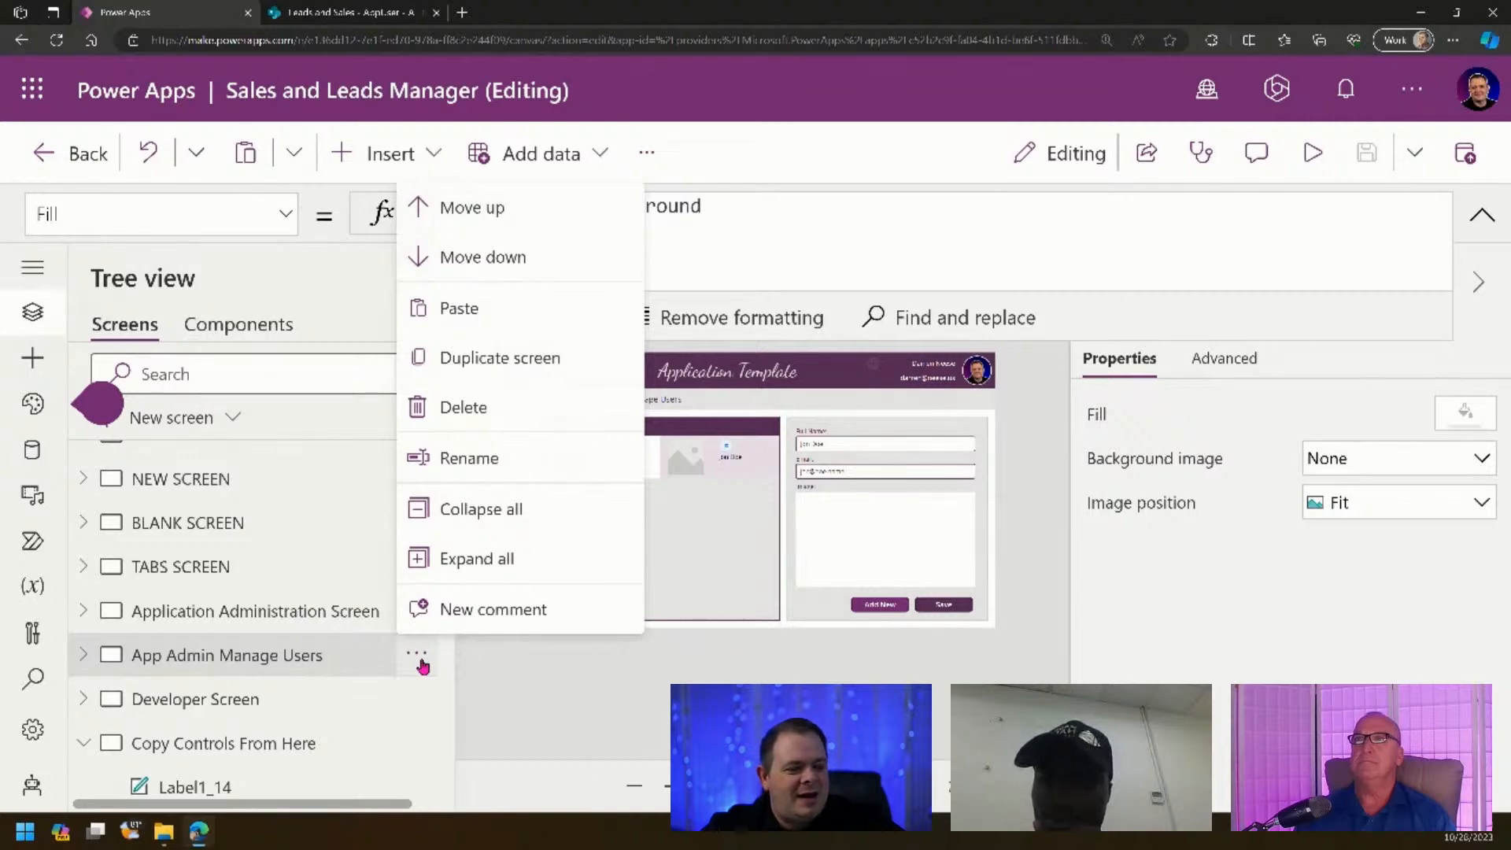
click(510, 692)
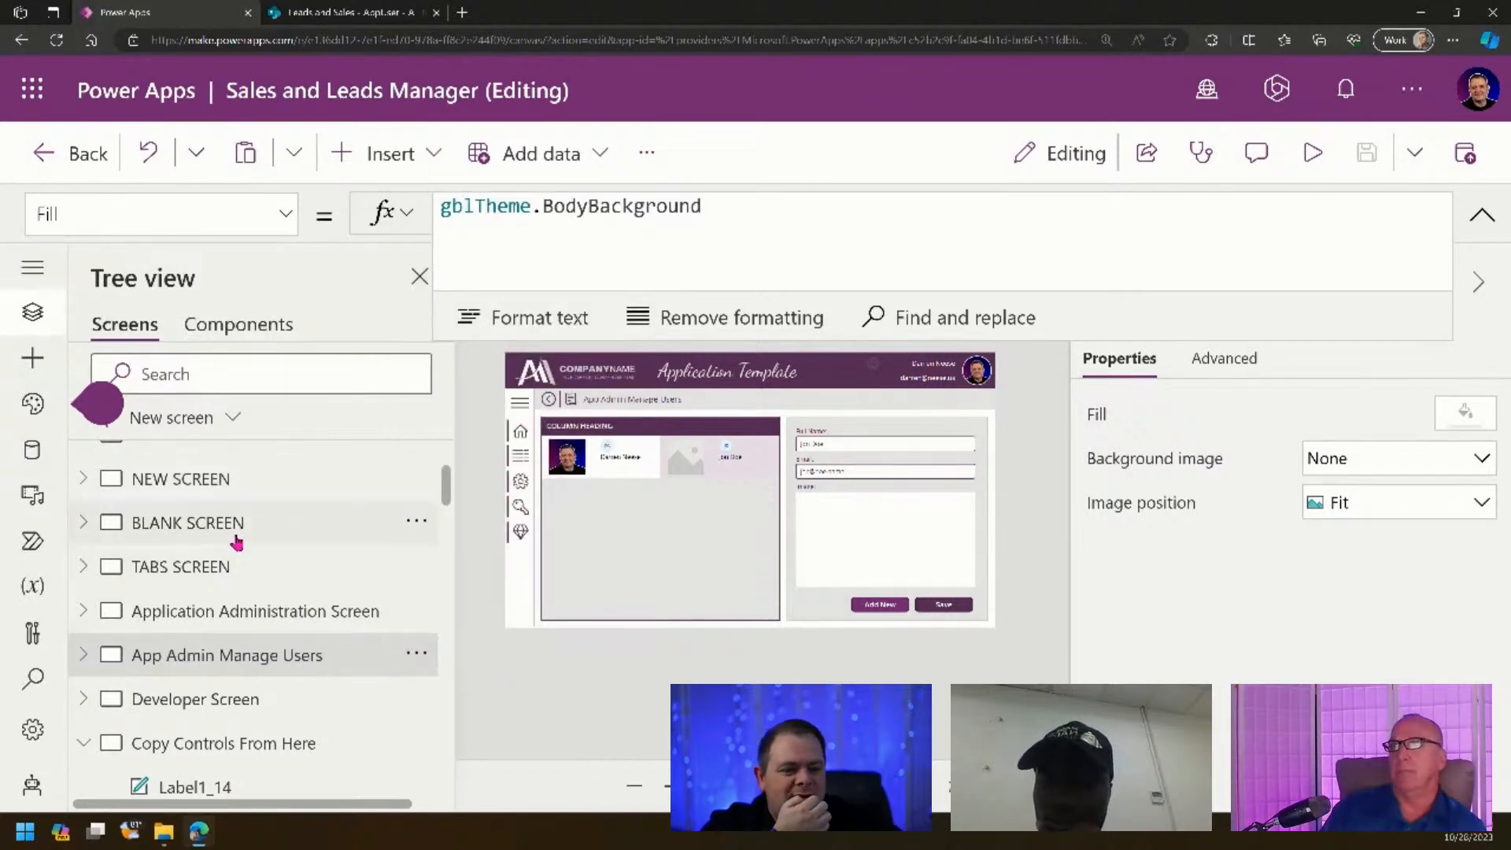
- Browse the BLANK, TABS, Loading, Video Demo and NEW screens on the canvas
click(247, 525)
click(246, 565)
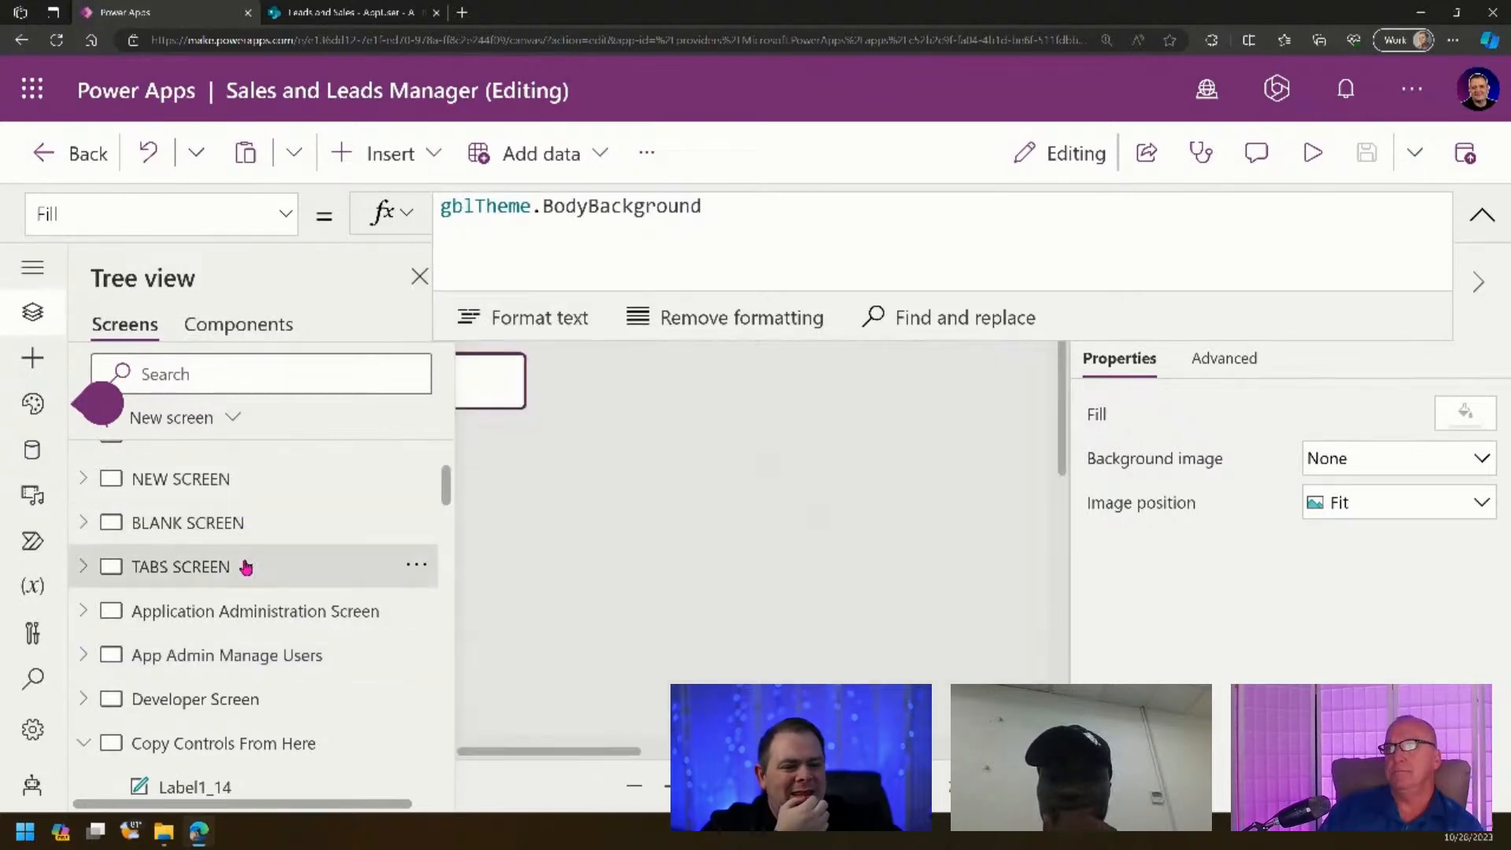
scroll(246, 565, up, 2)
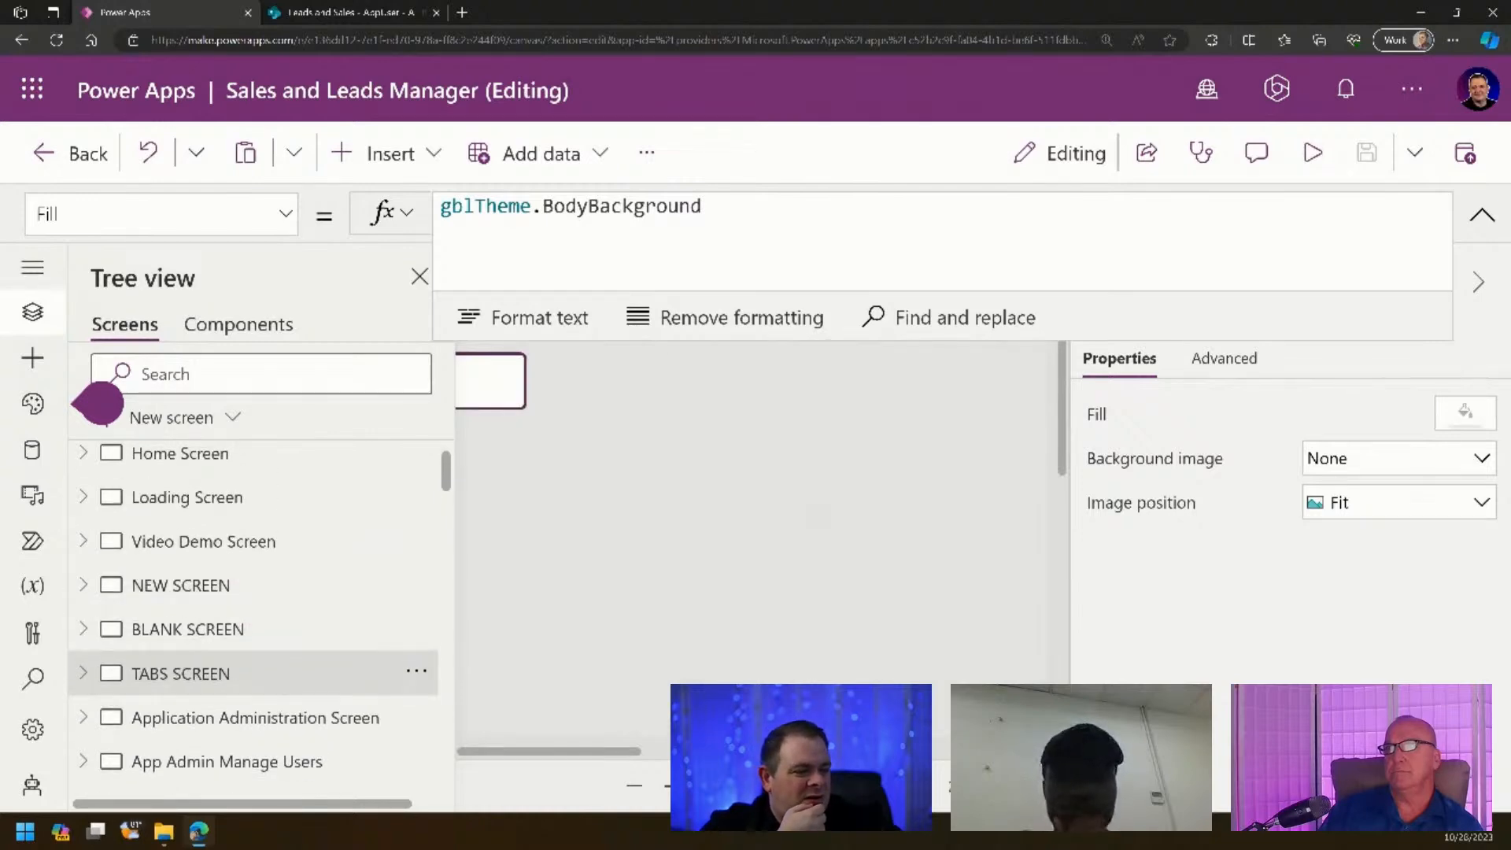
click(239, 505)
click(304, 555)
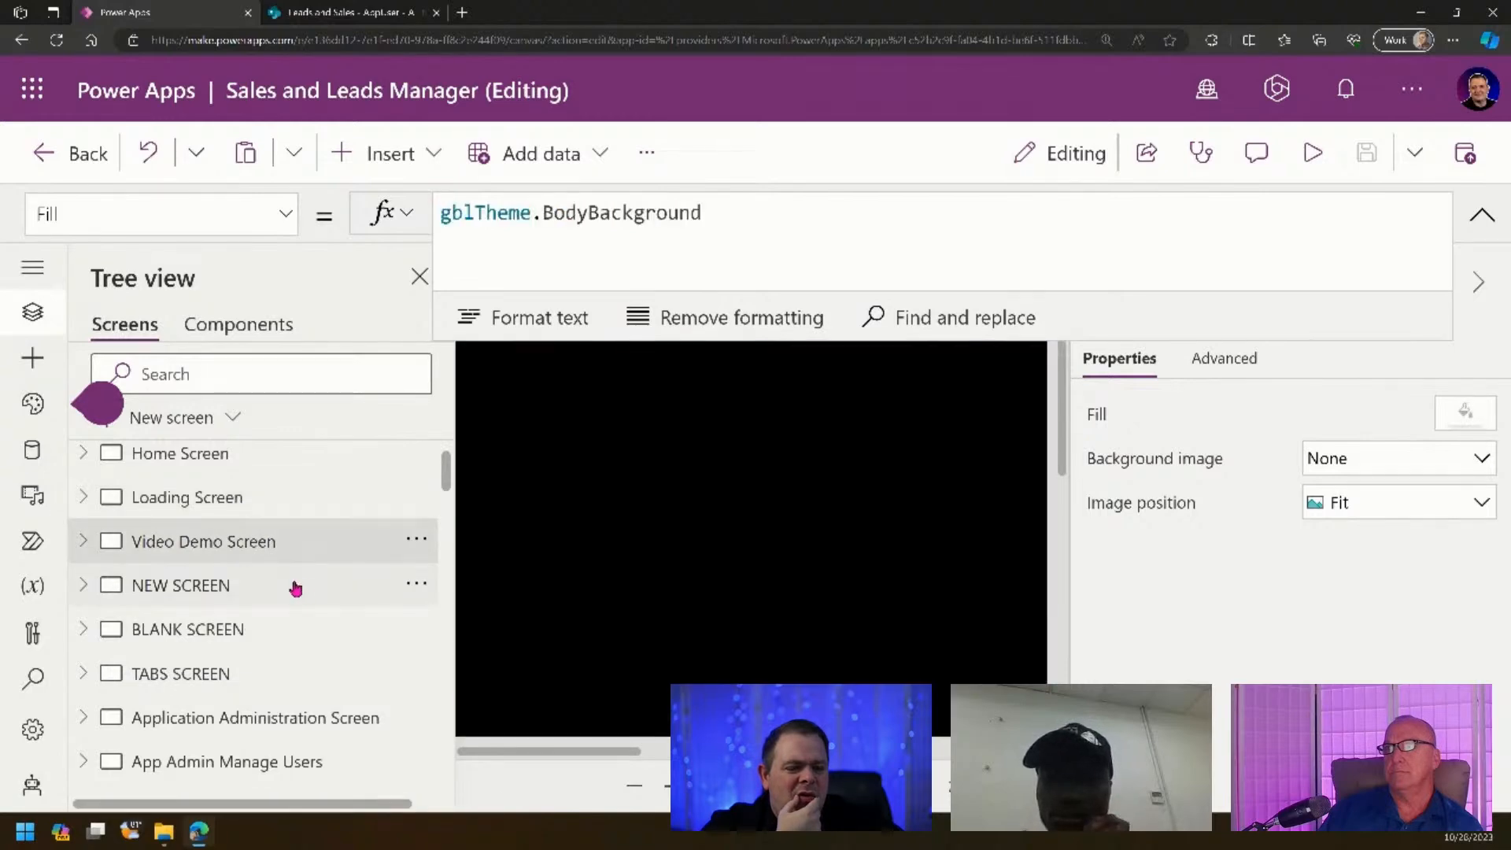
click(296, 588)
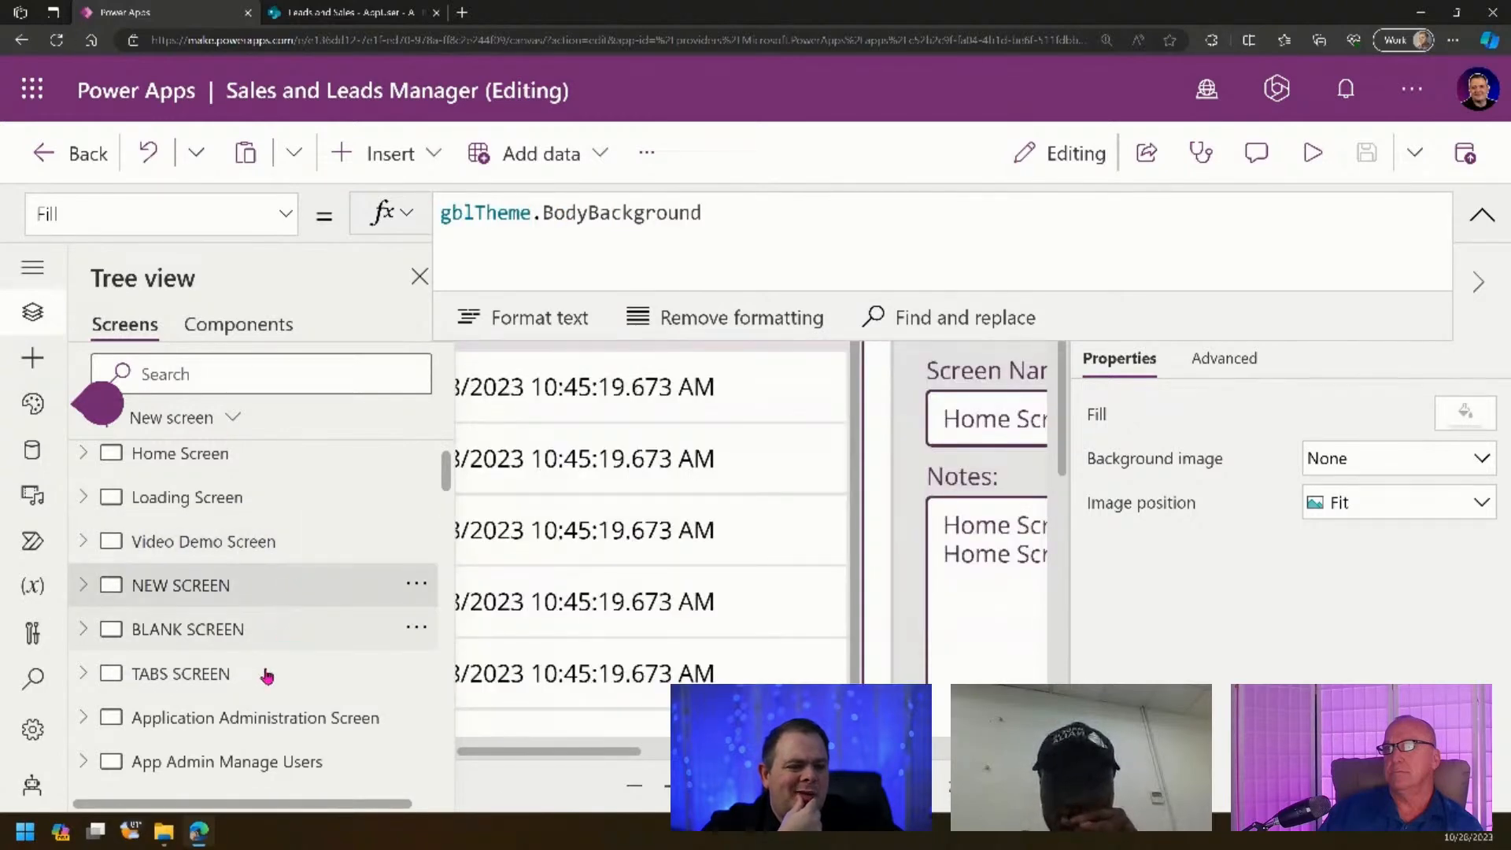
click(271, 635)
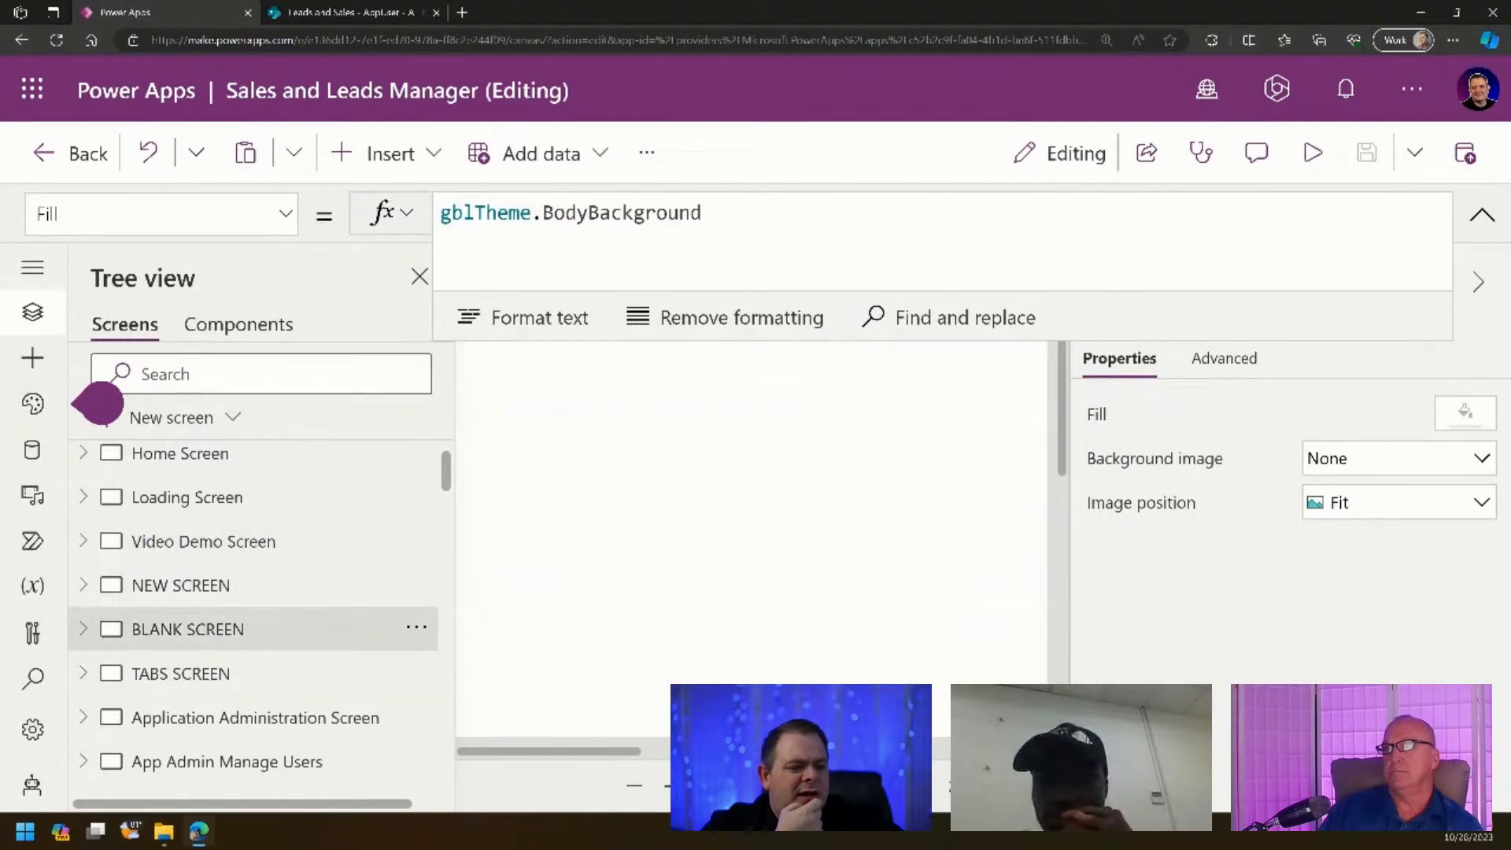
scroll(306, 687, down, 2)
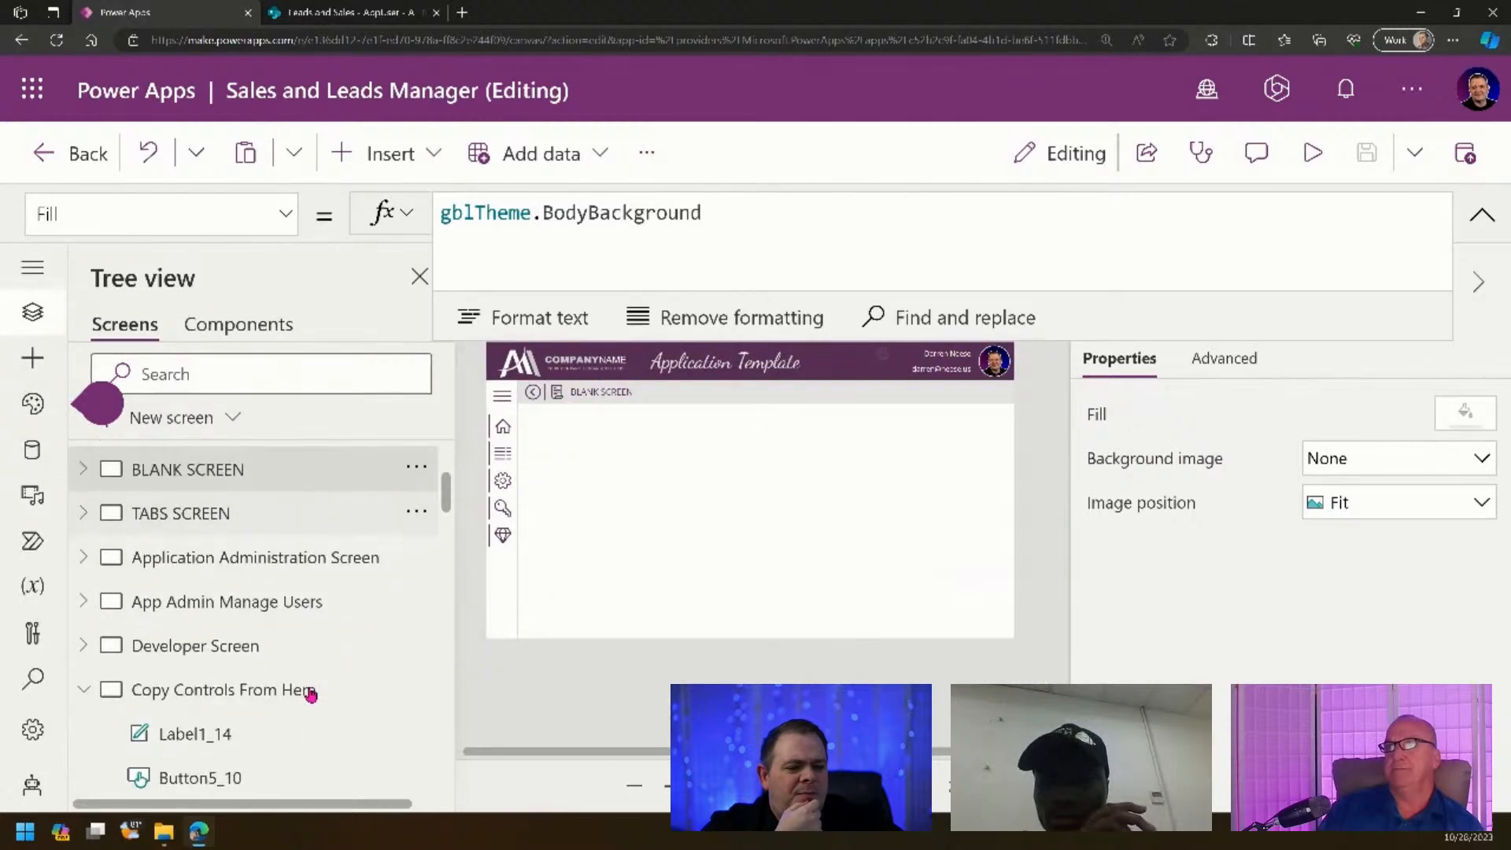
- Collapse Copy Controls From Here and open App Admin Manage Users' screen options
click(89, 699)
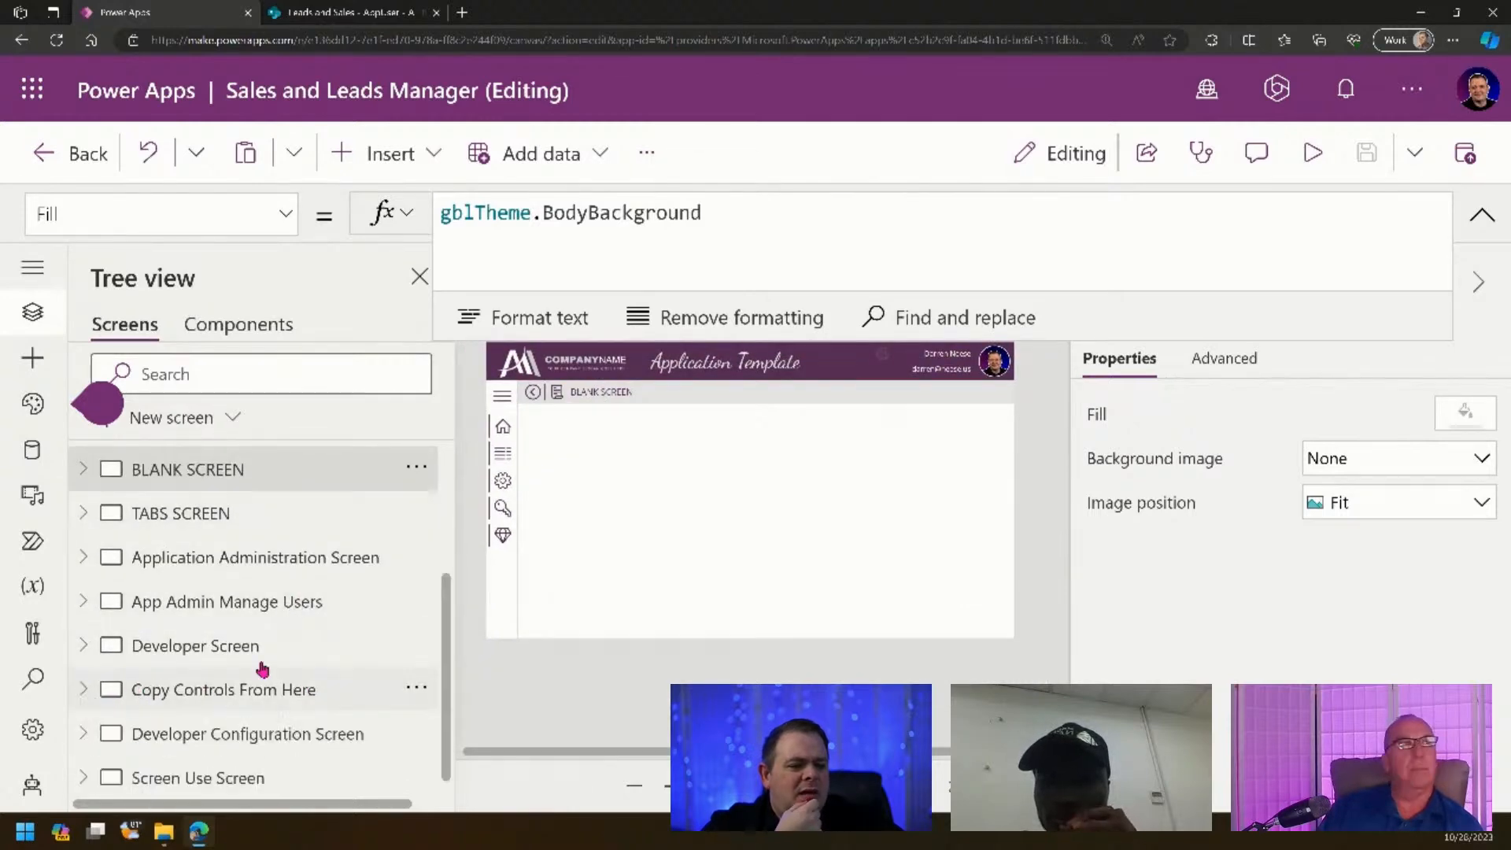
scroll(300, 629, down, 1)
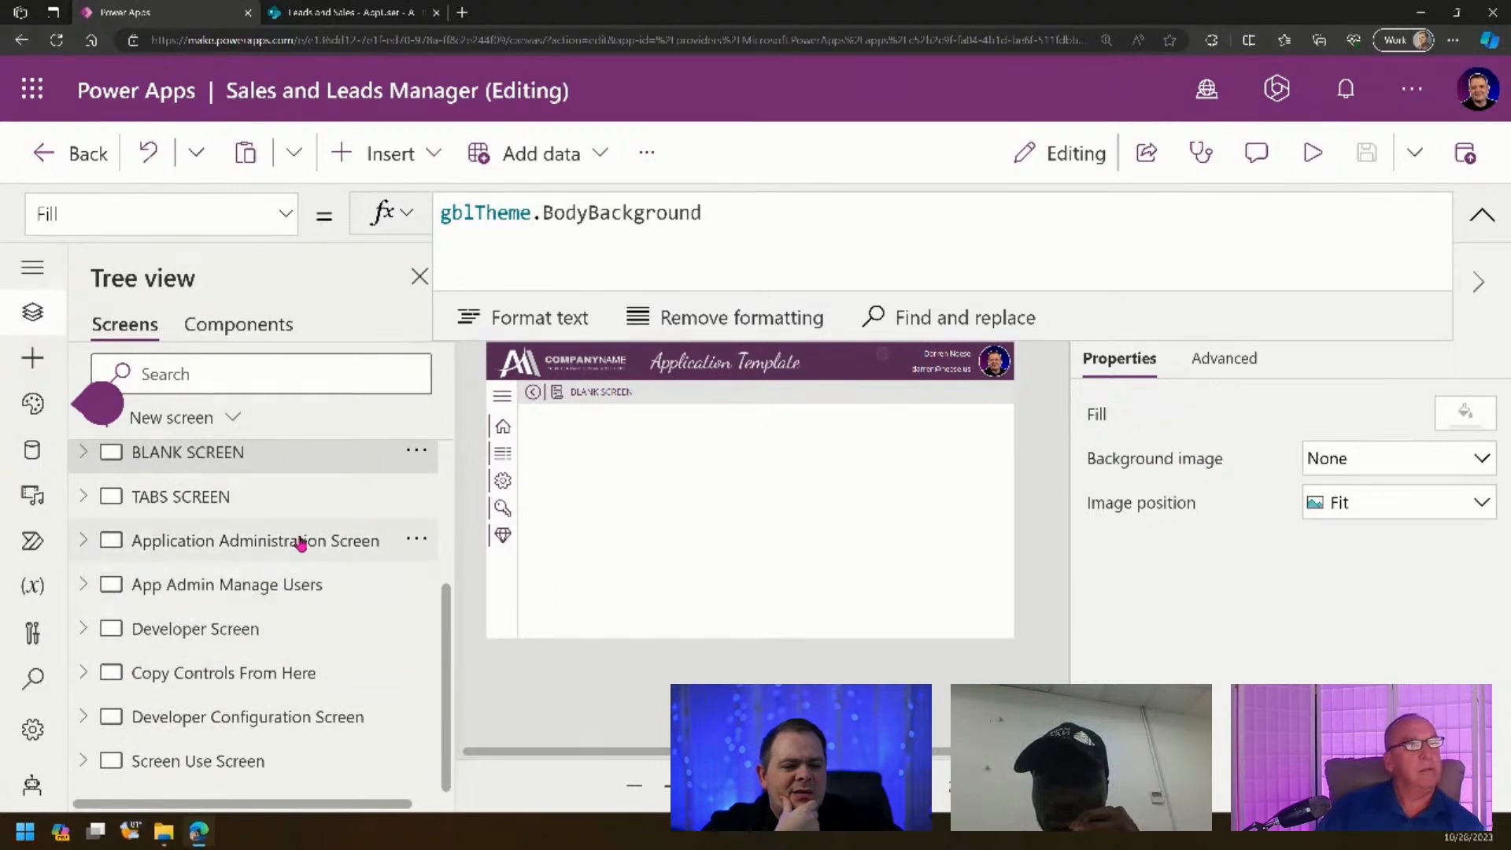
click(299, 541)
click(346, 591)
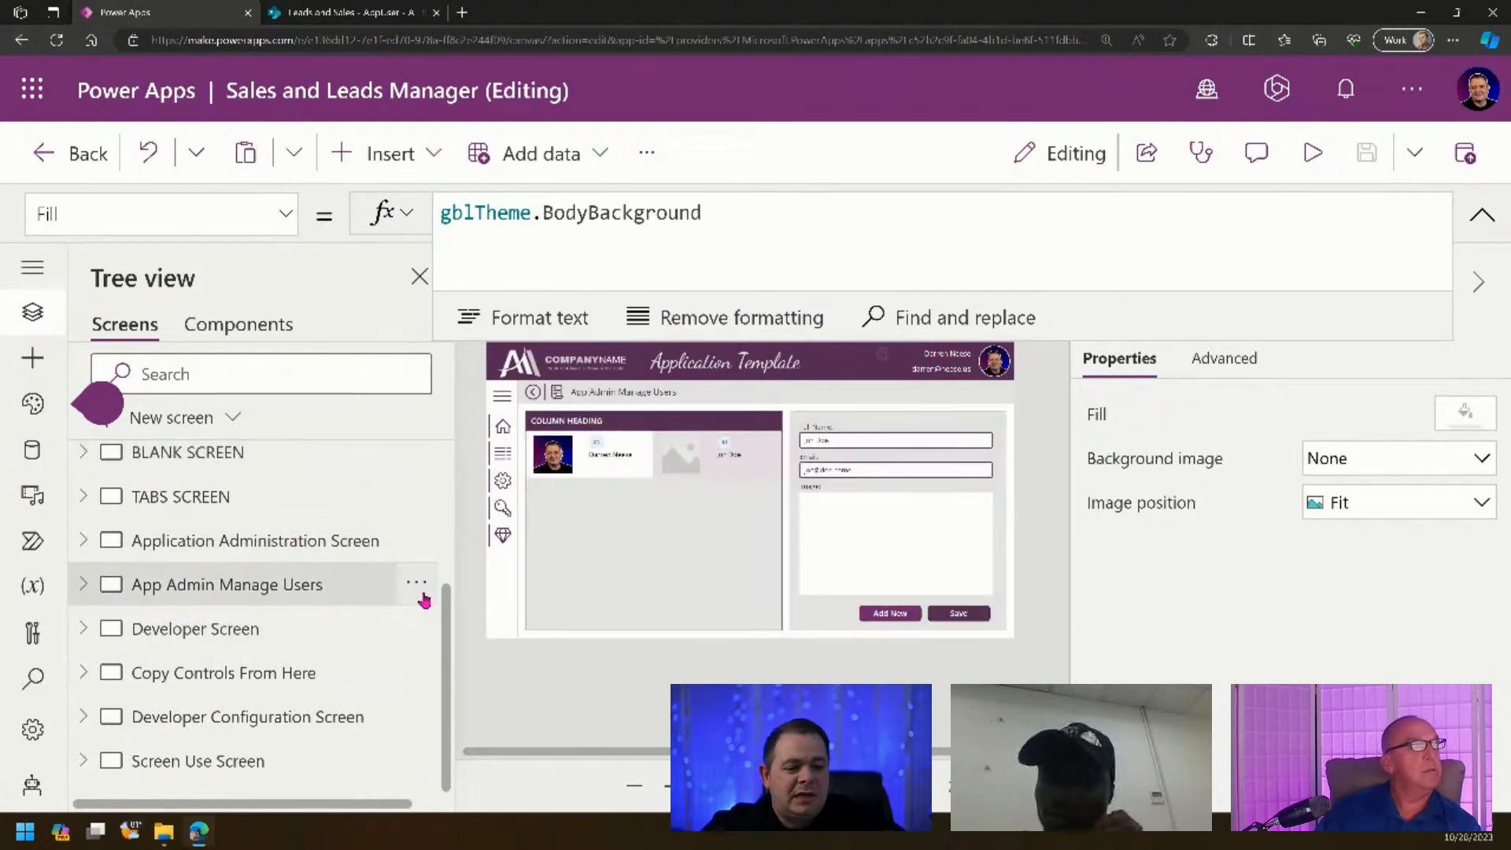
click(417, 586)
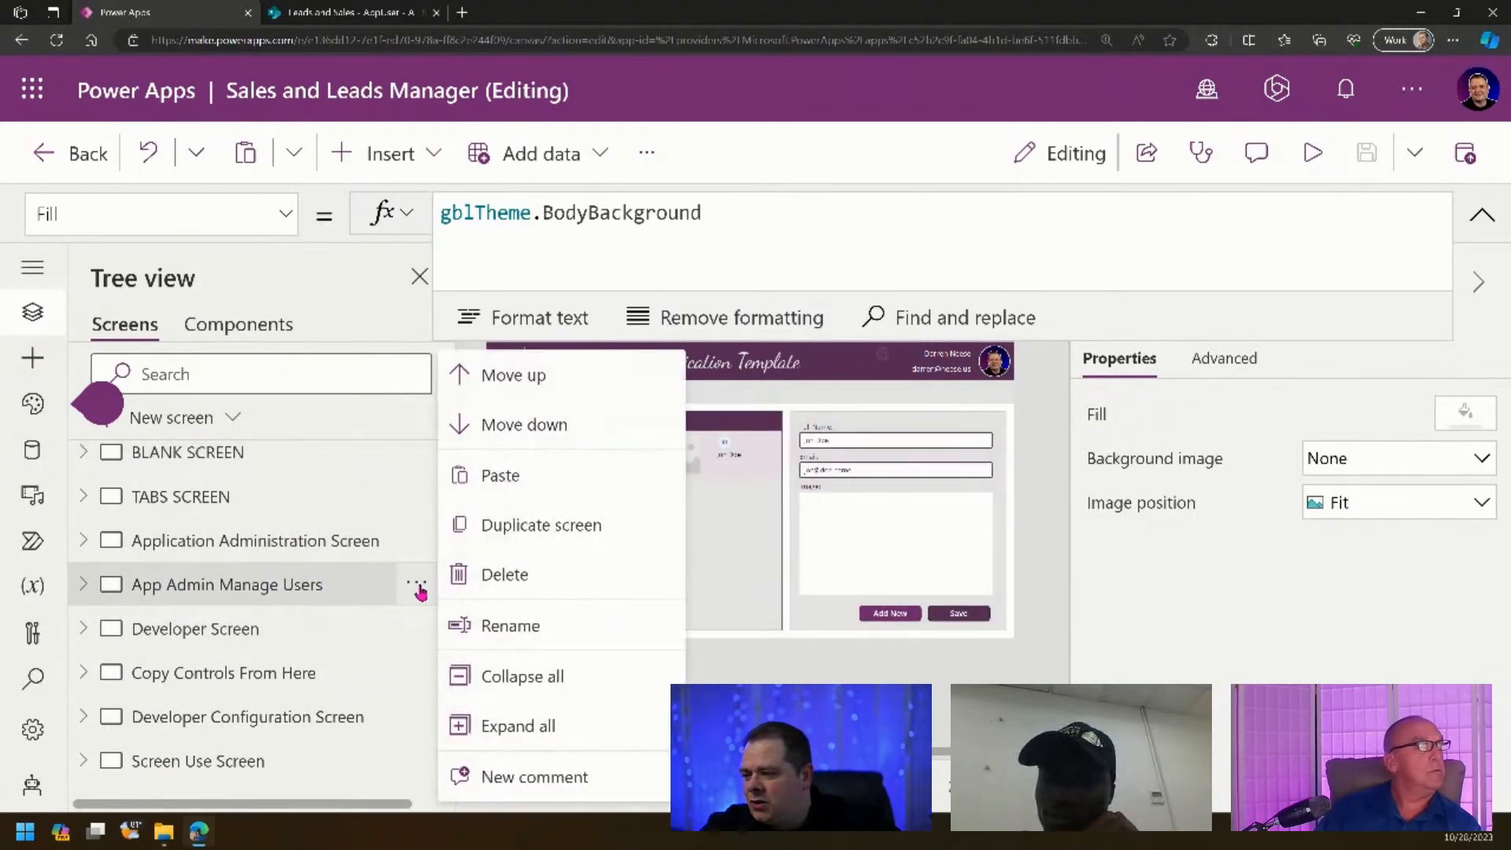
- Duplicate App Admin Manage Users and rename the copy to Lead Listing Screen
click(512, 532)
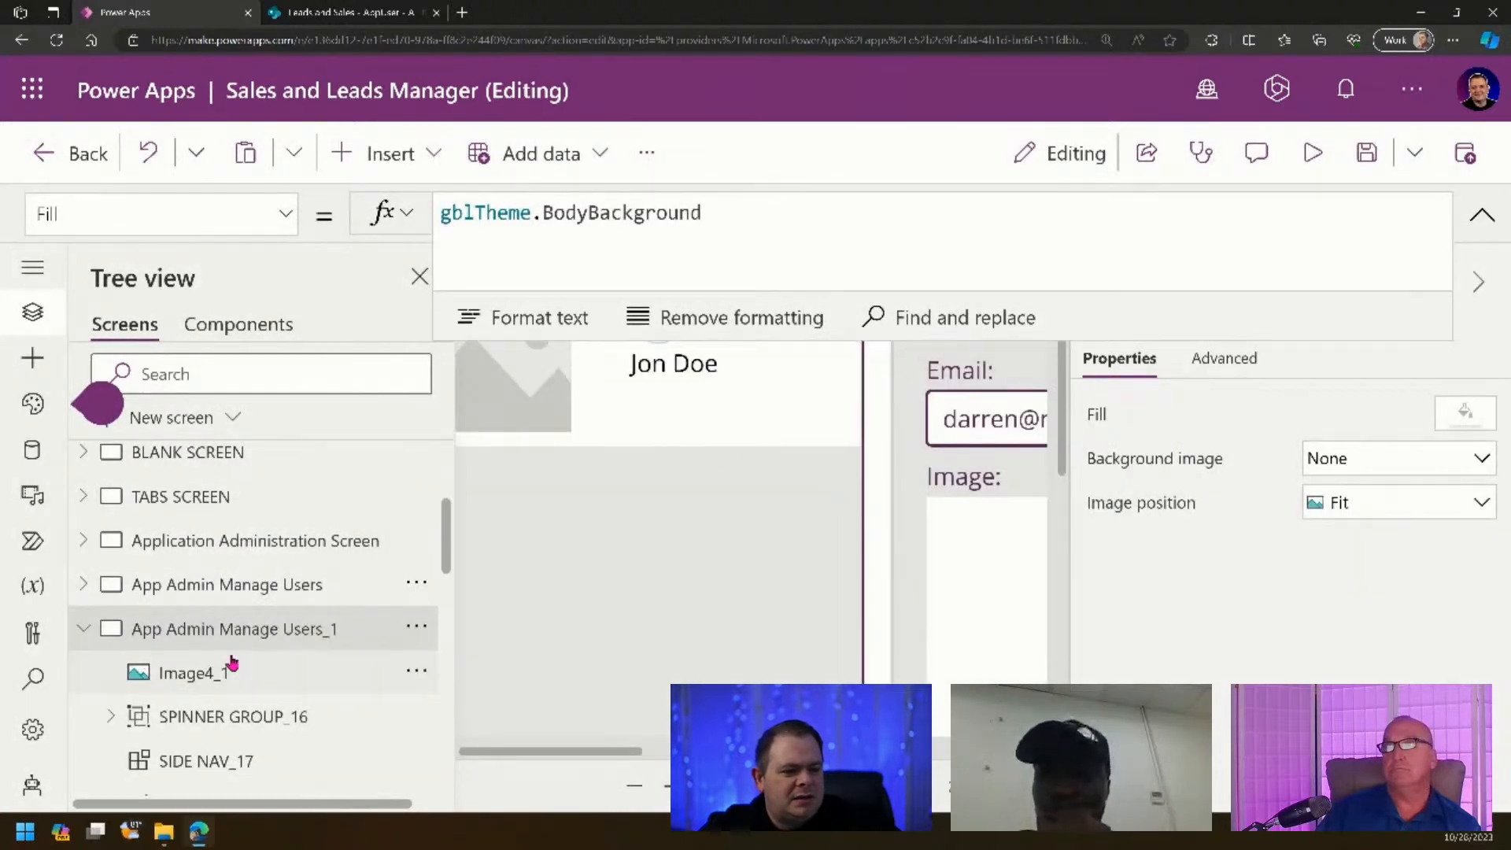
click(1482, 214)
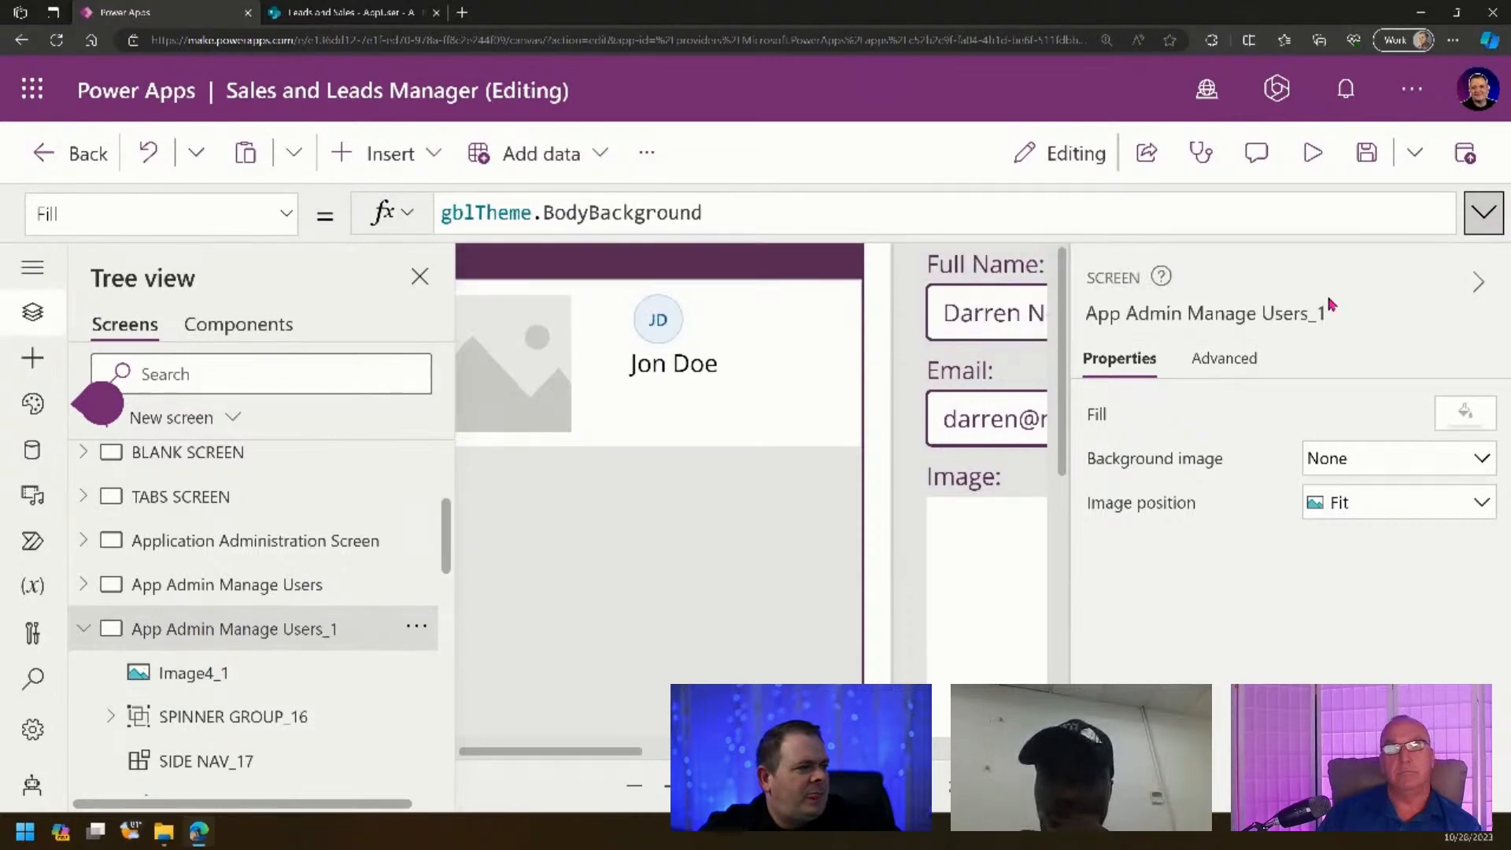
click(1274, 316)
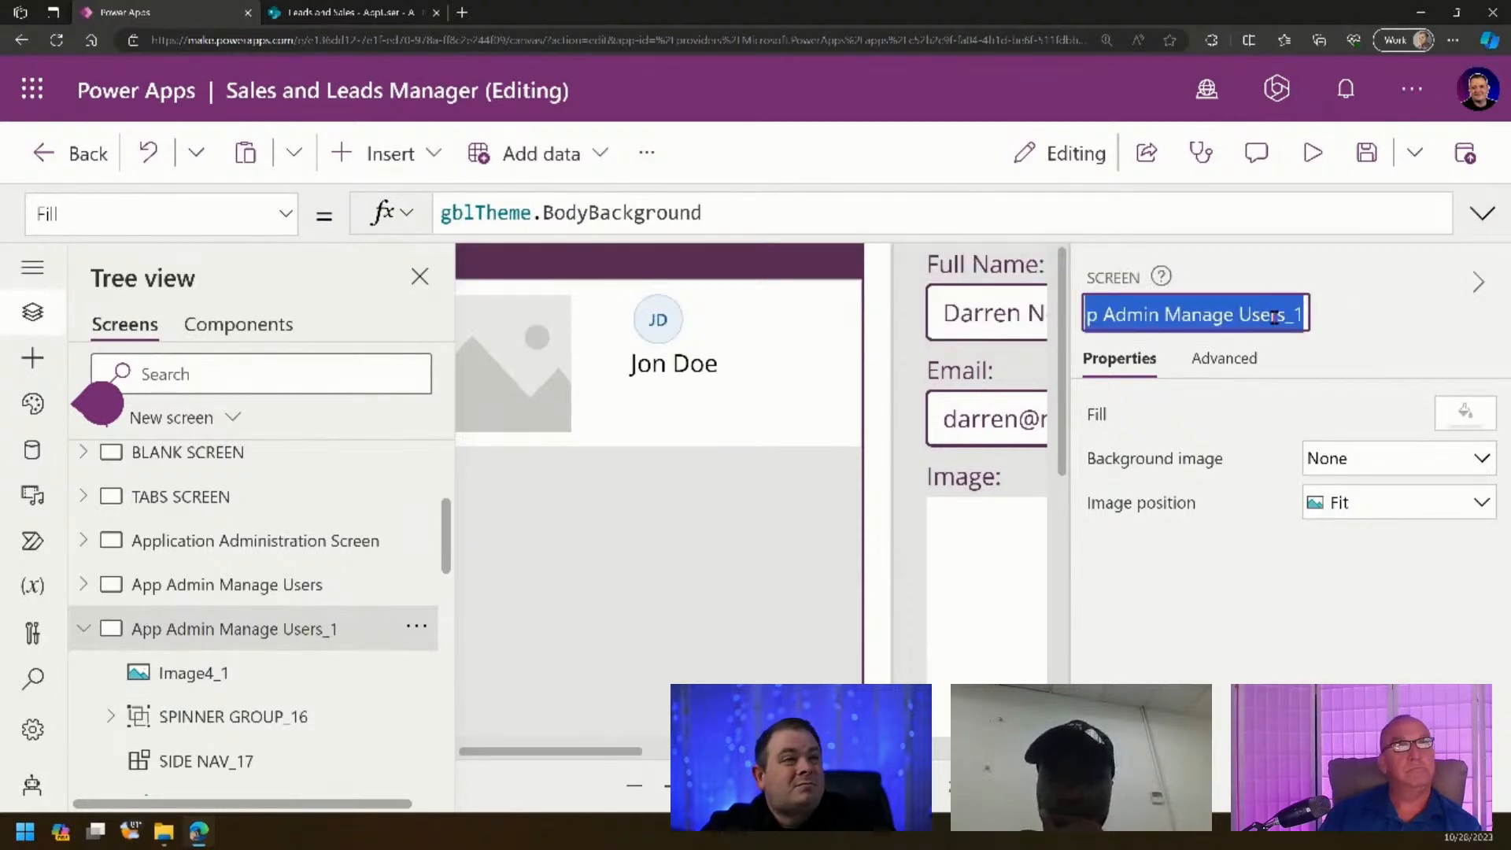
text(Lead Listing S)
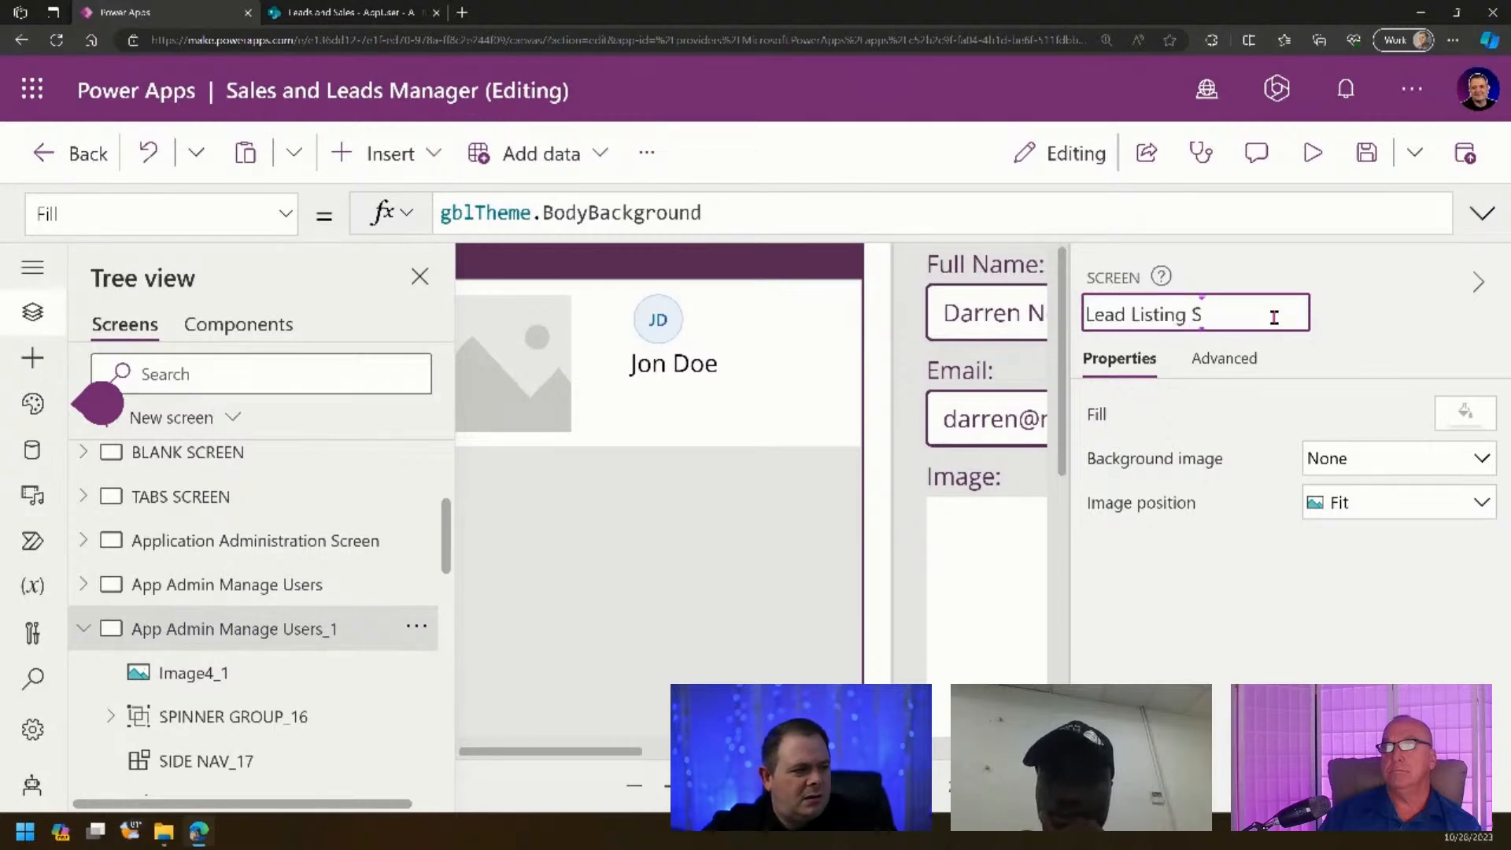
text(creen)
key(Return)
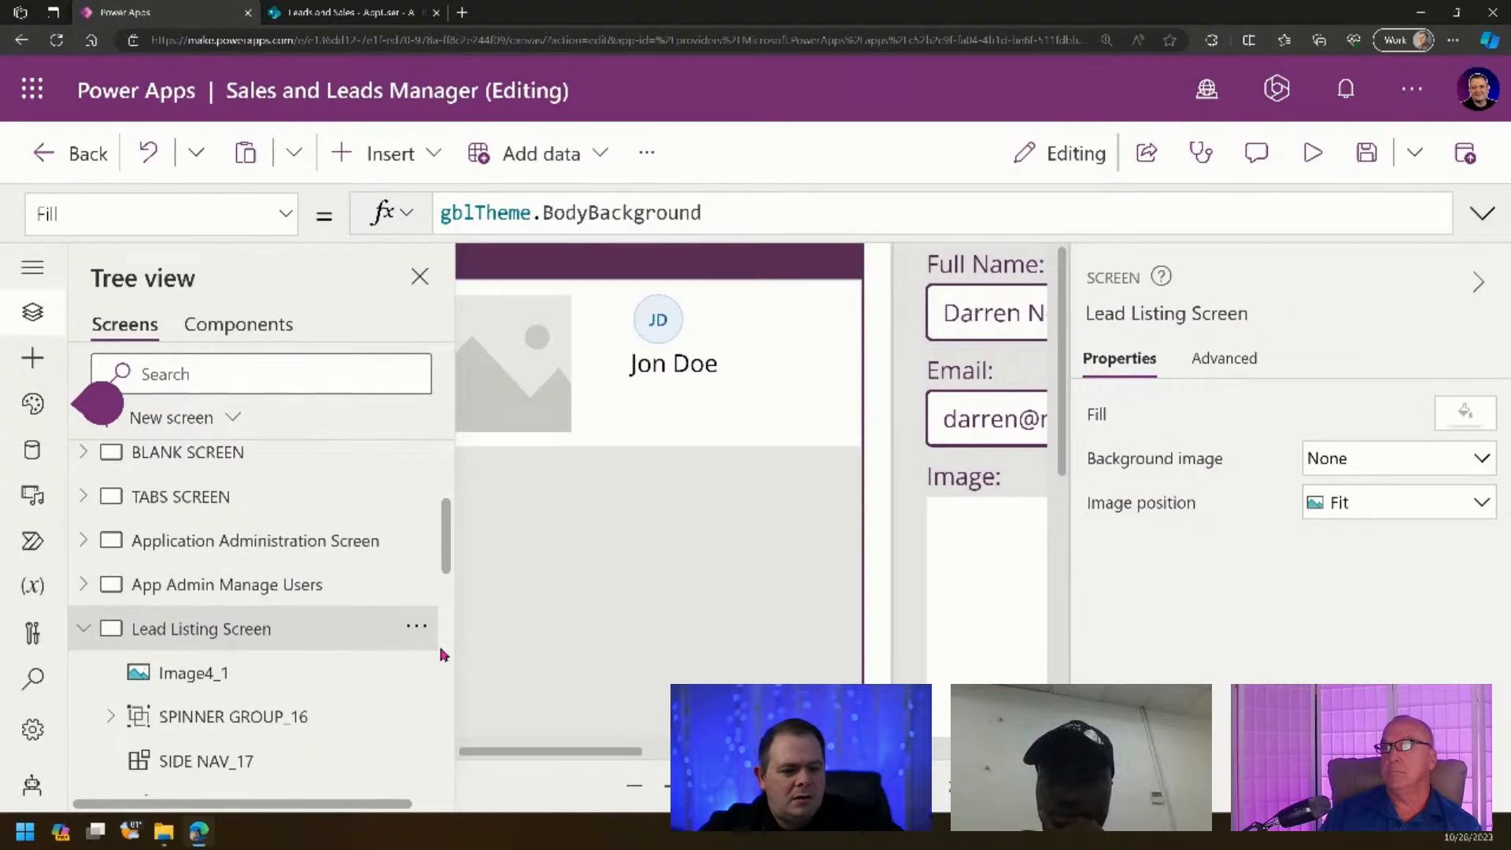
- Move Lead Listing Screen up five places to sit just below Video Demo Screen
click(416, 627)
click(472, 179)
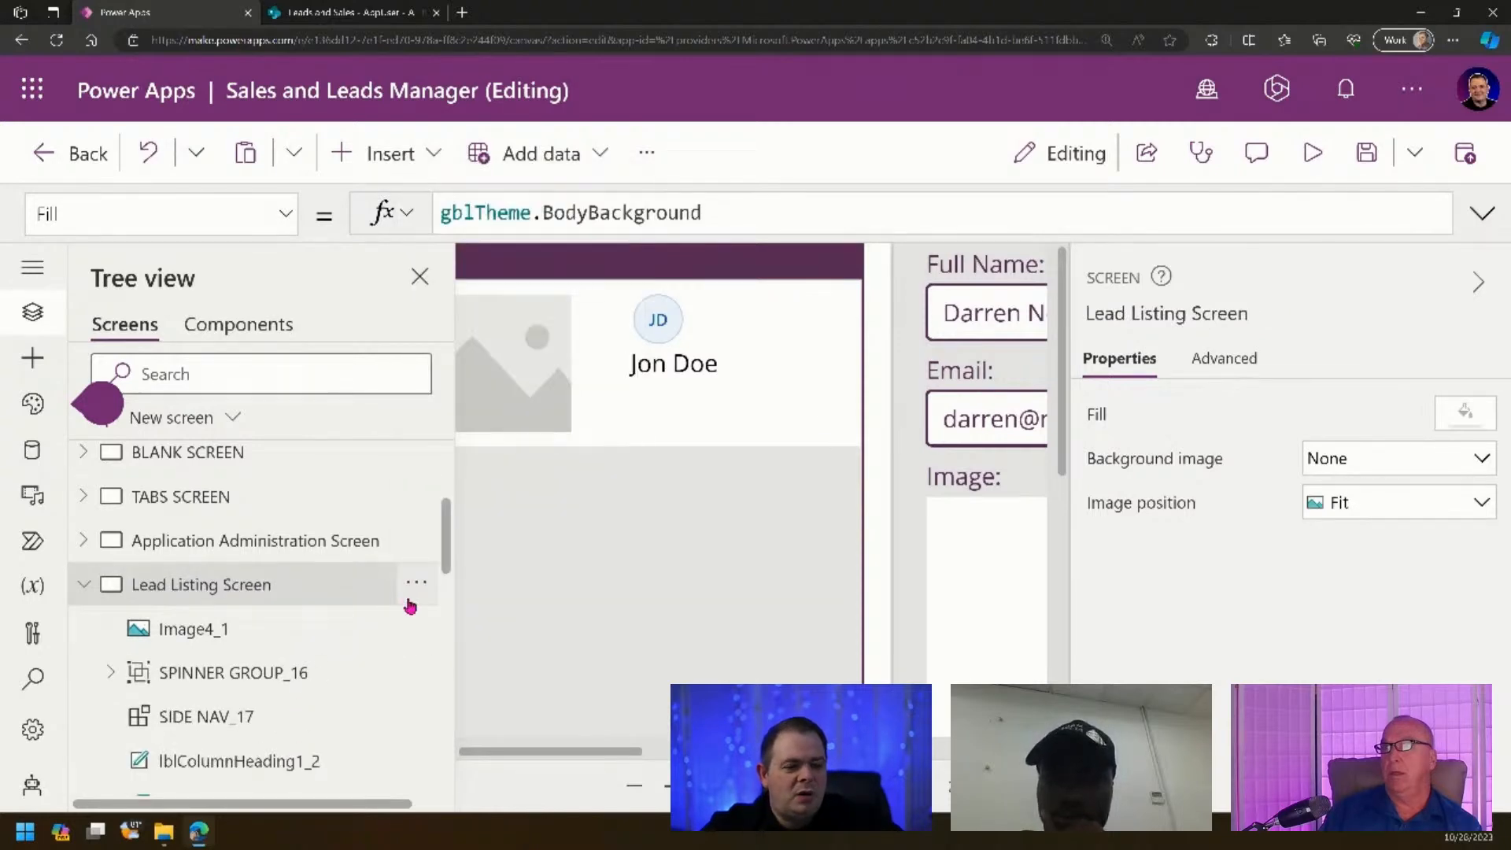
click(417, 587)
click(536, 370)
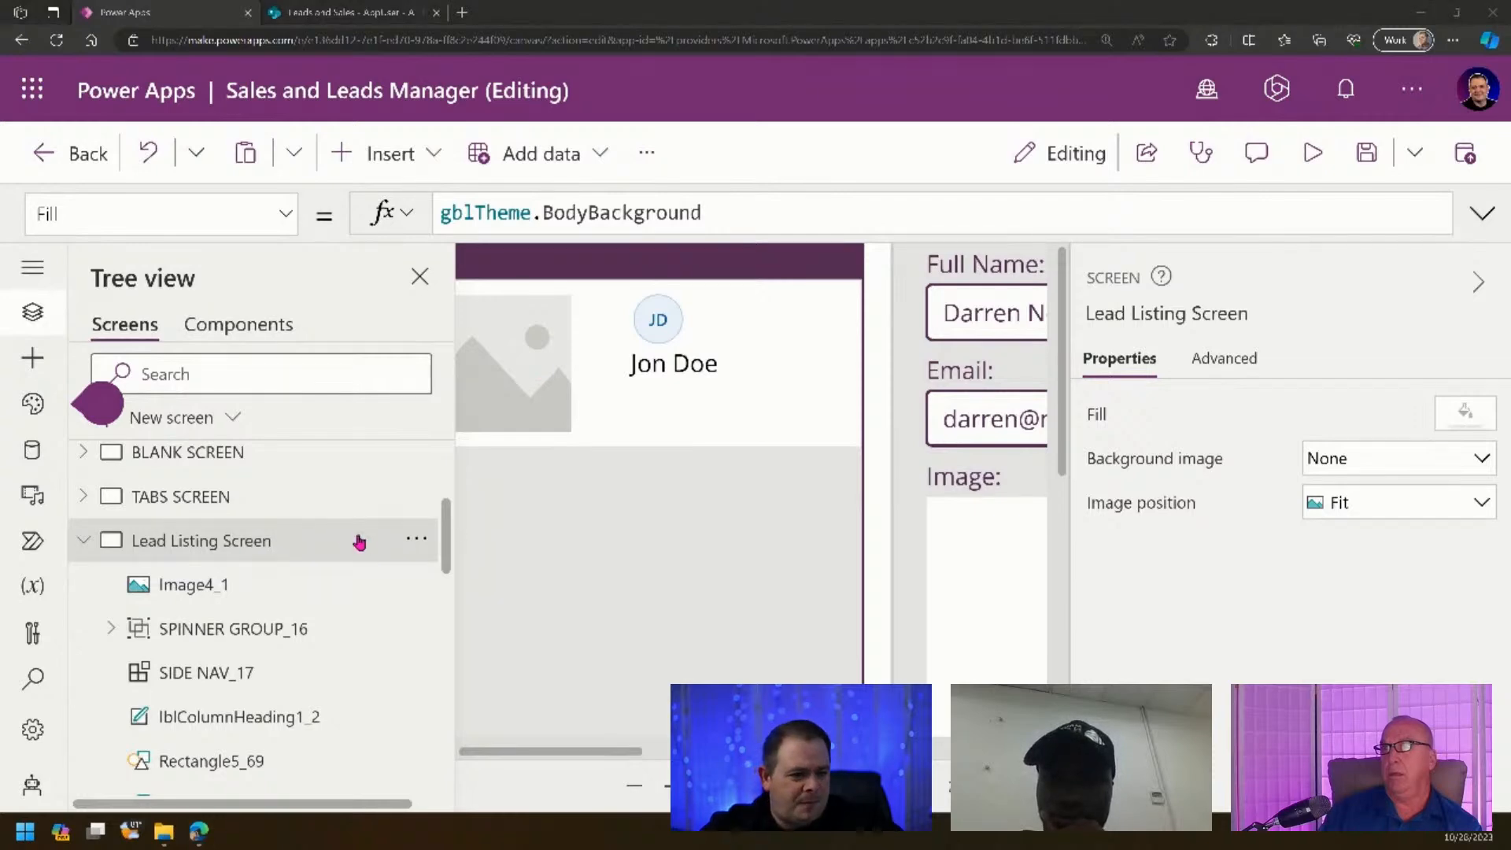
click(416, 539)
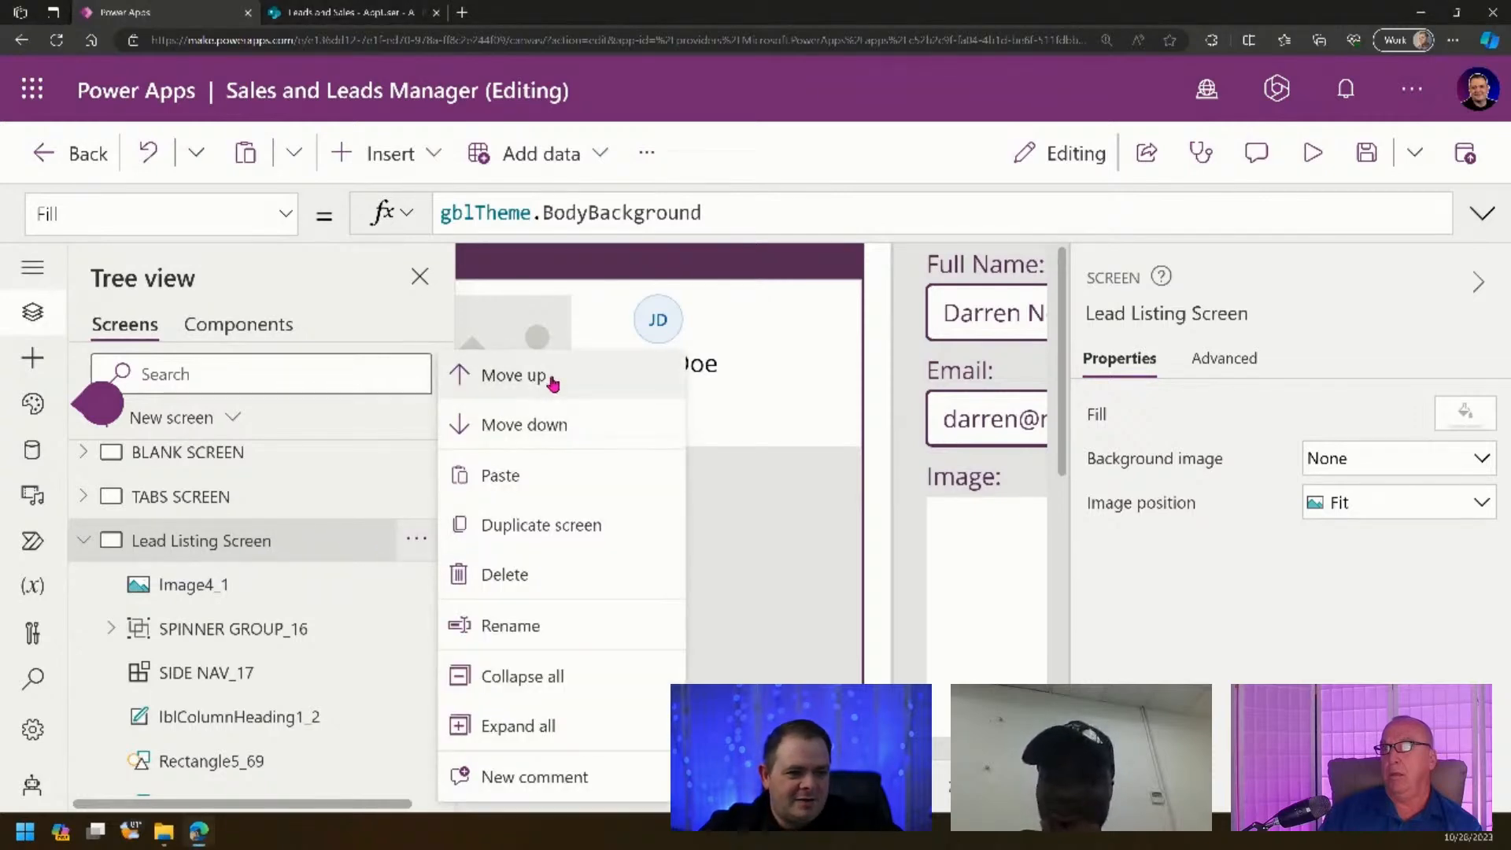
click(554, 383)
scroll(396, 687, up, 2)
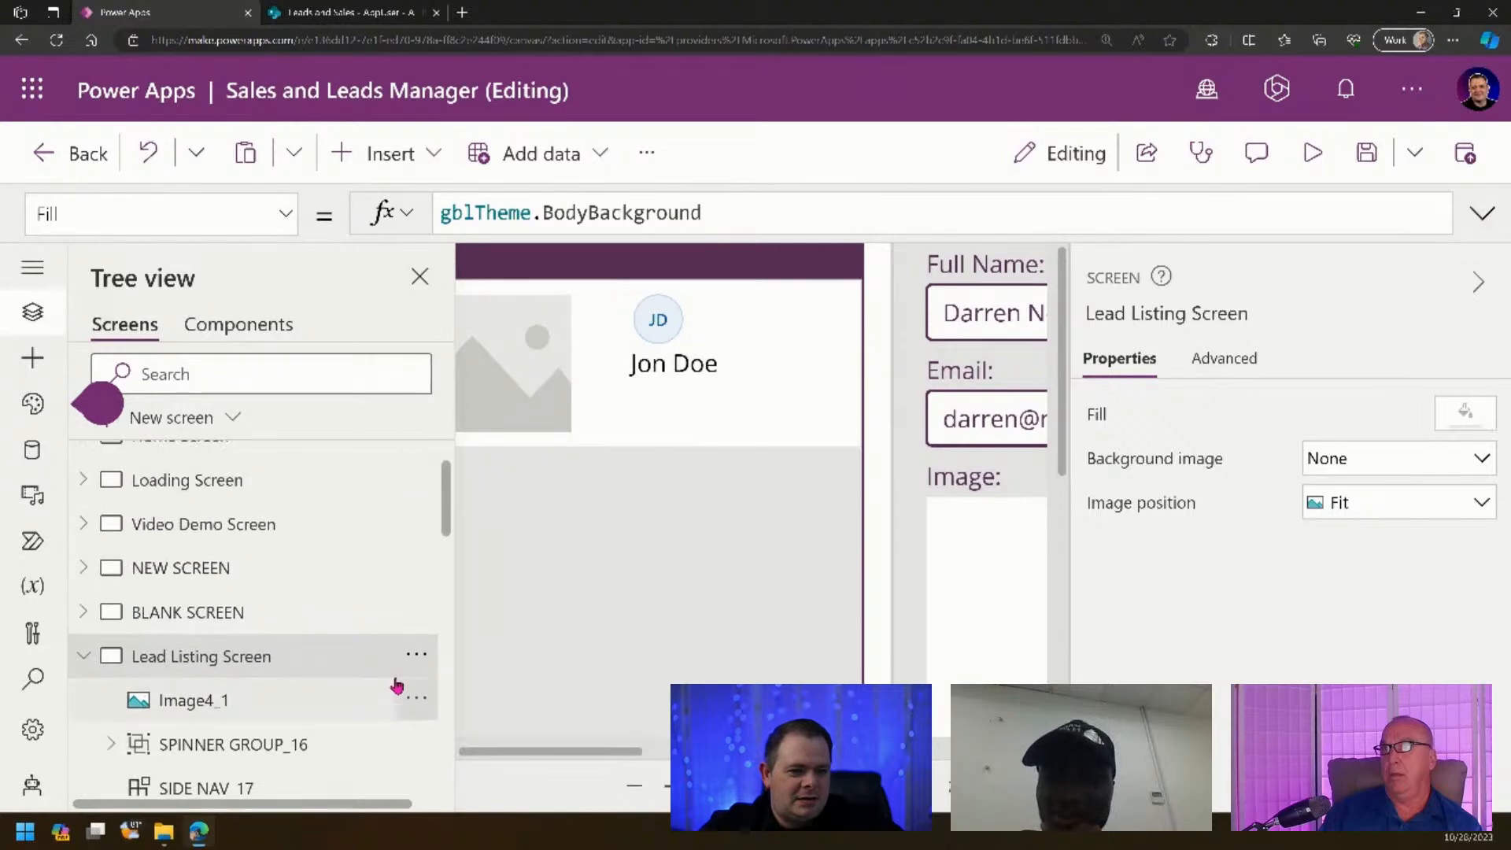
click(416, 654)
click(522, 211)
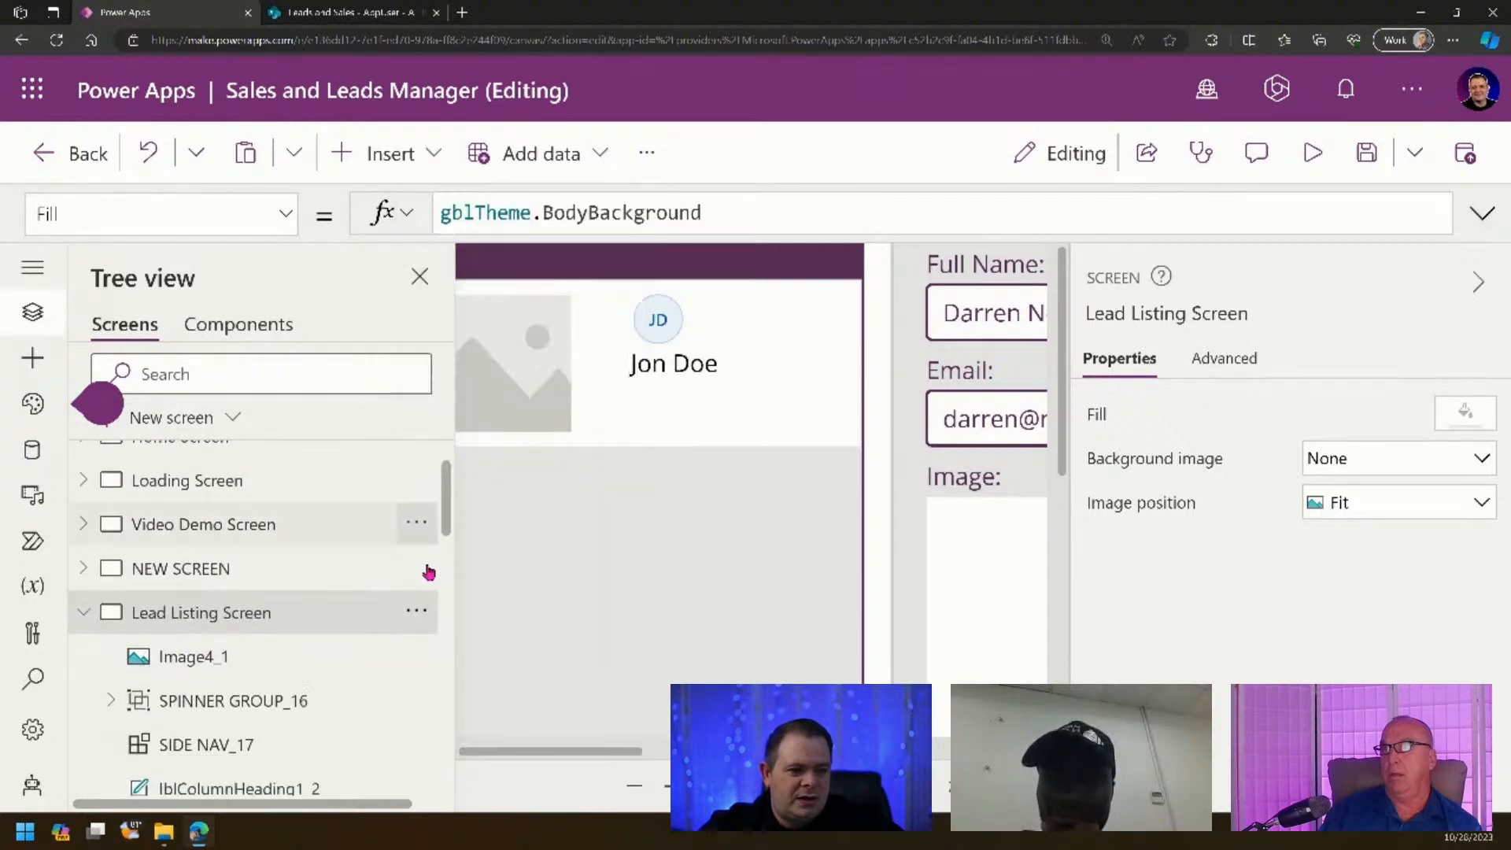
click(416, 612)
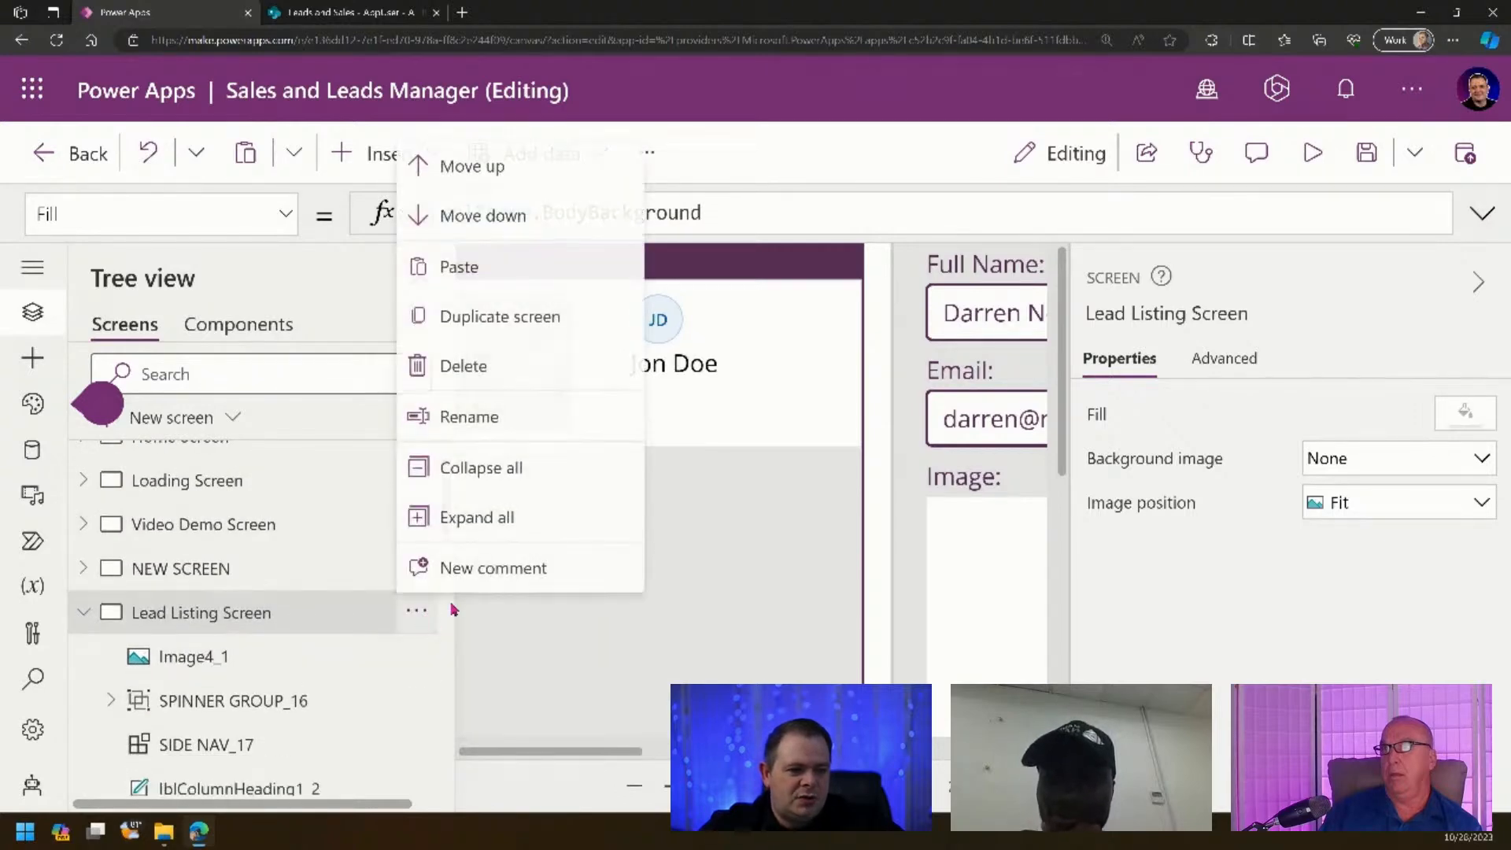
click(558, 182)
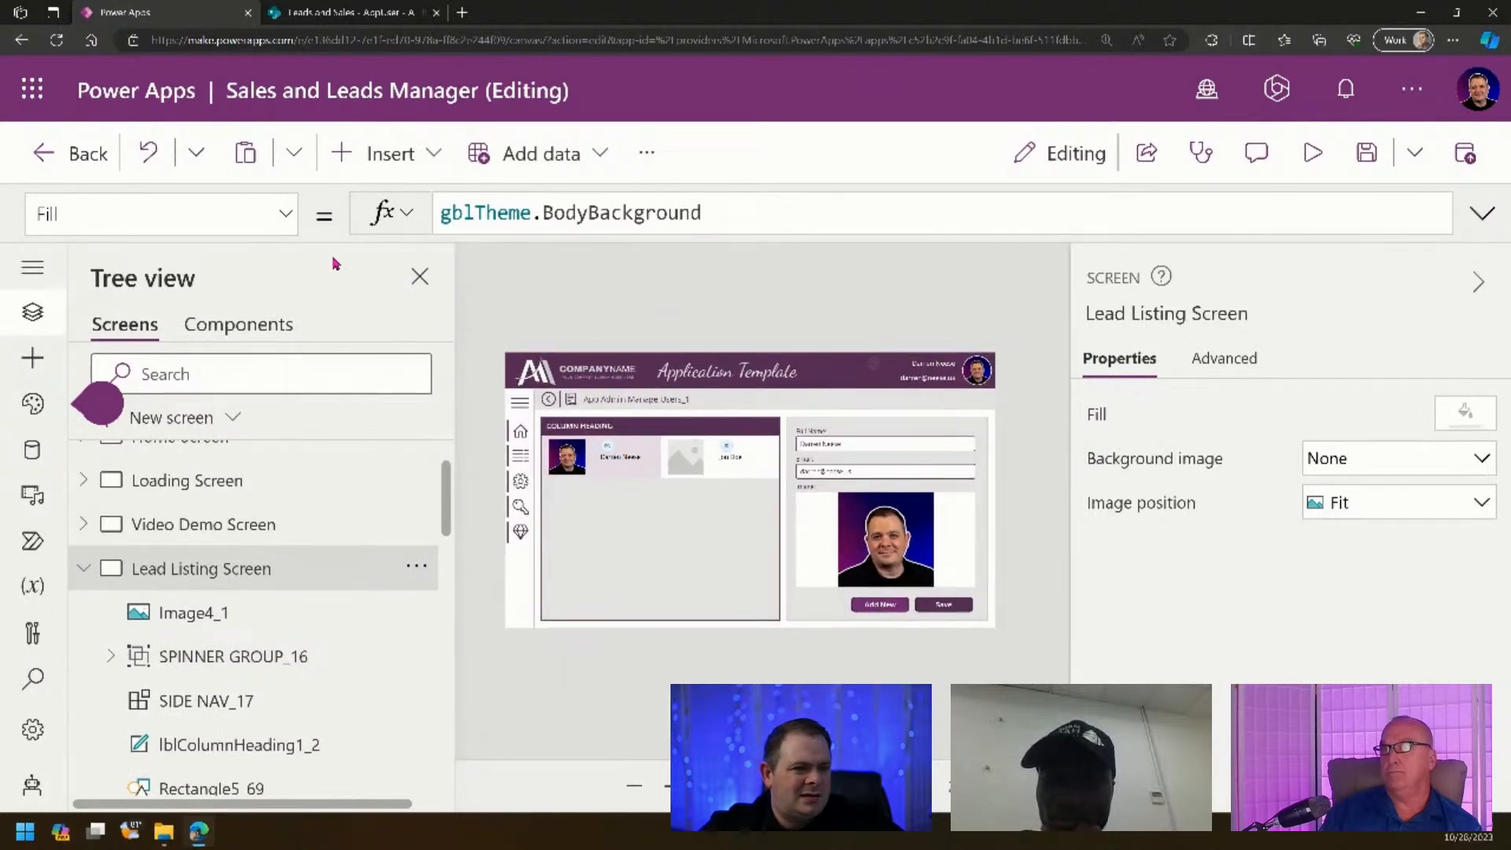
- Delete the form's profile image, Add New and Save buttons, background panel, labels and input boxes
click(887, 537)
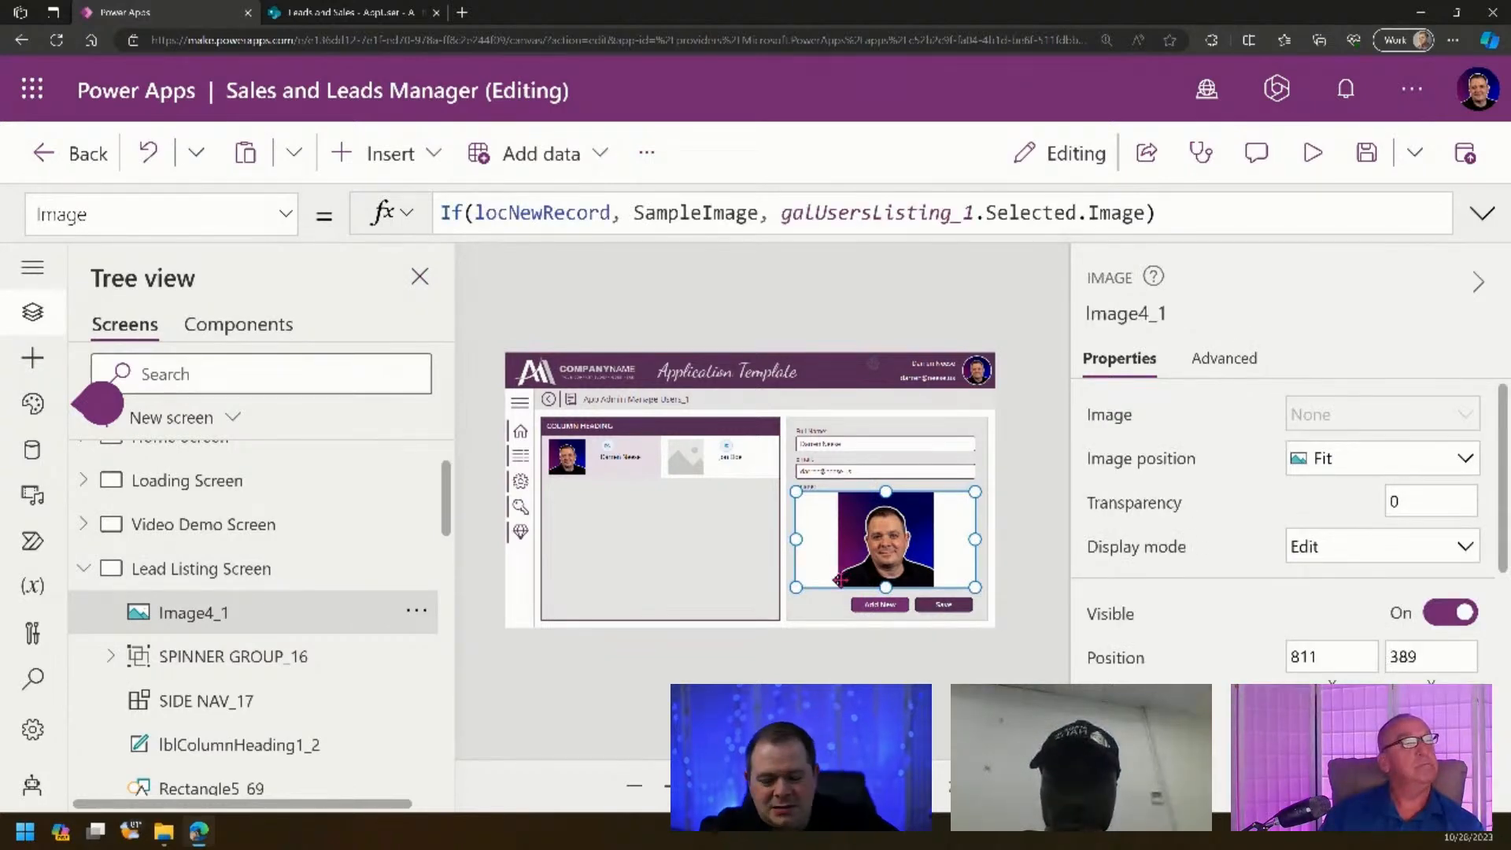
key(Delete)
click(877, 608)
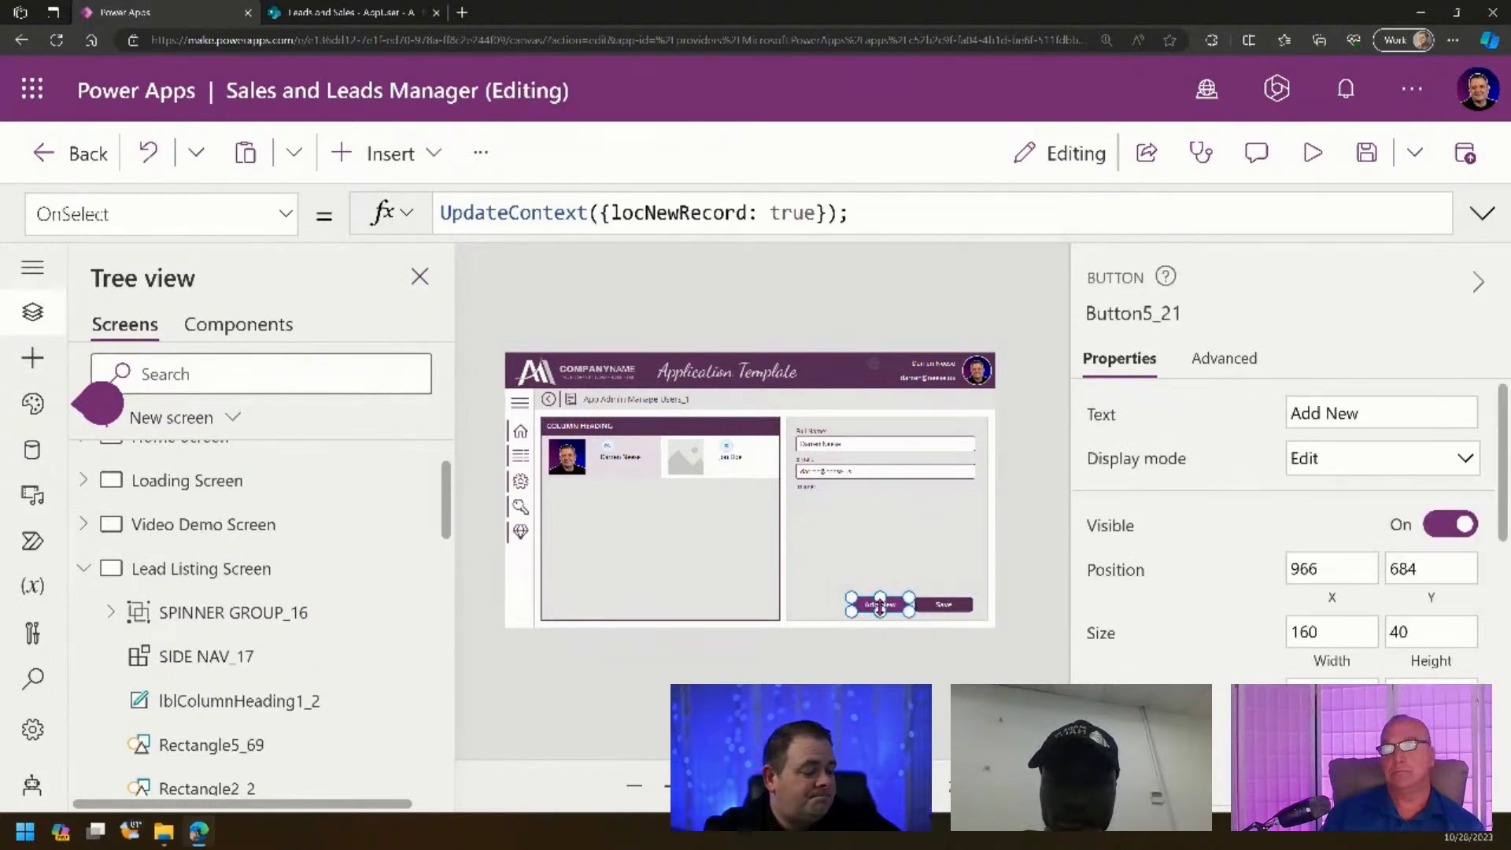
key(Delete)
click(958, 605)
key(Delete)
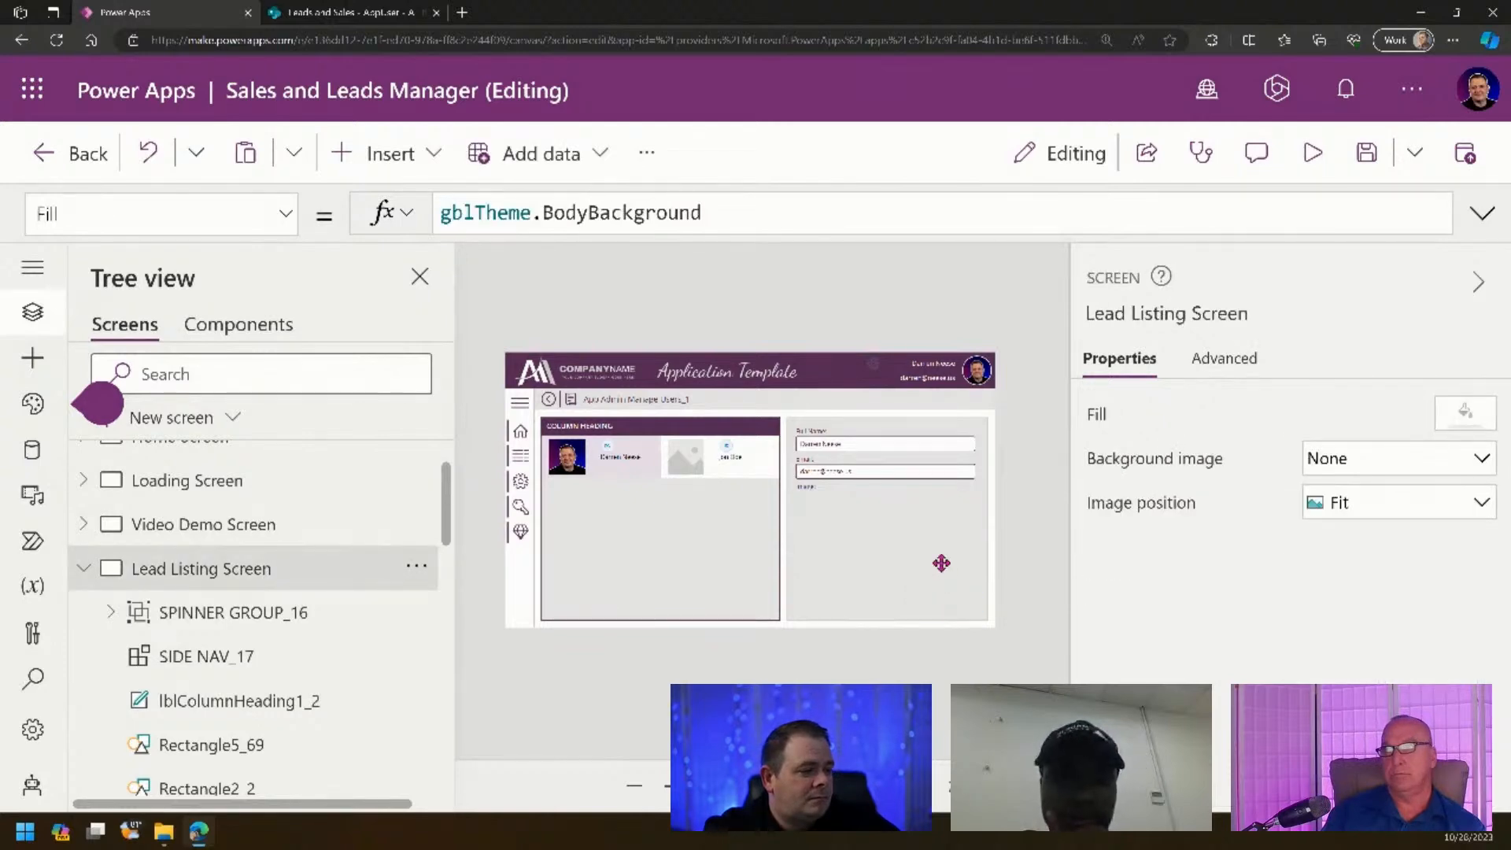
click(941, 563)
key(Delete)
click(816, 495)
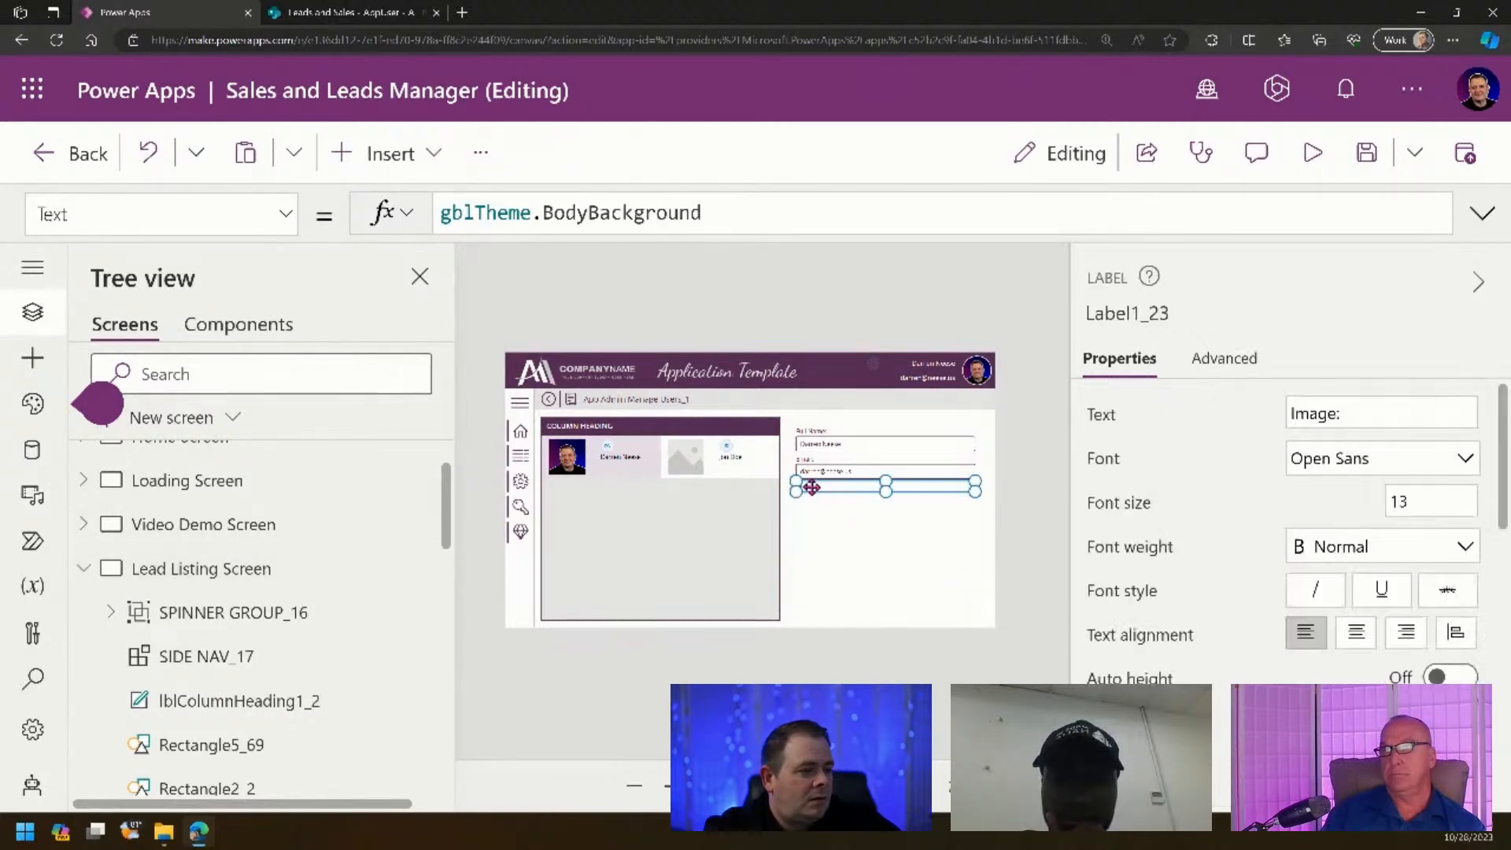
key(Delete)
click(828, 473)
key(Delete)
click(807, 463)
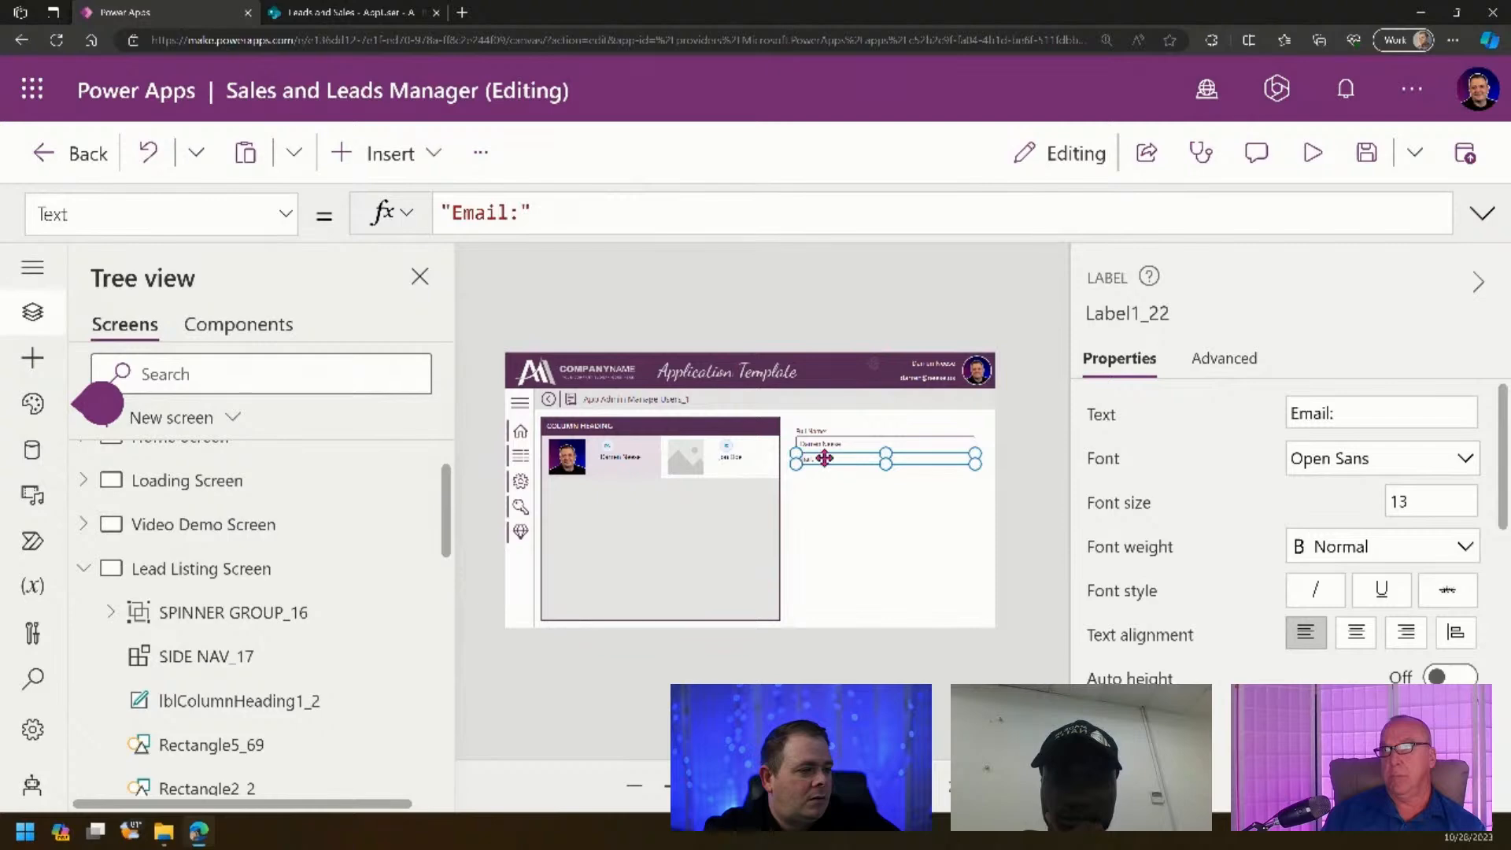
key(Delete)
click(842, 441)
key(Delete)
click(821, 433)
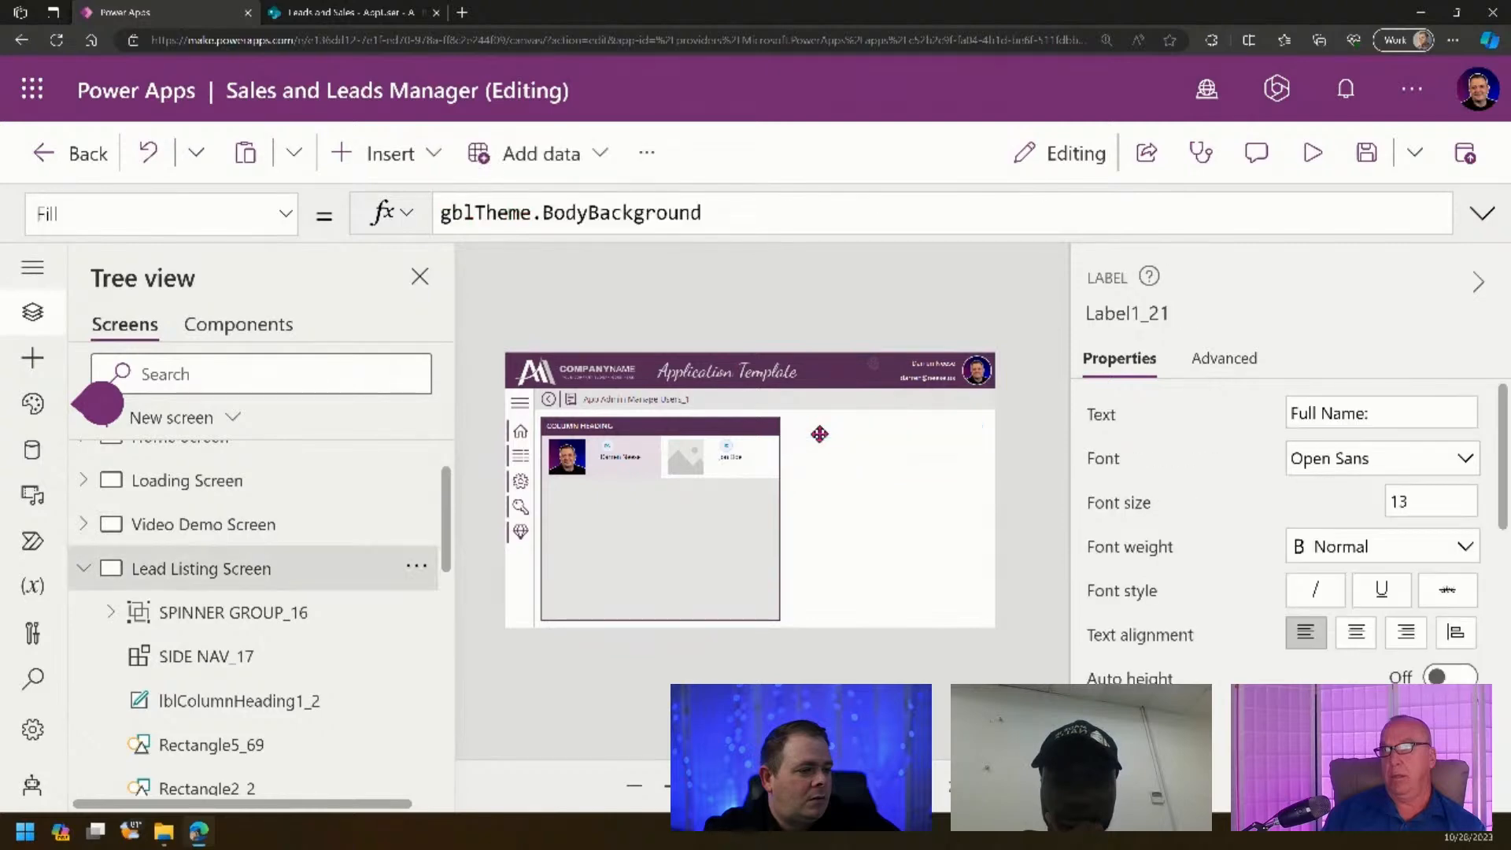
key(Delete)
- Stretch the users listing gallery to the full screen width
click(732, 543)
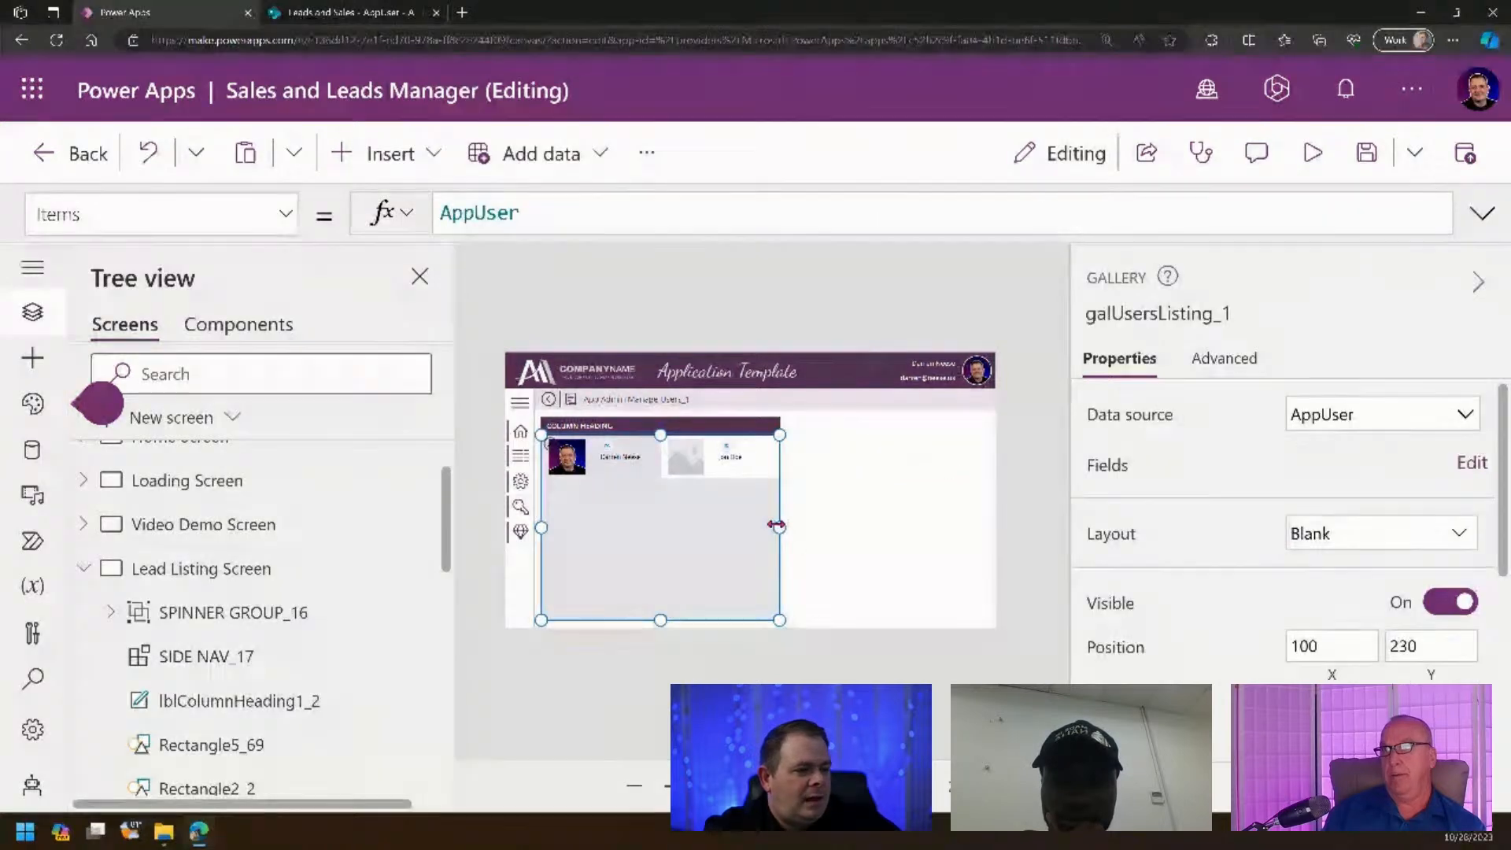
drag(777, 523, 988, 523)
click(1011, 478)
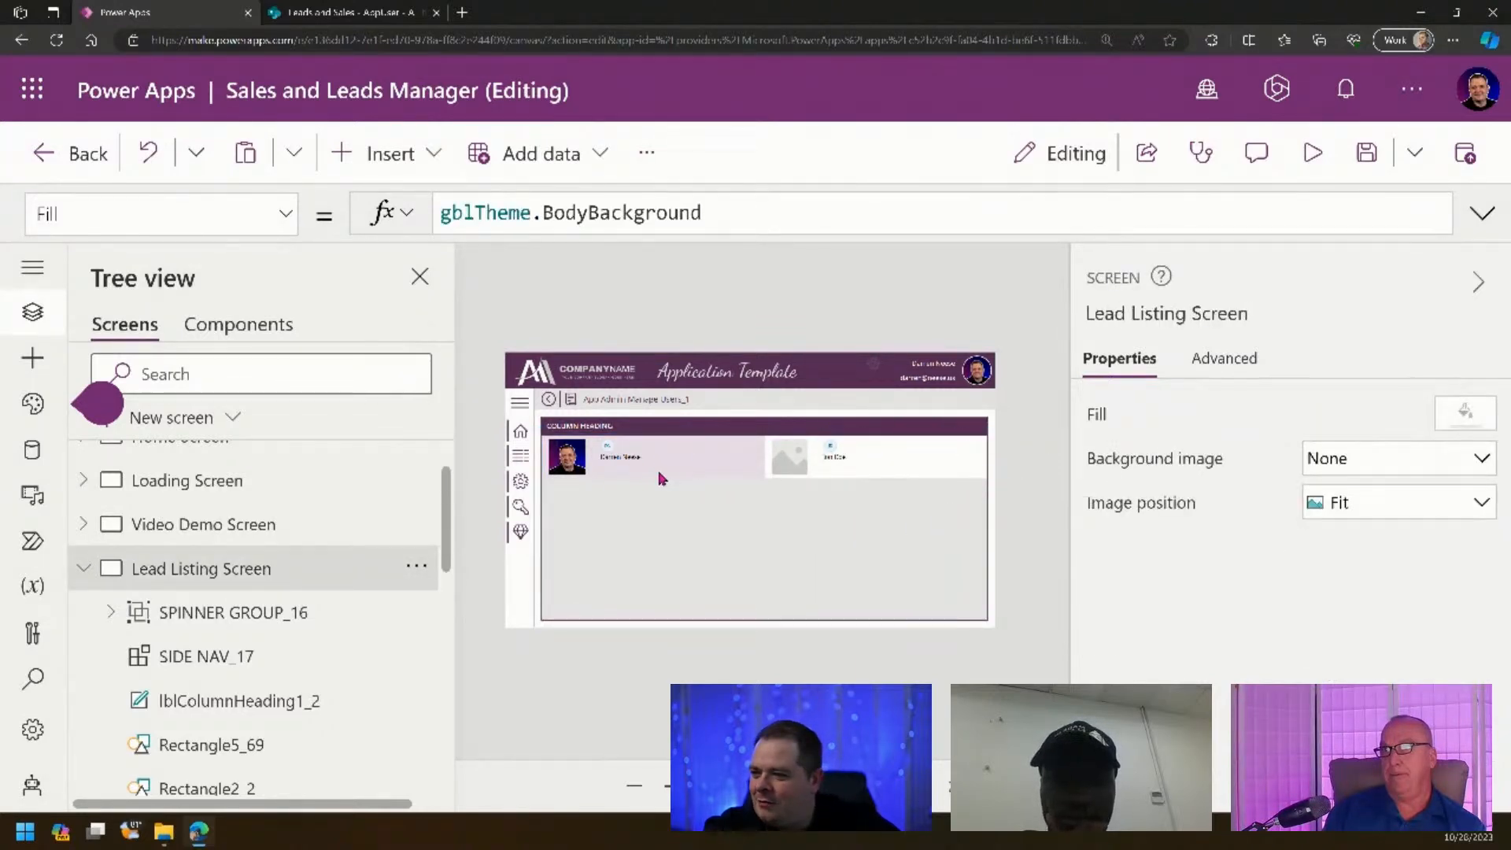
click(980, 427)
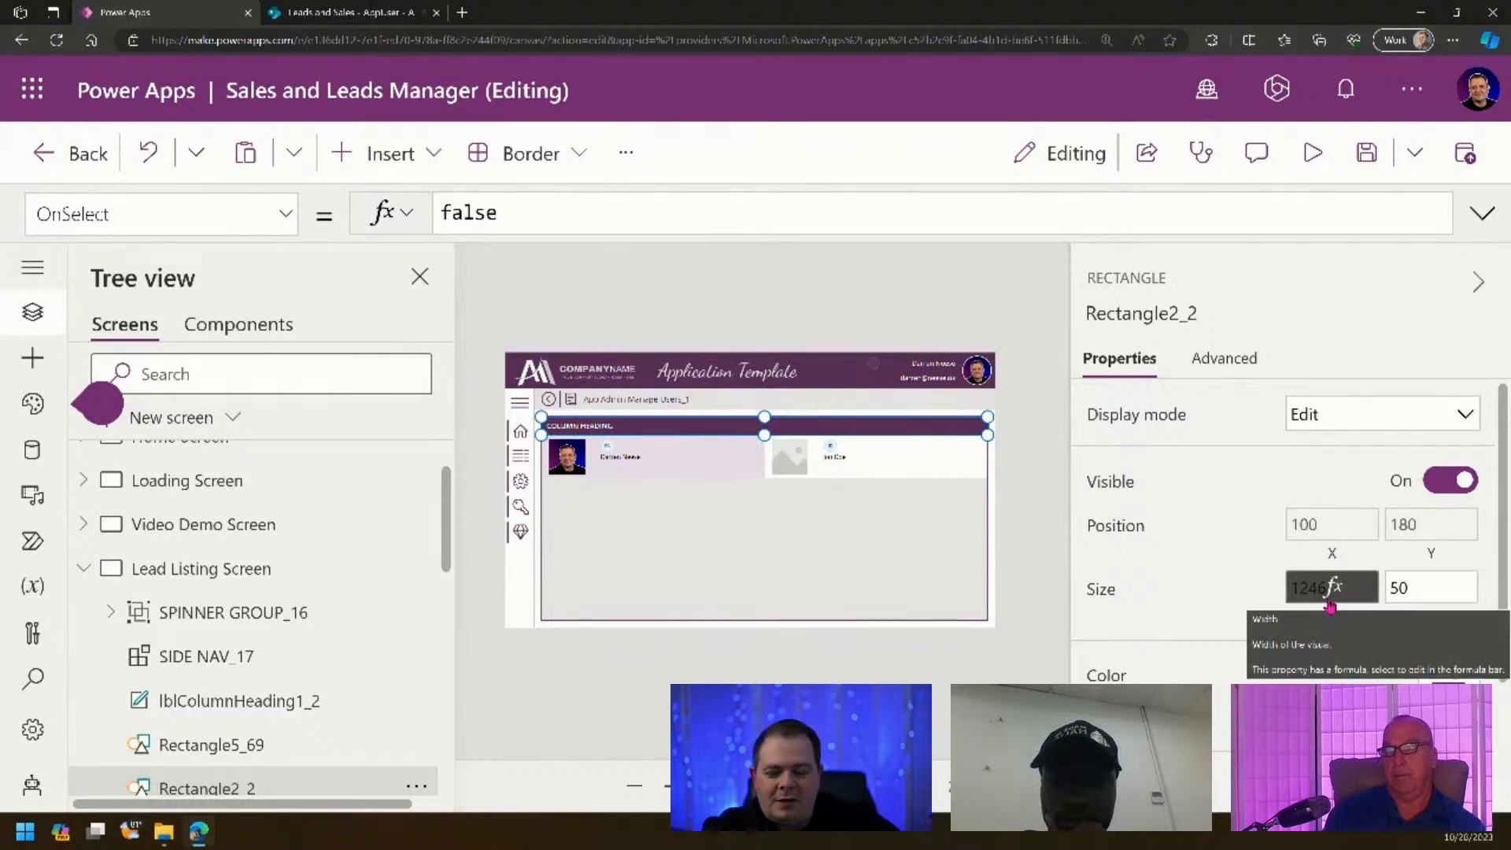
- Set the gallery's Wrap count to 1, then switch to the SharePoint AppUser list
click(688, 536)
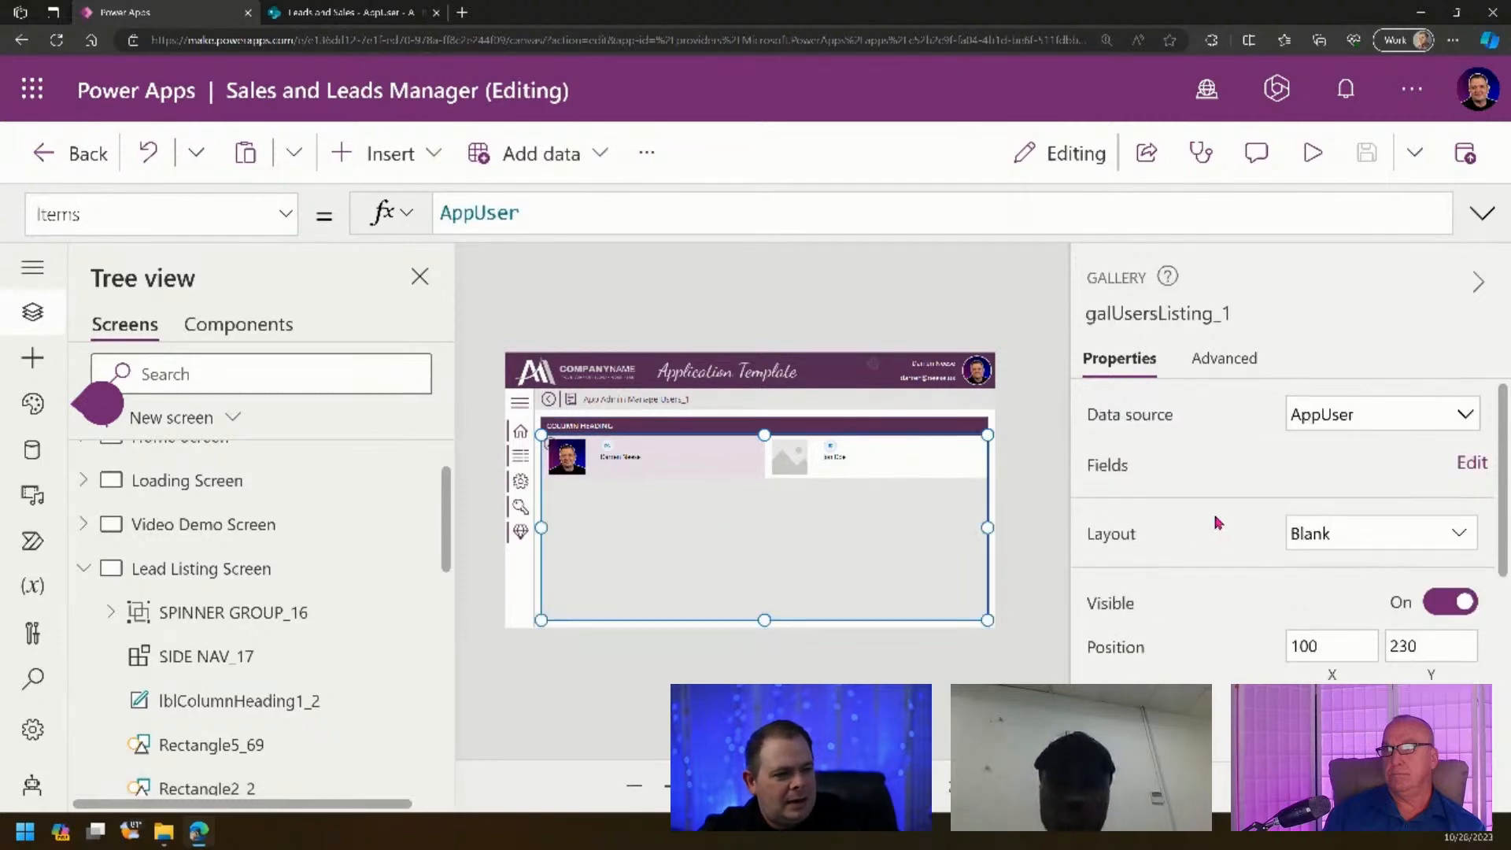
scroll(1218, 523, down, 5)
click(1424, 520)
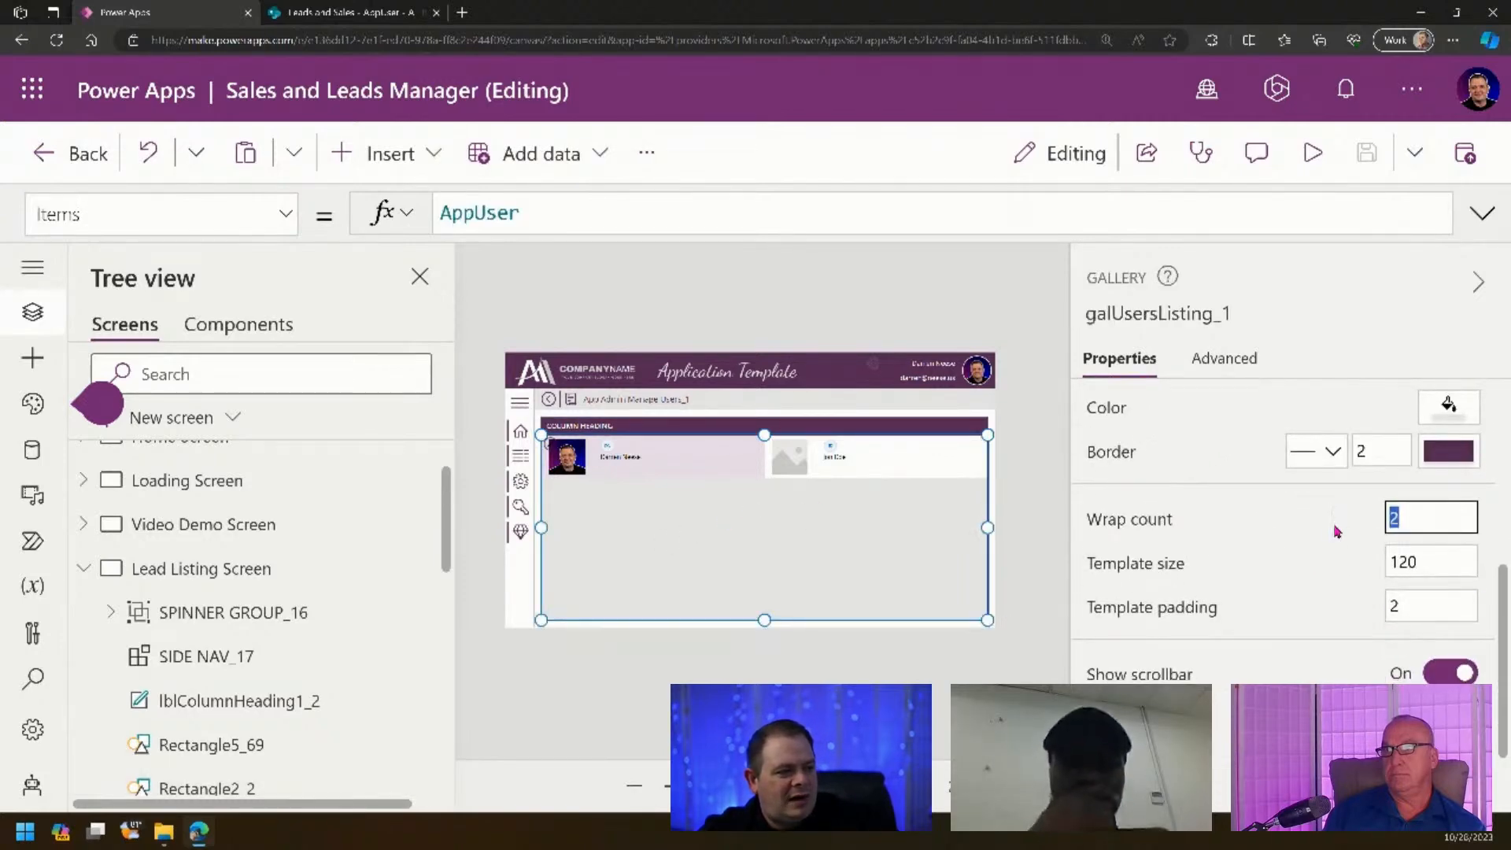
text(1)
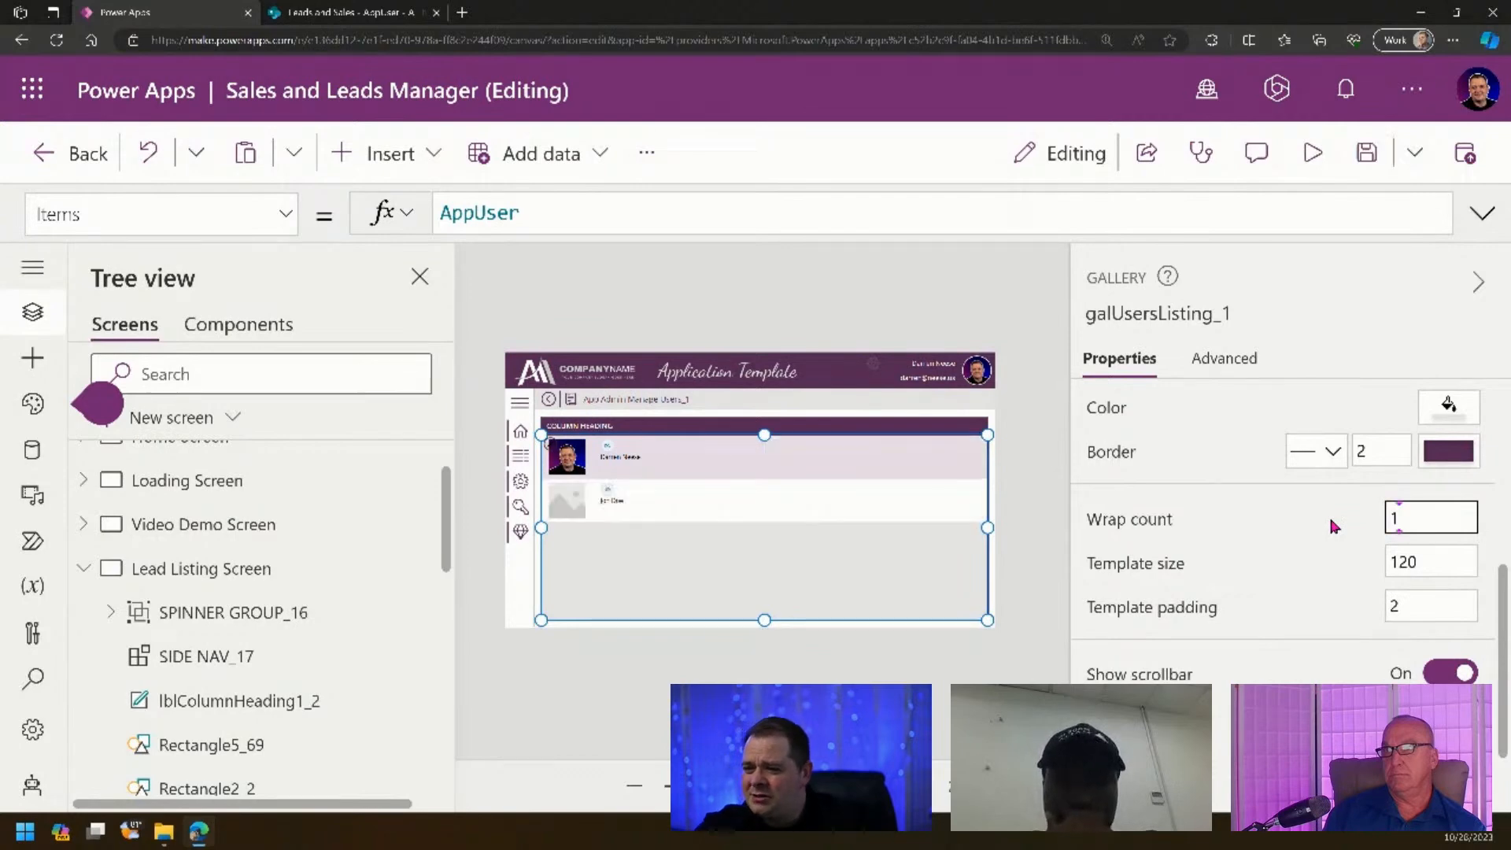
click(1033, 509)
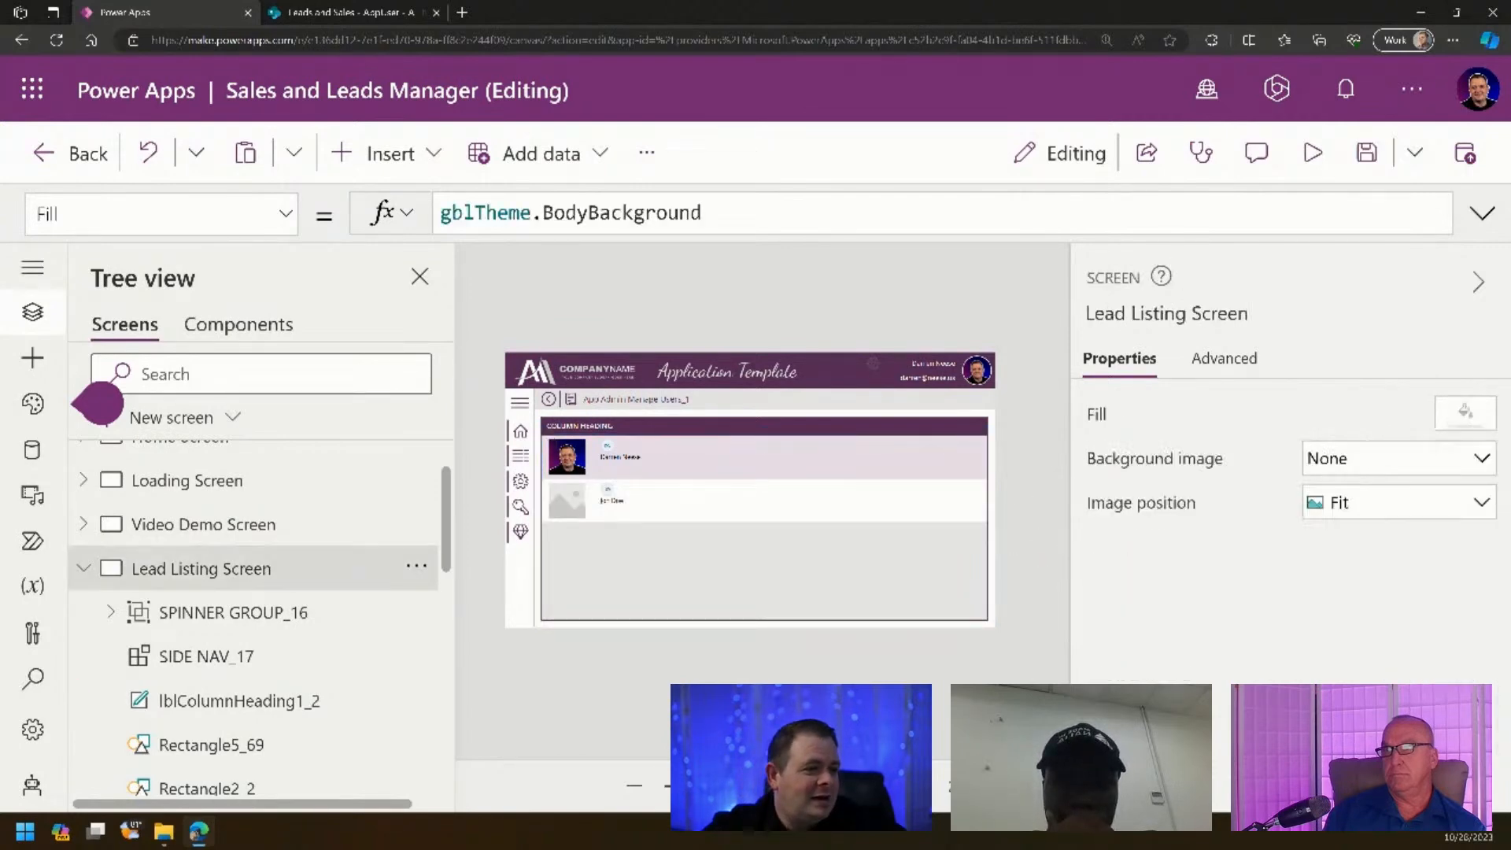
drag(680, 785, 684, 785)
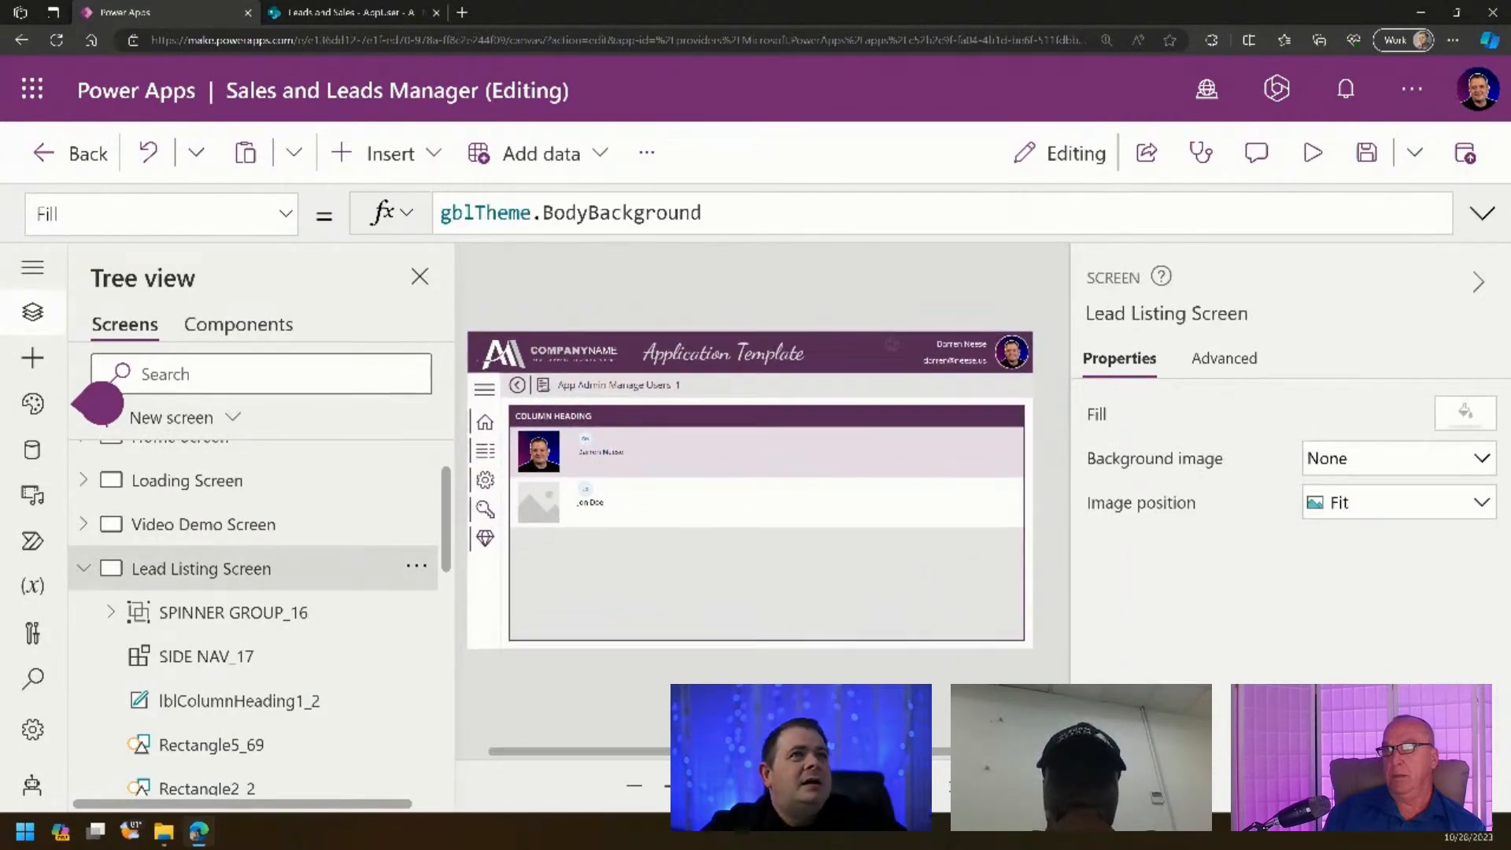
click(350, 12)
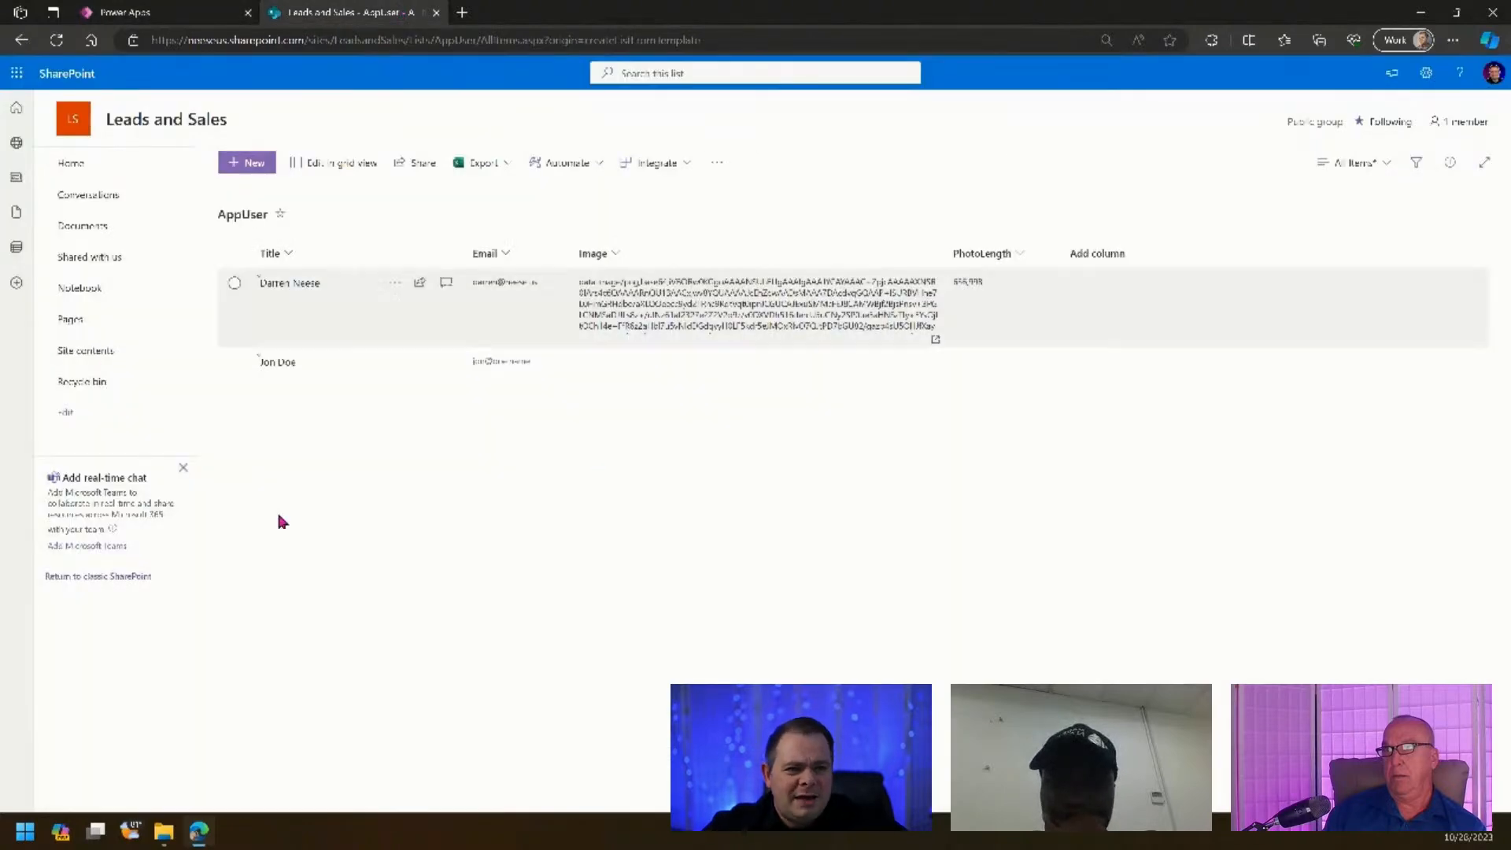
- From Site contents, create a blank list named Lead, kept out of the site navigation
click(93, 352)
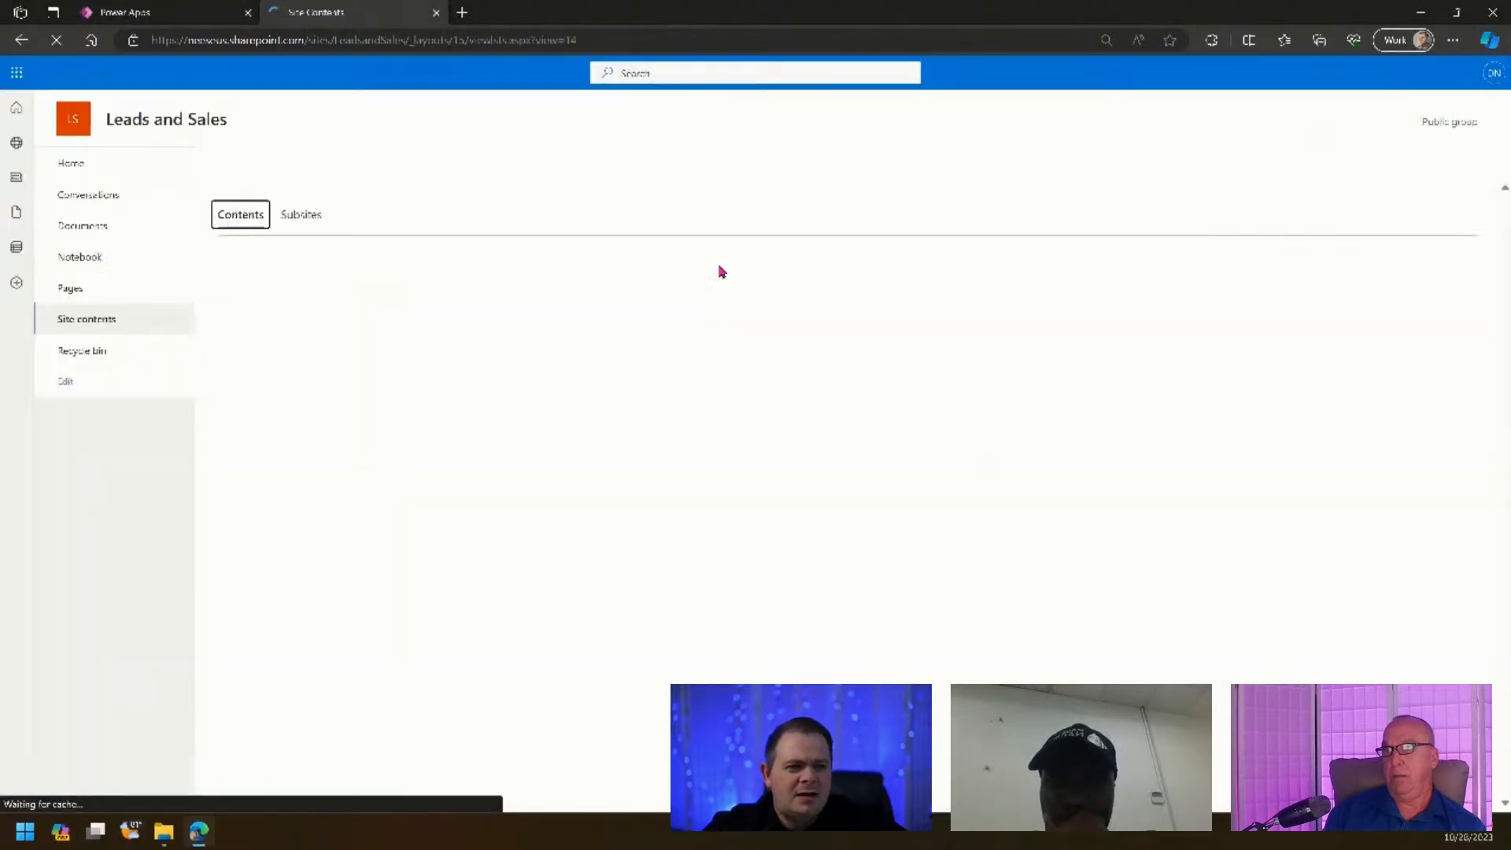
click(243, 163)
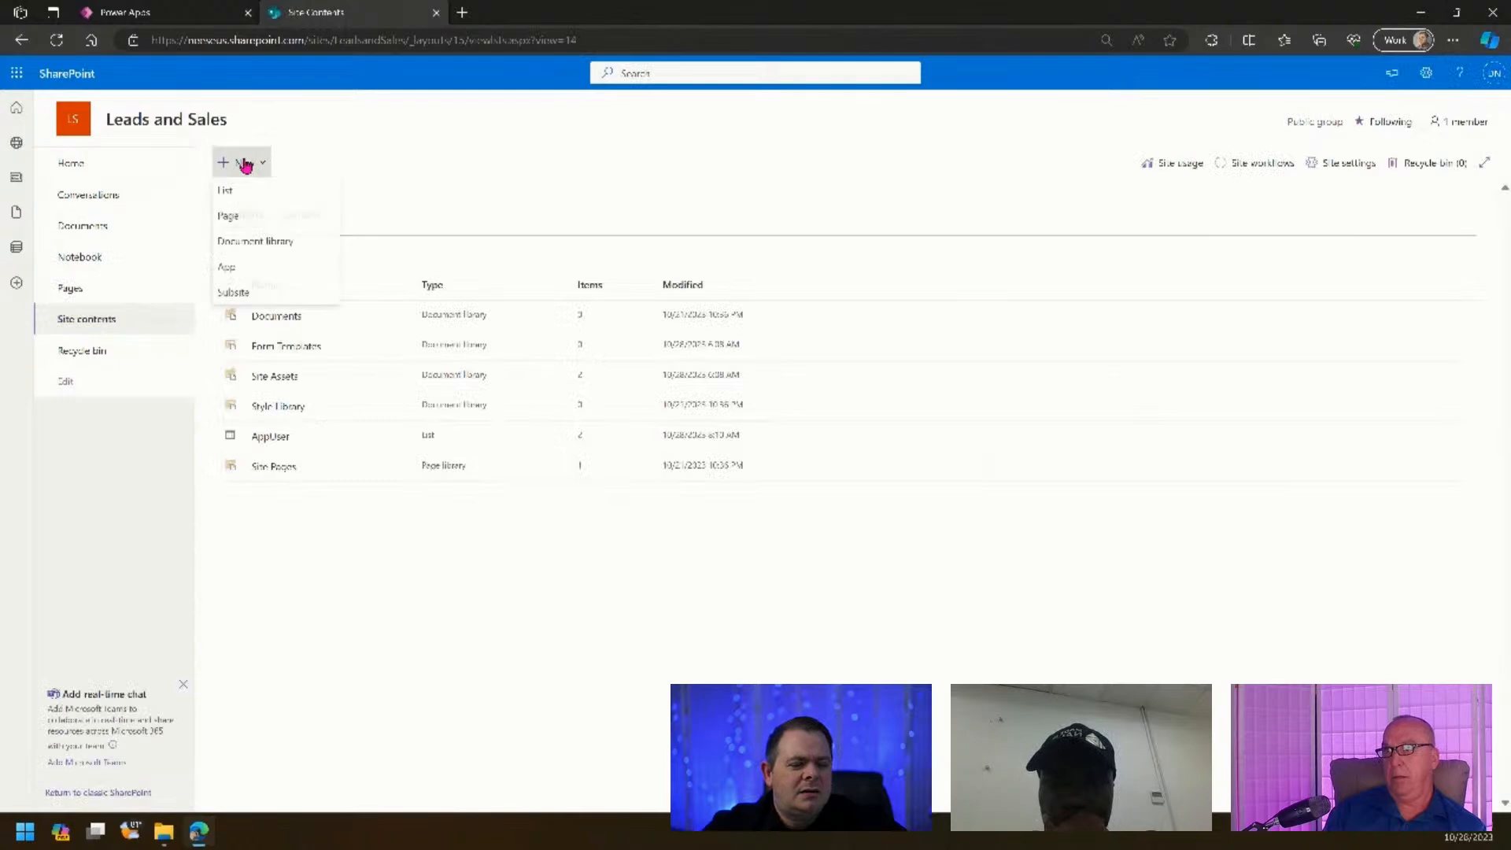
click(270, 192)
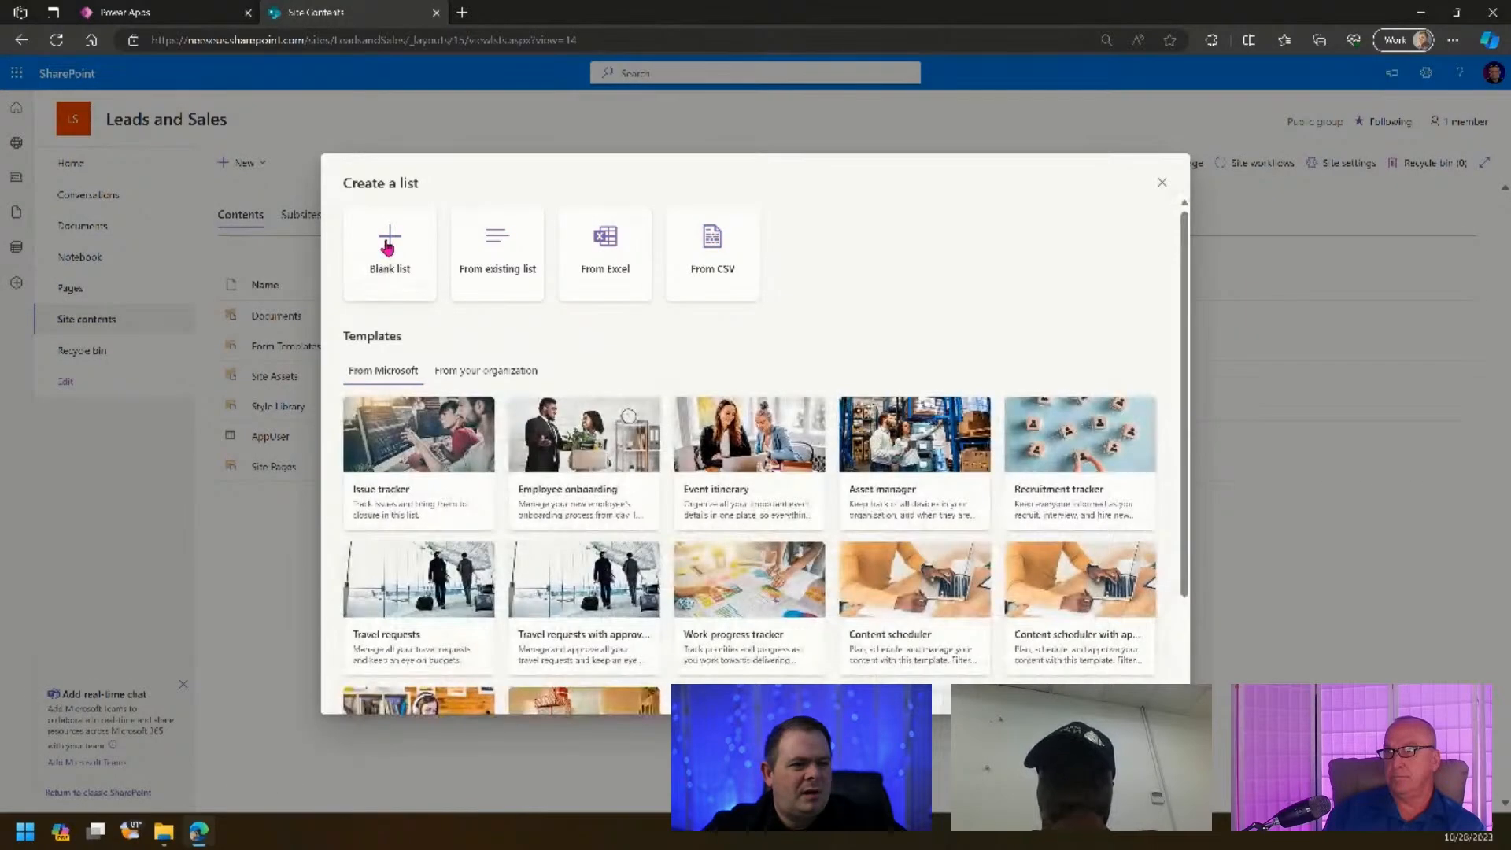
click(385, 247)
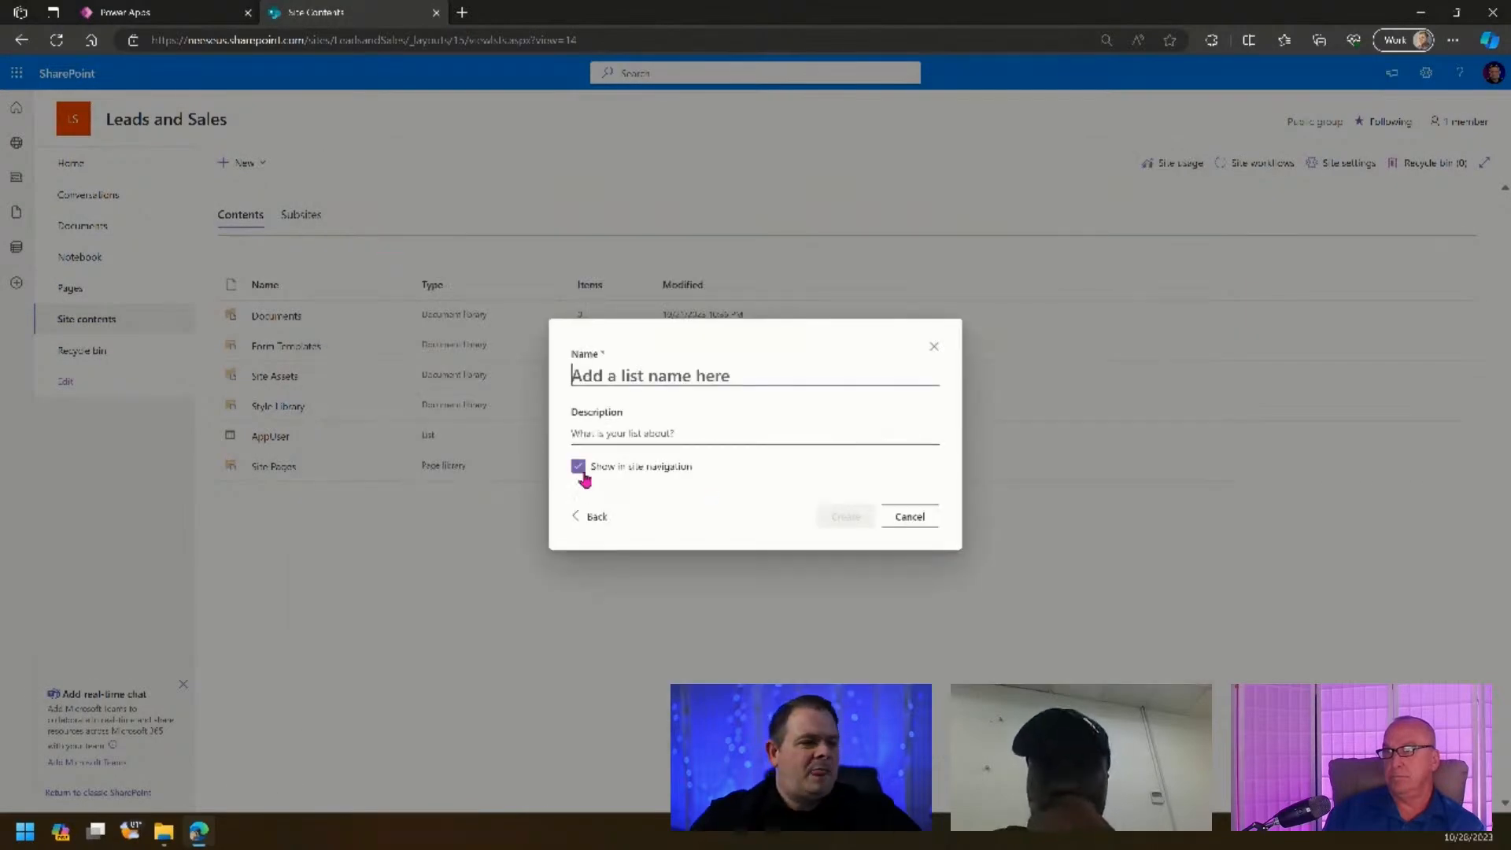
click(577, 466)
click(696, 375)
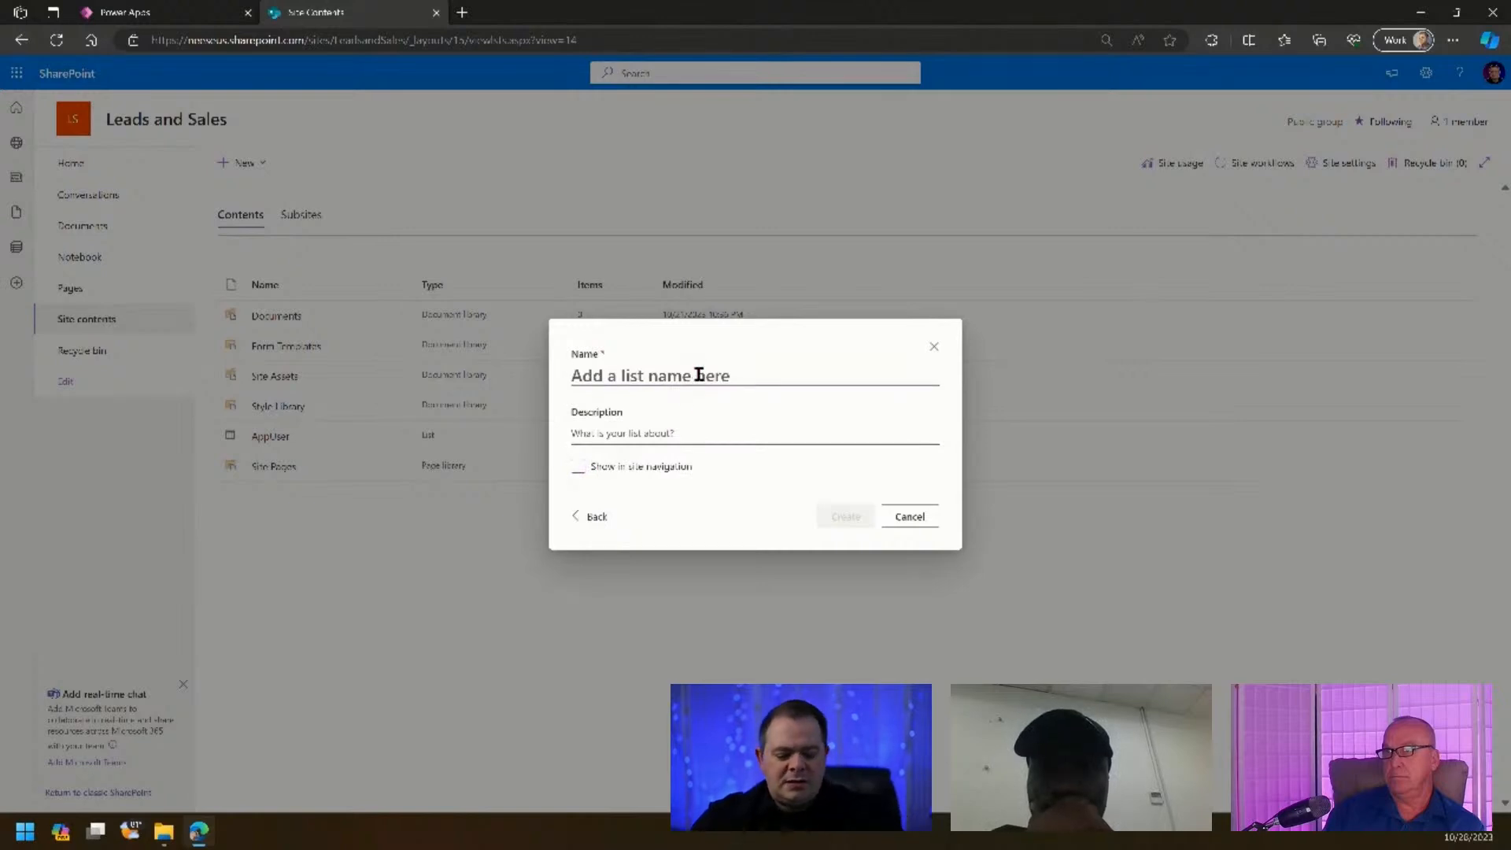
text(Leads)
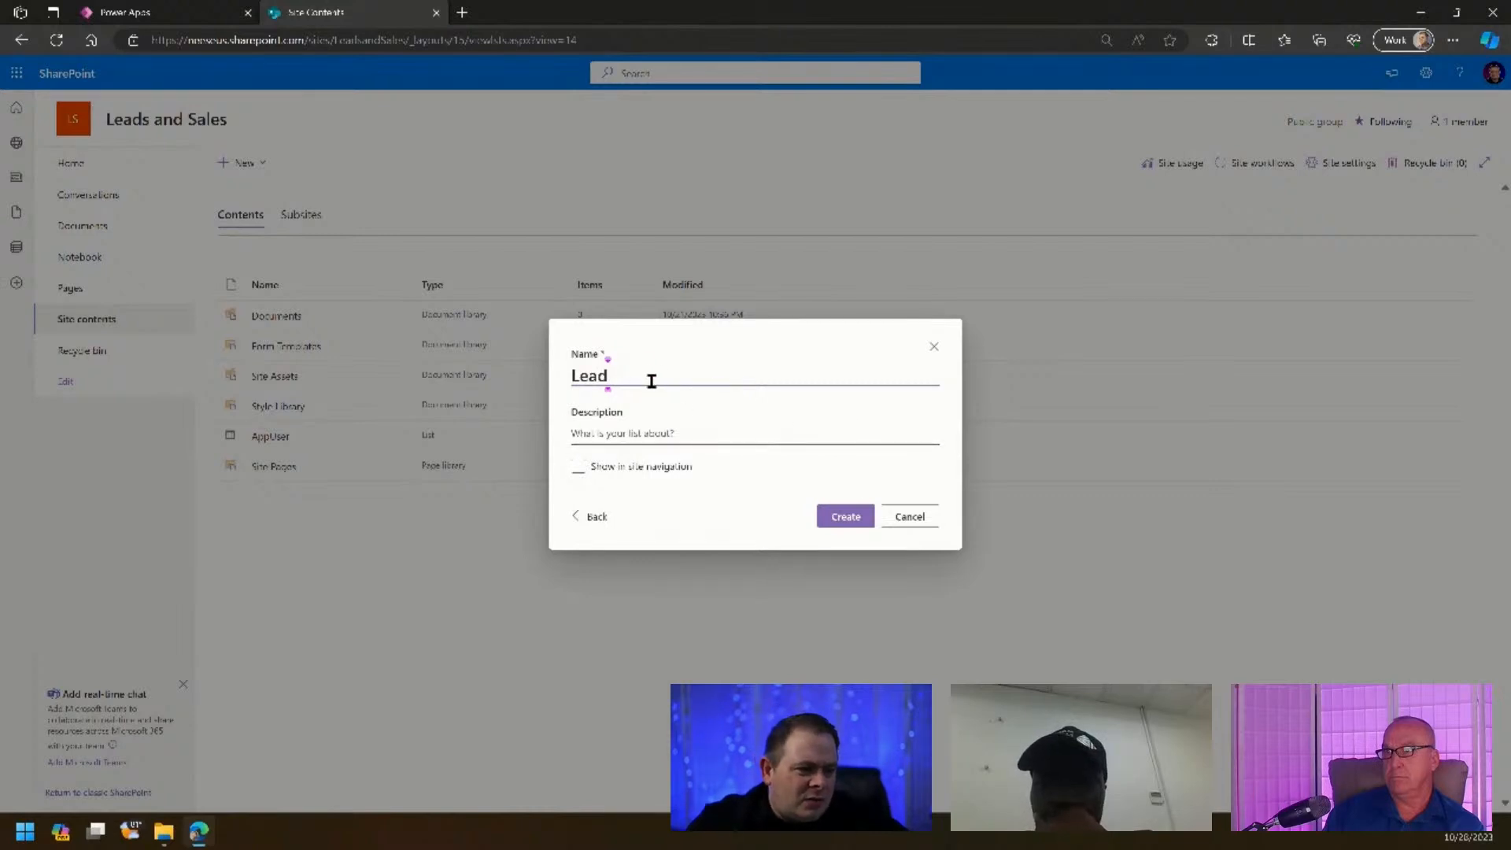
click(844, 518)
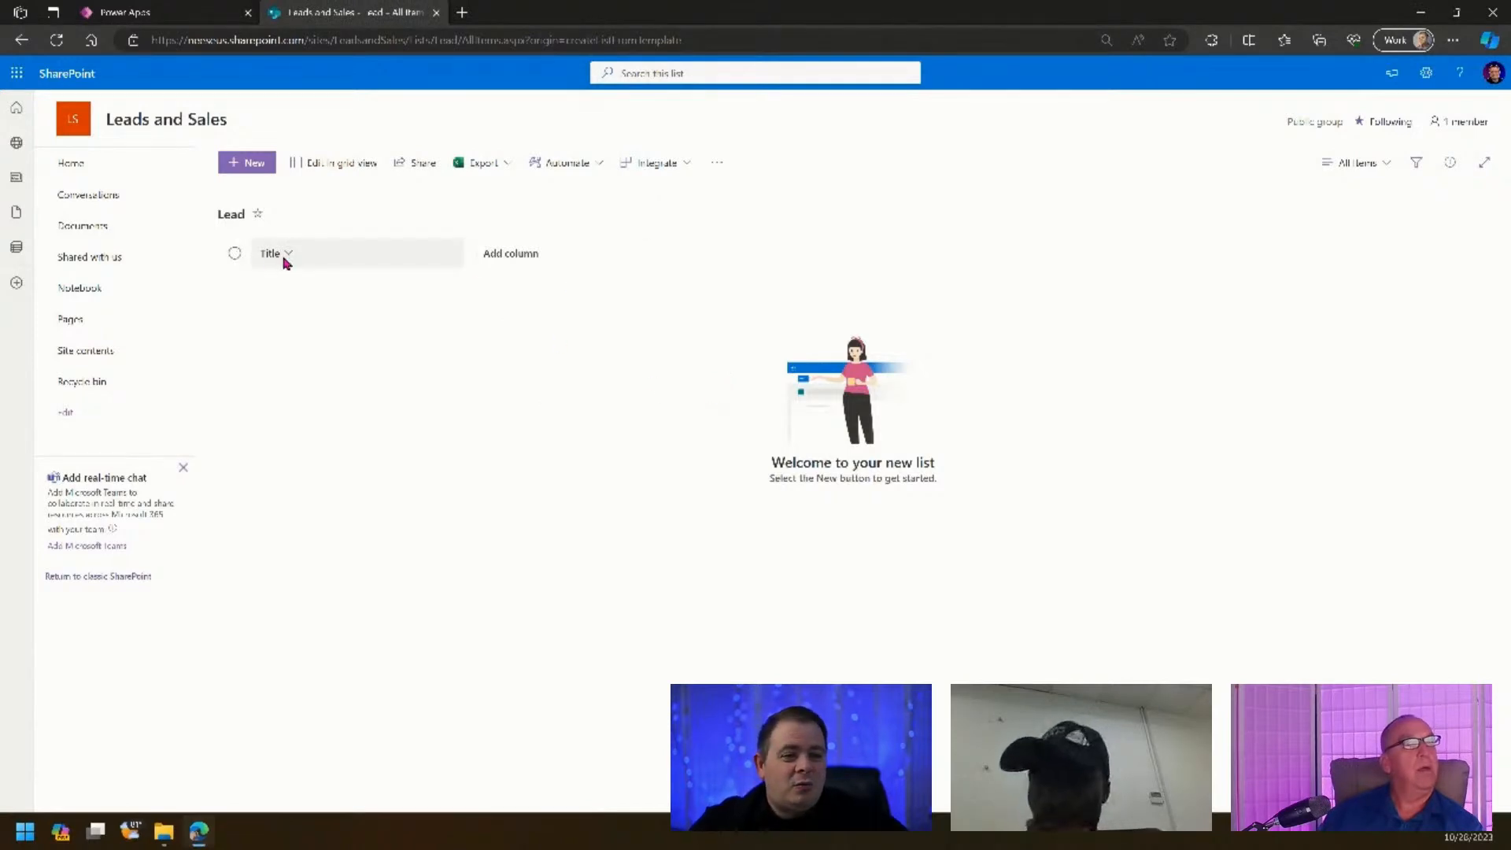
- Add single-line text columns named Email and Phone to the Lead list
click(486, 253)
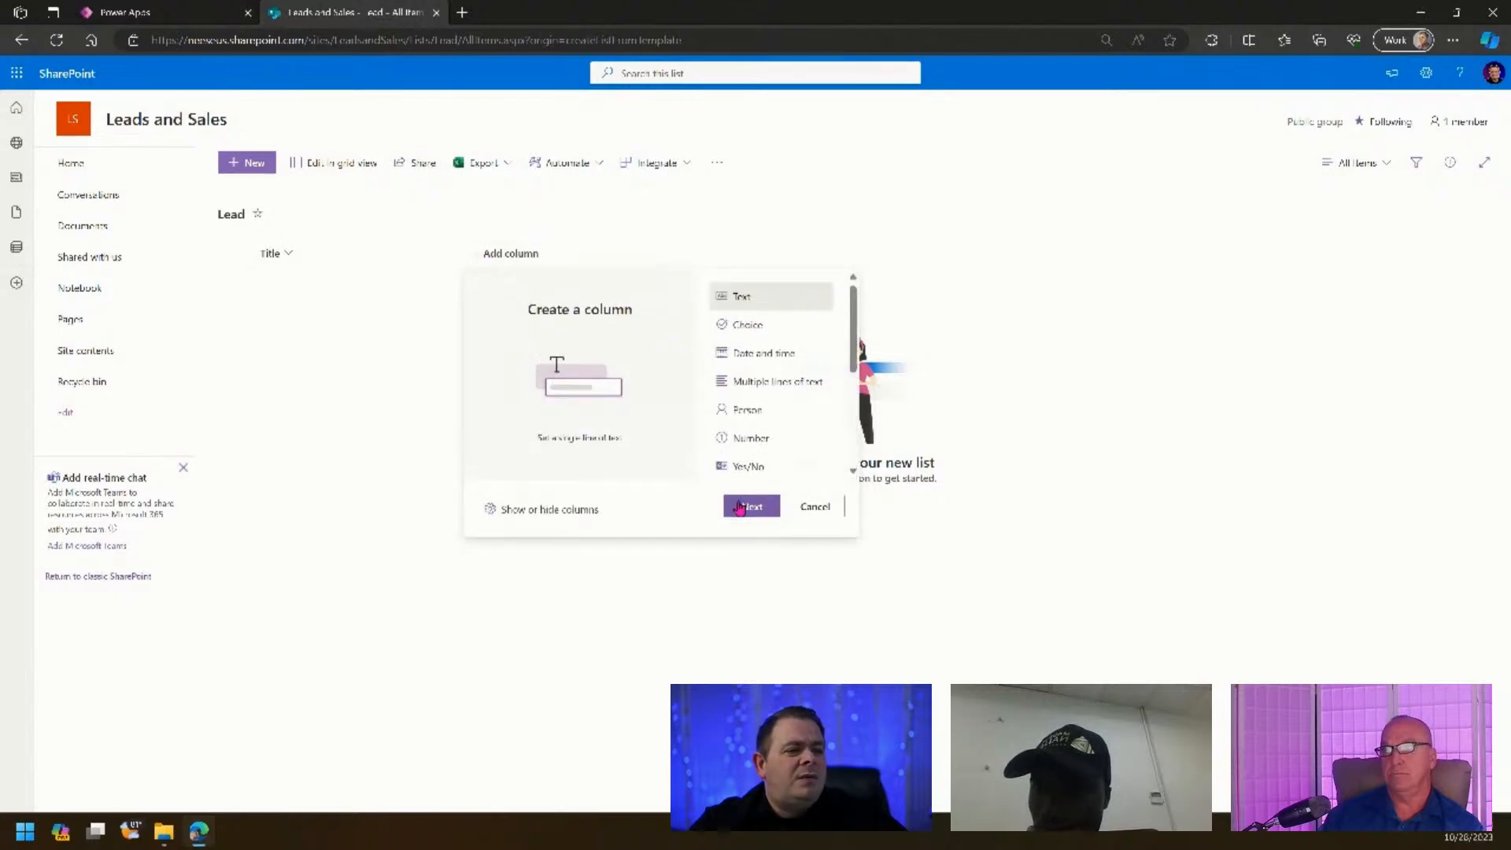
click(746, 507)
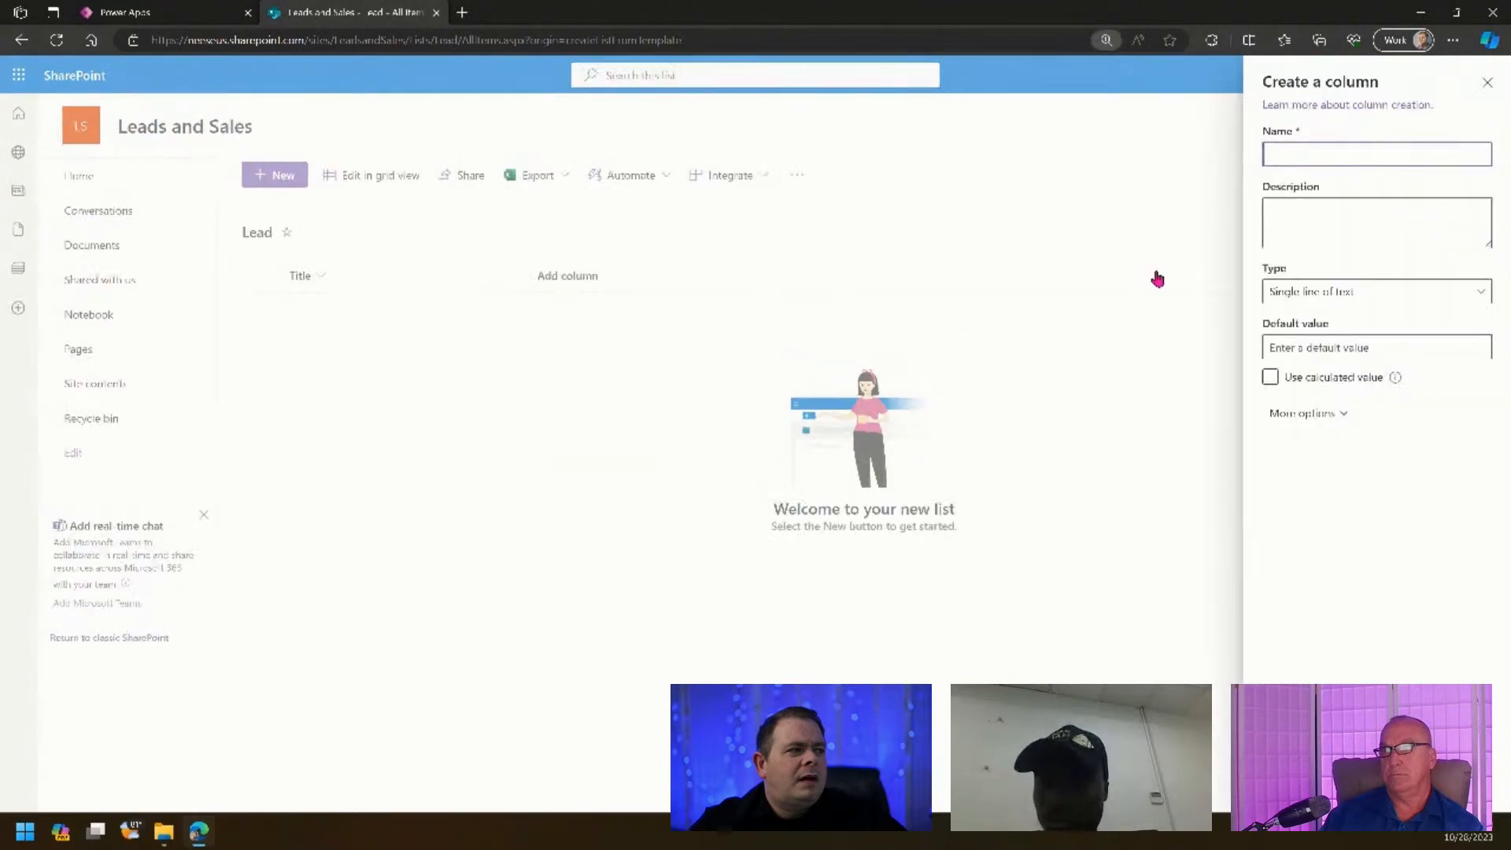
key(ctrl+plus)
key(ctrl+plus)
key(ctrl+plus)
click(1295, 207)
text(Email)
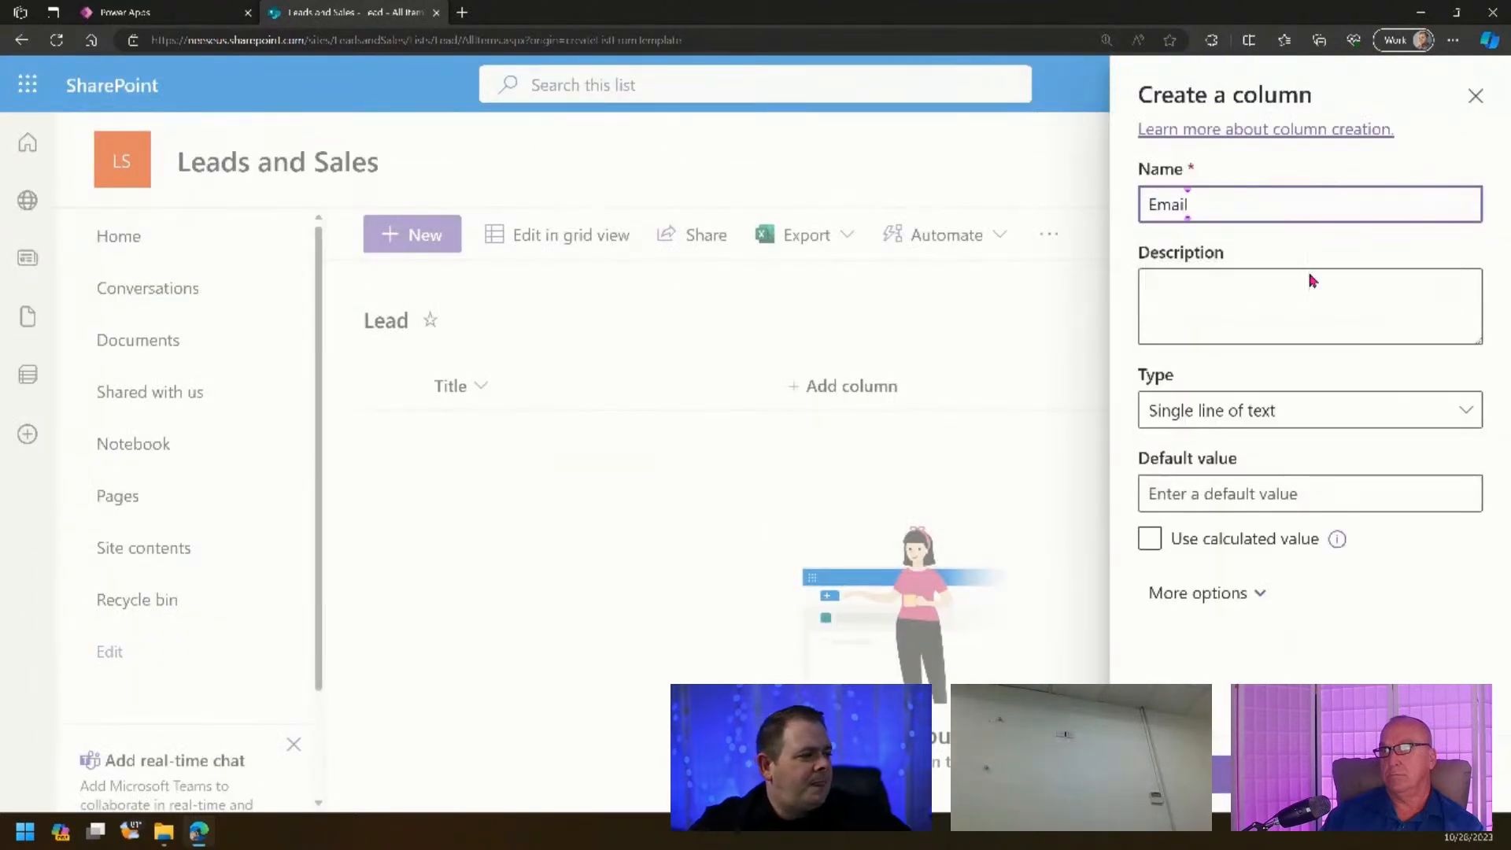
click(1222, 773)
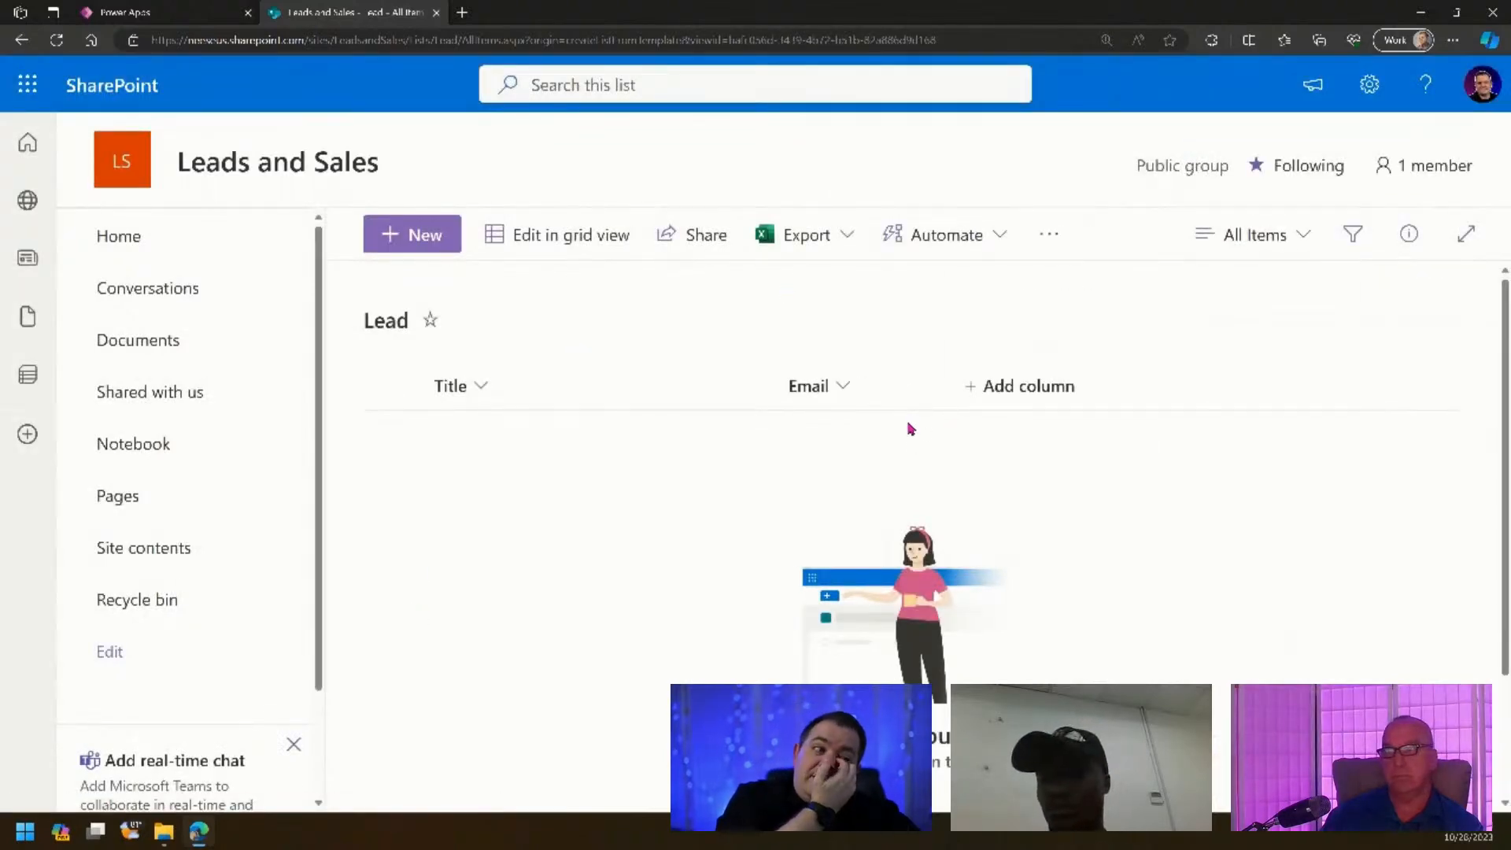
click(983, 386)
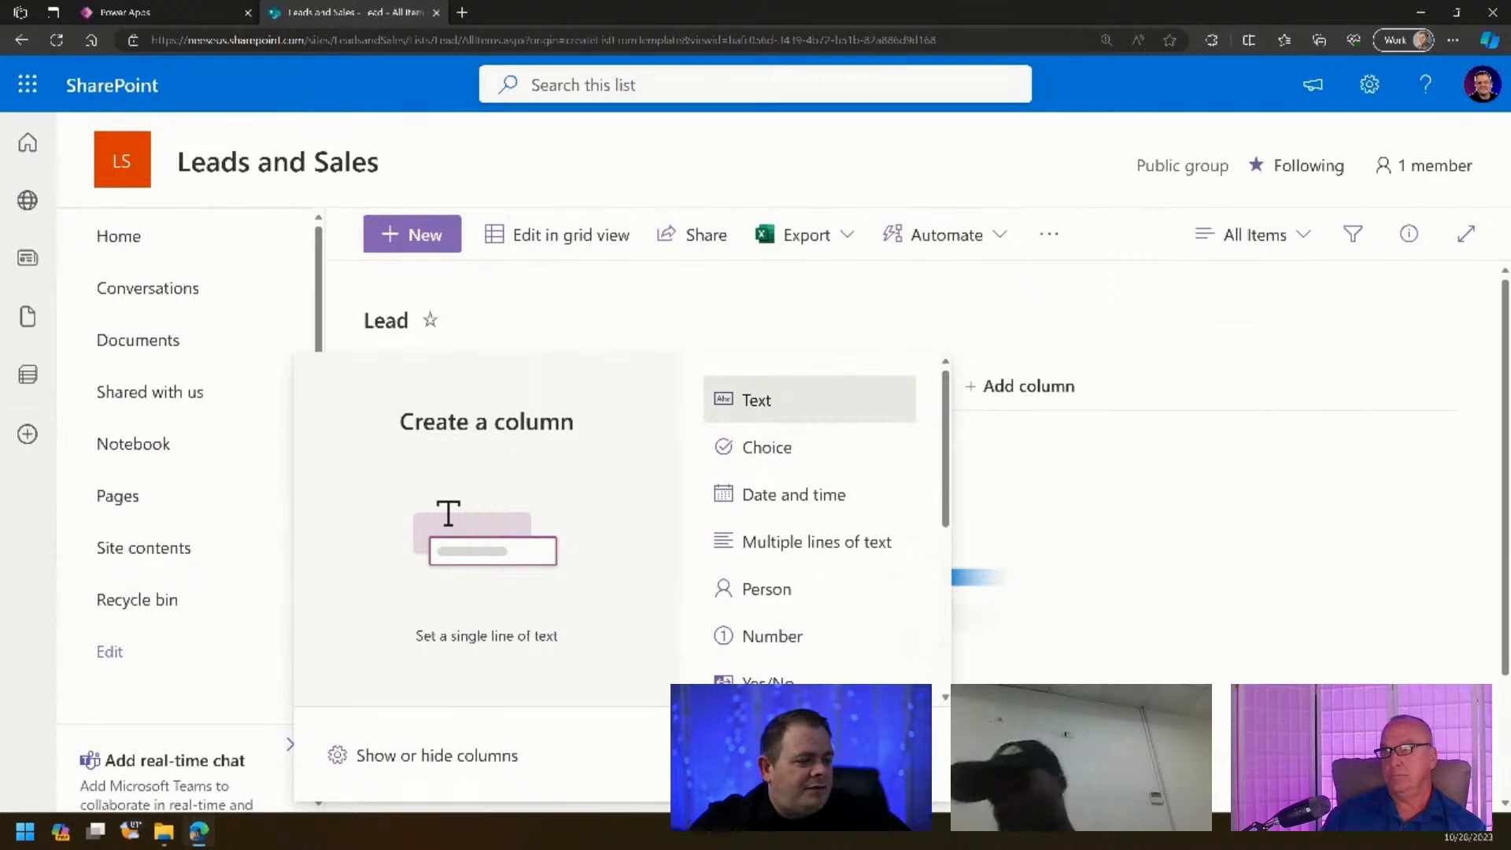
click(905, 756)
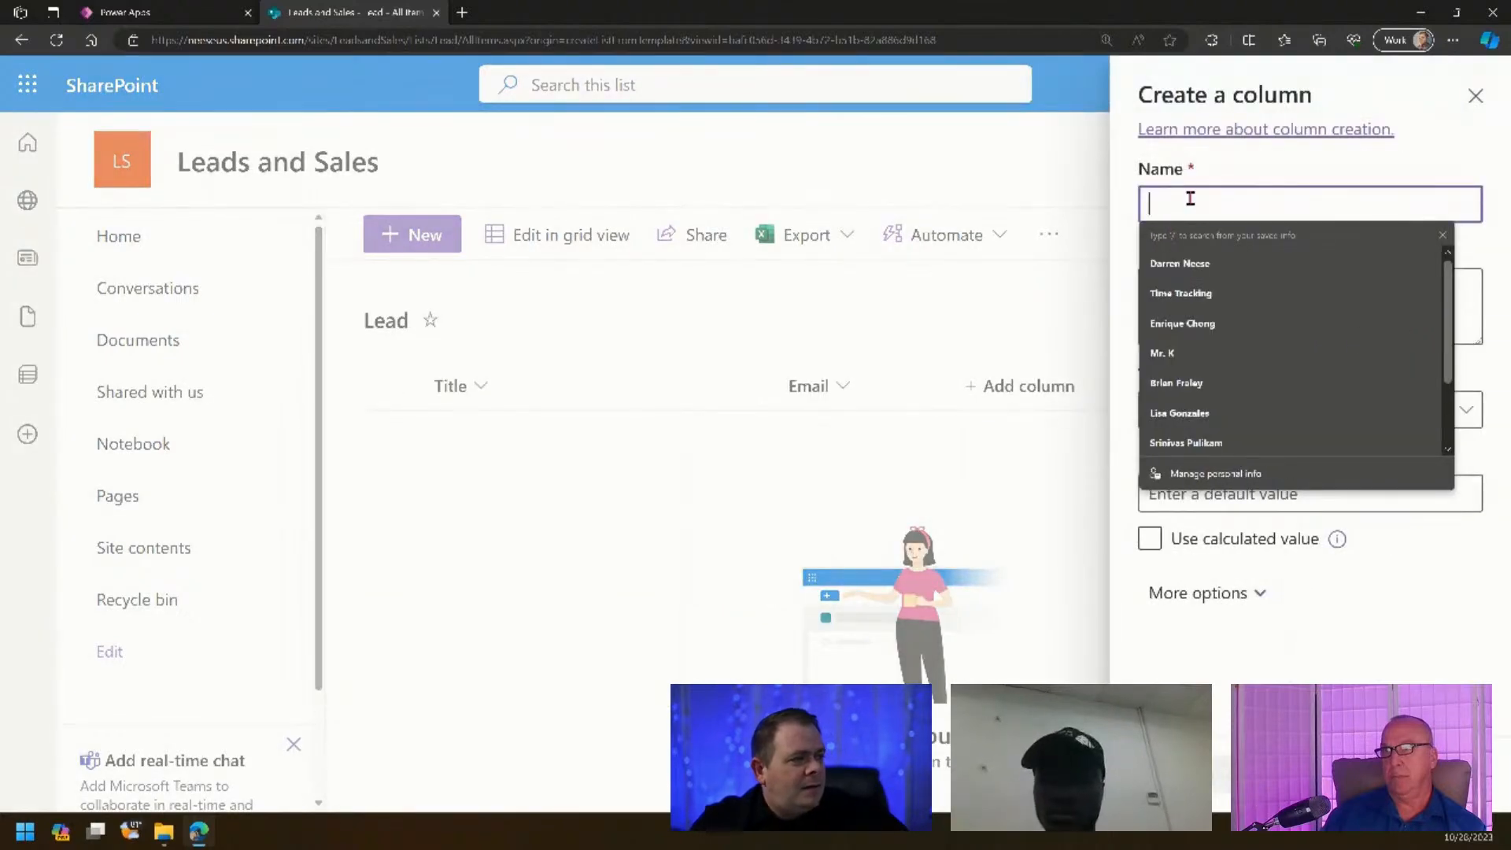
text(Phone)
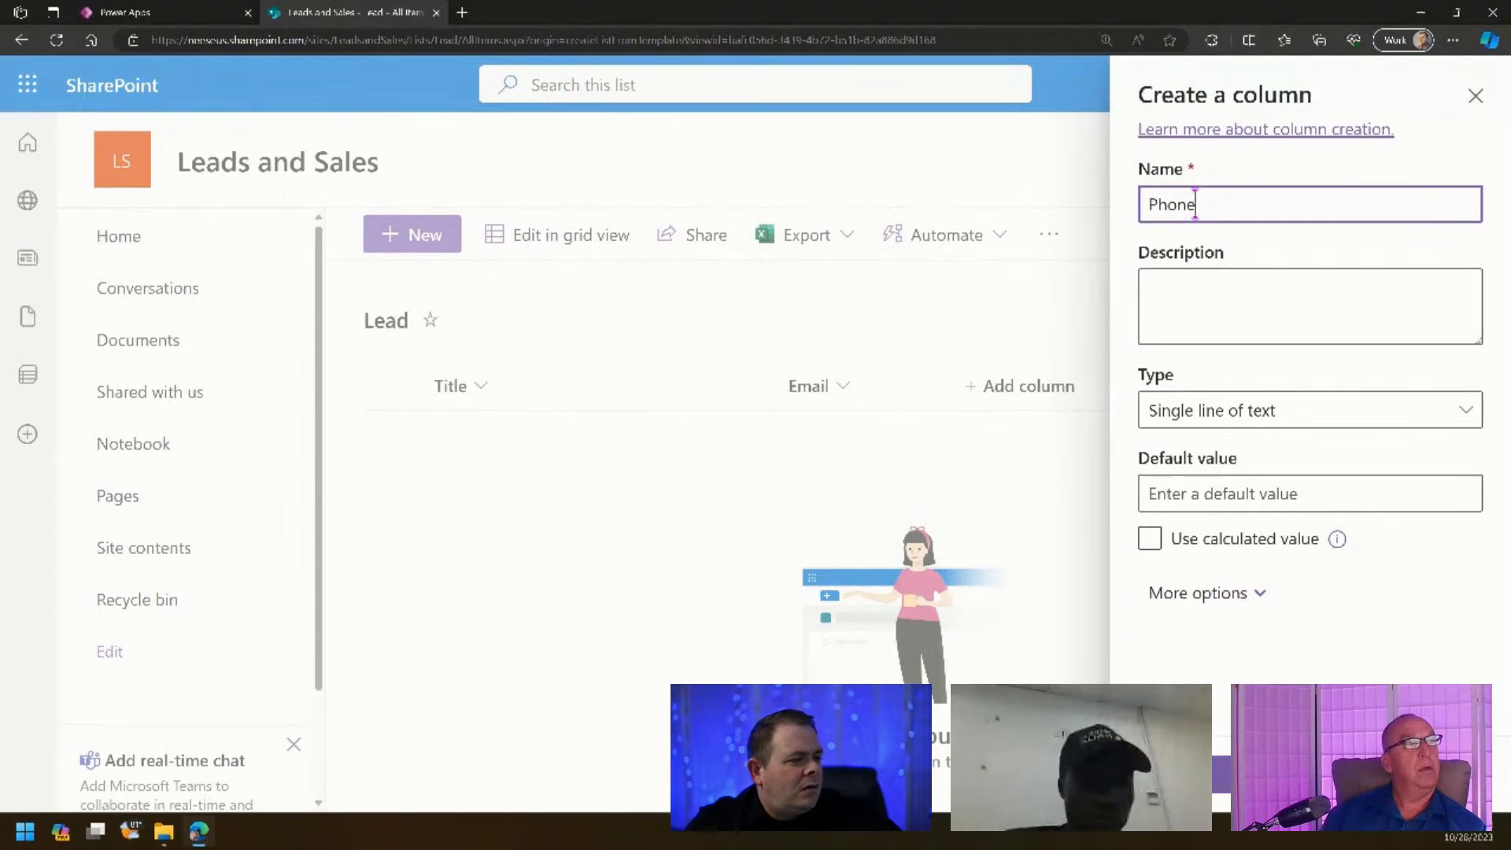
key(Return)
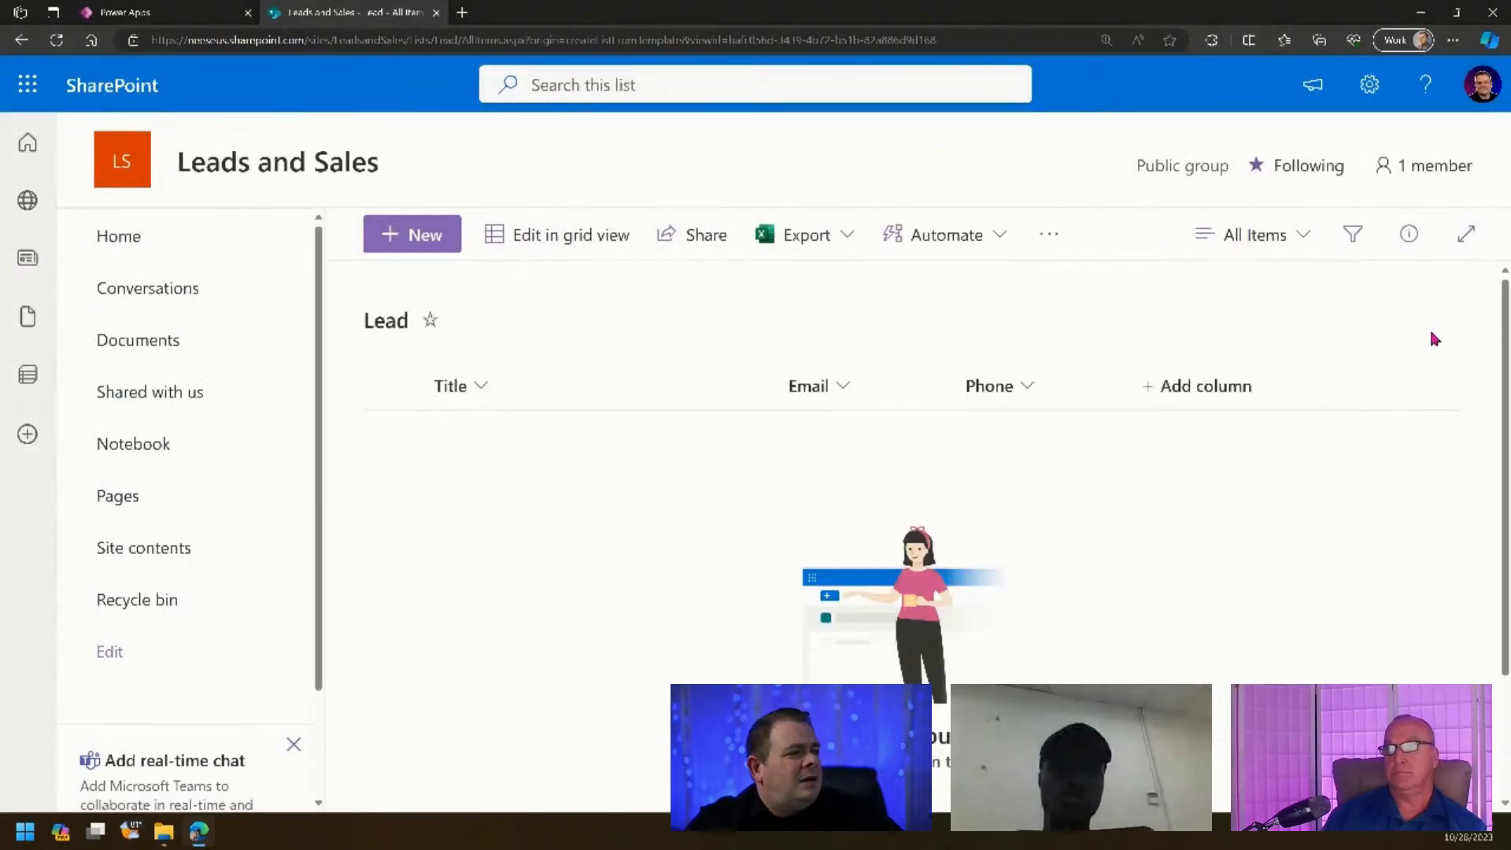
- Add a single-line text column named Location
click(1254, 404)
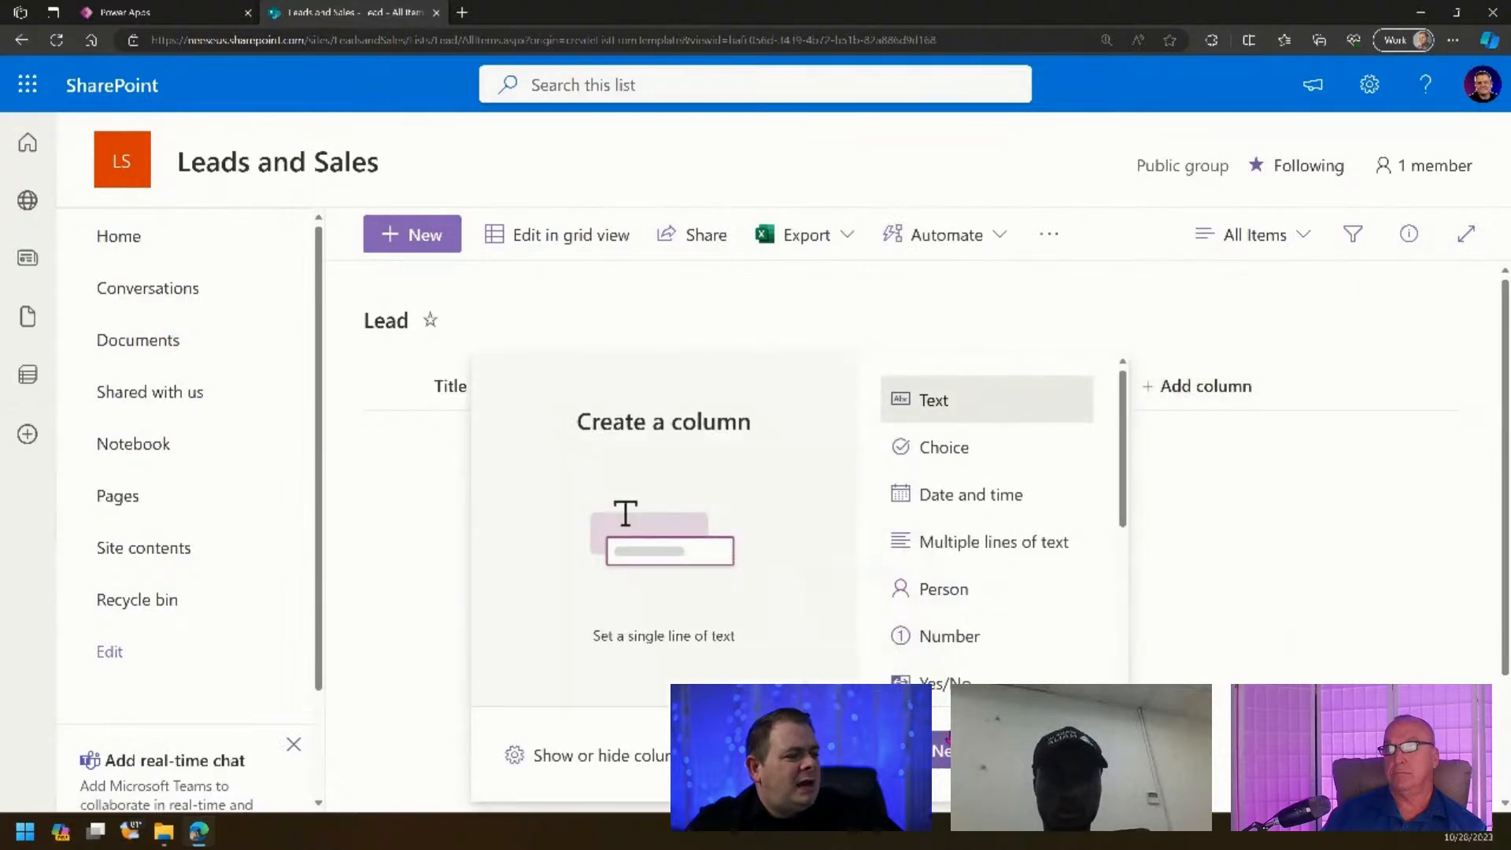
click(948, 757)
click(1243, 202)
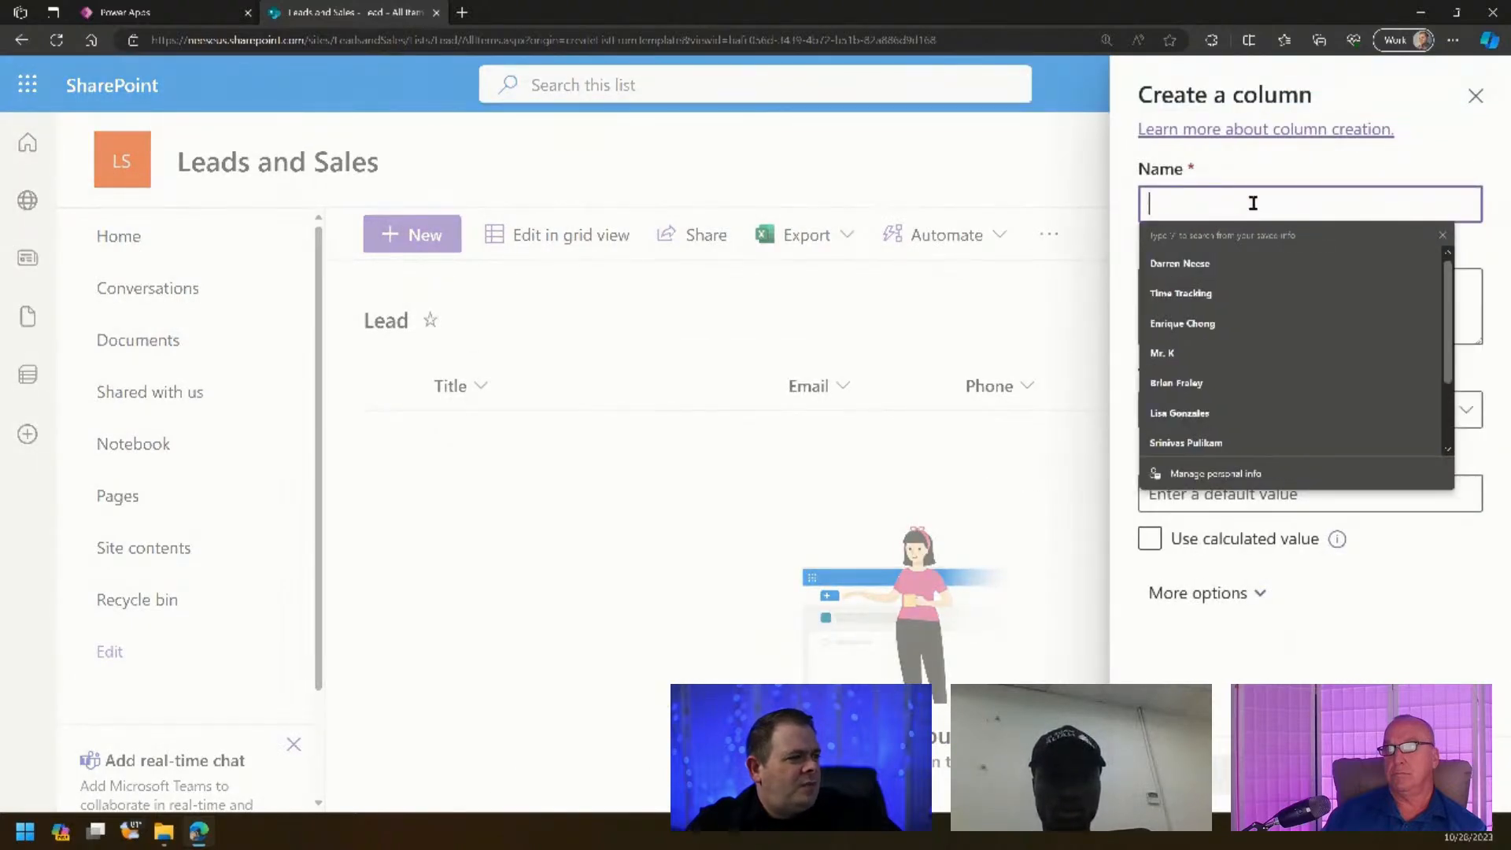
text(Loc)
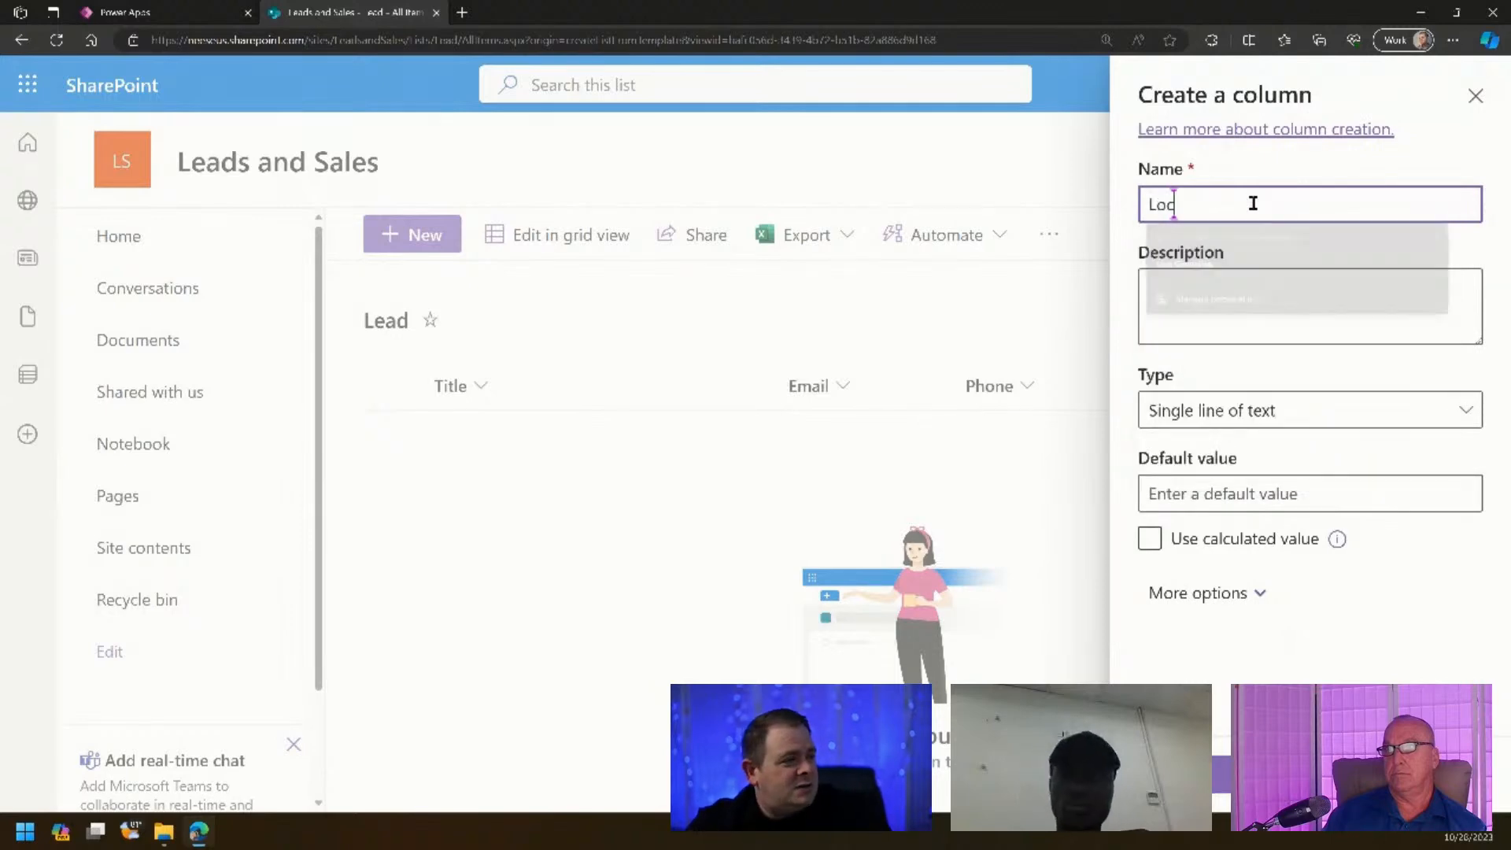
text(ation)
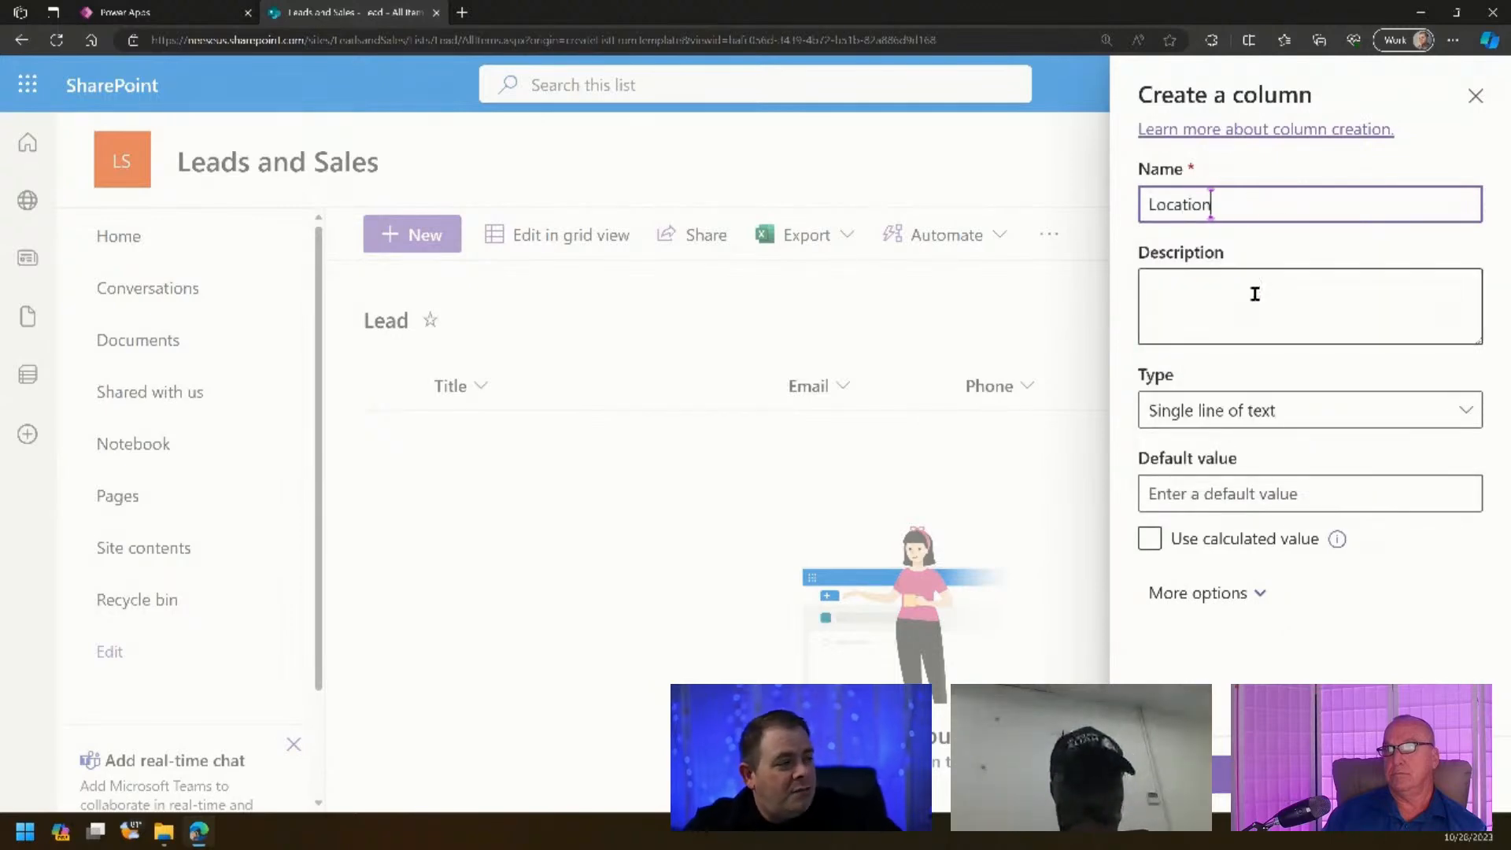
click(1255, 294)
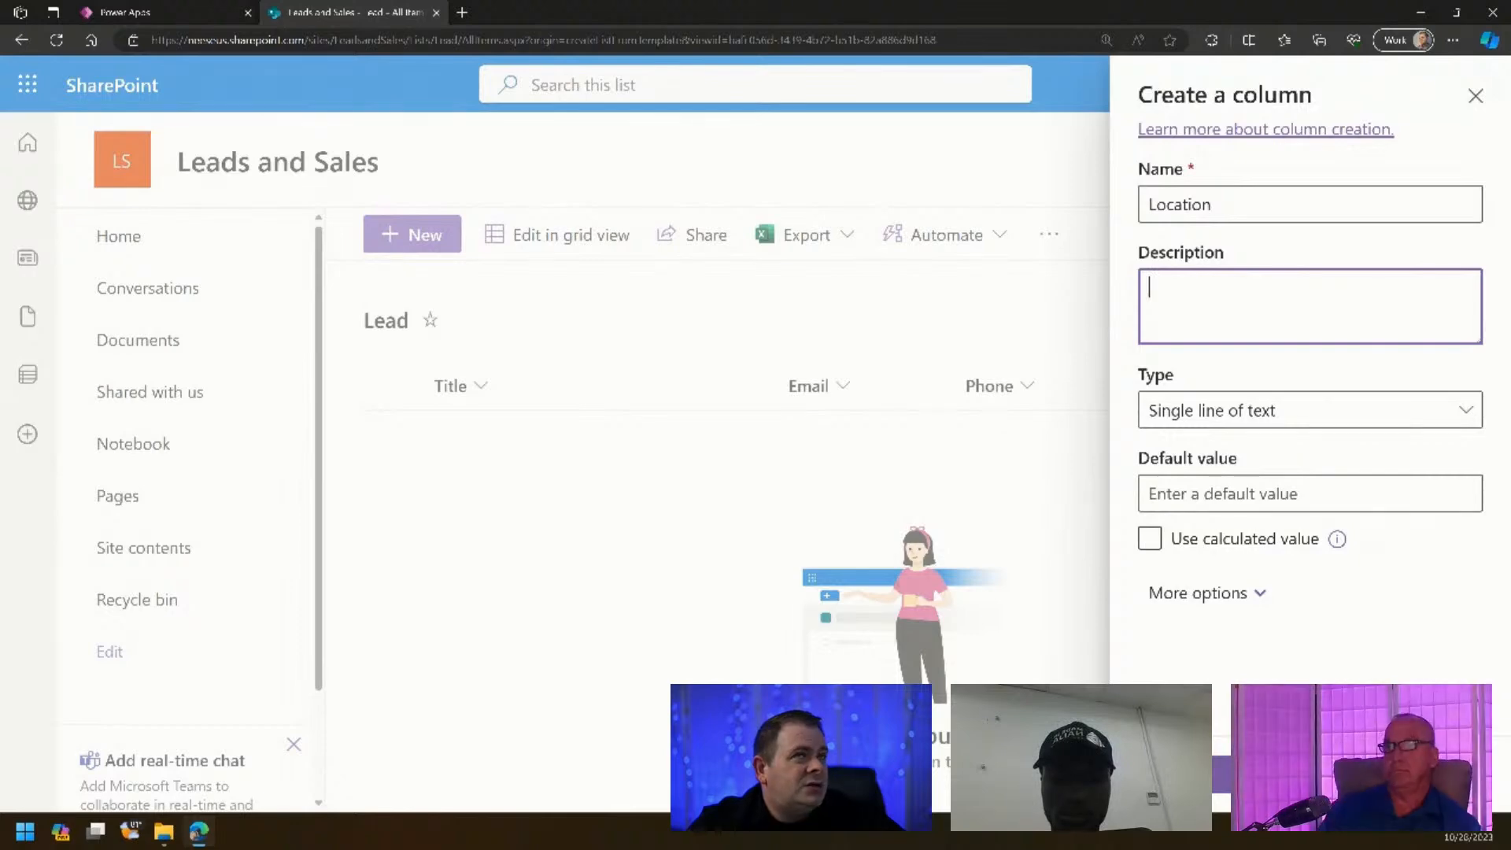
click(1176, 774)
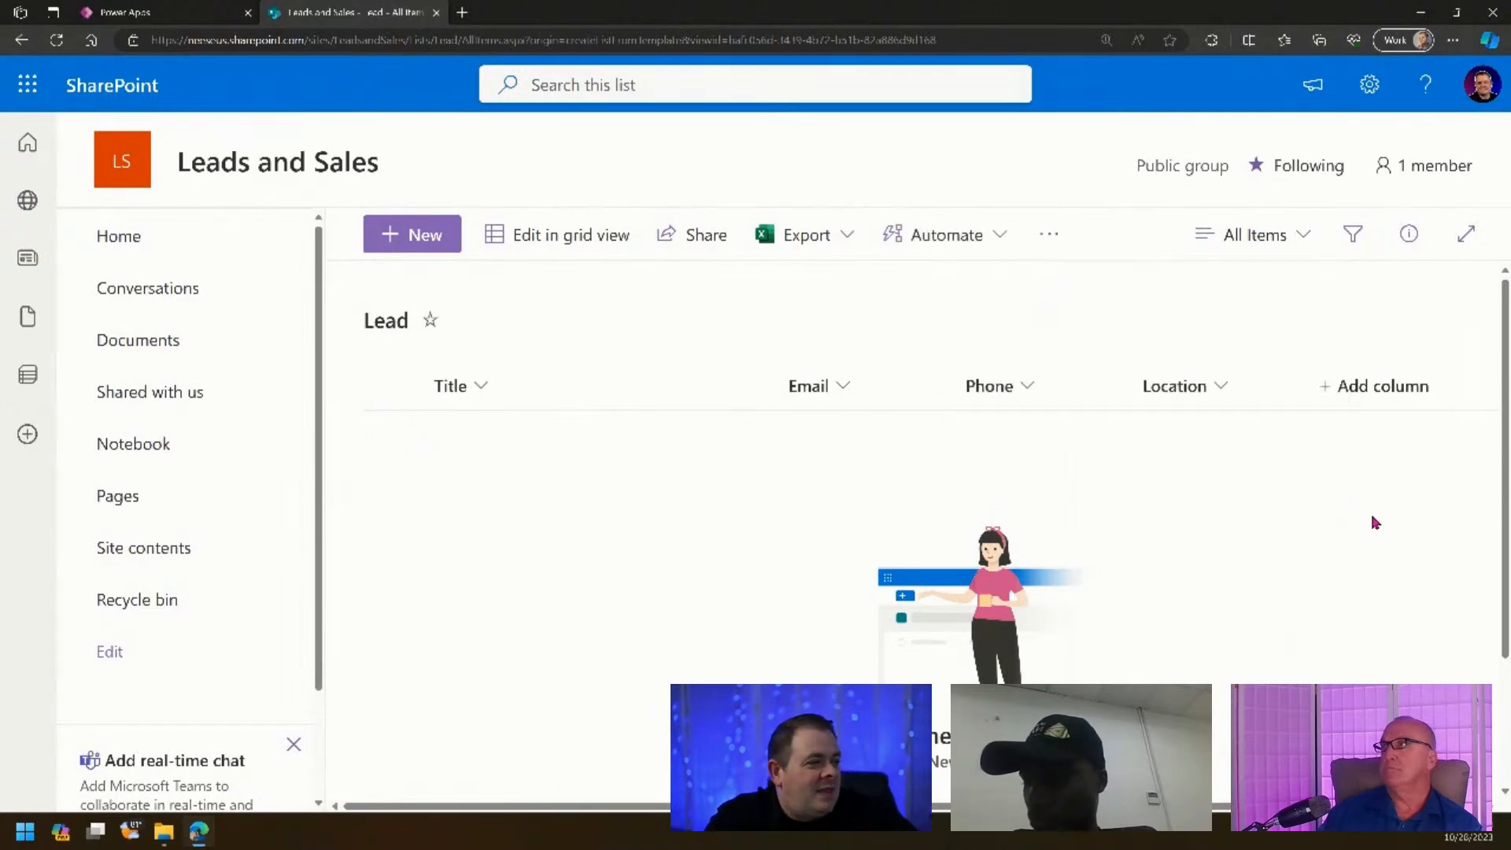
- Start a new single-line text column named CRMLink
click(1348, 387)
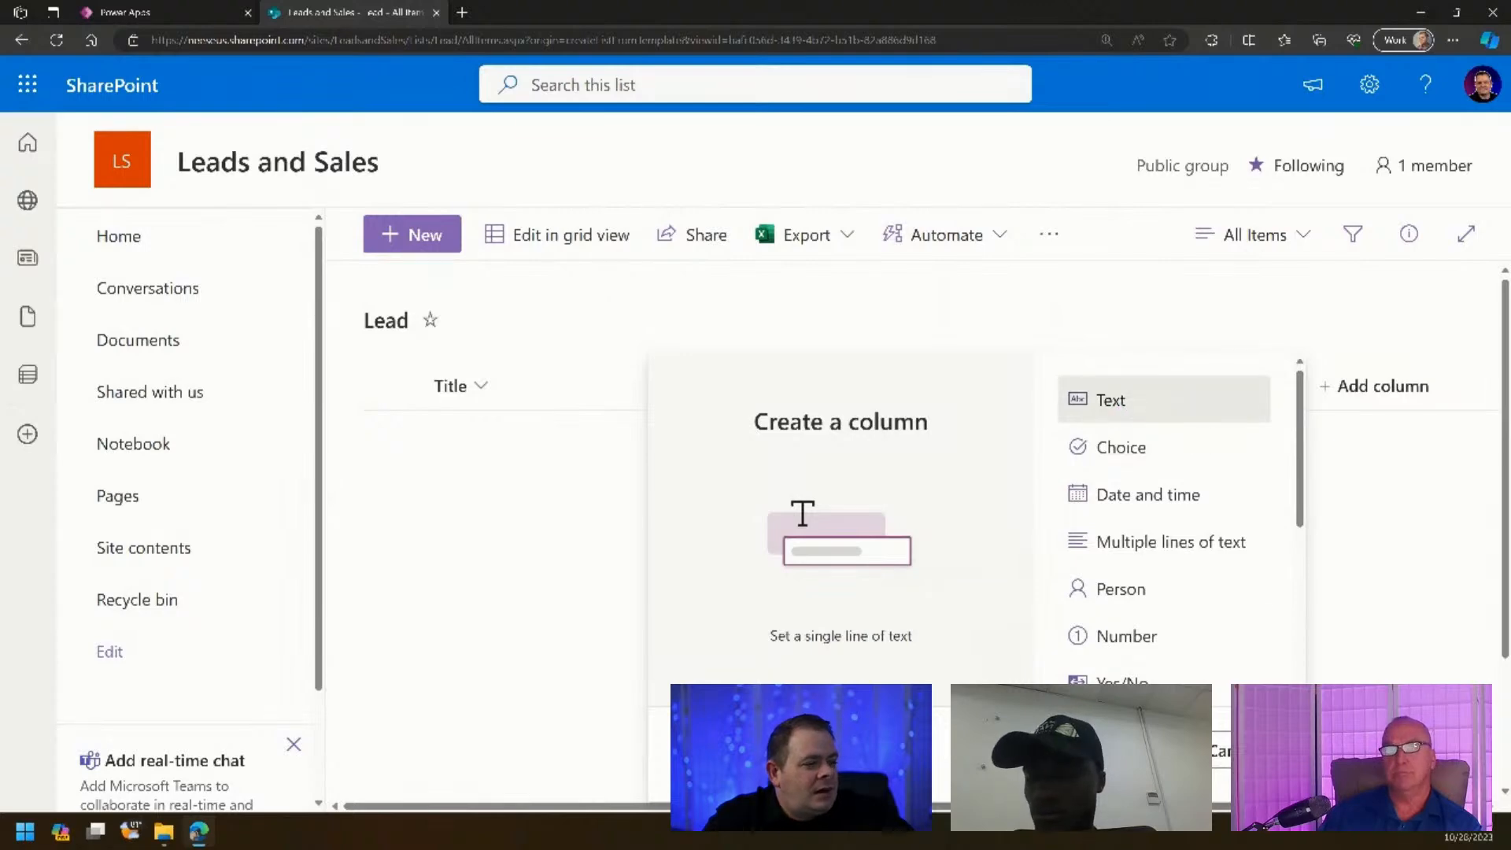
click(1130, 752)
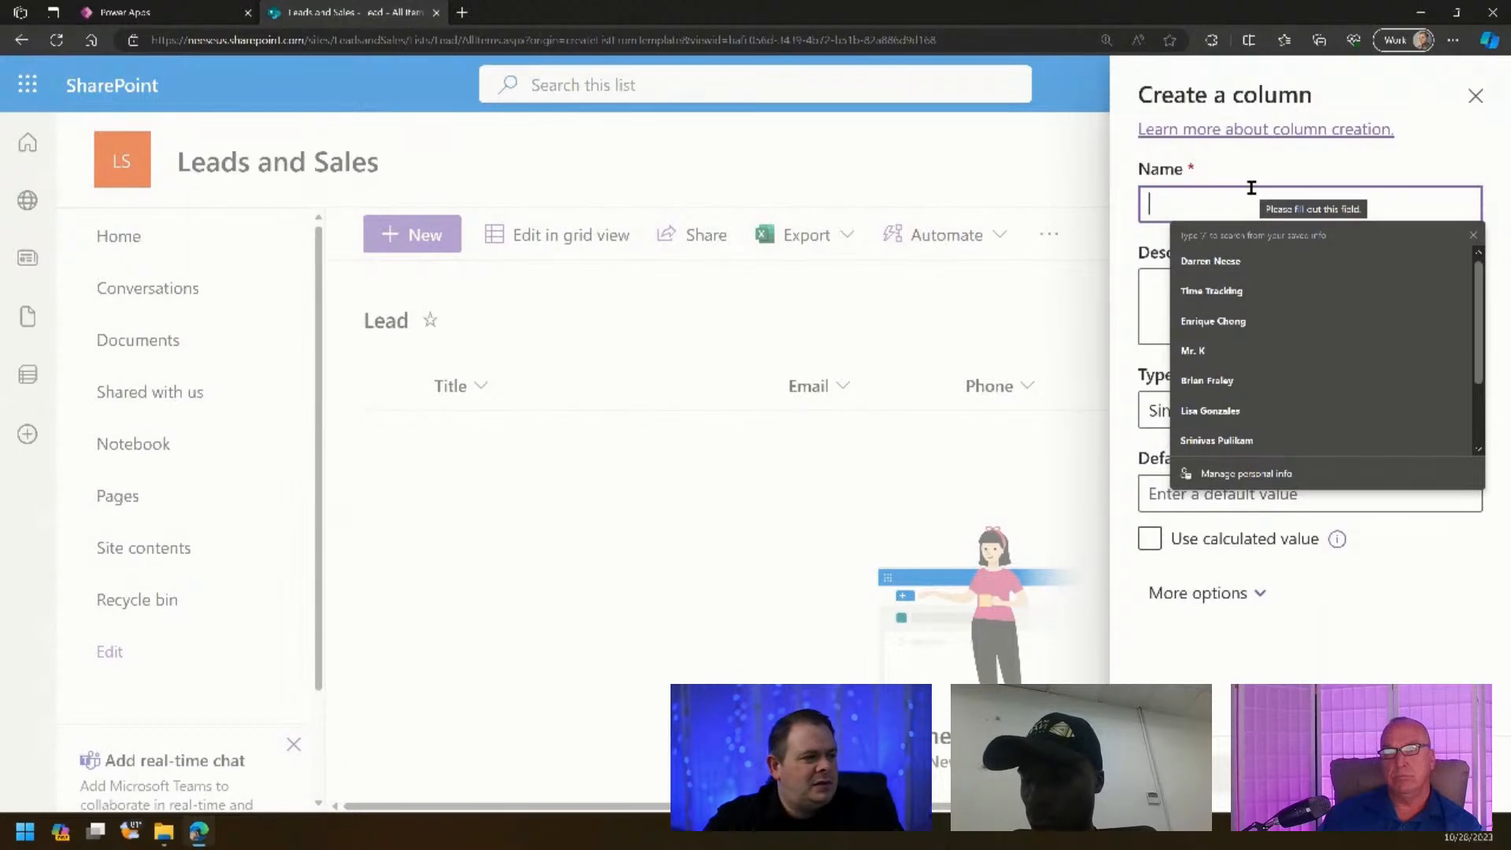
text(CRMLink)
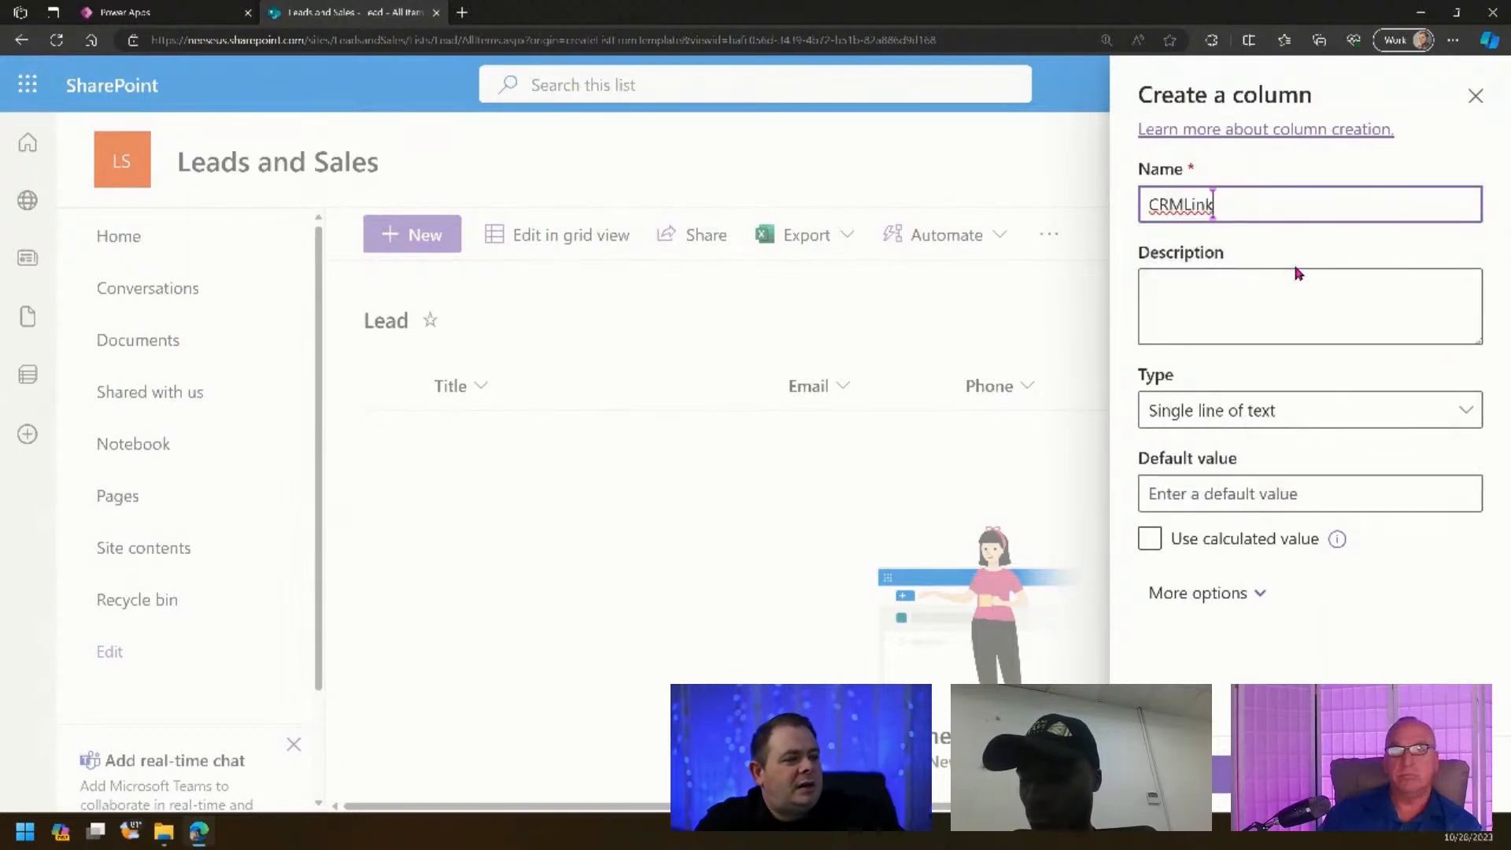
click(1287, 294)
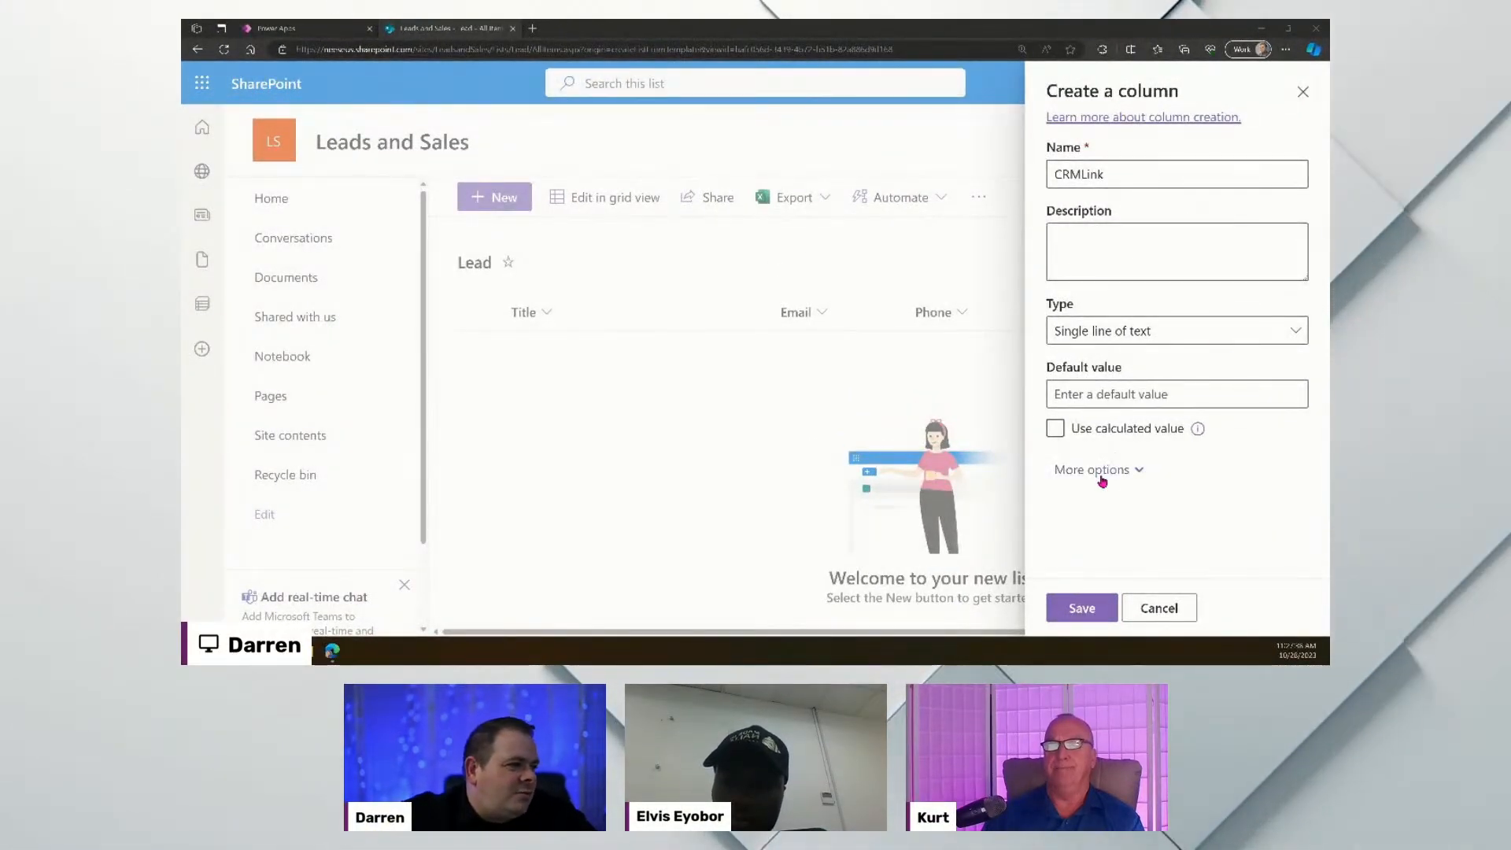
- Raise the CRMLink column's maximum character limit from 255 to 500
click(1133, 466)
scroll(1133, 466, down, 3)
double_click(1092, 328)
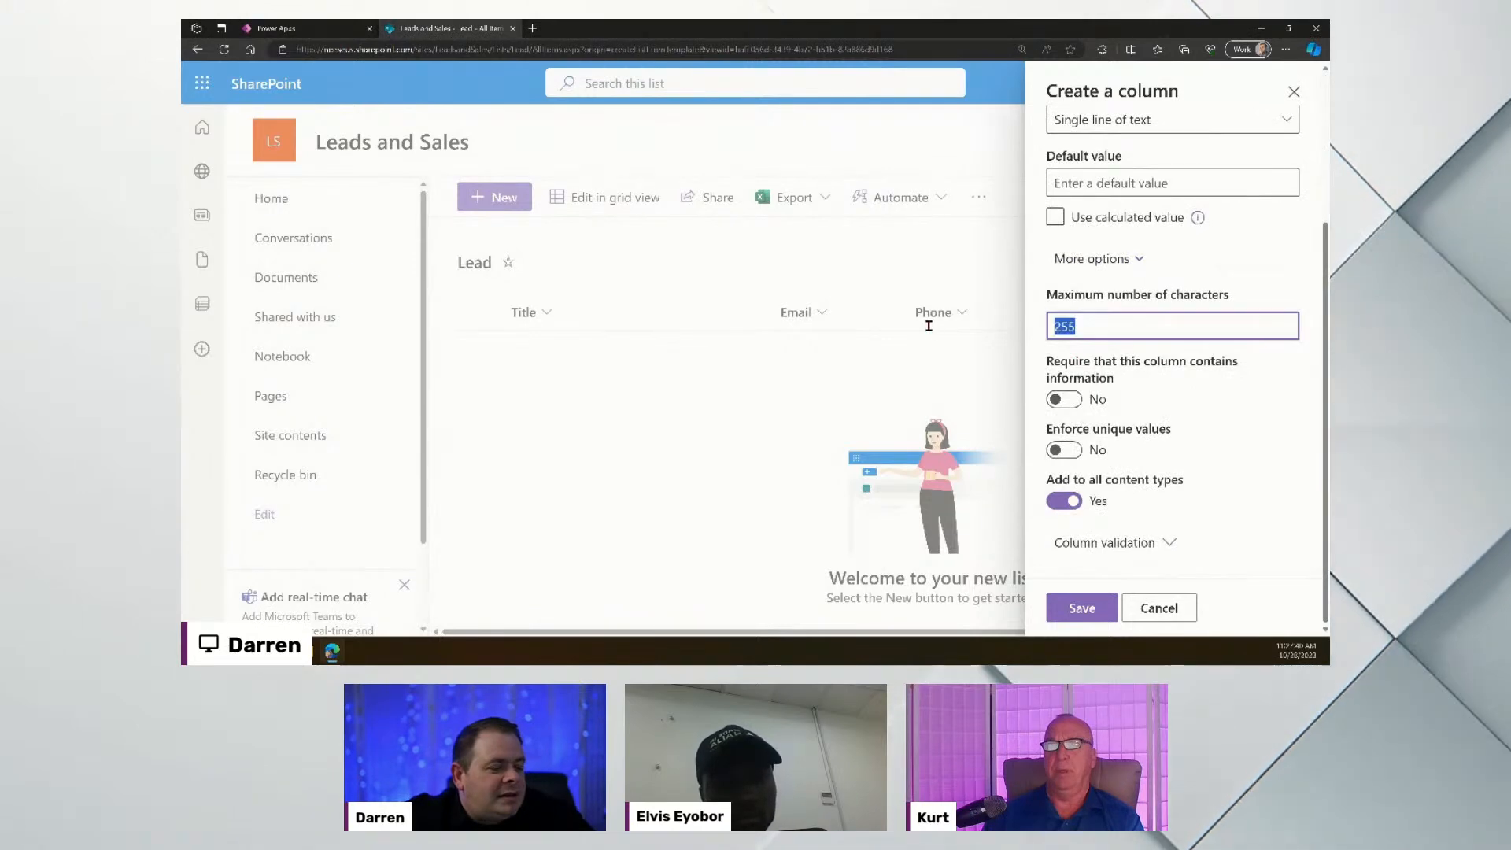
text(5000)
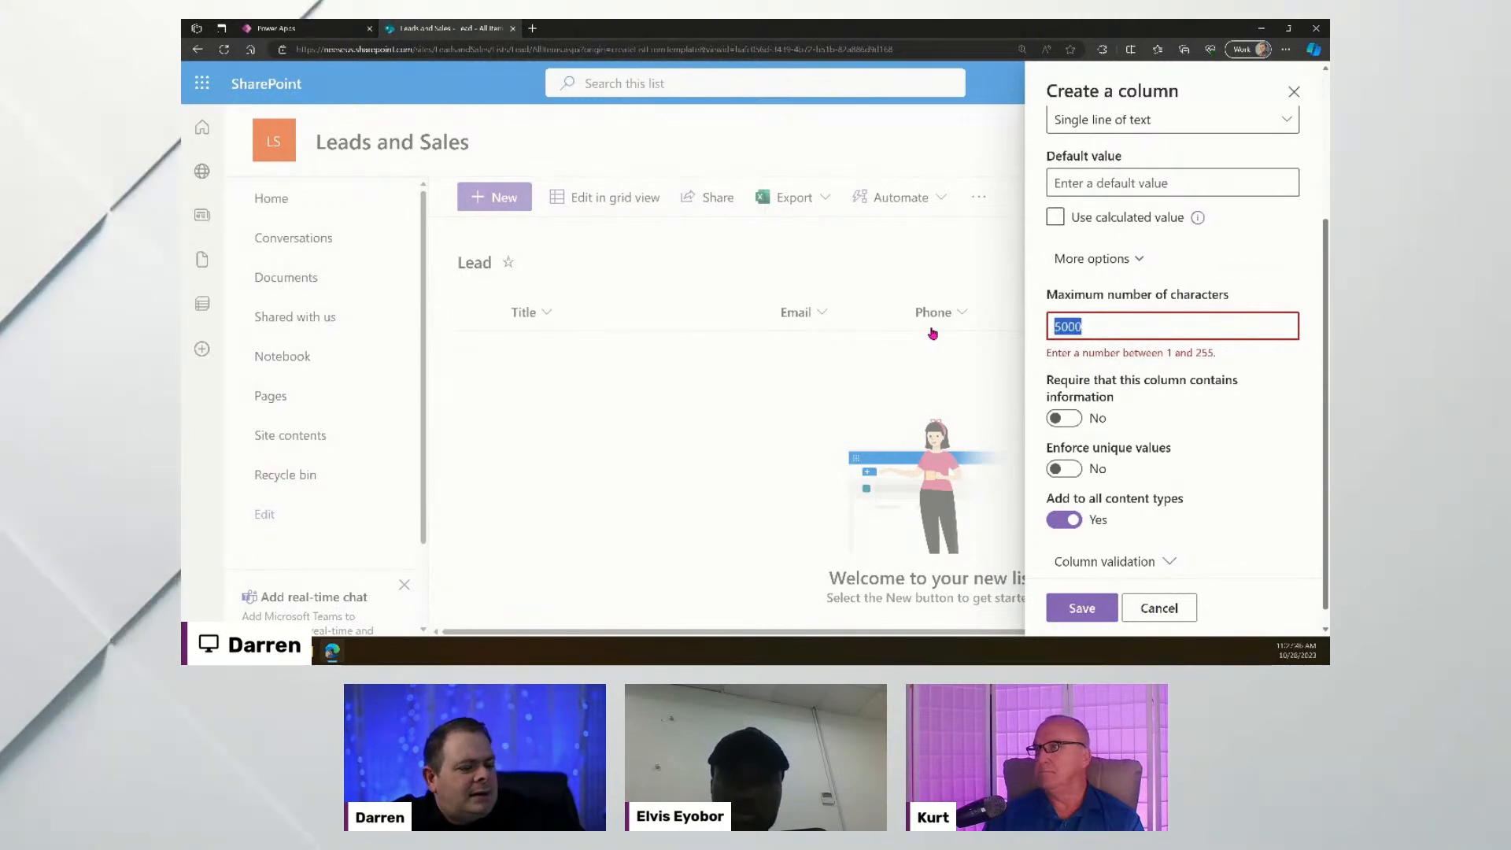
scroll(1151, 357, up, 3)
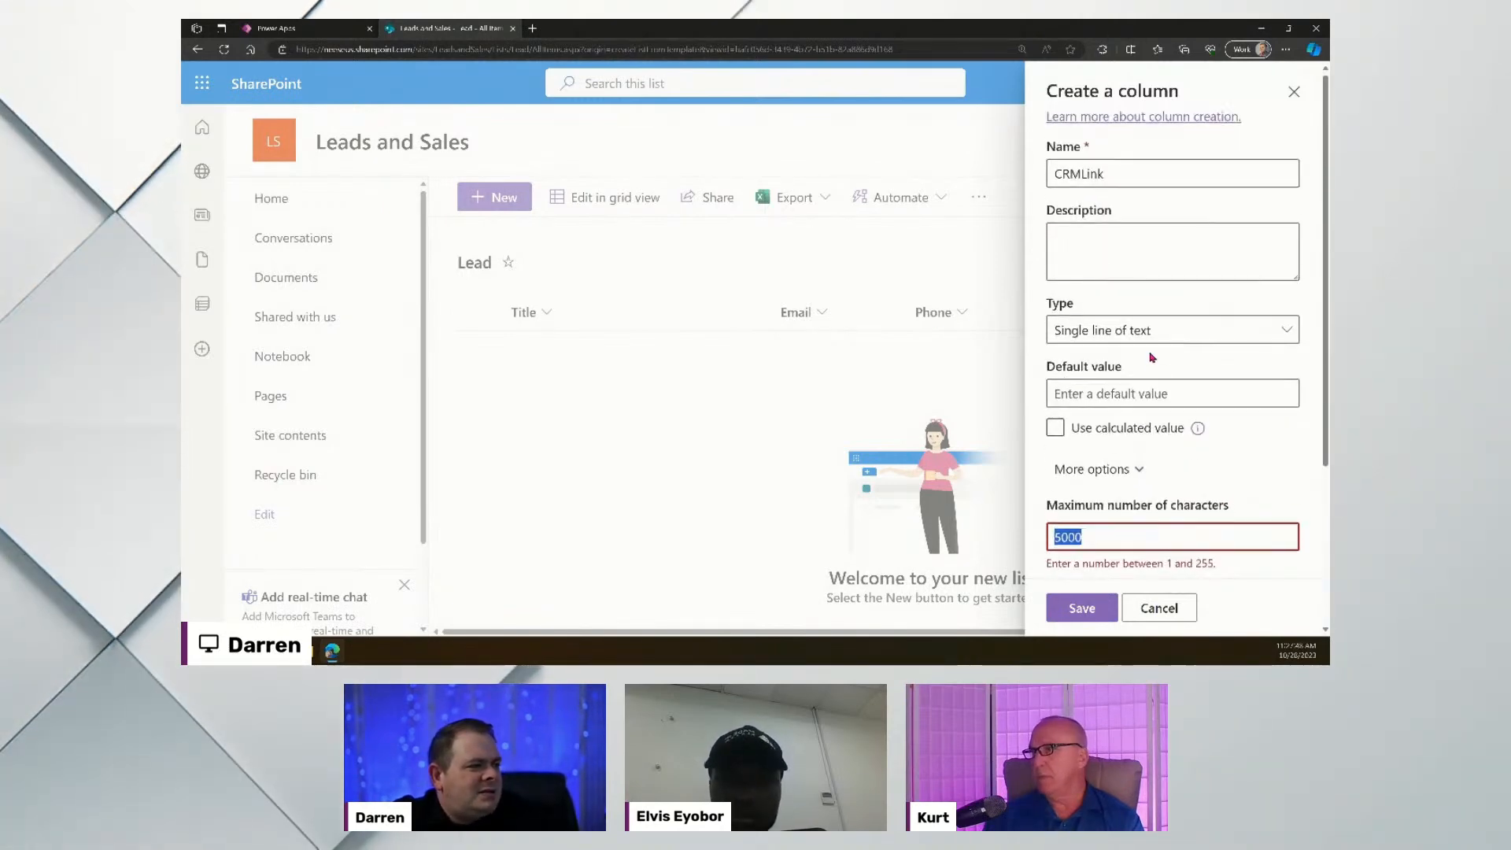
- Change CRMLink's type to Multiple lines of text and return to the Power Apps editor
click(1147, 330)
click(961, 272)
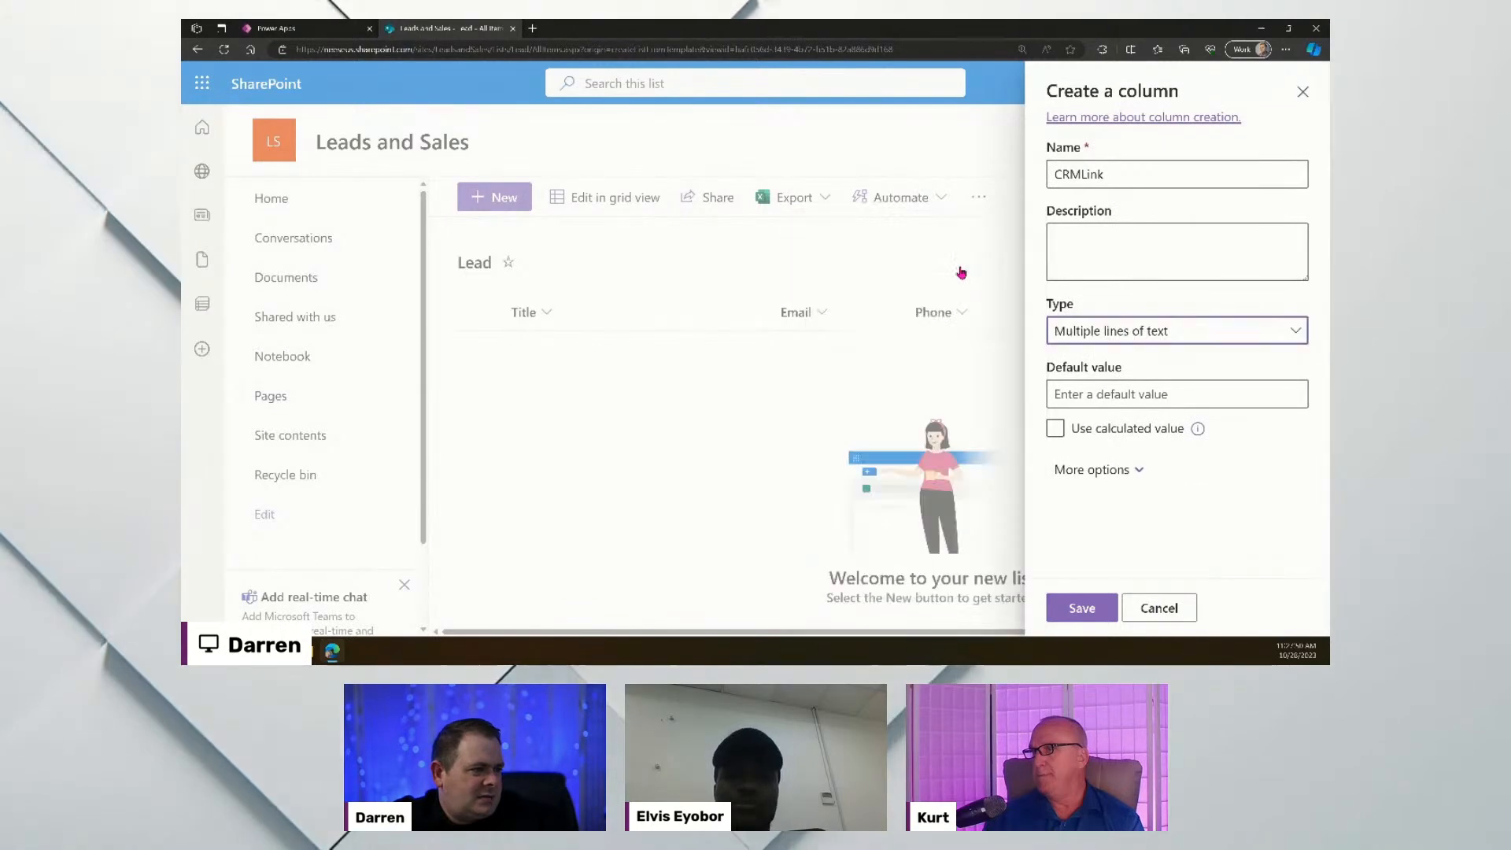
click(1106, 470)
scroll(1149, 425, down, 2)
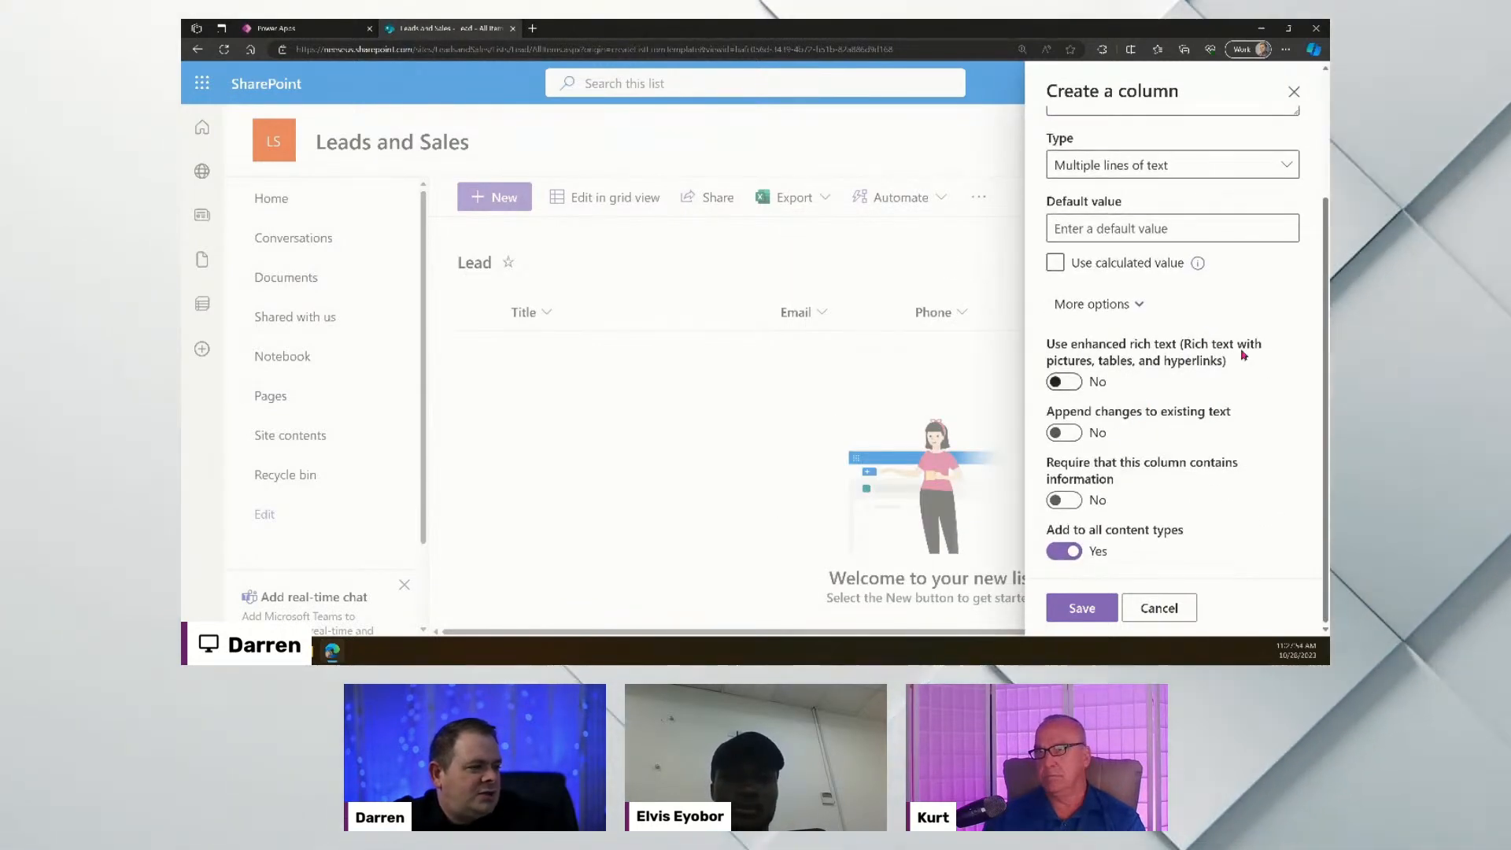
scroll(1102, 440, up, 2)
scroll(1163, 445, down, 1)
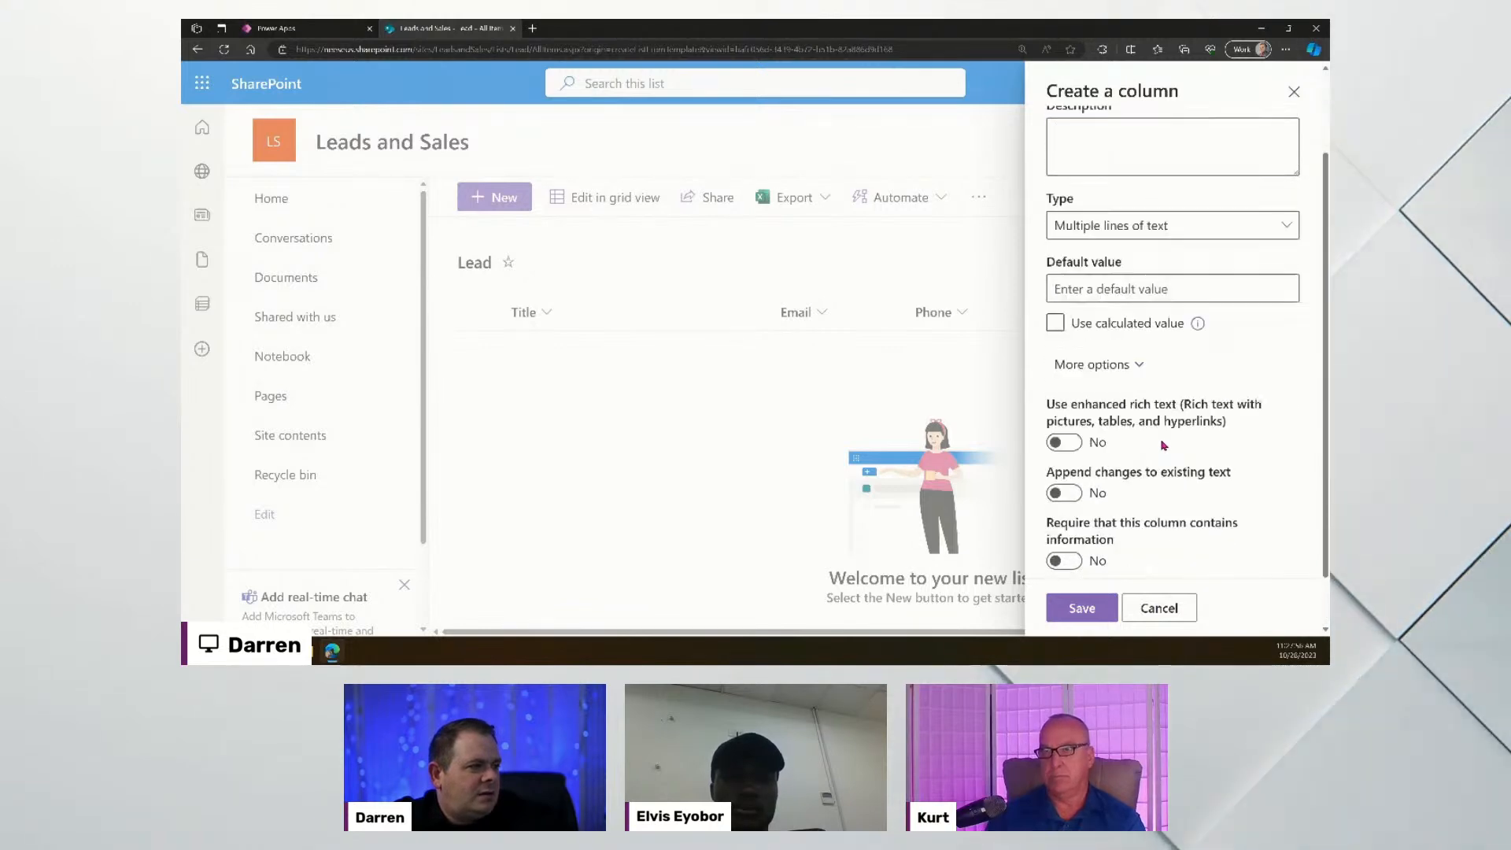
scroll(1163, 445, down, 1)
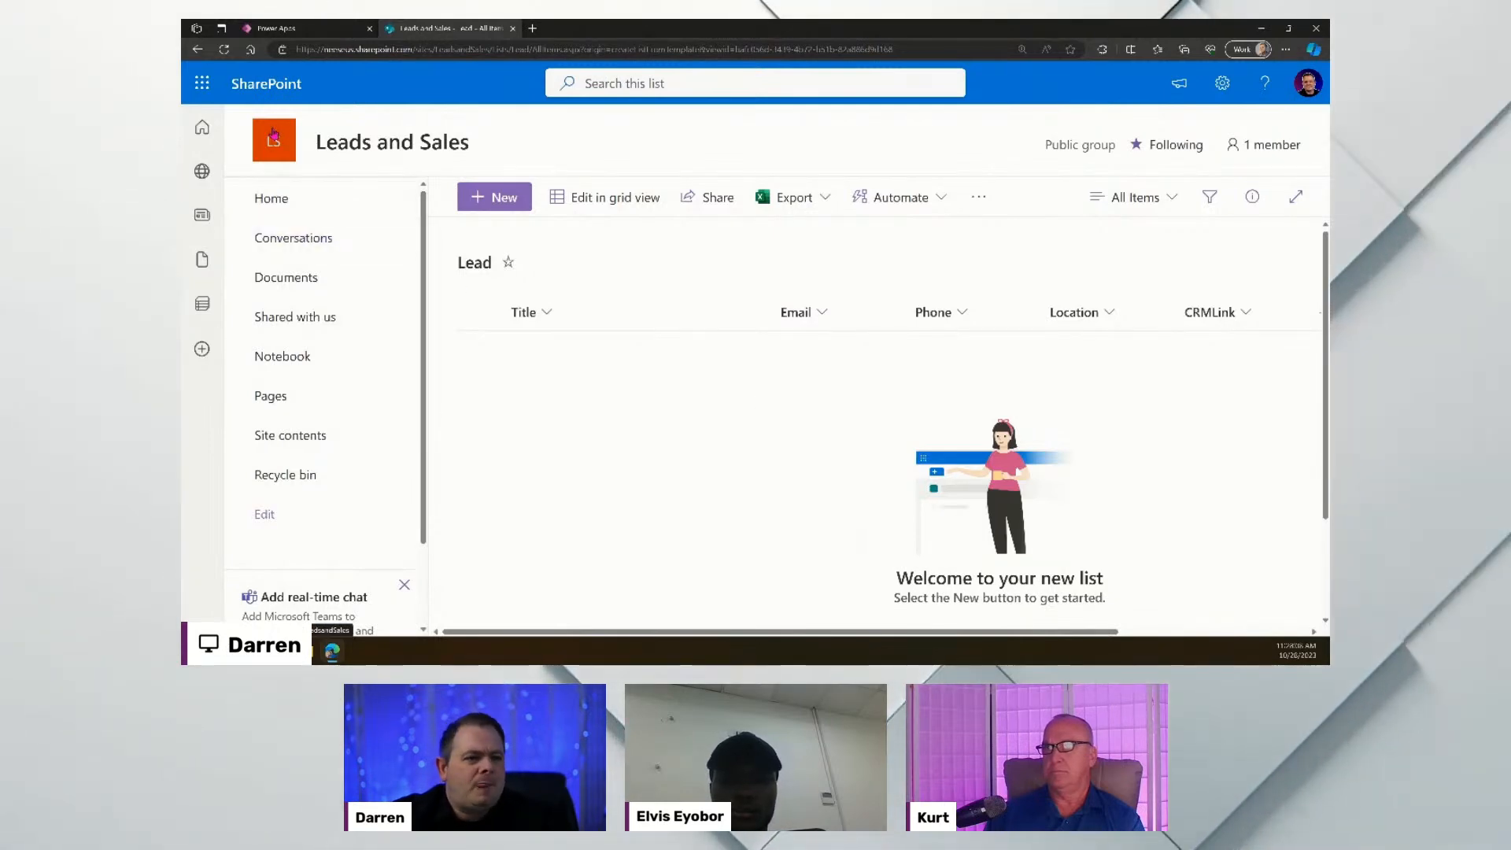
click(291, 30)
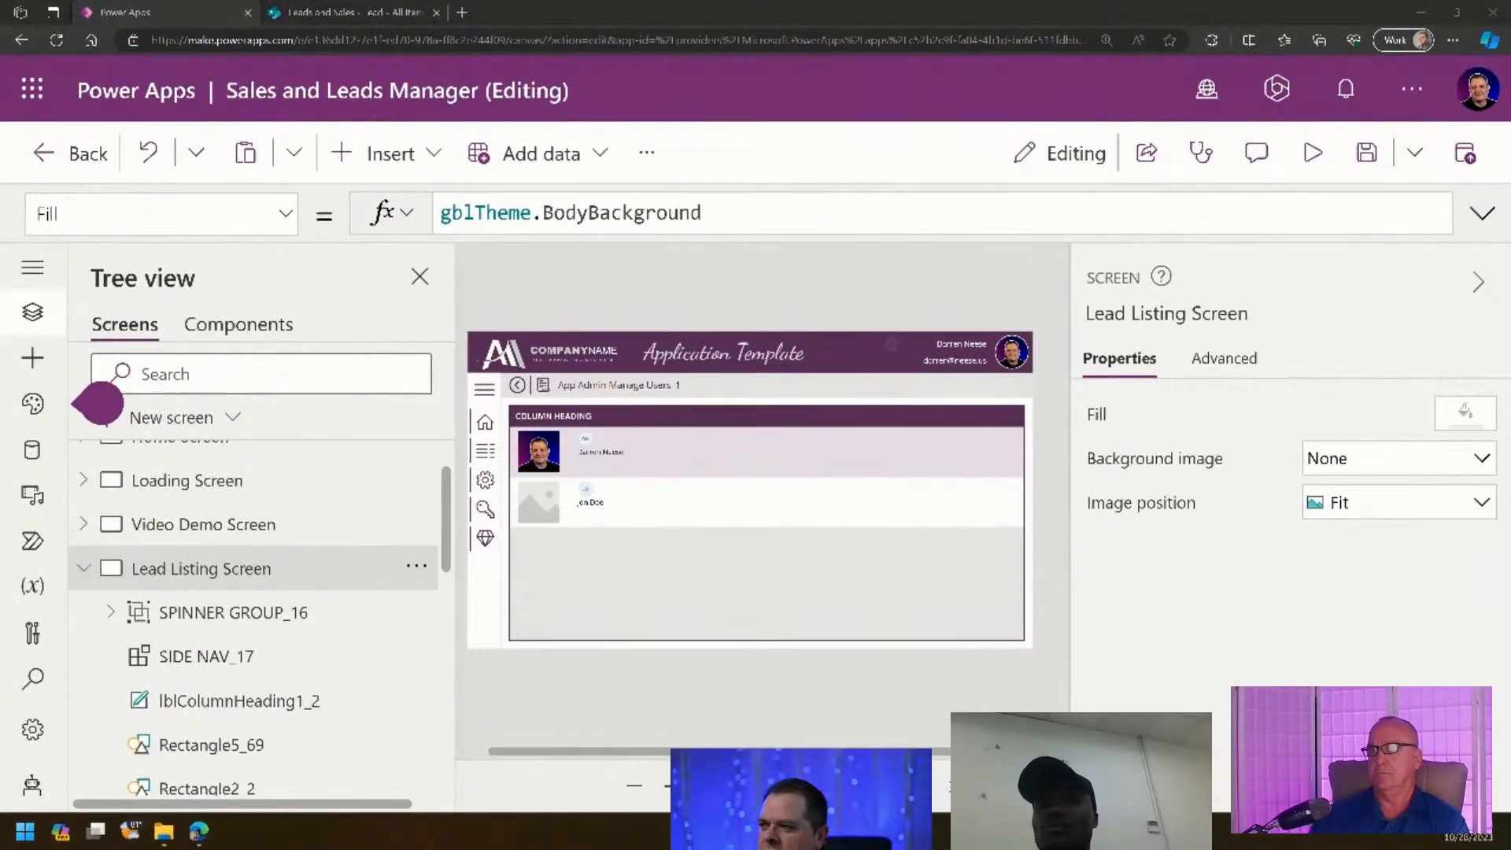
- Connect the Lead list from the Leads and Sales SharePoint site as a direct SharePoint data source
click(33, 450)
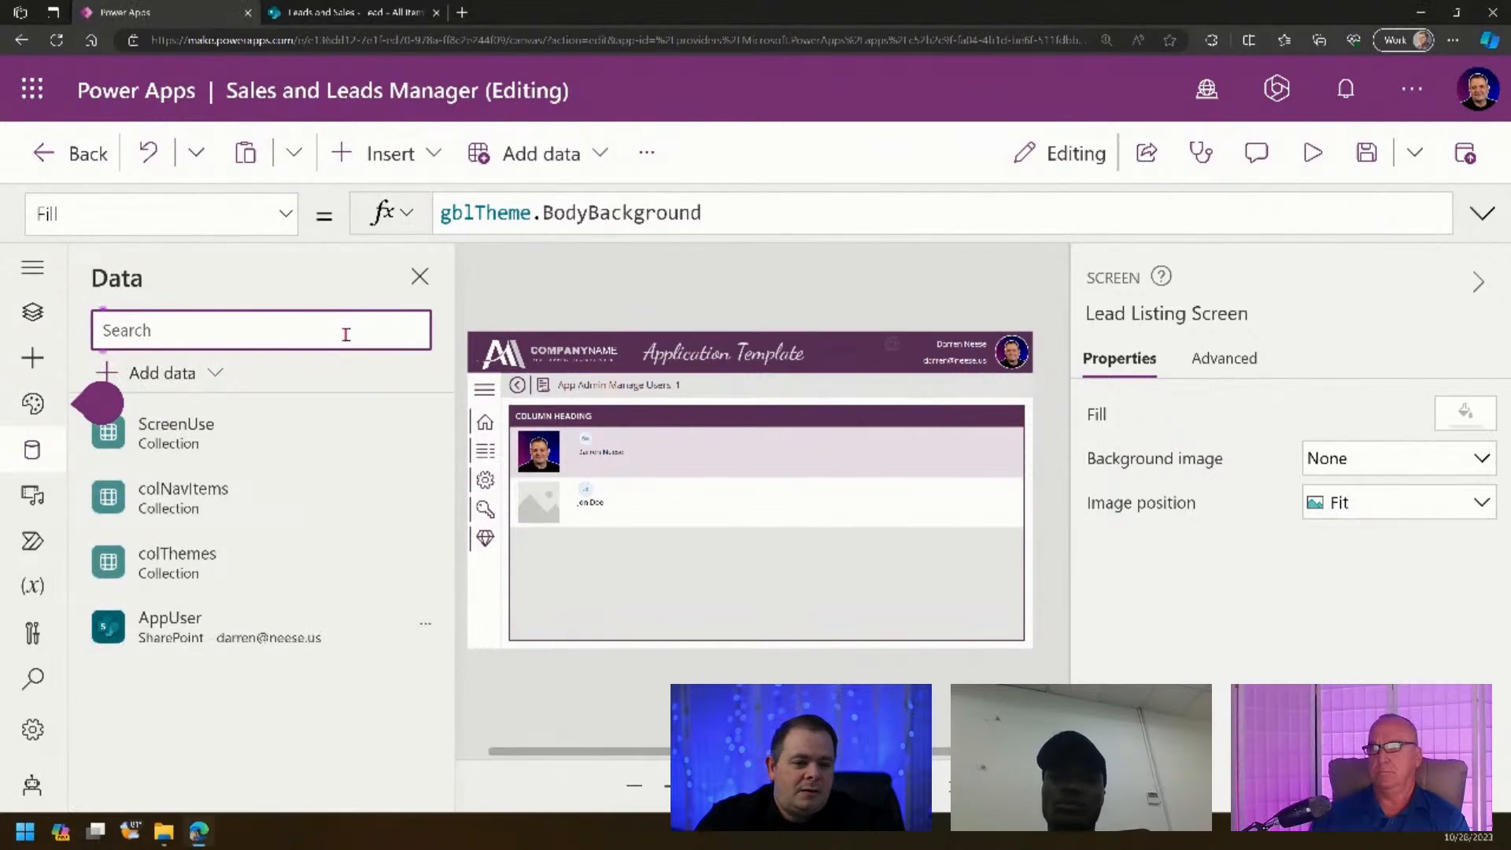
click(211, 377)
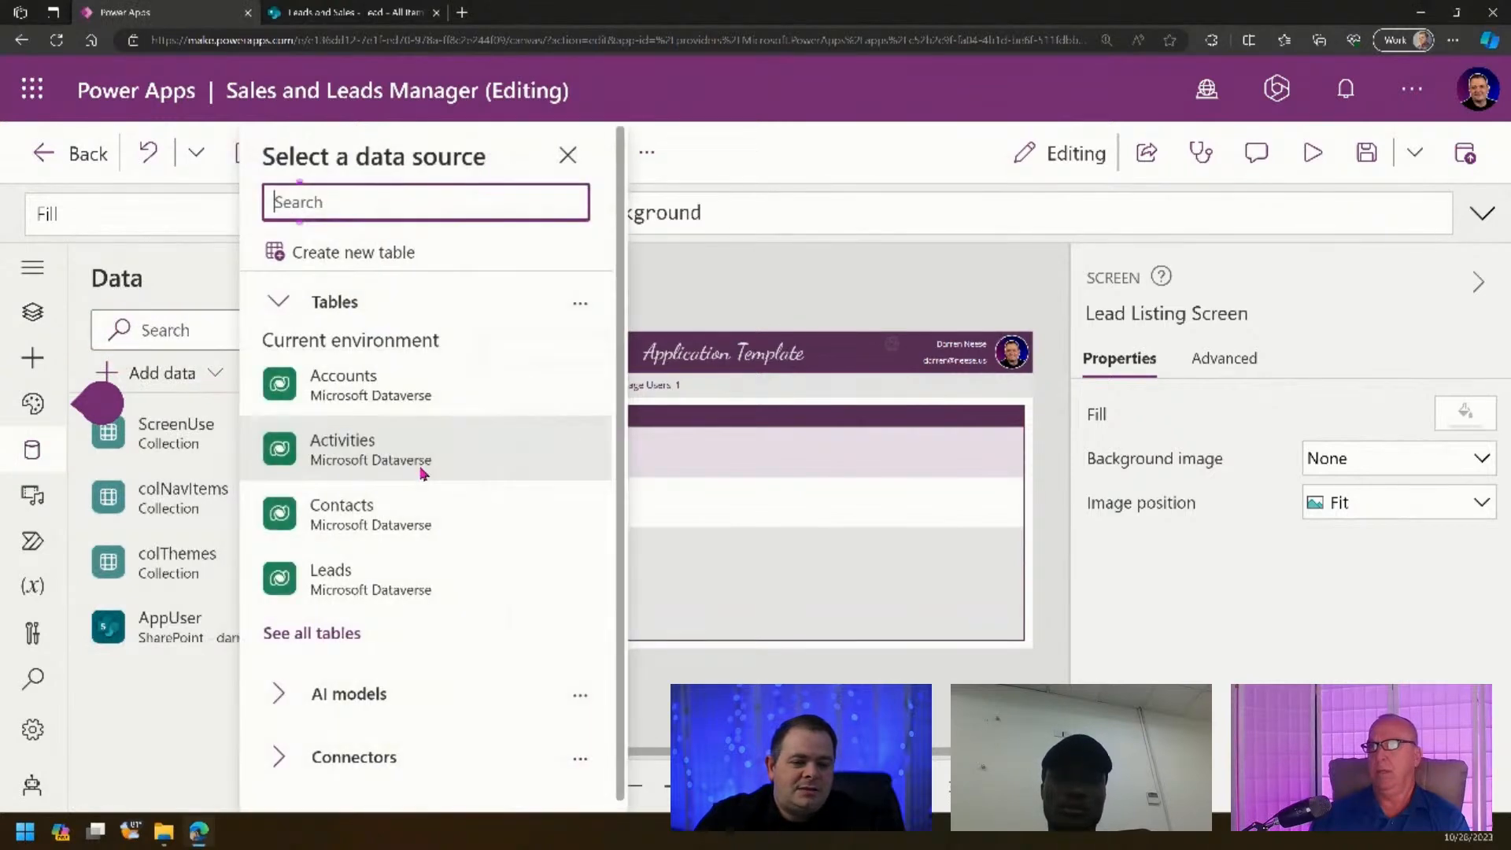
click(377, 758)
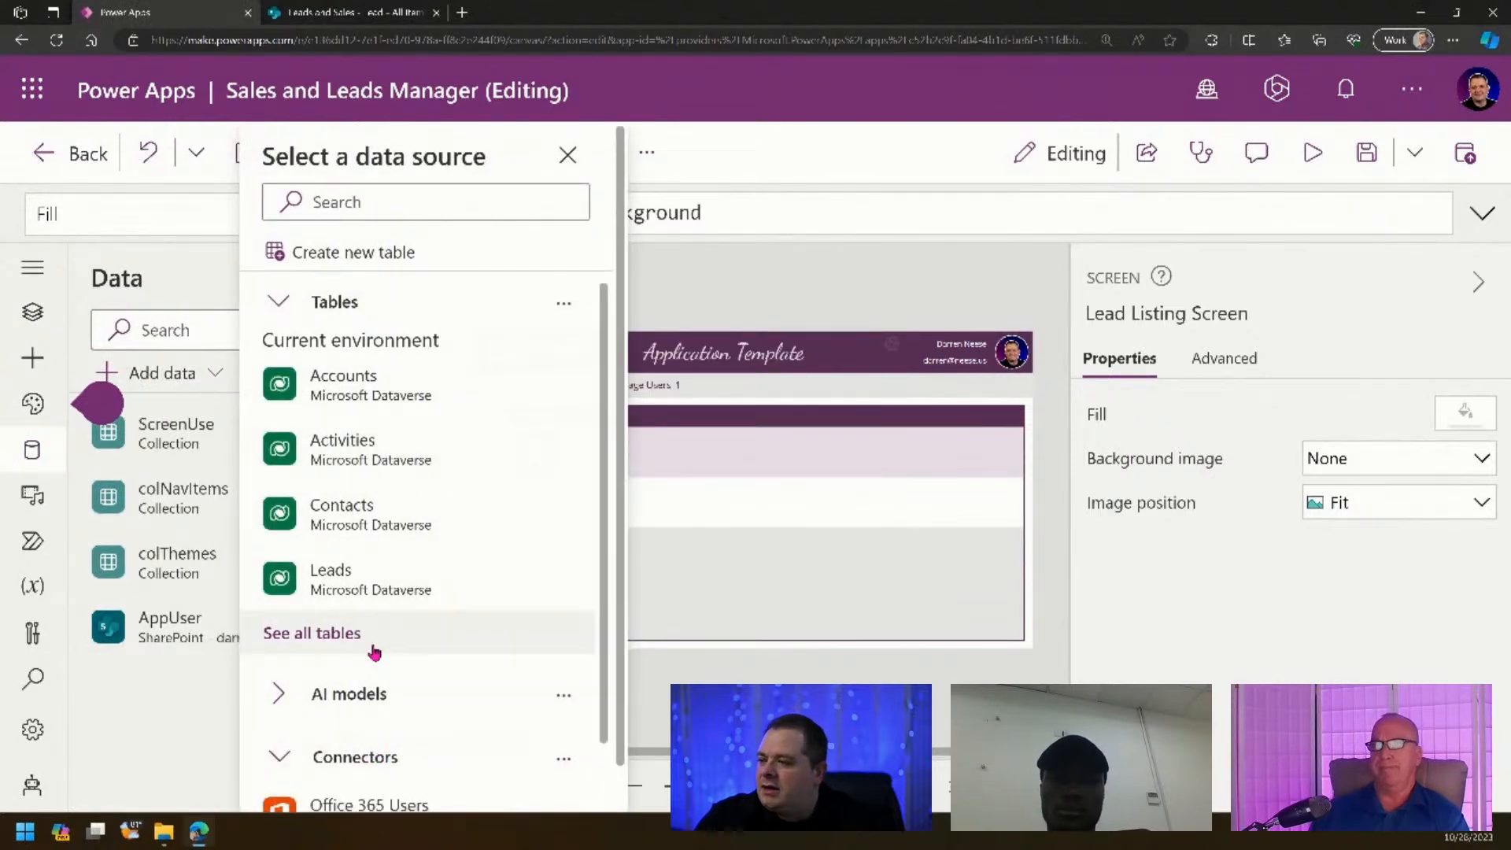
scroll(375, 650, down, 2)
click(367, 765)
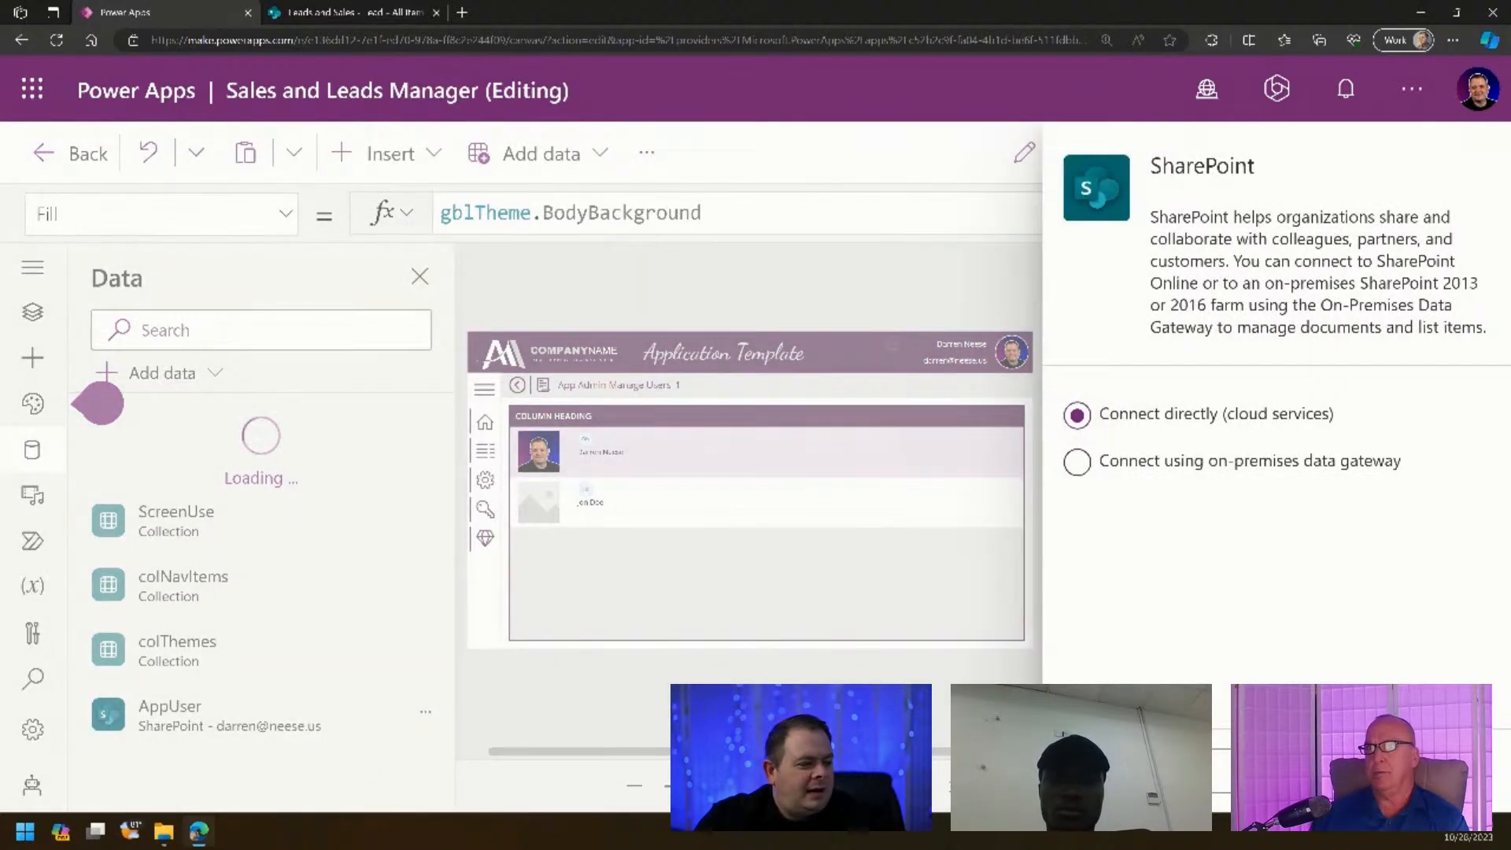
click(1131, 771)
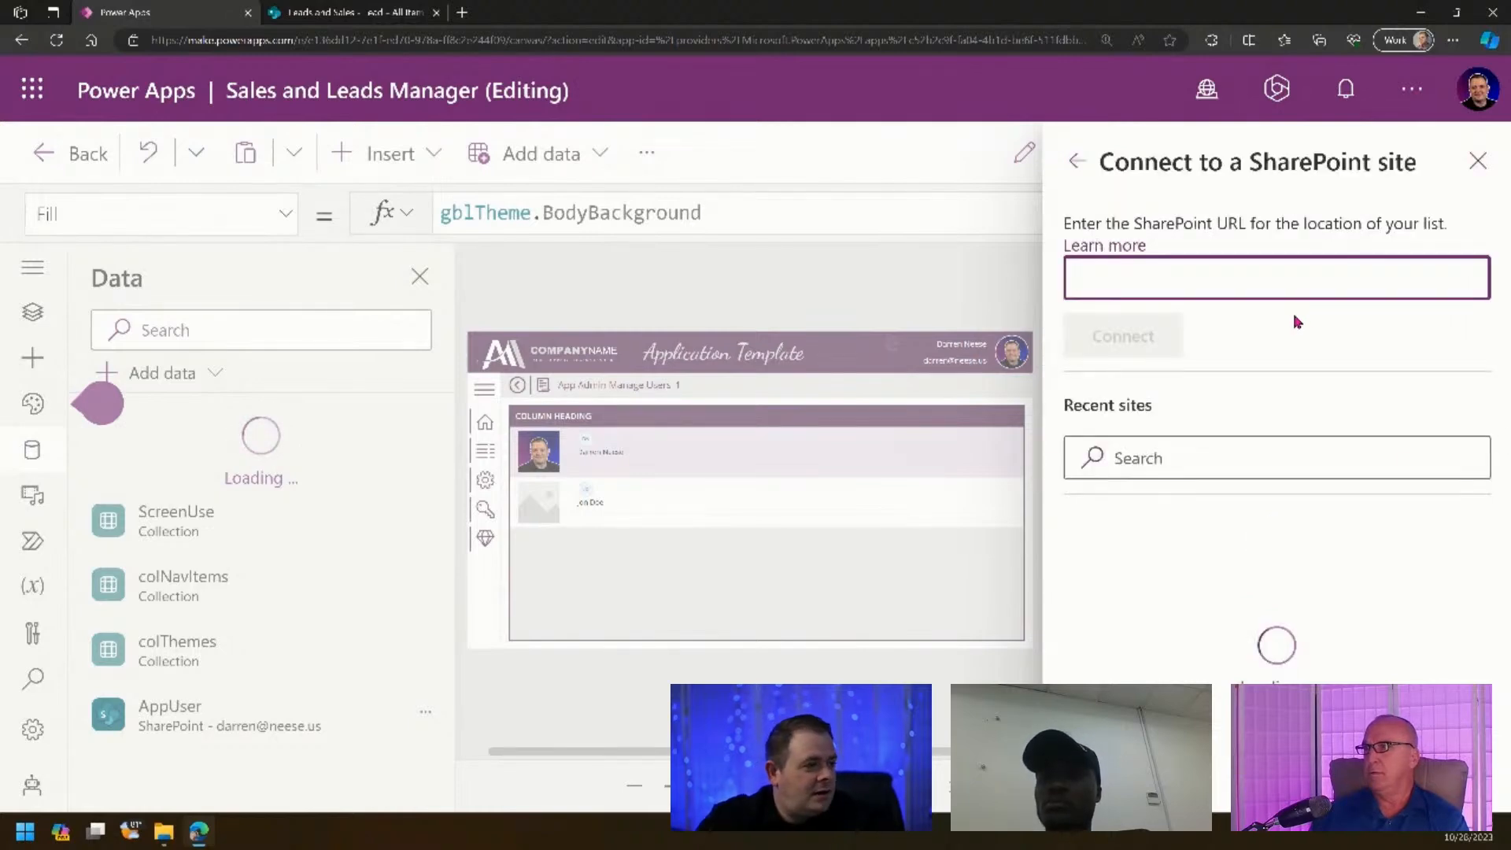
click(1297, 341)
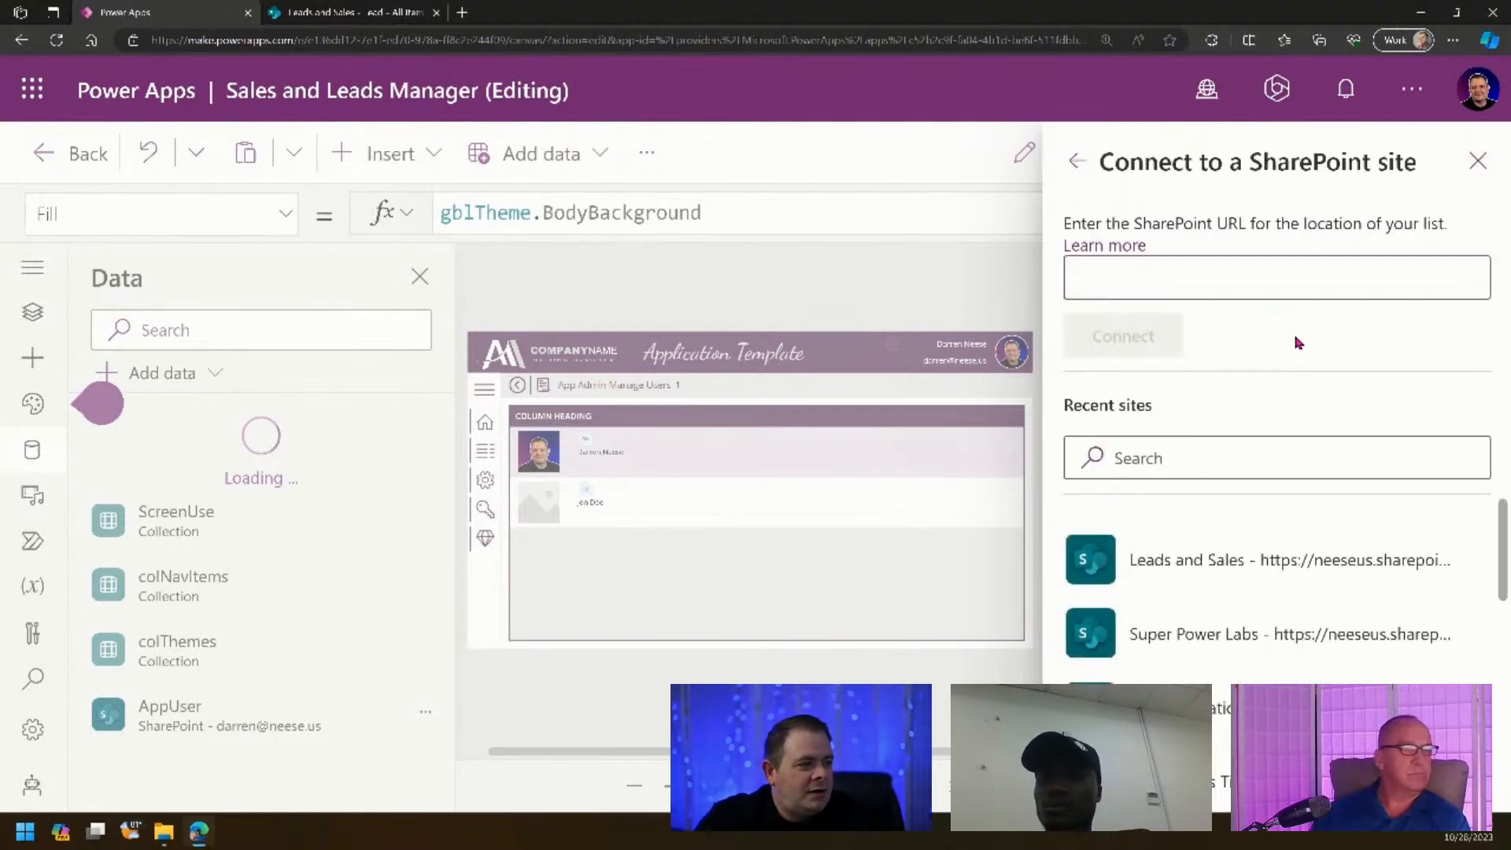
click(1266, 283)
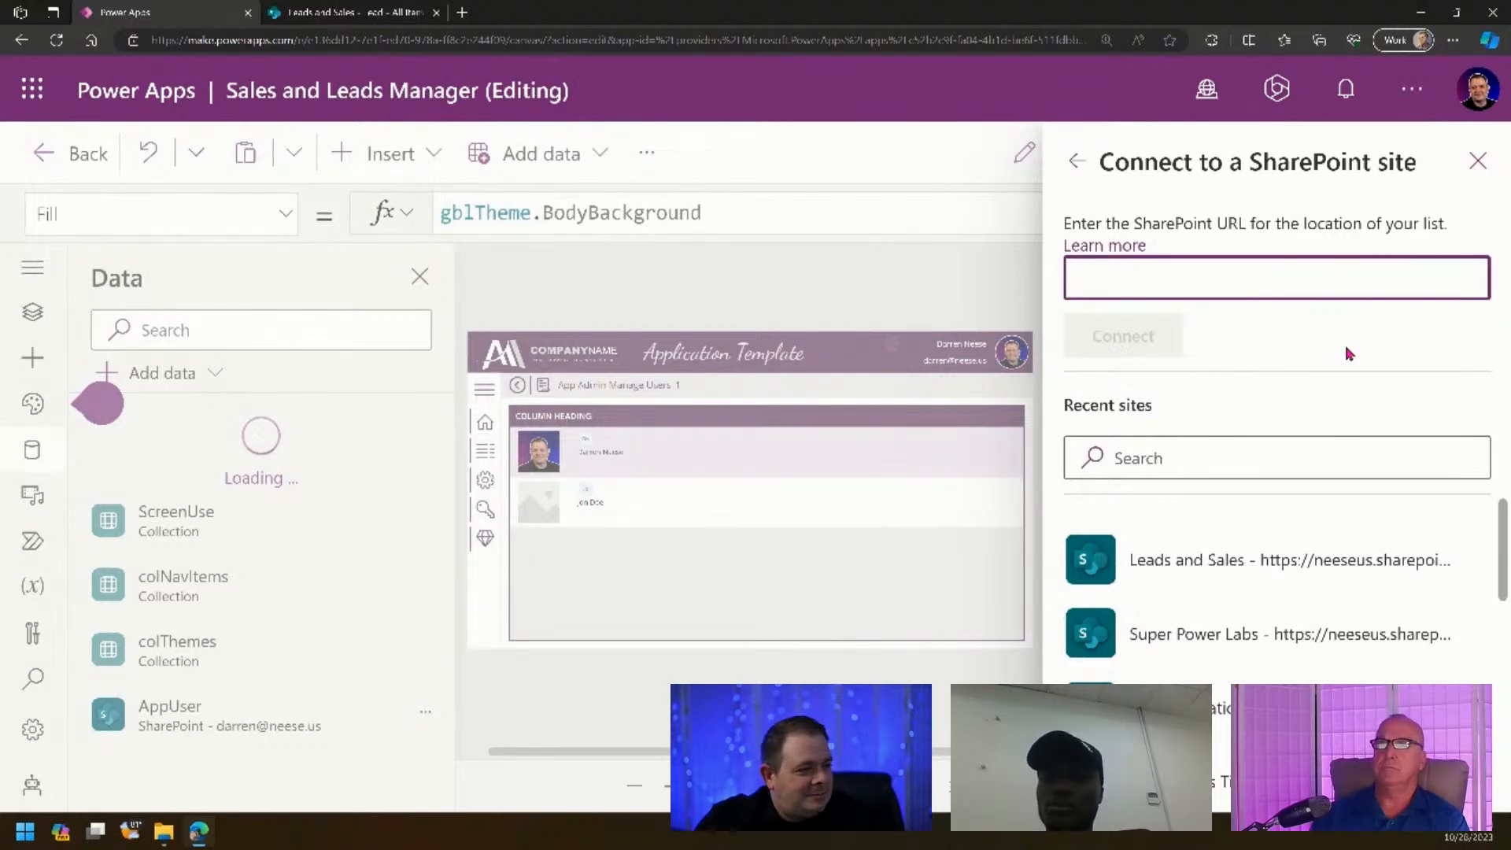
click(1194, 573)
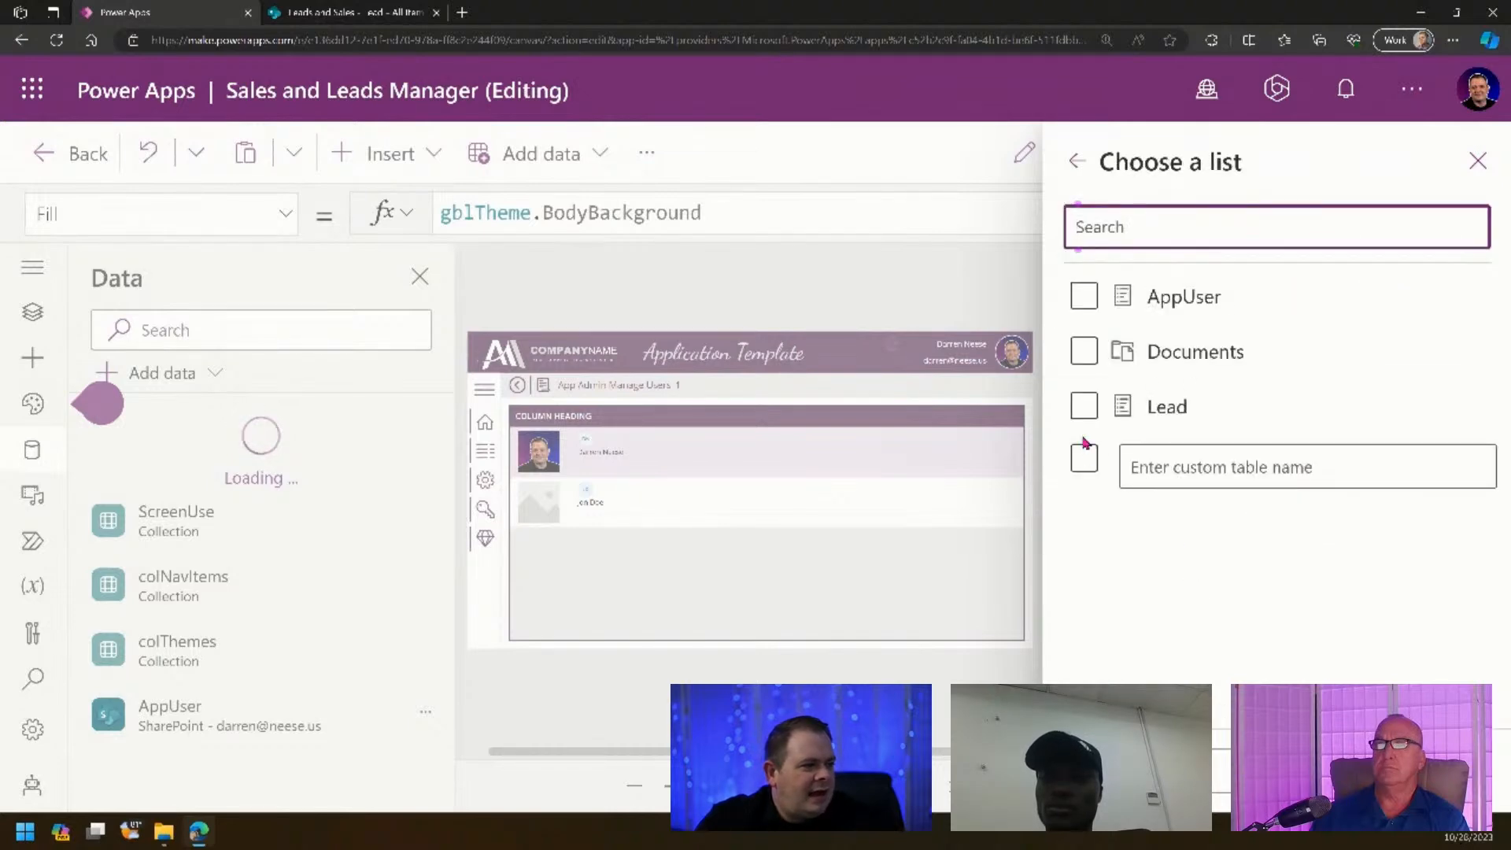
click(1084, 406)
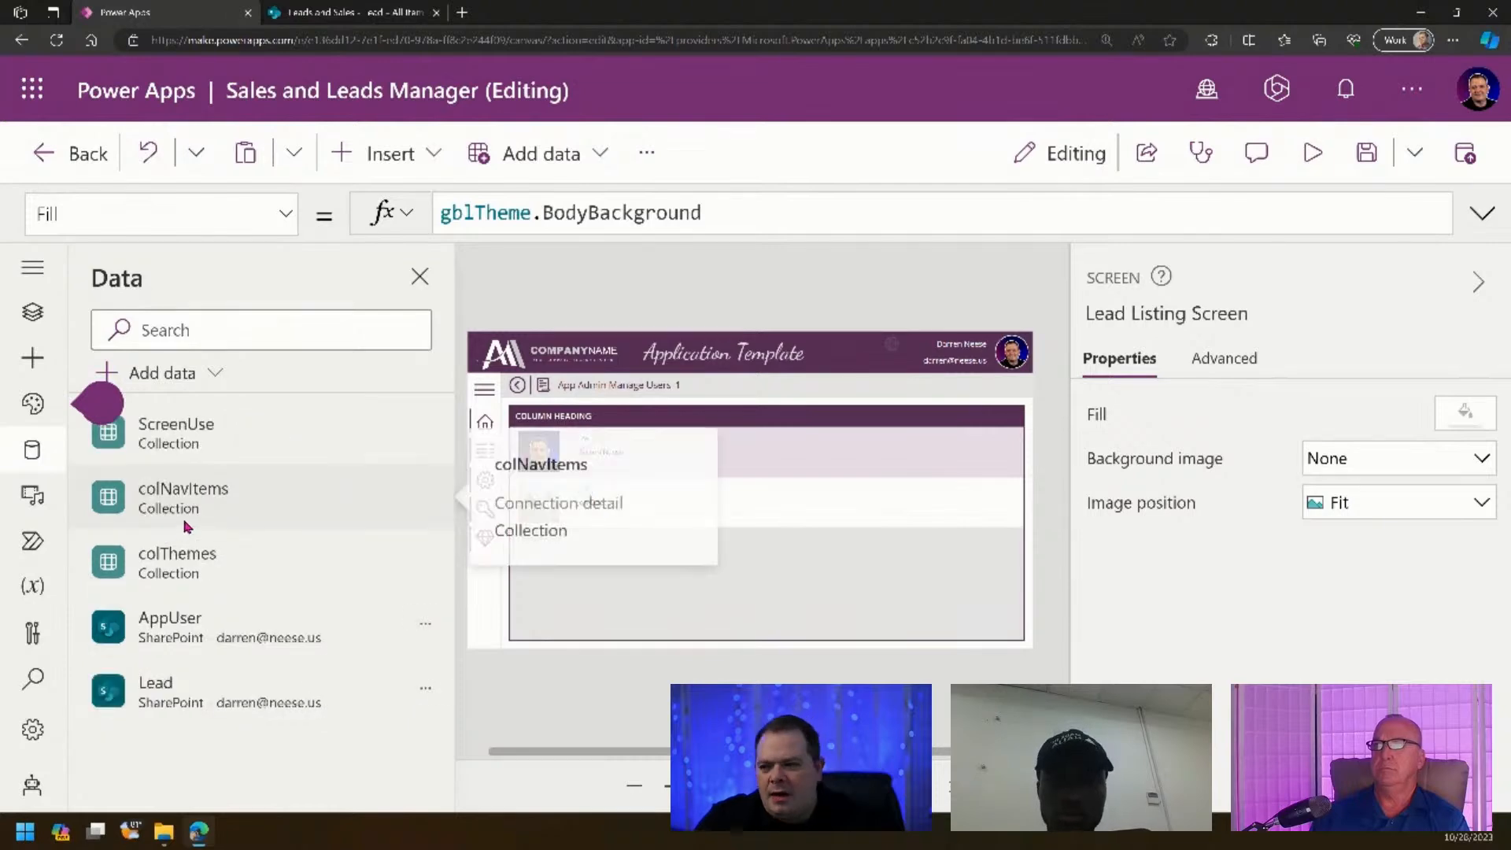
- Change the gallery's Items from AppUser to Lead and inspect the resulting image formula error
click(885, 563)
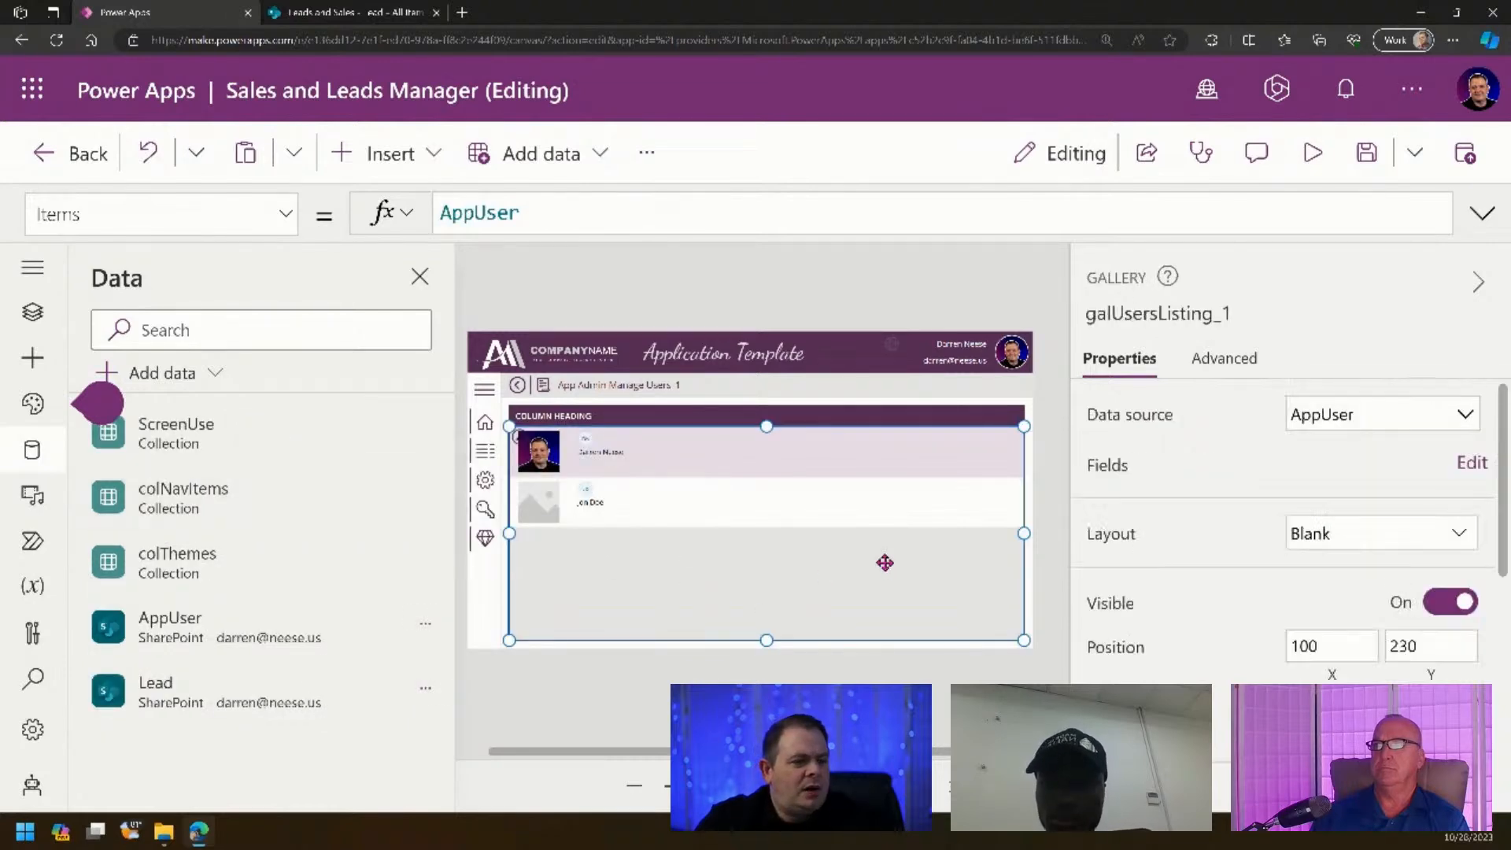
drag(516, 214, 356, 206)
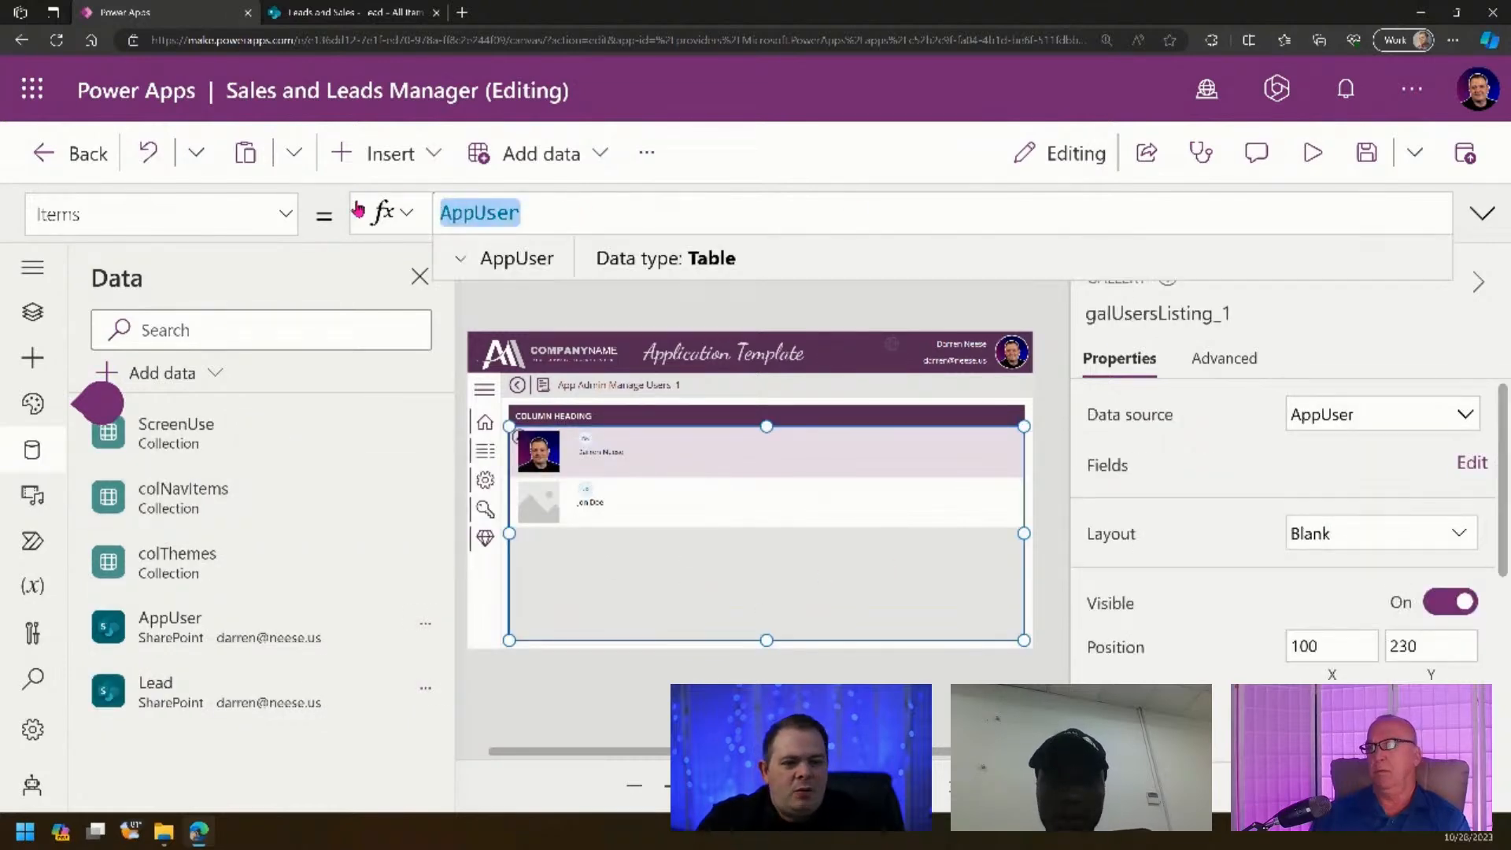
text(Load)
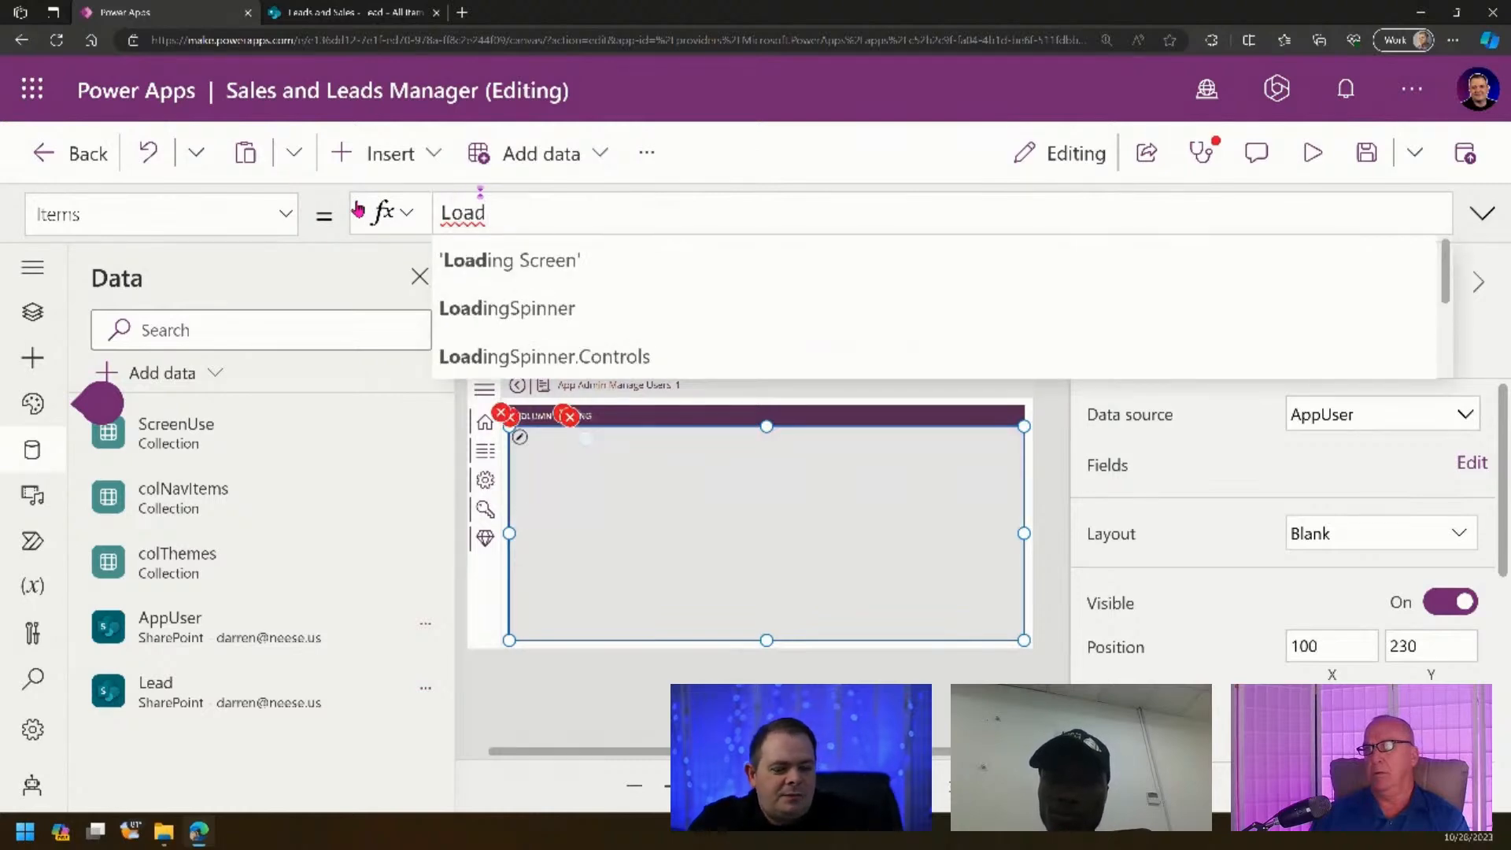
key(ctrl+a)
text(Lead)
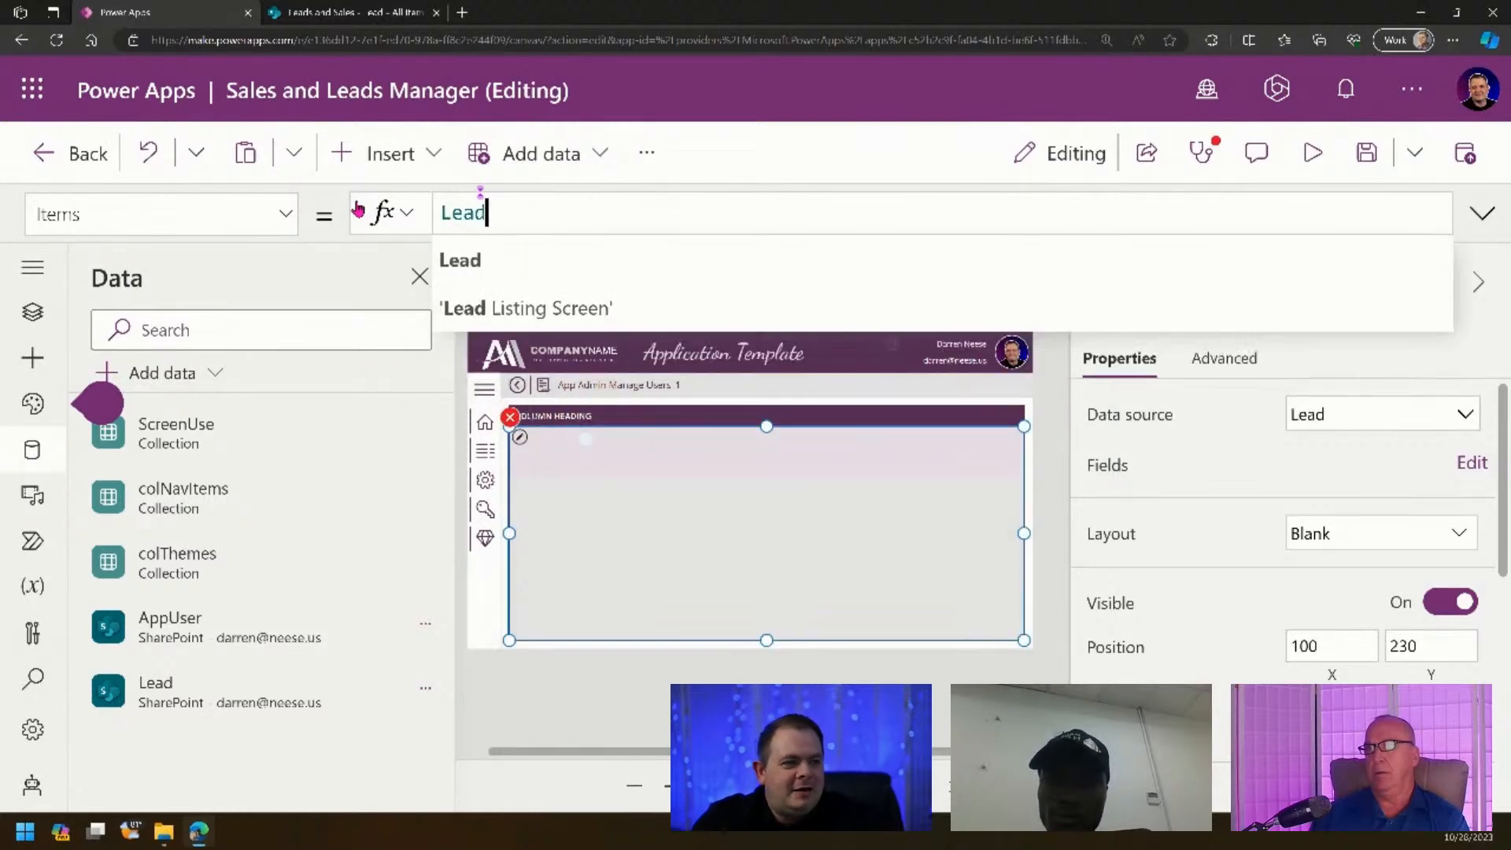
click(646, 710)
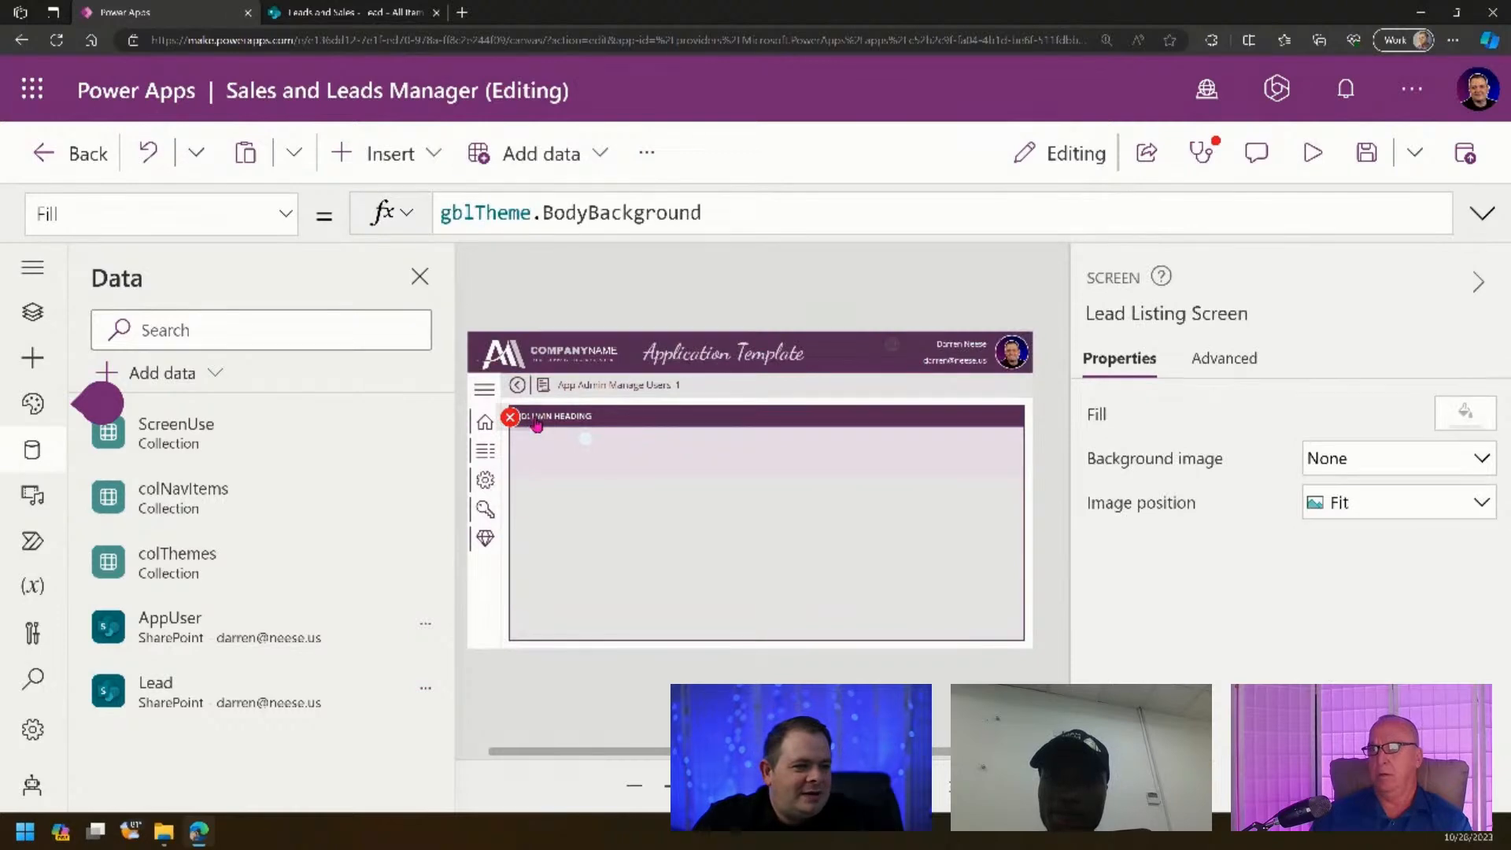
click(510, 418)
click(621, 455)
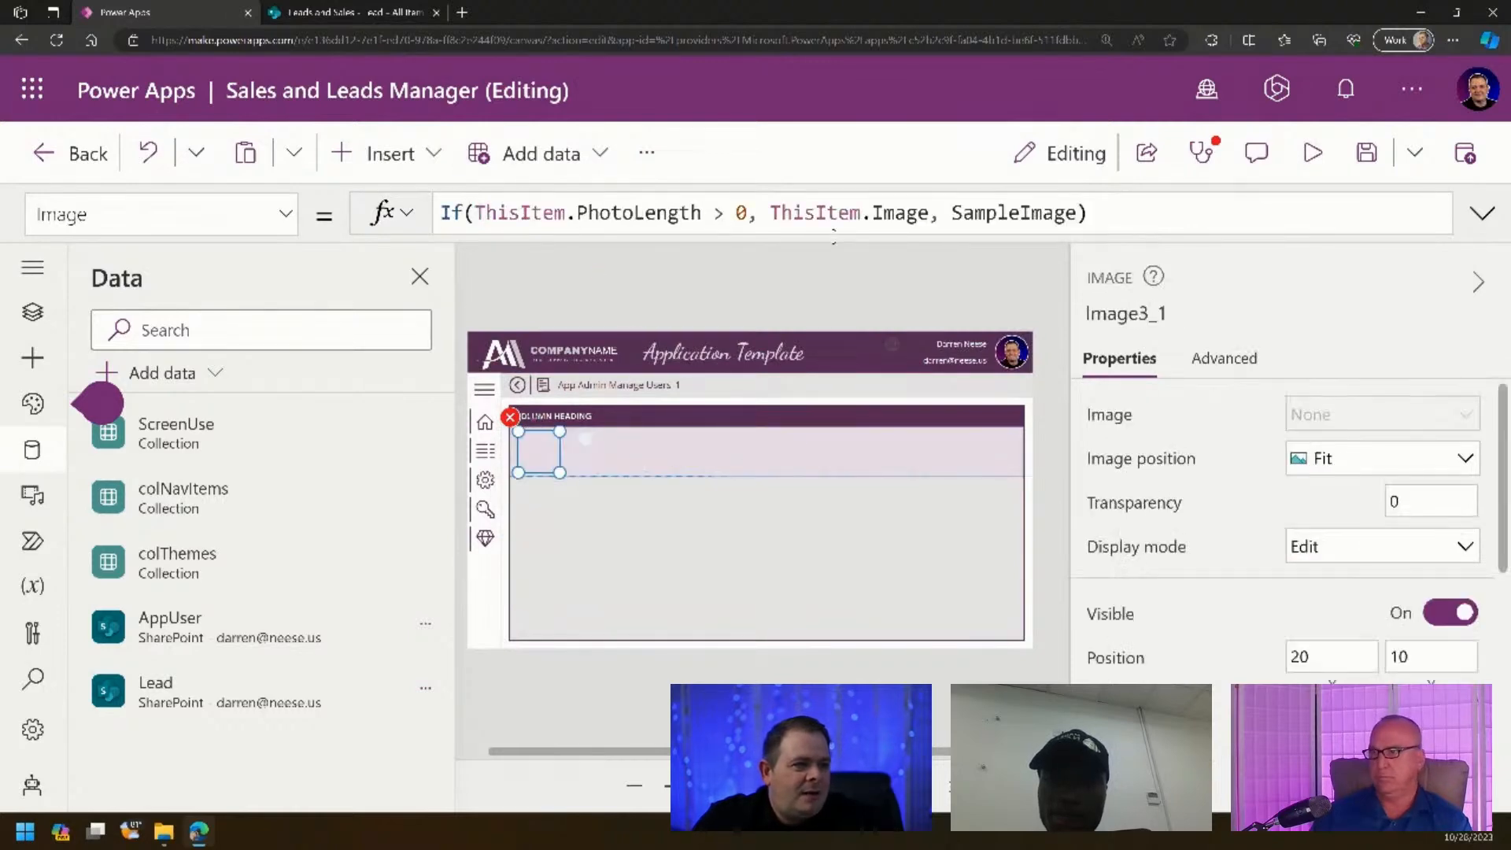
click(1138, 207)
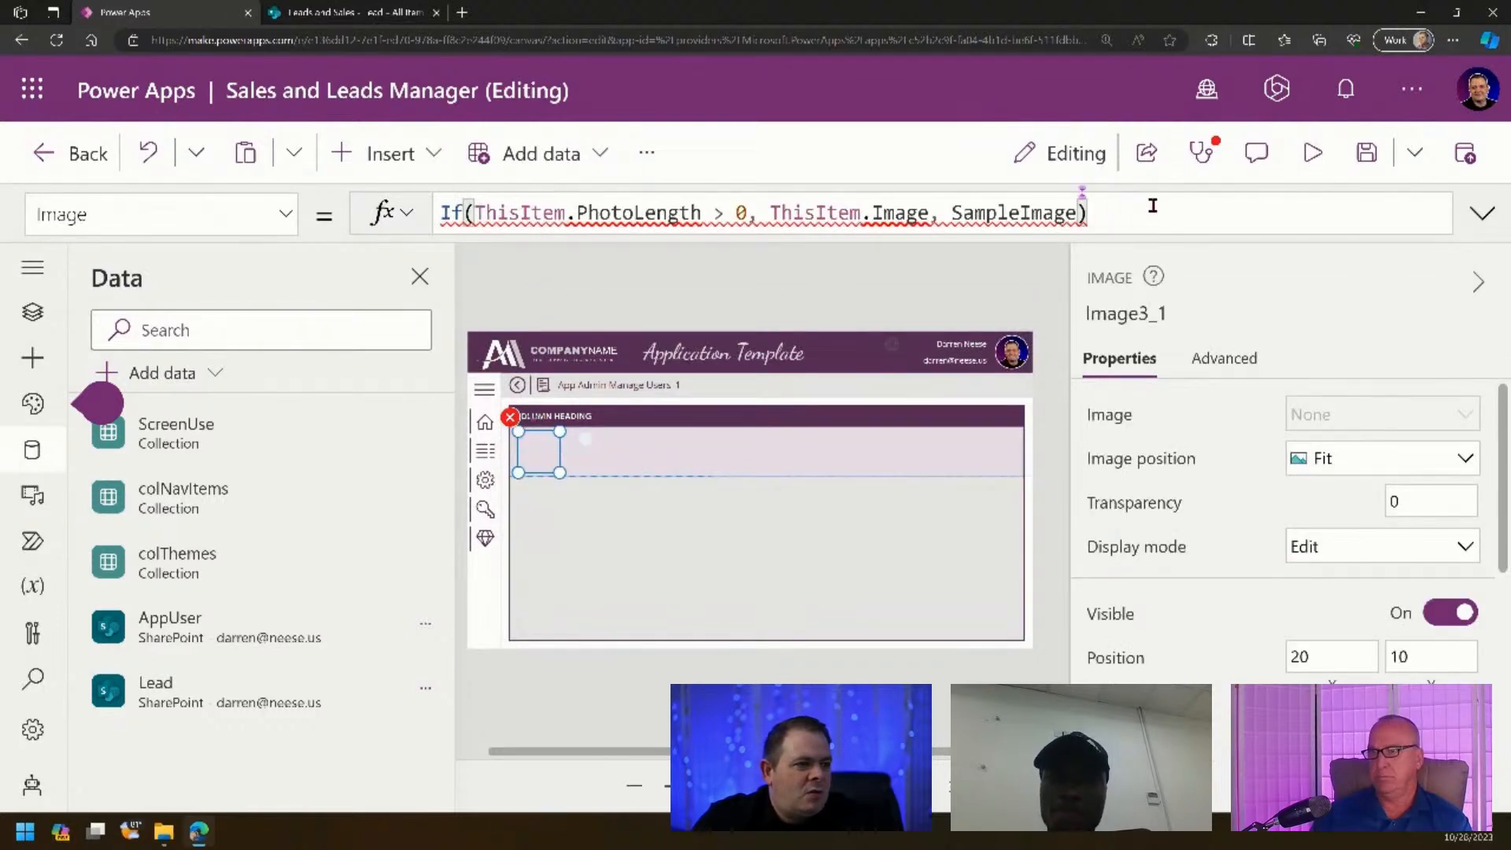
click(536, 449)
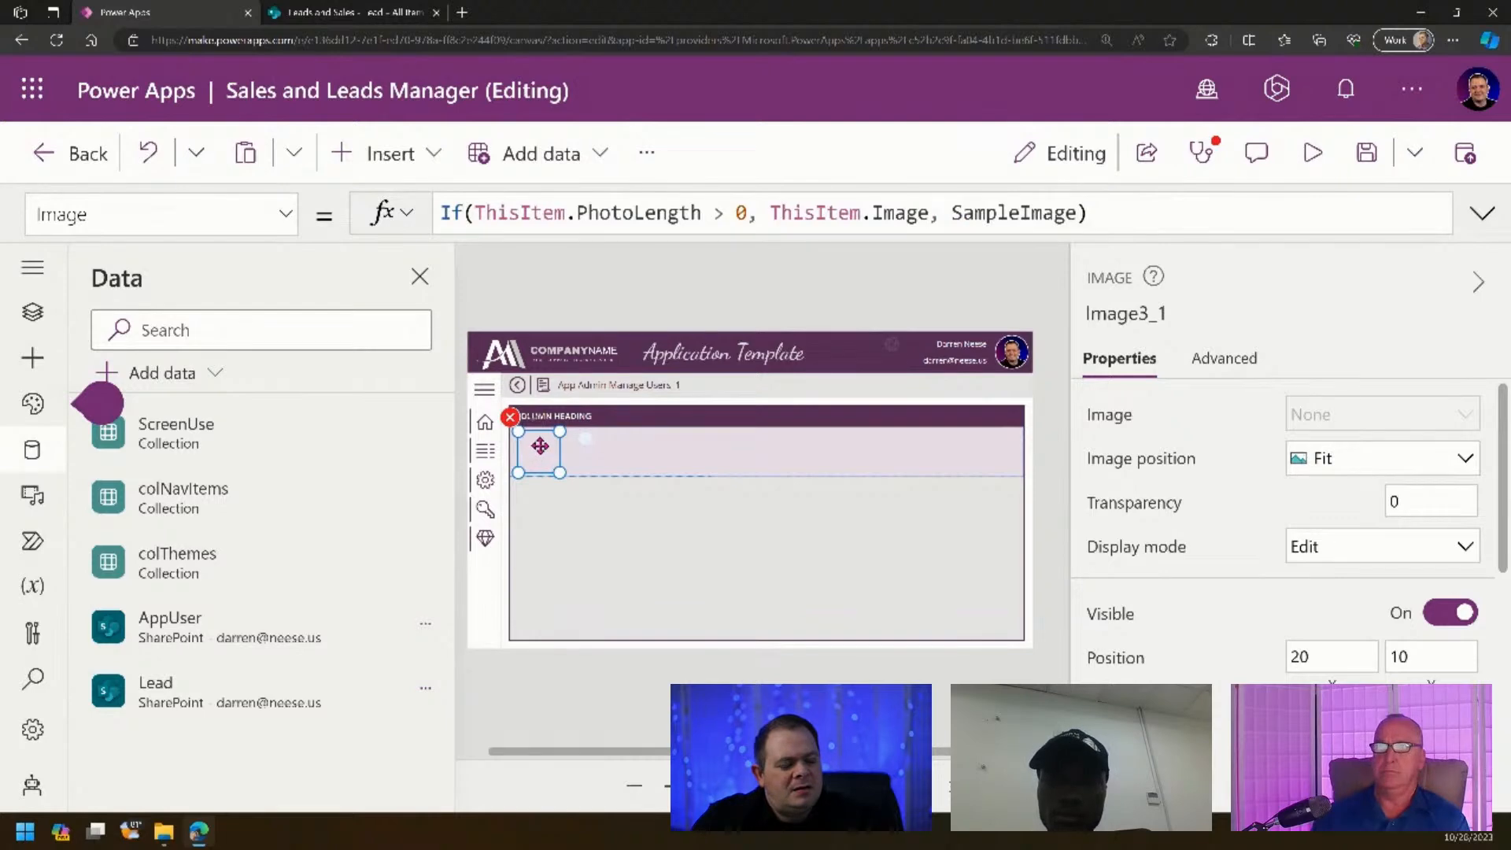
- Drag the initials badge slightly left within the gallery row
click(543, 444)
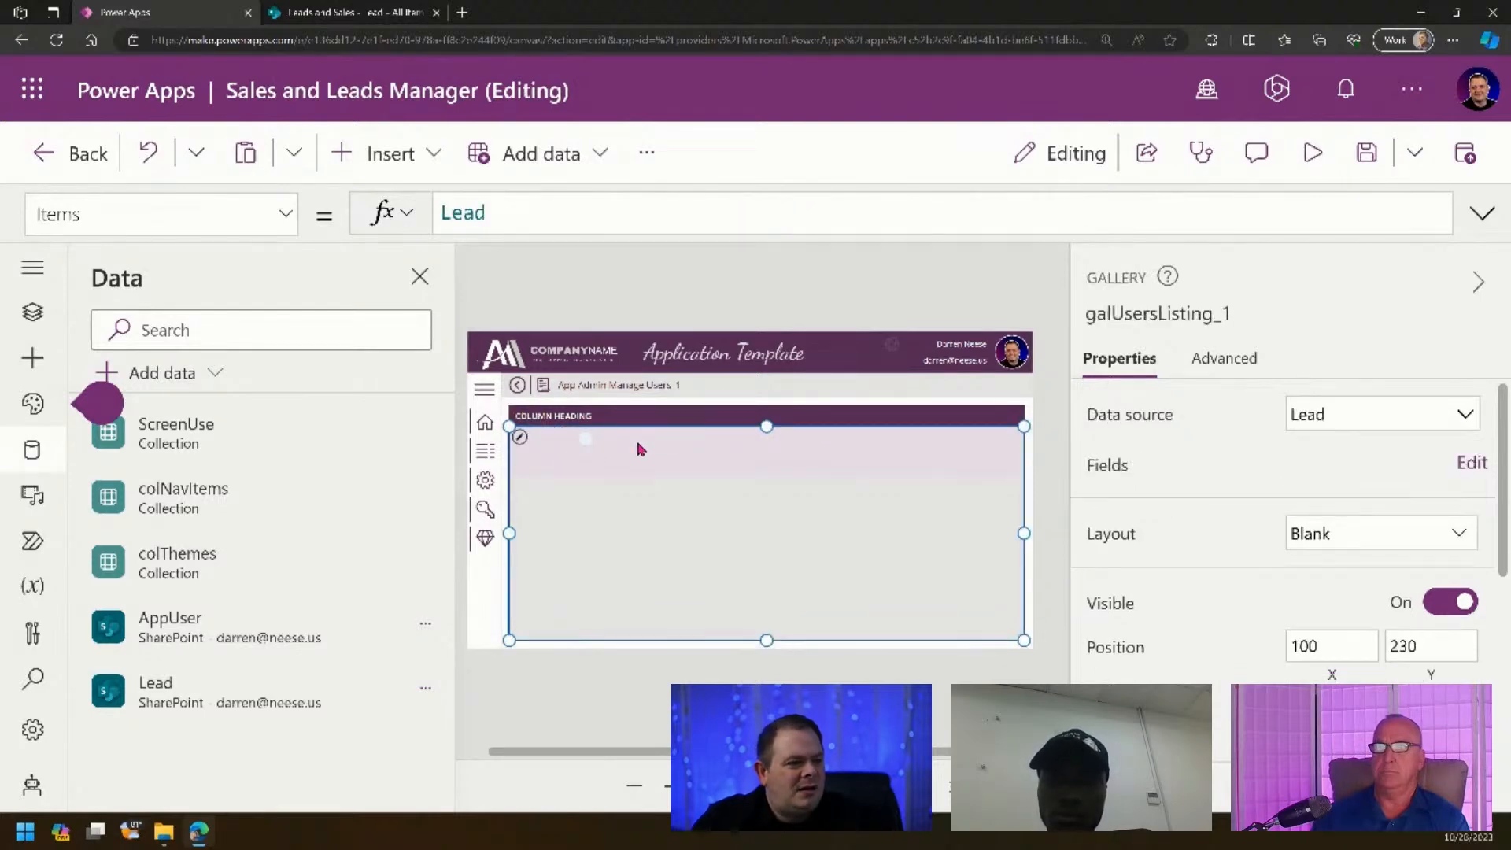
click(587, 440)
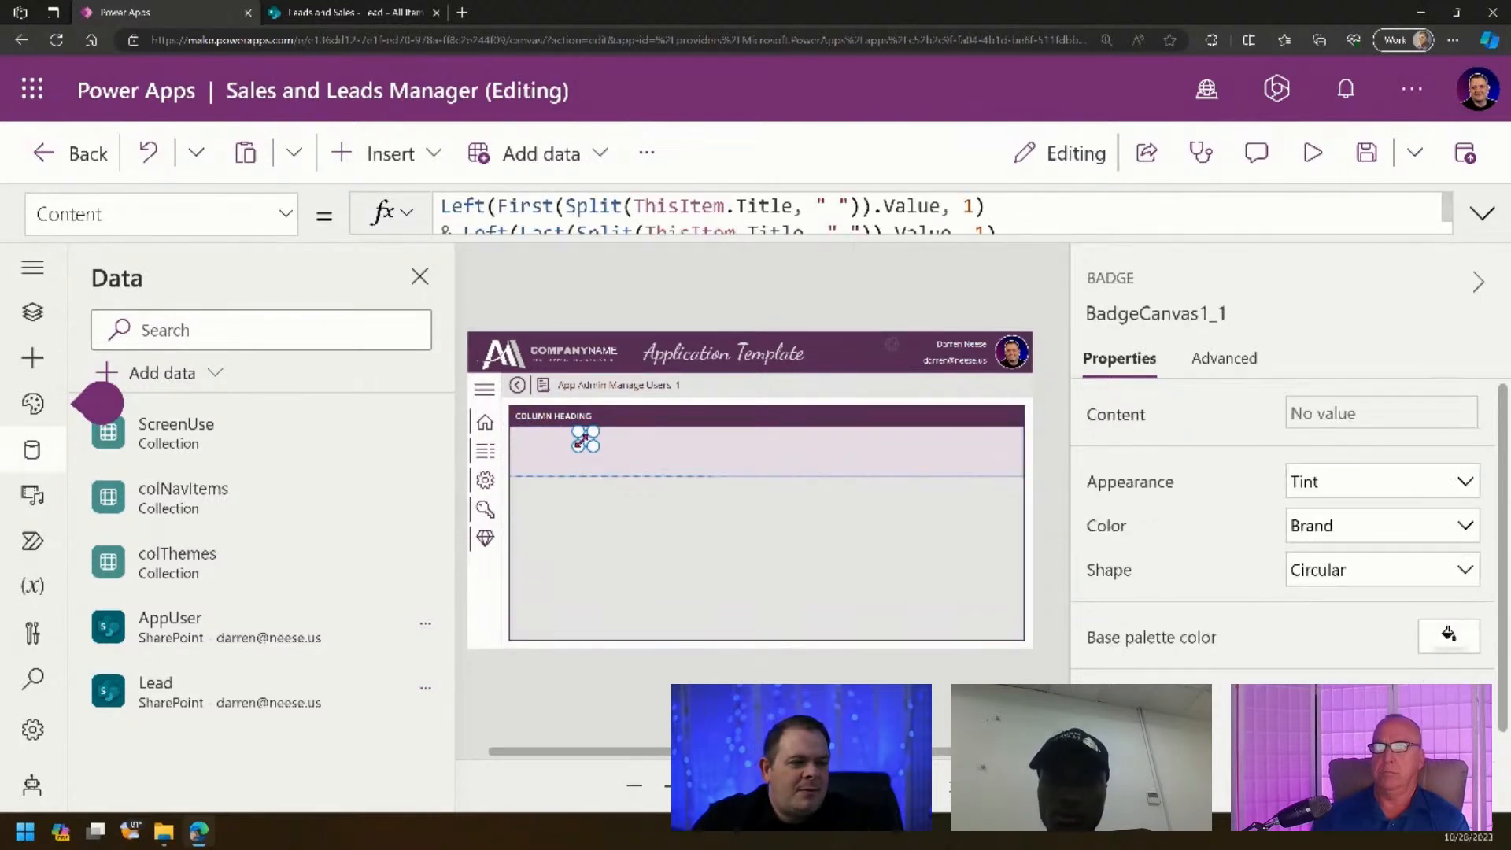
drag(586, 439, 561, 469)
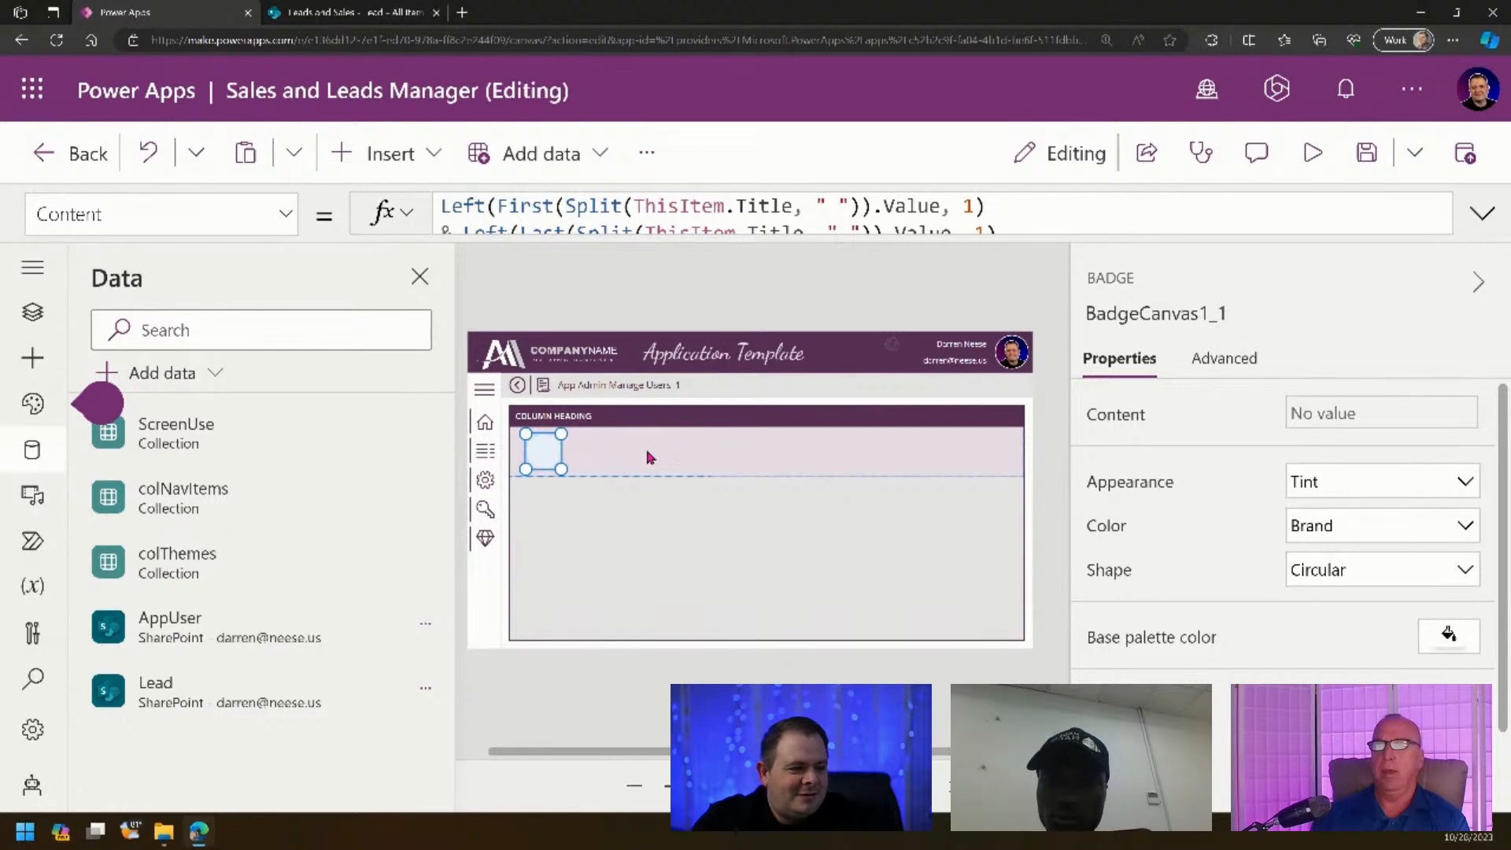
click(665, 448)
click(603, 442)
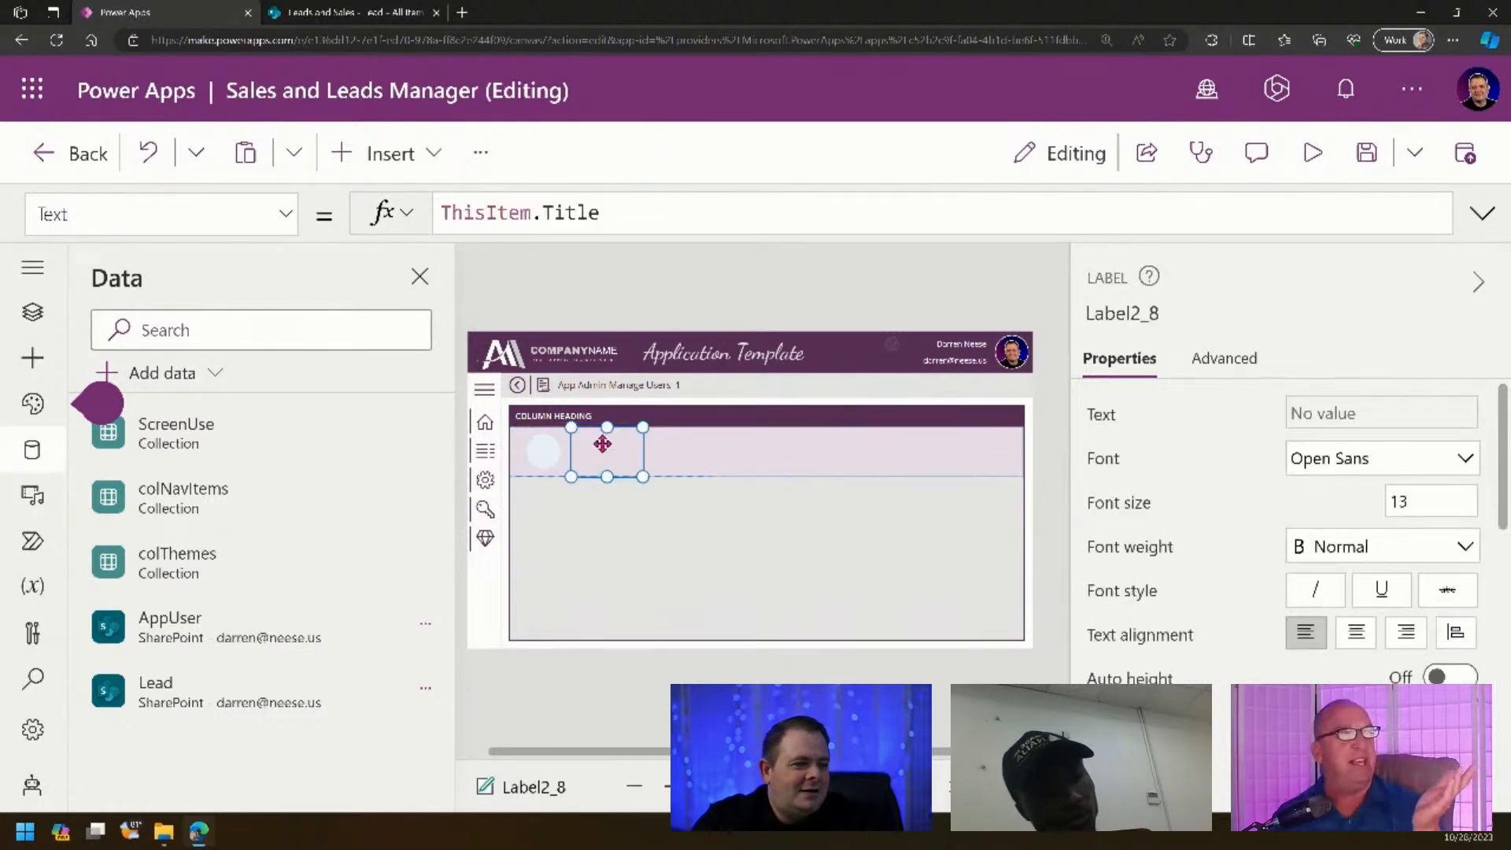
- Edit the gallery's Template size value, entering 60
click(894, 534)
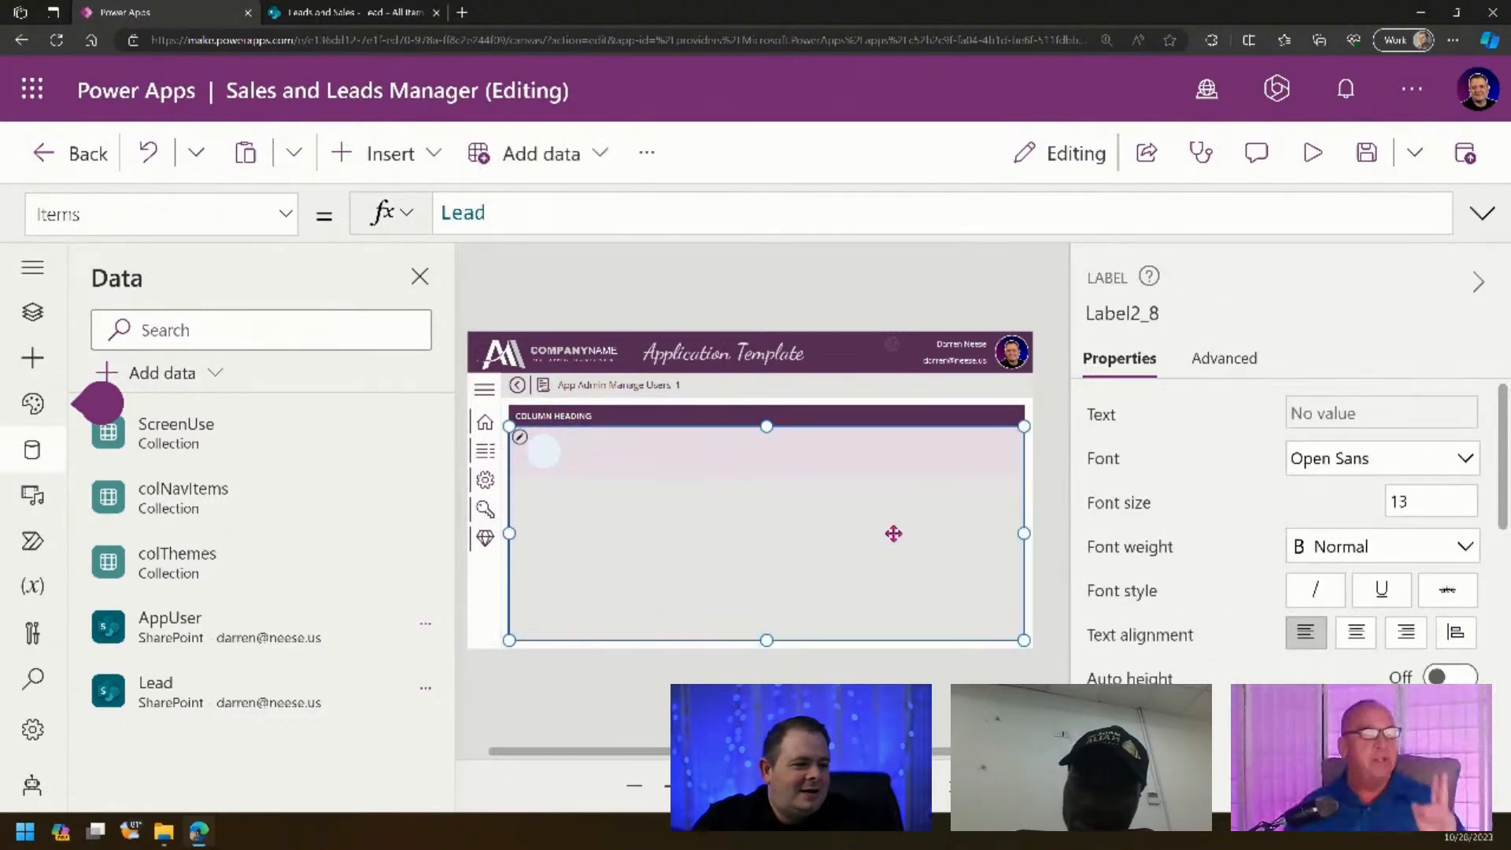
scroll(1385, 582, down, 3)
click(1433, 562)
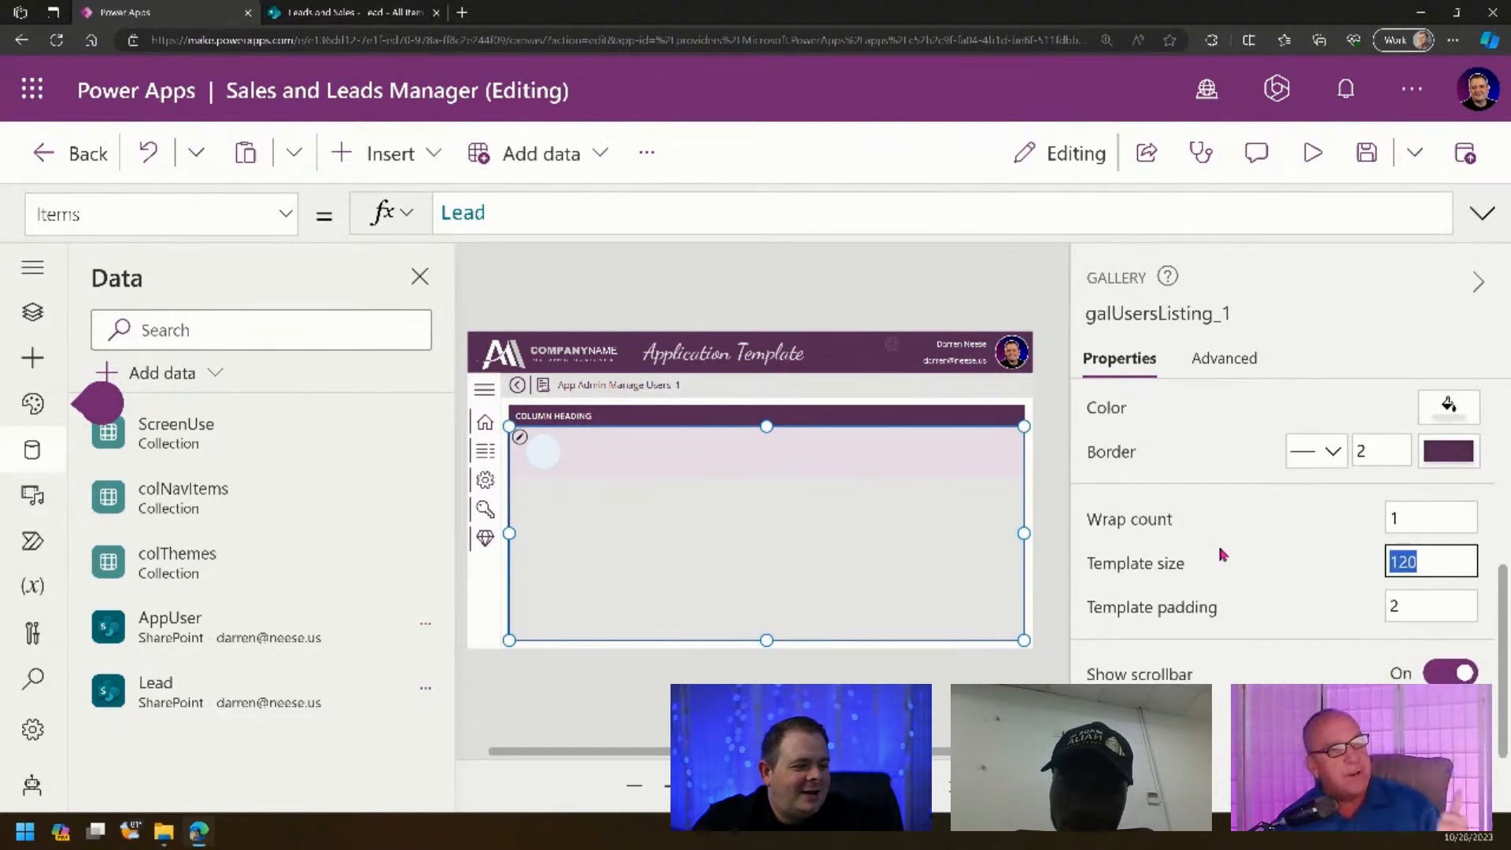
text(60)
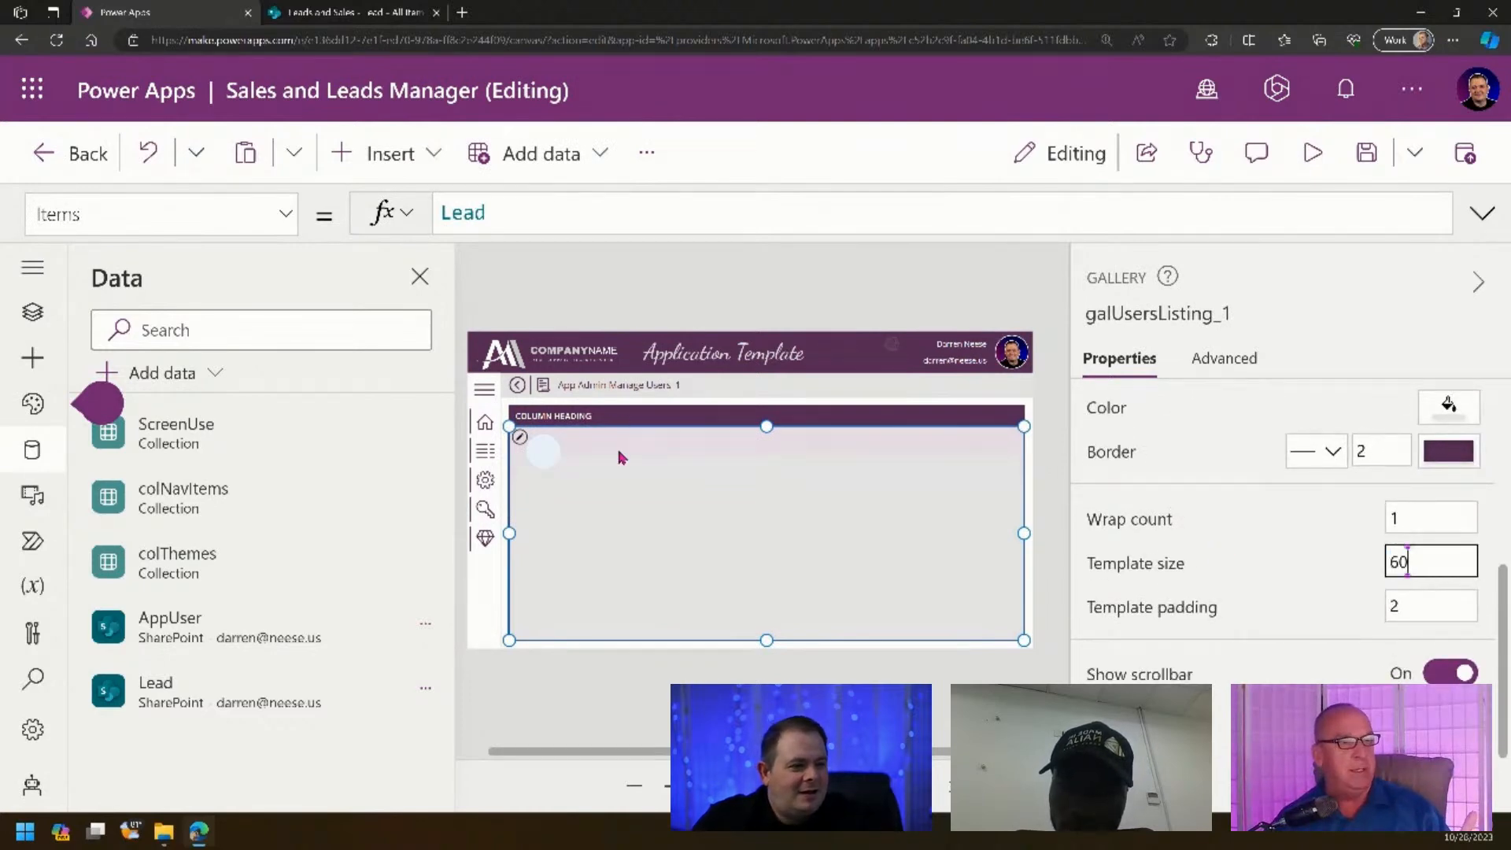
scroll(755, 488, down, 5)
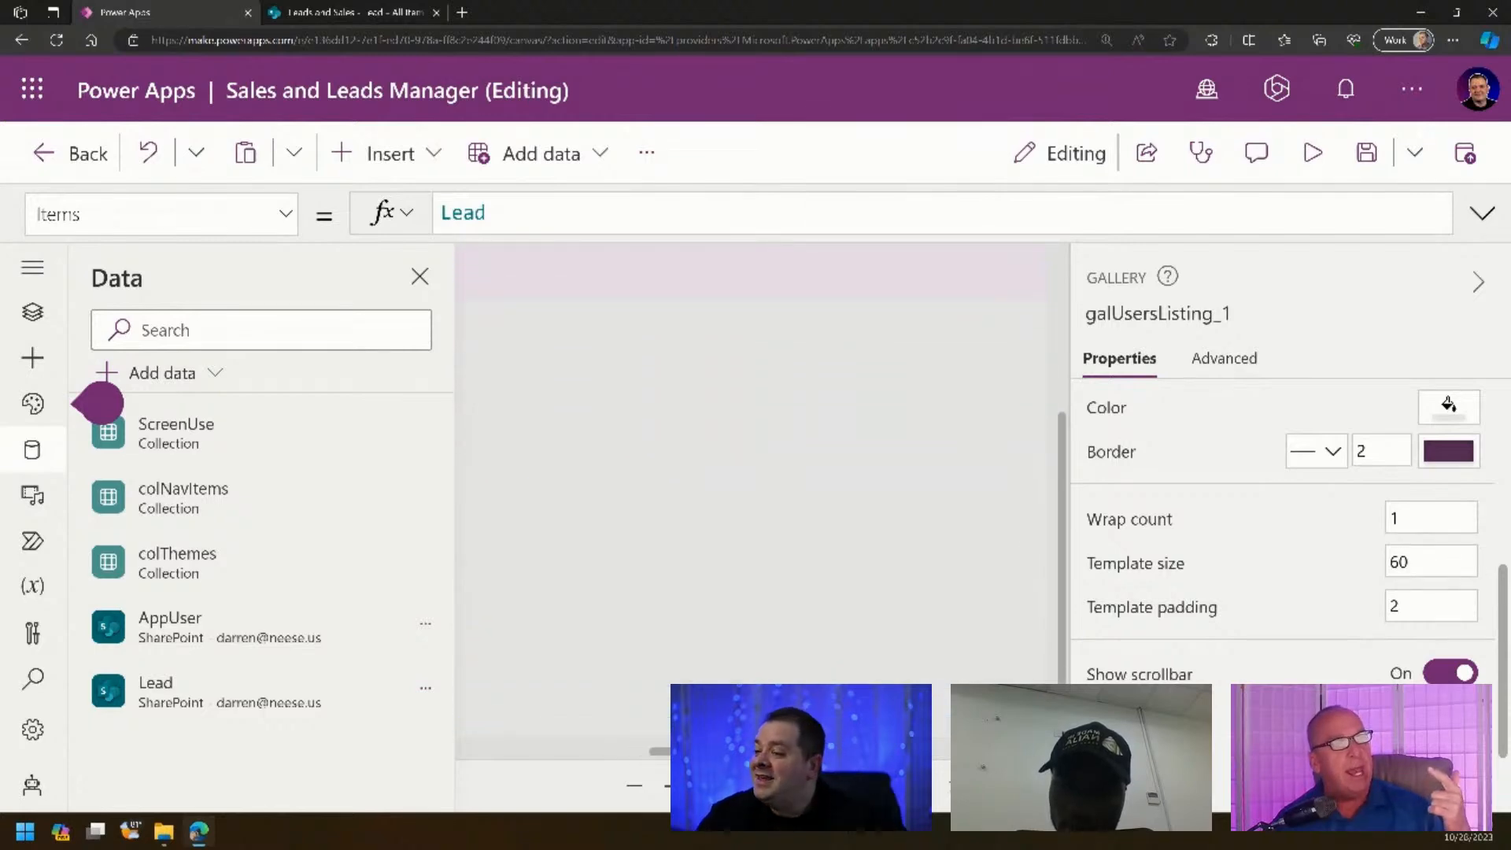
click(633, 753)
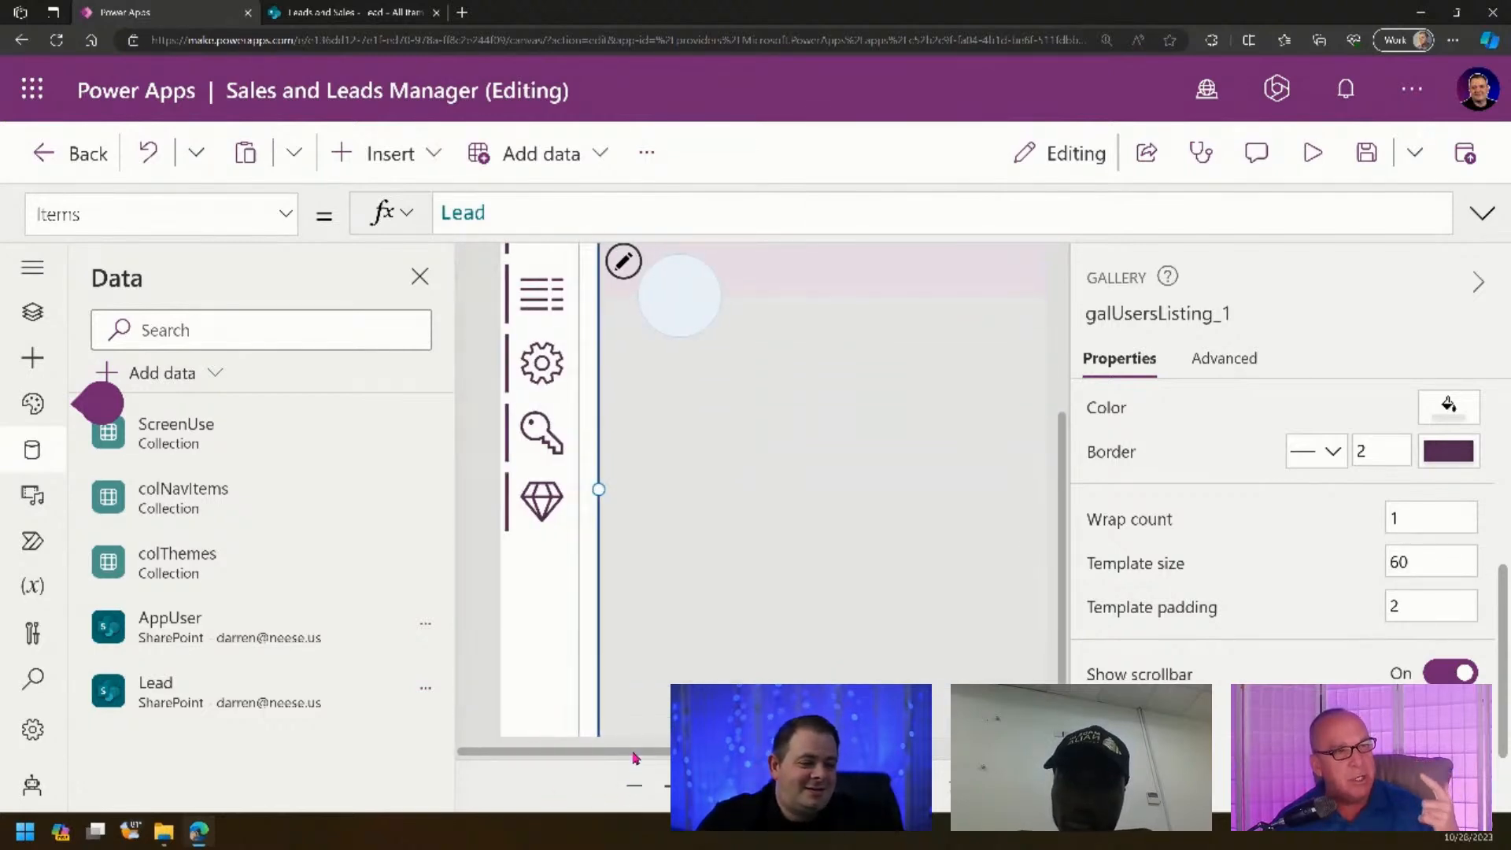
- Dismiss the modern theme tip for good and zoom the canvas out
click(34, 315)
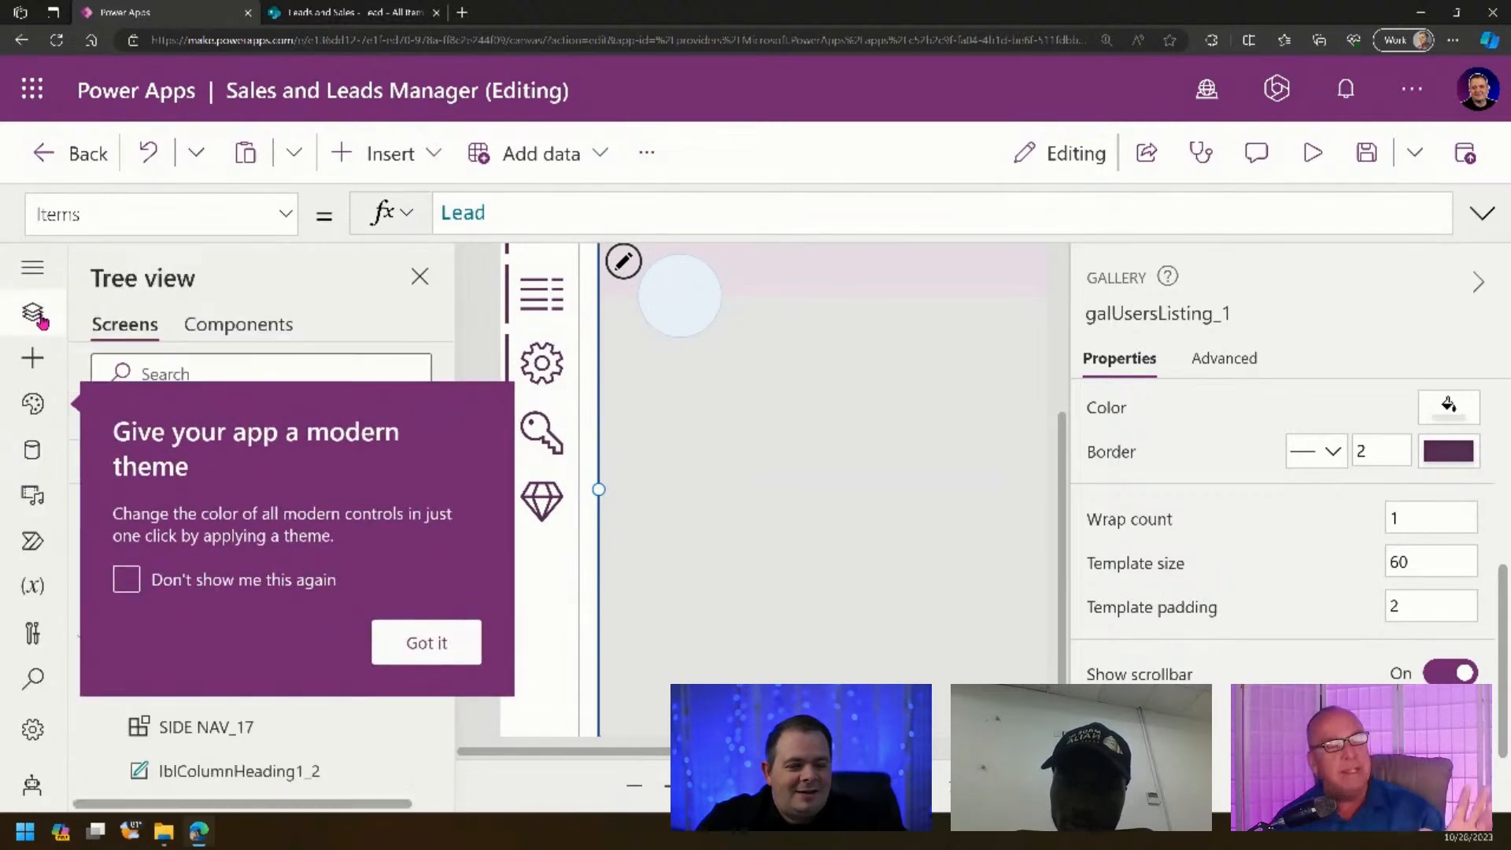
click(228, 582)
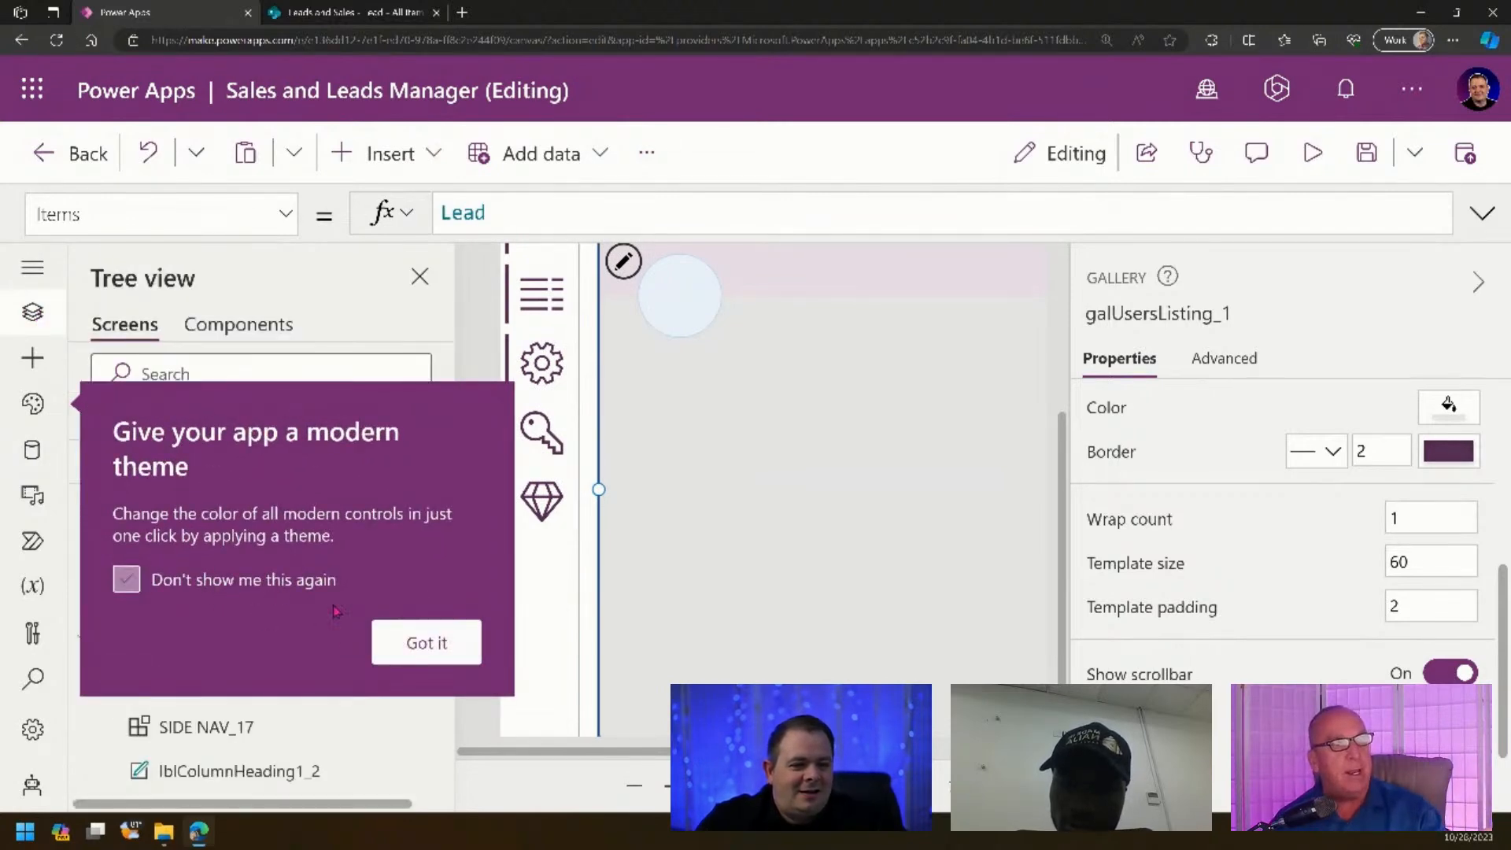
click(422, 647)
scroll(330, 602, down, 3)
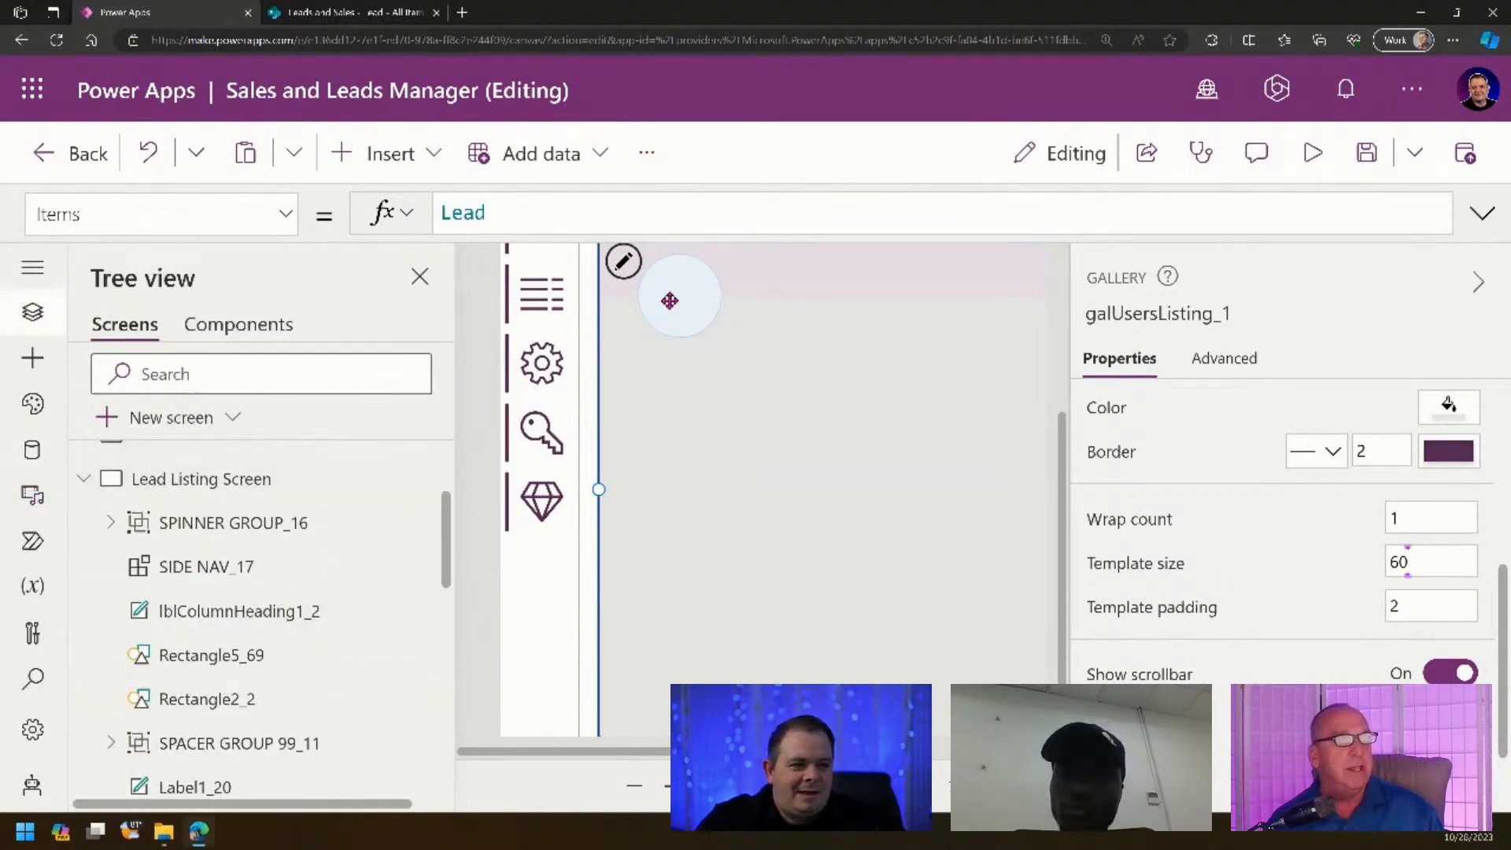
click(681, 268)
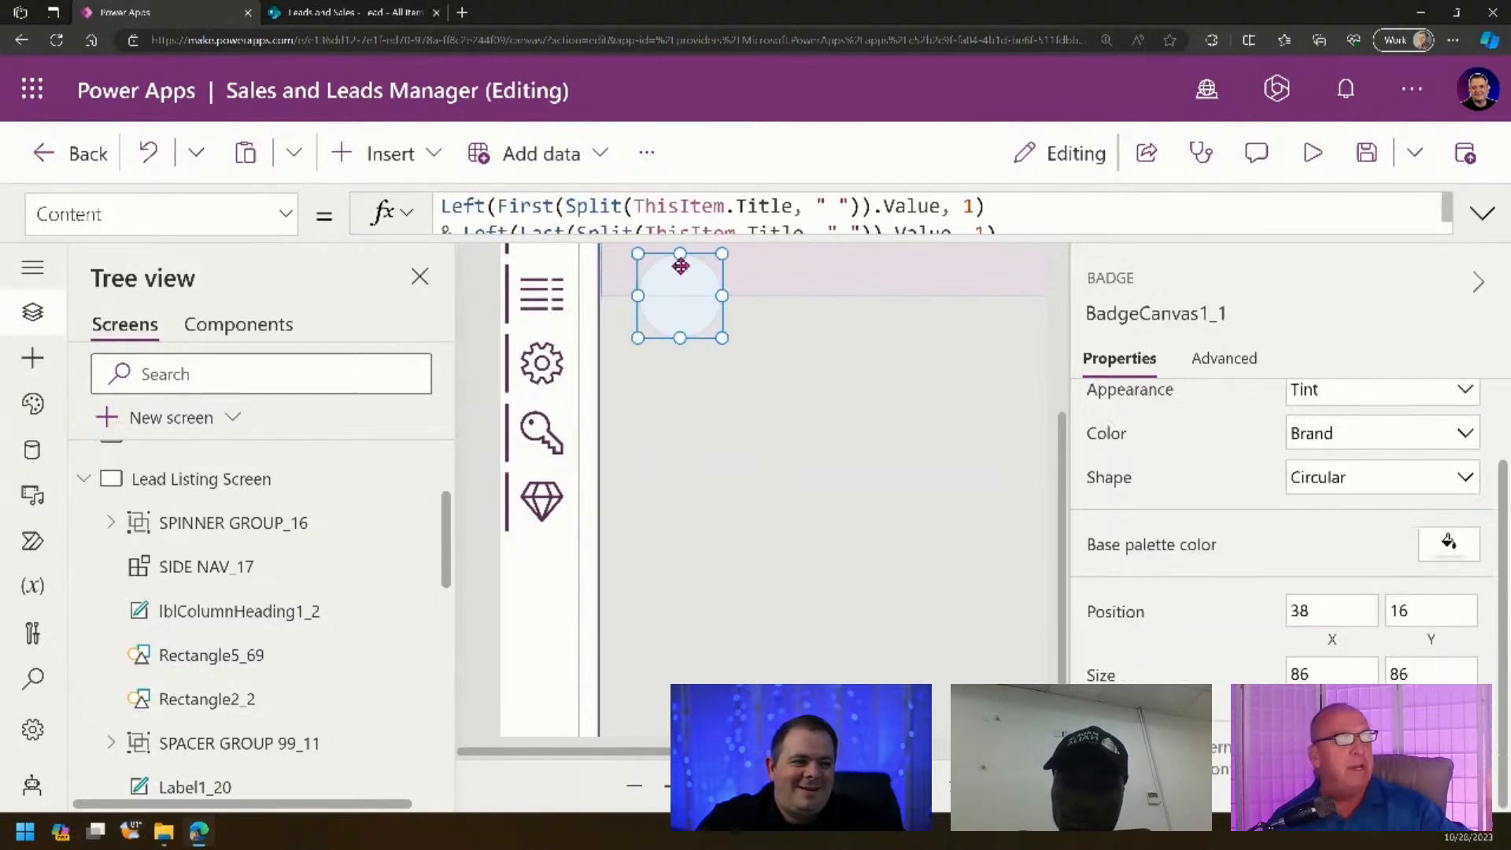
click(893, 786)
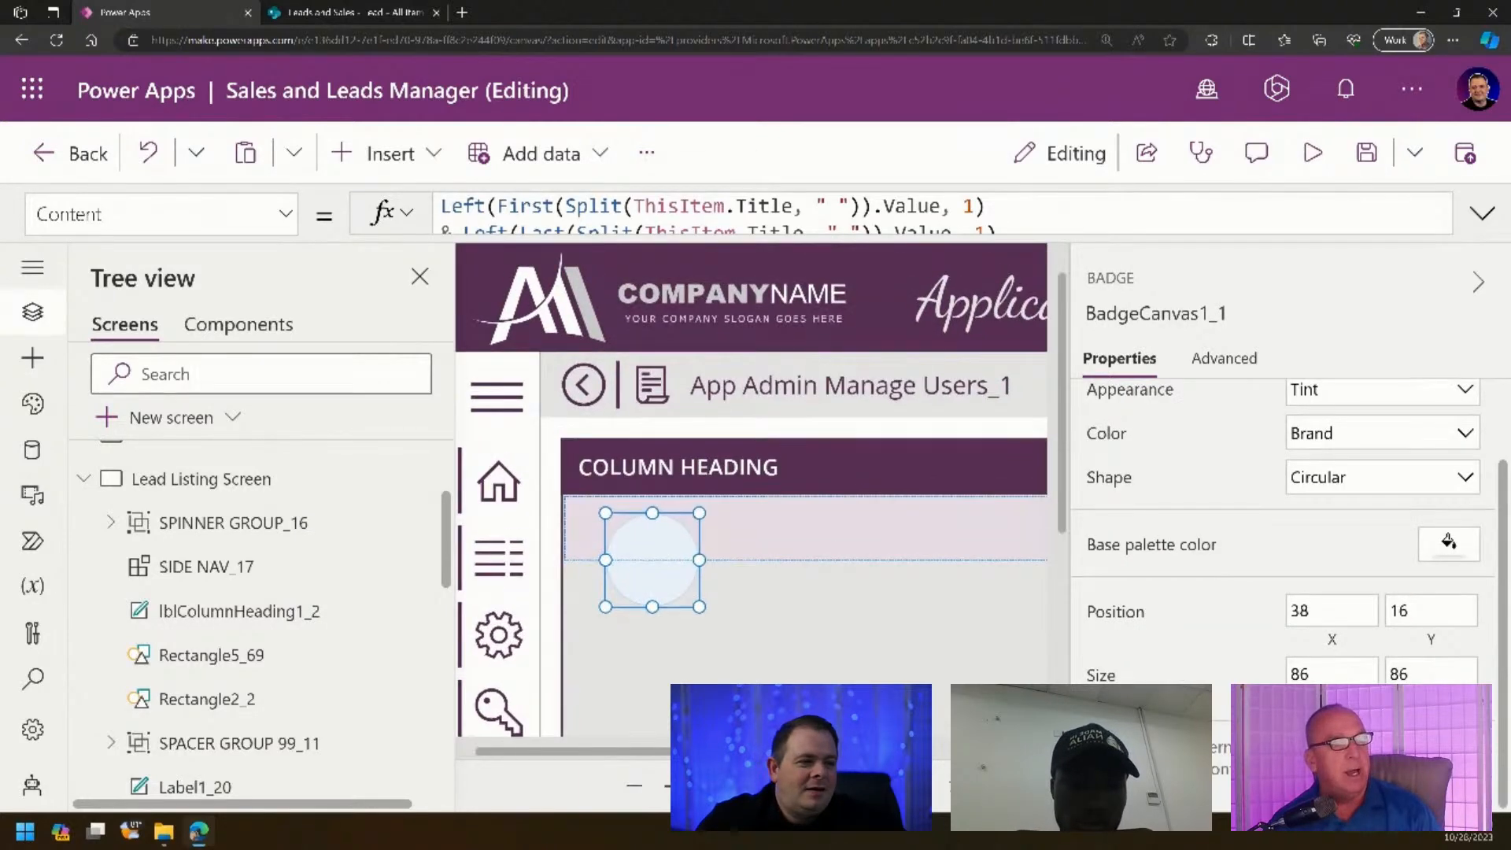
drag(732, 785, 699, 786)
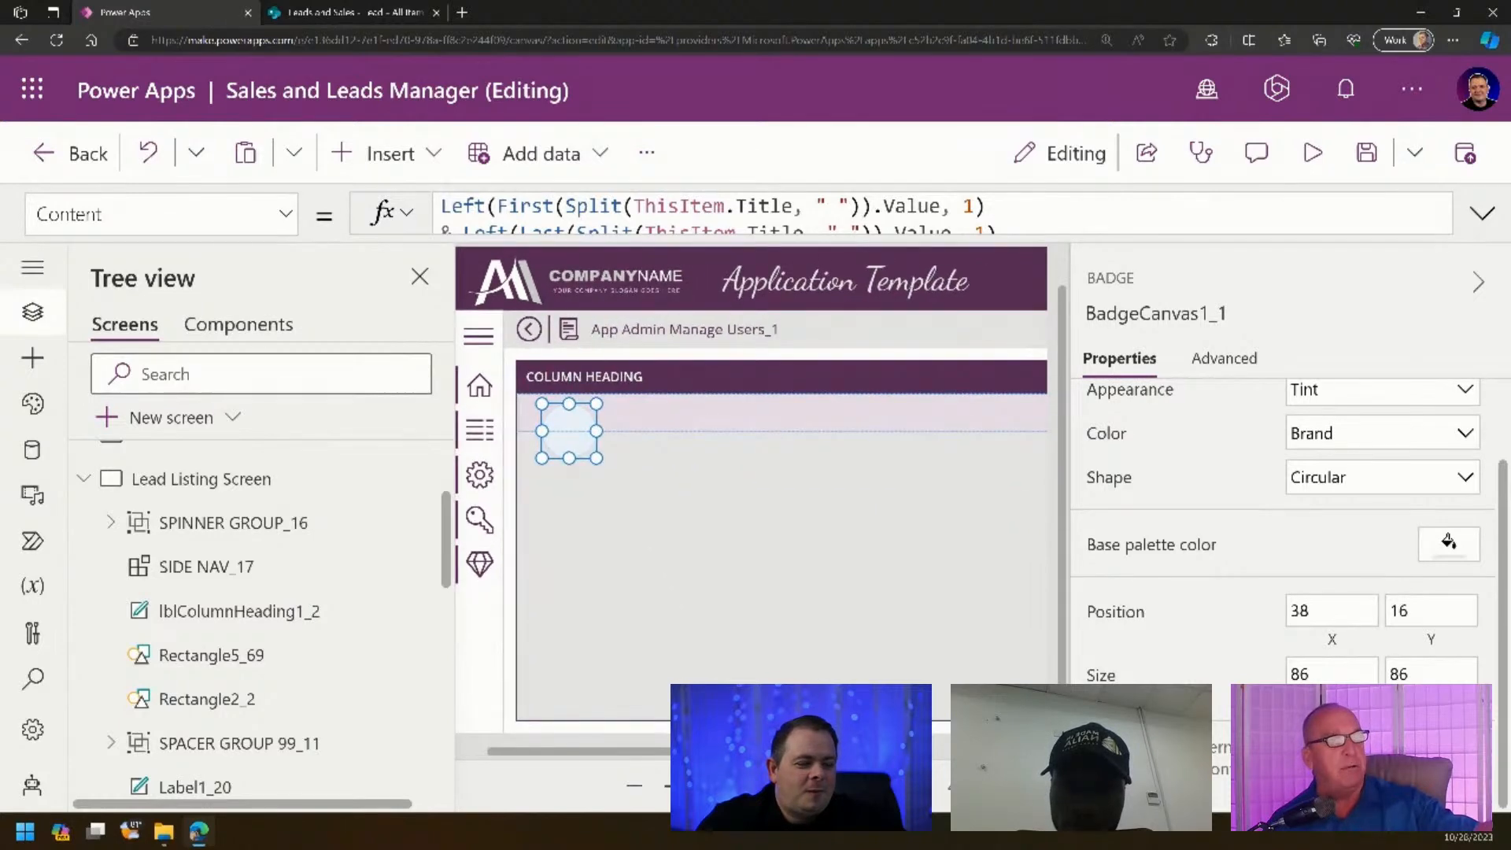
- Set the lead gallery's Template size to 80
click(800, 587)
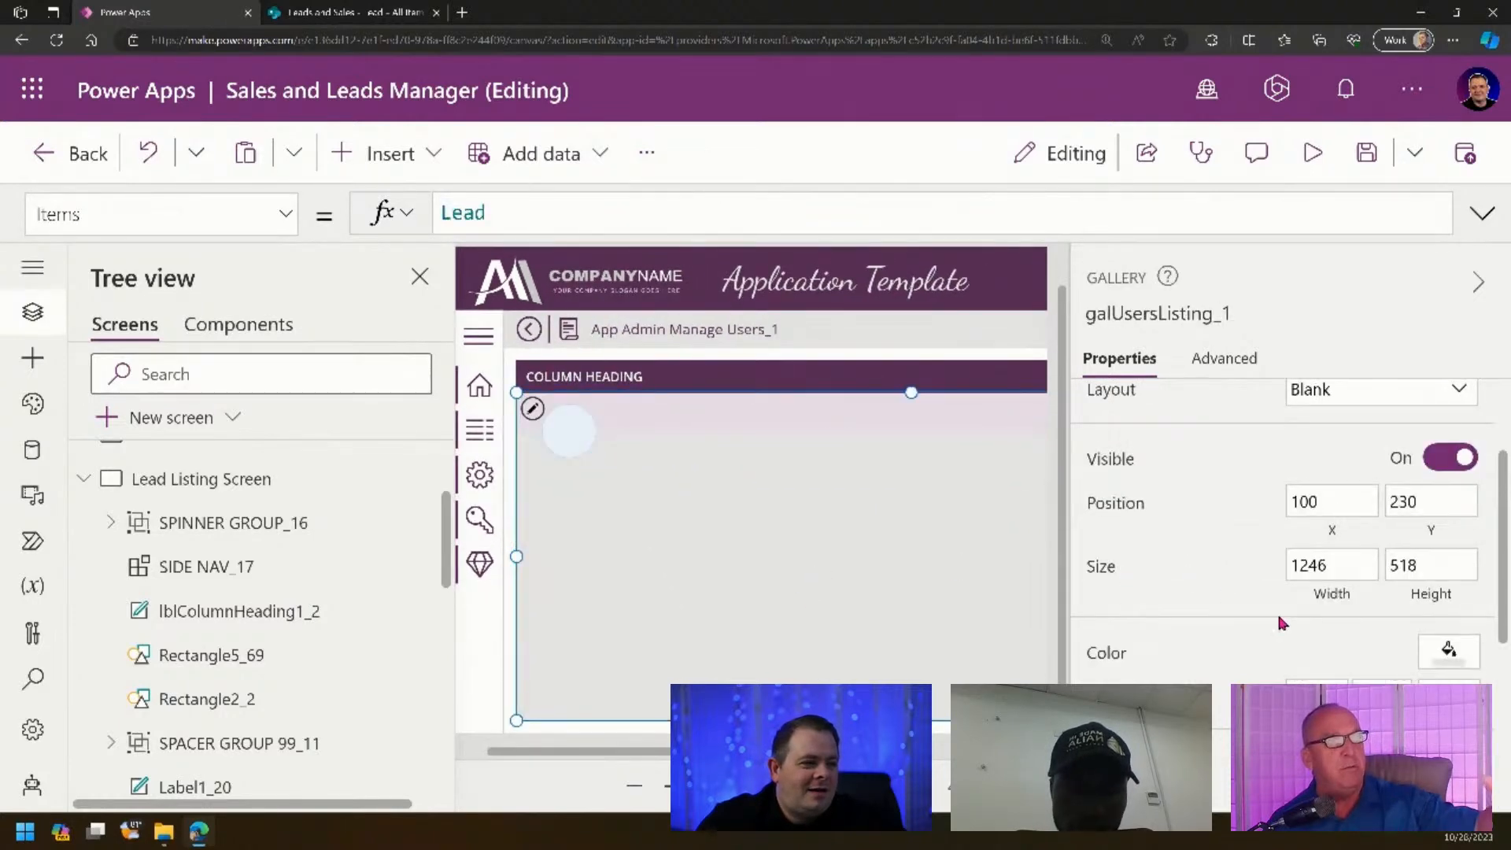
scroll(1276, 611, down, 3)
click(1438, 552)
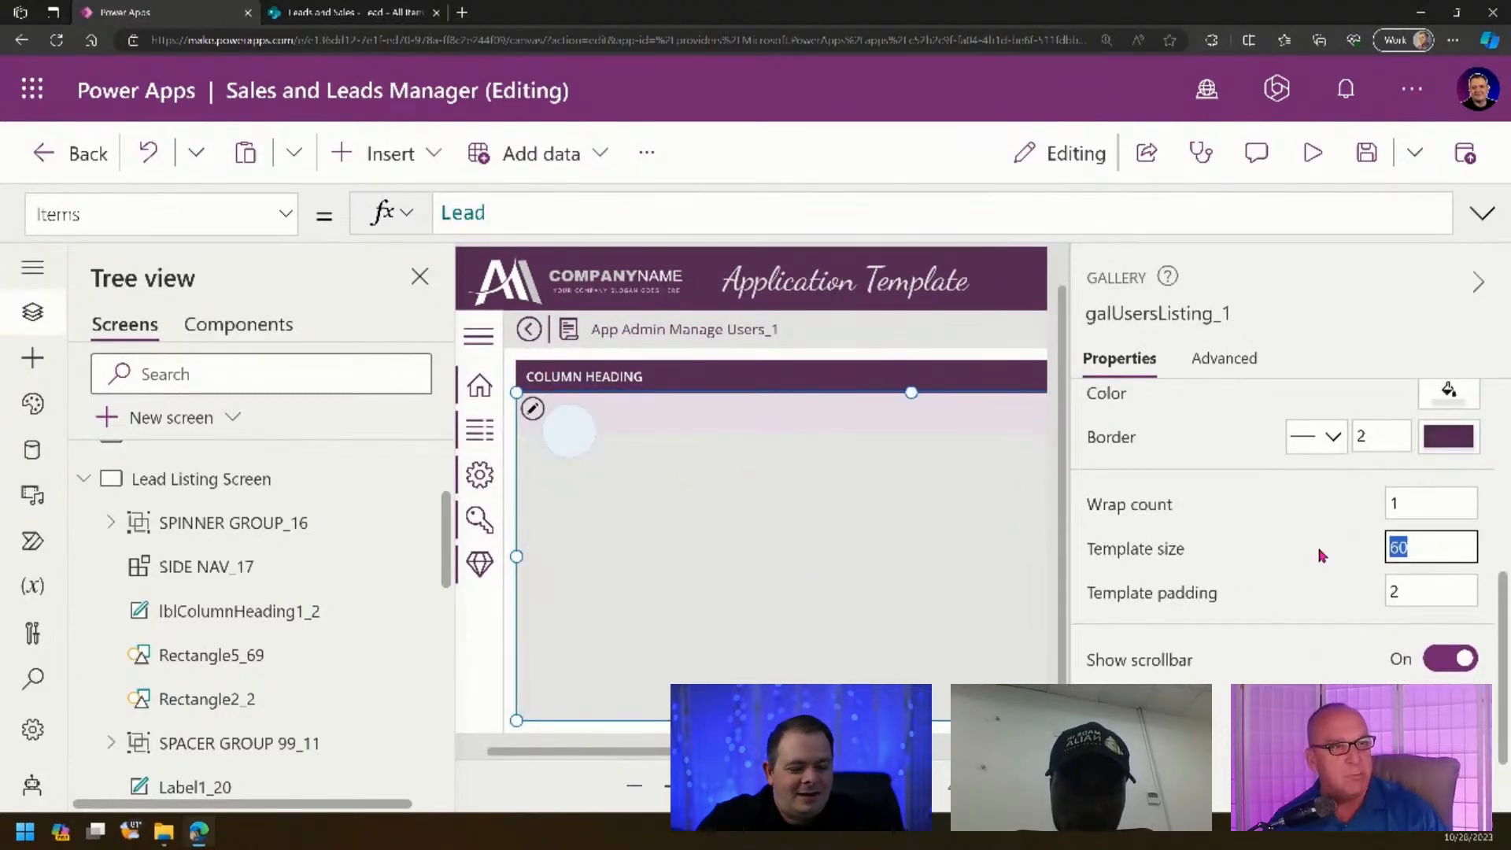
text(80)
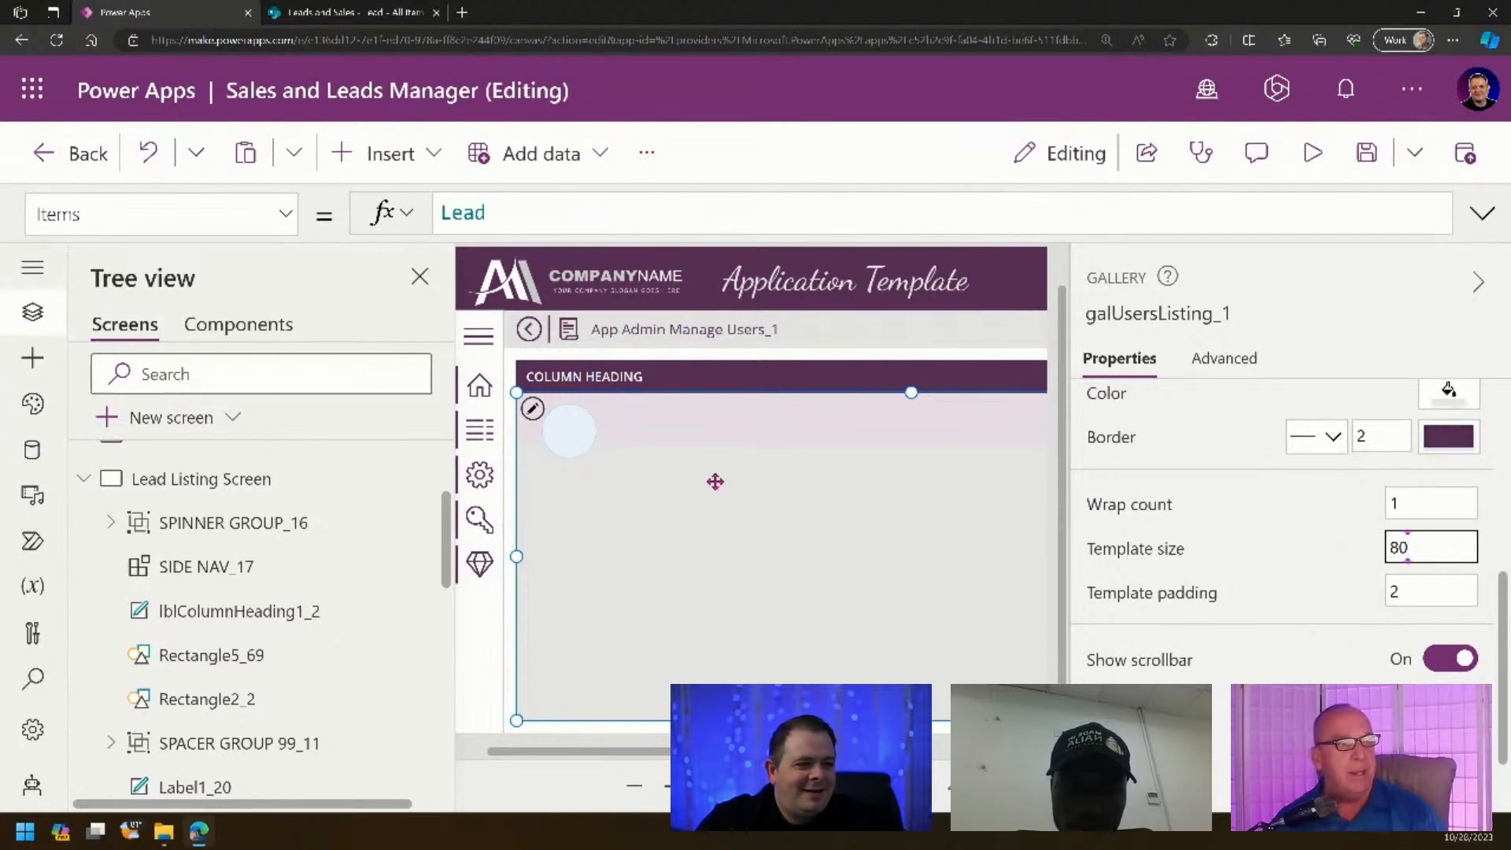
click(568, 430)
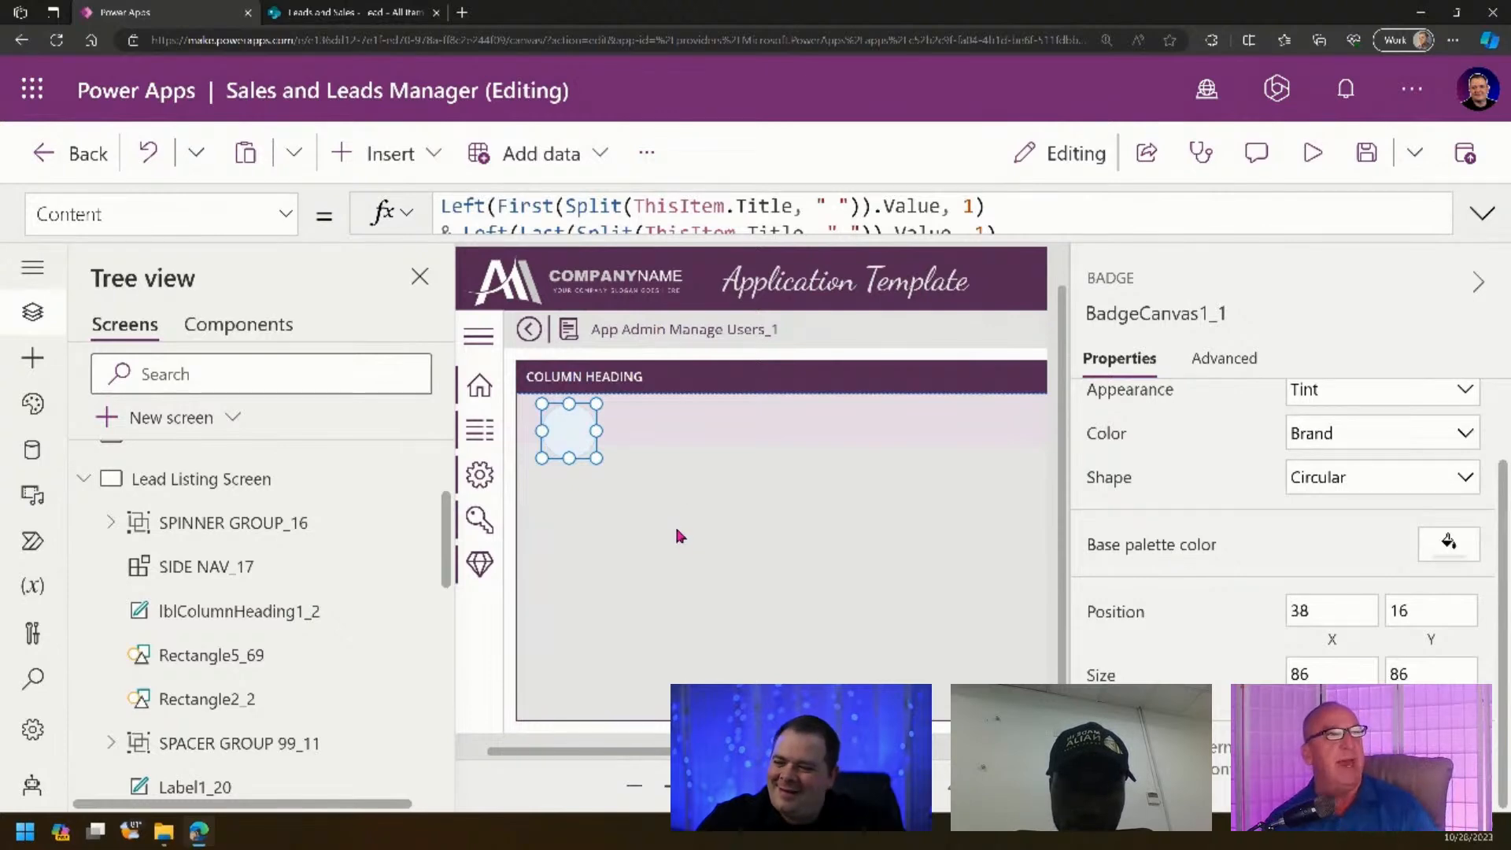
click(1445, 674)
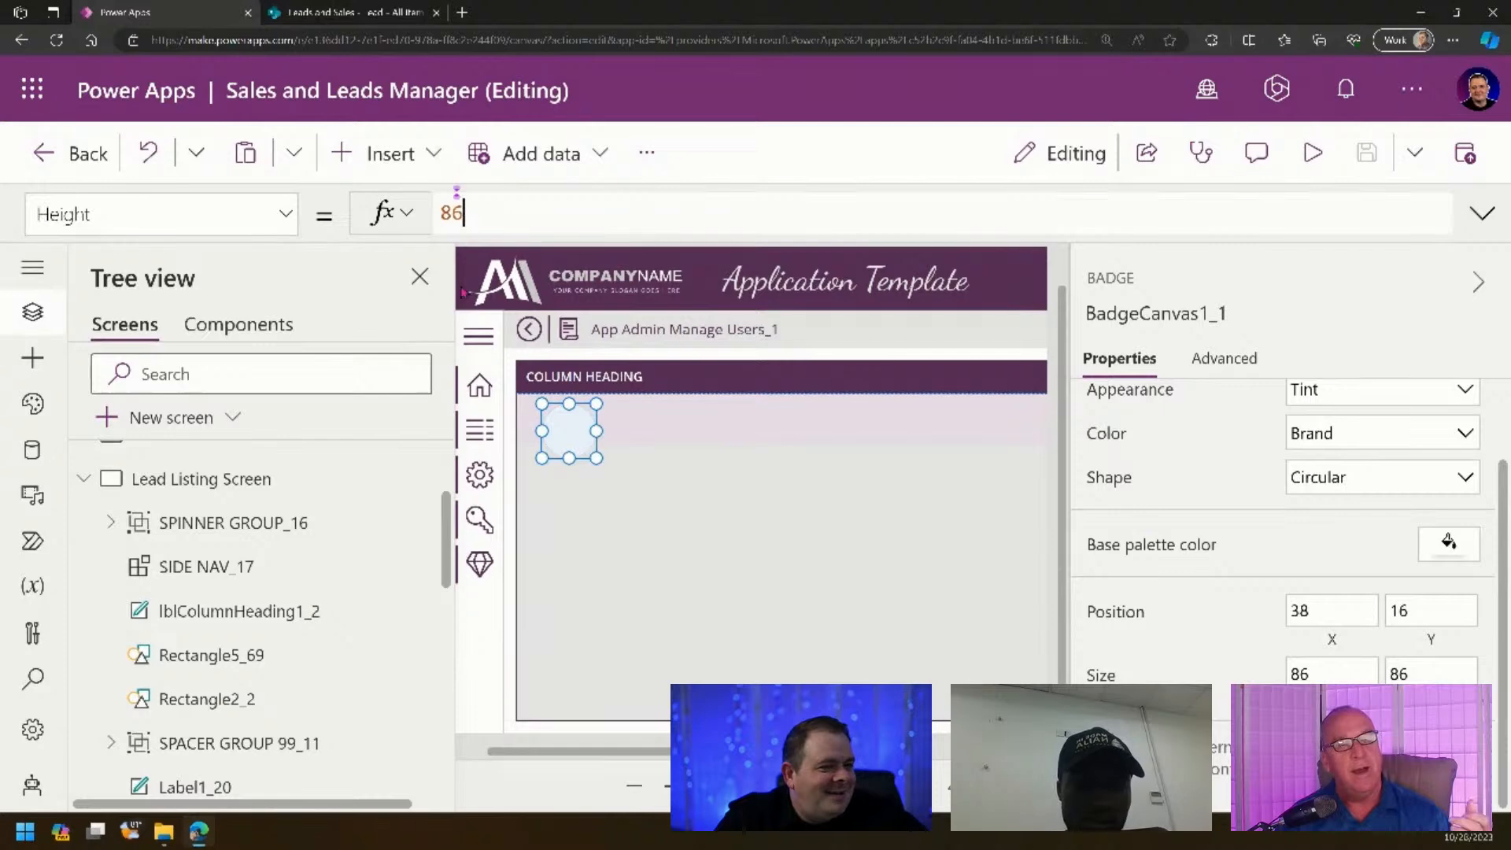
click(498, 207)
- Set the badge's Height formula to Parent.TemplateHeight * .90
drag(498, 208, 291, 226)
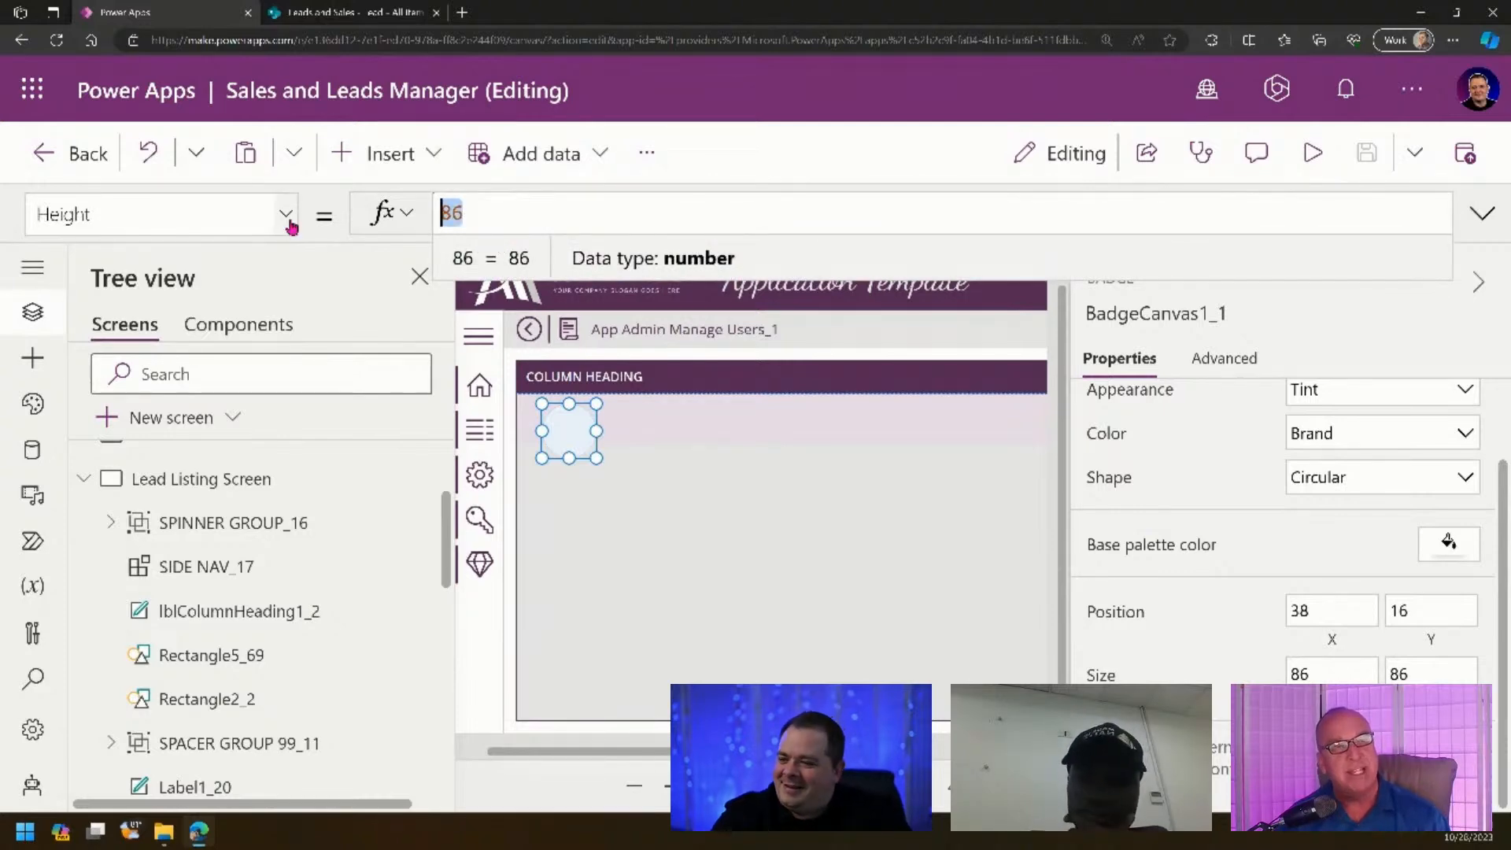
text(Parent.)
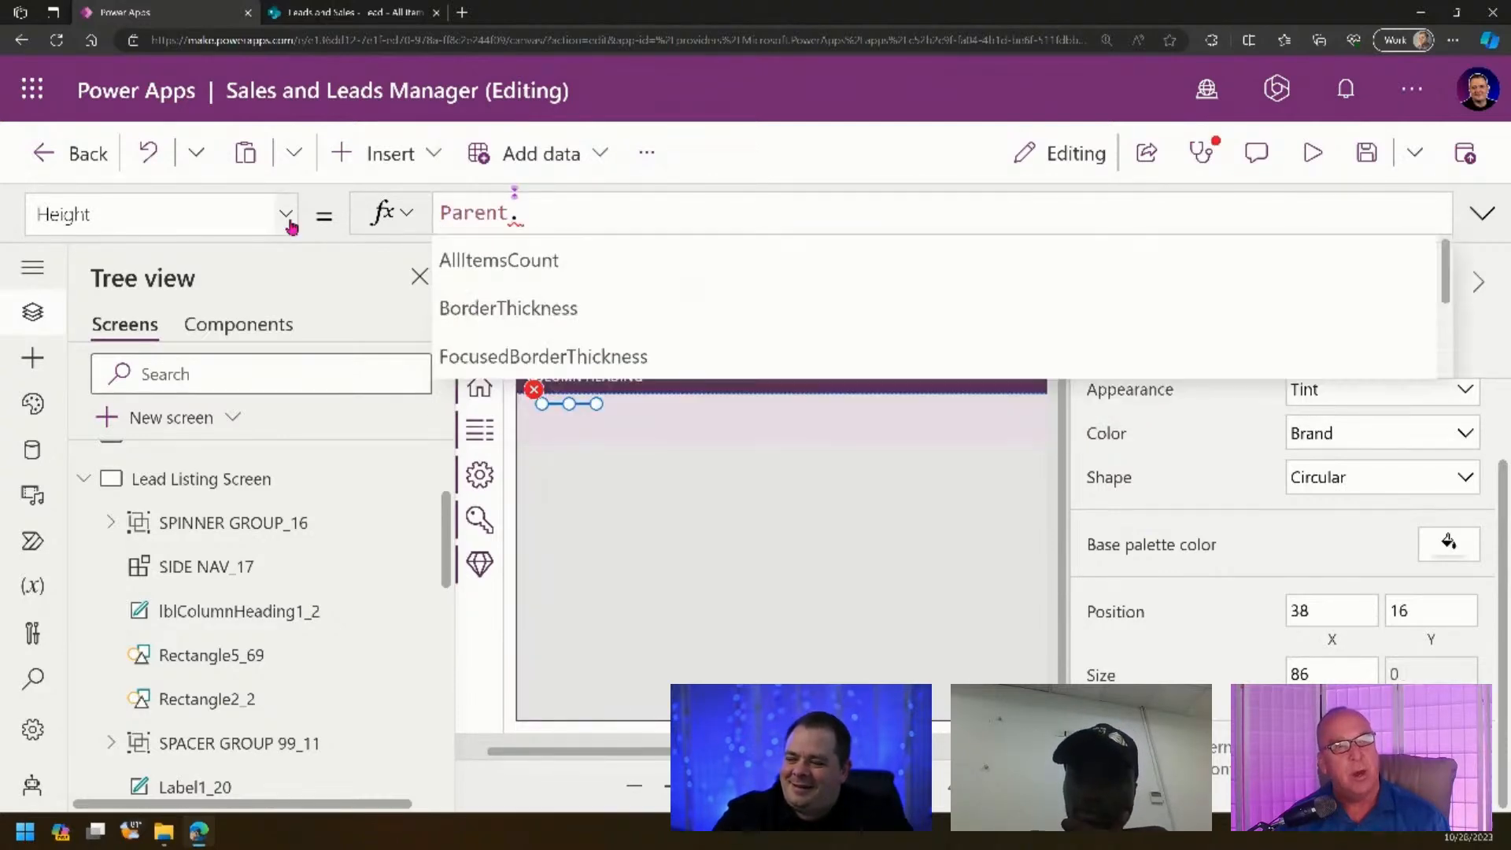
text(Templ)
key(Tab)
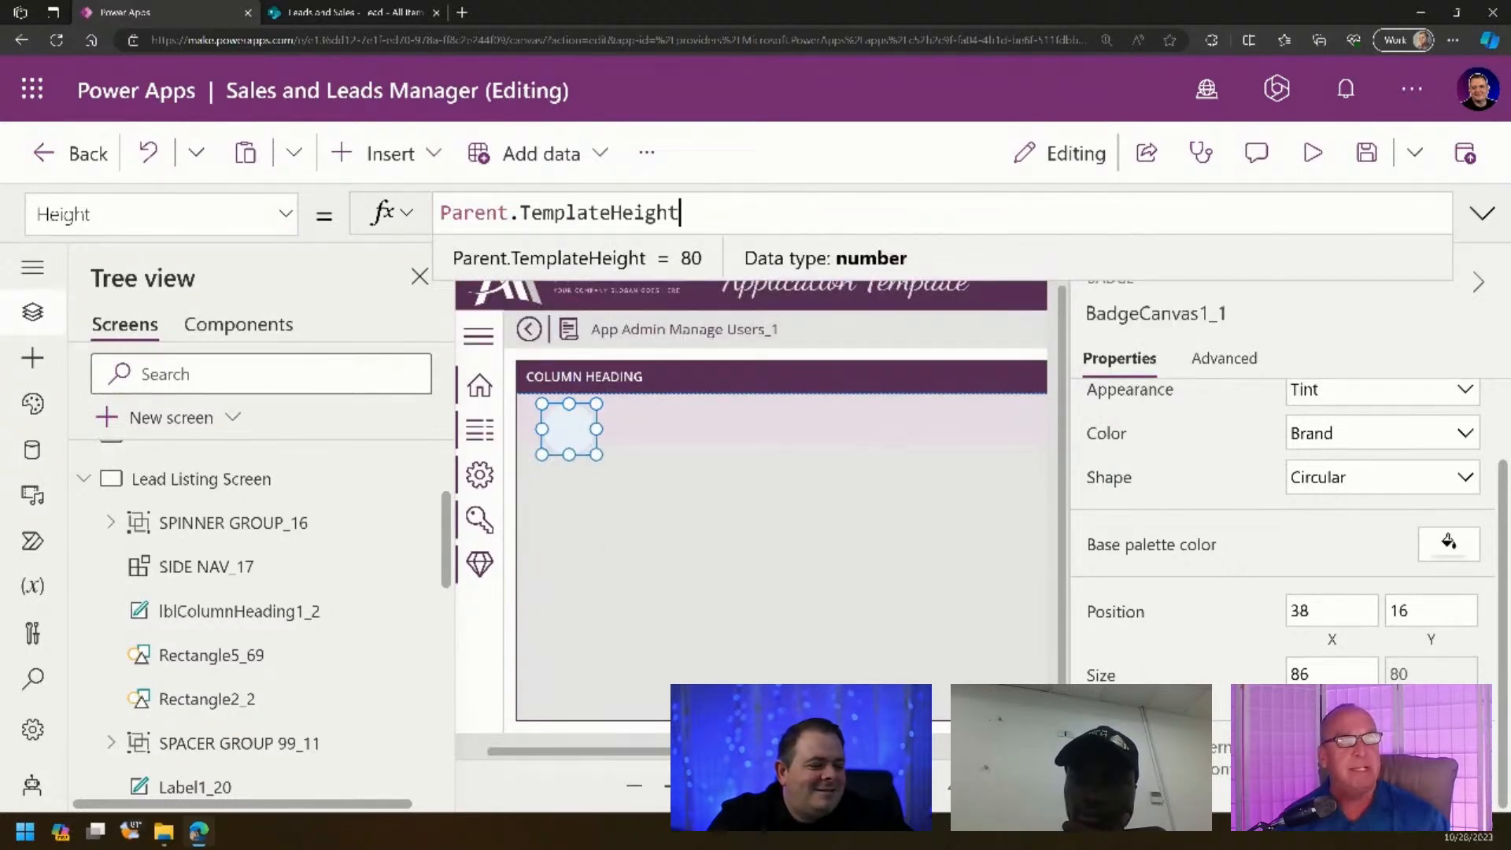
click(1332, 677)
drag(495, 216, 412, 216)
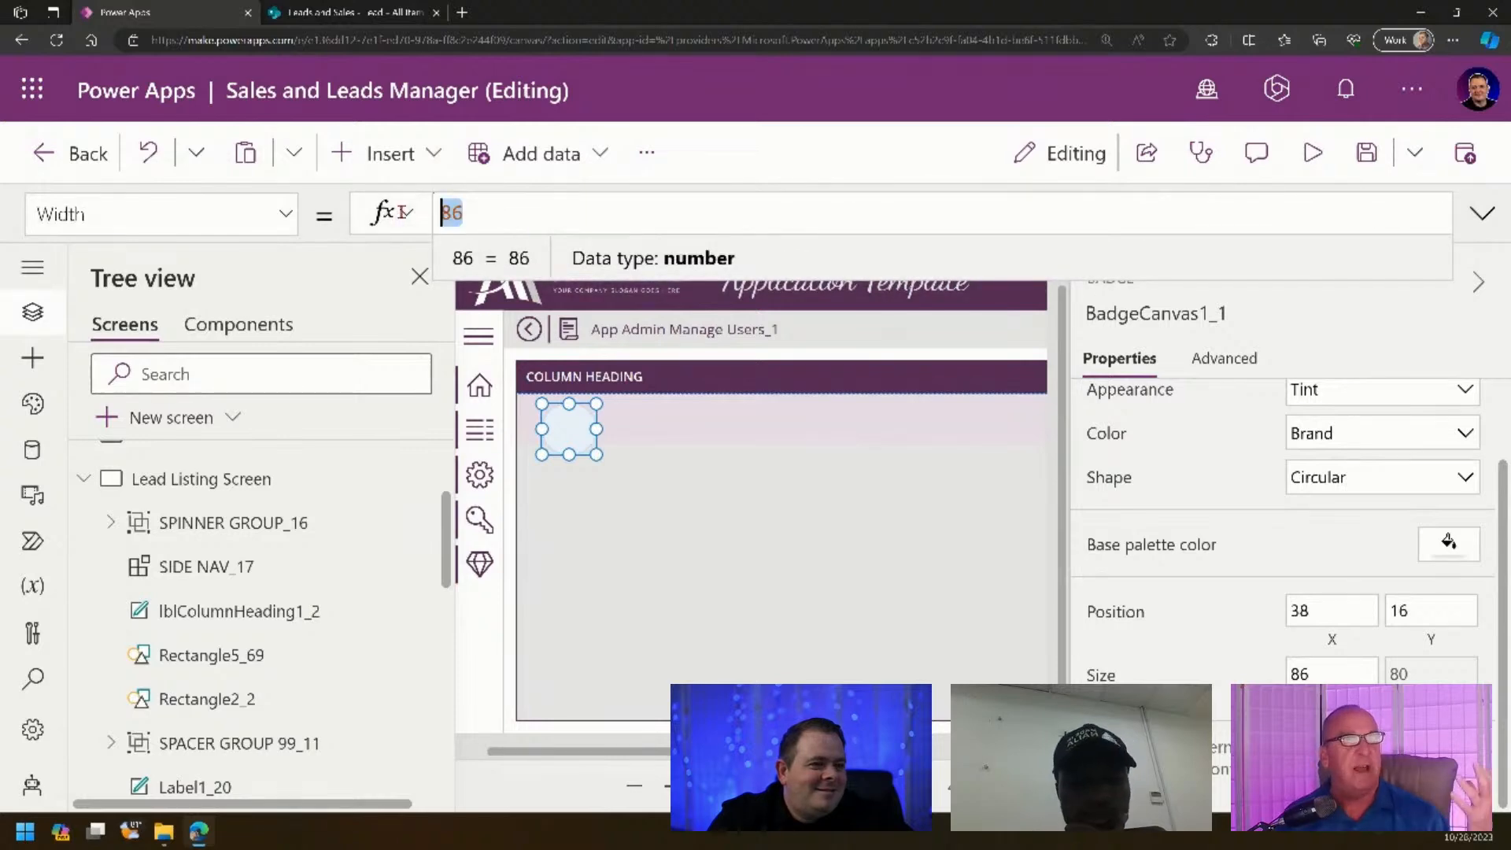
click(1430, 674)
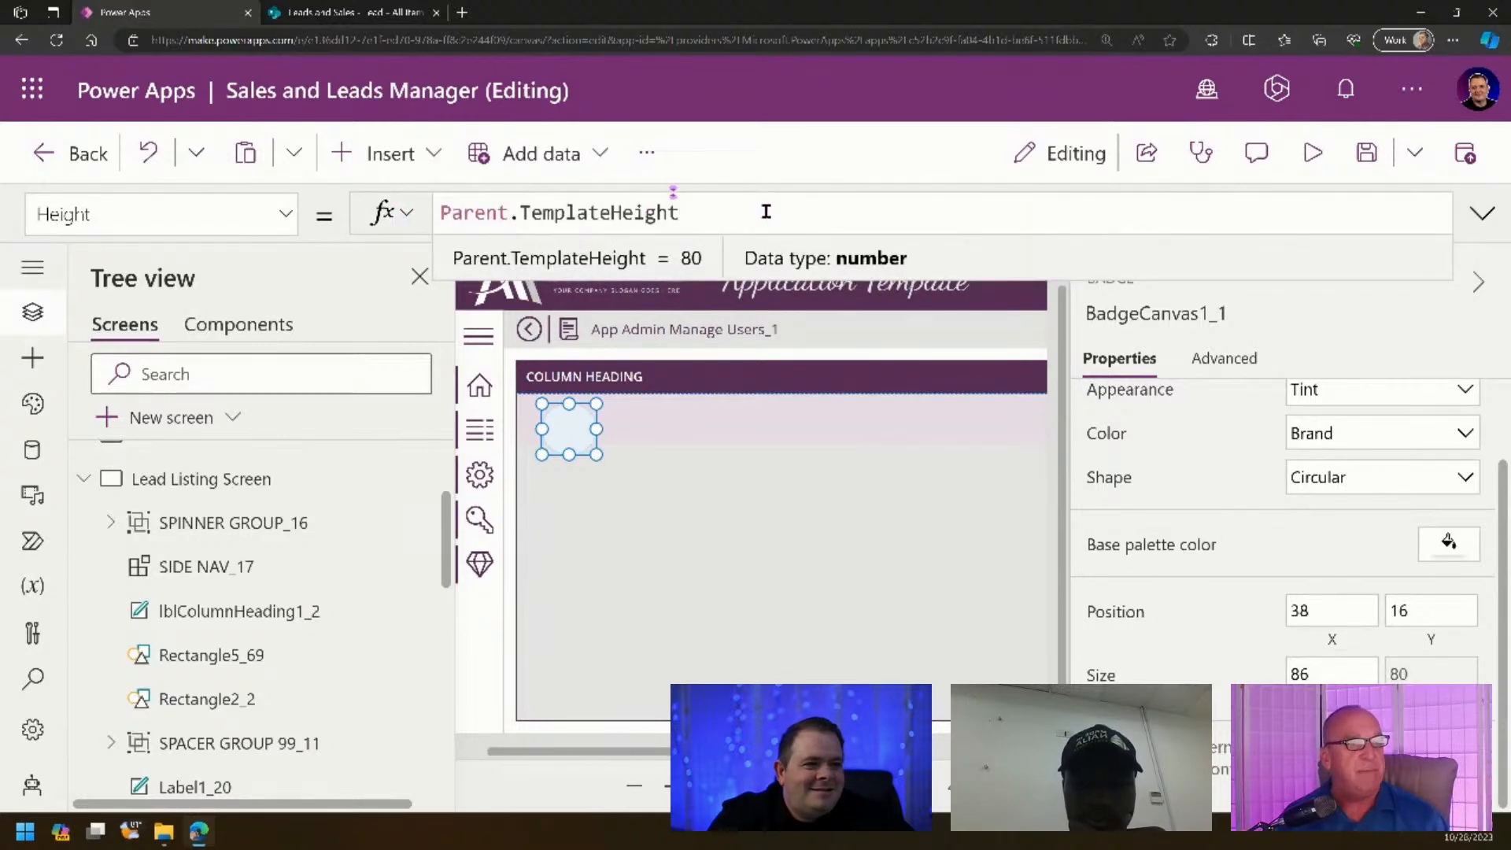
text(* )
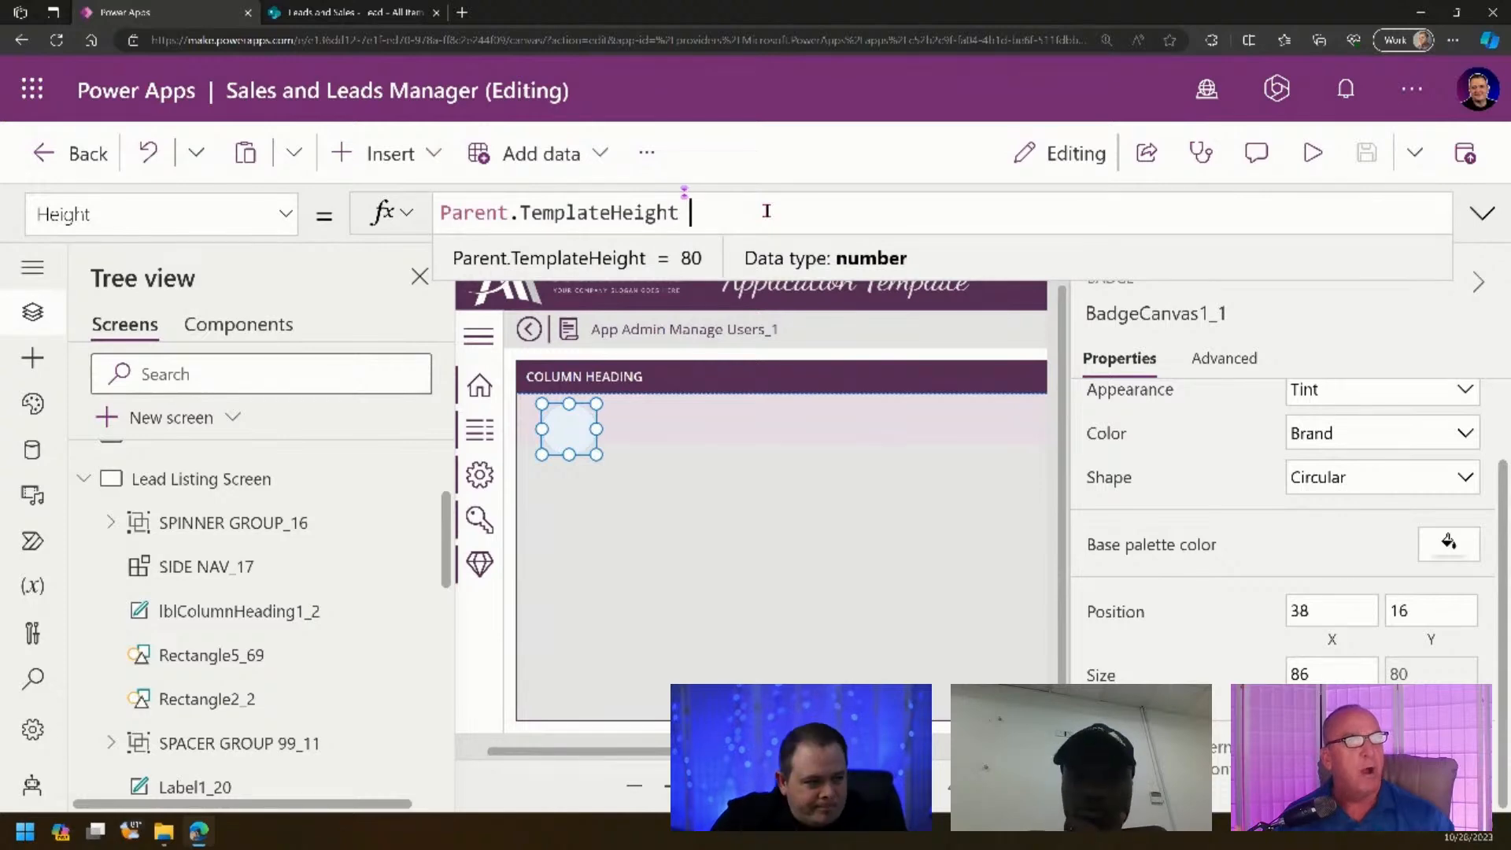
text(90)
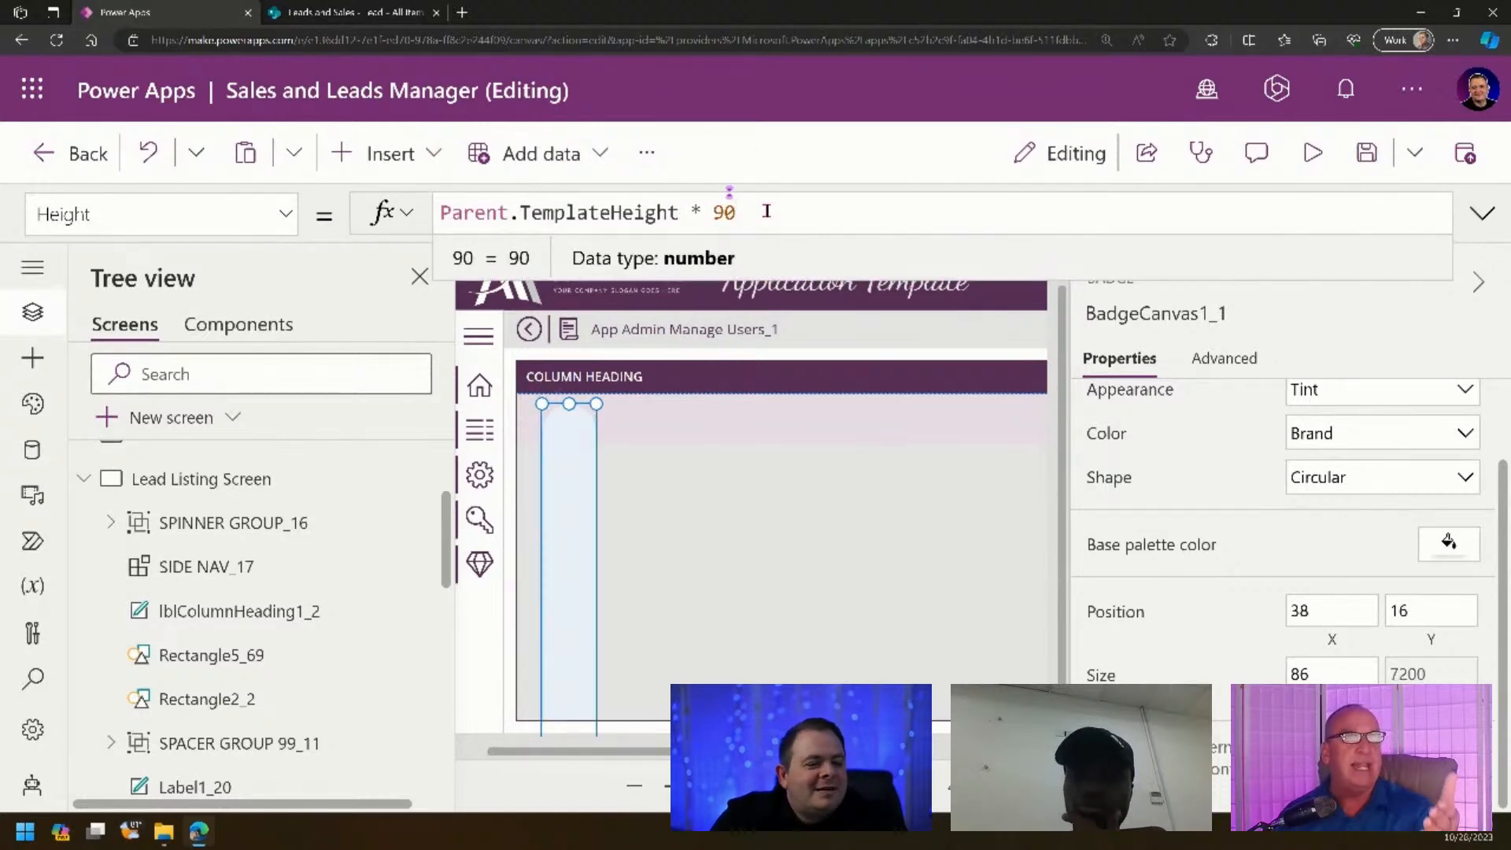
key(Left)
key(Left)
text(.)
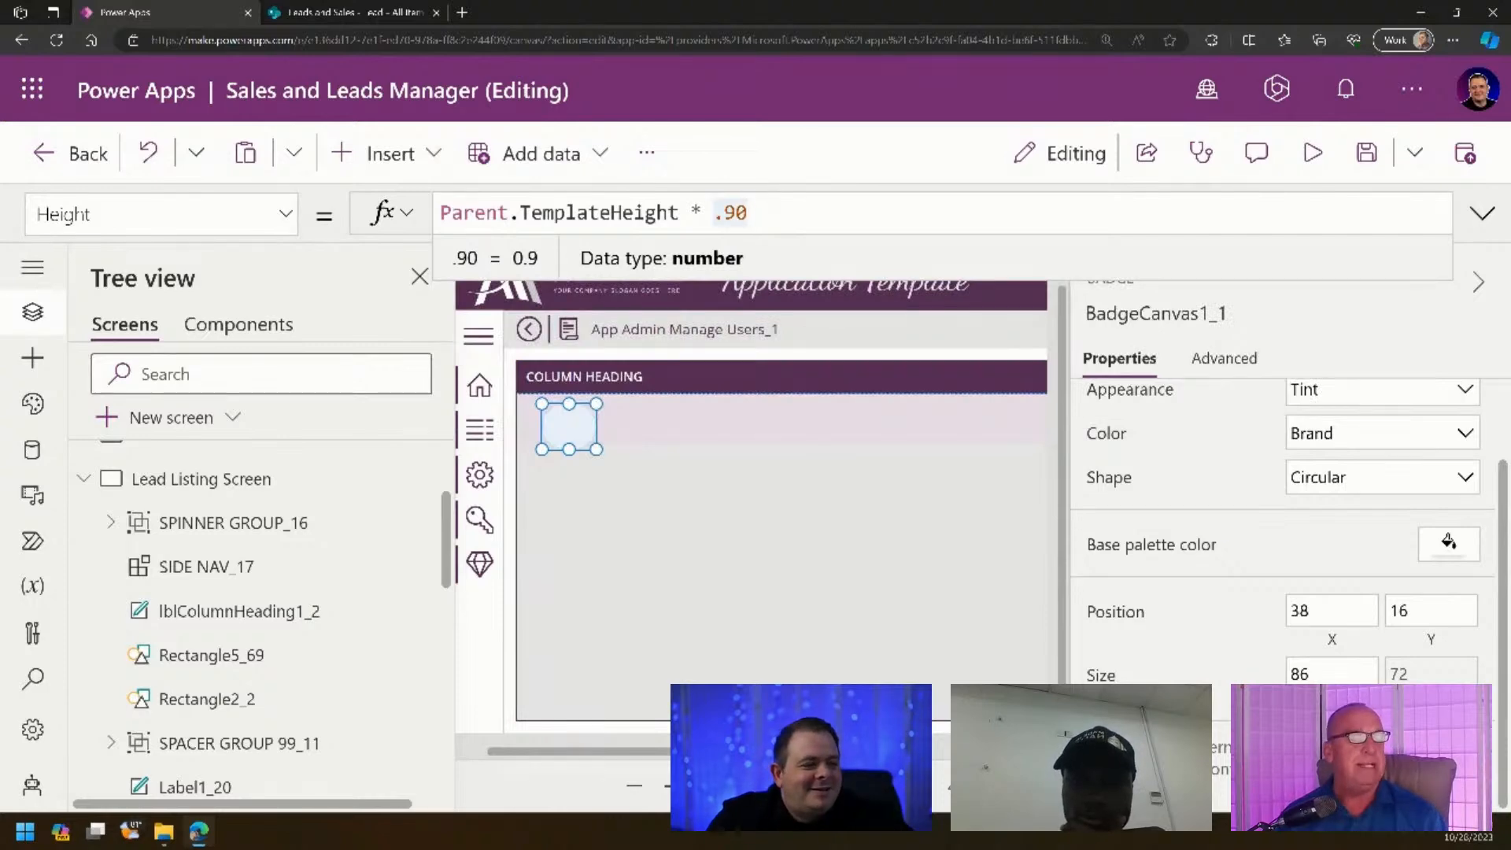
- Set the badge's Width formula to Self.Height
click(1330, 675)
drag(484, 213, 410, 216)
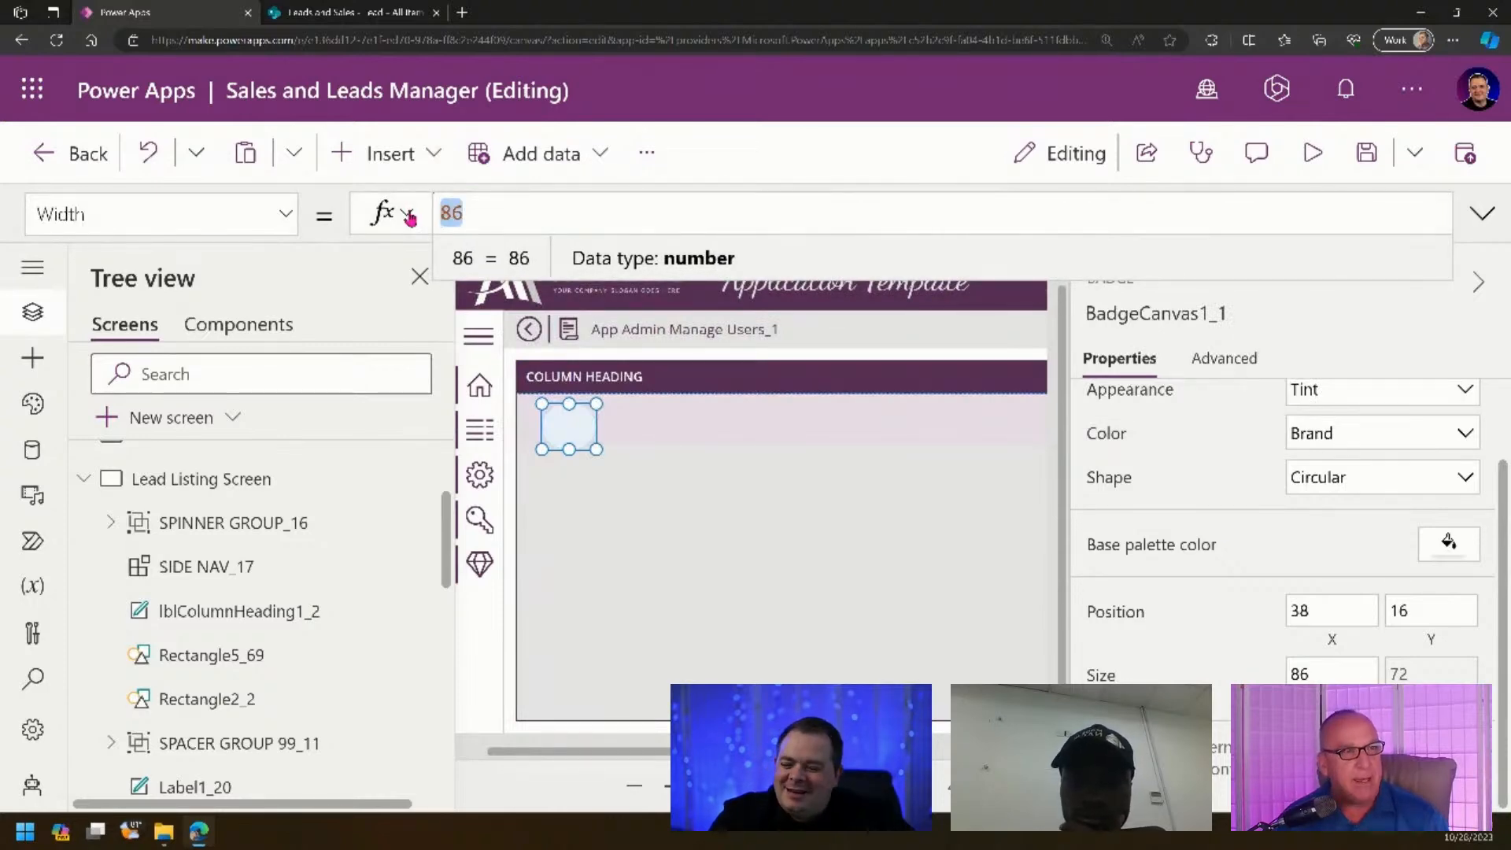
text(Self.)
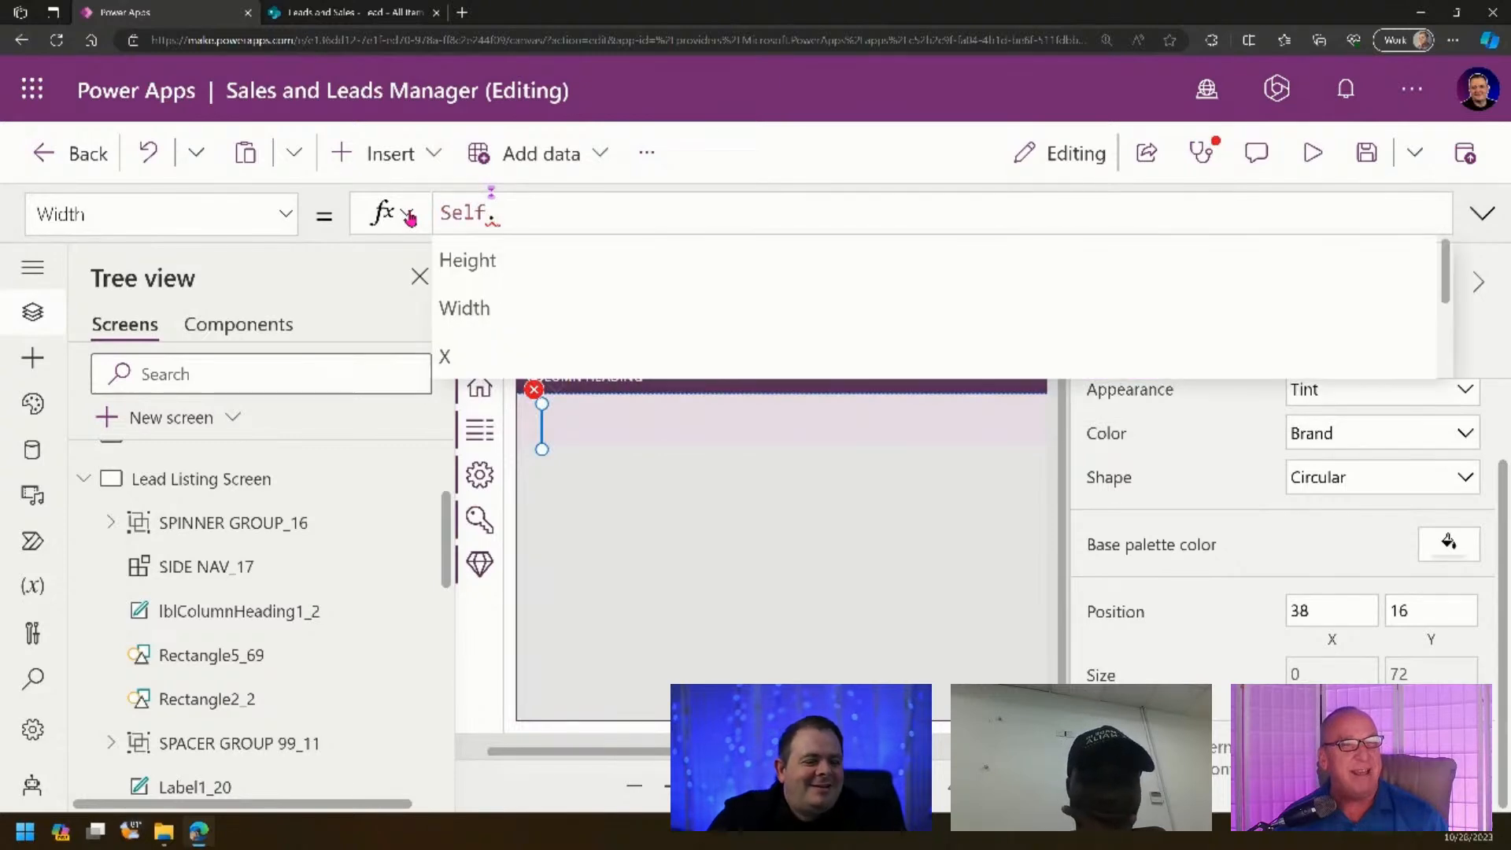
text(Height)
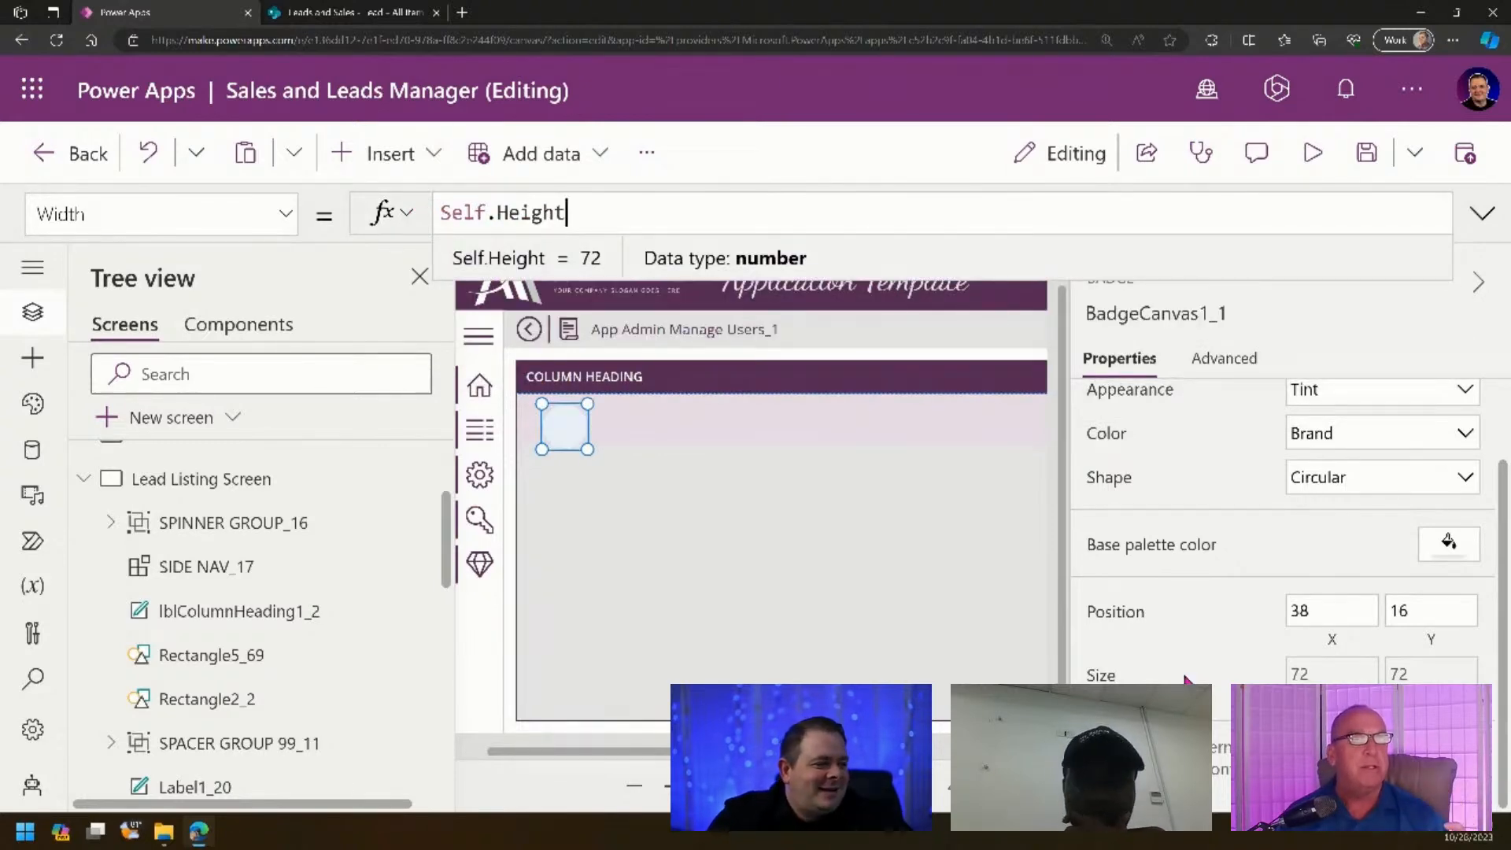
click(1423, 619)
drag(488, 212, 358, 215)
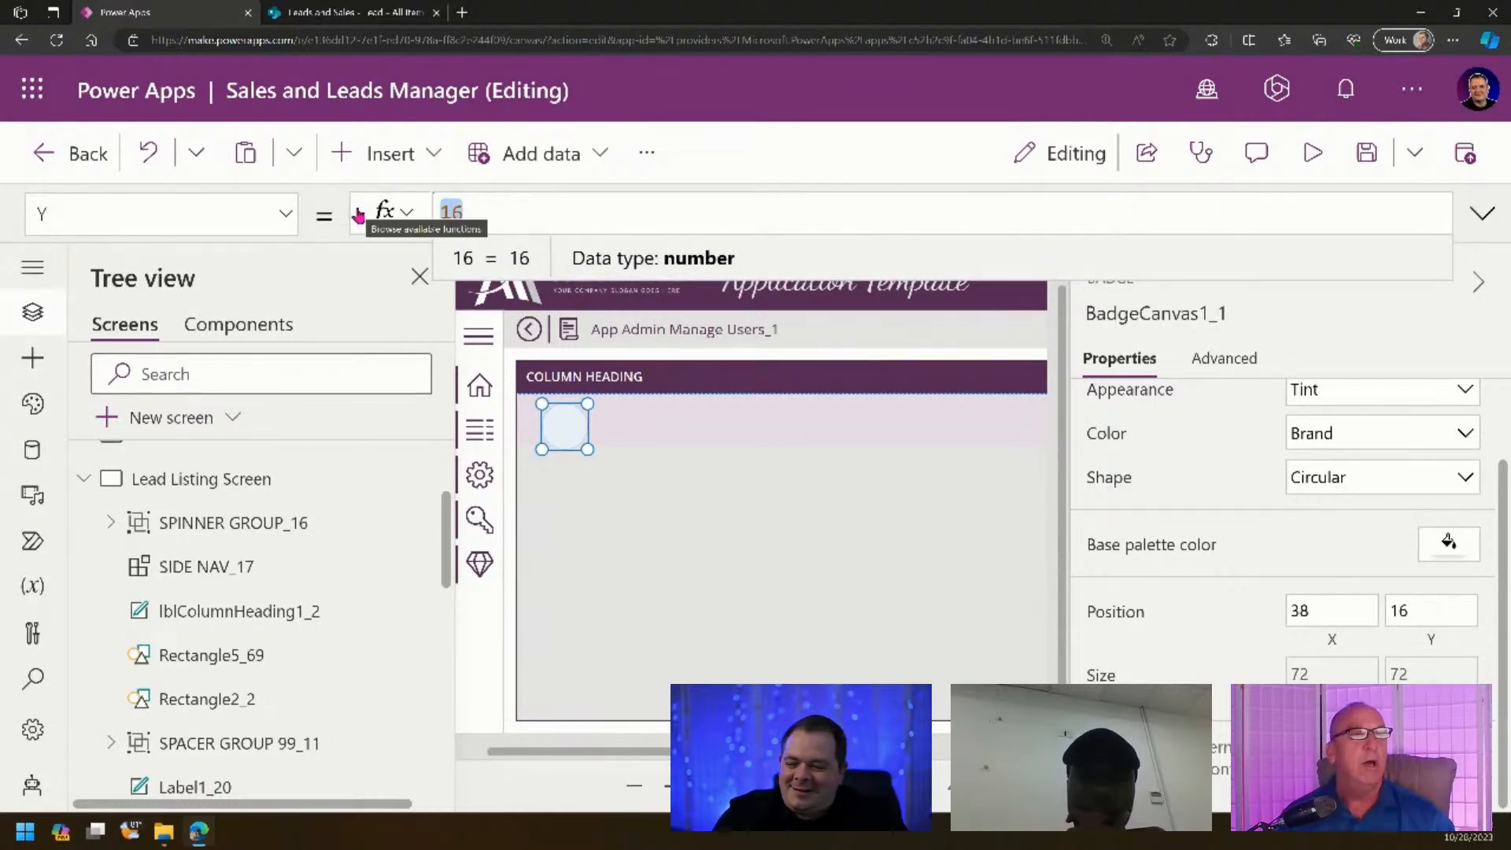
- Center the badge vertically with Y = (Parent.TemplateHeight - Self.Height) / 2
text(Parent.)
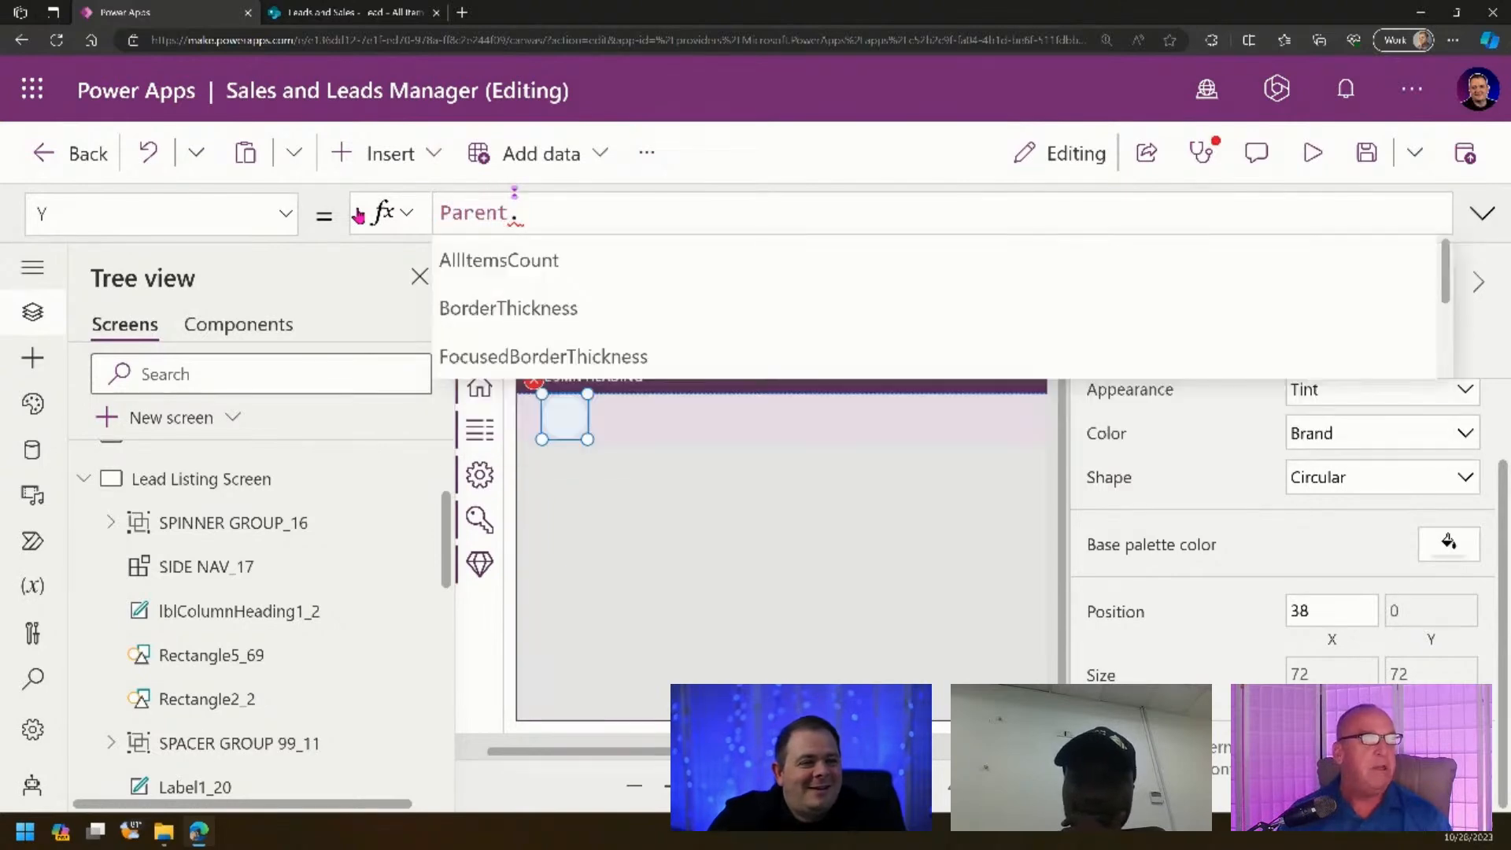
text(templateh)
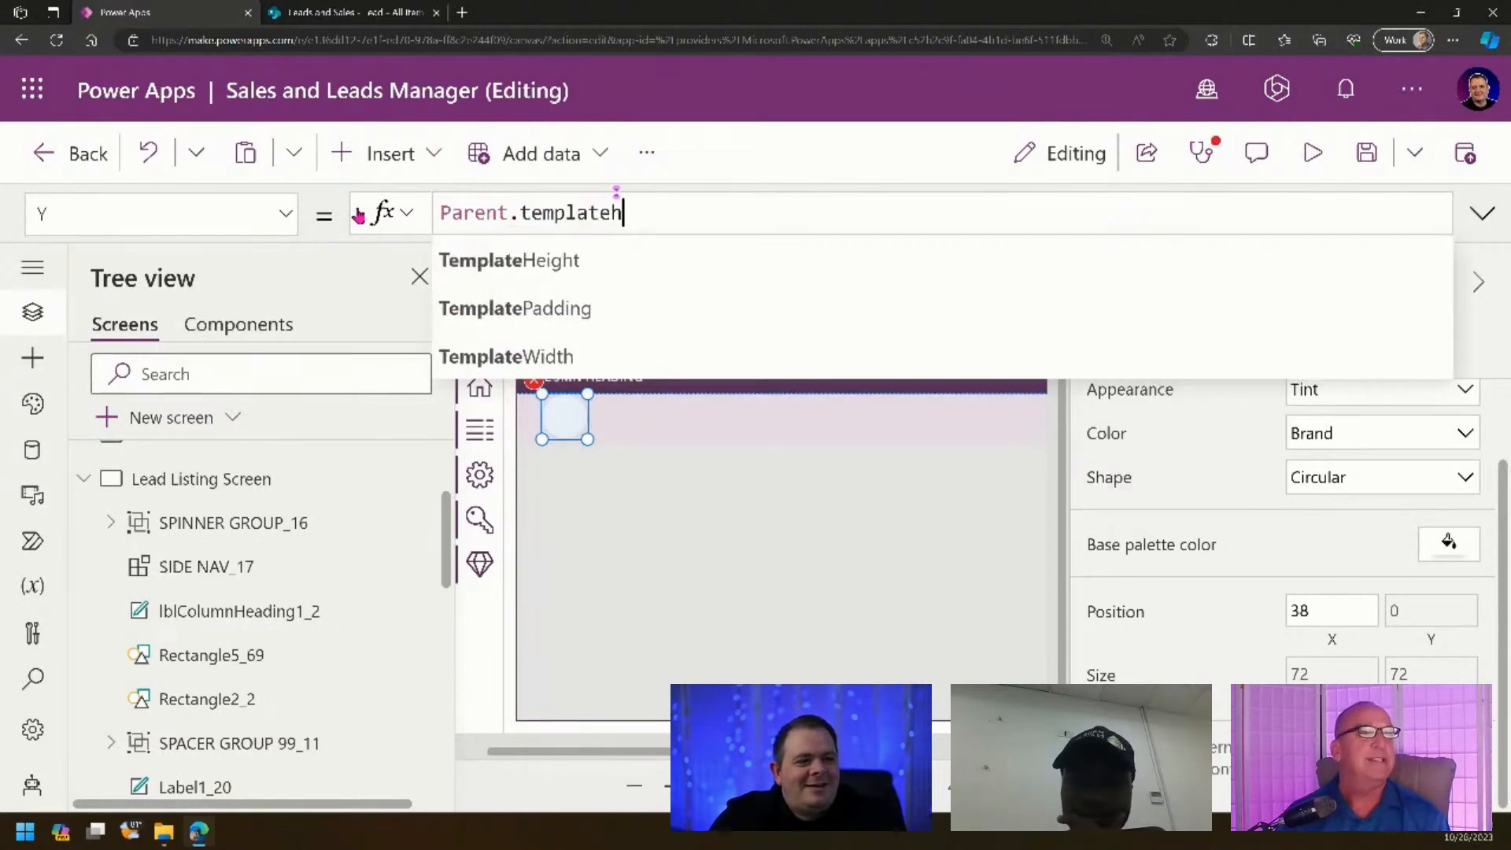
key(Tab)
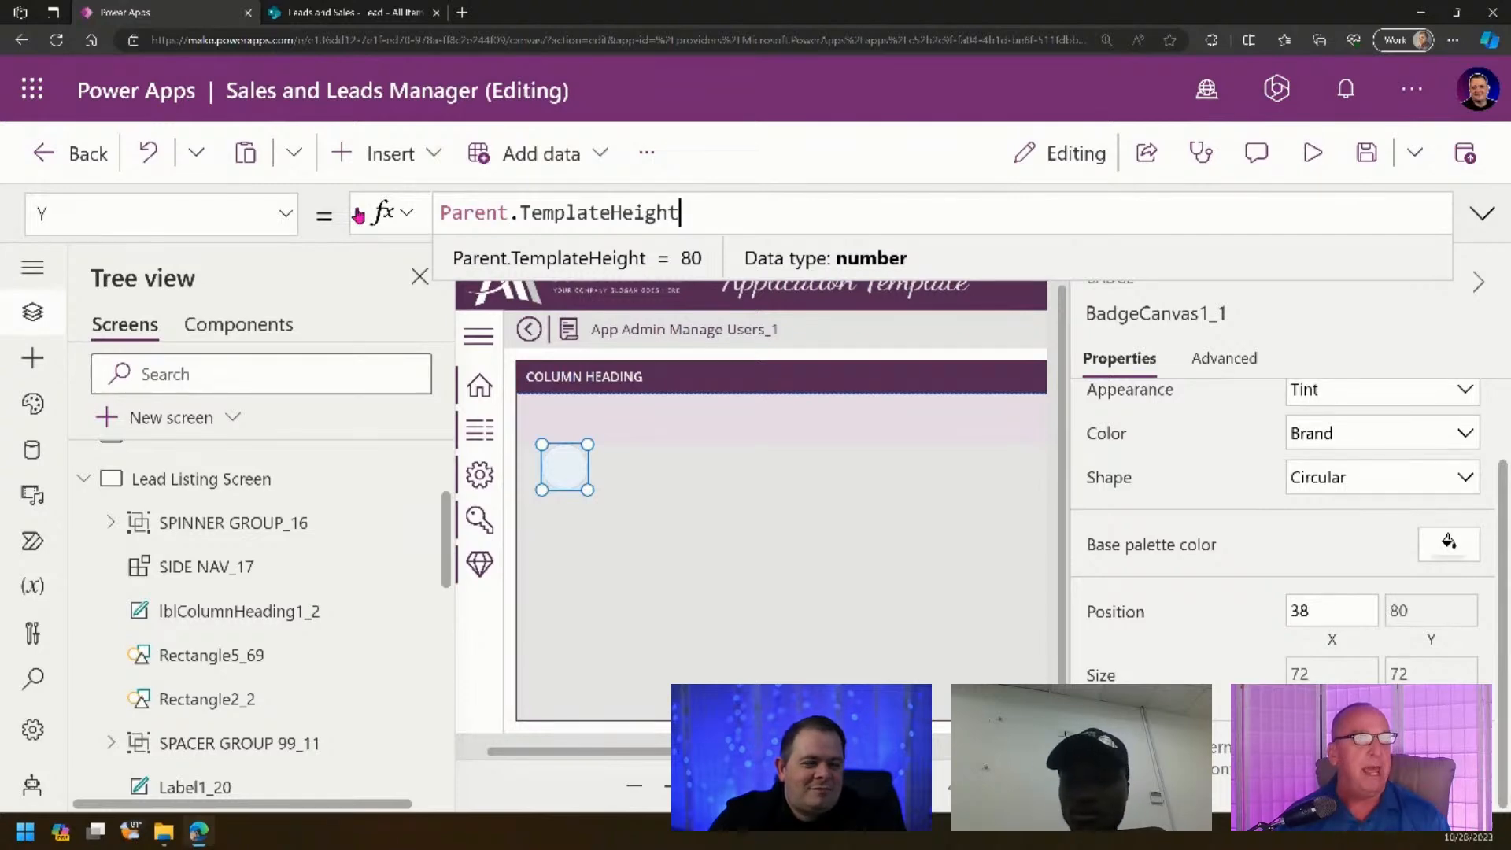
text(- )
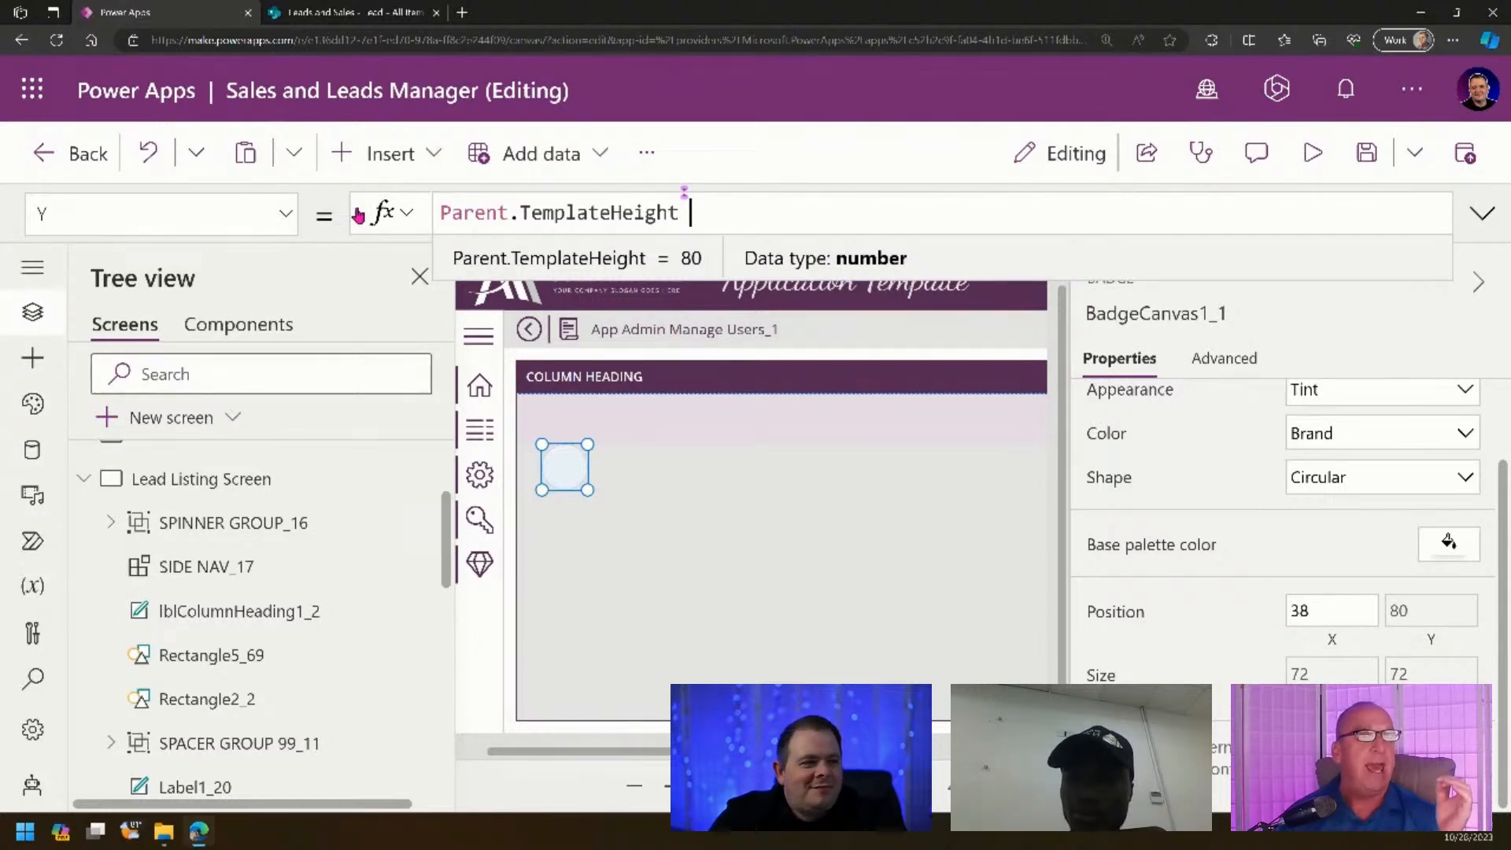
text(Self.He)
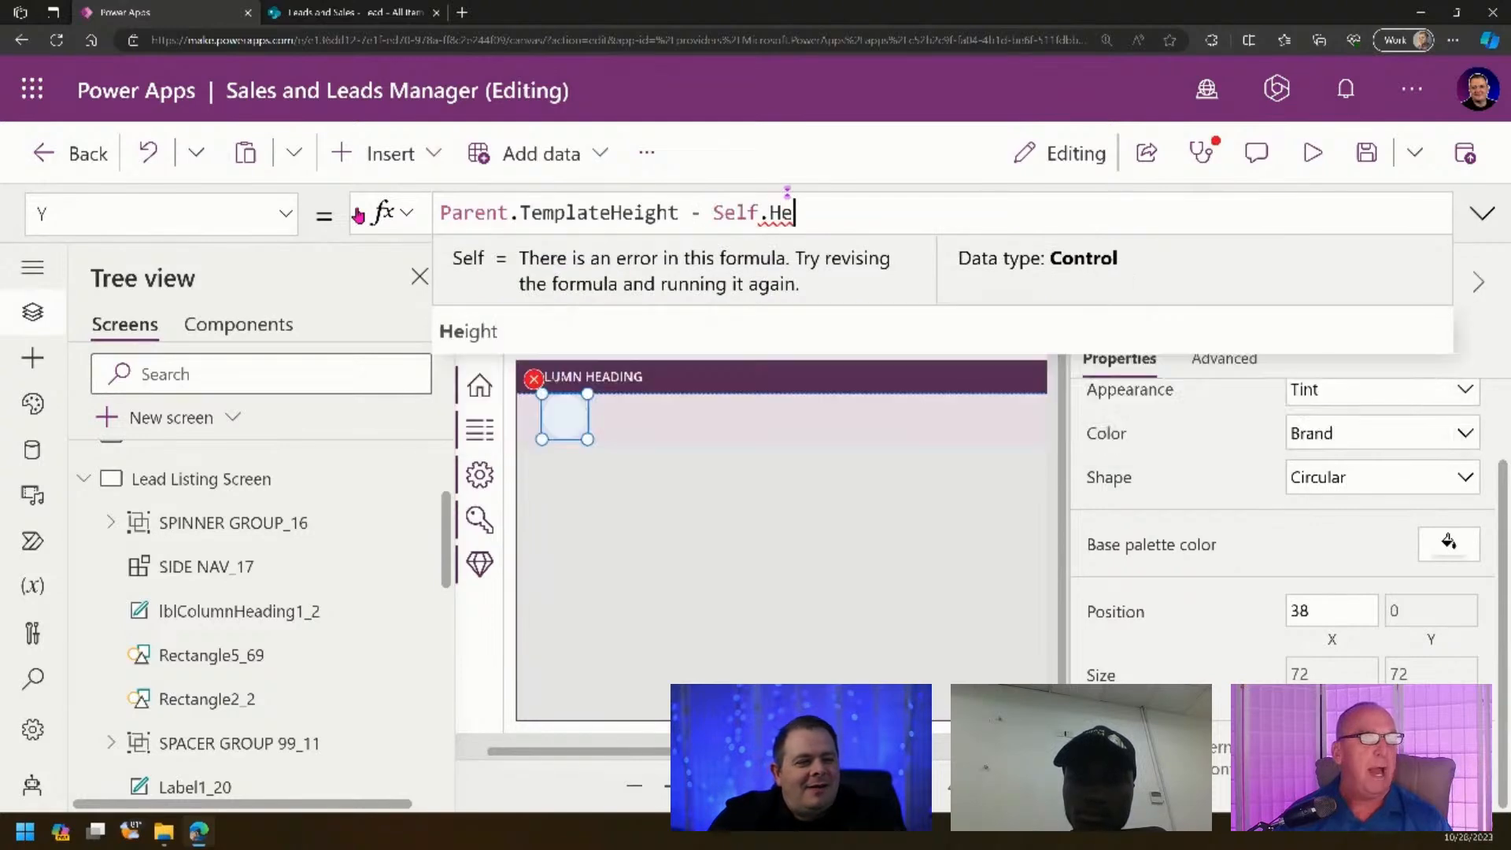
text(ight)
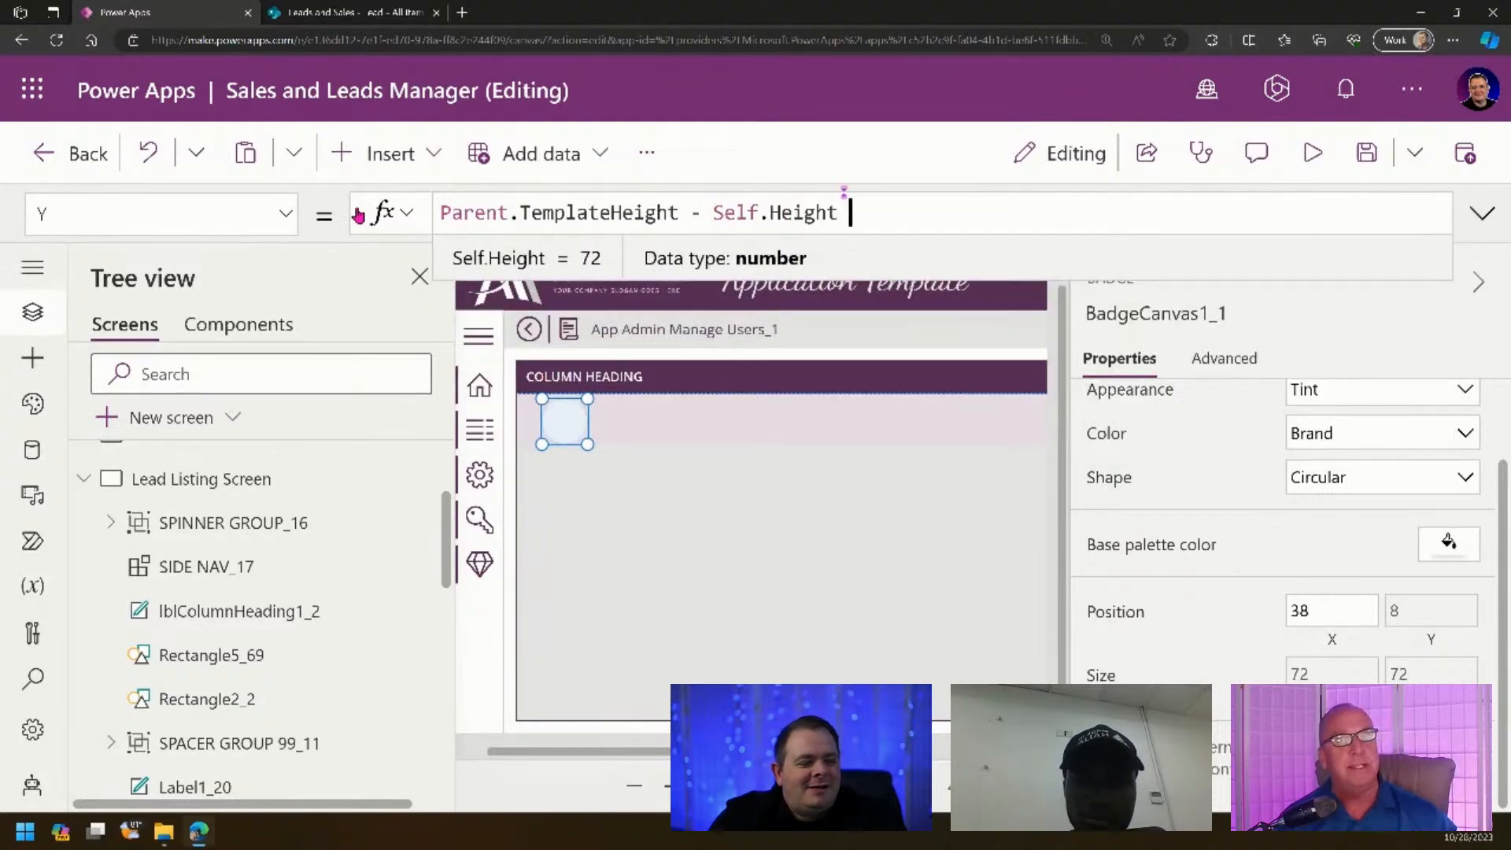
text() / 2)
key(Left)
key(Left)
key(Left)
key(Left)
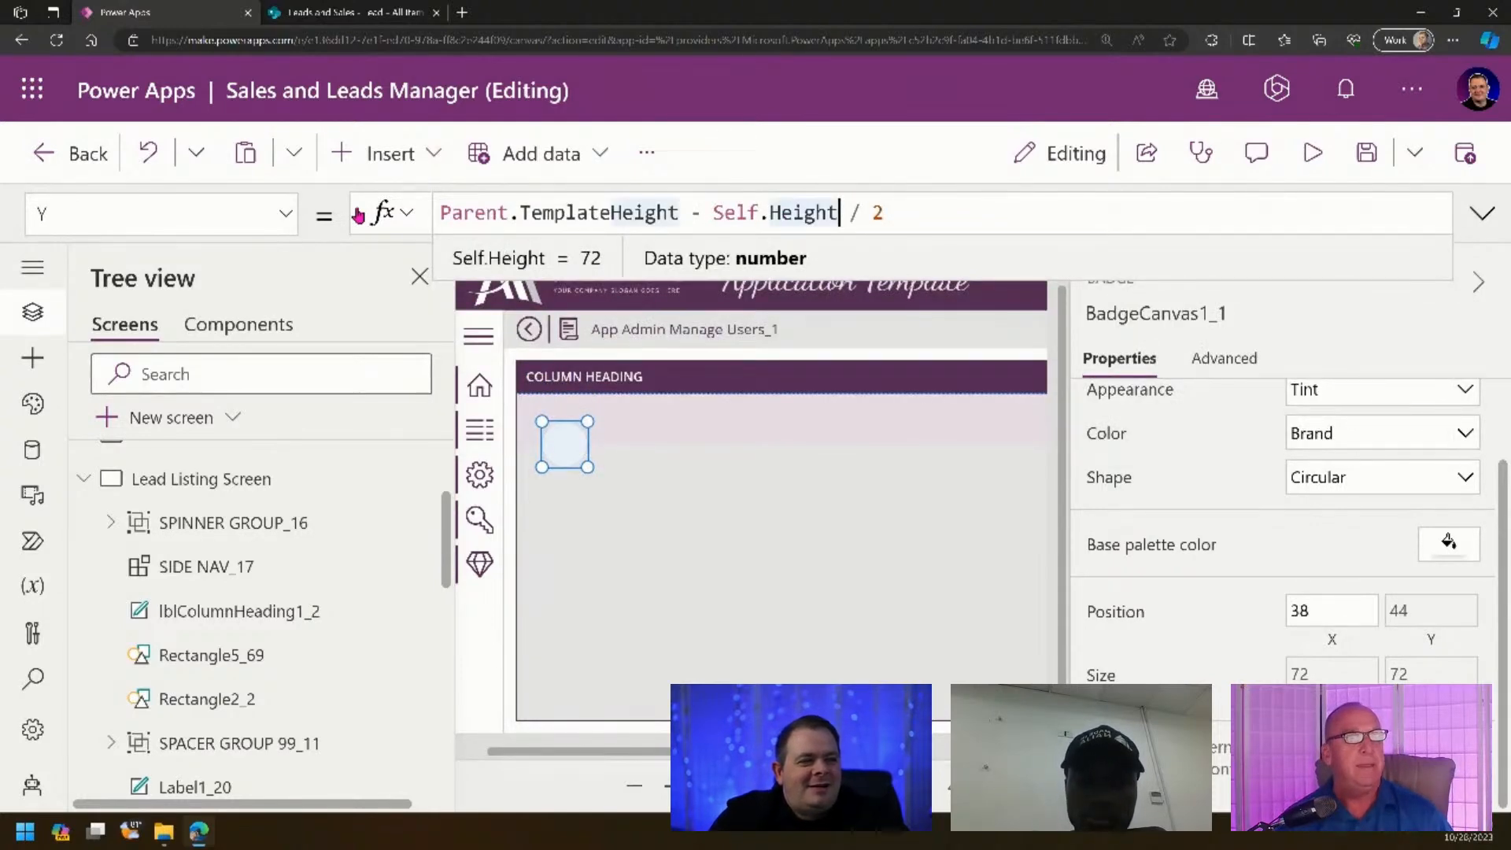
text())
key(Home)
text(()
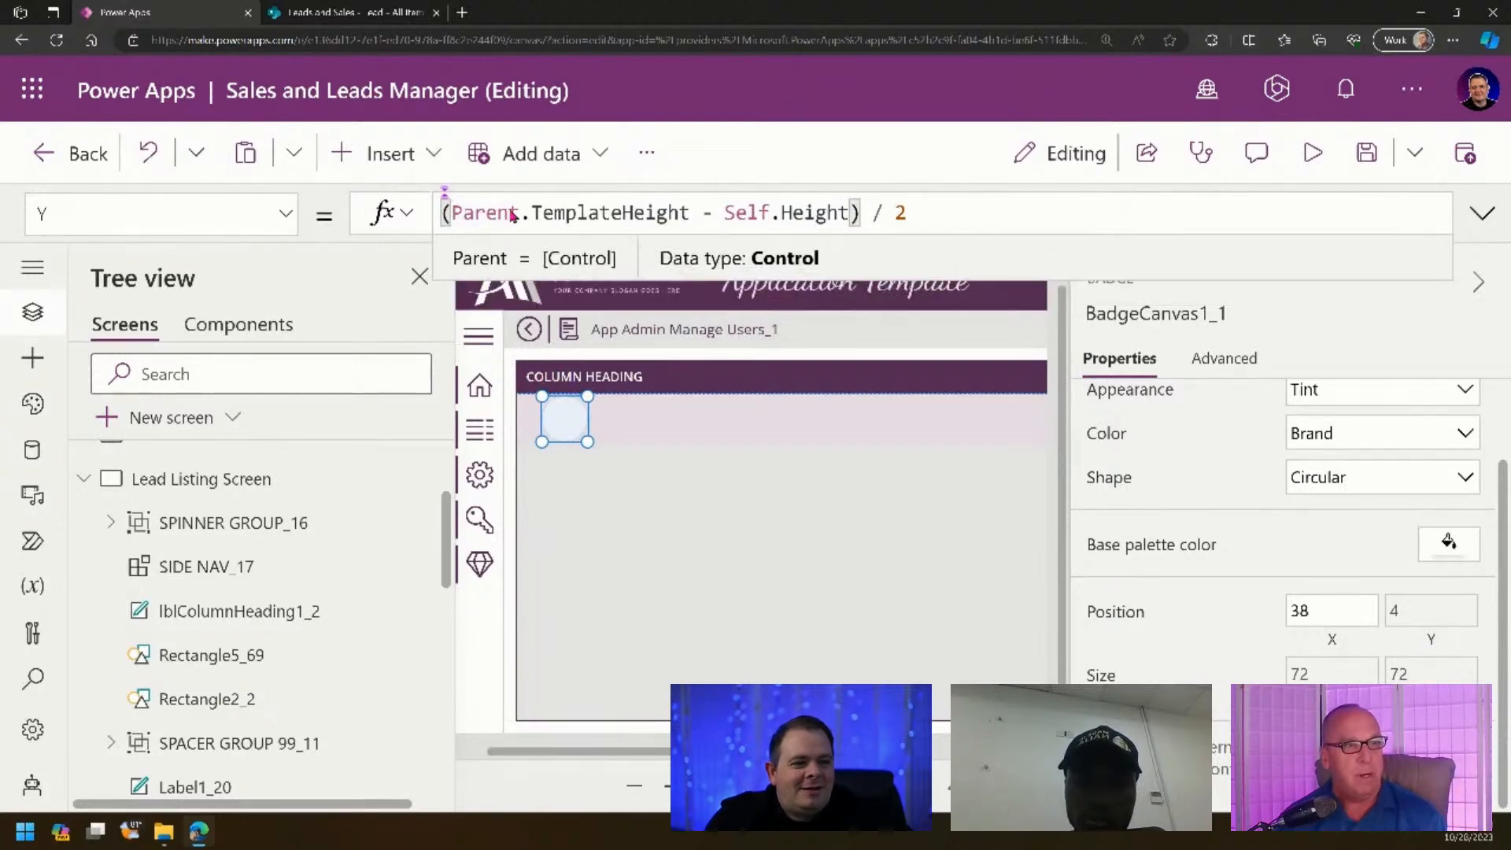
- Set the badge's X formula to Self.Y
click(1295, 610)
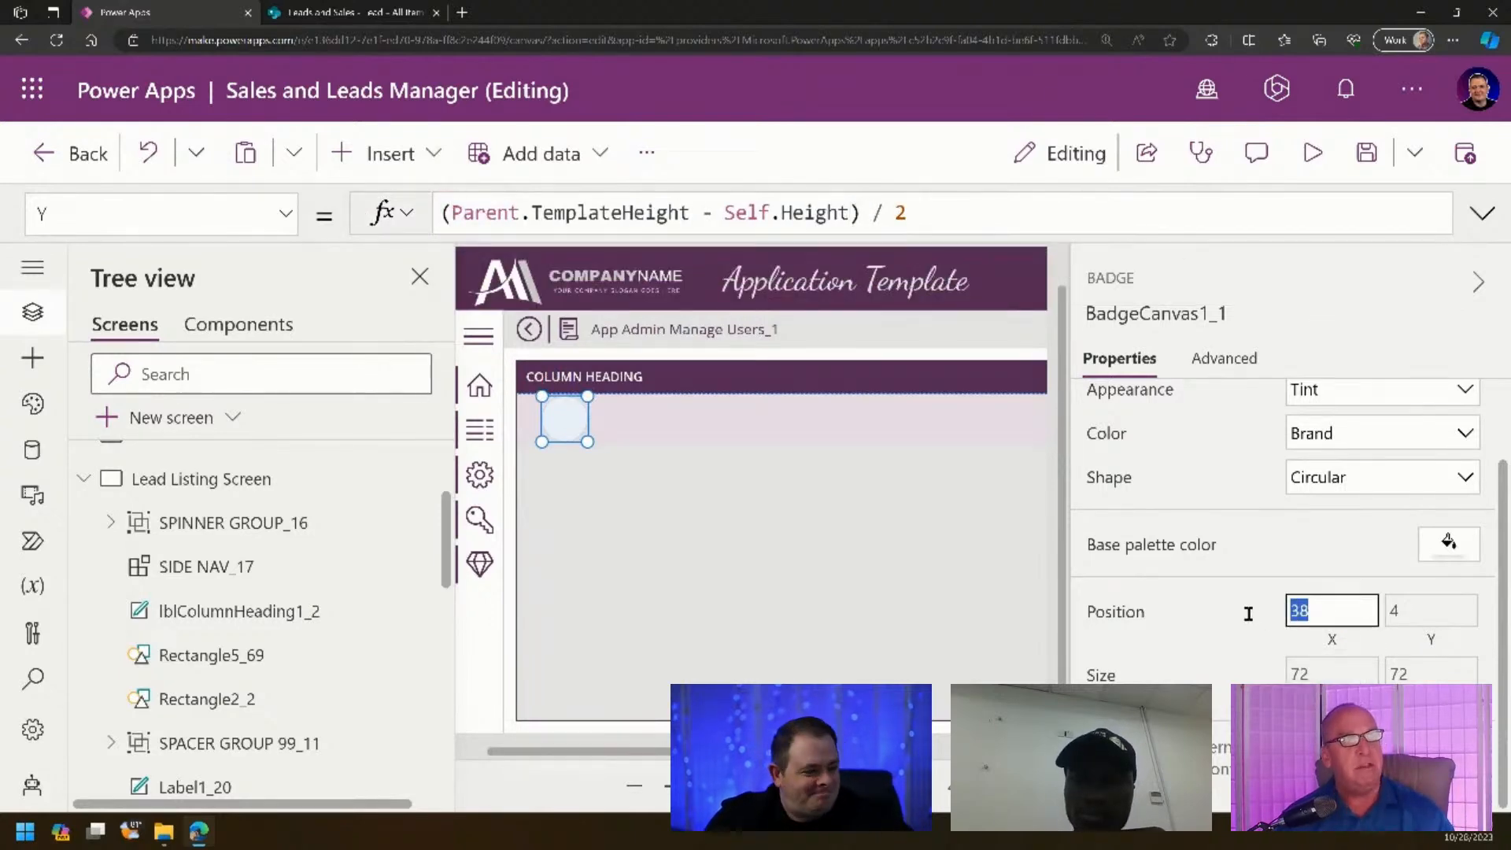
click(1334, 639)
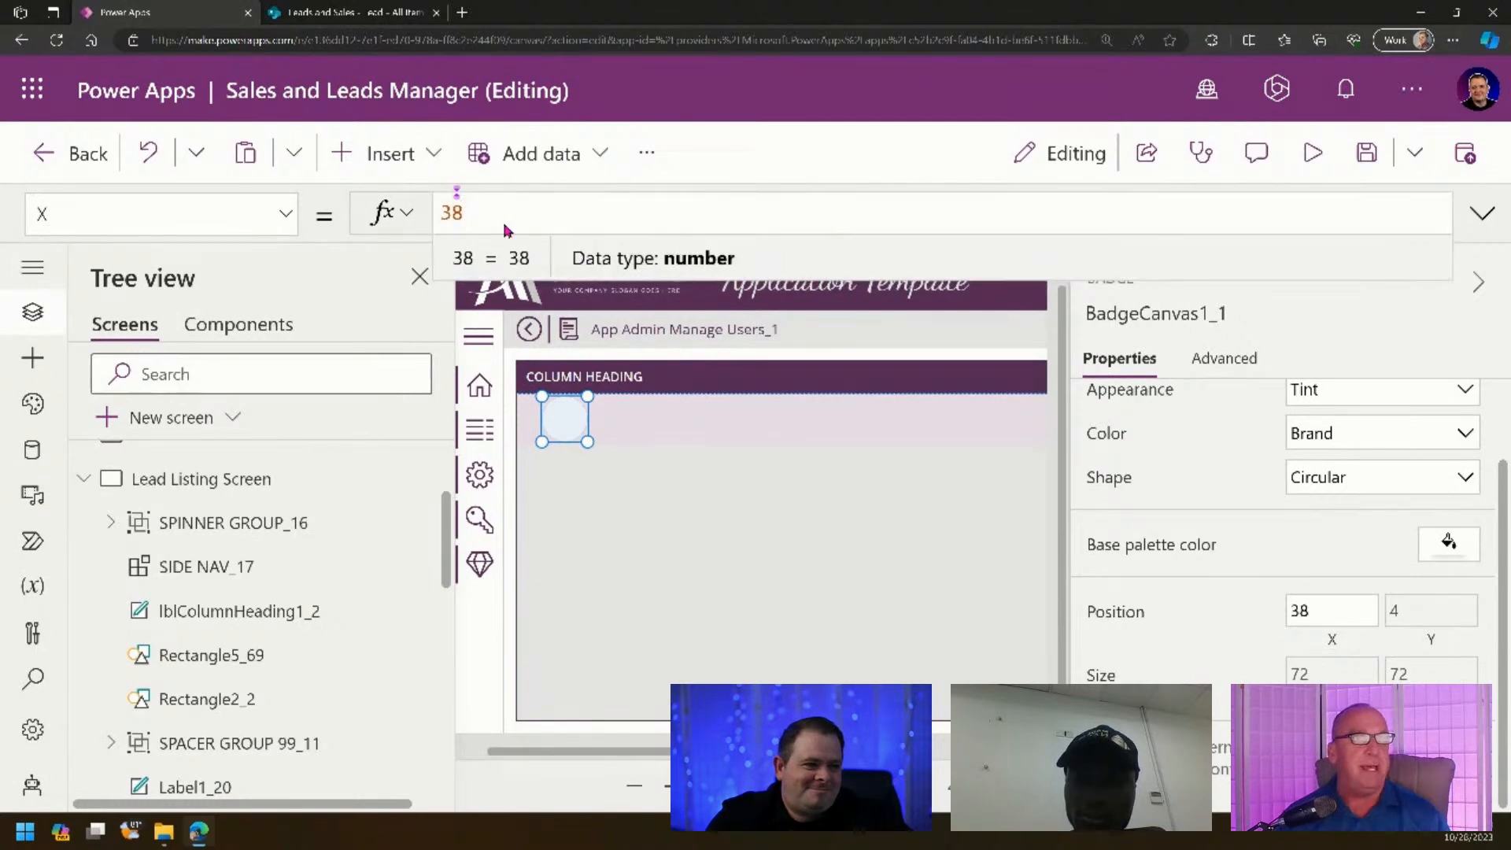
drag(507, 225, 366, 216)
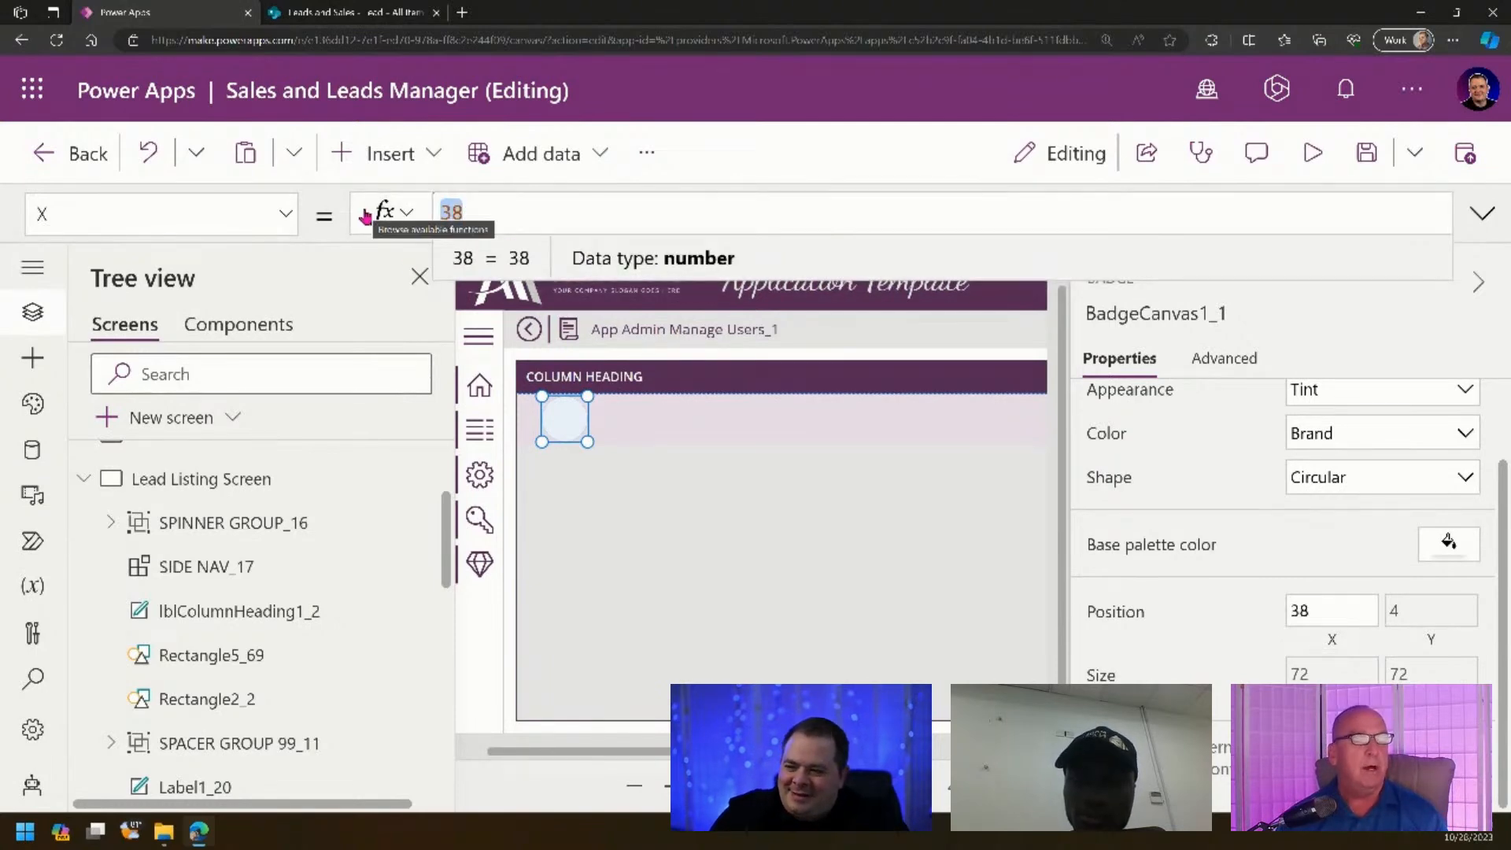
text(Self.Y)
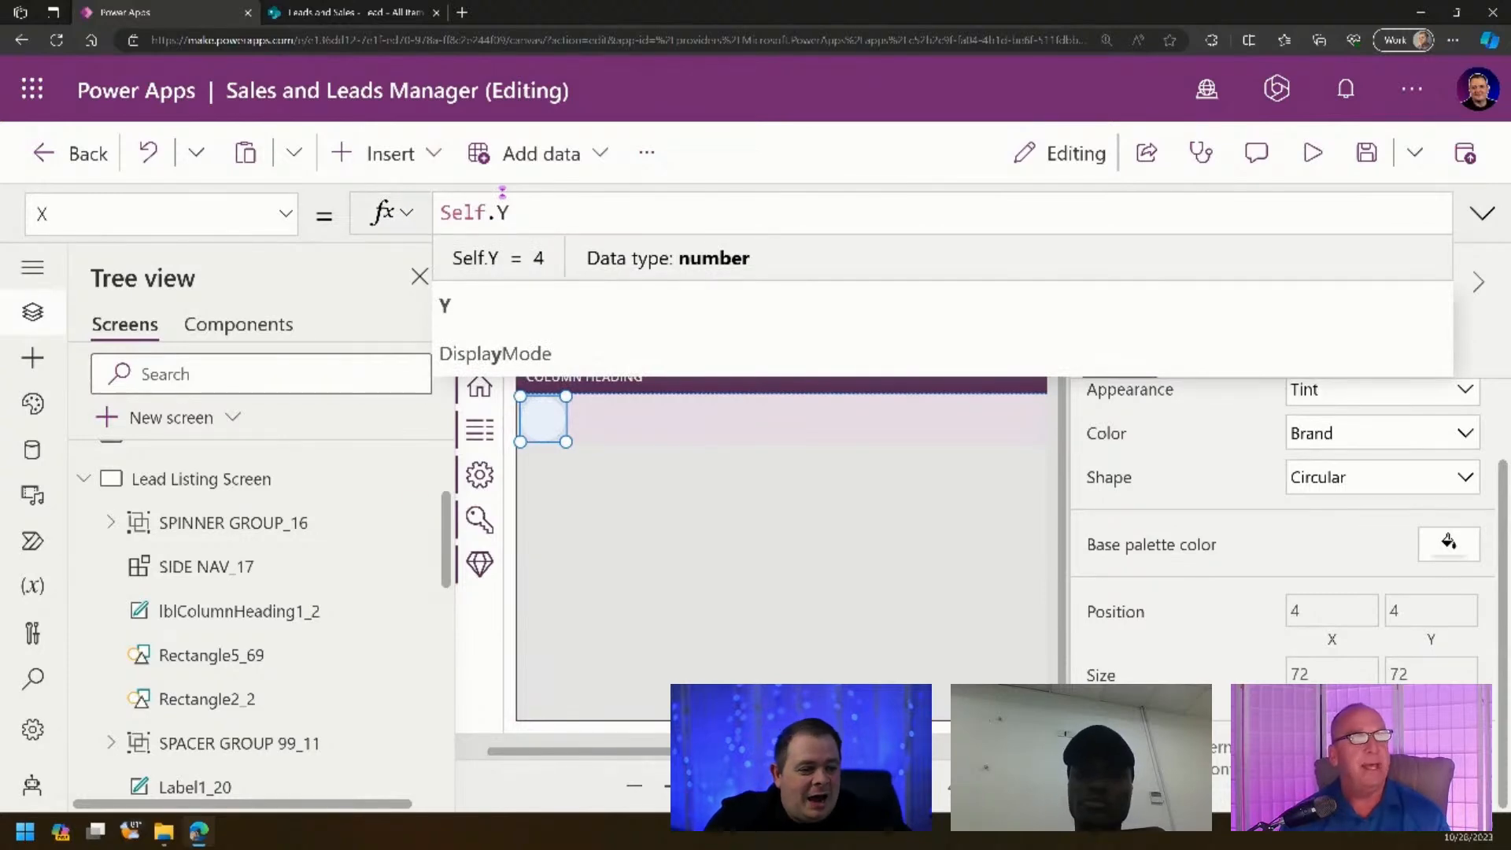
click(1031, 785)
click(595, 611)
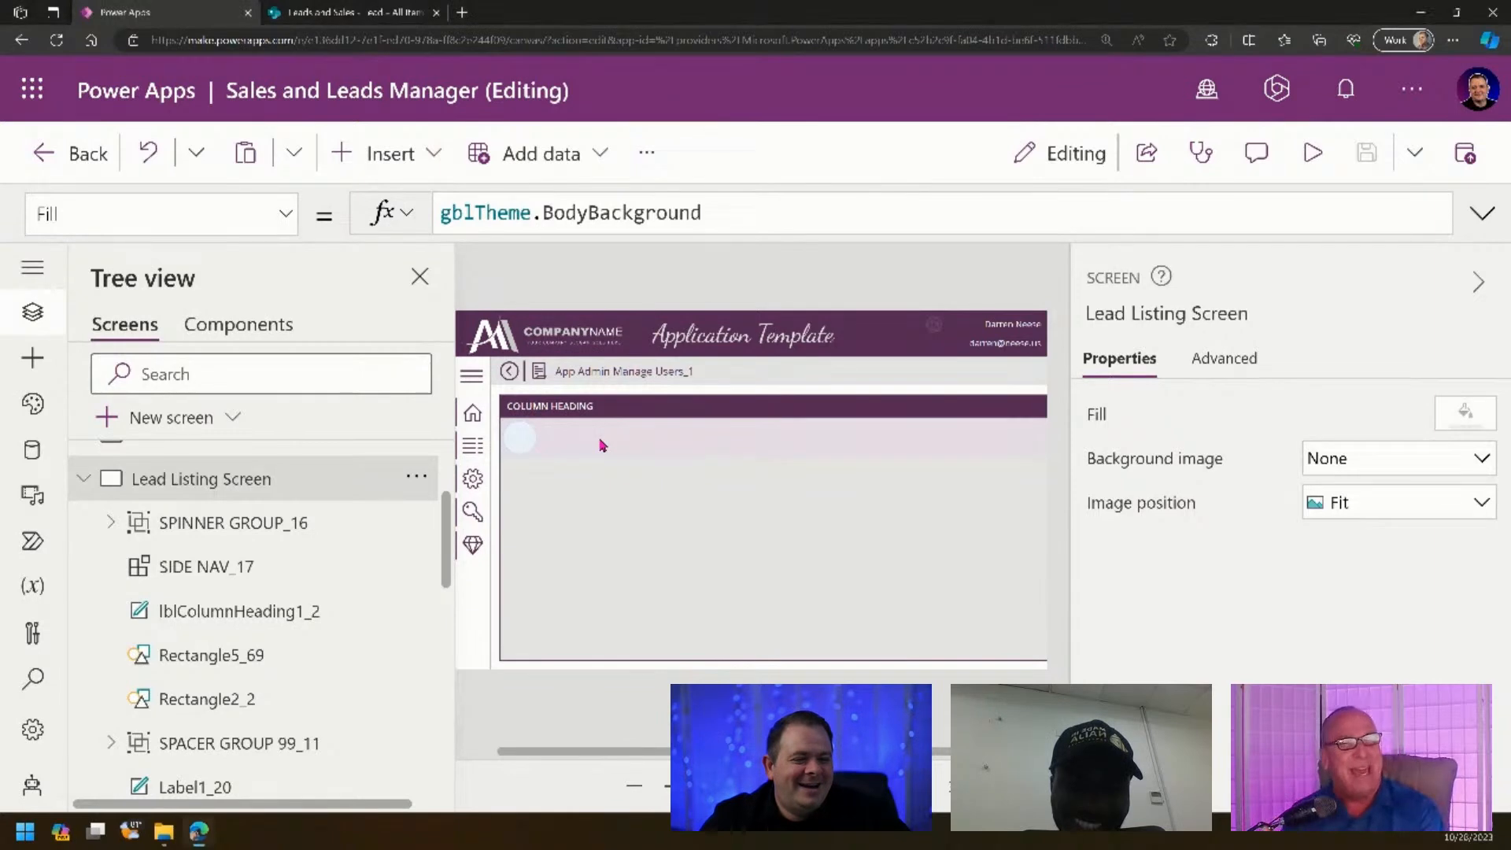
mouse_move(602, 445)
mouse_down()
mouse_move(617, 433)
mouse_move(592, 443)
mouse_up()
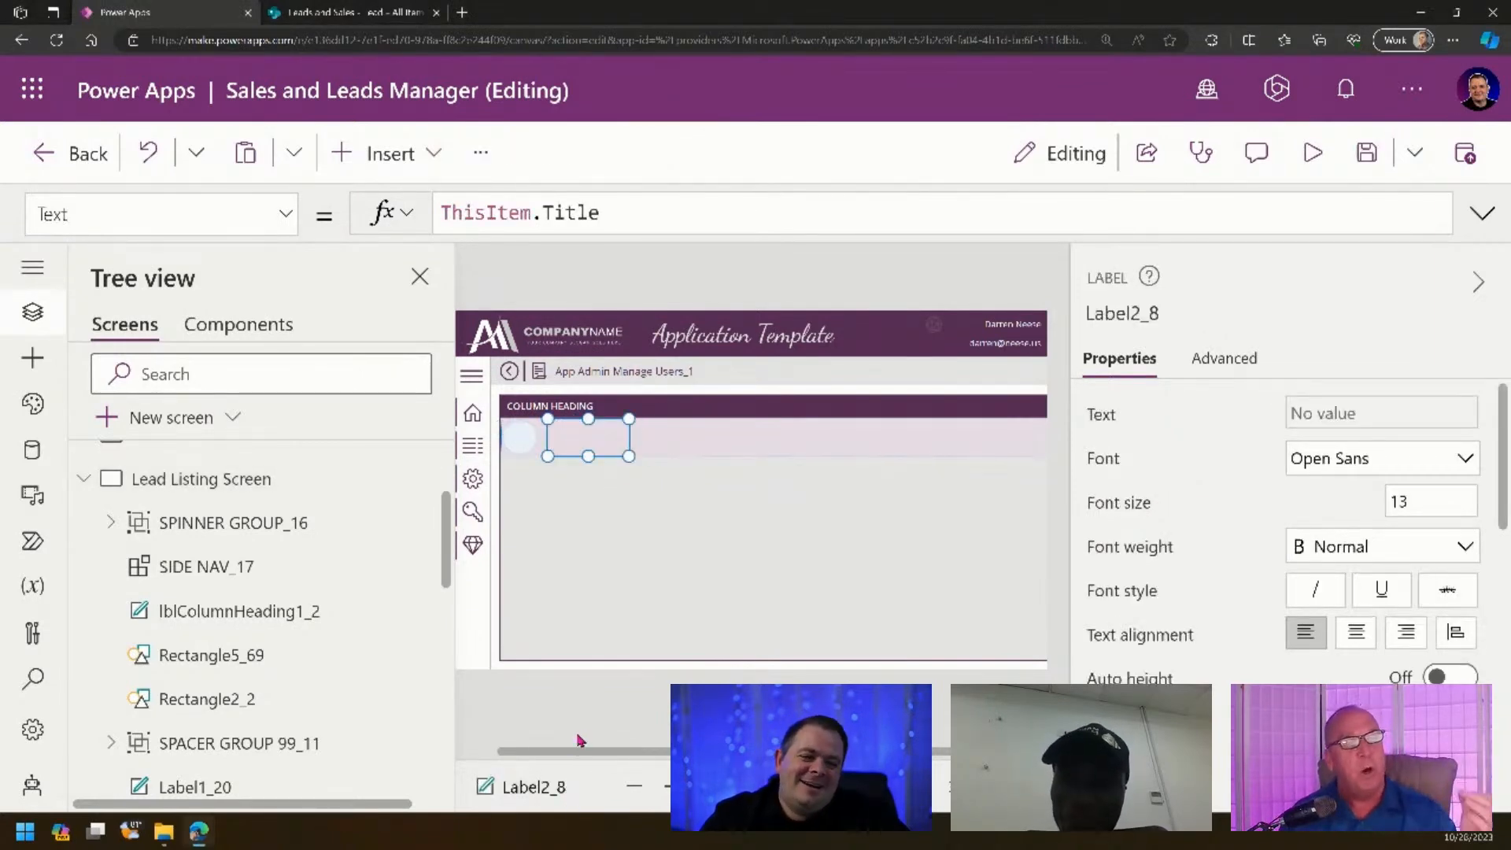
- Replace the lblColumnHeading1_2 label's Text with LEADS on the Lead Listing Screen
click(578, 740)
scroll(751, 488, down, 4)
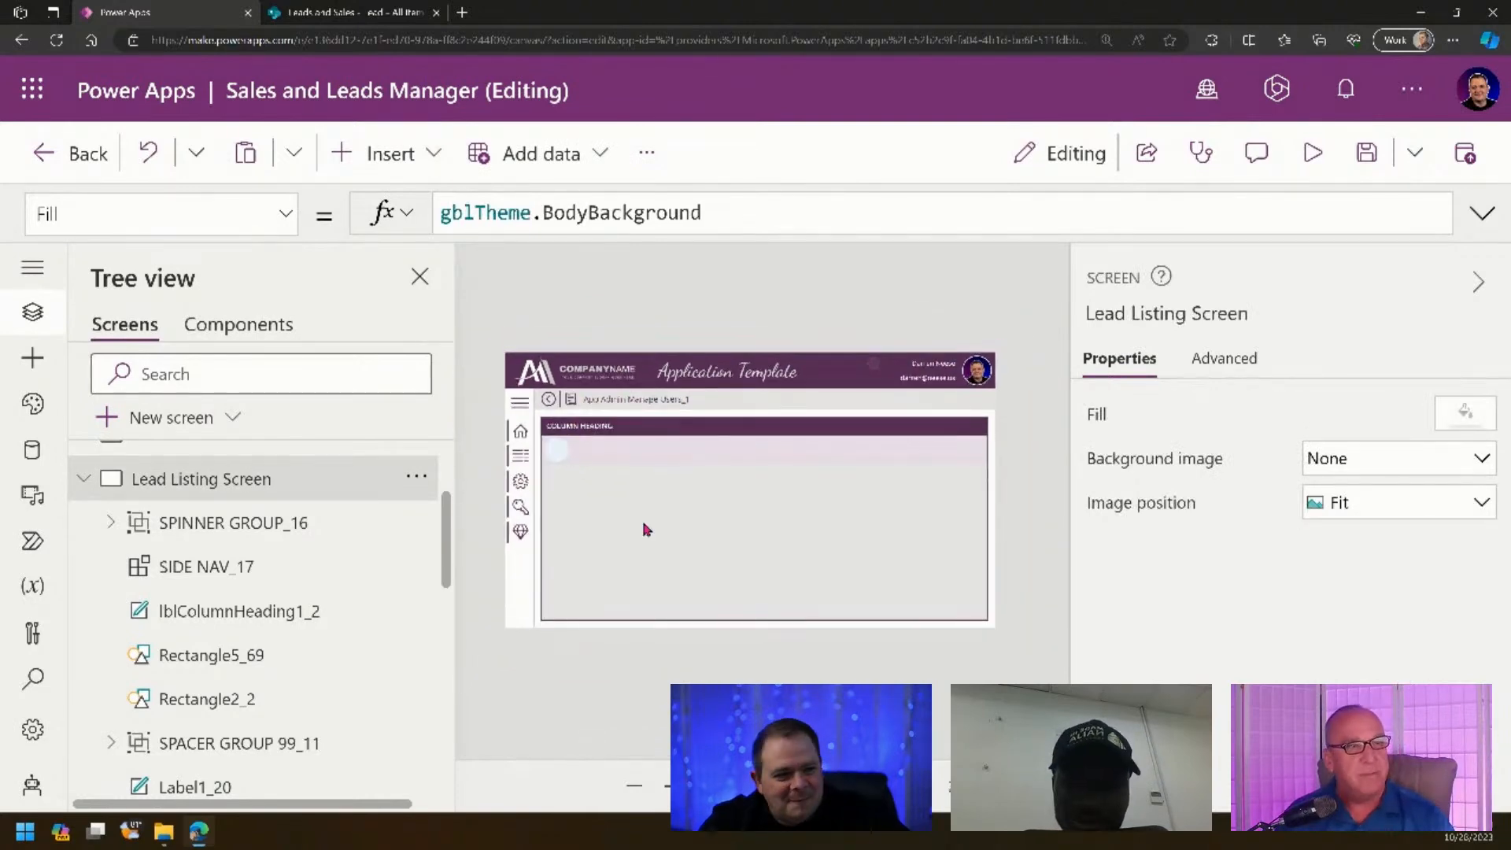
click(606, 431)
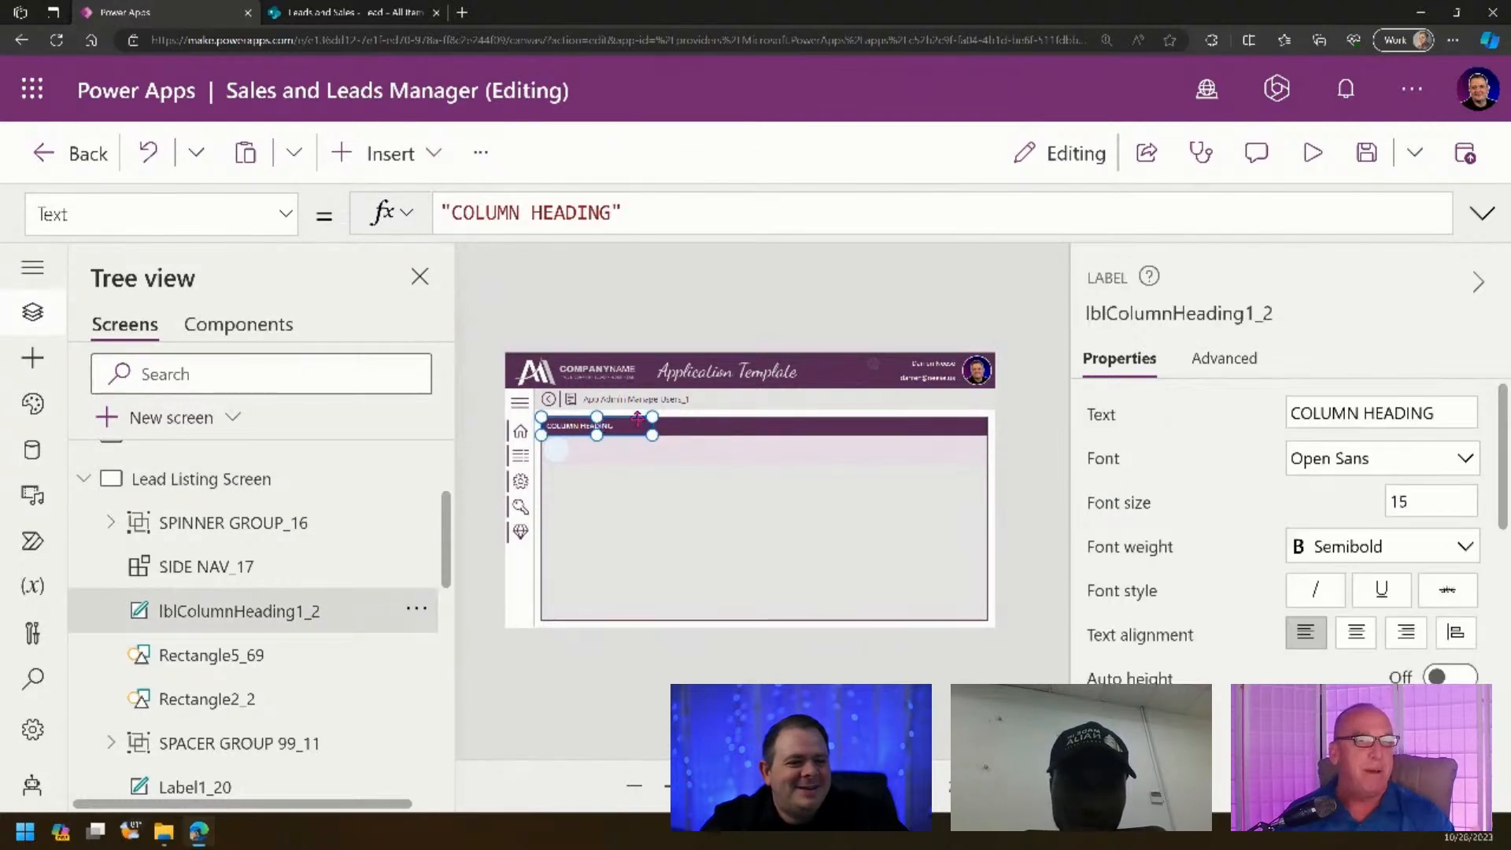
click(1377, 410)
key(ctrl+a)
text(LEADS)
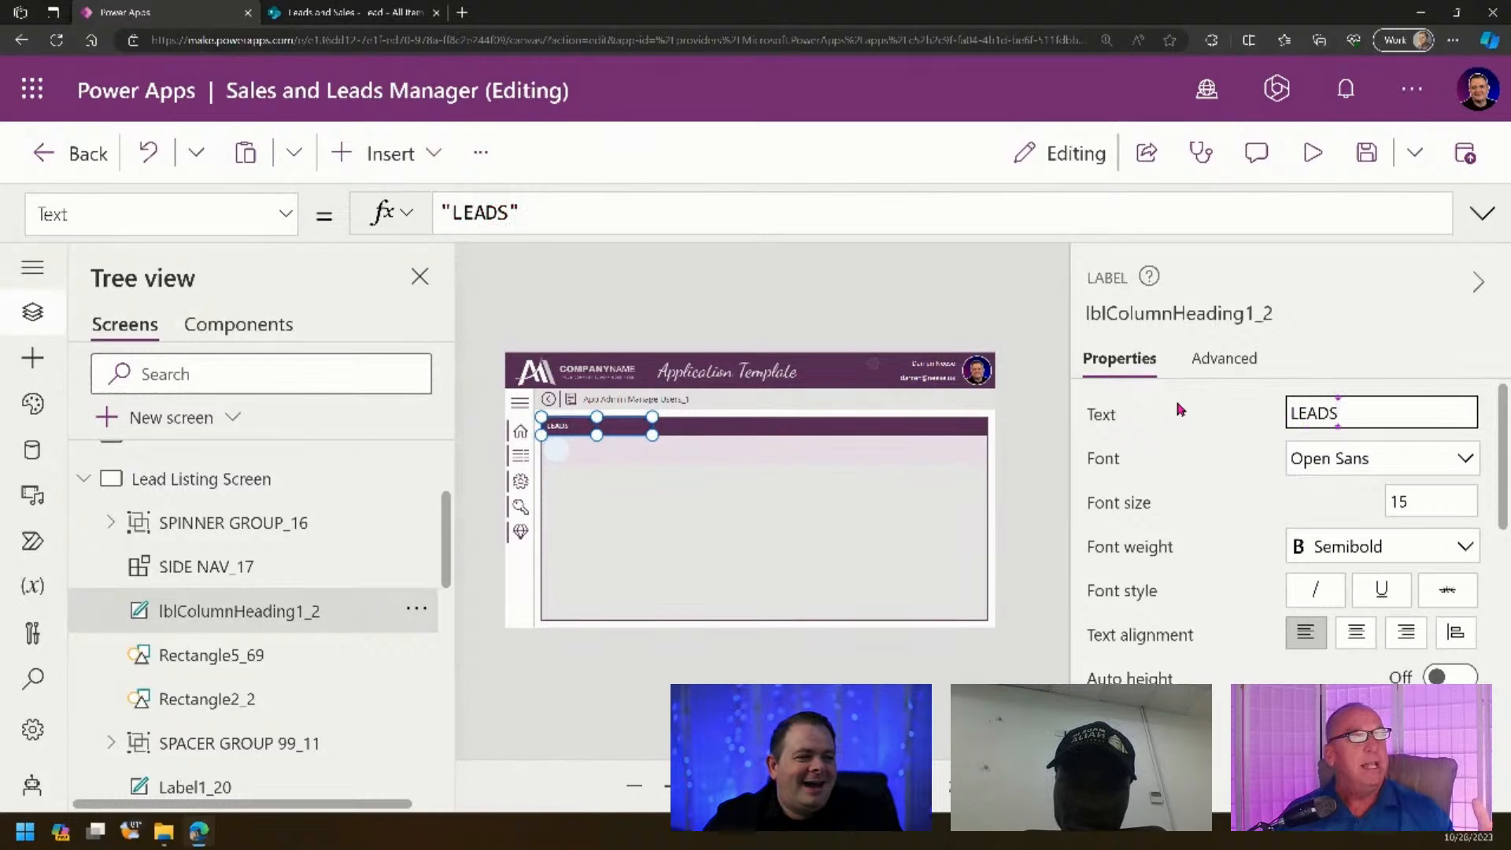
click(1018, 508)
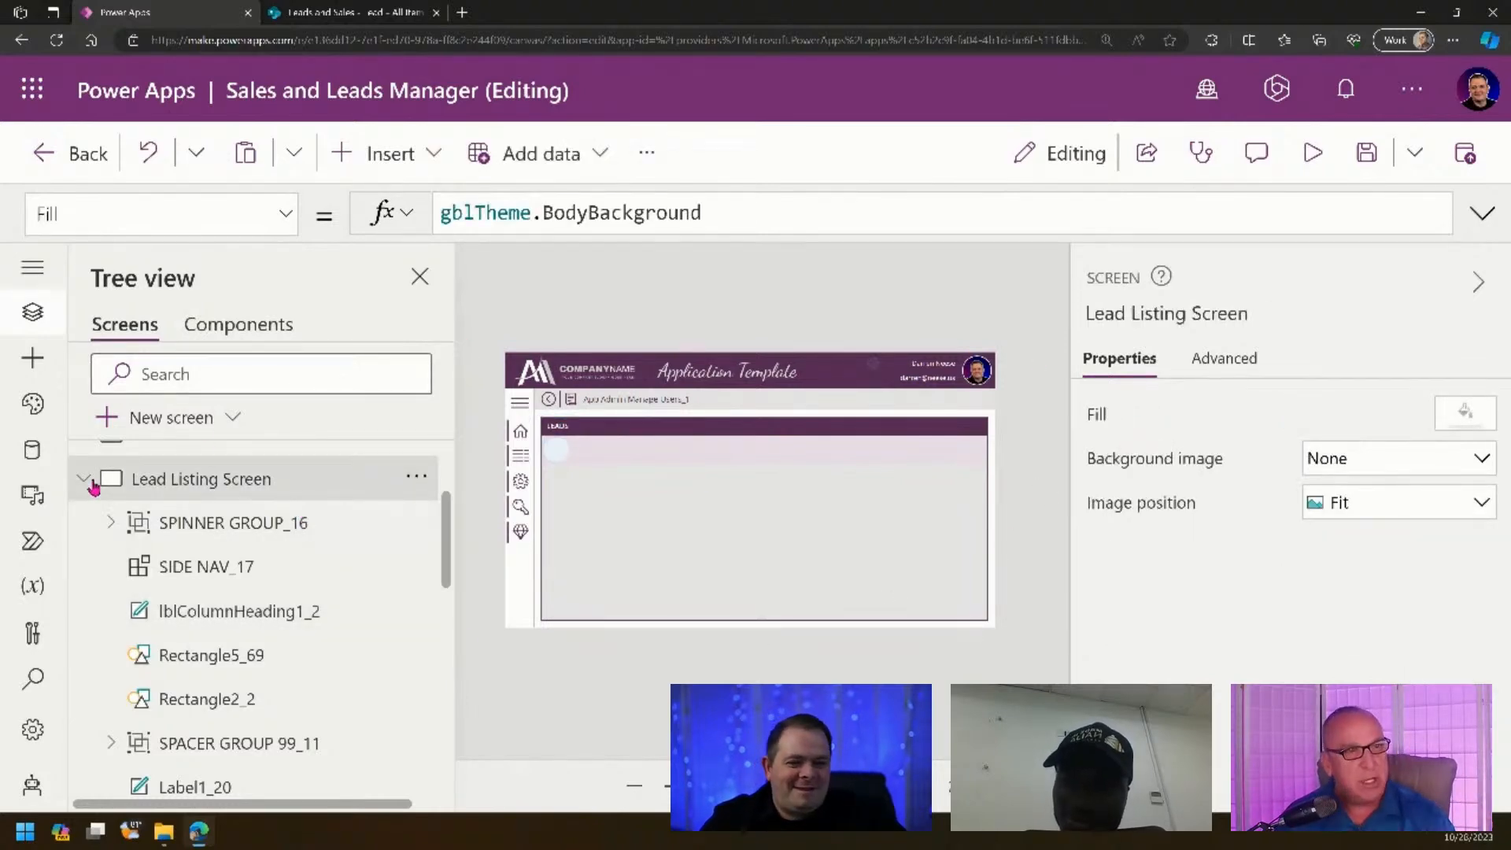
- Copy a sample button onto the Lead Listing Screen and place it at the header's top-right
click(93, 486)
scroll(284, 630, down, 2)
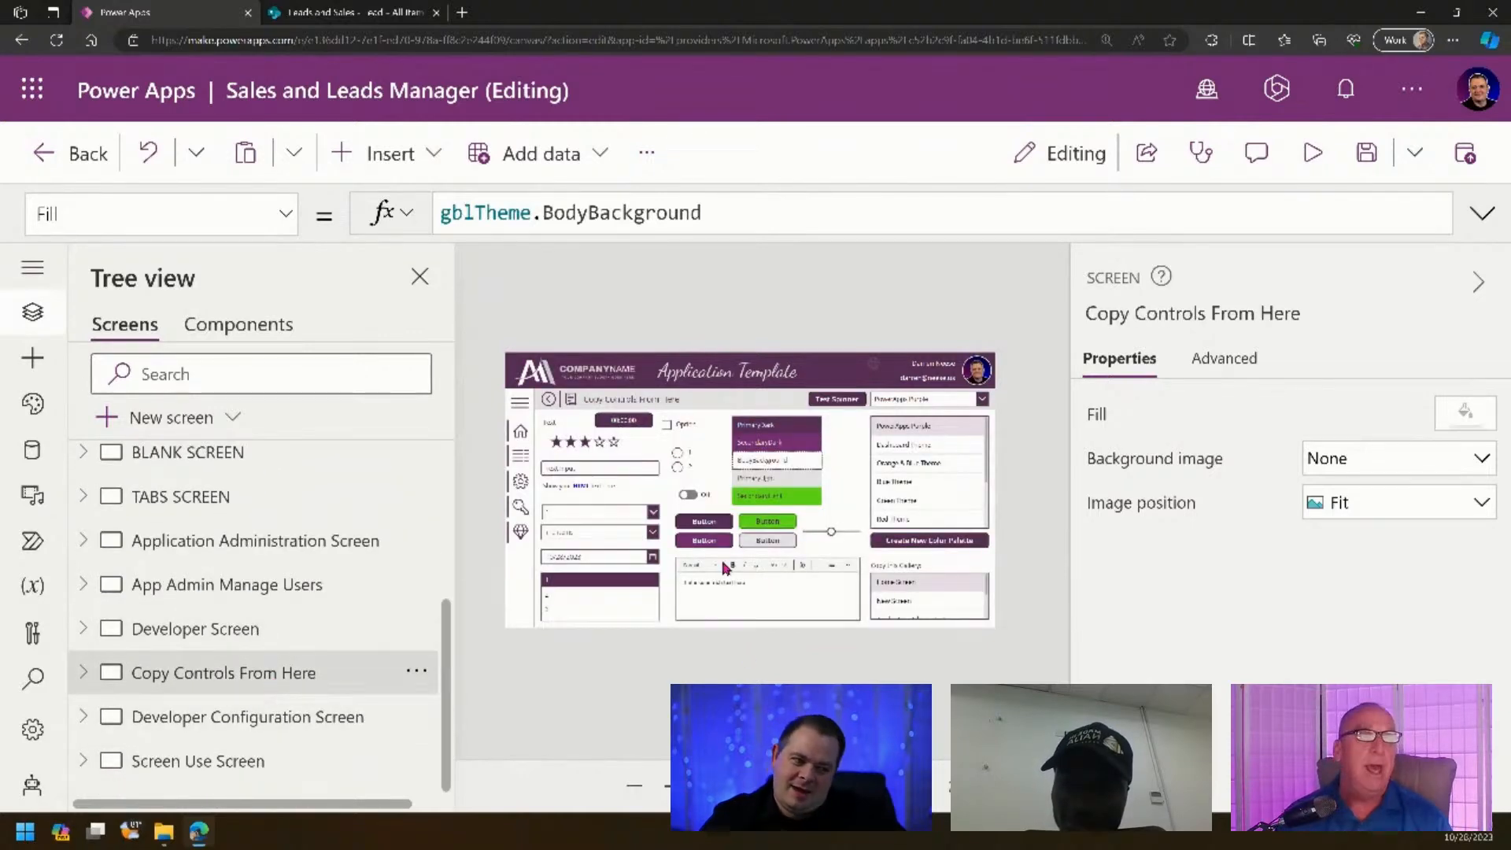
click(698, 545)
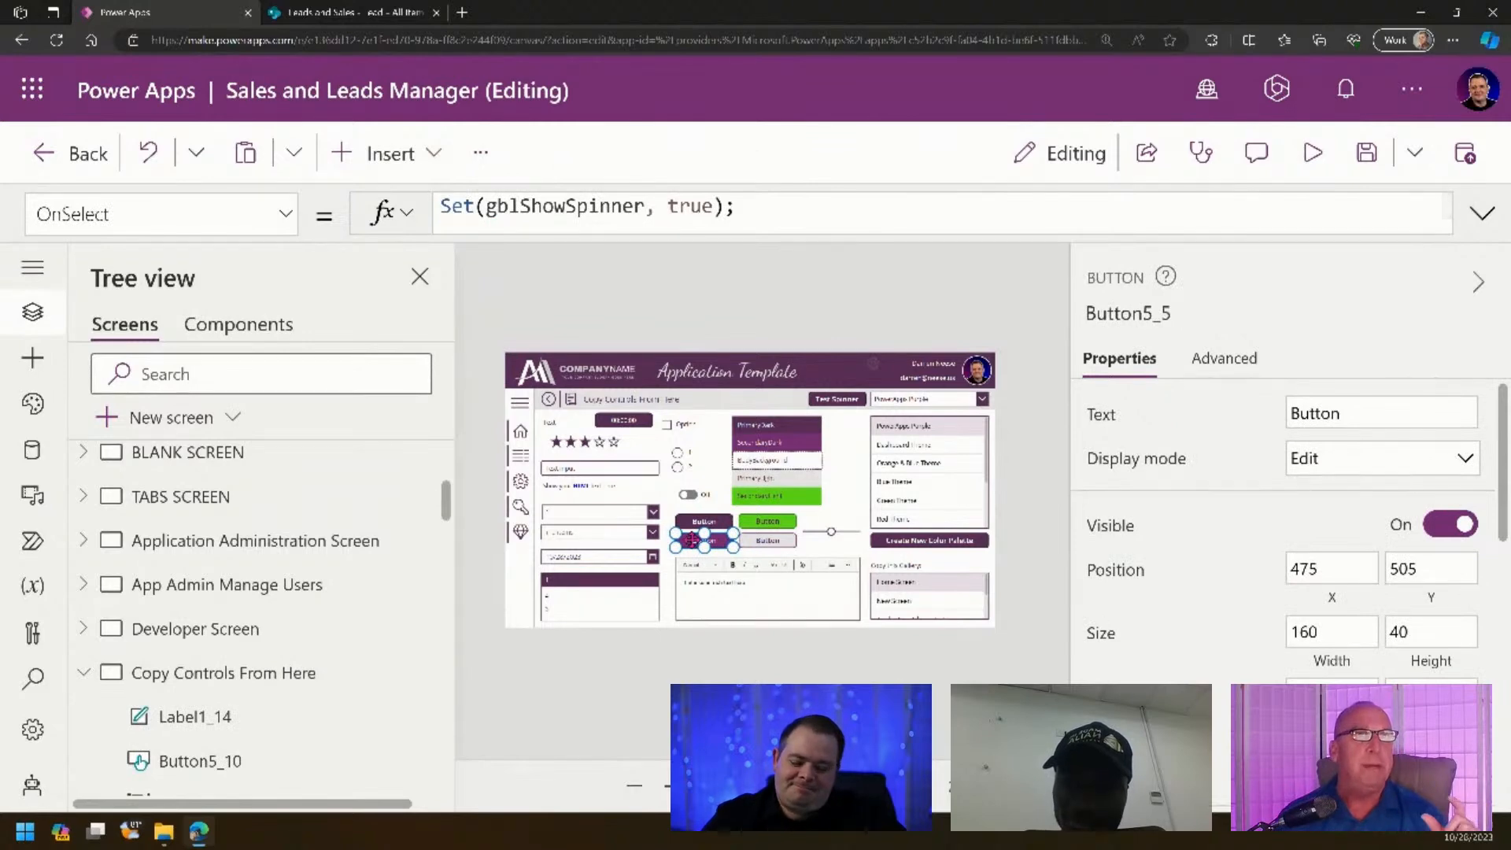
scroll(325, 603, up, 5)
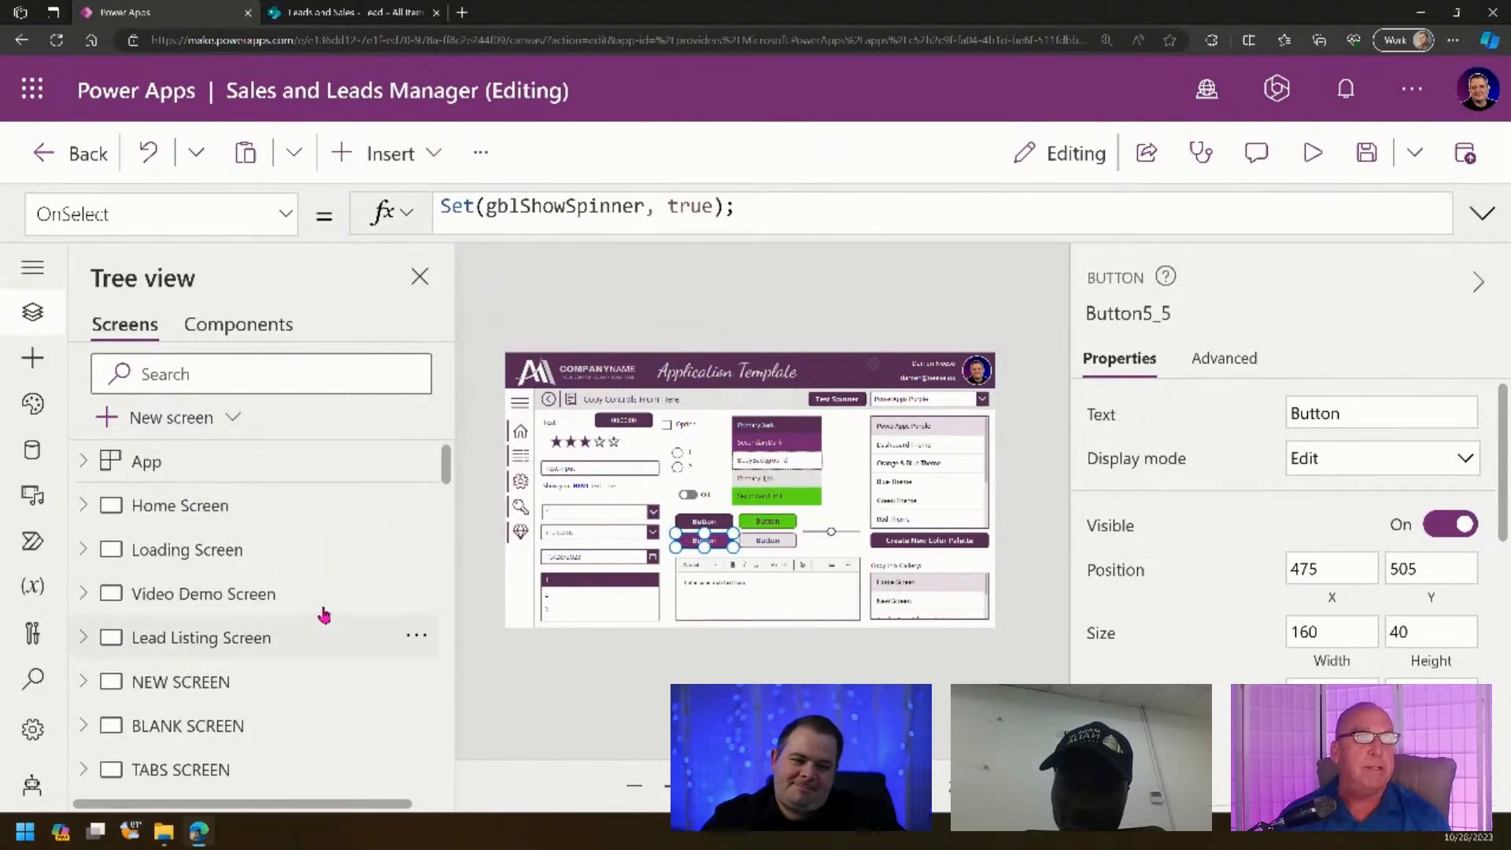
click(277, 645)
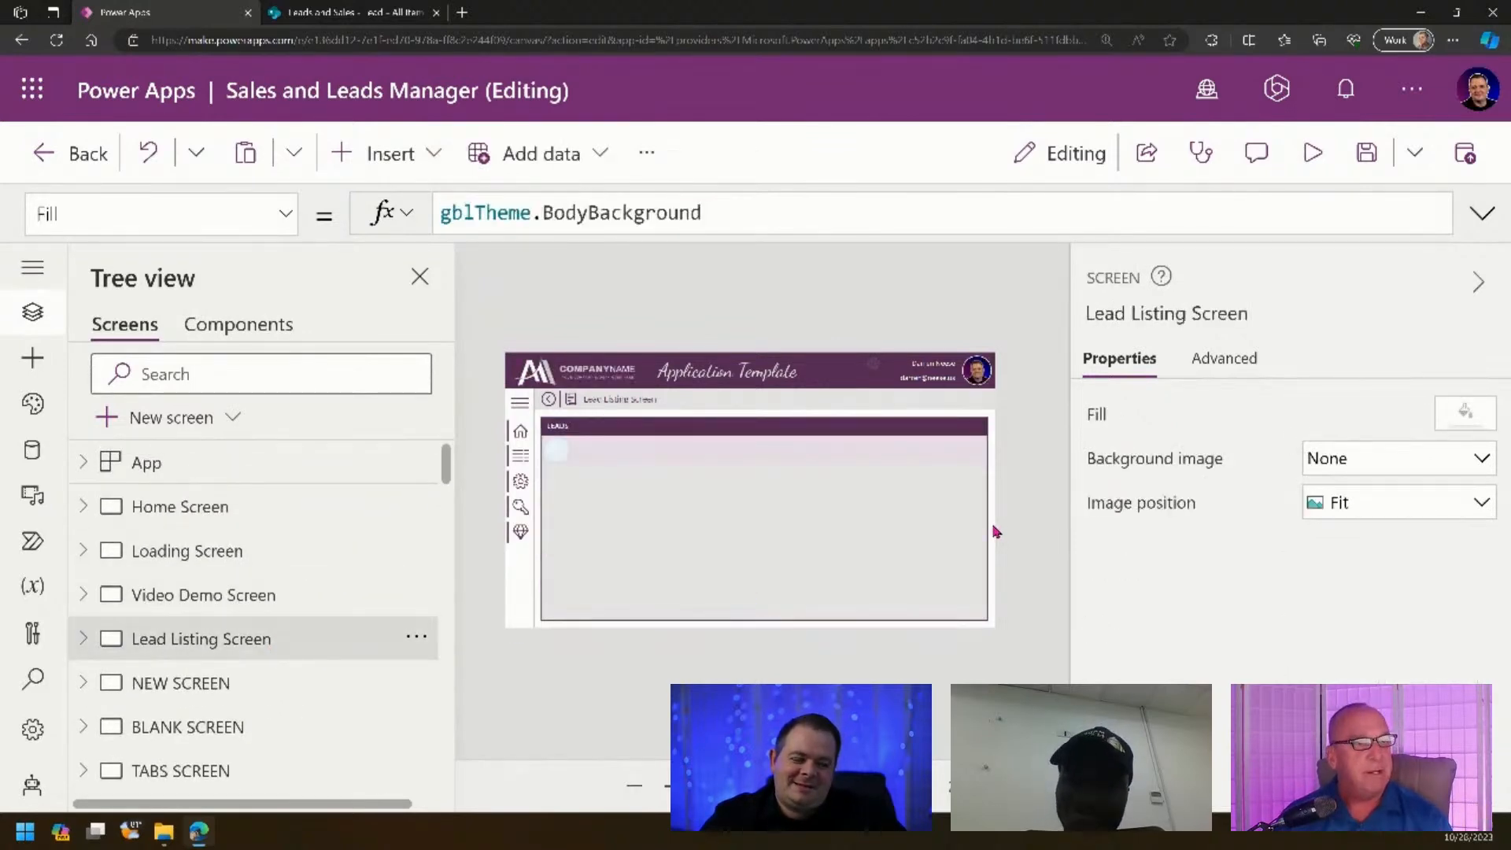
key(ctrl+v)
drag(719, 540, 965, 399)
- Set the new button's label text to 'Add New User'
drag(683, 785, 702, 785)
click(1400, 404)
text(a)
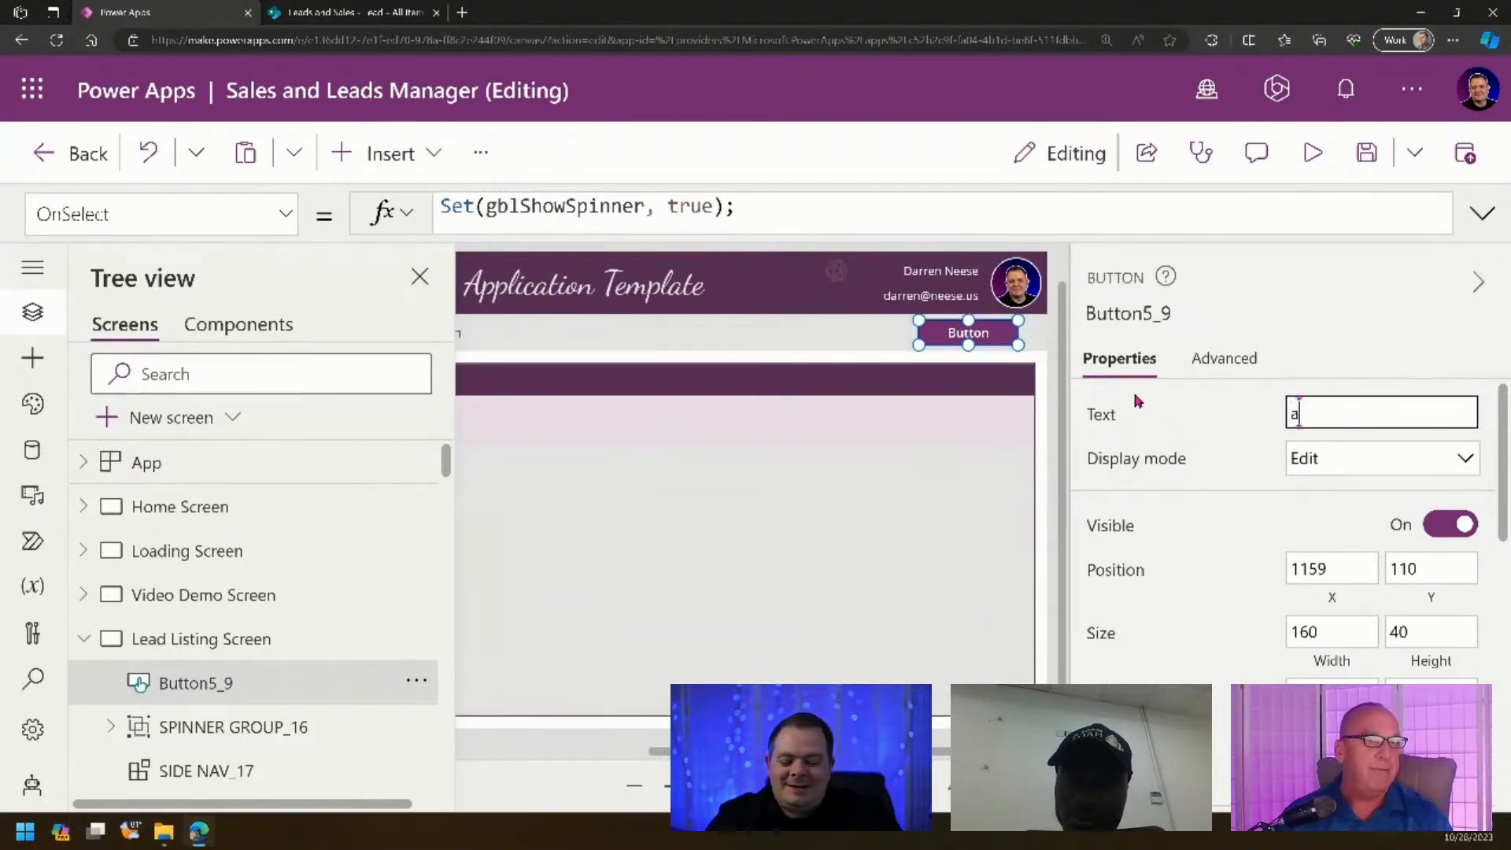
text(DD)
key(BackSpace)
key(BackSpace)
key(BackSpace)
text(Add)
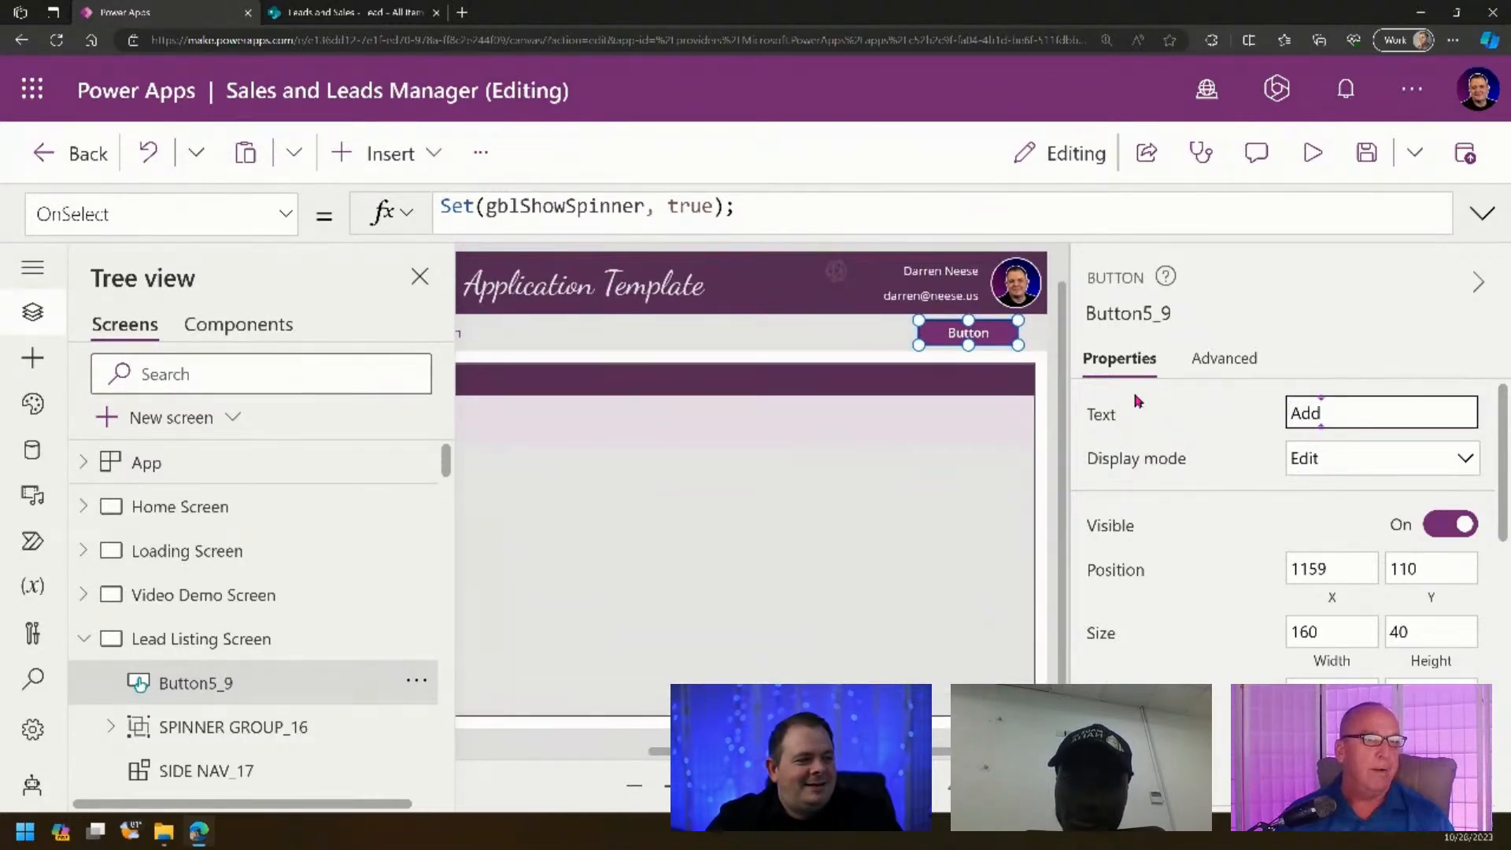
text( New user)
key(ctrl+shift+Left)
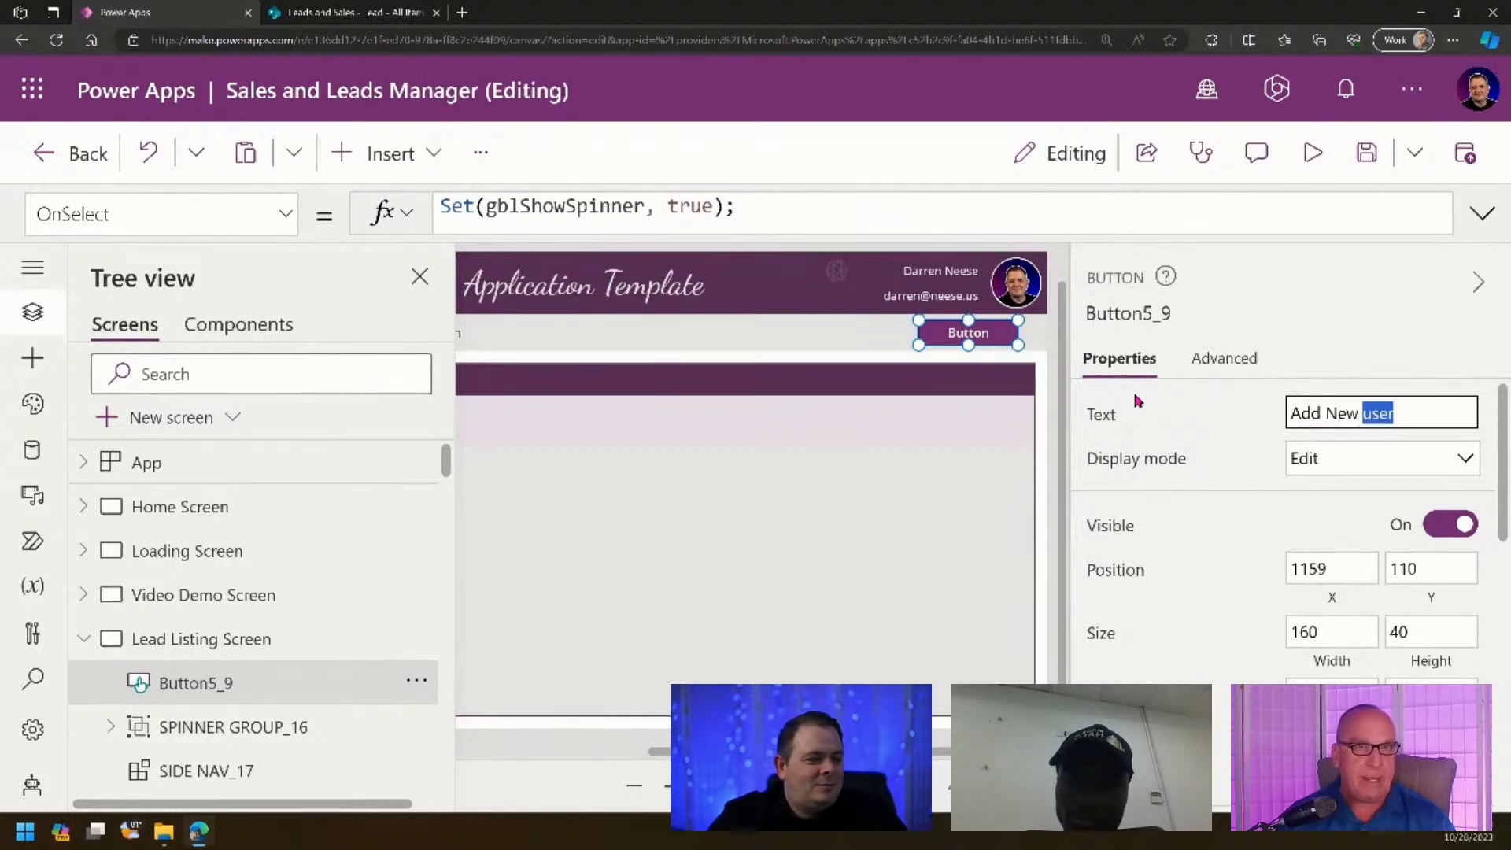
text(User)
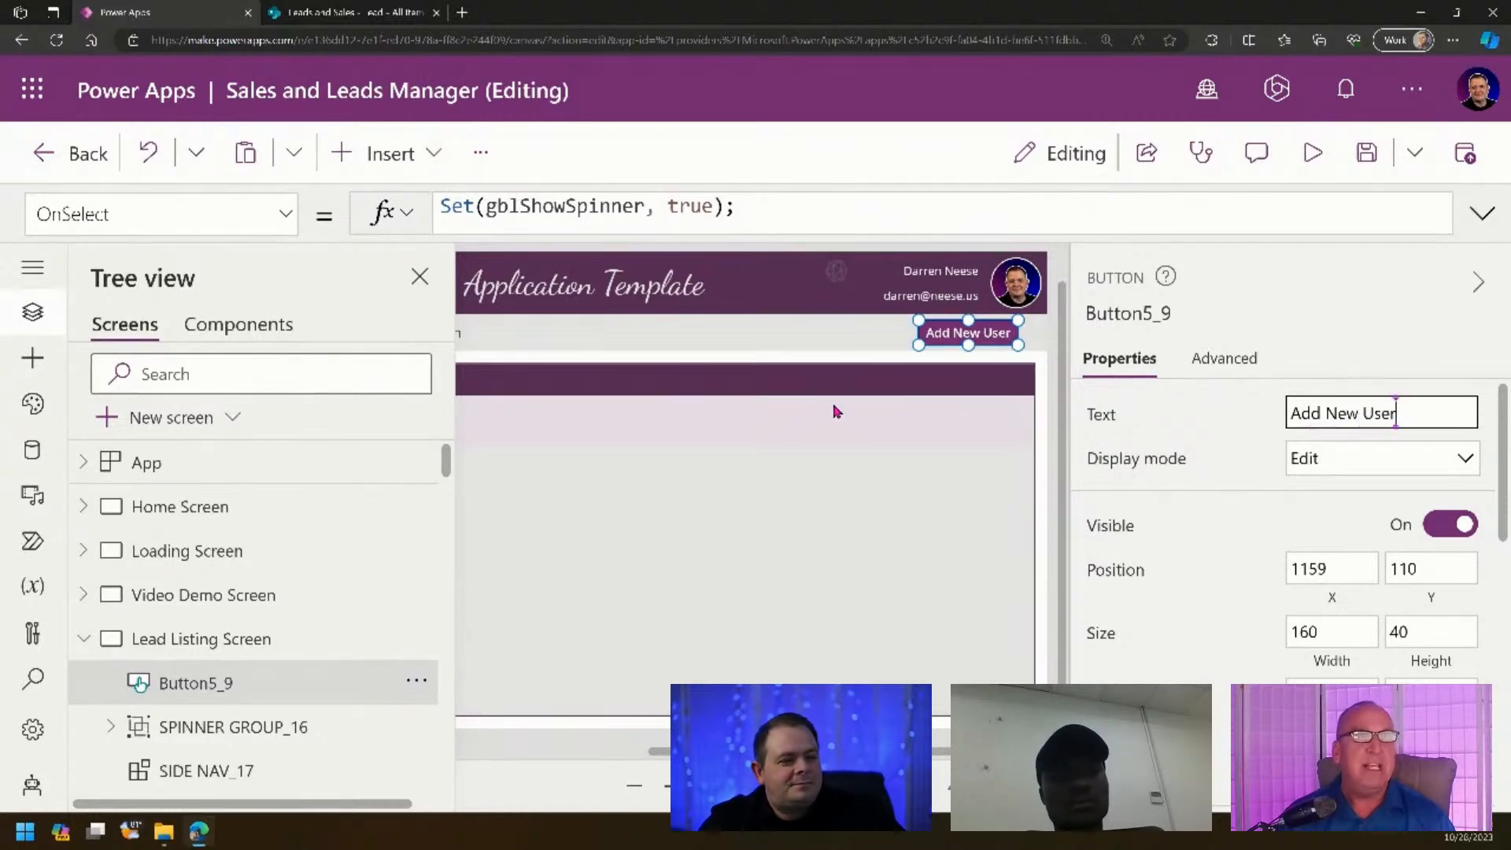
- Nudge the Add New User button slightly further right and hide the screens panel to widen the canvas
drag(708, 785, 691, 785)
click(835, 669)
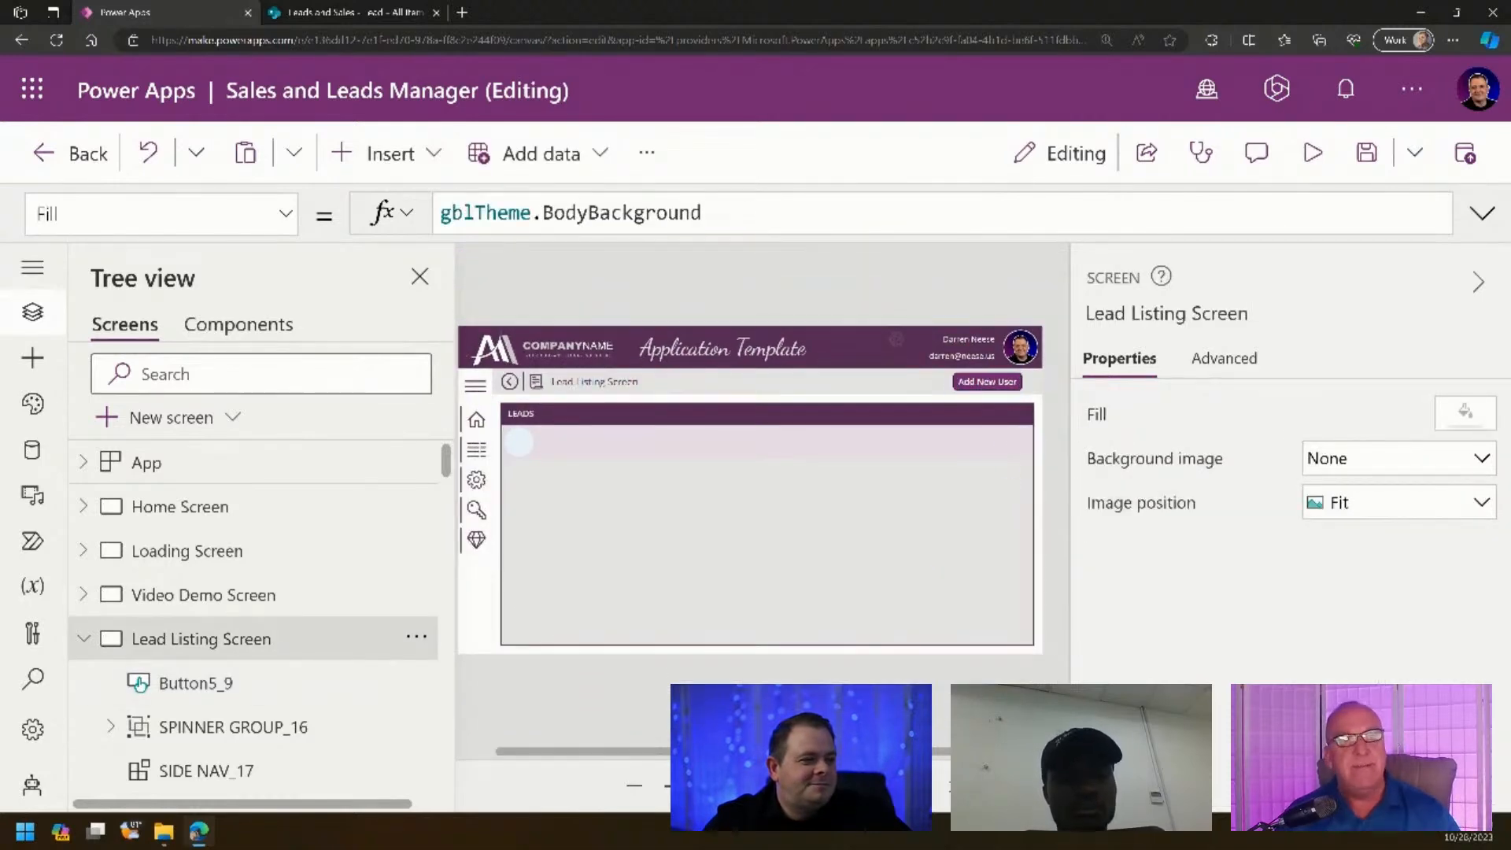
drag(692, 785, 919, 751)
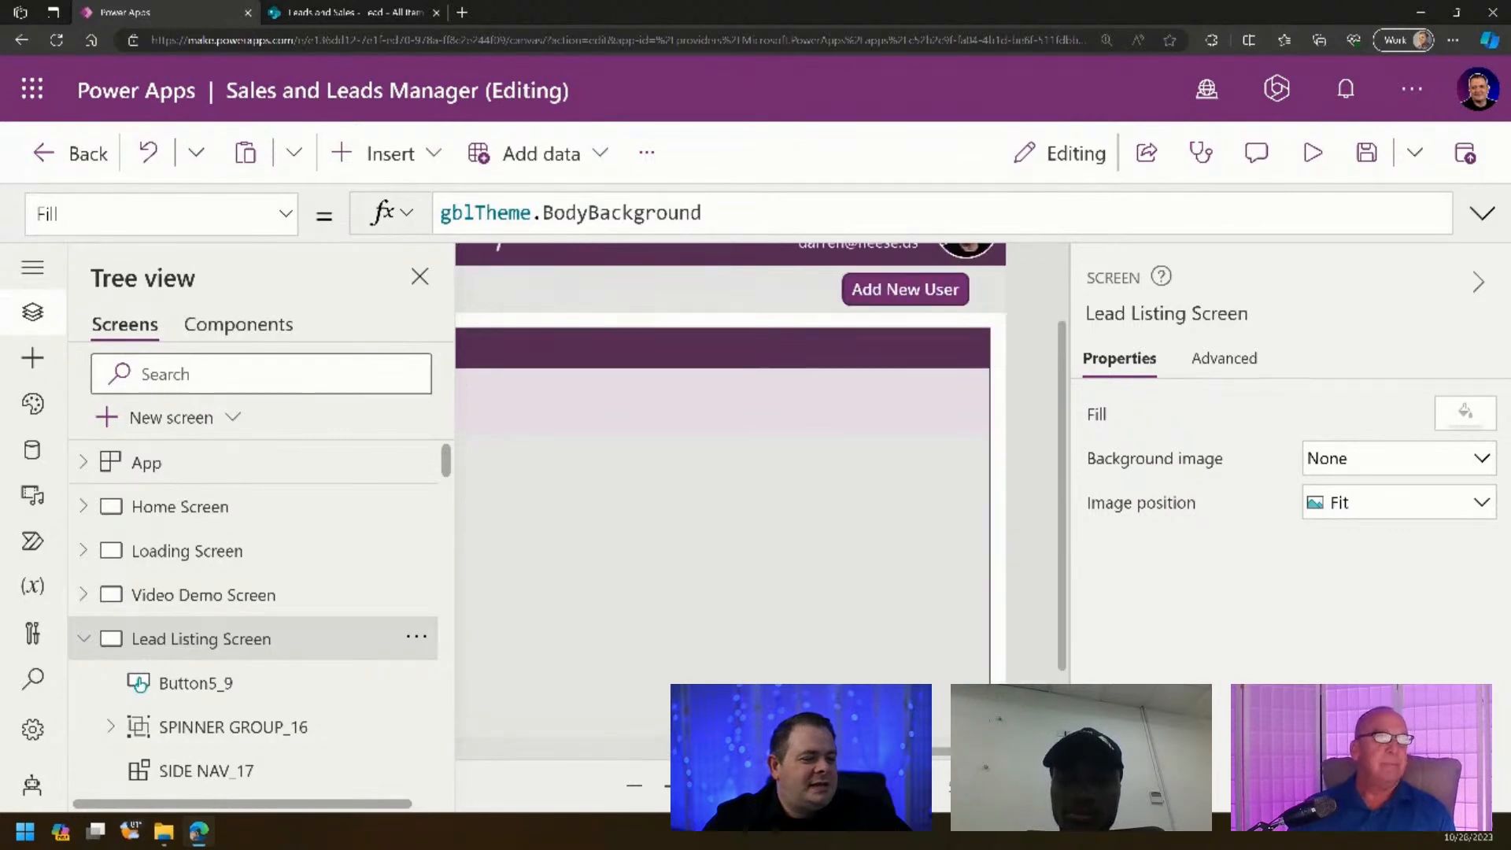
click(919, 302)
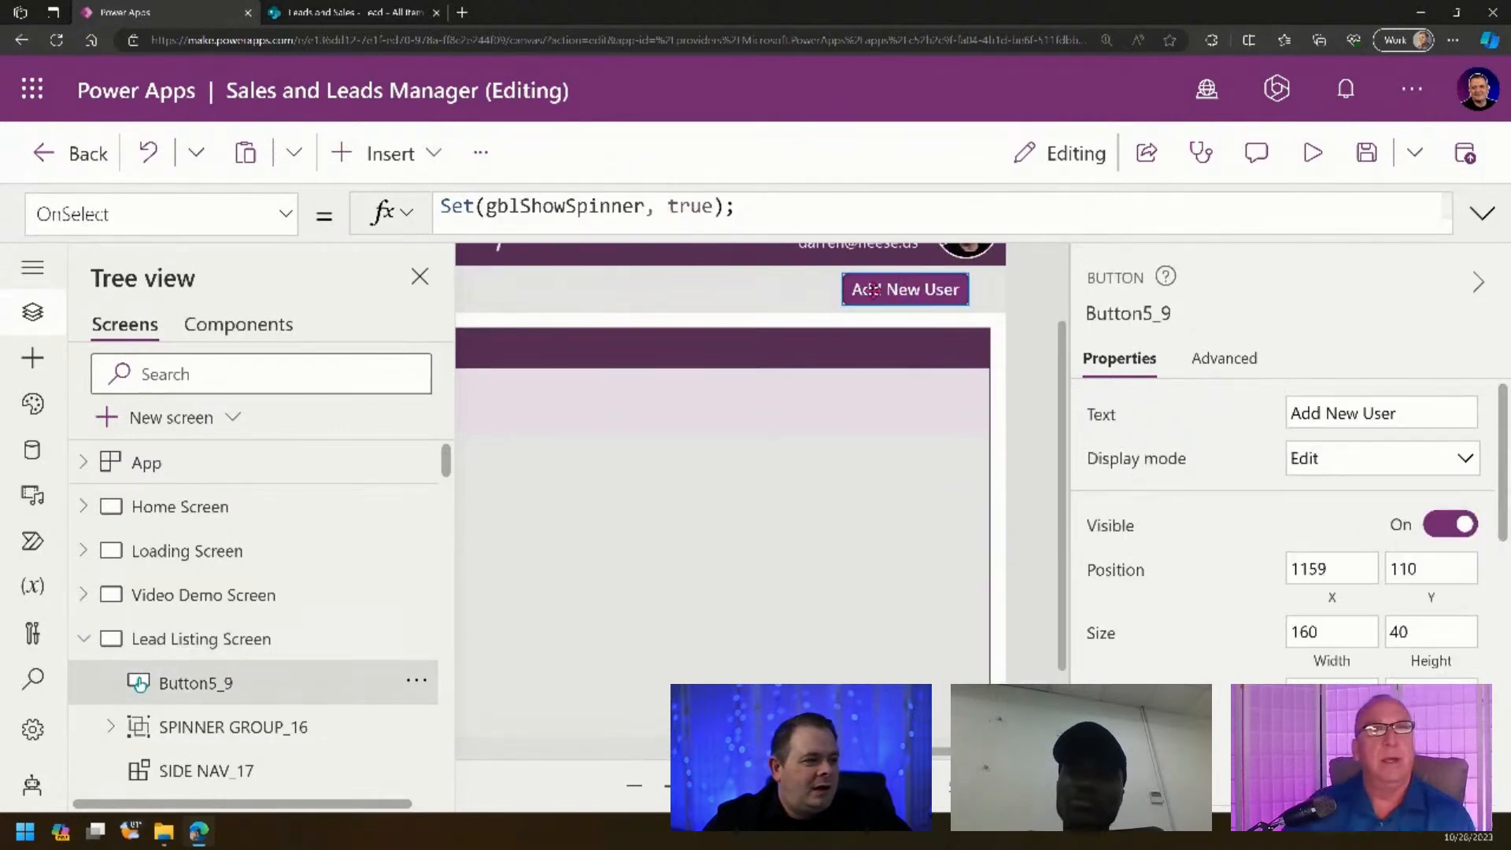
drag(872, 288, 888, 289)
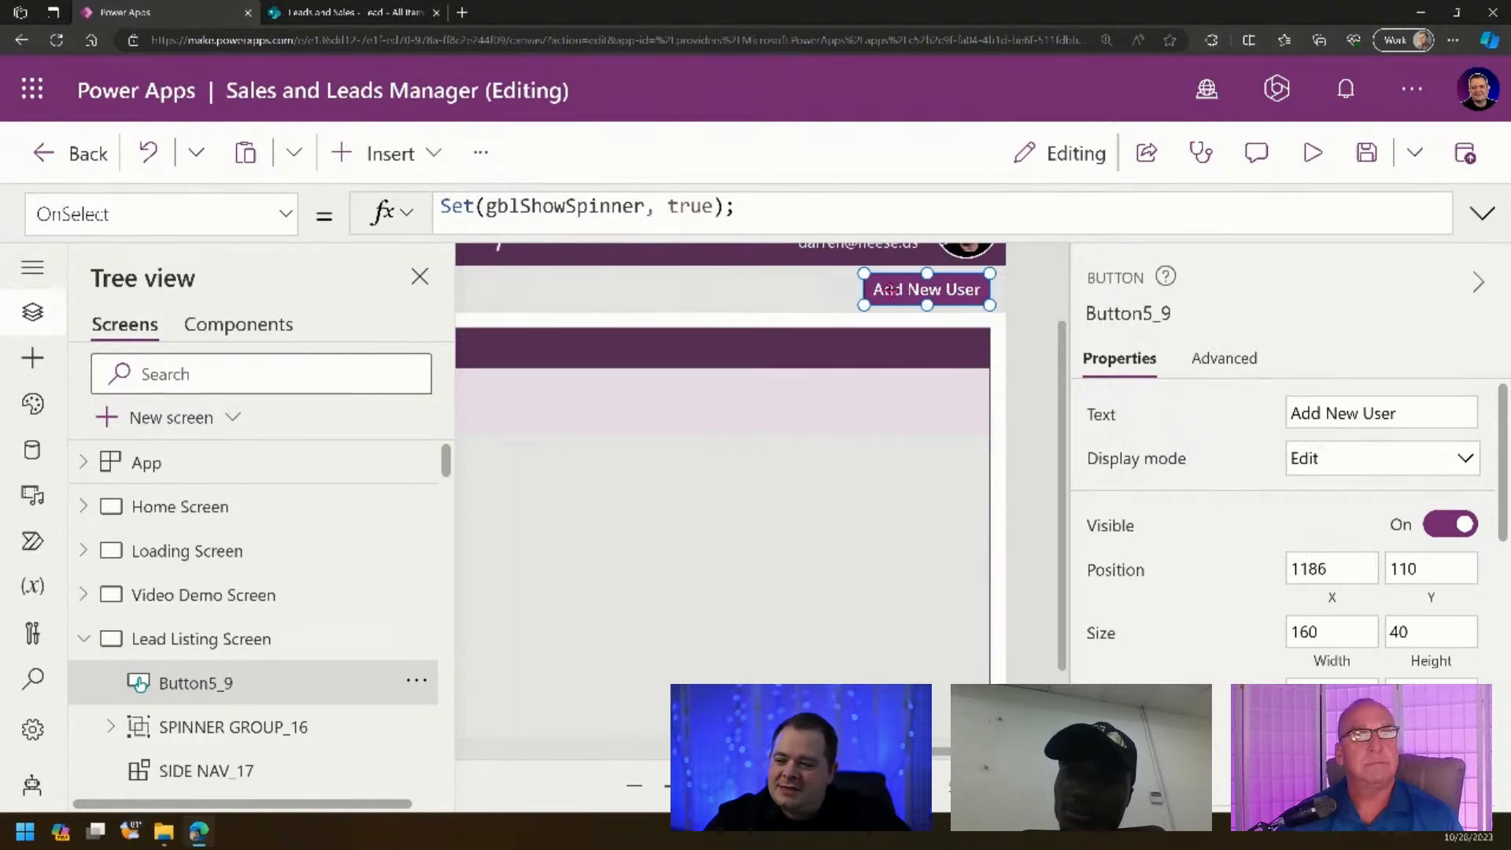
click(1045, 305)
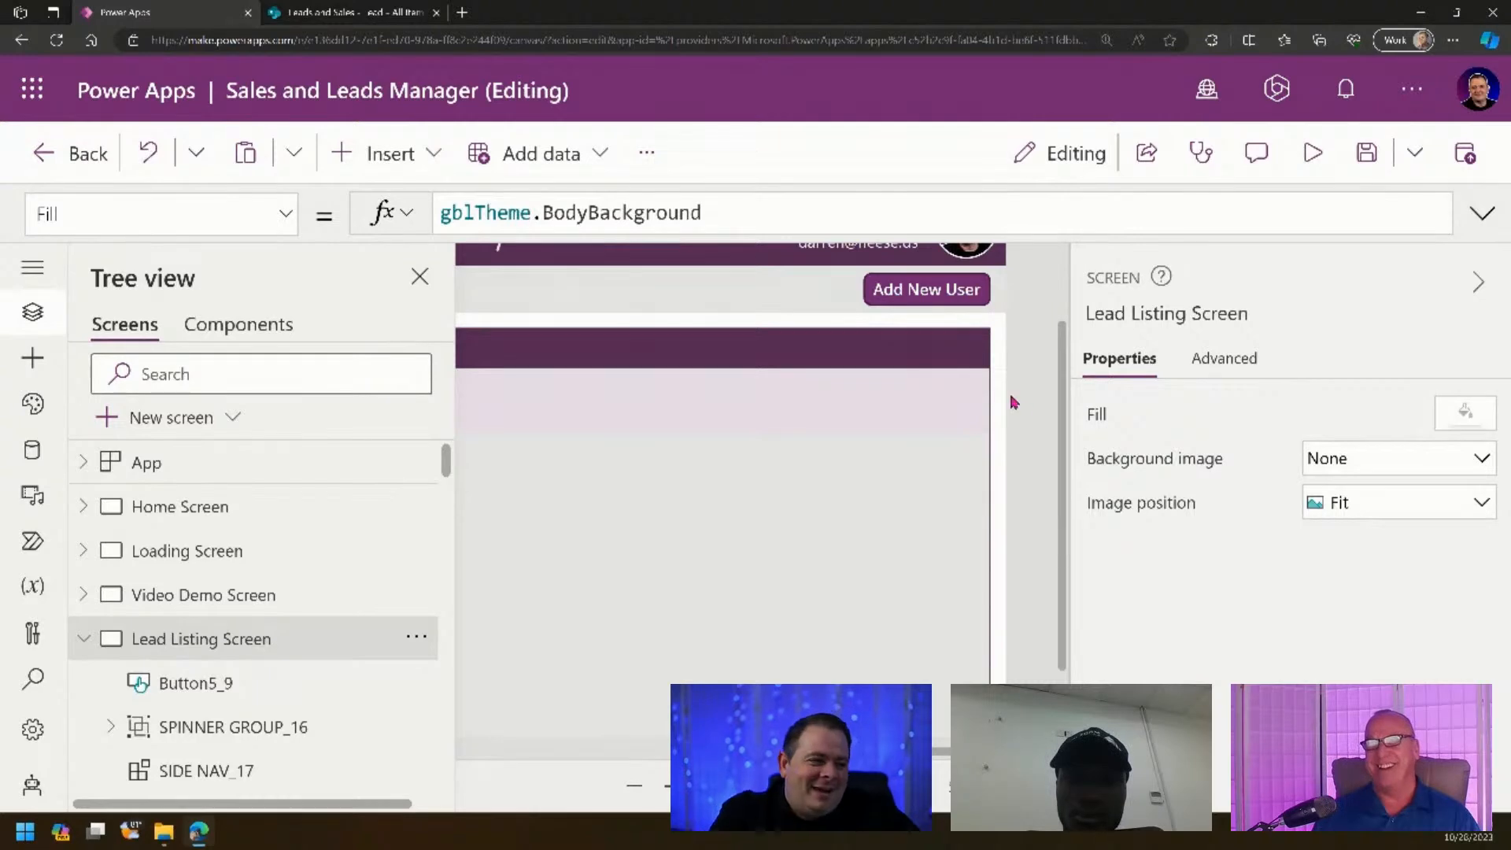
scroll(762, 488, down, 5)
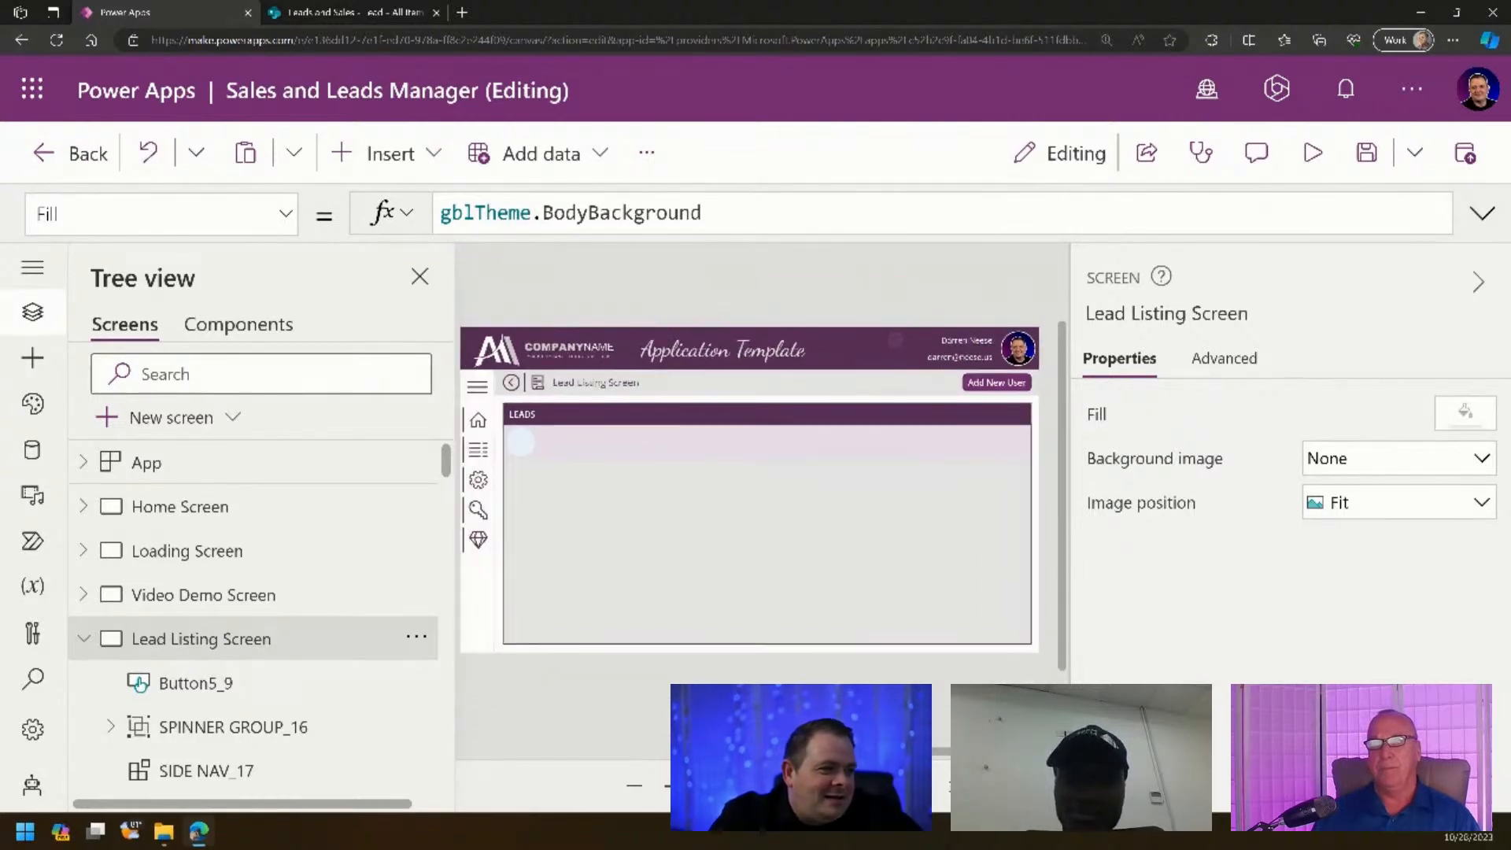
click(419, 276)
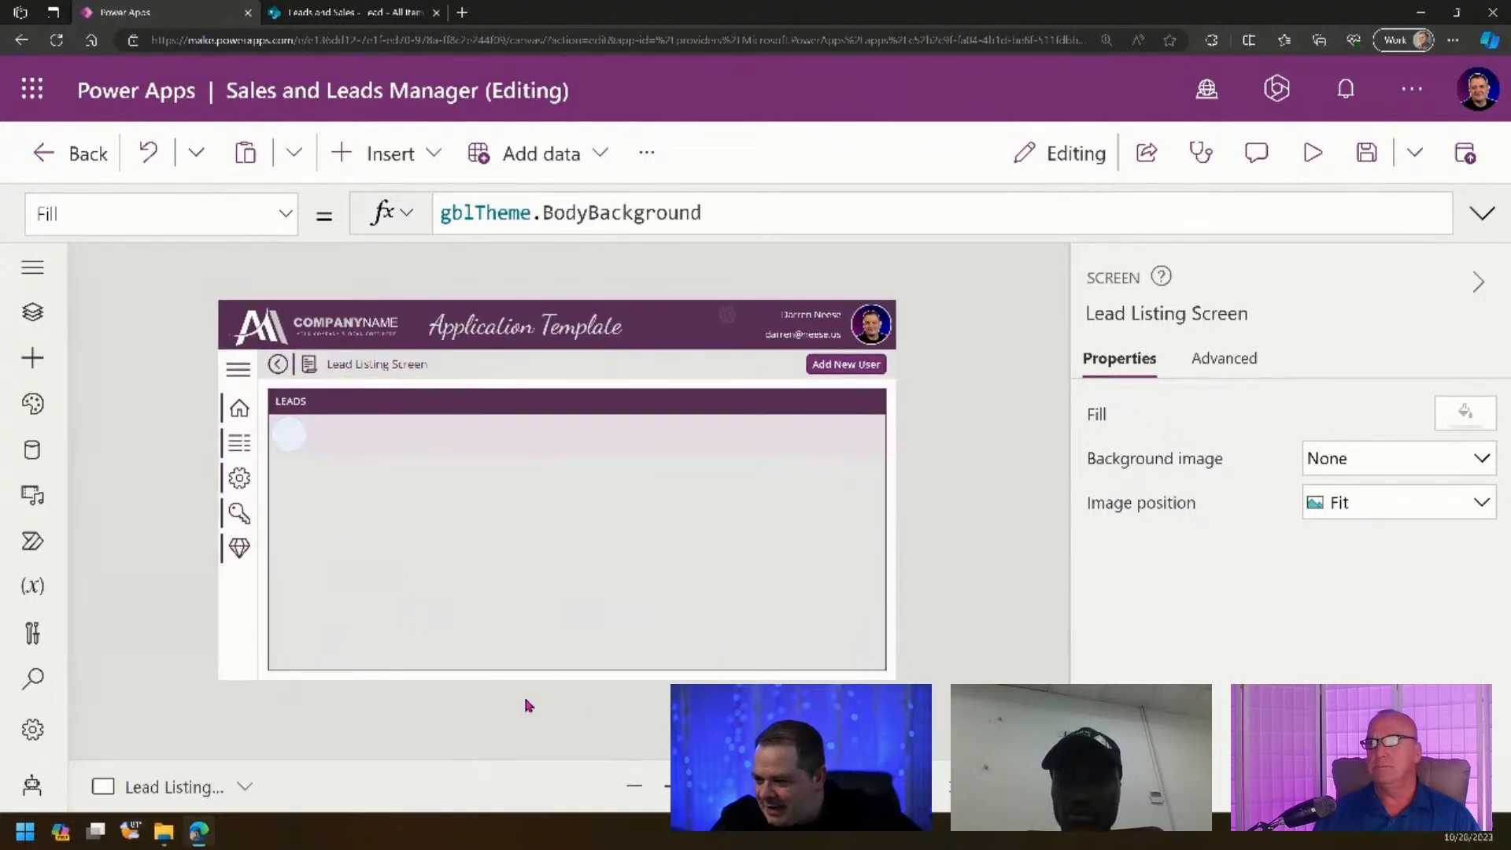
click(848, 367)
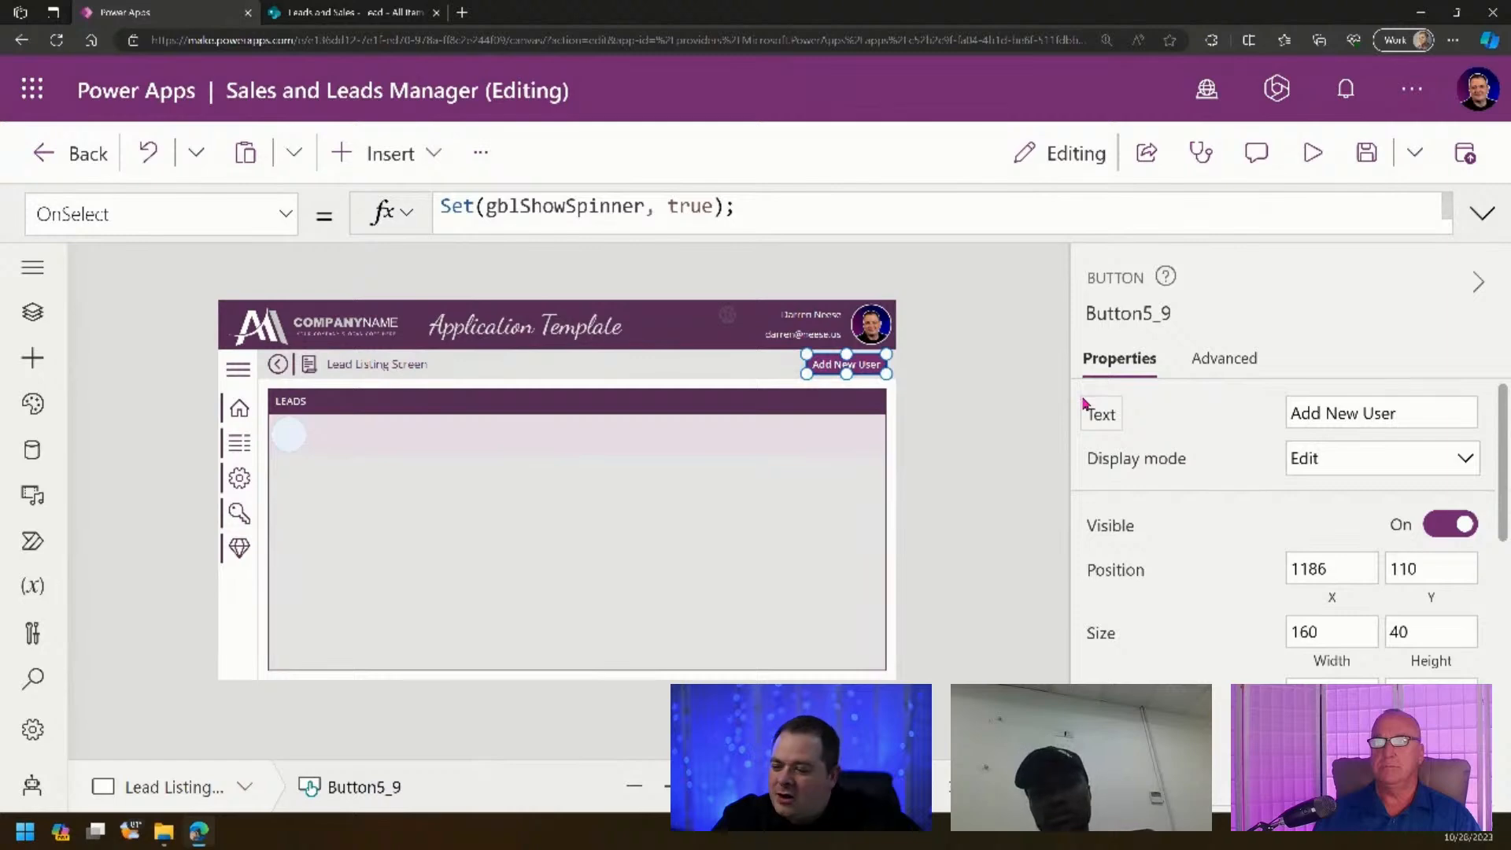
- Change the header button's label from Add New User to Add New Lead
double_click(1370, 410)
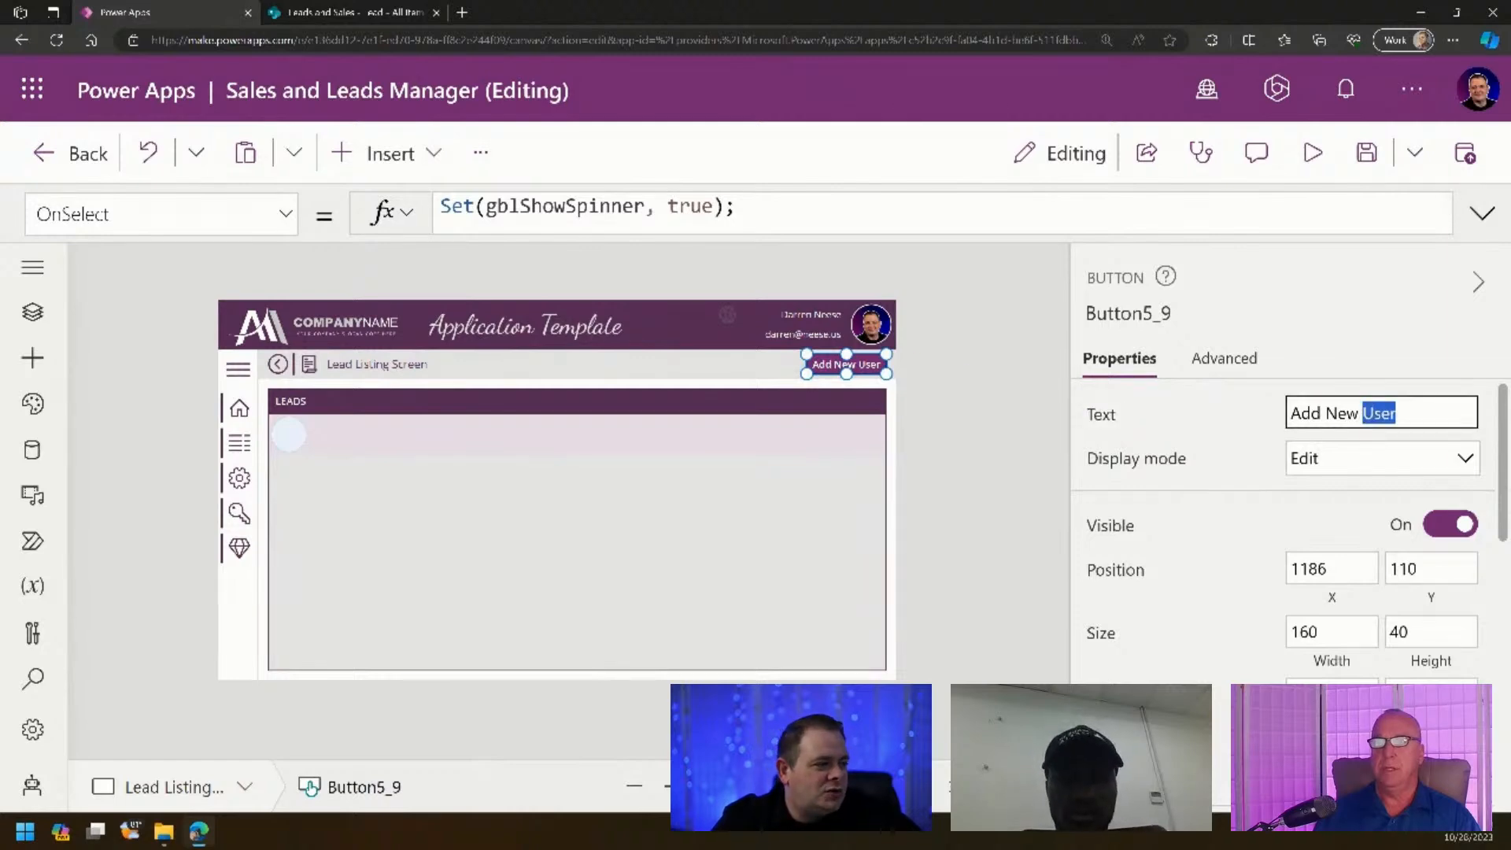
text(Lead)
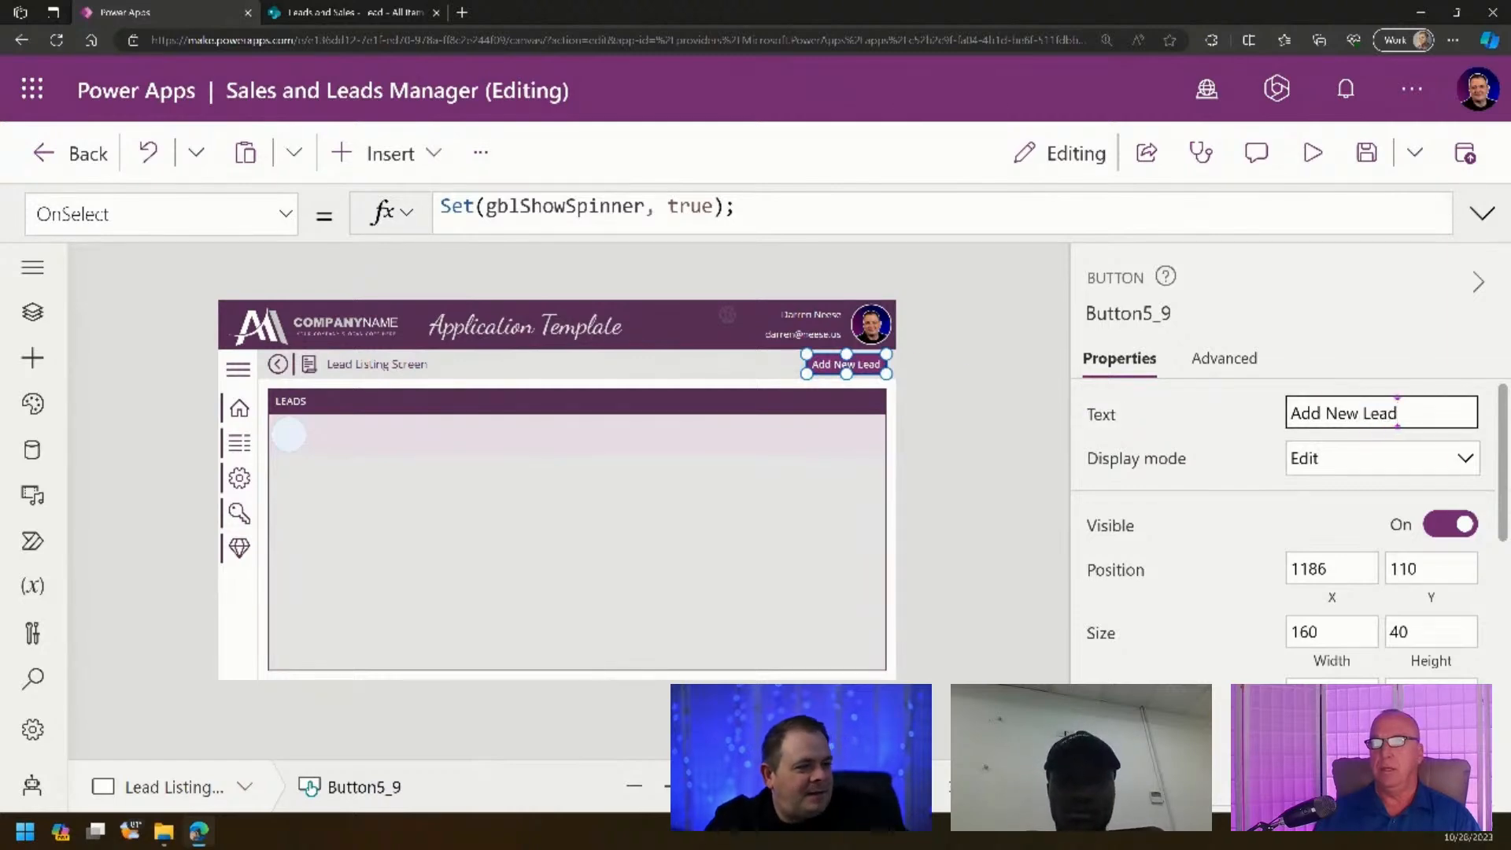
click(1015, 364)
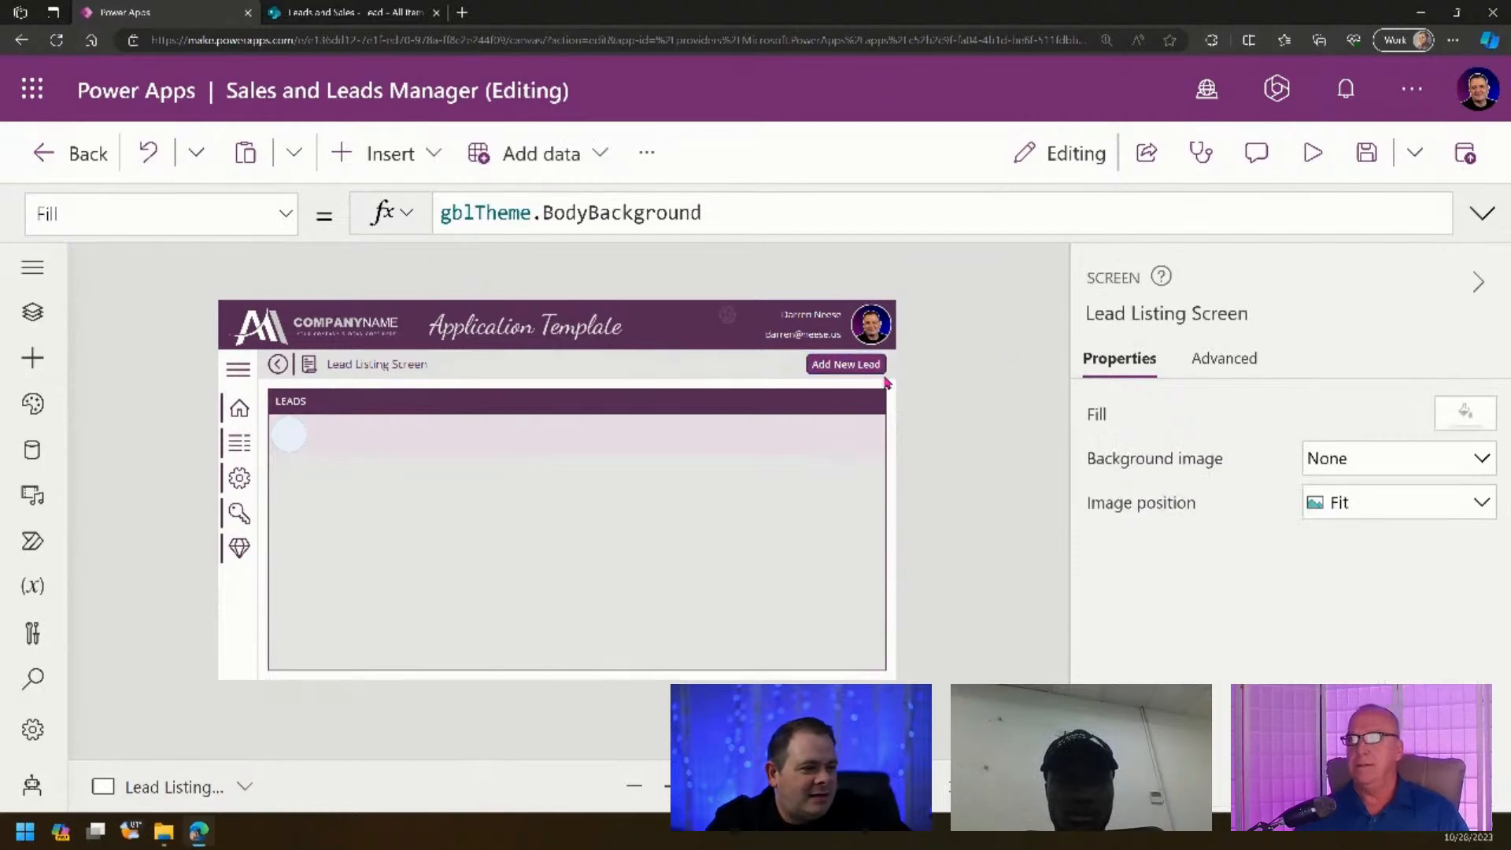
click(849, 365)
- Widen the Add New Lead button to 180 and shift it left to X 1166
drag(1330, 633, 1209, 634)
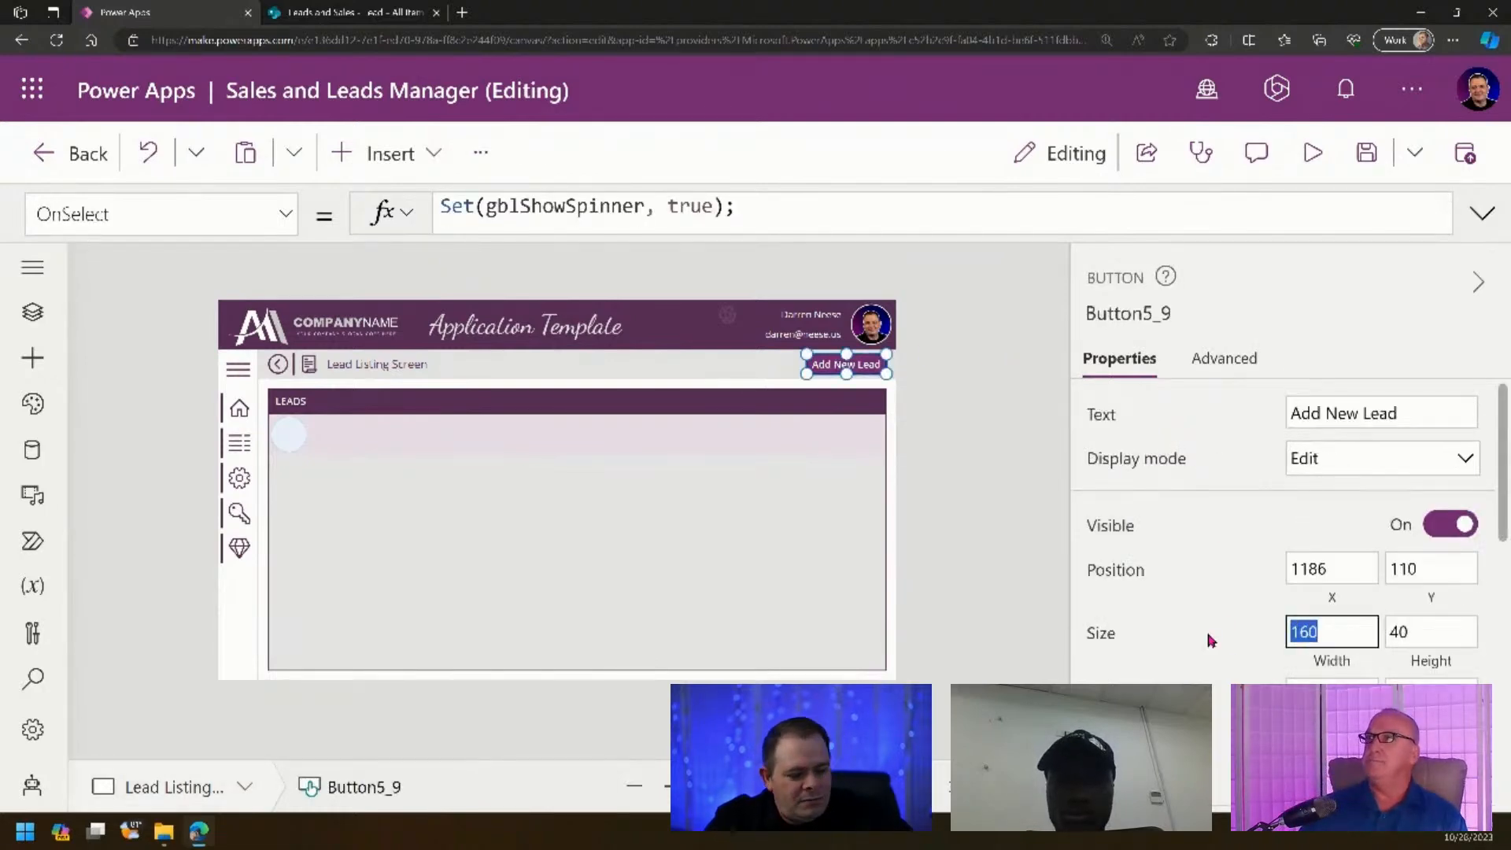
text(180)
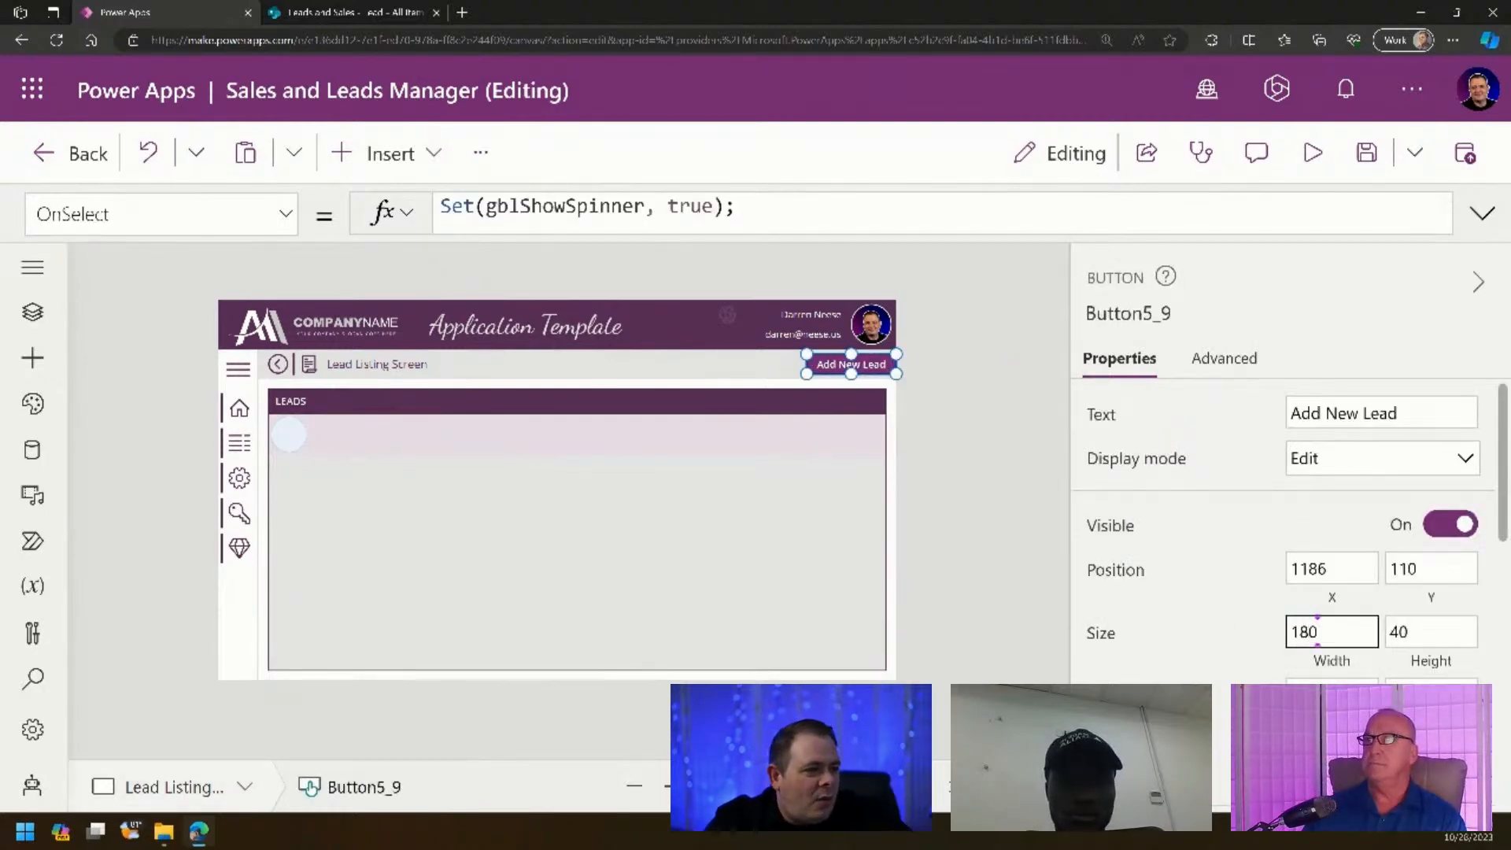
scroll(935, 528, up, 5)
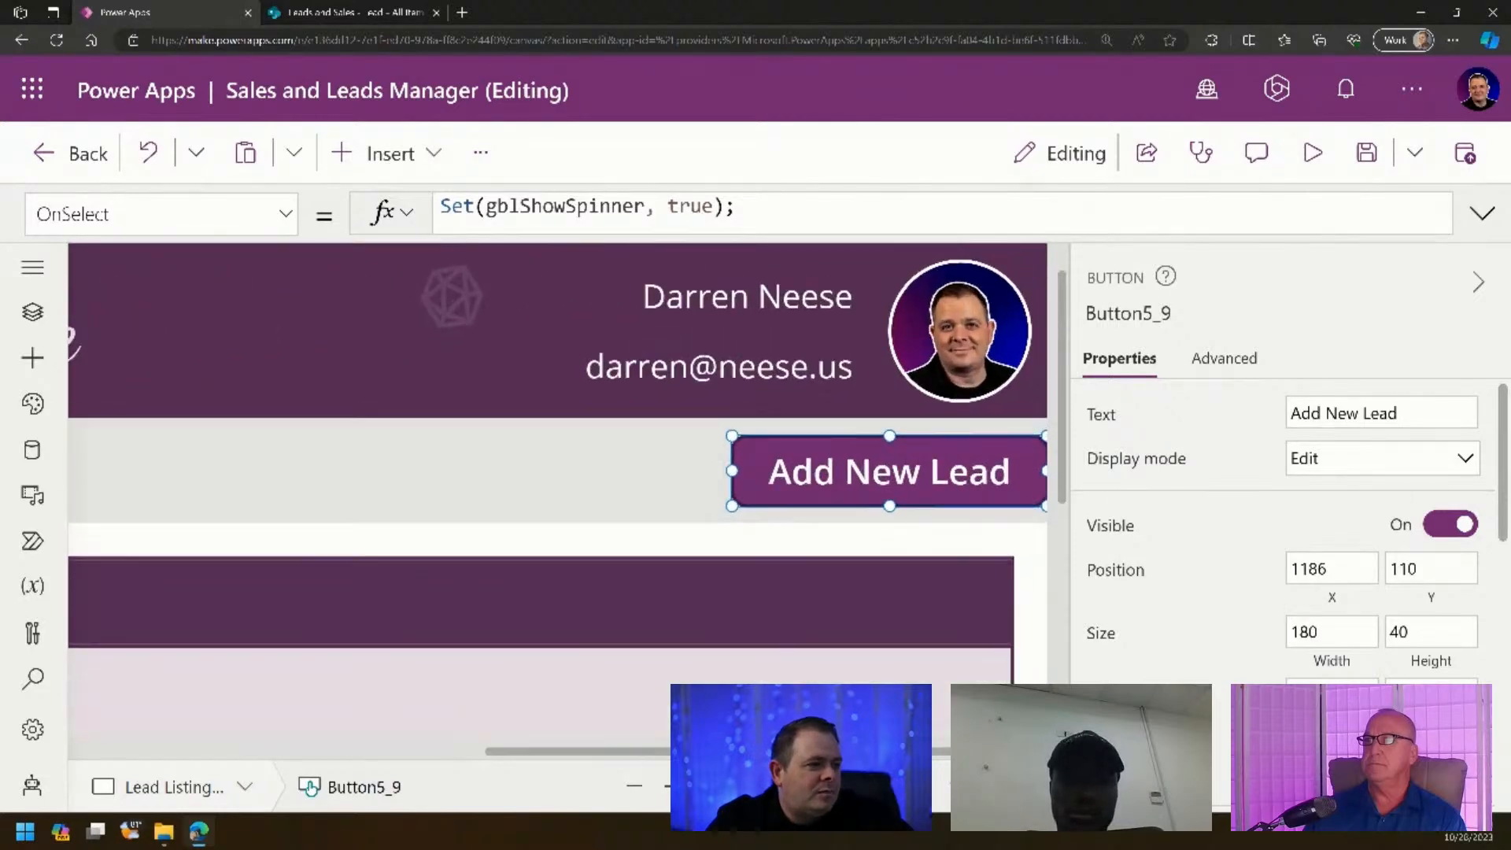
drag(942, 482, 906, 483)
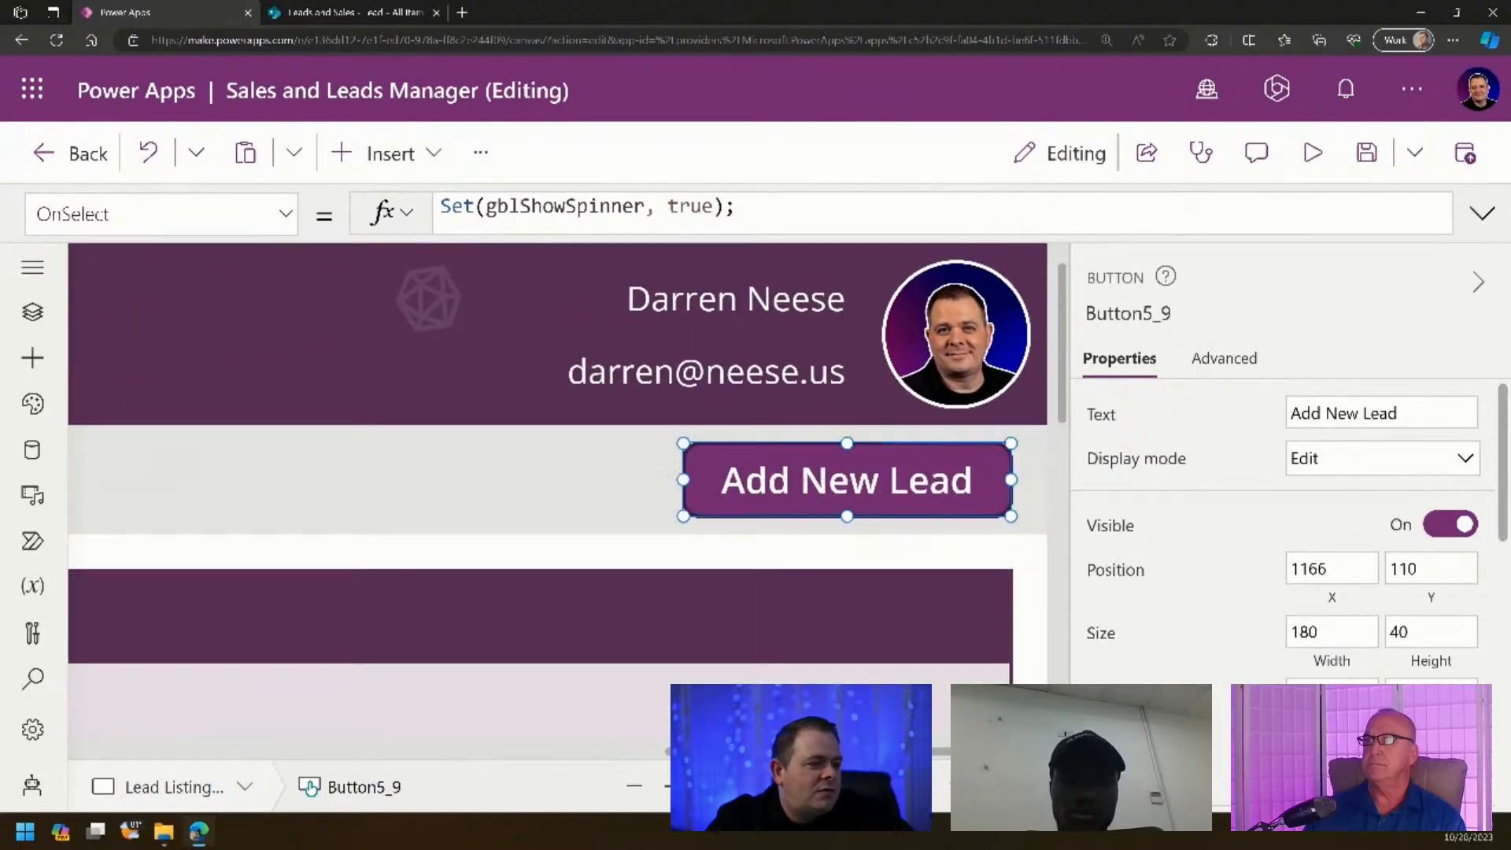
scroll(927, 520, down, 5)
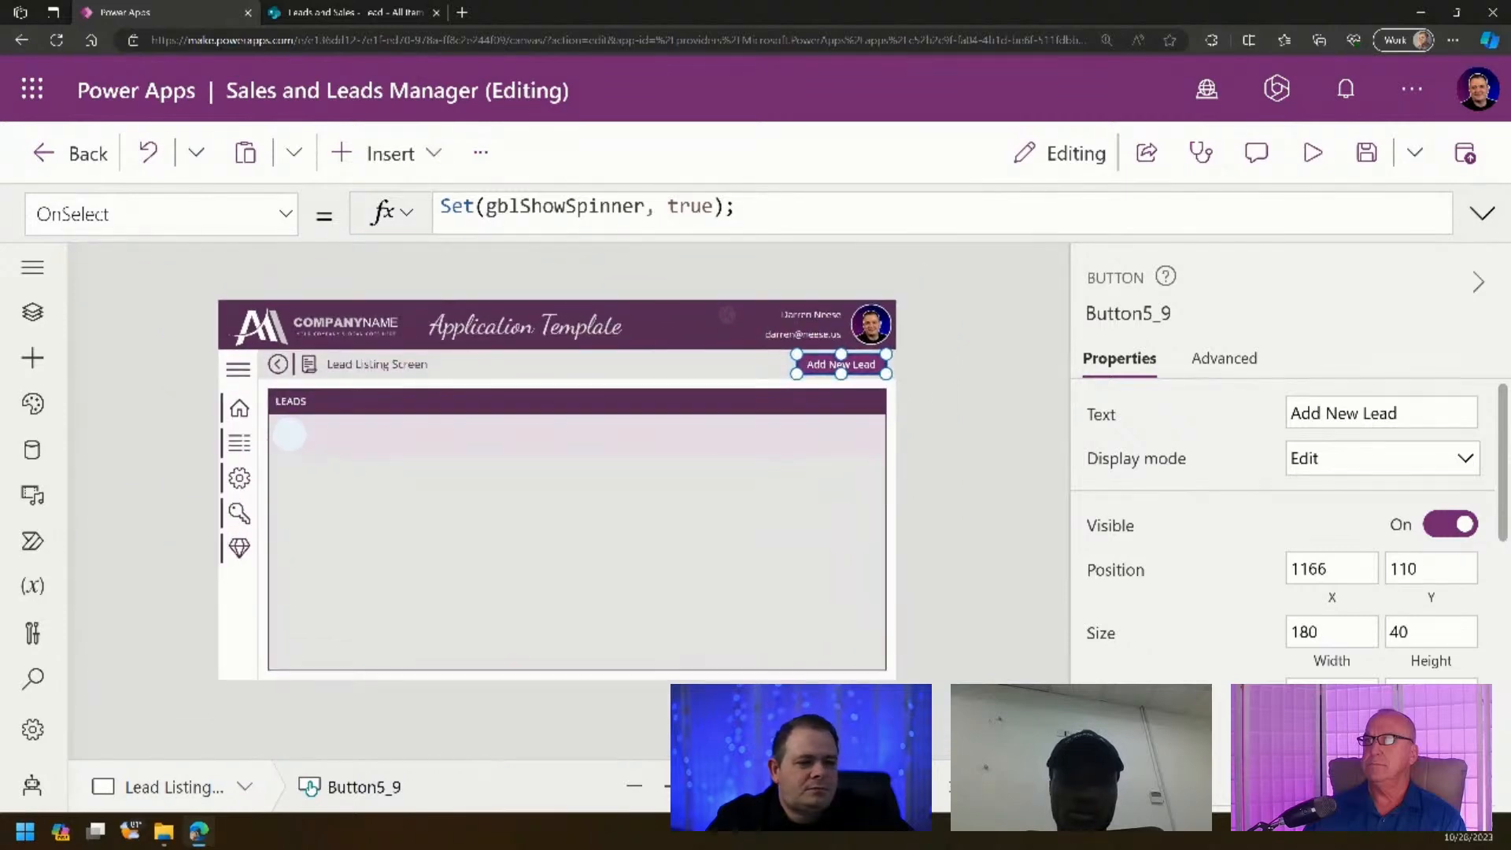
click(927, 520)
- Duplicate the App Admin Manage Users screen from Tree view
click(30, 313)
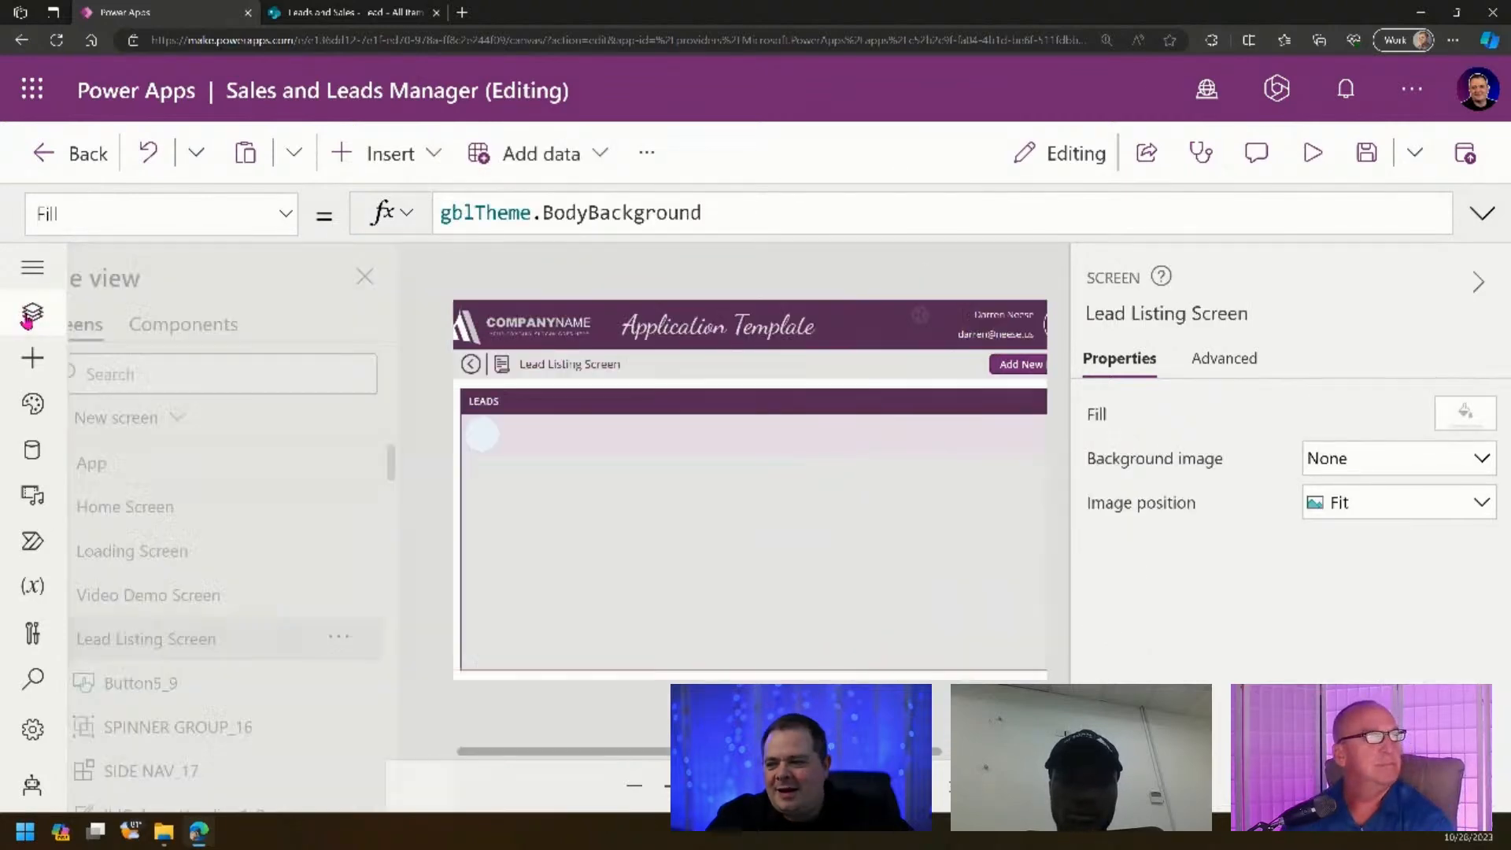
scroll(87, 602, down, 1)
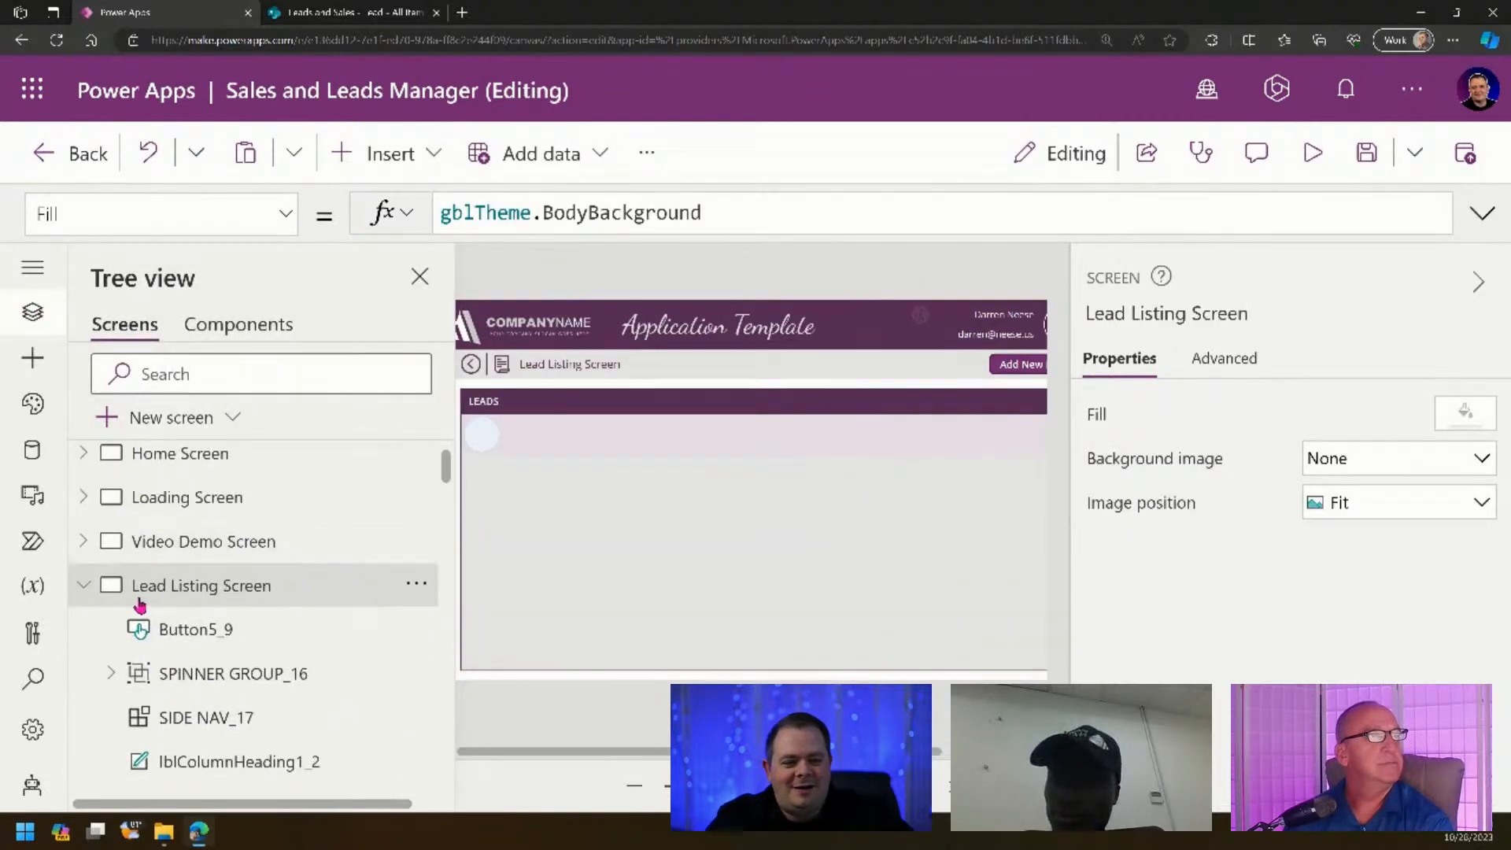
click(83, 589)
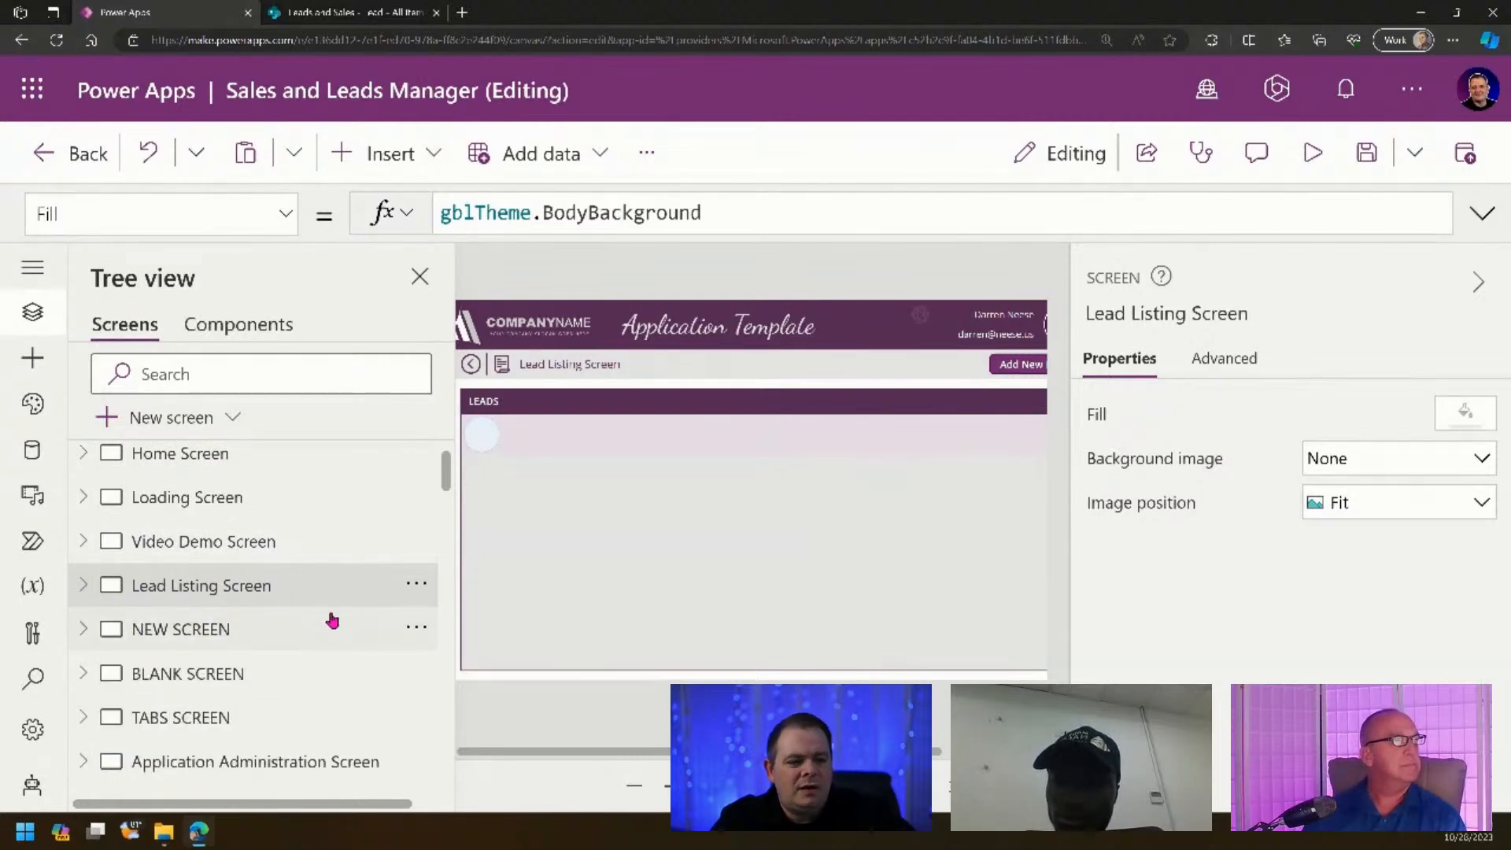
scroll(331, 622, down, 4)
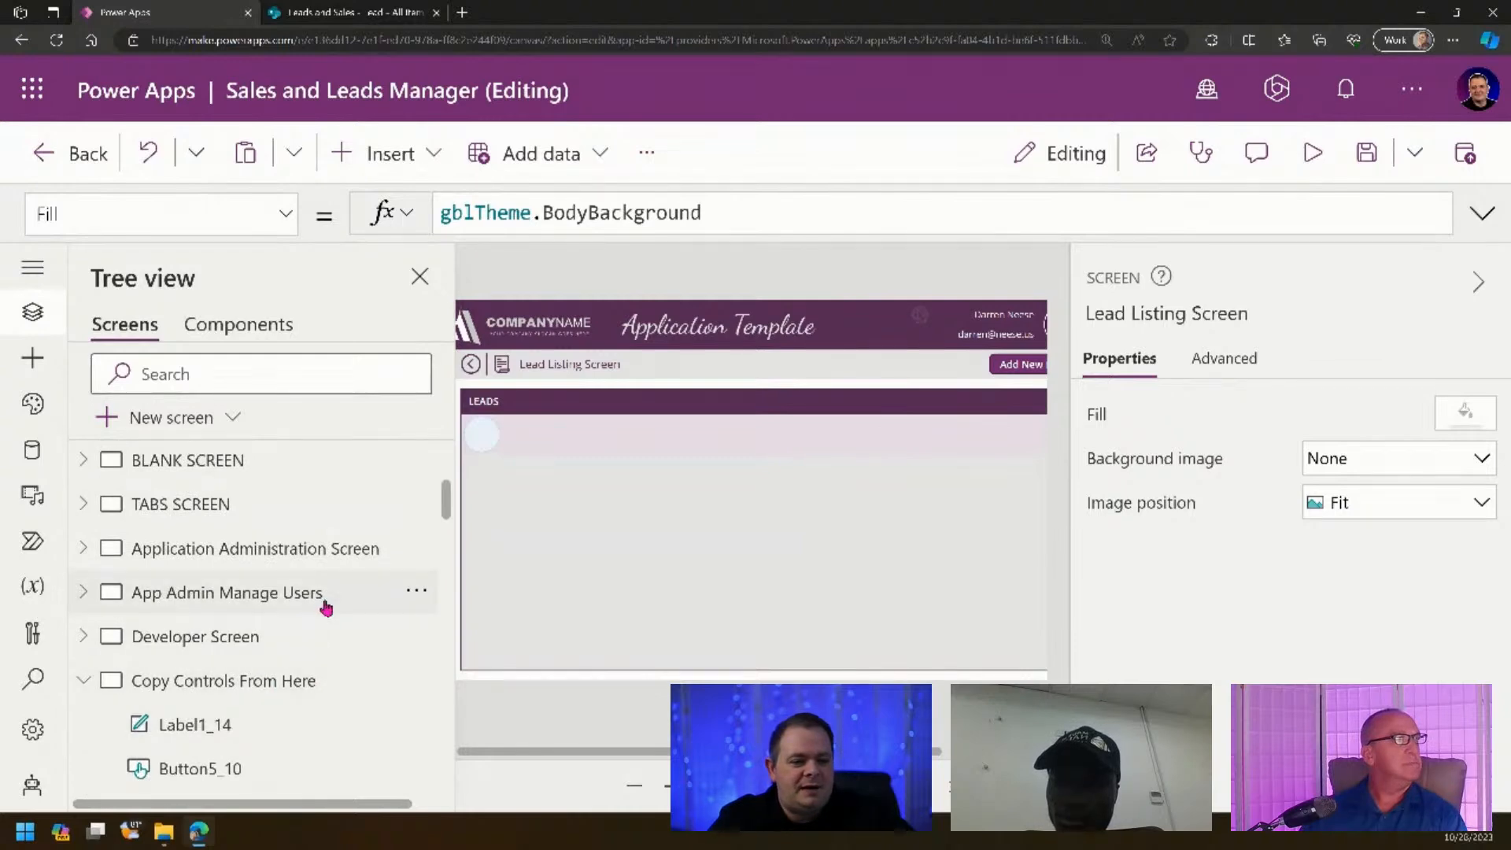
click(320, 603)
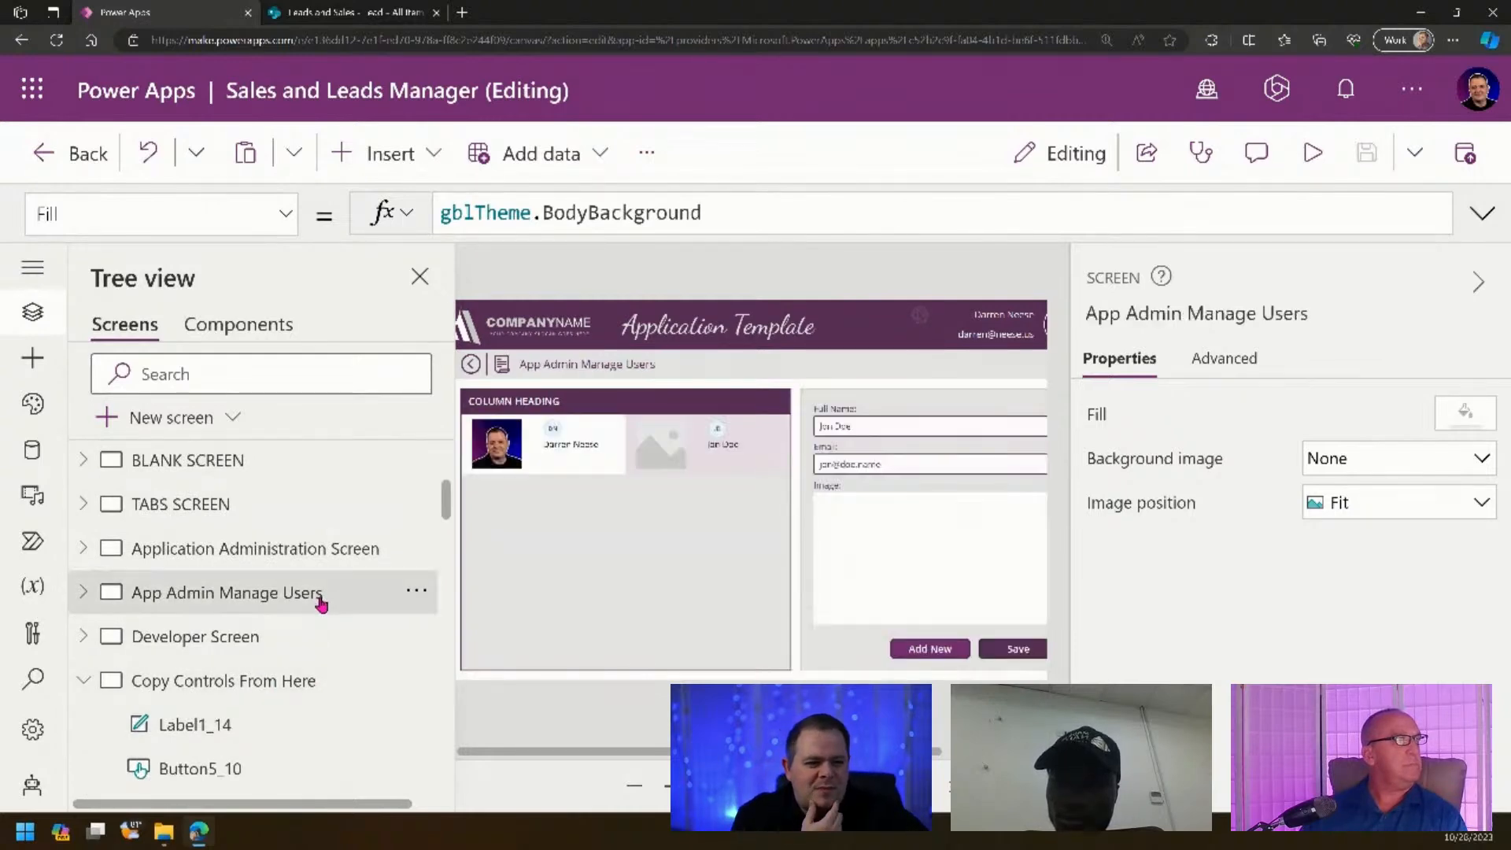
click(417, 595)
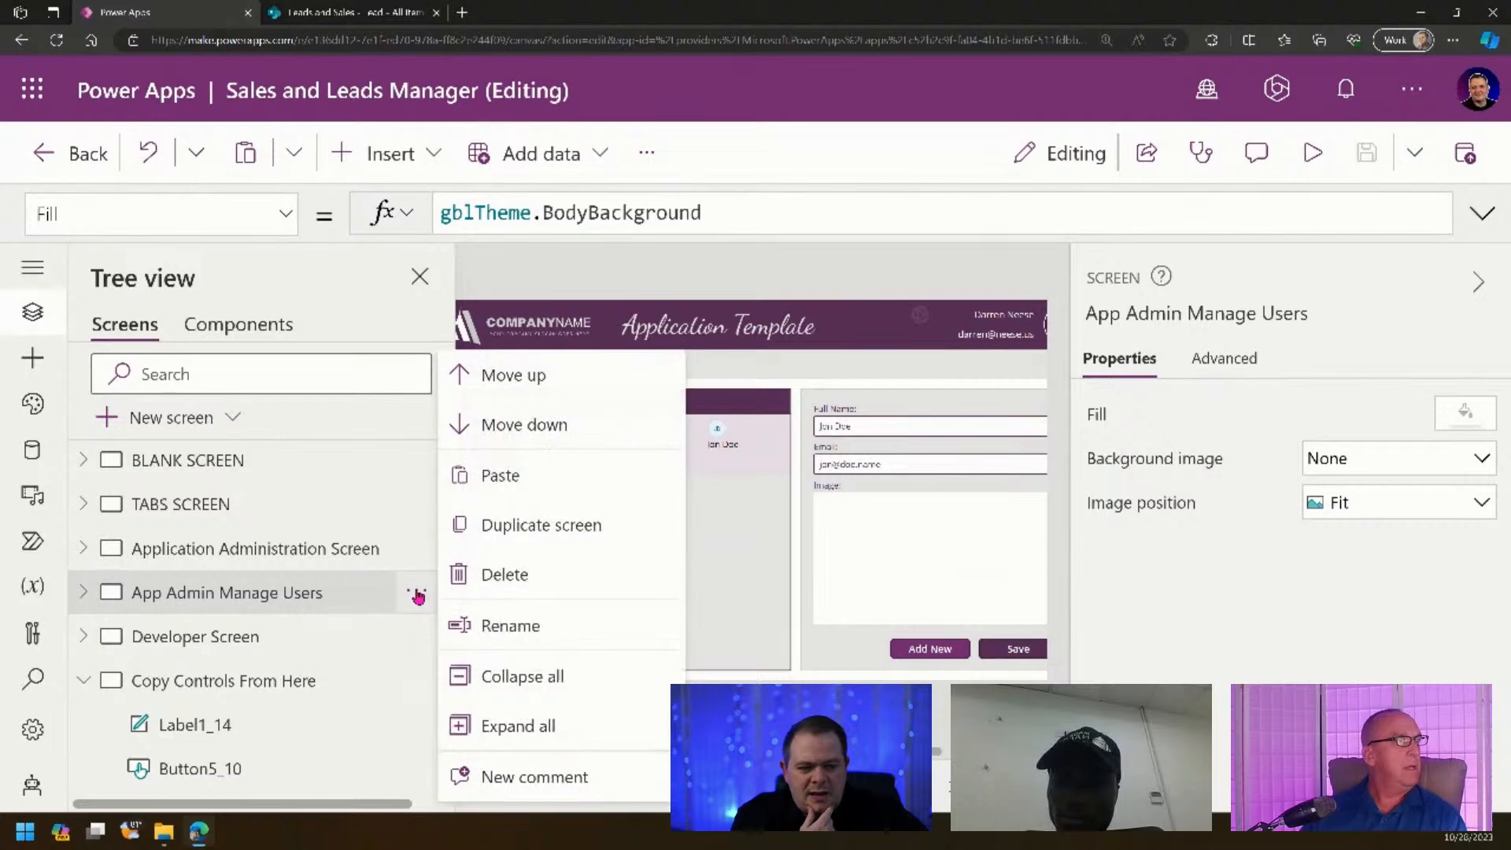
click(540, 533)
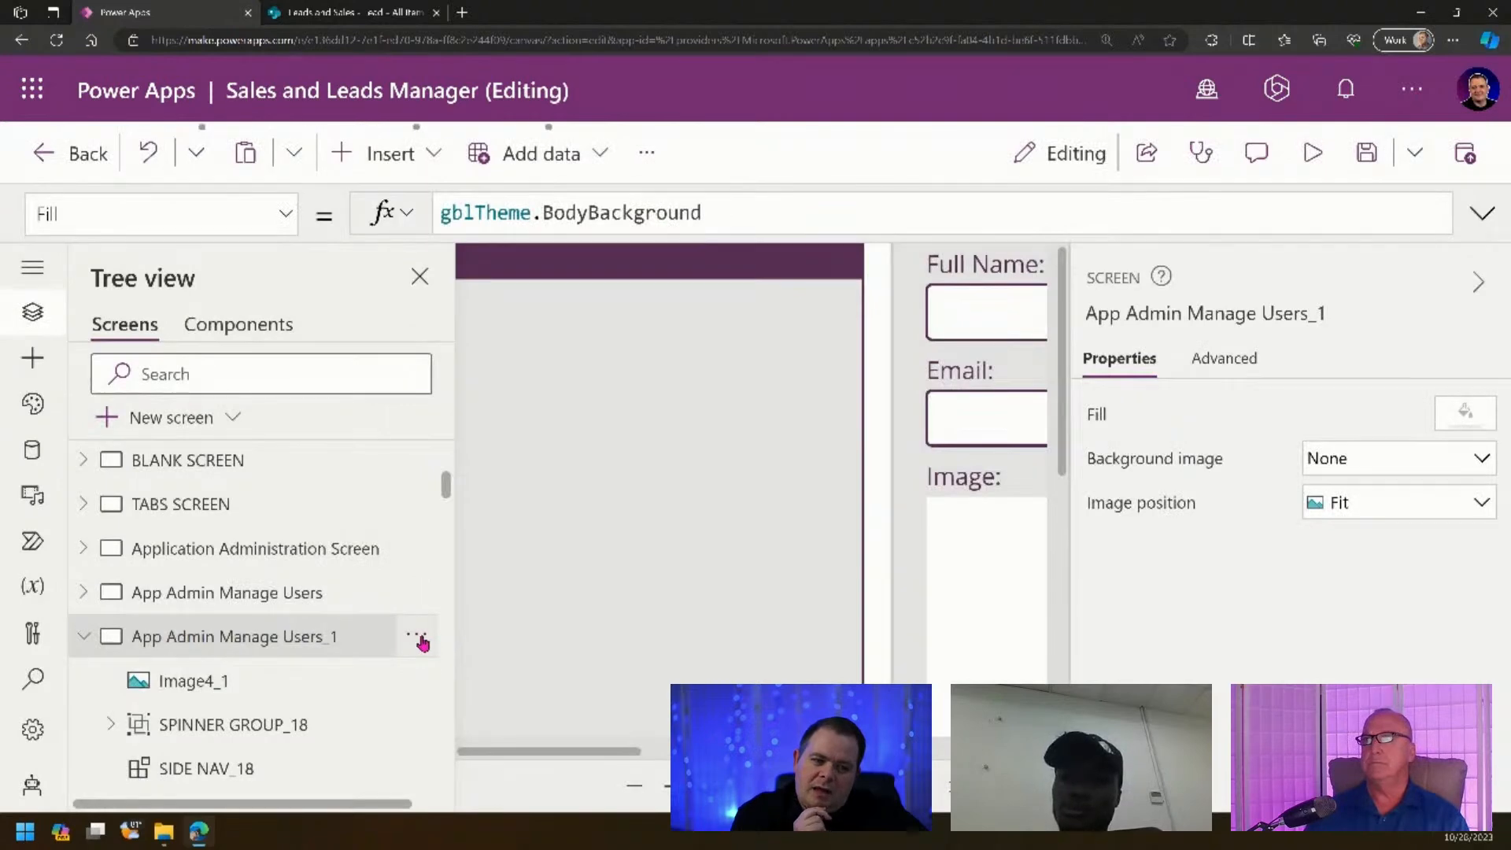
- Move the copied screen up past BLANK SCREEN, TABS SCREEN and NEW SCREEN to sit below Lead Listing Screen
click(417, 639)
click(480, 190)
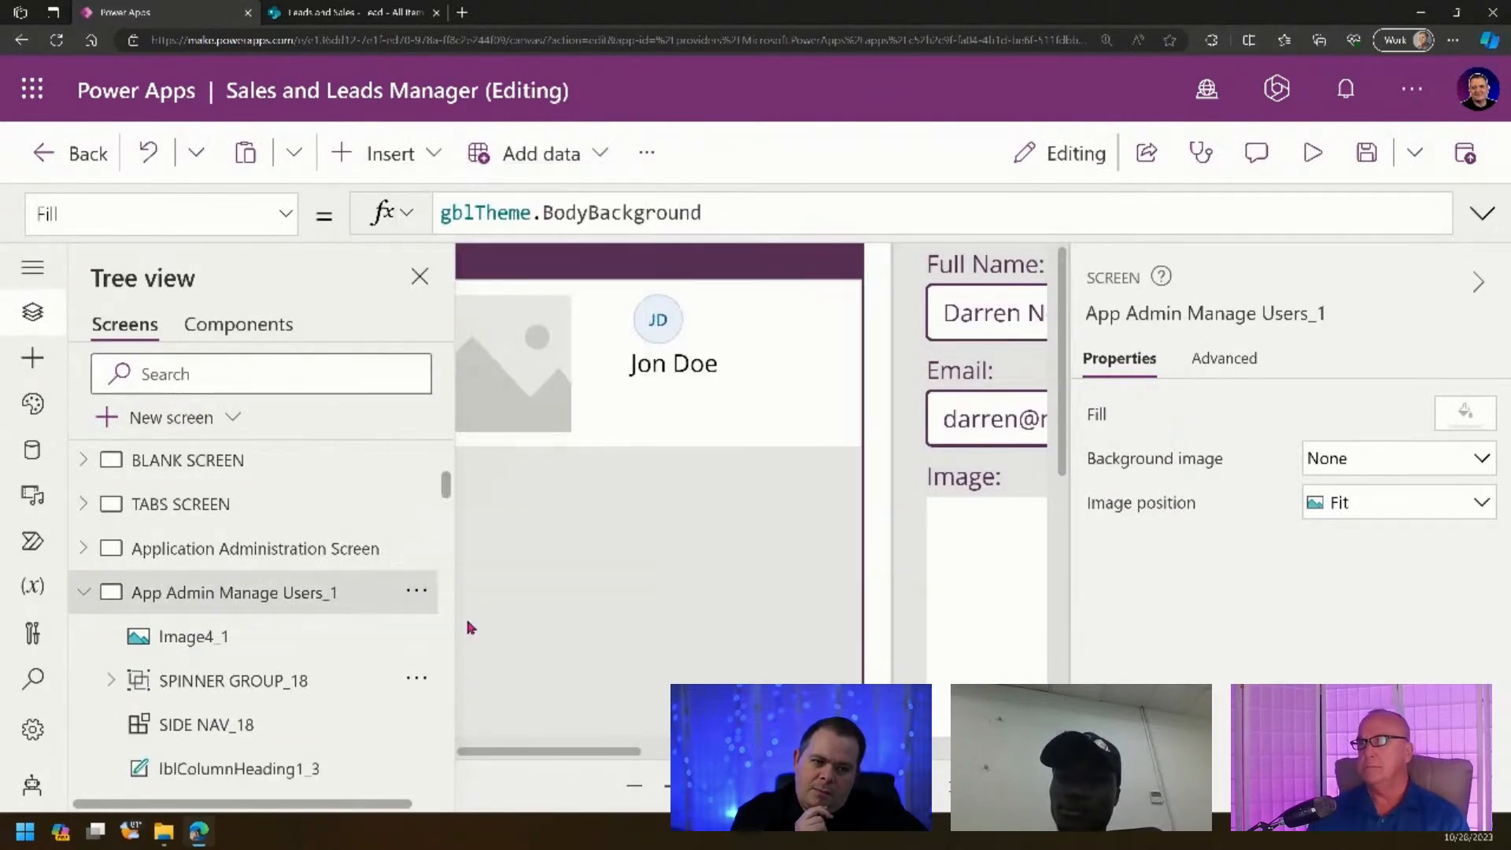
click(417, 603)
click(491, 372)
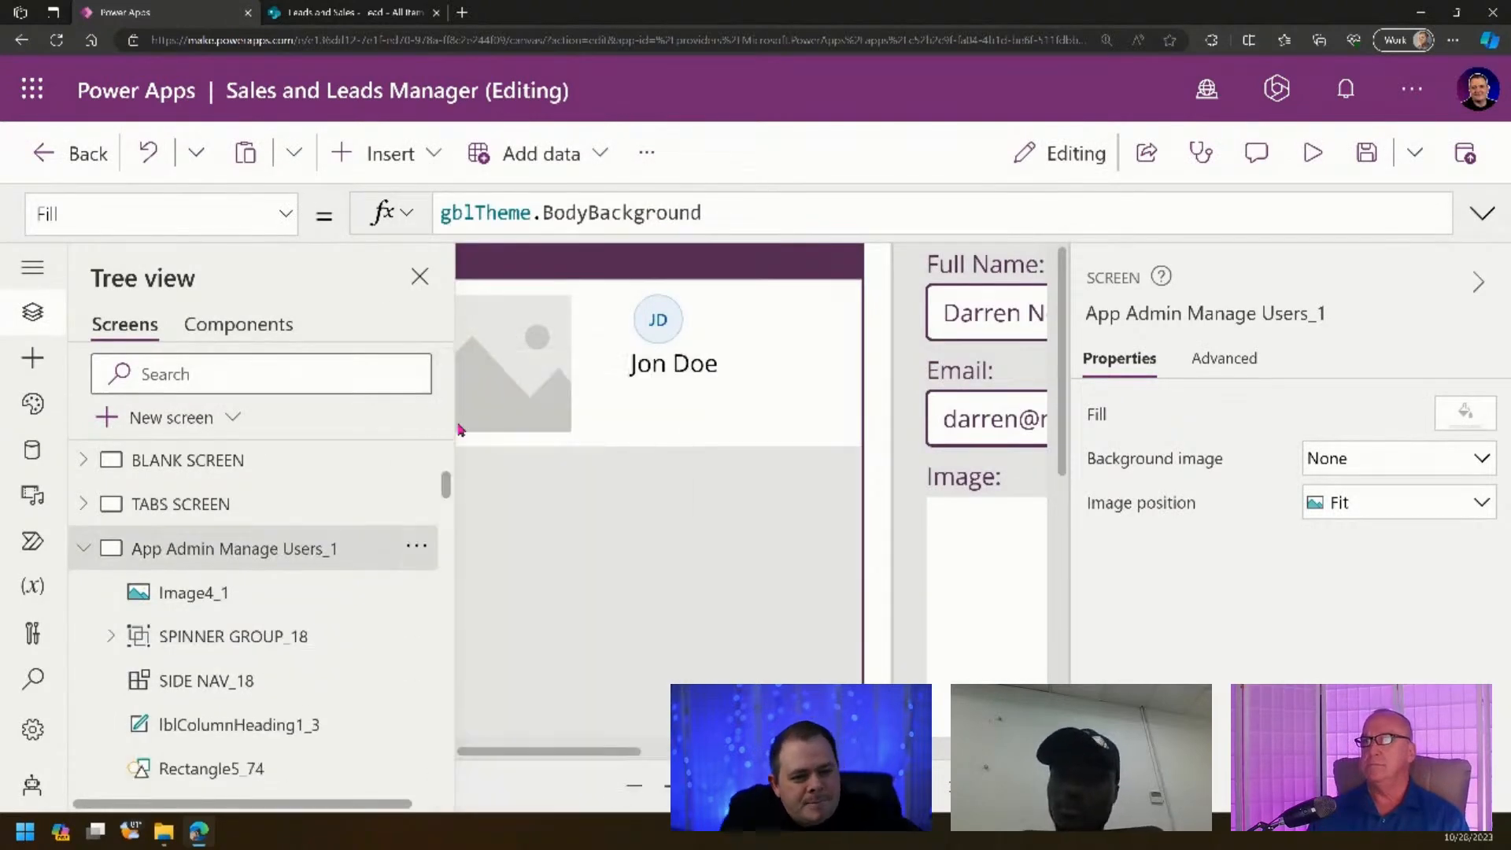
click(418, 548)
click(594, 371)
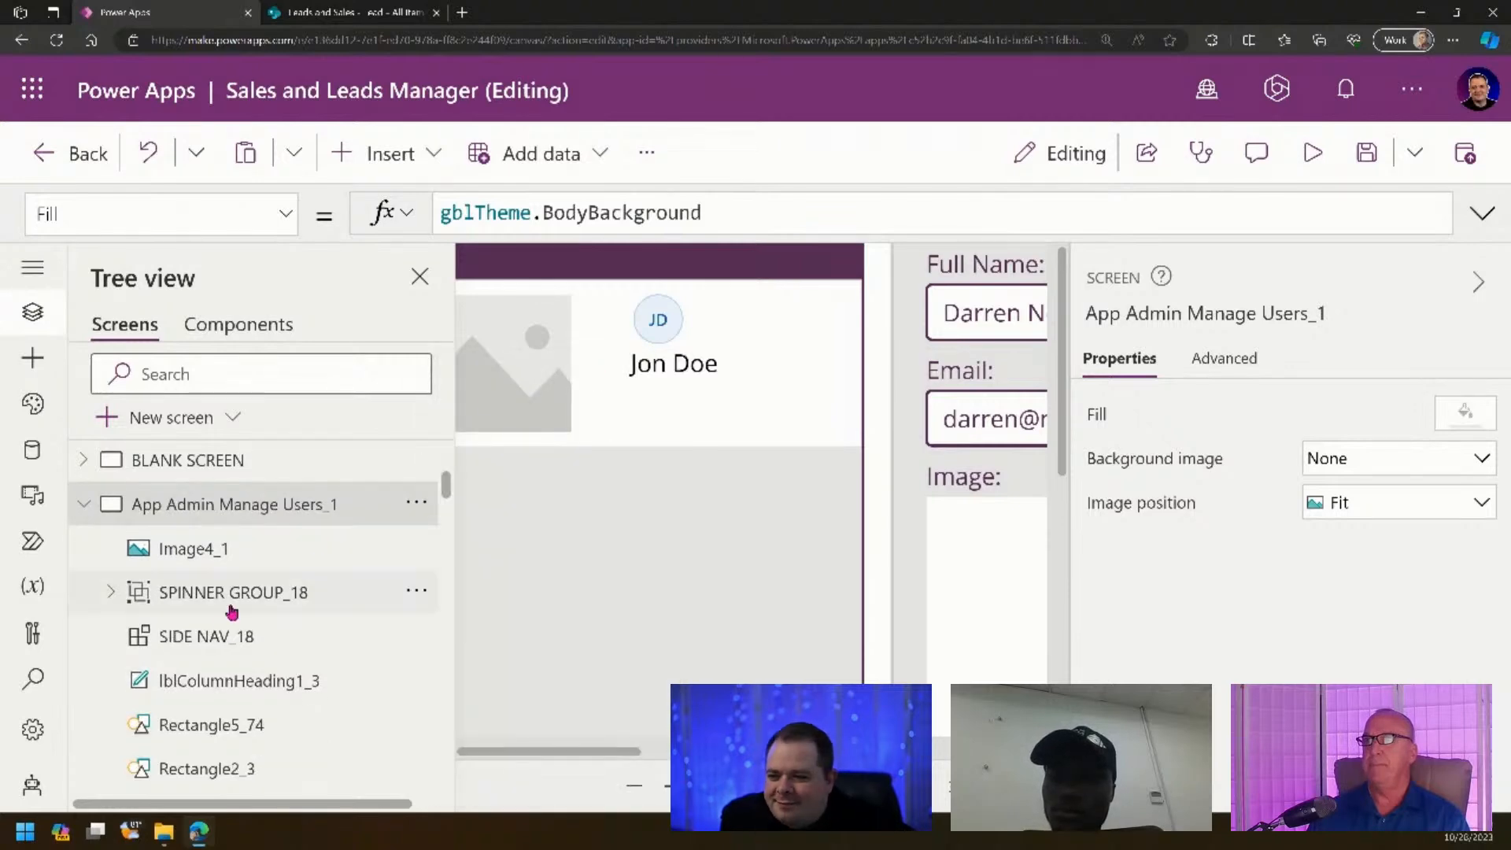
click(417, 504)
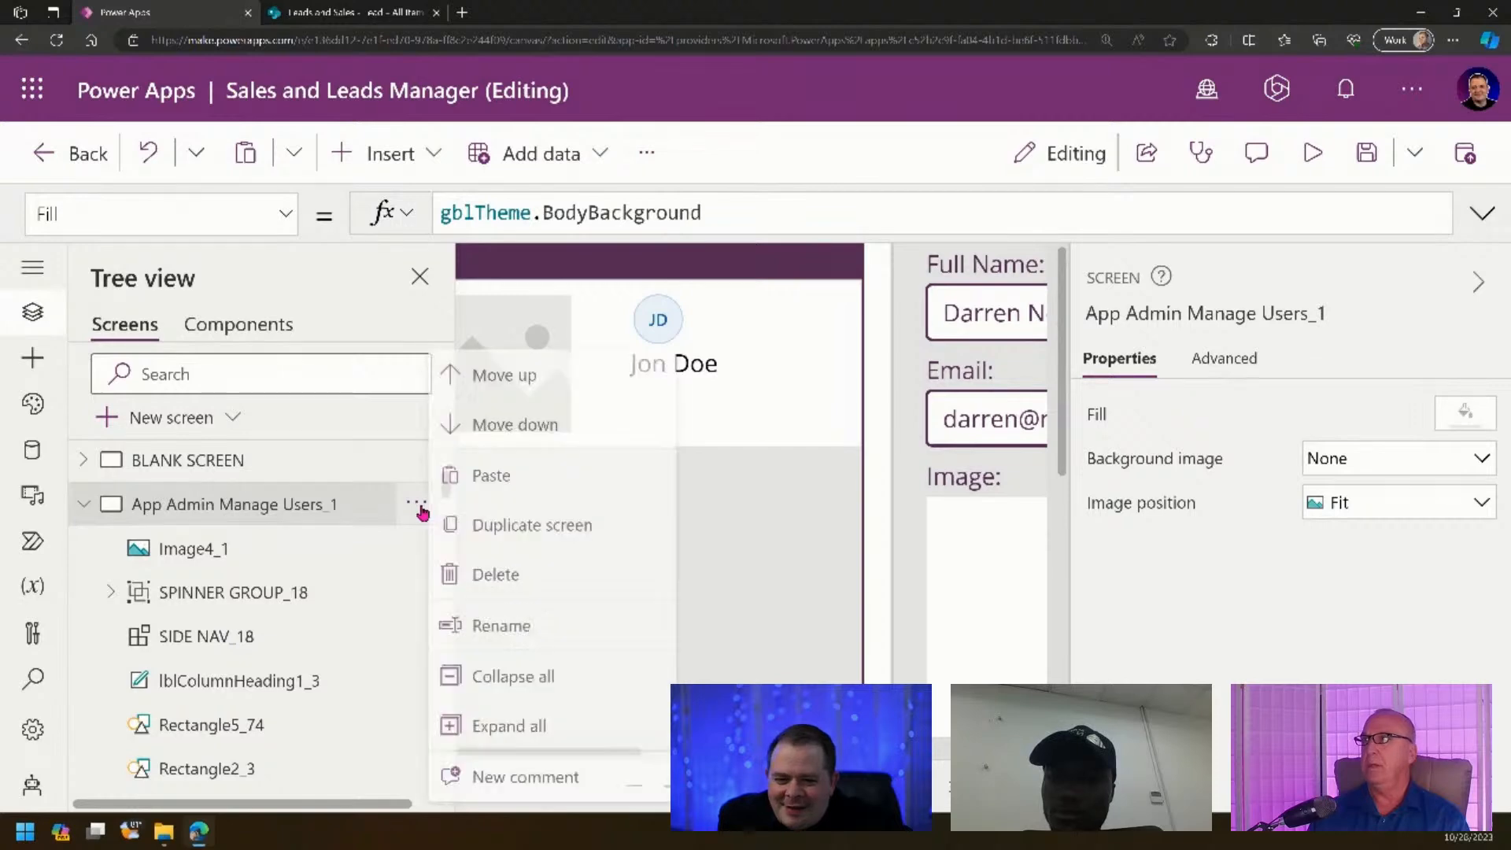
click(492, 395)
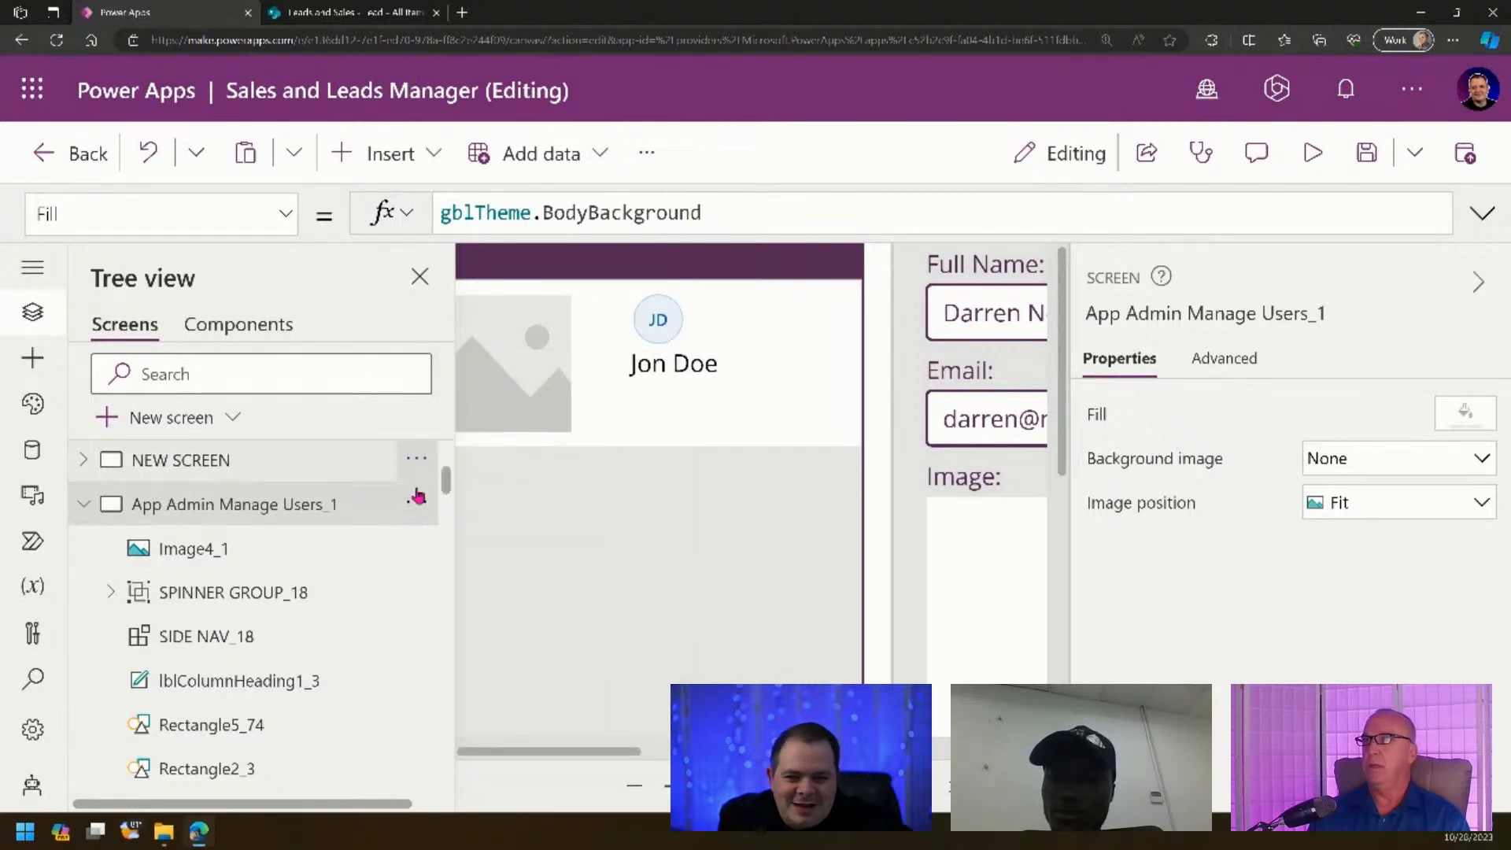
scroll(354, 566, up, 2)
click(410, 613)
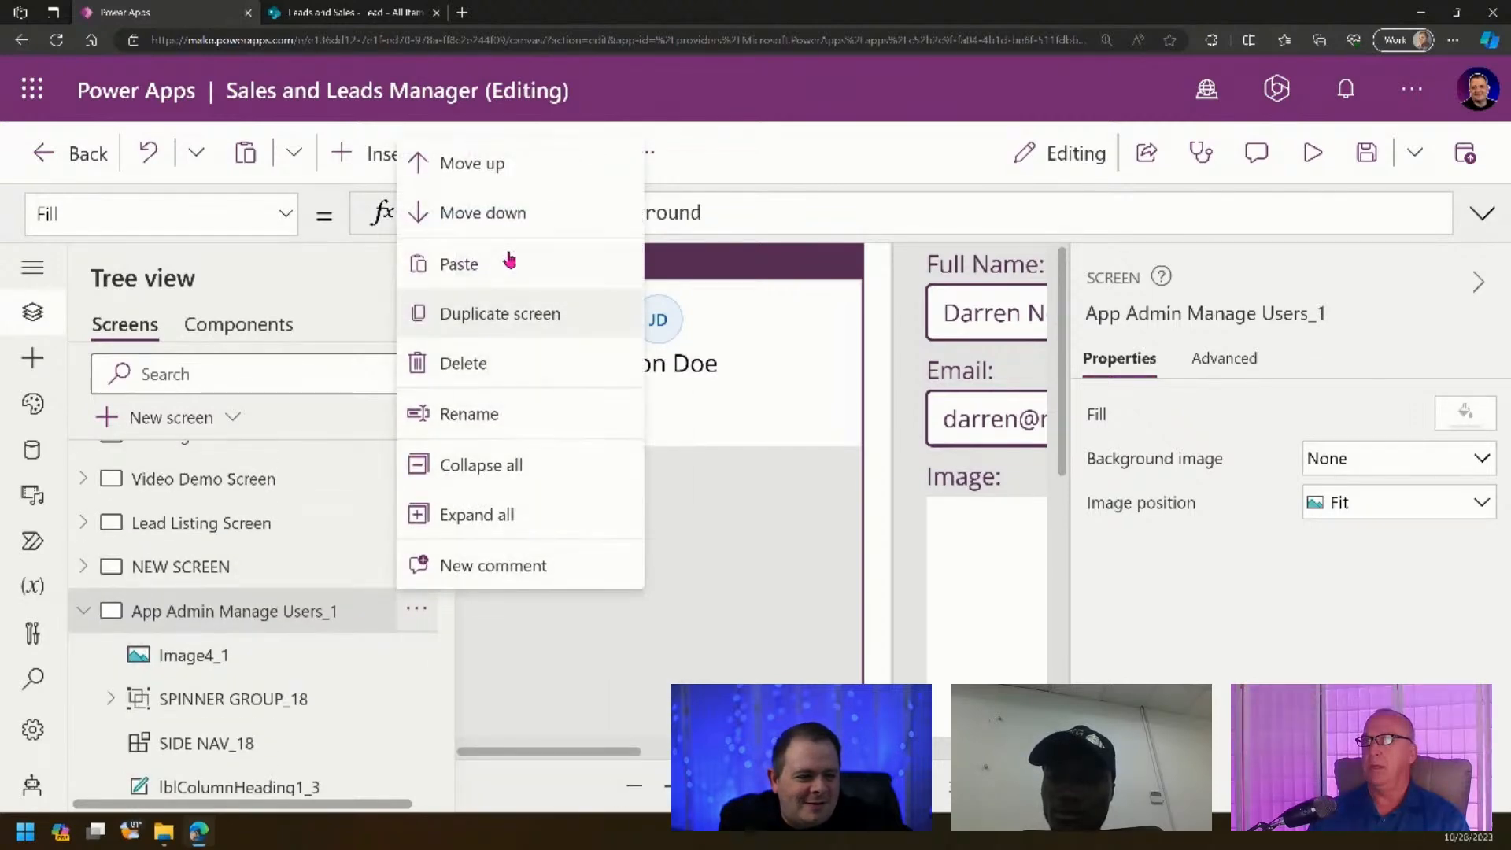
click(489, 159)
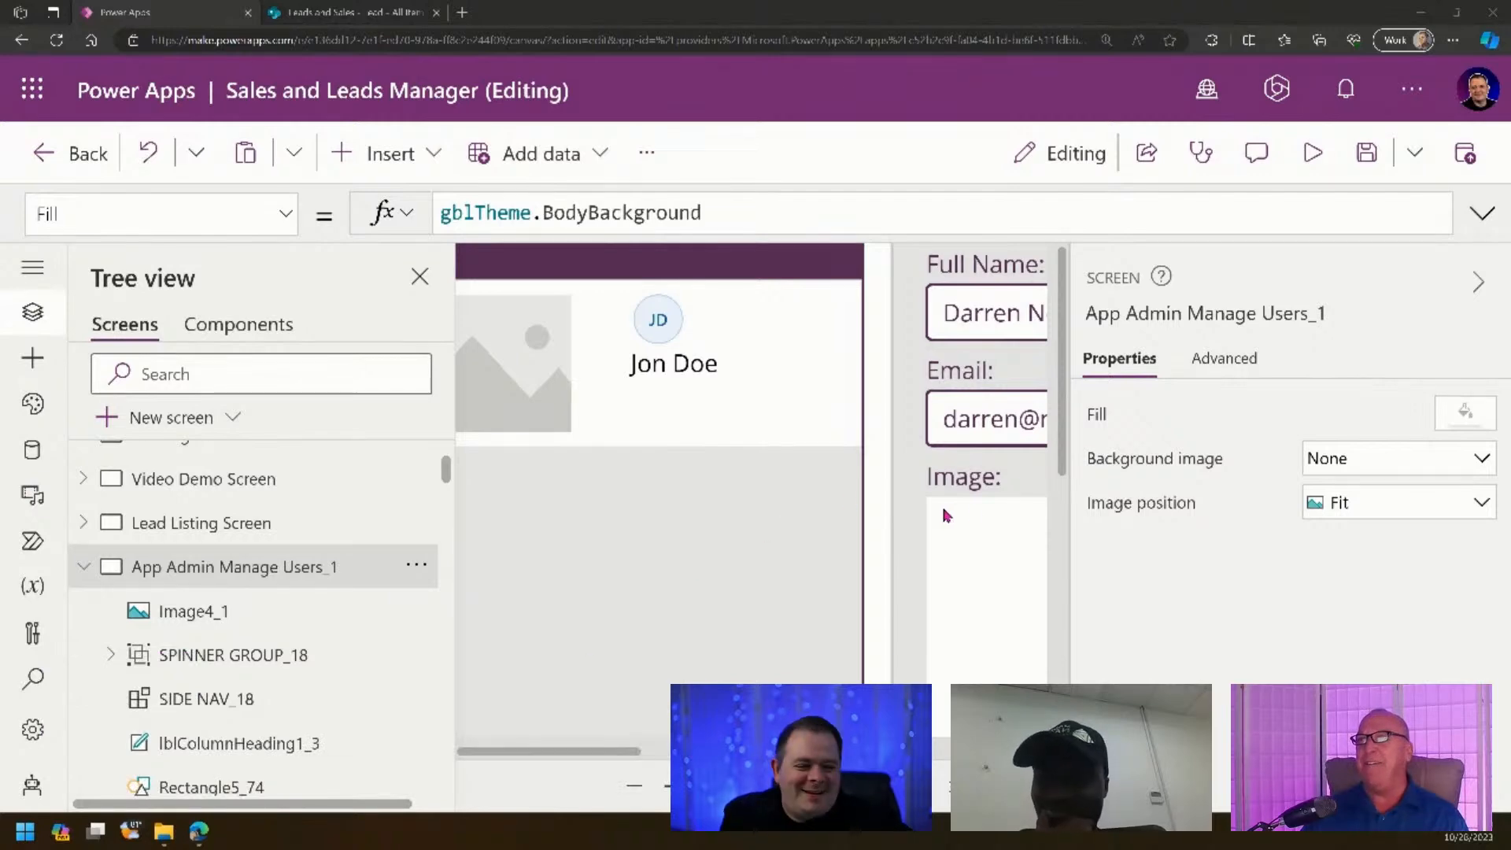
- Rename the copied screen to 'Lead Edit Screen'
click(1043, 786)
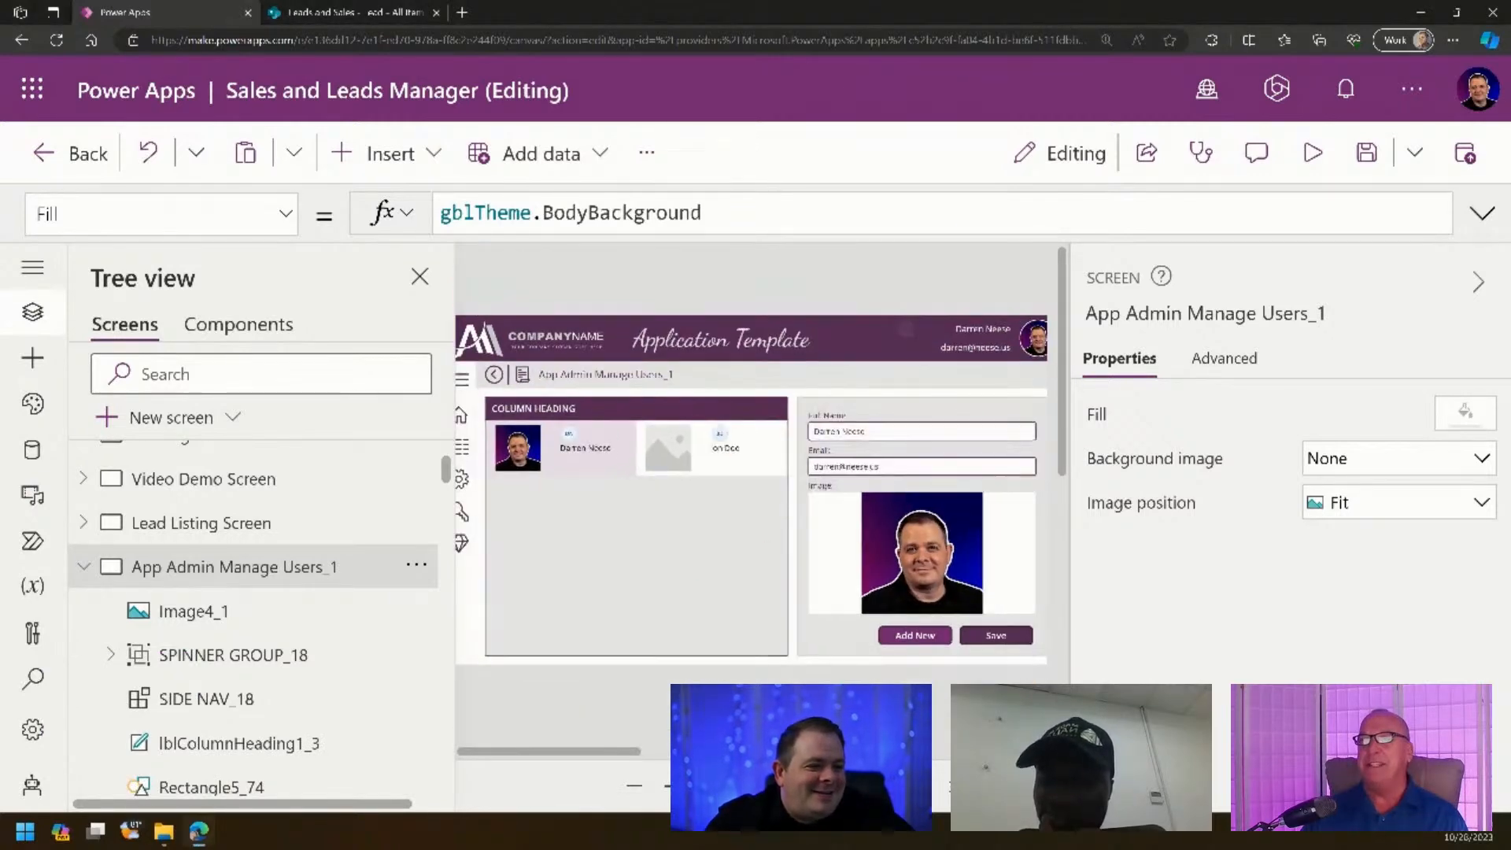
click(1261, 316)
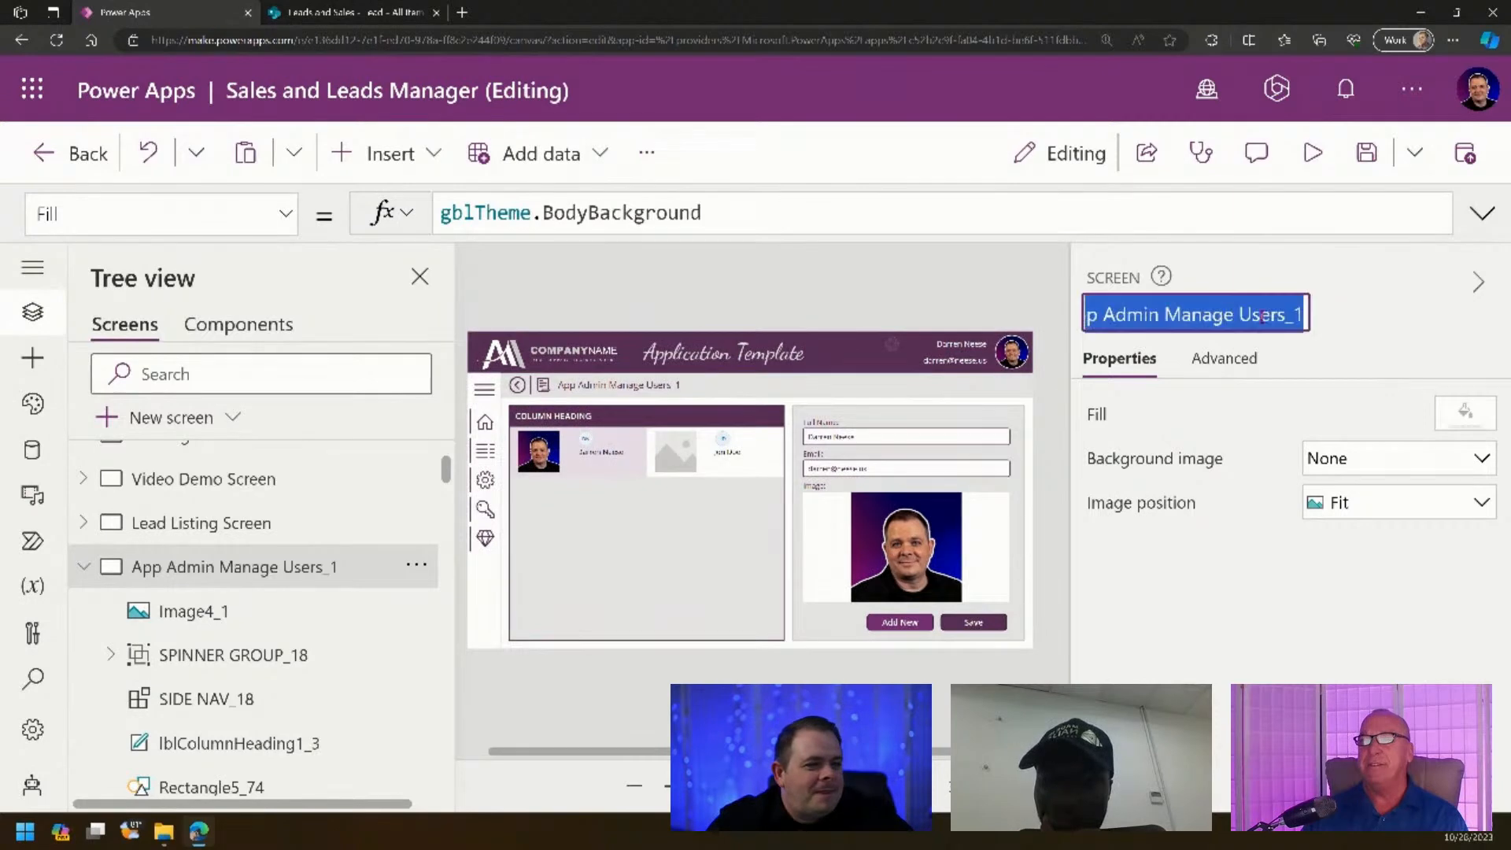
text(Lead)
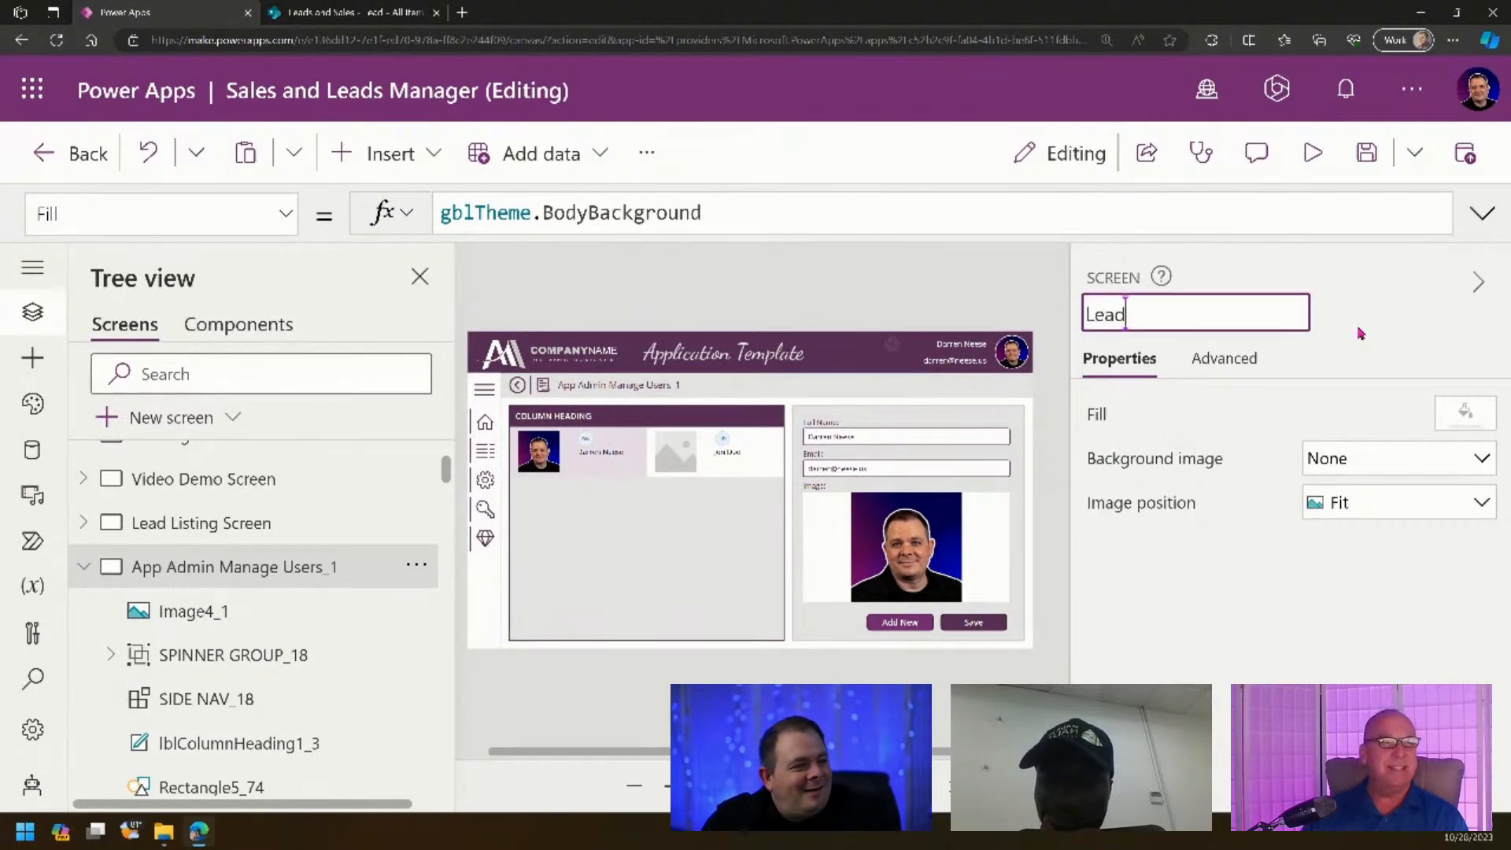
text( Edit Screen)
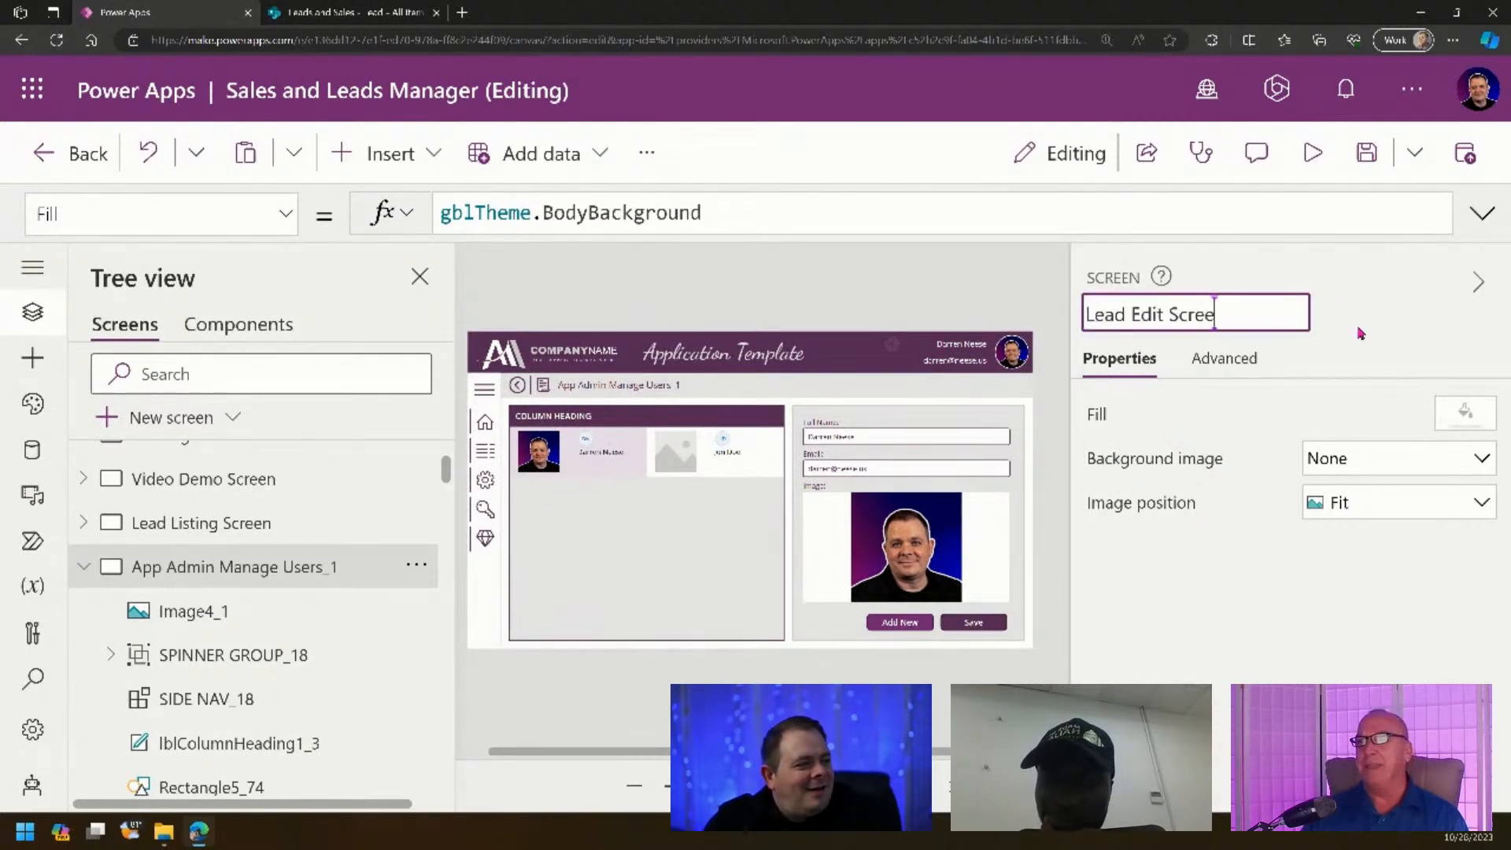
key(Return)
click(1158, 311)
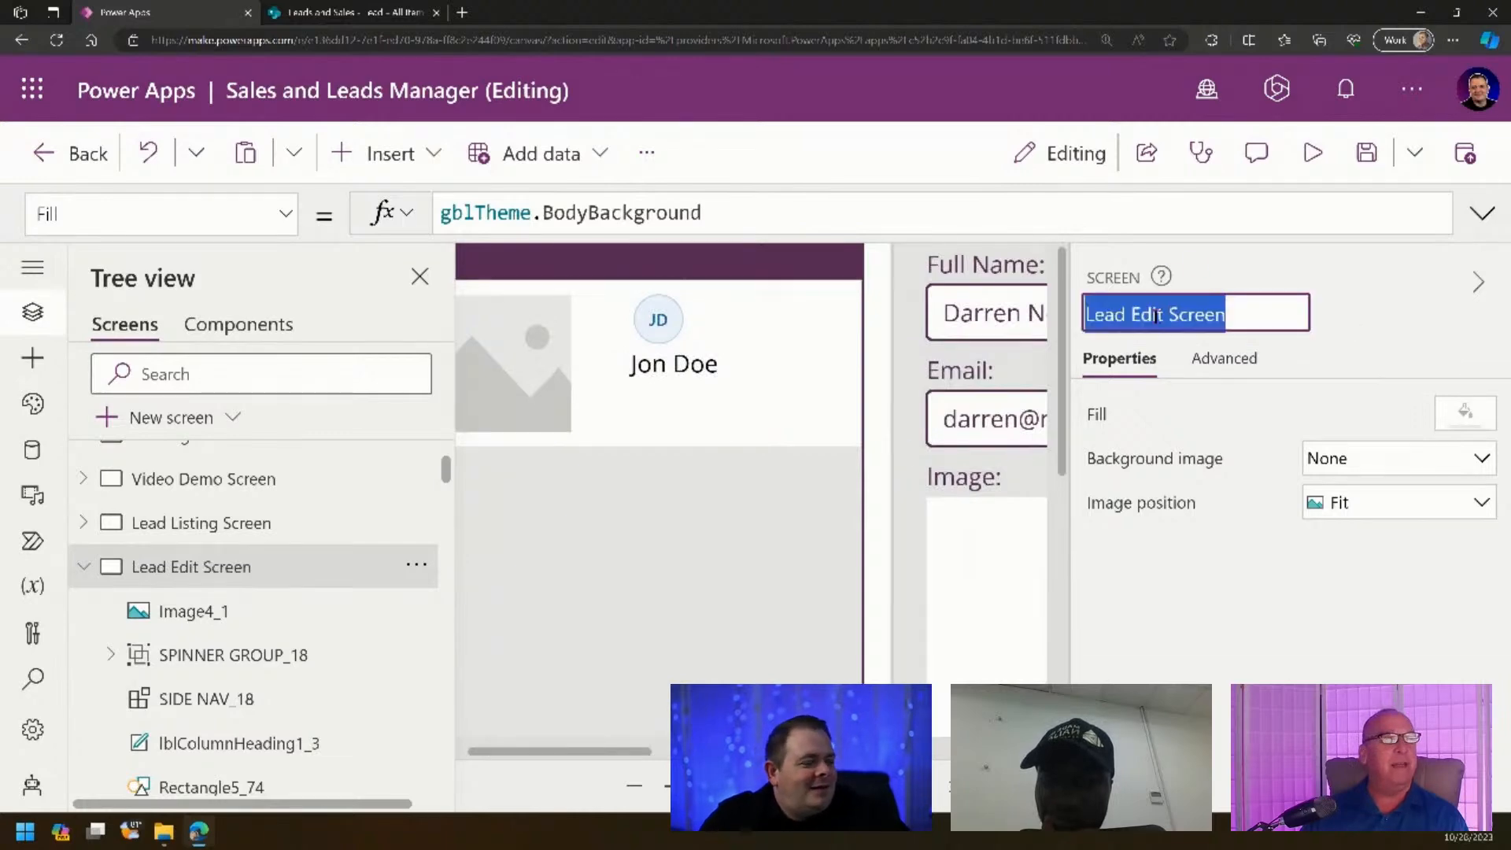
click(220, 526)
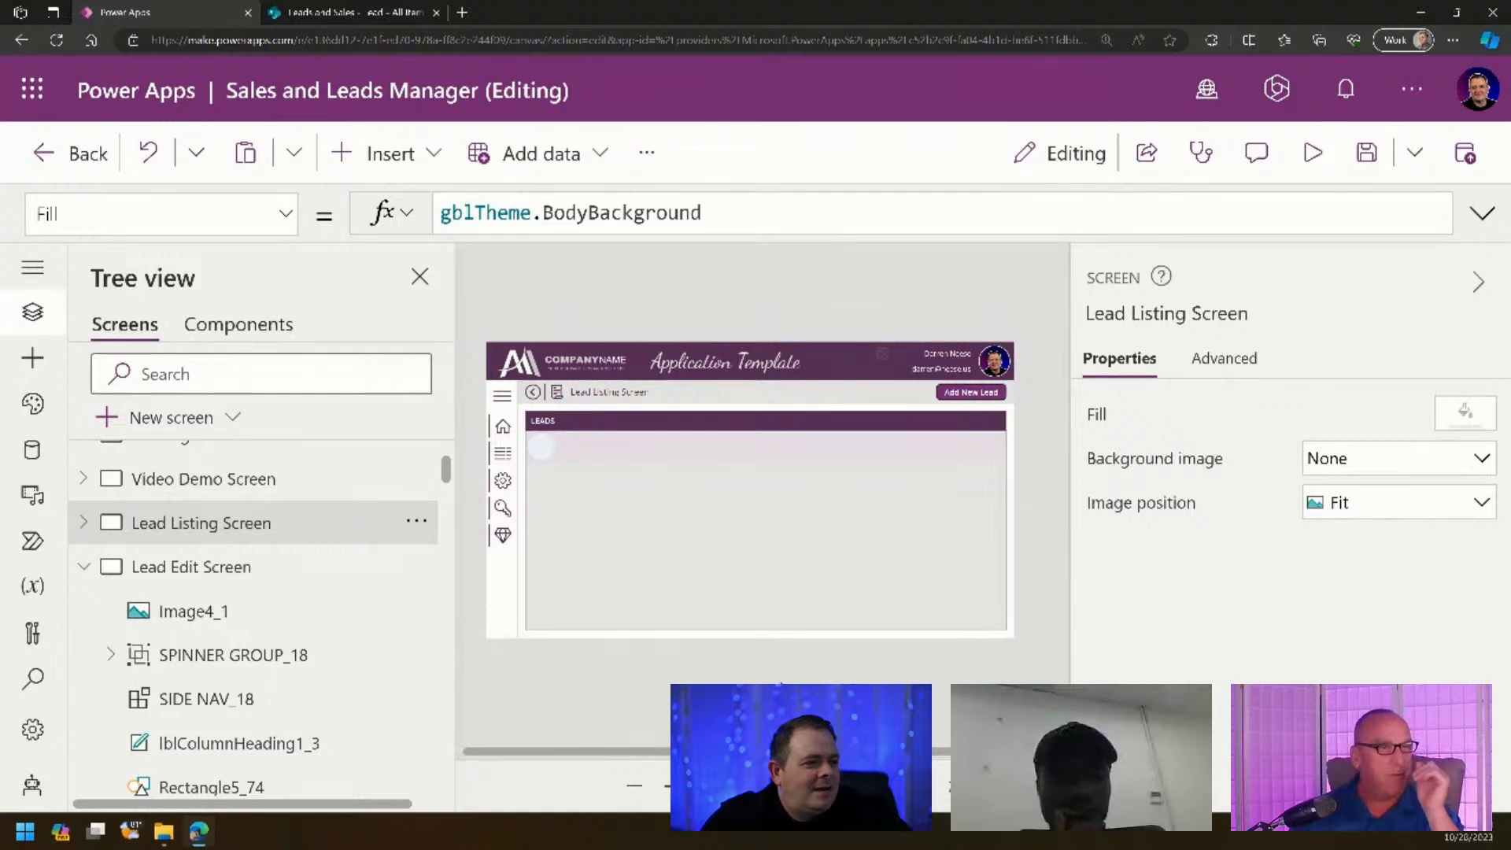
- Replace the Add New Lead button's OnSelect with Navigate('Lead Edit Screen', Screen… for a transition
click(995, 400)
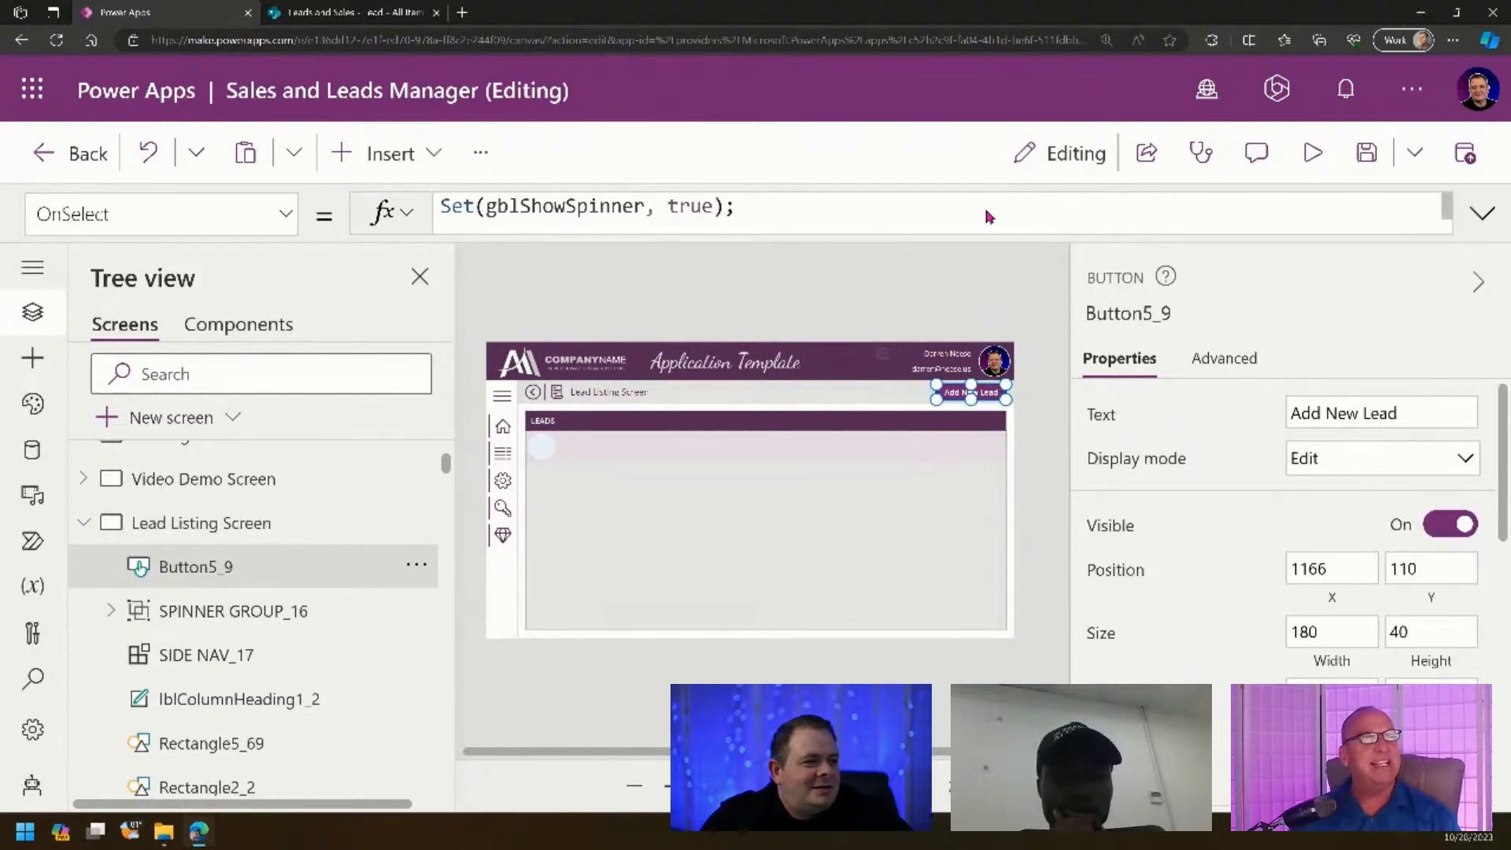
key(ctrl+a)
text(Nav)
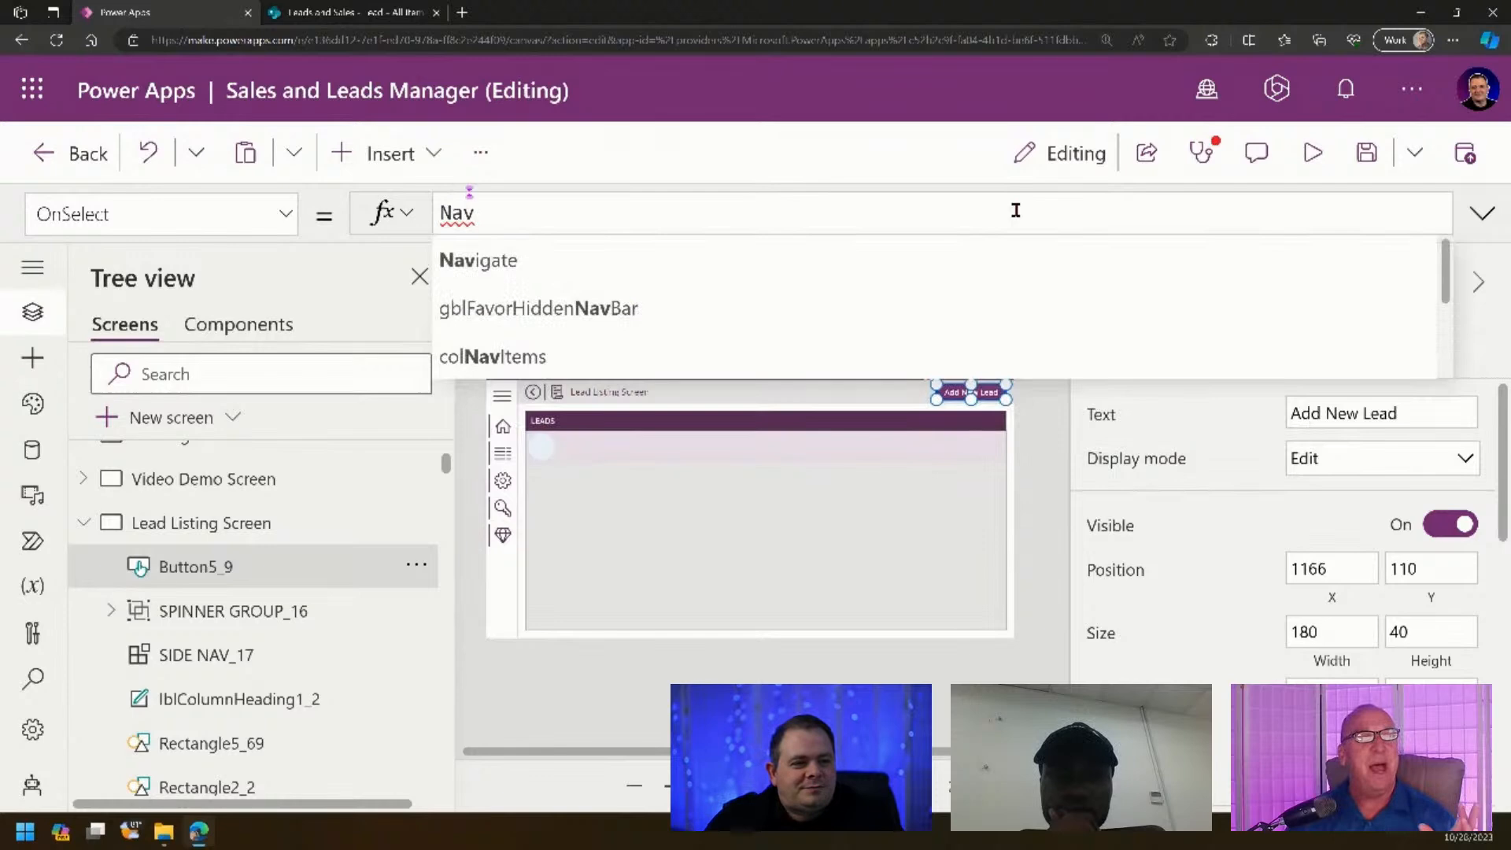
key(Tab)
text('Lead Edit Screen')
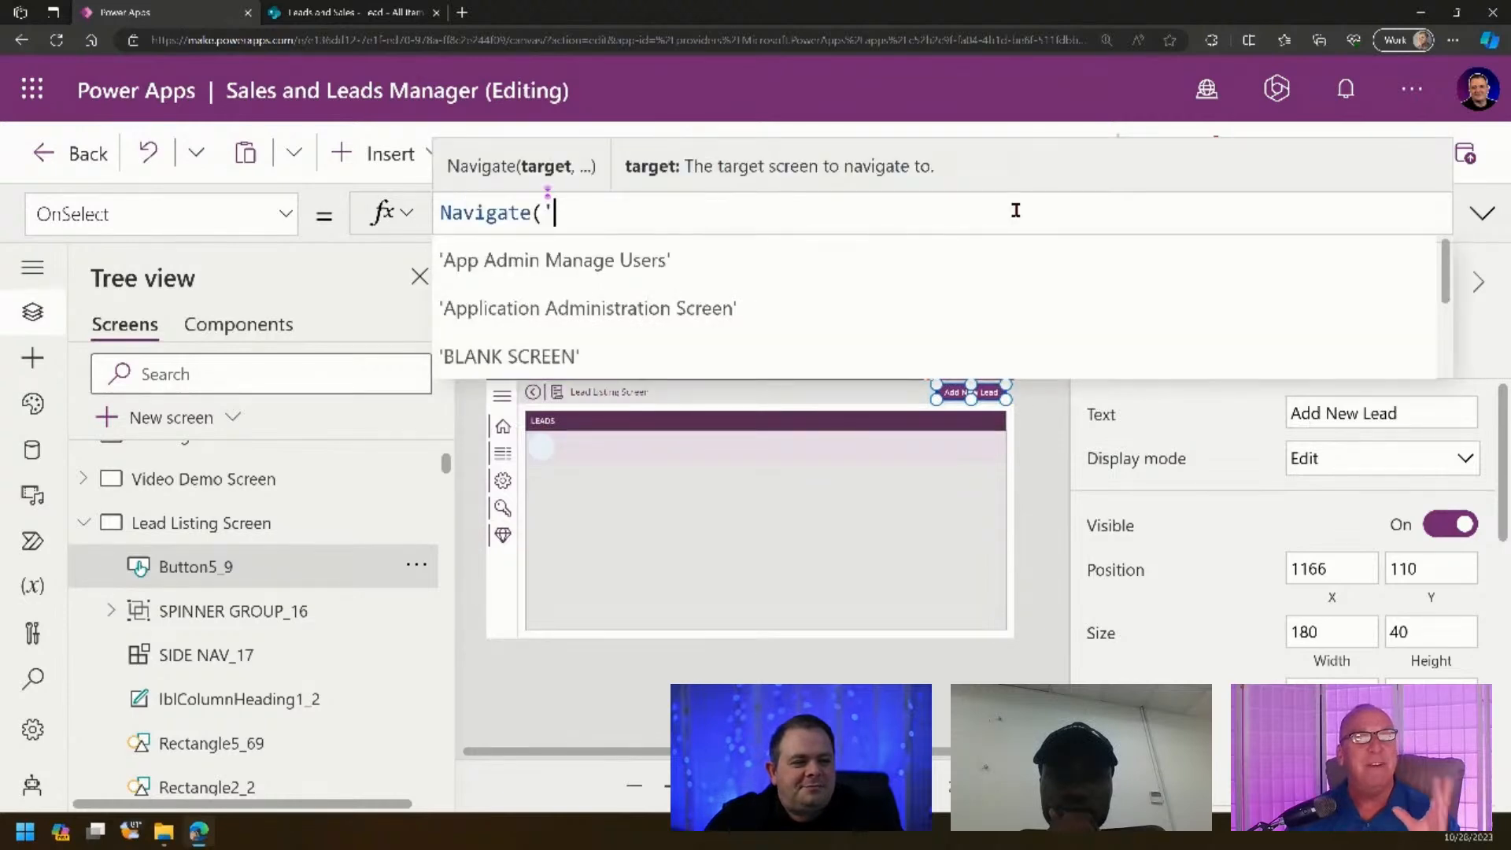
text())
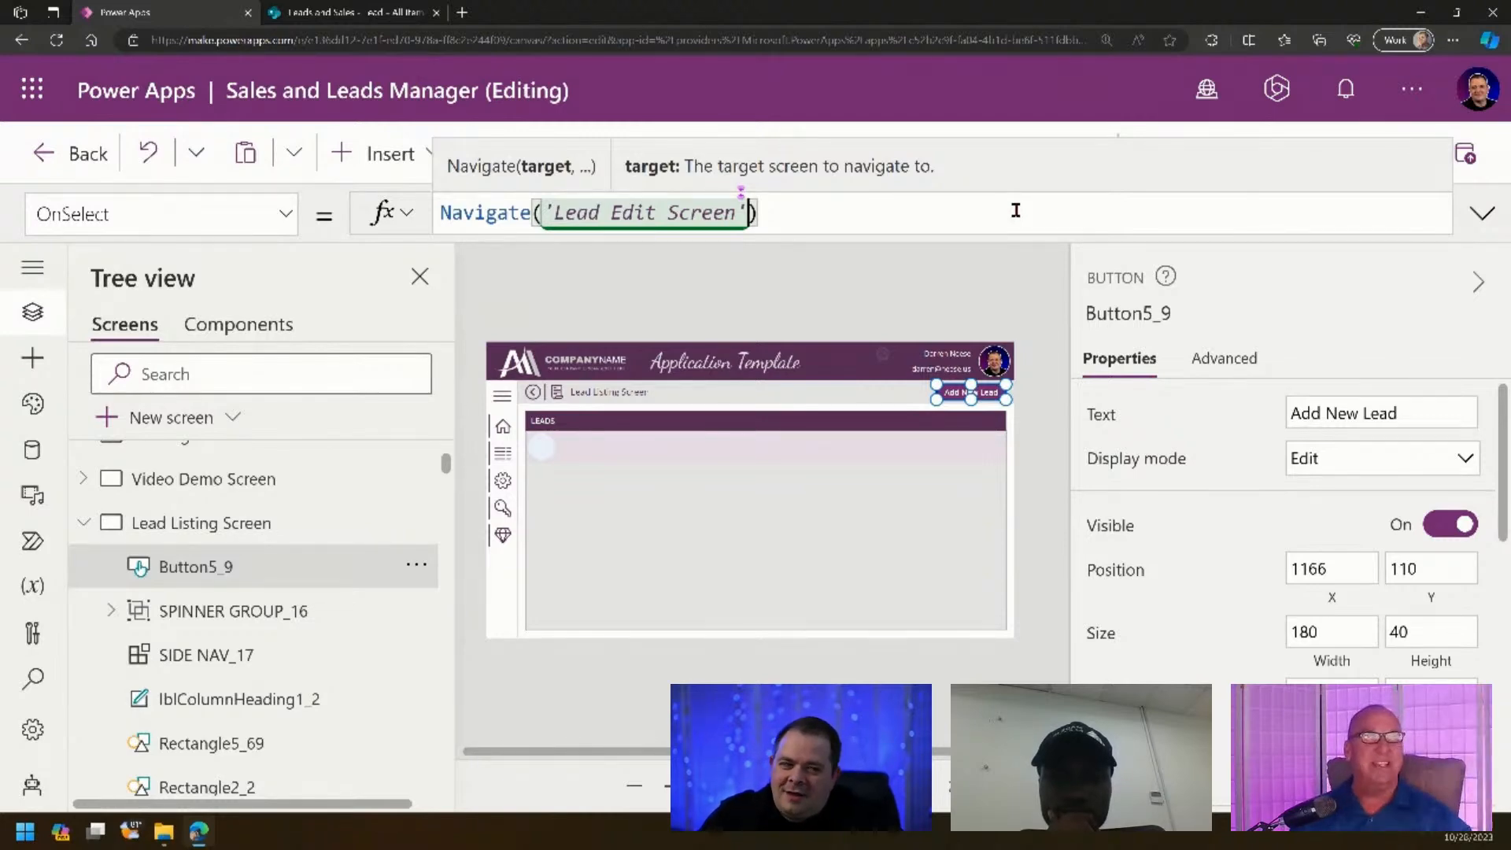
text(, ScreenTr)
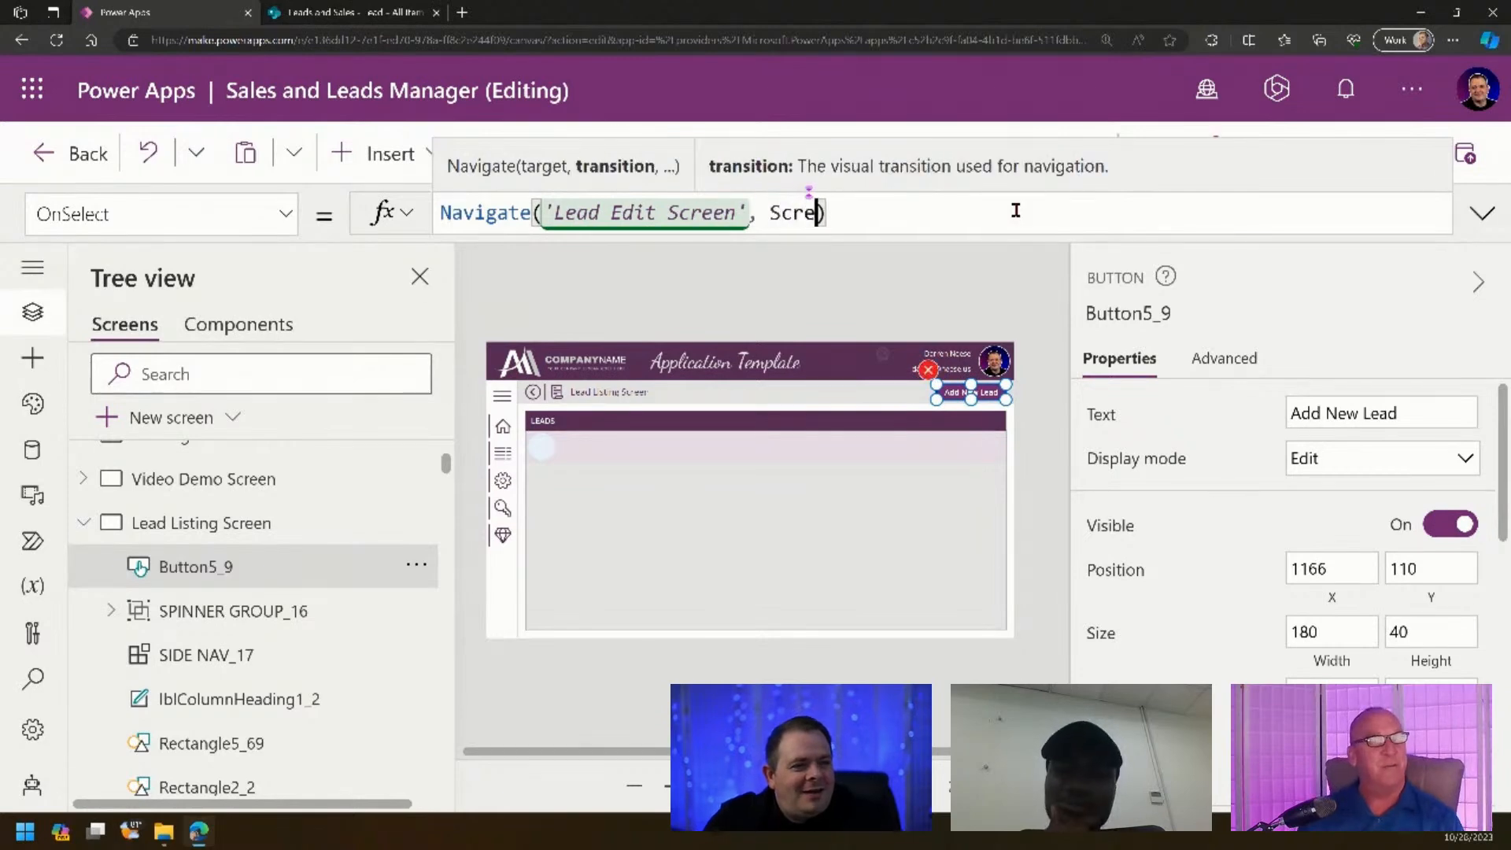
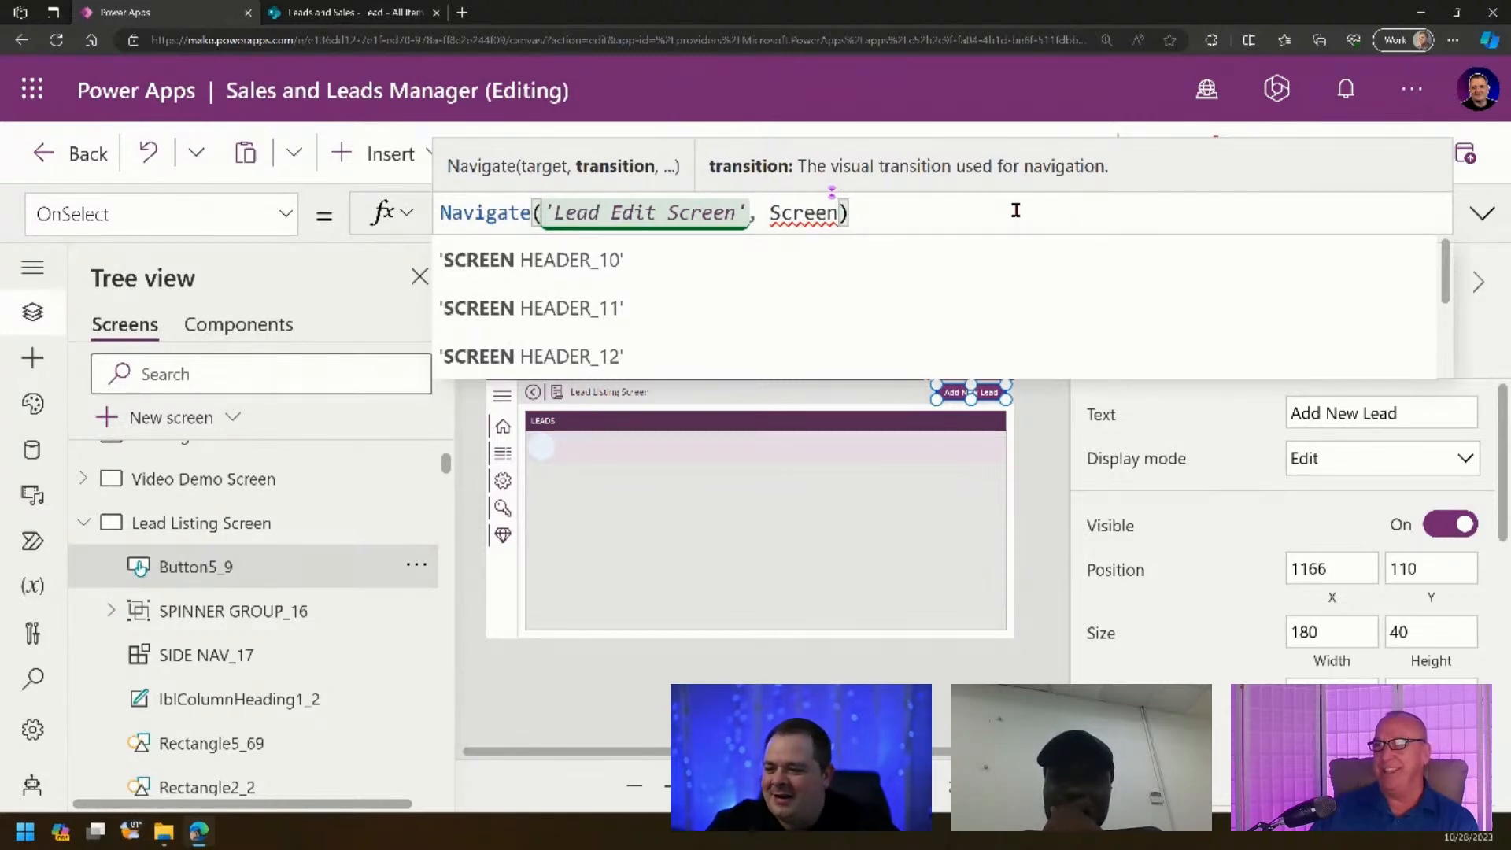
- Complete Add New Lead's OnSelect as Navigate('Lead Edit Screen', ScreenTransition.Cover, {locNewRecord: true}) and preview it
text(Tr)
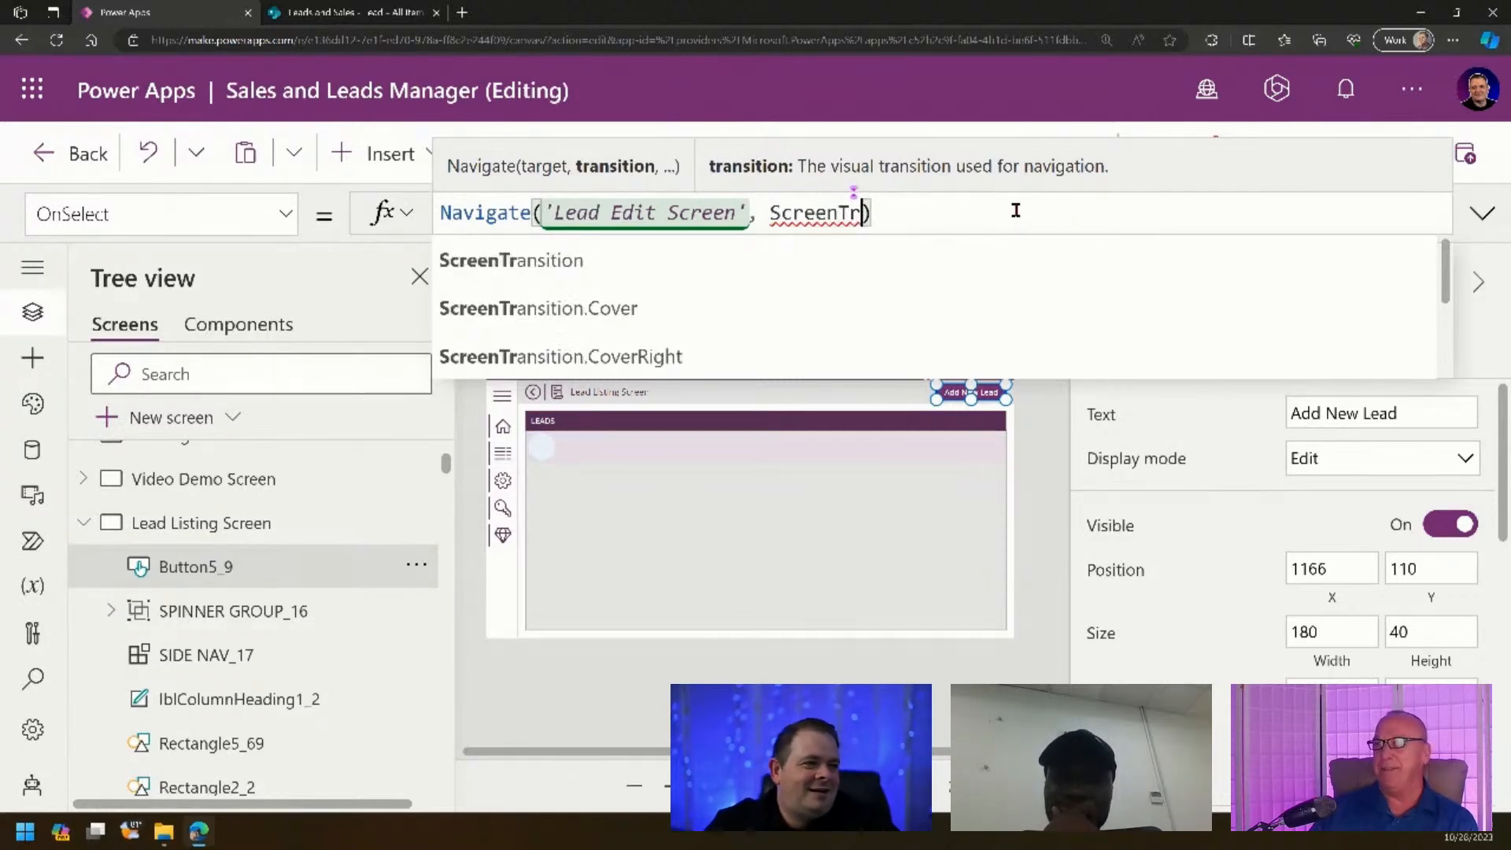
click(1023, 309)
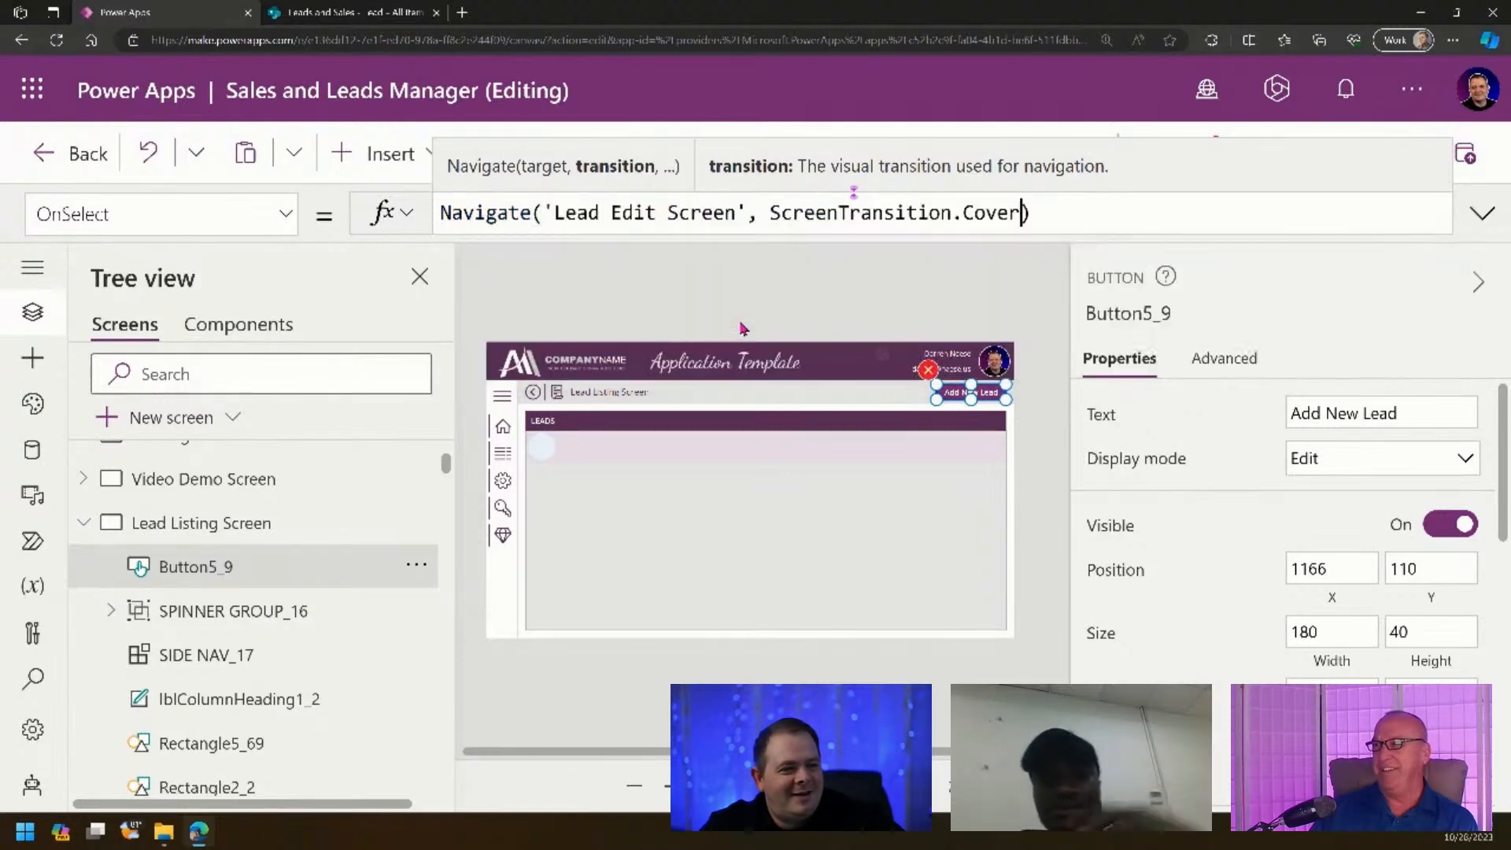
click(1037, 494)
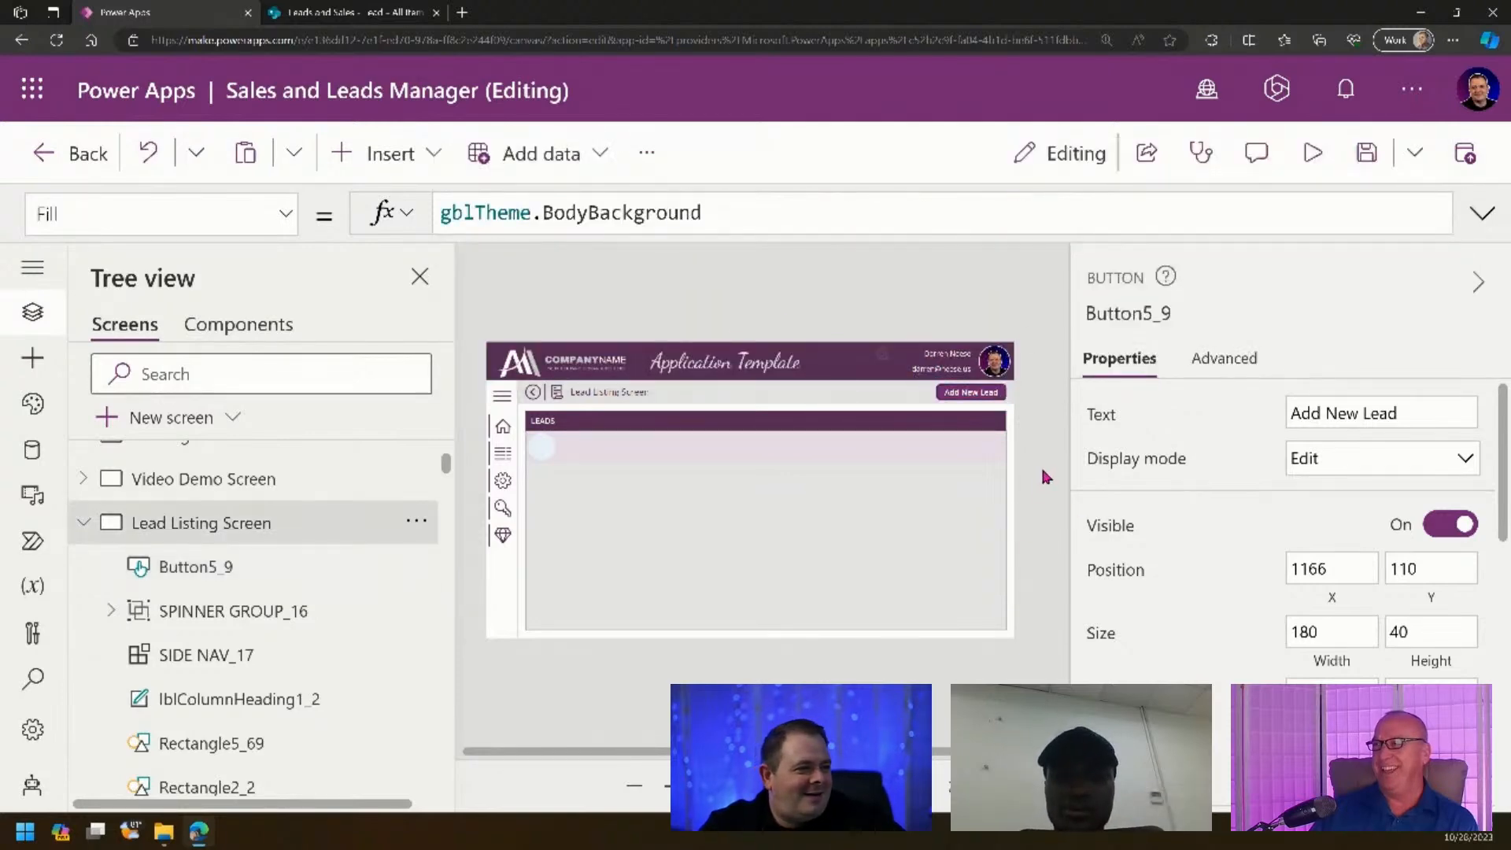
click(992, 394)
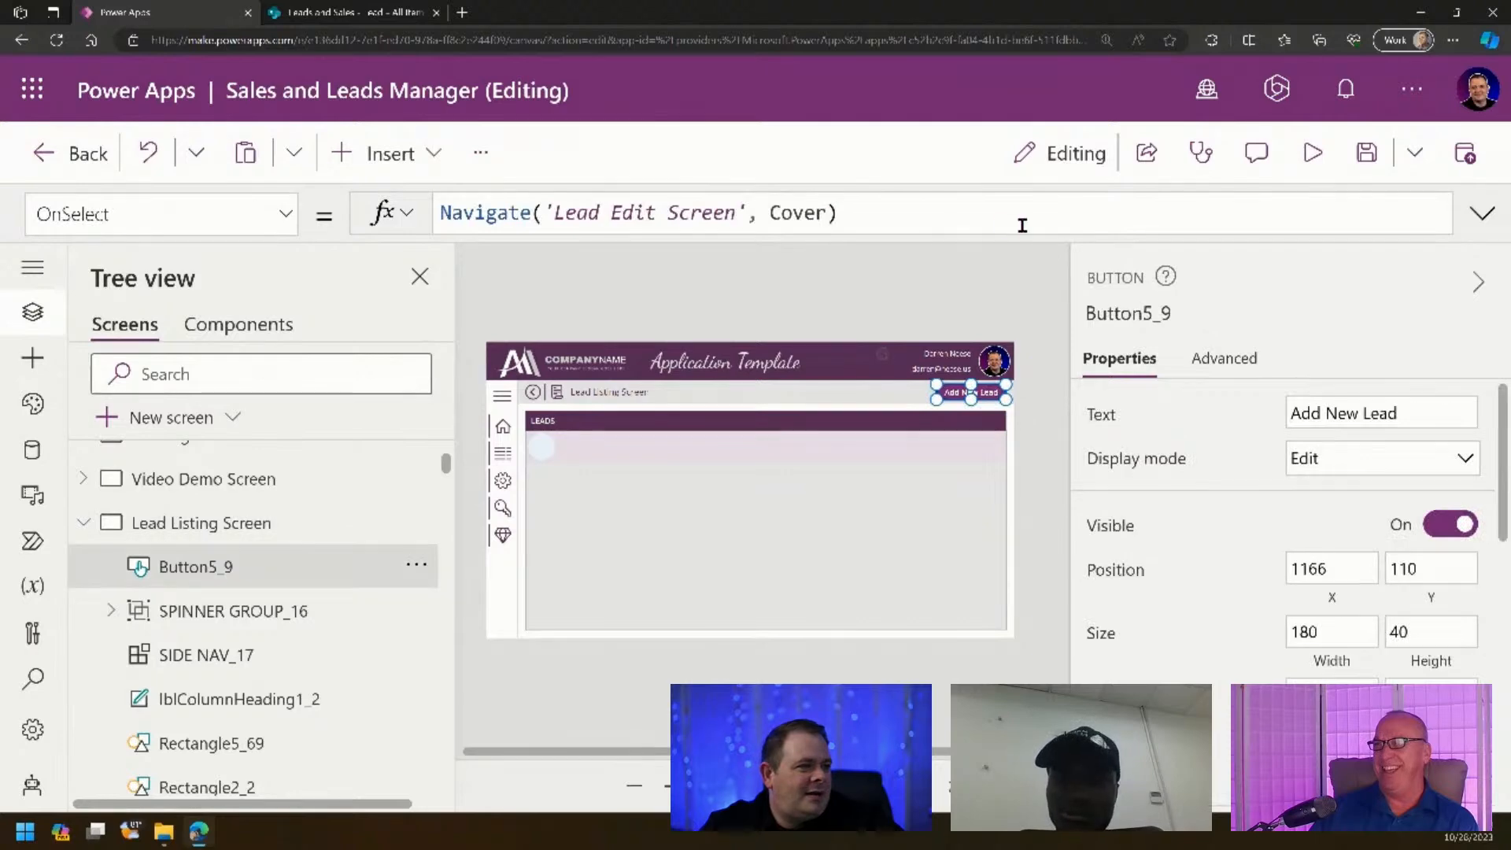
click(819, 206)
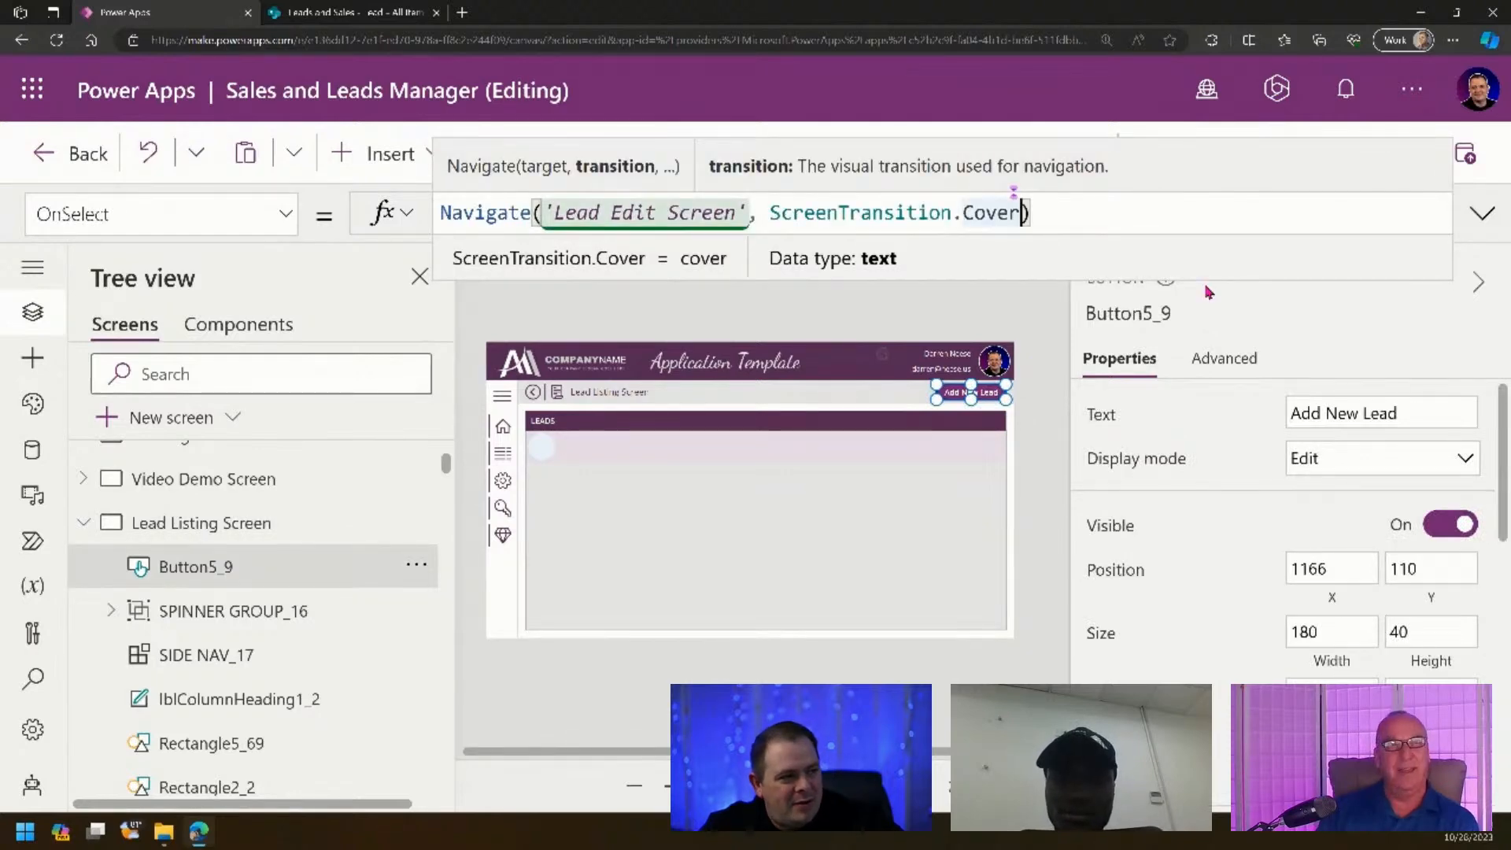
text(, {)
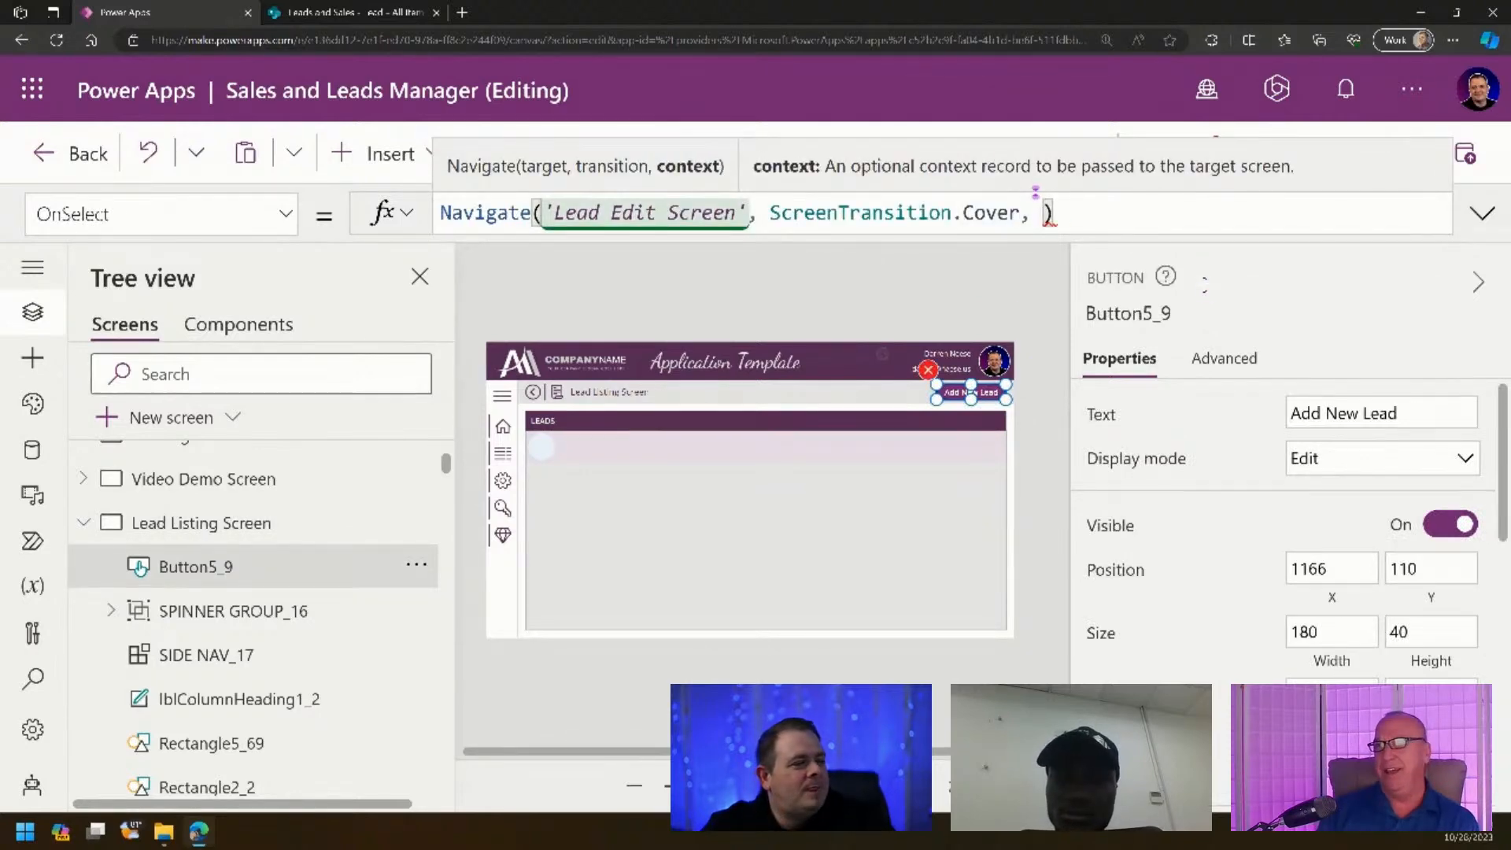
text(locNew)
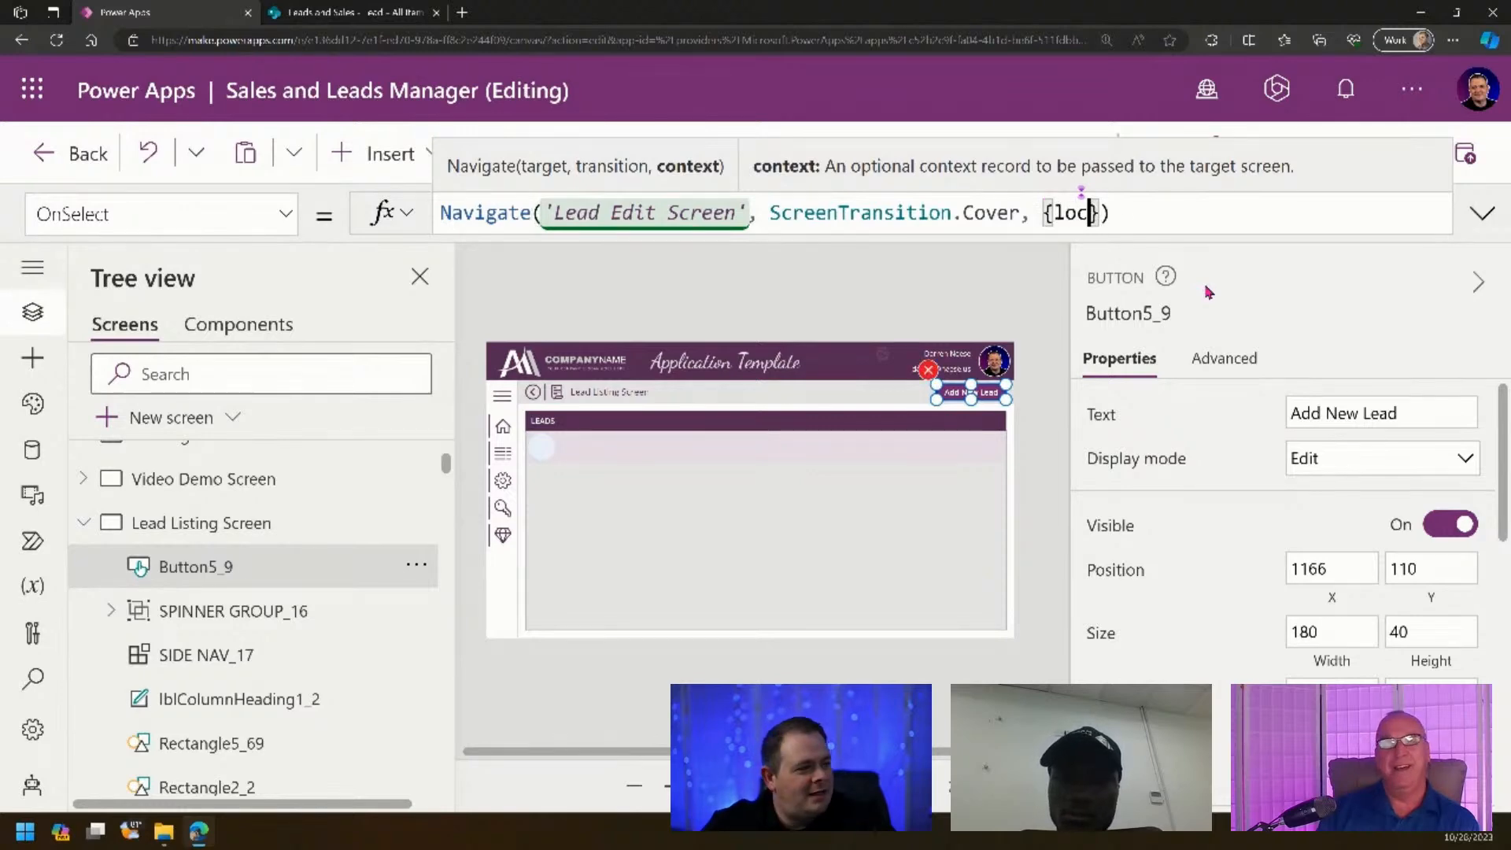
text(Record:)
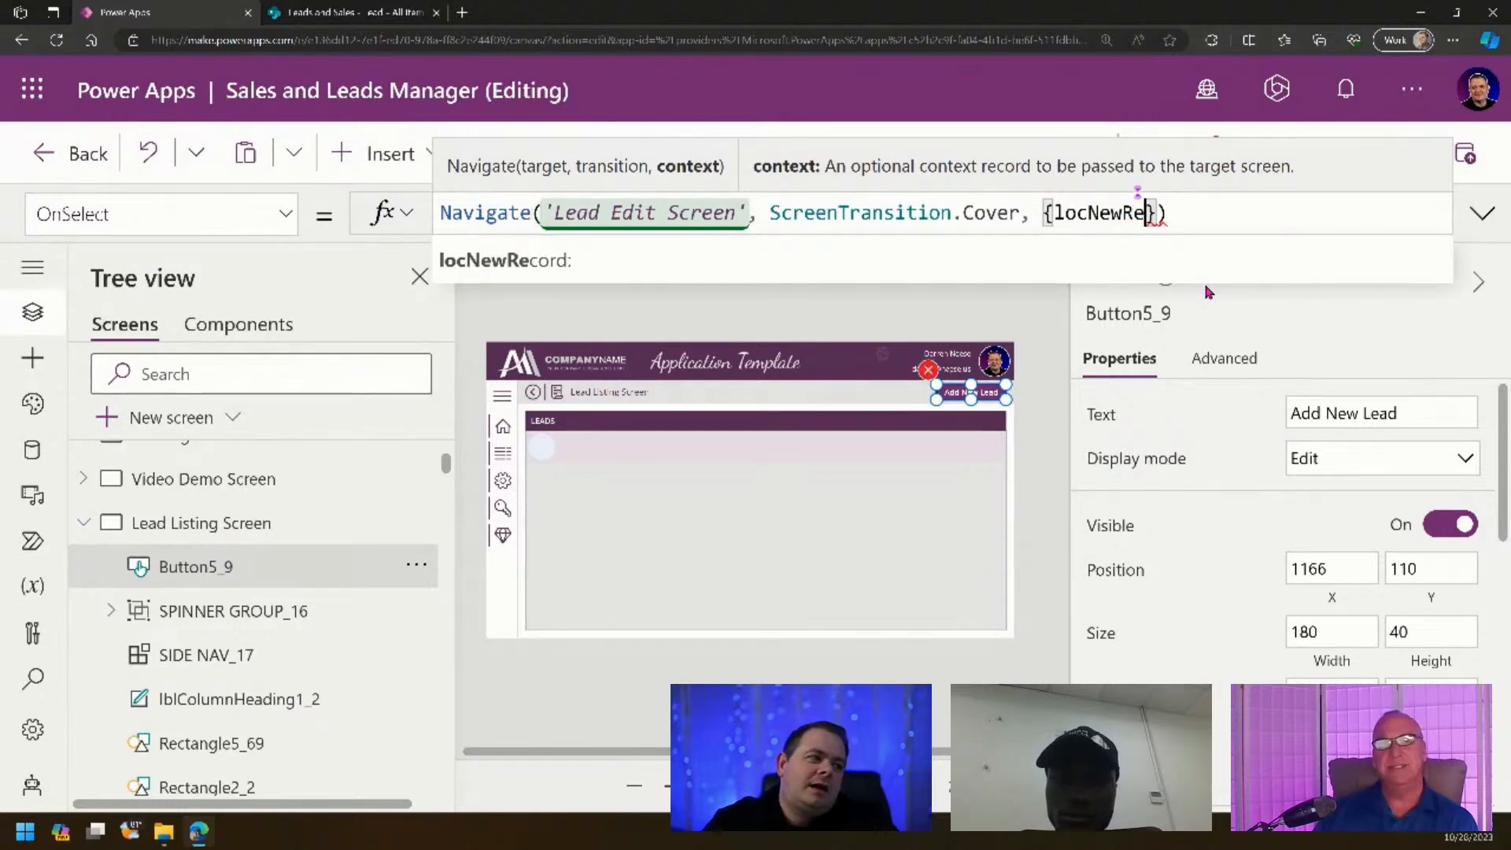
text( true)
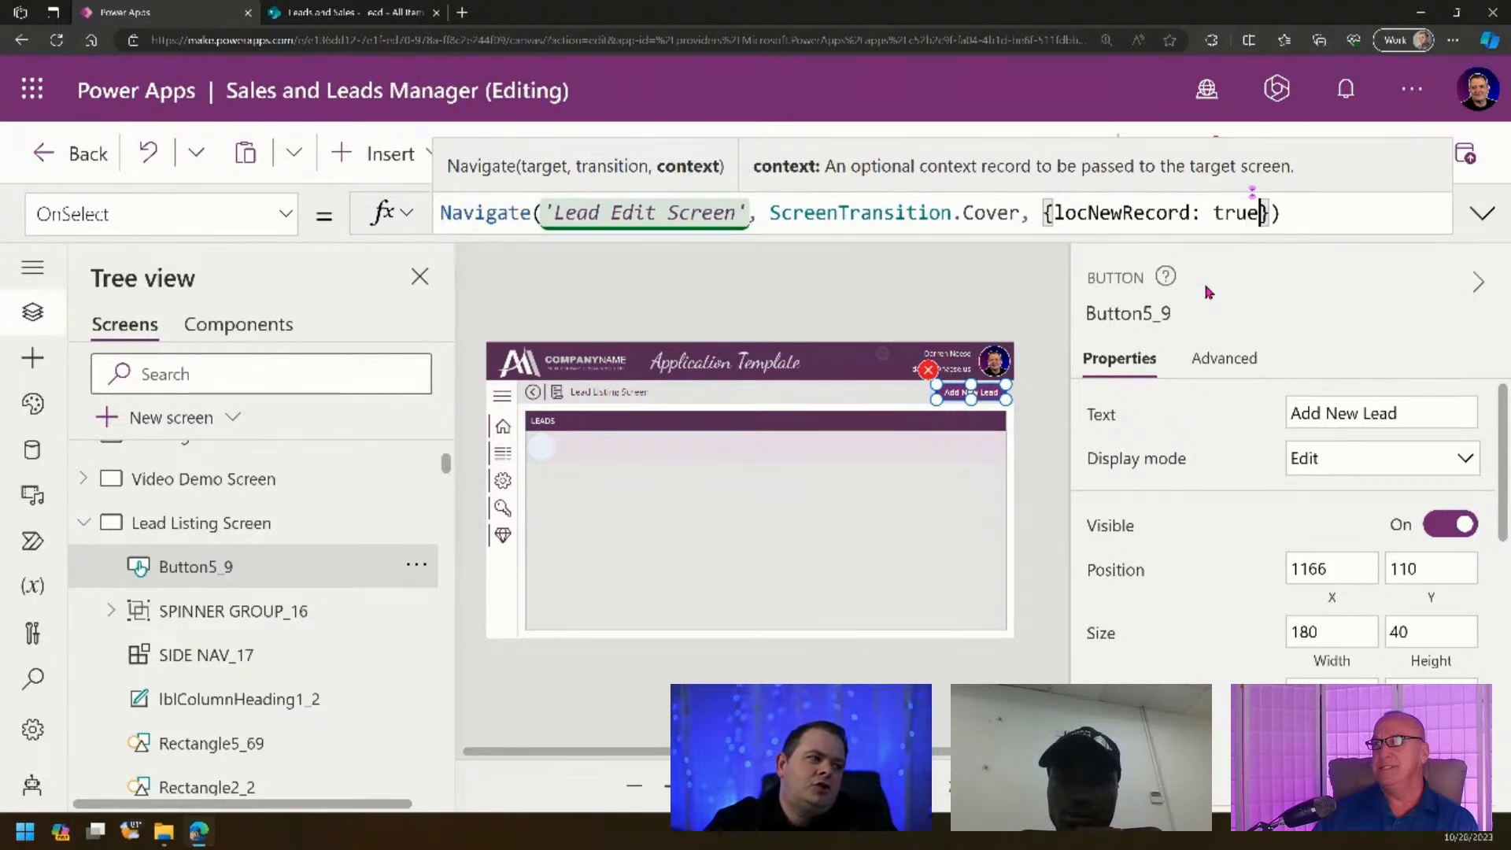
click(938, 368)
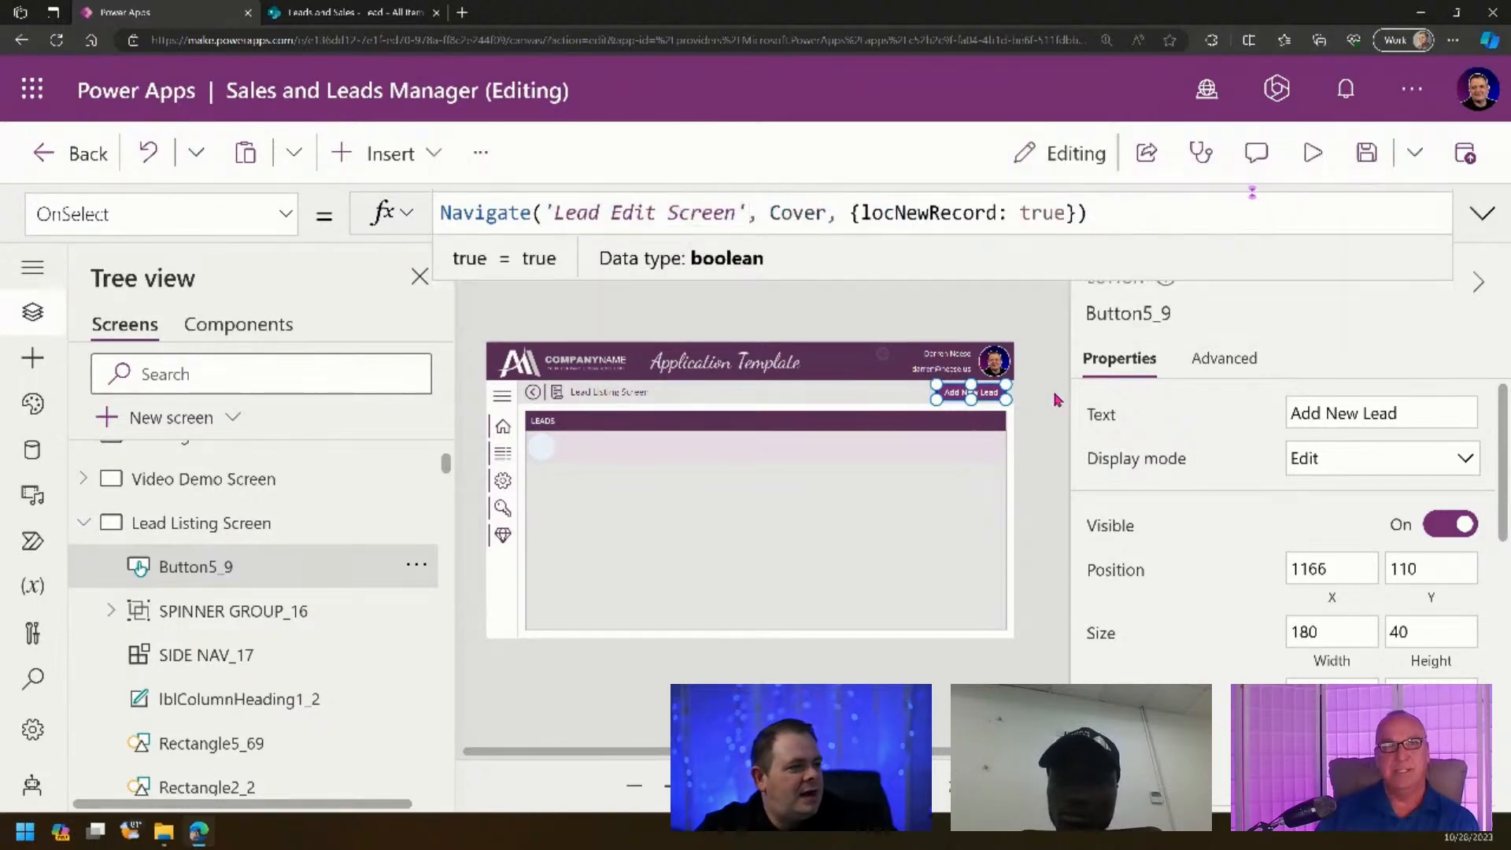
click(1314, 154)
- Test Add New Lead in preview, then remove the galUsersListing_2 gallery from Lead Edit Screen
click(1157, 299)
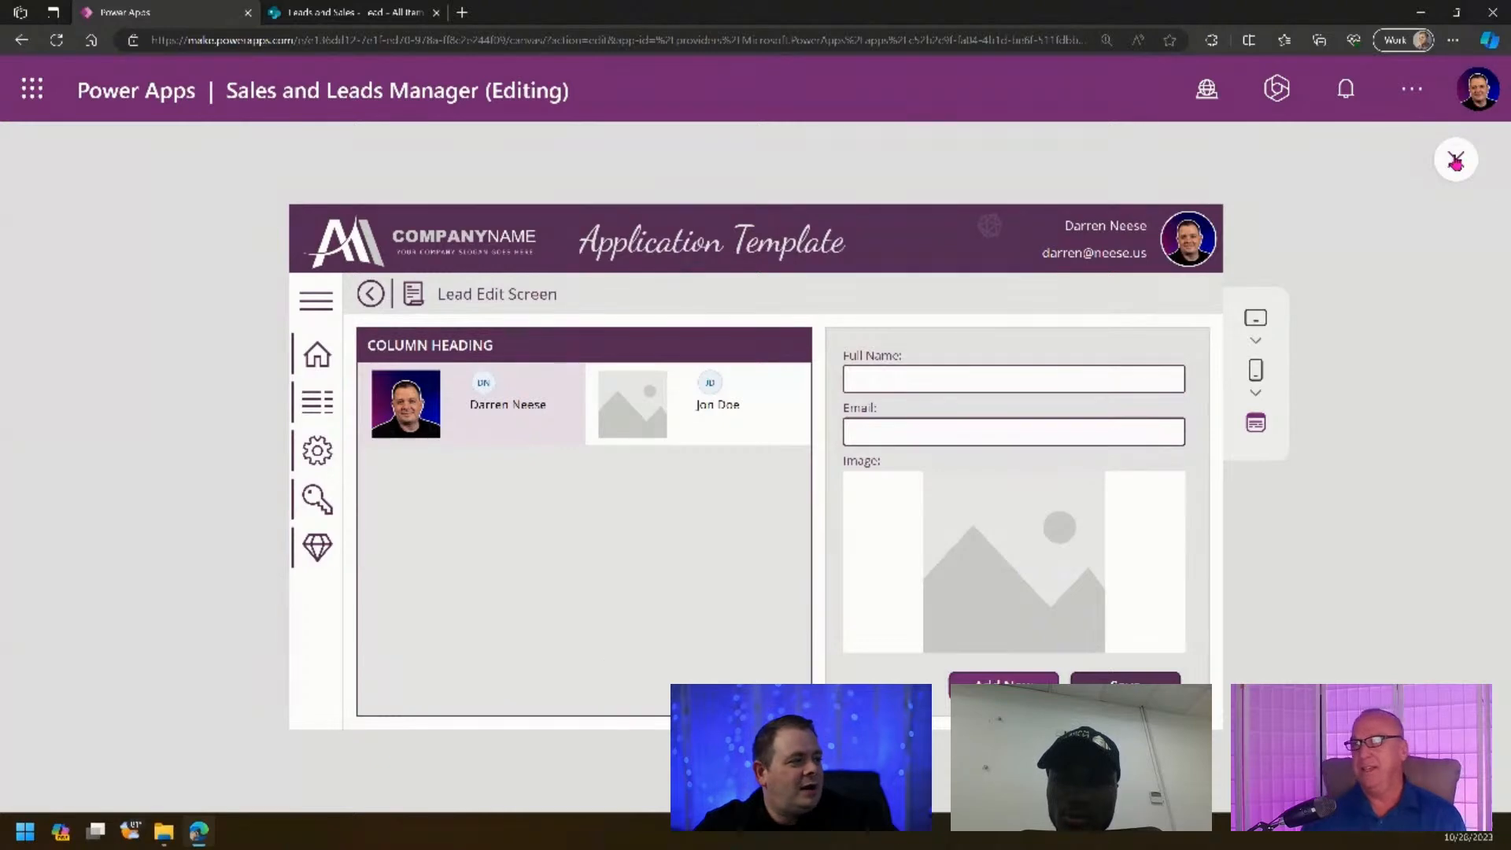
click(1456, 160)
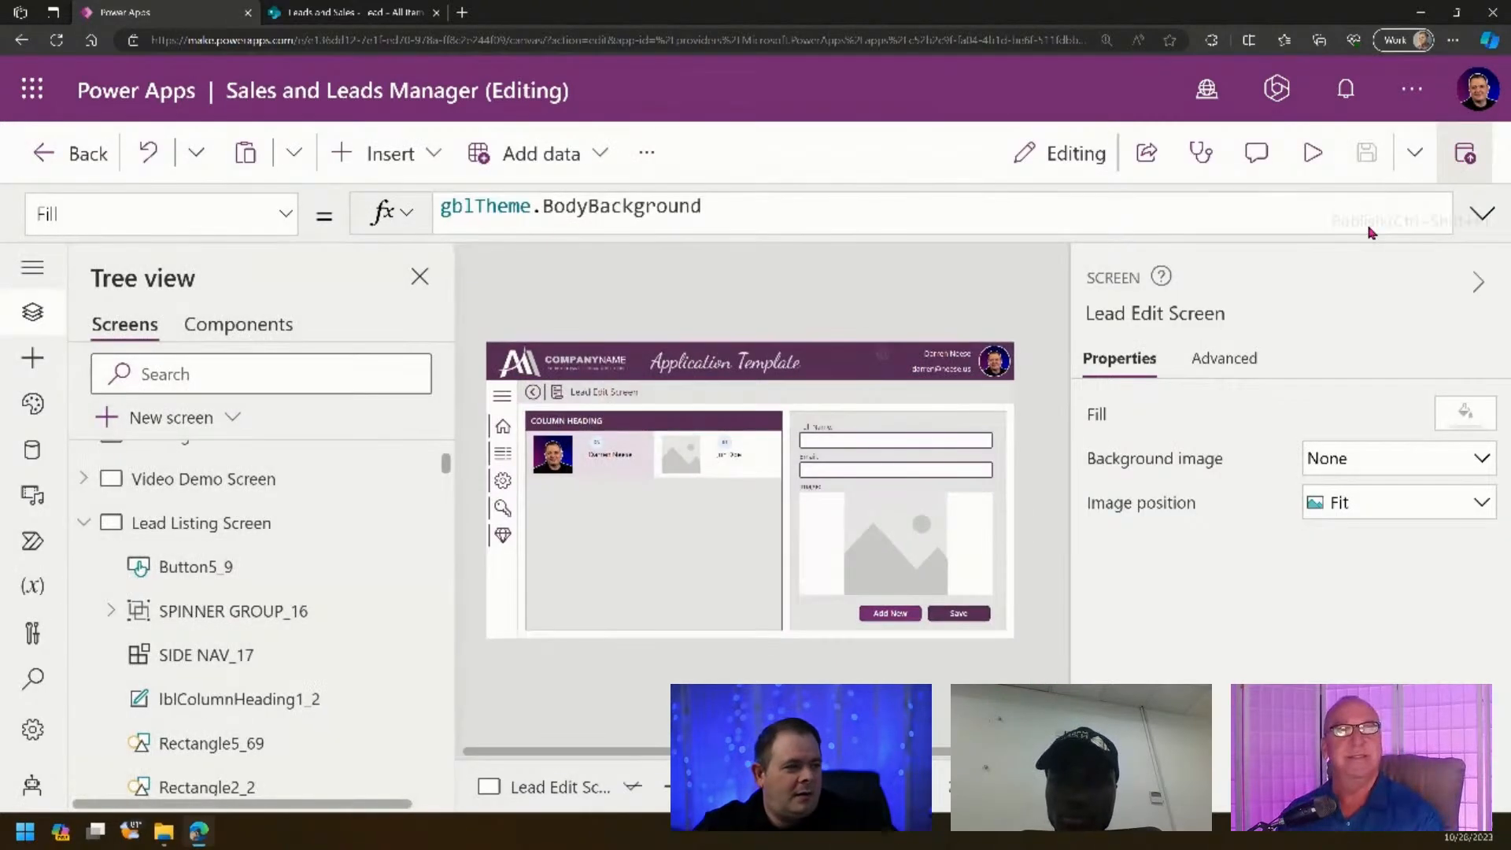
click(709, 558)
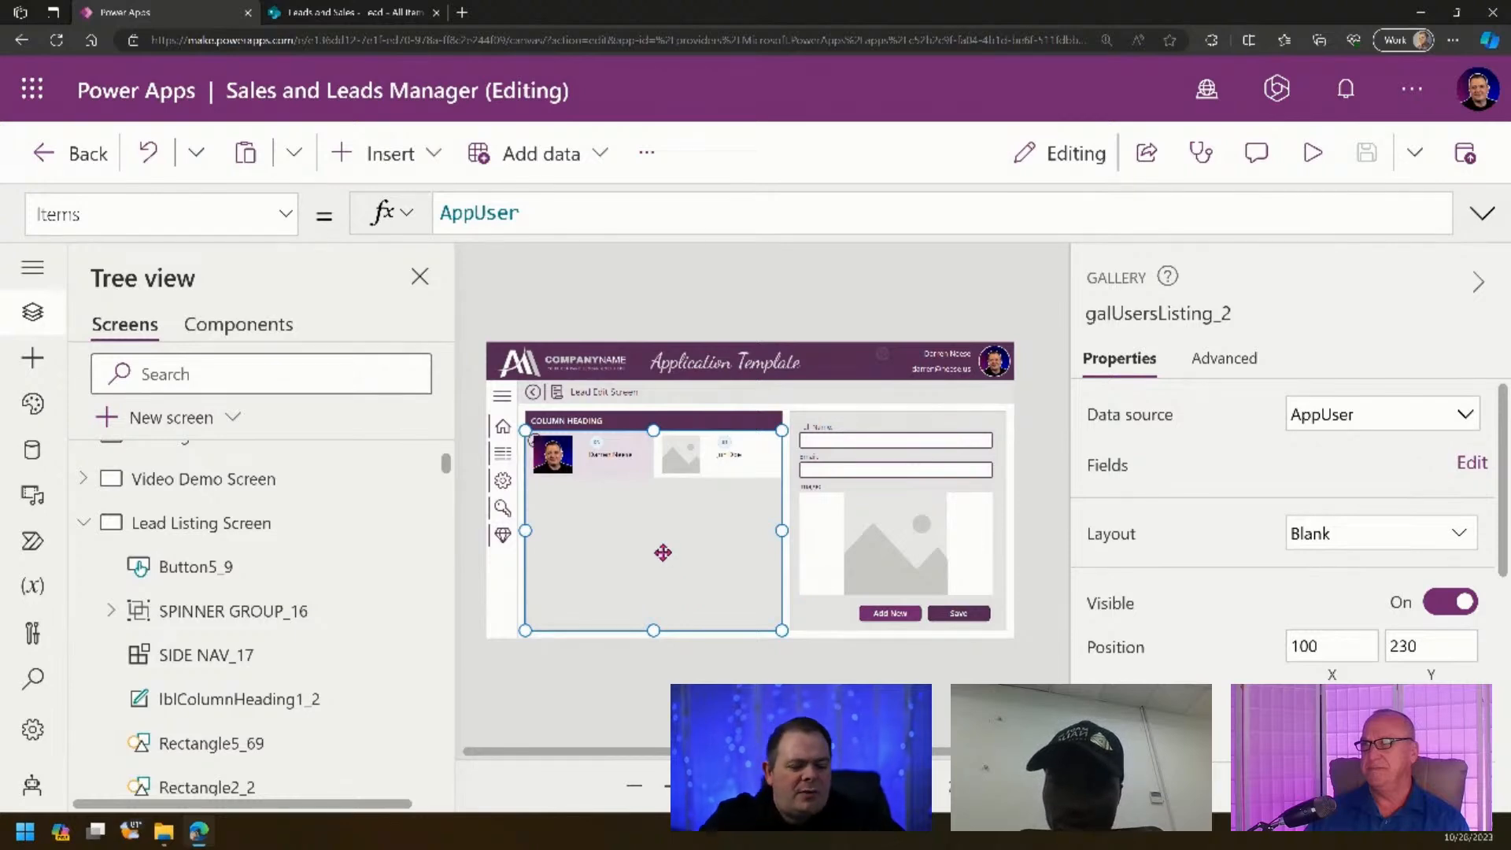
key(Delete)
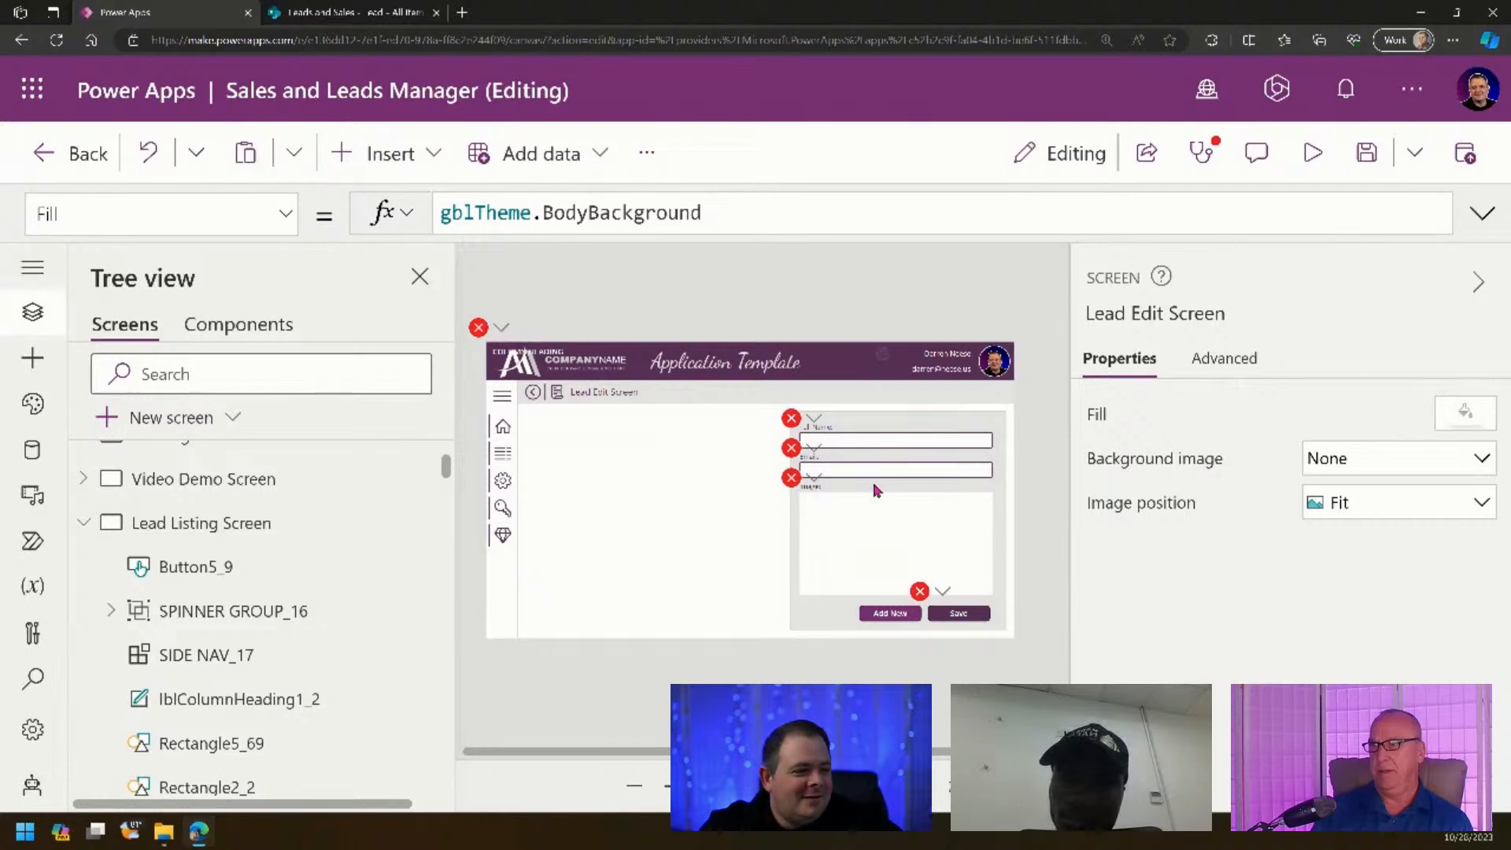
- Change txtFullName_1's Default to If(locNewRecord, "", locRecord.Title), replacing the deleted gallery's selection
click(817, 417)
click(826, 455)
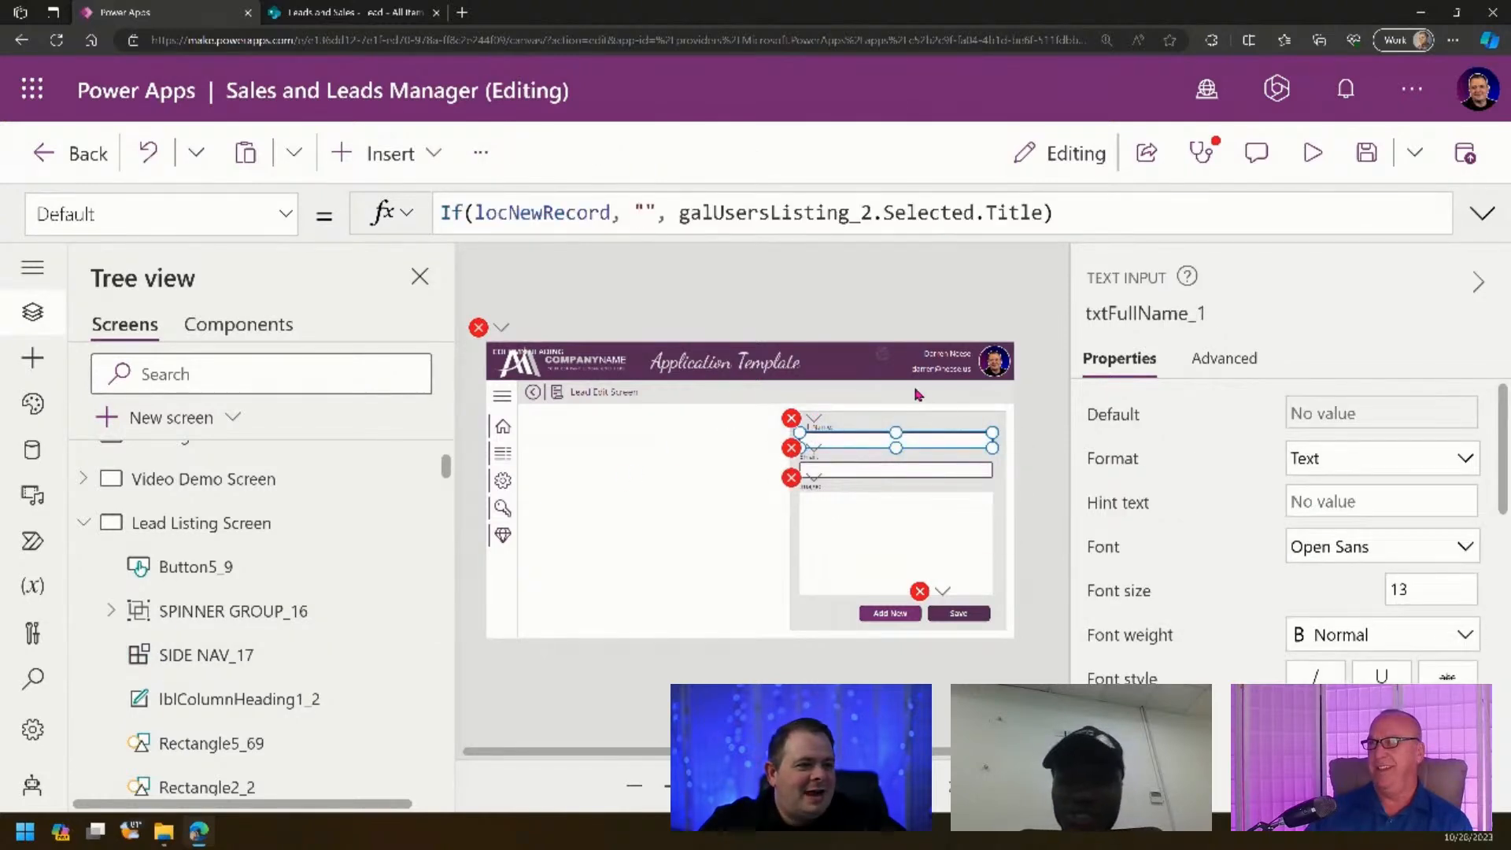
double_click(785, 215)
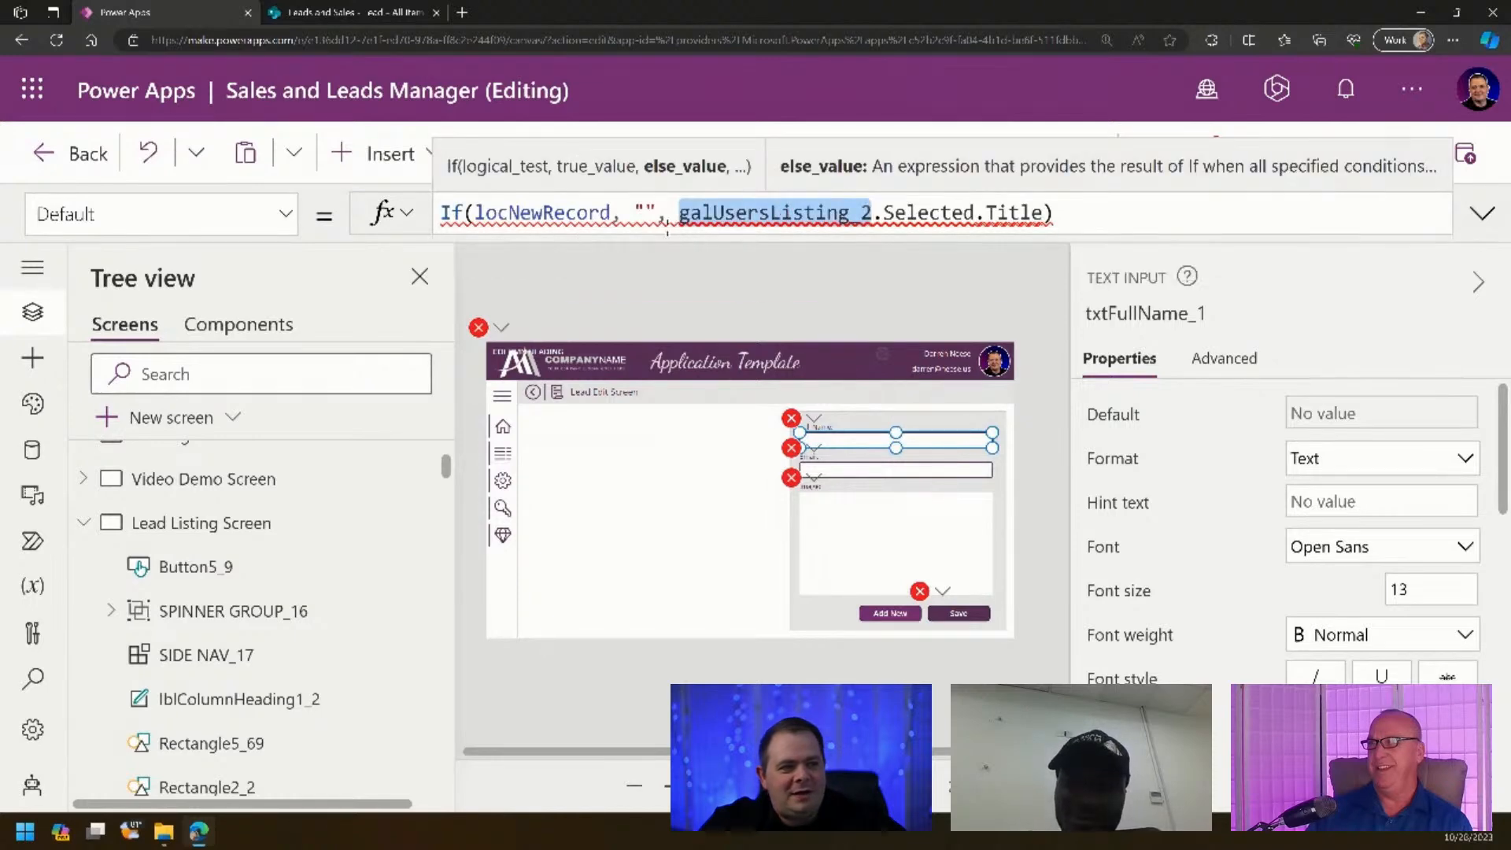
key(Left)
key(ctrl+shift+Right)
key(ctrl+shift+Right)
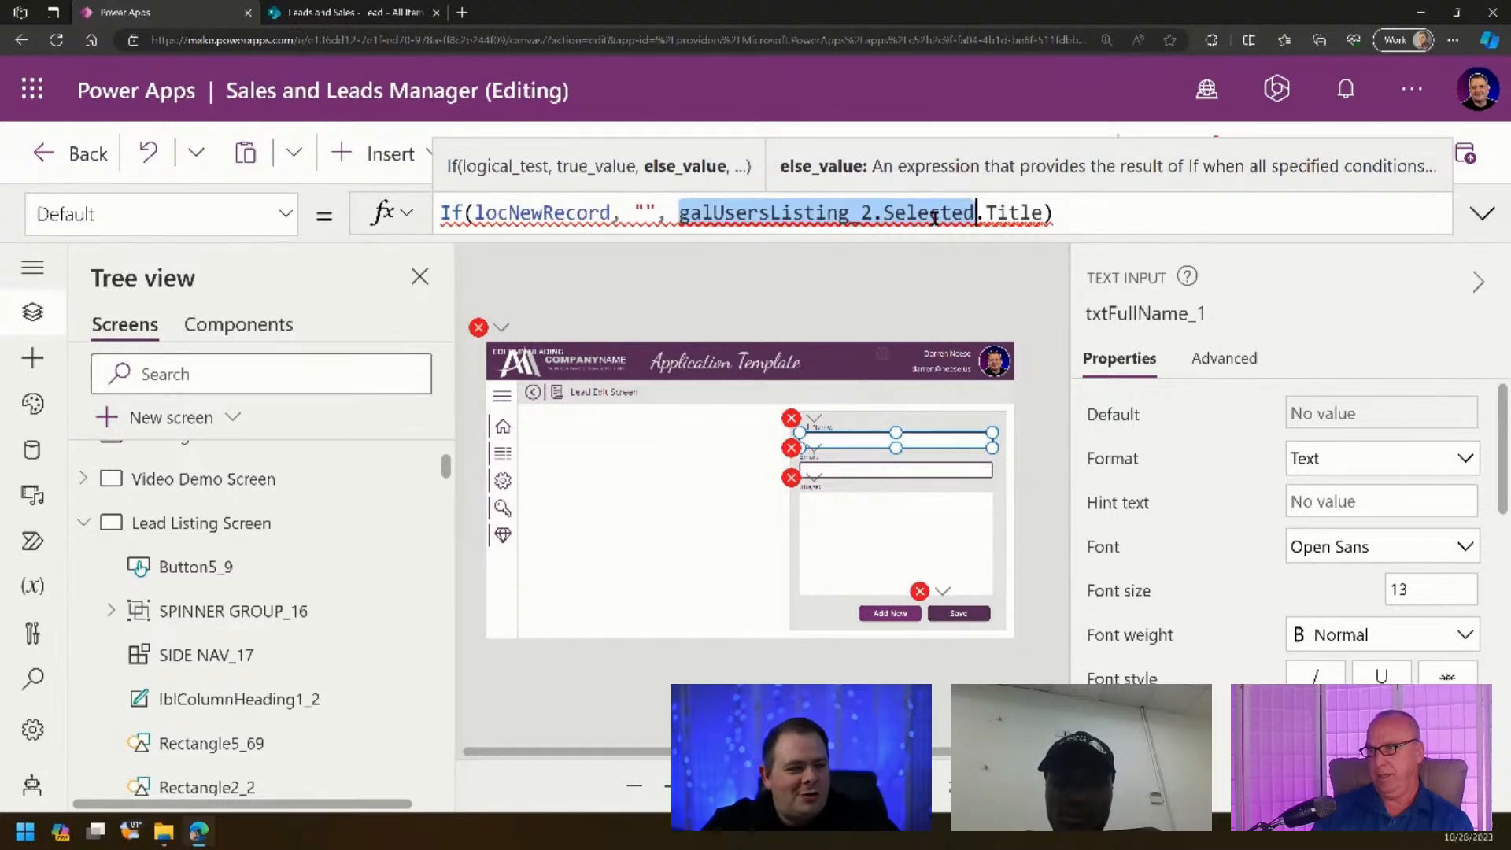
key(BackSpace)
text(locUser)
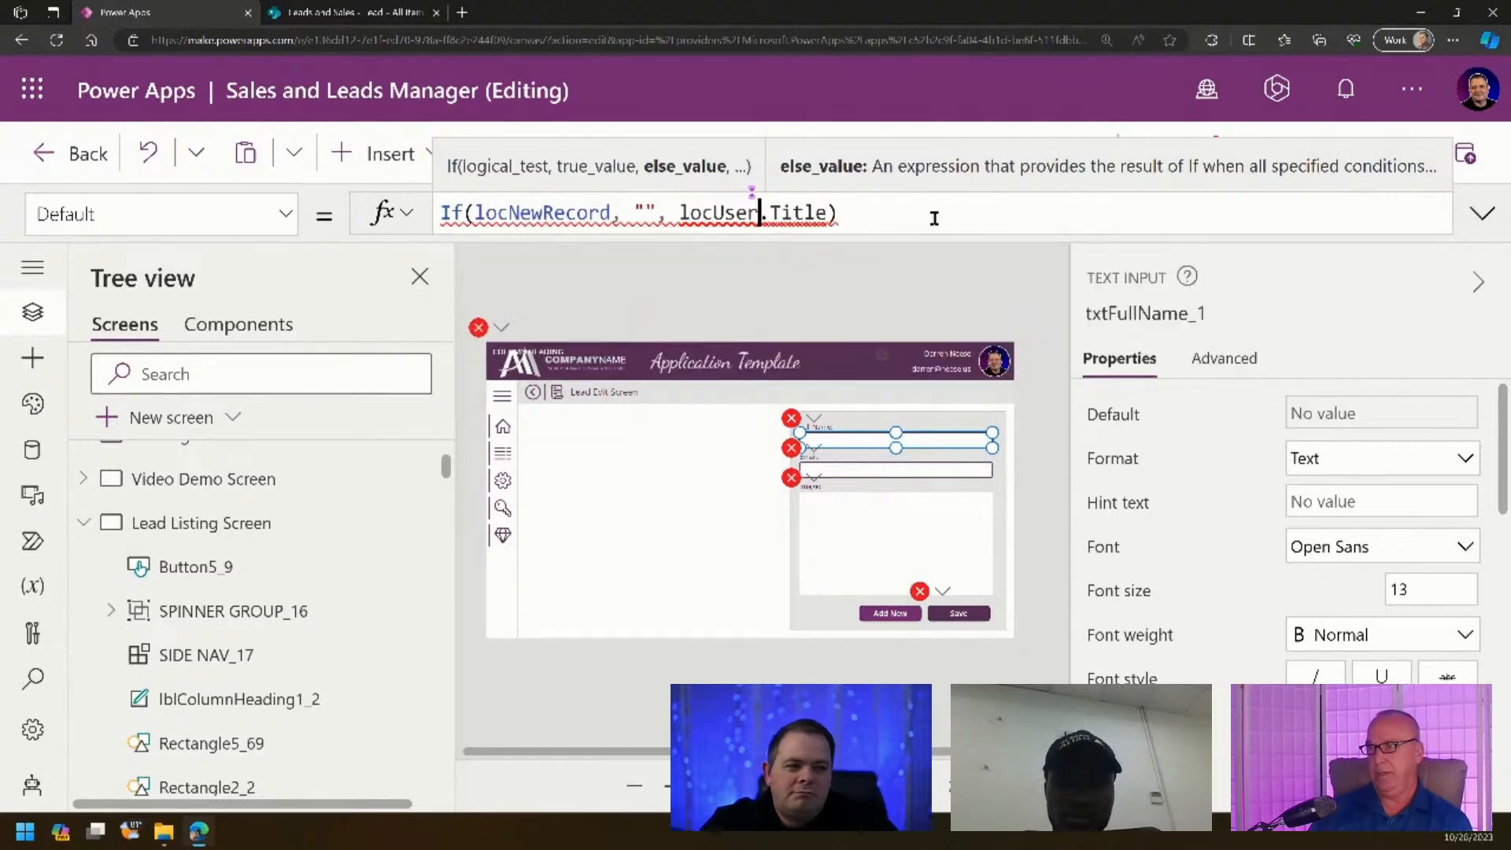
key(BackSpace)
key(BackSpace)
key(BackSpace)
key(BackSpace)
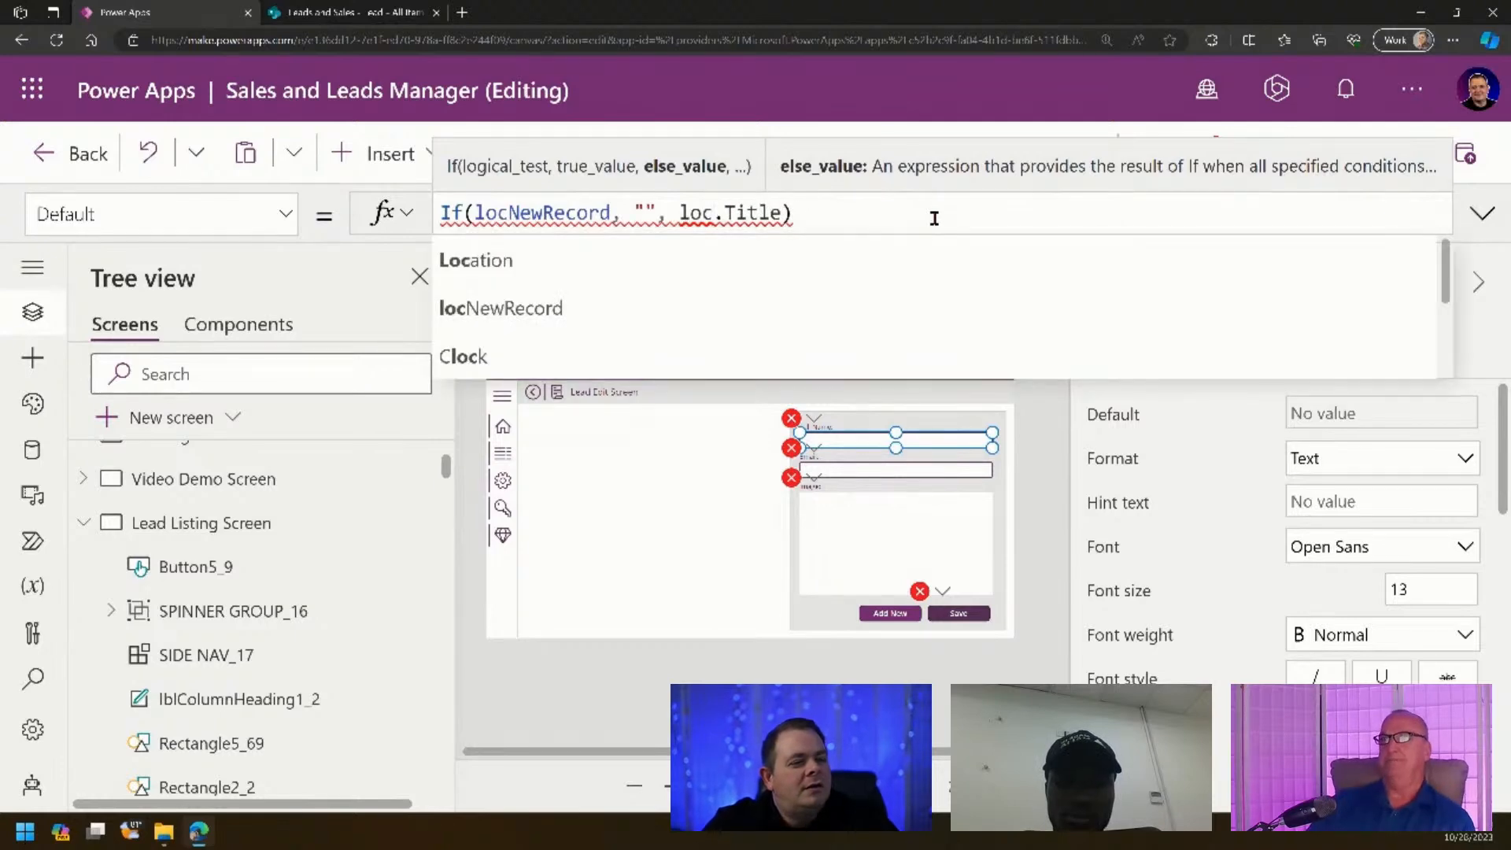
text(Record)
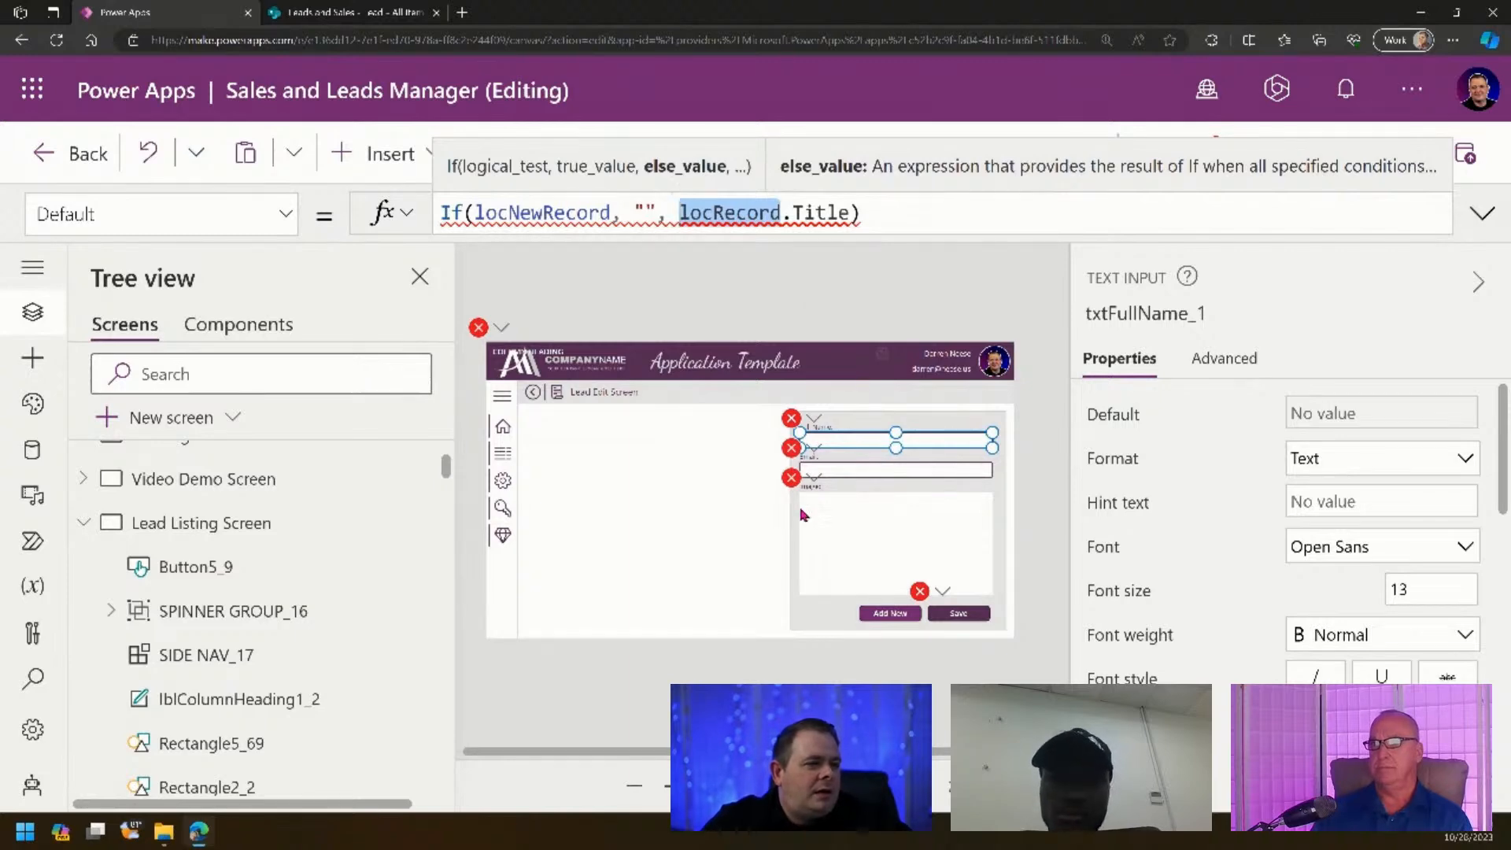
click(209, 480)
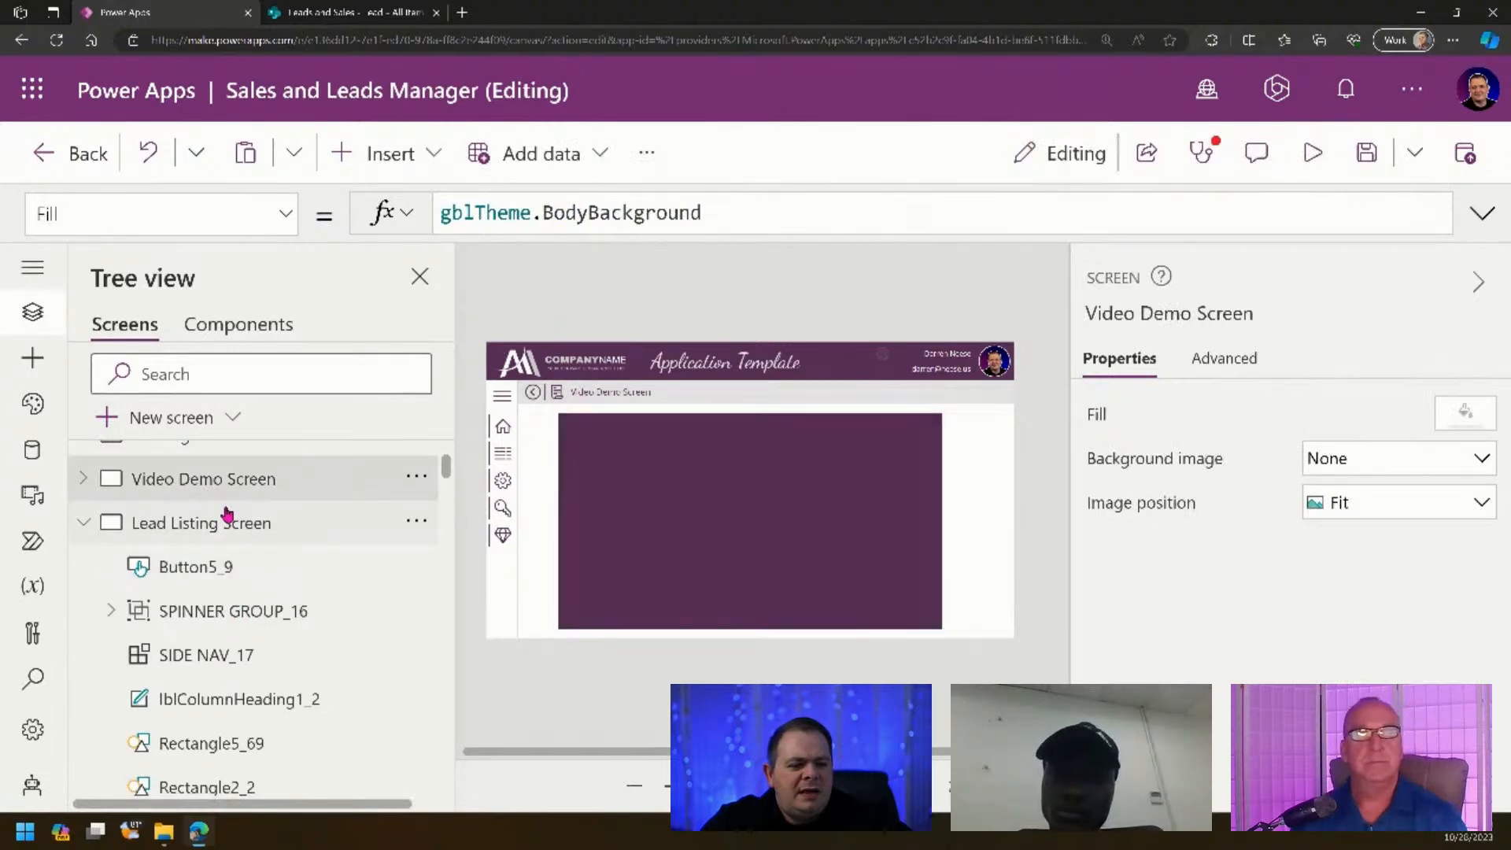
- Select the leads gallery on Lead Listing Screen and open its OnSelect formula in the expanded editor
click(227, 518)
click(830, 500)
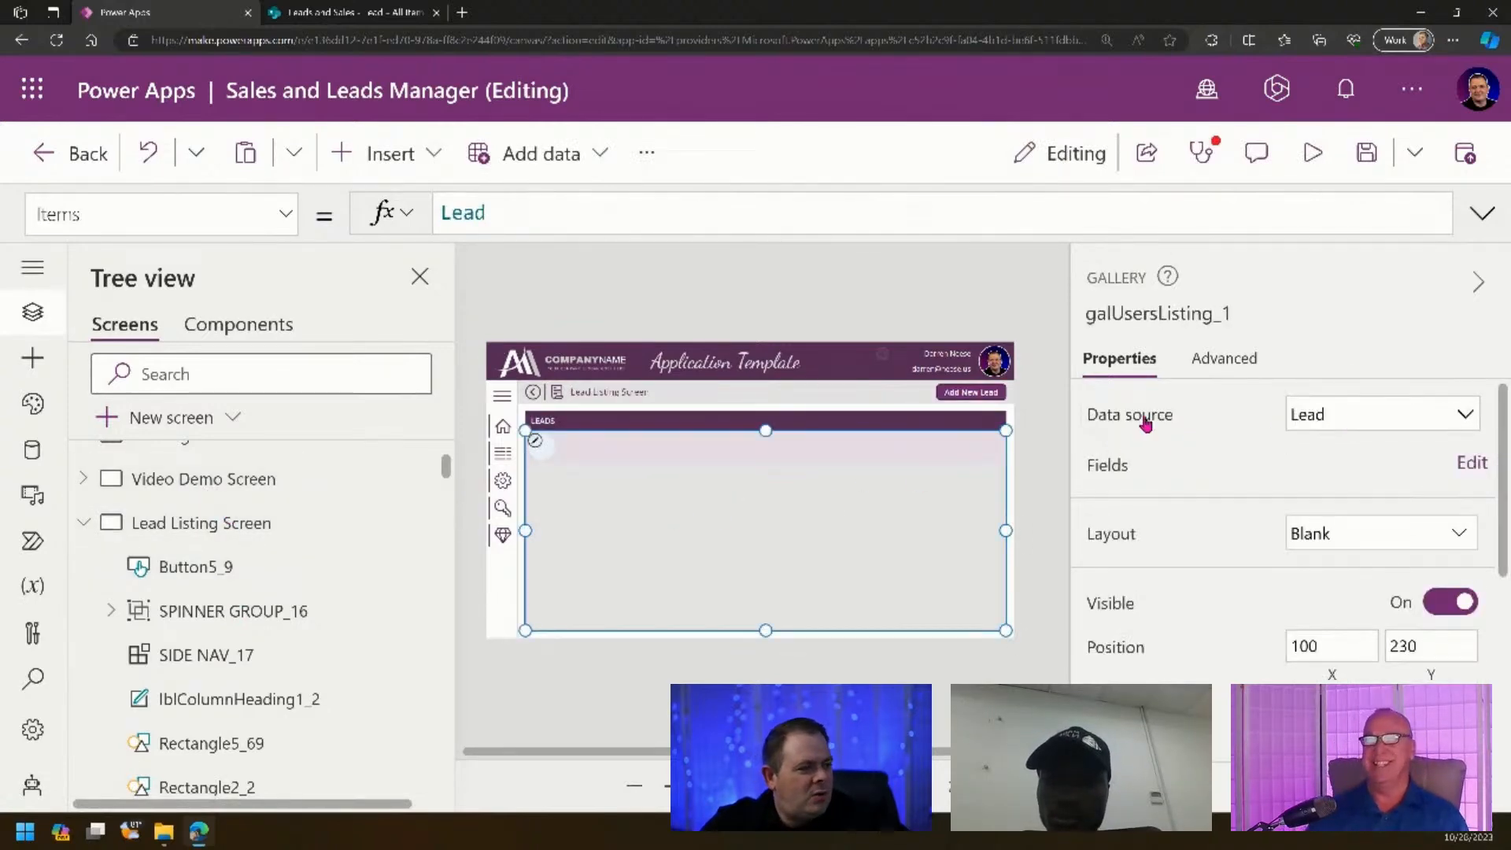
click(1202, 364)
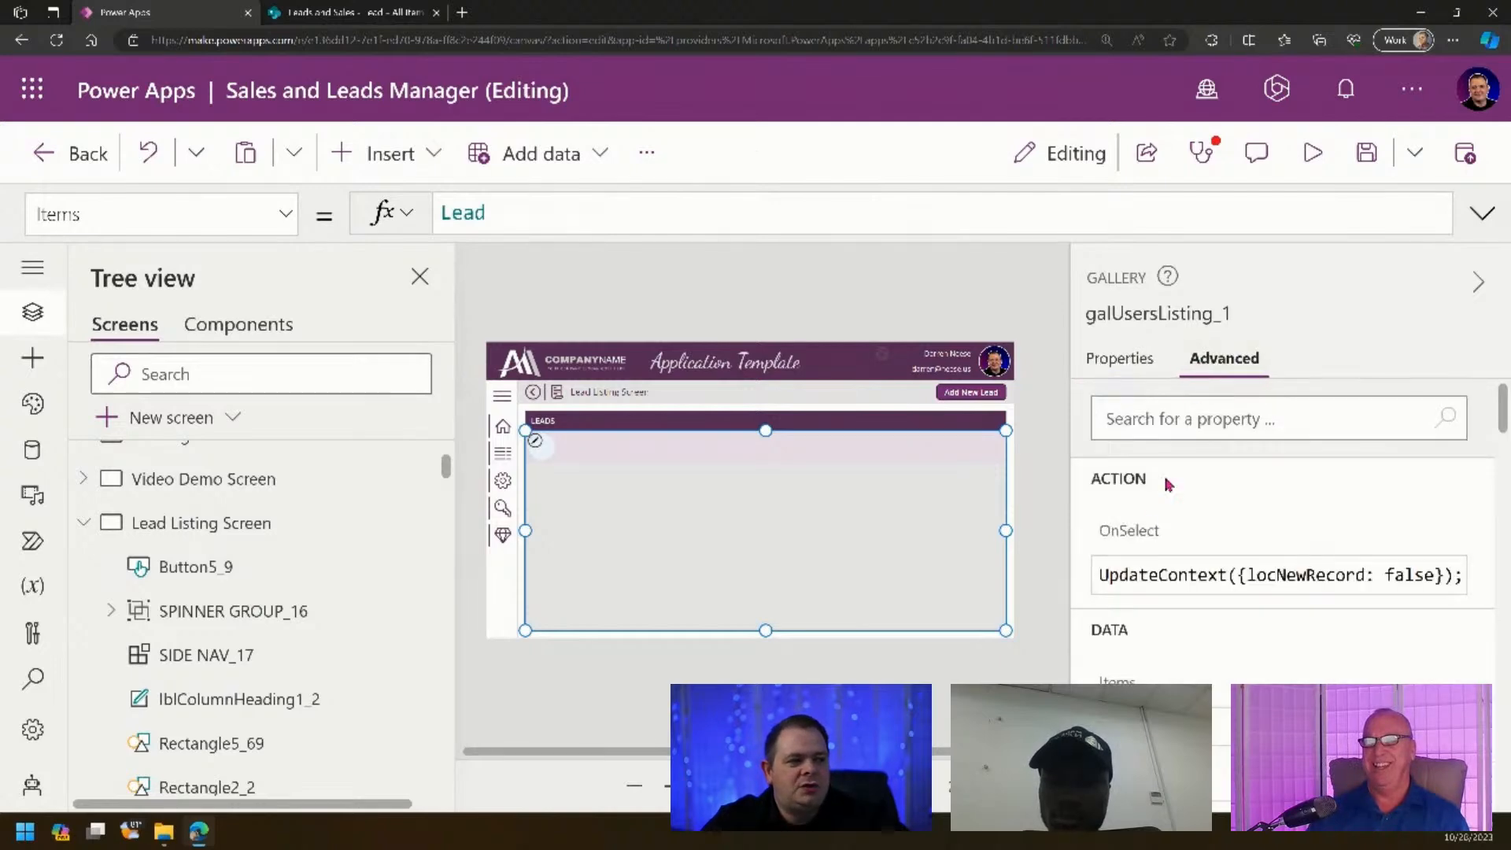
click(1138, 529)
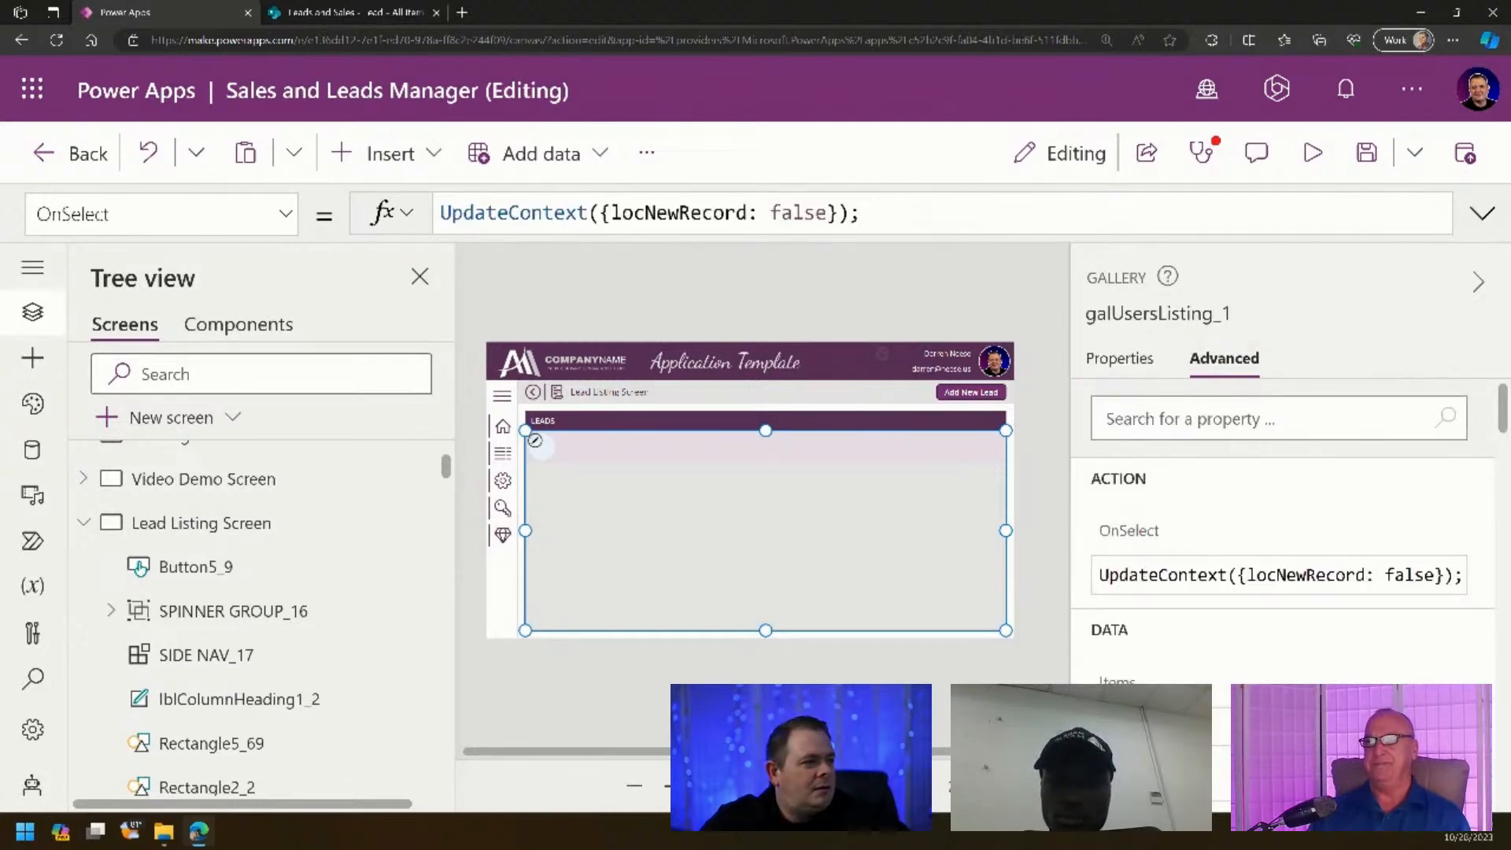
click(1483, 214)
click(930, 225)
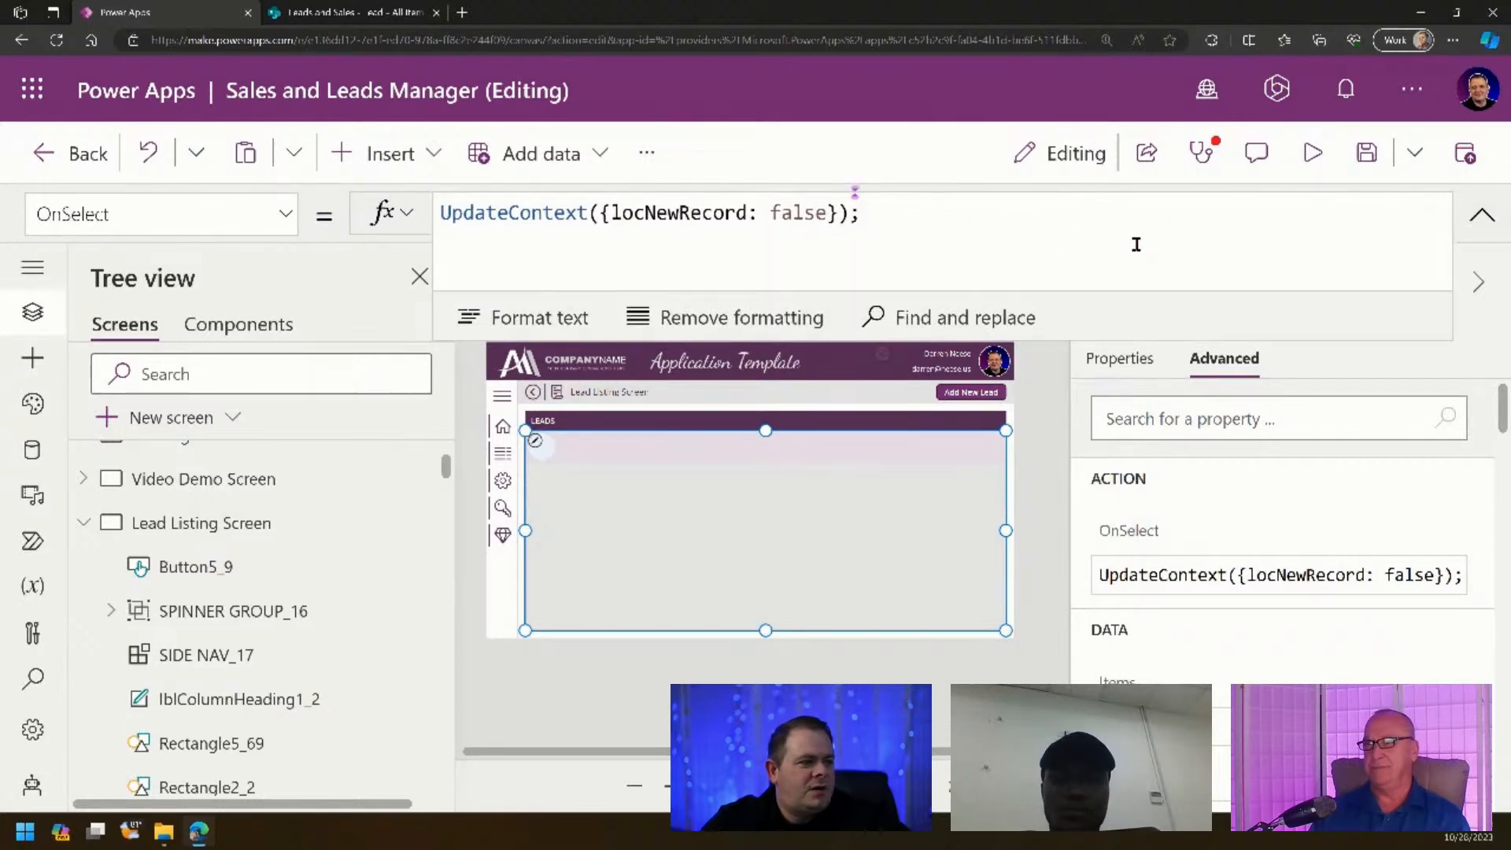
drag(858, 211, 434, 211)
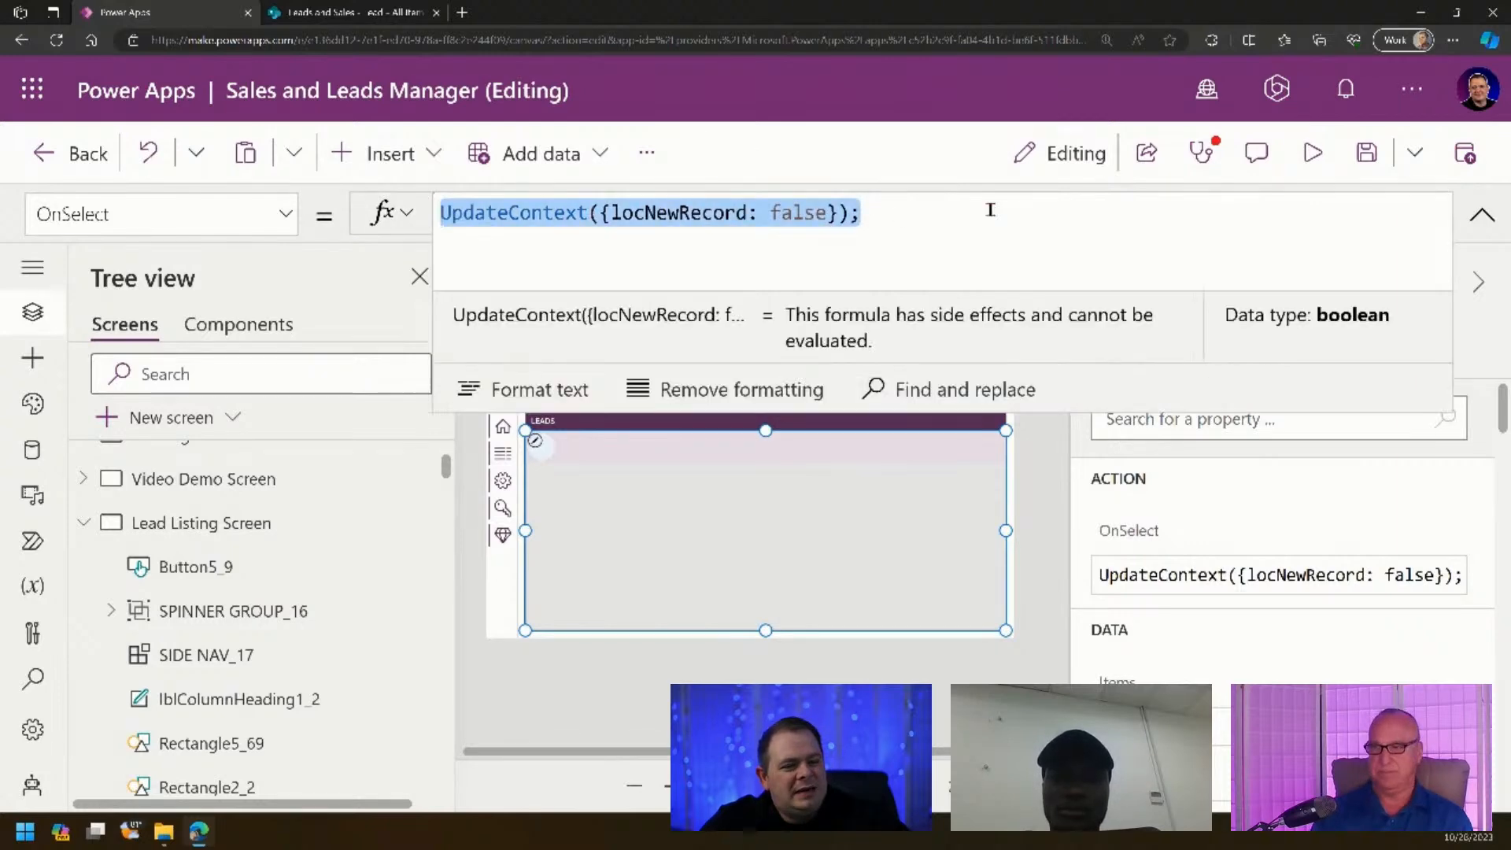
- Set OnSelect to Navigate('Lead Edit Screen', ScreenTransition.Fade, {locNewReocrd: false, locRecord: ThisItem}), format, and save
text(Nav)
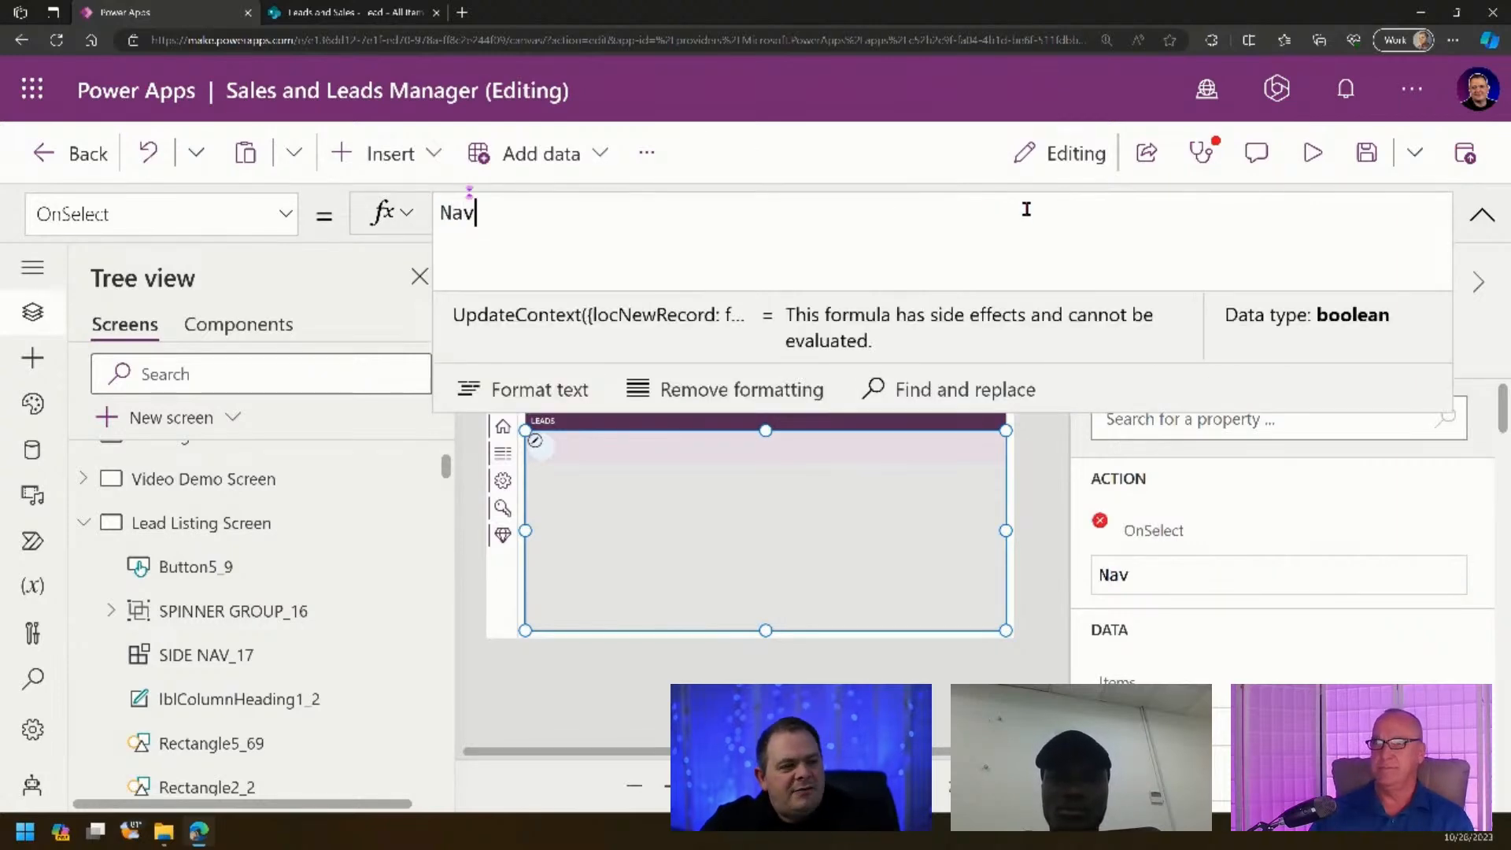
key(Tab)
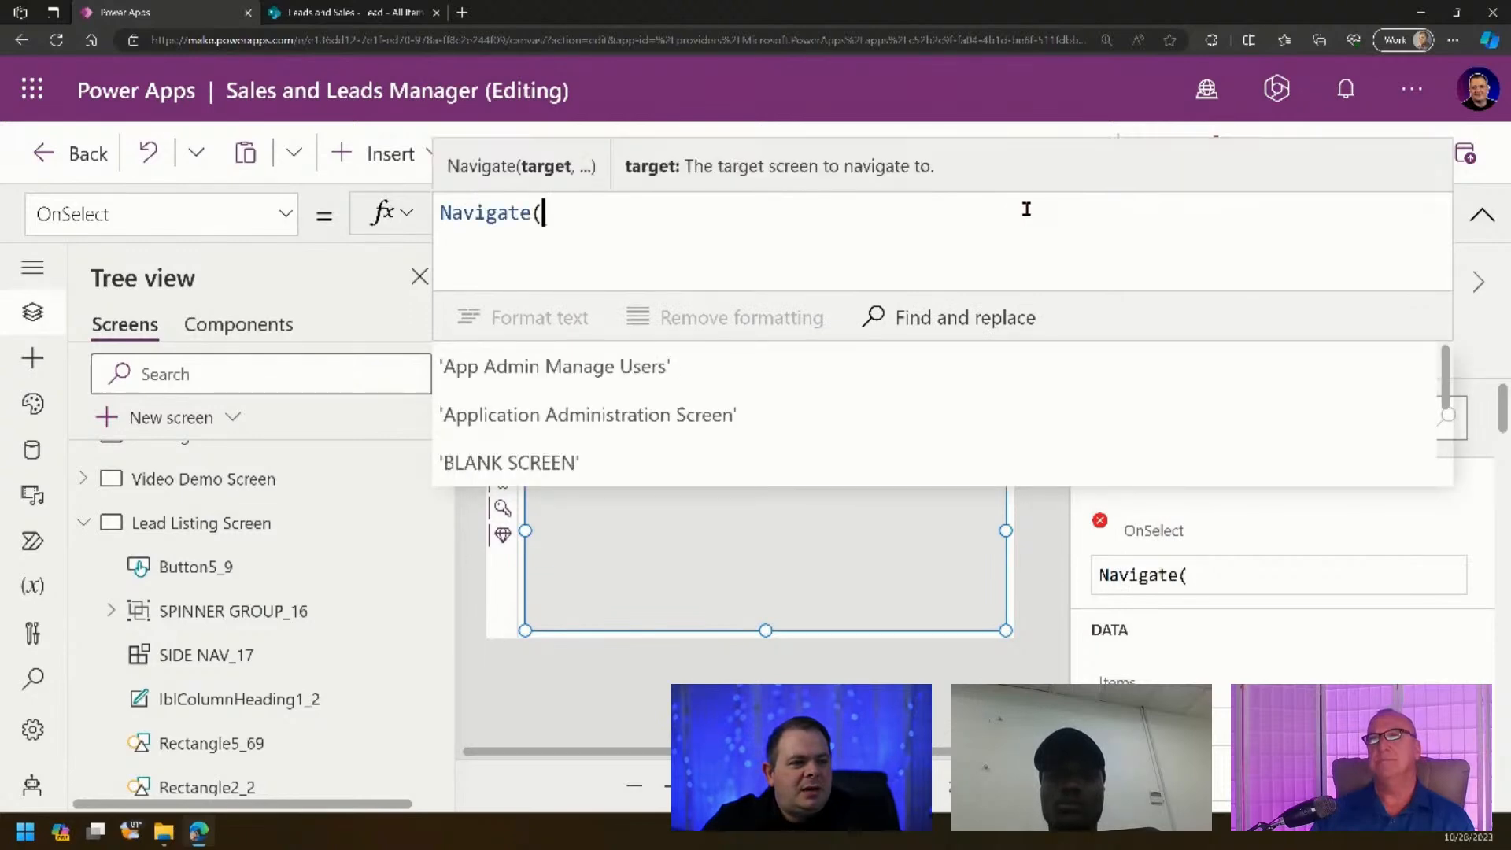
text('')
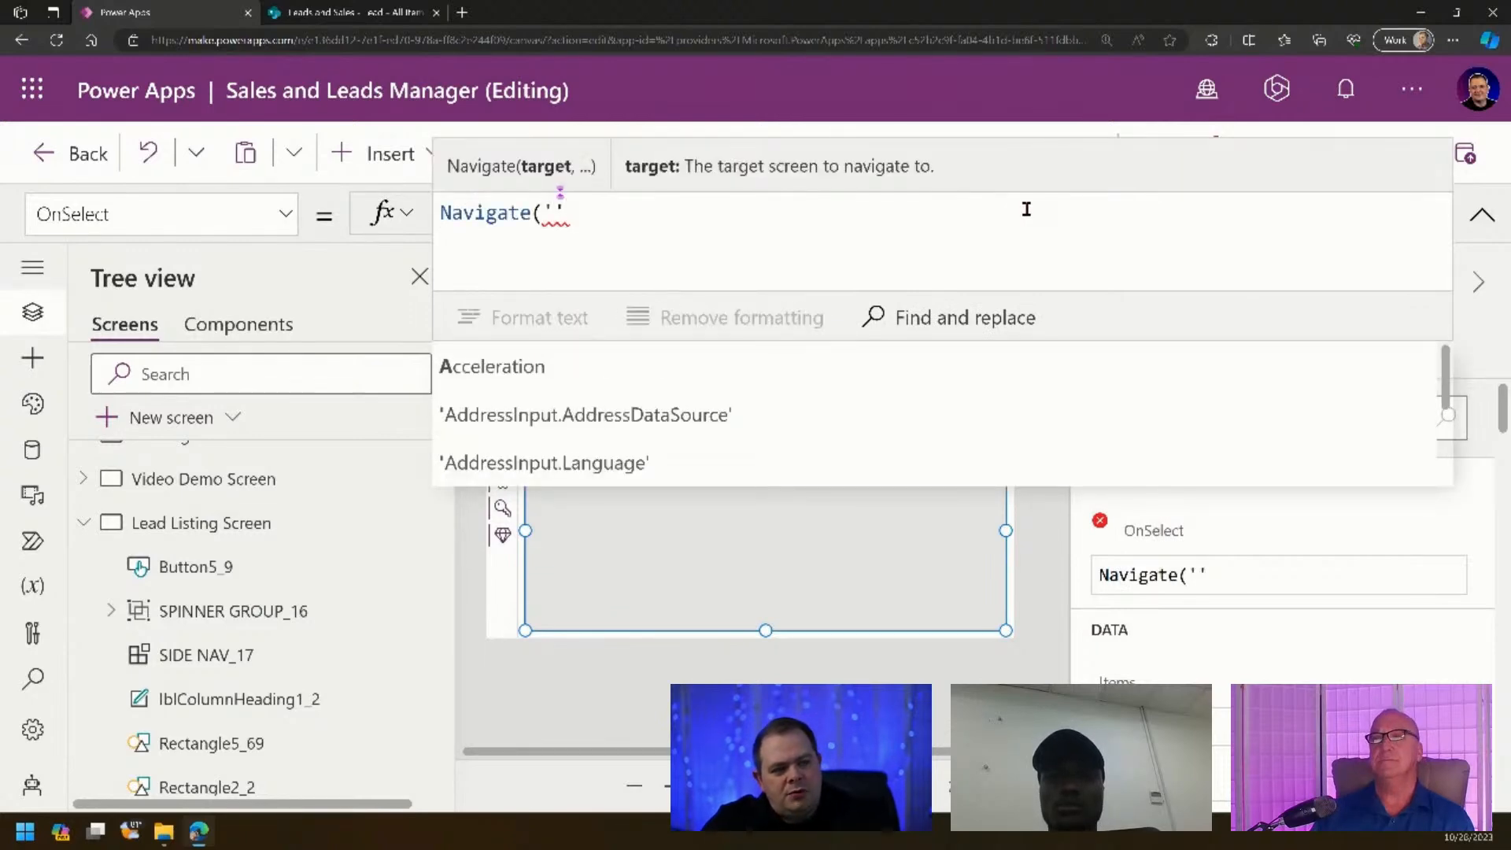
text())
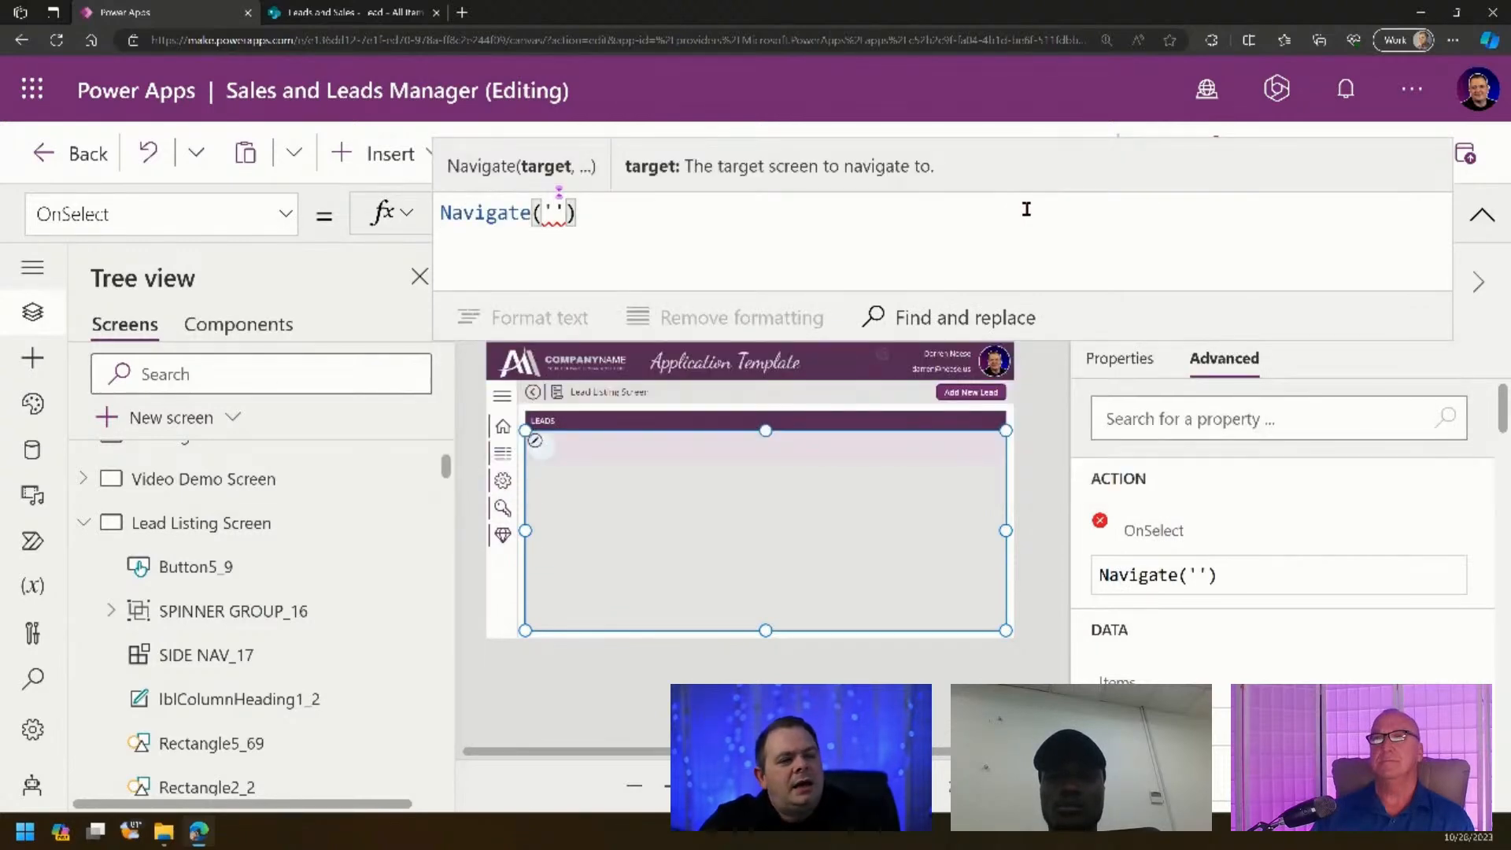
text(, Scree)
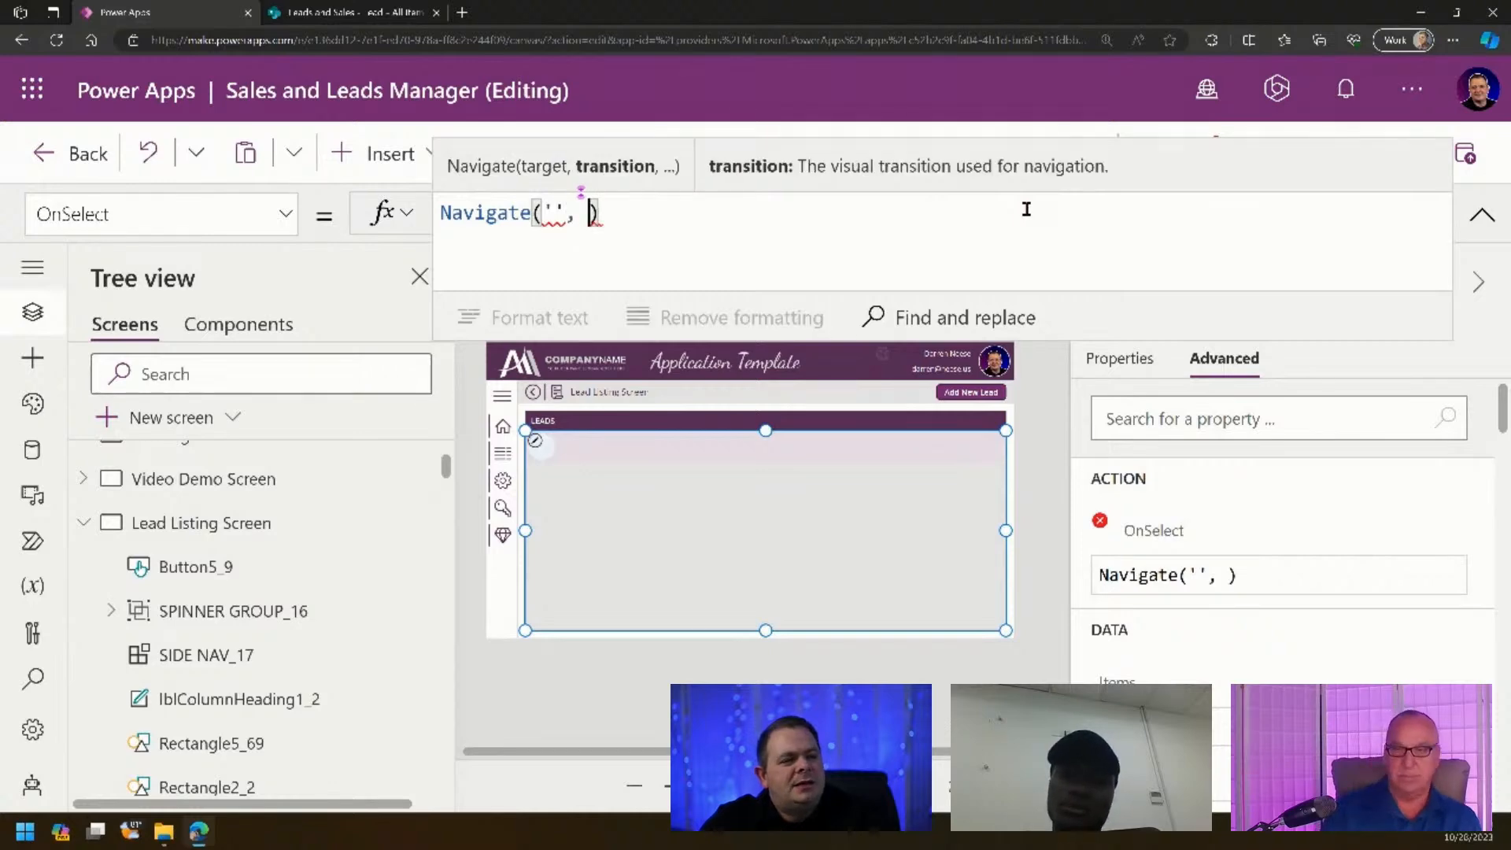
text(n)
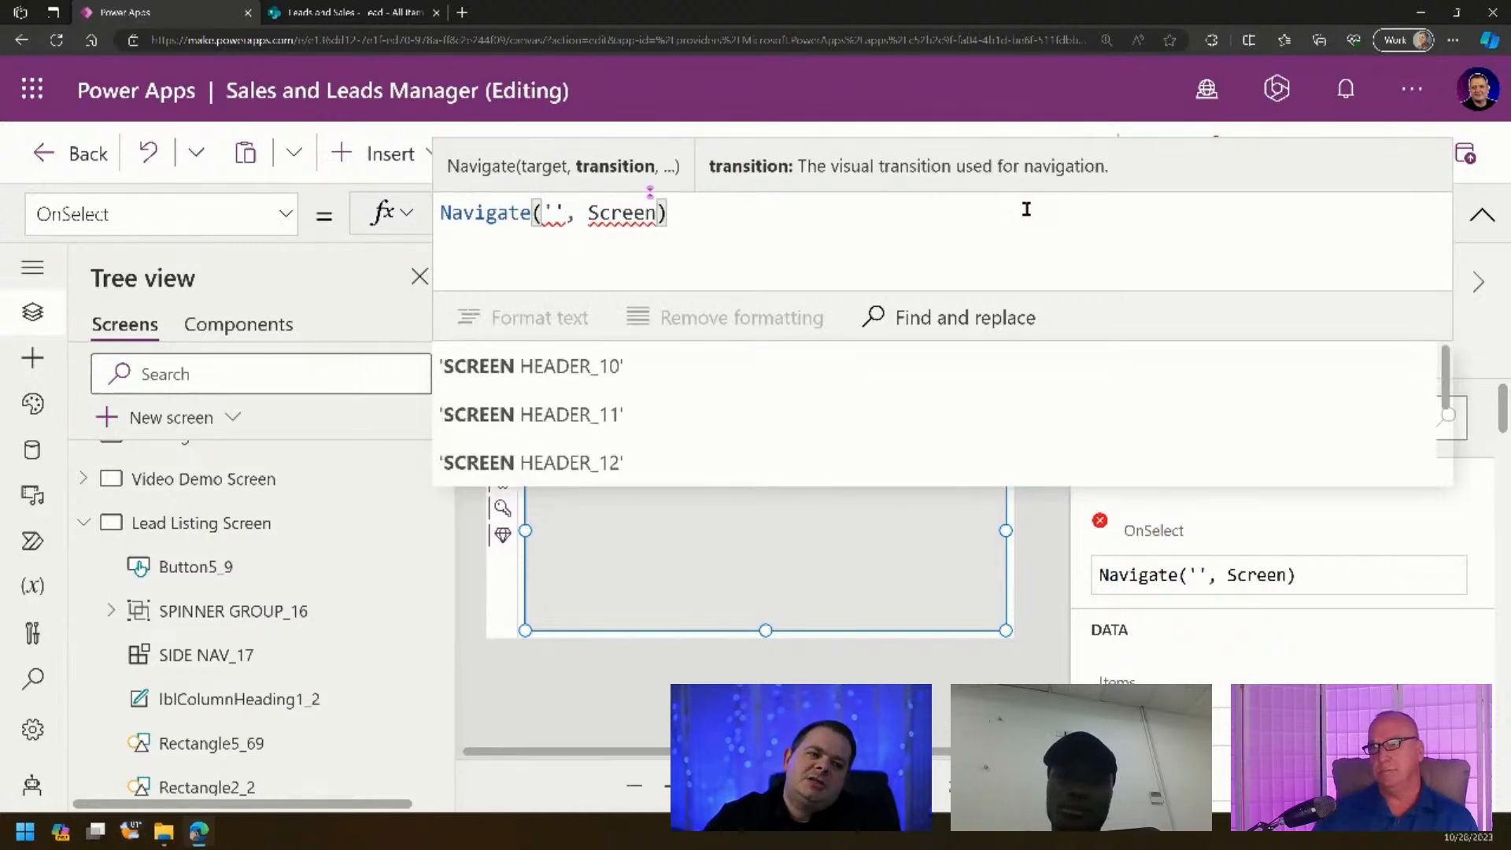
text(Trans)
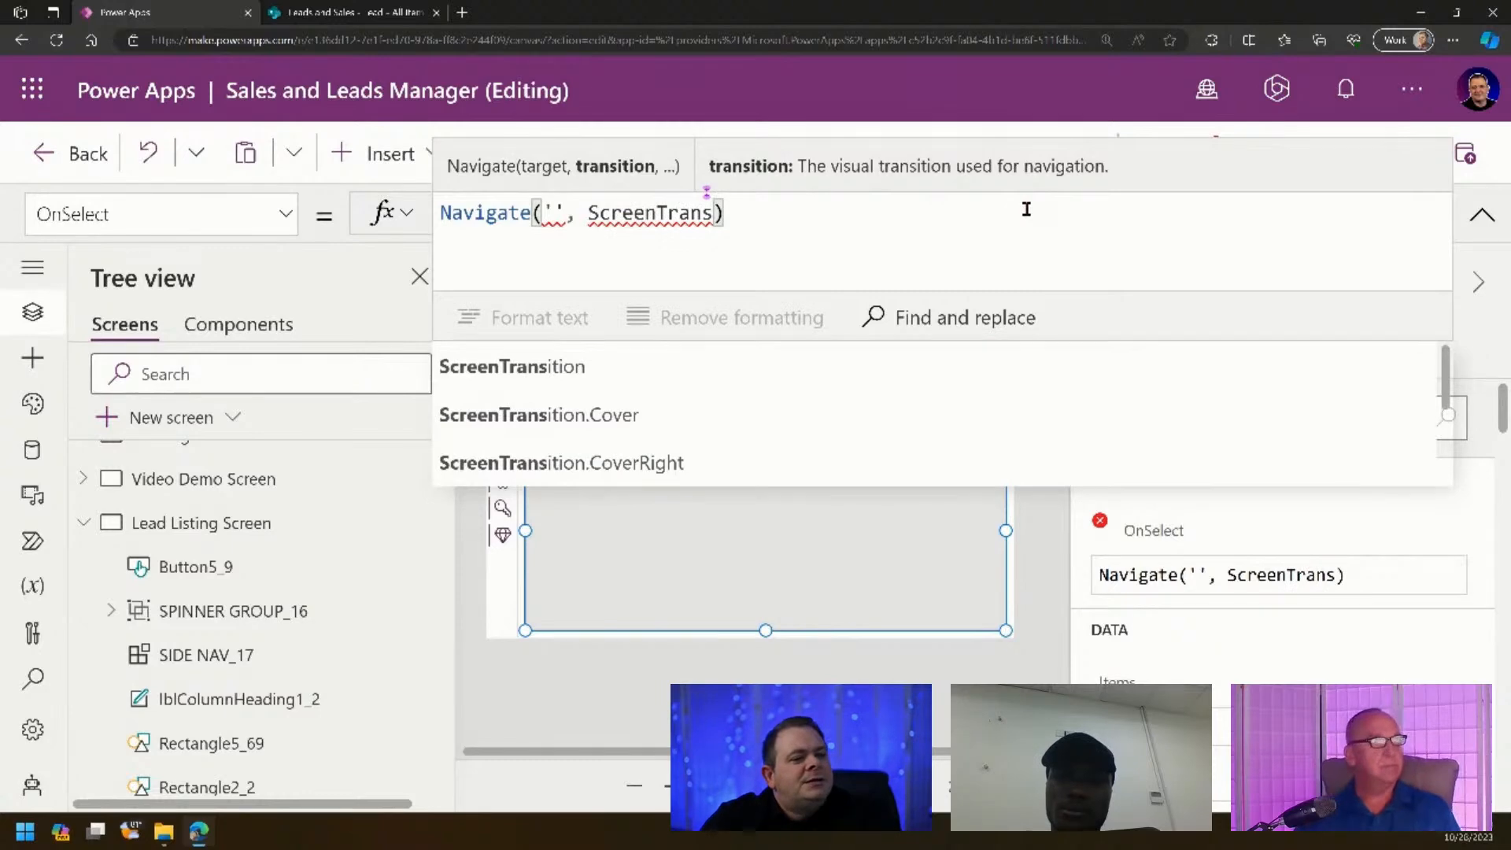
text(ition.Fade)
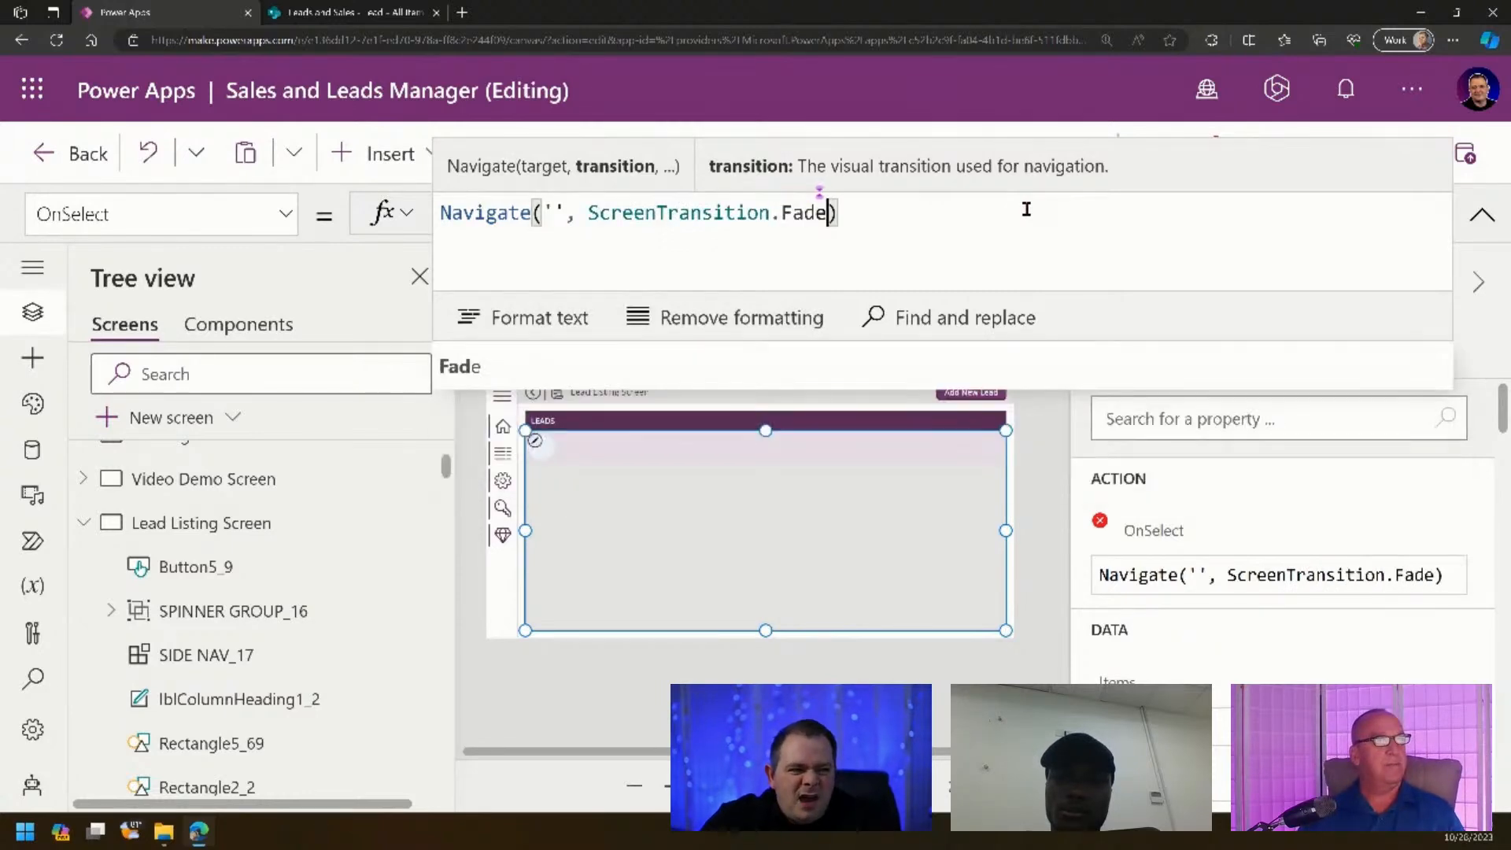
text(, {)
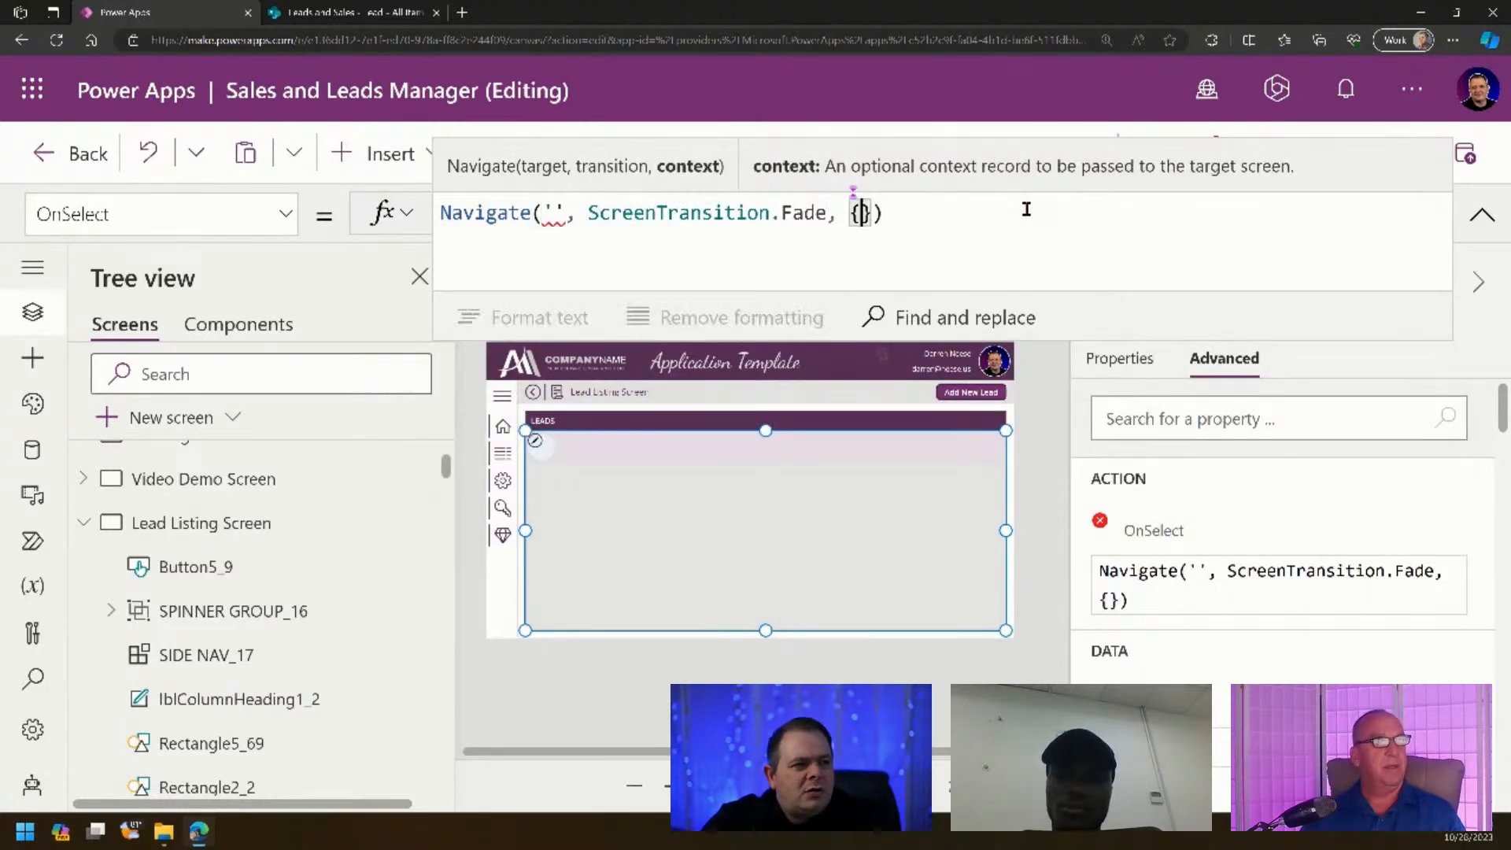
text(loc)
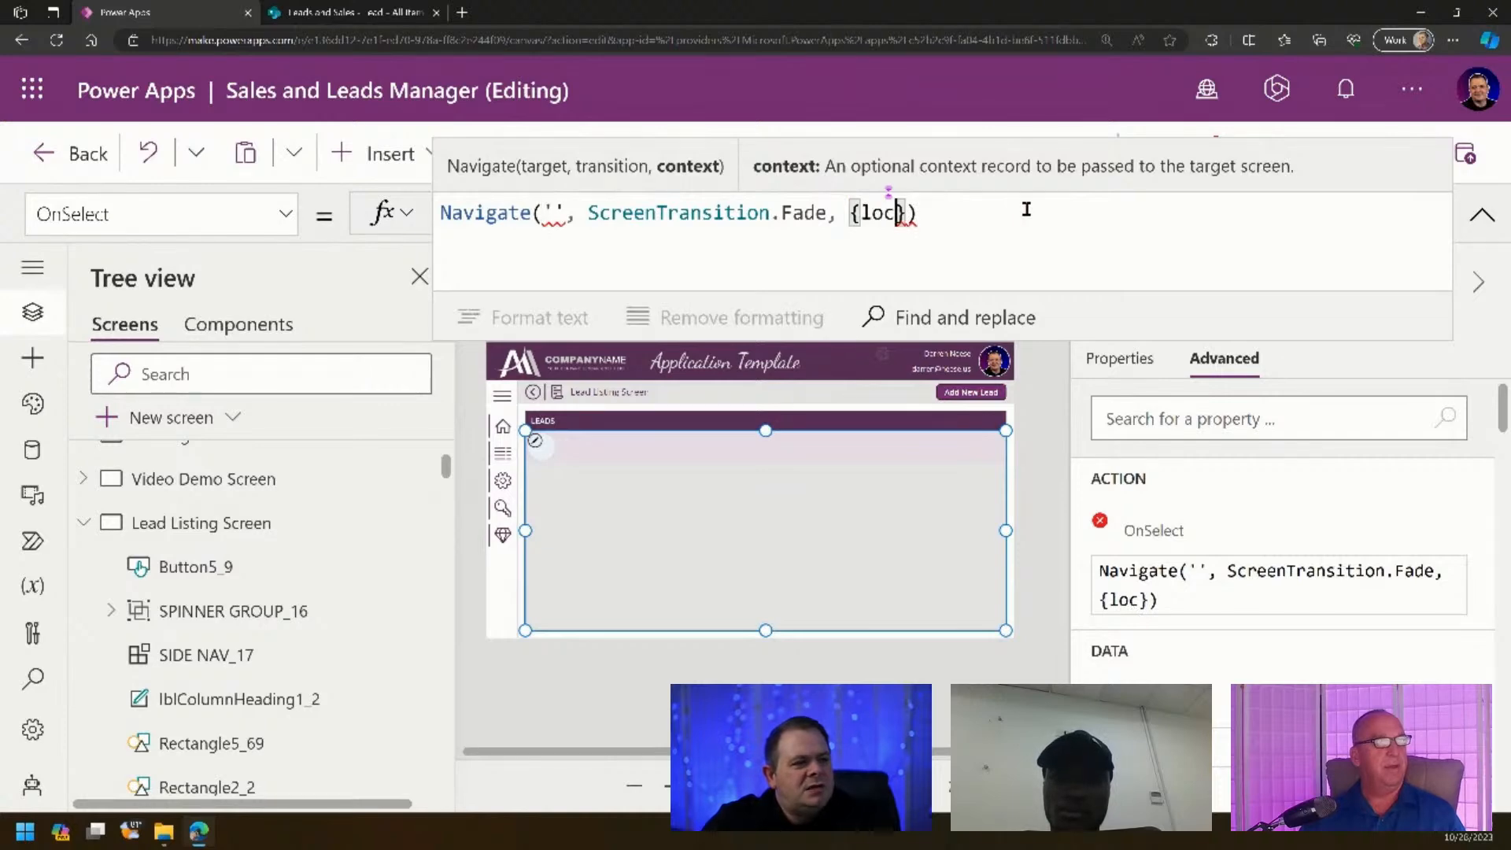
text(NewReocrd: )
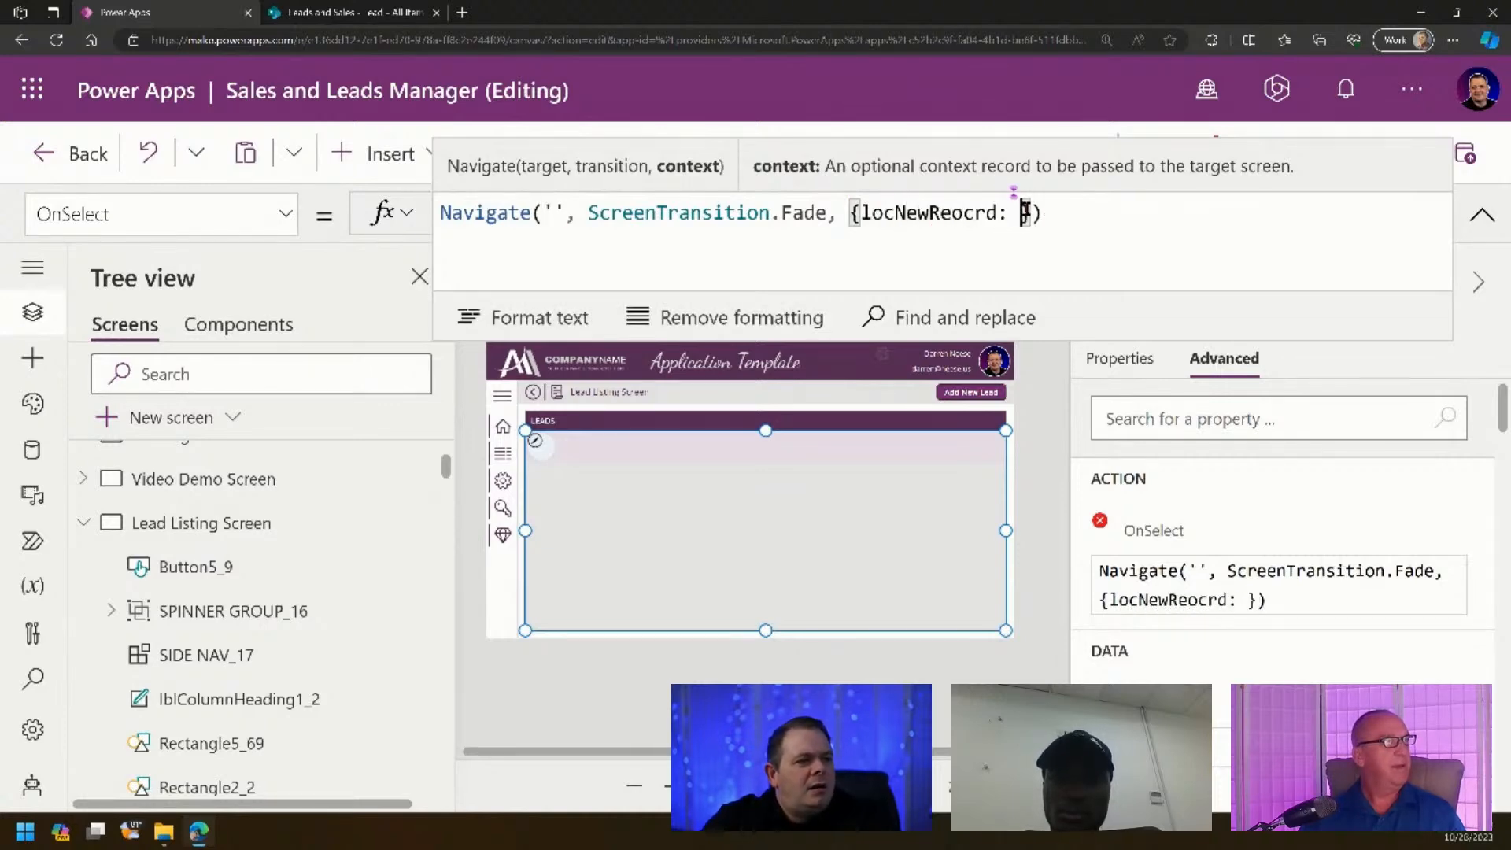
text(false, )
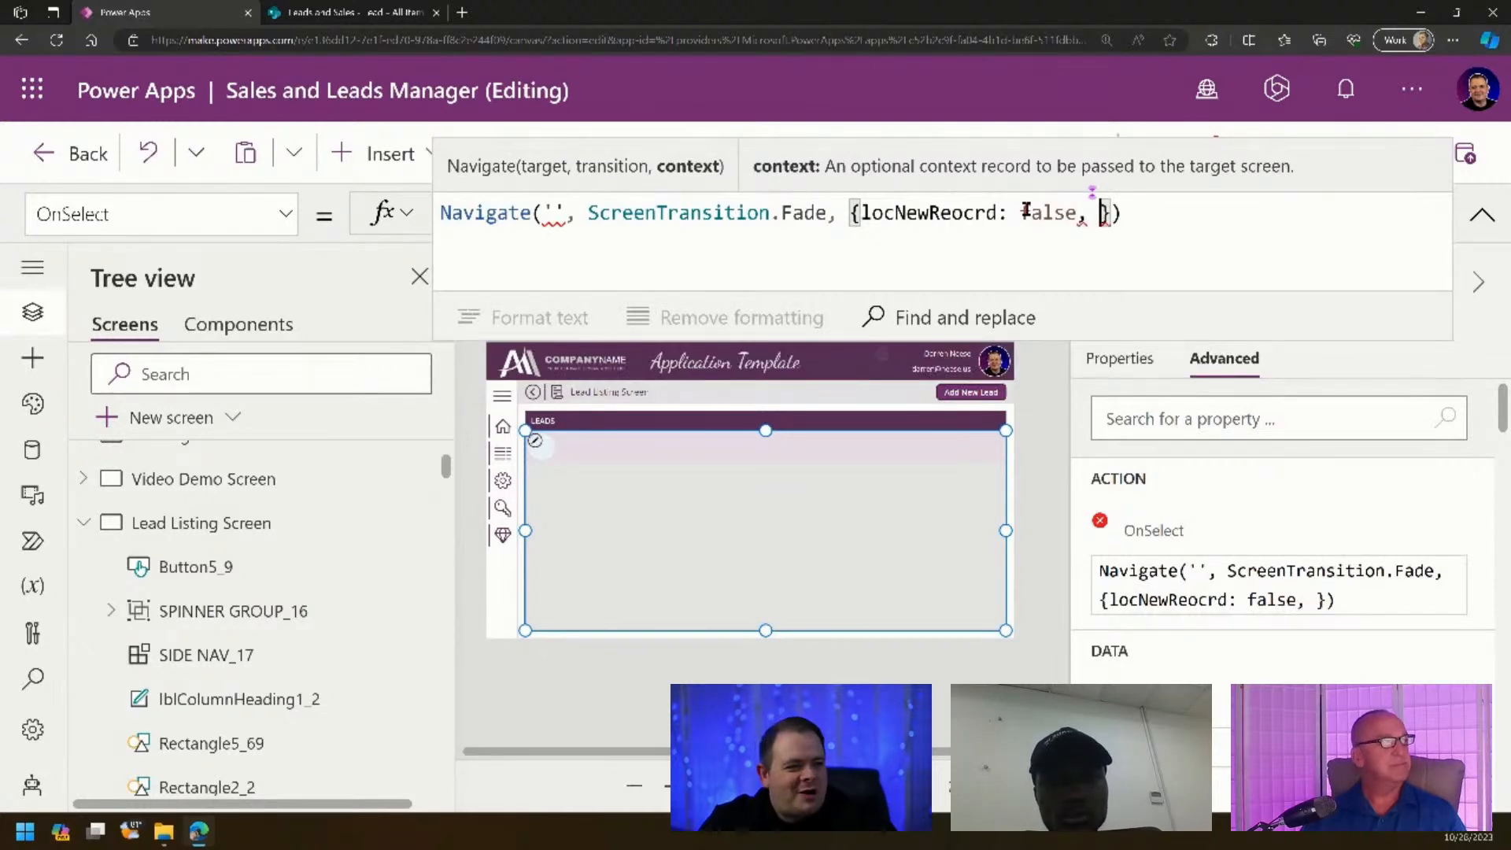
text(locRecord)
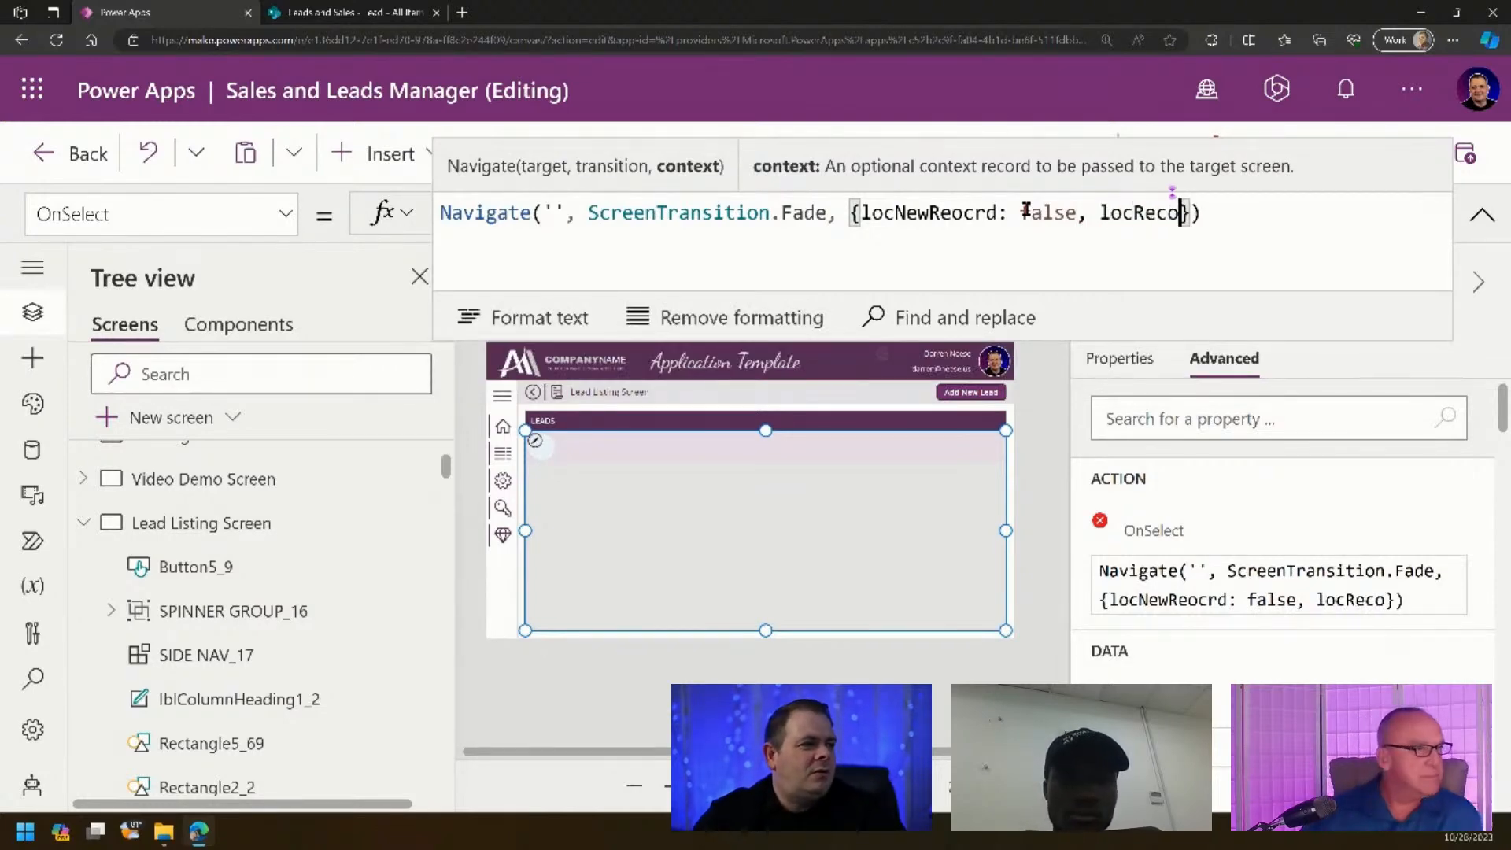
text(: )
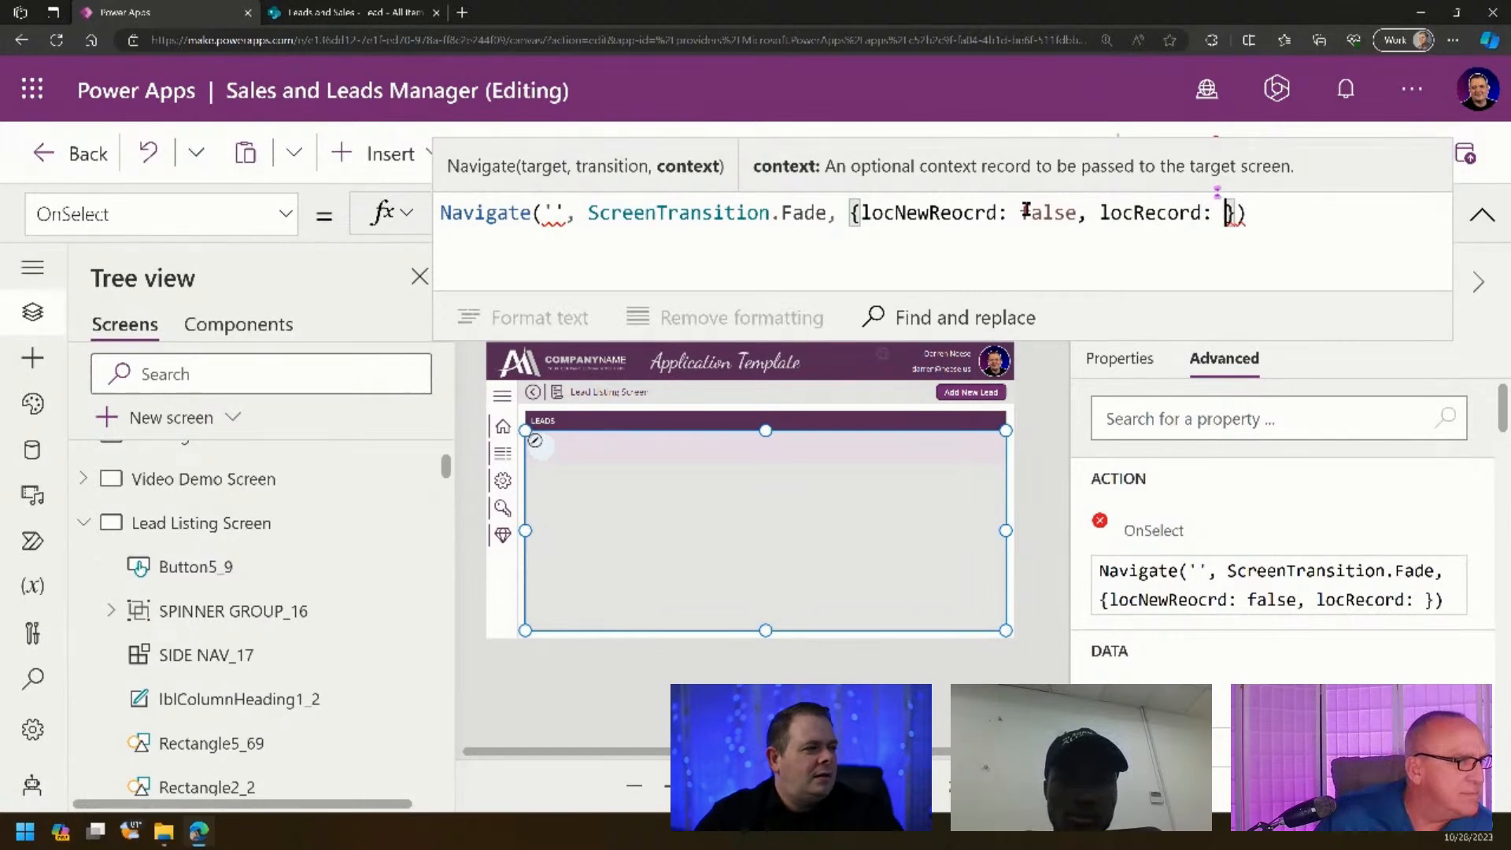
text(ThisItem)
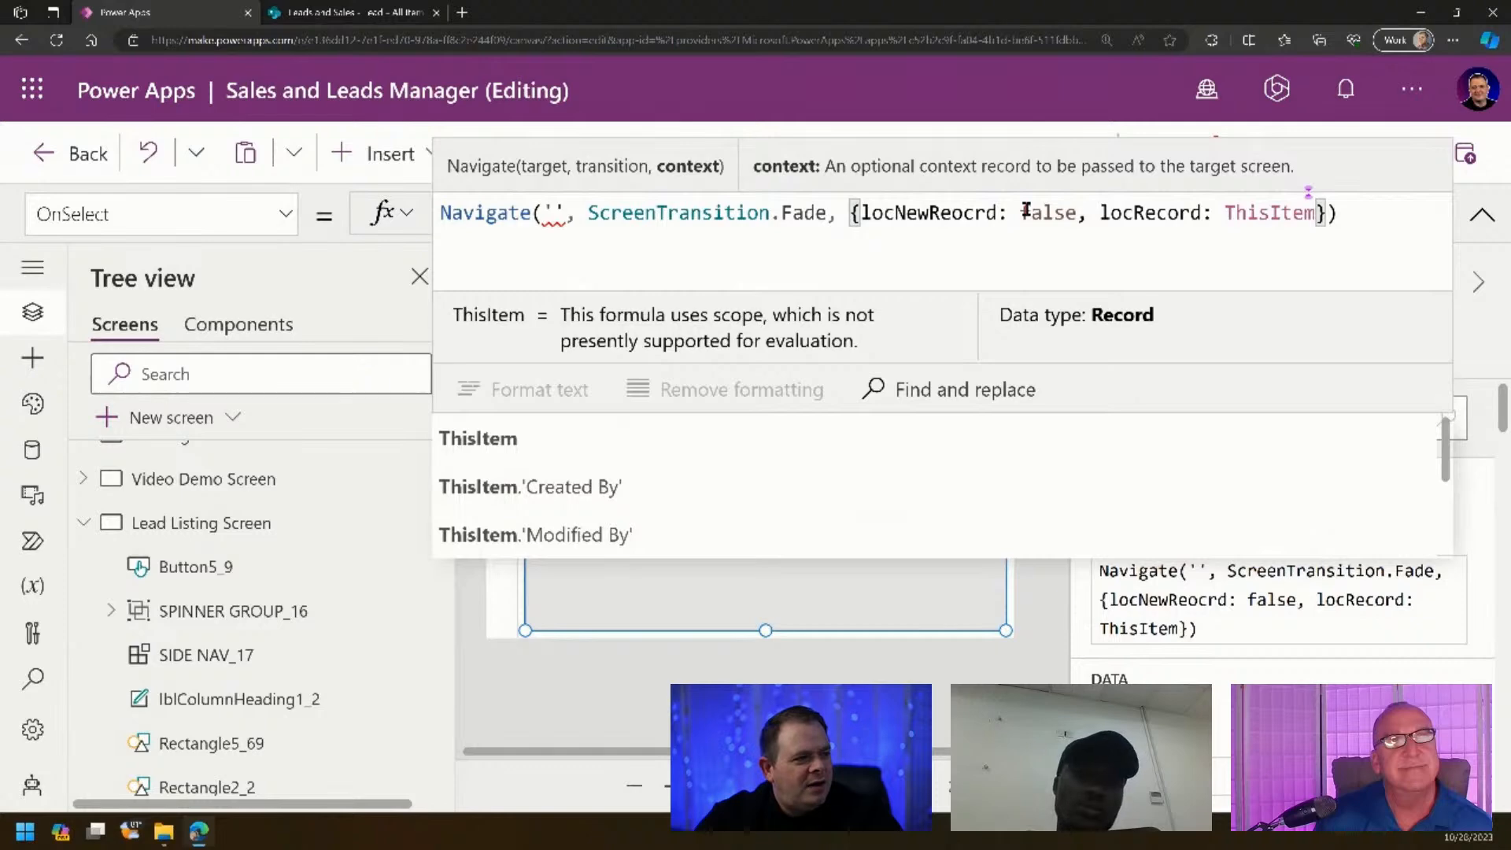
click(558, 220)
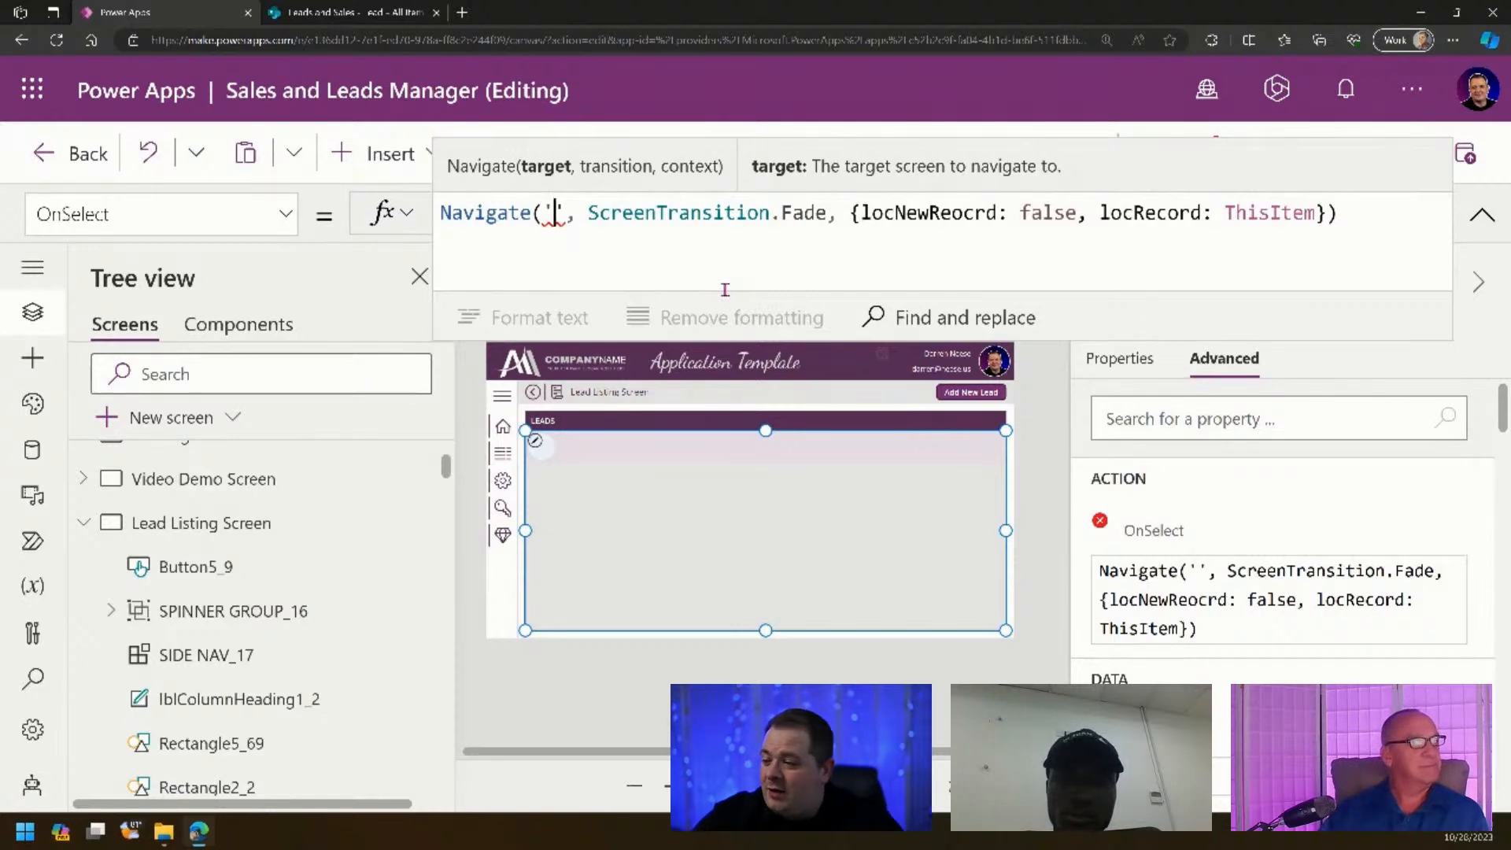
key(super+v)
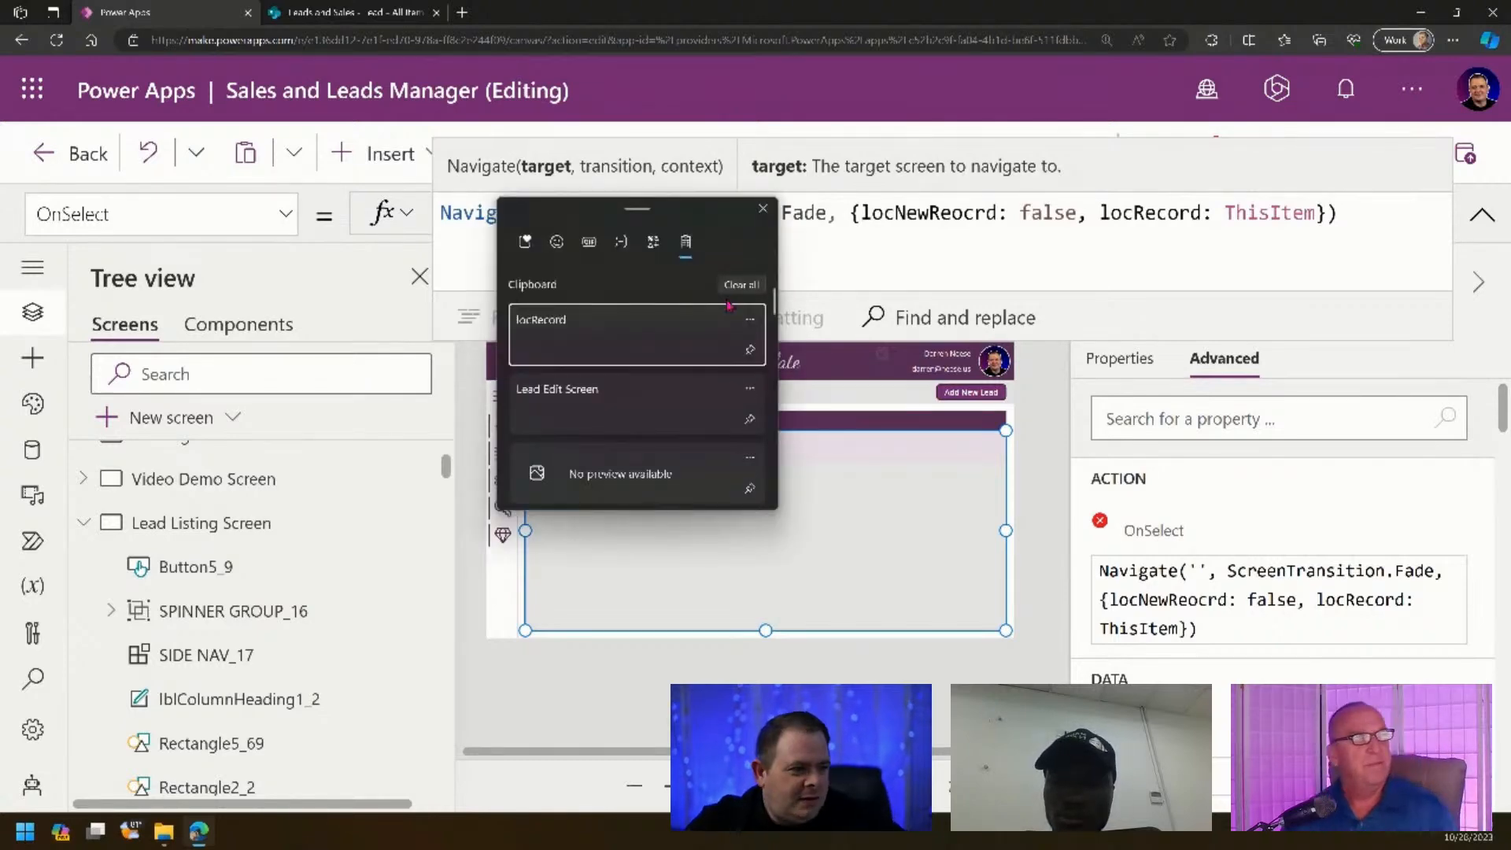
click(576, 396)
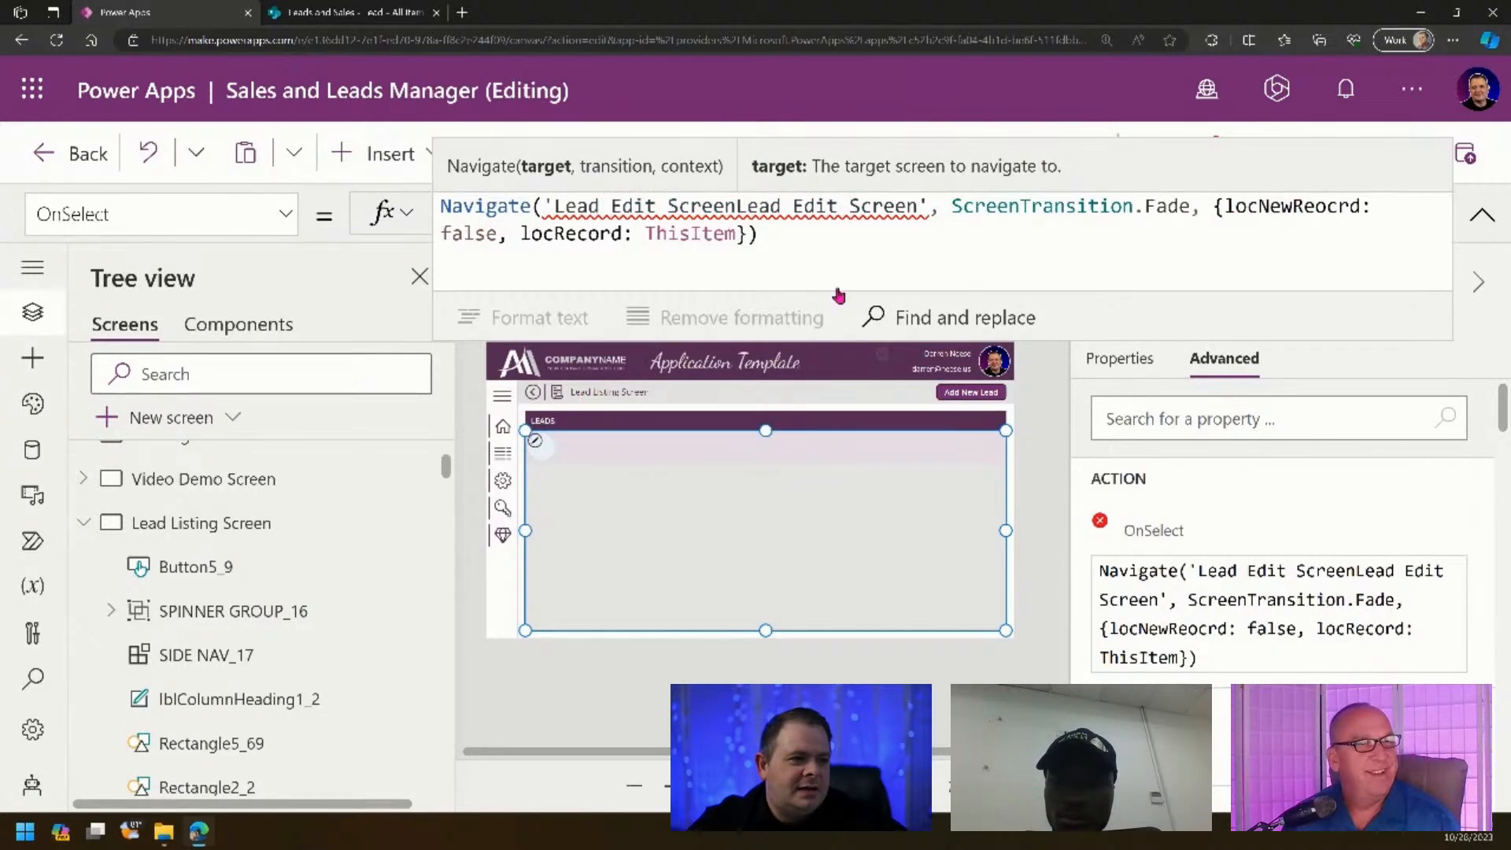
click(720, 203)
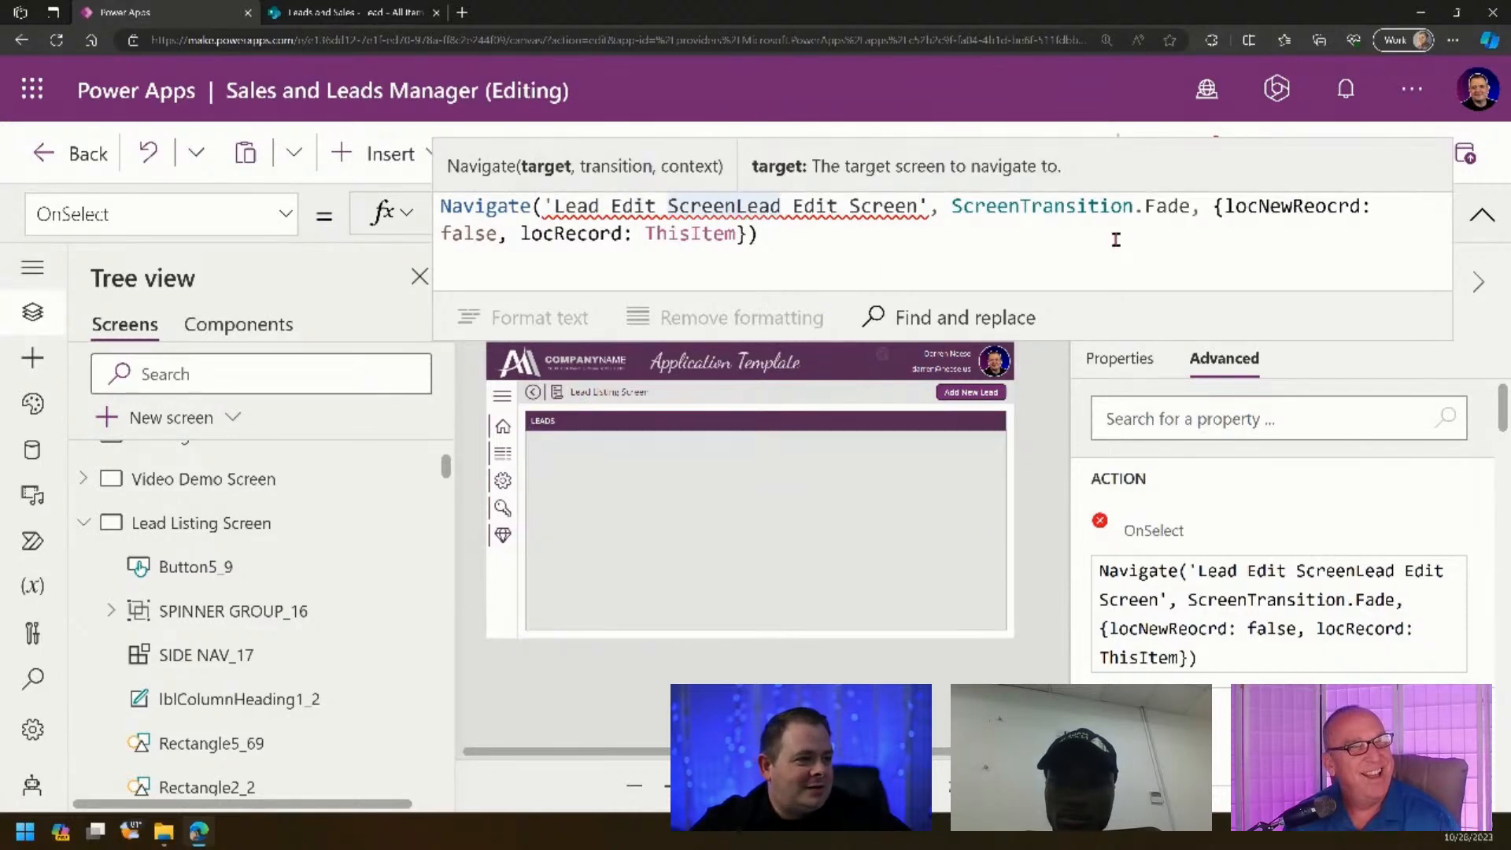
key(ctrl+shift+Right)
key(ctrl+shift+Right)
key(ctrl+shift+Right)
key(BackSpace)
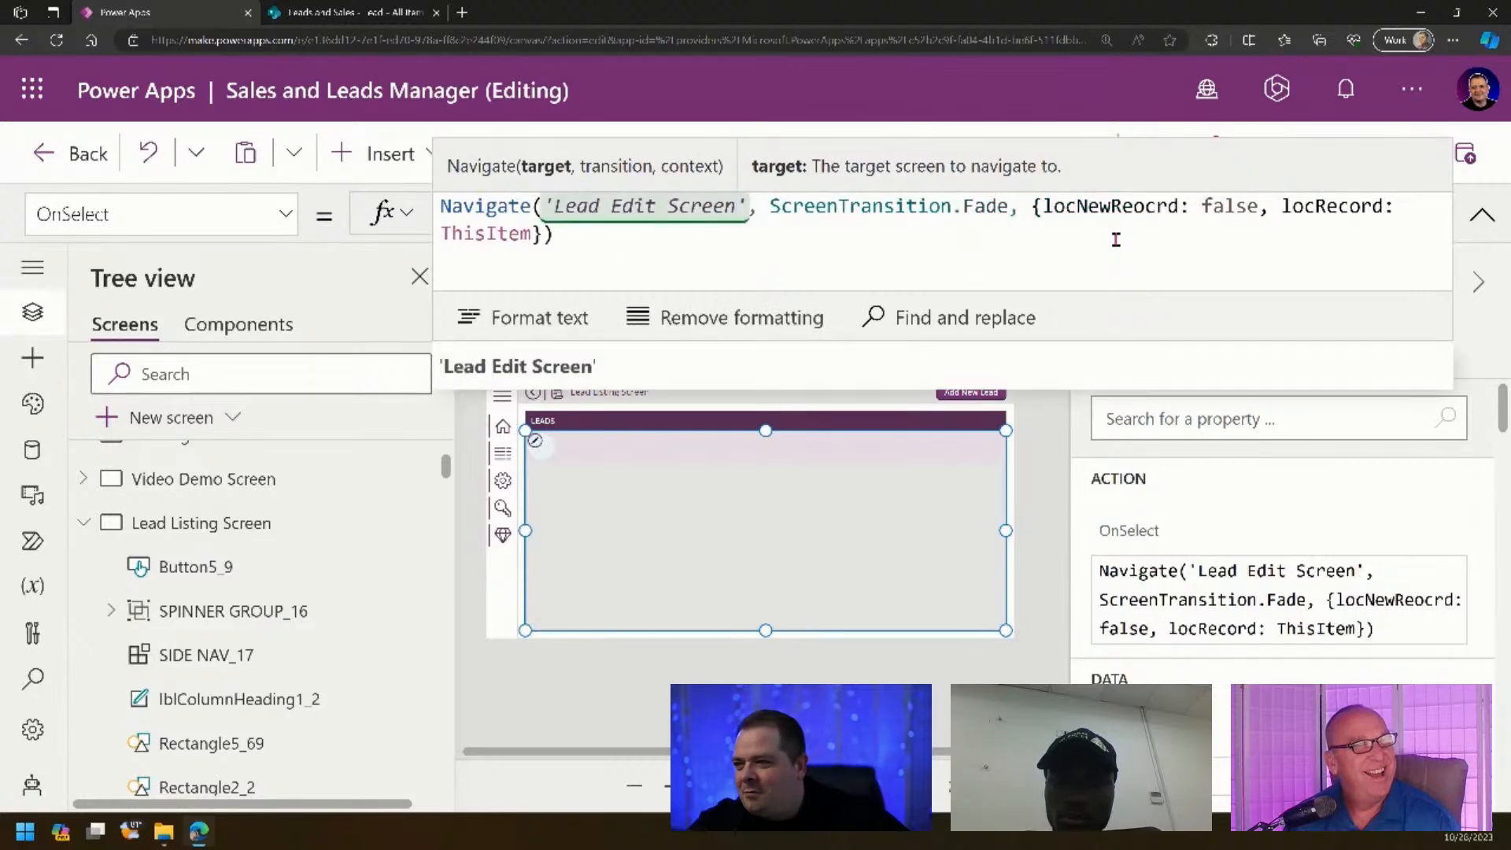
click(510, 318)
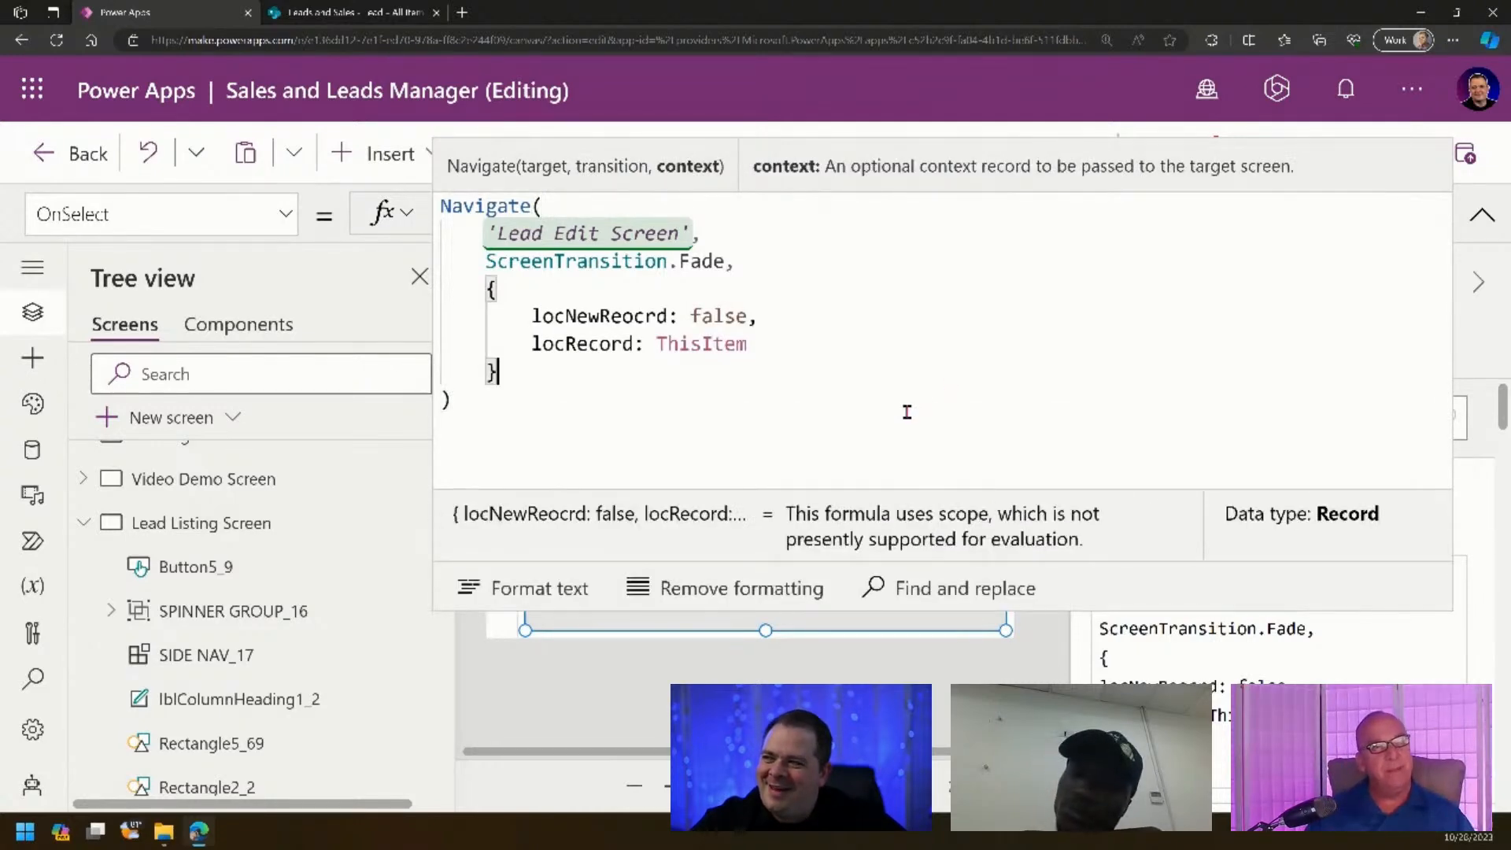
key(ctrl+s)
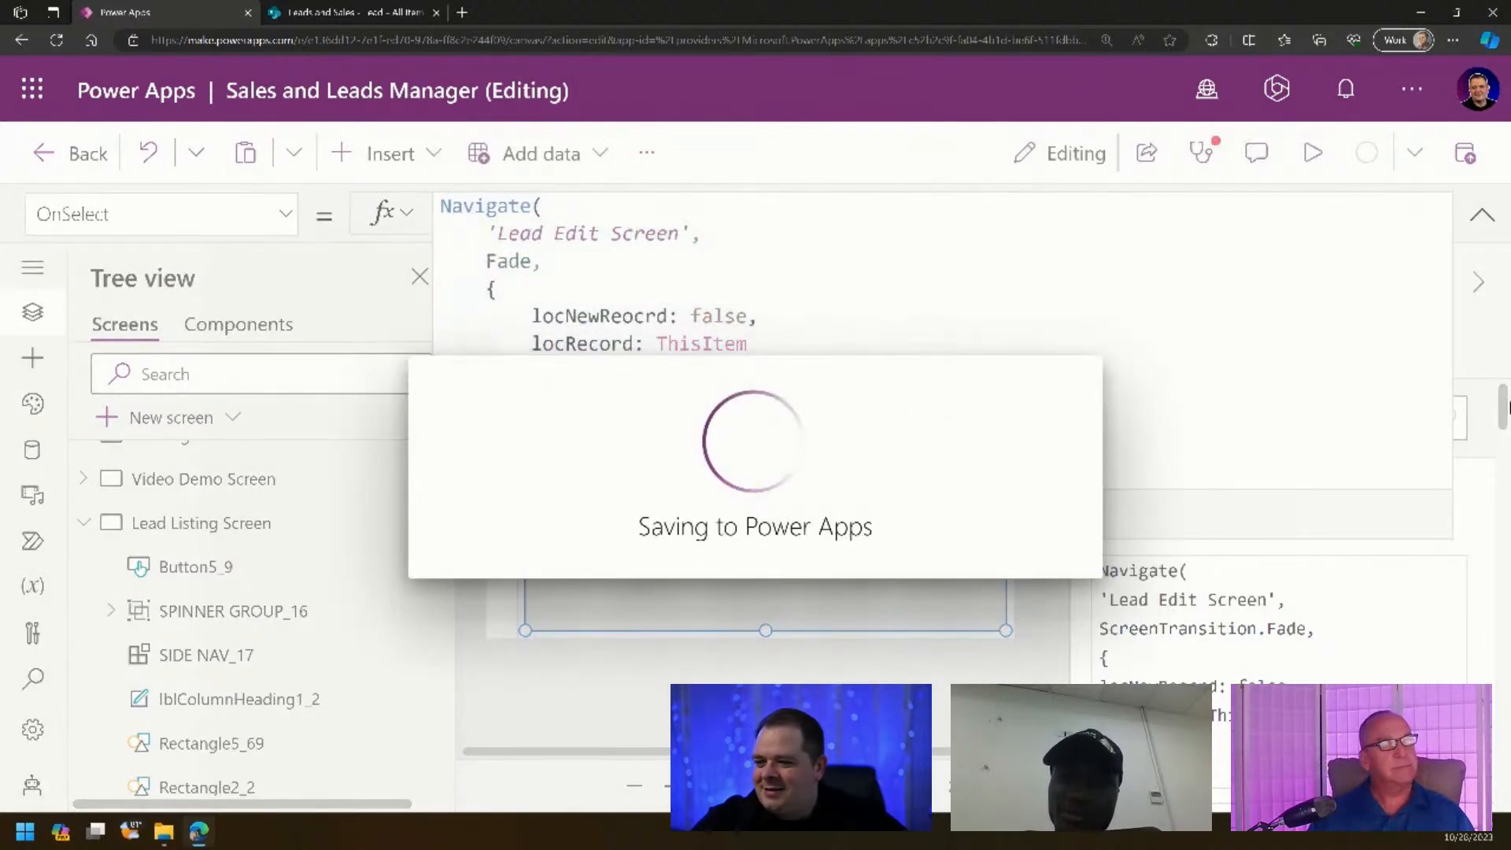
- Run the app in preview, click Add New Lead to reach Lead Edit Screen, then close the preview
click(1482, 215)
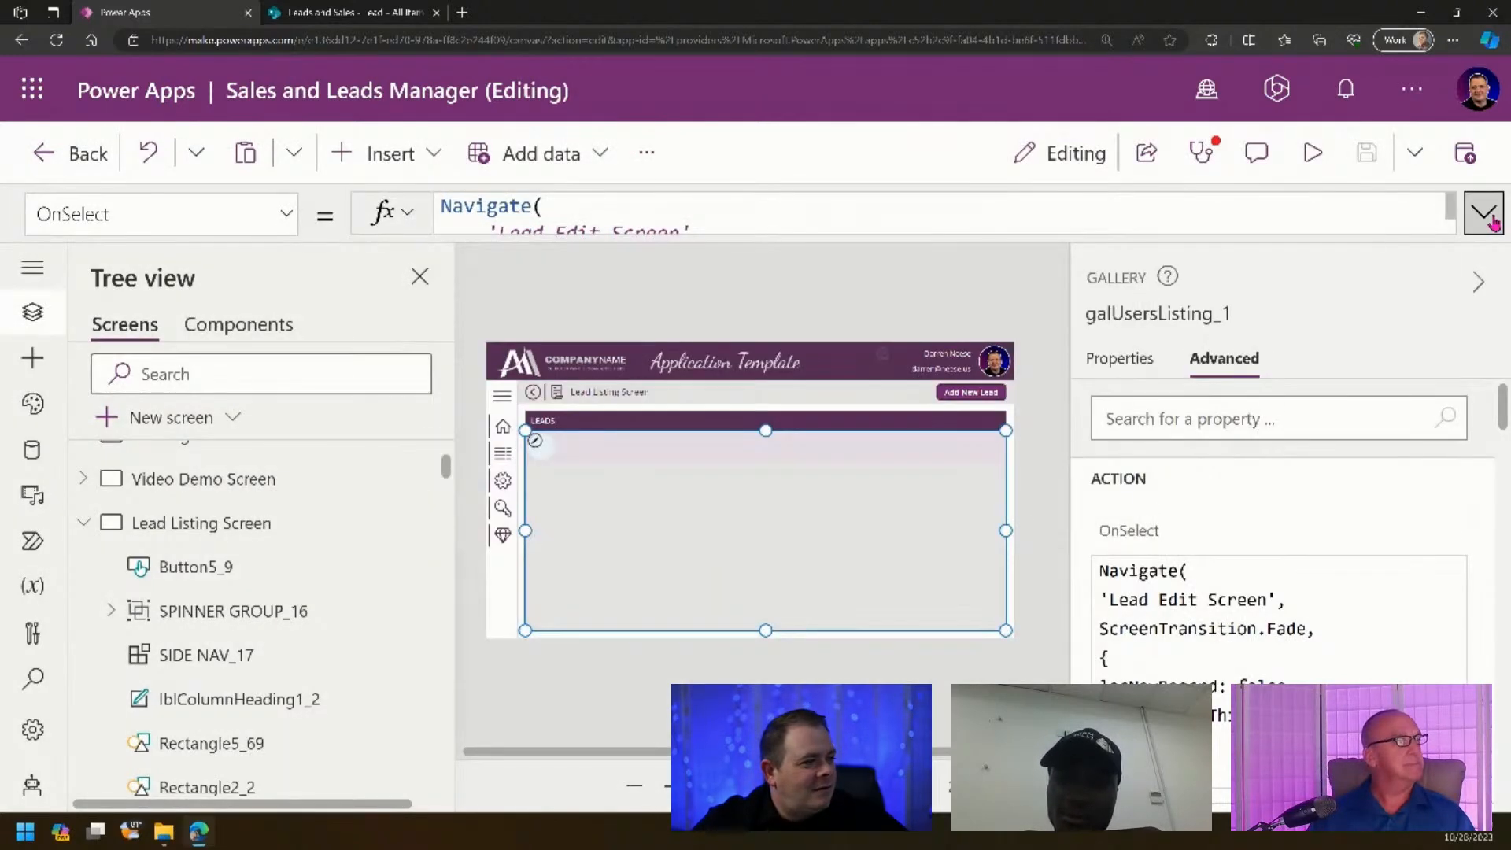
click(844, 290)
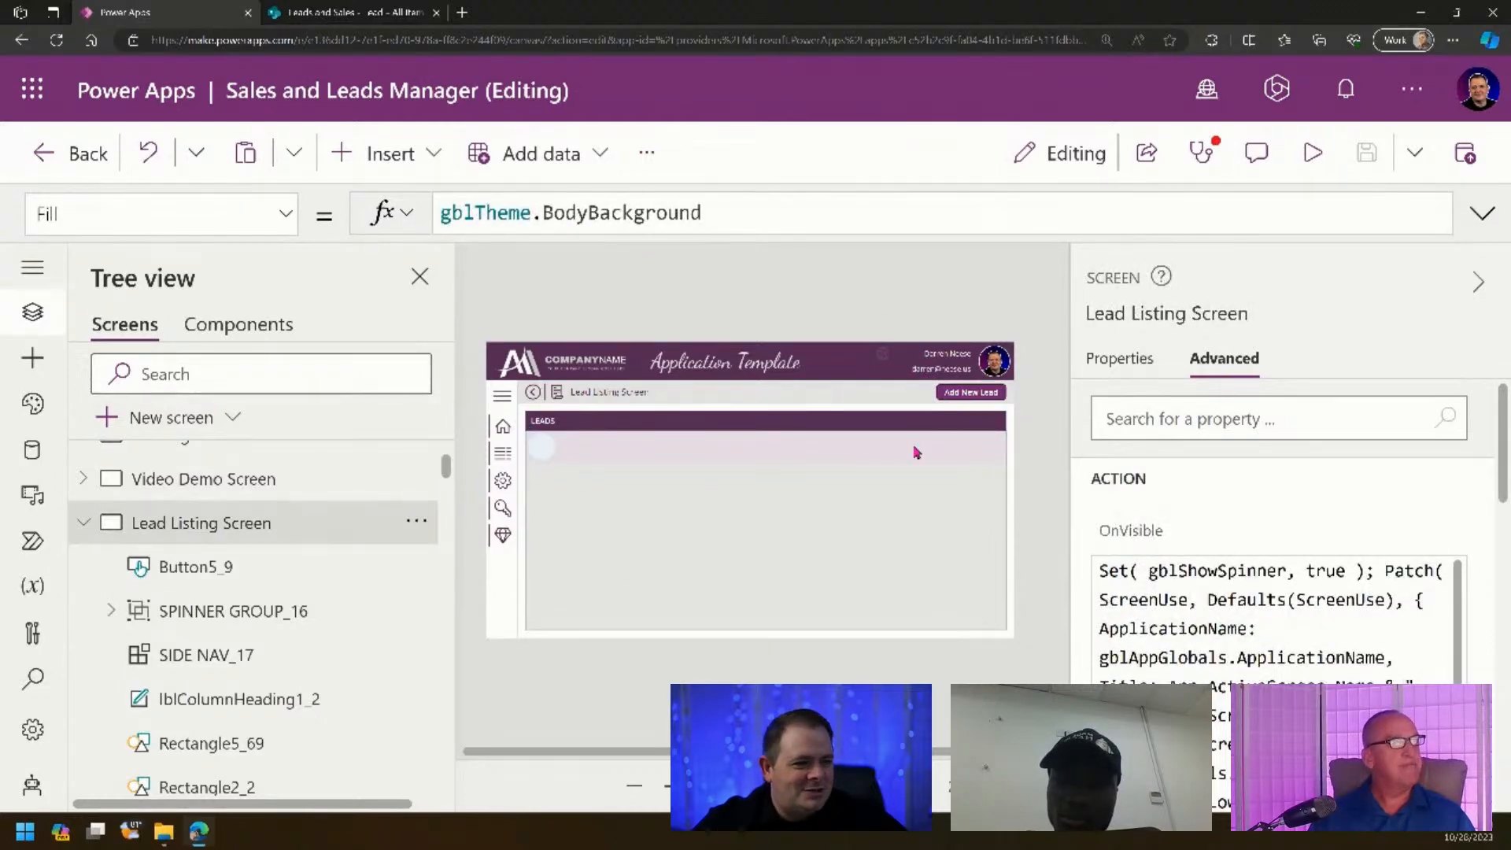
click(1311, 153)
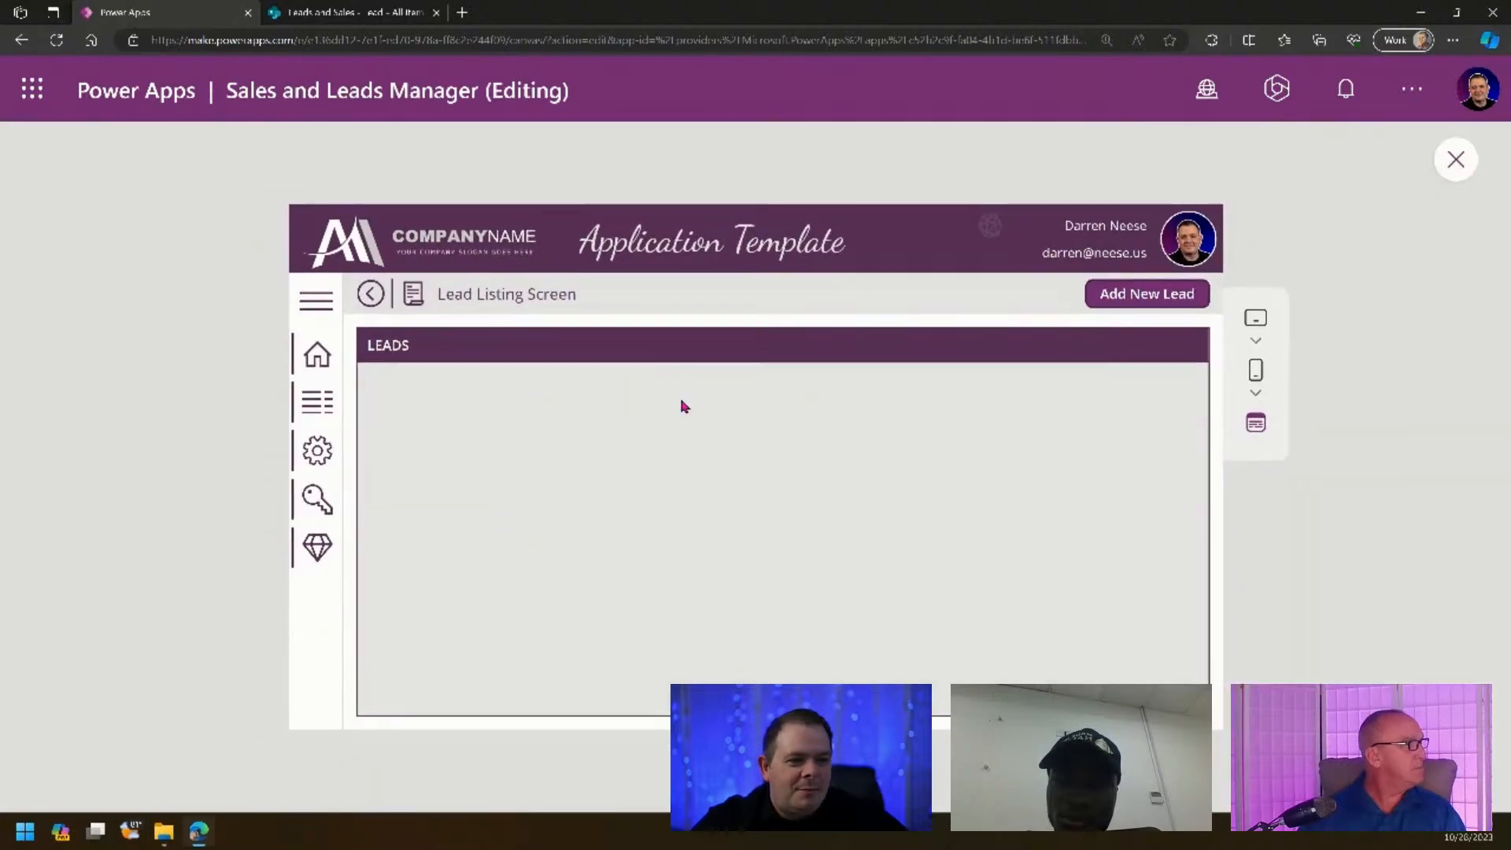
click(1128, 299)
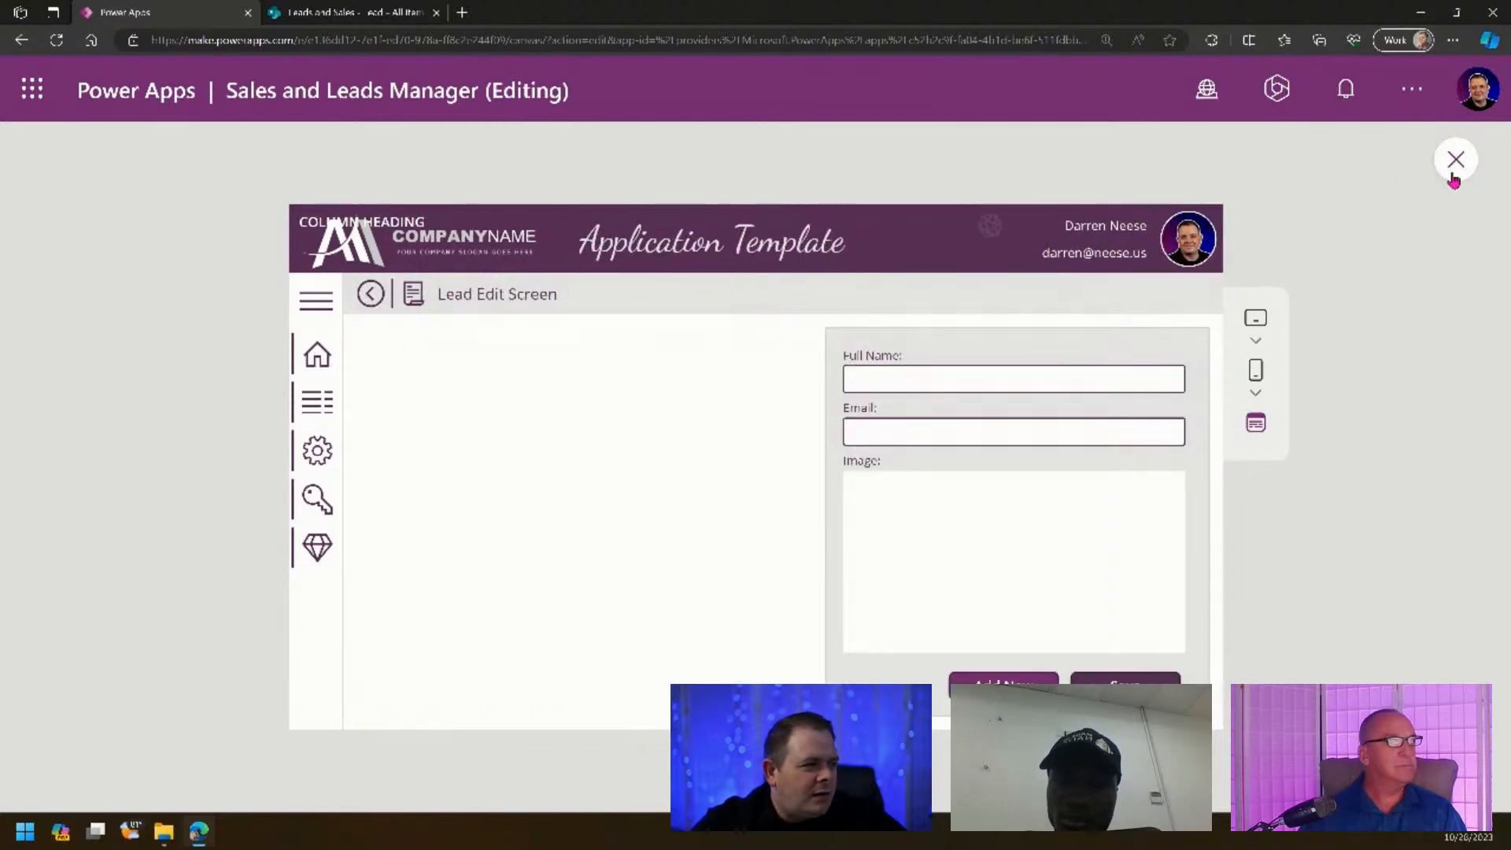
click(1455, 163)
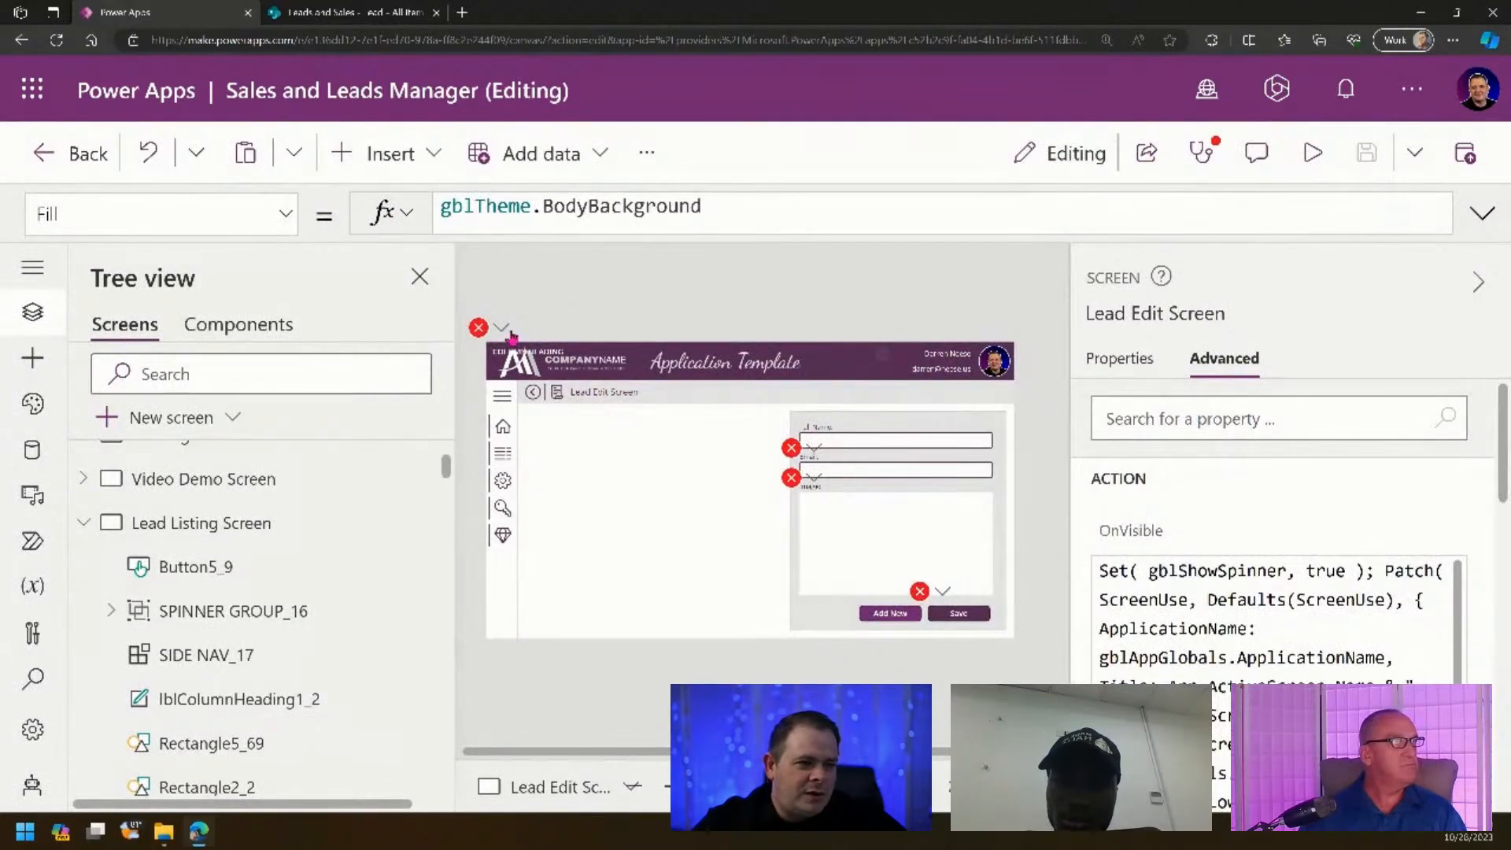
- Inspect the header rectangle's X formula error caused by the missing galUsersListing_2 reference
click(504, 329)
click(515, 364)
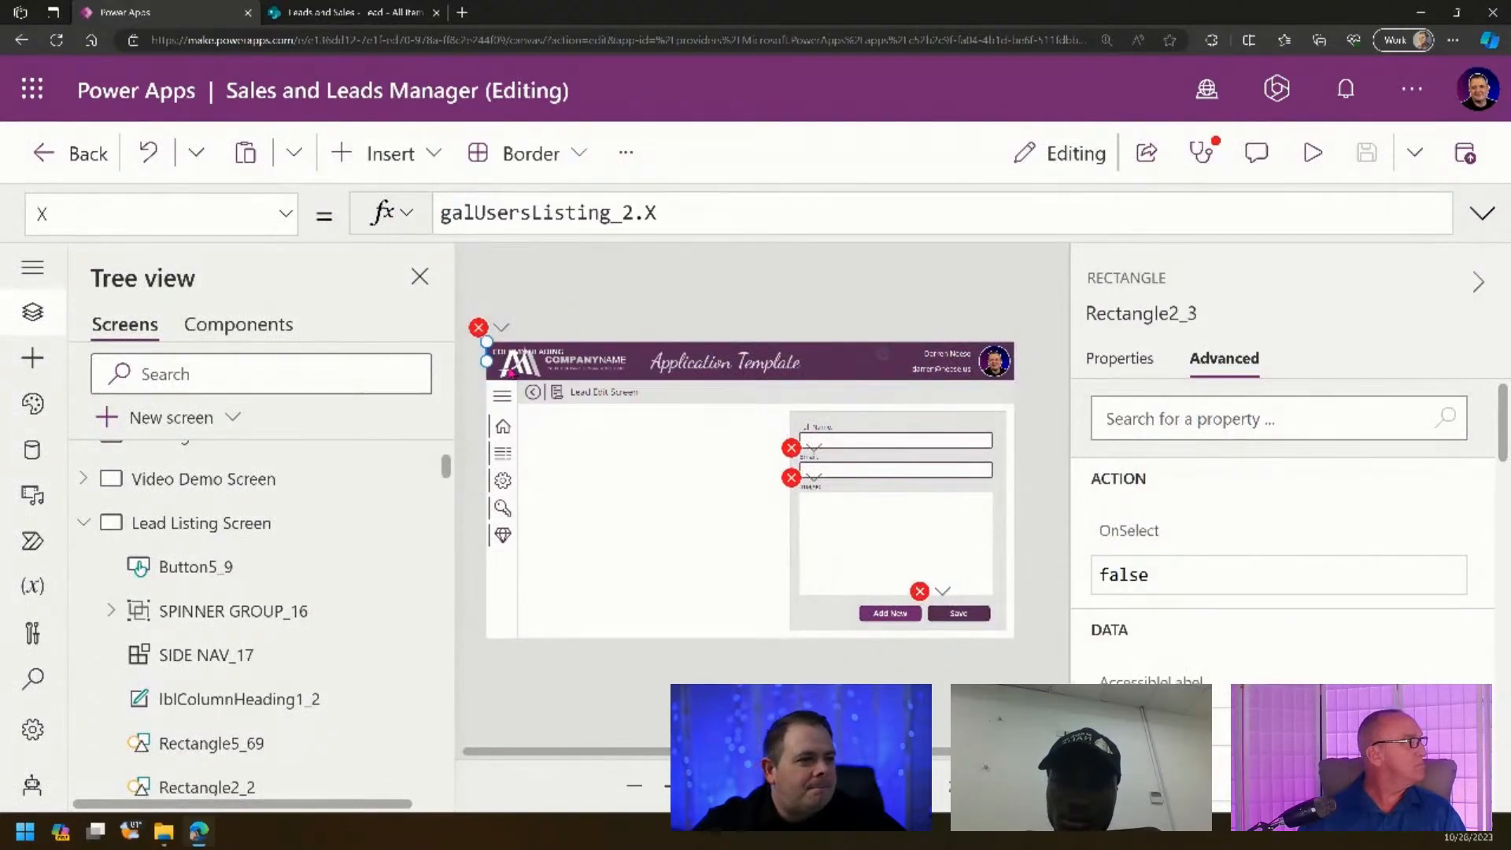
scroll(252, 537, down, 5)
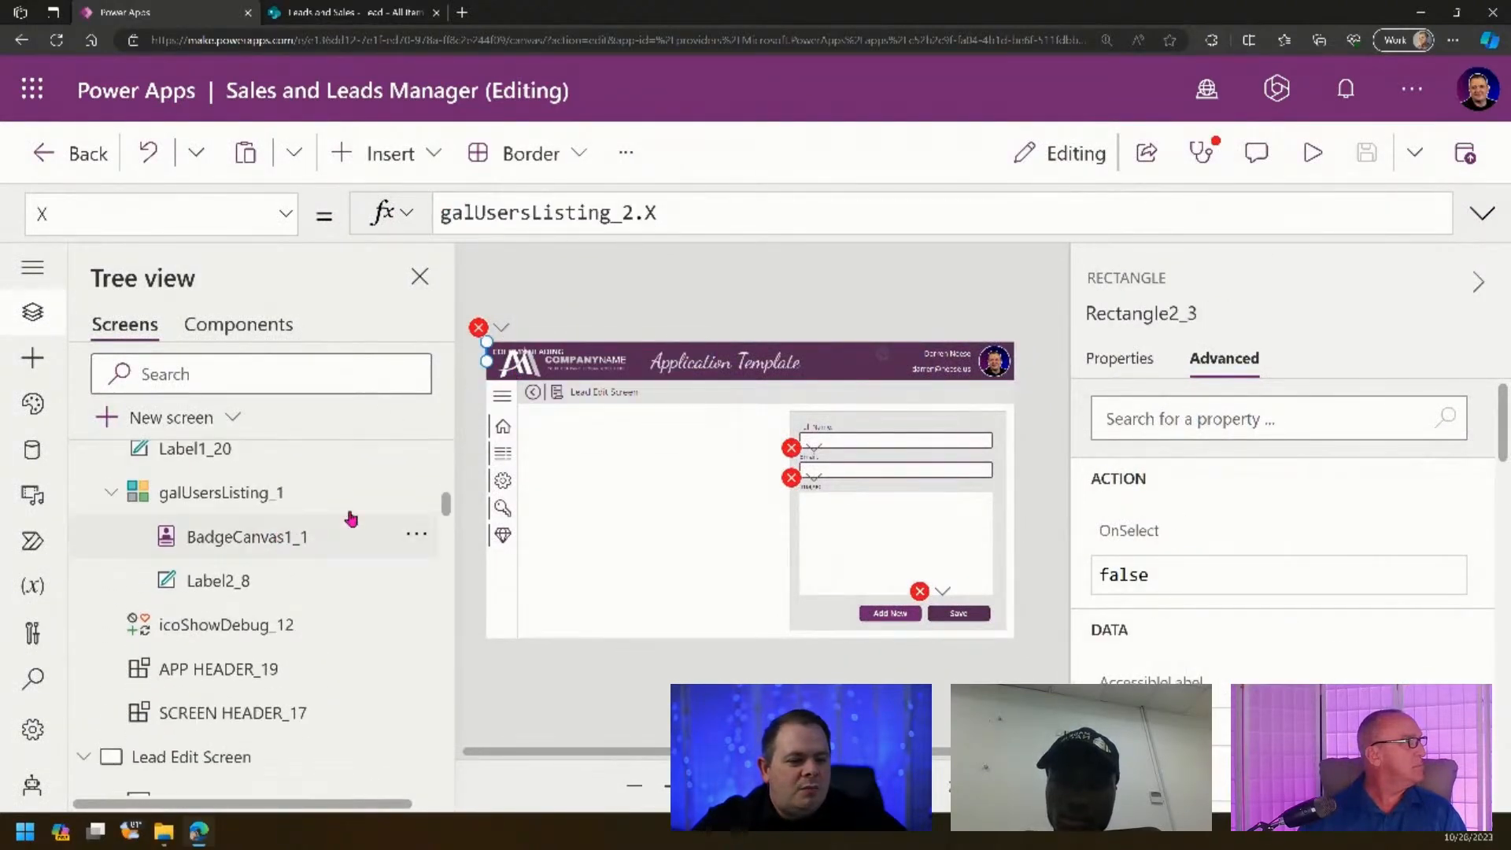
click(501, 329)
click(567, 364)
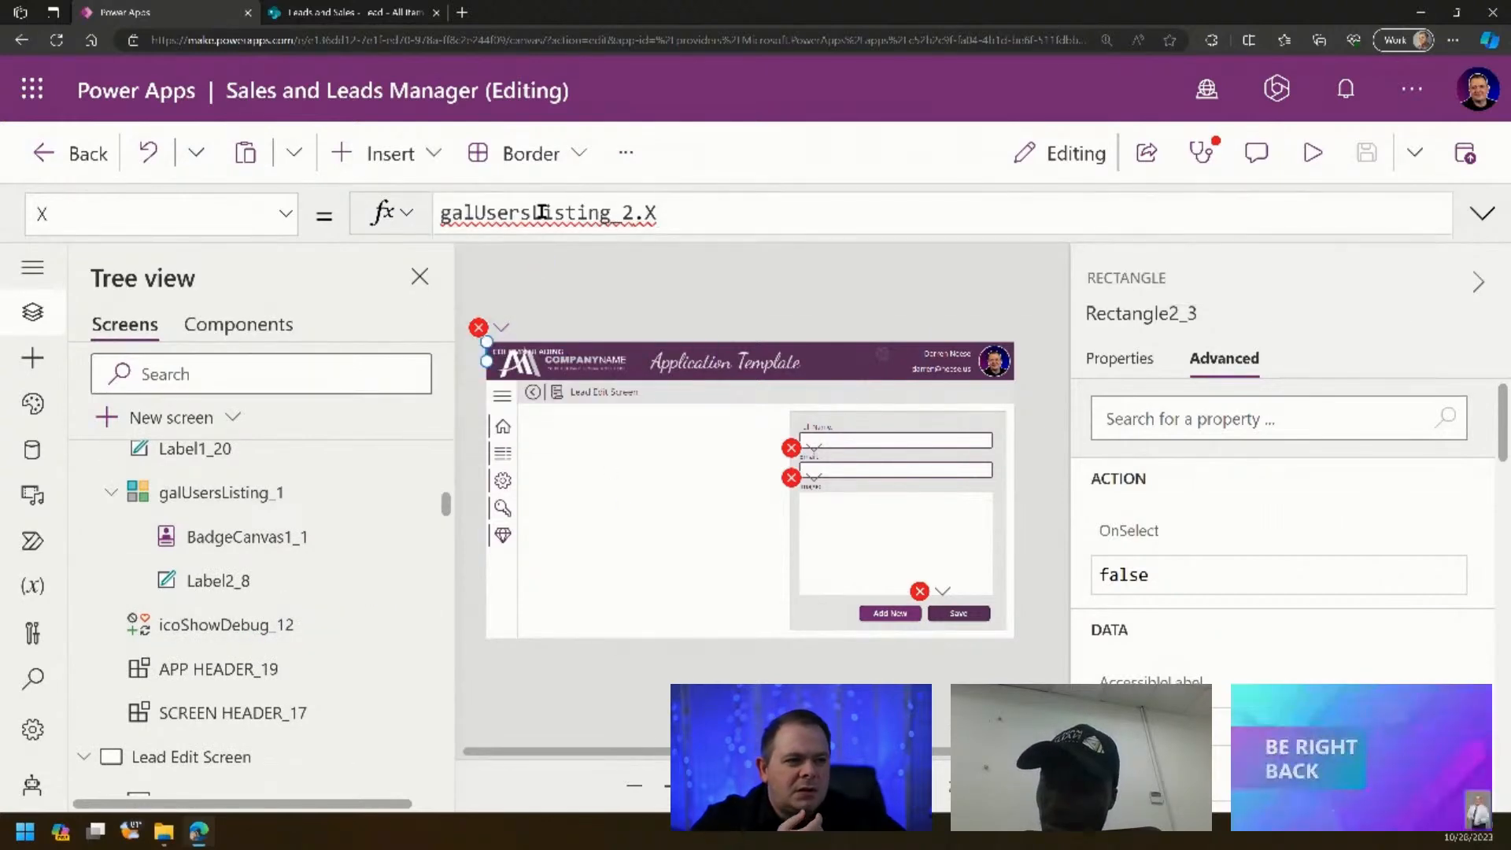
double_click(543, 213)
key(ctrl+c)
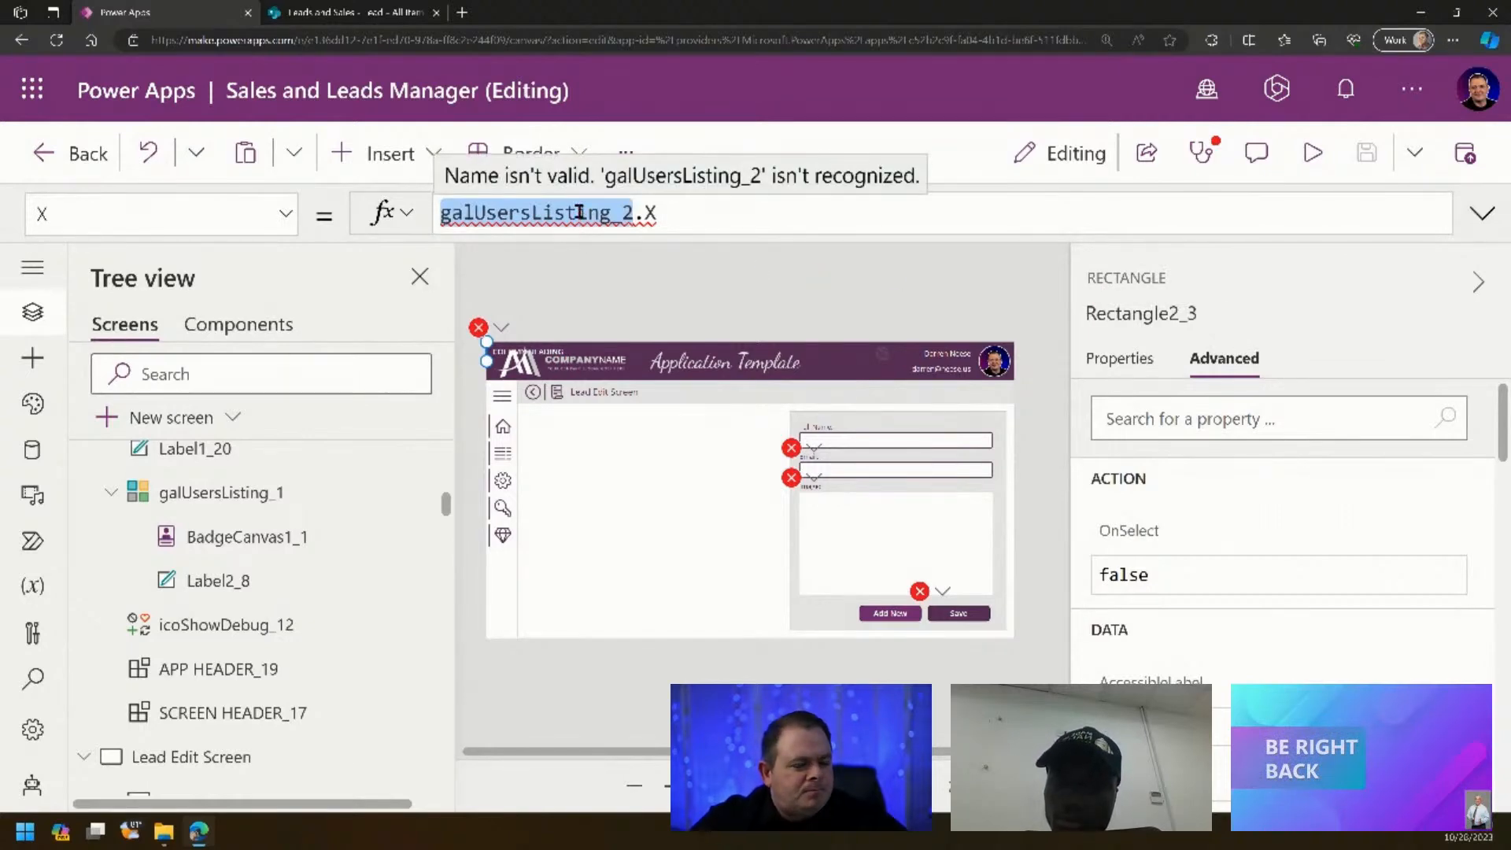
- Insert a classic blank vertical gallery on Lead Edit Screen, name it galUsersListing_2, and shrink its height
click(628, 494)
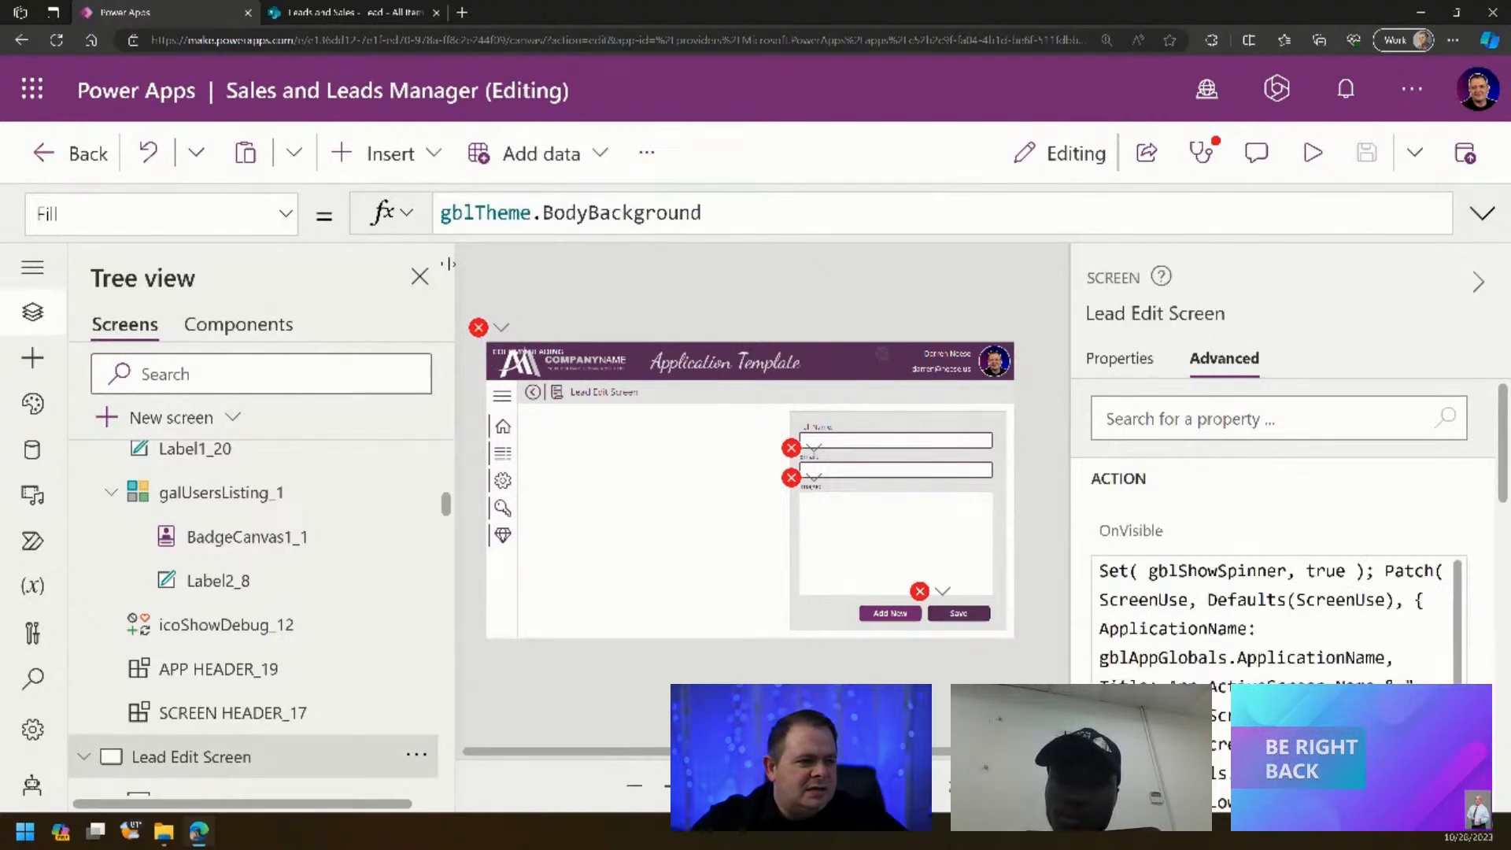
click(380, 153)
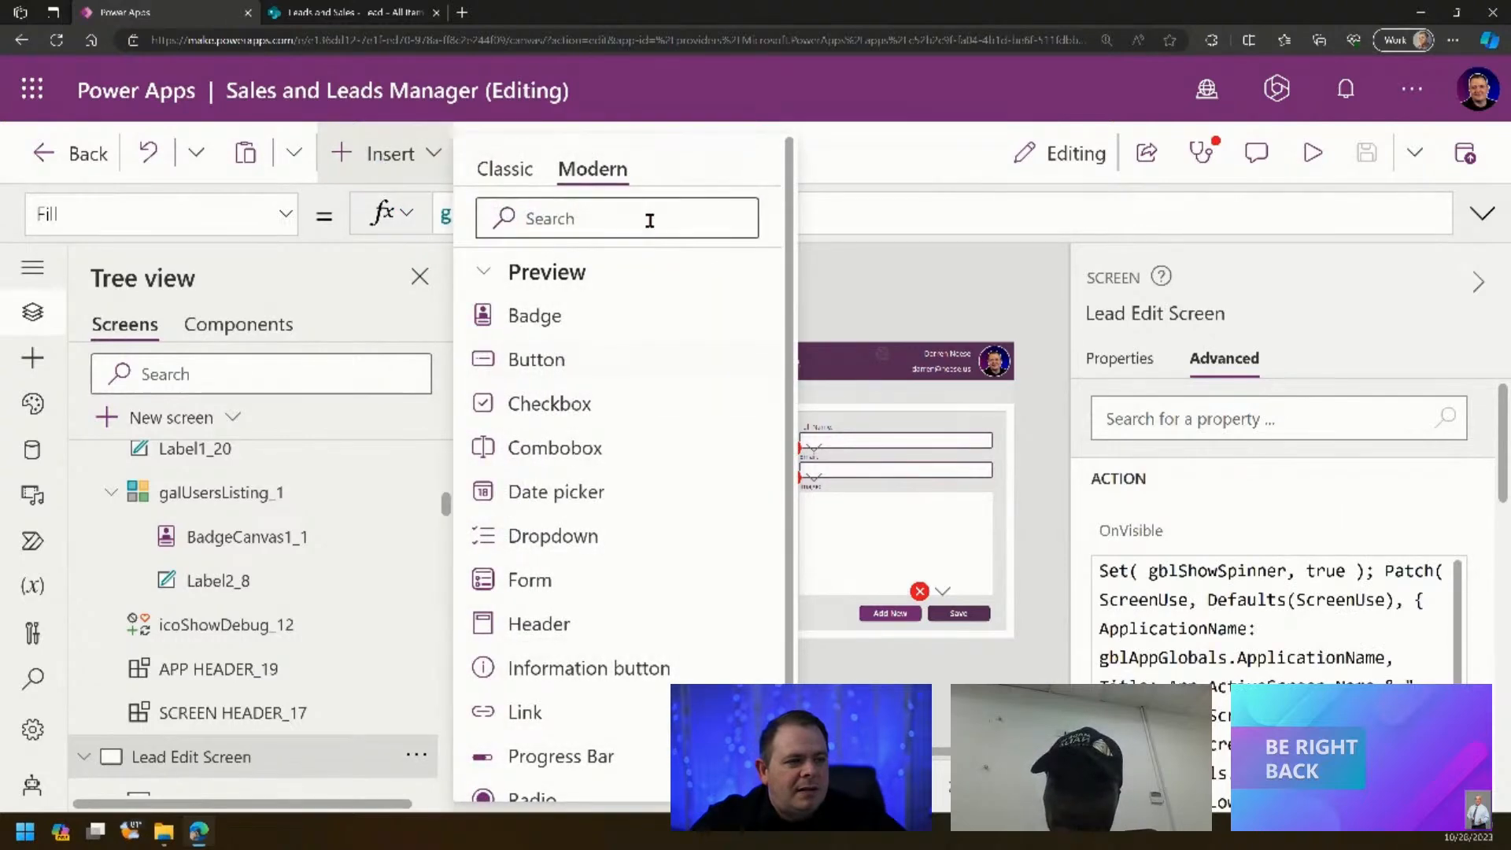
click(505, 169)
click(596, 218)
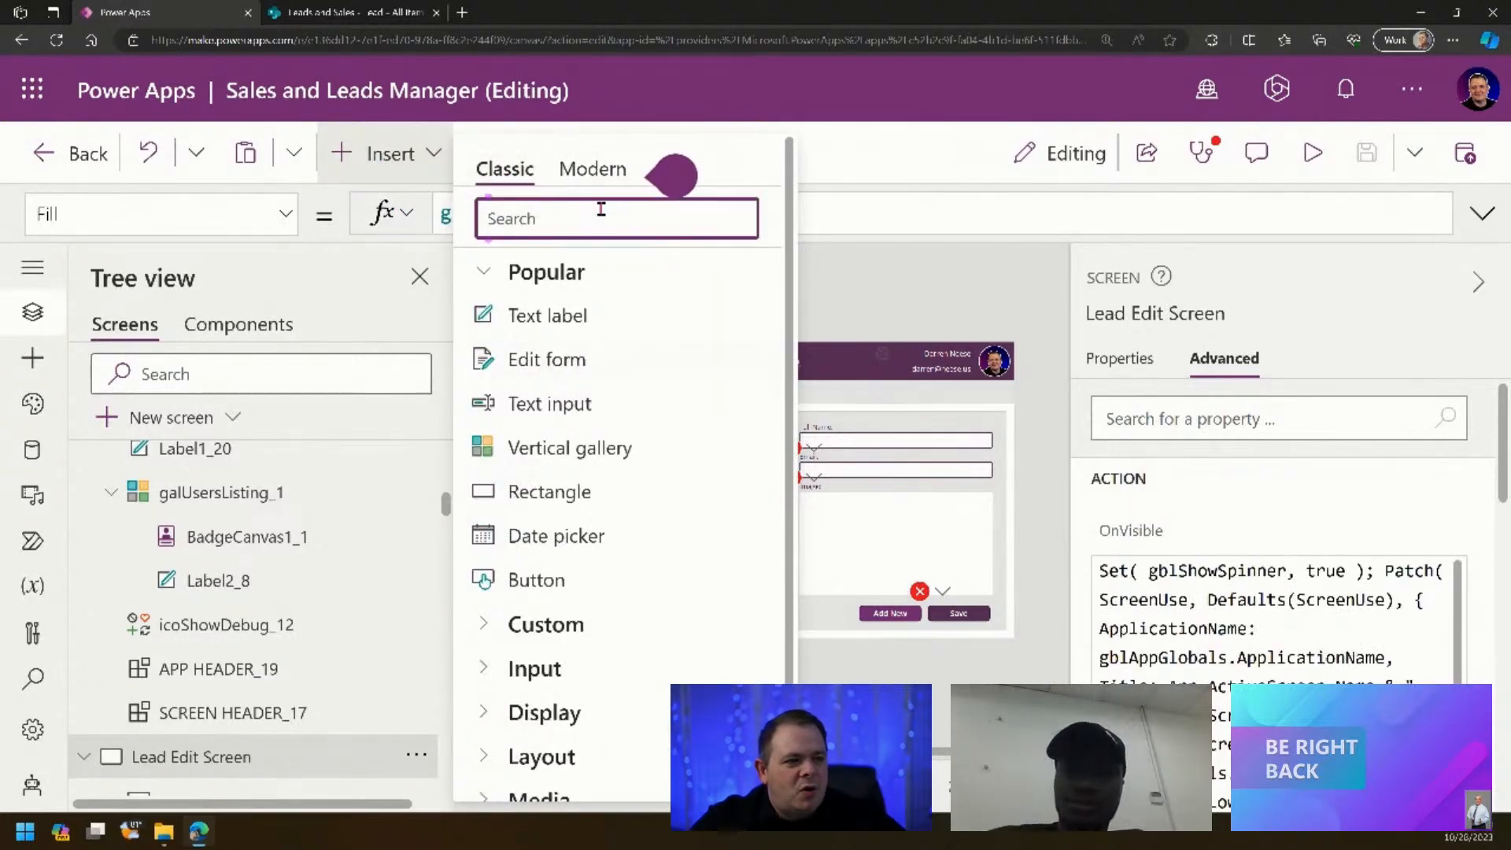
text(gal)
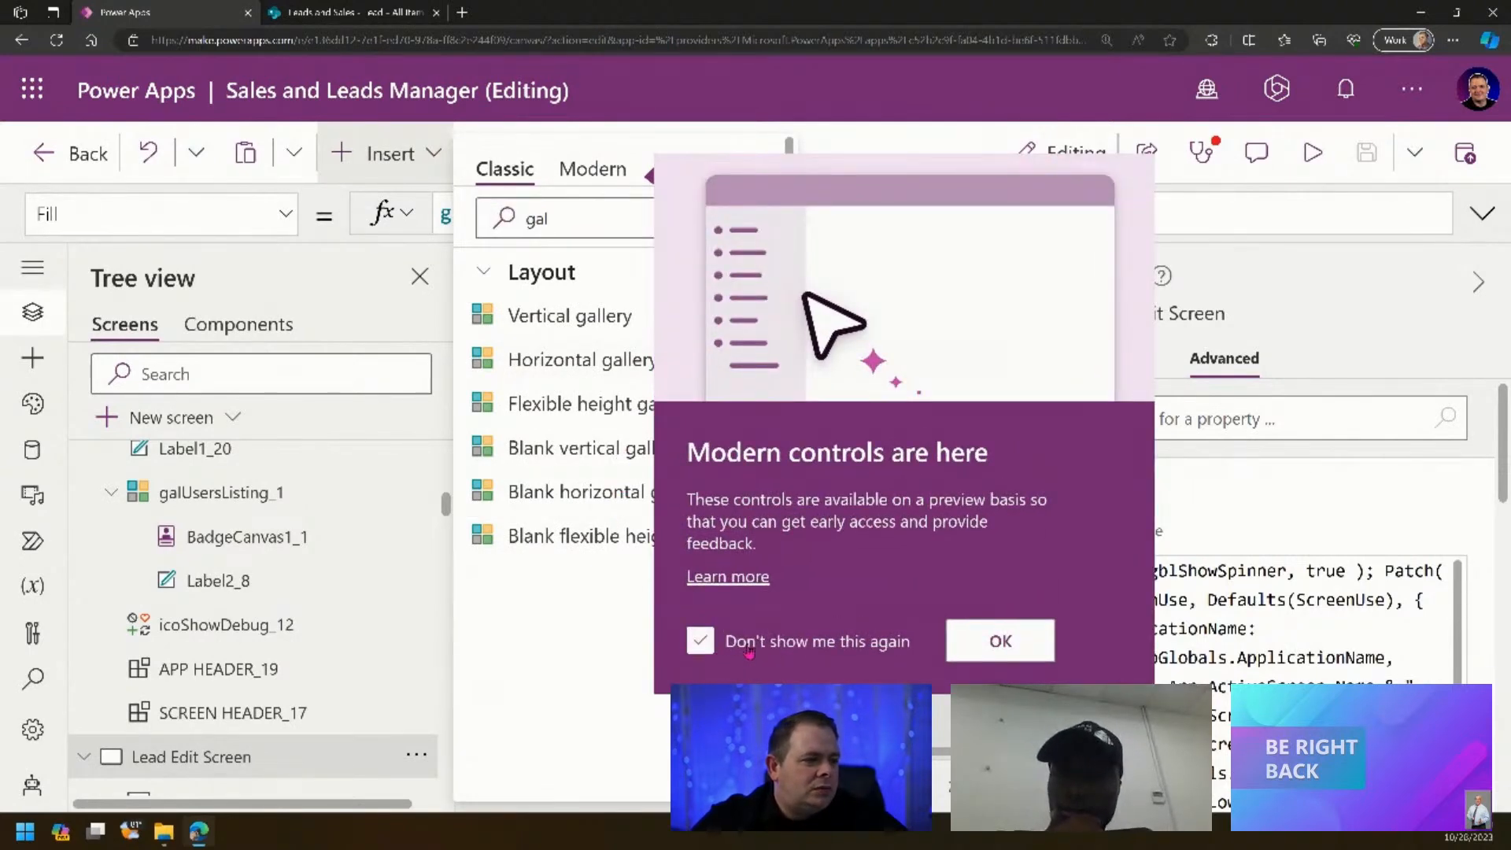
click(996, 642)
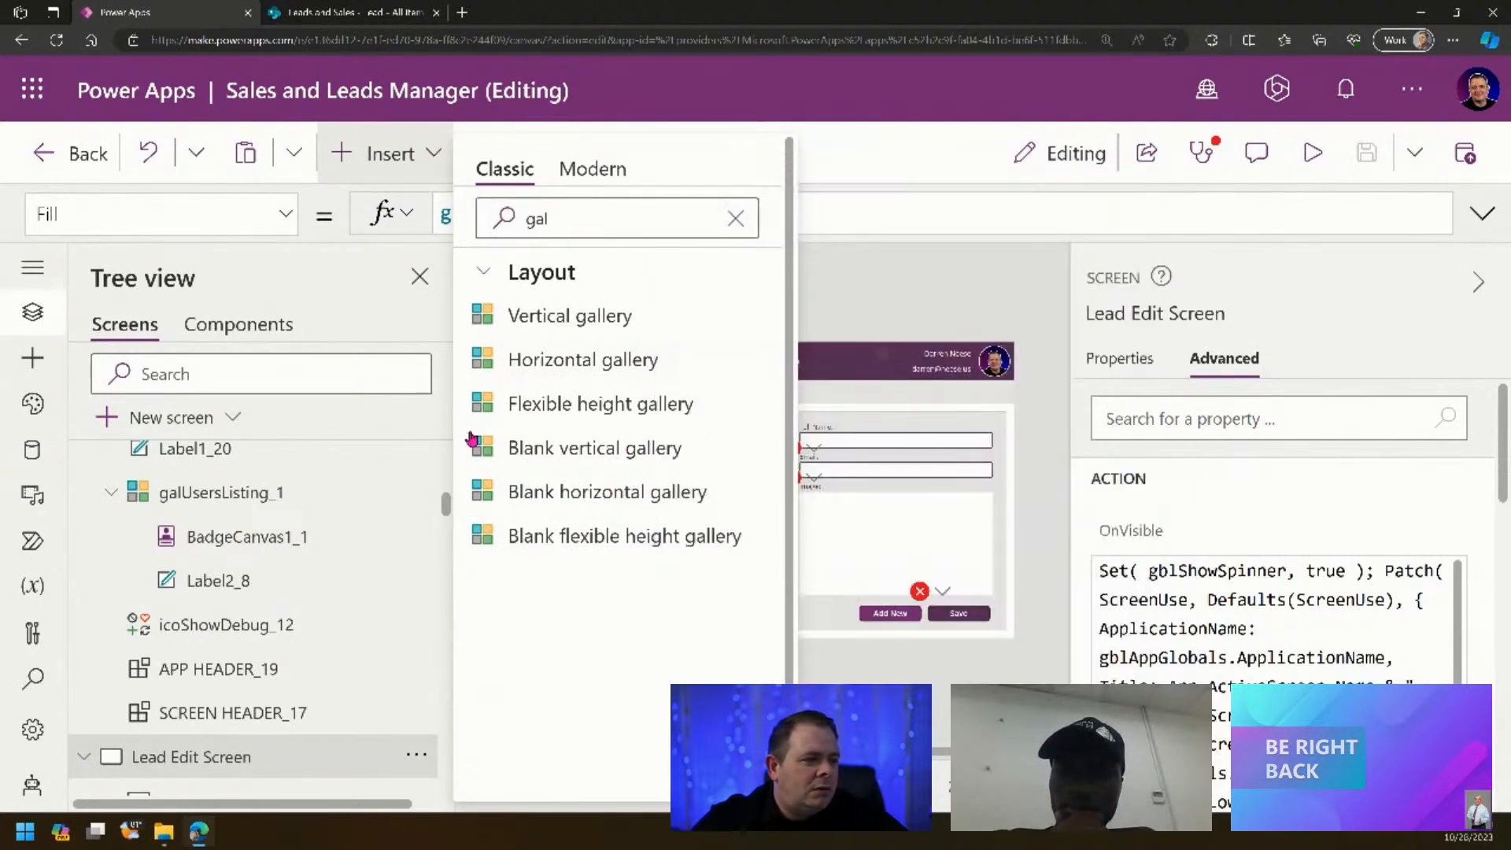
click(597, 449)
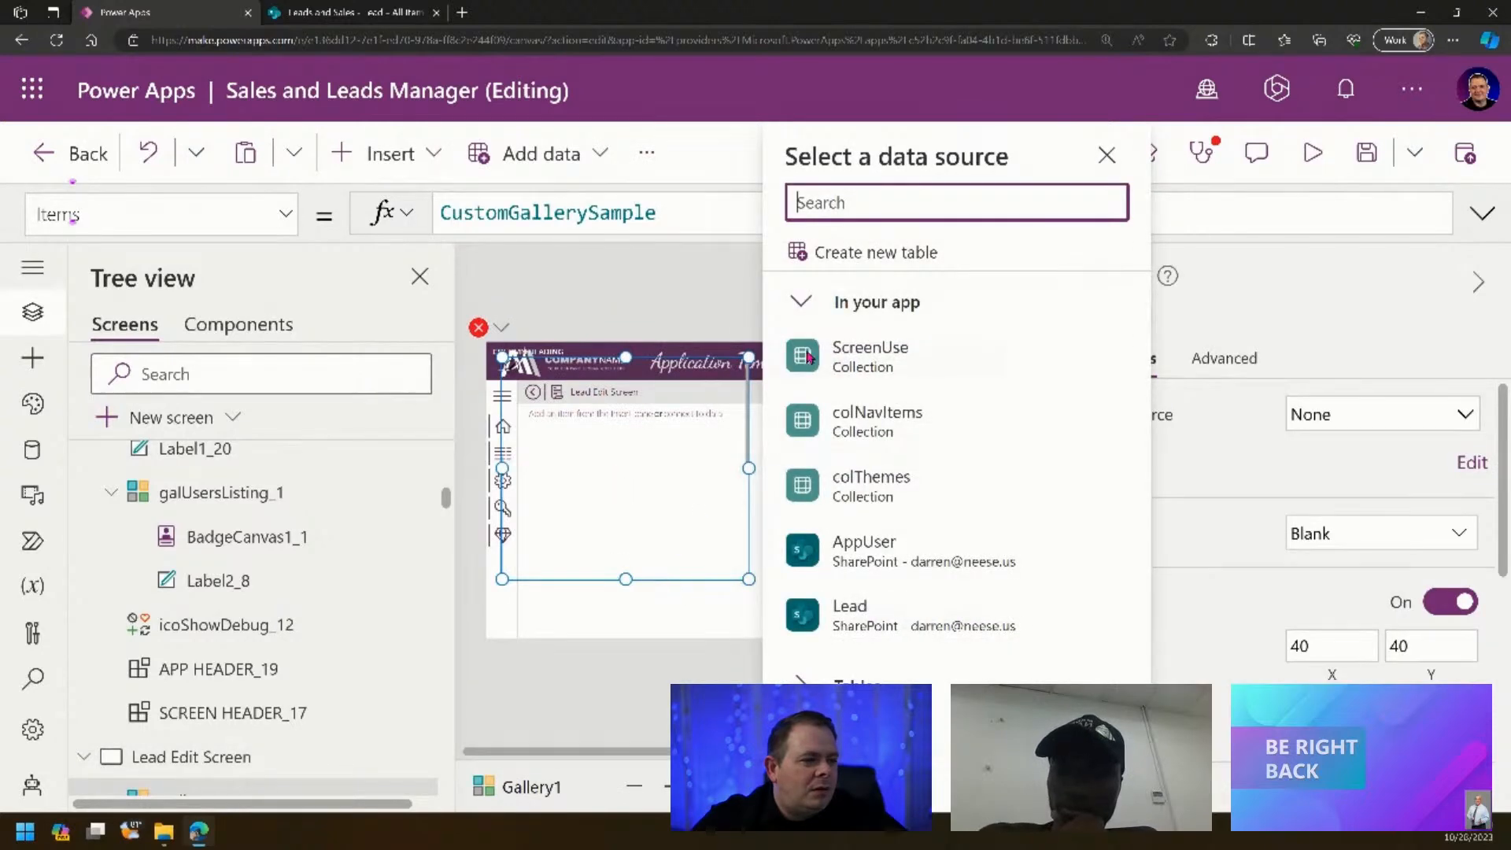
click(1230, 312)
click(1130, 317)
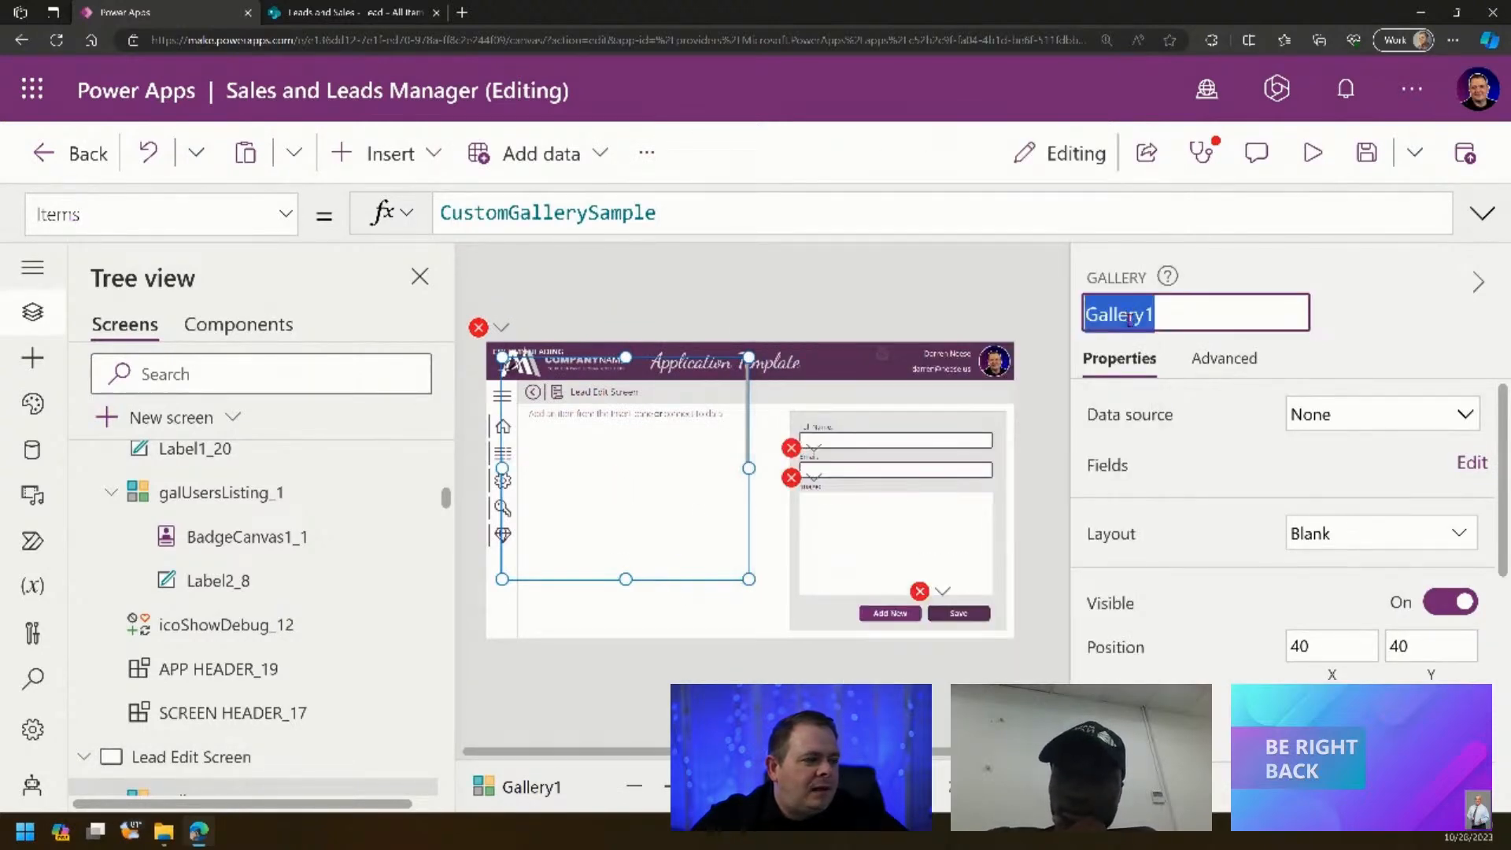
key(ctrl+v)
key(Return)
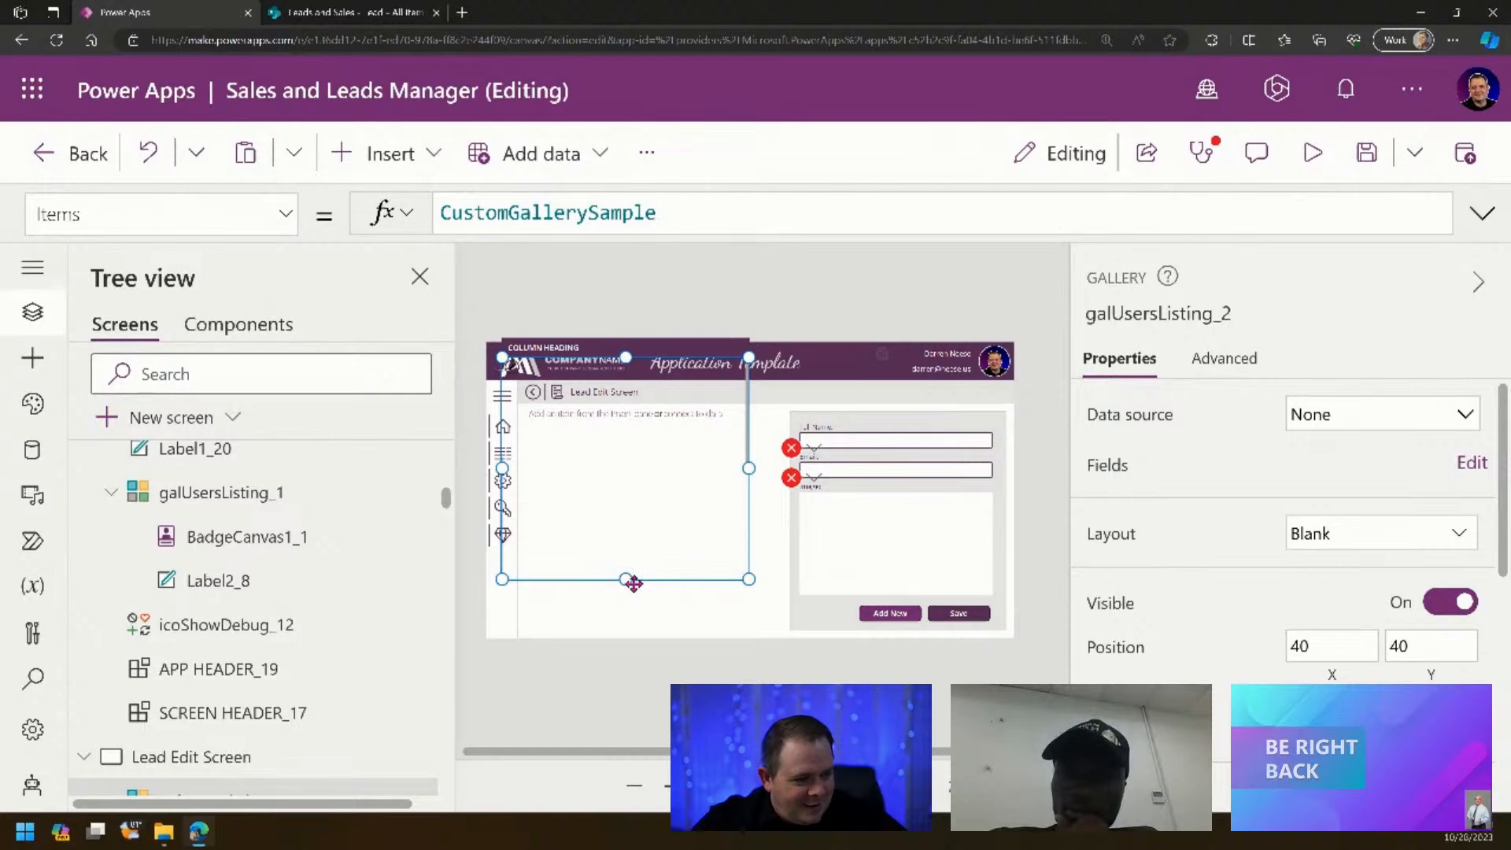
drag(628, 579, 721, 615)
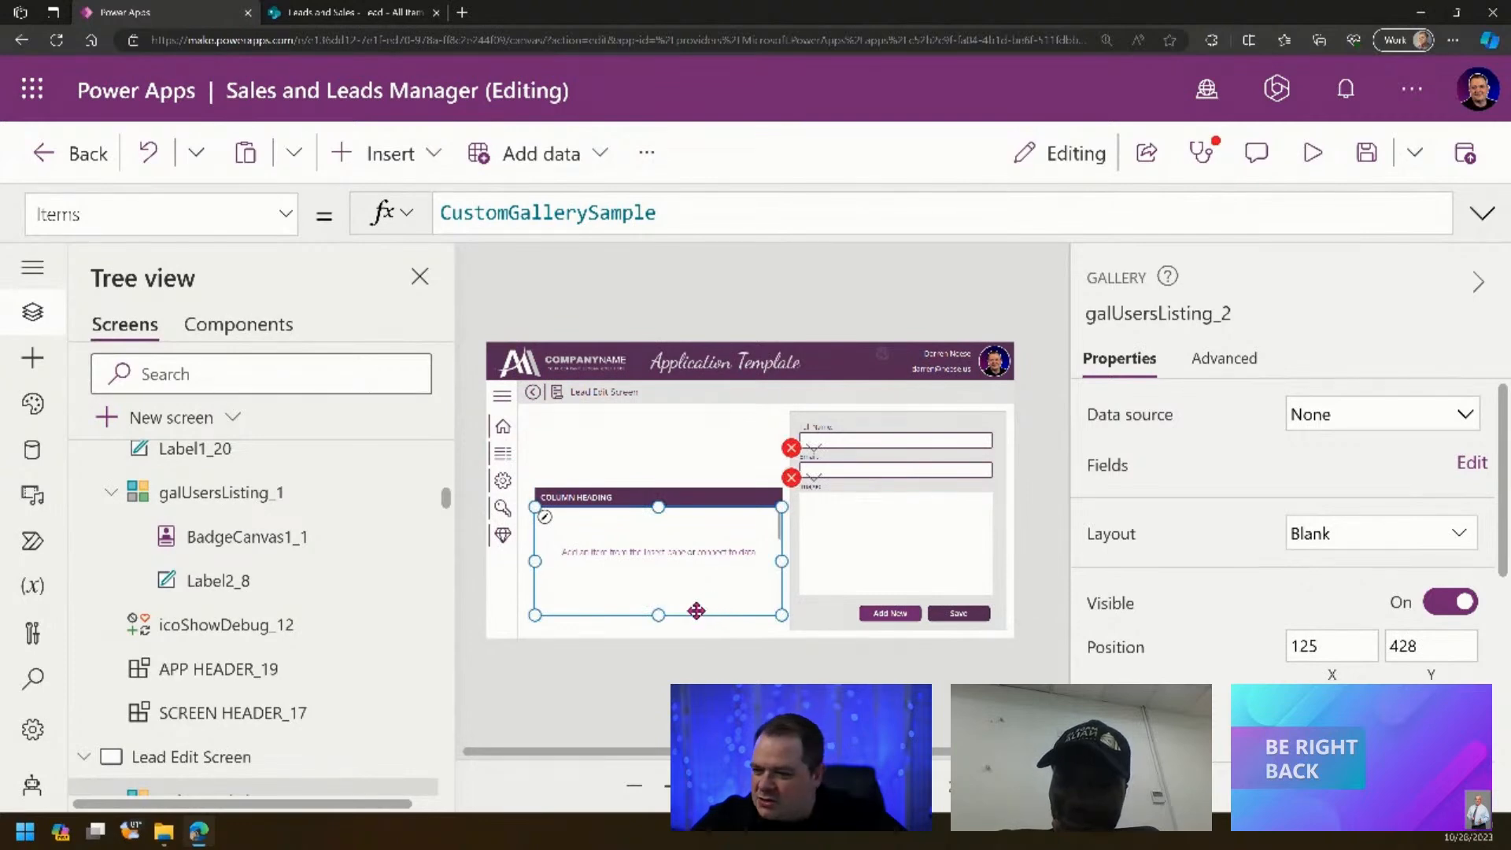
- Delete the two column heading controls and the empty gallery, then bring up a form field's error options
click(587, 504)
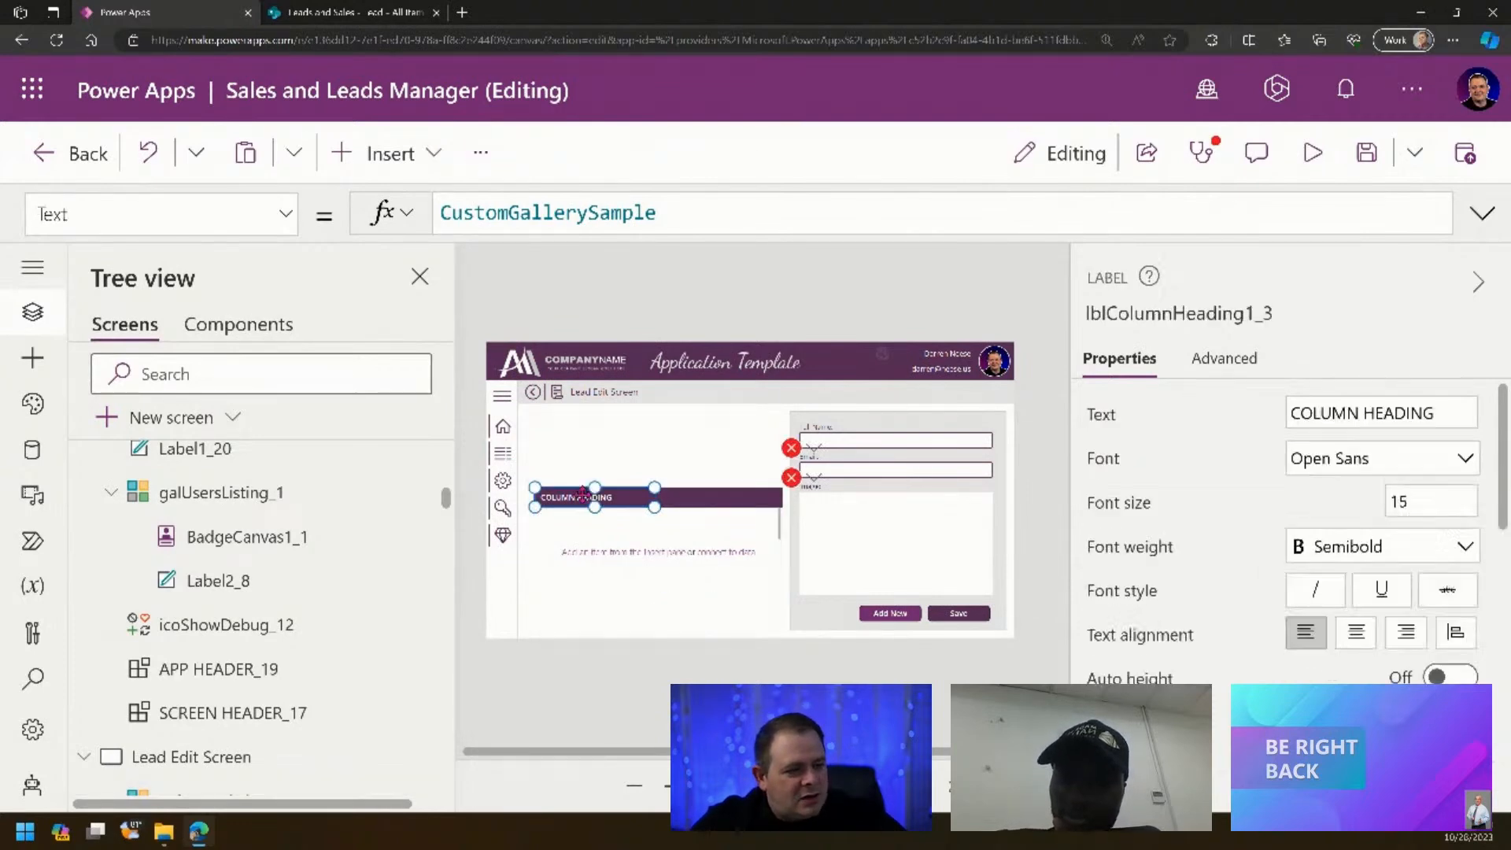
shift+click(711, 506)
key(Delete)
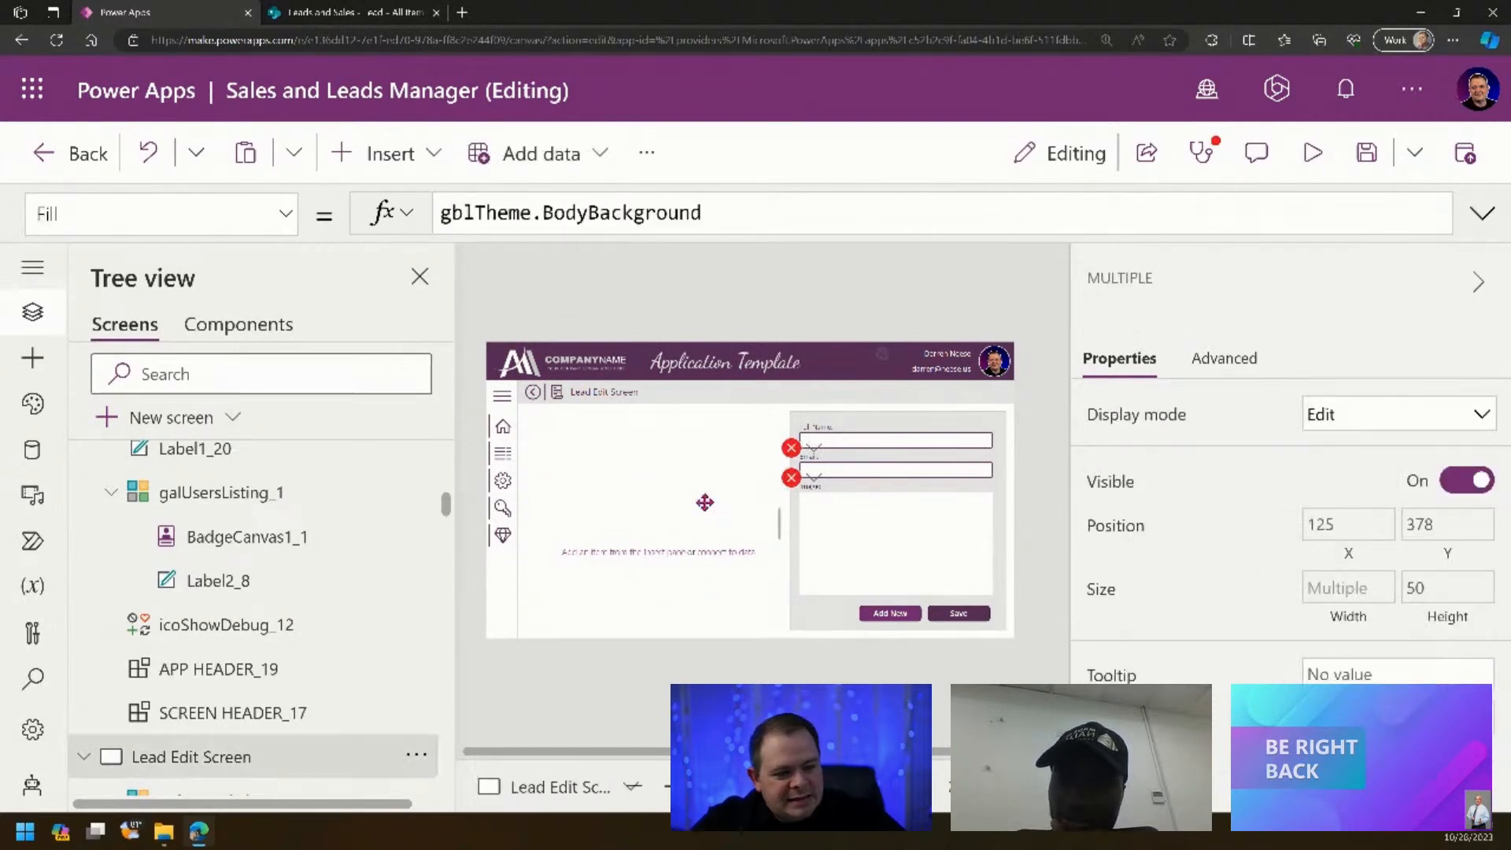
click(690, 595)
key(Delete)
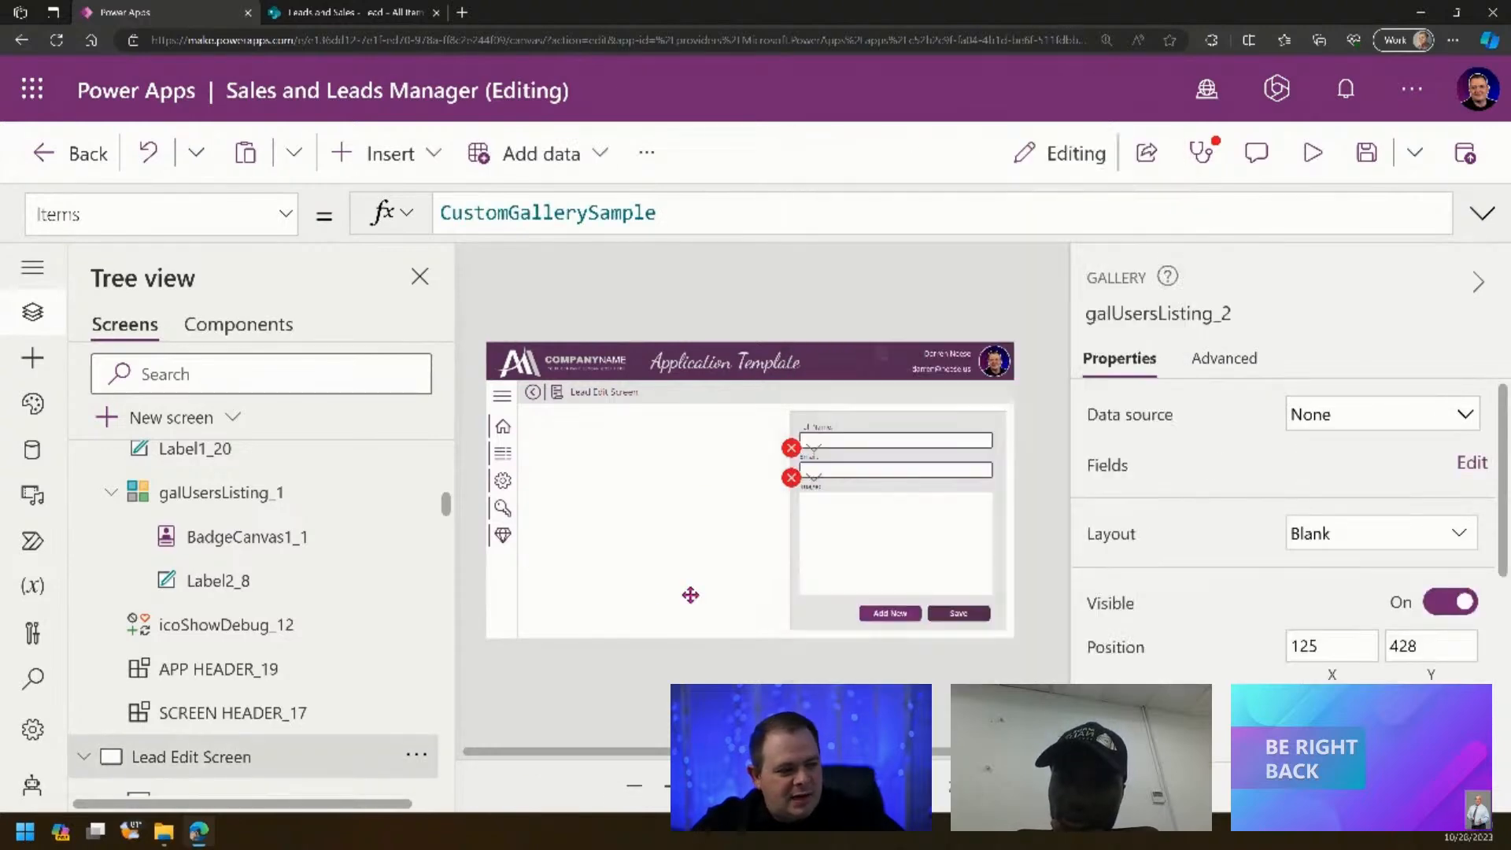
click(791, 477)
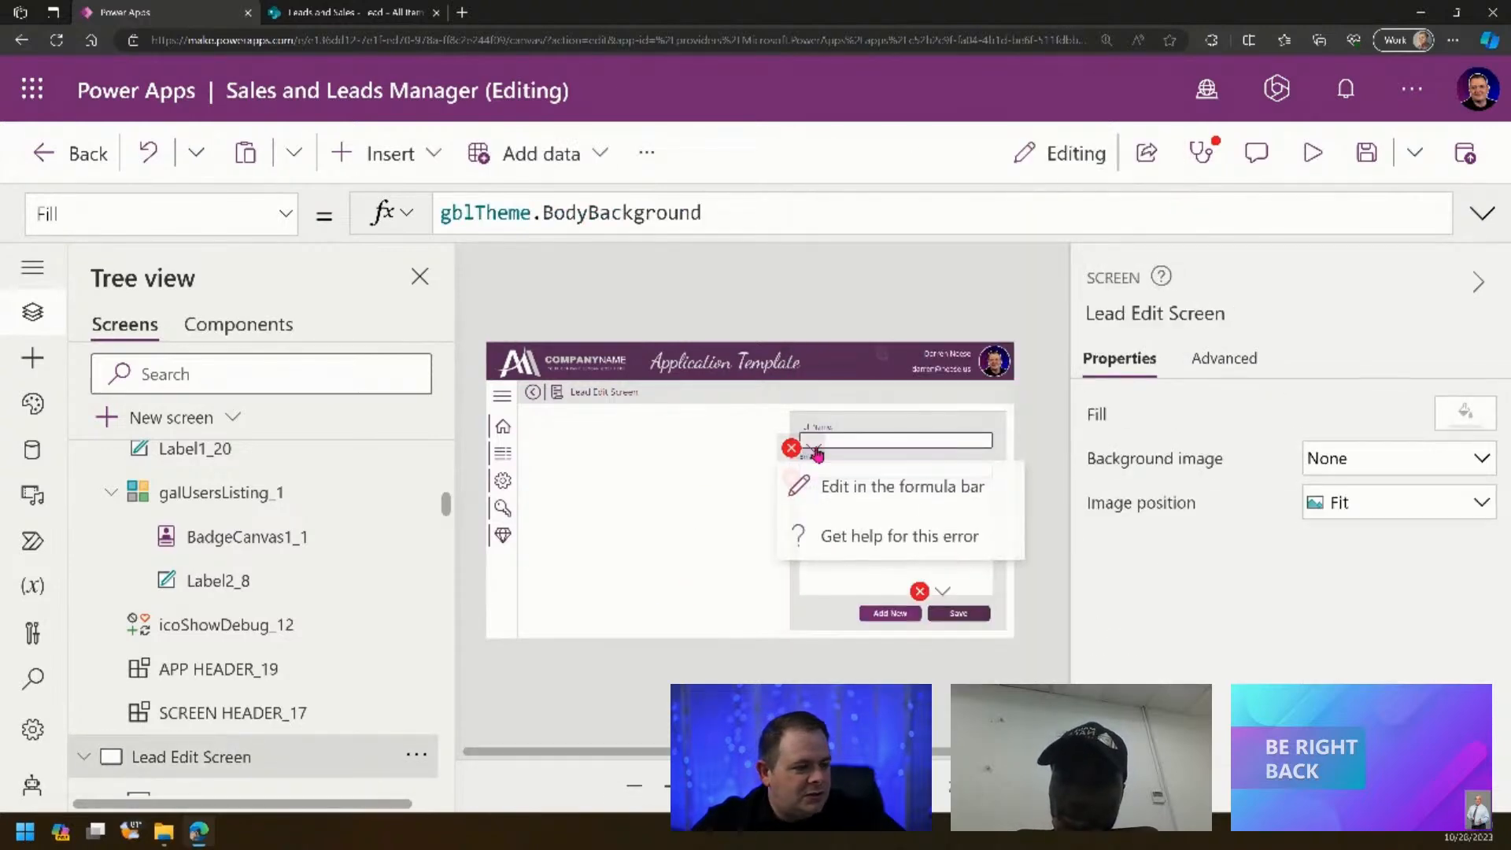
- Replace galUsersListing_2.Selected with locNewReocrd in txtEmail_1's Default formula
click(844, 489)
double_click(554, 210)
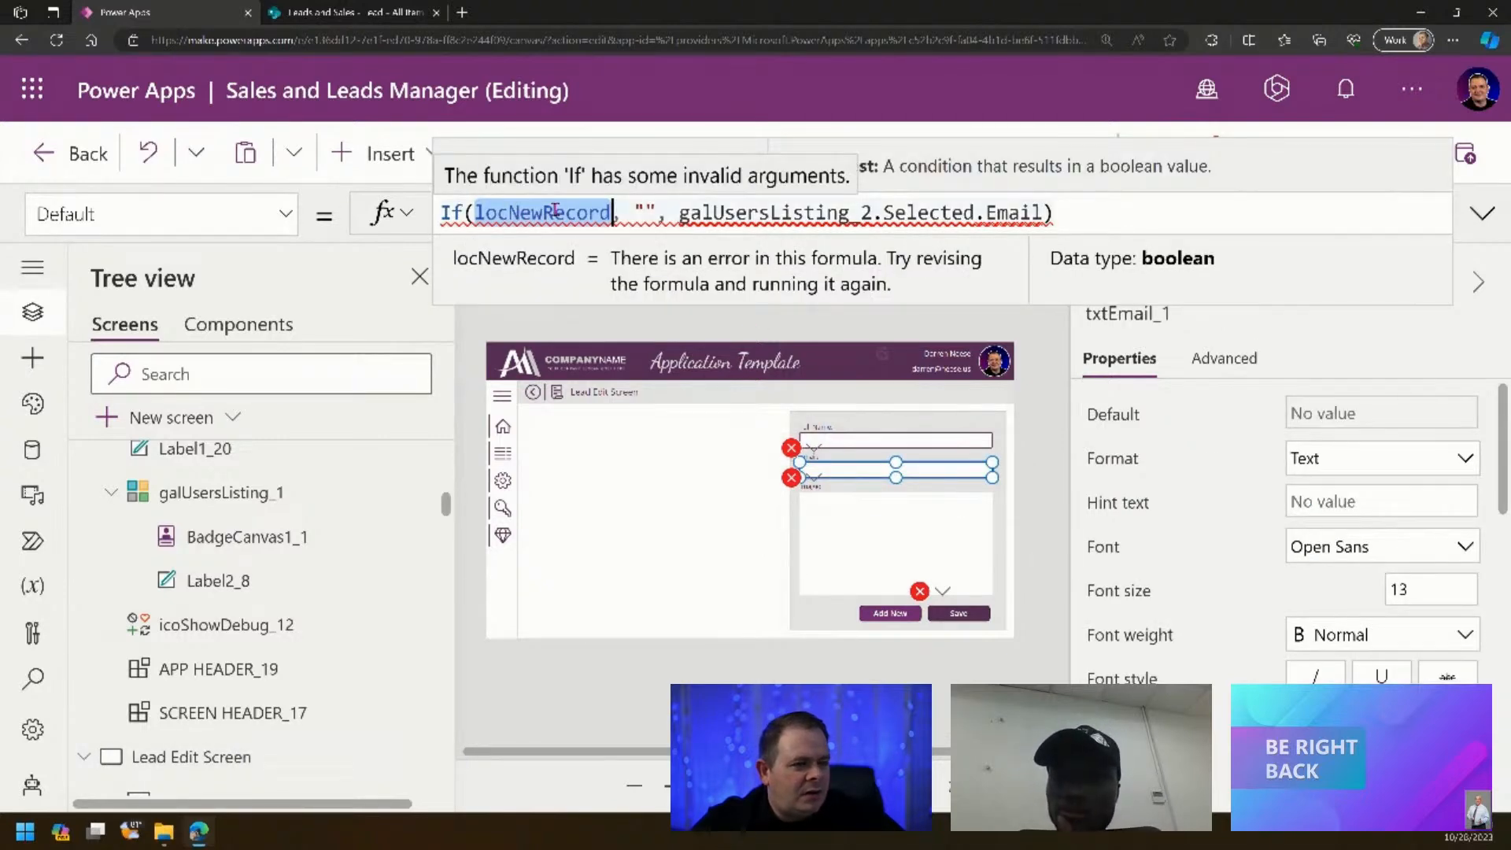
drag(677, 213, 976, 213)
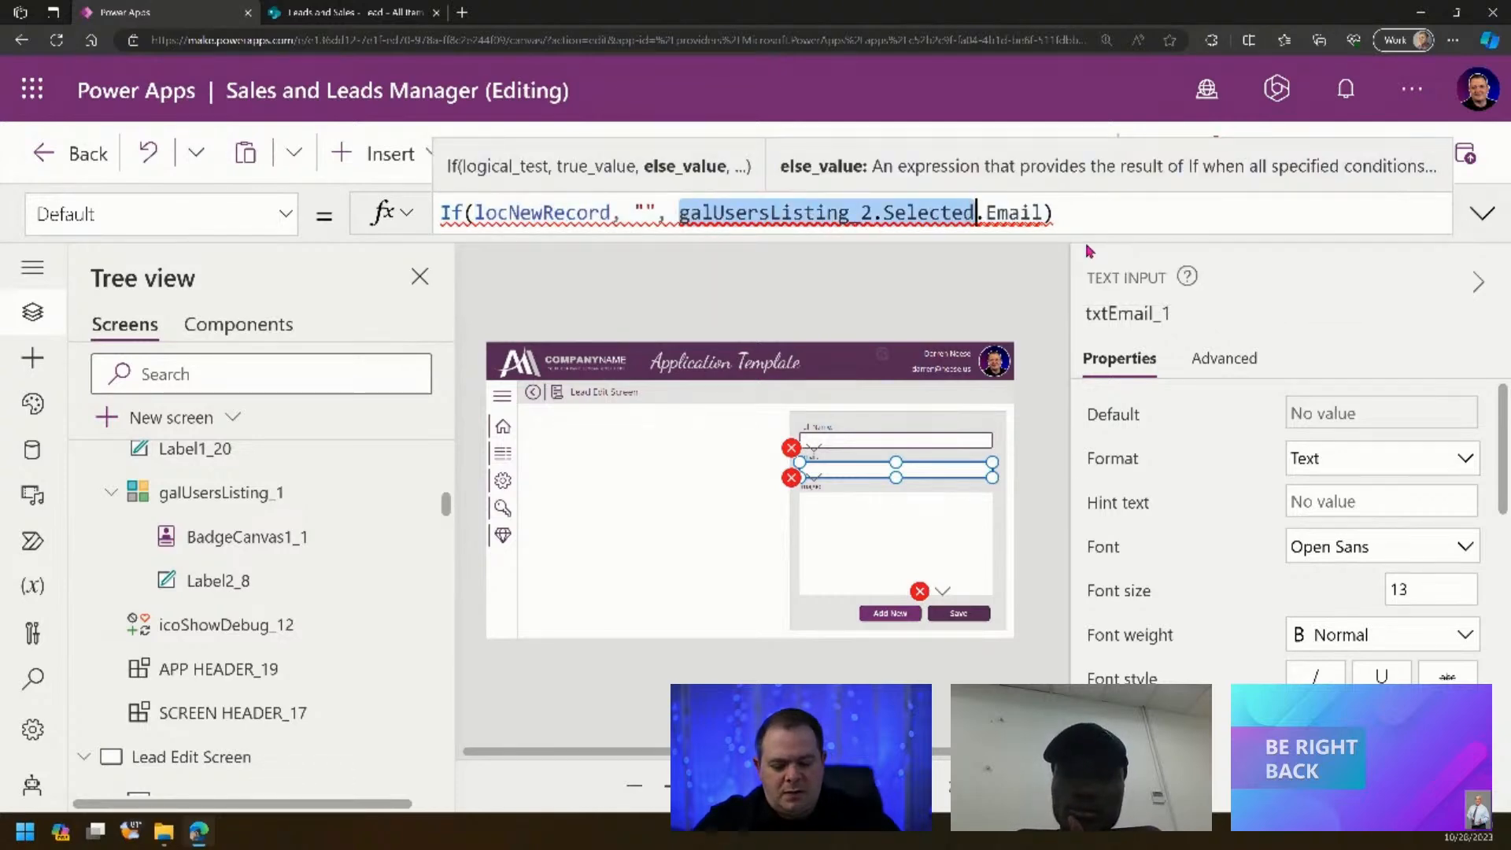
text(loc)
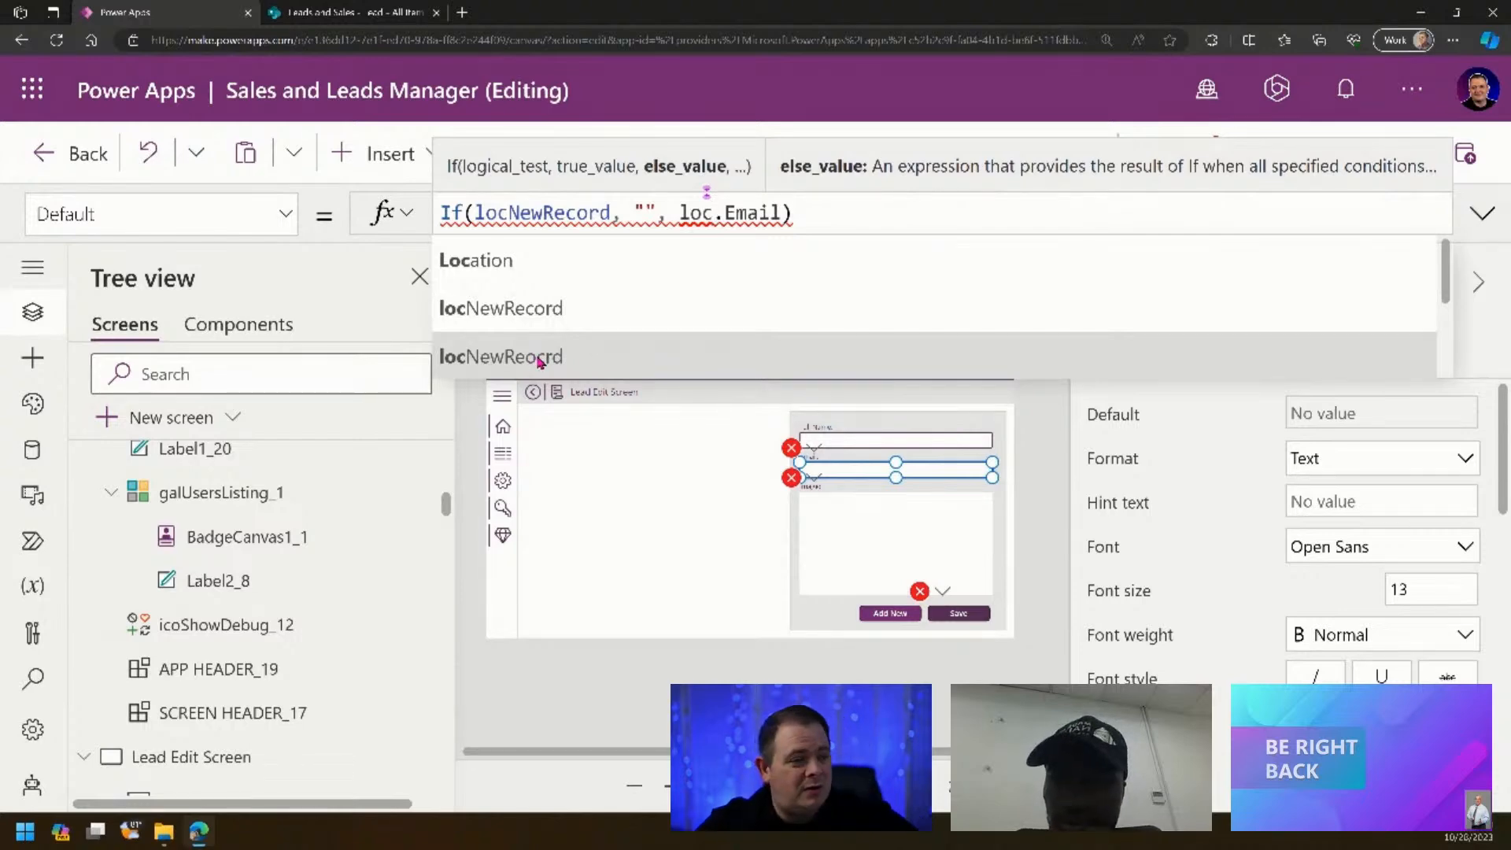
scroll(585, 337, down, 2)
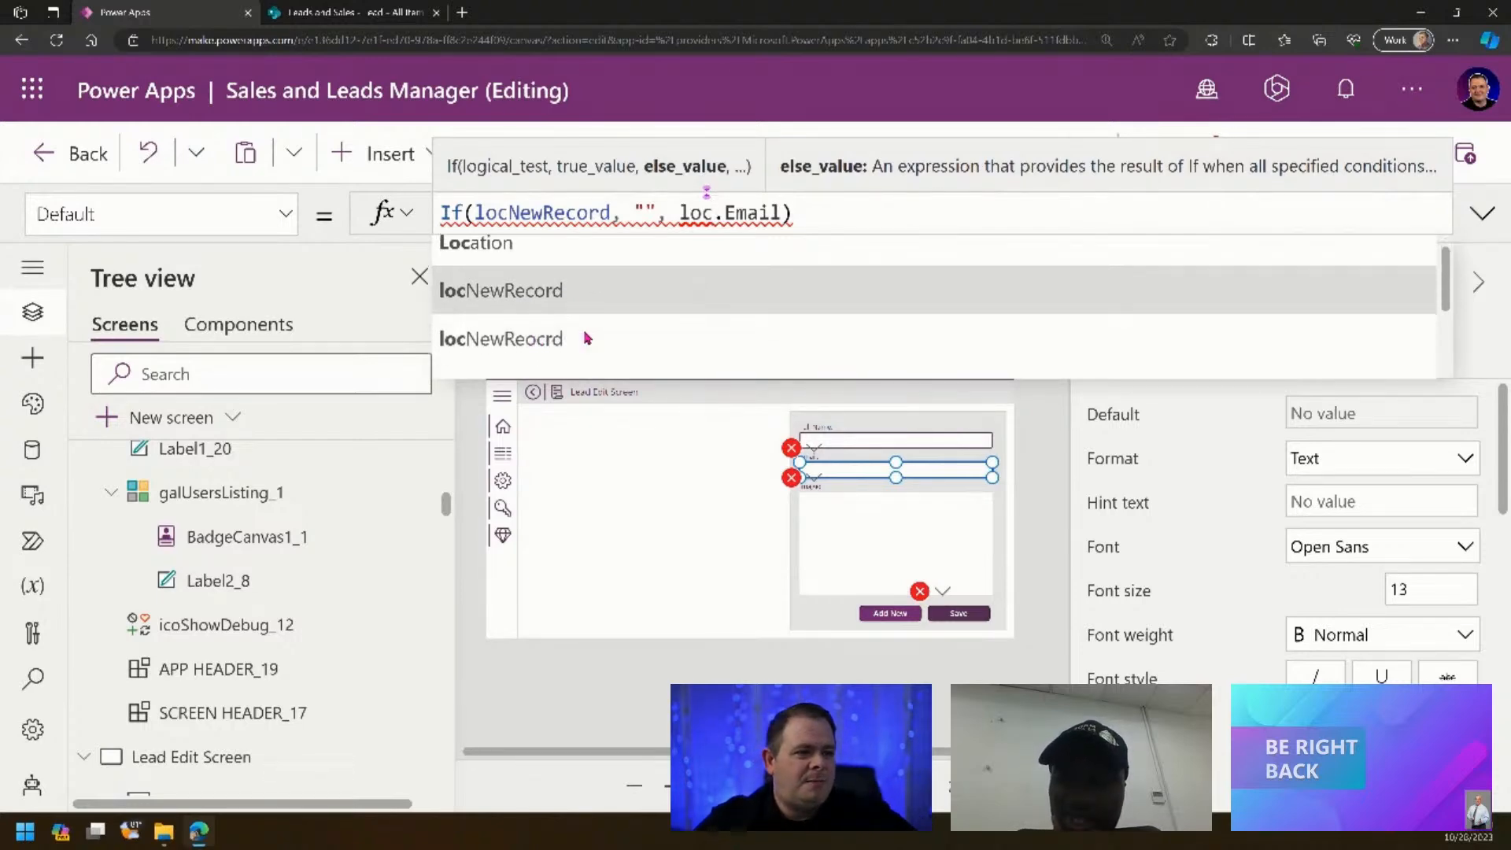
click(591, 291)
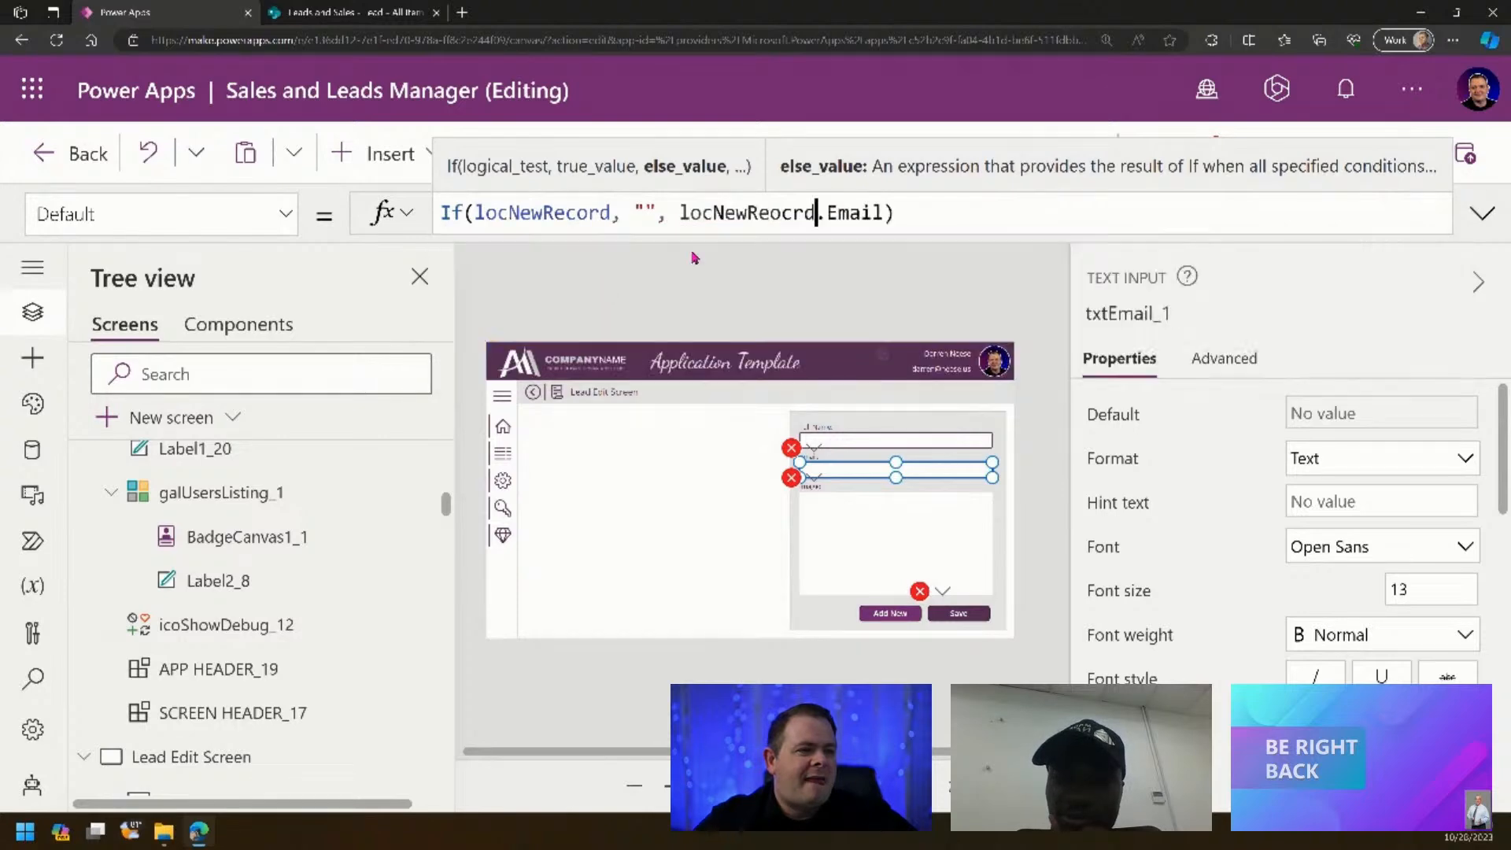
key(ctrl+shift+Left)
key(ctrl+c)
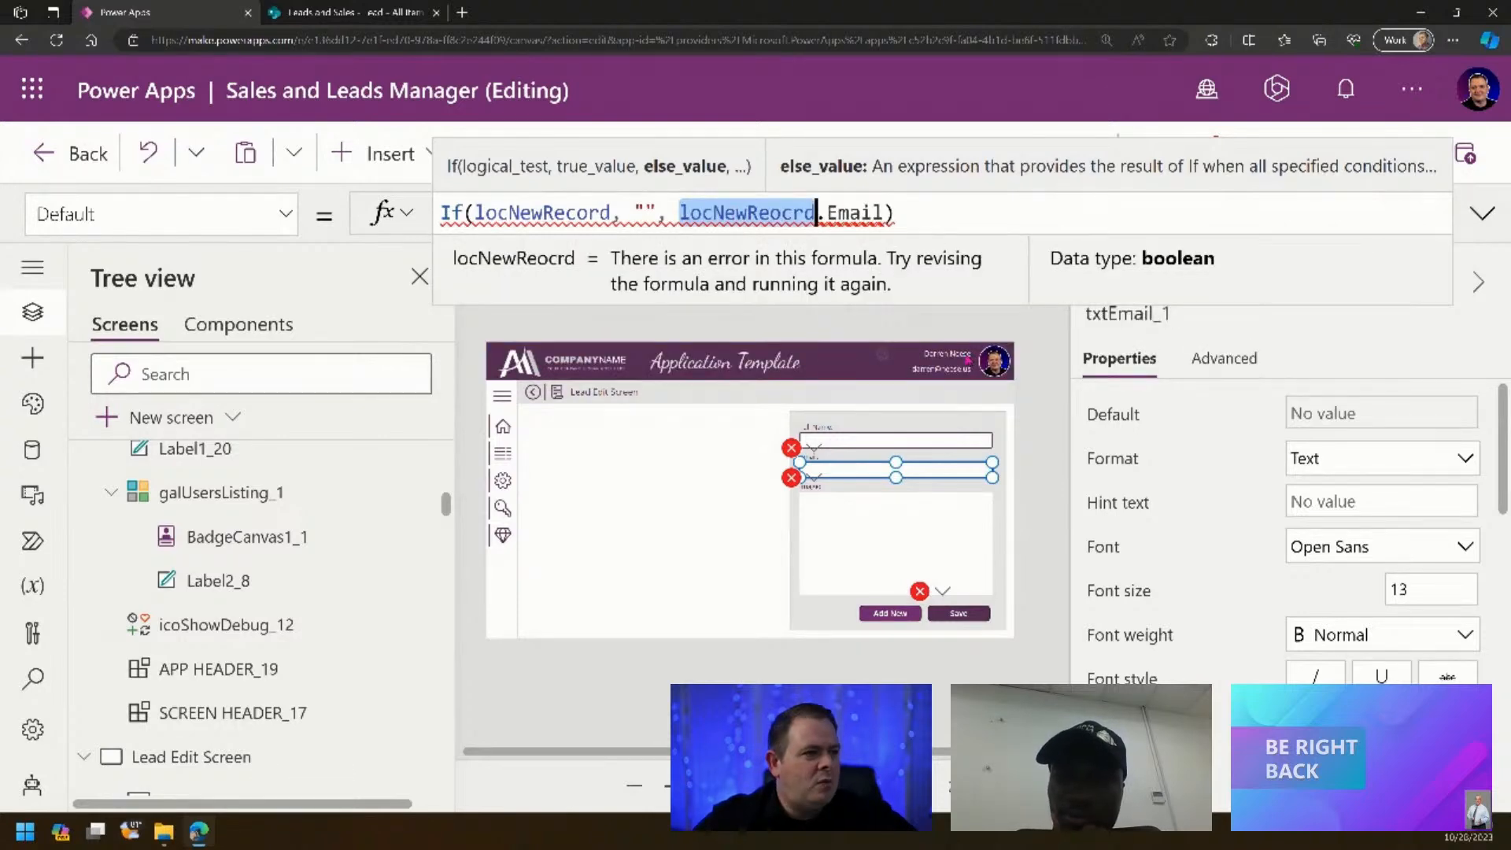
click(32, 678)
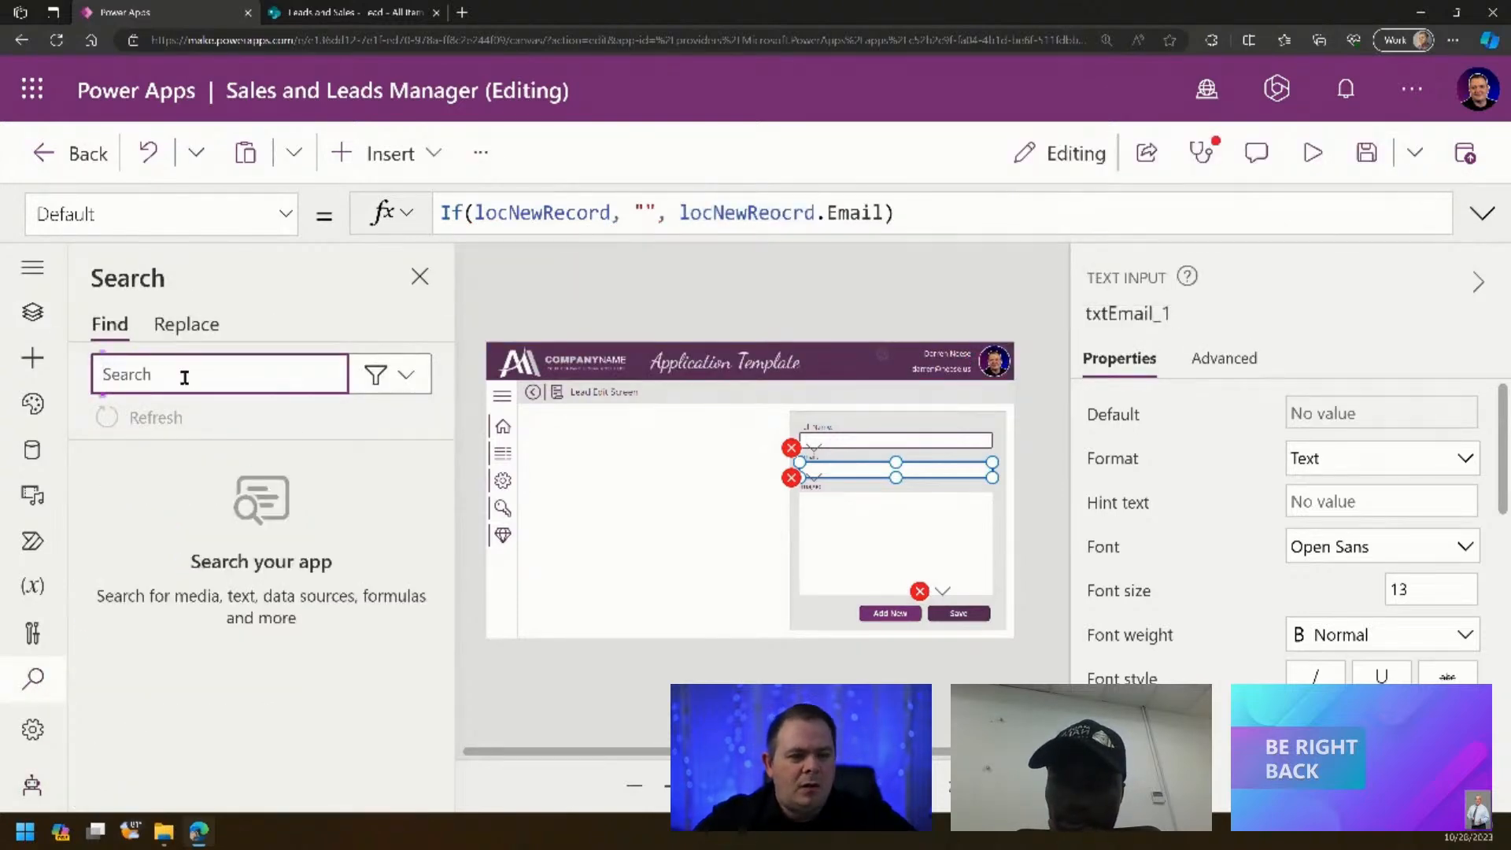
- Search the app for locNewRecord and replace all 18 matches with nothing
key(ctrl+v)
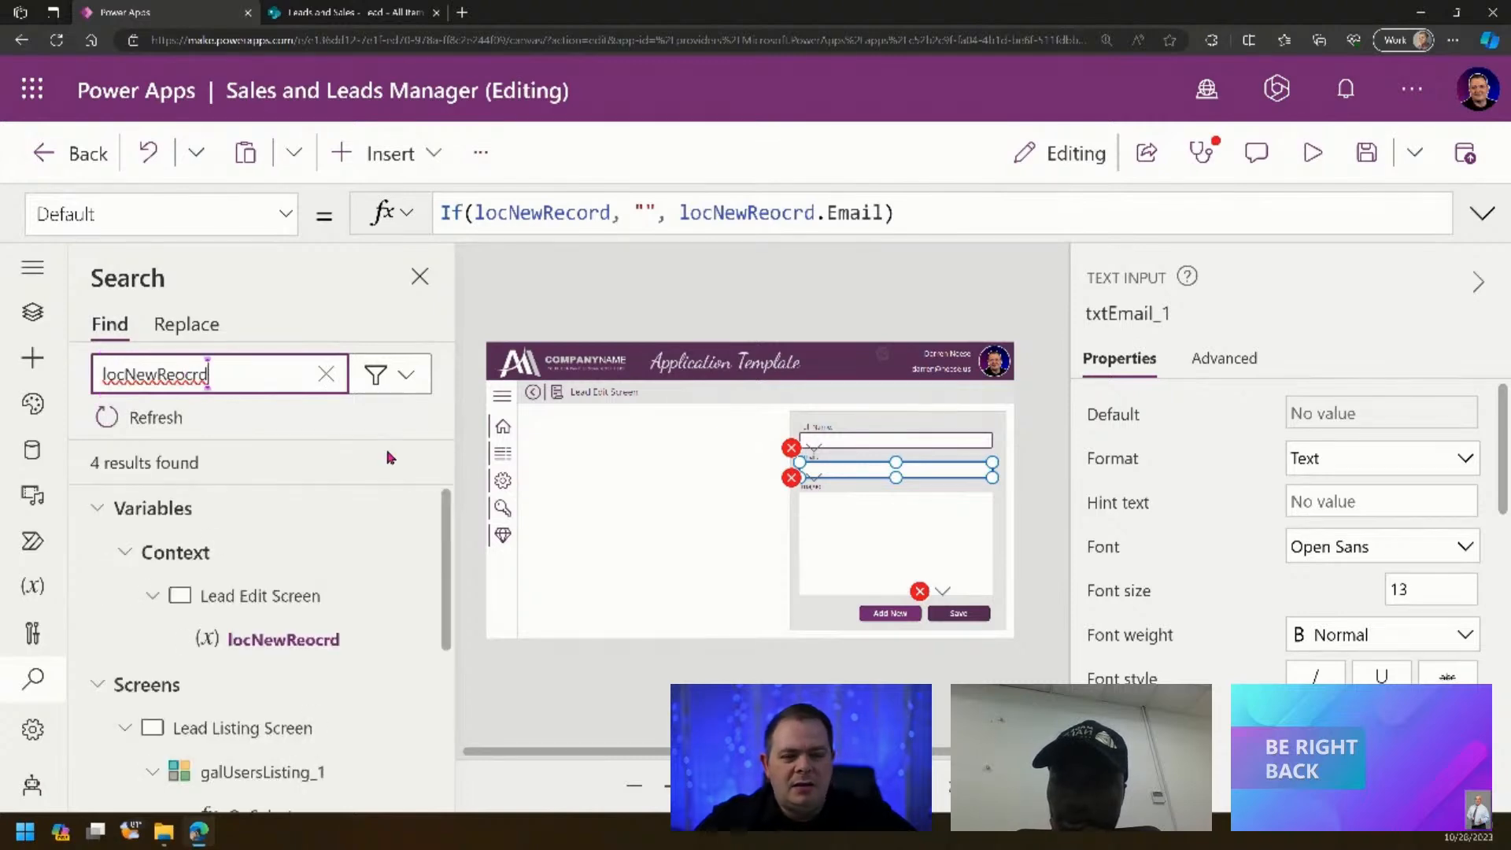
click(190, 329)
click(217, 377)
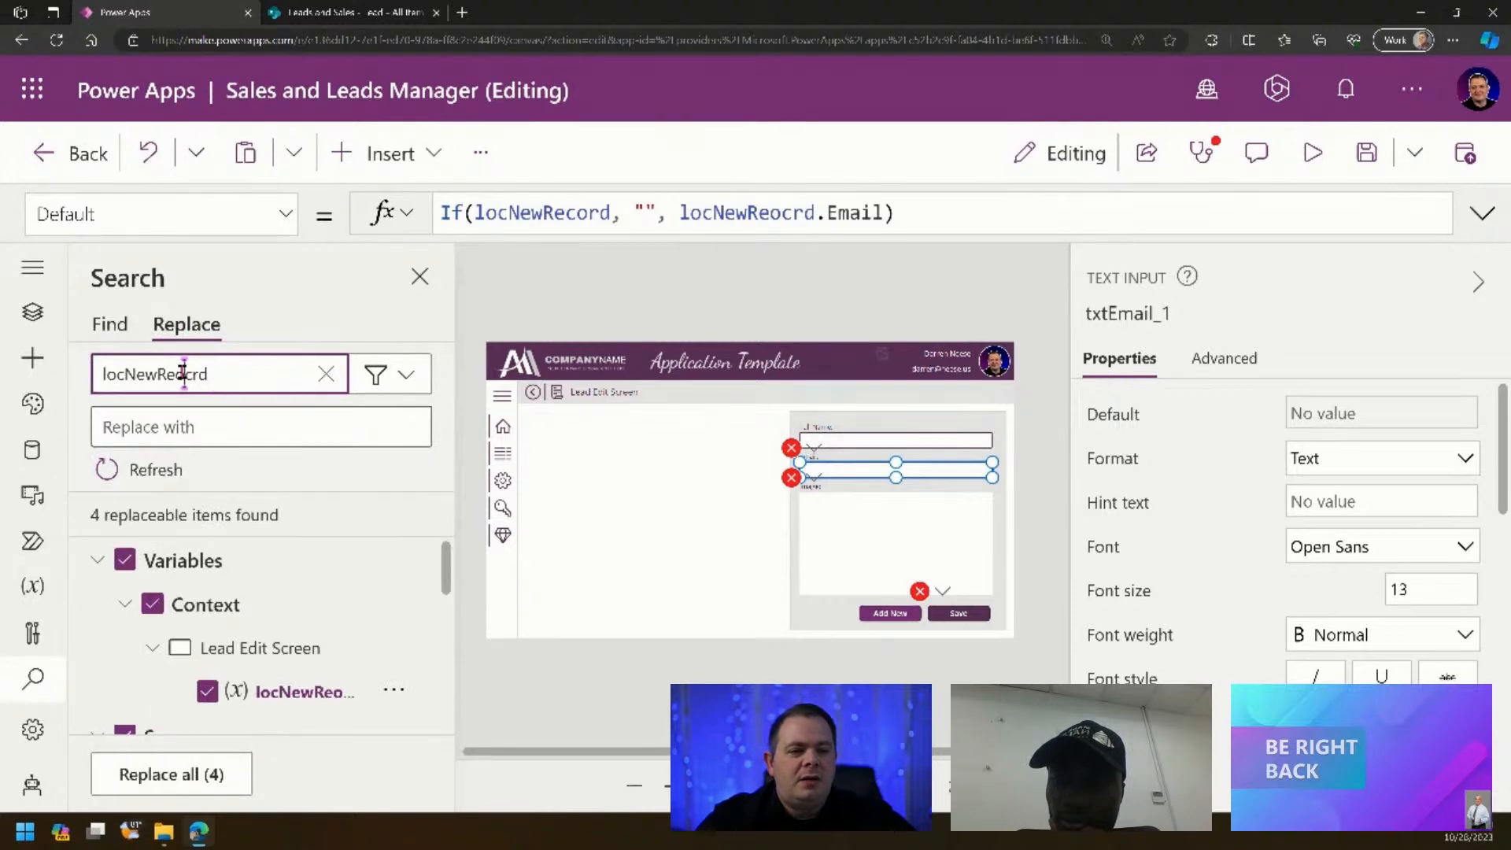
key(BackSpace)
key(Right)
text(o)
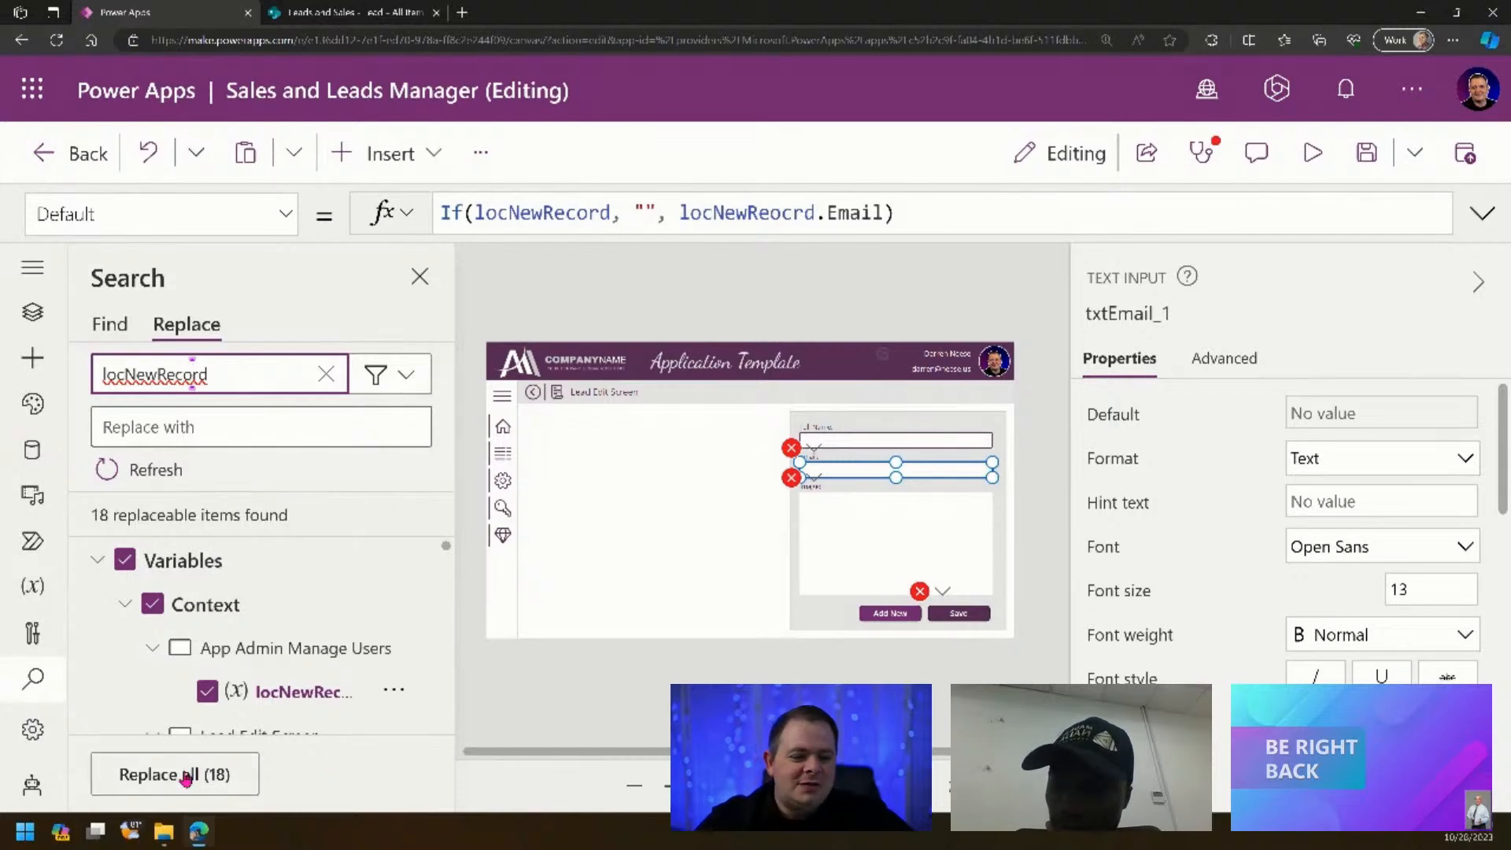
click(186, 776)
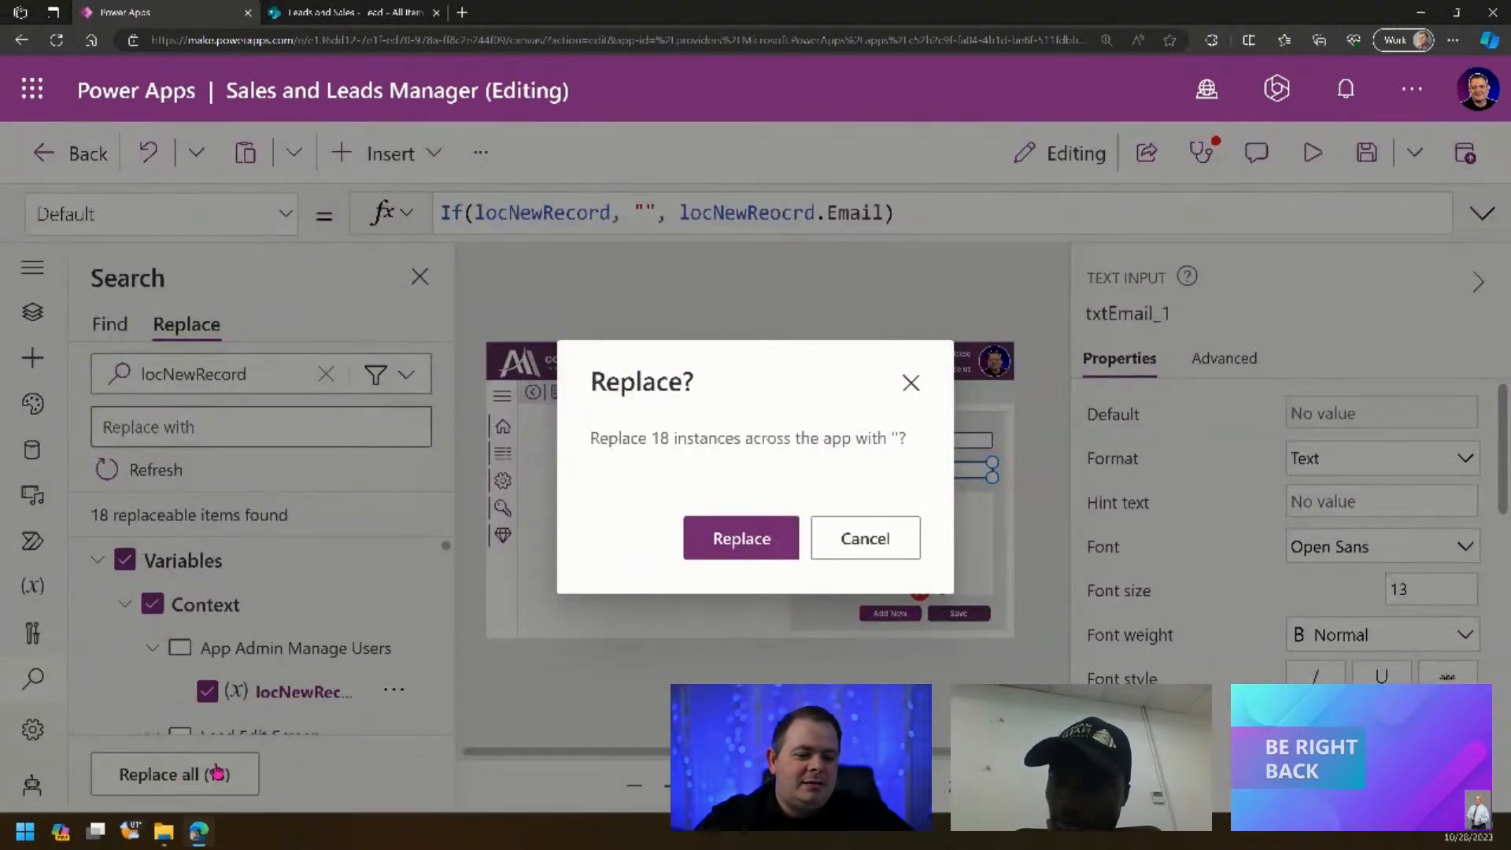
click(748, 551)
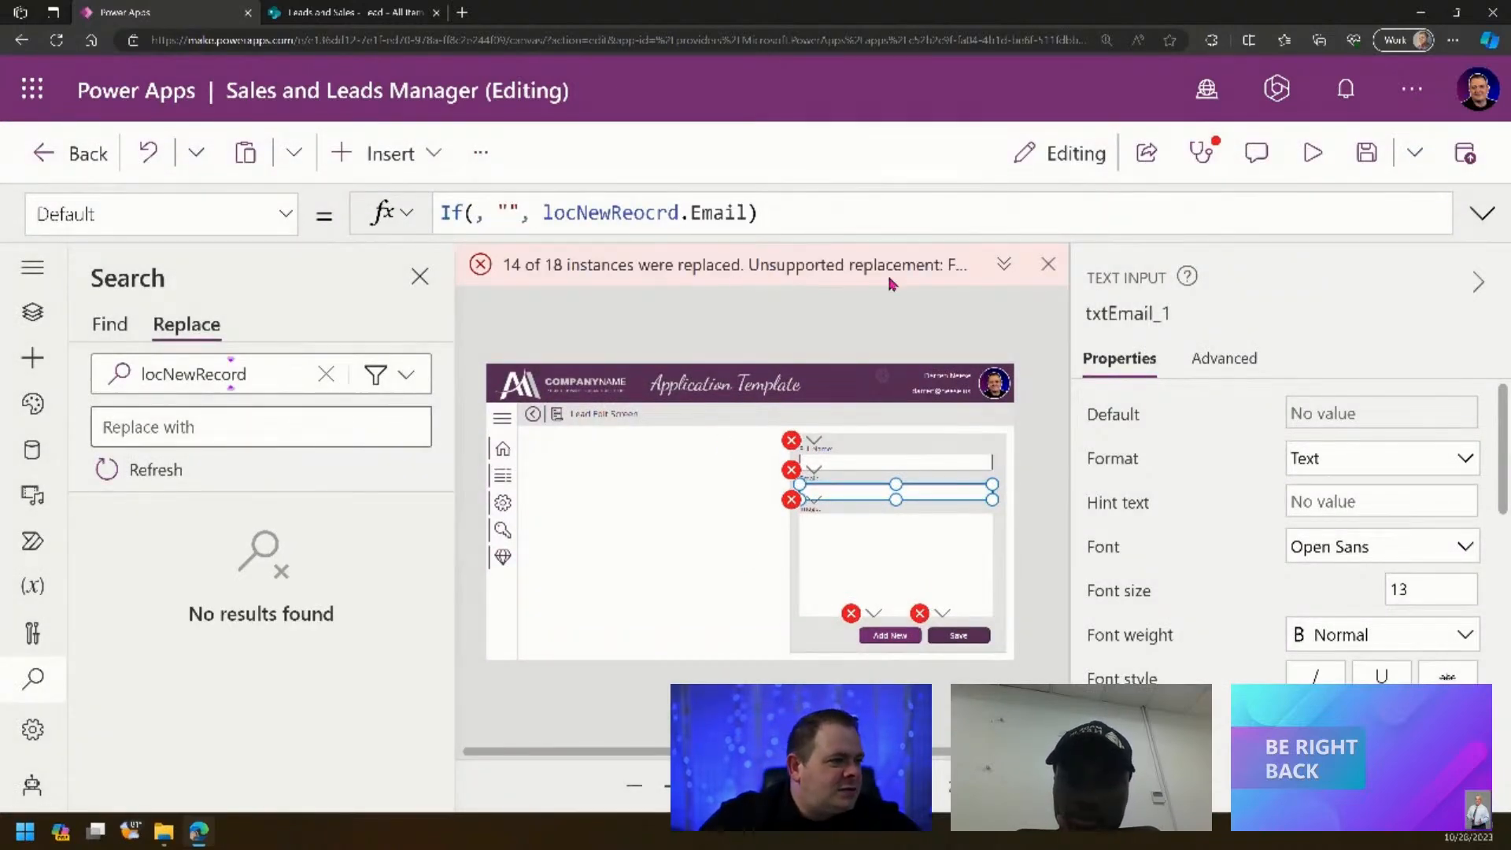
- Dismiss the replacement error and set txtEmail_1's If condition to locNewReocrd
click(1003, 264)
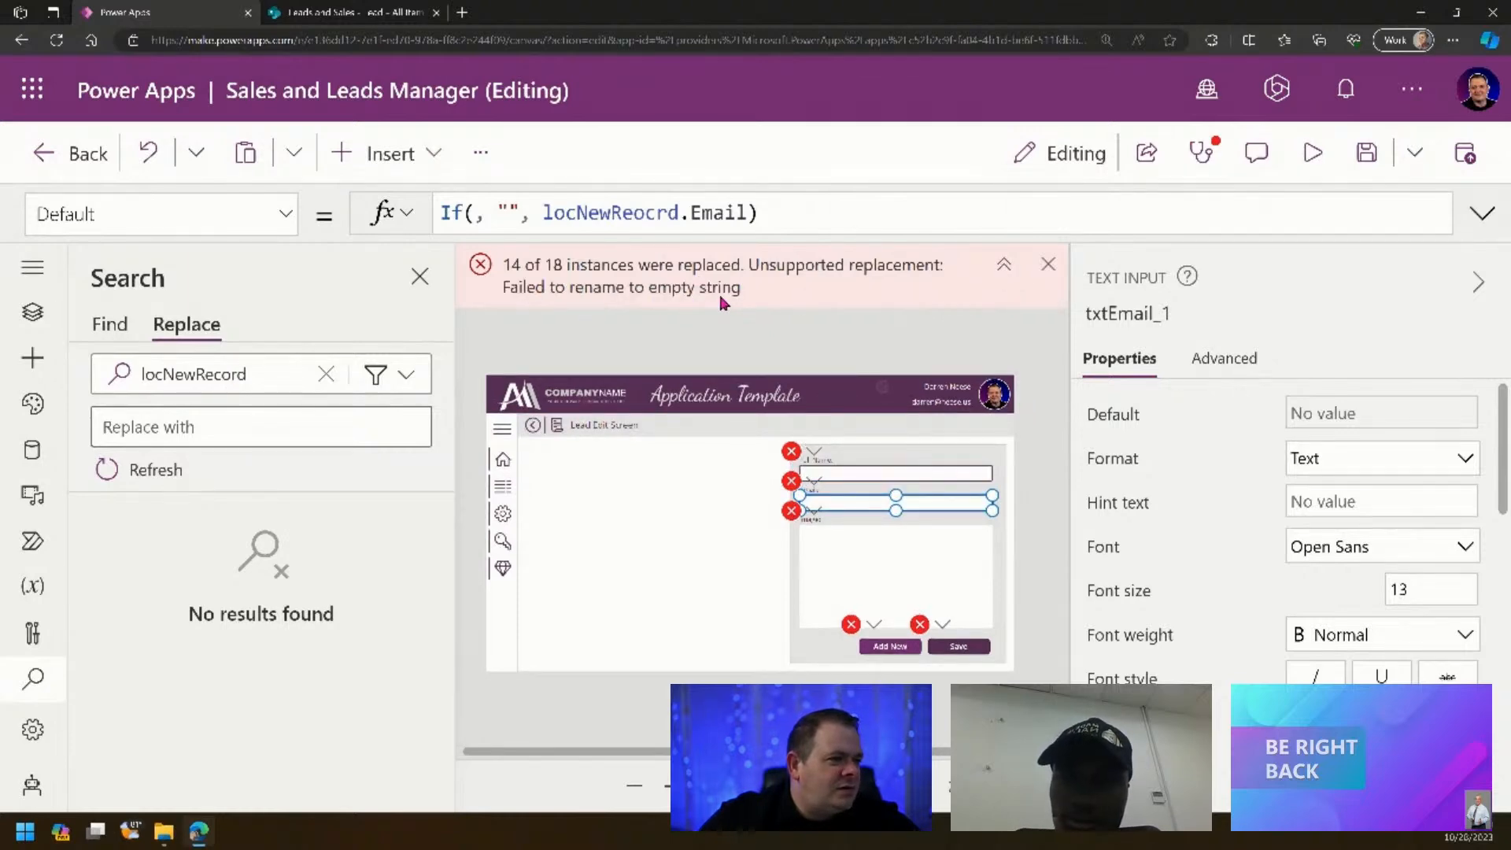
click(1047, 271)
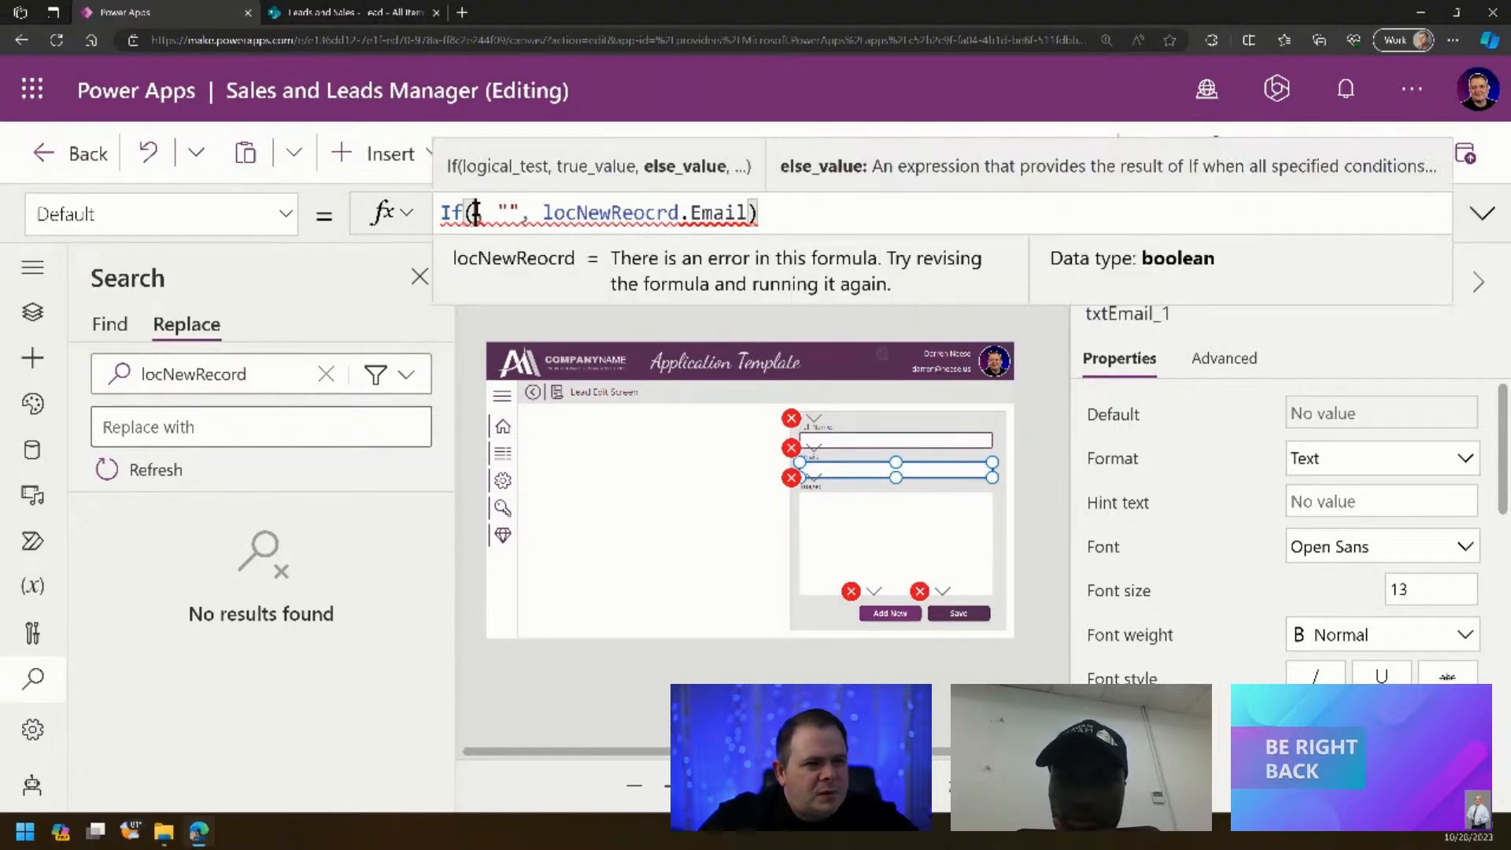
text(locNew)
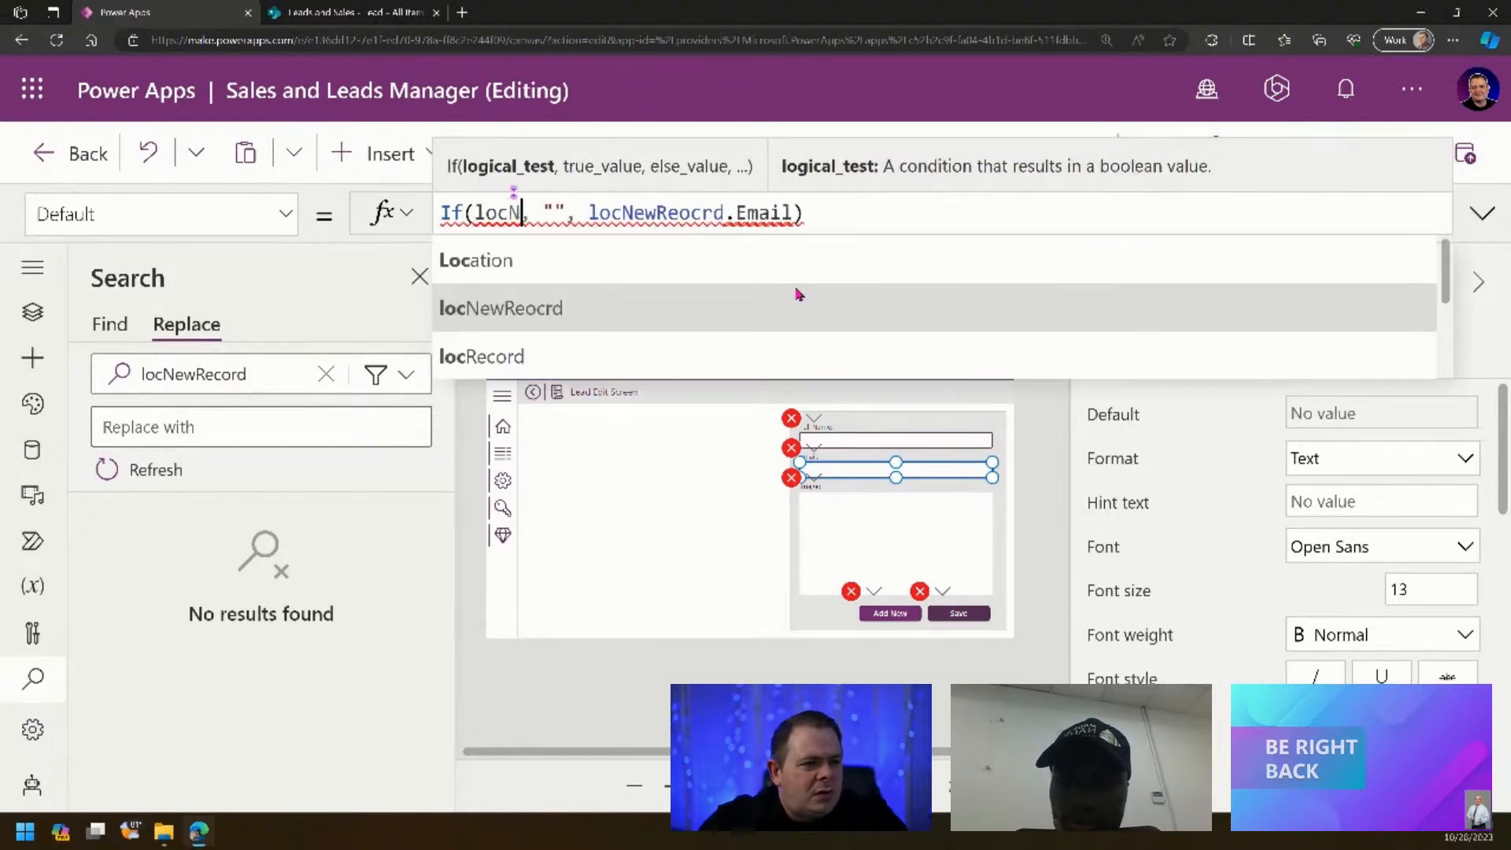
key(Tab)
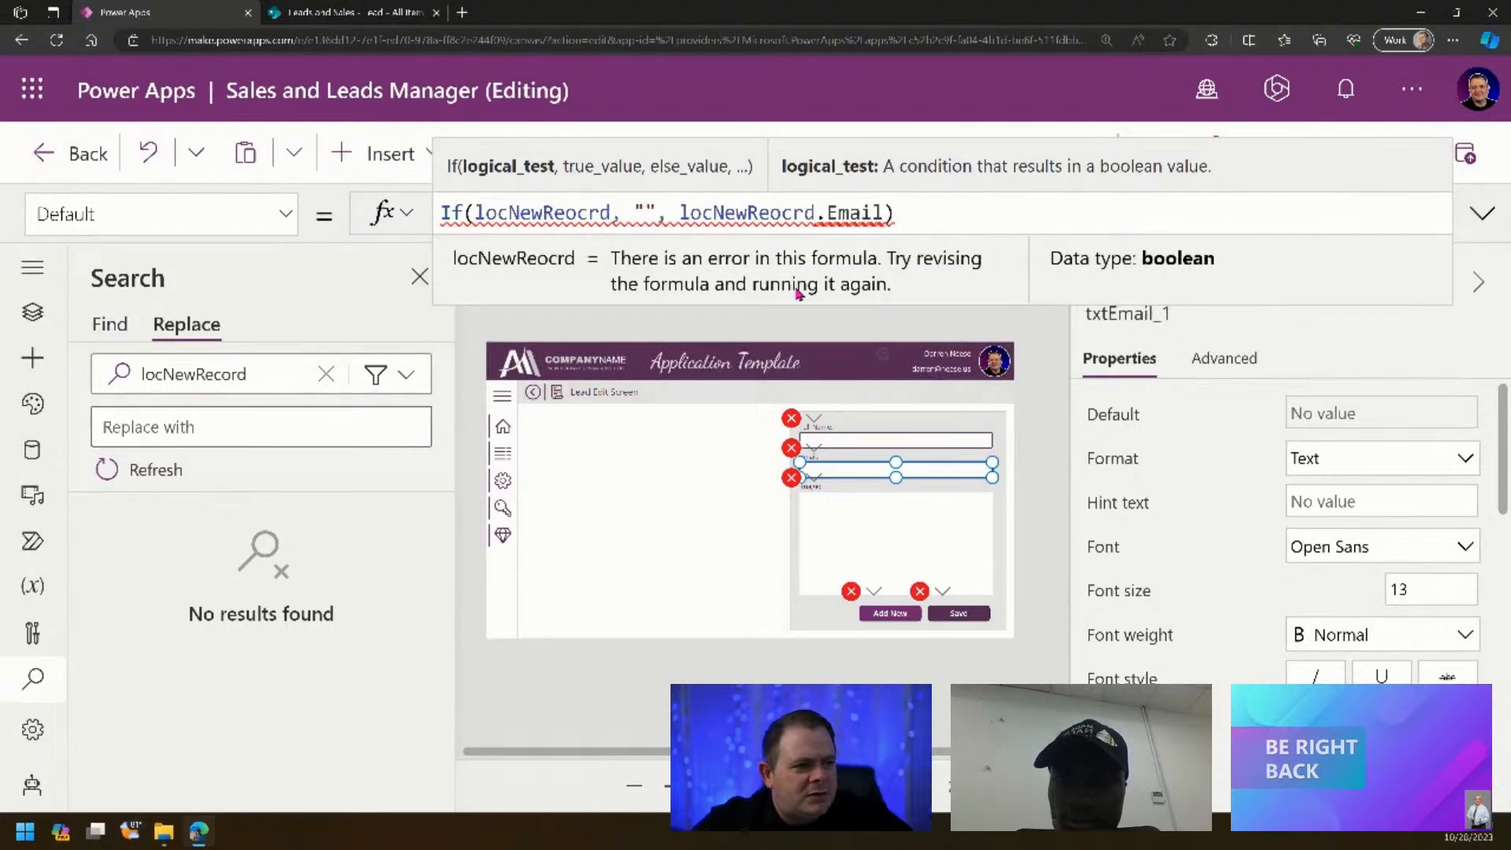
- Change txtEmail_1's Default to If(locNewReocrd, "", locRecord.Email) and select the whole formula
key(End)
key(Left)
key(Left)
key(Left)
key(Left)
key(Left)
key(Left)
key(Left)
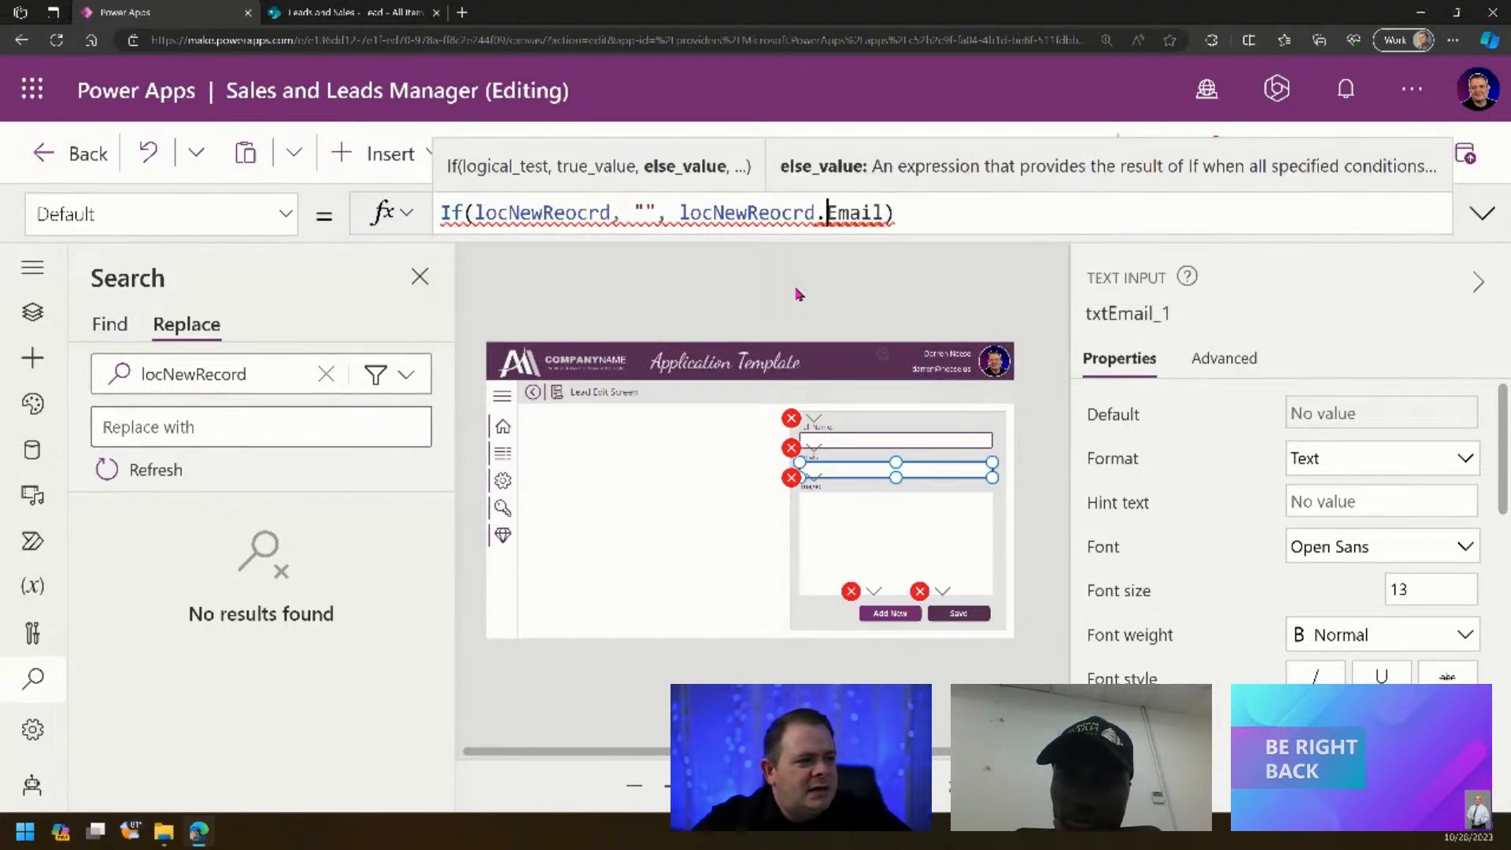
key(ctrl+shift+Left)
text(locR)
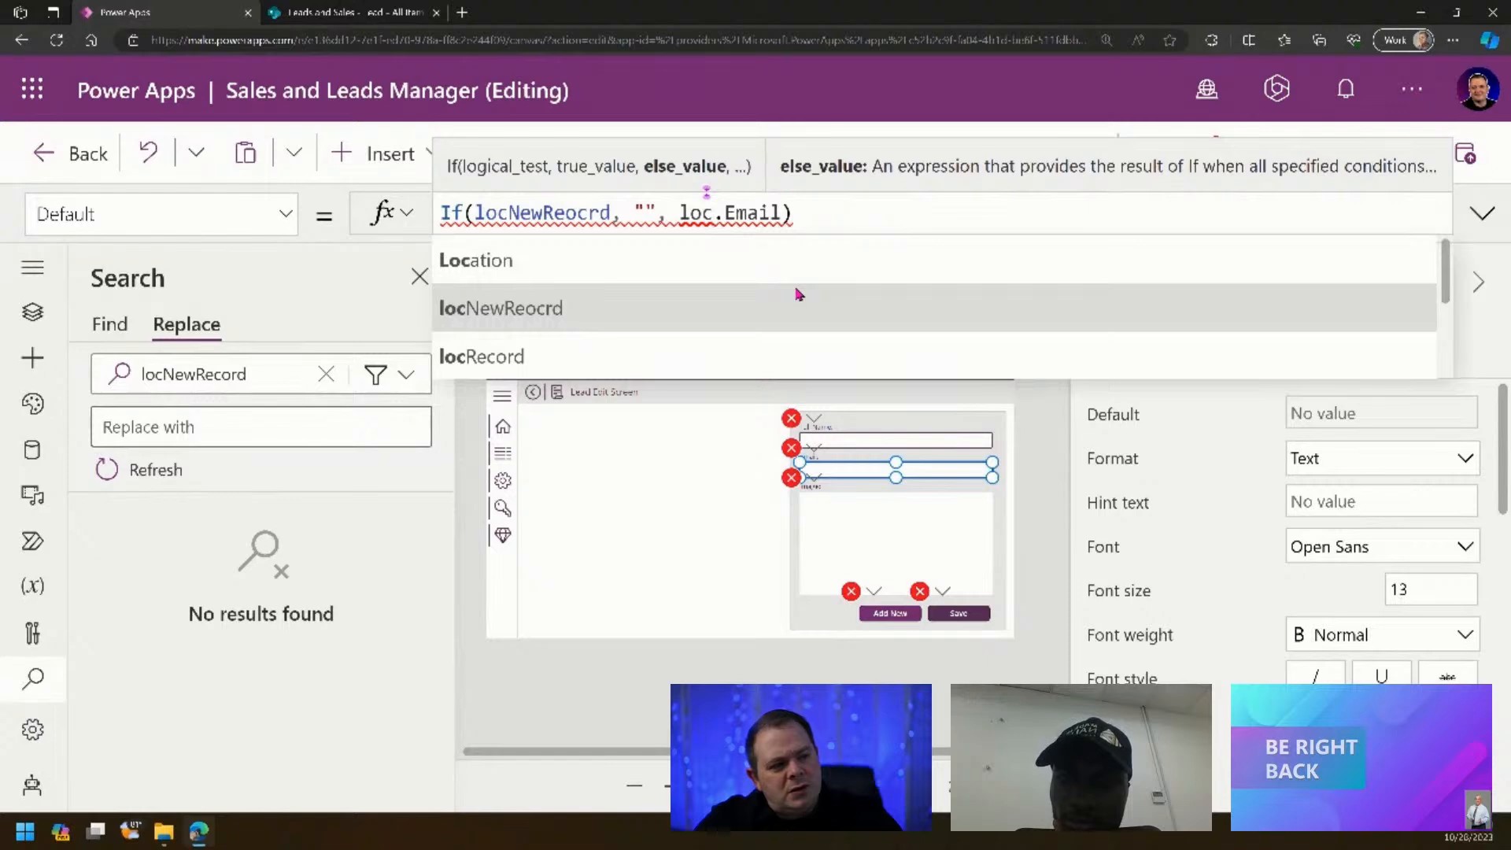
key(Tab)
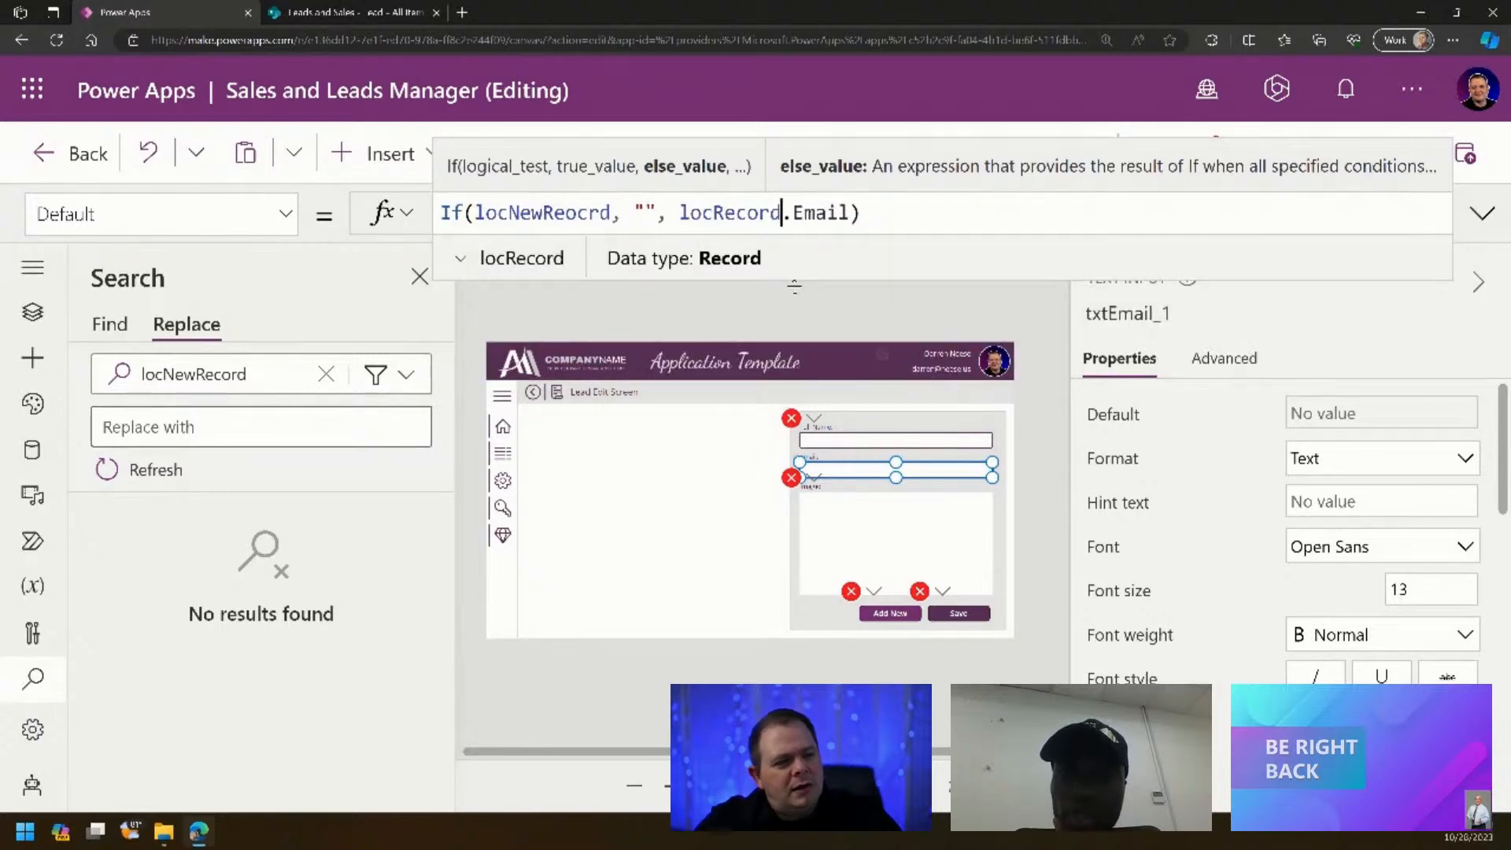
key(ctrl+a)
key(ctrl+c)
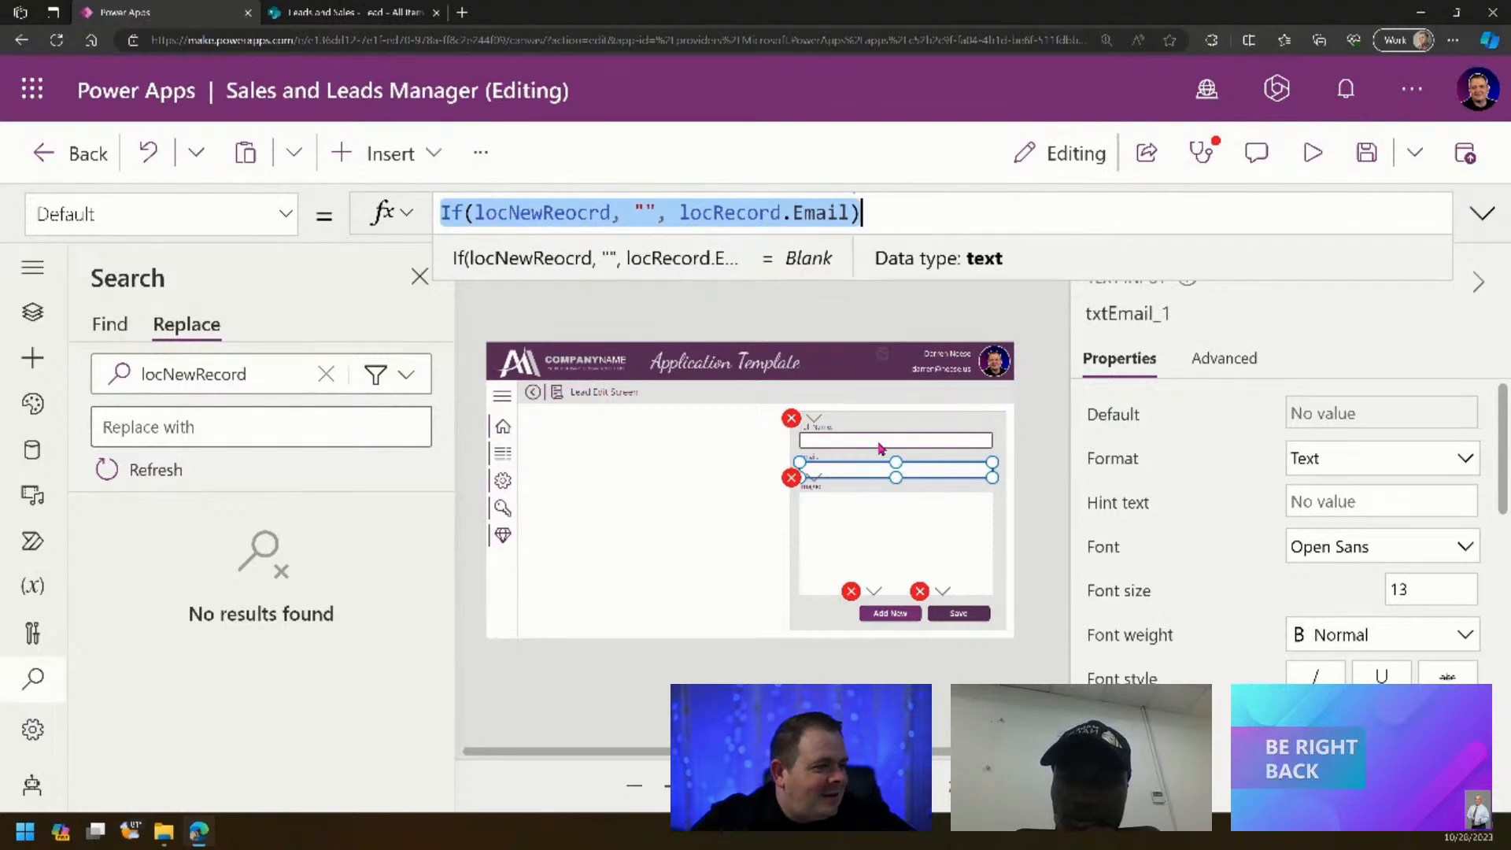
- Paste that formula into the full-name input's Default, changing Email to Title
click(831, 421)
drag(728, 212, 412, 209)
key(ctrl+v)
double_click(821, 212)
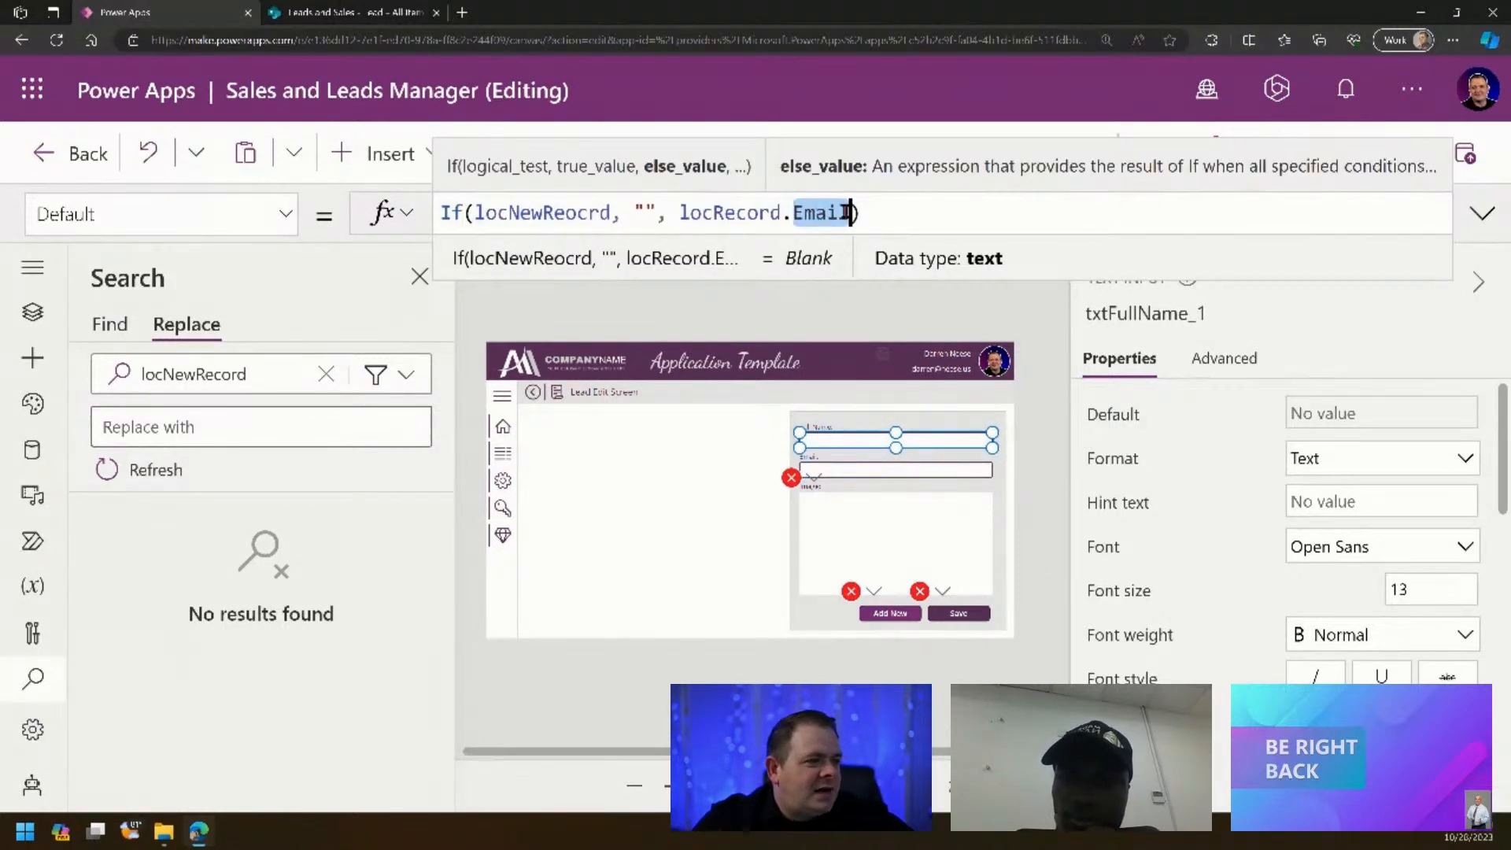
key(BackSpace)
text(Title)
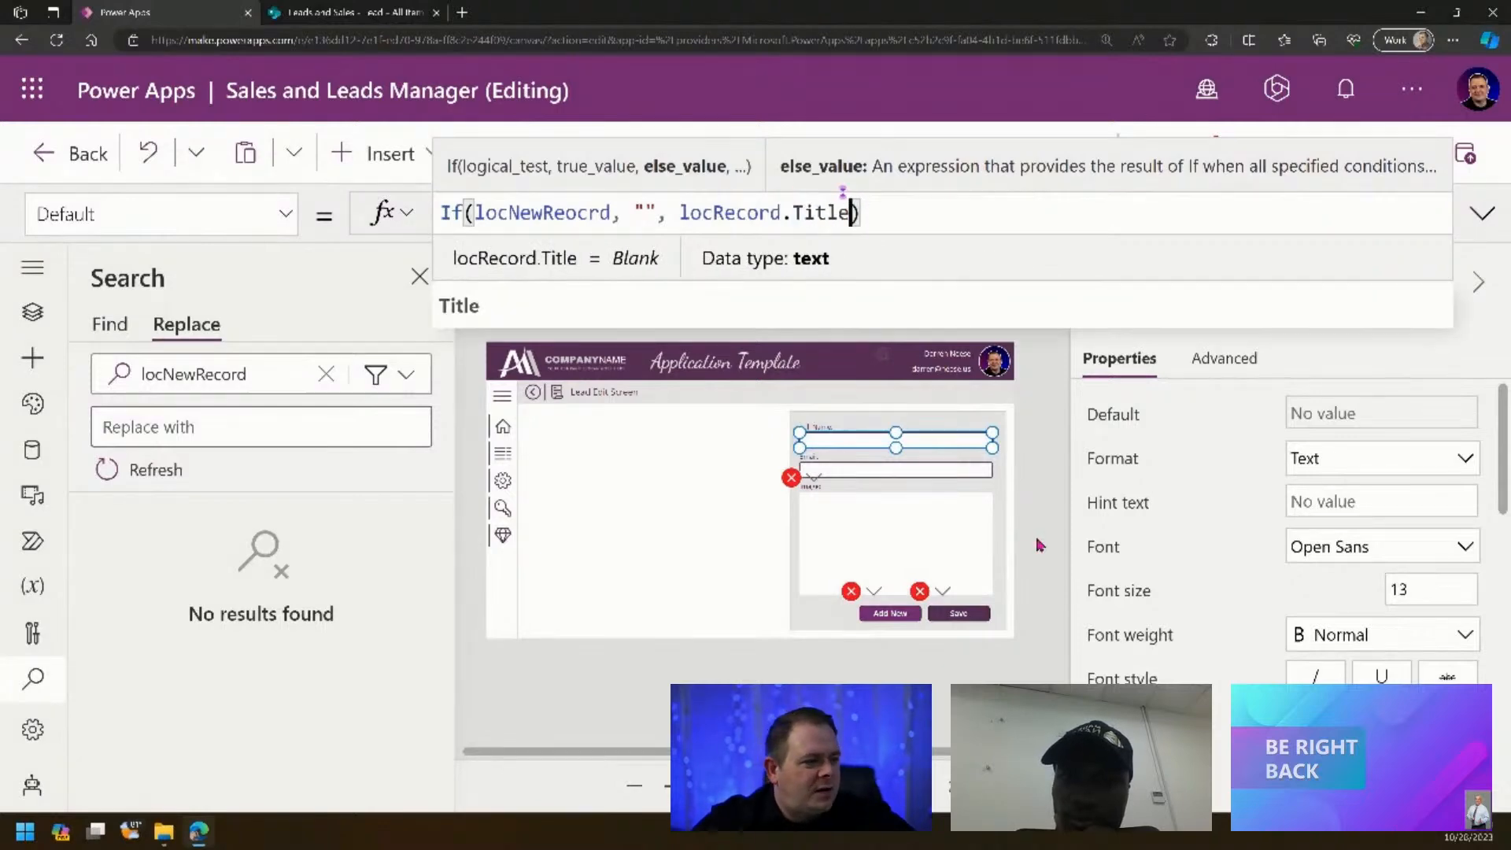
click(827, 492)
- Open the Add New button's broken OnSelect formula from its error menu
click(859, 522)
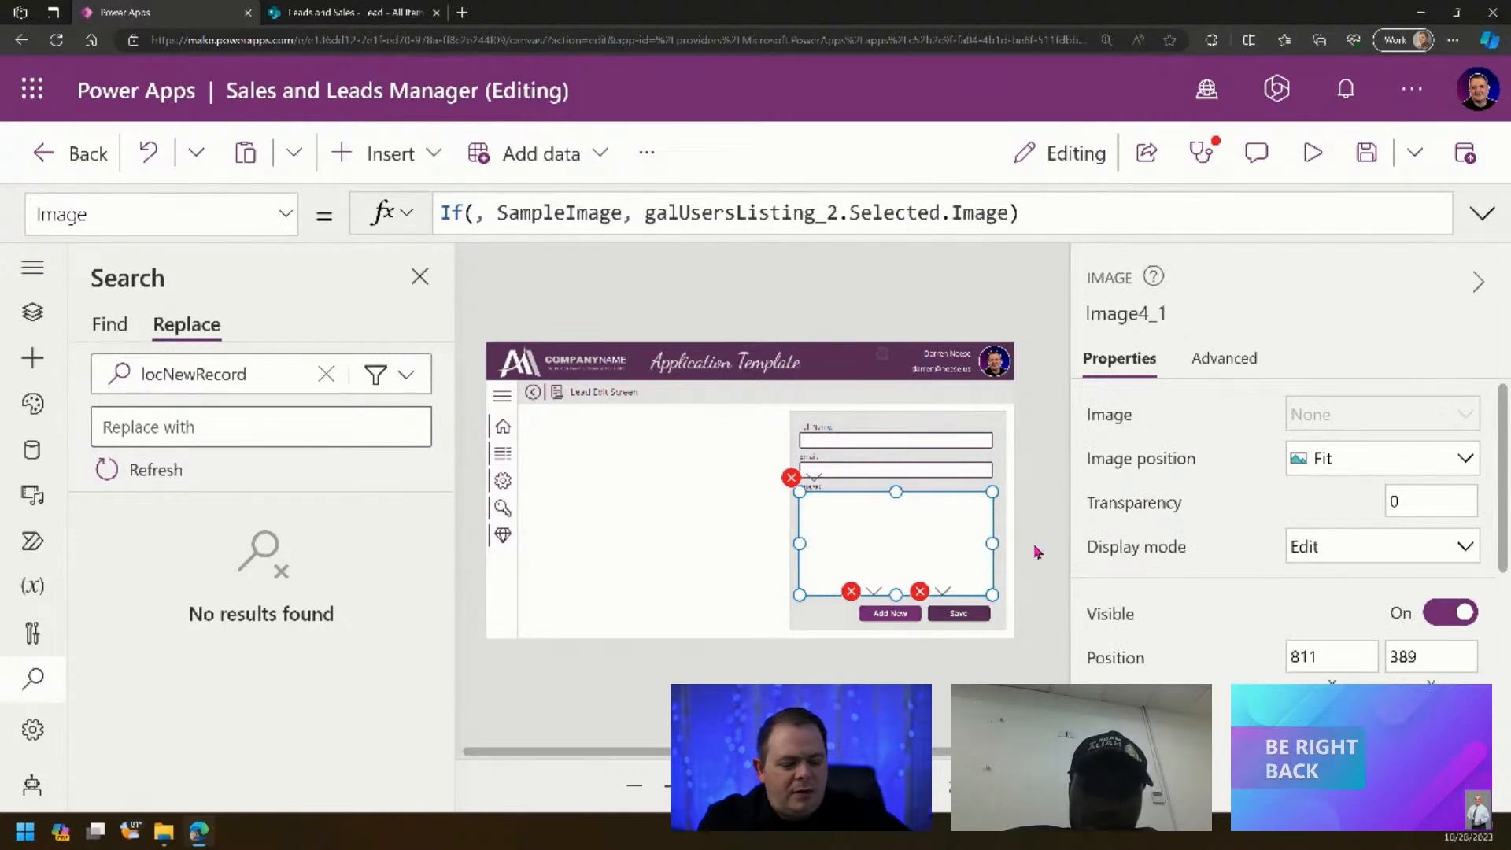
click(886, 538)
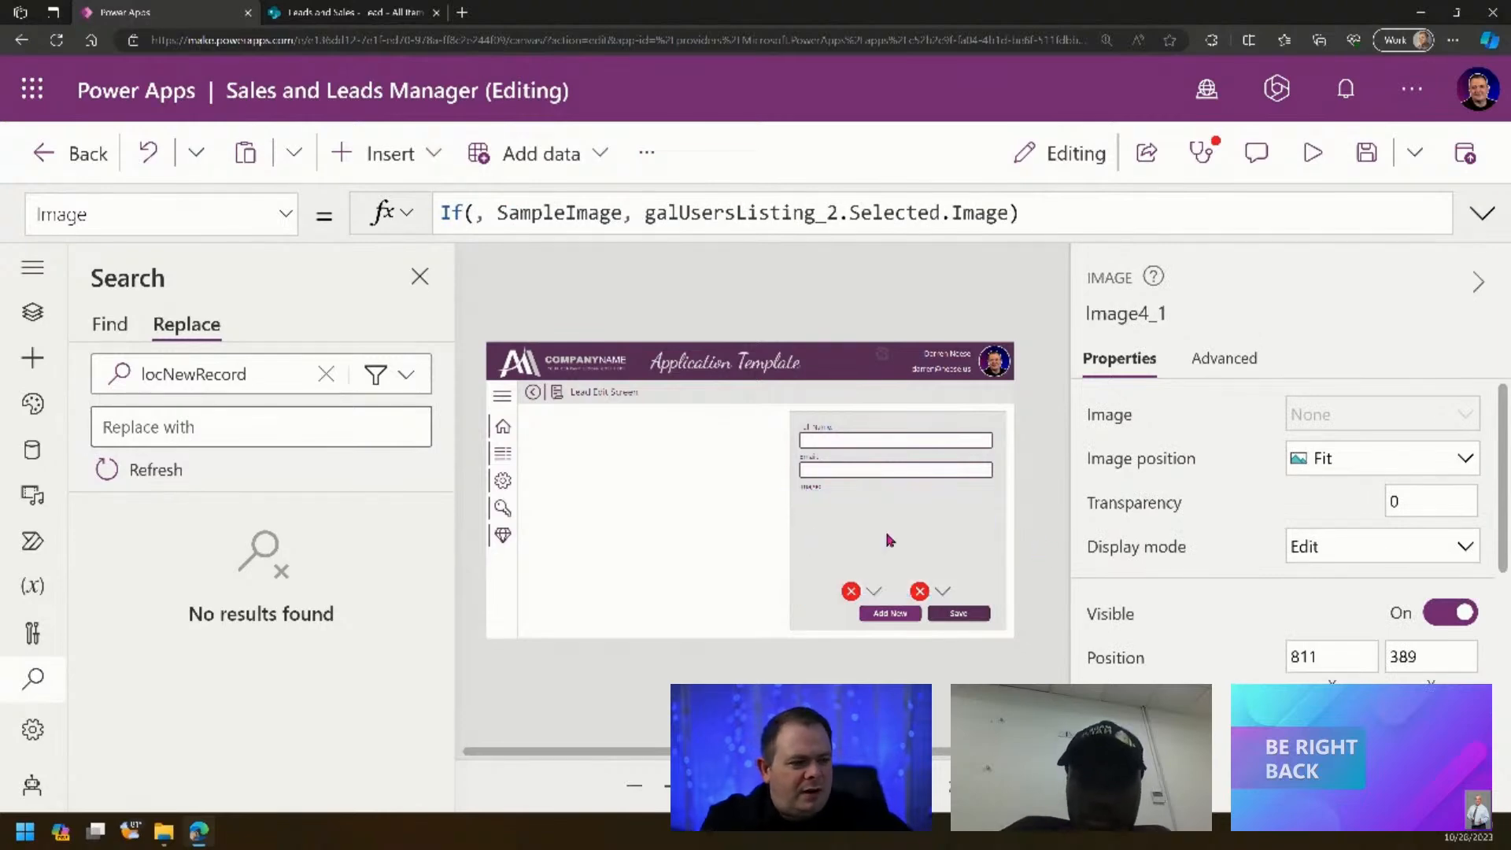
click(873, 591)
click(889, 628)
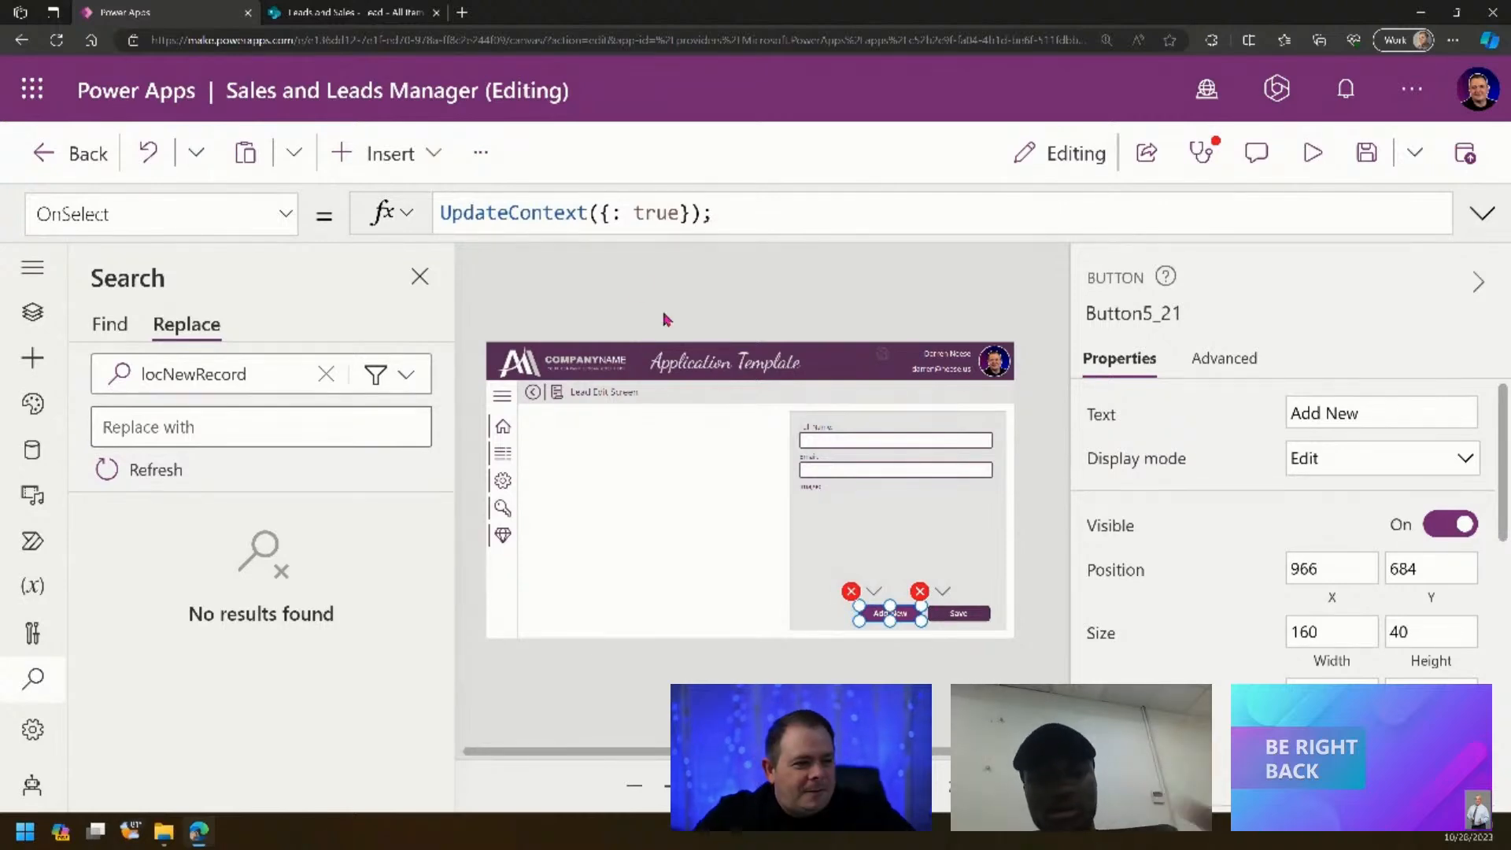
- Copy the broken 'UpdateContext({:' fragment and search the app for it
click(622, 212)
drag(622, 213, 364, 213)
key(ctrl+c)
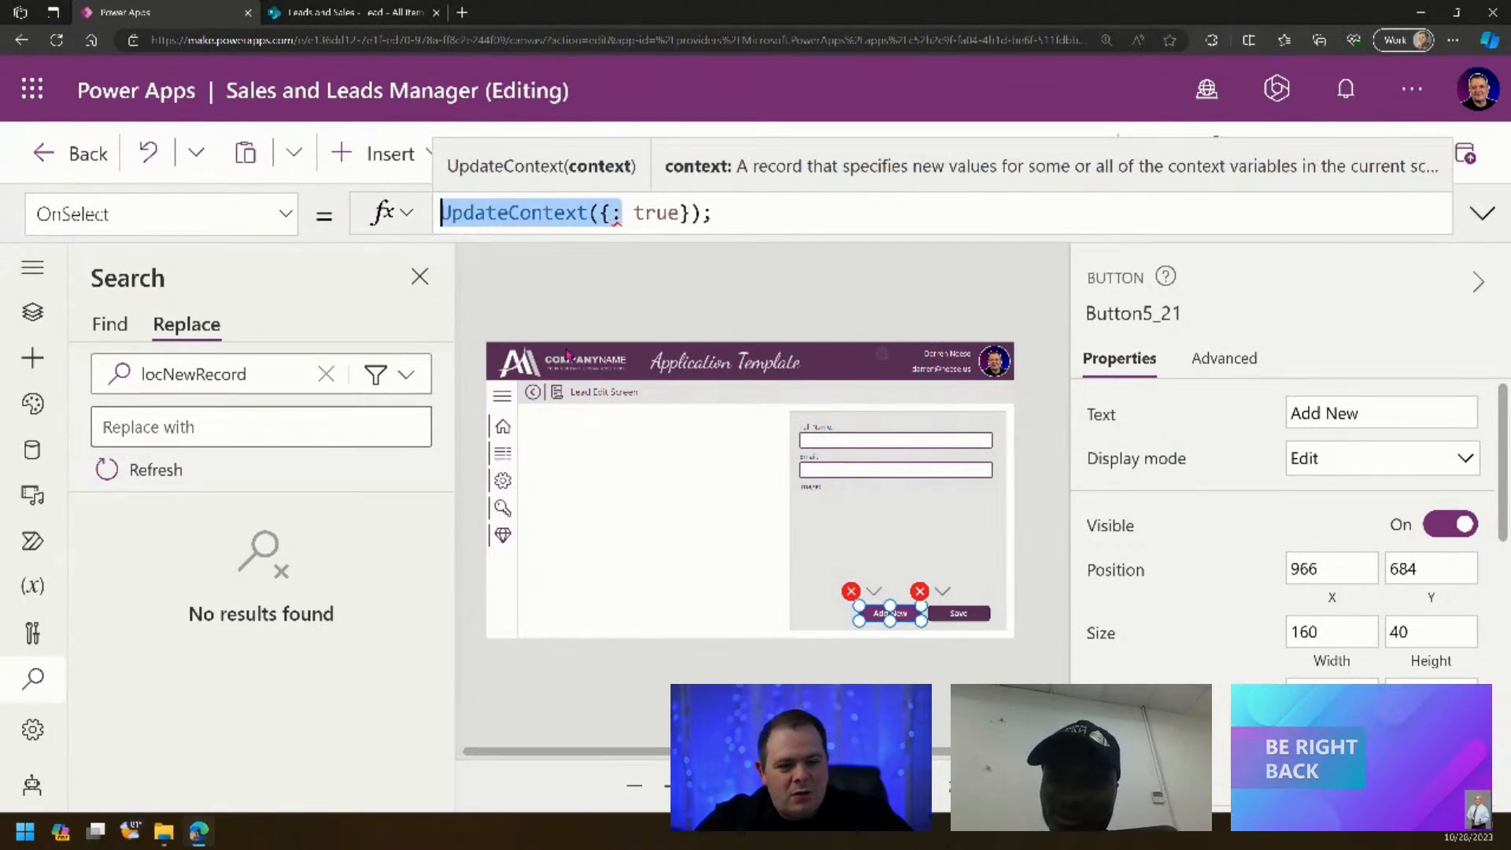
click(114, 329)
click(267, 376)
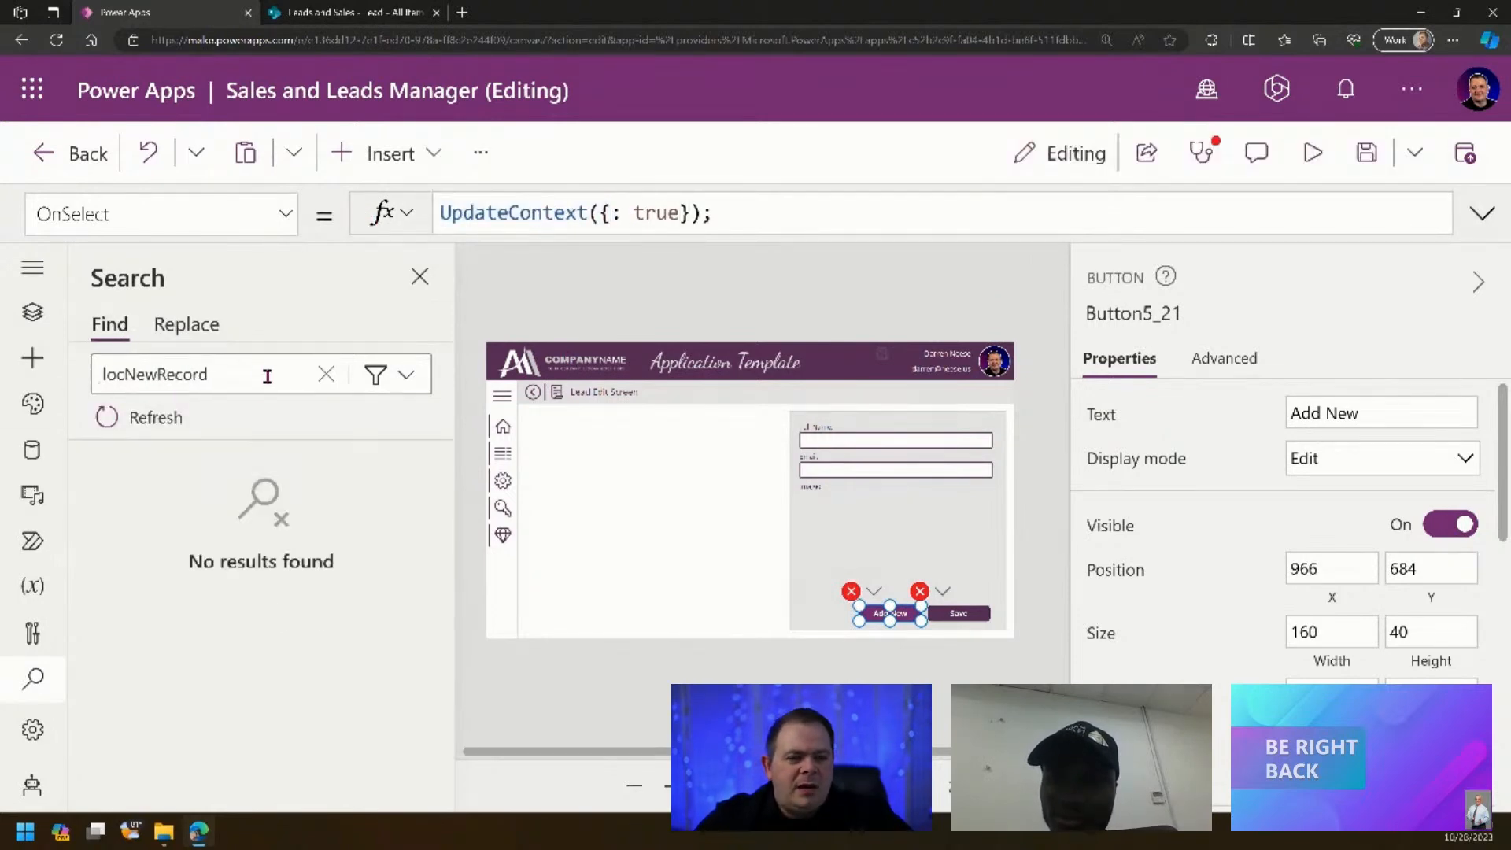
key(ctrl+a)
key(ctrl+v)
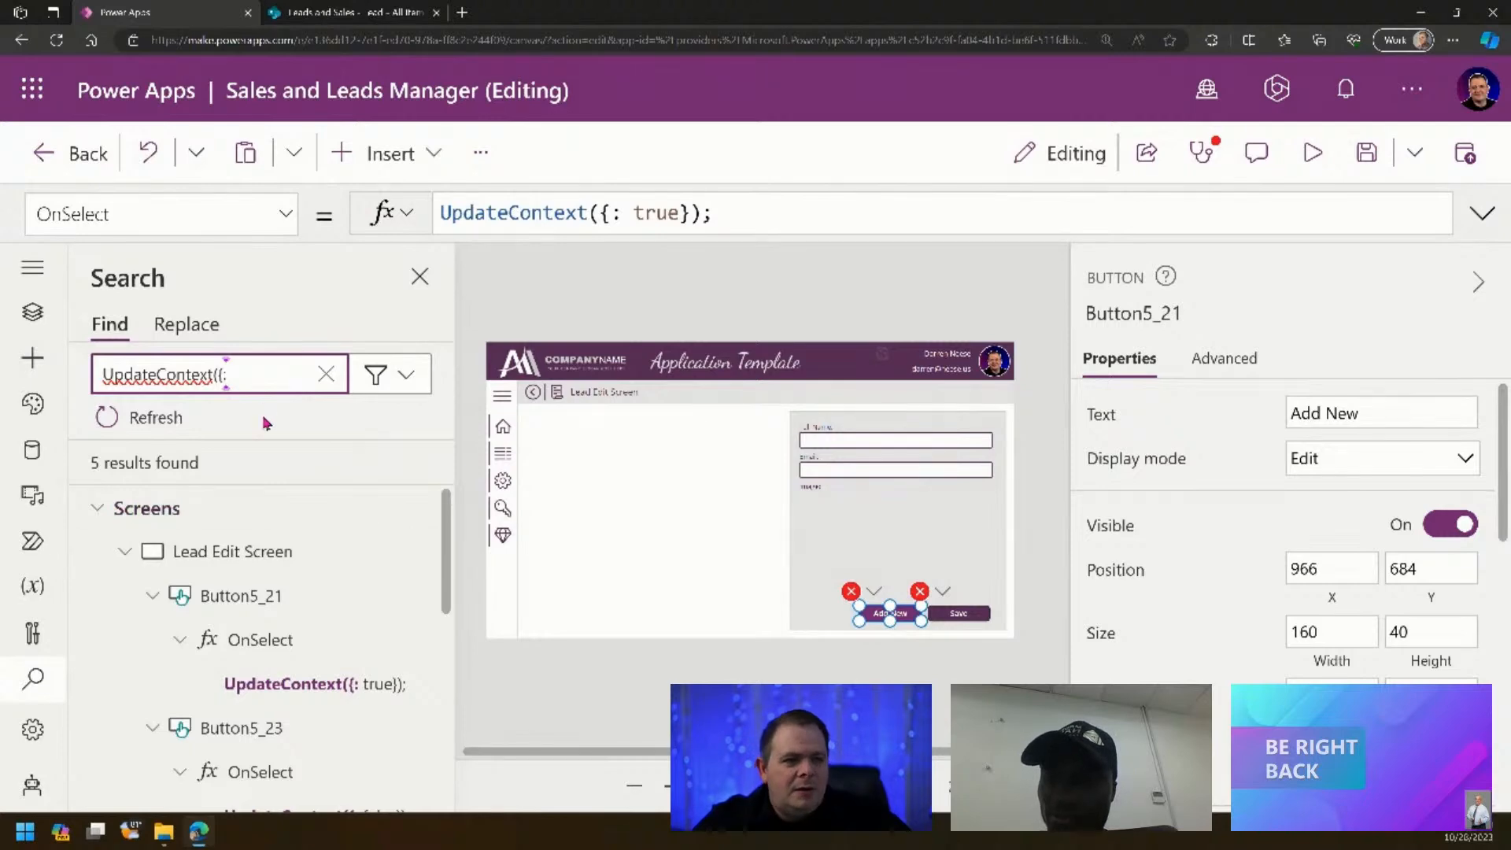
drag(233, 375, 89, 368)
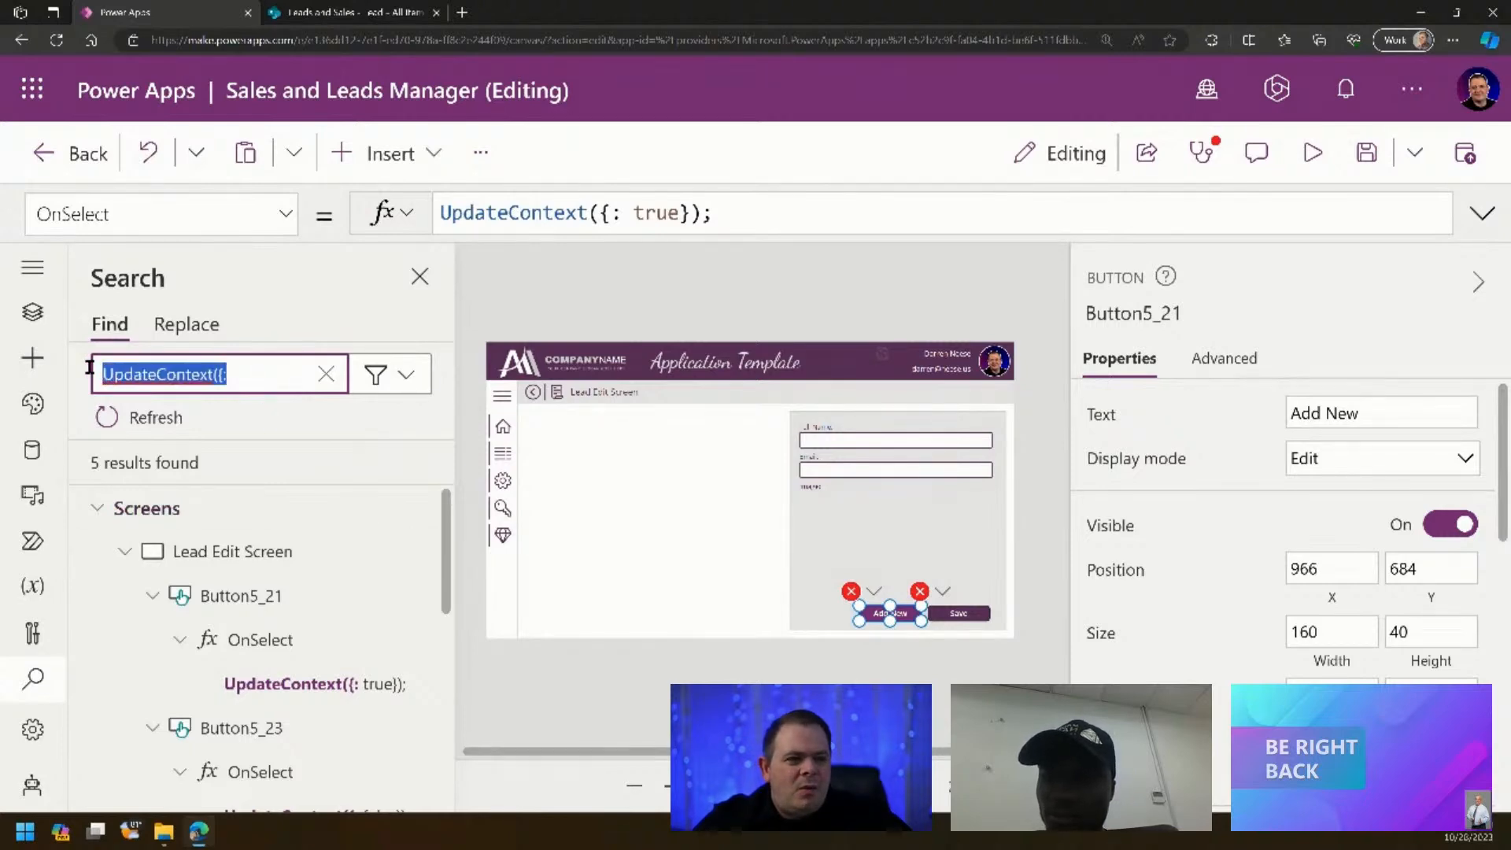
- Replace all 5 occurrences with 'UpdateContext({locNewRecord:' and confirm
click(186, 324)
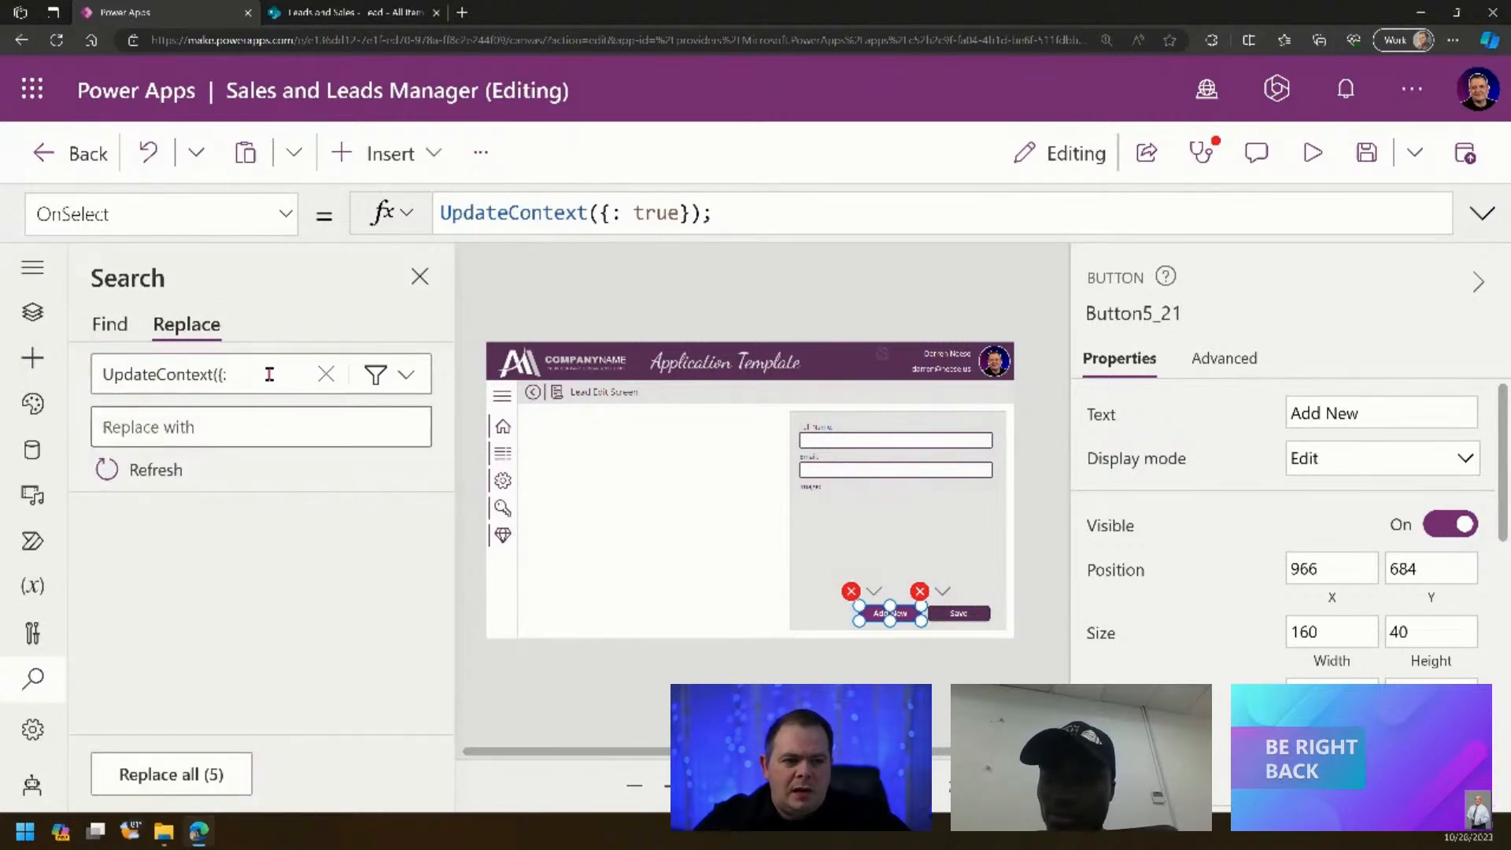
drag(275, 373, 98, 368)
key(ctrl+c)
click(260, 436)
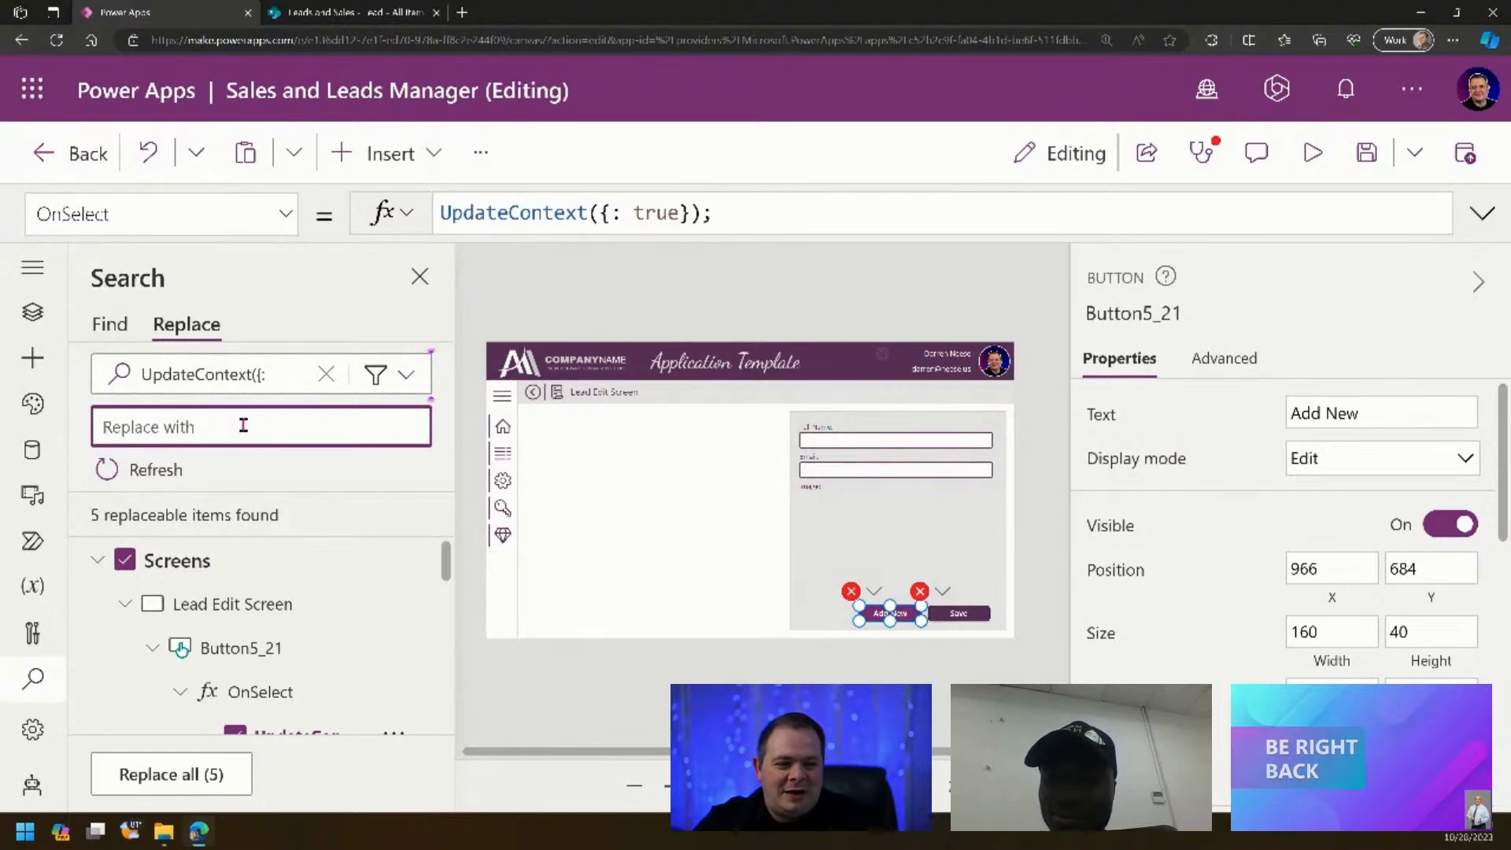
key(ctrl+v)
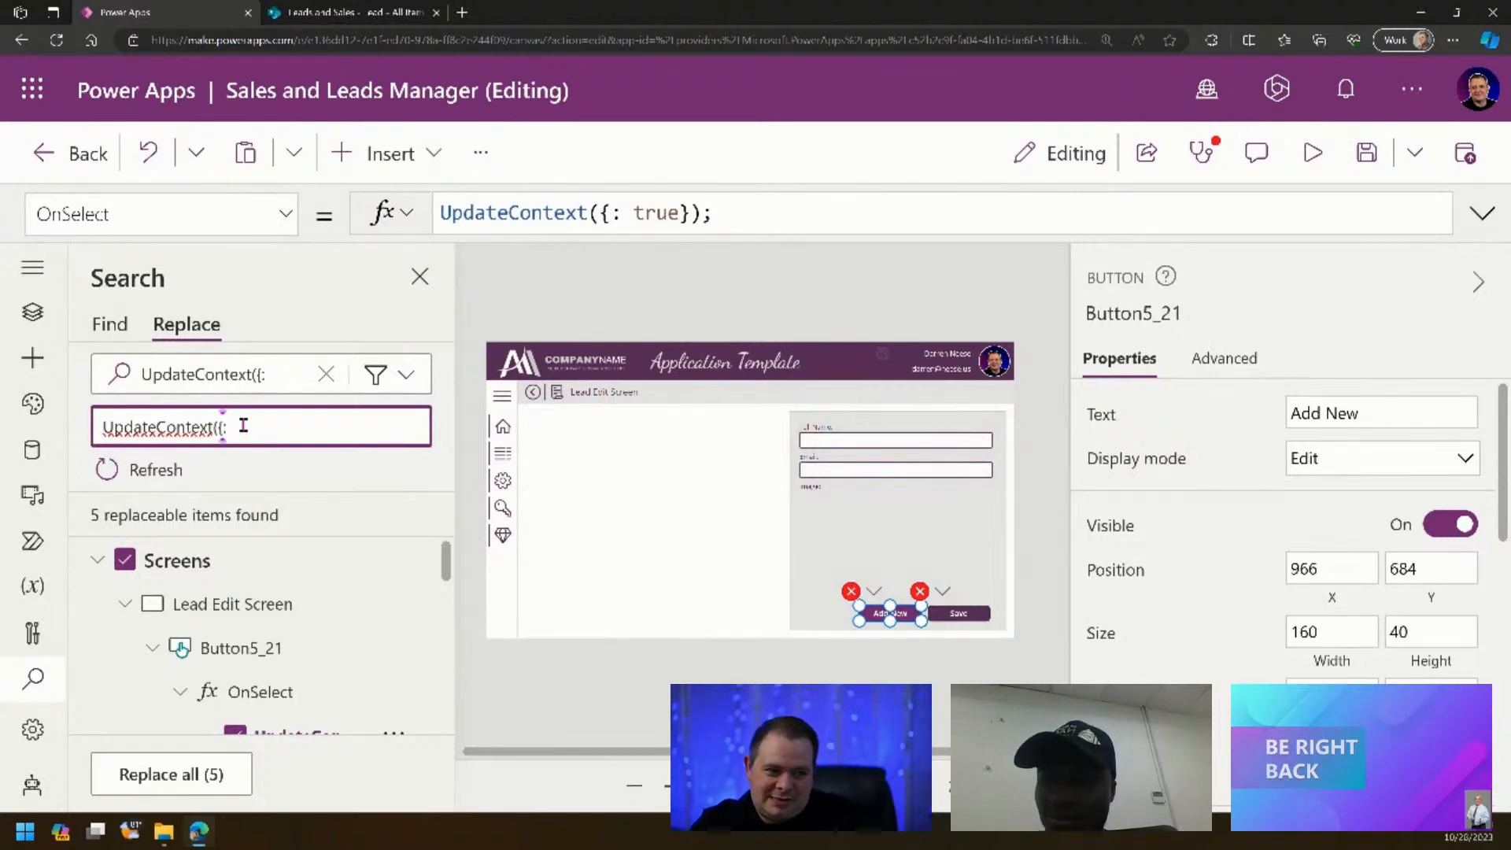
key(BackSpace)
text(locNe)
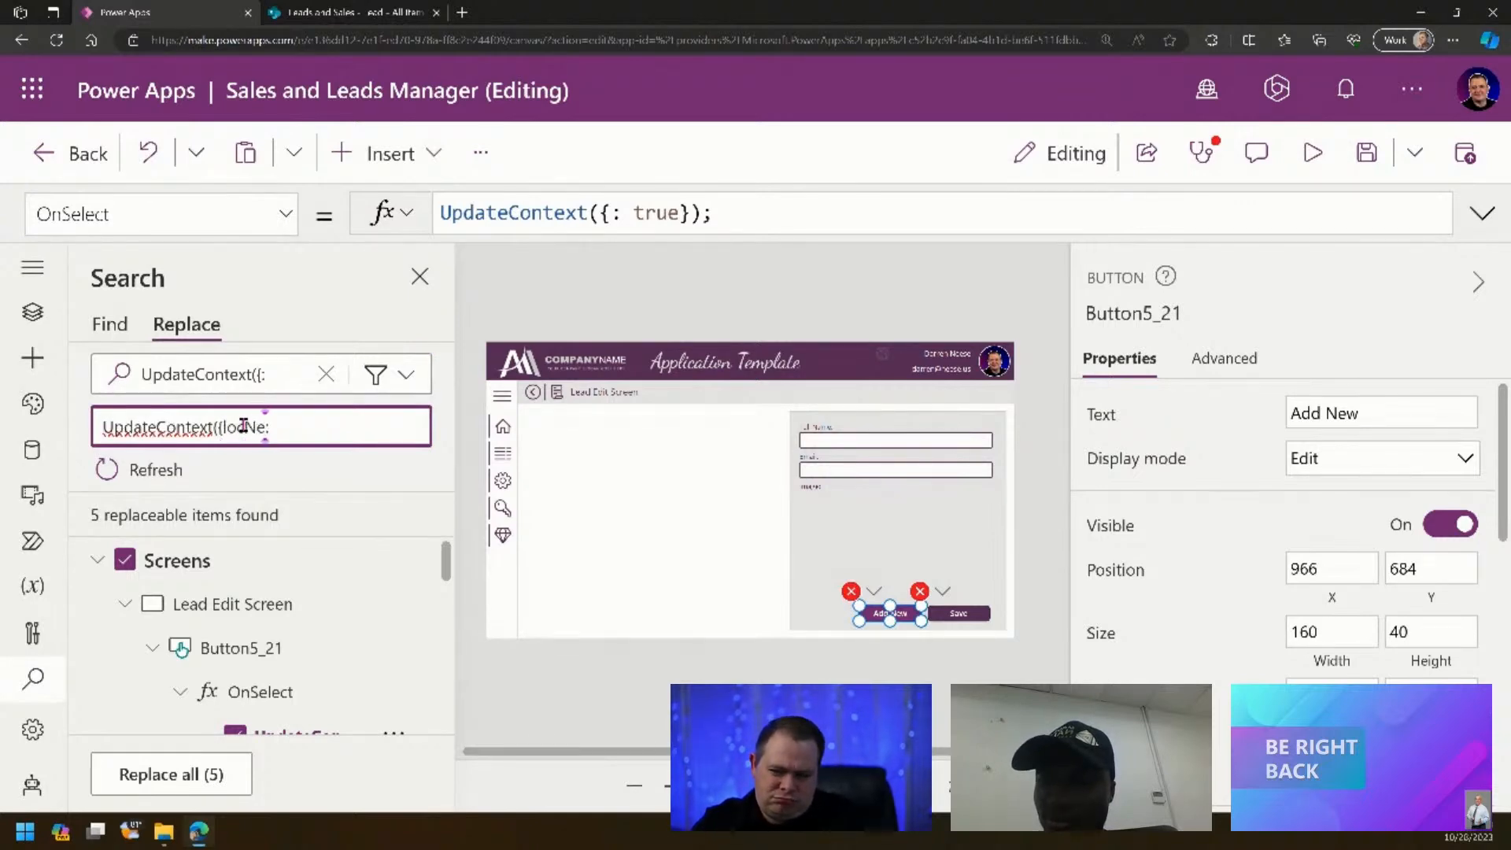
text(wRecord)
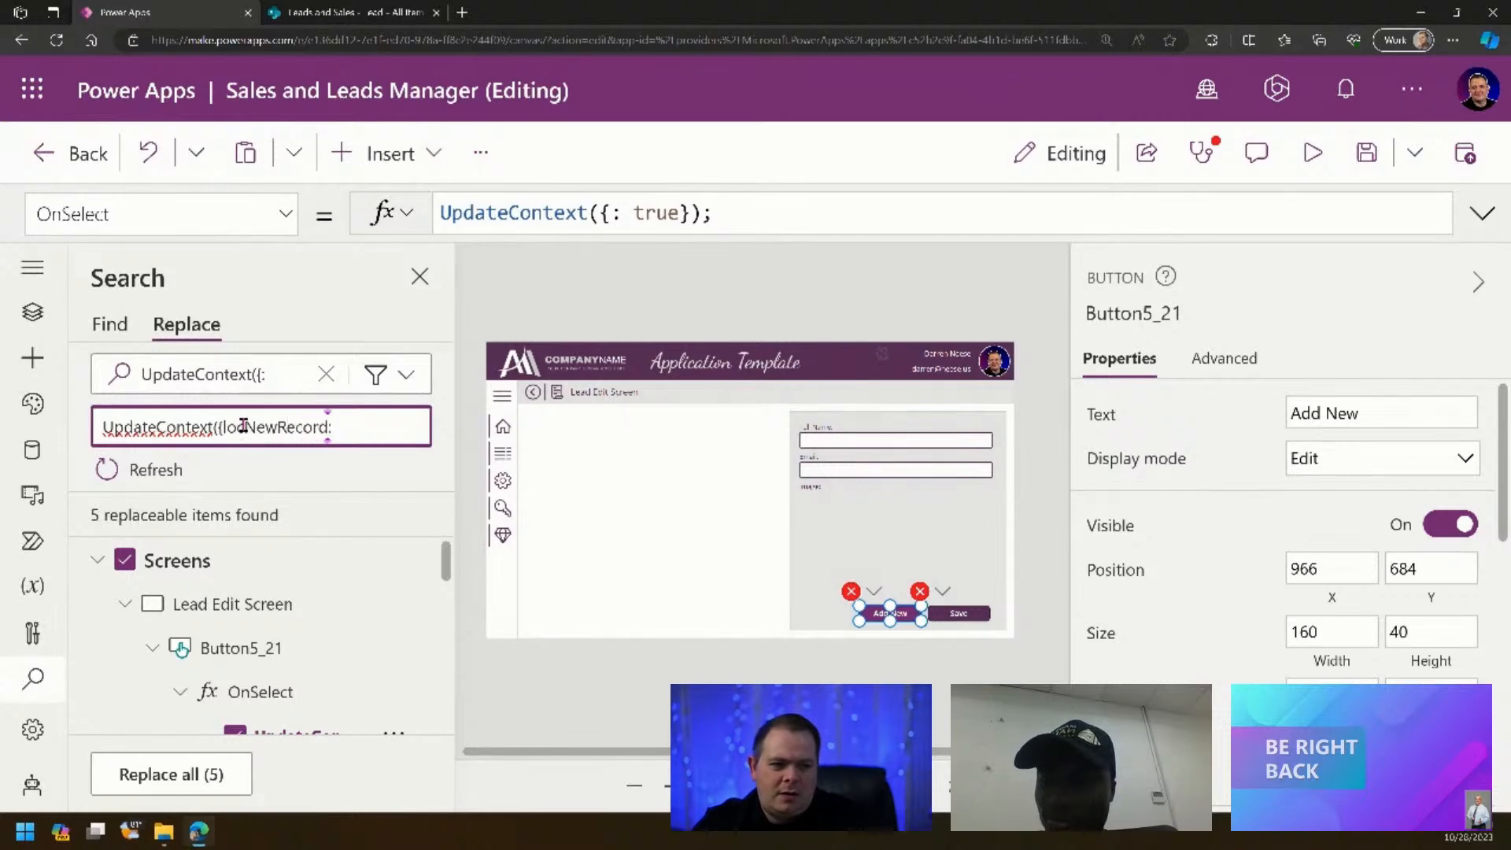
click(172, 788)
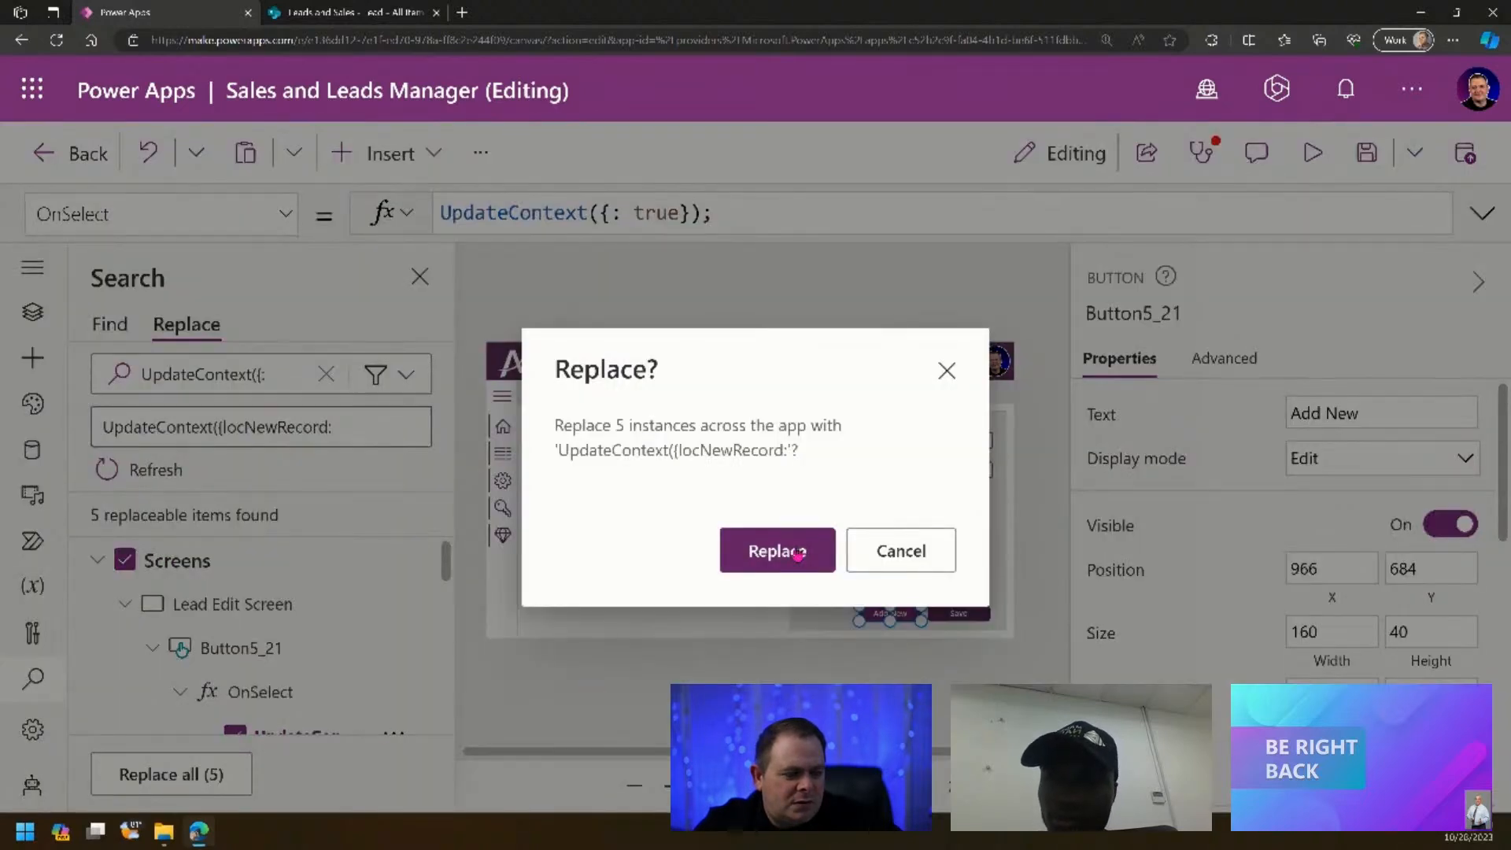
click(798, 554)
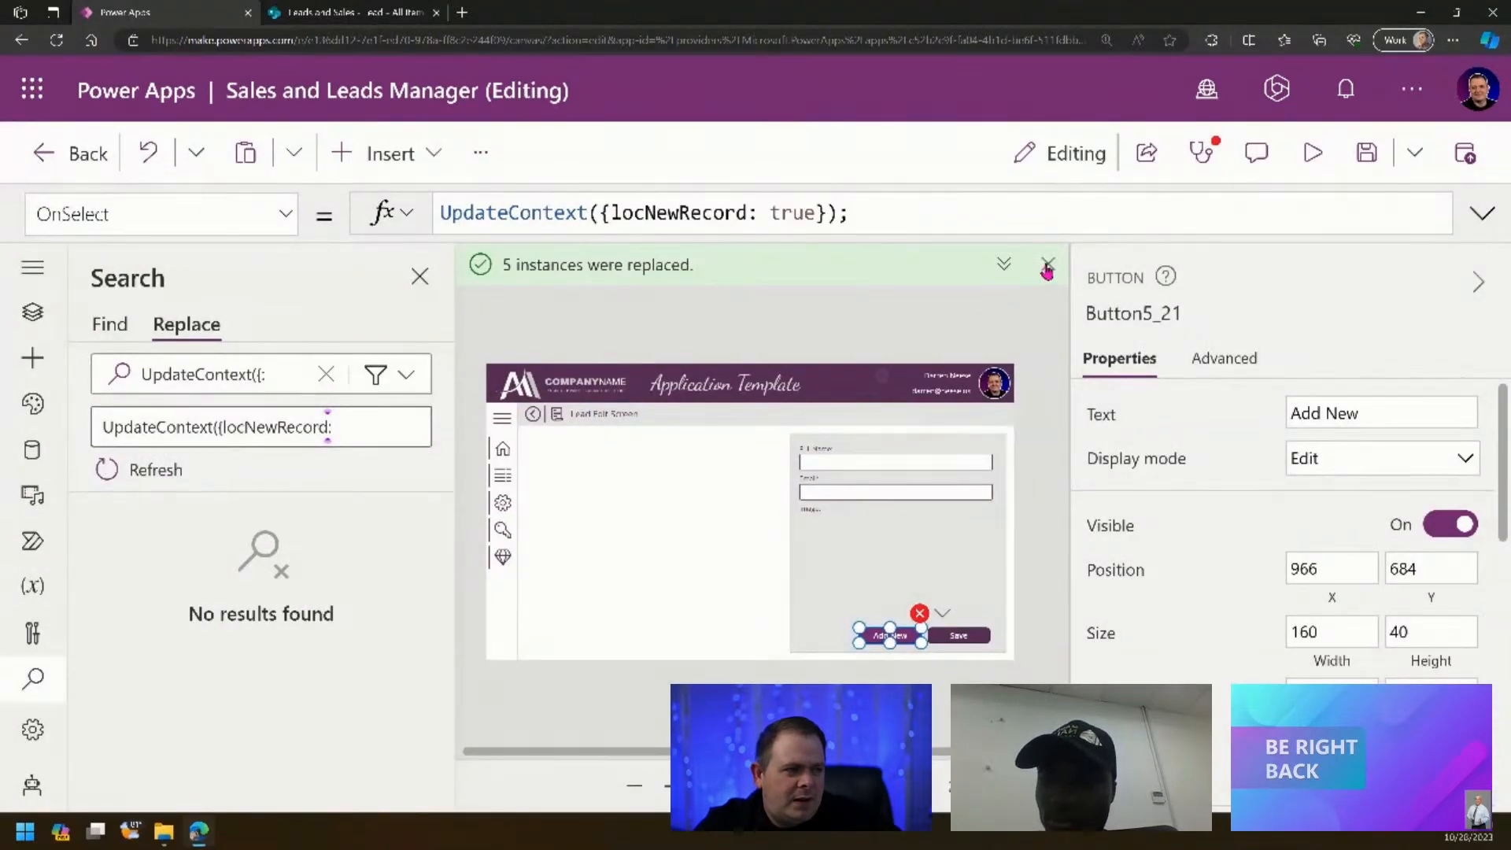
click(1047, 266)
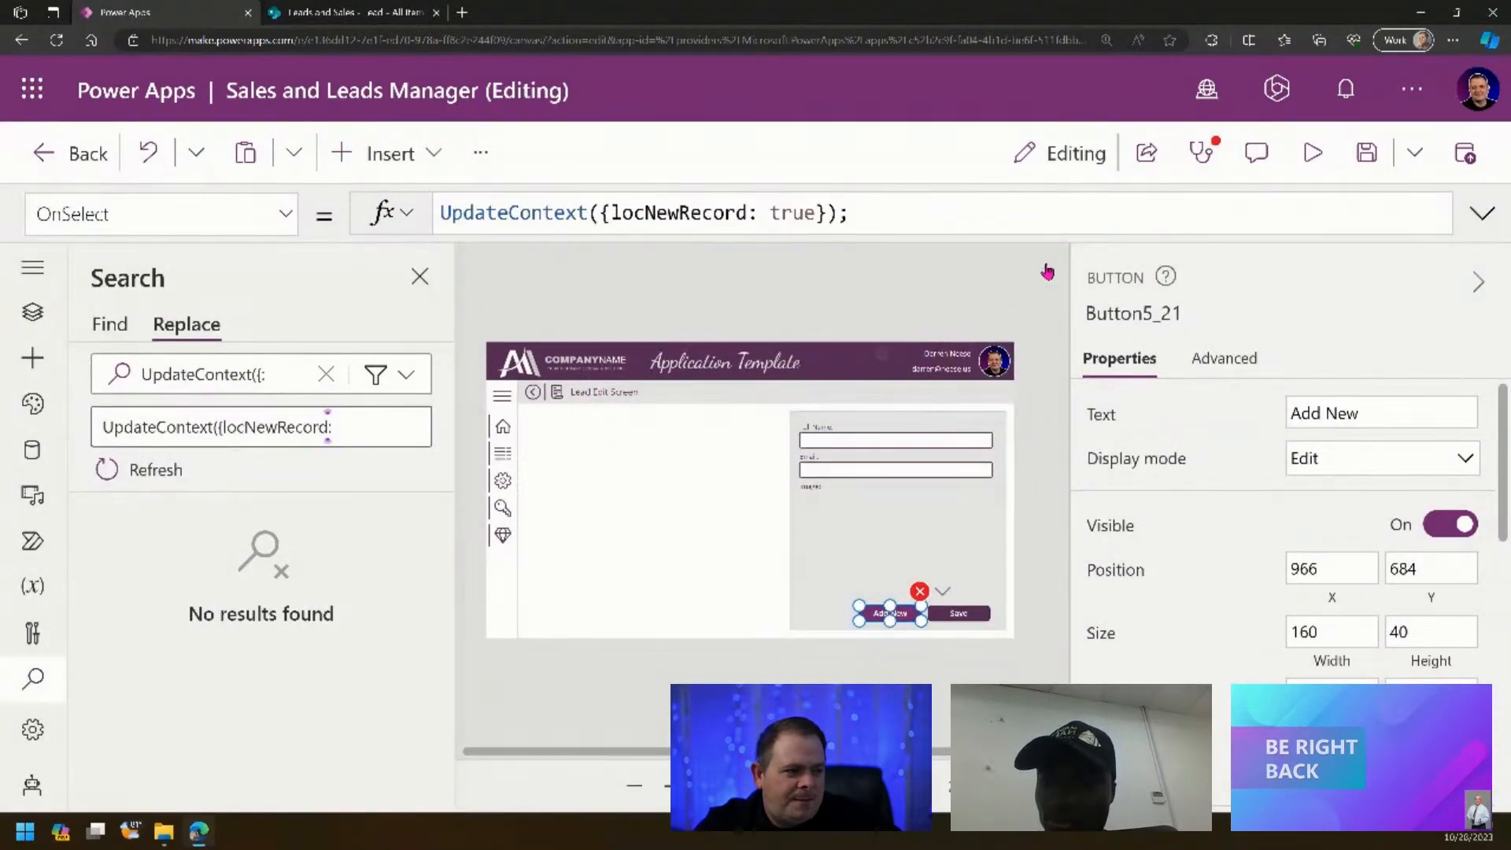
click(35, 315)
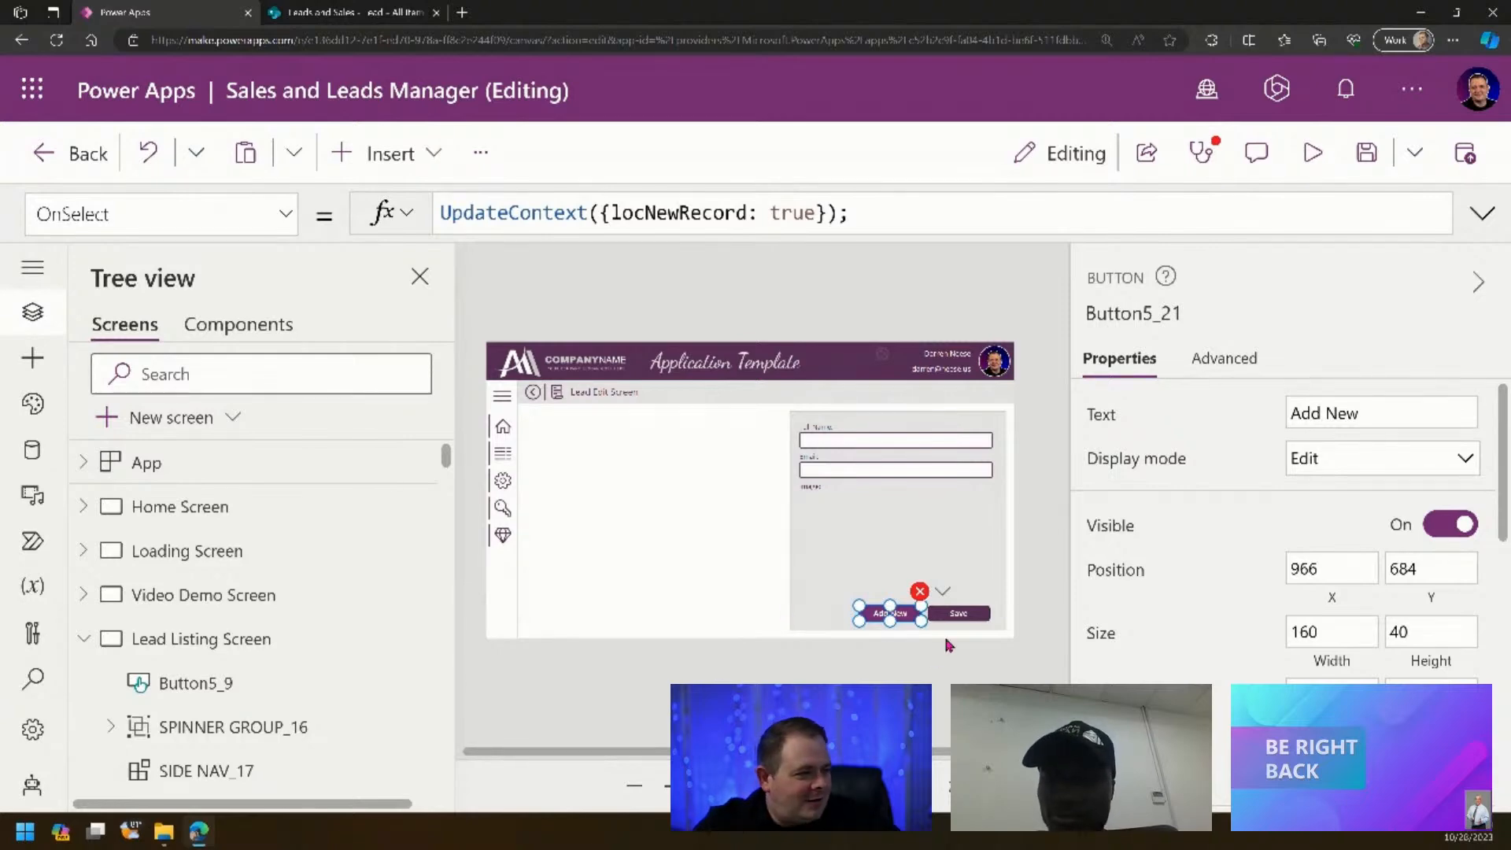
- Delete the Add New button and stretch the grey background rectangle to the screen's left edge
click(874, 226)
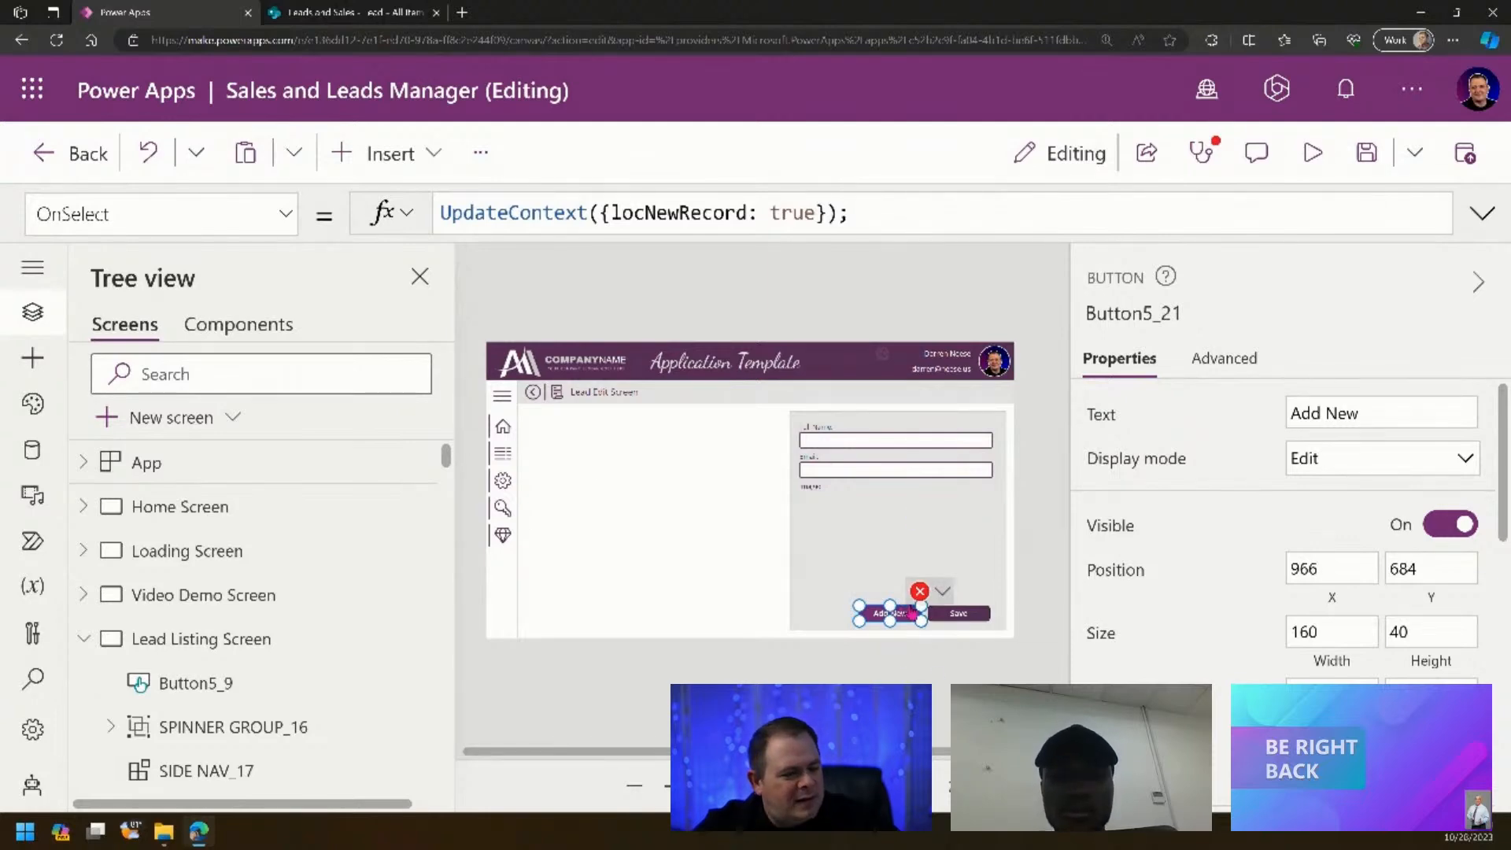
key(Delete)
click(858, 572)
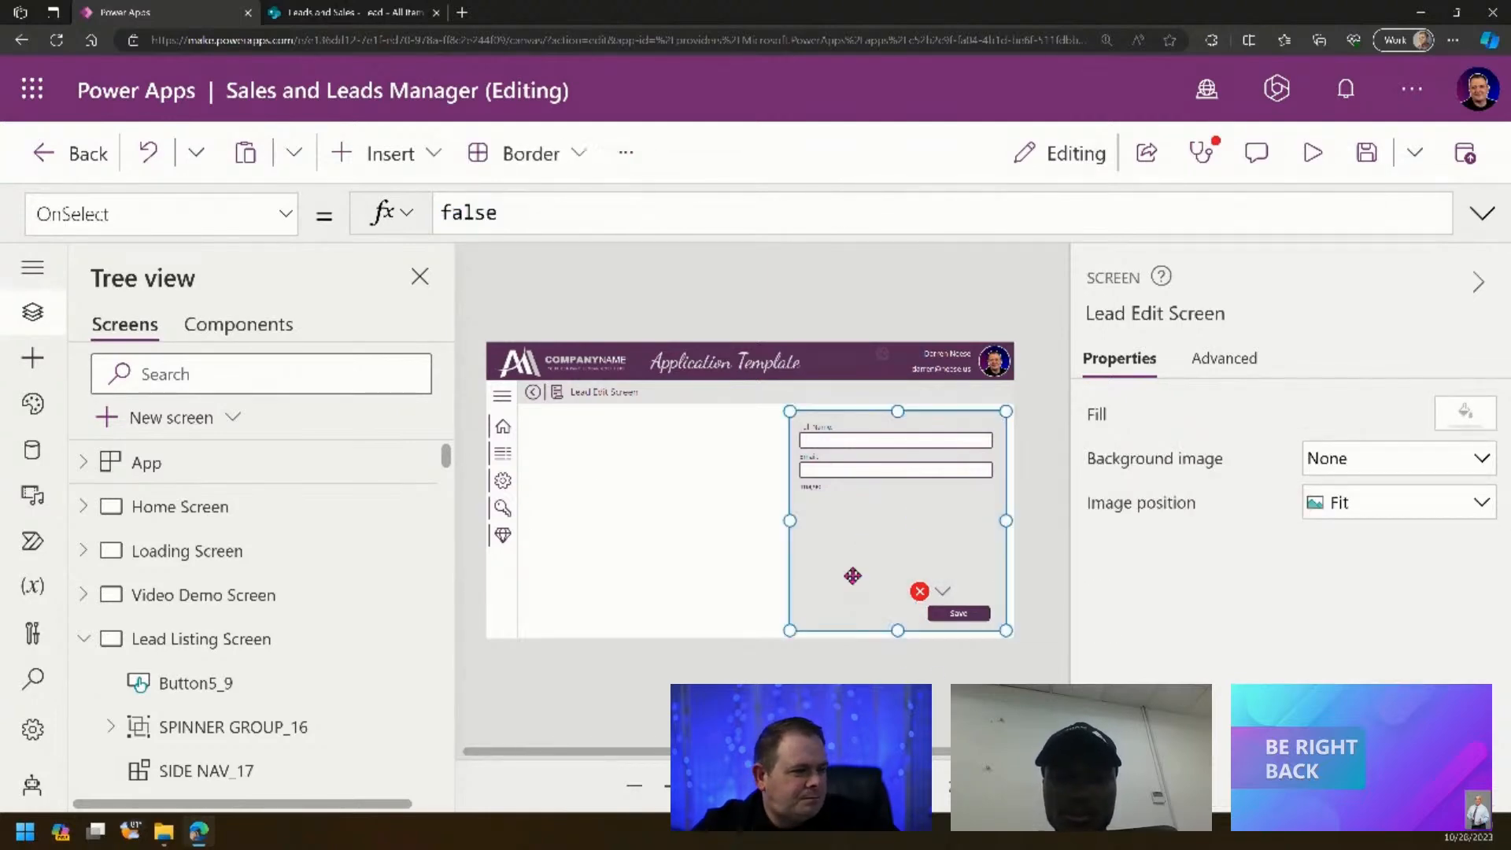
drag(793, 520, 526, 519)
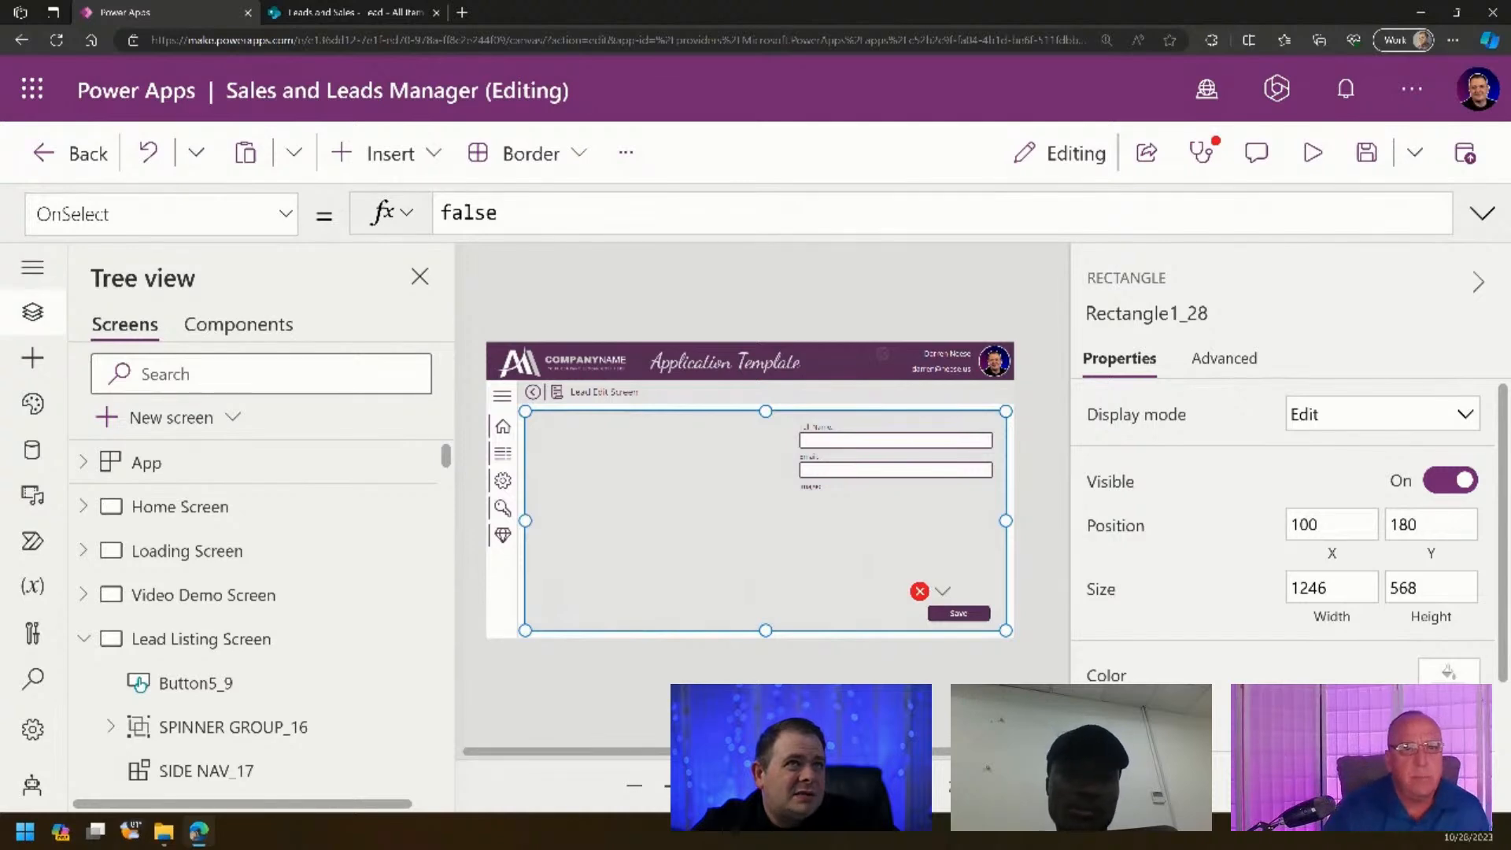
- Fill the Save button's Patch If condition with locNewReocrd
click(1045, 786)
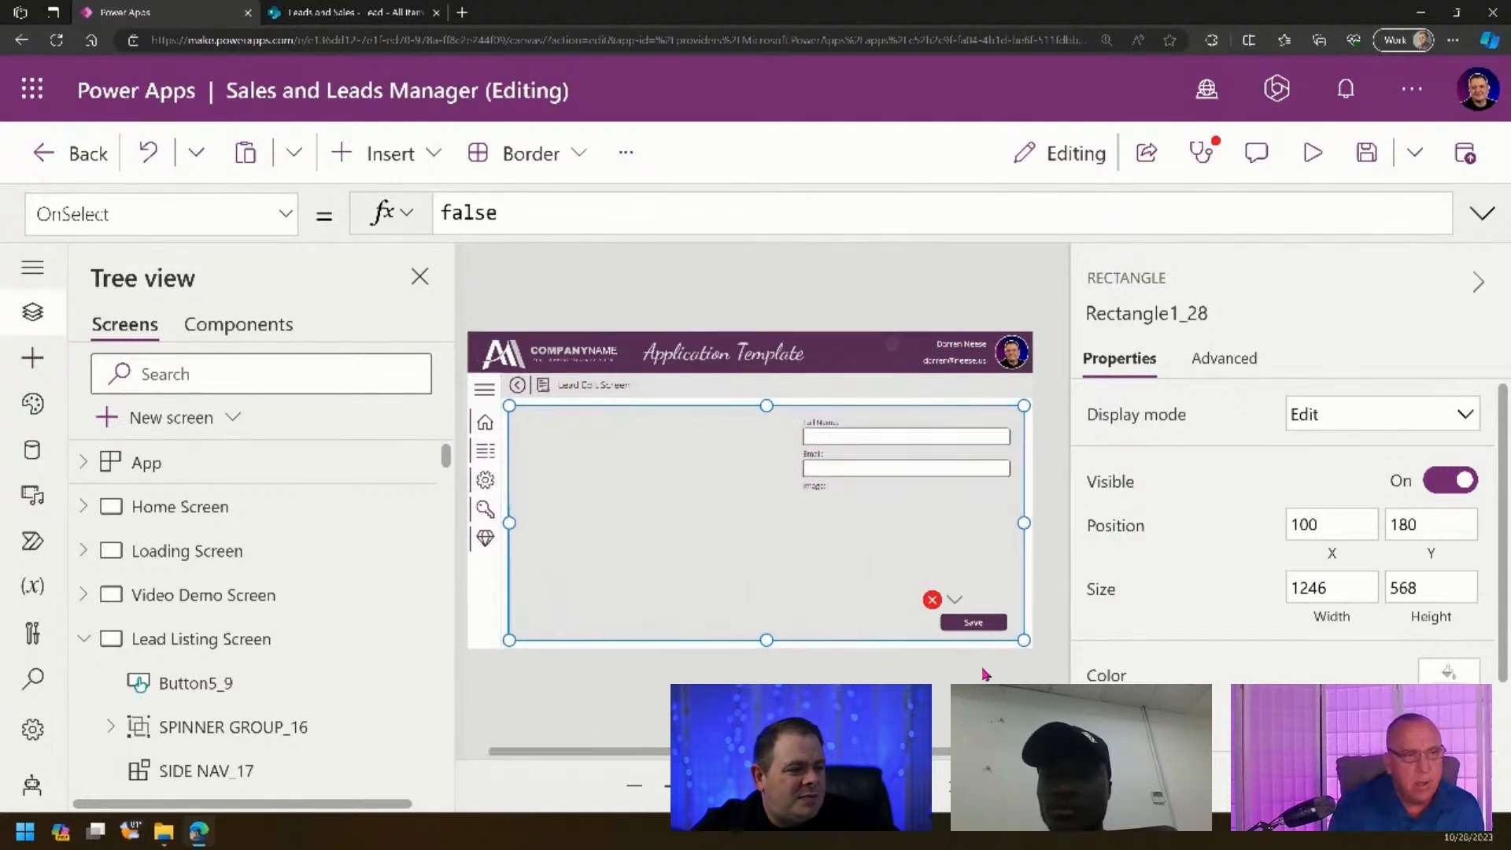
click(956, 603)
click(957, 636)
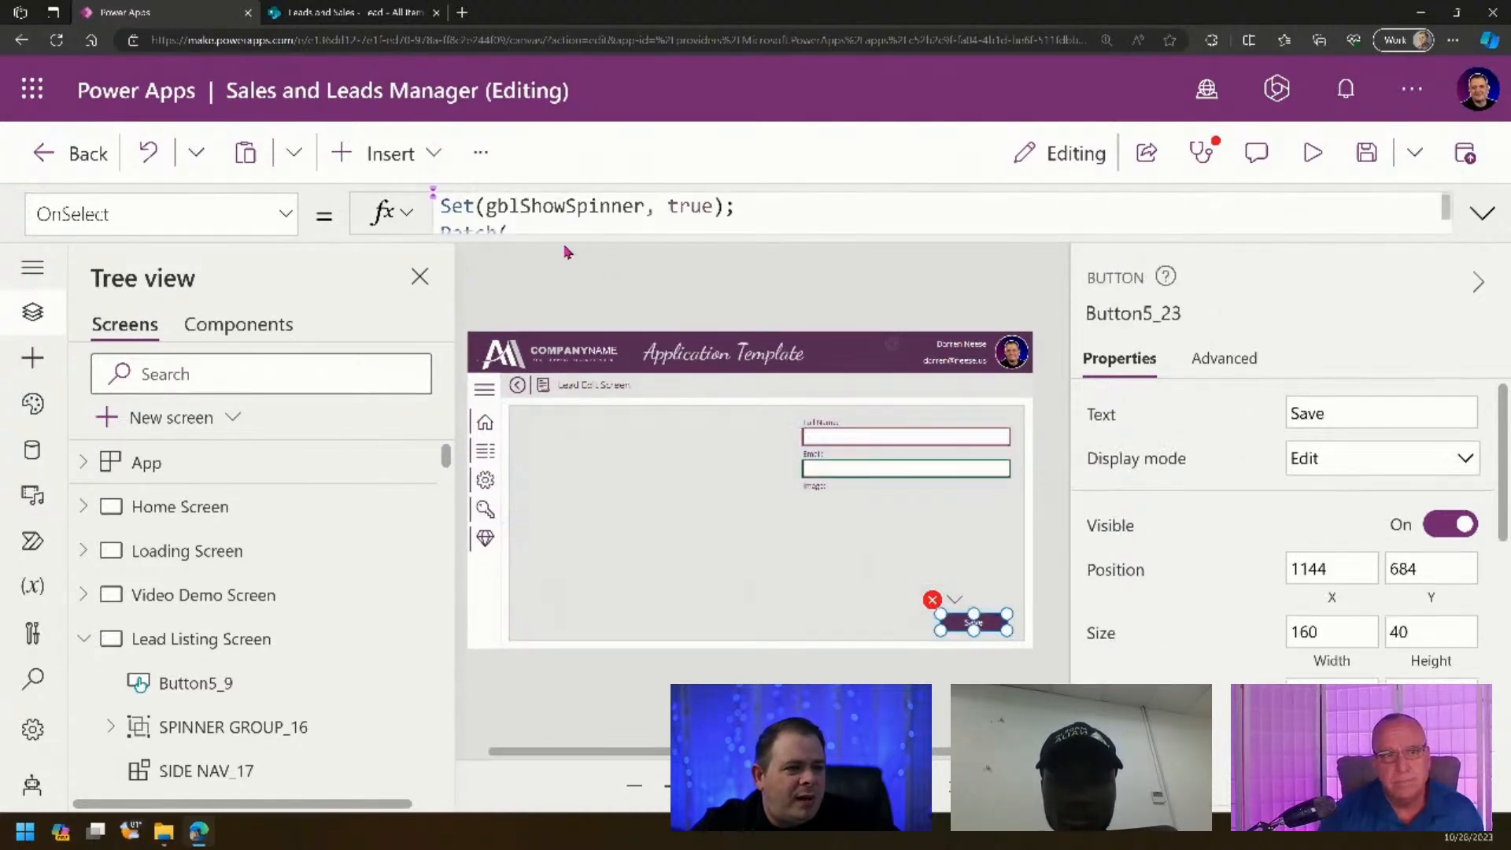
click(1431, 216)
click(1007, 375)
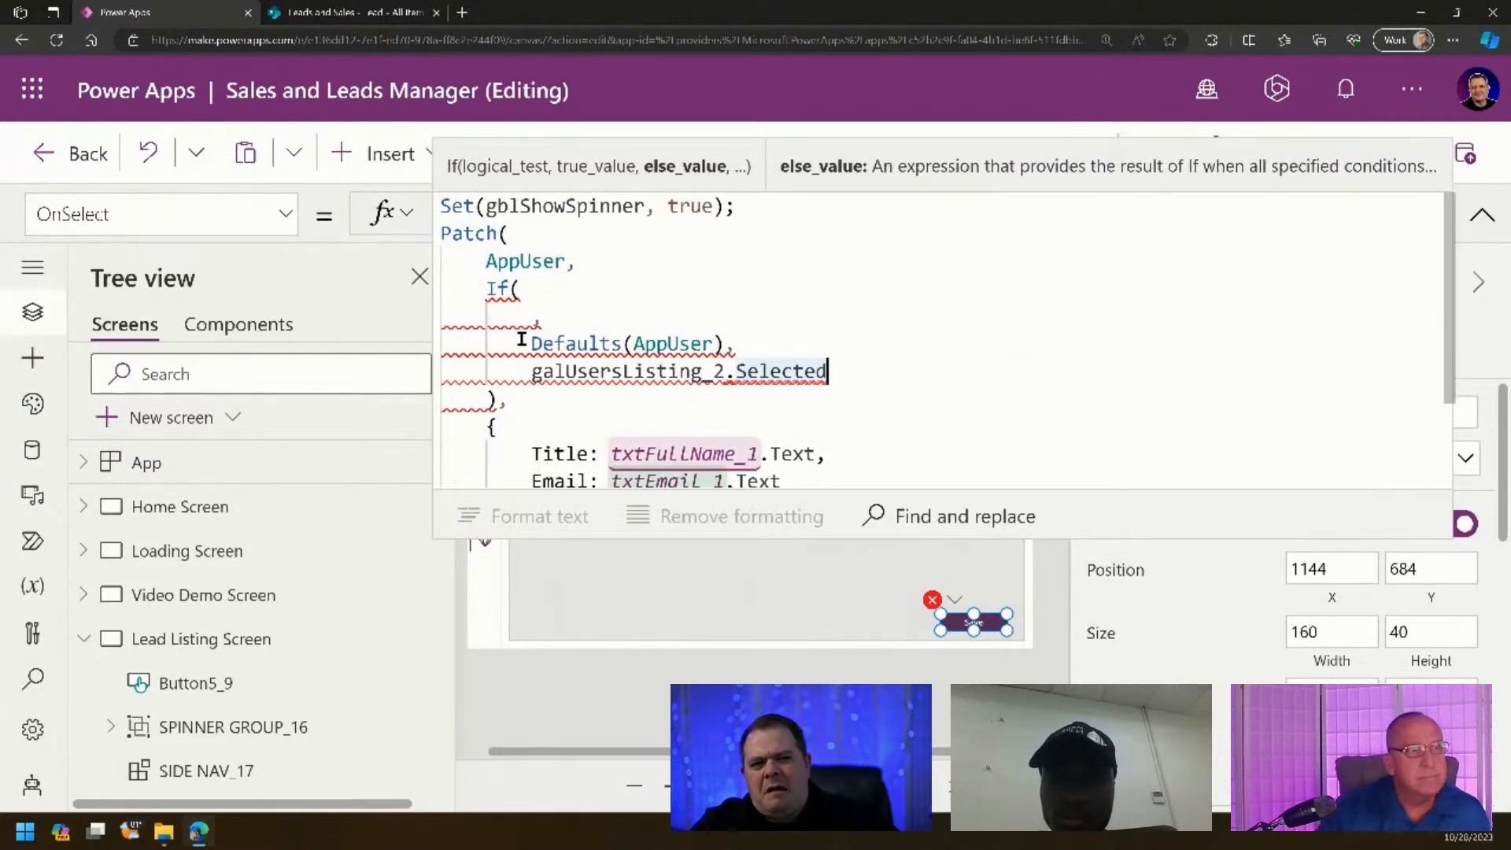
click(524, 309)
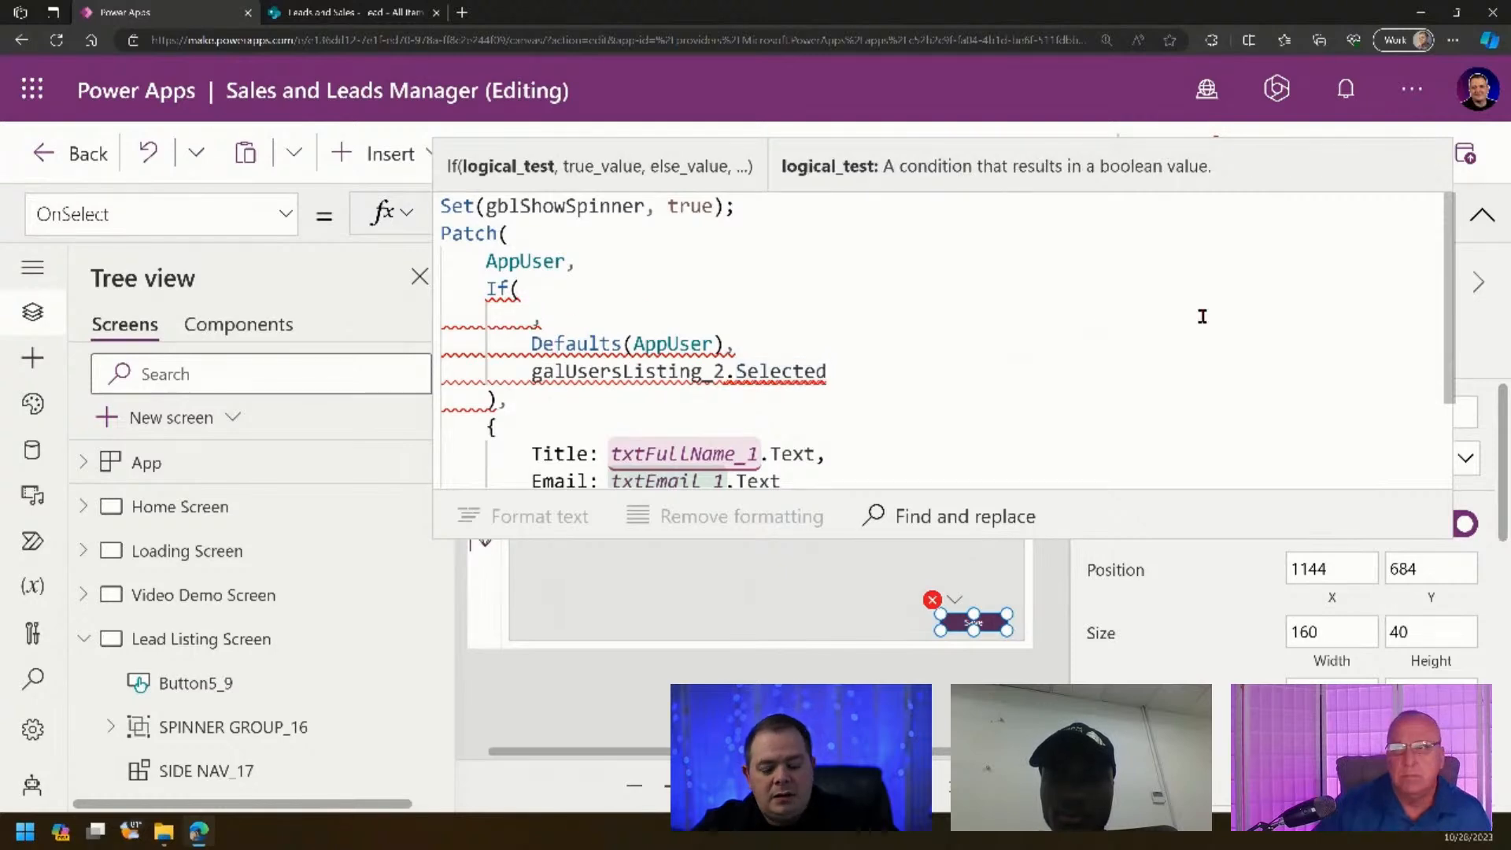
text(locNew)
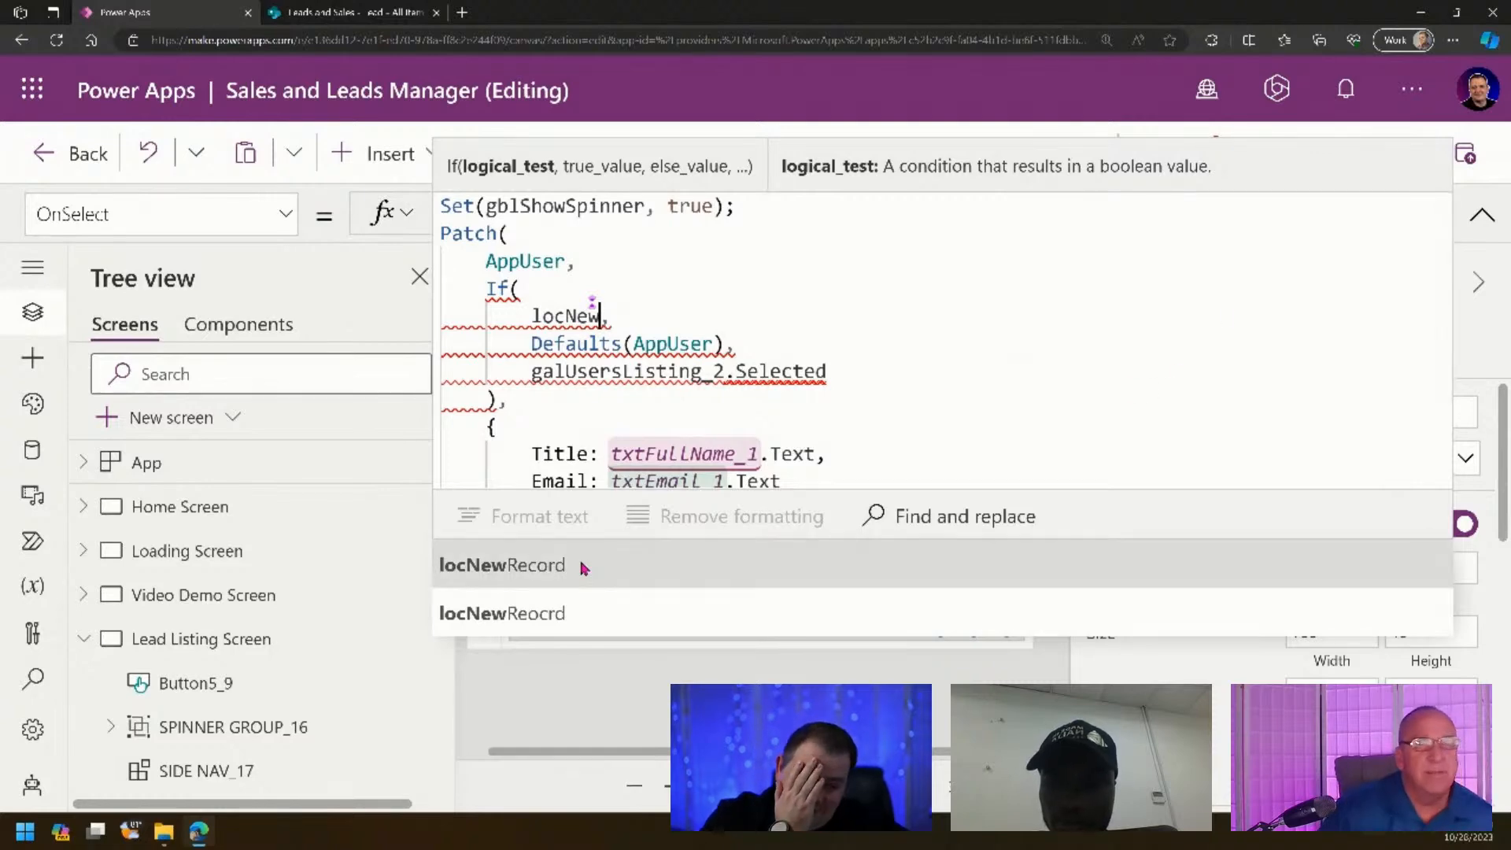
click(567, 618)
double_click(624, 315)
key(ctrl+c)
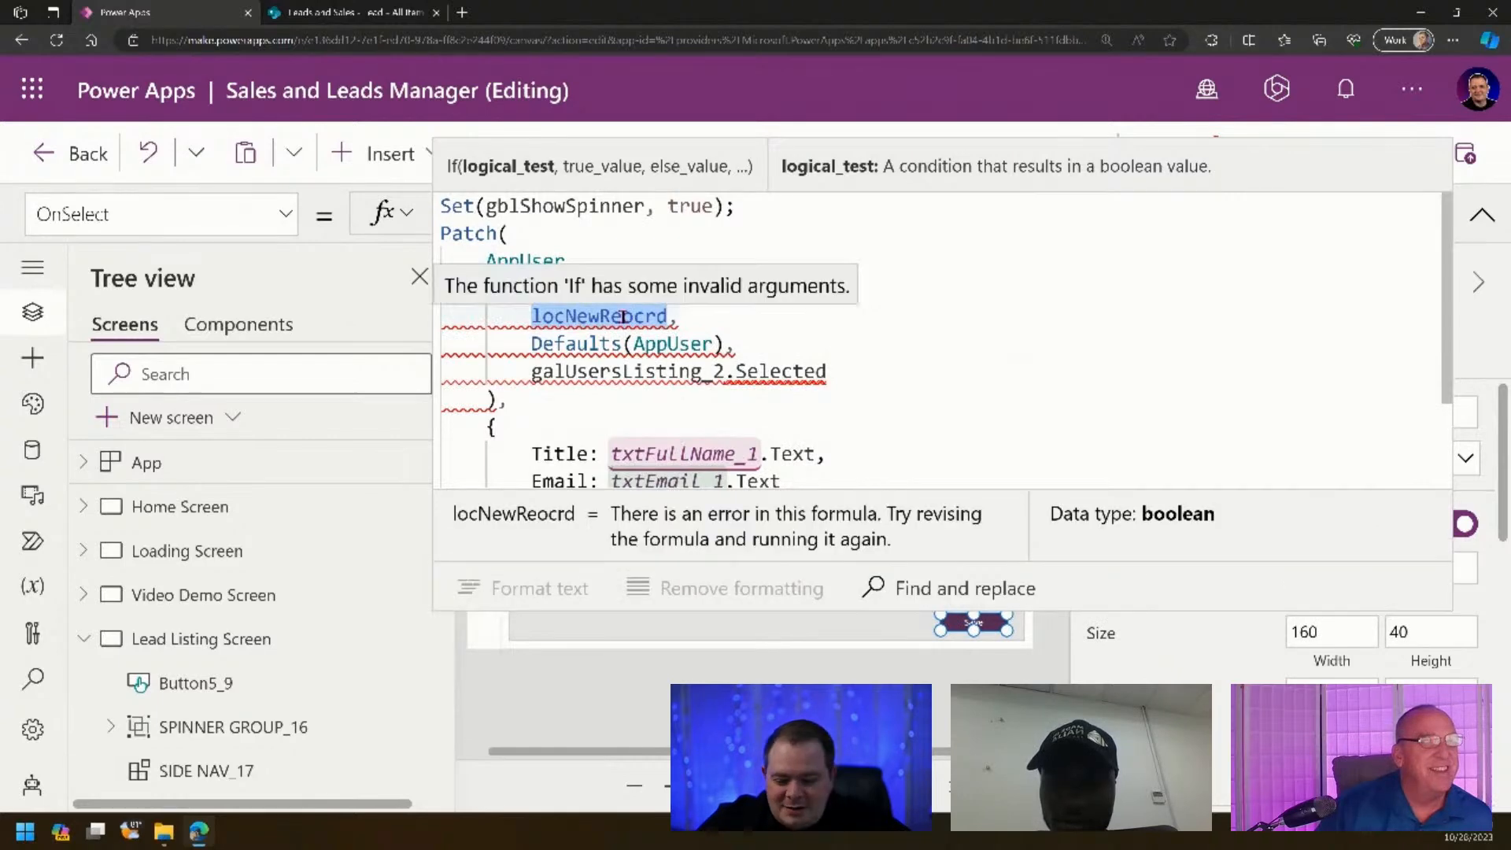
click(32, 678)
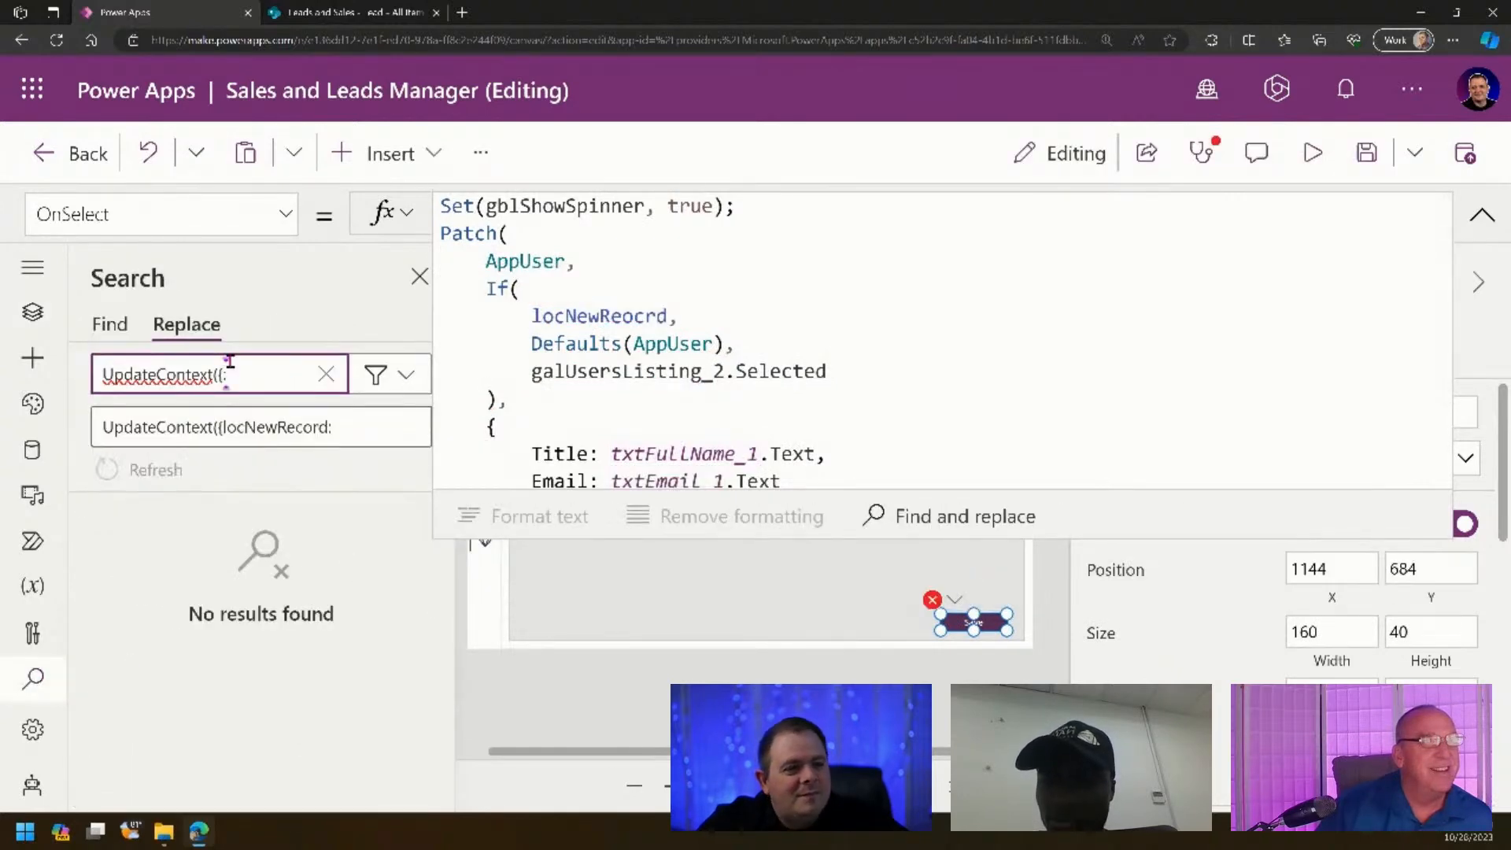
- Replace all six occurrences of locNewReocrd with locNewRecord
drag(228, 373, 92, 375)
key(ctrl+v)
click(269, 426)
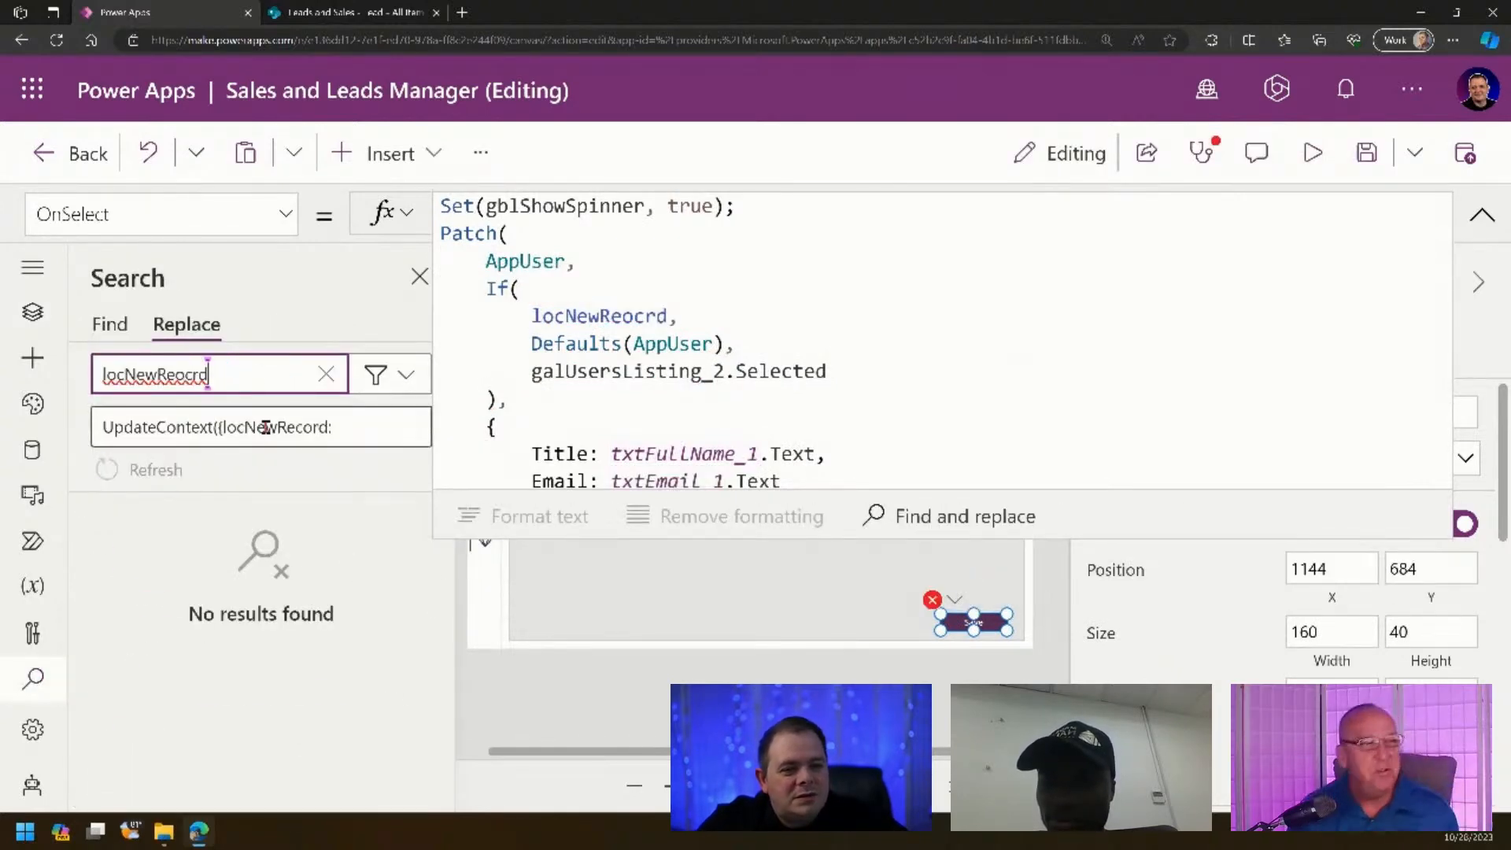
drag(381, 426, 61, 425)
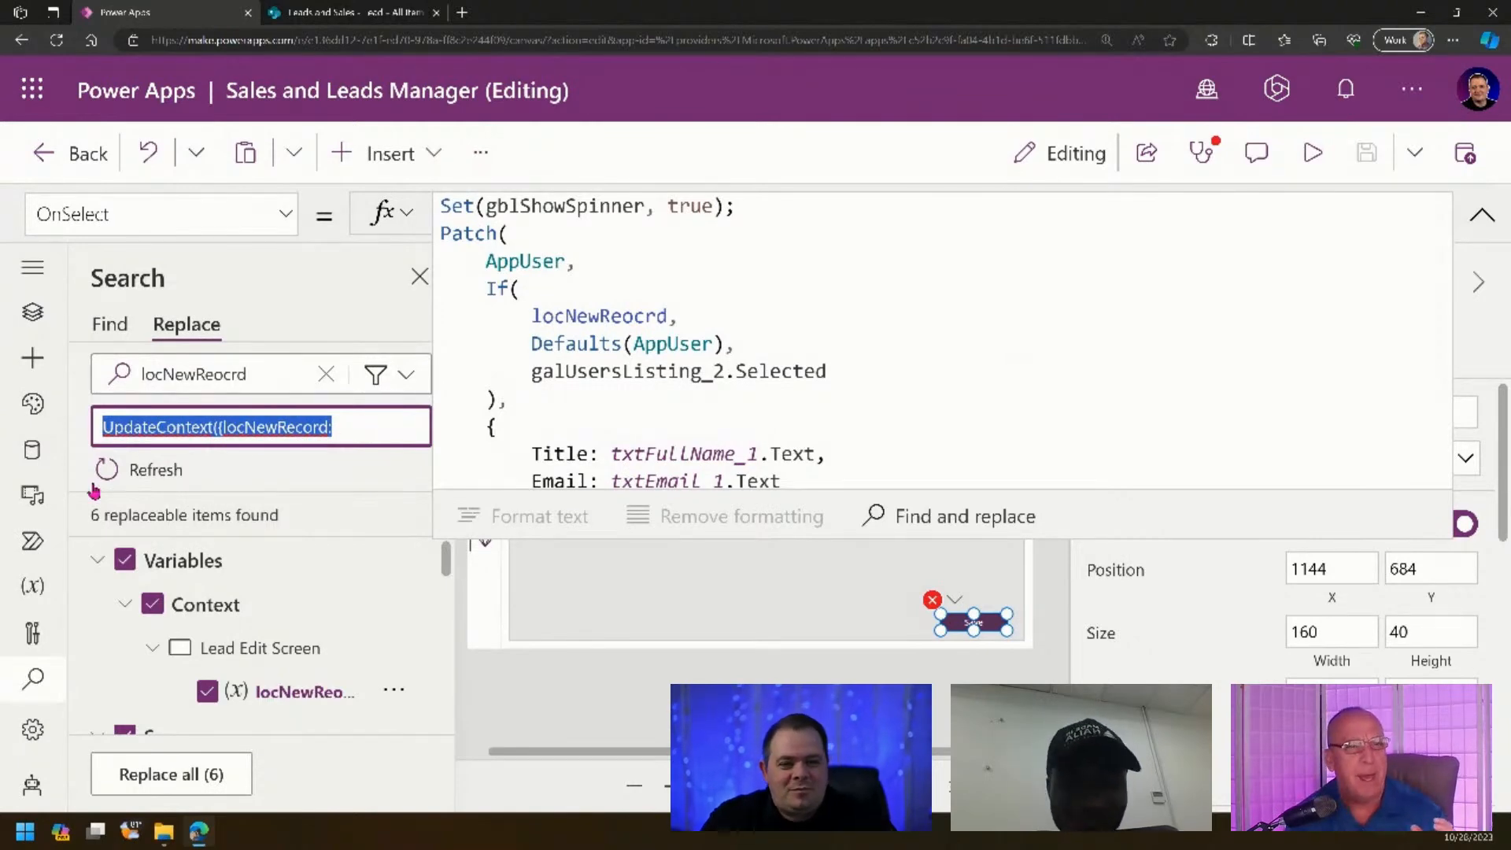
text(locNewRe)
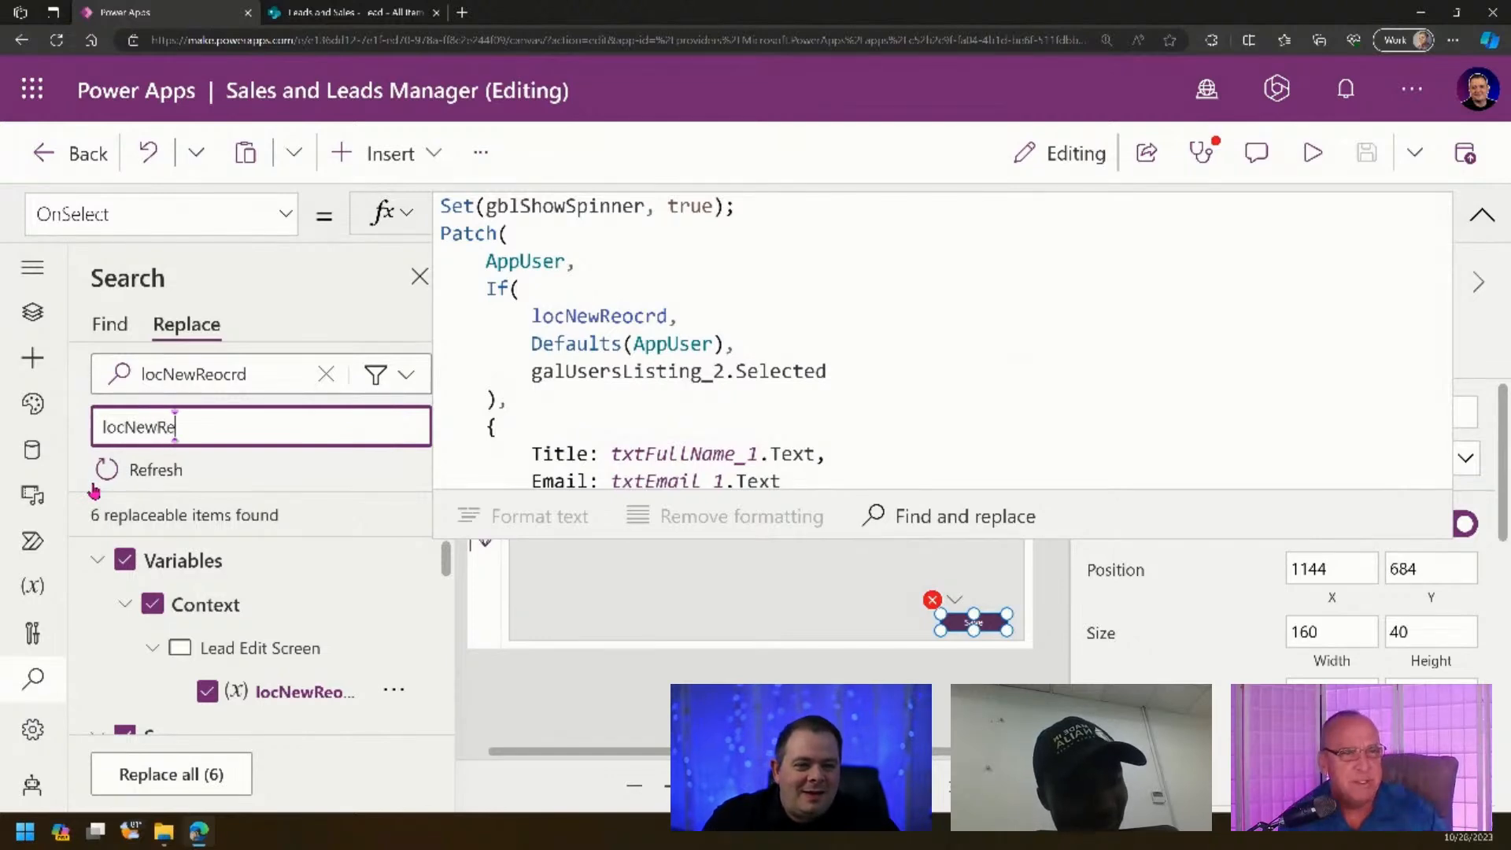
text(crod)
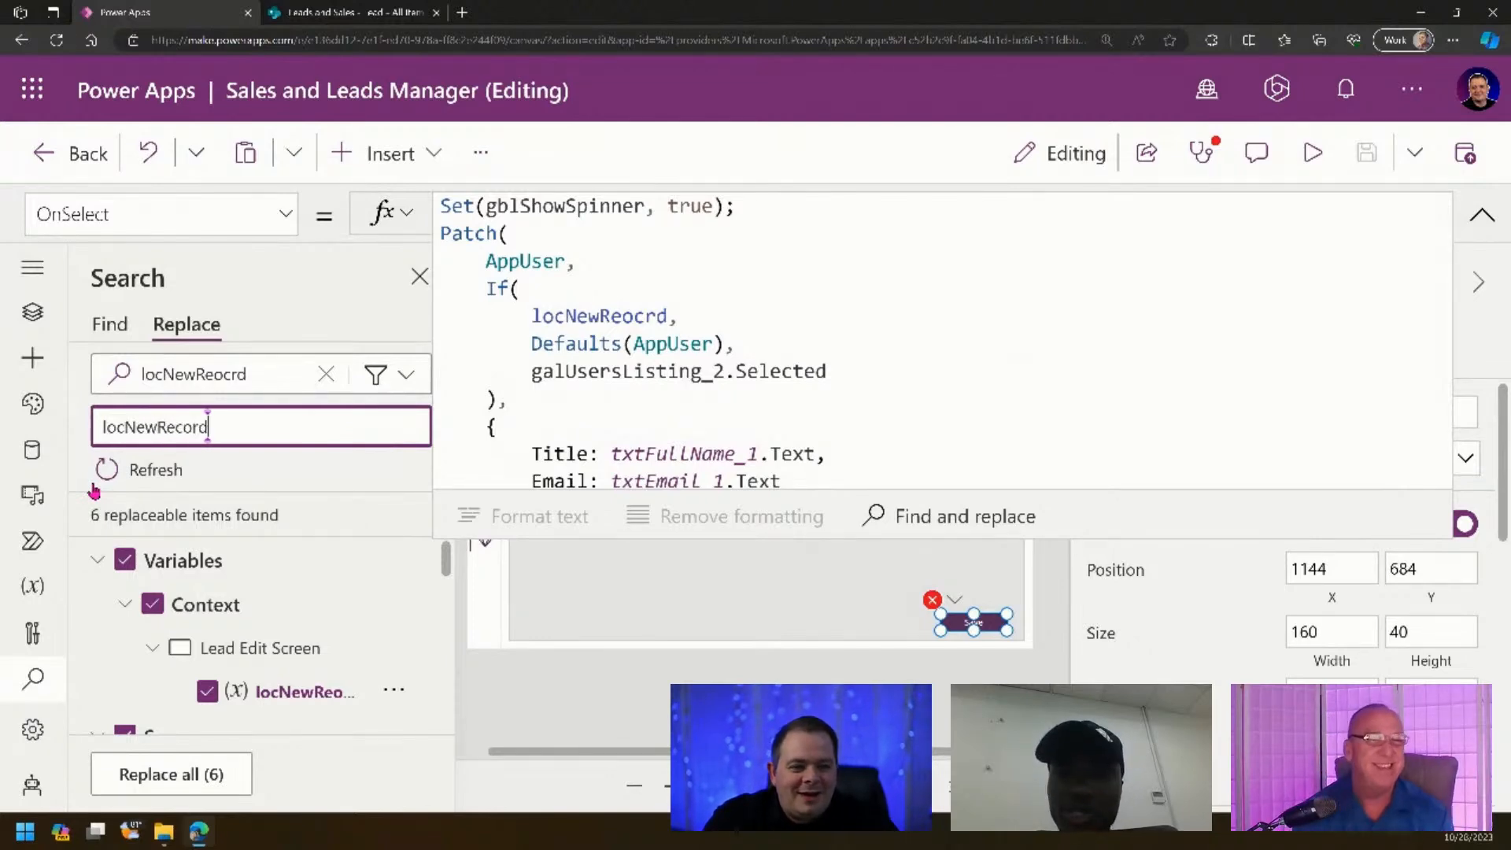
click(198, 759)
click(777, 550)
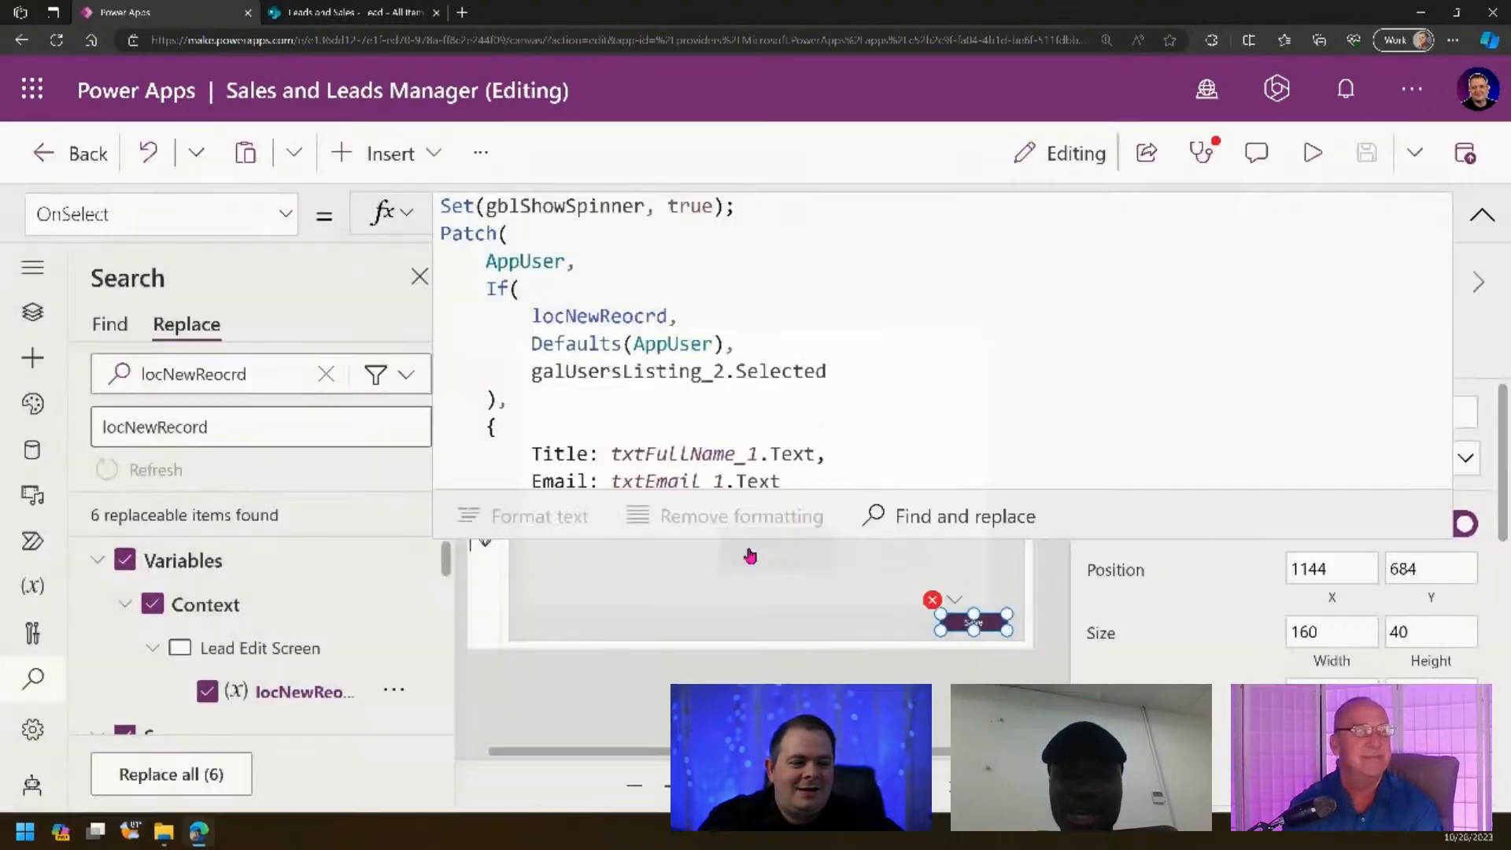
- Inspect the Patch formula's AppUser references and check the Lead list in SharePoint
click(1088, 348)
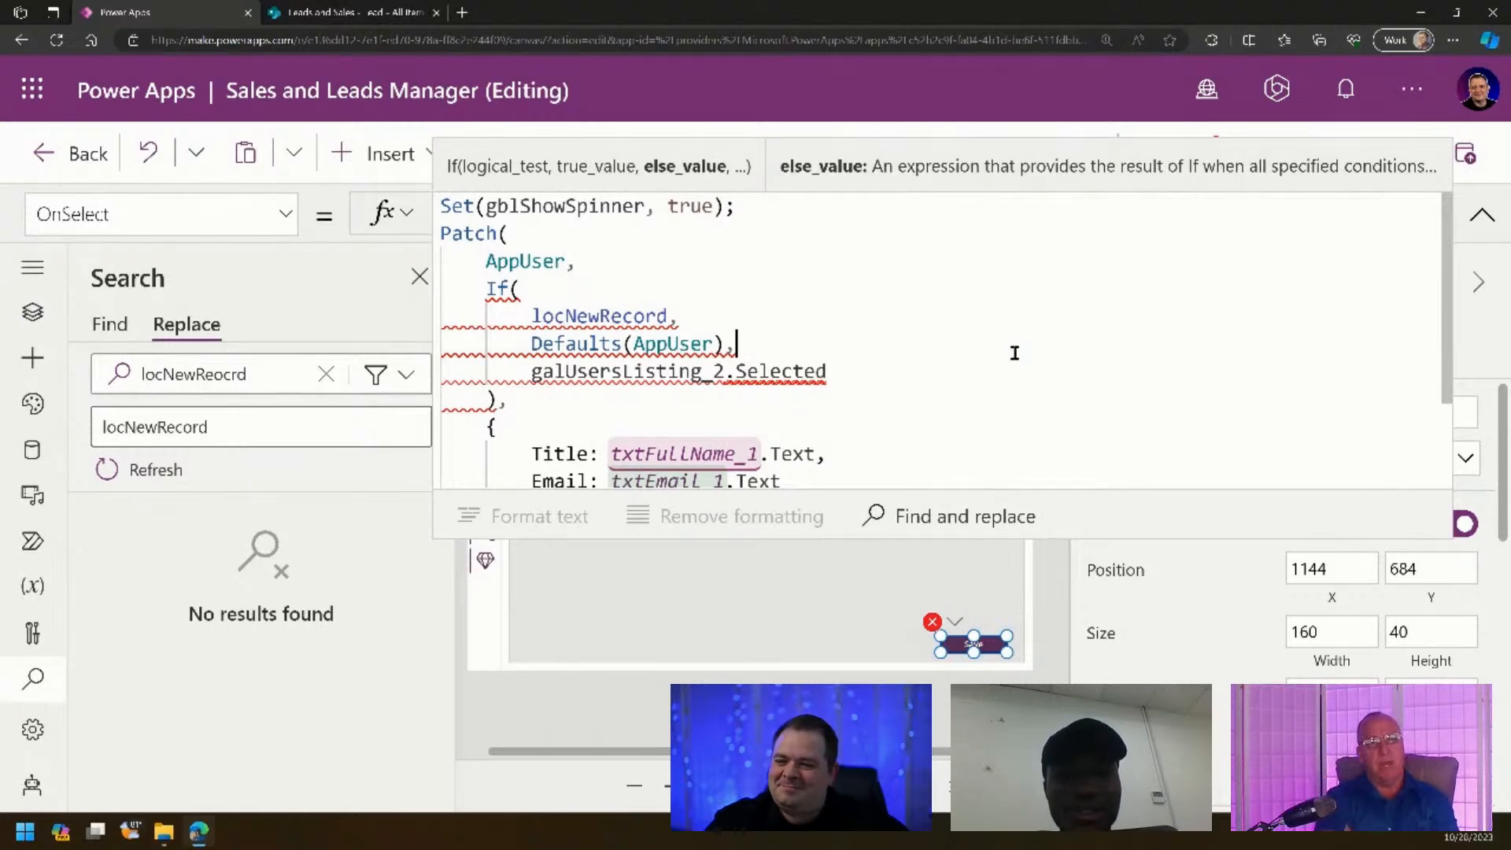
double_click(668, 343)
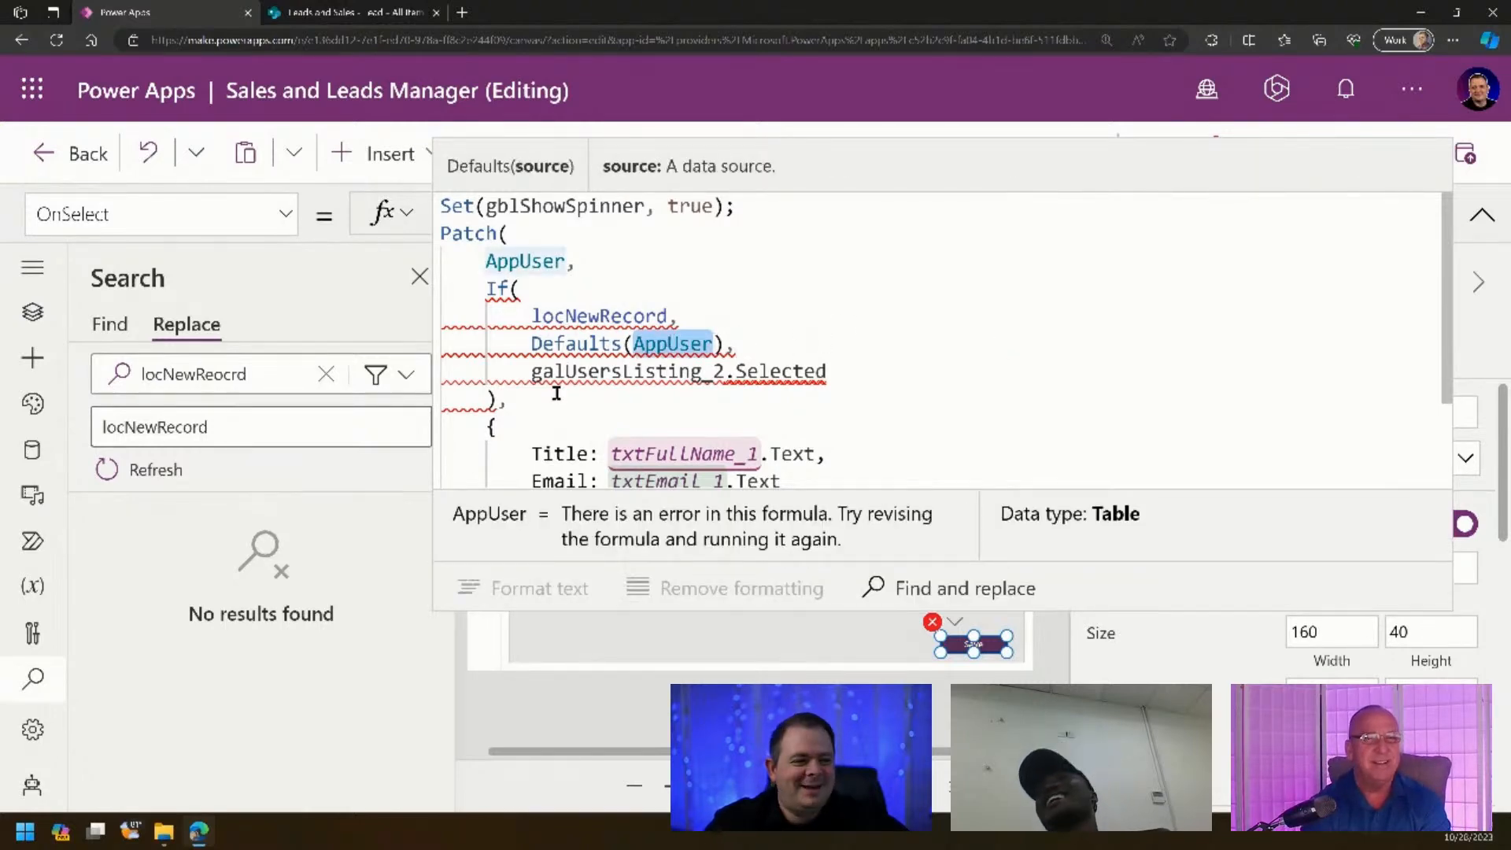
click(494, 400)
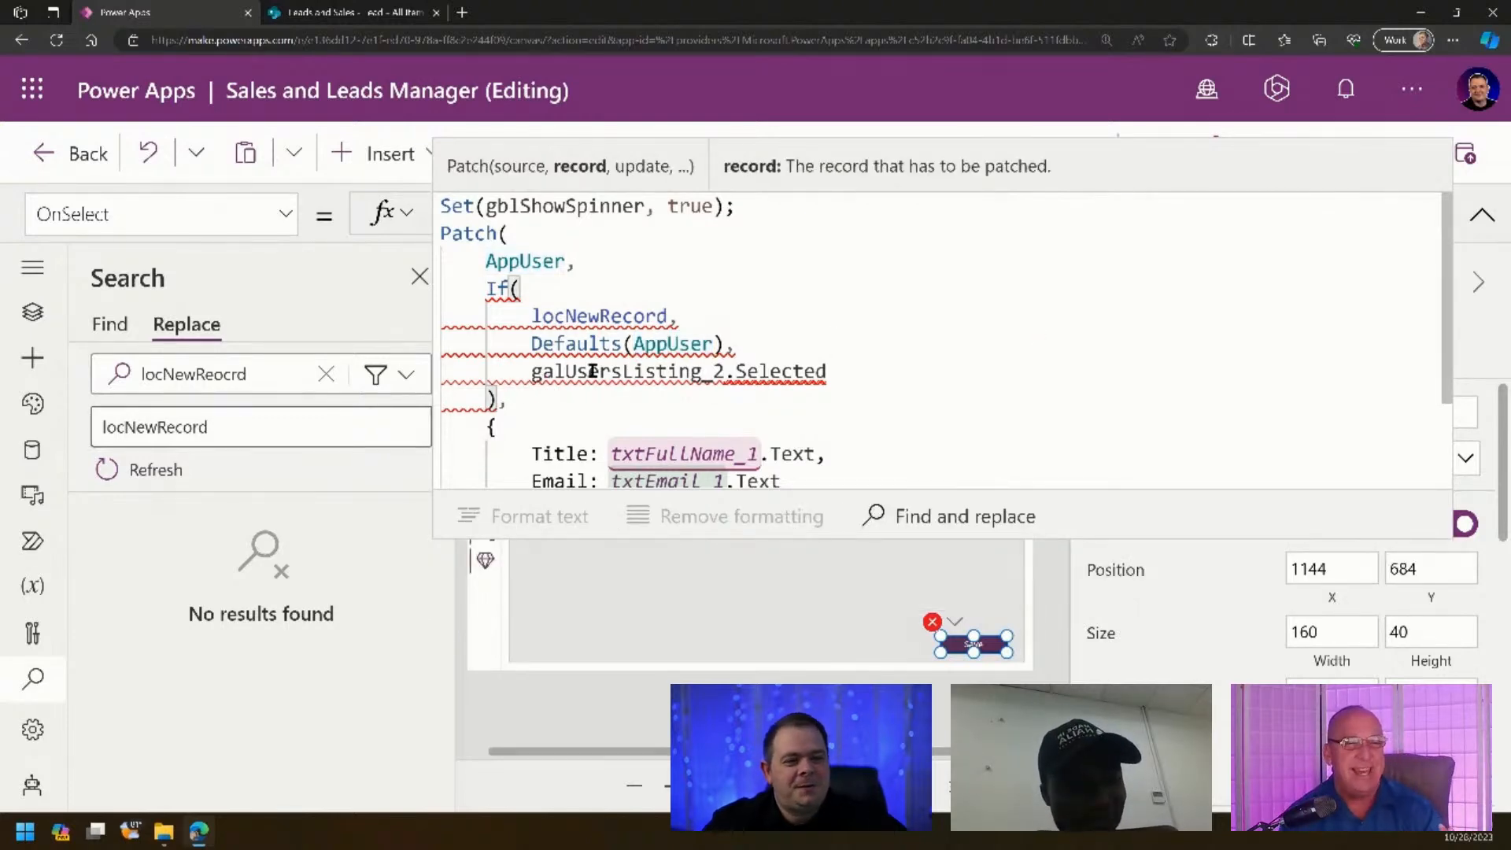
double_click(508, 266)
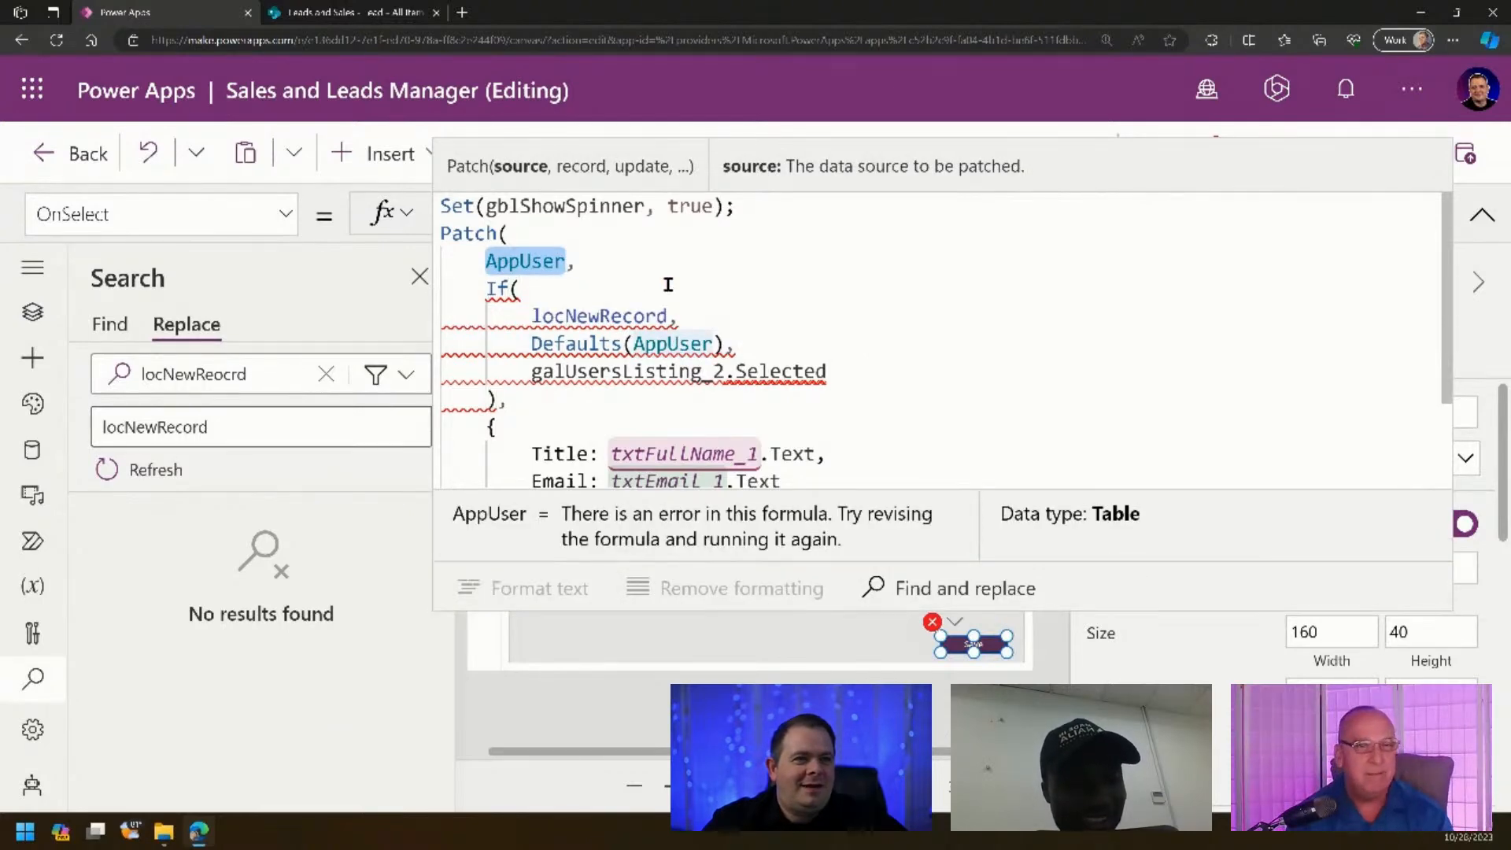
click(410, 12)
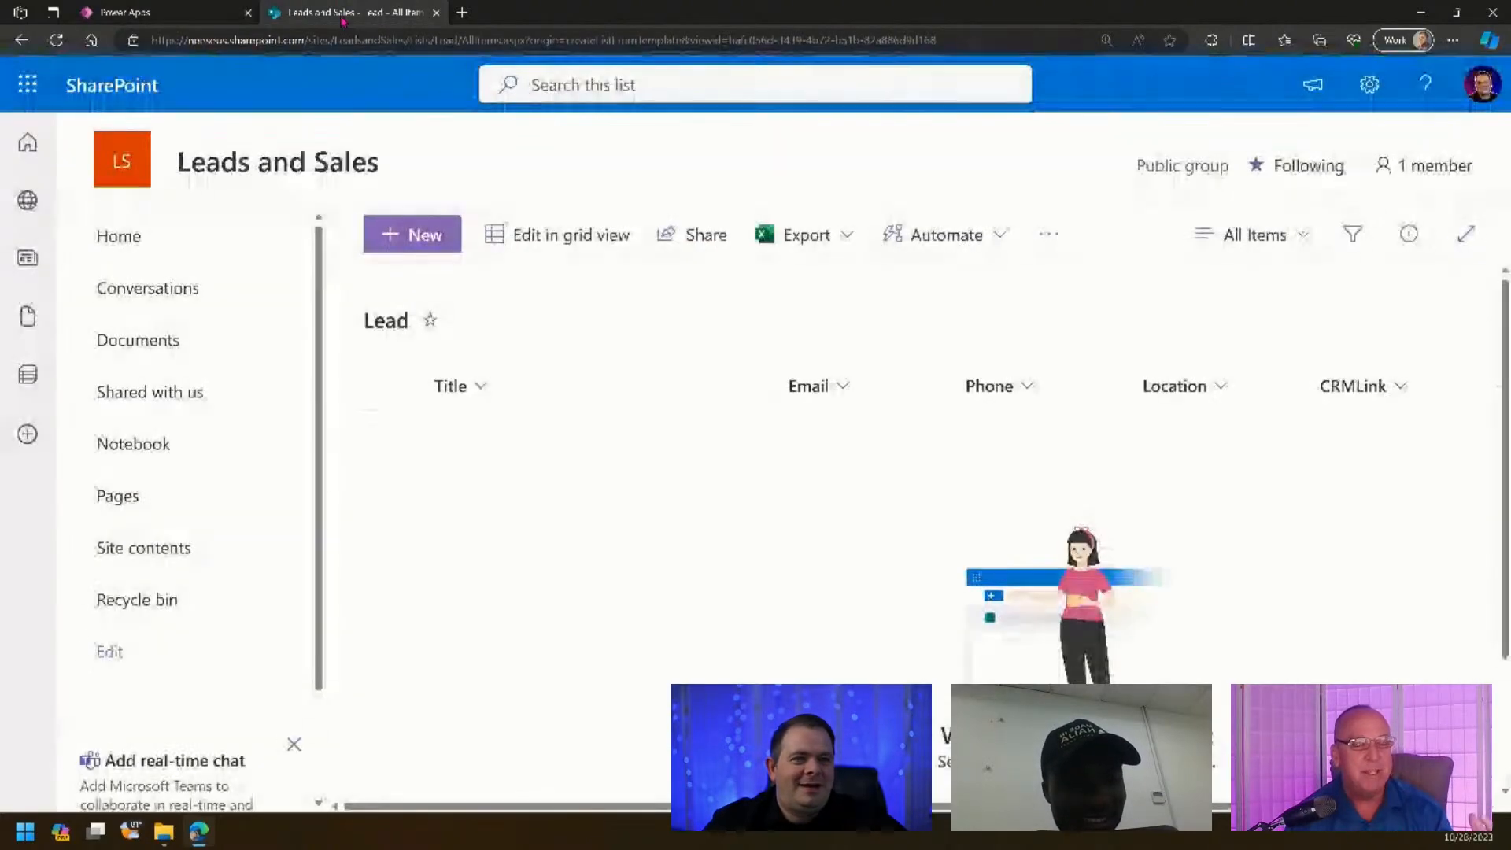
click(188, 21)
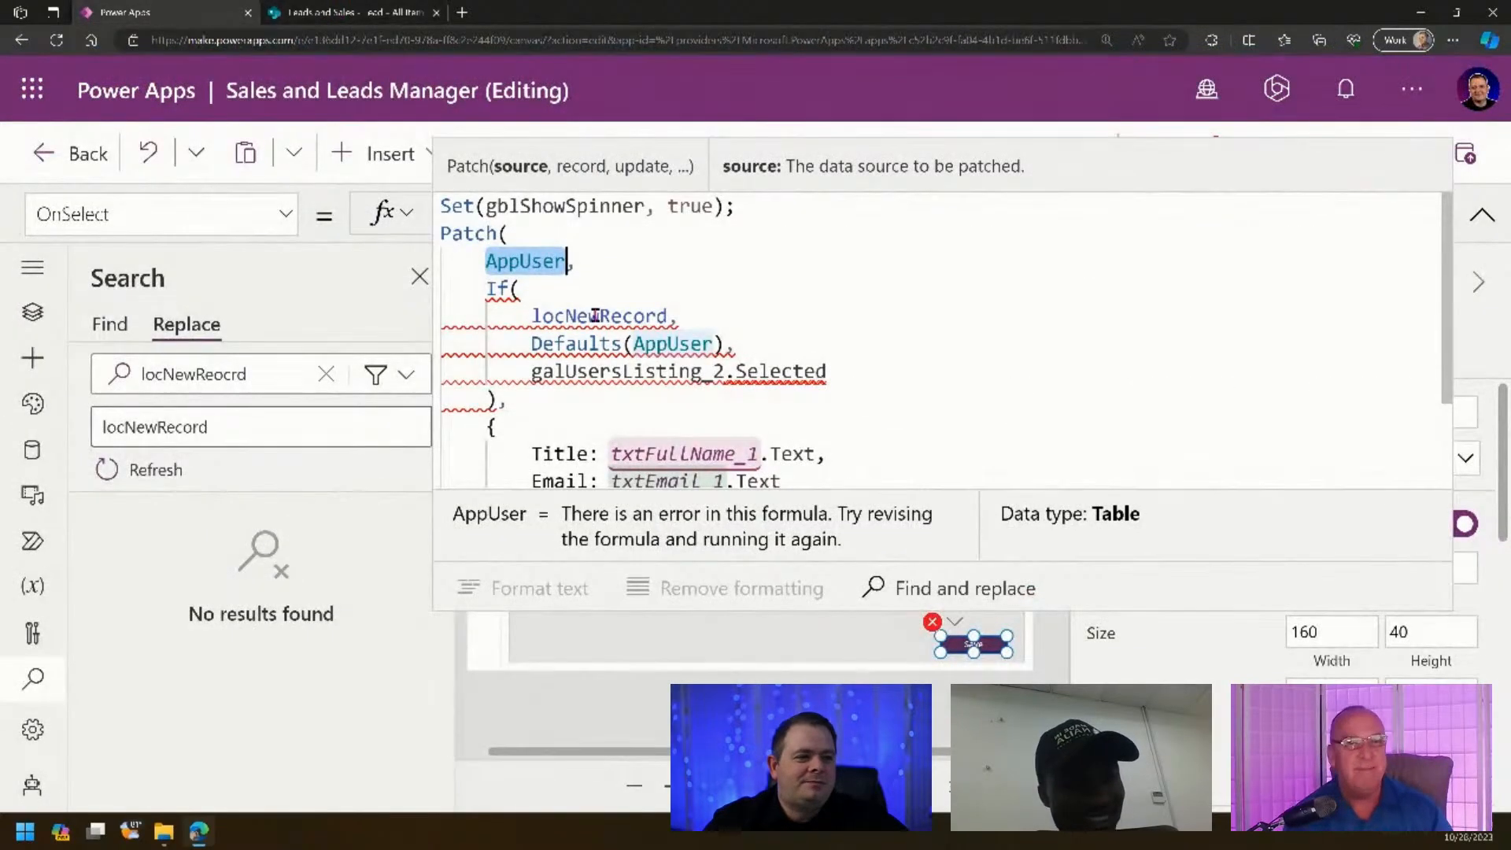
- Replace both AppUser references in the Patch formula with Lead
double_click(596, 315)
double_click(654, 343)
text(Lead)
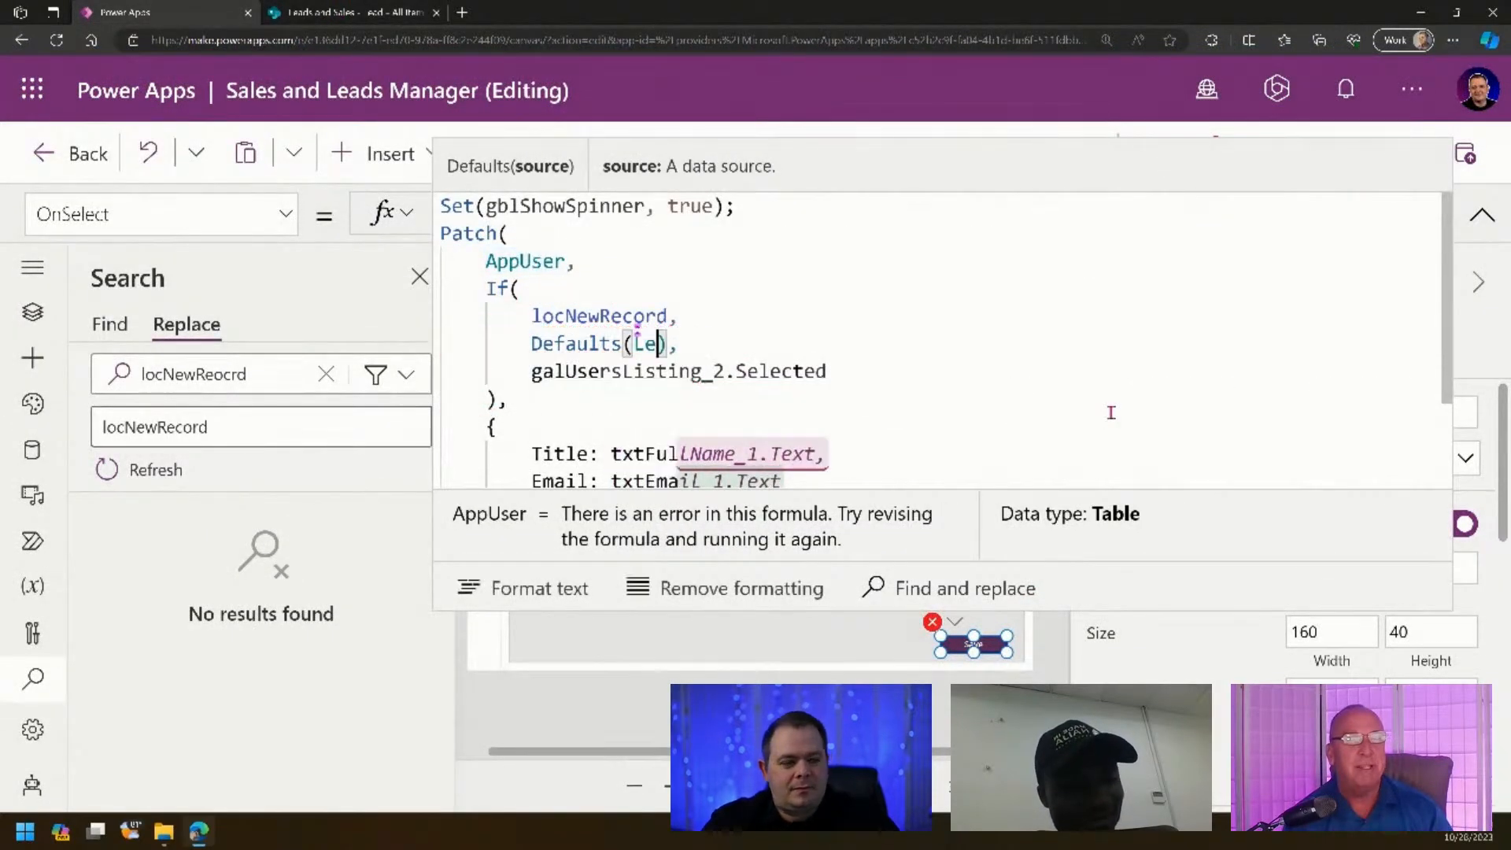
double_click(529, 265)
text(Lead,)
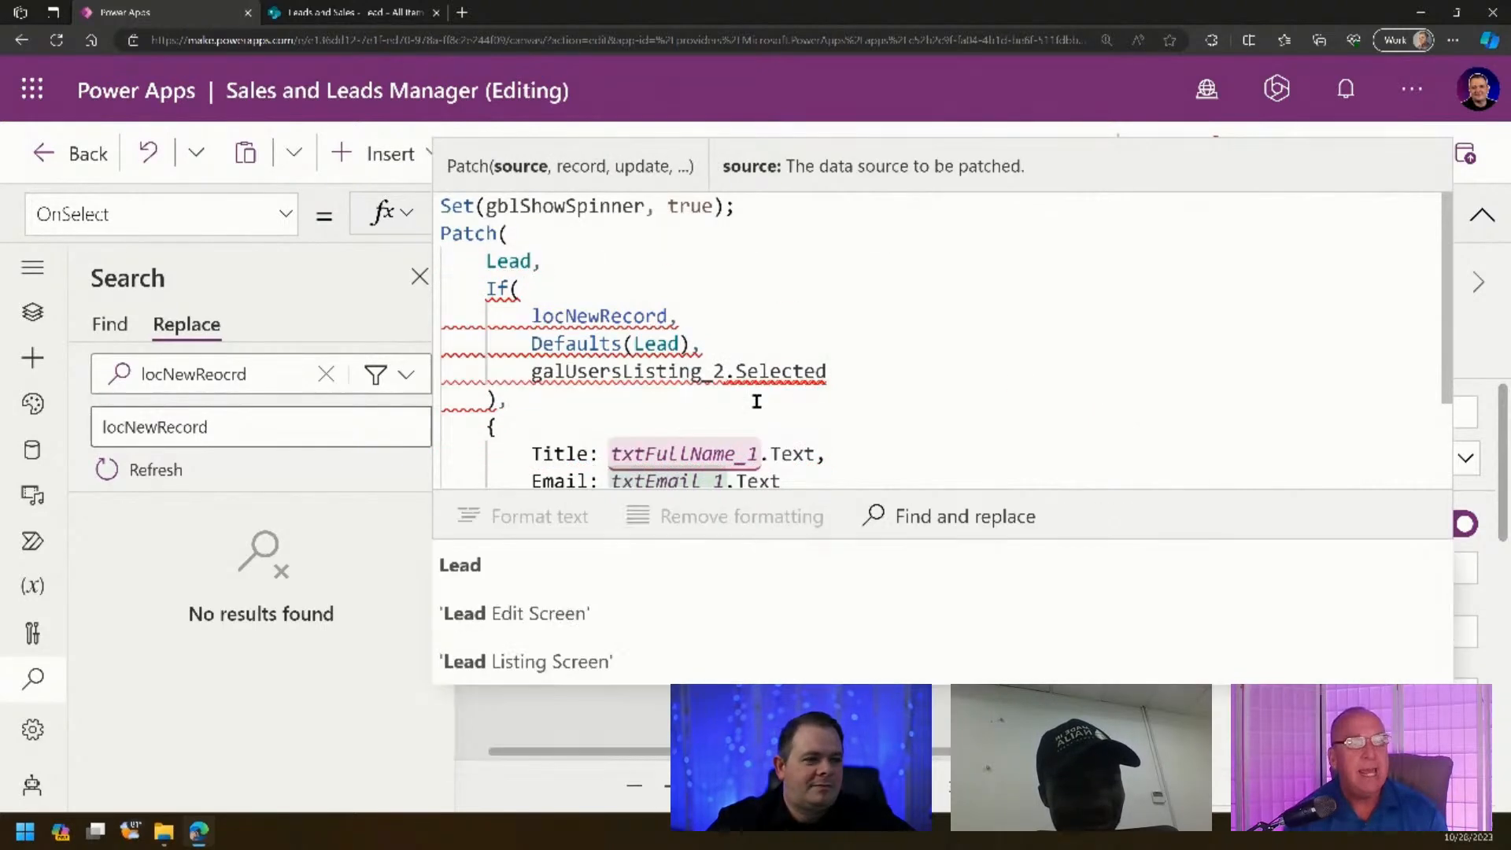
click(654, 397)
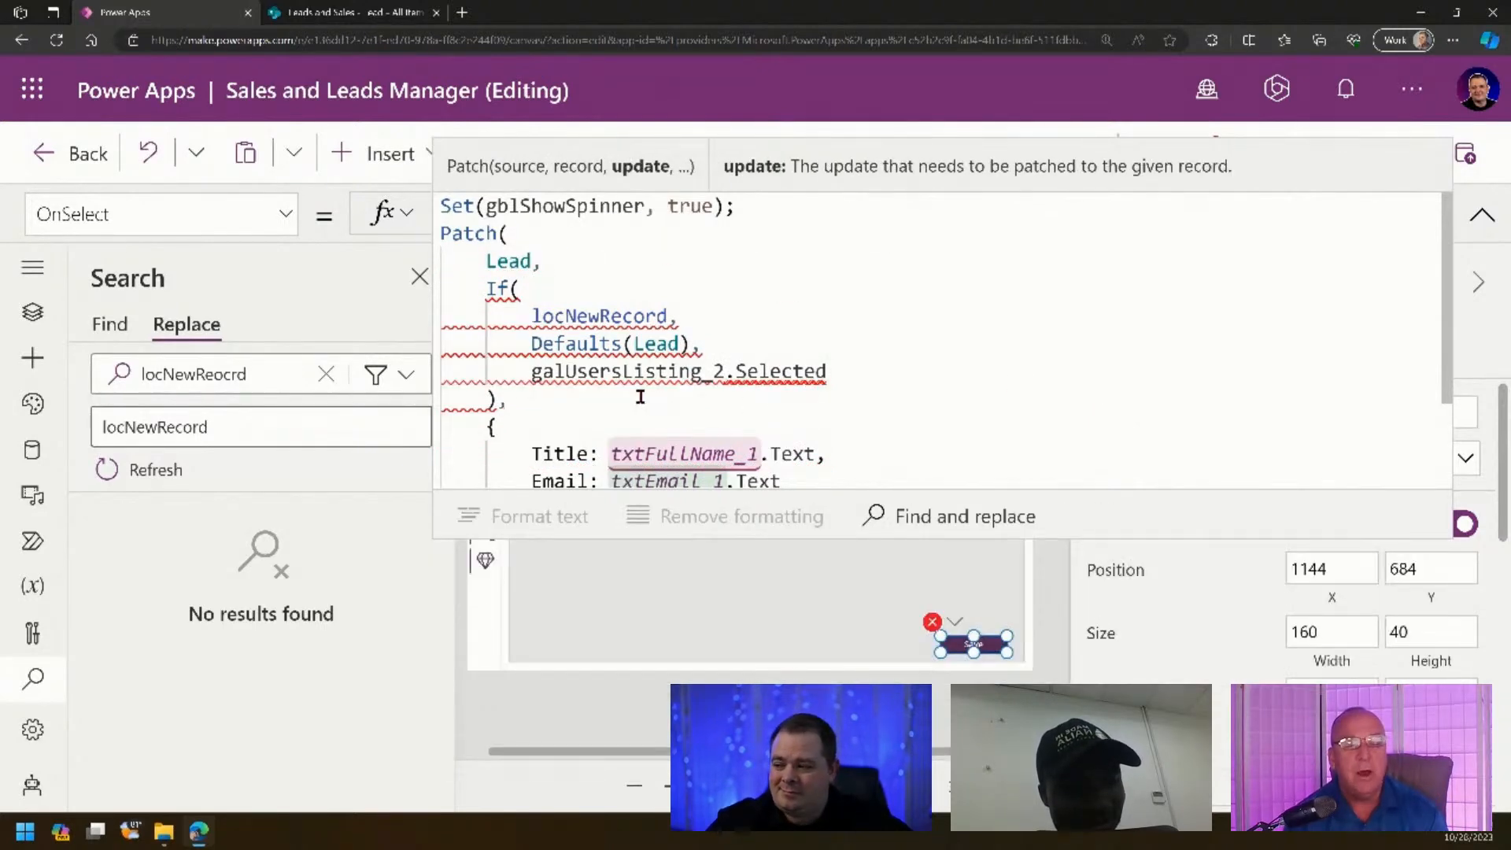
- Change galUsersListing_2.Selected to locRecord and collapse the formula bar
click(879, 371)
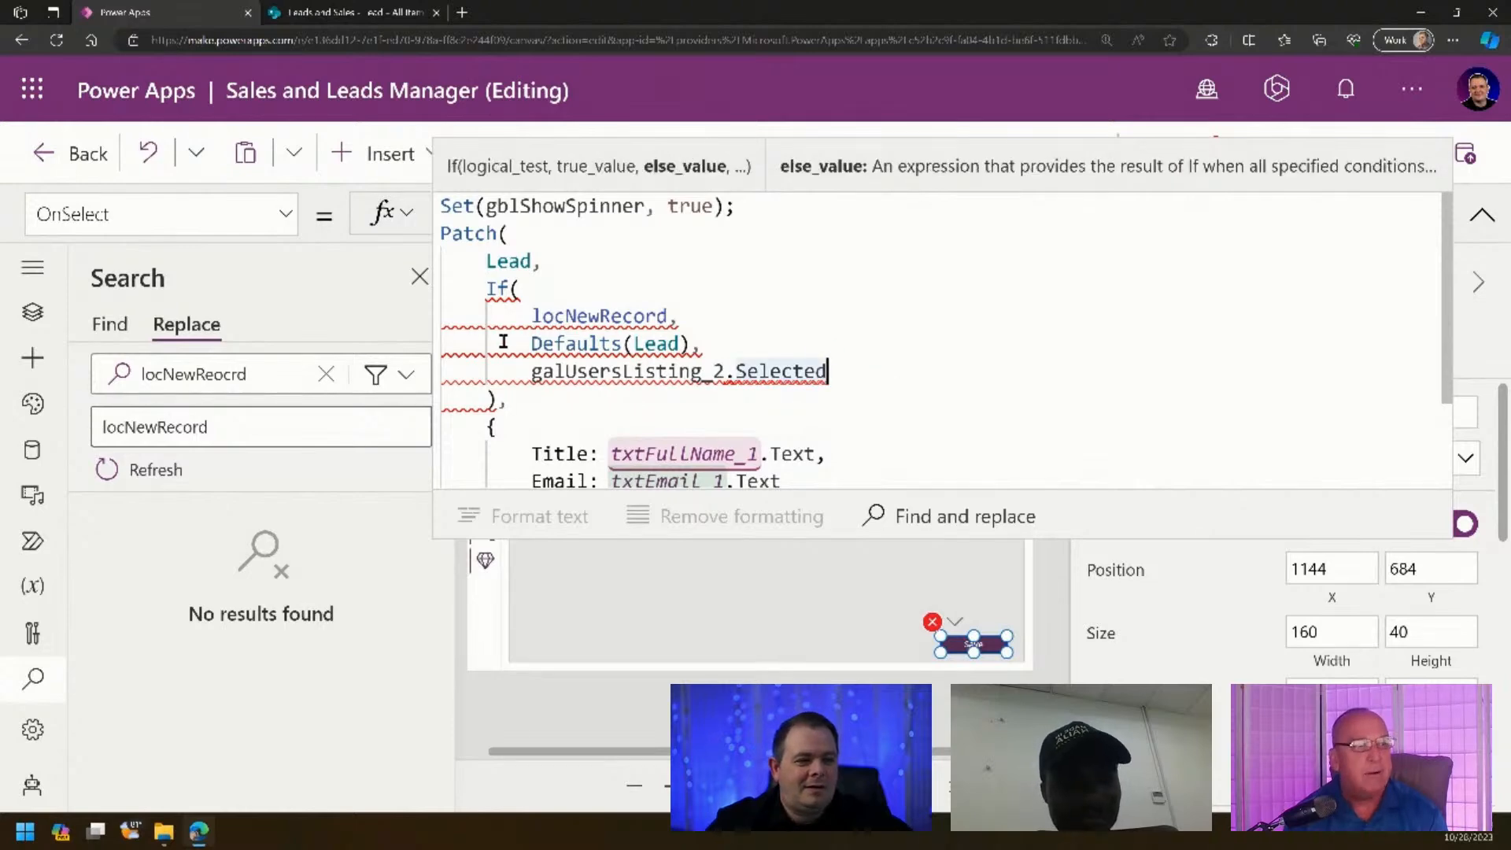
drag(858, 370, 533, 374)
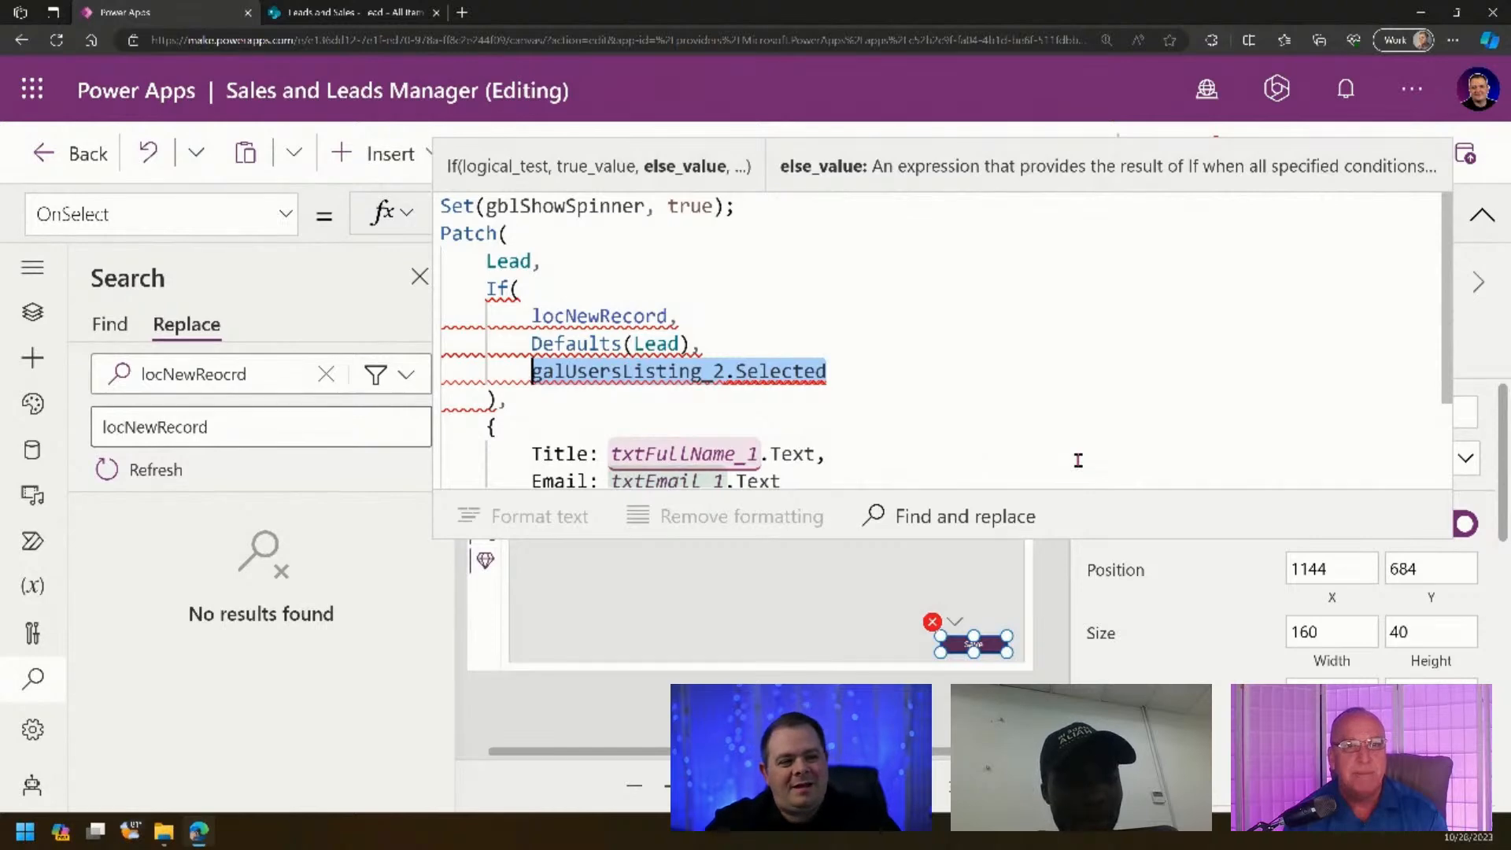
text(locRec)
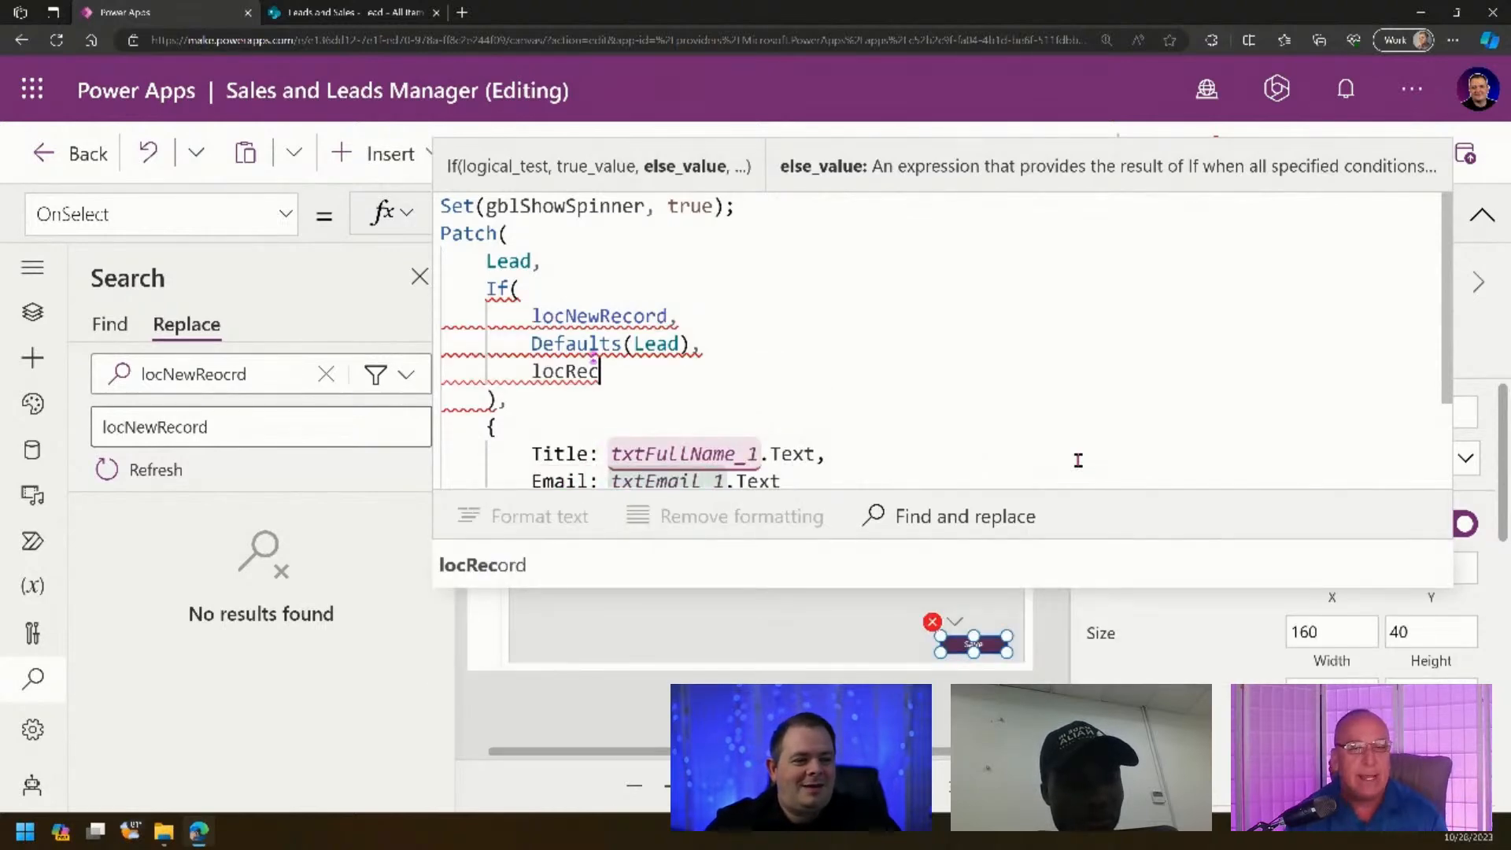
key(Tab)
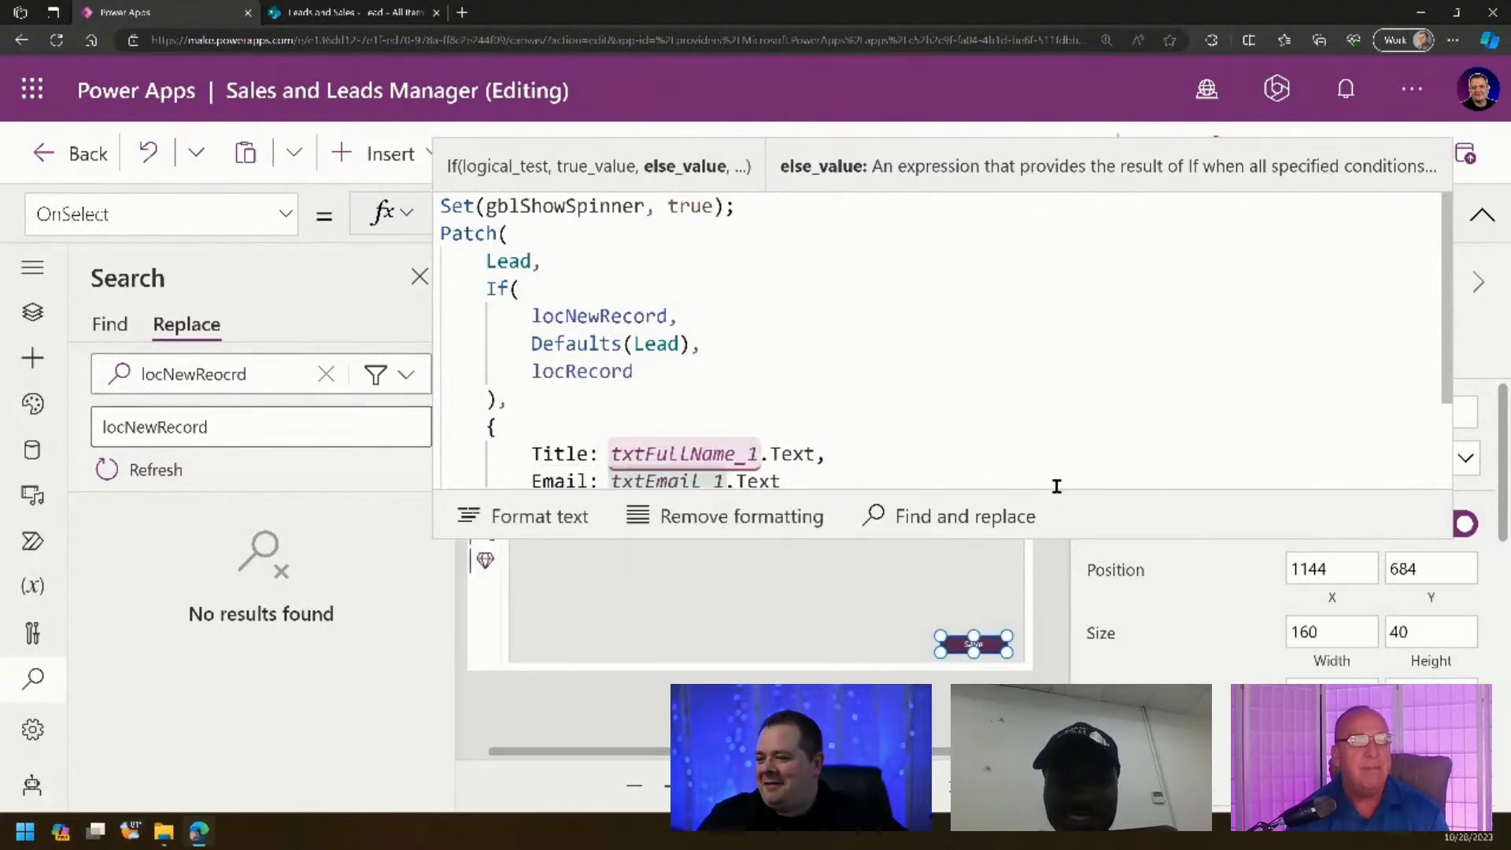
click(843, 347)
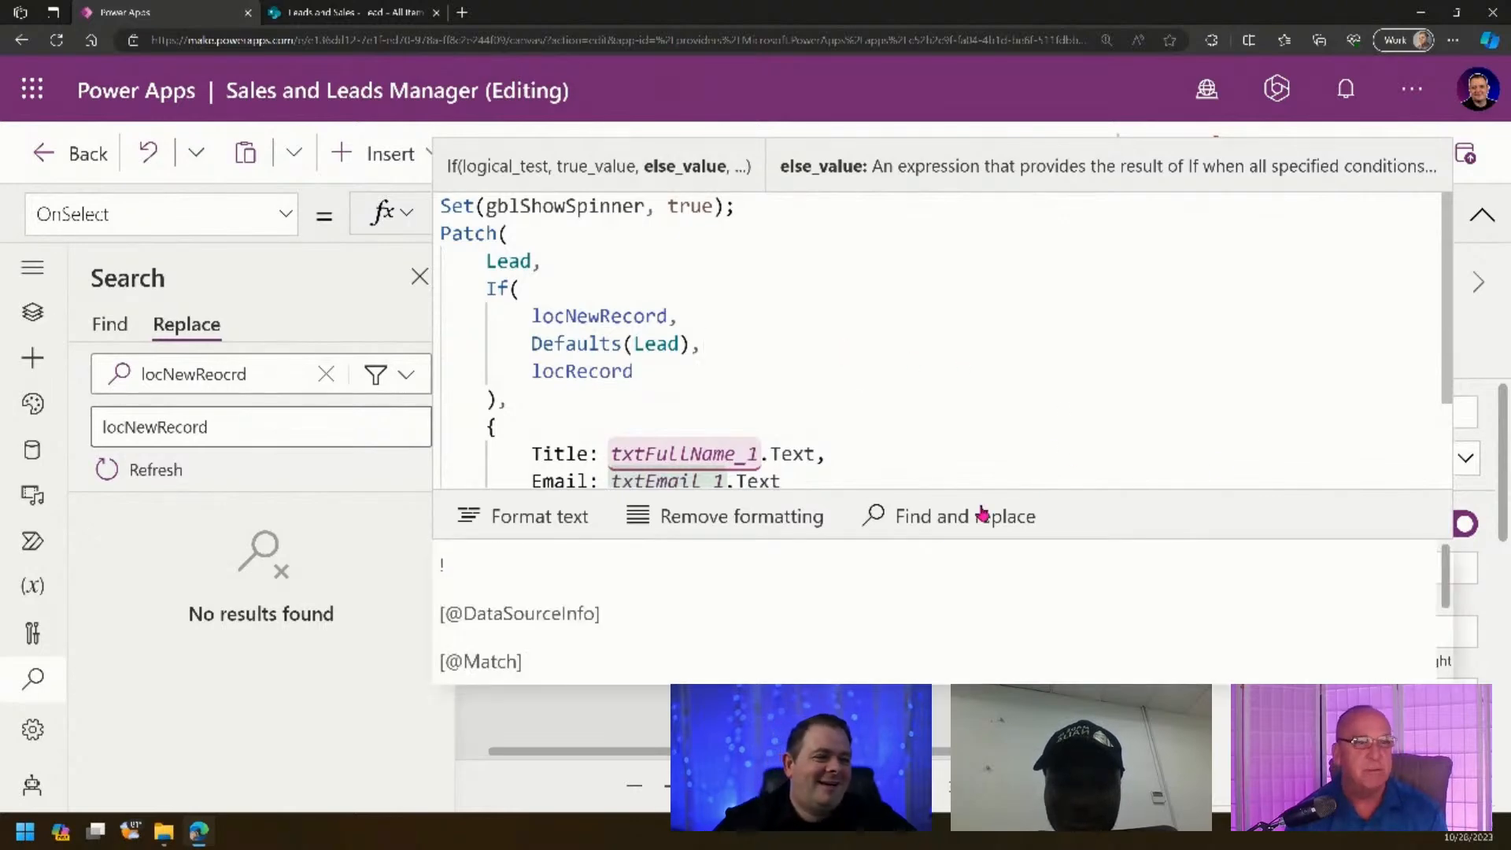
drag(1165, 533, 1166, 579)
click(1038, 396)
scroll(1051, 388, down, 1)
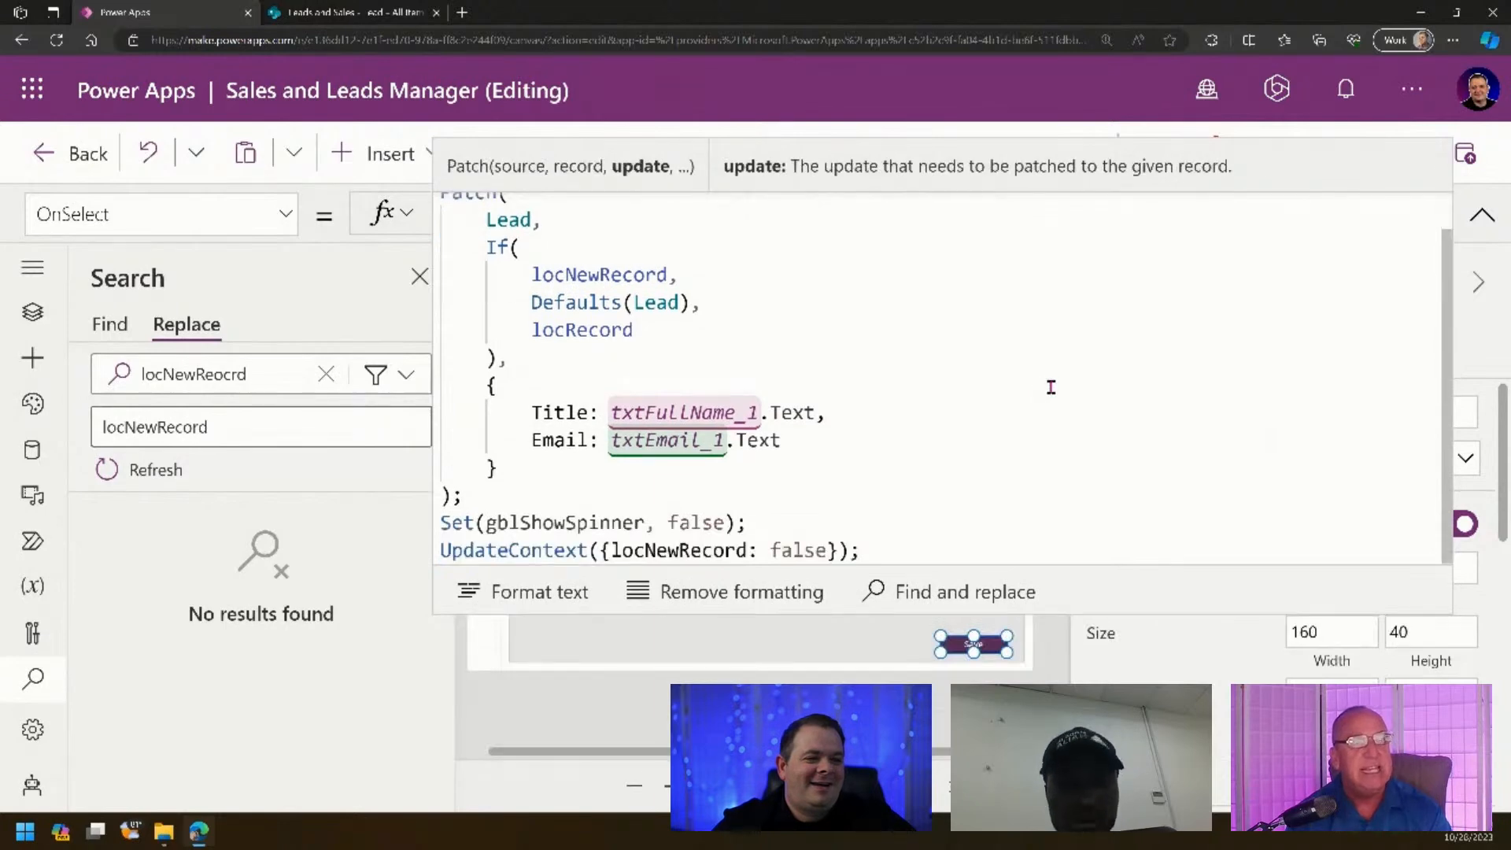
click(1472, 220)
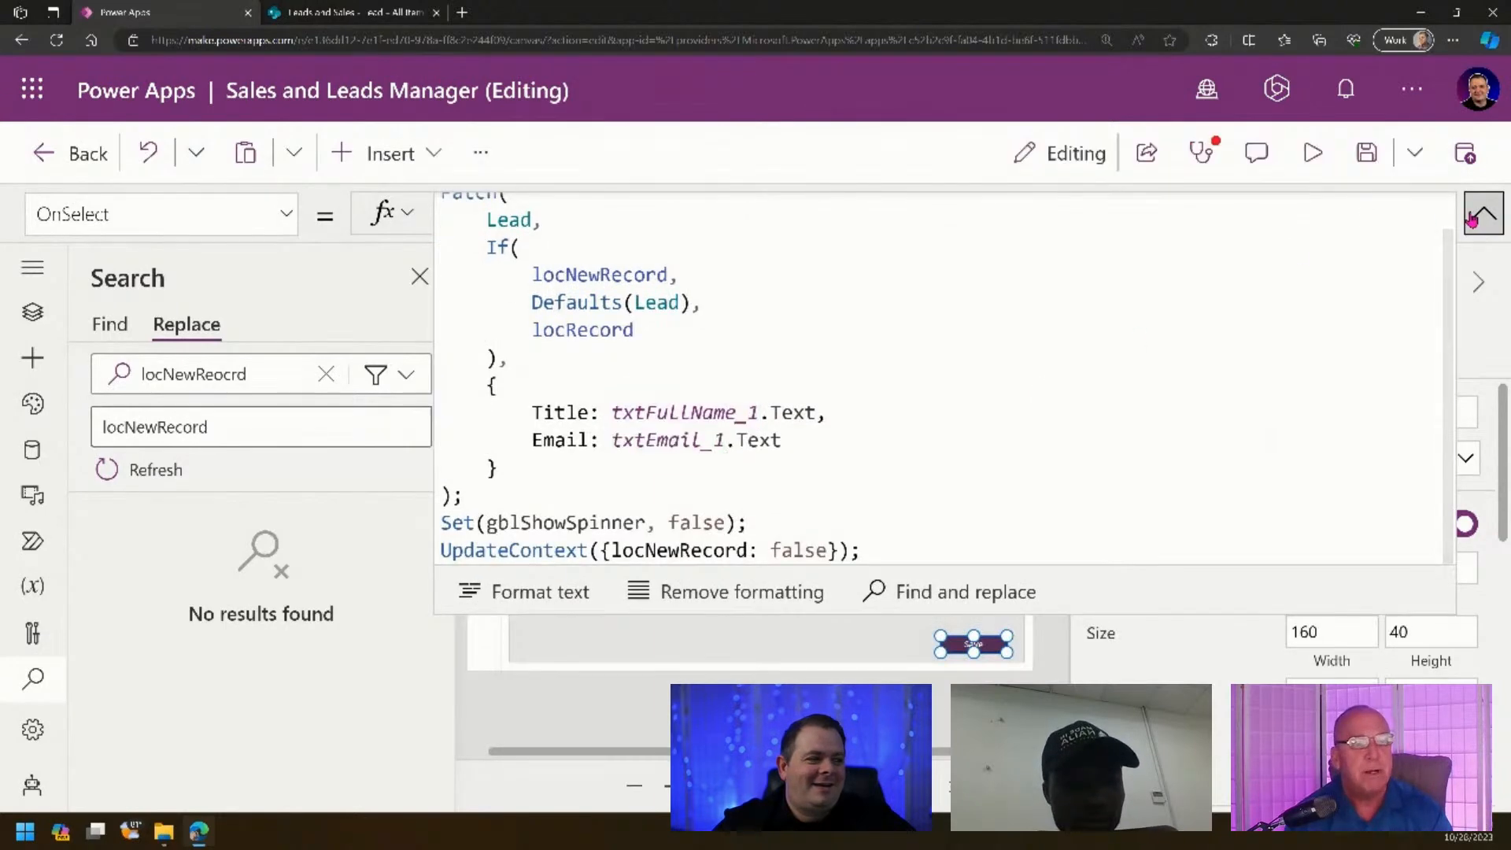
click(1472, 221)
- Save the app, browse the Copy Controls From Here screen, then open Lead Listing Screen
key(ctrl+s)
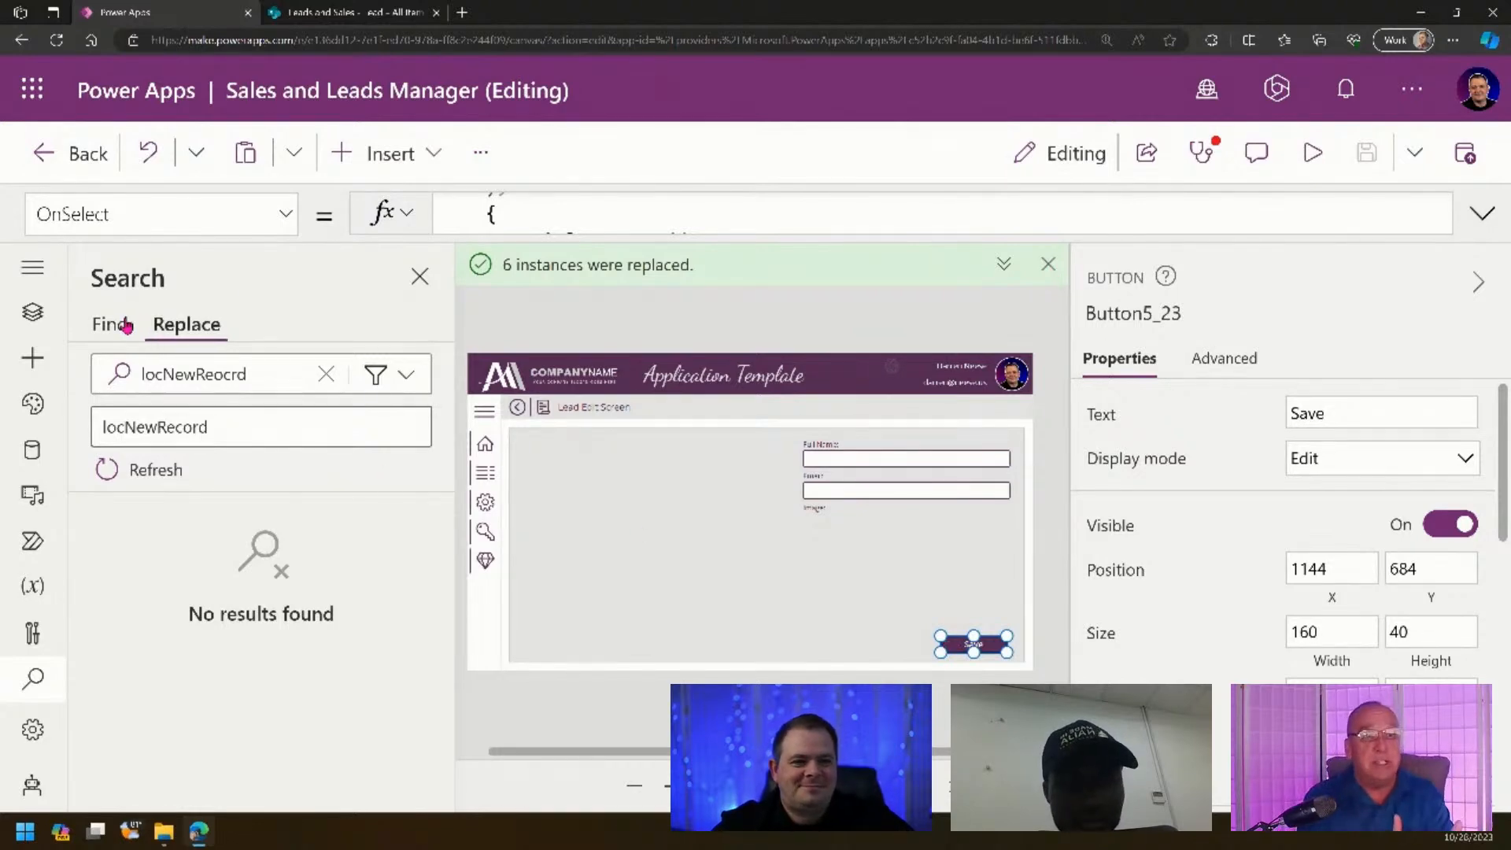
click(32, 312)
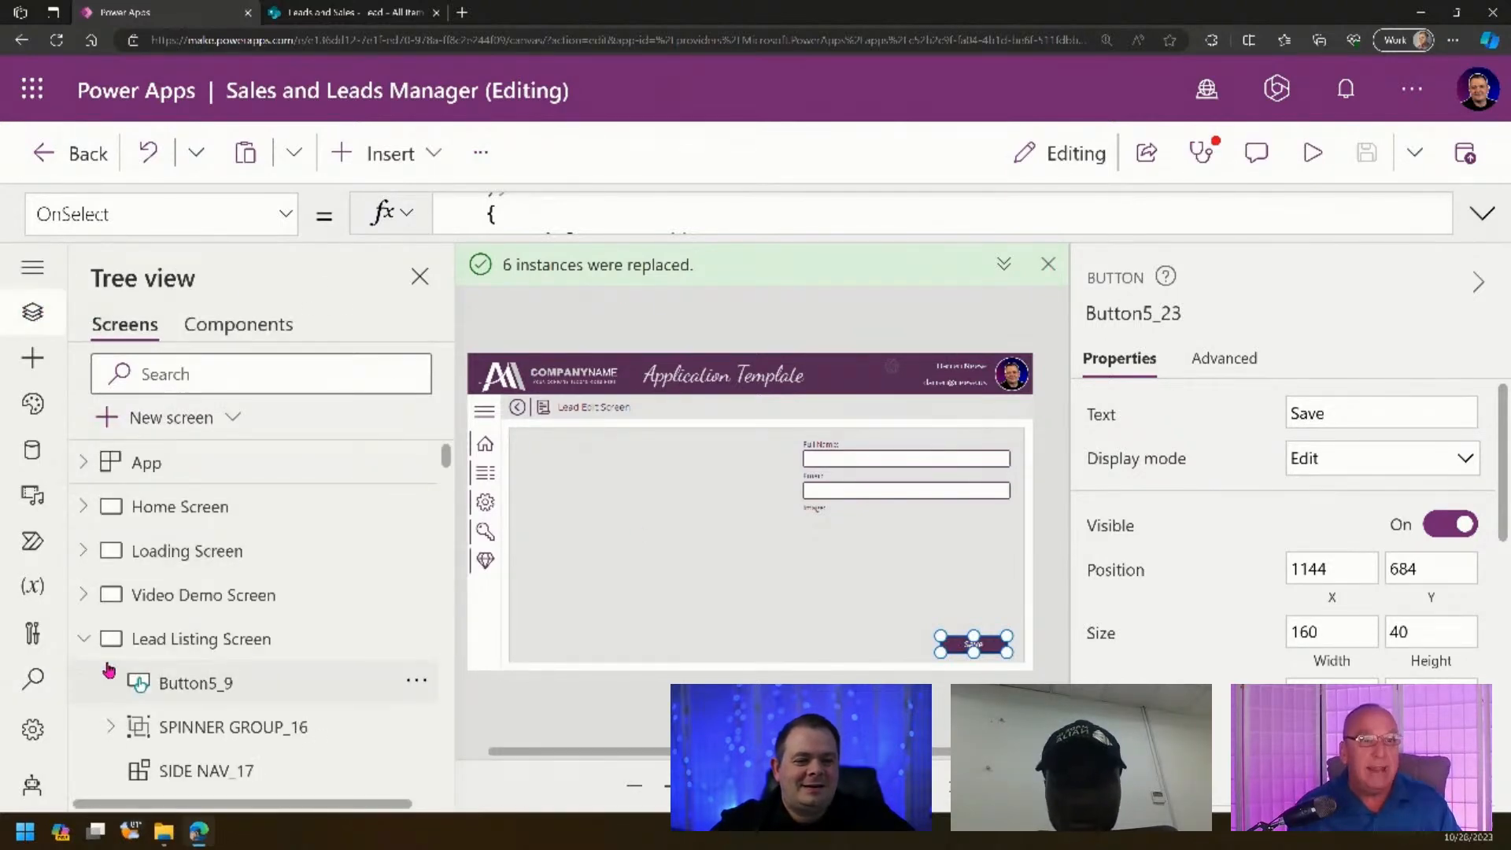
scroll(256, 627, down, 5)
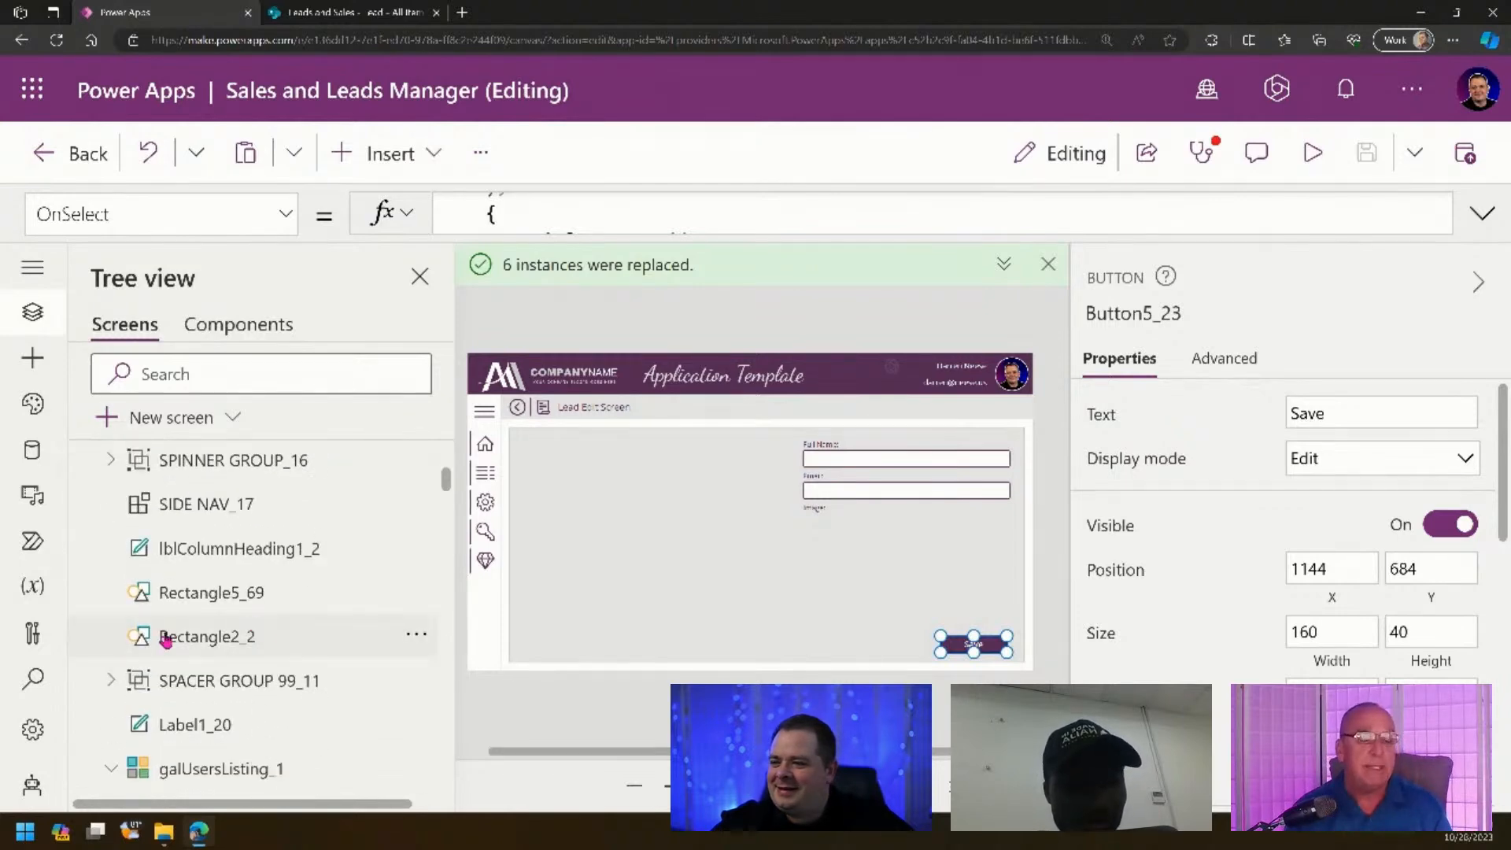
scroll(260, 633, down, 10)
scroll(282, 650, down, 10)
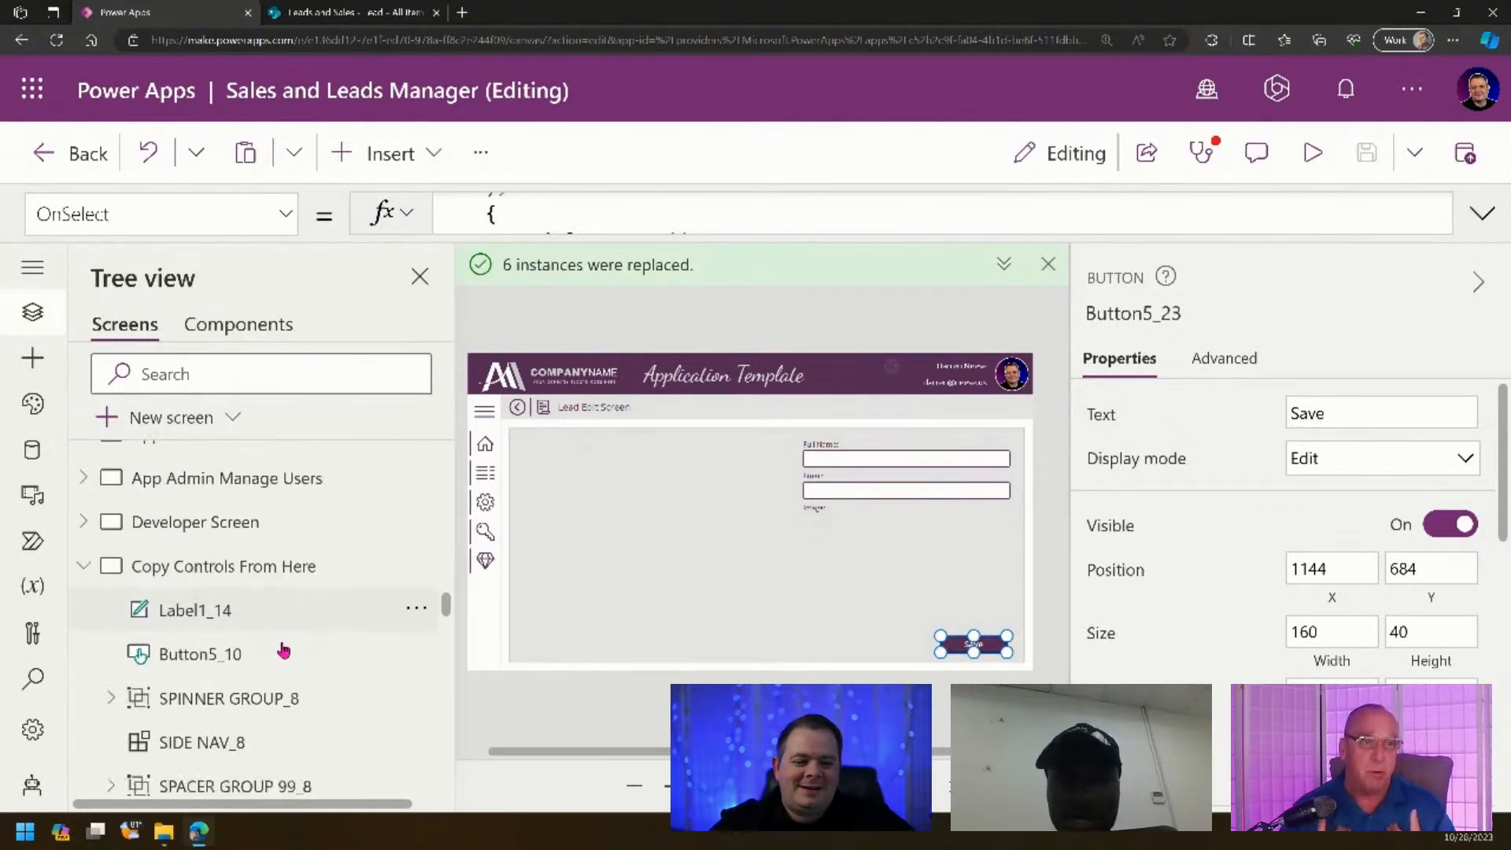
scroll(280, 582, up, 4)
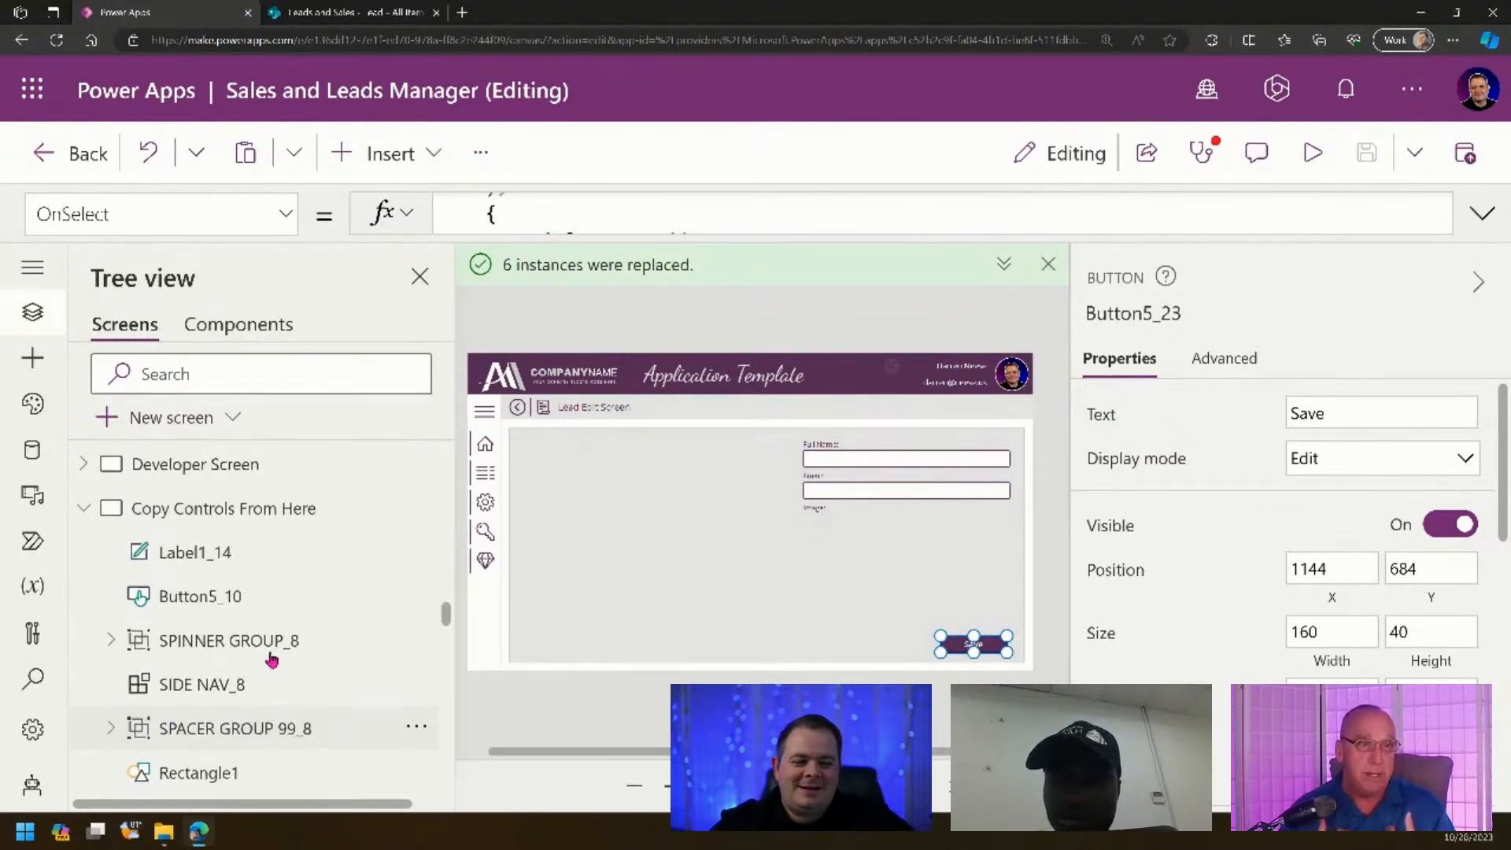
click(299, 509)
click(696, 565)
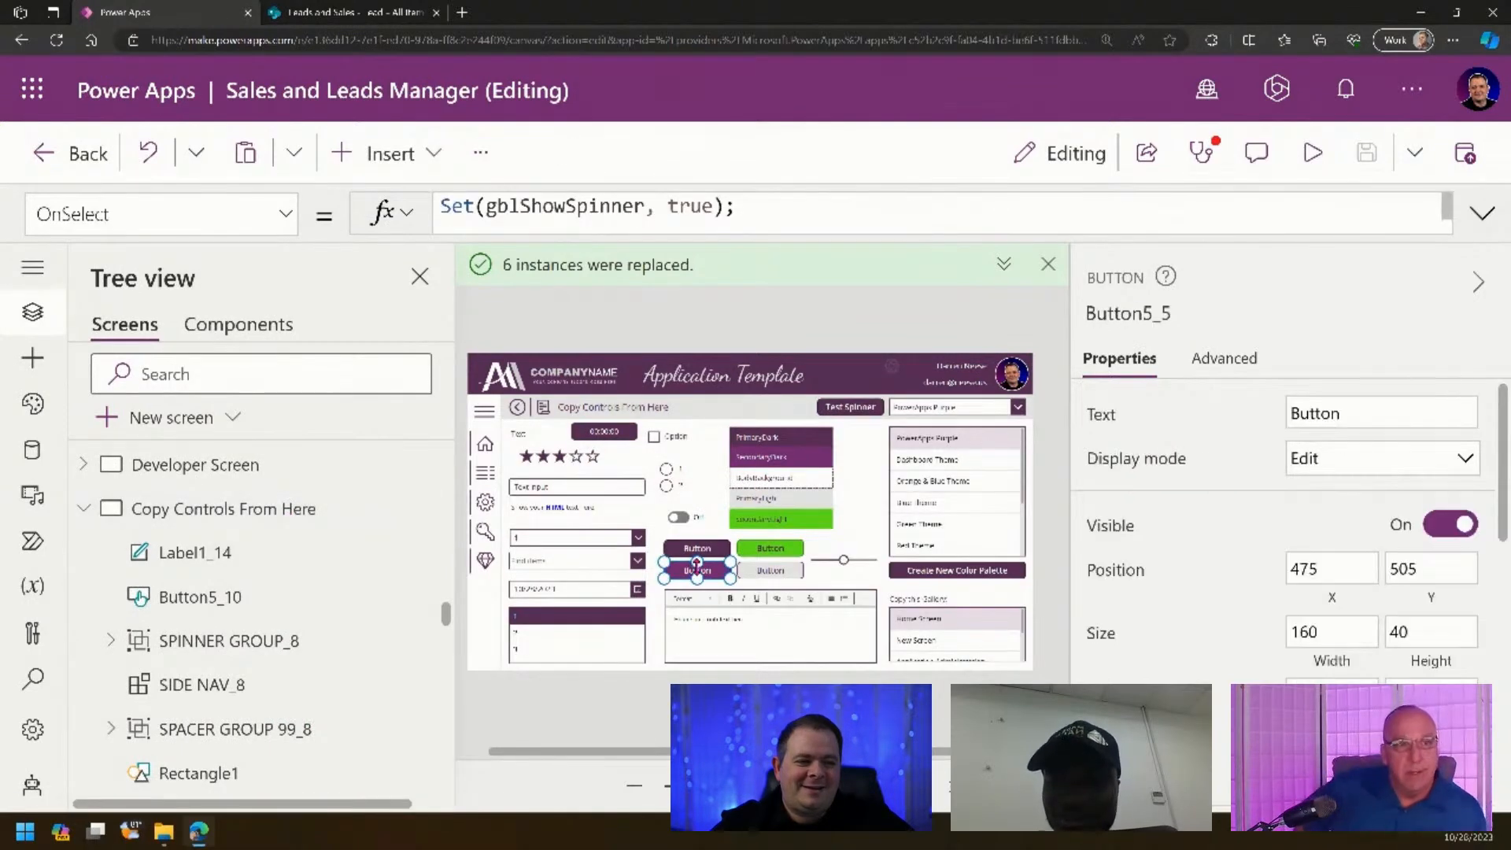
scroll(243, 587, down, 10)
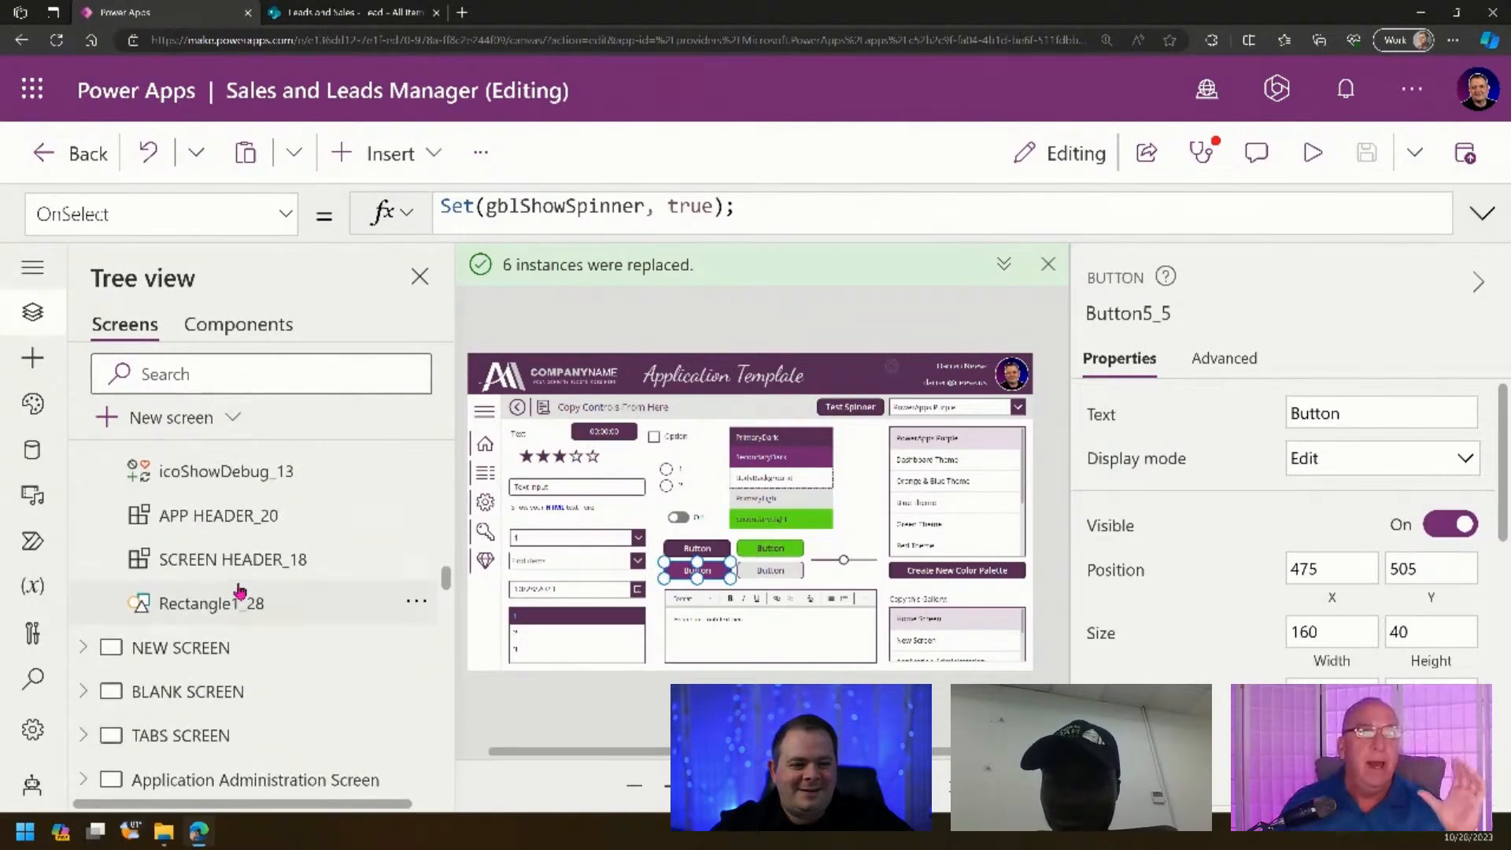
scroll(252, 586, up, 6)
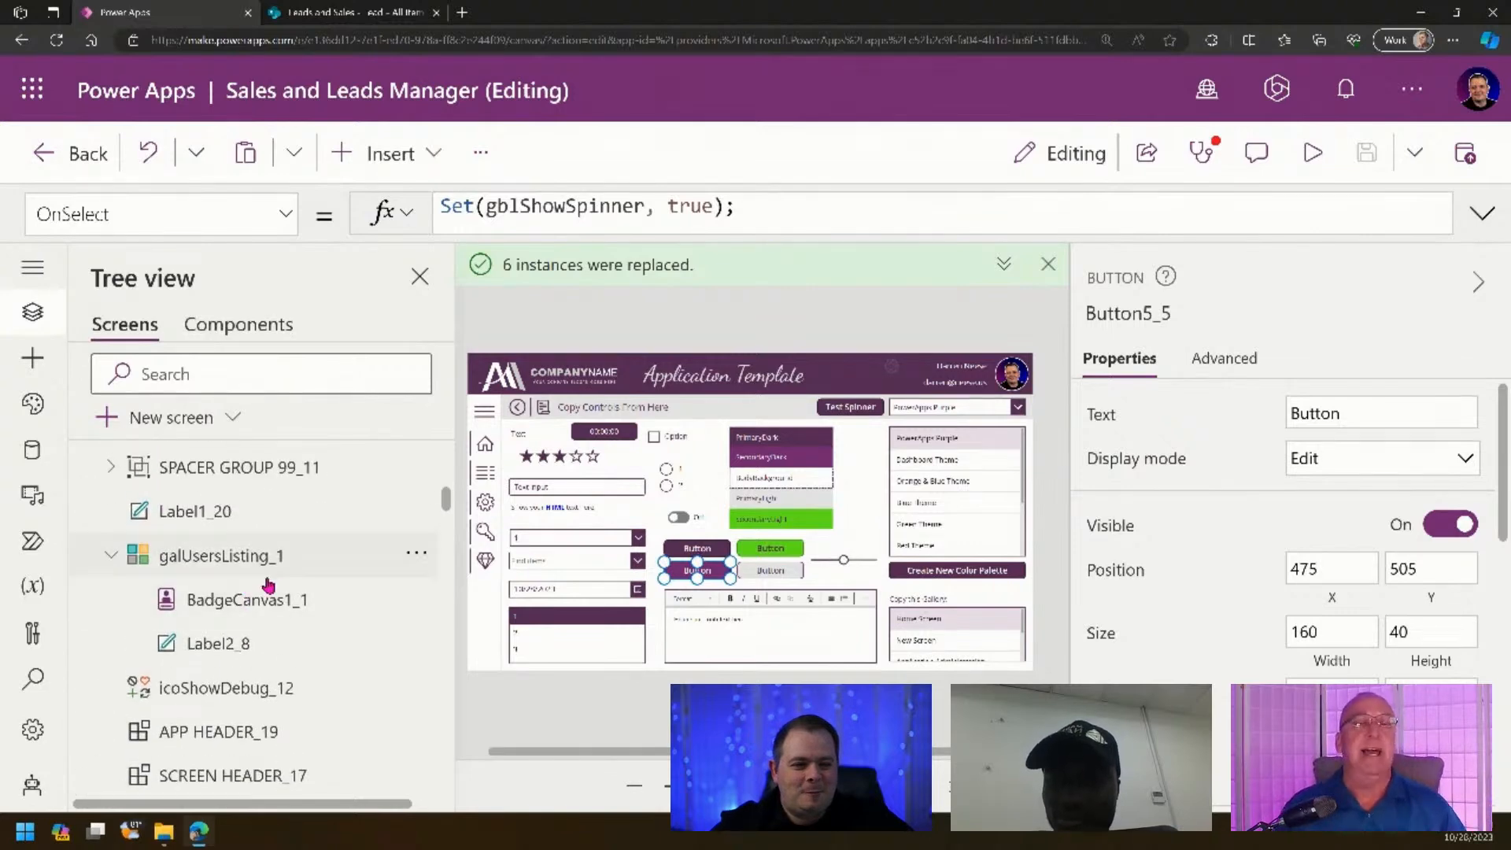
scroll(280, 583, up, 1)
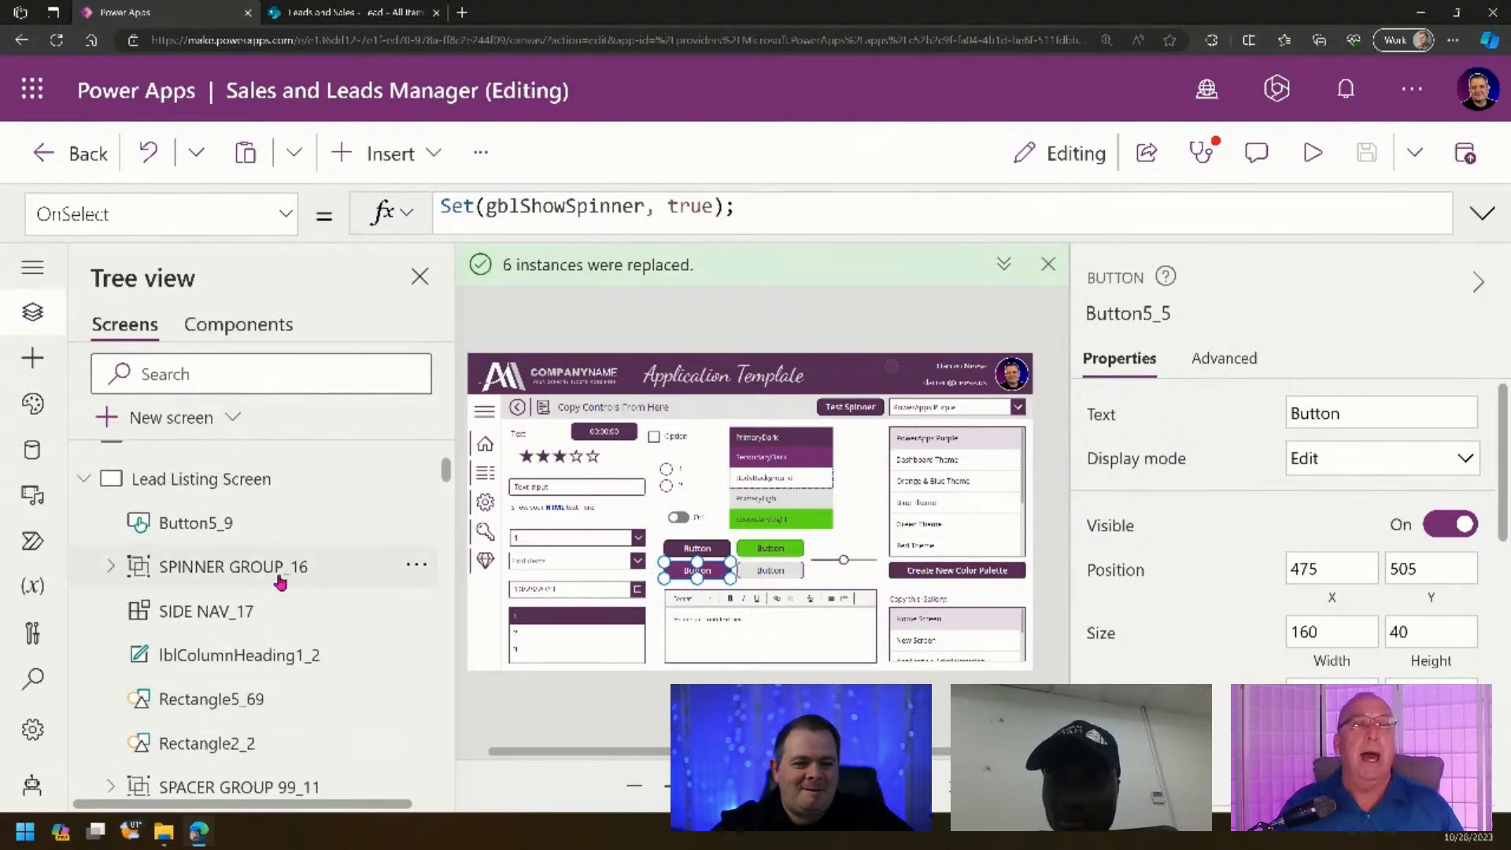
click(280, 476)
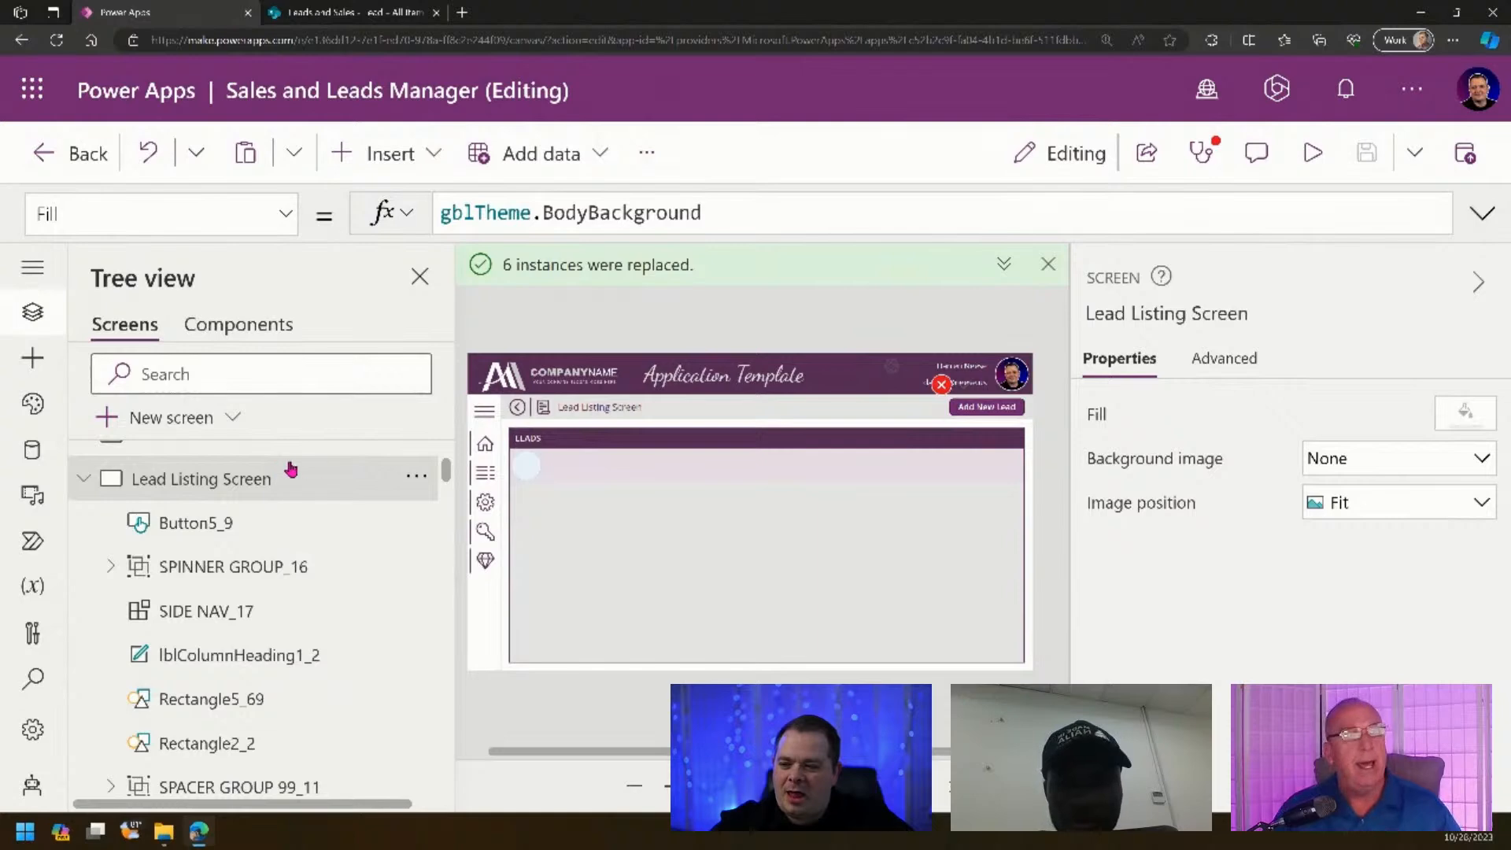
- Set Add New Lead's OnSelect to Navigate('Lead Edit Screen', Cover, {locNewRecord: true})
click(960, 390)
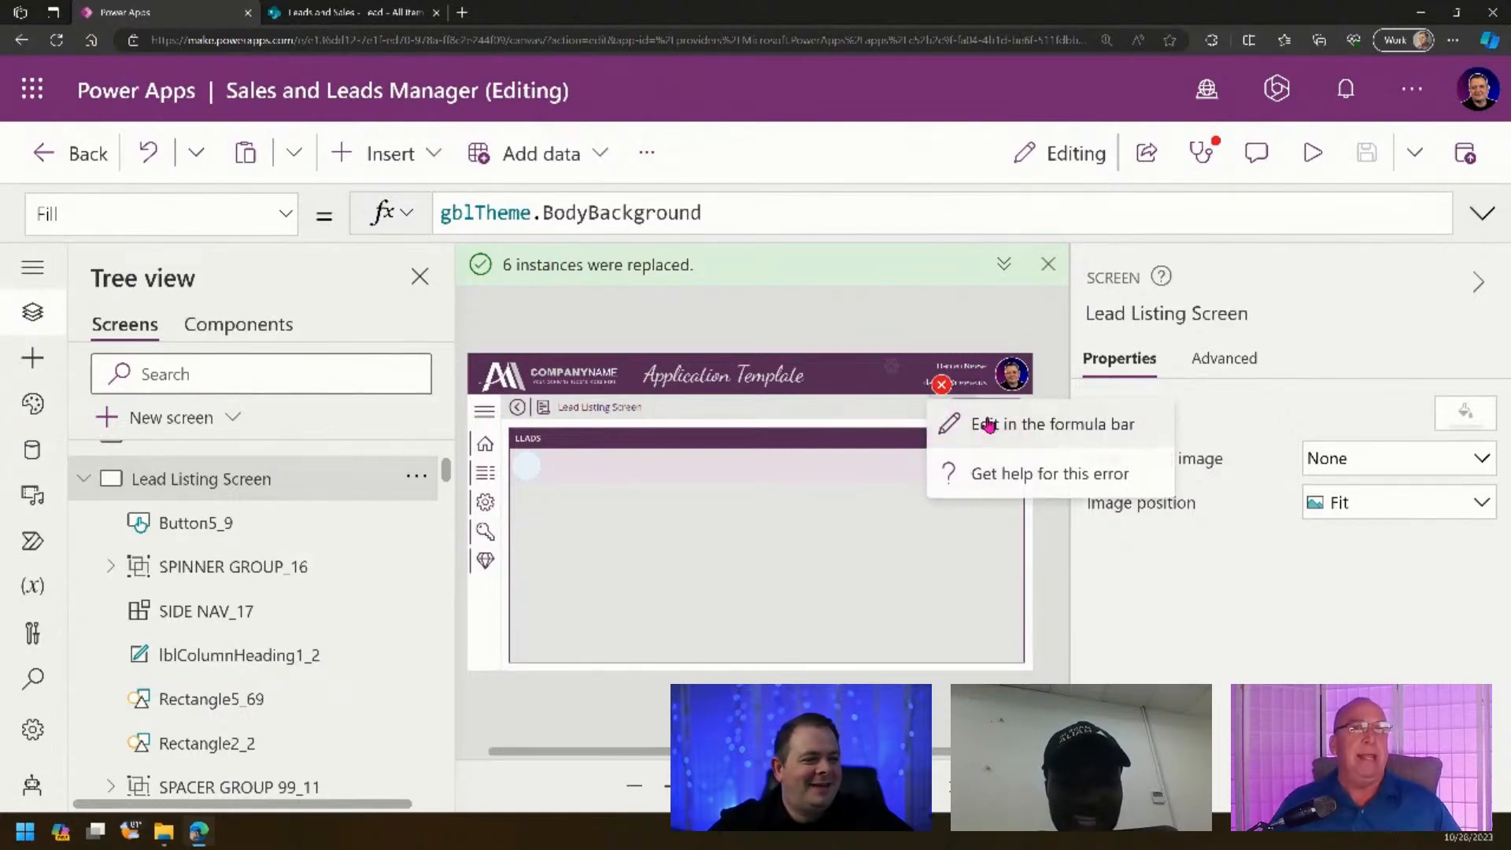
click(1011, 422)
click(856, 214)
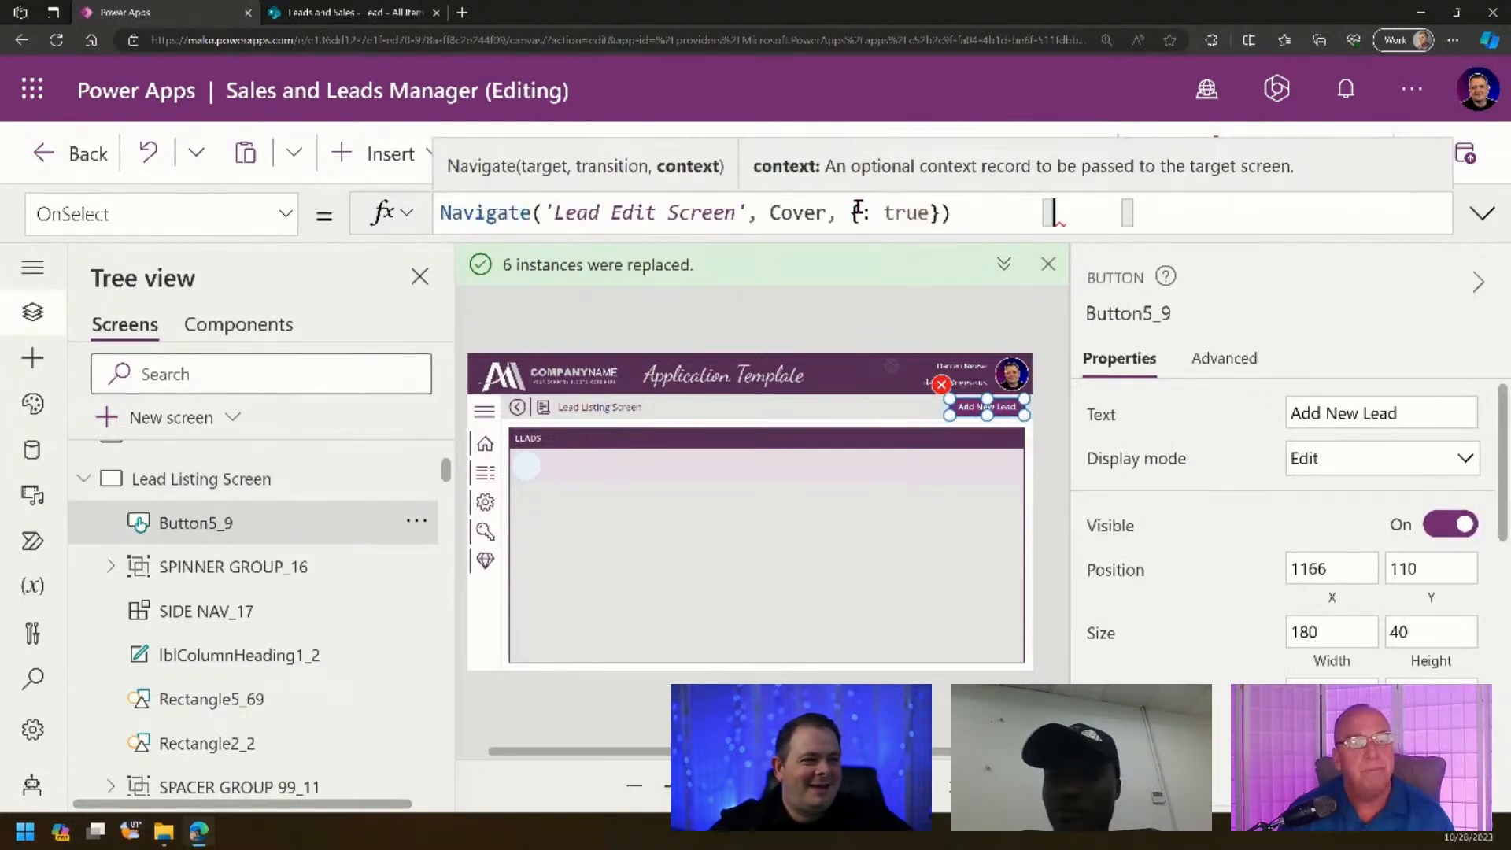
text(locNewC)
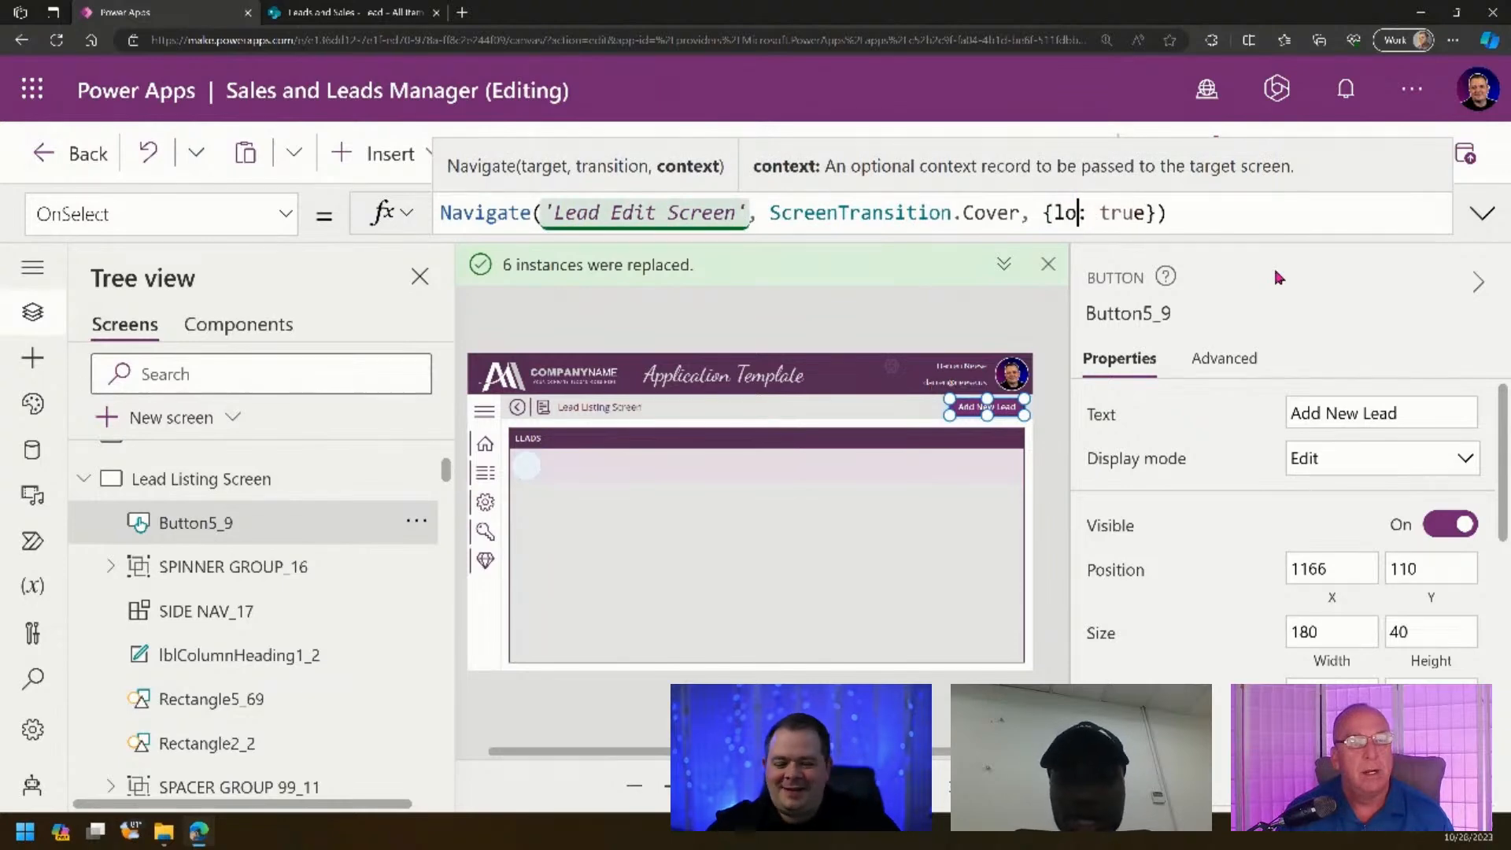
key(BackSpace)
text(Record)
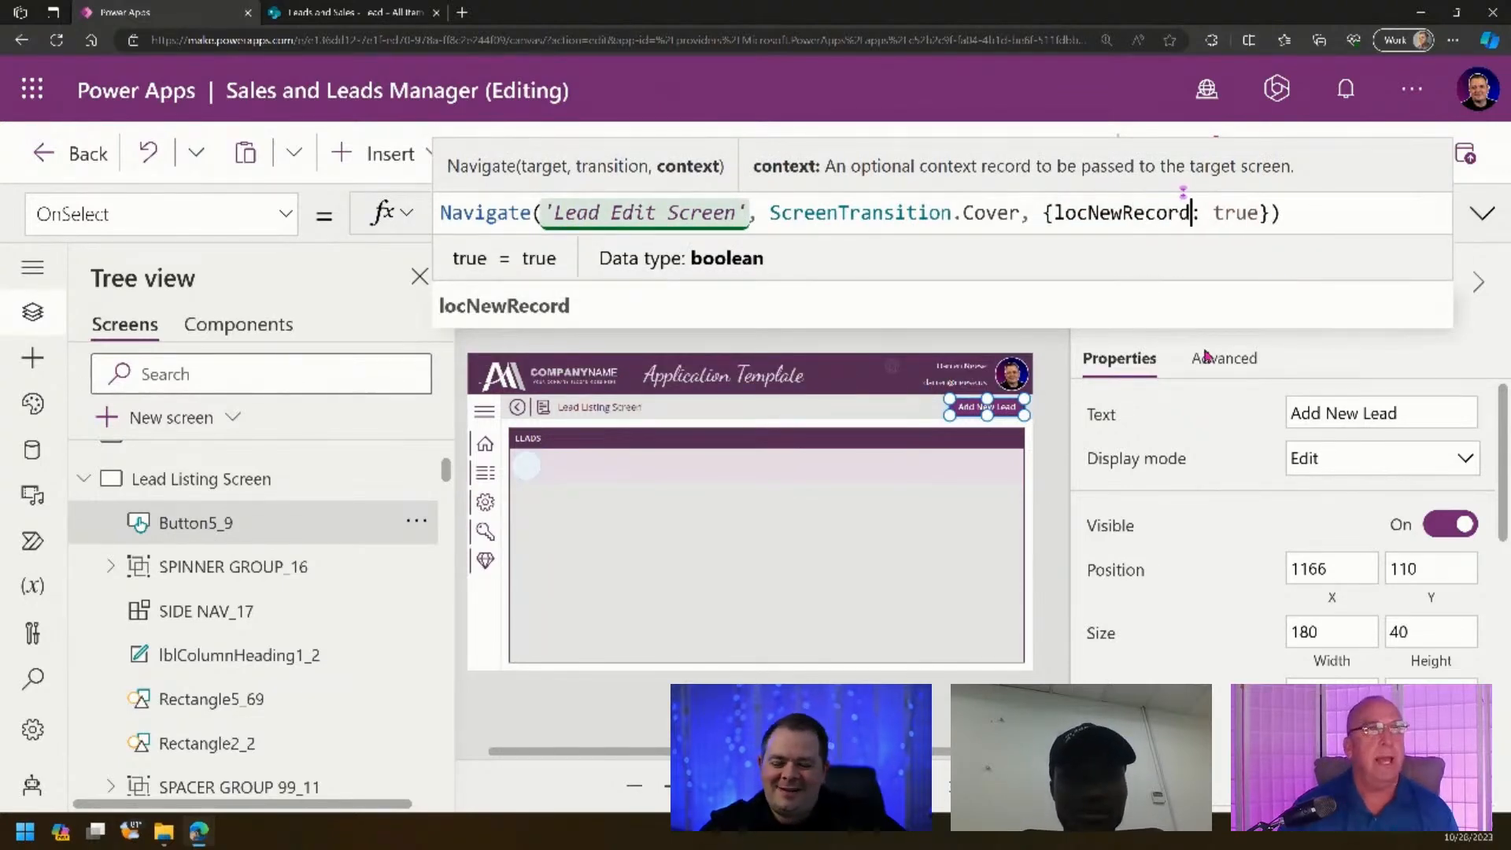
click(1047, 400)
- Save the app and dismiss the notification banner
key(ctrl+s)
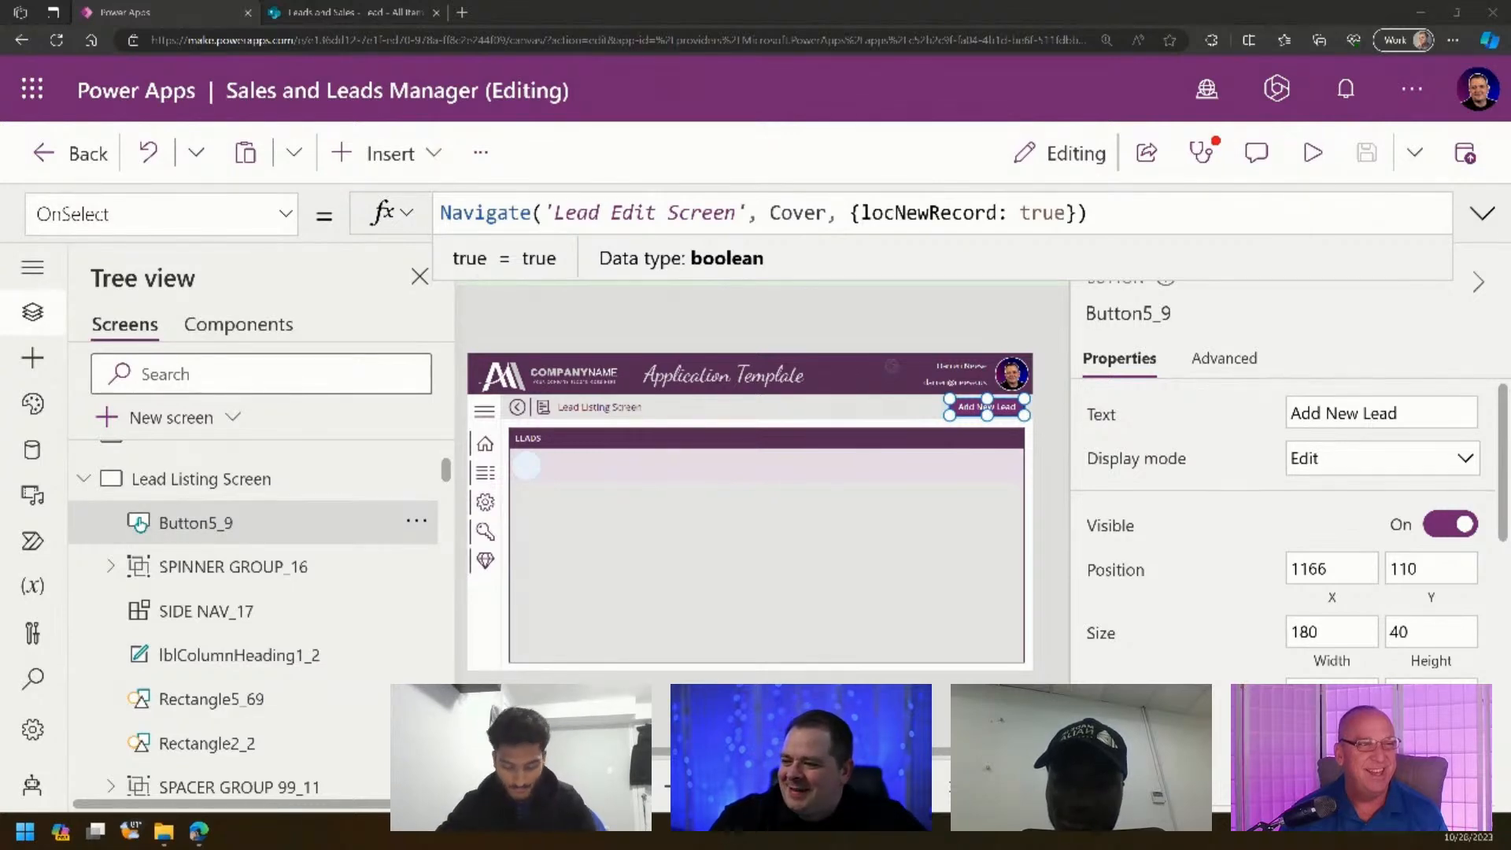
click(1124, 215)
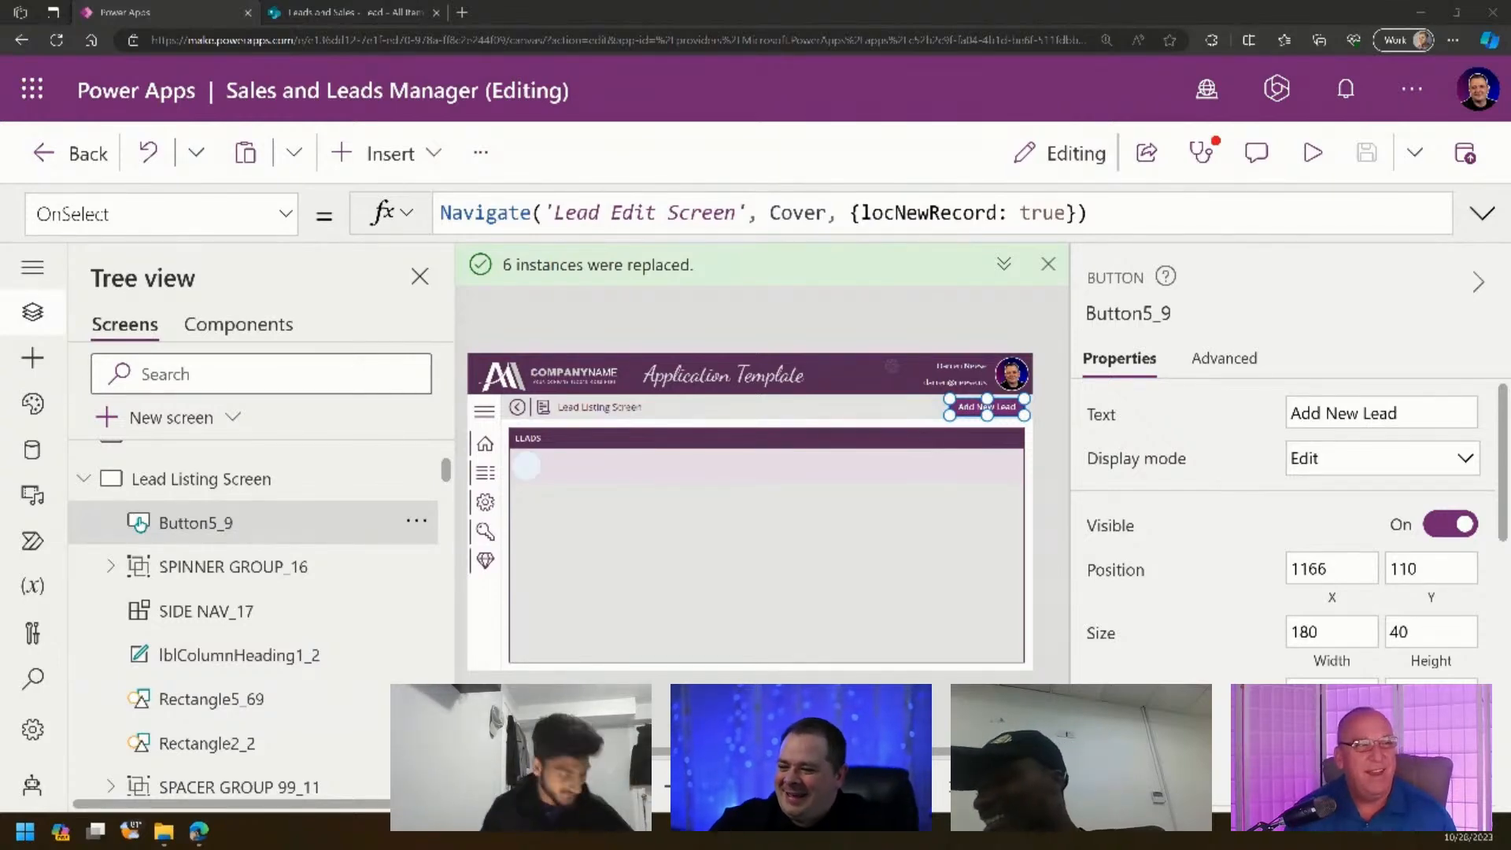
click(1049, 265)
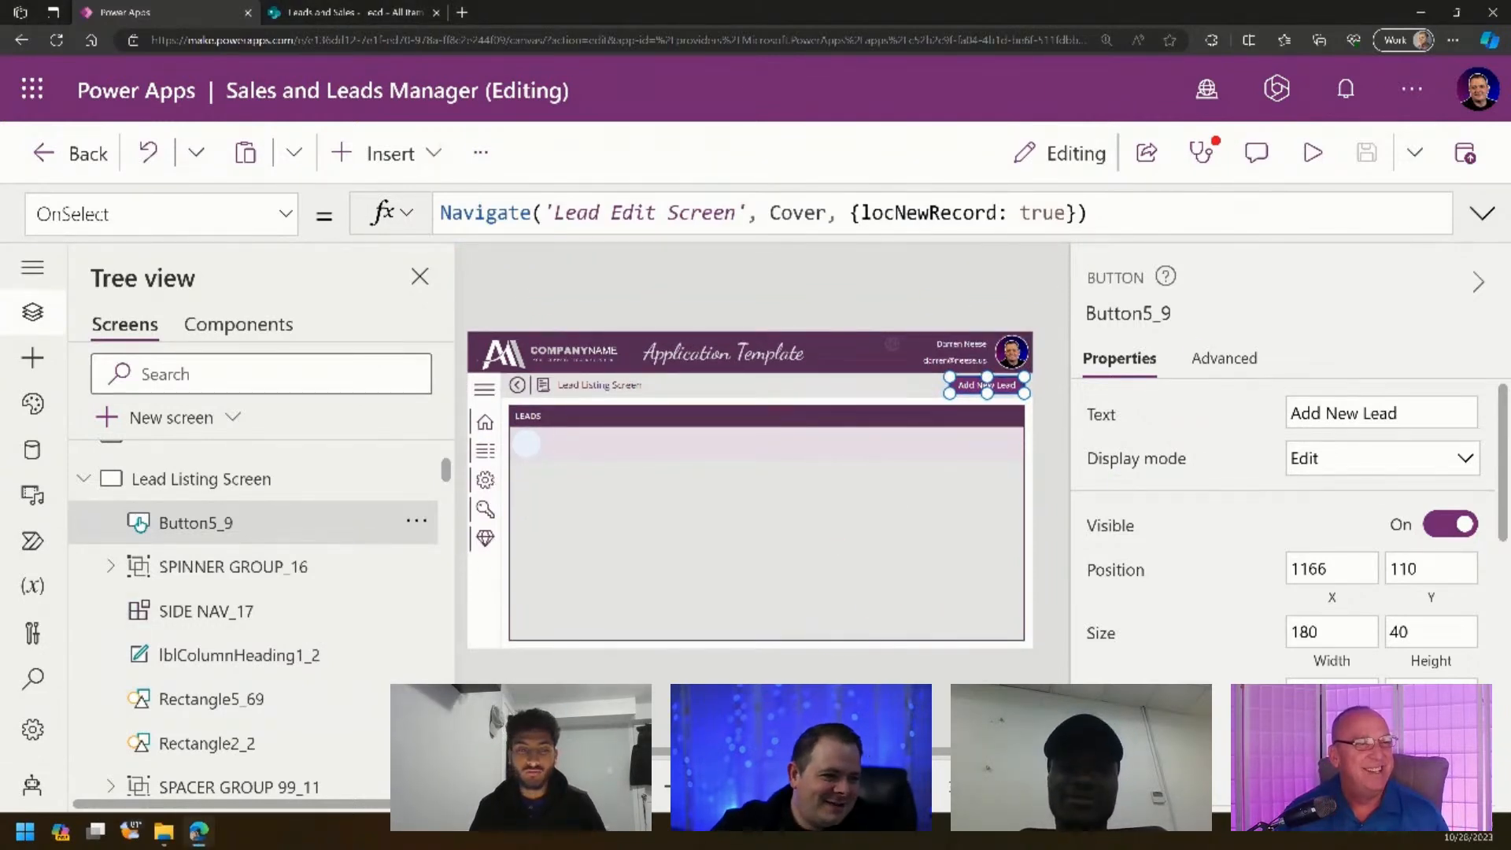
- Go to the Lead Edit Screen and select the Full Name and Email labels and inputs
click(526, 444)
alt+click(996, 387)
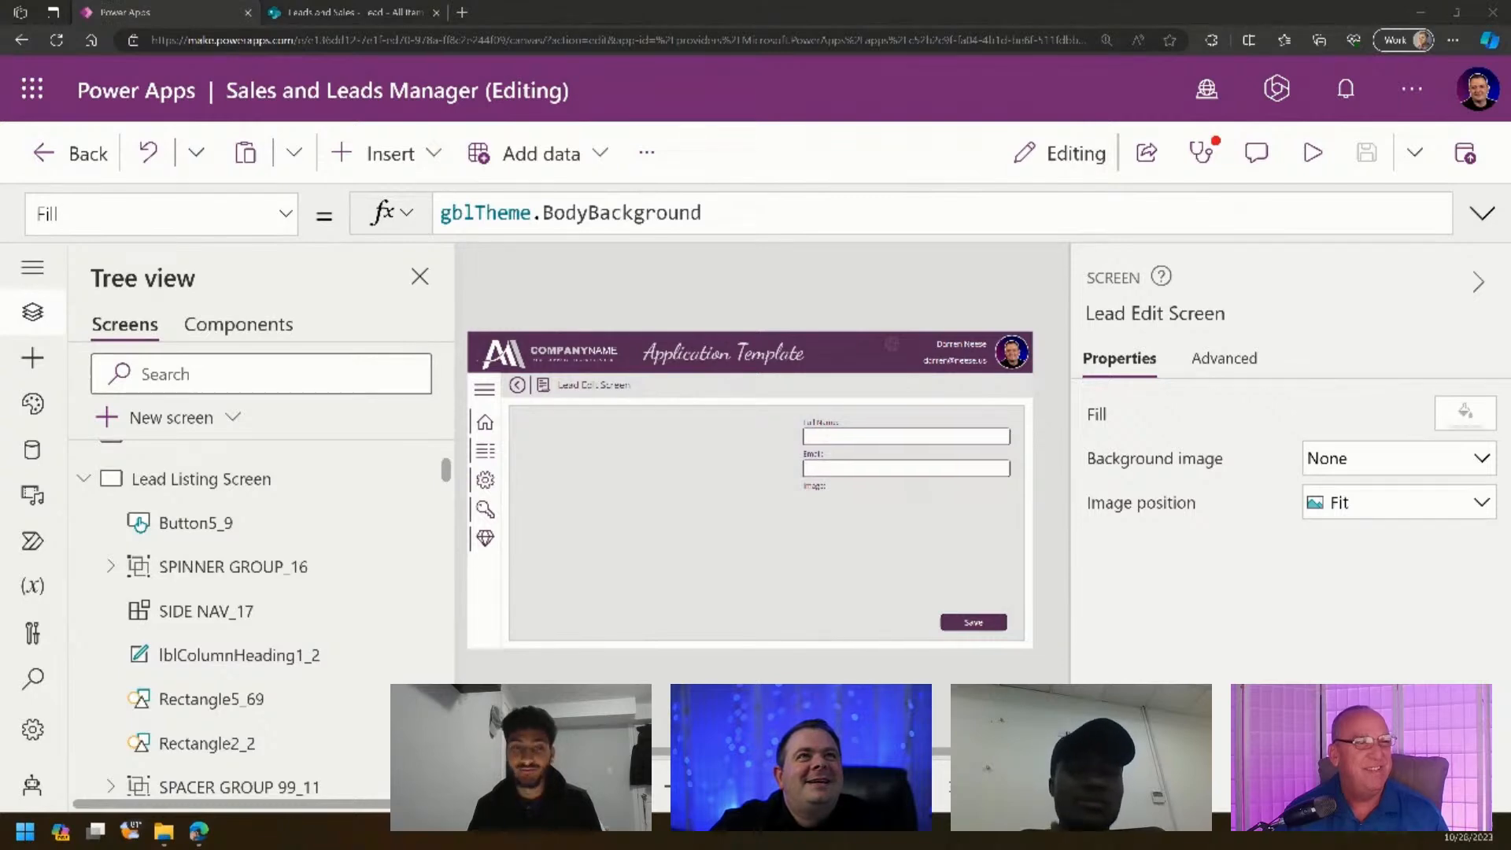
click(828, 425)
shift+click(824, 441)
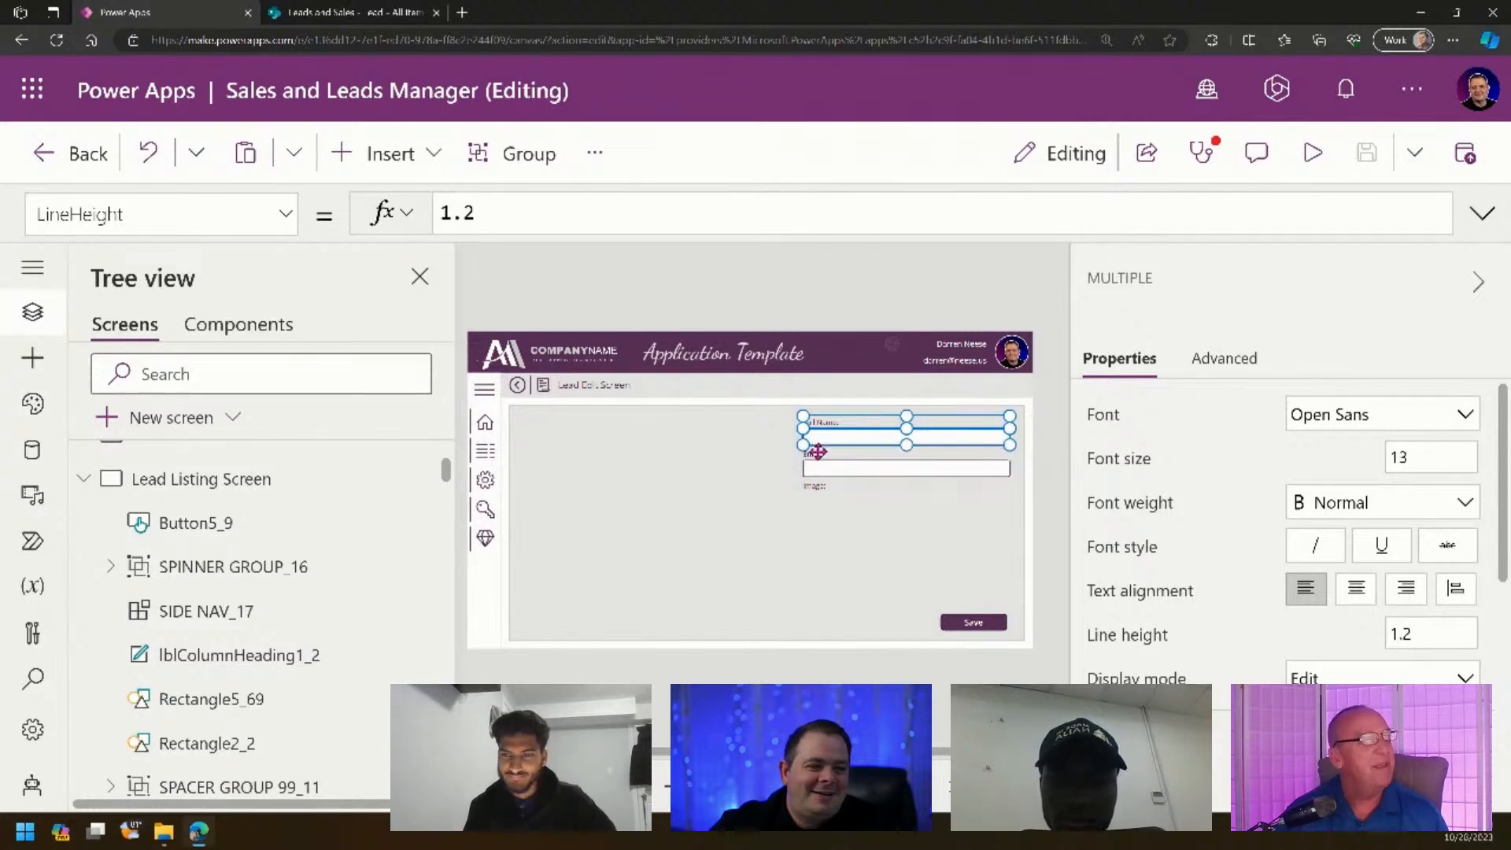
shift+click(818, 444)
shift+click(818, 455)
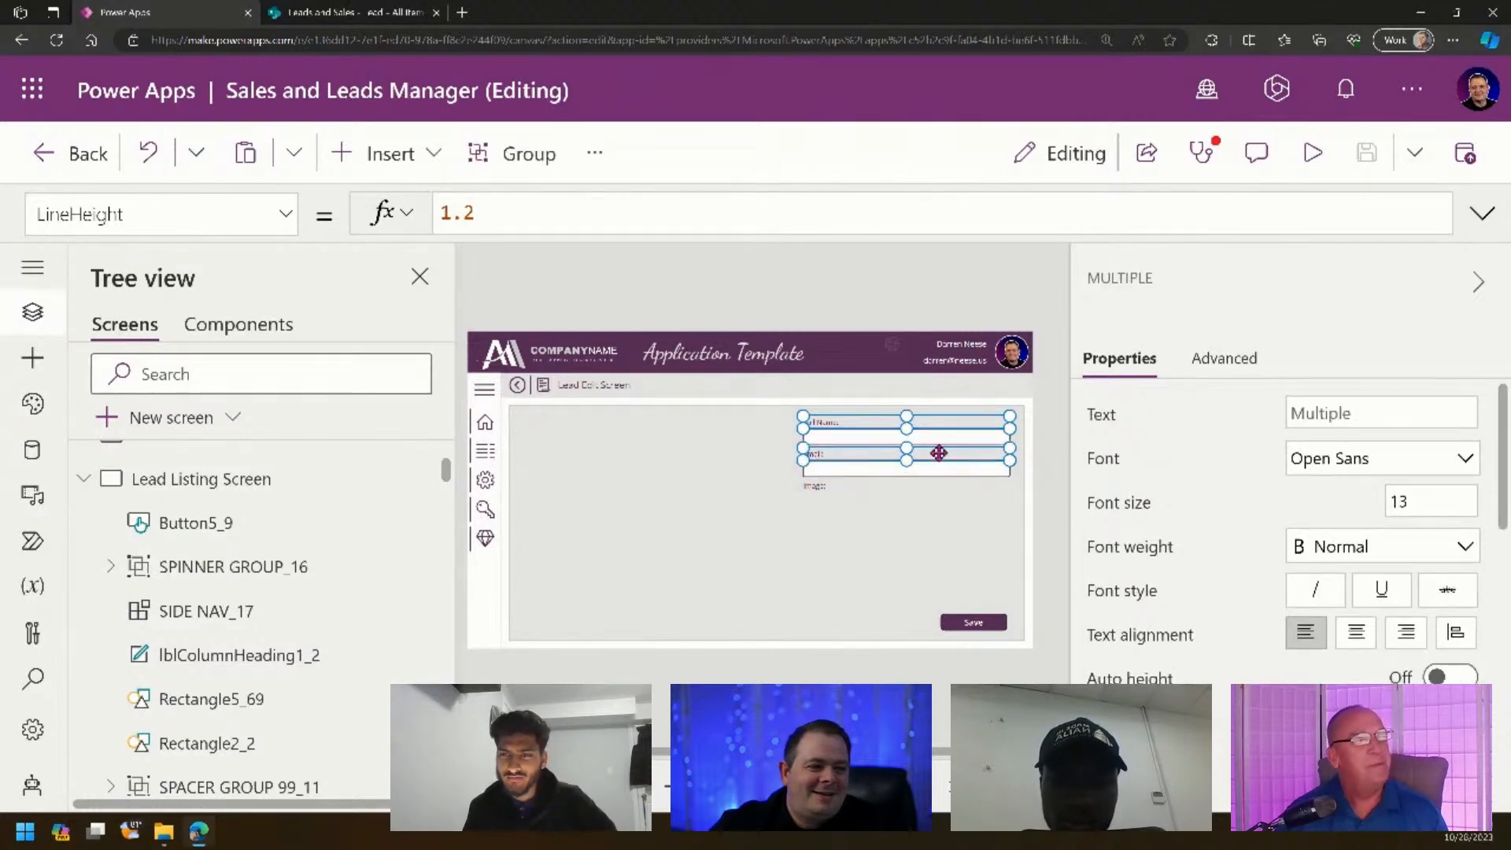
scroll(270, 619, down, 3)
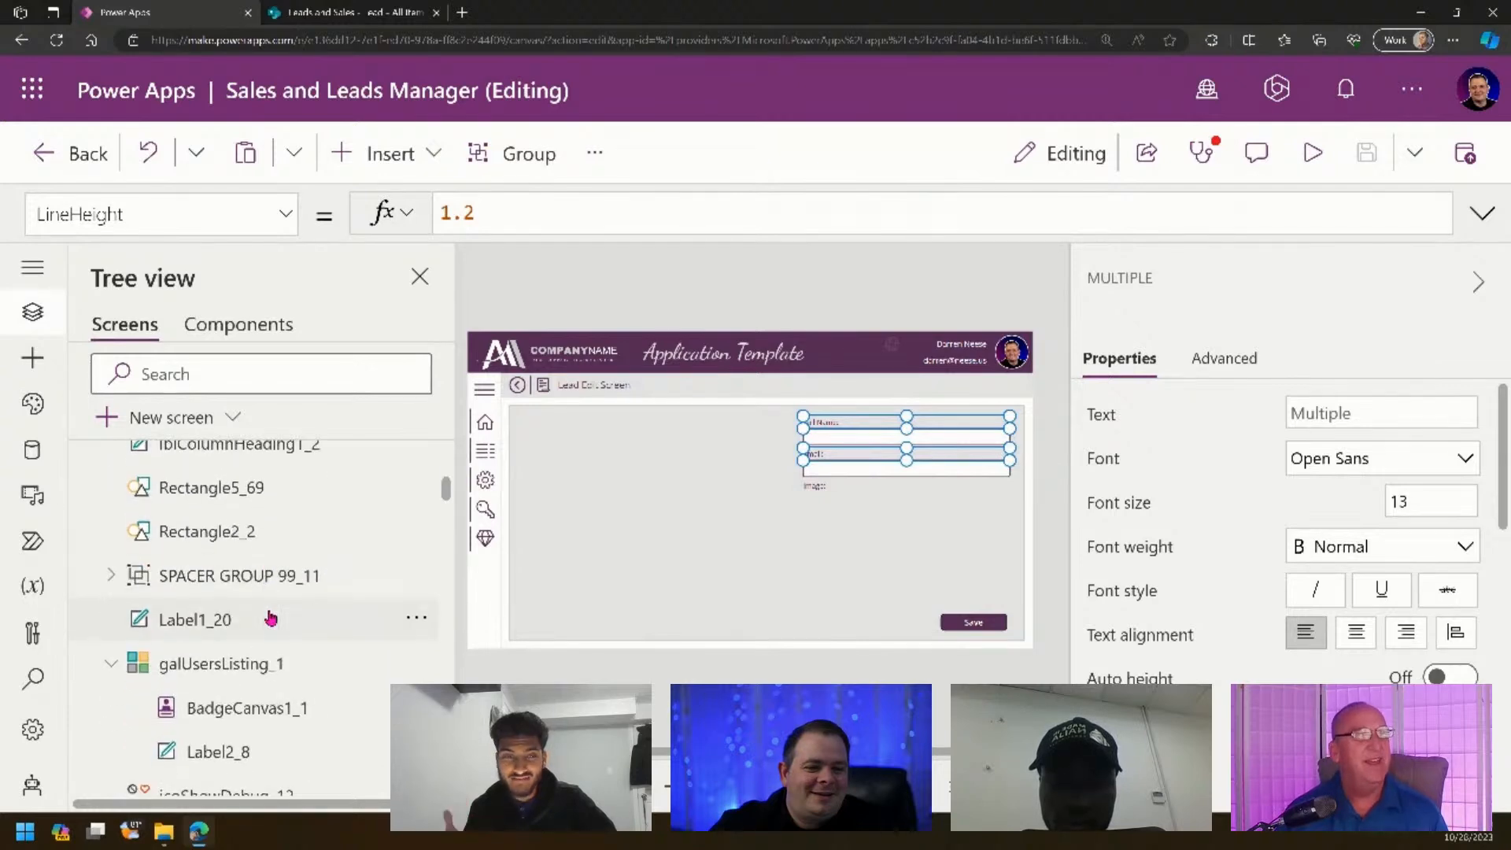
scroll(270, 619, down, 8)
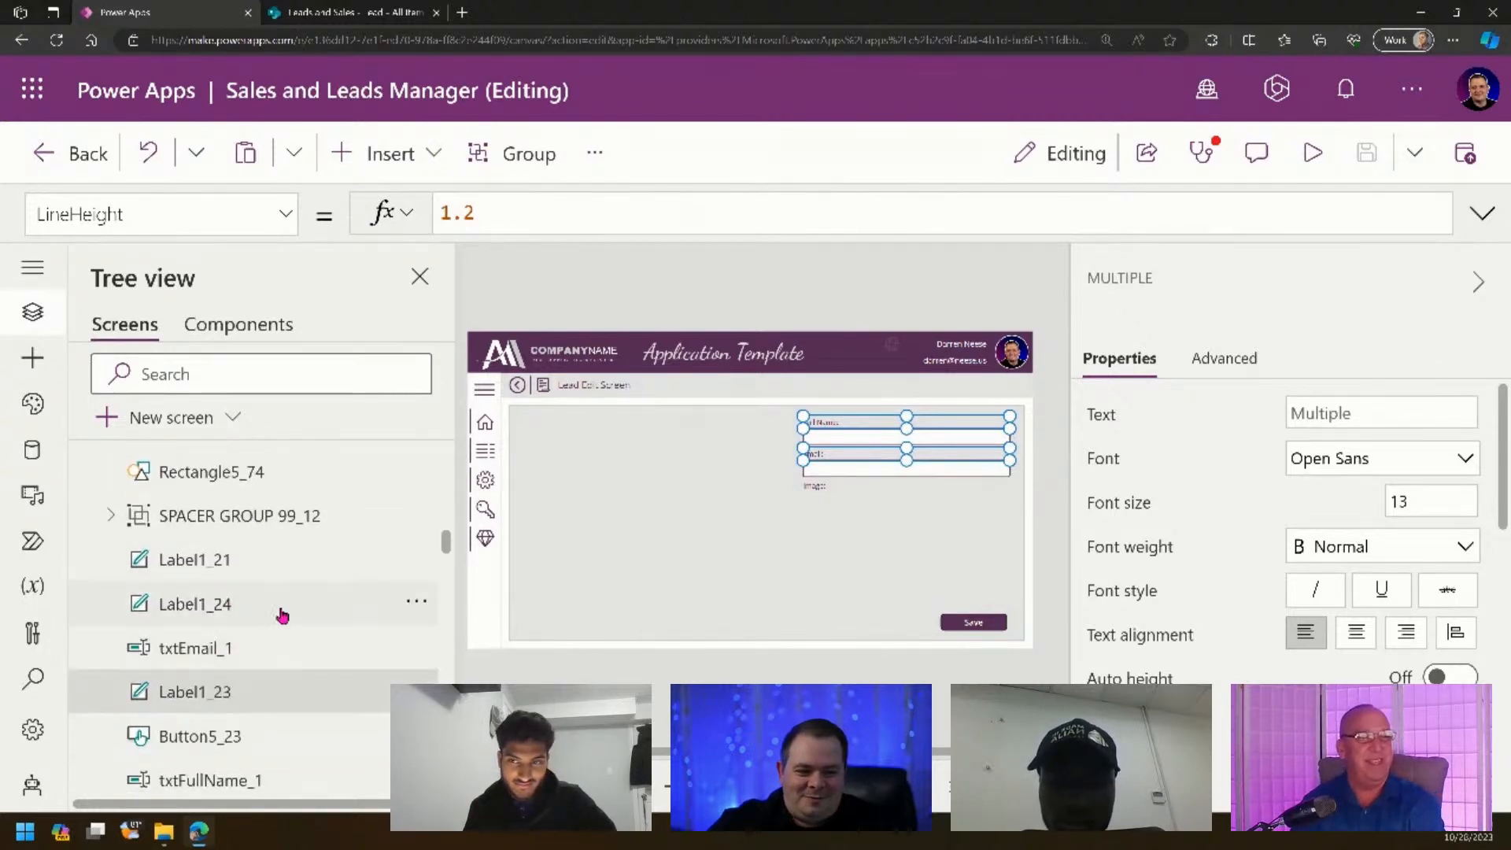
scroll(282, 615, up, 3)
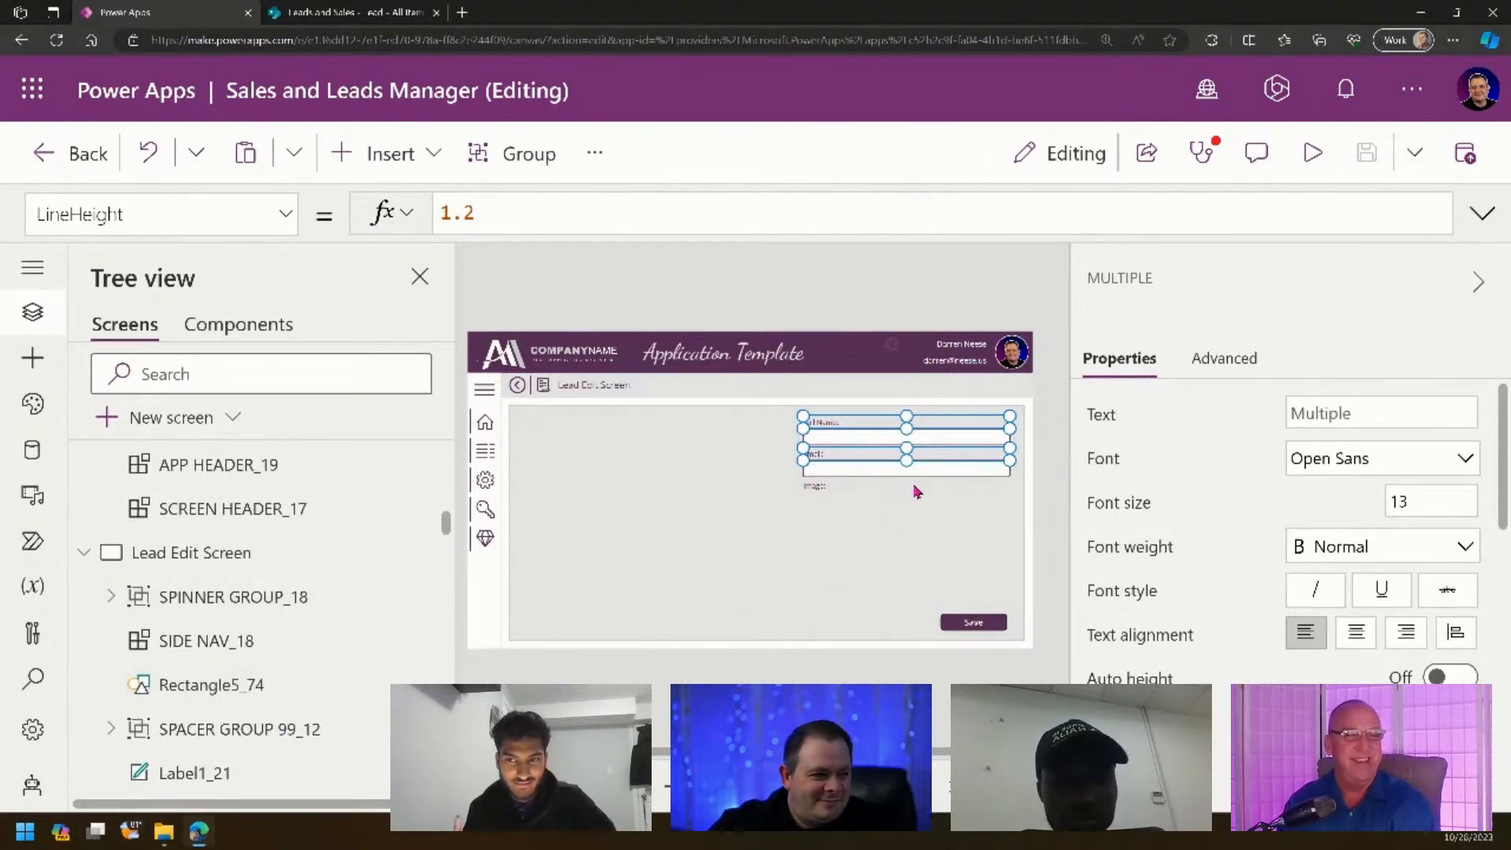
scroll(674, 540, up, 5)
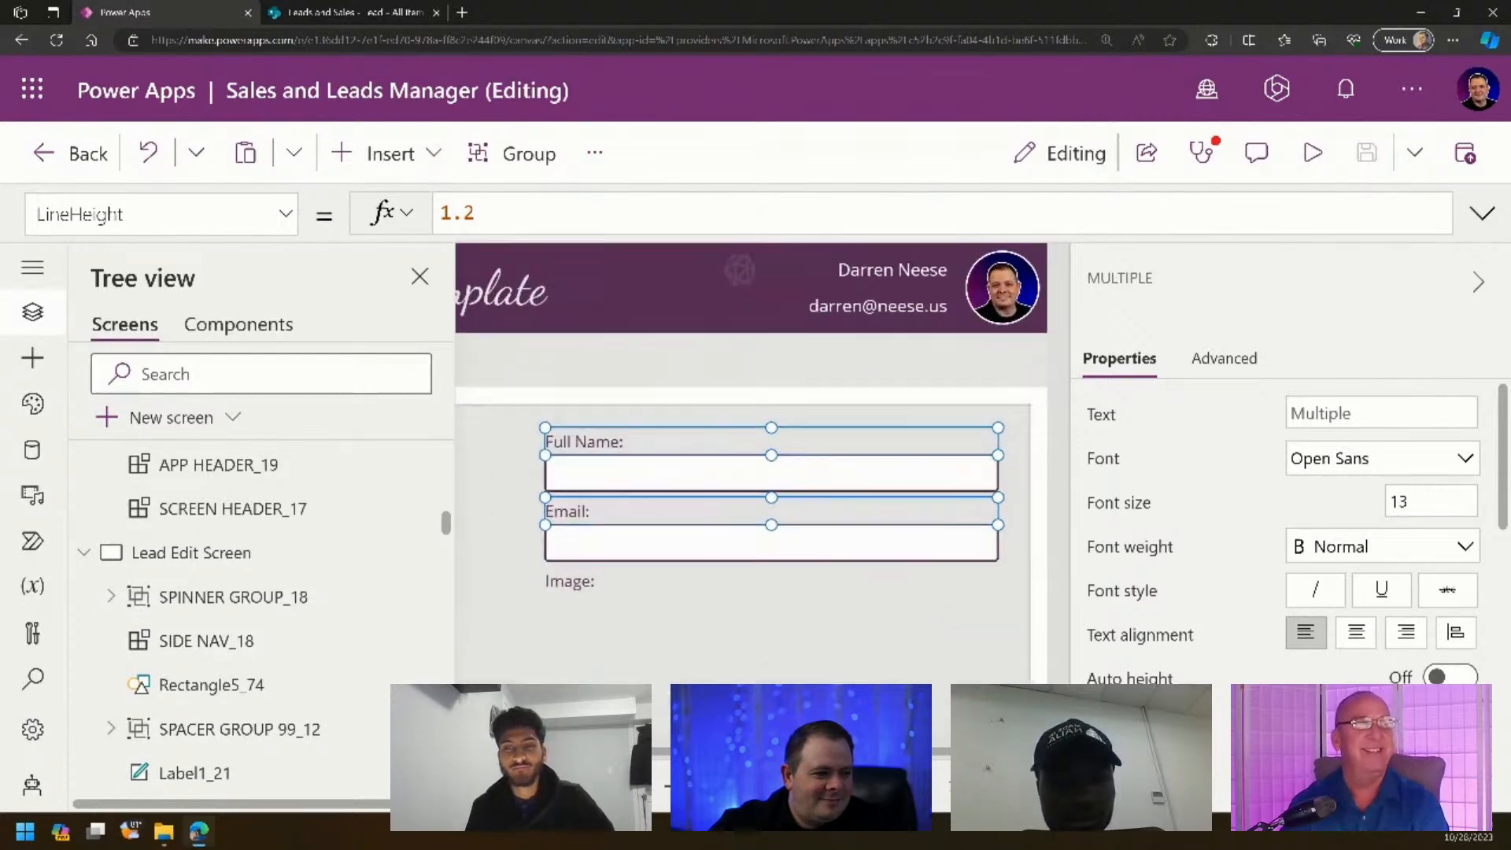
shift+click(610, 501)
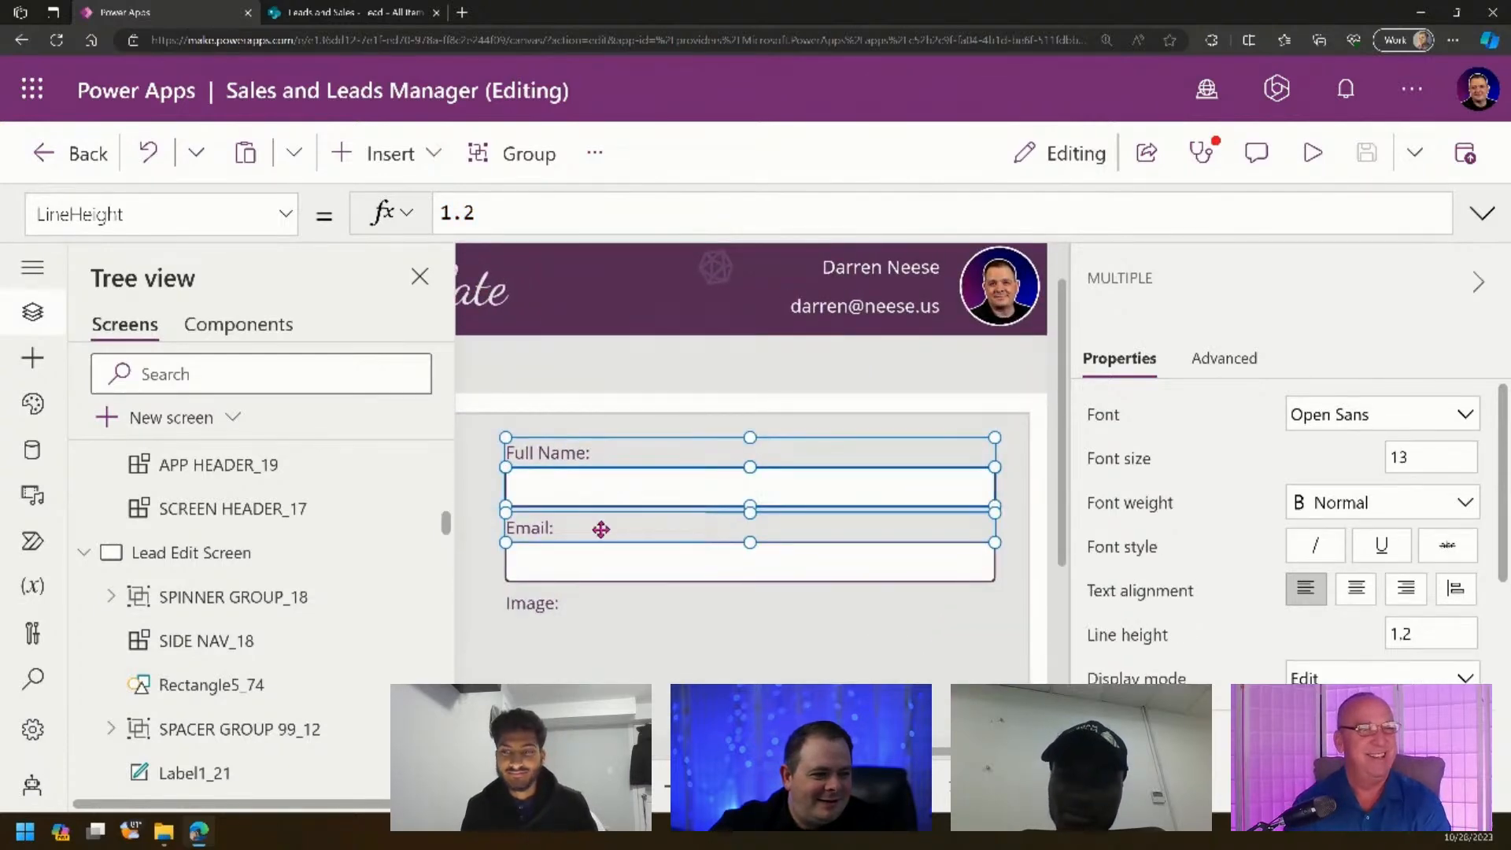
shift+click(572, 572)
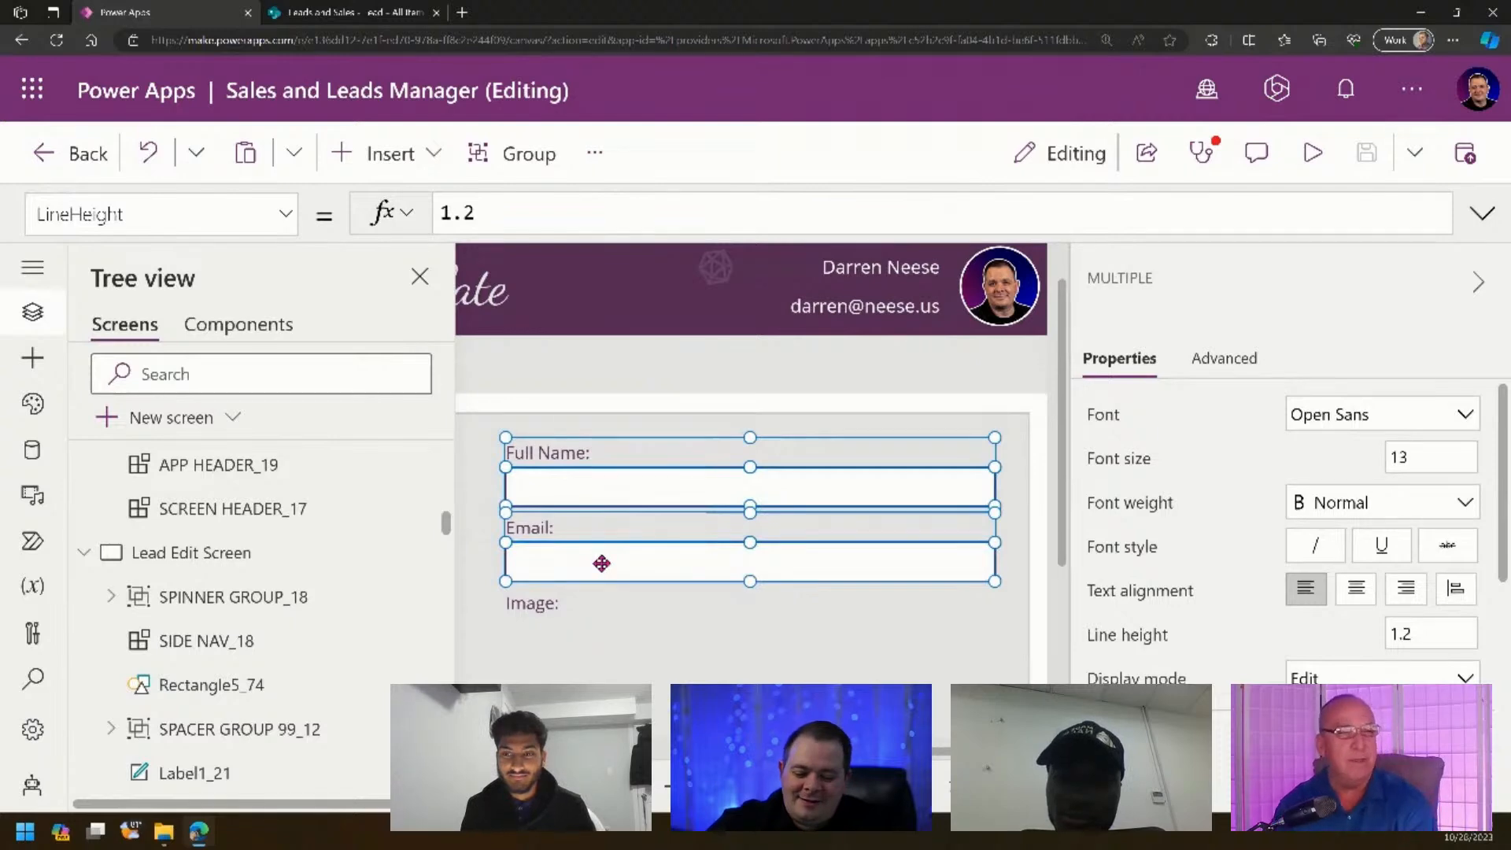
- Paste a copy of the four field controls and drag it to the form's left side
key(ctrl+v)
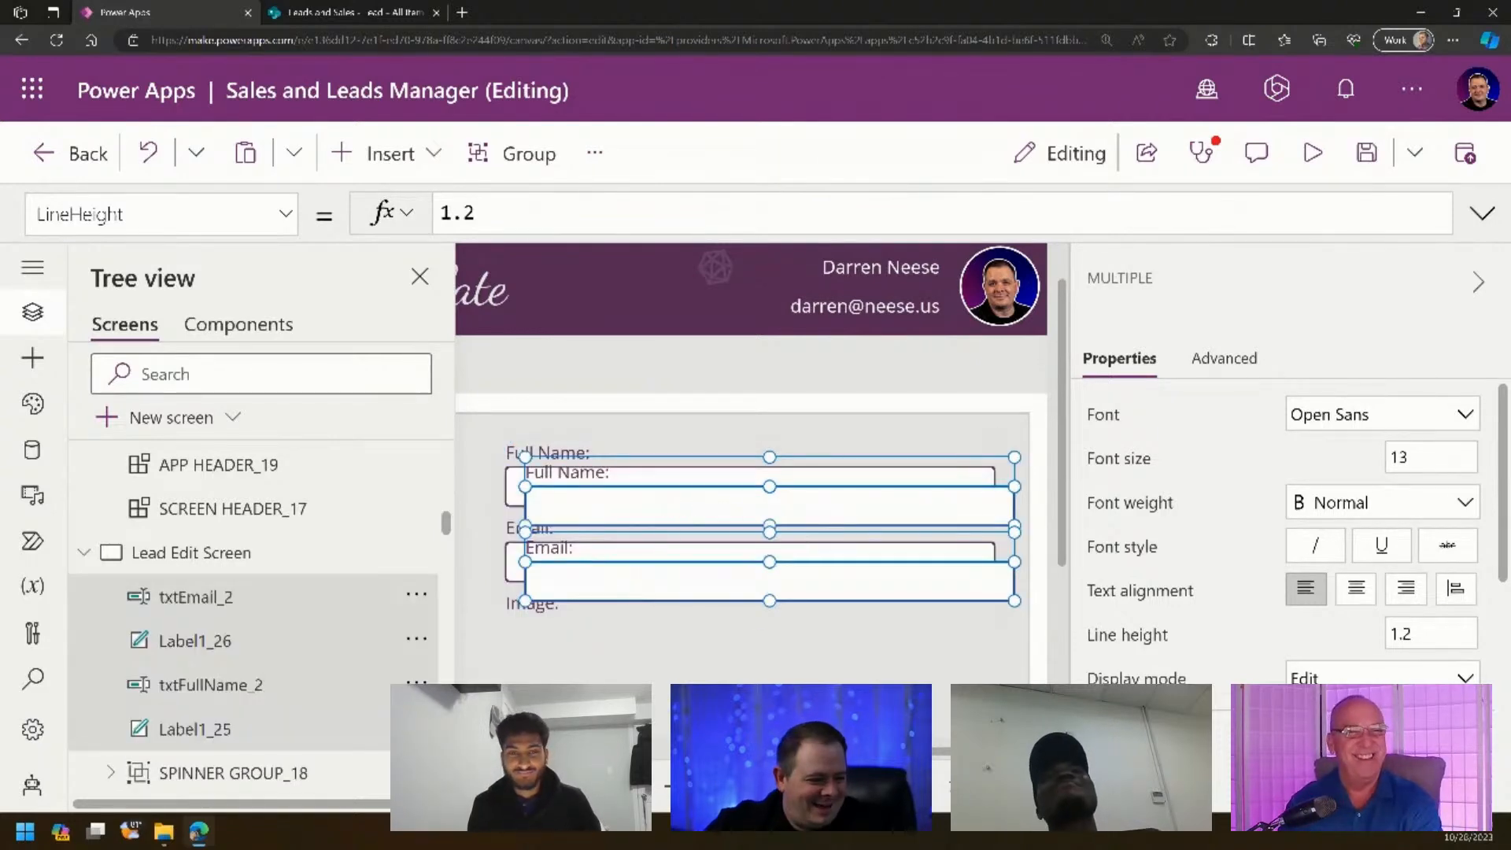
key(ctrl+minus)
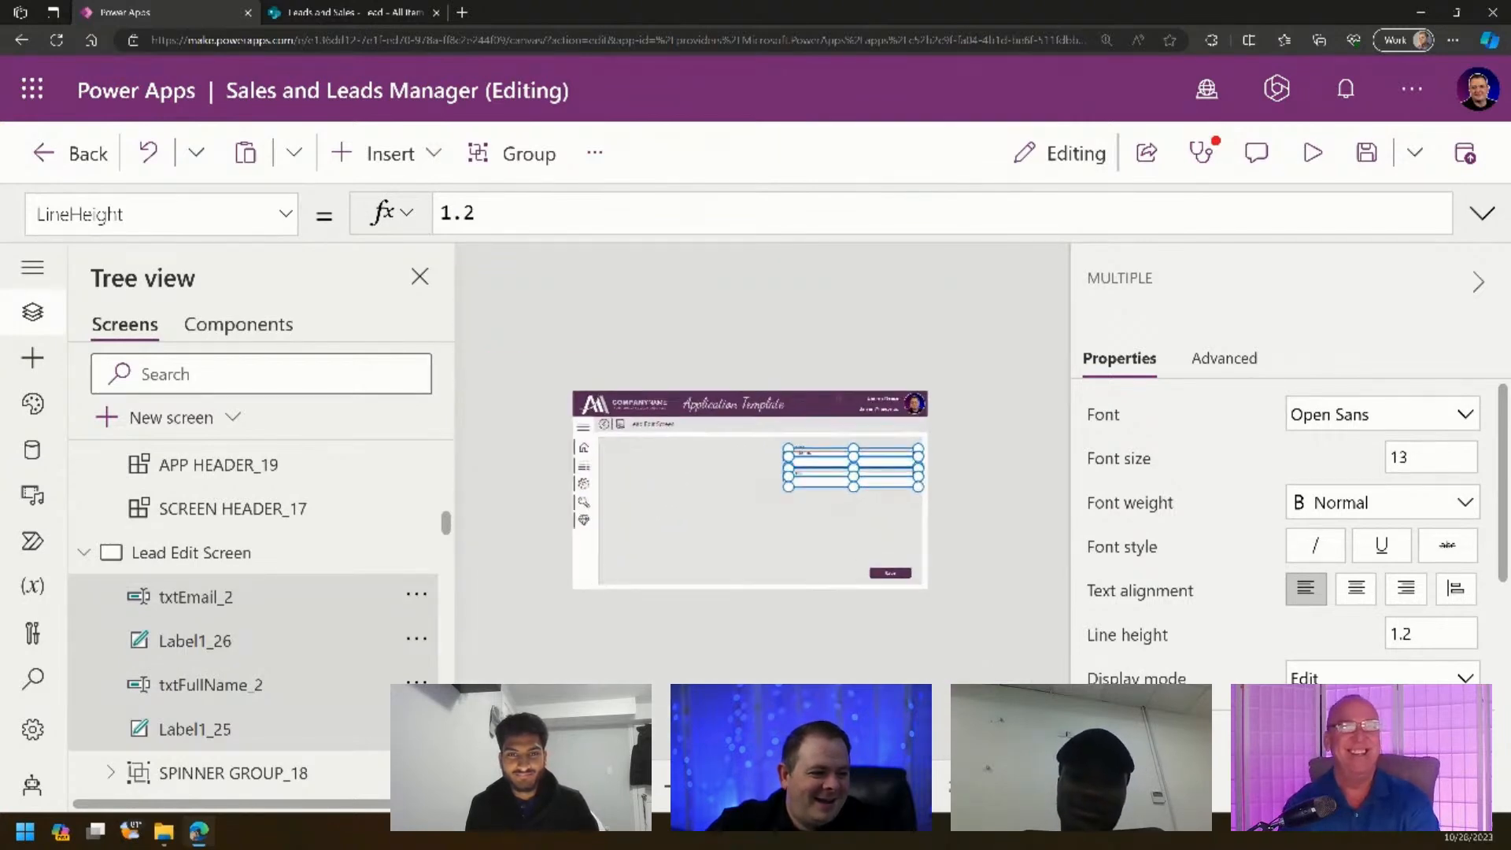
key(ctrl+minus)
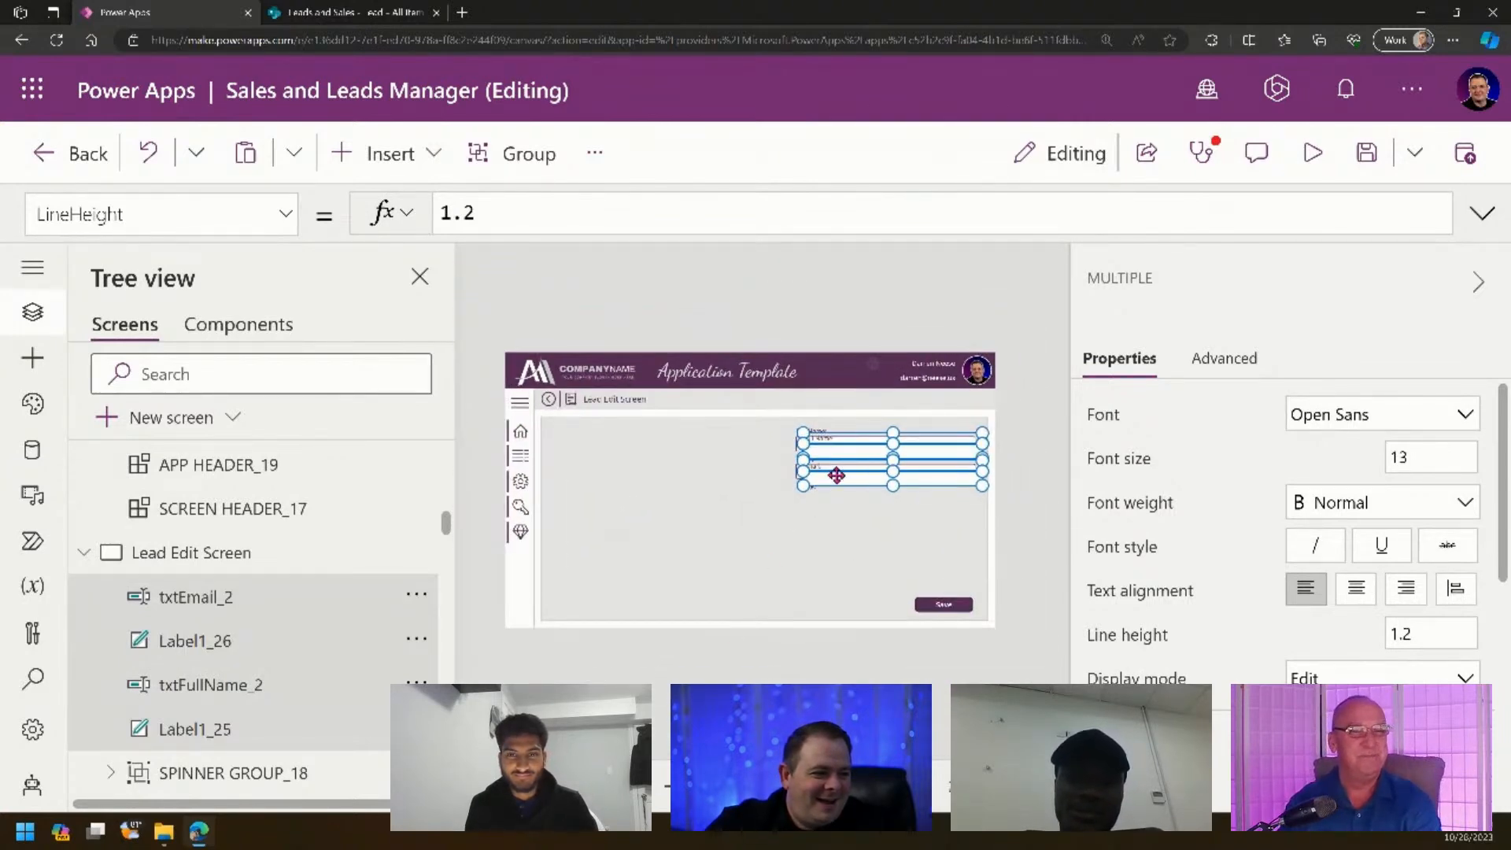
drag(836, 475, 590, 478)
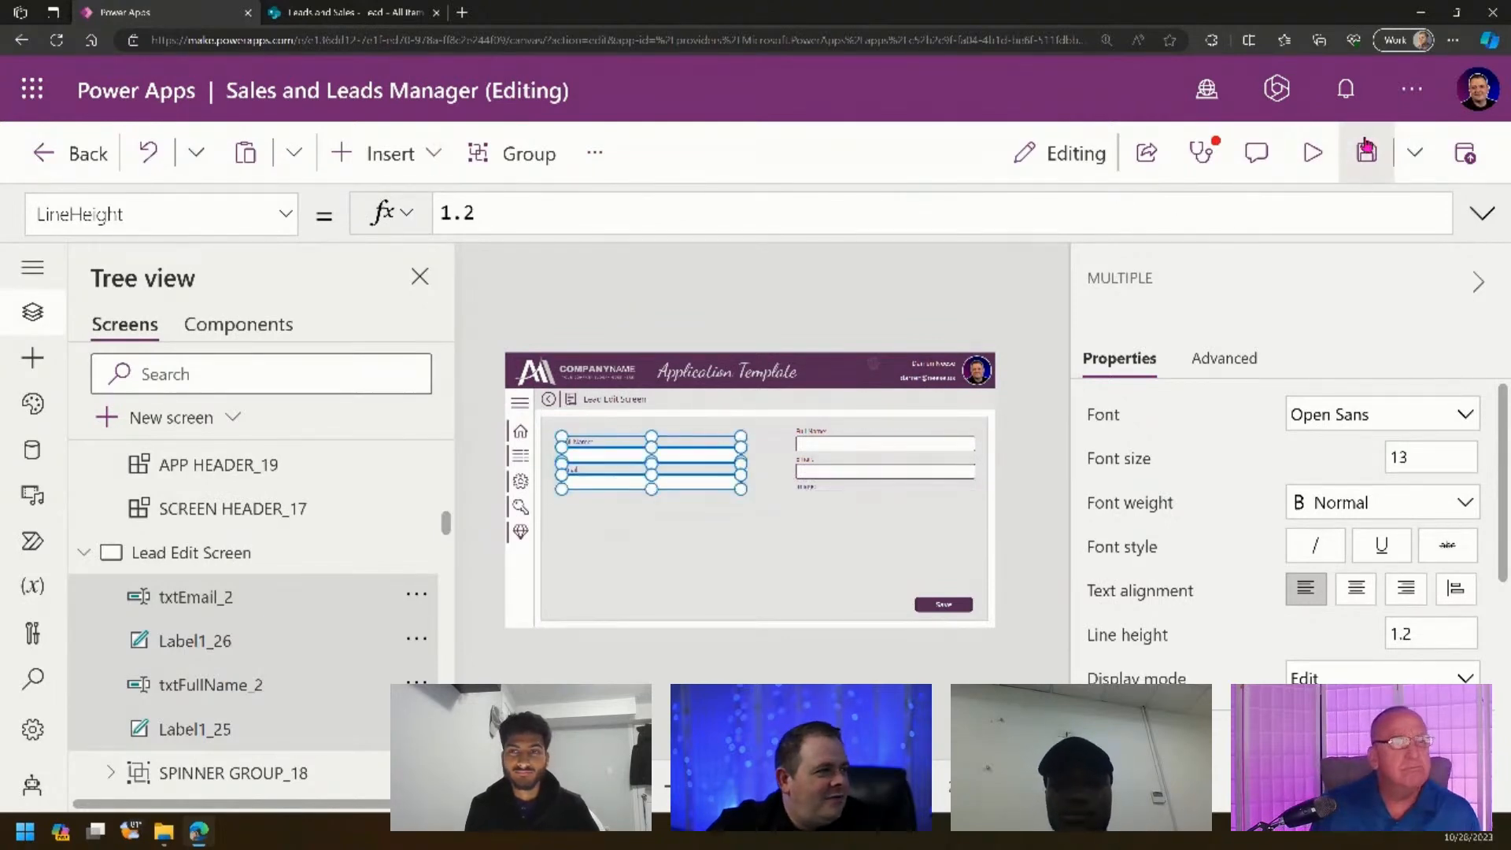
click(1312, 153)
click(1001, 232)
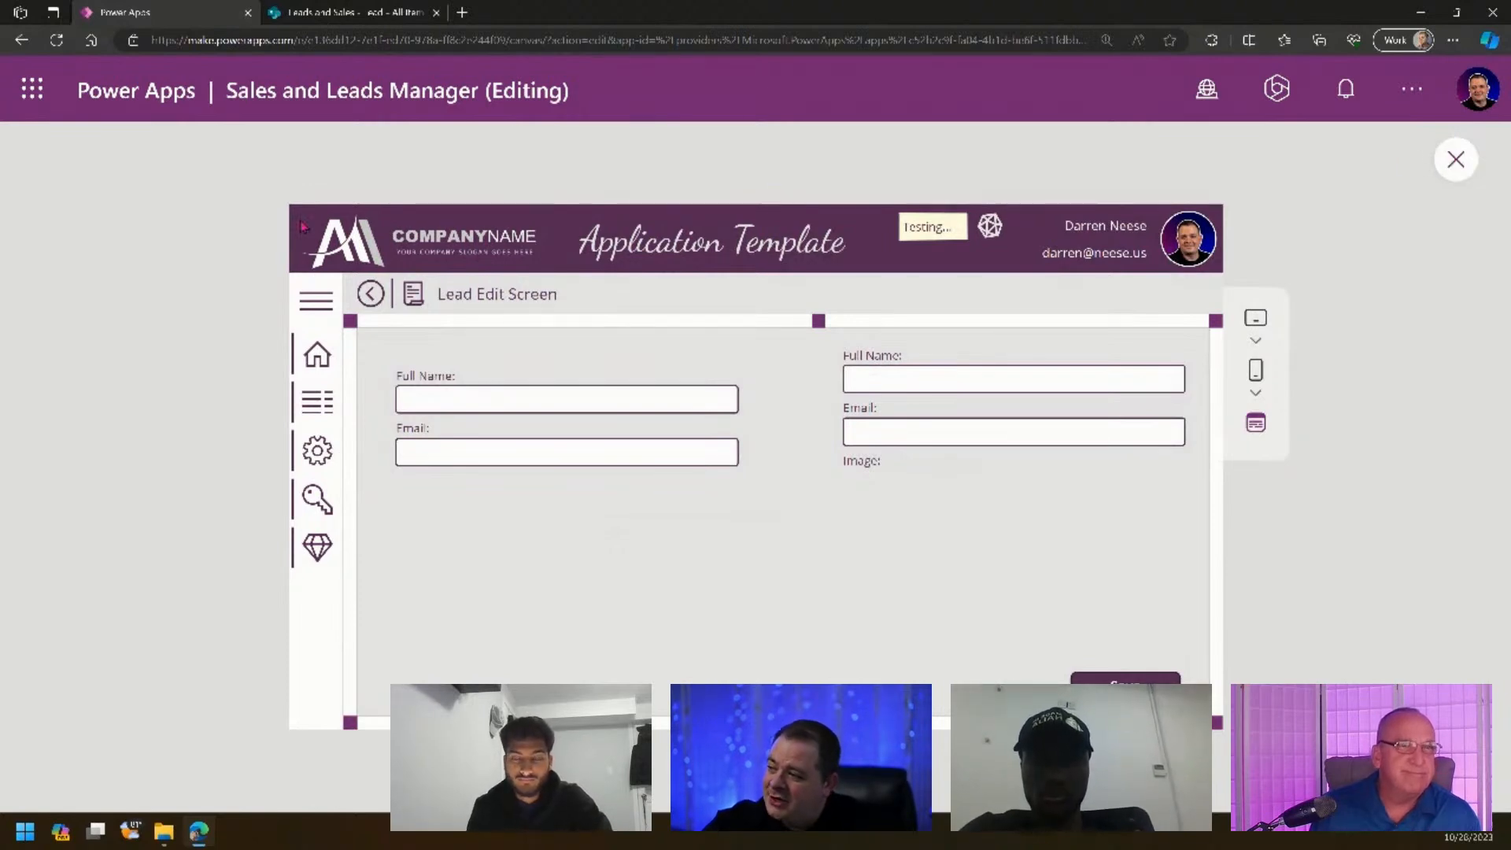
click(1458, 163)
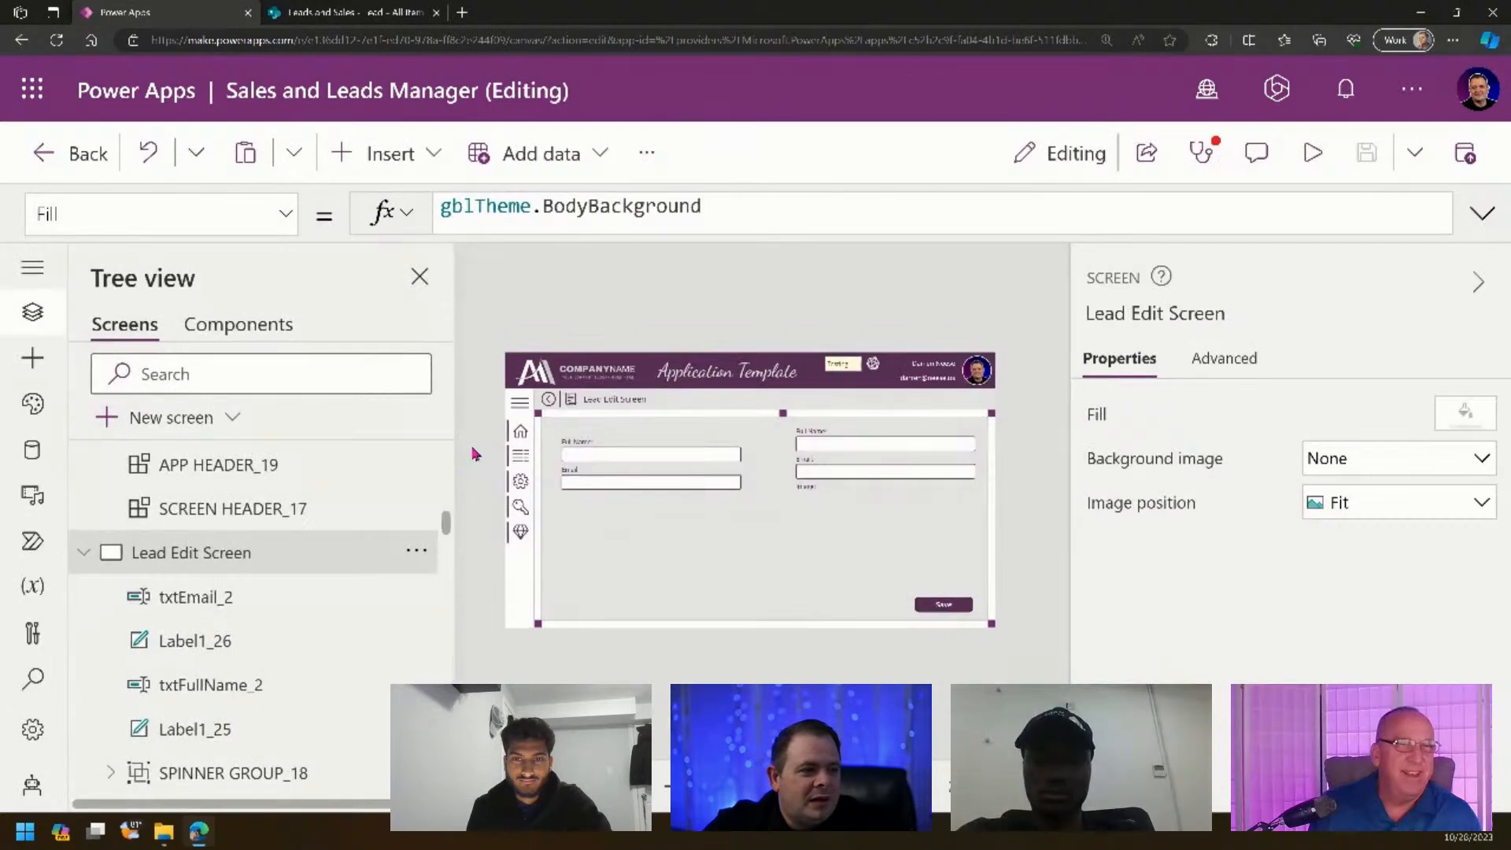
drag(715, 785, 578, 745)
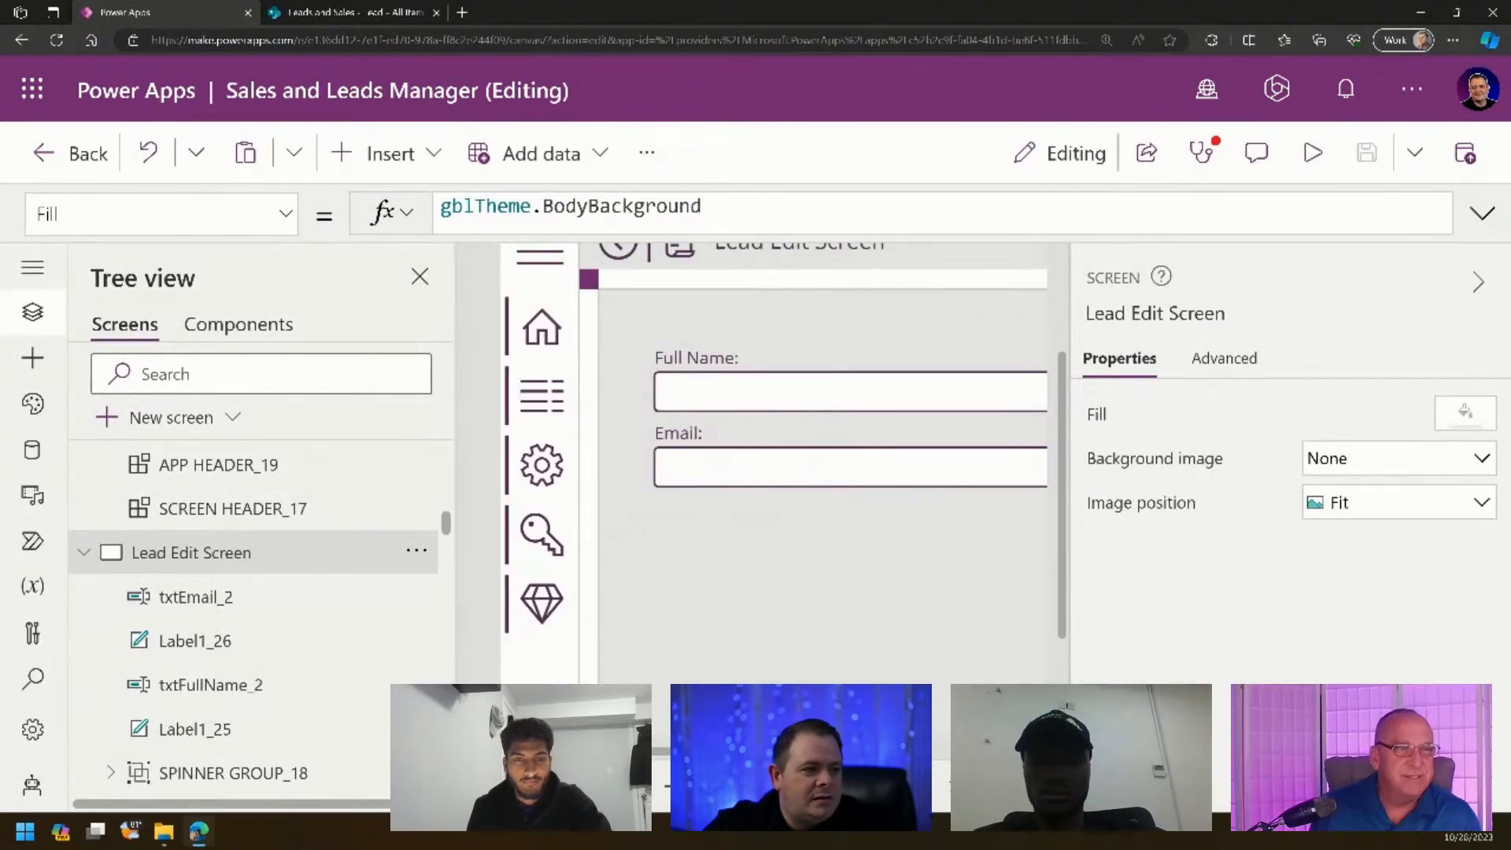
- Duplicate the spacer square and place the copy in the form's top-left corner
click(587, 281)
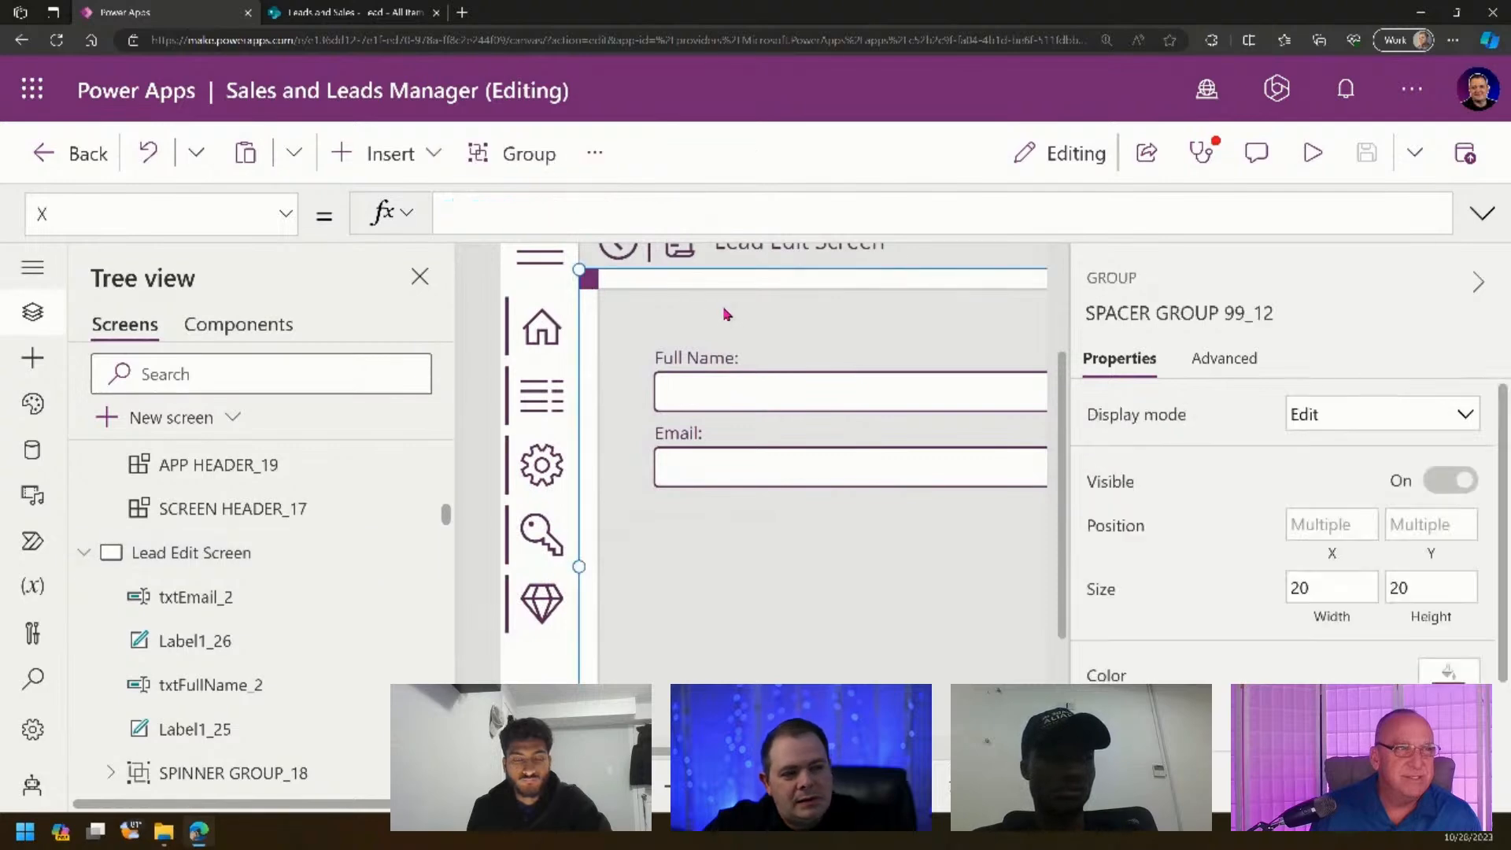
click(587, 282)
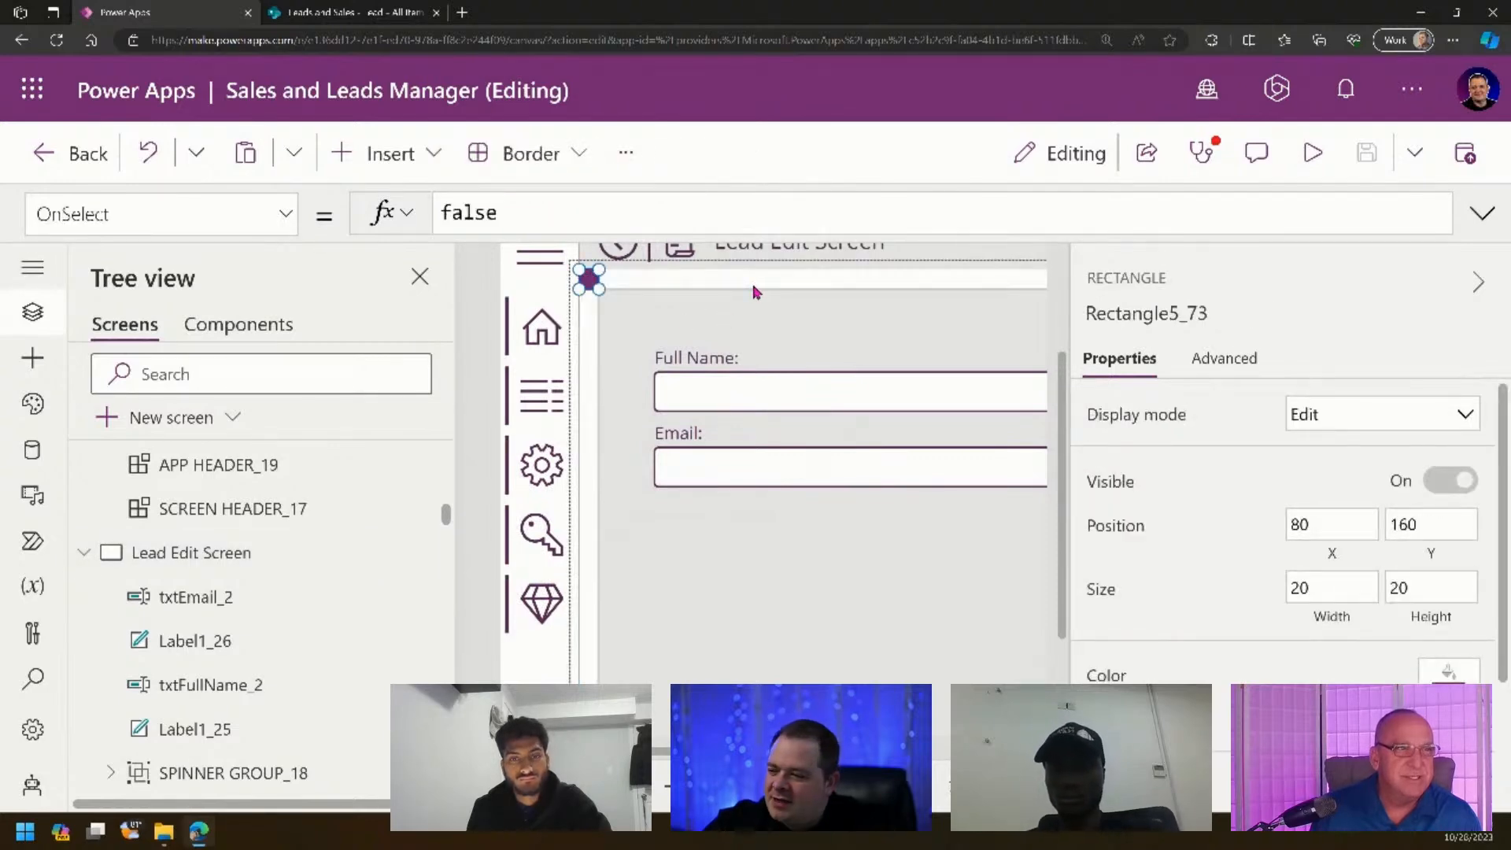
key(ctrl+v)
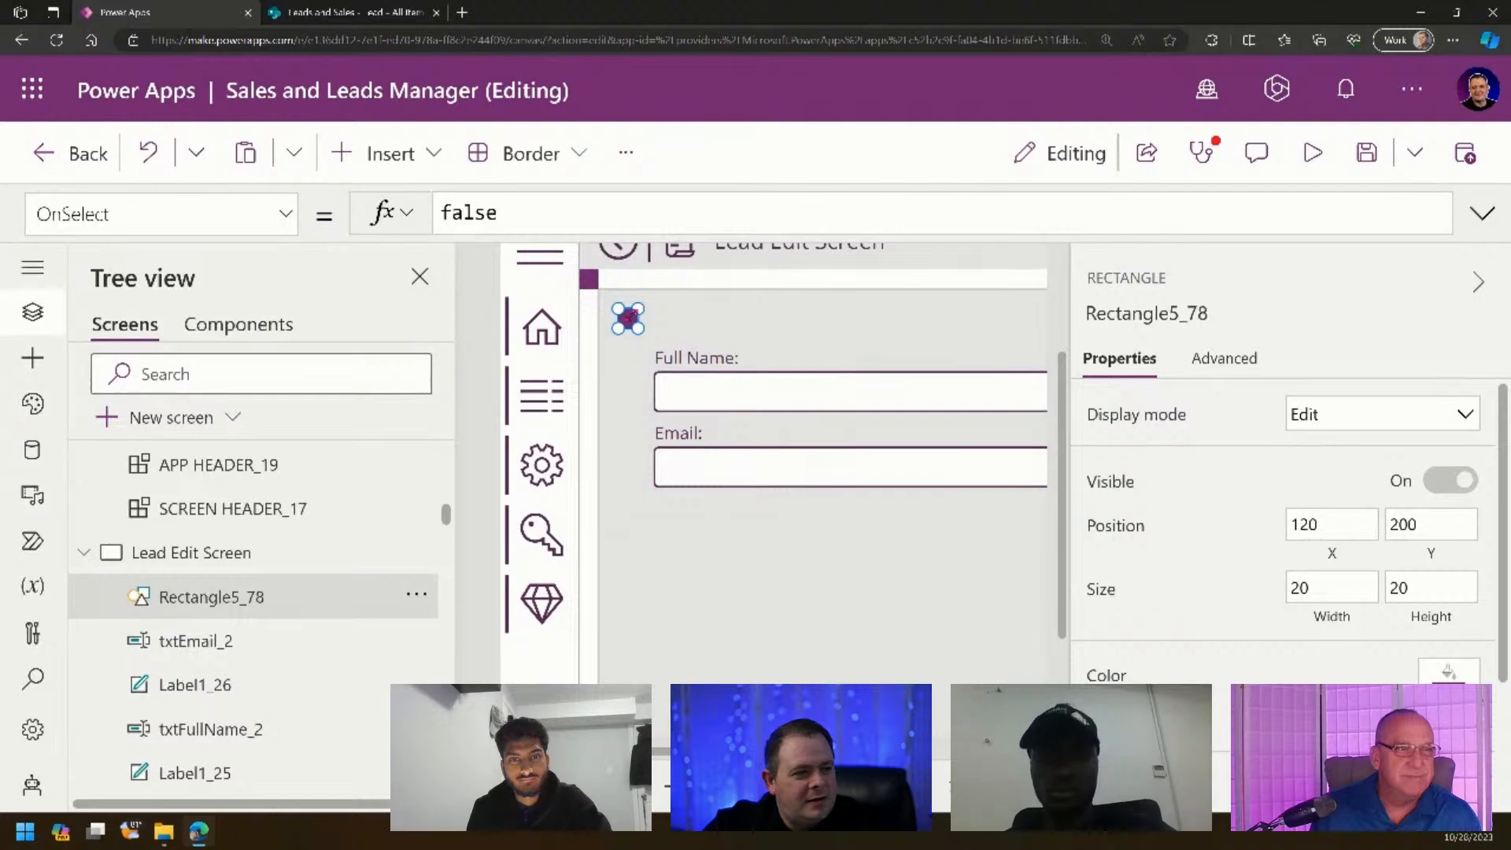
drag(628, 318, 609, 300)
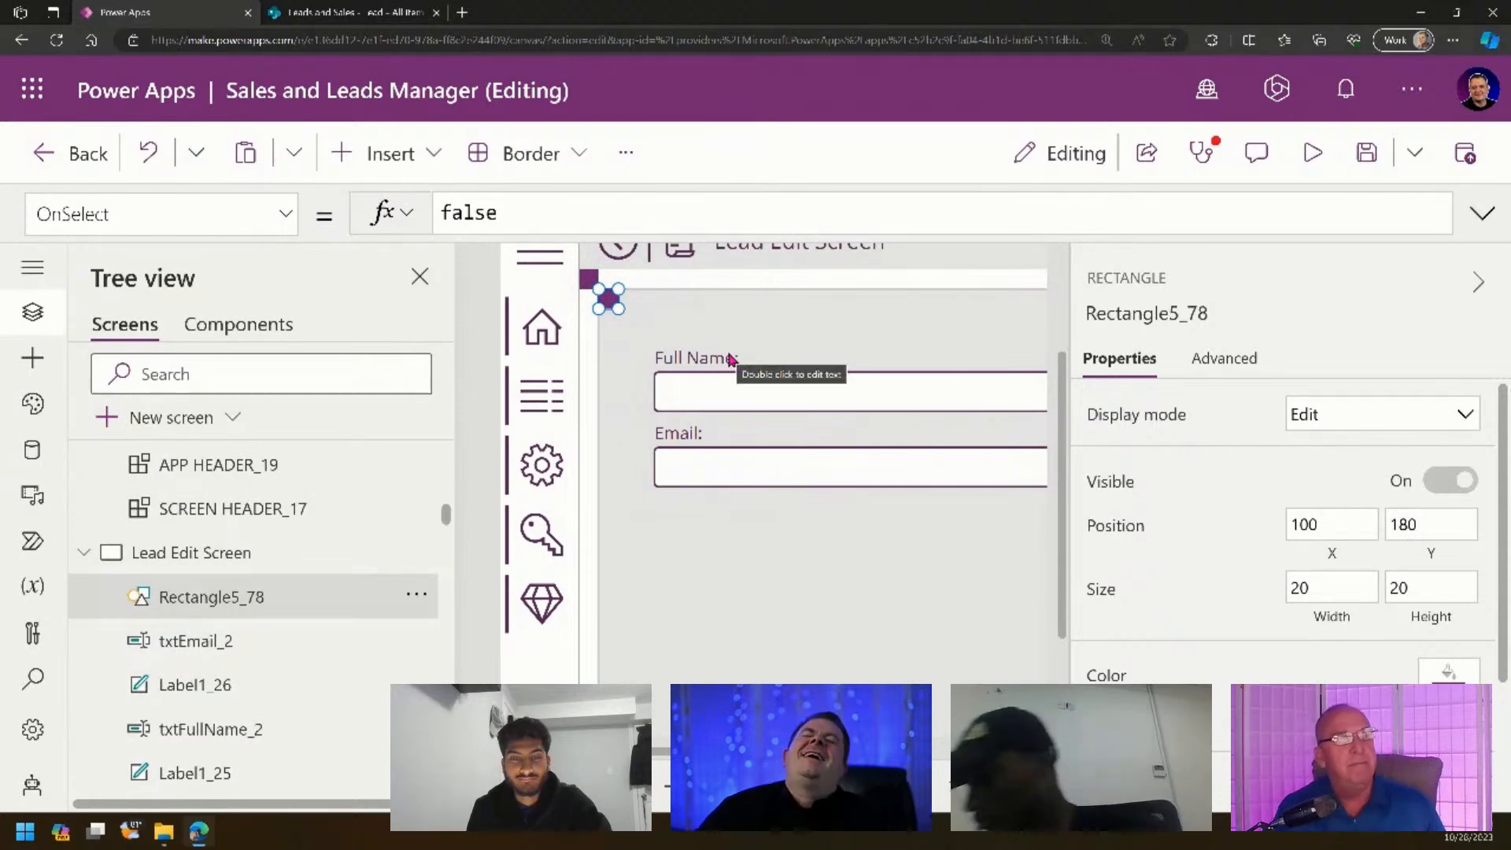
- Move the left Full Name and Email labels and inputs up against the spacer
click(674, 359)
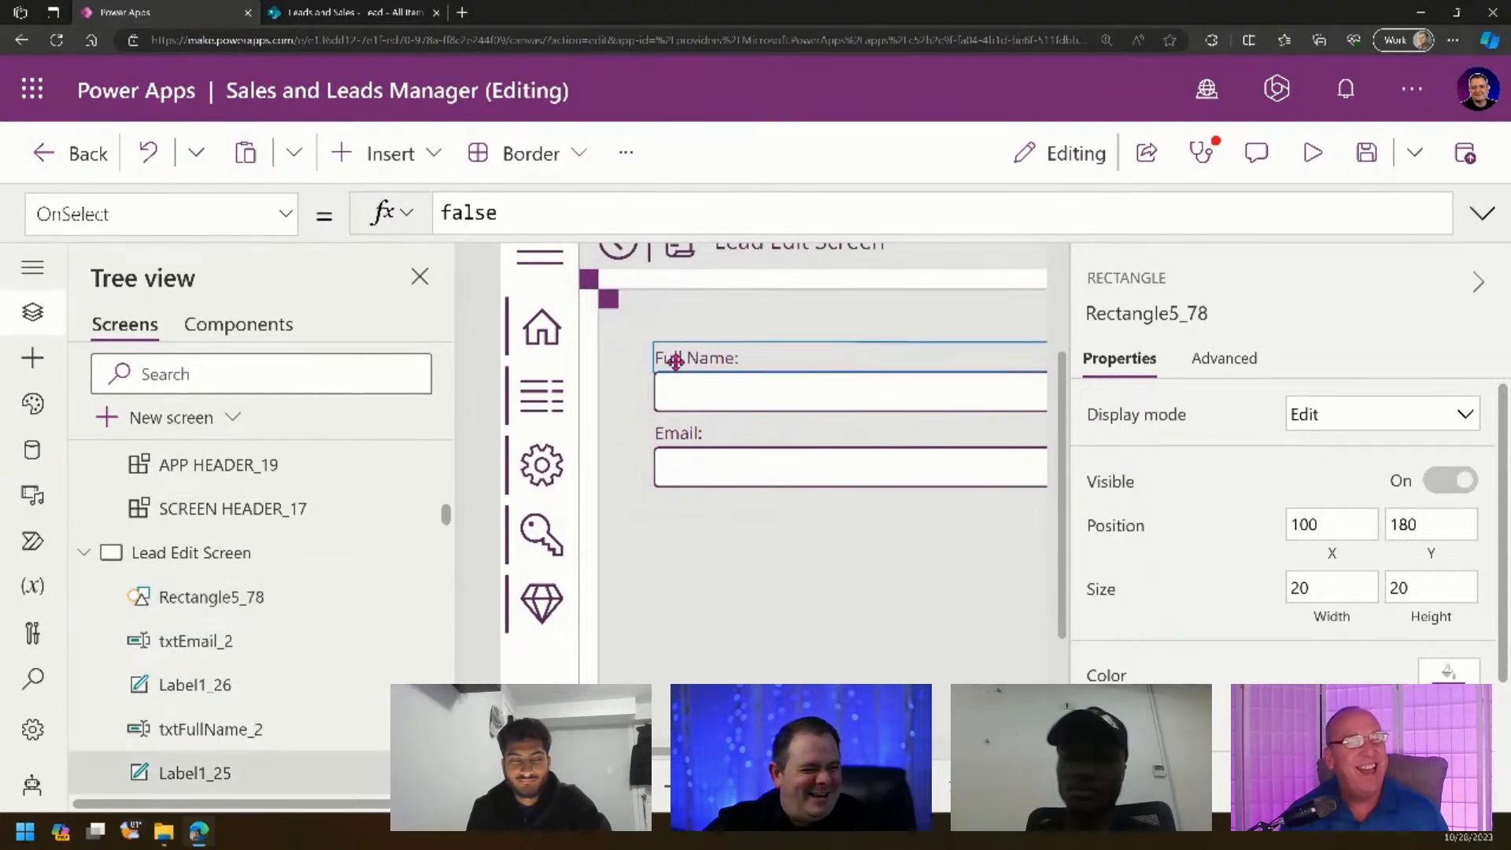
shift+click(711, 392)
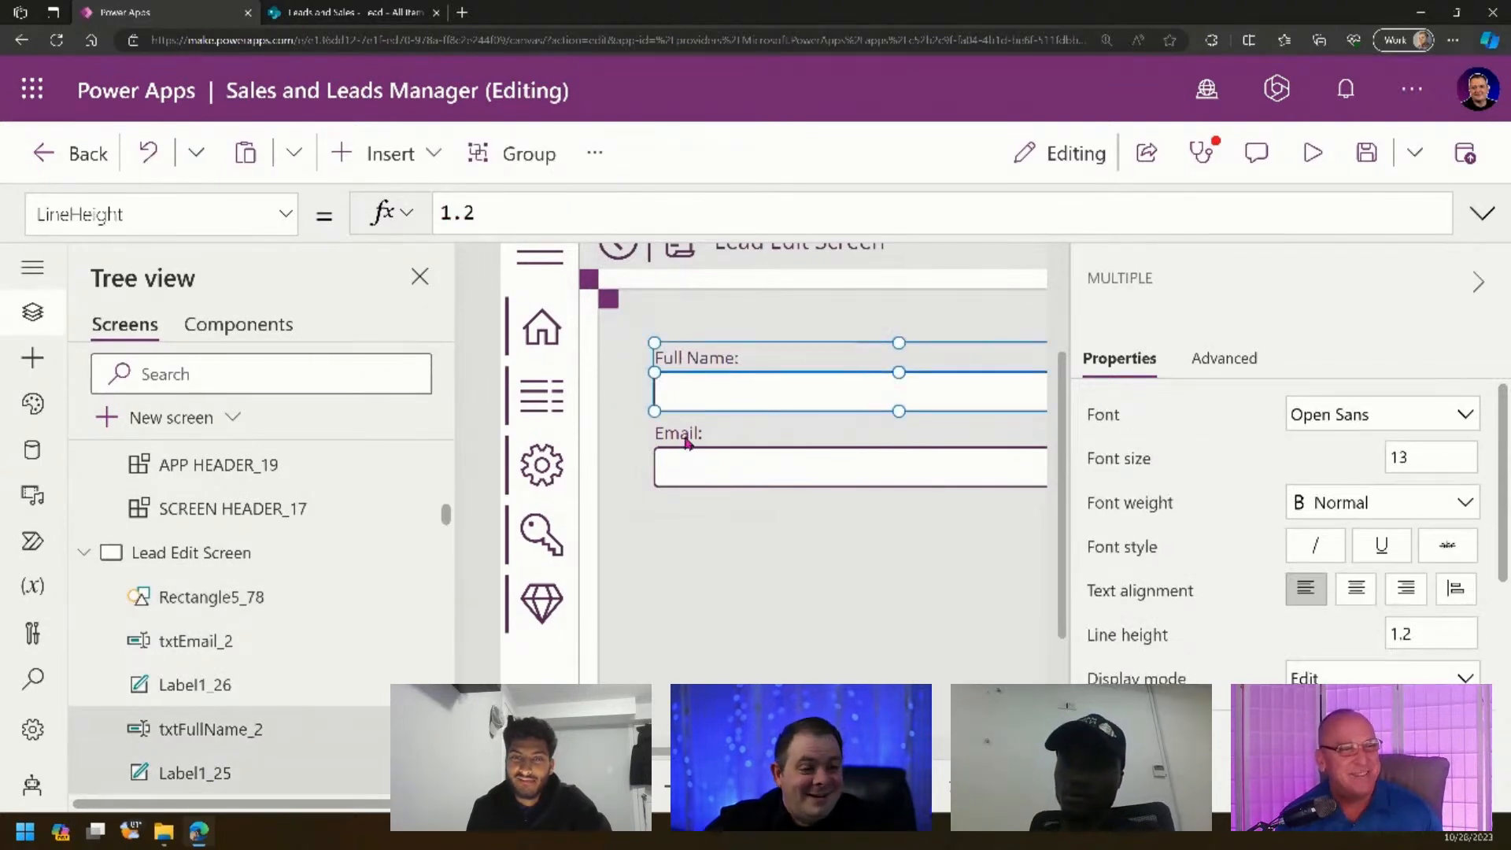
shift+click(687, 438)
shift+click(695, 473)
drag(752, 465, 727, 438)
drag(766, 785, 715, 785)
click(715, 712)
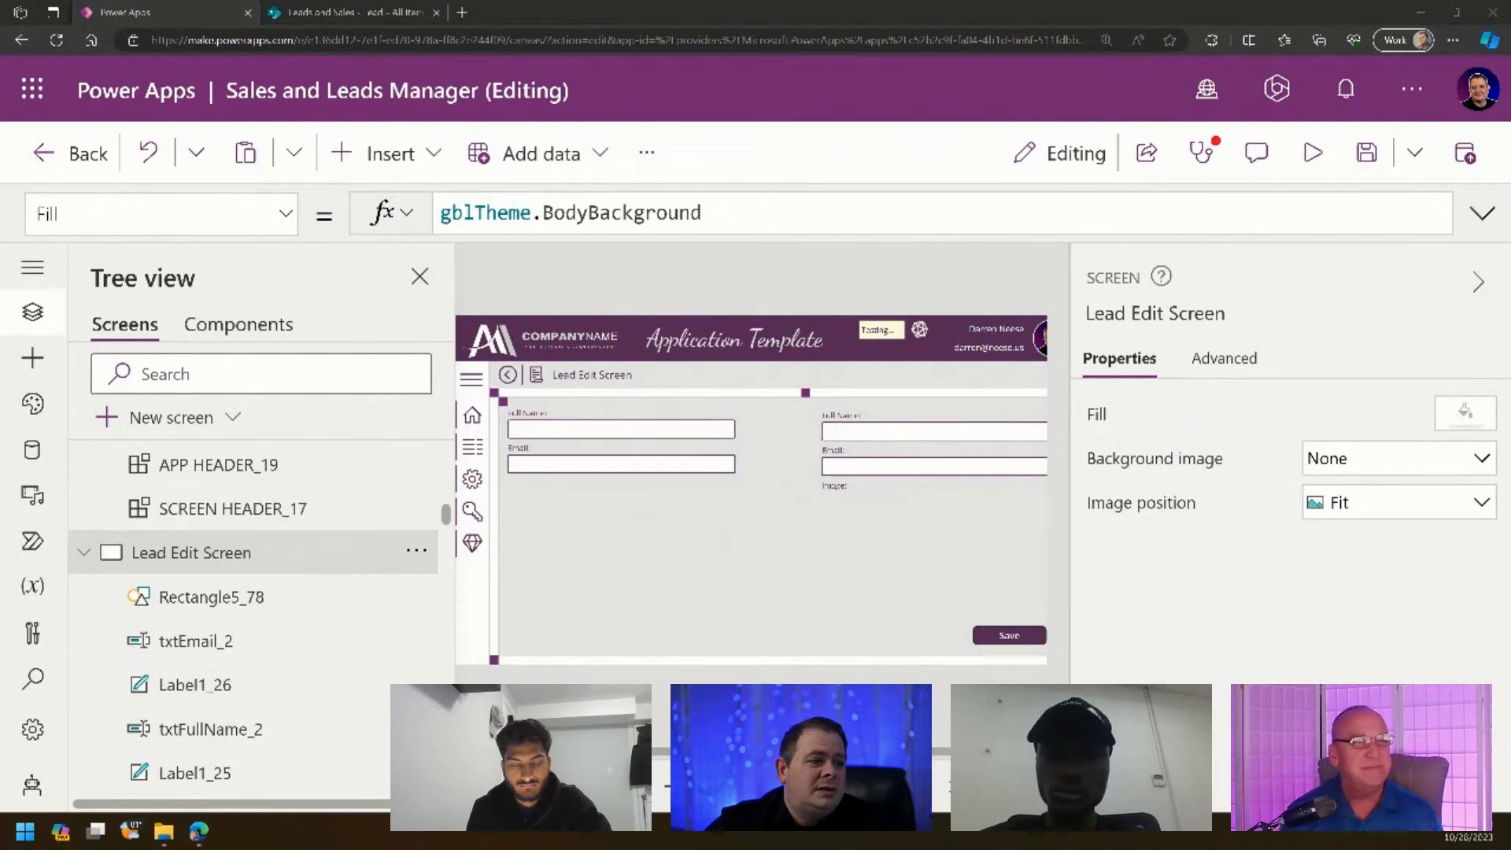
- Move the copied Full Name and Email fields under the original pair and nudge them into line
click(843, 425)
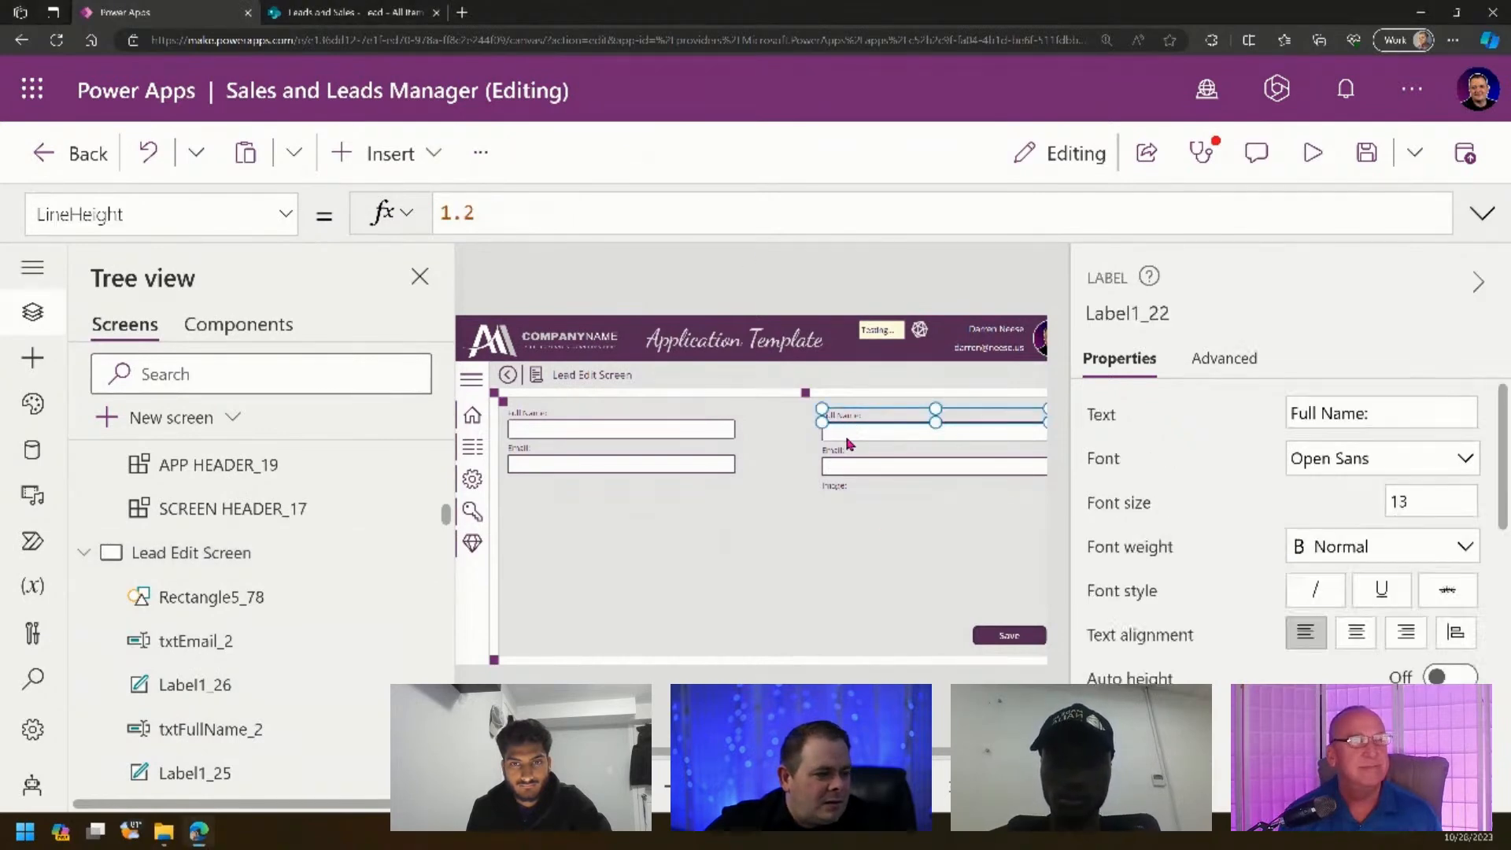
shift+click(844, 451)
drag(850, 471, 565, 531)
scroll(565, 531, up, 5)
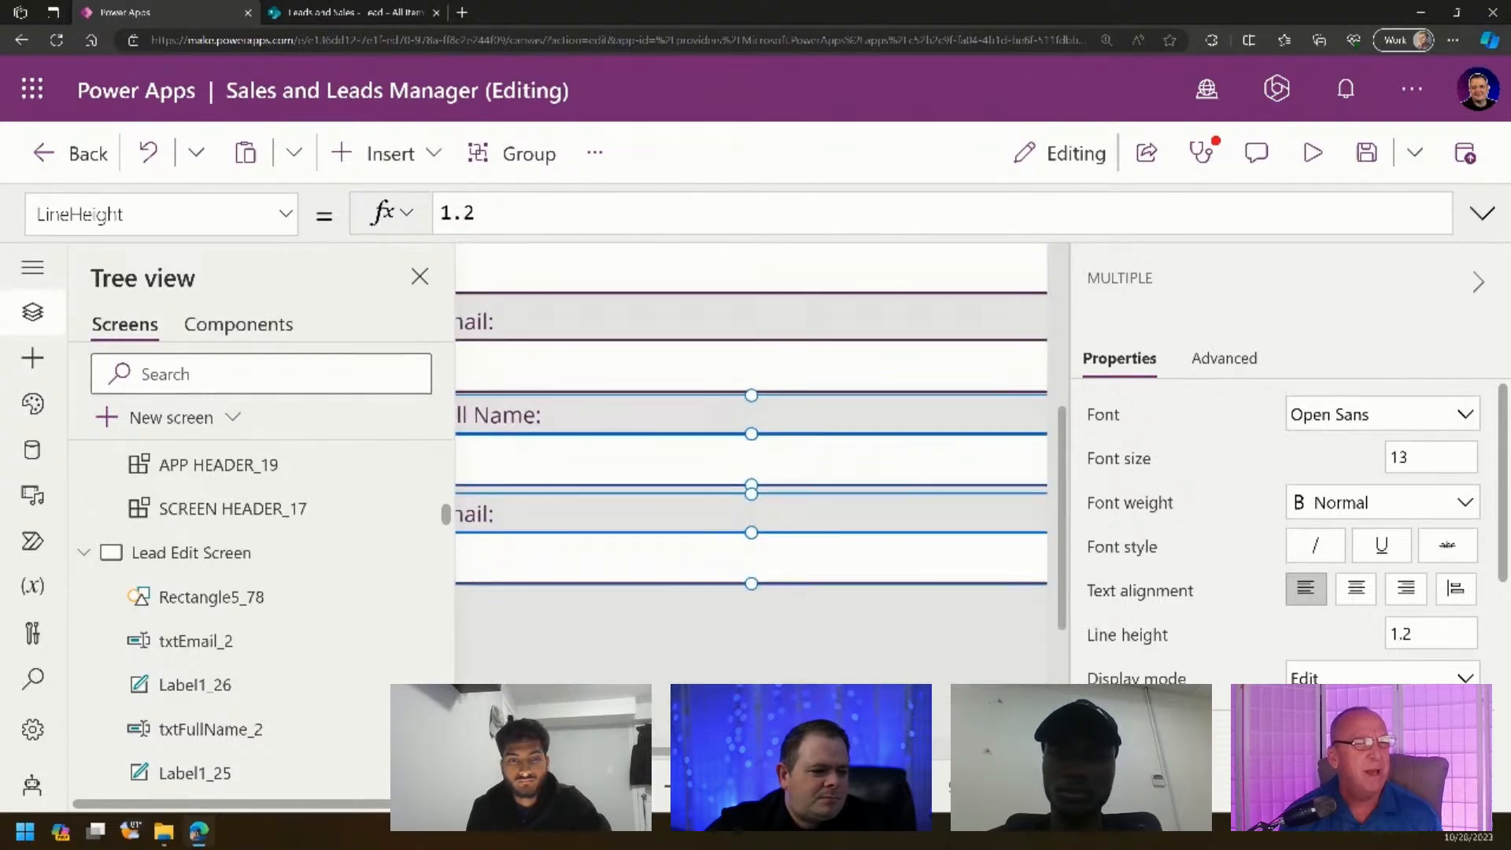
drag(751, 748, 707, 748)
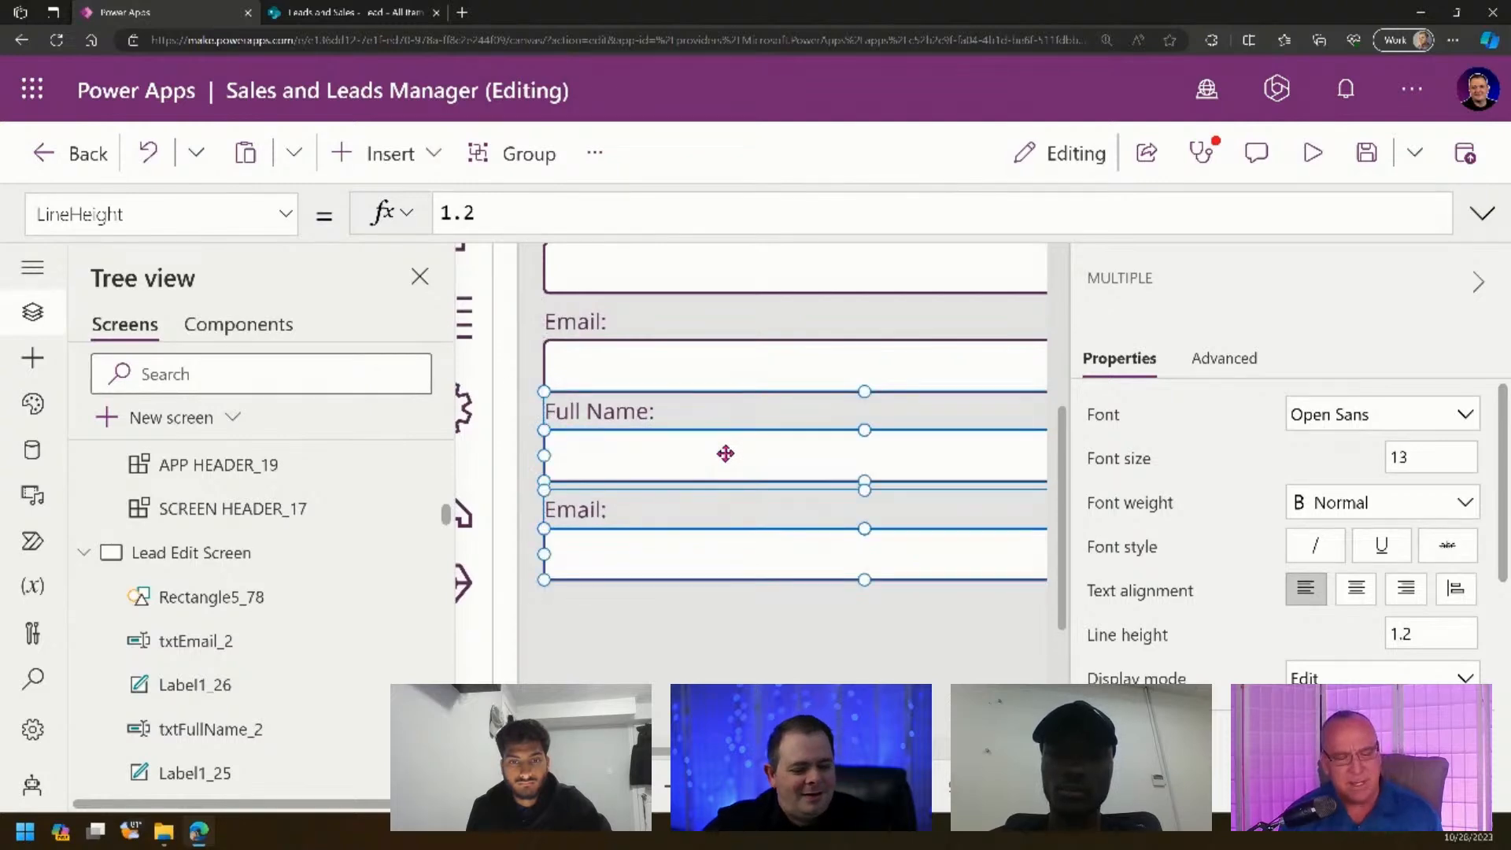
key(Down)
key(Up)
key(Down)
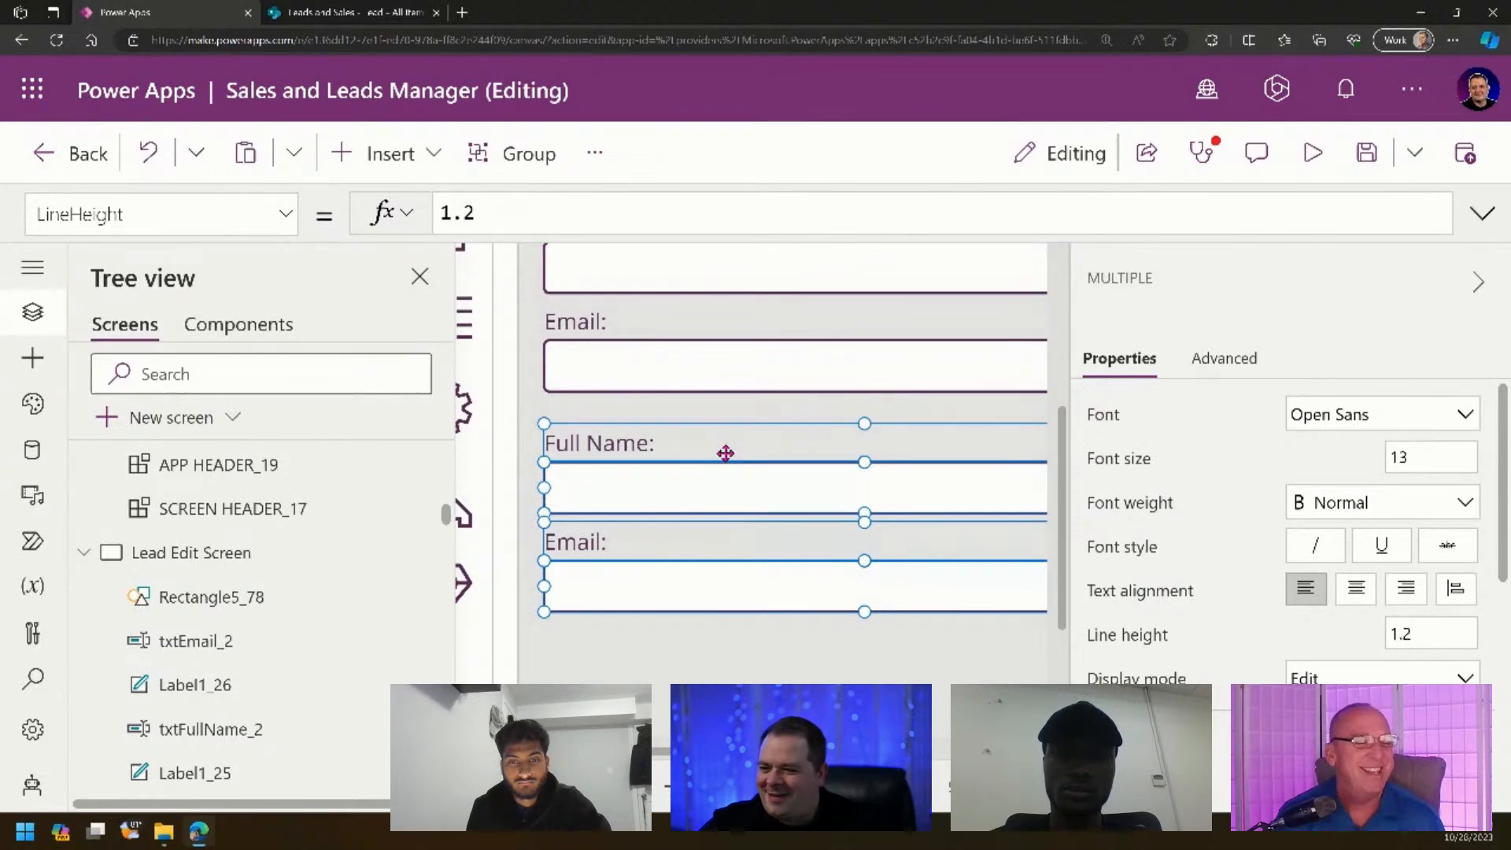
drag(728, 470, 725, 474)
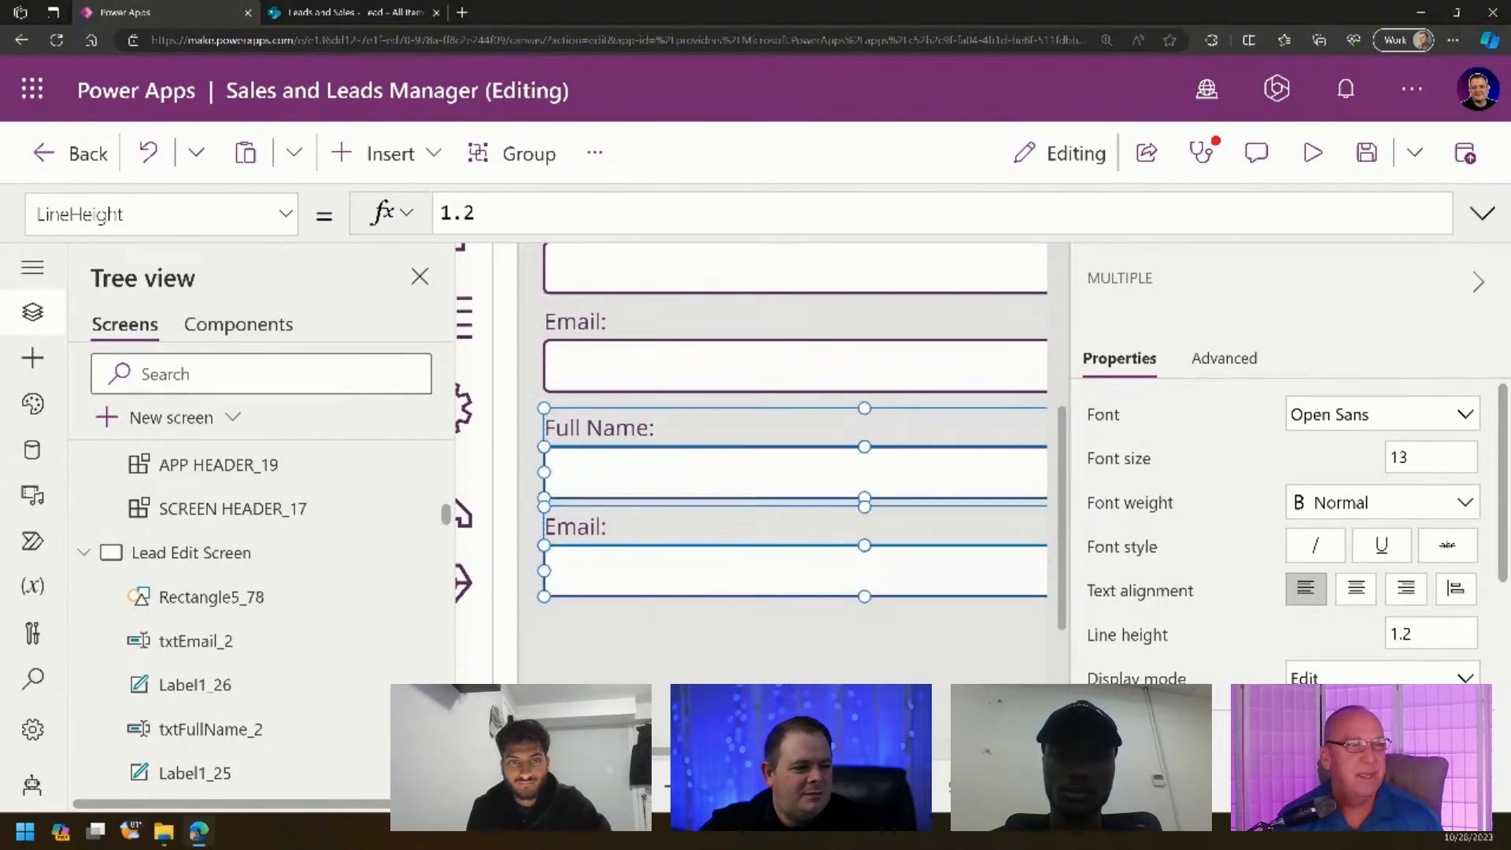
scroll(751, 465, left, 1)
scroll(751, 465, down, 3)
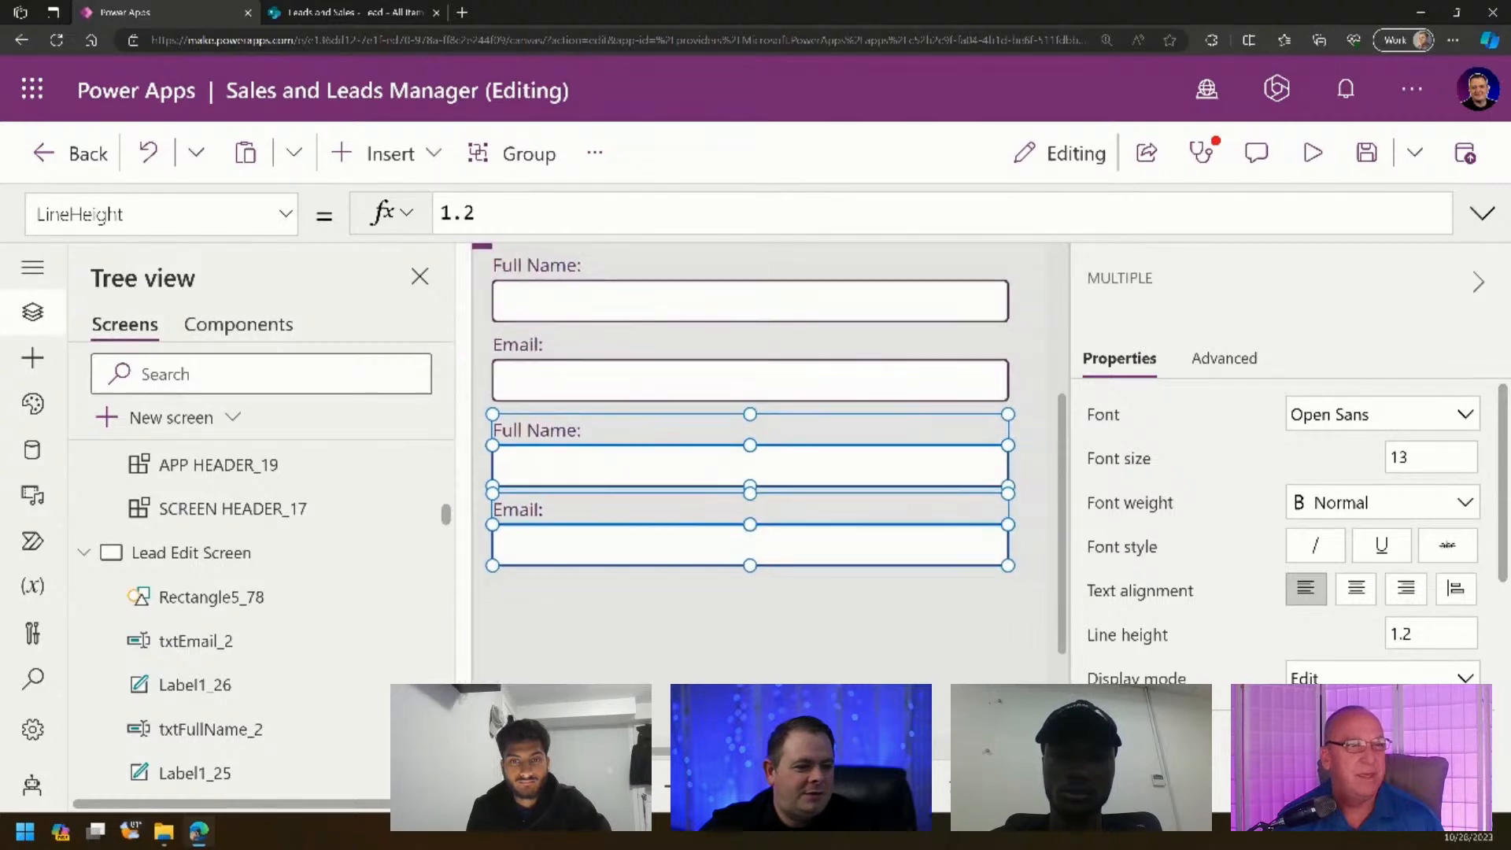
scroll(750, 464, down, 4)
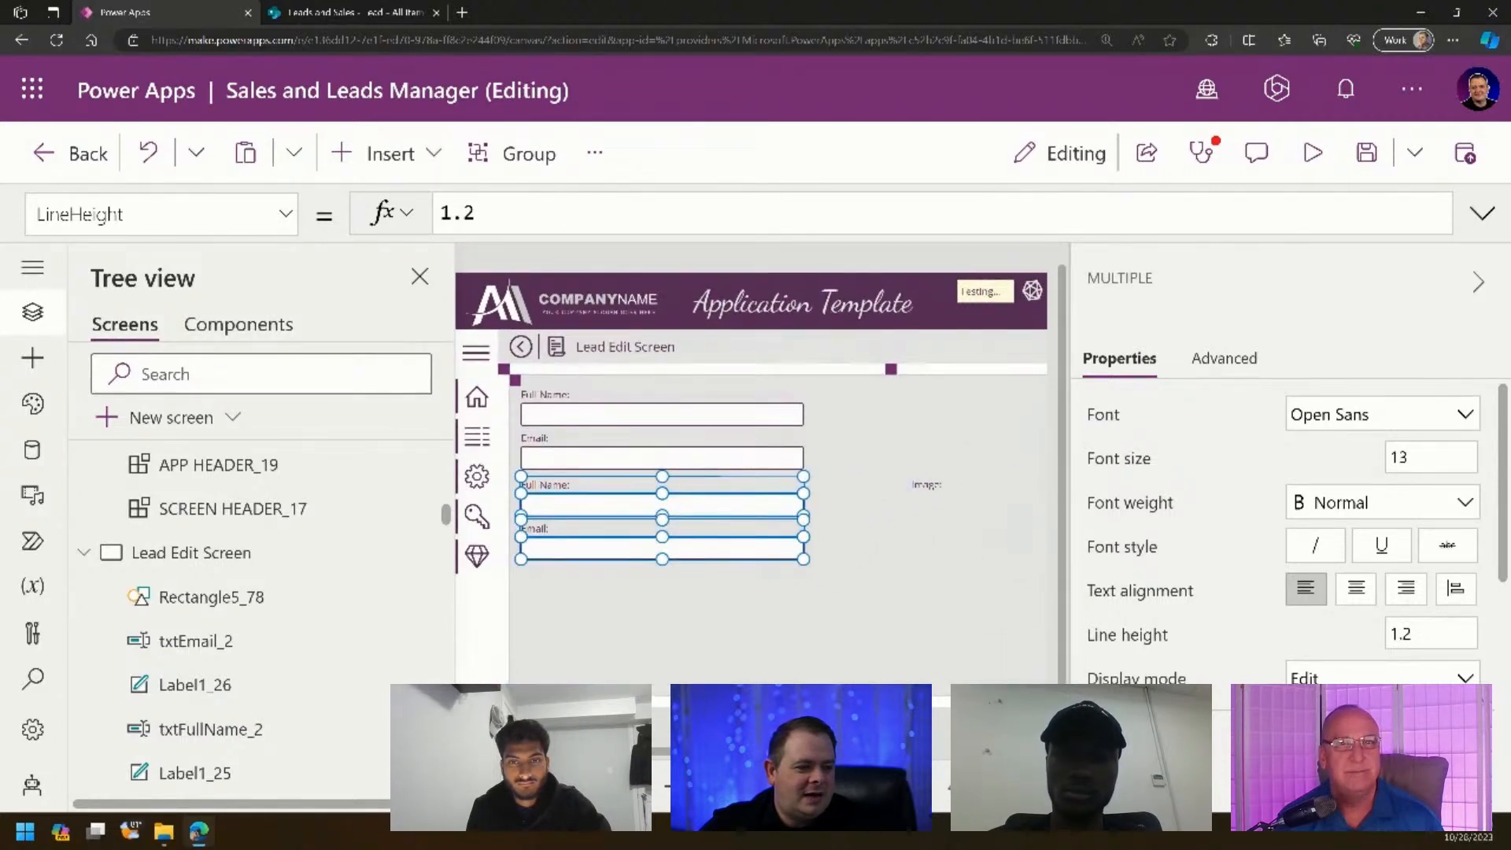
click(702, 525)
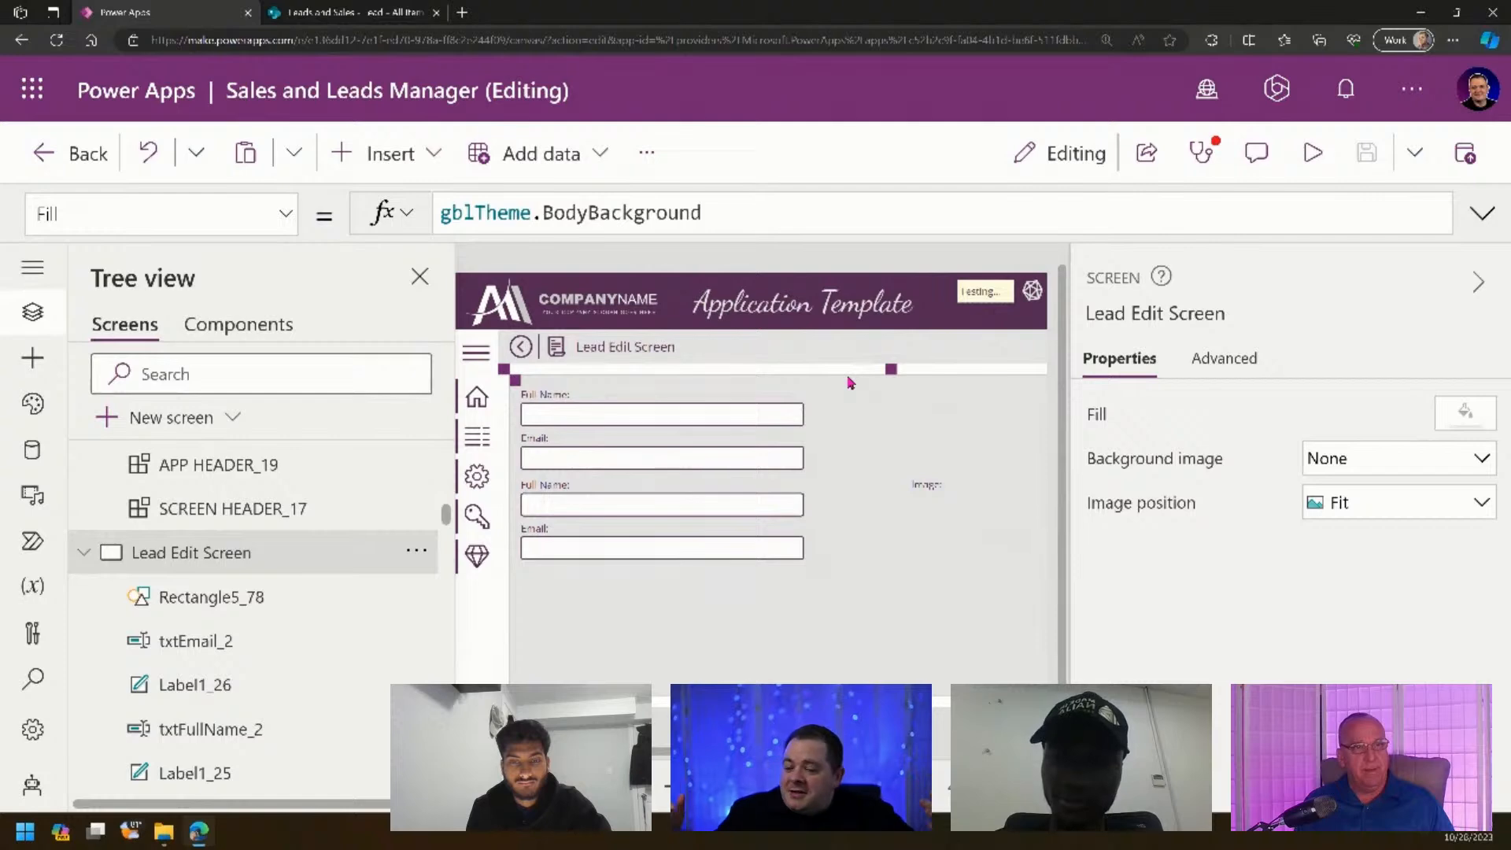
- Relabel the copied Full Name and Email labels as Phone and Location
click(545, 488)
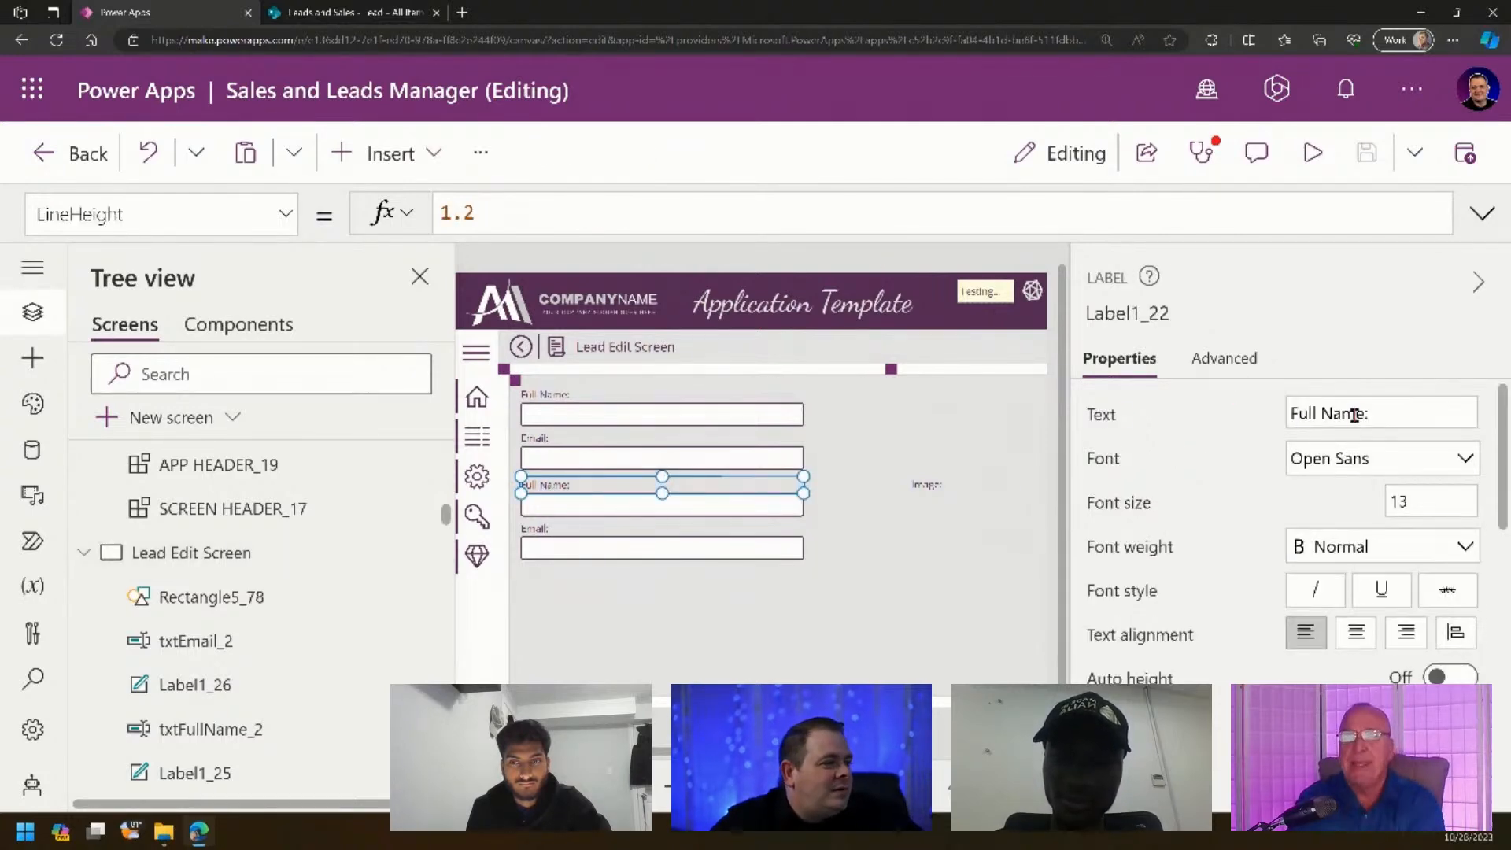
drag(1355, 413, 1191, 428)
text(Phone:)
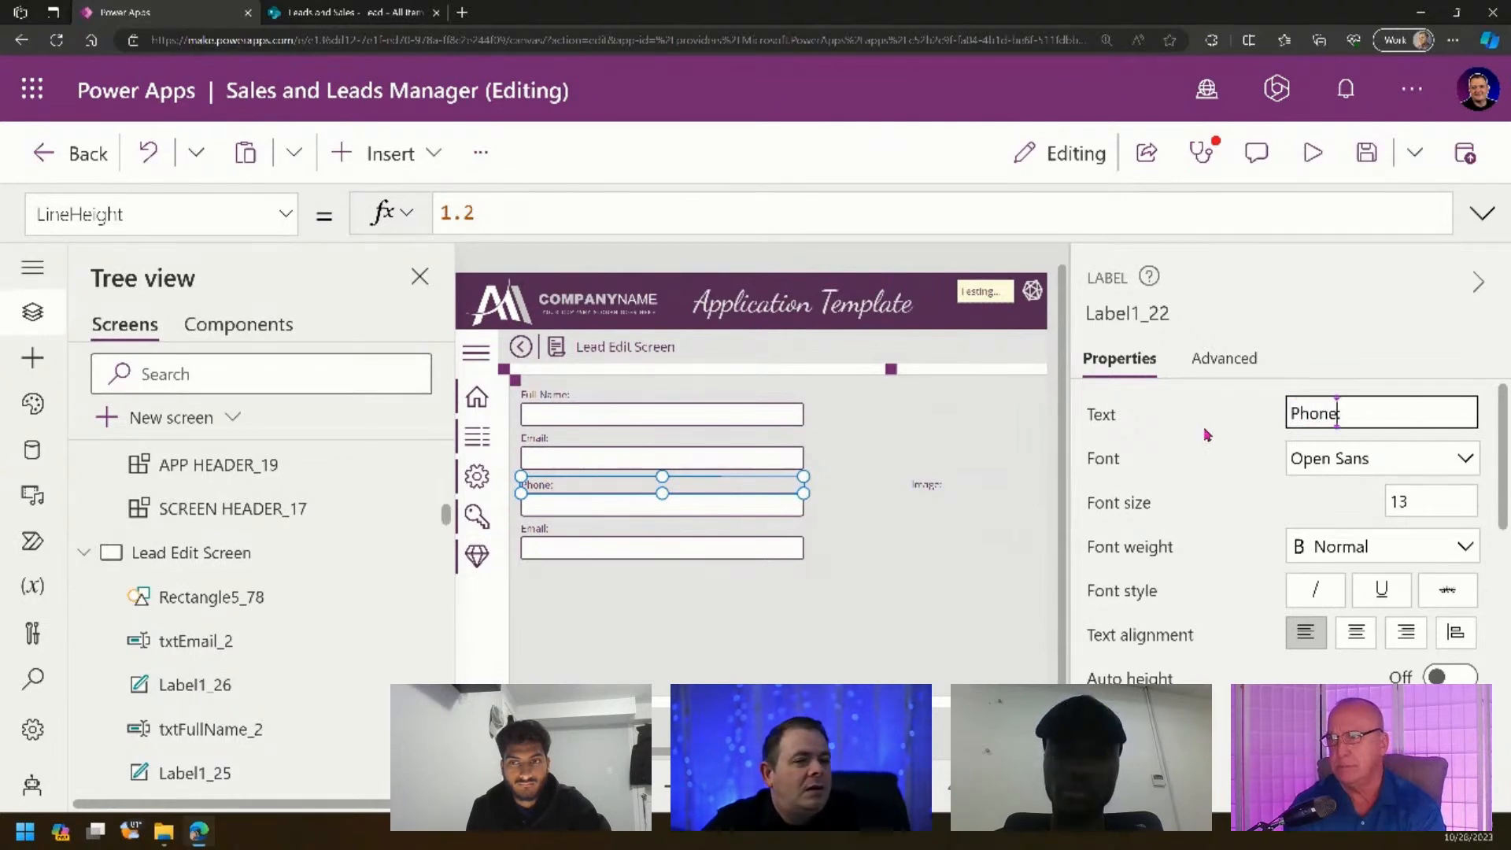
click(535, 529)
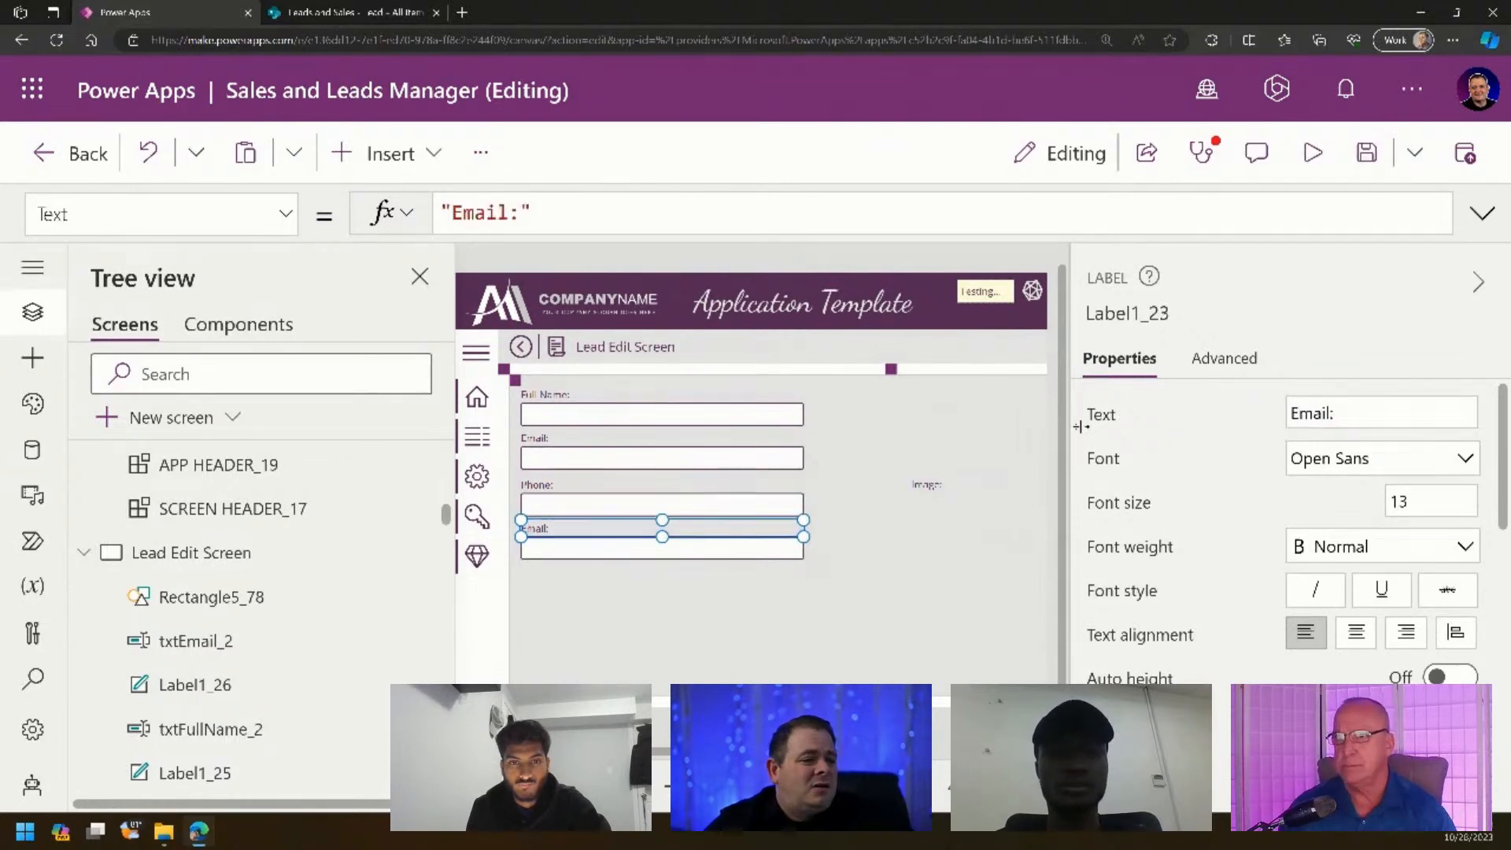
double_click(1311, 411)
text(Location)
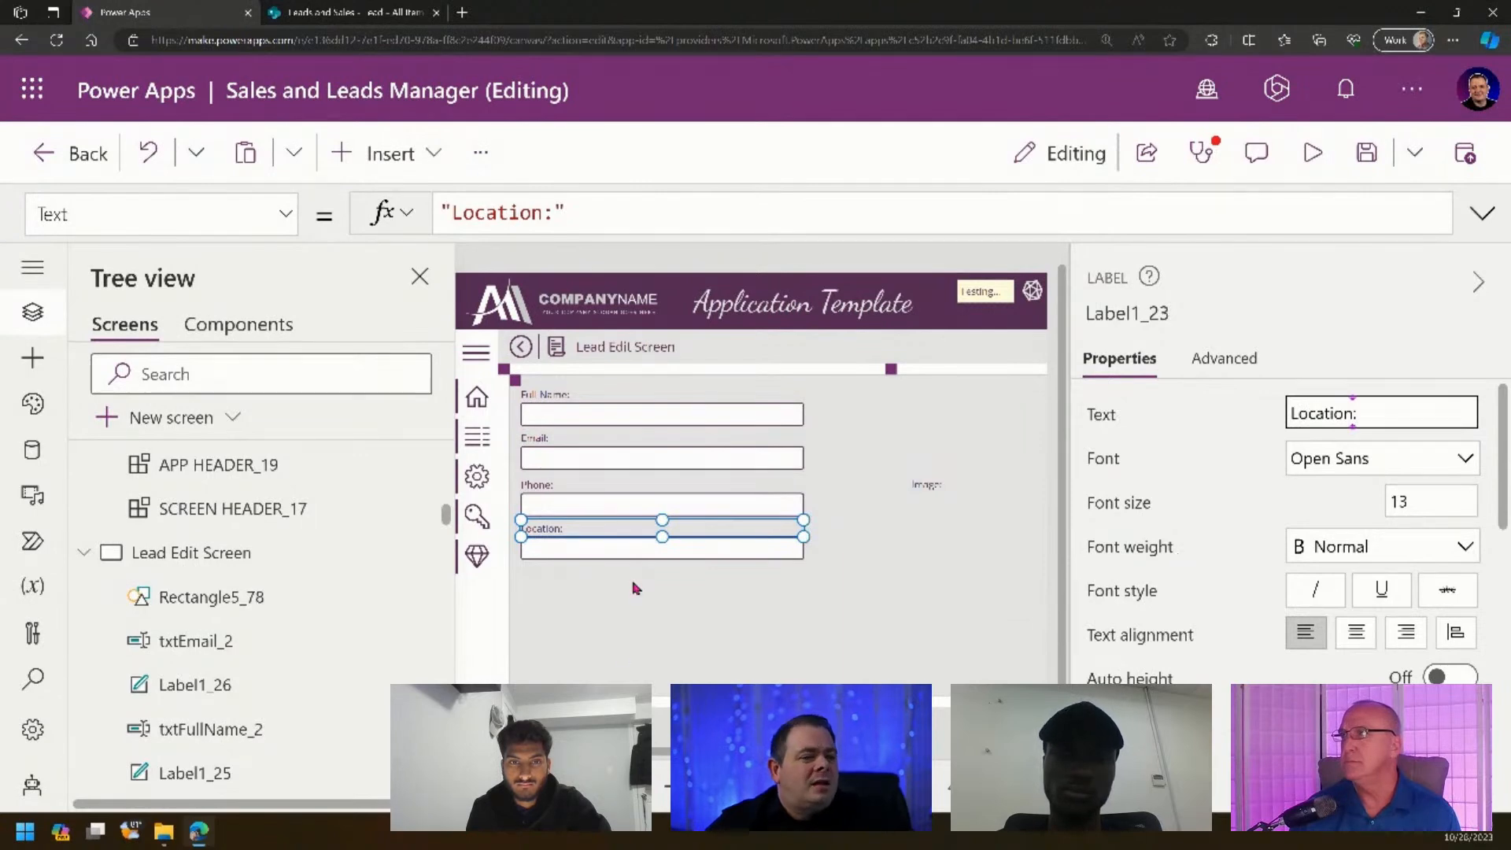
- Duplicate the Location label and input and place the copy below it
shift+click(560, 546)
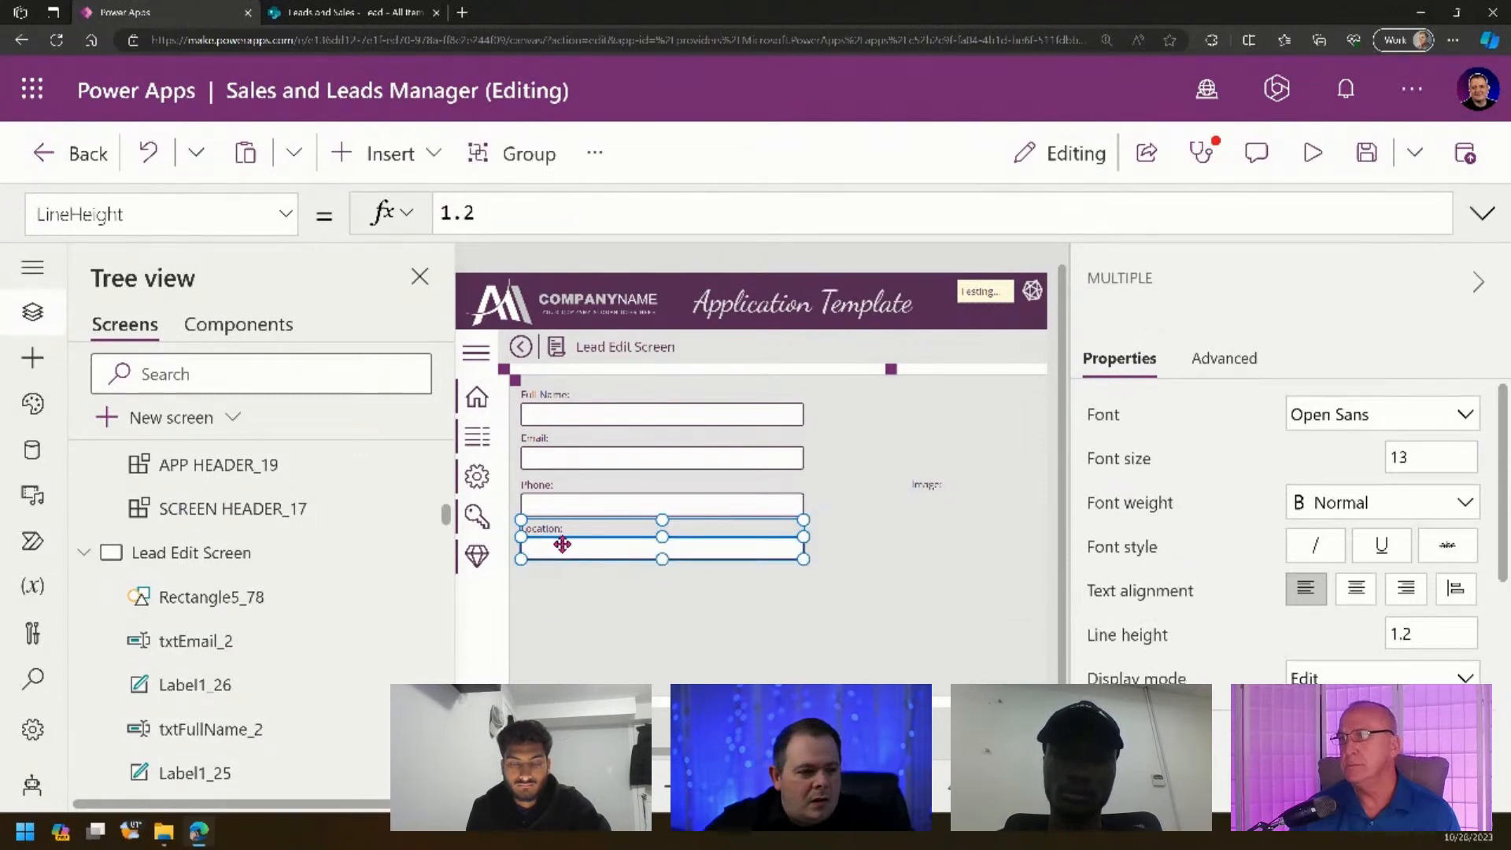
key(ctrl+c)
key(ctrl+v)
drag(590, 591, 583, 595)
click(573, 617)
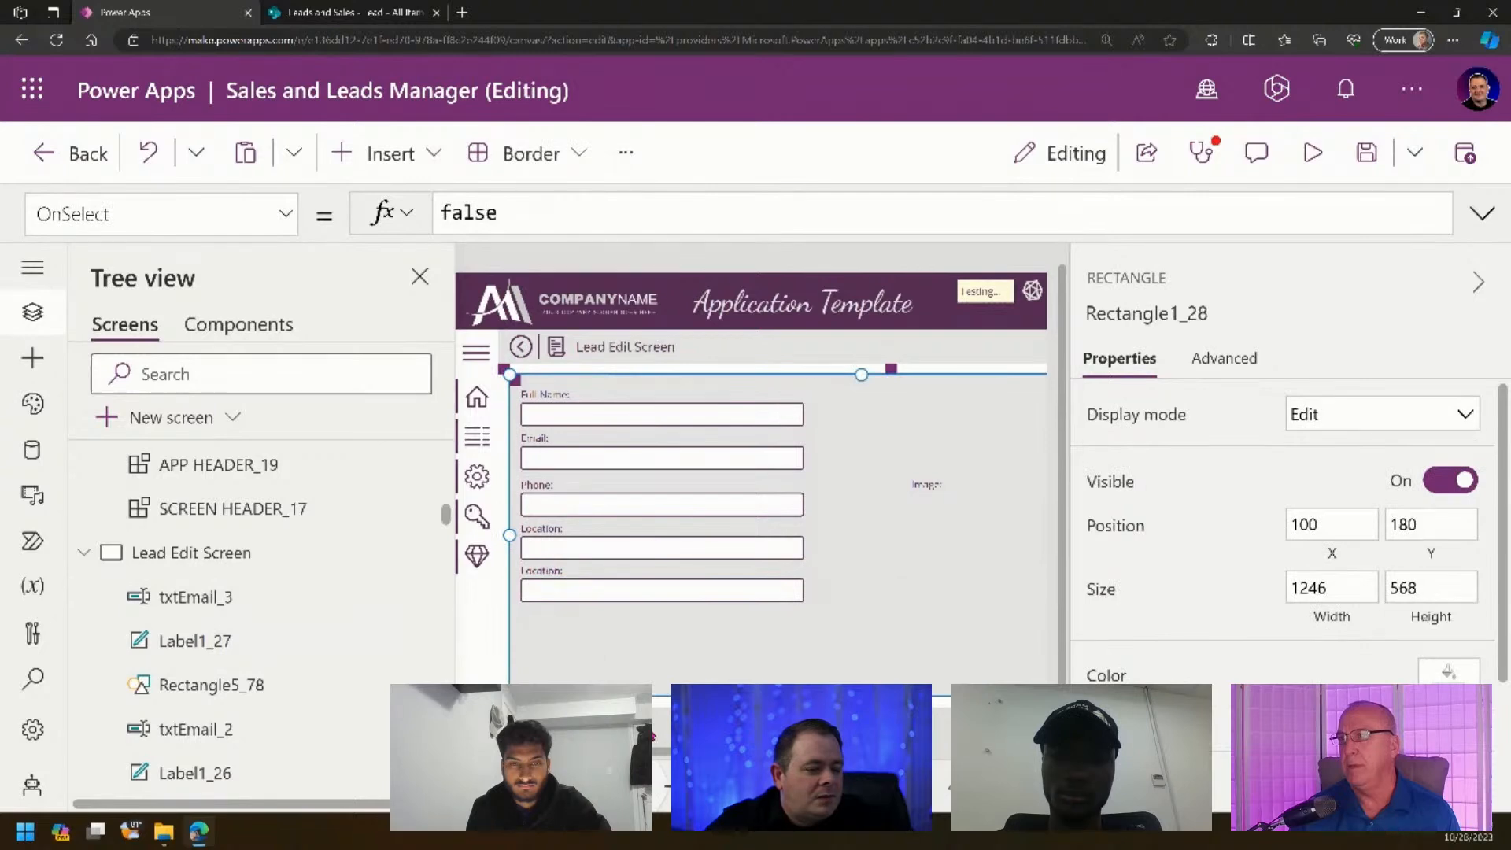
click(547, 568)
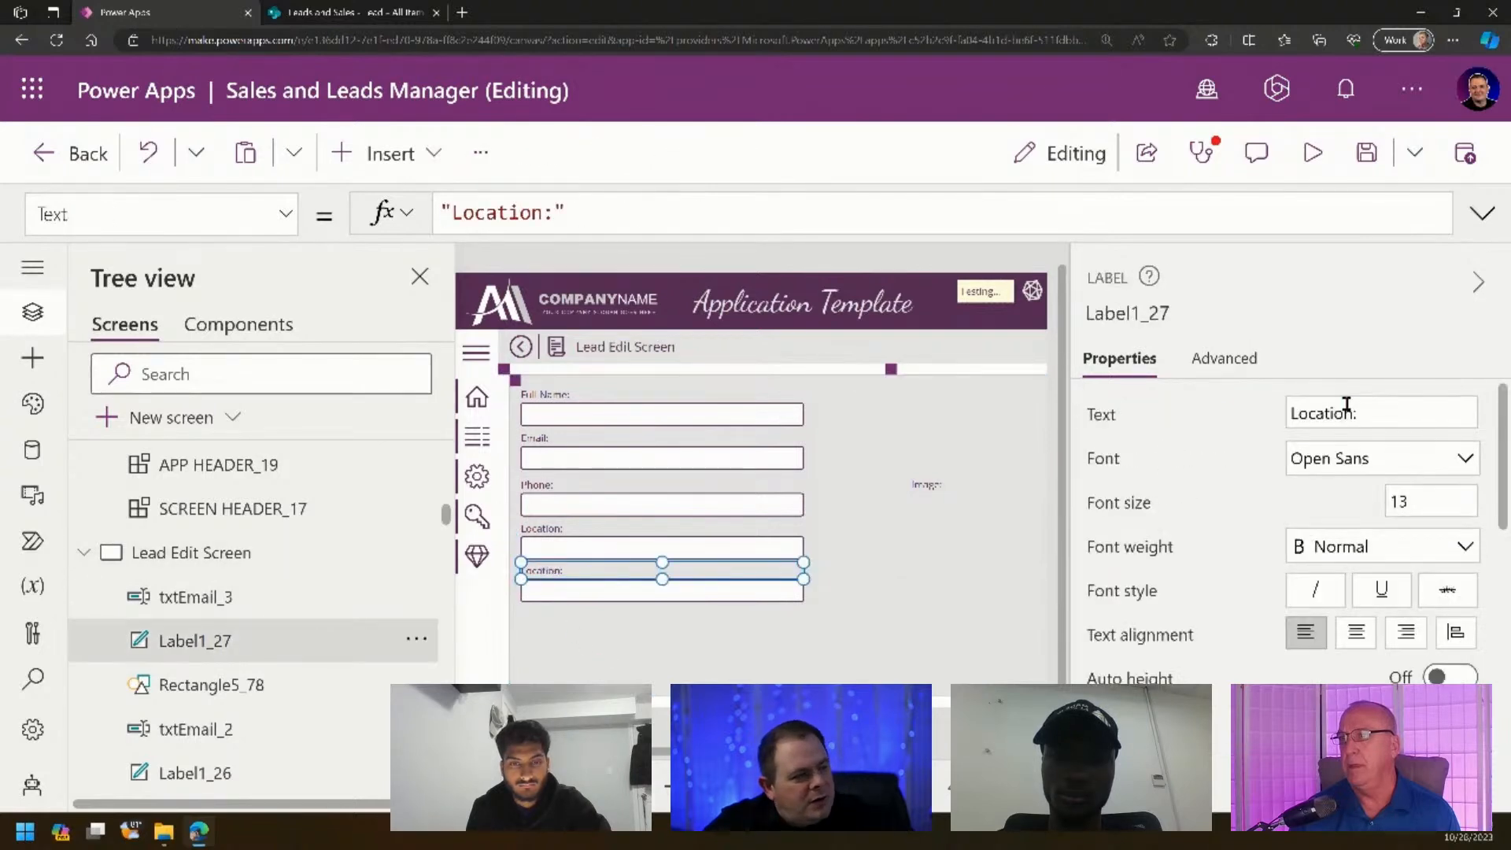
click(1342, 409)
double_click(1322, 412)
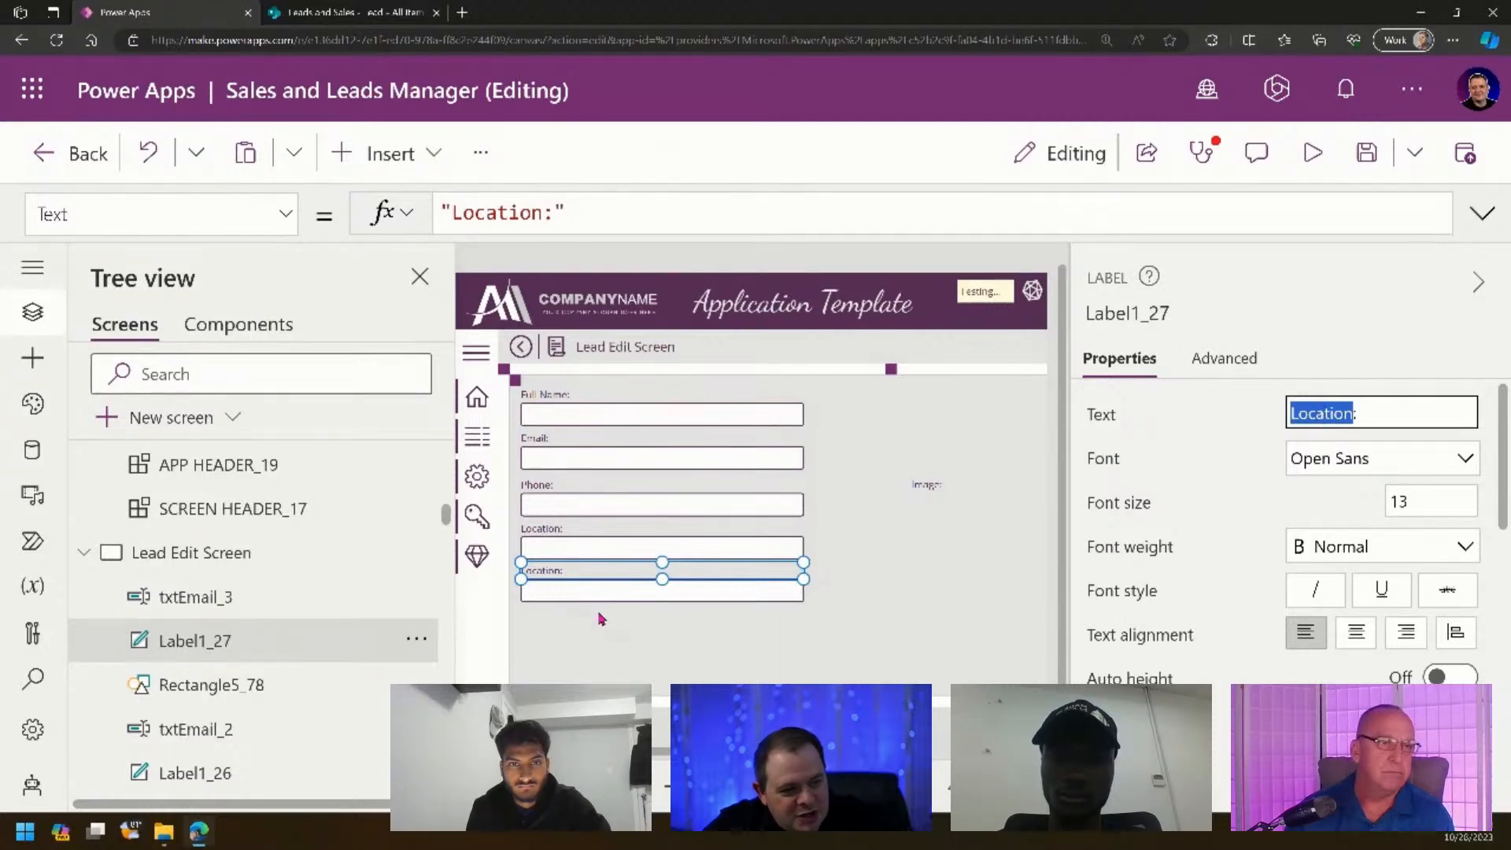
shift+click(550, 546)
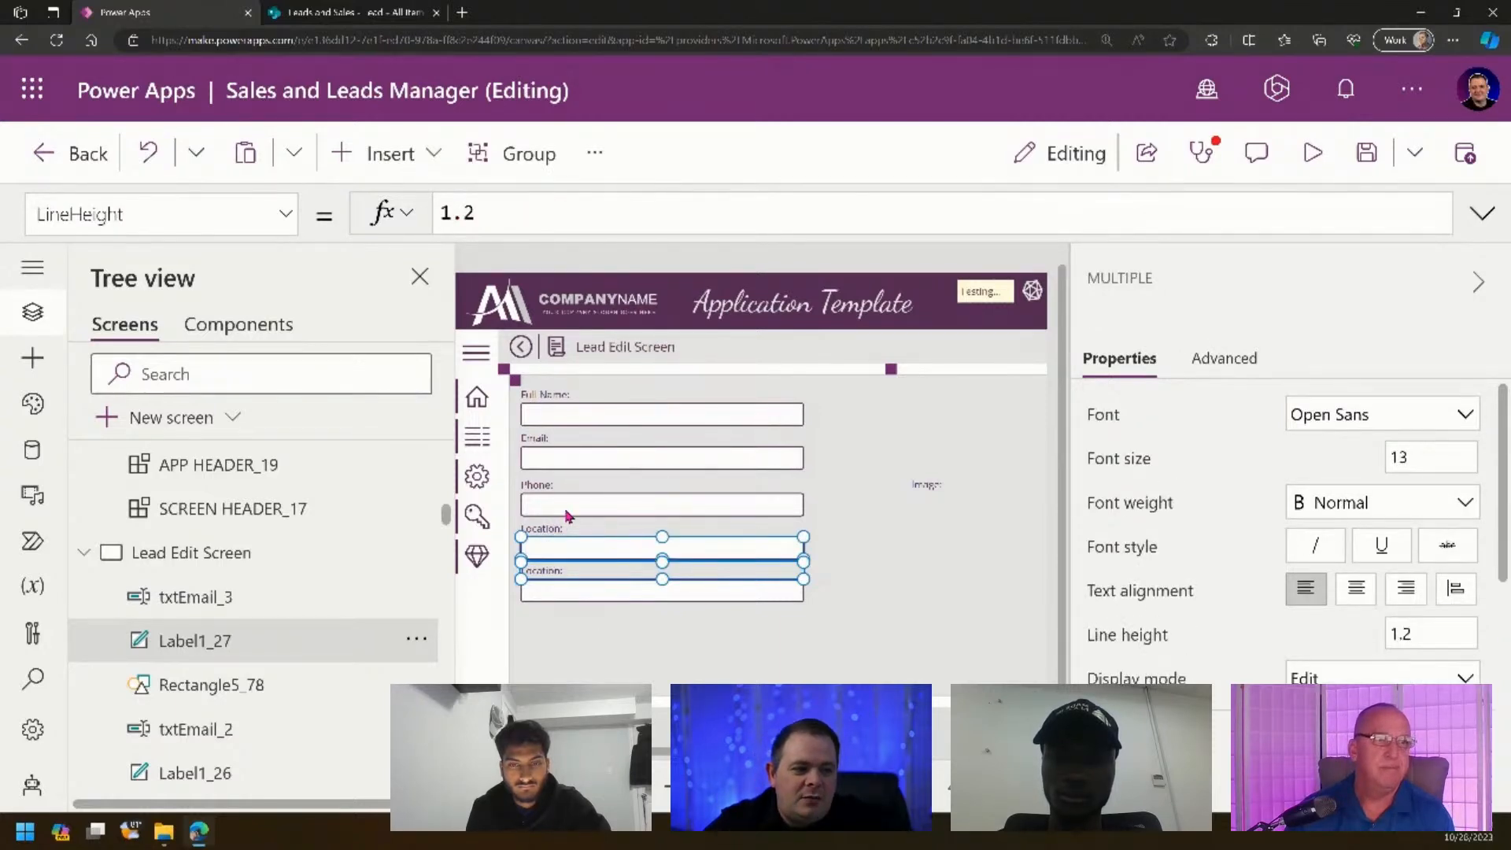
shift+click(615, 511)
right_click(638, 503)
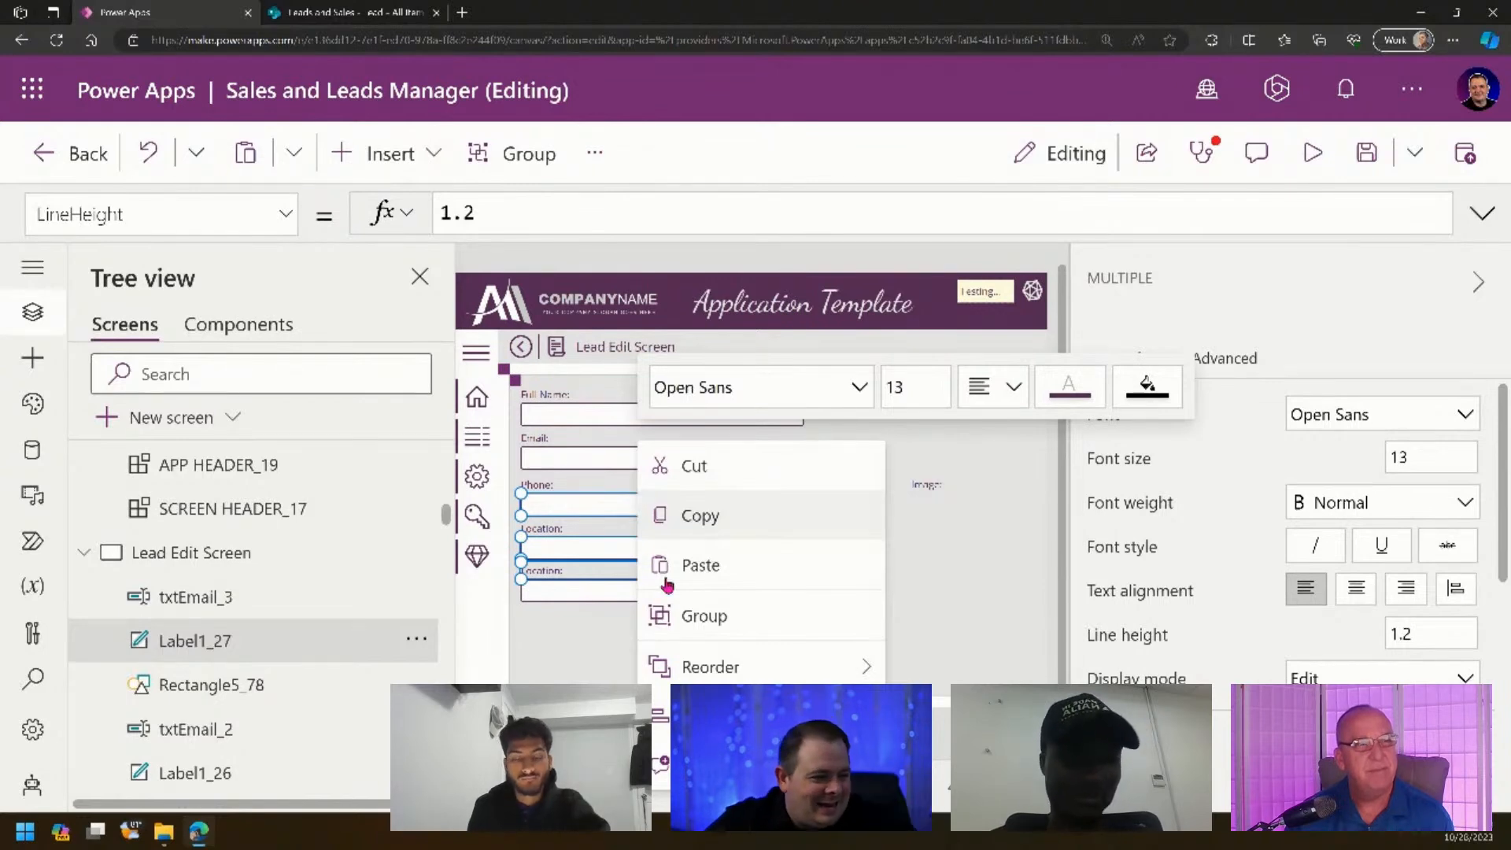
mouse_move(661, 716)
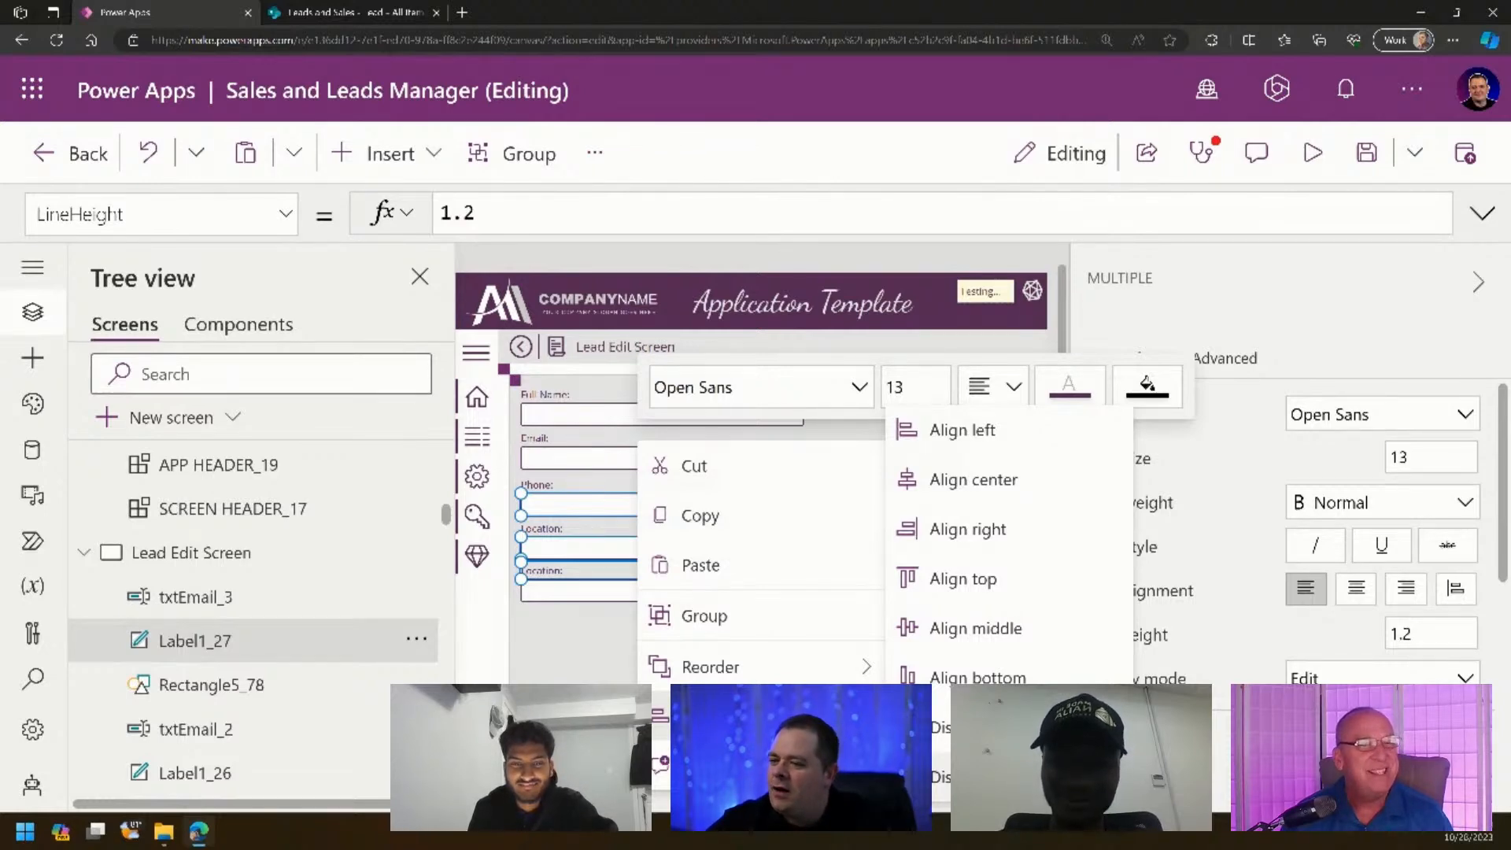
click(581, 647)
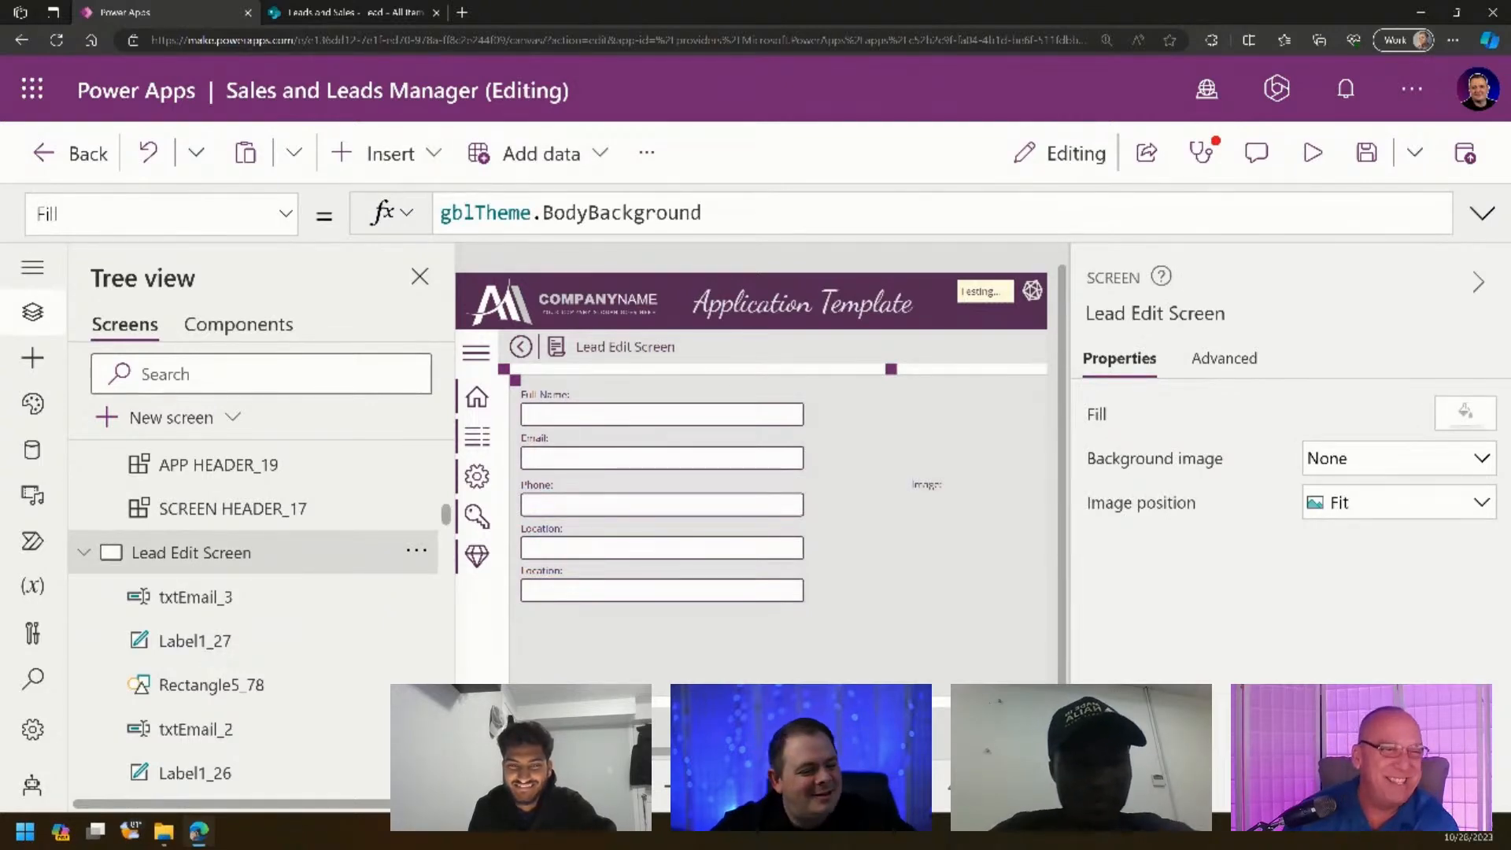
scroll(752, 511, left, 1)
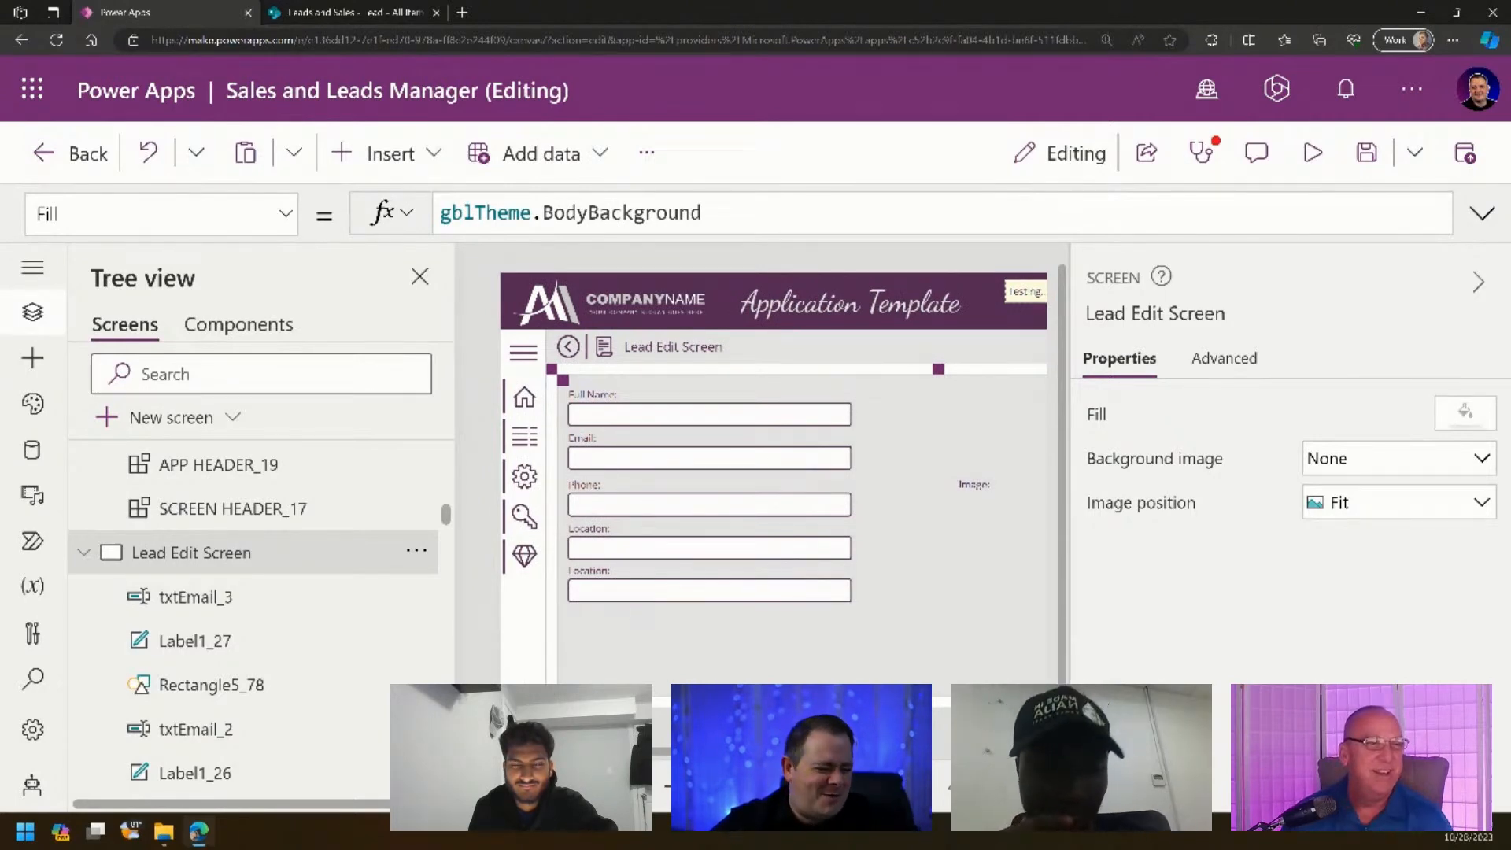
scroll(776, 464, up, 5)
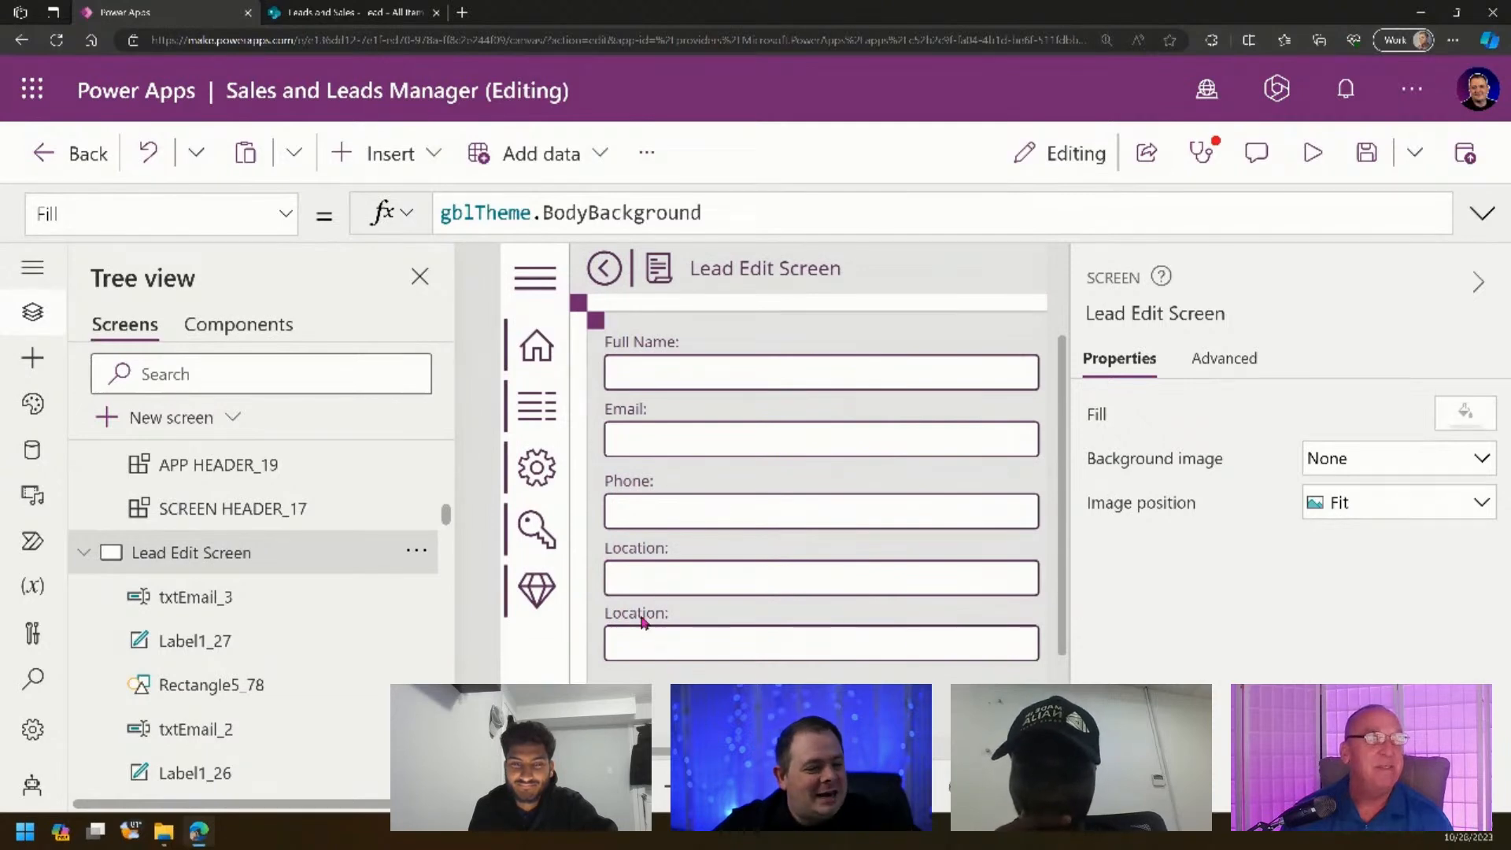
- Move the second Location label and input up slightly toward the field above
click(641, 621)
shift+click(653, 644)
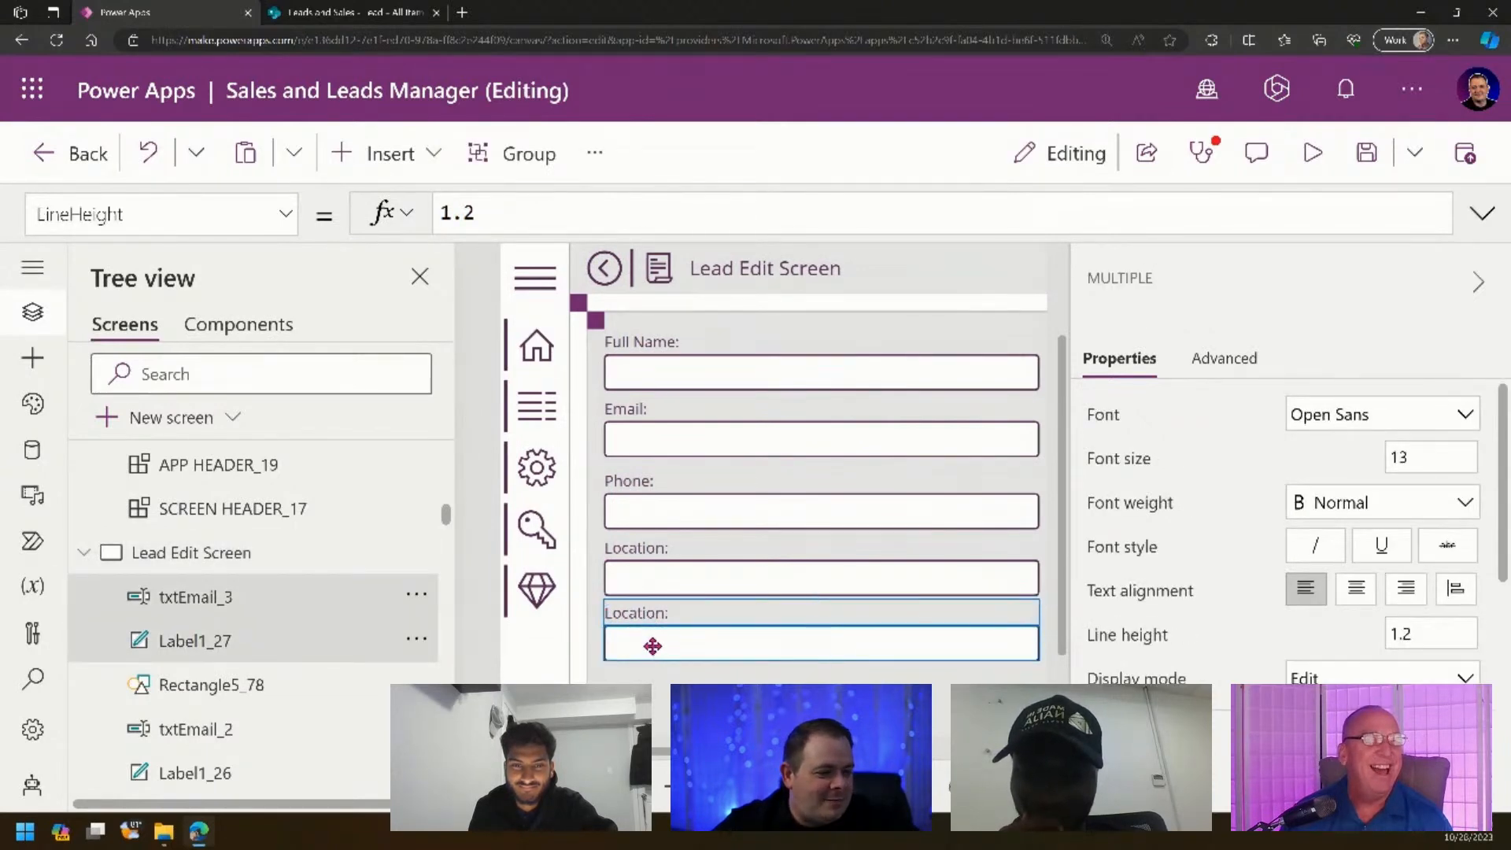
mouse_move(652, 640)
mouse_down()
mouse_move(655, 654)
mouse_move(665, 642)
mouse_up()
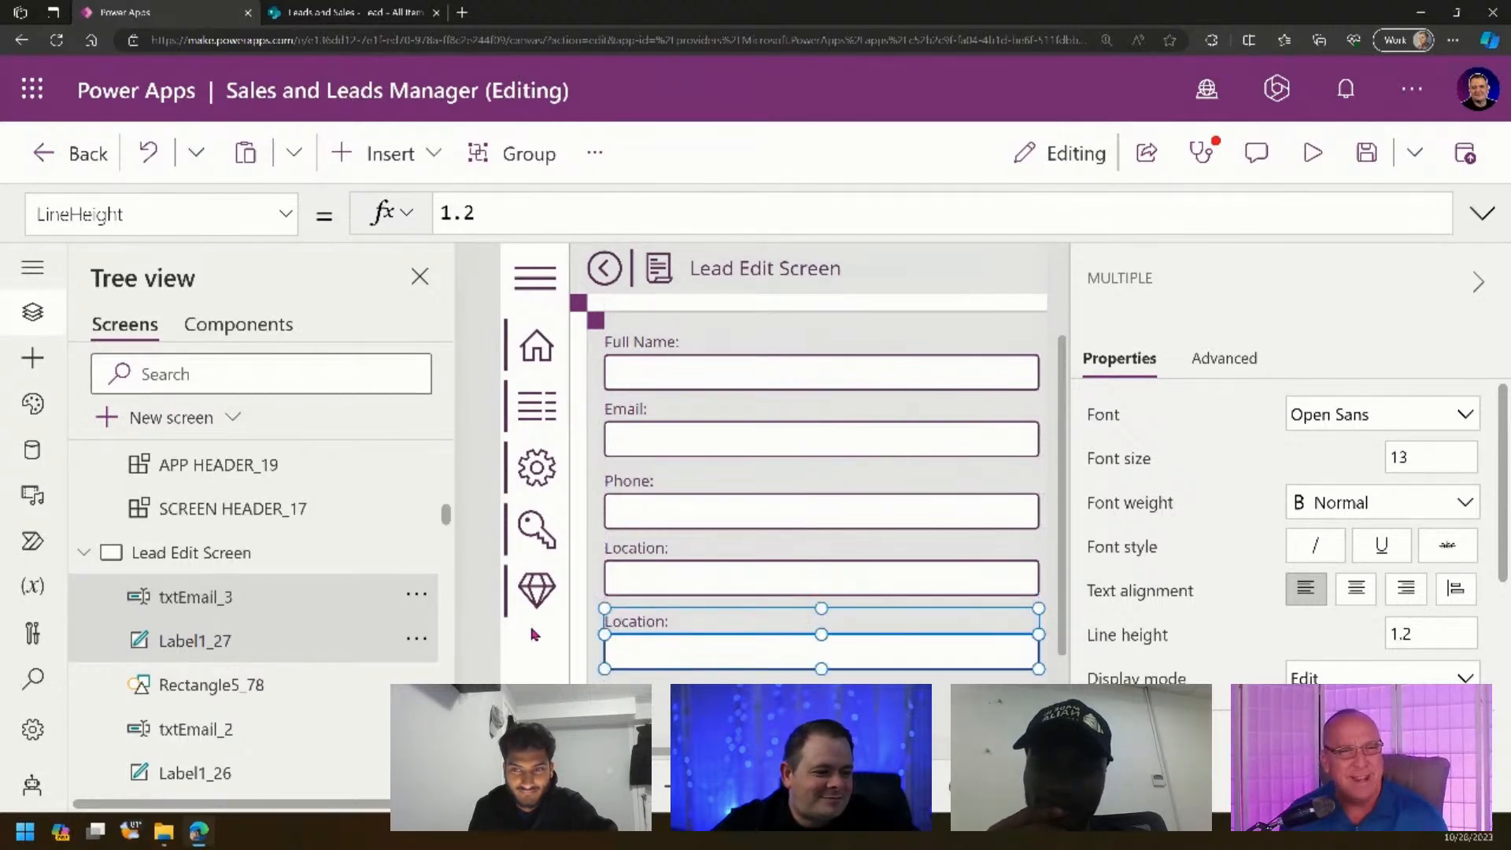
click(592, 642)
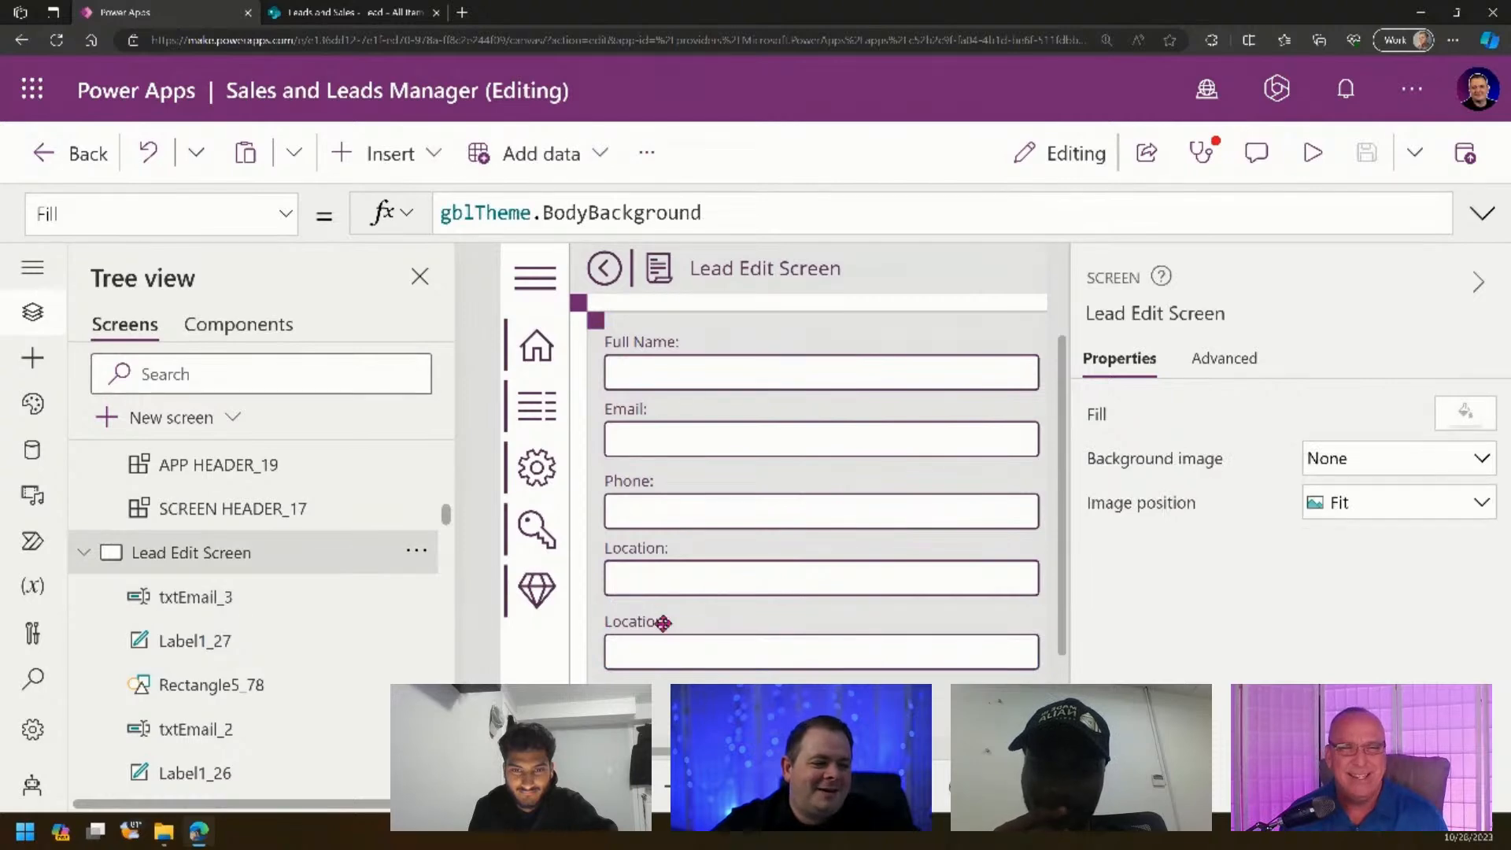
- Change the second Location label's text to 'CRM Link:'
click(664, 623)
triple_click(1327, 413)
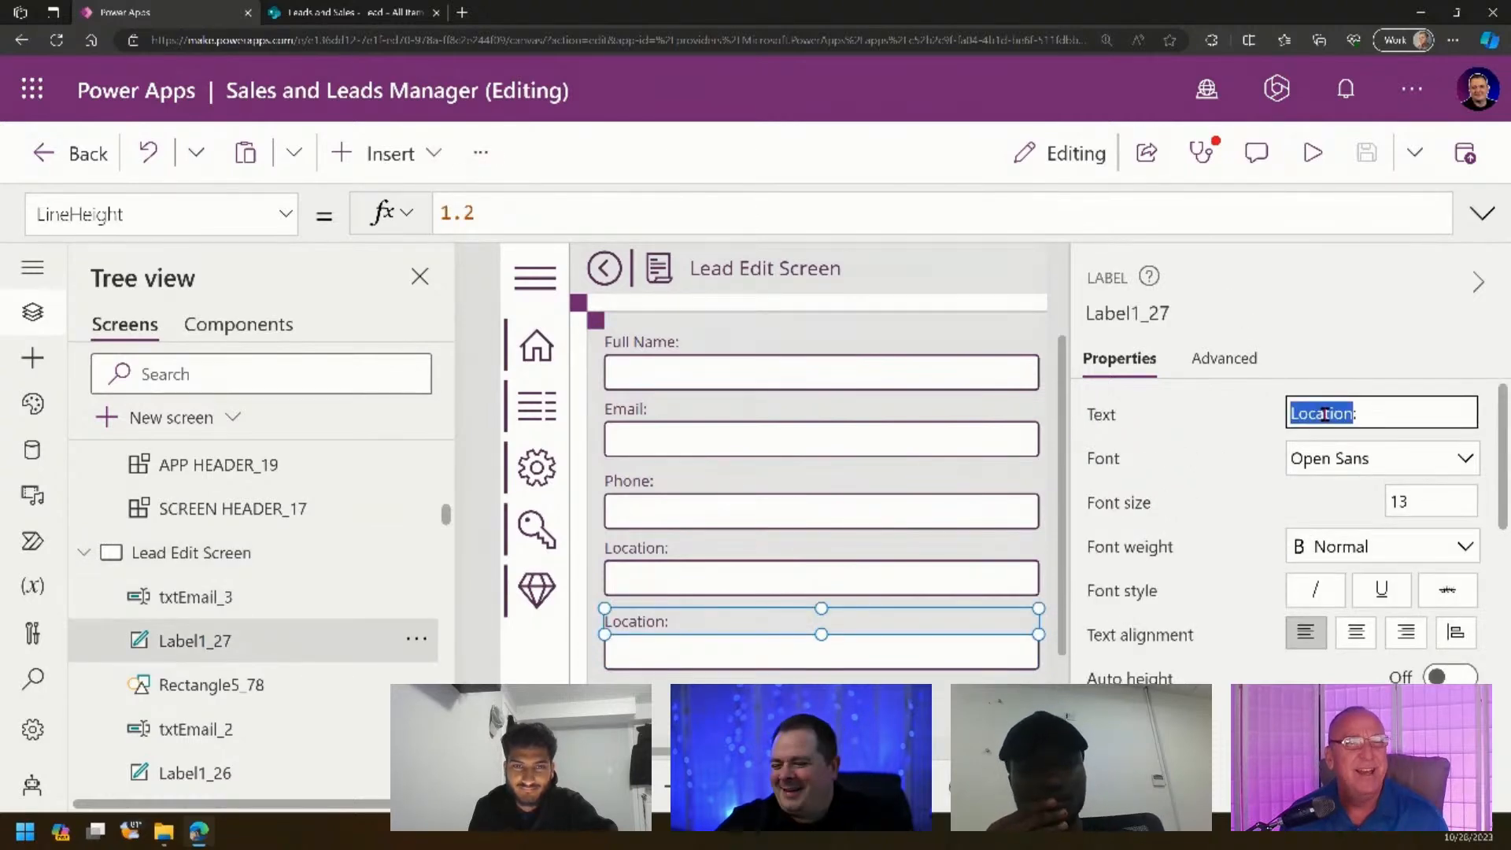
text(CRM Lin)
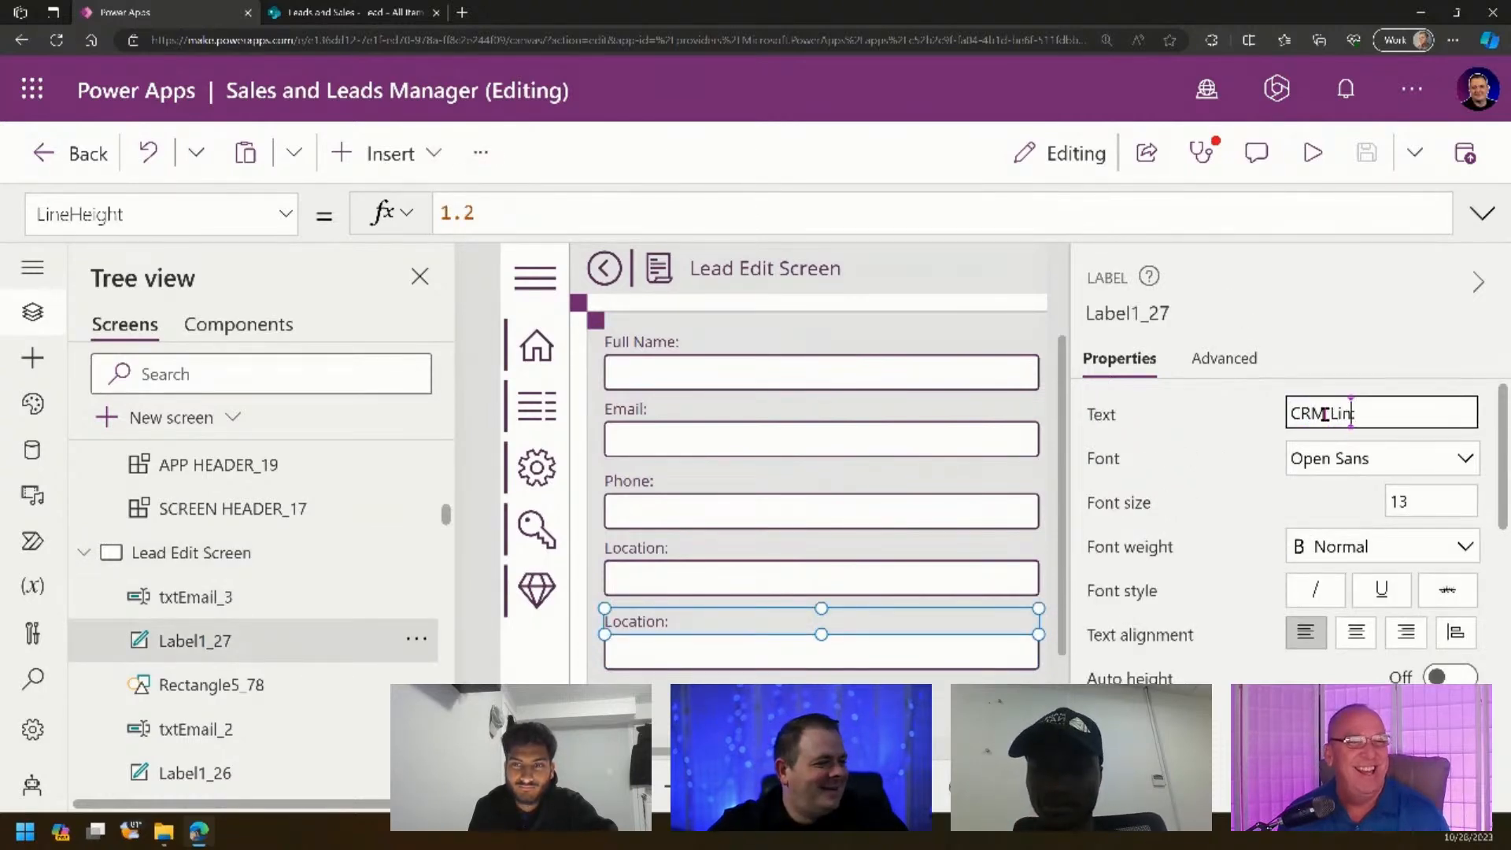
text(k:)
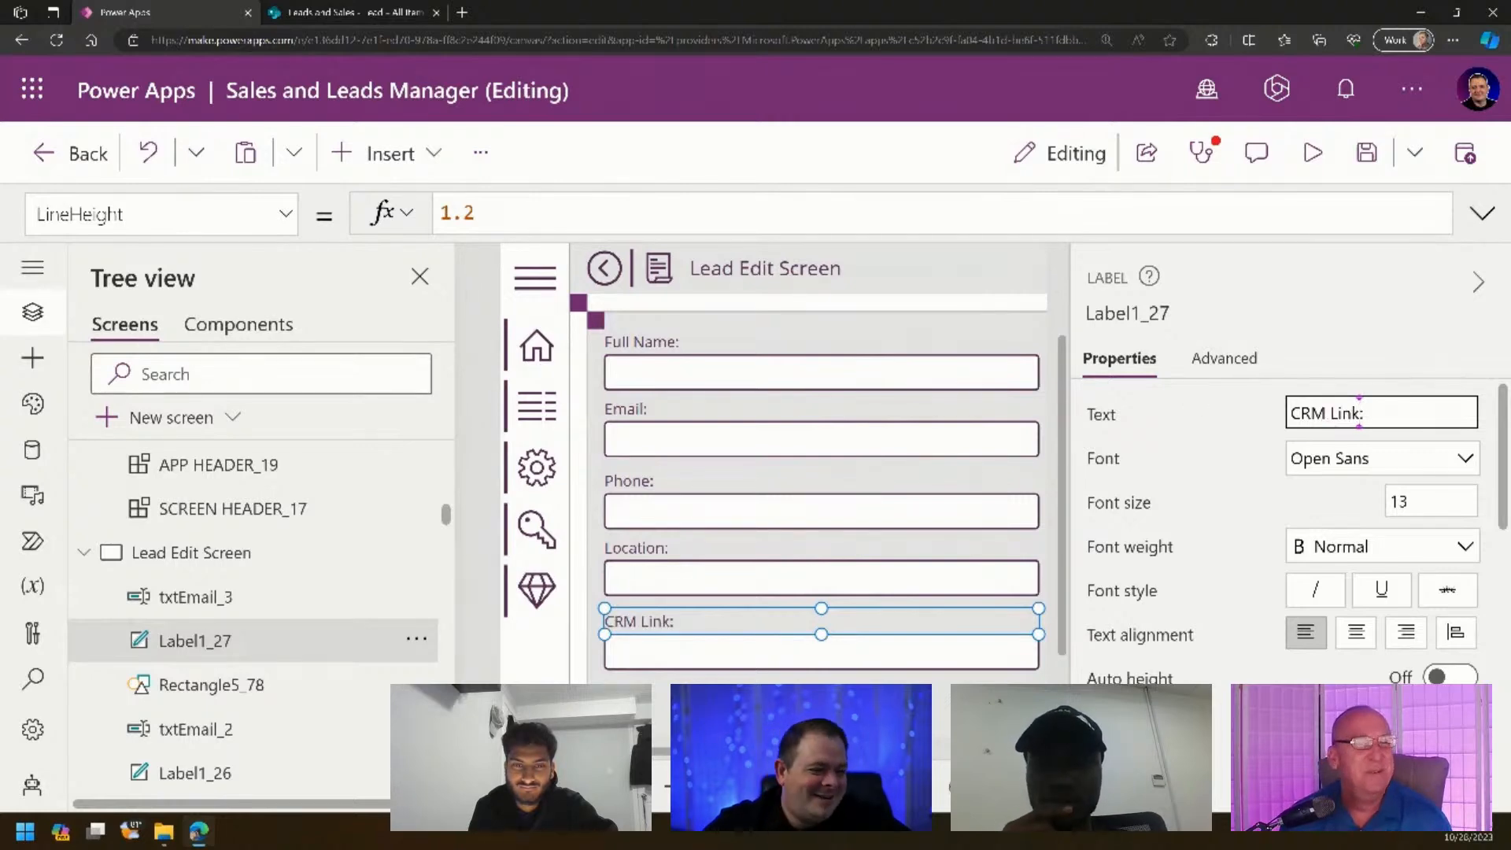
key(ctrl+minus)
key(ctrl+minus)
key(ctrl+minus)
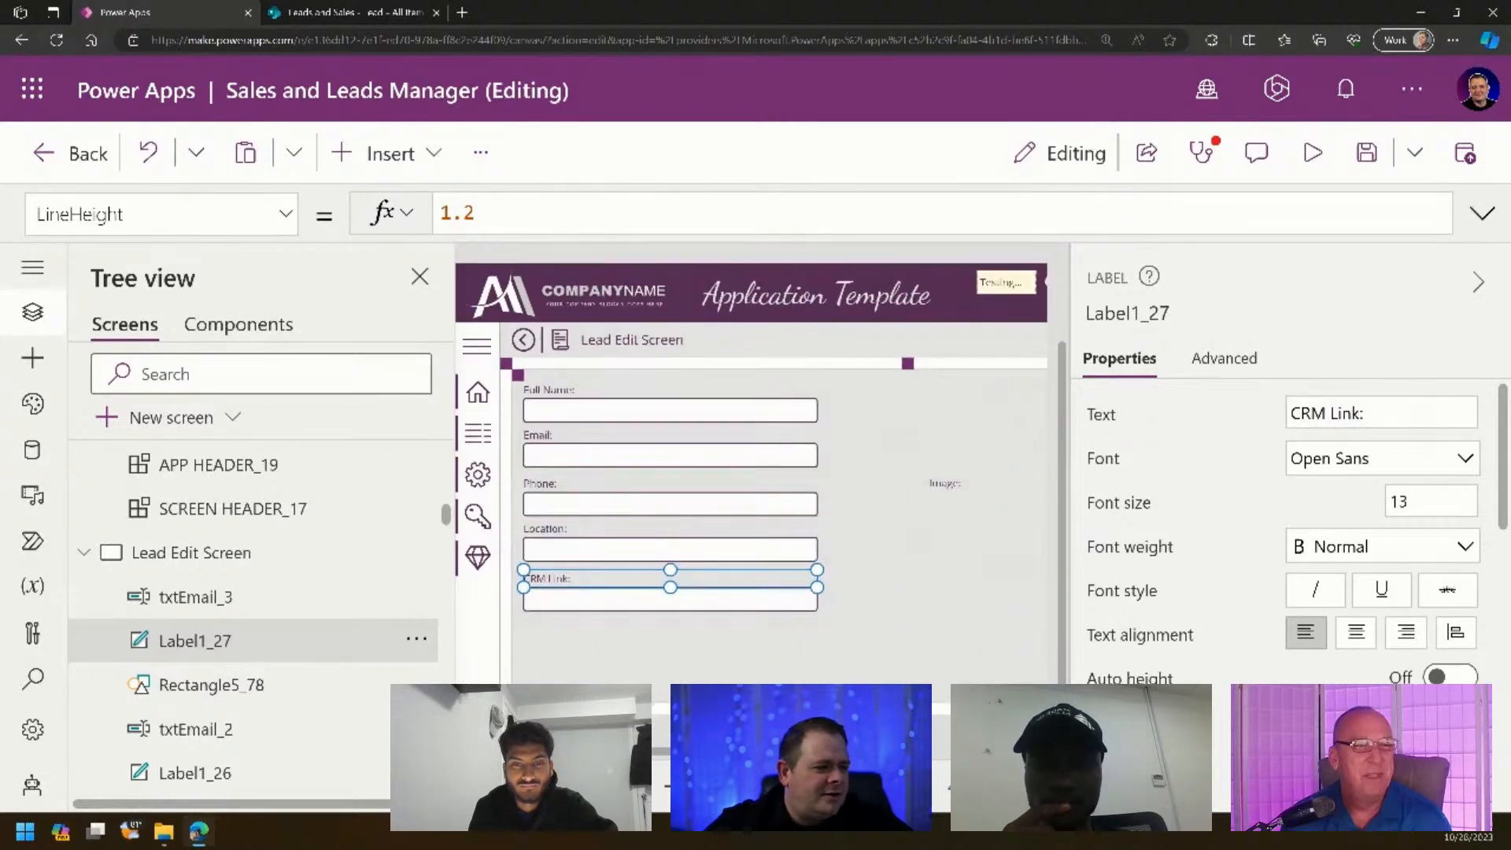
key(ctrl+minus)
click(895, 578)
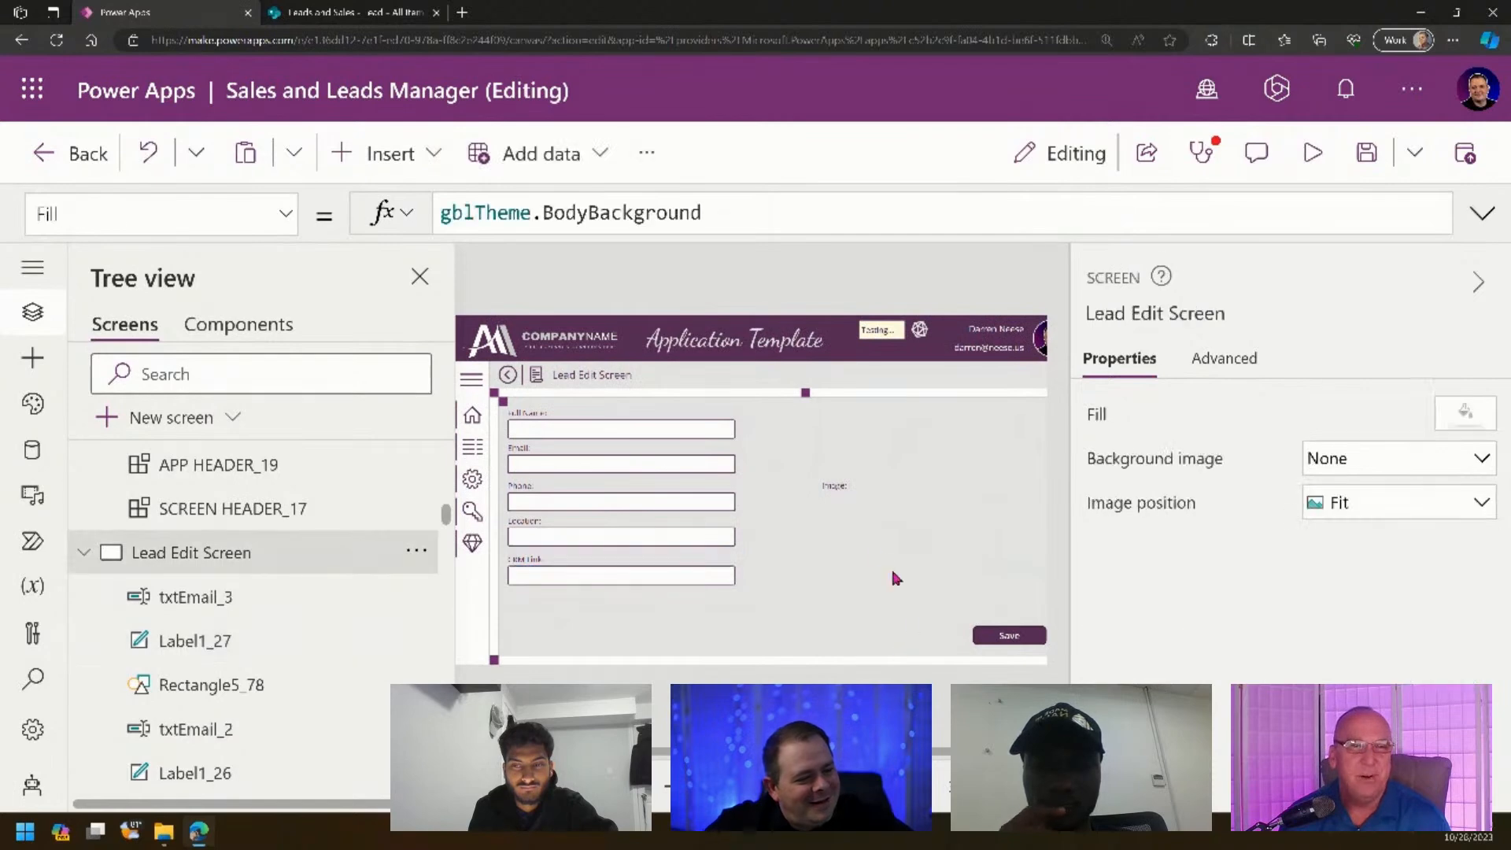
click(827, 491)
click(979, 530)
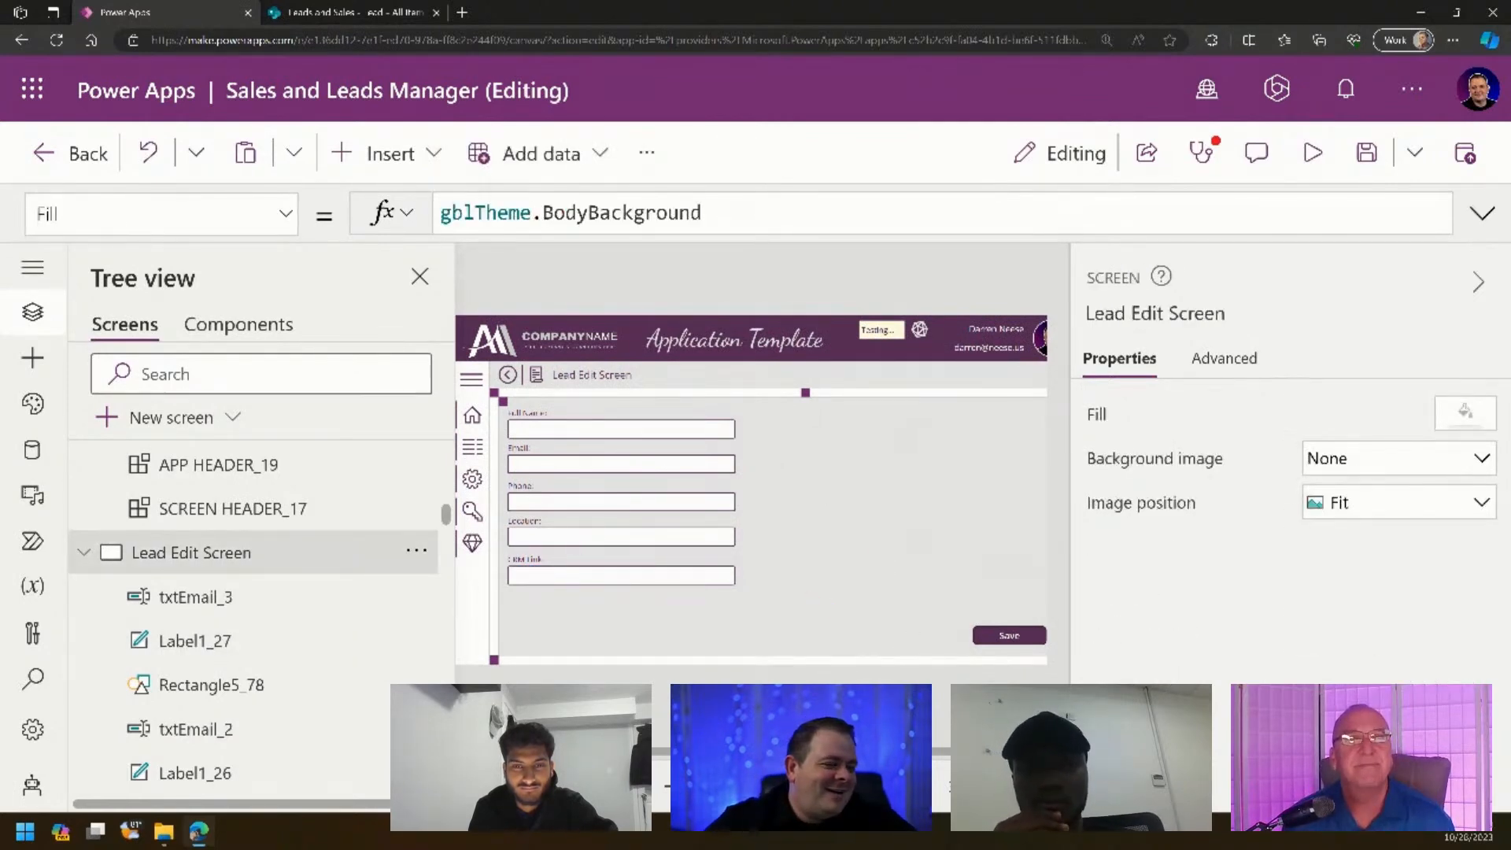
click(1003, 636)
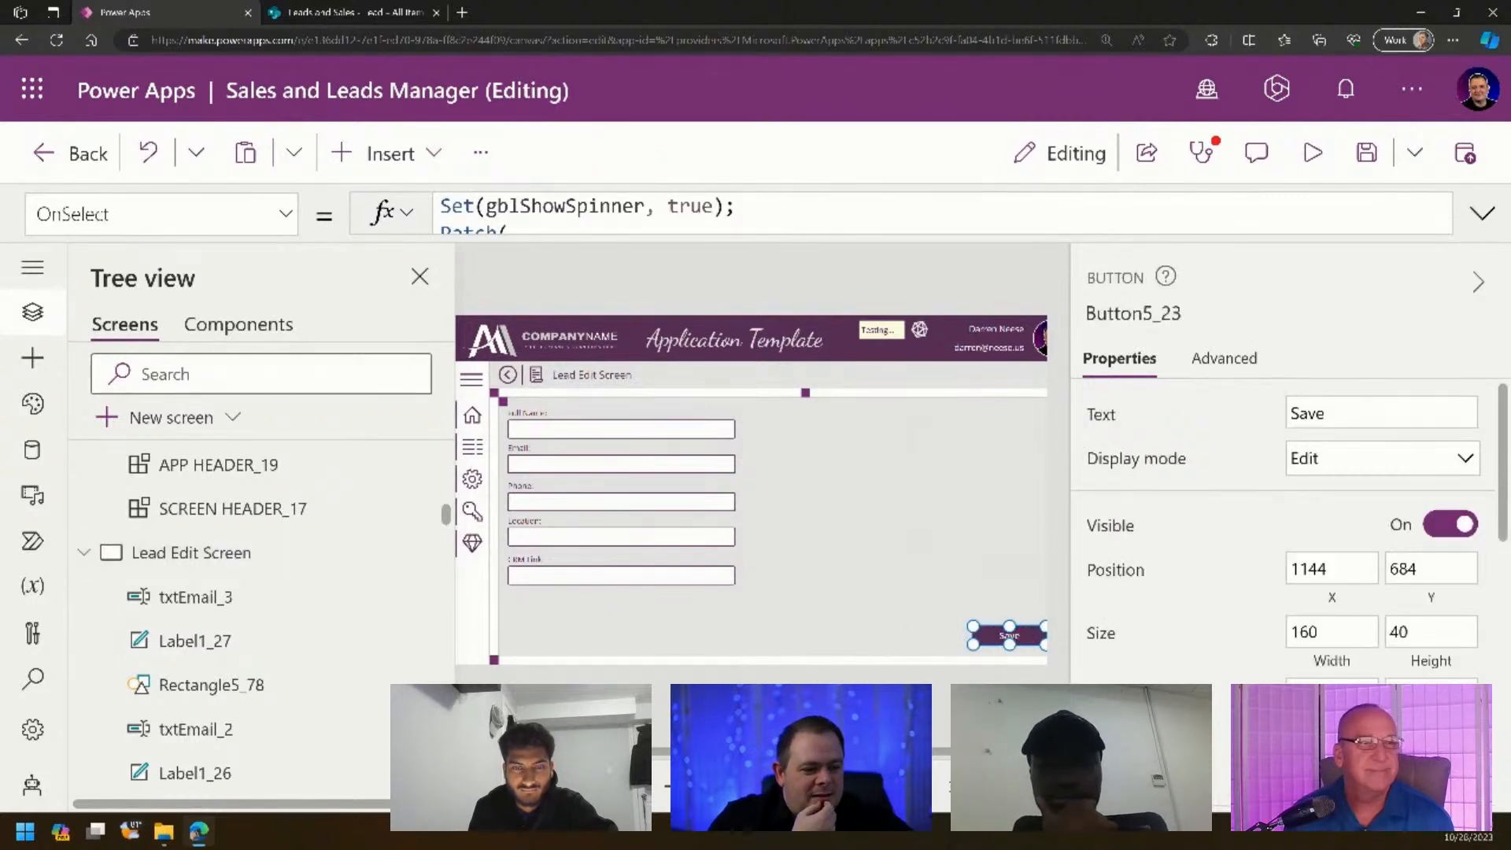
scroll(762, 490, right, 2)
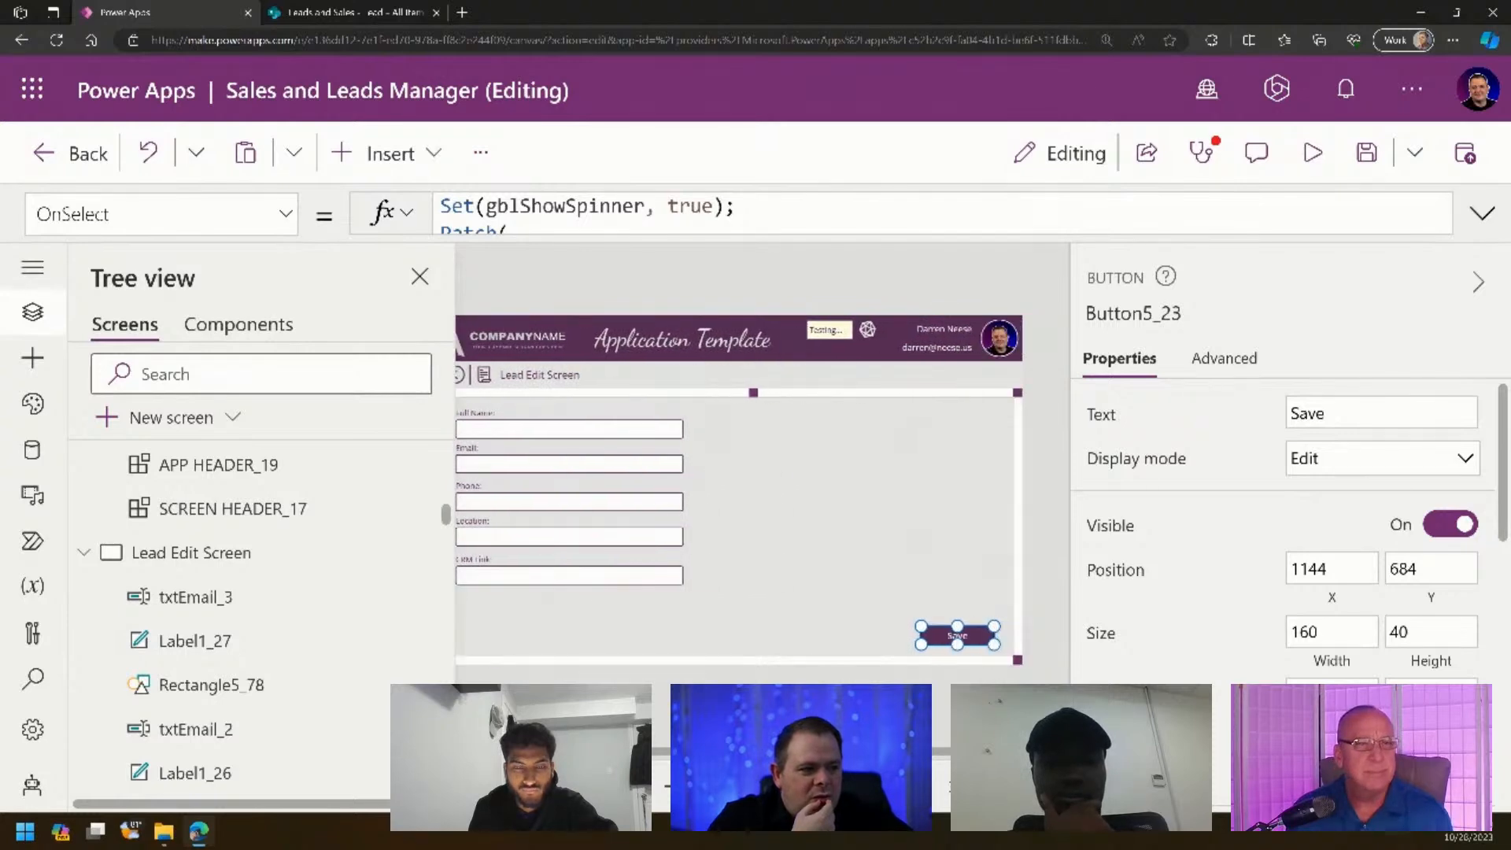
scroll(276, 637, down, 15)
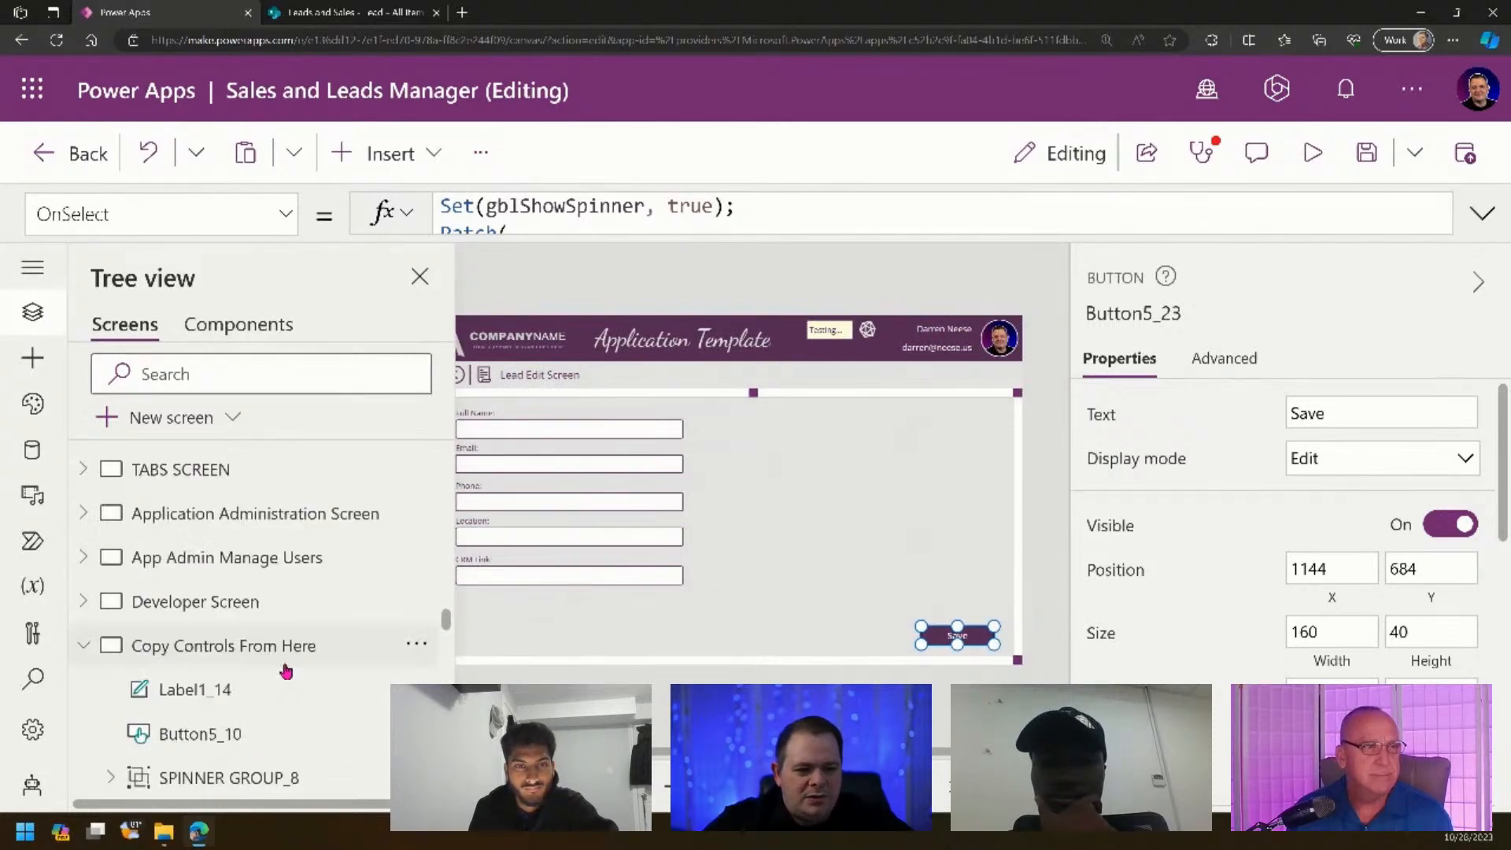
scroll(330, 642, down, 10)
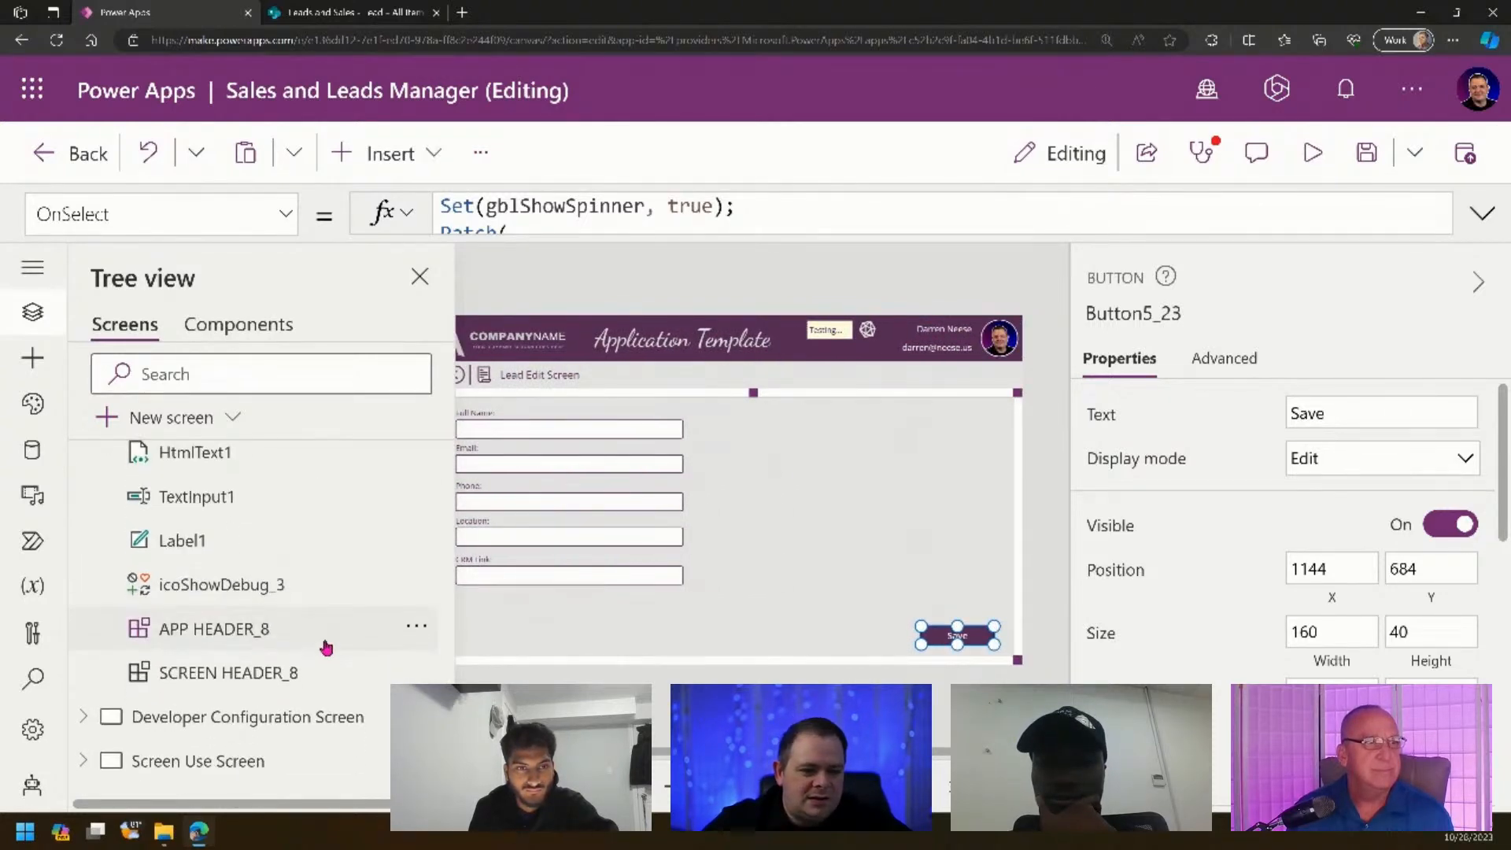
scroll(268, 678, up, 5)
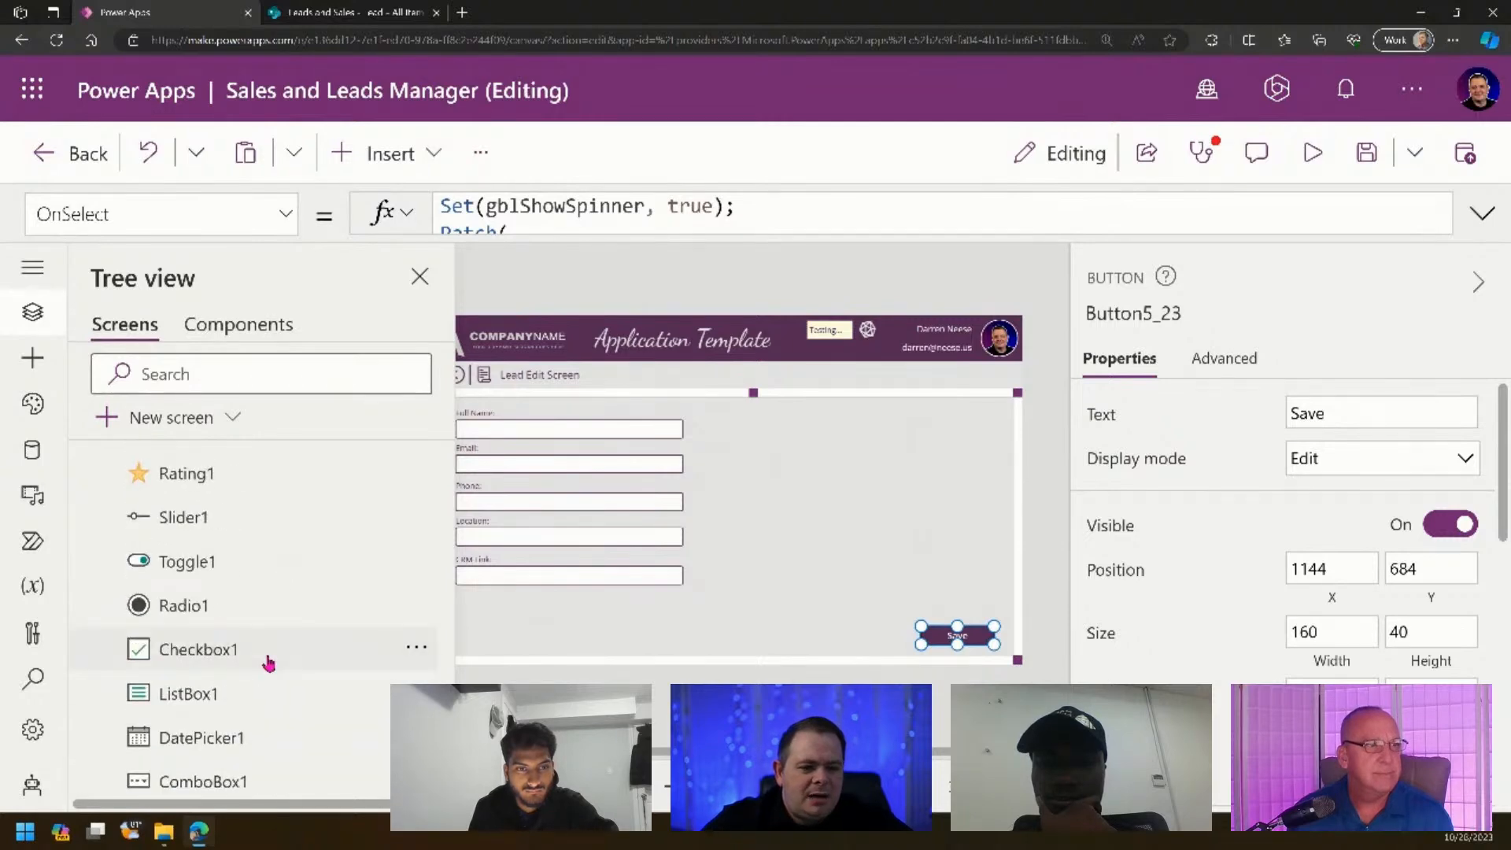
click(269, 659)
click(667, 556)
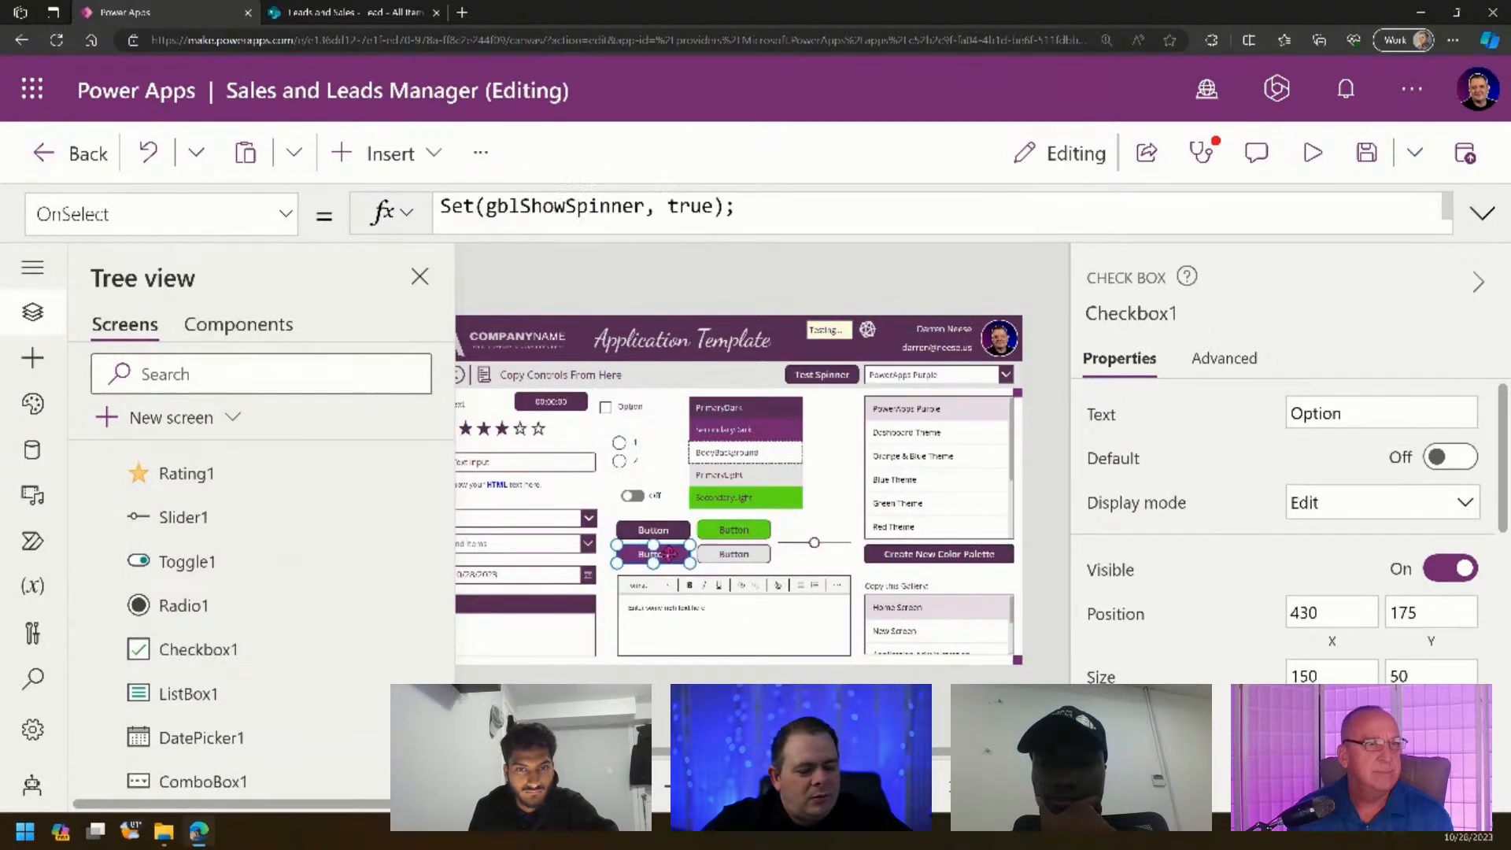
scroll(365, 582, down, 15)
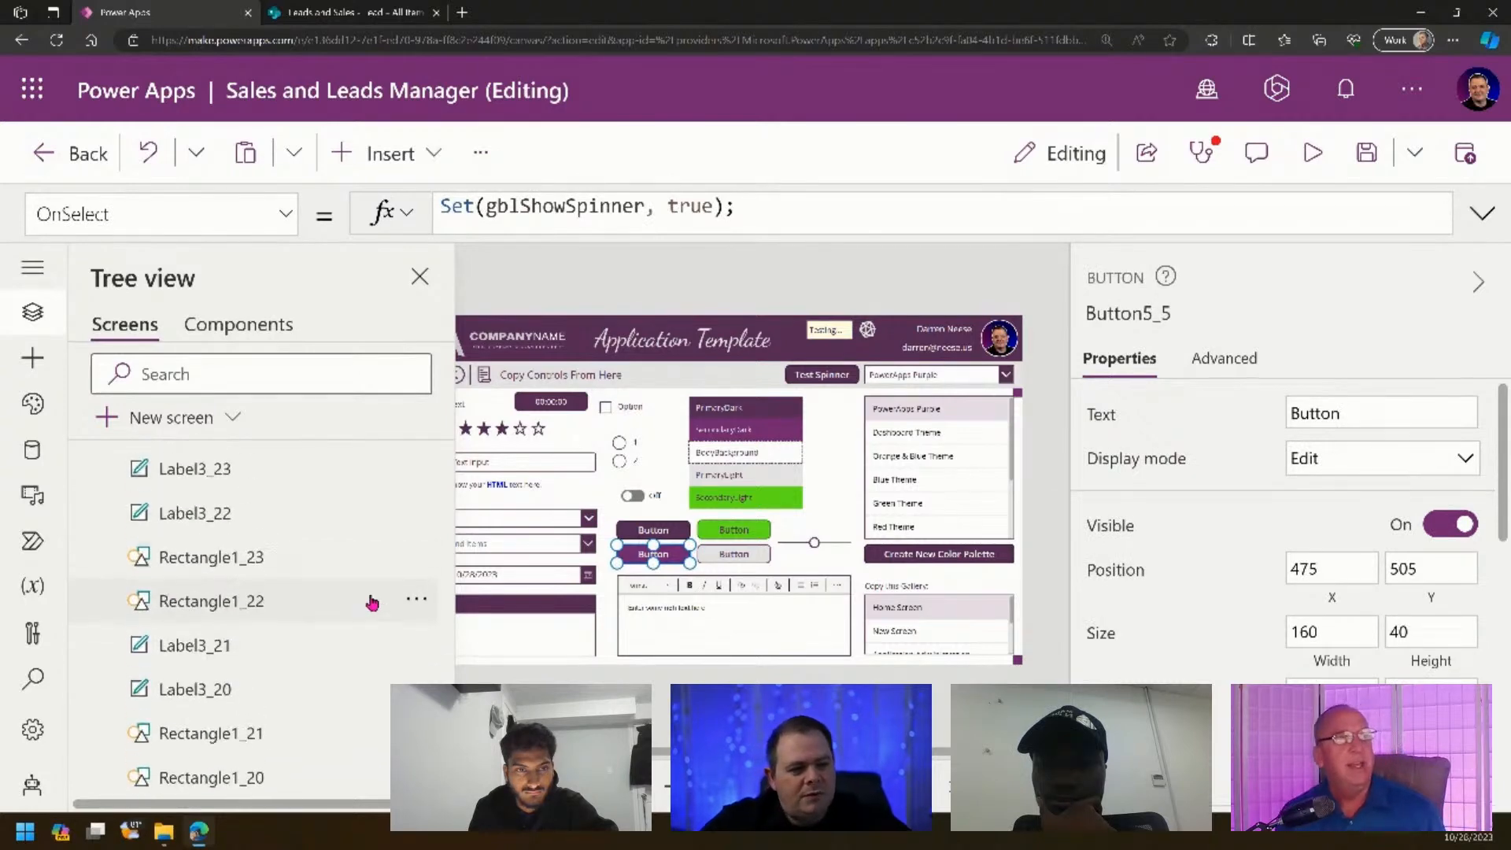
scroll(370, 601, up, 10)
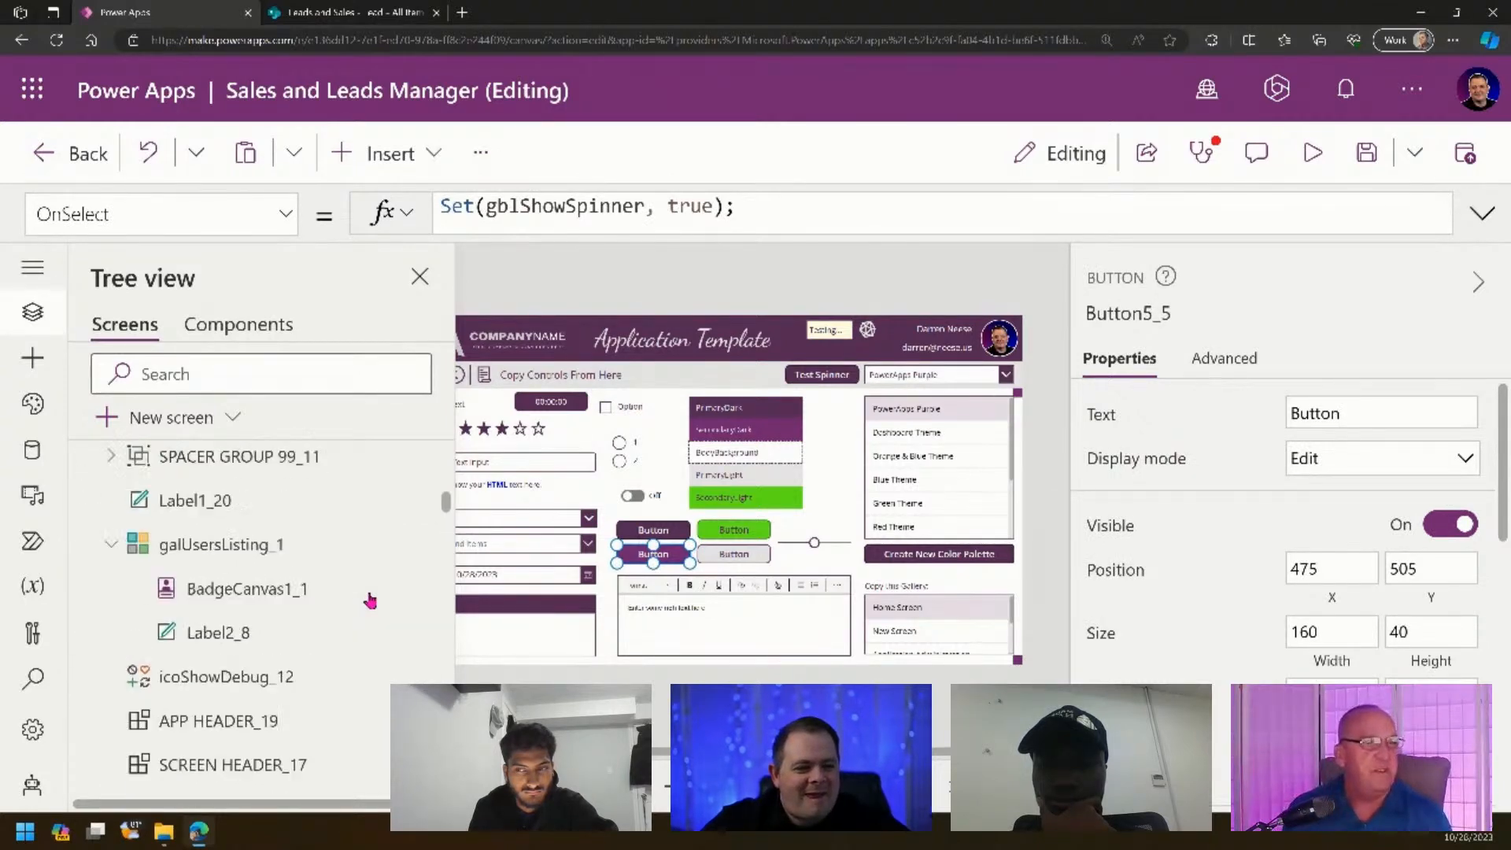
scroll(362, 567, down, 3)
scroll(236, 598, up, 2)
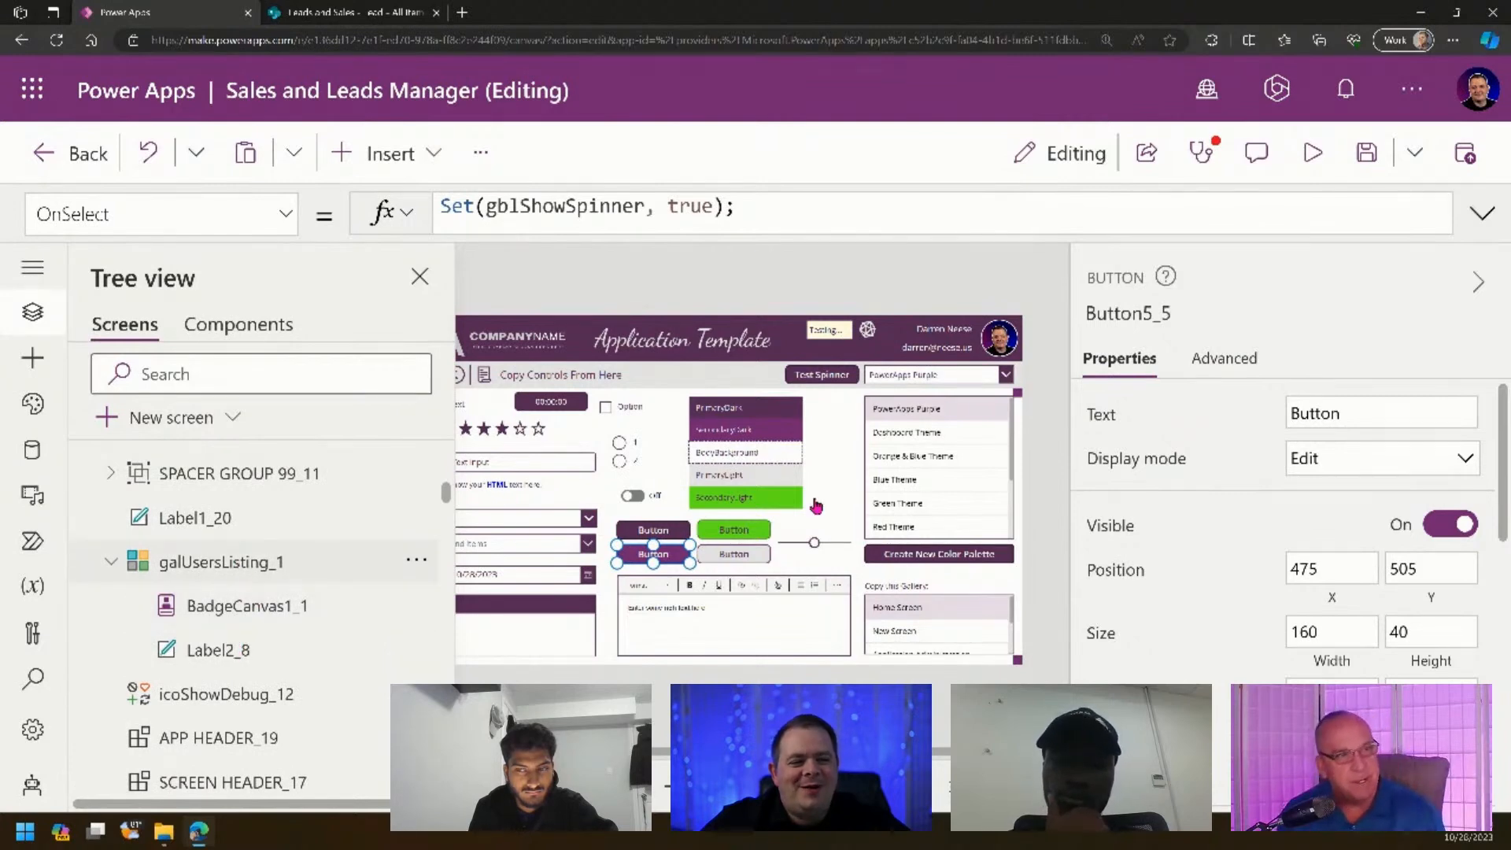
alt+click(961, 385)
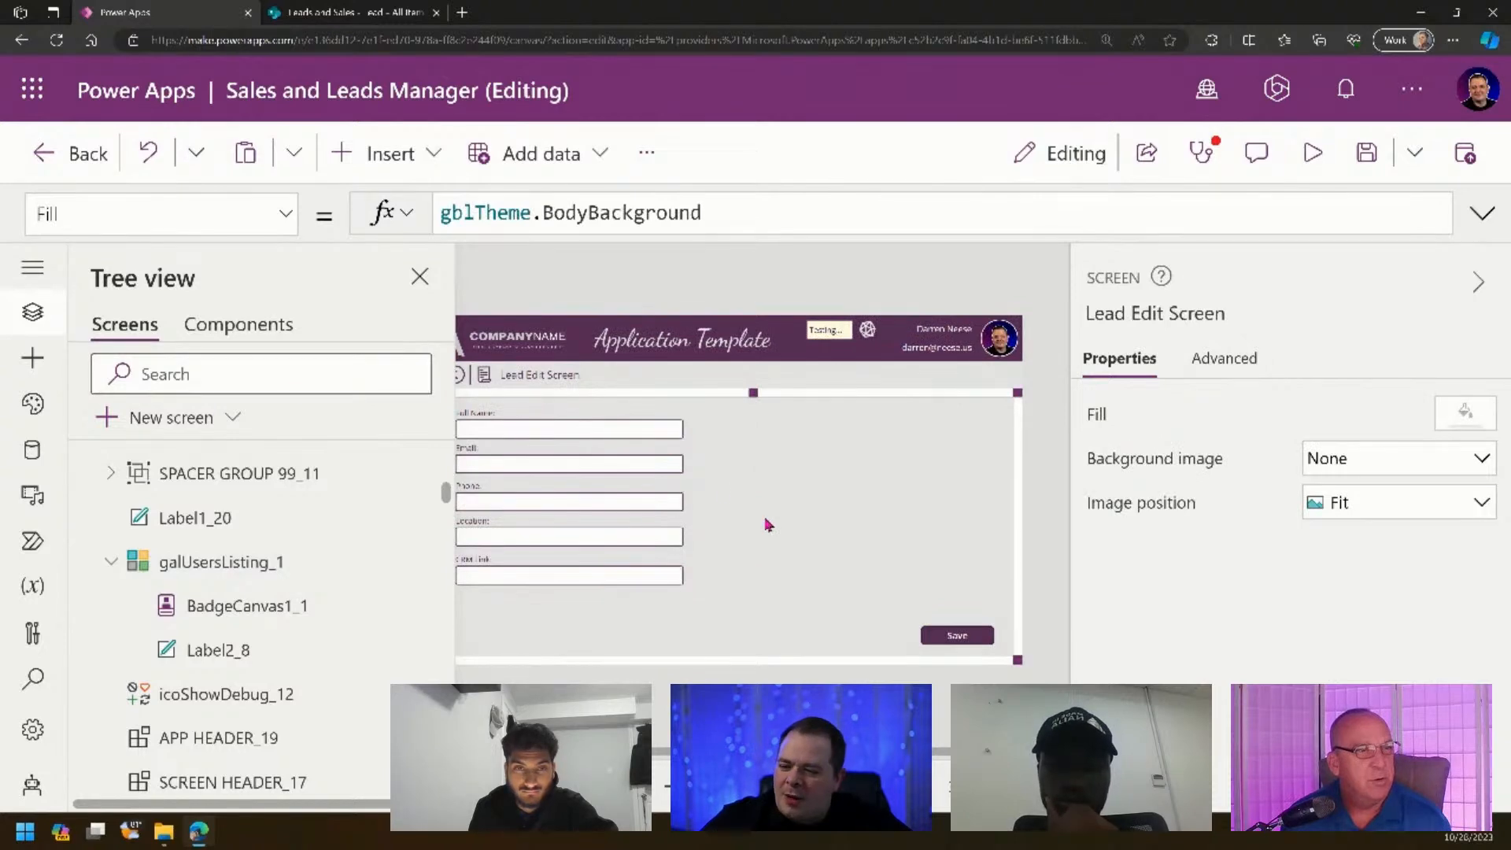
- Paste a copy of the purple button onto the Lead Edit Screen, just left of Save
click(880, 451)
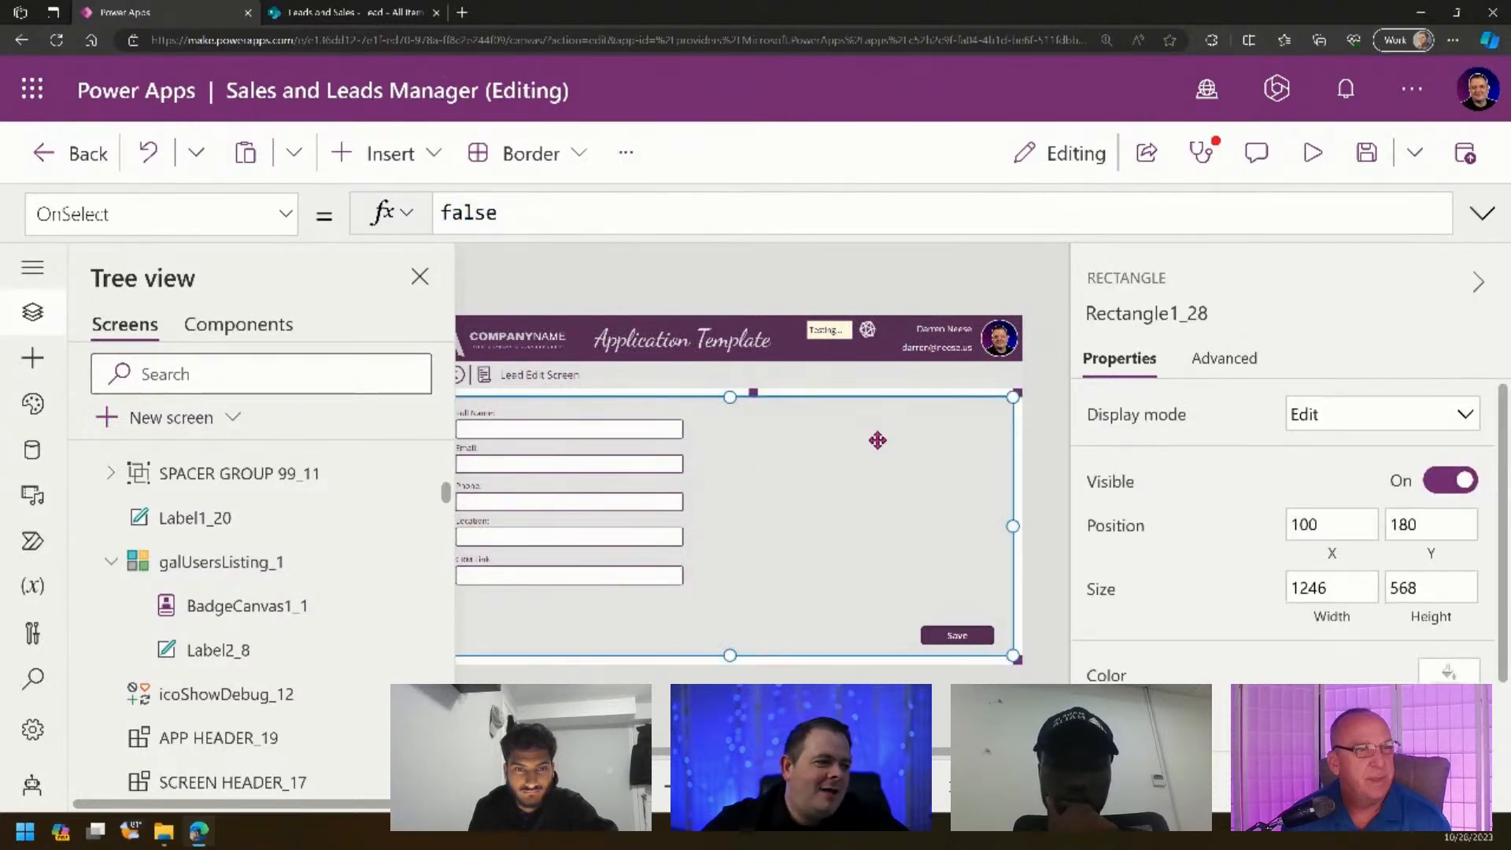
key(ctrl+v)
drag(675, 553, 876, 635)
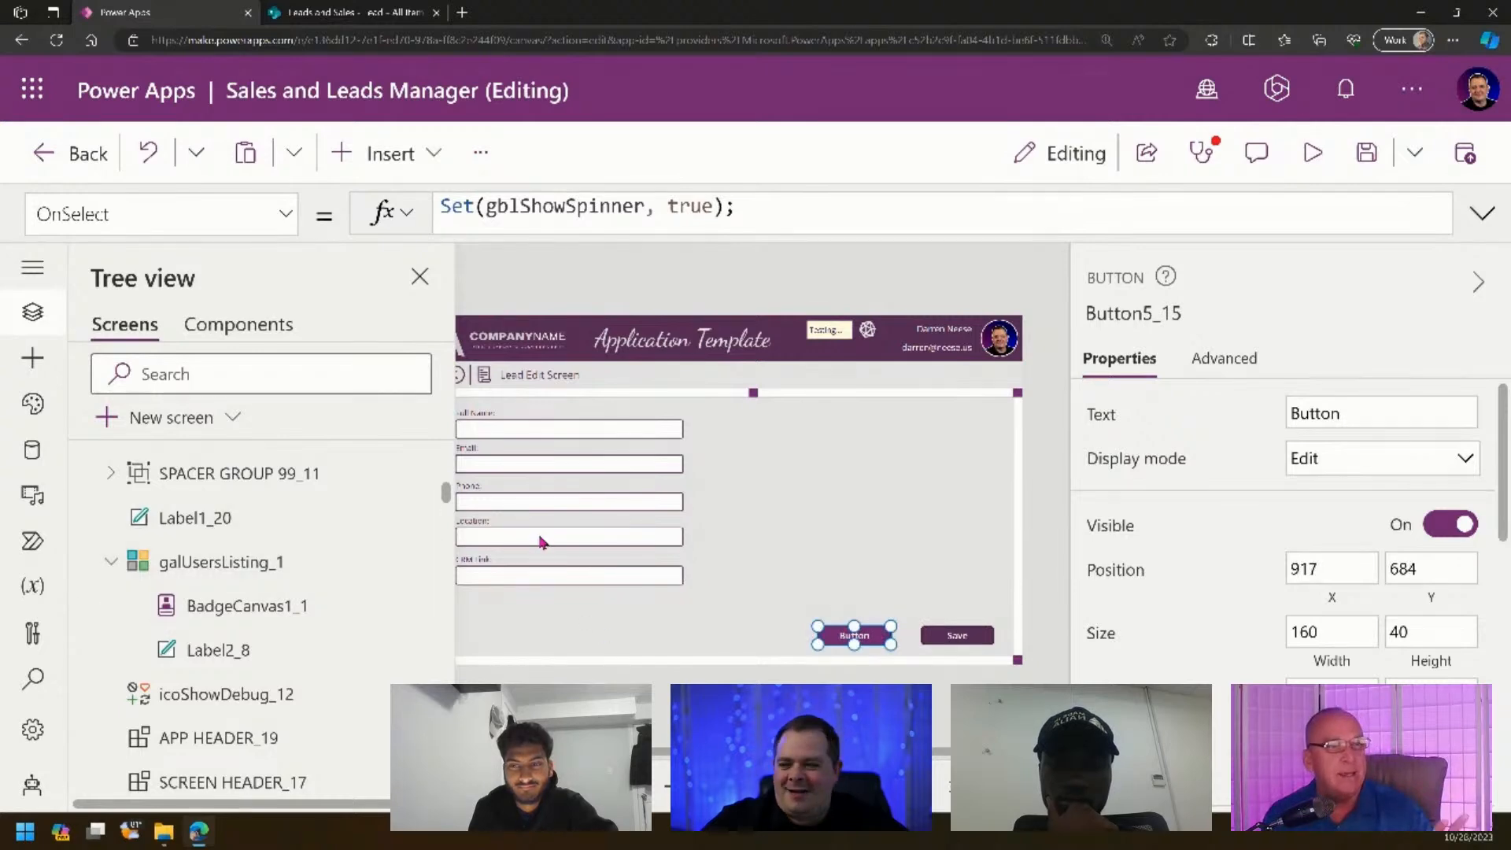
- Zoom the browser out and bring up the Copy Controls From Here screen
key(ctrl+minus)
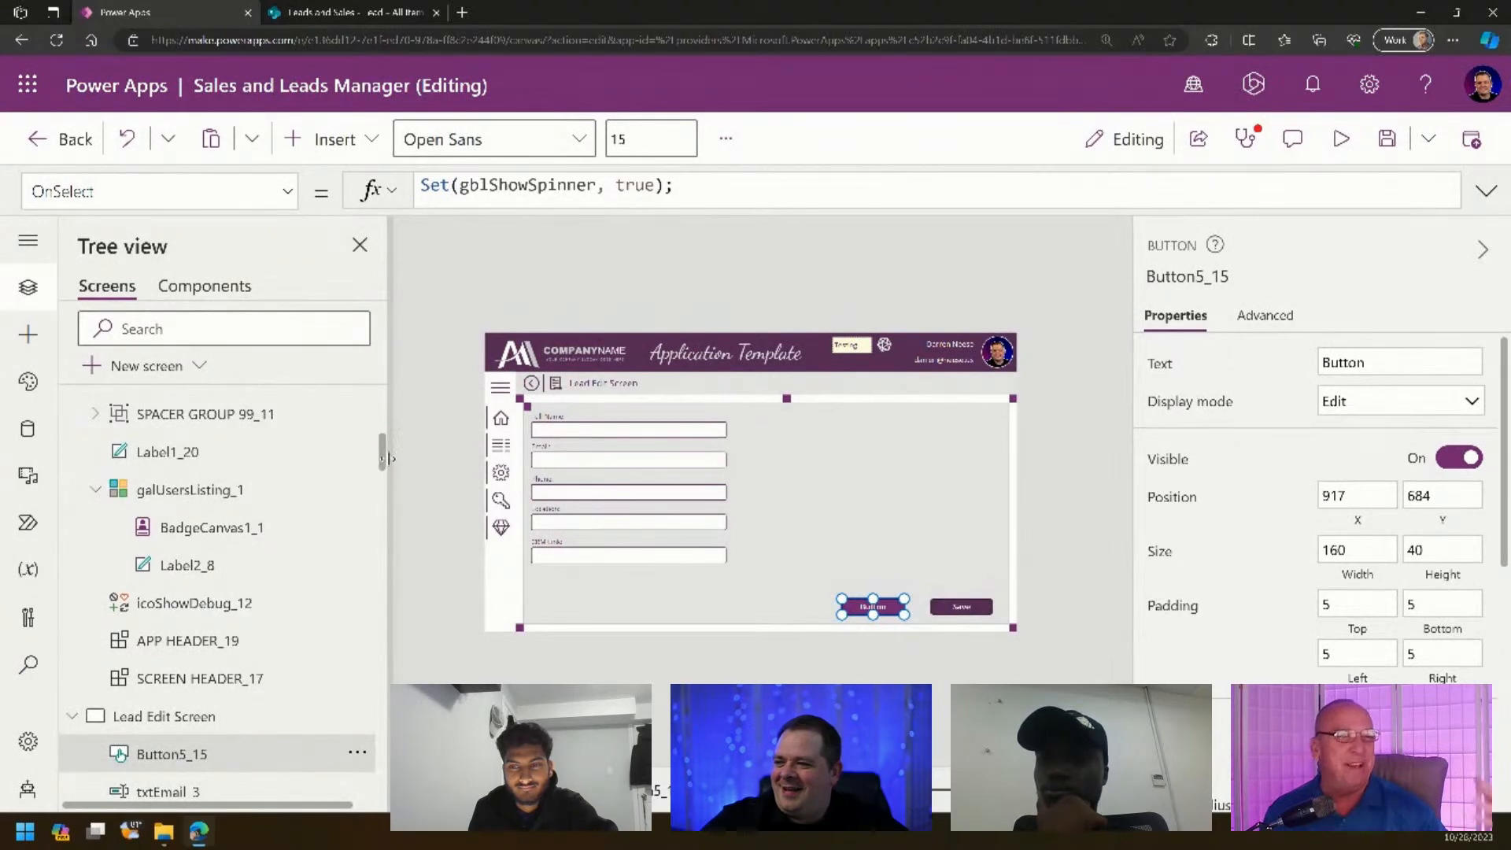
drag(383, 464, 383, 783)
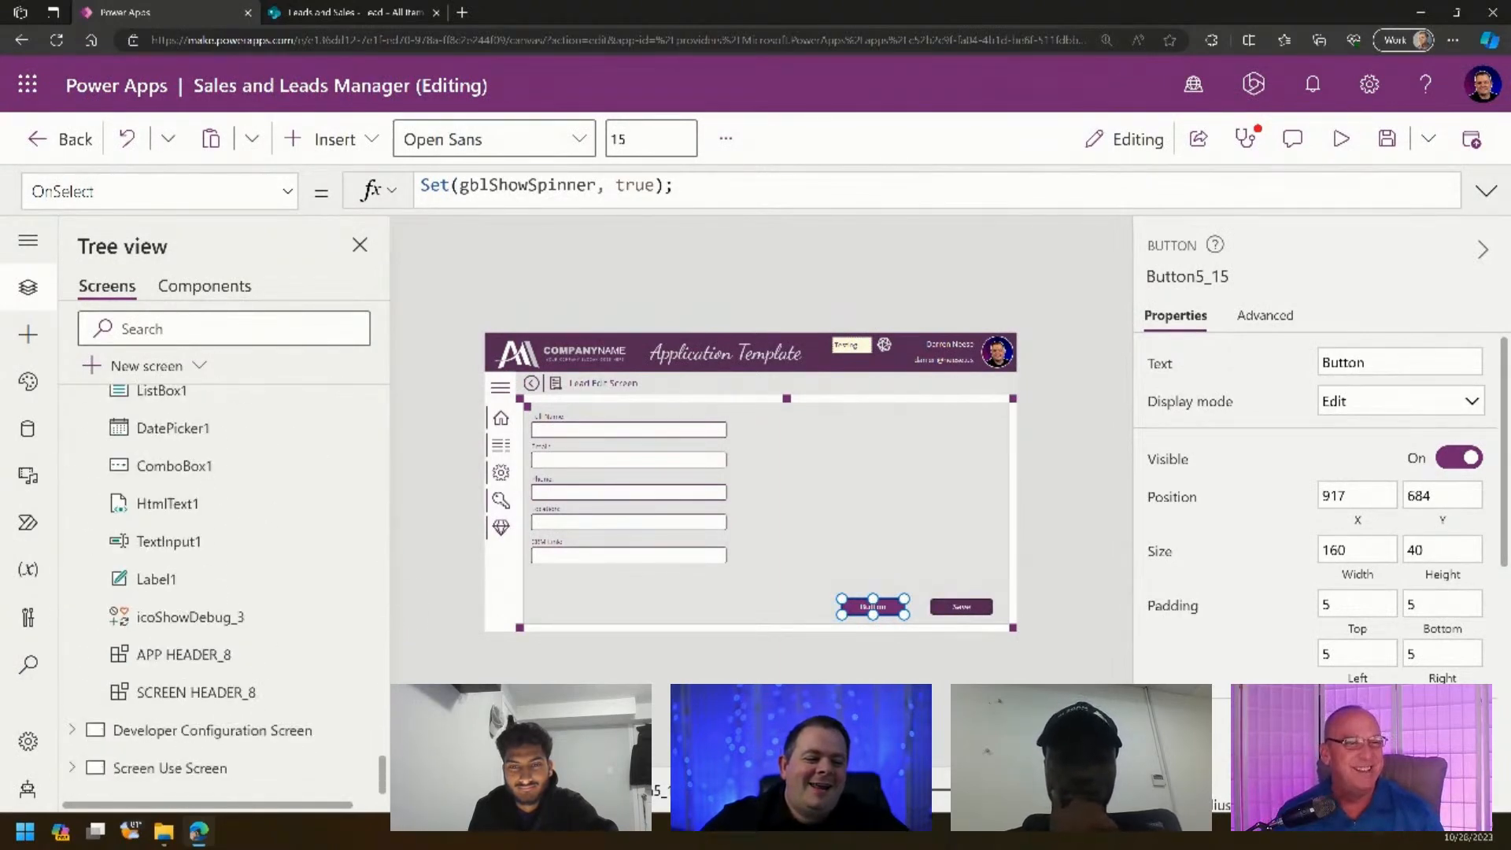
click(253, 586)
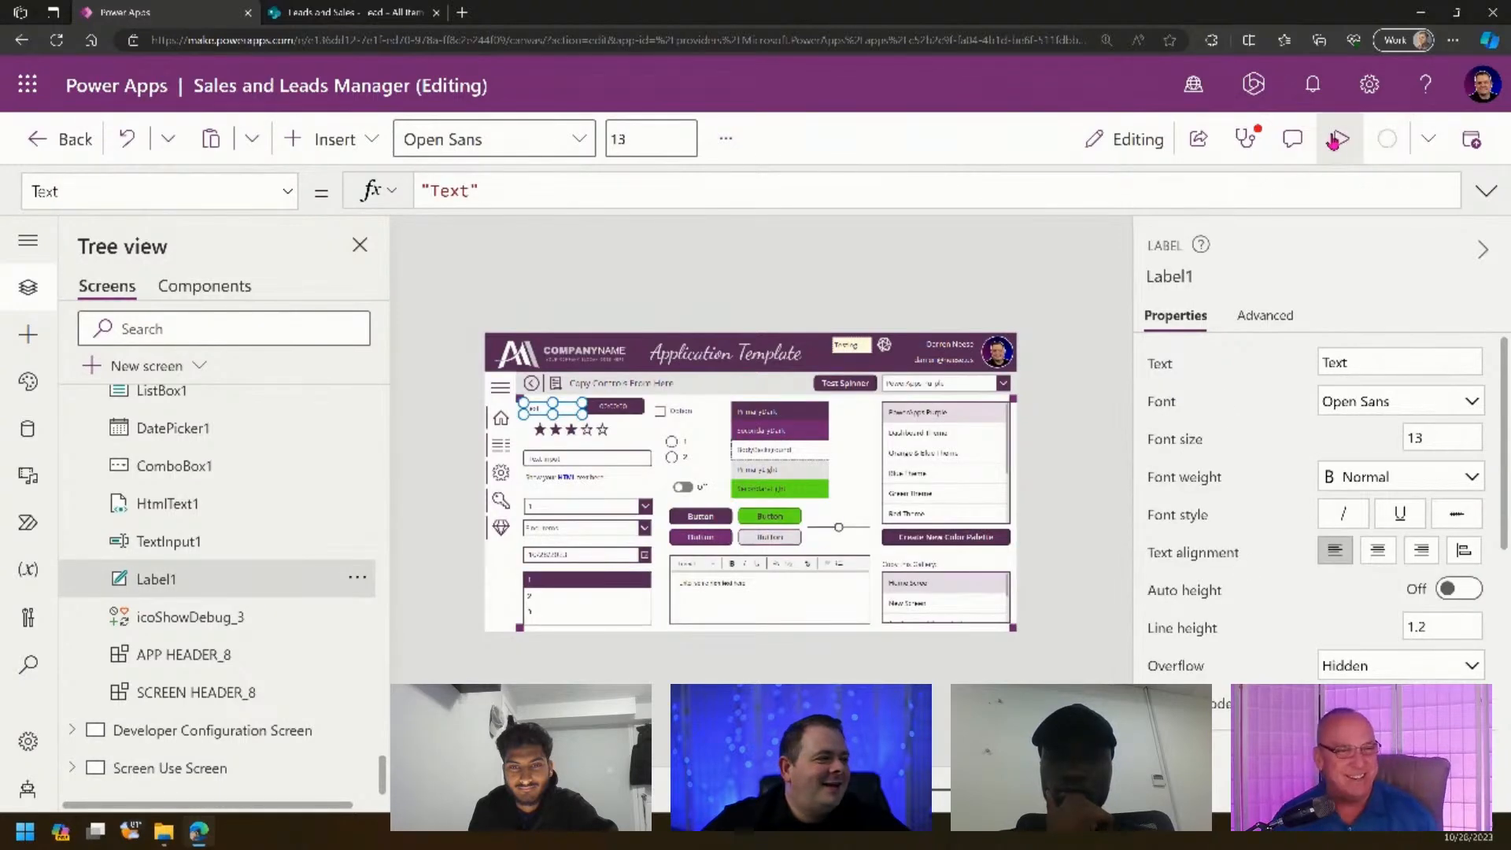
- Preview the app and try the Dashboard, Orange & Blue, Blue, Green, Red and Earth themes
click(1341, 138)
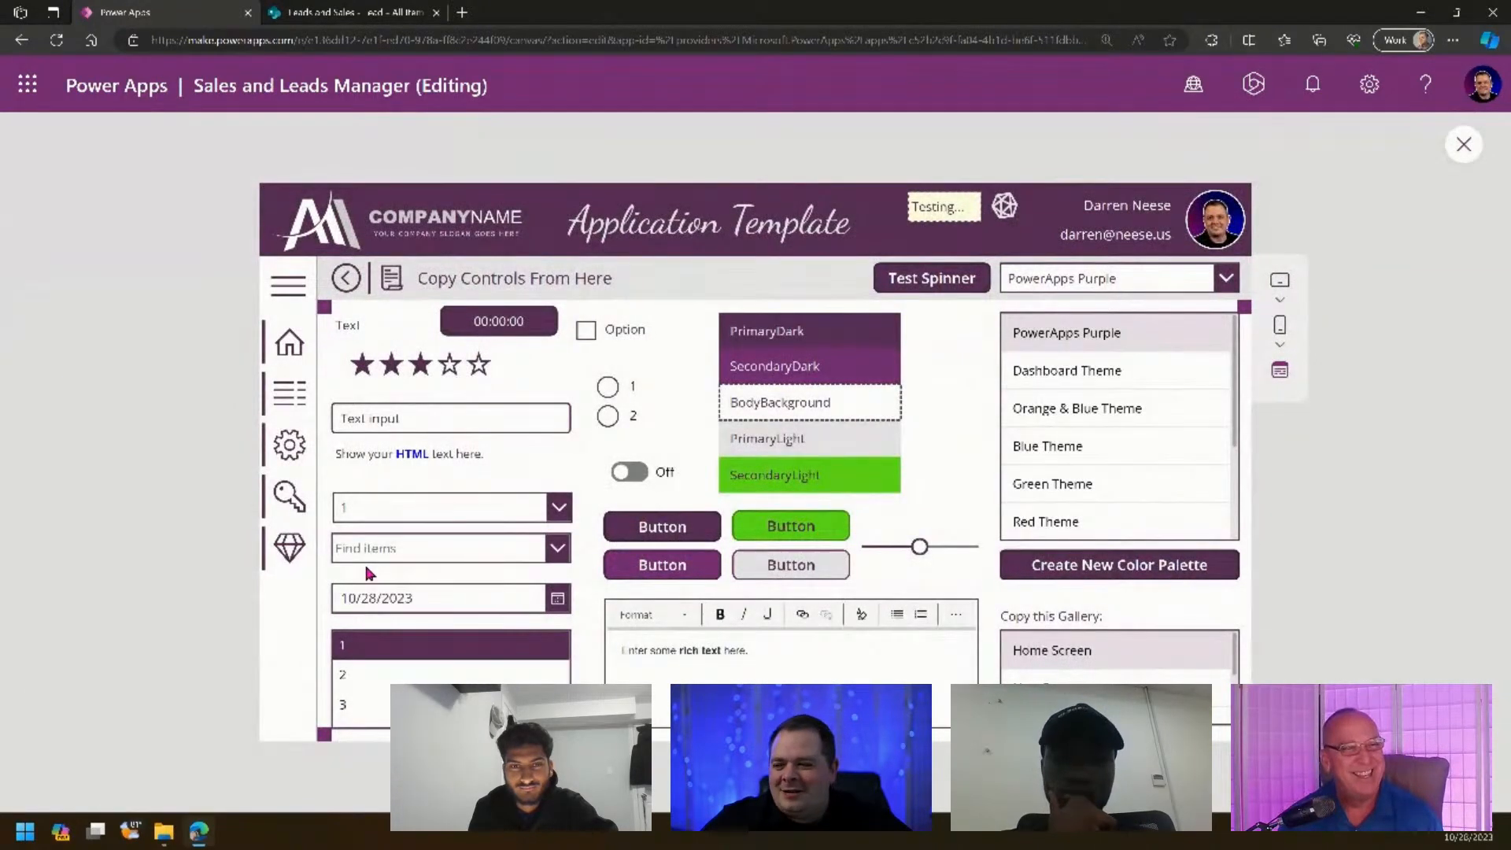
click(1141, 372)
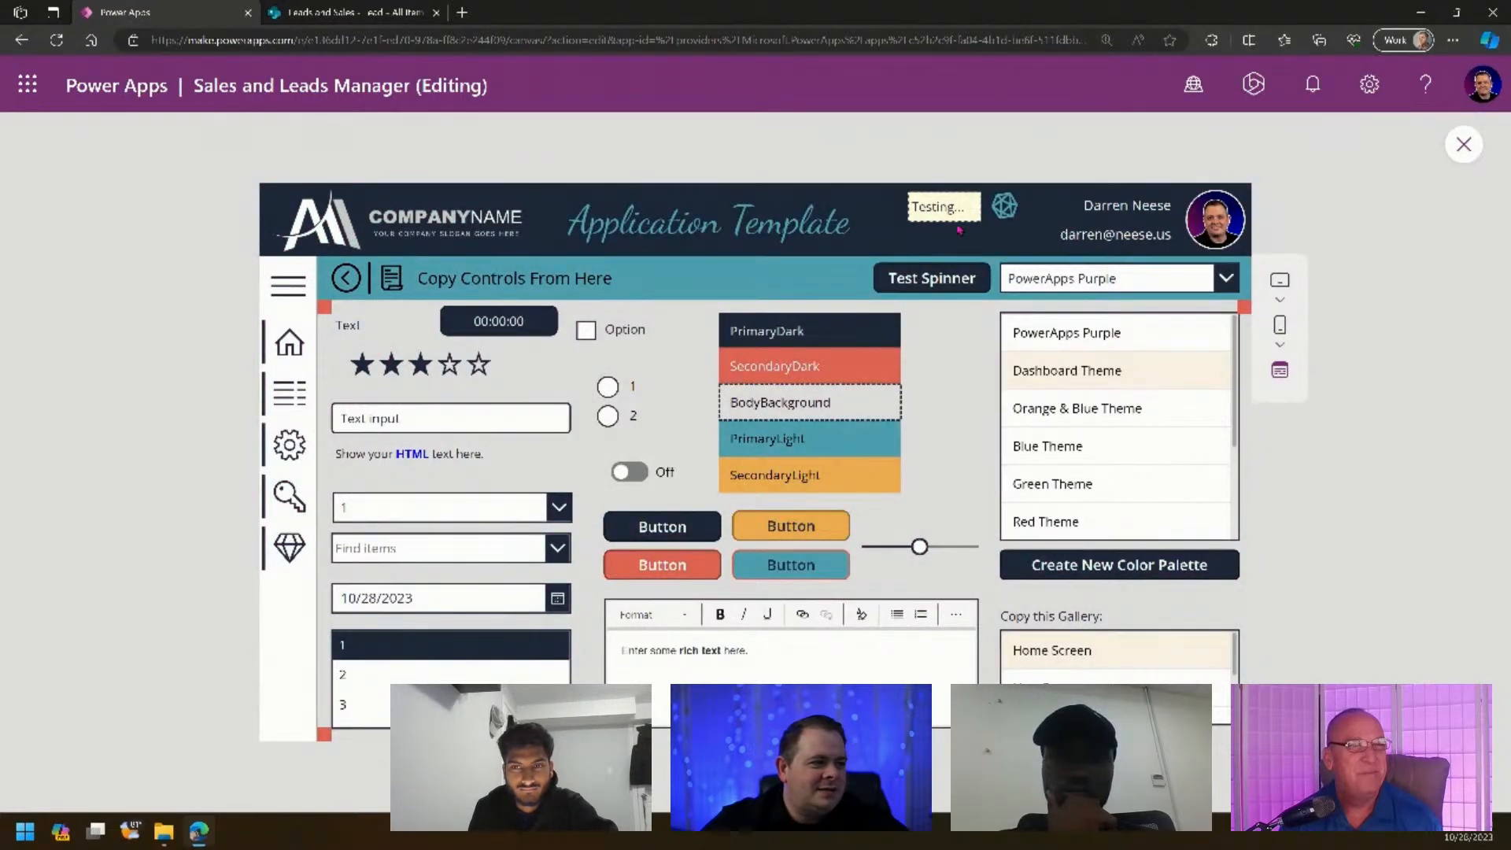
click(1134, 411)
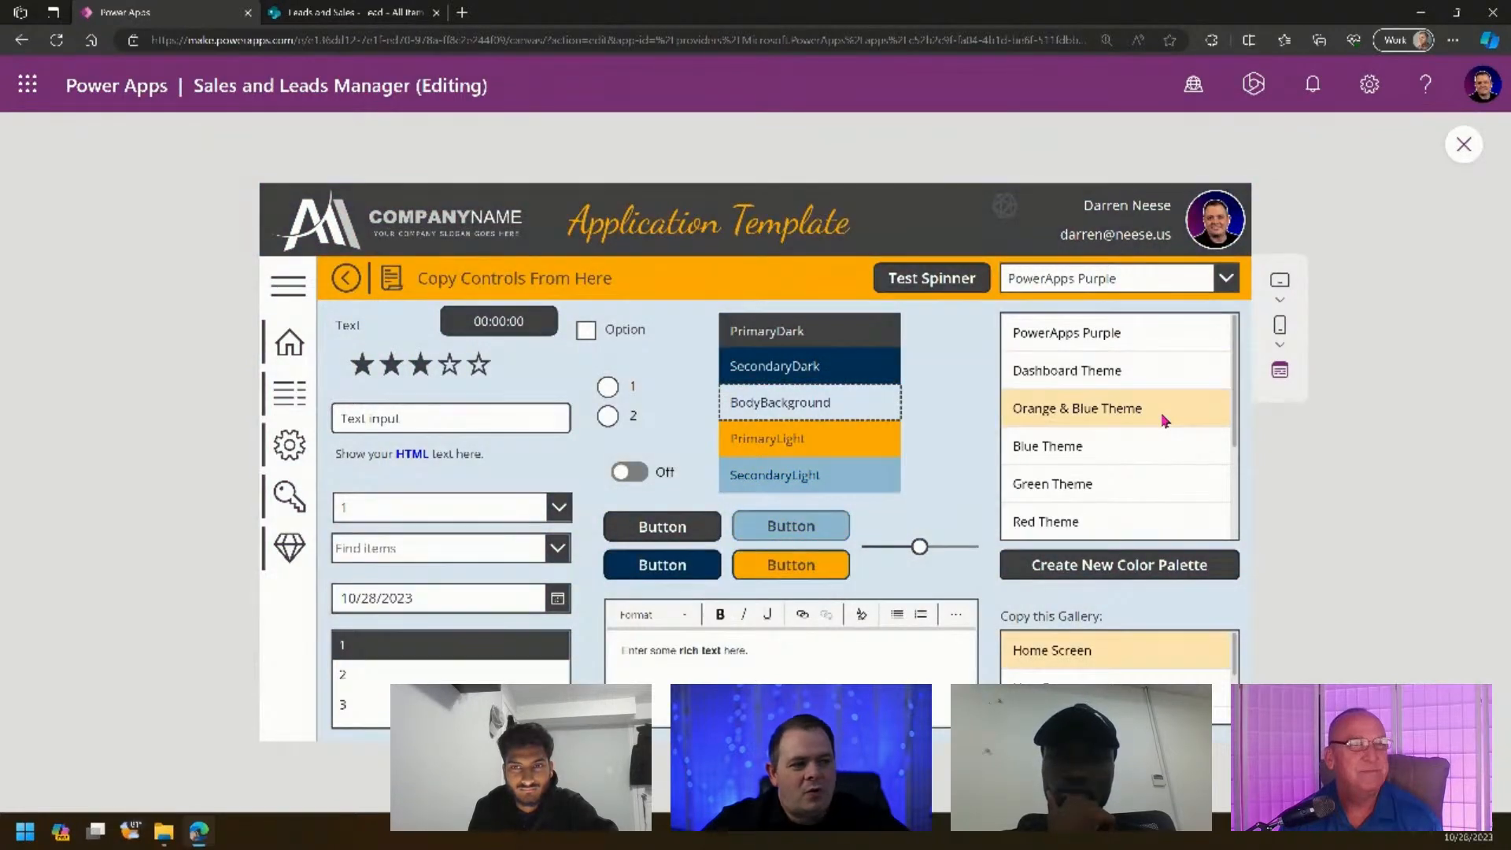
click(1116, 455)
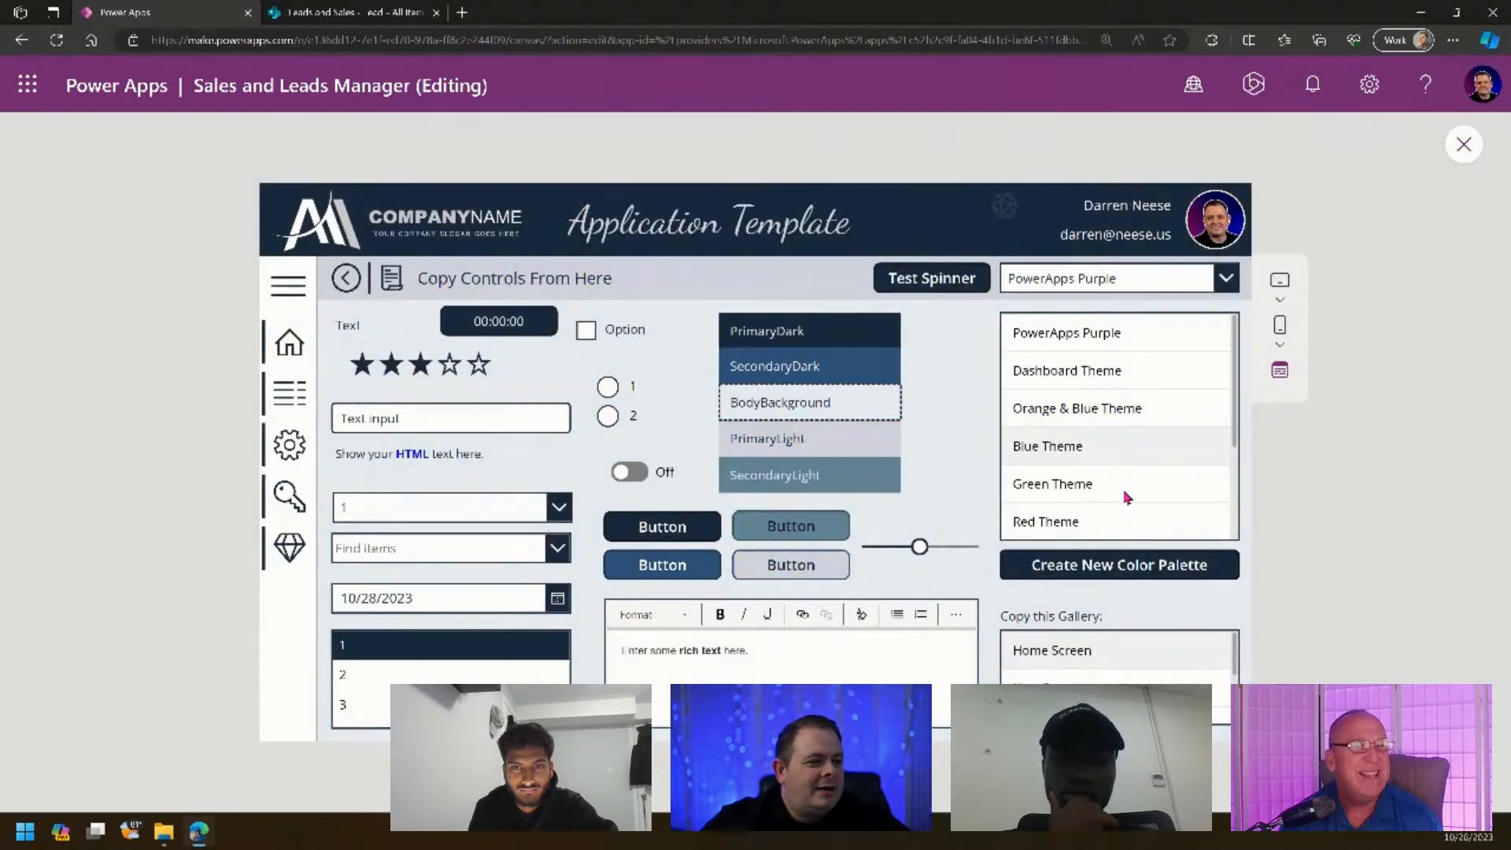
click(1127, 491)
scroll(1133, 484, down, 1)
click(1123, 452)
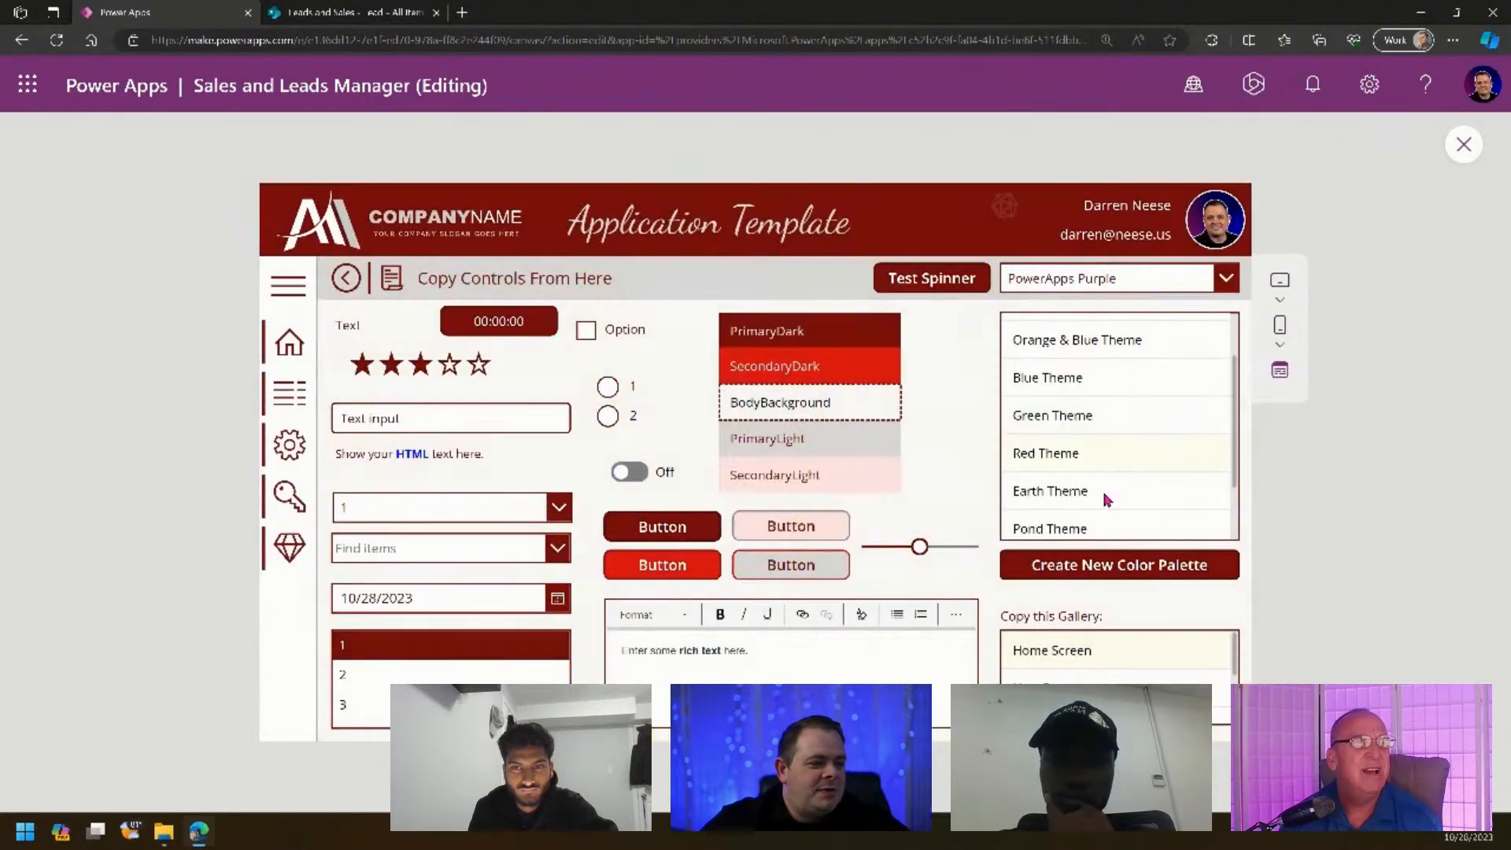
click(1107, 499)
- Try the Light and Office themes, settle on Light Theme, and exit the preview
scroll(1114, 540, down, 2)
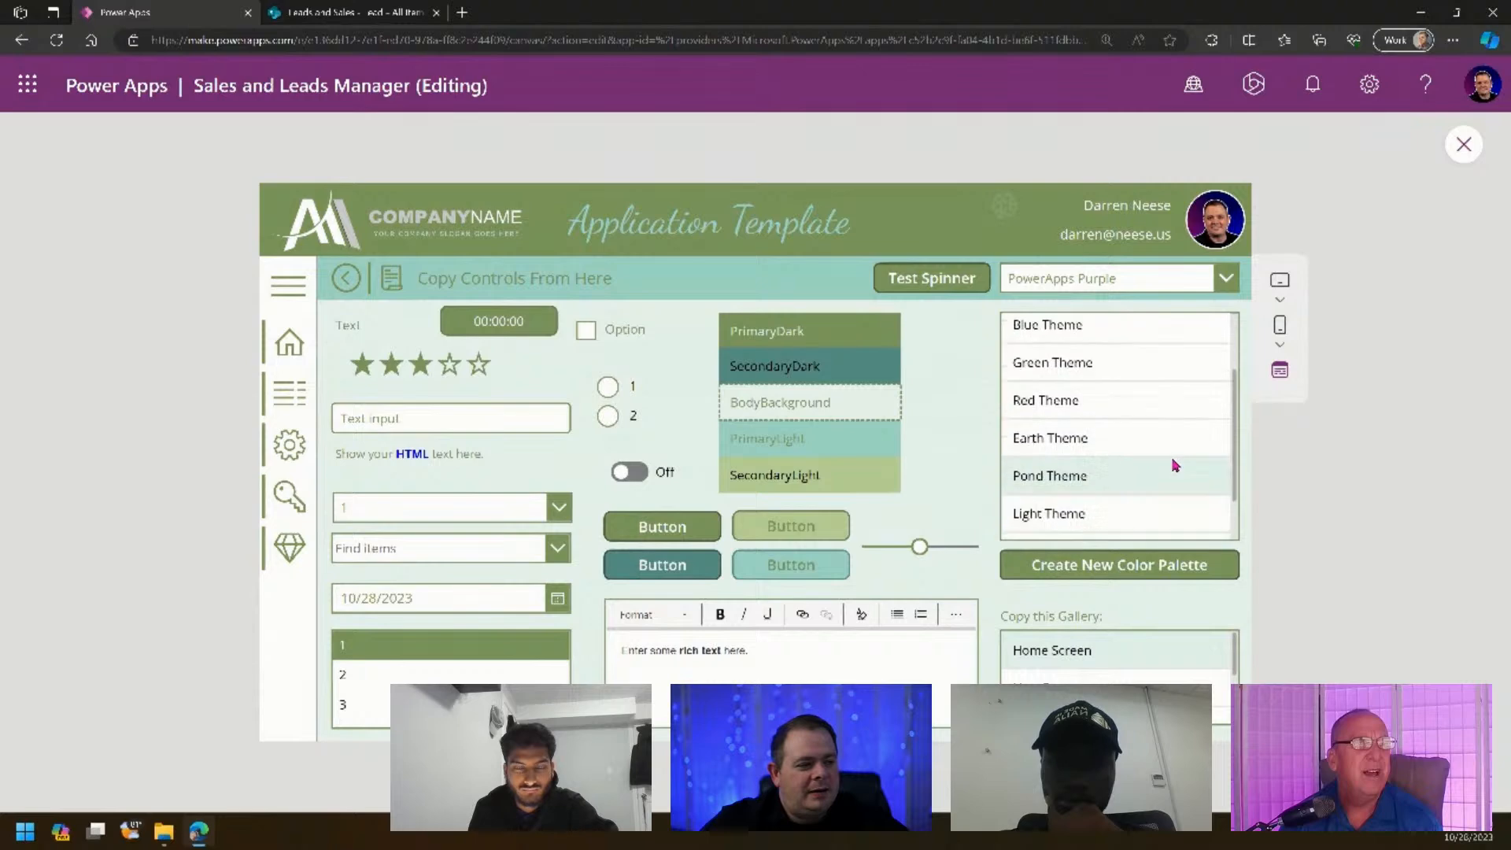
click(1104, 487)
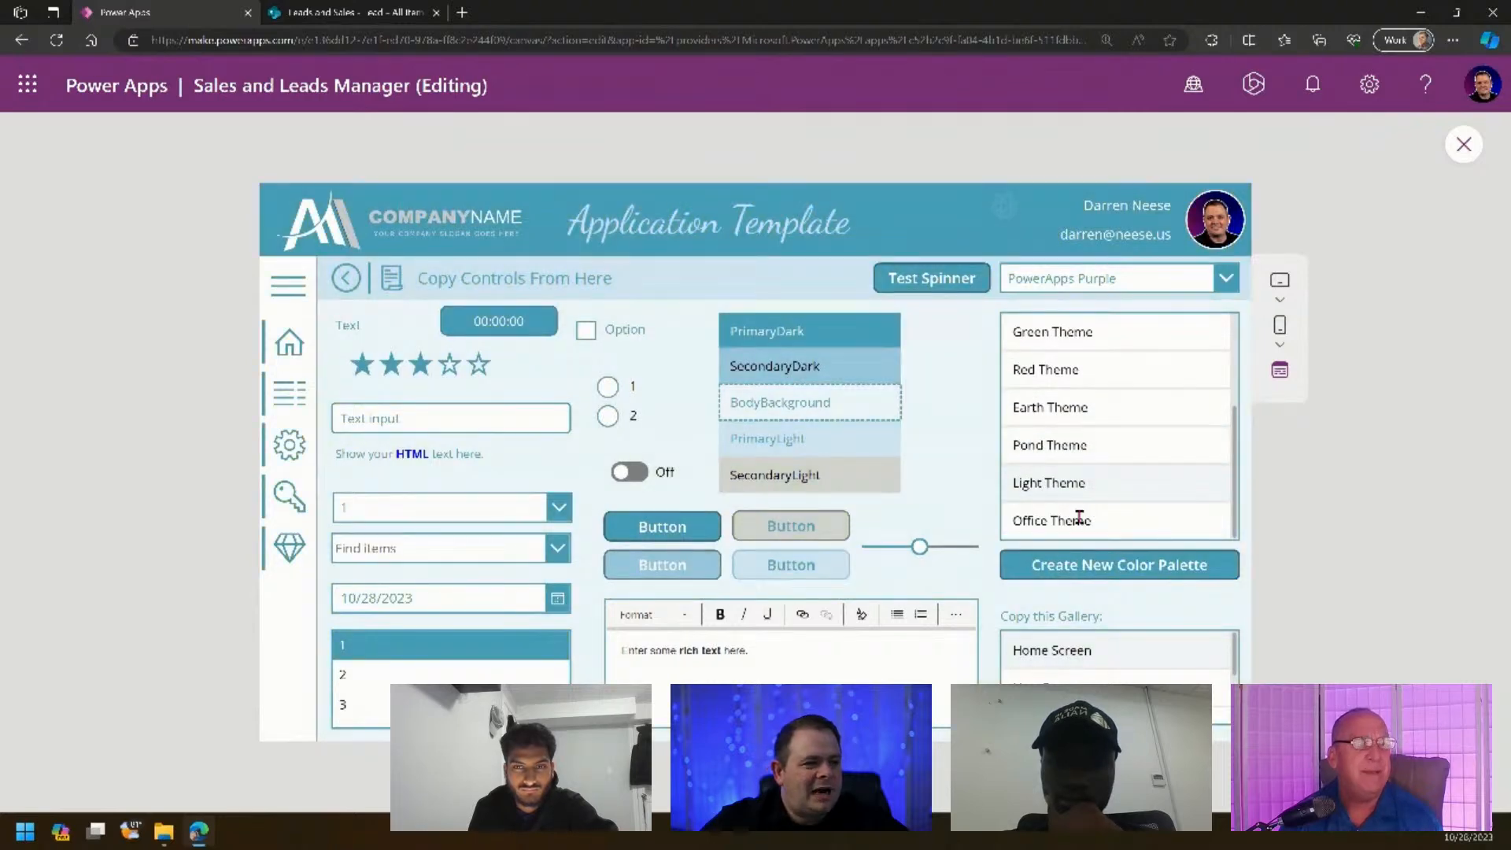
click(1078, 517)
click(1090, 494)
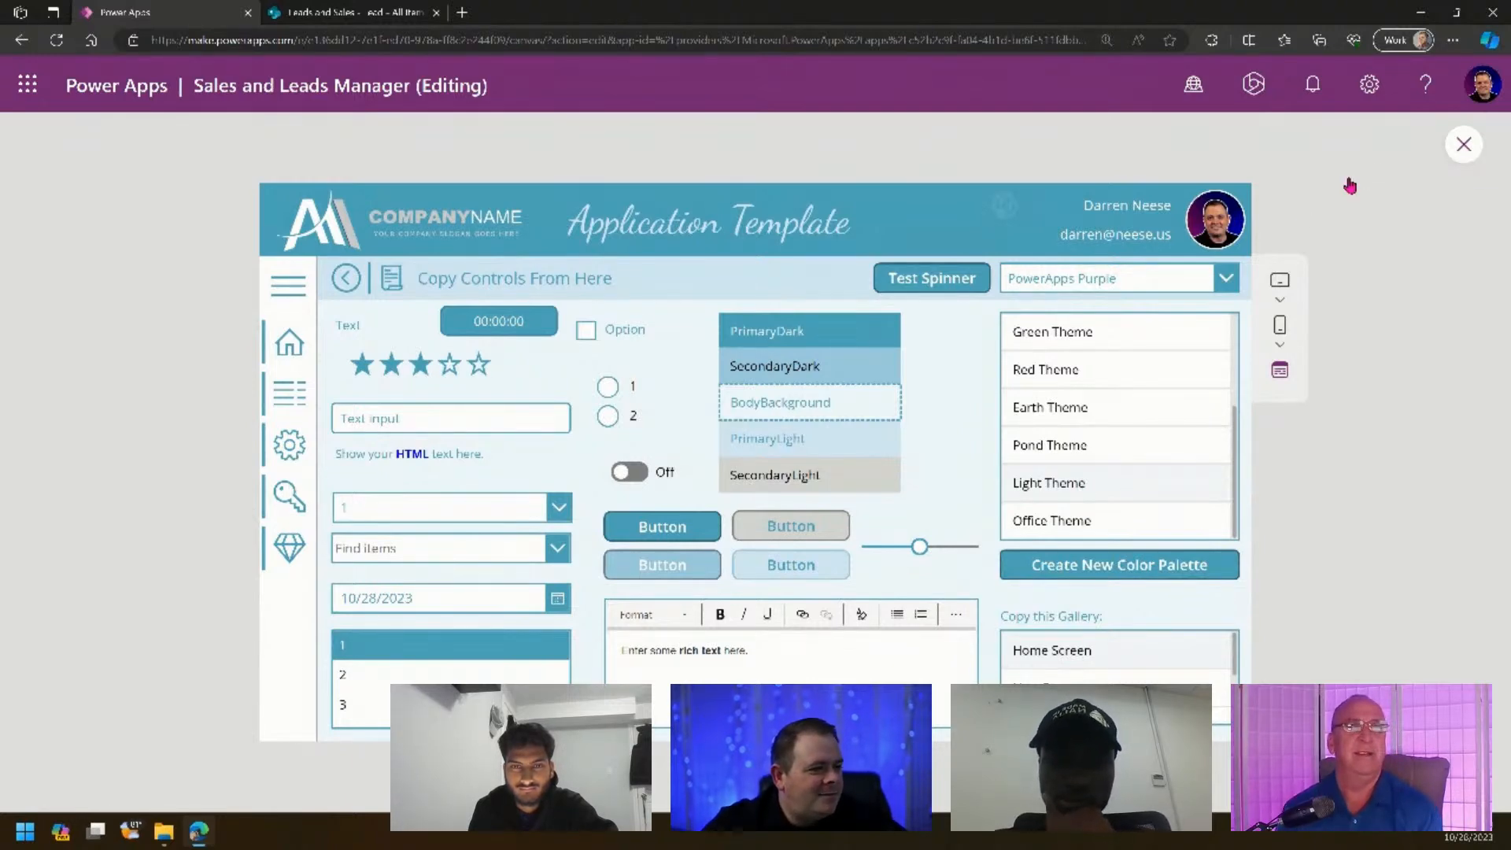
click(1464, 145)
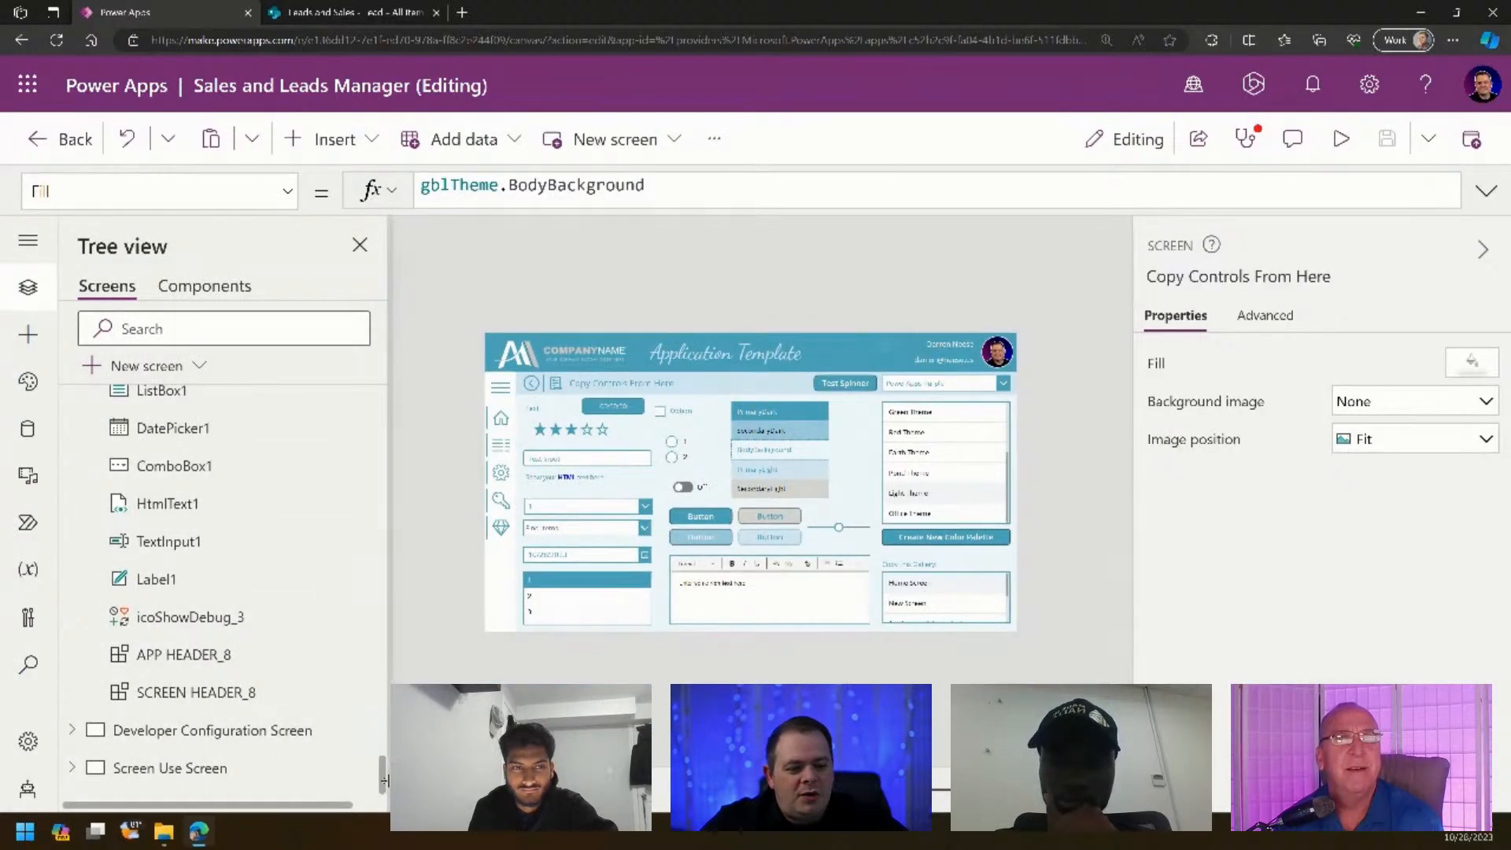
- Select App and expand its OnStart formula to read the theme definitions
drag(380, 776, 292, 405)
click(292, 405)
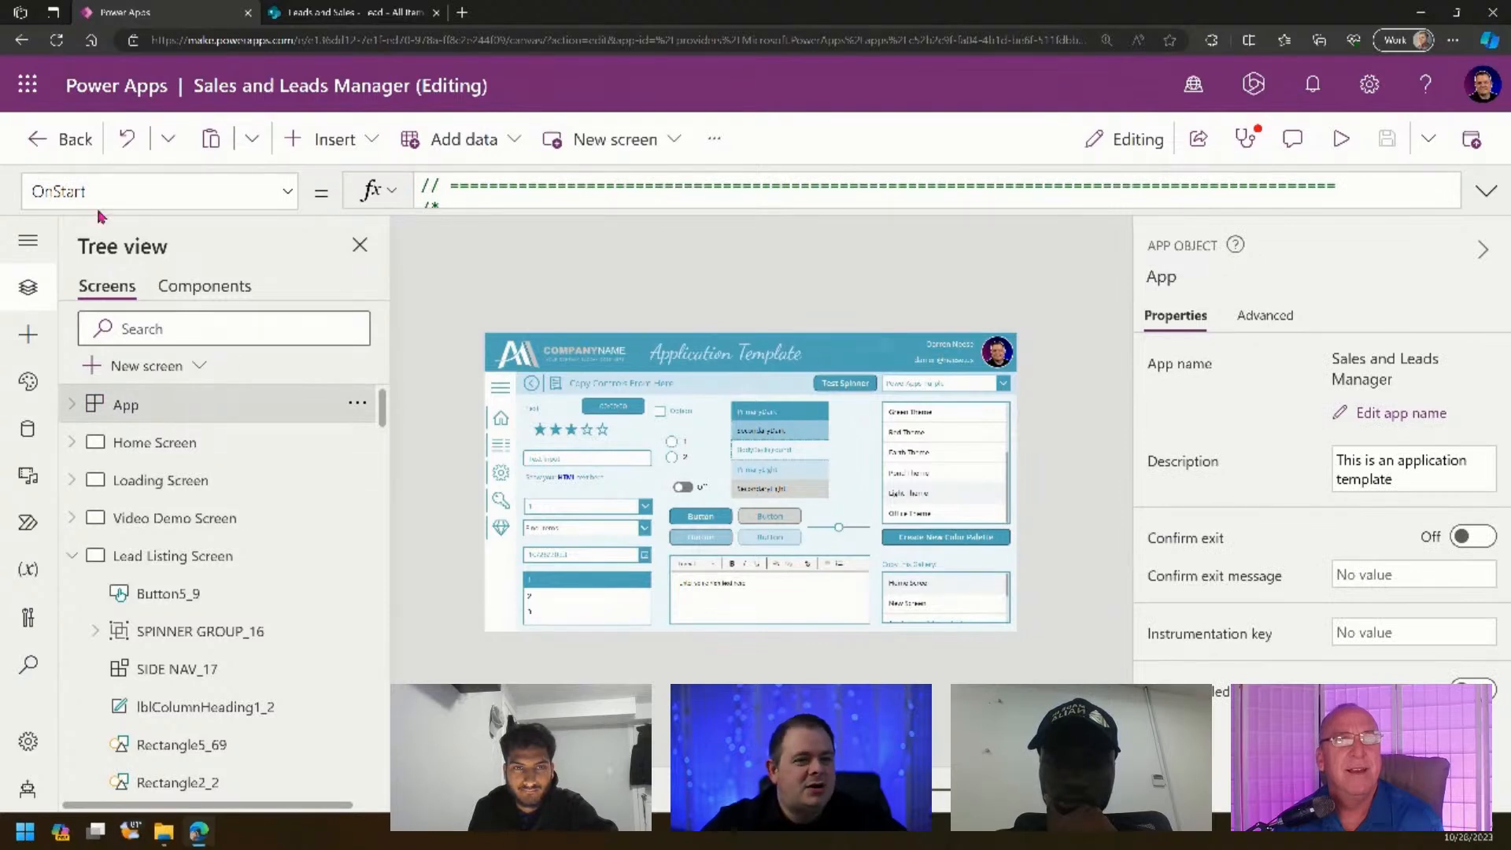
click(1484, 191)
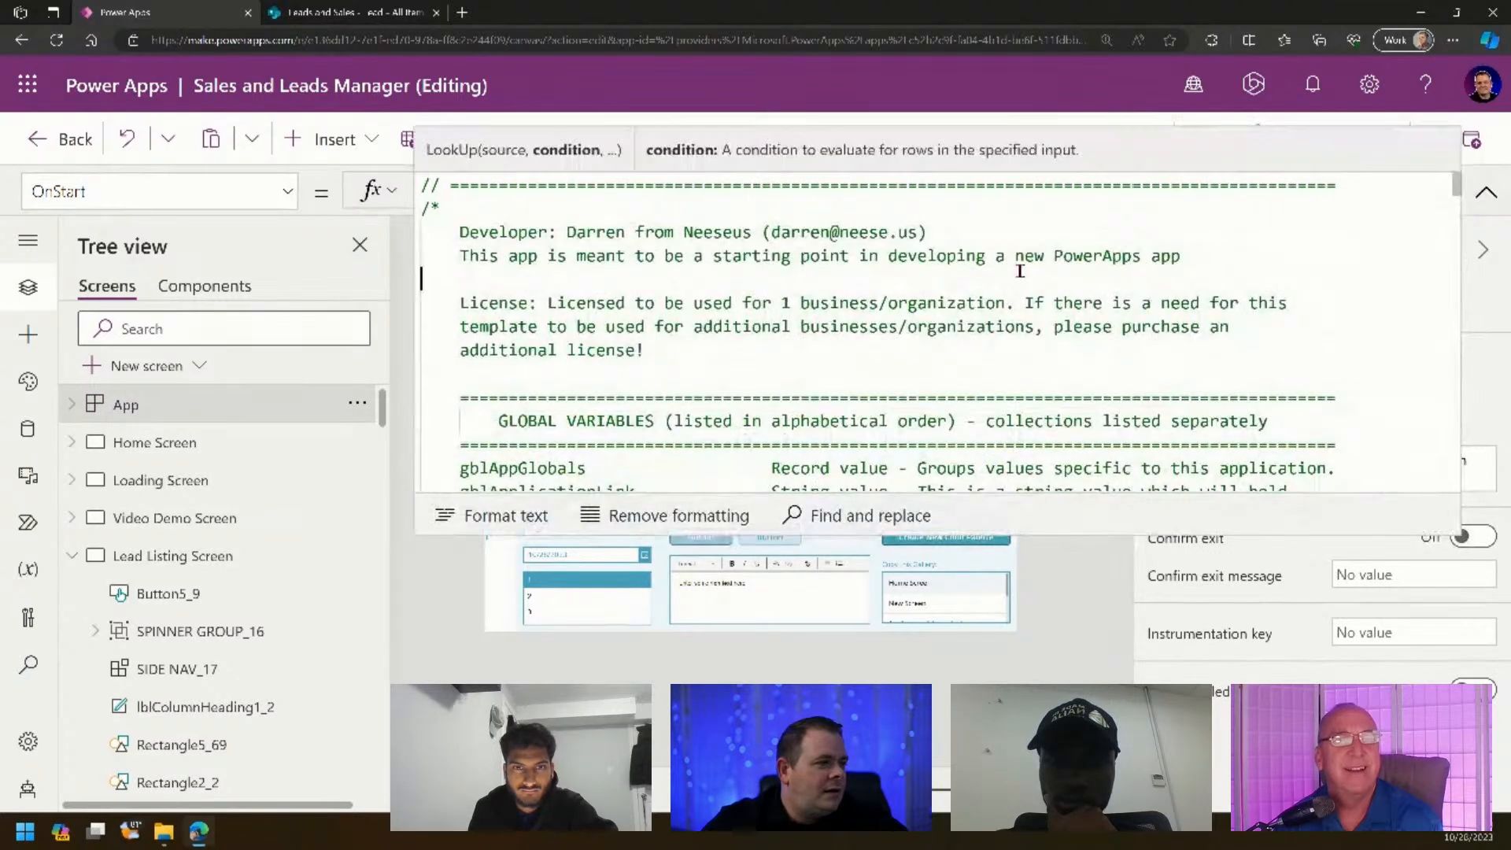
scroll(1460, 255, down, 5)
scroll(1460, 255, down, 10)
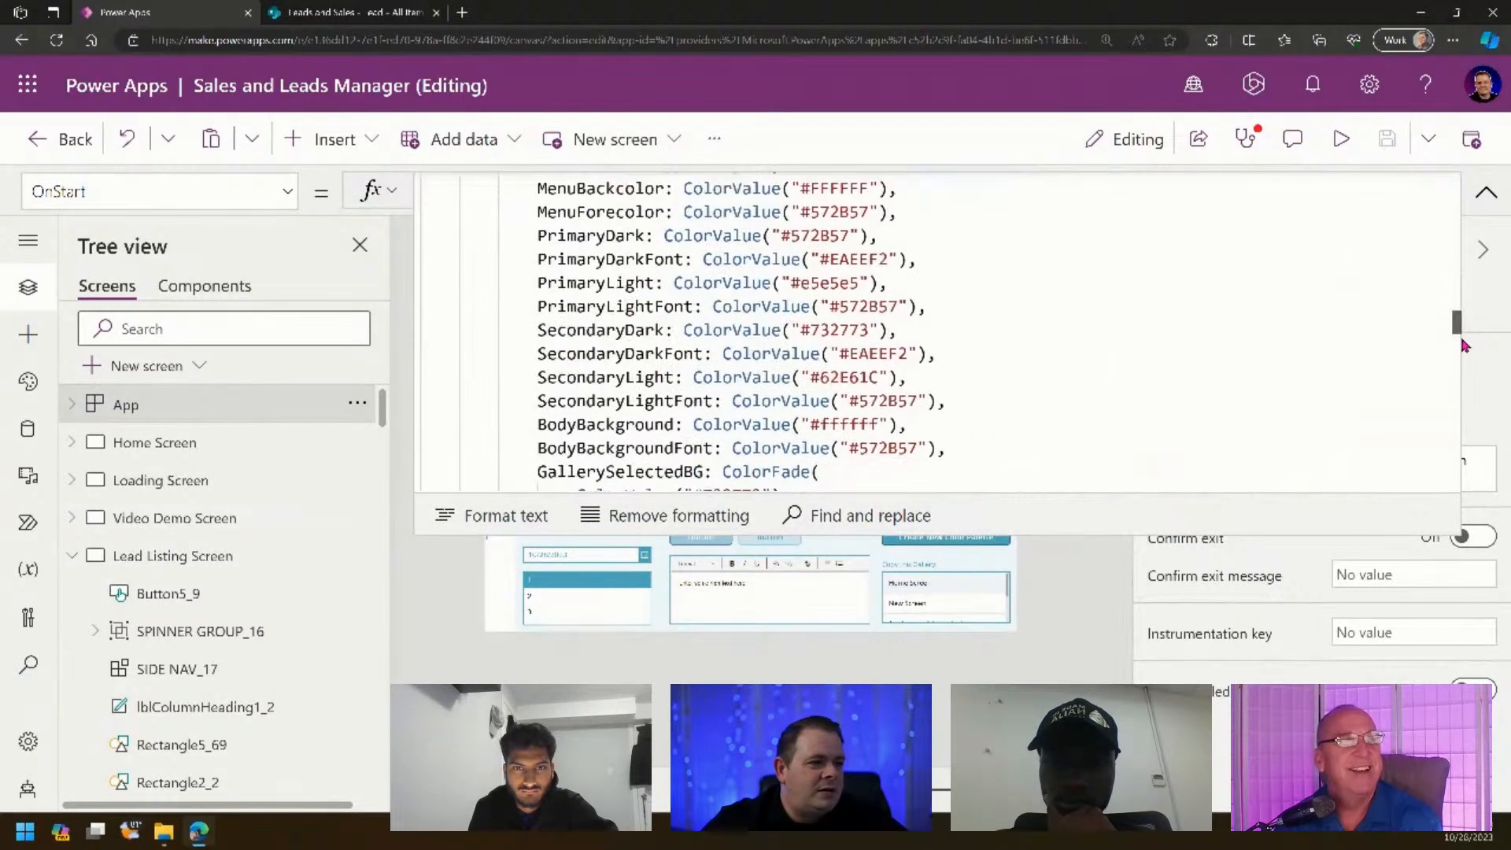
drag(1462, 345, 1469, 372)
scroll(1023, 346, down, 8)
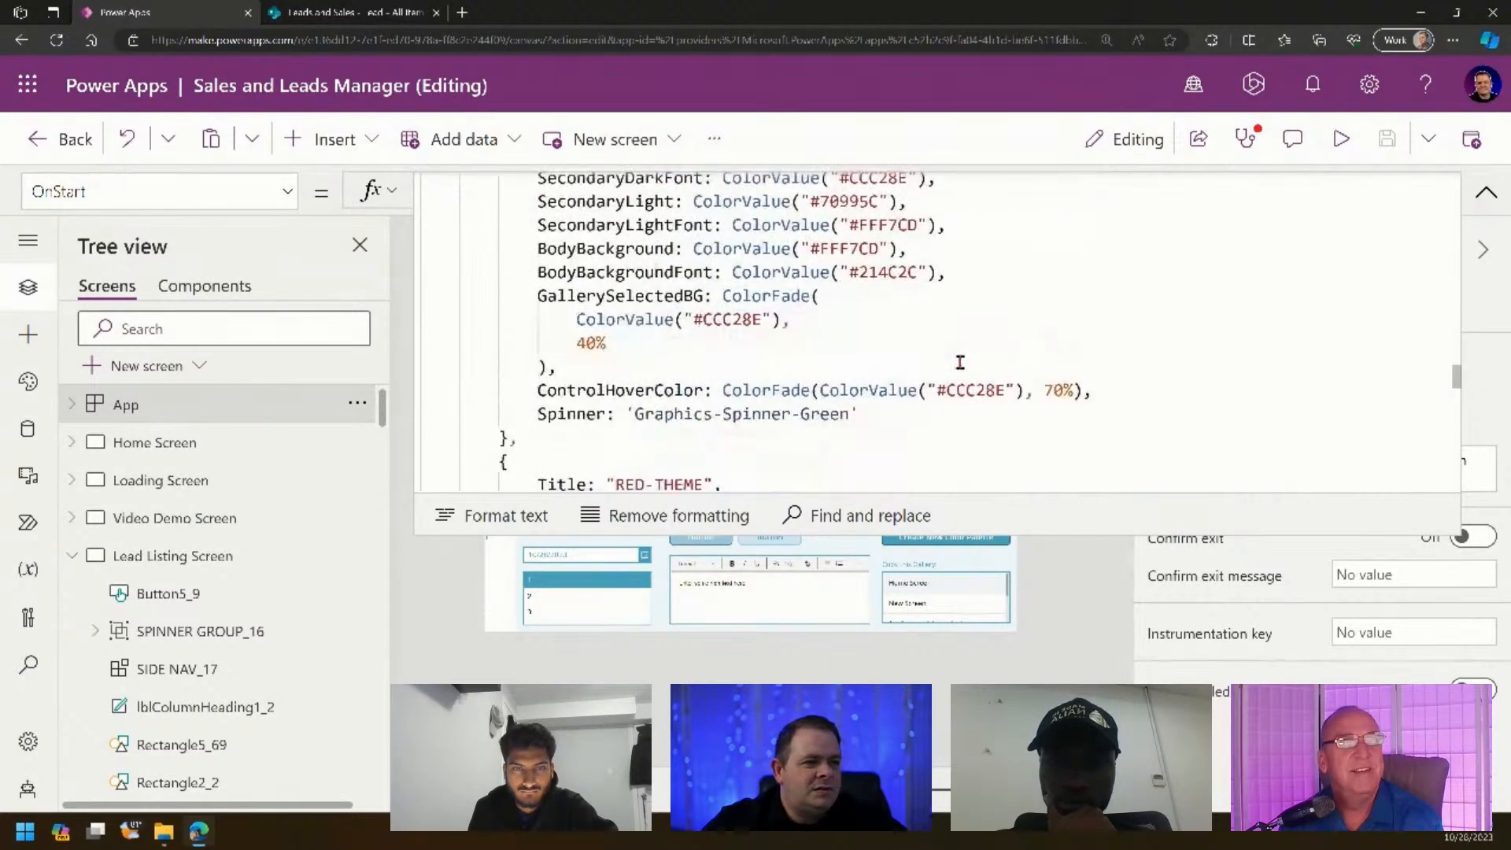
scroll(947, 356, down, 10)
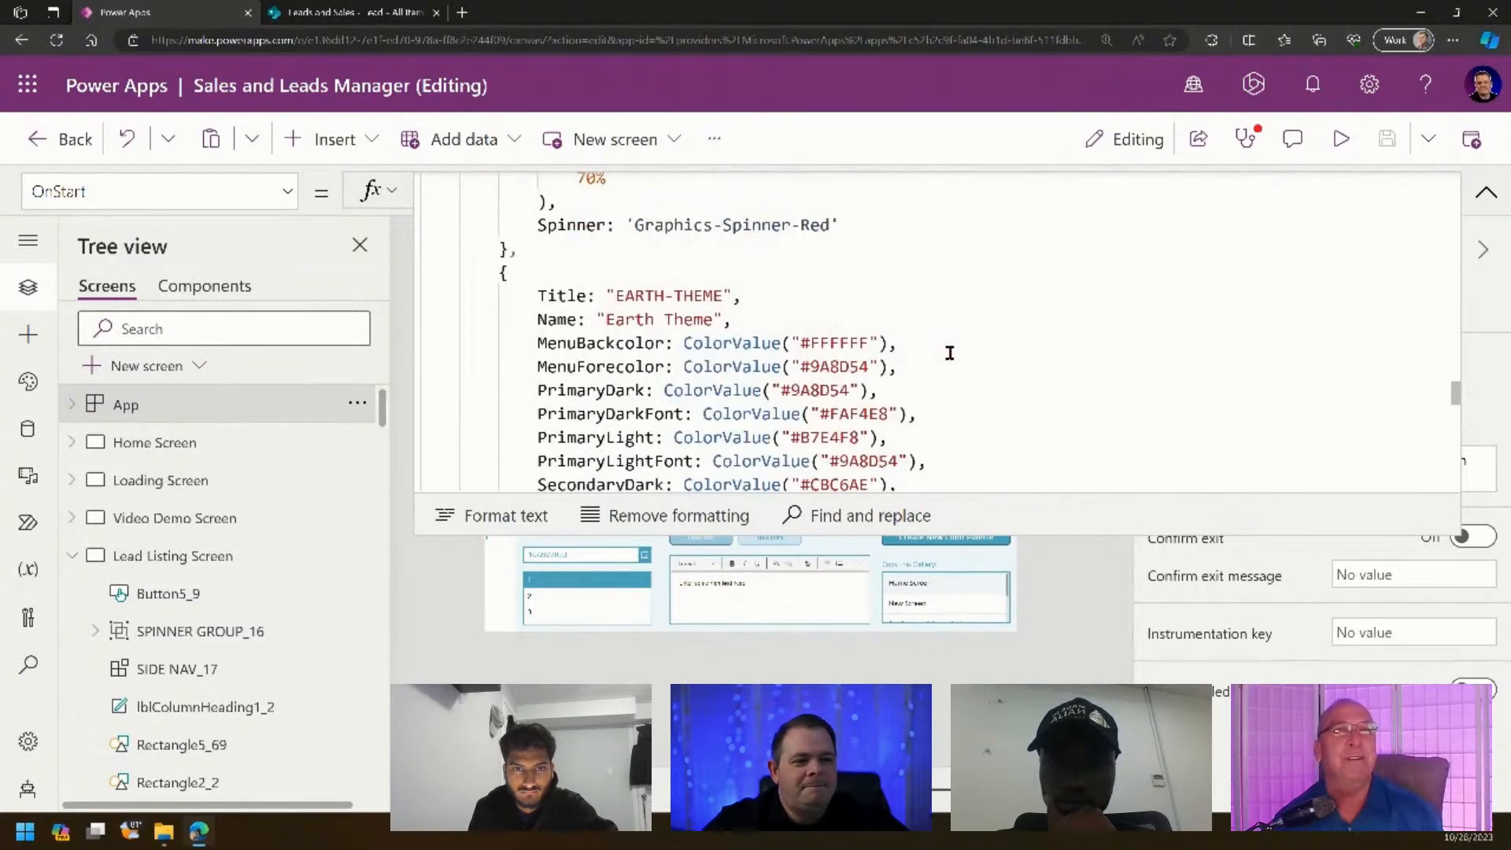
scroll(950, 350, down, 10)
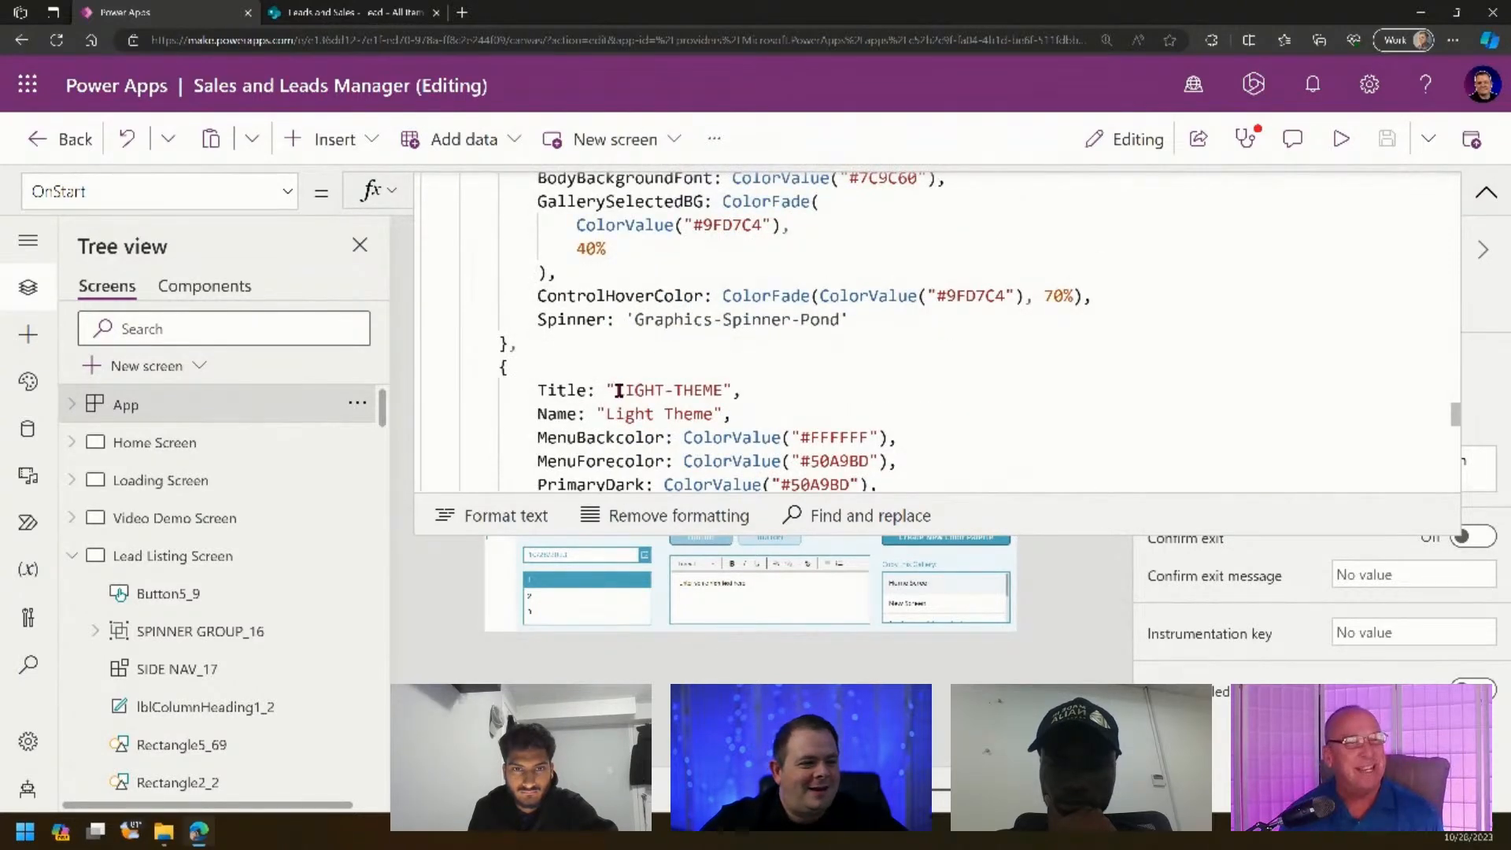
- Copy LIGHT-THEME and paste it over POWERAPPS-PURPLE in the ThemeKey line
drag(662, 391, 720, 382)
key(ctrl+c)
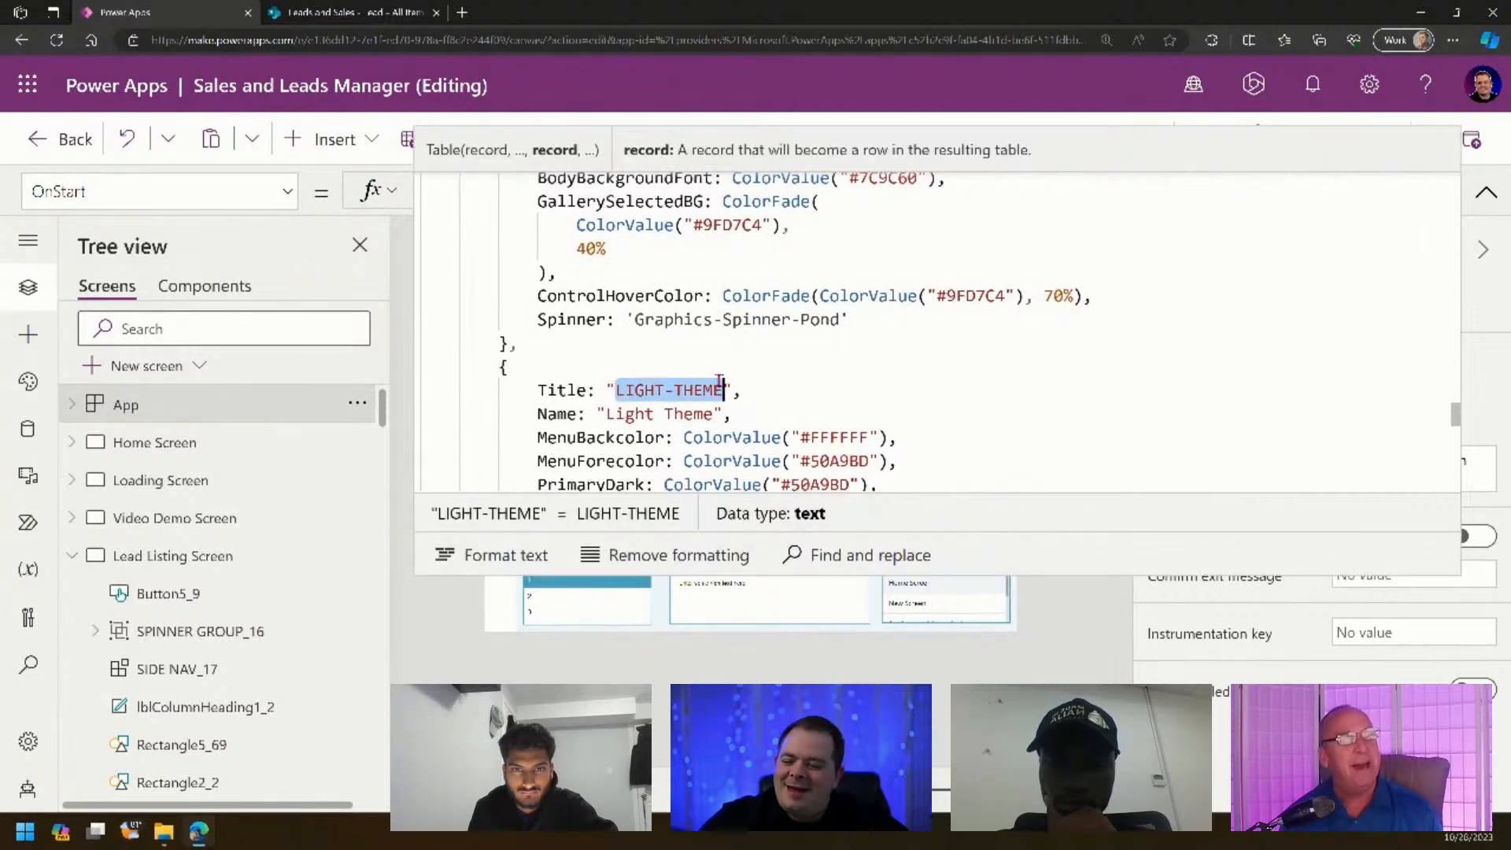
click(880, 384)
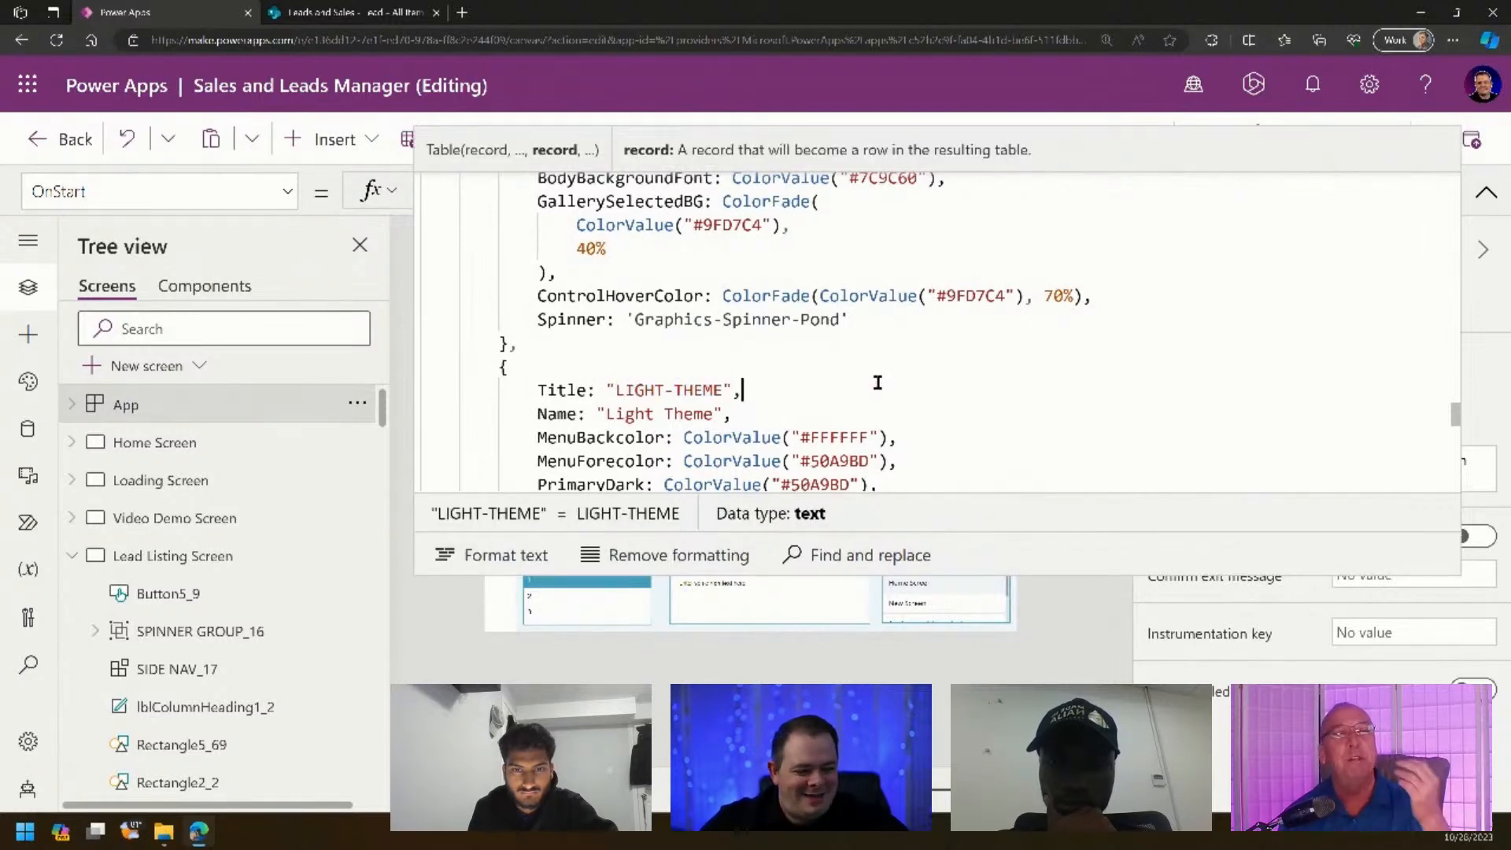
key(ctrl+Home)
scroll(935, 374, down, 6)
scroll(935, 374, down, 15)
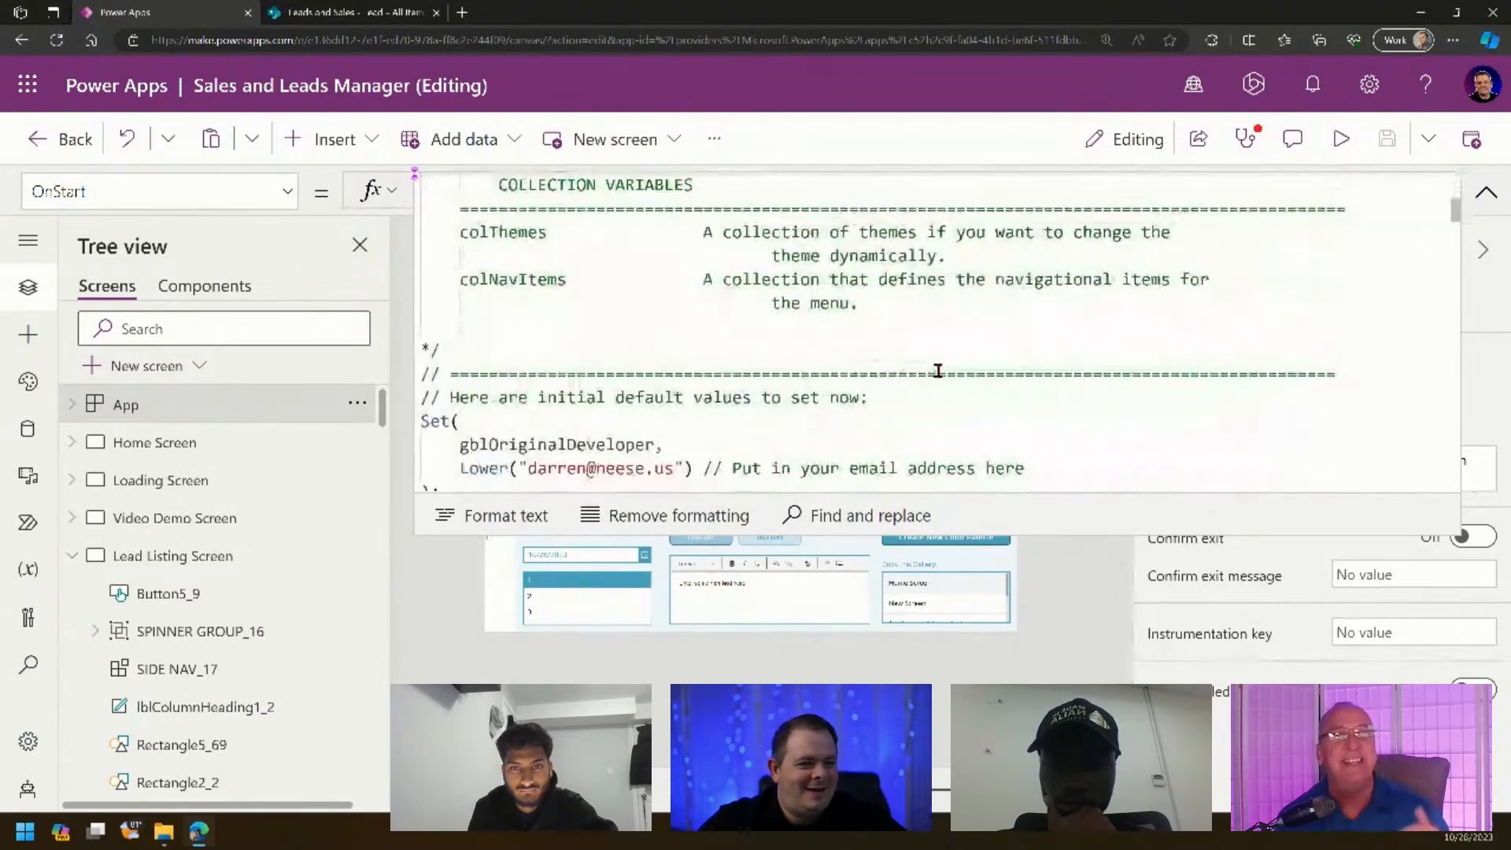
scroll(910, 366, up, 3)
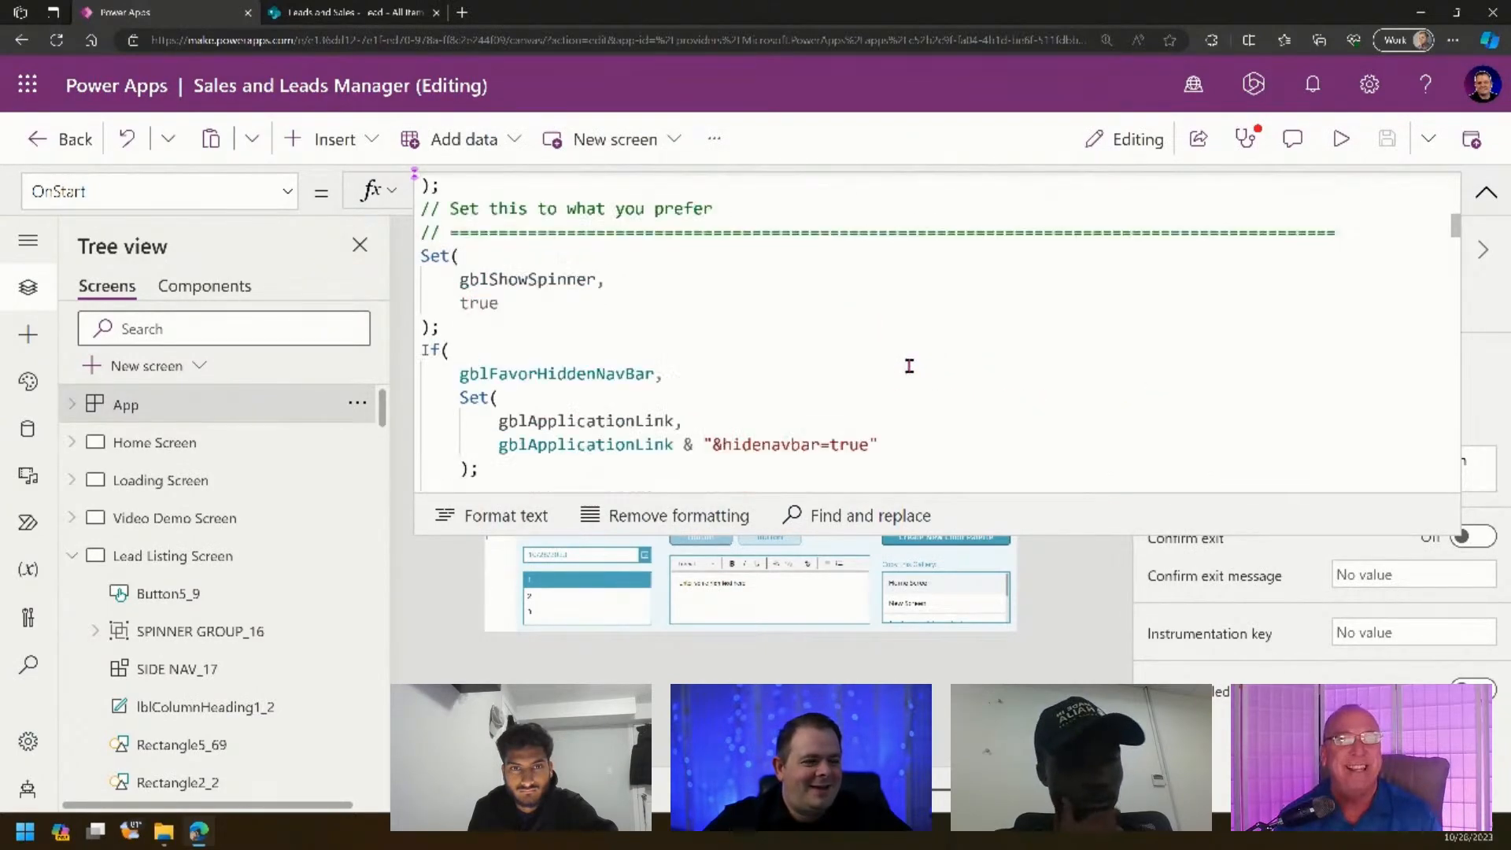
scroll(909, 366, down, 8)
scroll(909, 366, up, 2)
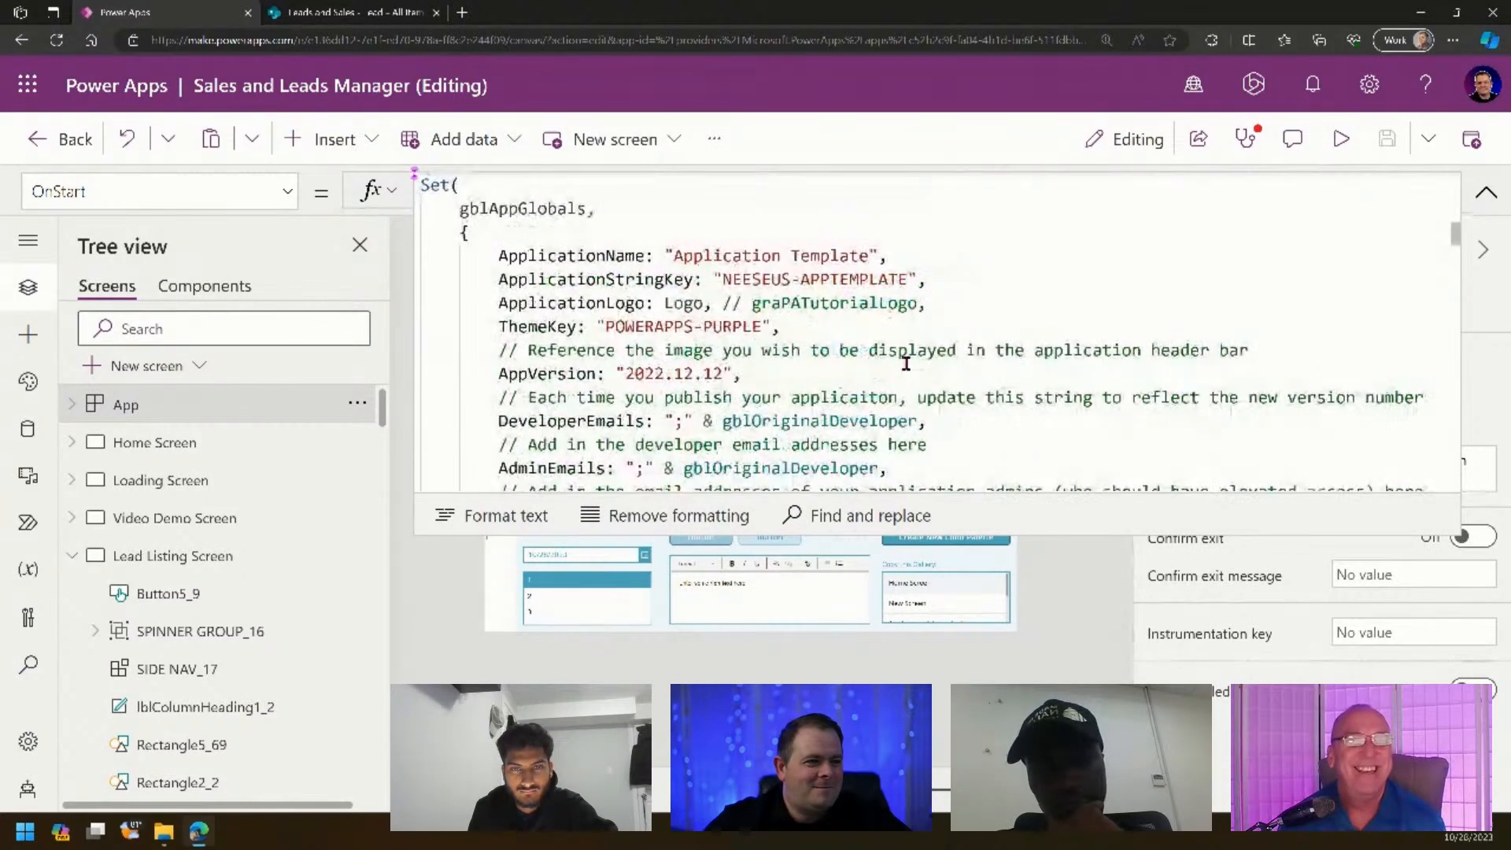
drag(606, 326, 771, 328)
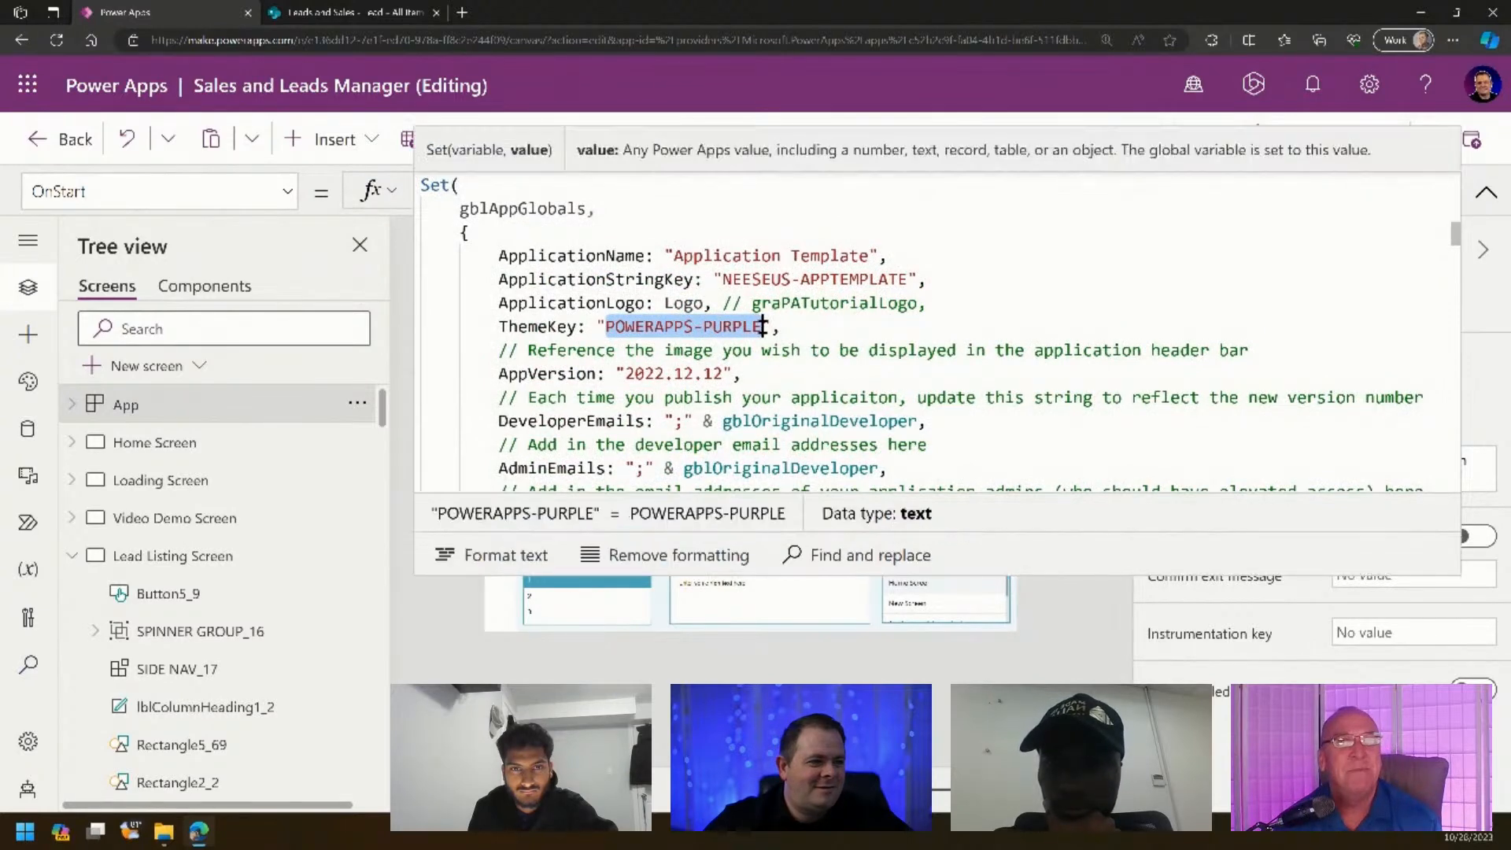
key(ctrl+v)
click(1486, 197)
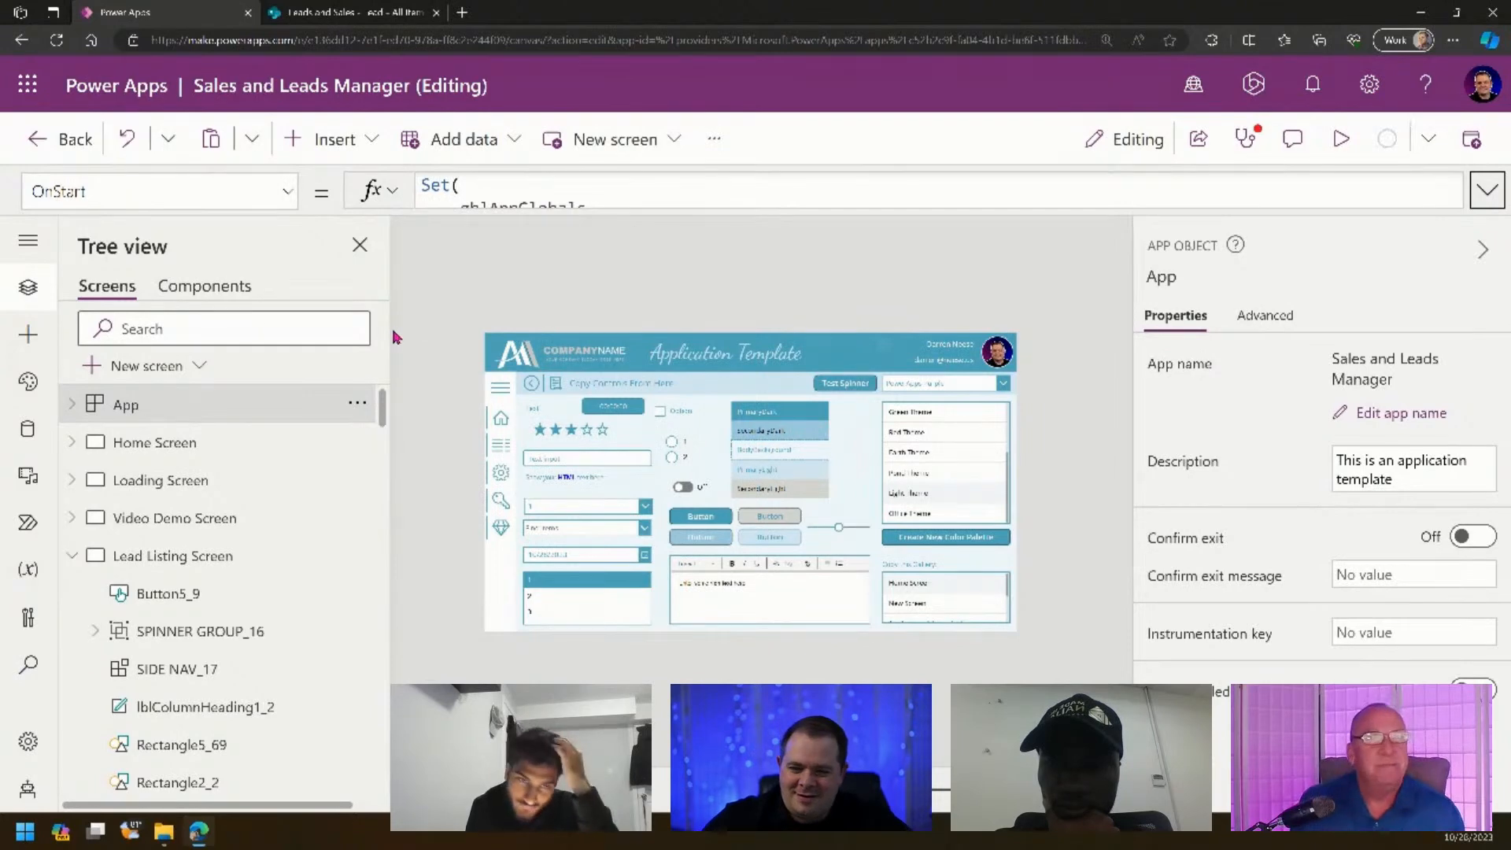
- Save the app, then preview it and open the Application Administration Screen via the gear icon
key(ctrl+s)
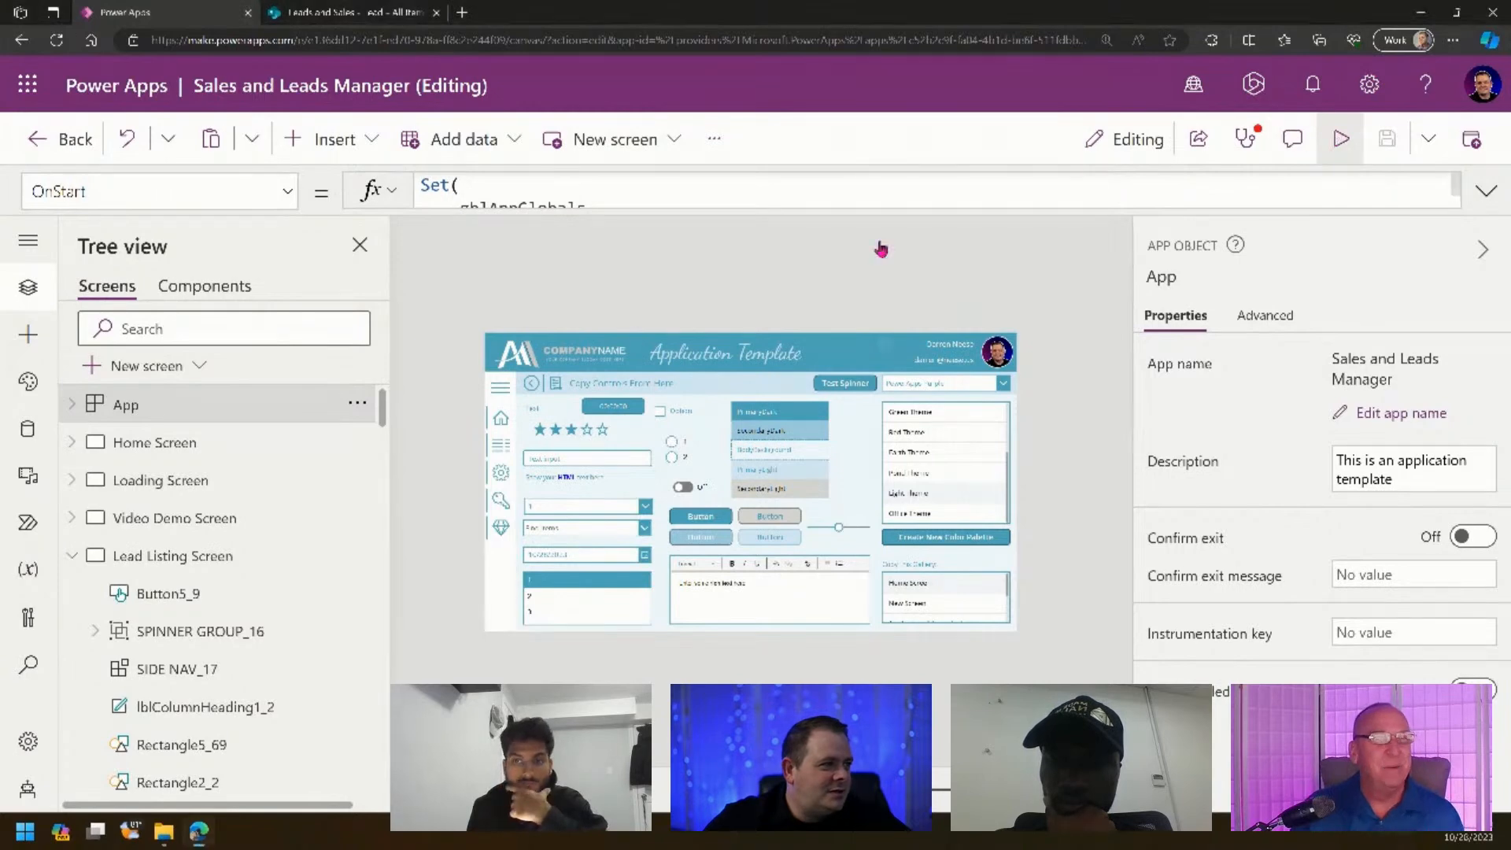
key(F5)
click(290, 446)
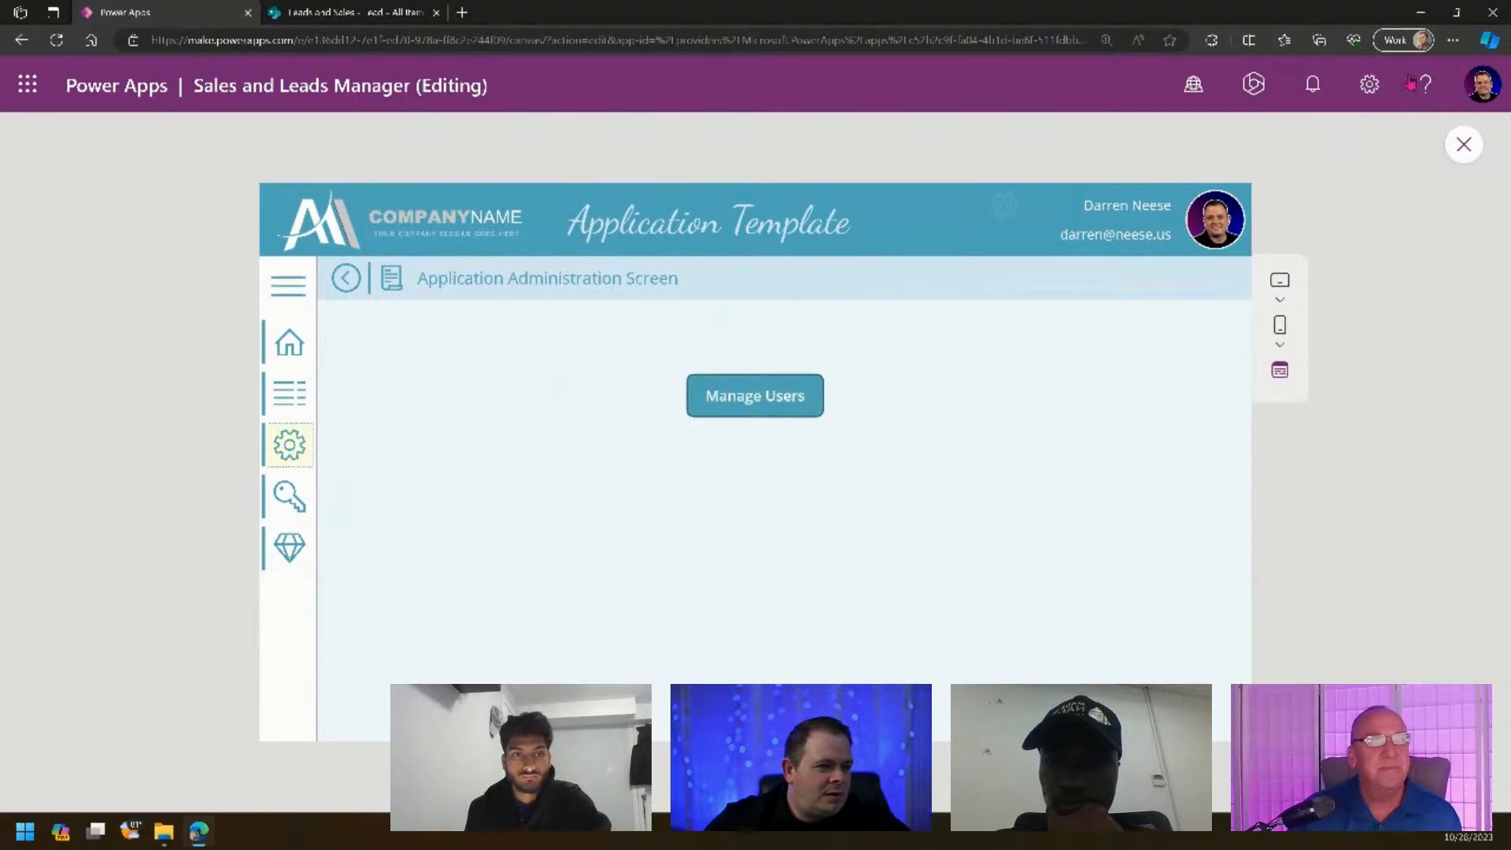
key(Escape)
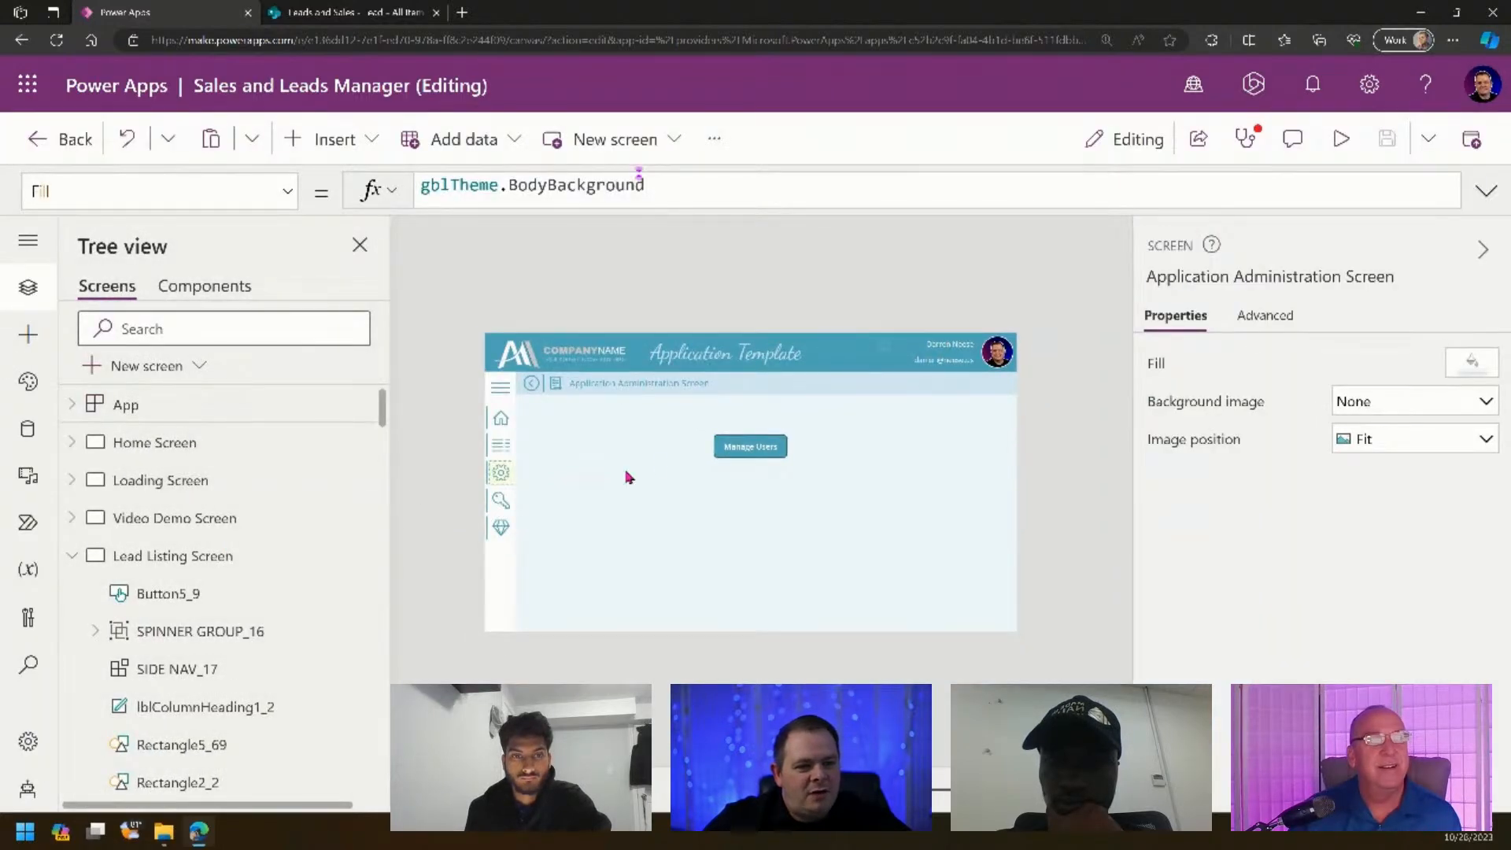
- Display the Lead Listing Screen, grab its exact name, then select App to show OnStart
alt+click(489, 450)
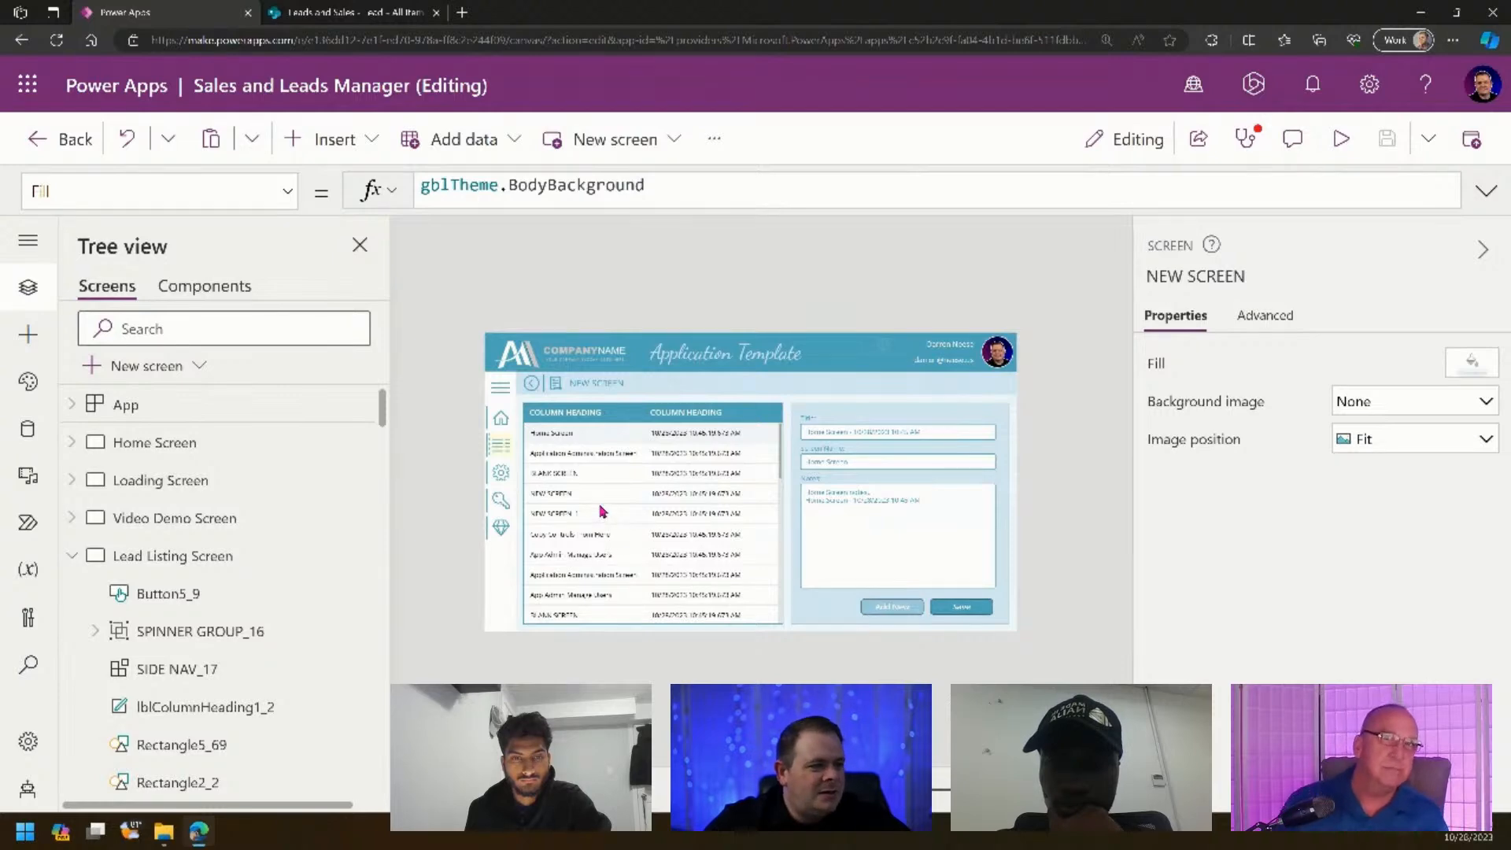
click(148, 555)
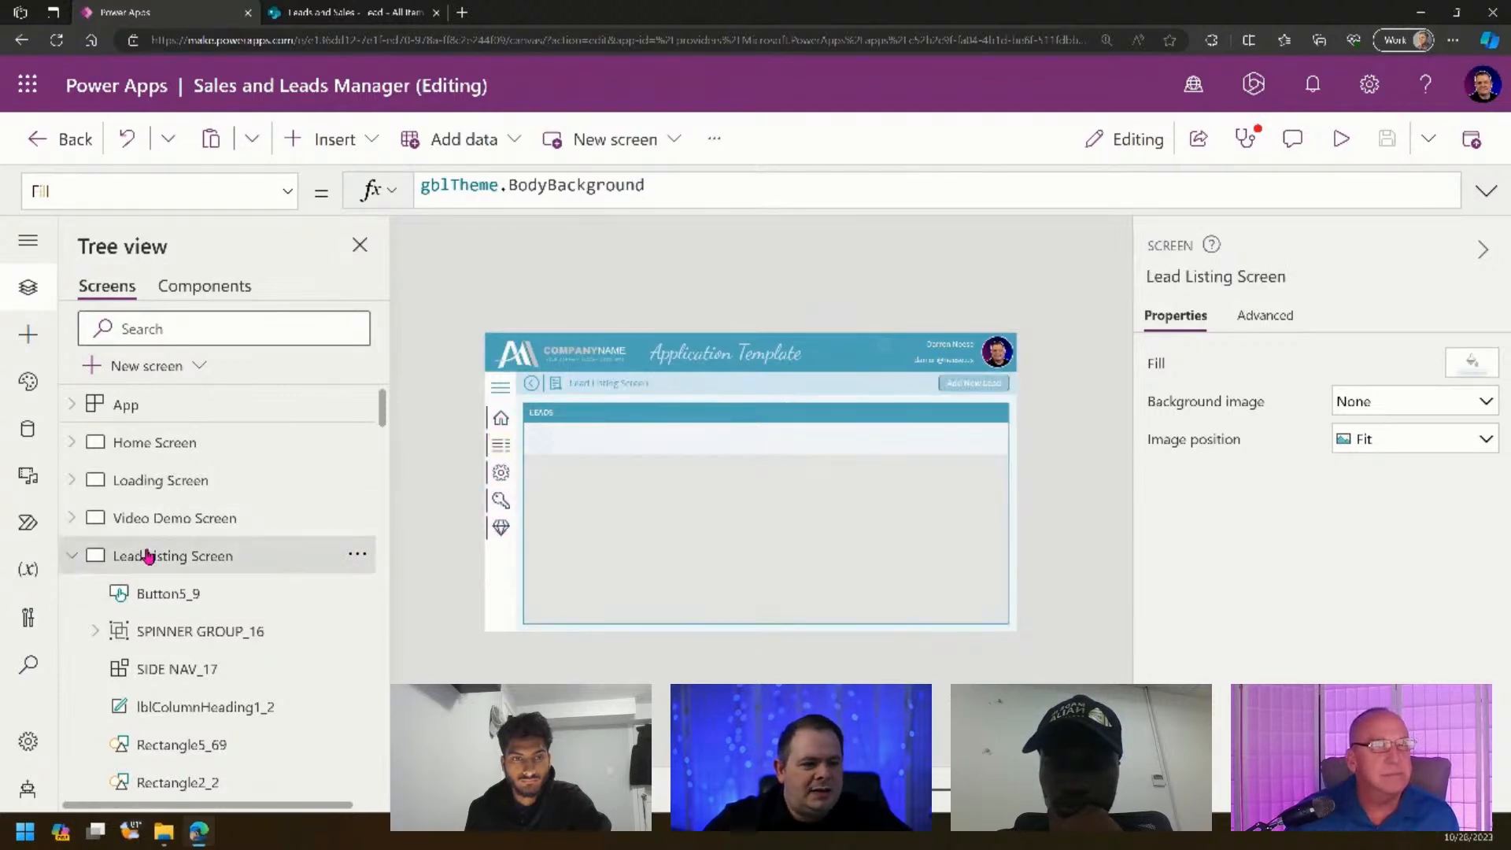
click(1198, 277)
key(ctrl+c)
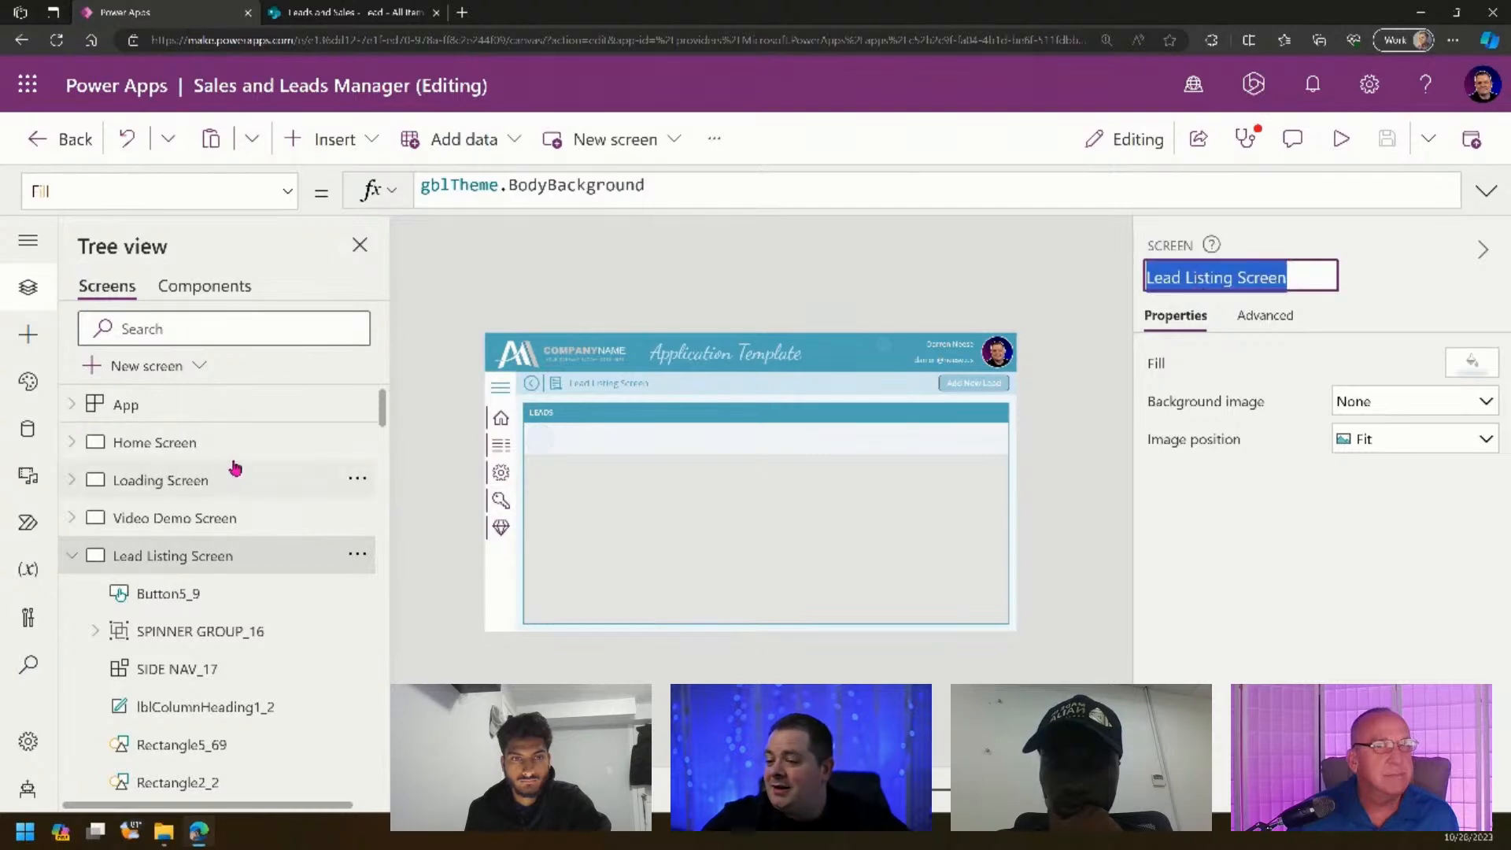
click(284, 415)
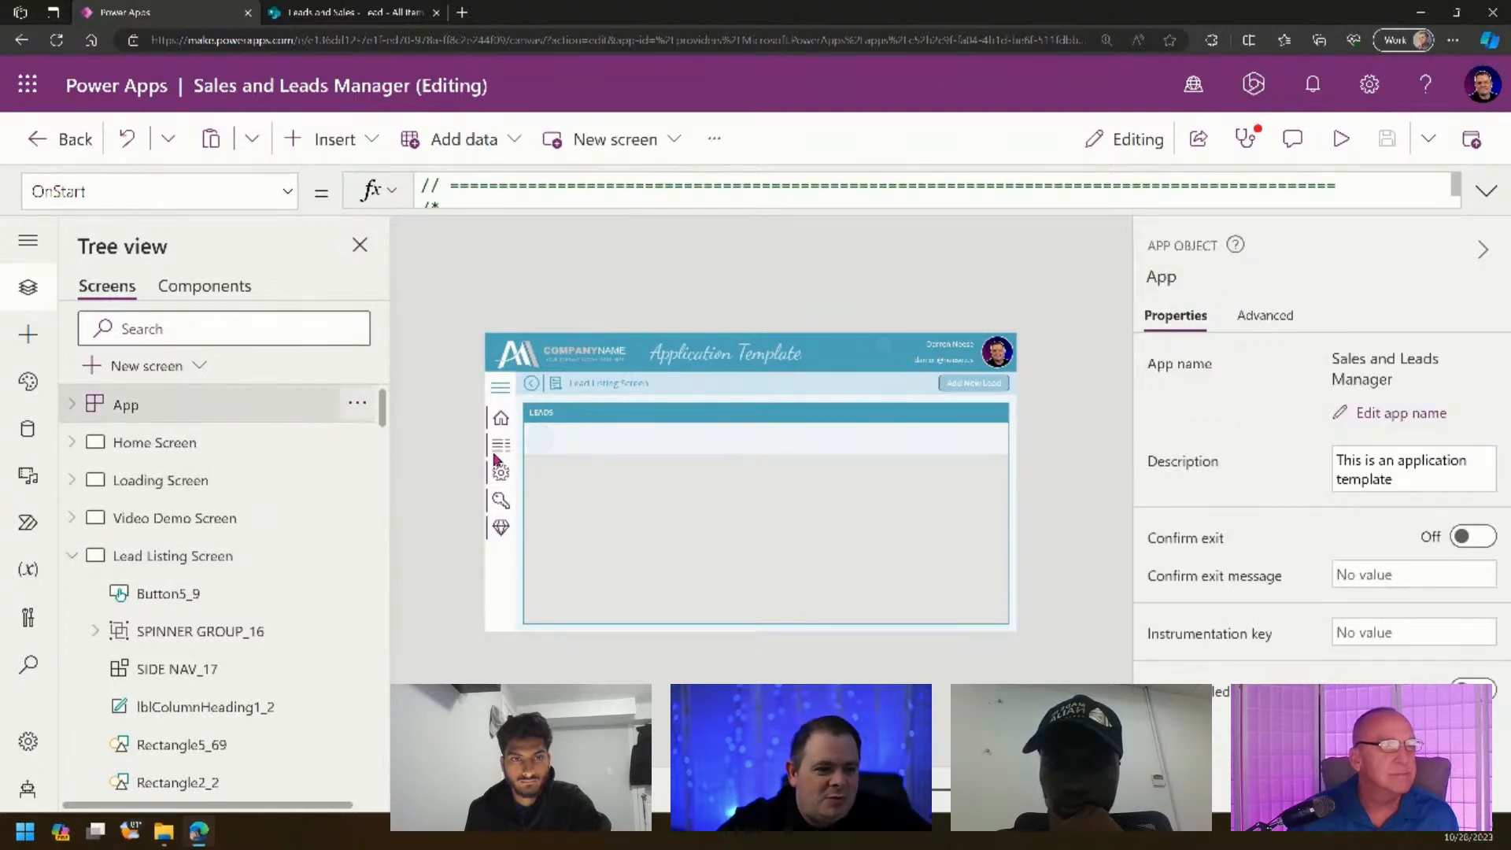
- Point the New Screen menu record's ScreenToGoTo at 'Lead Listing Screen'
click(1482, 195)
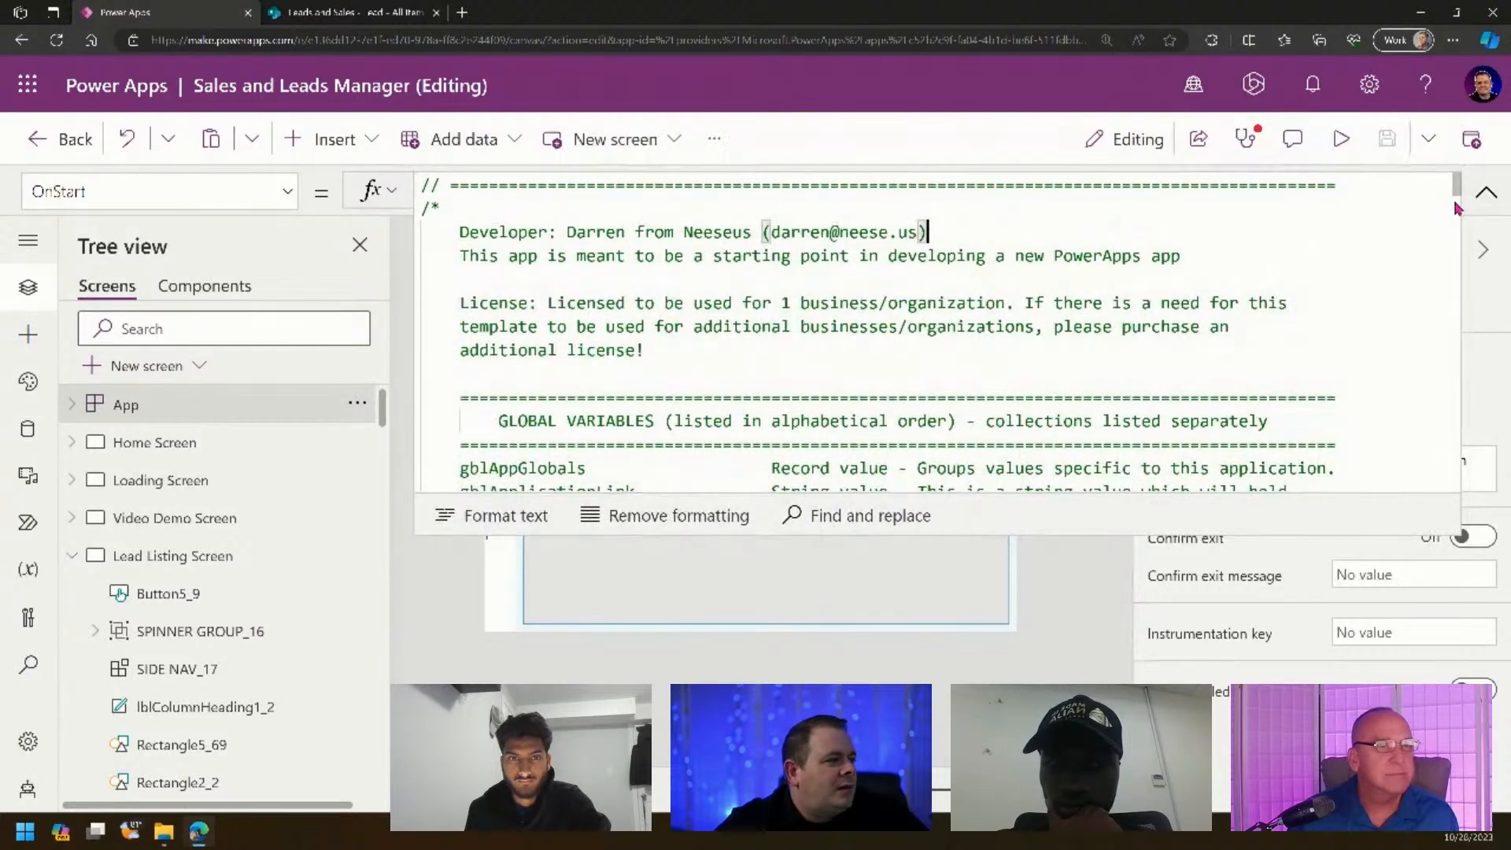
drag(1458, 192, 1457, 445)
scroll(976, 374, down, 10)
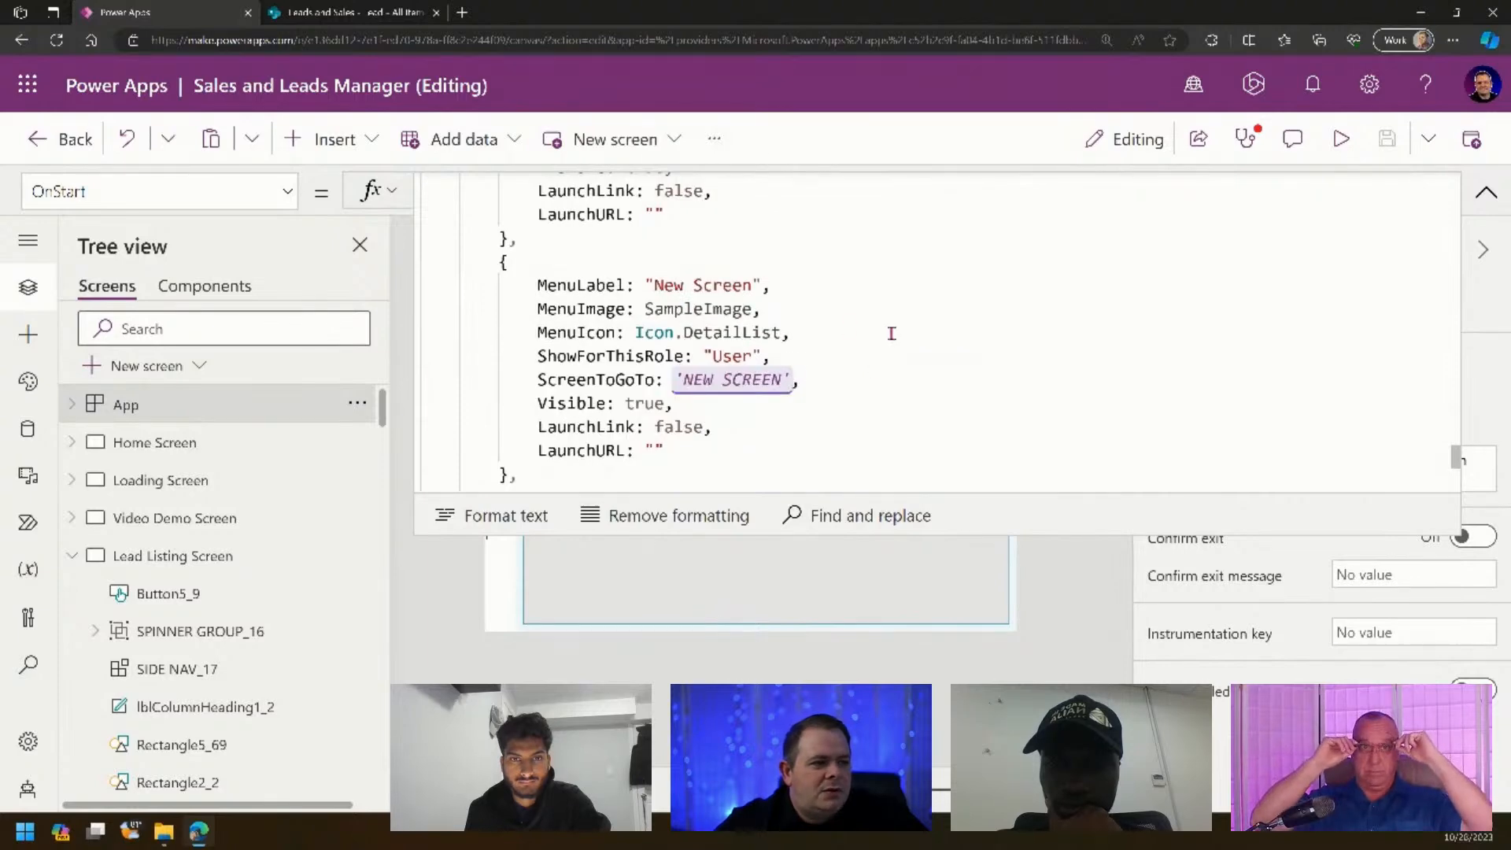
scroll(898, 338, up, 3)
scroll(898, 343, down, 3)
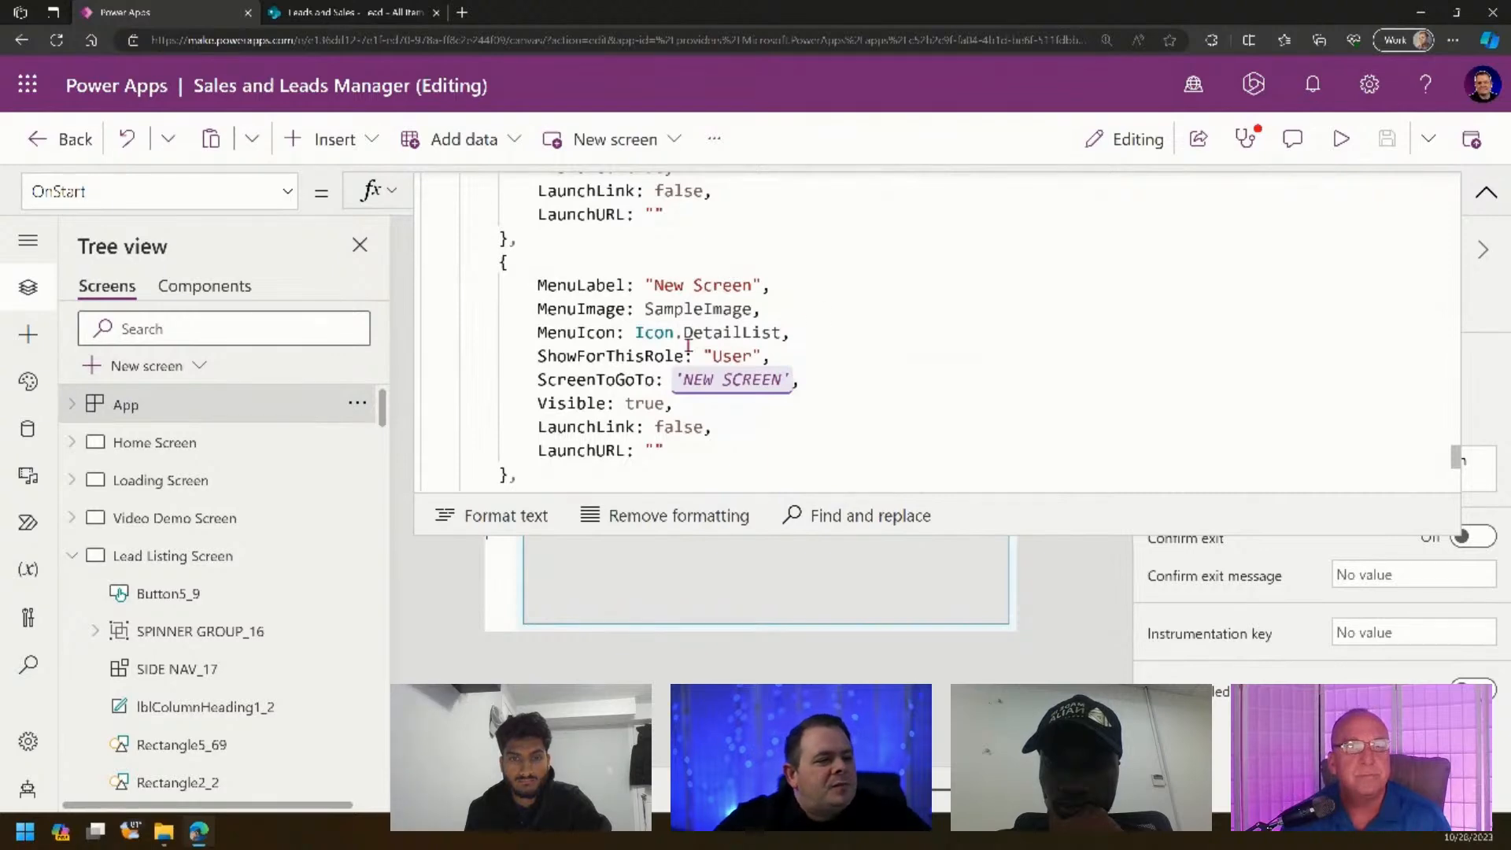
drag(683, 380, 784, 380)
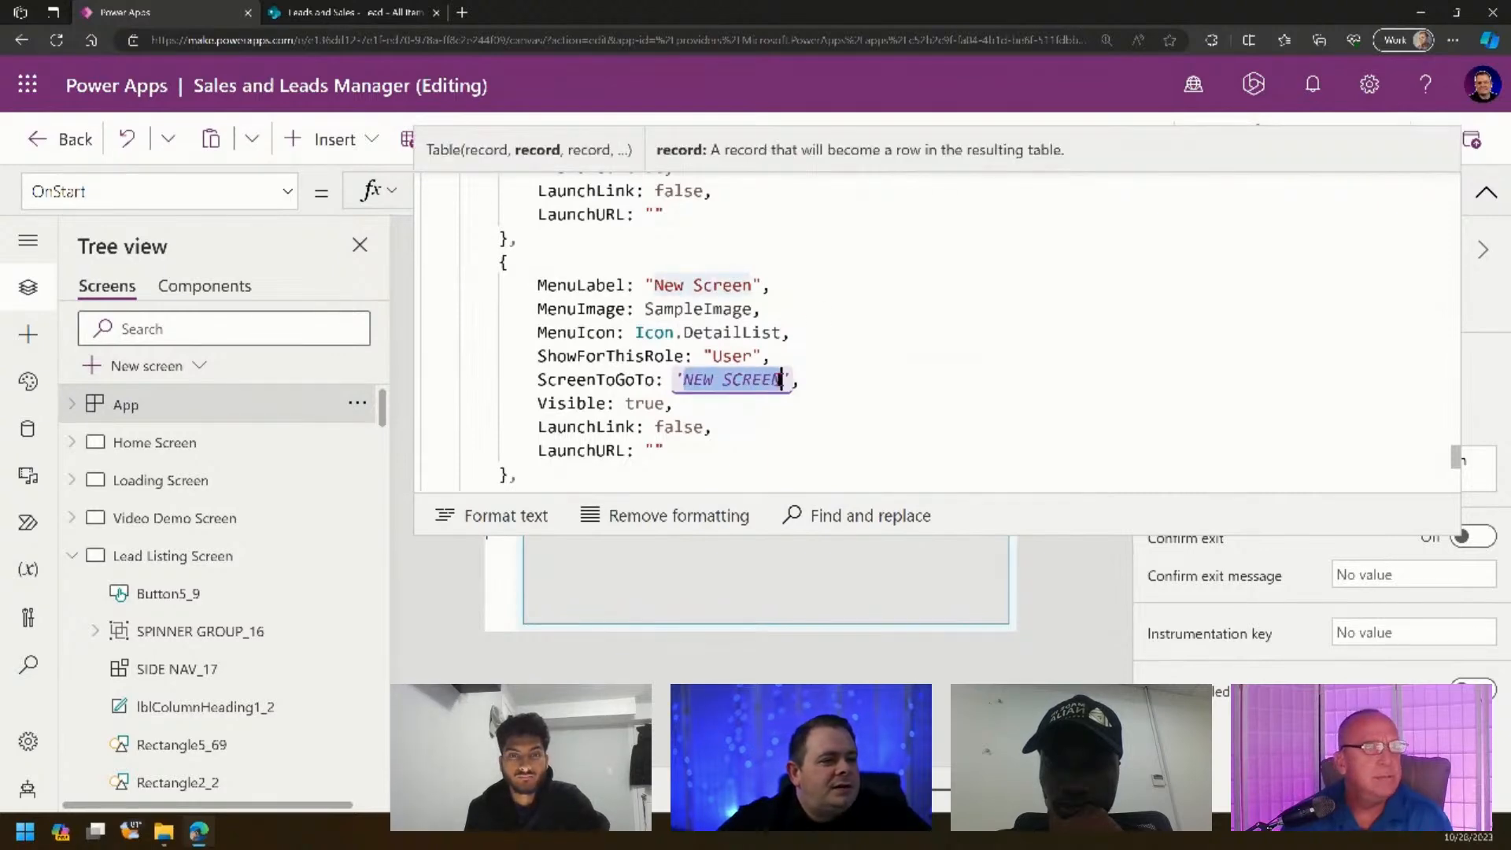
key(ctrl+v)
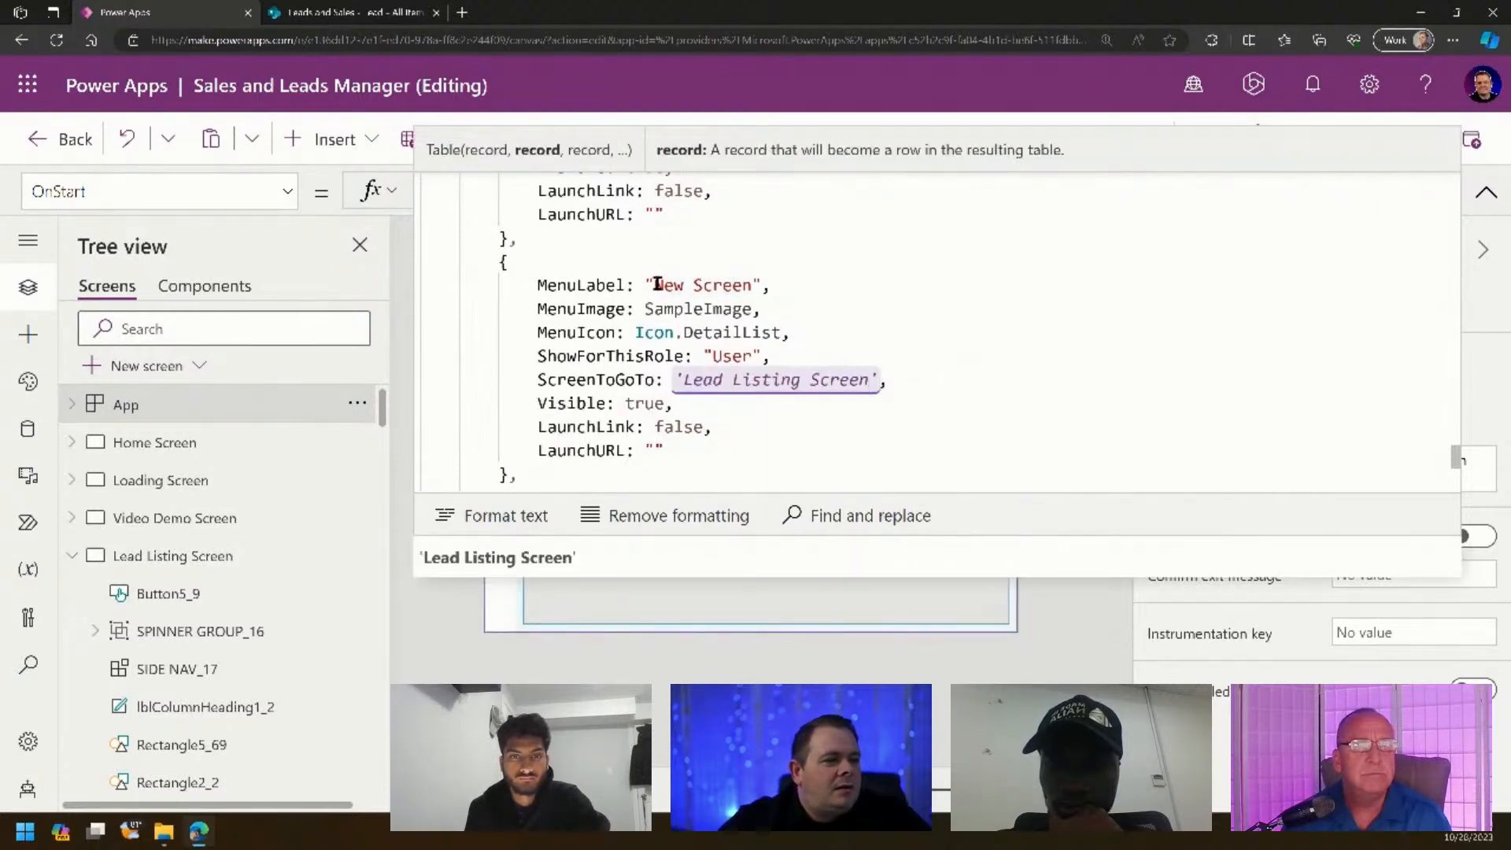
- Change that record's MenuLabel from "New Screen" to "Lead Listing"
drag(657, 284, 752, 284)
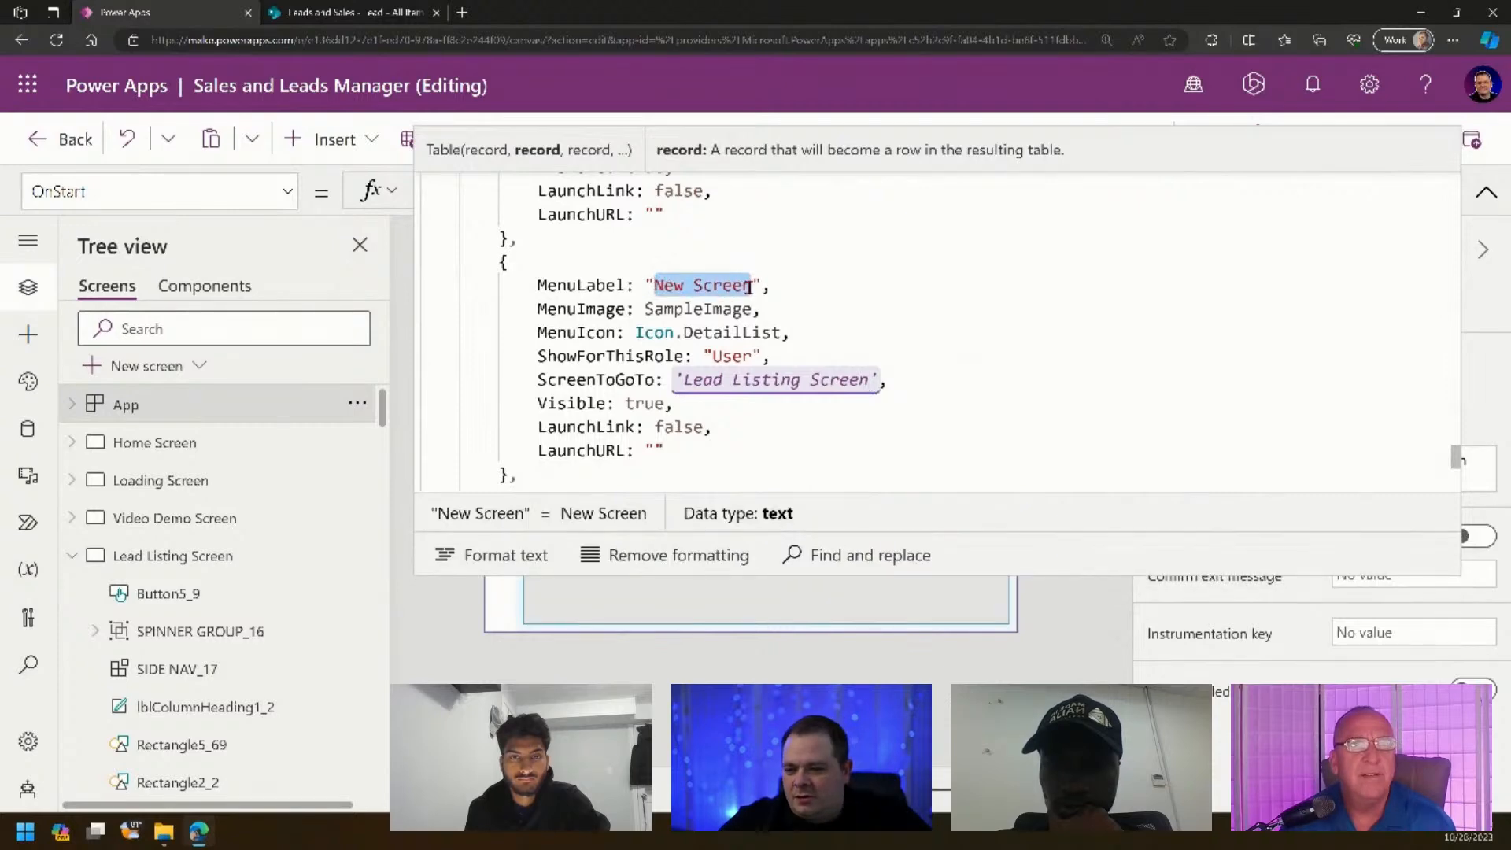
key(ctrl+v)
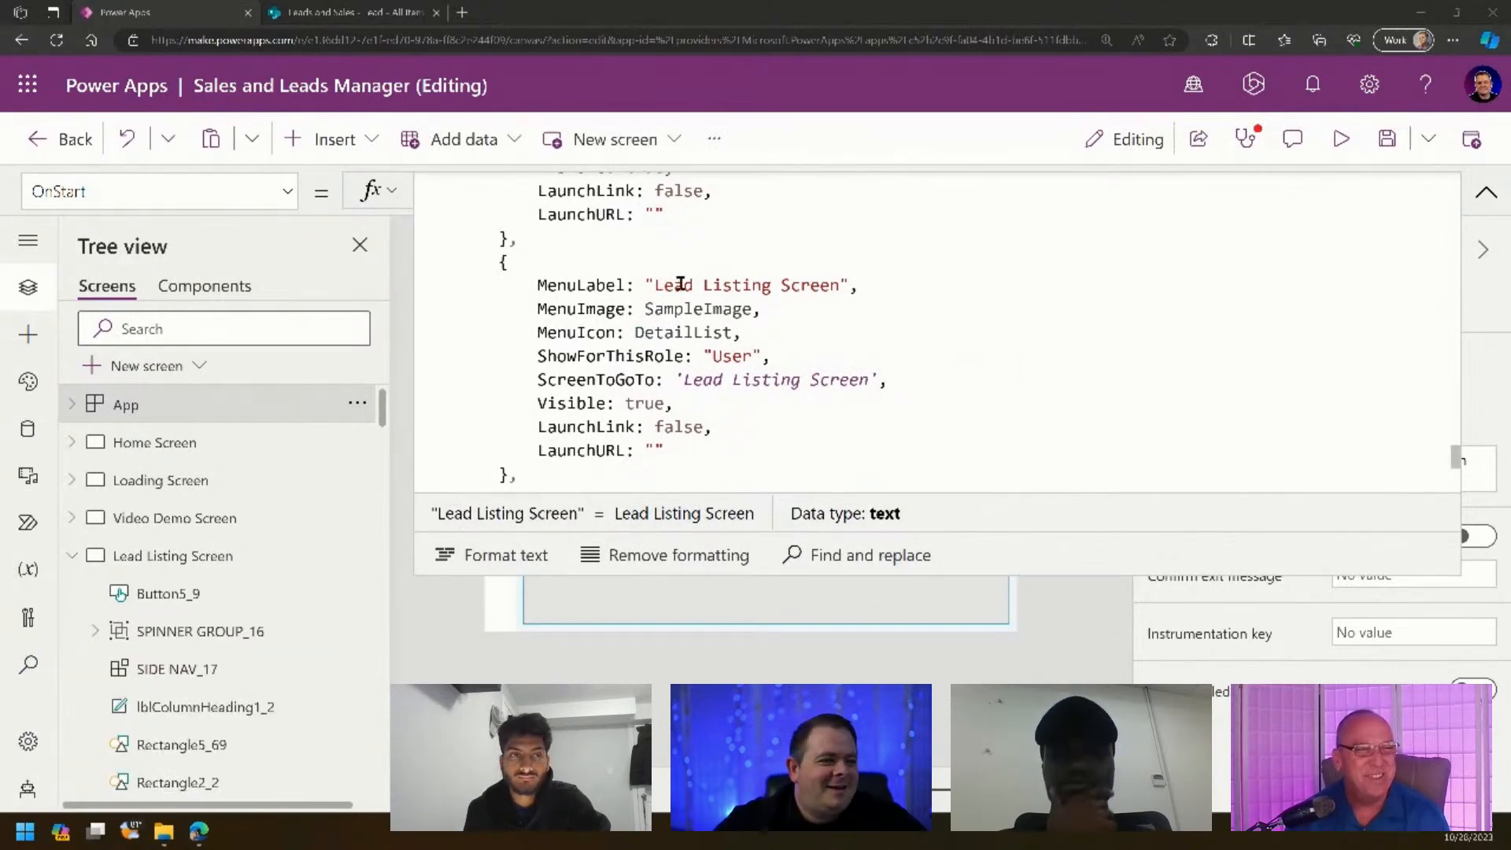
double_click(810, 284)
key(BackSpace)
key(BackSpace)
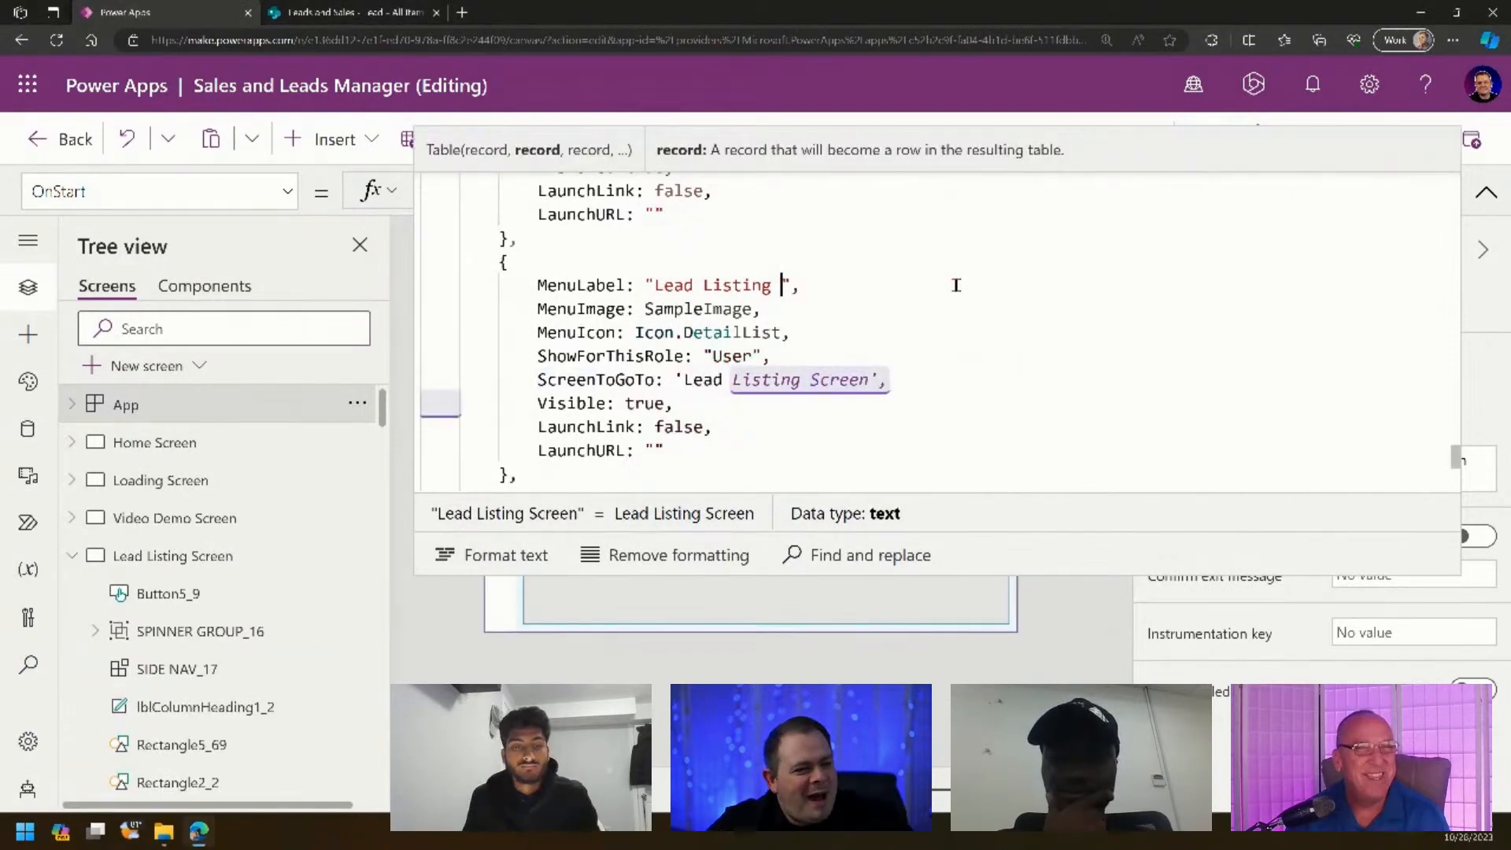
click(837, 358)
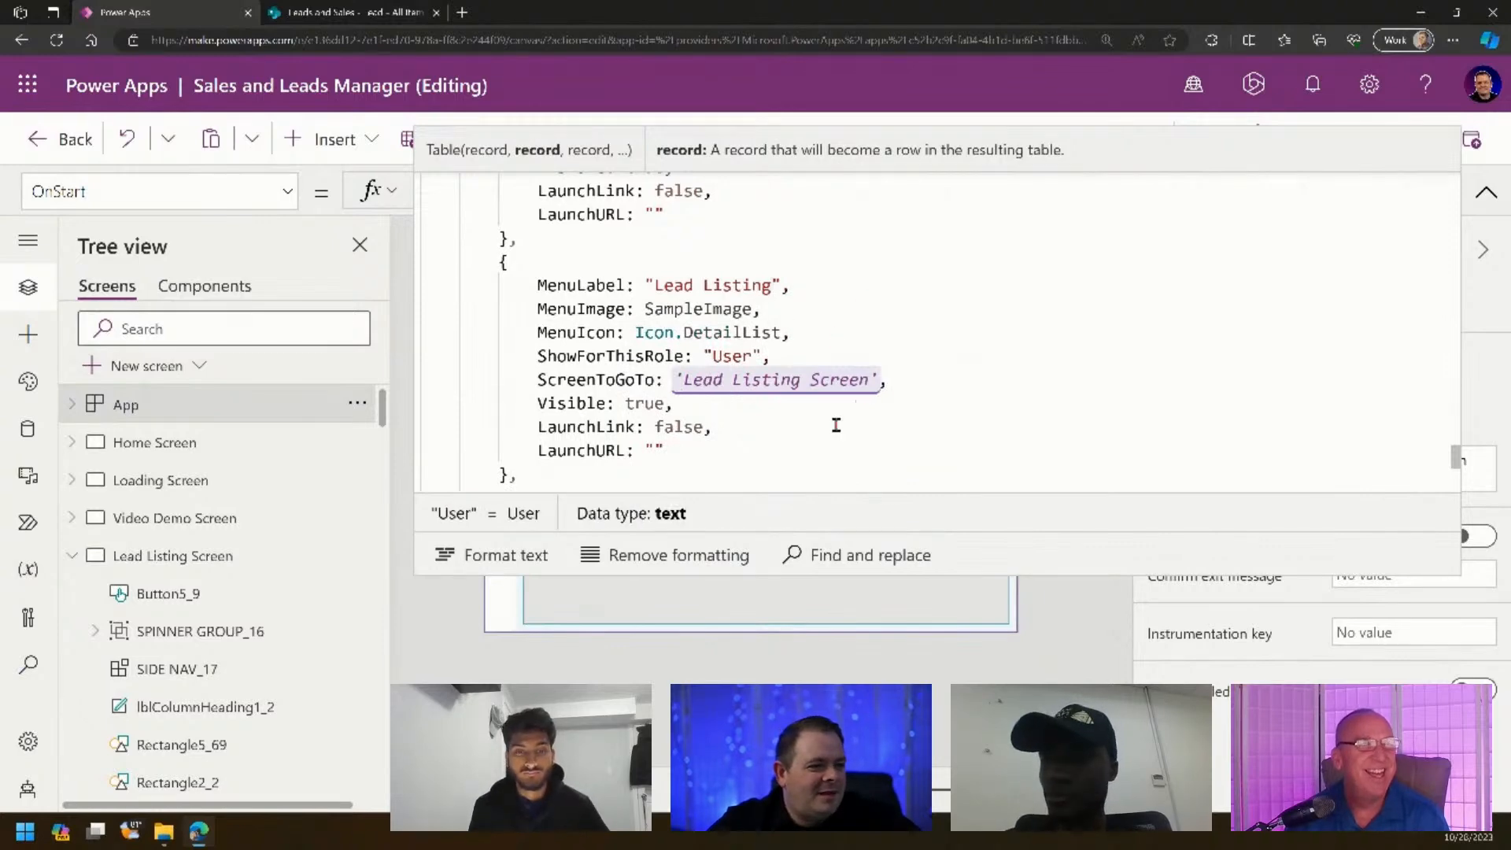
click(777, 431)
click(711, 450)
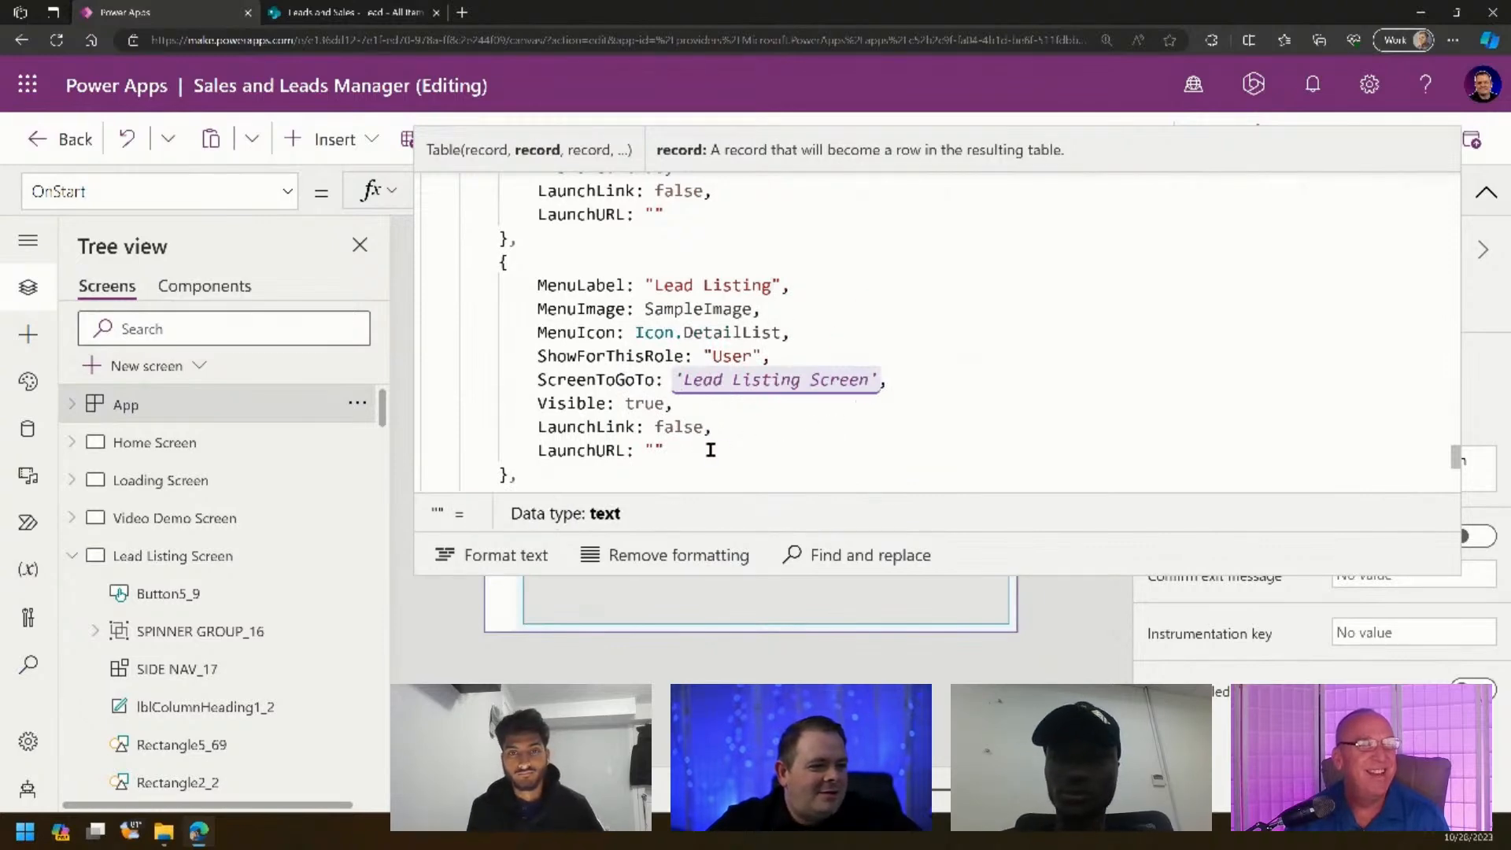
click(1486, 191)
- Run OnStart from the App options and review the updated OnStart code
click(357, 403)
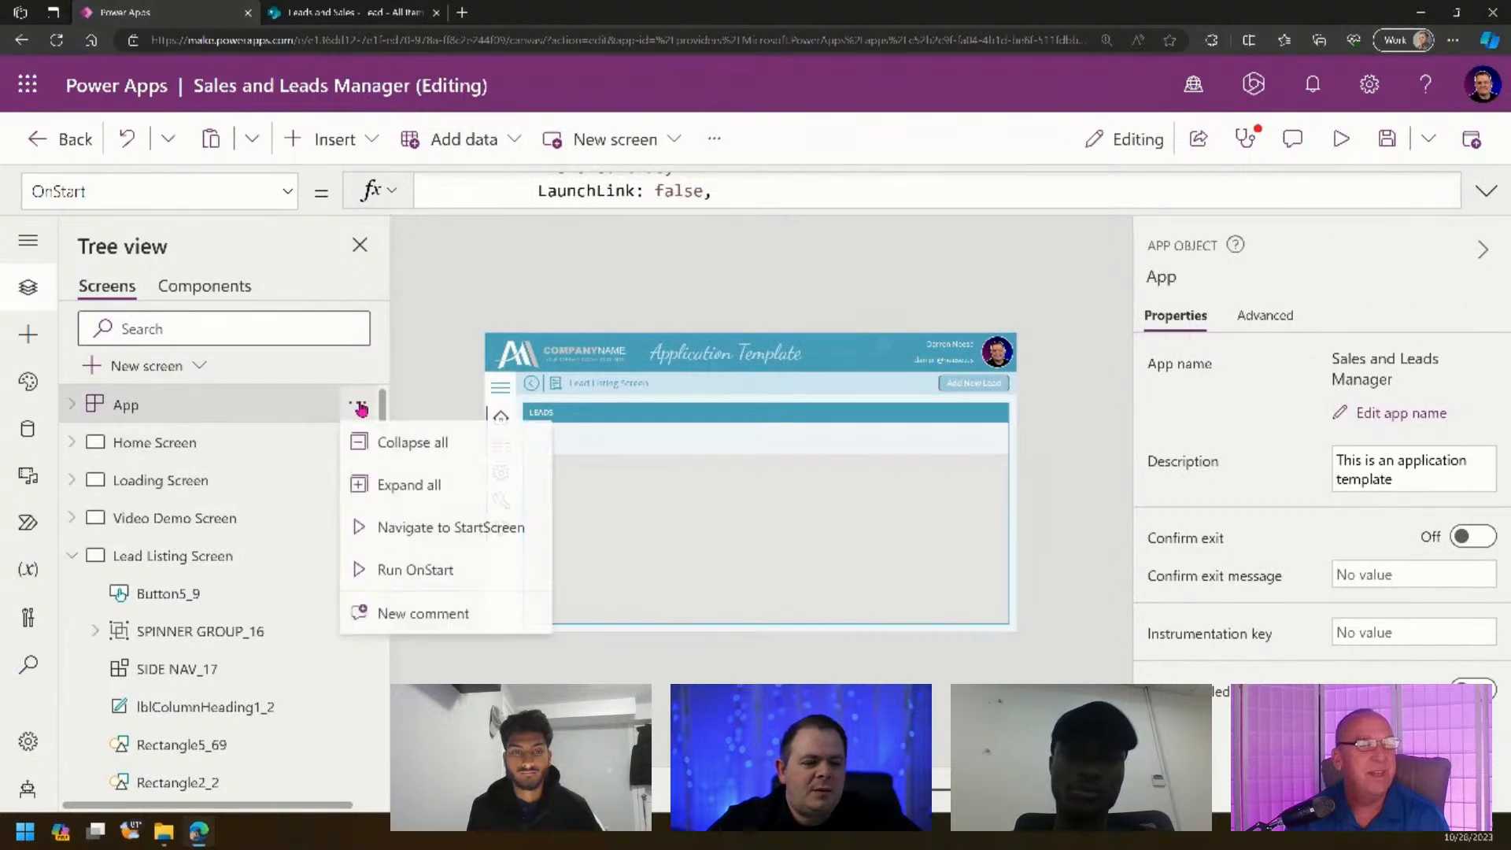
click(412, 571)
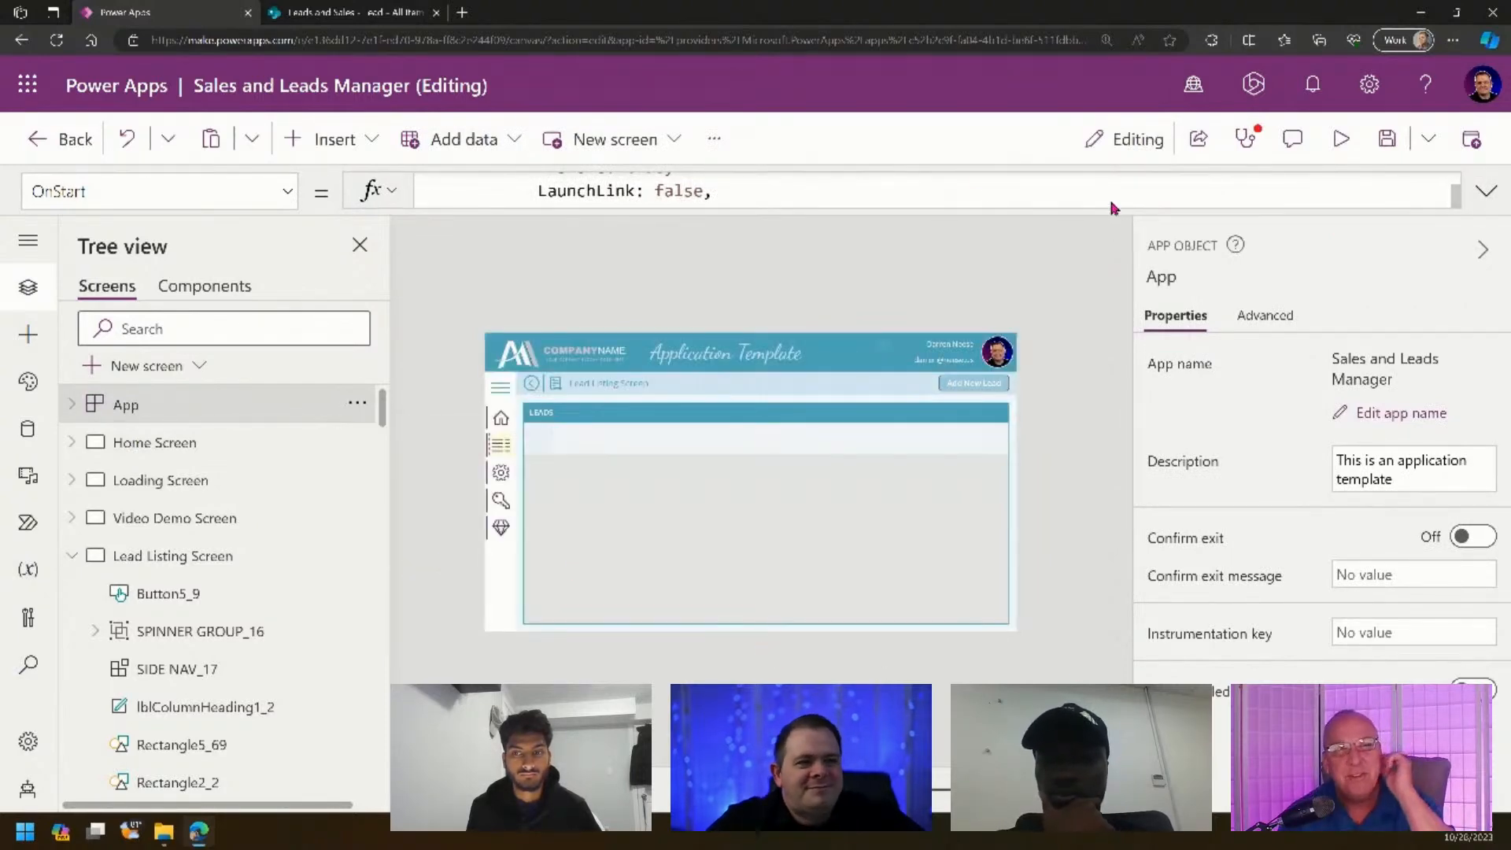
click(1485, 192)
click(870, 437)
scroll(873, 435, down, 5)
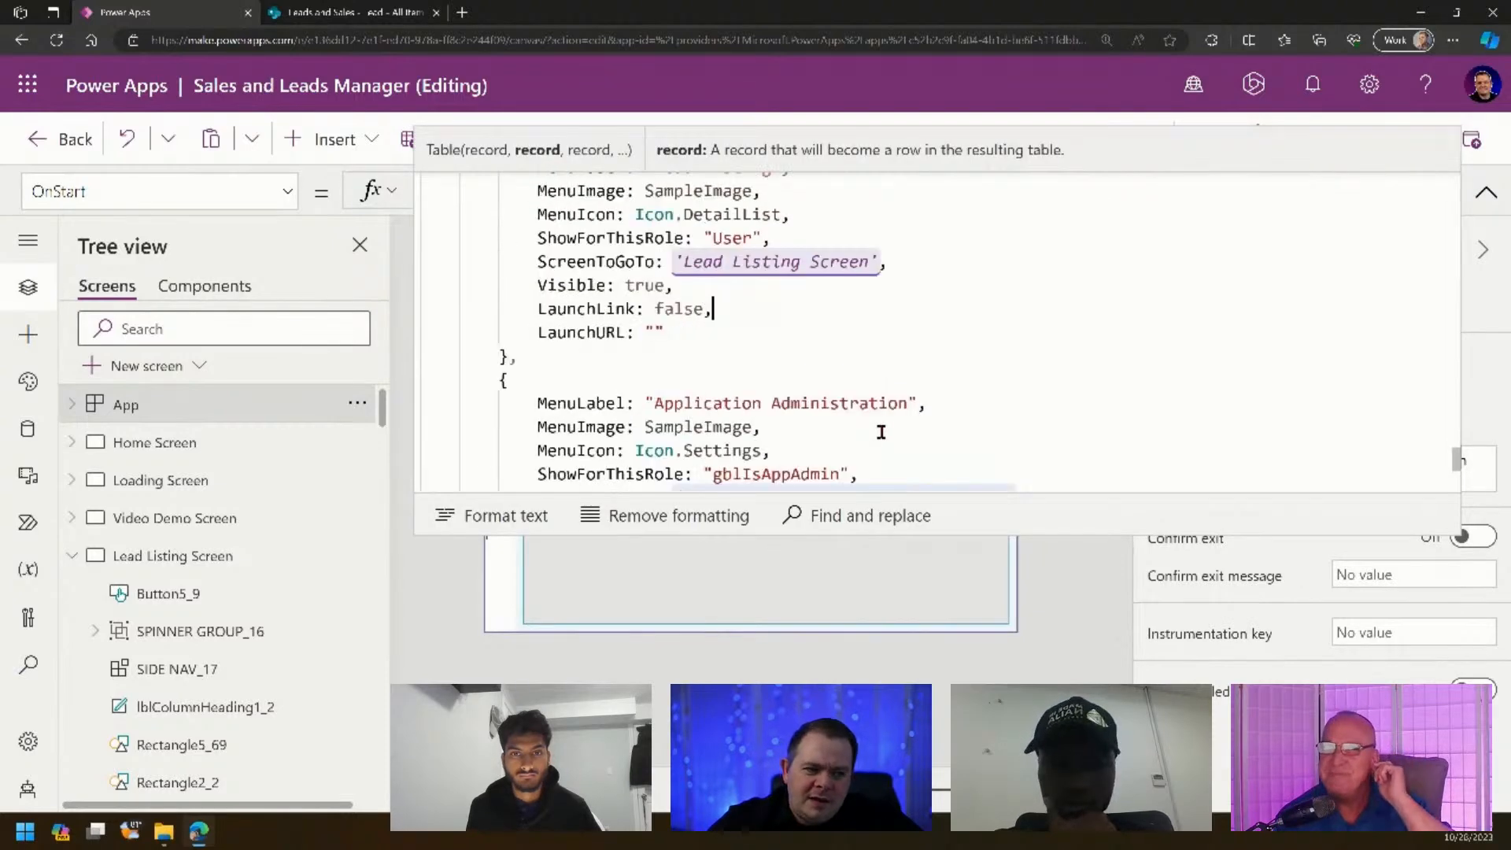
scroll(1023, 386, down, 8)
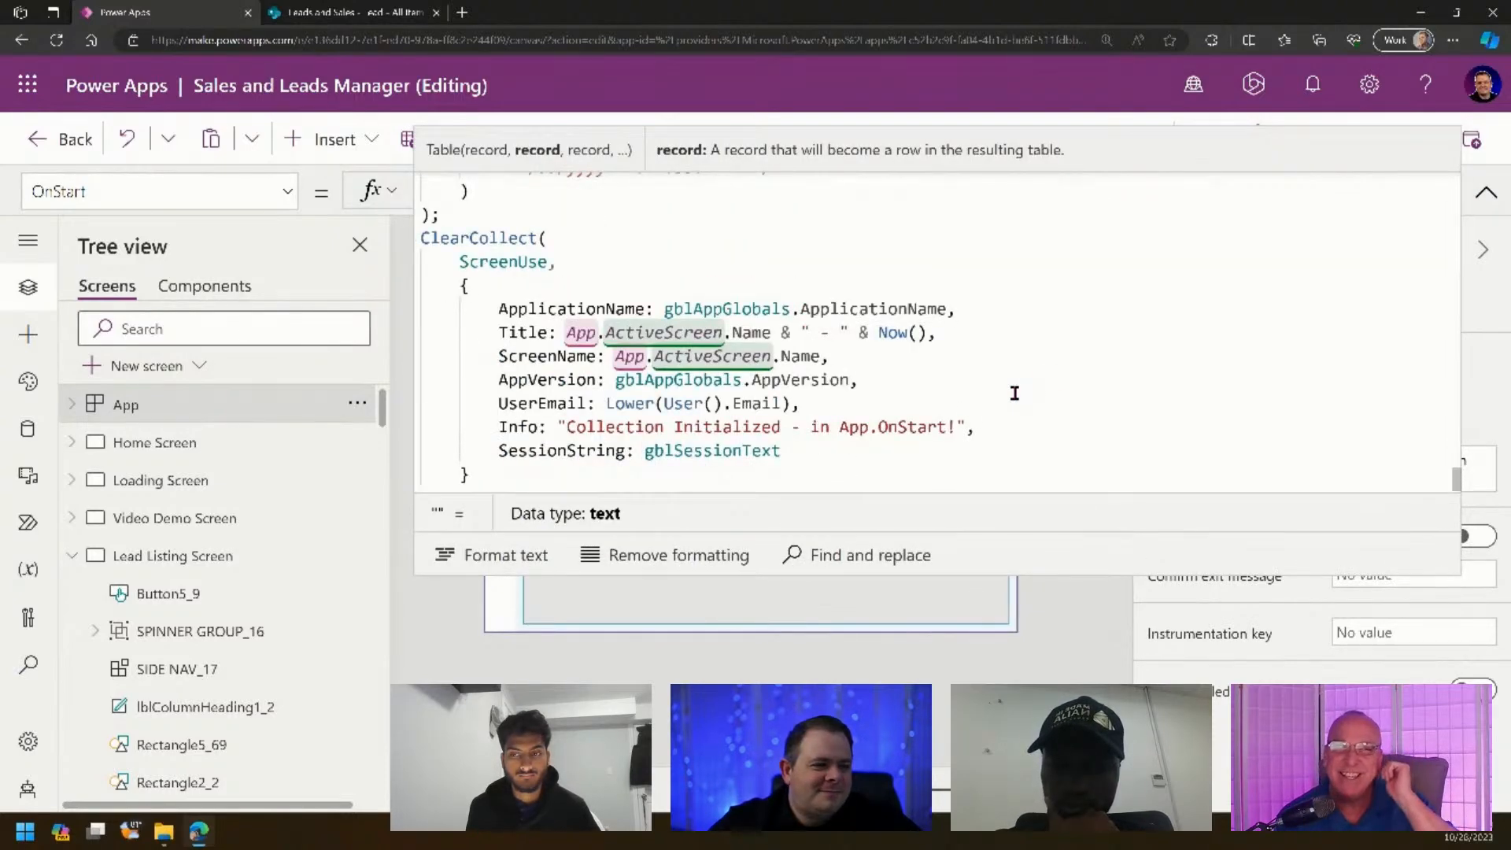
scroll(1014, 394, up, 3)
scroll(1013, 394, down, 3)
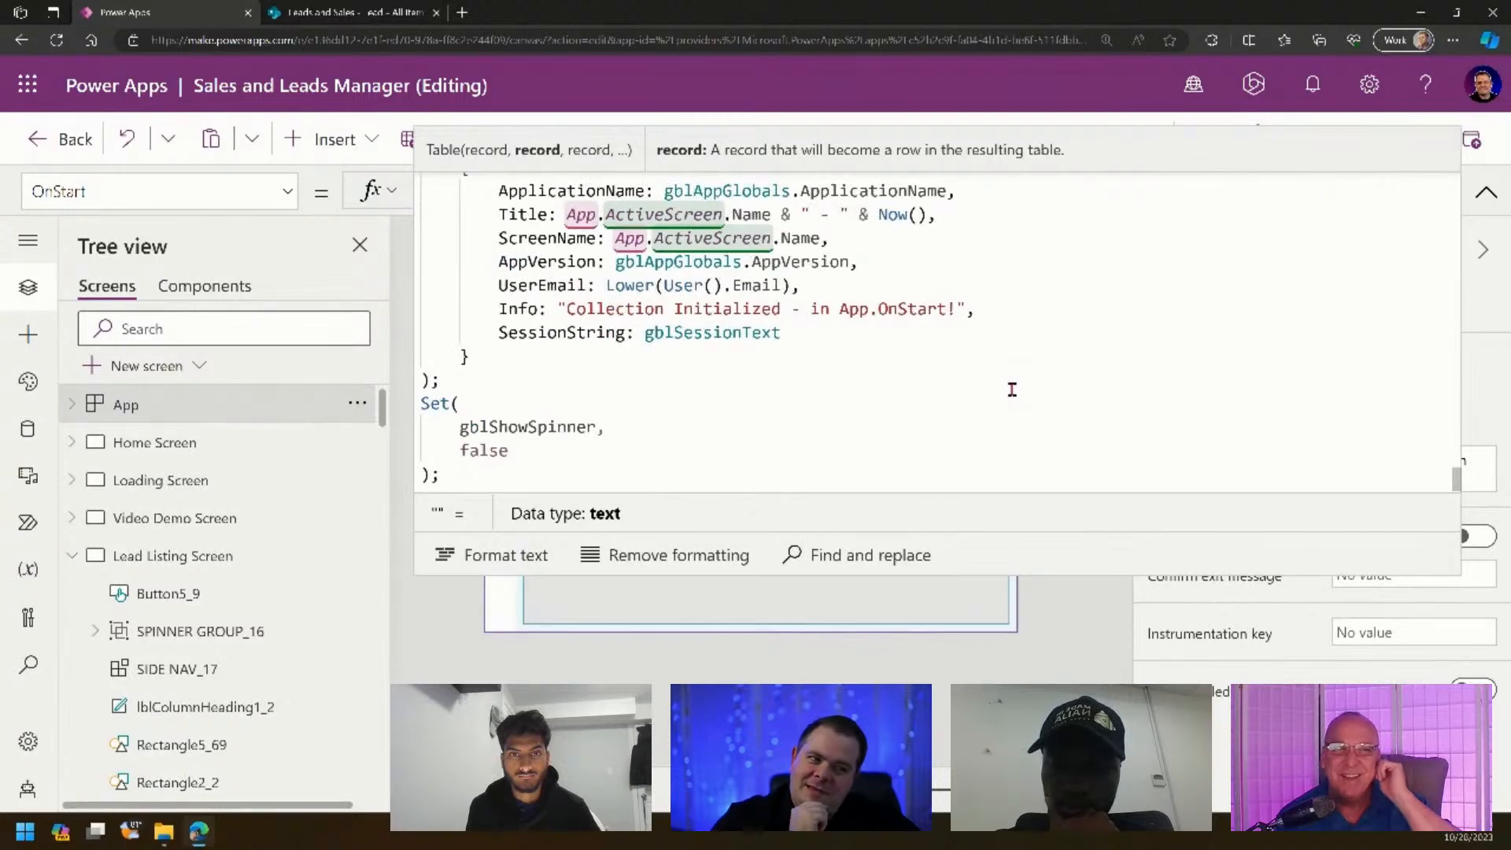
scroll(1013, 387, down, 1)
scroll(1007, 370, up, 15)
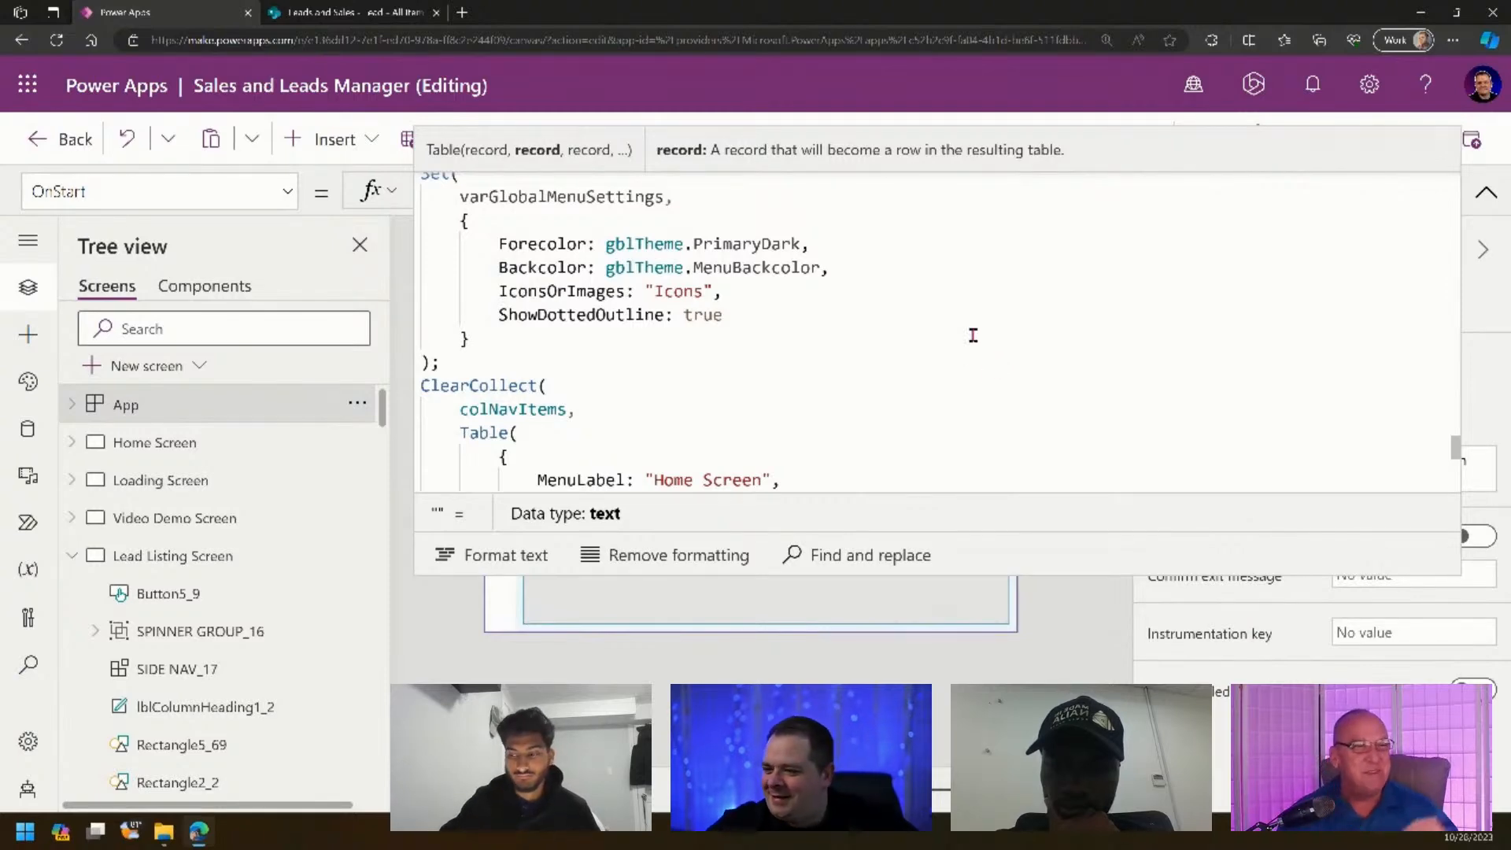
- Rerun OnStart from the App options and select the Lead Listing Screen
click(1011, 337)
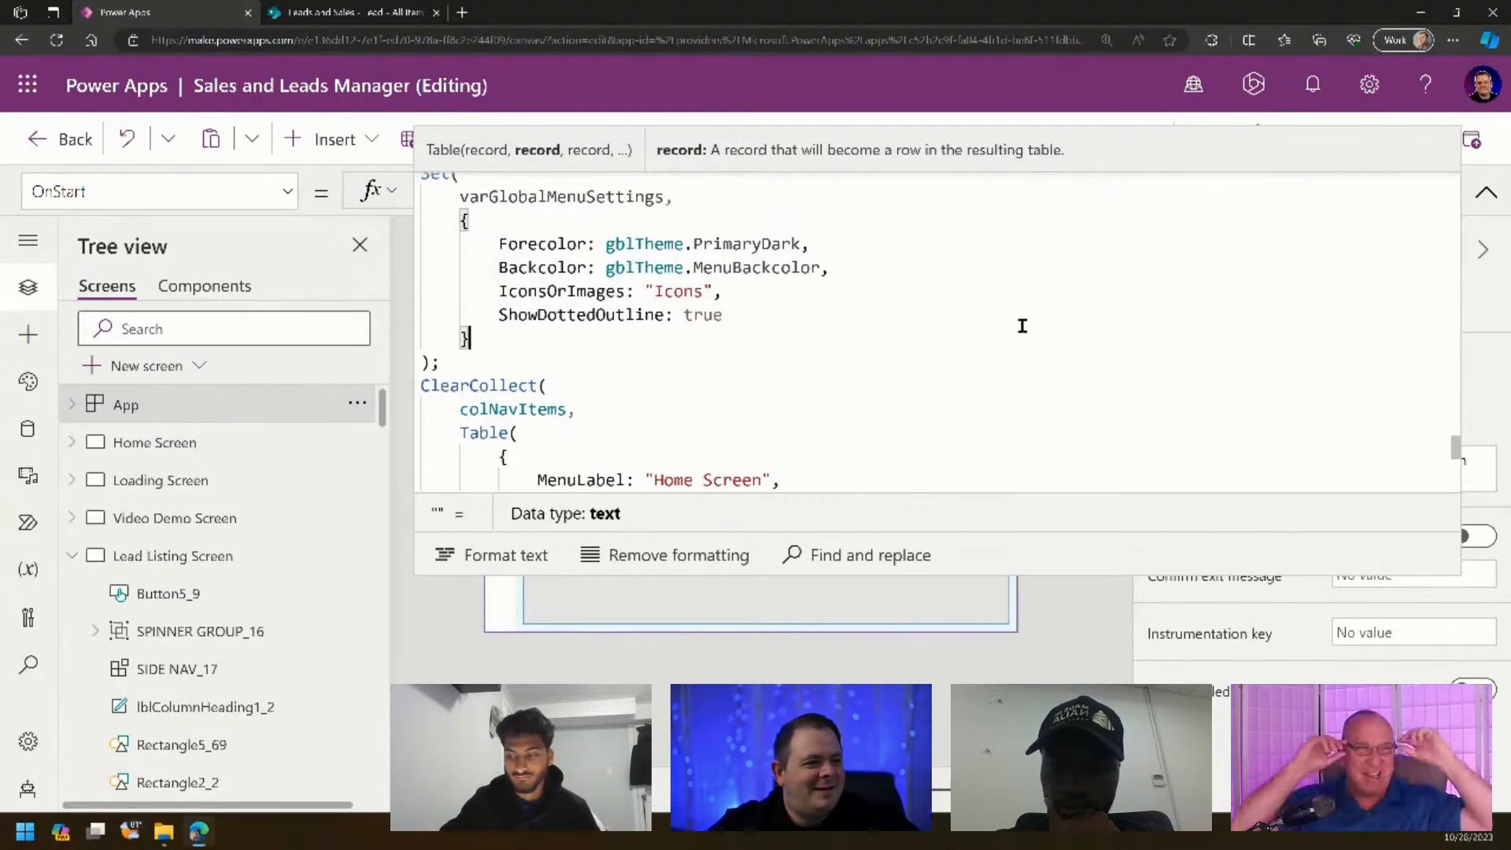
click(1487, 195)
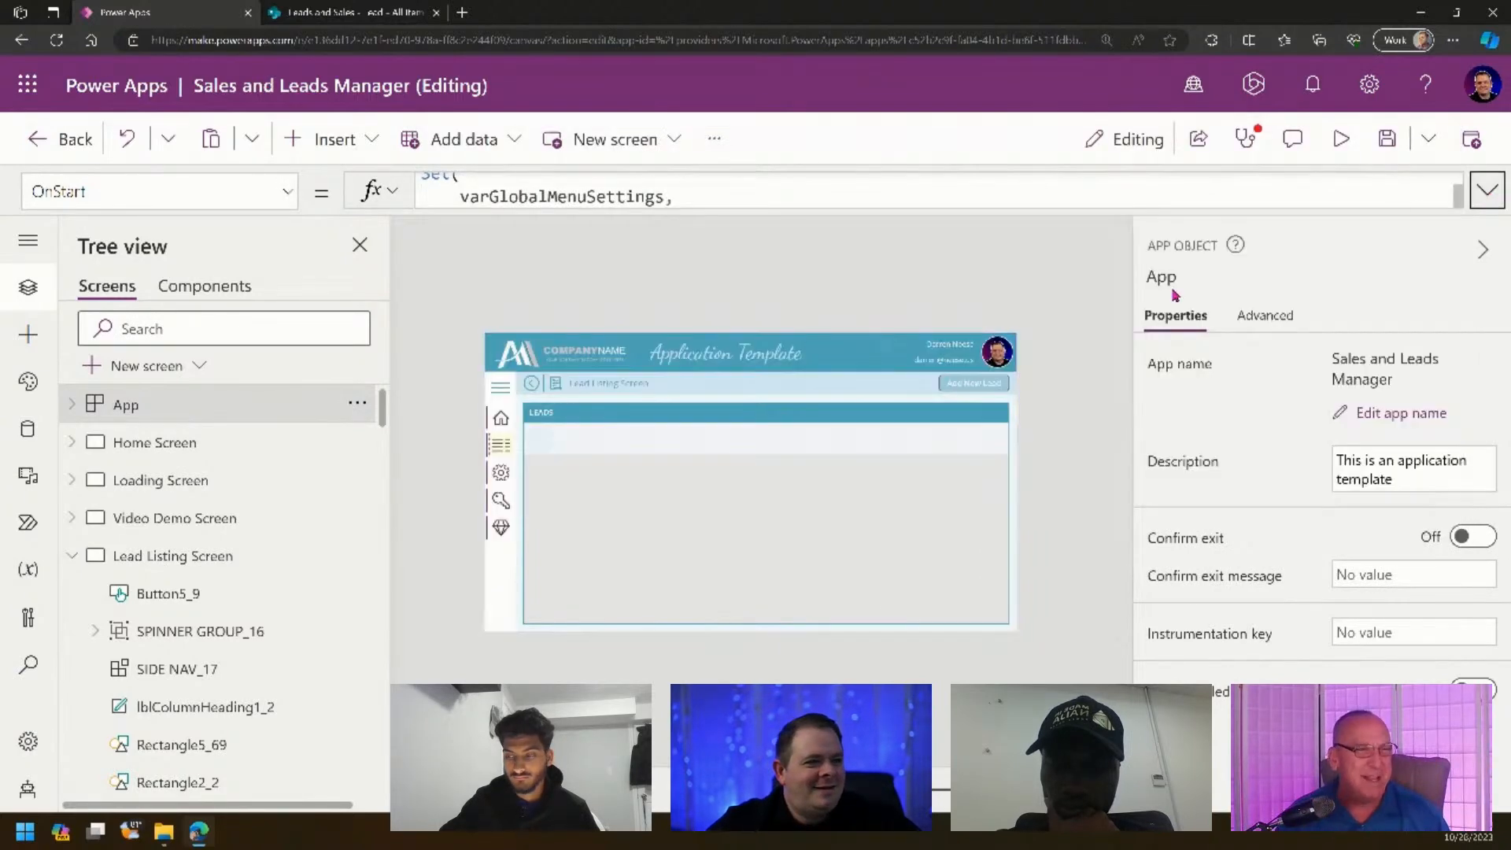
click(365, 406)
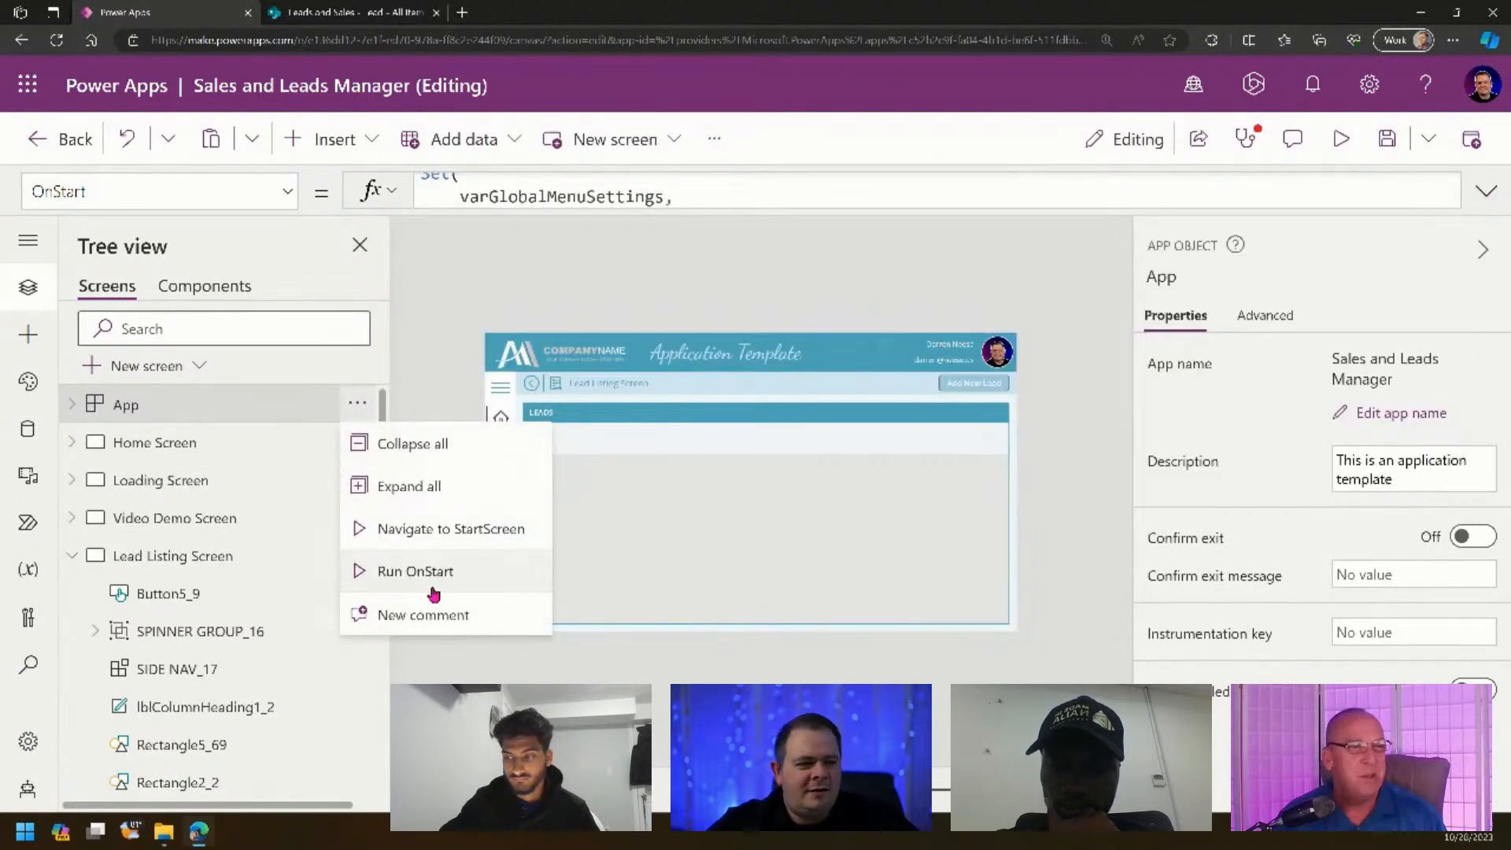
click(441, 579)
click(454, 516)
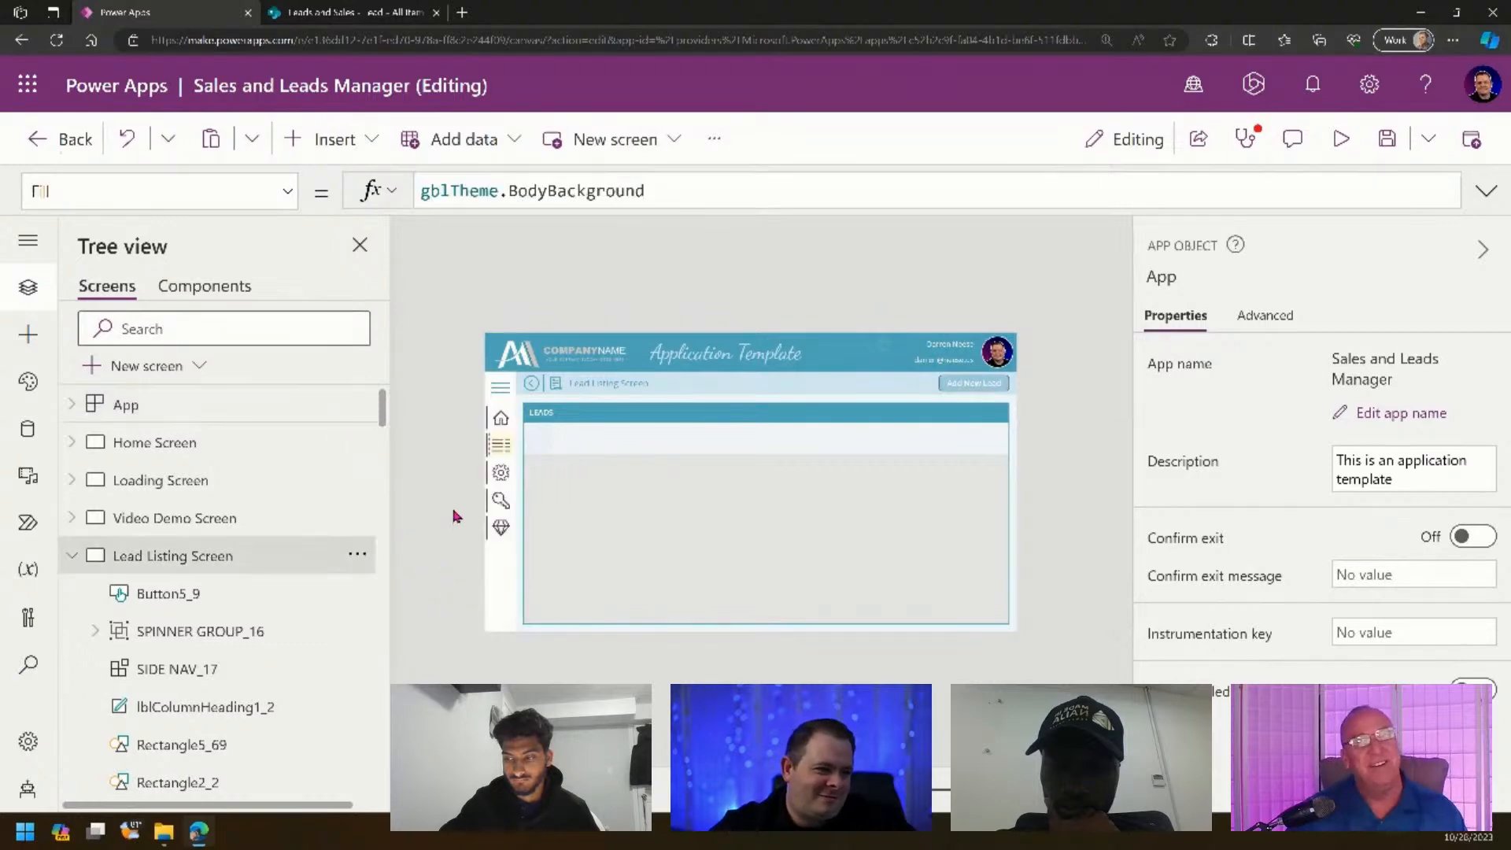
click(1387, 139)
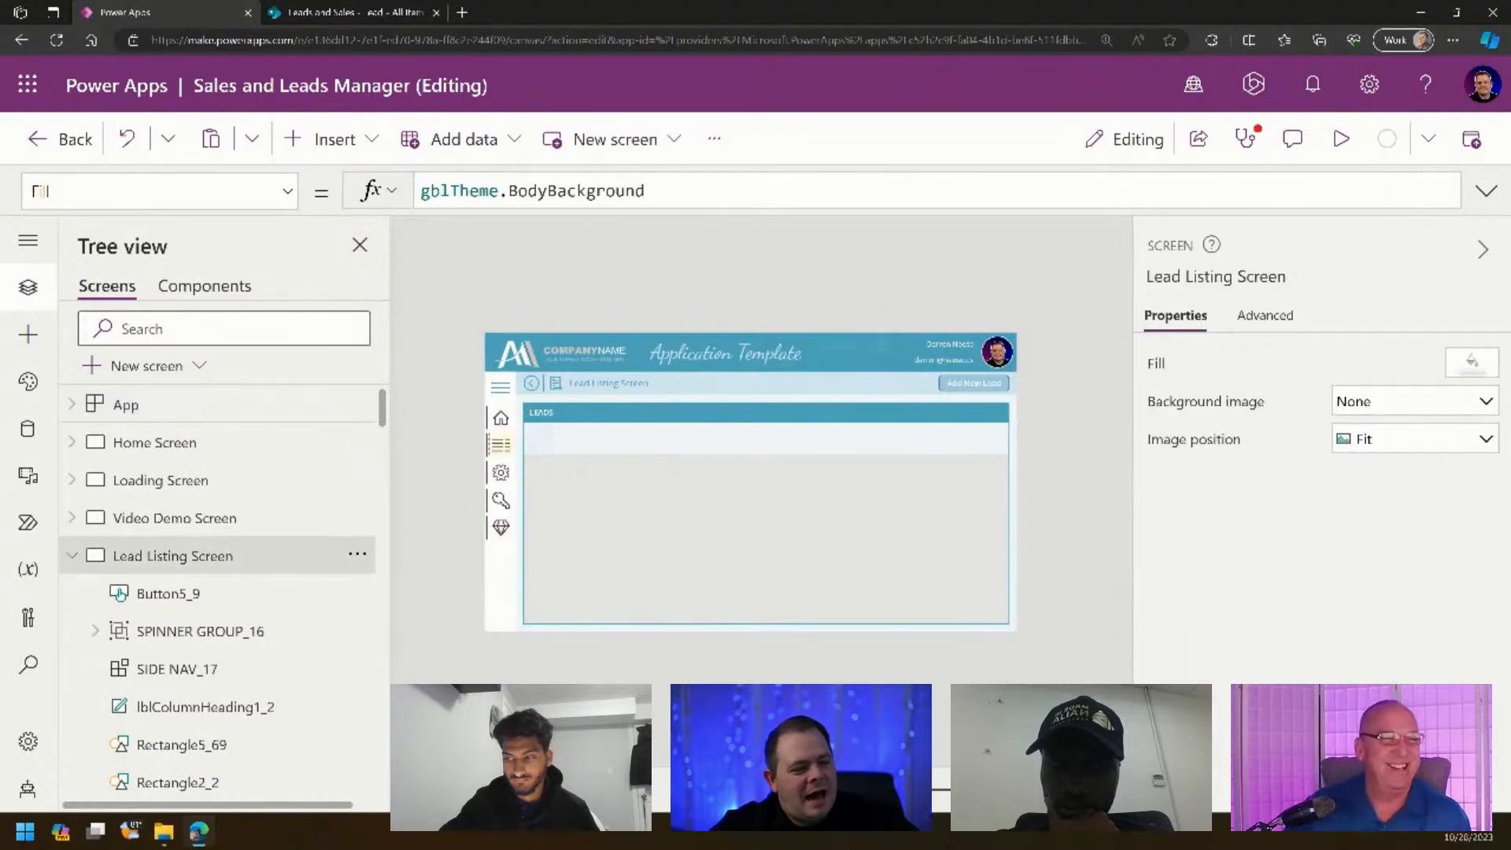
scroll(752, 484, up, 5)
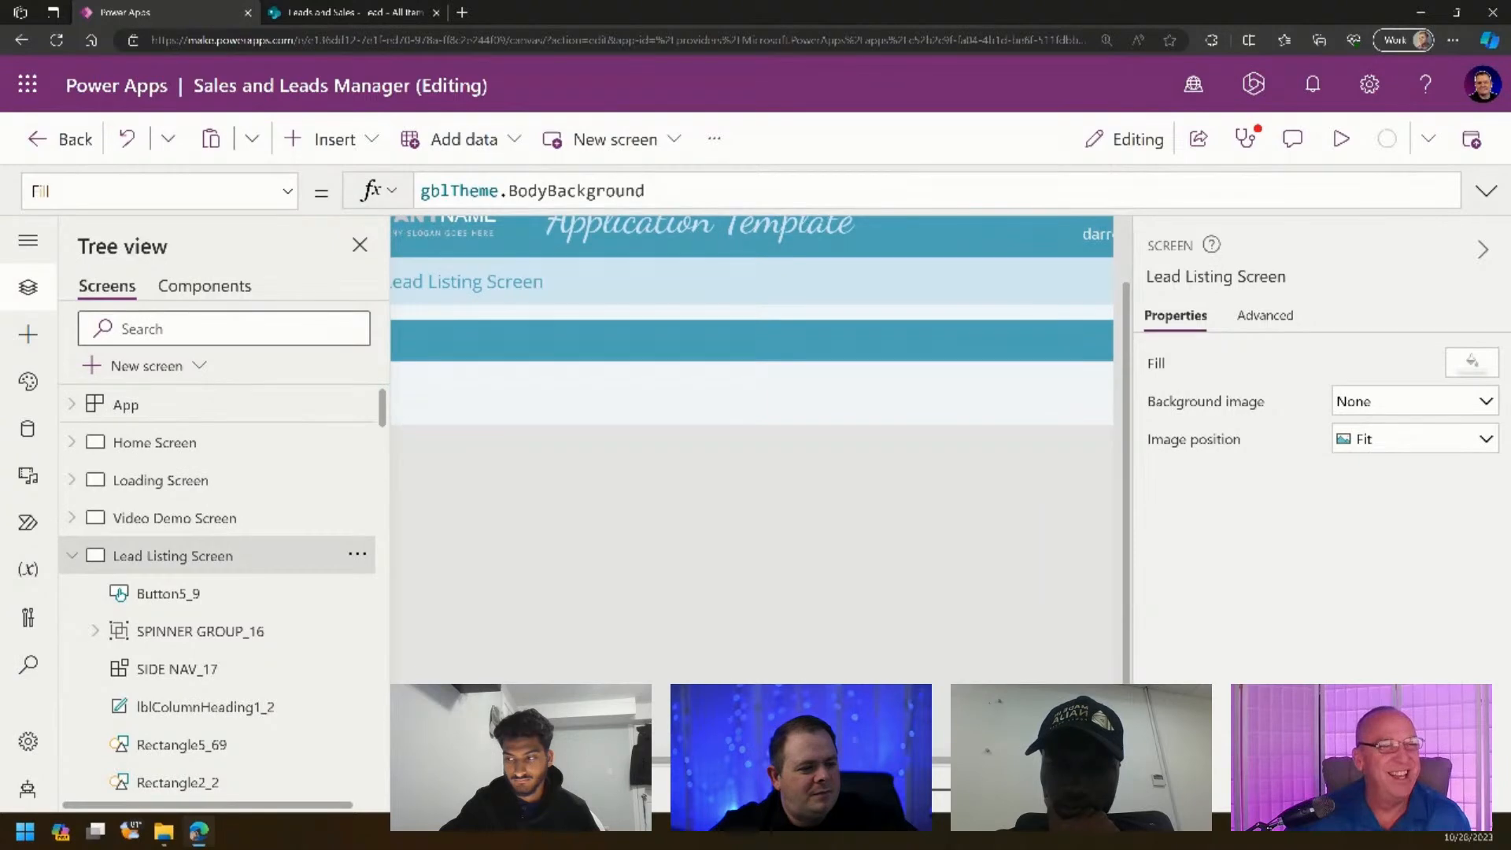
drag(795, 761, 661, 762)
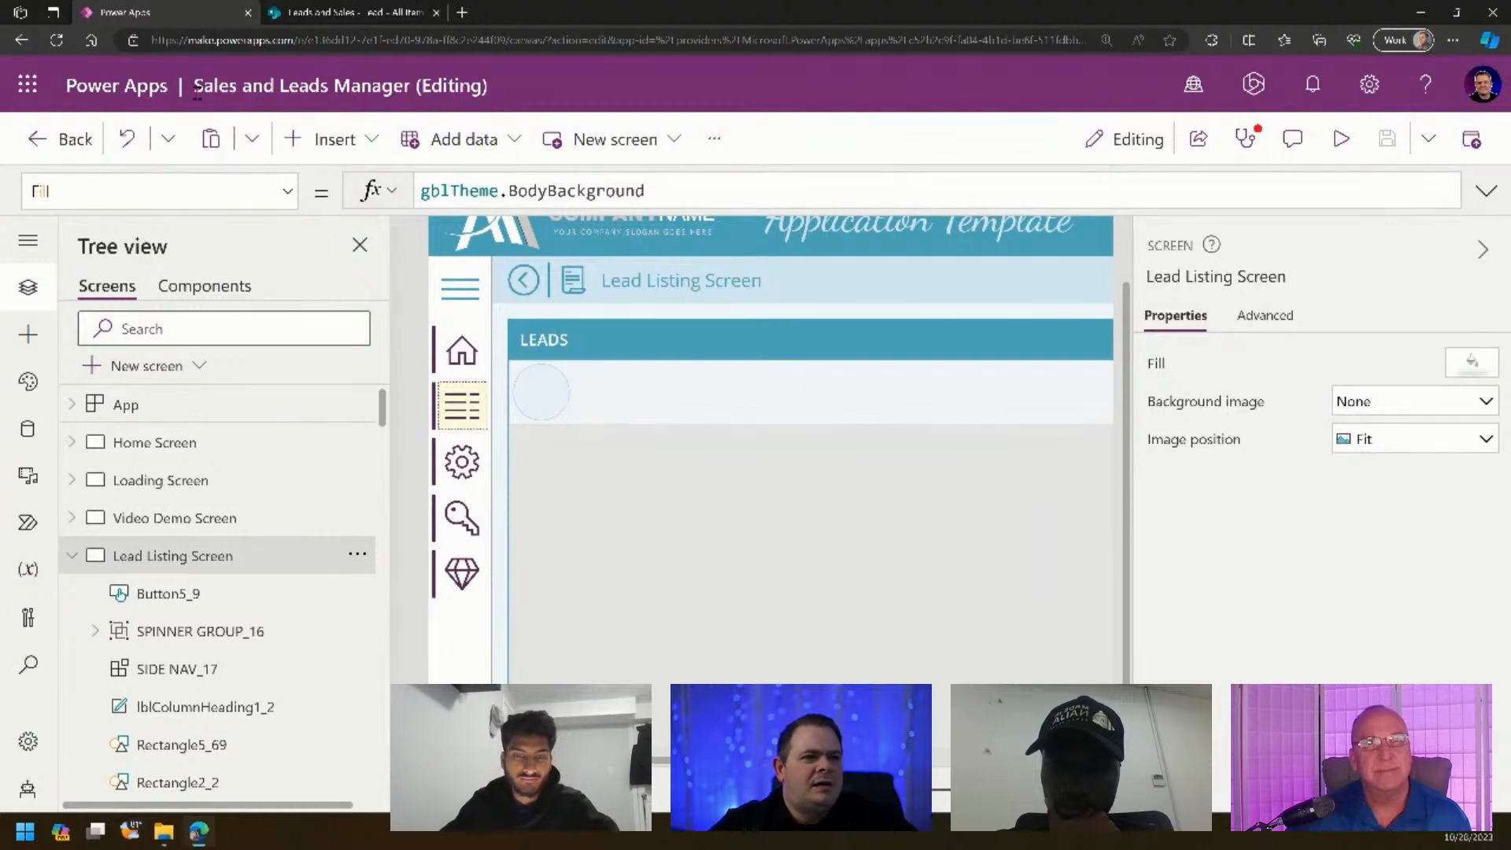
- Leave the editor via Back and Leave, then reopen Sales and Leads Manager from My apps
click(67, 141)
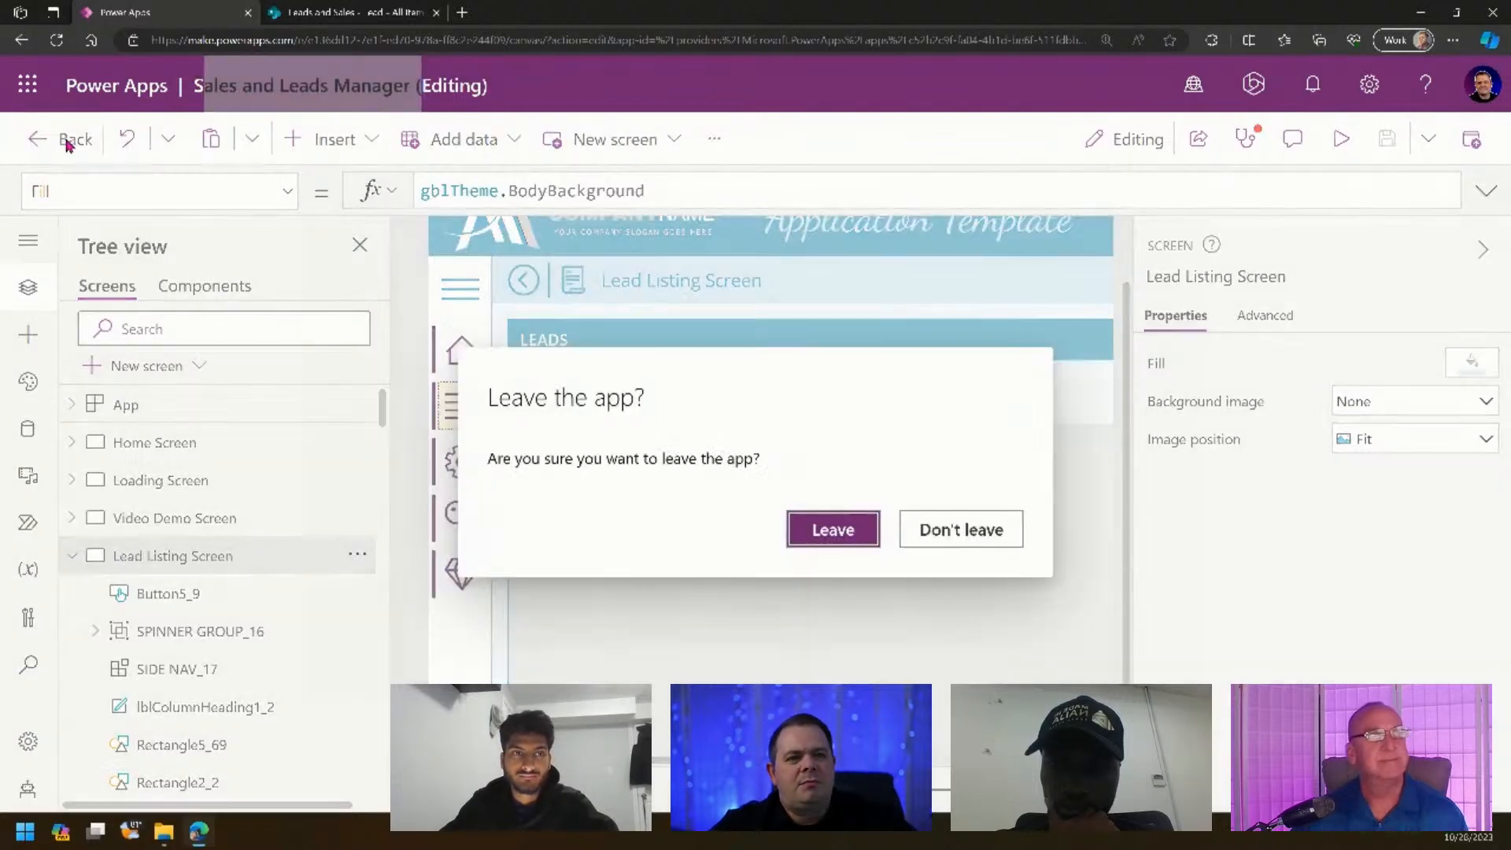
click(815, 523)
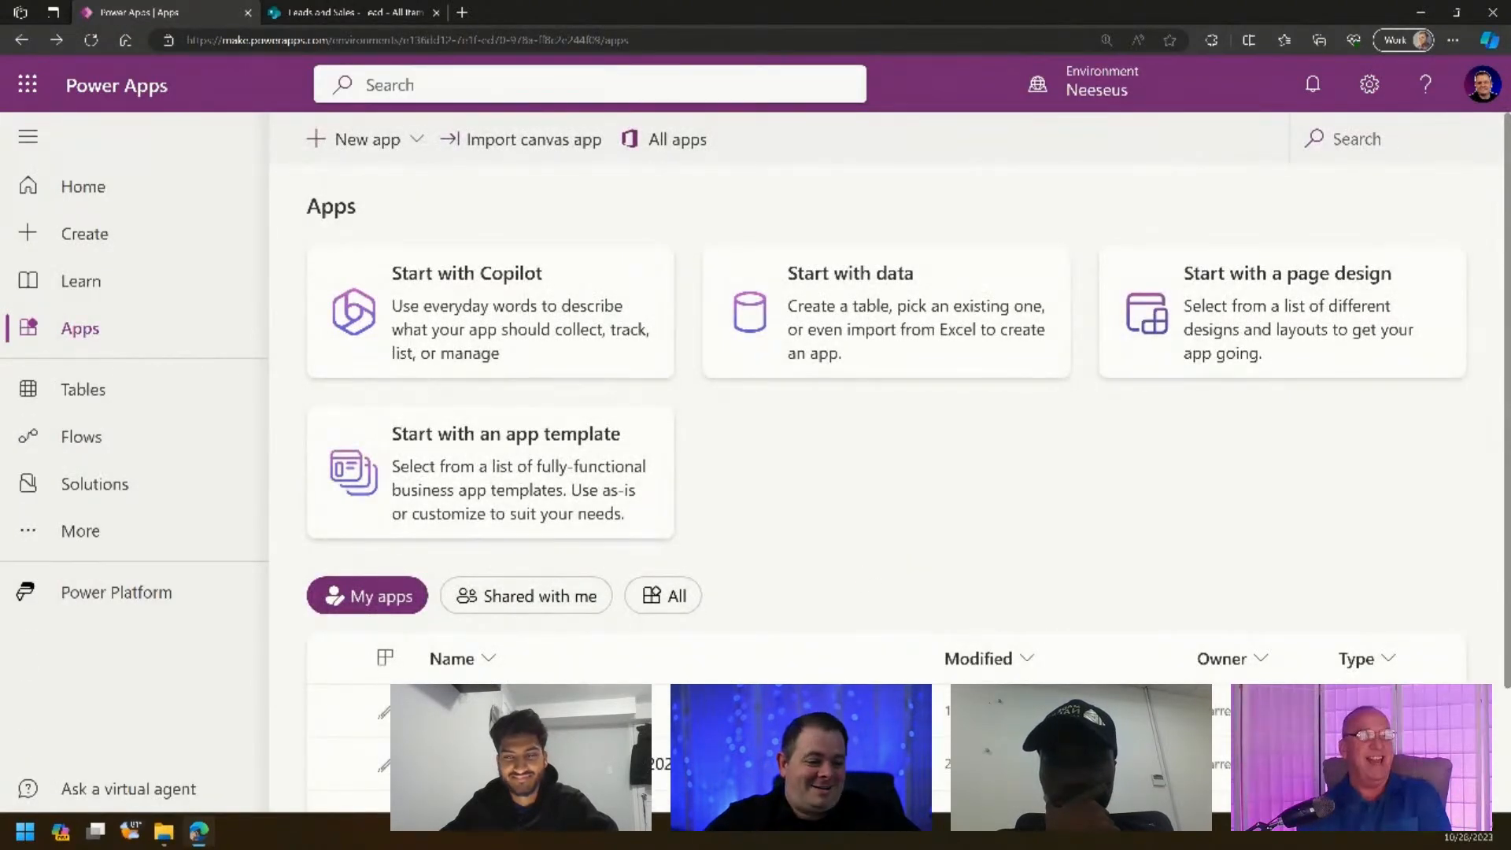
click(835, 711)
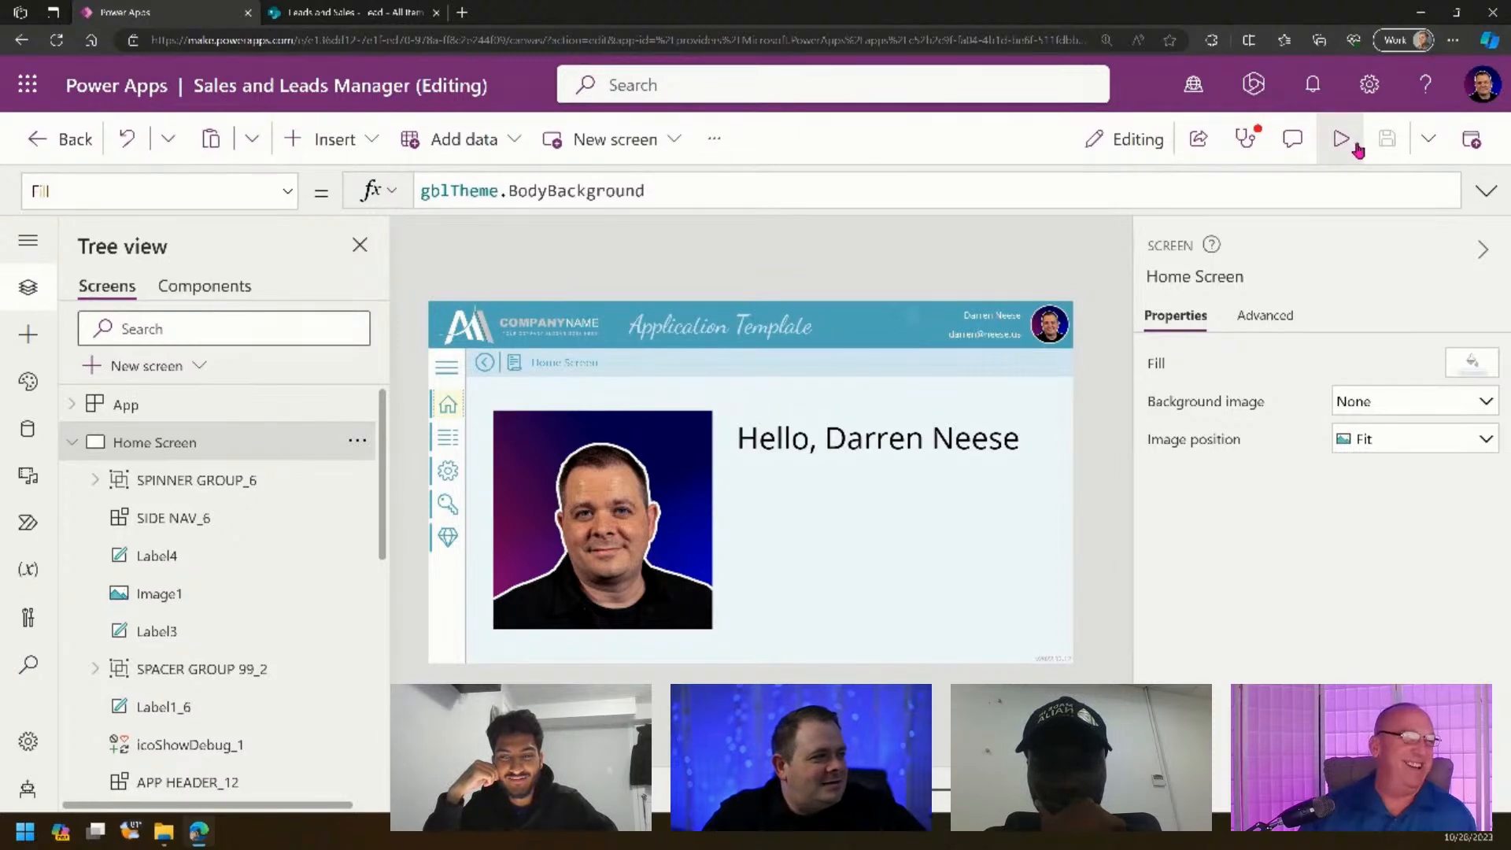
- In preview, open Lead Listing from the hamburger menu, then Add New Lead to reach the Lead Edit Screen
click(1355, 143)
click(279, 285)
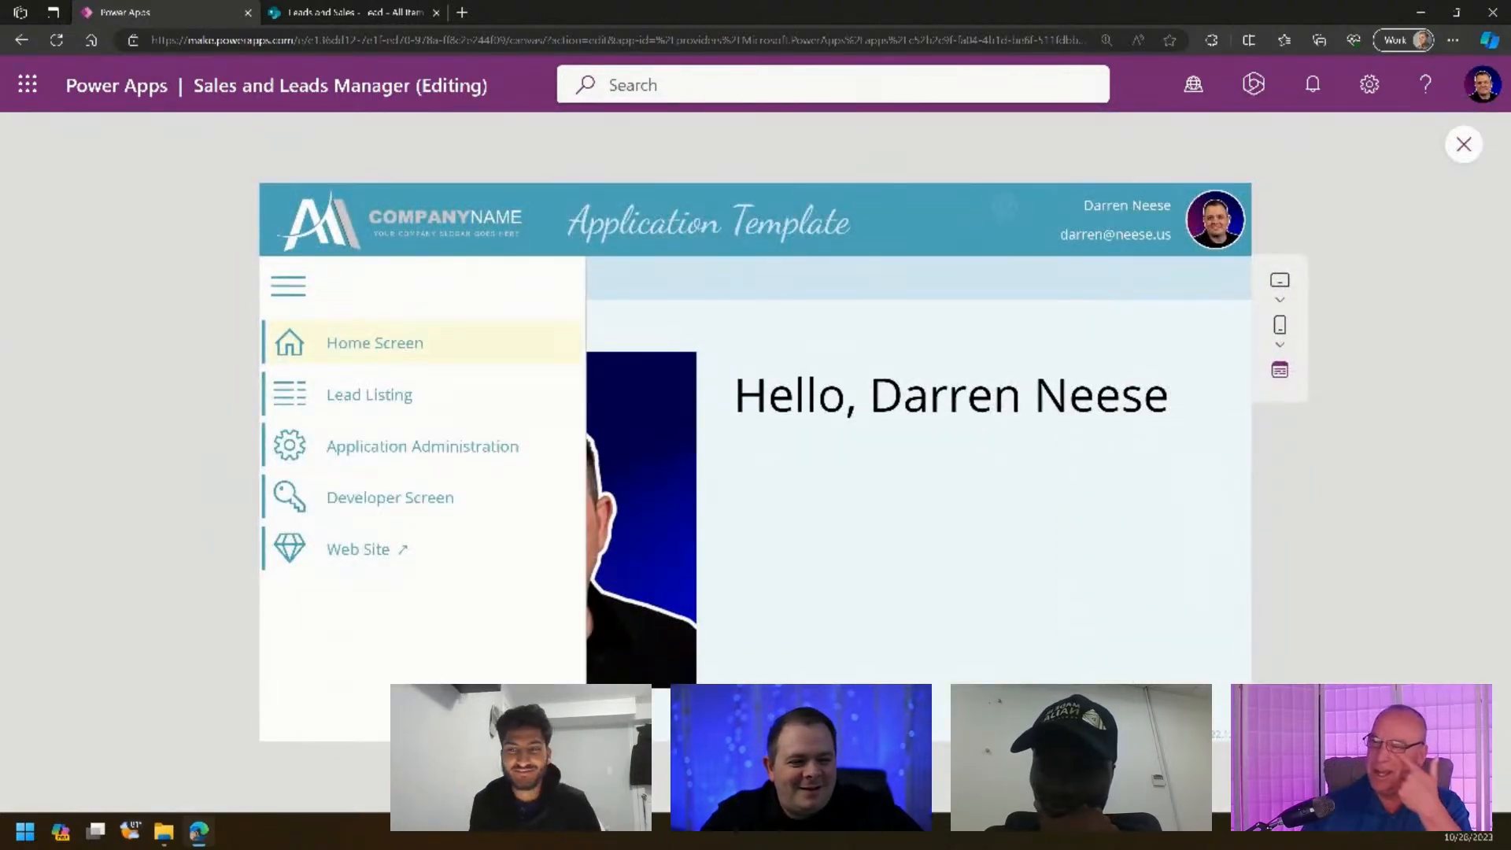
click(369, 394)
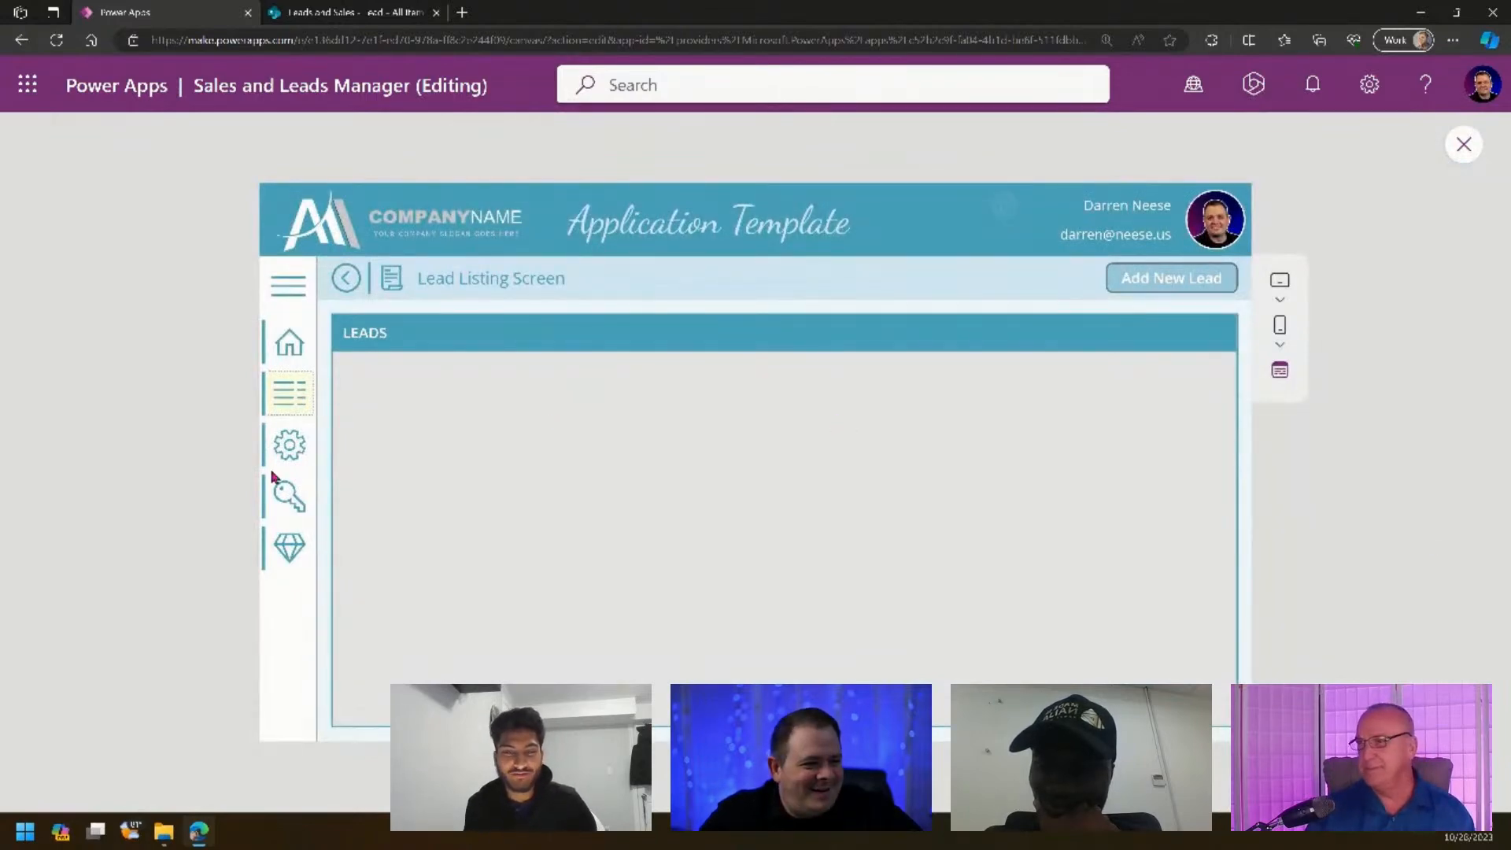
click(1195, 285)
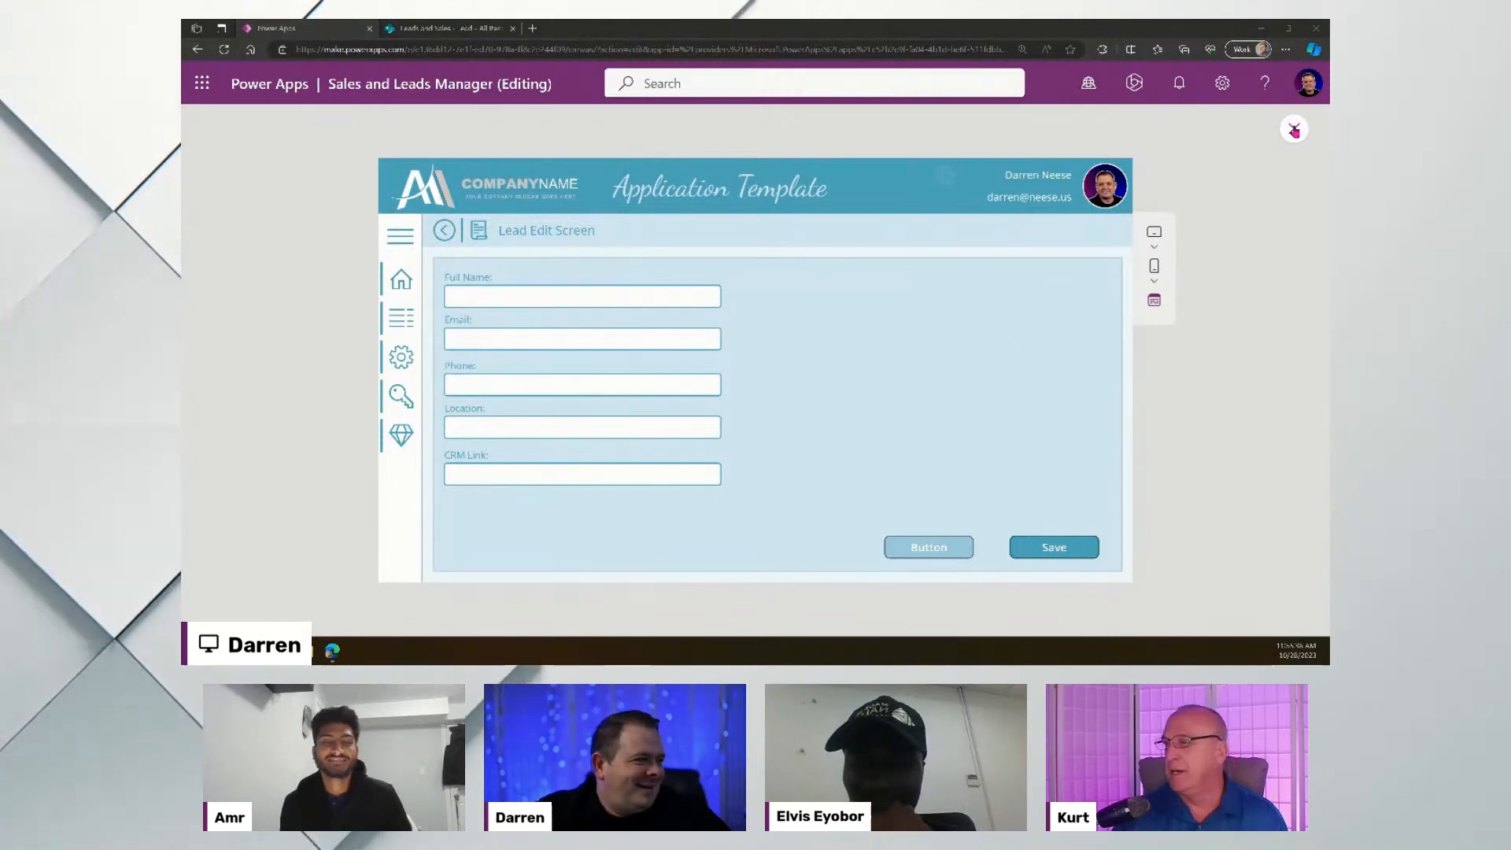
key(Escape)
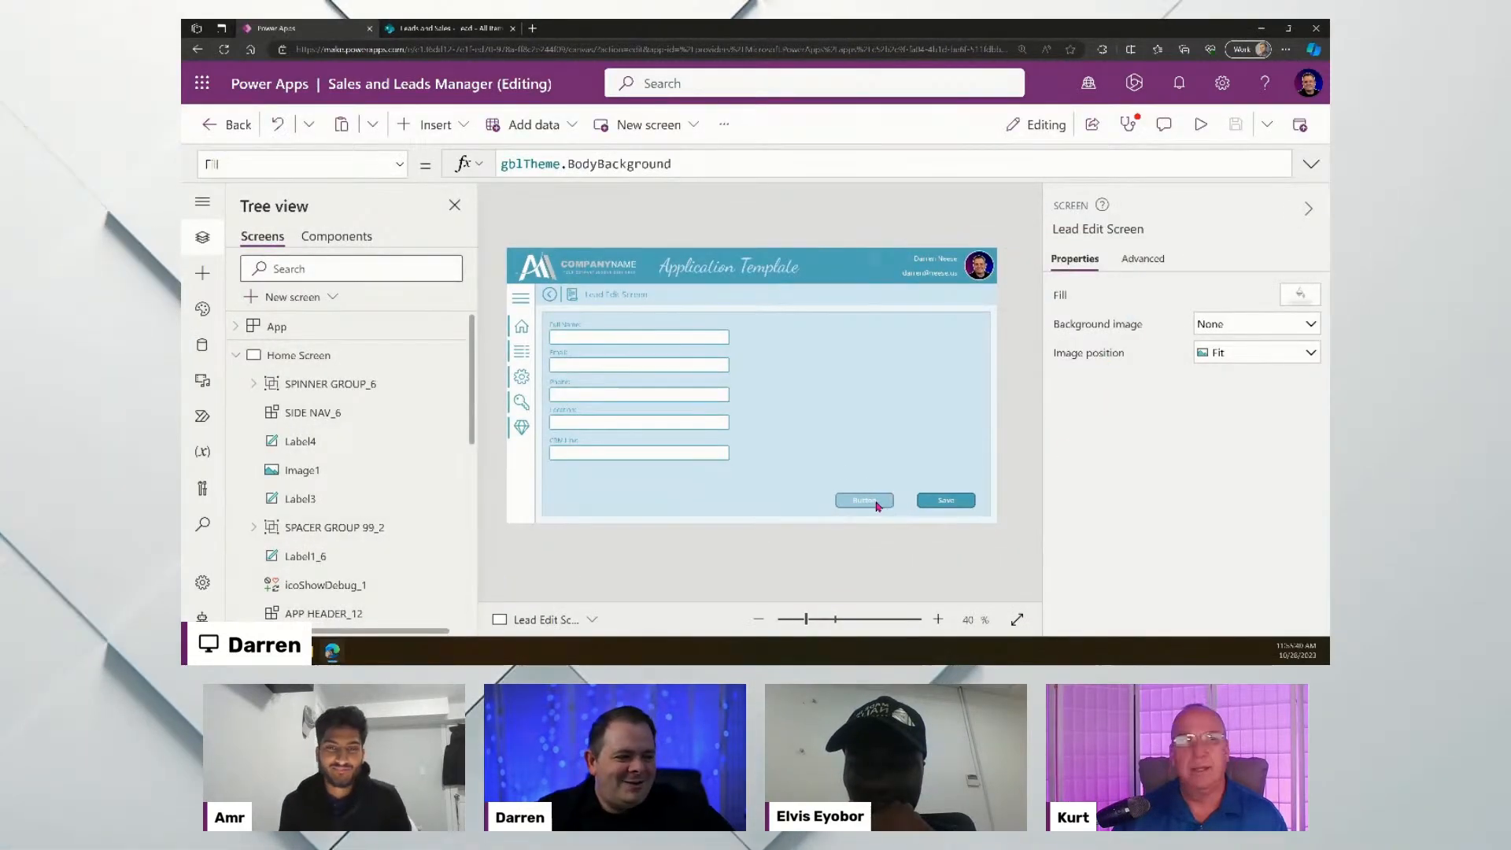
- Set the text of the placeholder button beside Save to Cancel
click(865, 501)
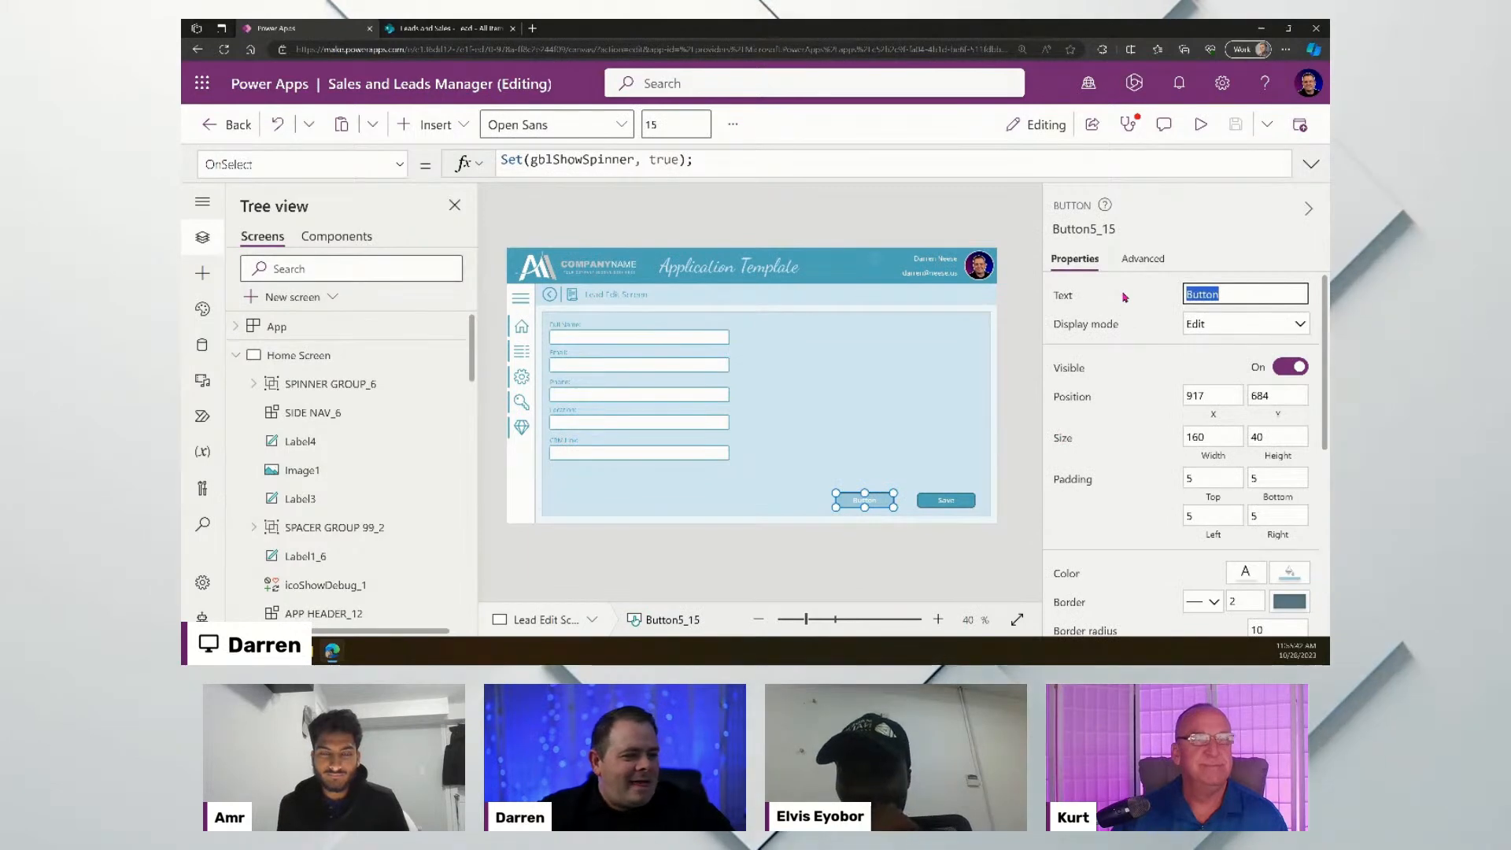
text(Cancel)
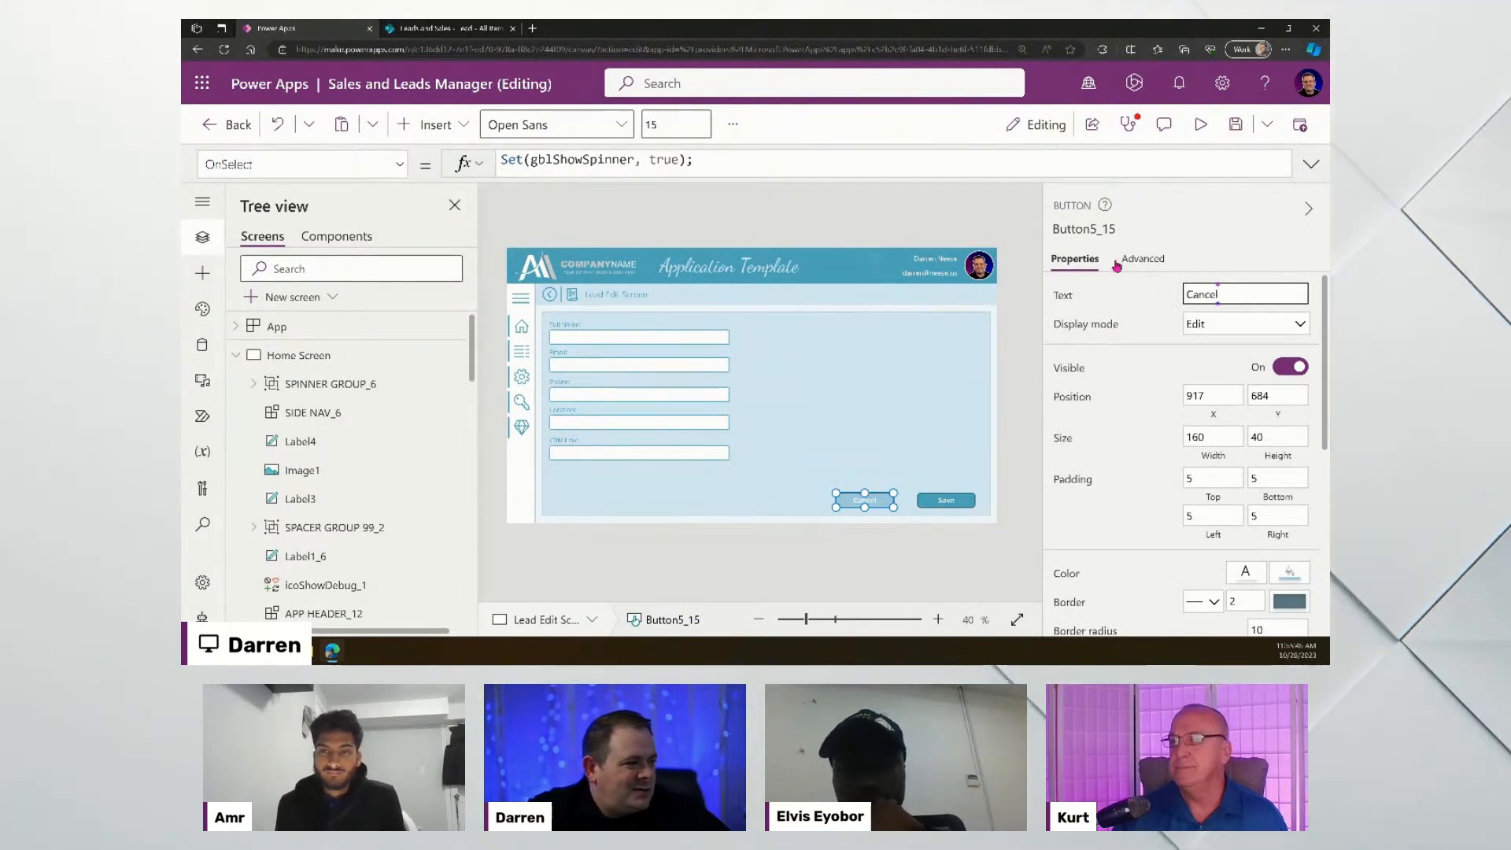
click(1138, 262)
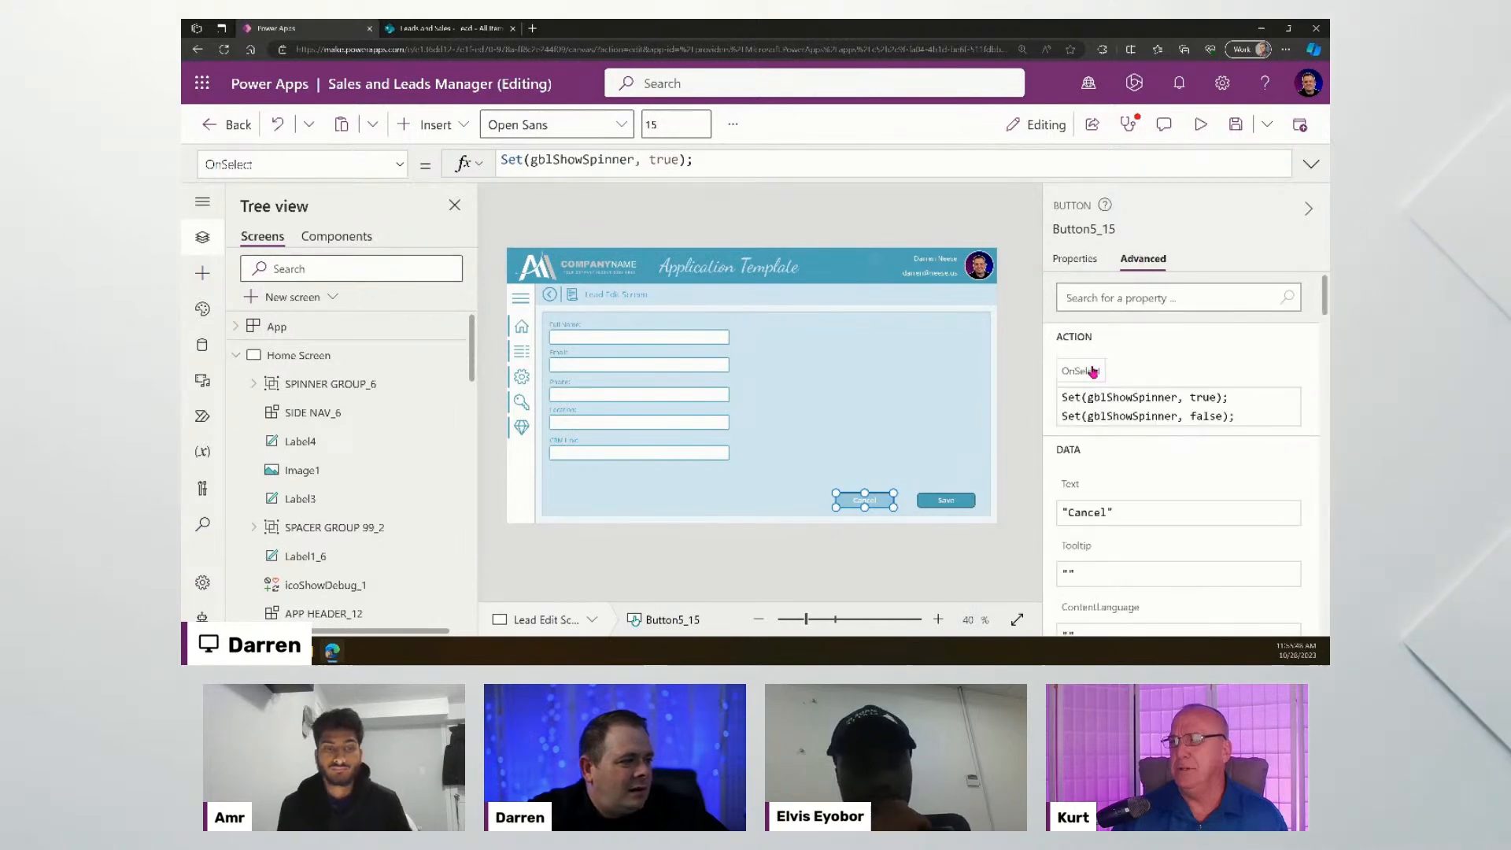
- Replace the button's spinner OnSelect formula with Back(ScreenTransition.Cover)
click(1312, 164)
drag(789, 216, 404, 134)
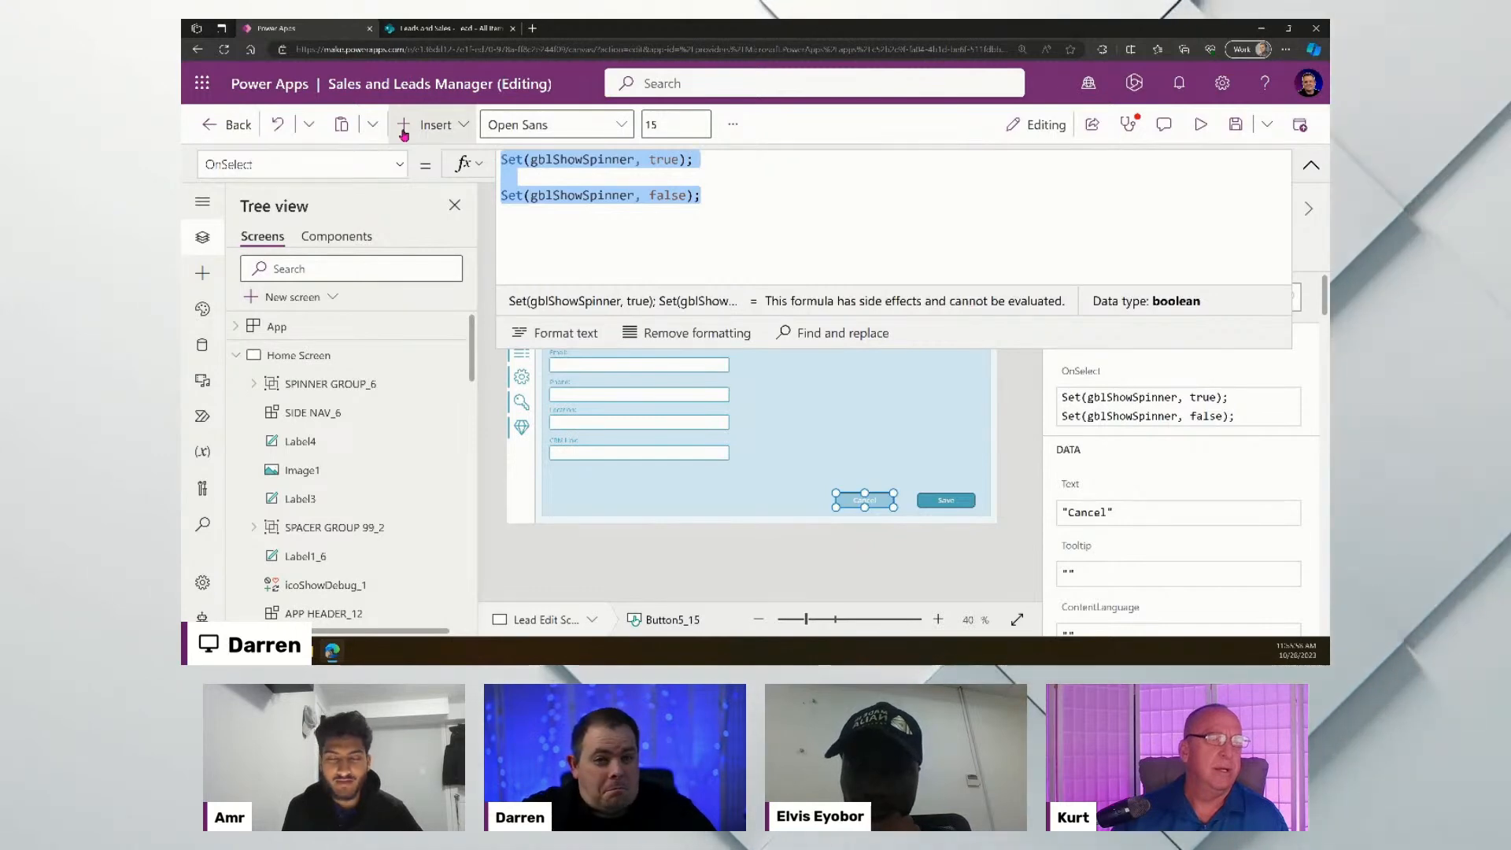
key(BackSpace)
text(Back)
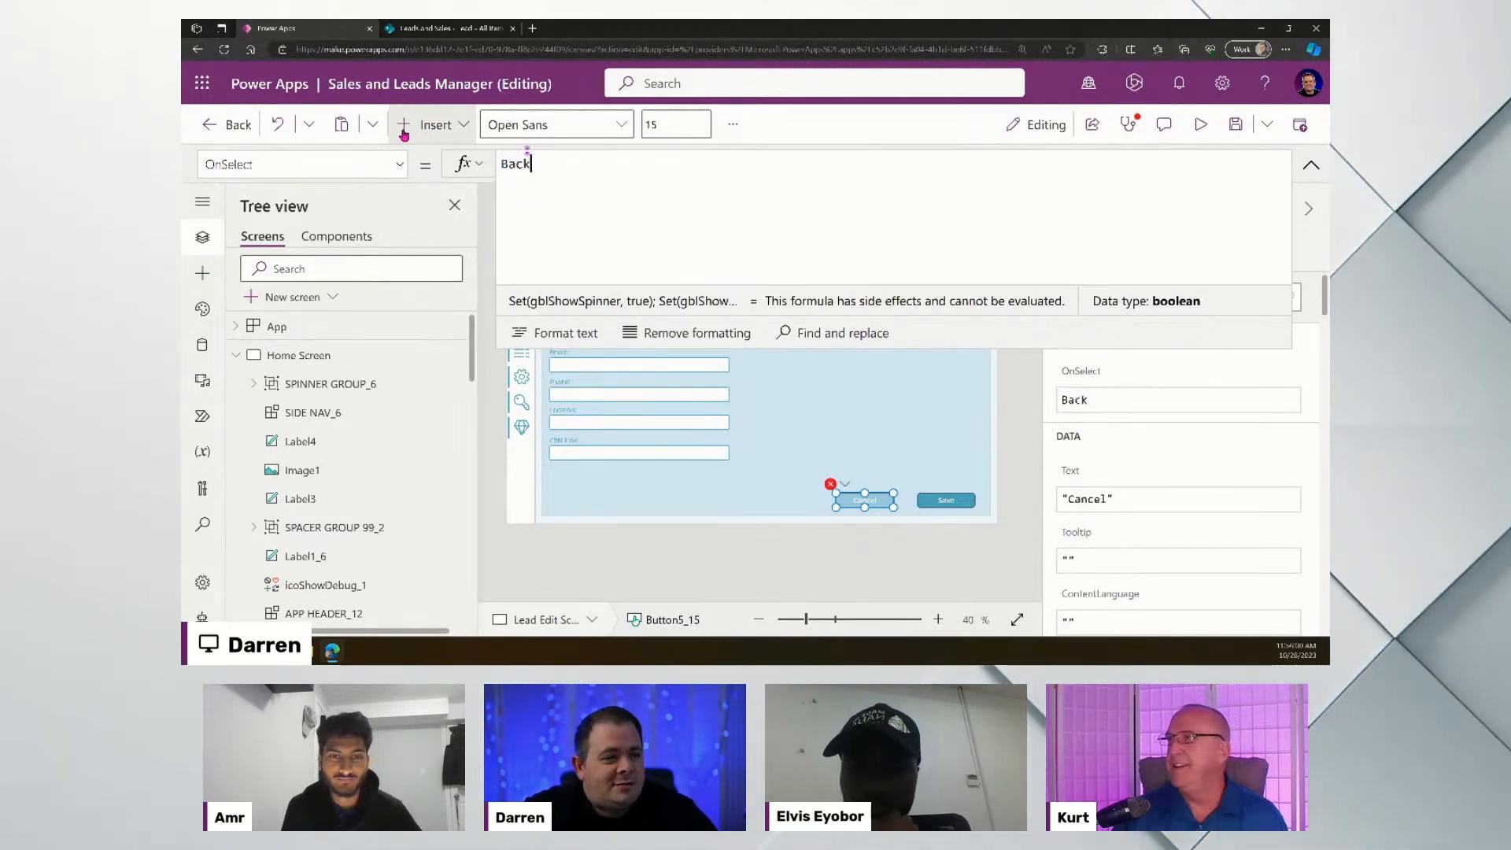
text(();)
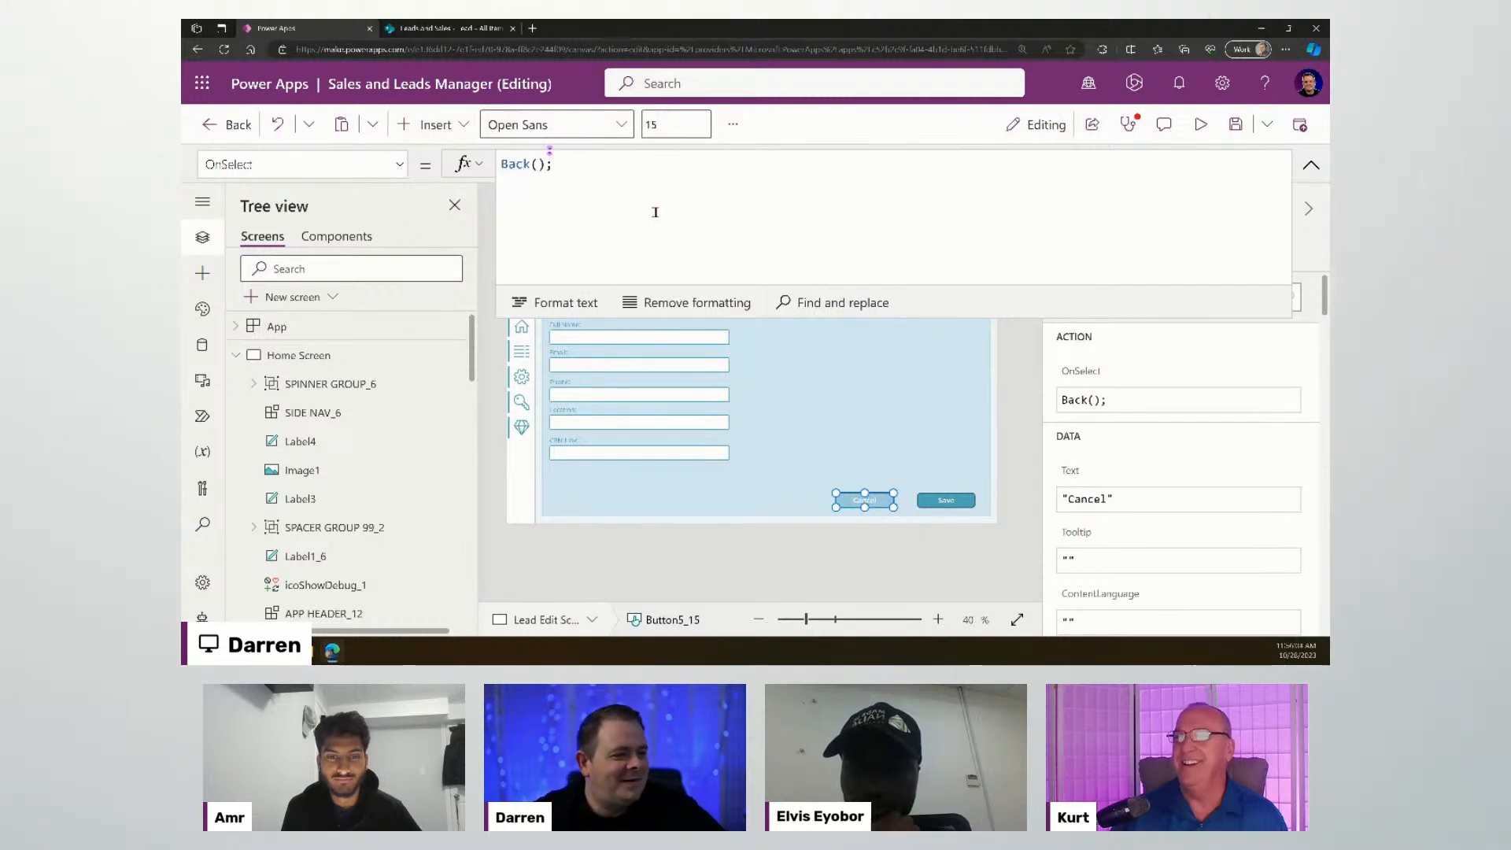
click(538, 163)
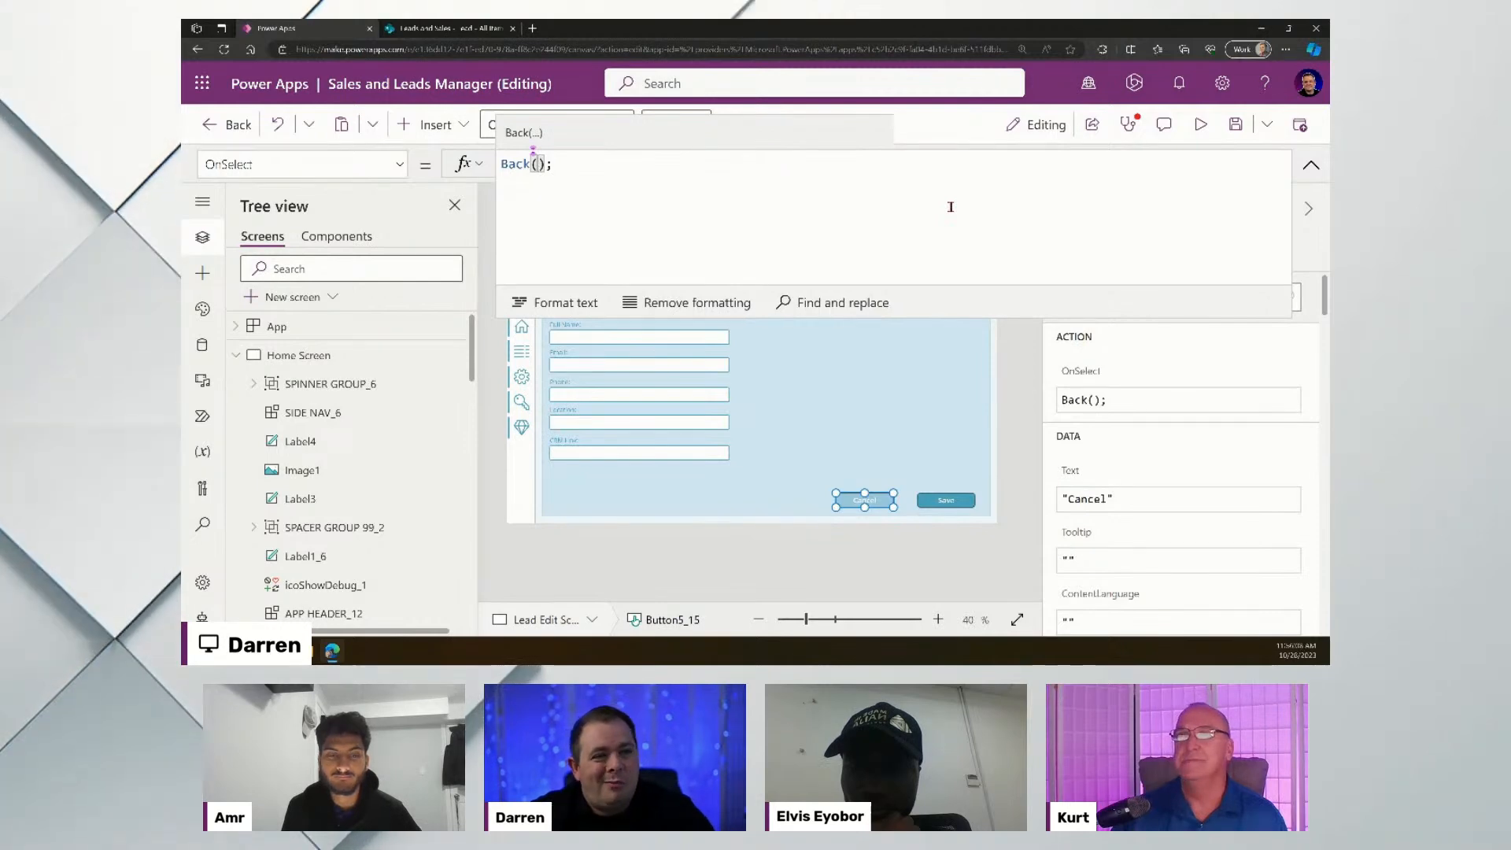
text(,)
key(BackSpace)
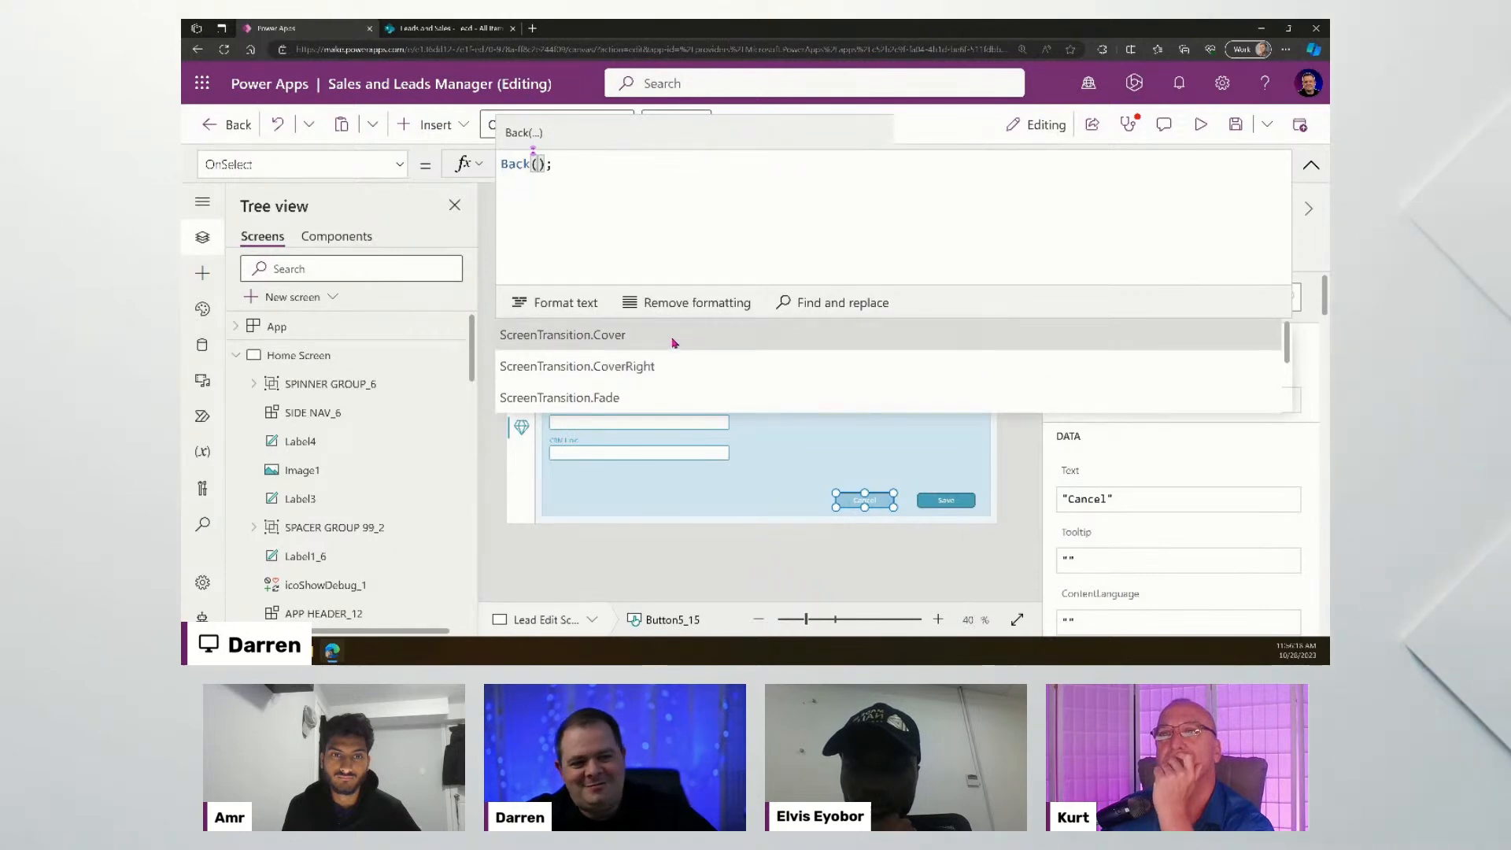
click(673, 342)
click(1311, 164)
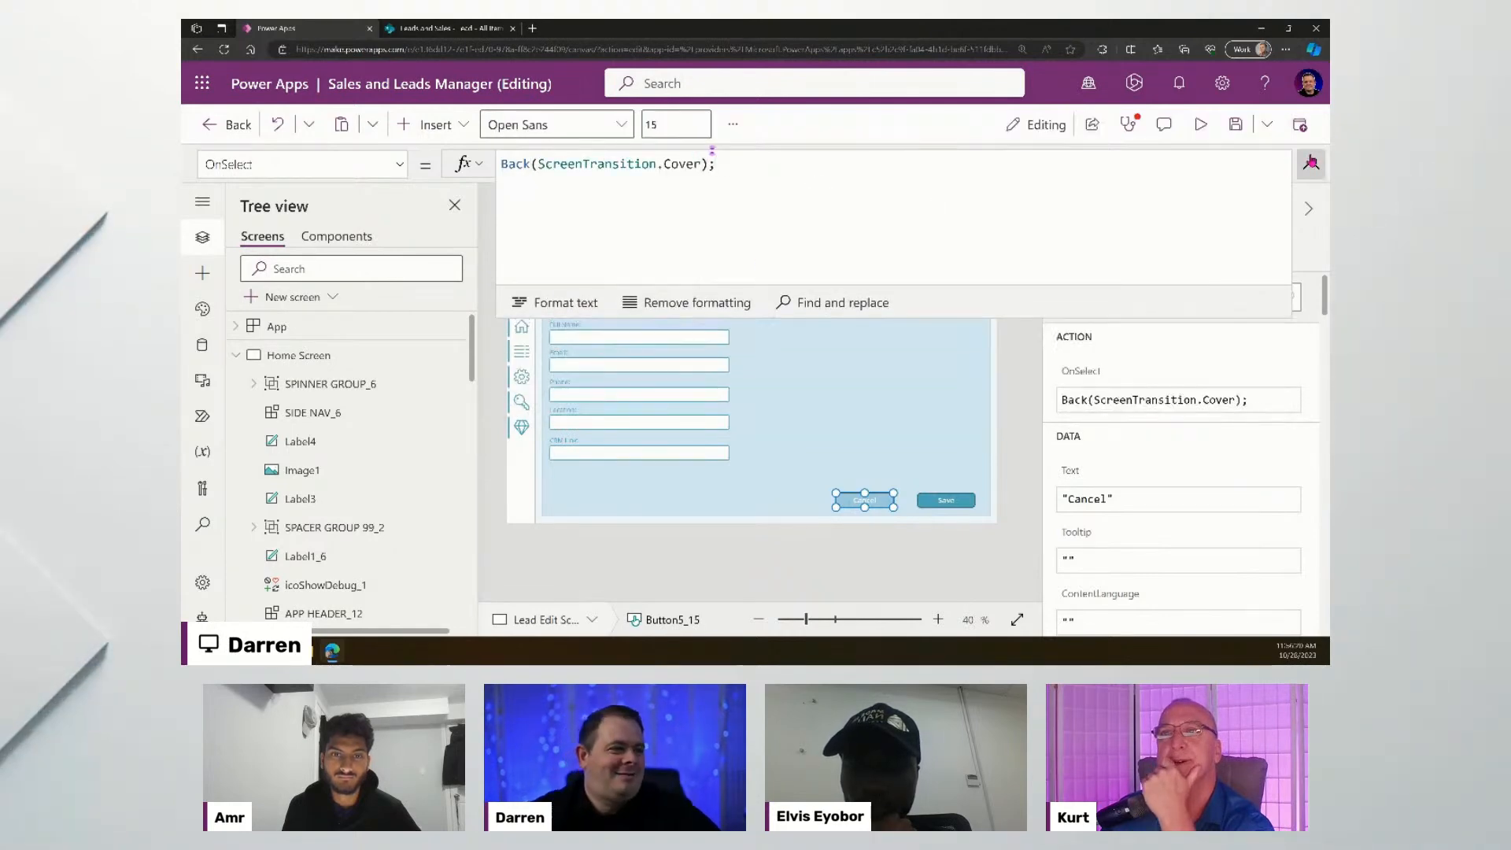
text(, )
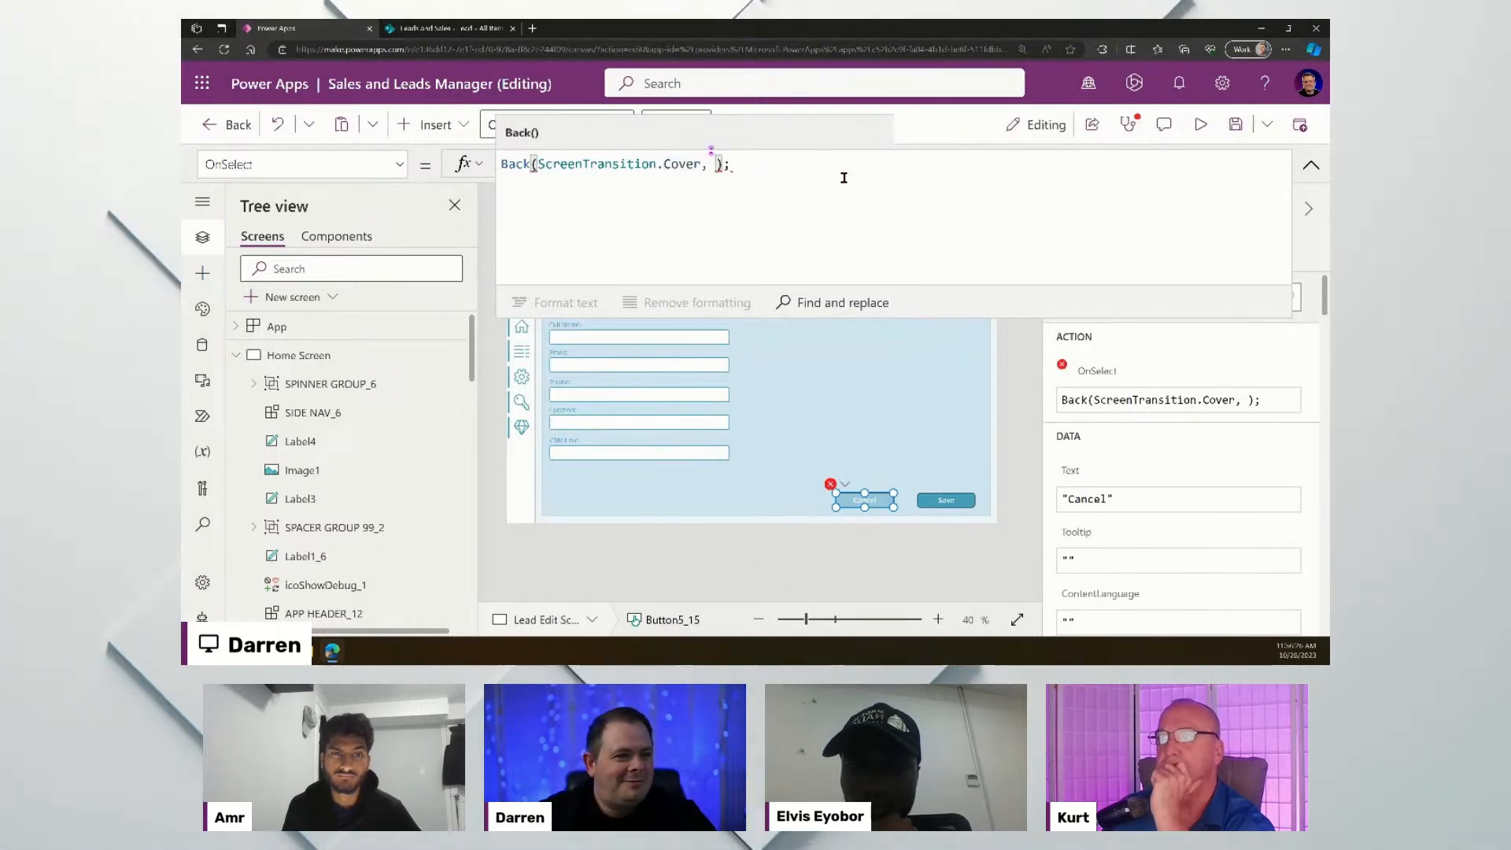
text({)
key(BackSpace)
key(BackSpace)
key(BackSpace)
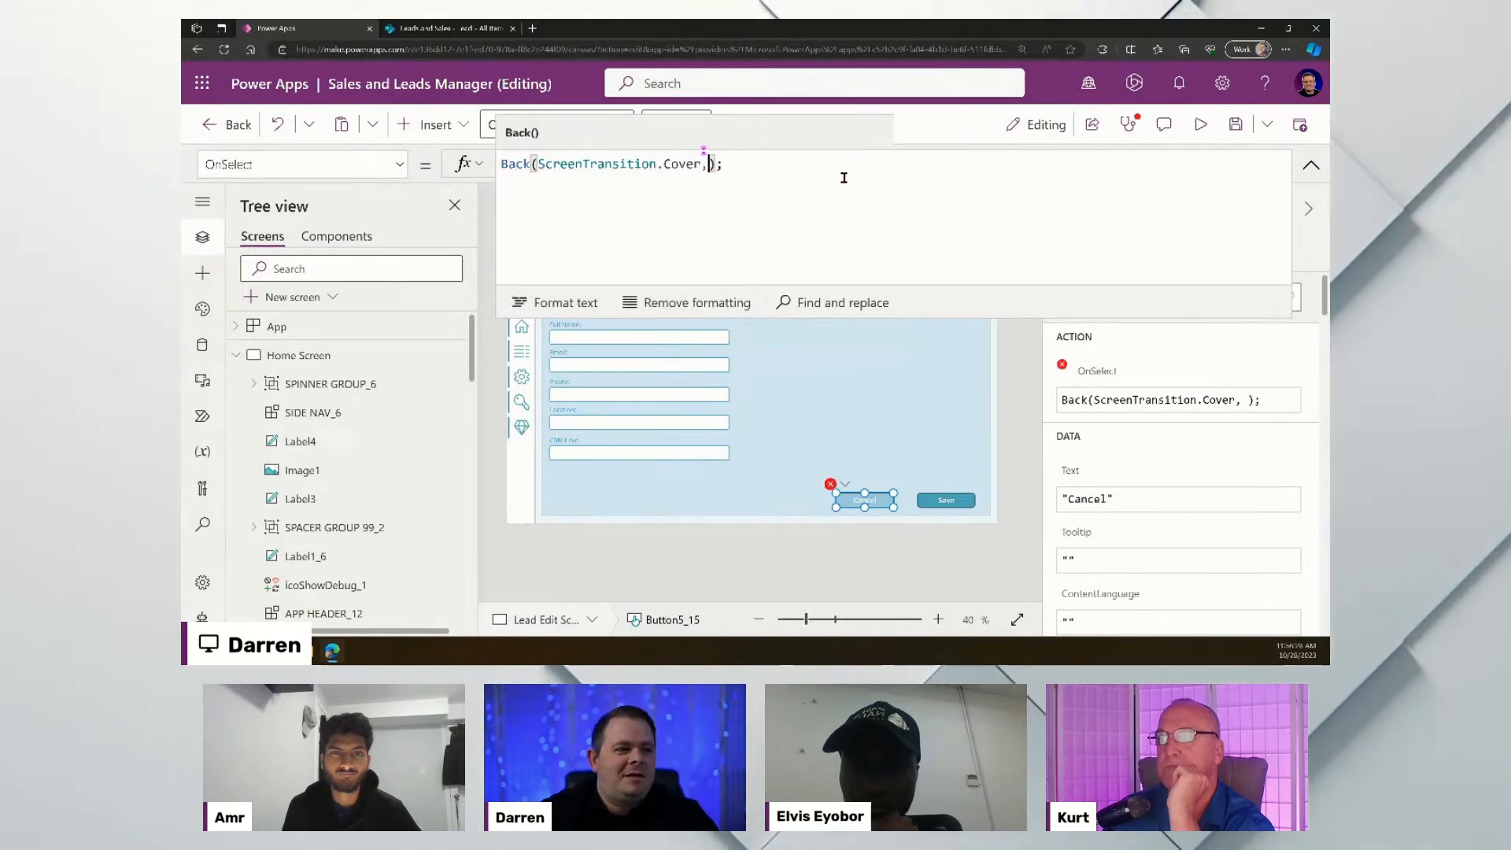
click(1311, 163)
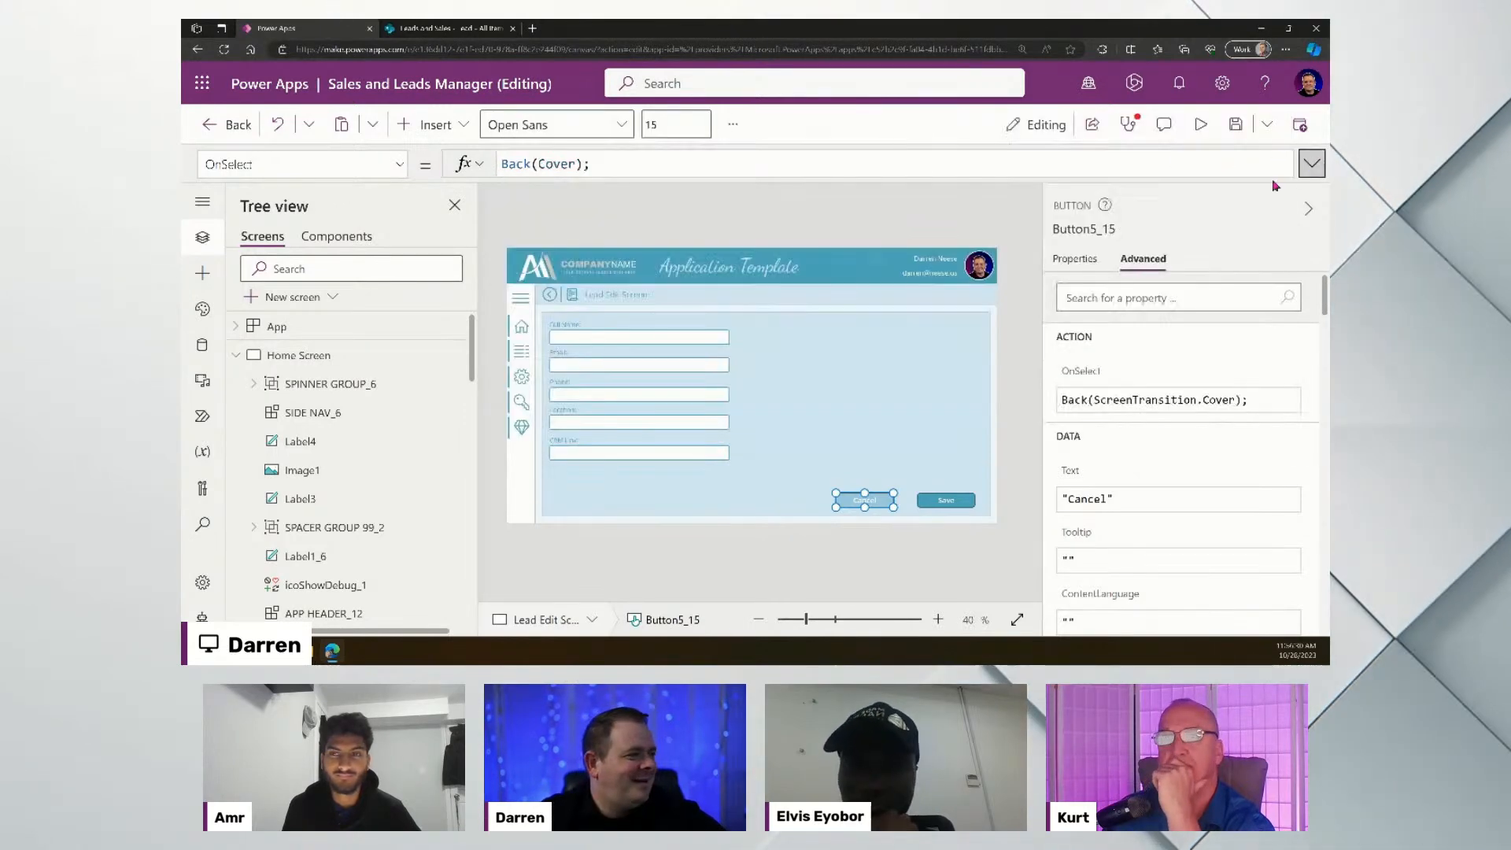
click(946, 533)
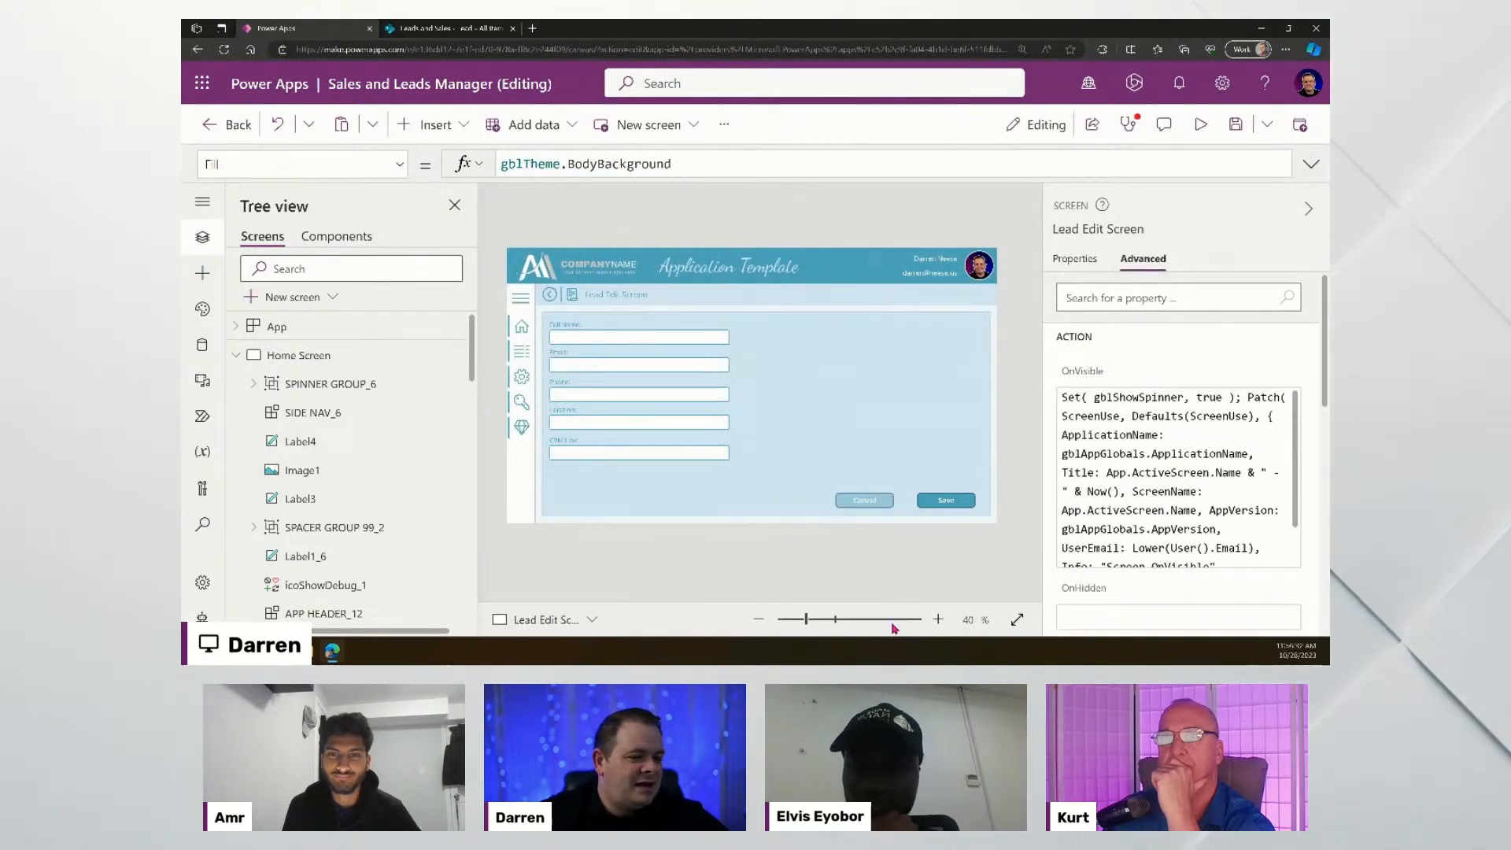
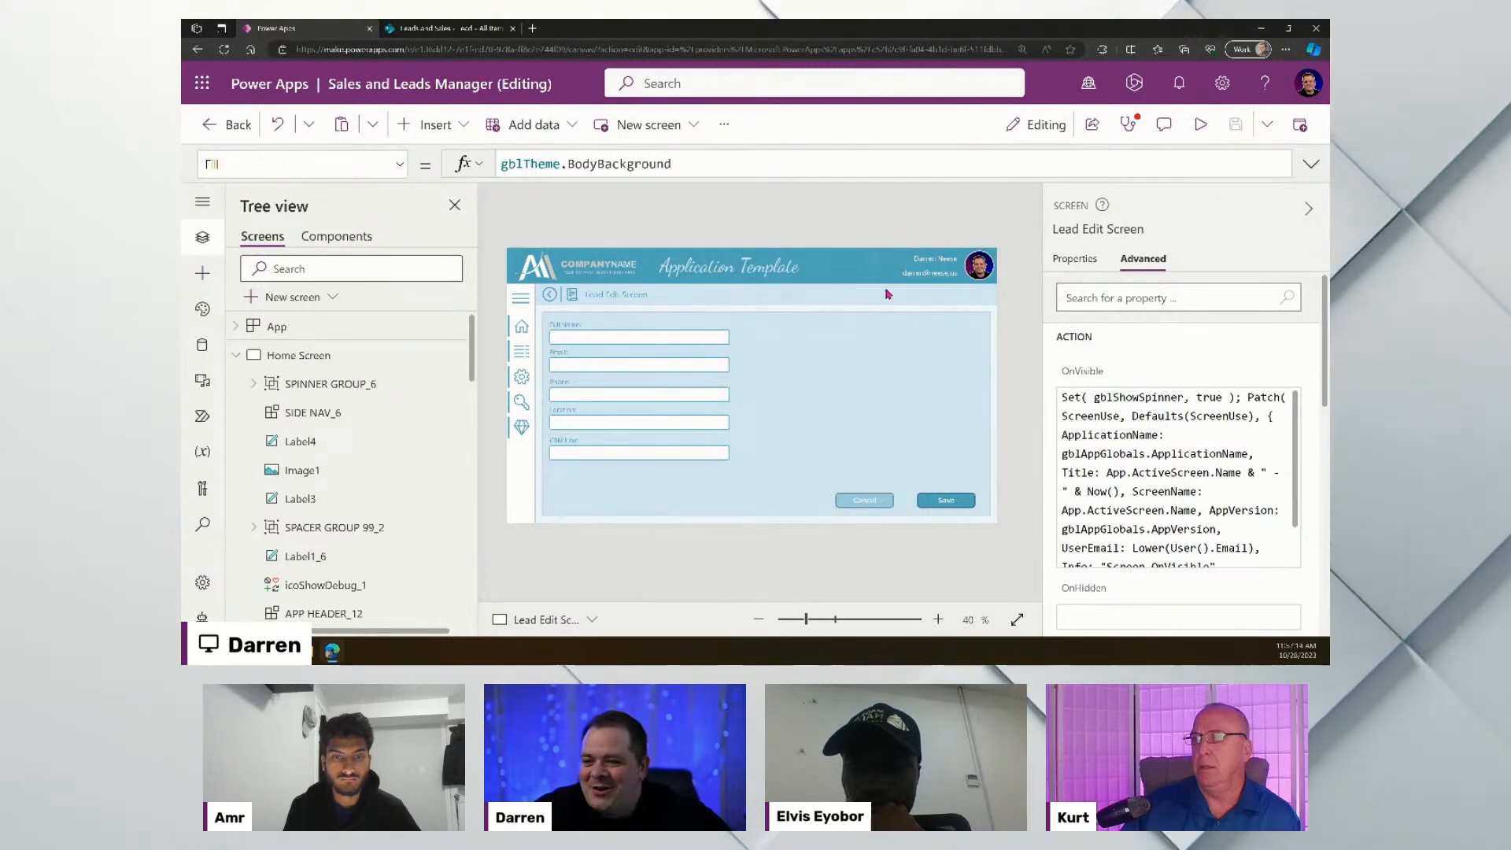
- Briefly preview the app, then open the Save button's OnSelect formula
click(1204, 126)
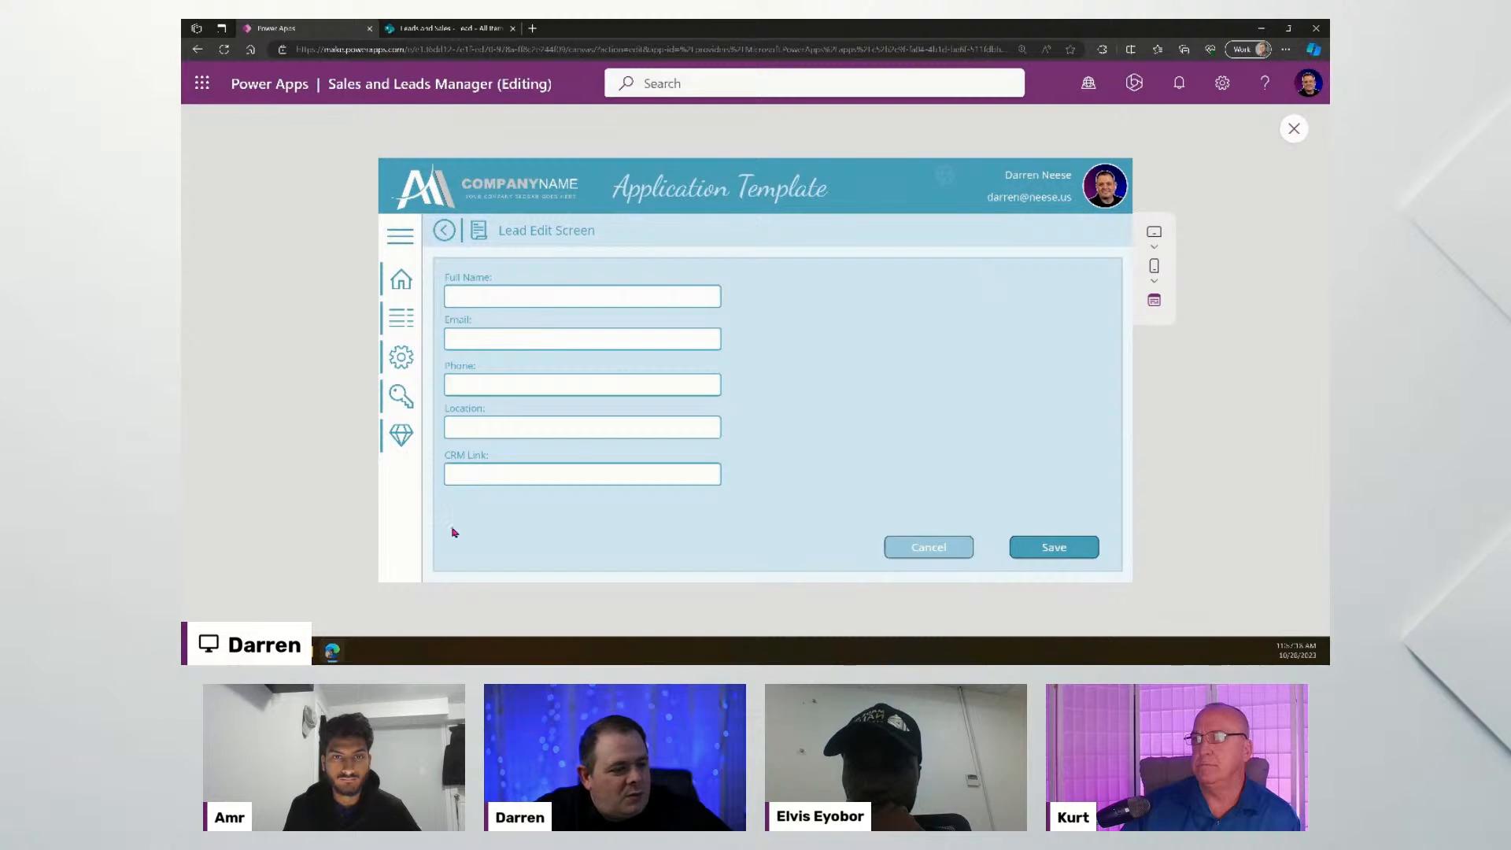
click(1295, 130)
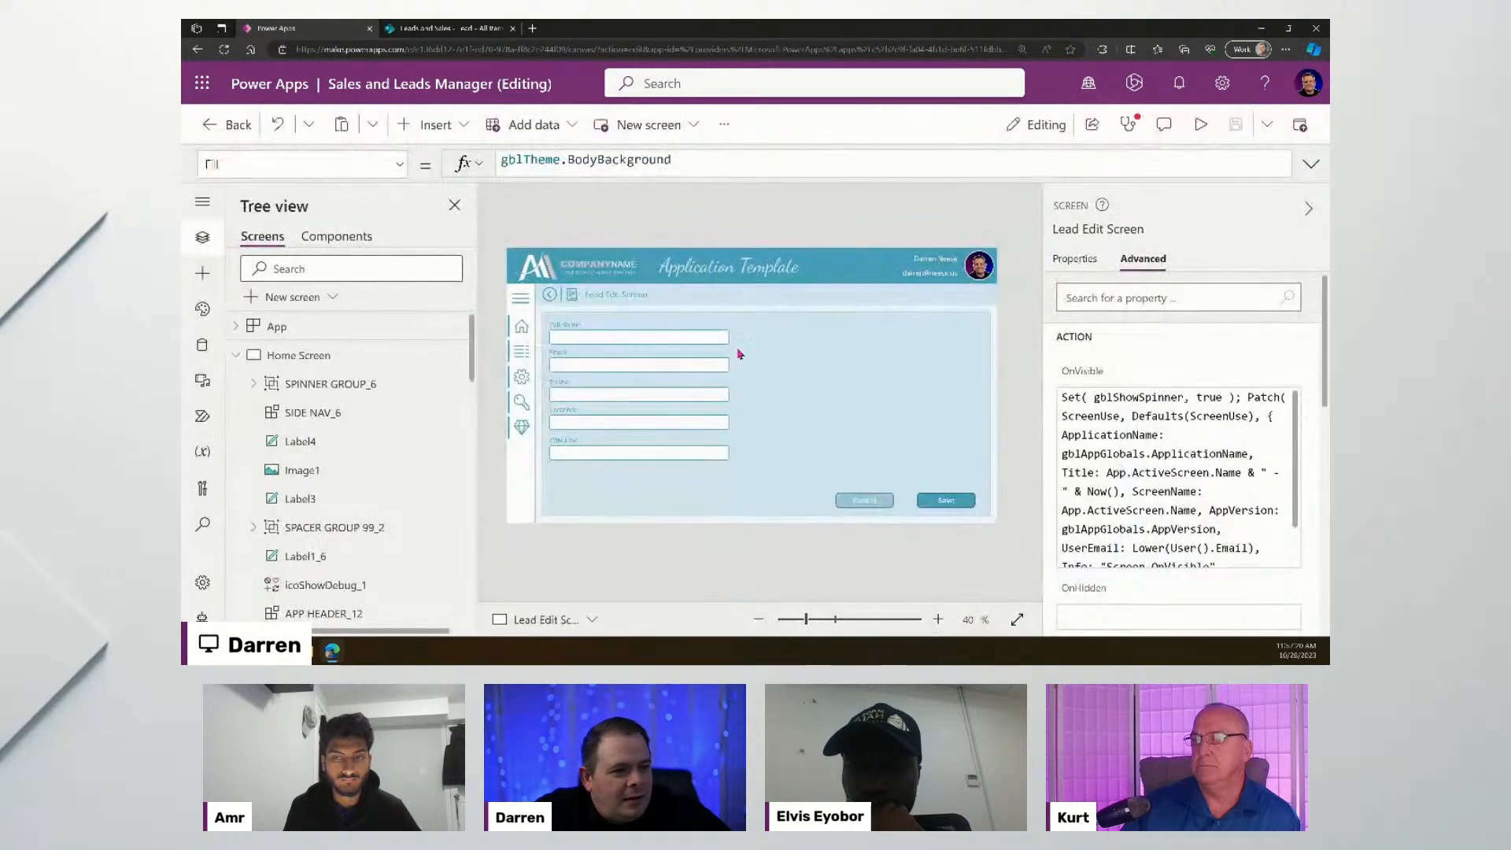
click(950, 503)
click(801, 161)
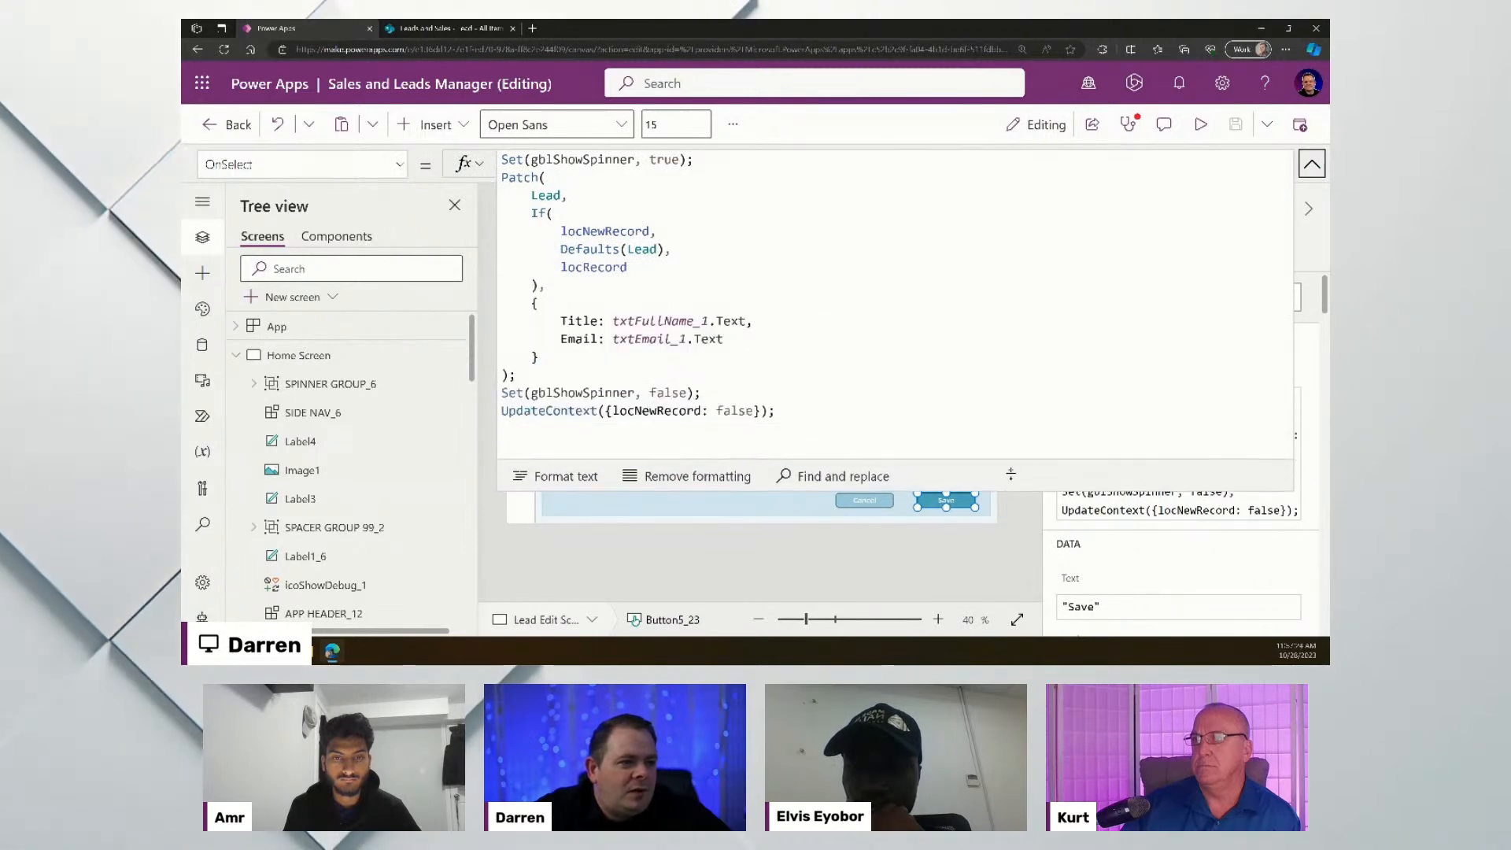
double_click(635, 249)
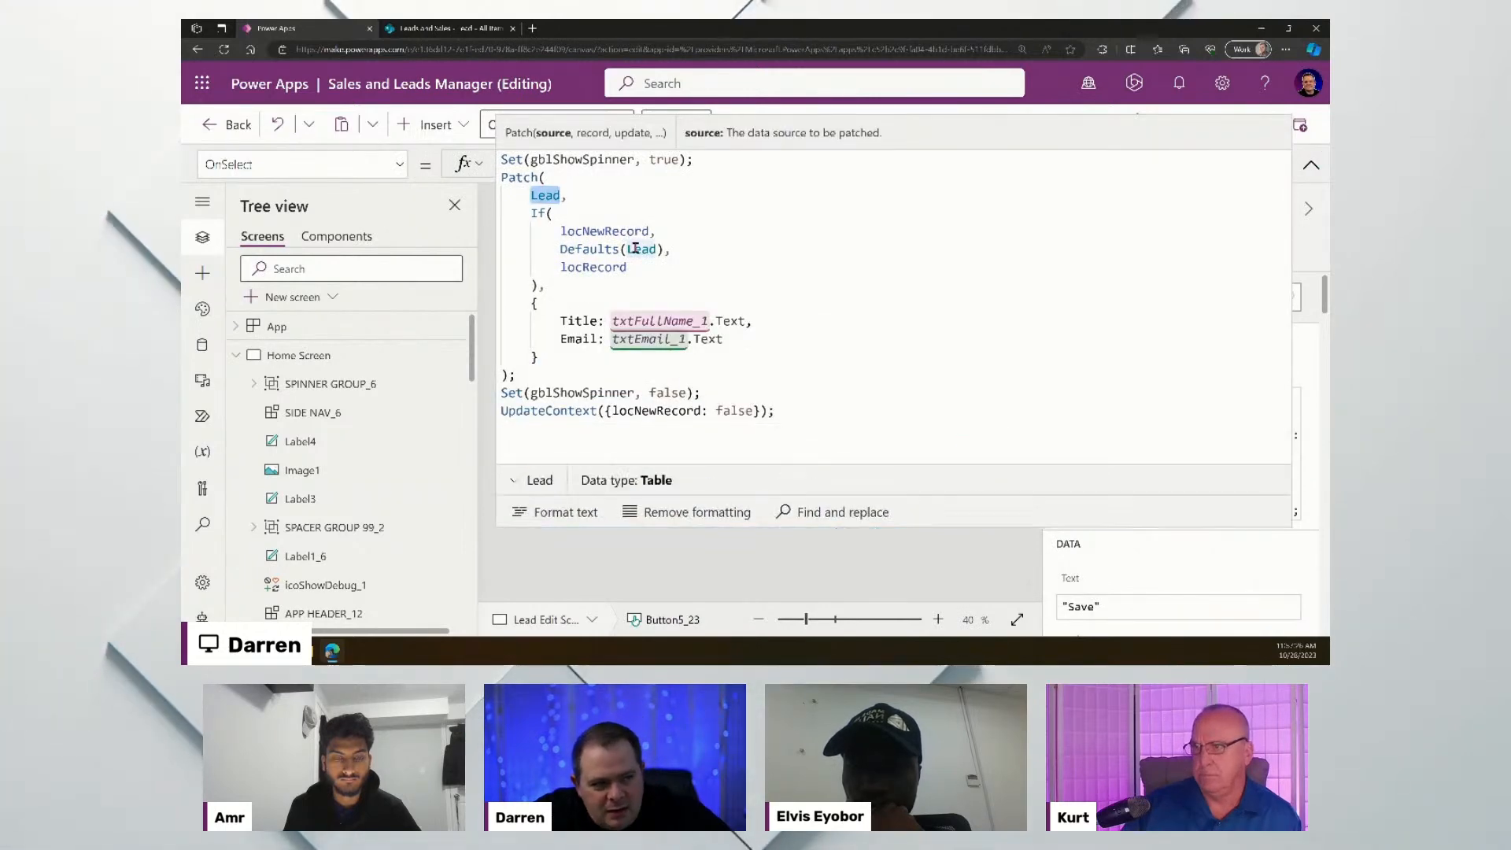
- Add a comma after txtEmail_1.Text and begin a new 'Phone:' line in the Patch record
click(791, 335)
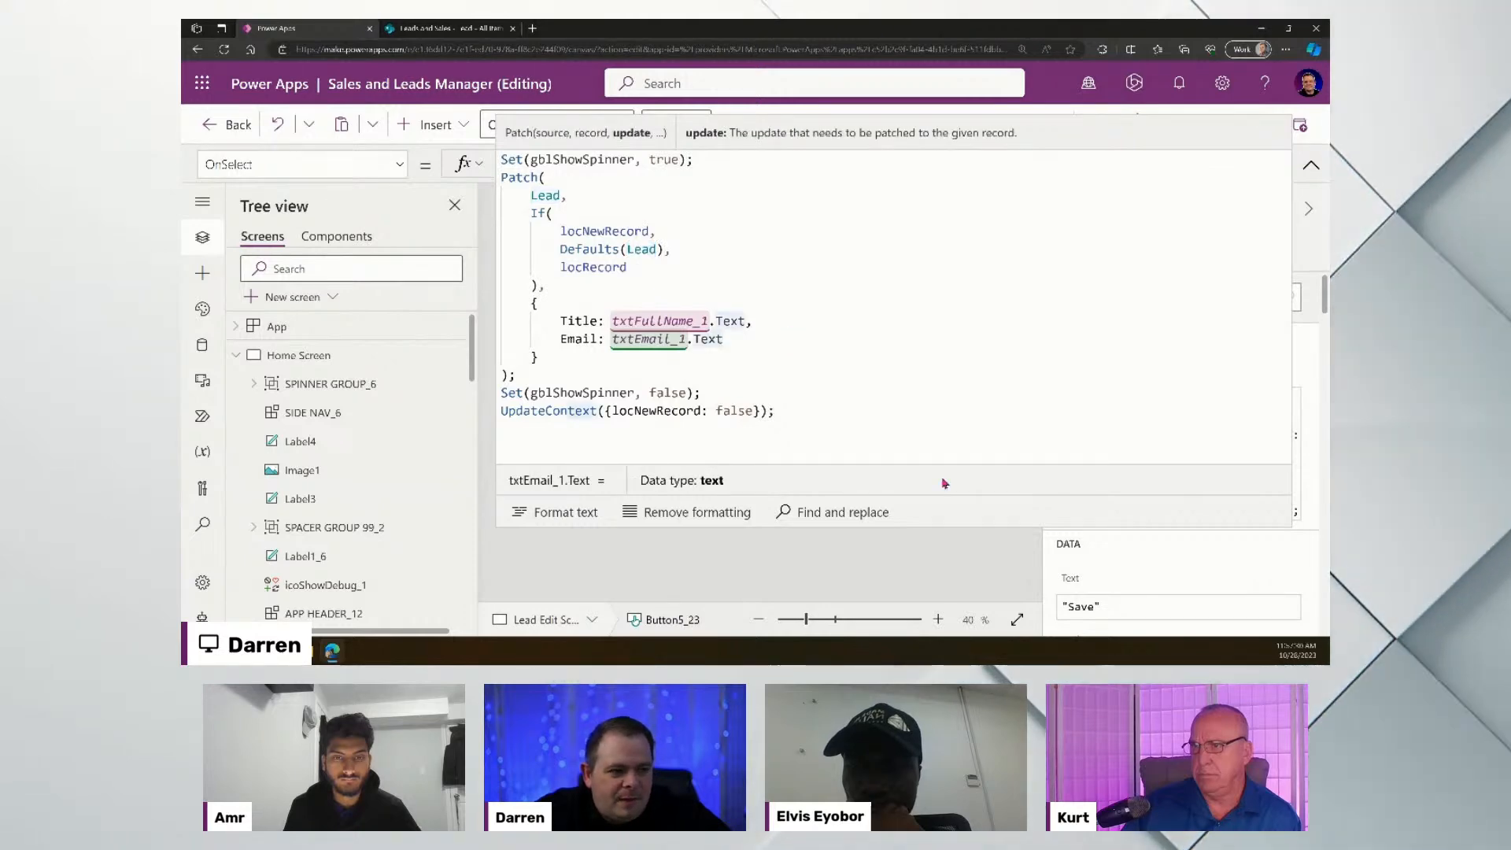
drag(995, 527, 966, 257)
scroll(790, 204, down, 3)
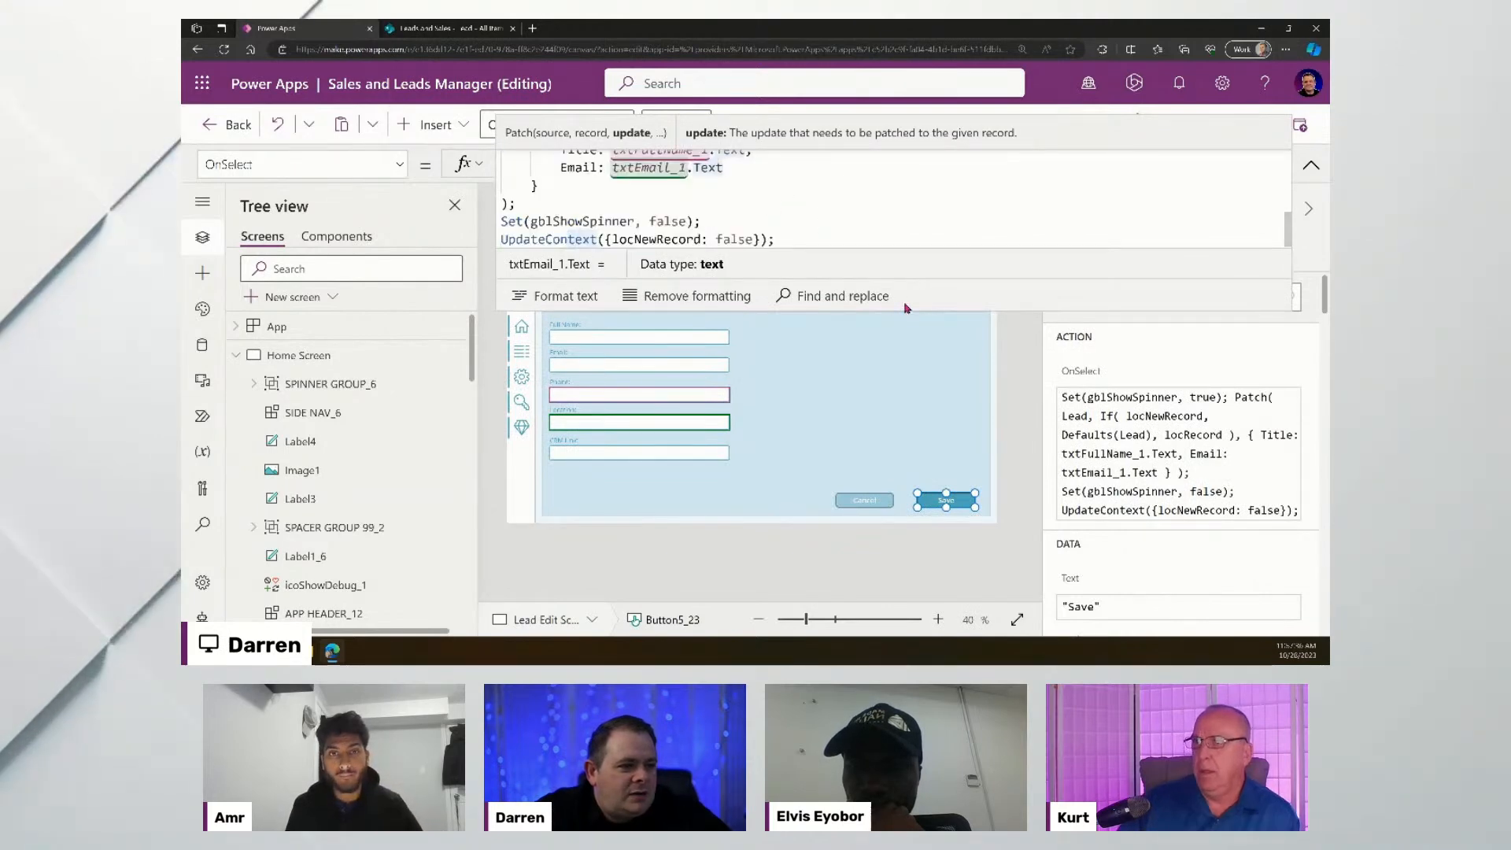
drag(937, 249, 940, 292)
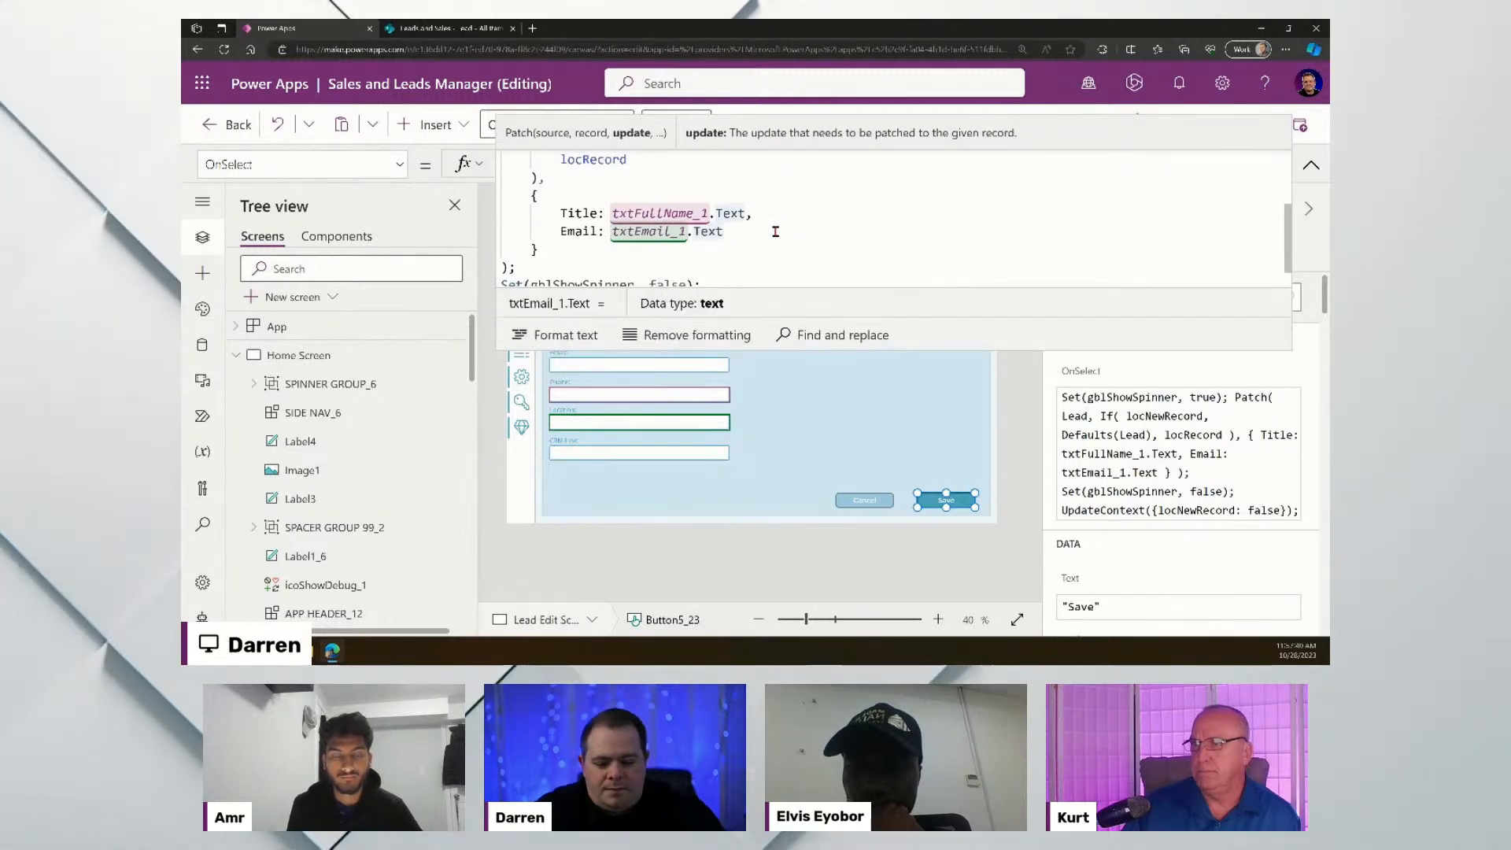
text(,)
key(Return)
text(Phone)
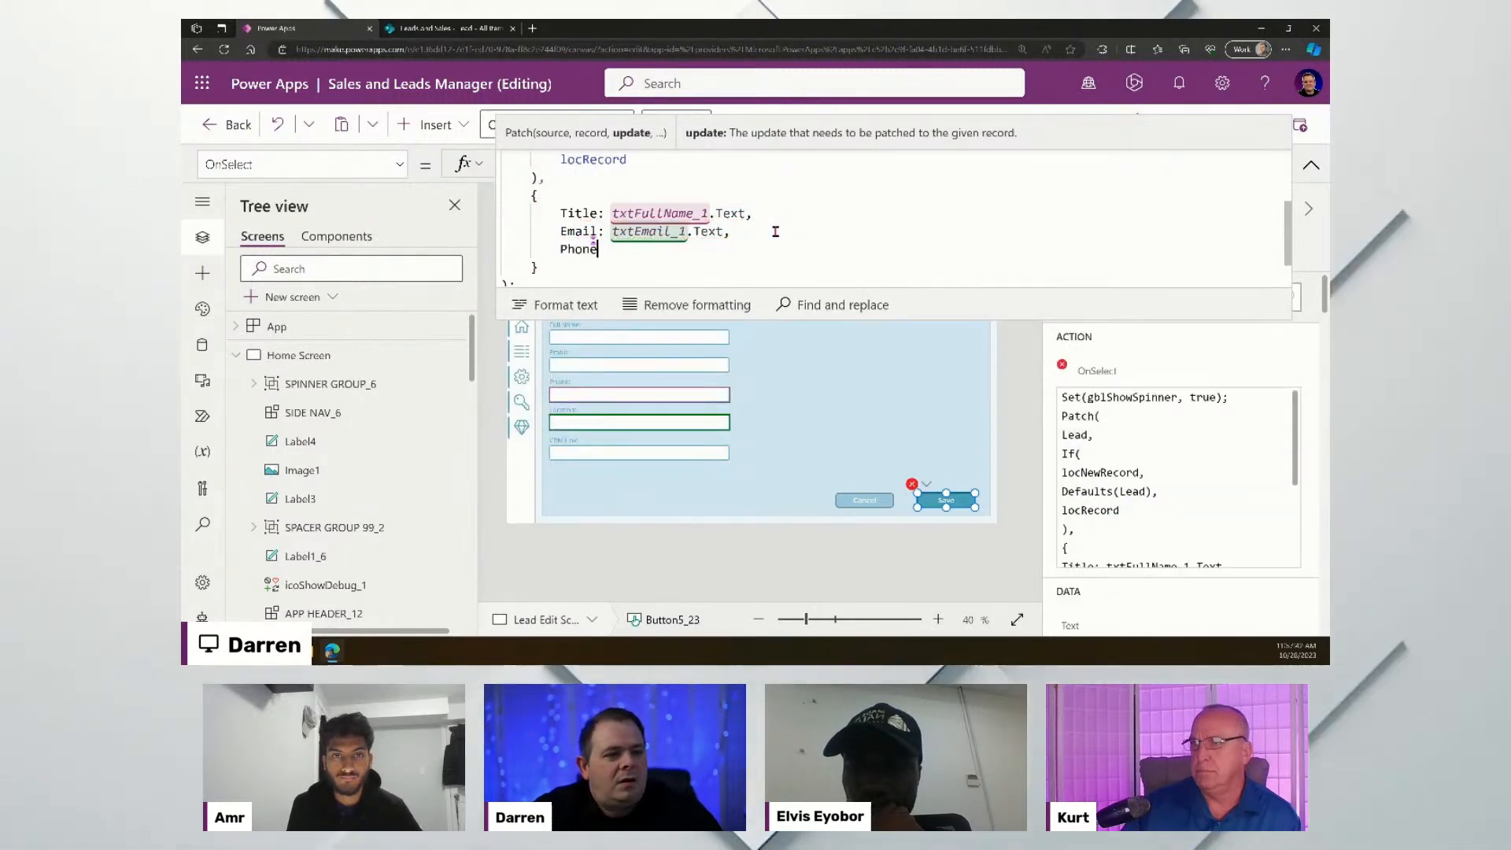
text(:)
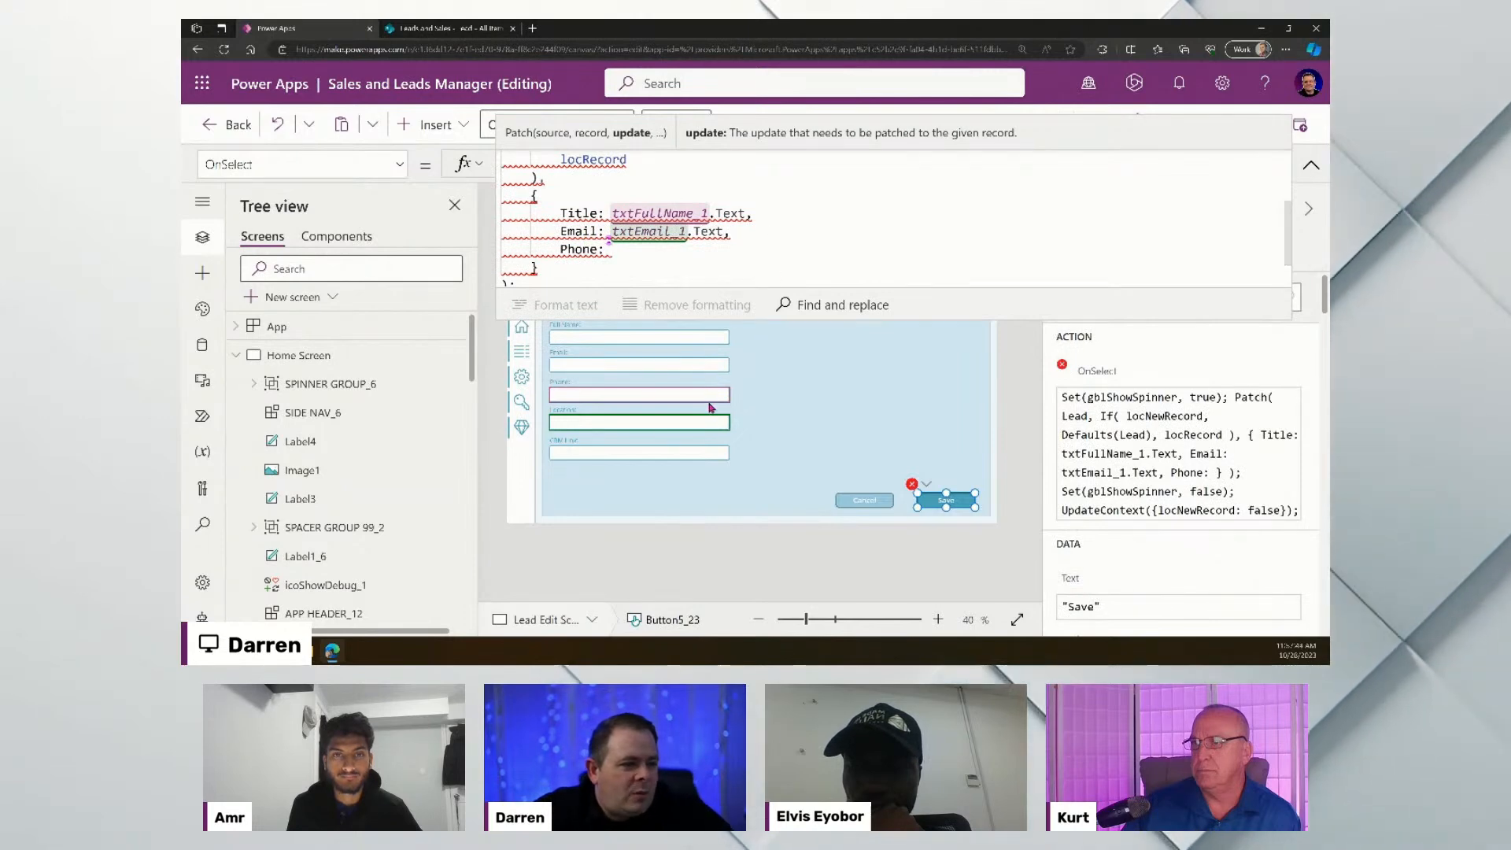
- Rename the Phone input control to txtLeadPhone, then begin renaming the Location input
click(712, 394)
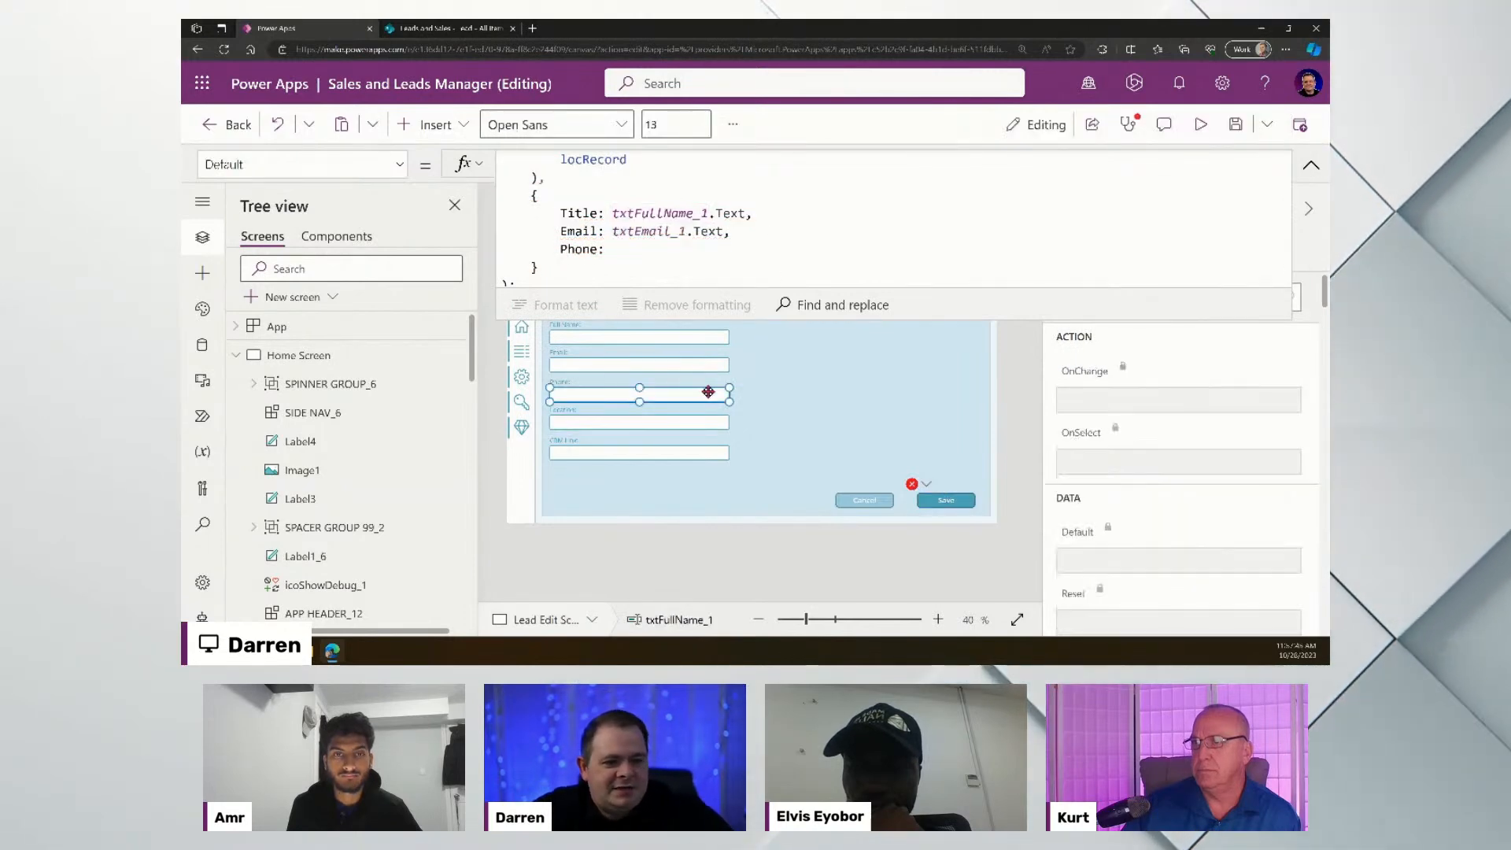
click(1315, 175)
click(1088, 229)
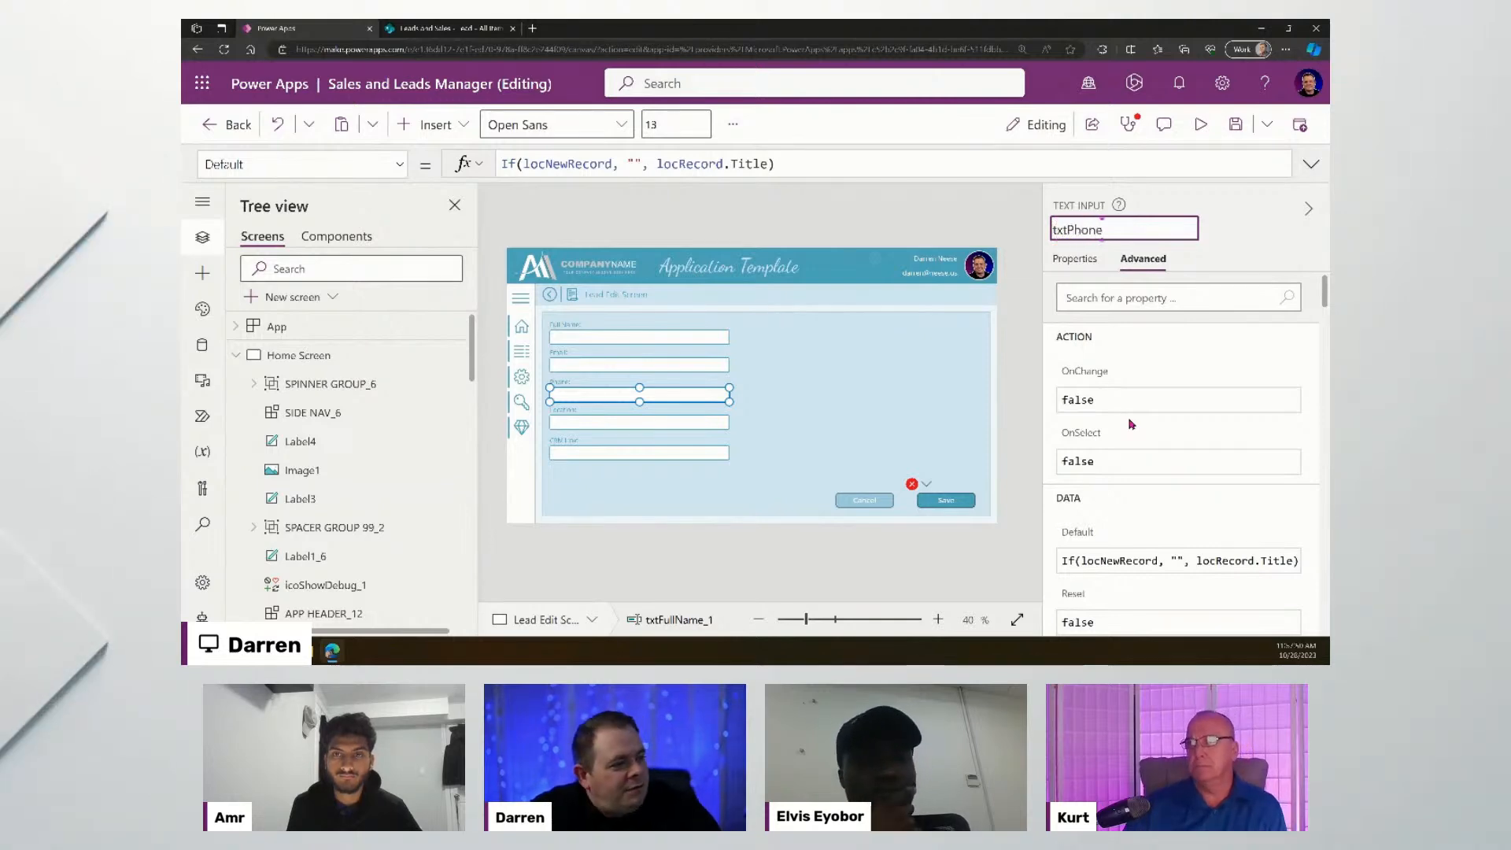
text(txtPhone)
key(Left)
key(Left)
key(Left)
key(Left)
key(Left)
text(Loea)
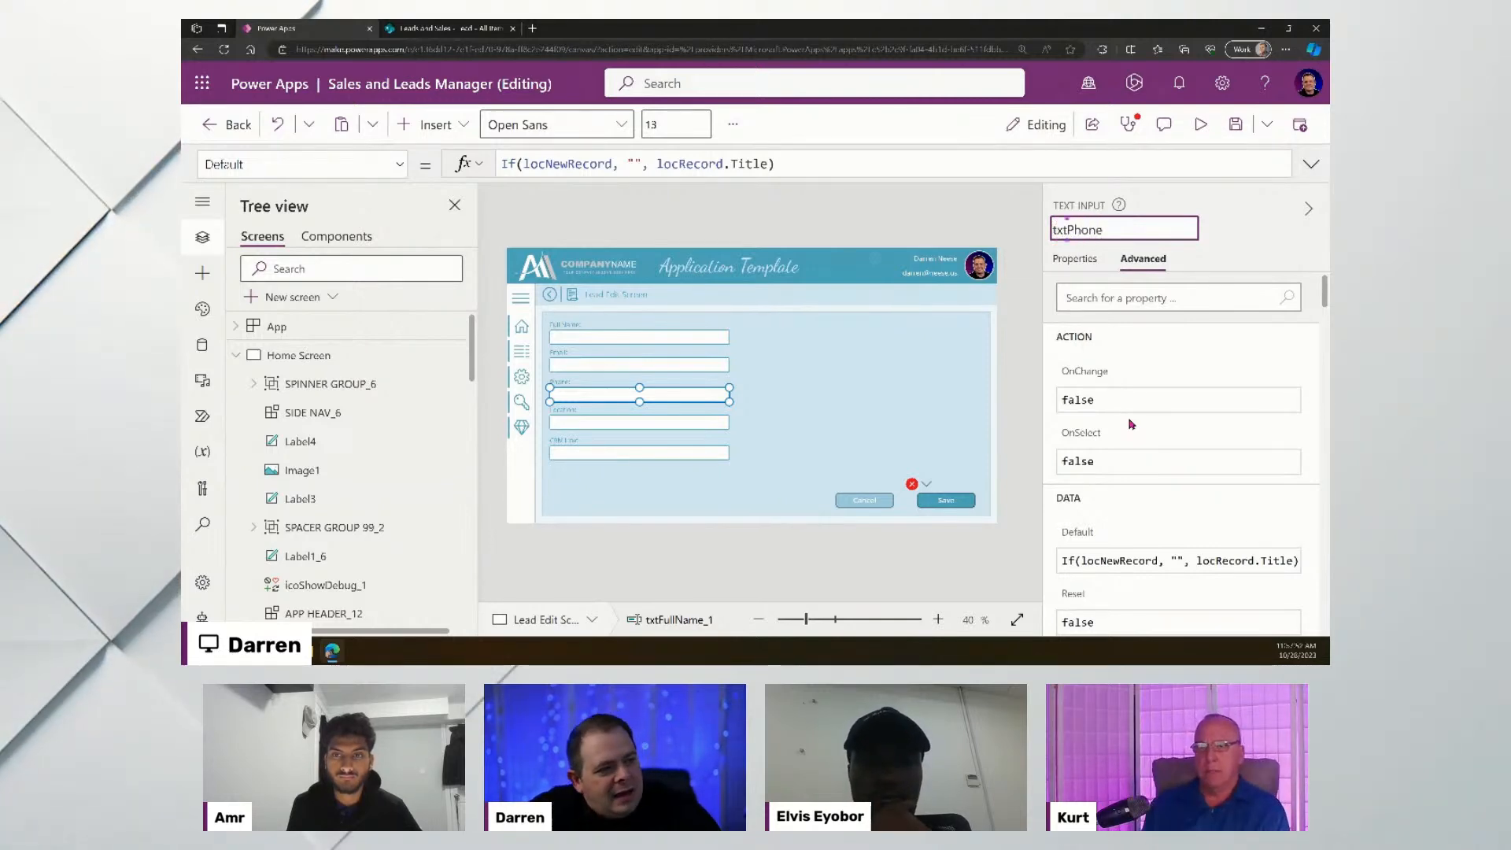
key(BackSpace)
key(BackSpace)
key(BackSpace)
text(ead)
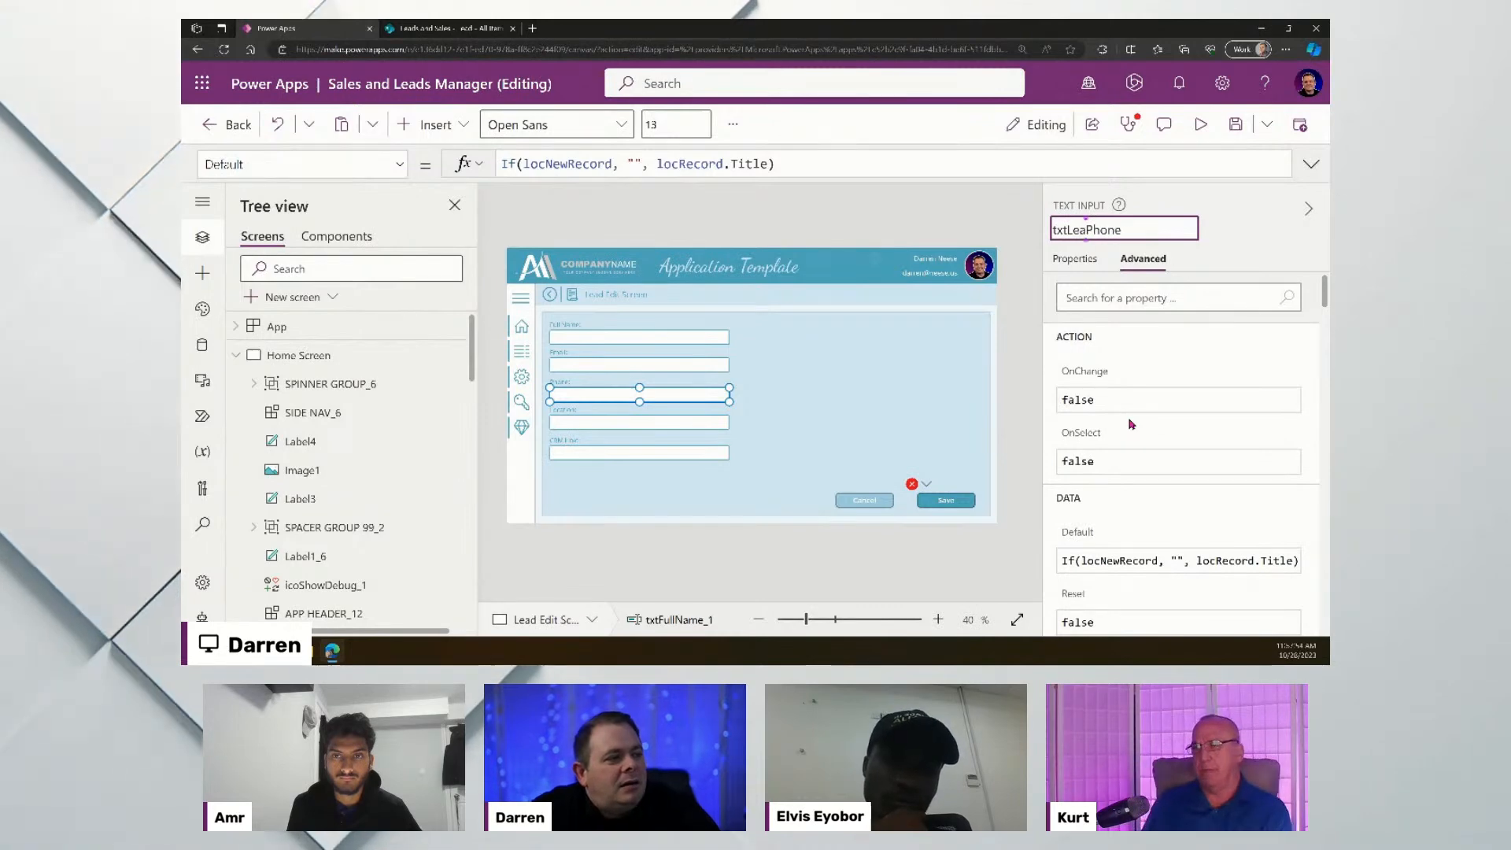
key(End)
key(Escape)
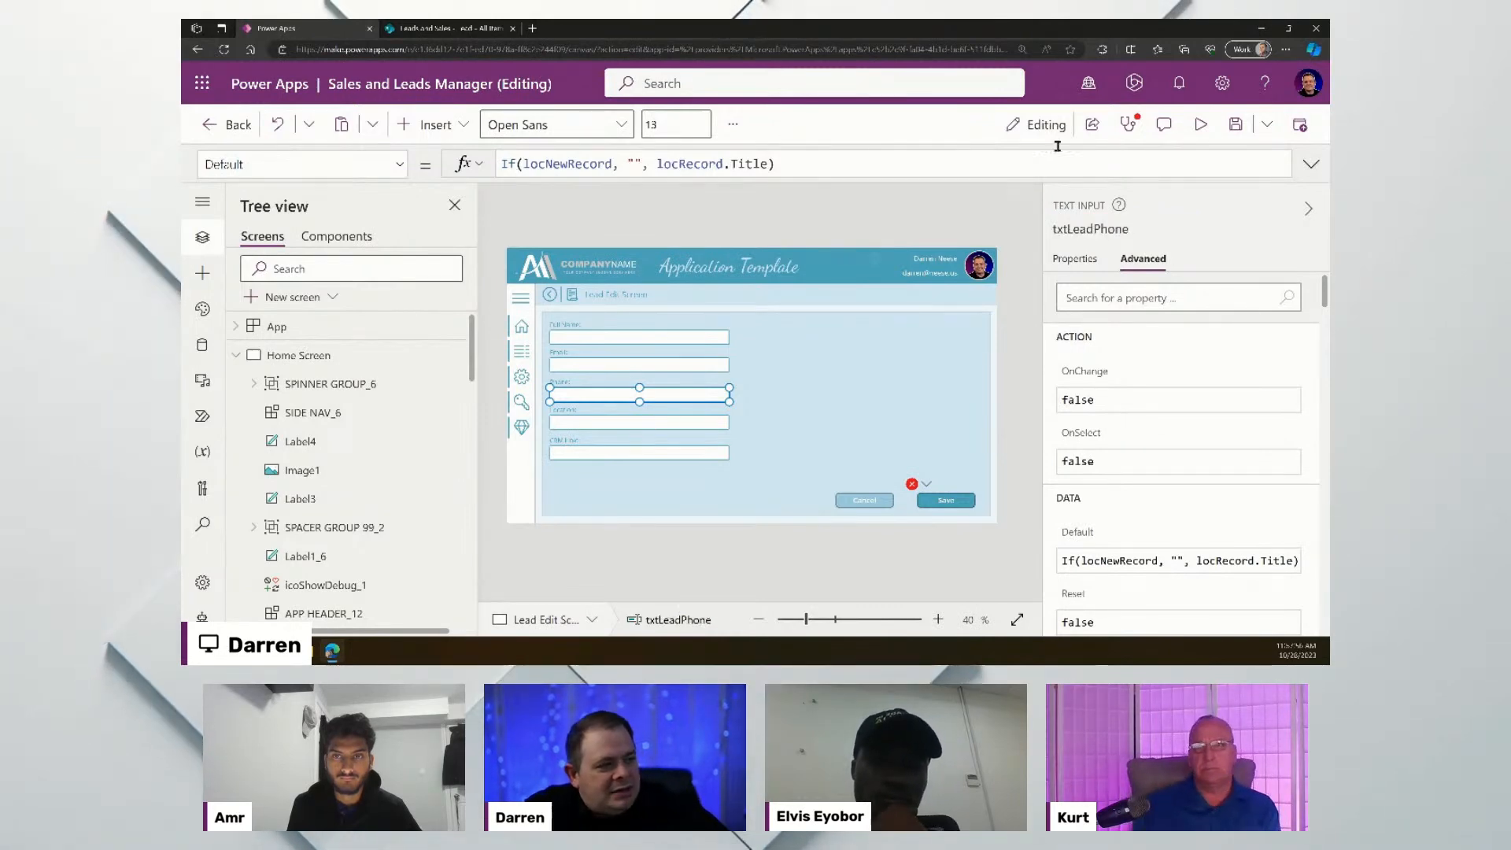
click(699, 424)
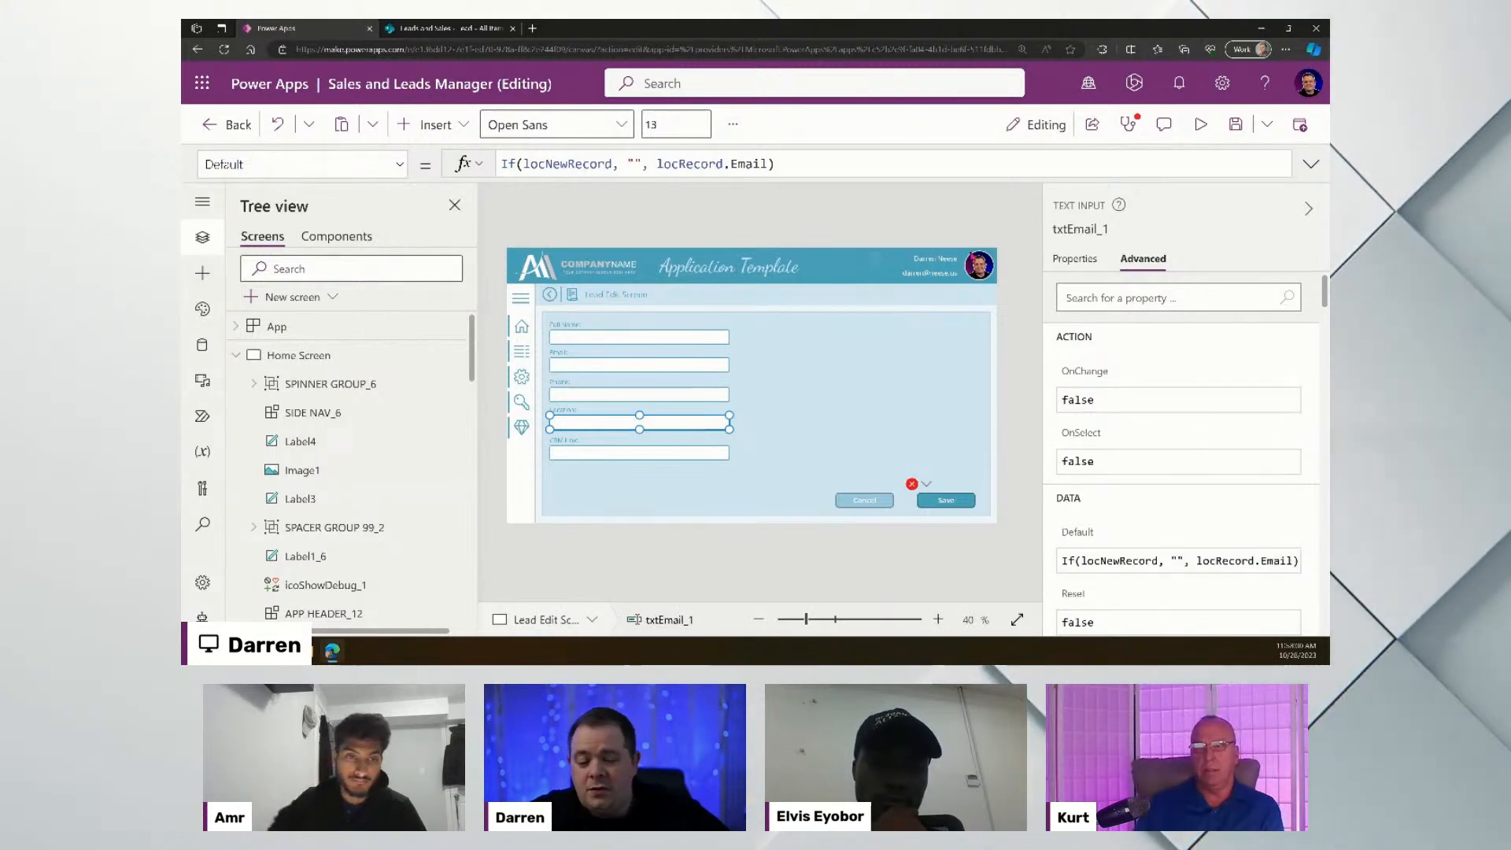
click(1072, 229)
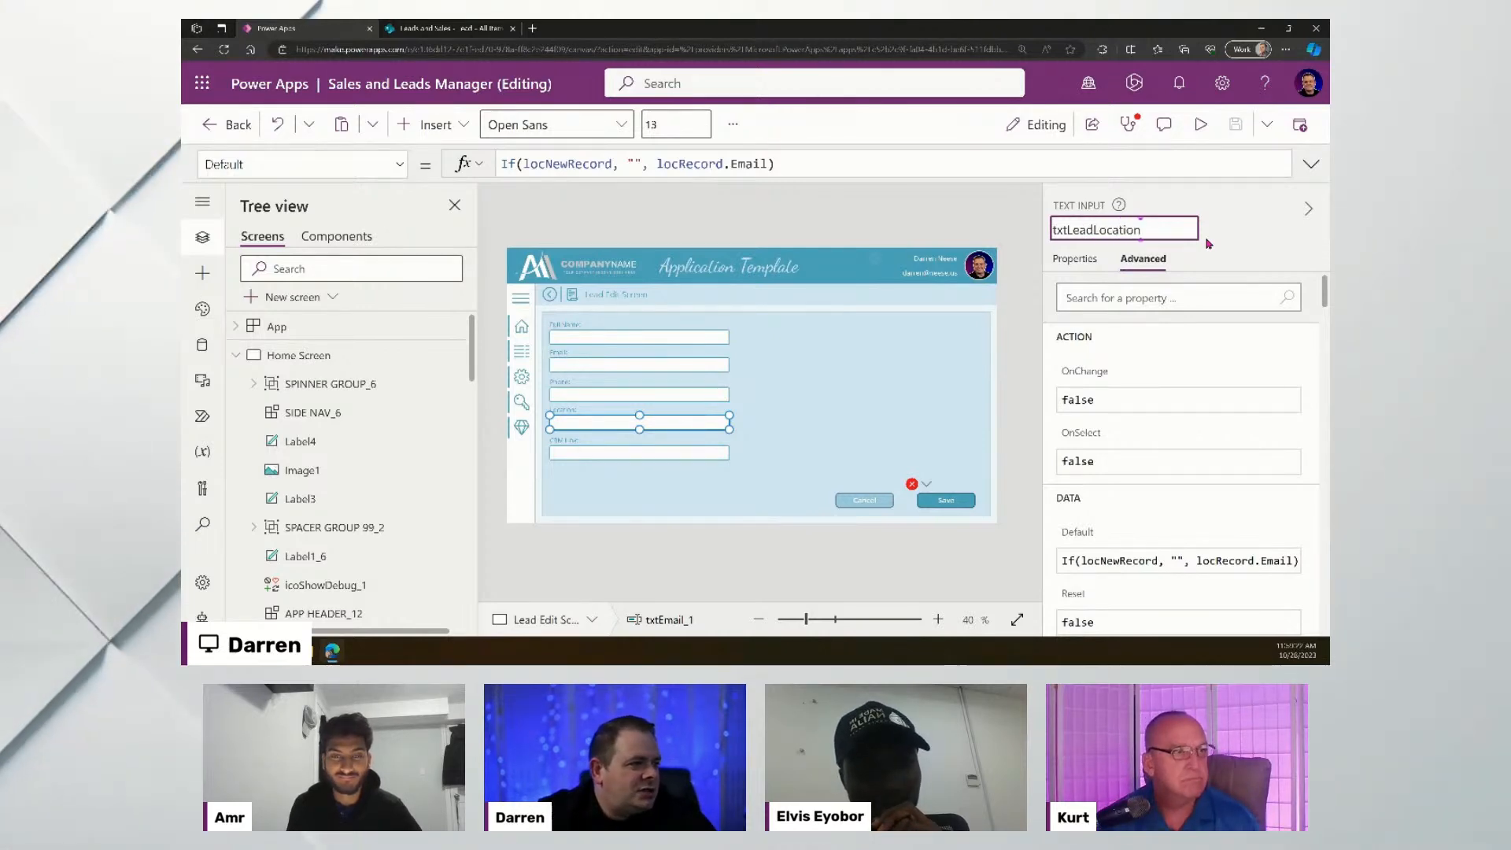
- Confirm the name txtLeadLocation and rename the CRM Link input to txtLeadCRMLink
click(1209, 244)
click(621, 451)
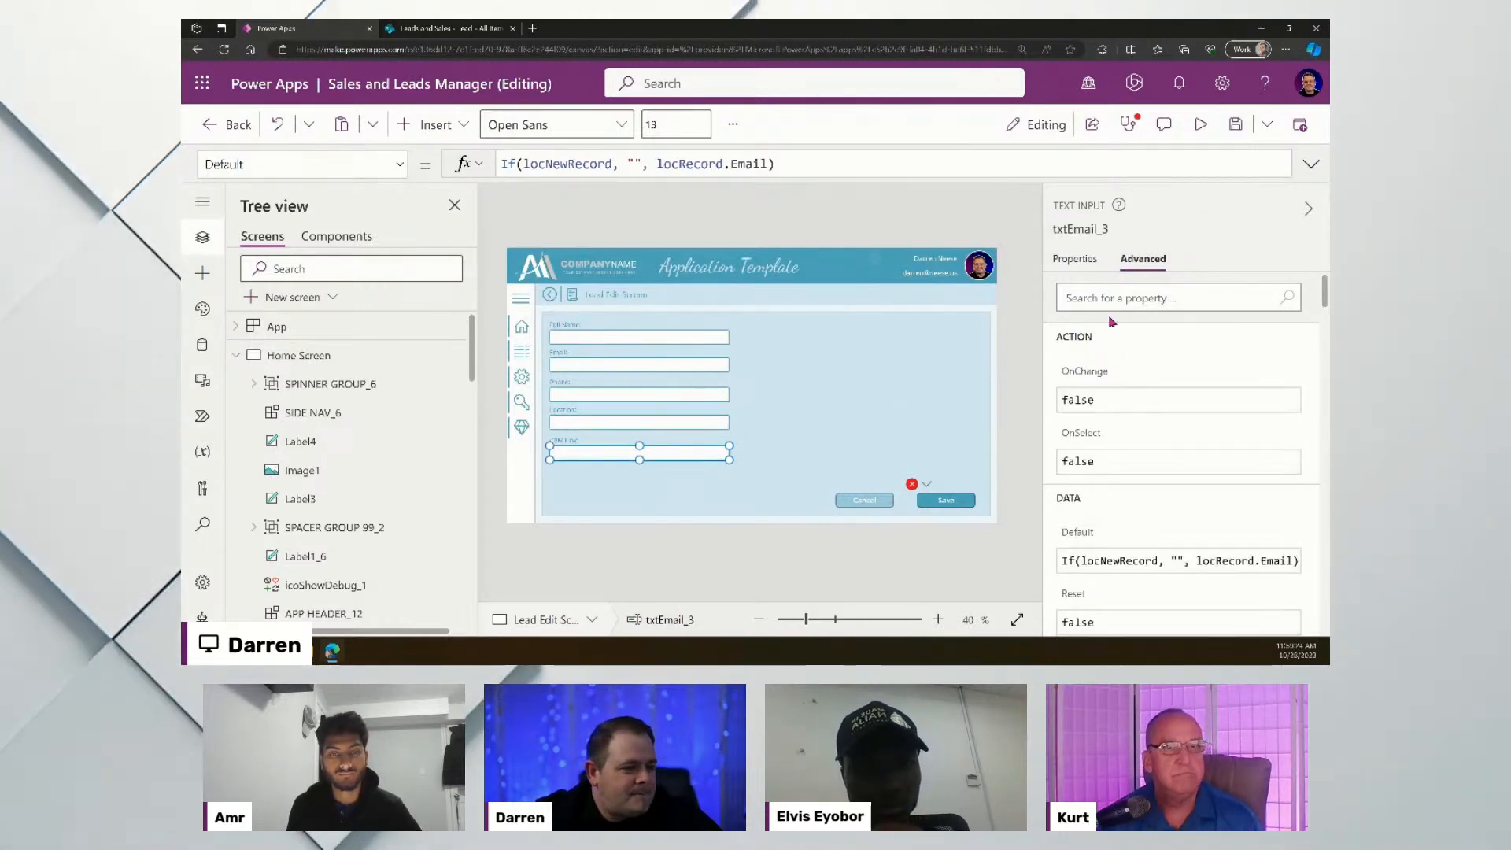
click(1089, 229)
text(txt)
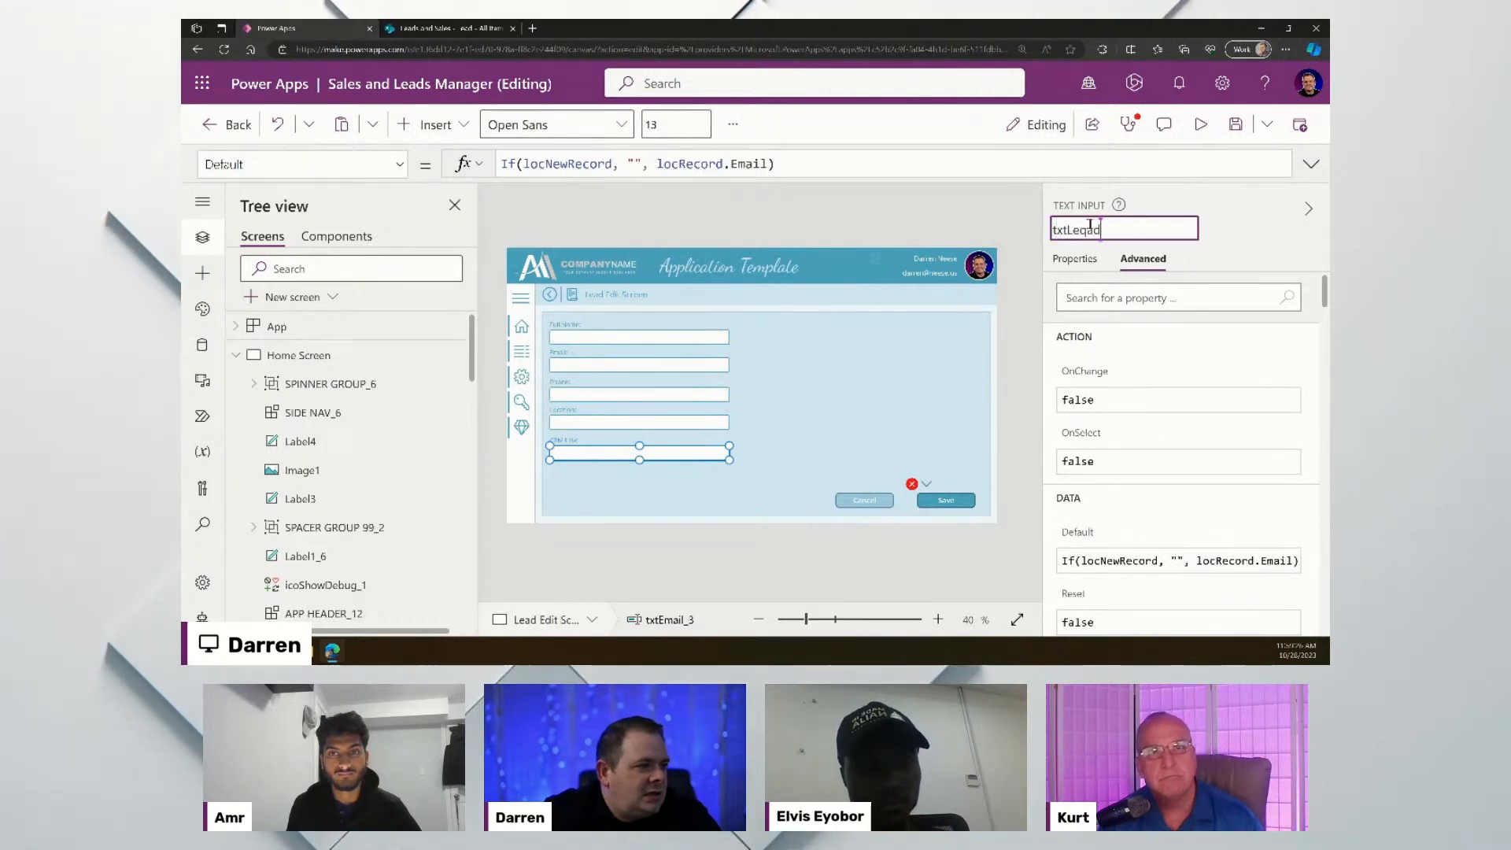
text(Lead)
key(BackSpace)
text(d)
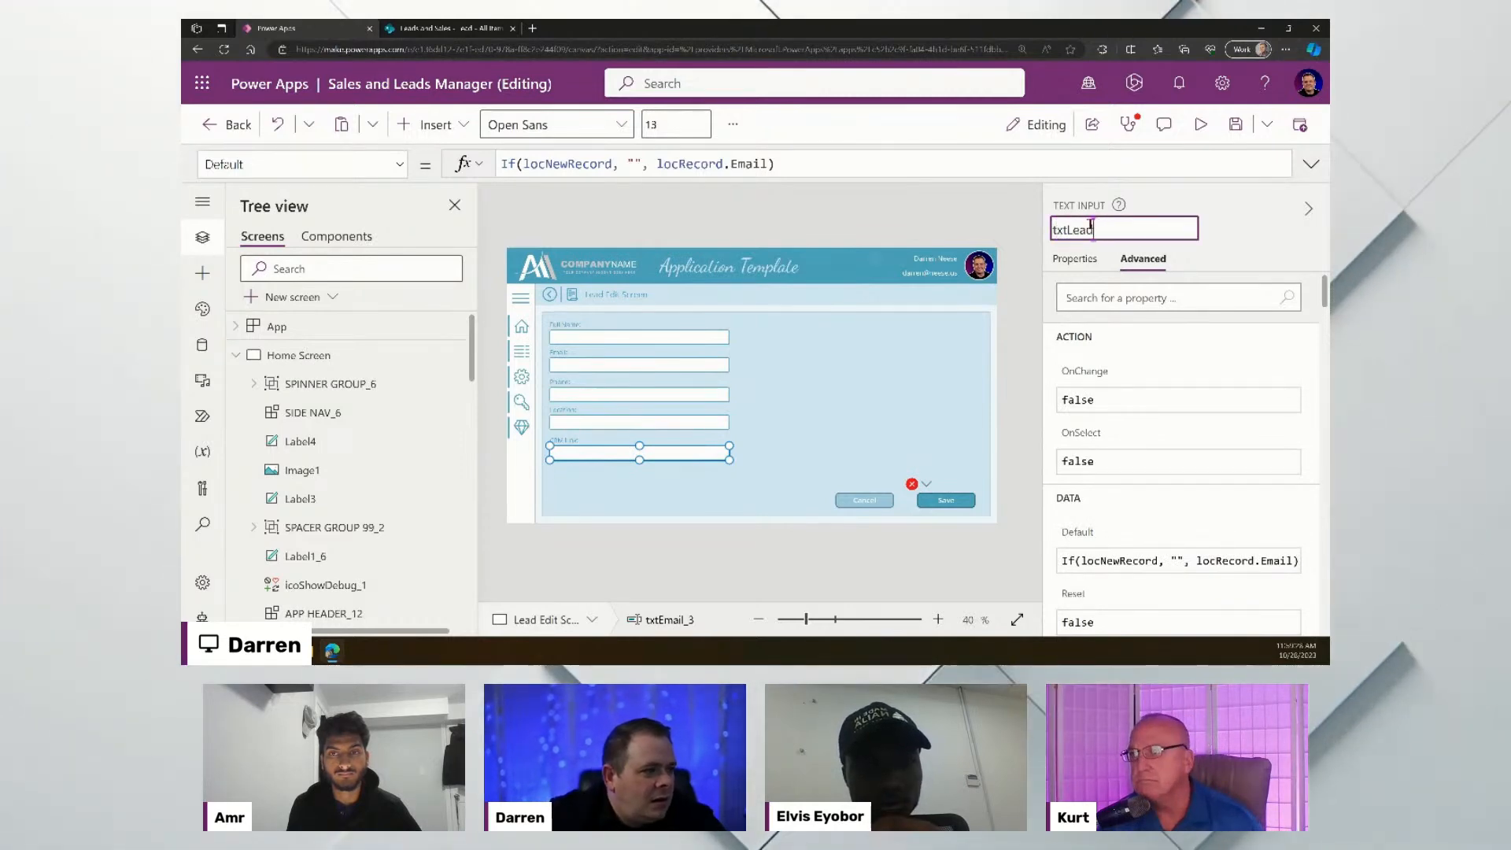
text(CRMLink)
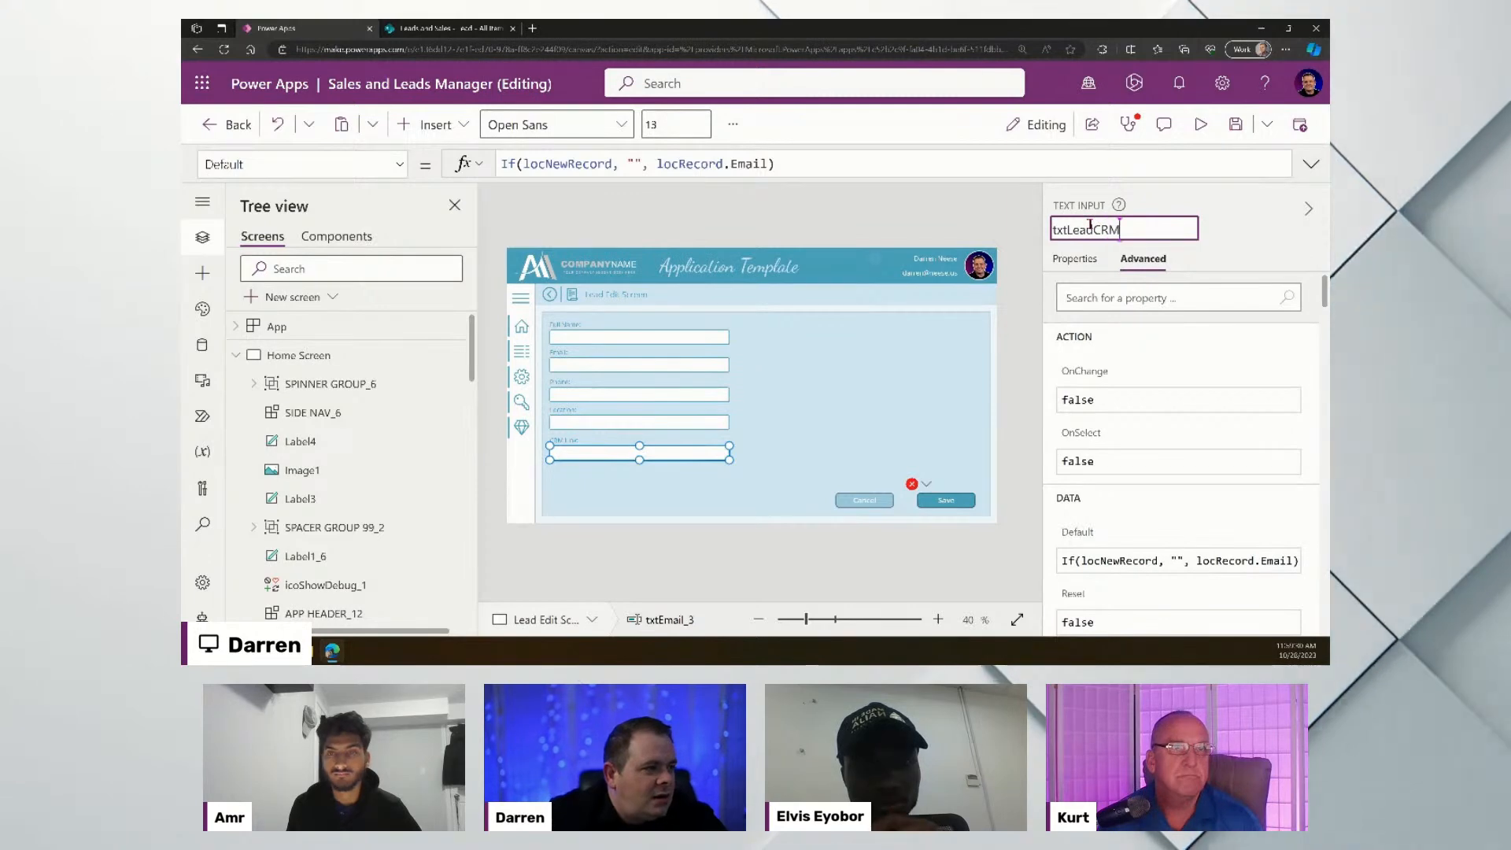
key(Return)
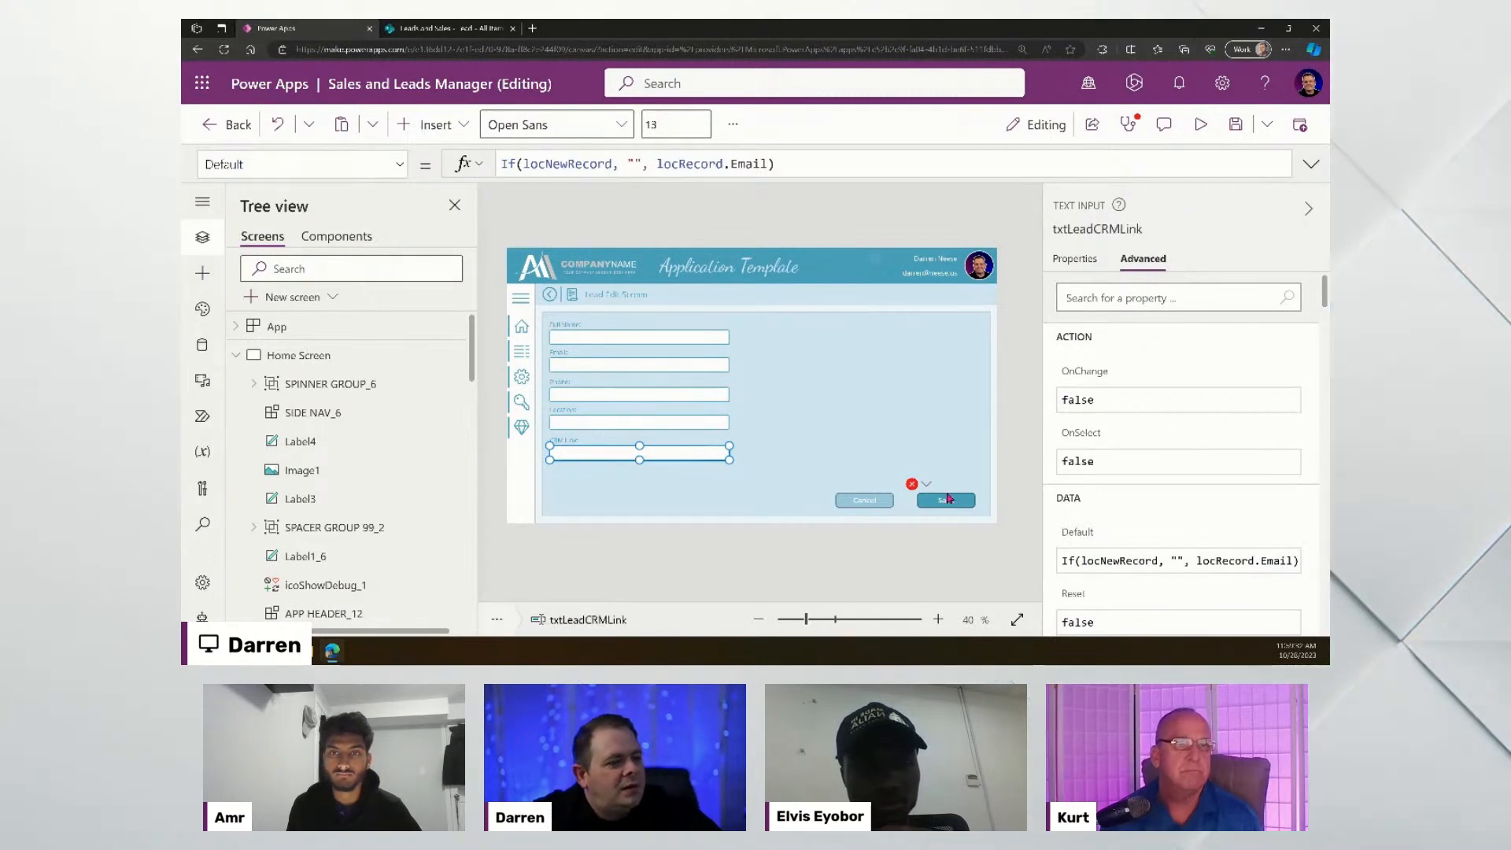
click(948, 501)
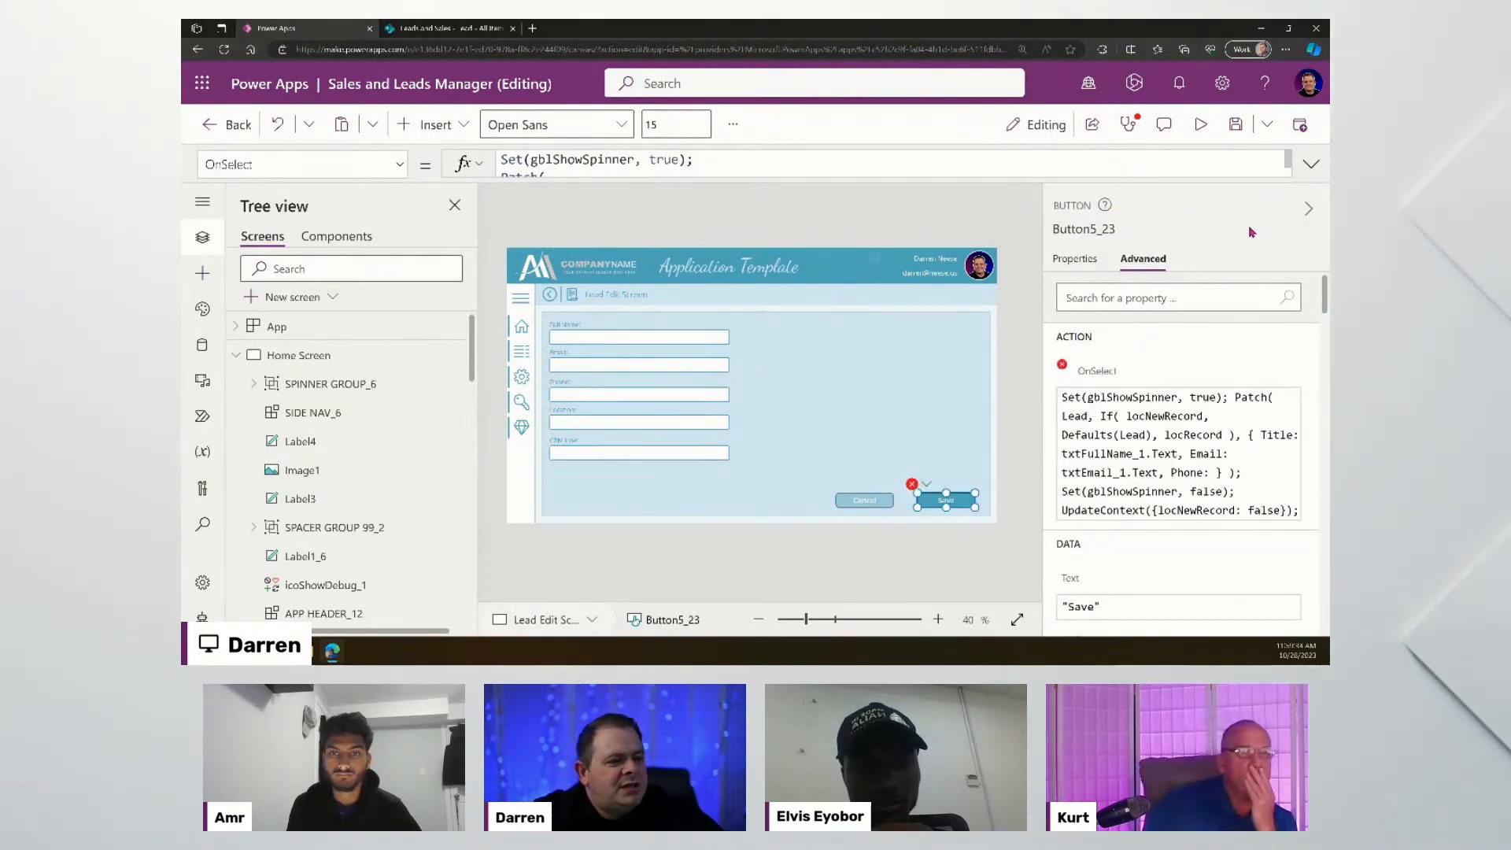
- After 'Phone:' insert txtLeadPhone.Text with a trailing comma and a new line
click(1311, 166)
drag(969, 320, 969, 401)
click(961, 314)
scroll(961, 314, down, 2)
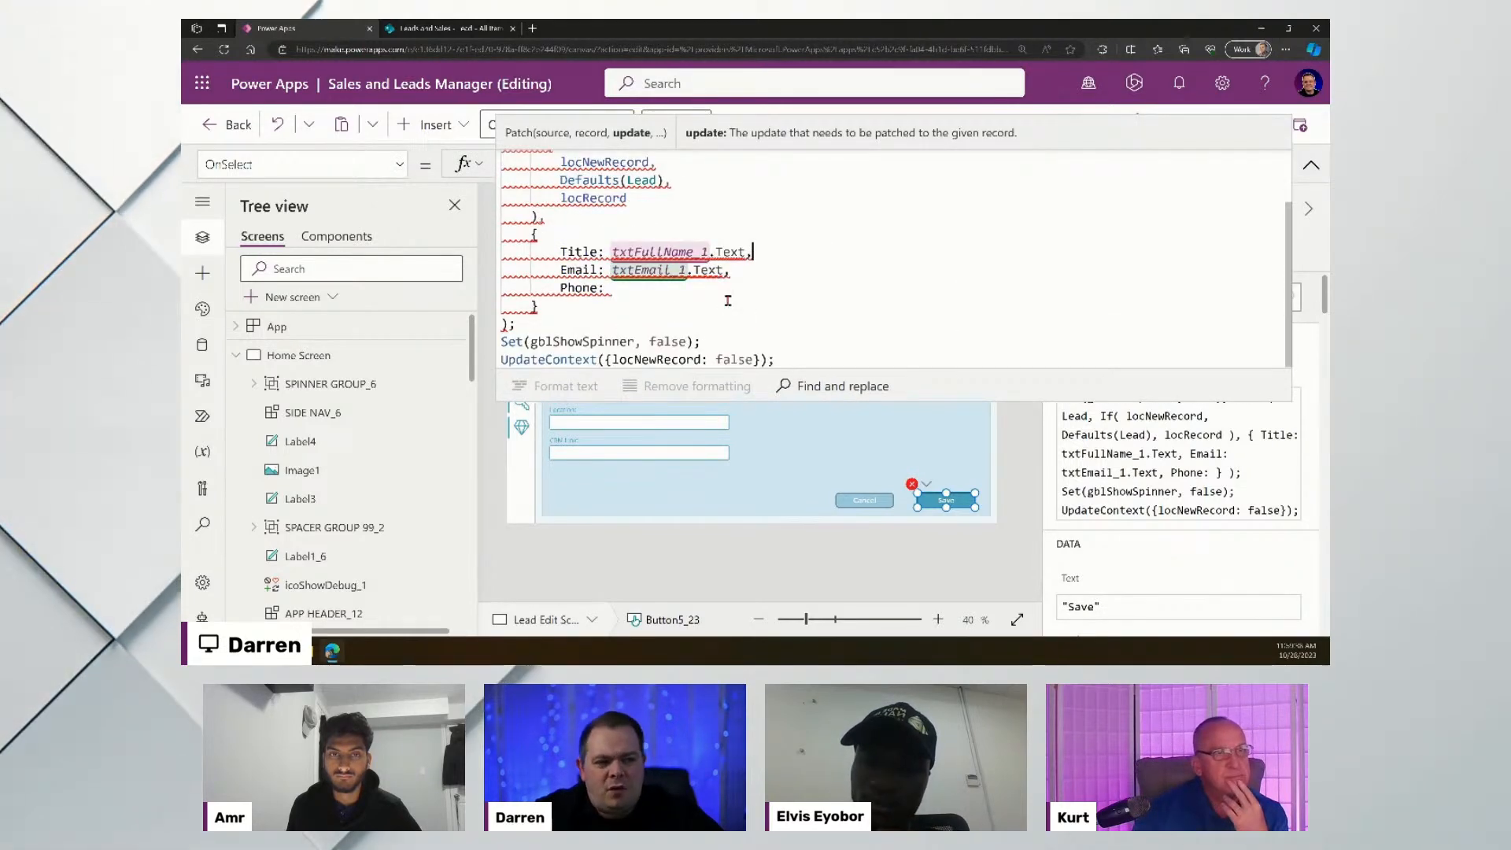
click(714, 292)
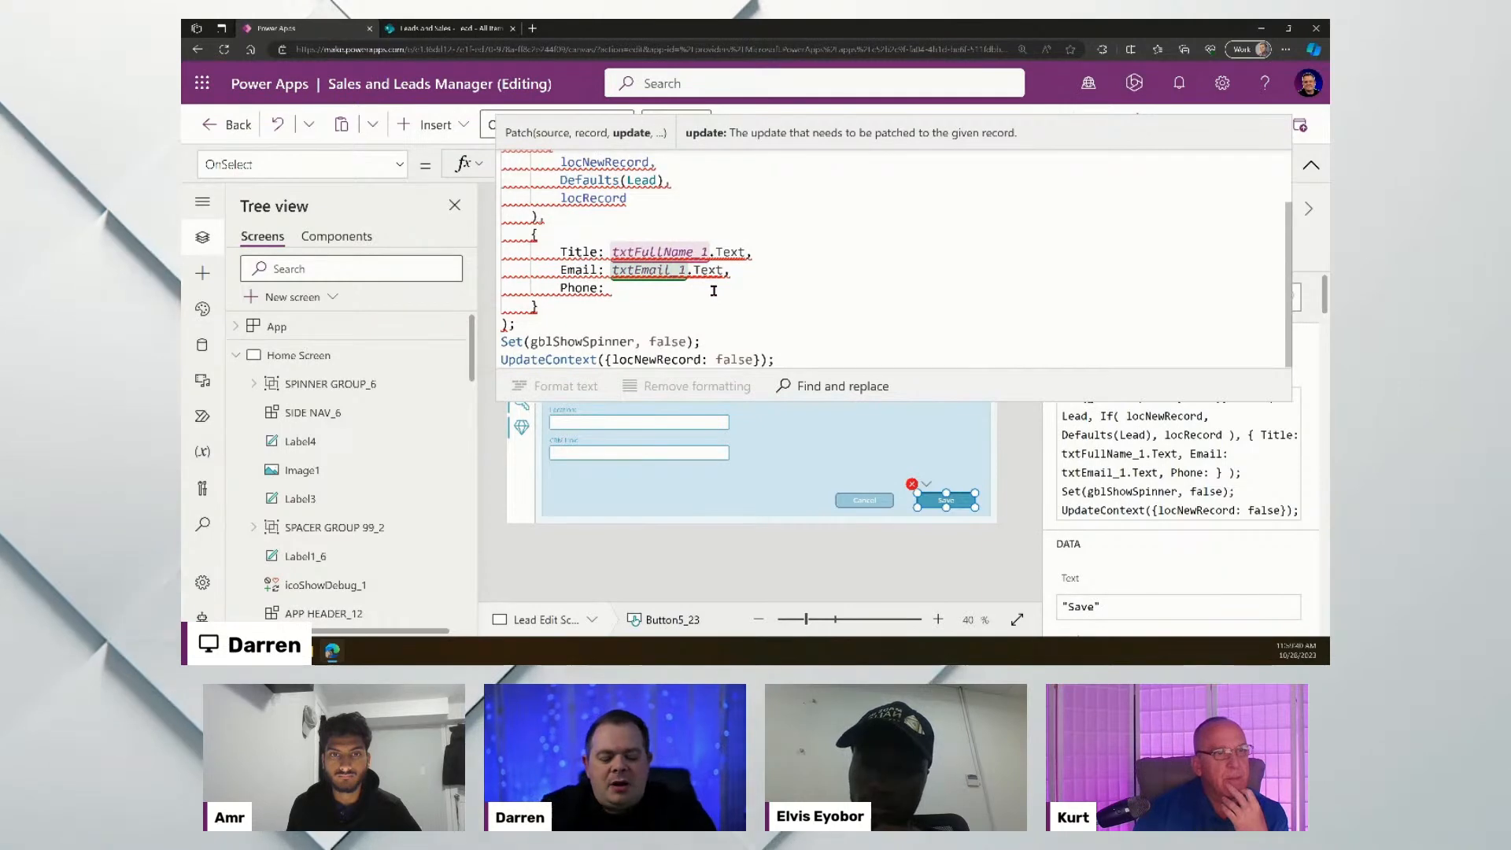
text(txtLead)
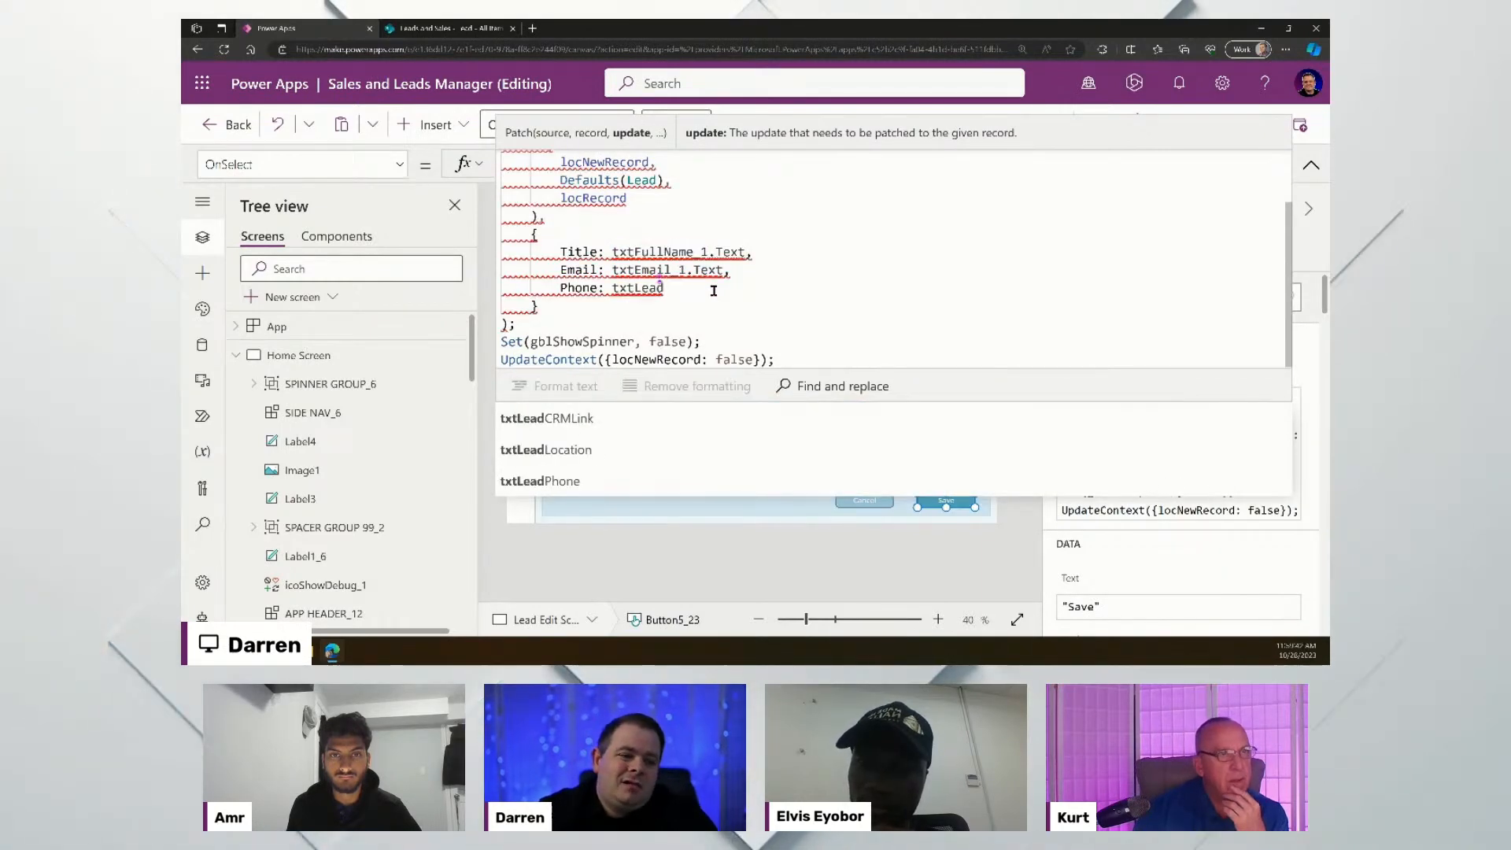
click(601, 483)
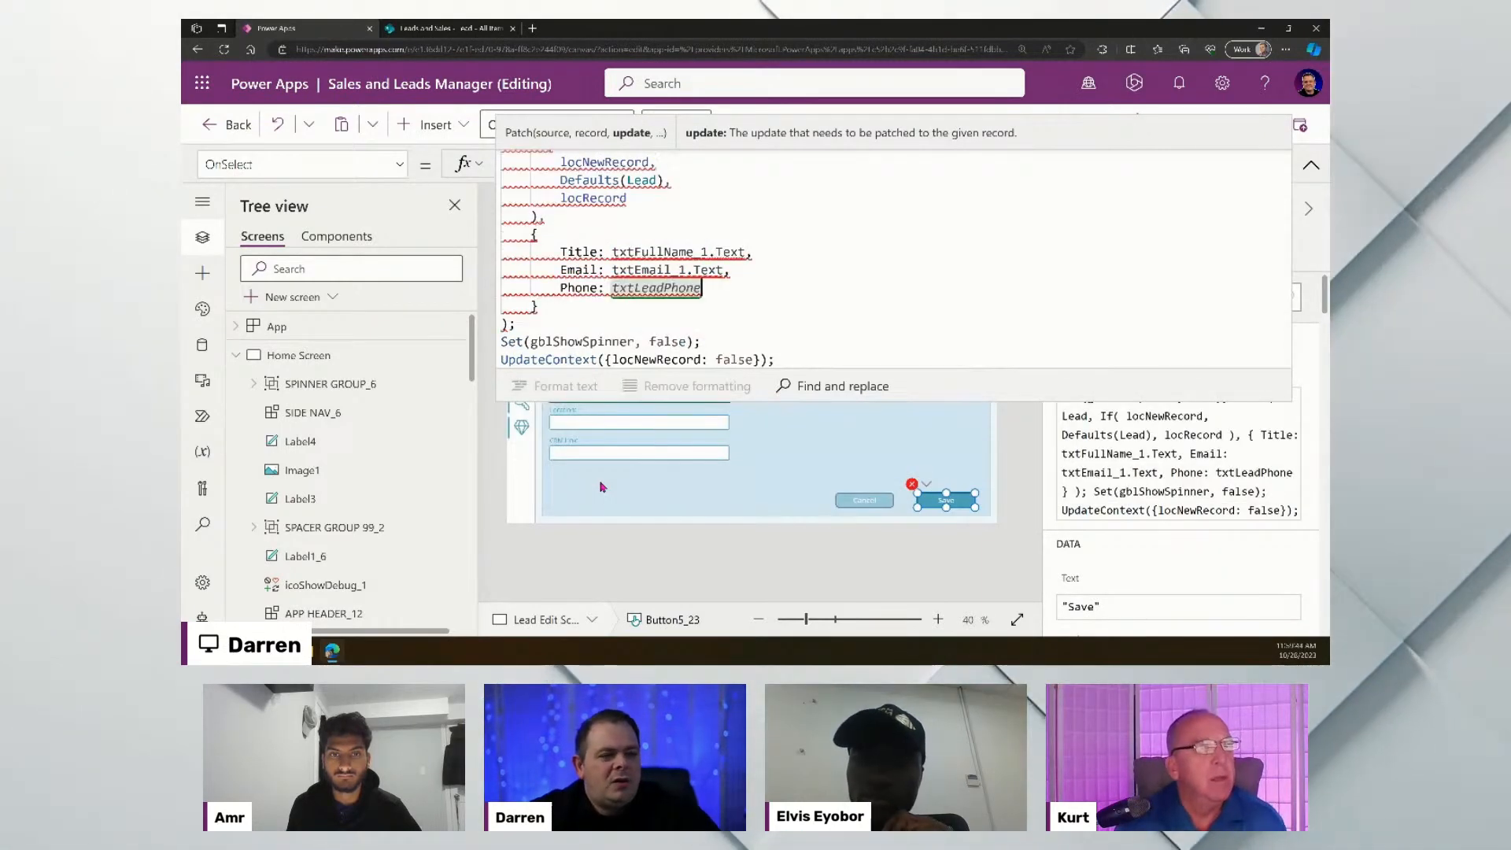
text(.Text,)
key(Return)
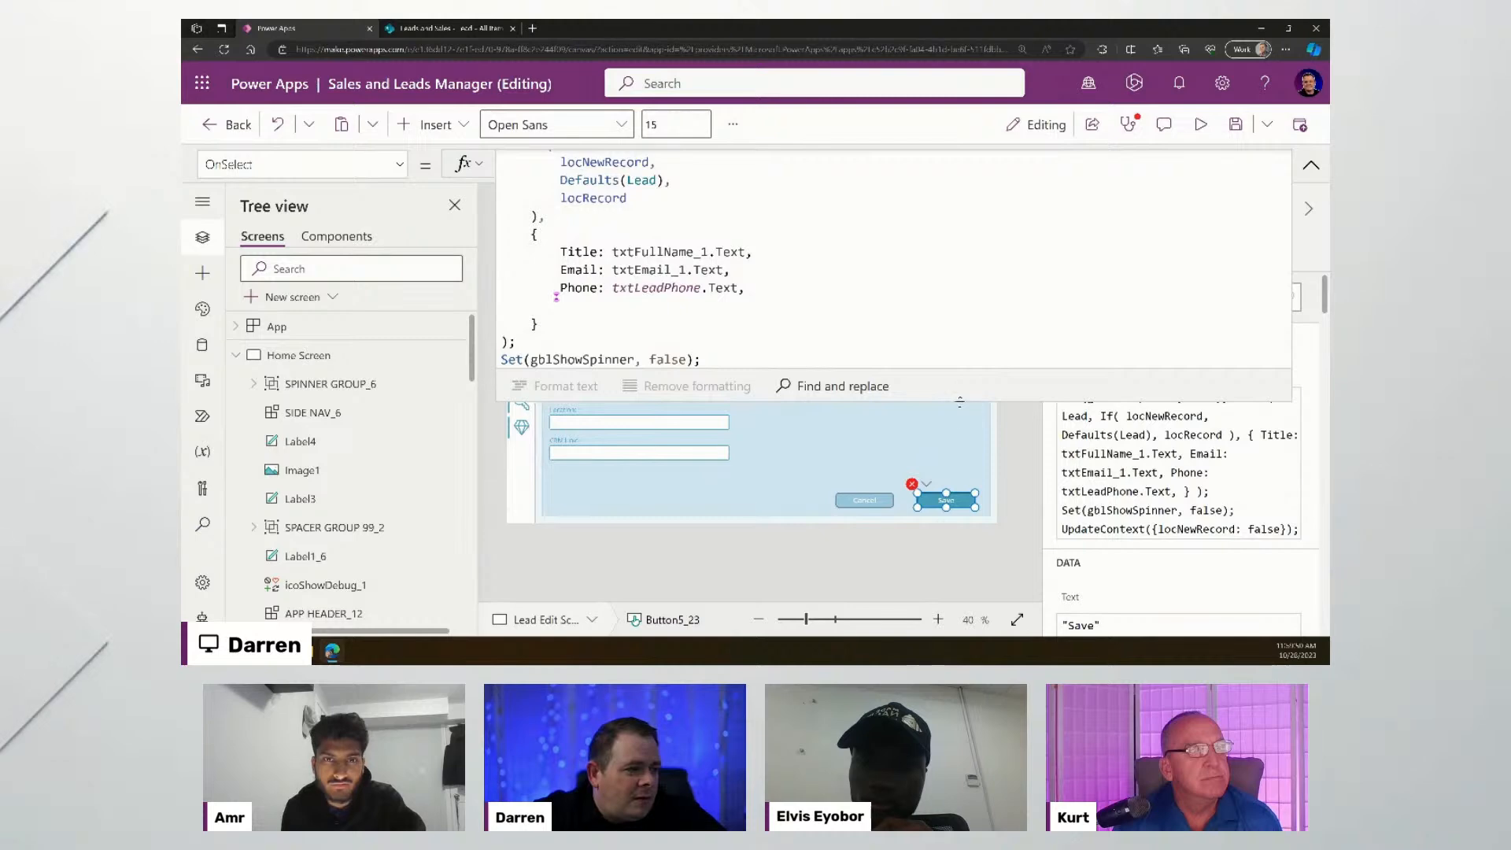
- Select the txtLeadPhone.Text reference to check why the formula is flagged
drag(959, 370, 961, 323)
scroll(921, 246, down, 3)
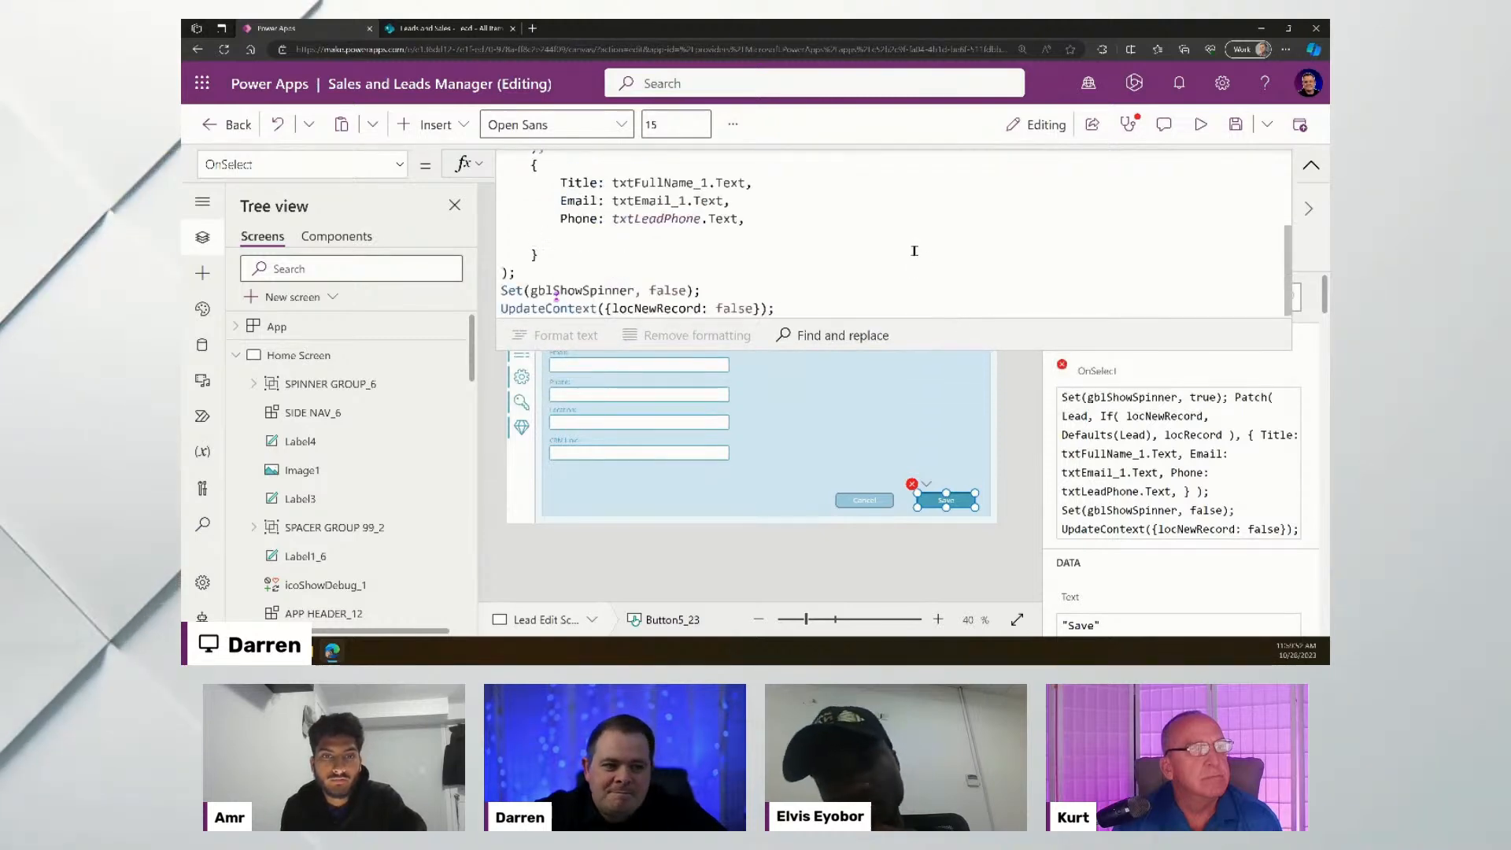
click(787, 215)
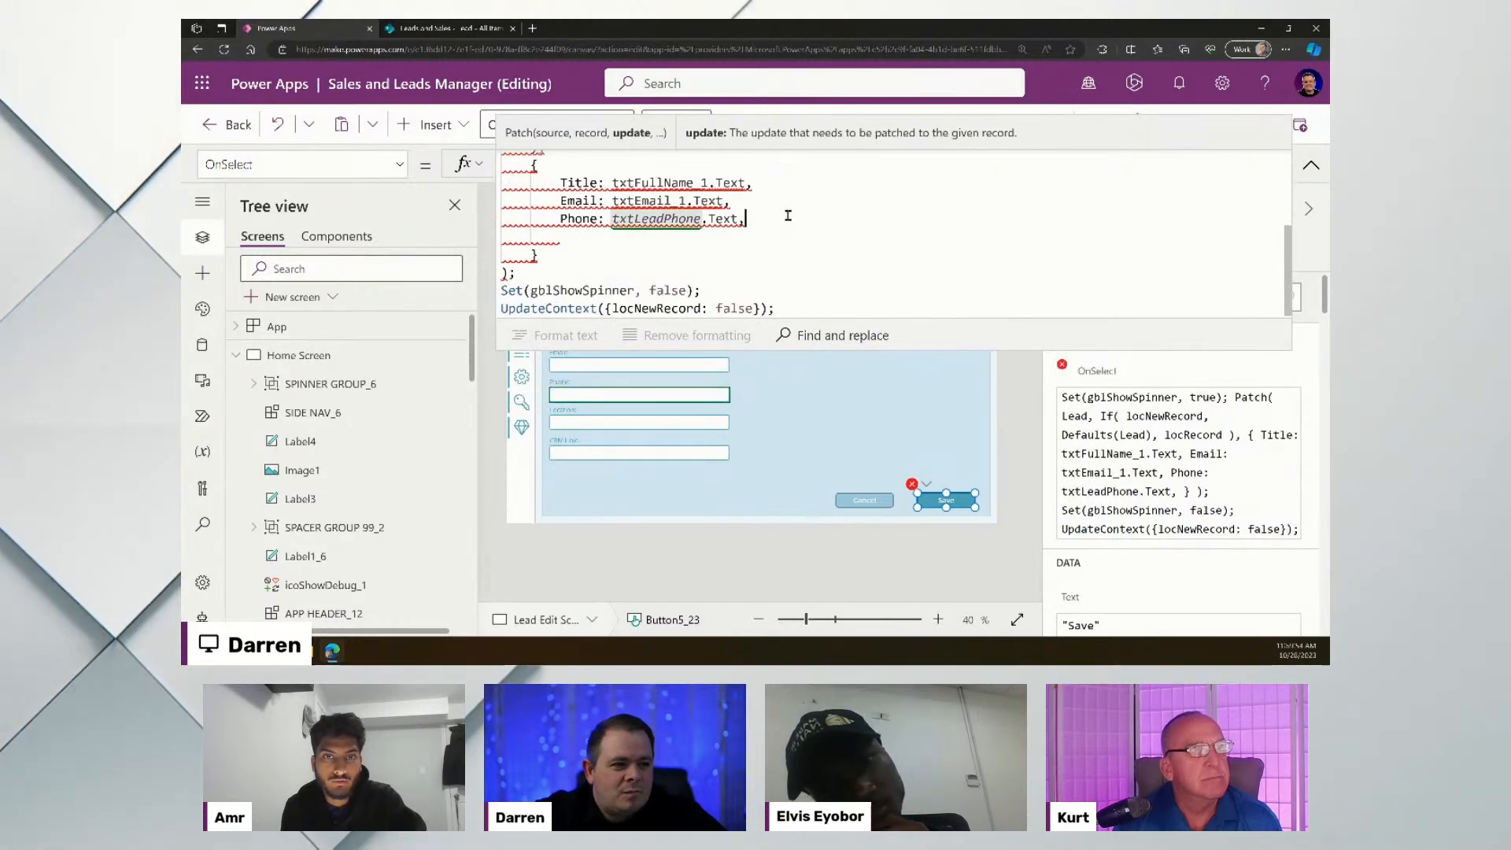
click(650, 219)
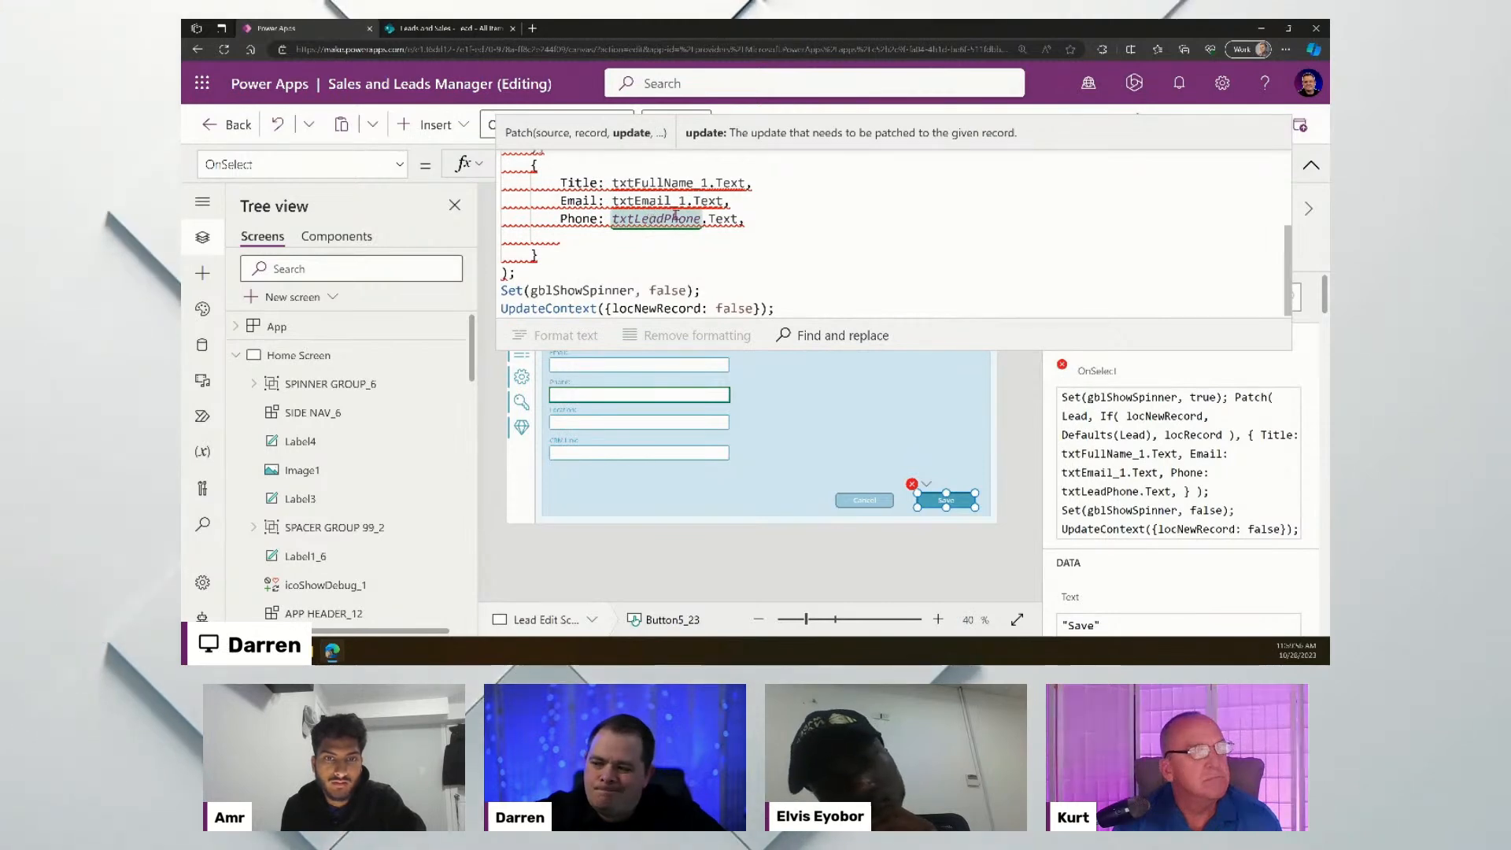
drag(740, 219, 613, 219)
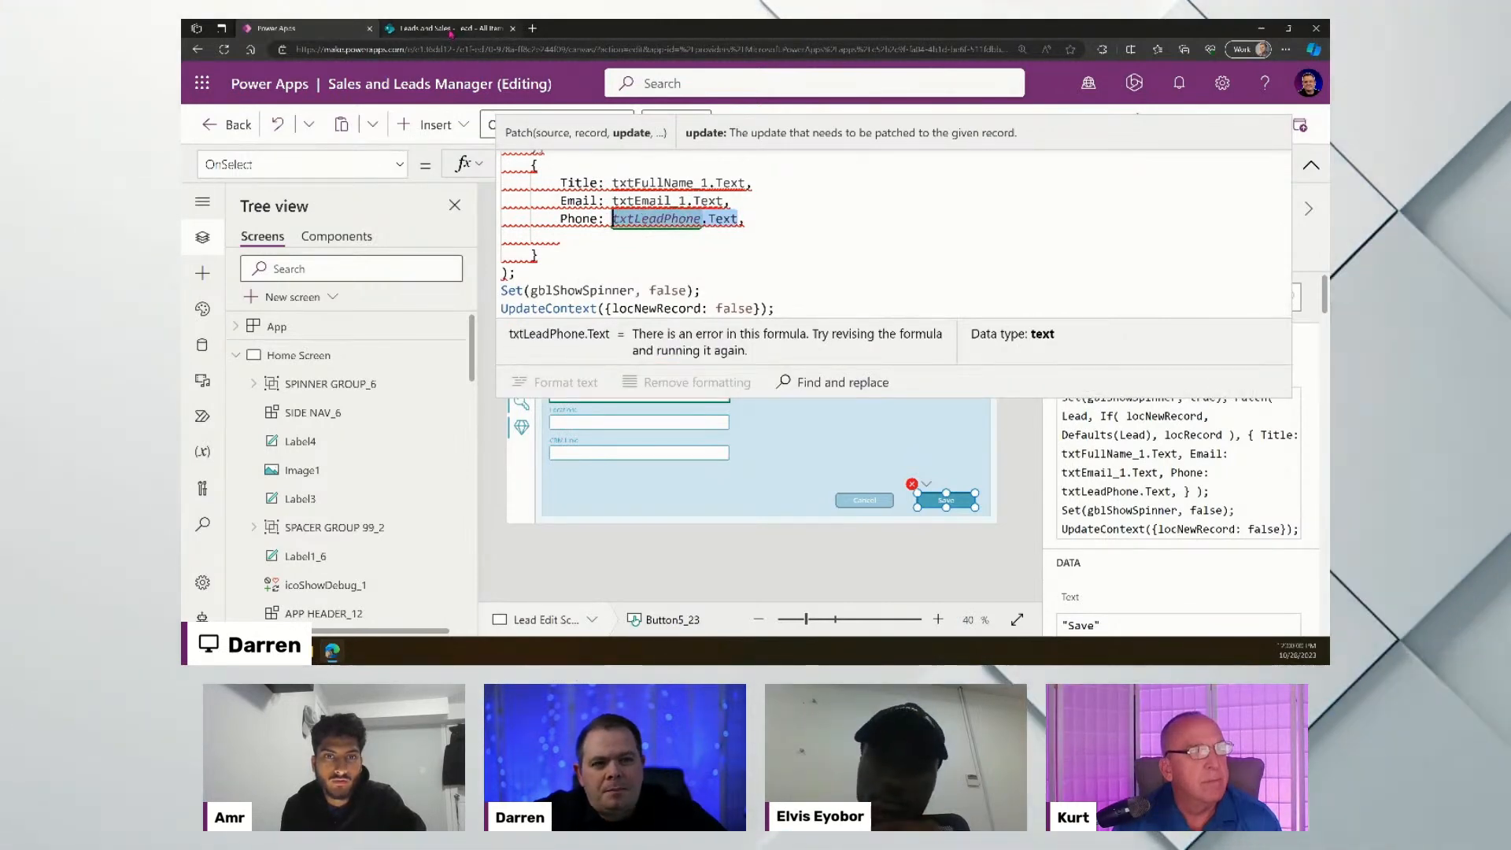
- From the Leads and Sales site's gear menu, open the Lead list's List settings
mouse_move(452, 30)
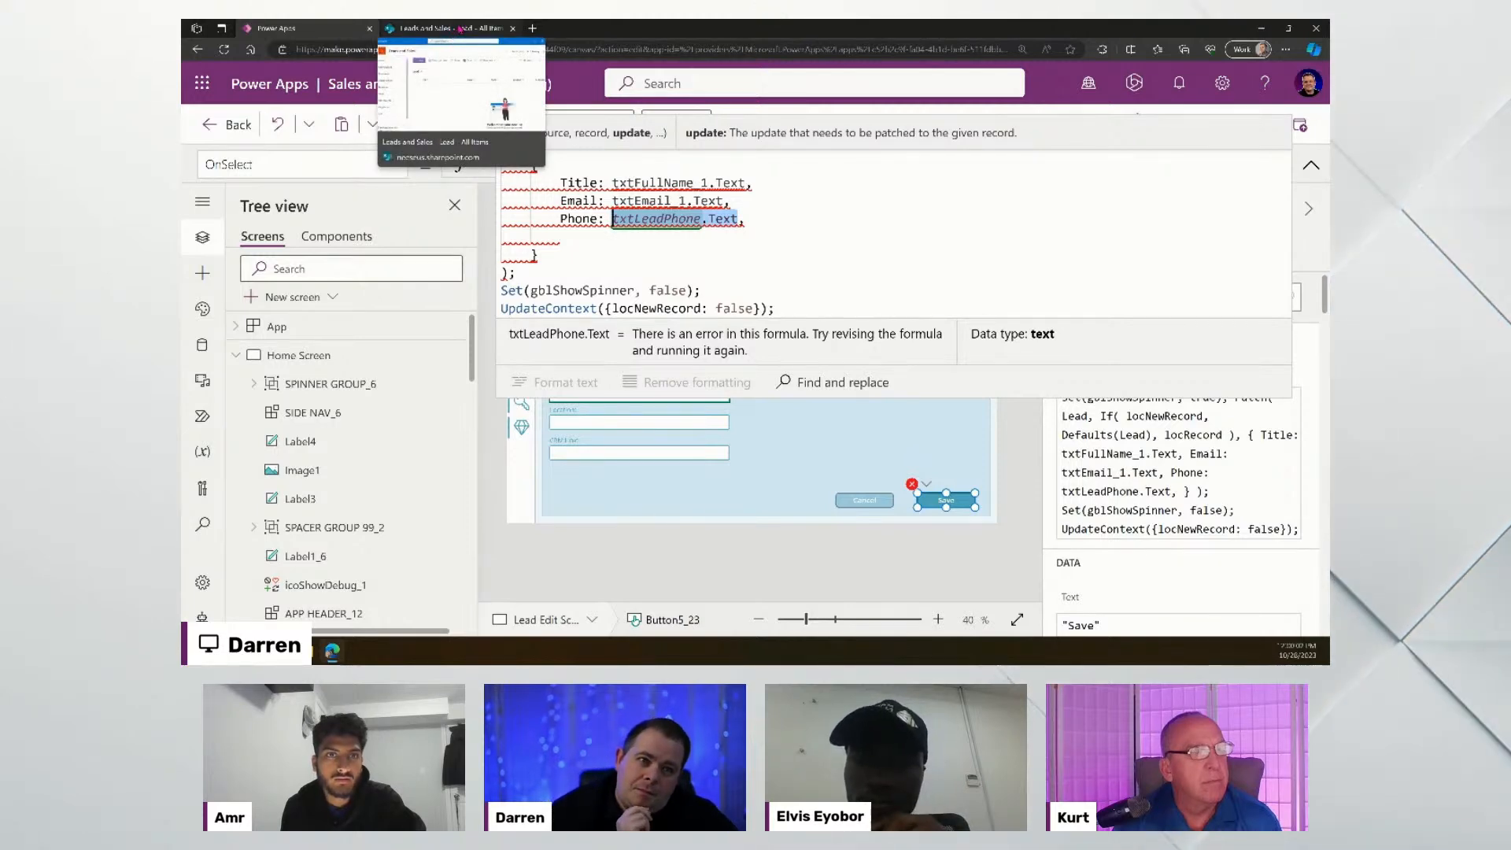
click(458, 29)
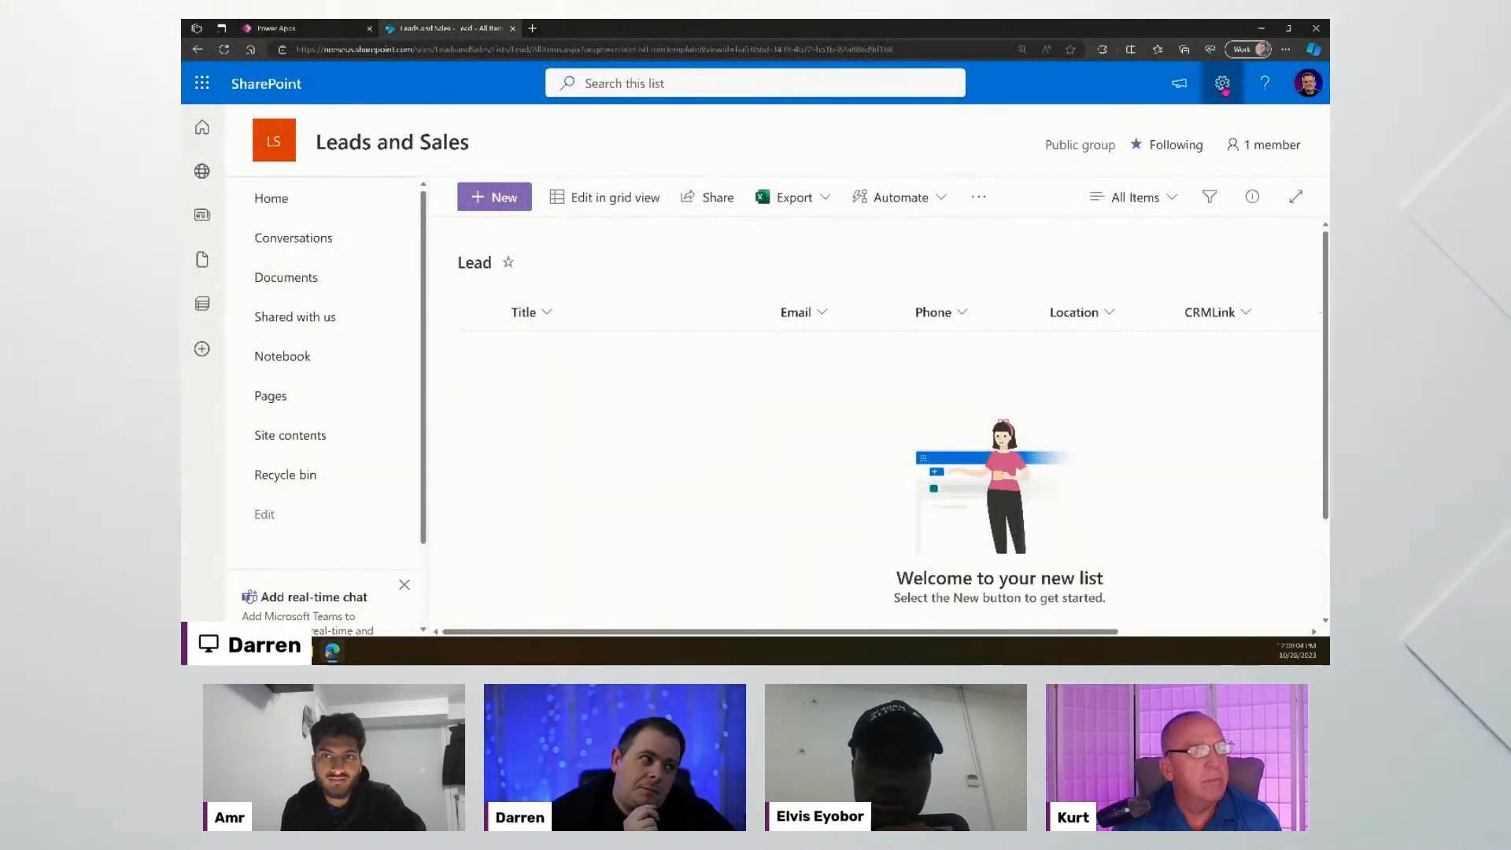
click(1223, 87)
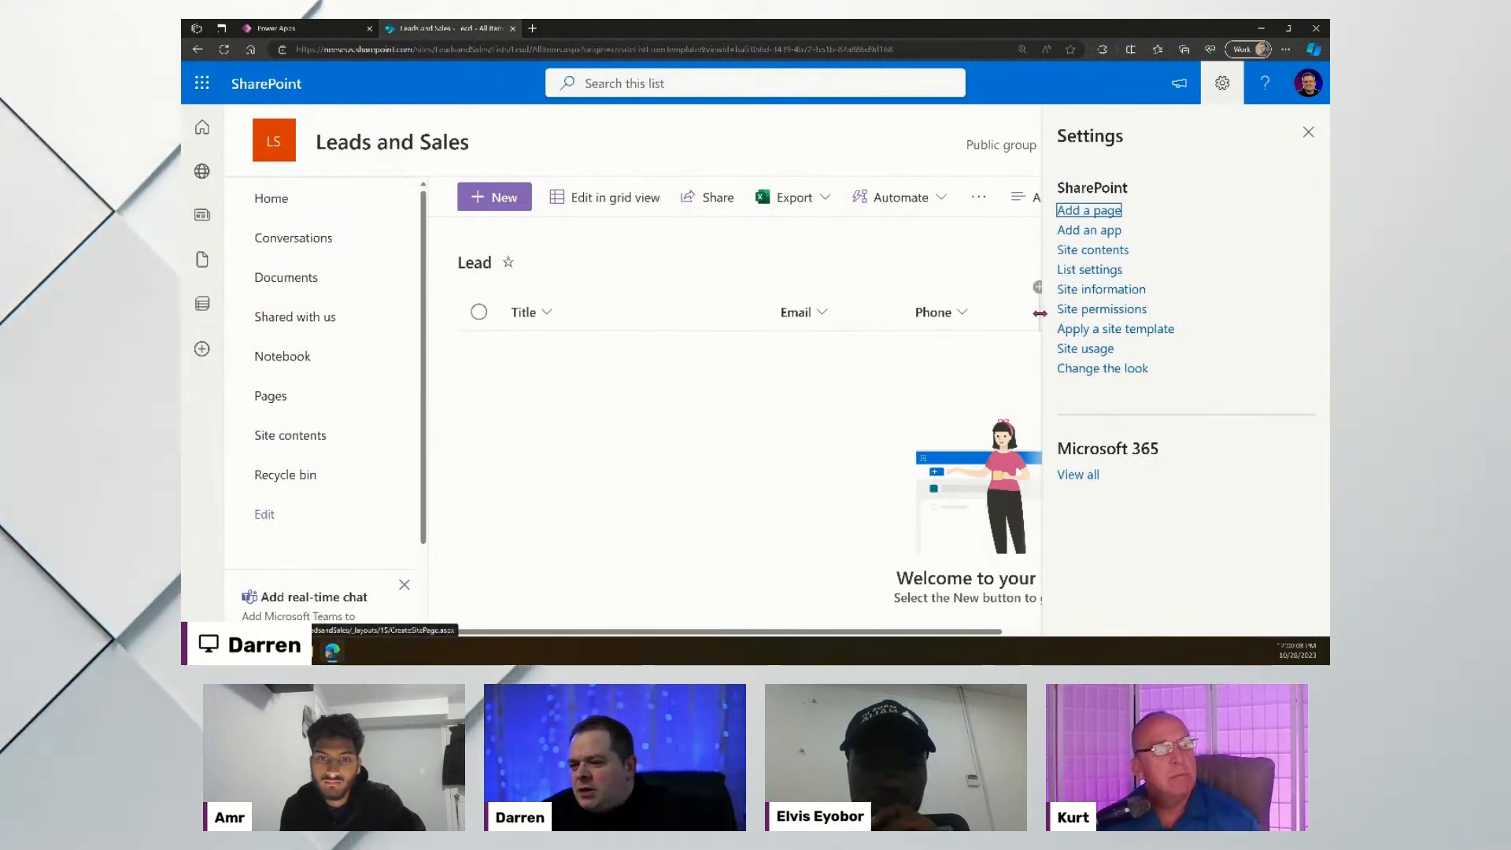
click(1094, 269)
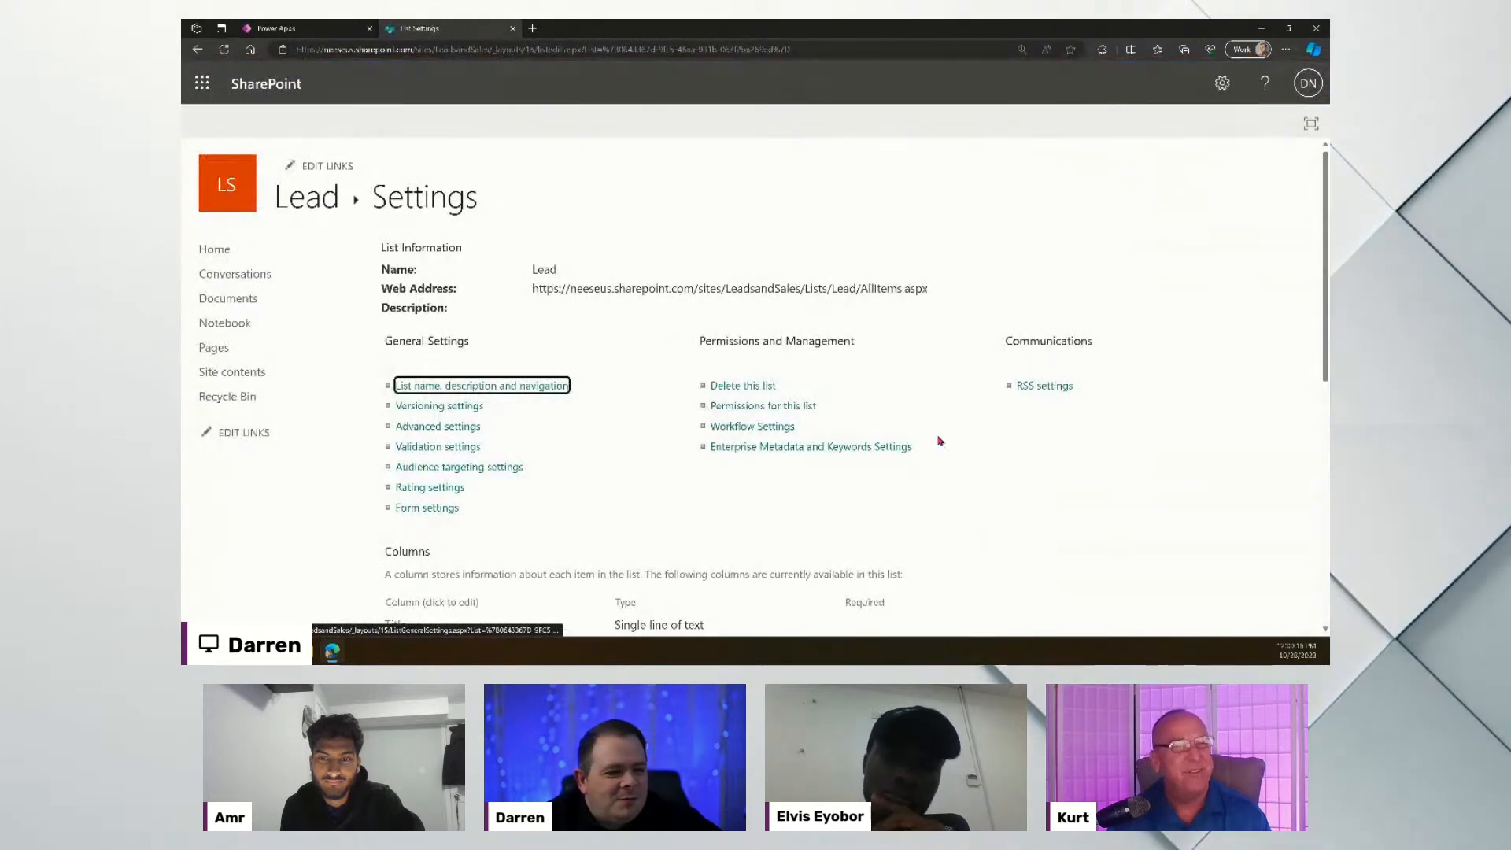
scroll(749, 442, down, 5)
- Highlight Phone's single-line-of-text type with Title and Email, then return to the Save formula
scroll(818, 432, up, 1)
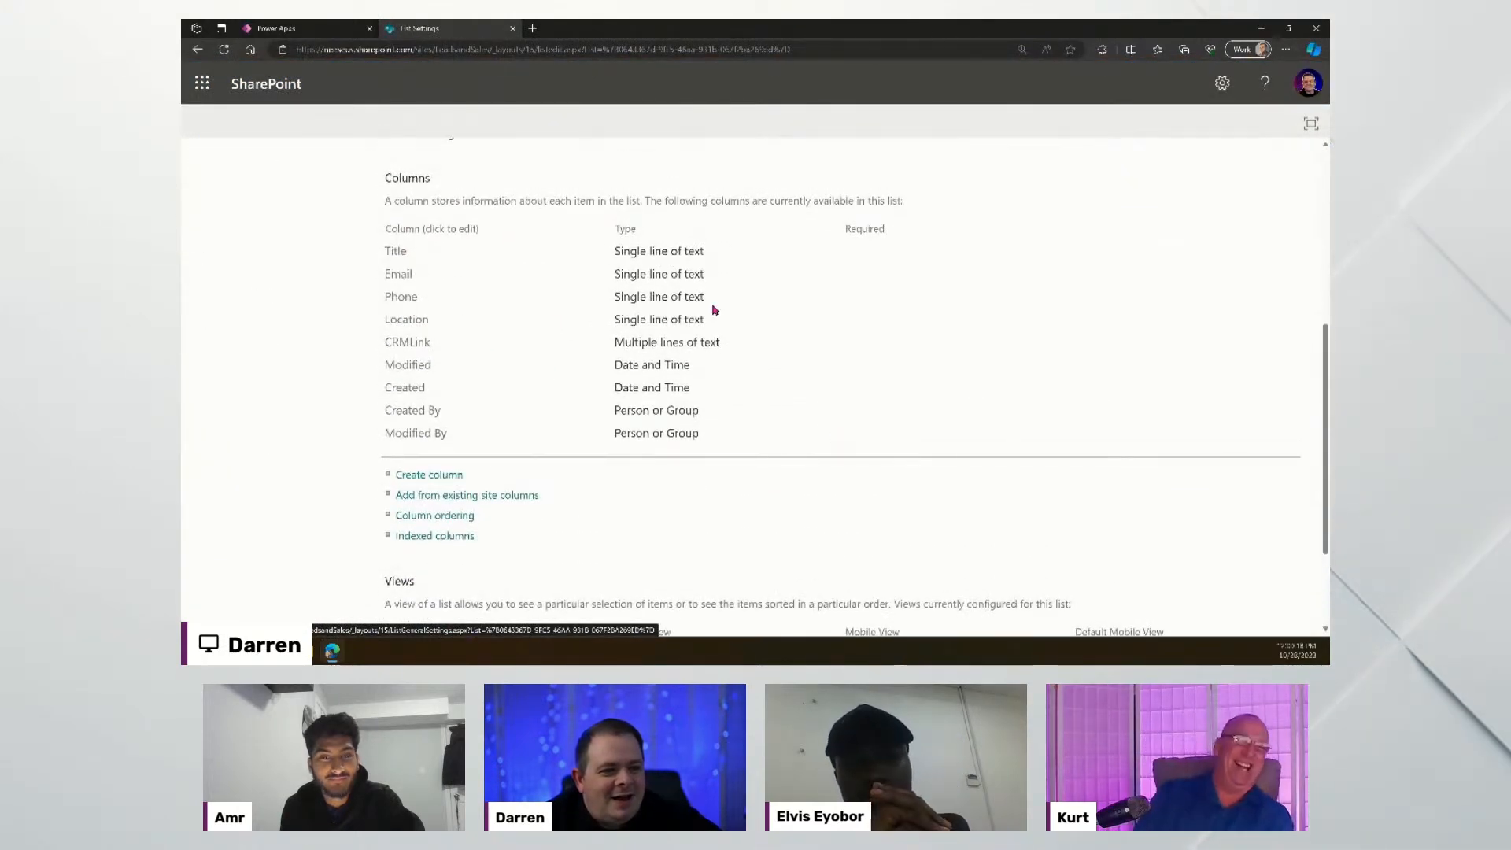
triple_click(683, 300)
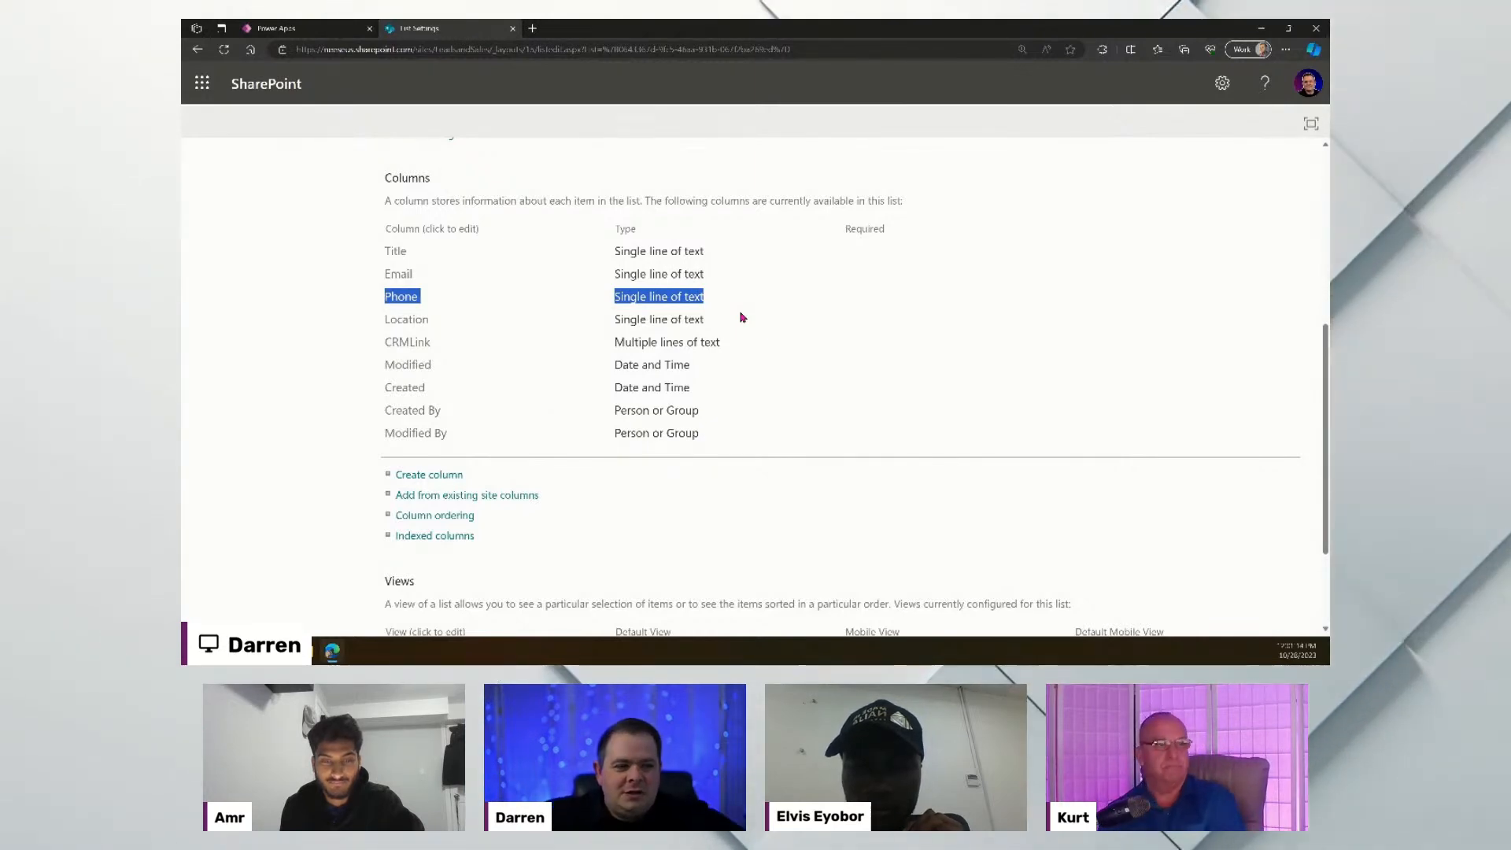
click(740, 296)
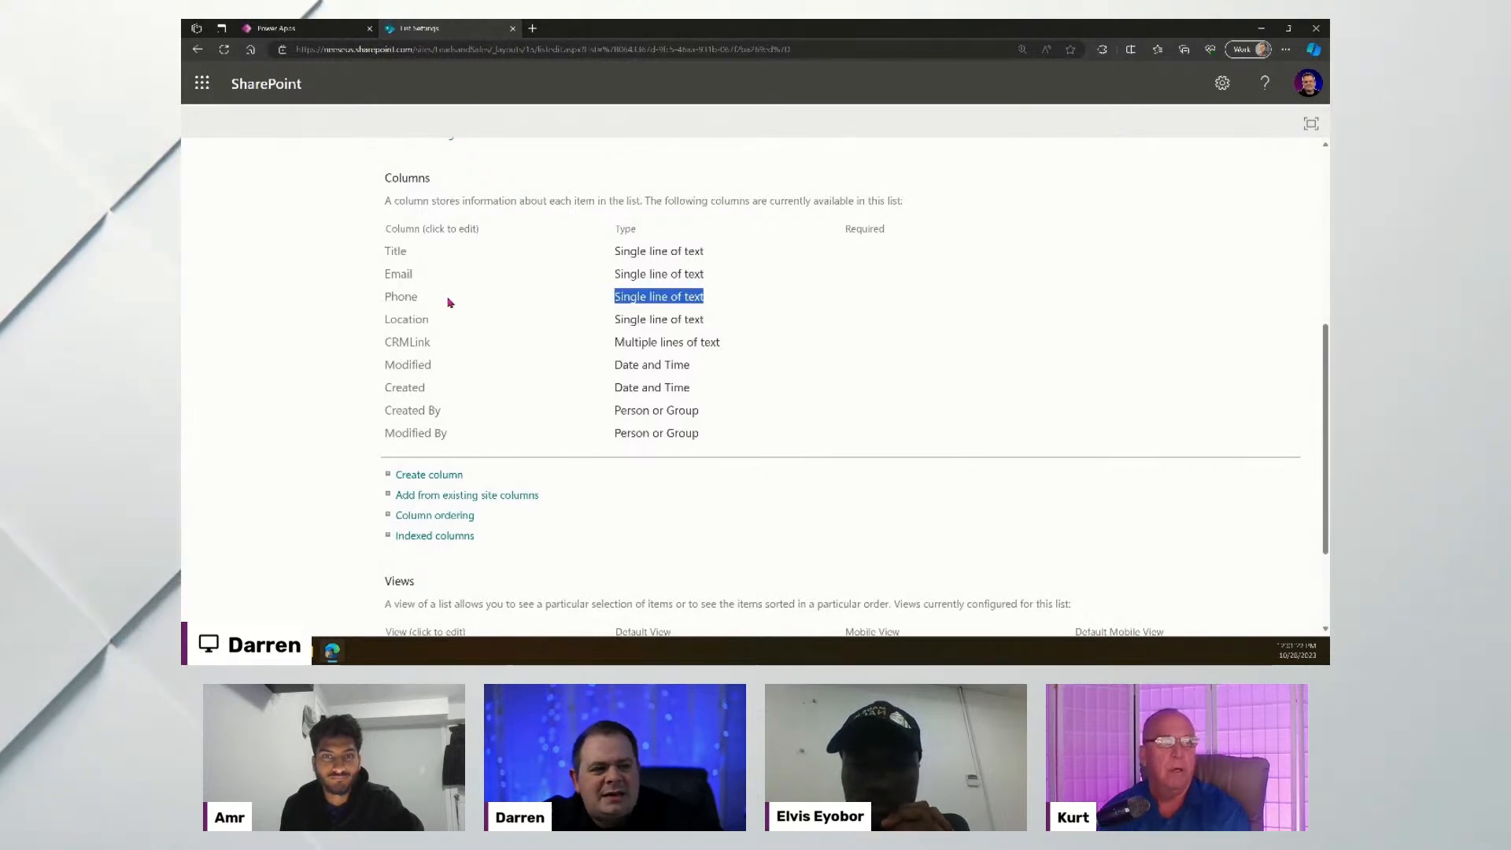
drag(450, 302, 385, 297)
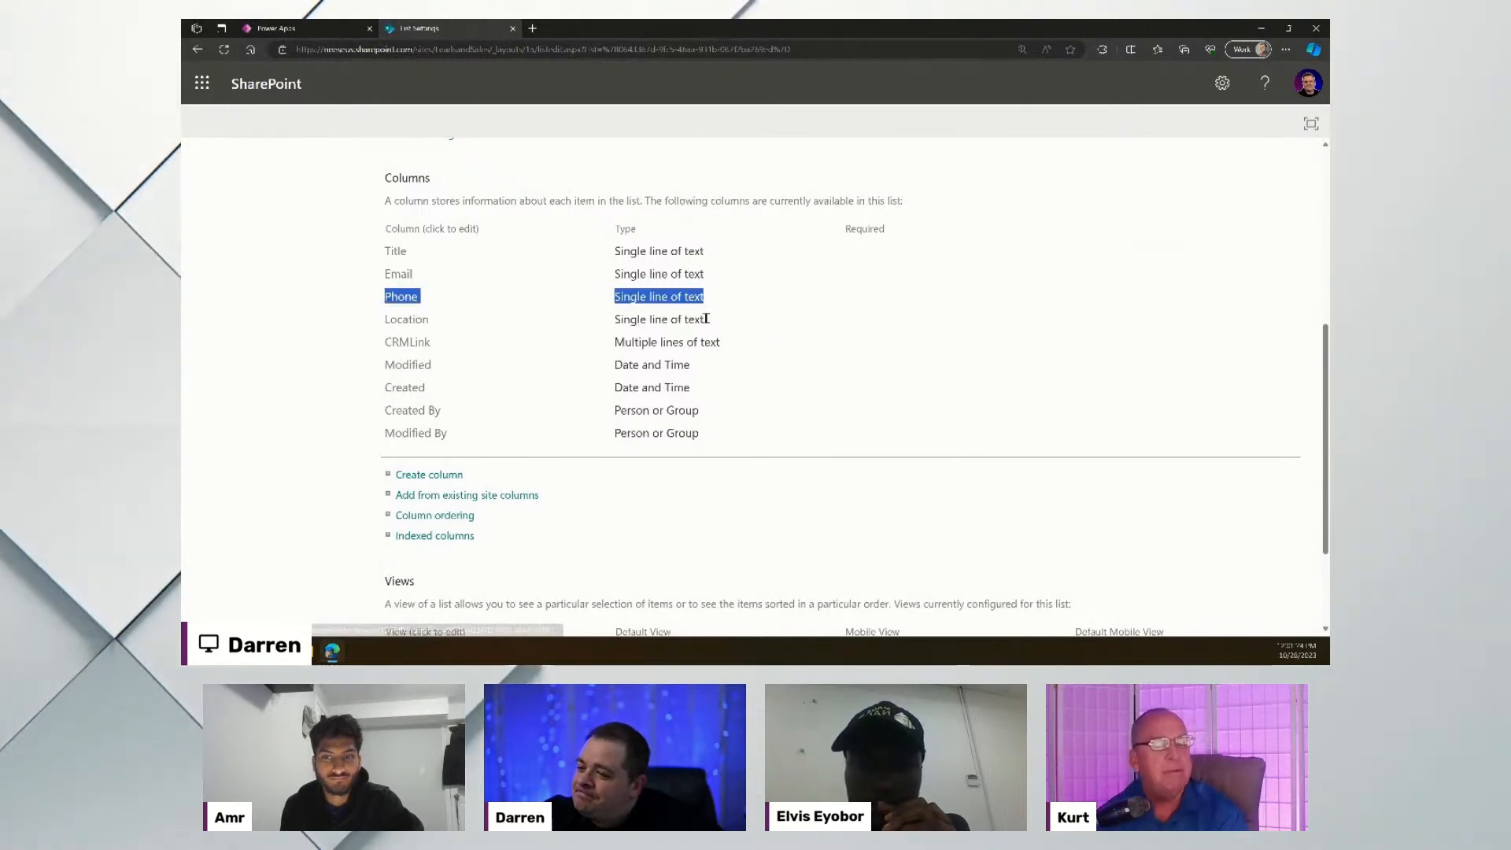
click(748, 313)
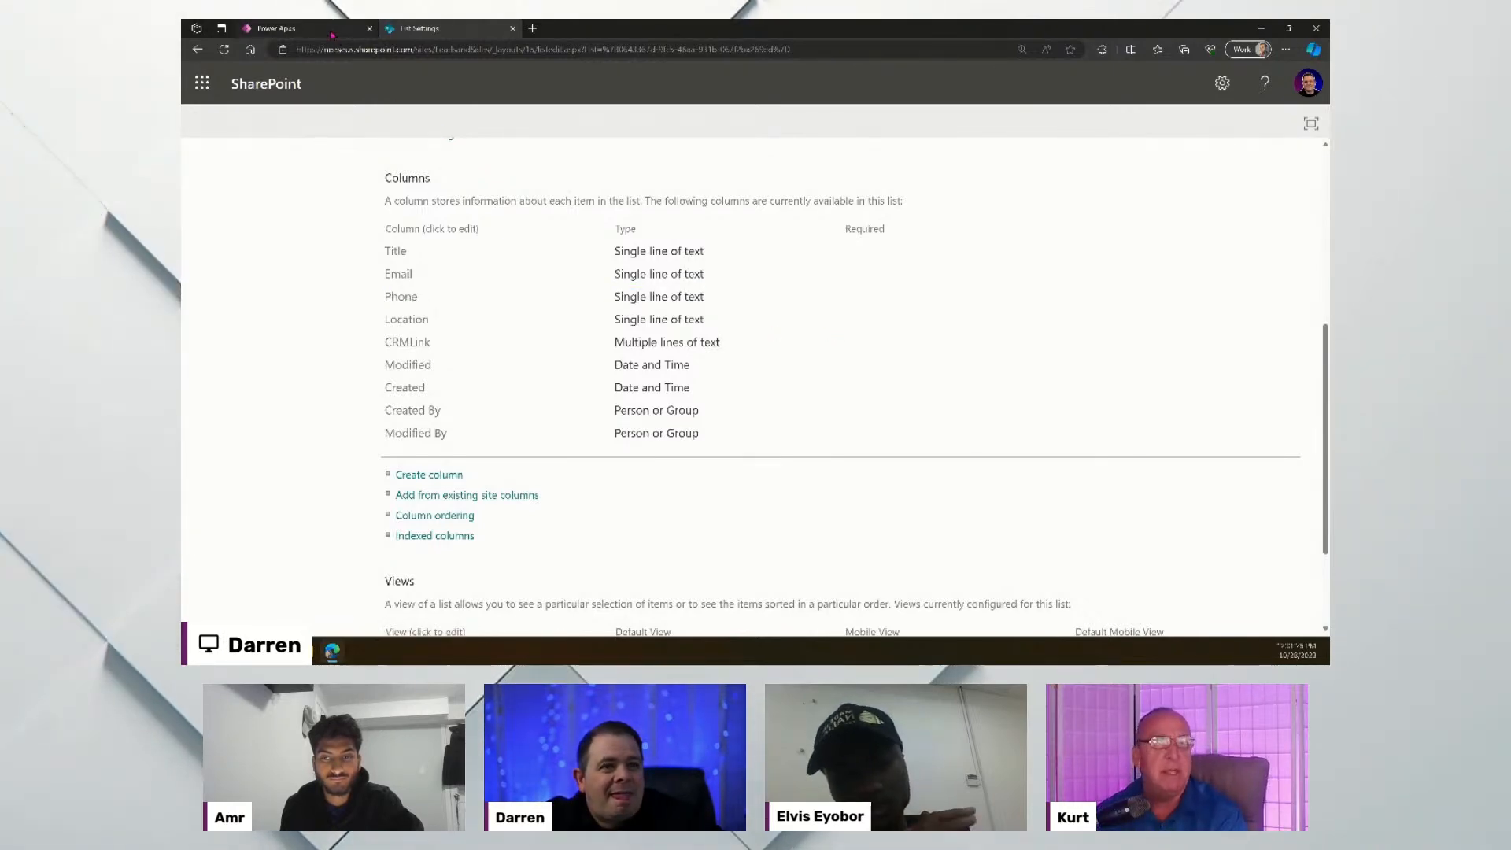
drag(707, 297, 382, 151)
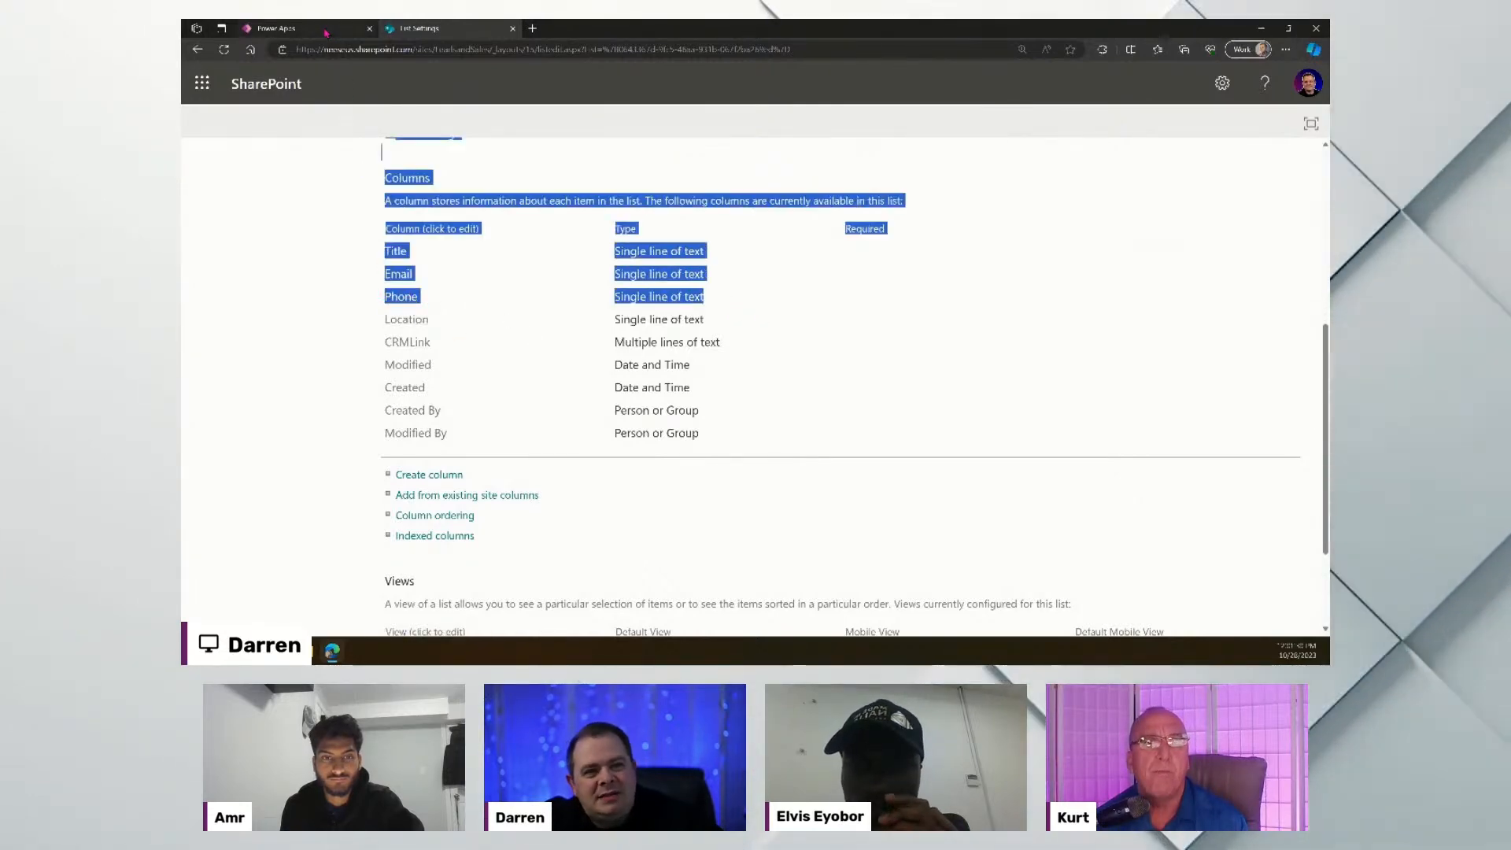
click(324, 30)
click(750, 238)
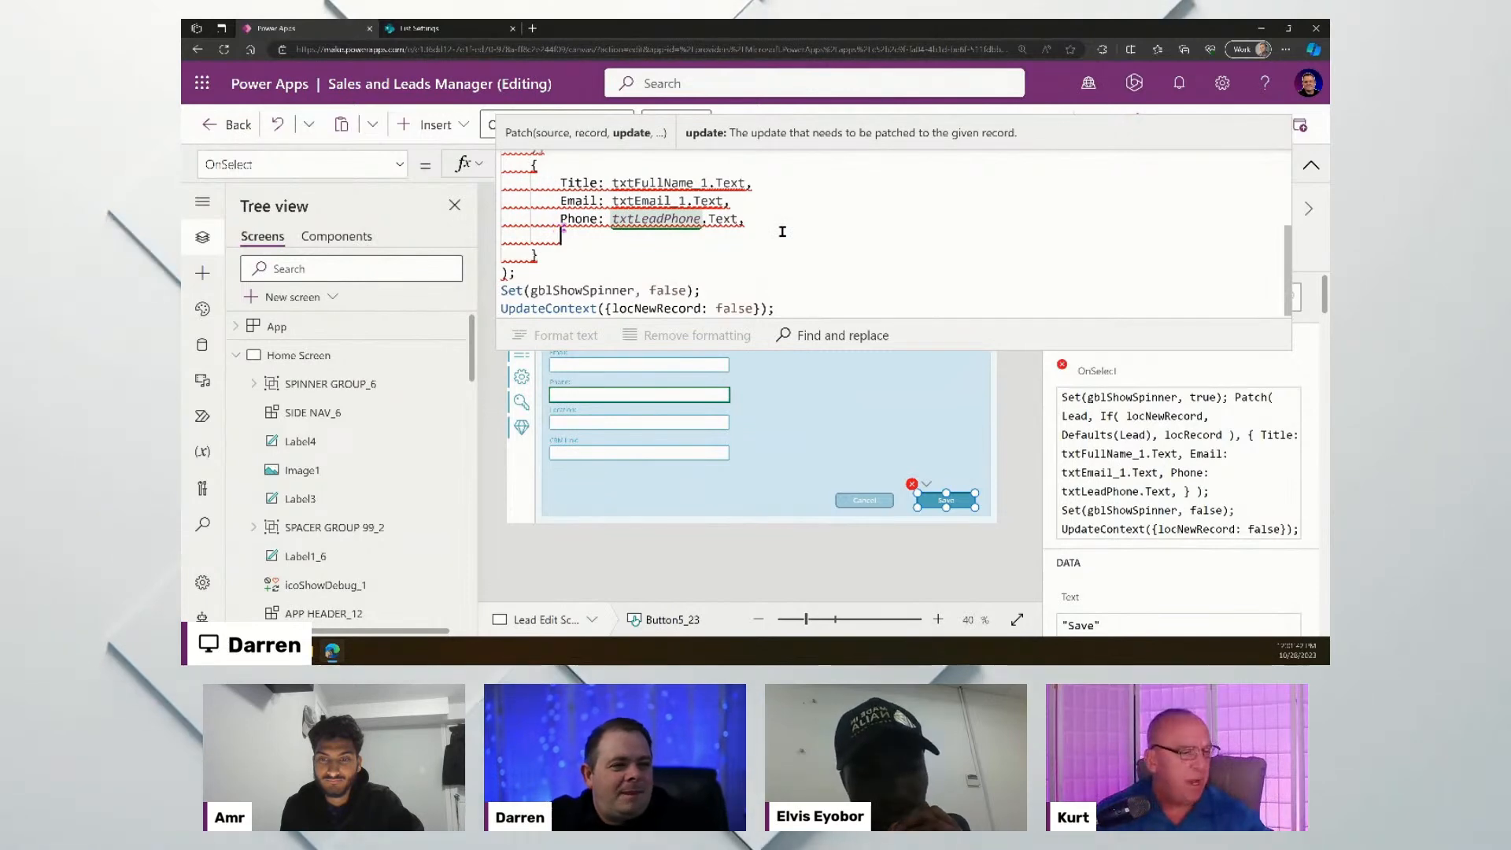
- Add 'Location: txtLeadLocation.Text,' and 'CRMLink: txtLeadCRMLink.Text' lines to the Patch record
text(Loca)
key(Tab)
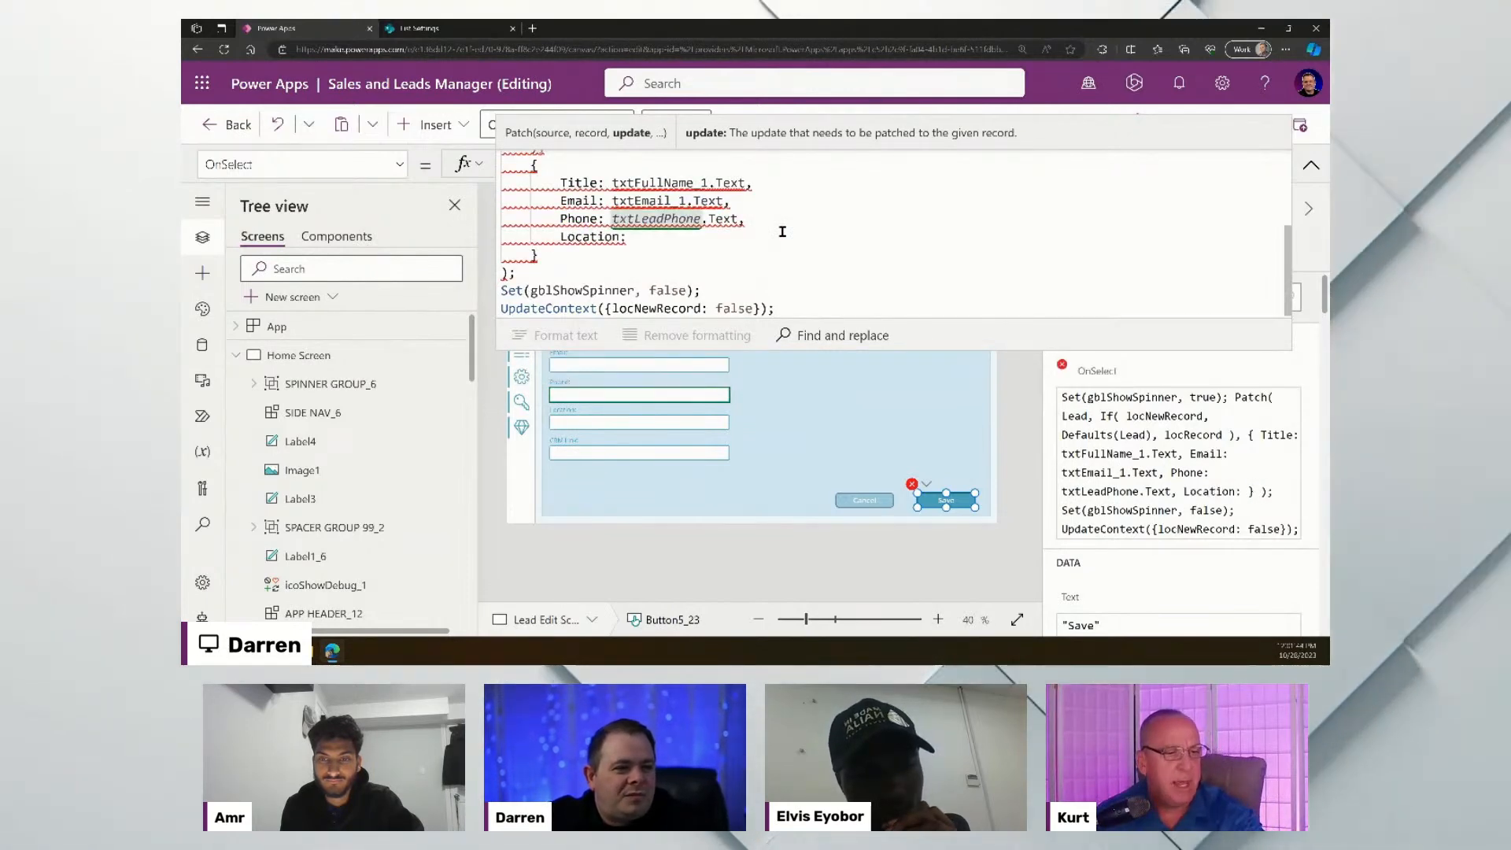
text(txtLead)
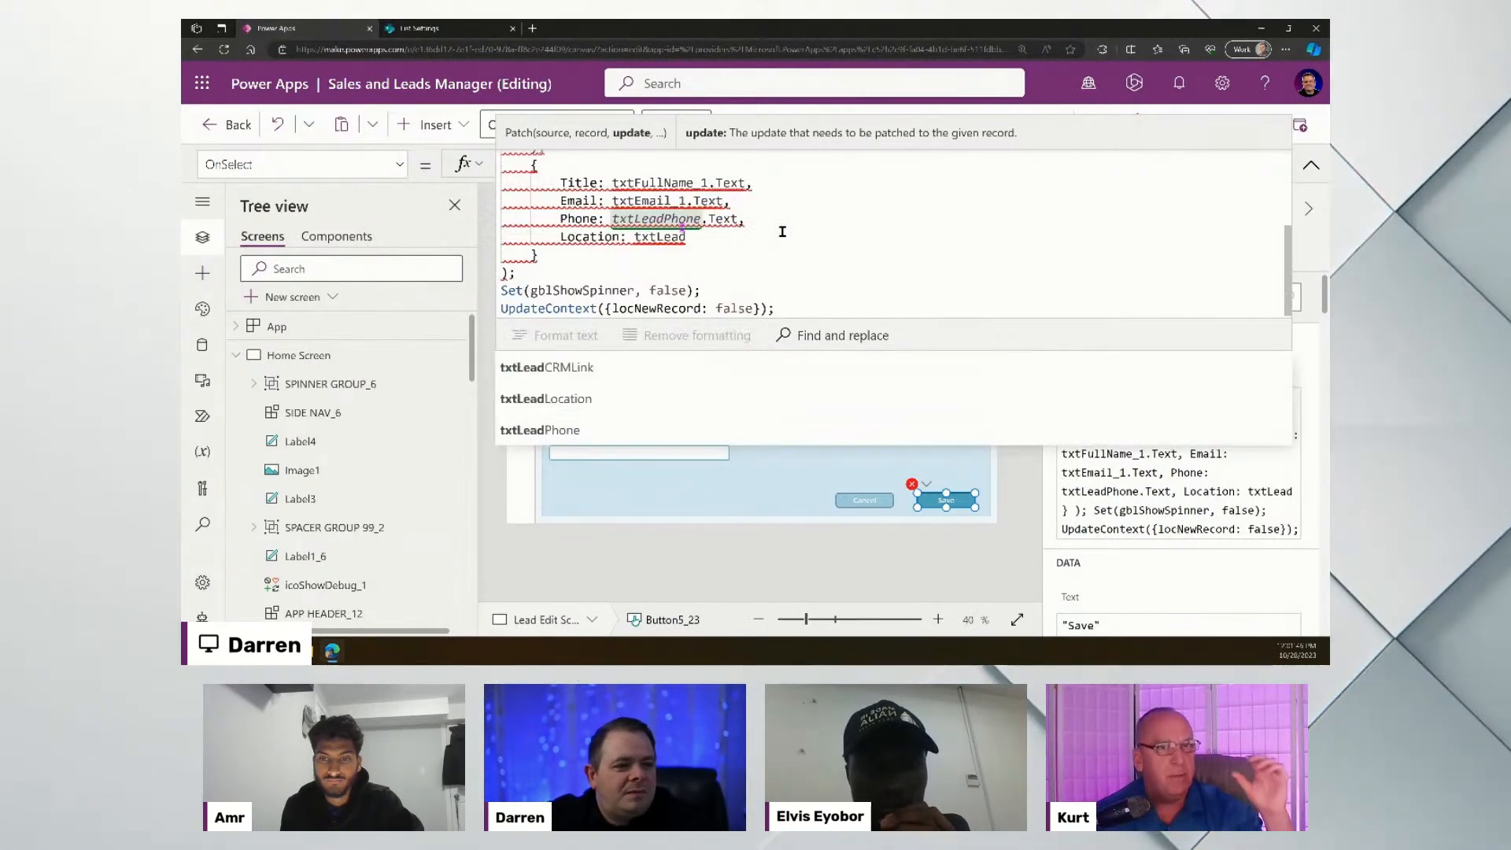
text(Location.Text,)
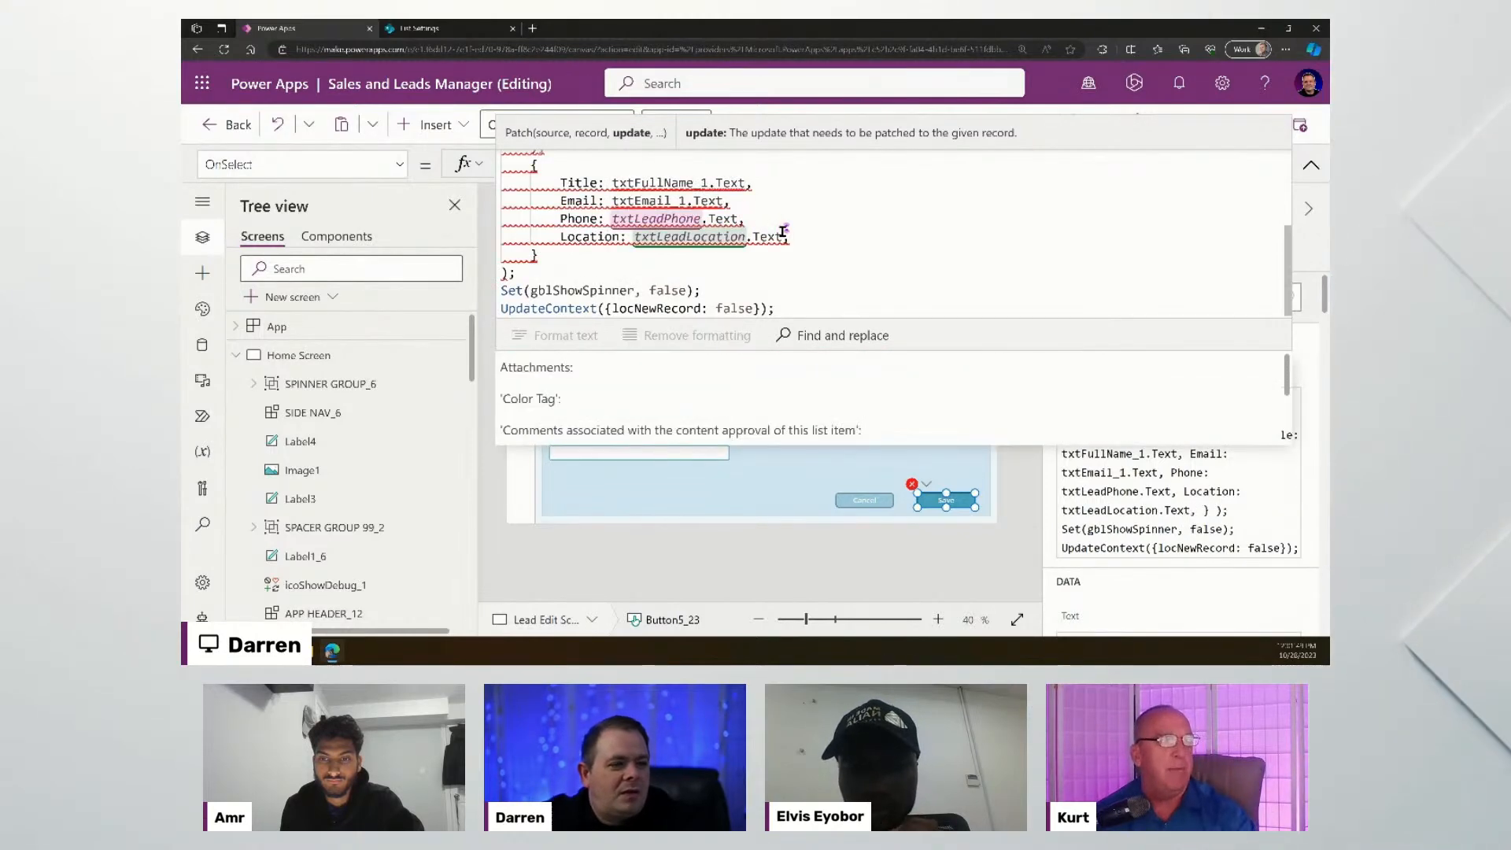
key(shift+Return)
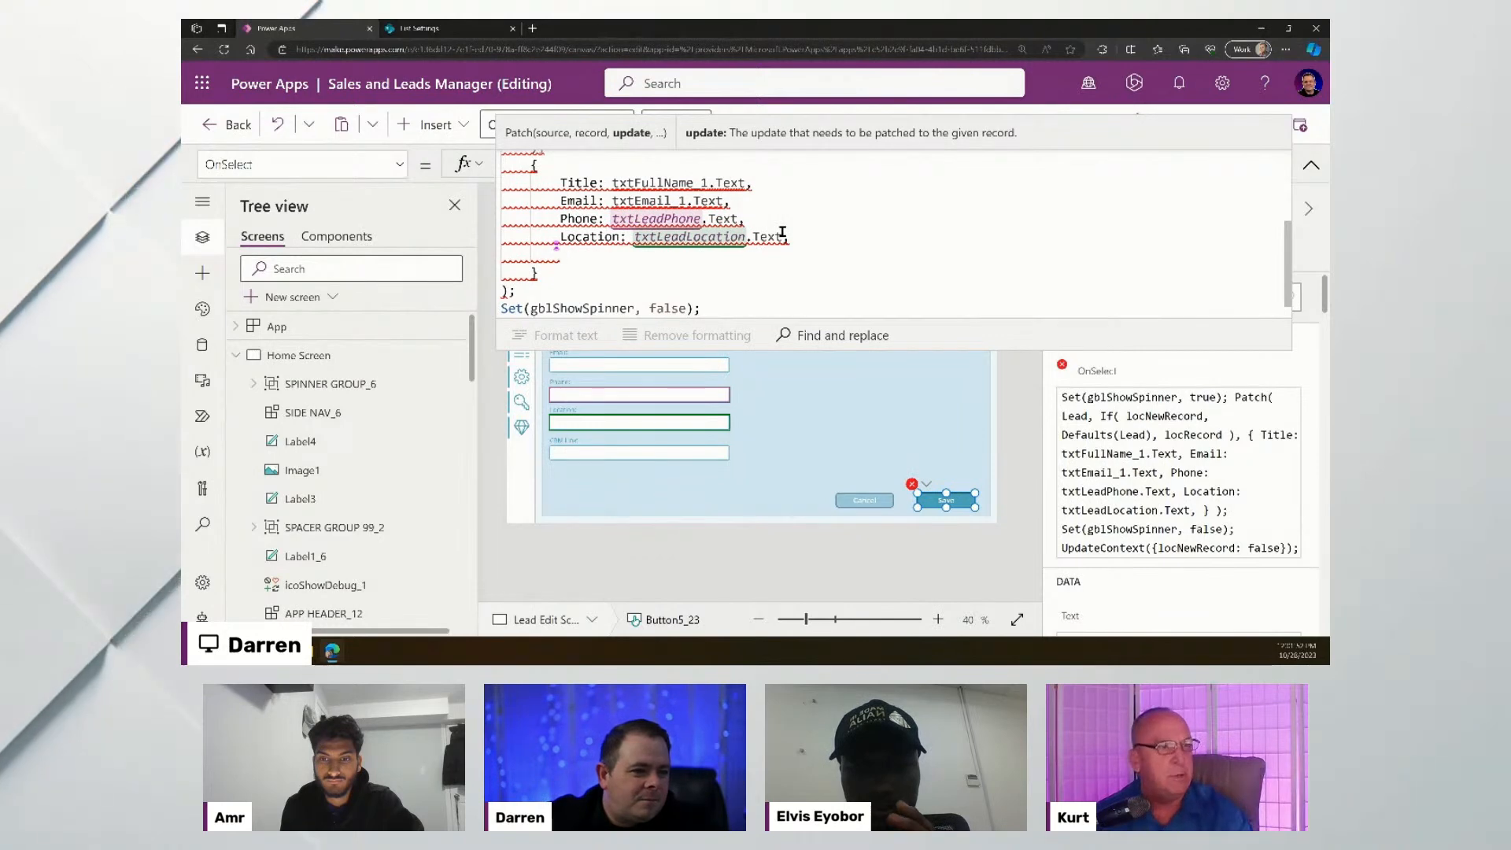
text(CRMLink: )
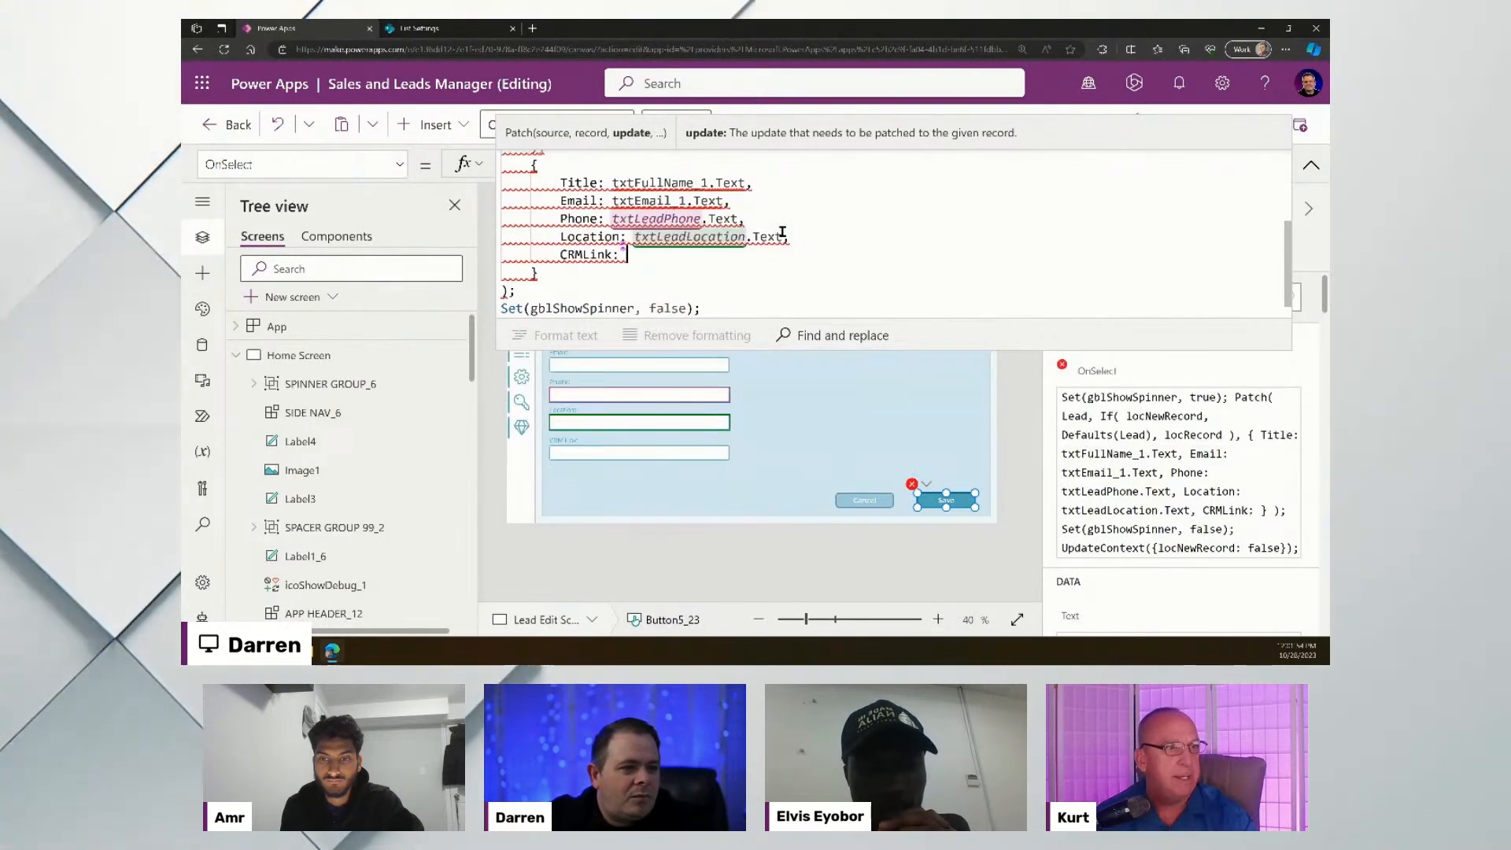
text(txtLead)
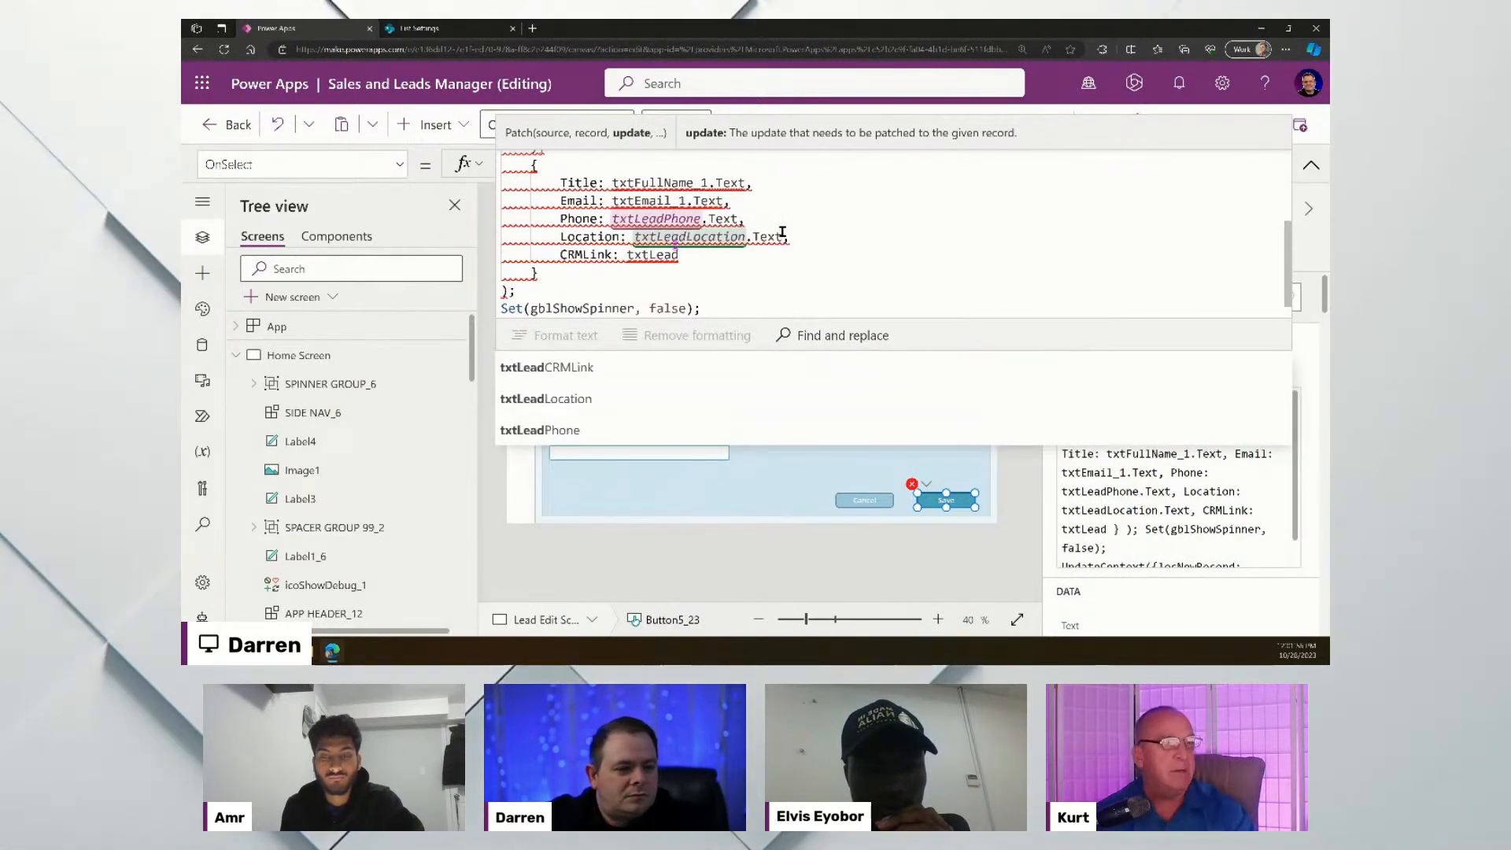
key(Tab)
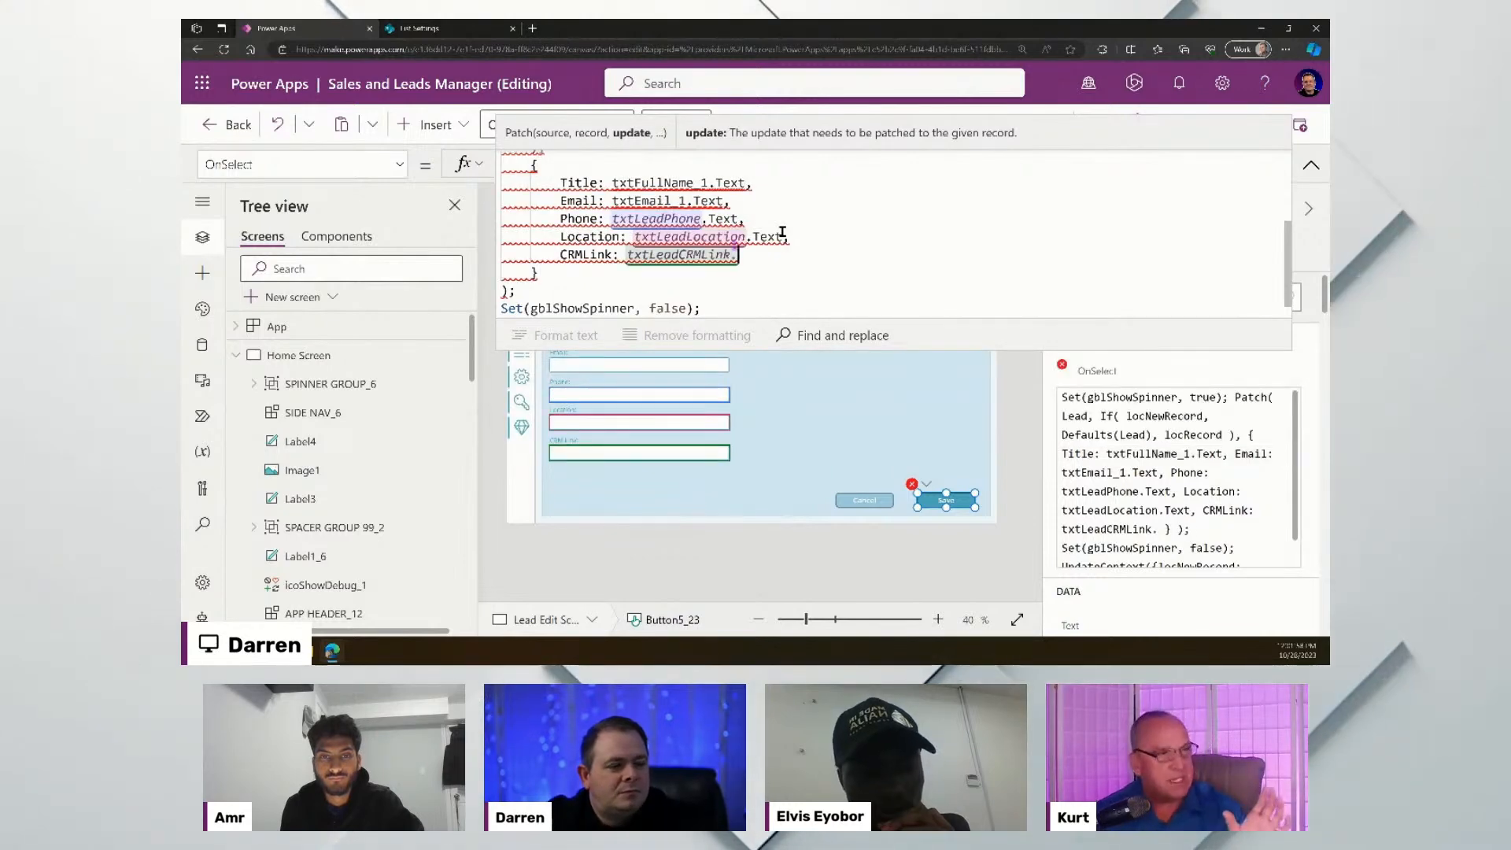
text(Text)
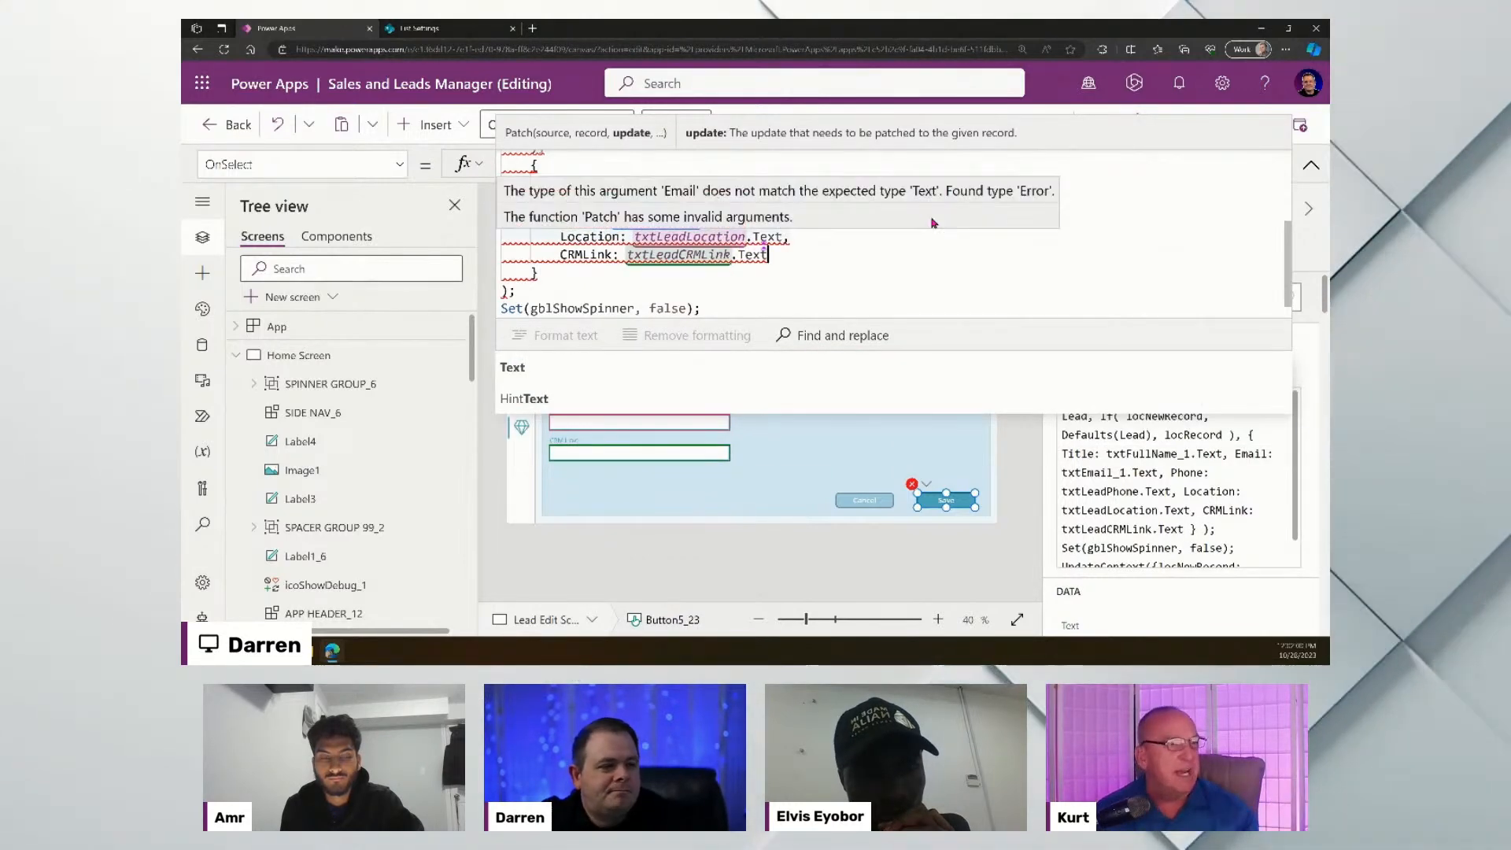
click(864, 275)
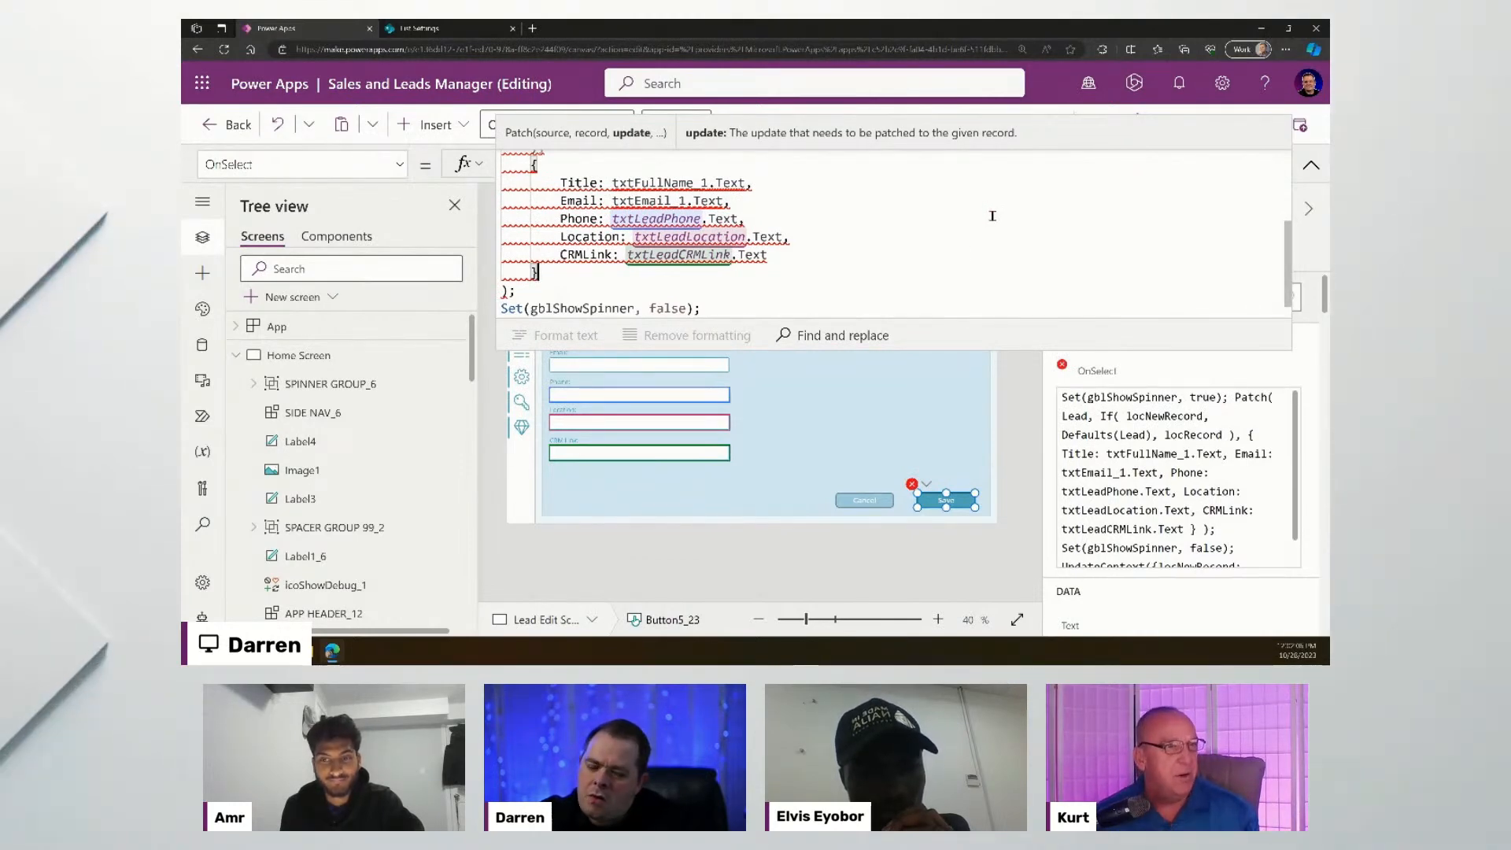
mouse_move(658, 198)
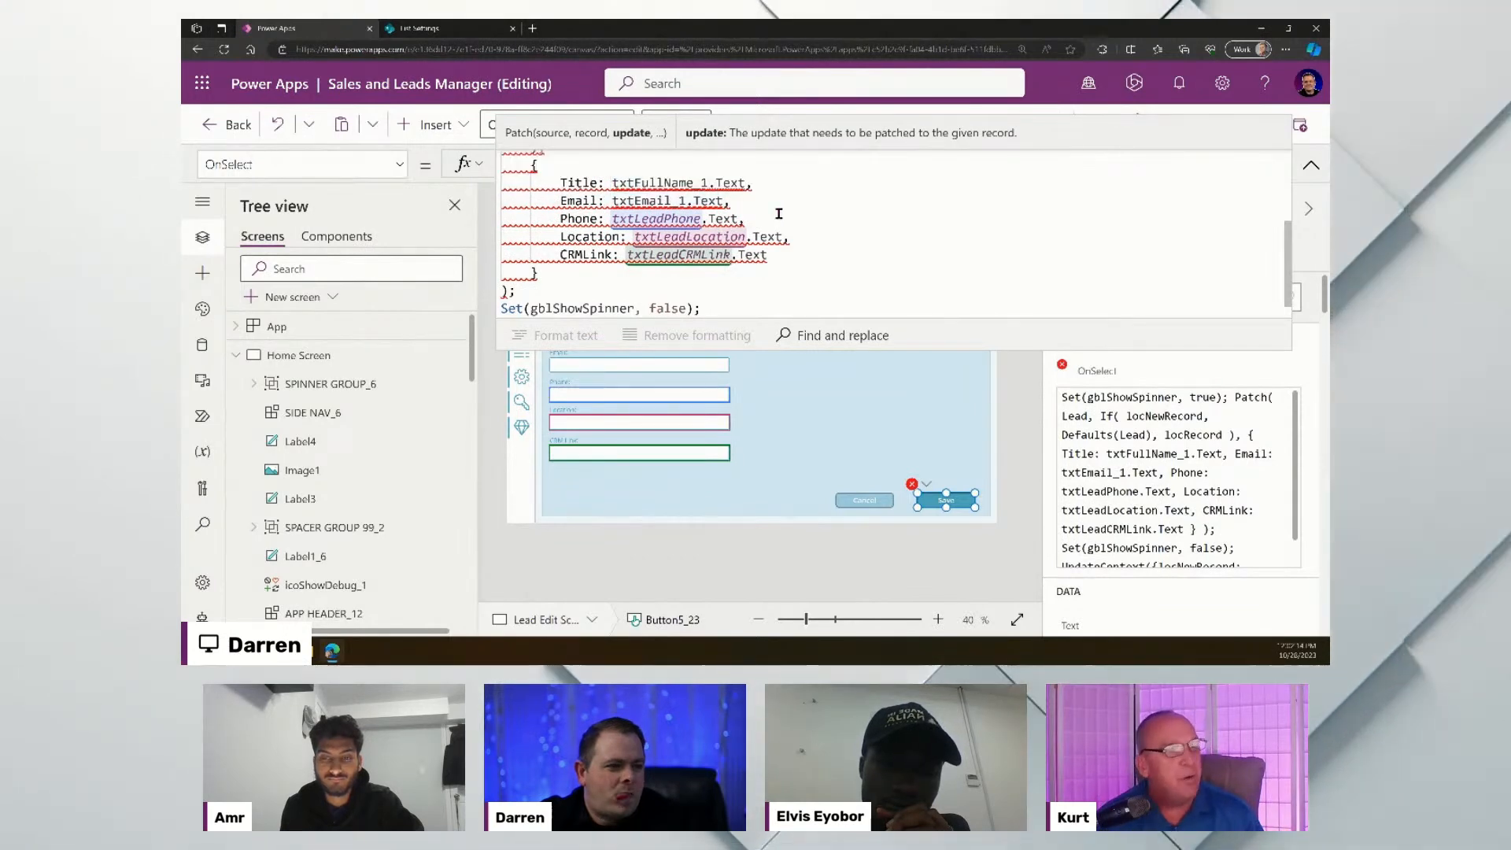
key(ctrl+Tab)
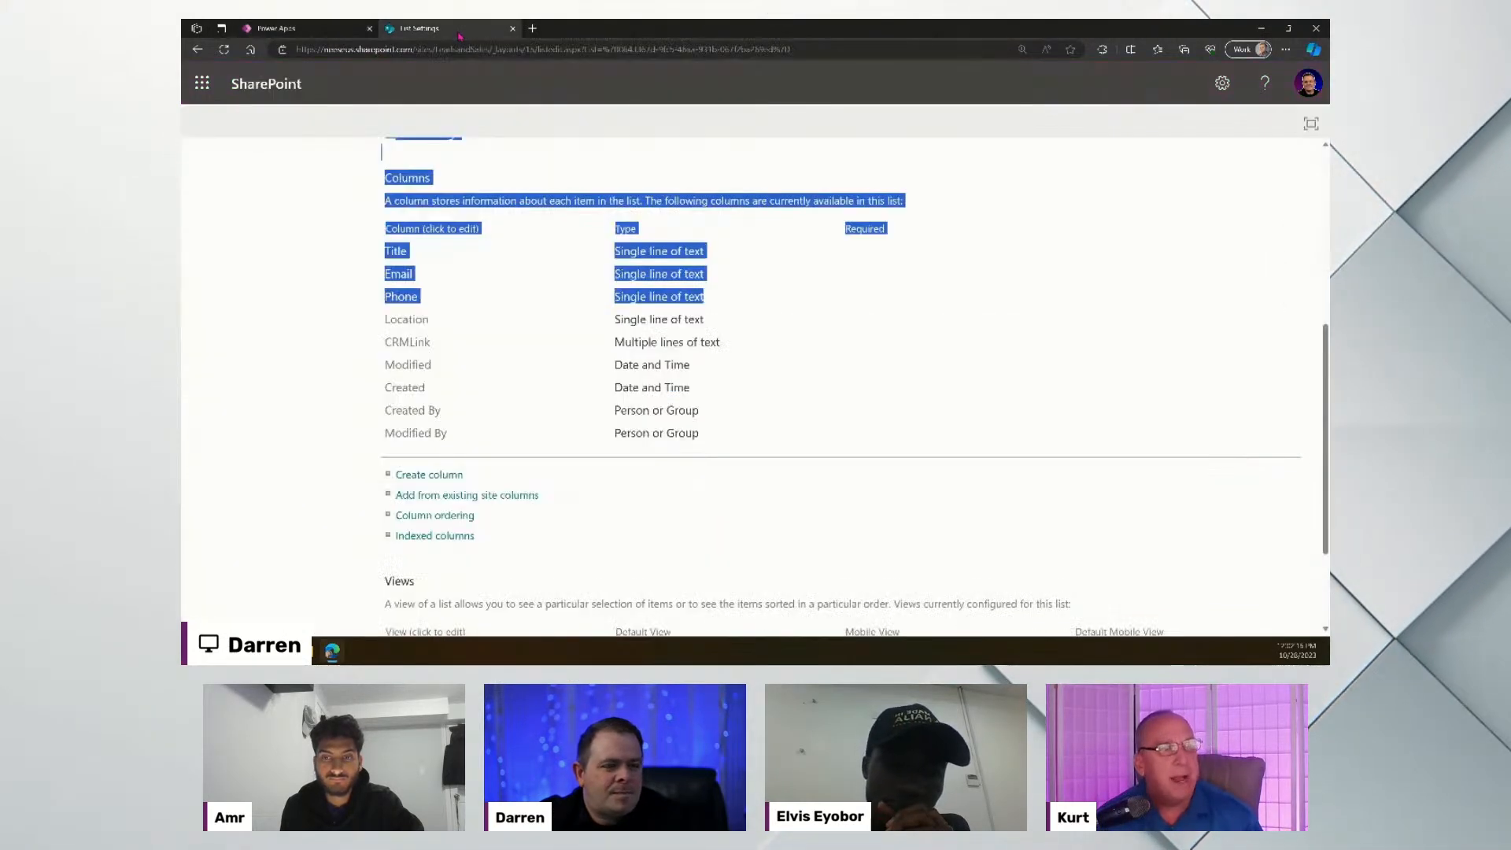
click(758, 278)
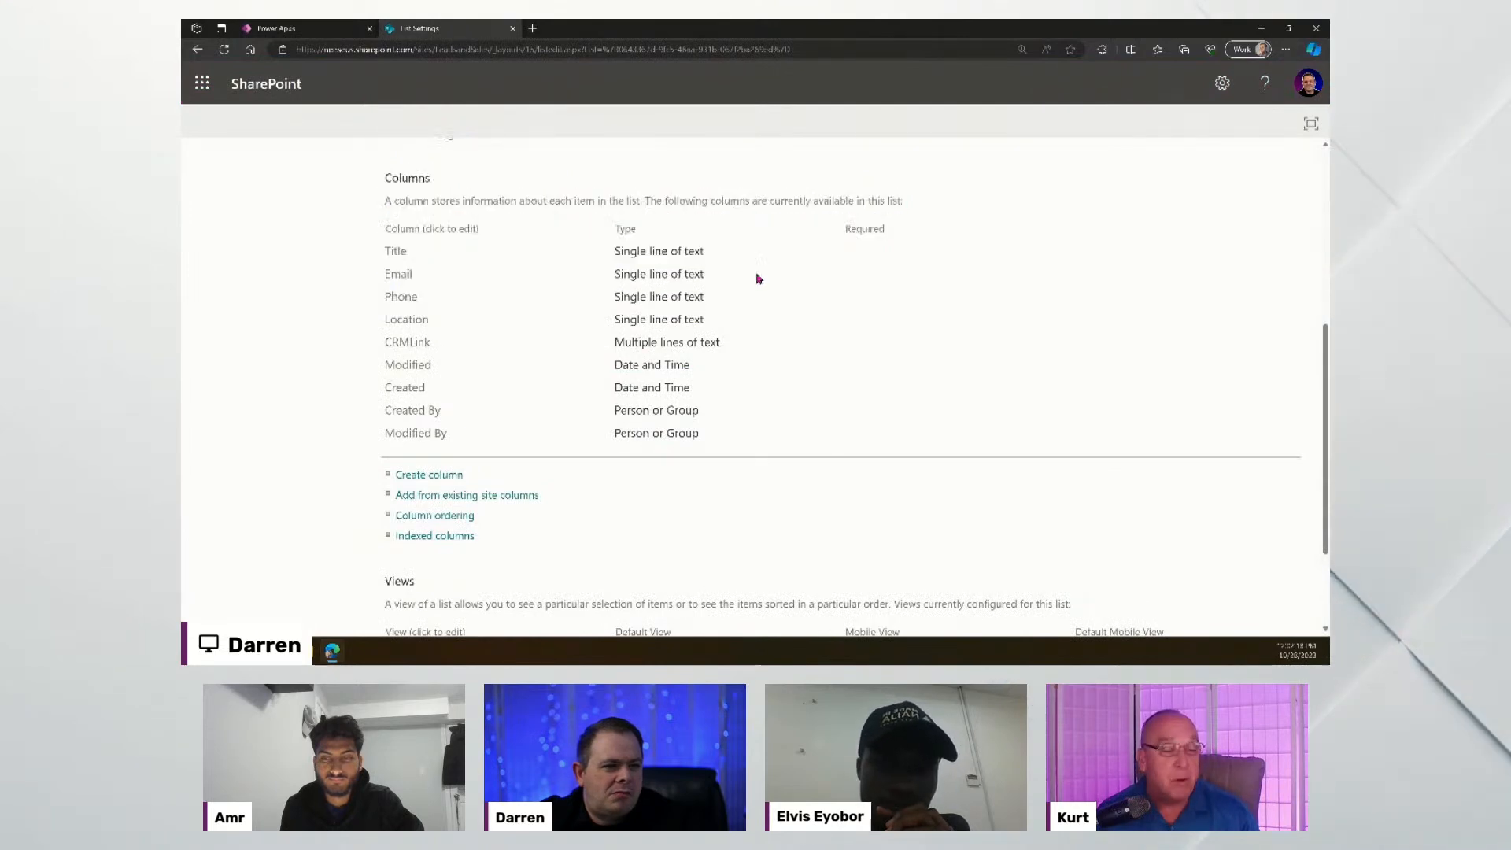
drag(720, 341, 613, 343)
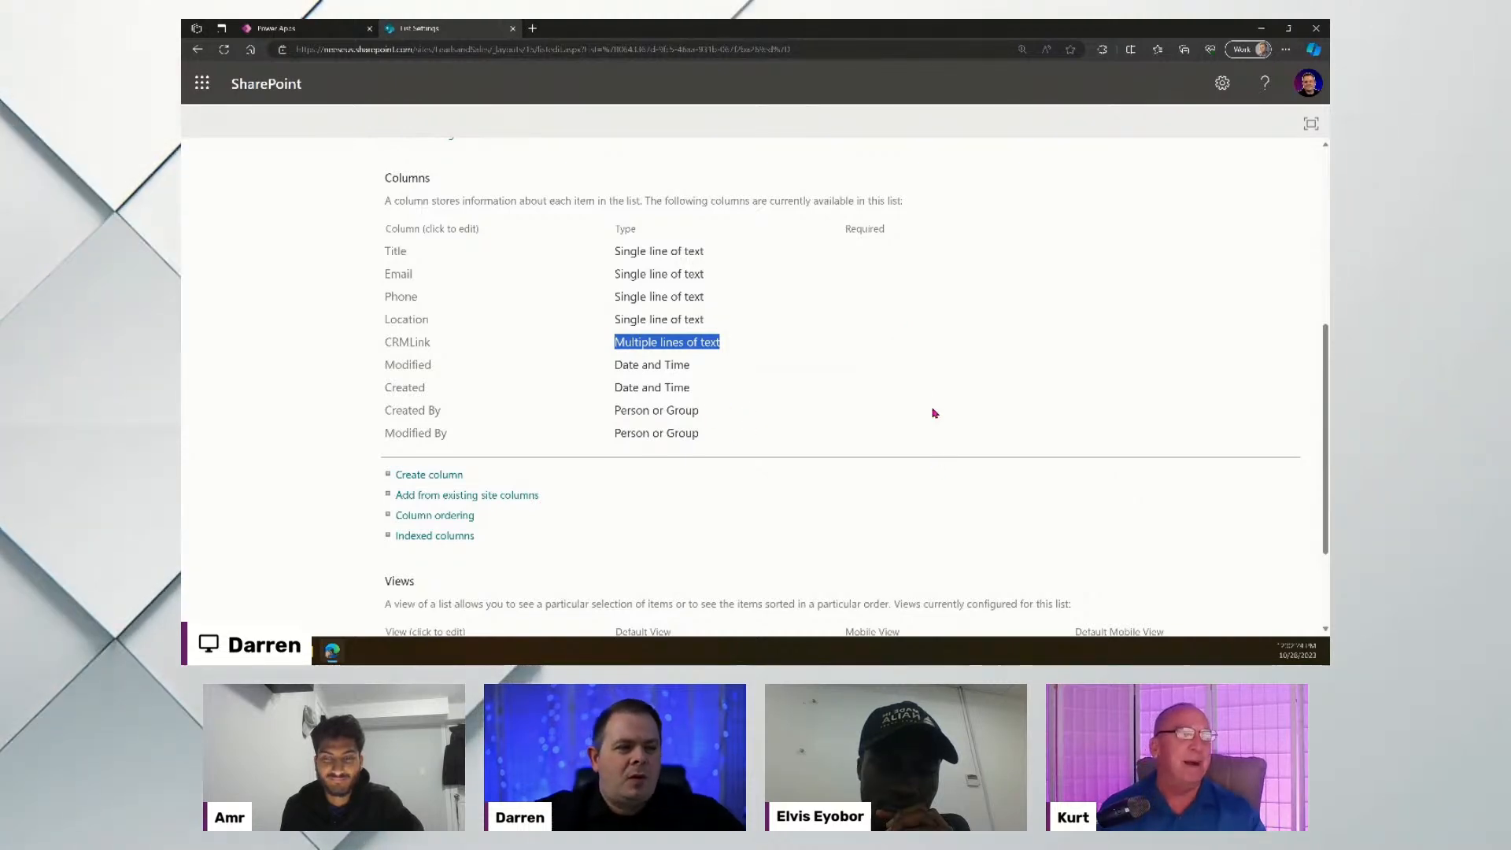
click(311, 29)
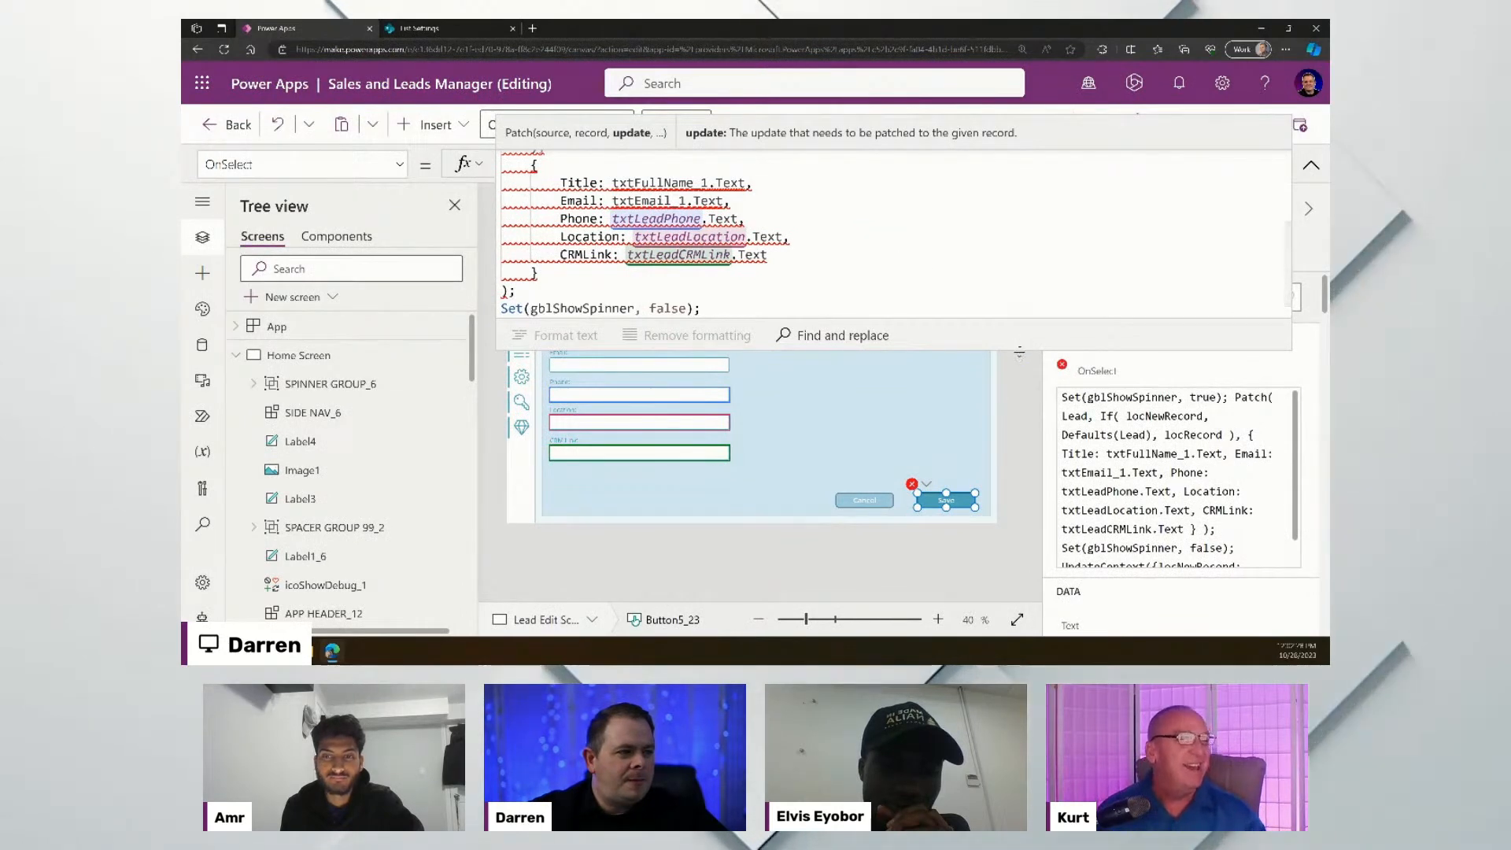
drag(1017, 319, 1015, 629)
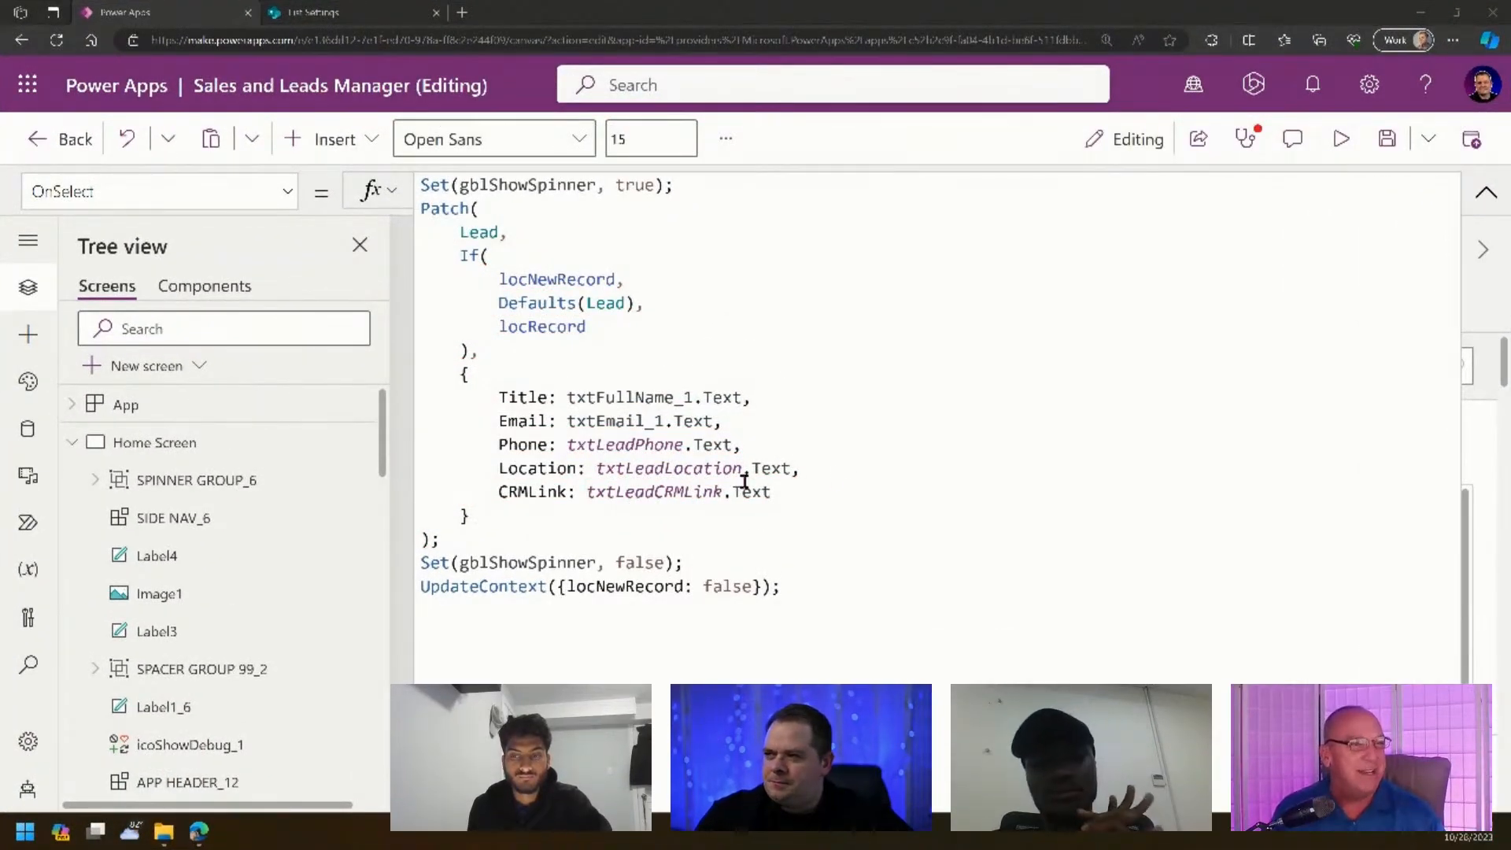
click(1092, 516)
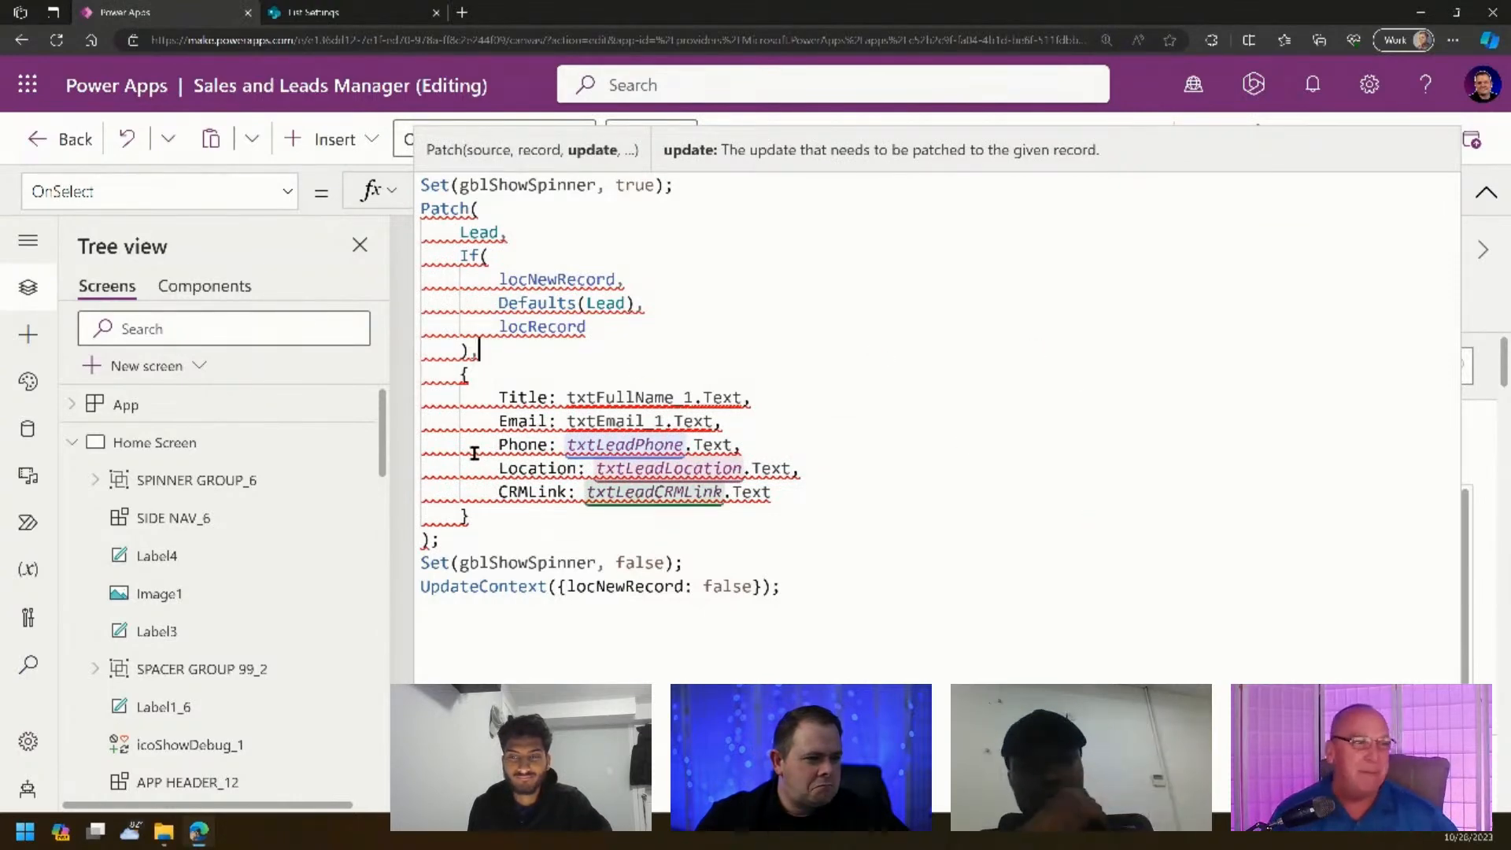
mouse_move(474, 453)
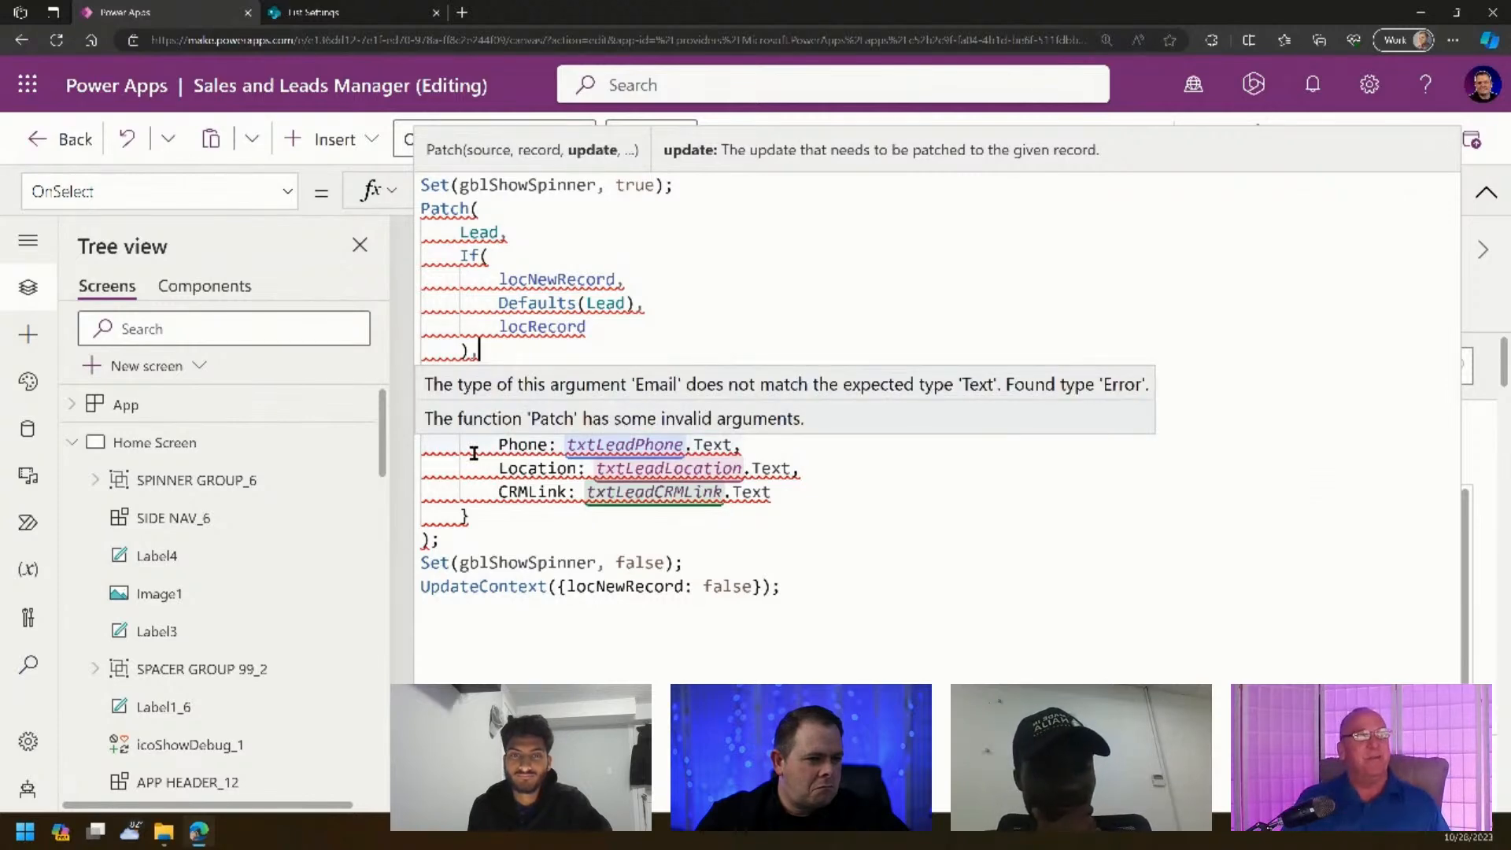
click(682, 545)
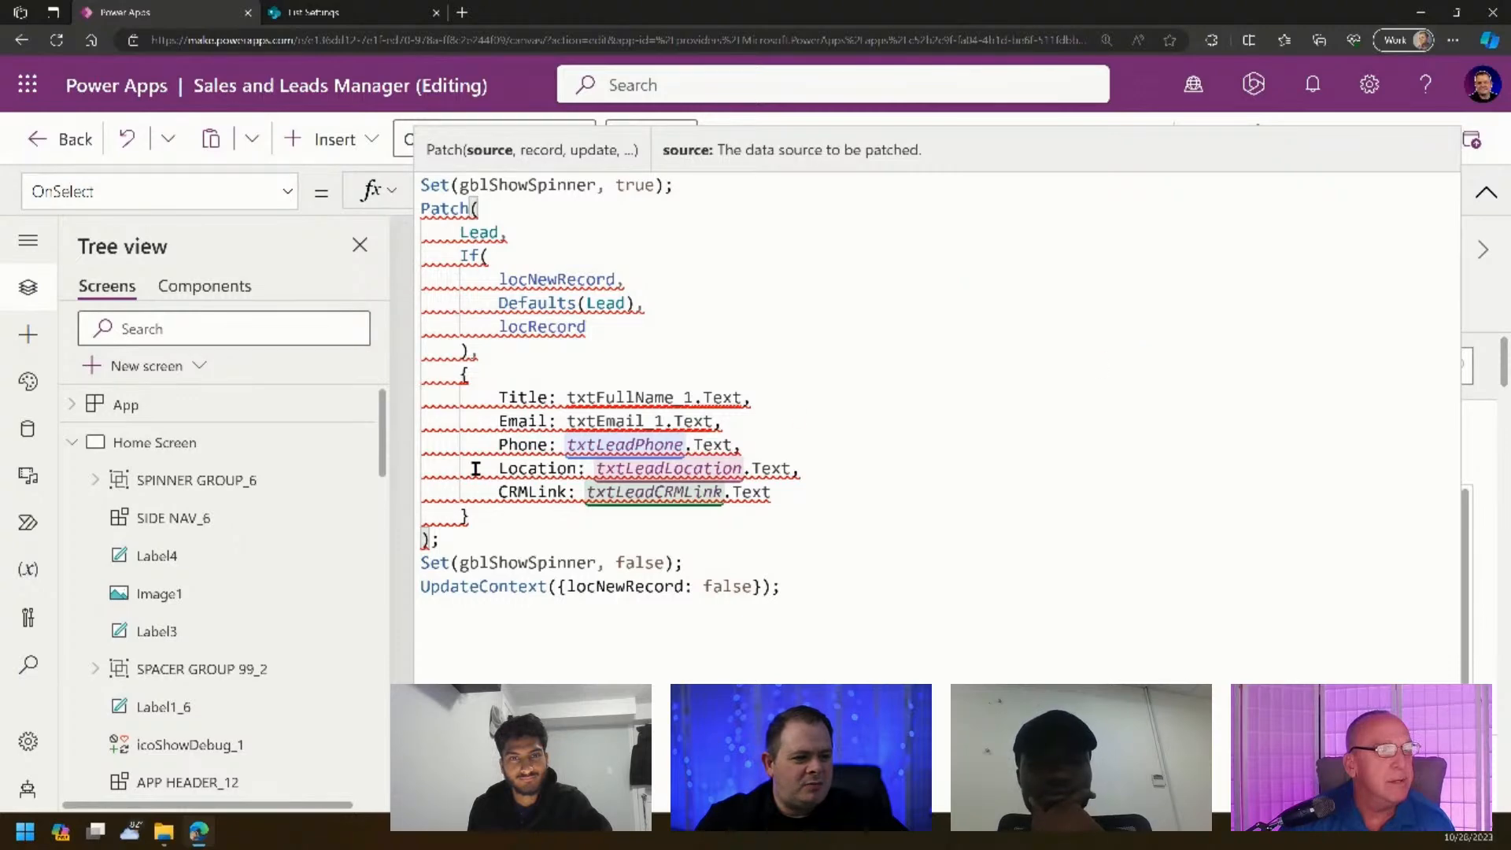
mouse_move(475, 470)
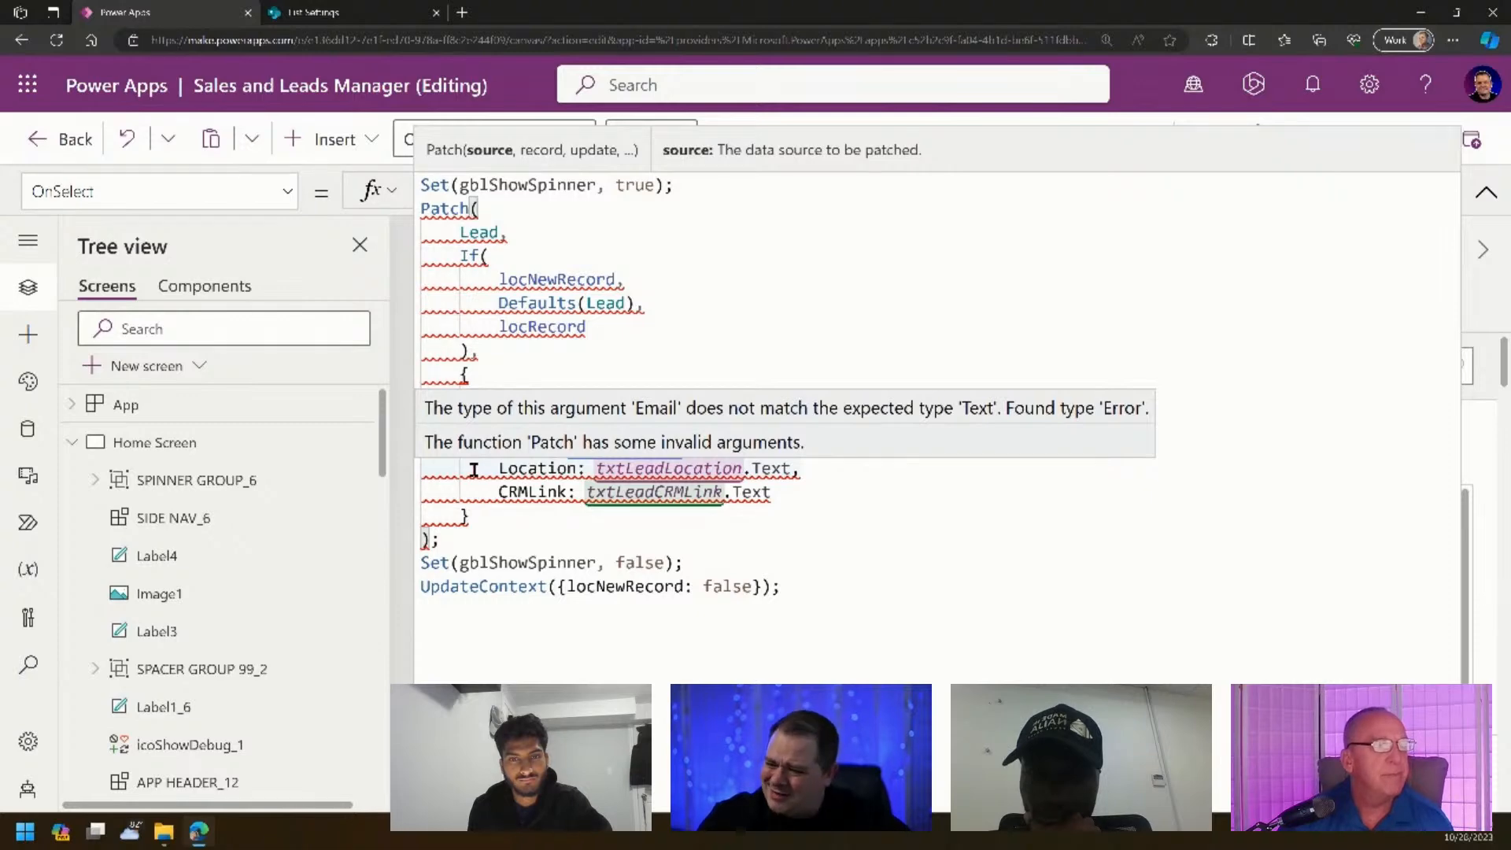
- Preview the app and enter the test lead's phone number and city in the form
click(1486, 192)
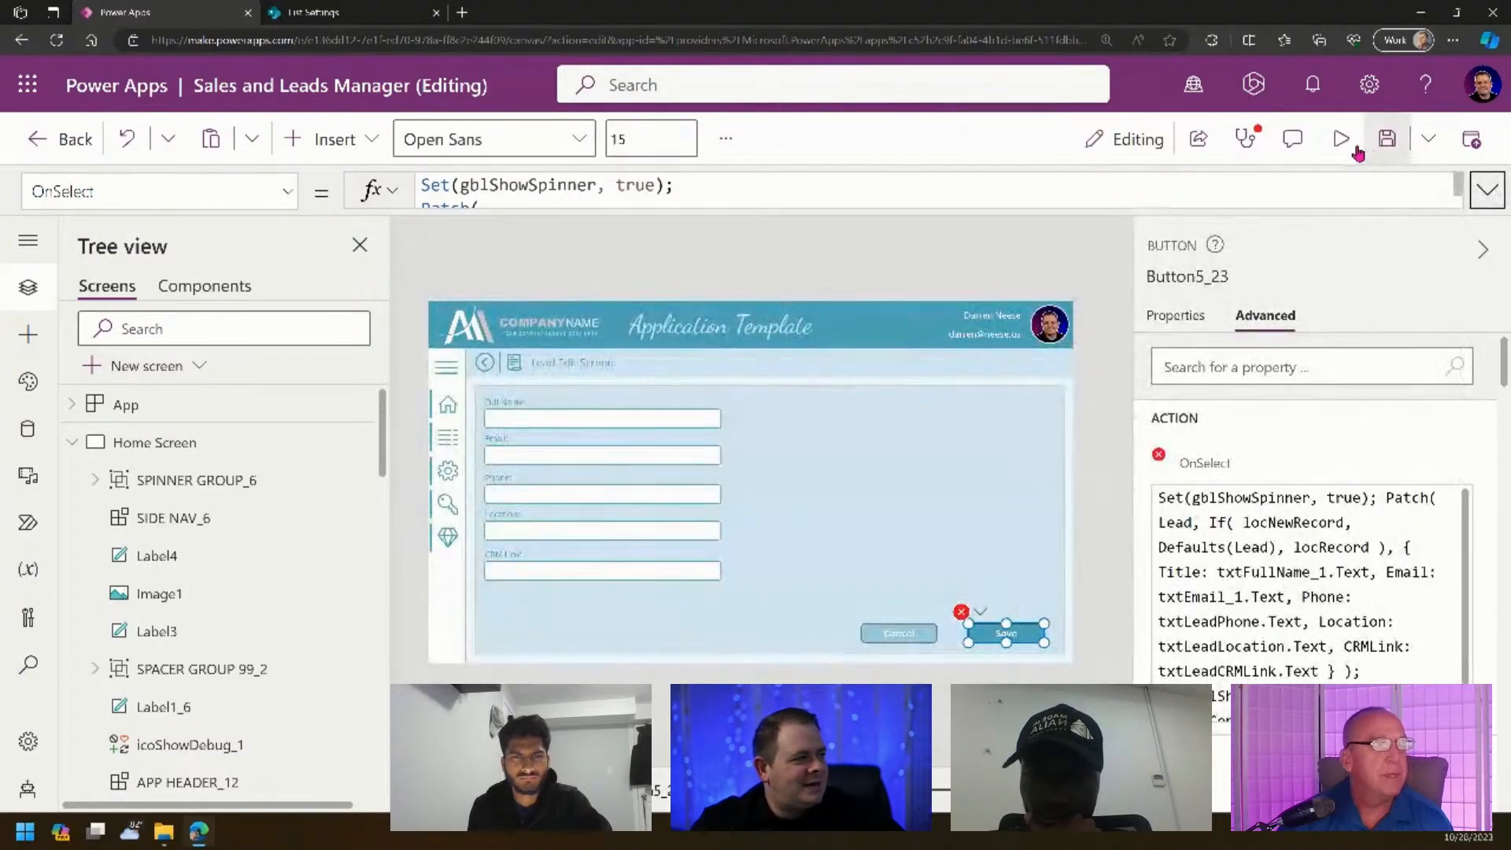
click(1332, 158)
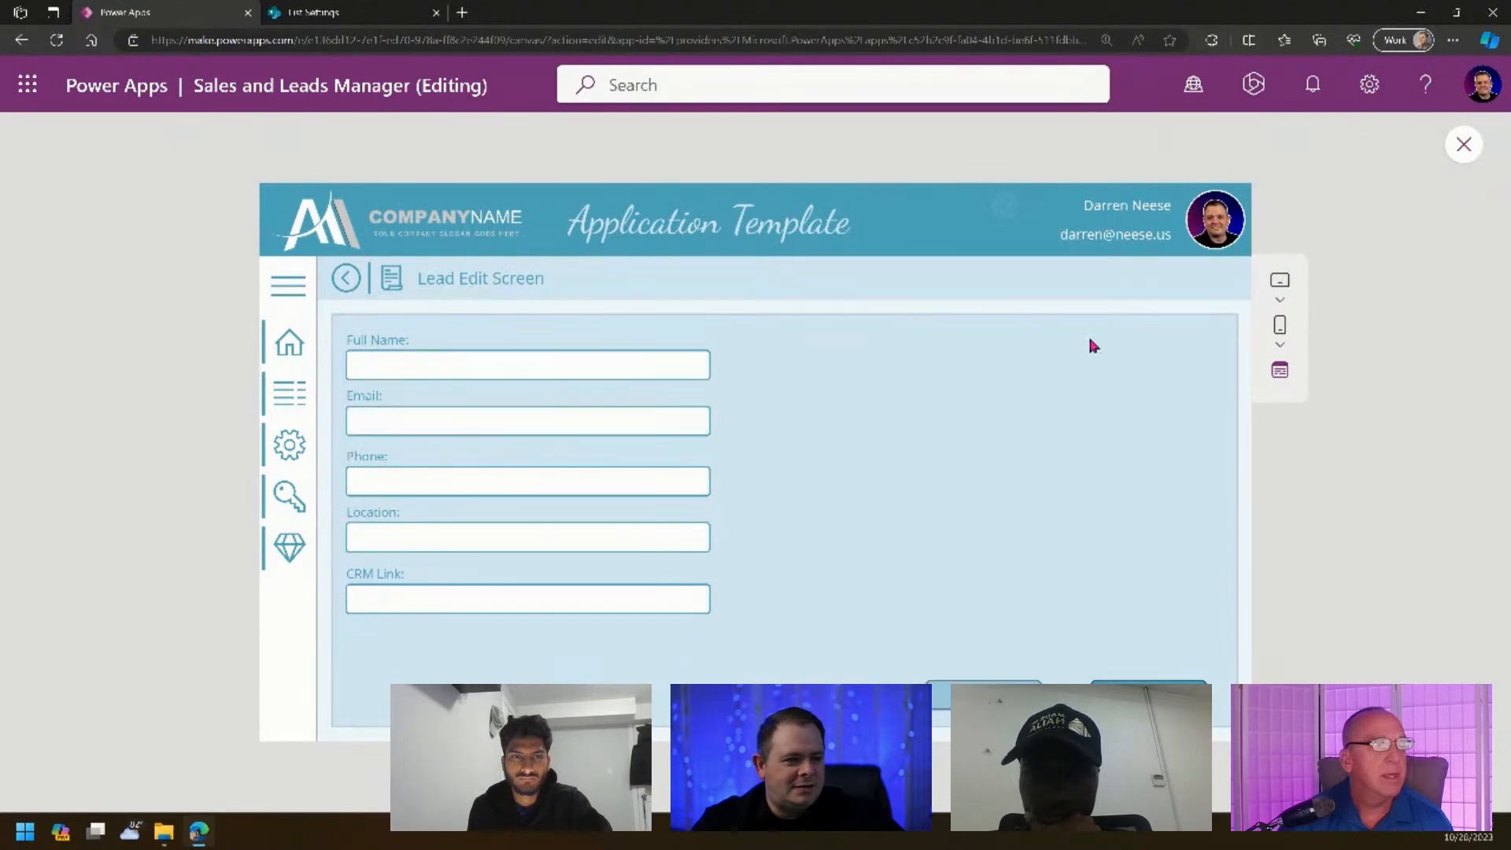
click(535, 422)
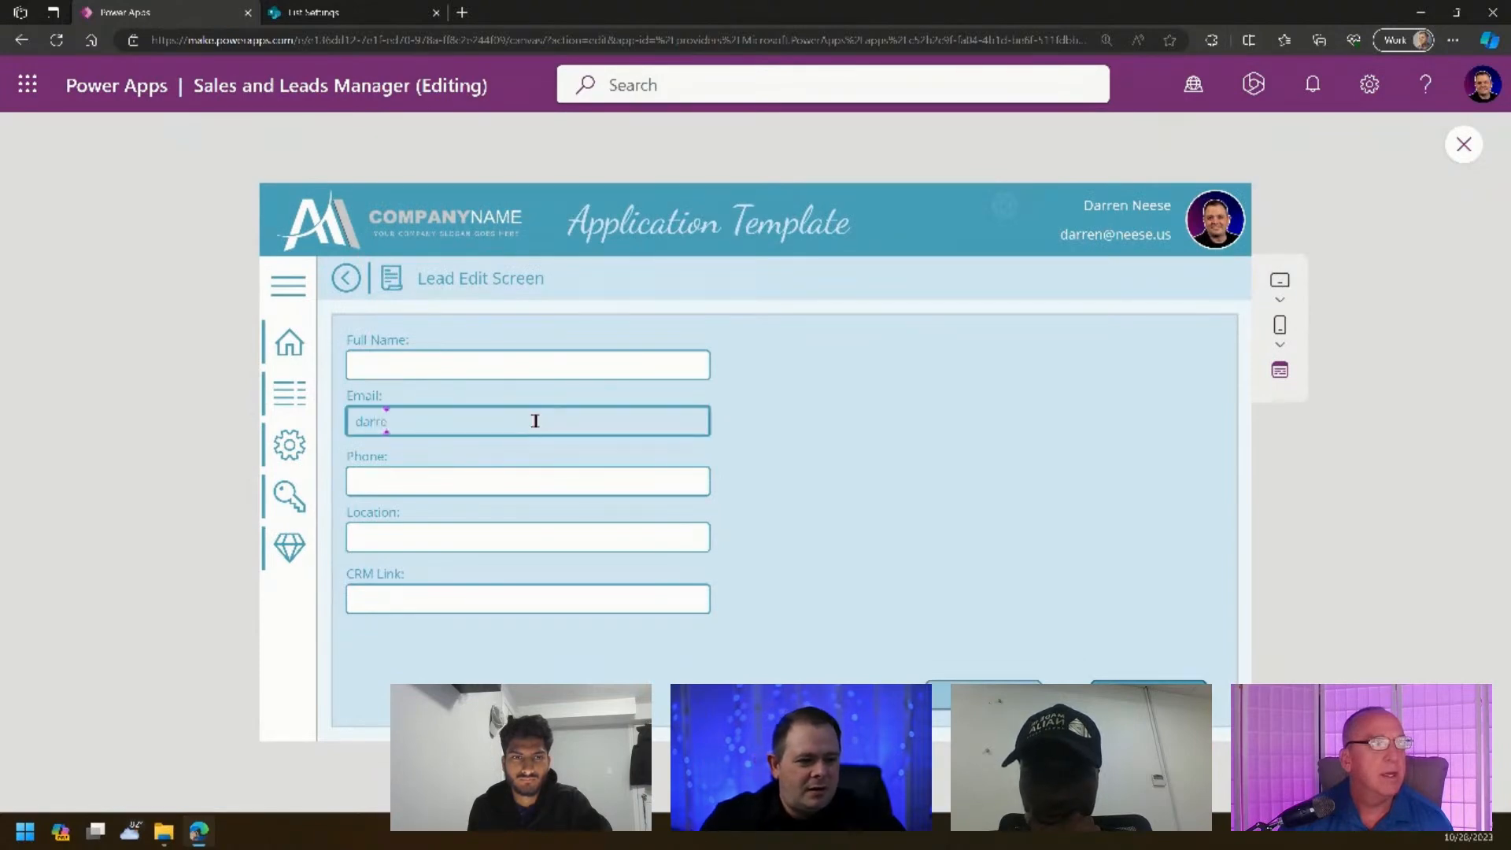
key(shift+Tab)
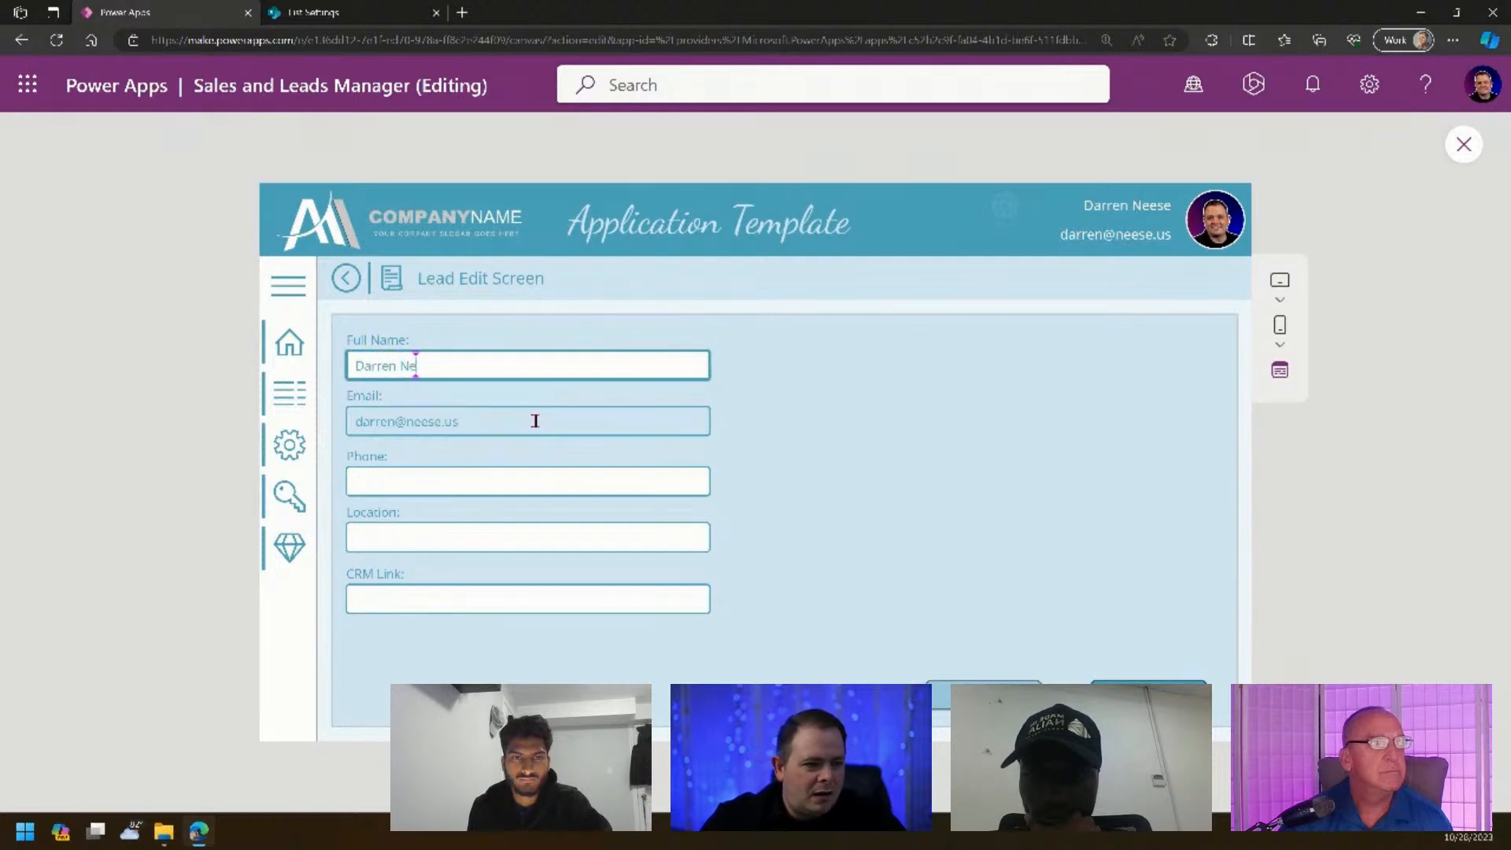
key(Tab)
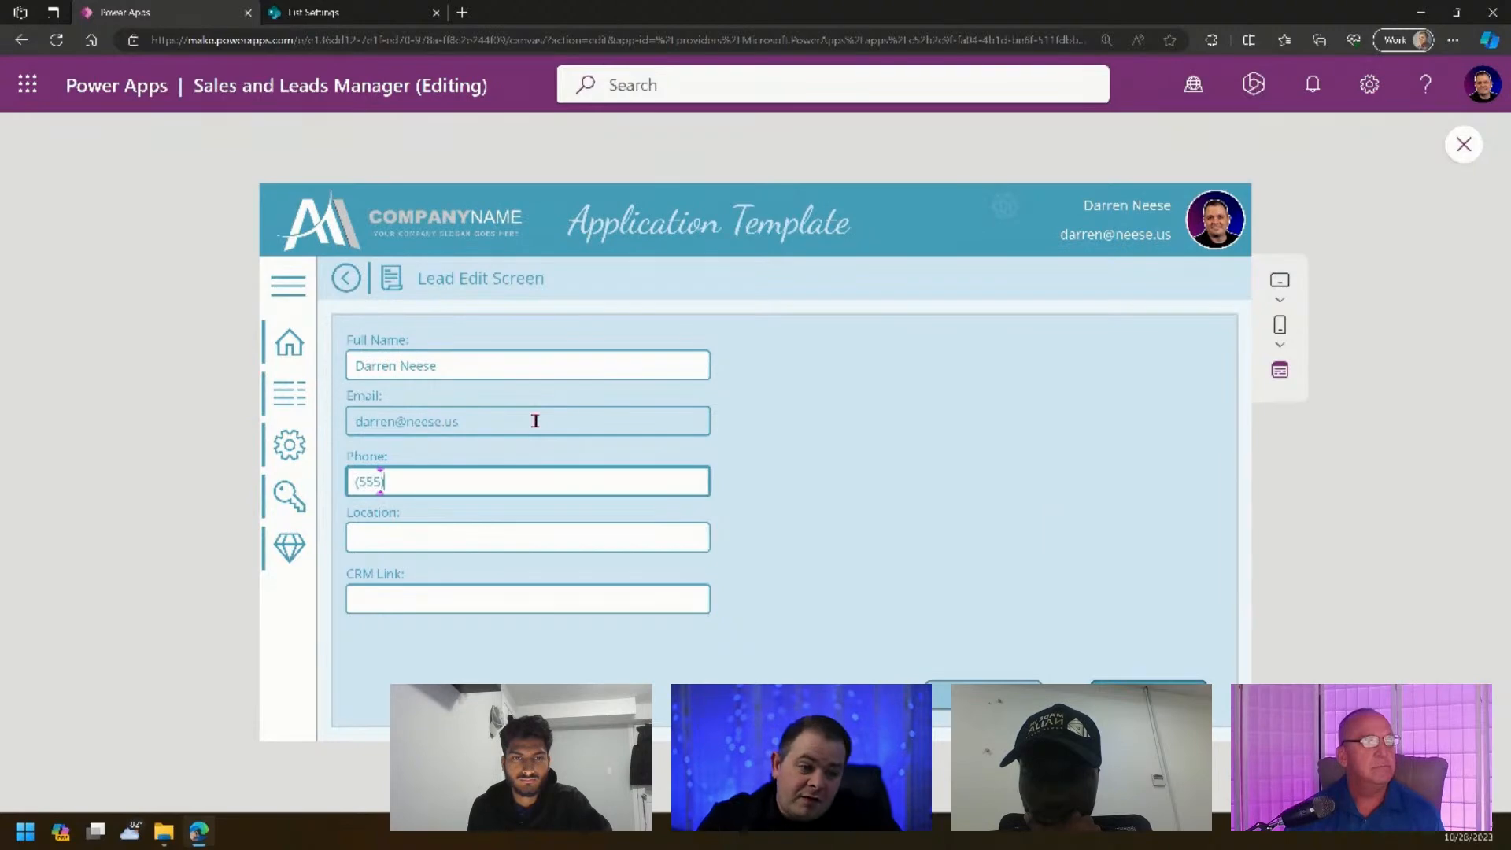
text((555) 367)
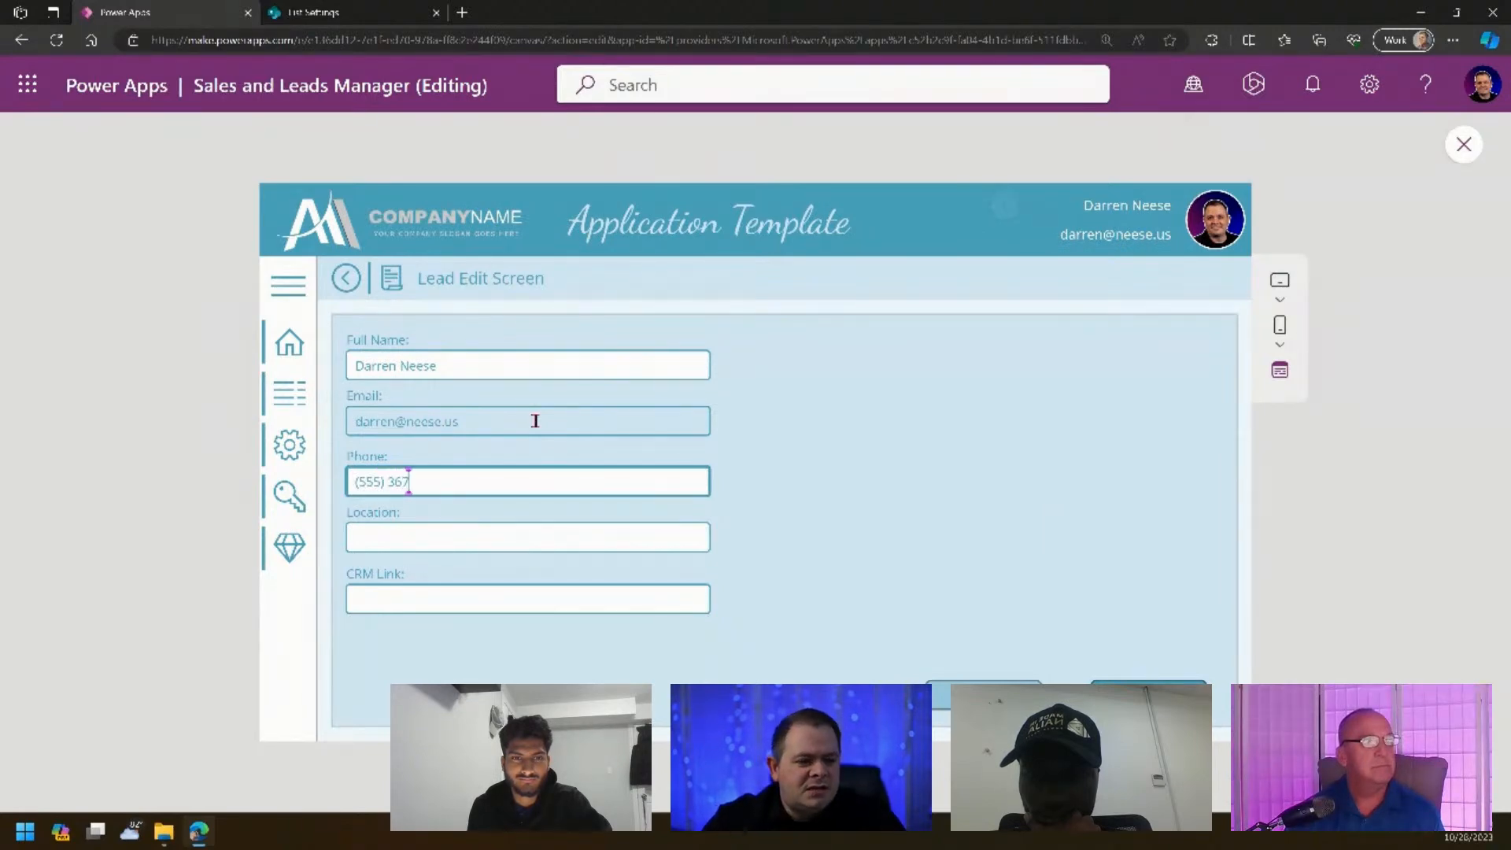
text(-5309)
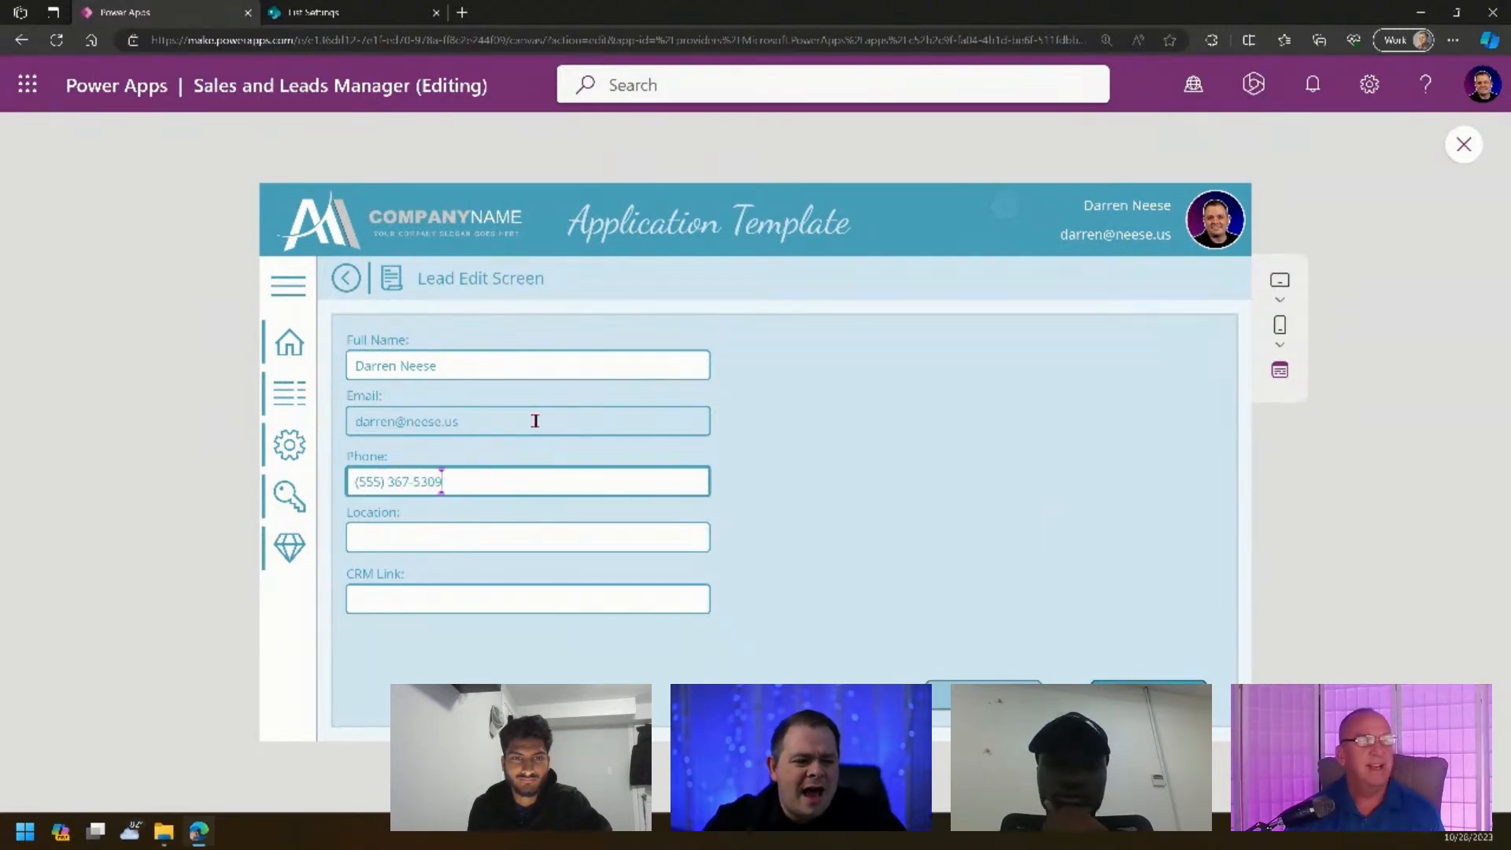
key(Tab)
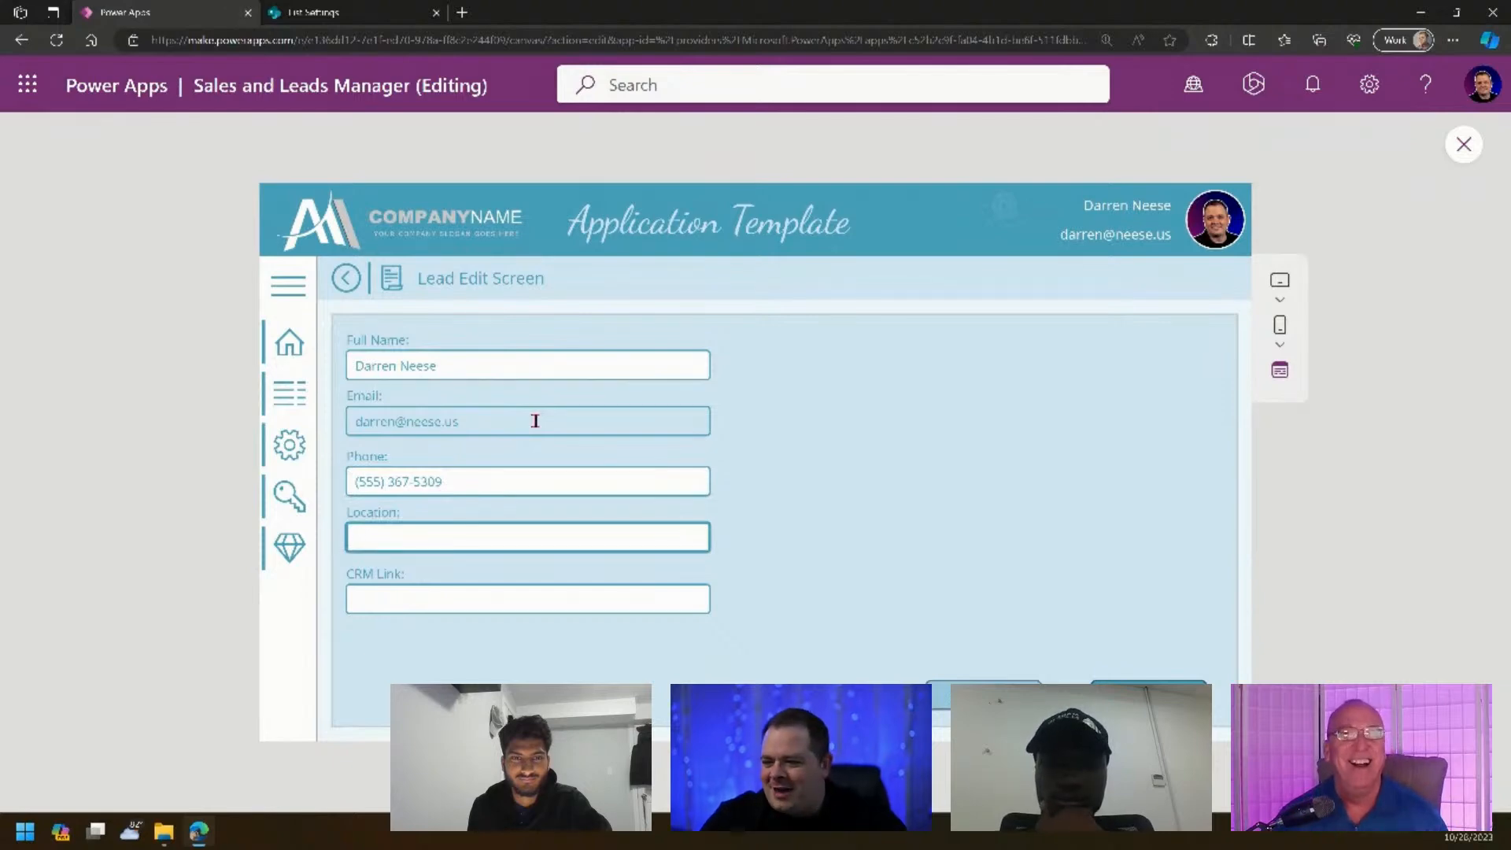
text(oRLAN)
key(ctrl+a)
text(Or)
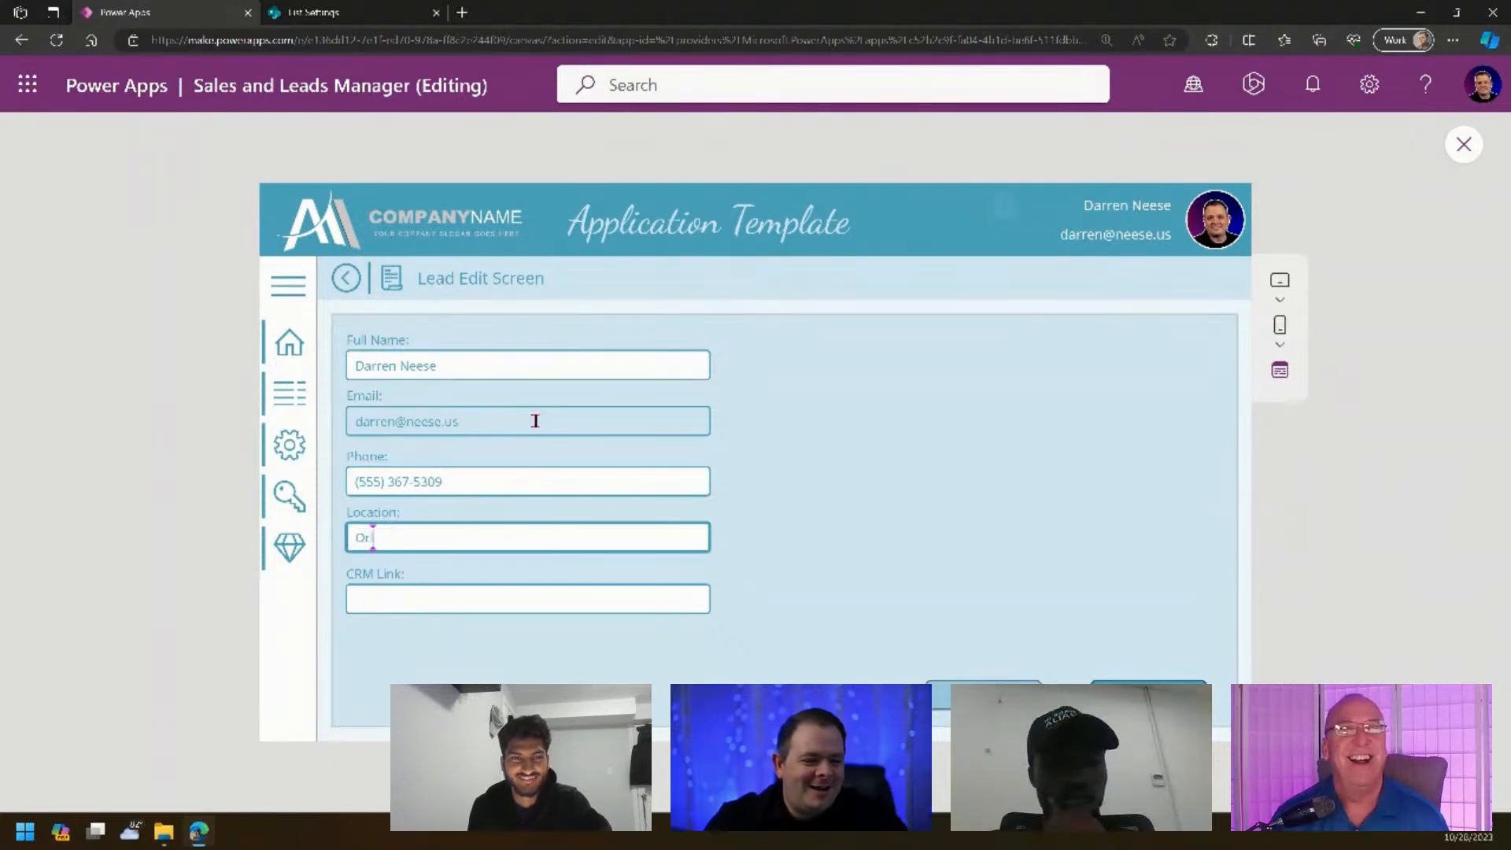
text(lando, FL)
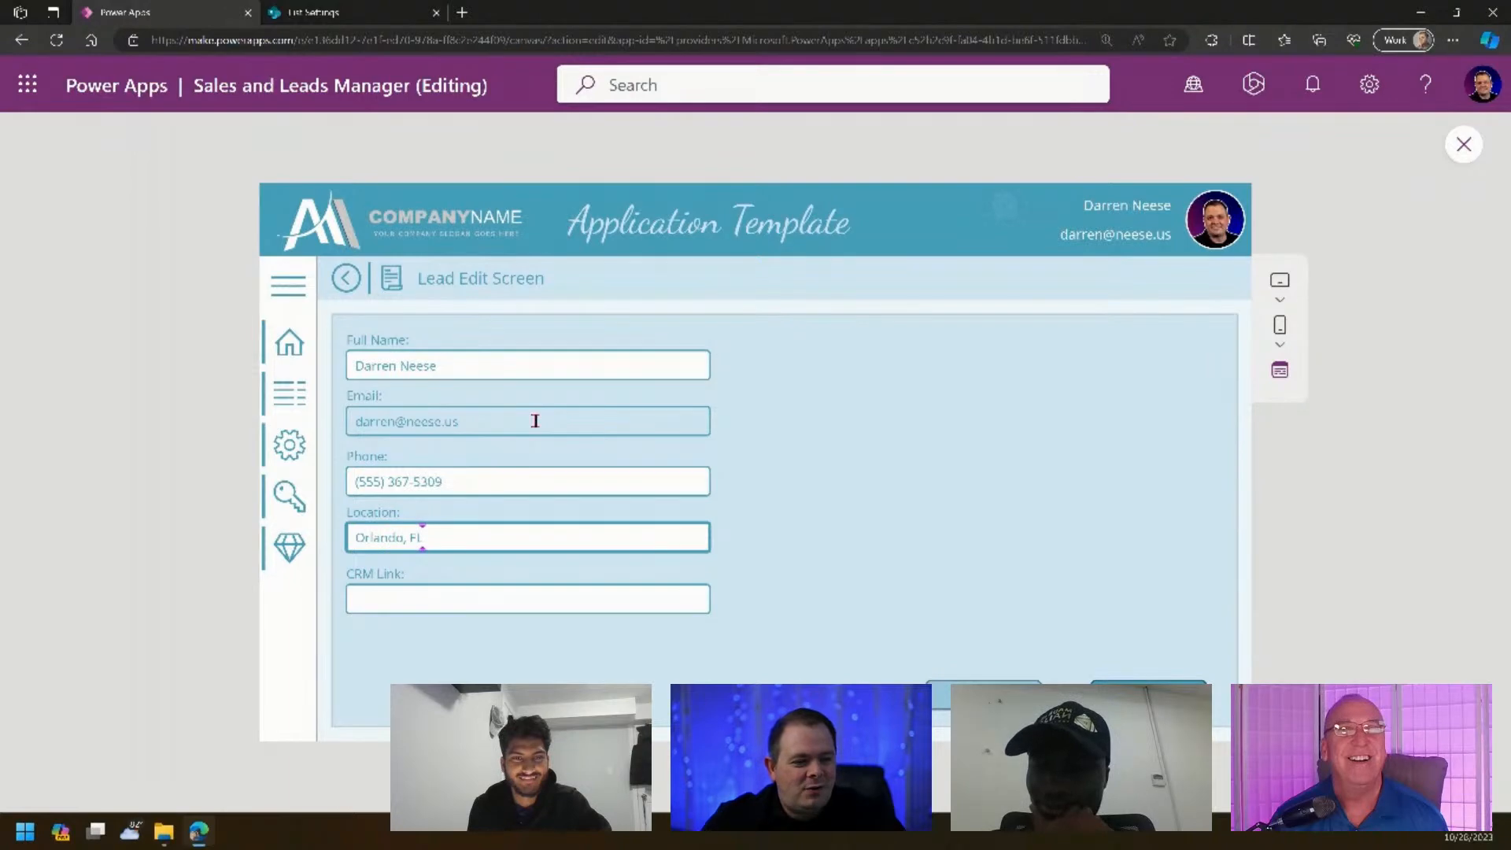
key(Tab)
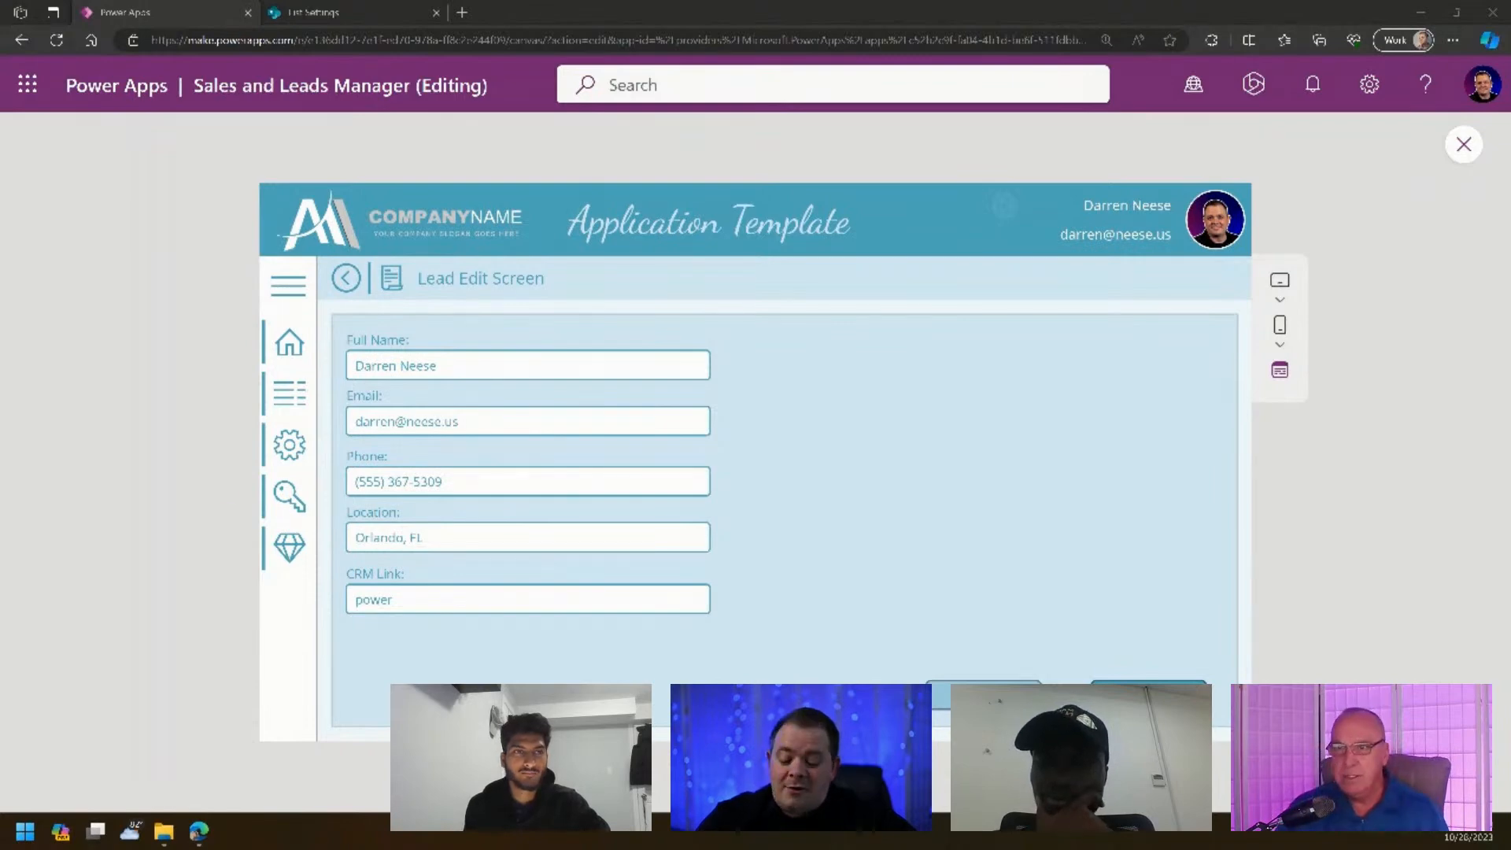
click(426, 605)
drag(438, 600, 324, 606)
text(https://powerplatformlinks.com/Home)
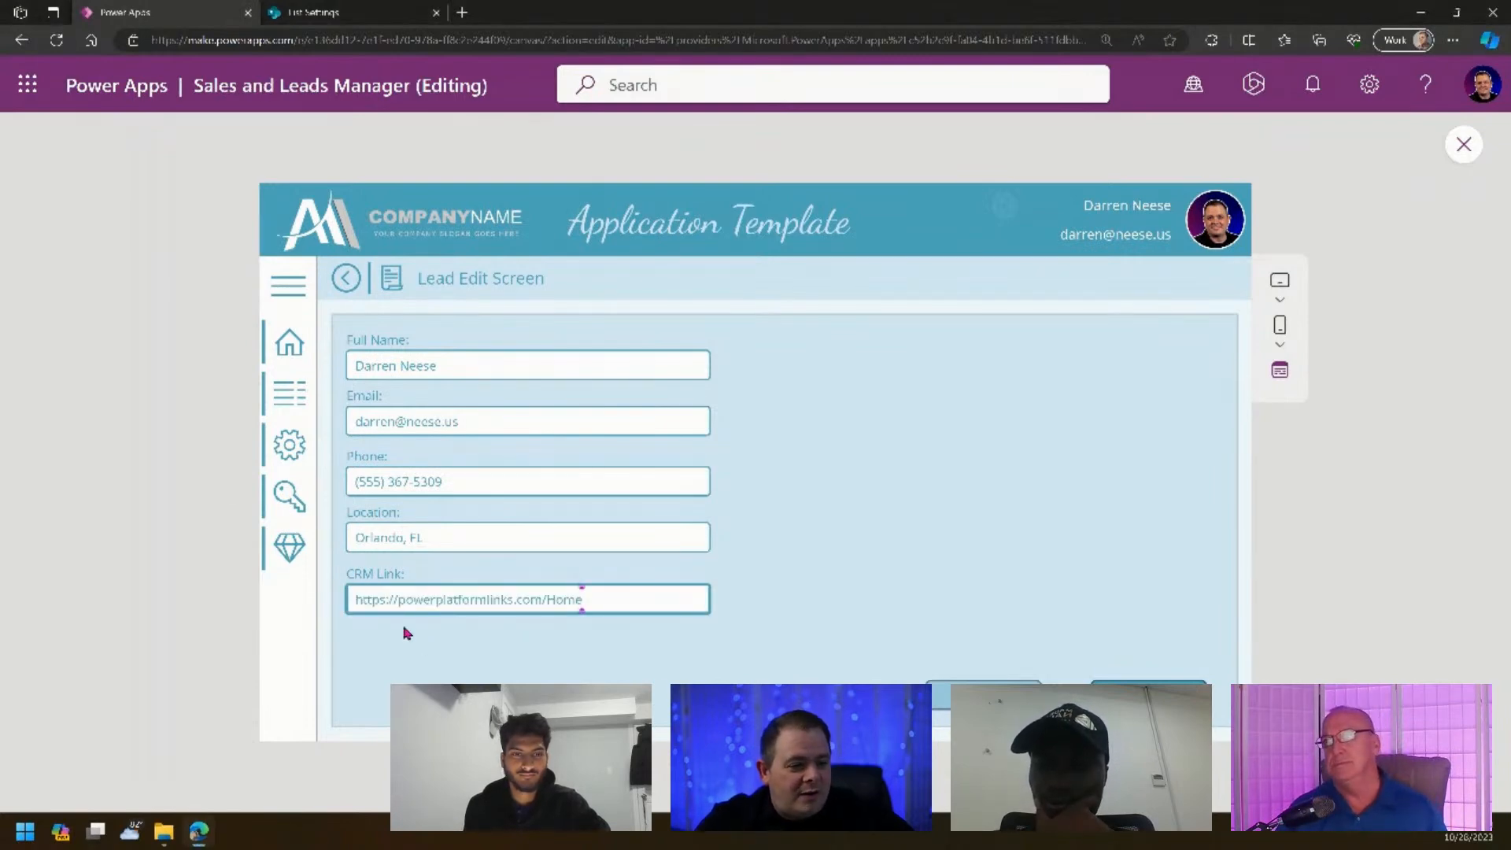
click(874, 655)
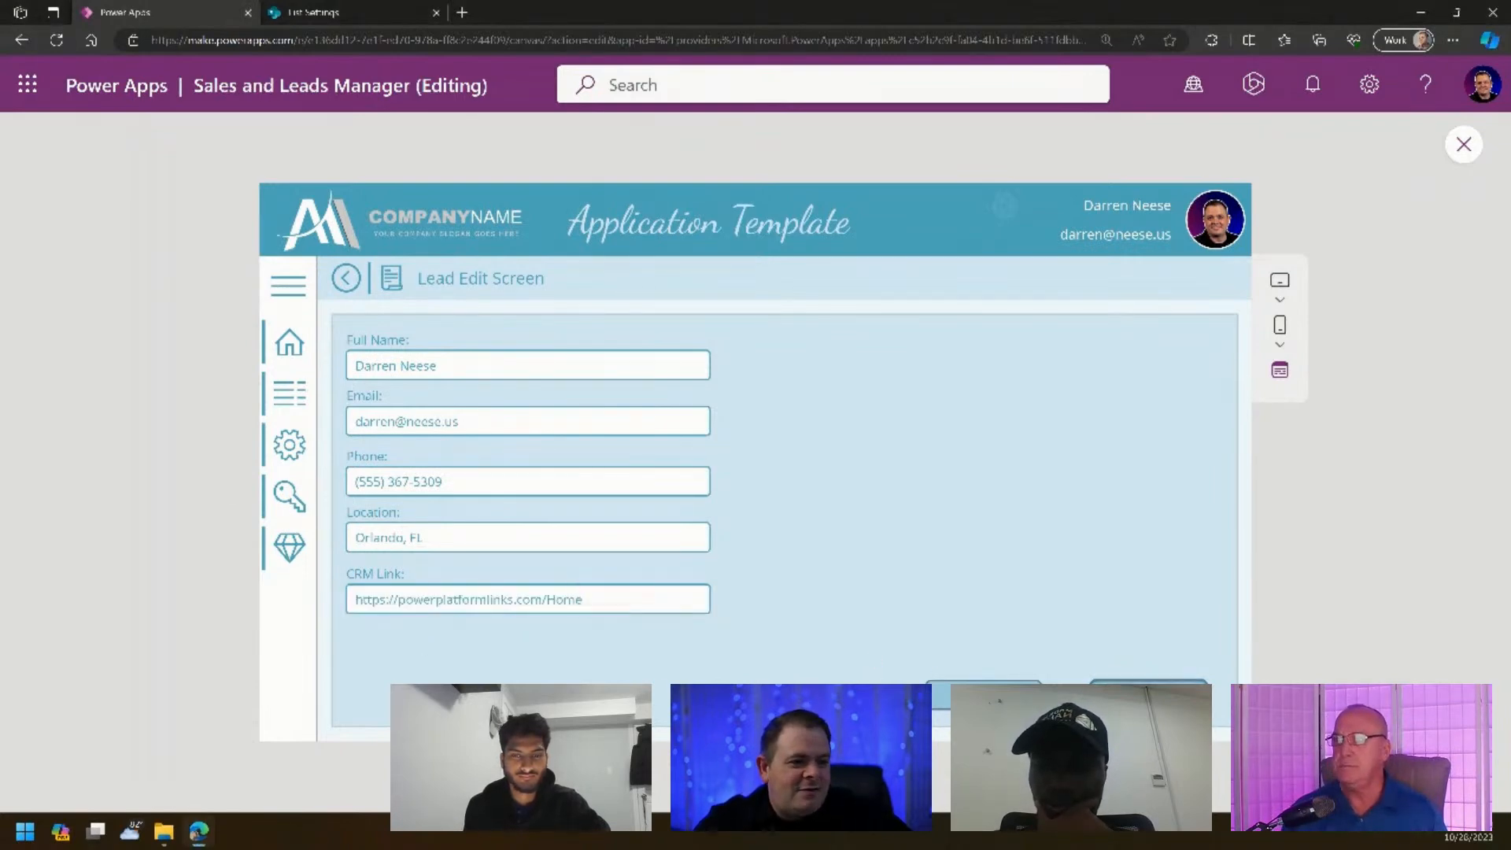
- Exit preview, read the Save formula's Email type-mismatch error, and select the Email input
click(1464, 145)
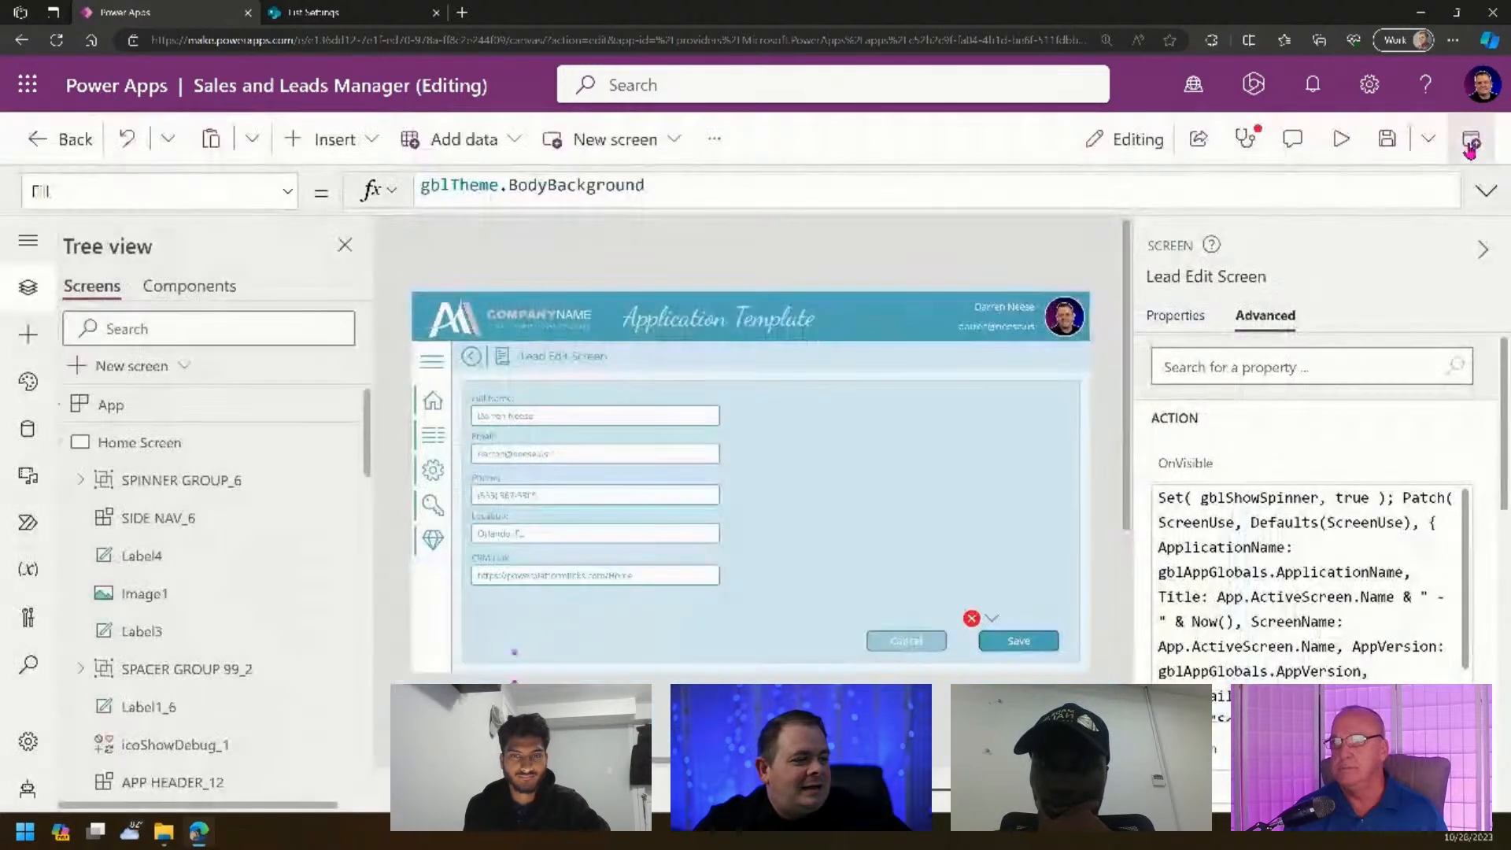
click(979, 614)
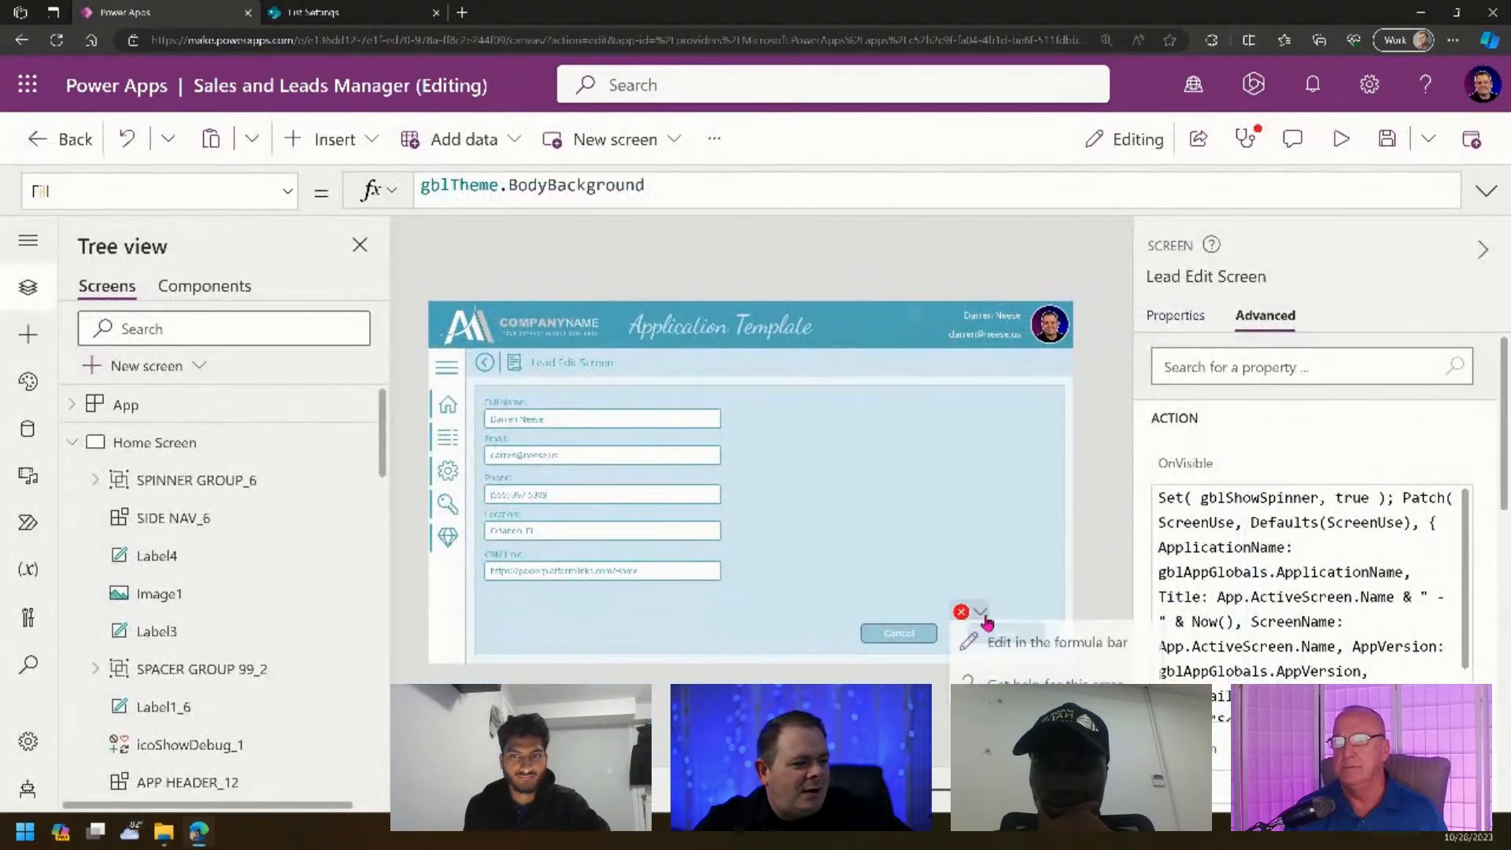
click(1024, 639)
click(1486, 192)
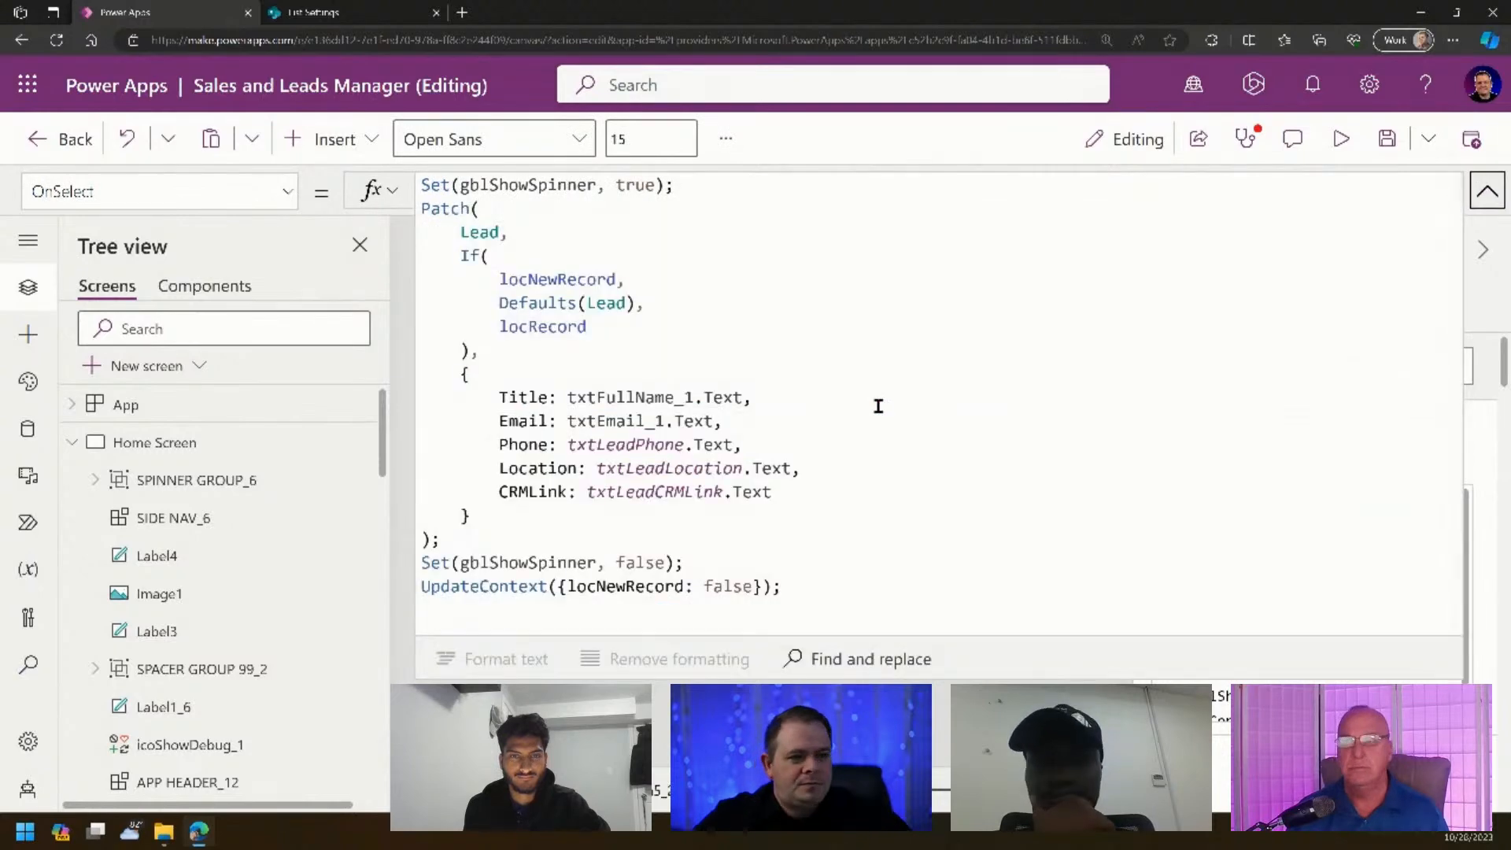
click(879, 405)
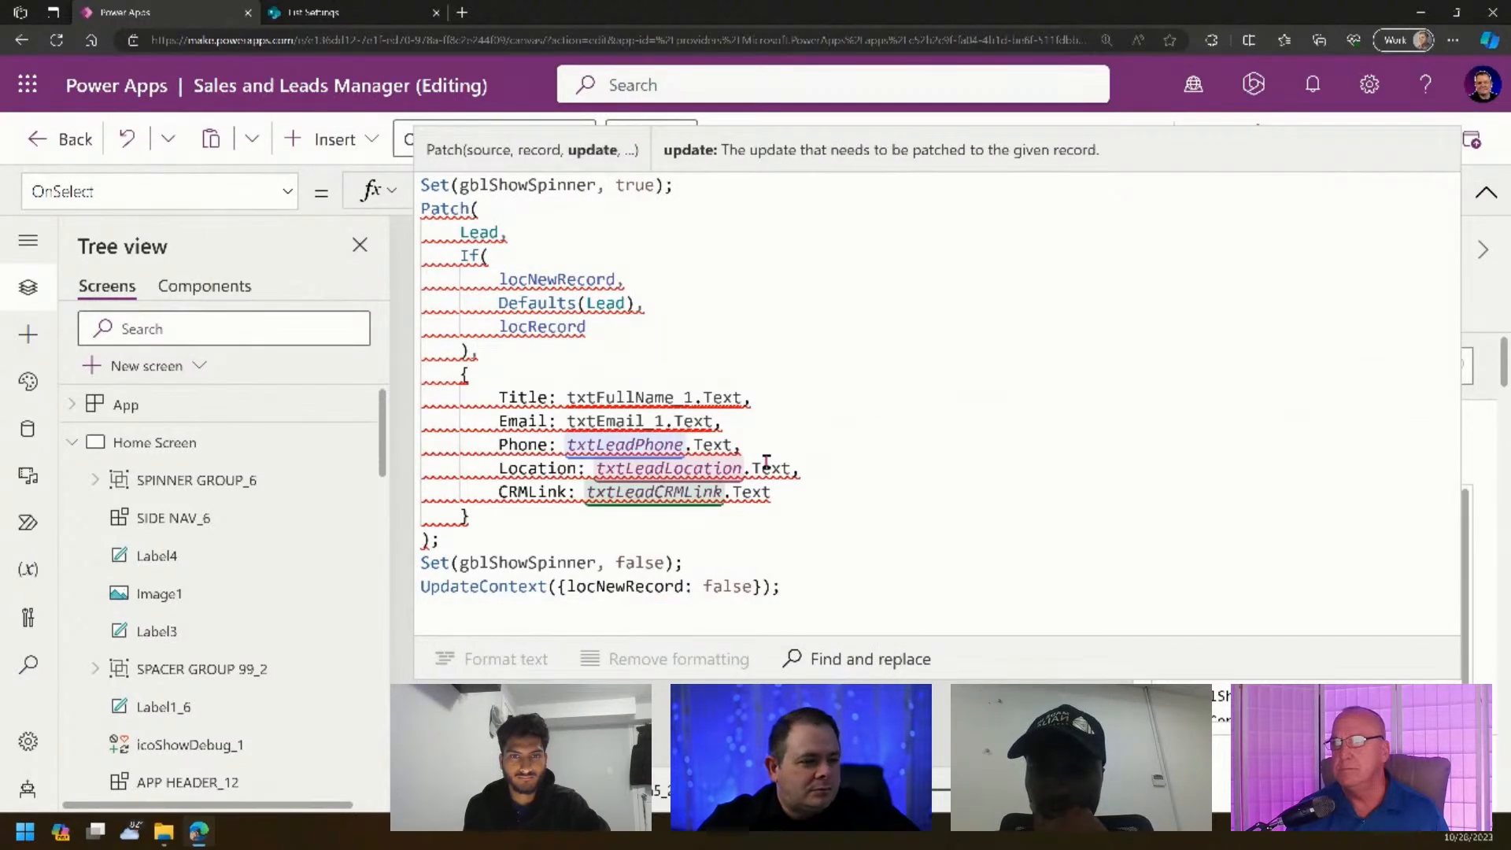
mouse_move(508, 424)
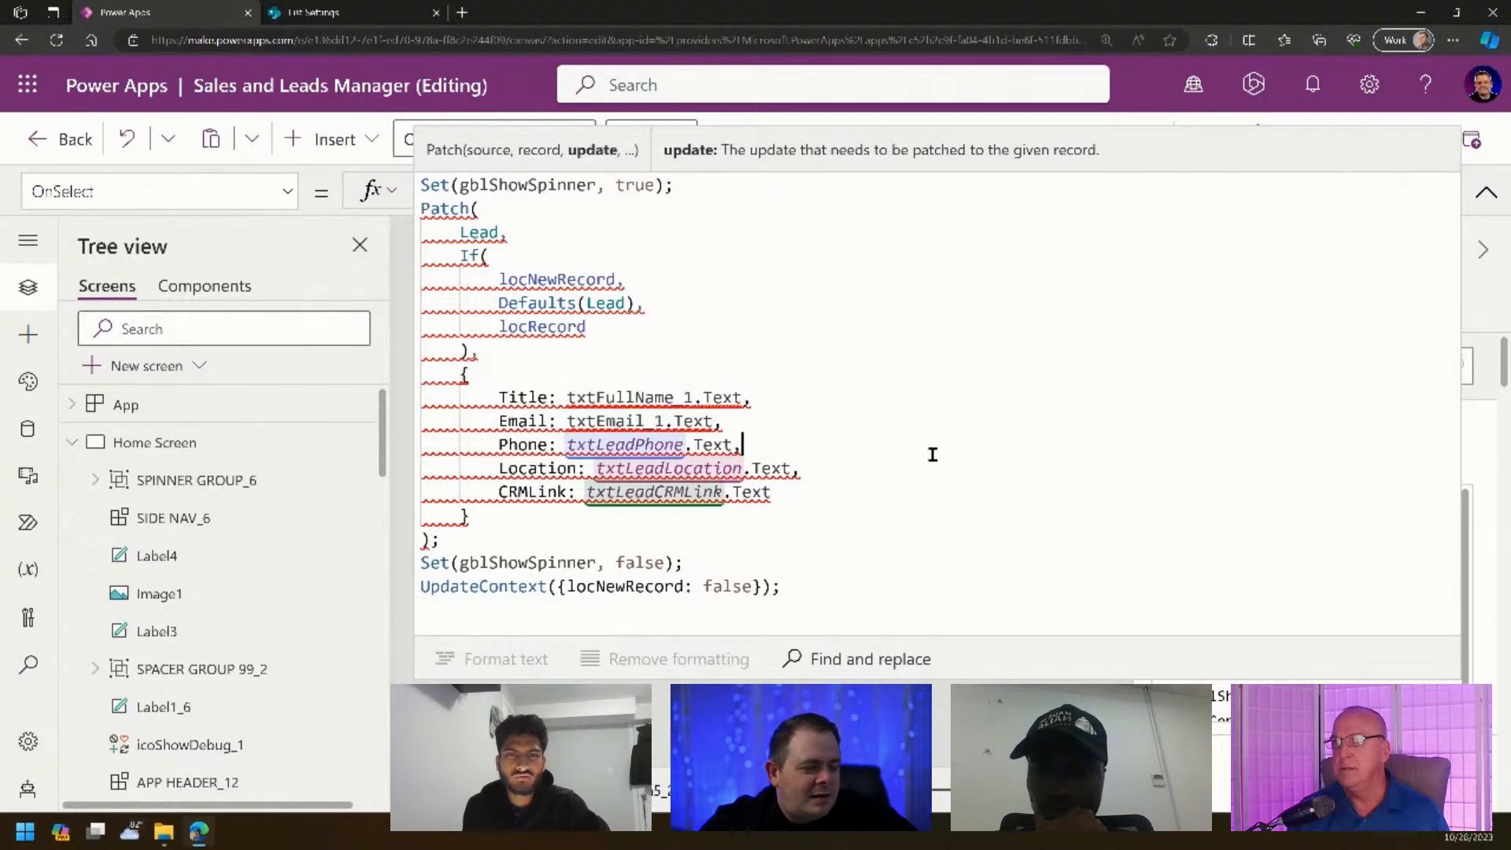
click(1487, 193)
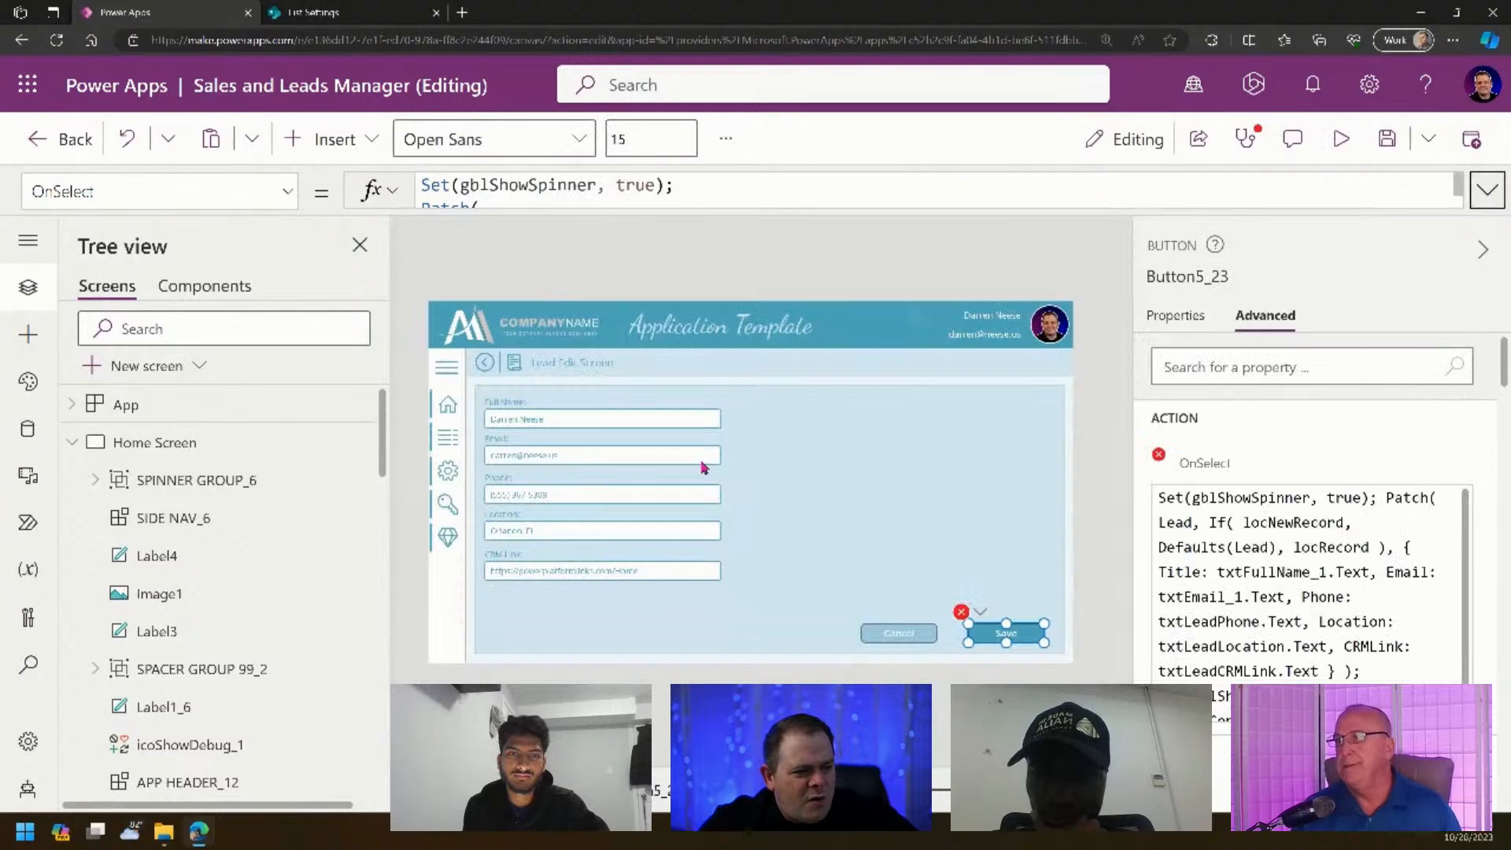
click(633, 462)
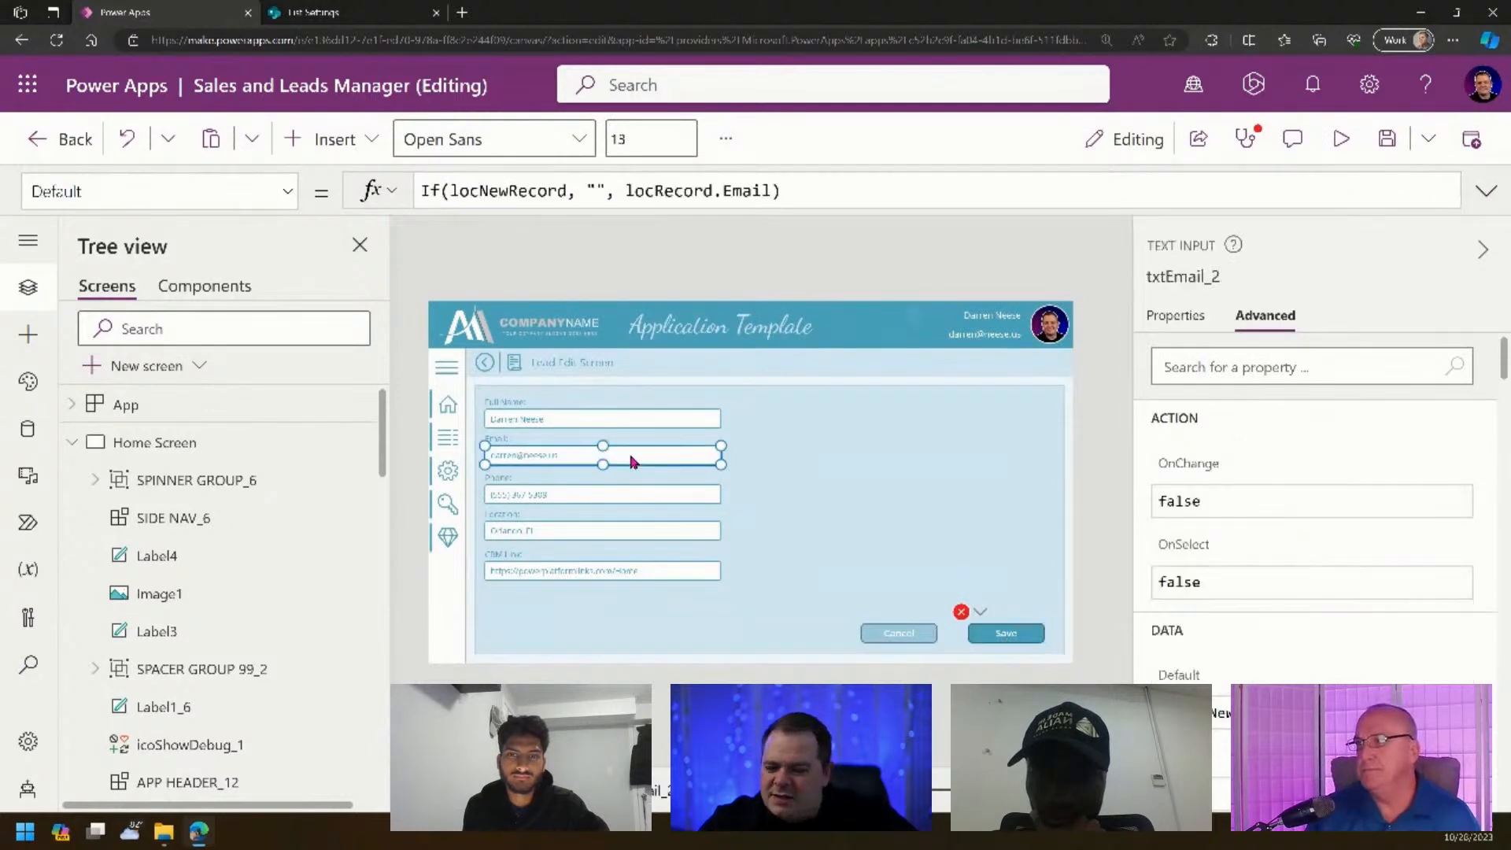
- Rename the Email and Full Name inputs to txtLeadEmail and txtLeadFullName
click(1151, 279)
text(t)
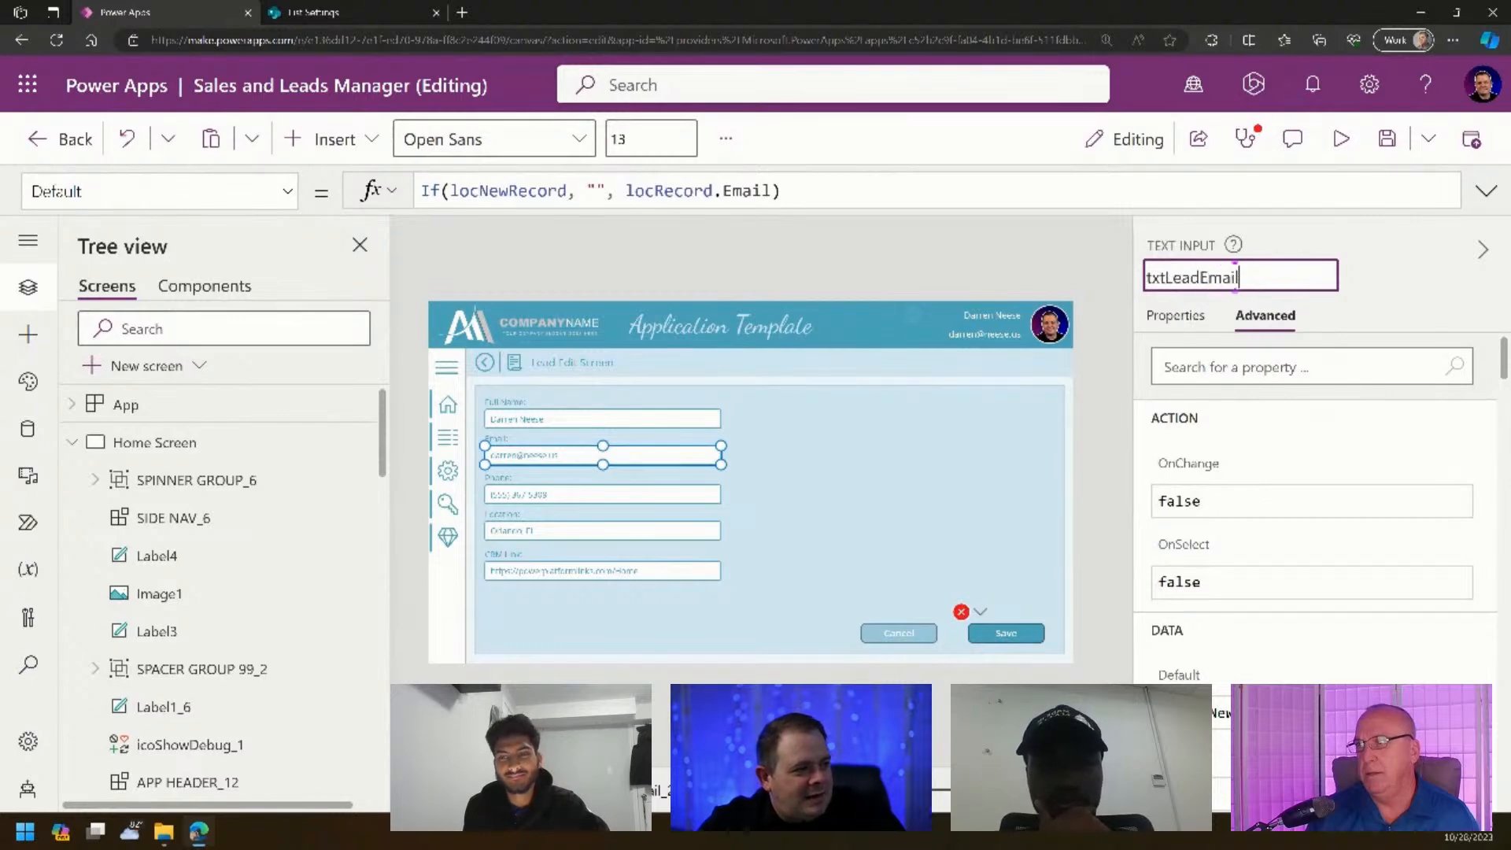
key(Return)
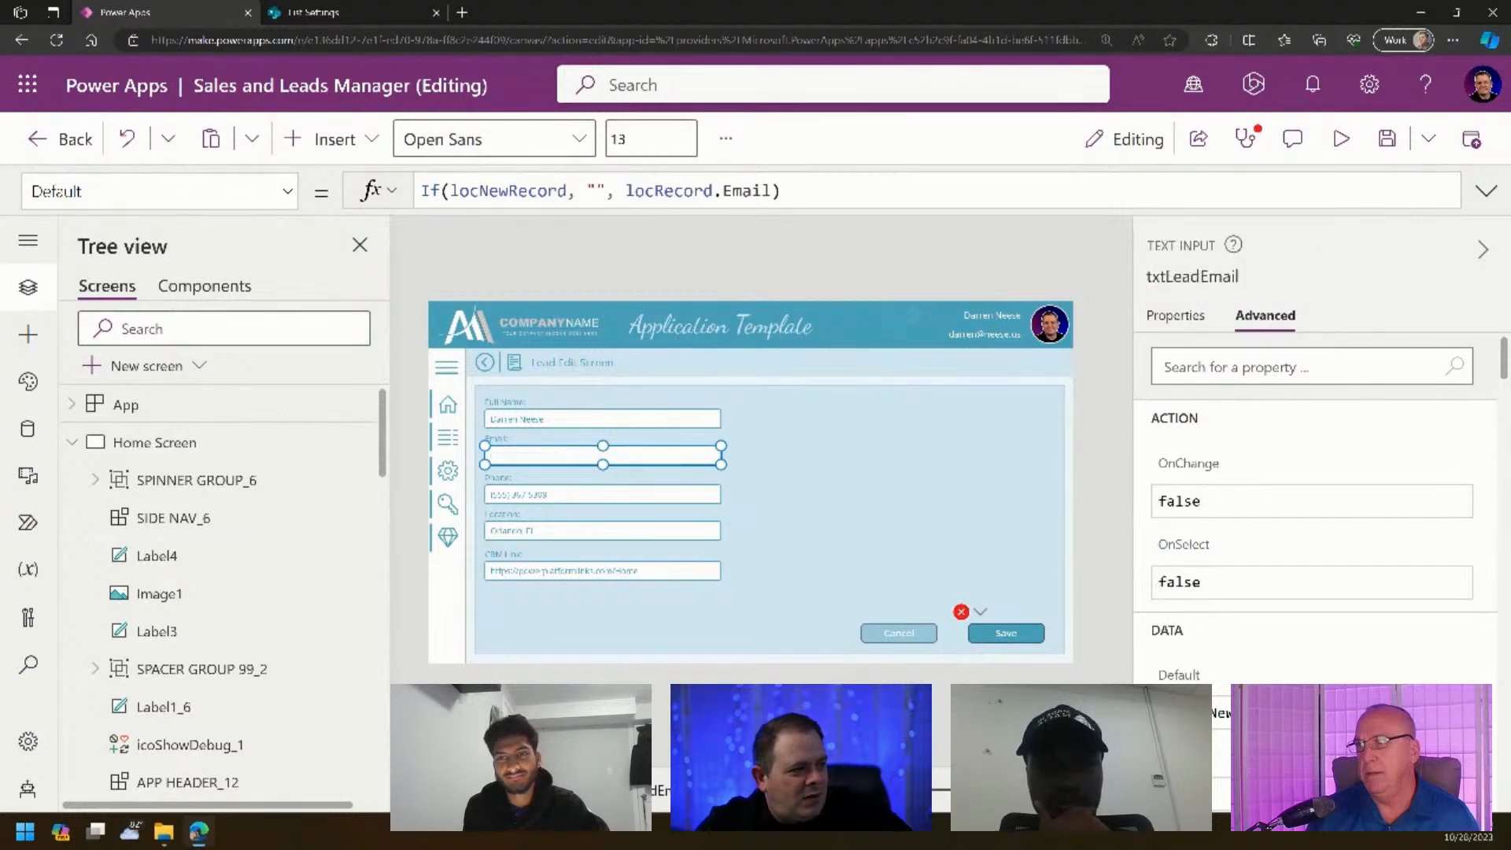
click(671, 418)
click(1224, 280)
text(tx)
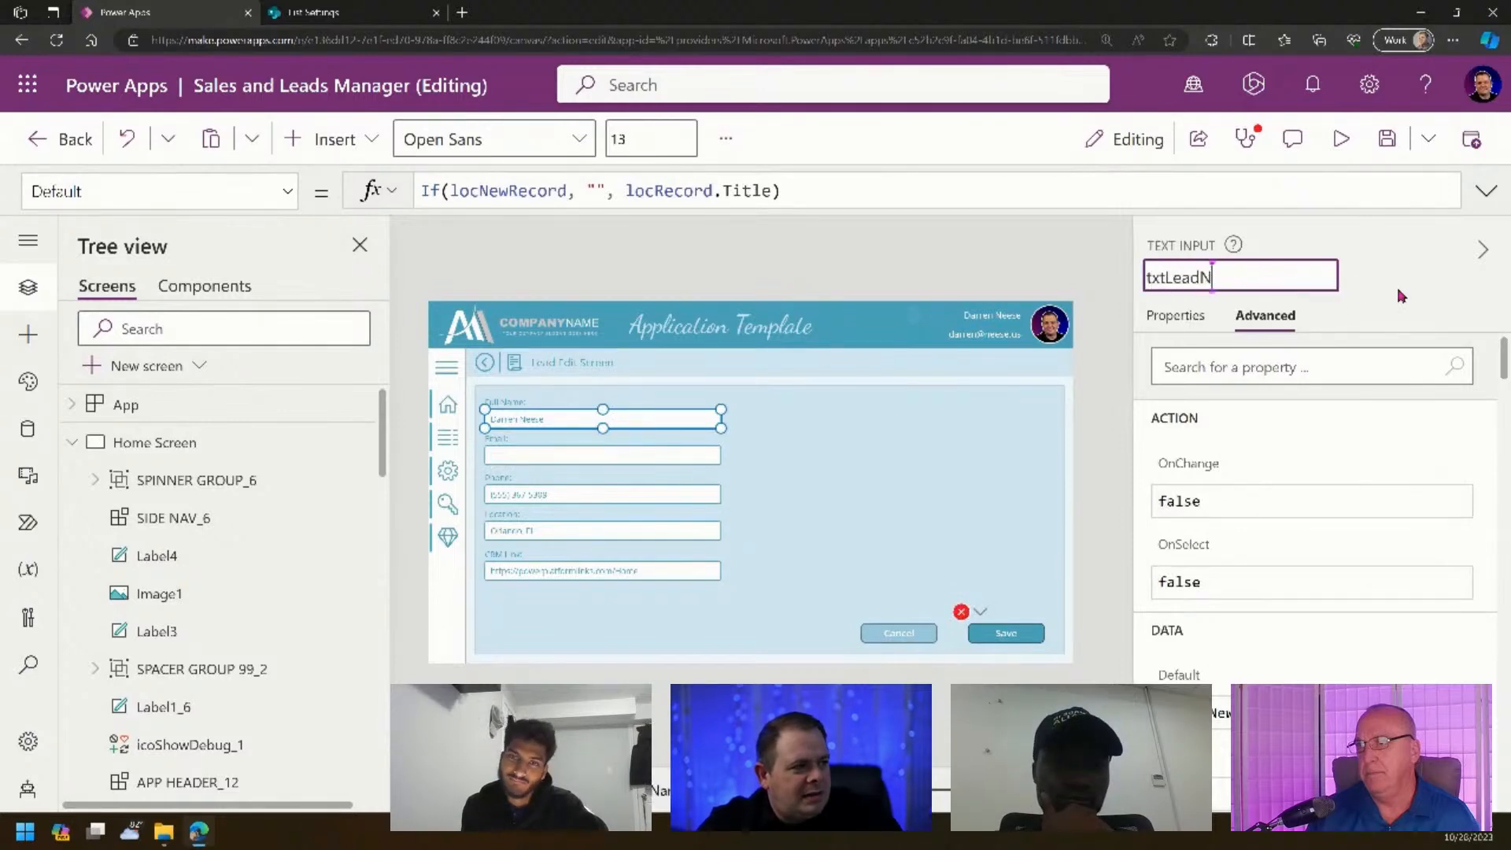
text(tLeadFullName)
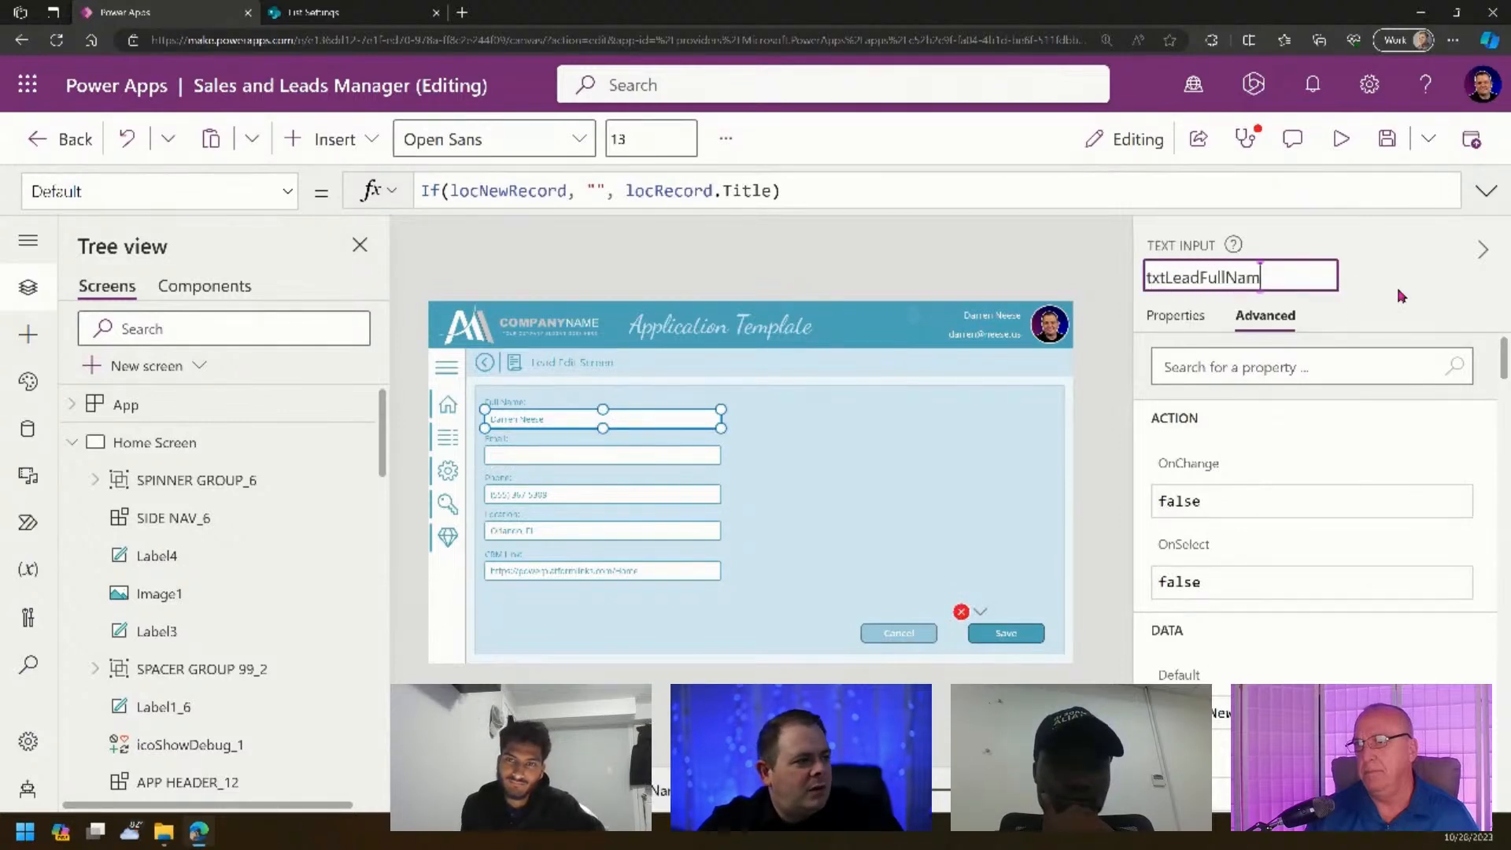
key(Return)
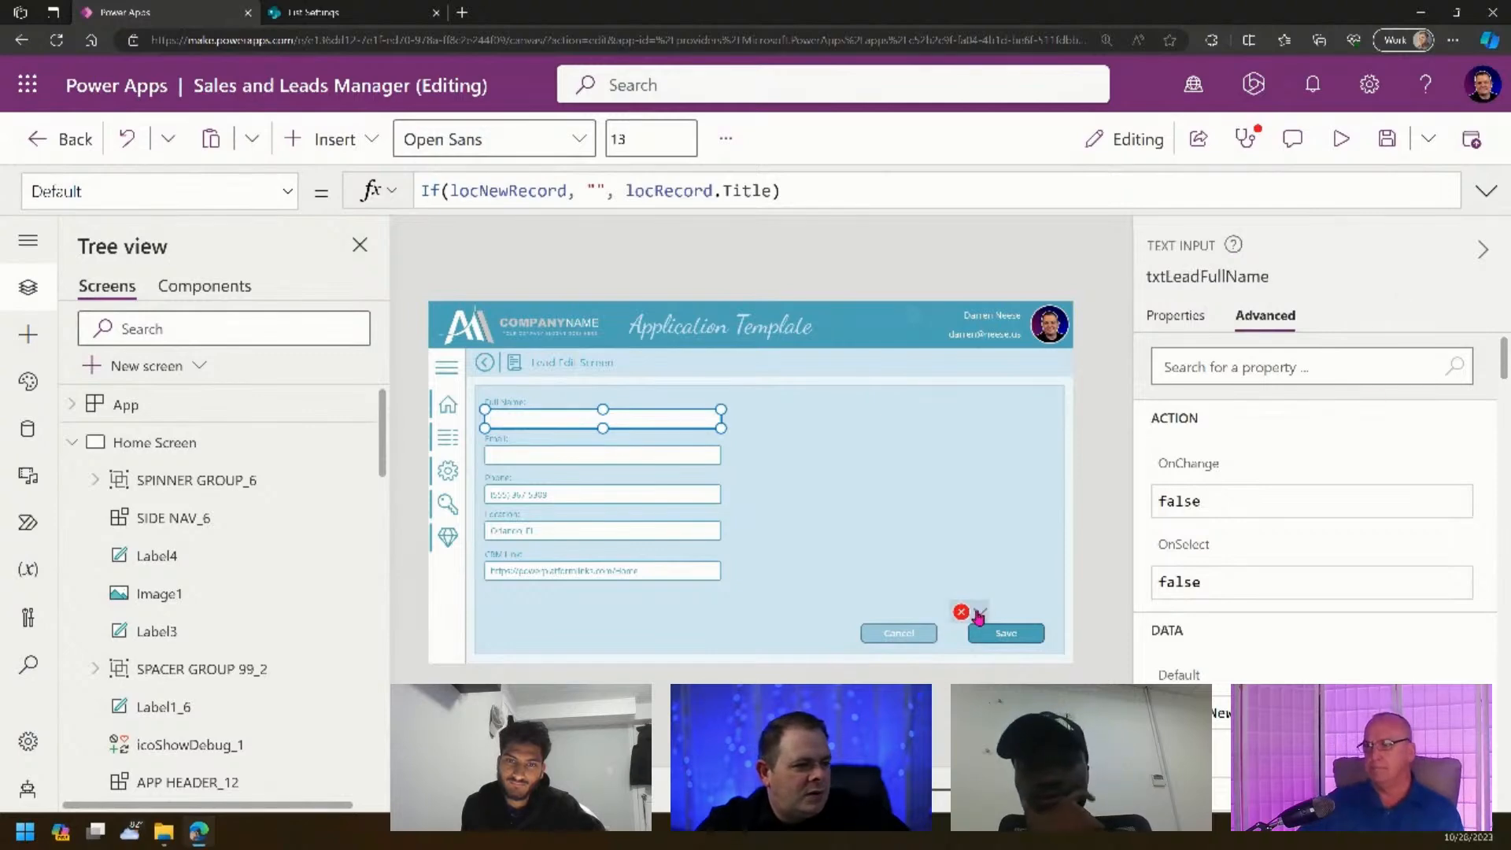
- In the Save formula's Patch record, replace txtEmail_1 with txtLeadEmail
click(976, 640)
click(1486, 192)
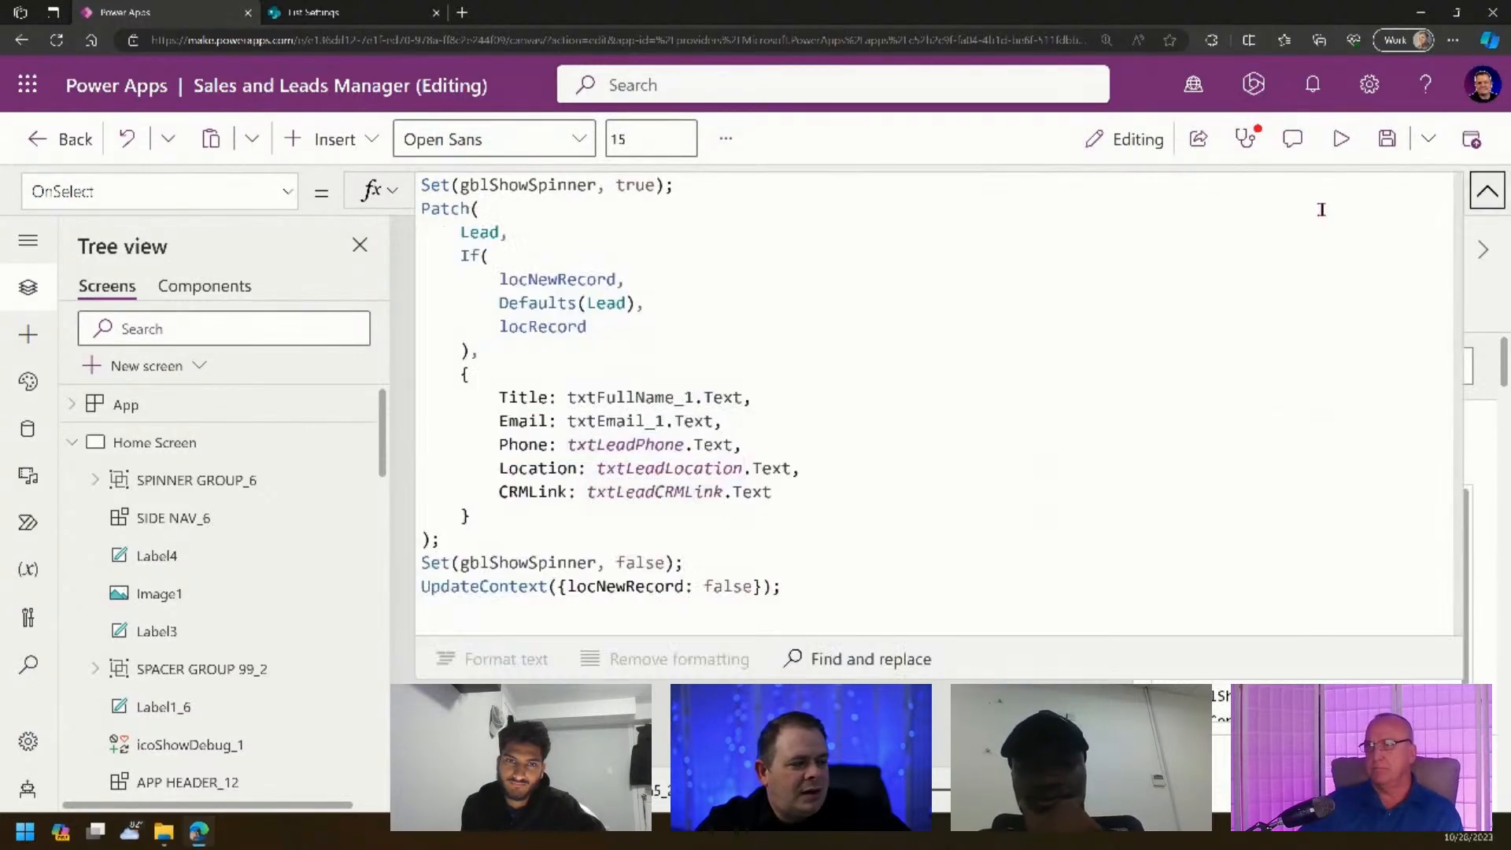
click(992, 447)
double_click(600, 423)
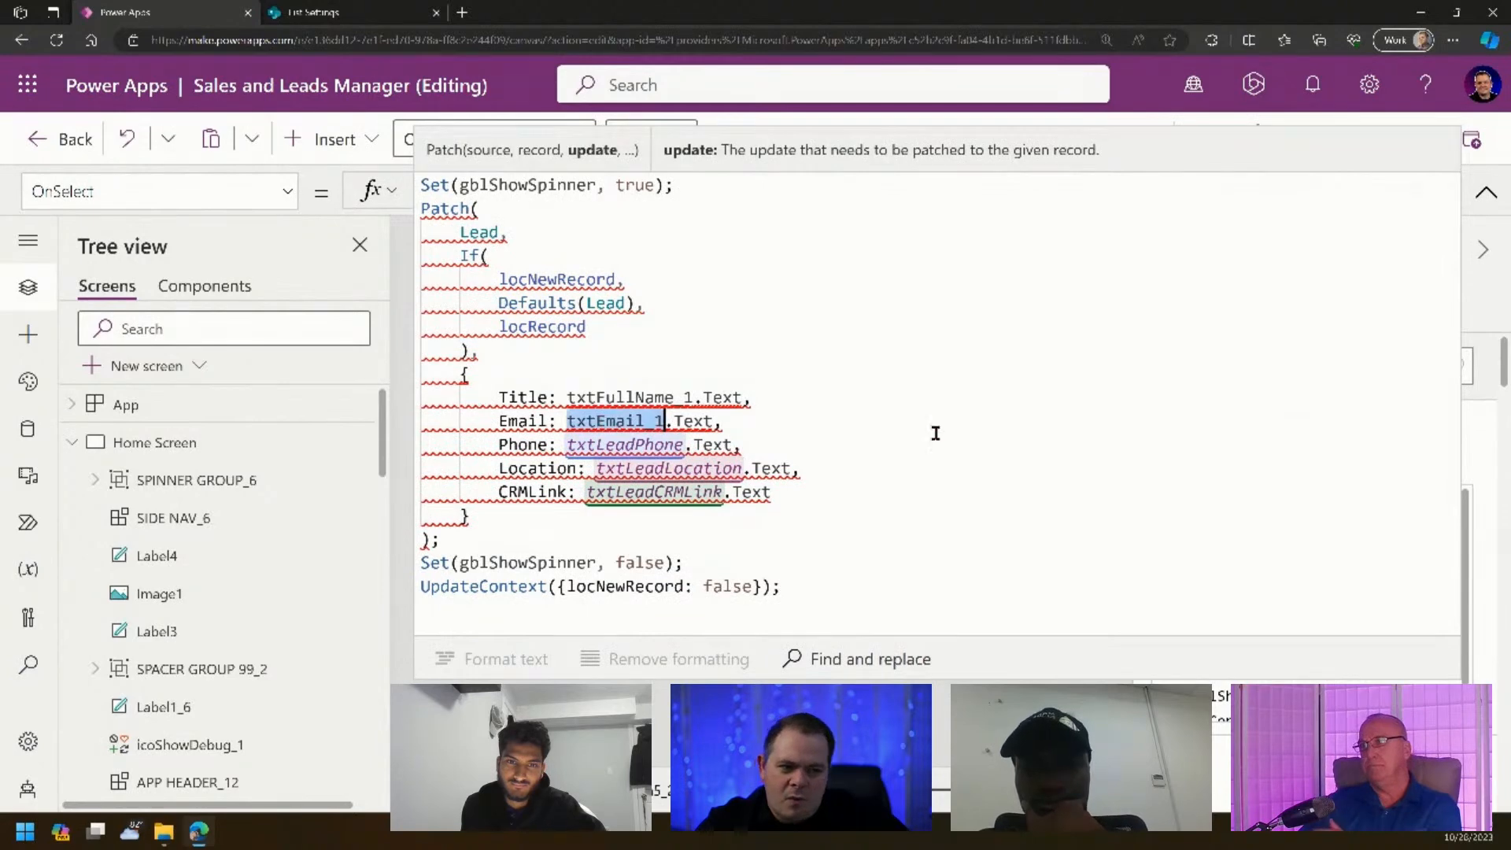
text(txtLo)
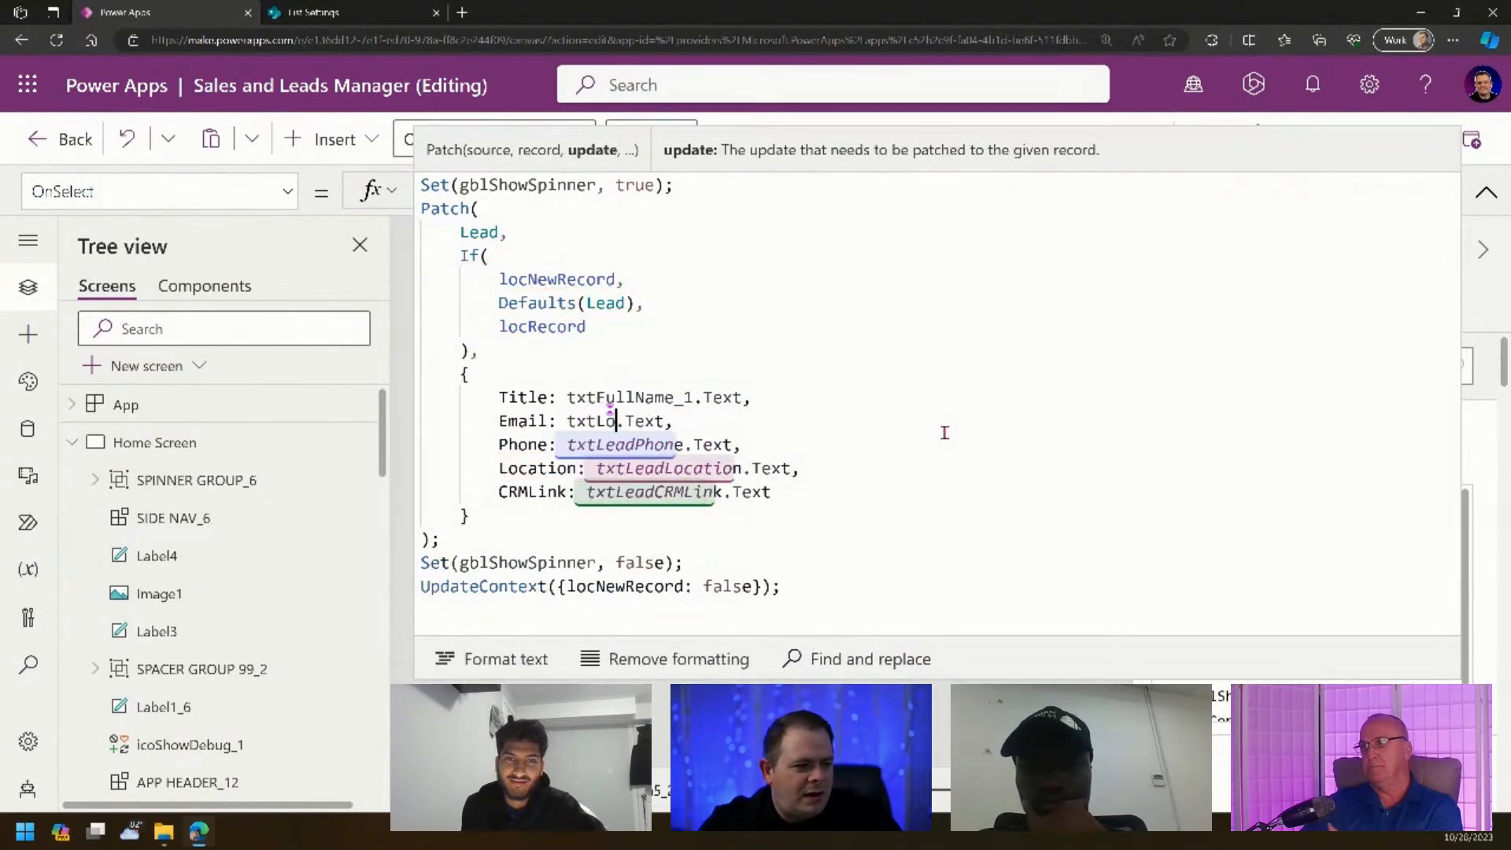
text(ad)
key(BackSpace)
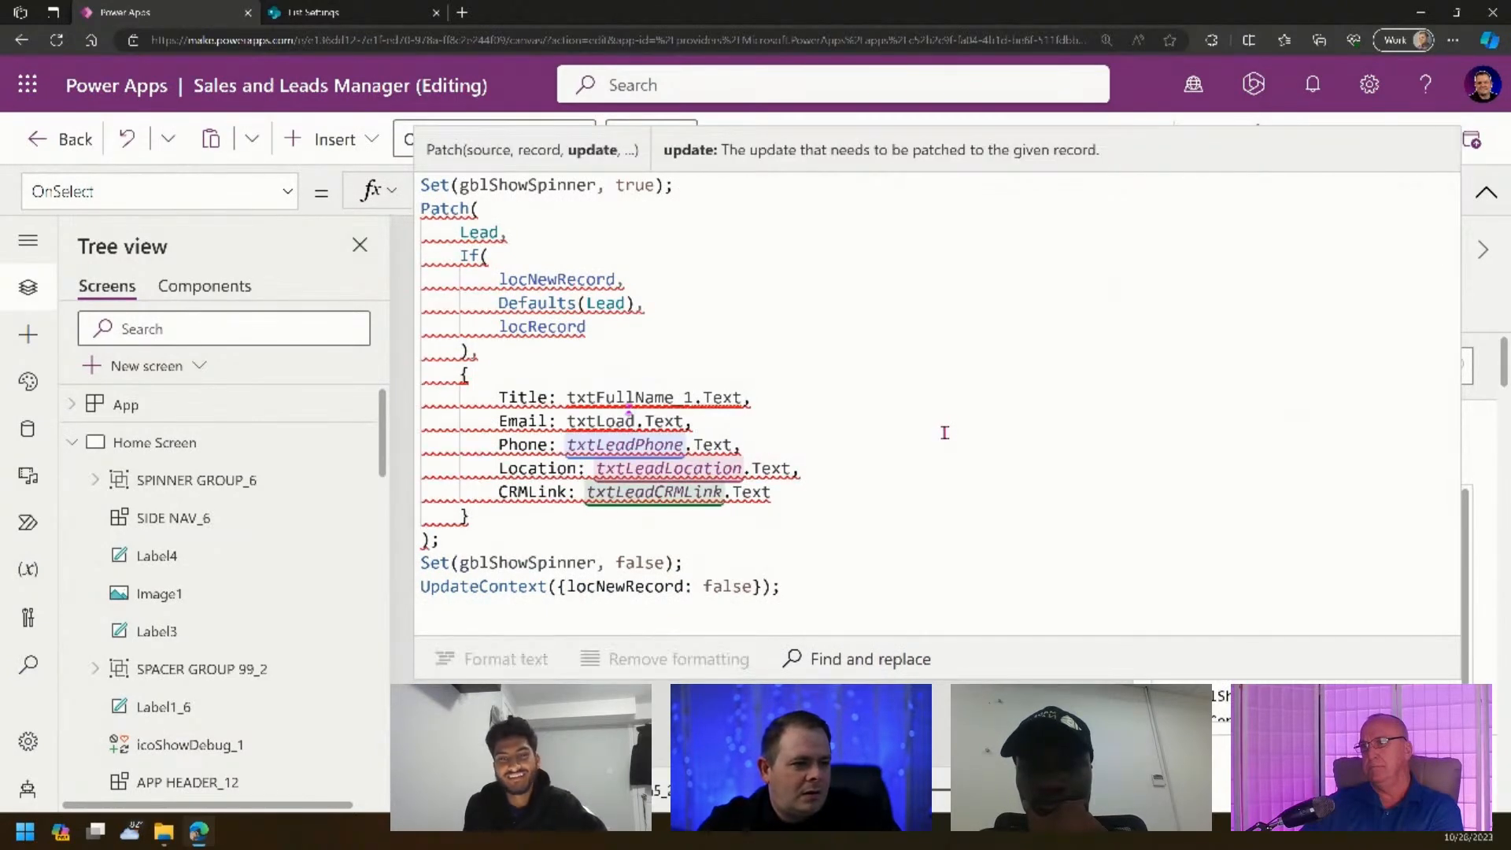
text(d)
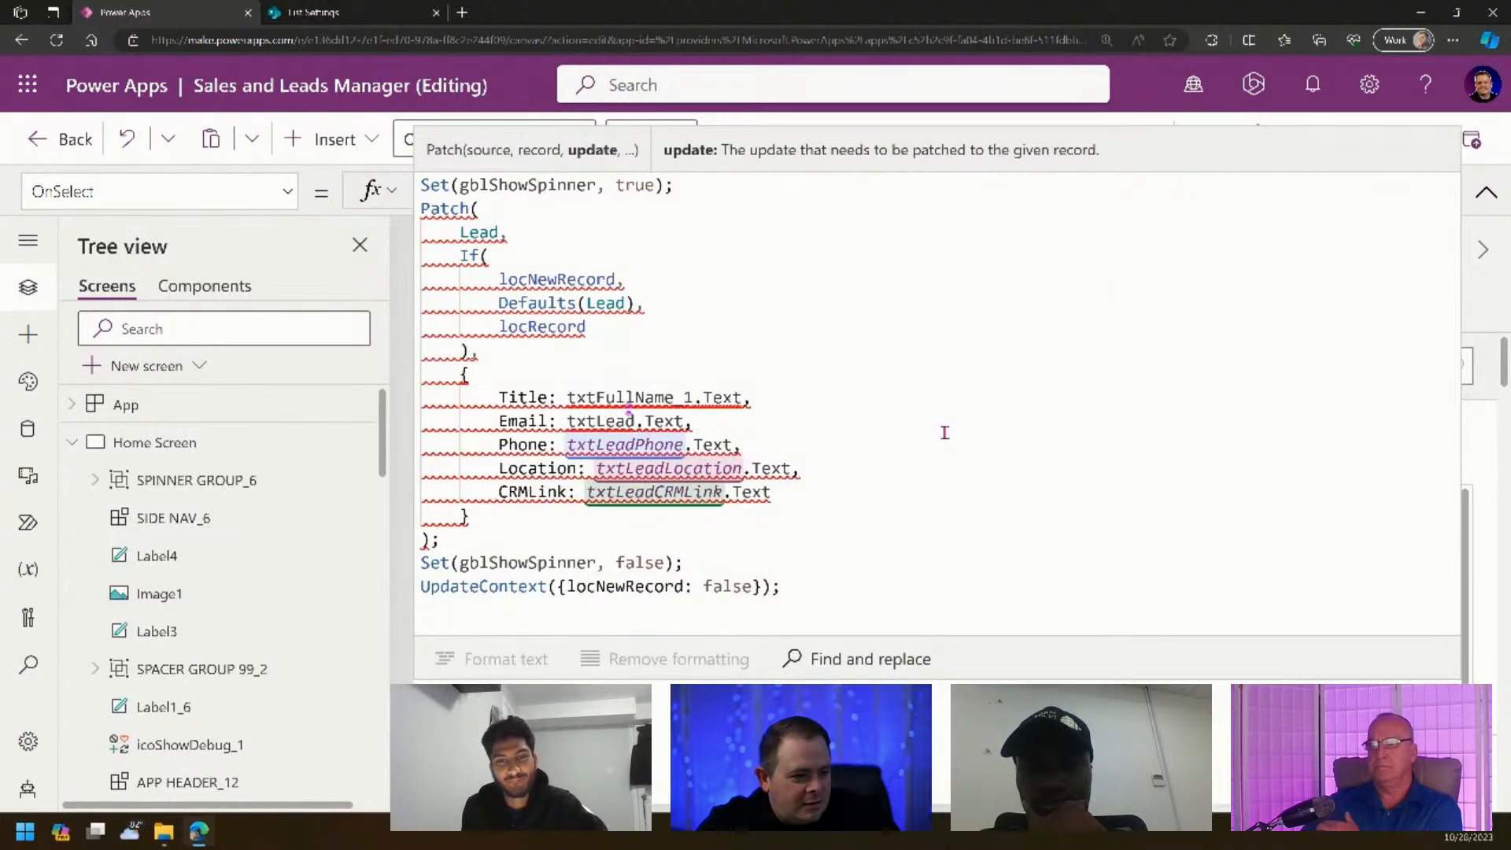
text(Email)
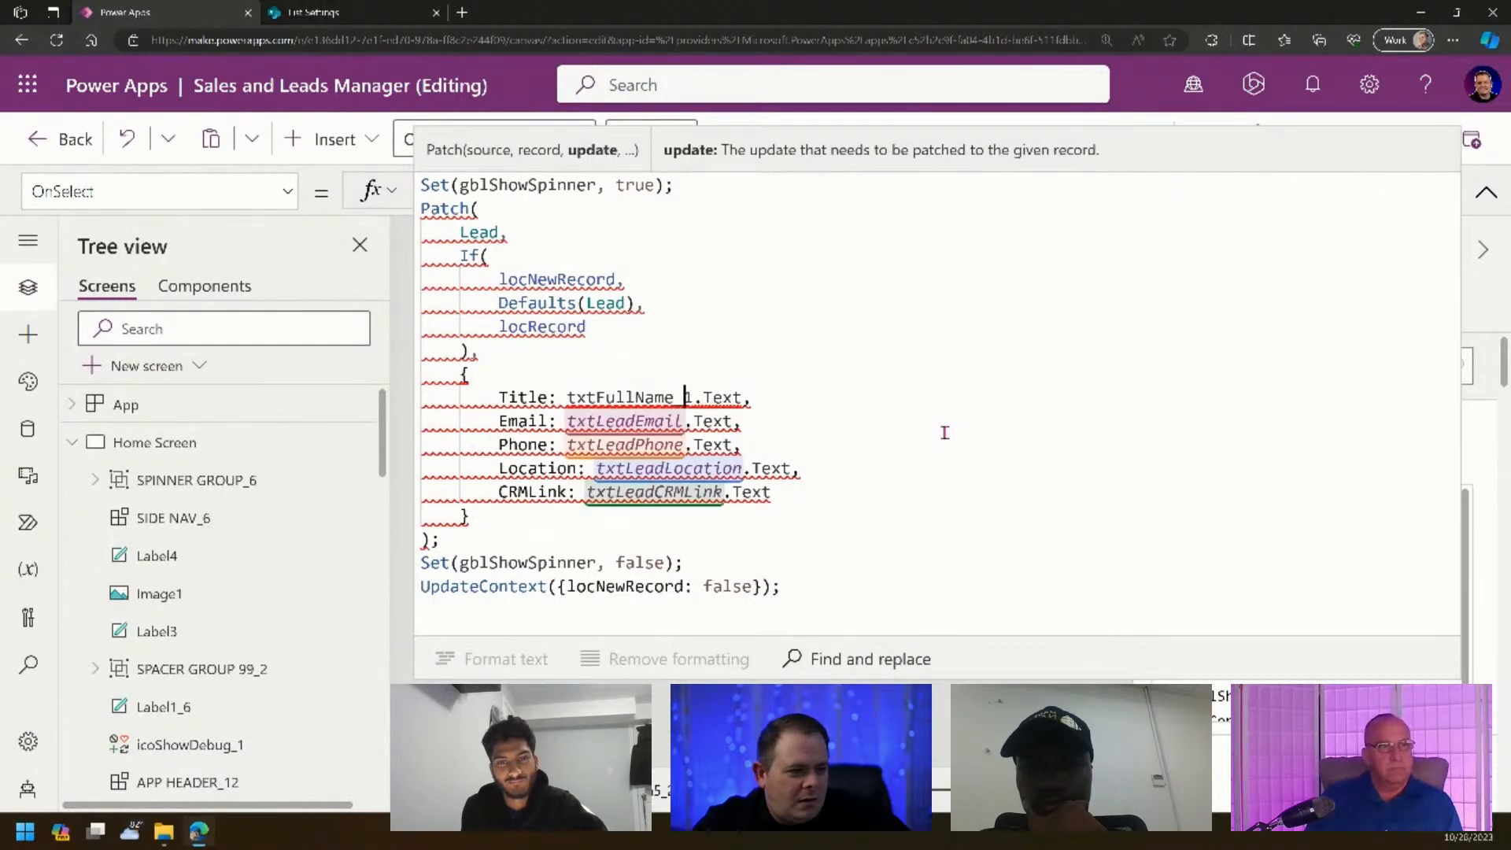
- Replace txtFullName_1 with txtLeadFullName on the Title line
key(ctrl+Right)
key(ctrl+shift+Left)
key(BackSpace)
text(txt)
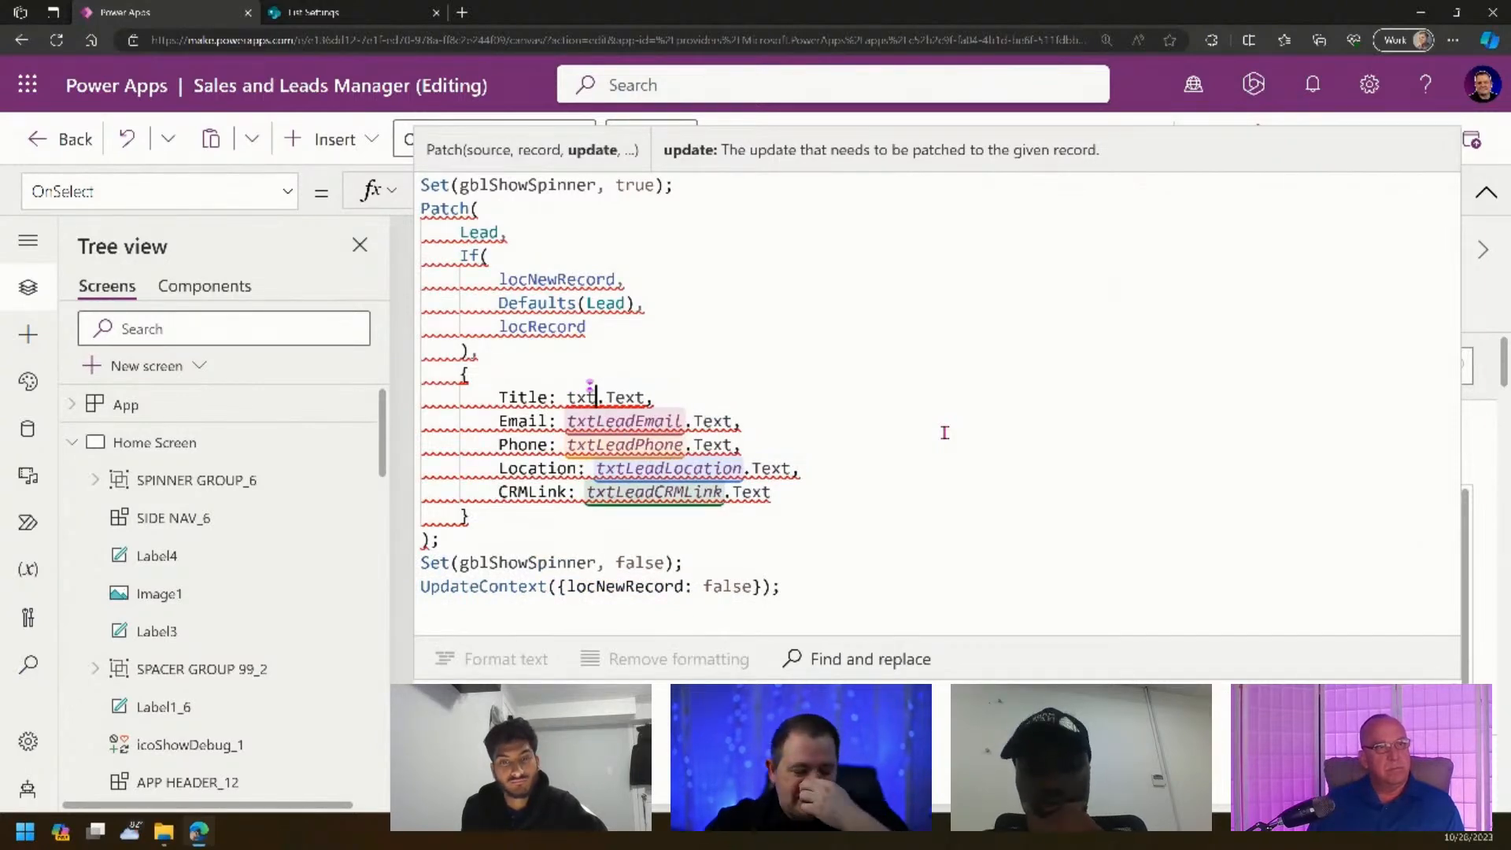
text(Lead)
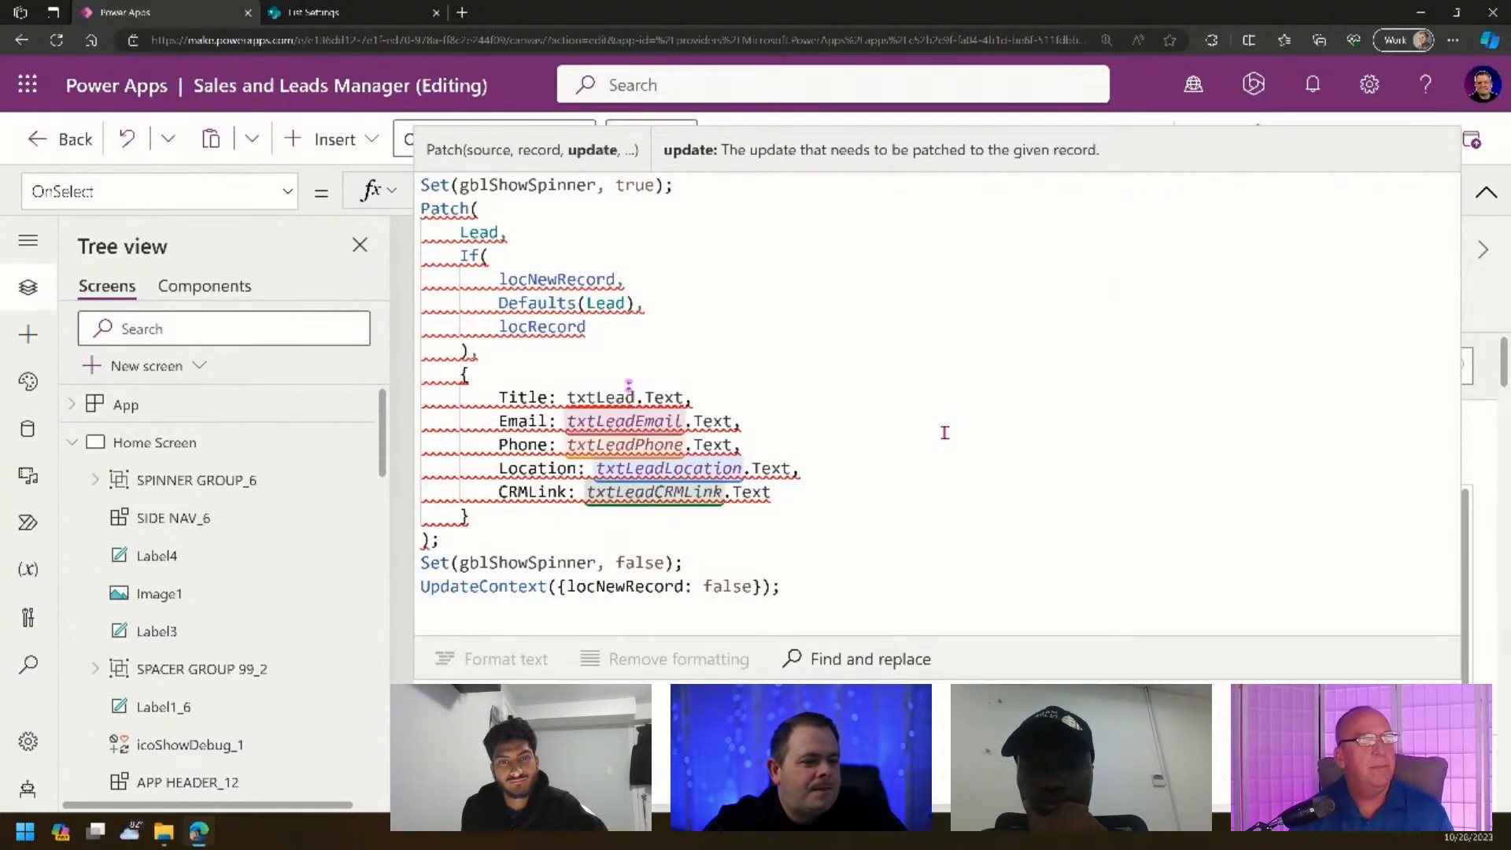
text(FullName)
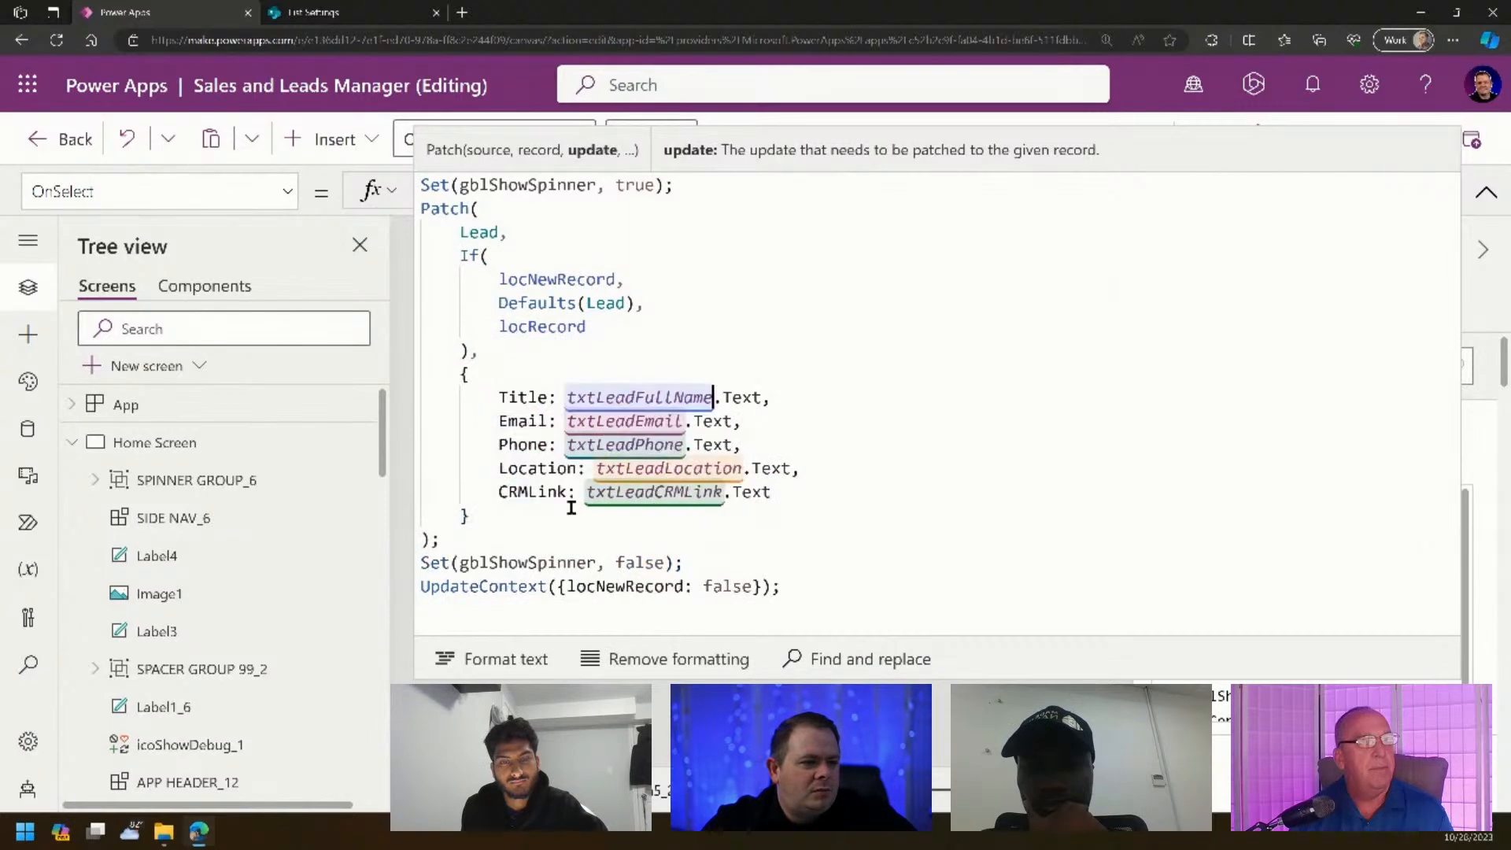
click(1066, 443)
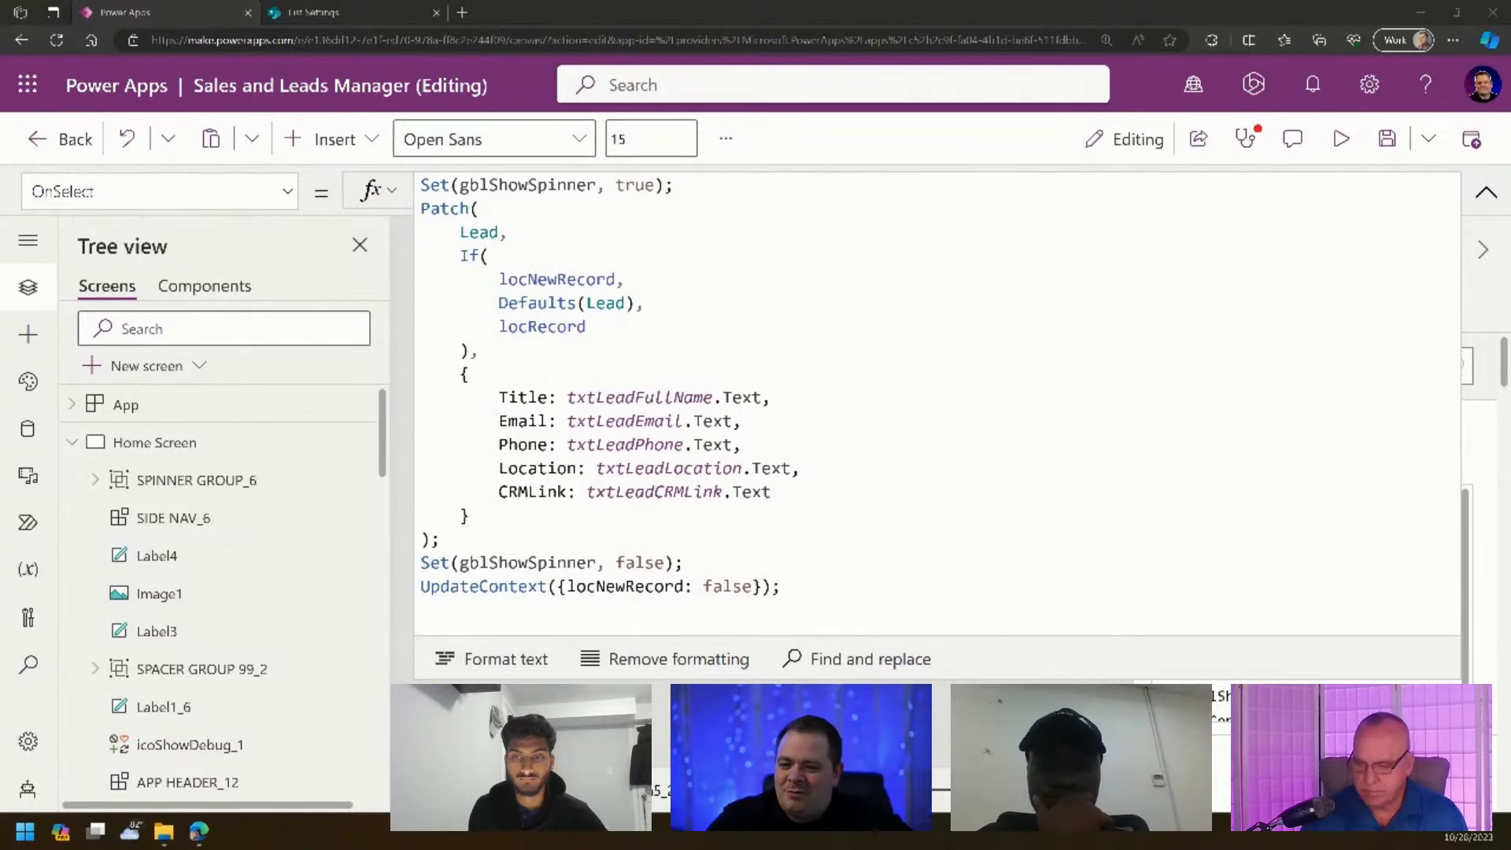
- Collapse the Patch formula editor, save the app and run it in preview
click(910, 364)
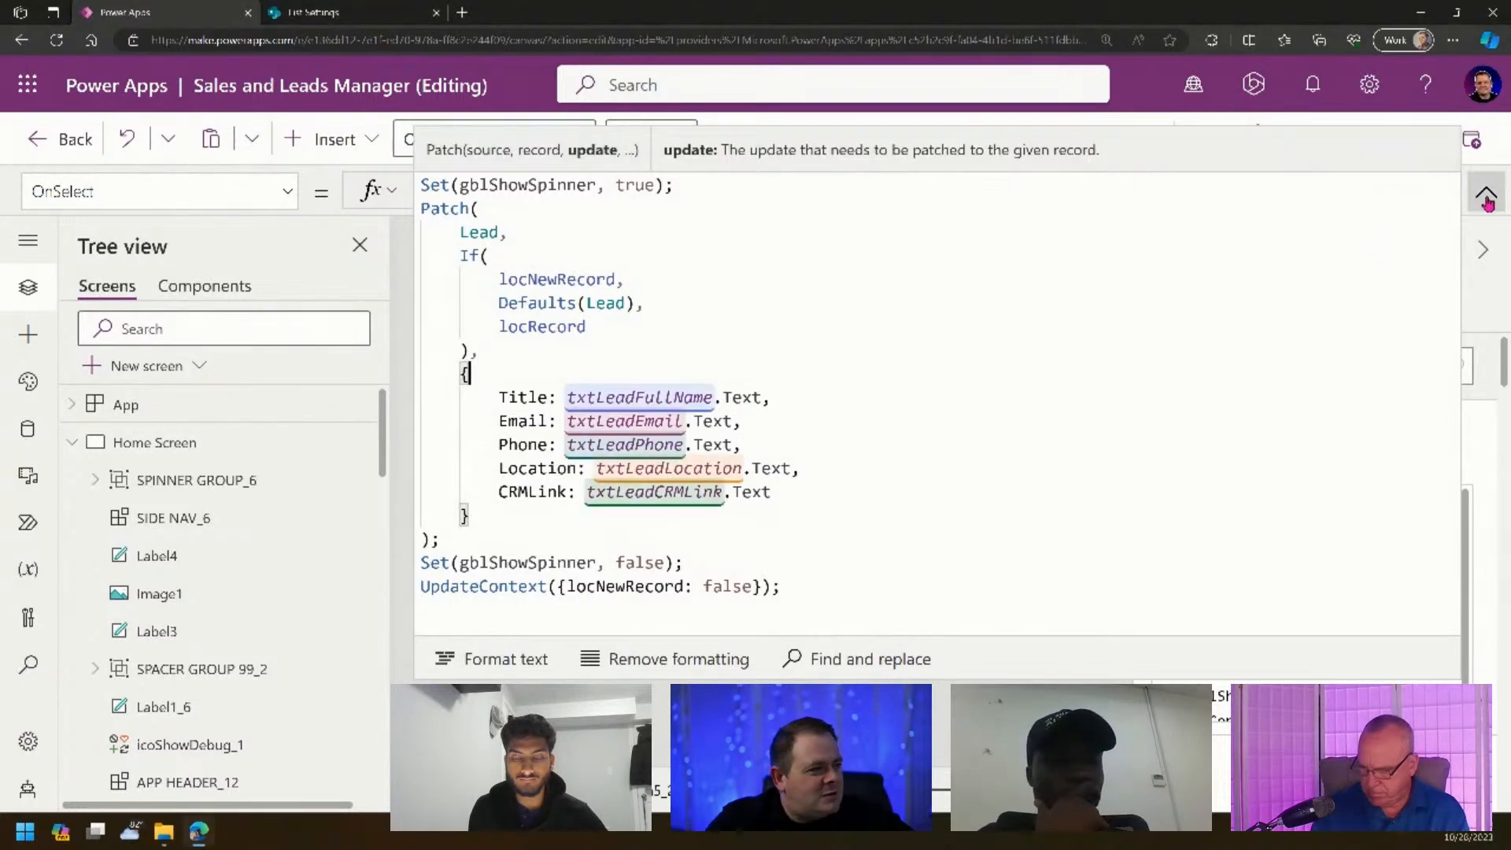
click(1486, 192)
click(1387, 140)
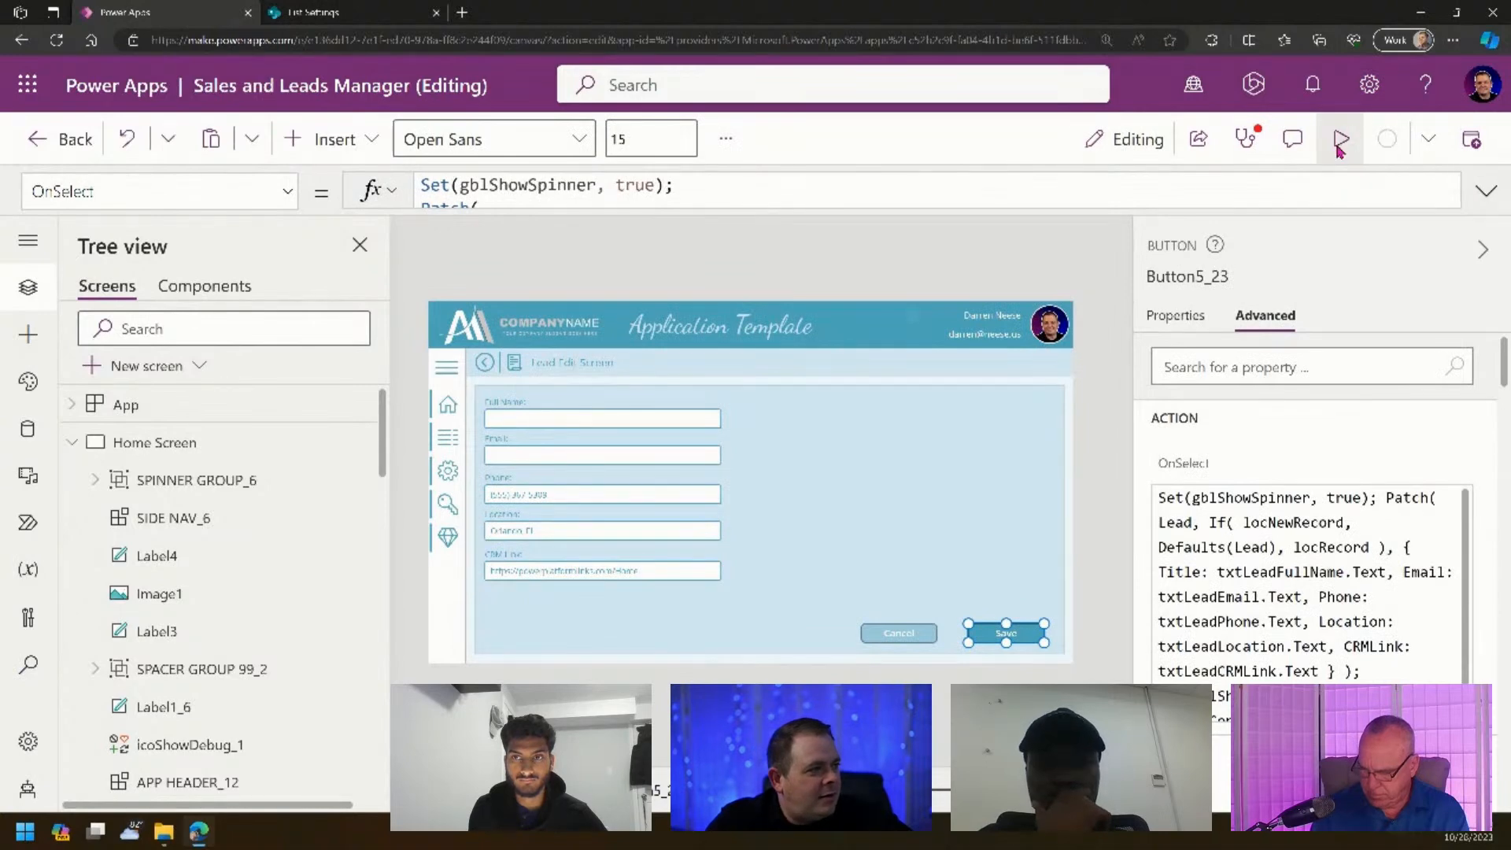
click(1340, 142)
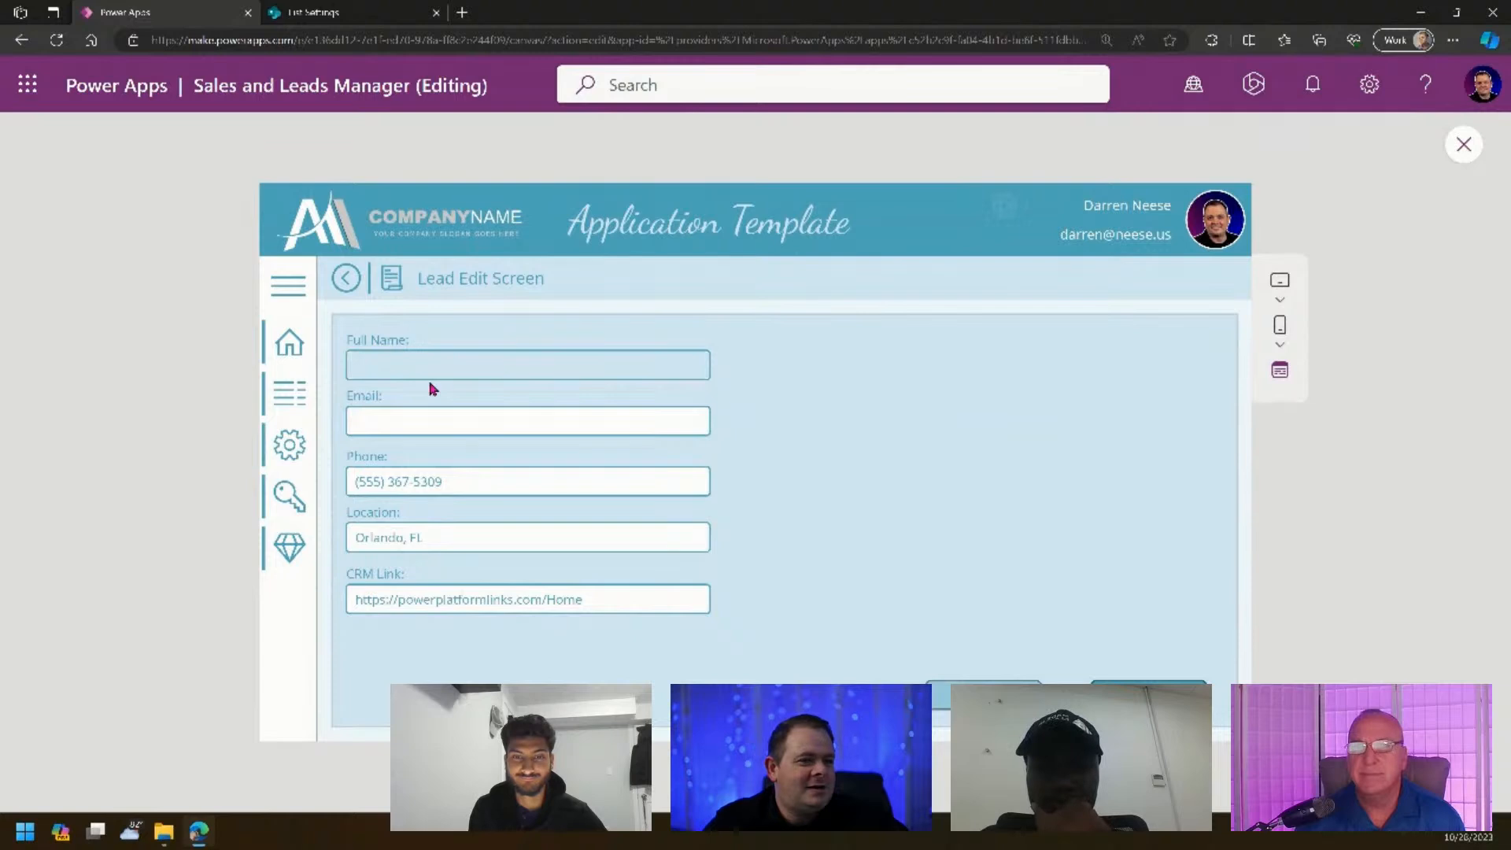
- Enter a test lead's full name and email, save it, and close the preview
click(607, 368)
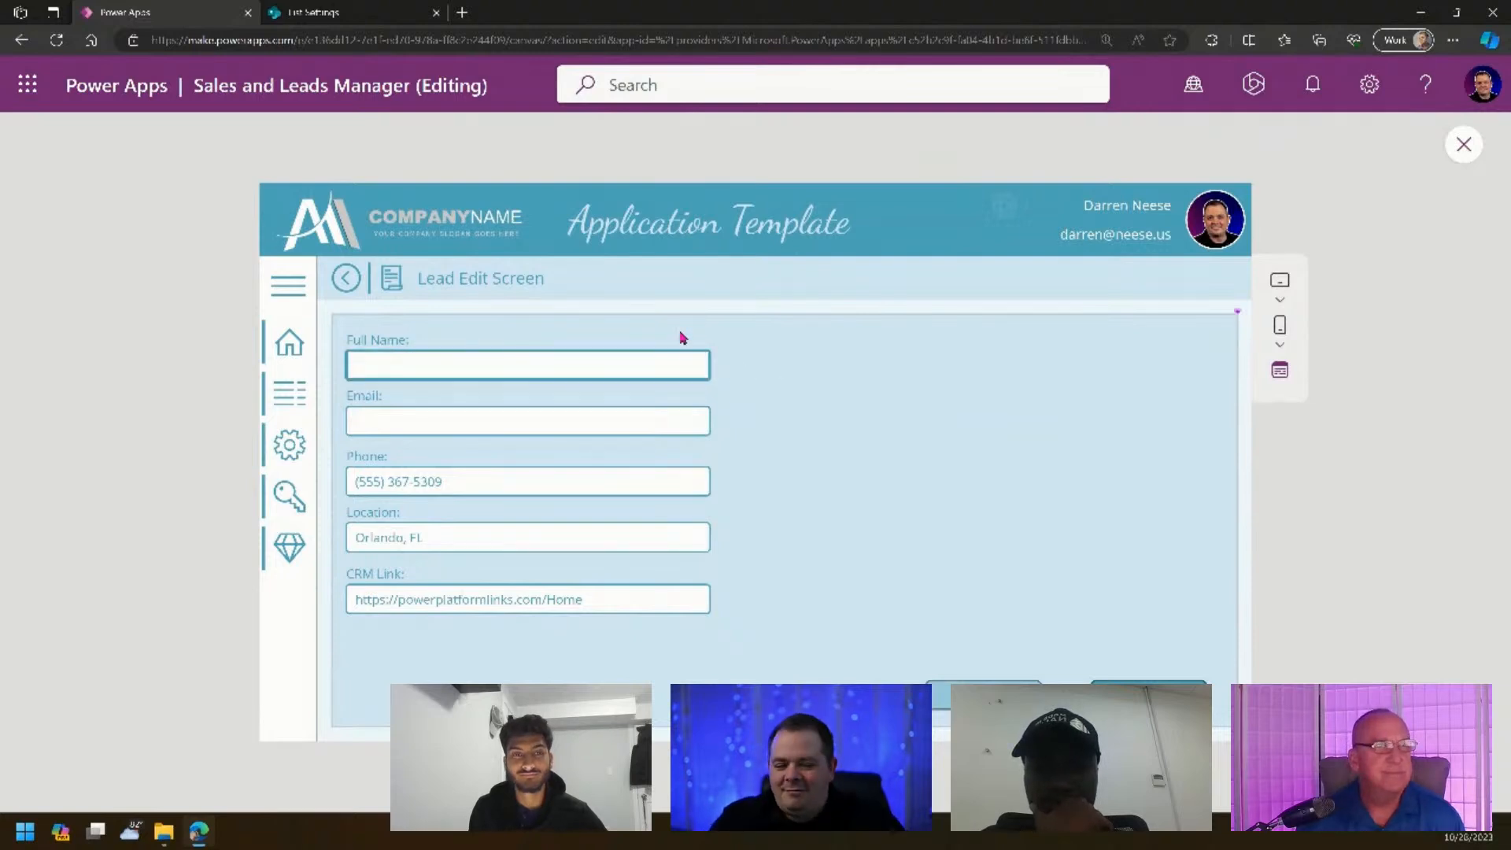
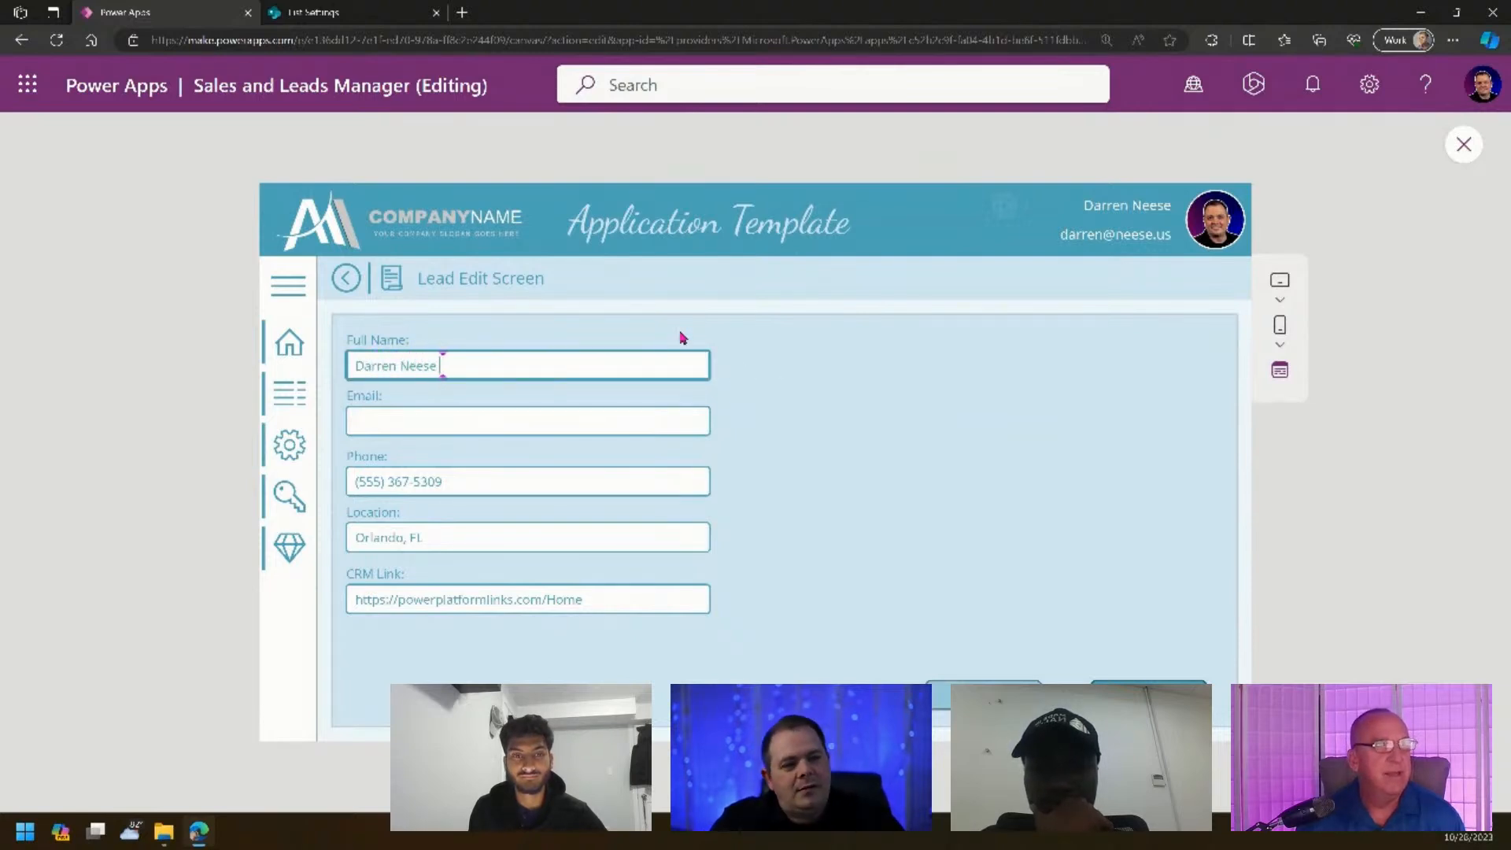
text((test record))
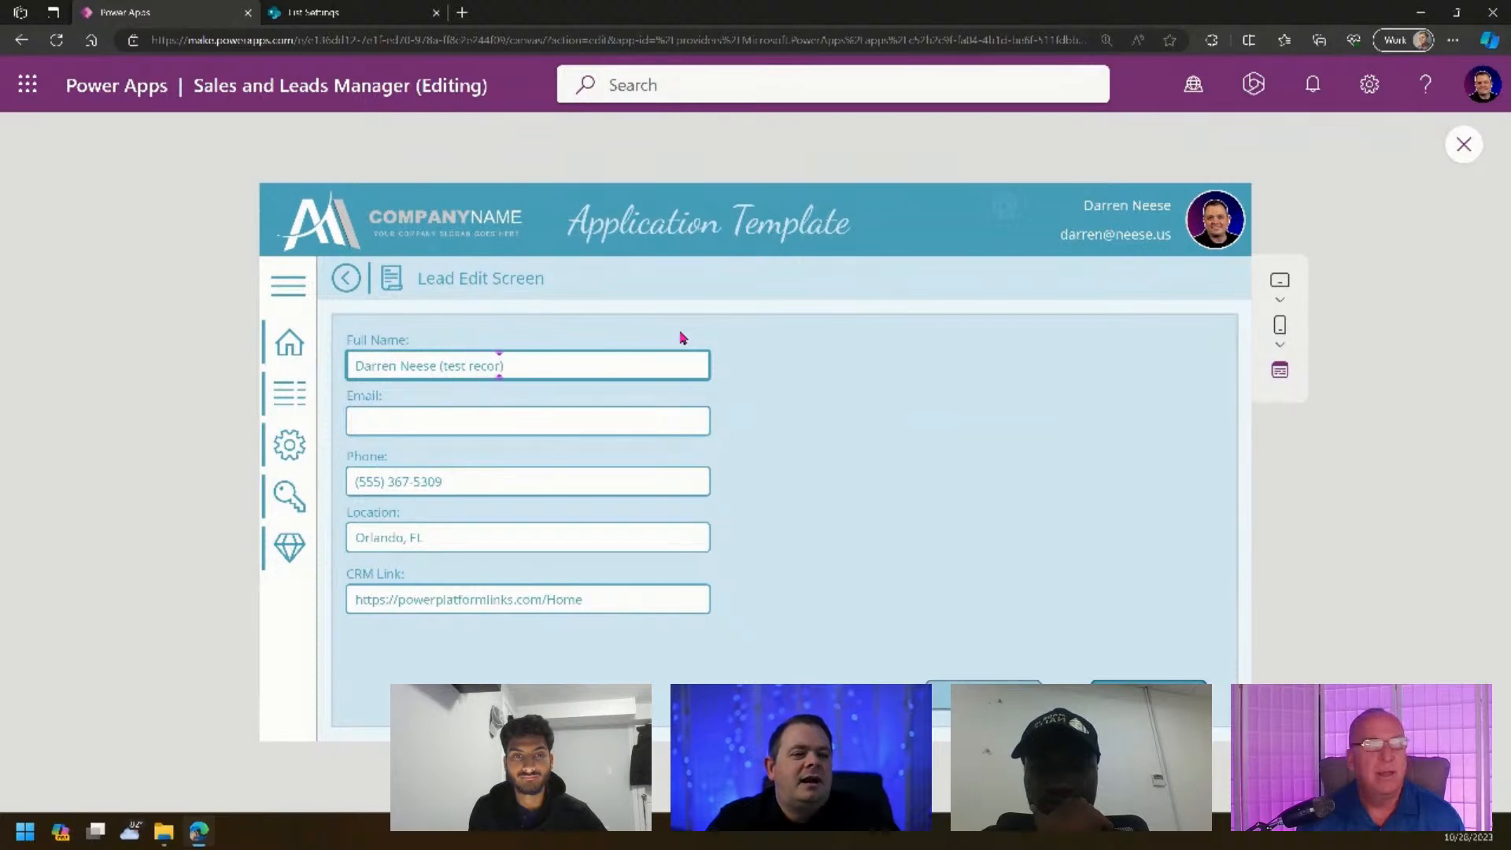
key(Tab)
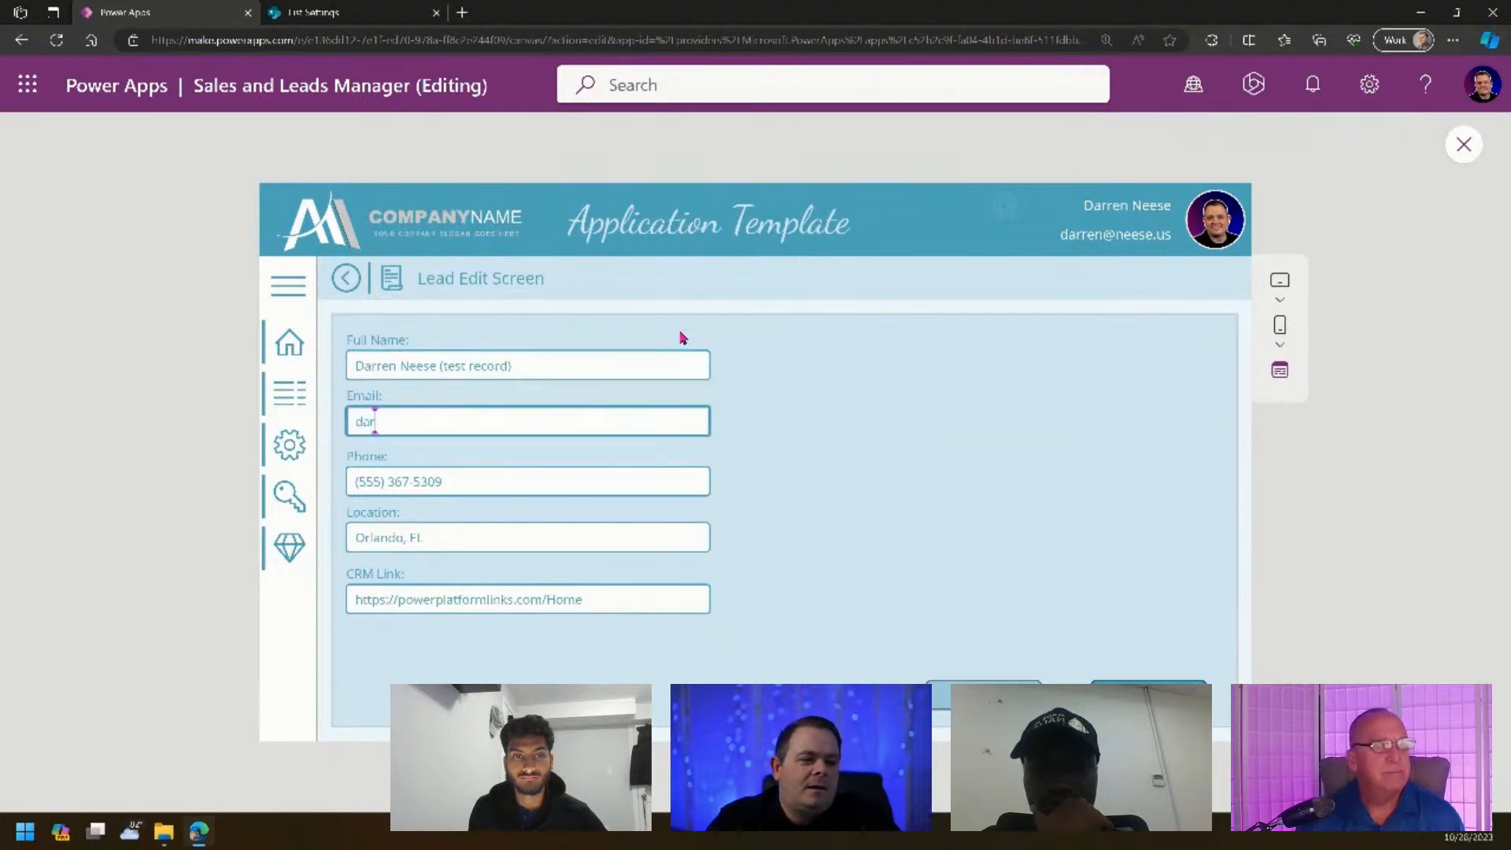
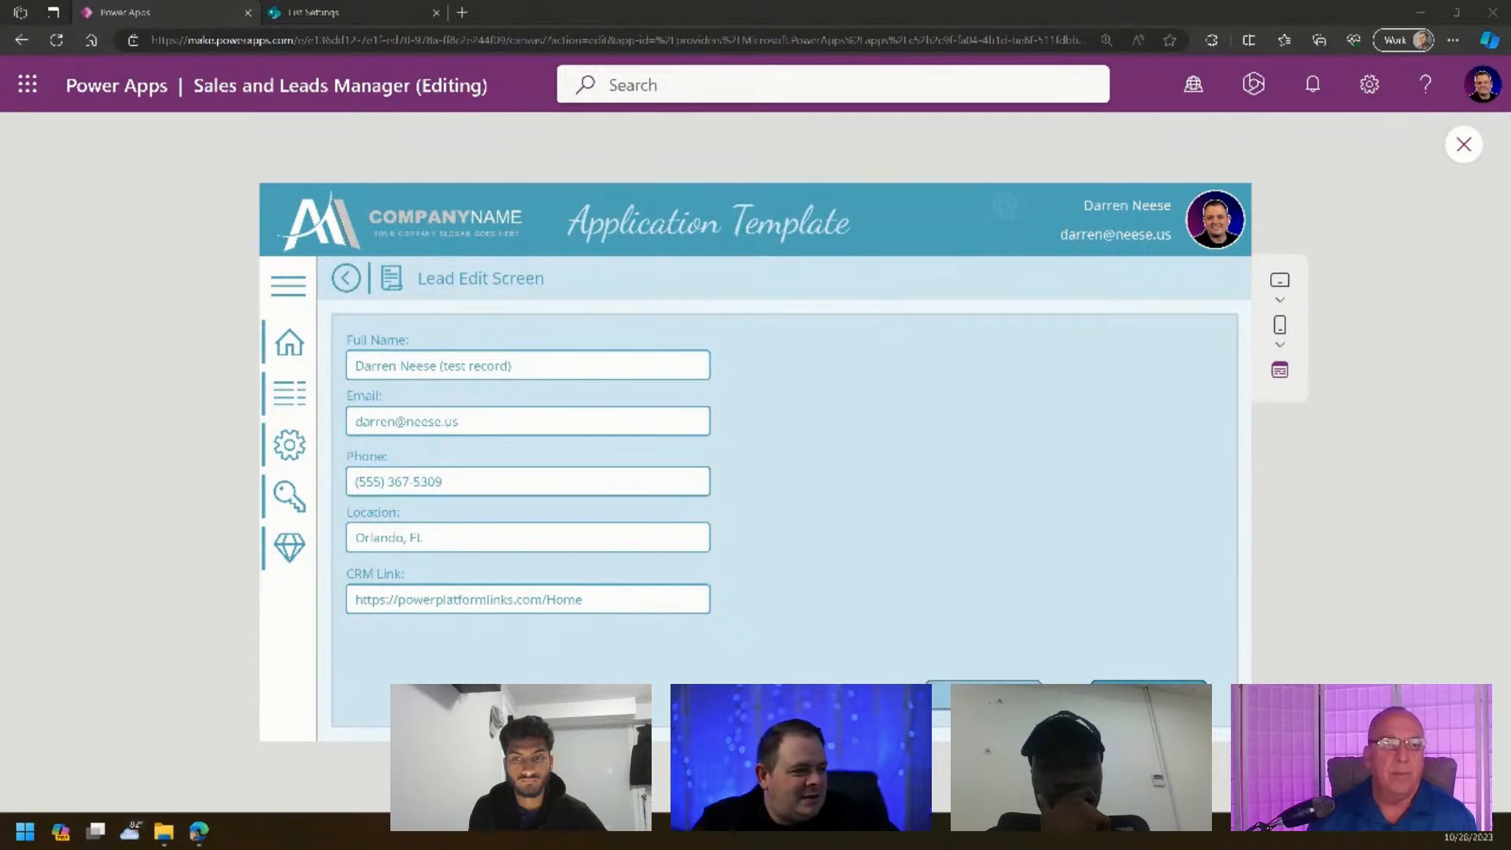
click(1148, 695)
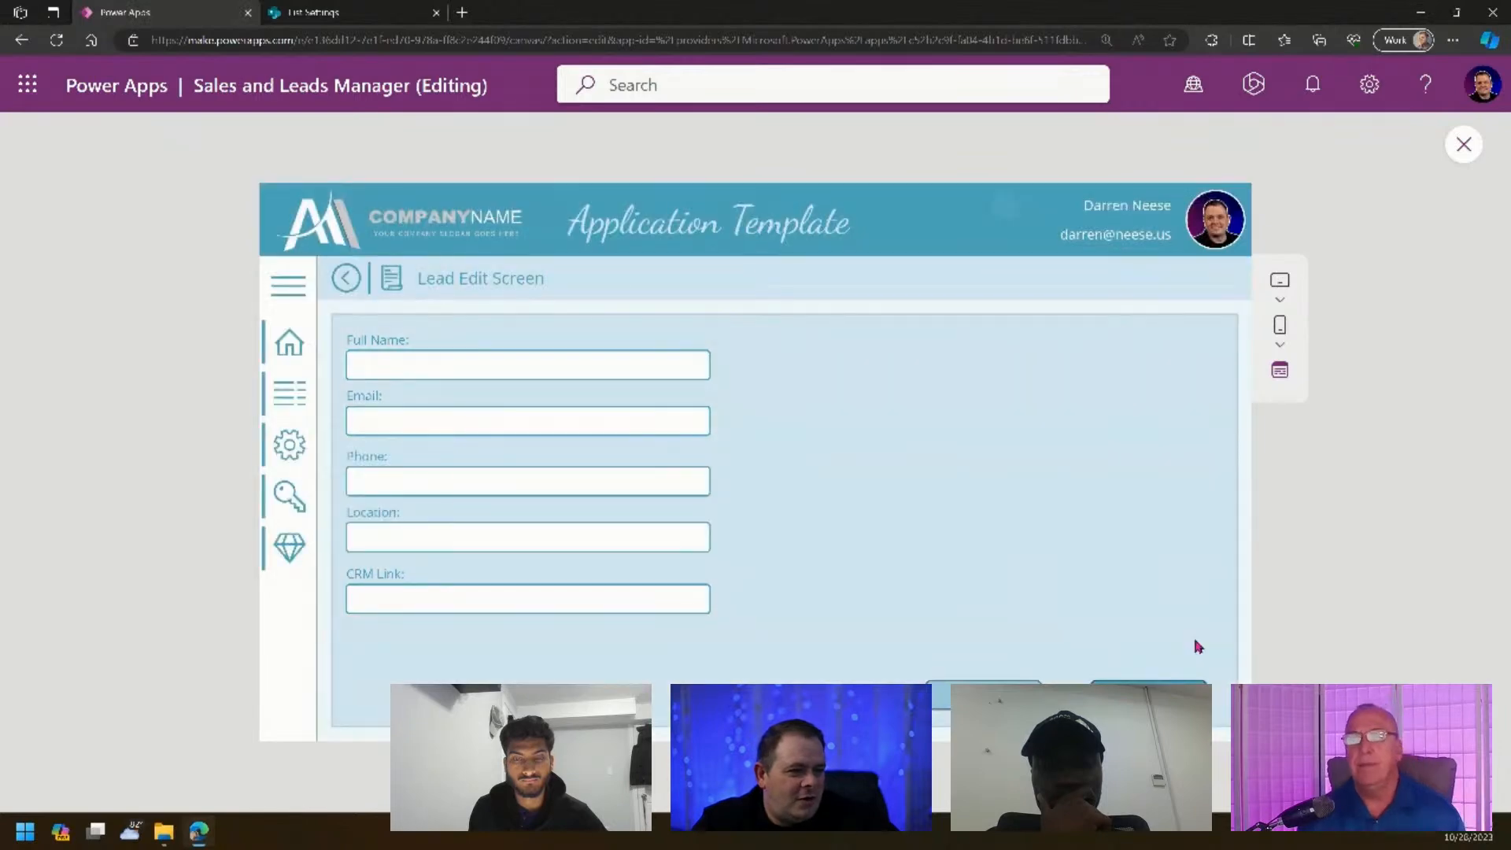
click(1464, 144)
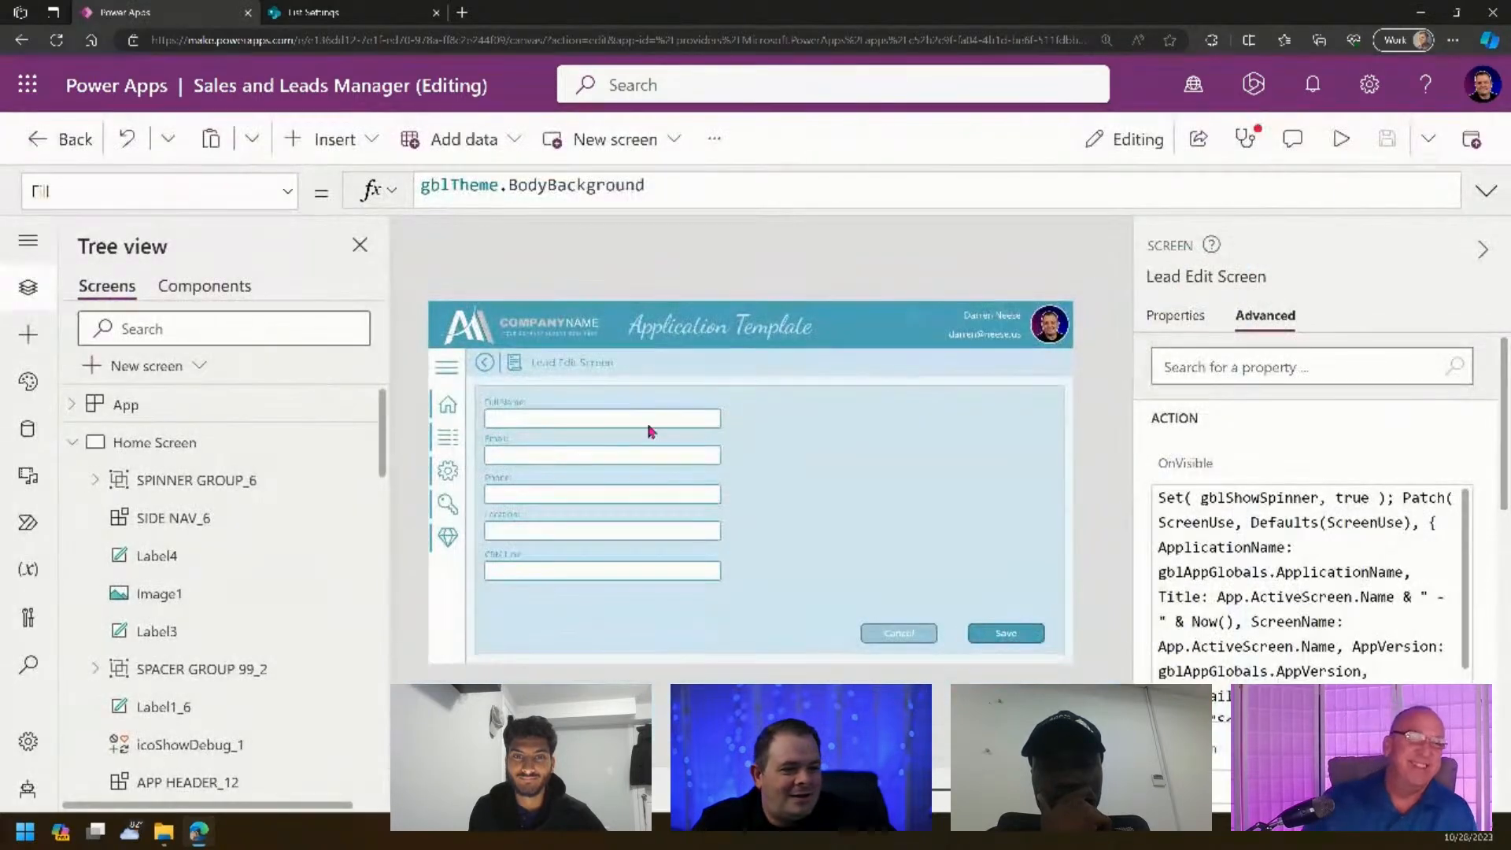
- Bring the SIDE NAV_18 side navigation to the front of the screen
click(450, 364)
right_click(451, 364)
mouse_move(630, 478)
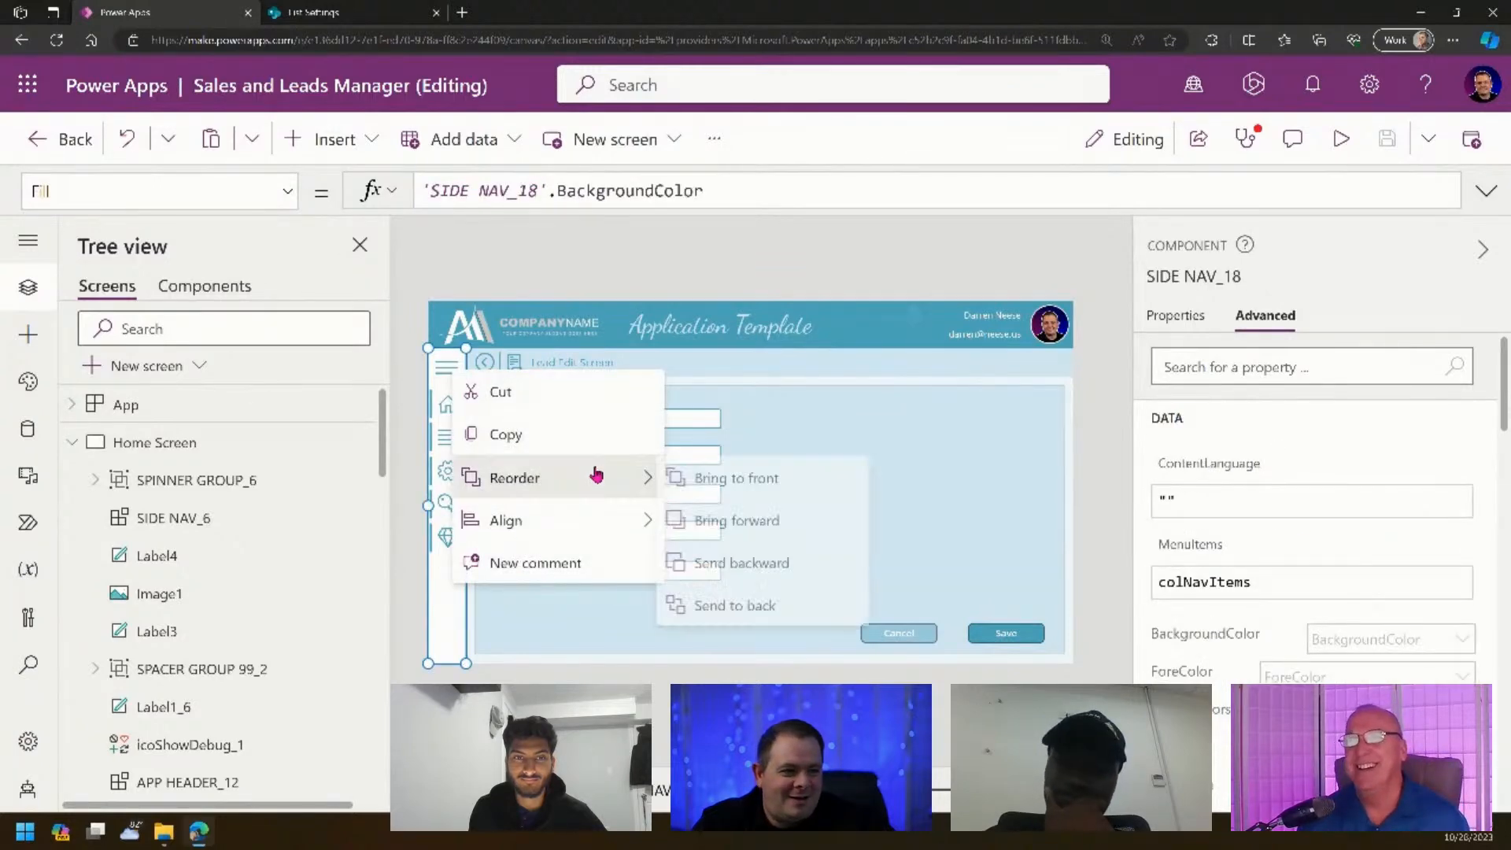
click(801, 490)
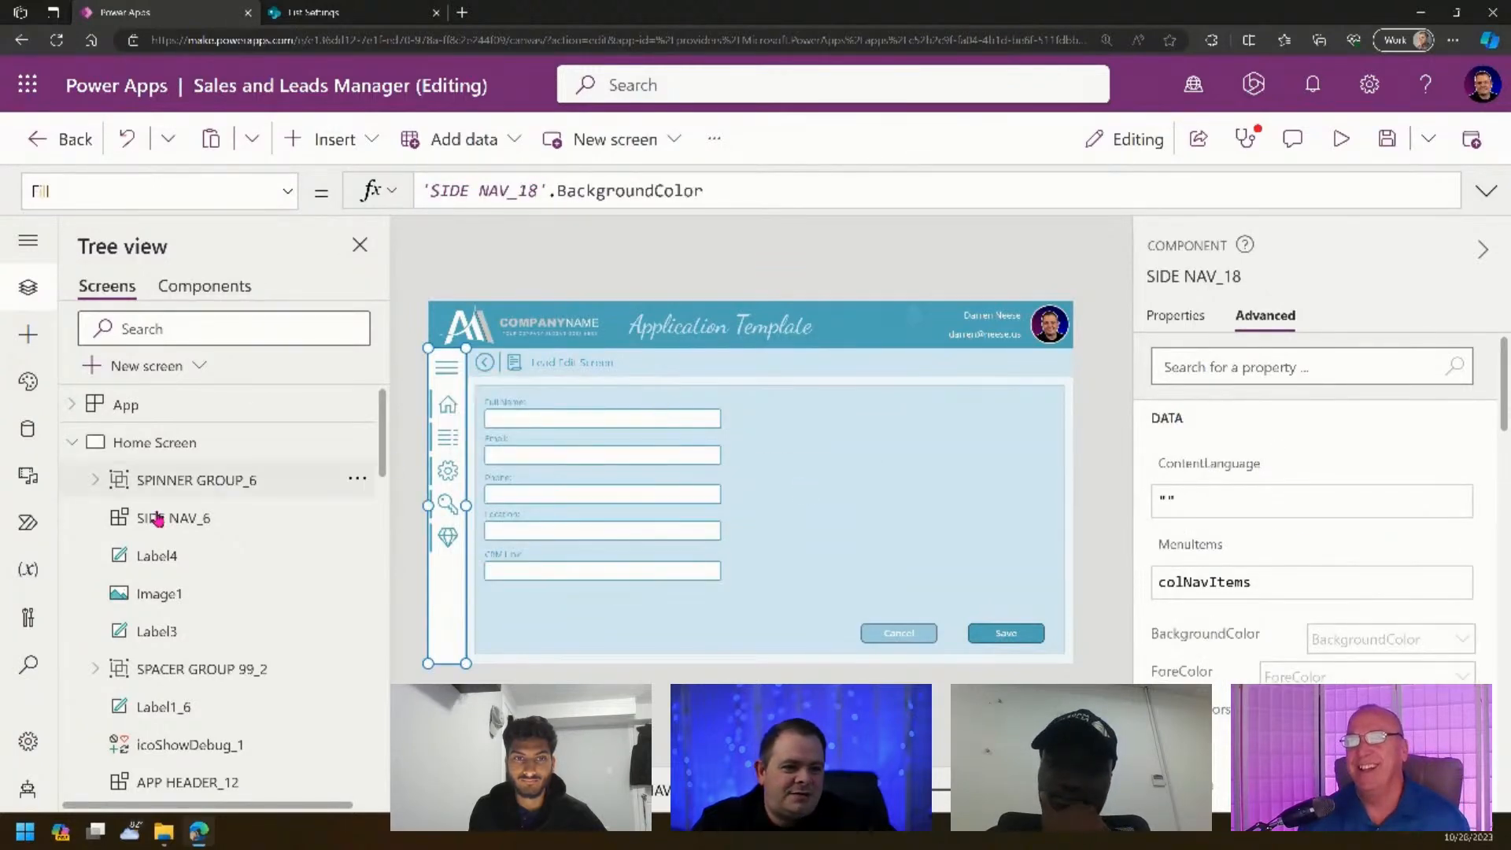
- Bring SPINNER GROUP 18 to the front in Tree view and preview the app again
click(70, 442)
scroll(236, 709, down, 4)
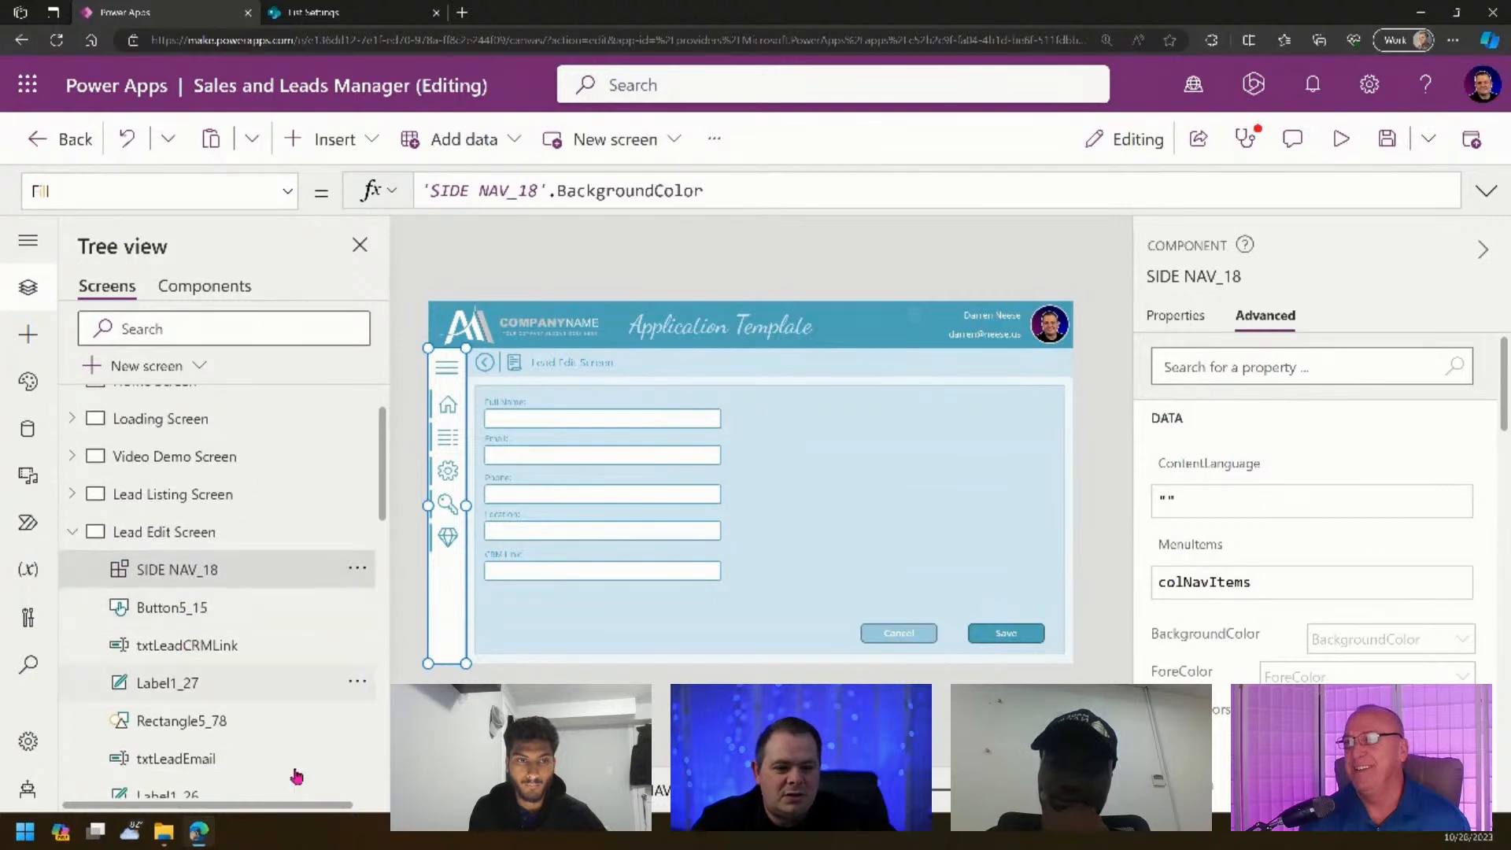
click(358, 722)
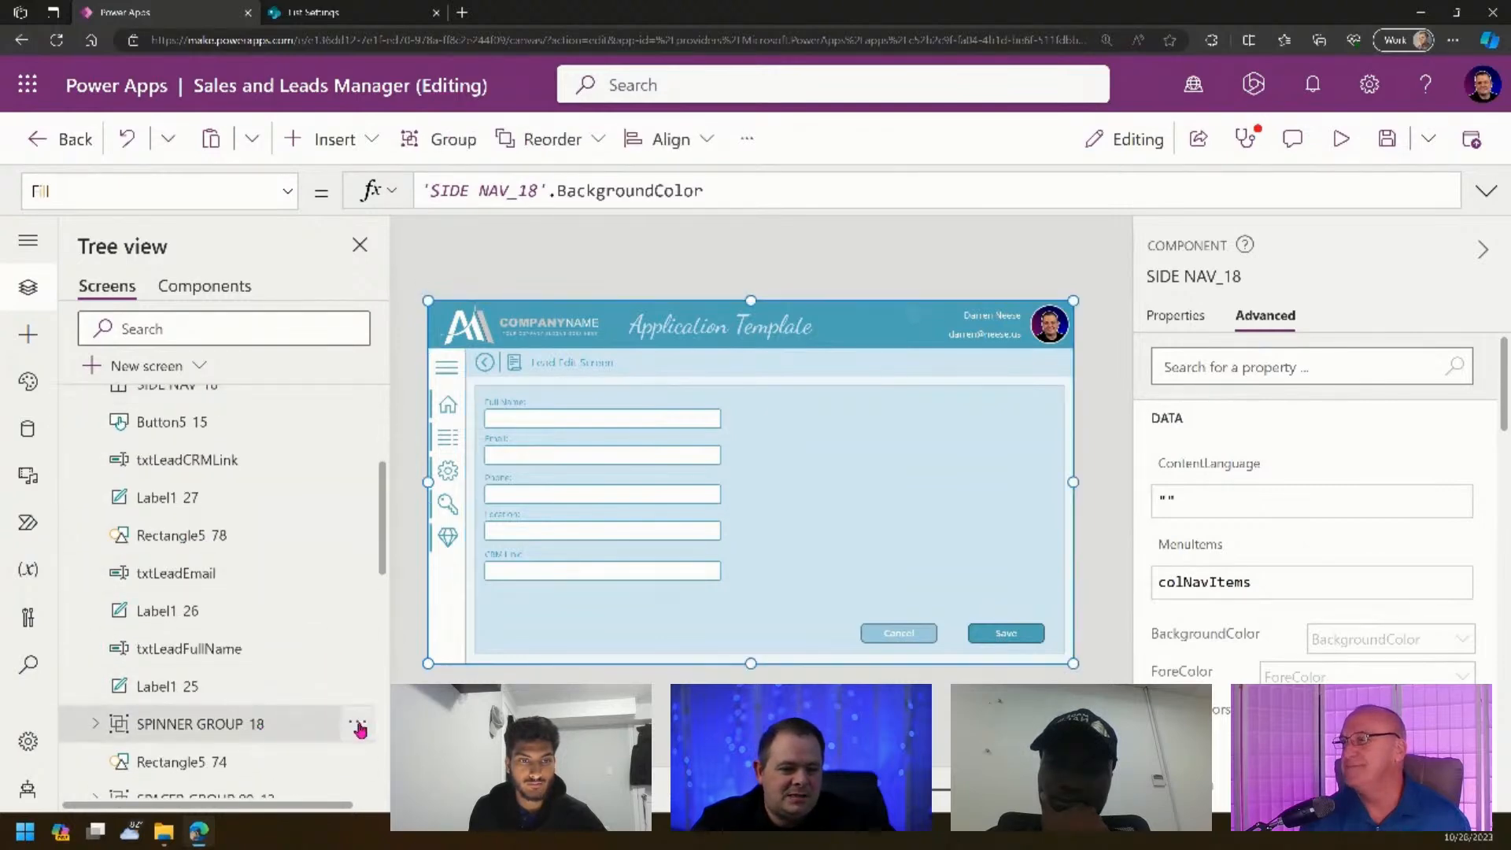
mouse_move(450, 614)
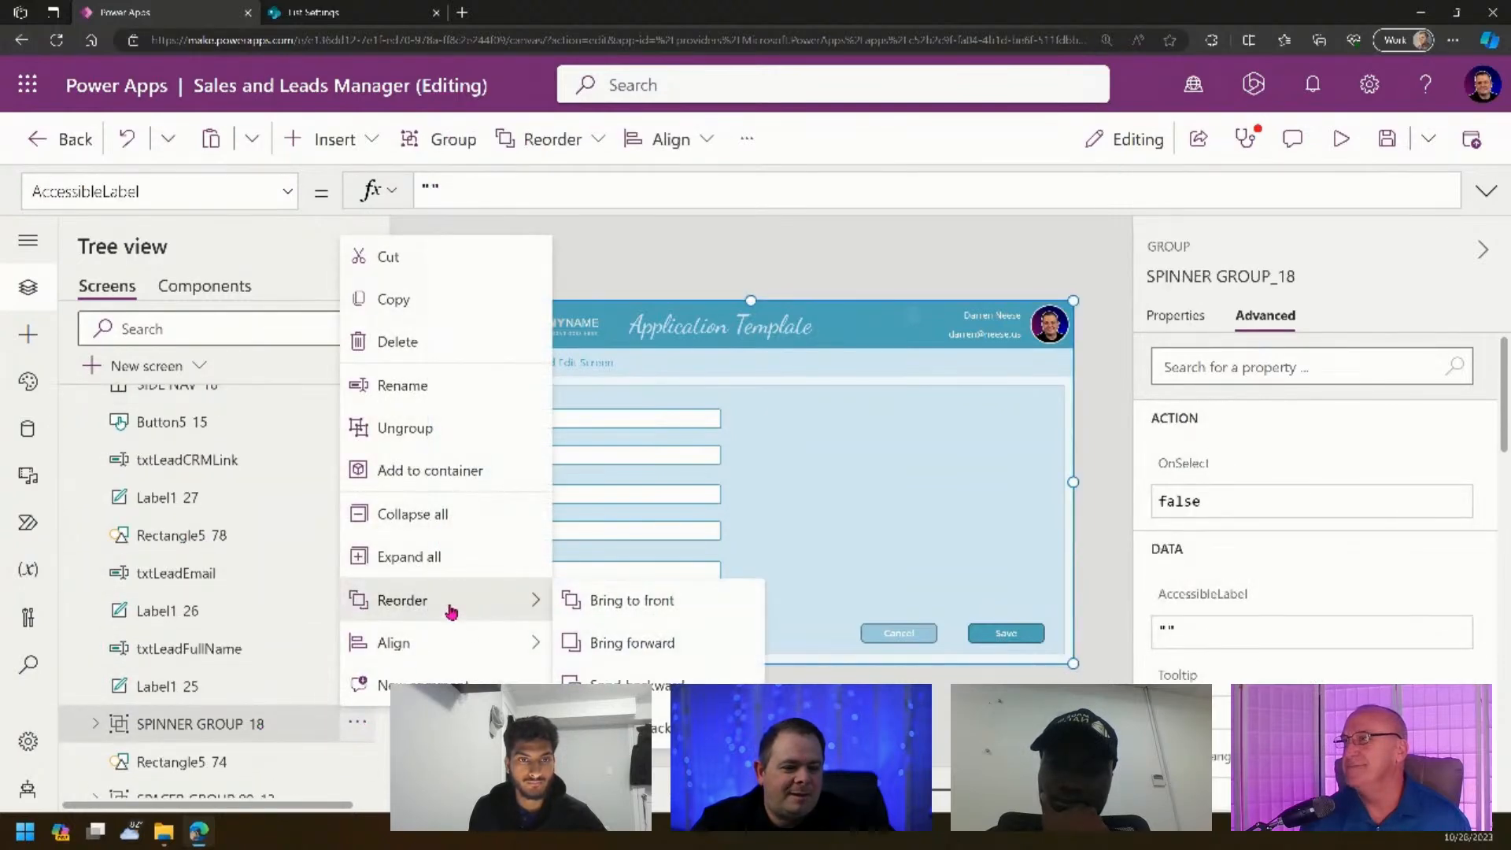
click(648, 608)
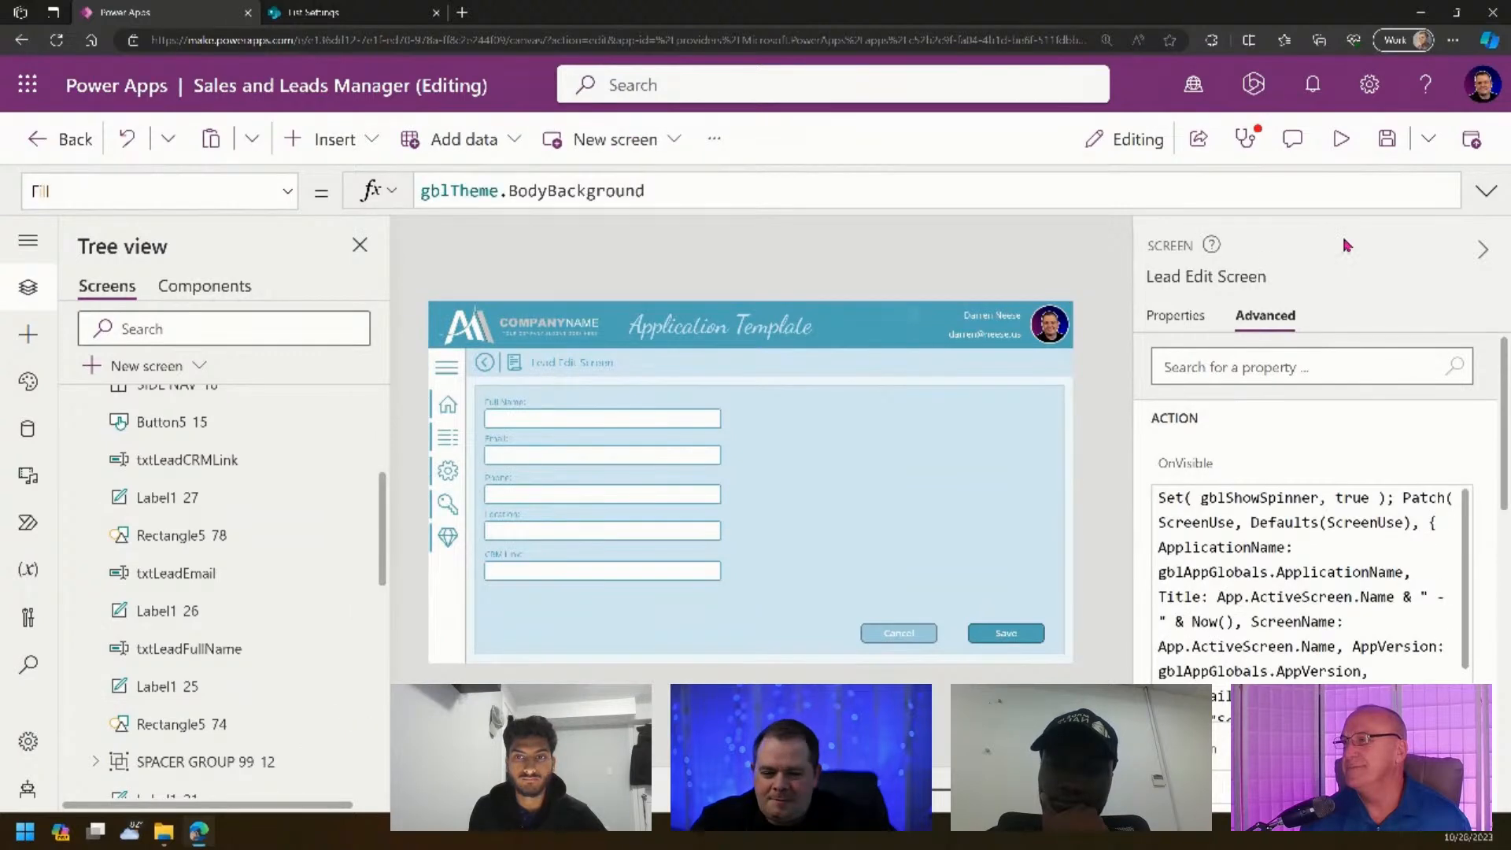
click(1340, 139)
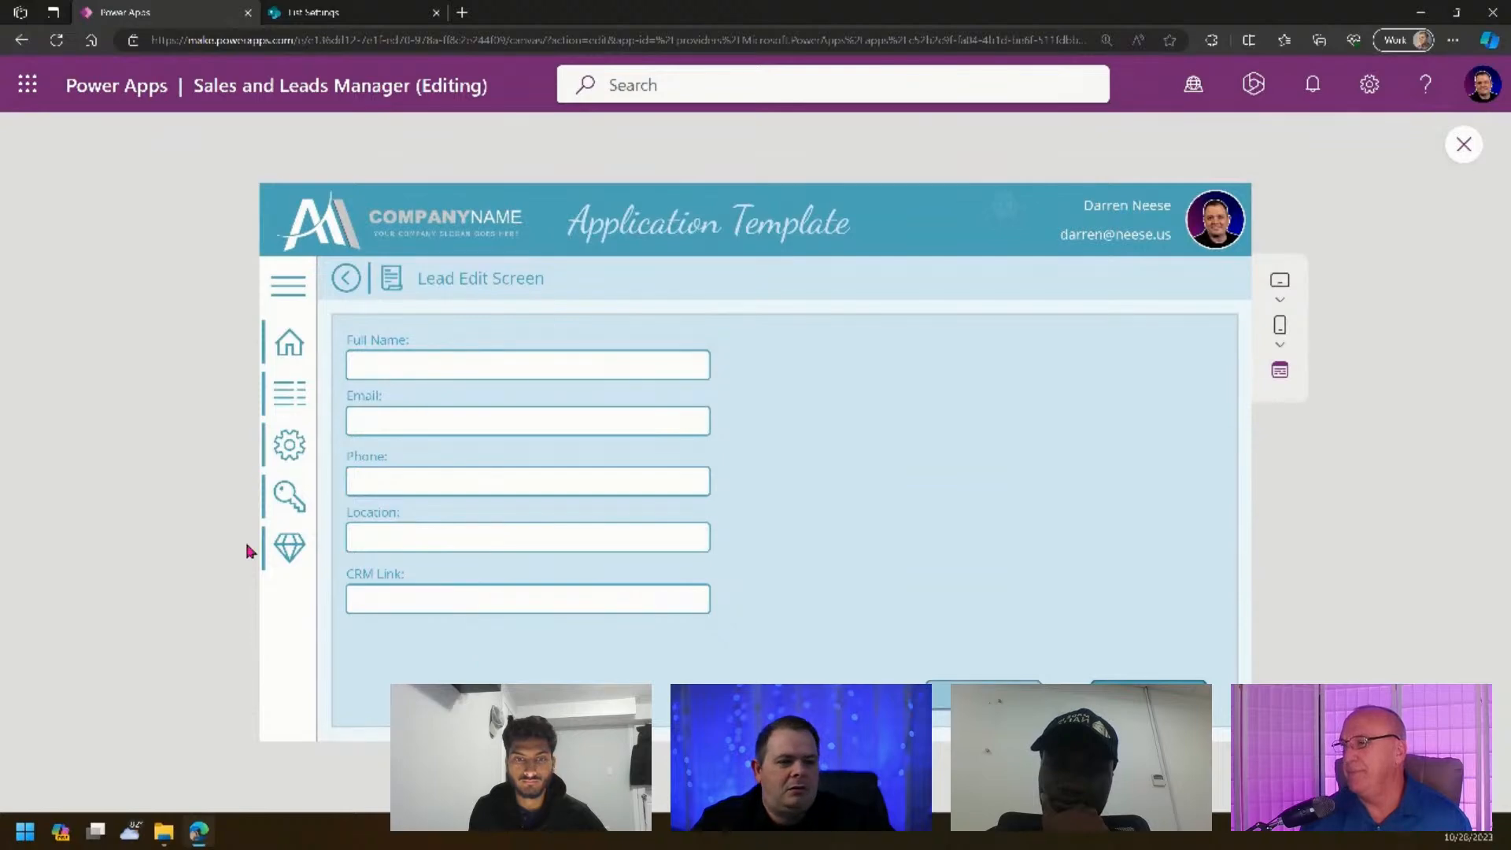
- Check the test lead in the Lead Listing, then exit preview and select its initials badge
click(288, 284)
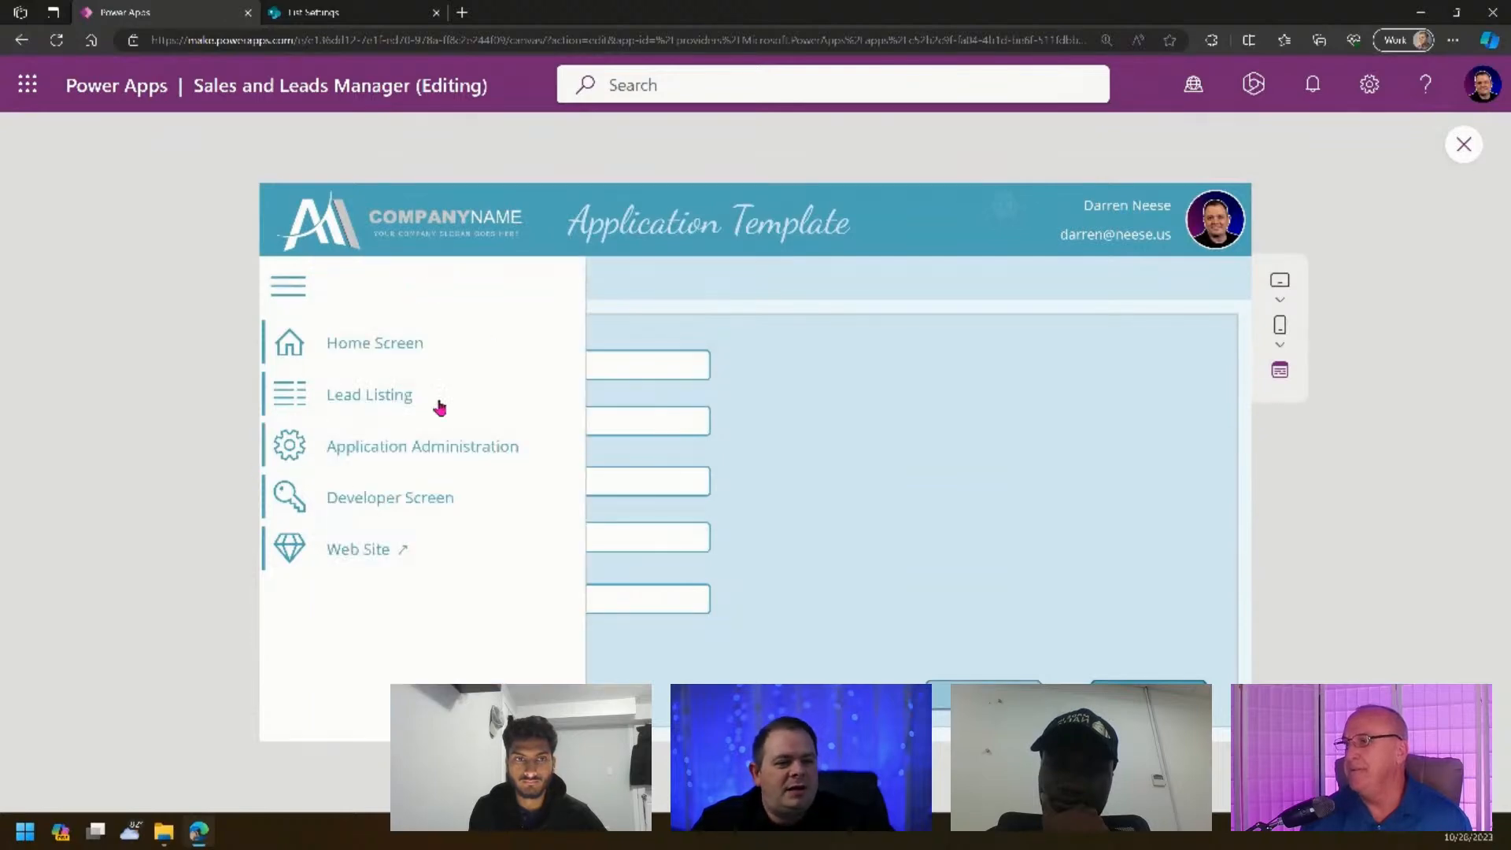
click(378, 392)
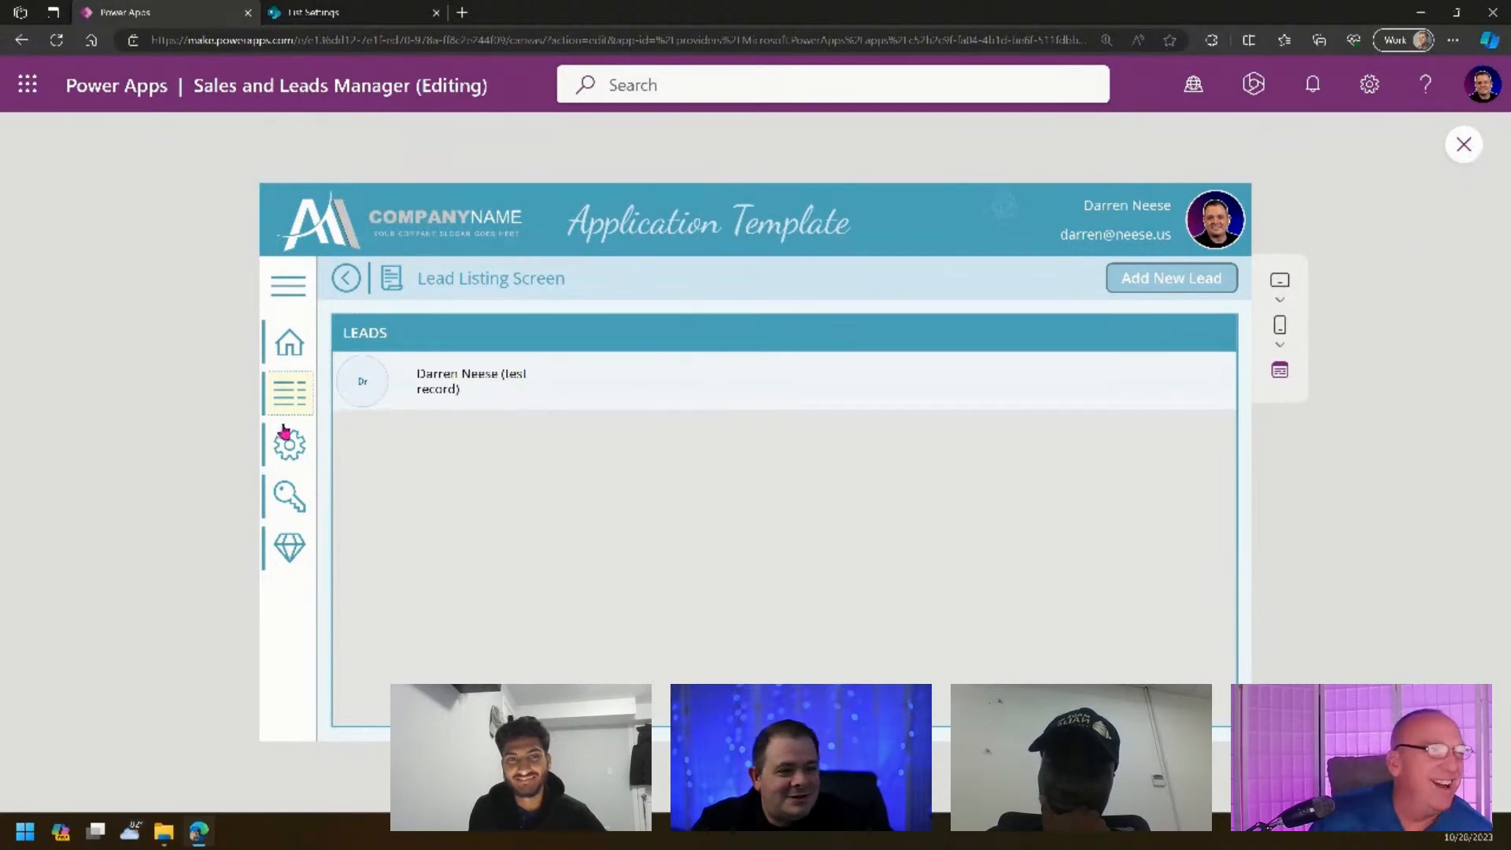
click(496, 387)
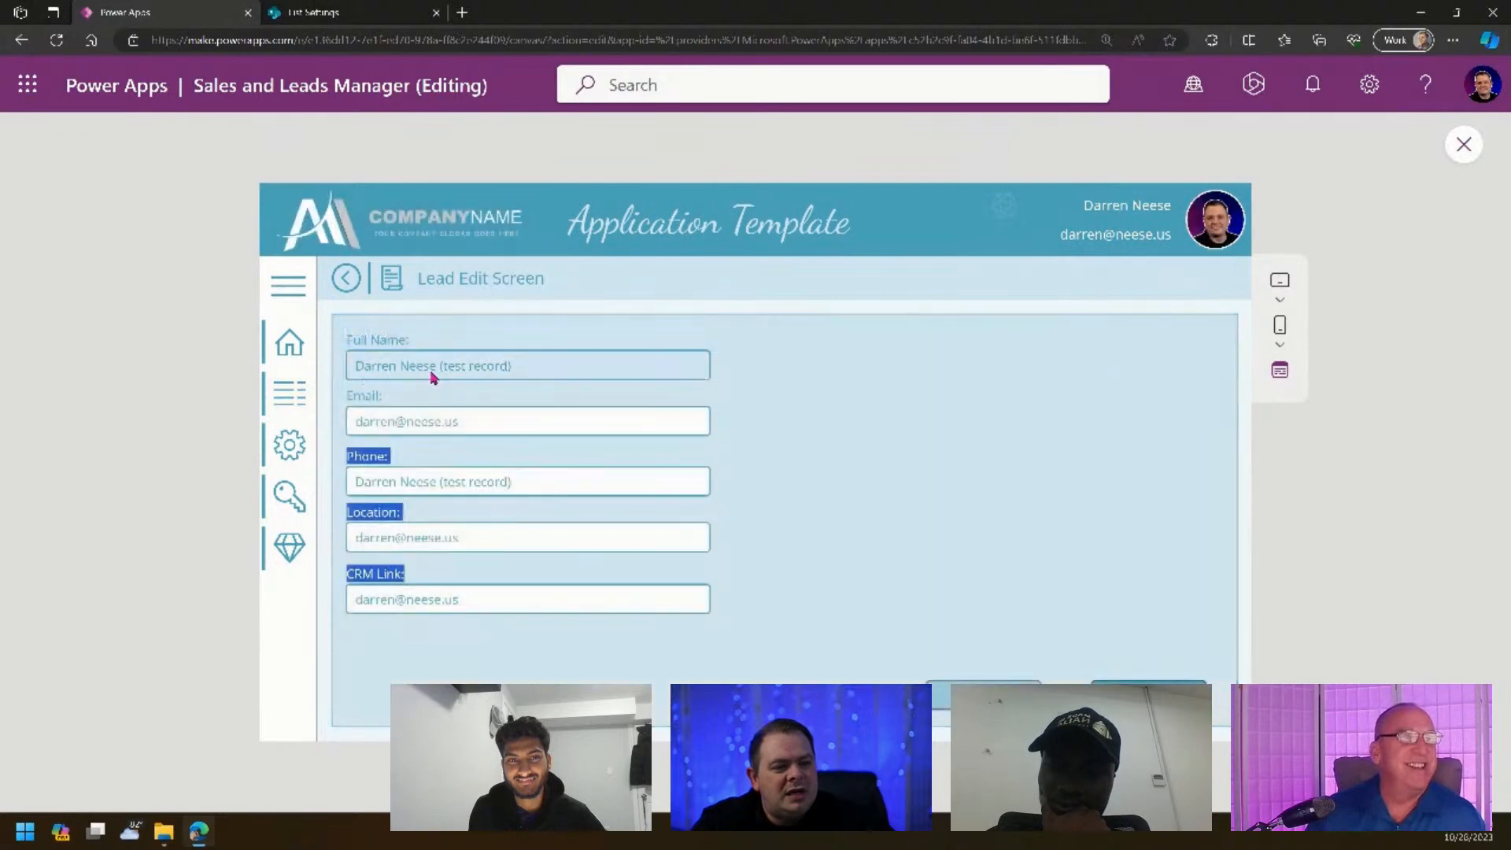
click(297, 397)
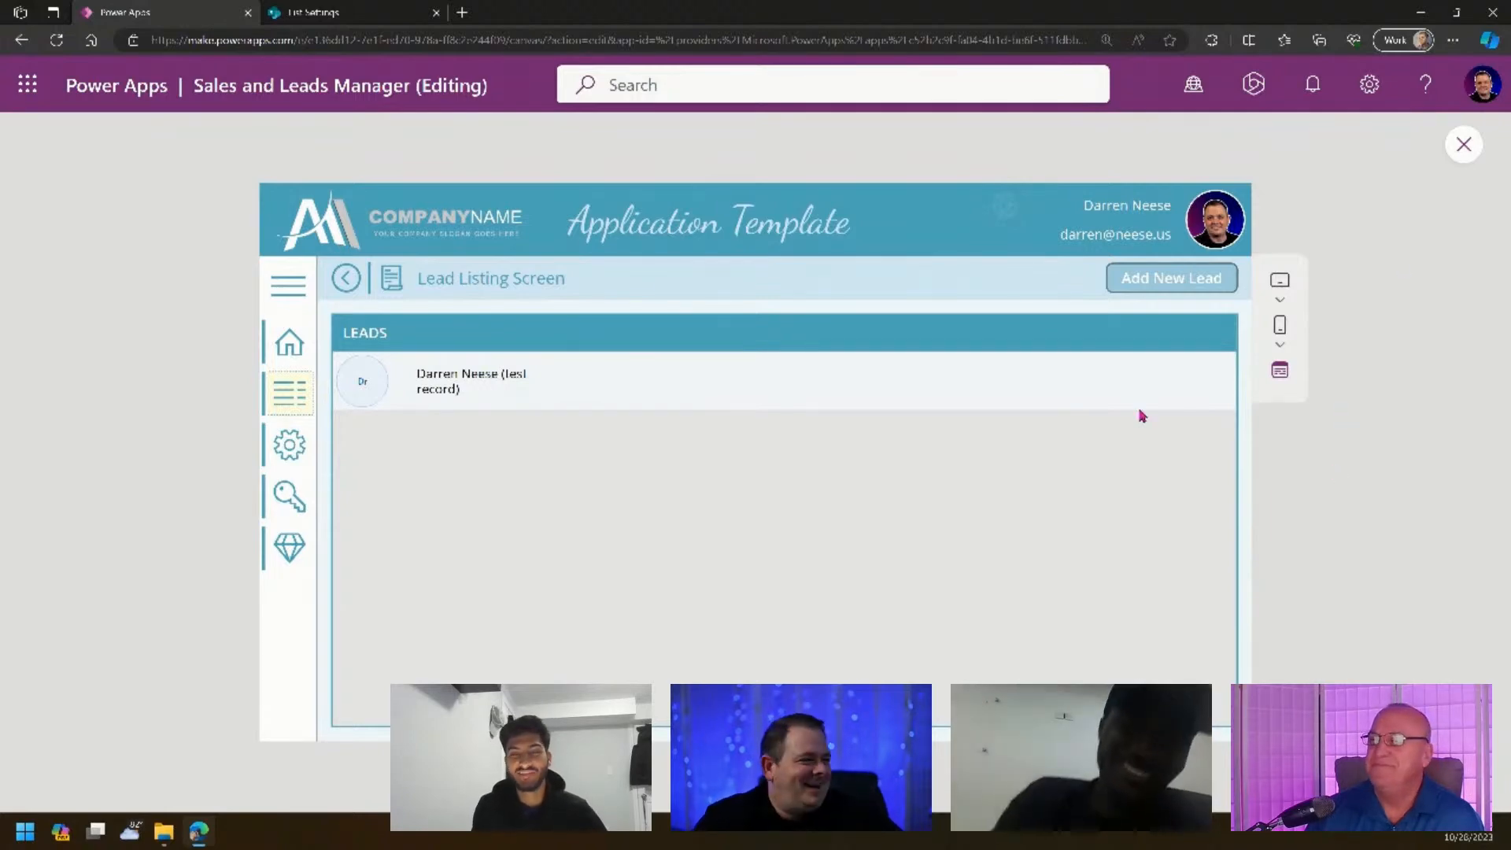
click(1454, 145)
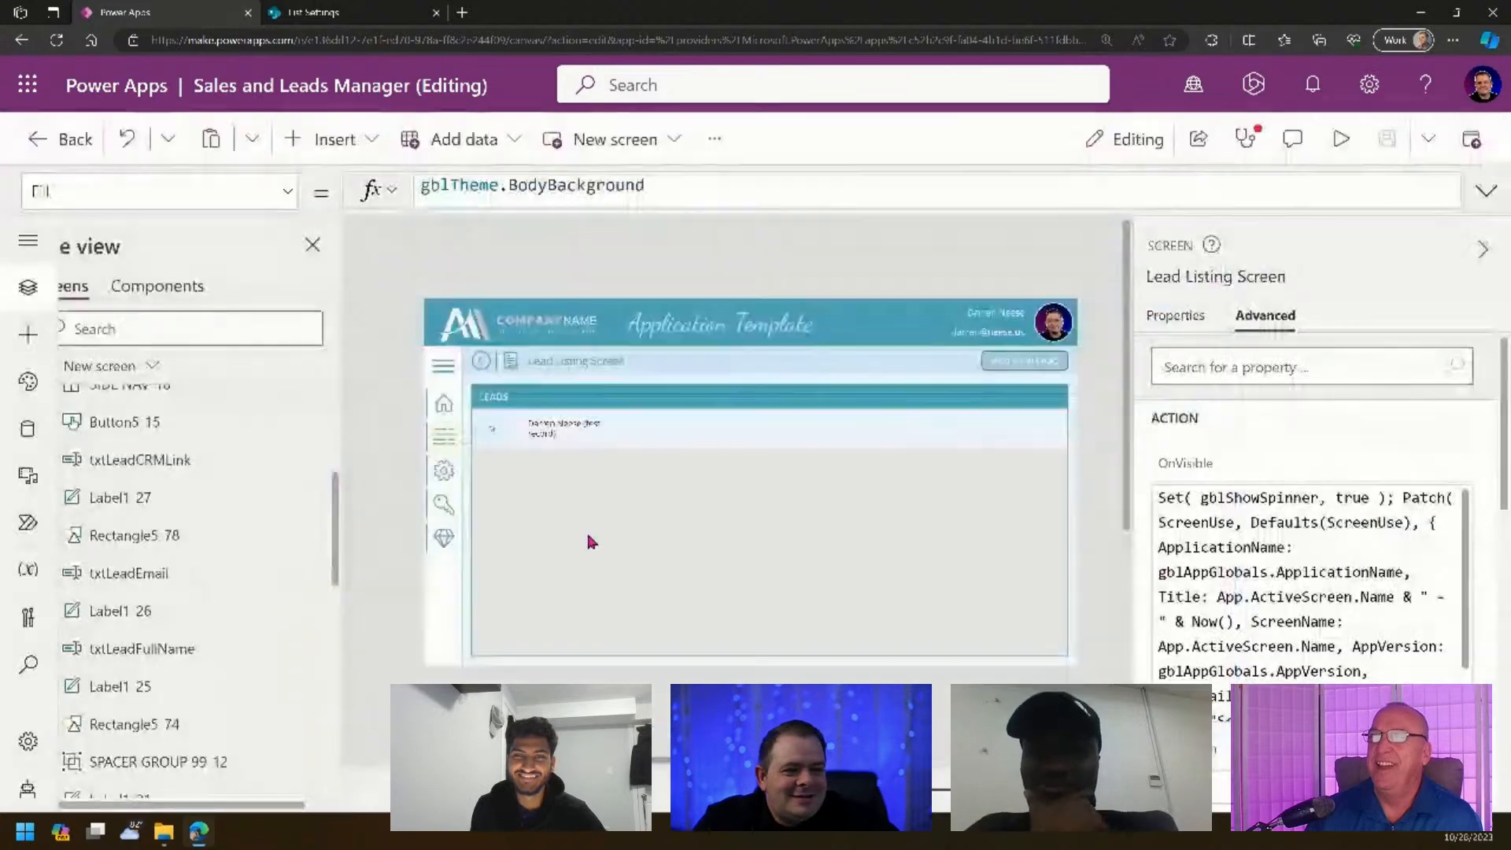
click(497, 434)
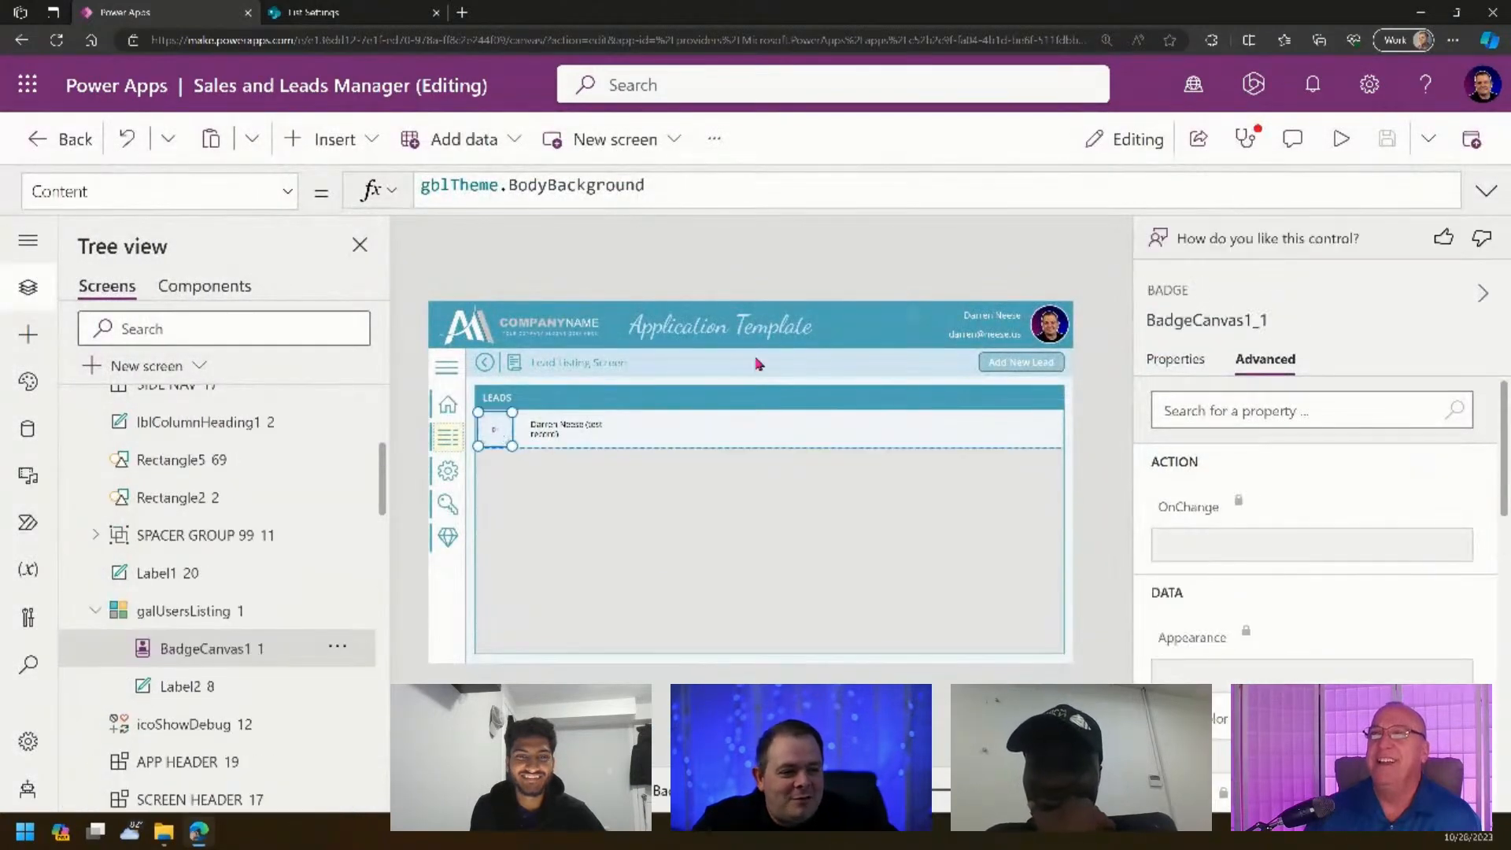
- Open the badge's Content formula in the expanded editor and inspect its Split parts
click(1191, 368)
click(1403, 408)
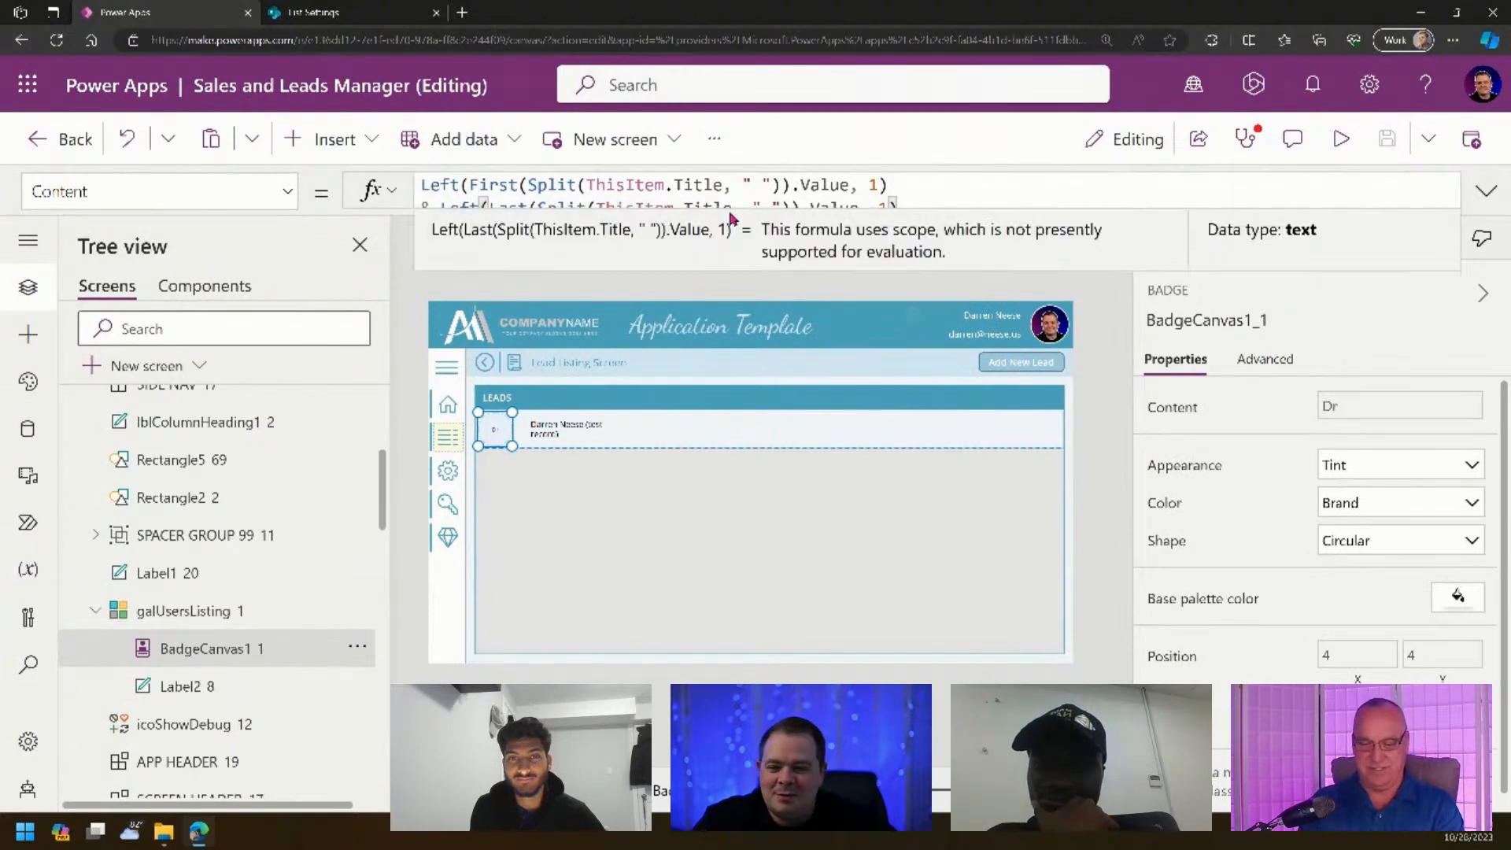
click(1485, 191)
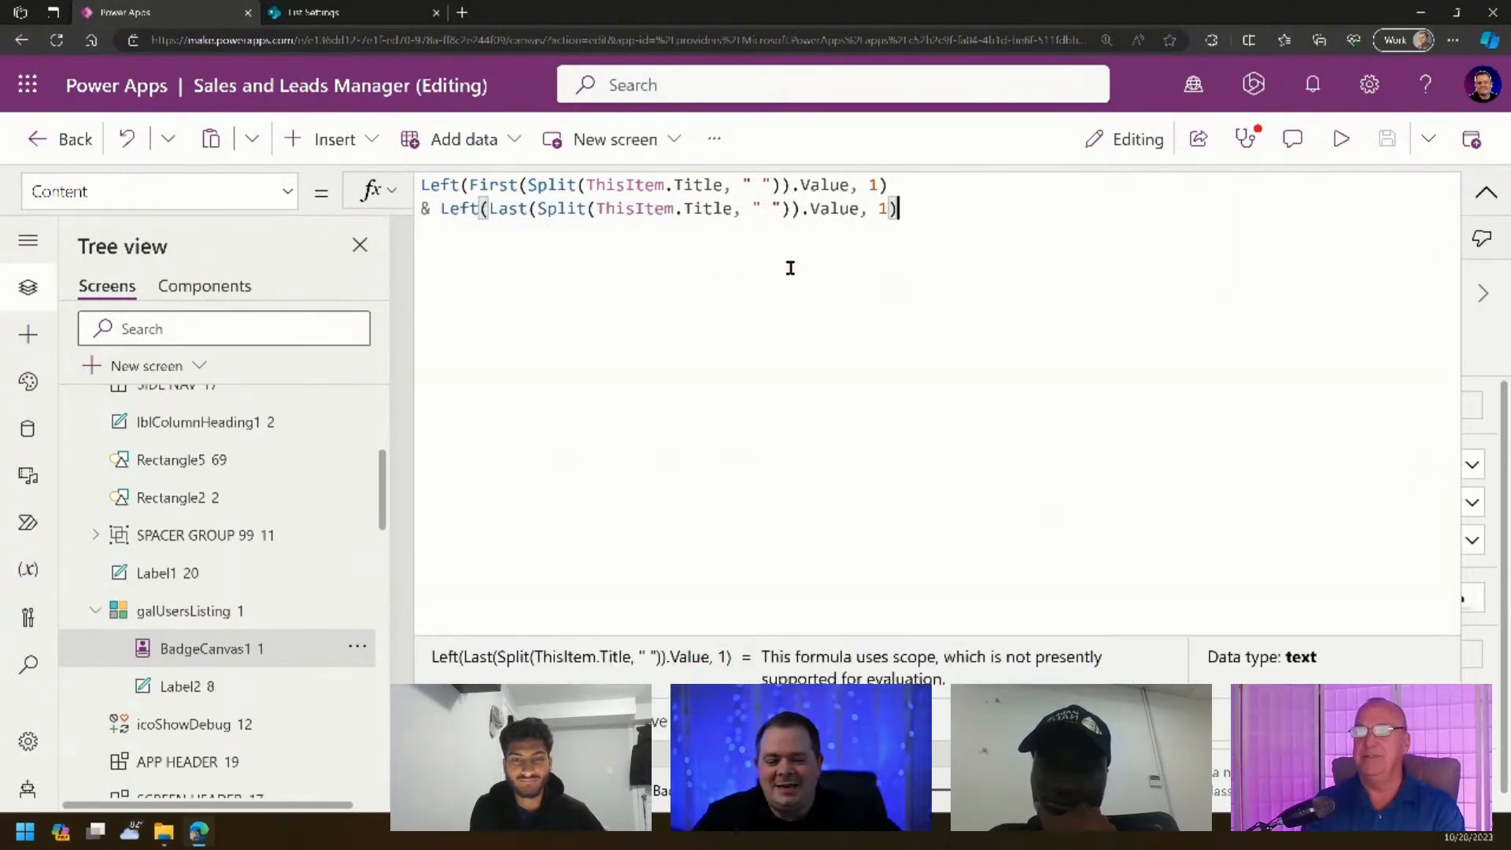
click(739, 206)
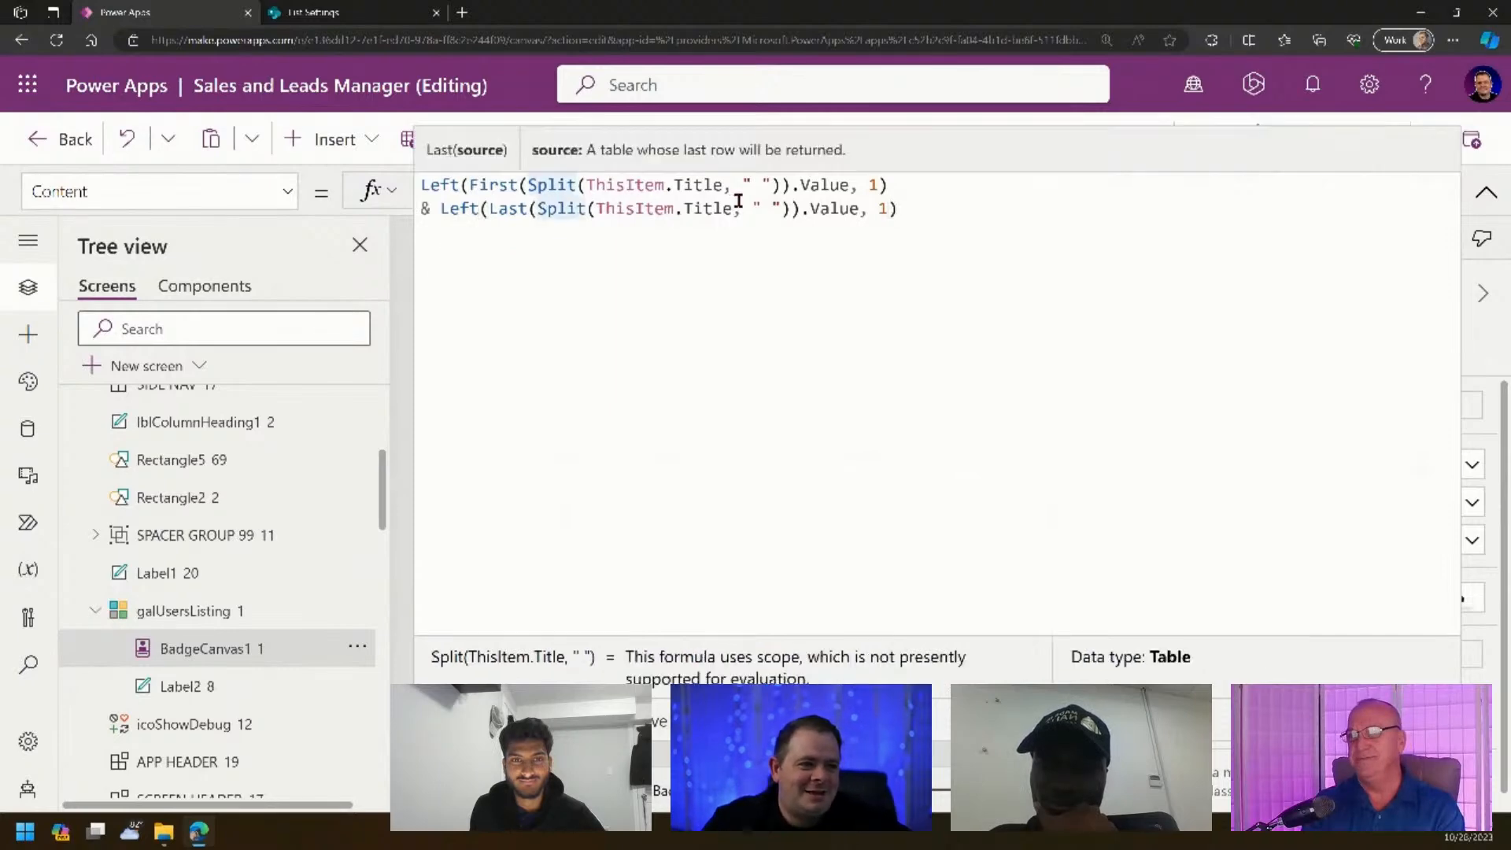
click(818, 206)
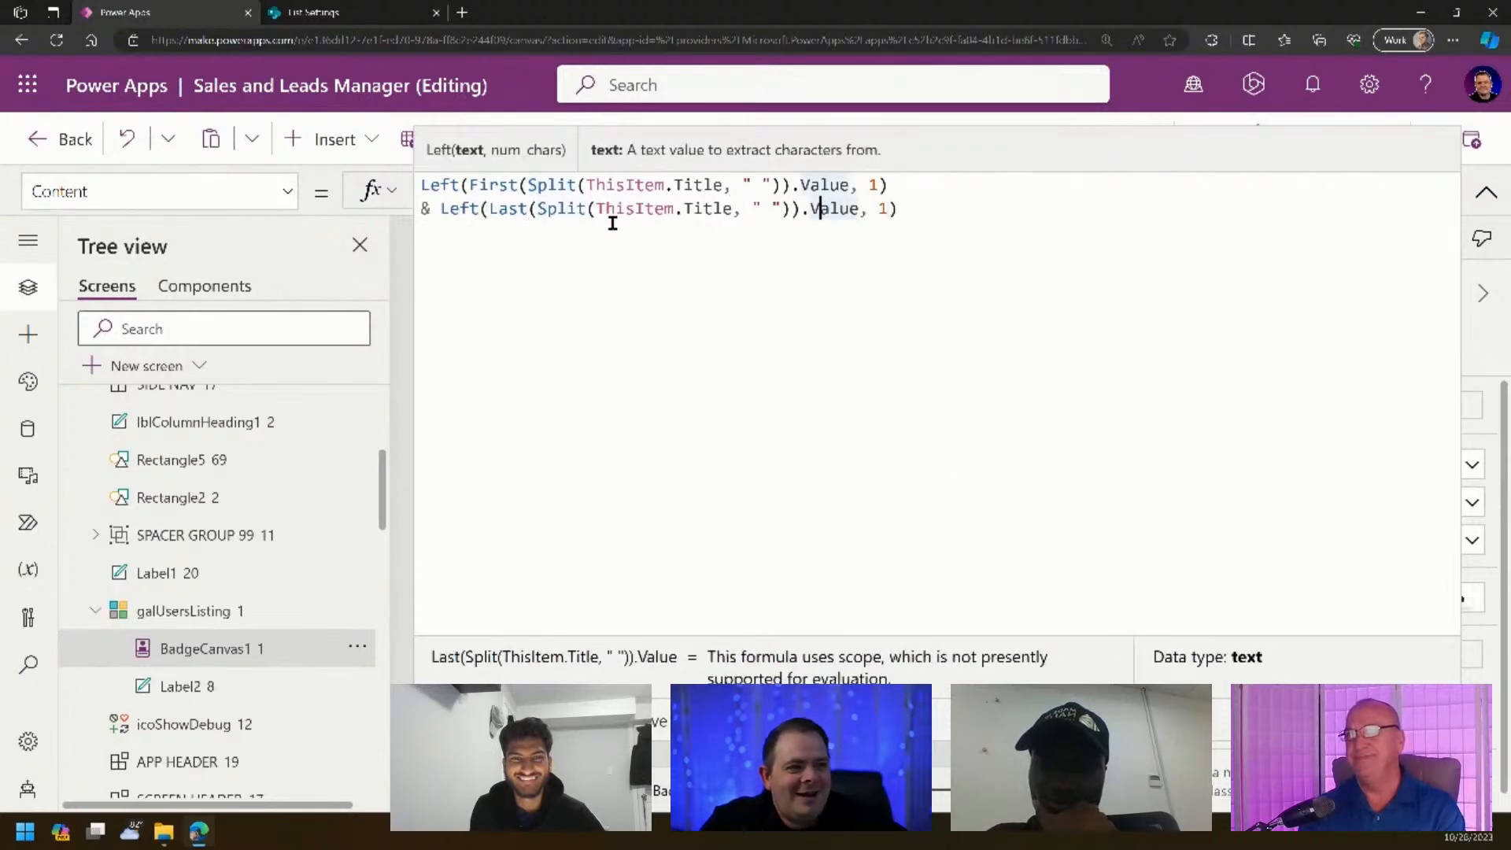
- Replace Last with Index(Split(ThisItem.Title, " "), 2) and take Left(..., 1) for the second initial
click(507, 208)
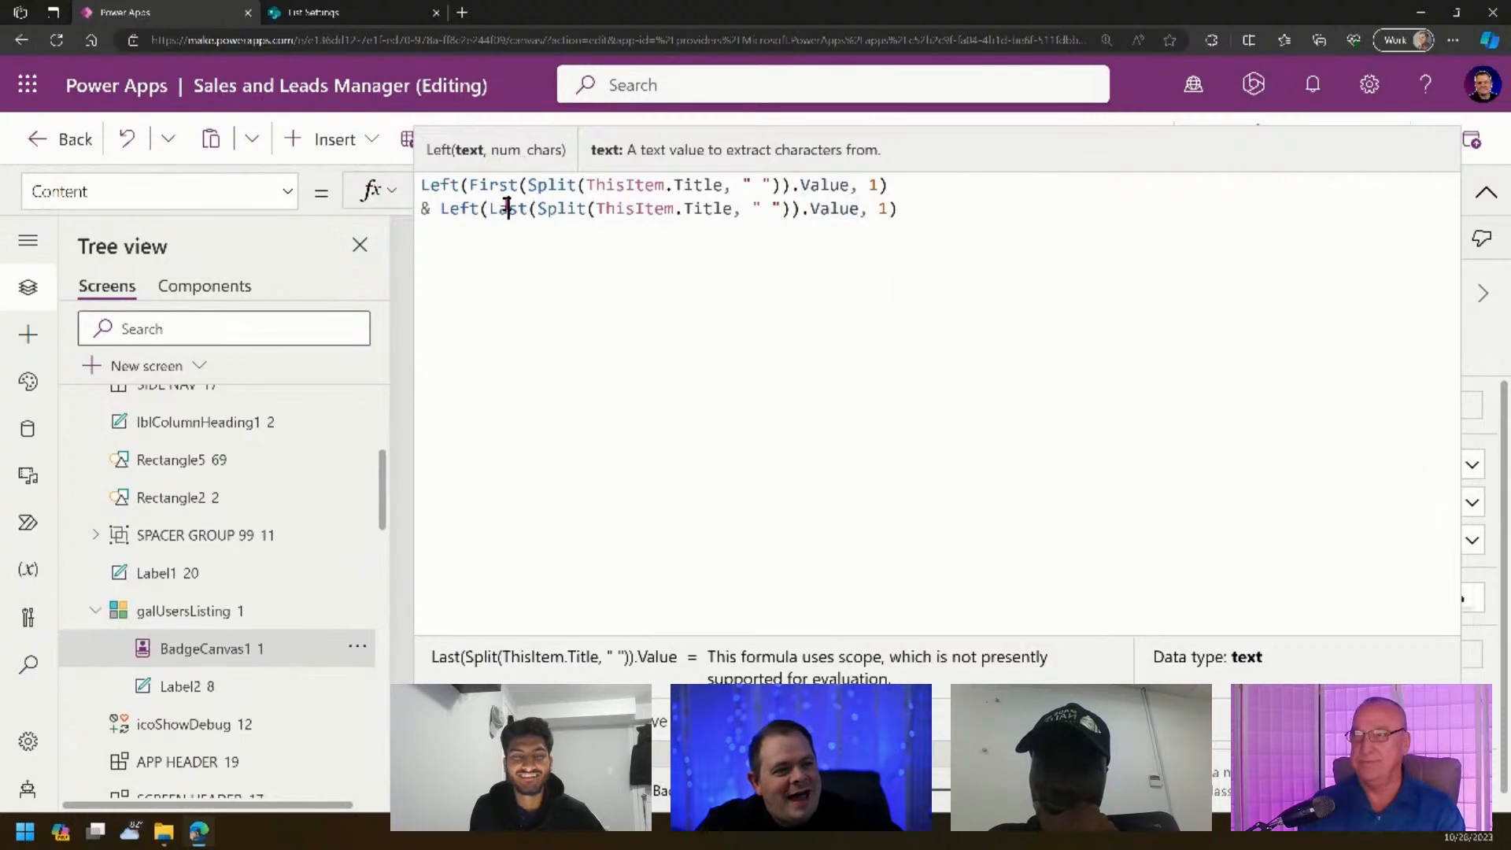
double_click(508, 208)
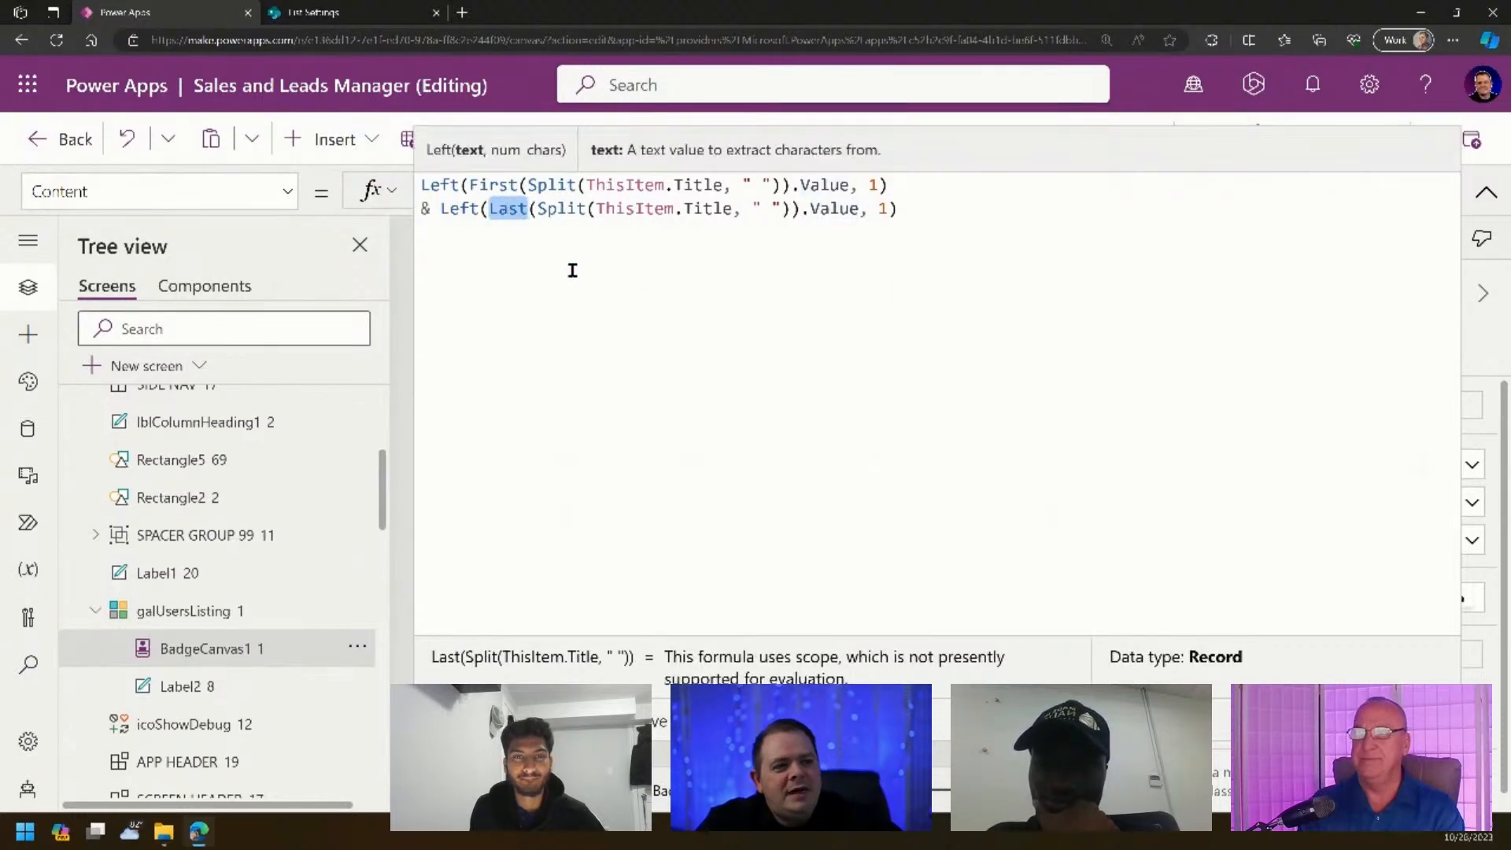
text(Index)
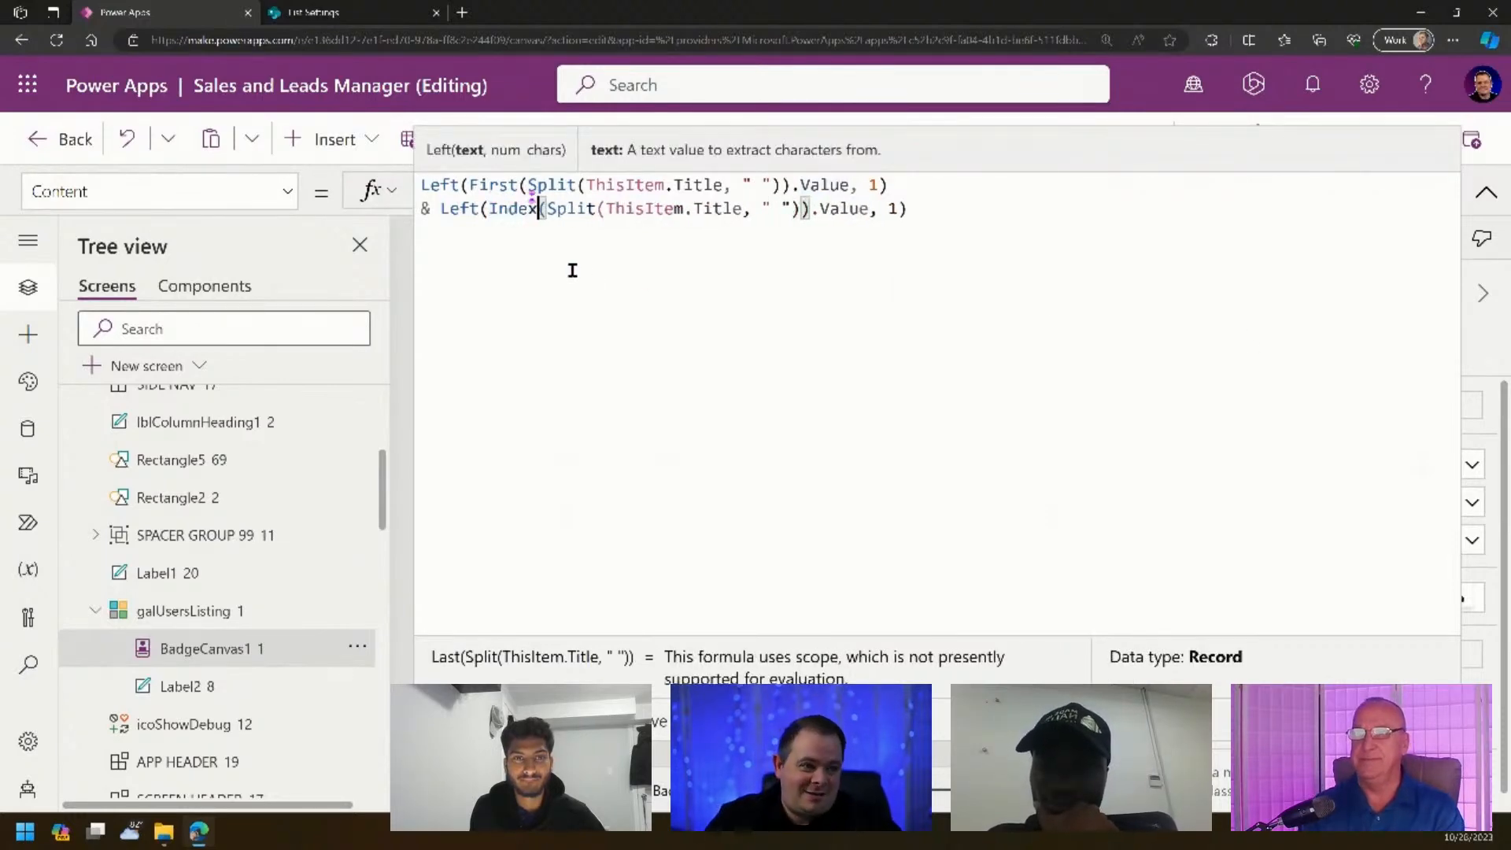
key(End)
key(Left)
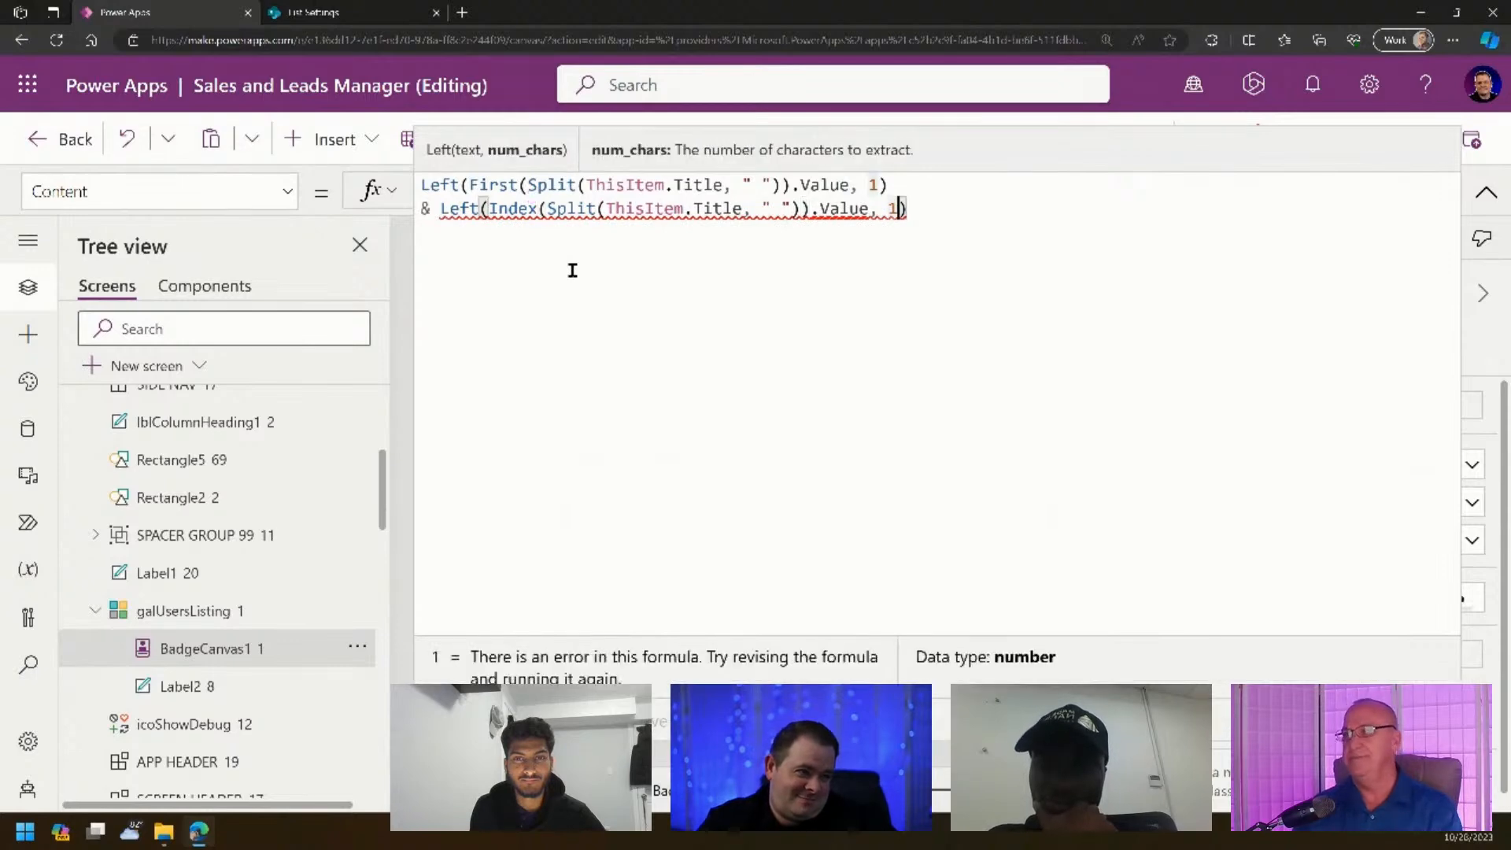
key(BackSpace)
text(2)
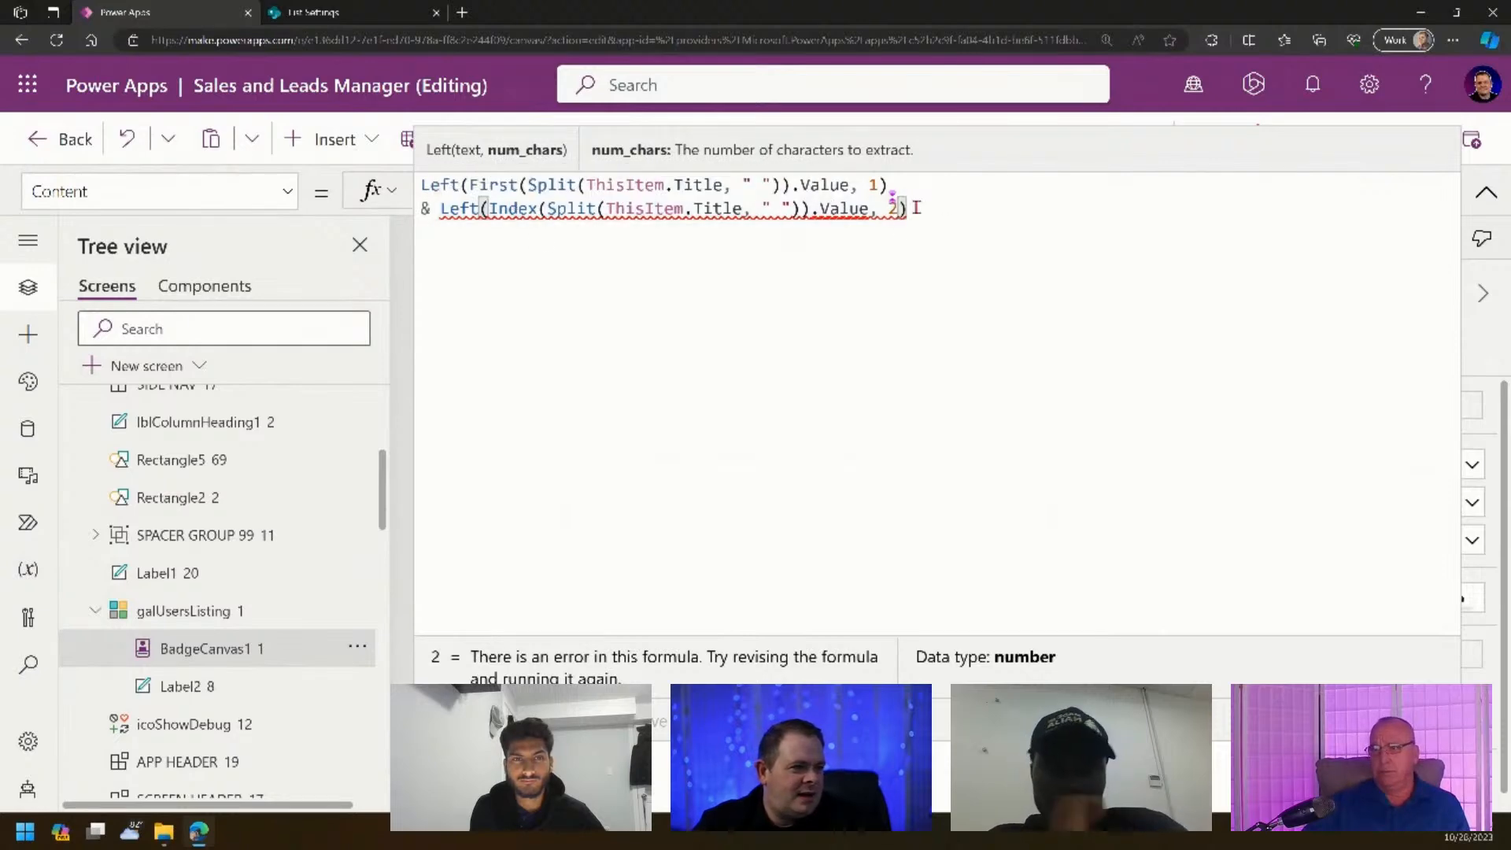
key(BackSpace)
text(1)
key(Left)
key(Left)
key(Left)
key(Left)
key(Left)
key(Left)
key(Left)
key(Left)
key(Left)
key(Left)
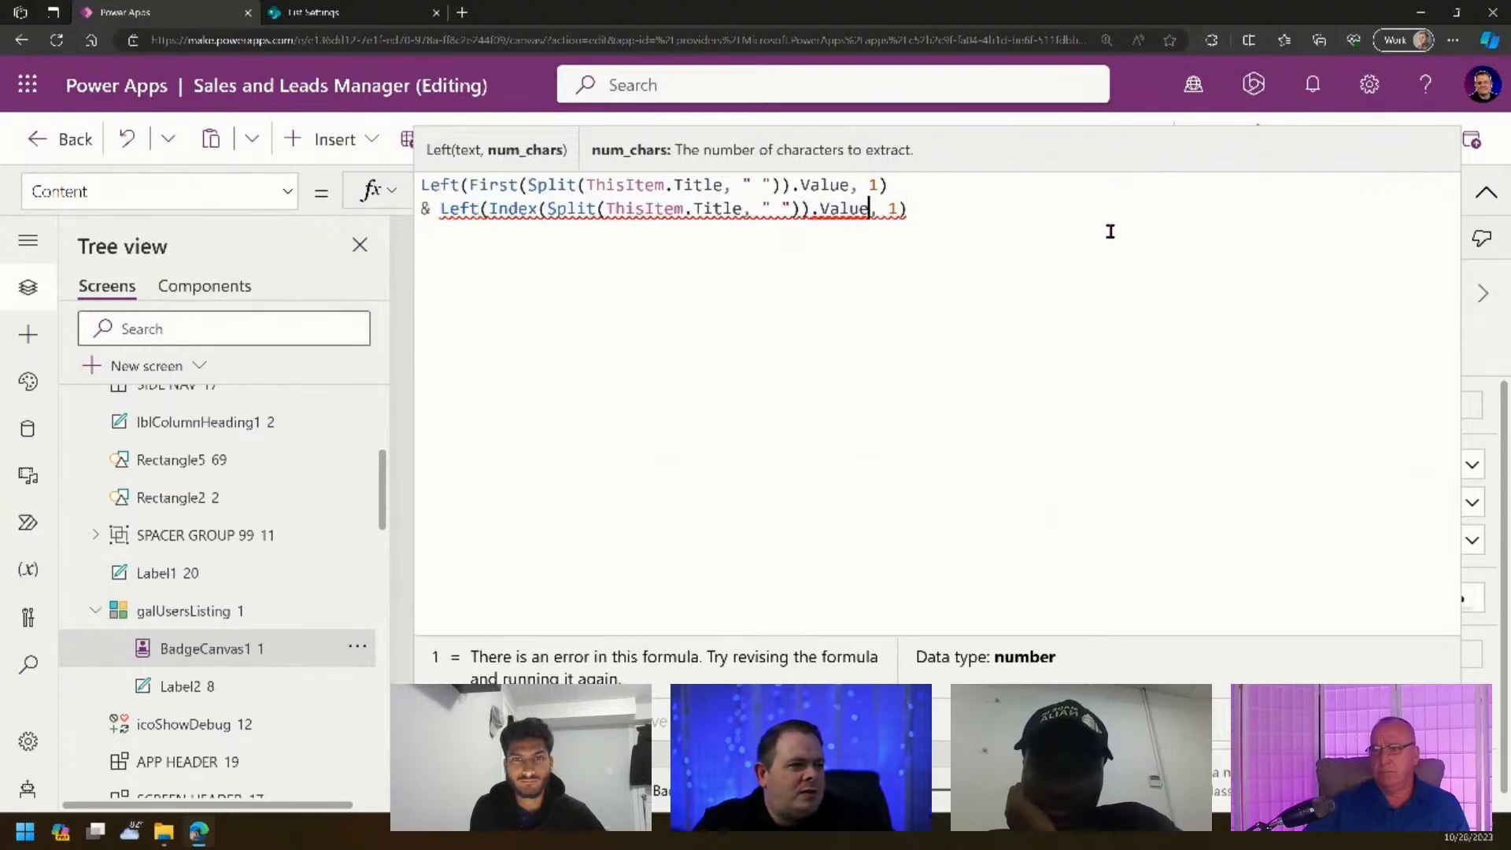
text(, 2)
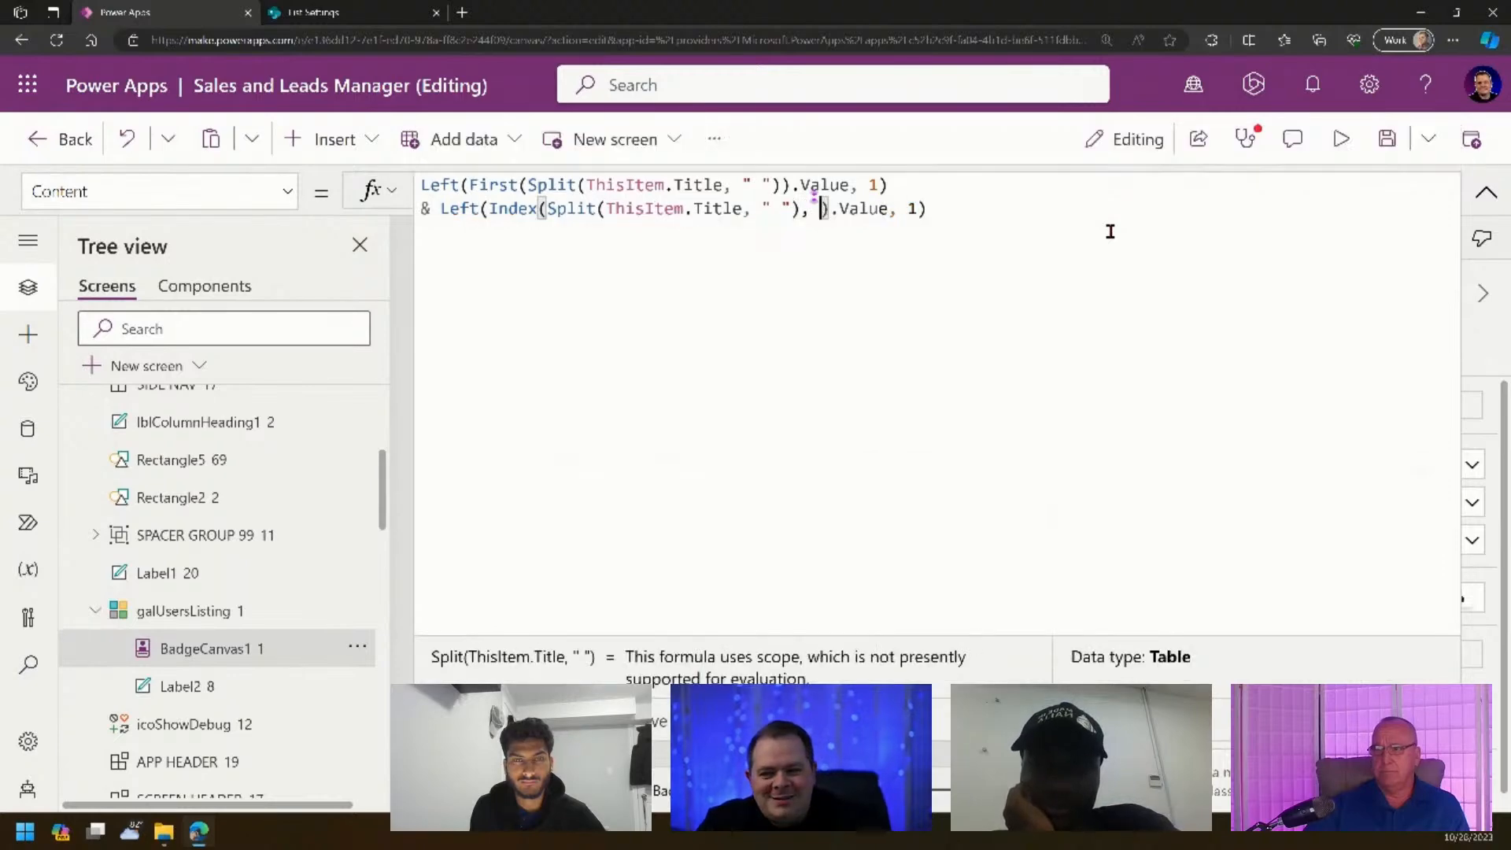
click(1486, 192)
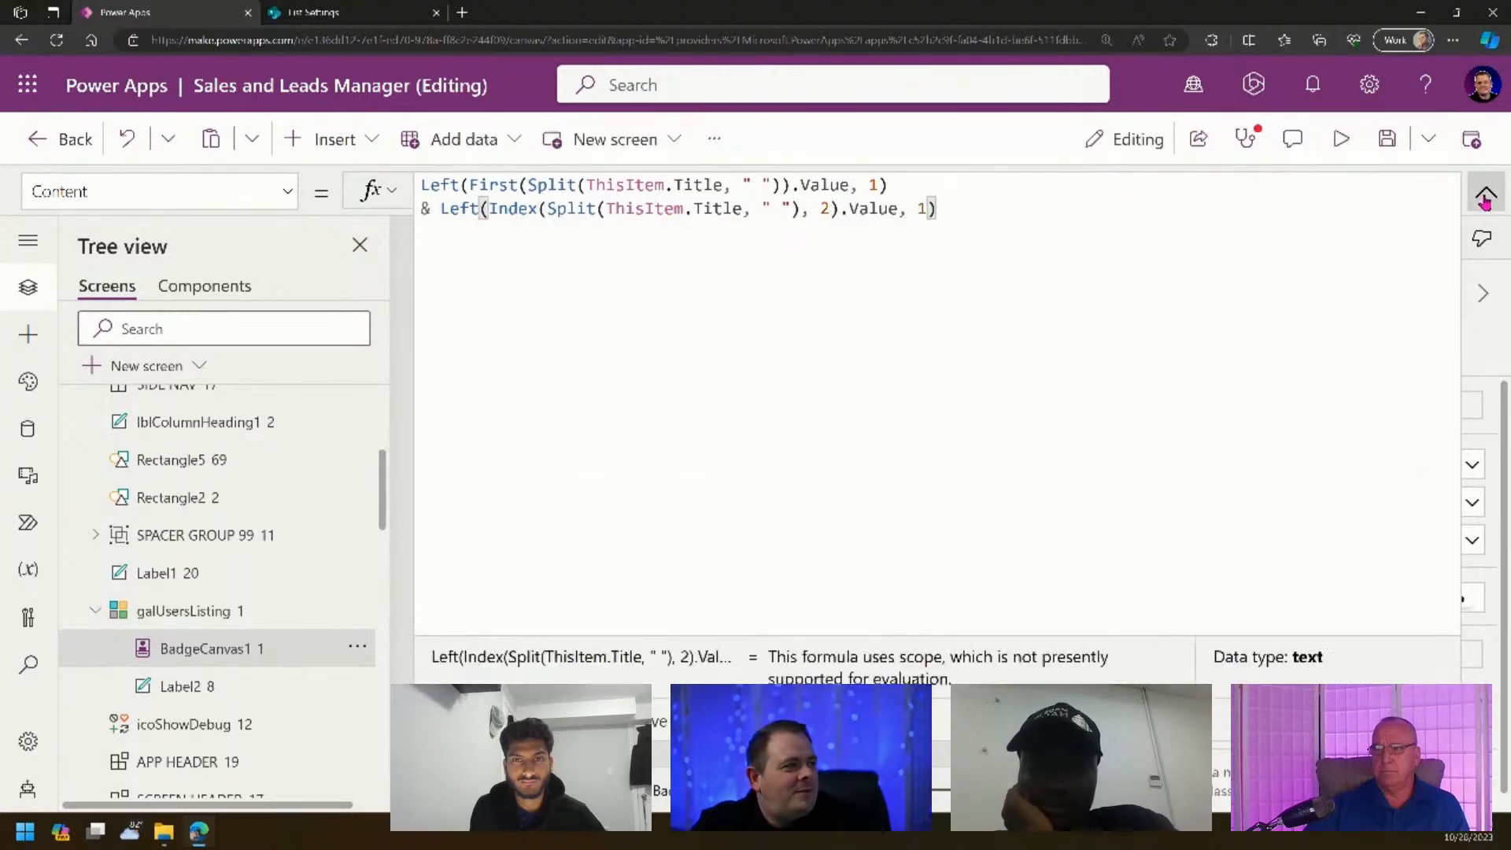
click(1341, 138)
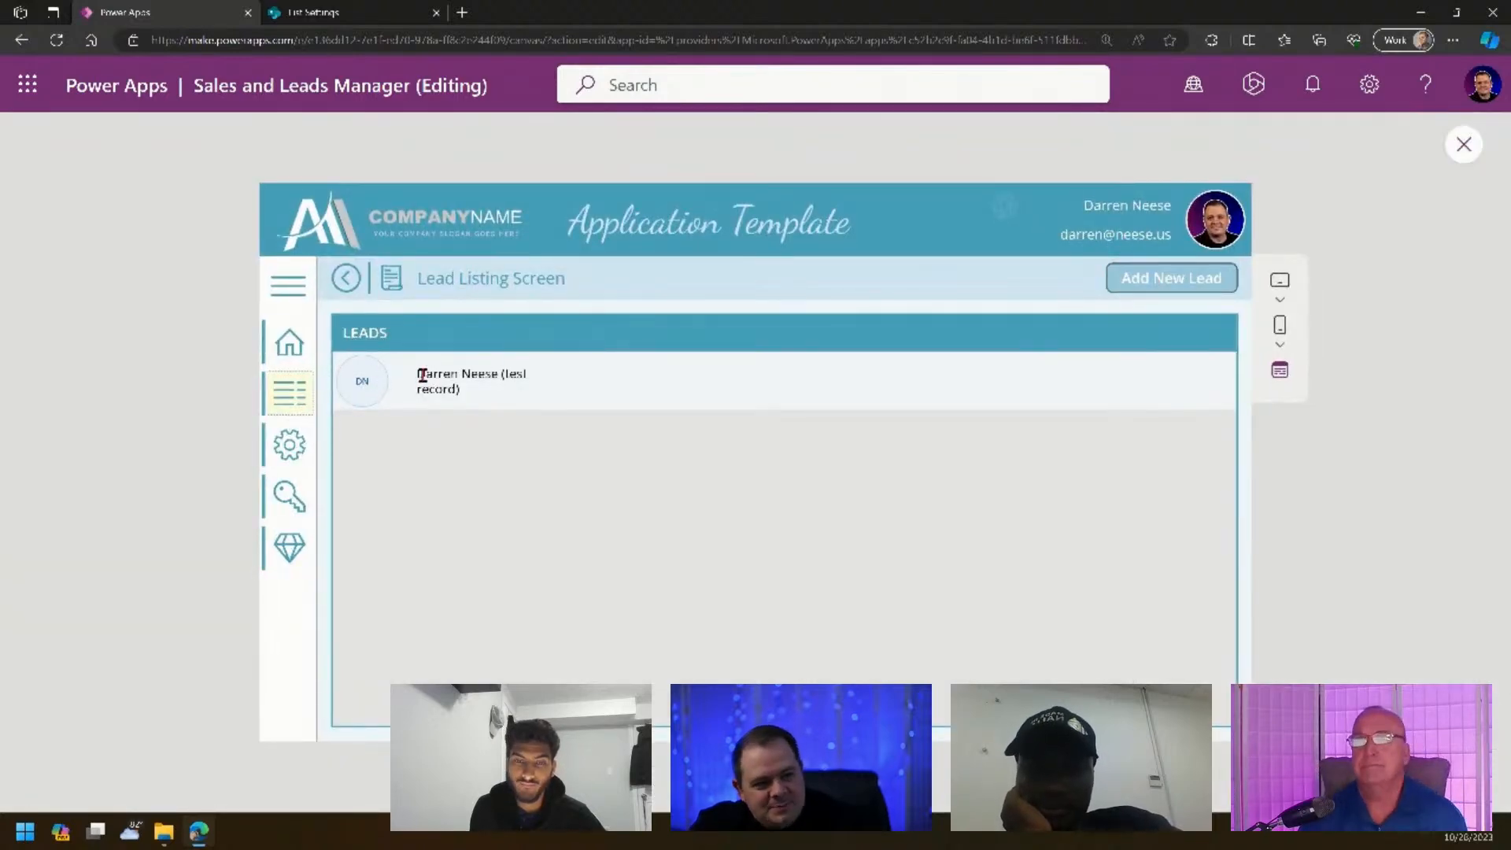
drag(422, 378, 505, 386)
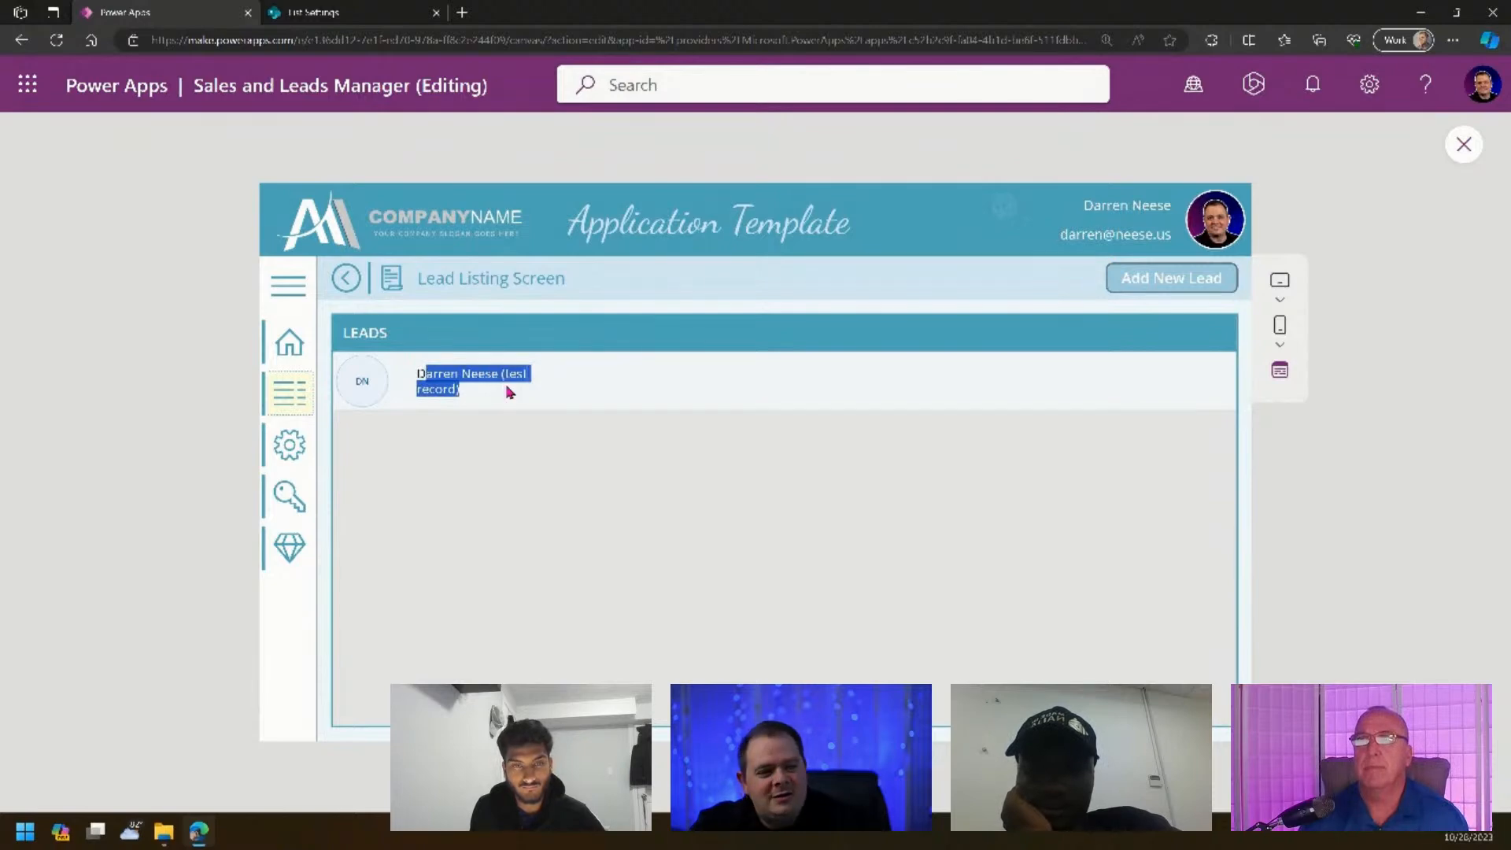
click(505, 387)
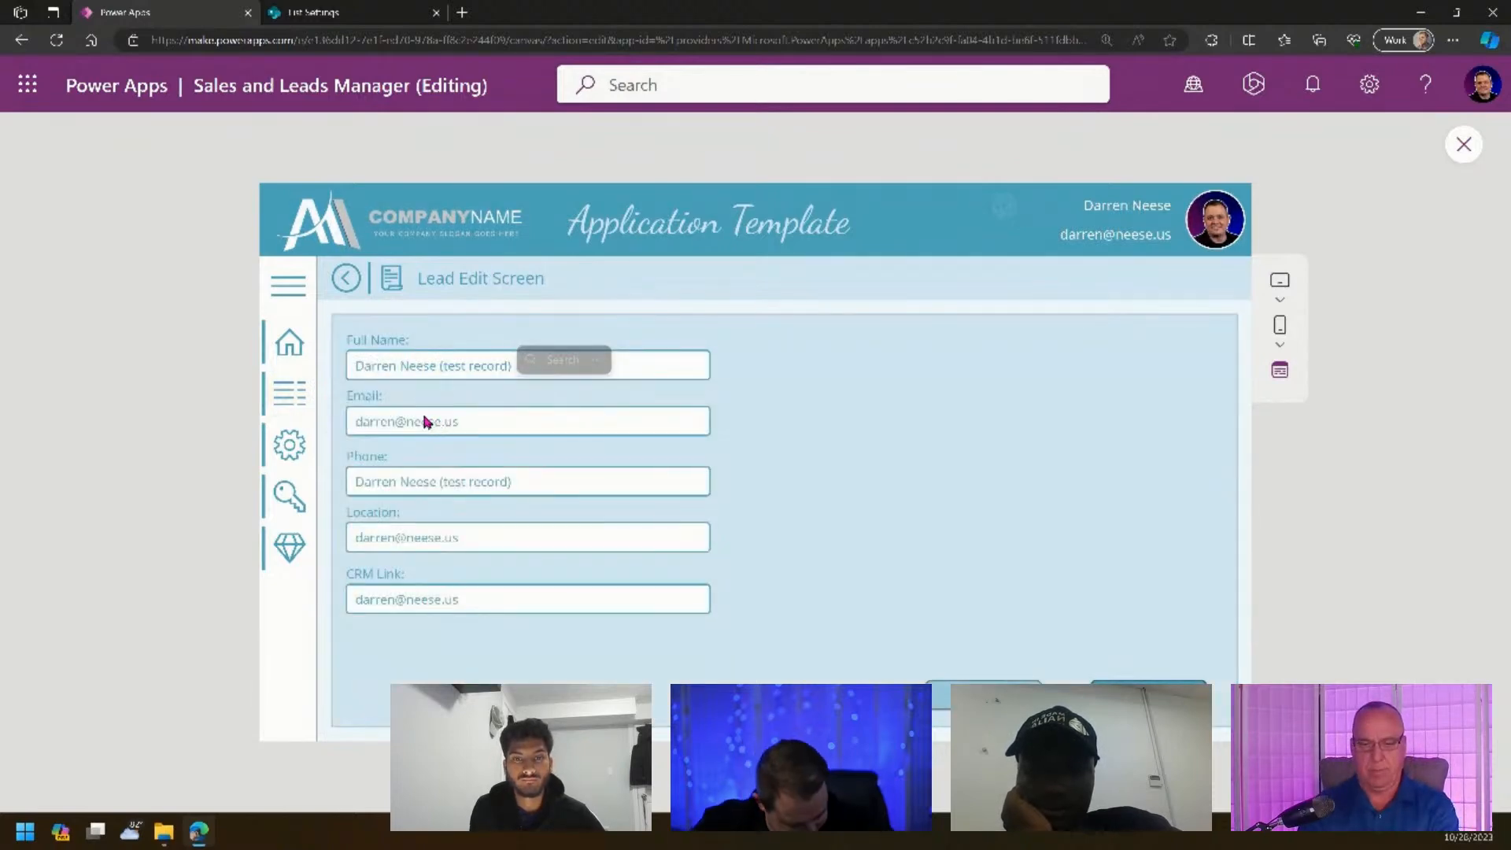
click(295, 391)
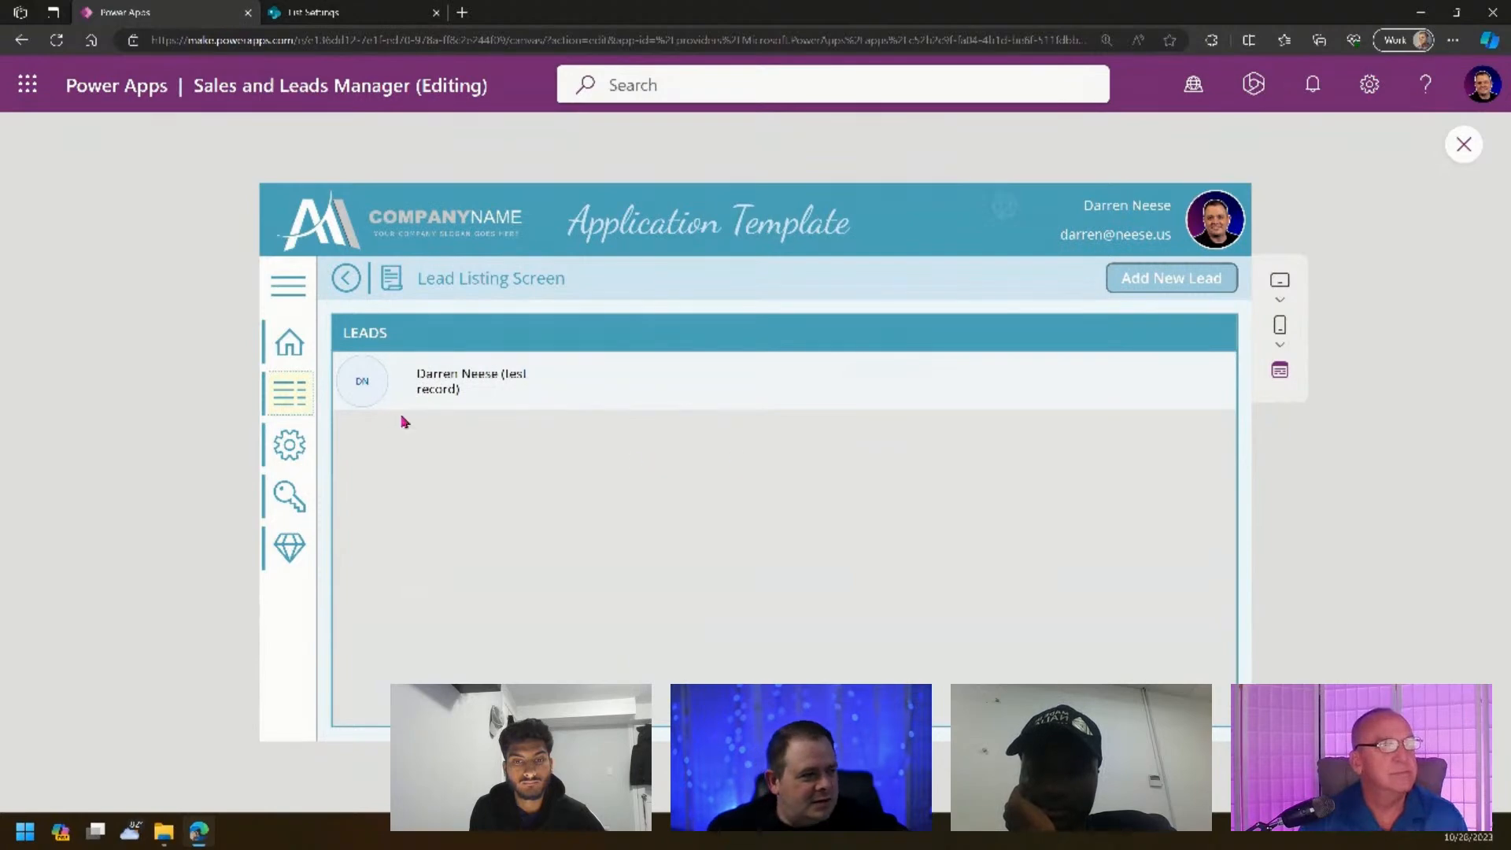
click(1452, 147)
- Open the badge's initials formula in the expanded editor and check the Index argument 2
click(497, 433)
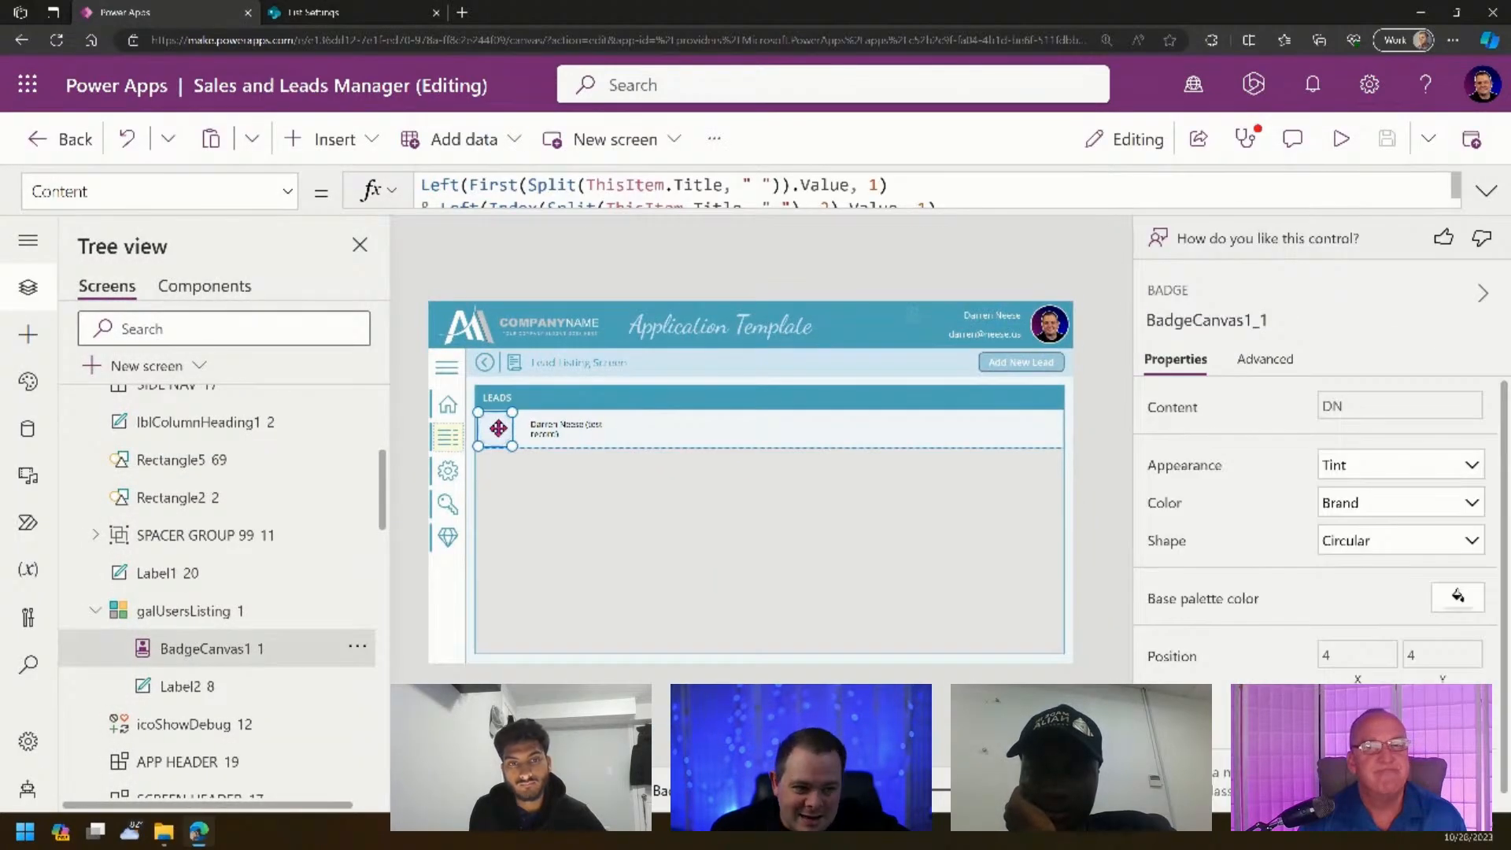
click(1486, 191)
click(1287, 221)
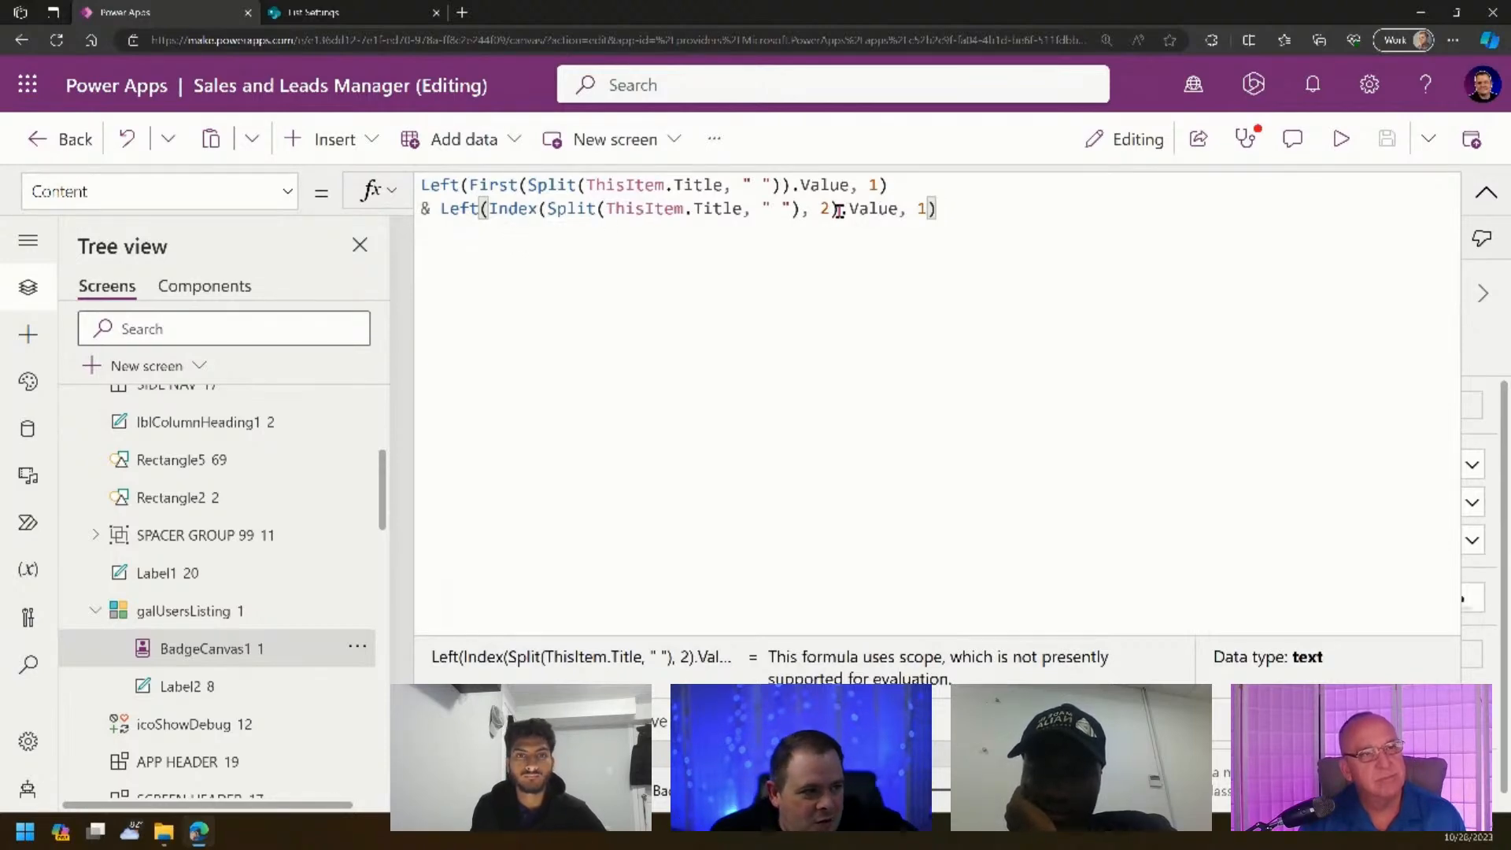
drag(830, 209, 820, 210)
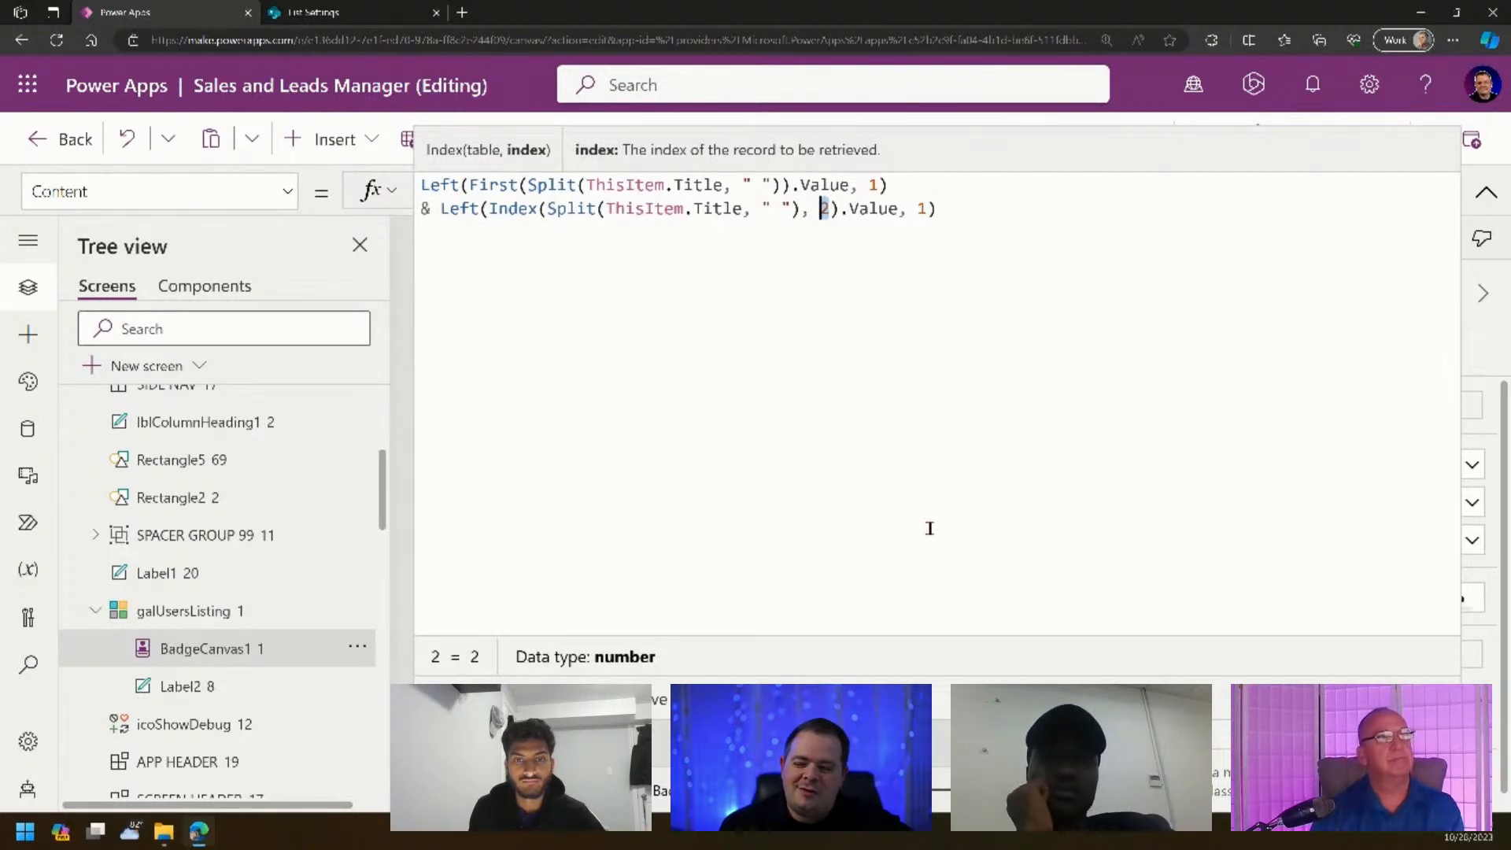
click(1184, 294)
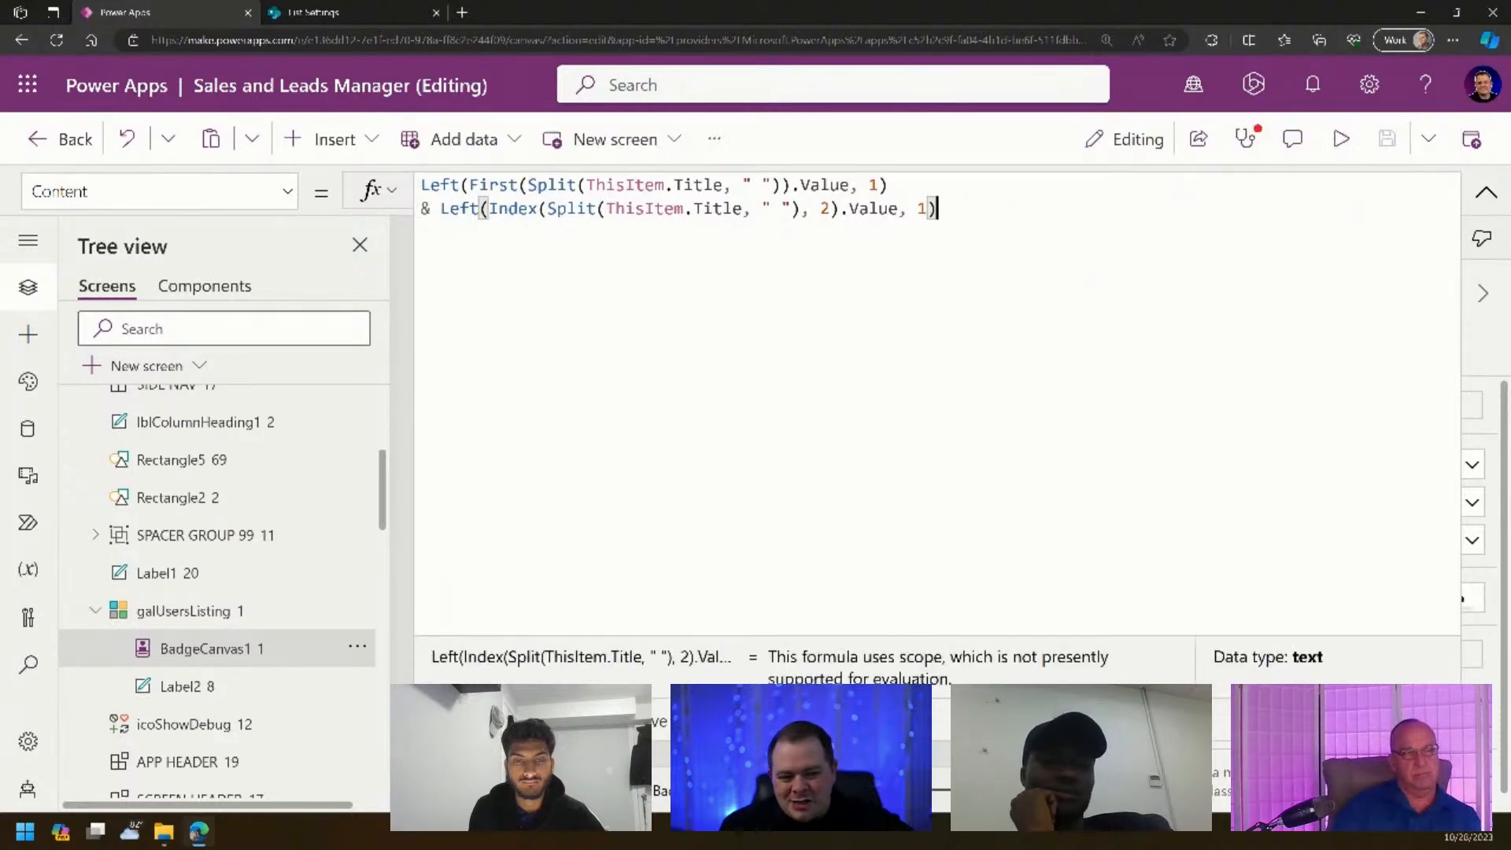
- Format the formula into indented lines with Shift+Alt+F and save the app
key(shift+alt+f)
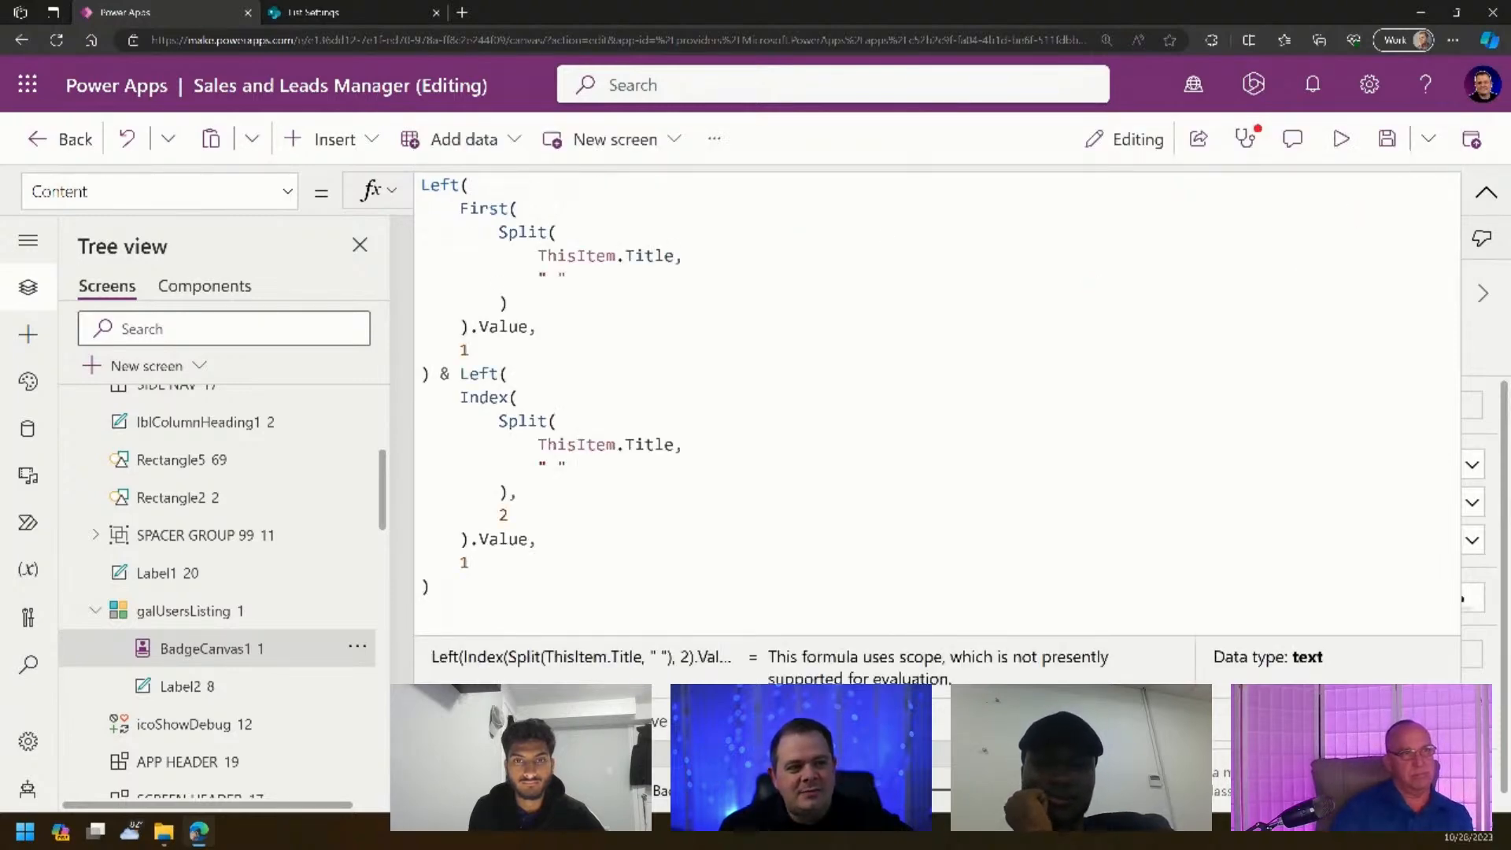
click(871, 356)
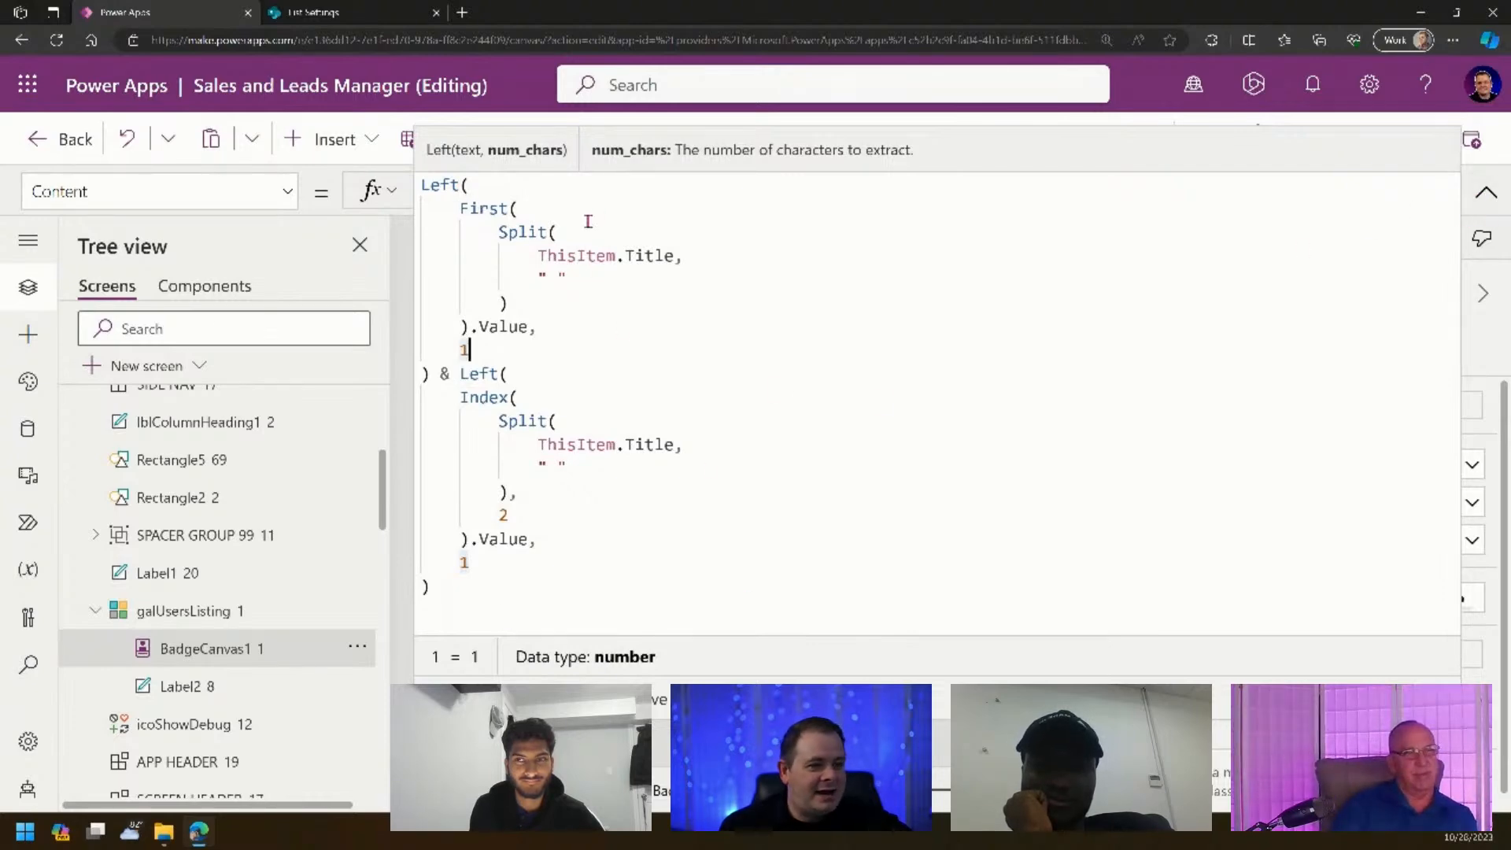
click(1486, 192)
click(1100, 494)
click(1387, 140)
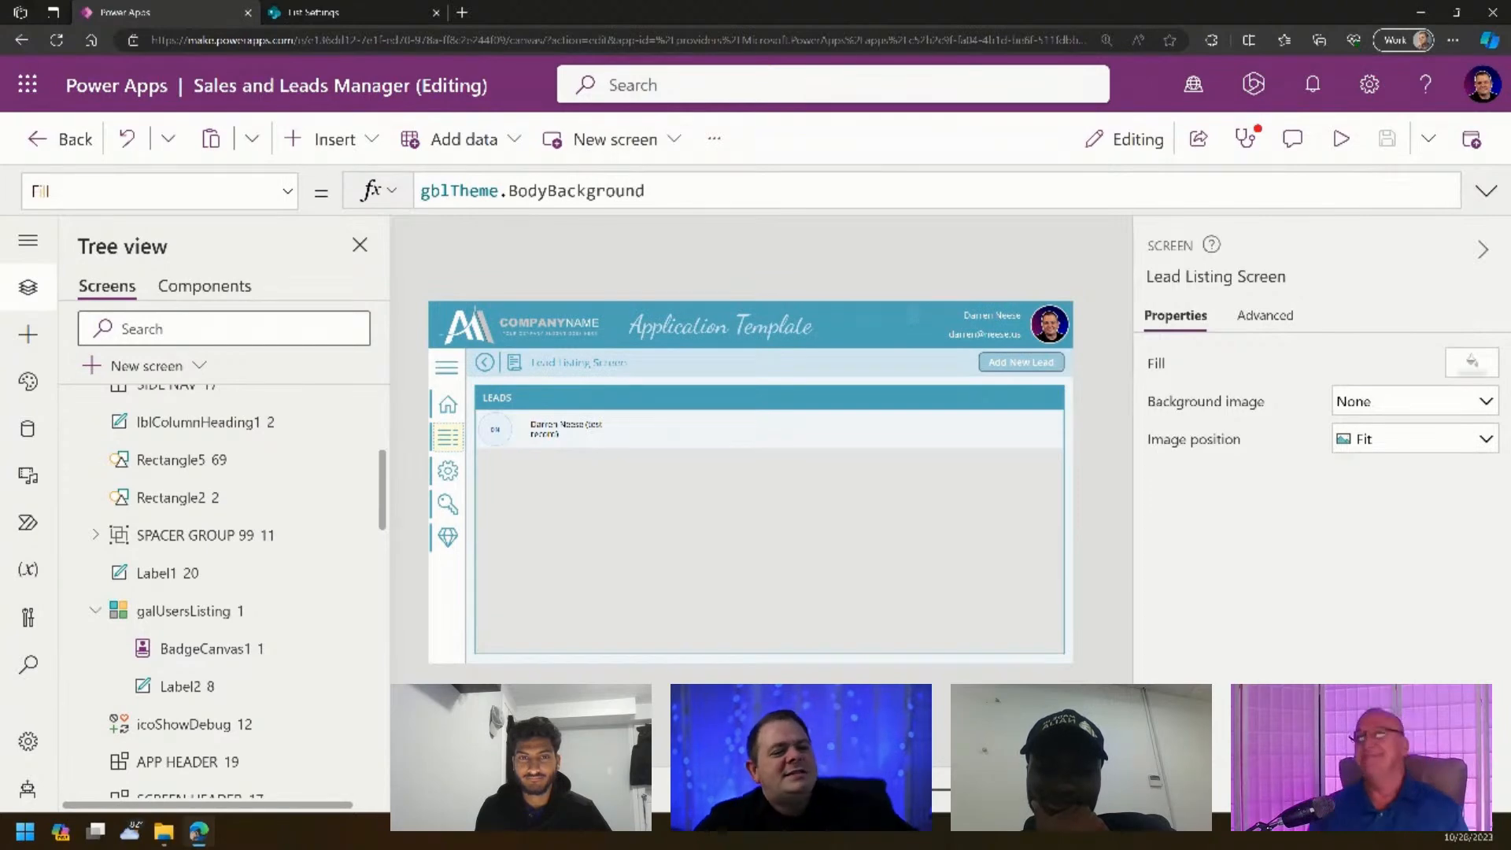
click(1344, 148)
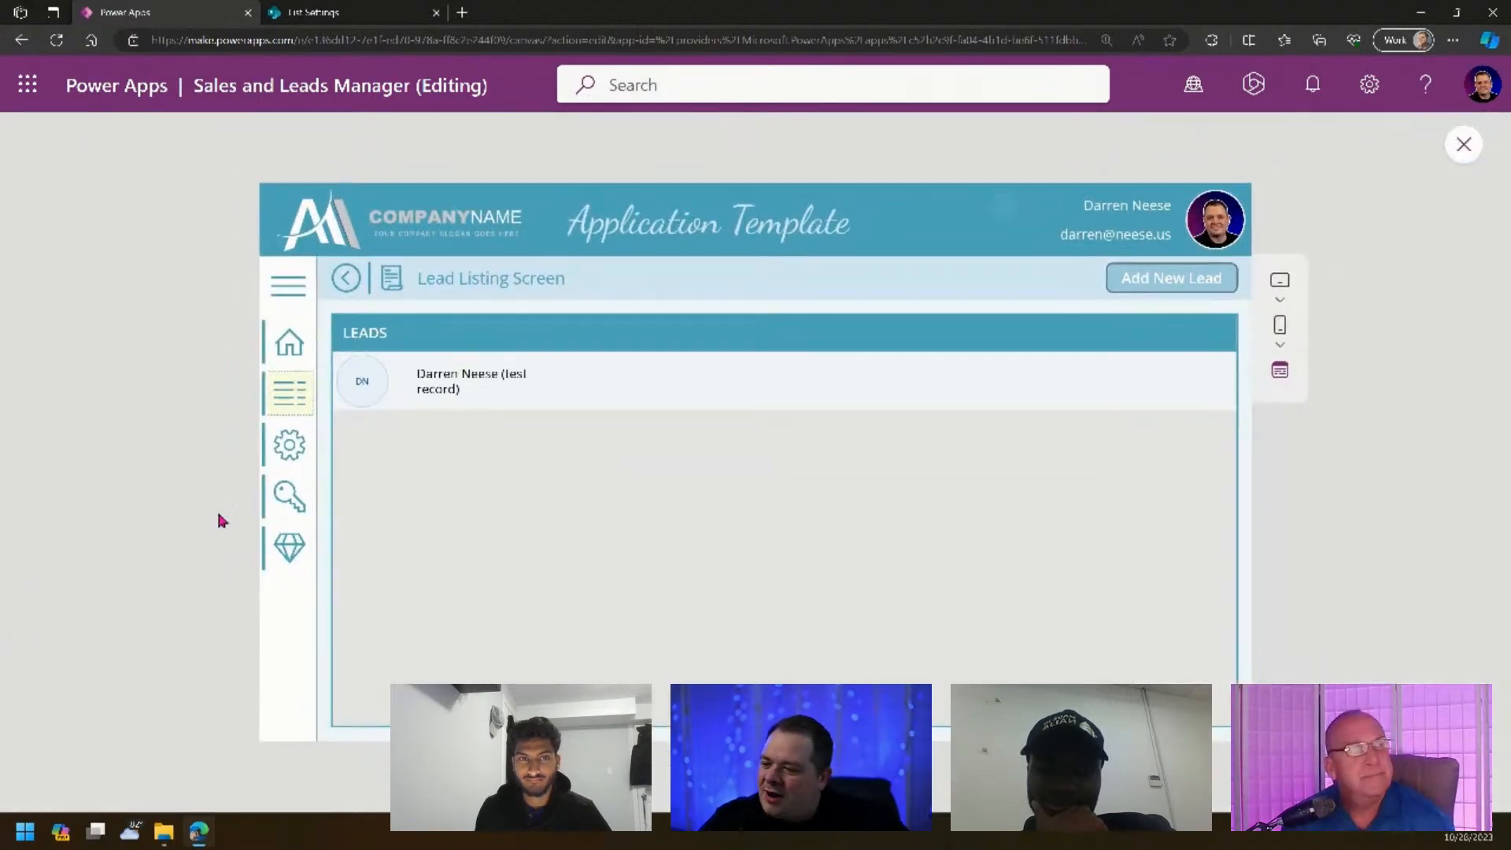
click(291, 289)
click(286, 290)
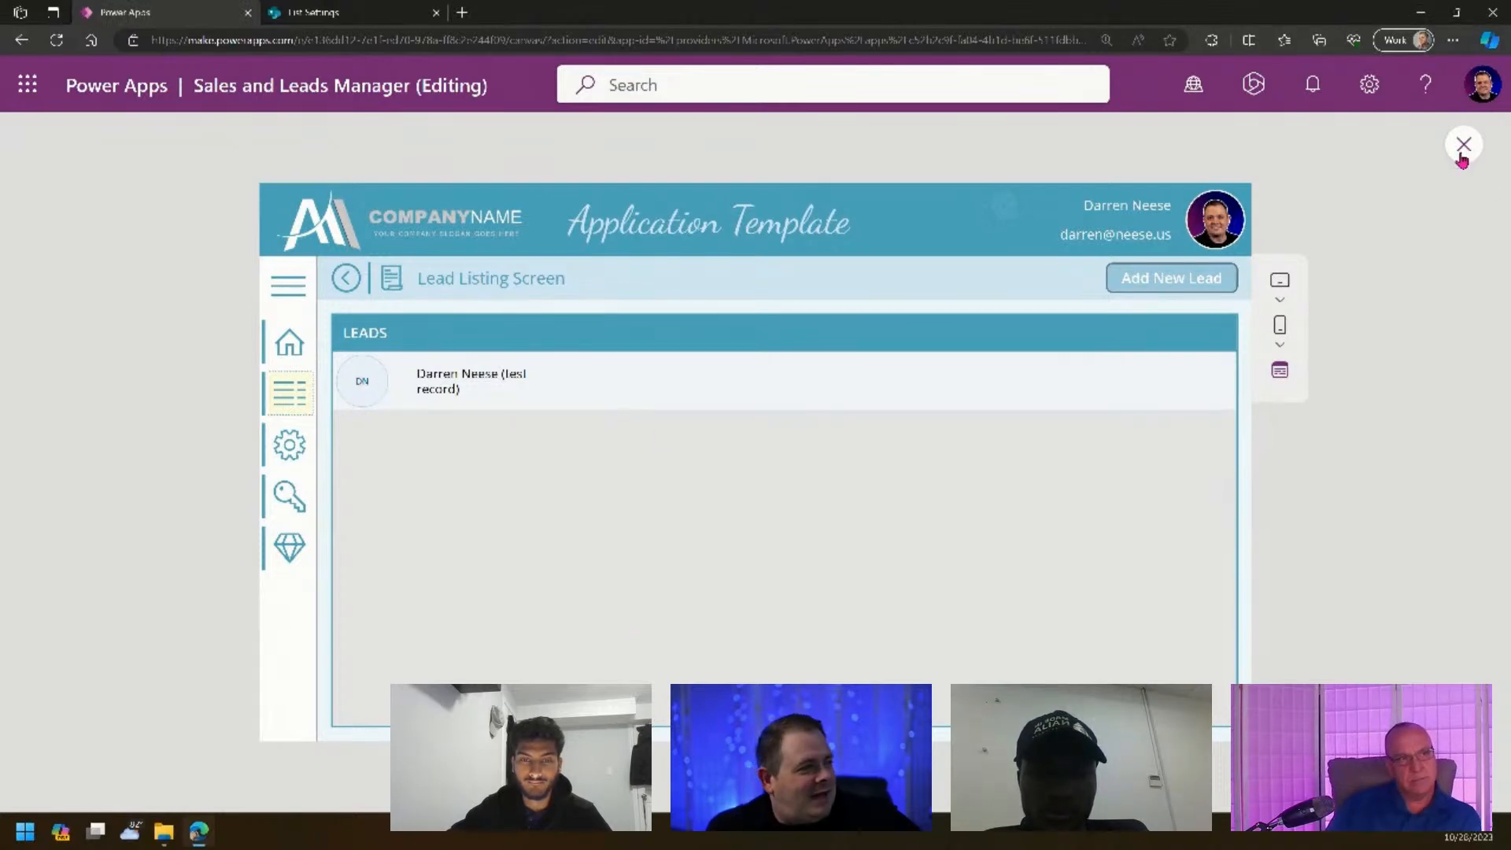
key(Escape)
- Set the DN initials badge's appearance to Filled
click(497, 433)
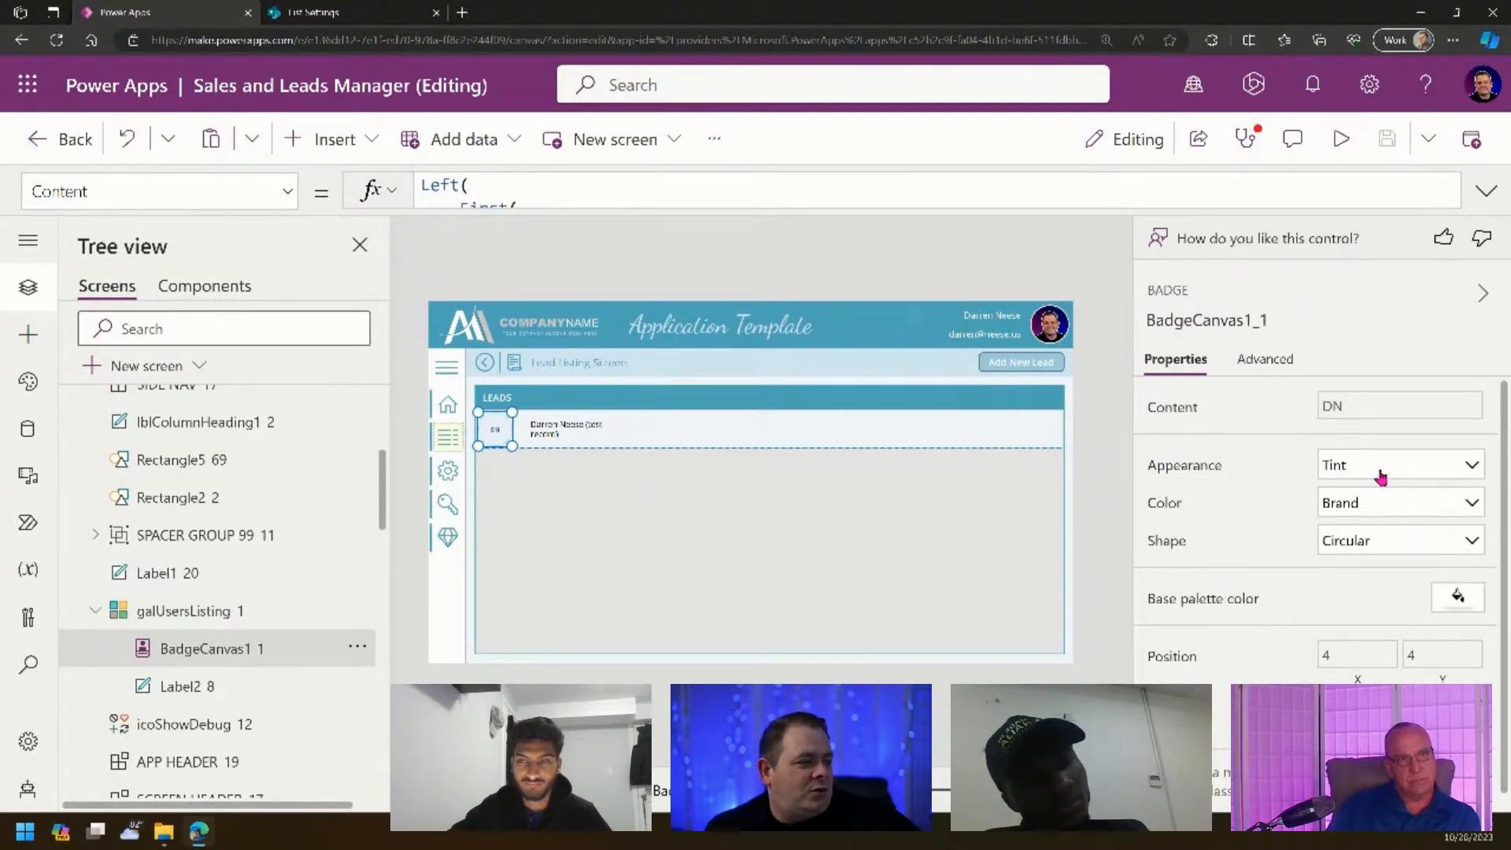
click(1415, 475)
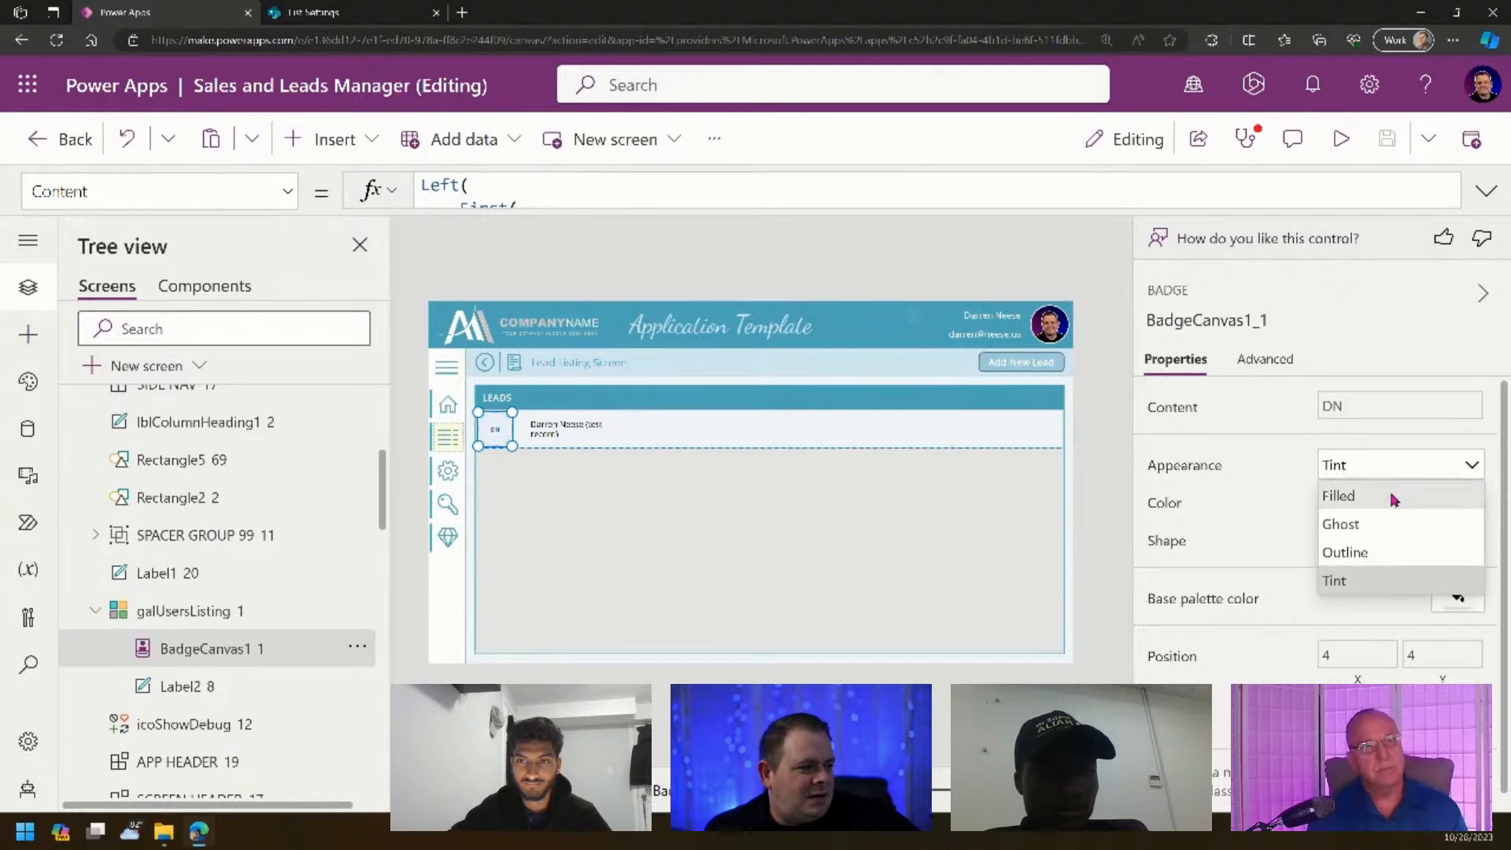
click(1390, 495)
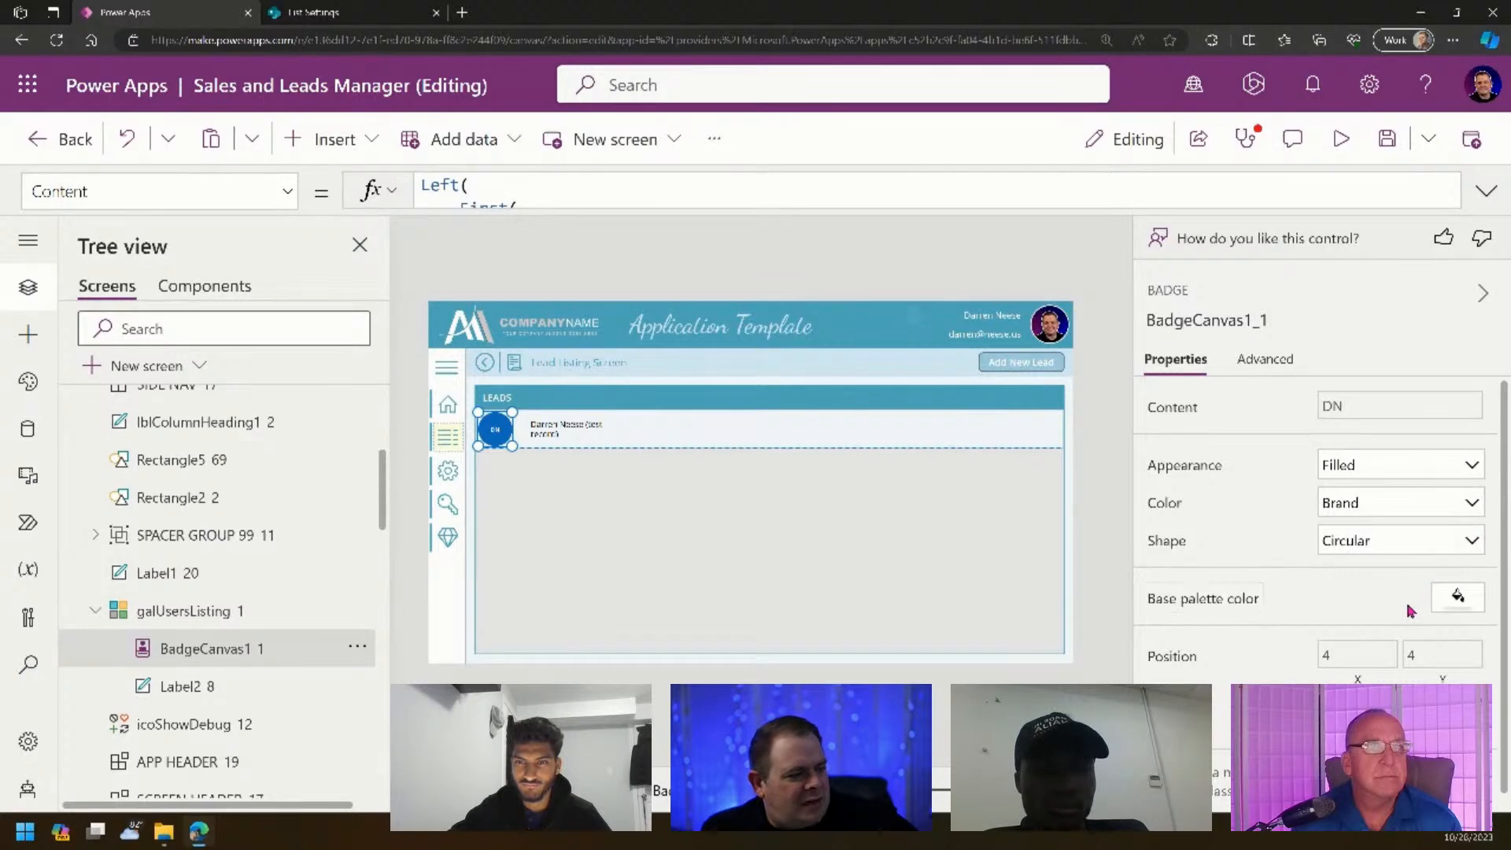
- Reselect the badge and start editing its BasePaletteColor property
click(1459, 598)
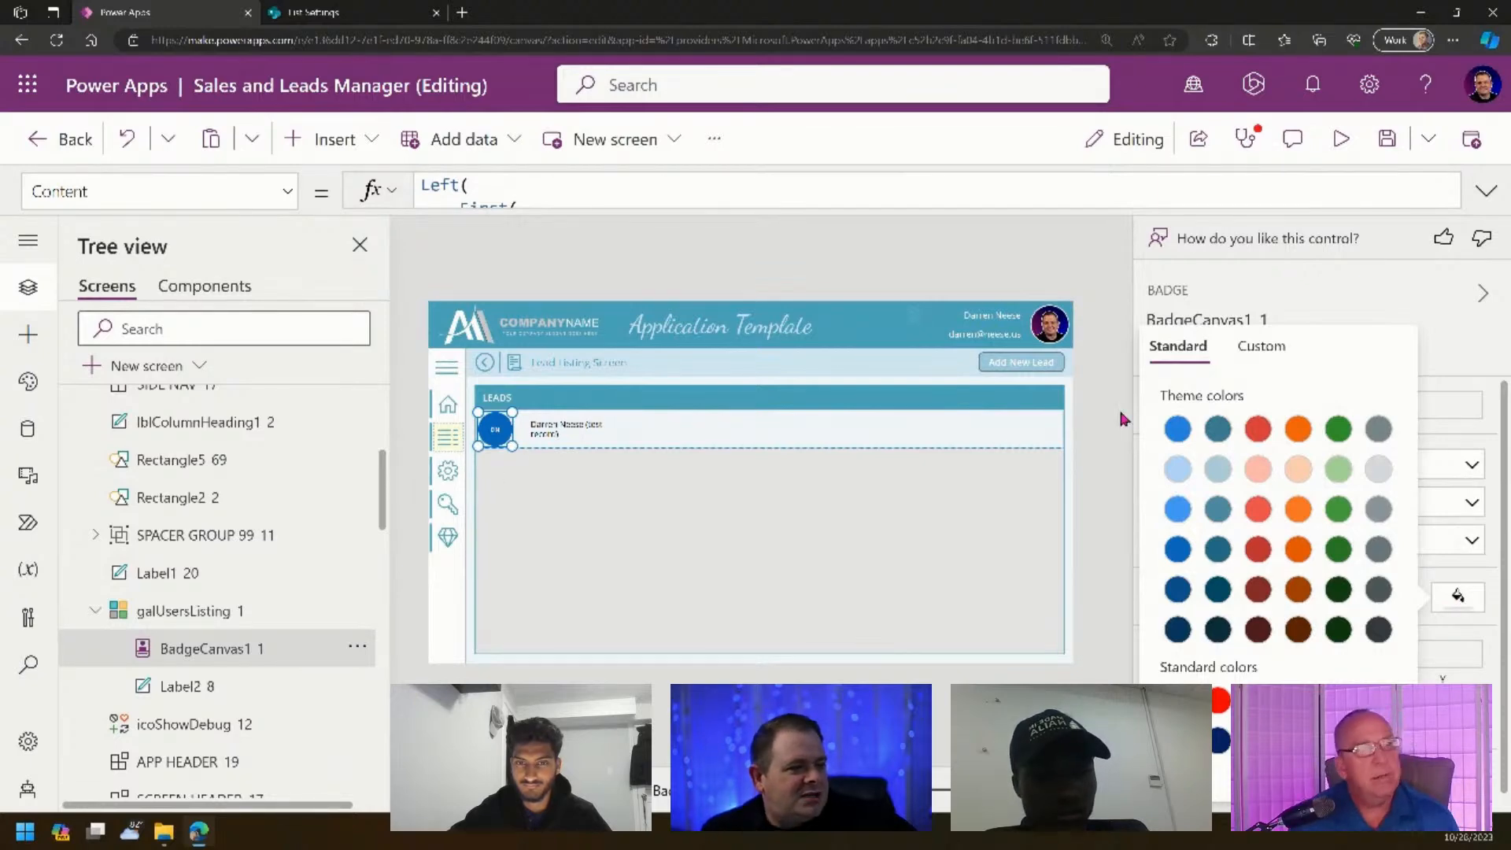
click(1085, 446)
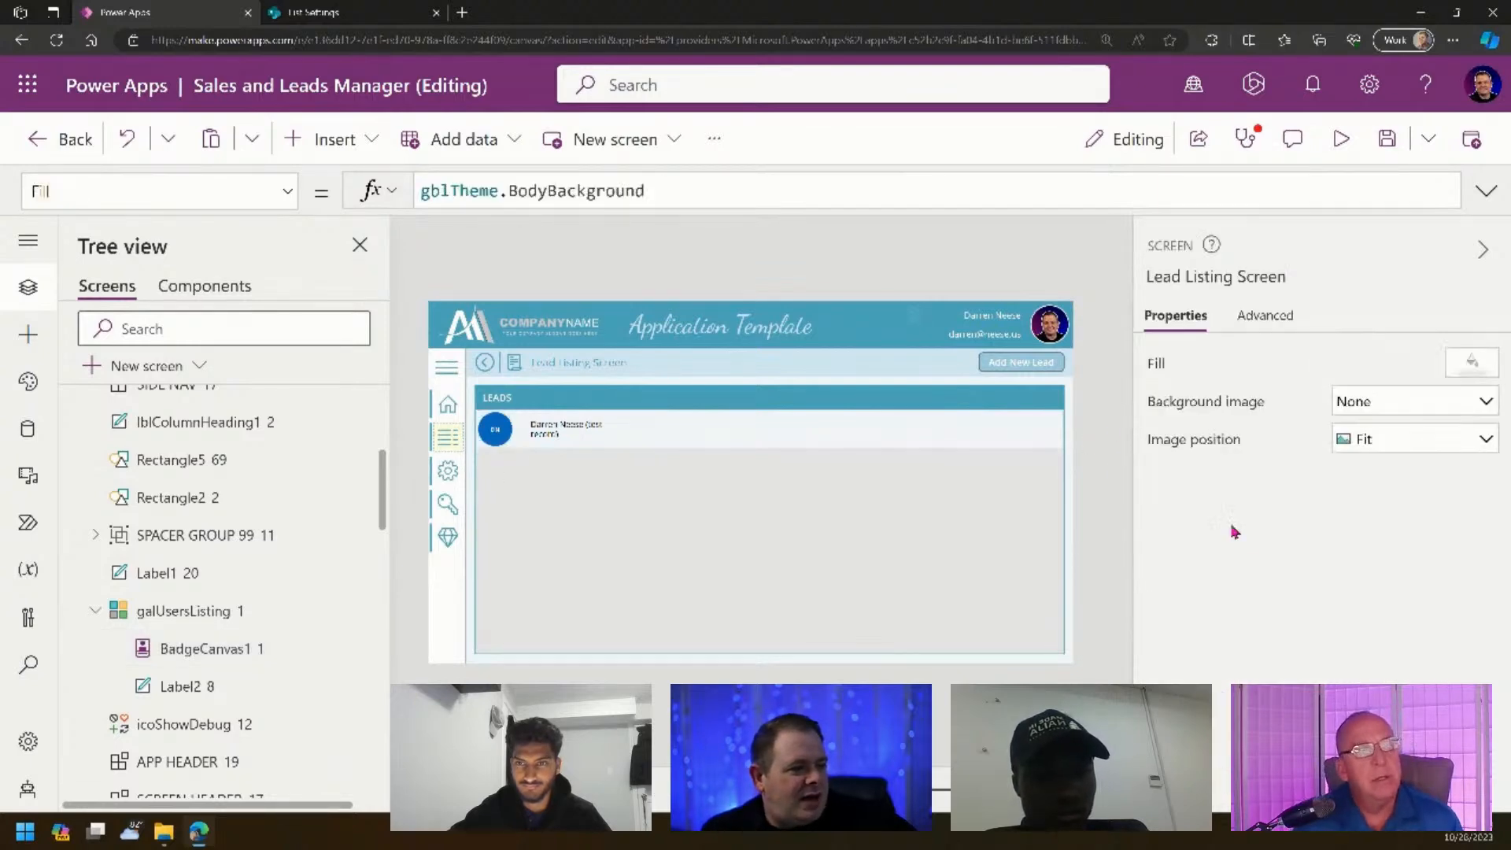
click(506, 438)
scroll(752, 448, up, 6)
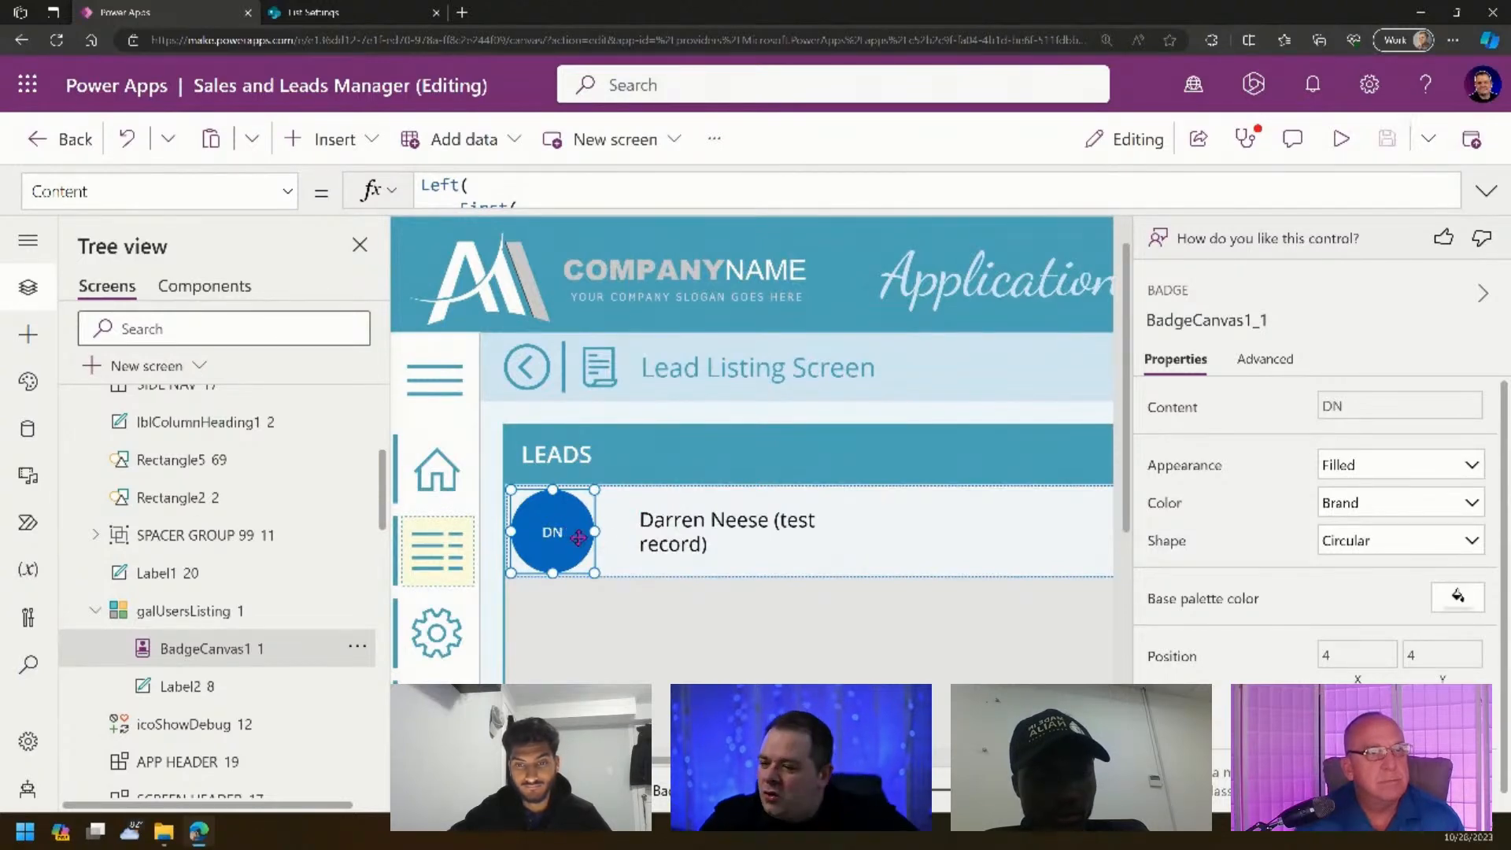
scroll(1298, 609, down, 1)
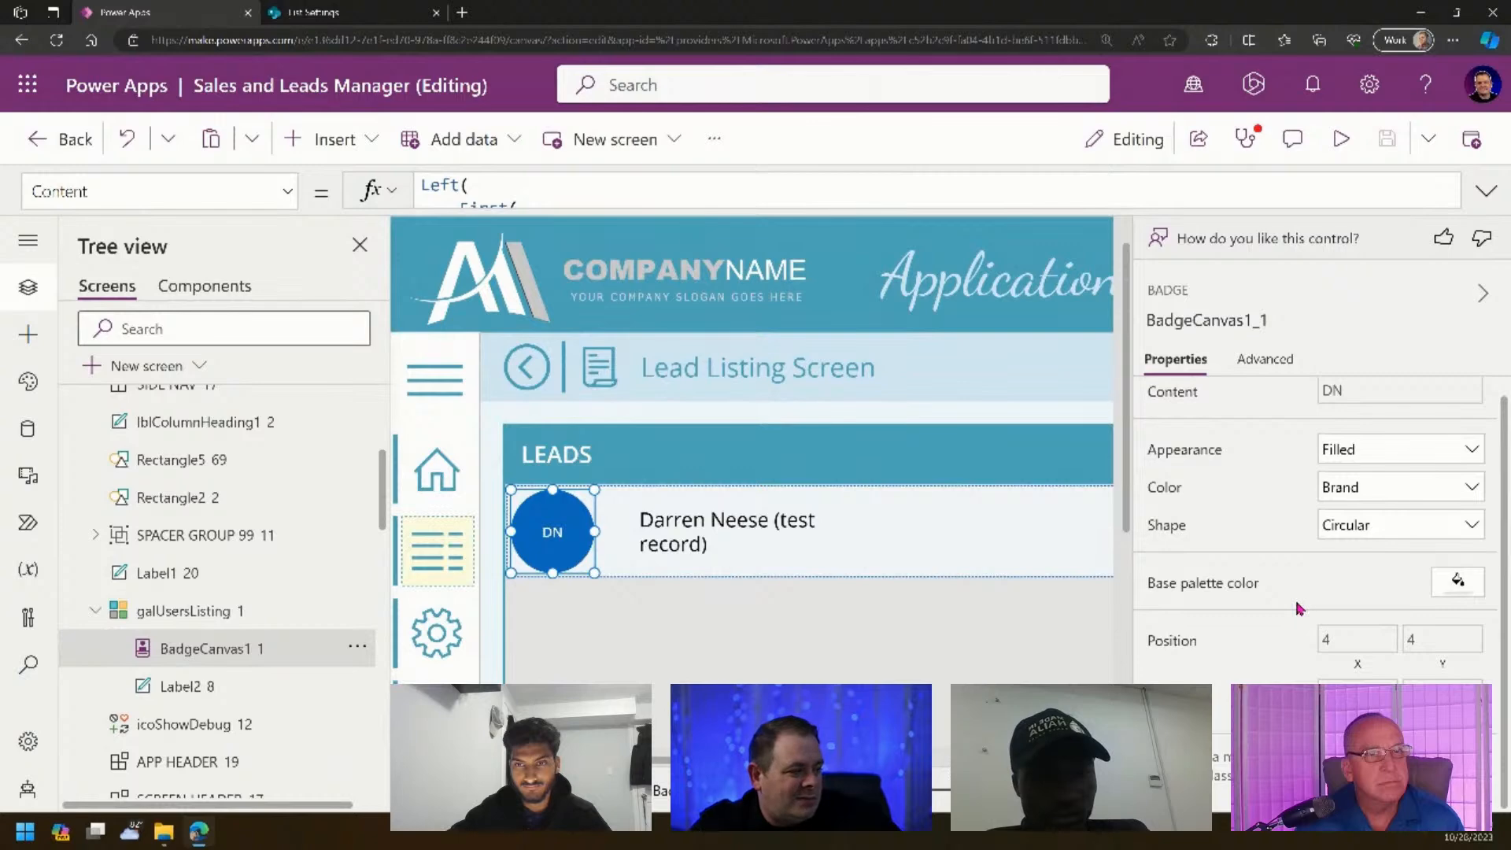
click(1222, 588)
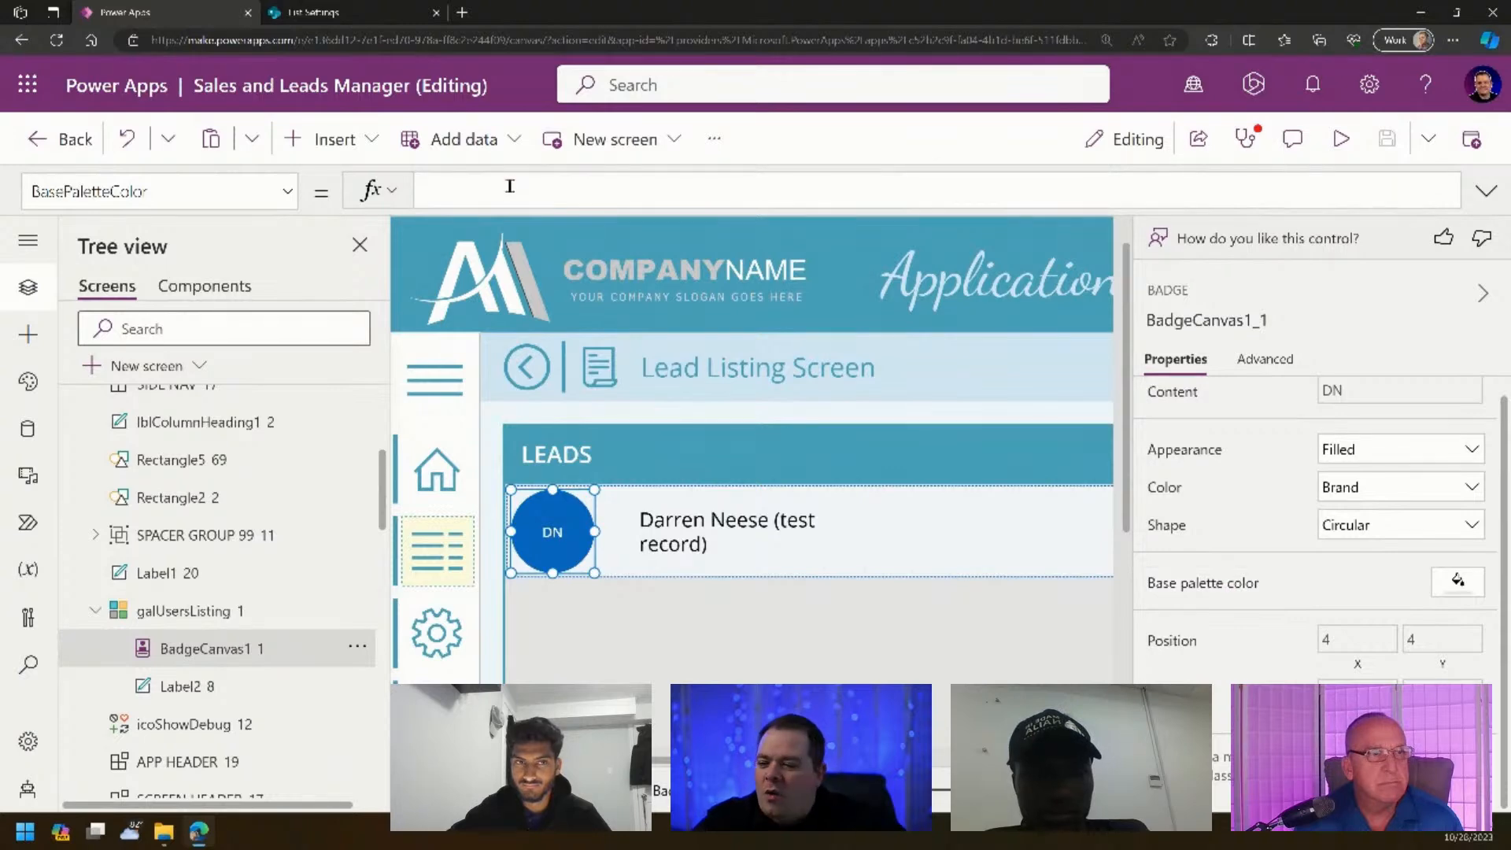
- Enter gblTheme.PrimaryDark as the badge's BasePaletteColor and deselect to view the result
text(varT)
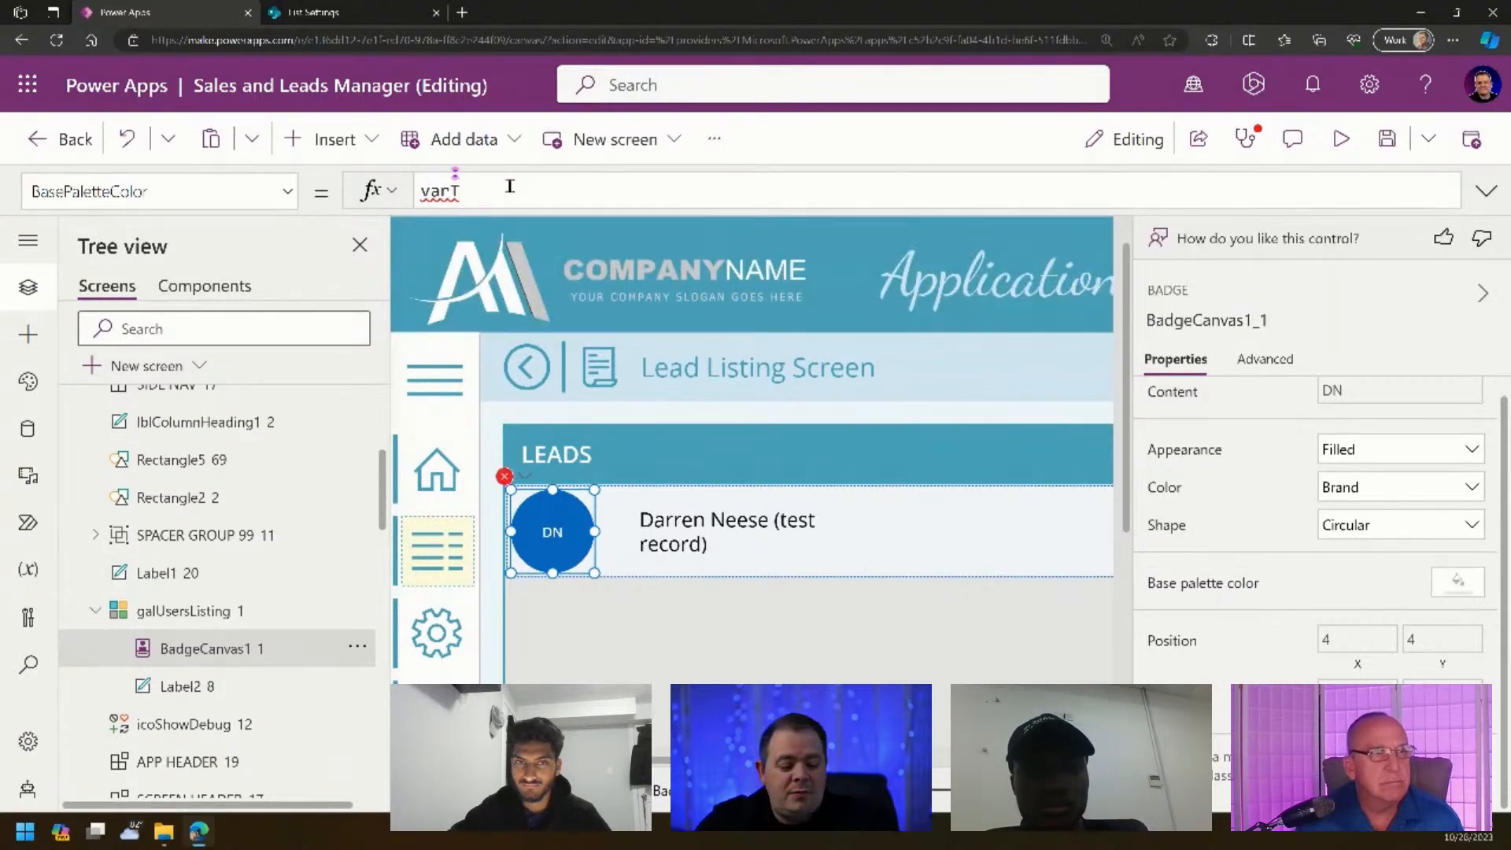
text(gblT)
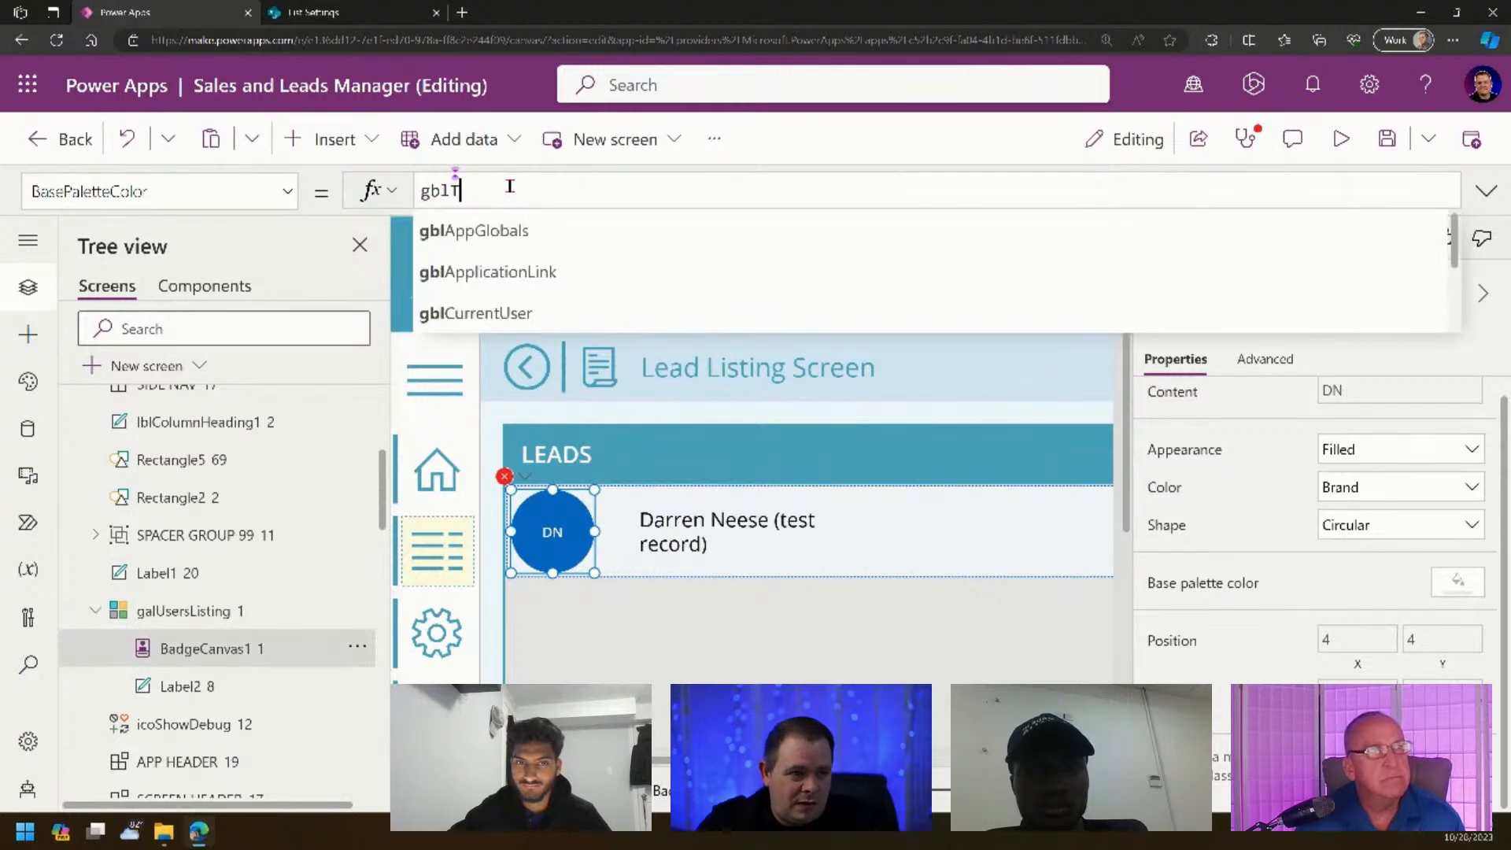
text(heme.Primary)
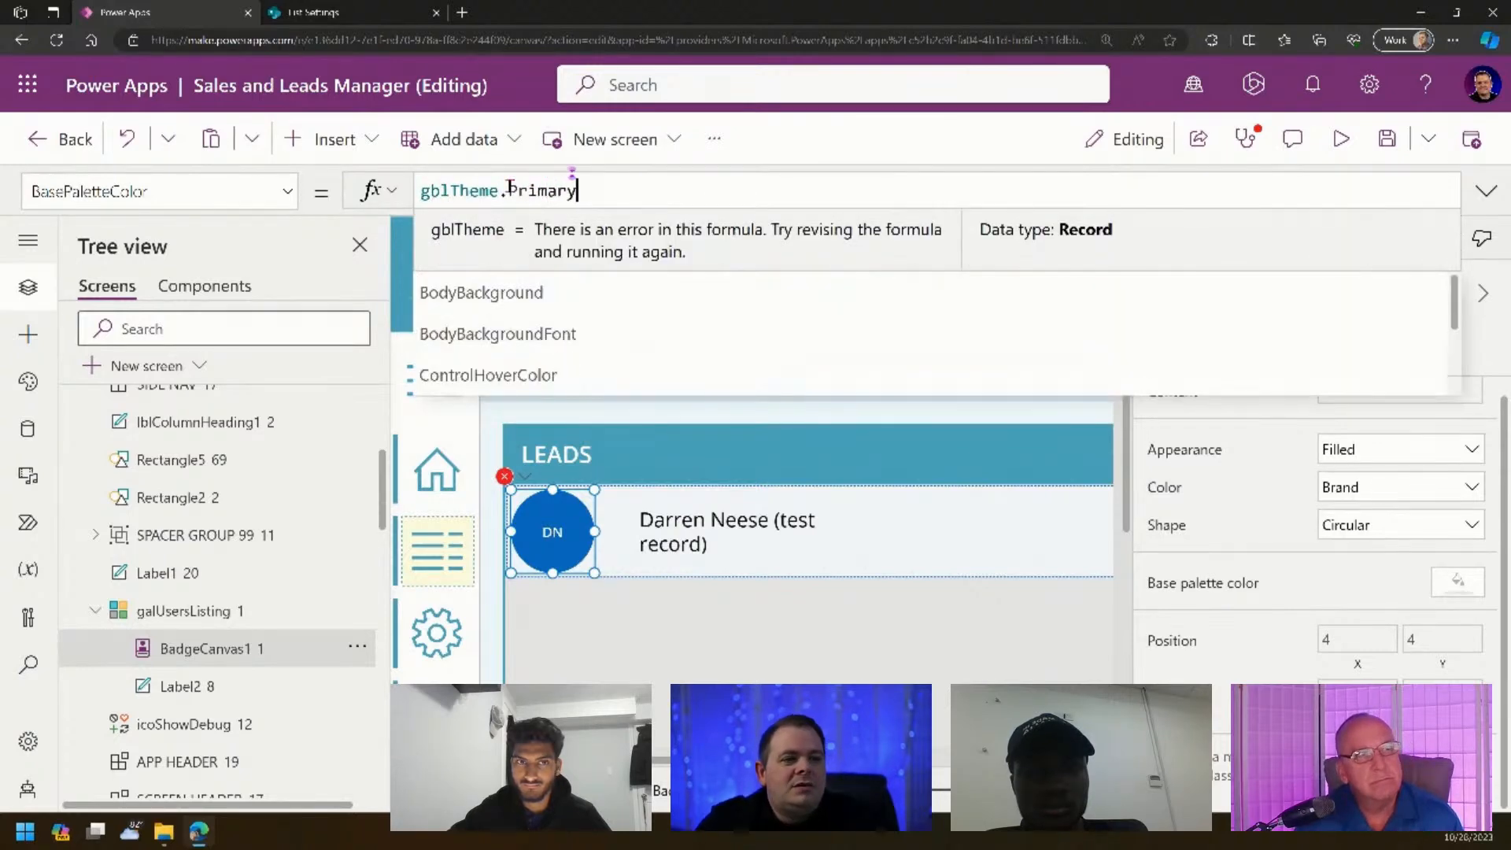
key(Tab)
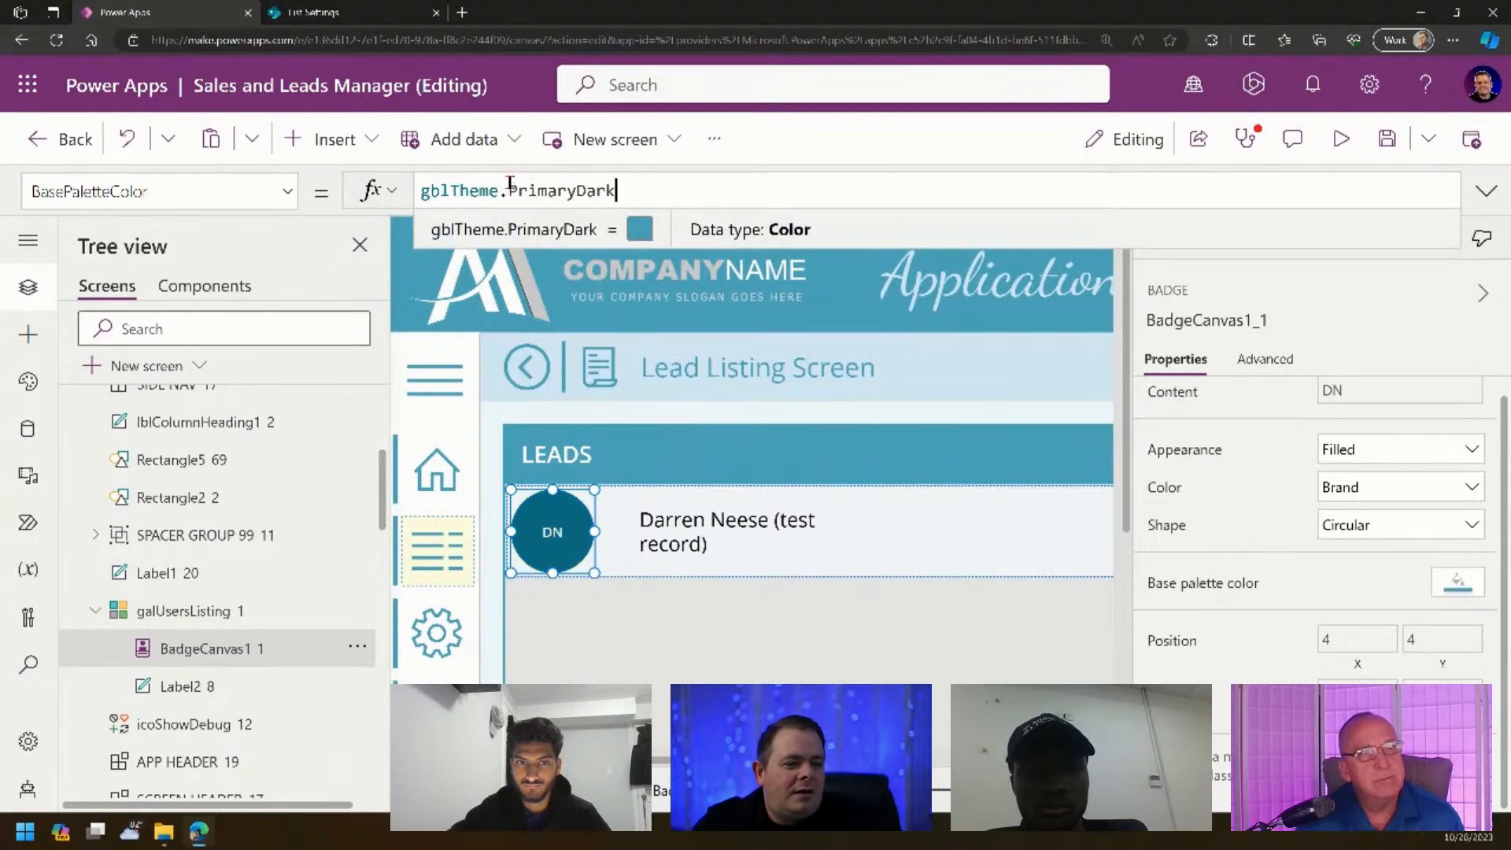
scroll(753, 472, down, 5)
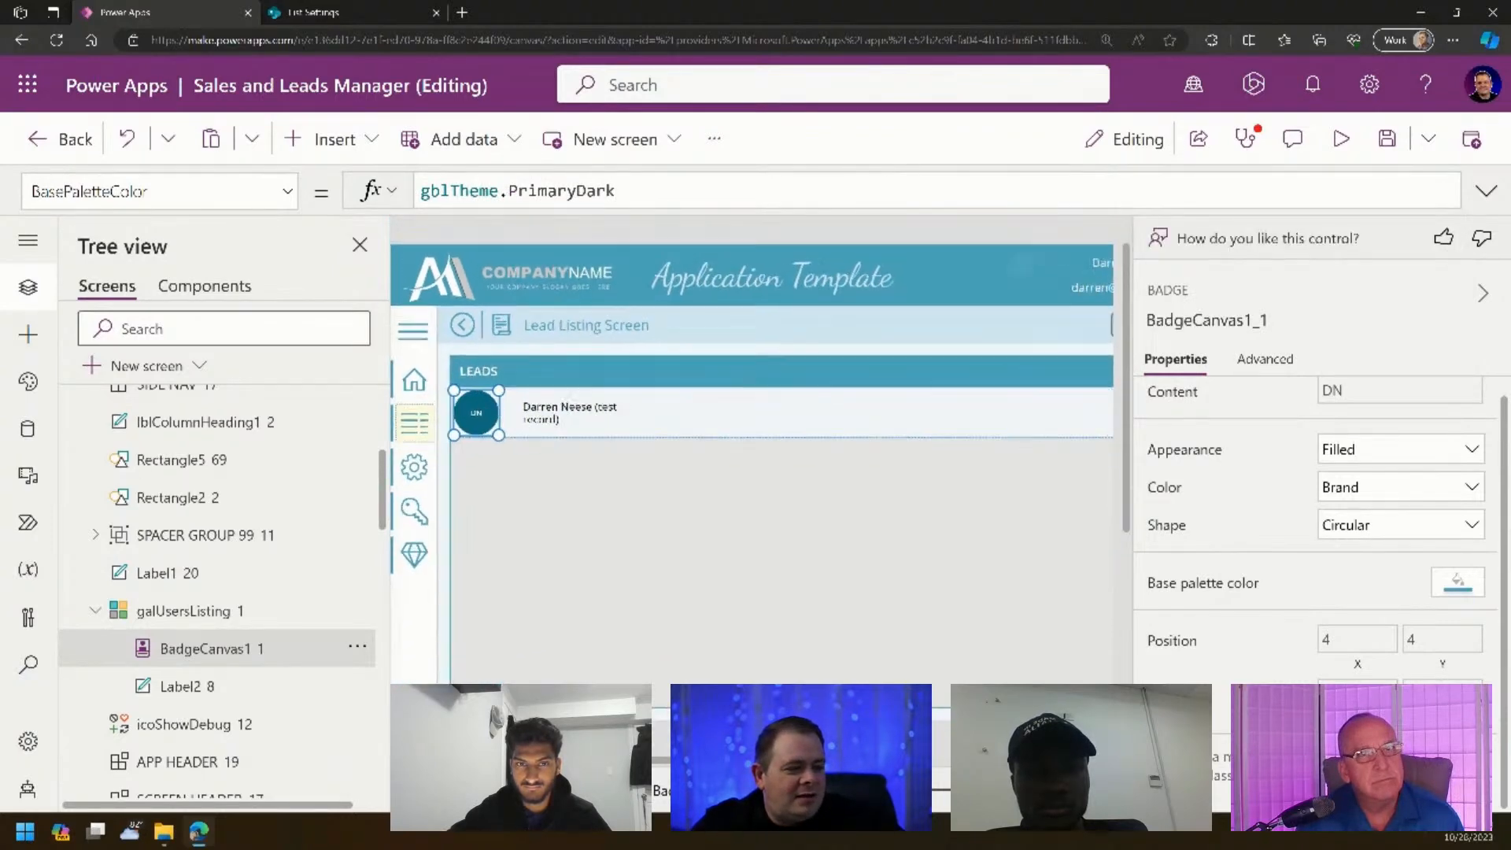
click(752, 246)
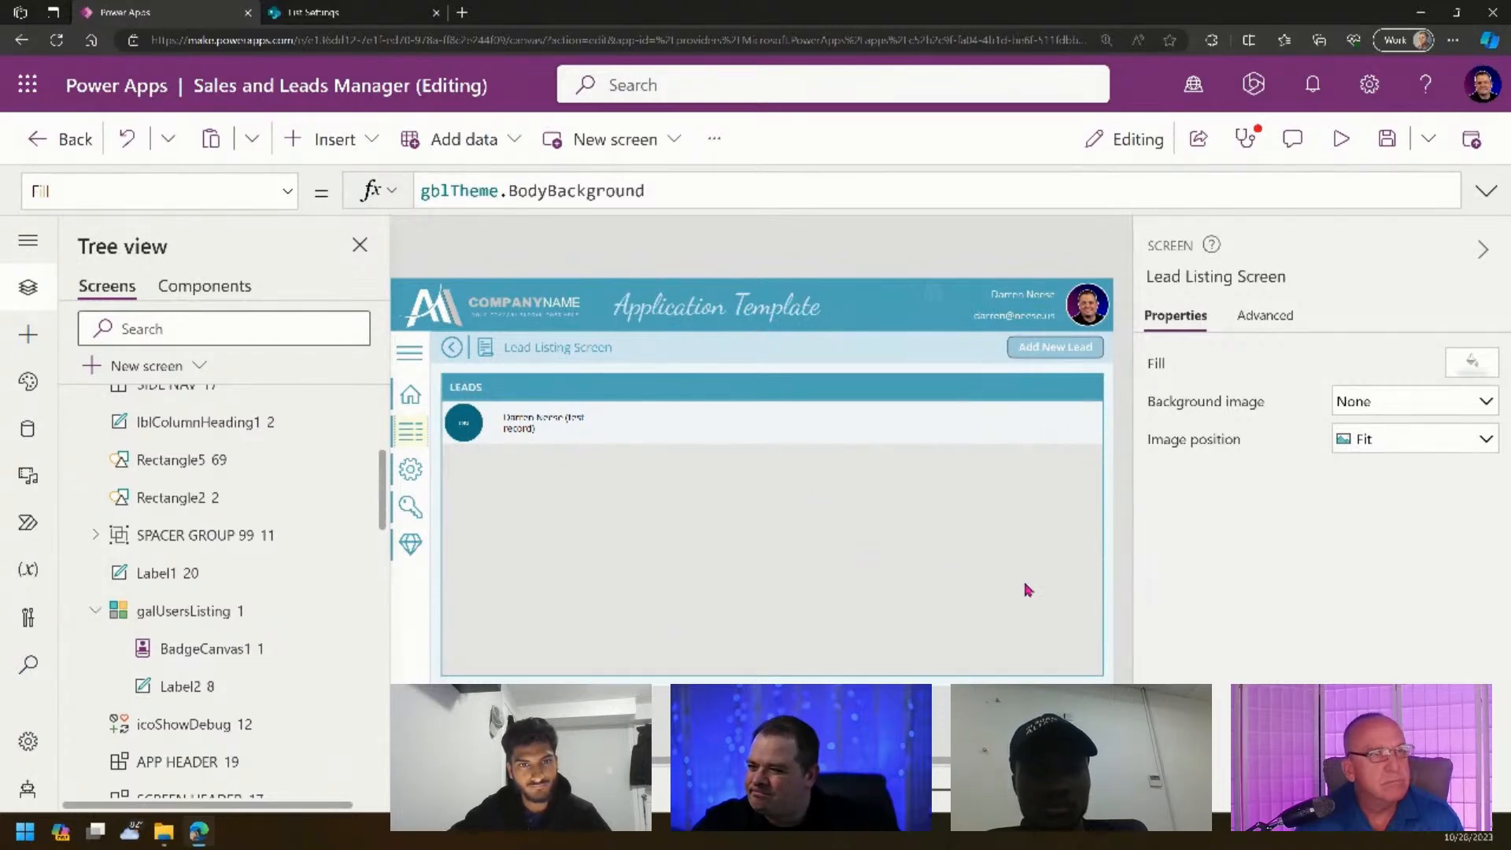
- Try the Square shape on the initials badge
click(463, 430)
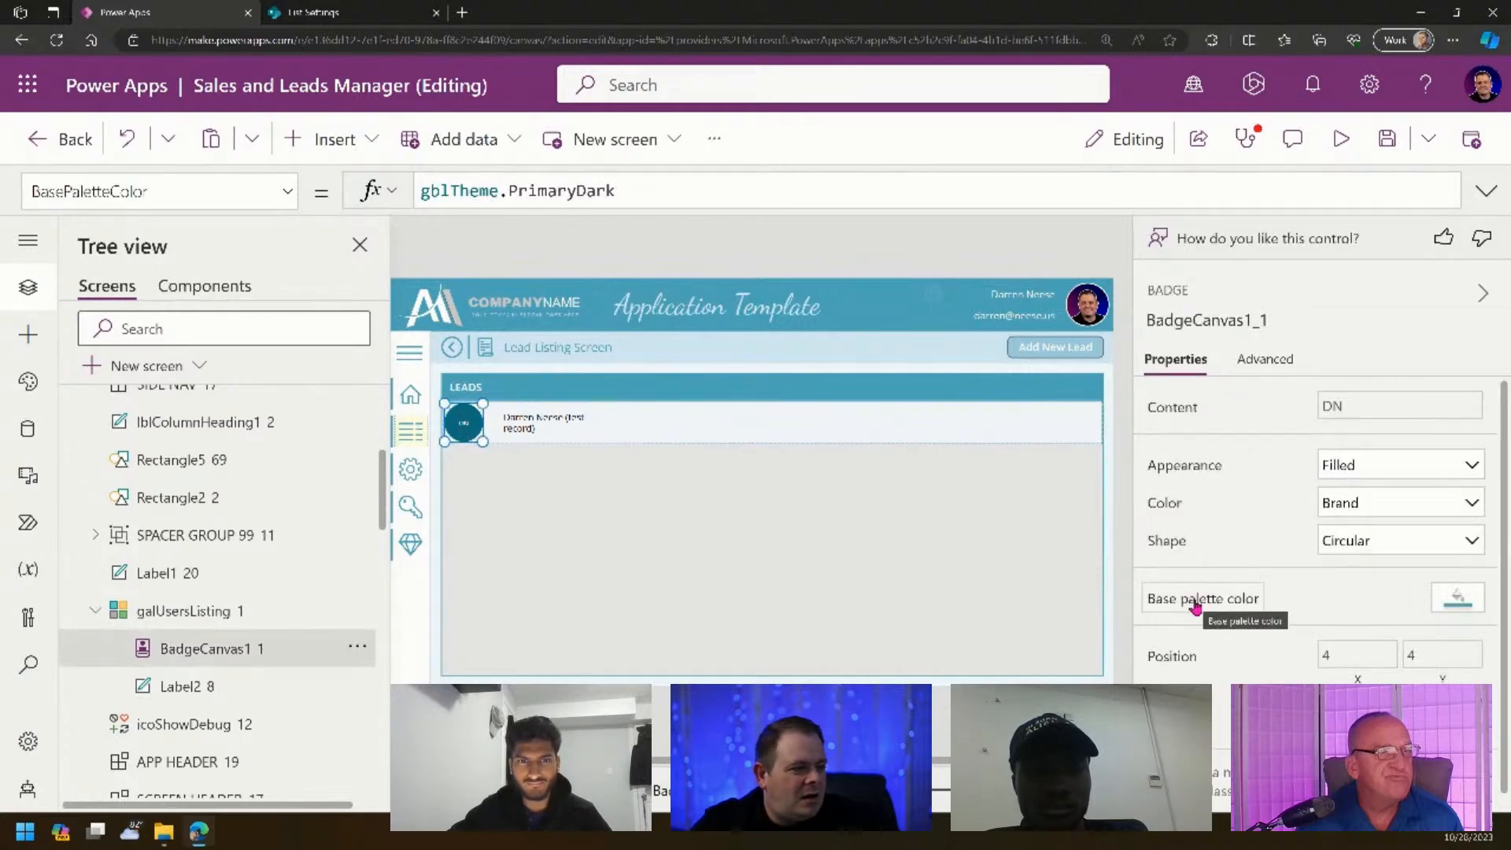
click(1411, 553)
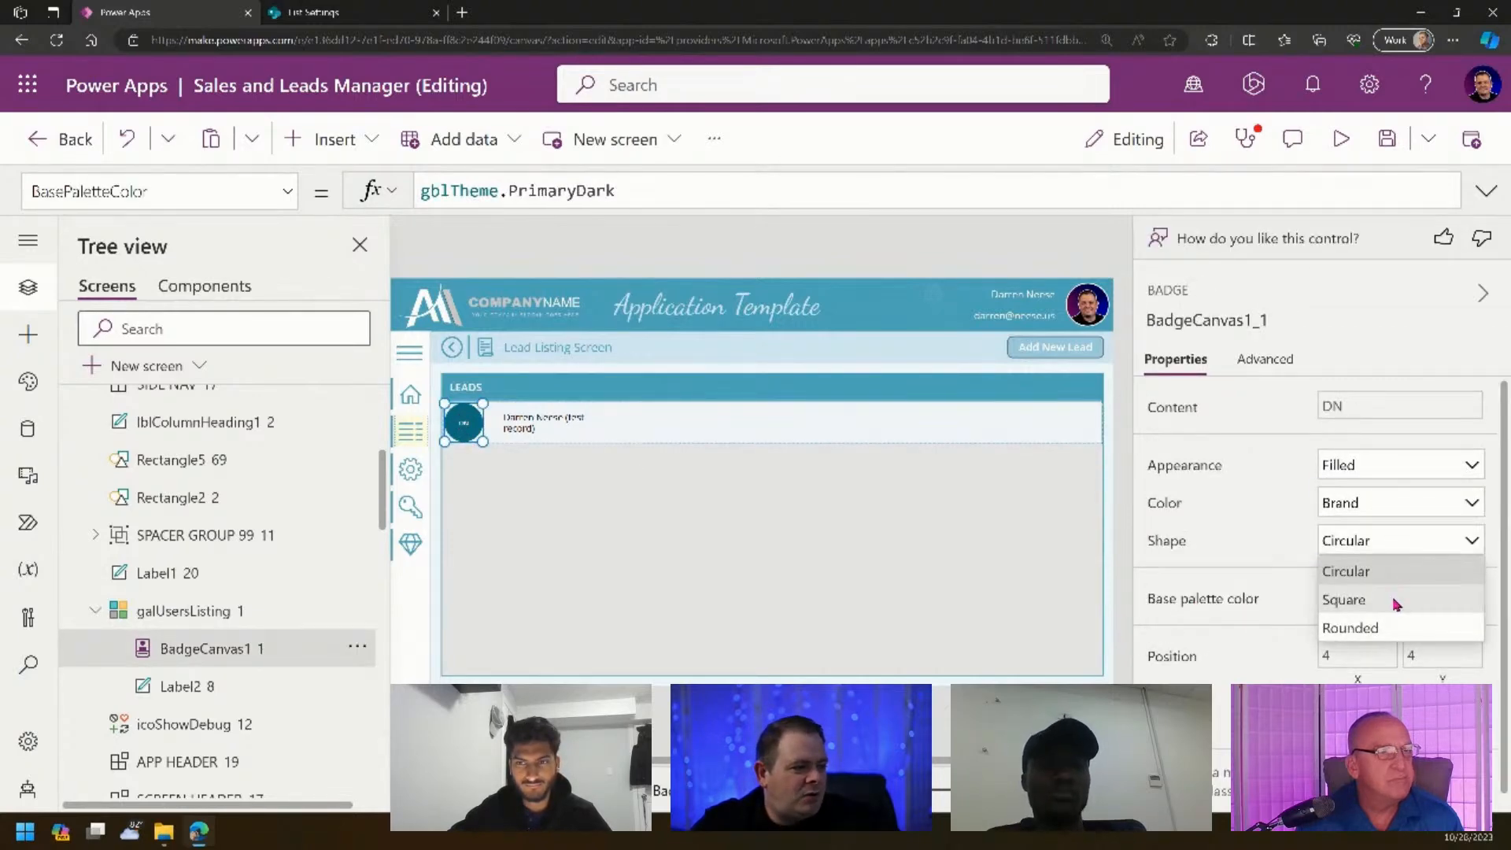
click(1373, 596)
click(1123, 668)
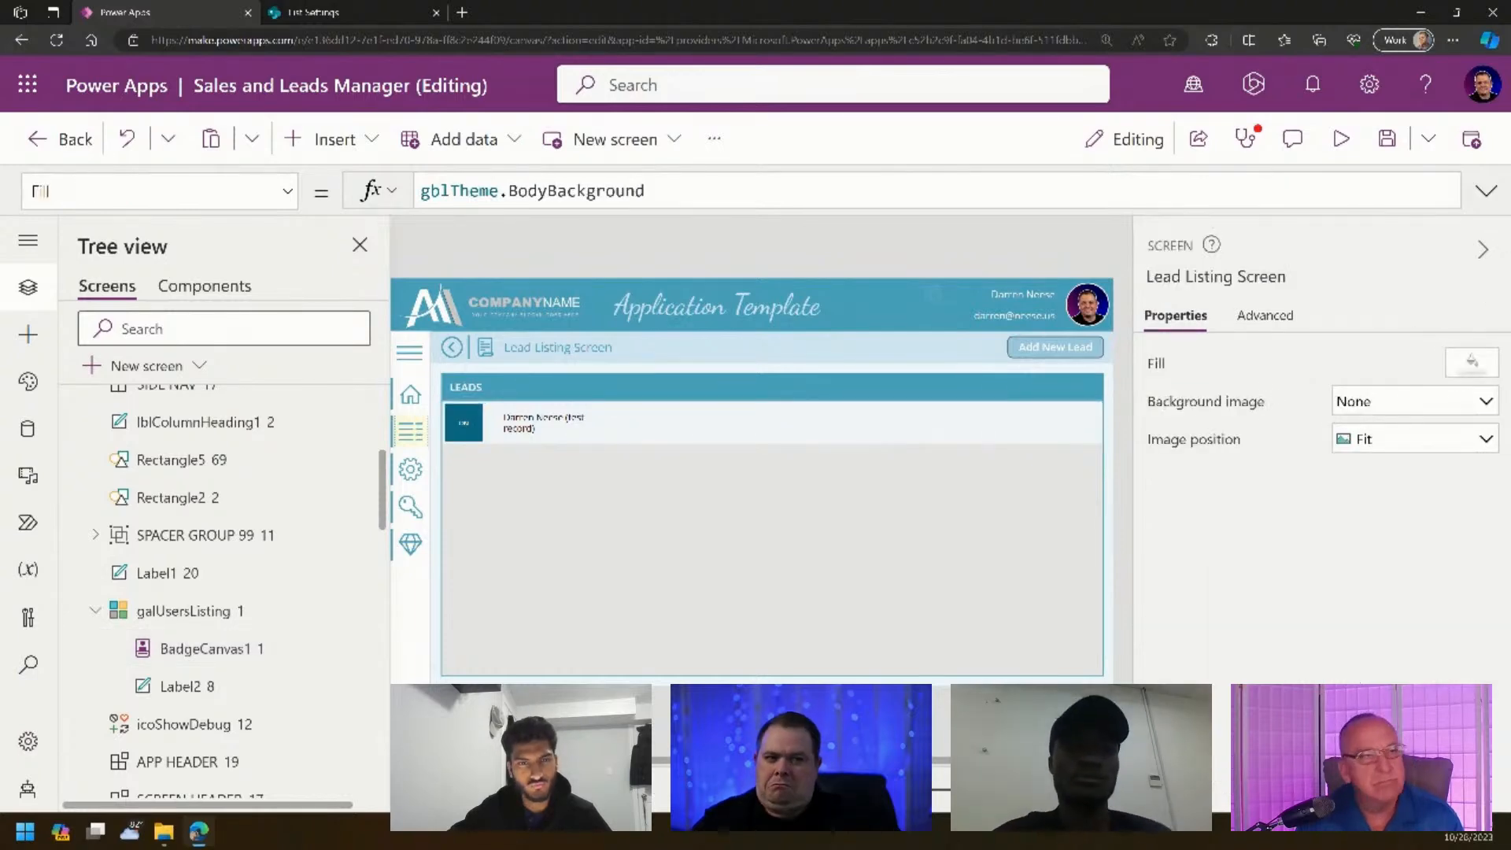
- Change the badge's shape to Rounded and reselect it to review
click(475, 432)
click(1433, 540)
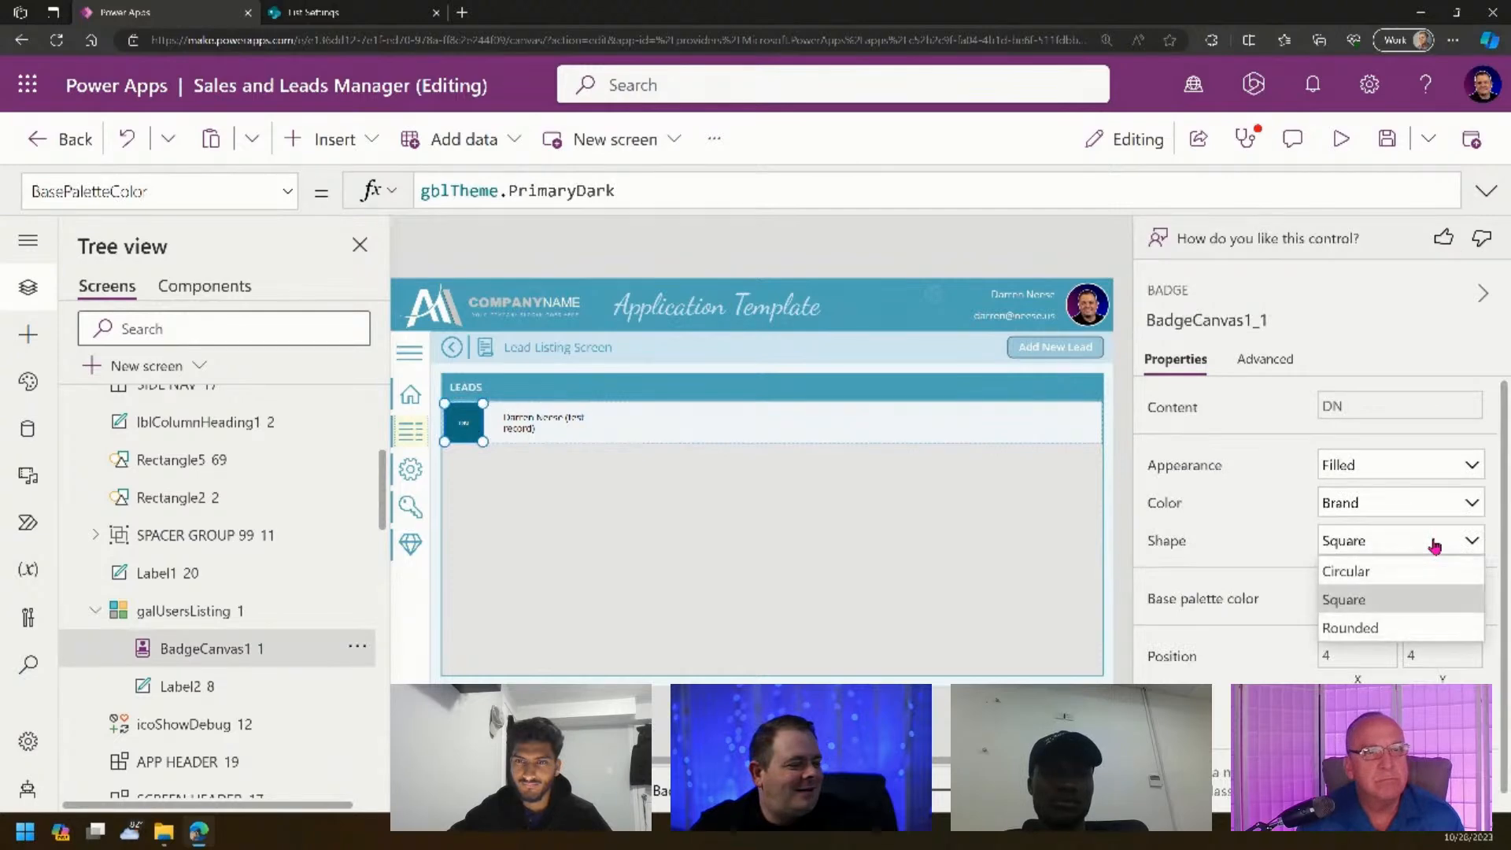
click(1350, 627)
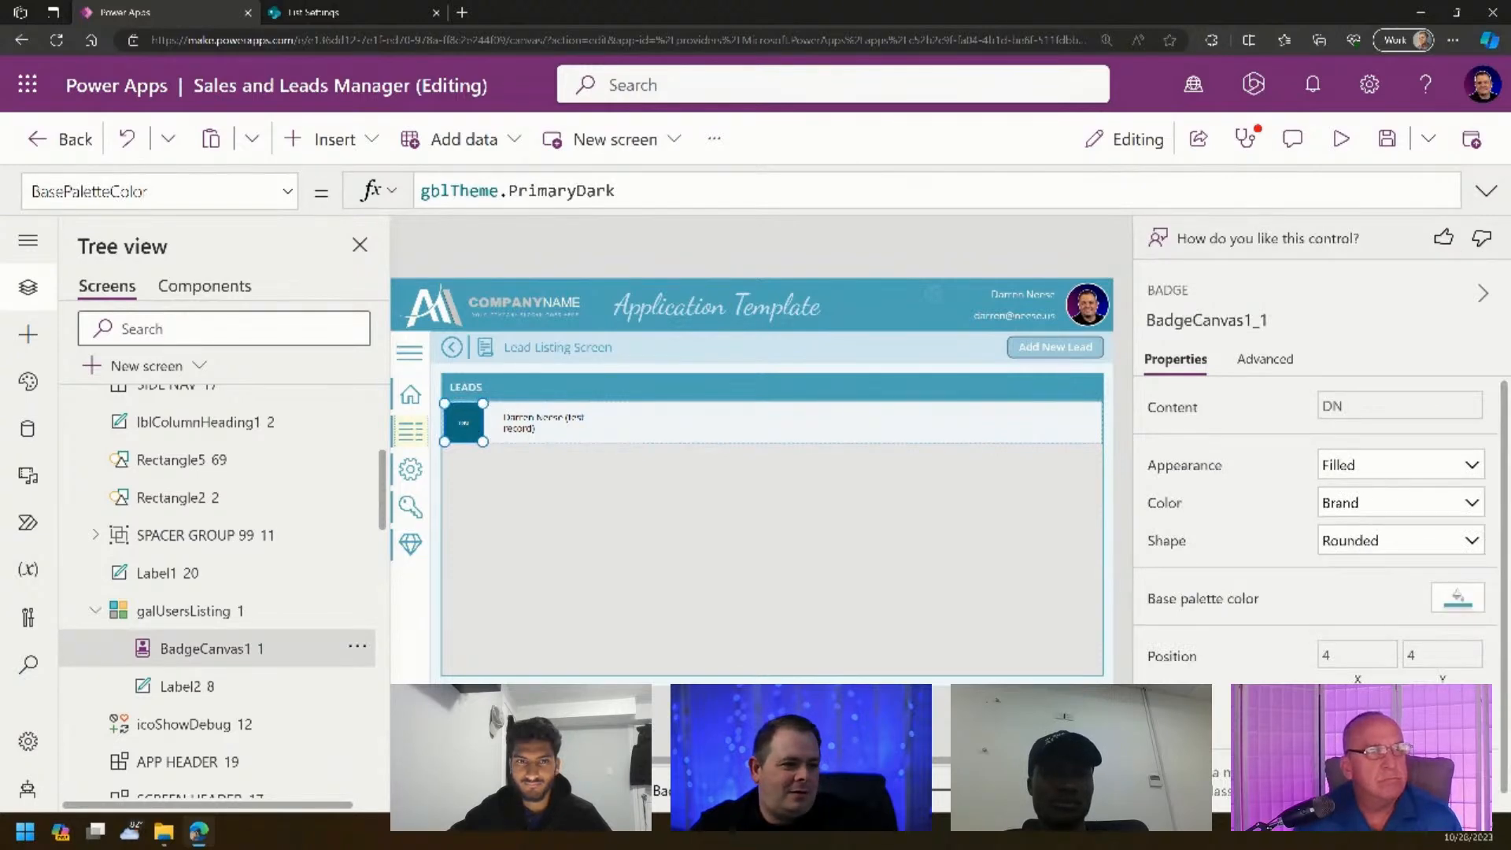
click(1023, 720)
scroll(752, 481, up, 5)
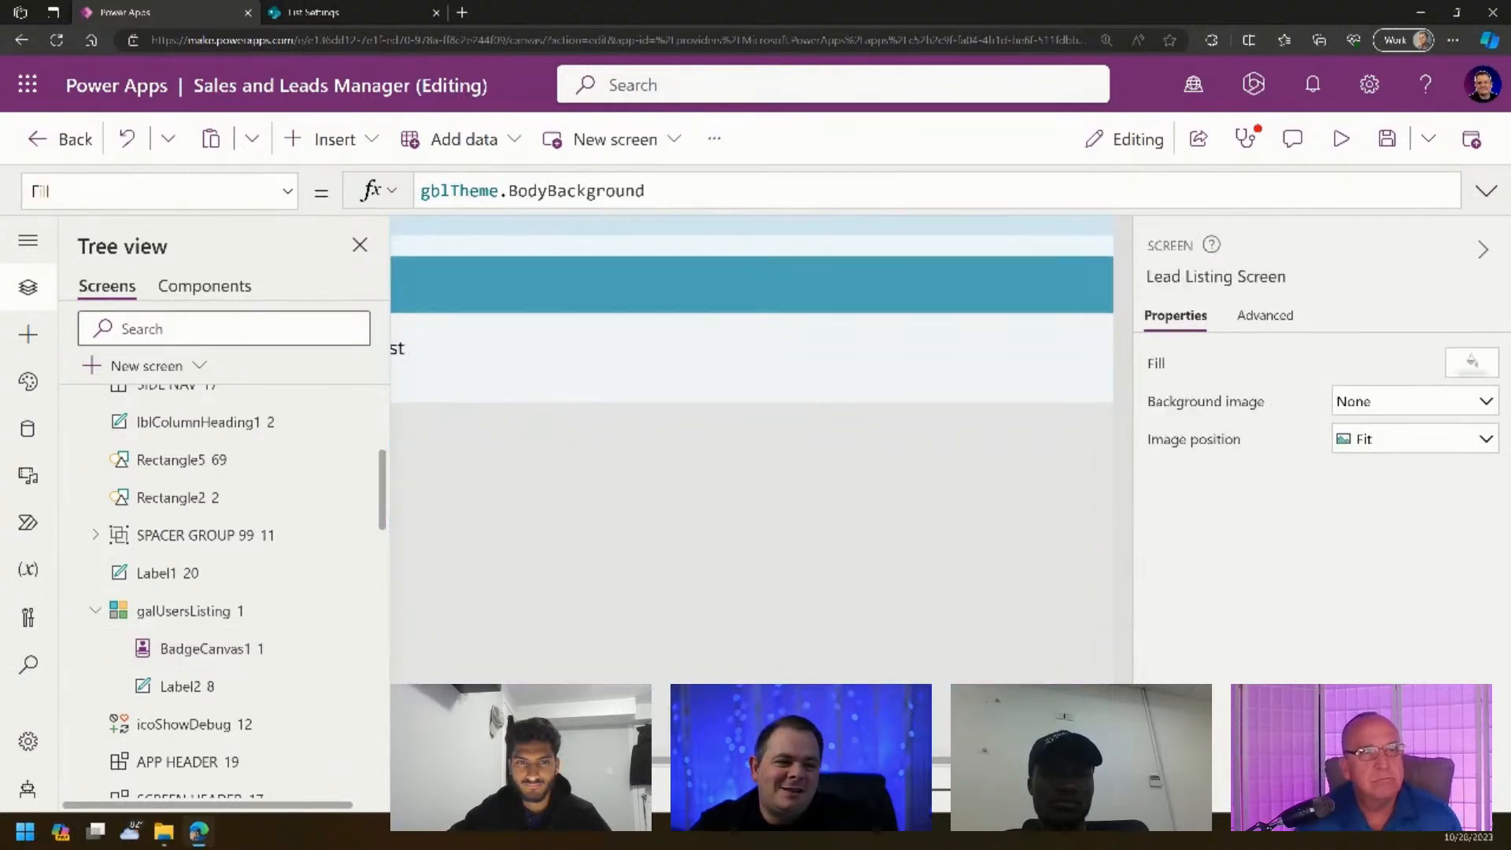
scroll(752, 488, up, 1)
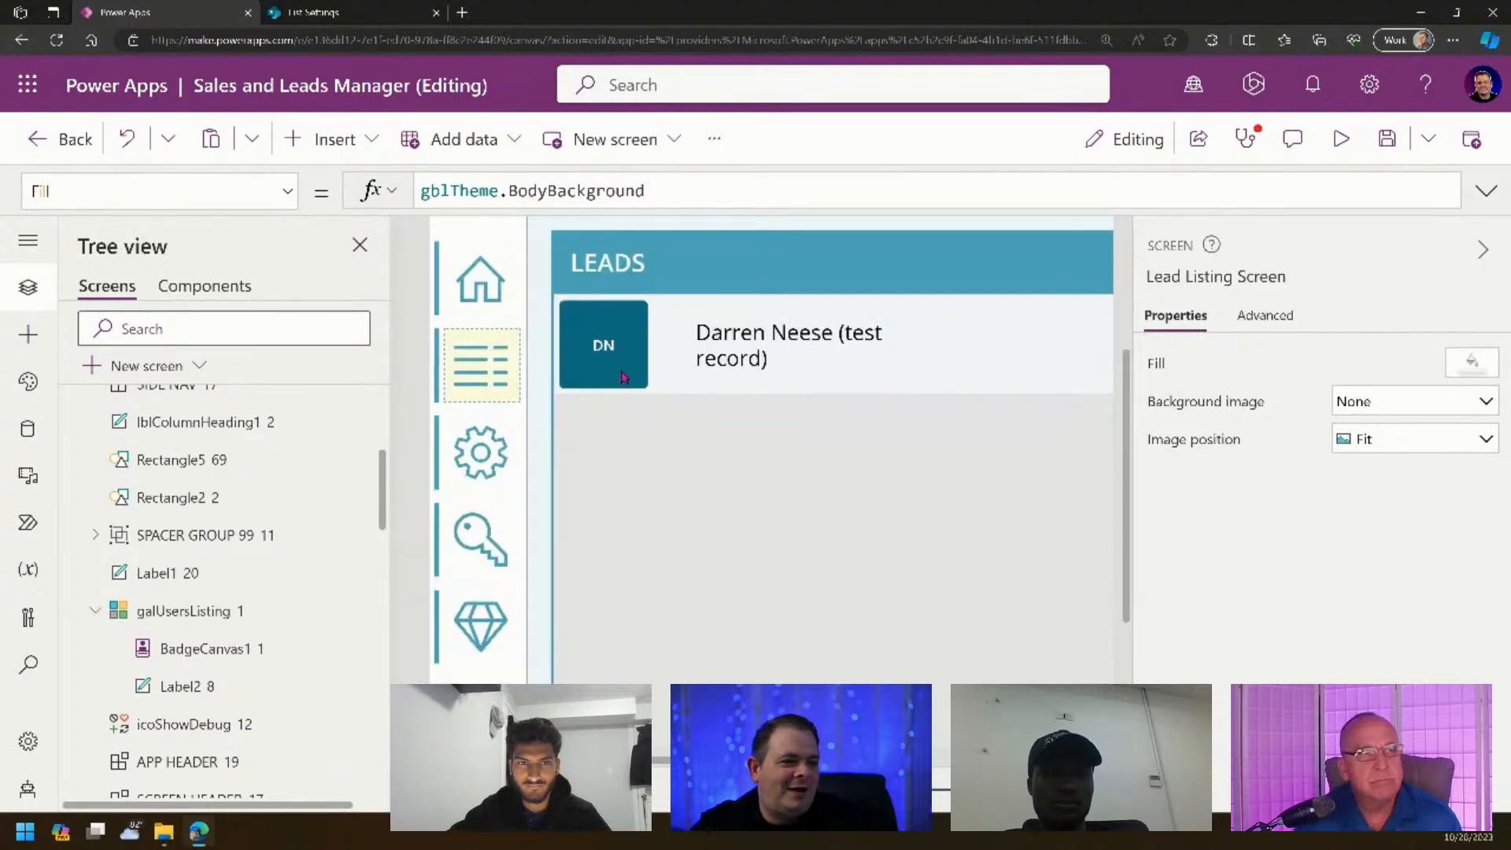
click(617, 351)
scroll(1405, 605, down, 1)
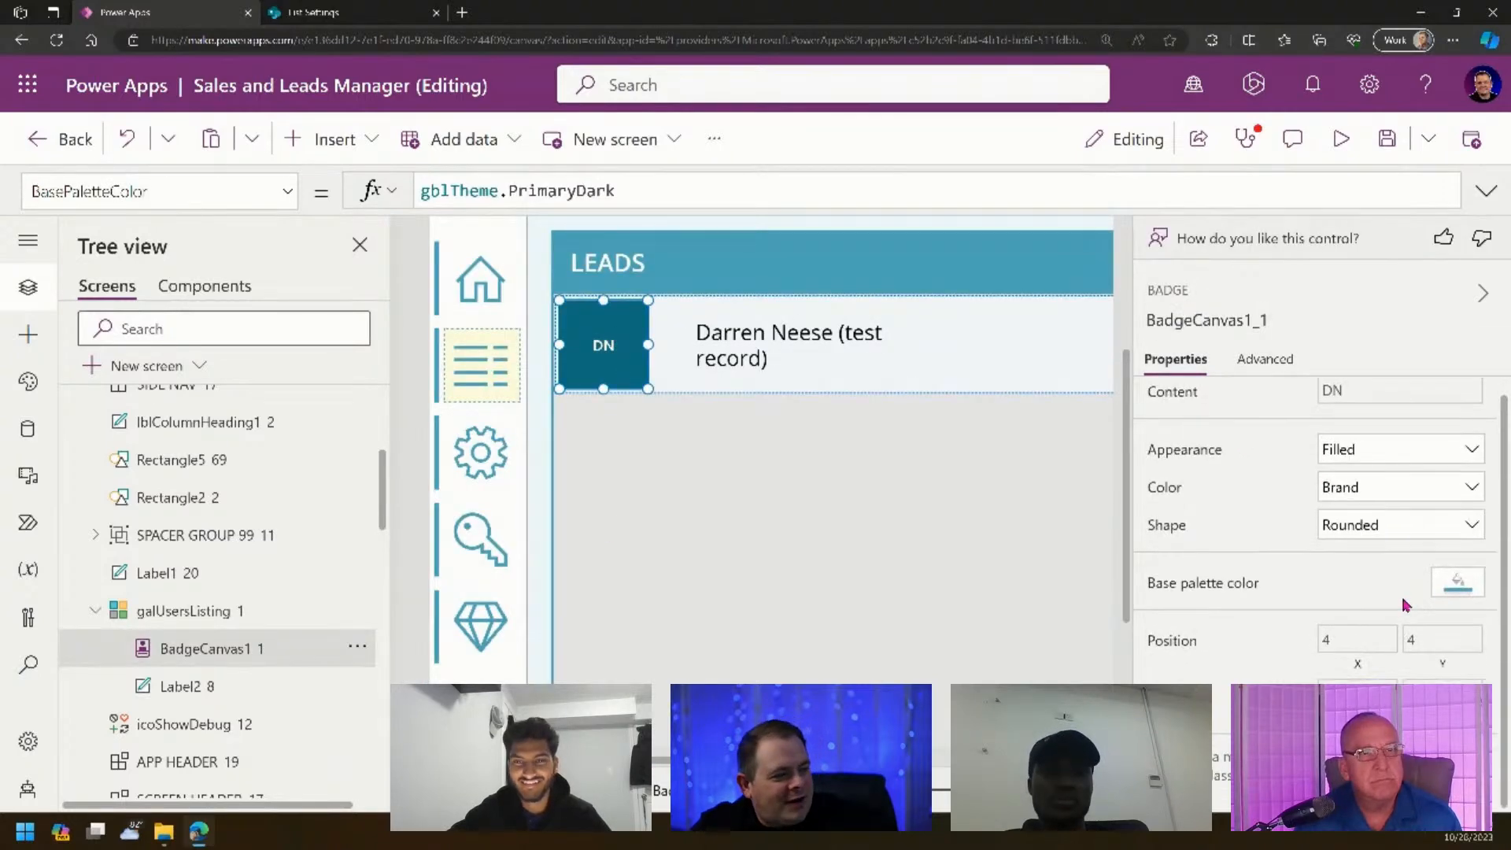
scroll(1338, 637, up, 1)
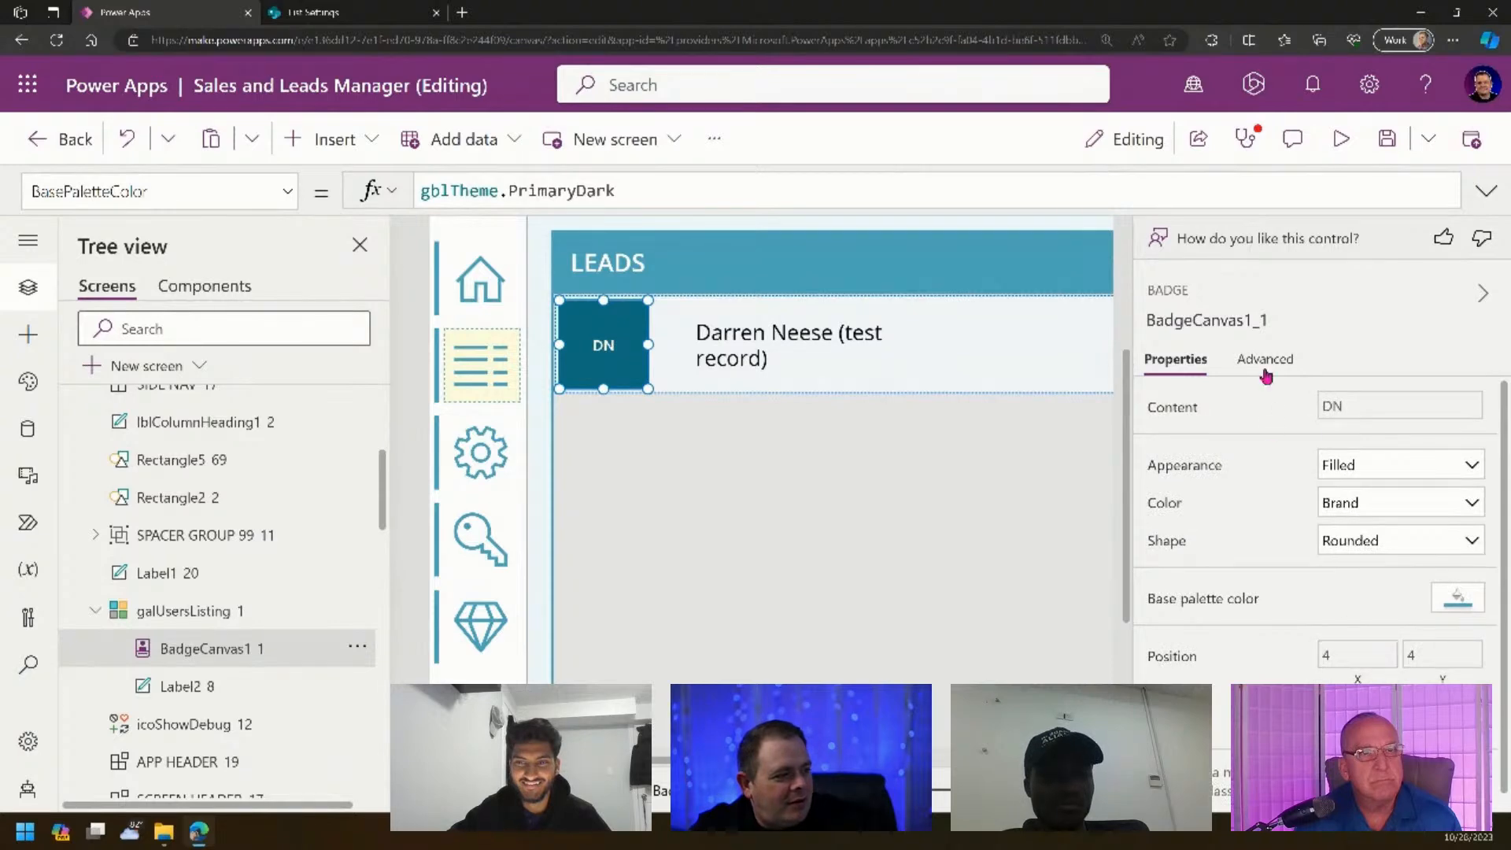
scroll(1273, 526, down, 1)
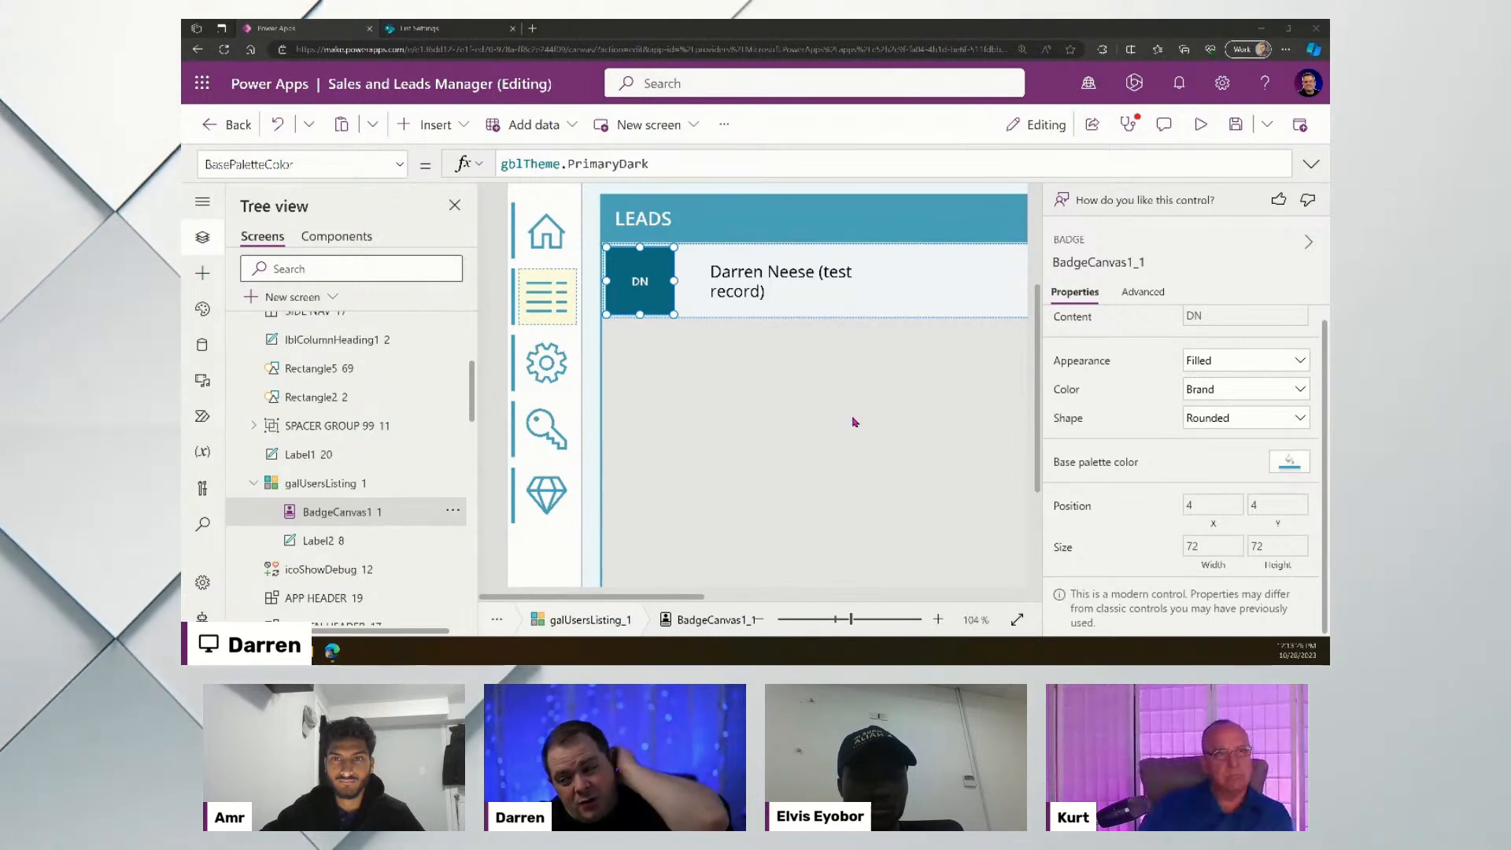
- Zoom the canvas to about 65% and lower the browser page zoom to 125%
click(825, 620)
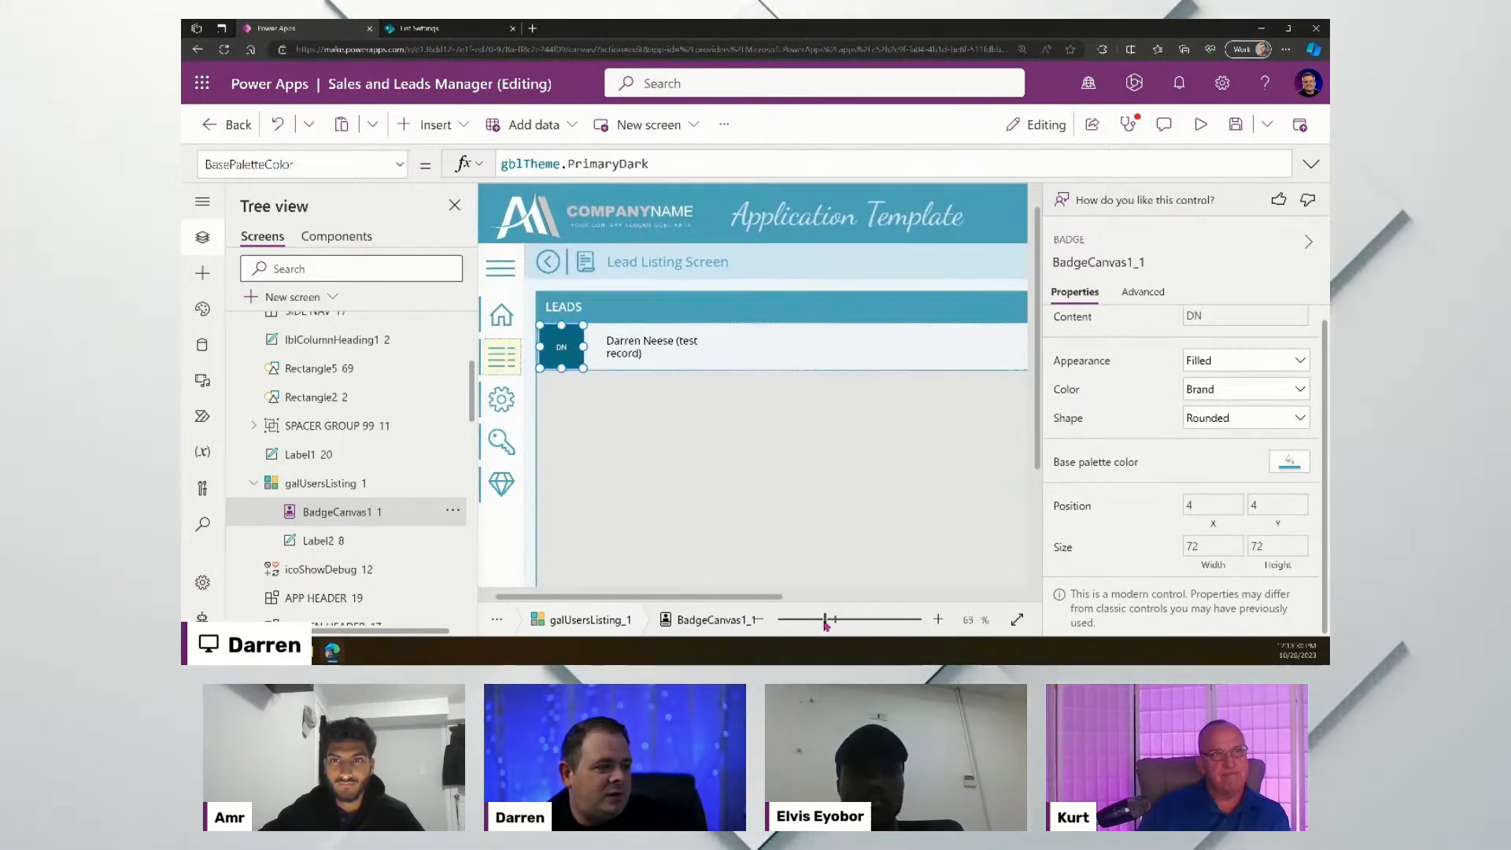
drag(825, 620, 827, 621)
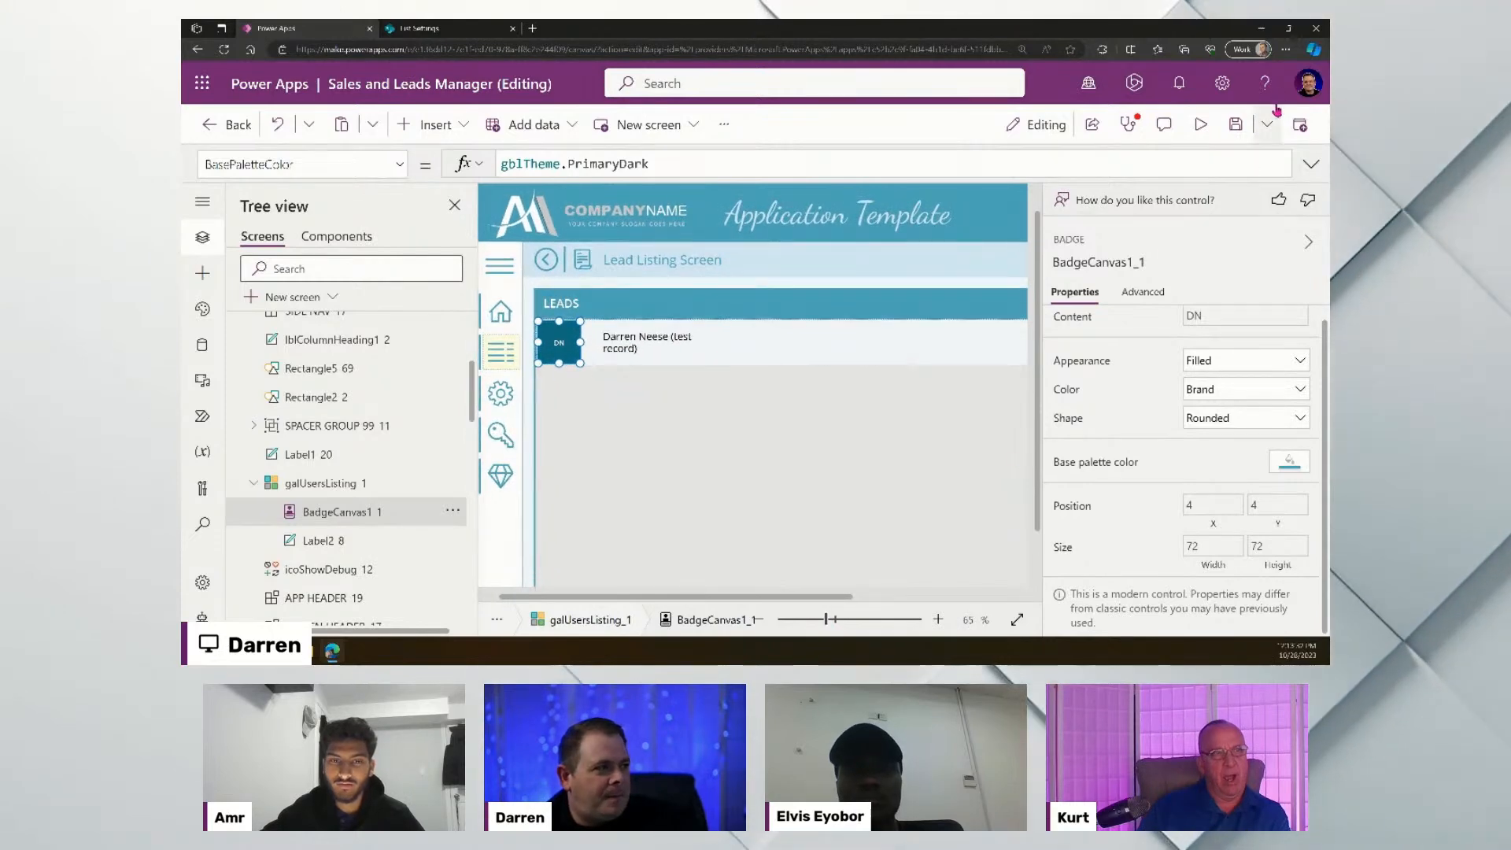
click(1286, 49)
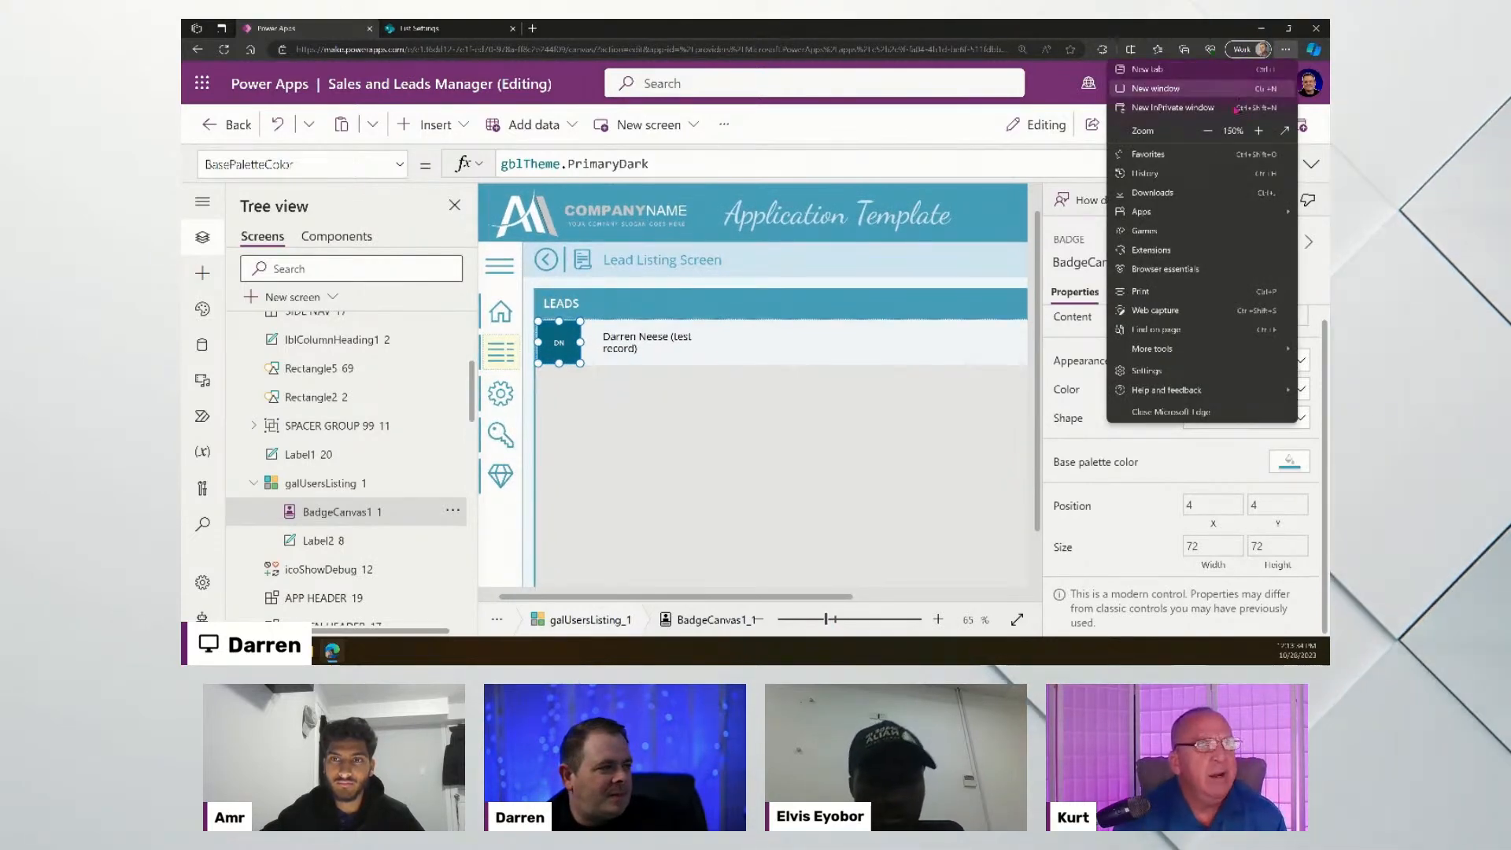
click(1208, 131)
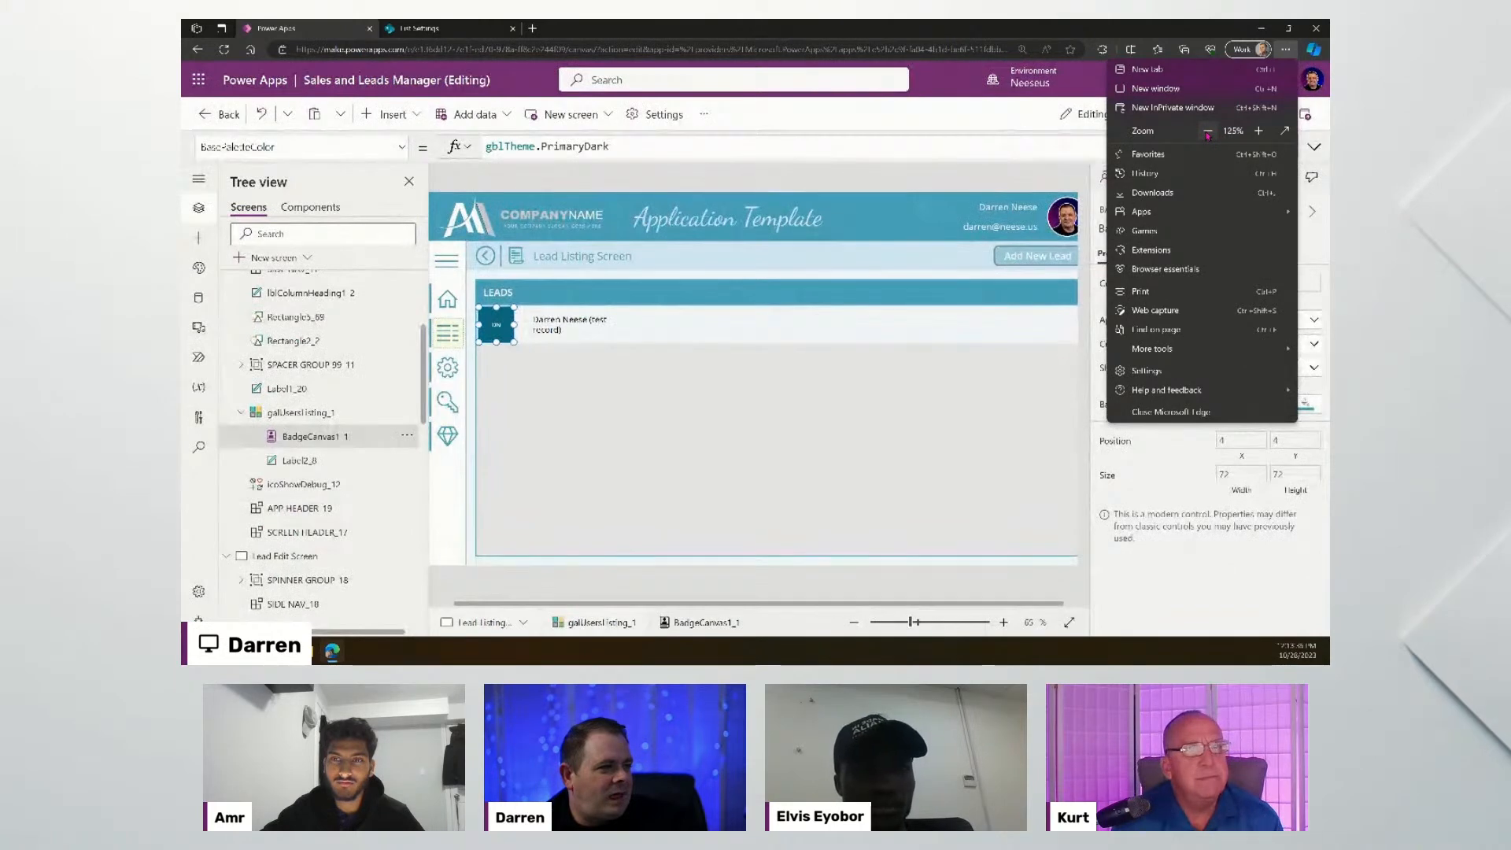
click(947, 182)
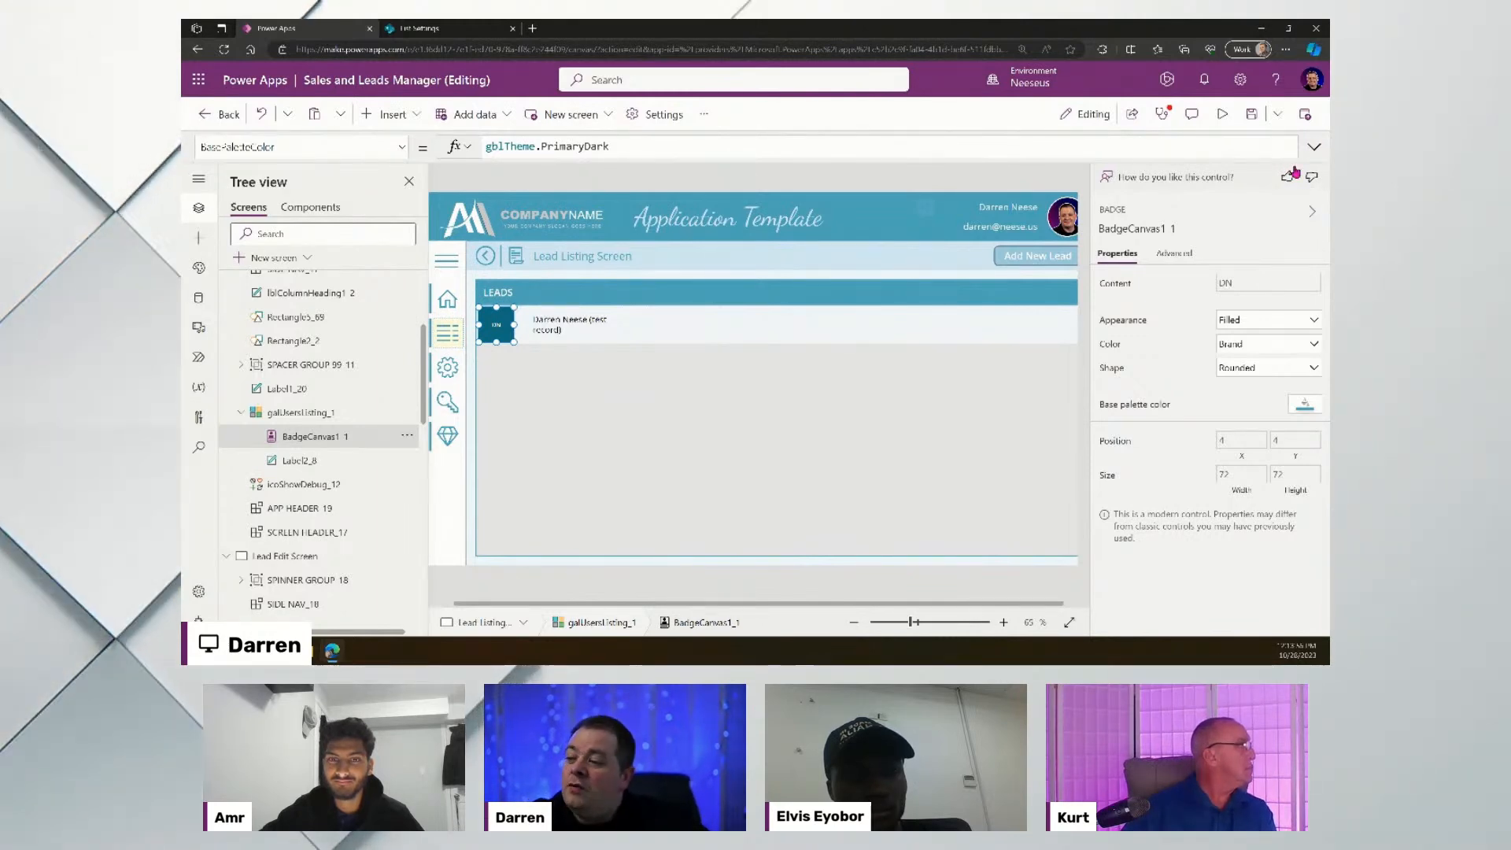
- Send thumbs-down feedback: 'I want to change the barder radius of the rounded corners'
click(1312, 179)
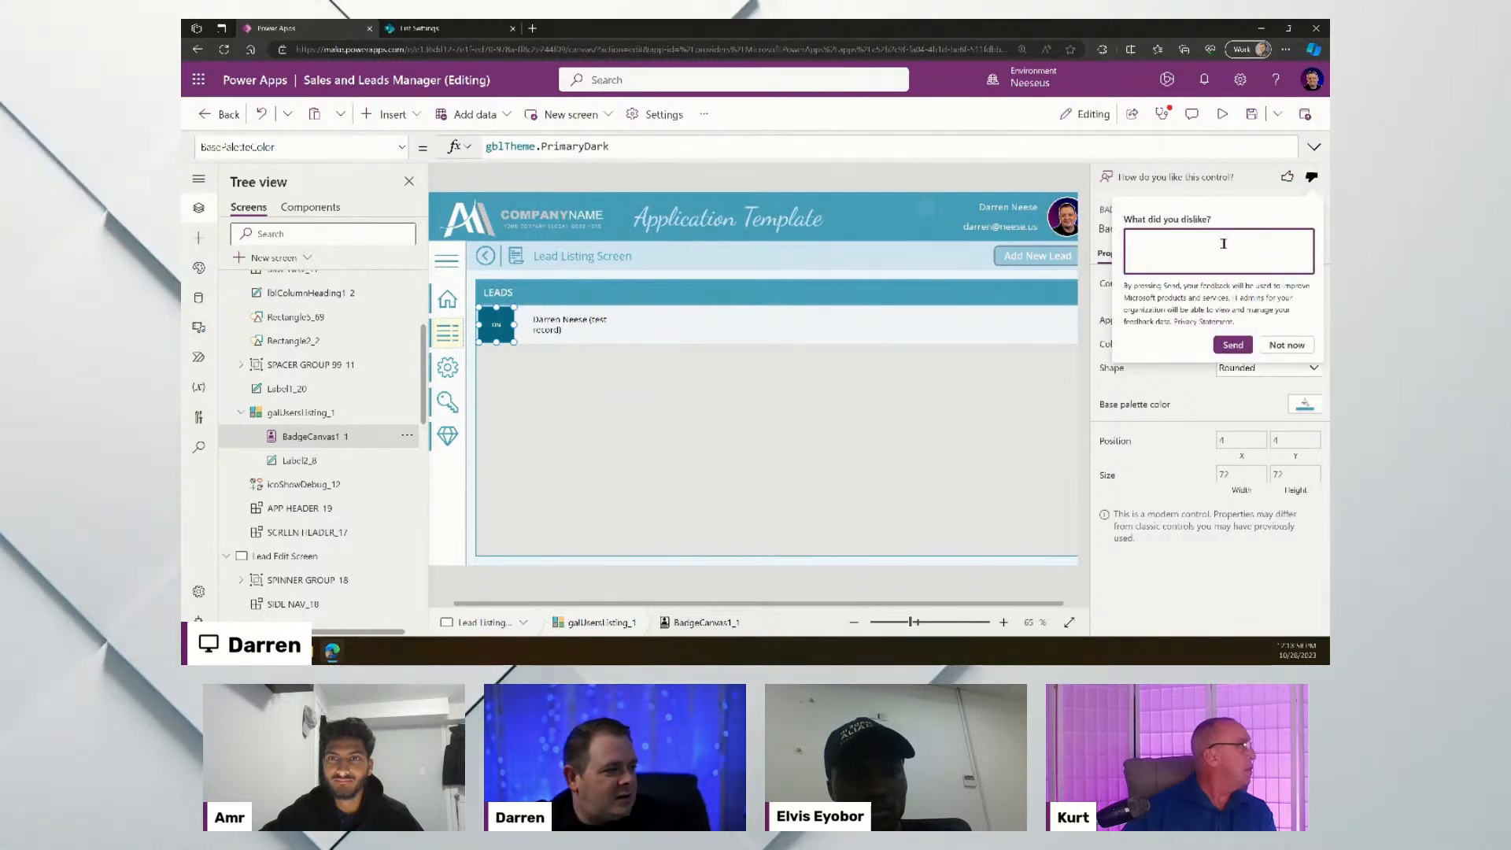
text(I wan)
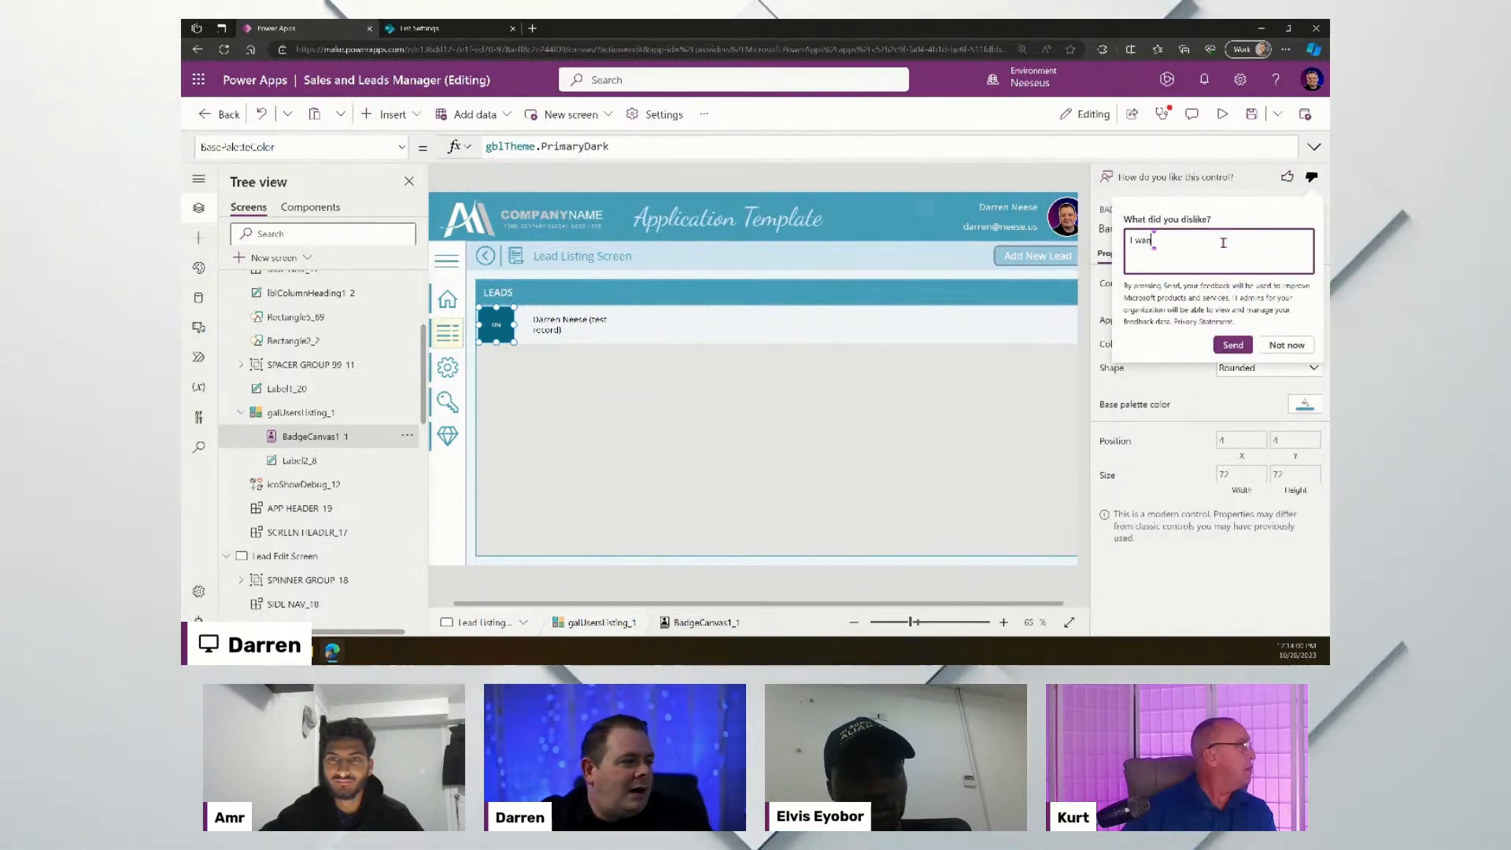
text(t to)
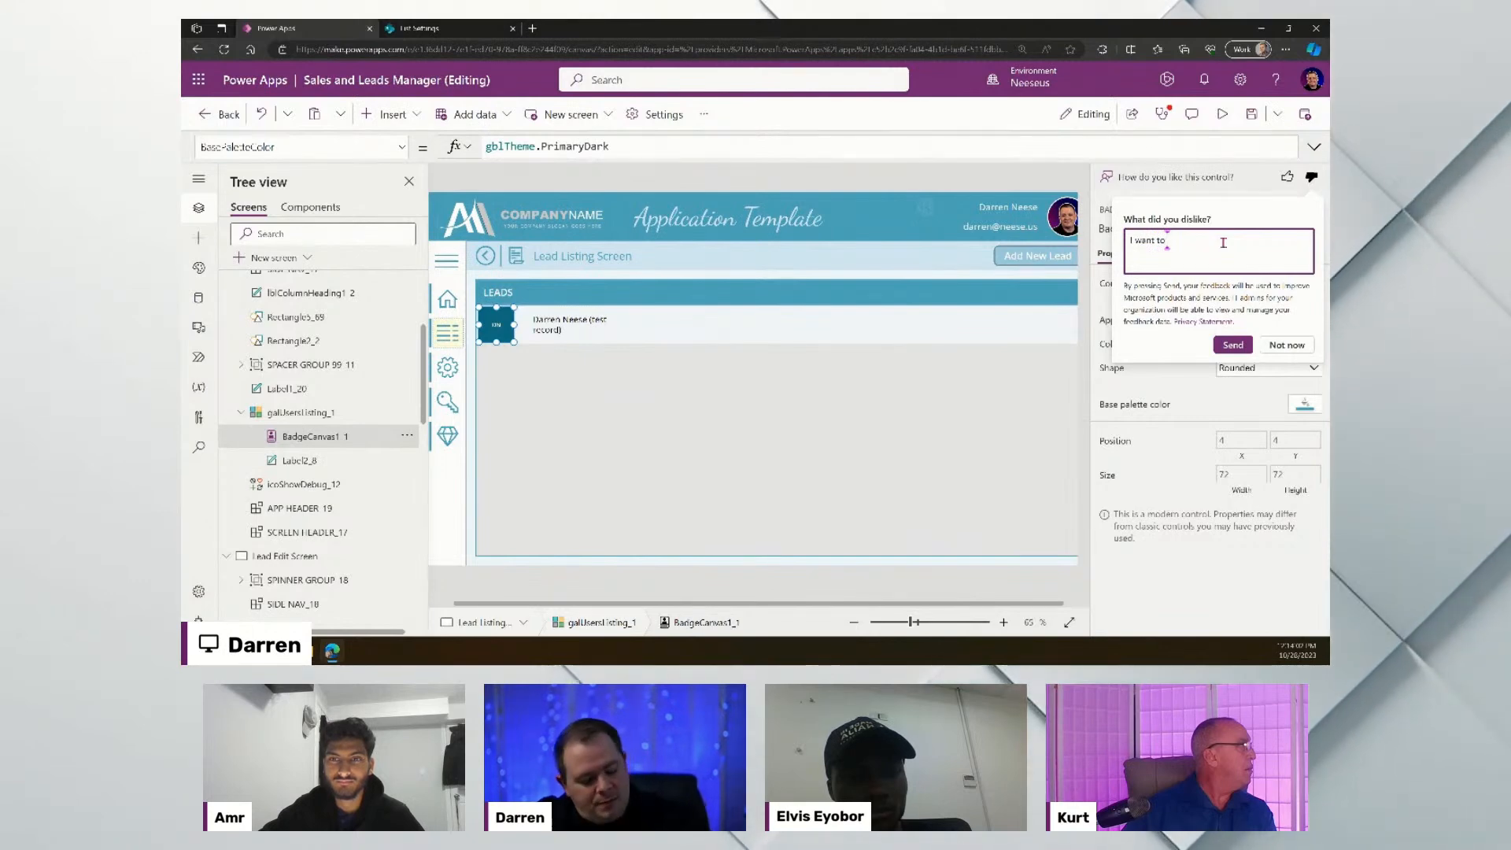
text( change the)
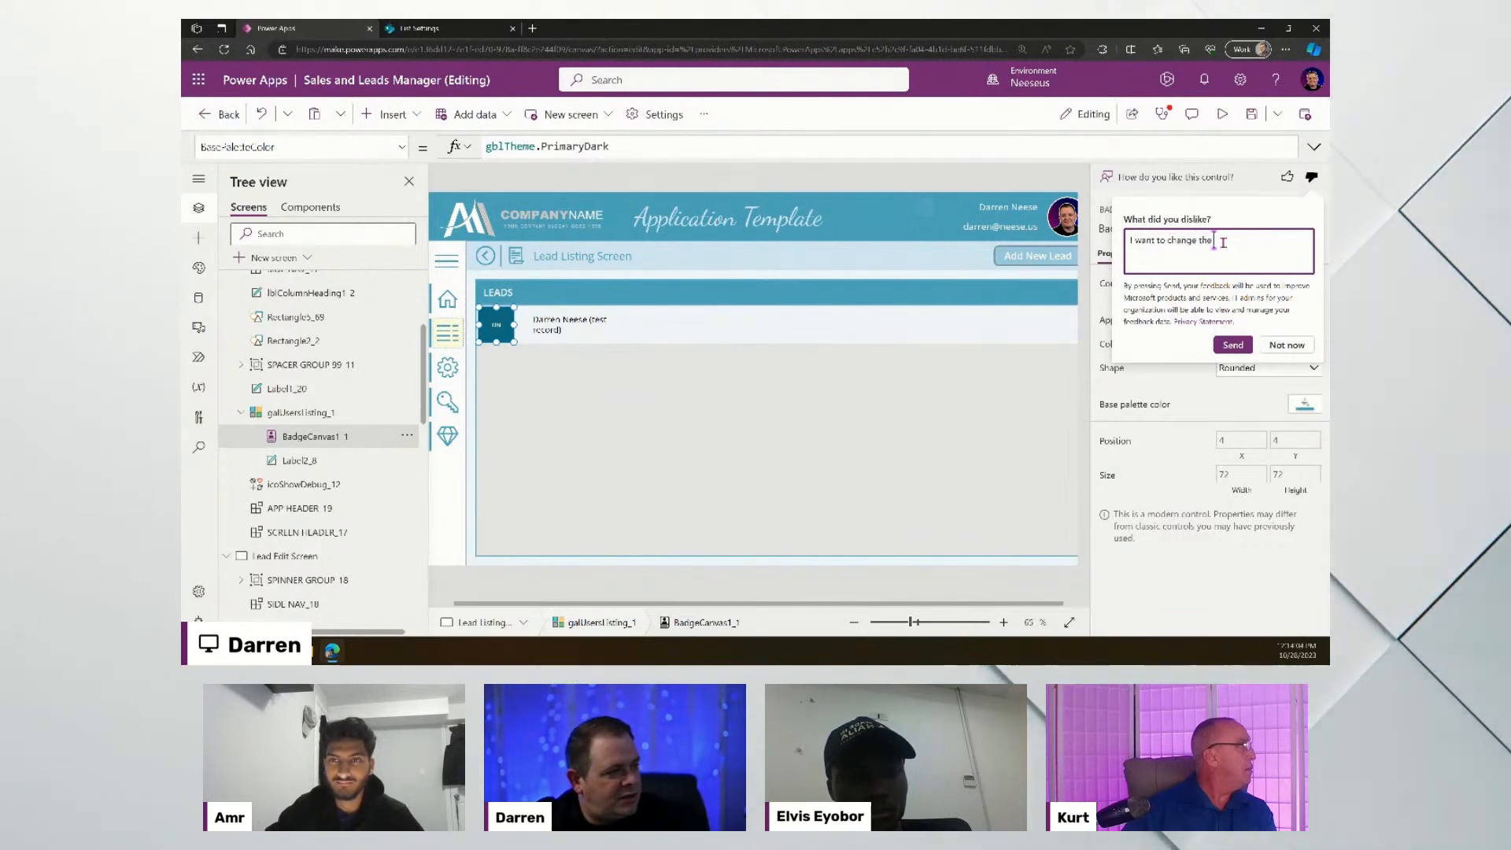
text( ba)
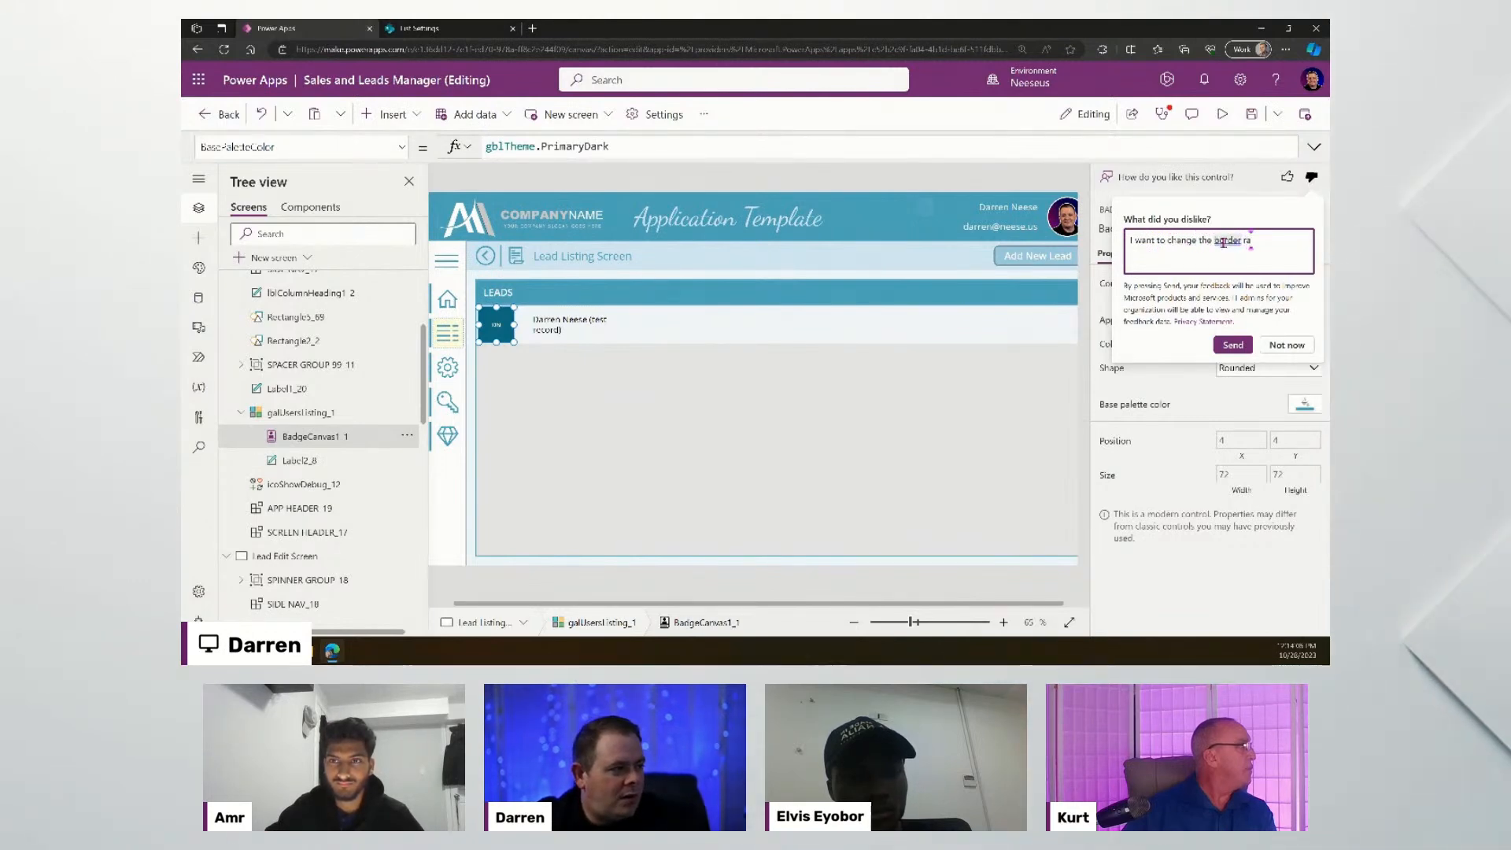
text(rder radius of)
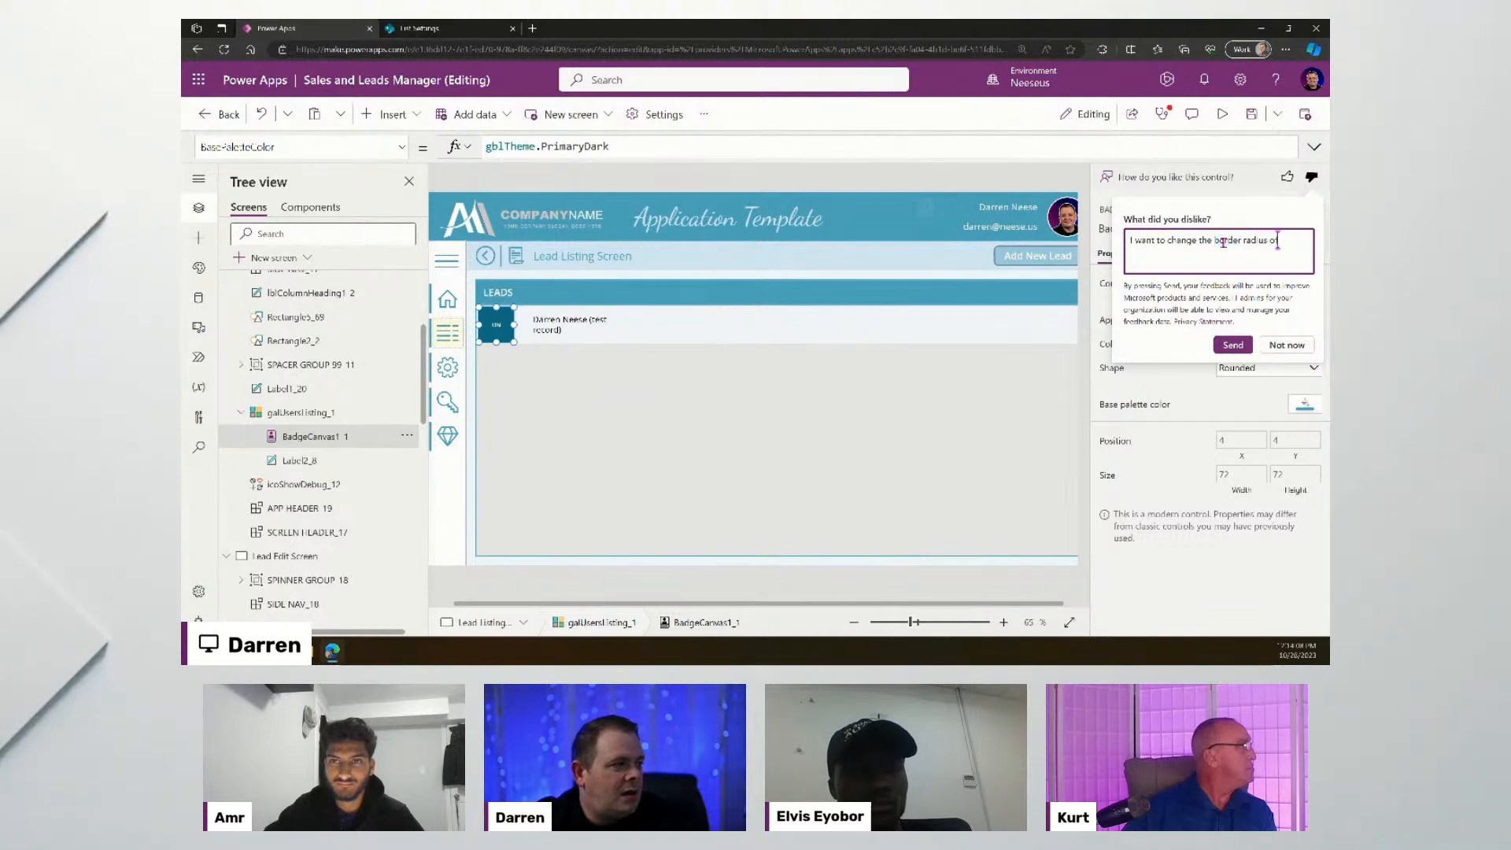
text( the rounded col)
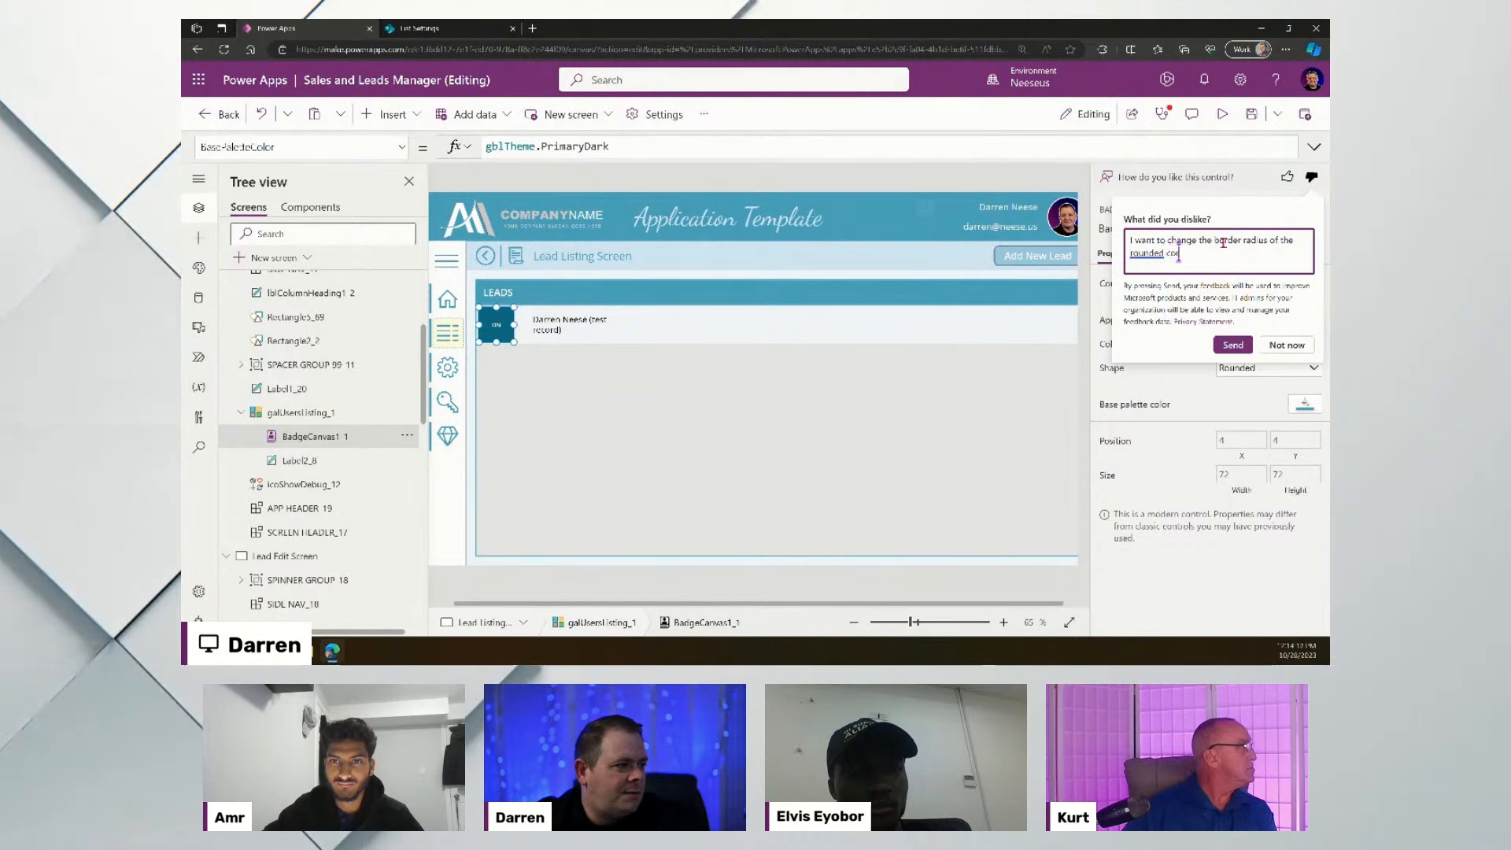
key(BackSpace)
text(rners)
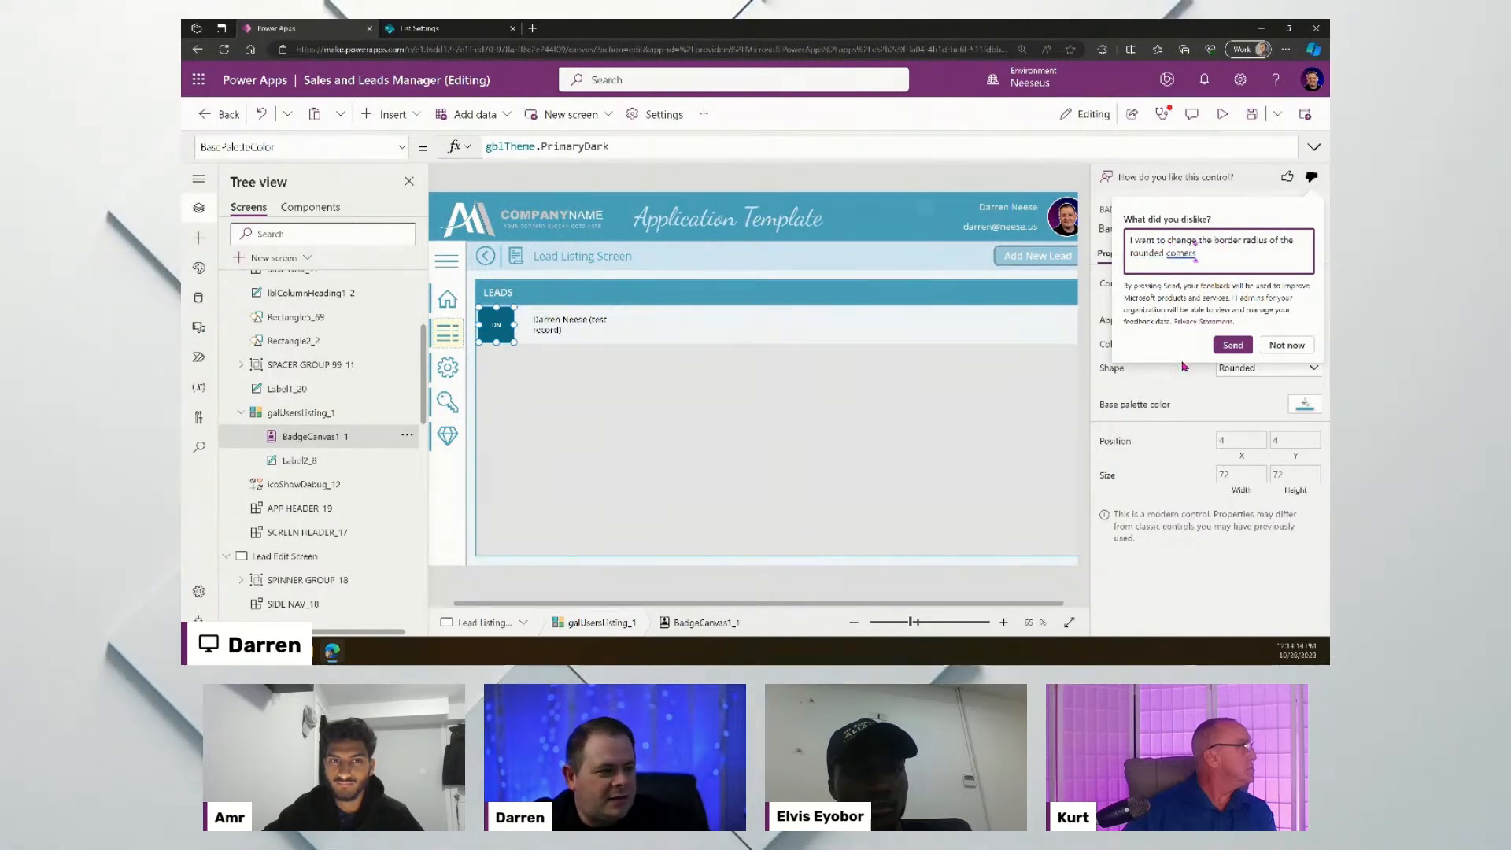
drag(1197, 253, 1130, 232)
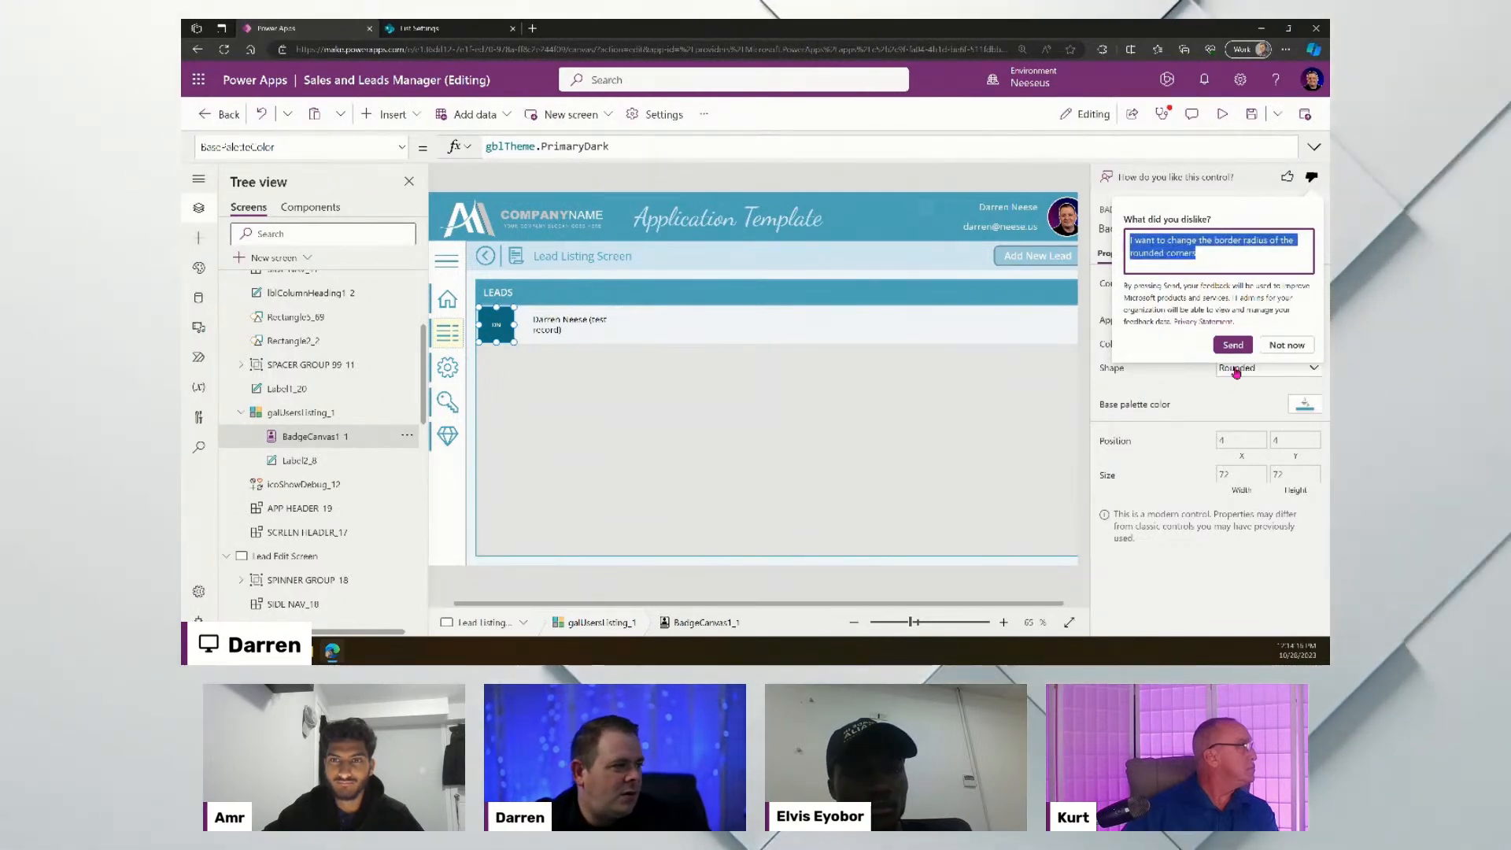
click(1232, 345)
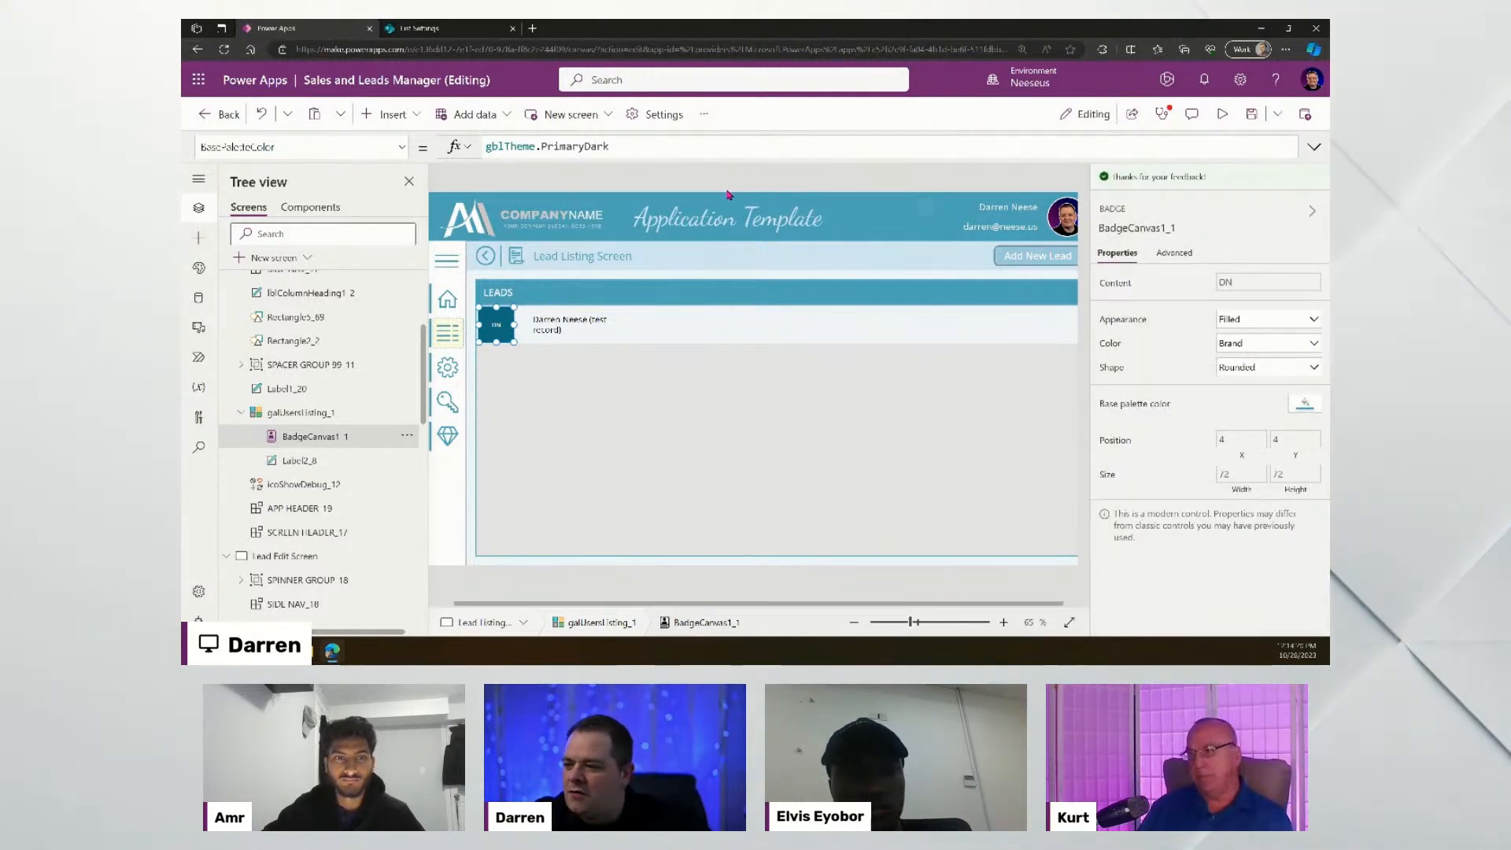
- Try Danger and Important colours on the DN badge, settling on Informative
drag(909, 626, 905, 623)
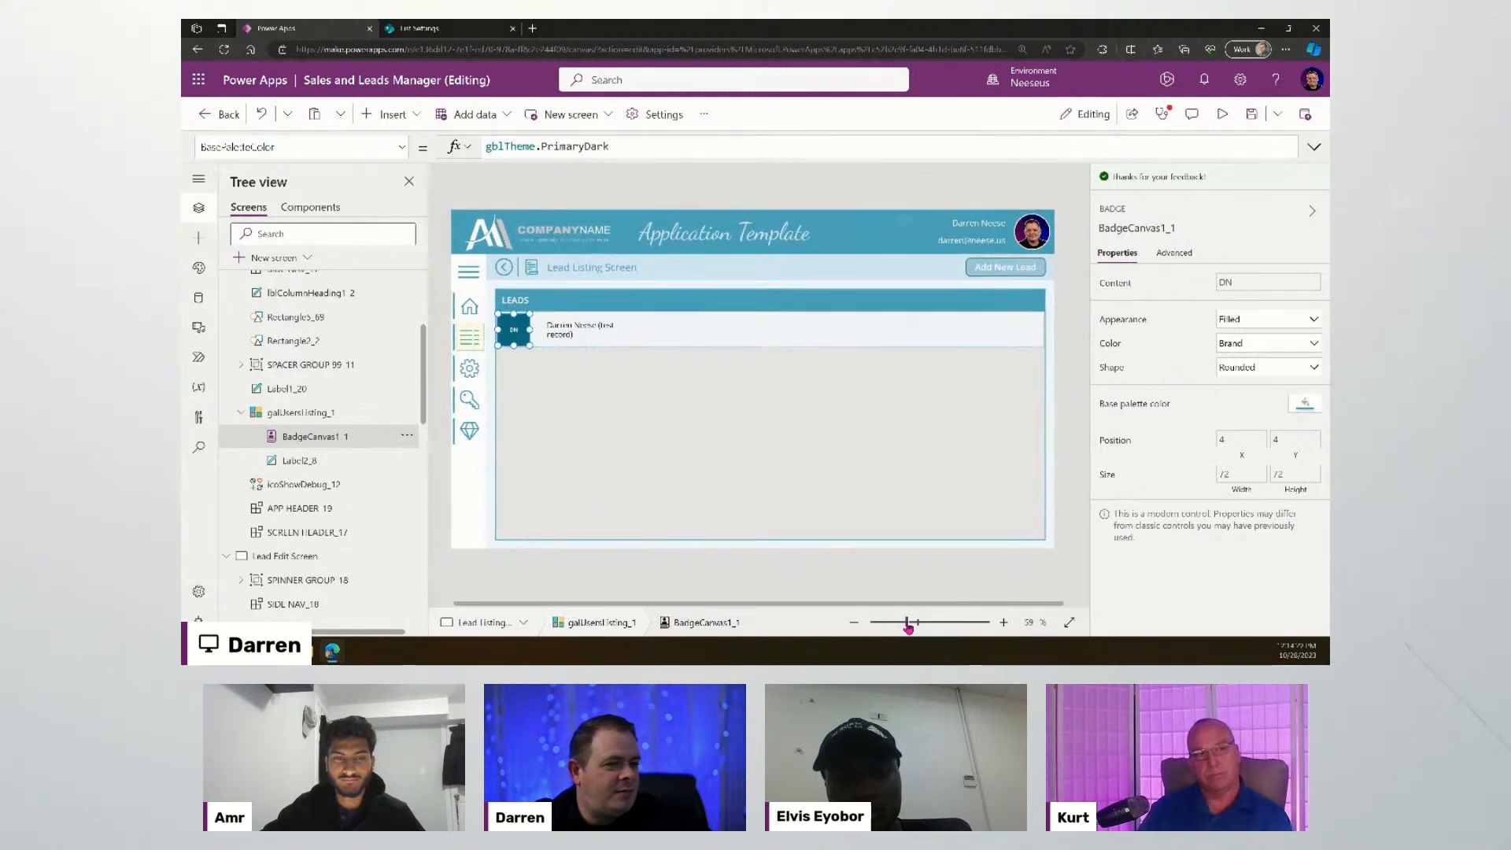
click(850, 570)
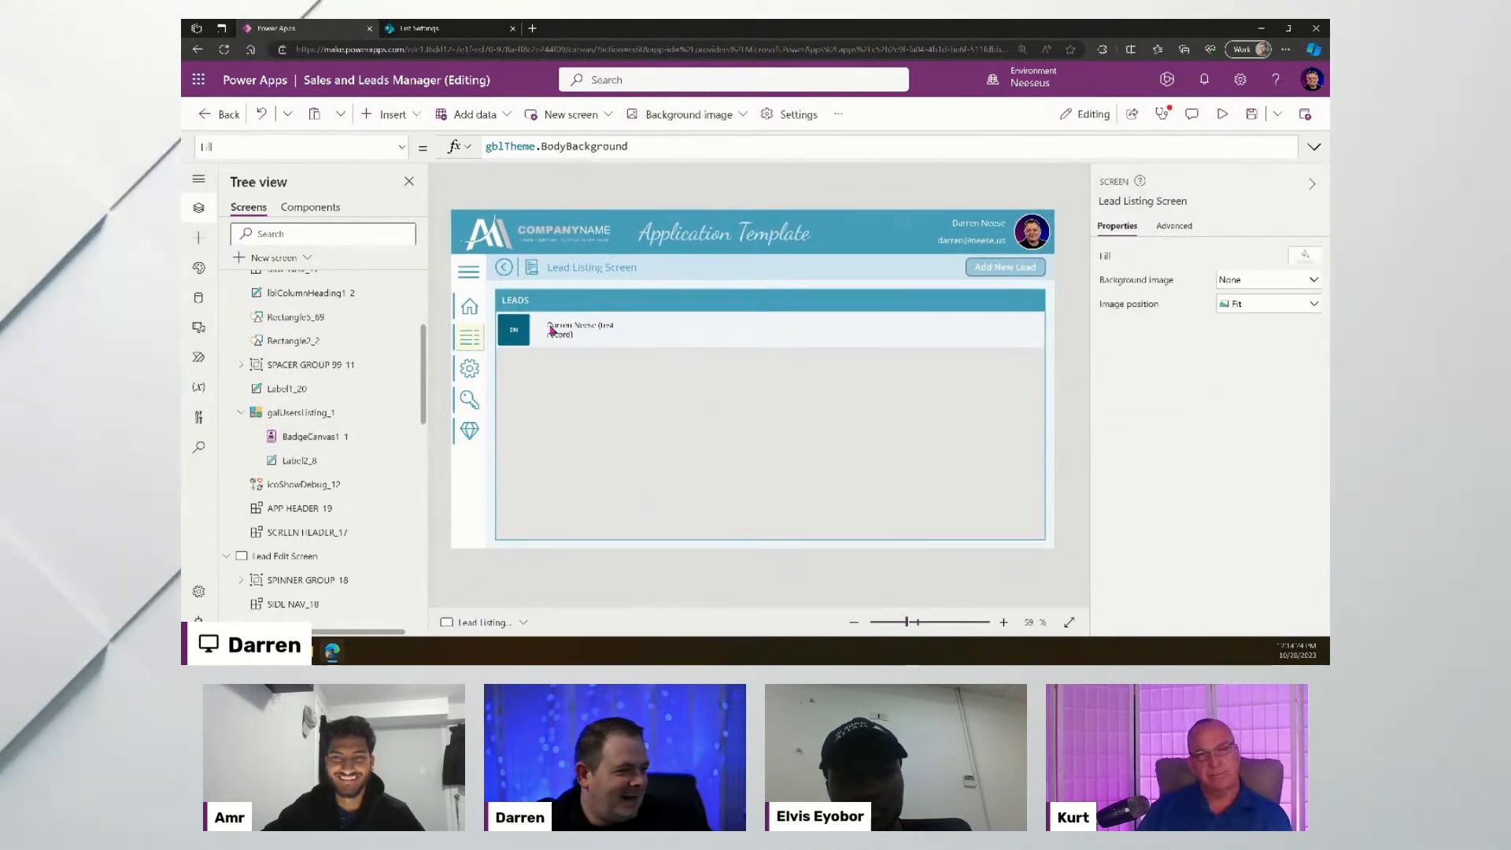
click(514, 330)
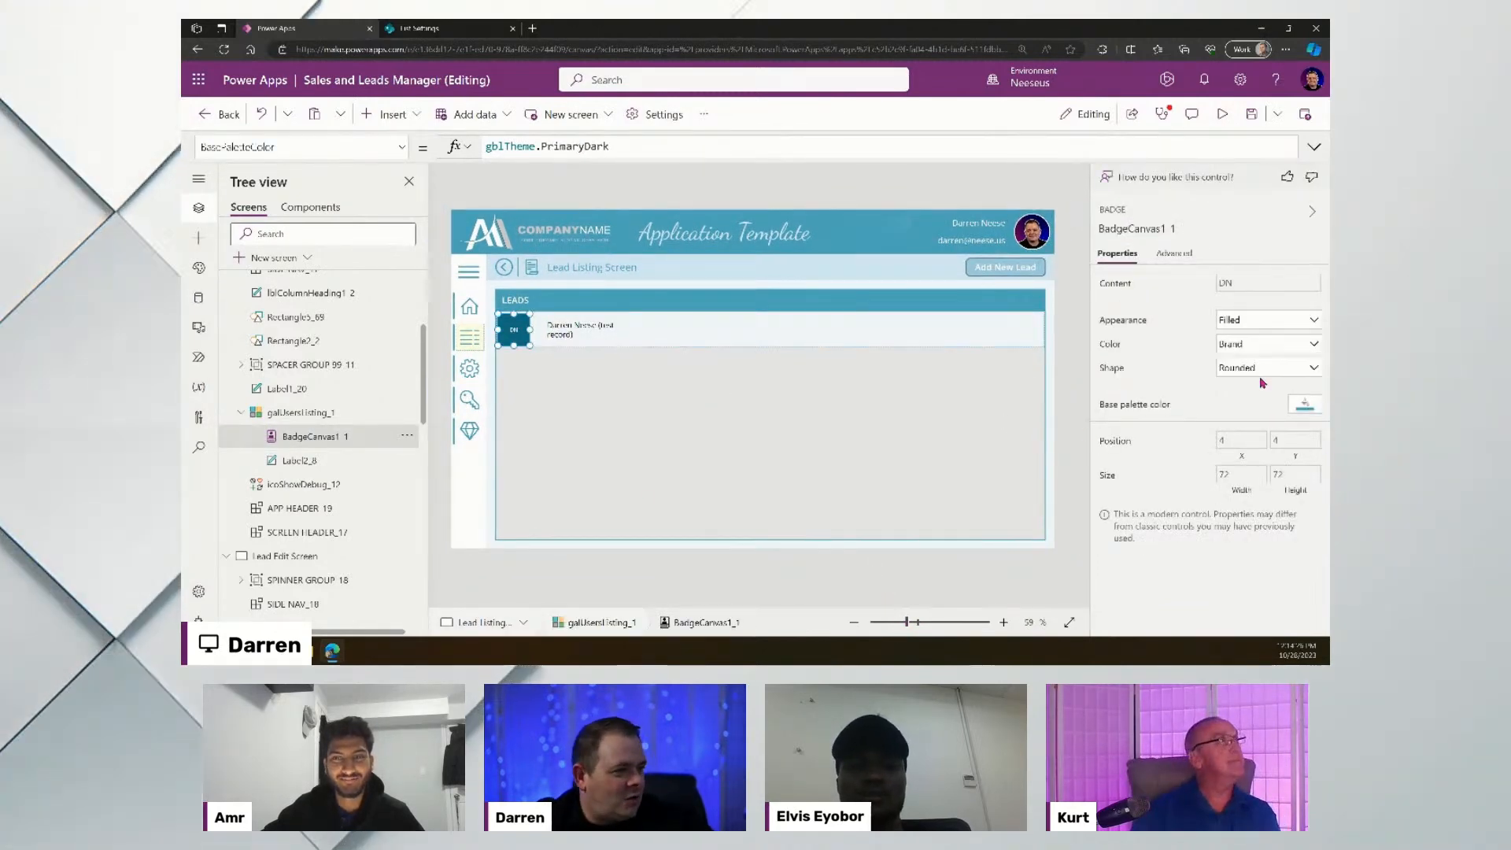
click(1282, 347)
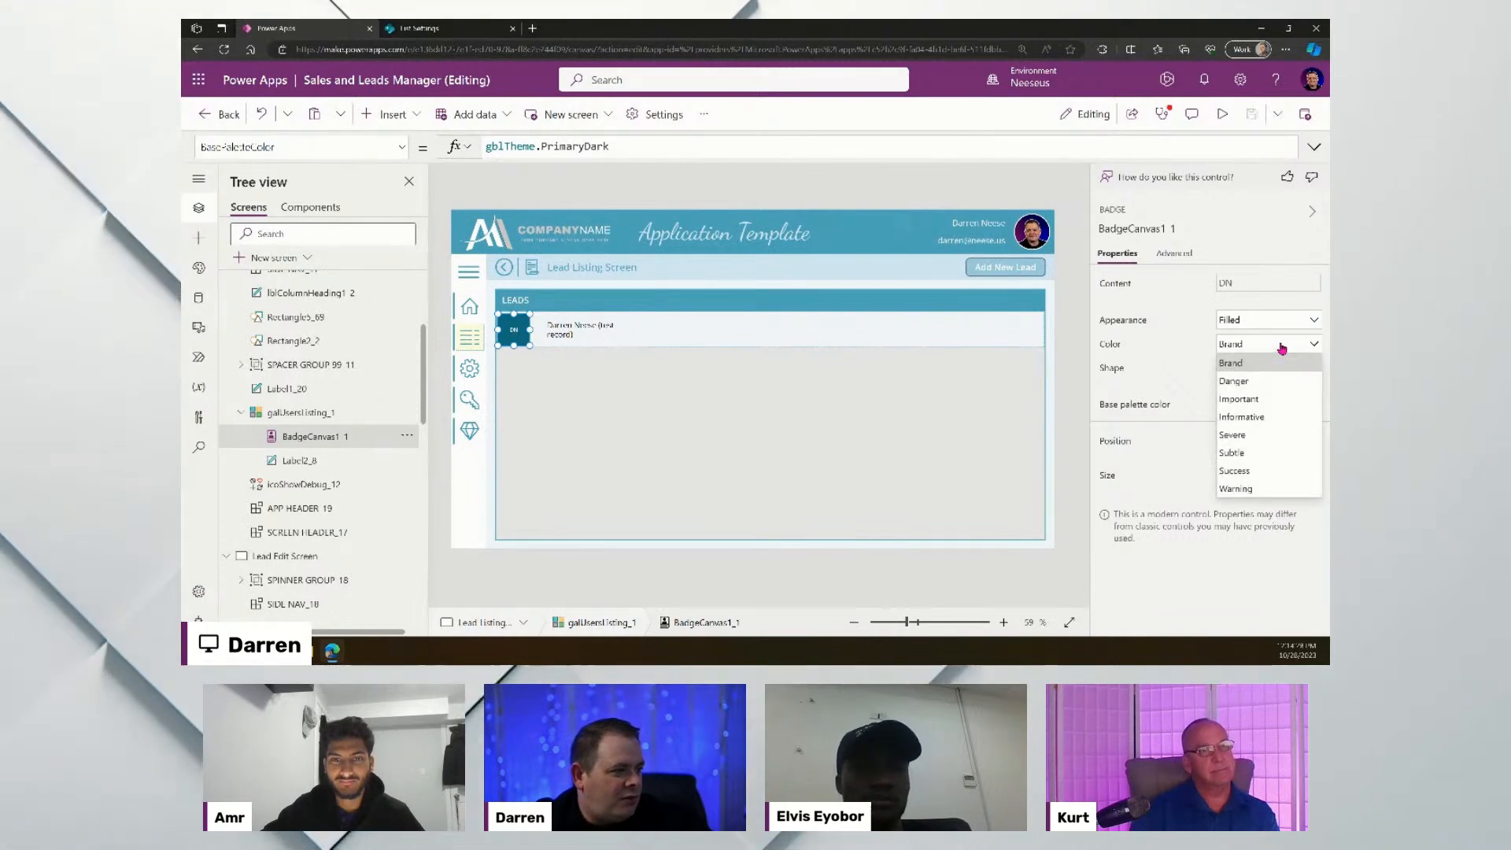
click(1262, 384)
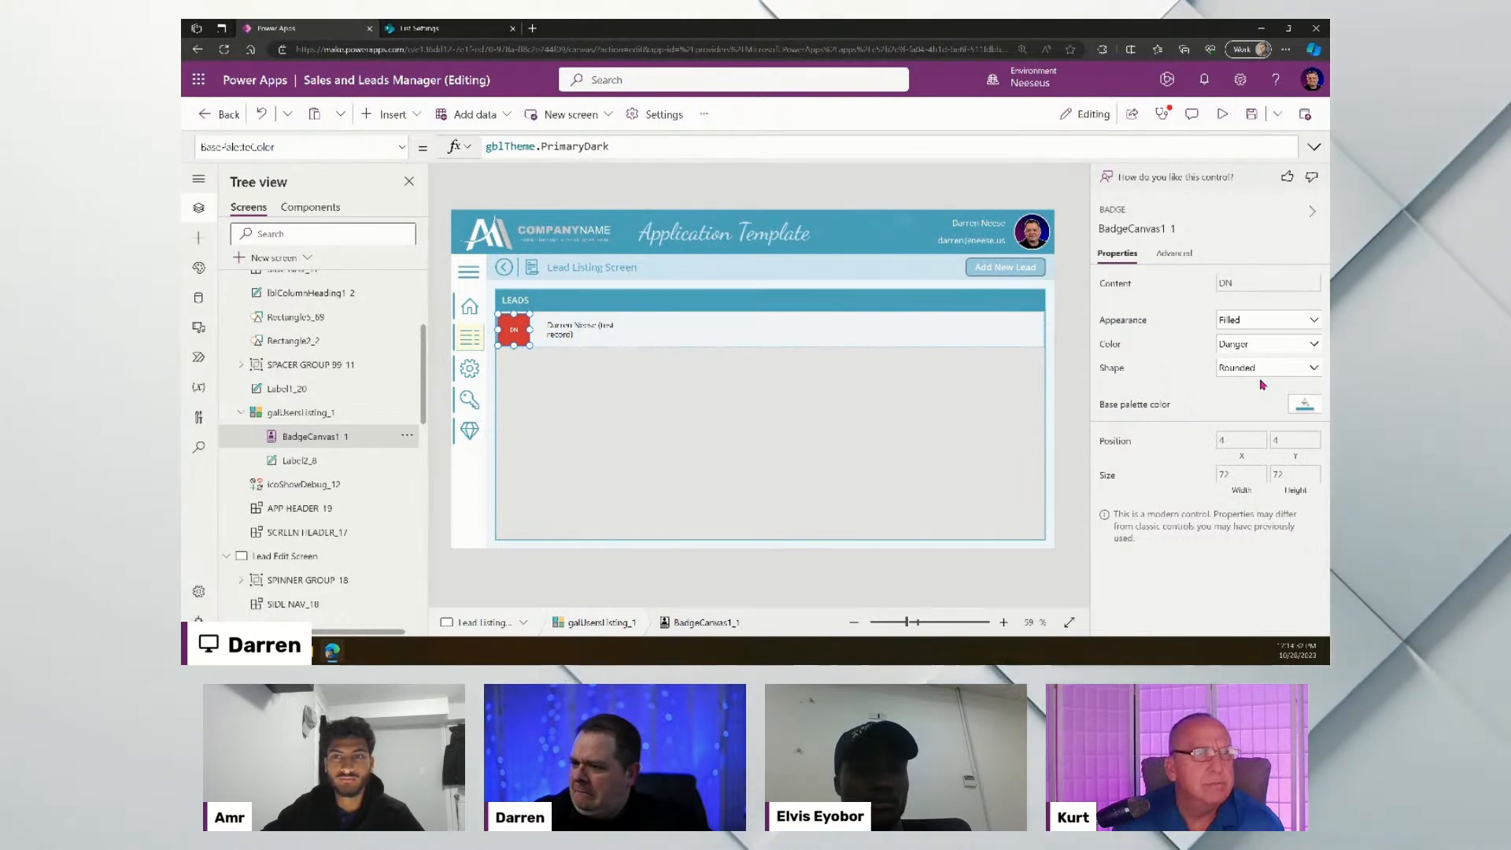
click(1275, 346)
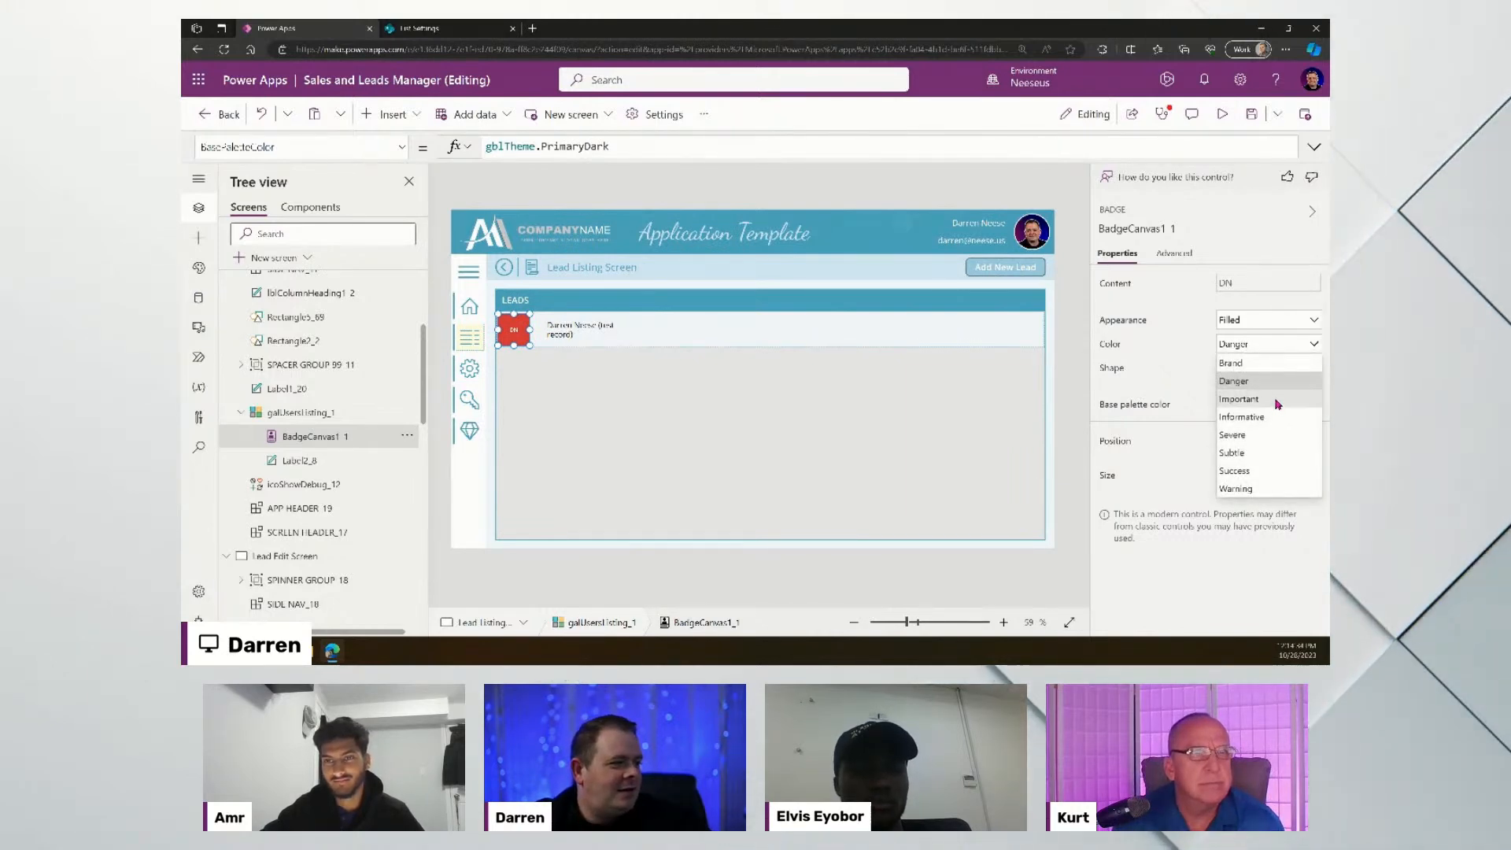
click(1275, 399)
click(1287, 350)
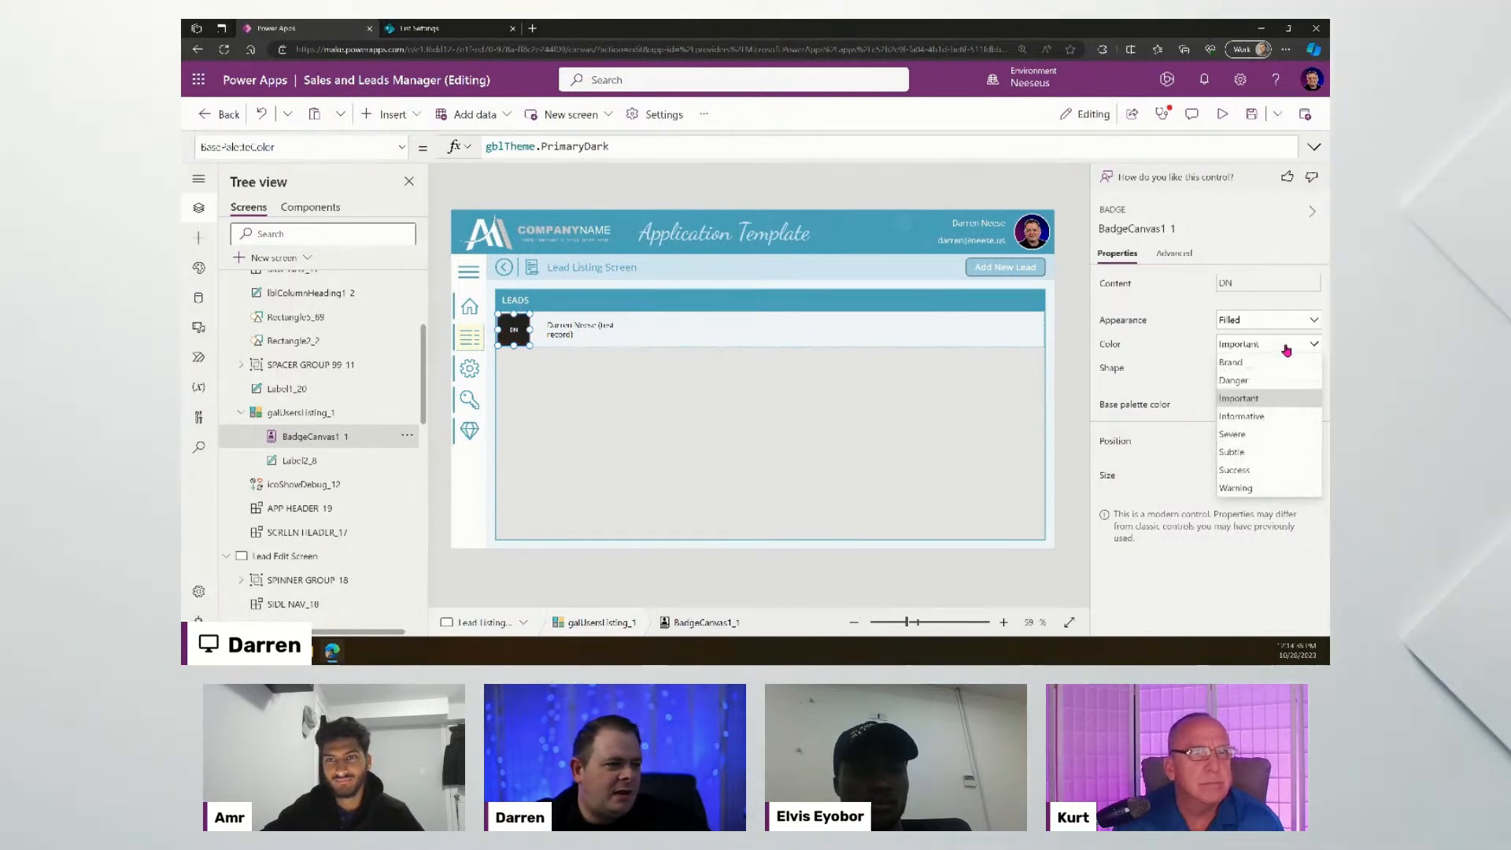
click(1259, 418)
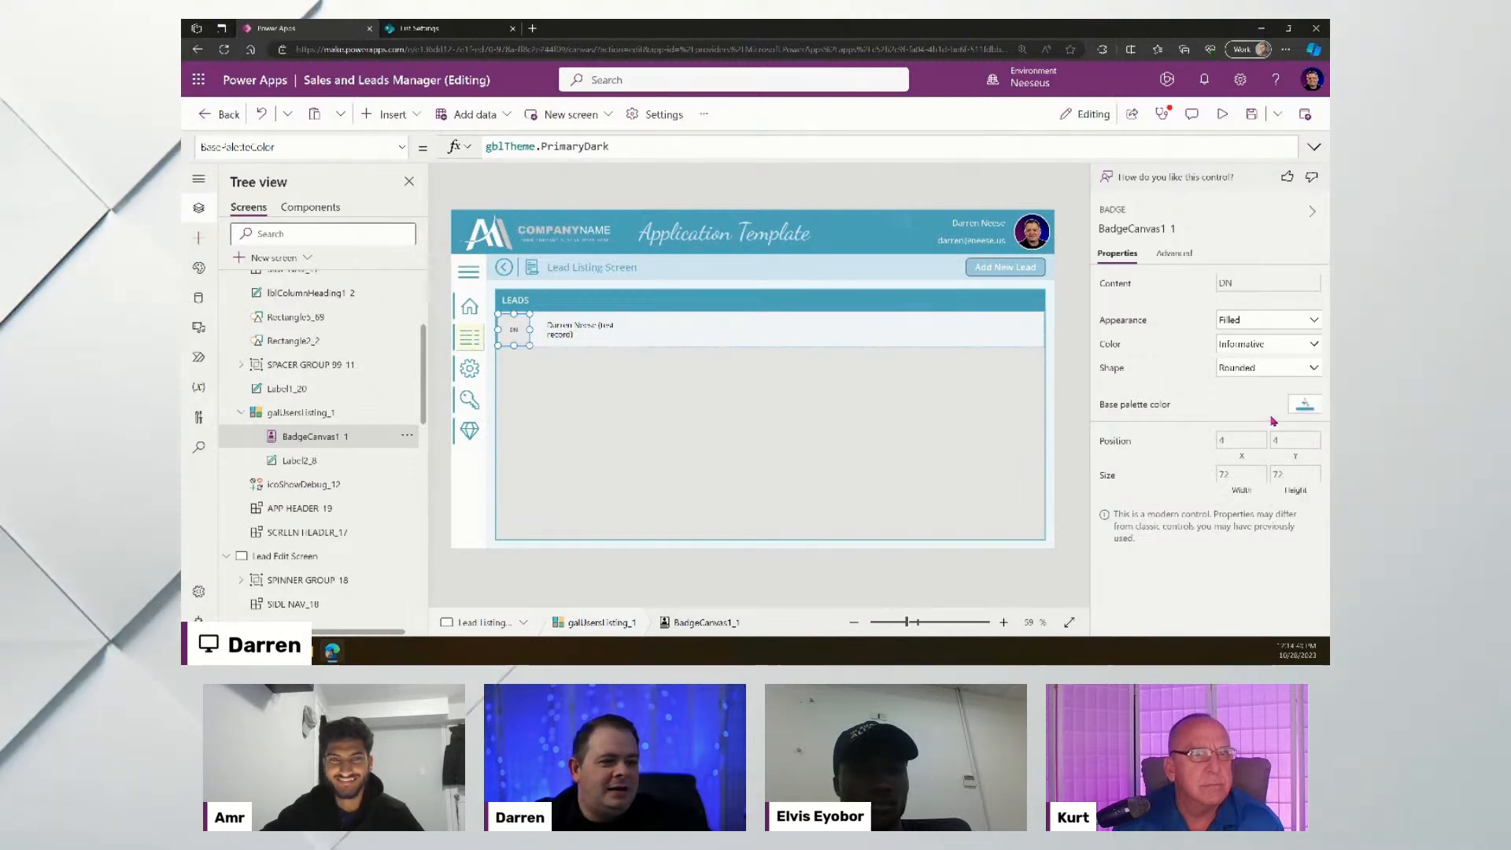
- Reselect the DN initials badge and bring up its Color choices again
click(1001, 593)
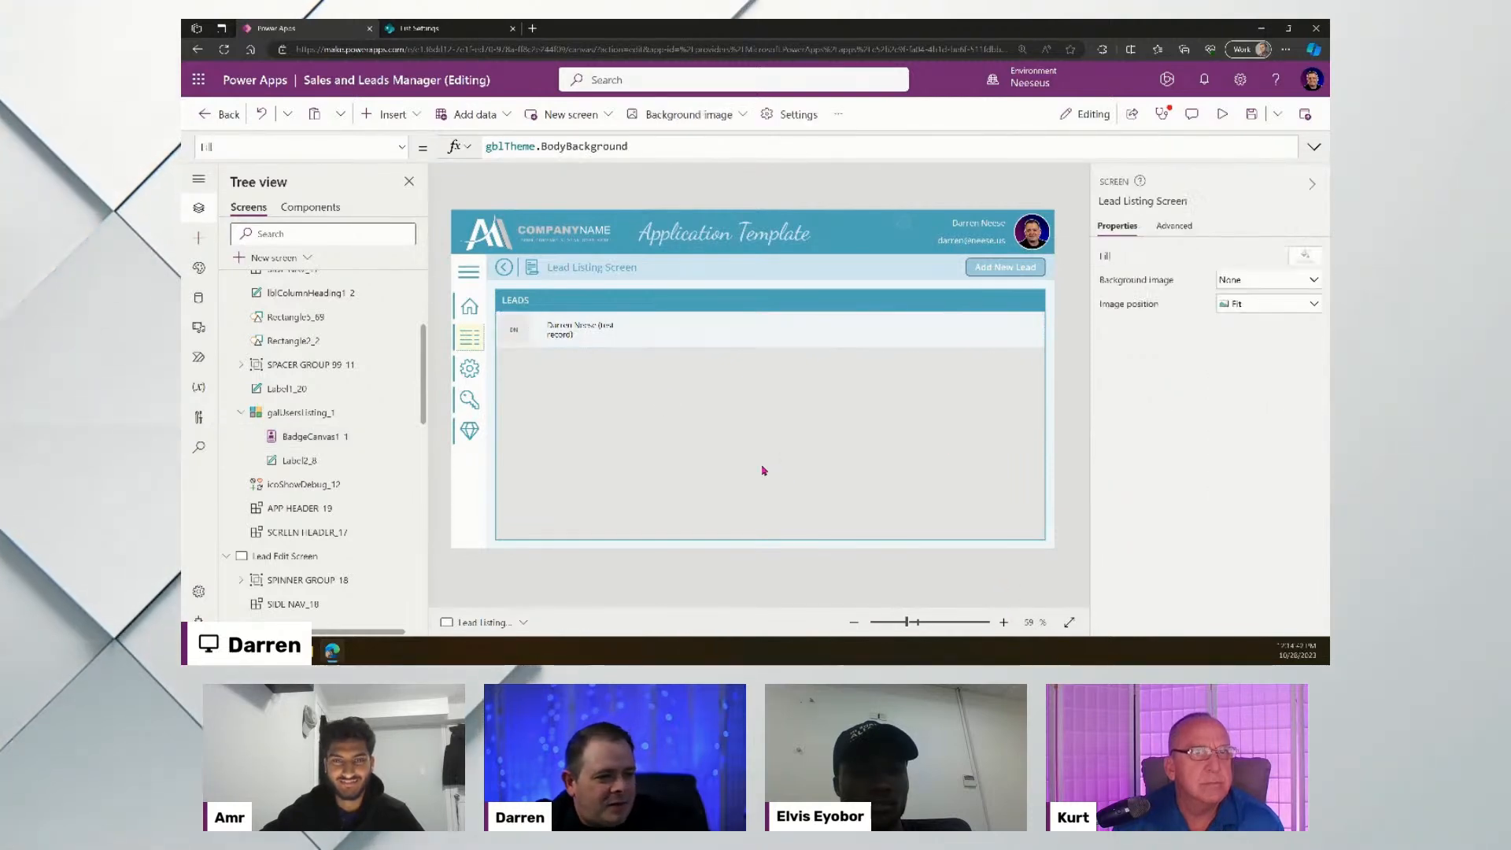
click(521, 331)
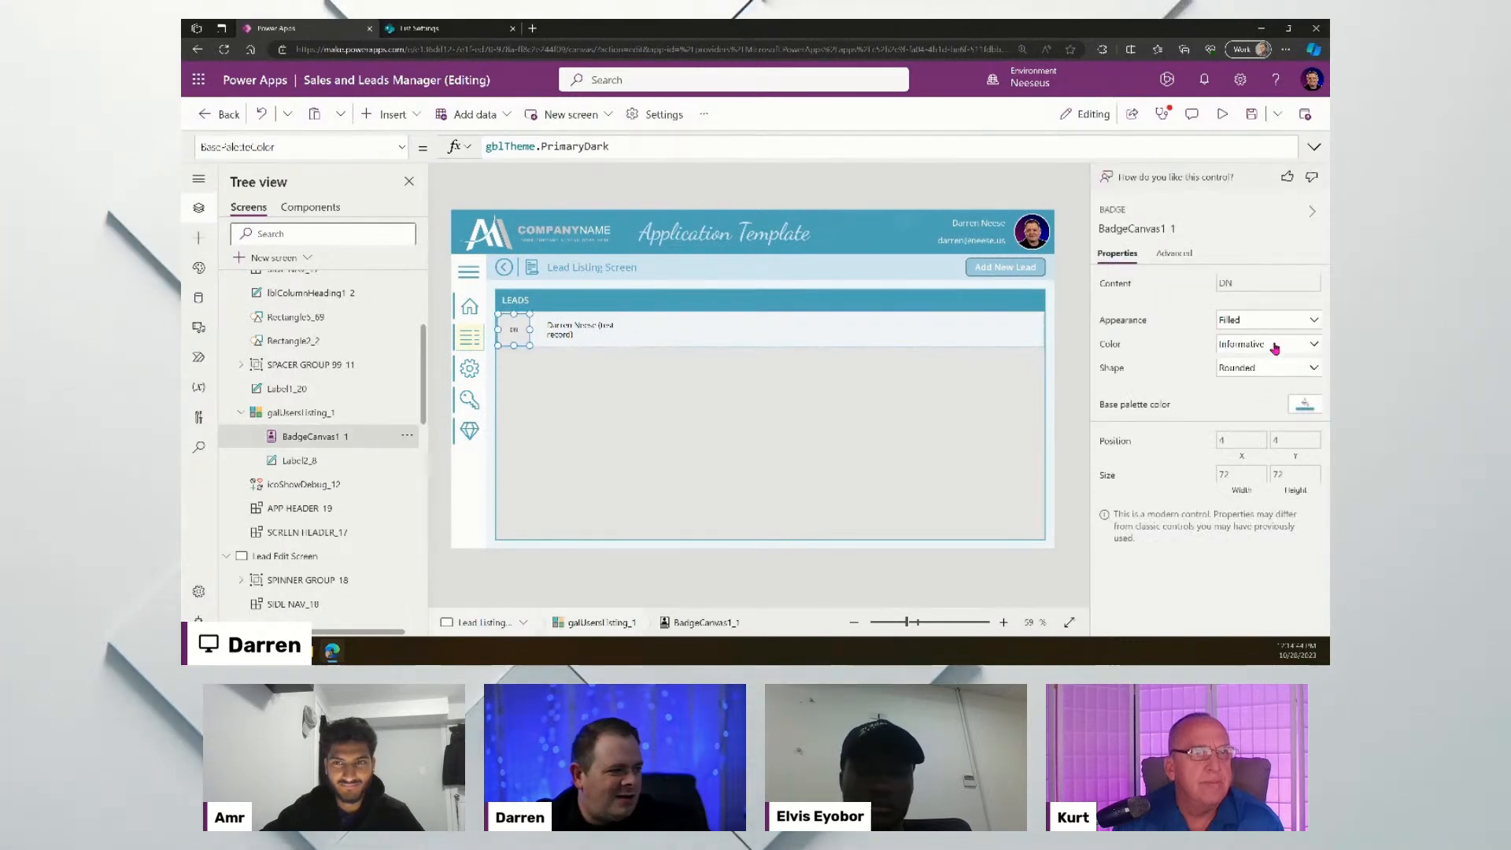
click(1275, 349)
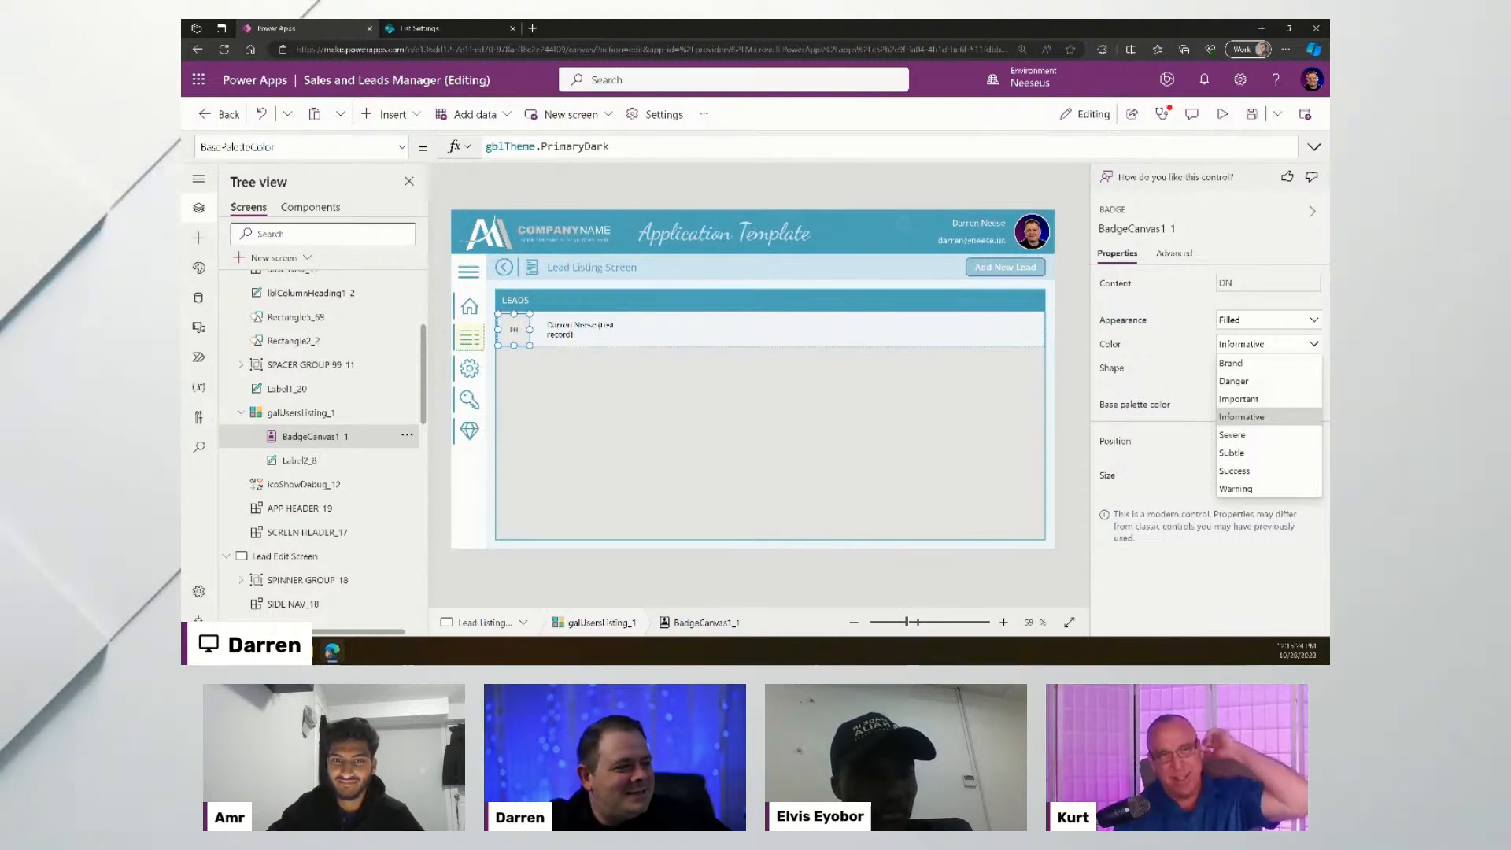
- Cycle the badge through Severe, Subtle and Success, then set it back to Brand
click(1255, 435)
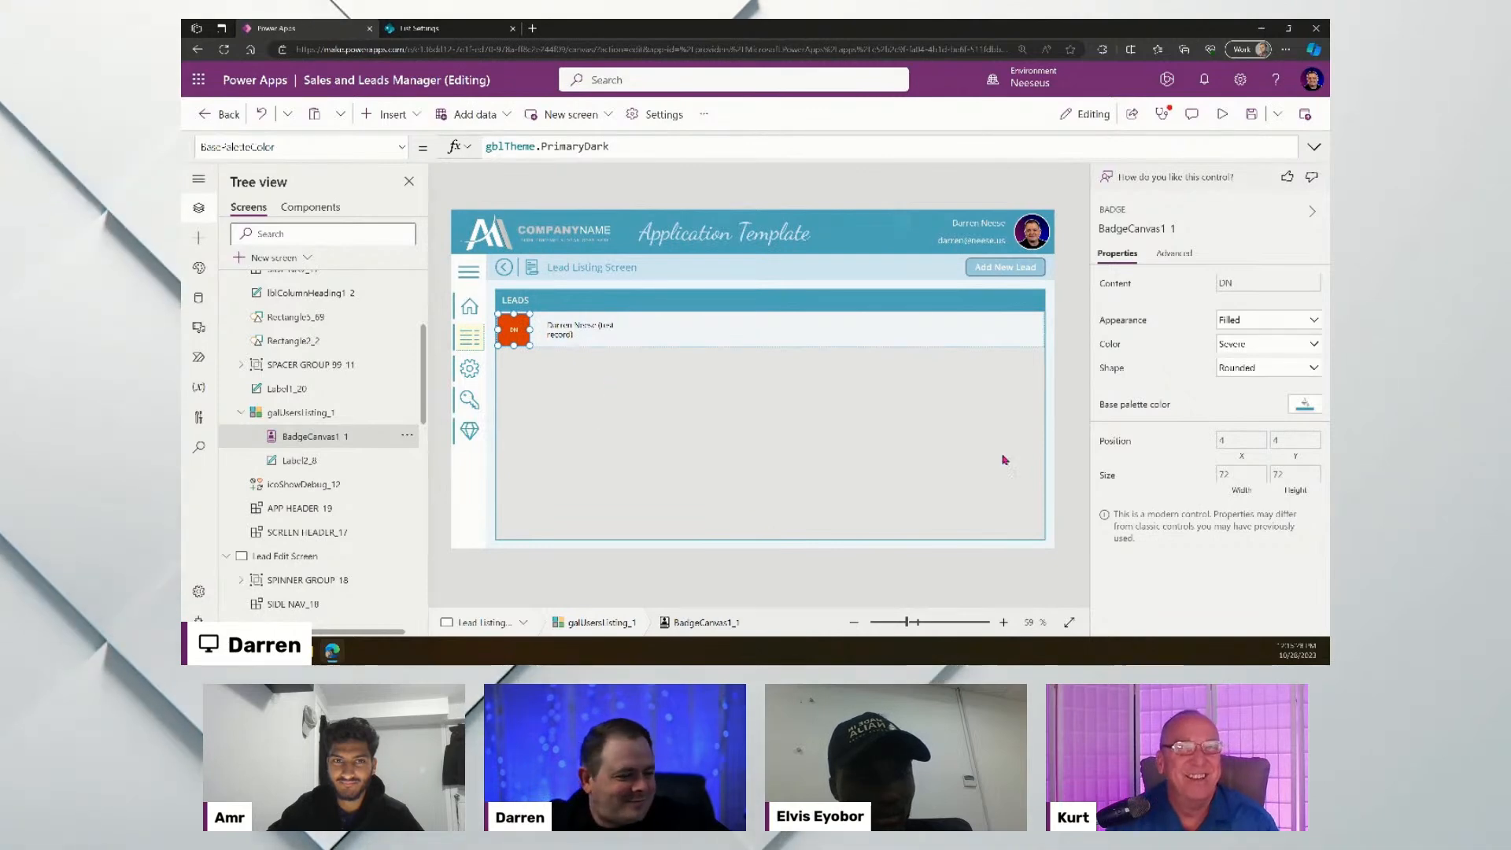
click(1282, 349)
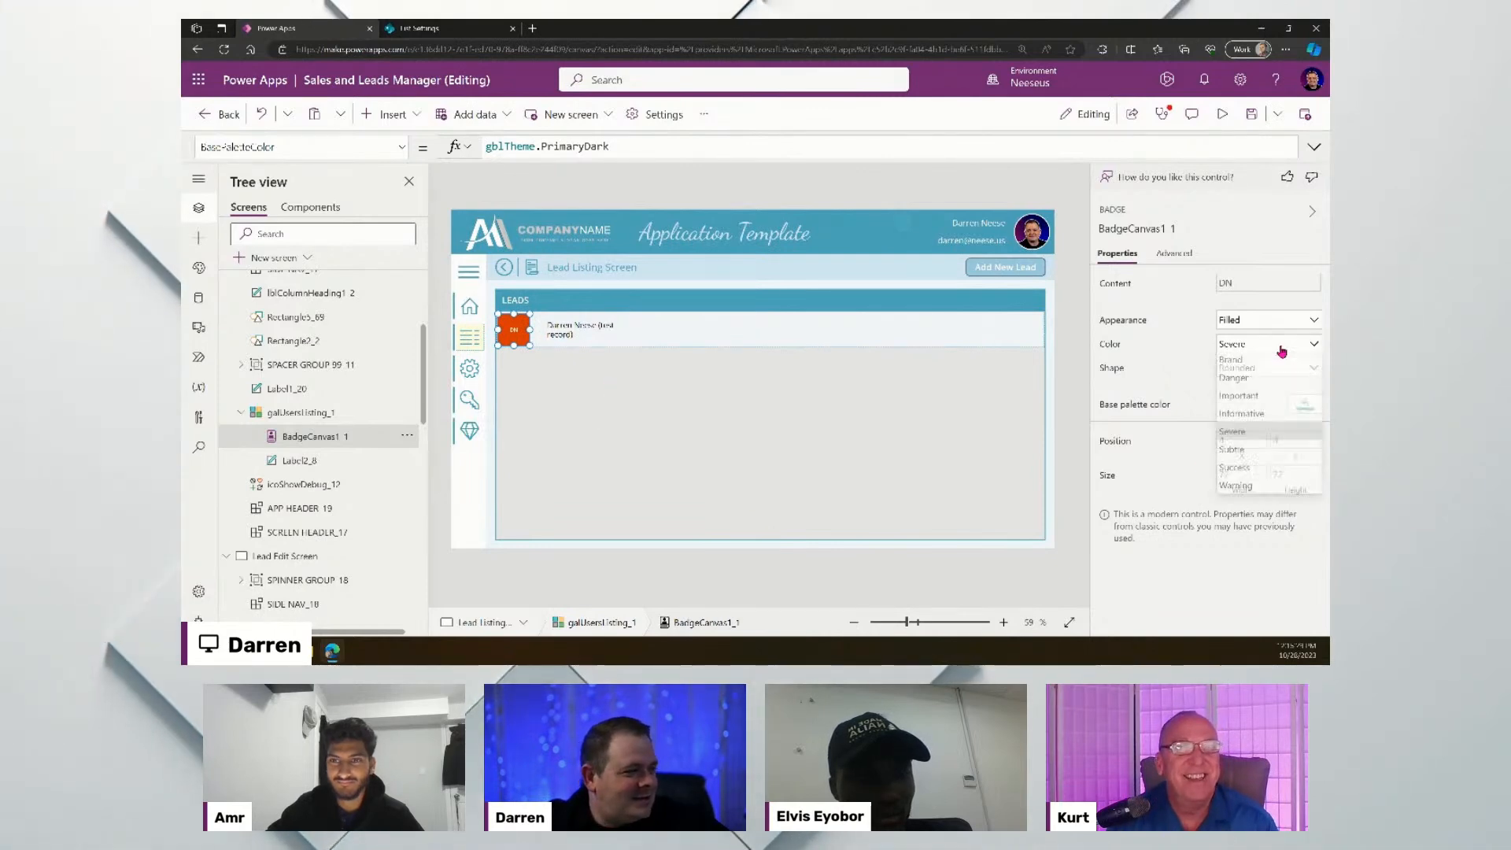
click(1260, 455)
click(802, 570)
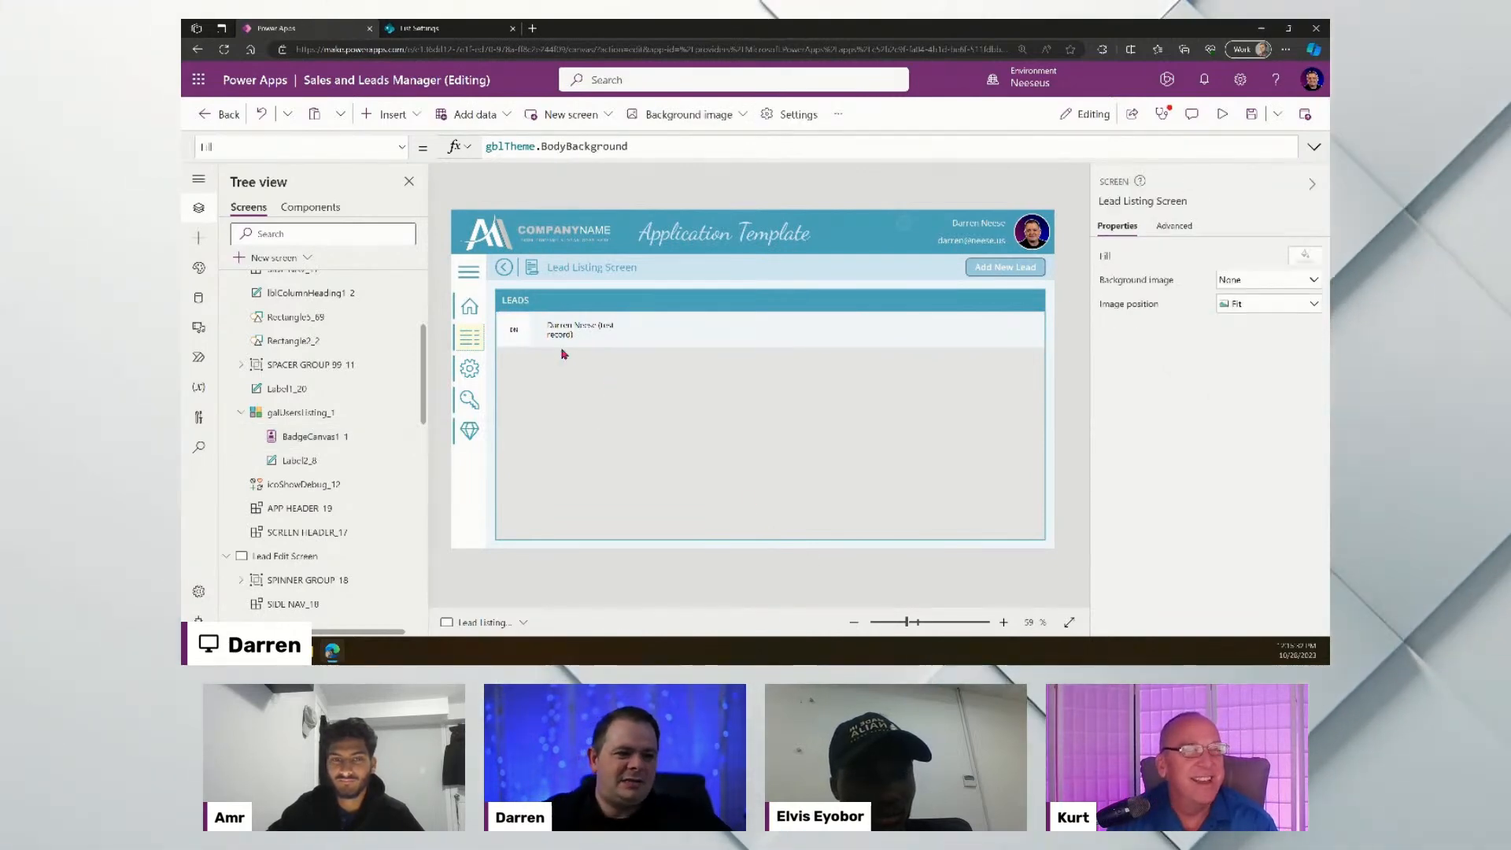
click(514, 330)
click(1282, 347)
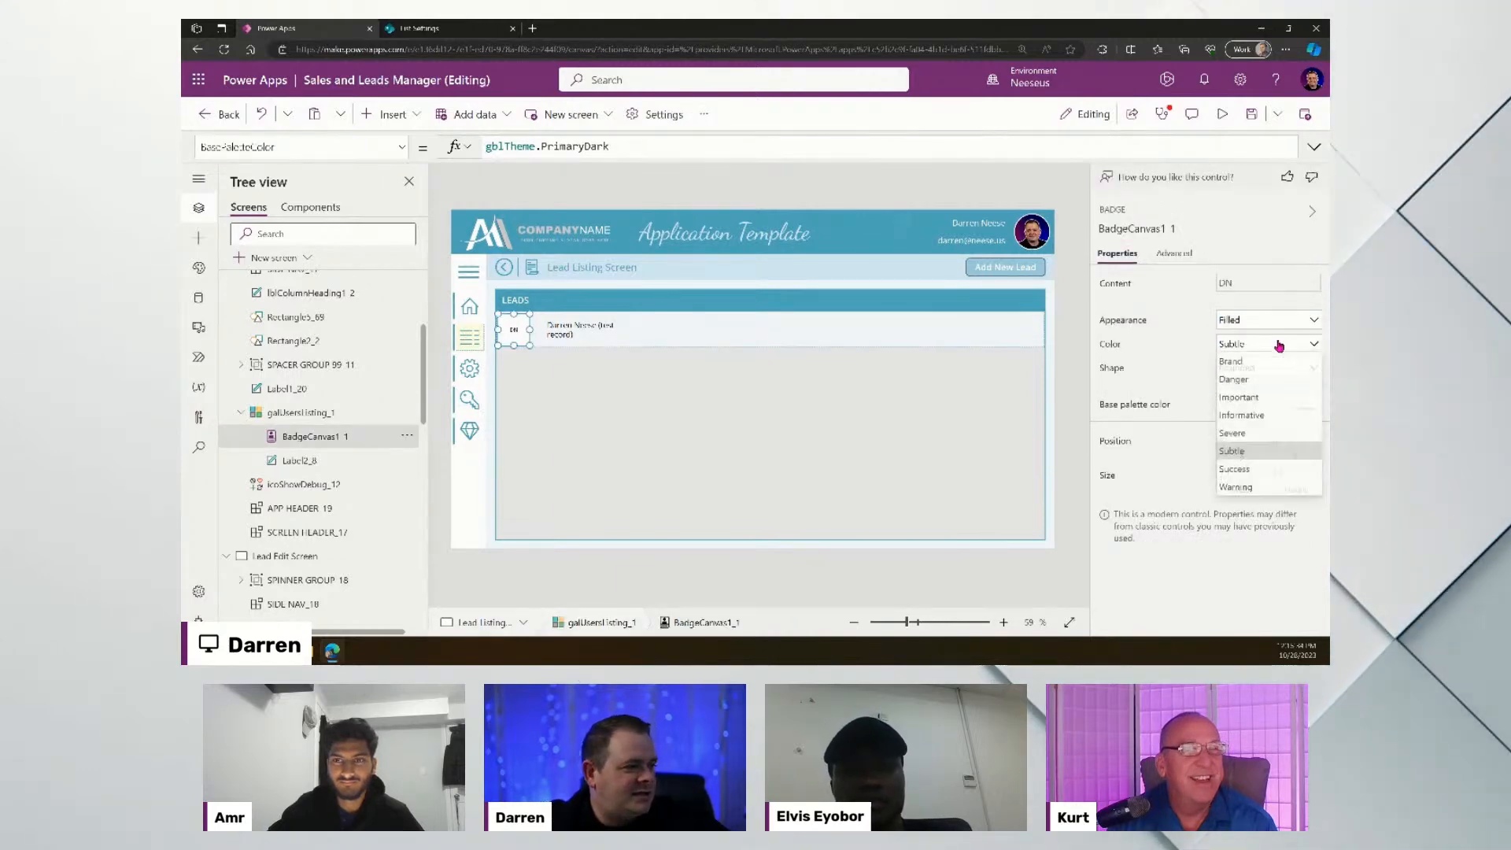
click(1277, 474)
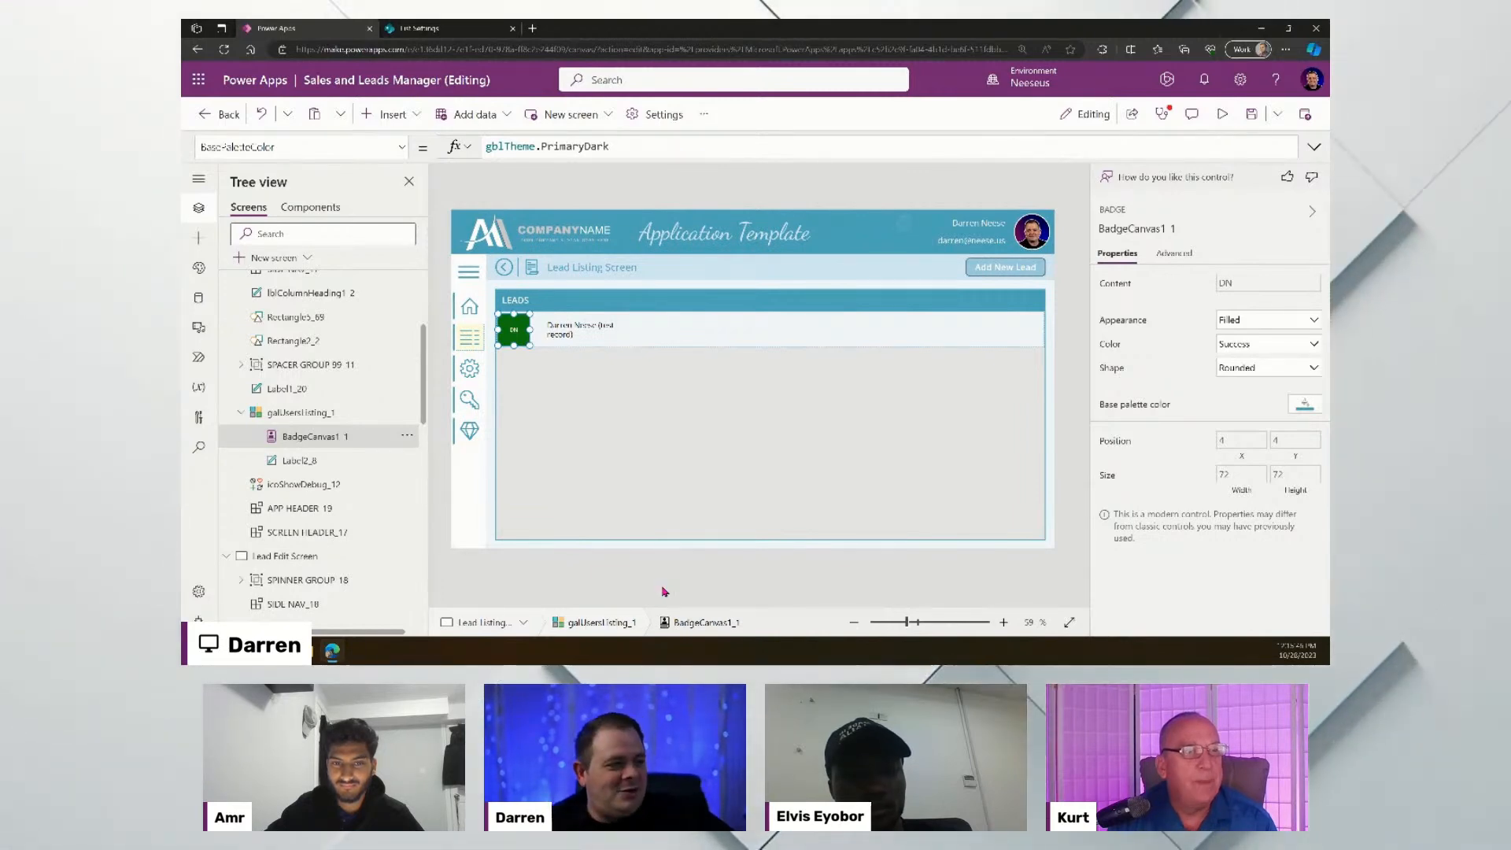
click(1311, 344)
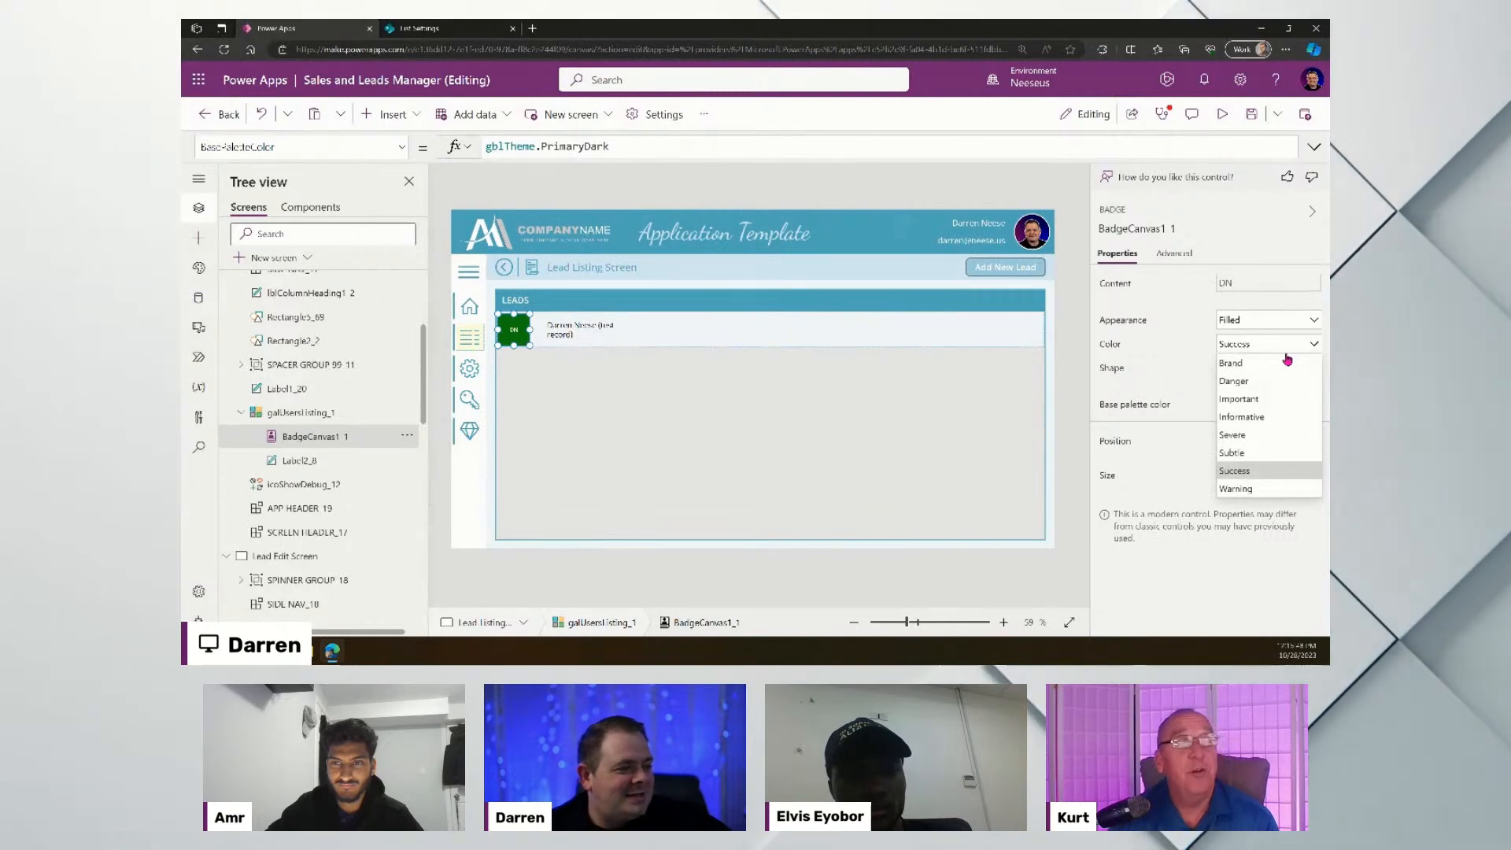
click(1282, 362)
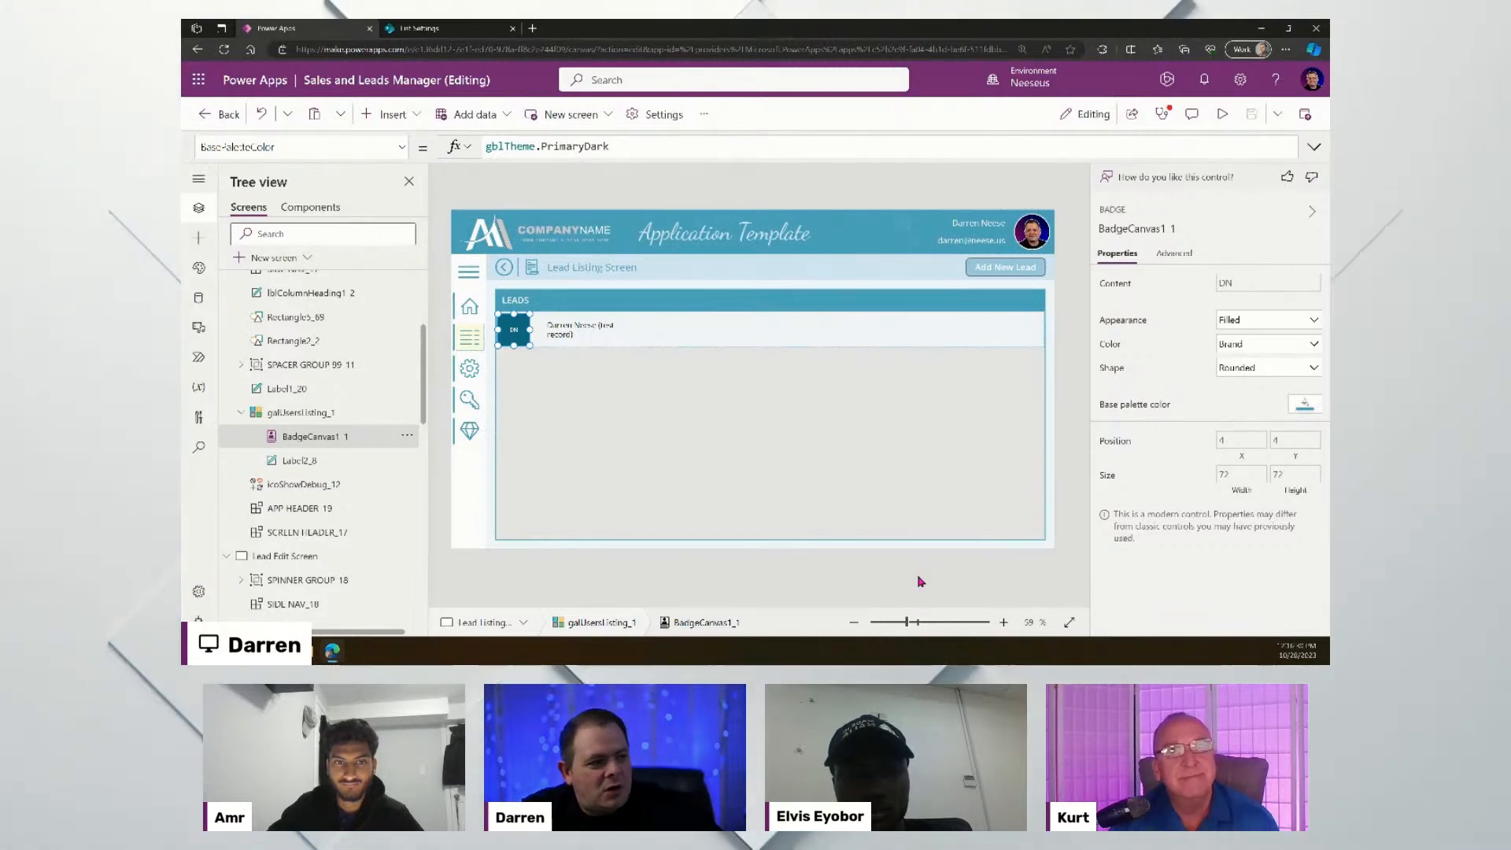
- Review the badge's Advanced formulas including OnChange, then preview the app
click(1175, 255)
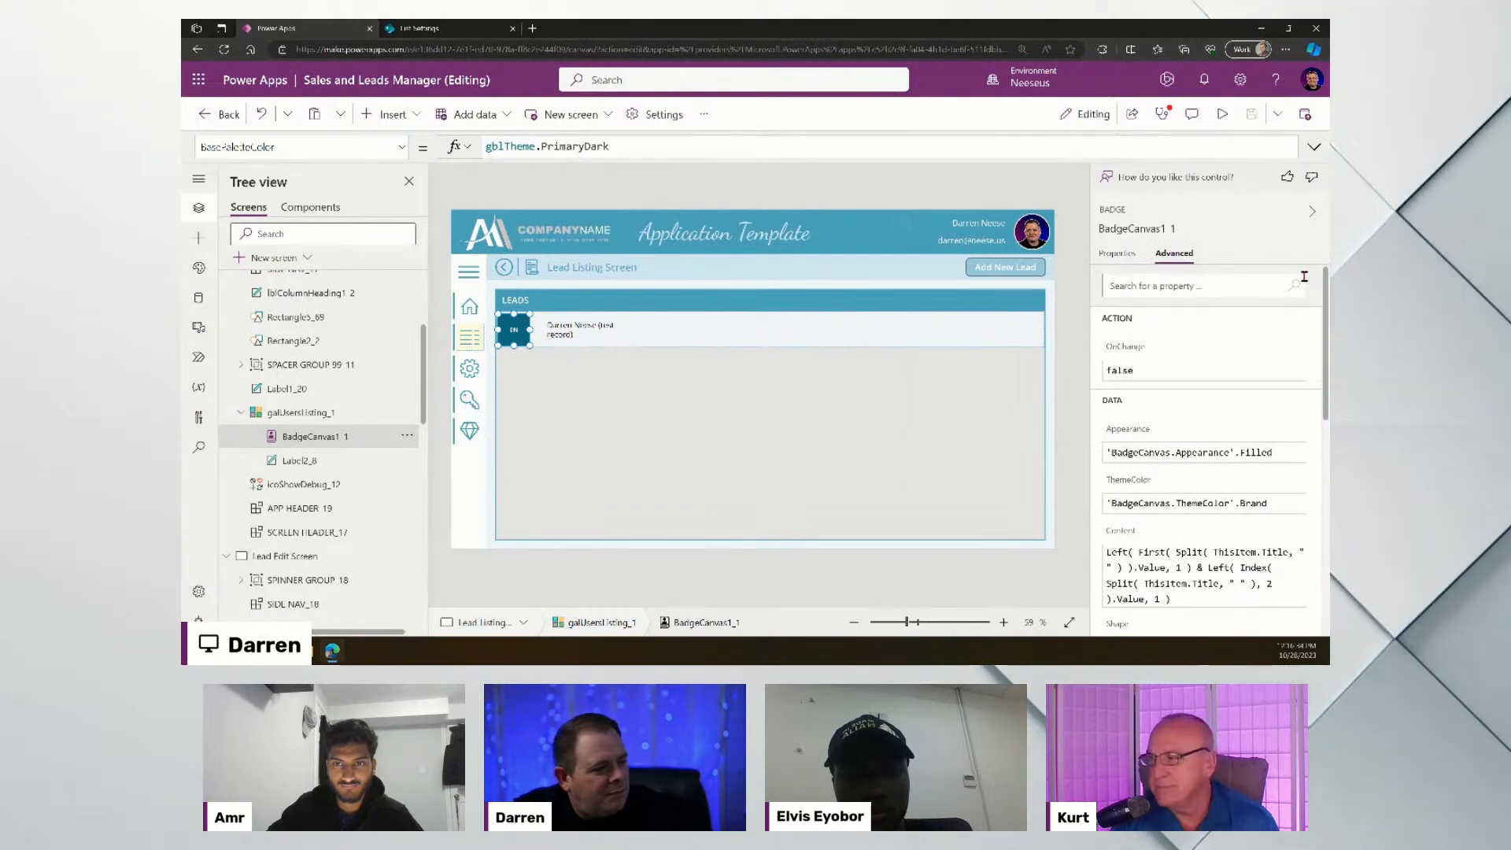
scroll(1212, 409, down, 3)
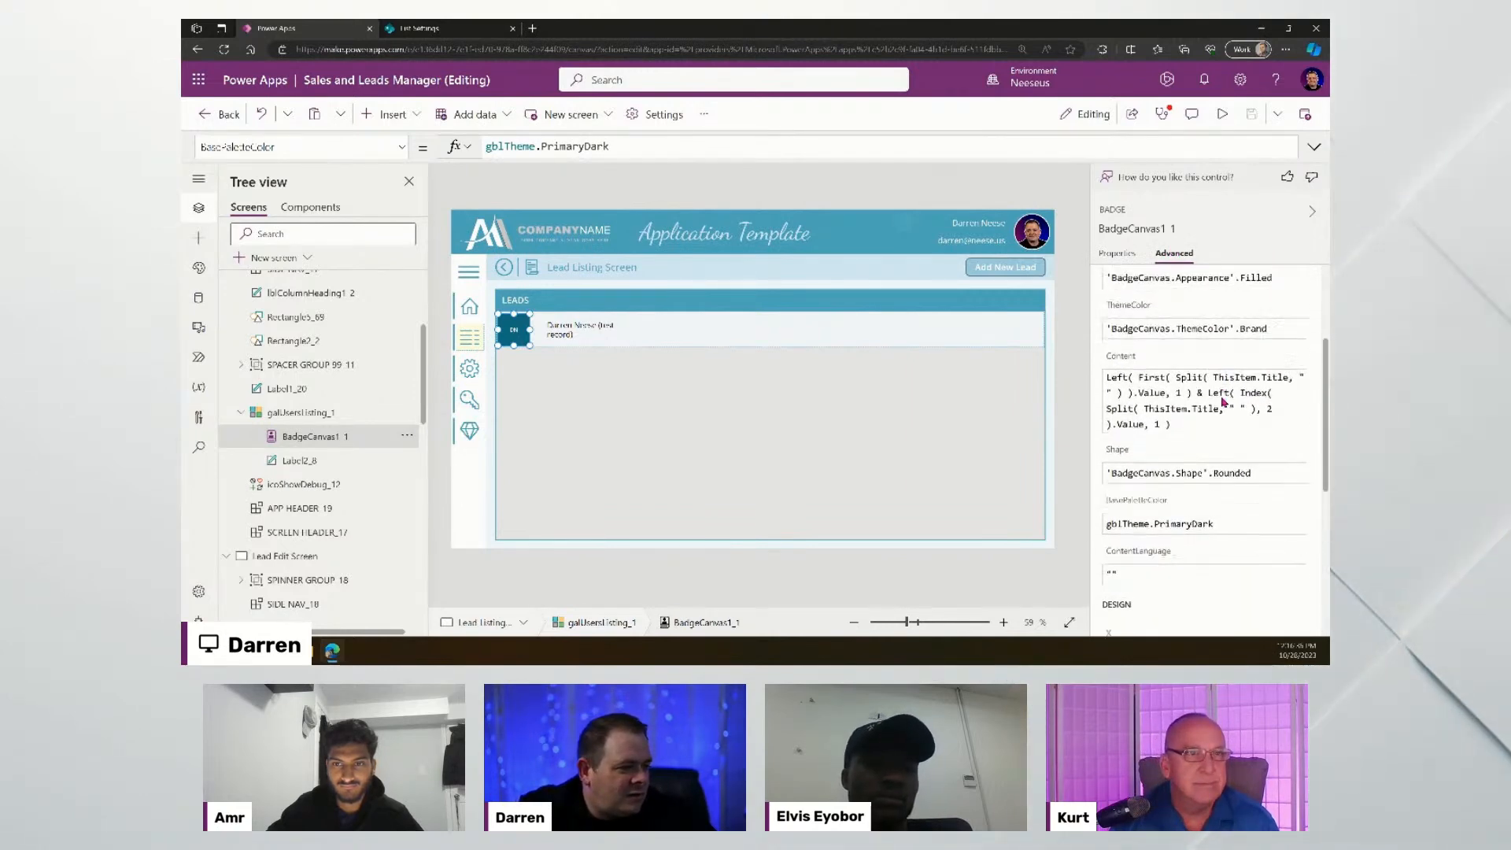
scroll(1229, 401, down, 2)
scroll(1199, 447, down, 4)
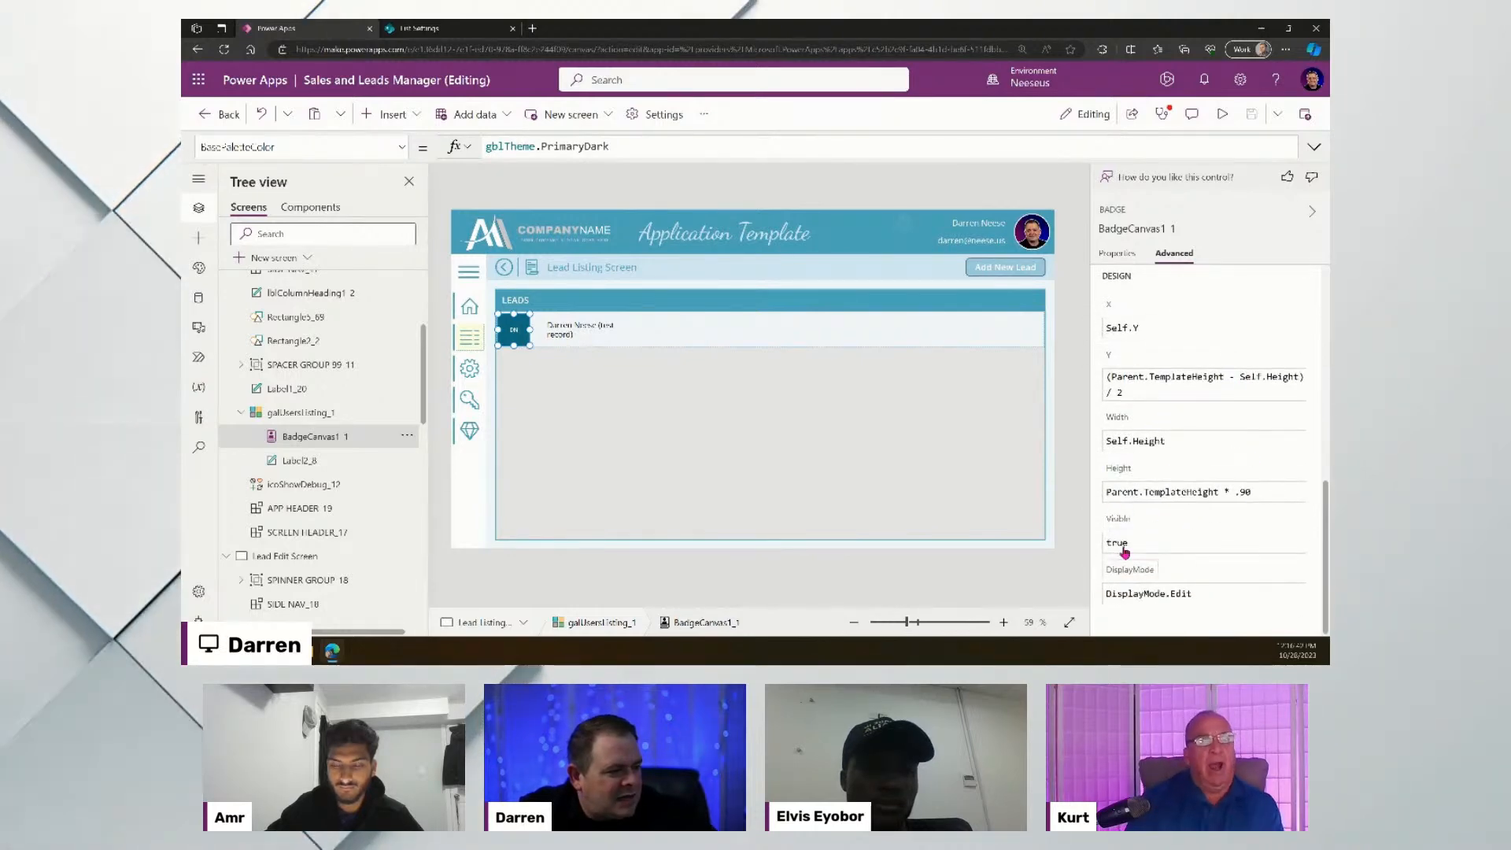
scroll(1199, 421, up, 6)
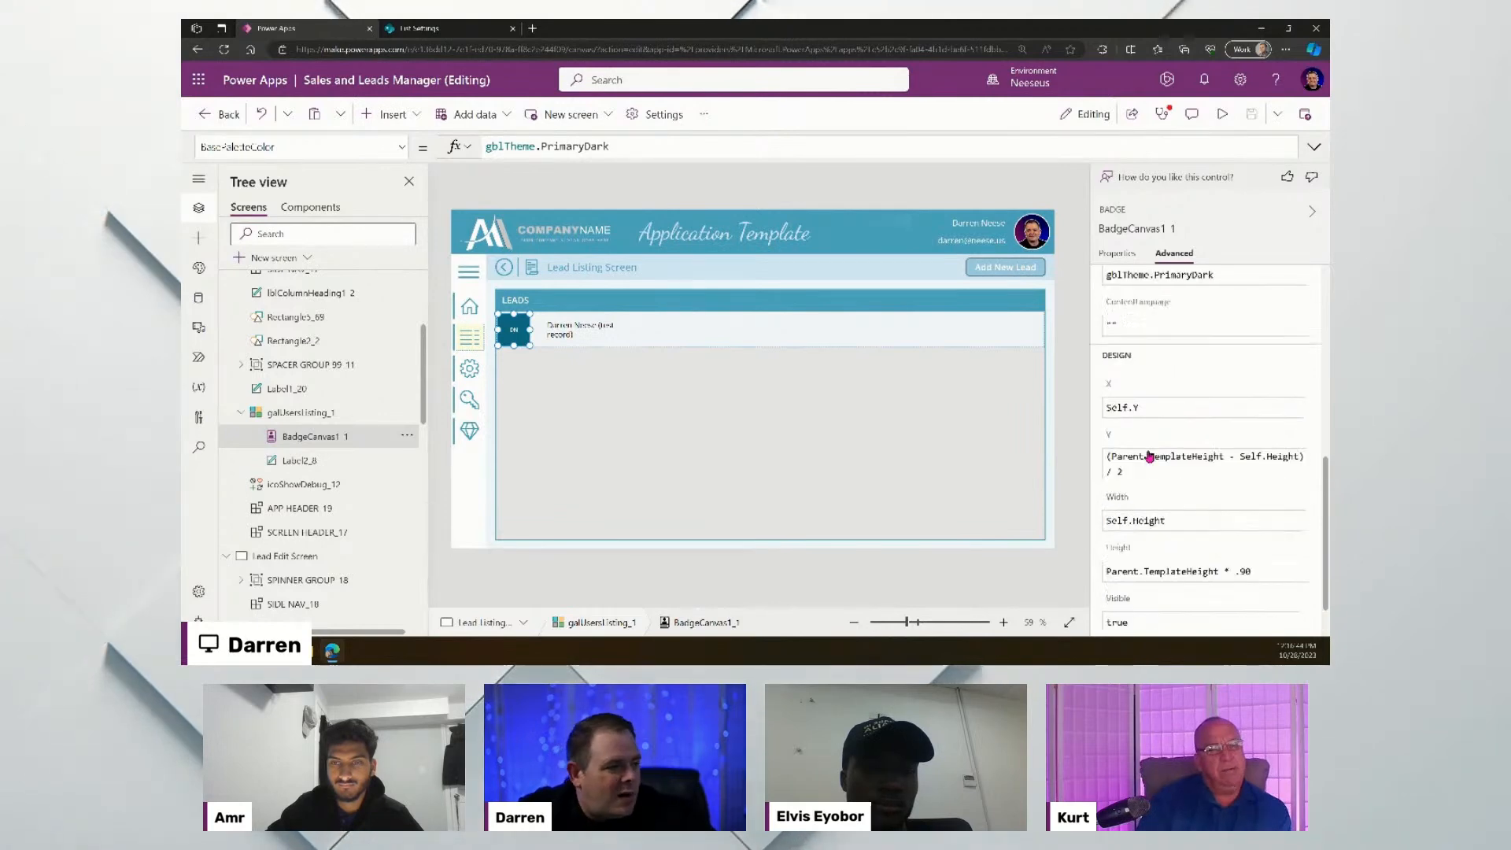
scroll(1199, 421, up, 3)
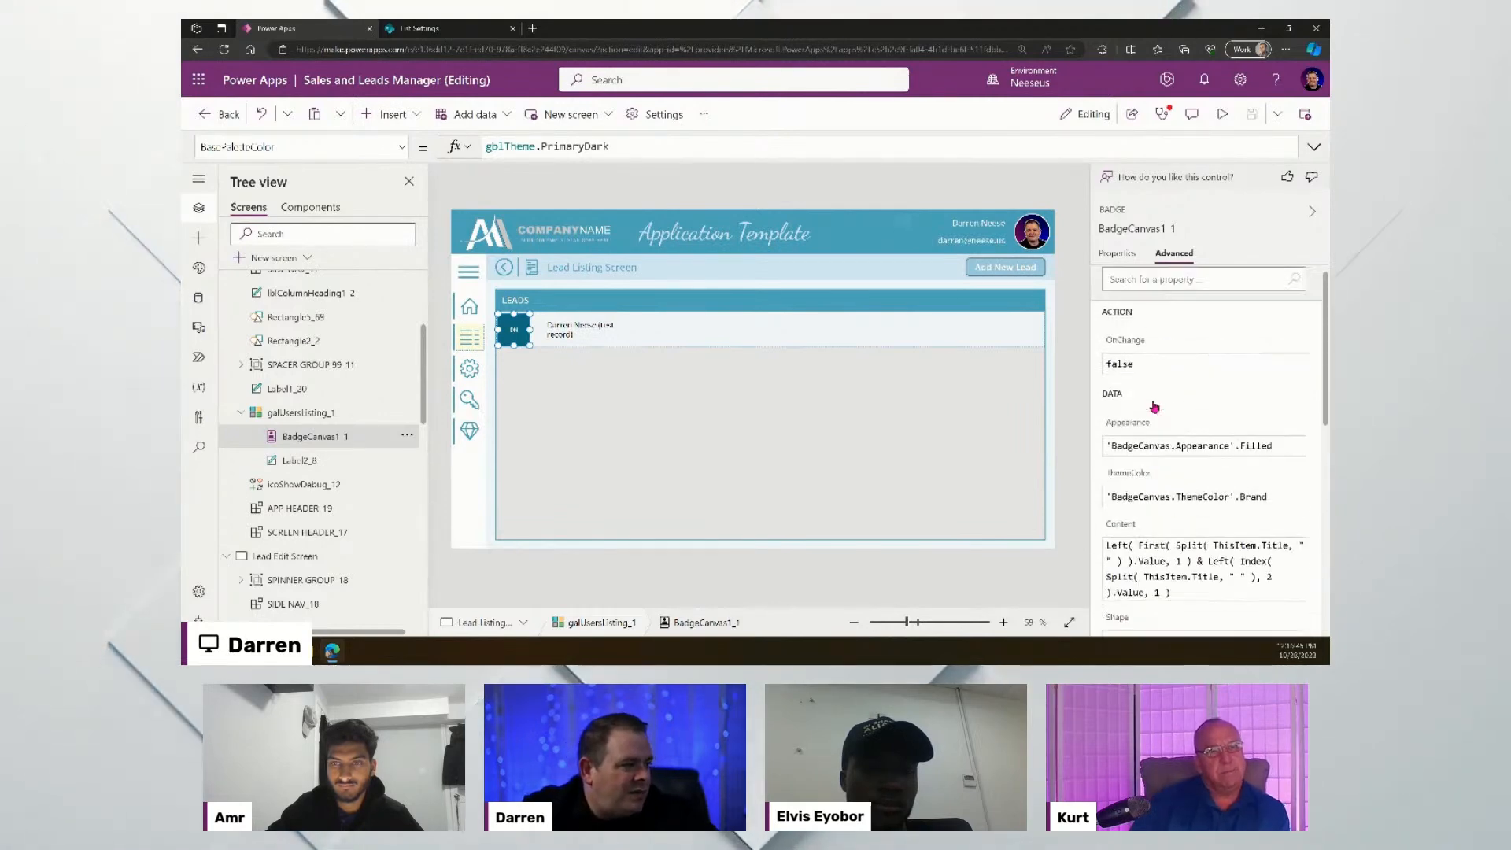
click(1135, 367)
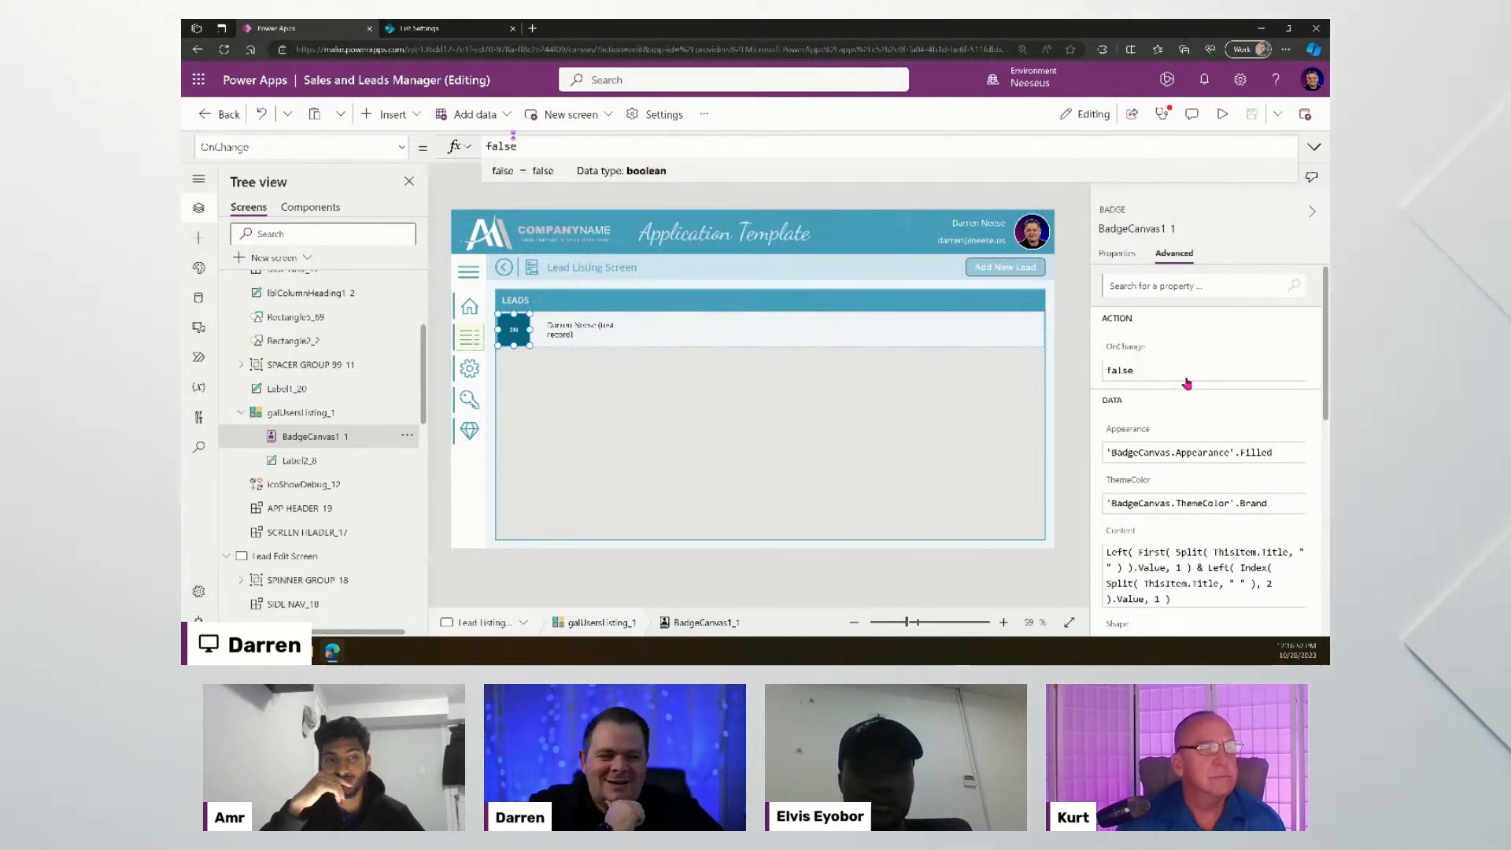
click(1224, 115)
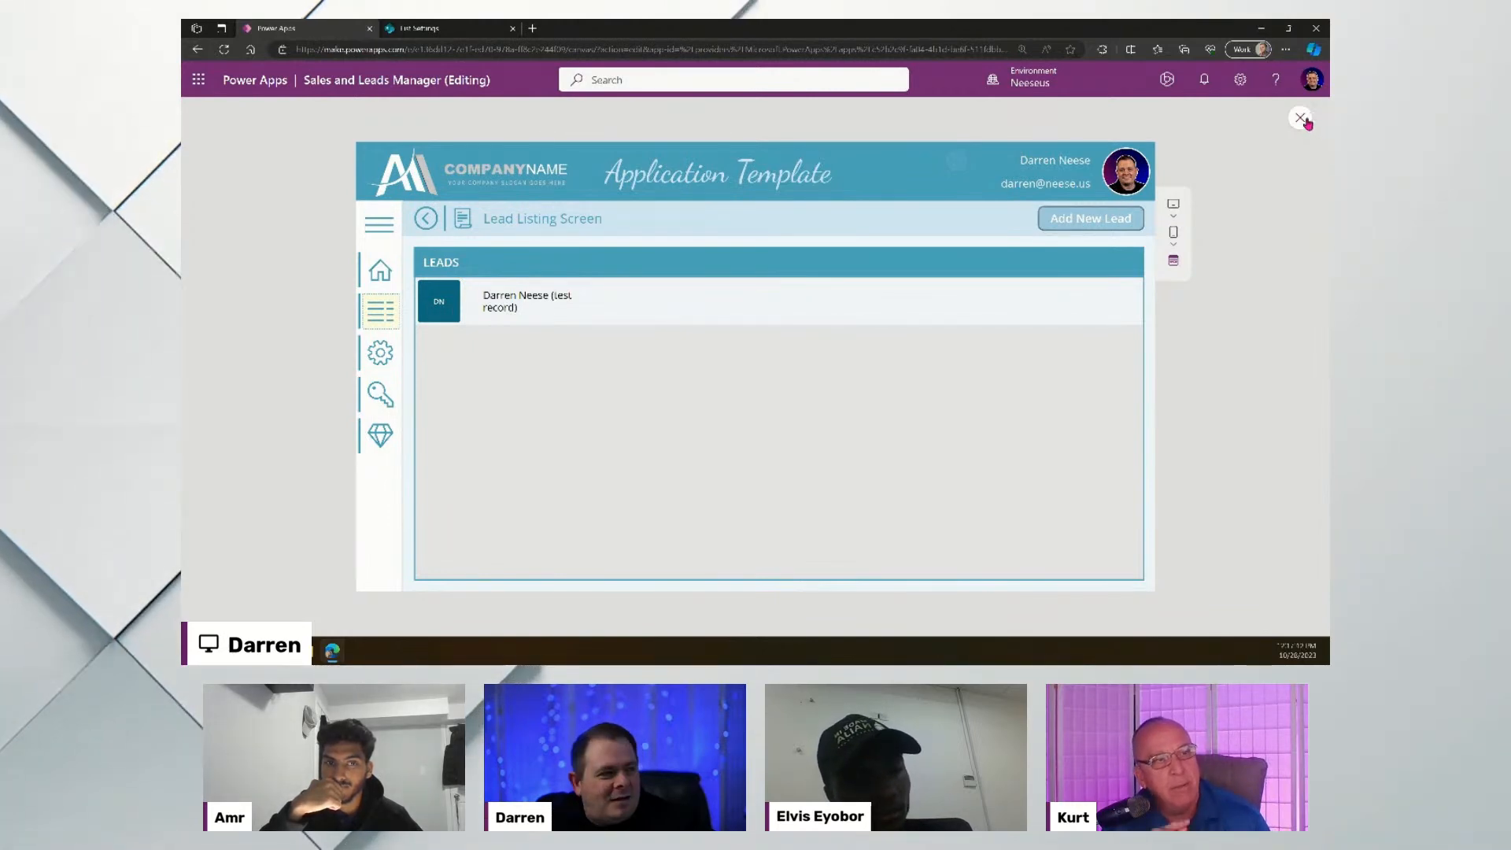
- Exit the preview, reselect the DN badge and check its OnChange formula
key(Escape)
click(516, 328)
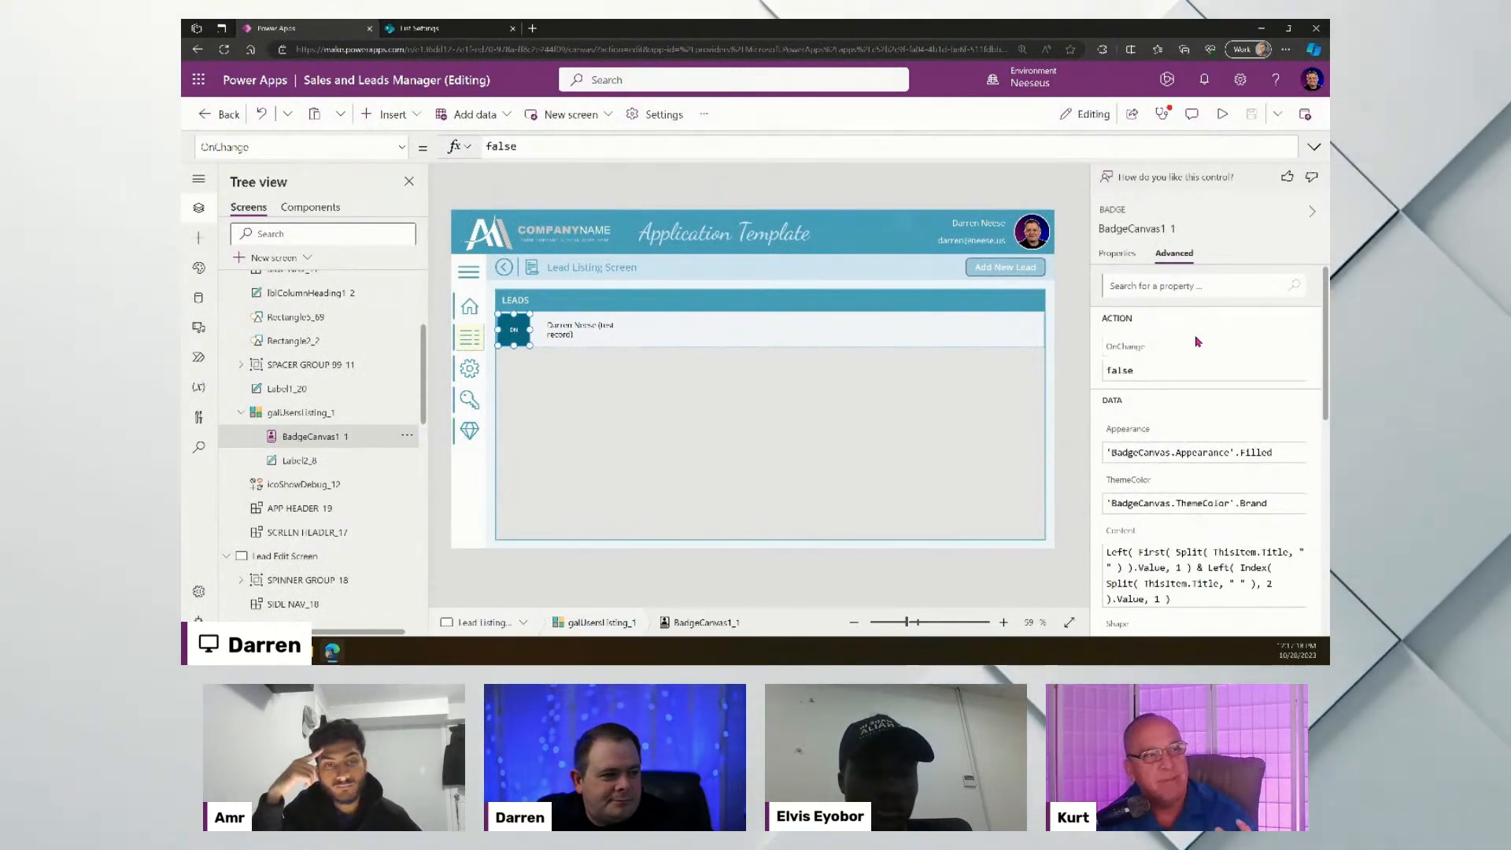
click(1138, 350)
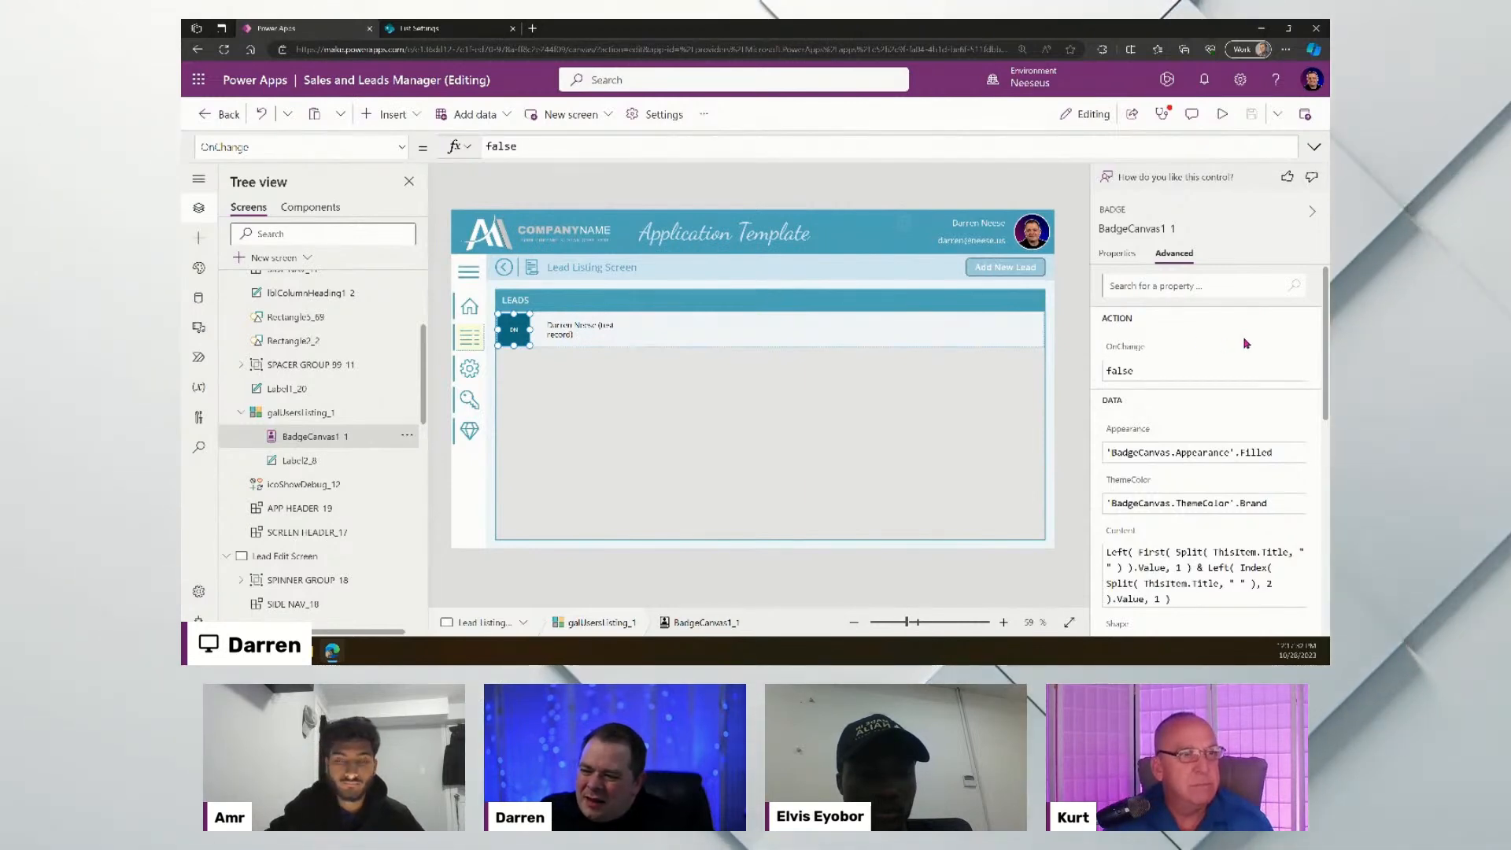
click(1118, 257)
- Expand the formula bar to read the badge's Content initials formula, then collapse it
click(1123, 288)
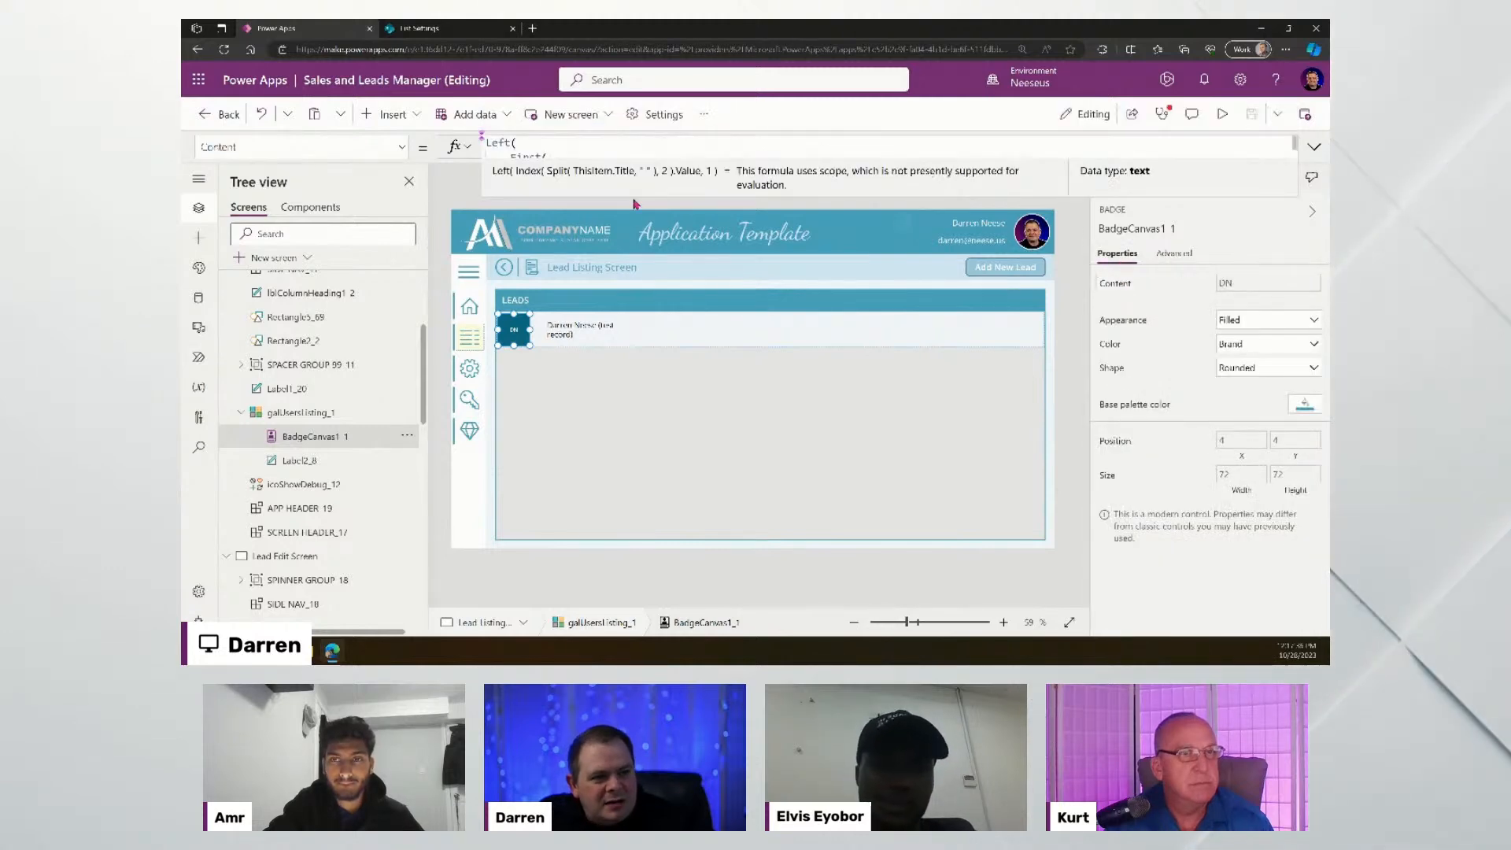
click(1314, 147)
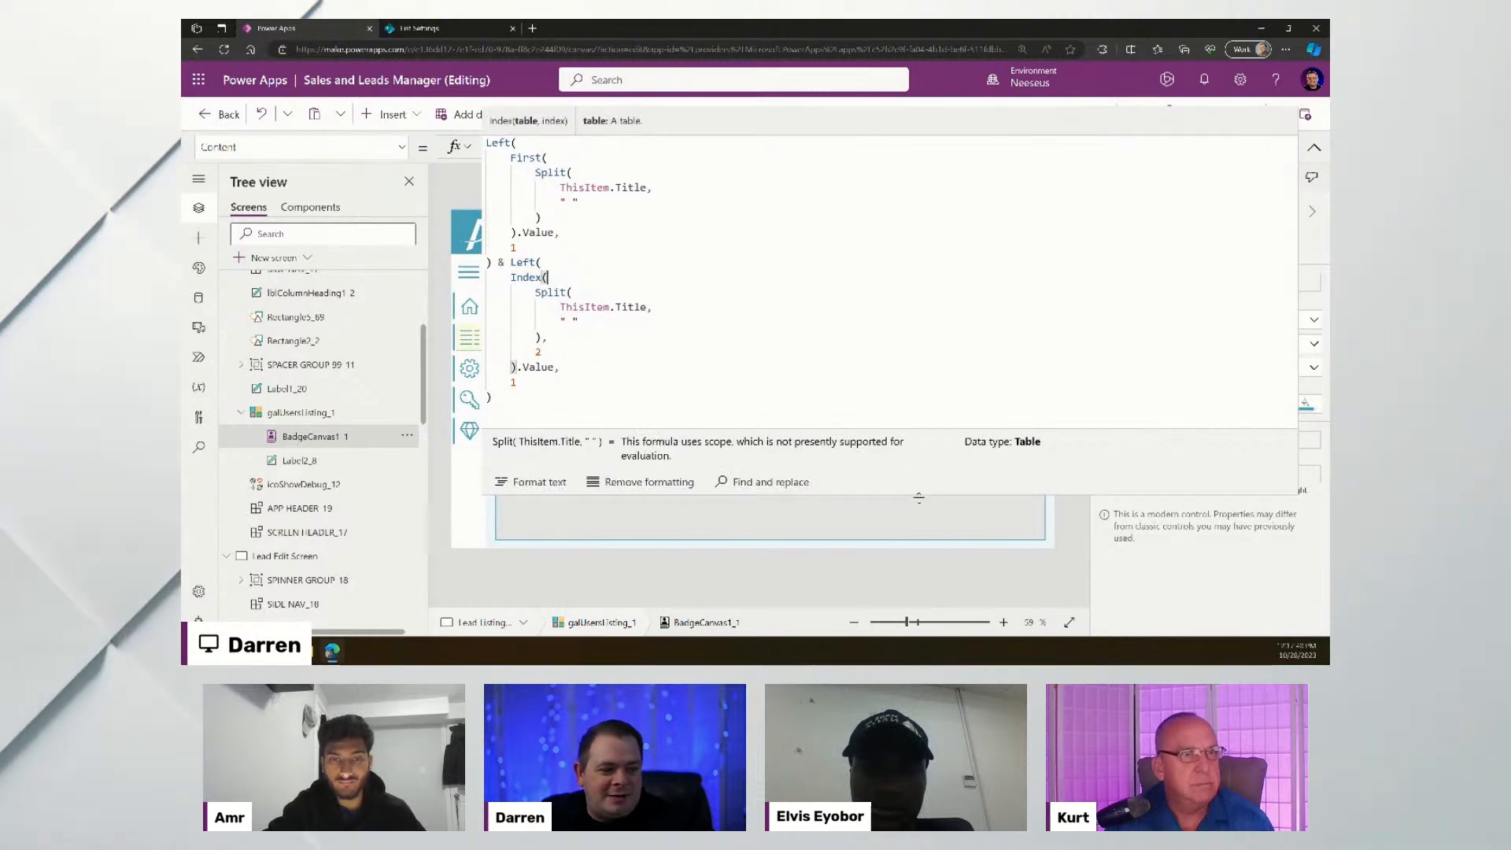
drag(921, 495, 579, 312)
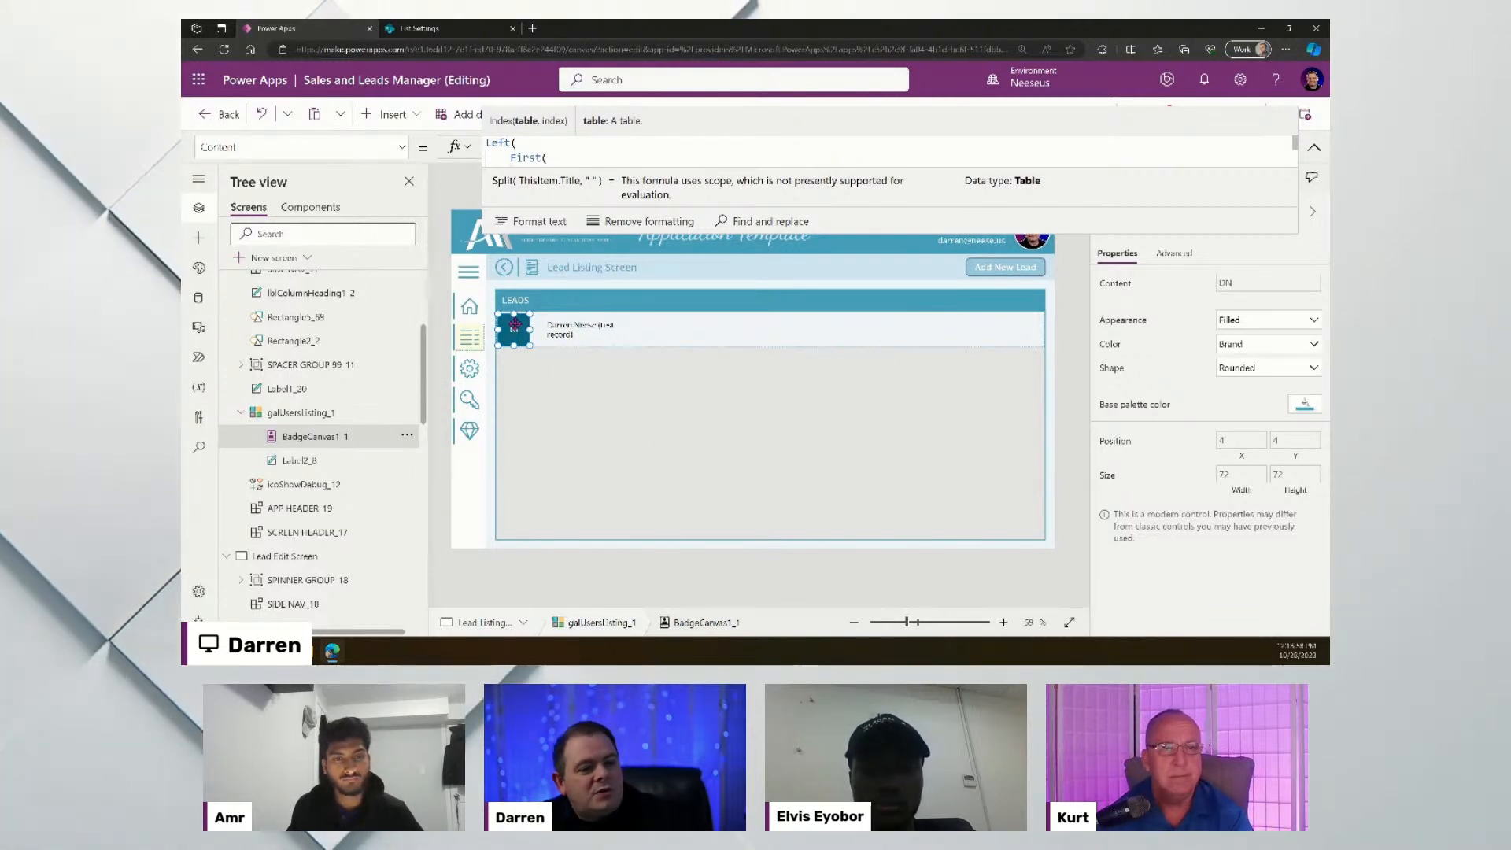
click(1314, 147)
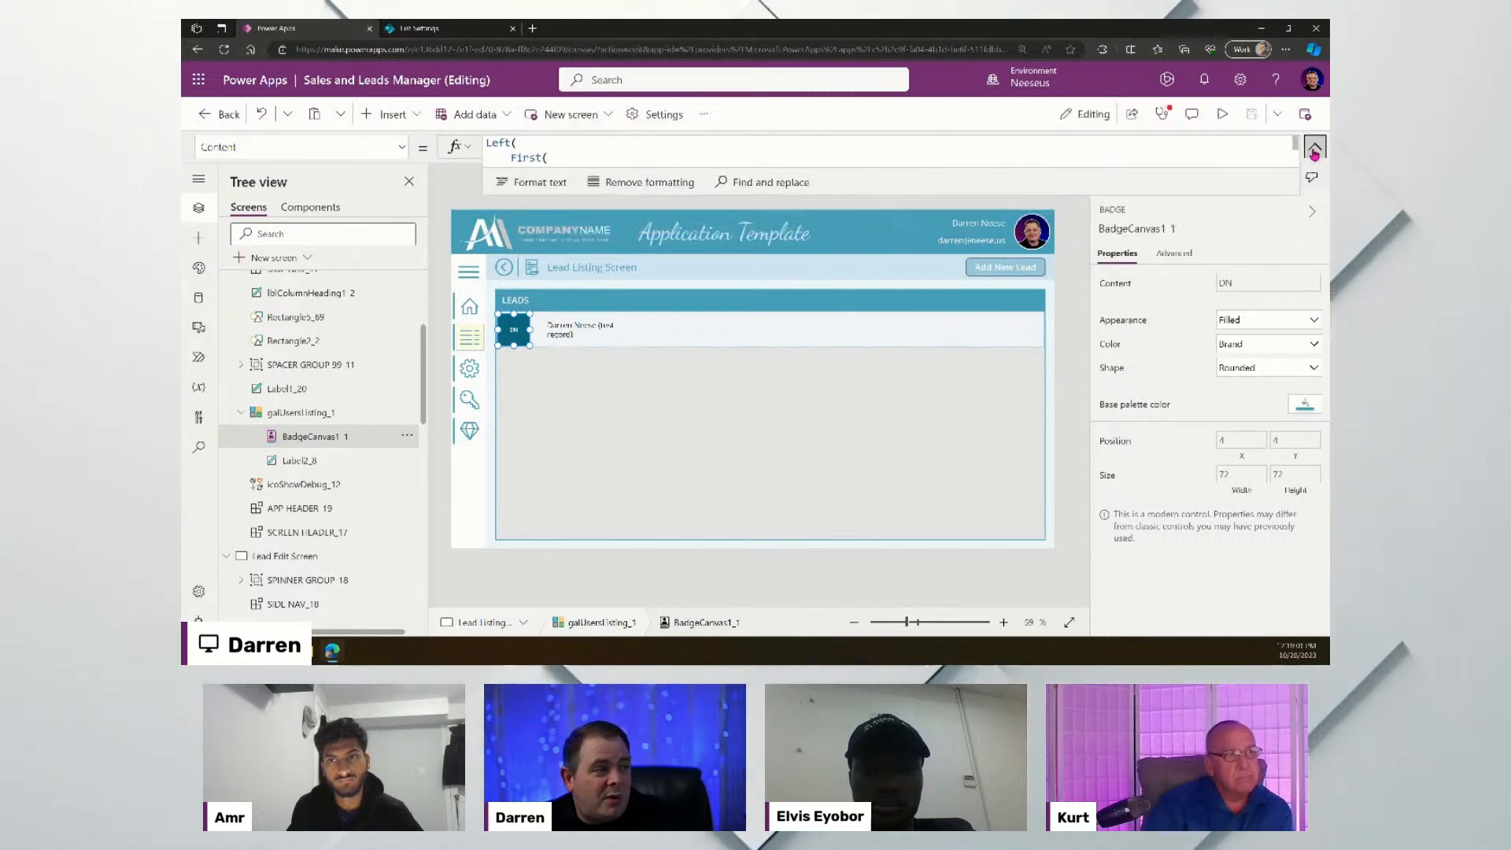
- Set the app's data row limit to 2000 in Settings
click(659, 115)
scroll(868, 439, down, 2)
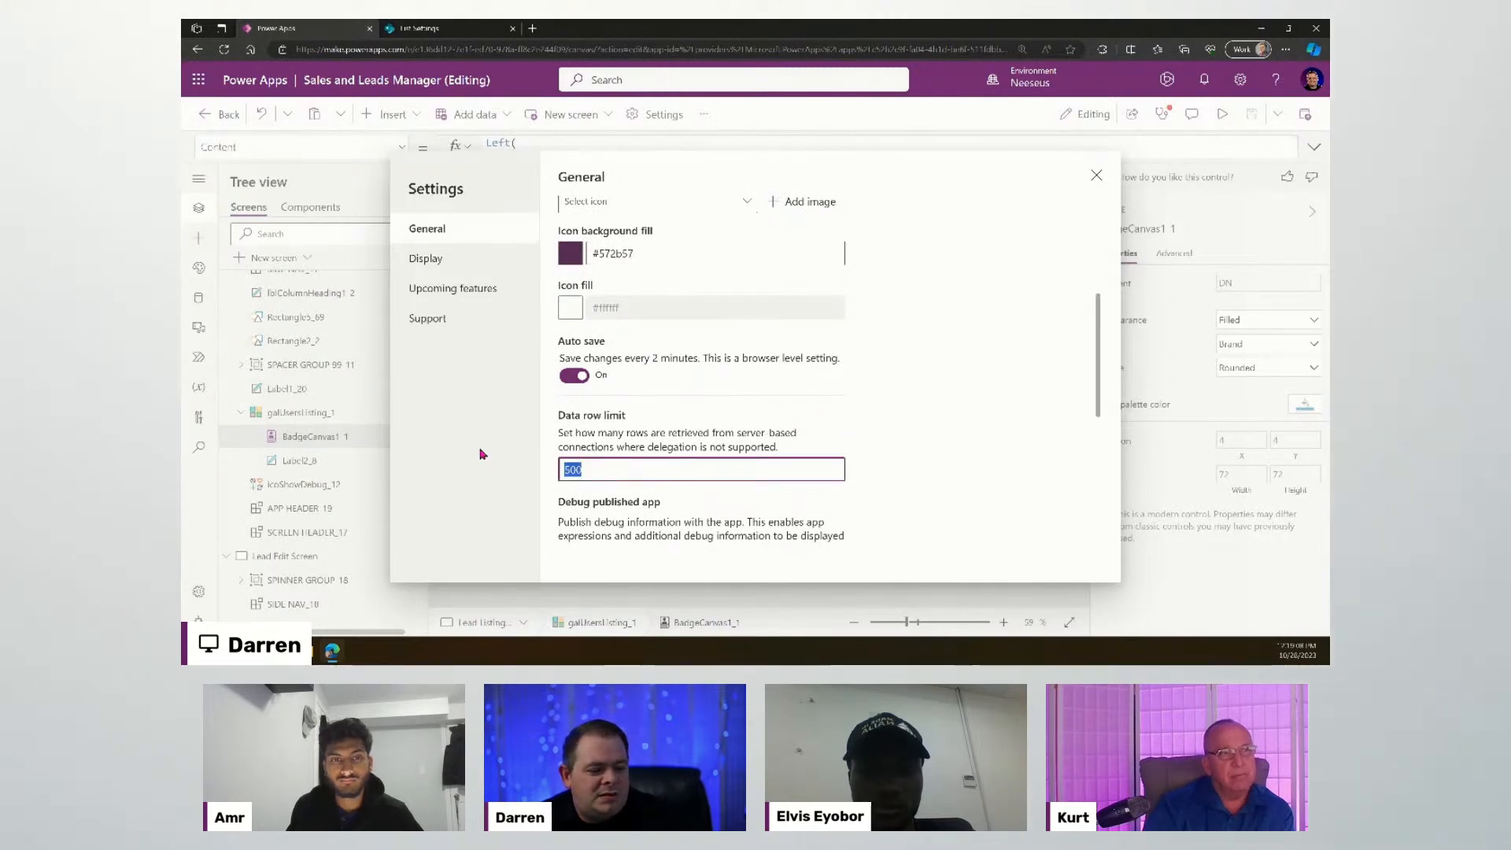
text(2000)
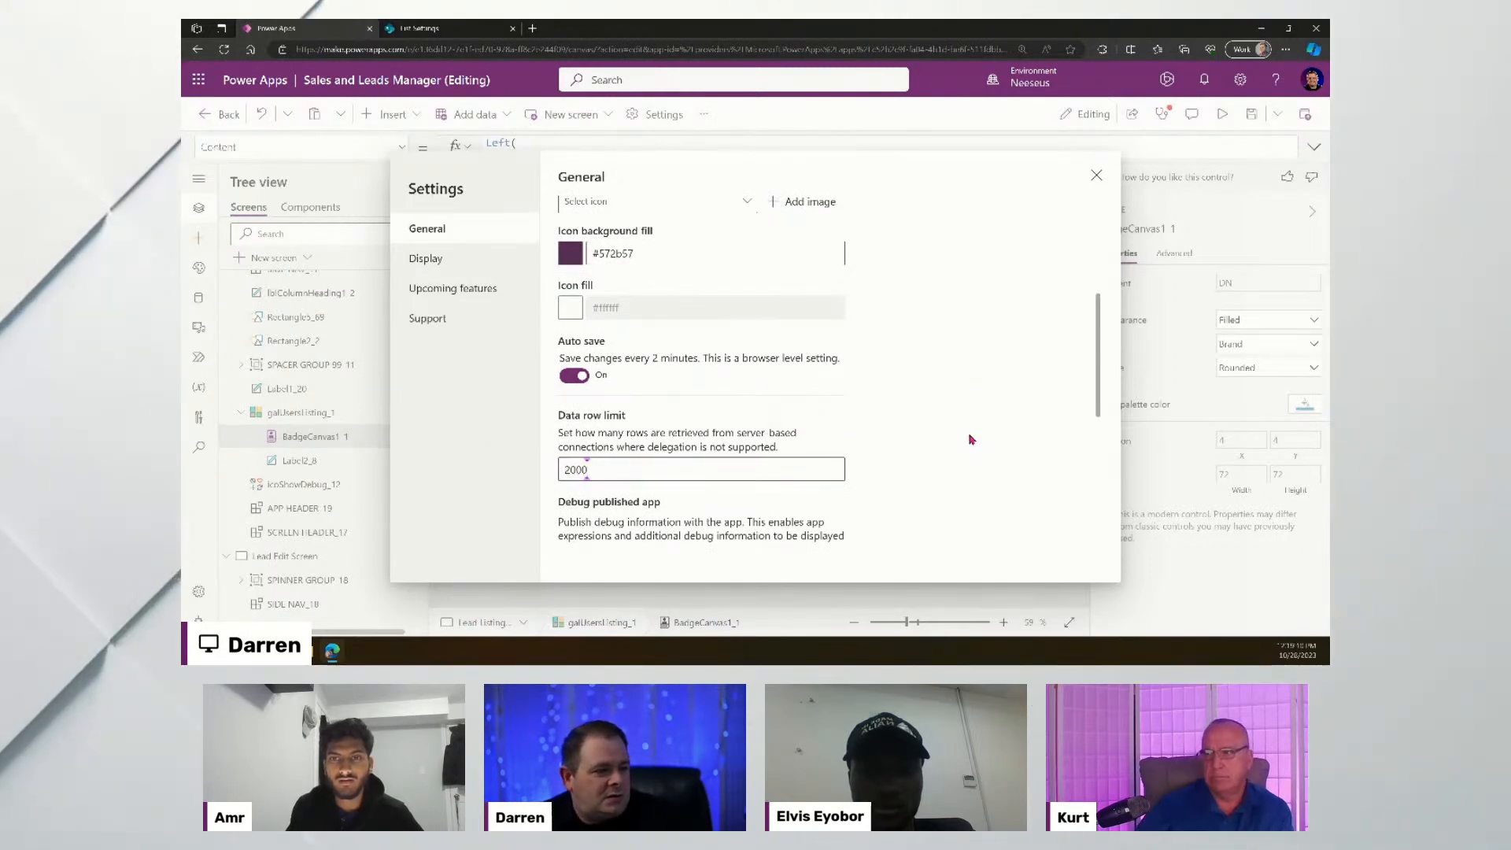
scroll(971, 438, down, 5)
- Confirm Modern controls and themes is On under Upcoming features, then save the app
click(454, 288)
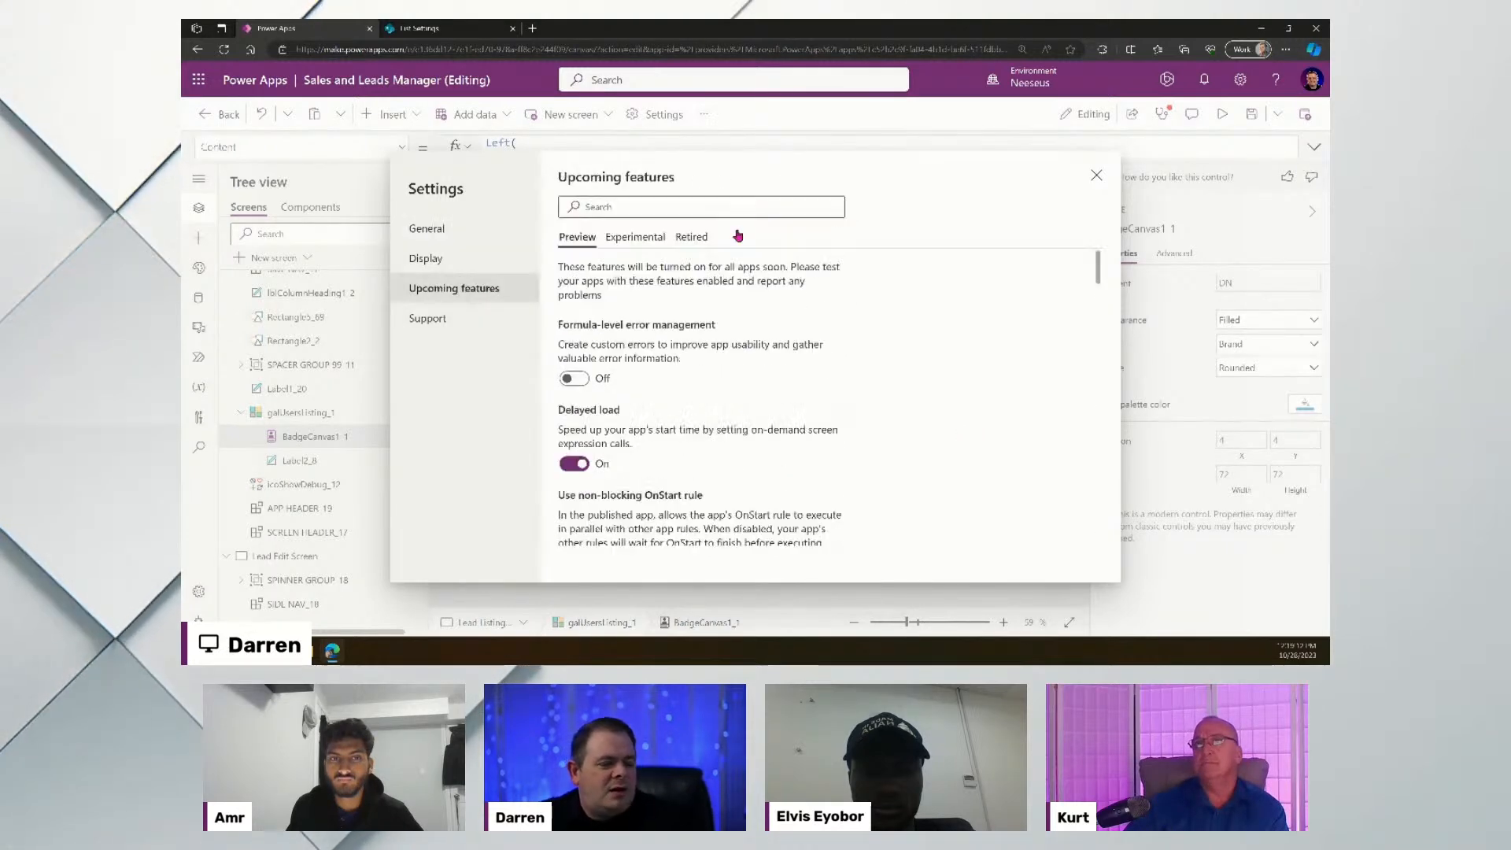
click(705, 206)
text(mod)
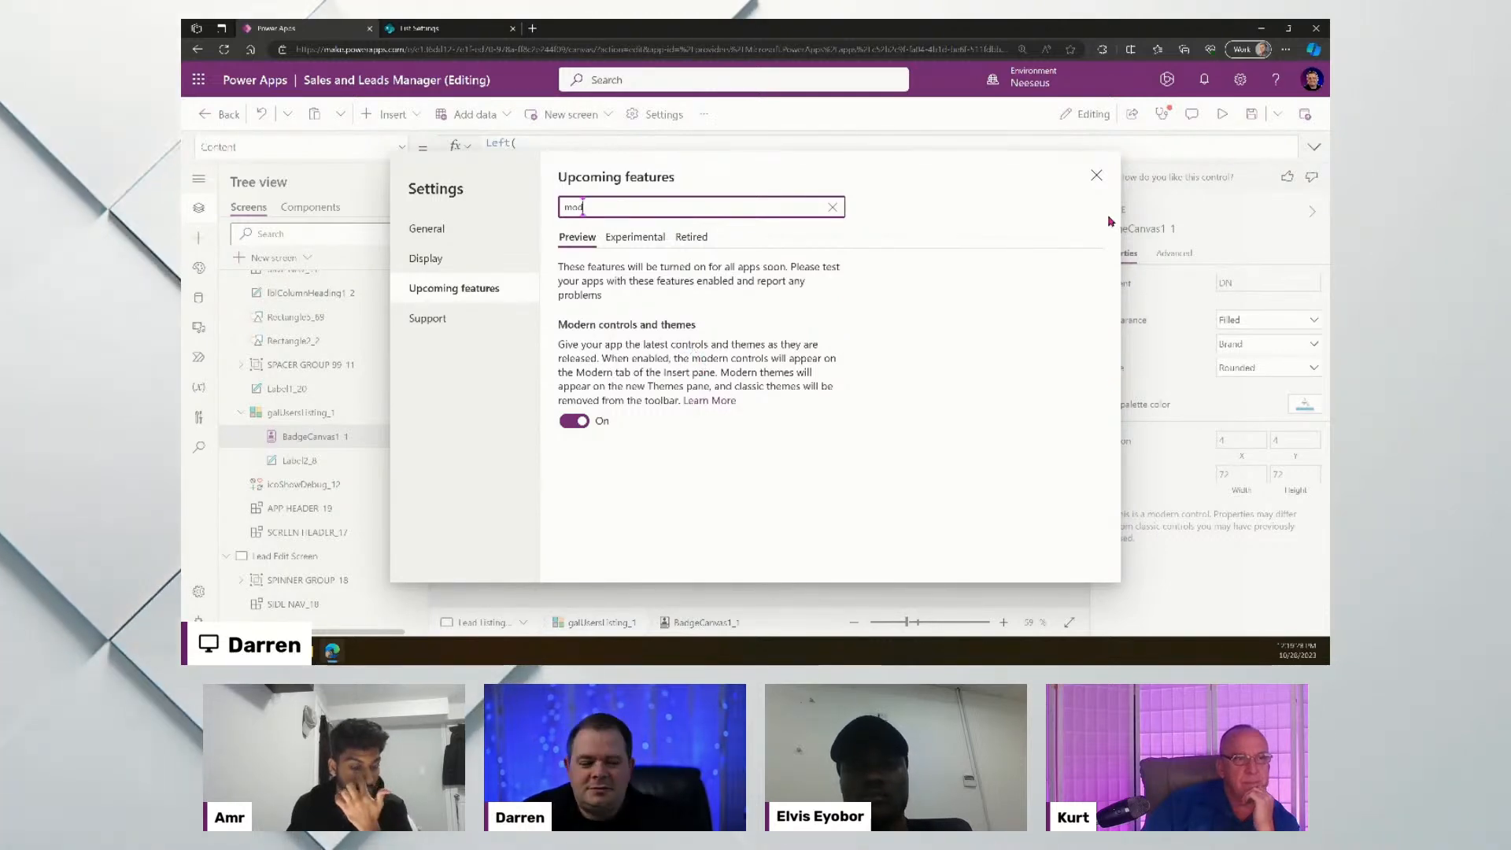
key(Escape)
click(1096, 175)
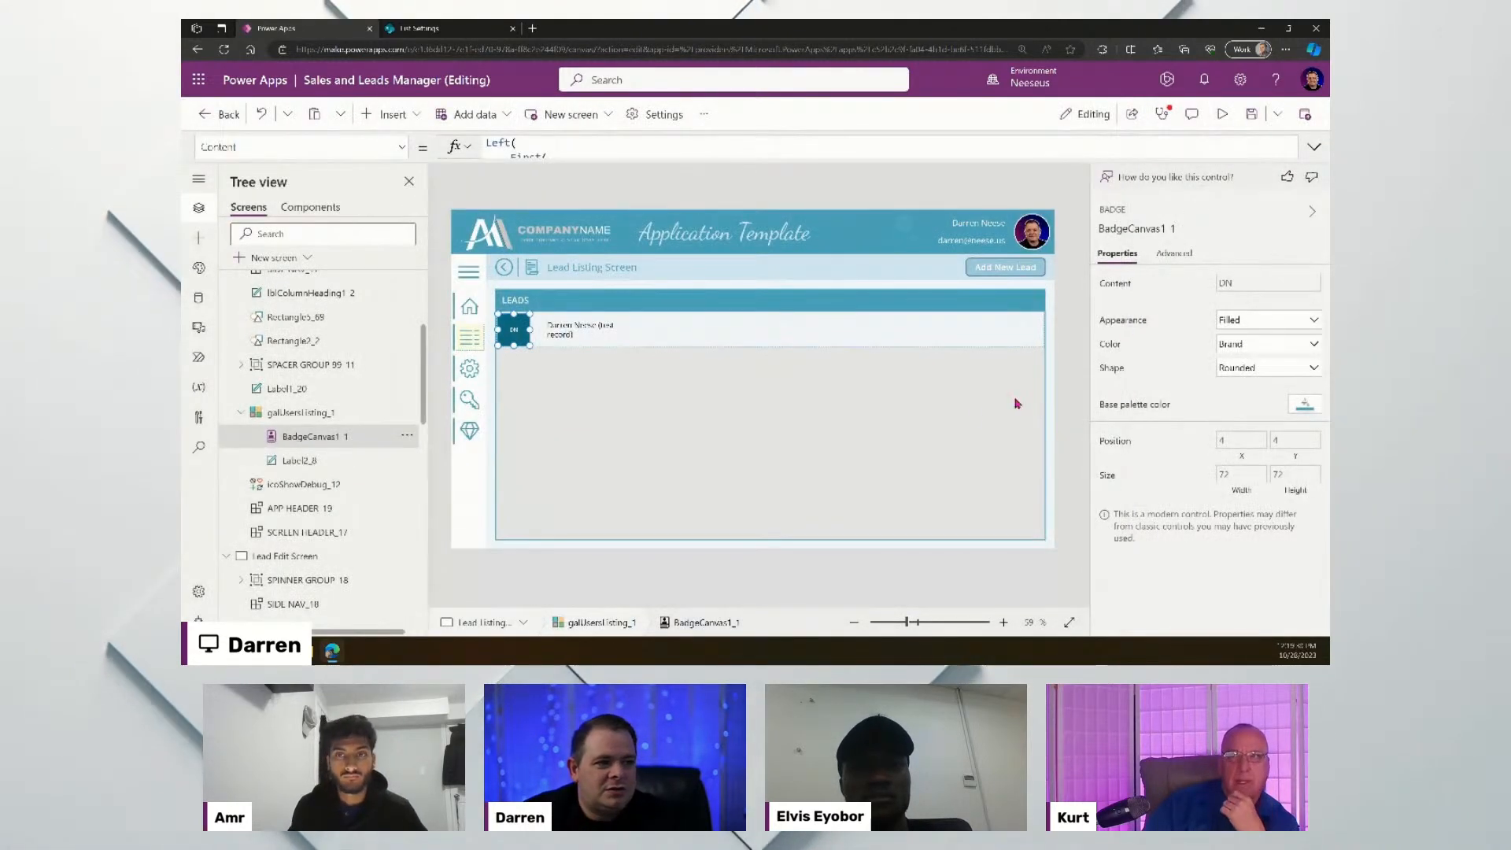
click(1059, 311)
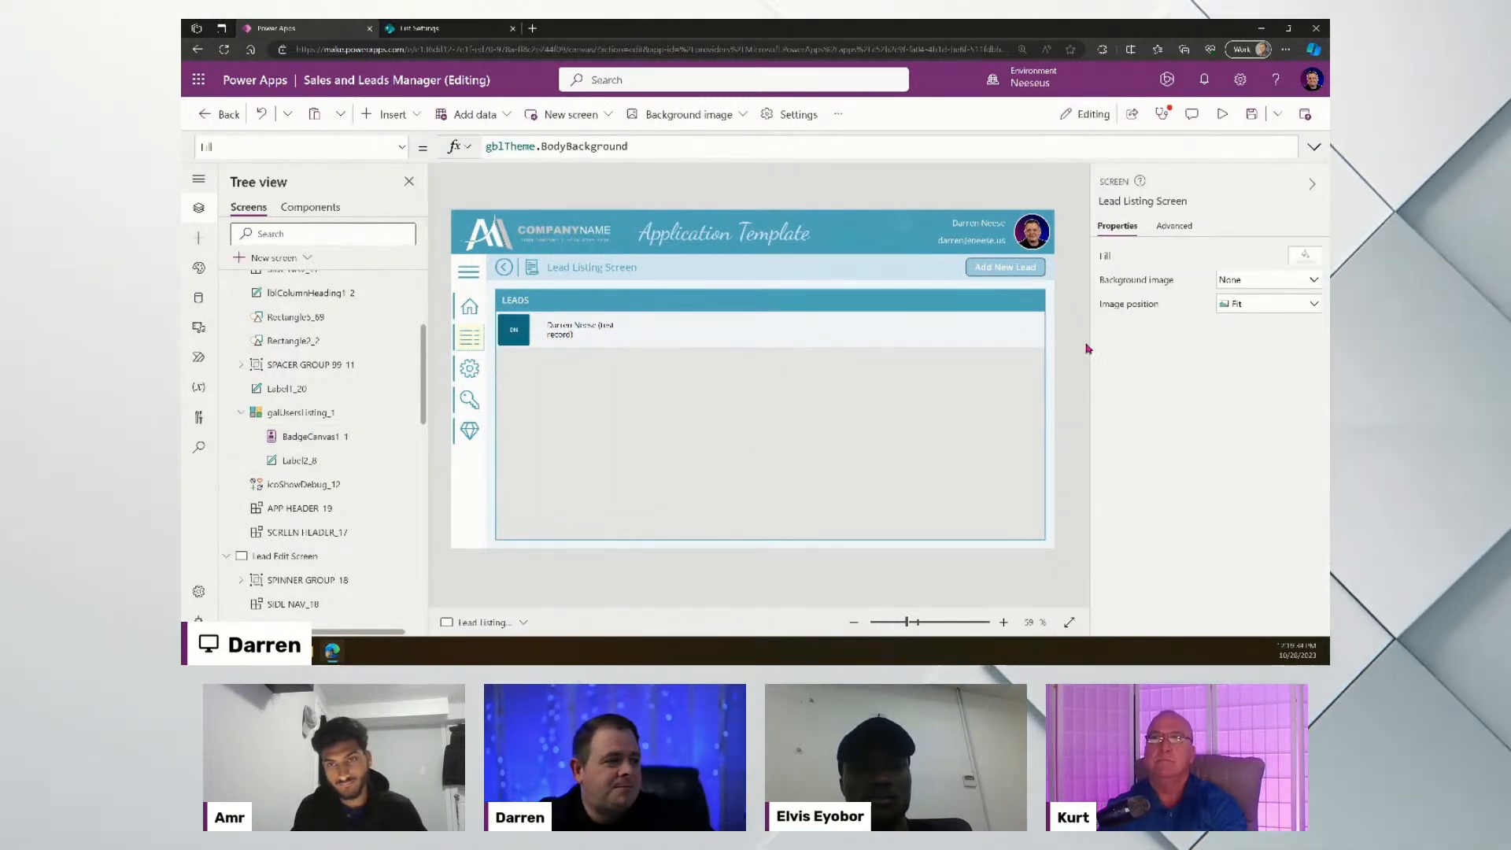
click(1250, 115)
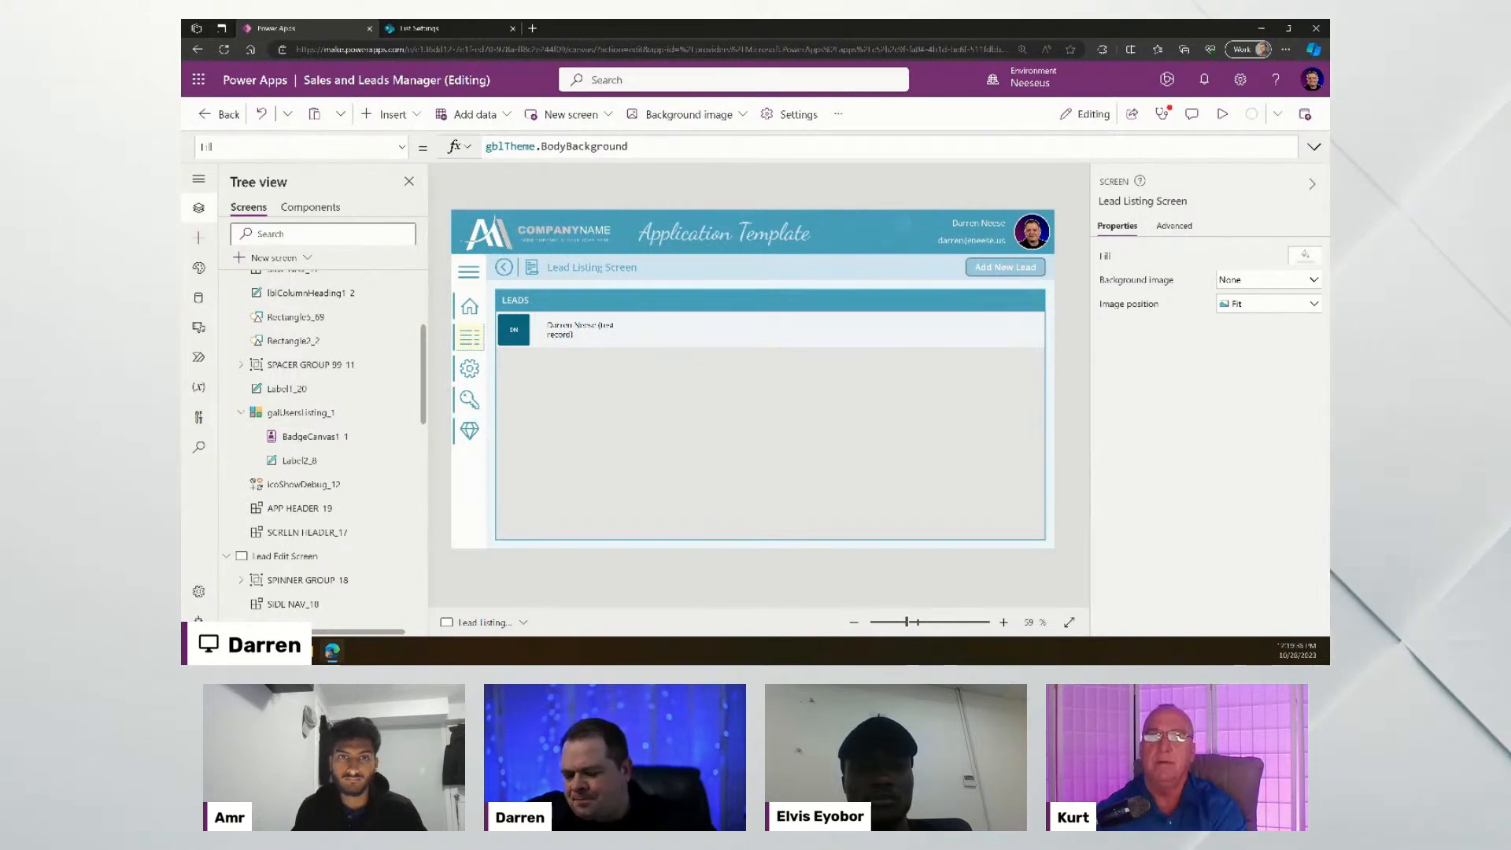